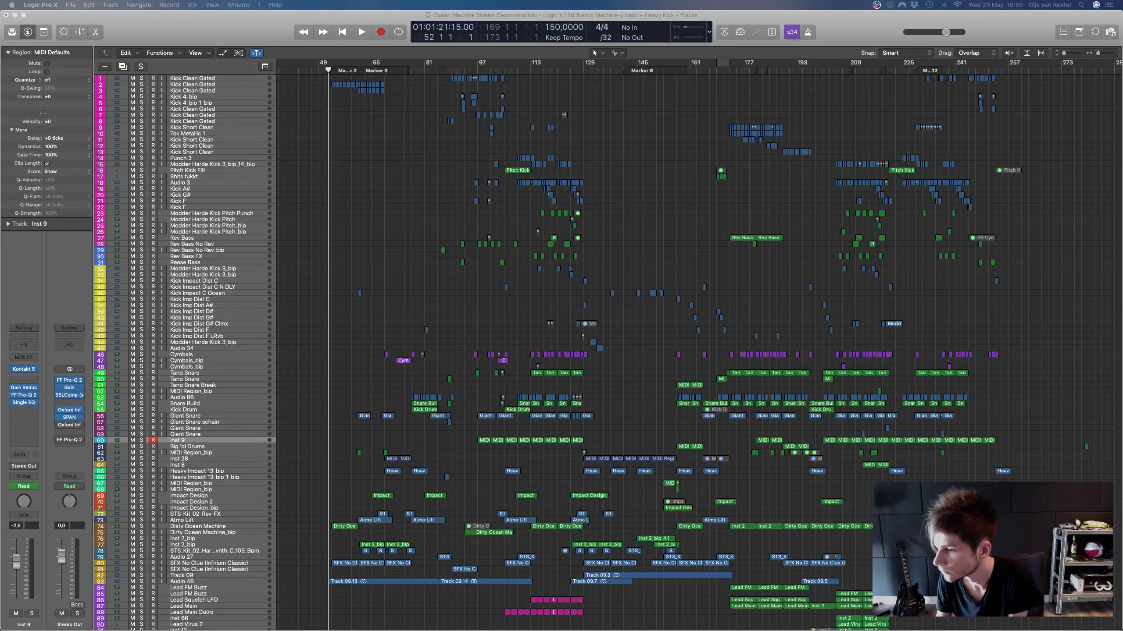
left_click(746, 17)
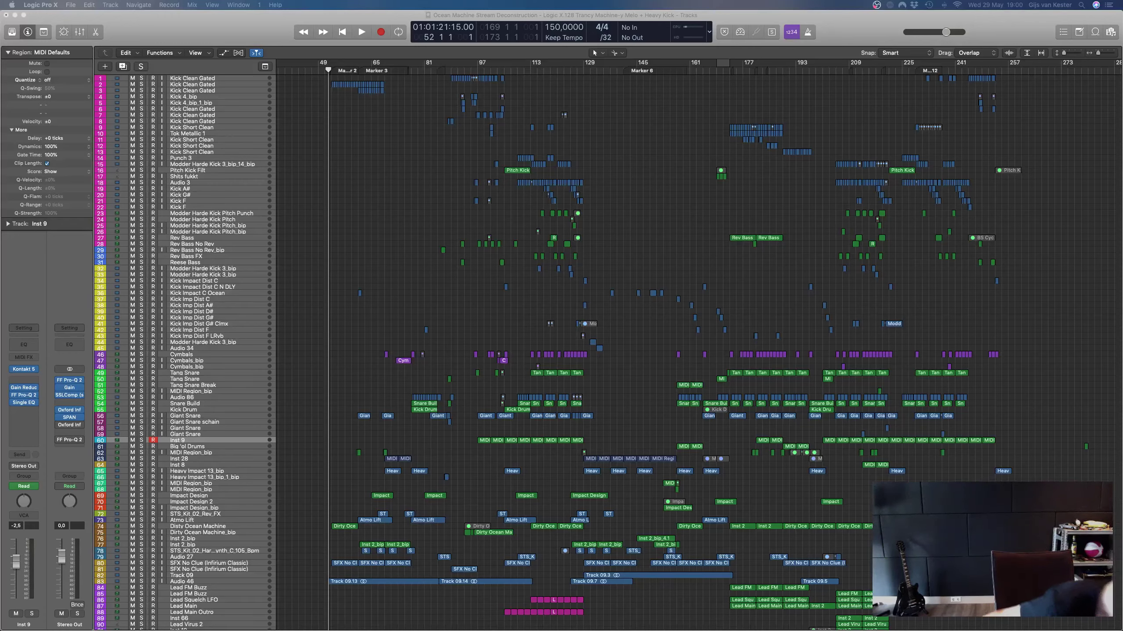
mouse_move(227, 606)
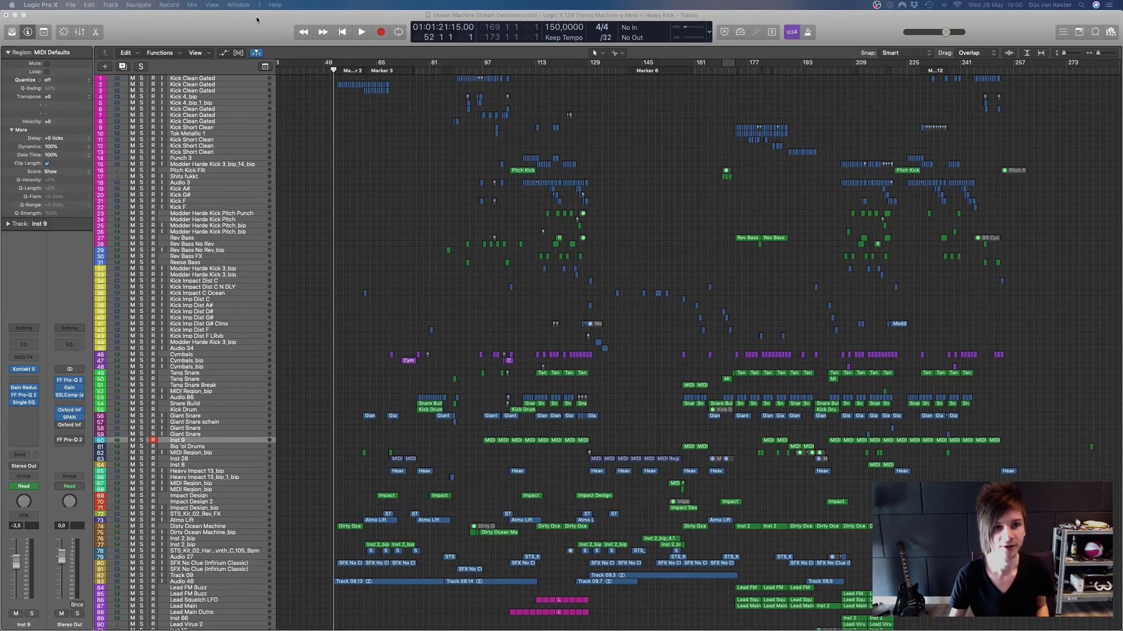
key("cmd+w")
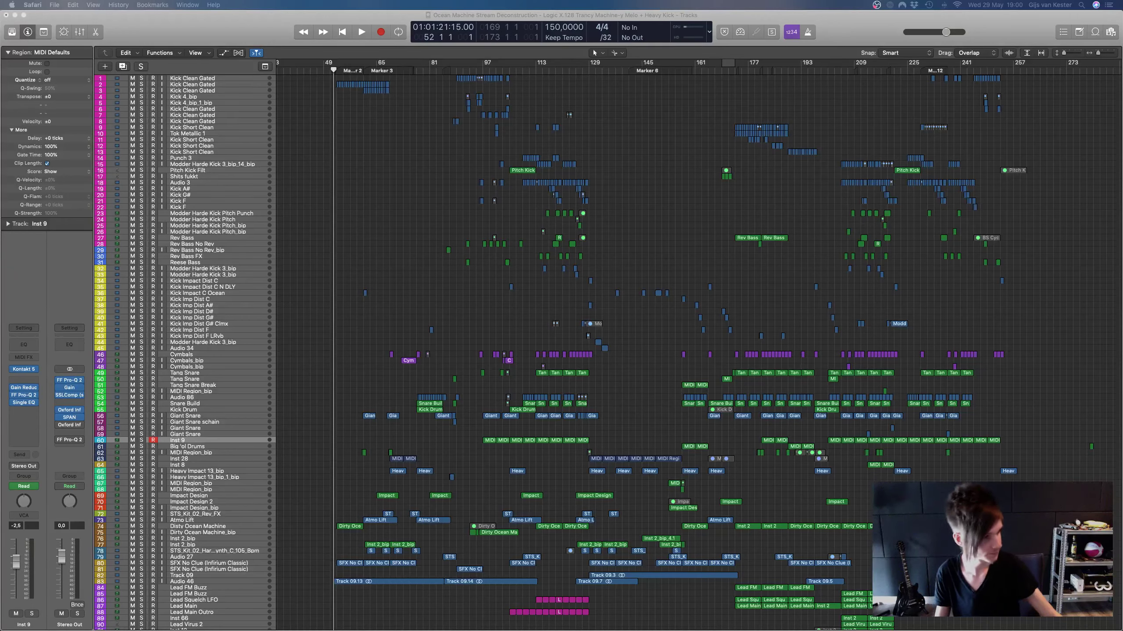
key("XF86AudioLowerVolume")
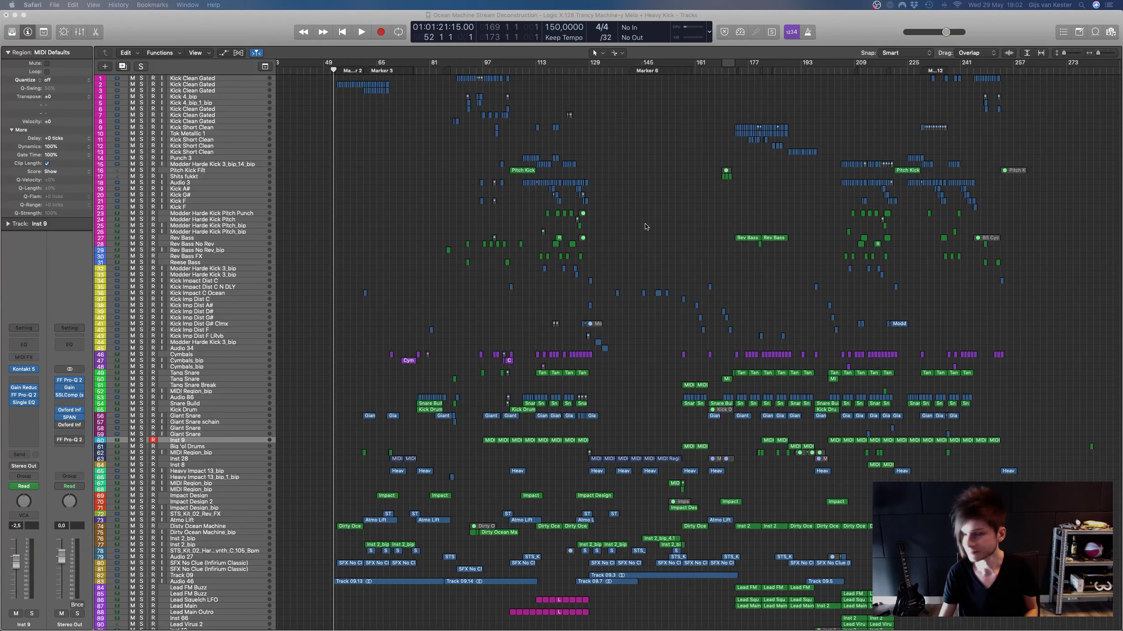
Step: Look over the arrangement from the kick tracks down to the leads, play the song from bar 52, and lower the system volume
left_click(712, 244)
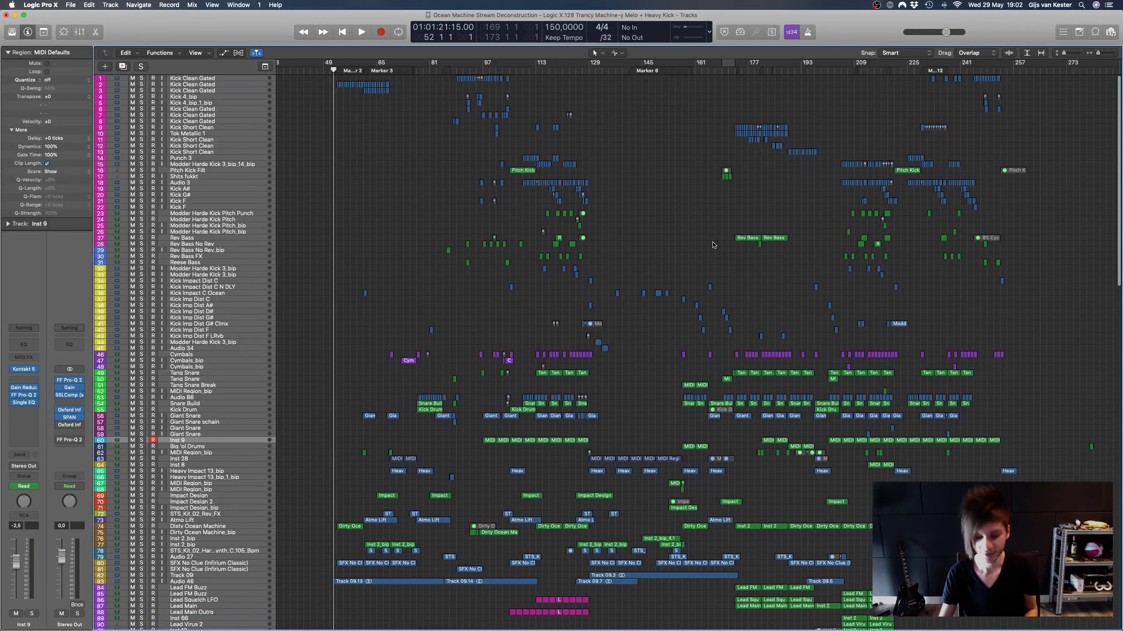
scroll(716, 244, "down", 5)
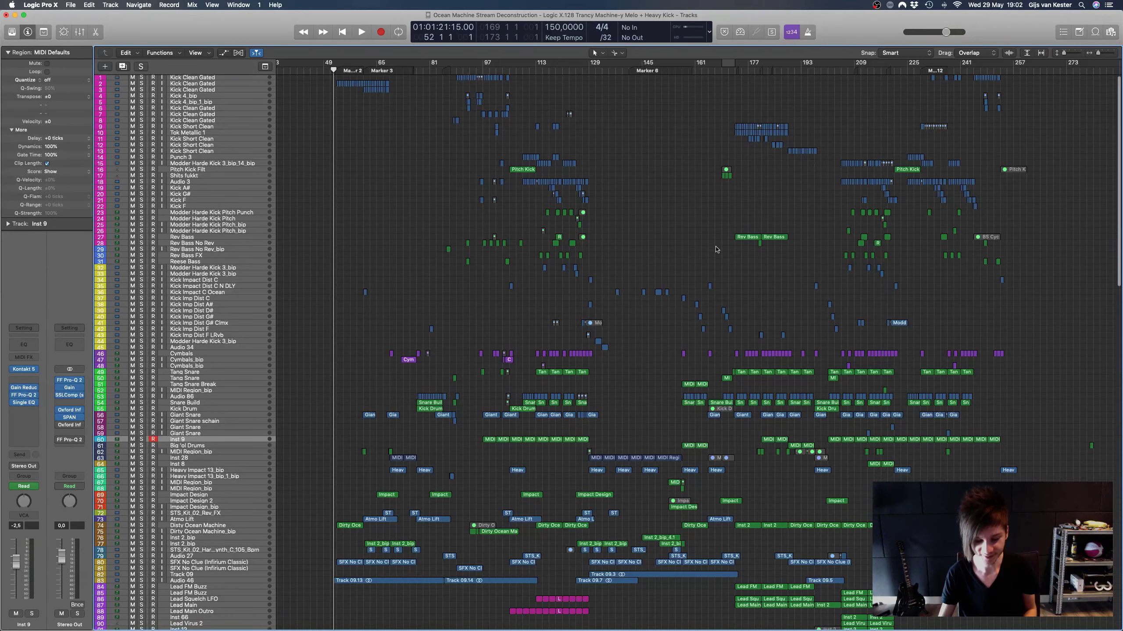
scroll(717, 249, "down", 1)
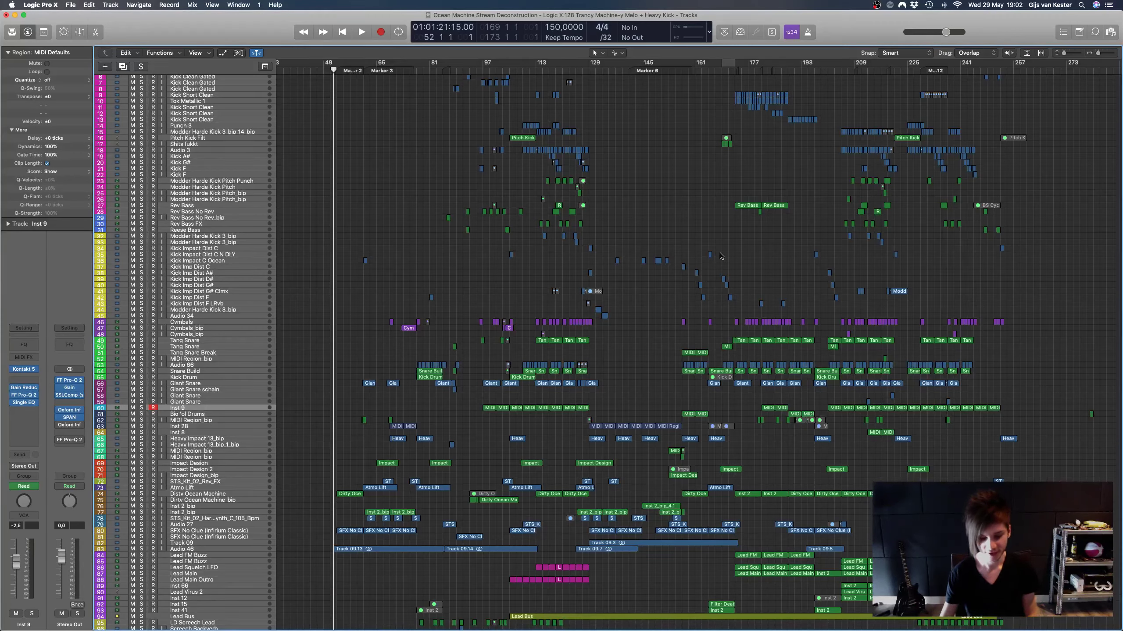
scroll(671, 281, "left", 3)
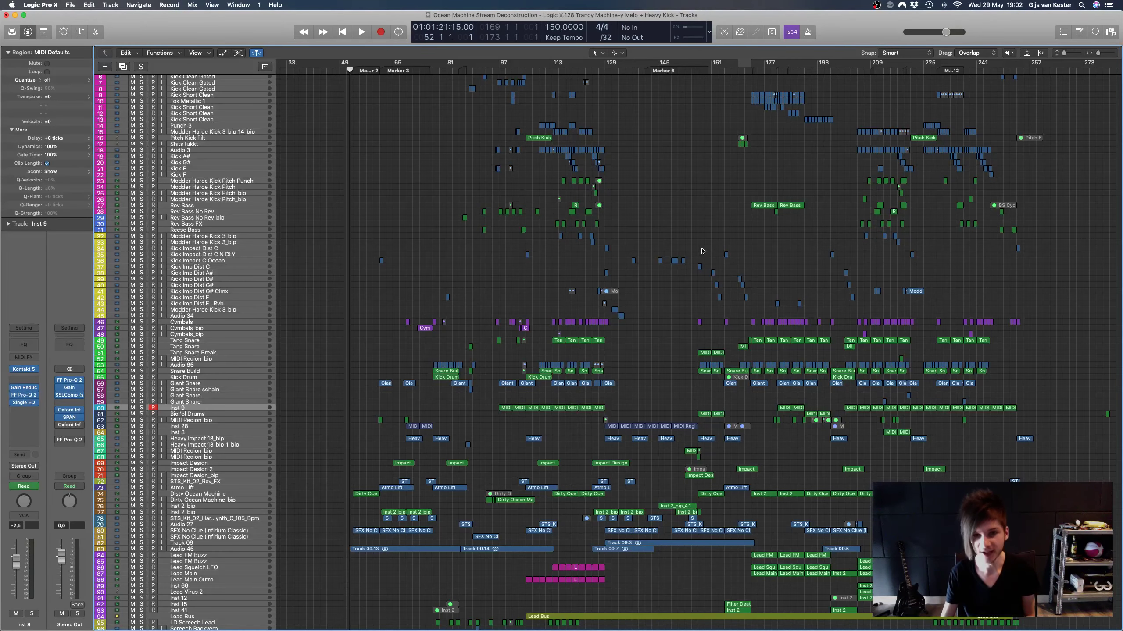
scroll(693, 274, "up", 2)
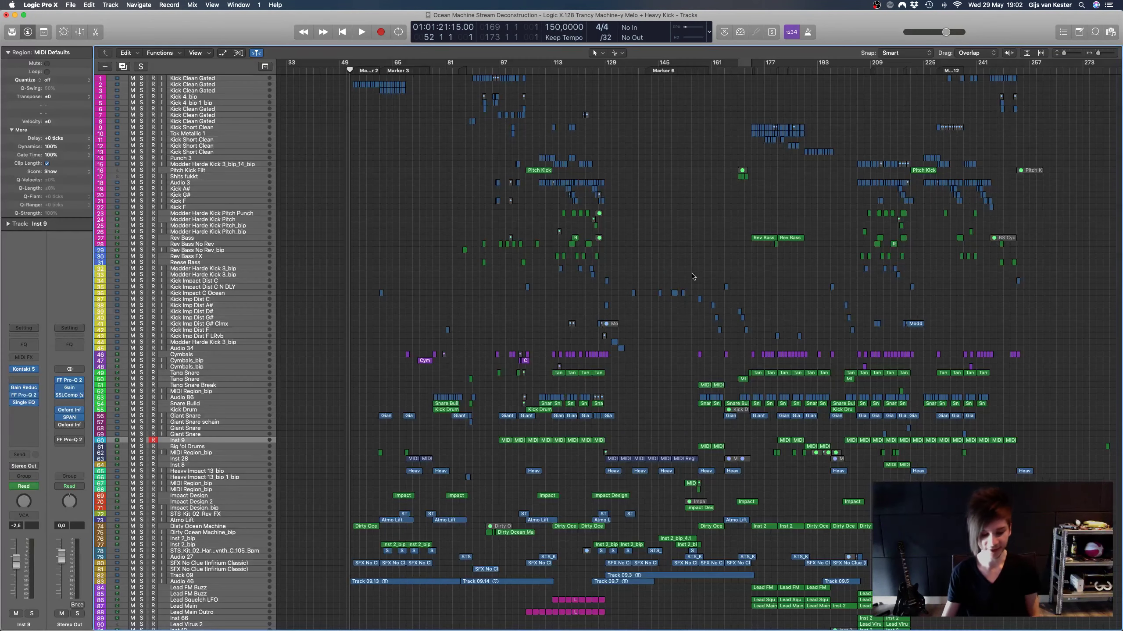
scroll(692, 277, "down", 3)
scroll(692, 276, "up", 3)
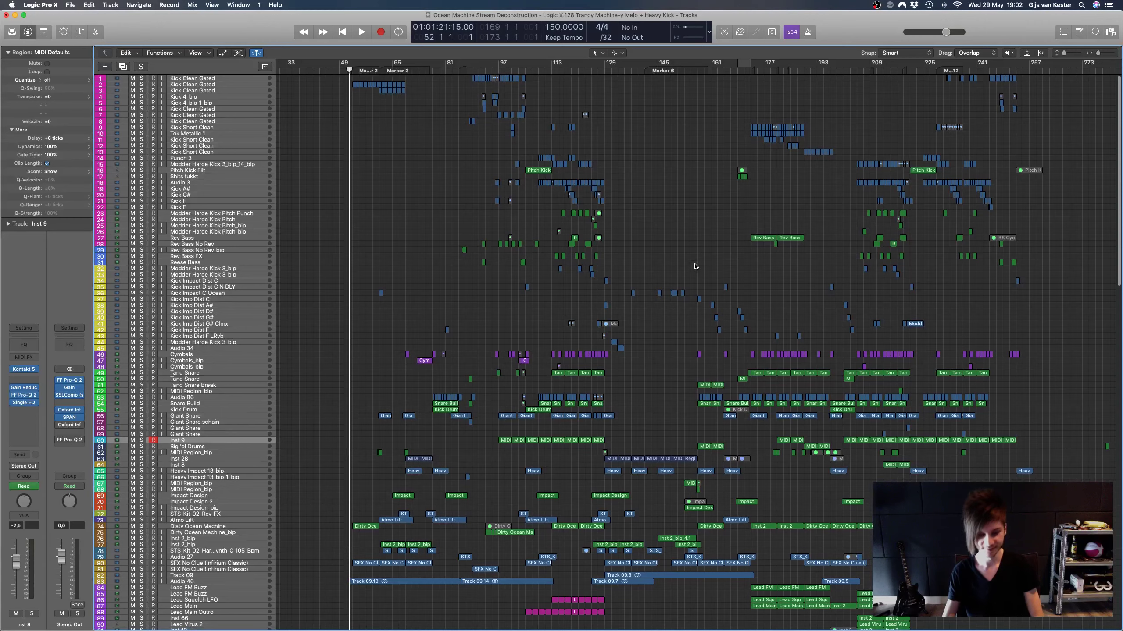
key("space")
key("XF86AudioLowerVolume")
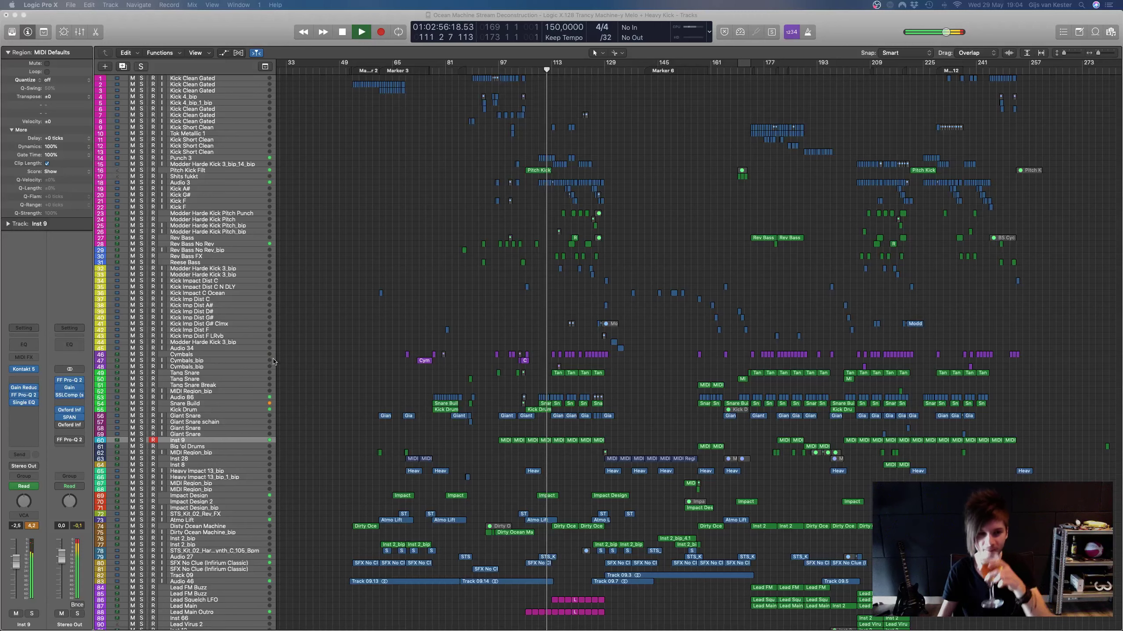
Step: Select the Giant Snare schain track and survey the whole track list down to the muted tracks during playback
left_click(196, 424)
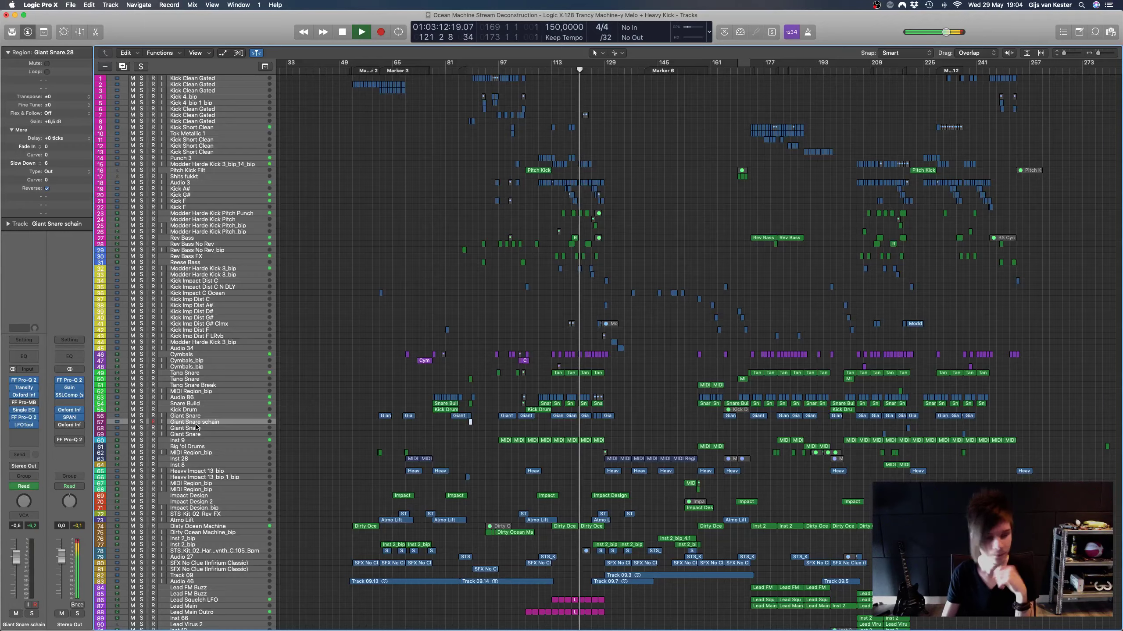
scroll(563, 275, "right", 3)
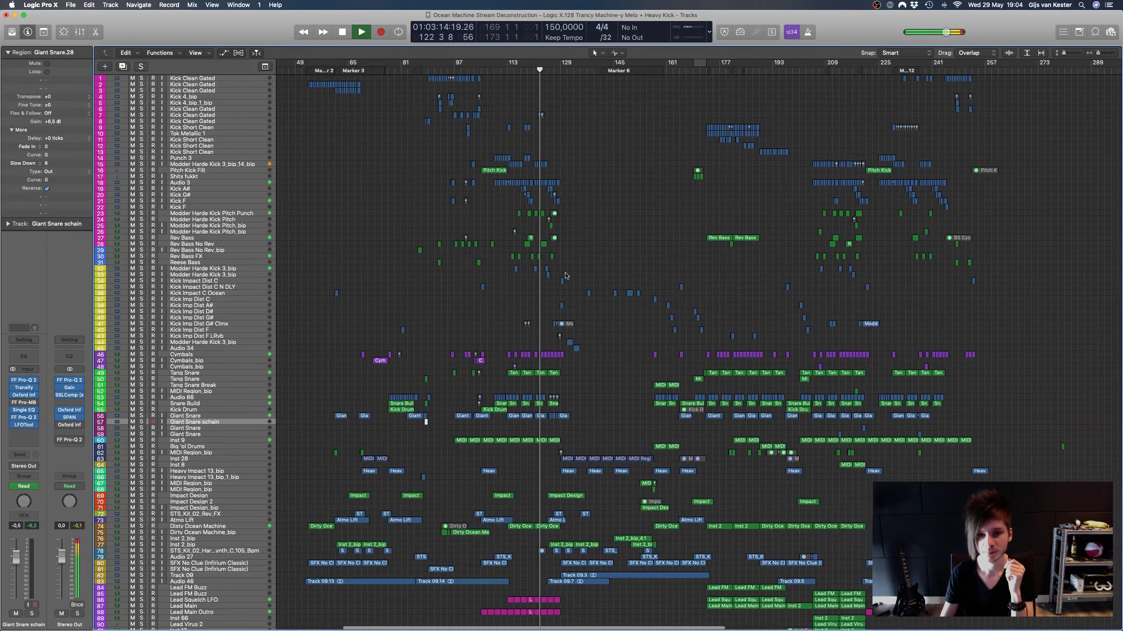
scroll(562, 275, "down", 5)
scroll(562, 275, "down", 10)
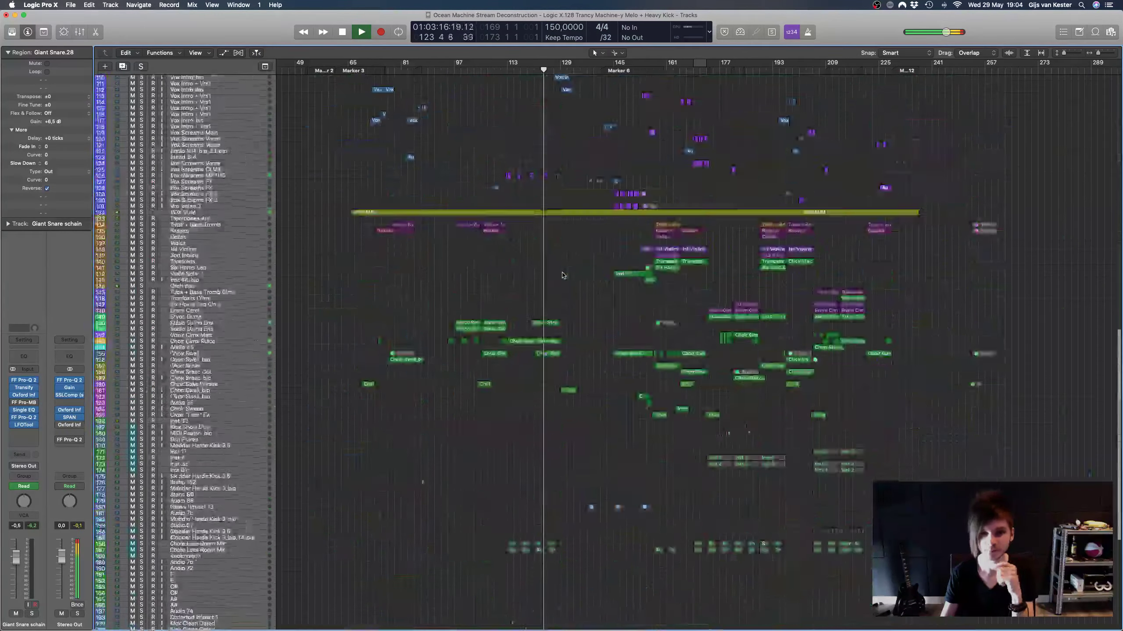
scroll(563, 275, "up", 15)
scroll(563, 275, "left", 2)
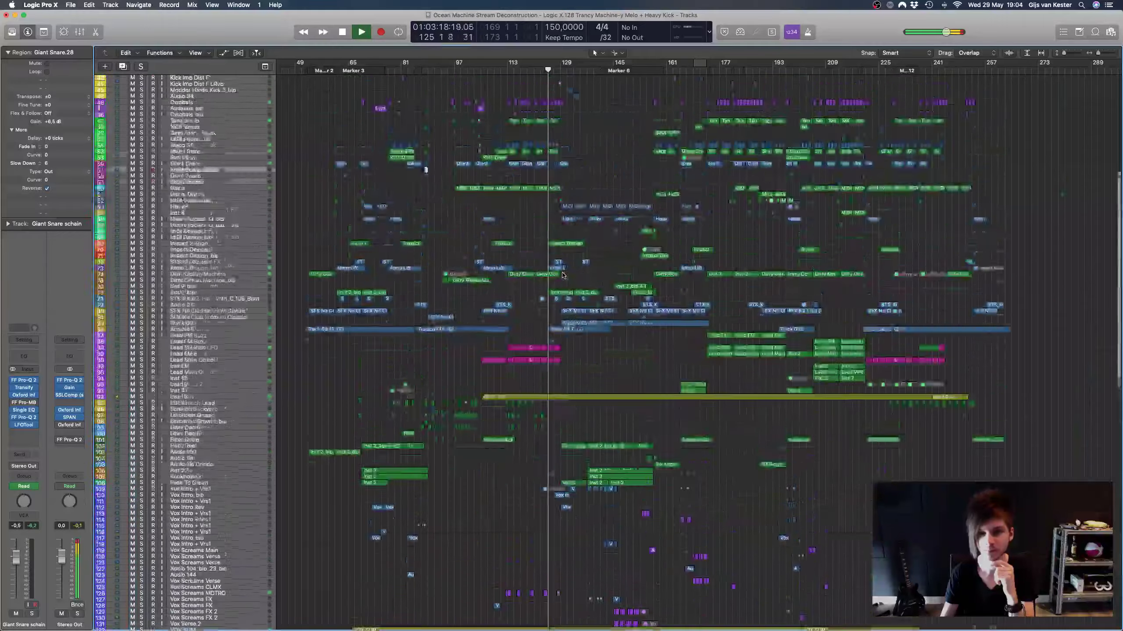
scroll(563, 275, "down", 1)
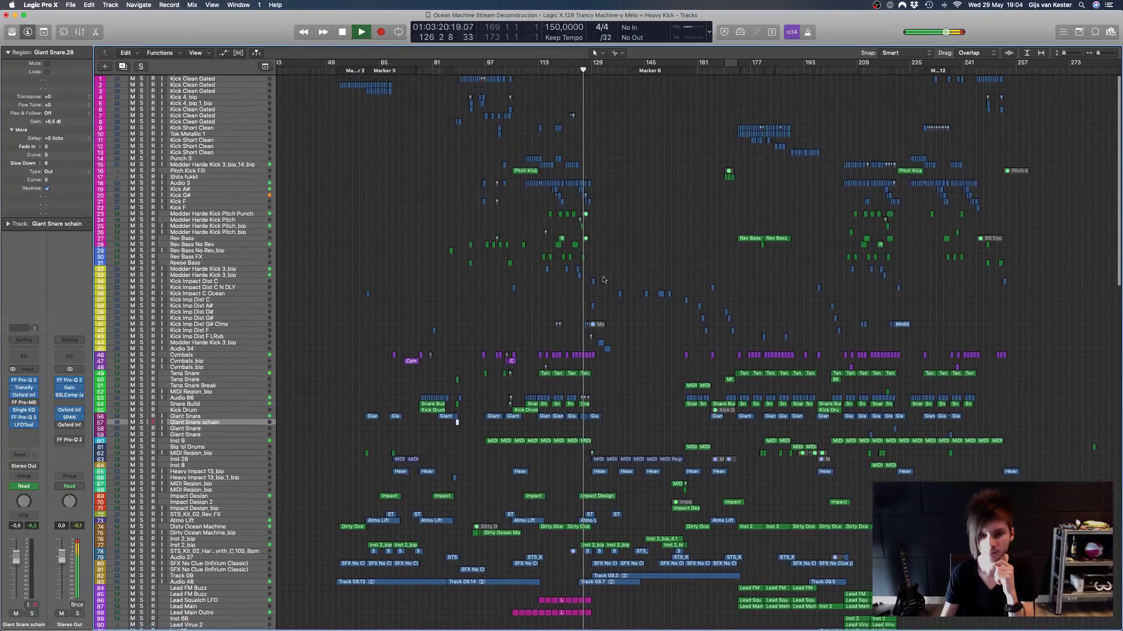
Step: Clear the region selection and examine the arrangement around Marker 6, from the kicks down to the vocal and orchestral tracks
left_click(650, 252)
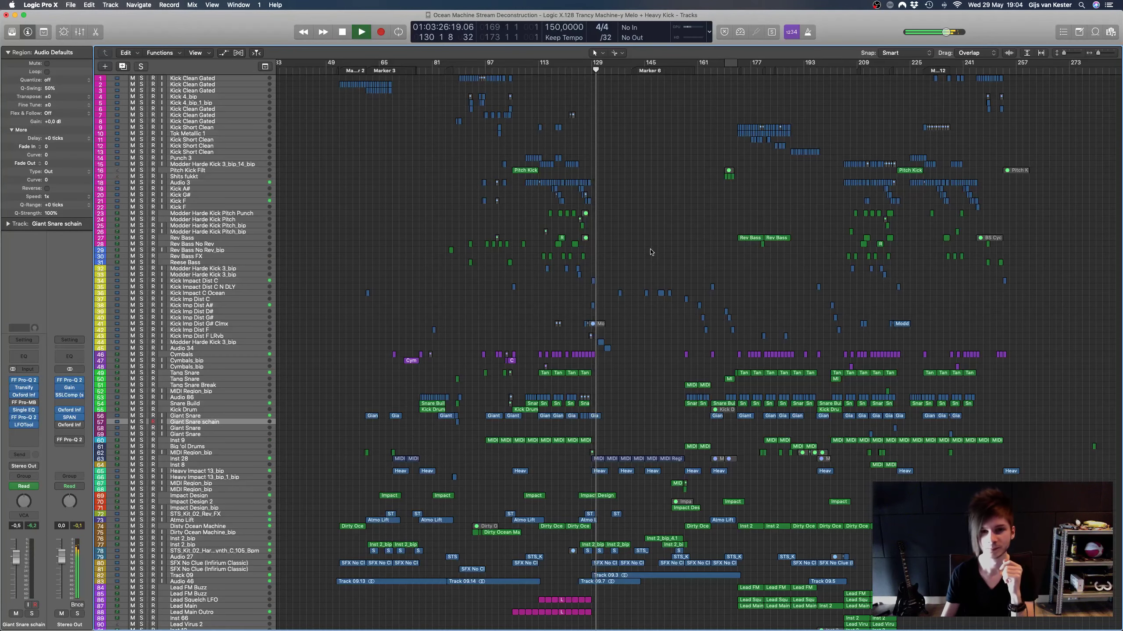
scroll(651, 252, "right", 5)
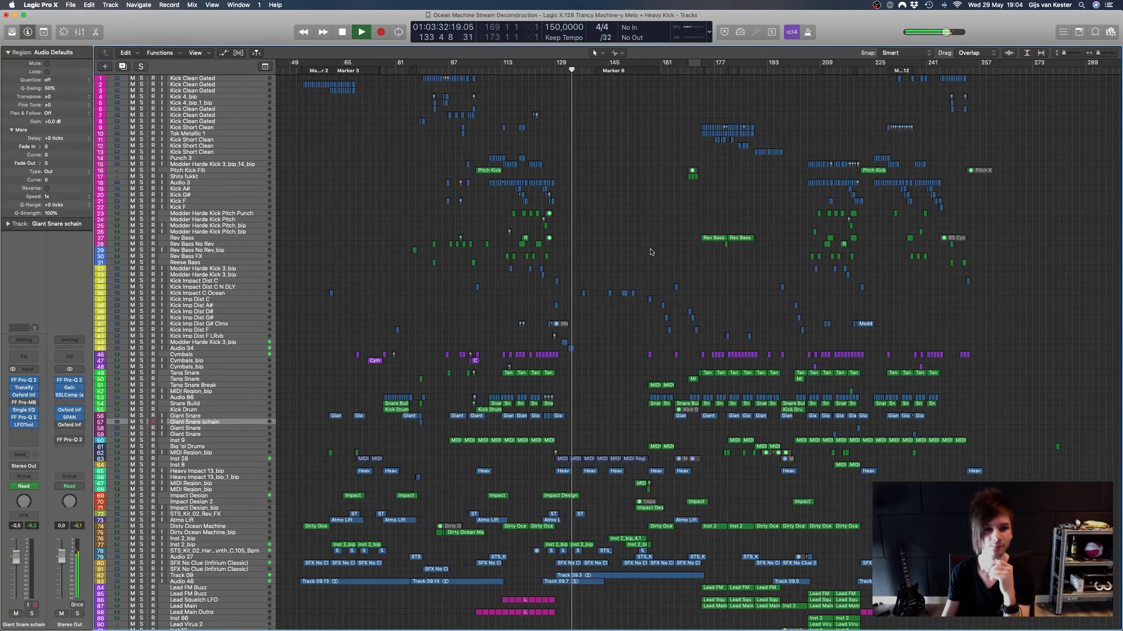
scroll(648, 255, "right", 1)
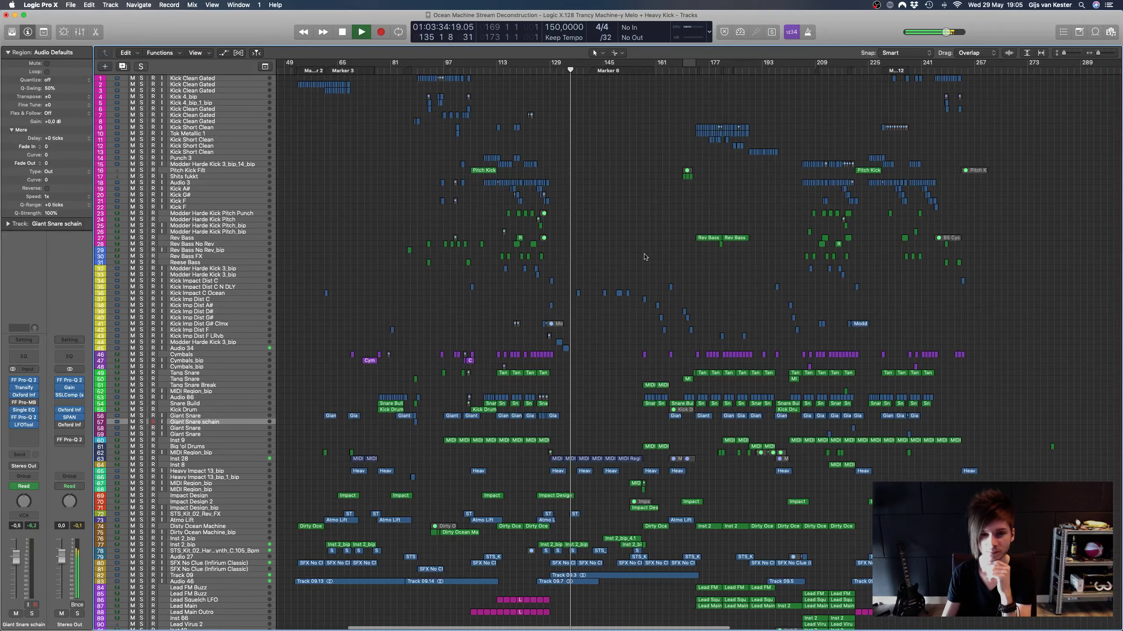
scroll(644, 257, "down", 1)
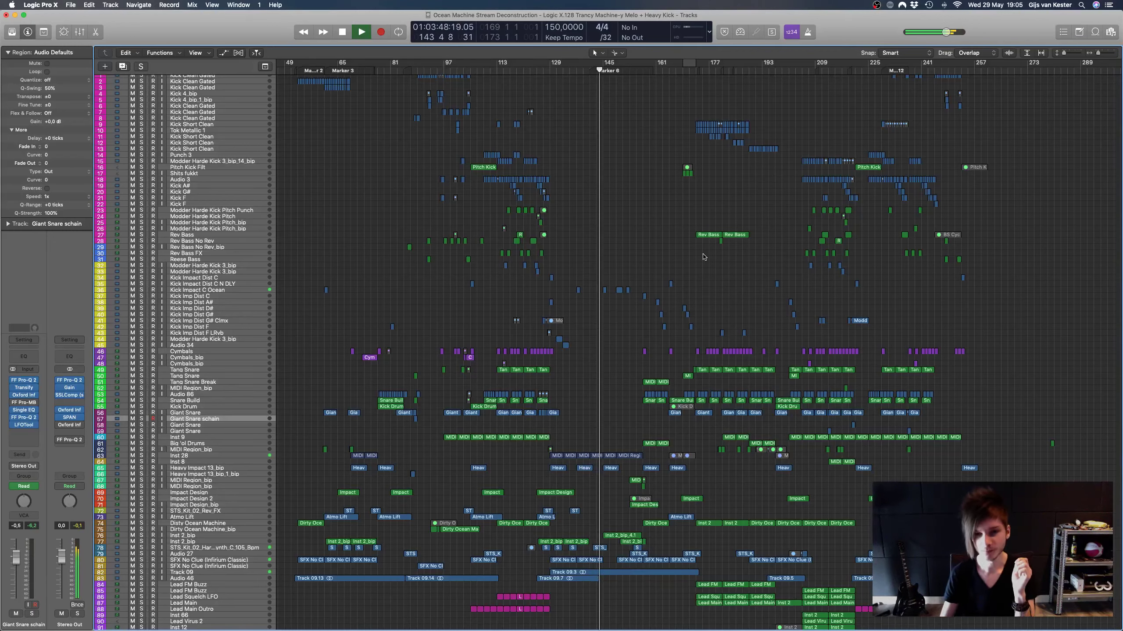
scroll(703, 261, "down", 3)
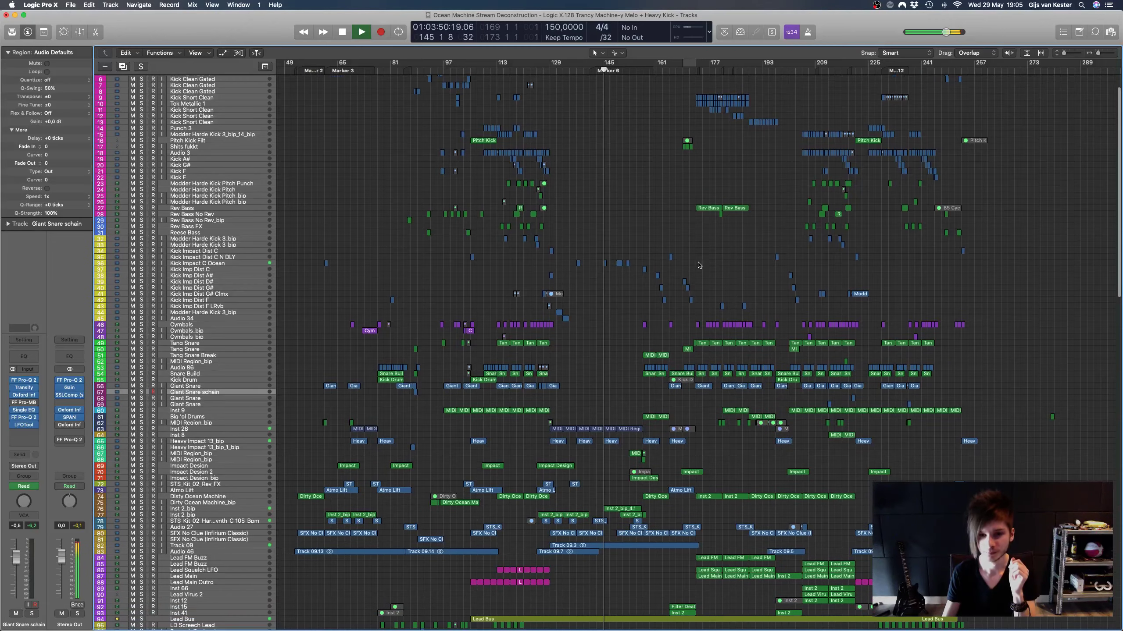
scroll(699, 265, "right", 2)
scroll(699, 266, "down", 15)
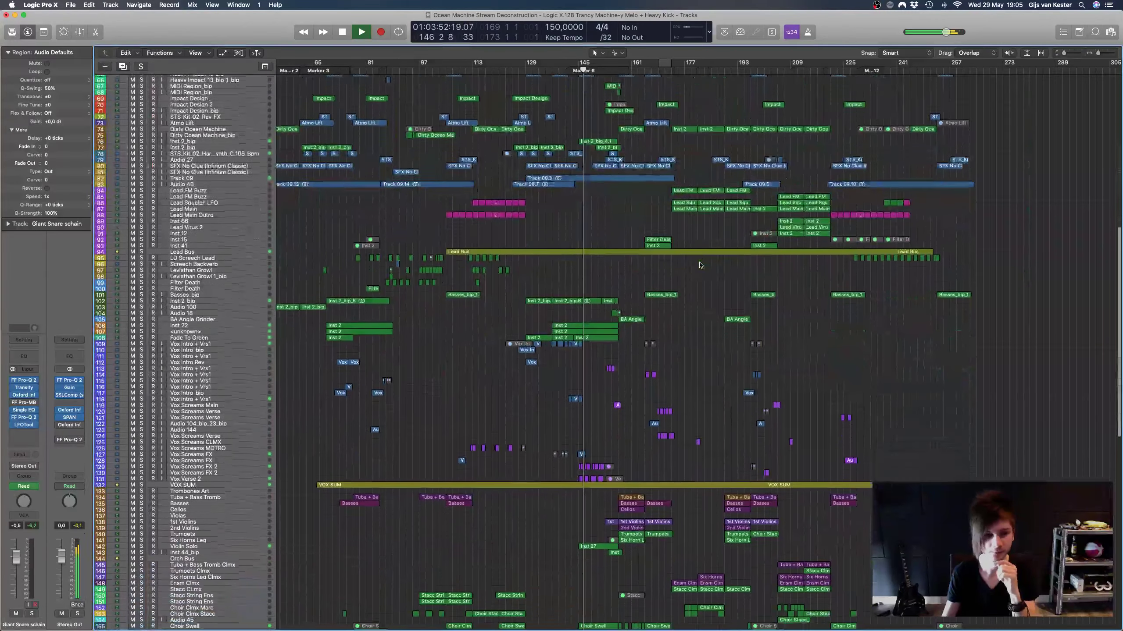
key("x")
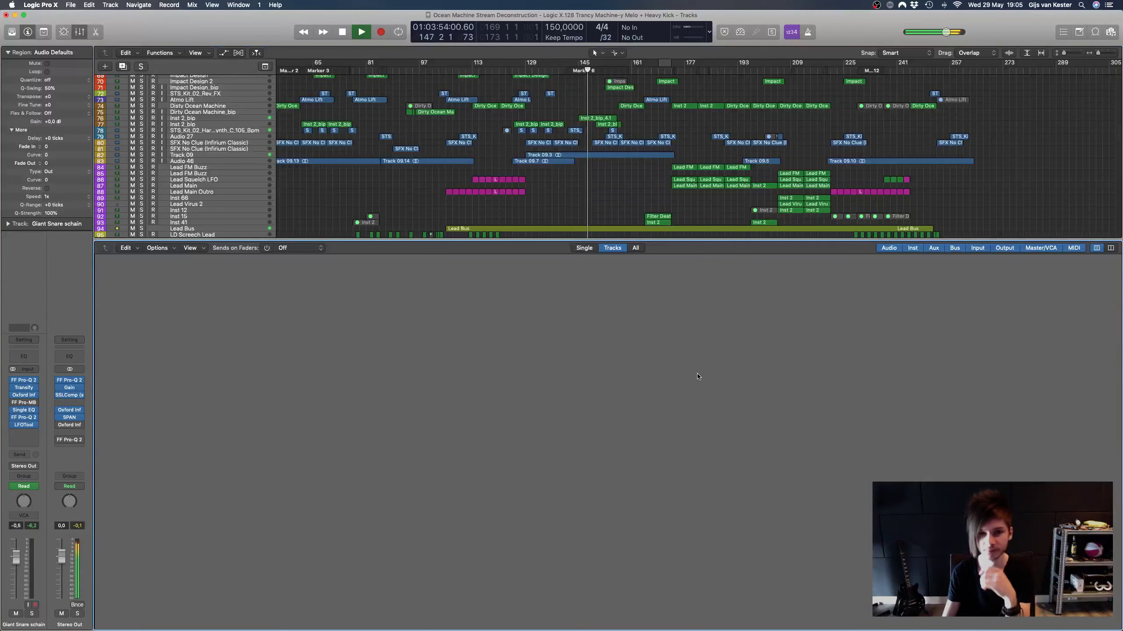
key("x")
Step: Open the Basses region starting at bar 157 in the Piano Roll, examine its notes and modulation automation, and close the editor
key("super+Right")
key("super+Right")
scroll(623, 281, "down", 15)
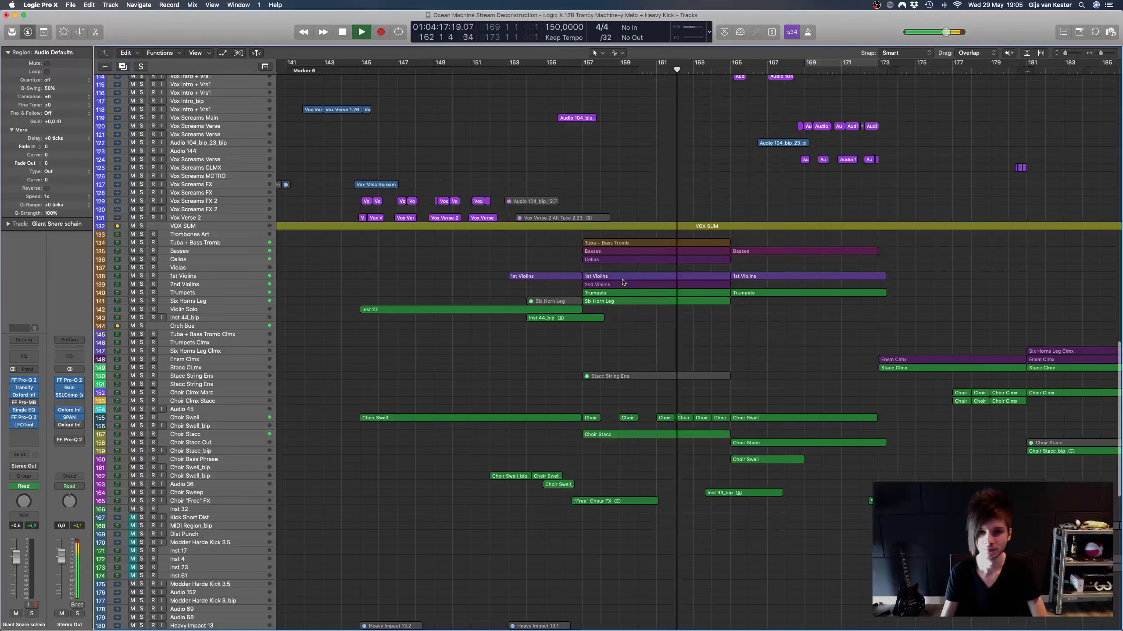
left_click(641, 251)
key("p")
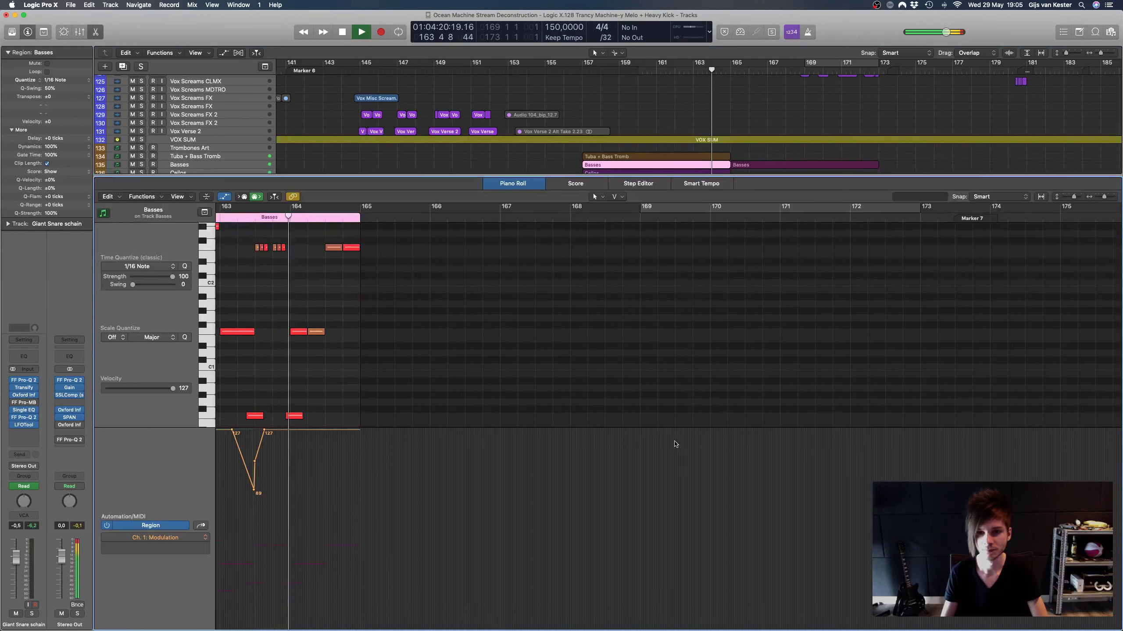
scroll(575, 381, "up", 3)
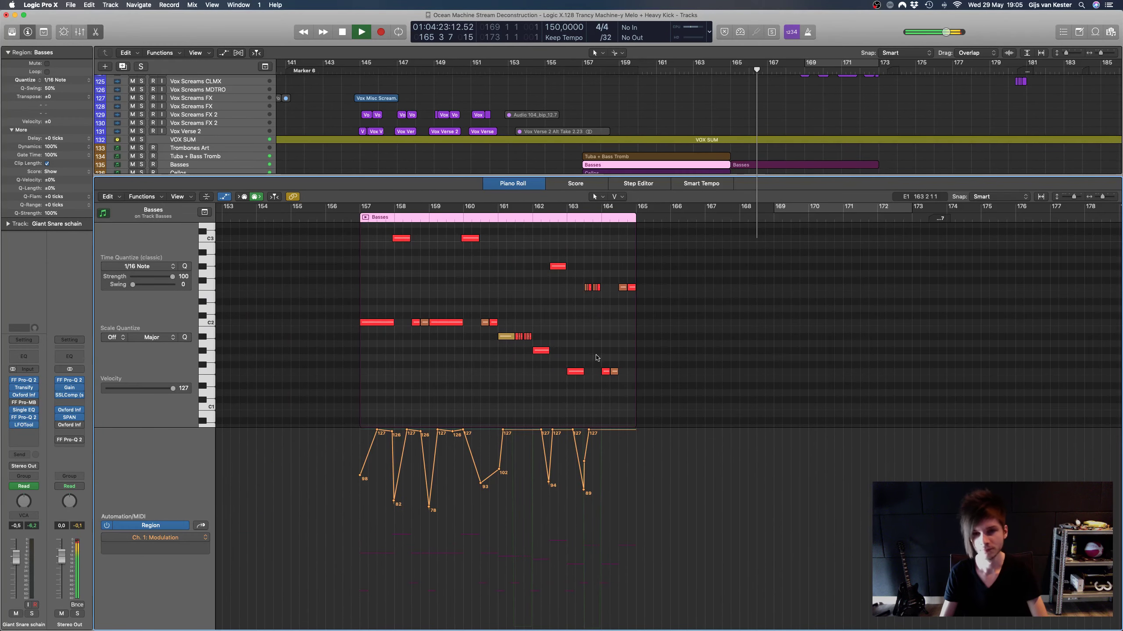
key("x")
key("x")
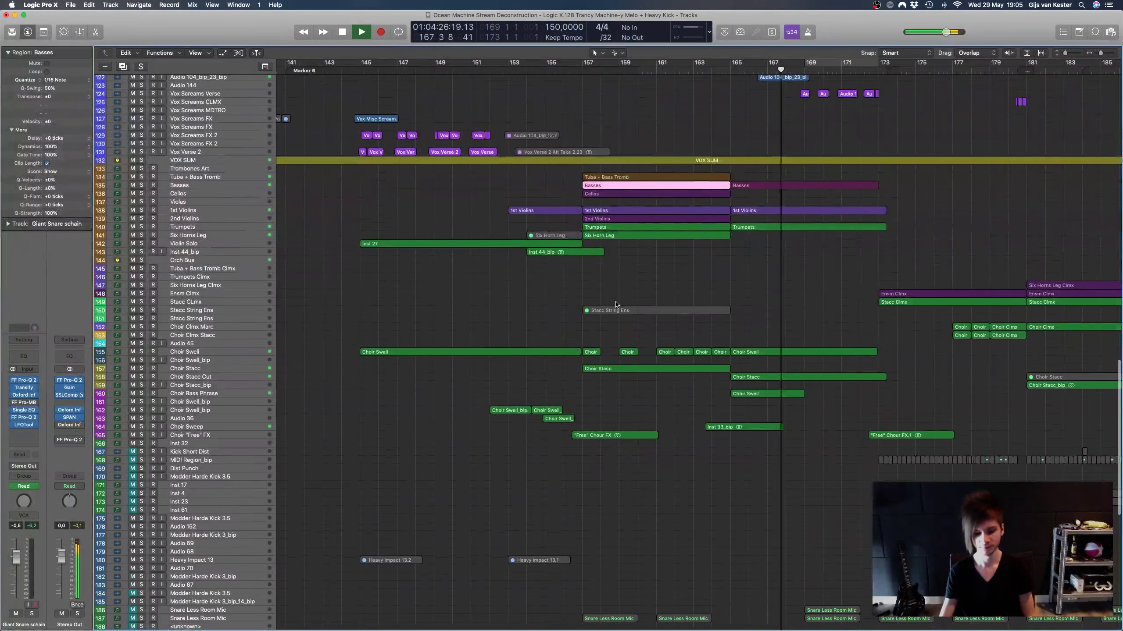
Step: Review the vocal, orchestral and choir tracks around bars 165 to 171 during playback and lower the system volume
scroll(617, 305, "up", 3)
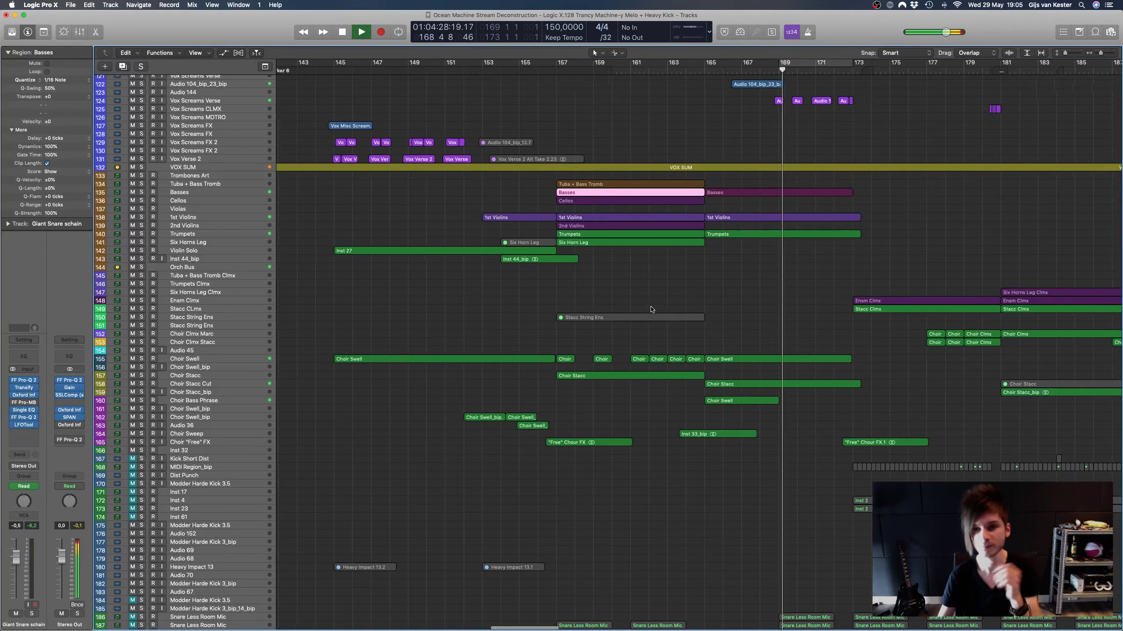
scroll(618, 306, "up", 5)
scroll(649, 317, "up", 4)
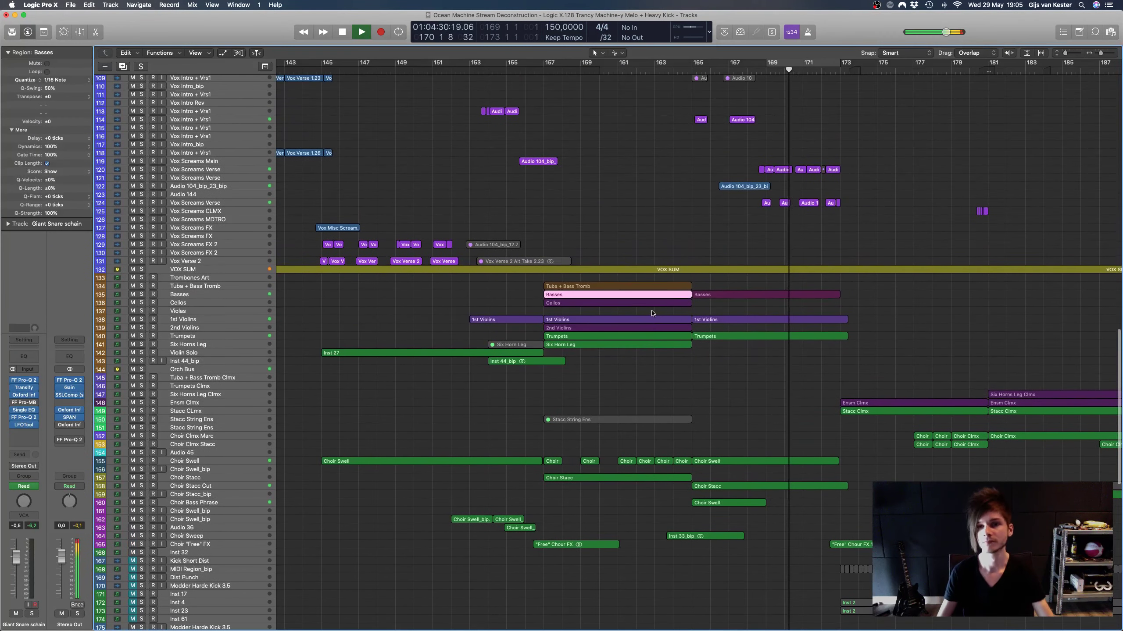
key("XF86AudioLowerVolume")
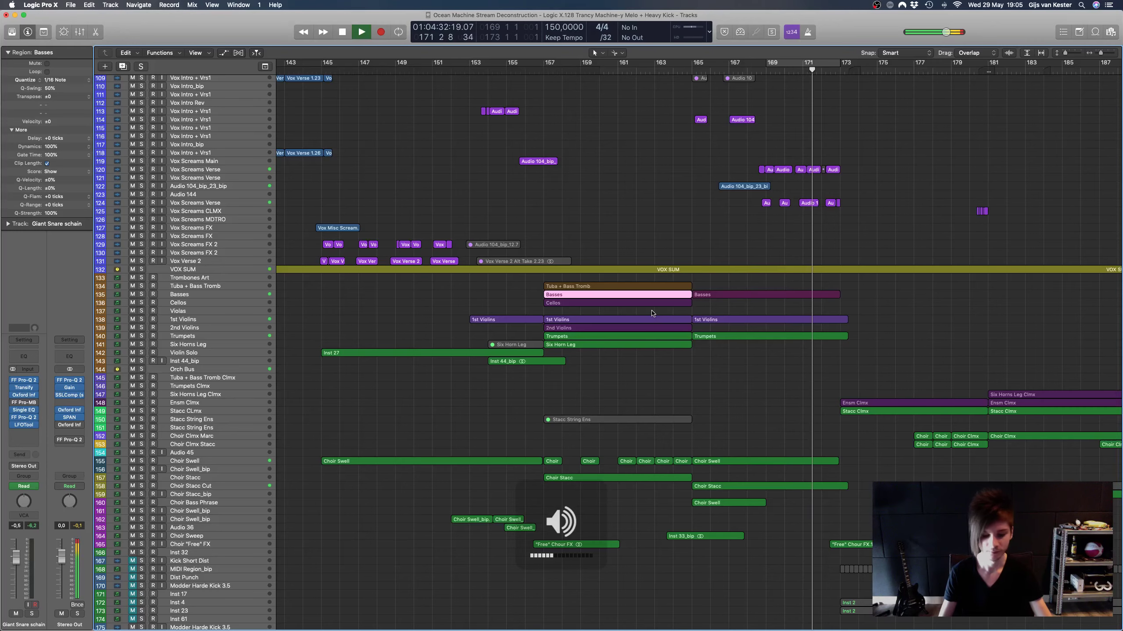
Step: Follow the playback into the section starting at bar 173, examining the kick, Rev Bass, cymbal and snare regions
scroll(652, 313, "right", 5)
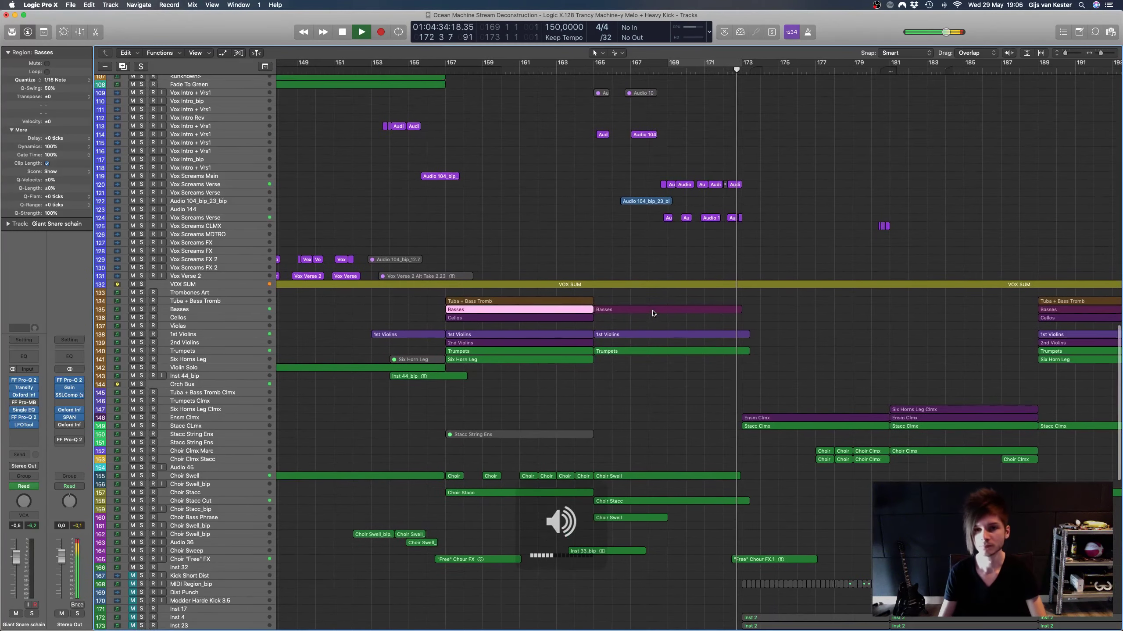
scroll(653, 313, "up", 20)
scroll(653, 313, "up", 20)
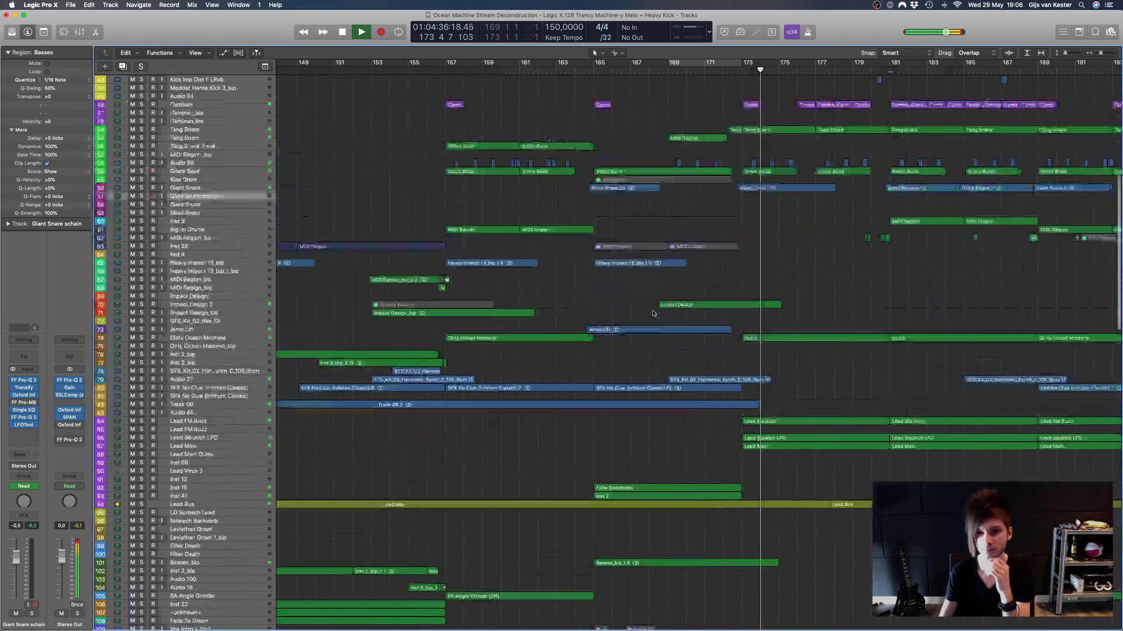
scroll(653, 313, "up", 2)
scroll(653, 314, "right", 5)
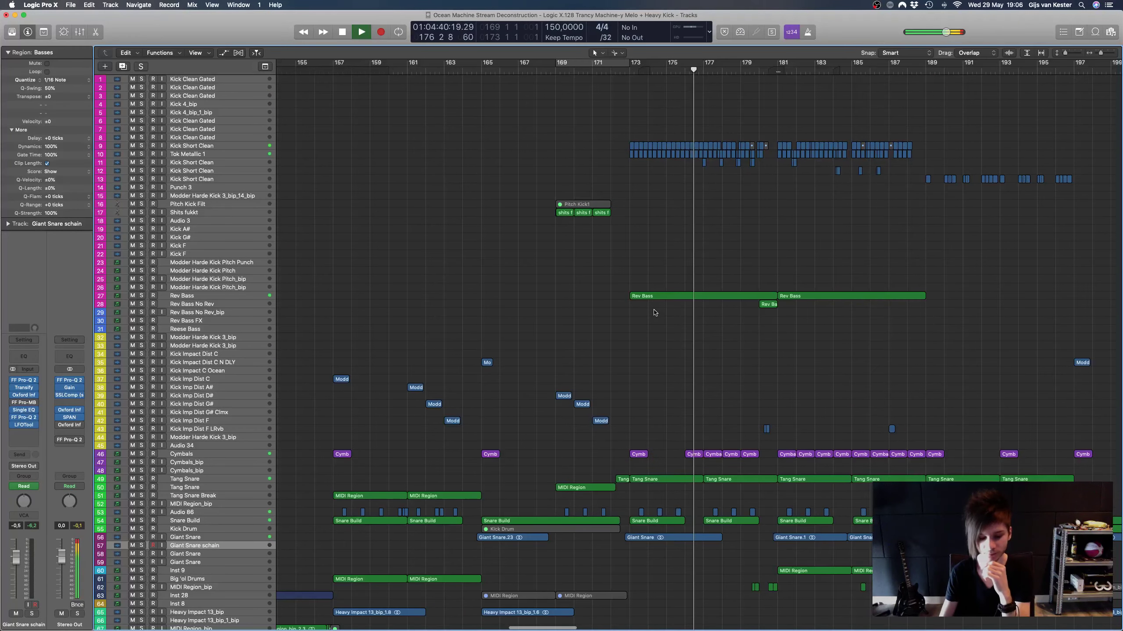
scroll(654, 313, "right", 4)
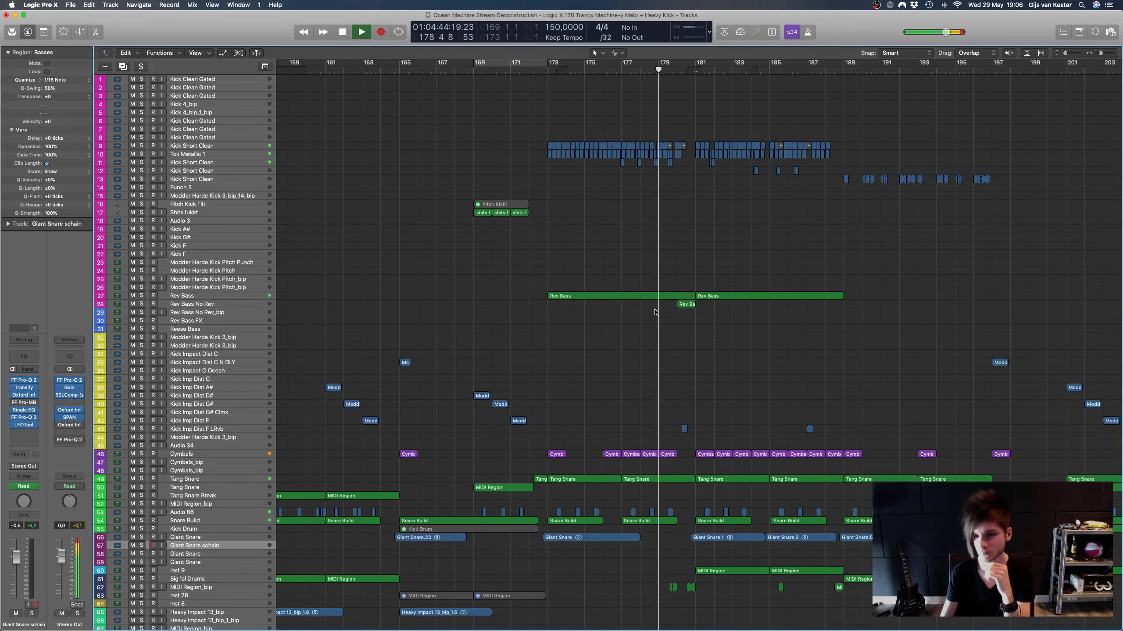
scroll(655, 313, "right", 3)
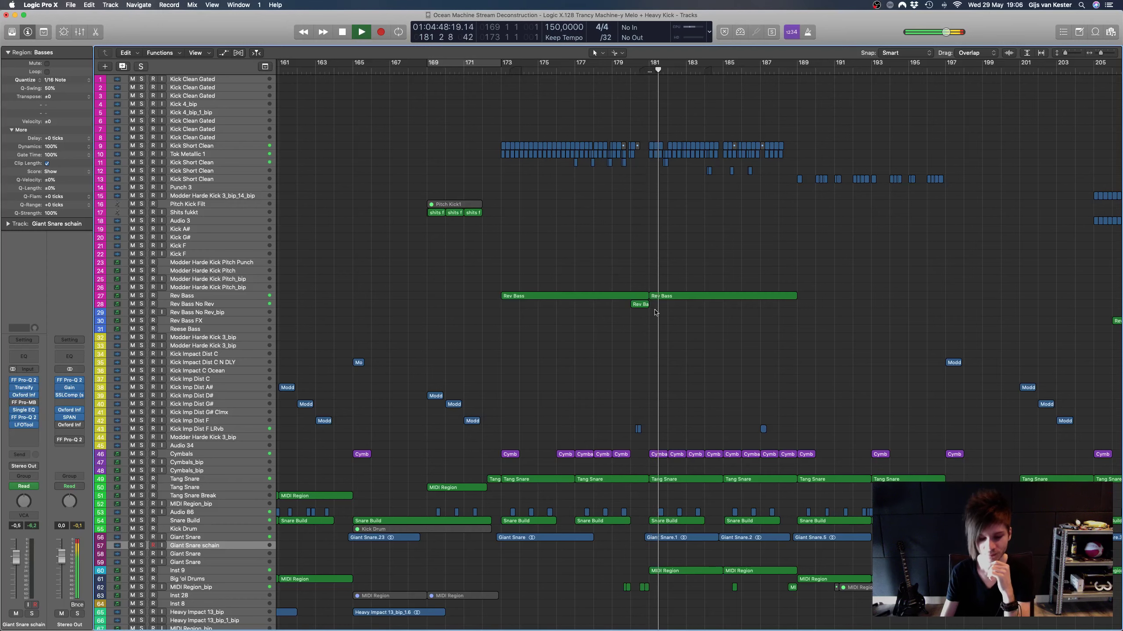
Step: Clear the region selection and follow the playback from bar 181 to 192, from the kicks down to the orchestral tracks
scroll(655, 312, "right", 3)
scroll(655, 312, "right", 2)
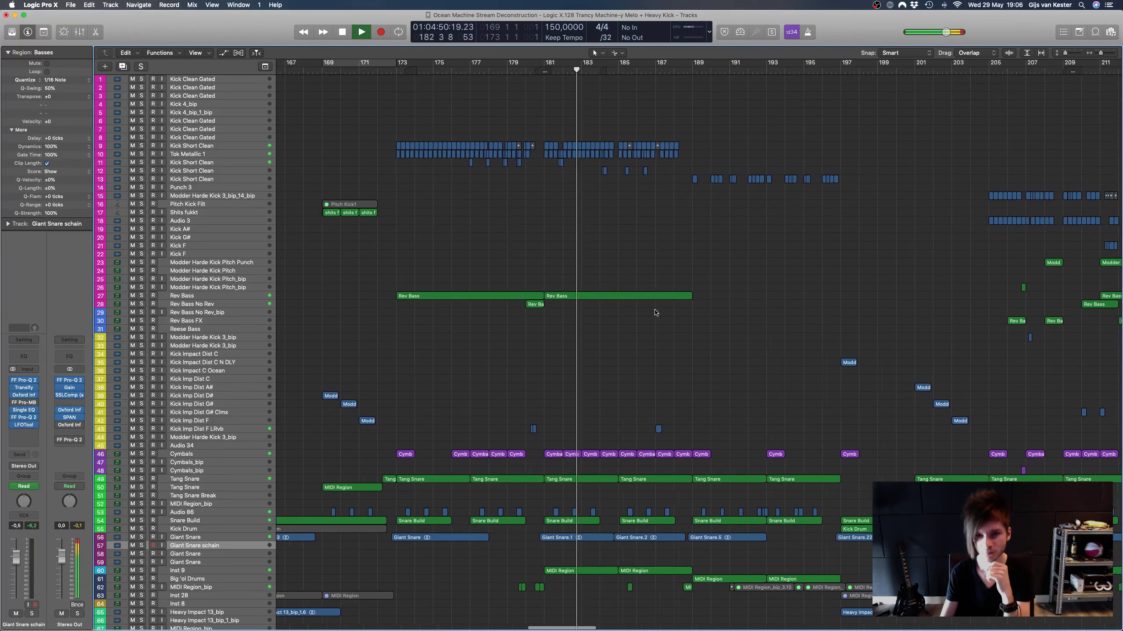
left_click(656, 312)
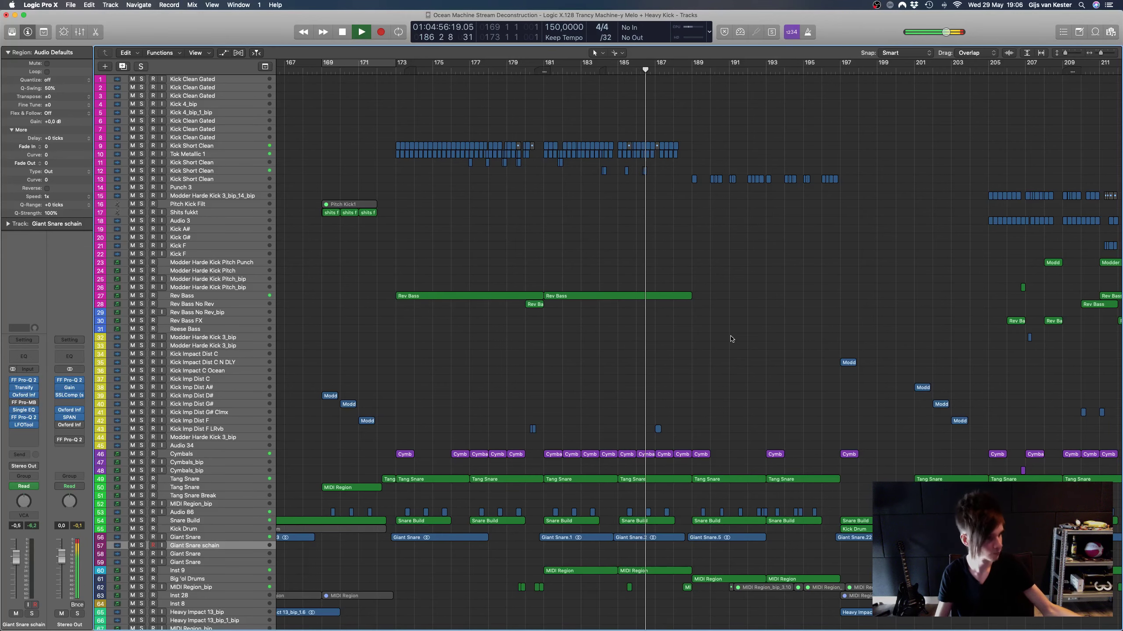
scroll(732, 339, "down", 2)
scroll(731, 338, "down", 15)
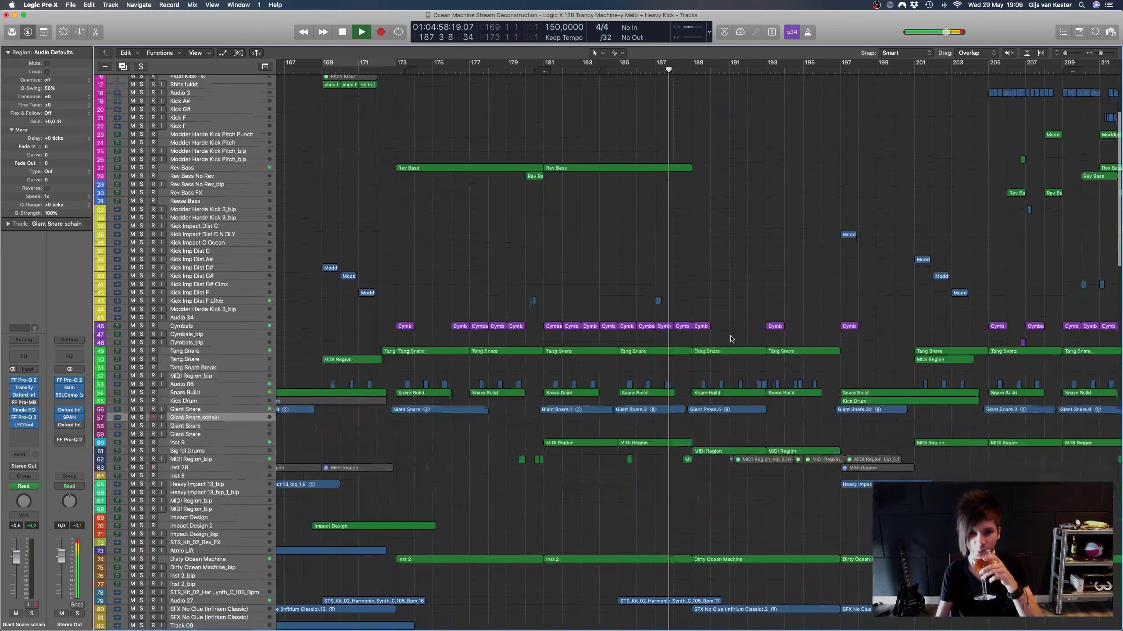
scroll(732, 339, "down", 12)
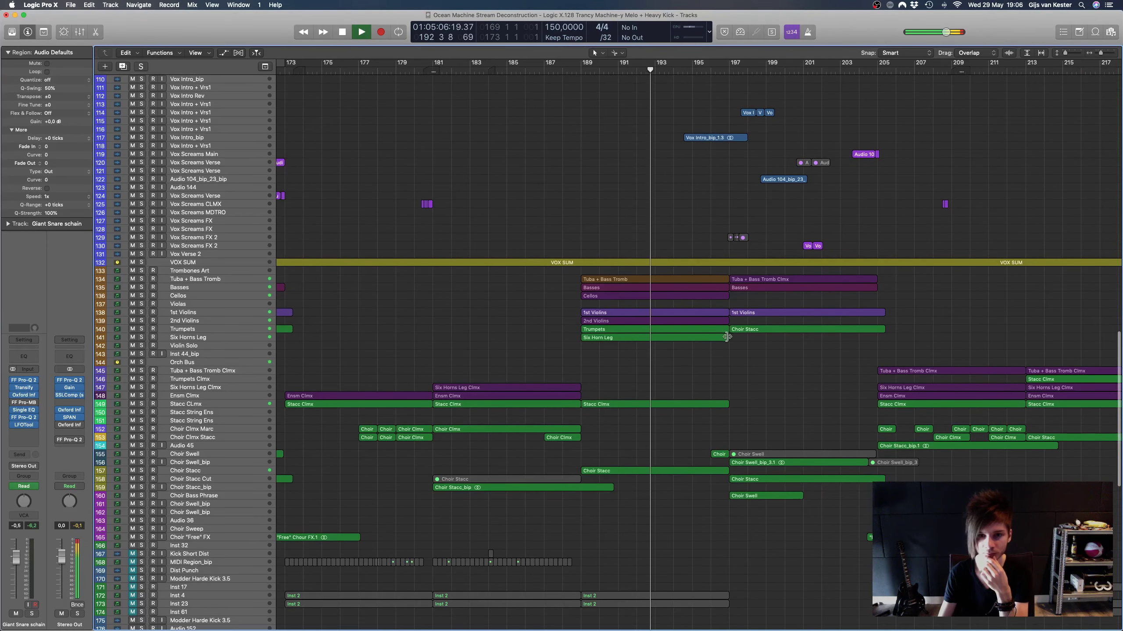
Step: Open the Six Horn Leg region starting at bar 189 in the Piano Roll, examine its notes and modulation automation, and close the editor
left_click(693, 338)
key("e")
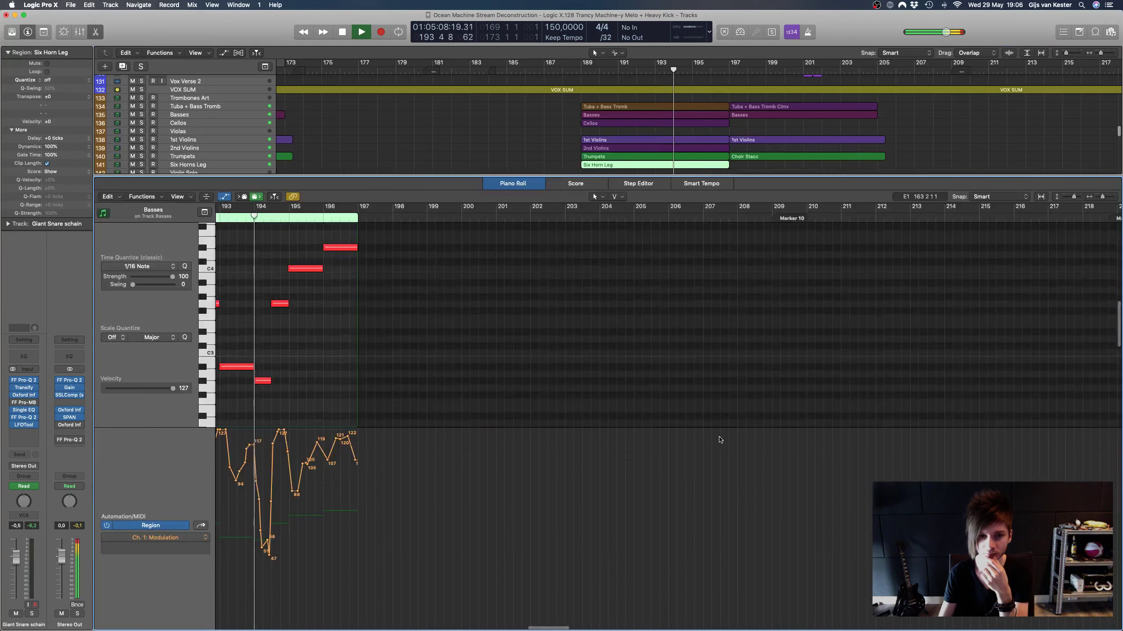
scroll(720, 438, "up", 2)
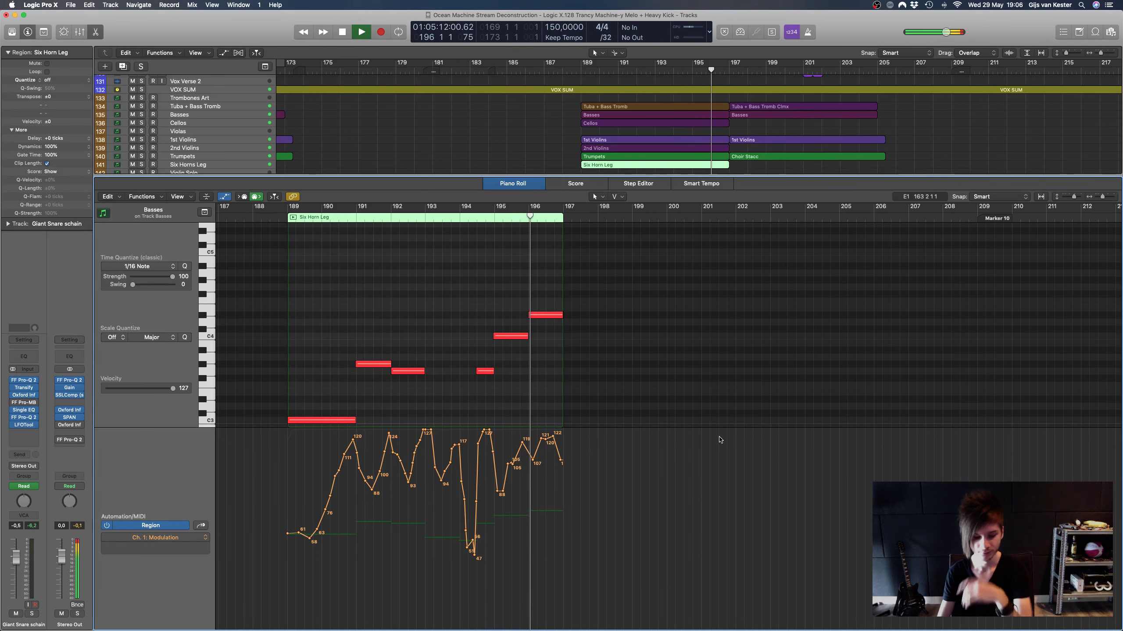
key("x")
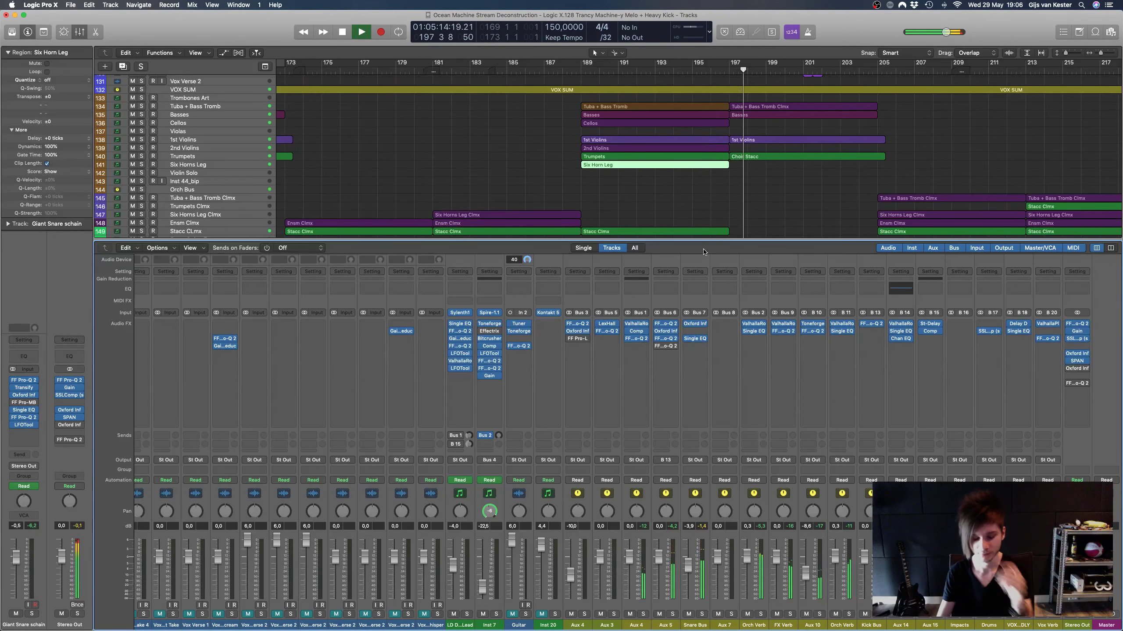
key("x")
Step: Review the choir, vocal, lead and kick tracks around bars 197 to 210 during playback, using a wider overview of the arrangement
scroll(704, 252, "down", 5)
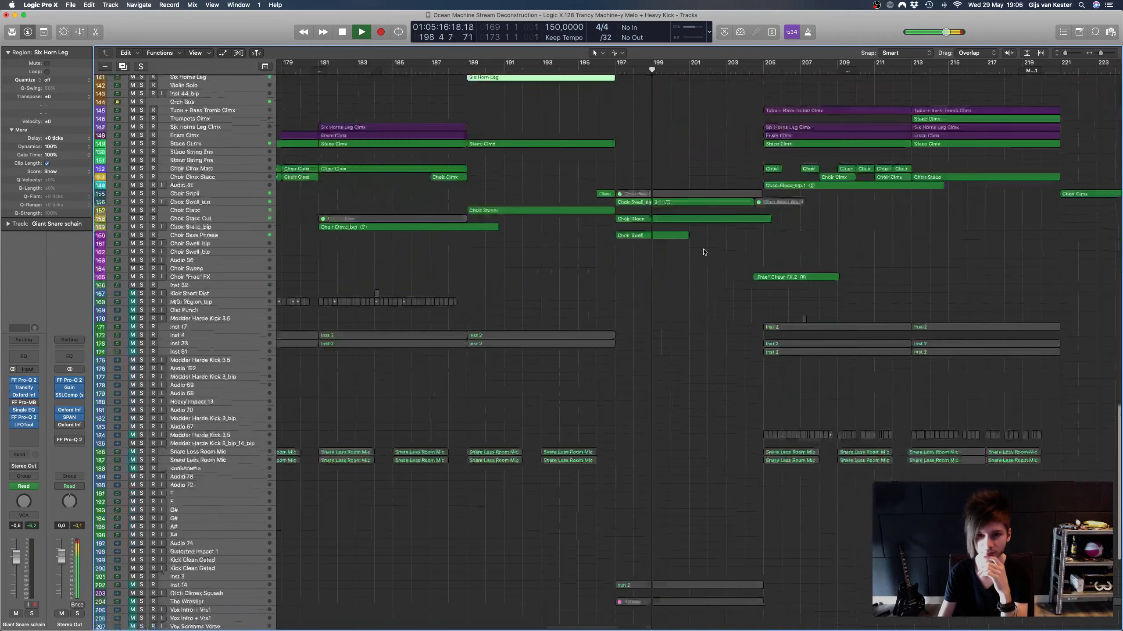
scroll(704, 252, "up", 20)
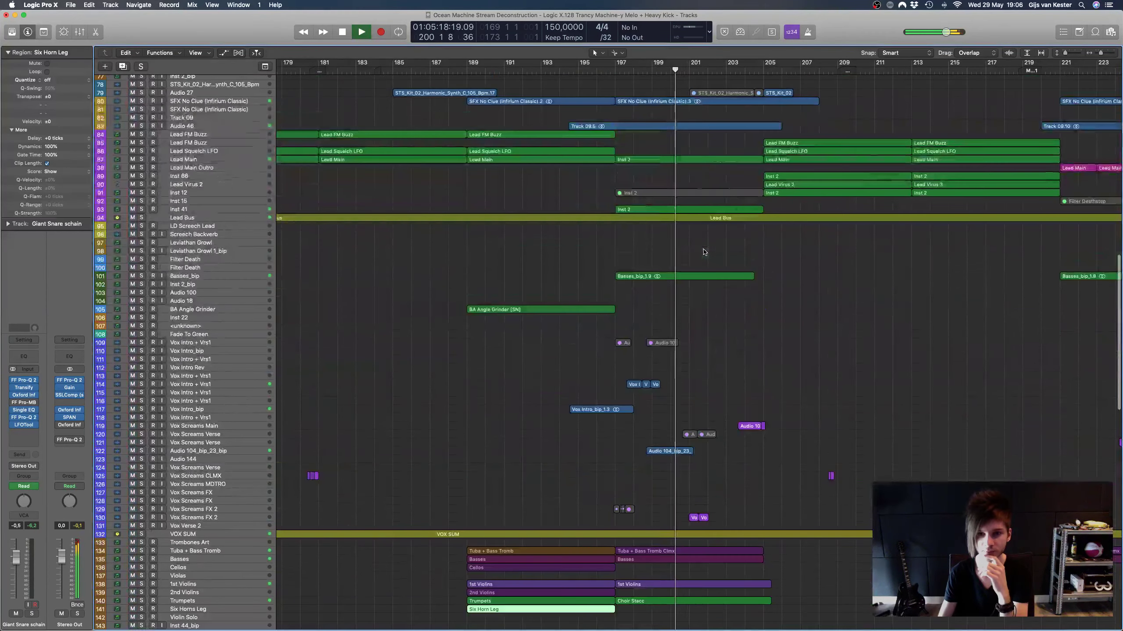
left_click_drag(1065, 52, 1095, 55)
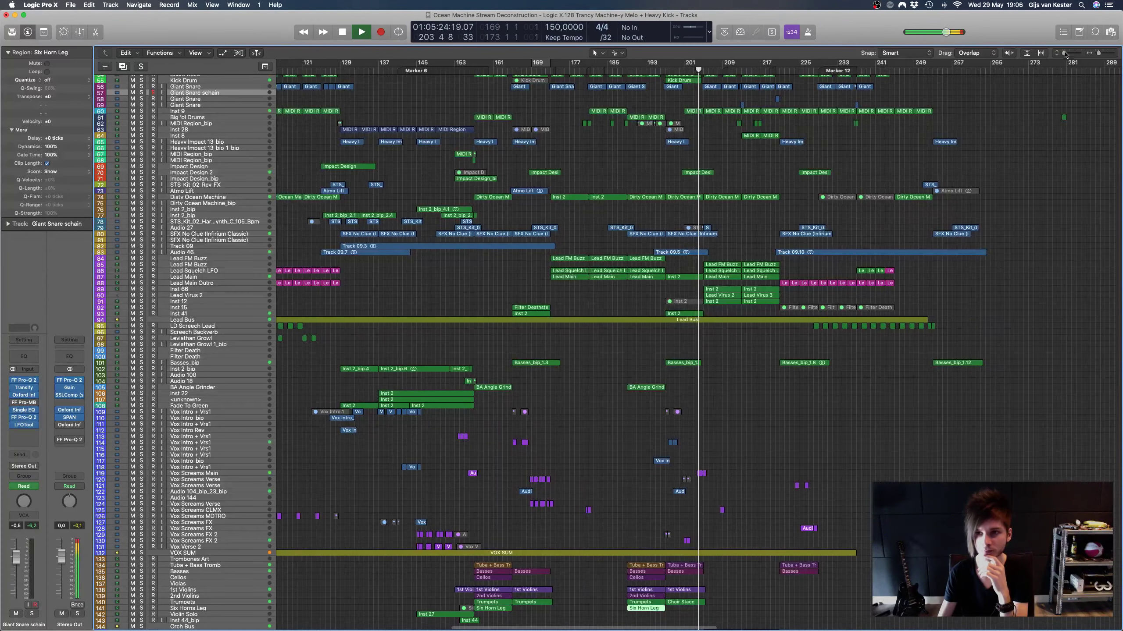
scroll(898, 303, "left", 5)
scroll(897, 303, "down", 10)
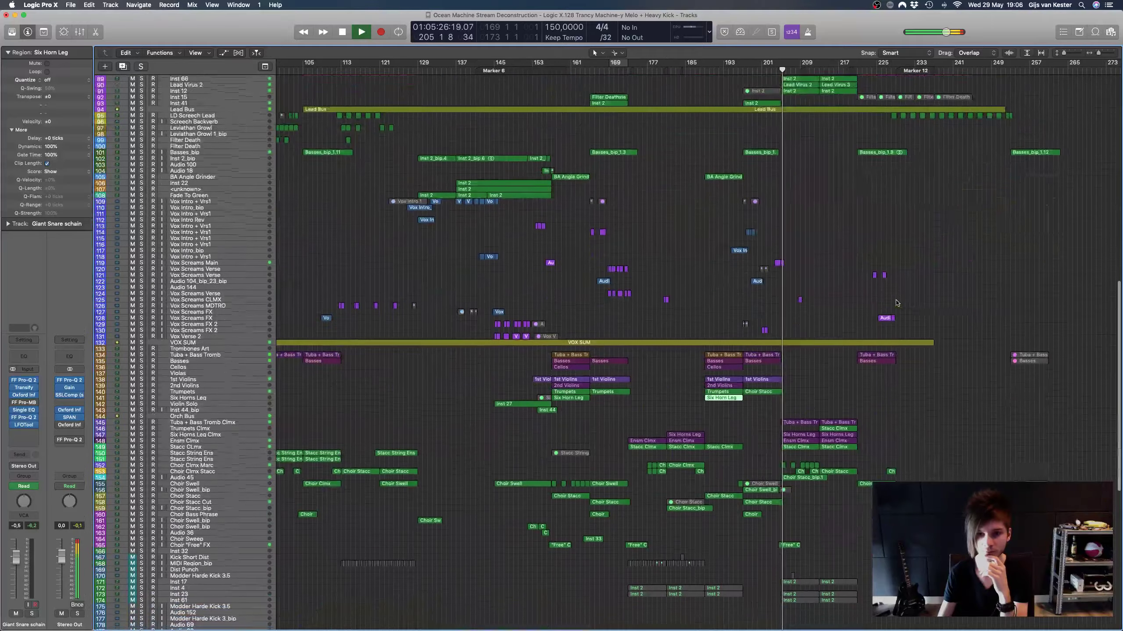
scroll(897, 304, "up", 20)
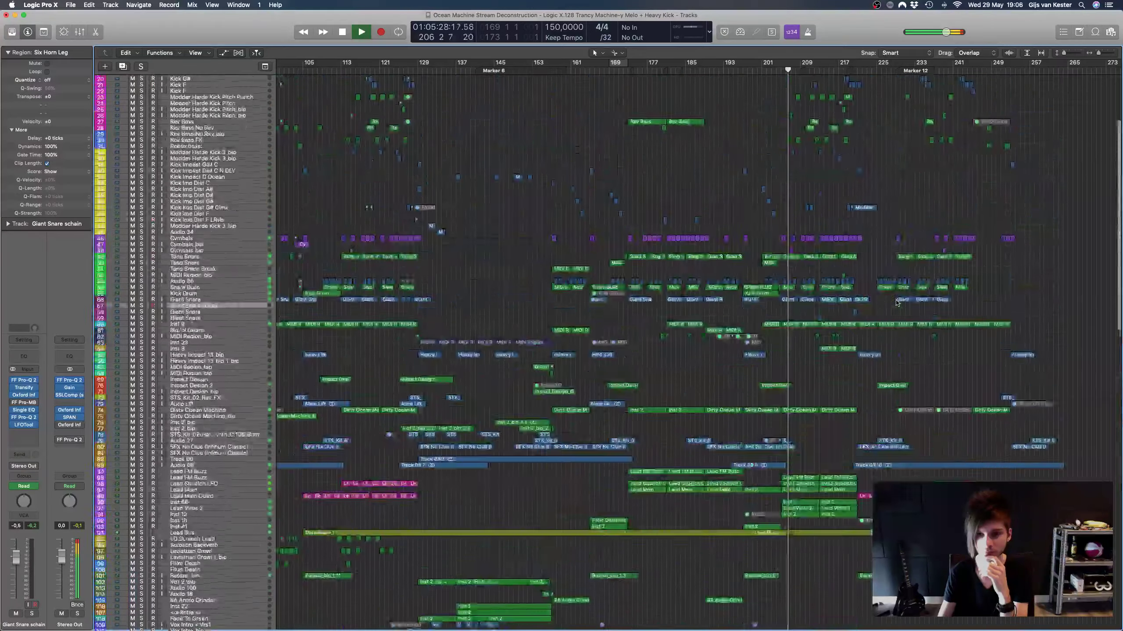
scroll(896, 303, "up", 4)
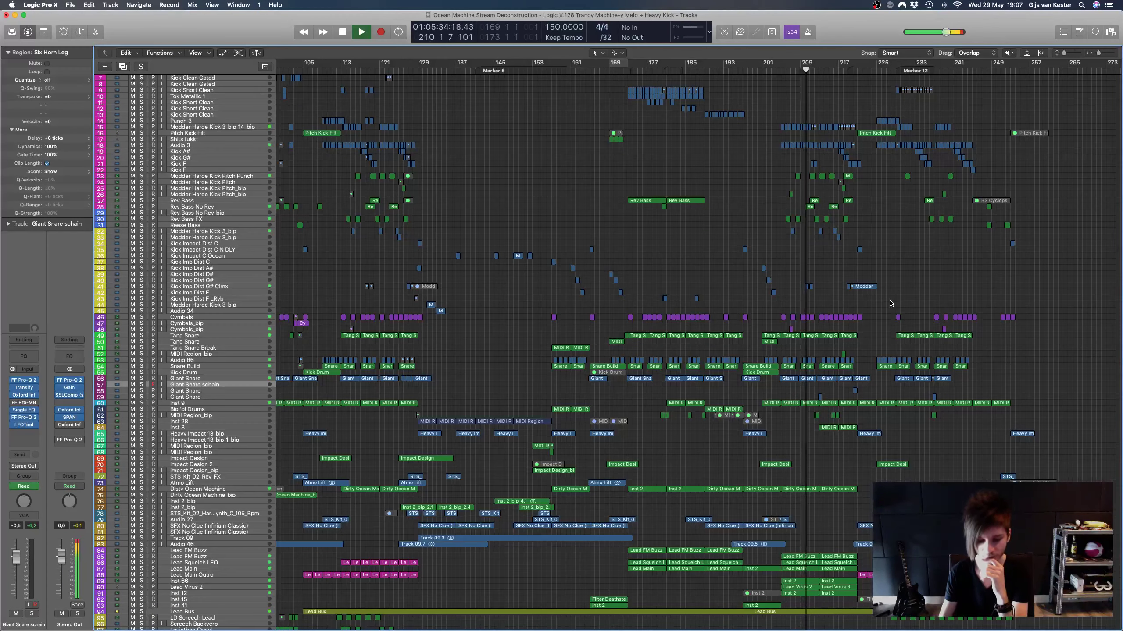
Step: Follow the playback toward Marker 12 across the kick, vocal and orchestral tracks, and stop it at bar 221
scroll(888, 303, "right", 3)
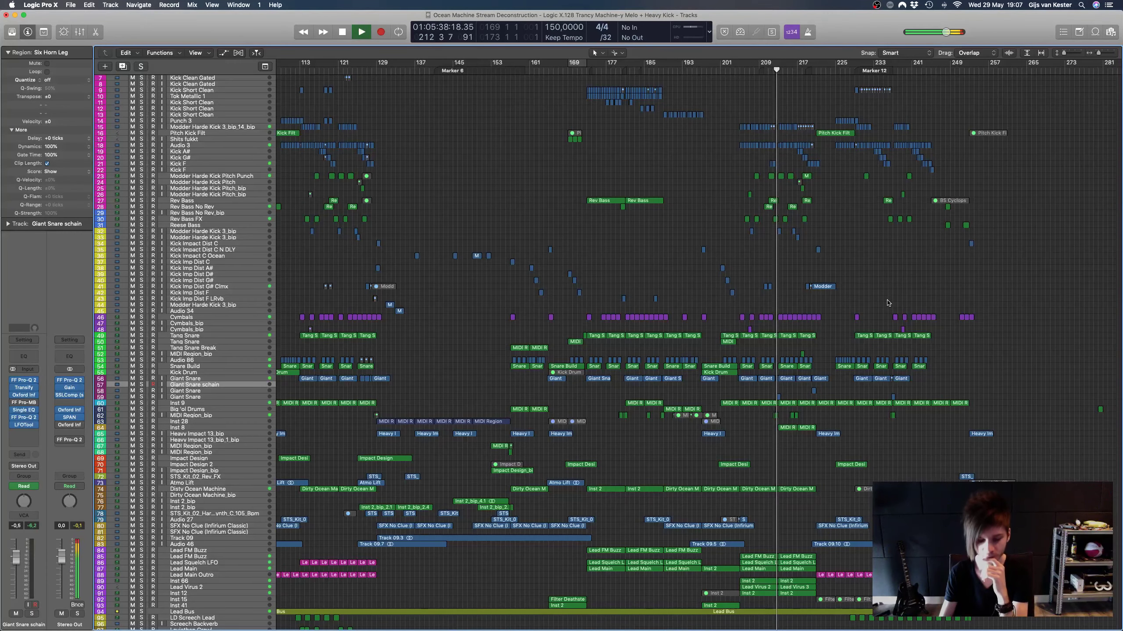
scroll(889, 303, "down", 3)
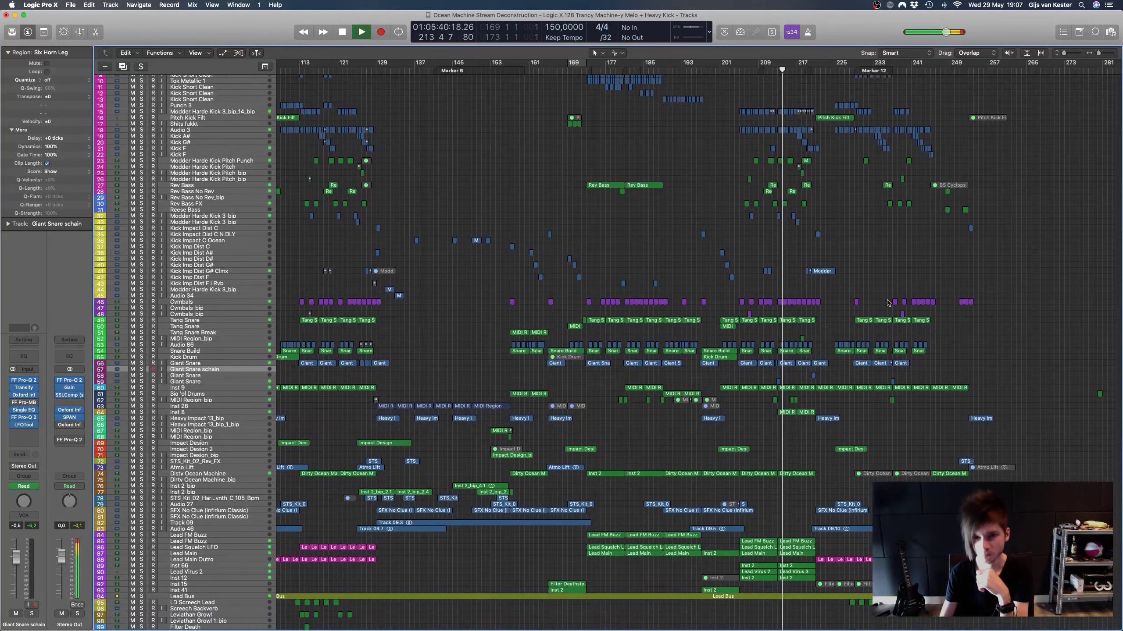
scroll(887, 303, "down", 20)
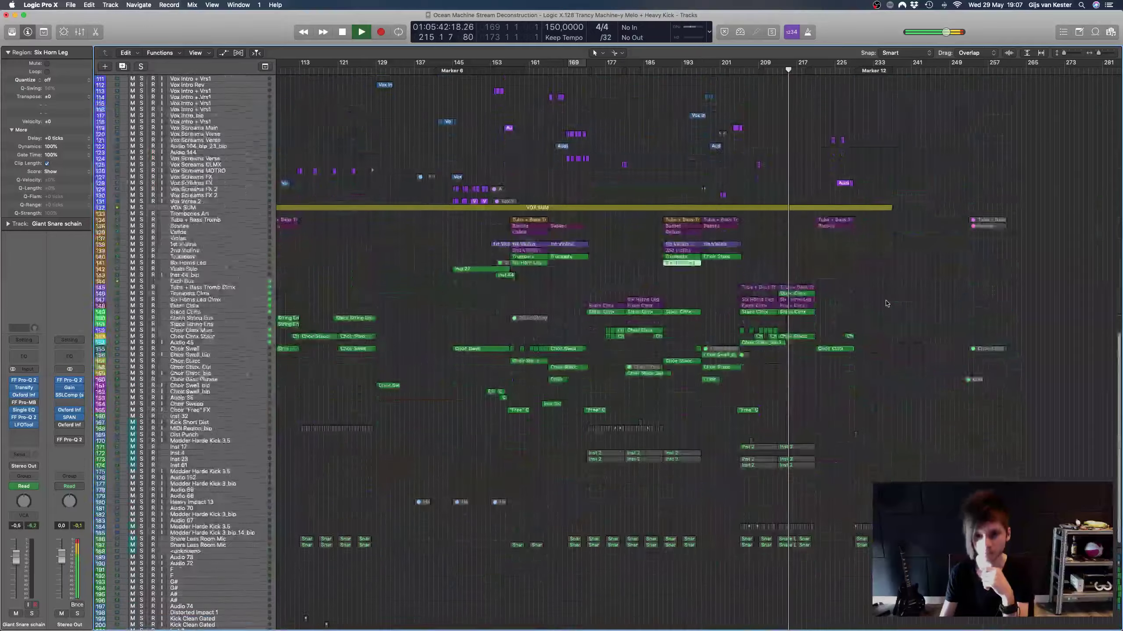
scroll(886, 303, "up", 20)
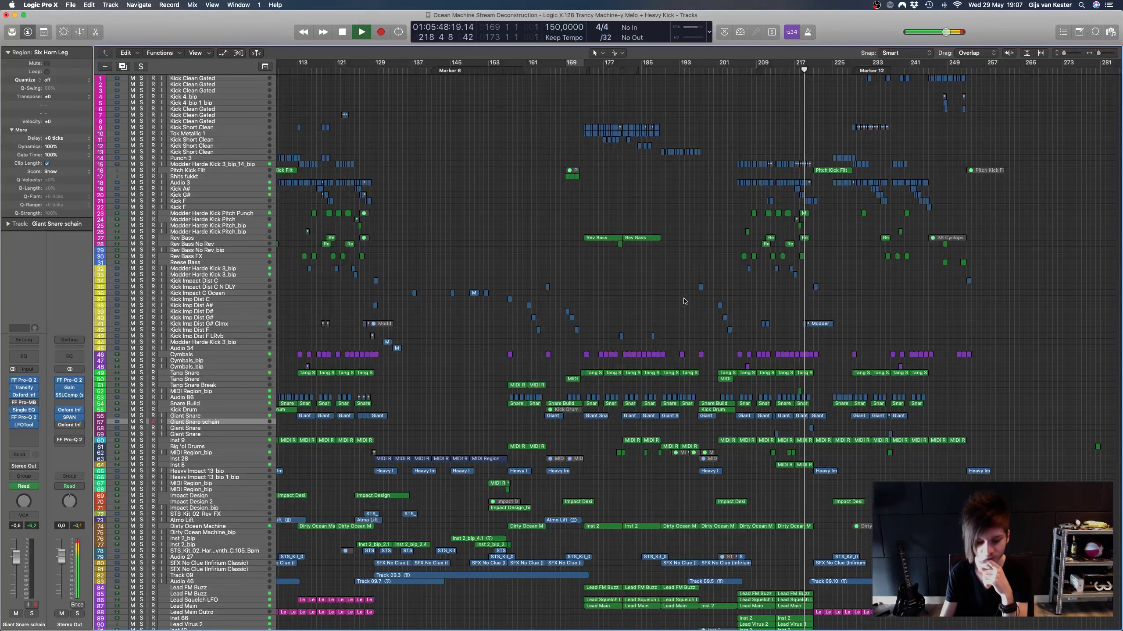
scroll(619, 296, "right", 10)
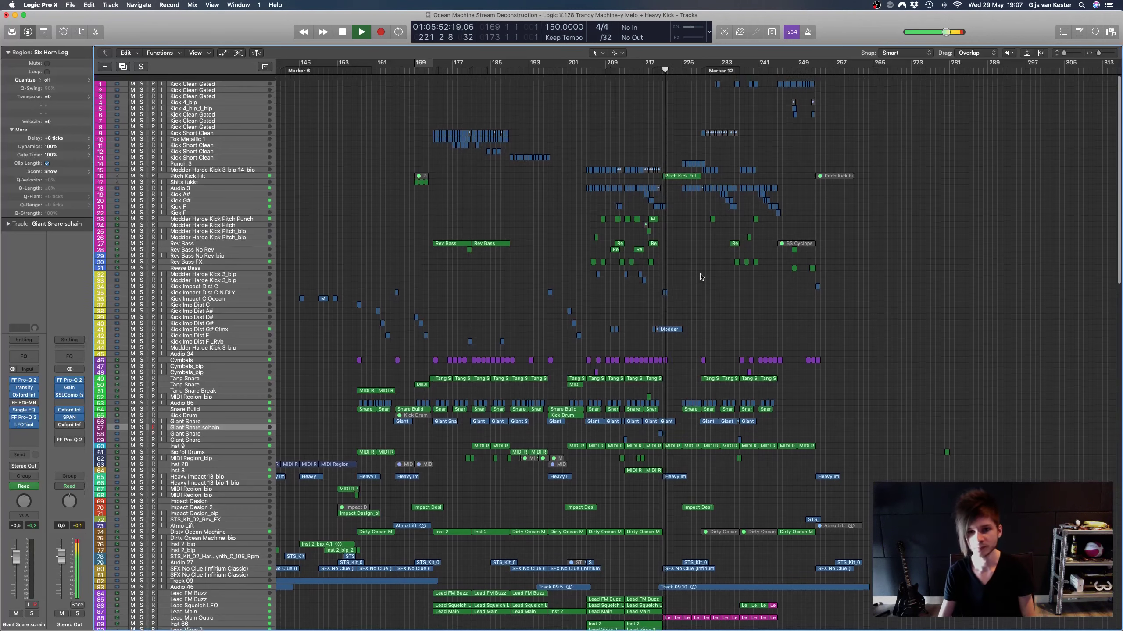
key("space")
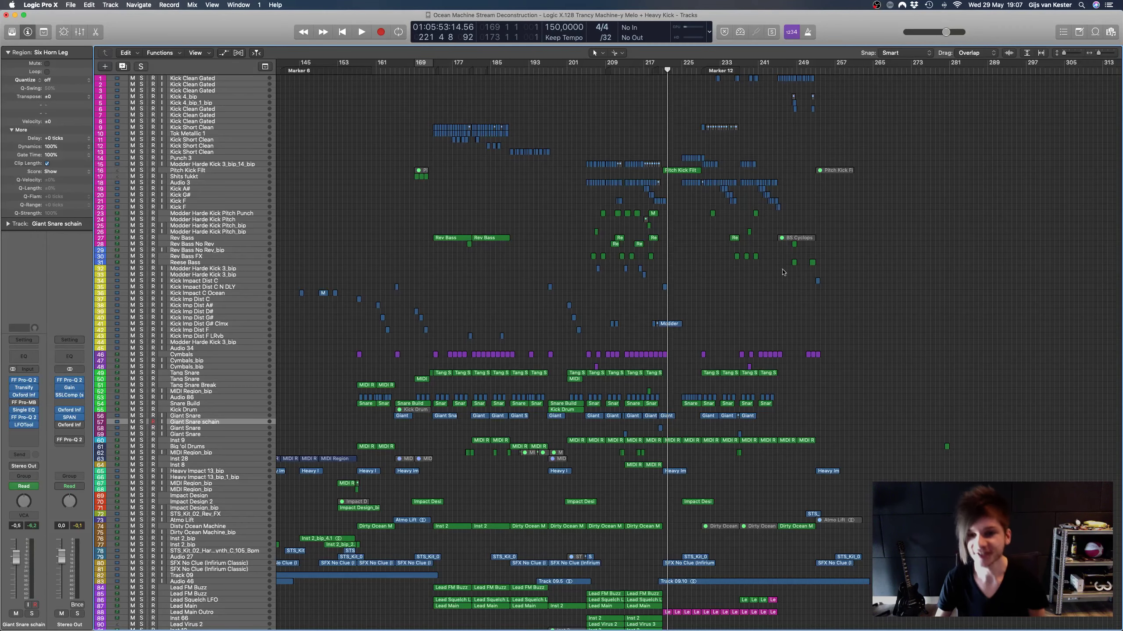
Step: Examine the overall arrangement from Marker 3 to Marker 12, from the kick tracks down to the vocal, orchestral and choir tracks
scroll(840, 287, "left", 5)
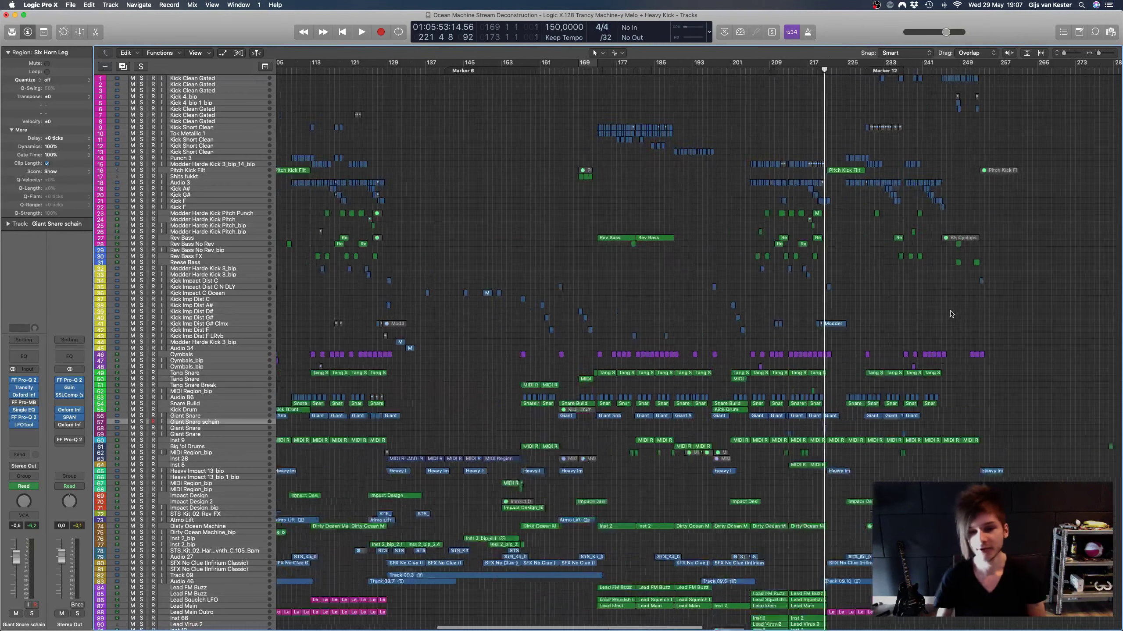
scroll(952, 314, "left", 3)
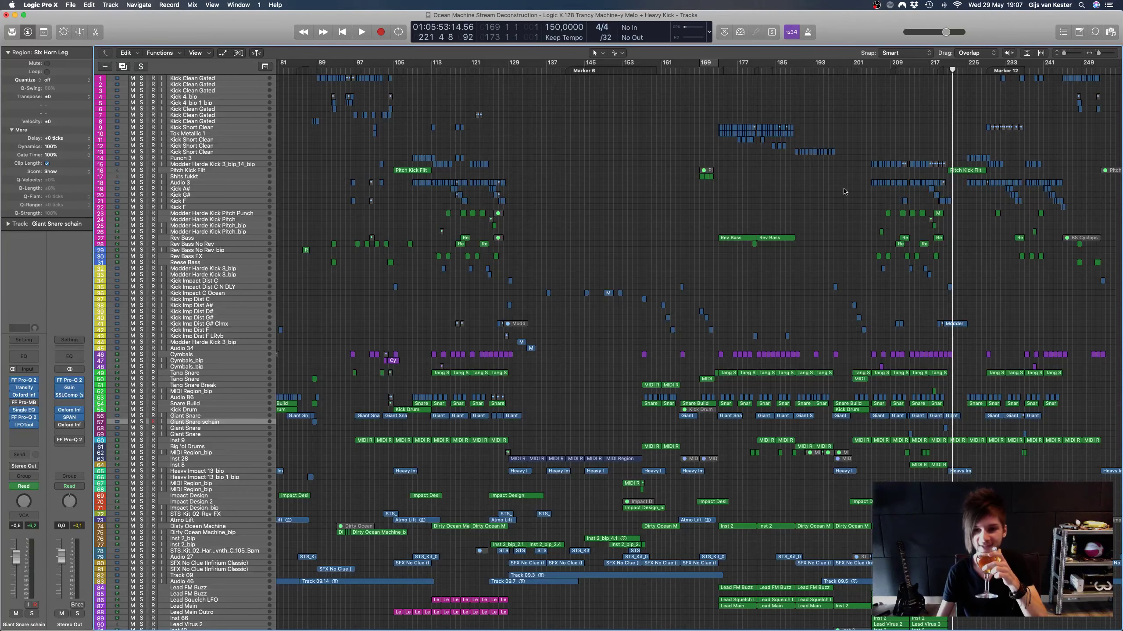
scroll(844, 192, "right", 1)
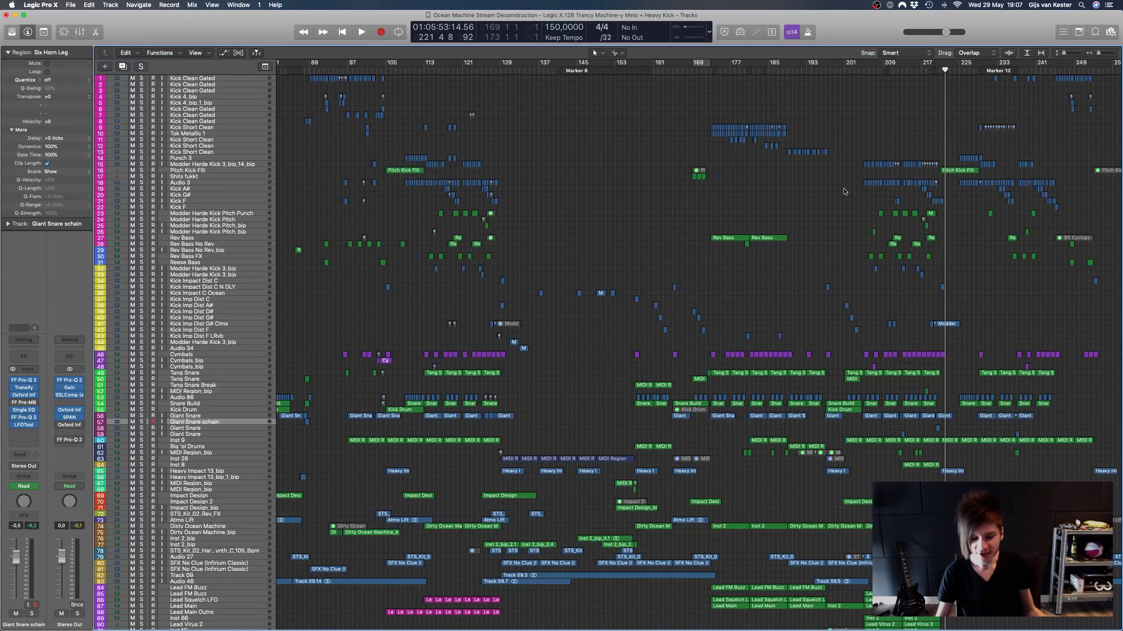
scroll(881, 182, "left", 5)
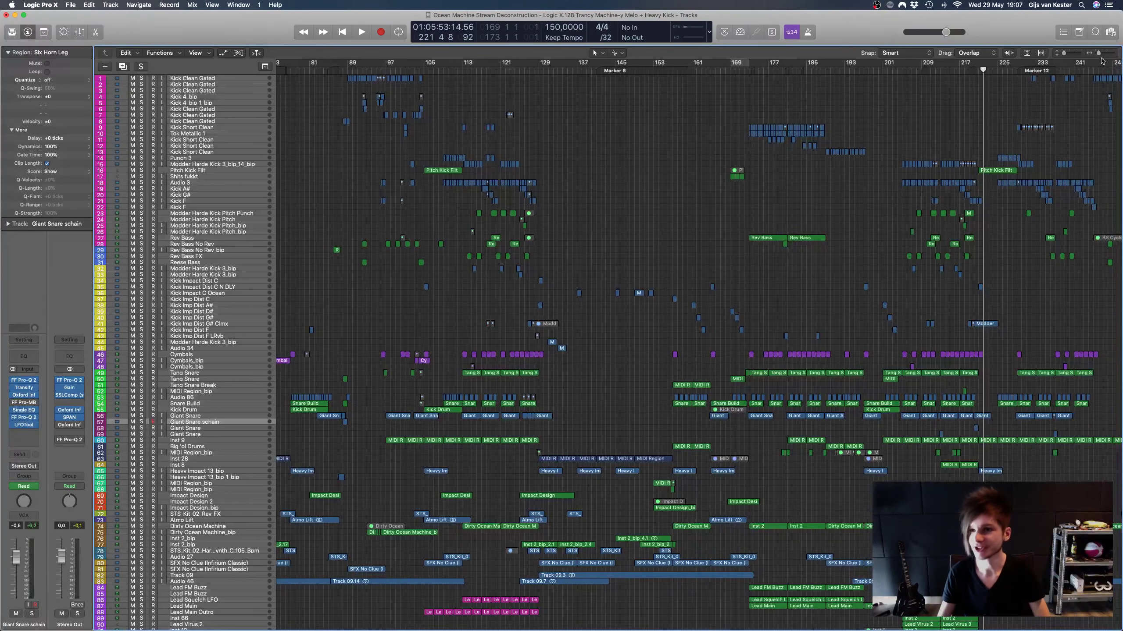
scroll(1003, 97, "down", 5)
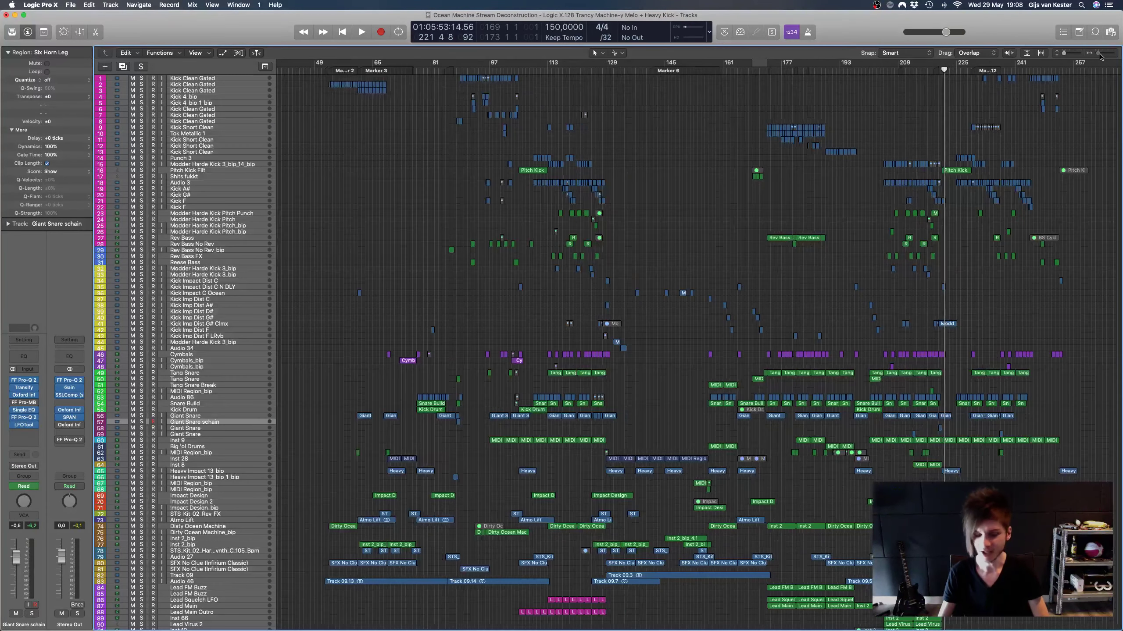
scroll(1002, 97, "right", 3)
scroll(985, 152, "right", 3)
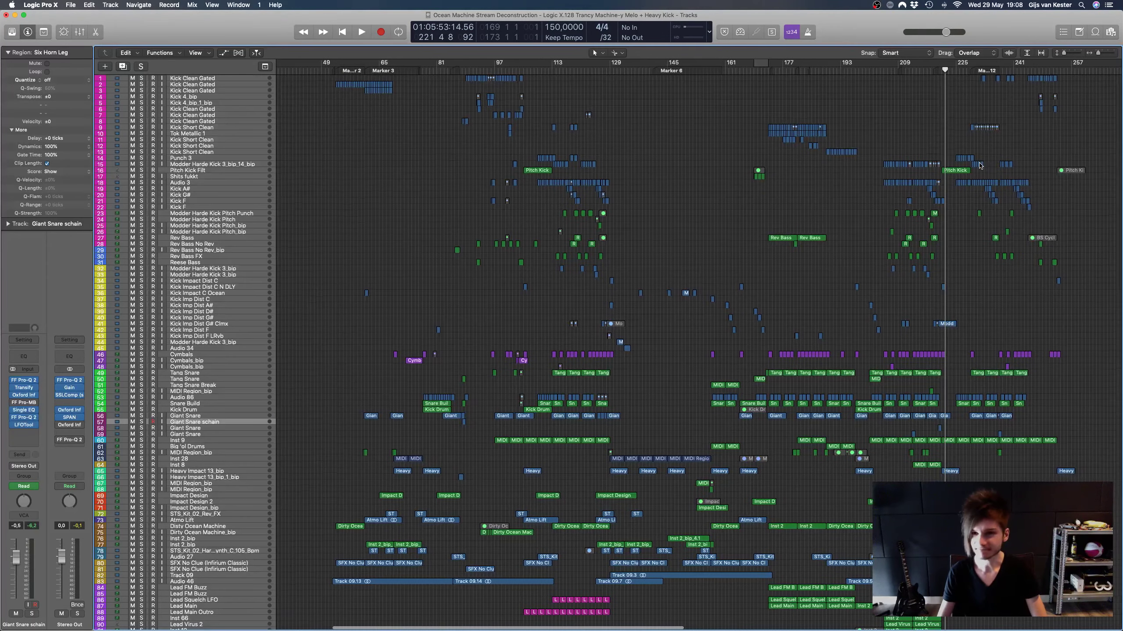
scroll(976, 191, "down", 15)
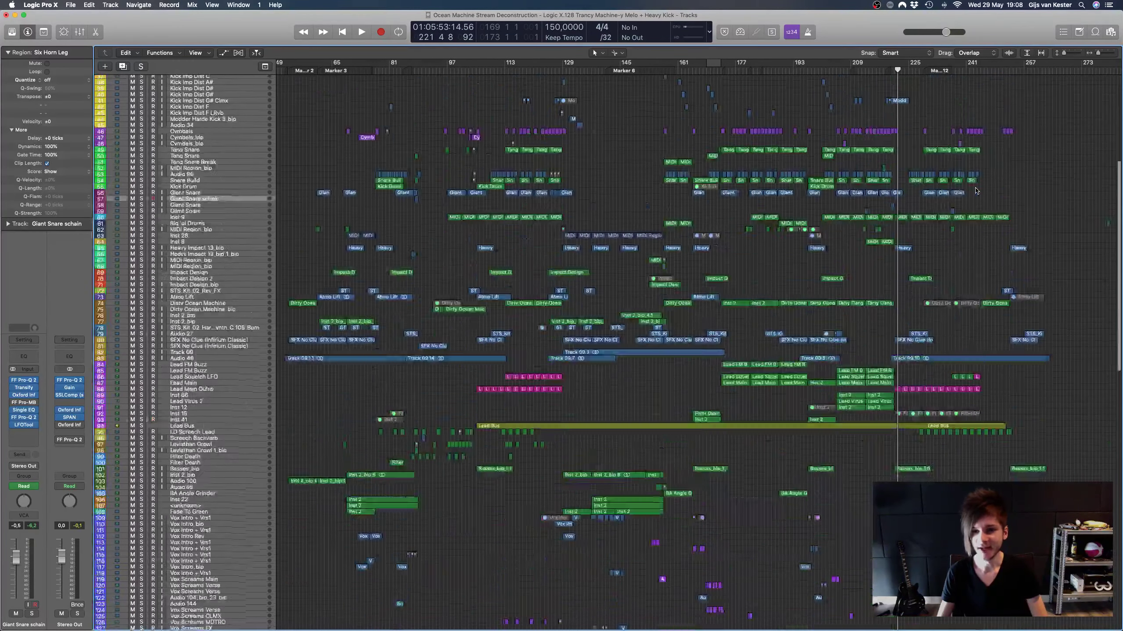
scroll(976, 191, "down", 8)
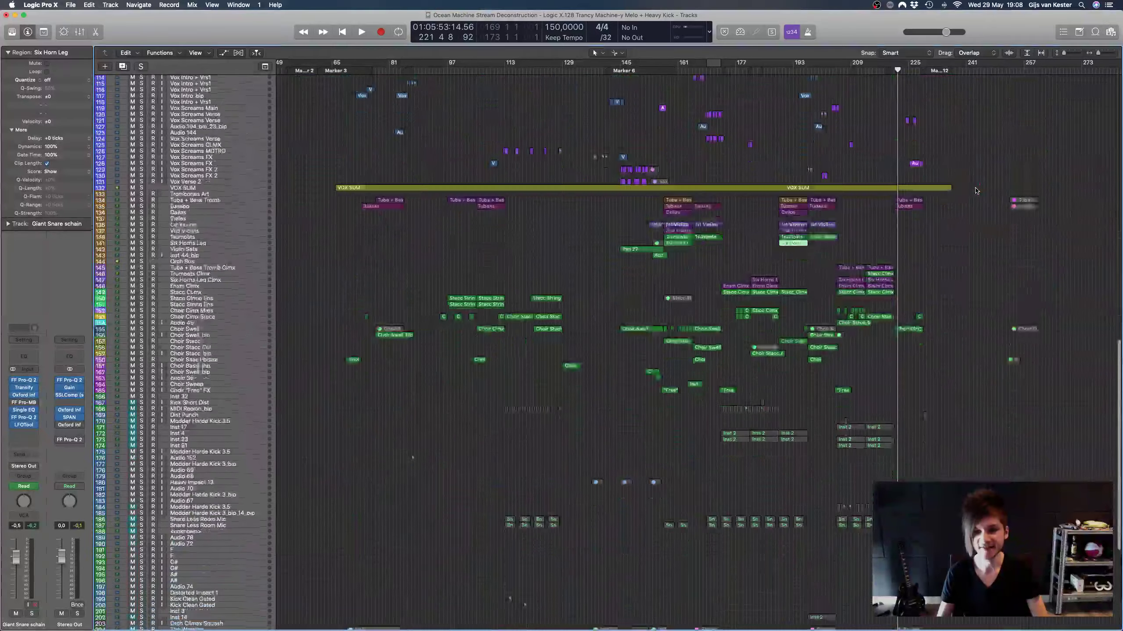
Step: Inspect the muted tracks near the end of the track list, selecting Inst 4 and the muted Modder Harde Kick 3_bip_14_bip track
left_click(212, 225)
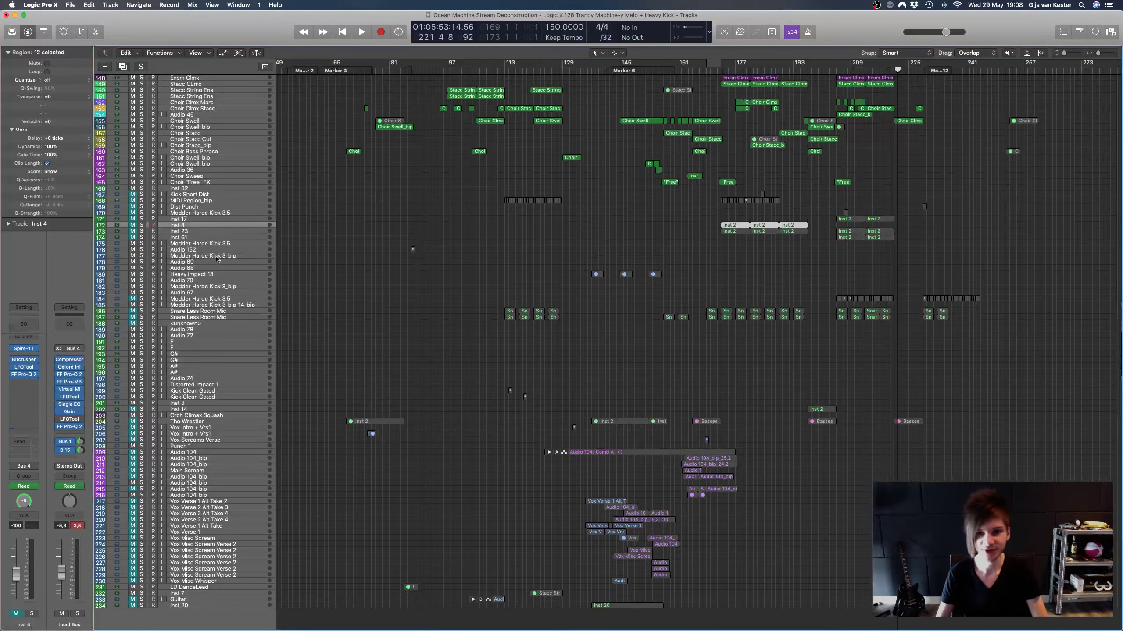
left_click(227, 305)
scroll(510, 410, "up", 1)
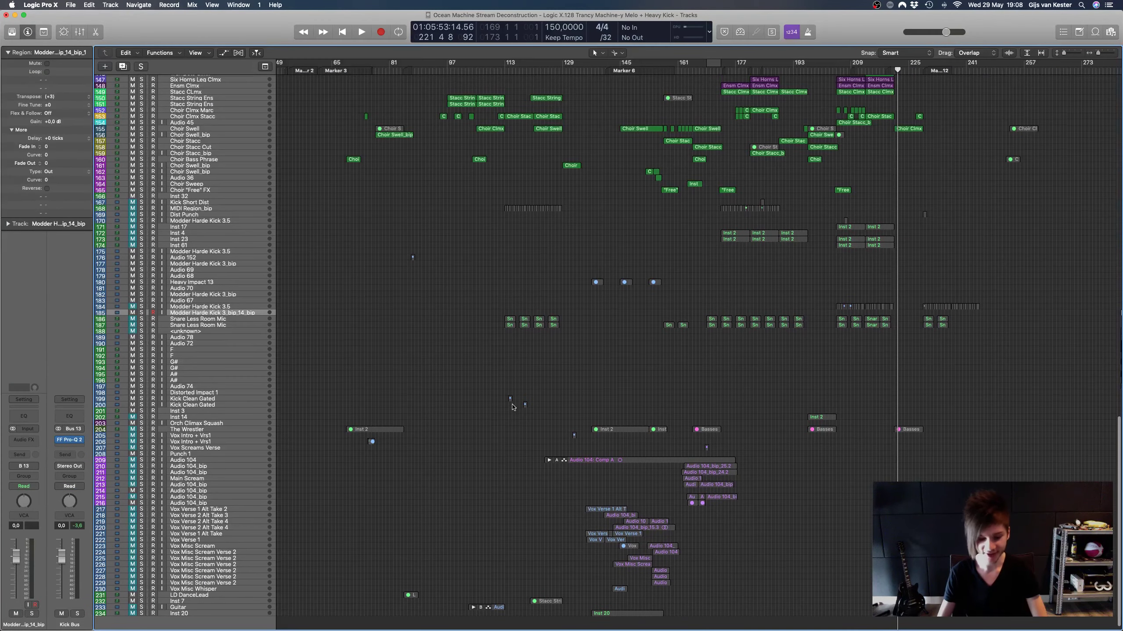
scroll(508, 398, "up", 10)
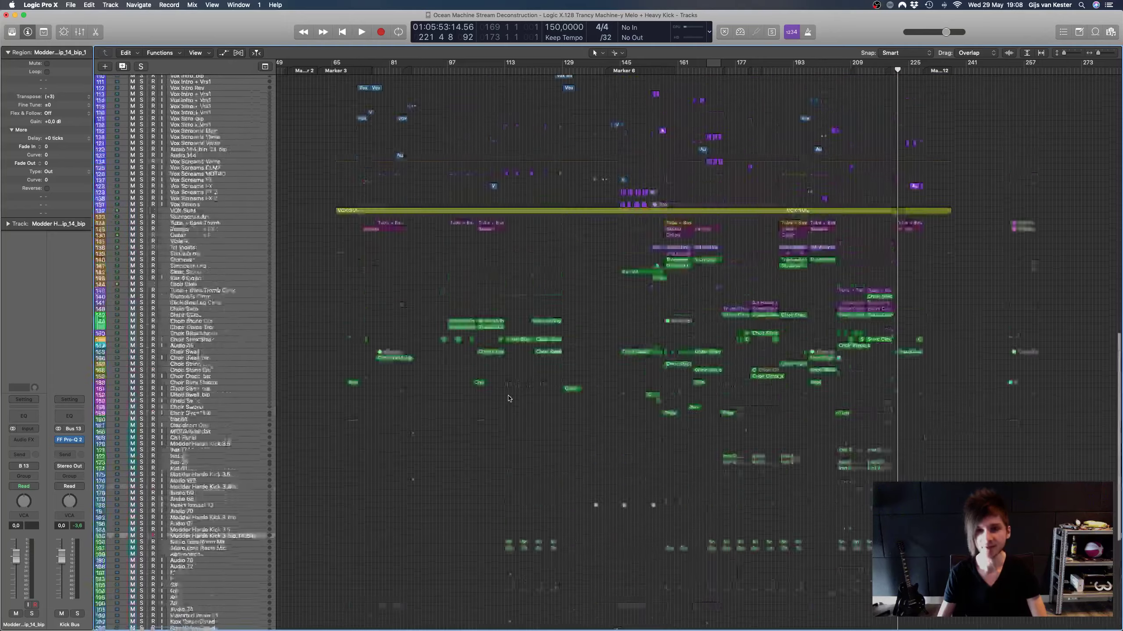
scroll(508, 398, "up", 10)
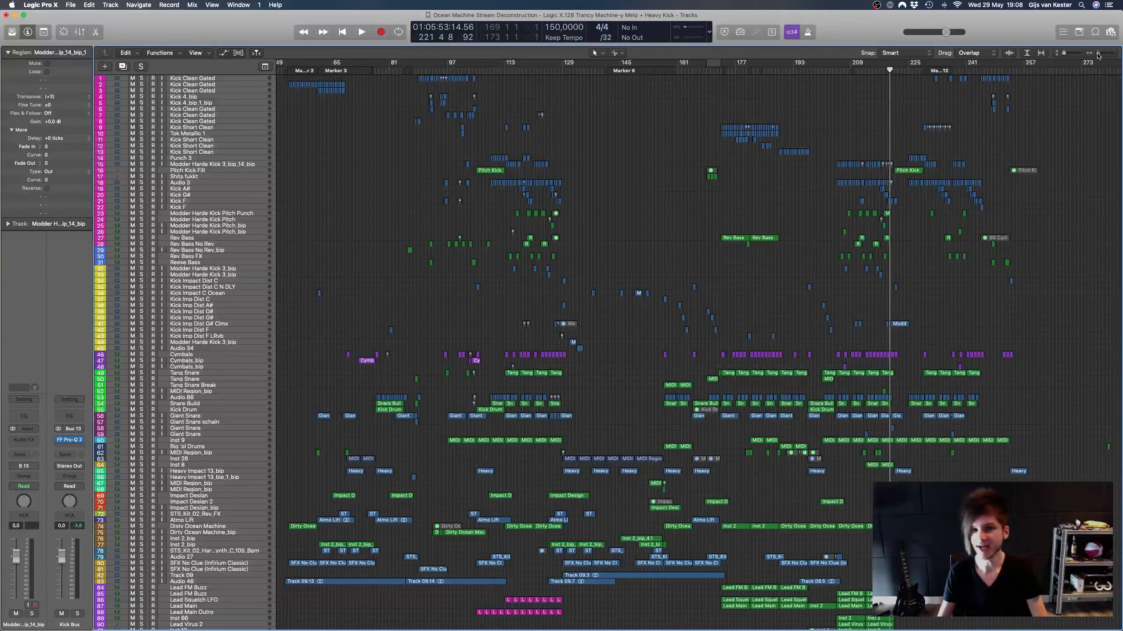
Step: Clear the region selection and examine the full arrangement layout from the kicks down through the snare, impact and lead tracks
scroll(996, 239, "left", 5)
left_click(995, 239)
scroll(995, 239, "right", 3)
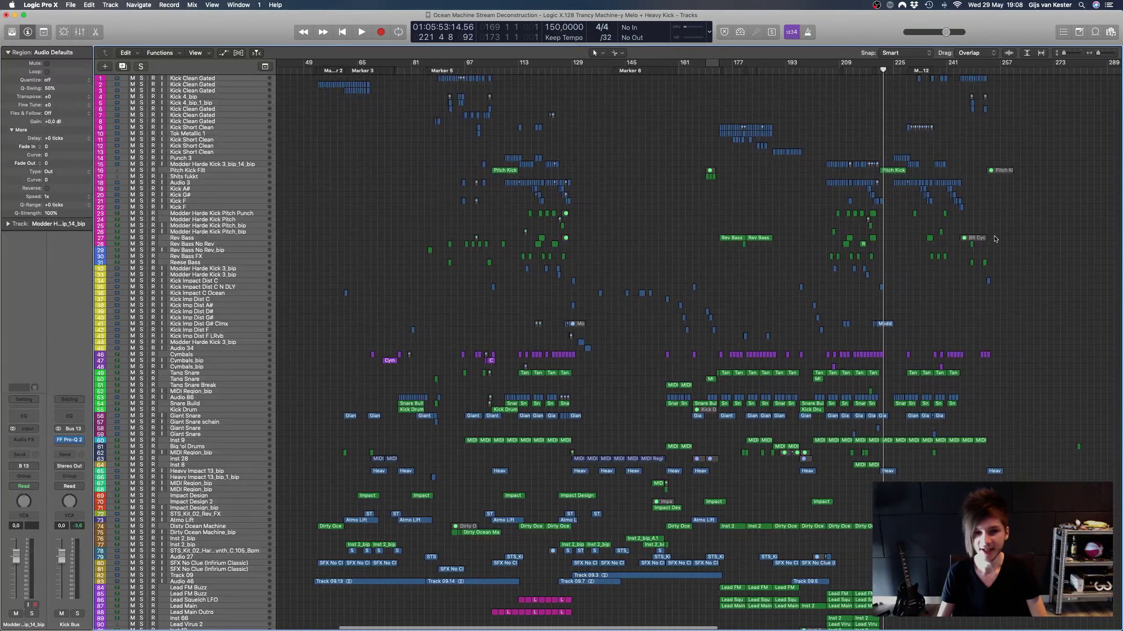
scroll(996, 239, "right", 1)
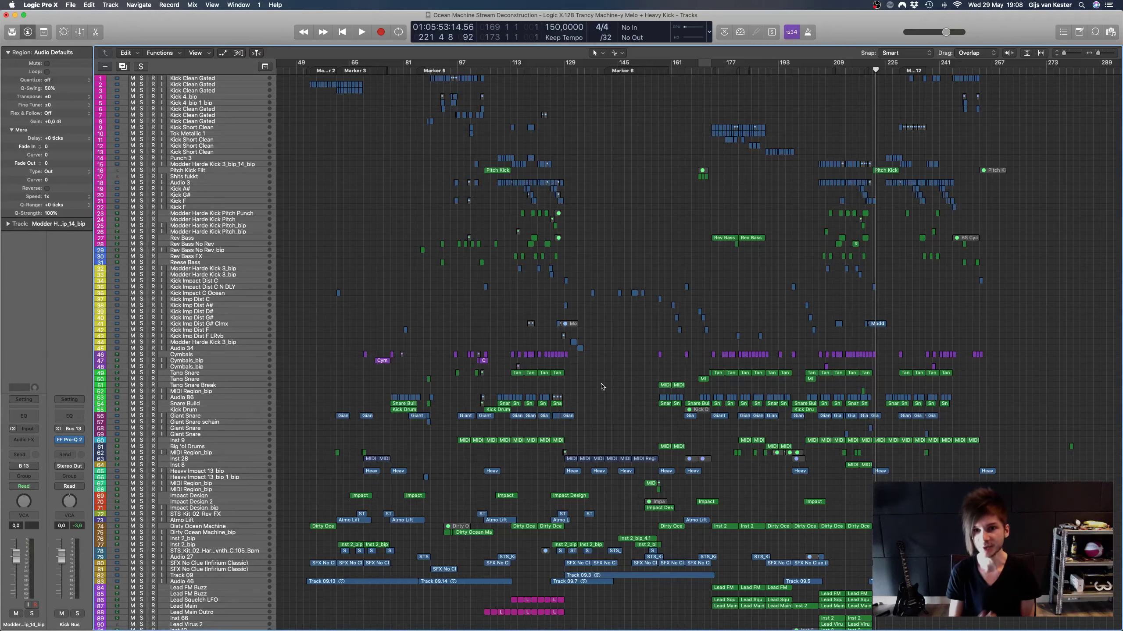
scroll(695, 317, "down", 5)
scroll(695, 283, "left", 2)
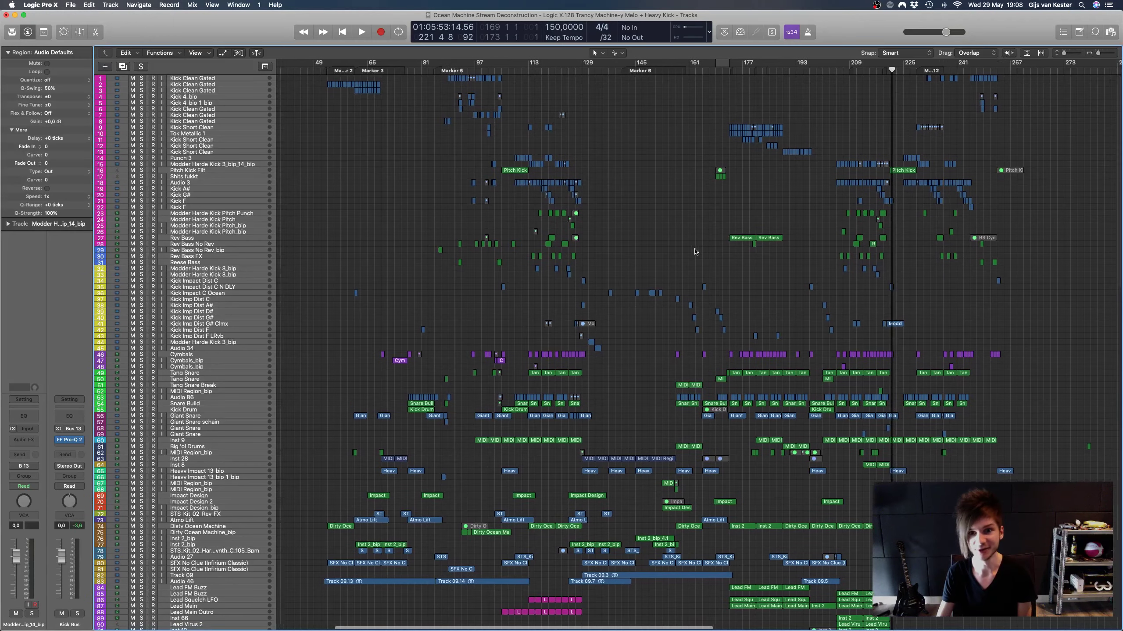
scroll(693, 252, "down", 15)
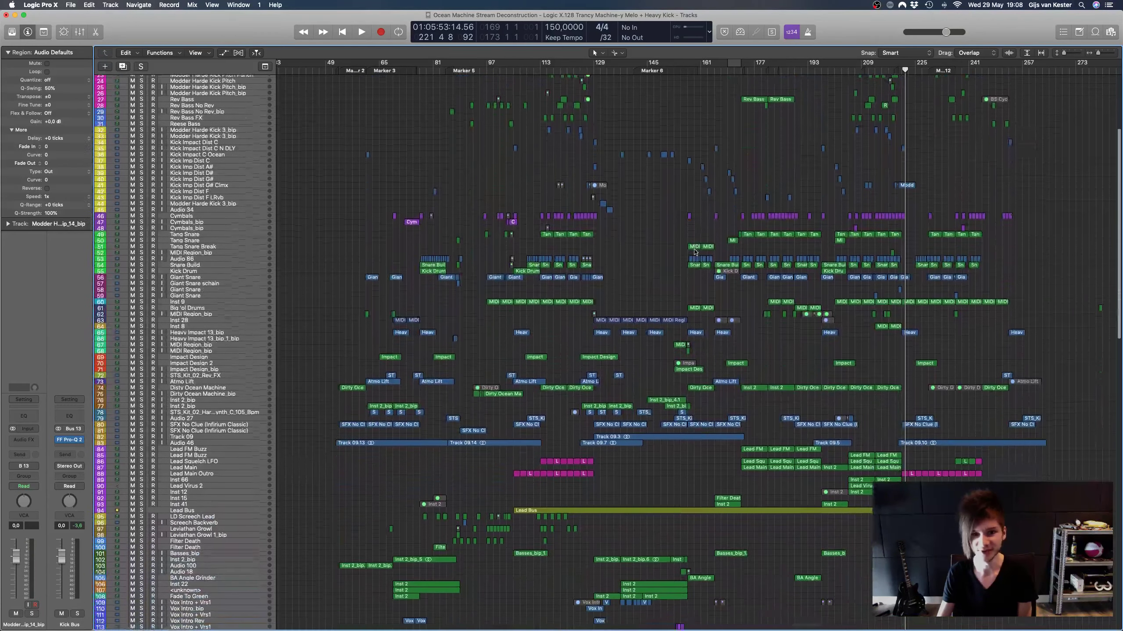
Step: Examine the arrangement from the choir tracks back up to the kick tracks, and place the playhead at bar 128
scroll(694, 252, "down", 8)
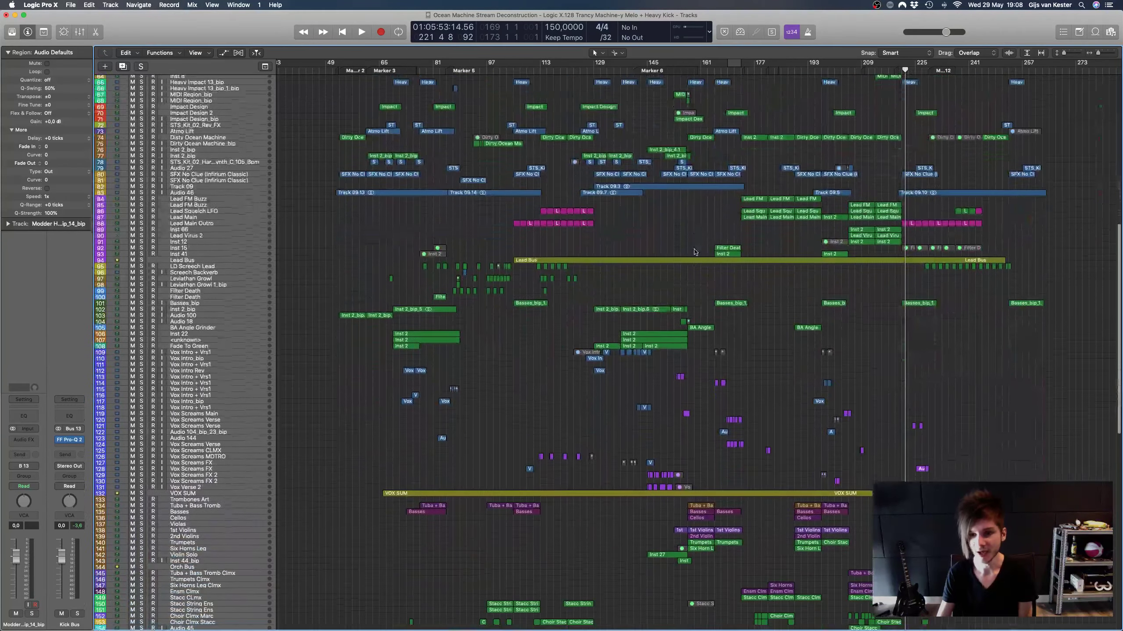
scroll(693, 252, "down", 3)
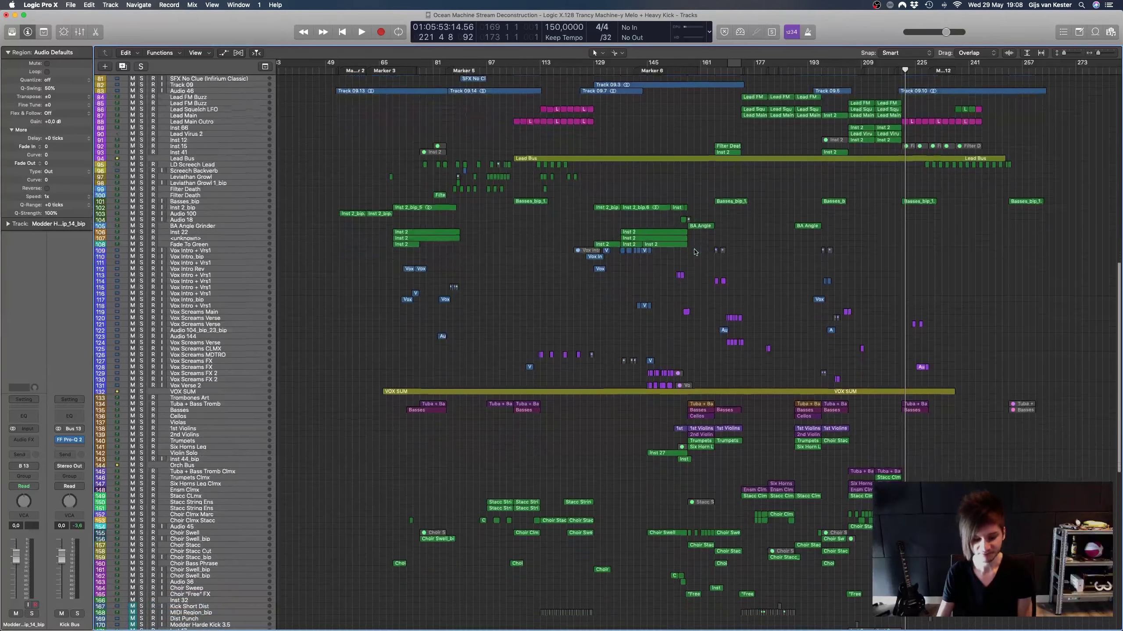
scroll(693, 256, "up", 20)
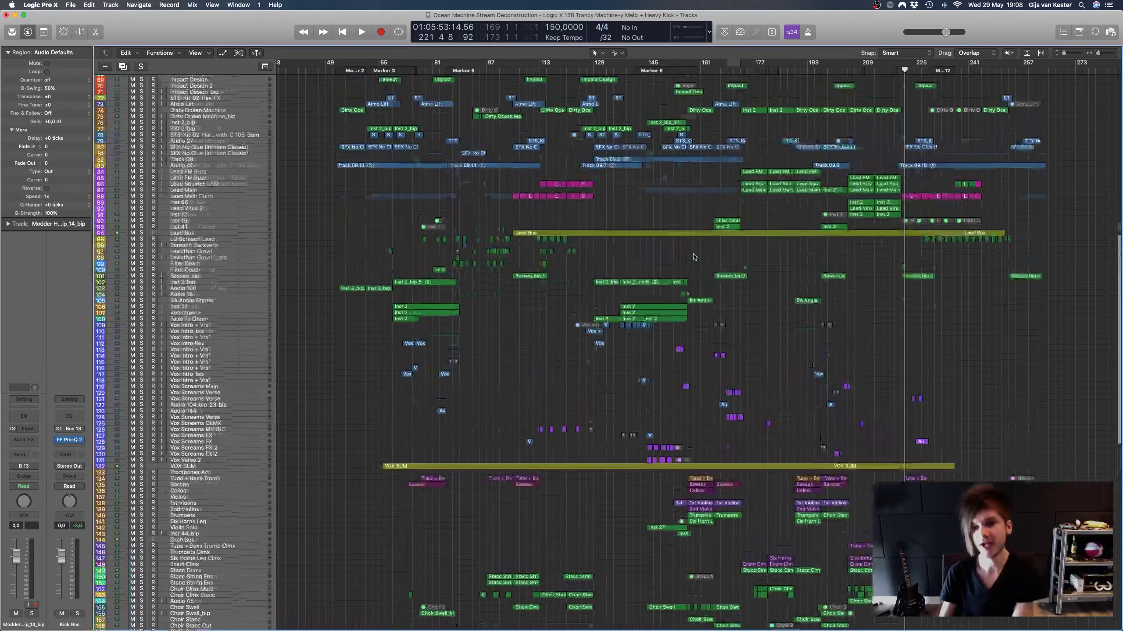
scroll(689, 255, "up", 4)
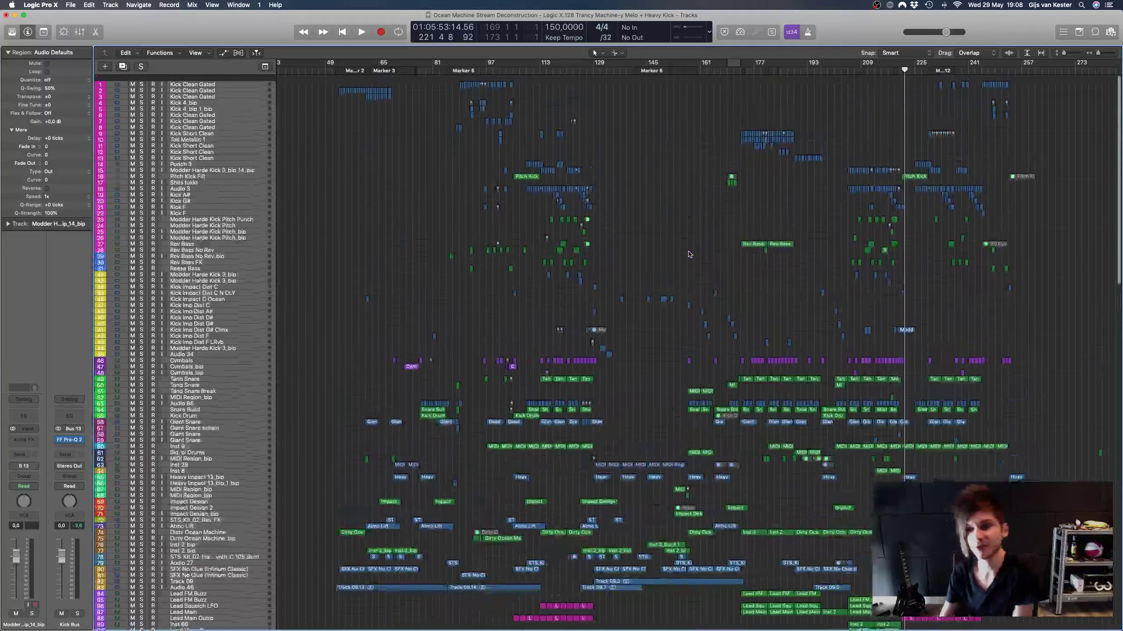
scroll(696, 82, "left", 3)
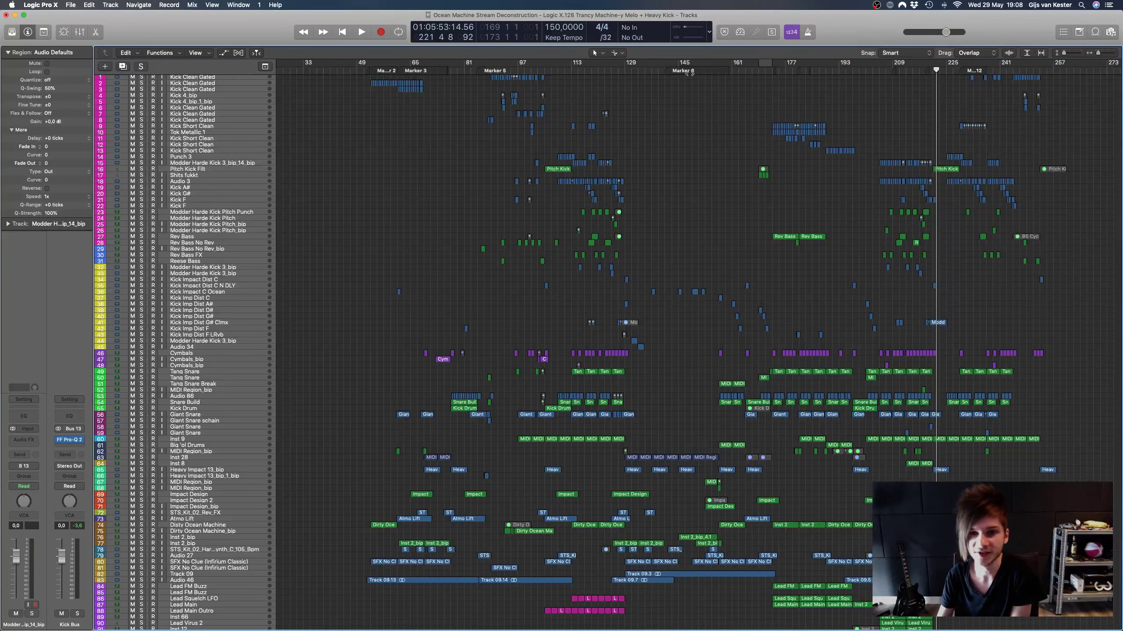
left_click(620, 70)
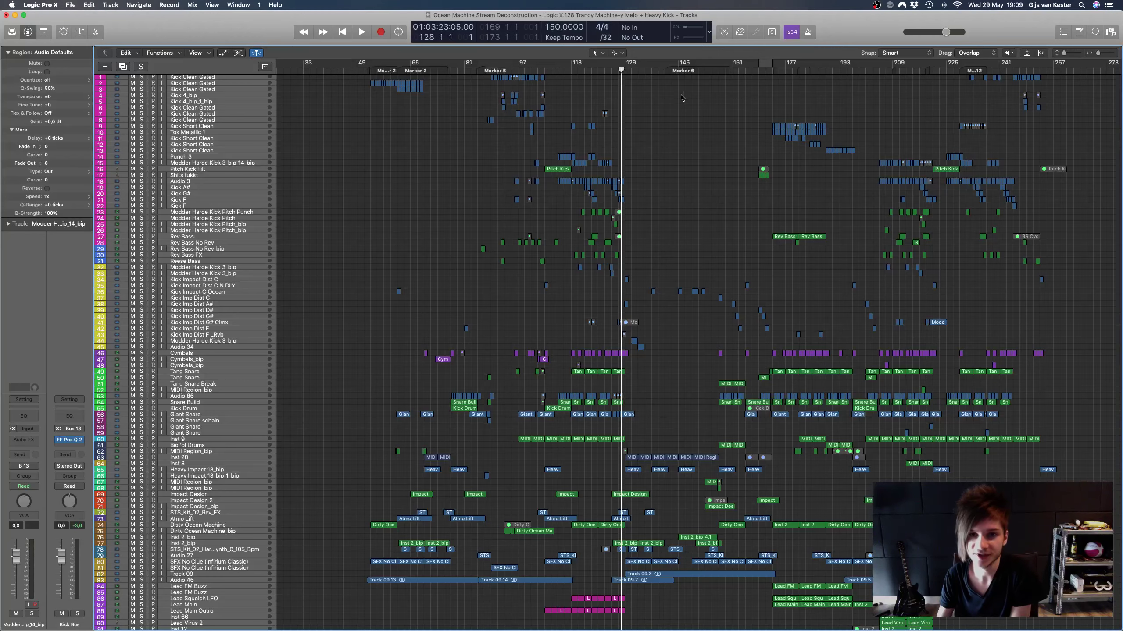
Step: Examine the section between Marker 6 and Marker 12 at a closer horizontal zoom, and place the playhead at bar 172
scroll(687, 119, "right", 4)
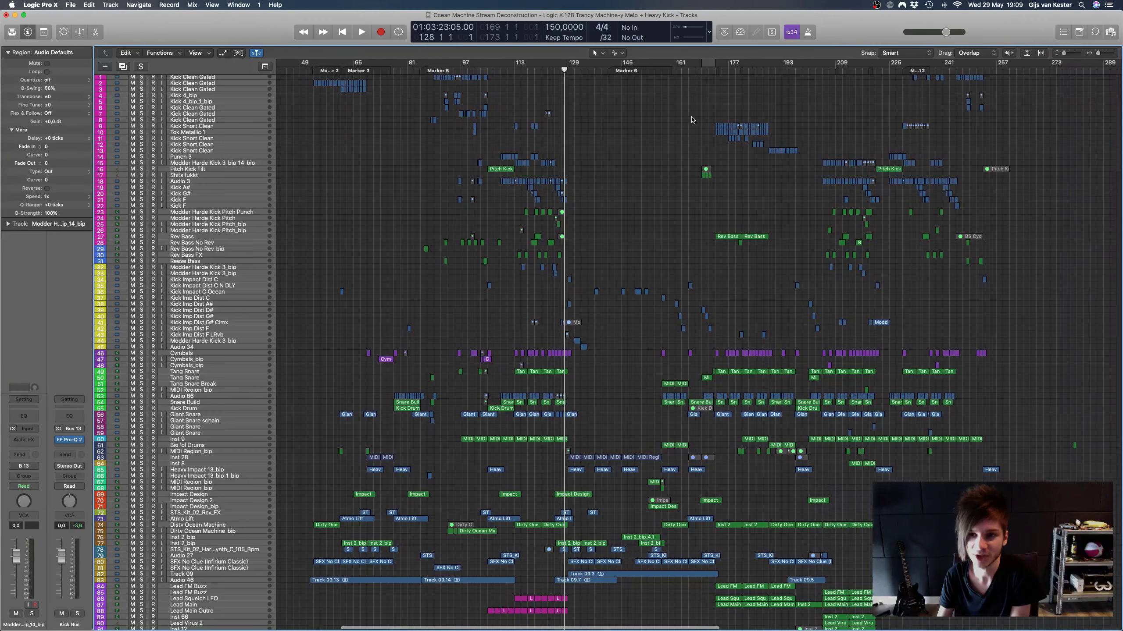
scroll(692, 119, "left", 3)
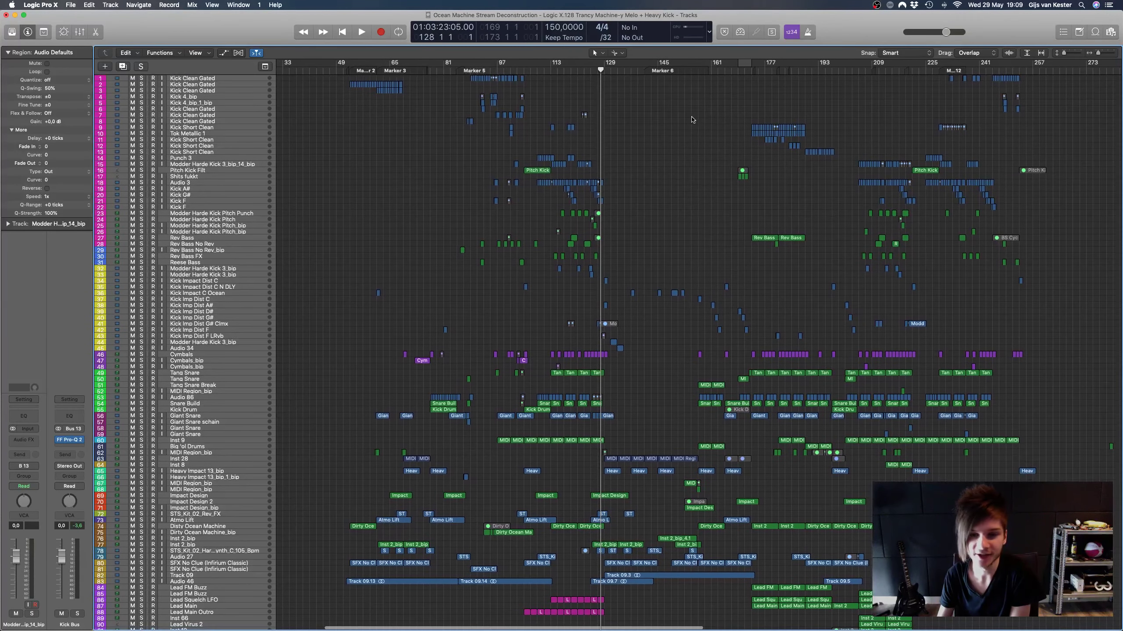
scroll(692, 120, "down", 10)
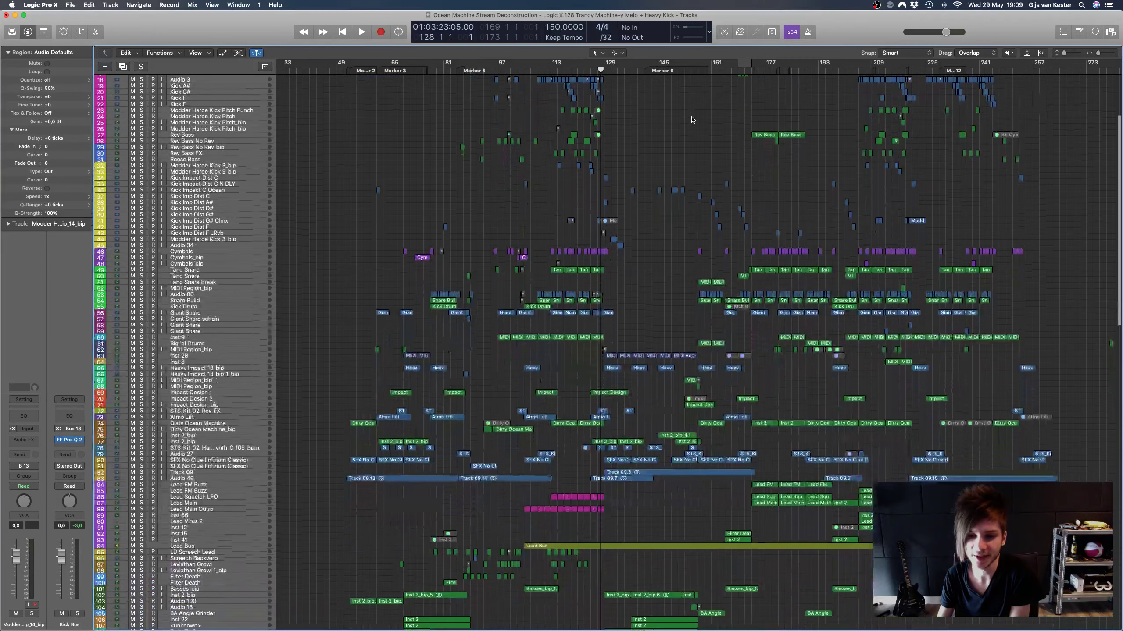
scroll(692, 120, "up", 10)
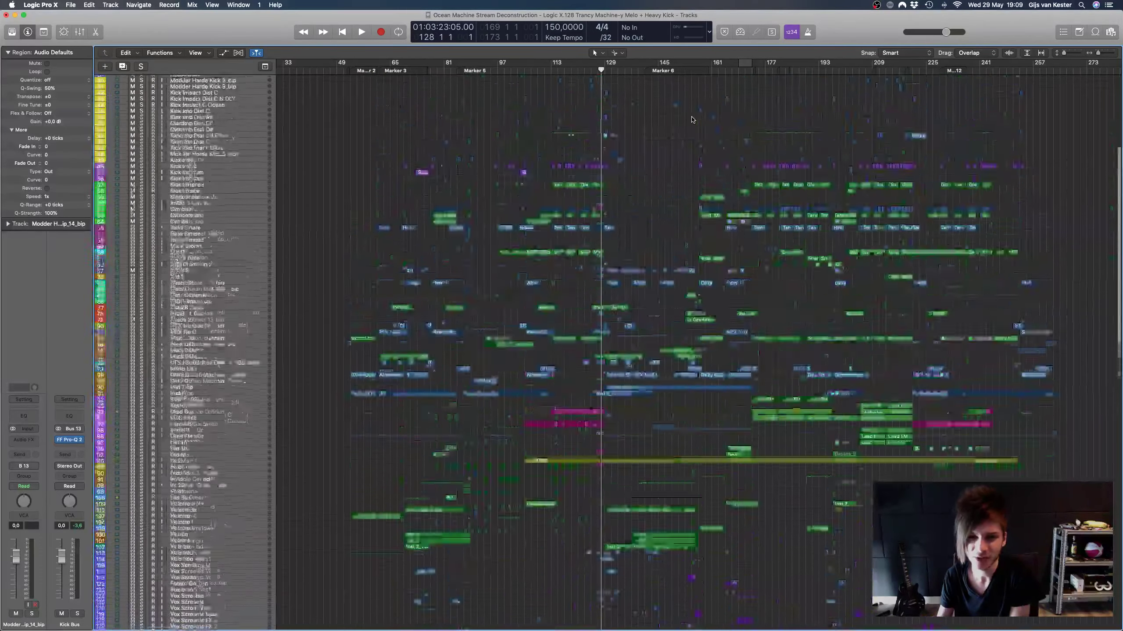
scroll(711, 82, "right", 3)
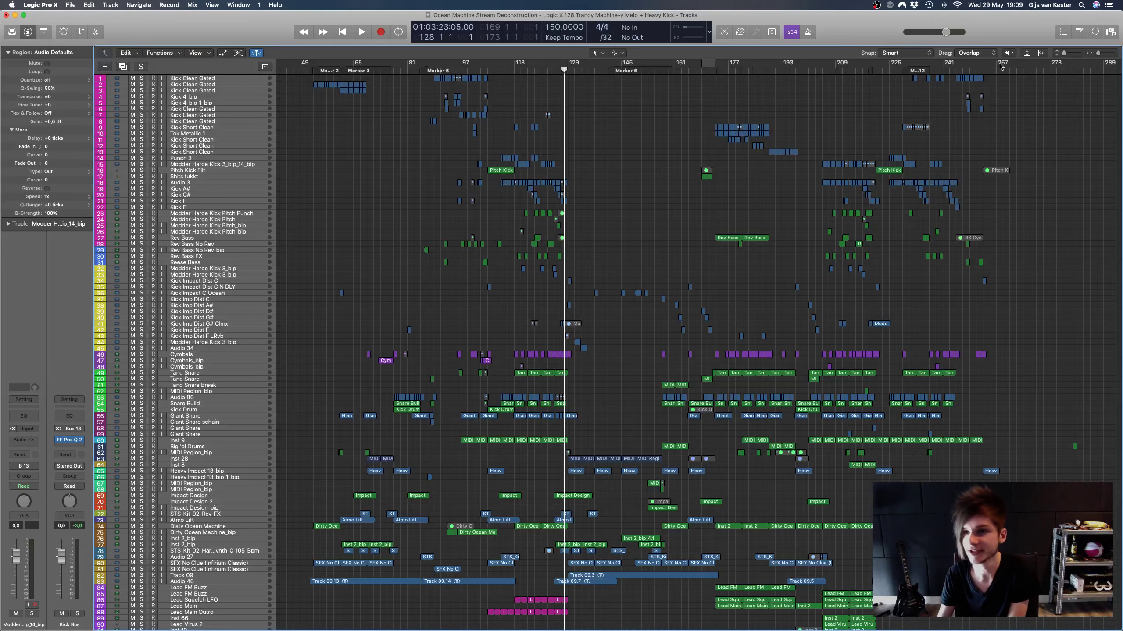
left_click_drag(1099, 52, 1104, 53)
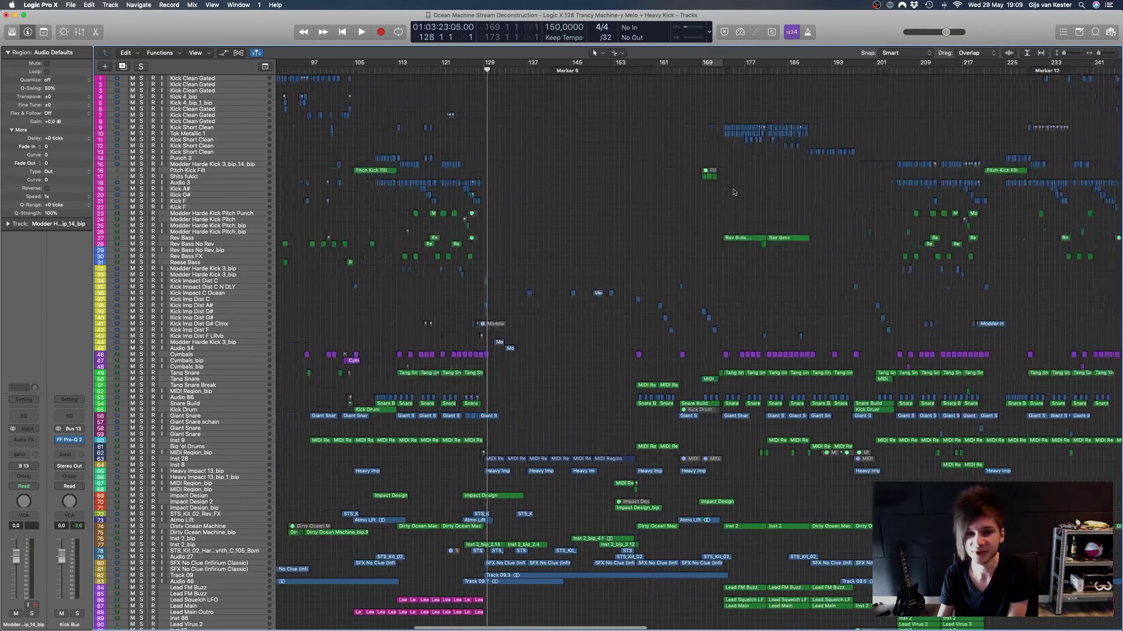
scroll(710, 208, "right", 5)
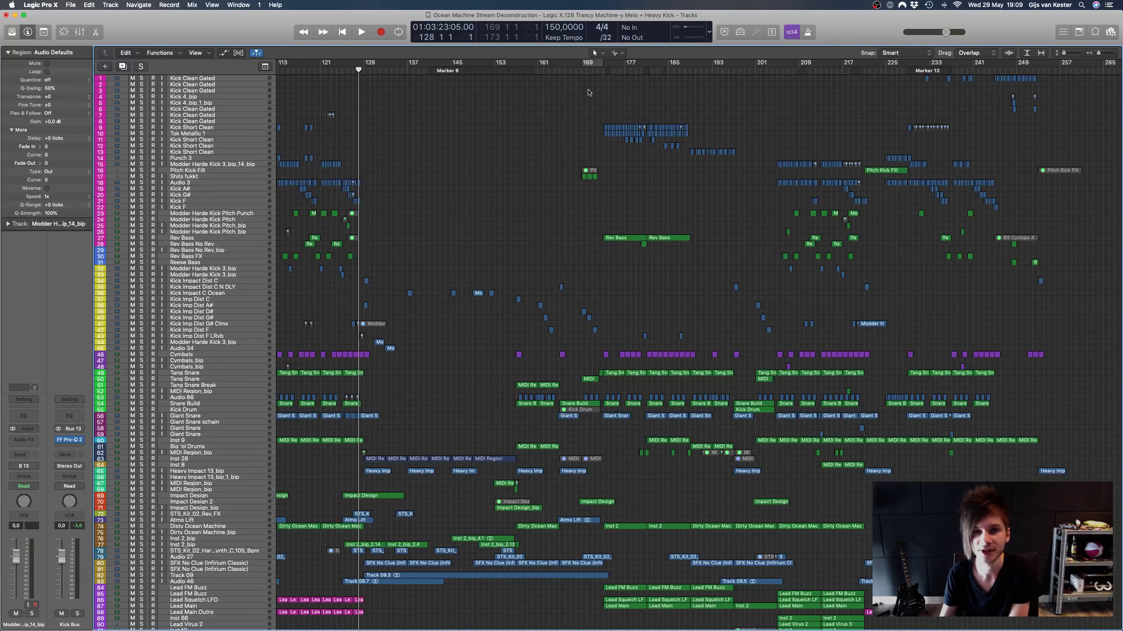
scroll(588, 93, "left", 7)
scroll(616, 110, "right", 4)
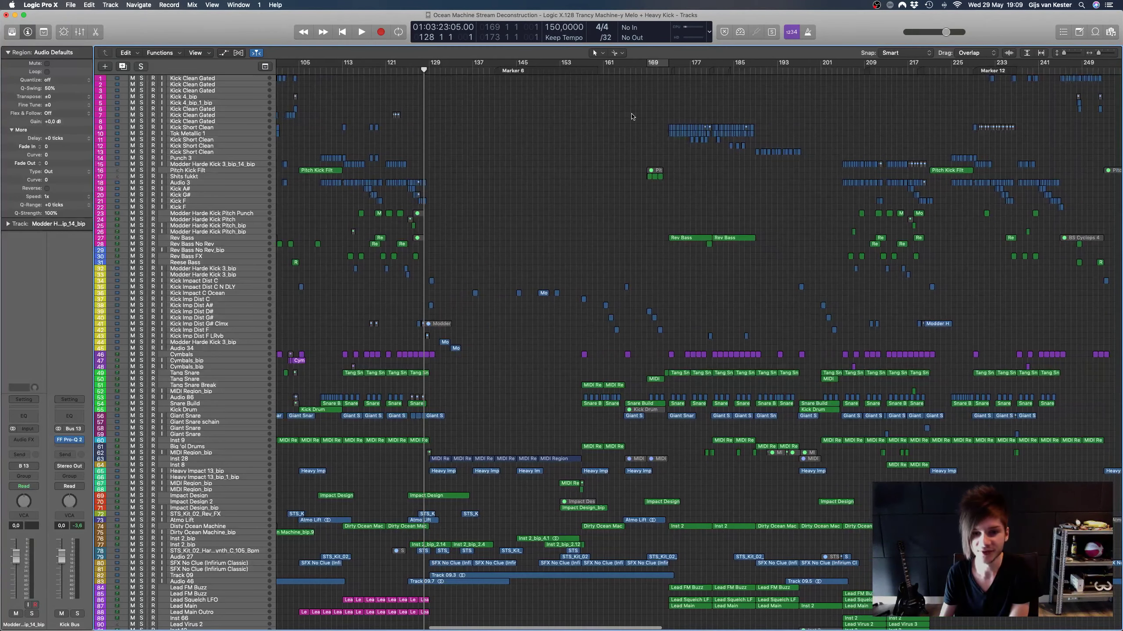
left_click(662, 74)
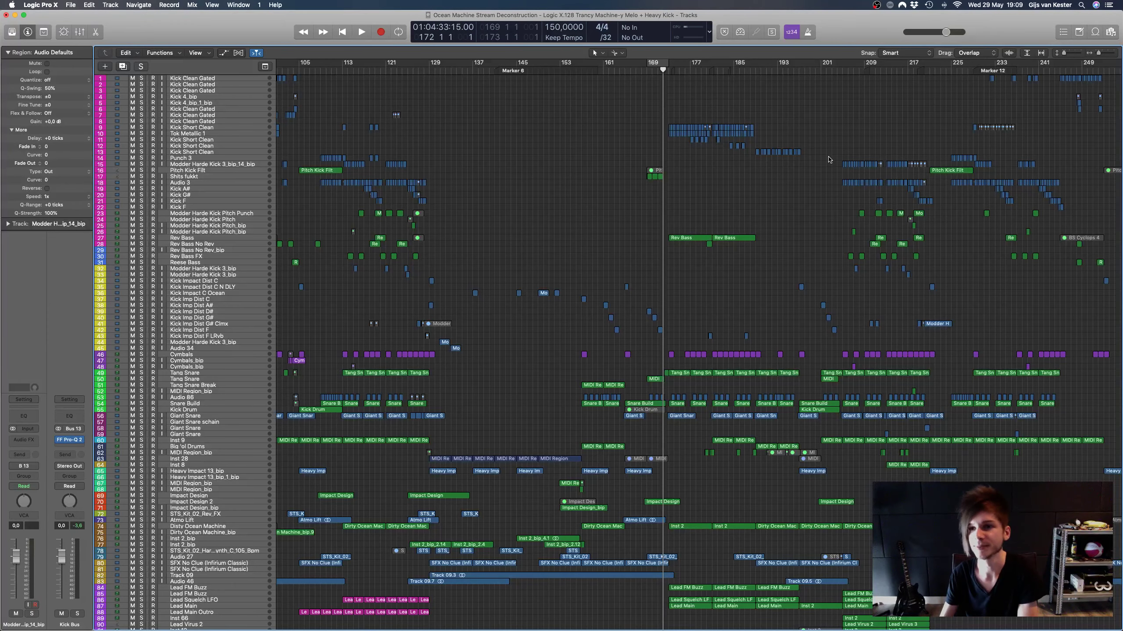
Step: Place the playhead at bar 87, just after Marker 5, and enlarge the kick tracks around that section
scroll(829, 160, "left", 10)
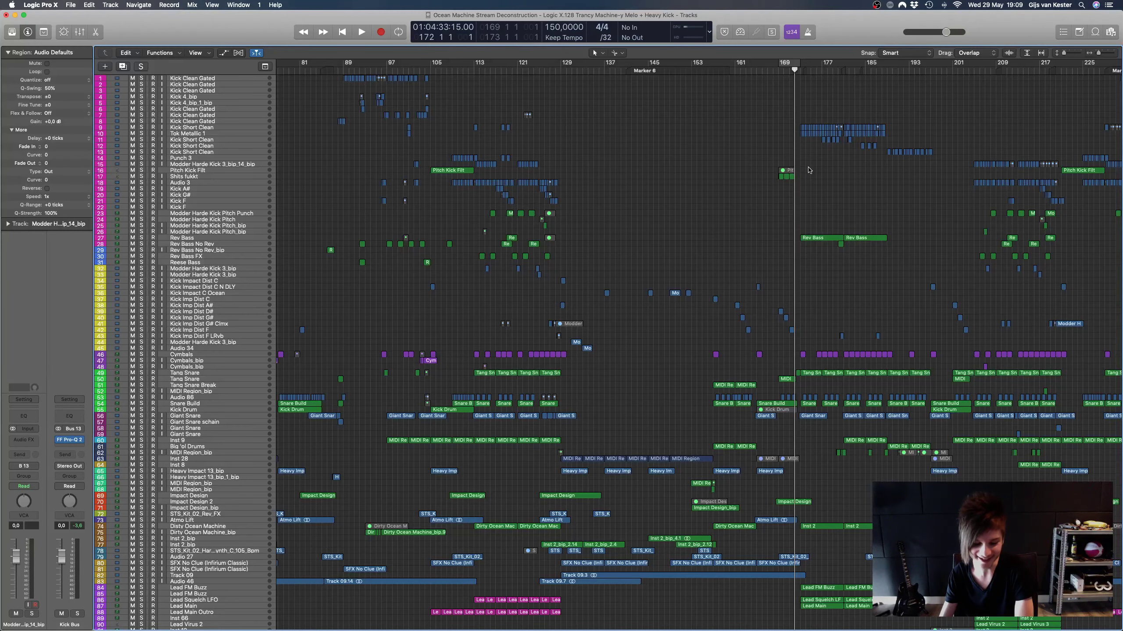
scroll(808, 170, "left", 5)
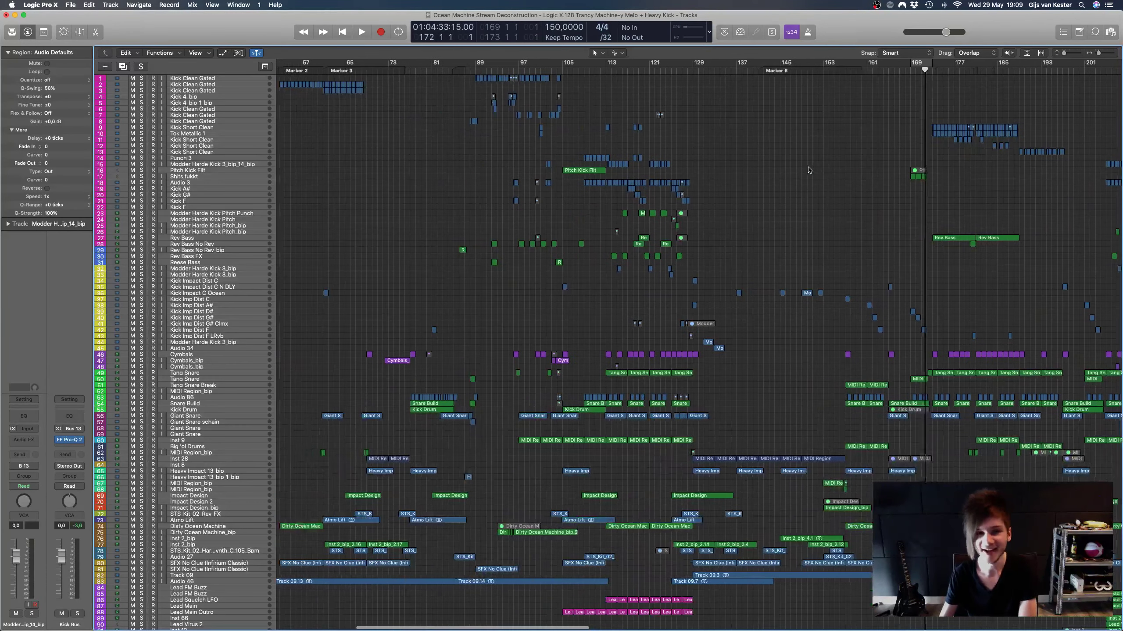
scroll(804, 171, "left", 1)
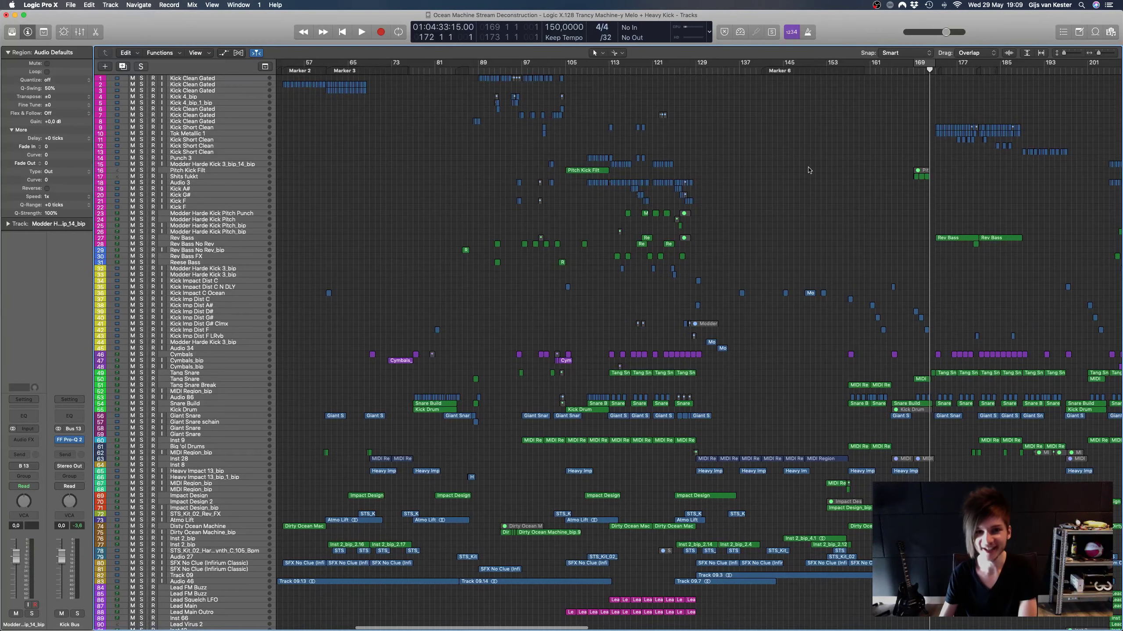
scroll(799, 172, "left", 3)
scroll(611, 126, "up", 5)
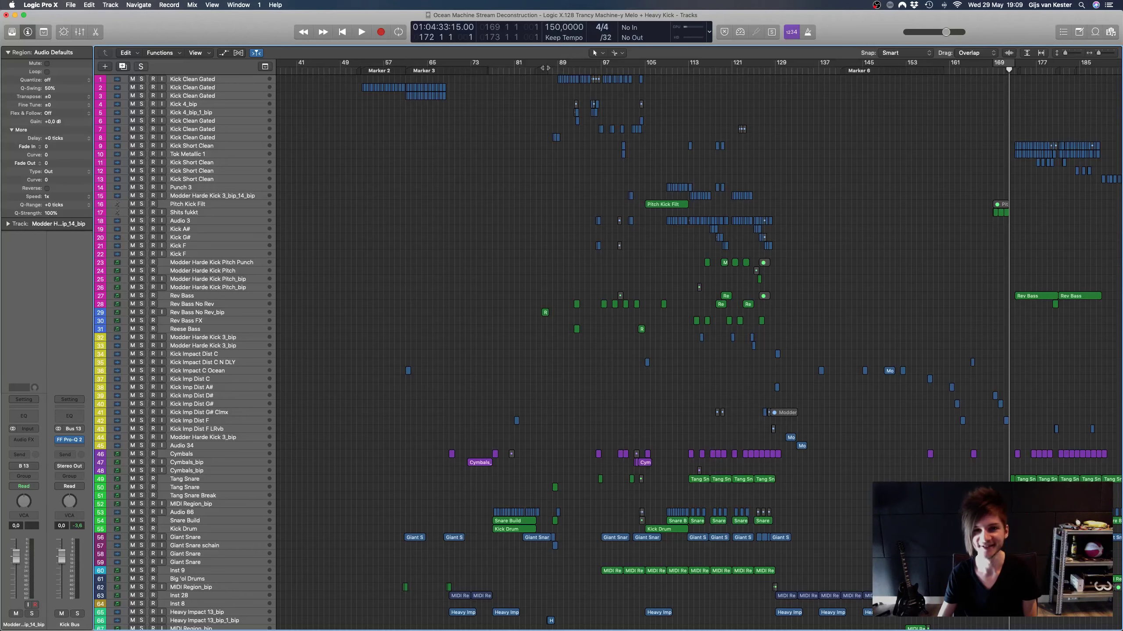
left_click(545, 68)
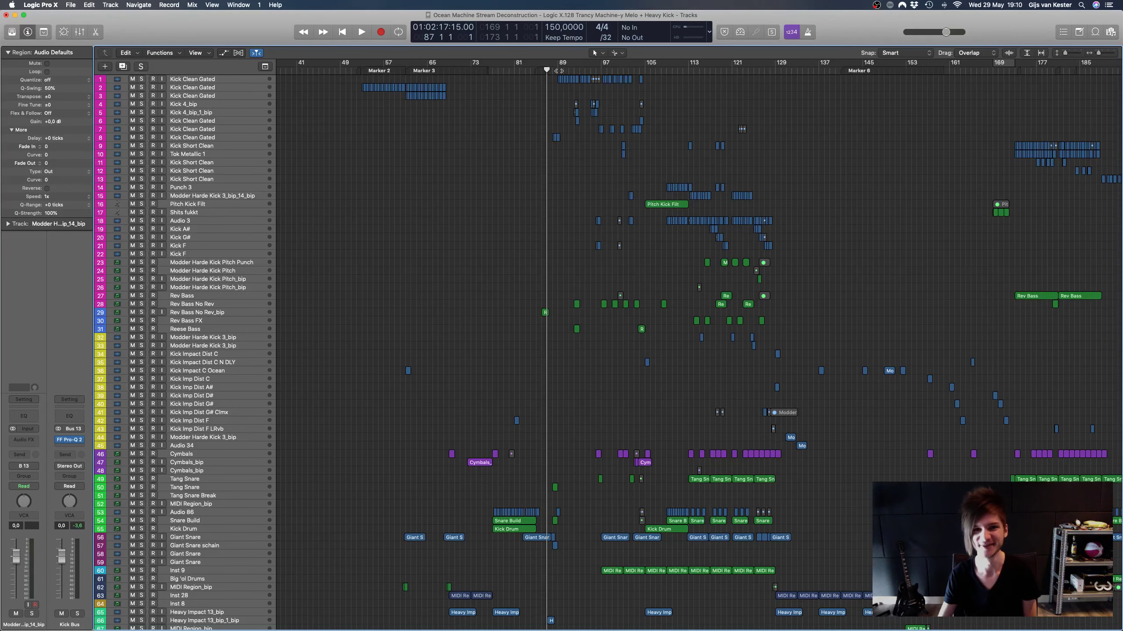
left_click(613, 121, "ctrl+alt")
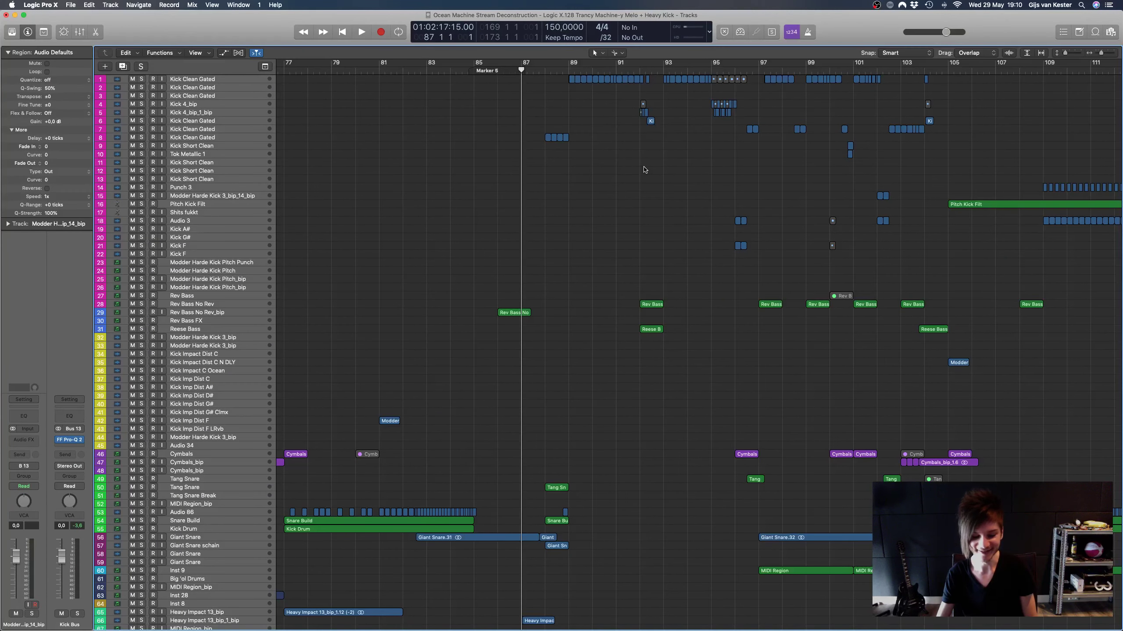
Step: Play the Marker 5 section from bar 87 with the system volume lowered, and stop it at bar 93
key("space")
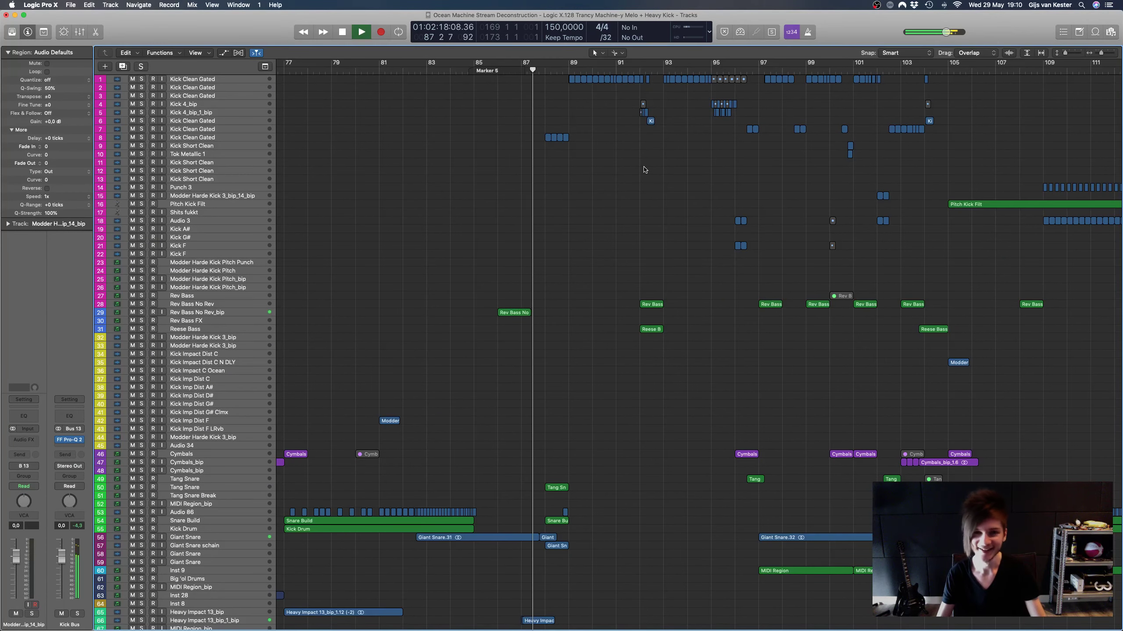
key("XF86AudioLowerVolume")
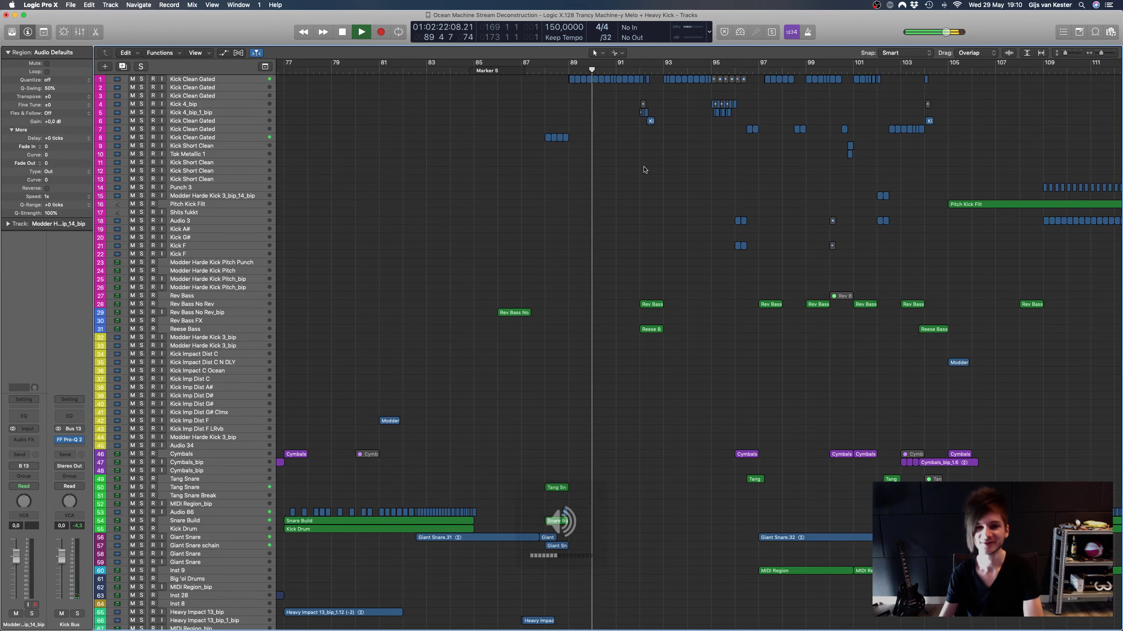
scroll(648, 172, "right", 5)
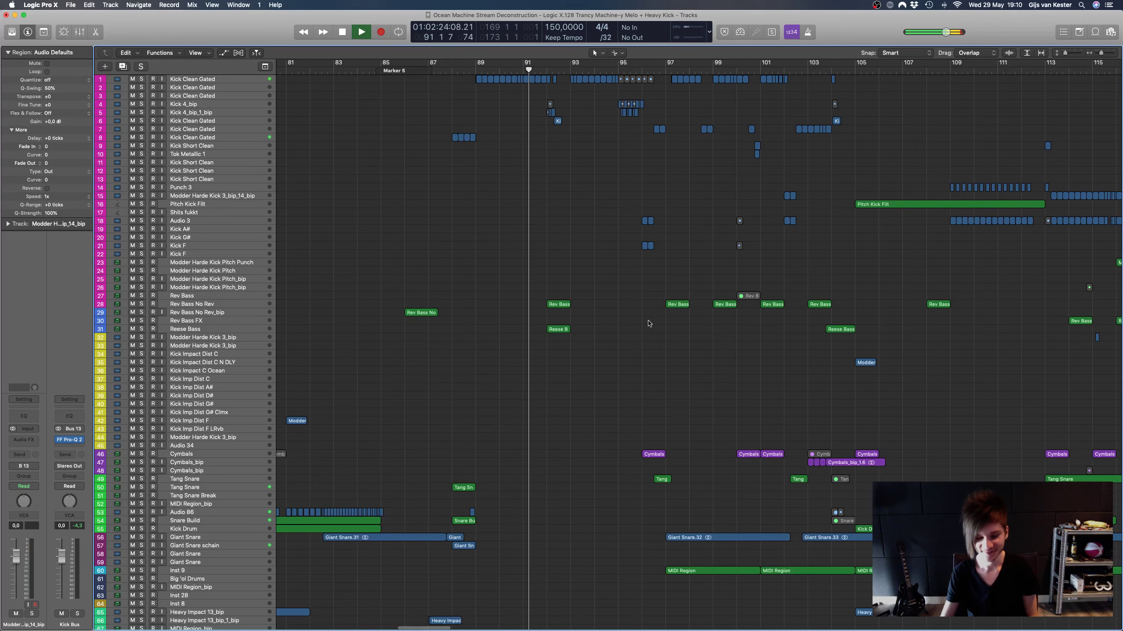
scroll(648, 323, "down", 2)
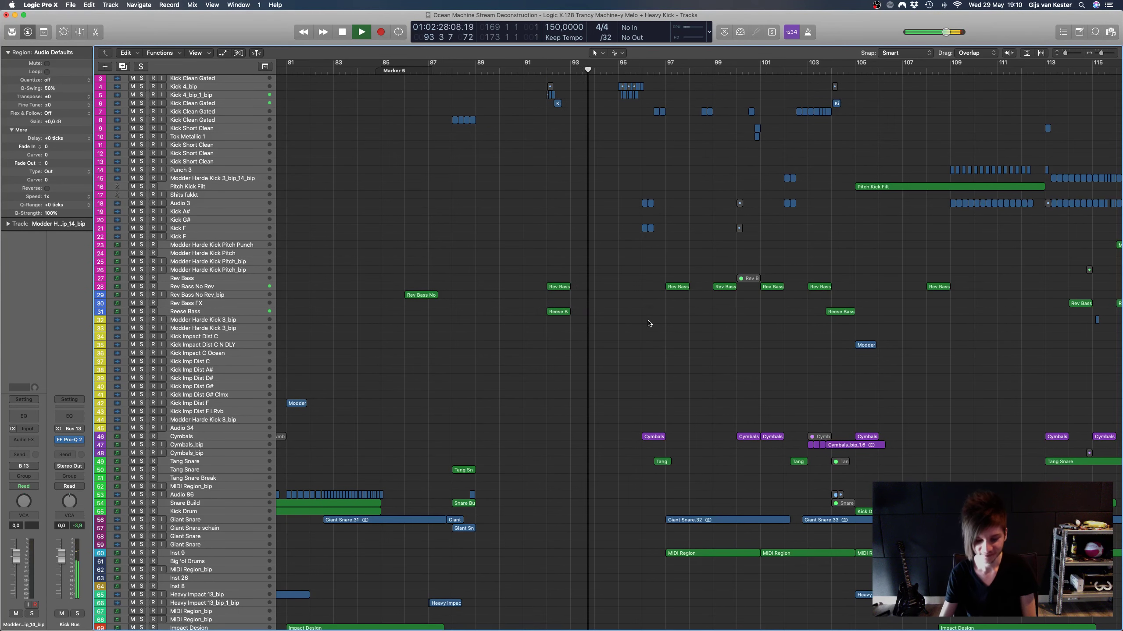
key("space")
scroll(648, 323, "up", 2)
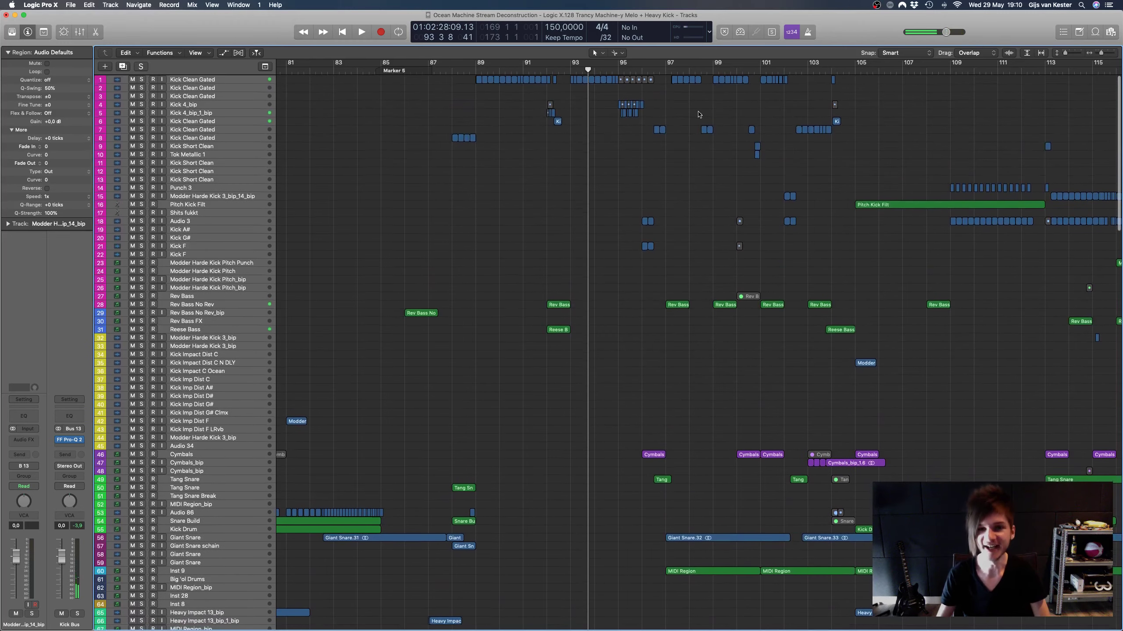
Step: Return the playhead to bar 88, enlarge the kick regions that follow it, and save the project
scroll(648, 323, "left", 2)
left_click_drag(514, 72, 508, 72)
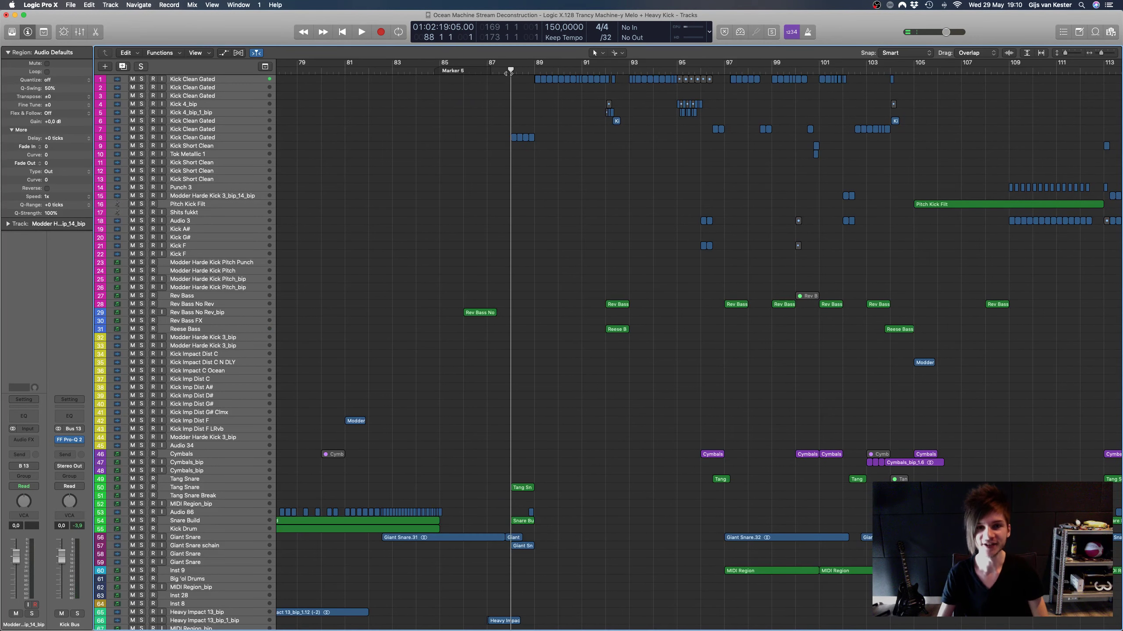
left_click(528, 282, "ctrl+alt")
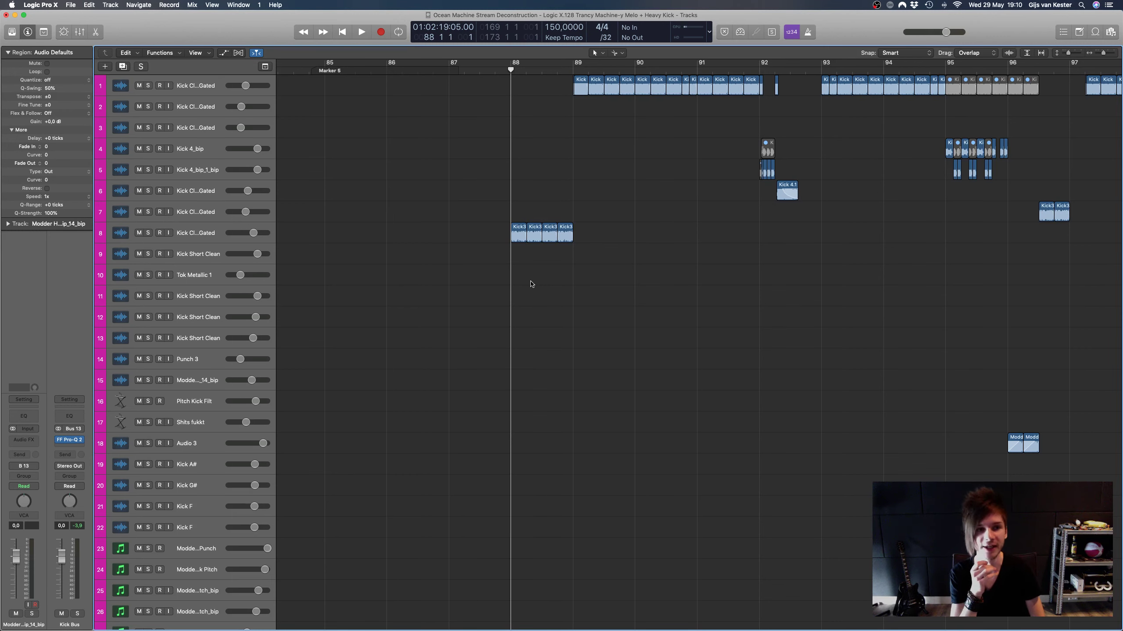
left_click(614, 269, "ctrl+alt")
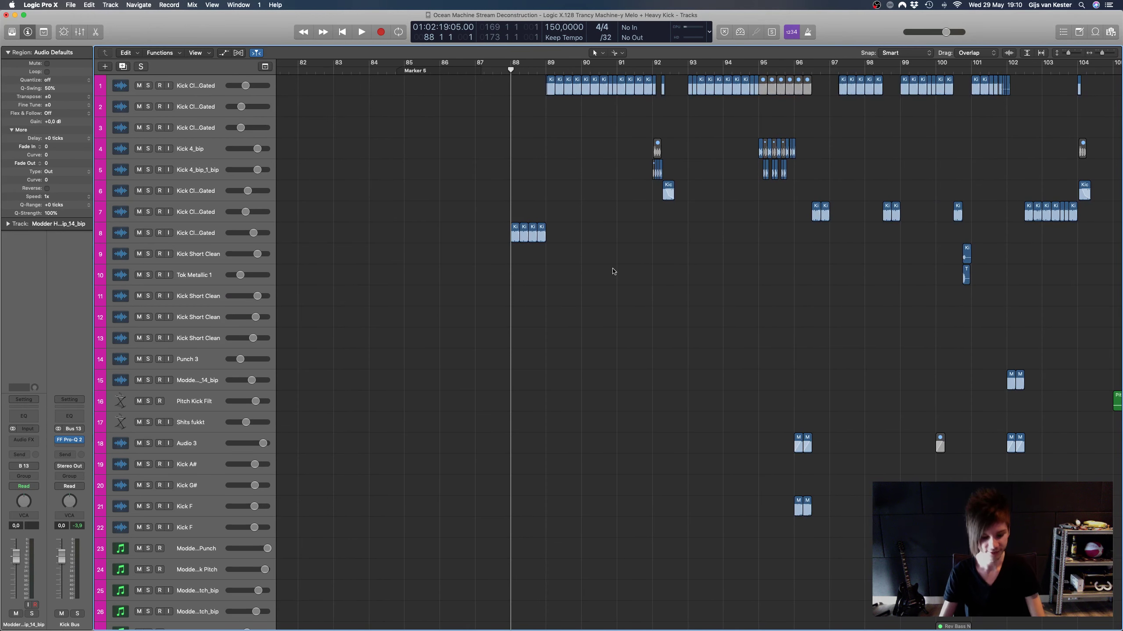
key("super+s")
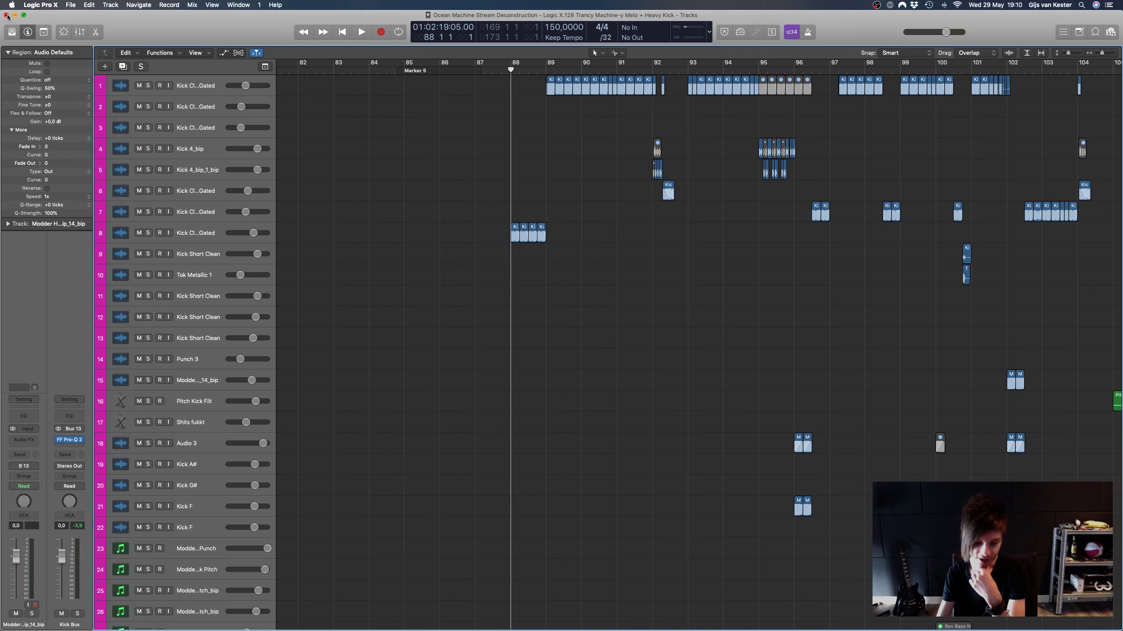
Step: Examine the kick, pitch kick and rev bass regions between bars 89 and 128, and save the project
scroll(649, 259, "right", 10)
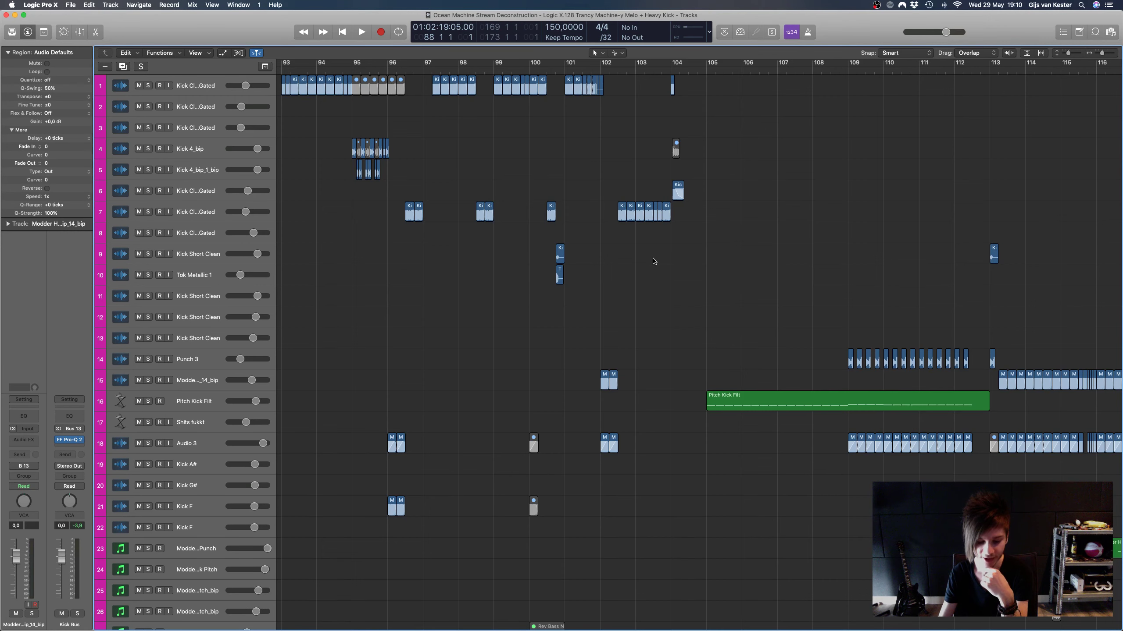
scroll(654, 261, "left", 3)
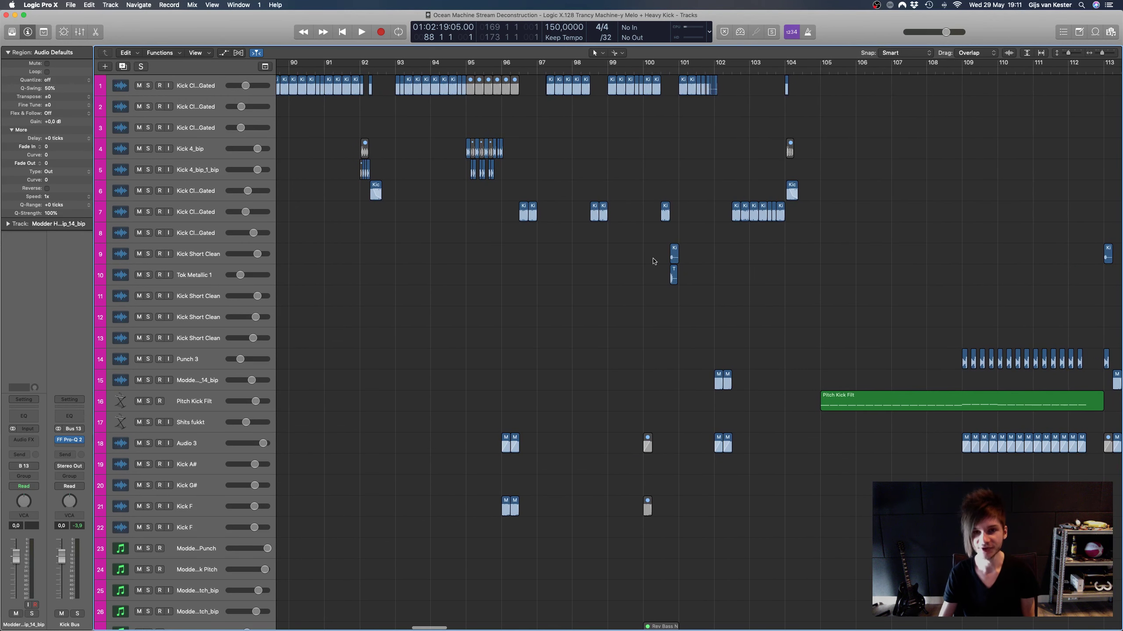
scroll(659, 259, "down", 5)
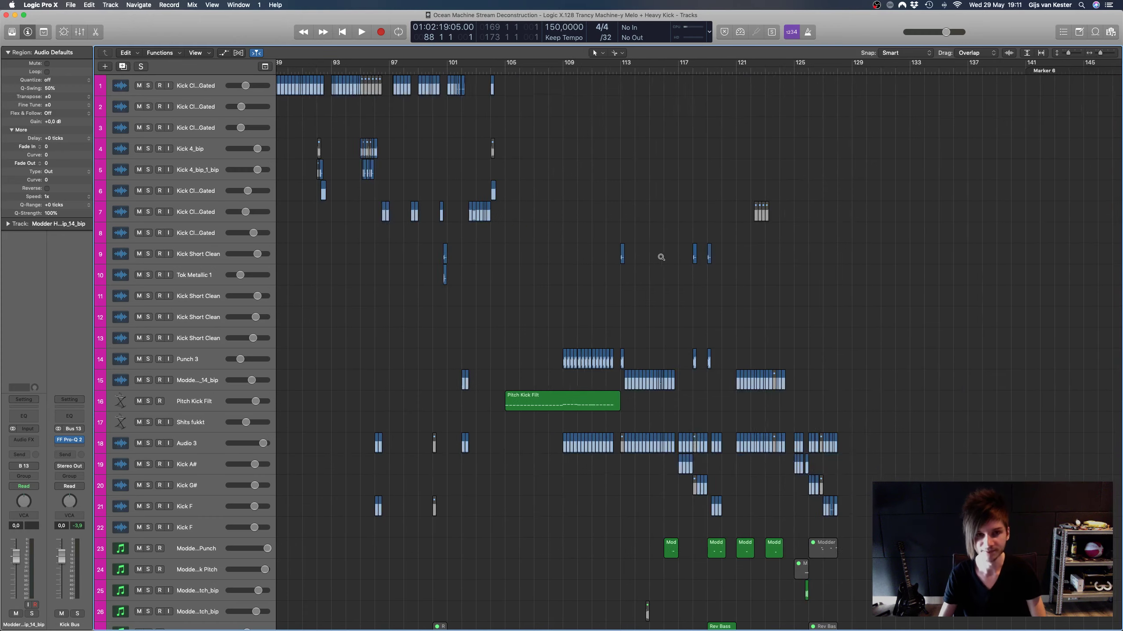
scroll(661, 258, "down", 2)
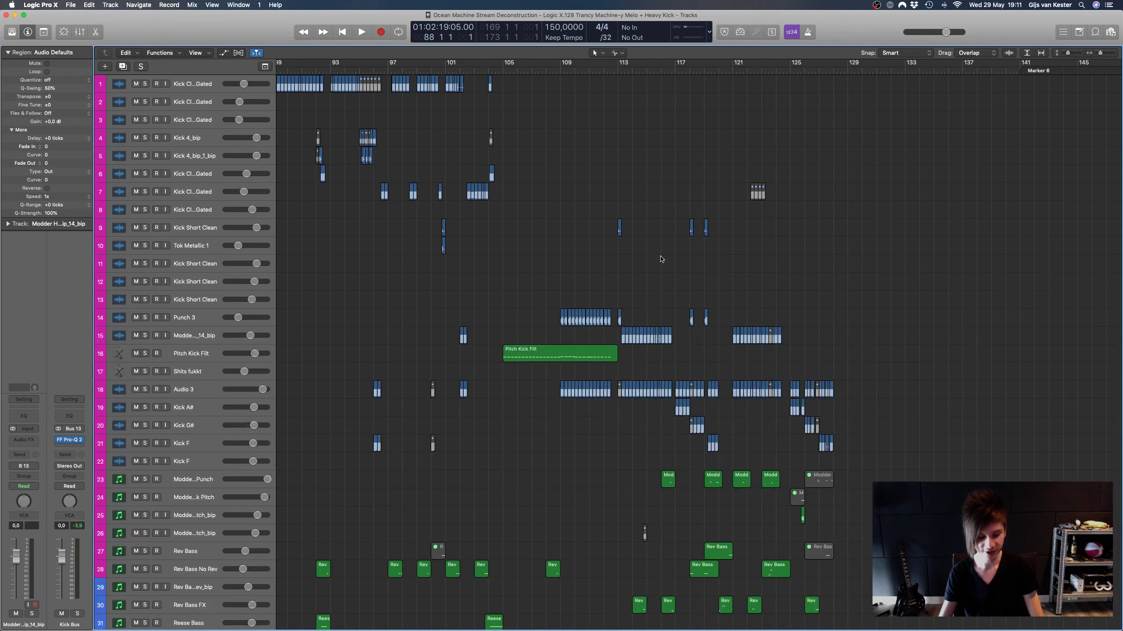
key("super+s")
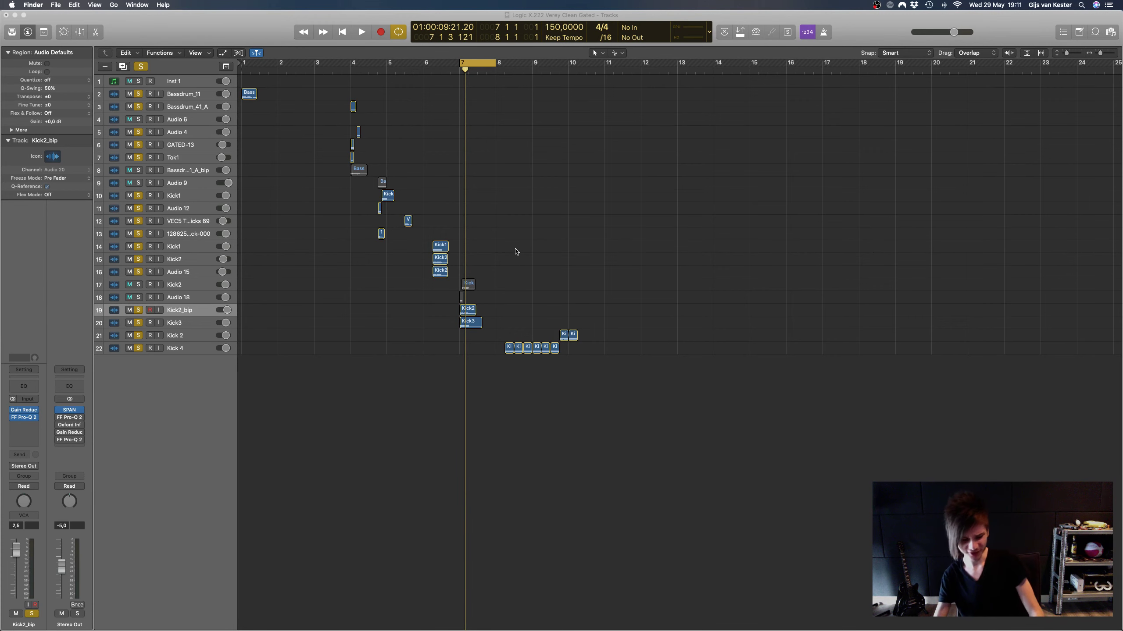
Step: Place the playhead just before bar 4 and enlarge the kick layers that start there
key("super+Down")
key("super+Right")
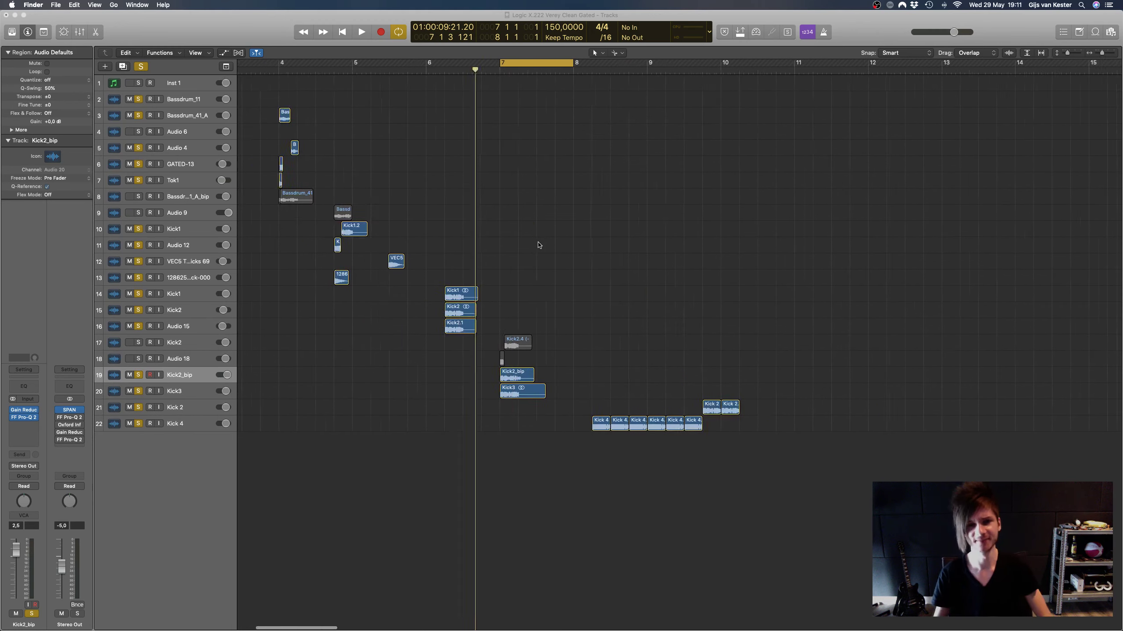
scroll(539, 245, "left", 5)
left_click(705, 67)
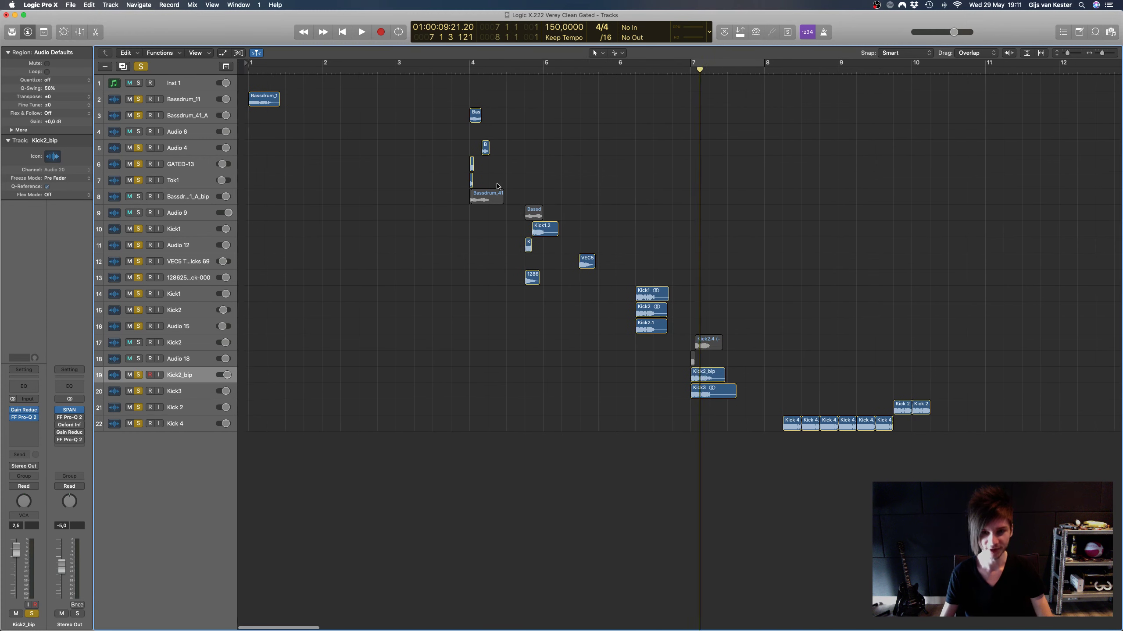
scroll(498, 185, "up", 5)
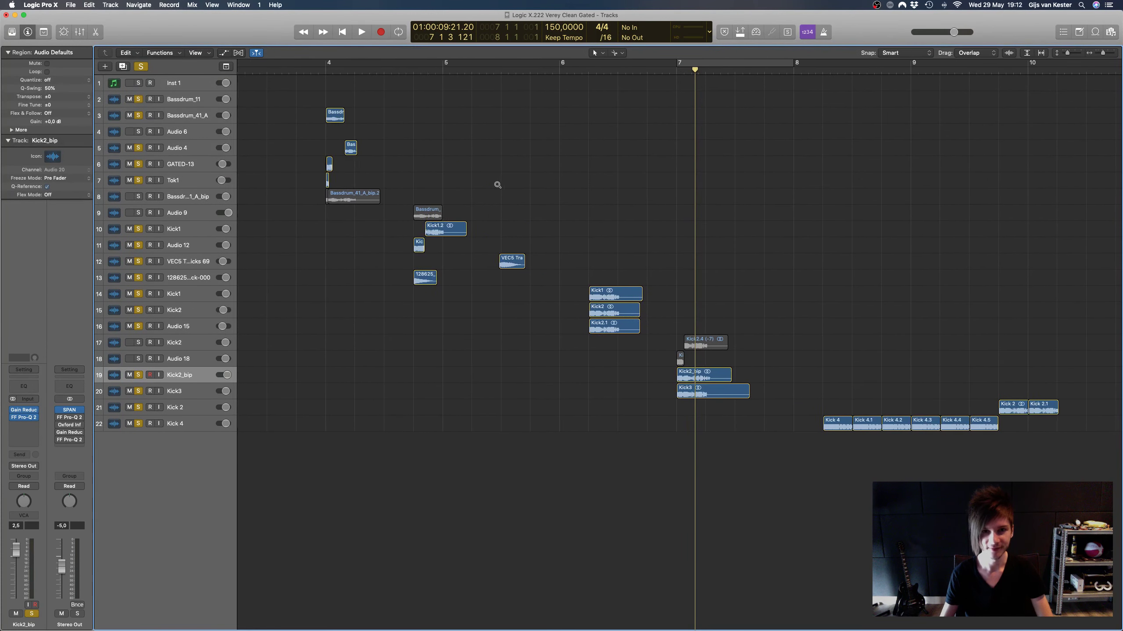
left_click(425, 66)
scroll(531, 216, "up", 4)
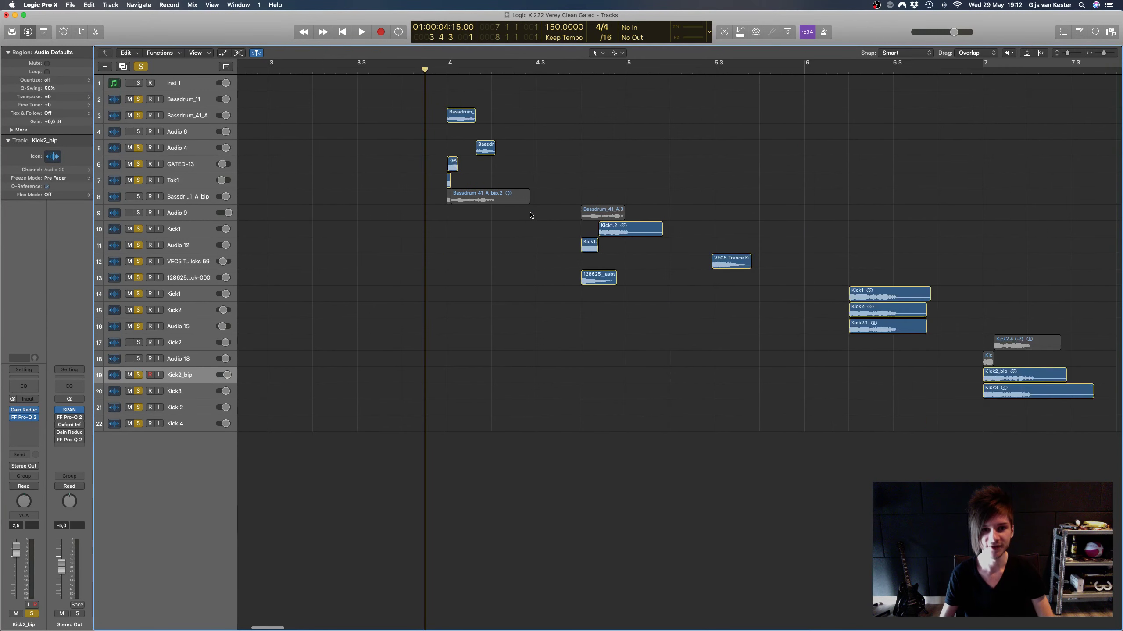
scroll(531, 216, "up", 4)
scroll(532, 216, "up", 2)
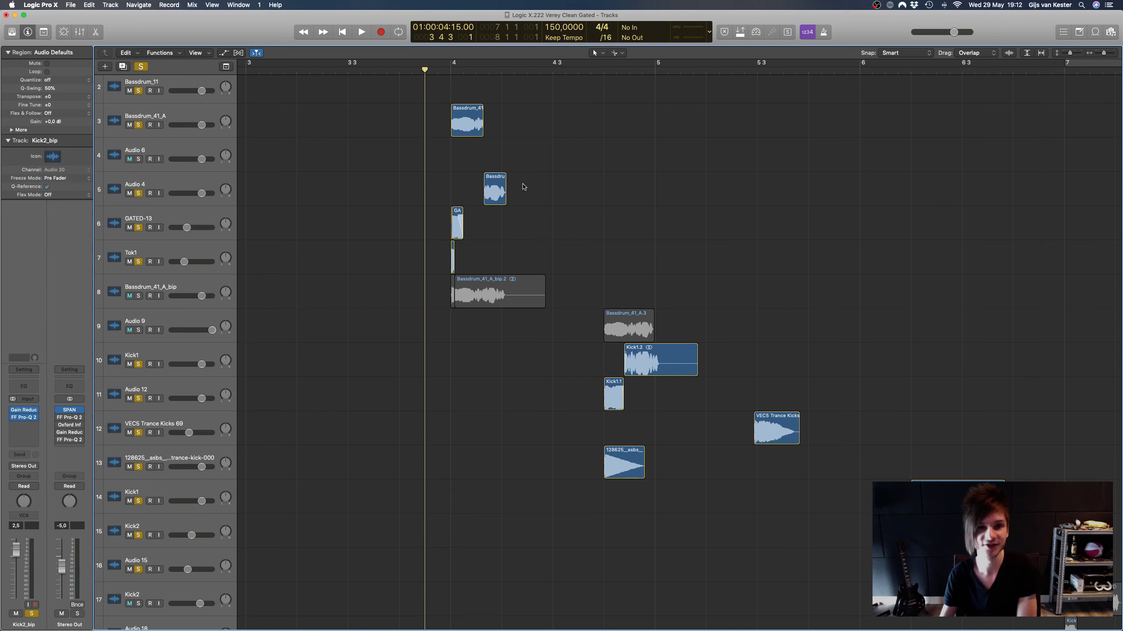
scroll(523, 186, "up", 1)
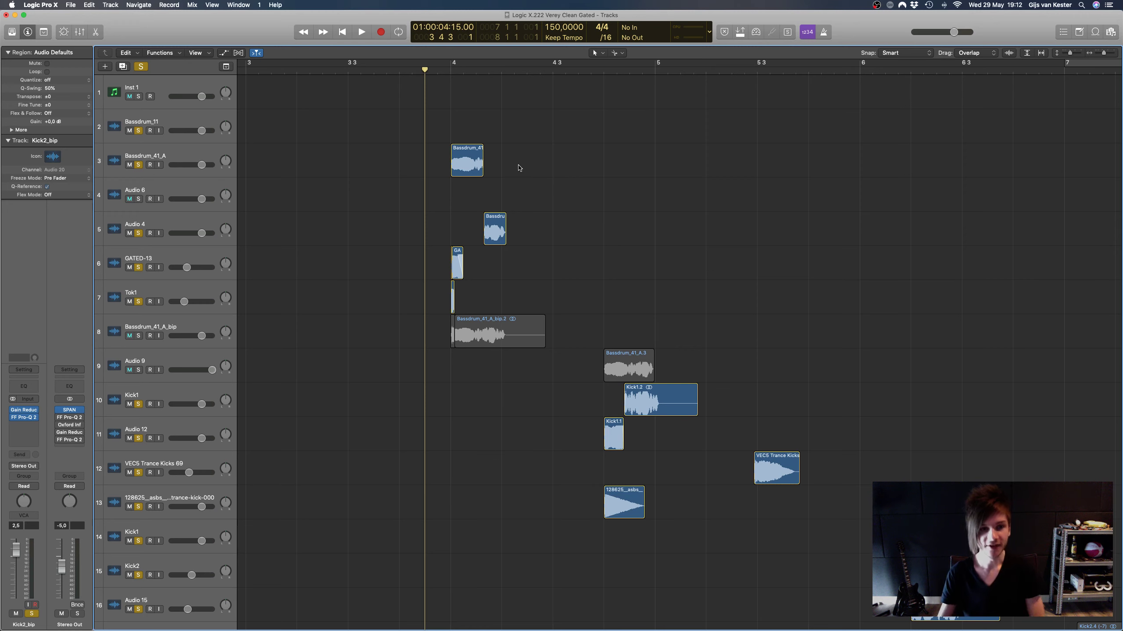
Step: Select the Bassdrum_41_A track and play the layered kick at bar 4
left_click(214, 149)
scroll(784, 182, "left", 5)
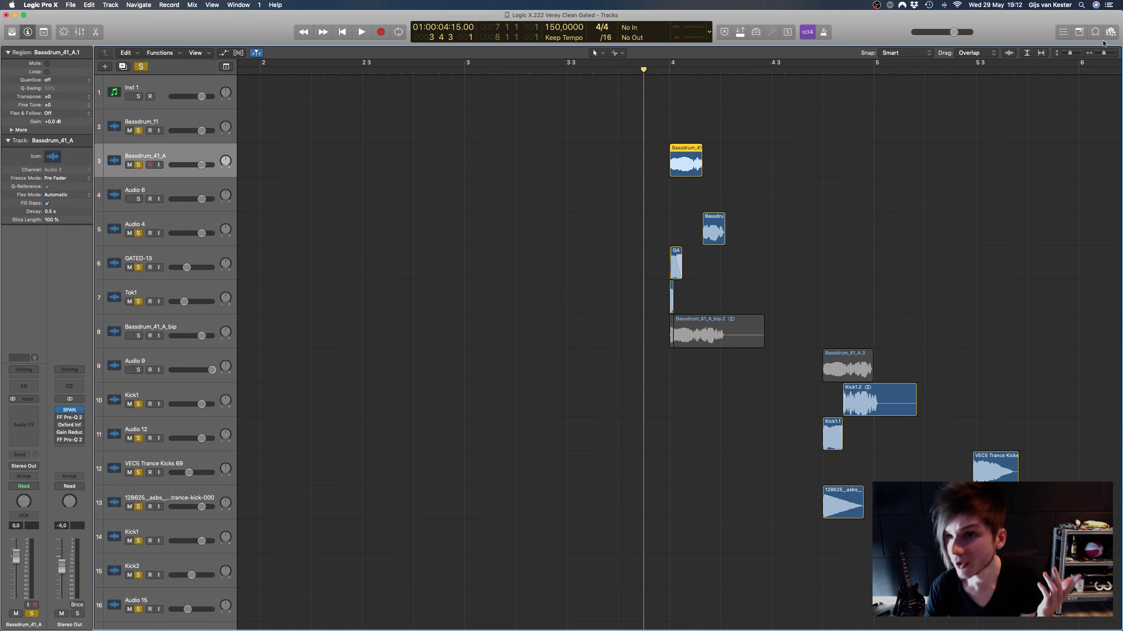
key("super+Left")
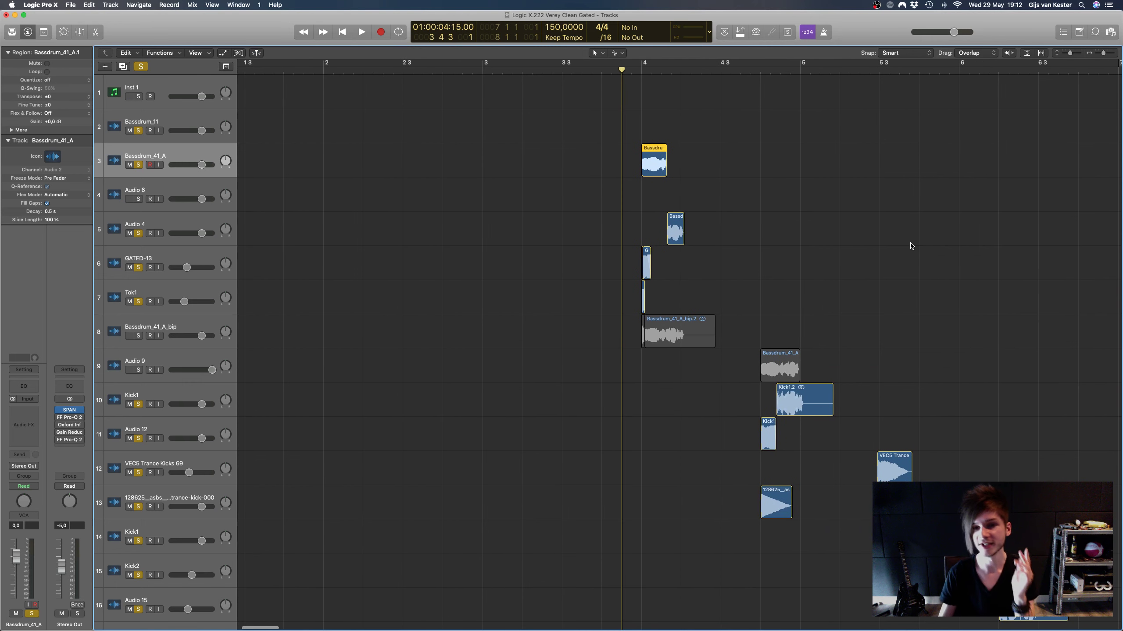
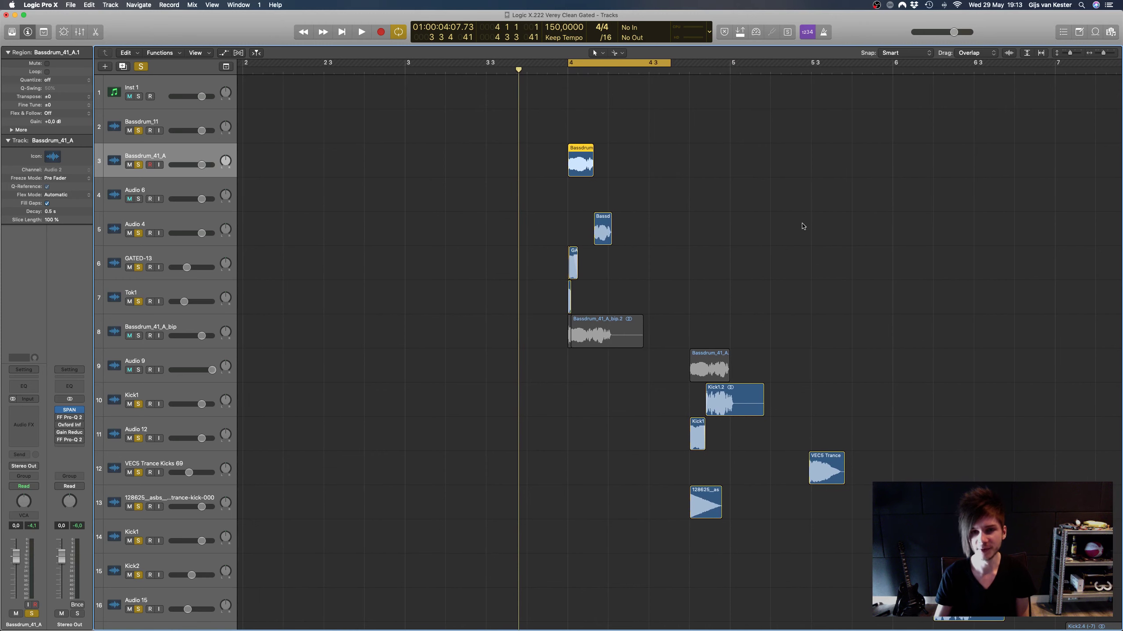
key("super+Right")
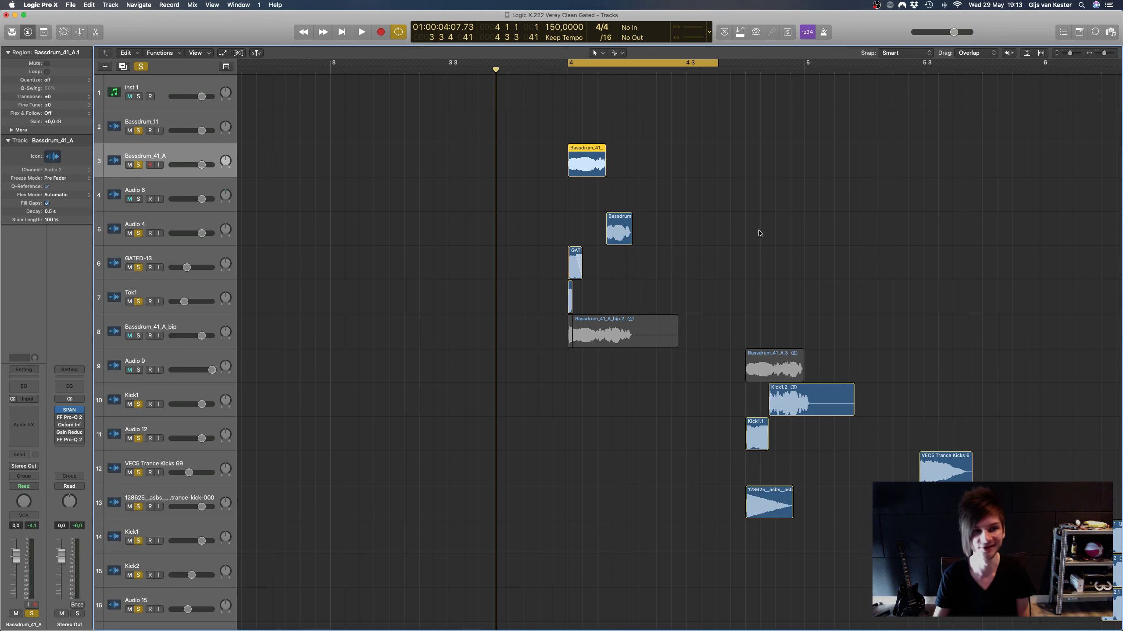
key("space")
key("space")
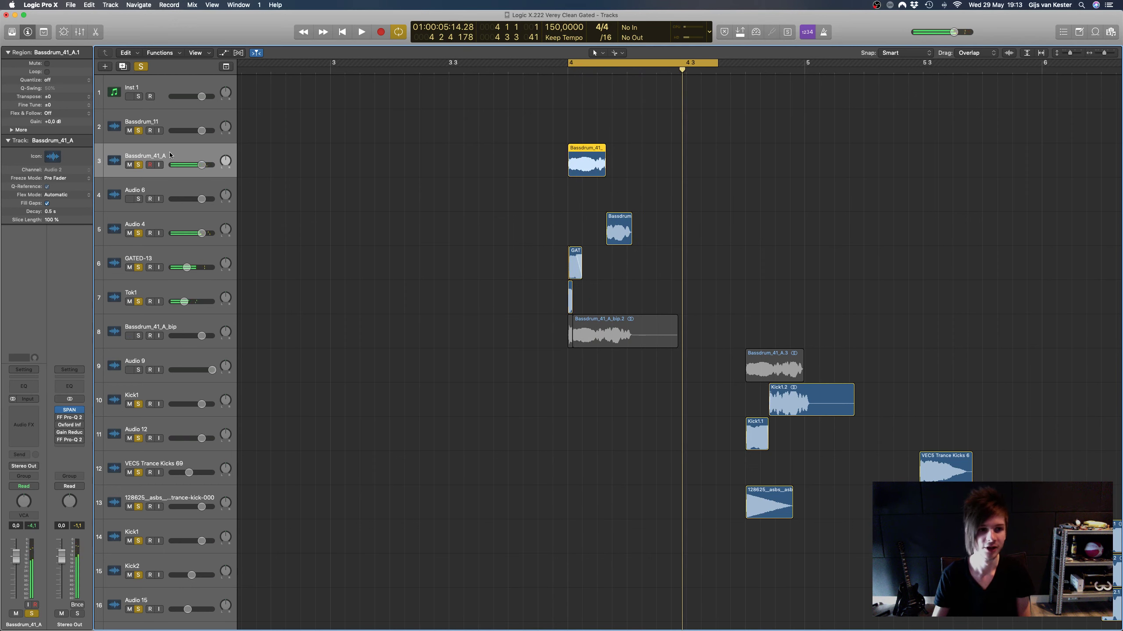
Step: Look at the Audio 6 and Audio 4 tracks, and audition the GATED-13 layer on its own
left_click(180, 193)
left_click(180, 220)
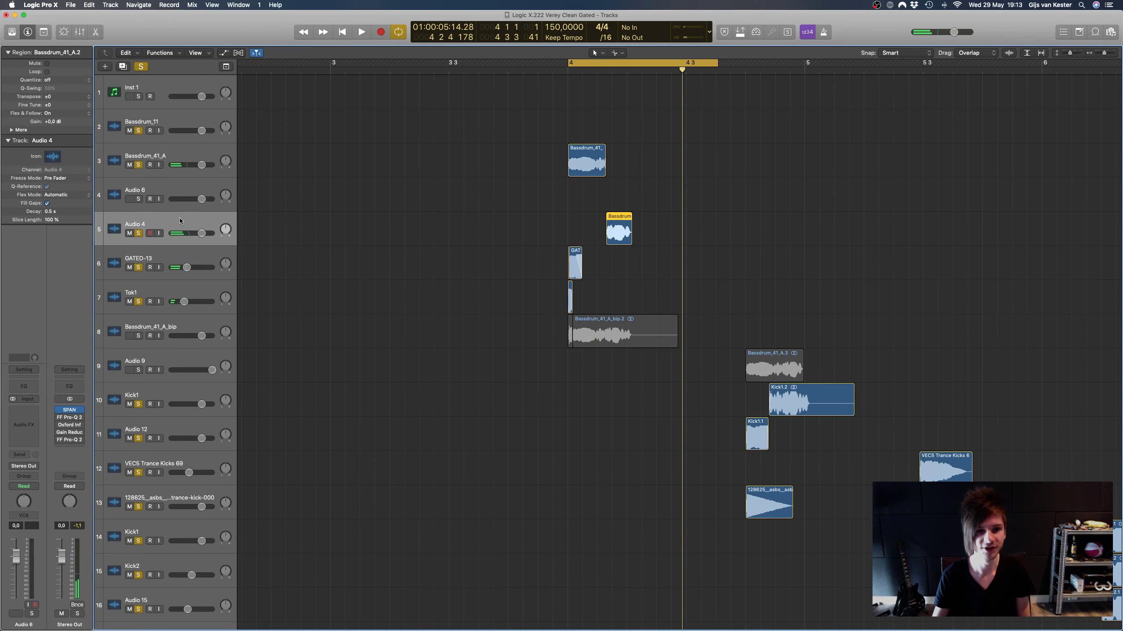
left_click(186, 259)
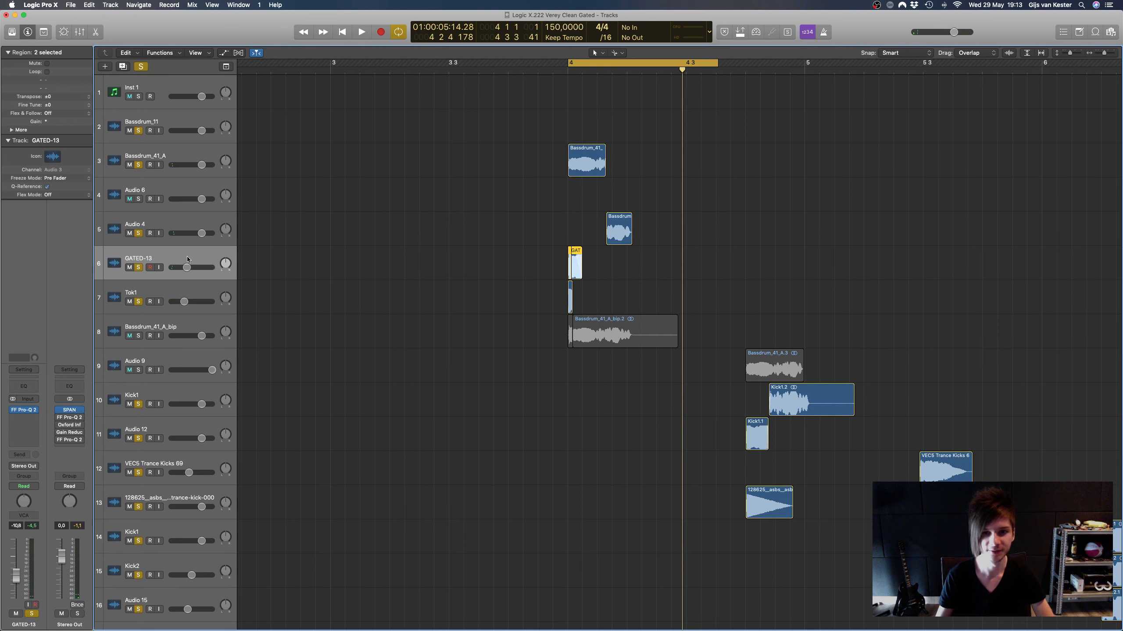
key("space")
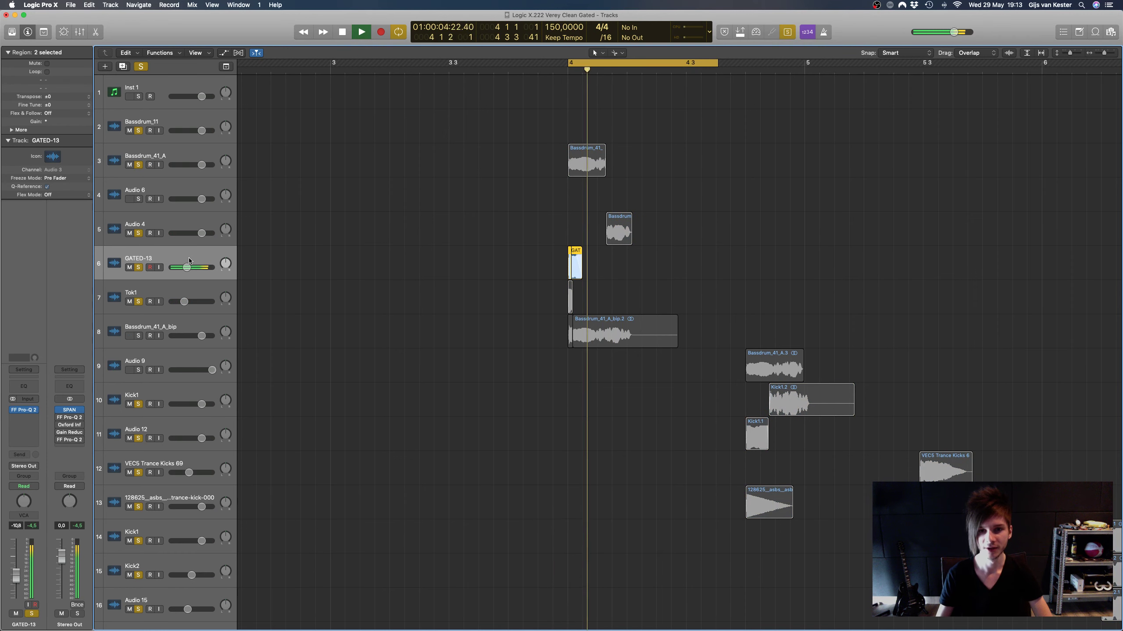
key("space")
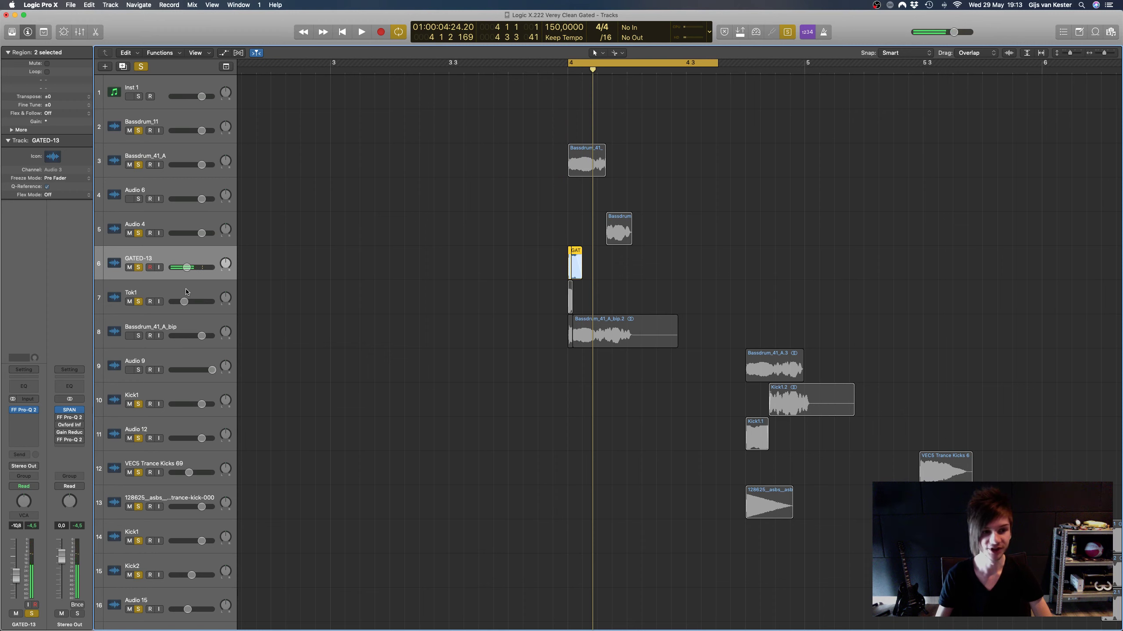
Step: Audition the Tok1 layer at bar 4 on its own
left_click(186, 290)
key("space")
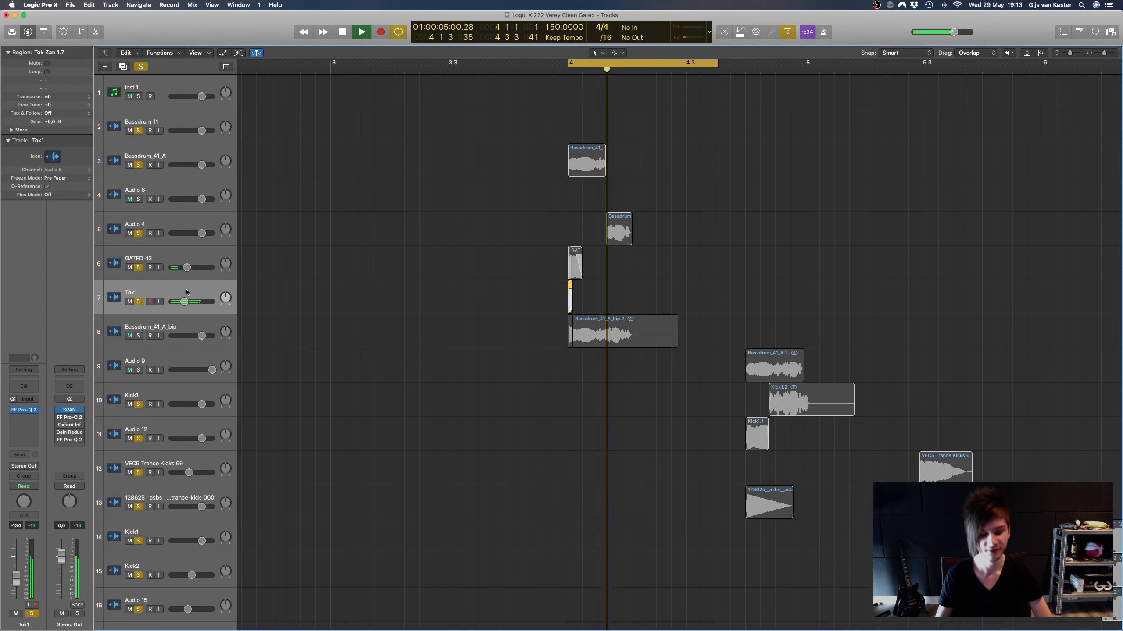
key("space")
left_click(129, 370, "alt")
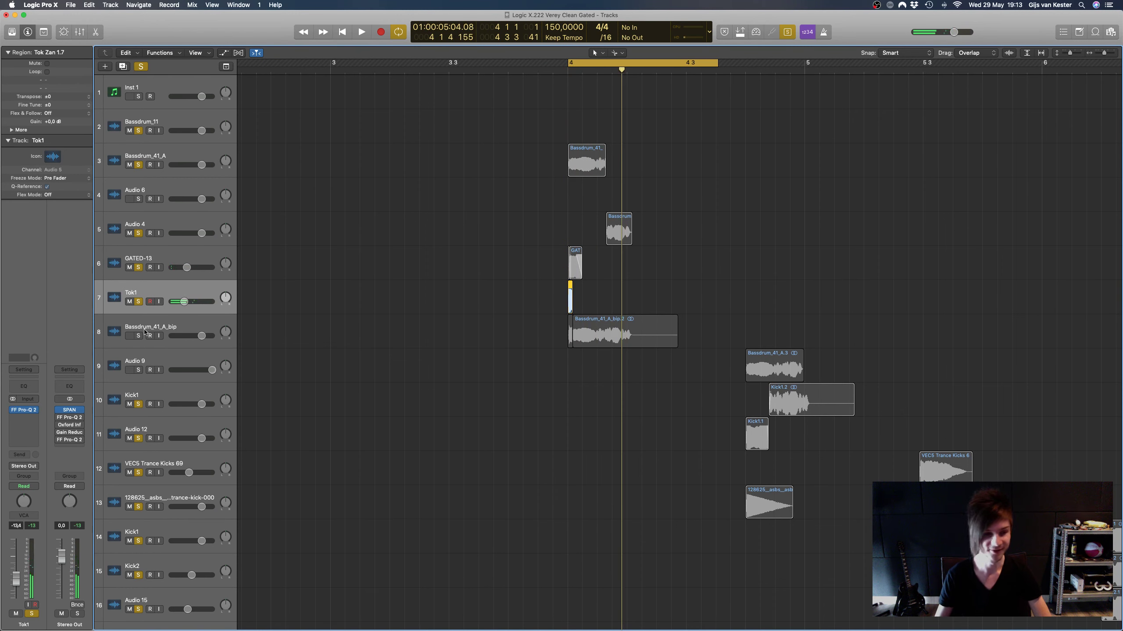
Step: Audition Tok1 with its FF Pro-Q 2 equalizer bypassed, and play all the kick layers at bar 4 together
left_click(25, 410)
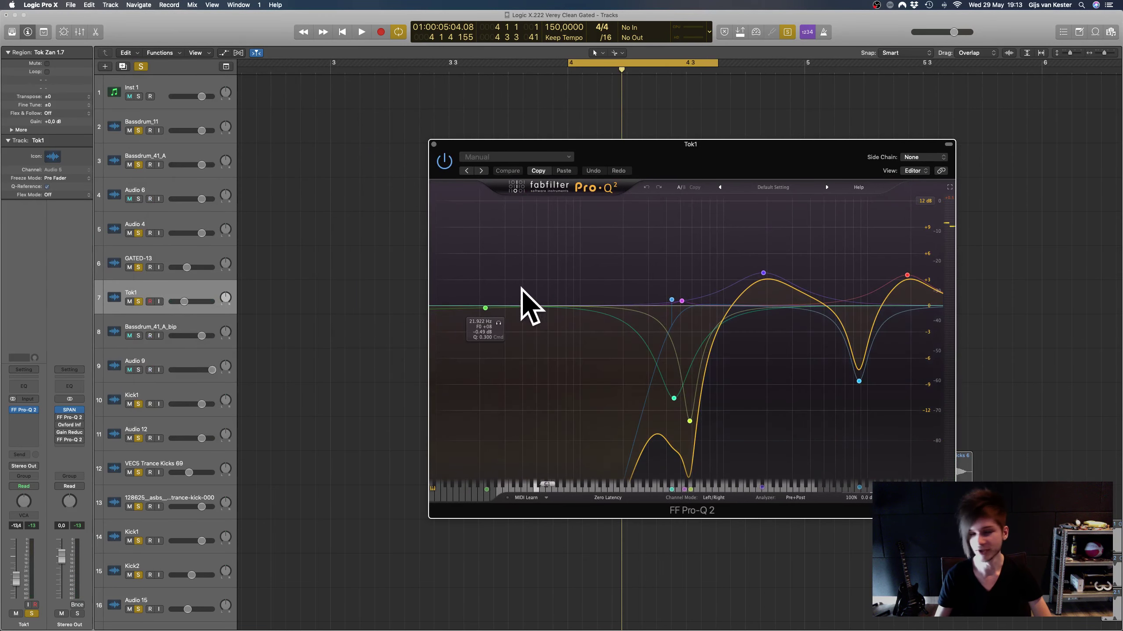
key("space")
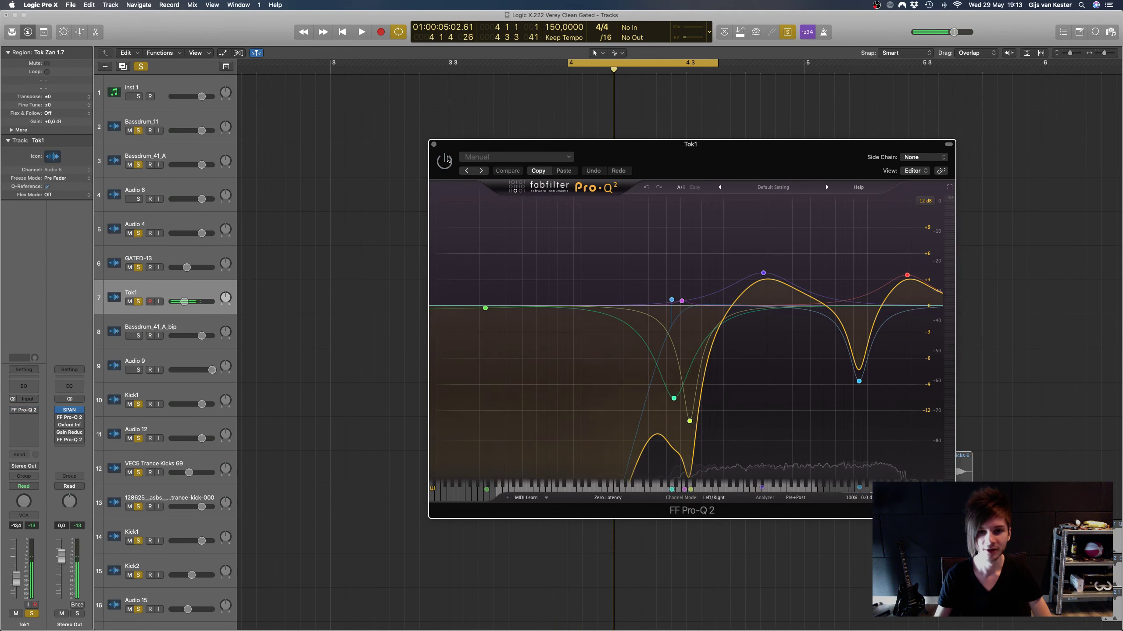
left_click(433, 145)
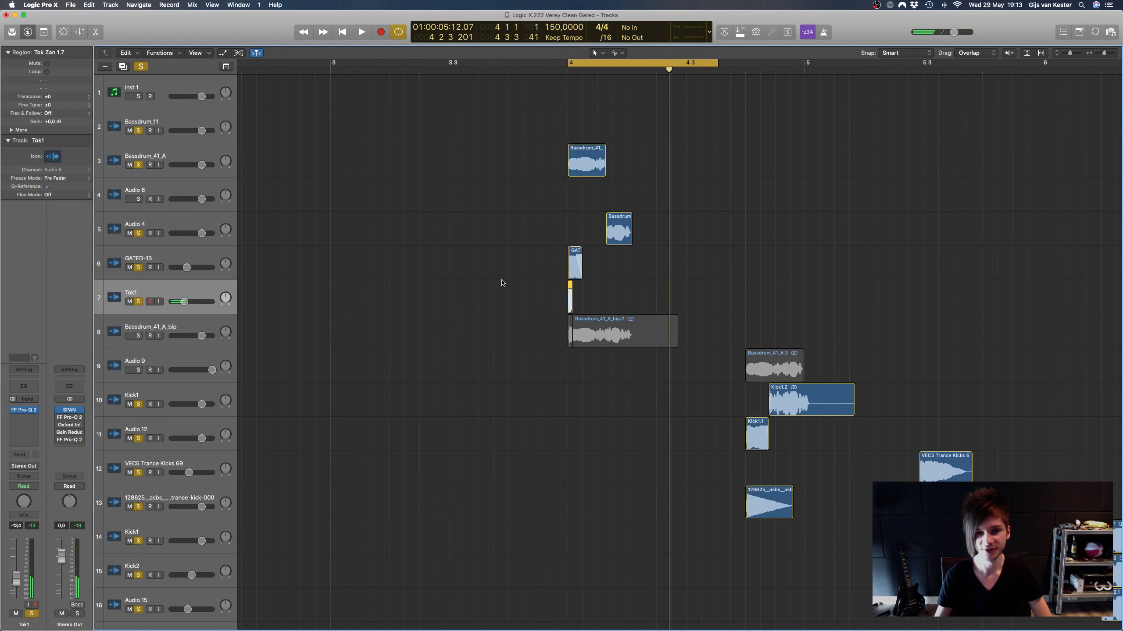
scroll(501, 283, "right", 3)
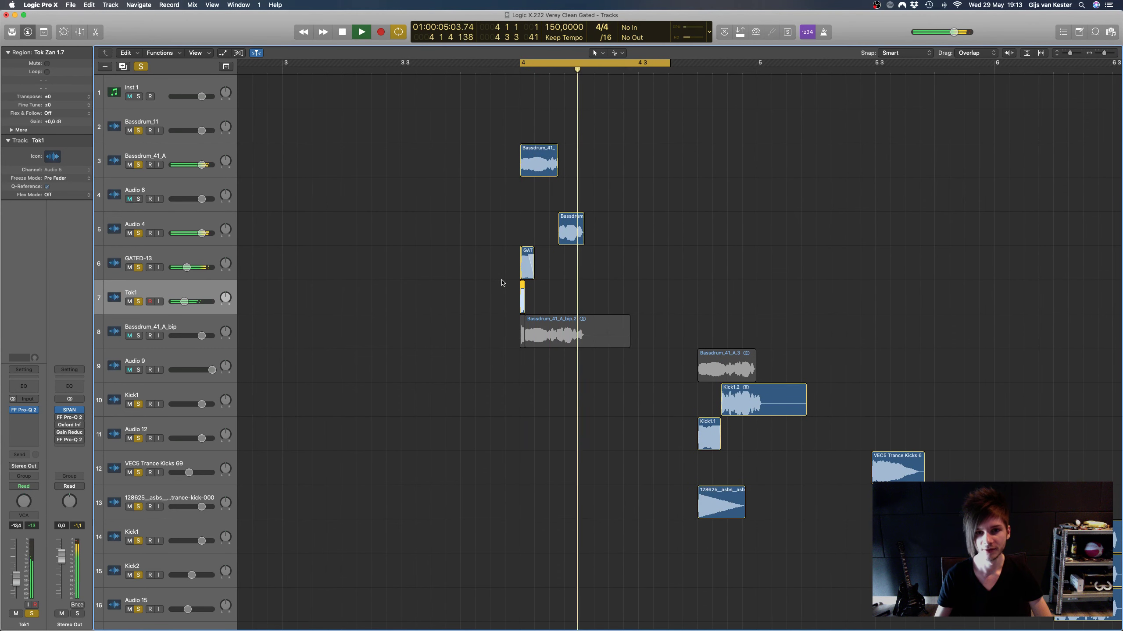
key("space")
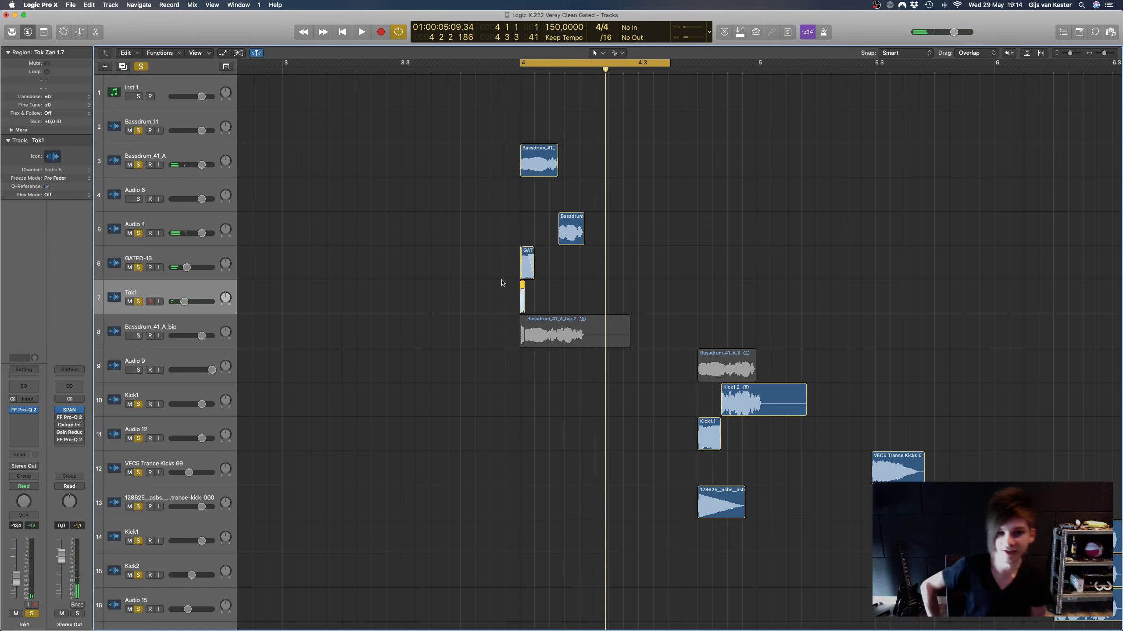
Step: Examine the FF Pro-Q 2 equalizer curve on the GATED-13 track and close the plug-in
left_click(341, 265)
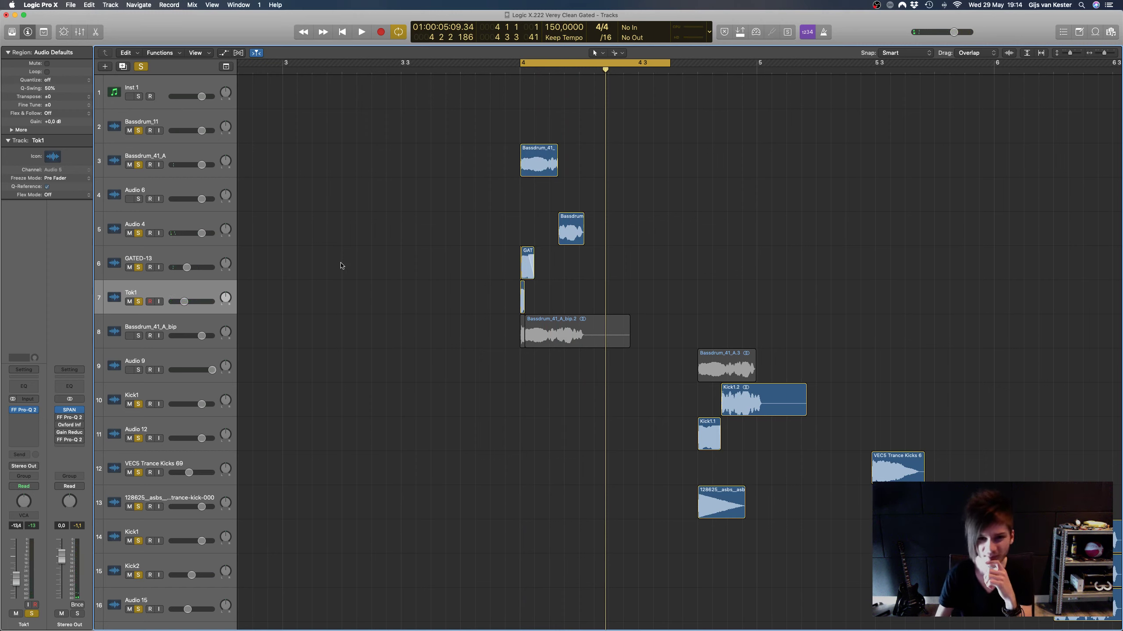
left_click(203, 256)
left_click(23, 411)
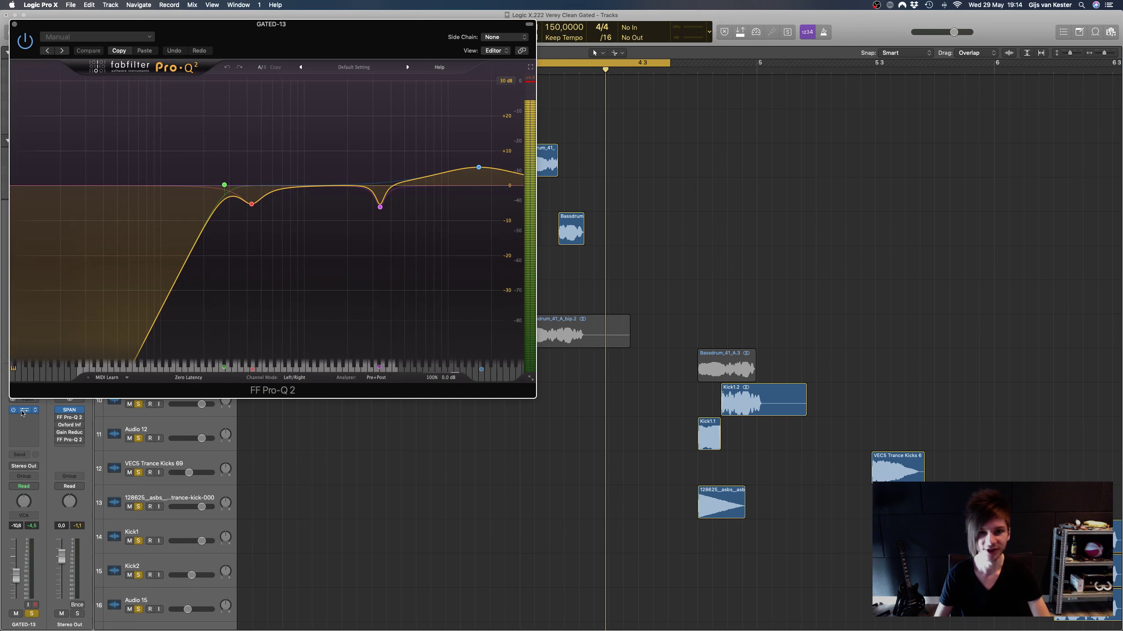
left_click(14, 24)
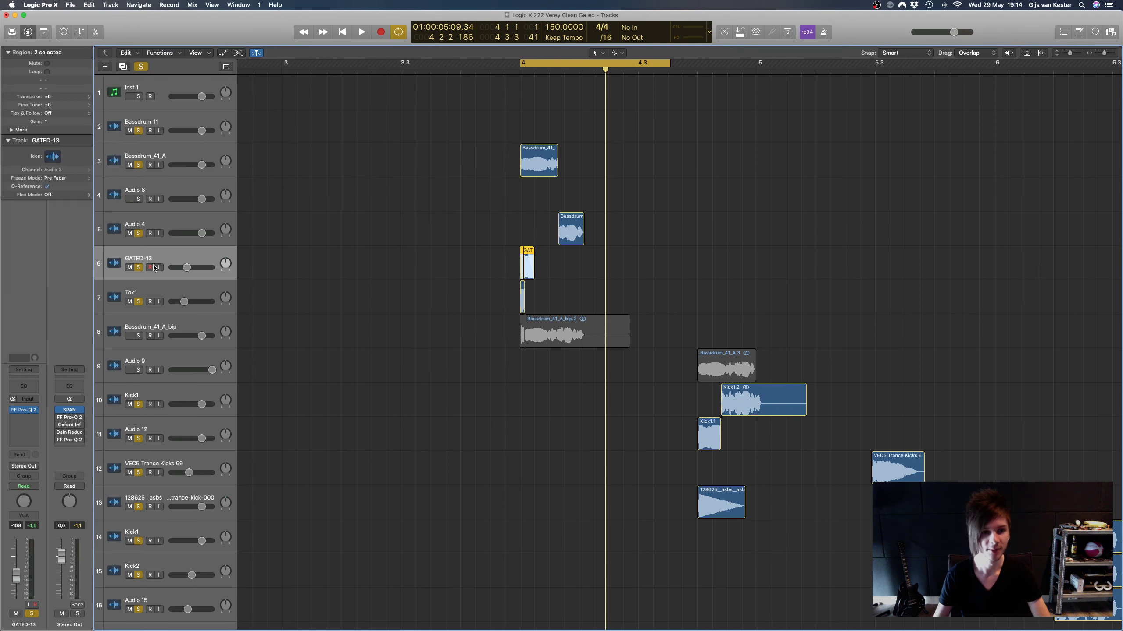
Step: Compare the kick at bar 4 without and with the GATED-13 and Tok1 layers soloed
left_click(138, 268)
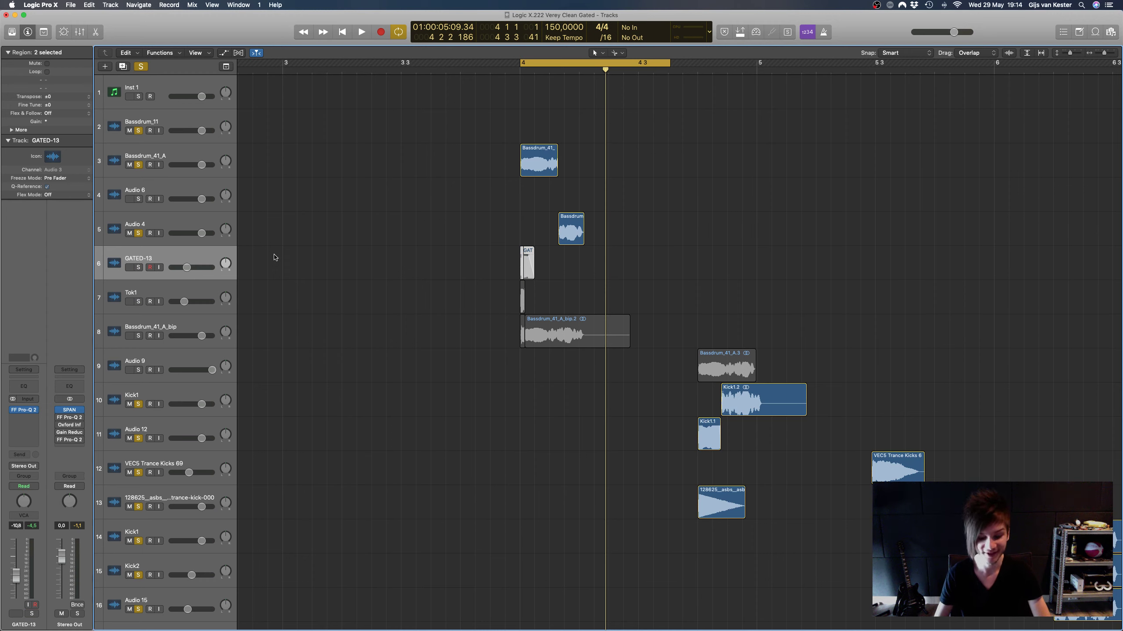
key("space")
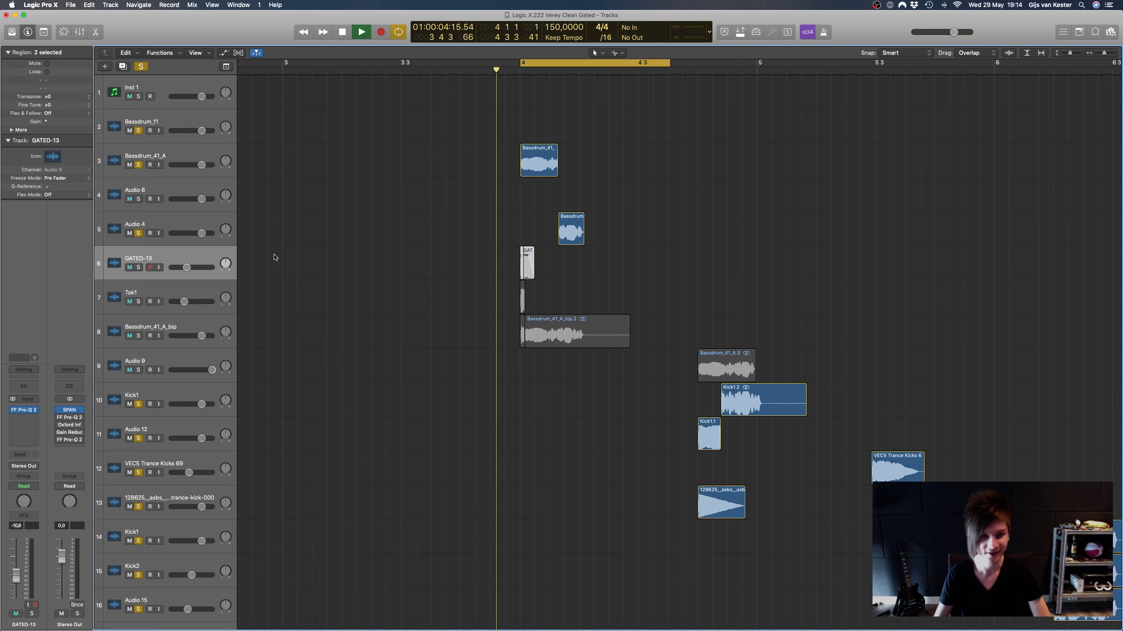
left_click(138, 268)
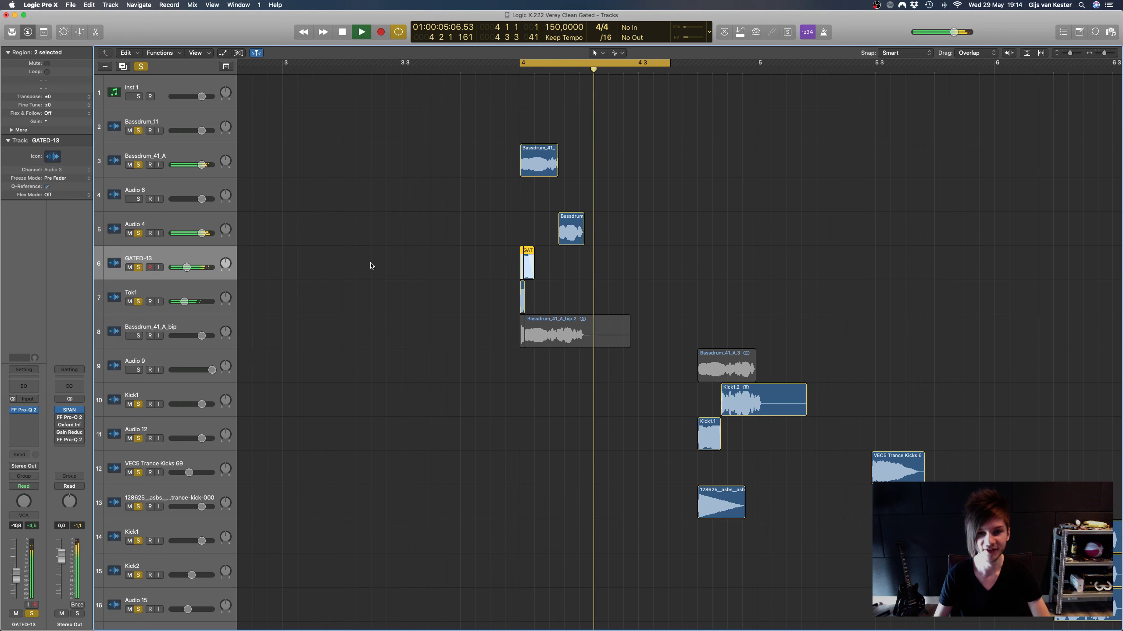
key("space")
Step: Solo tracks 2 to 7 and bounce their kick layer regions at bar 4 in place onto a new track
left_click(202, 326)
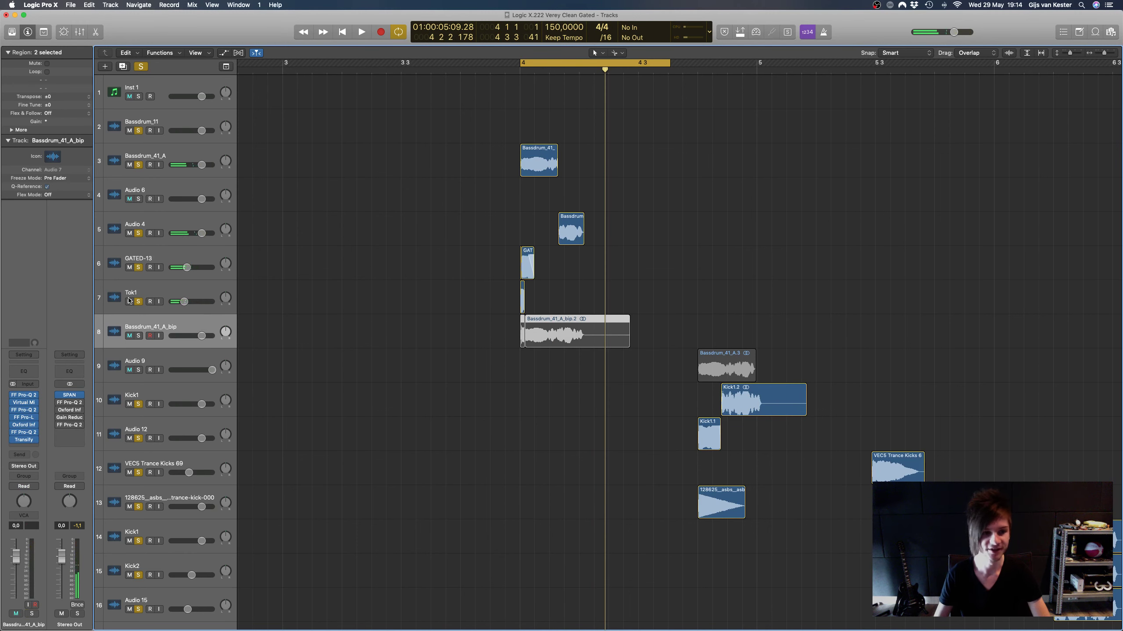
left_click_drag(138, 268, 143, 167)
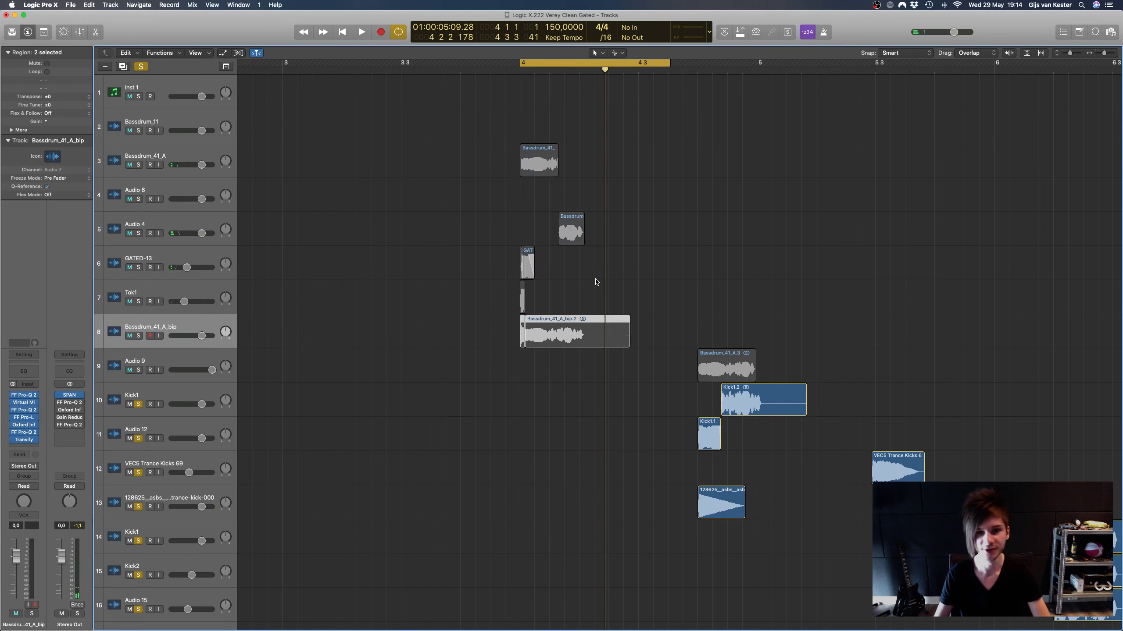
left_click_drag(588, 129, 466, 317)
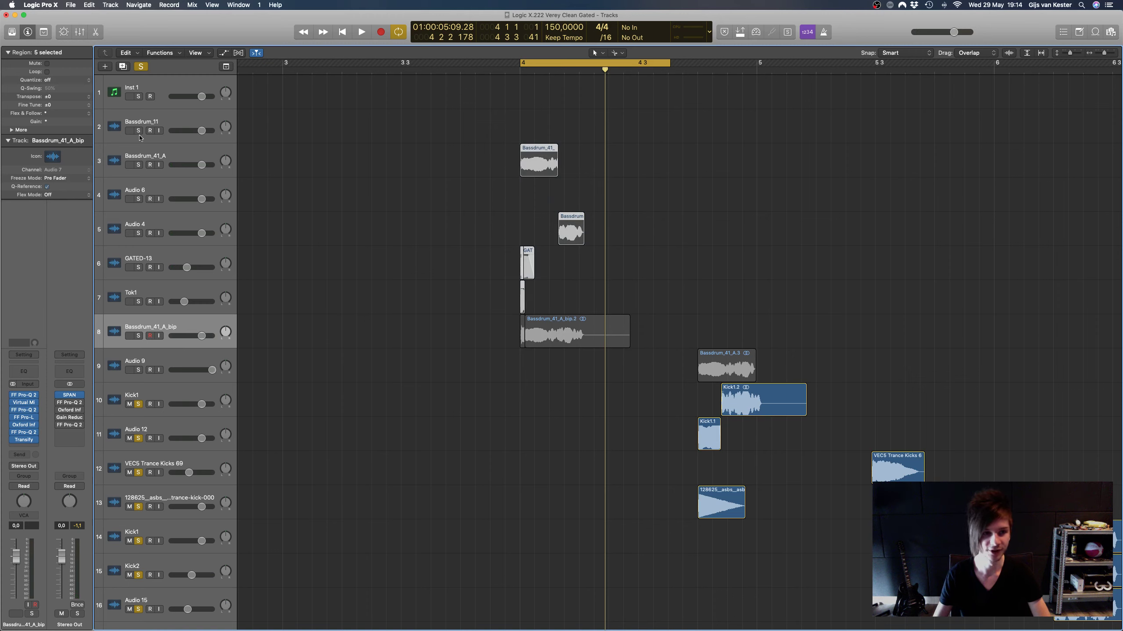
left_click_drag(139, 131, 145, 298)
left_click_drag(605, 120, 513, 276)
left_click_drag(502, 138, 601, 312)
right_click(544, 165)
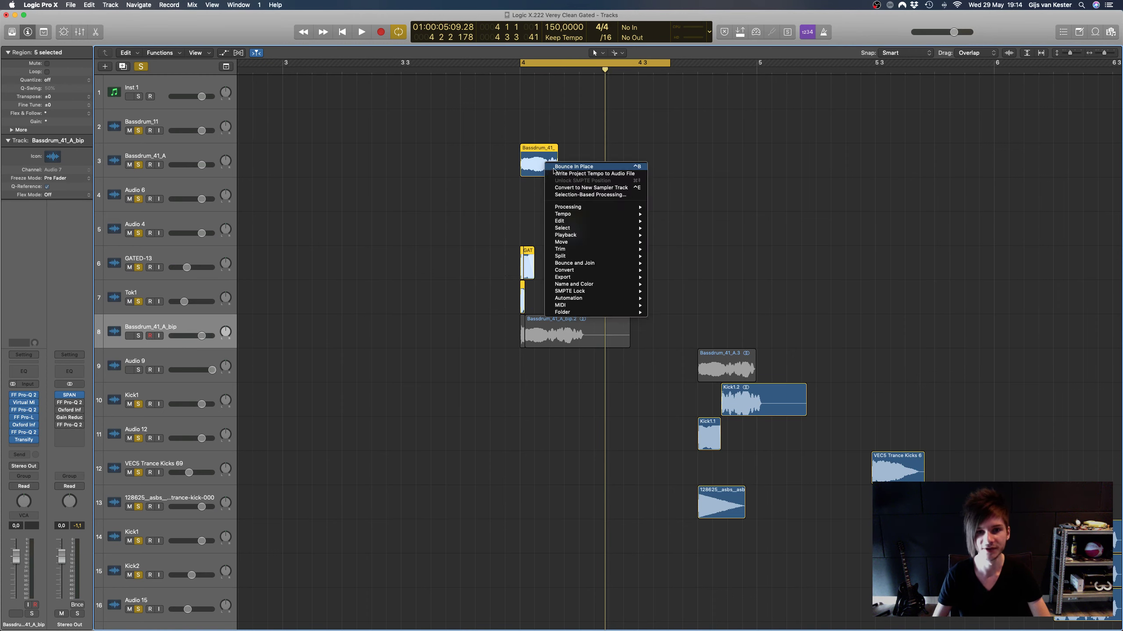
left_click(575, 214)
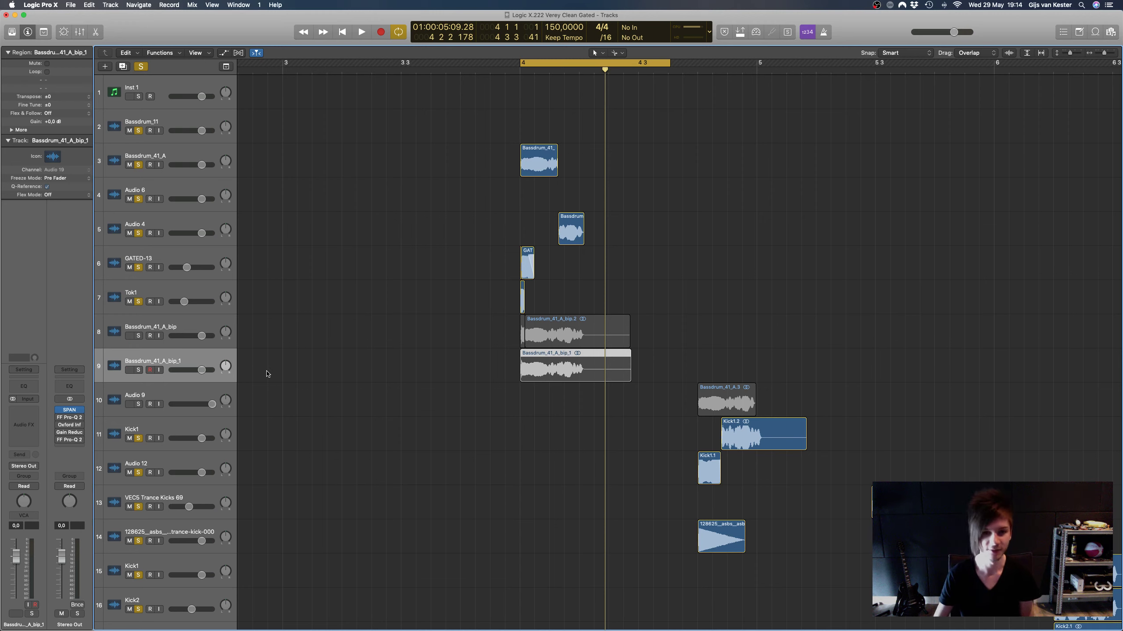
Step: Select the Bassdrum_41_A_bip track and solo it
left_click(151, 324)
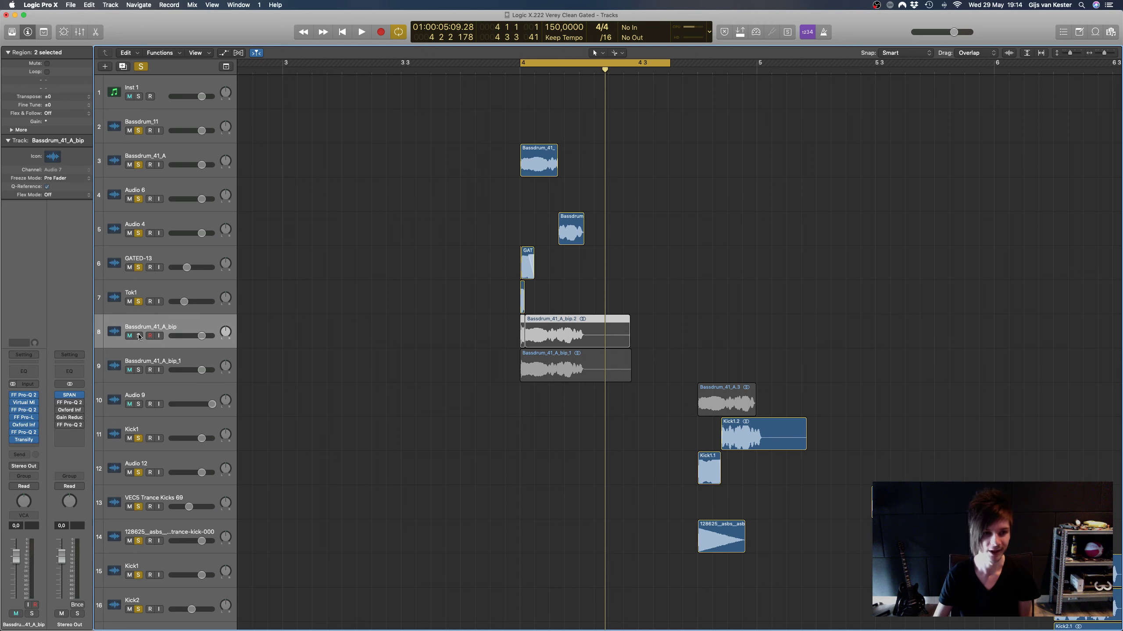
left_click(138, 336)
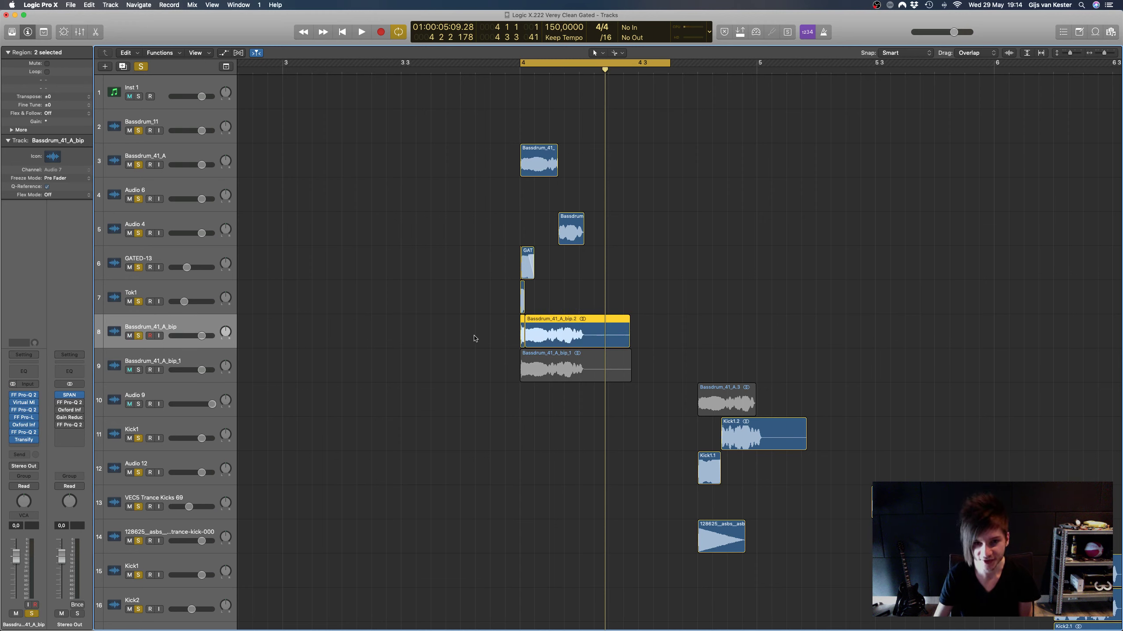
Step: Turn off solo on tracks 3 to 7 and play the Bassdrum_41_A_bip kick at bar 4
left_click_drag(474, 338, 567, 328)
key("z")
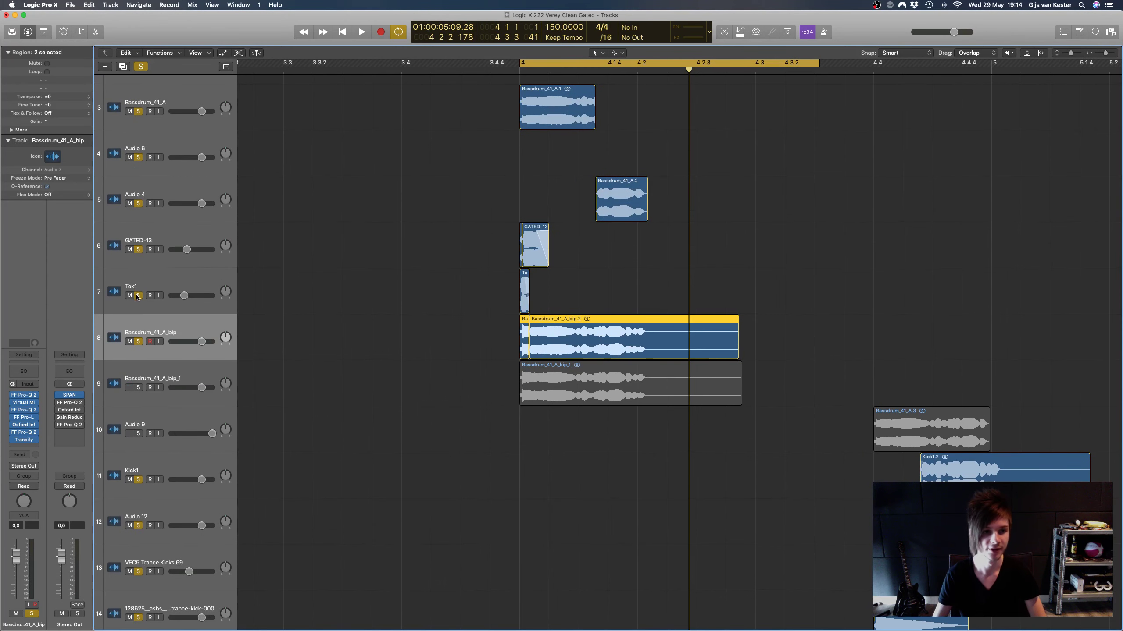
left_click_drag(137, 297, 138, 111)
scroll(438, 252, "up", 3)
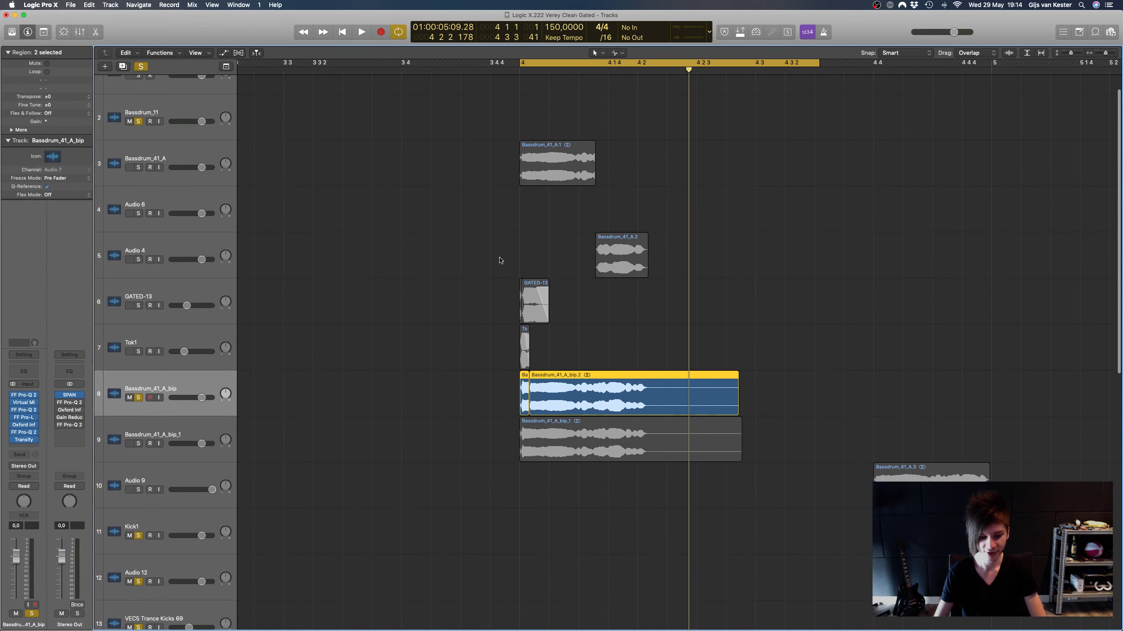
key("space")
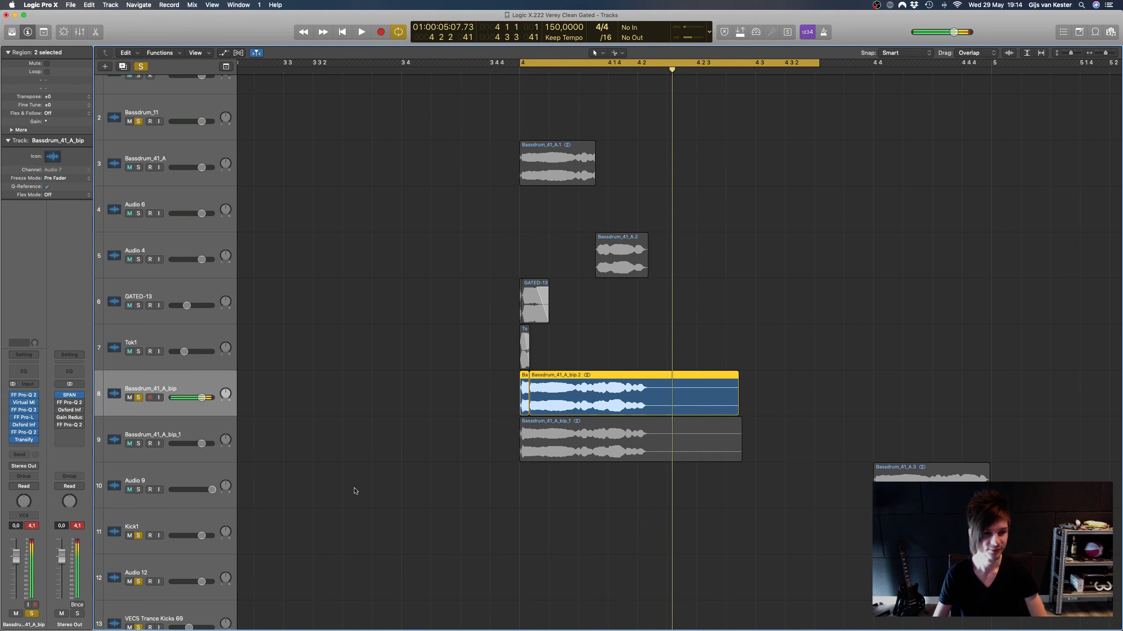
key("super+Left")
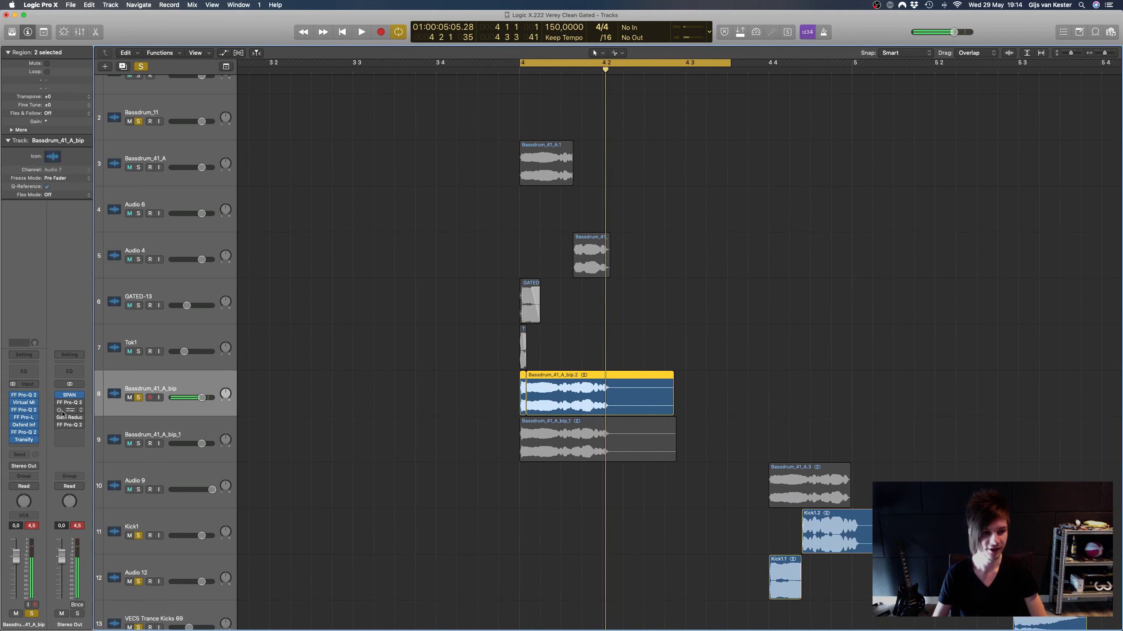
Step: Examine the first FF Pro-Q 2 curve on the Bassdrum_41_A_bip track and audition the Virtual Mix Rack's Revival Shimmer at 40, closing both plug-ins
left_click(30, 396)
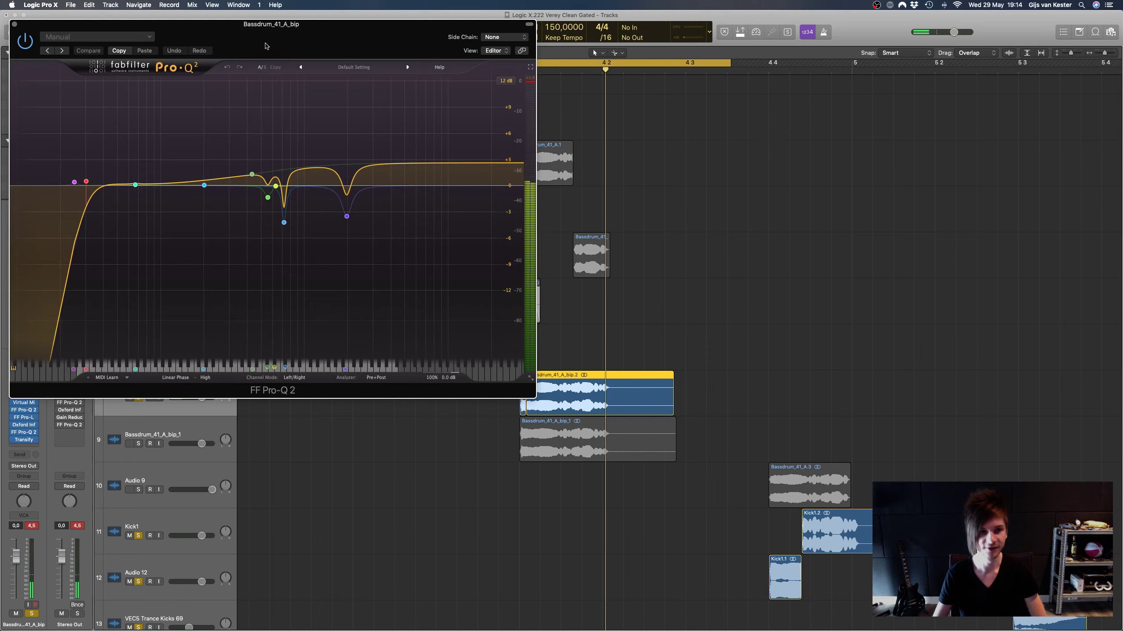
left_click_drag(267, 46, 666, 107)
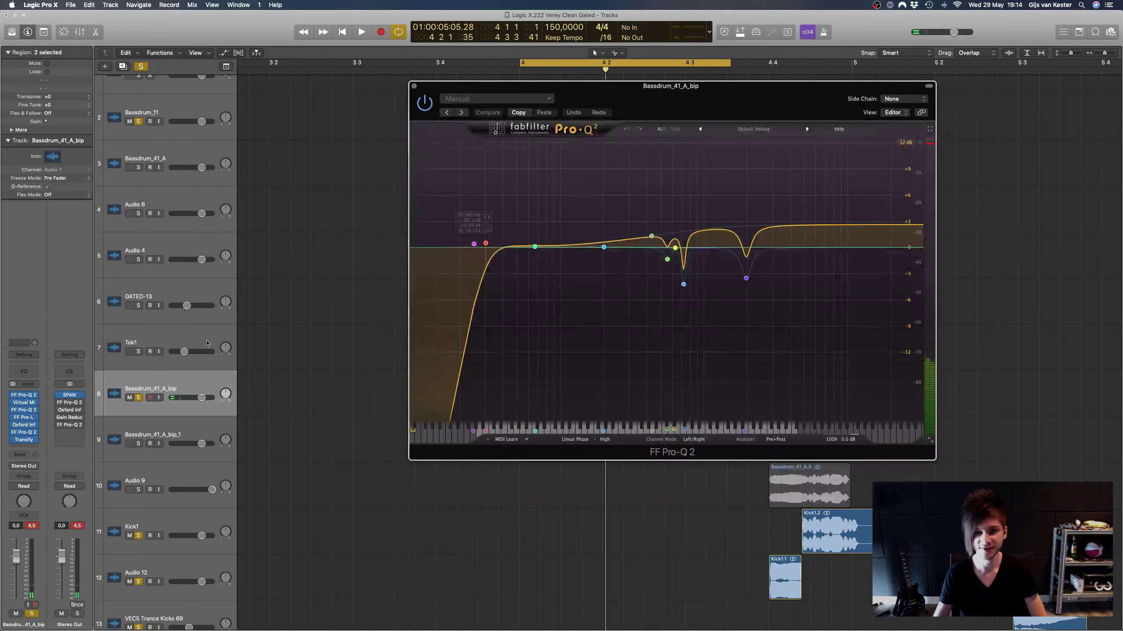
left_click(24, 403)
left_click_drag(237, 52, 708, 194)
key("space")
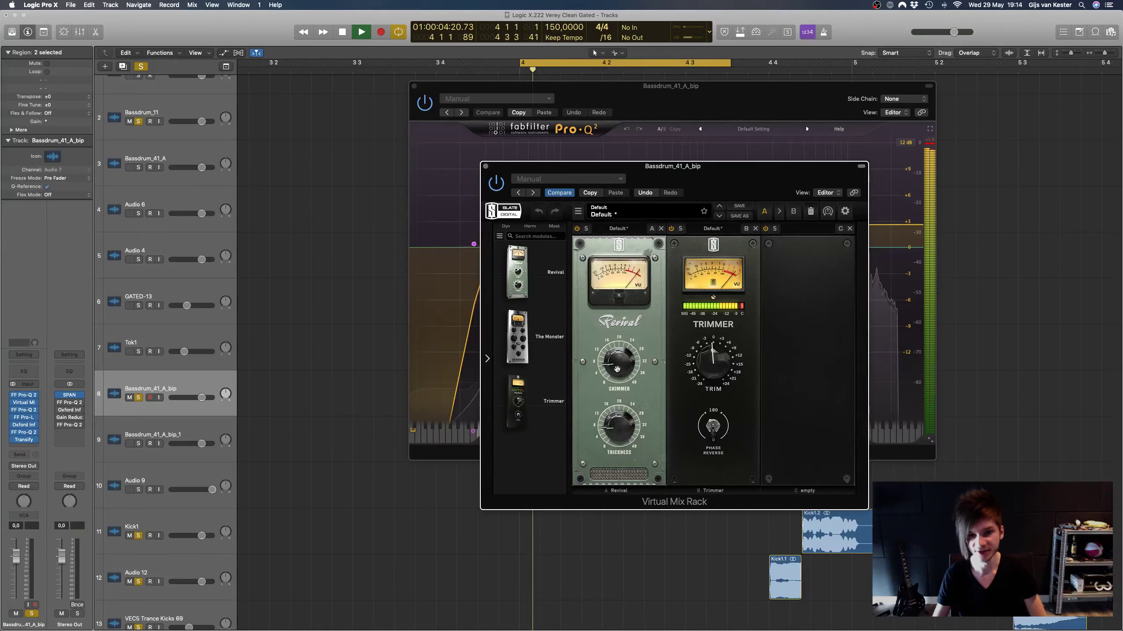
mouse_move(616, 369)
left_mouse_down()
mouse_move(636, 317)
mouse_move(621, 371)
left_mouse_up()
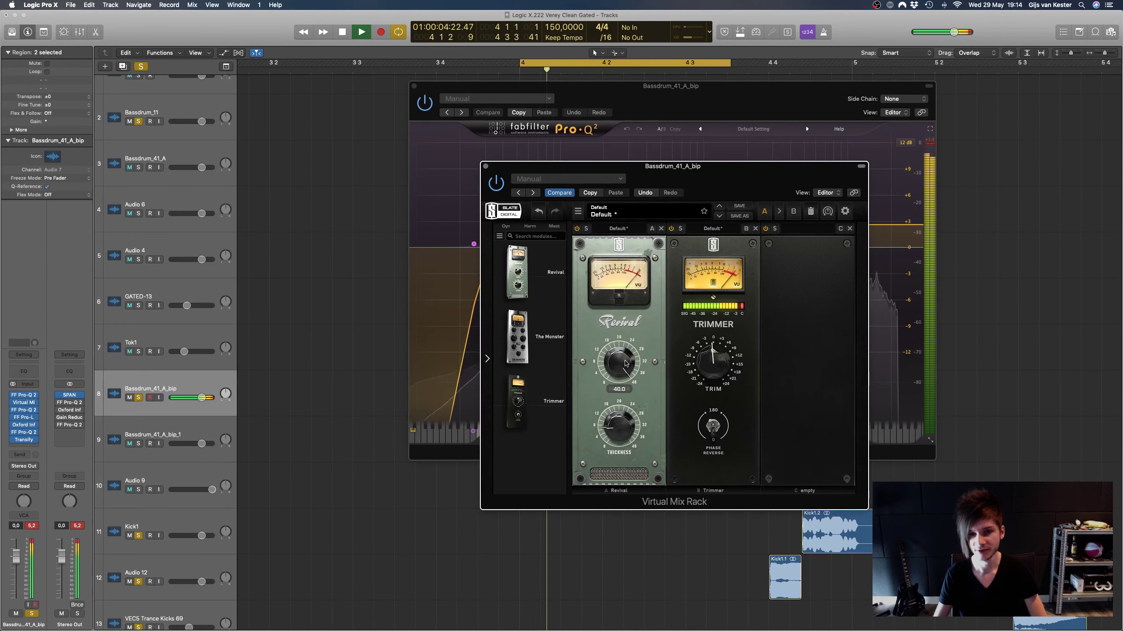
key("space")
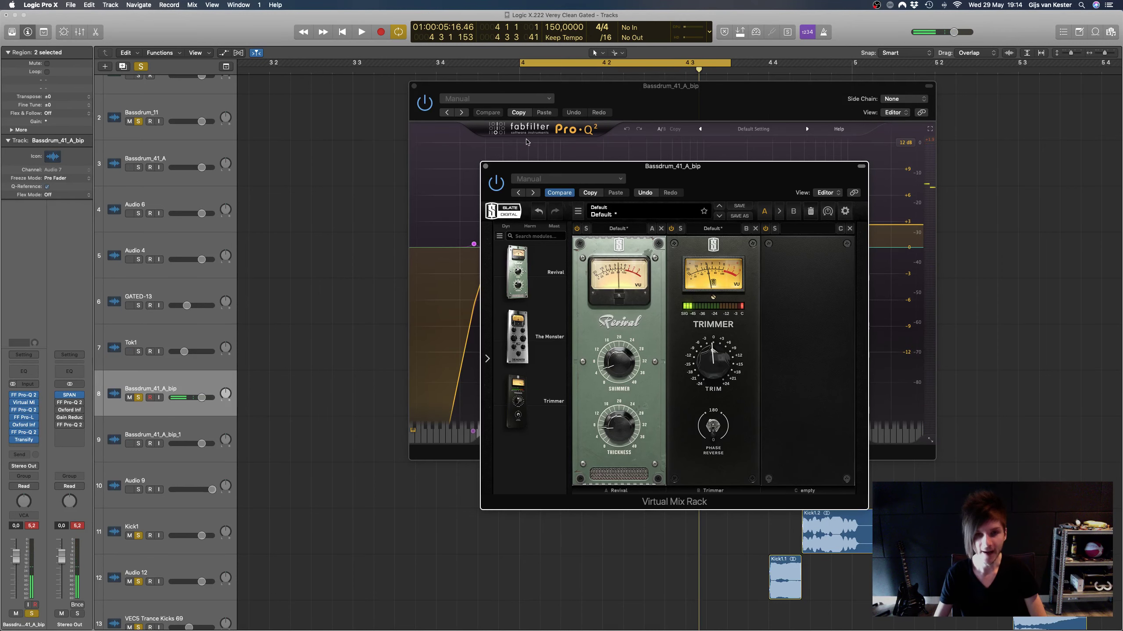
left_click(485, 167)
left_click(413, 87)
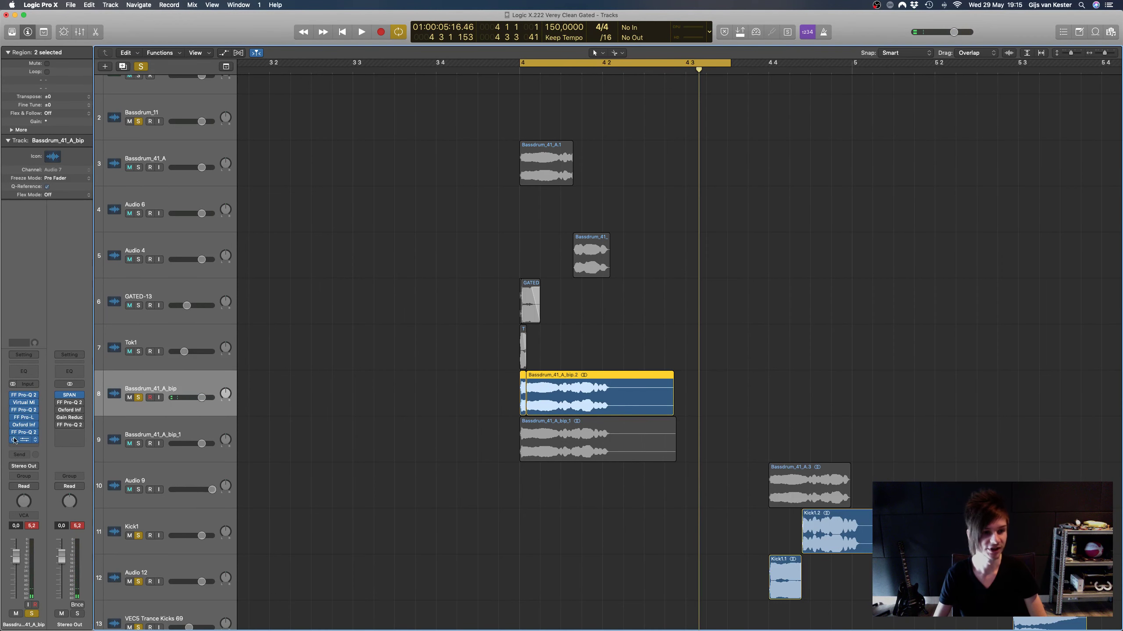
Step: Move the low-cut band in the second FF Pro-Q 2 to about 102 Hz, play the kick and close the plug-in
left_click(24, 410)
left_click_drag(268, 51, 679, 173)
left_click_drag(541, 352, 570, 310)
key("space")
key("space")
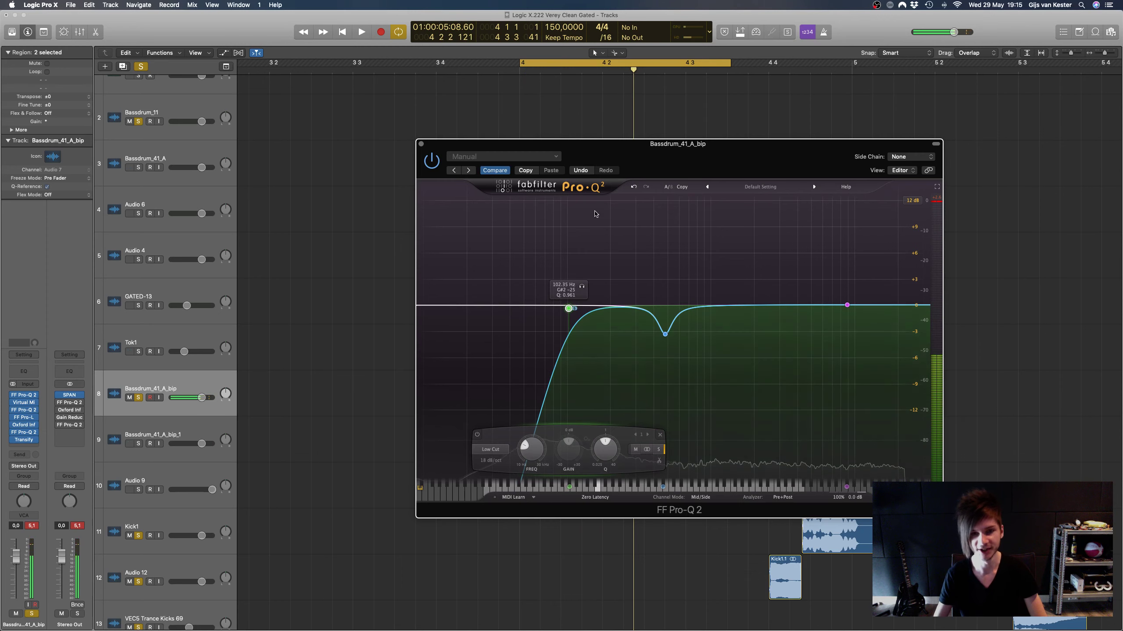
left_click_drag(478, 168, 396, 141)
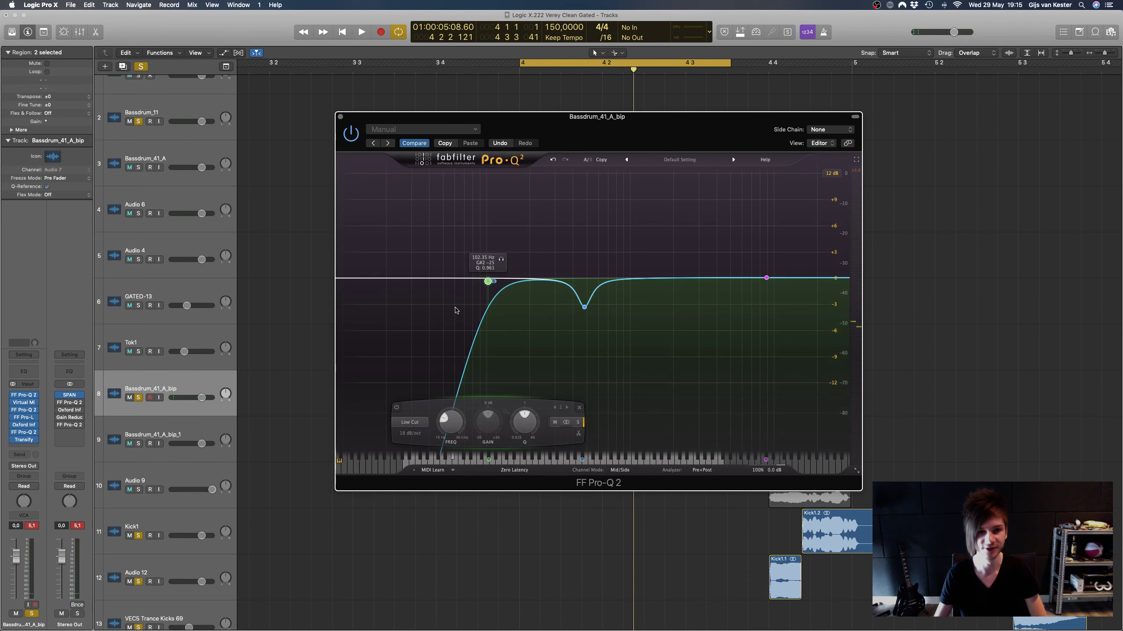
left_click(340, 116)
Step: Examine how the FF Pro-L limiter on the Bassdrum_41_A_bip track acts on the kick during playback and close the plug-in
left_click(23, 418)
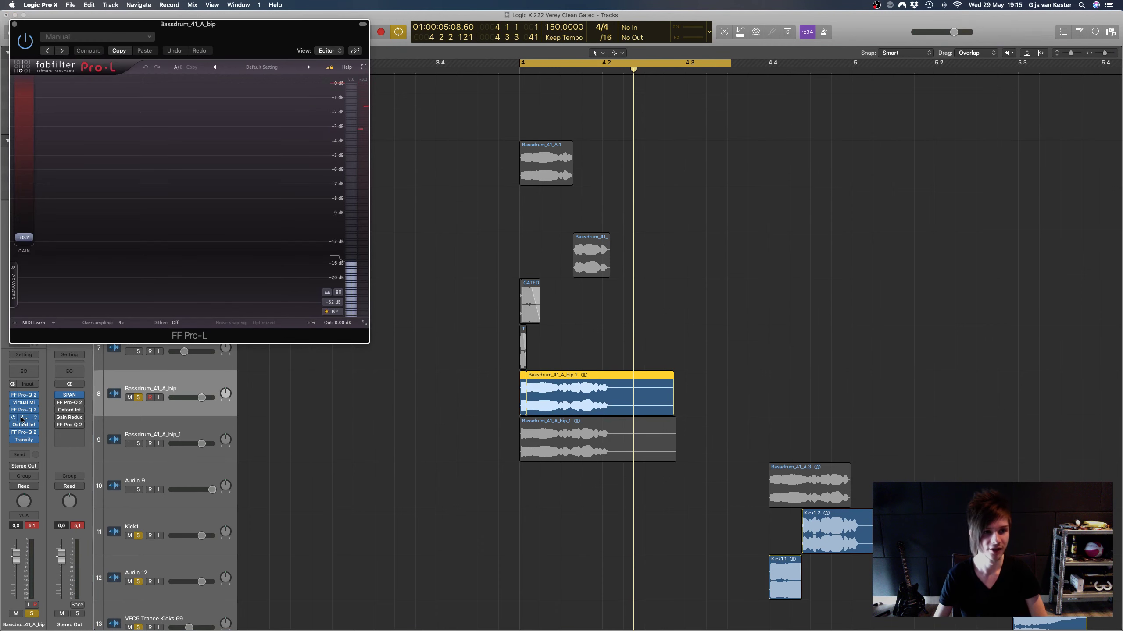
key("space")
left_click_drag(242, 22, 507, 170)
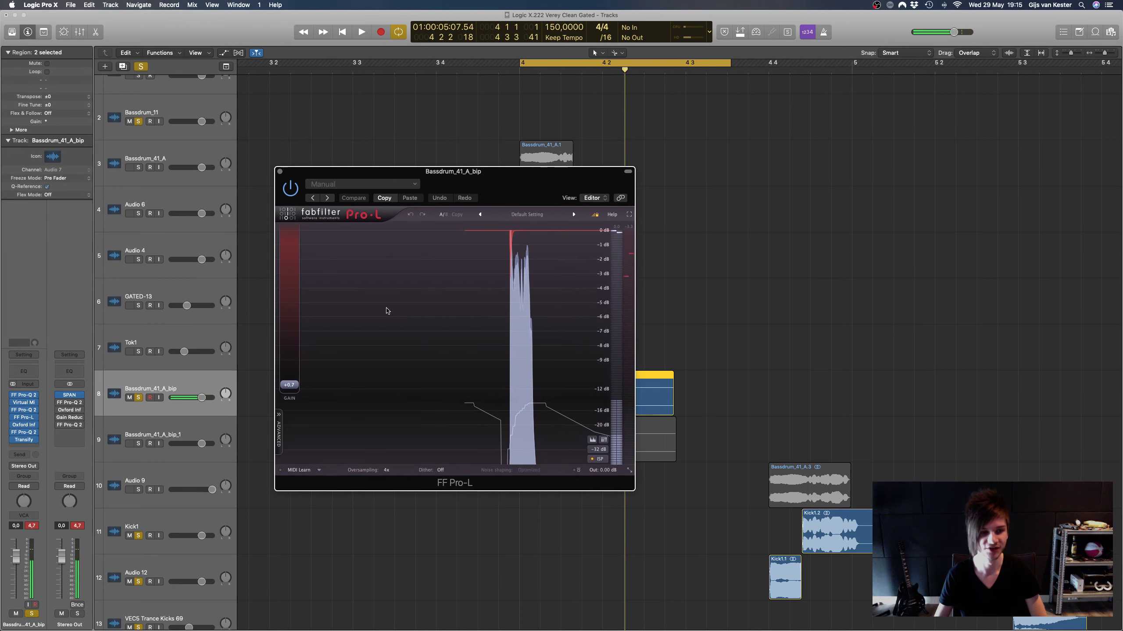
left_click(278, 171)
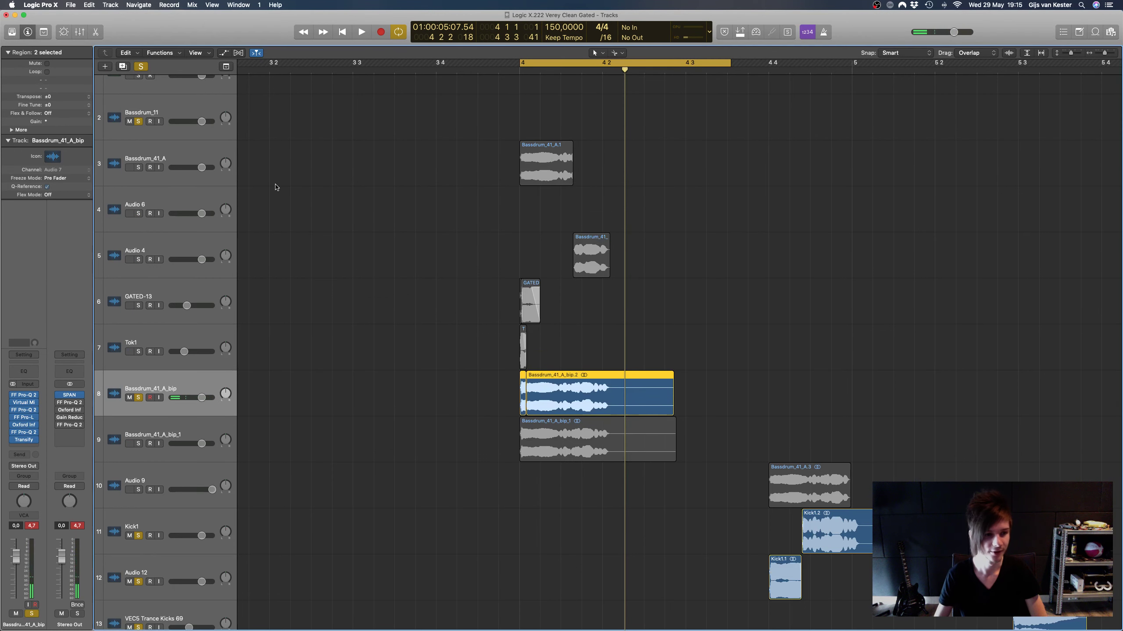
left_click(24, 418)
left_click_drag(521, 173, 685, 208)
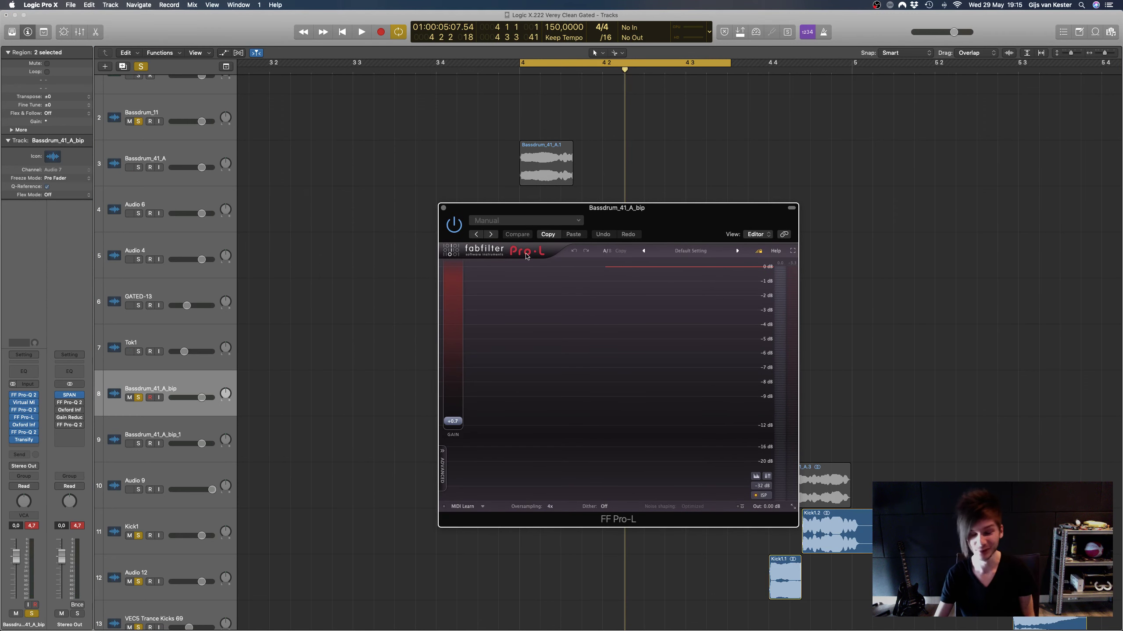
left_click_drag(717, 228, 949, 201)
scroll(514, 296, "right", 3)
key("space")
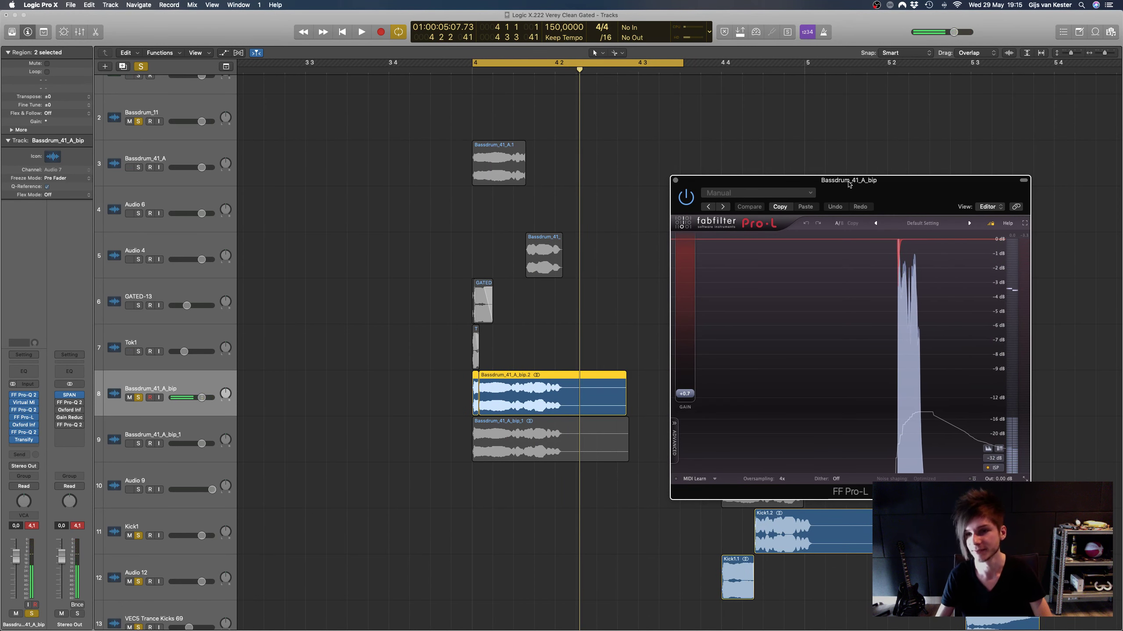
left_click(674, 180)
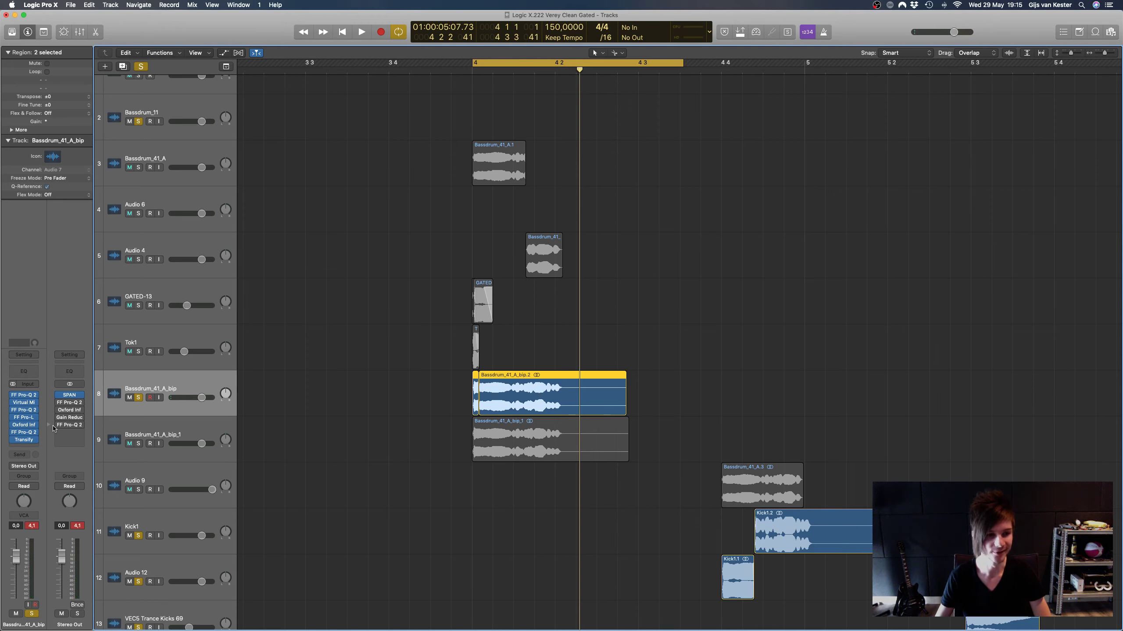
Step: Compare the kick with the Oxford Inflator active and bypassed on the Bassdrum_41_A_bip track and close the plug-in
left_click(22, 425)
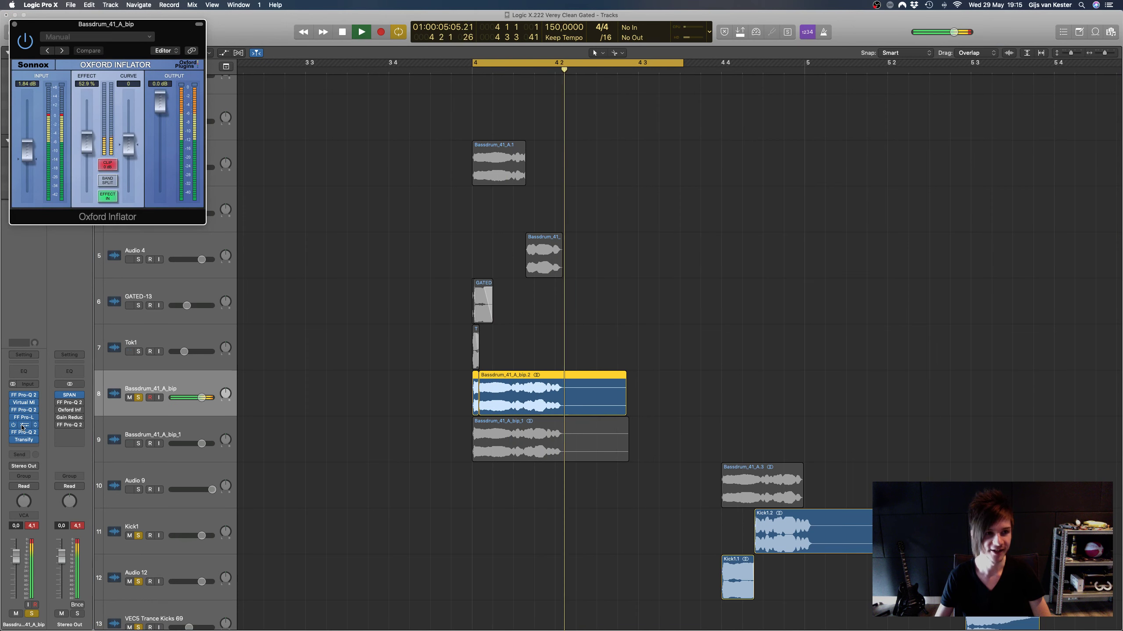
left_click(97, 37)
left_click(98, 37)
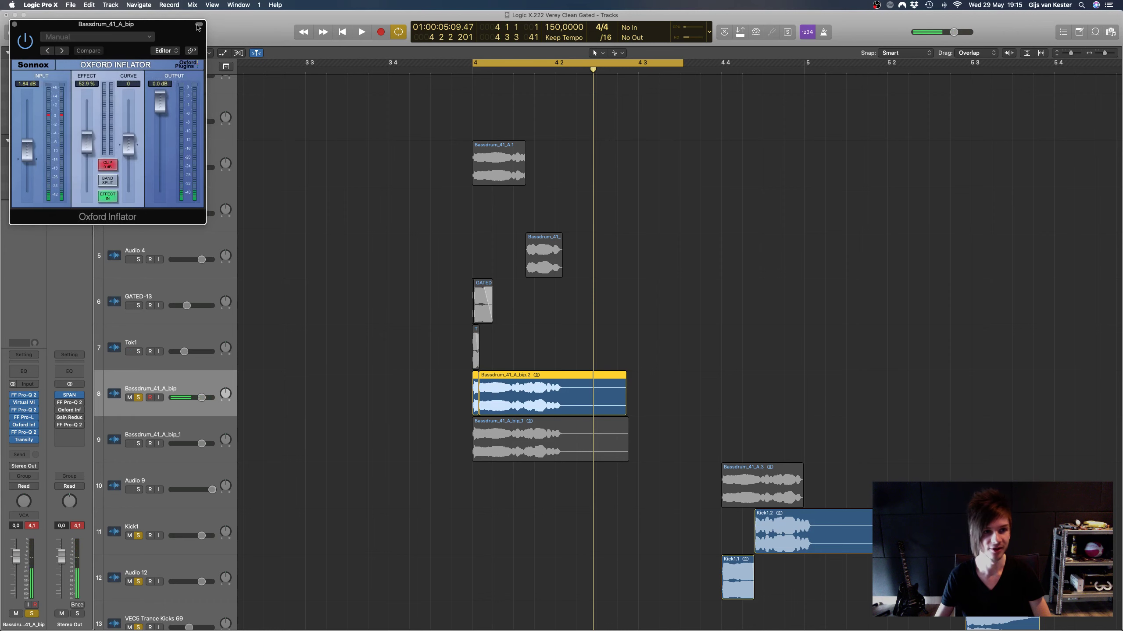
left_click_drag(170, 30, 725, 239)
left_click(578, 248)
key("space")
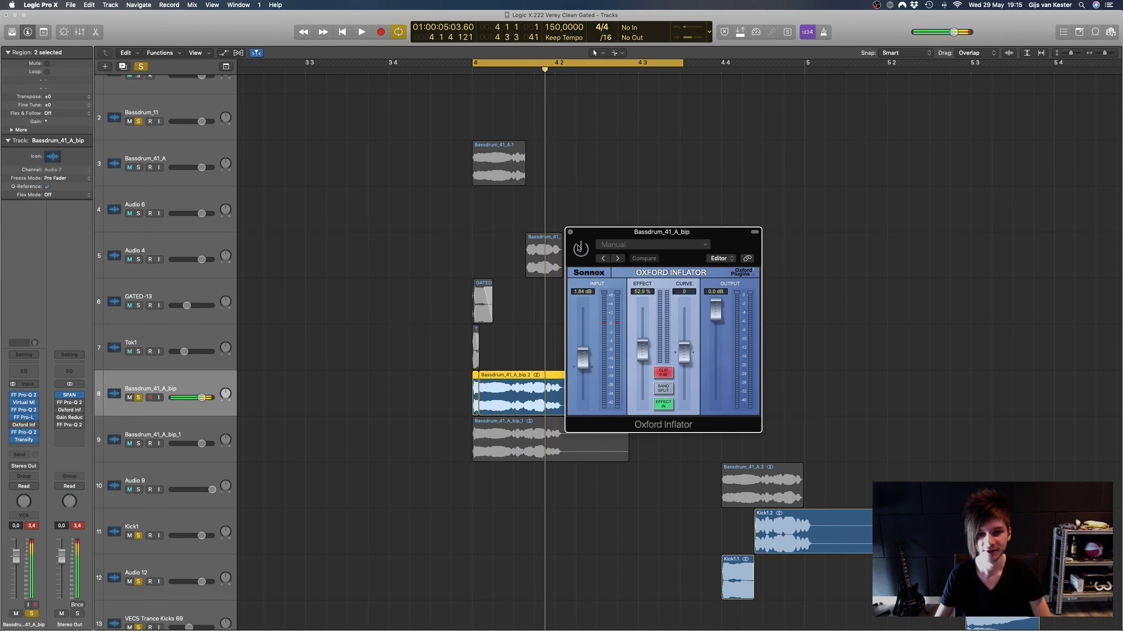
left_click(570, 232)
key("space")
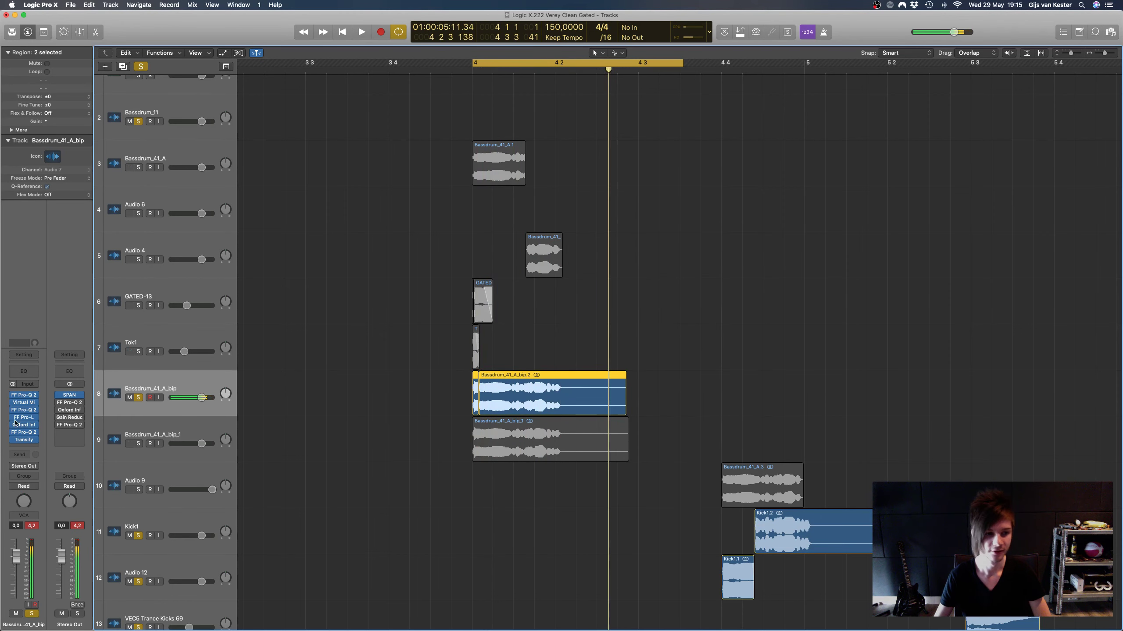
Step: Adjust the Mid band's Attack in the Transify plug-in while playing the kick and close the plug-in
left_click(20, 434)
left_click(20, 435)
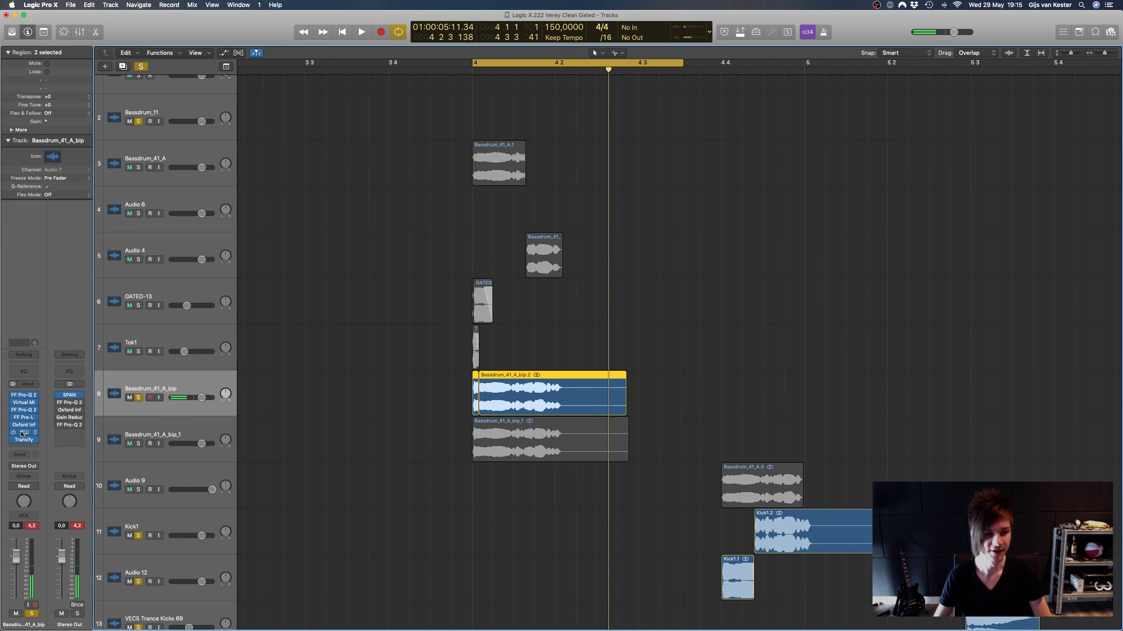
left_click(22, 440)
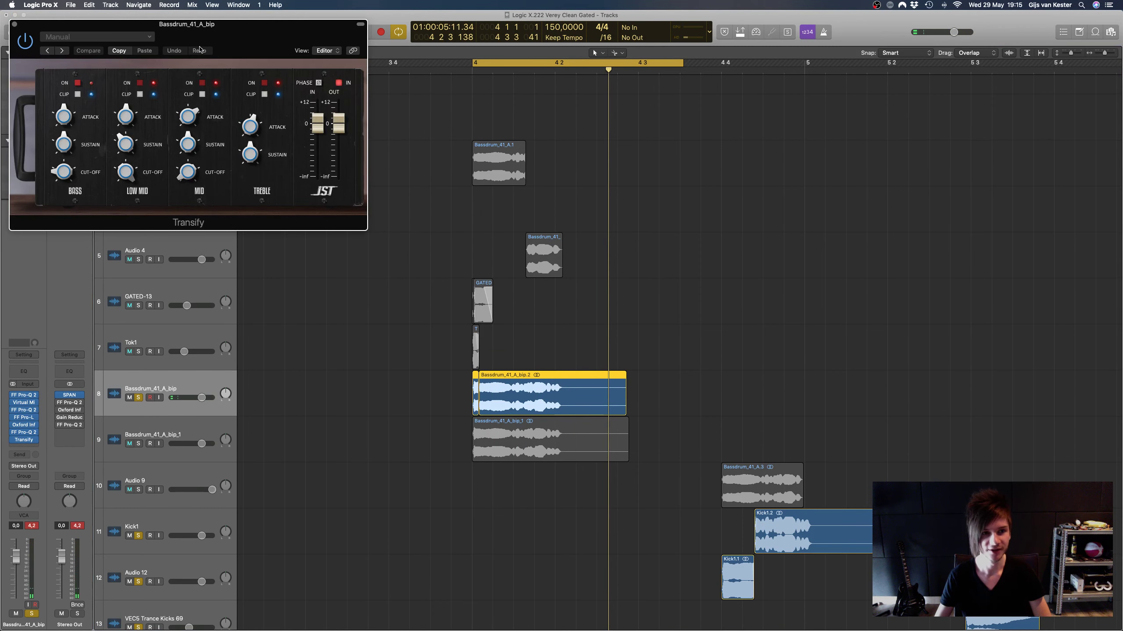
left_click_drag(200, 49, 597, 293)
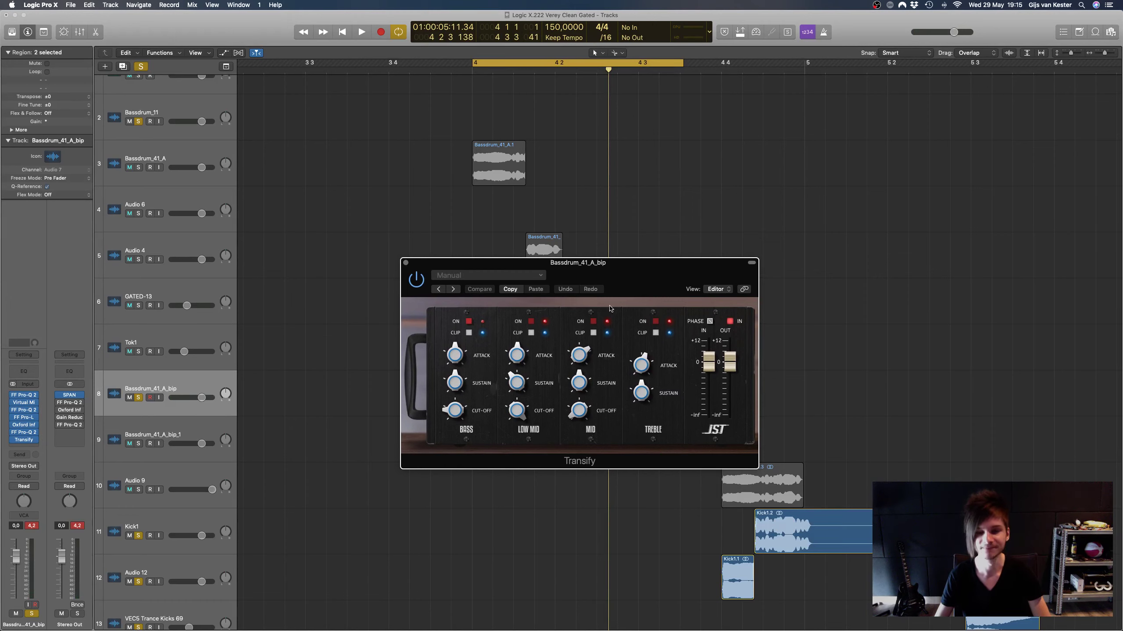
left_click_drag(629, 276, 904, 242)
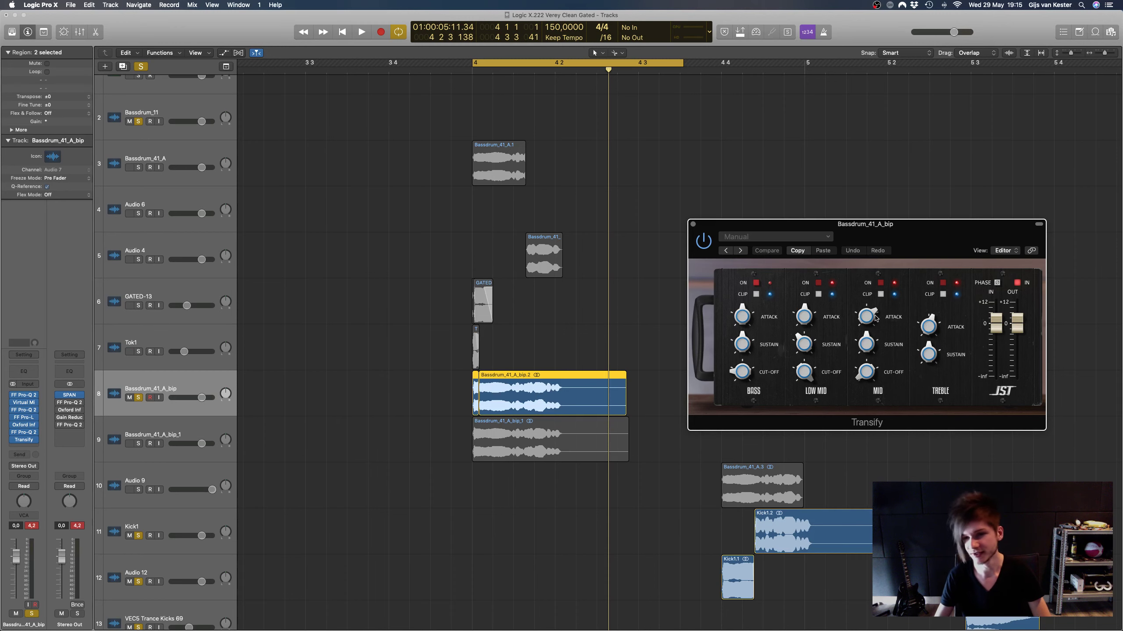
key("space")
left_click_drag(875, 317, 873, 321)
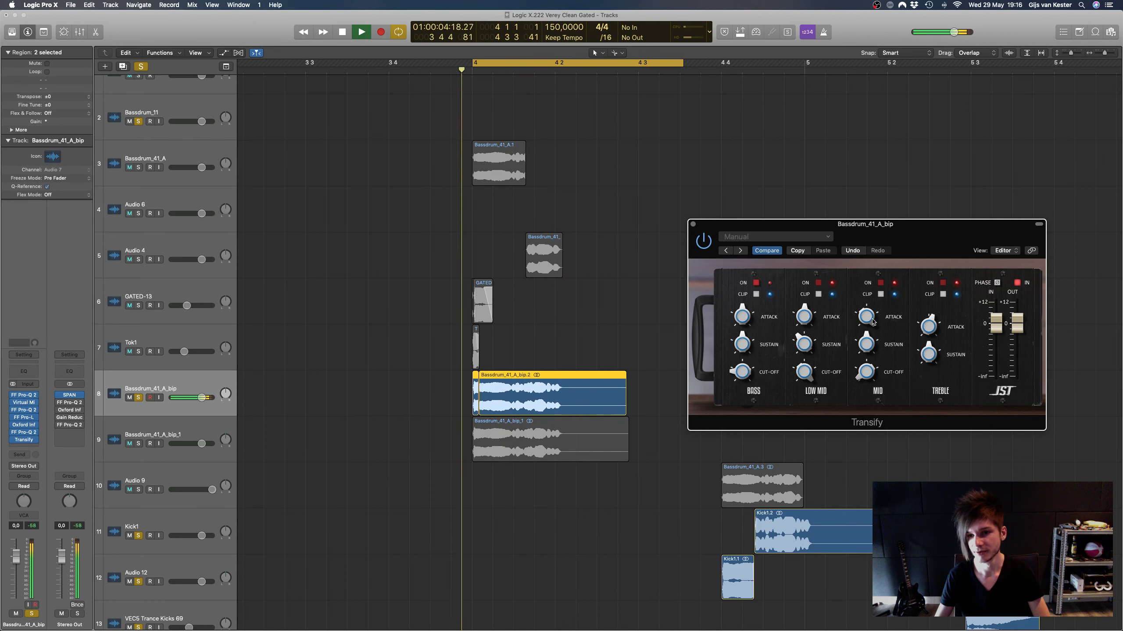
key("space")
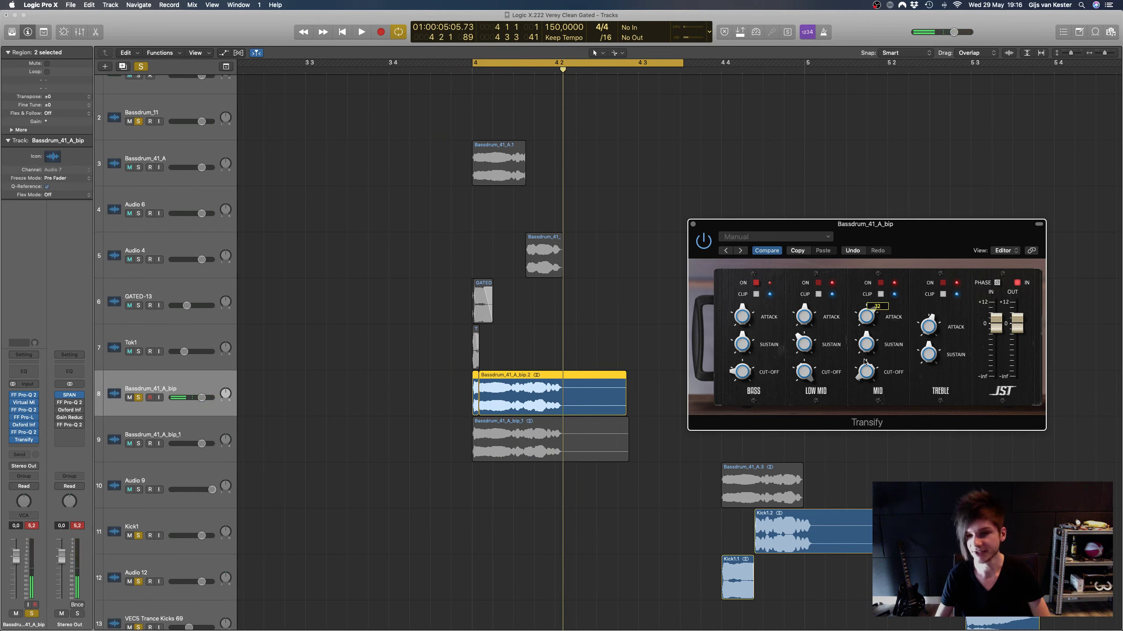
left_click(693, 224)
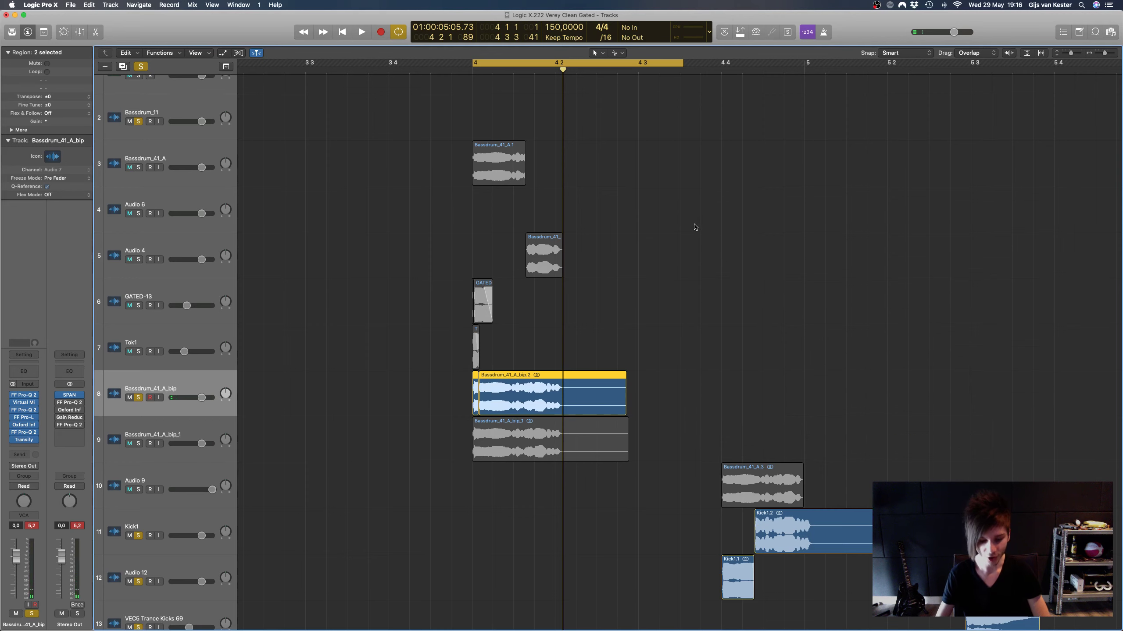
Step: Set the cycle range from 4 4 1 to 5 2 2 over the second kick's layers and select the Kick1 track on track 11
scroll(586, 87, "right", 2)
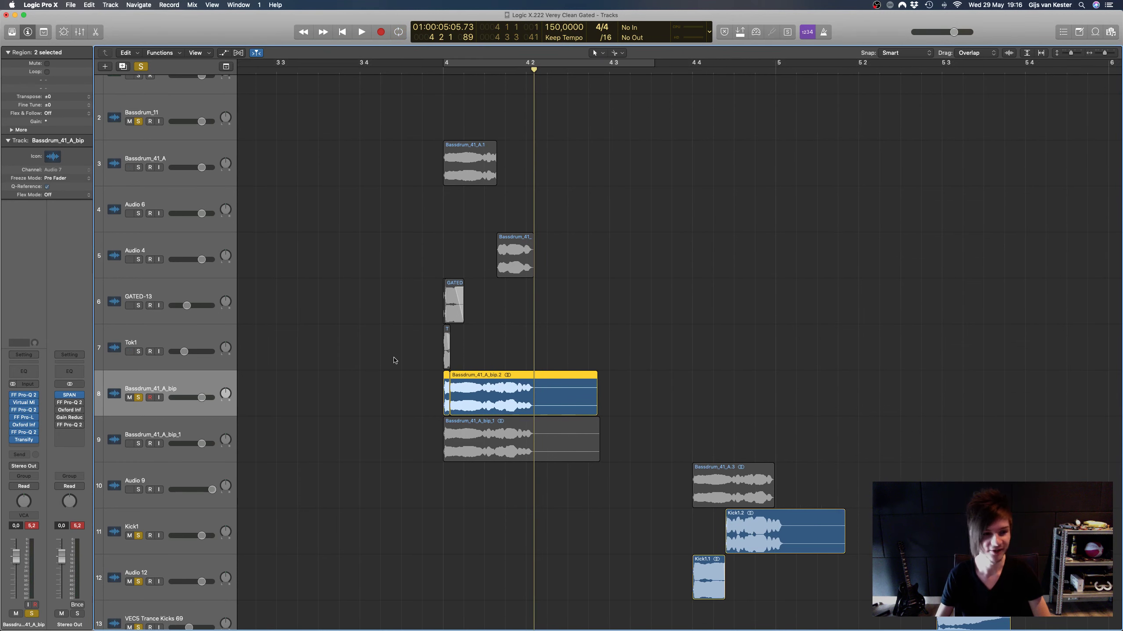
scroll(394, 359, "right", 2)
scroll(394, 359, "down", 5)
scroll(475, 359, "down", 5)
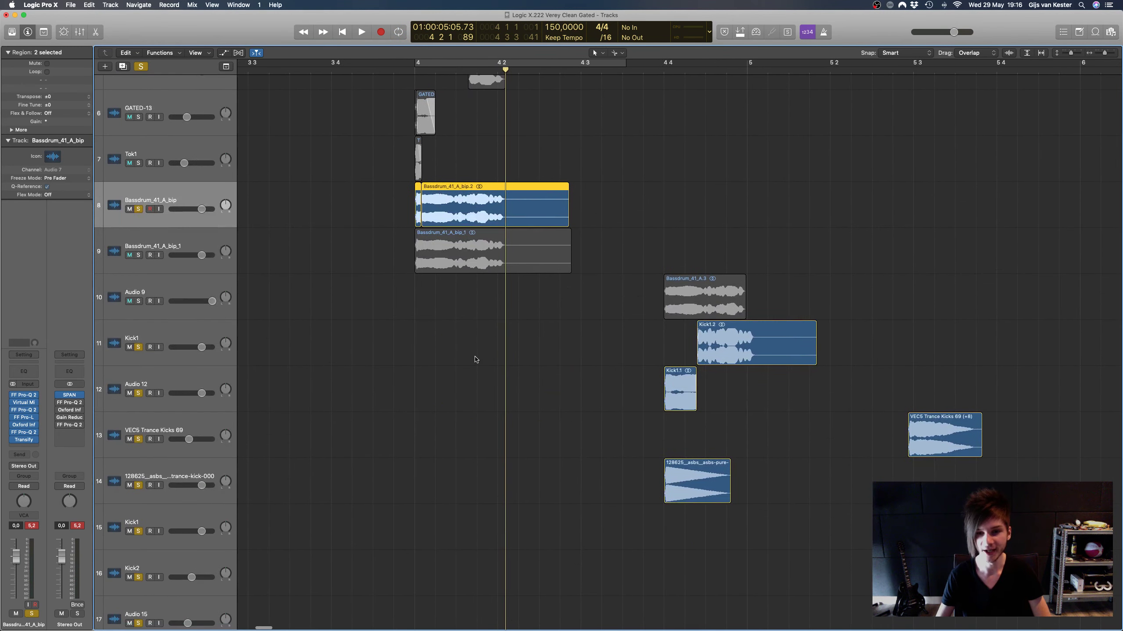
scroll(484, 231, "up", 1)
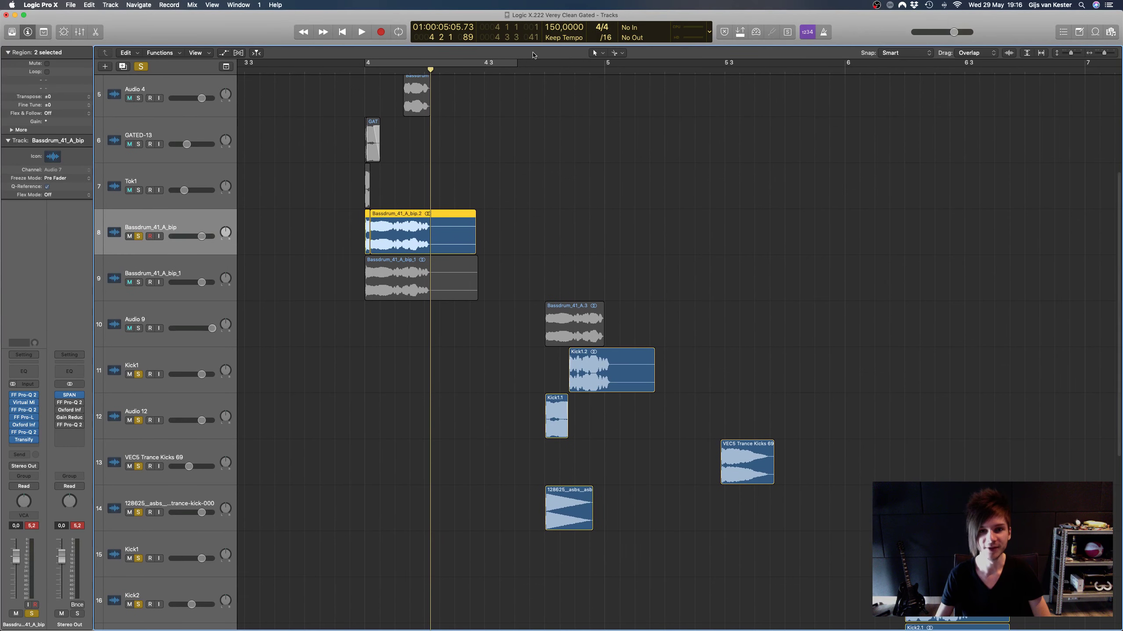
left_click_drag(545, 64, 692, 83)
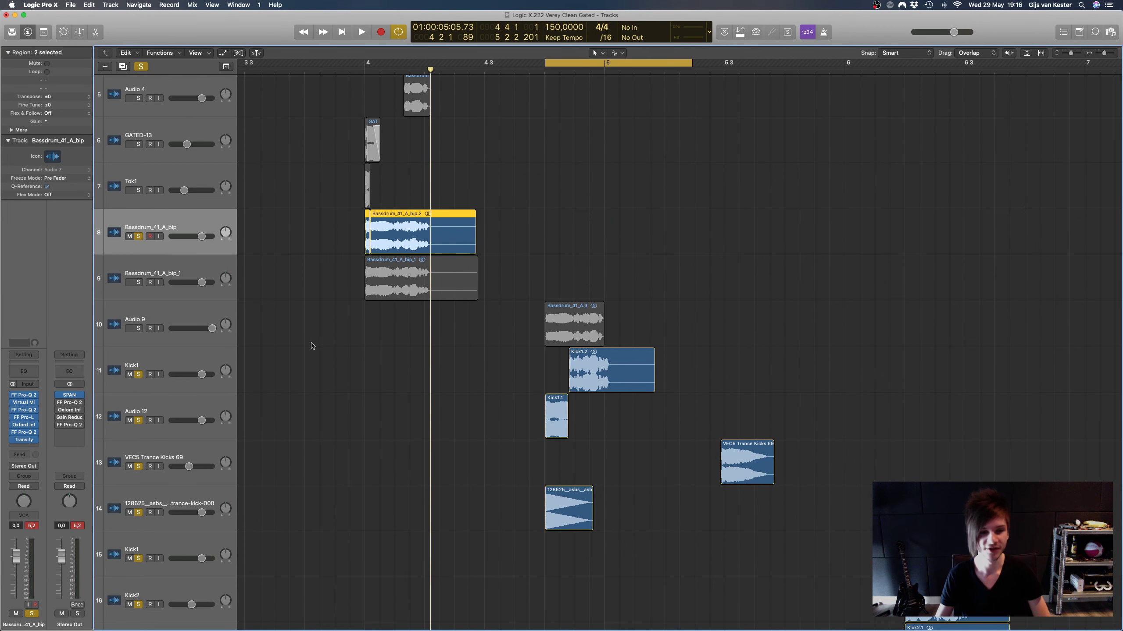
left_click(189, 365)
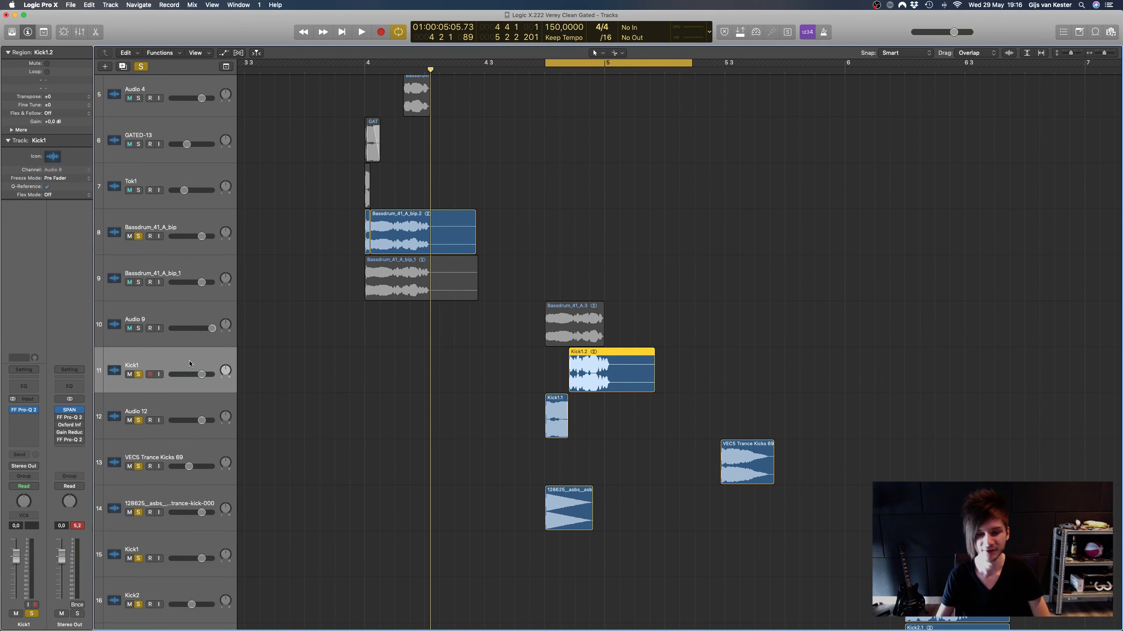
scroll(535, 346, "left", 5)
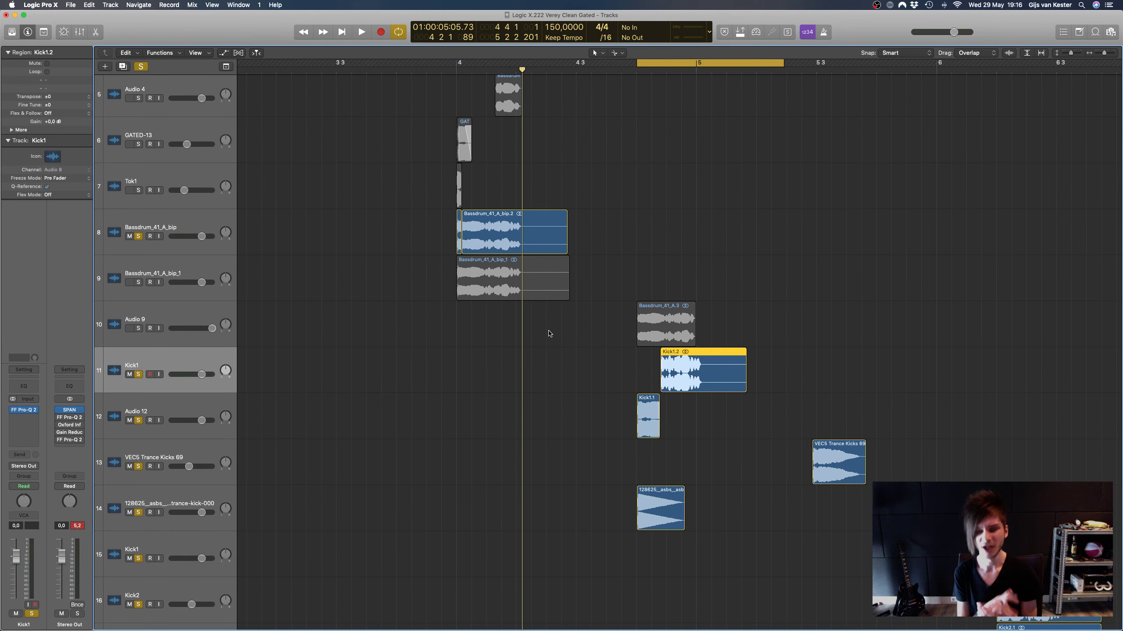
Step: Select the Audio 12 track and play all the second kick's layers together
scroll(698, 347, "right", 4)
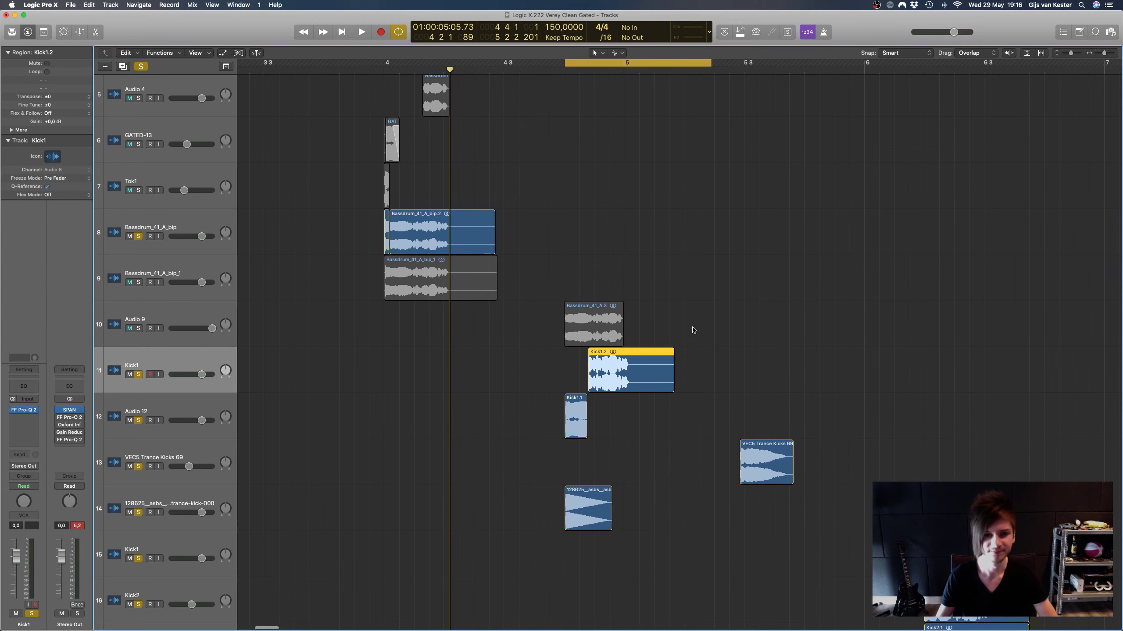
left_click(191, 412)
scroll(191, 412, "down", 2)
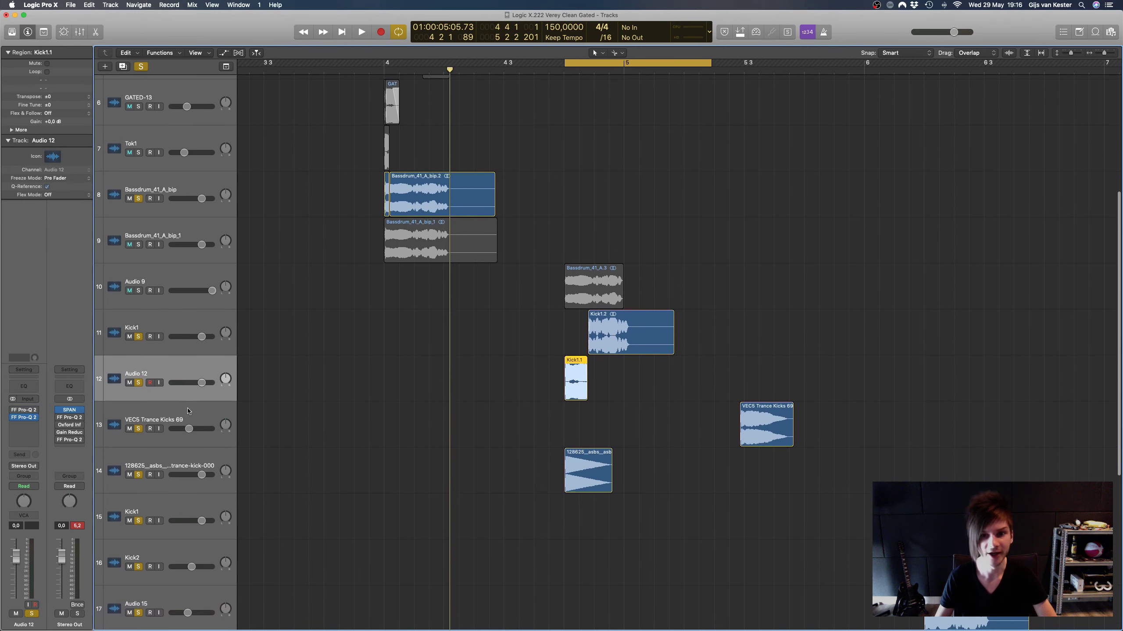
key("space")
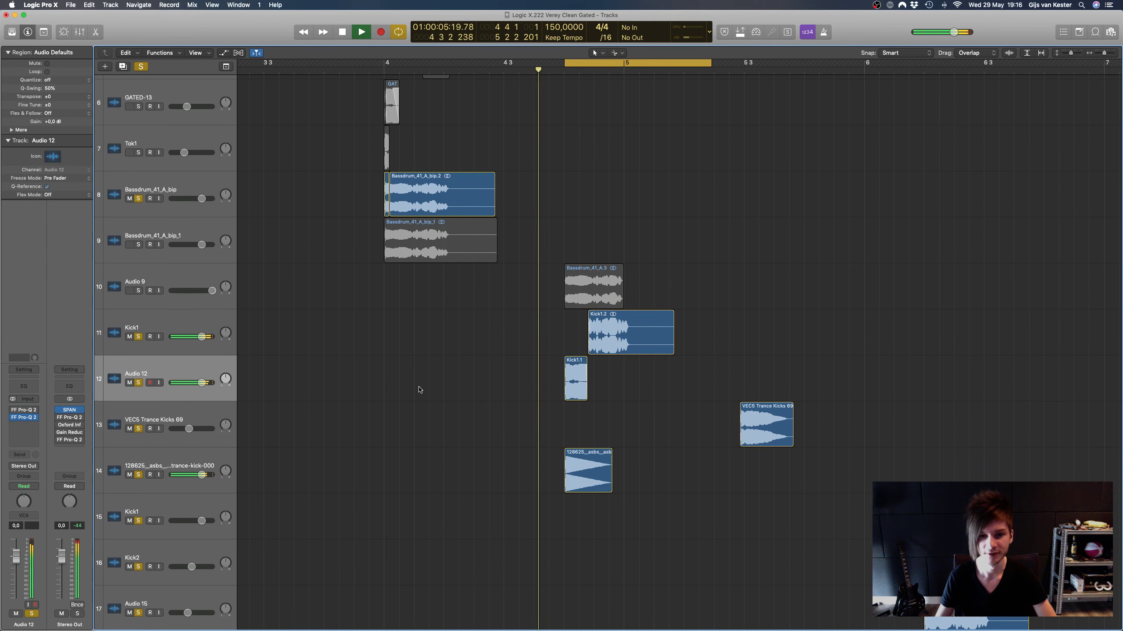
key("space")
scroll(667, 283, "right", 2)
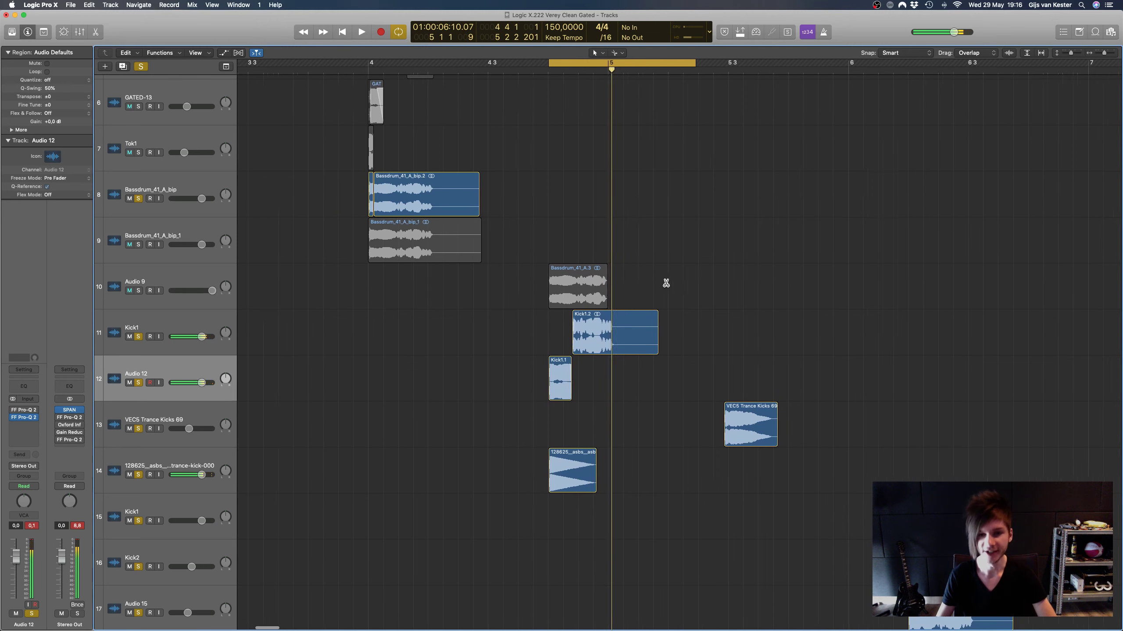
Step: Shorten the cycle range to end at 5 1 1 and play the Kick1 layer of track 11 on its own
scroll(622, 276, "up", 5)
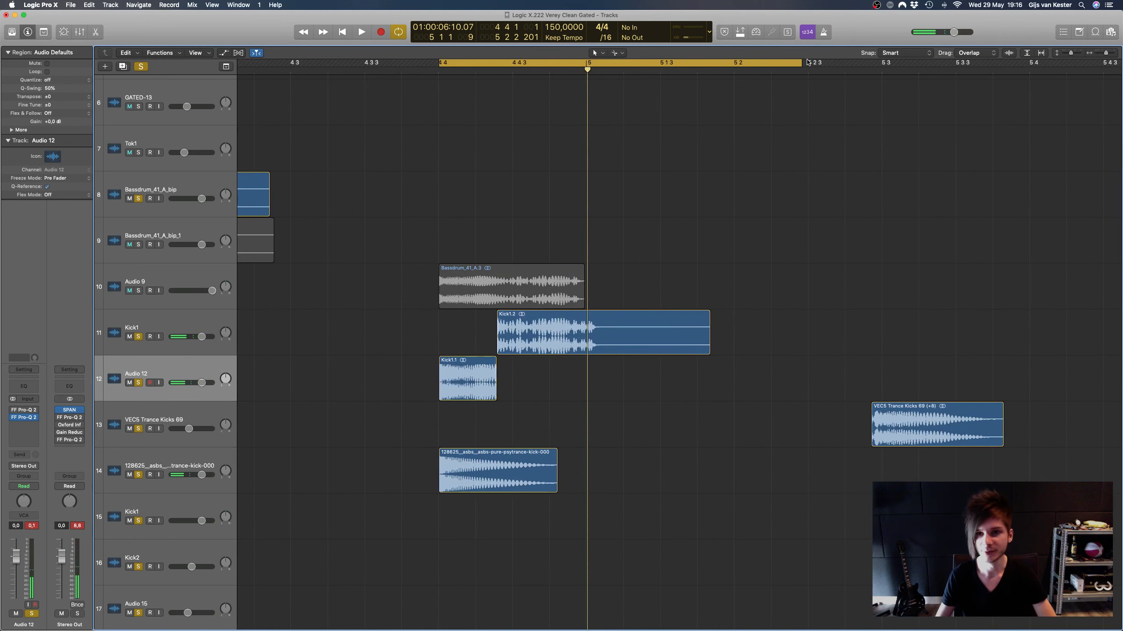
left_click_drag(802, 62, 586, 63)
left_click(154, 329)
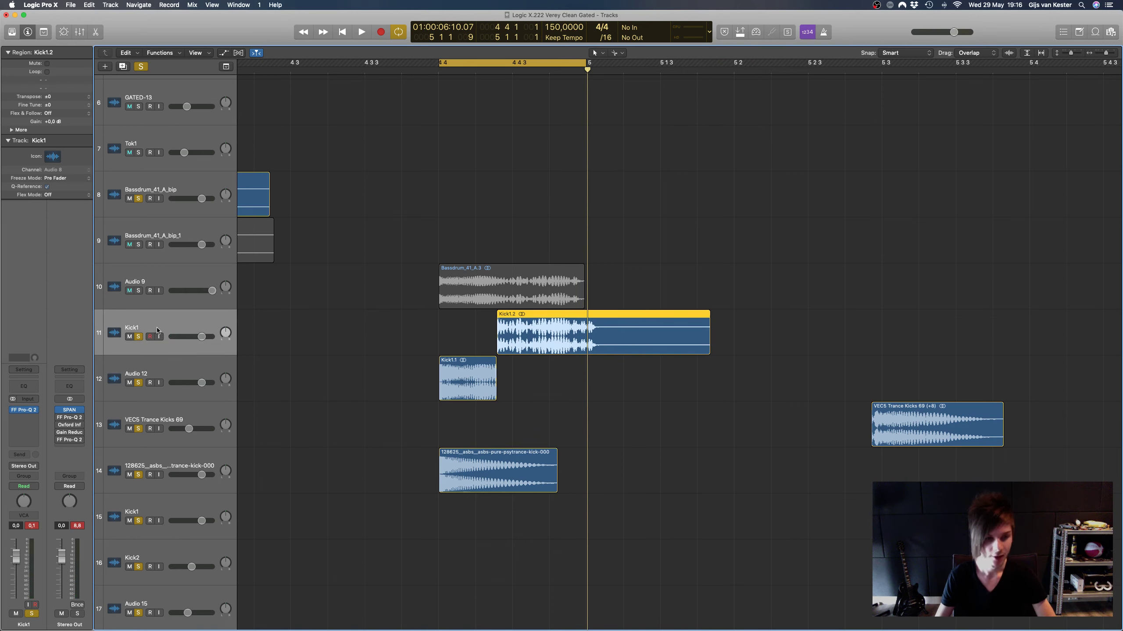
key("ctrl+s")
key("space")
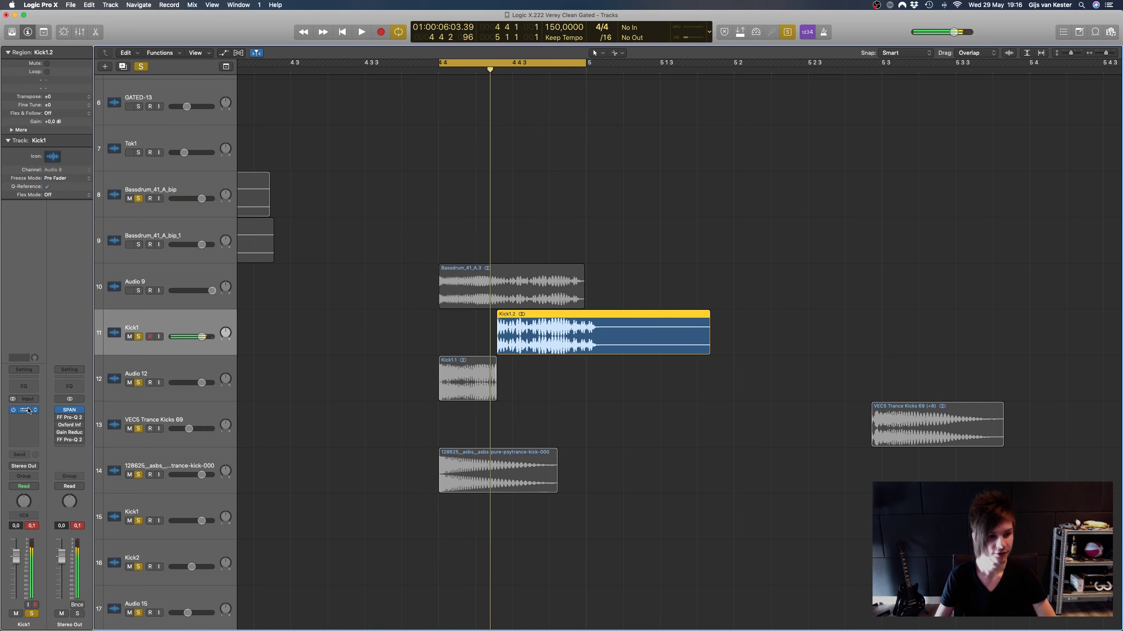
Step: Examine the FF Pro-Q 2 curves on the Kick1 and Audio 12 tracks, playing the Audio 12 layer, and close both plug-ins
left_click(29, 411)
left_click_drag(272, 43, 928, 71)
left_click(184, 372)
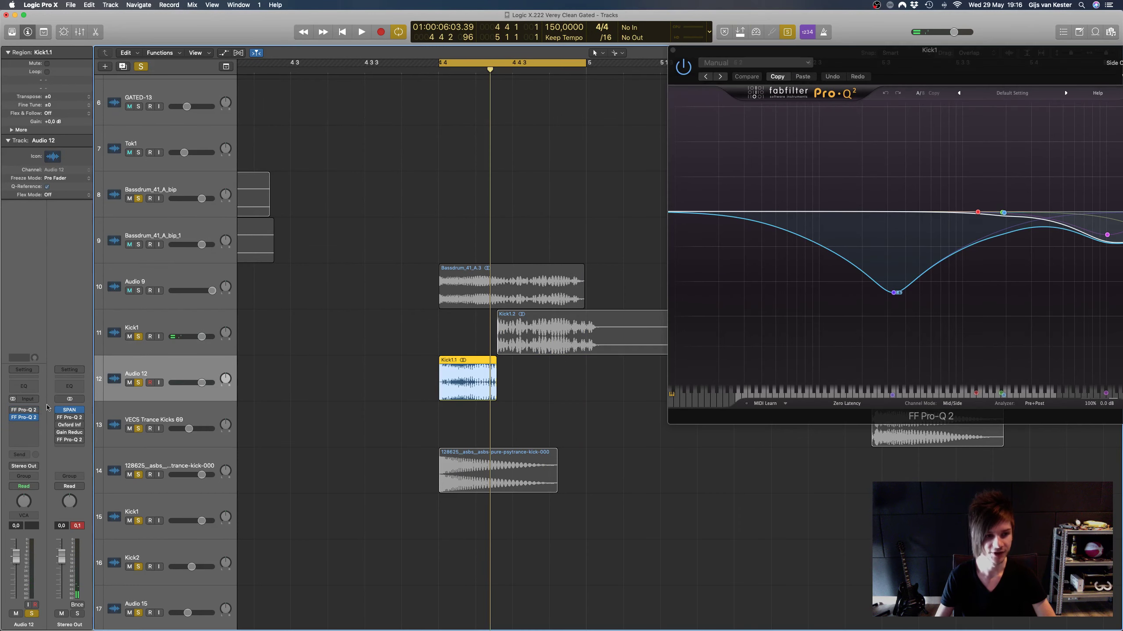
left_click(24, 418)
key("space")
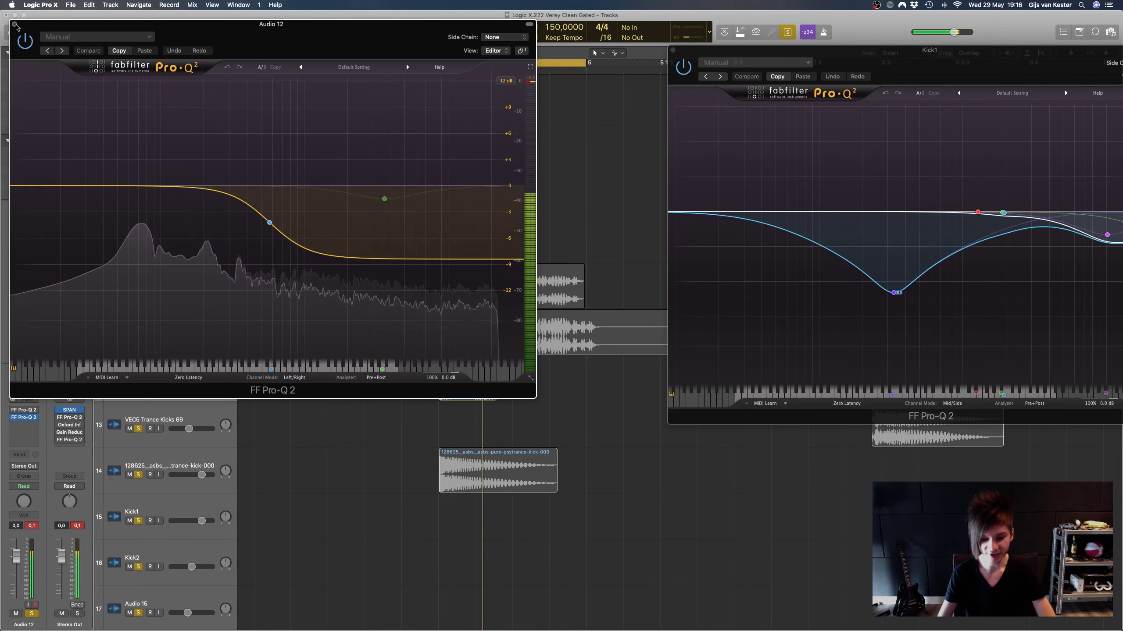
left_click_drag(49, 25, 295, 129)
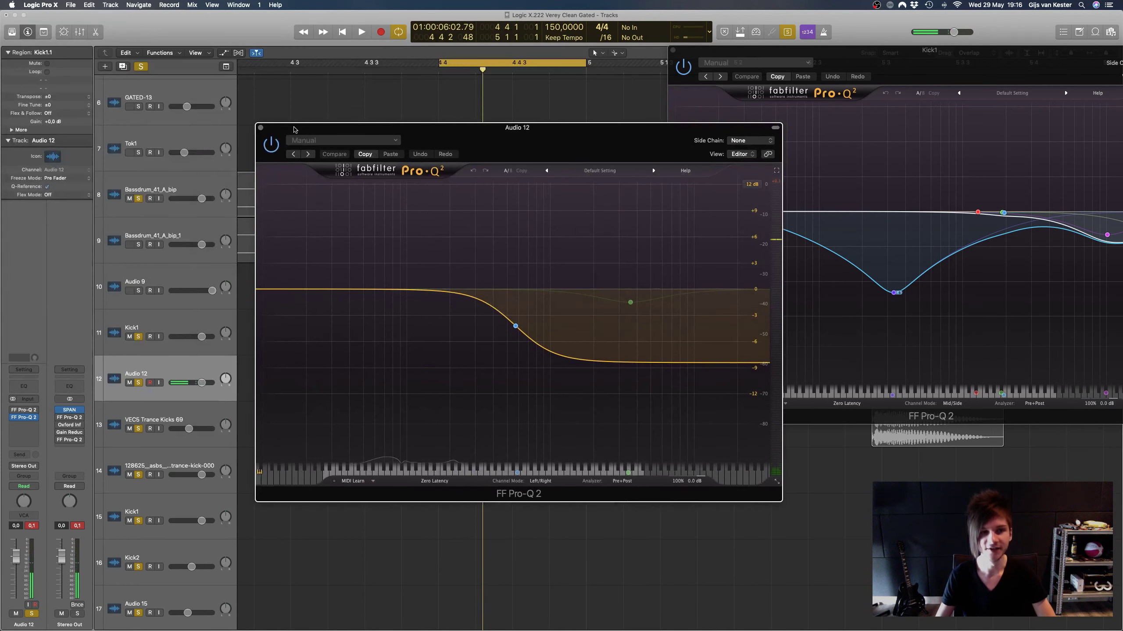
left_click(261, 128)
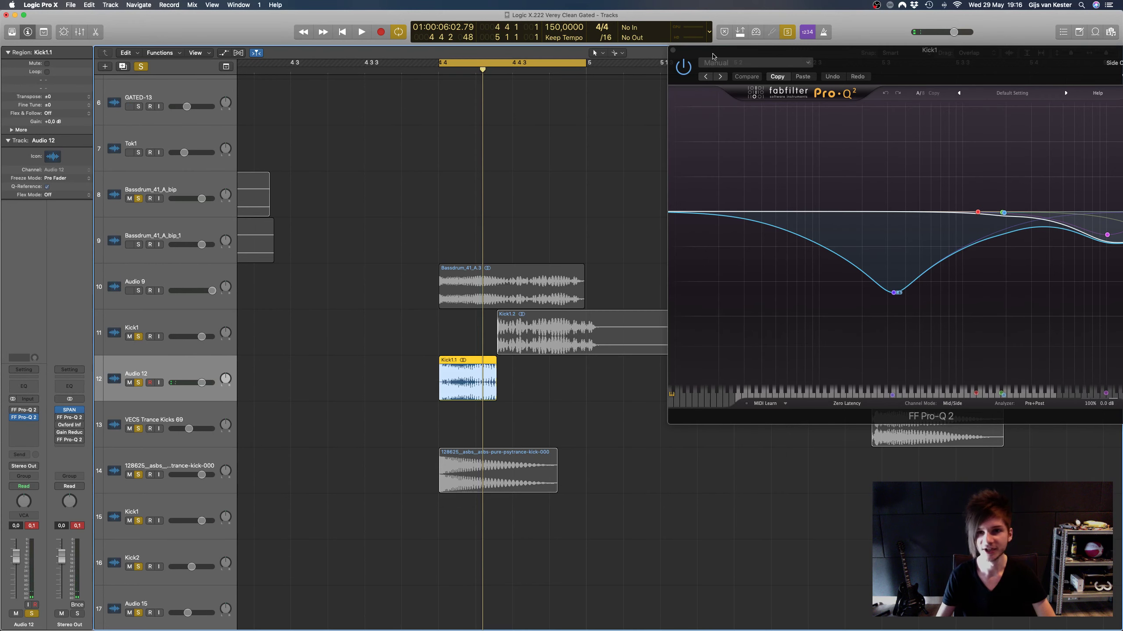
left_click(674, 52)
Step: Select the psytrance kick sample on track 14 and play that layer on its own
scroll(364, 330, "left", 2)
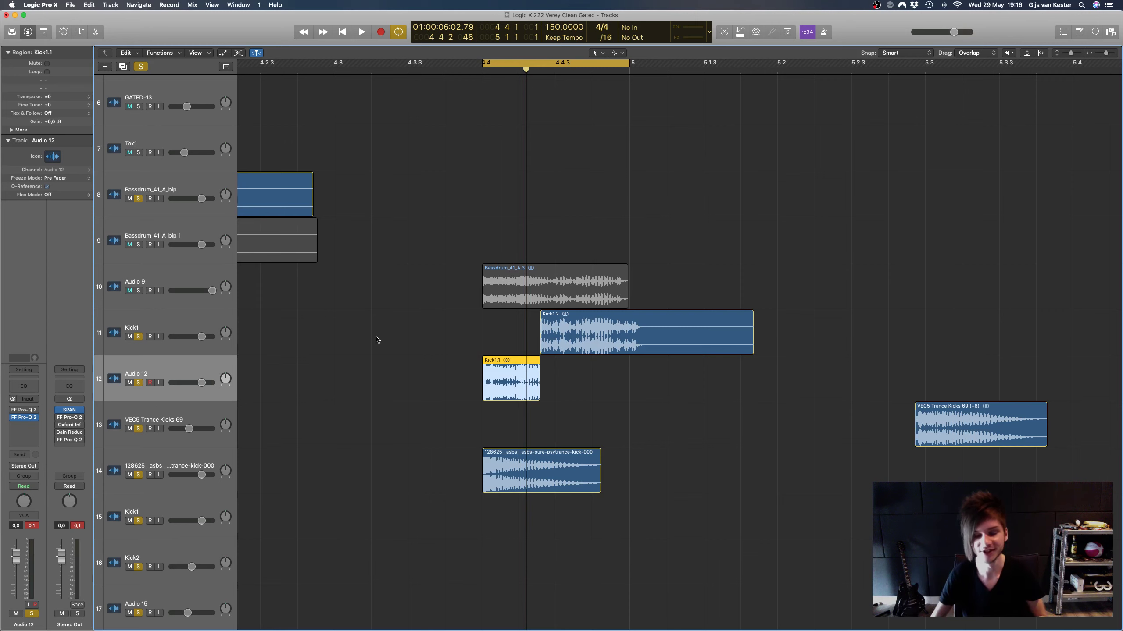
scroll(511, 388, "down", 3)
left_click(167, 402)
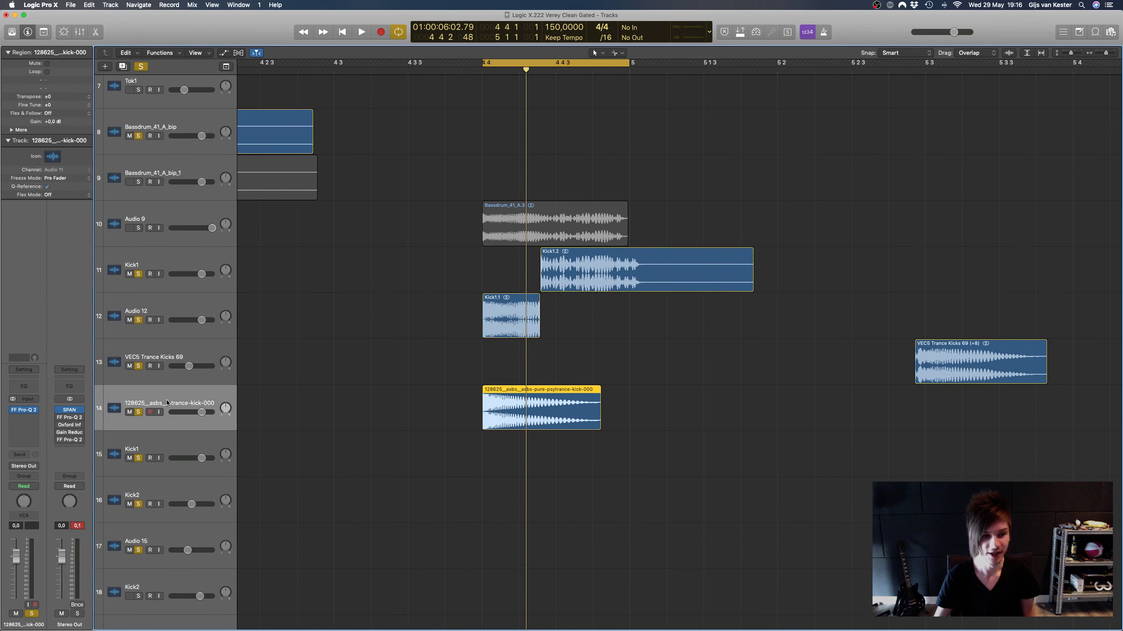
scroll(167, 403, "down", 2)
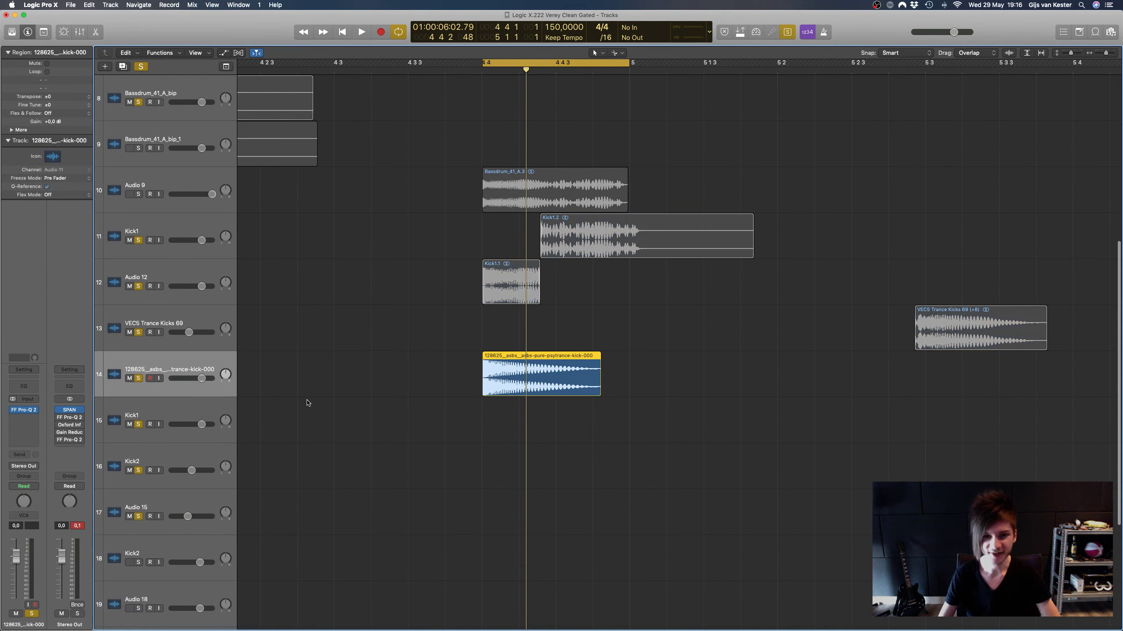
key("space")
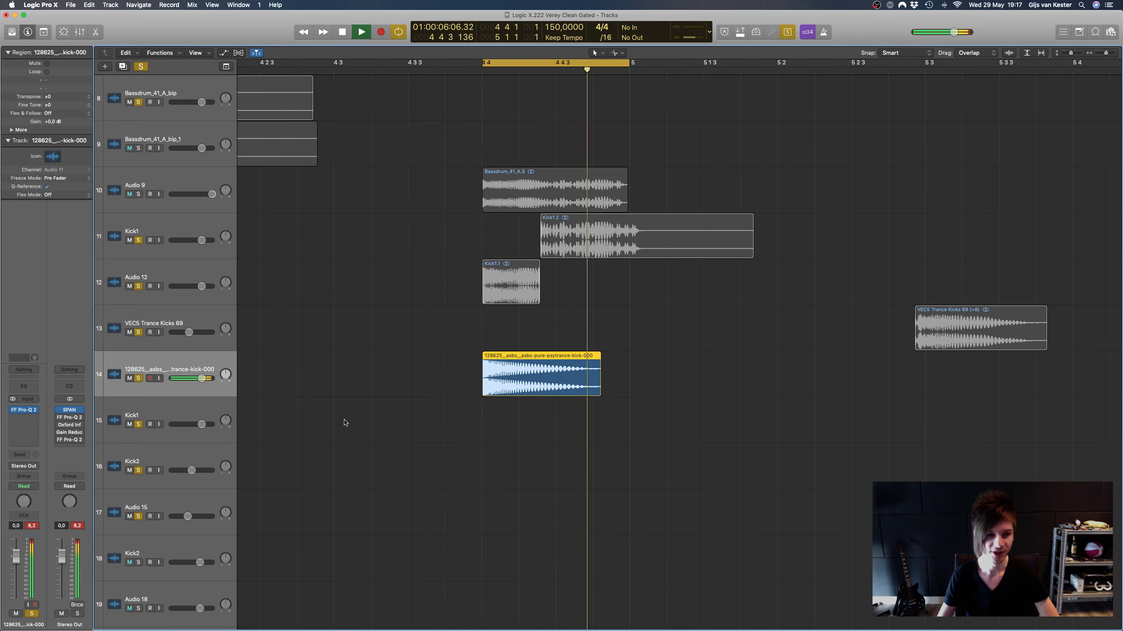
scroll(345, 424, "down", 1)
key("space")
scroll(346, 422, "up", 5)
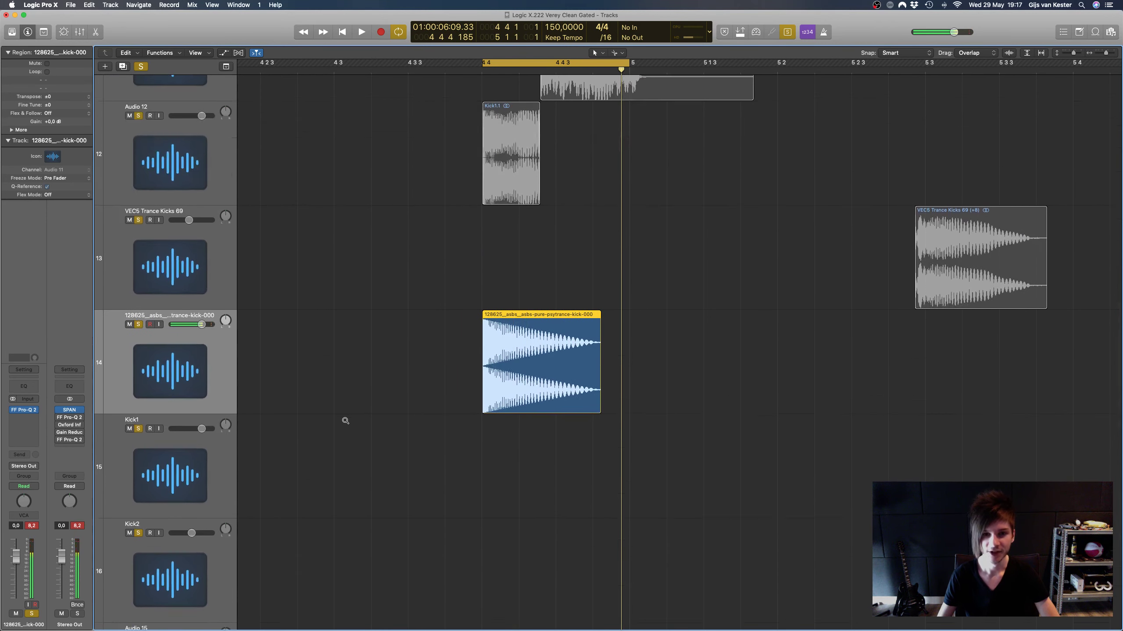
scroll(345, 421, "down", 5)
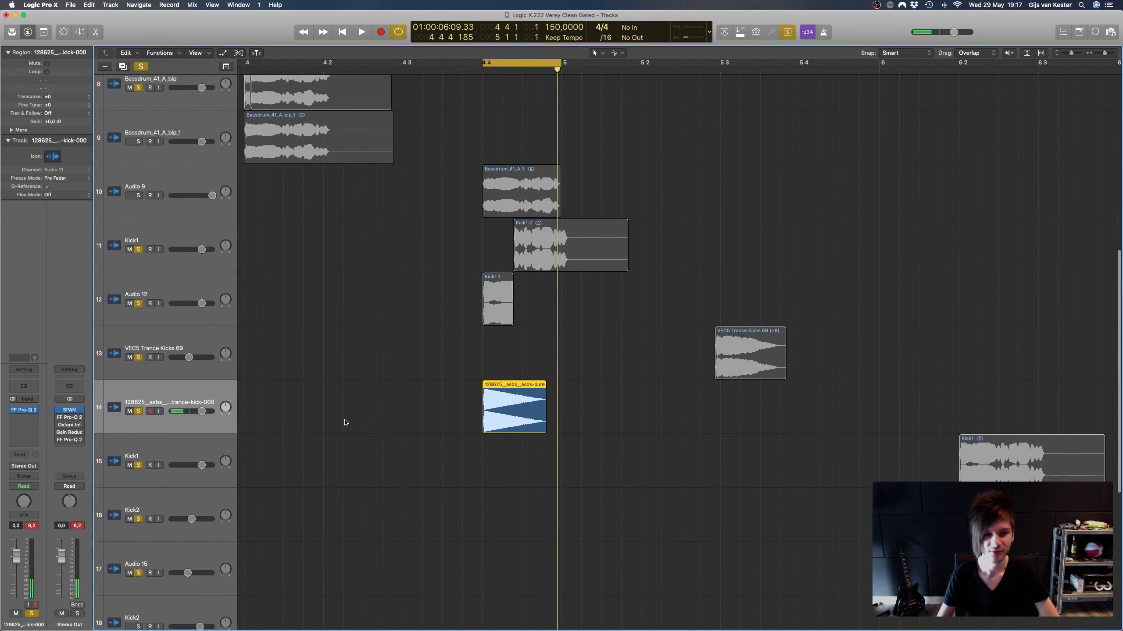
Step: Examine the FF Pro-Q 2 curve on the psytrance kick track and close the plug-in
left_click(25, 413)
left_click_drag(226, 51, 821, 227)
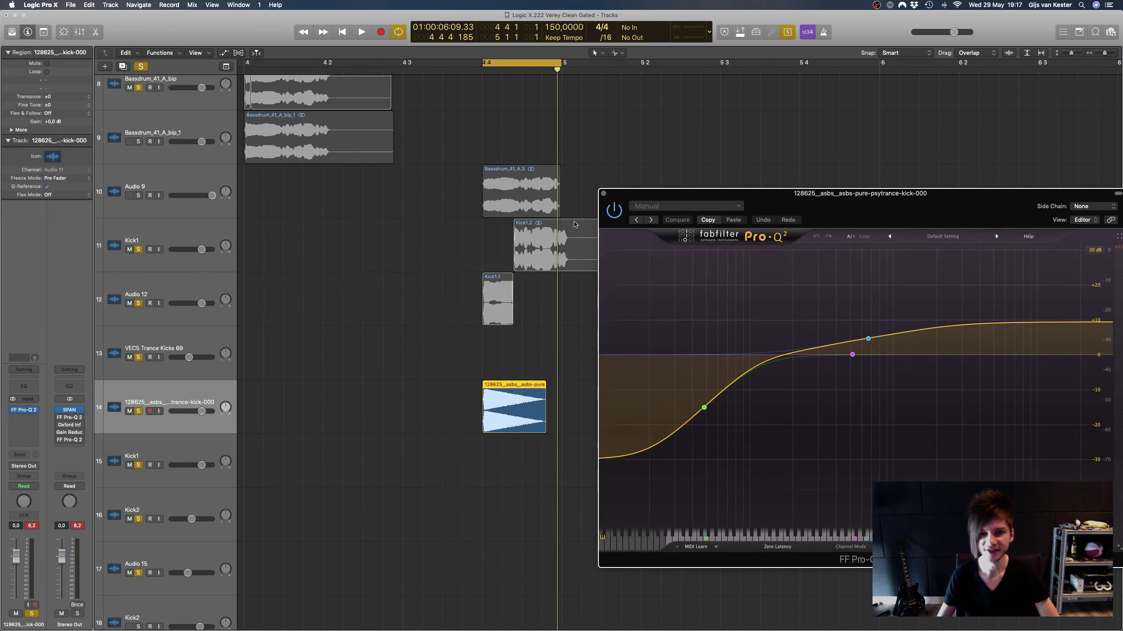
left_click(603, 194)
Step: Examine the waveform of the psytrance kick region on track 14 up close and in relation to the neighbouring layers
key("super+Right")
key("super+Right")
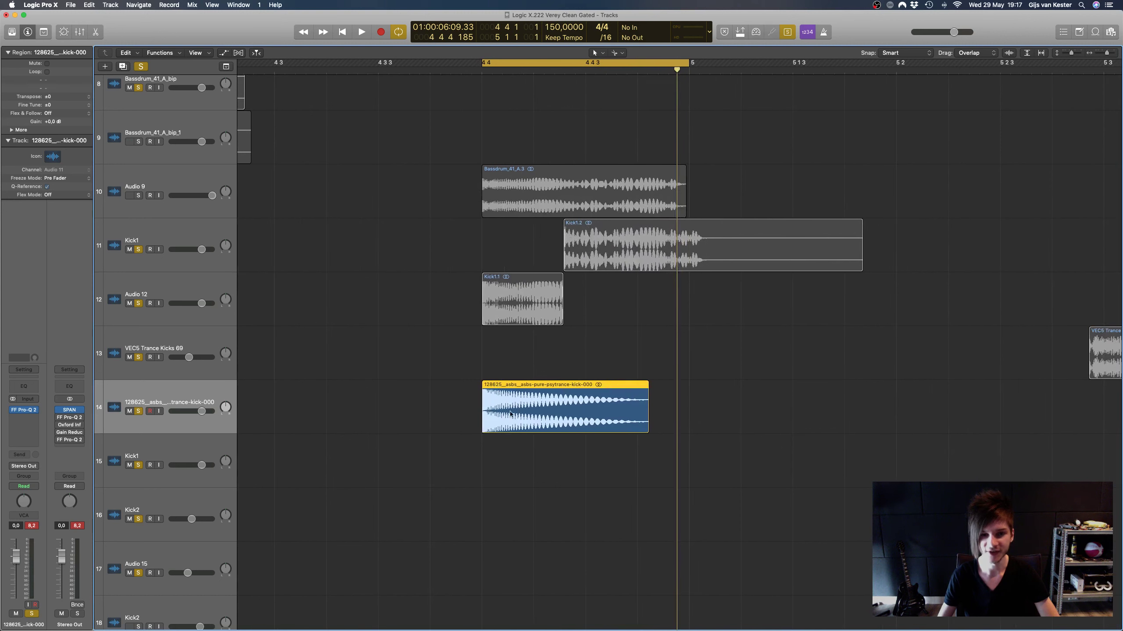
key("super+Down")
key("super+Down")
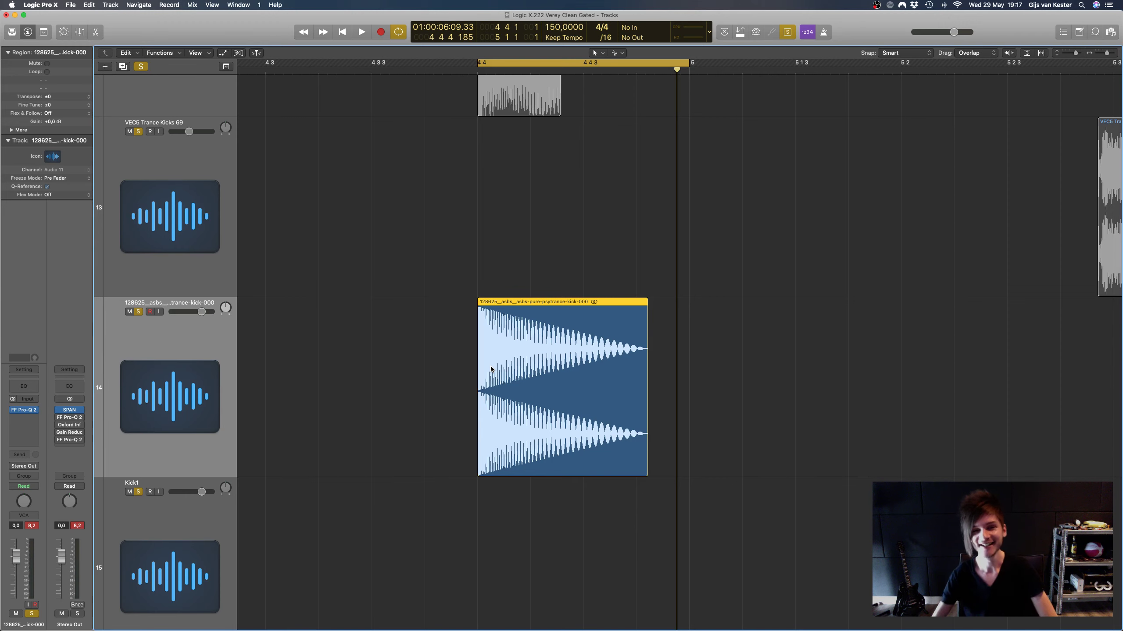
key("super+Left")
key("super+Up")
key("super+Up")
key("super+Up")
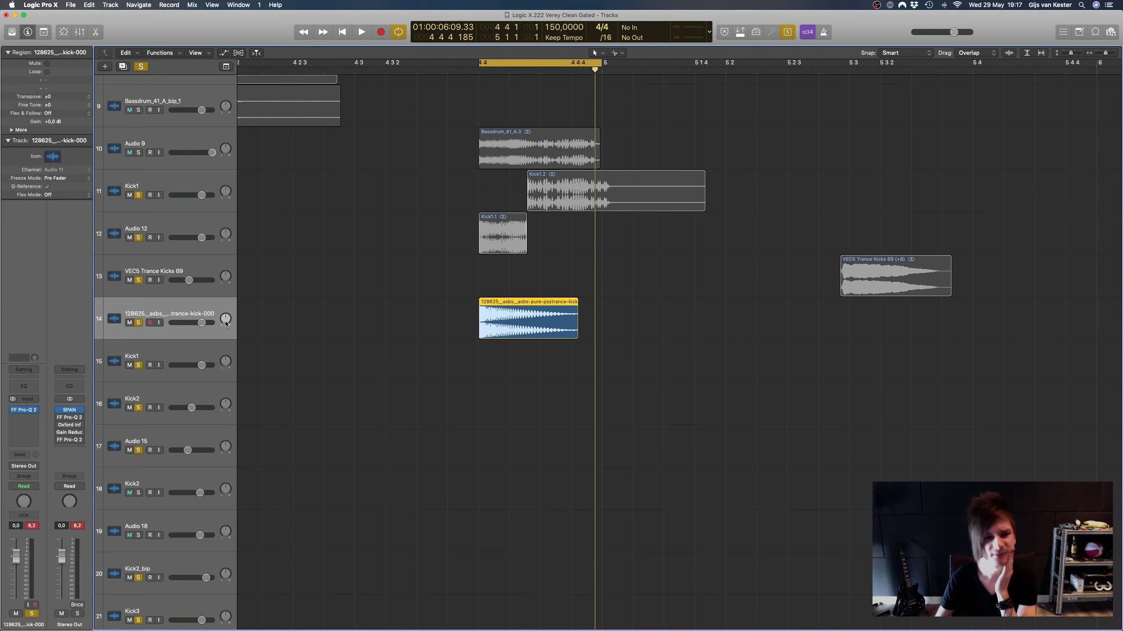
left_click(499, 353)
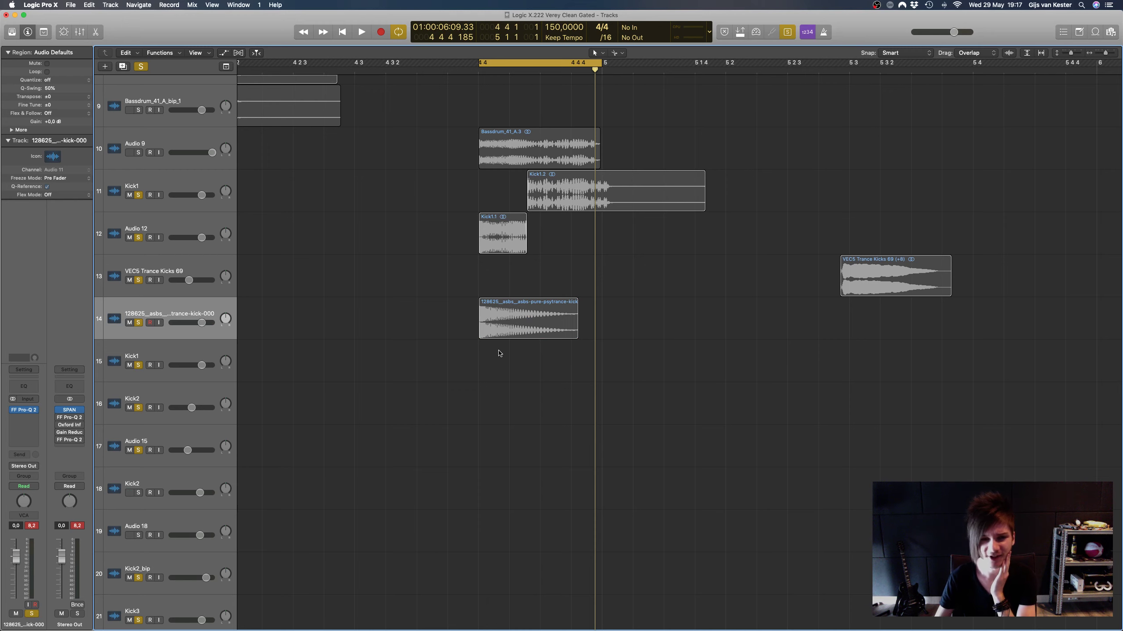
left_click(518, 311)
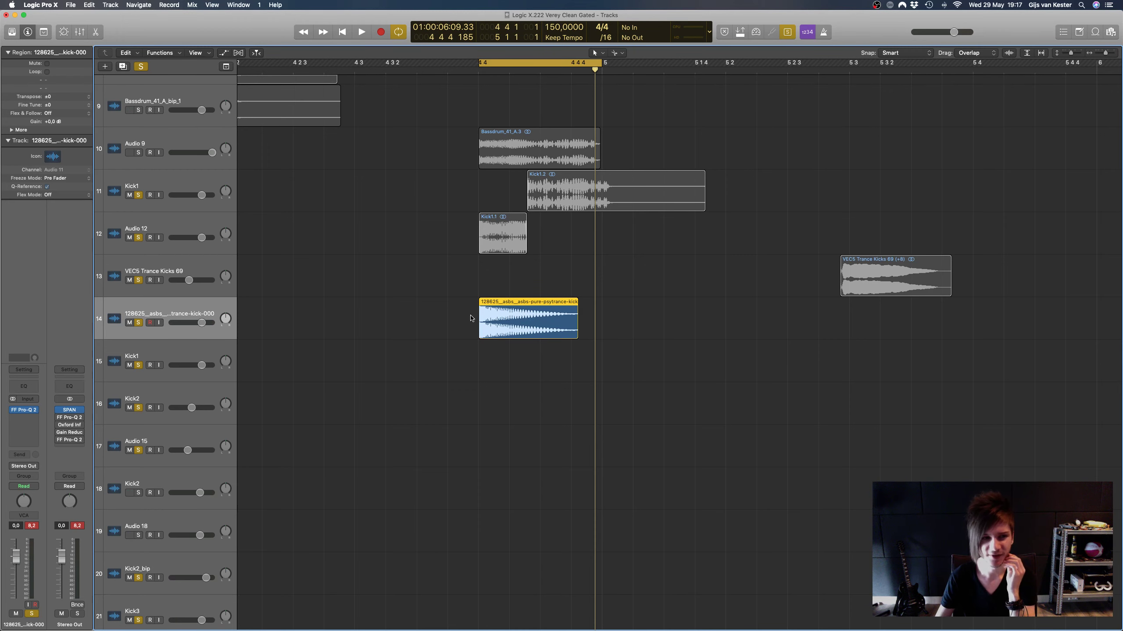
scroll(401, 315, "down", 3)
scroll(401, 315, "up", 10)
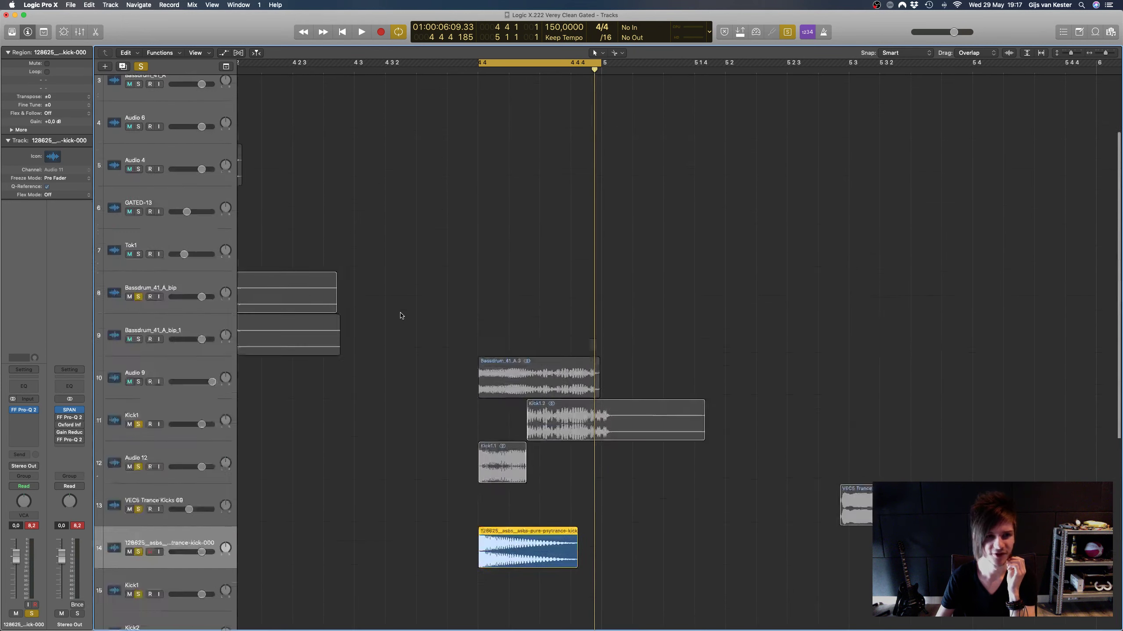
scroll(401, 315, "up", 2)
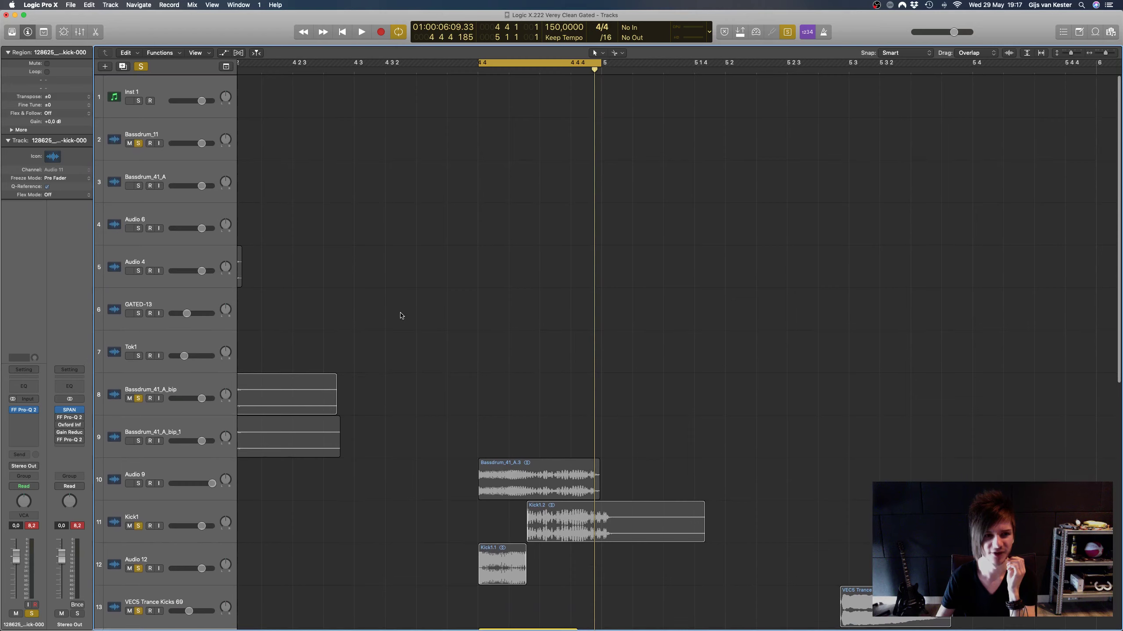
left_click(166, 93)
scroll(459, 288, "down", 10)
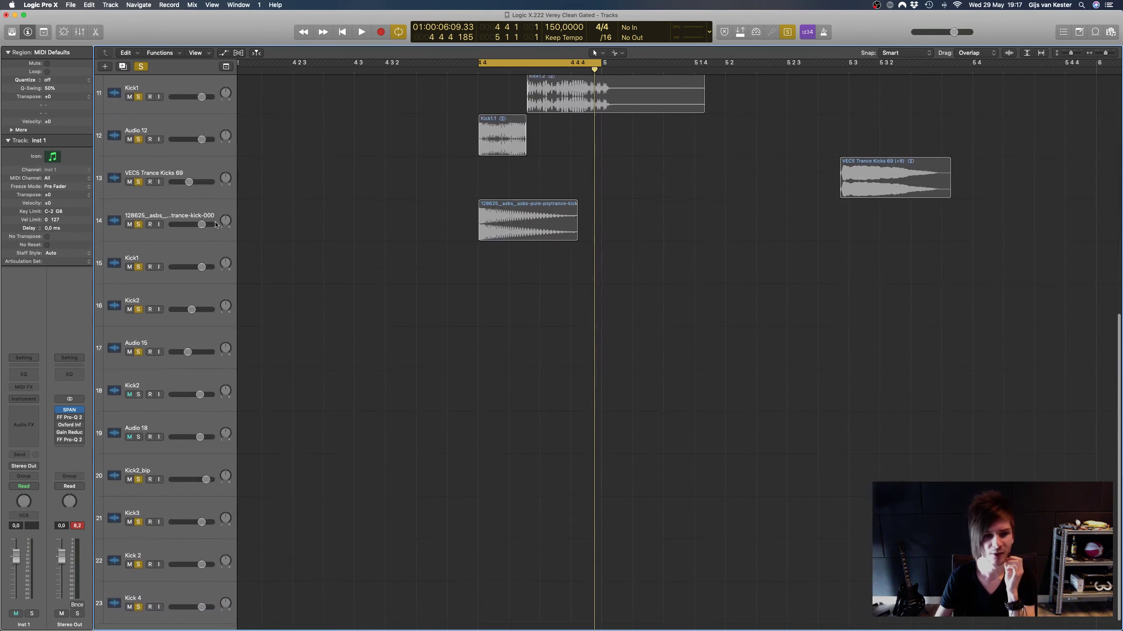
Step: Select track 14 again and replay its psytrance kick while viewing the enlarged waveform
left_click(224, 223)
scroll(536, 333, "up", 1)
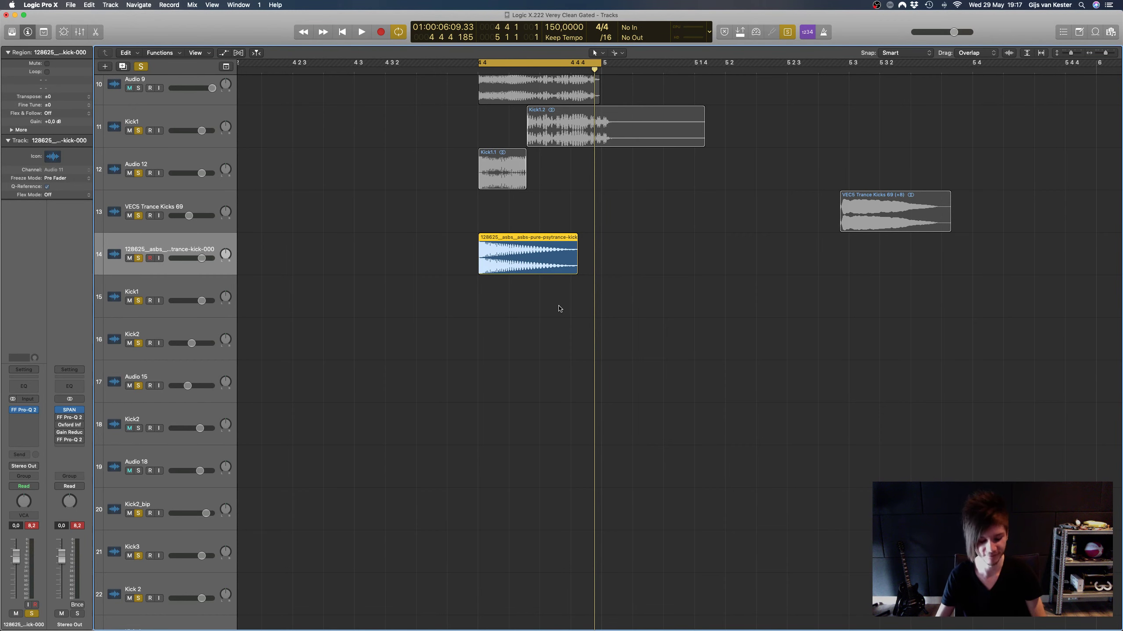
key("space")
key("super+Right")
key("super+Down")
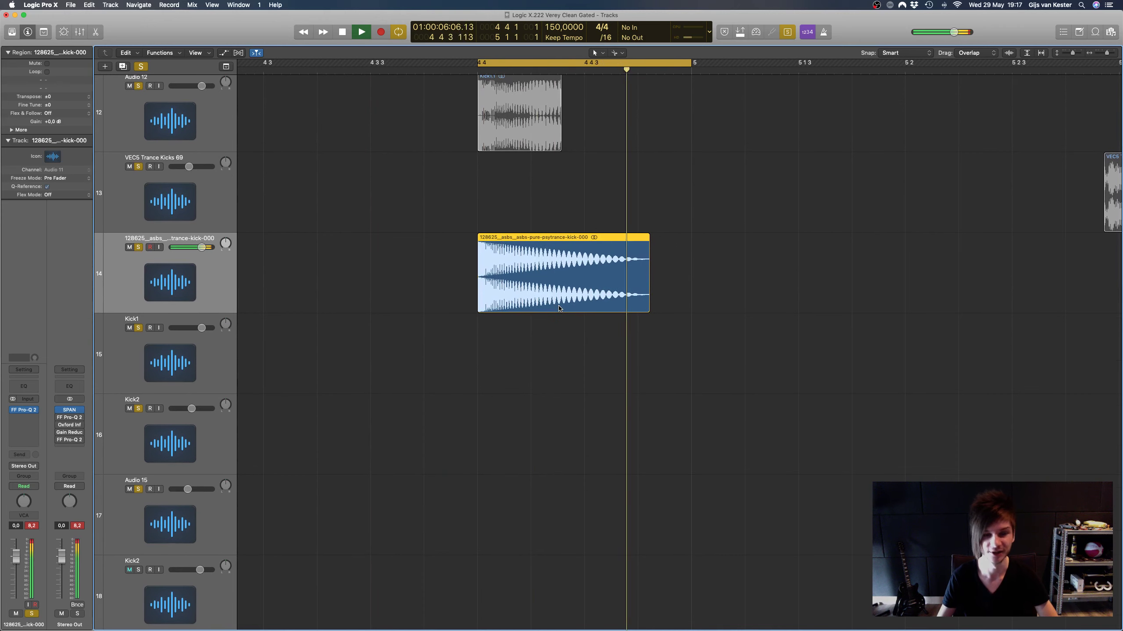
key("space")
scroll(559, 308, "up", 1)
key("super+Left")
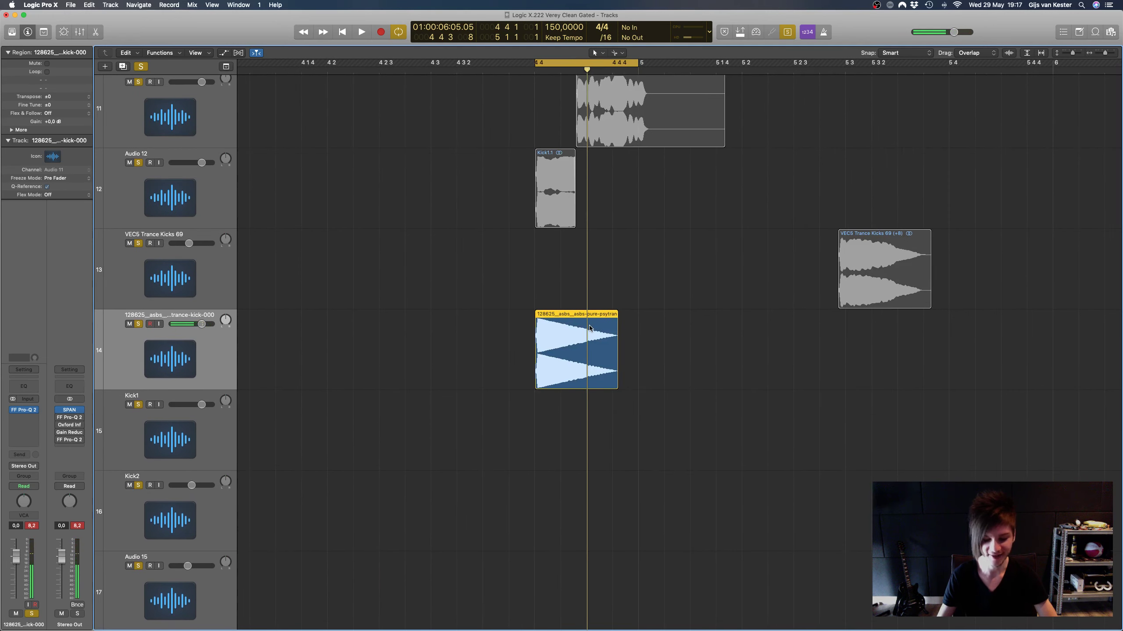
key("super+Up")
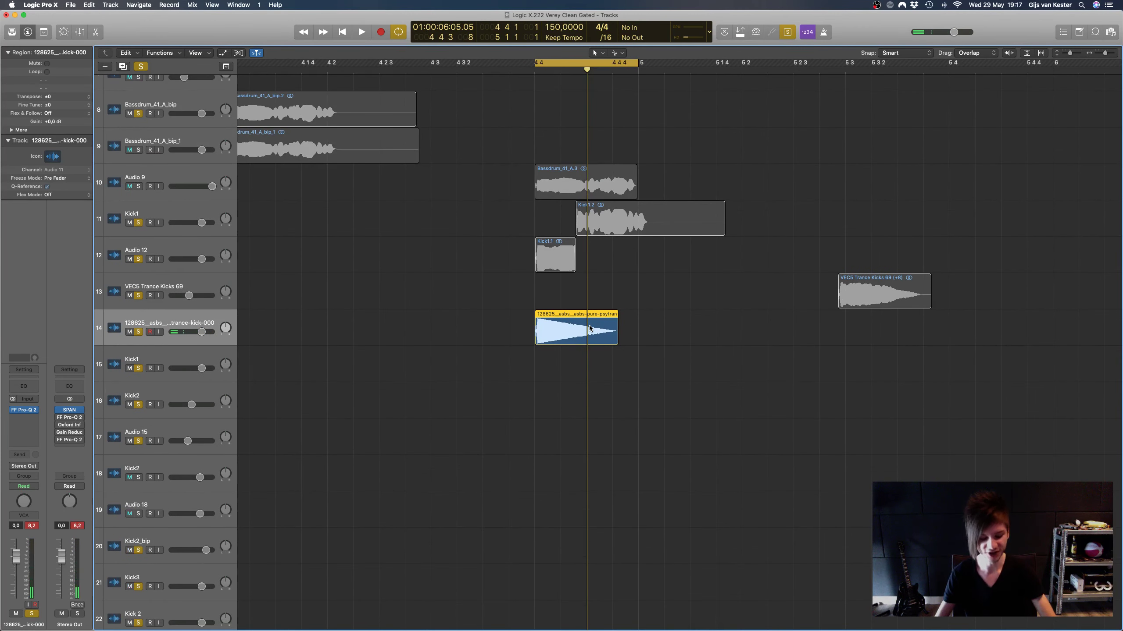
Step: Select all regions, play the second kick's layers together and select the Audio 12 track
key("super+a")
key("space")
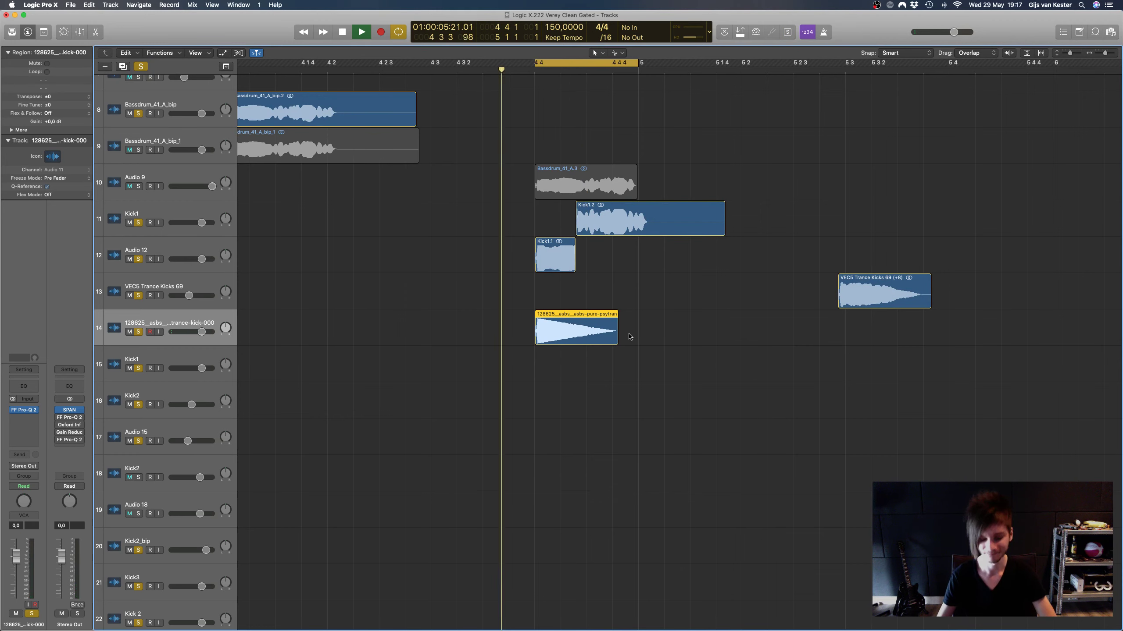
key("super+Left")
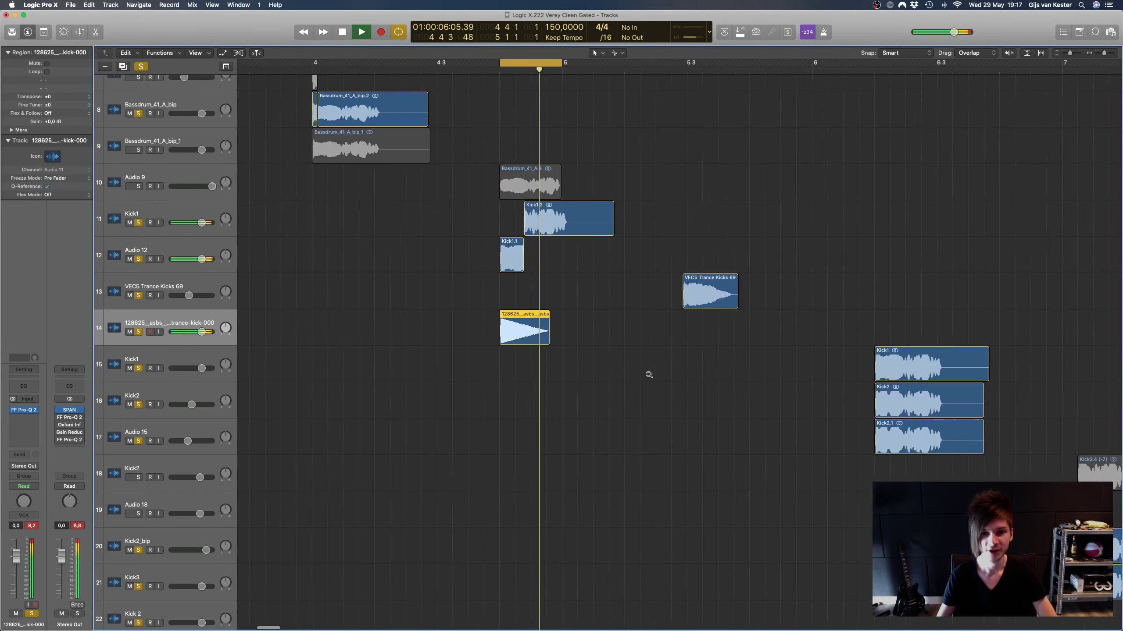
key("space")
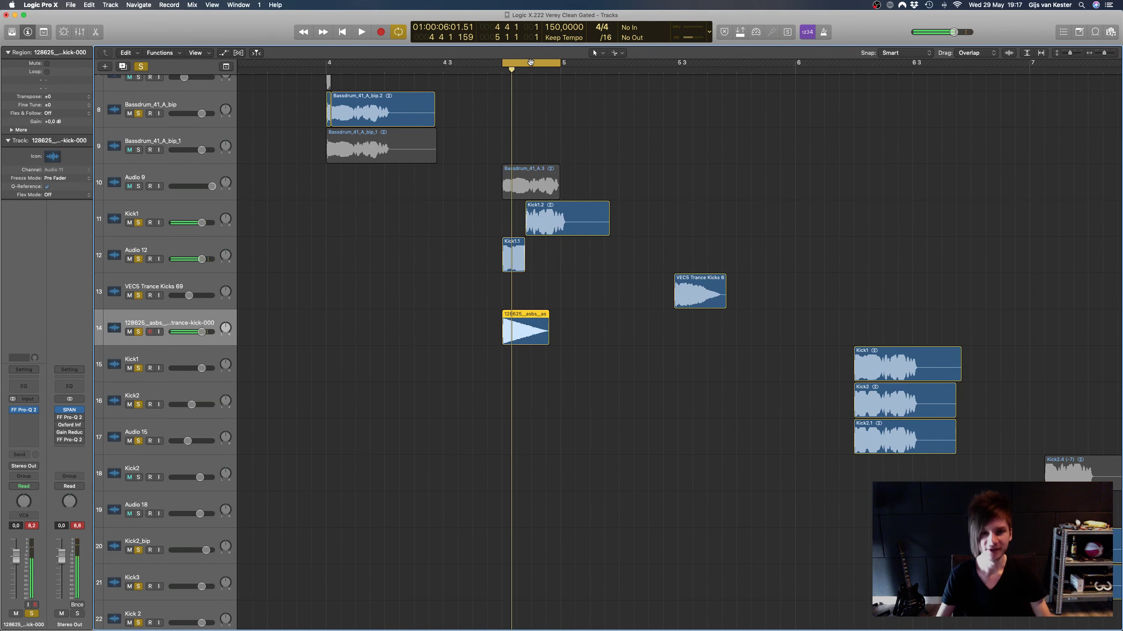
scroll(530, 62, "up", 1)
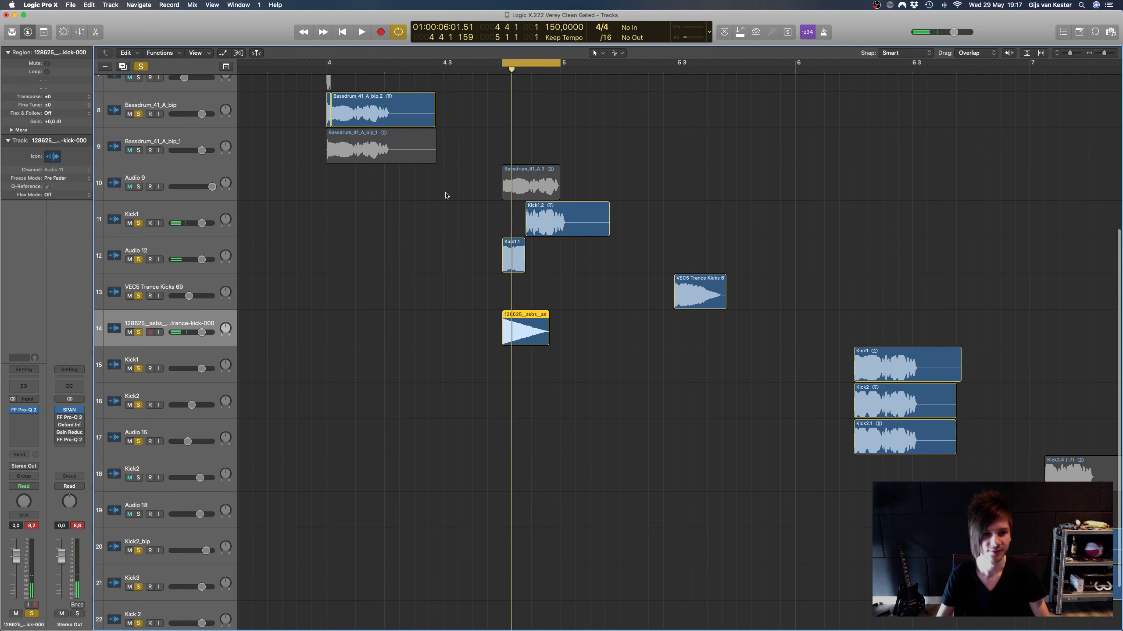
scroll(444, 197, "up", 3)
left_click(164, 294)
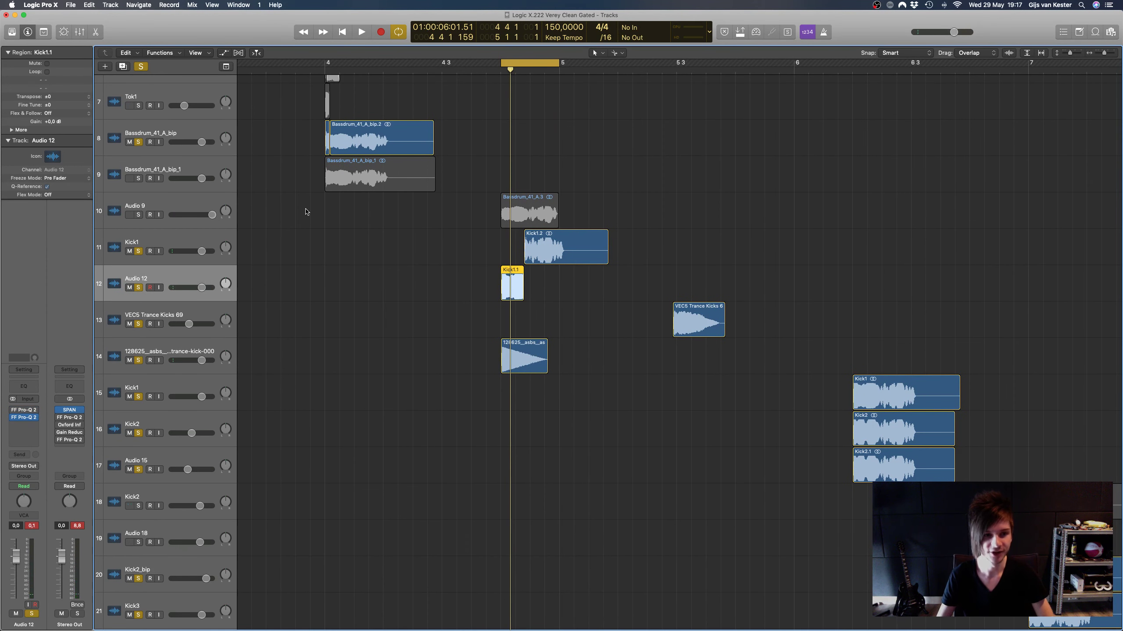
Step: Open the Oxford Inflator on Stereo Out, enable it and play the second kick's layers through it
left_click(189, 353)
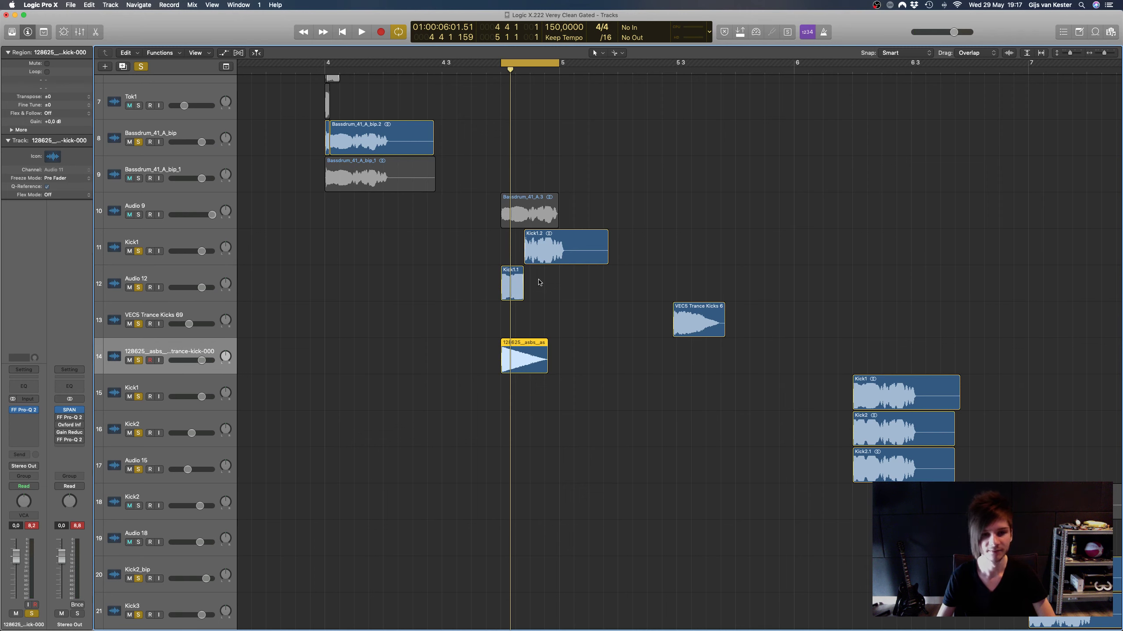
left_click(81, 529)
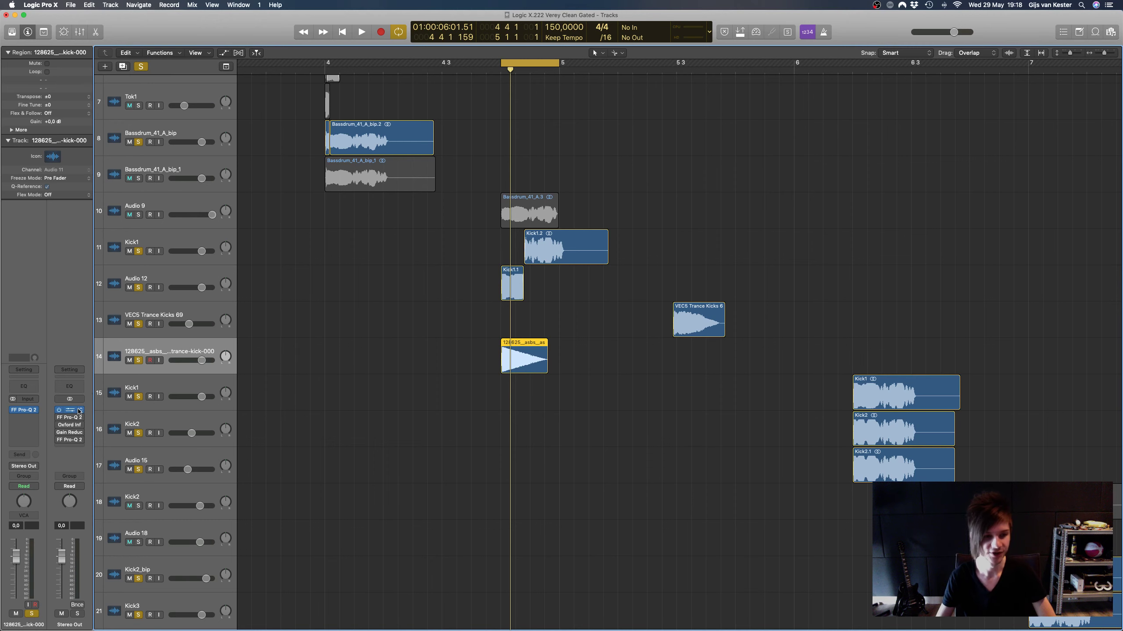
left_click(66, 426)
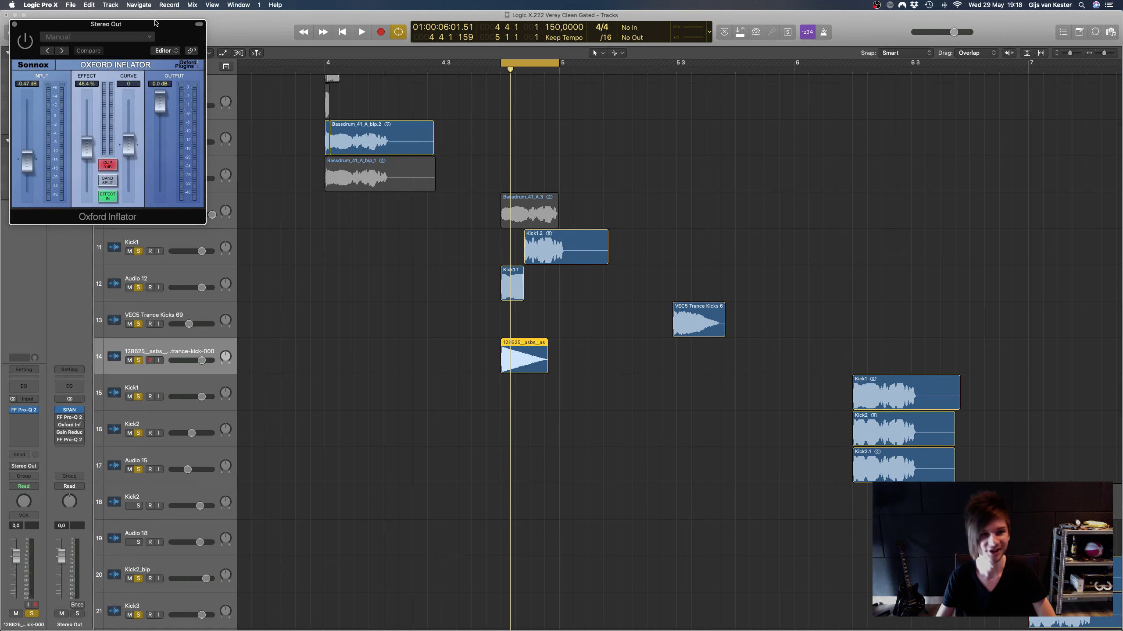
left_click_drag(133, 23, 681, 288)
key("space")
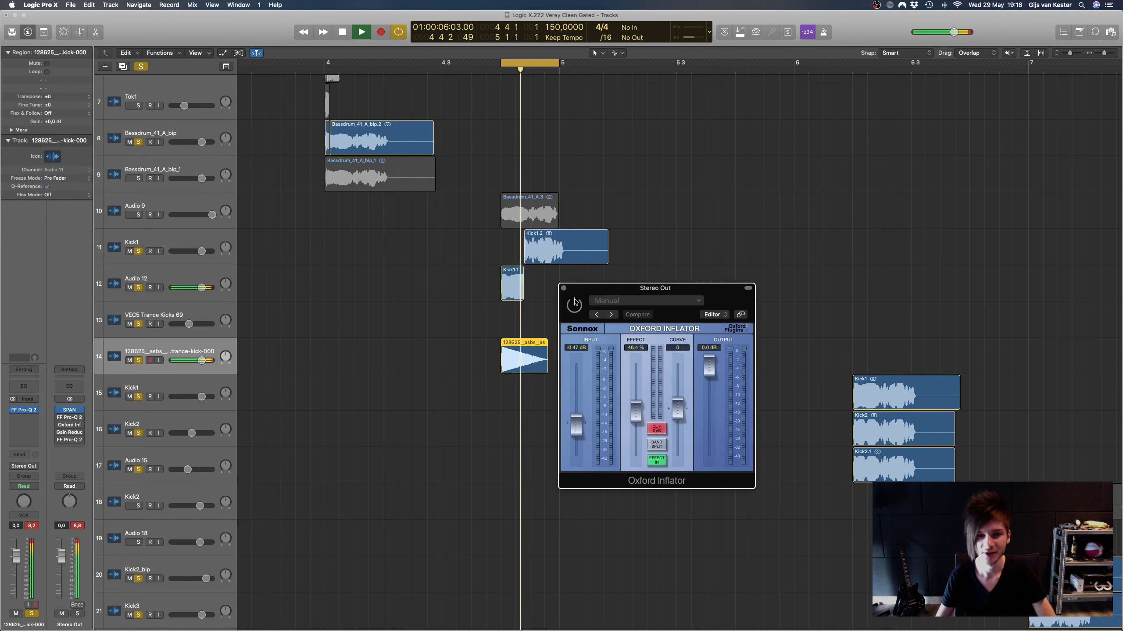
key("space")
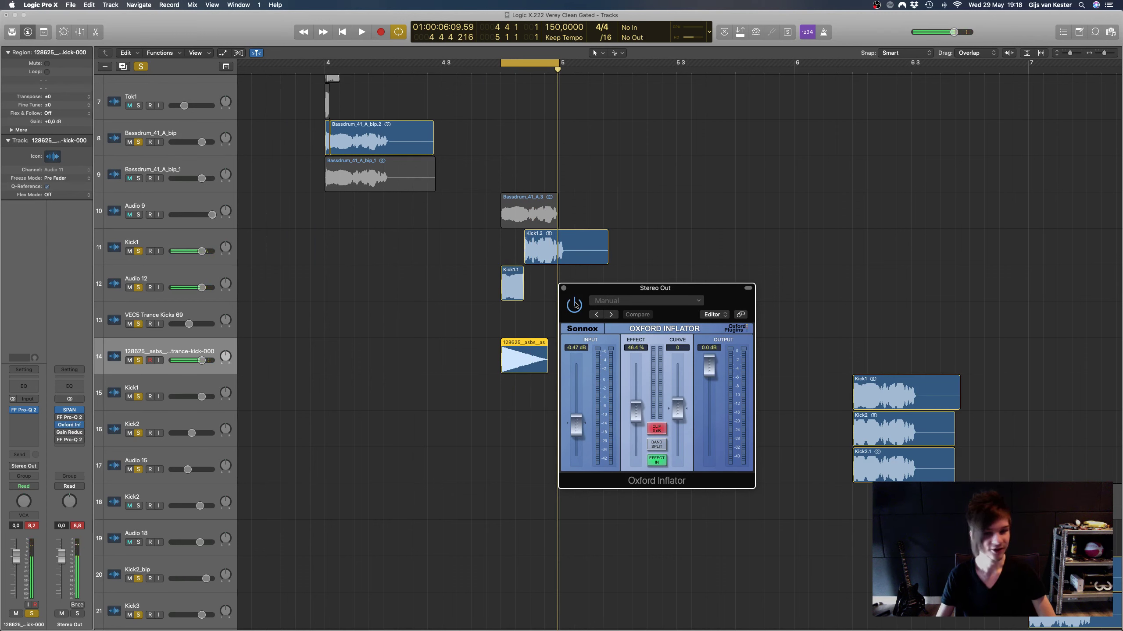
key("space")
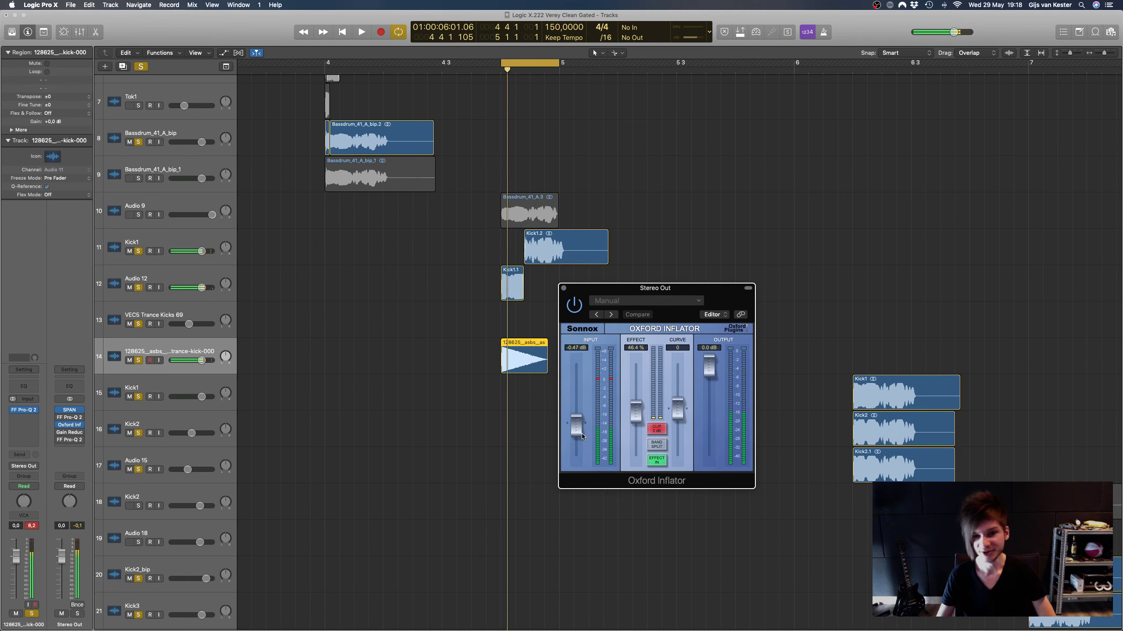
Step: Set the Oxford Inflator's input to -0.25 dB, replay the second kick's layers and close the plug-in
left_click_drag(683, 291, 794, 204)
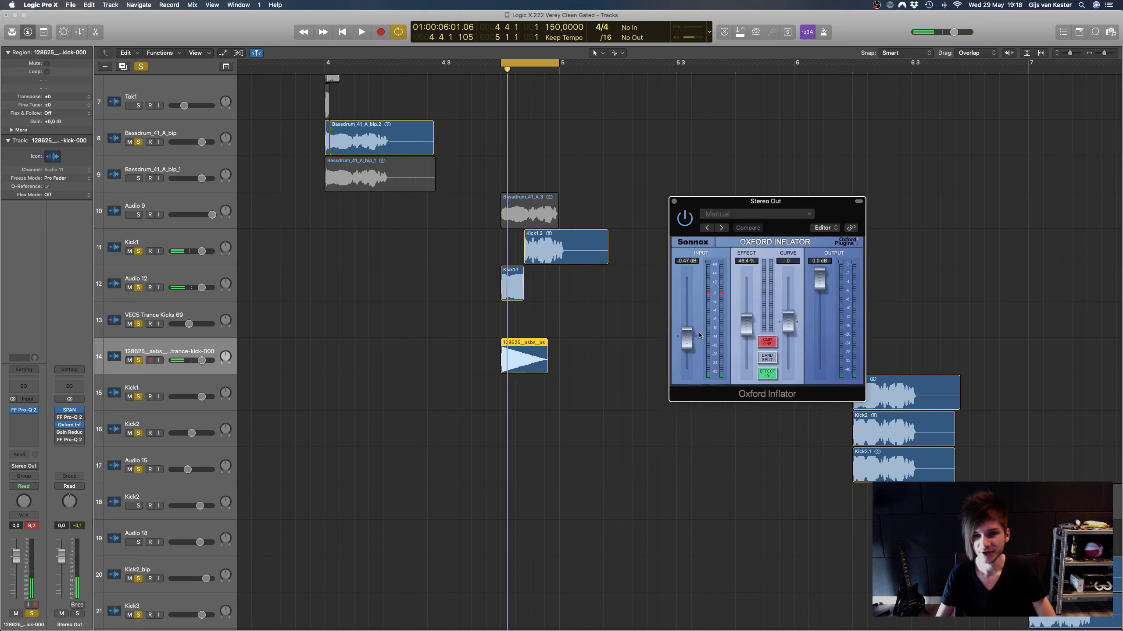
key("space")
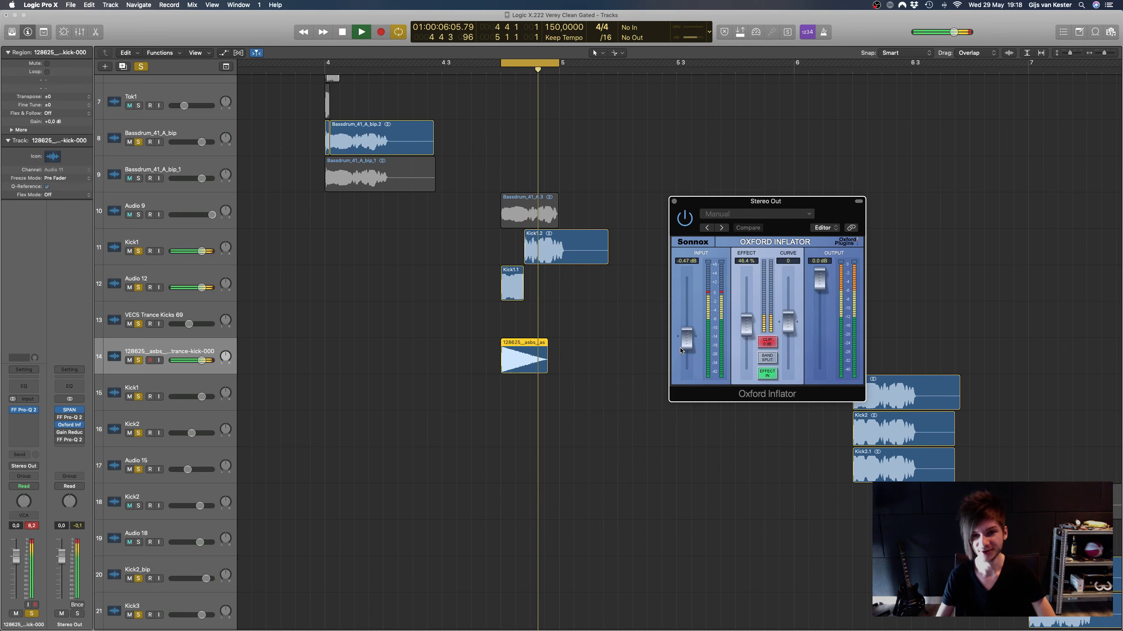
mouse_move(682, 349)
left_mouse_down()
mouse_move(686, 310)
mouse_move(692, 341)
left_mouse_up()
key("space")
key("space")
key("space")
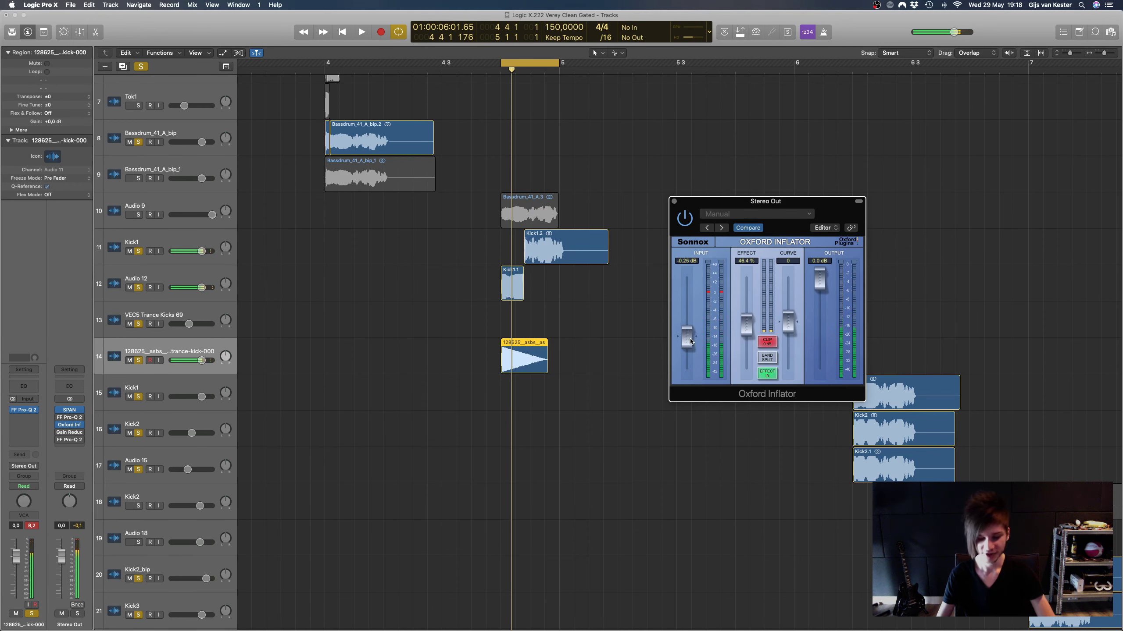
left_click(673, 200)
Step: Switch off the cycle range and go to the Kick1 region on track 15
scroll(521, 71, "right", 3)
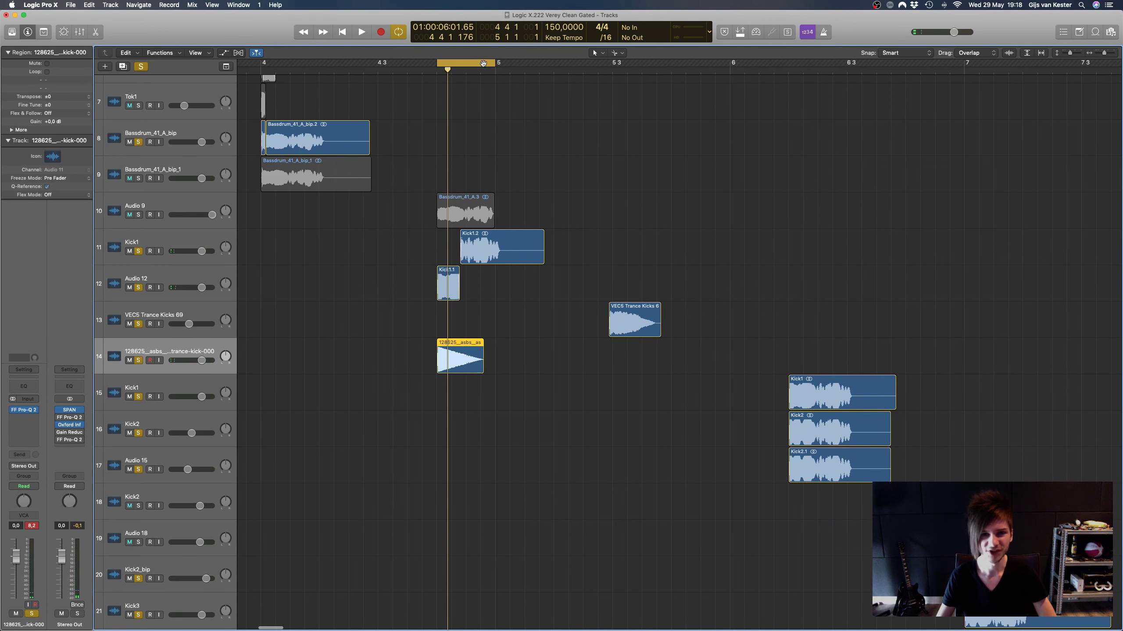
left_click(483, 63)
scroll(574, 195, "right", 2)
scroll(615, 257, "down", 2)
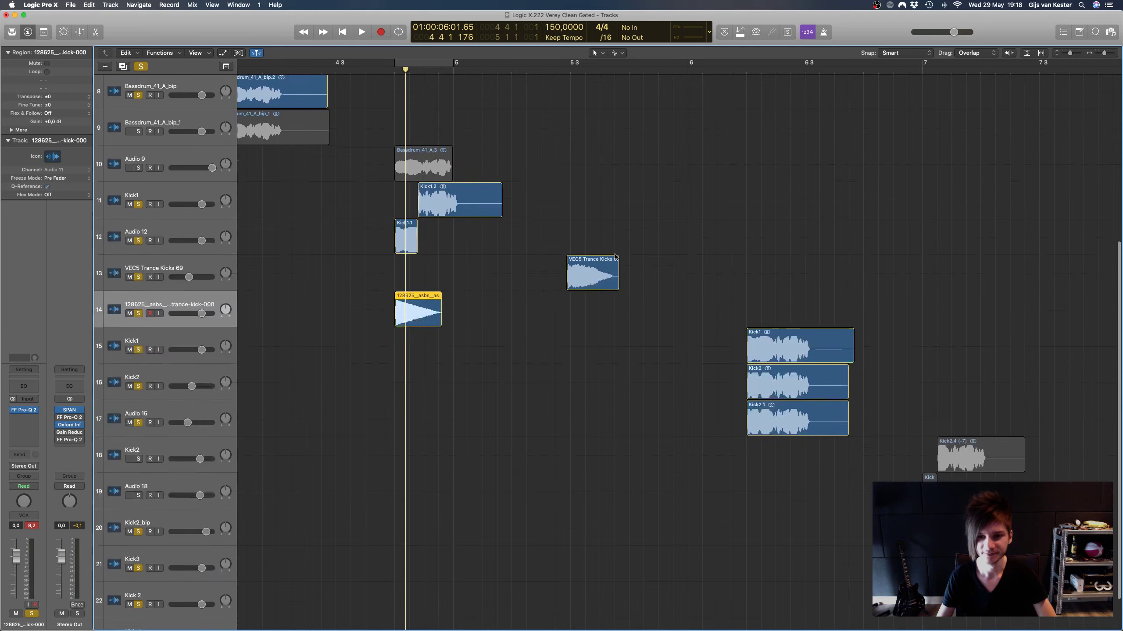
scroll(614, 254, "down", 2)
scroll(608, 258, "right", 6)
left_click(659, 301)
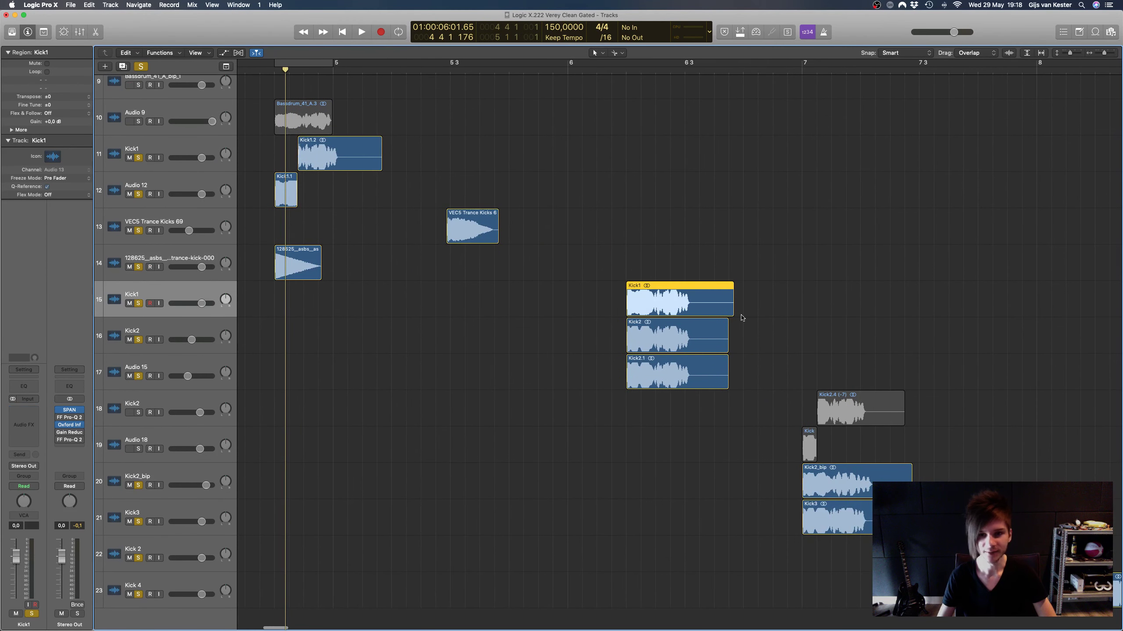
scroll(628, 292, "right", 7)
left_click(395, 326)
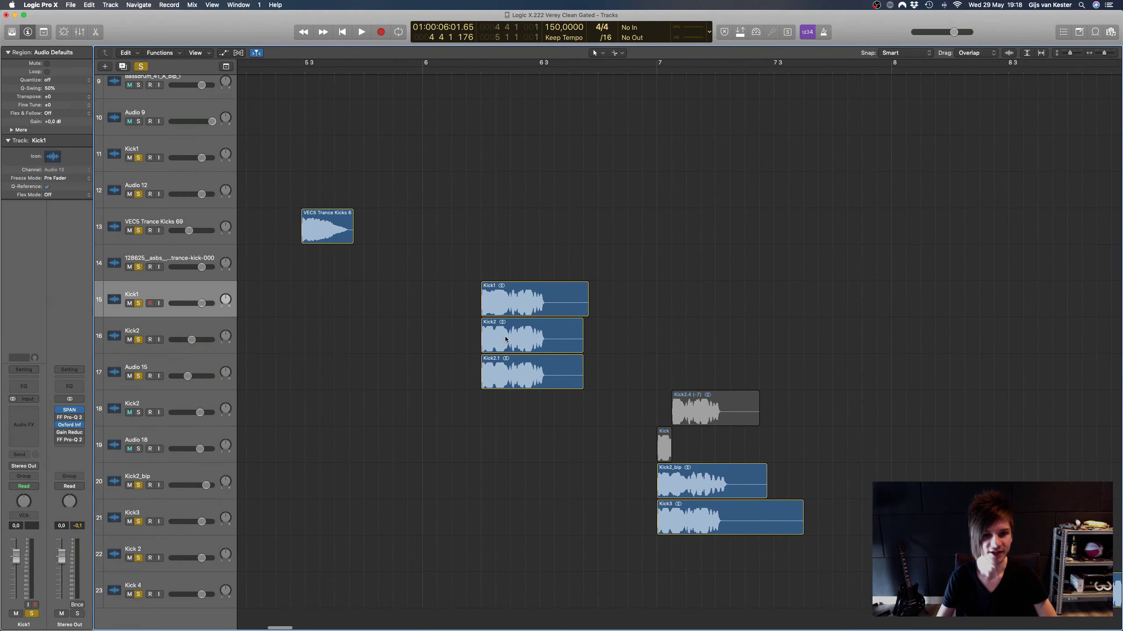
Step: Solo the Kick1 region on track 15 and play it from its start
key("Down")
key("Down")
key("Up")
key("Up")
scroll(266, 328, "left", 2)
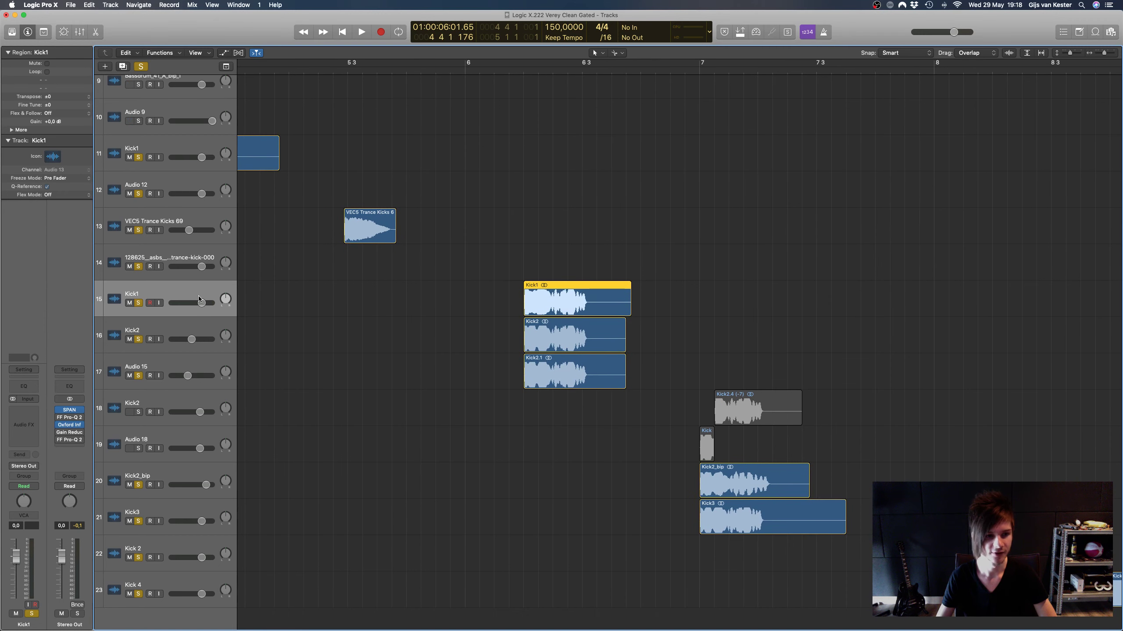
key("ctrl+s")
left_click(520, 67)
key("space")
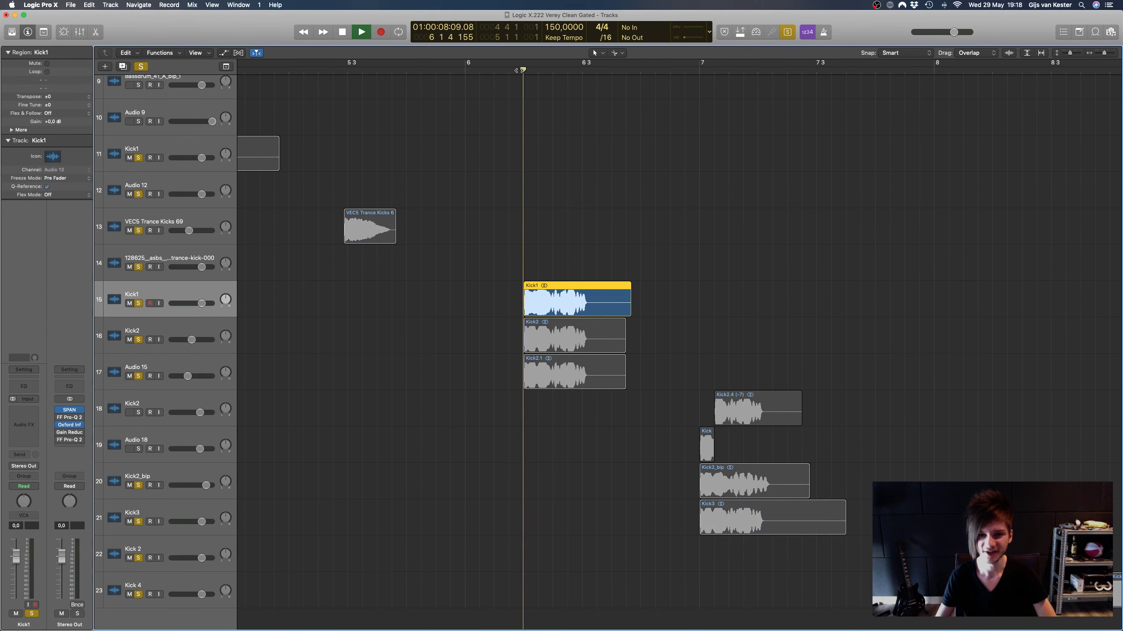
key("space")
Step: Compare the soloed Kick2.1 and Kick2 regions by switching between them during playback
scroll(519, 353, "right", 3)
key("Down")
key("Down")
key("space")
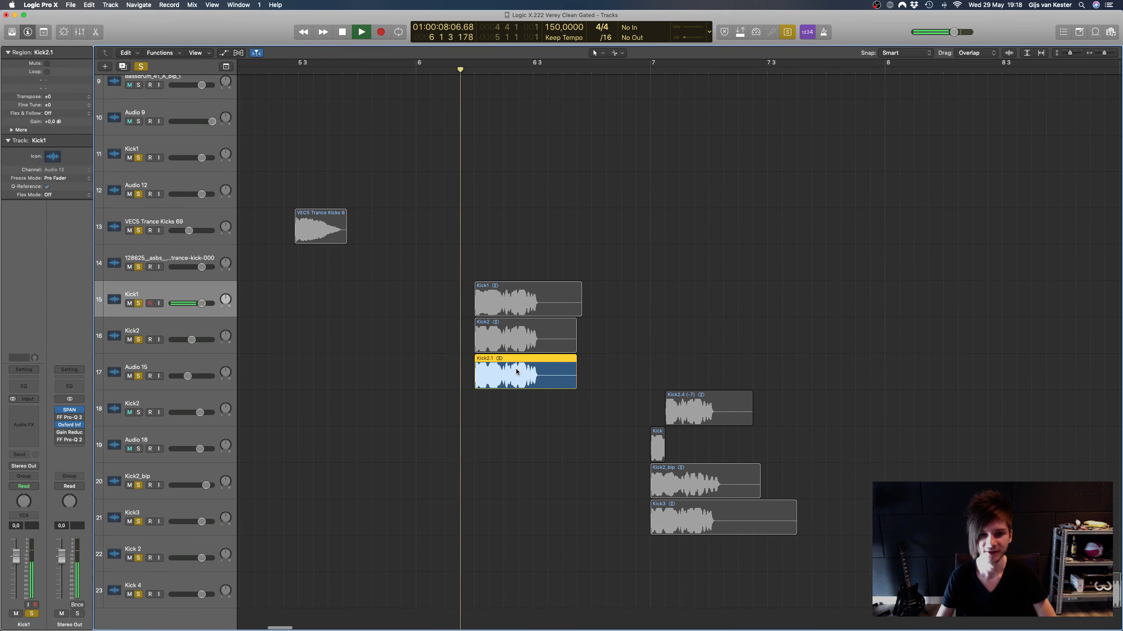
key("Up")
key("space")
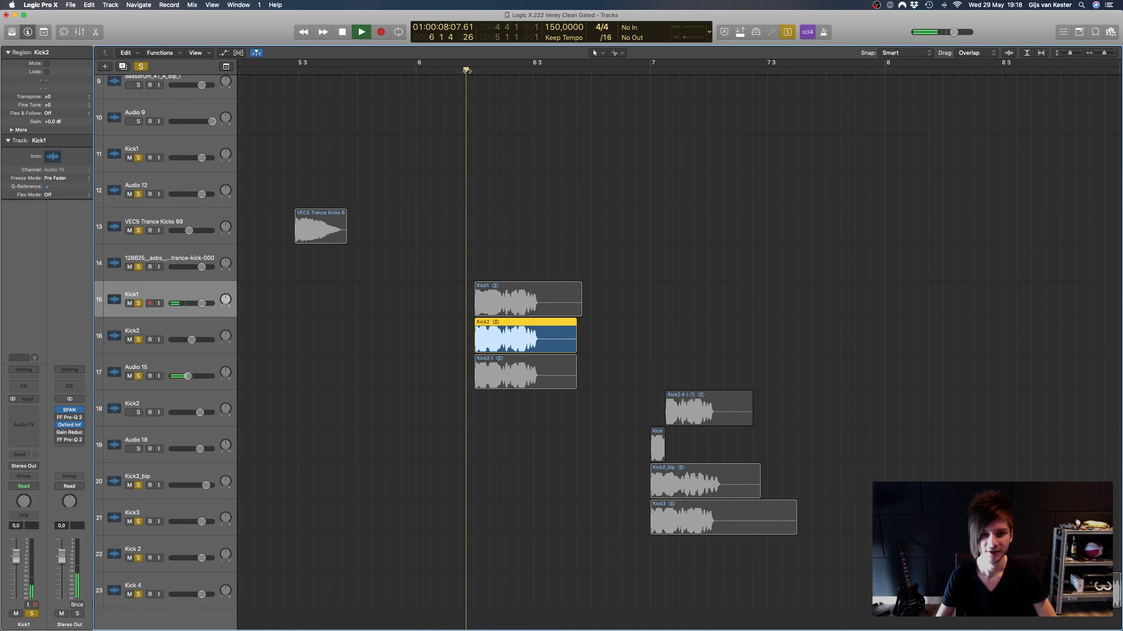
key("space")
key("space")
key("Down")
key("space")
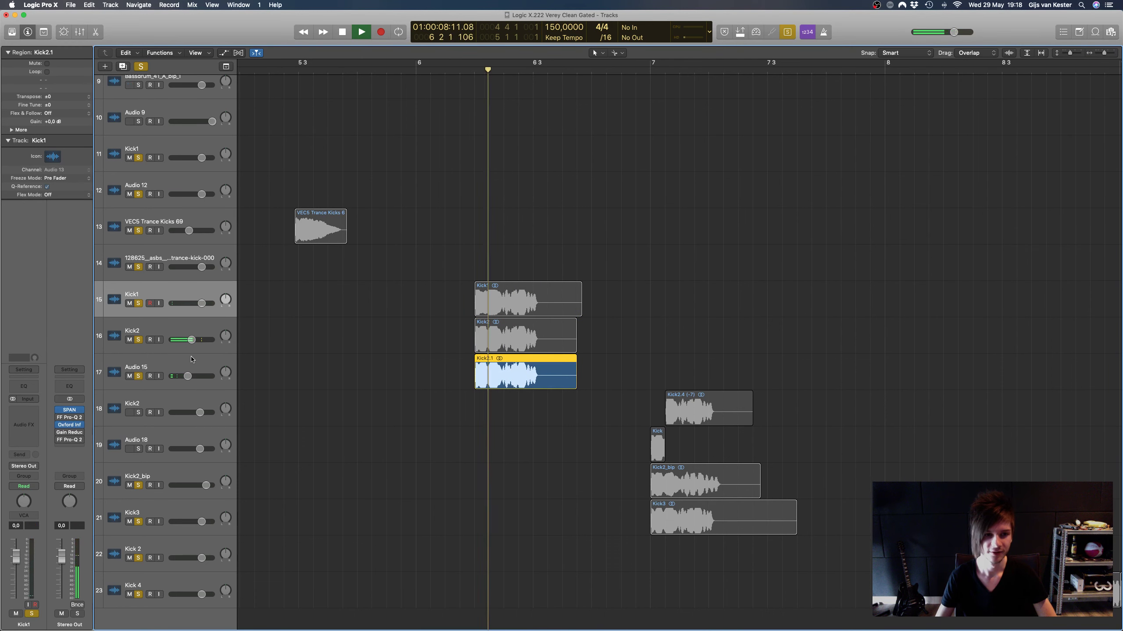
Step: Select the Kick2 track 16, set a cycle range around its region and play it in solo
left_click(222, 355)
key("space")
left_click(217, 329)
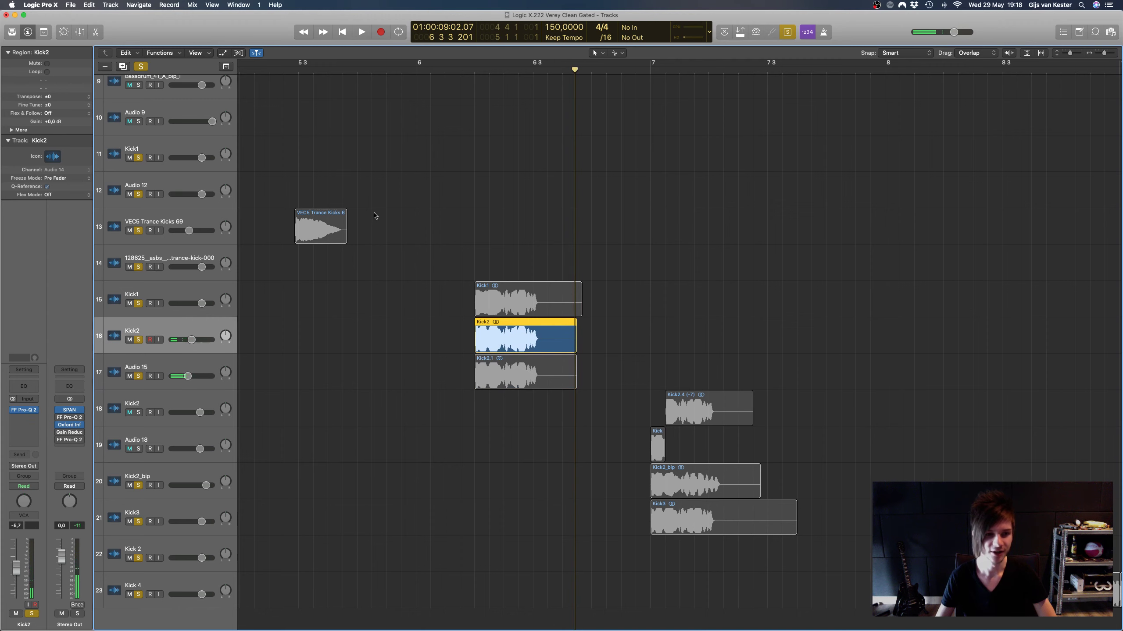
left_click_drag(473, 67, 602, 66)
key("space")
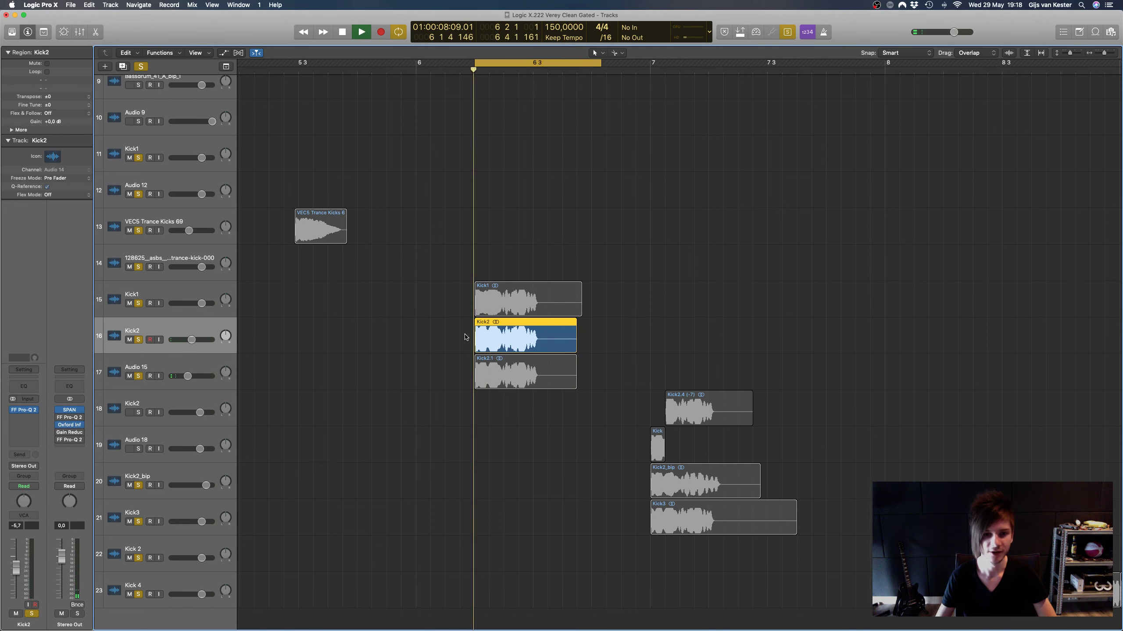
key("space")
Step: Examine the Kick2 waveform on track 16 and replay it in solo
scroll(407, 335, "left", 5)
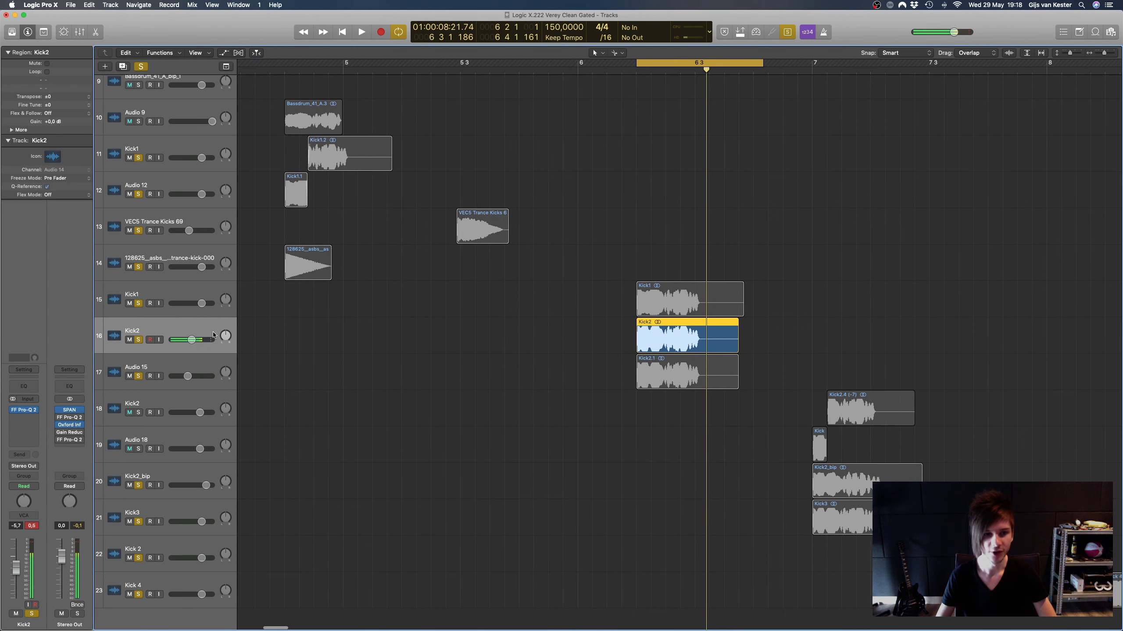
scroll(640, 335, "up", 6)
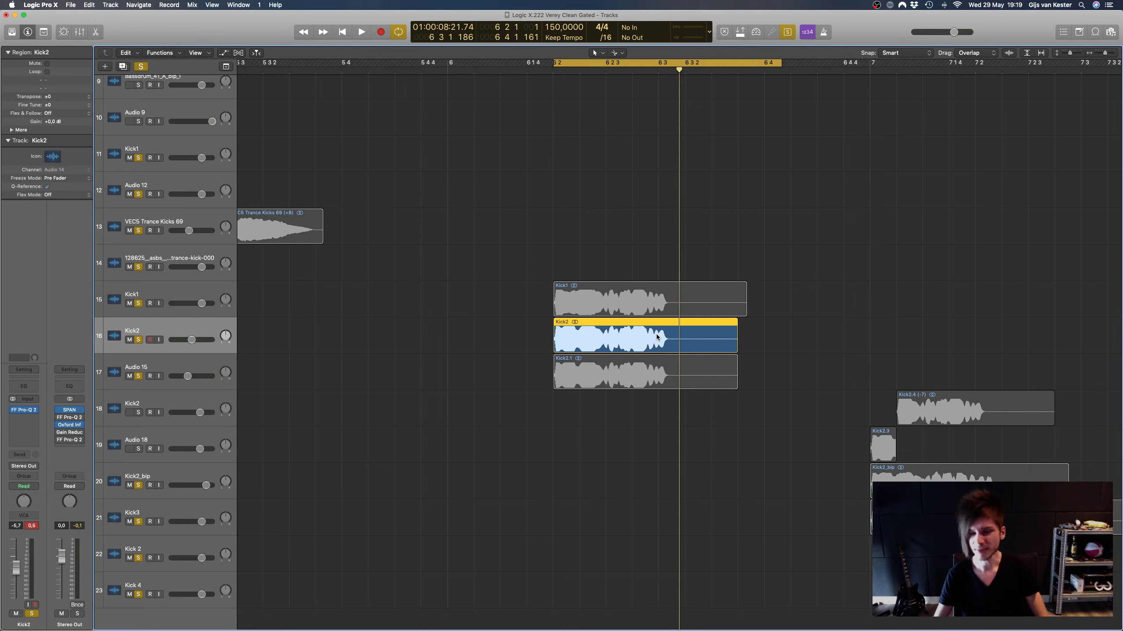
key("super+Left")
key("super+Left")
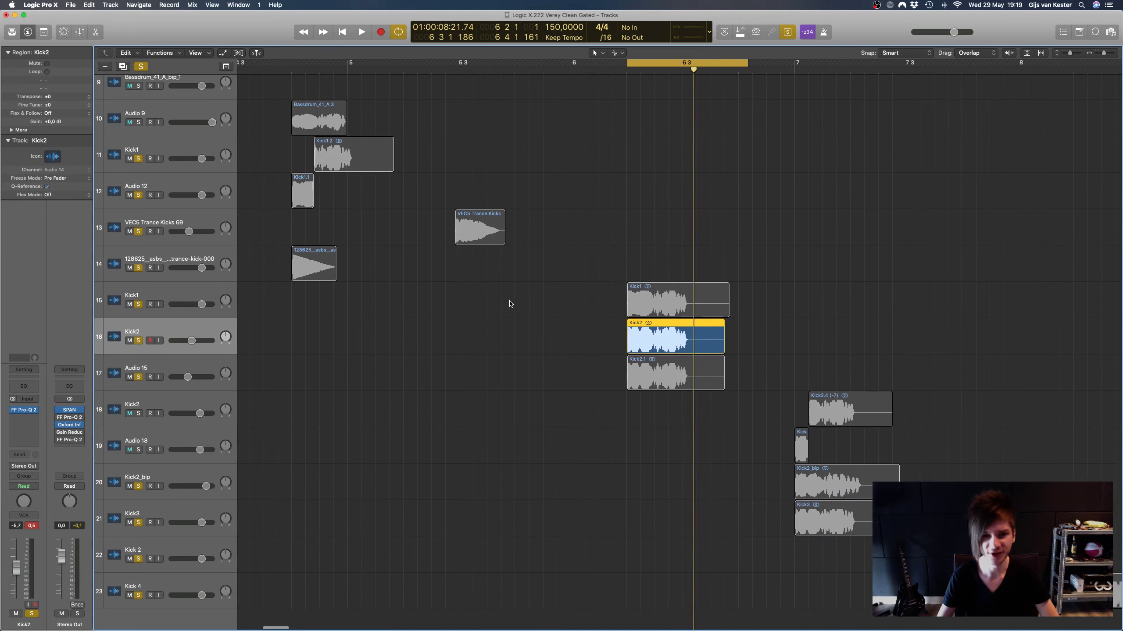
key("space")
scroll(525, 326, "left", 8)
scroll(528, 306, "up", 3)
key("space")
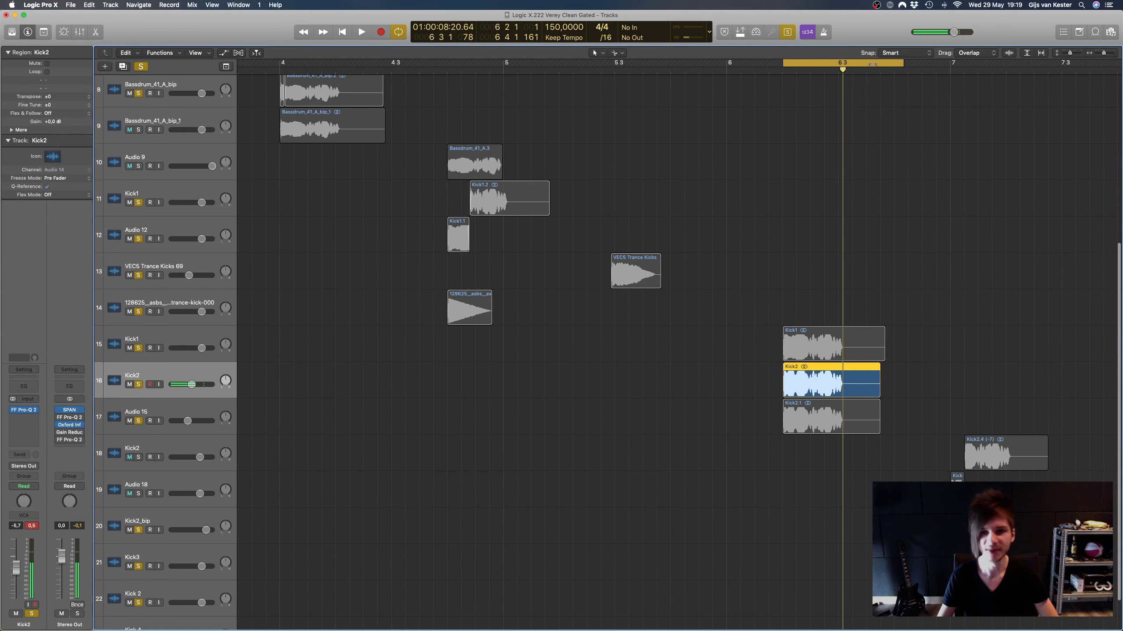
Step: Select the second kick's regions on tracks 10 to 14, switch off the cycle range and play them together
left_click_drag(859, 65, 723, 92)
left_click_drag(514, 123, 453, 275)
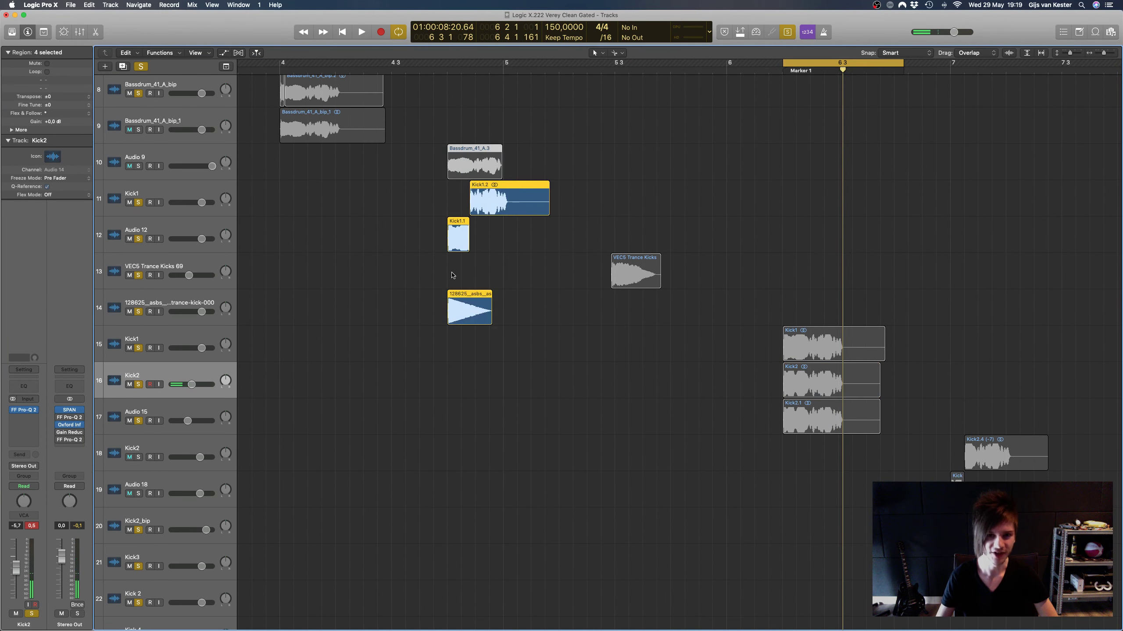
left_click(830, 65)
key("space")
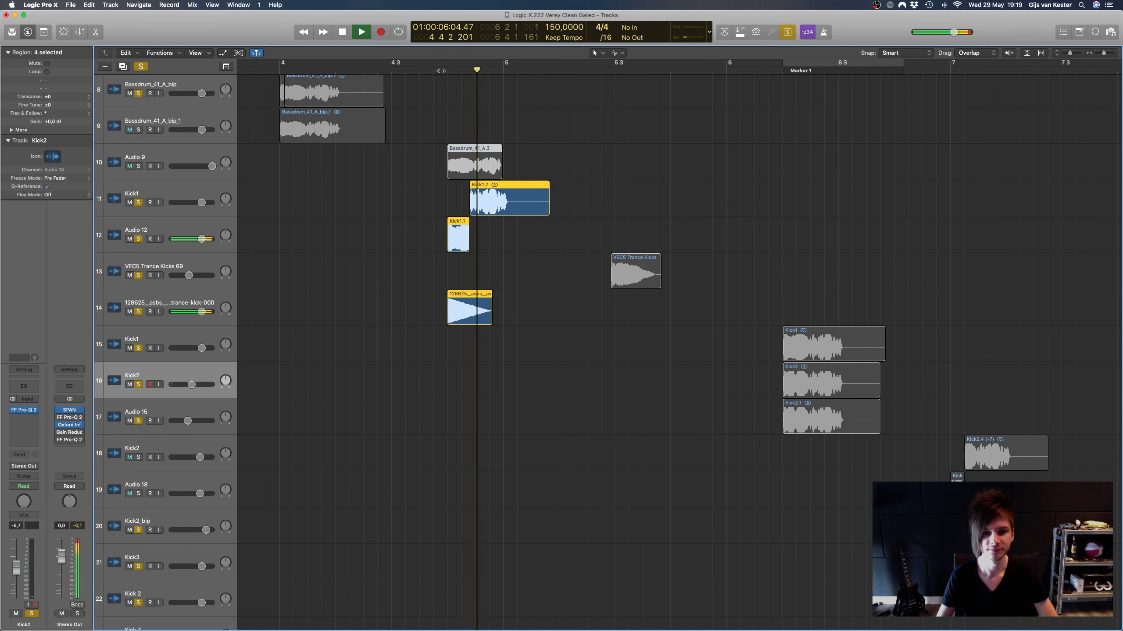
key("space")
Step: Select the Kick2 region on track 16 again and reactivate the cycle range around it
scroll(708, 420, "right", 8)
left_click(608, 379)
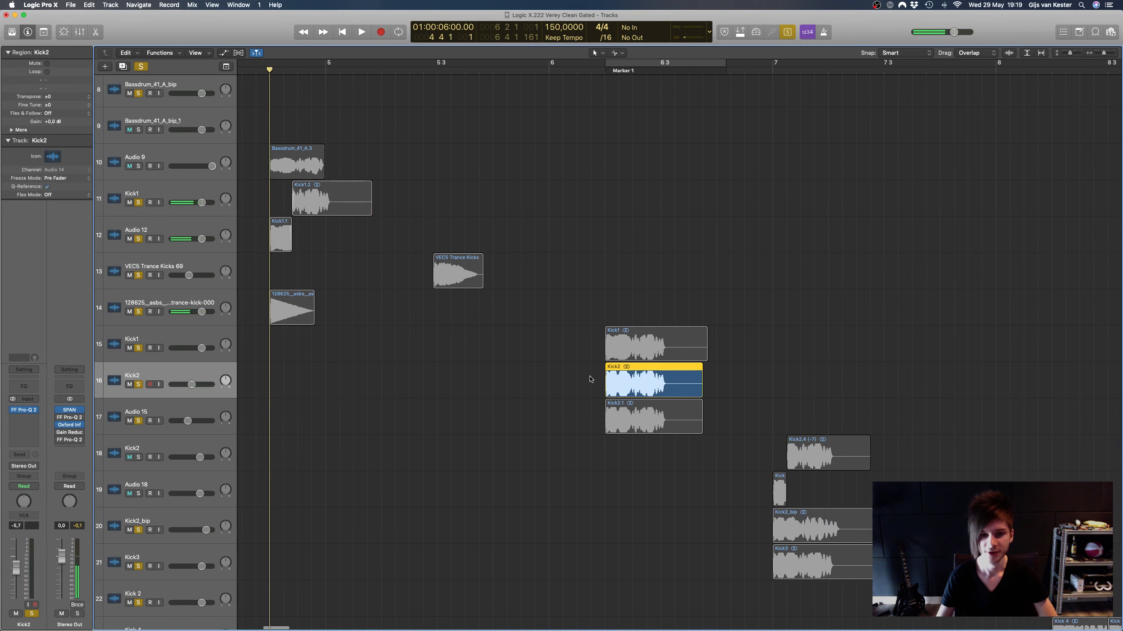
scroll(590, 380, "right", 3)
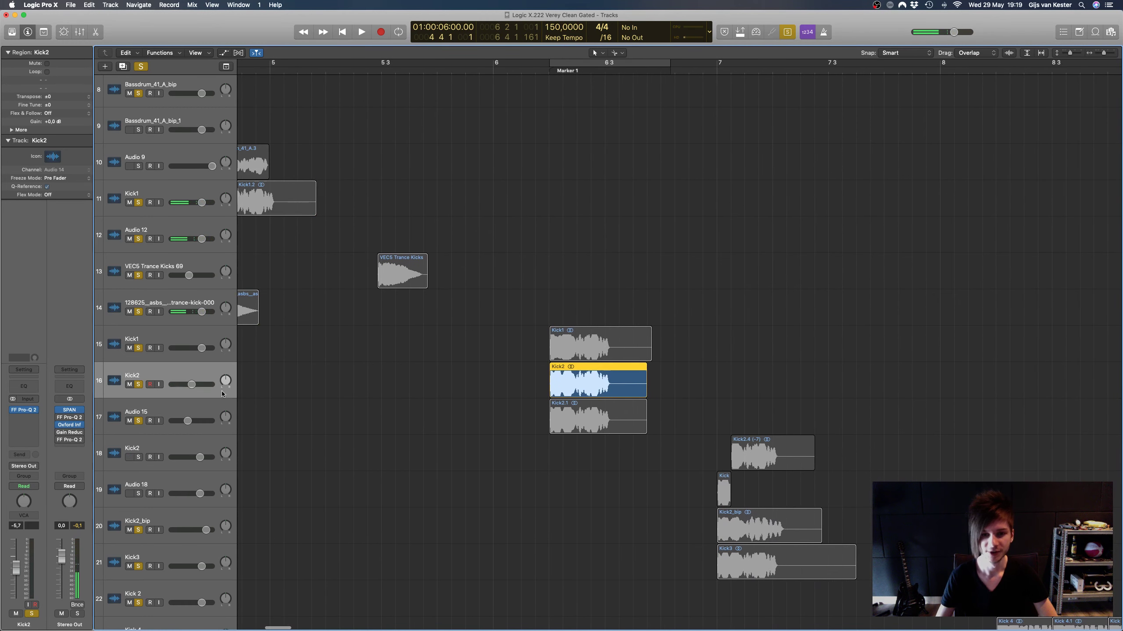
left_click(573, 63)
scroll(575, 310, "right", 1)
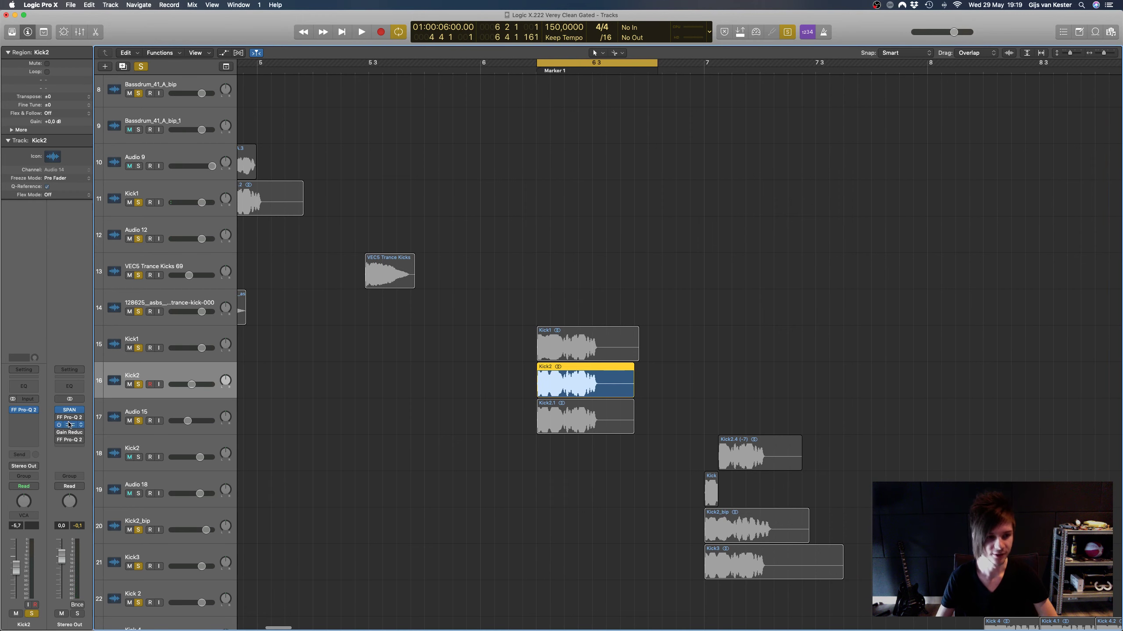
Step: Bypass the Oxford Inflator on Stereo Out and play the soloed Kick2 region while viewing its enlarged waveform
key("super+Right")
key("super+Right")
key("super+Right")
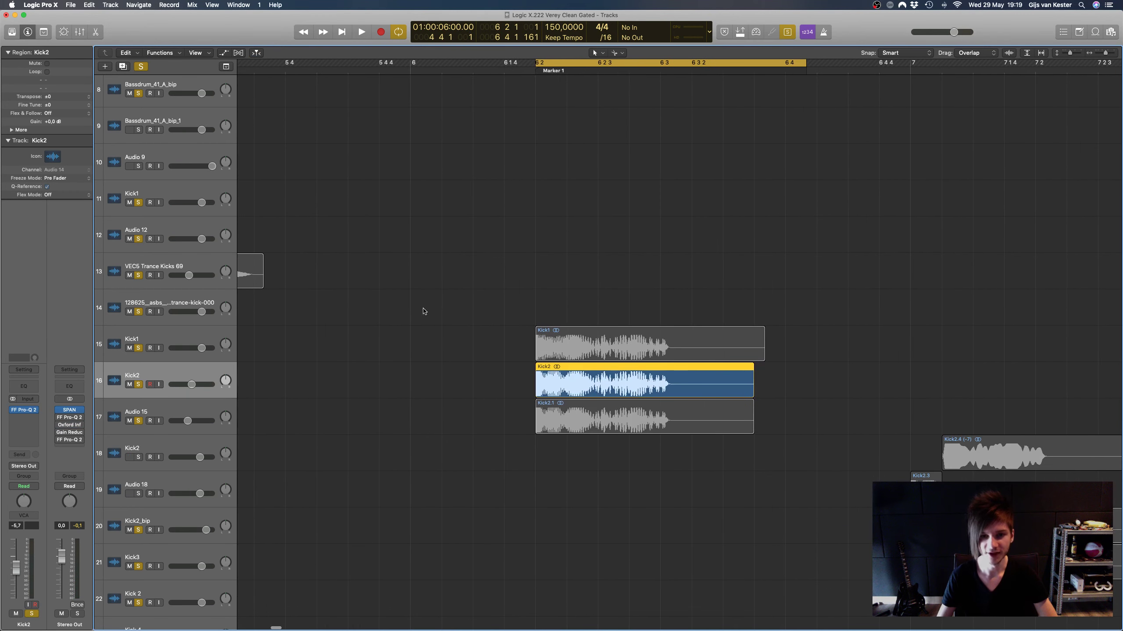
key("space")
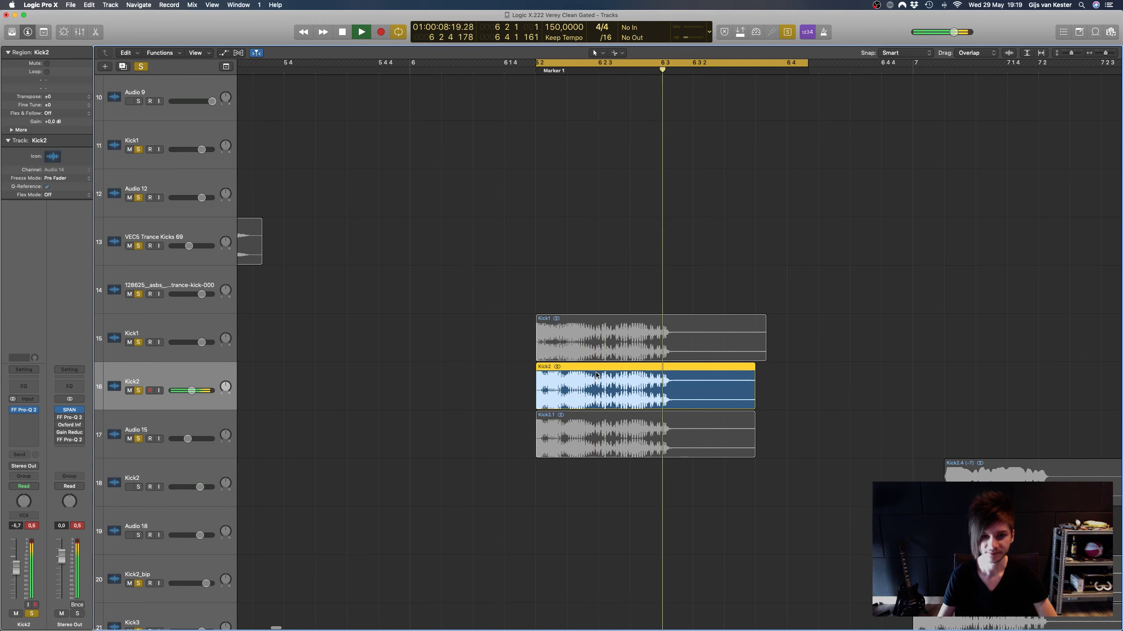
left_click(597, 373, "ctrl+alt")
scroll(442, 398, "right", 3)
key("space")
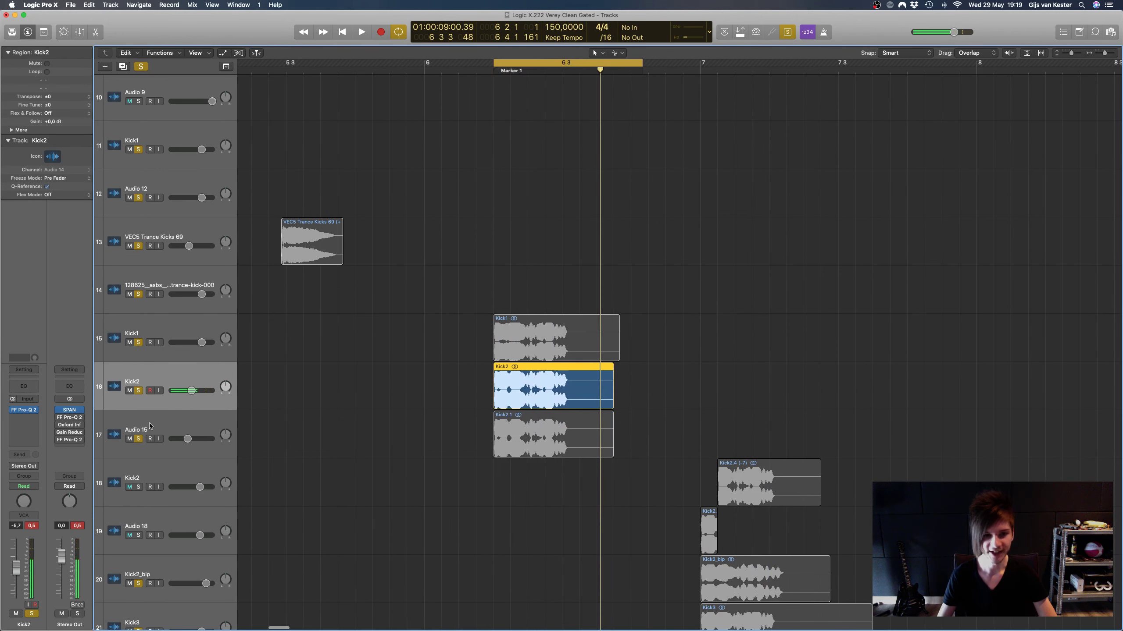
Step: Select the Kick2 and Audio 15 tracks together and play their layered regions in solo
left_click(176, 424, "shift")
key("space")
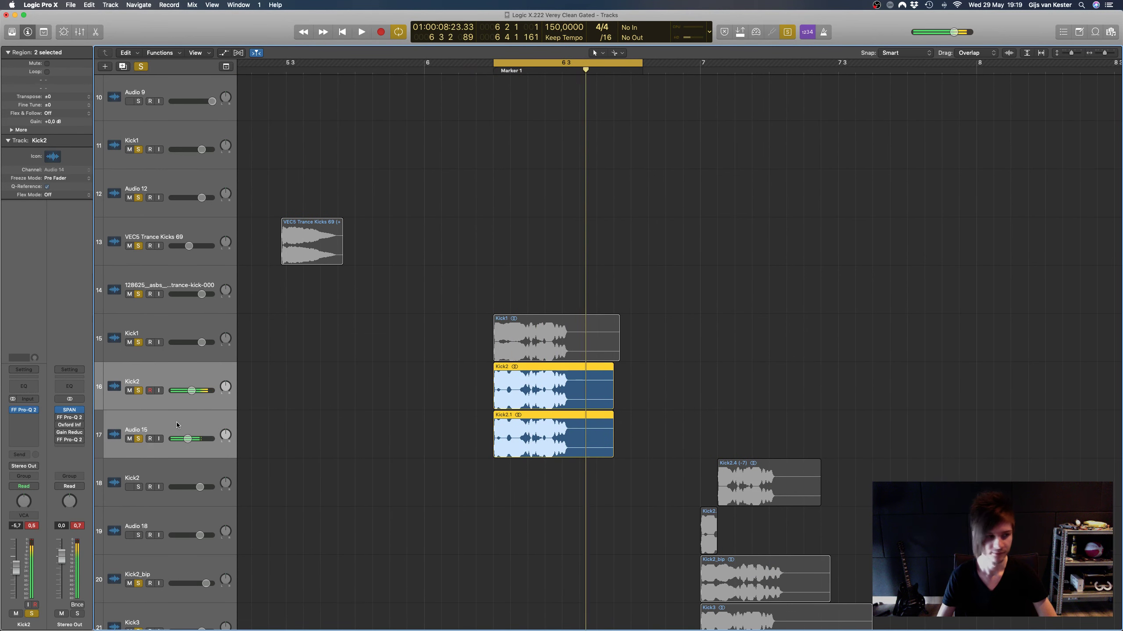
key("space")
left_click(176, 422)
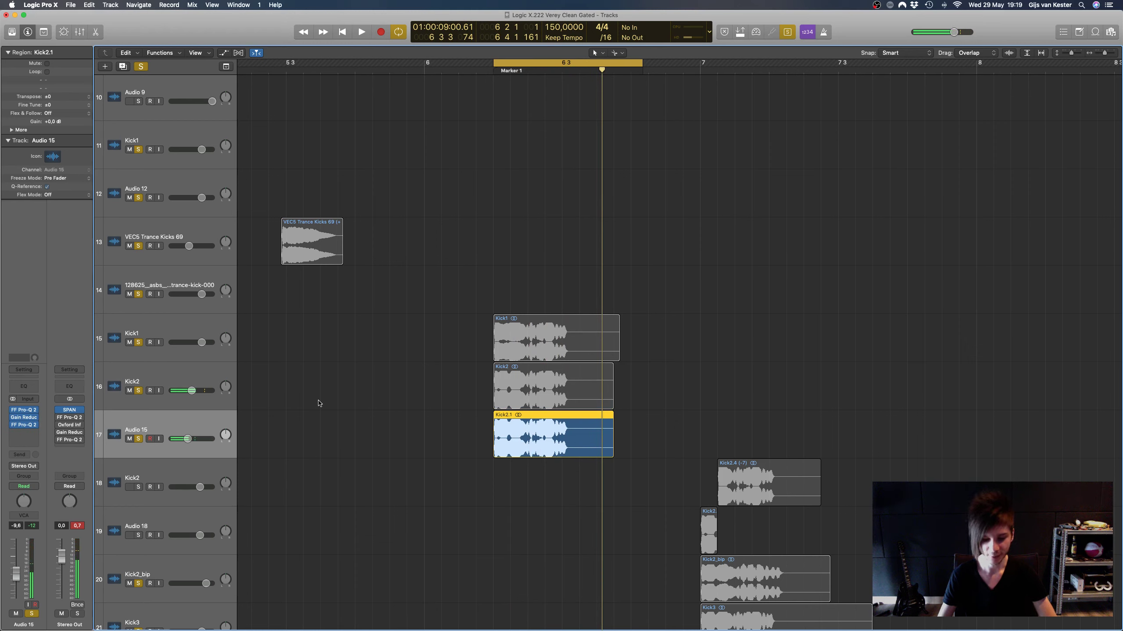
left_click(188, 377, "shift")
key("space")
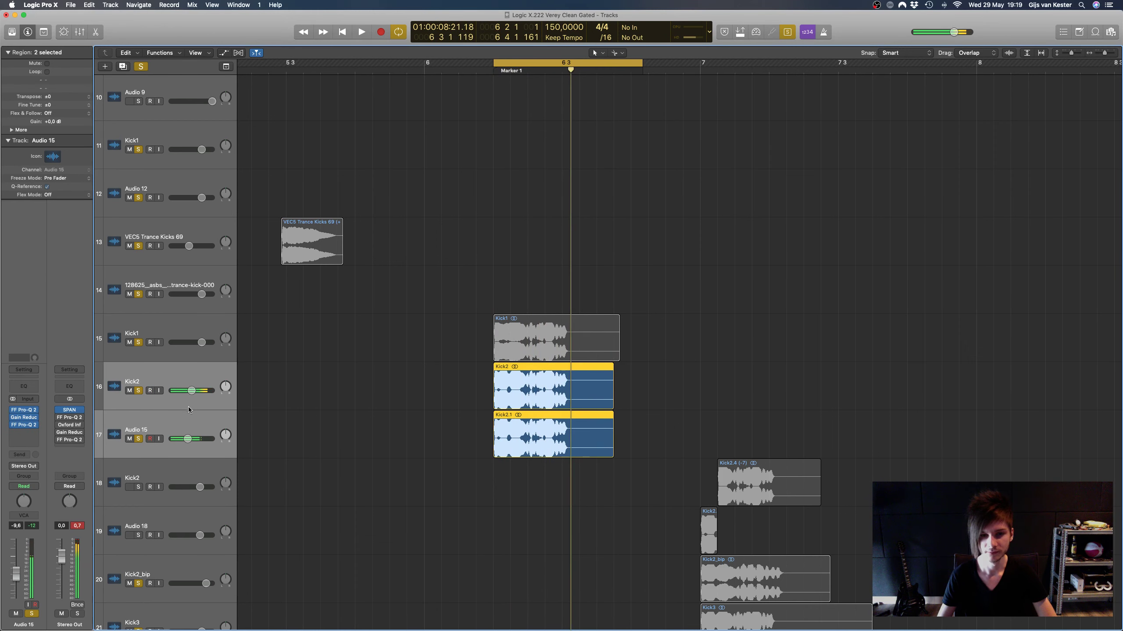
Step: Play the Audio 15 region on its own in solo and enlarge the waveforms around it
left_click(187, 428)
key("space")
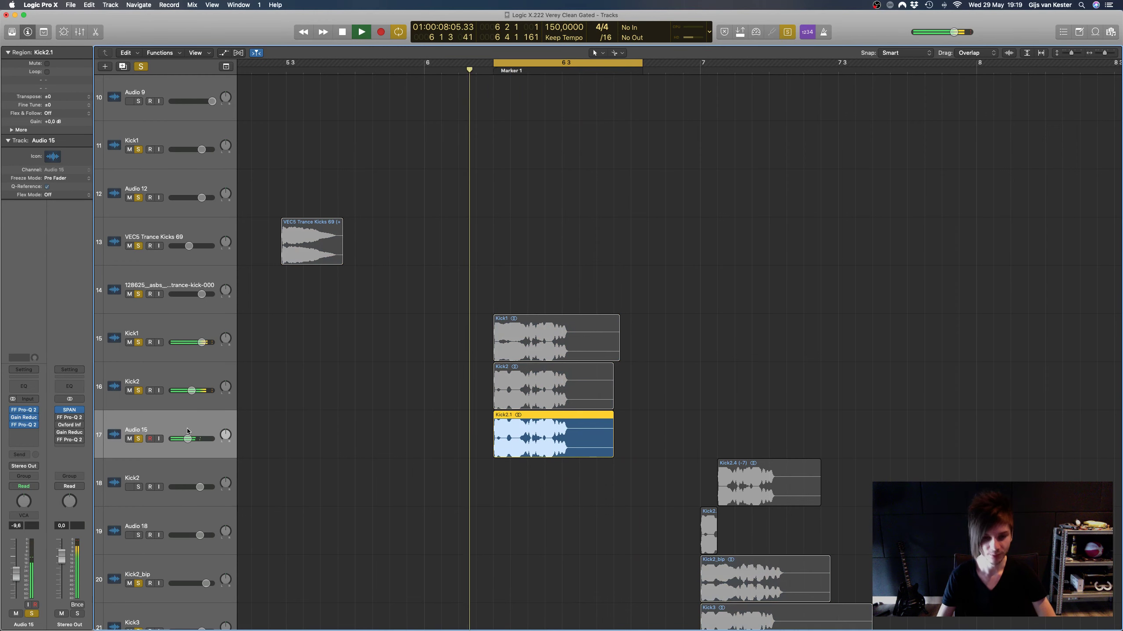
key("space")
scroll(426, 328, "up", 2)
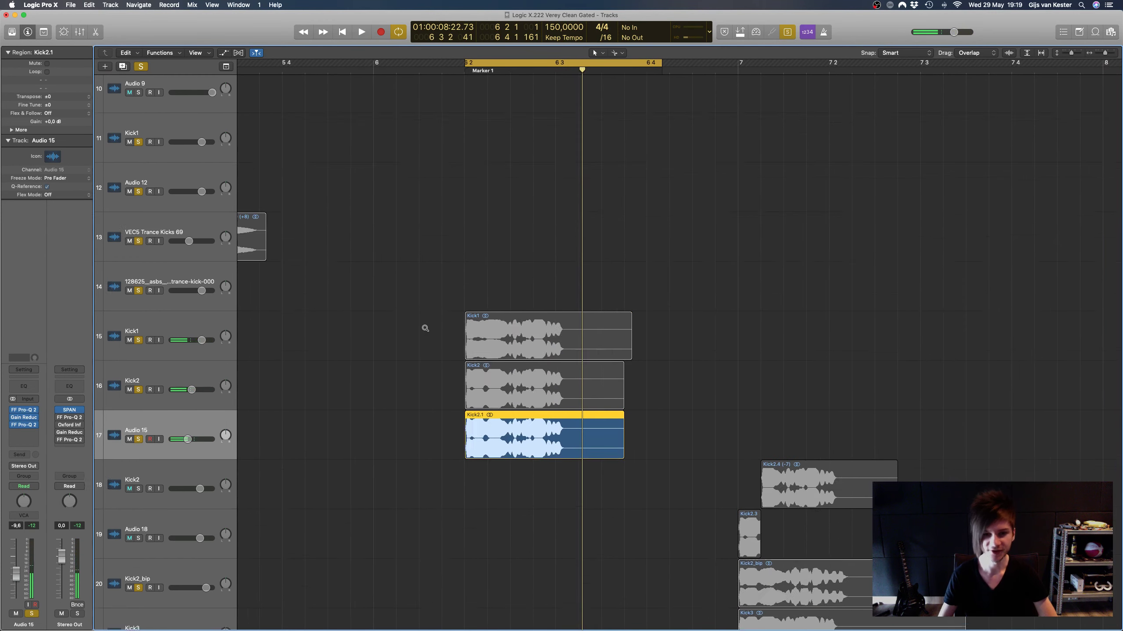
scroll(425, 328, "up", 2)
left_click_drag(425, 330, 513, 484)
Step: Take the Kick1 track on track 15 out of solo and select the Audio 15 track again
left_click(158, 282)
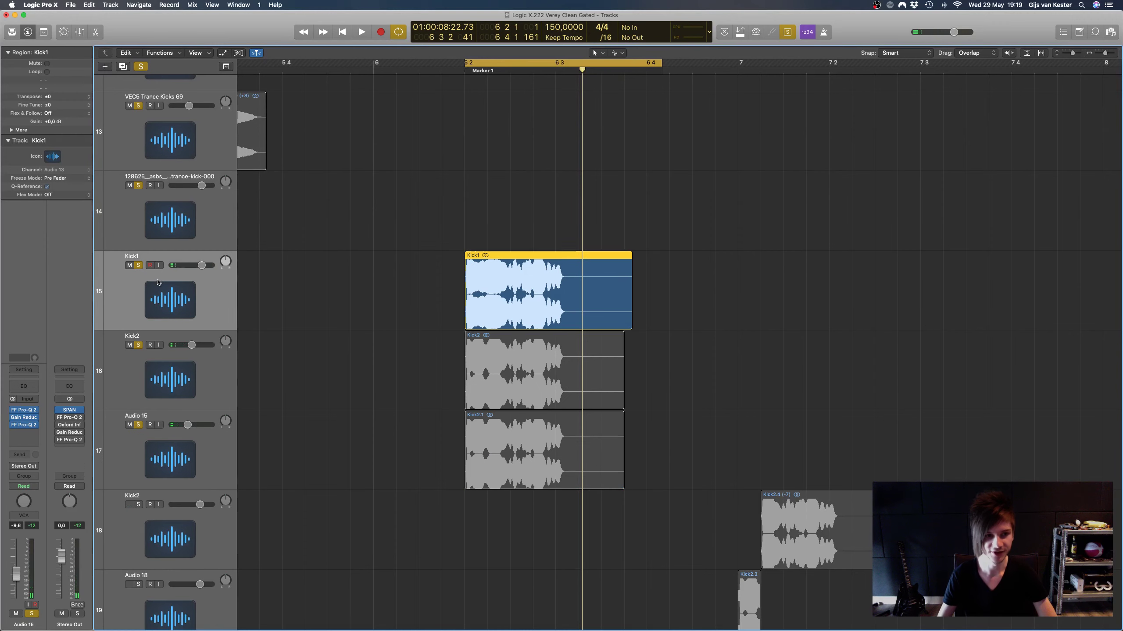
left_click(138, 265)
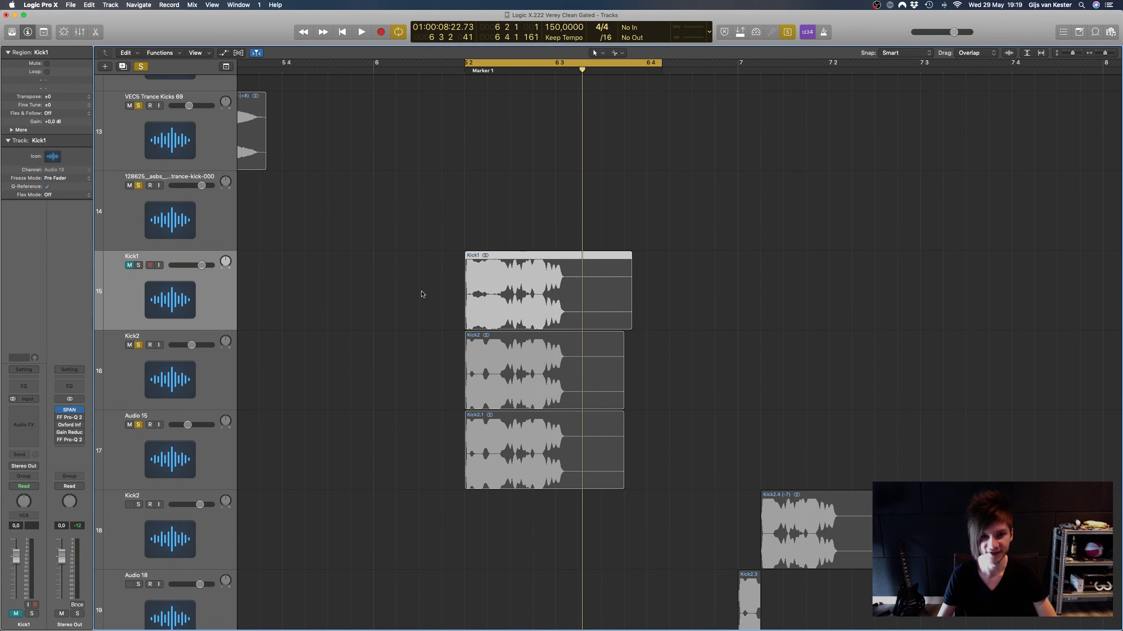
left_click(420, 336)
left_click(157, 389)
scroll(168, 398, "down", 2)
left_click(182, 430)
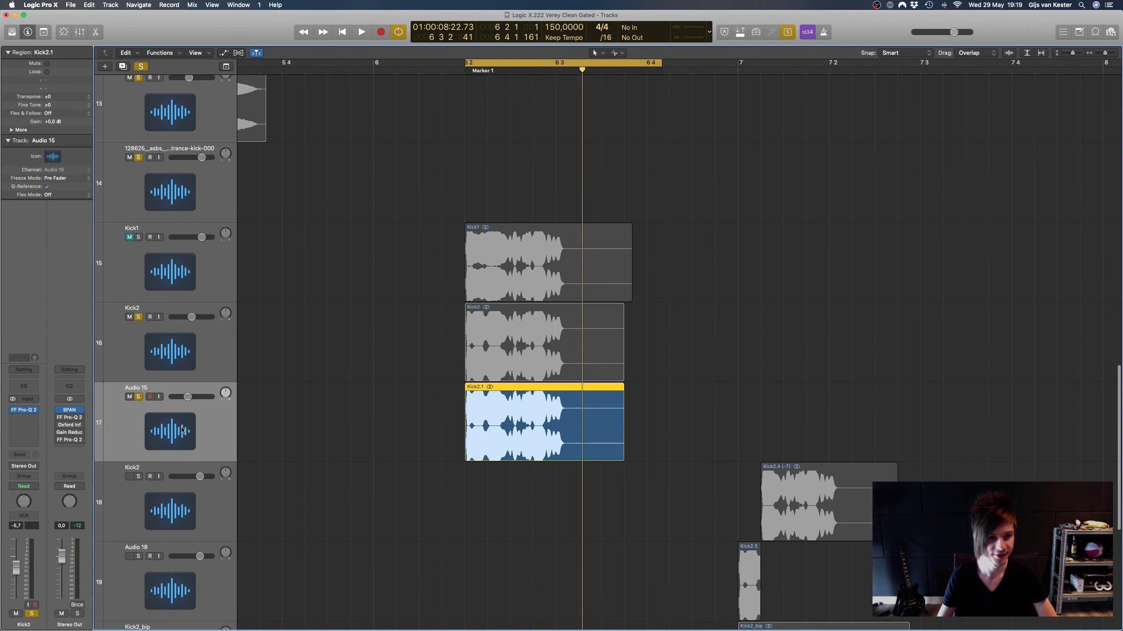
Step: Open the first FF Pro-Q 2 on Audio 15, examine its high-shelf curve during playback, and close it
left_click(24, 410)
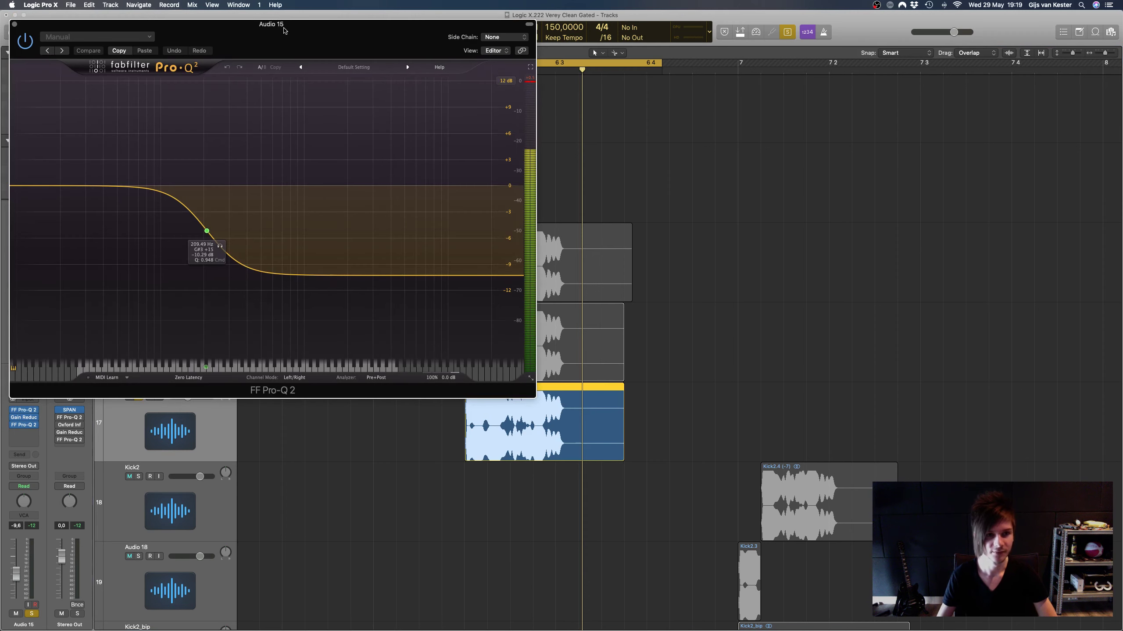
left_click_drag(284, 31, 884, 132)
scroll(348, 352, "right", 3)
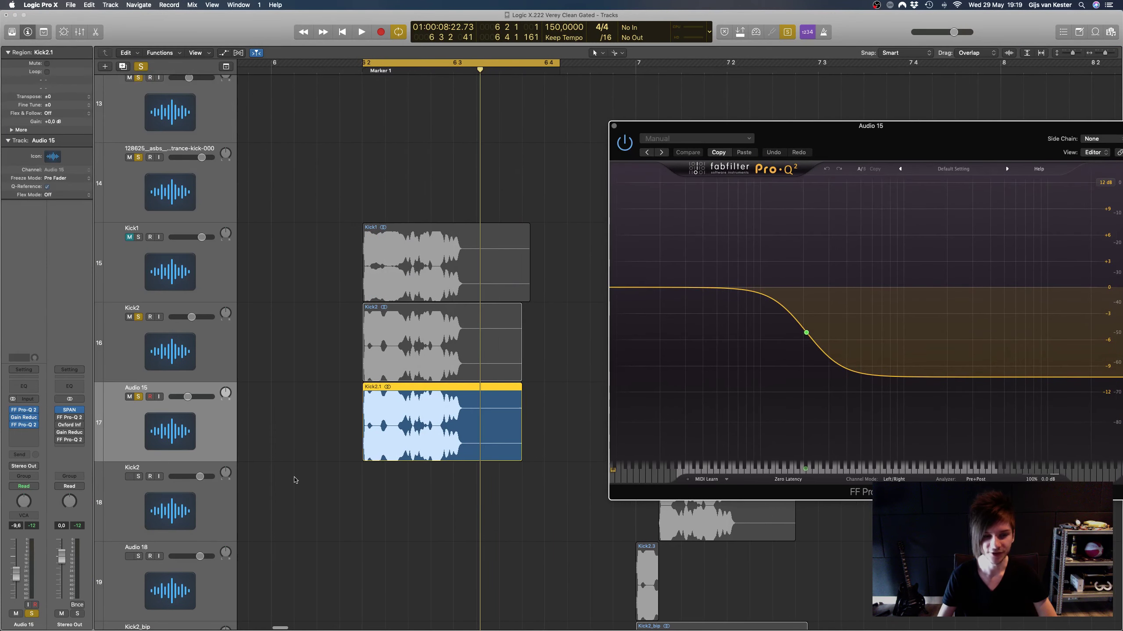
key("space")
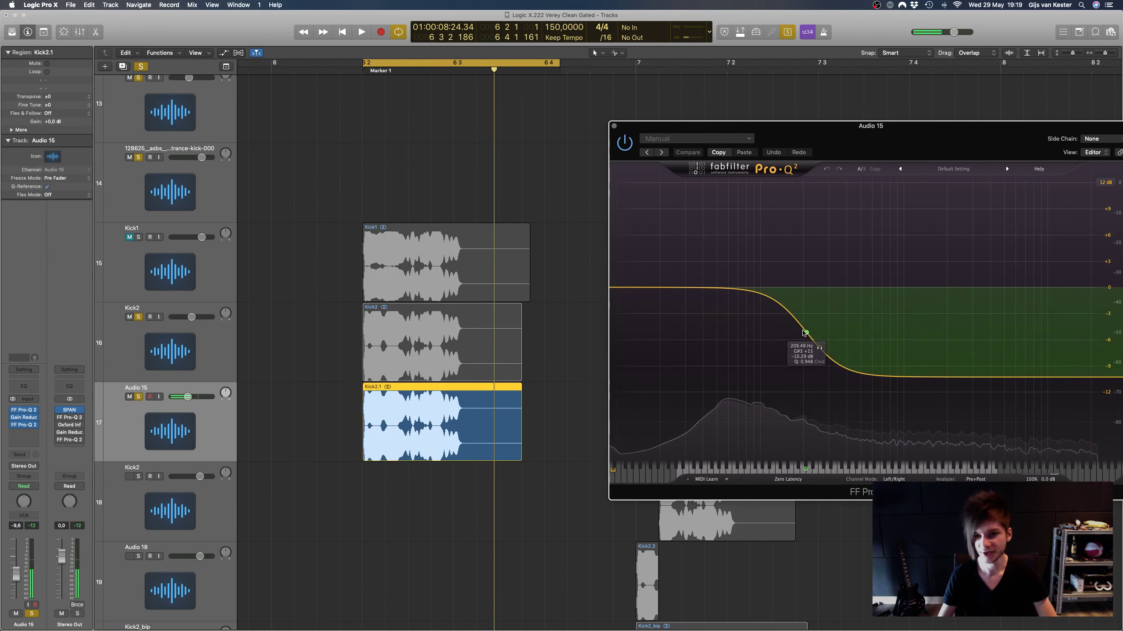
left_click_drag(804, 332, 632, 325)
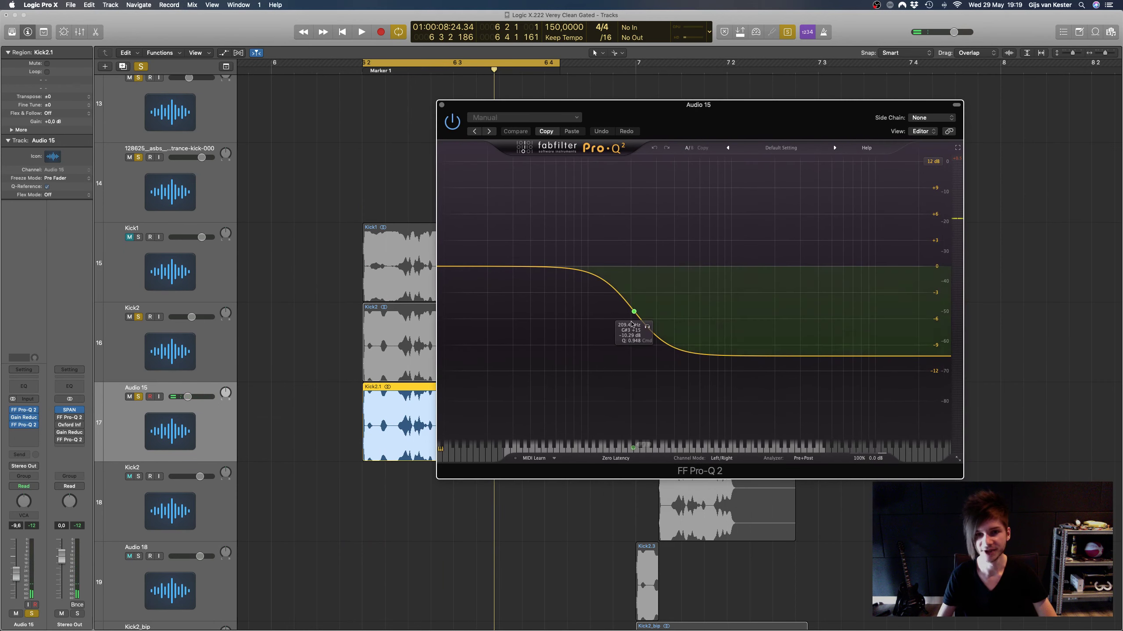
left_click(441, 104)
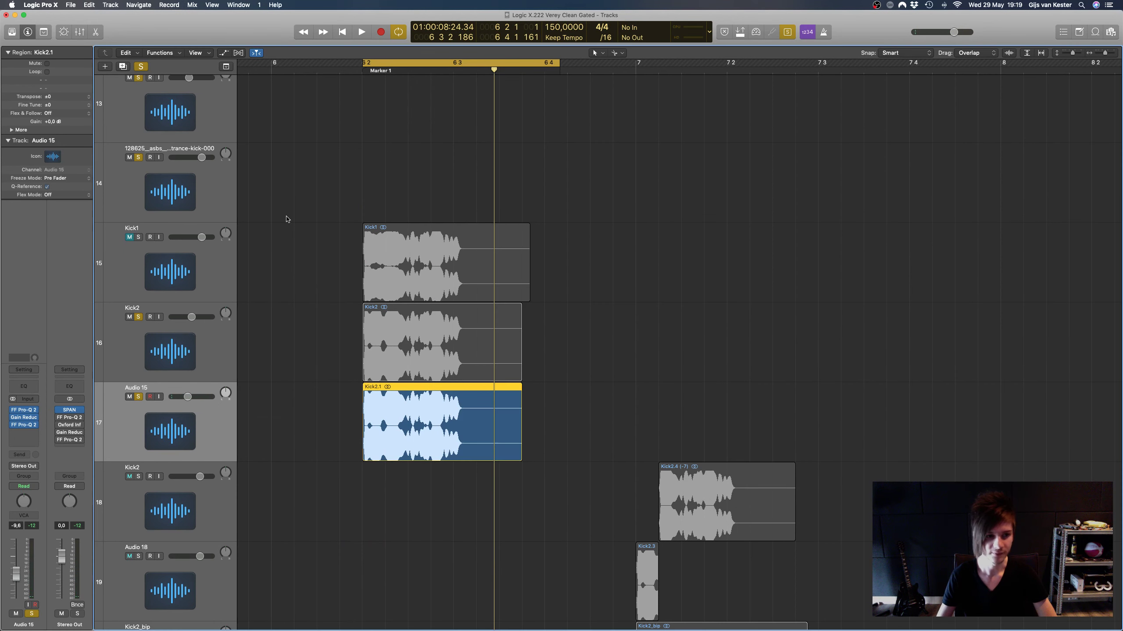
Step: Open the Gain Reduction plug-in on Audio 15 and play the region while viewing its settings
left_click(27, 418)
left_click_drag(114, 27, 737, 176)
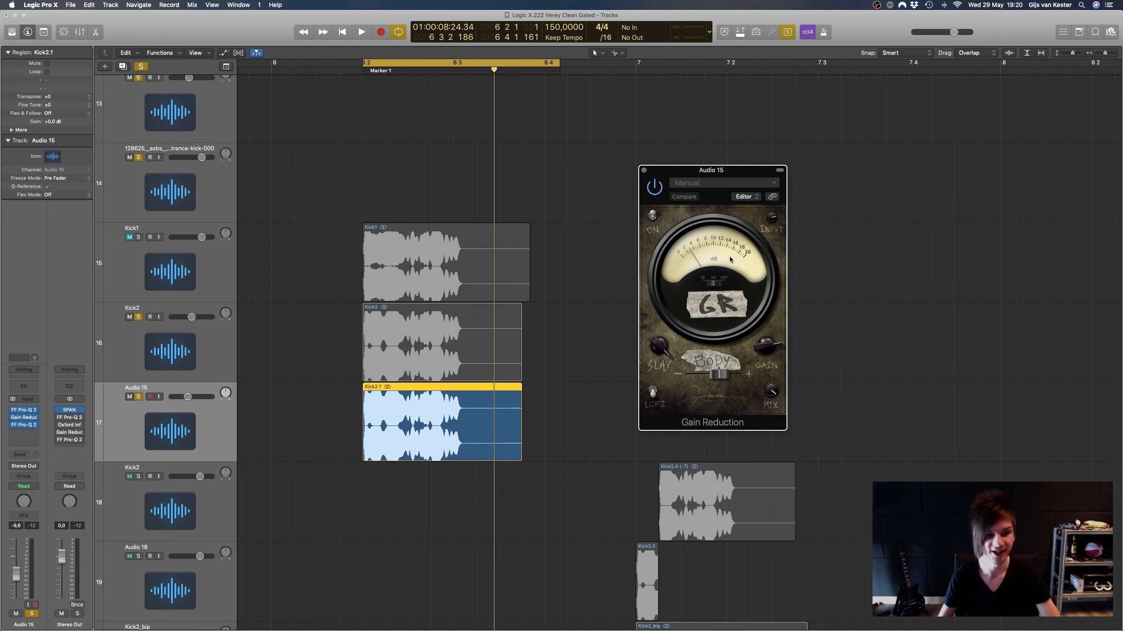
key("space")
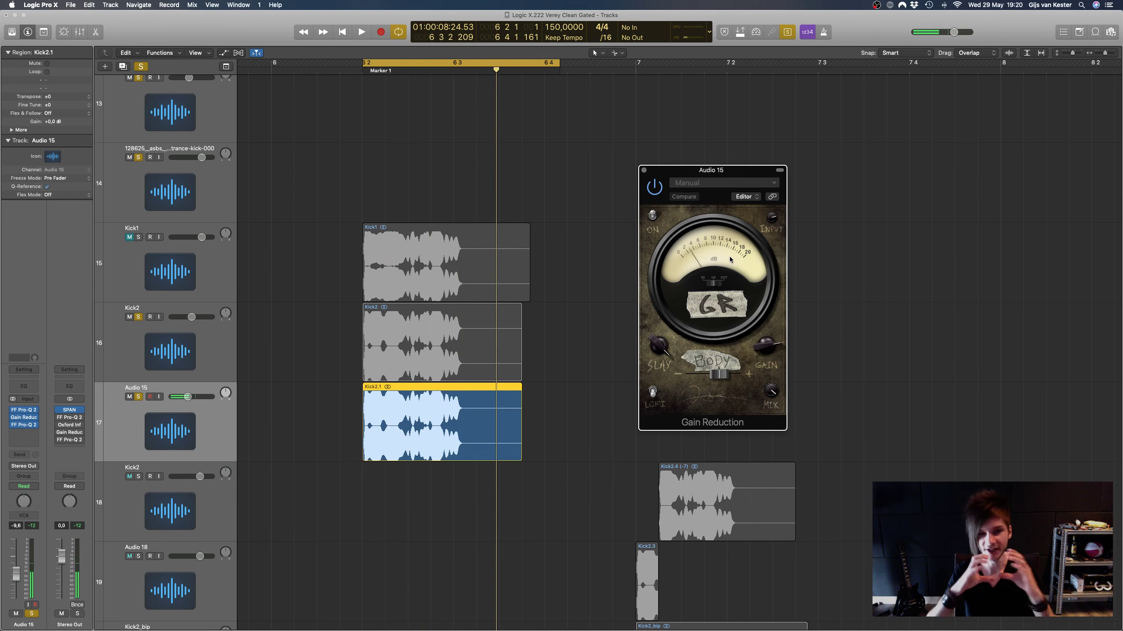
Step: Open the last FF Pro-Q 2 on Audio 15 and compare the region's sound with the equalizer active and bypassed
left_click(24, 410)
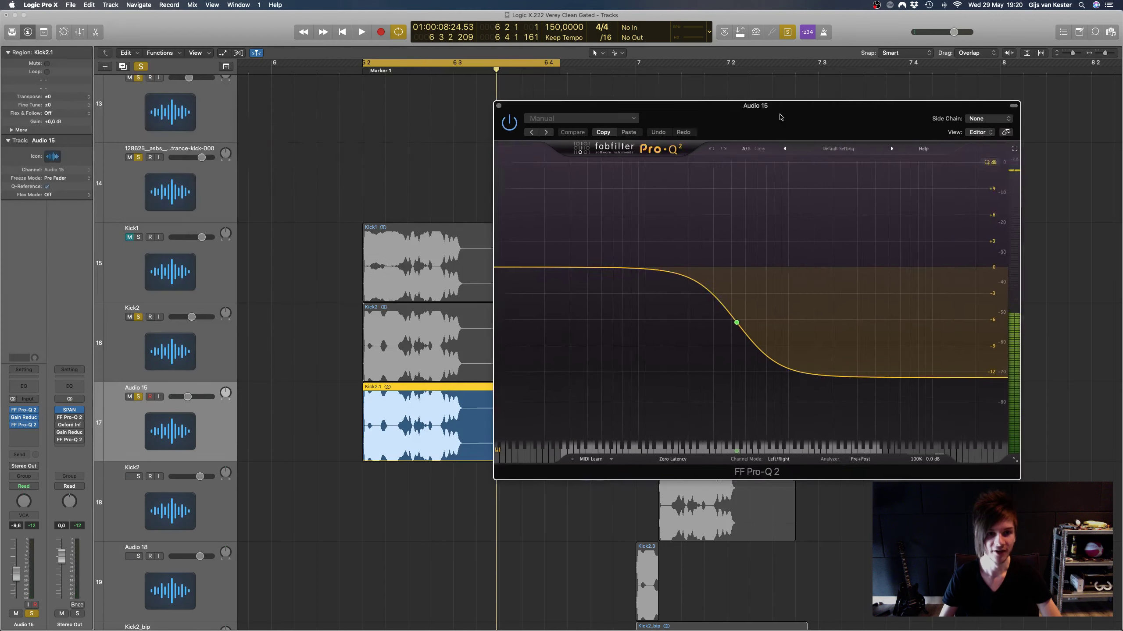
left_click_drag(781, 117, 844, 117)
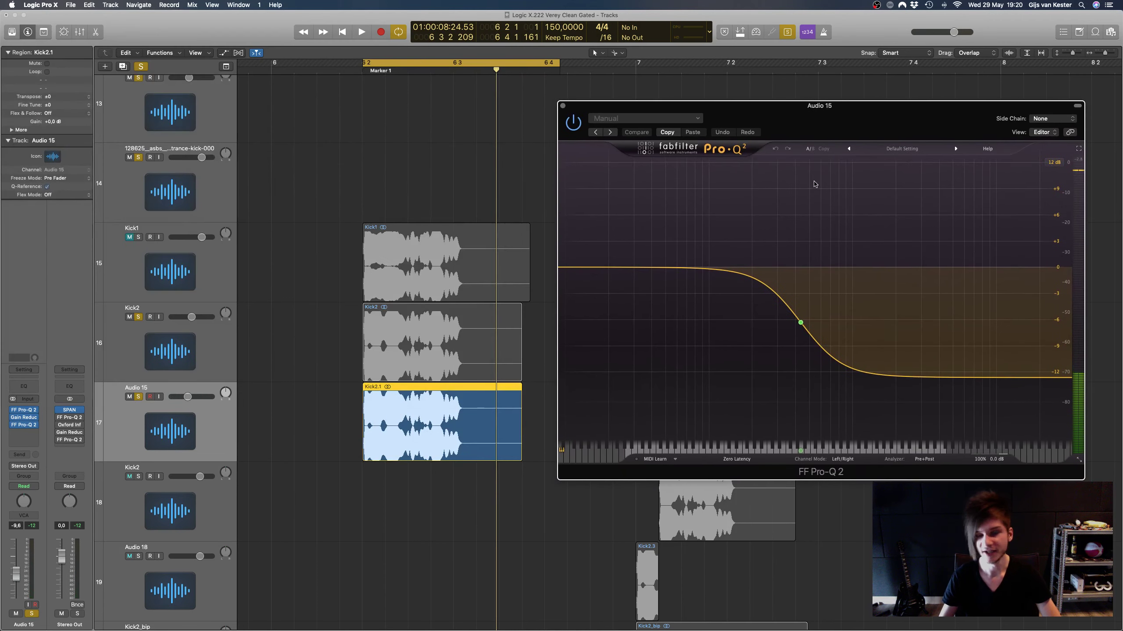
key("space")
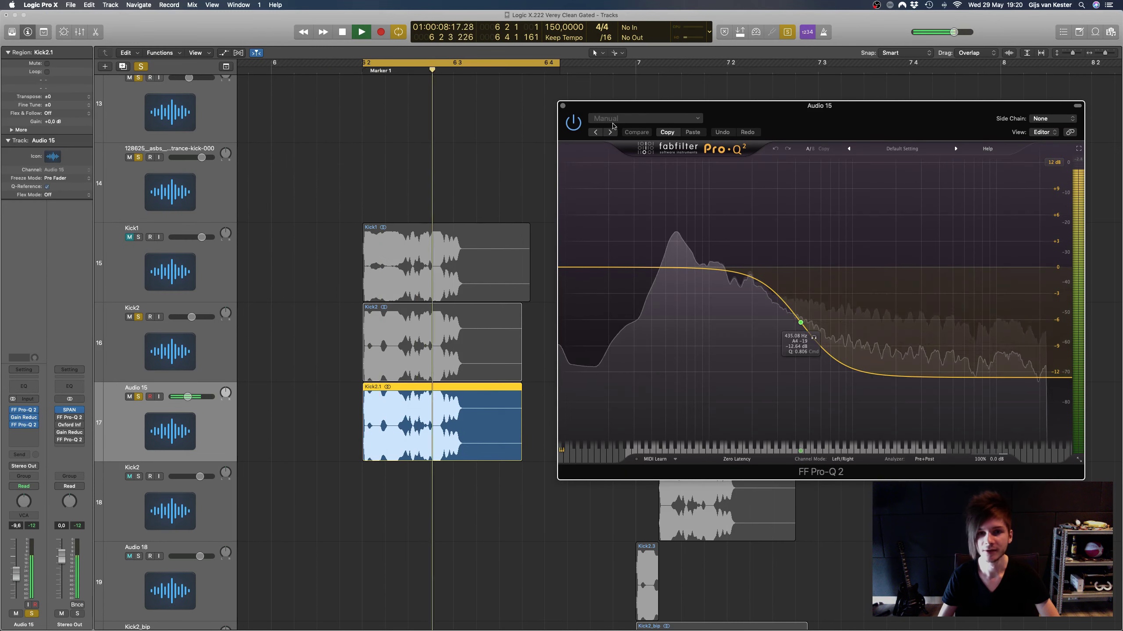
key("space")
key("space")
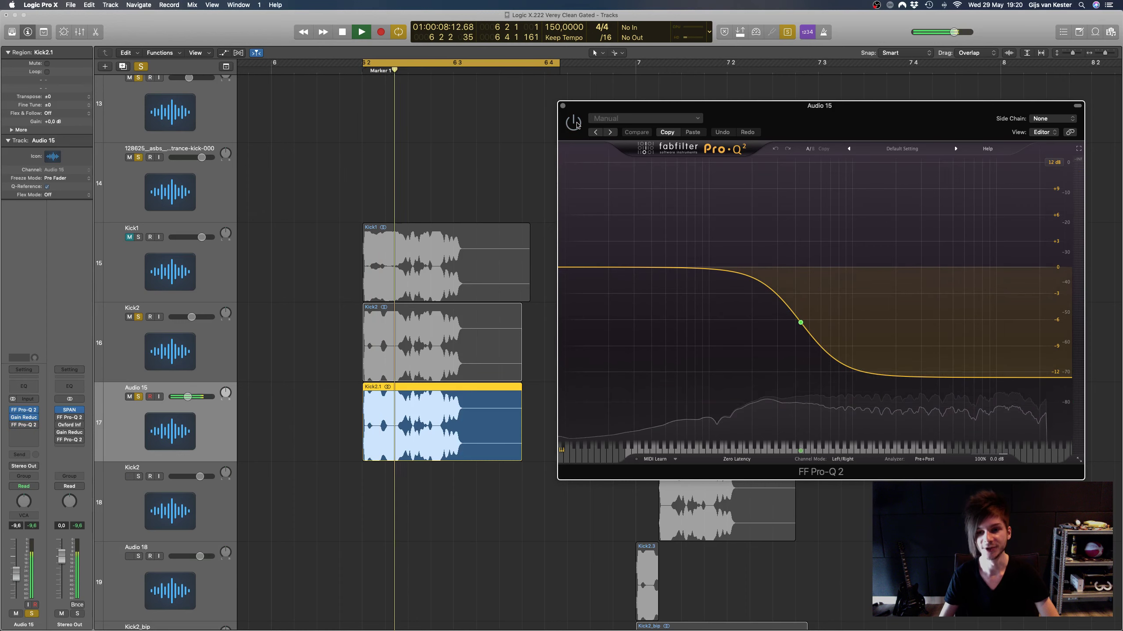
key("space")
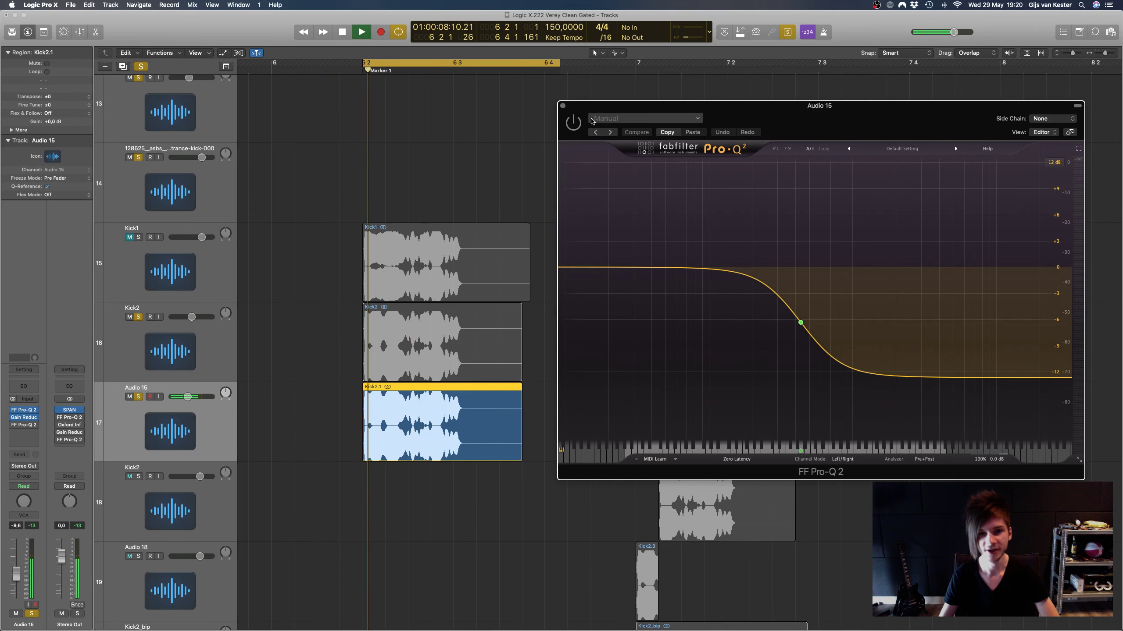
Step: Place the Gain Reduction and bypassed FF Pro-Q 2 windows of Audio 15 apart and play the region
left_click_drag(730, 120, 497, 335)
left_click(24, 418)
left_click_drag(697, 182, 990, 89)
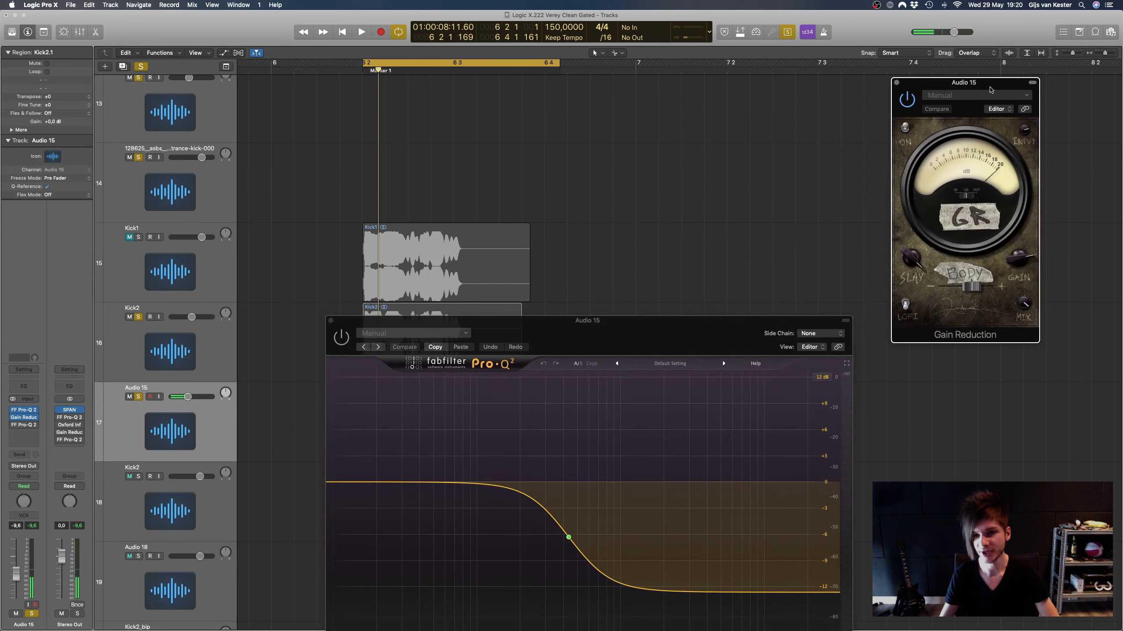
left_click_drag(664, 339, 680, 155)
key("space")
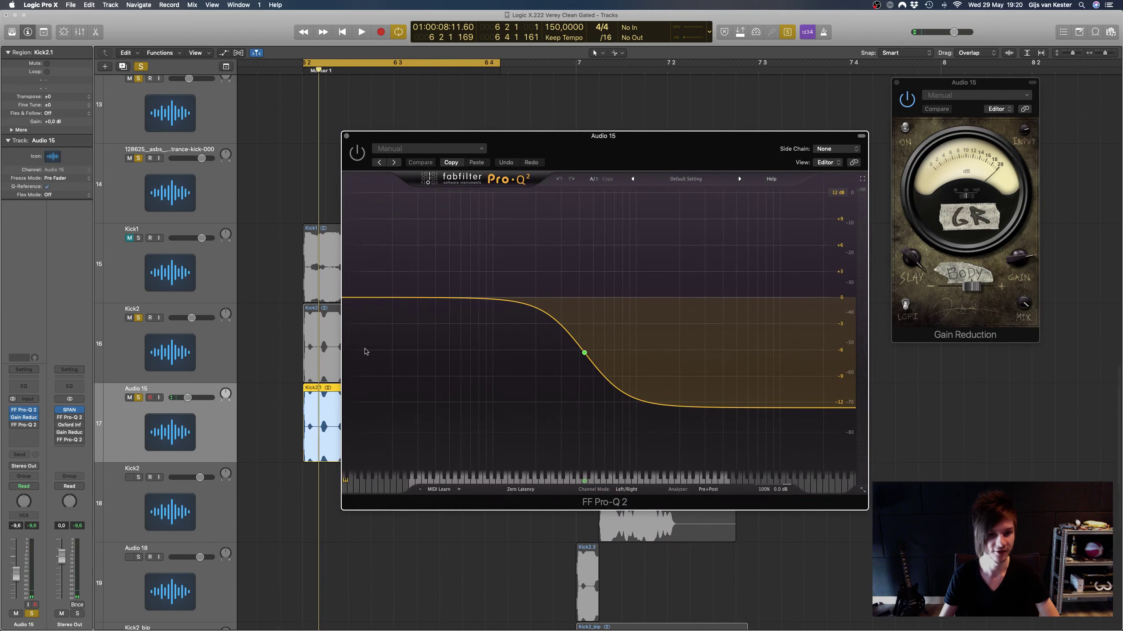
key("space")
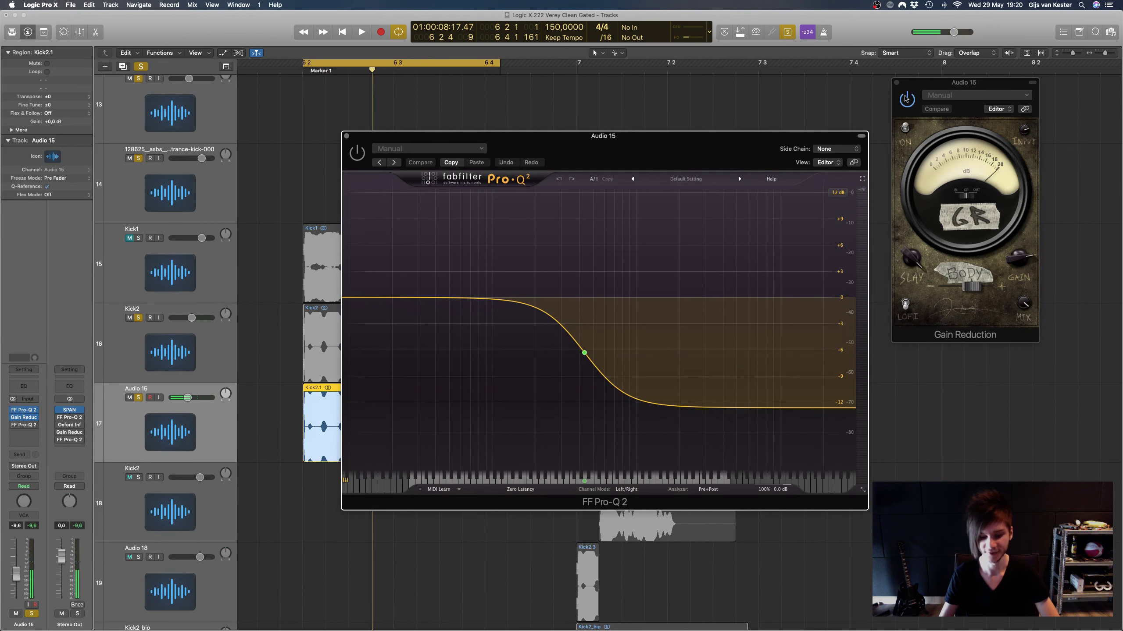
Step: Compare the Audio 15 region's sound with Gain Reduction bypassed and reactivated
left_click(905, 98)
key("space")
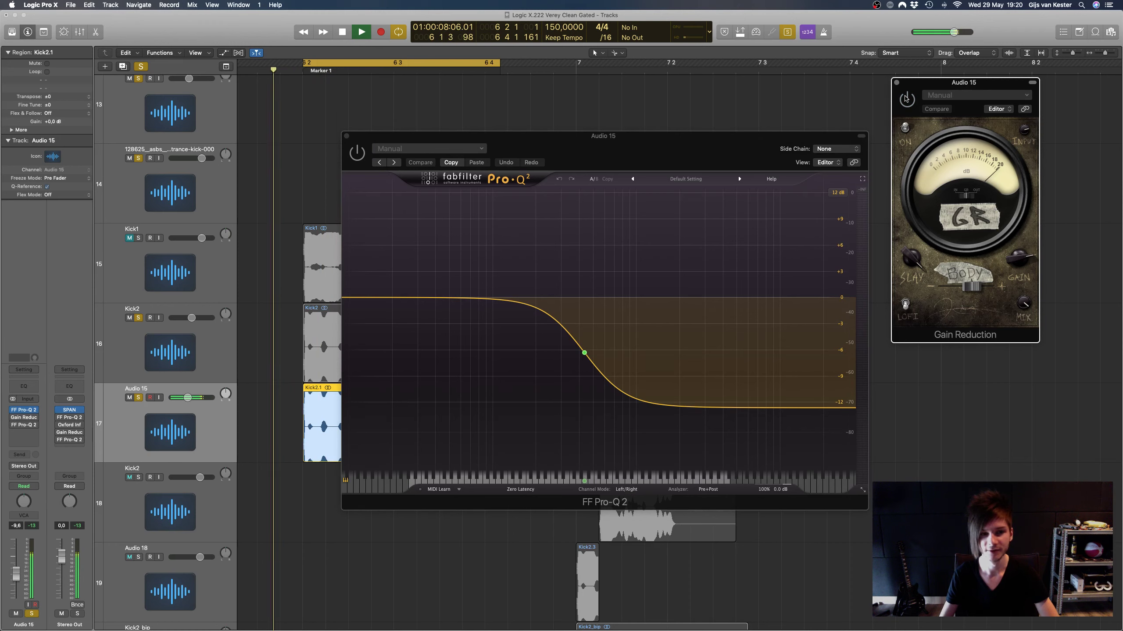
left_click(906, 98)
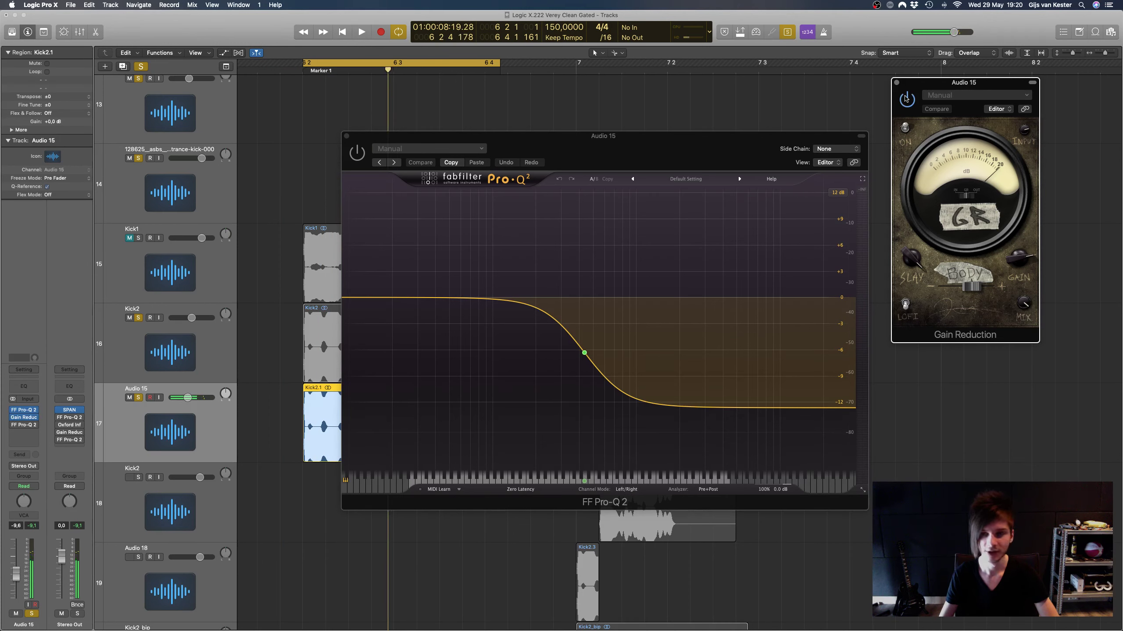
key("space")
Step: Reactivate the last FF Pro-Q 2 on Audio 15, play the region through it, and close the equalizer
left_click(463, 146)
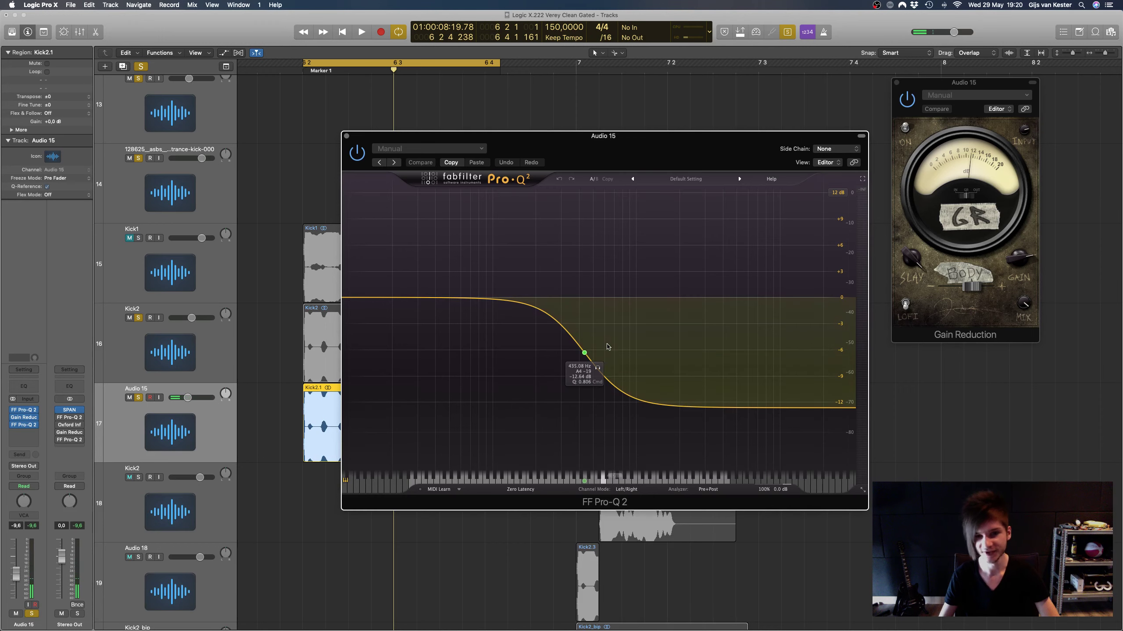
key("space")
left_click(346, 137)
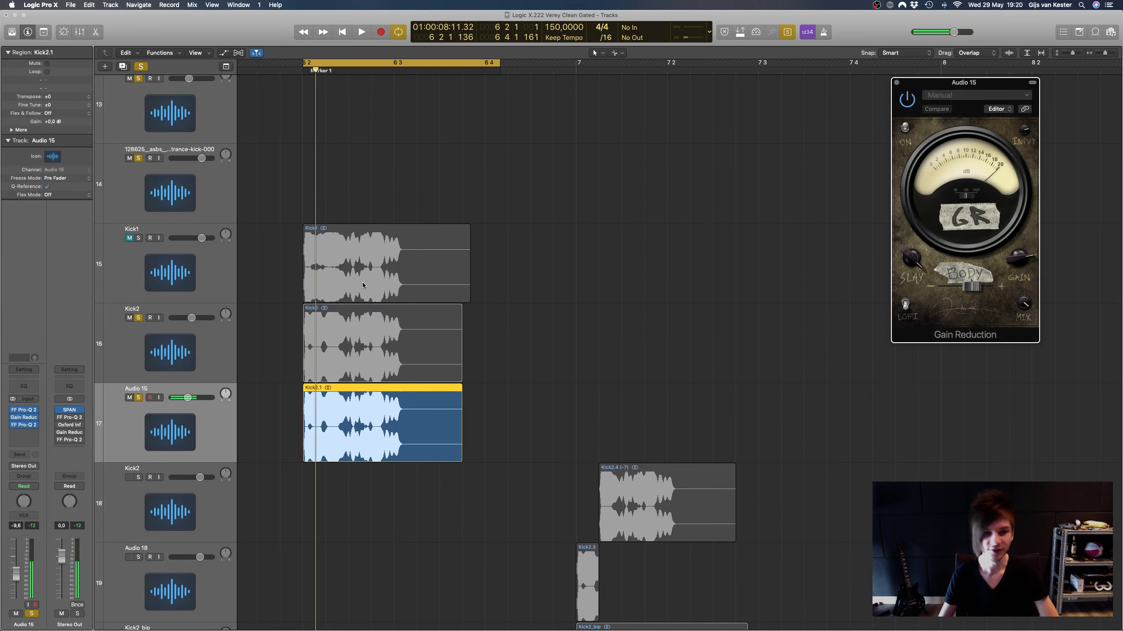
scroll(164, 368, "left", 3)
Step: Select the Kick2 track on track 16 together with Audio 15 and play both layers
left_click(196, 347)
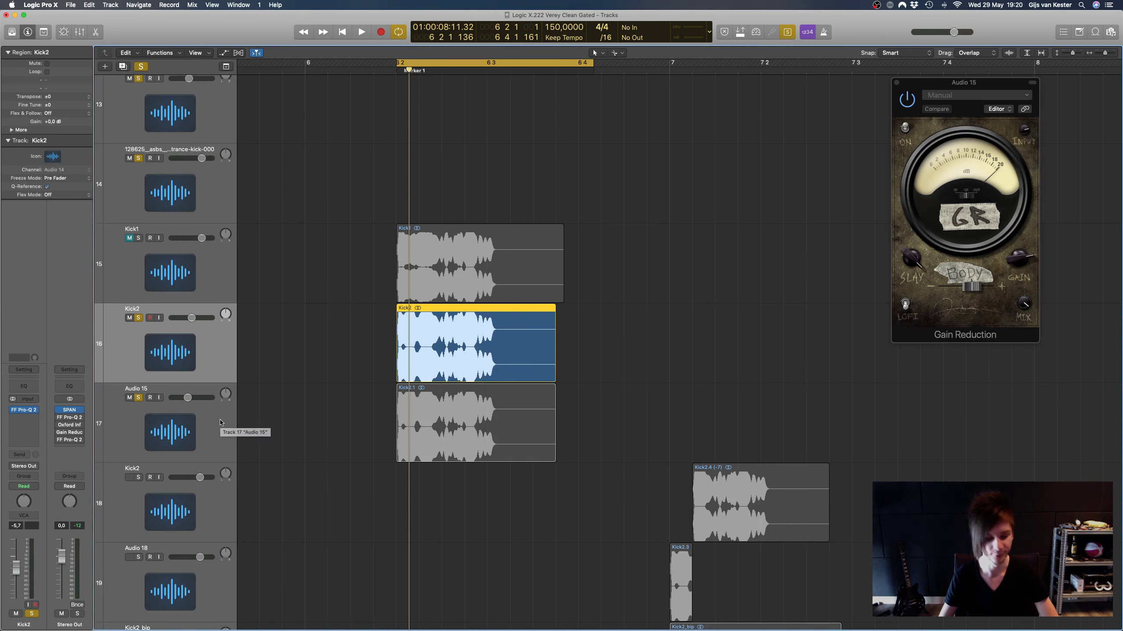
left_click(209, 422, "shift")
key("space")
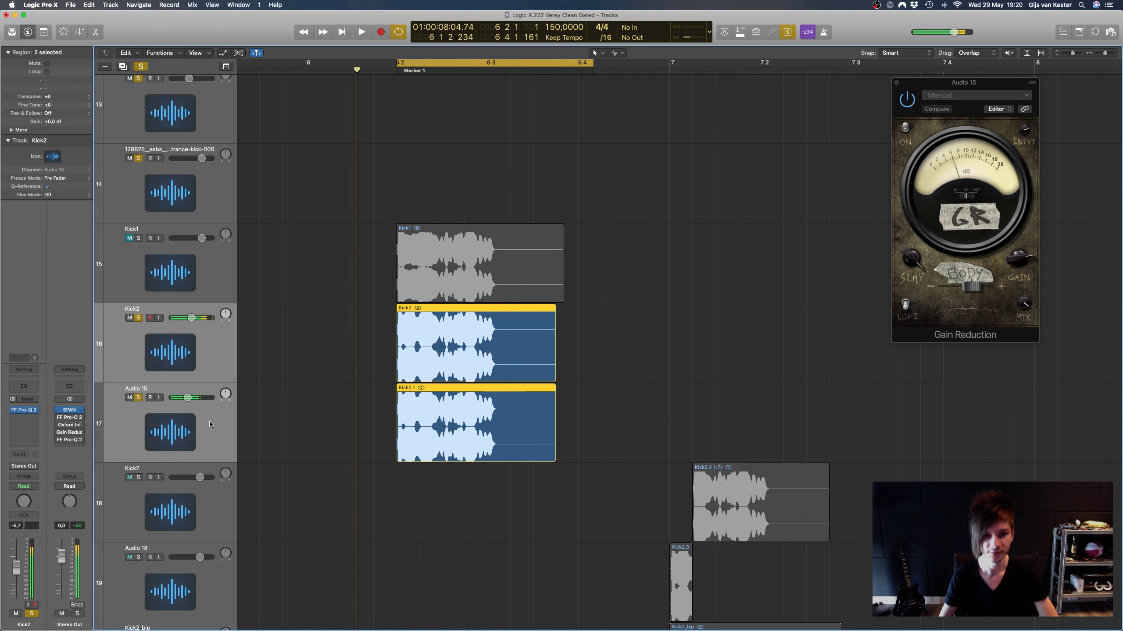
key("space")
Step: Select only the Kick2 track on track 16 and play its enlarged region alone
left_click(202, 365)
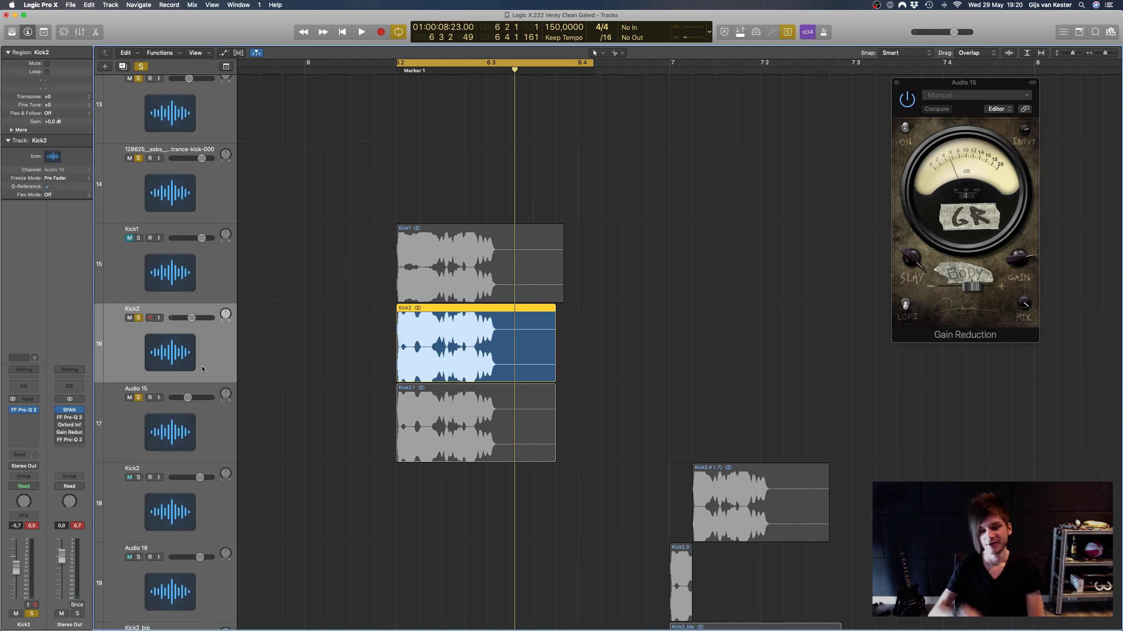
scroll(623, 329, "left", 2)
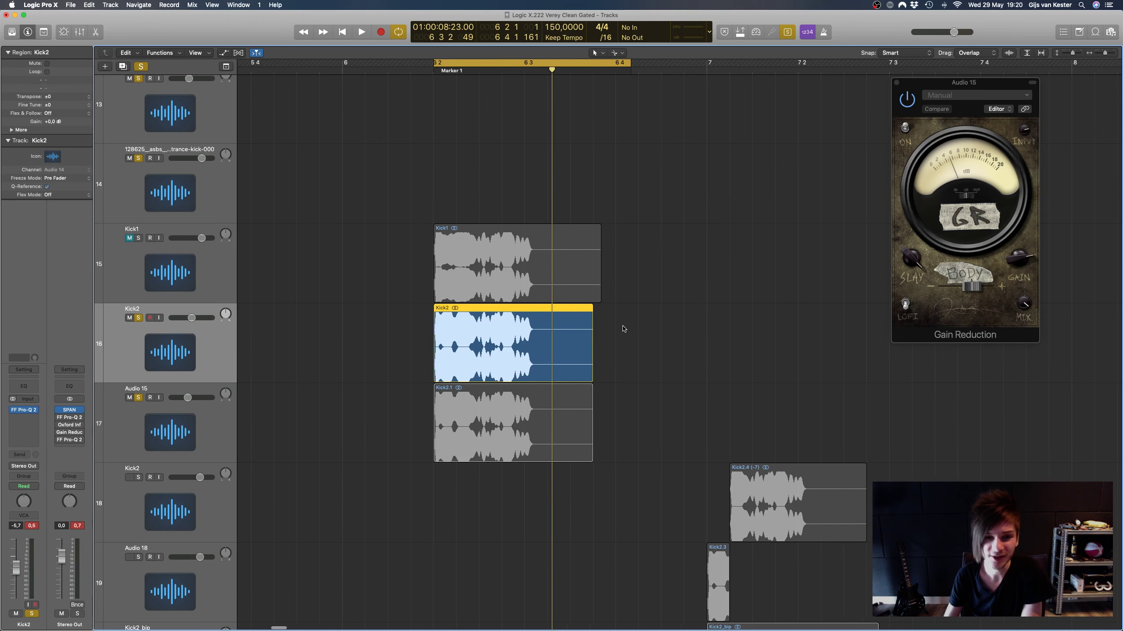
scroll(607, 324, "left", 3)
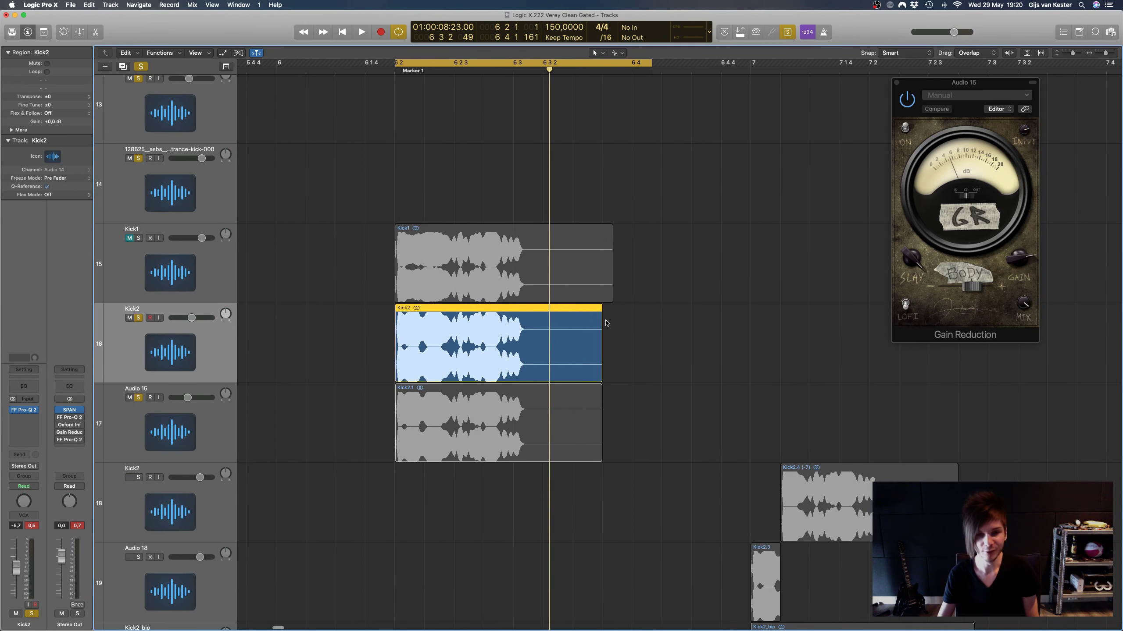
scroll(369, 346, "up", 2)
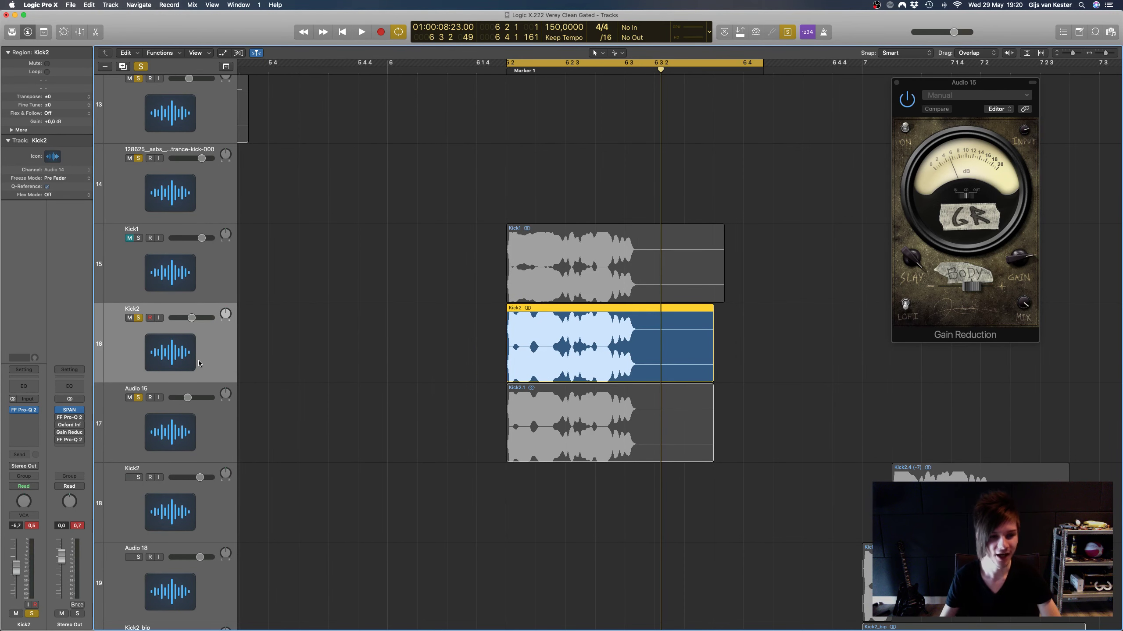
key("space")
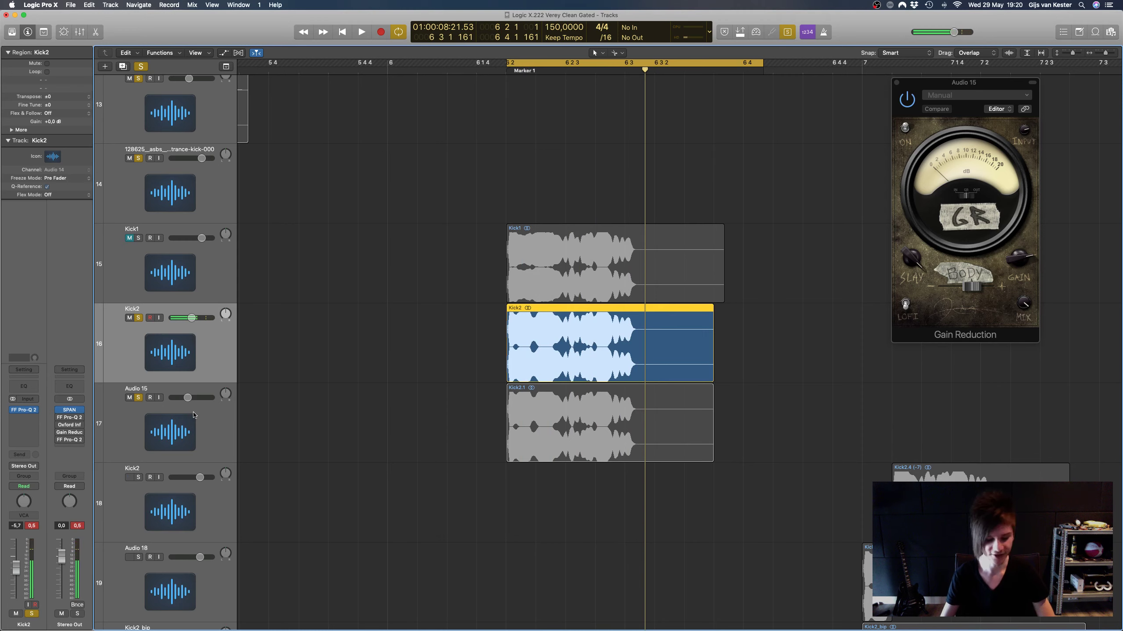
Step: Add Audio 15 to the track selection, view the layered kick's spectrum in SPAN on Stereo Out, and close SPAN
left_click(194, 415, "shift")
left_click(71, 411)
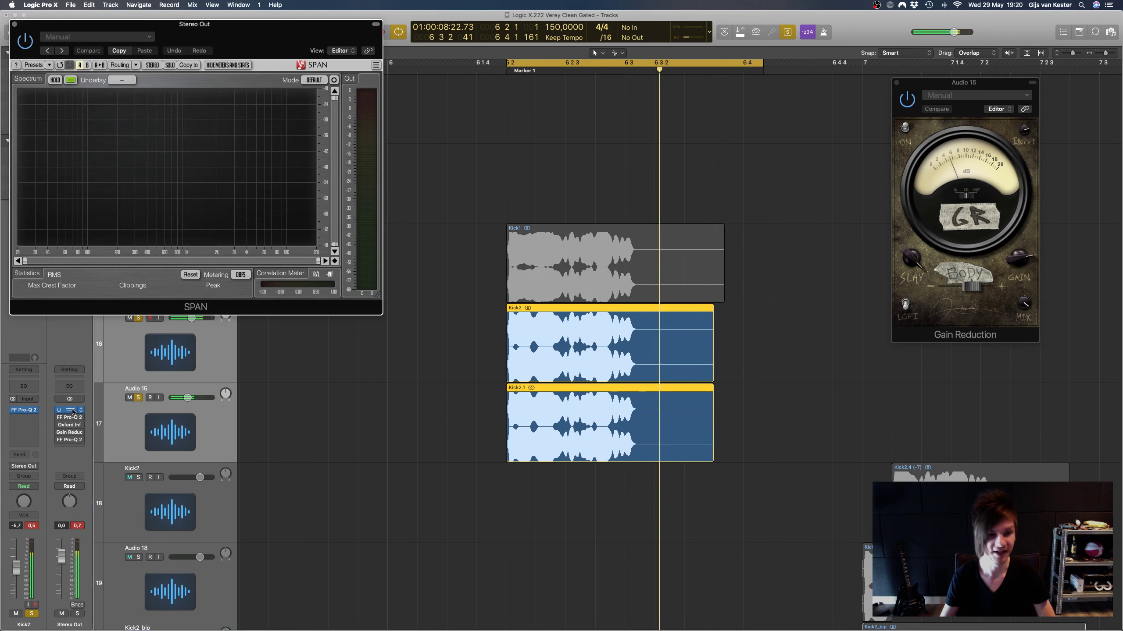
left_click_drag(255, 30, 677, 227)
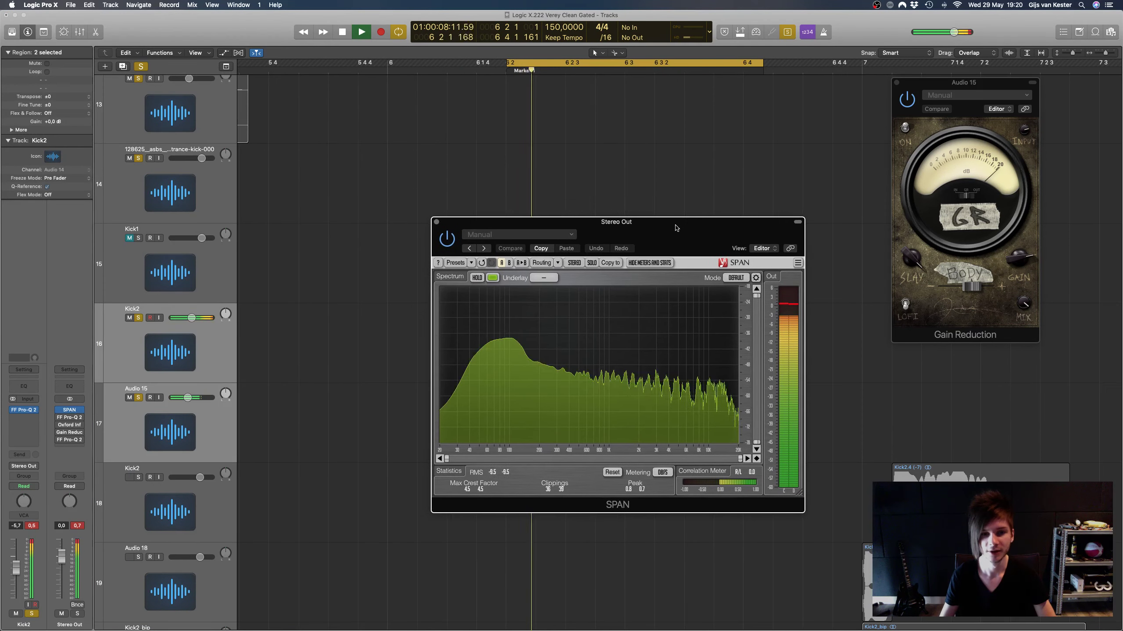
left_click(438, 222)
Step: Move the cycle range onto the kick regions at bar 7, from 7 1 1 1 to 7 3 2 81
key("super+Left")
key("super+Up")
key("super+Up")
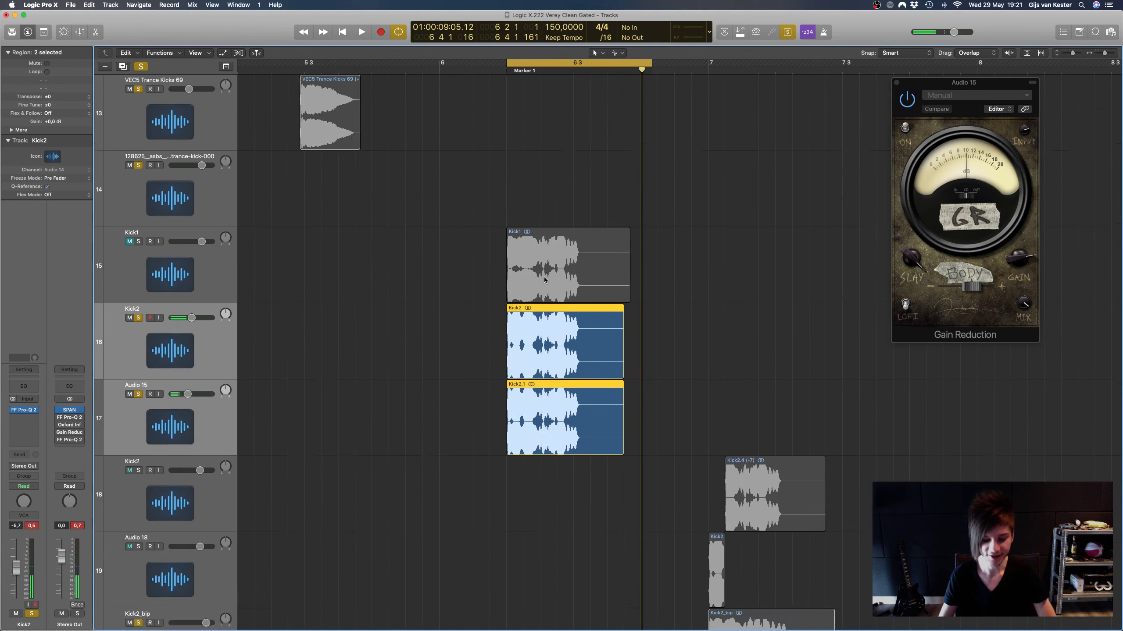
scroll(547, 283, "up", 2)
scroll(546, 283, "right", 5)
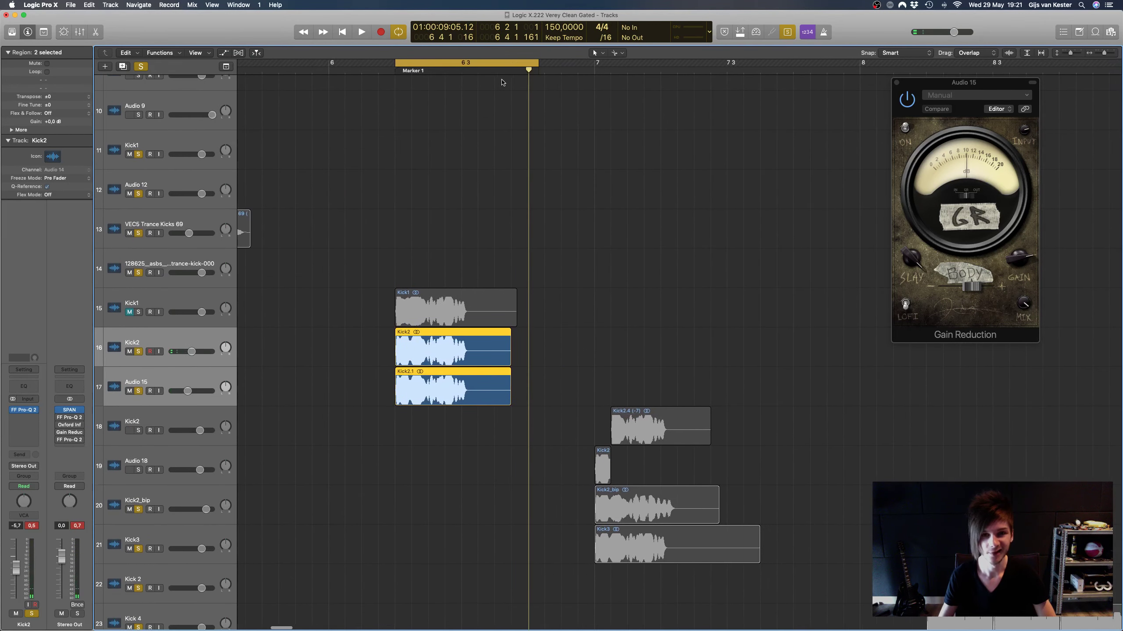
left_click(499, 63)
scroll(521, 84, "down", 3)
scroll(523, 86, "right", 3)
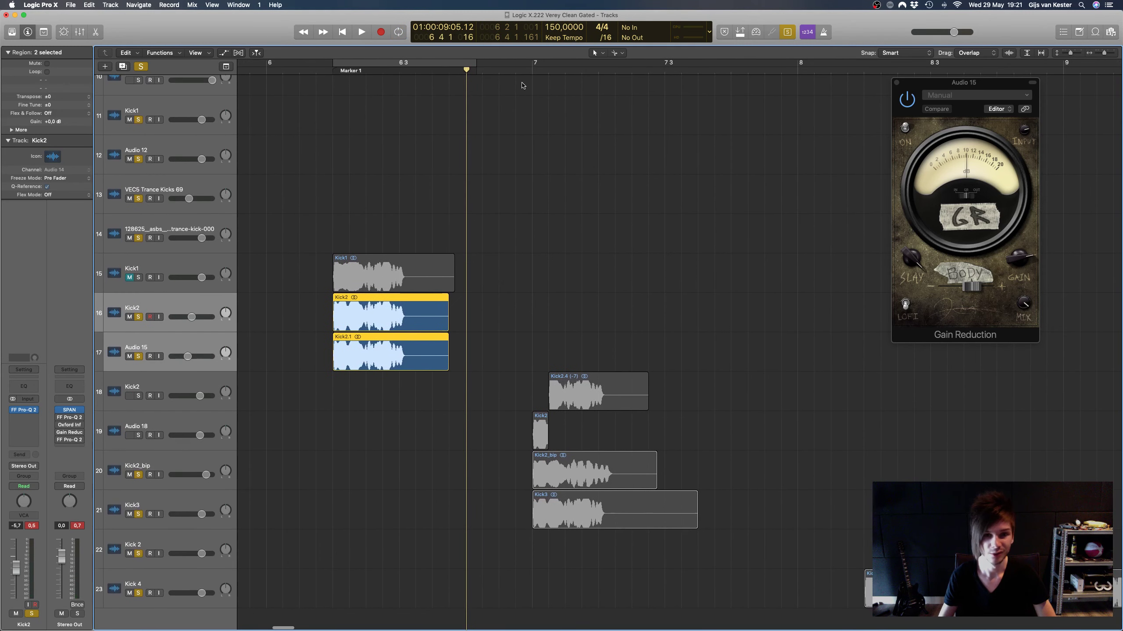
left_click_drag(534, 64, 687, 63)
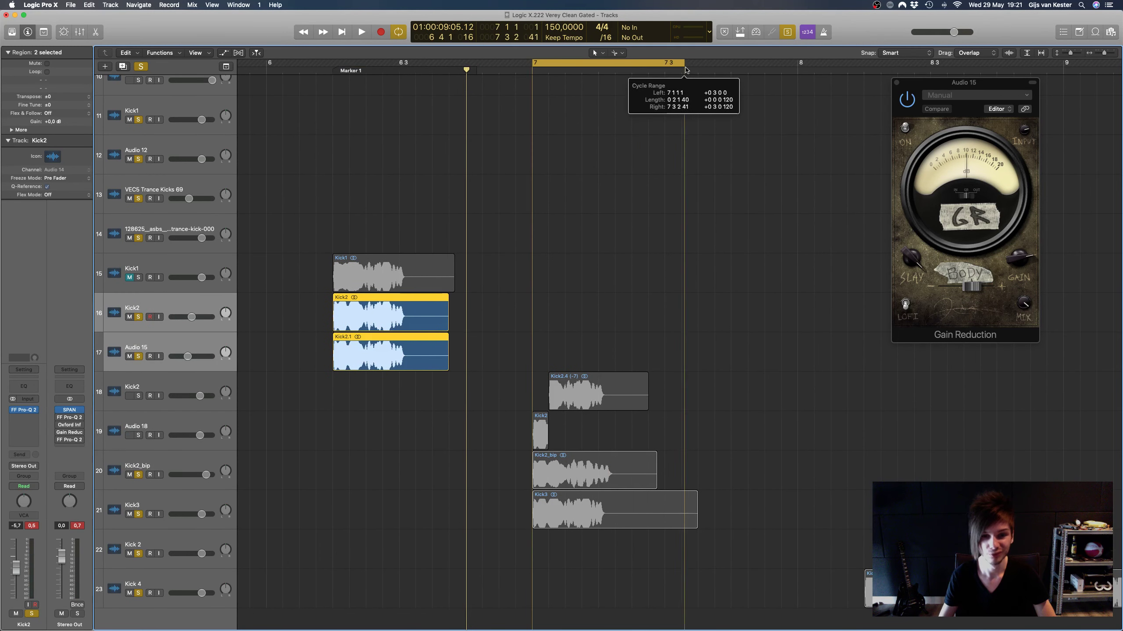
Step: Duplicate the Kick2 track on track 18 and place a full-length copy of its region on the new track at 7 4 1
left_click(162, 387)
scroll(161, 386, "right", 3)
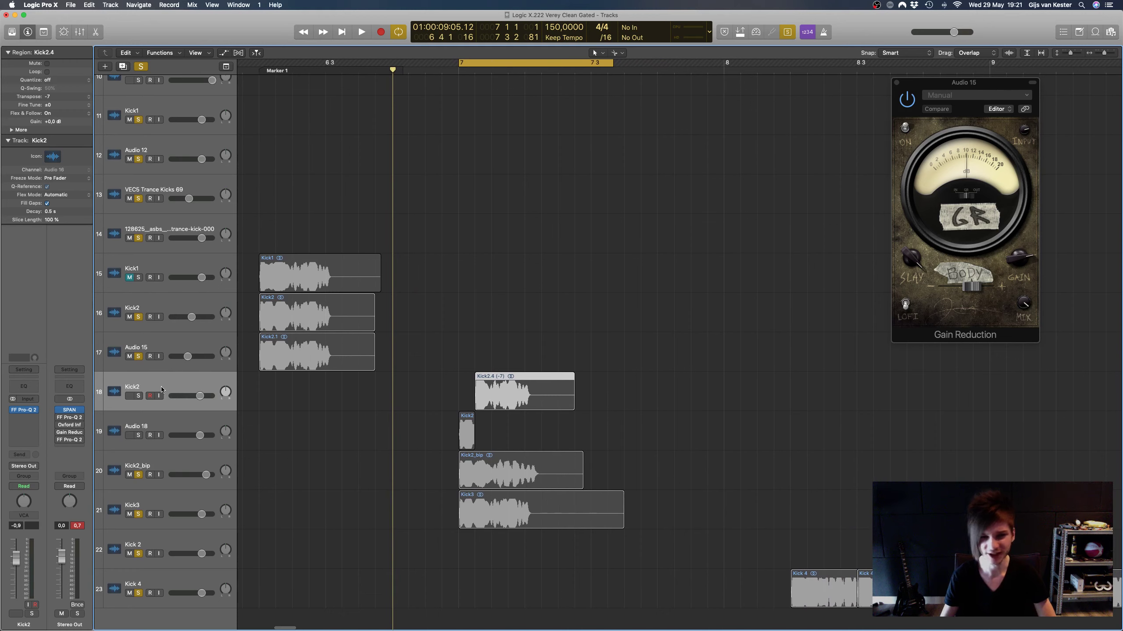
left_click(177, 470)
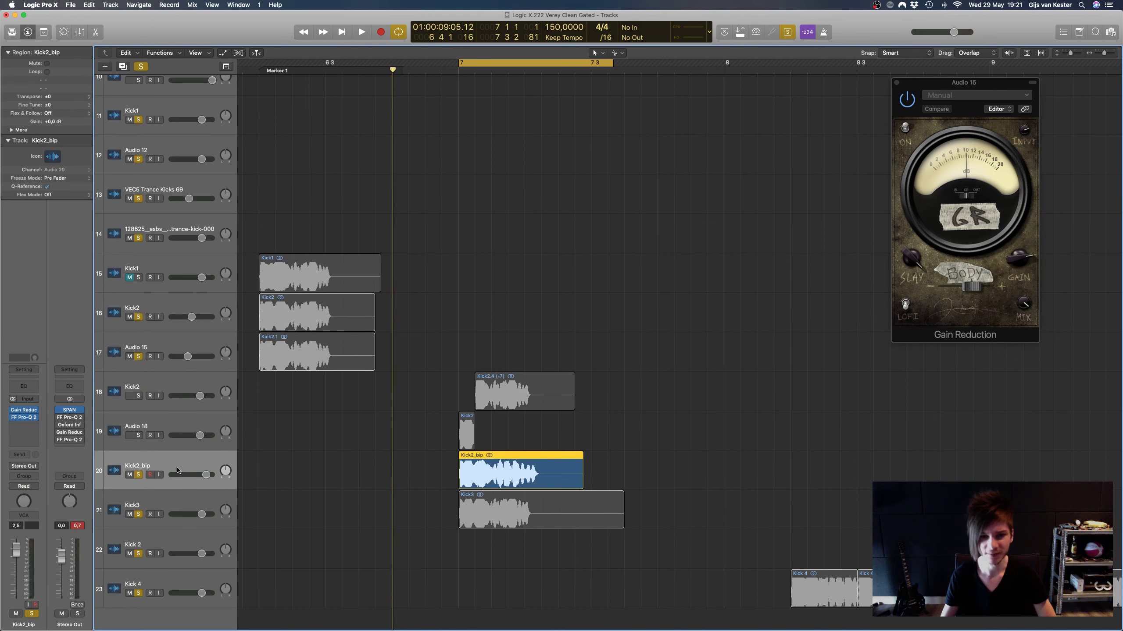
left_click(459, 395)
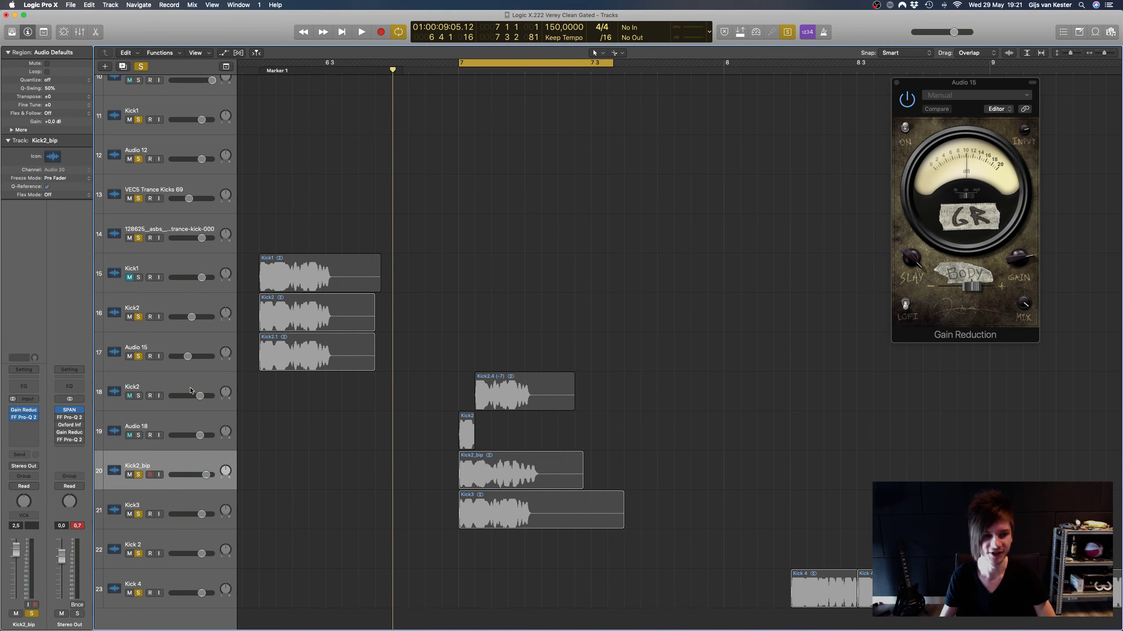
left_click(160, 390)
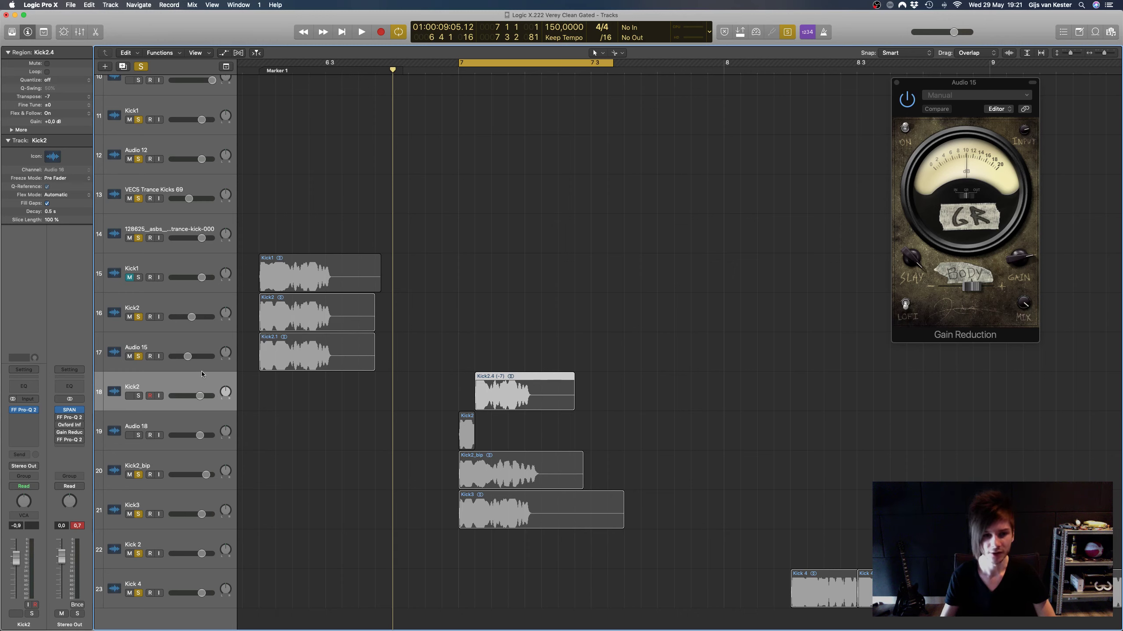
key("super+d")
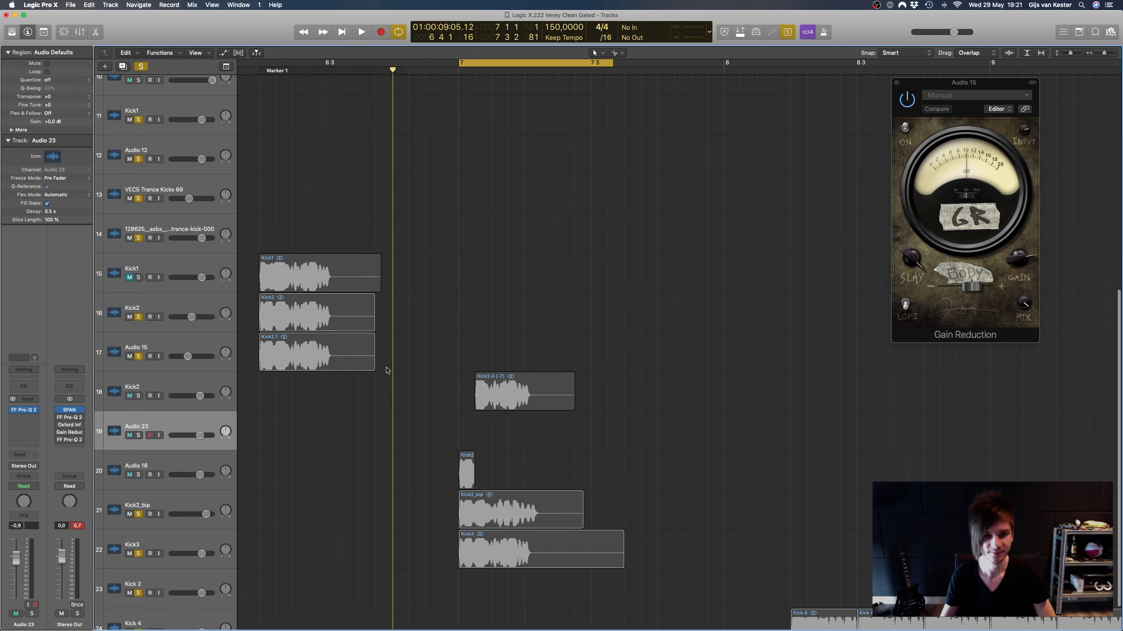
left_click_drag(487, 395, 706, 435)
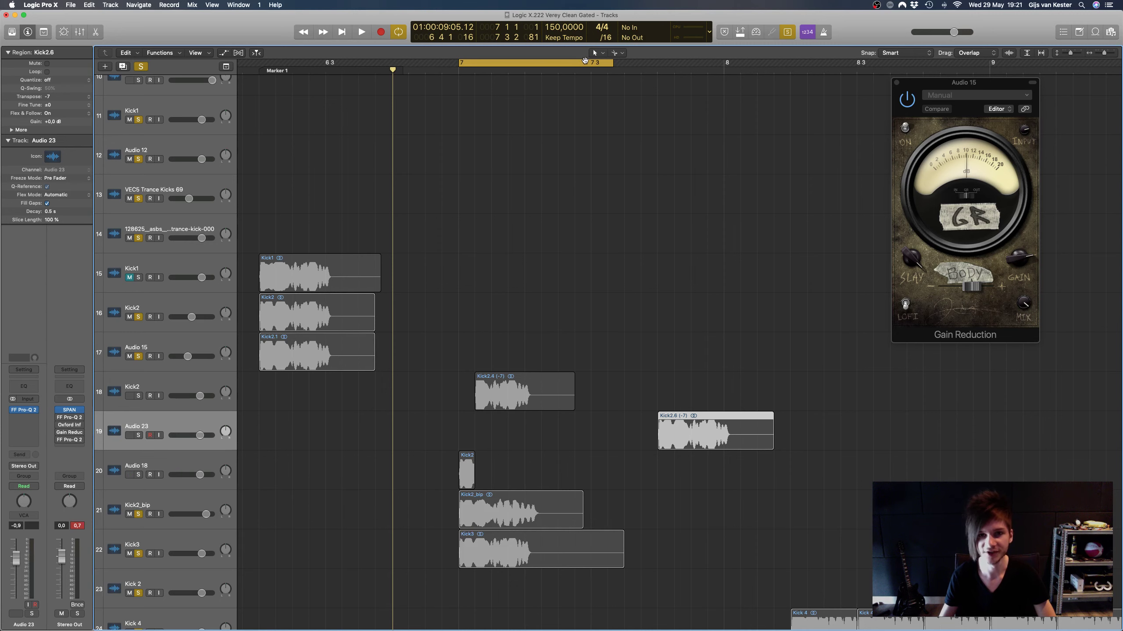
Step: Set the cycle range over the copied Kick2 region, from 7 4 1 to 8 1 3 95
left_click(585, 61)
left_click_drag(656, 65, 763, 72)
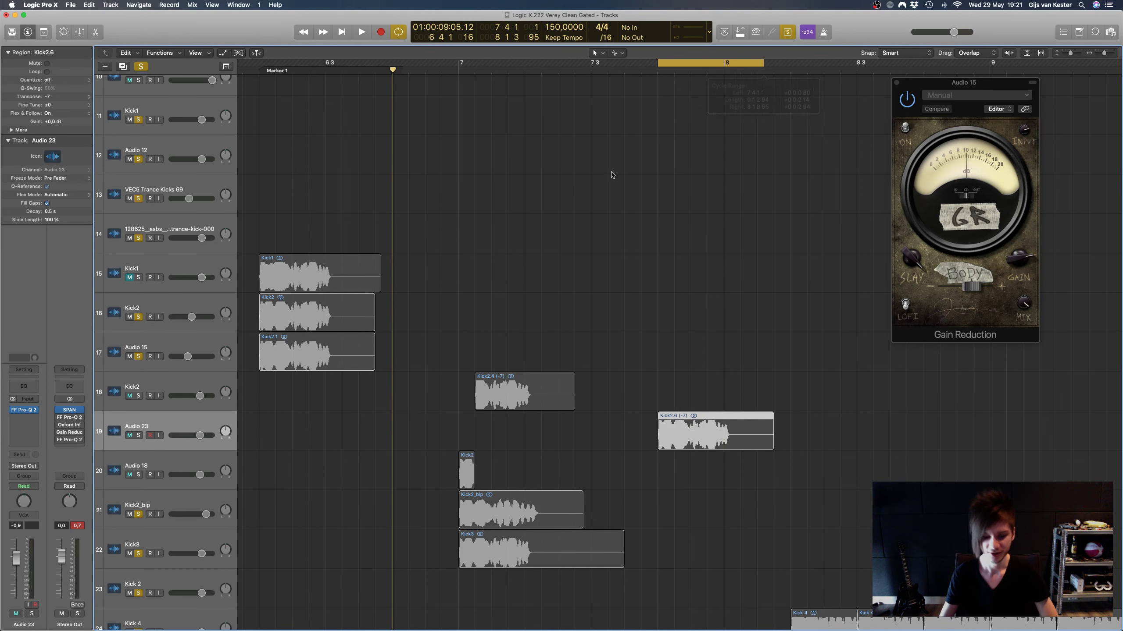
scroll(609, 172, "right", 5)
Step: Solo the Audio 23 track and bypass its FF Pro-Q 2
left_click(138, 435)
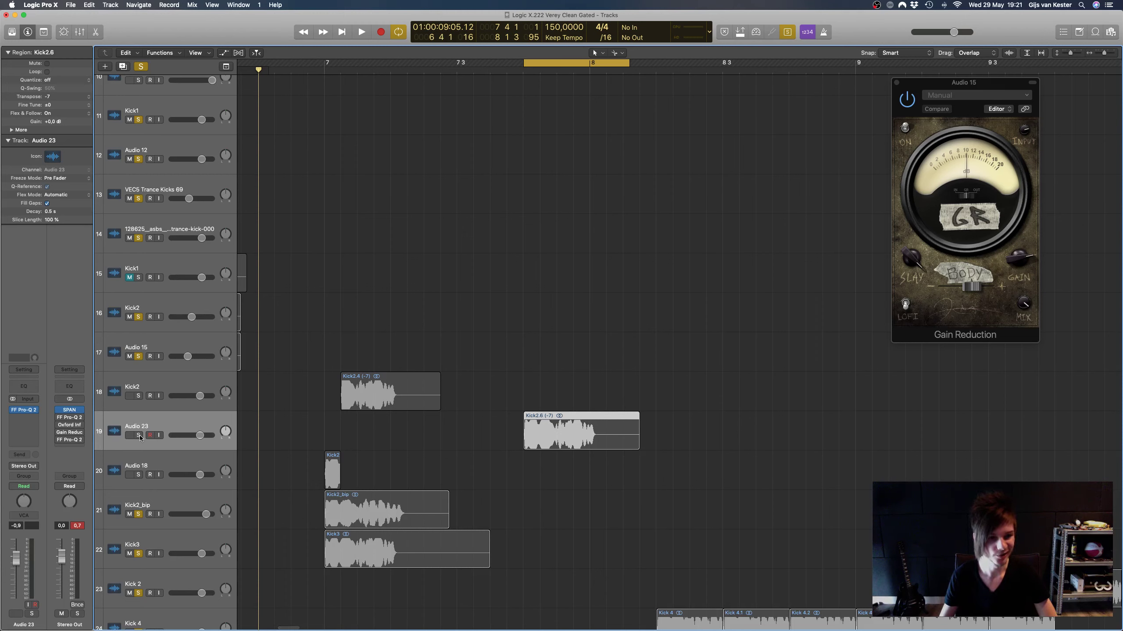
left_click(168, 427)
left_click(22, 413)
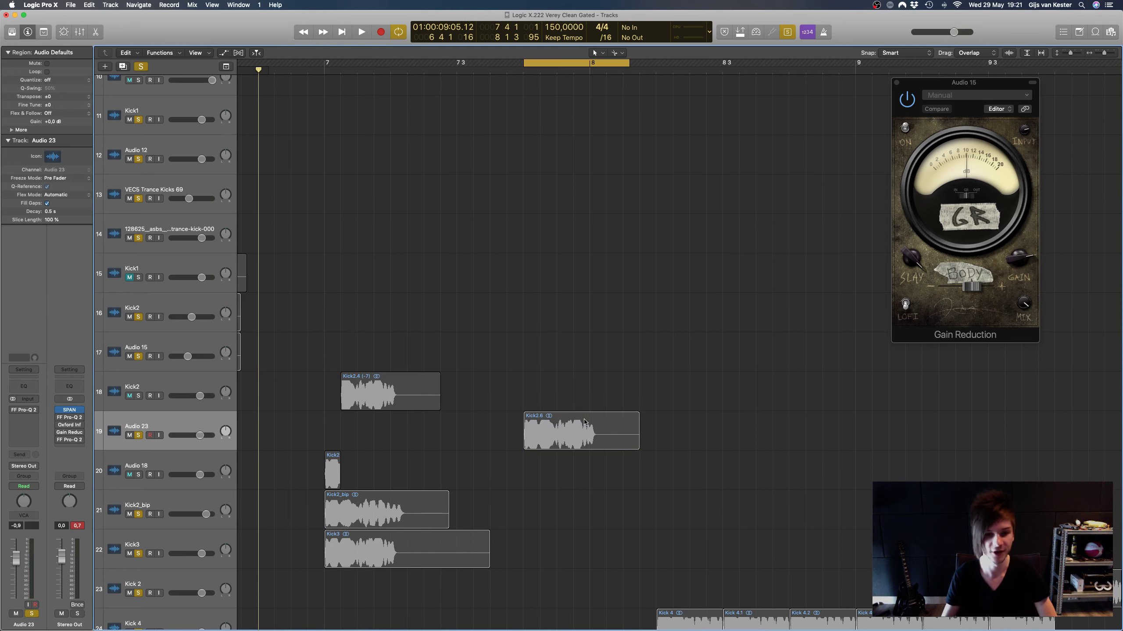
Step: Transpose the copied region on Audio 23 to -12 and play it in the cycle at a lower system volume
scroll(440, 240, "left", 2)
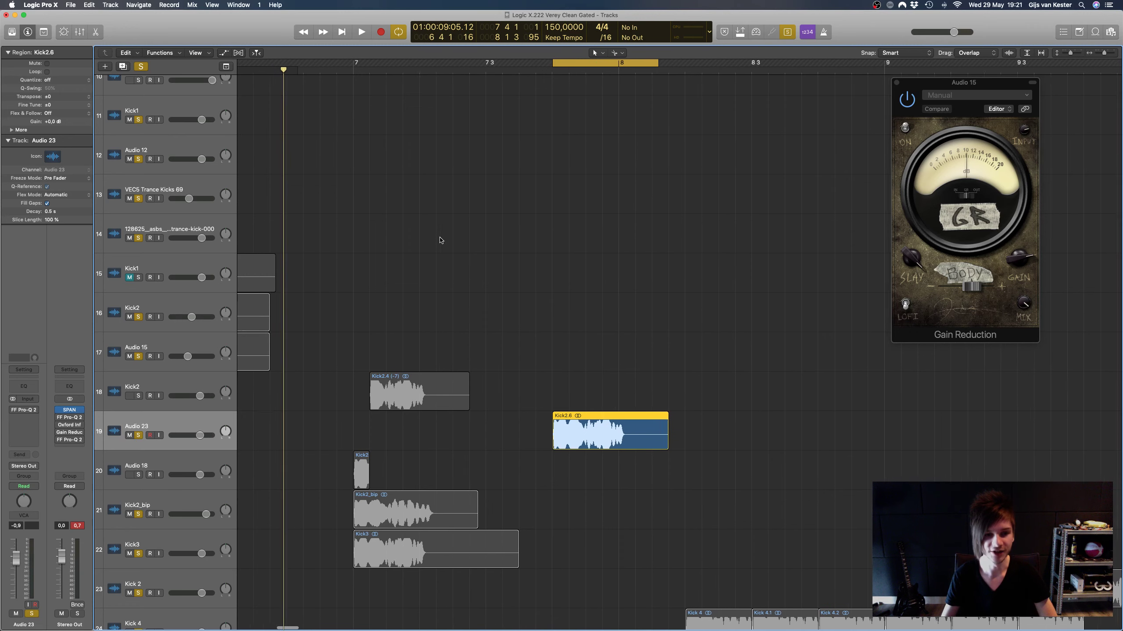
scroll(440, 240, "right", 2)
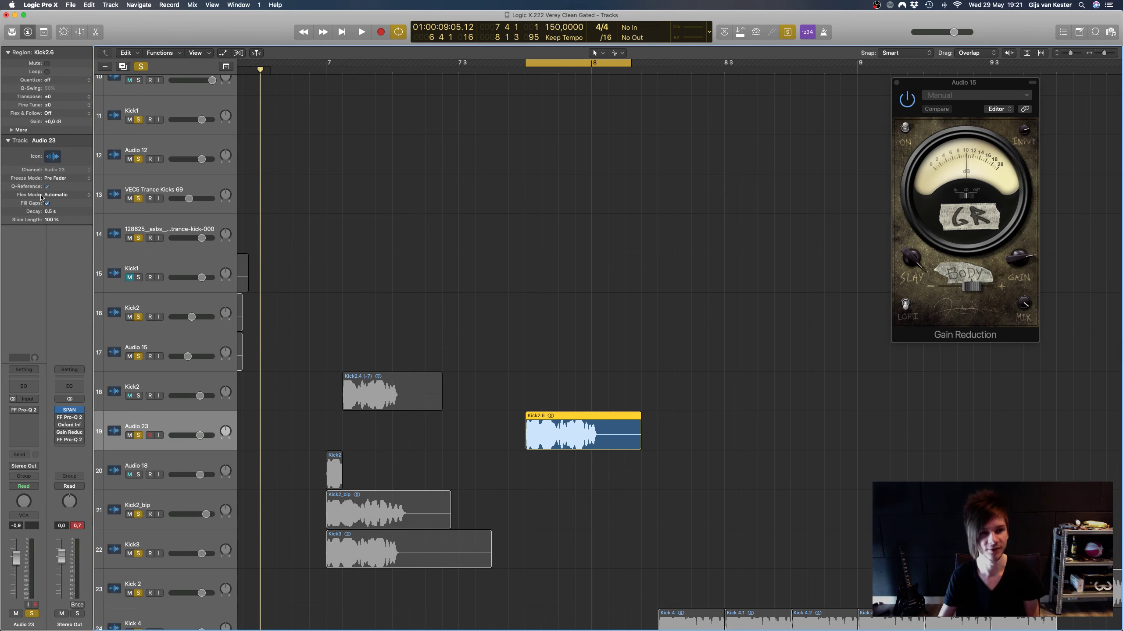
left_click(41, 196)
key("Escape")
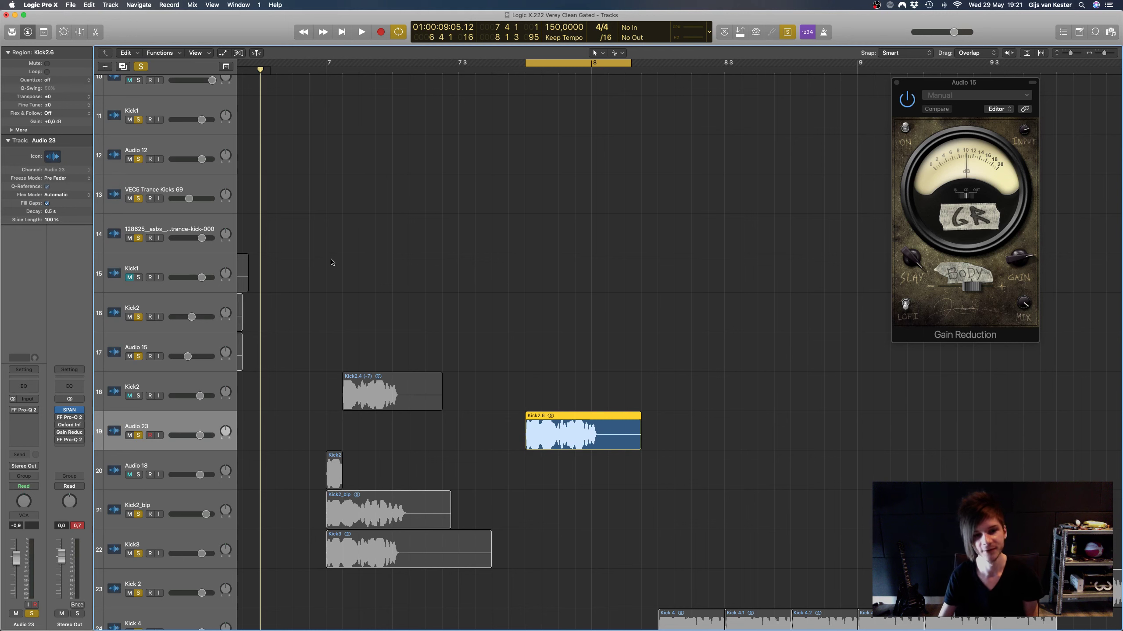
scroll(354, 262, "right", 3)
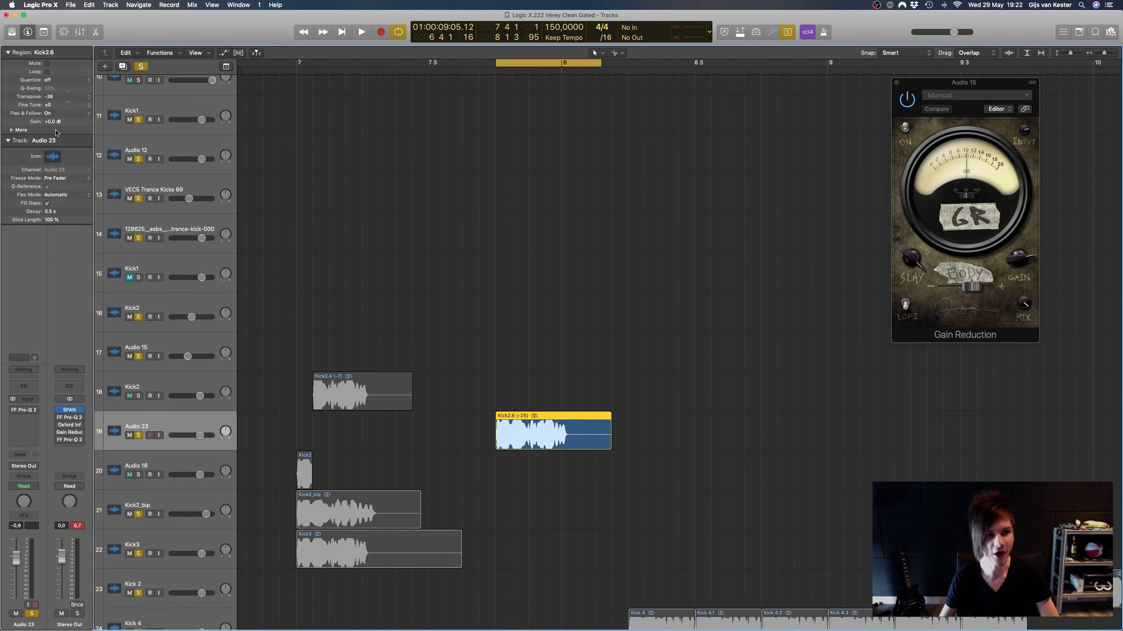
key("space")
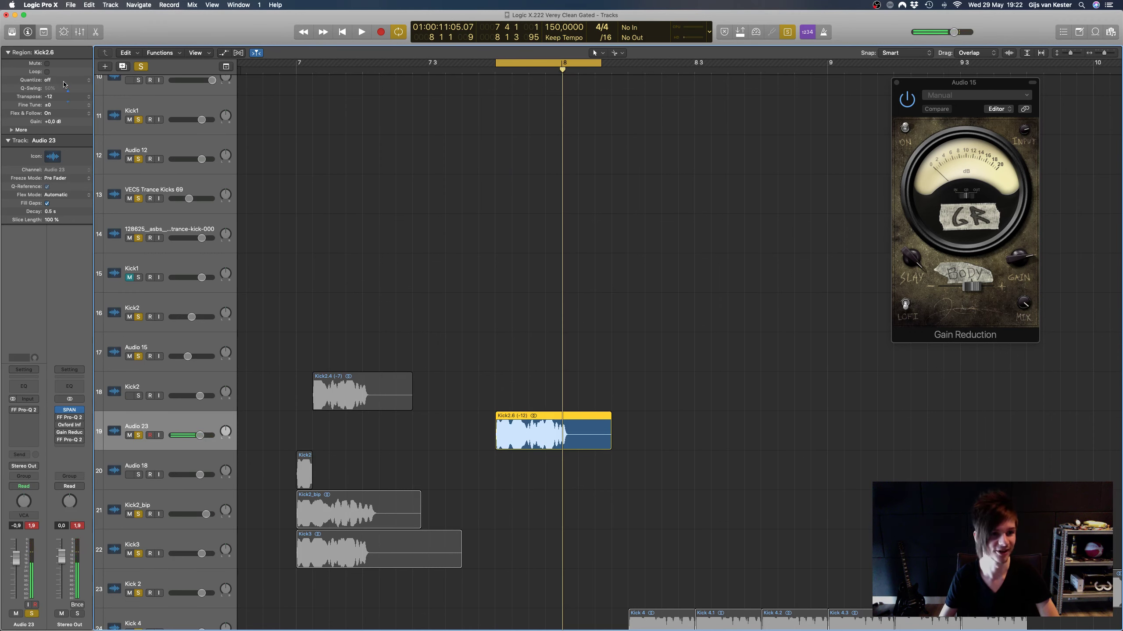
key("space")
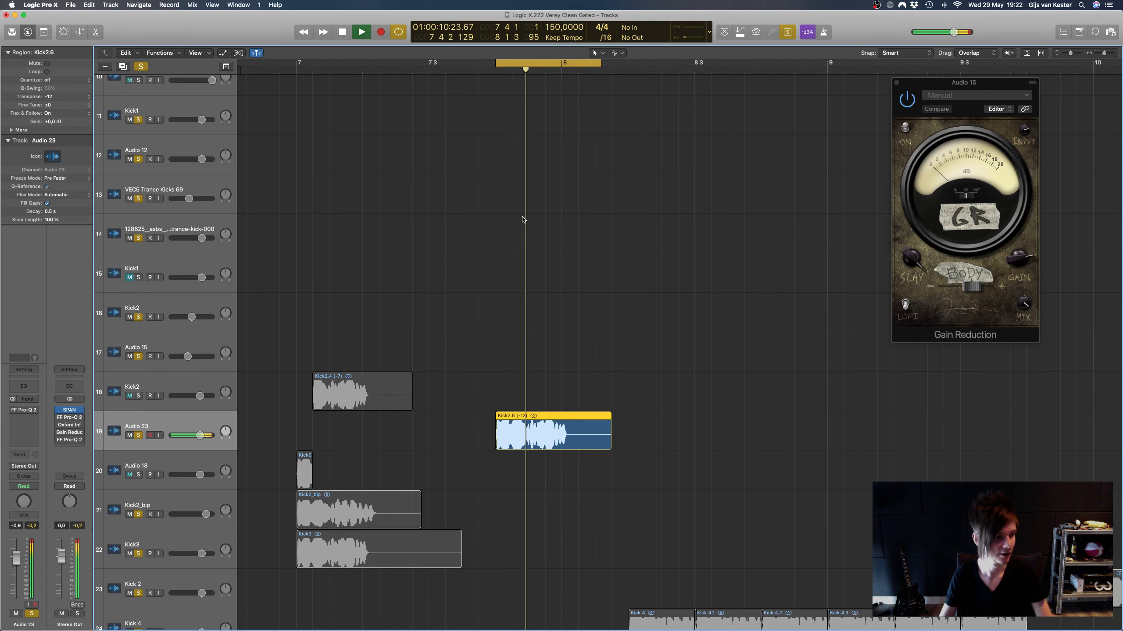
key("XF86AudioLowerVolume")
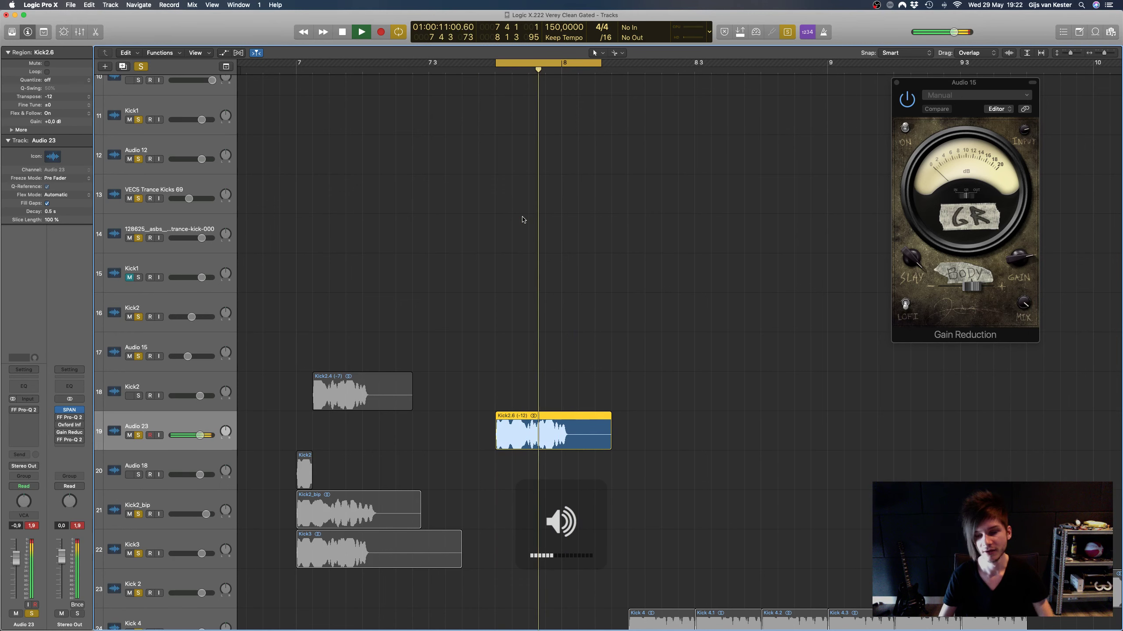
key("space")
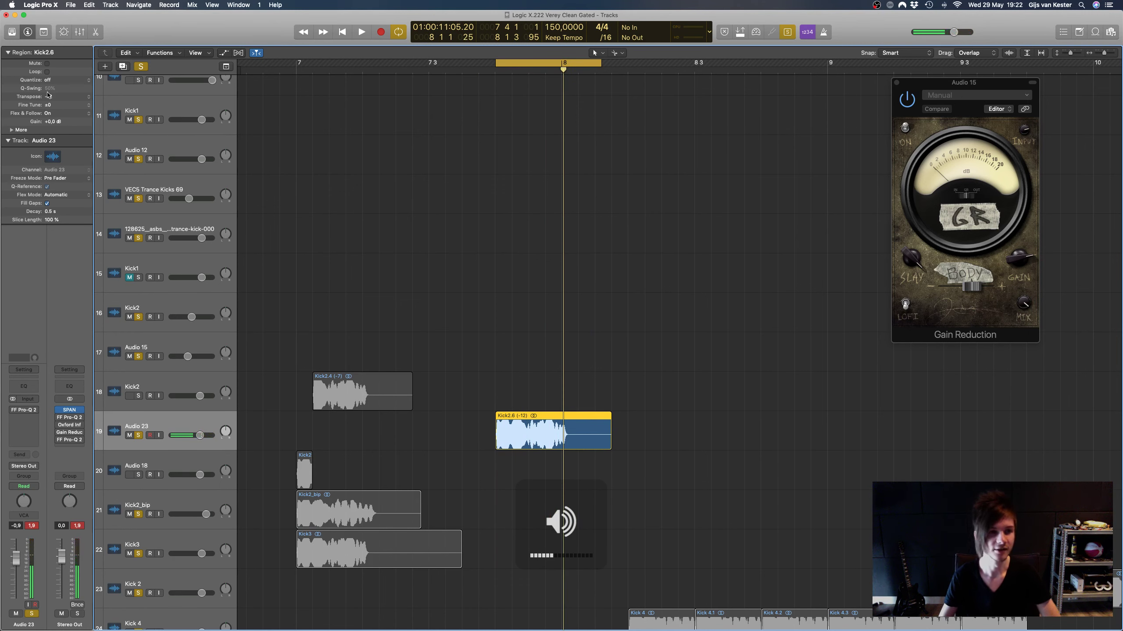
Step: Set the copied region's transposition to -7, play it in the cycle, and switch cycling off
left_click_drag(58, 99, 62, 92)
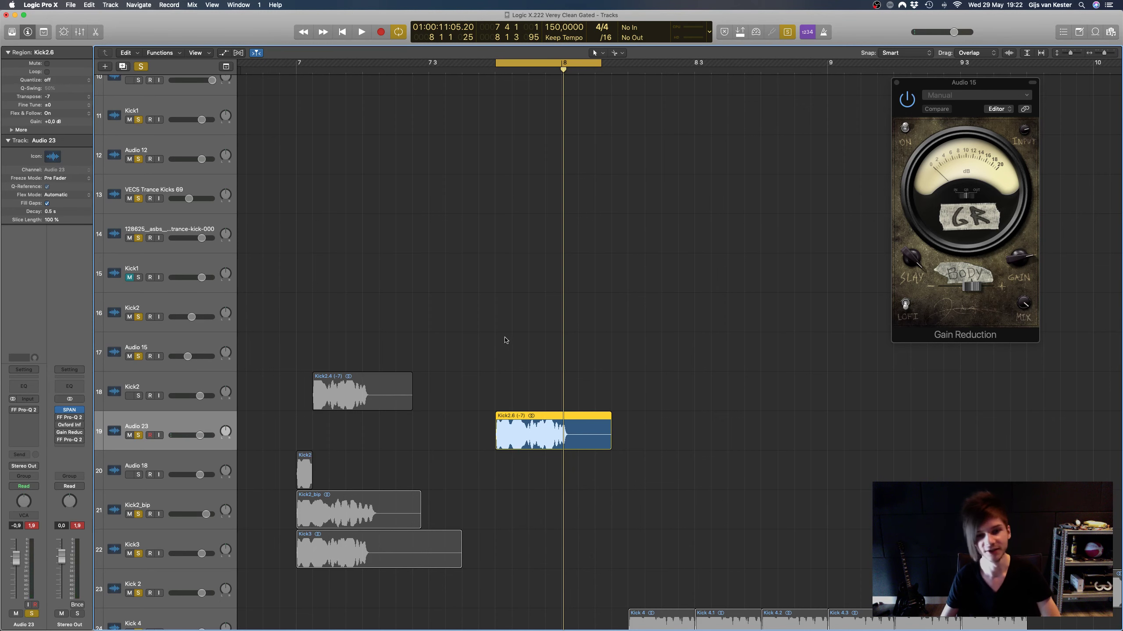
key("space")
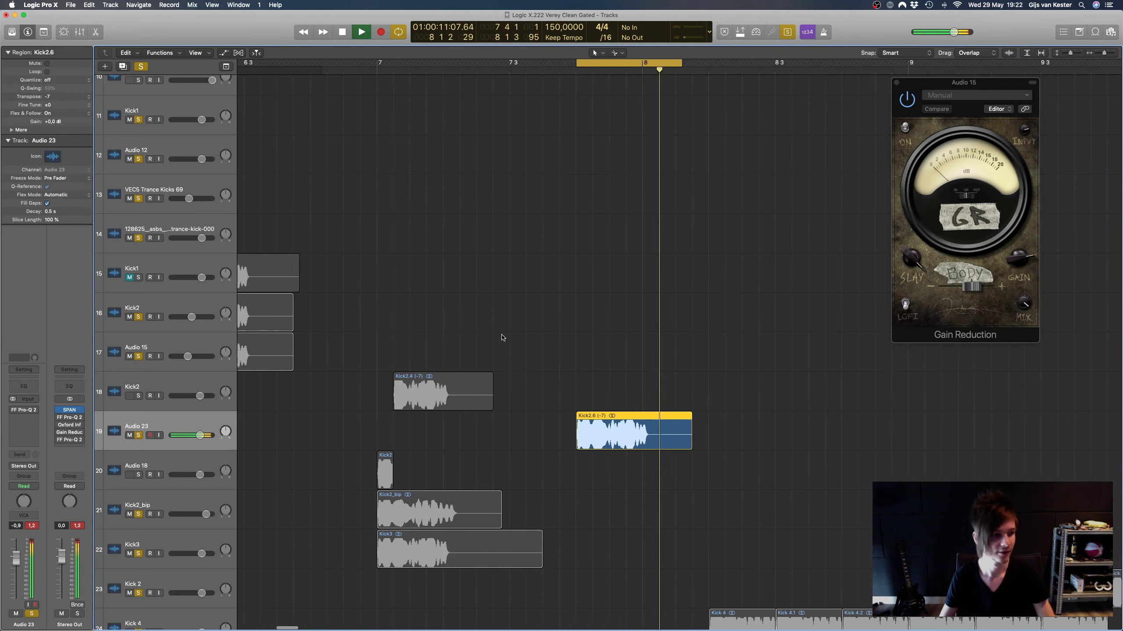
key("XF86AudioRaiseVolume")
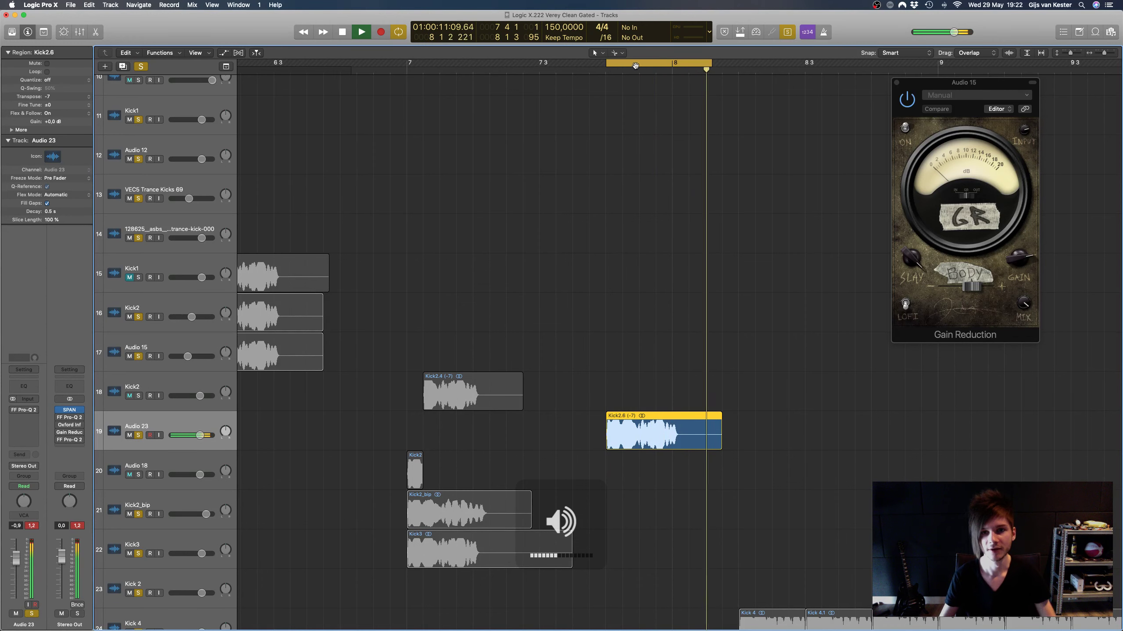
key("space")
left_click(638, 67)
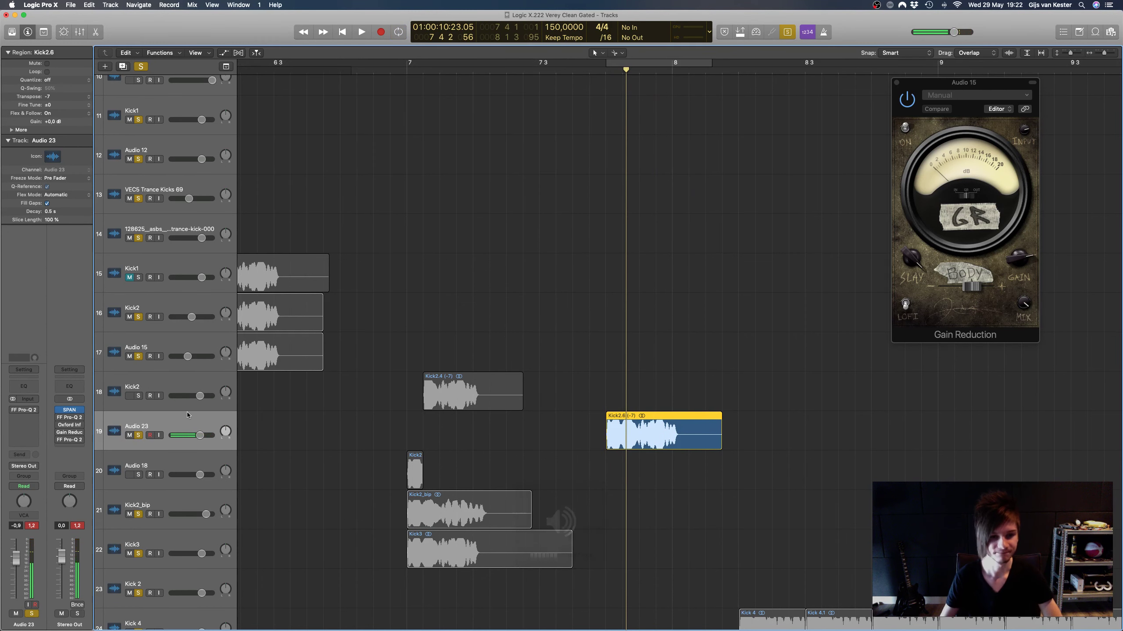
Step: Compare the Kick2 and Audio 23 tracks, and play the copied region from near its start without cycling
scroll(195, 431, "left", 3)
left_click(193, 384)
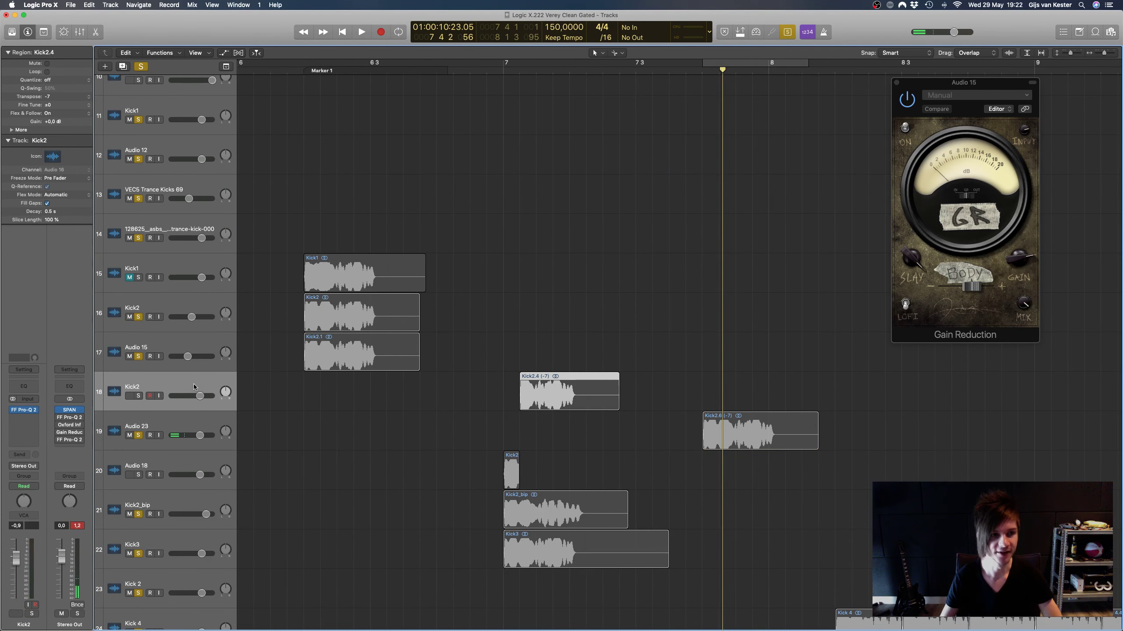
left_click(185, 414)
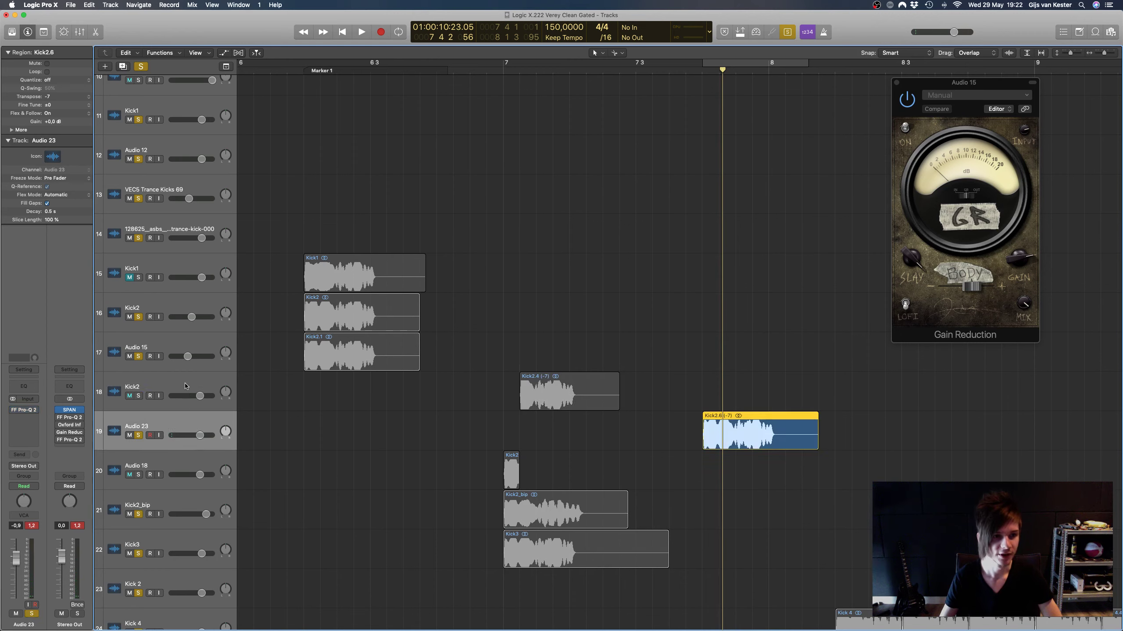
left_click(184, 405)
left_click(712, 71)
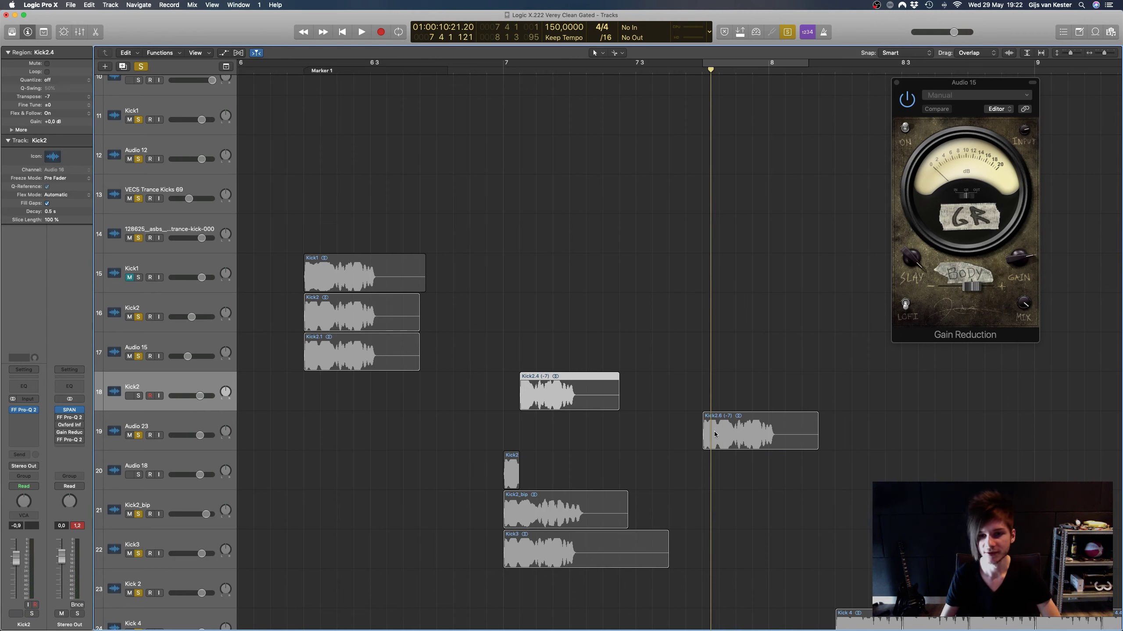
left_click(733, 426)
key("space")
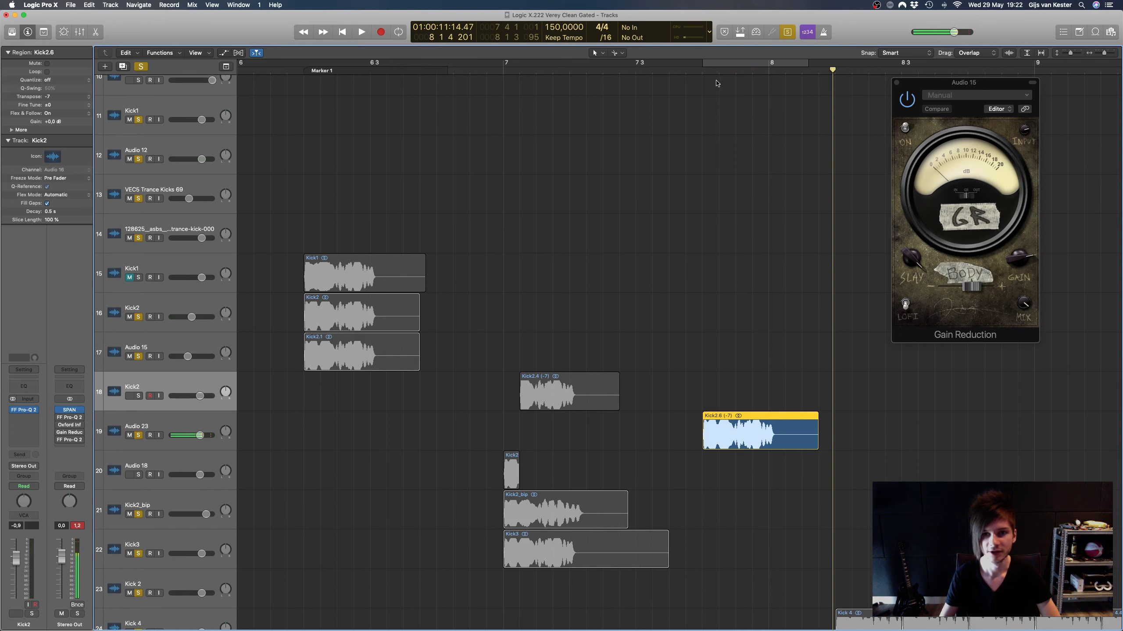
key("space")
key("space")
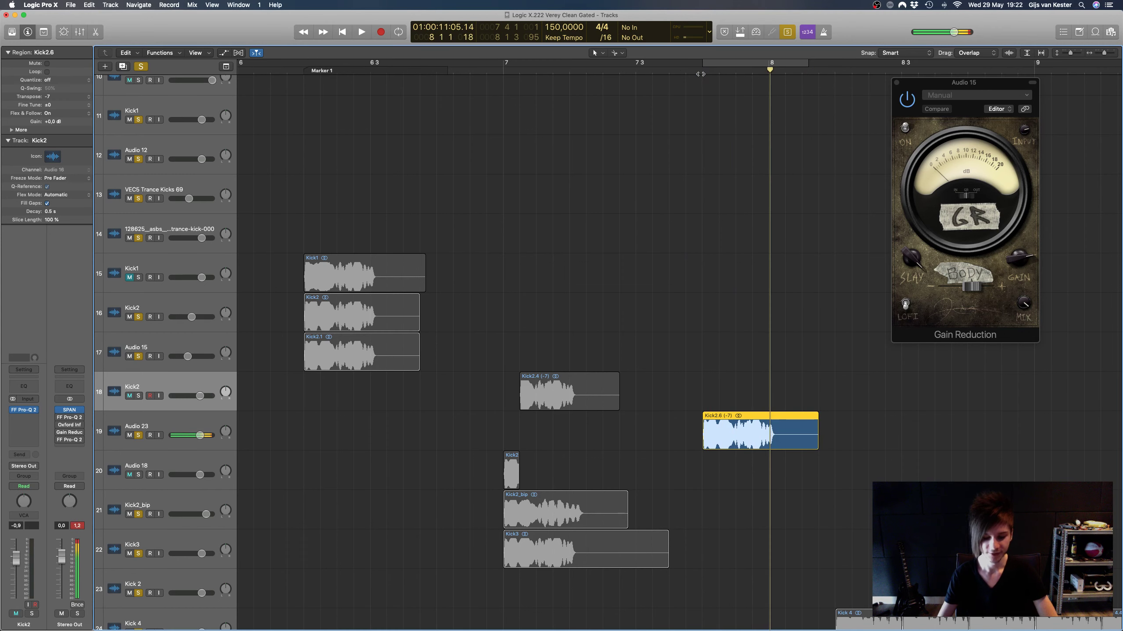
key("space")
Step: Set the cycle range from 7 1 1 1 to 7 3 2 151, and play the soloed Kick2 track on track 18
left_click(494, 70)
left_click_drag(504, 63, 663, 63)
left_click(148, 397)
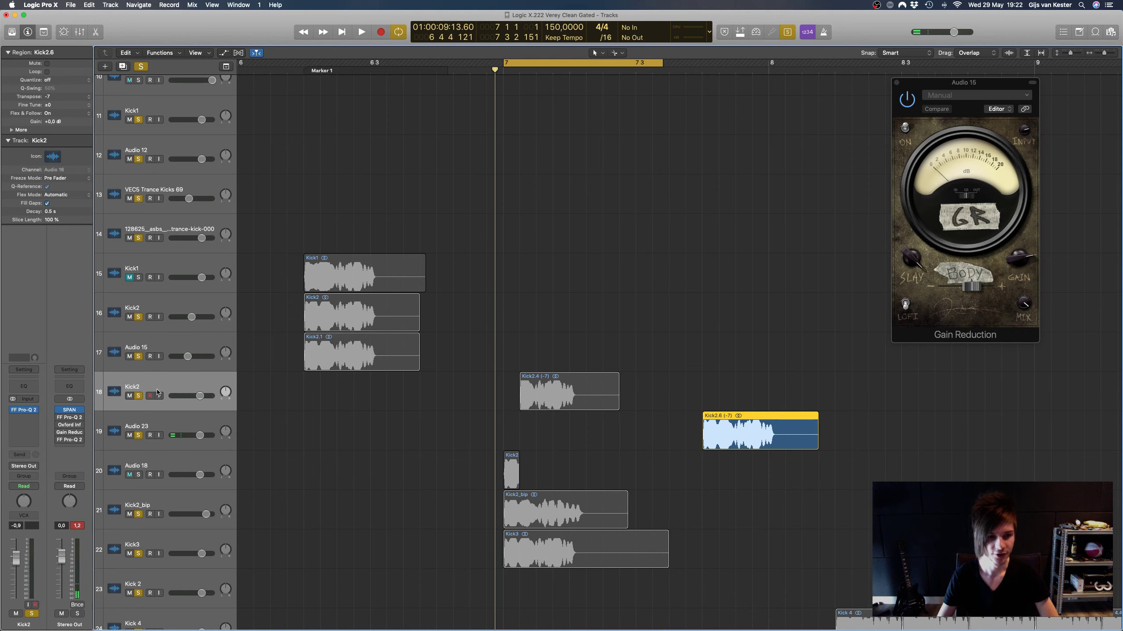
key("space")
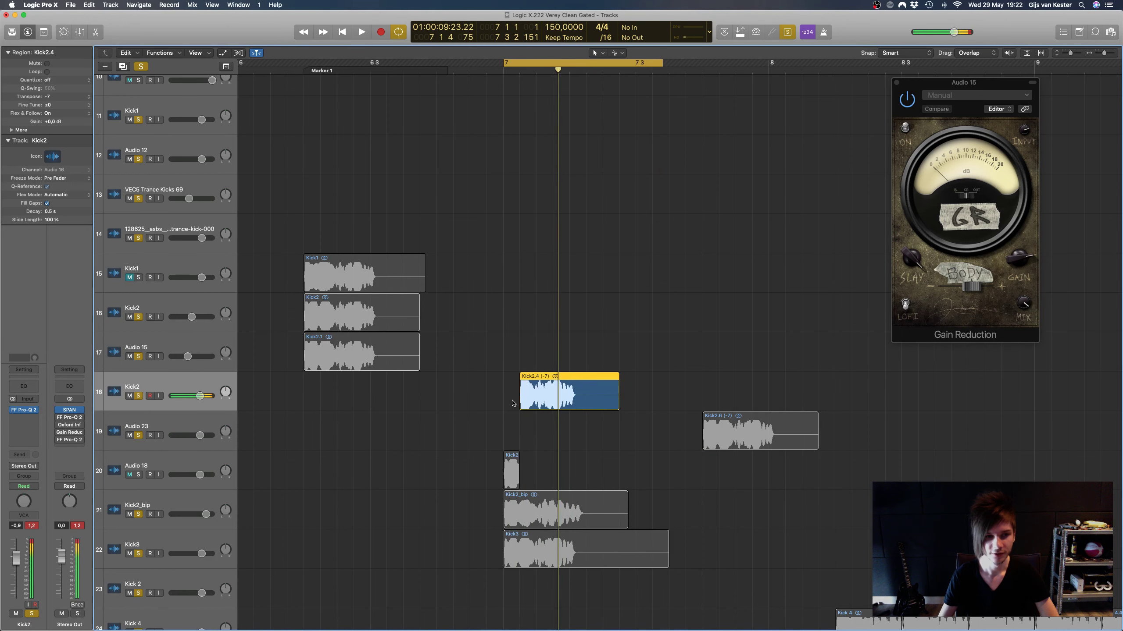
Step: Inspect the FF Pro-Q 2 curve on Kick2, close the equalizer, and reselect the Kick2 track on track 18
left_click(25, 410)
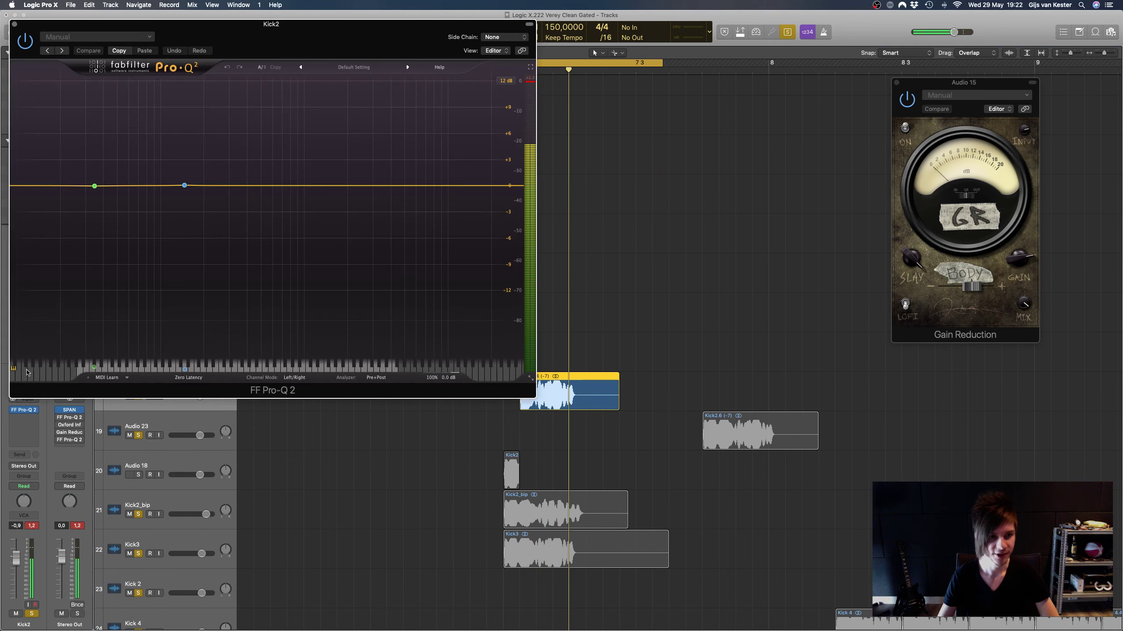
left_click(16, 26)
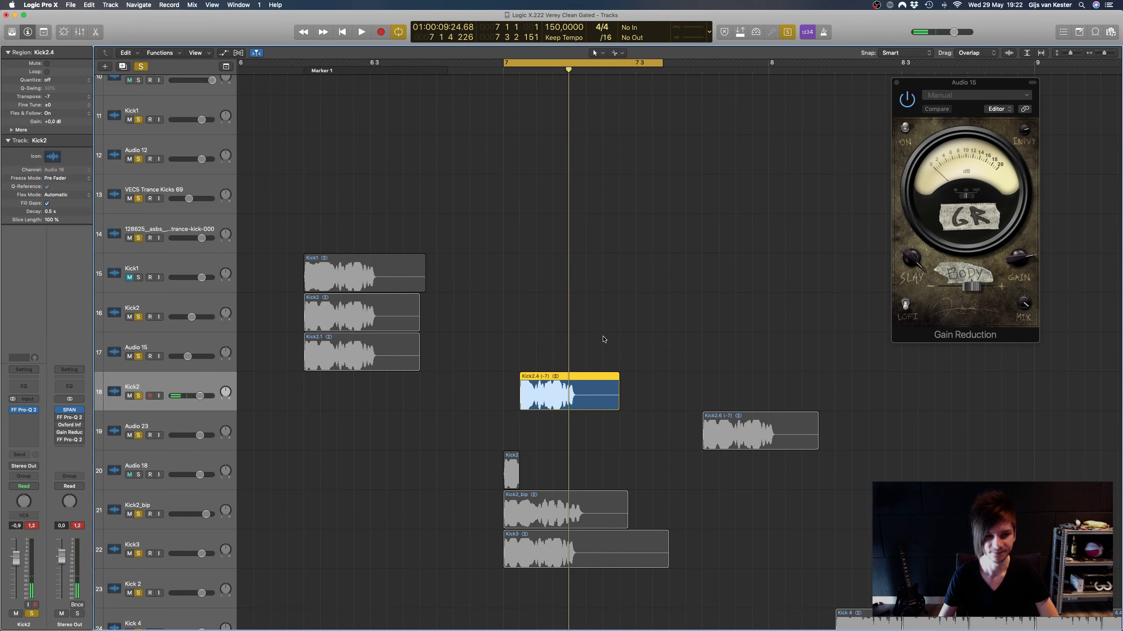
scroll(601, 333, "up", 5)
left_click(553, 312)
left_click(202, 406)
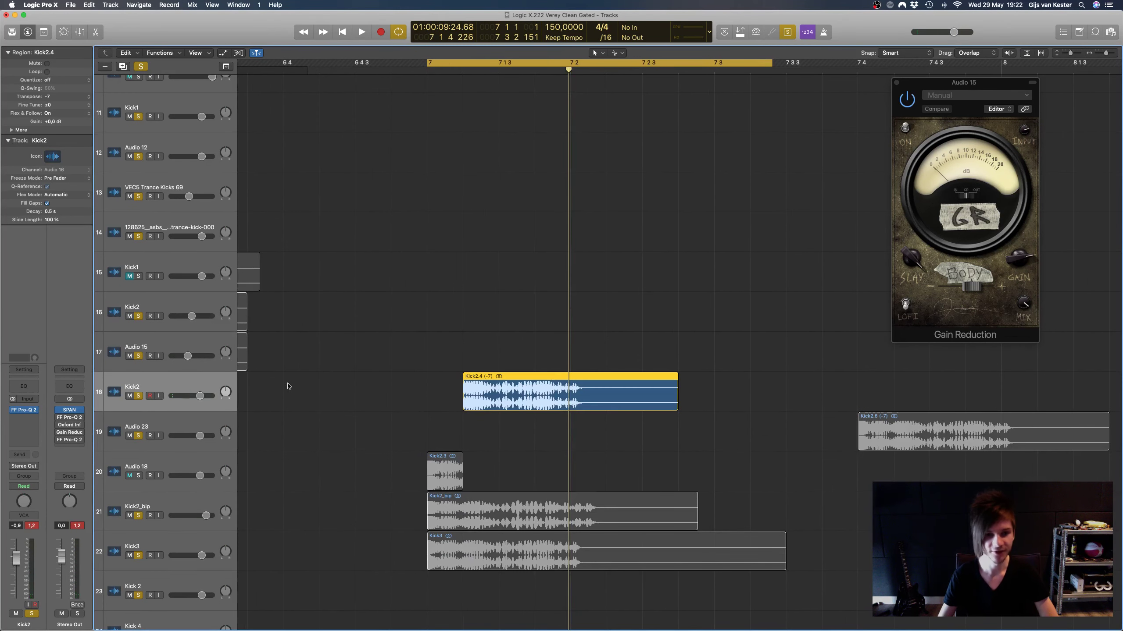
Step: Switch cycling off and play from Marker 1 with the Audio 15 region, and both the Kick2 and Audio 15 regions, selected
scroll(398, 382, "down", 4)
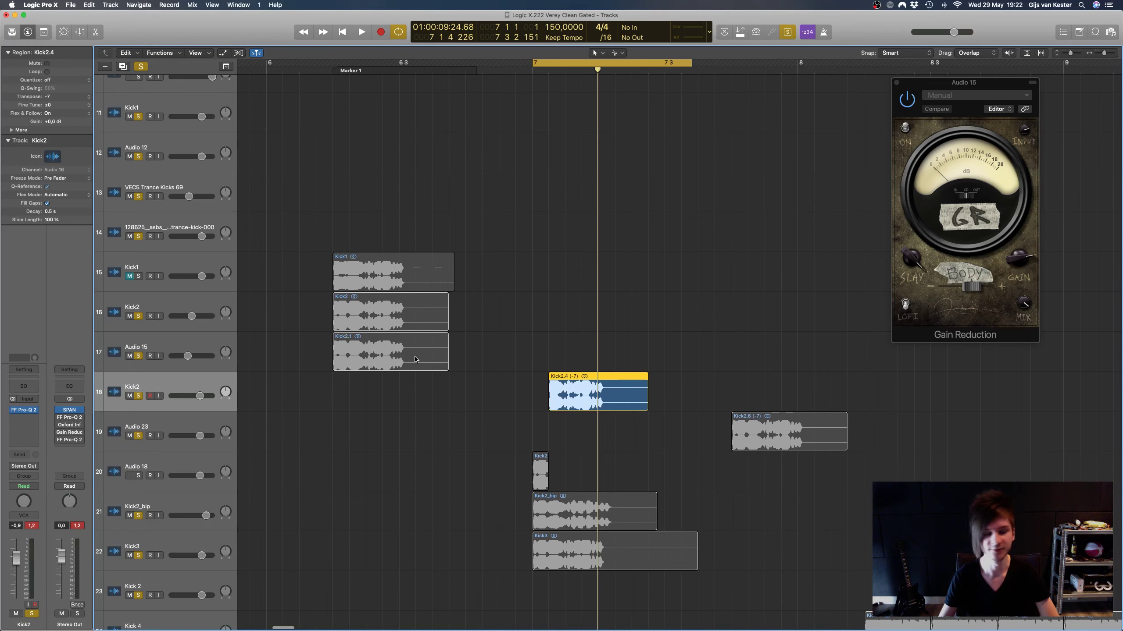
left_click(592, 61)
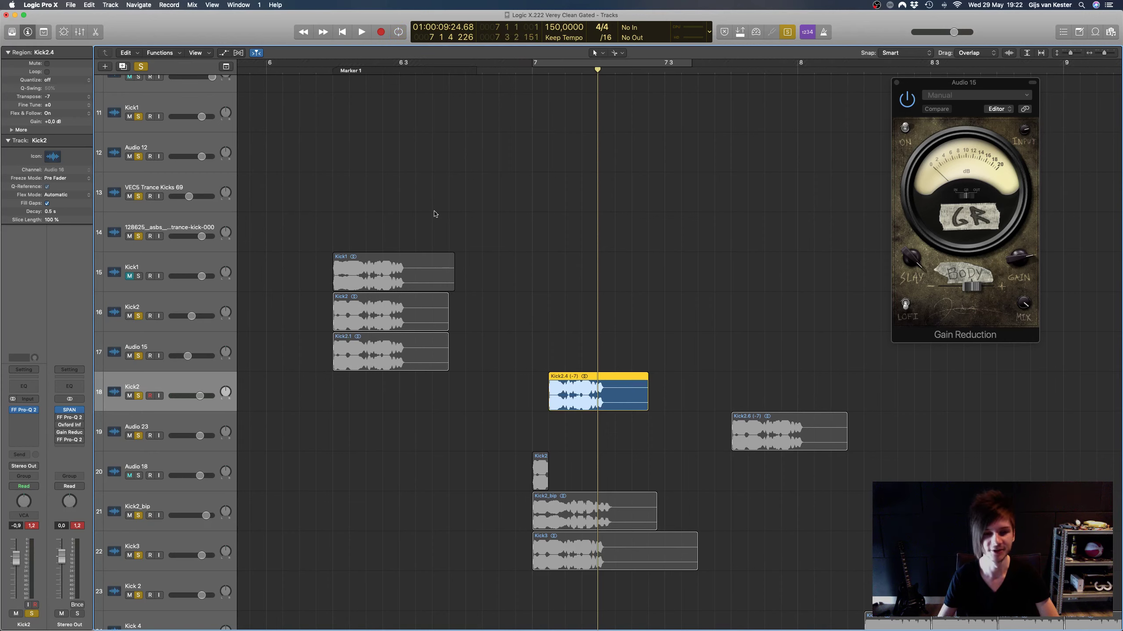
left_click(398, 358)
left_click(333, 69)
key("space")
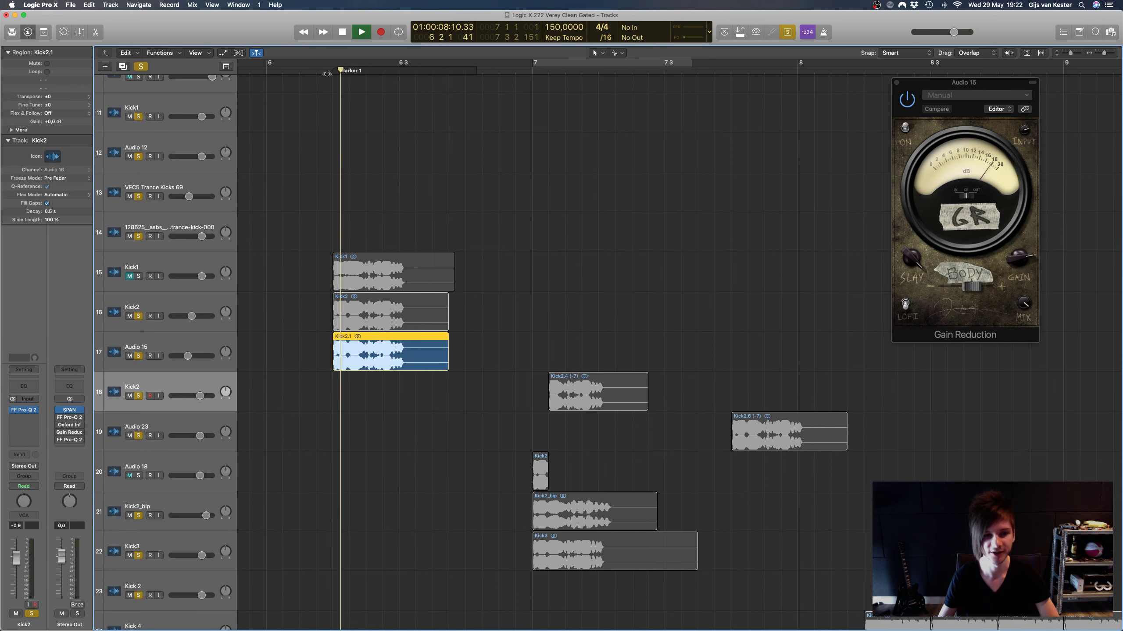
key("space")
left_click(358, 305, "shift")
key("space")
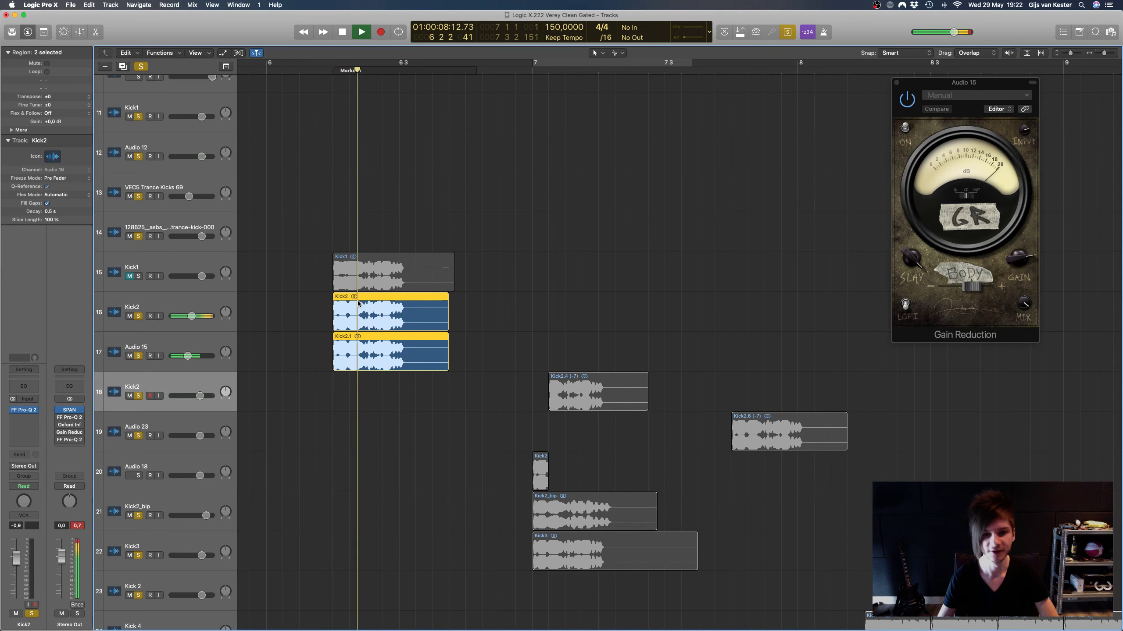
key("space")
Step: Select the Kick2.4 region on track 18 and play through it without cycling
left_click(609, 333)
left_click(565, 399)
key("space")
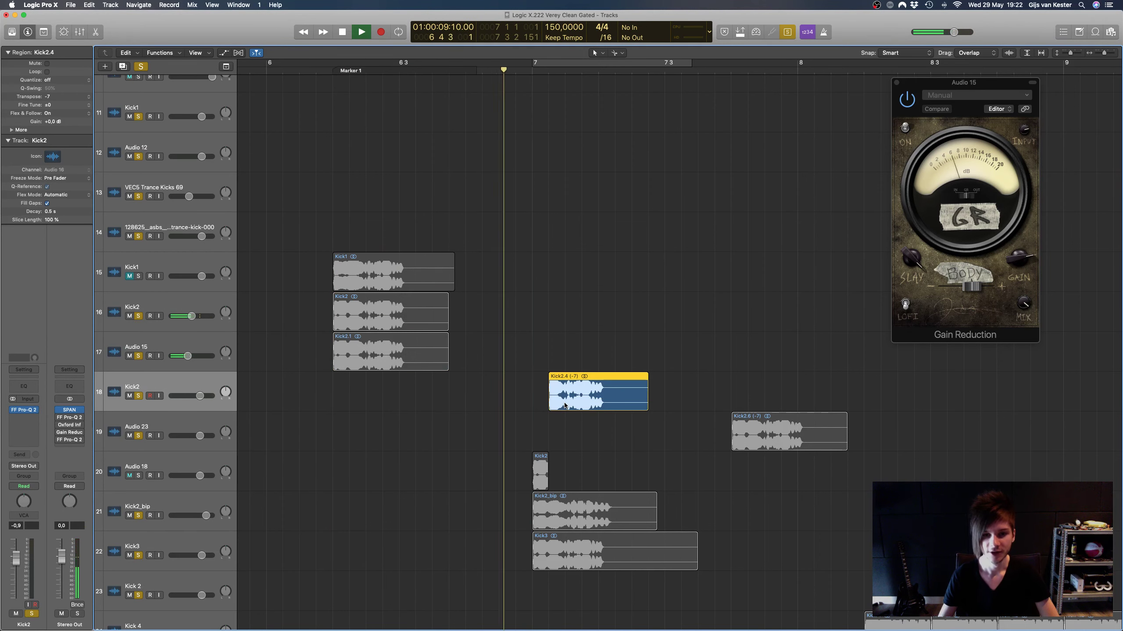
key("super+Right")
key("super+Right")
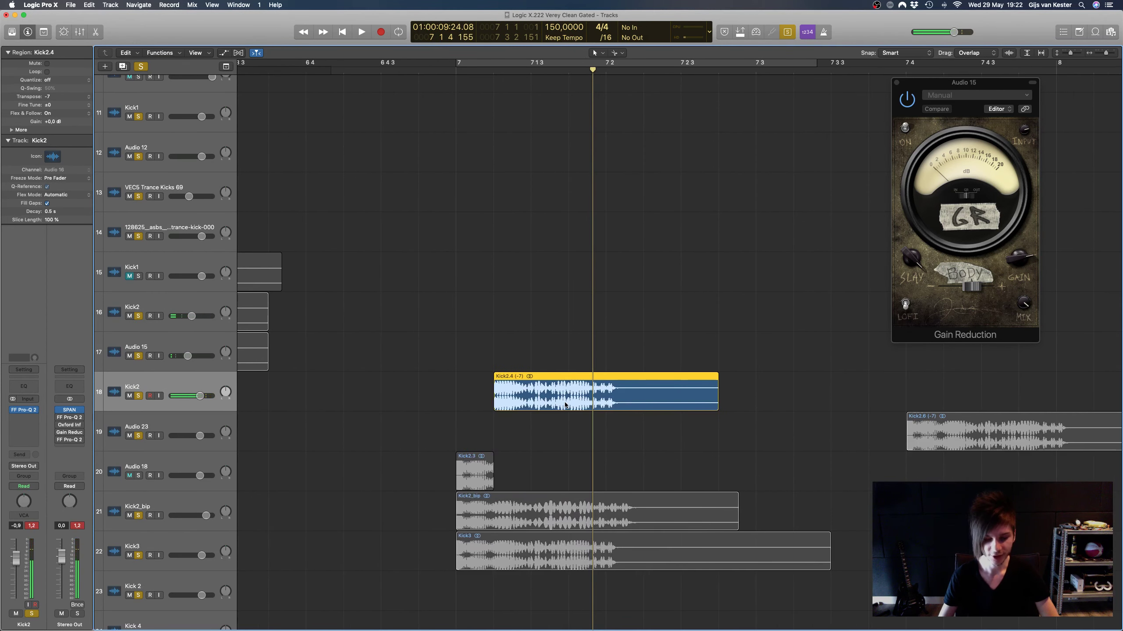
Step: Switch cycling on, then move the Audio 18 track directly below Kick2 and solo it
left_click(482, 60)
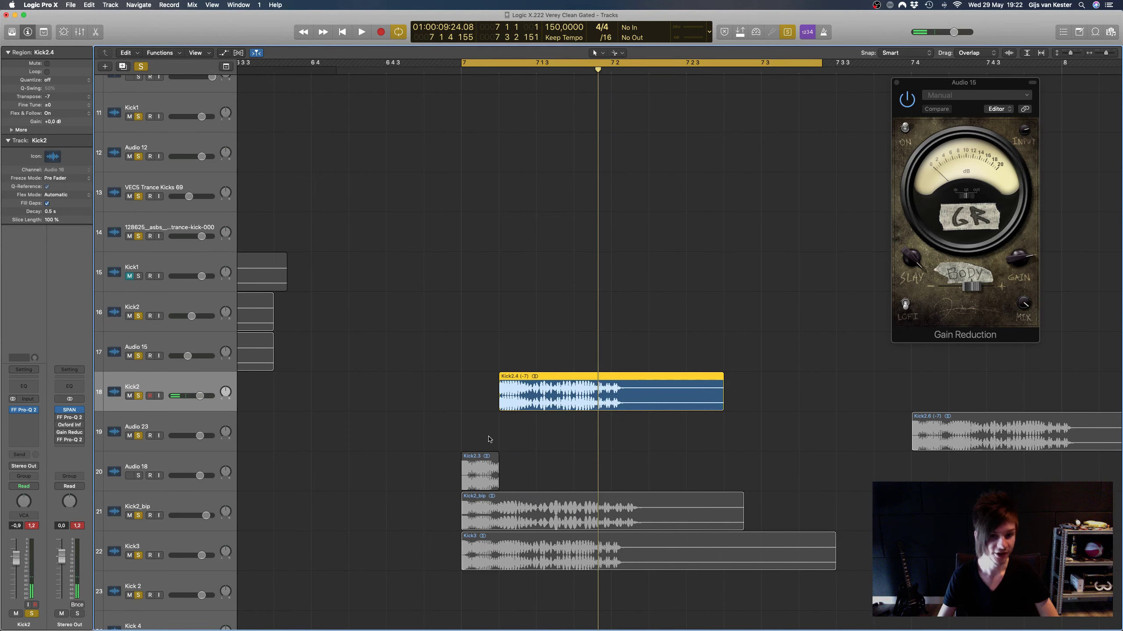
left_click(478, 473)
left_click_drag(221, 463, 153, 431)
left_click(139, 437)
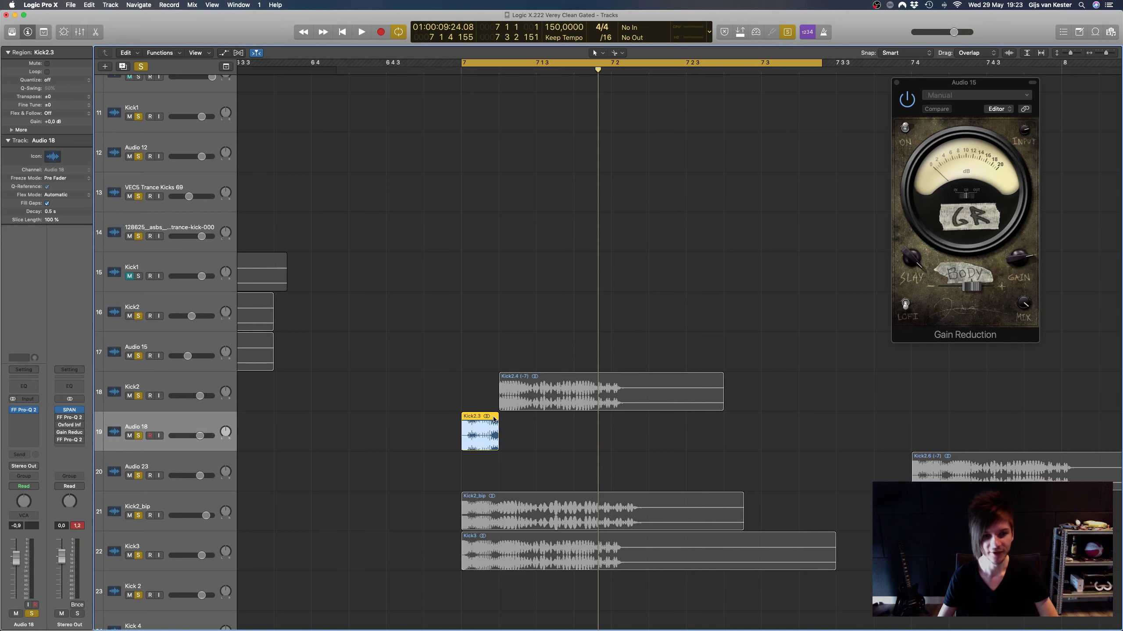
Step: Examine and play the short Kick2.3 region on Audio 18 along with the Kick2.4 region in the cycle
left_click(476, 408)
left_click(478, 419)
key("super+Right")
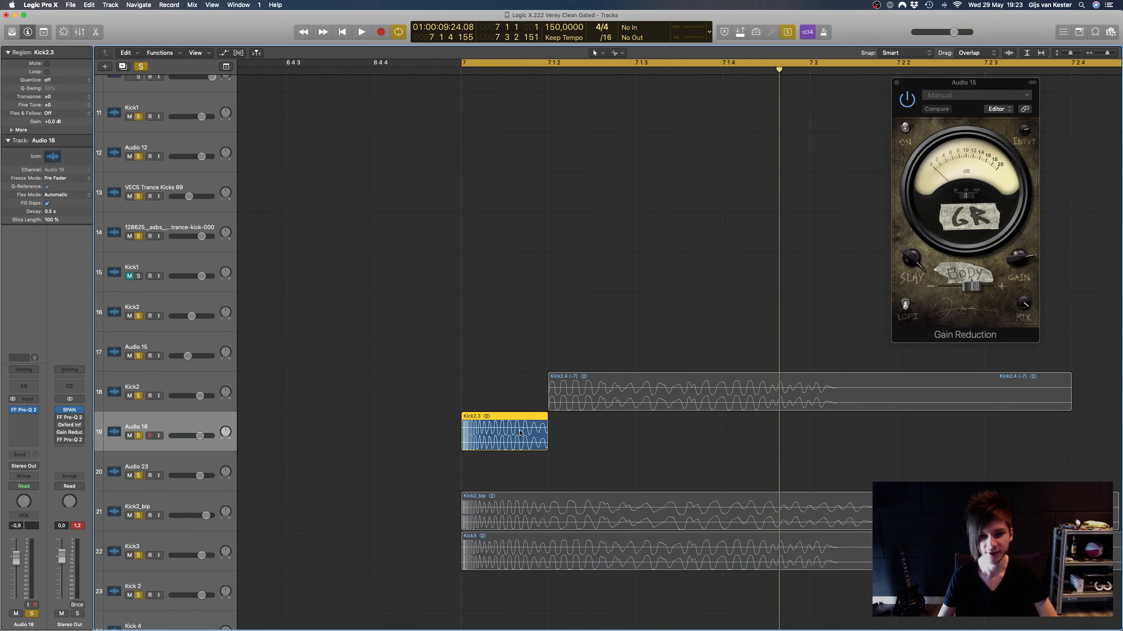
key("space")
key("space")
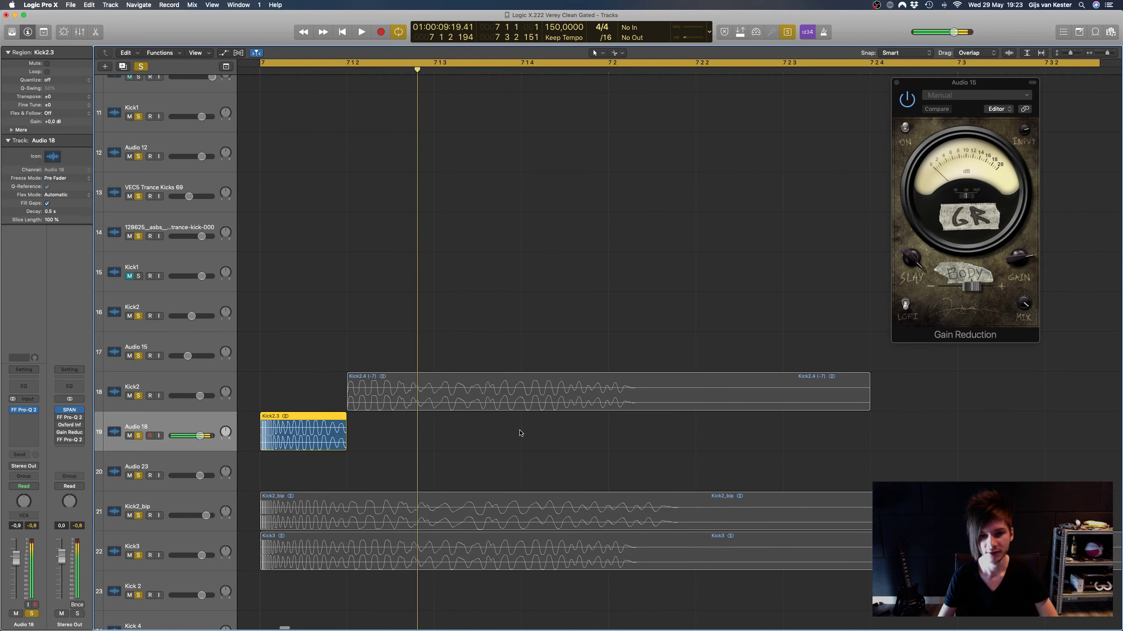
left_click(497, 403)
key("space")
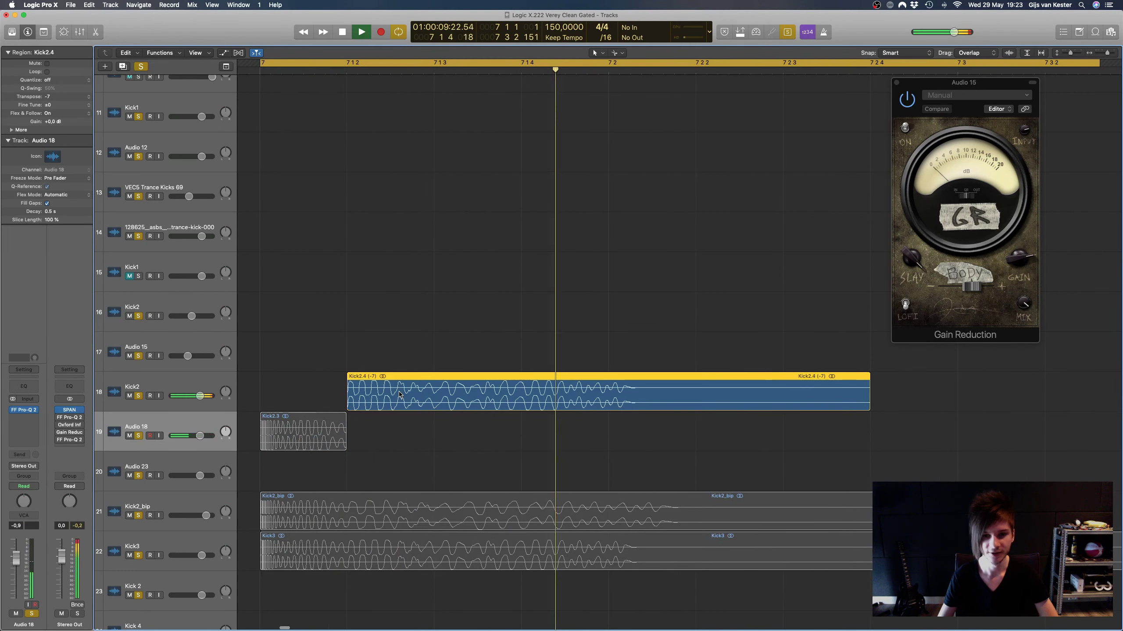
key("space")
key("super+Left")
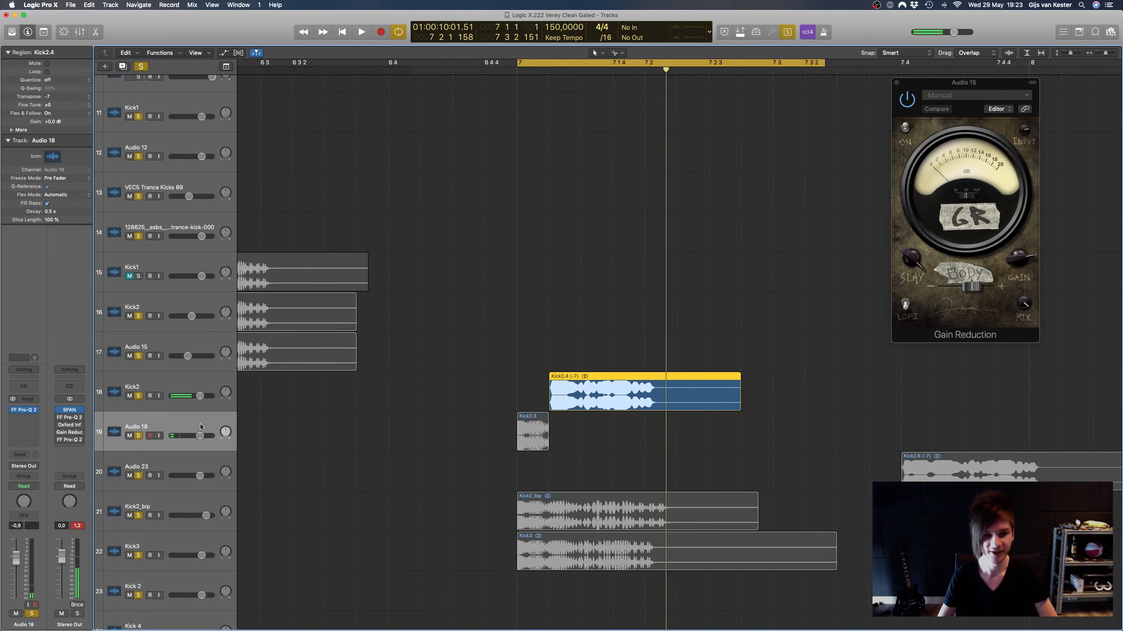
Step: Select the Audio 18 and Kick2 tracks together and play both in the cycle, lowering the system volume
left_click(208, 462)
left_click(196, 435)
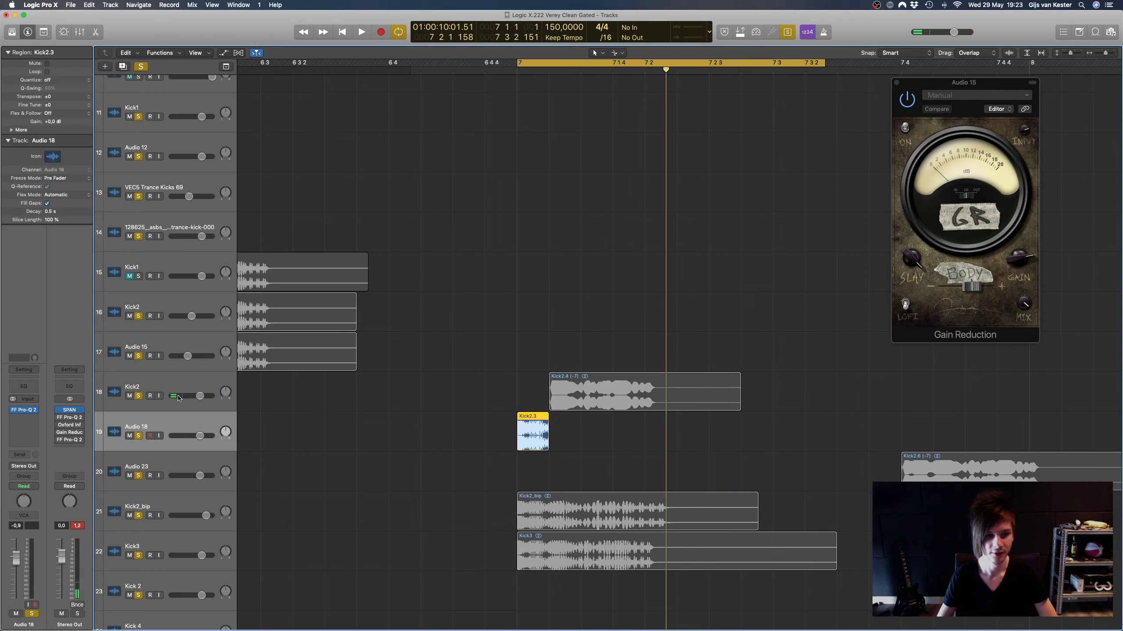
left_click(191, 388, "shift")
key("space")
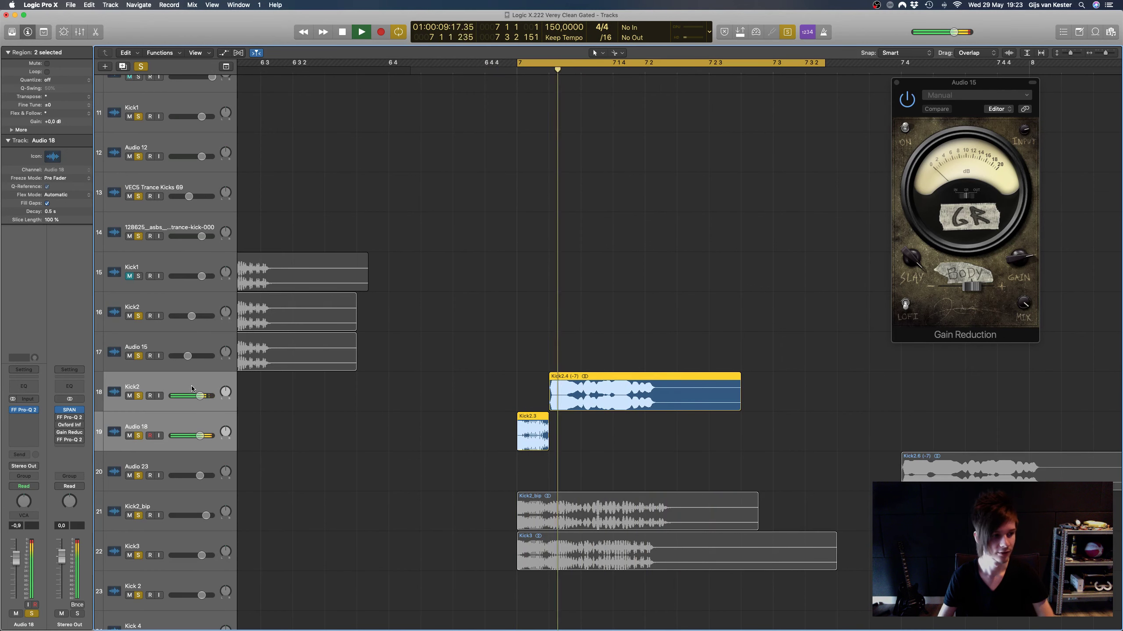
key("XF86AudioLowerVolume")
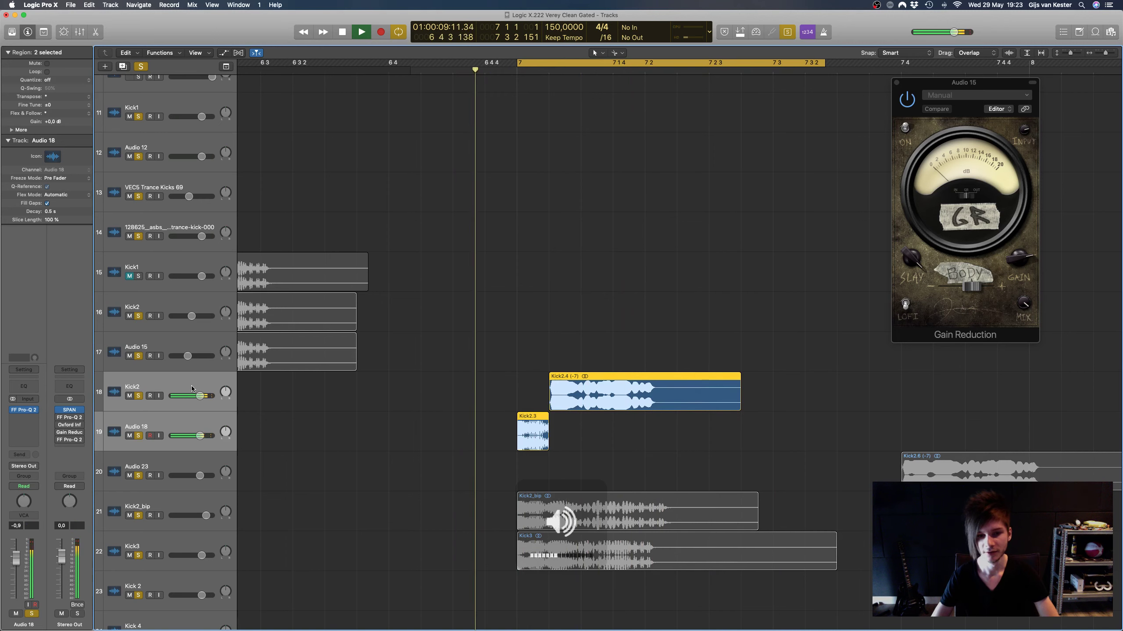
key("space")
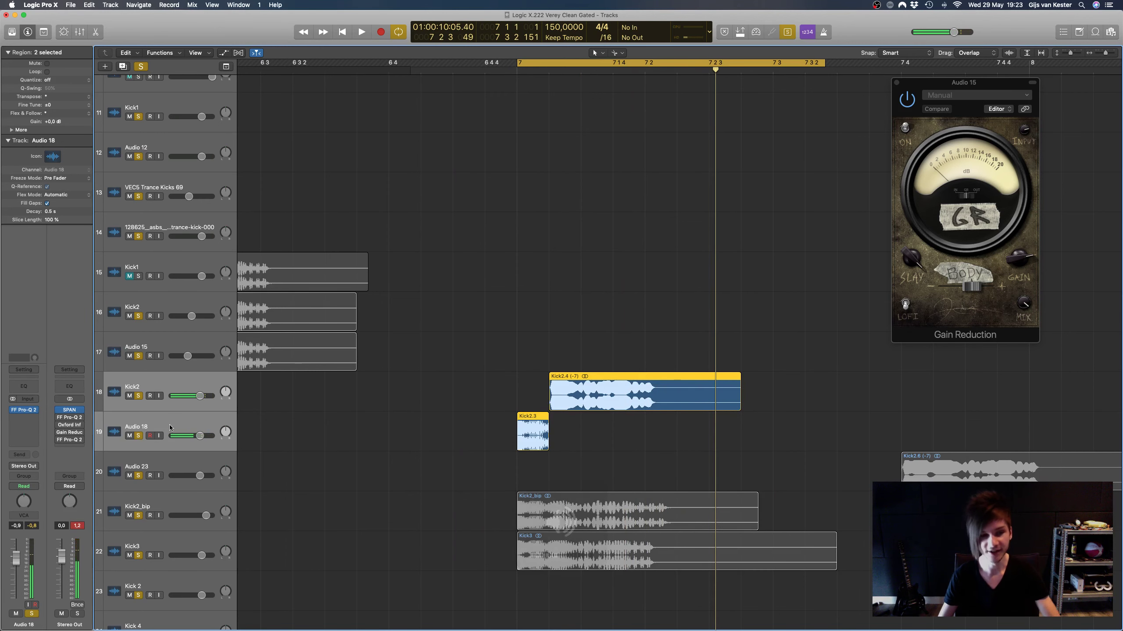
Step: Inspect the FF Pro-Q 2 equalizer on the Audio 18 track and close it
left_click(166, 418)
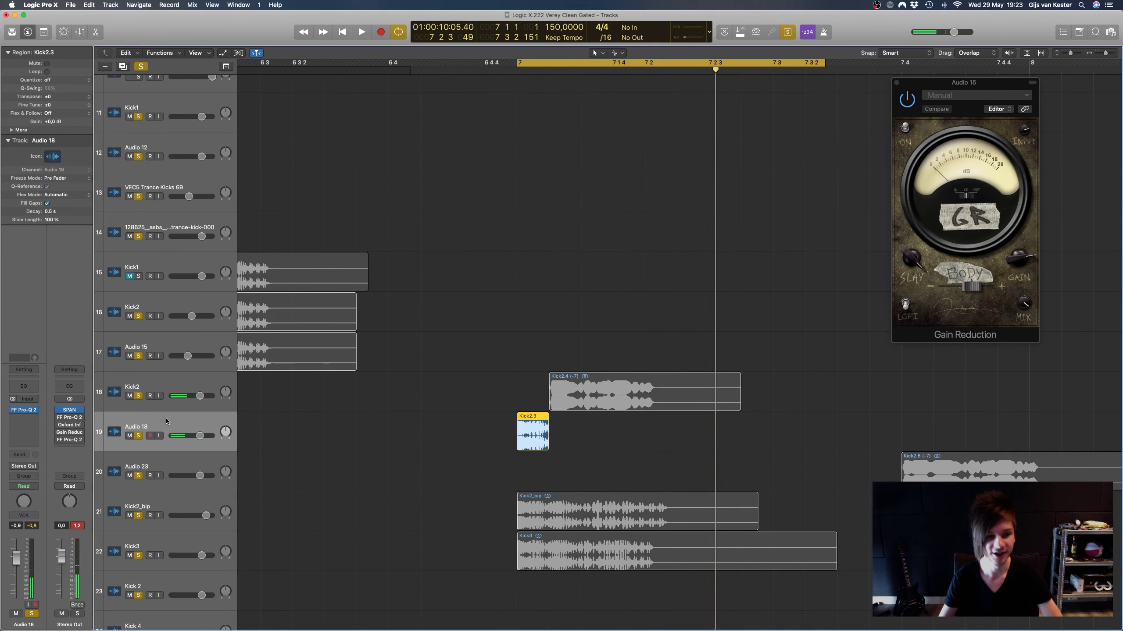
left_click(24, 410)
left_click(14, 23)
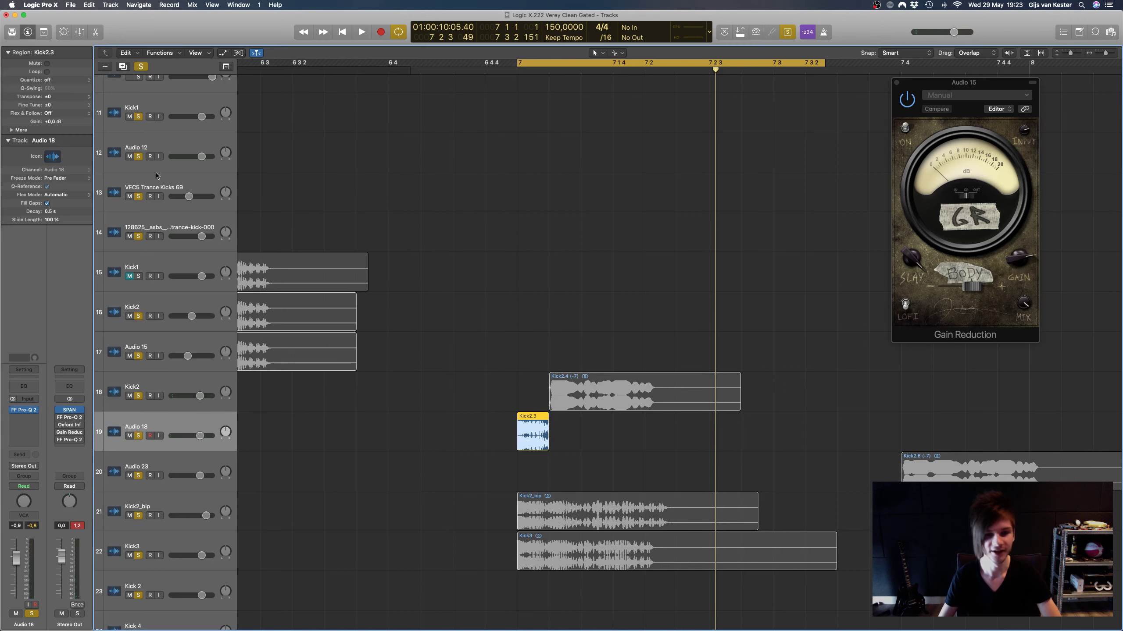
Step: Select the bounced Kick2_bip track on track 21 and play it in the cycle
scroll(376, 473, "right", 5)
left_click(213, 486)
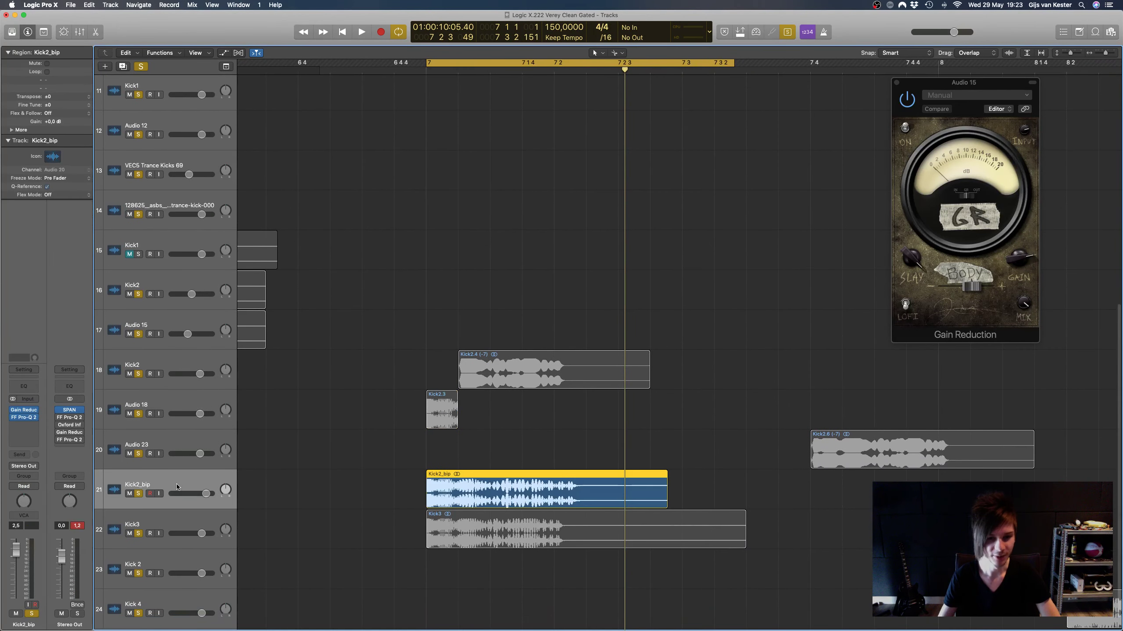
scroll(199, 460, "left", 3)
key("space")
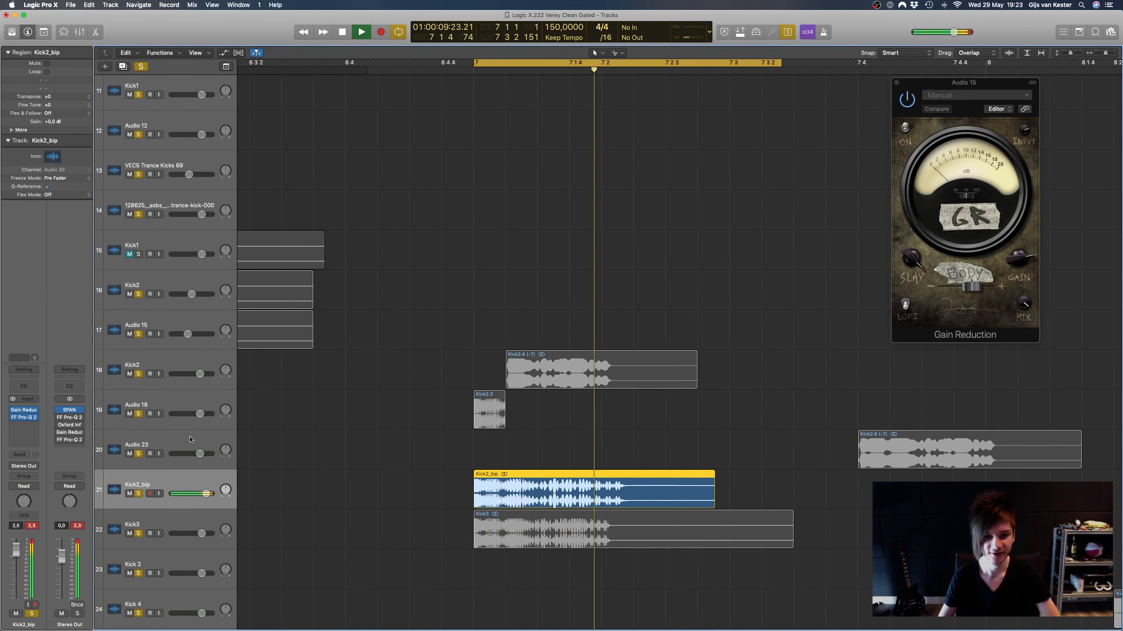
key("space")
Step: Play the Kick3 track on track 22, and compare it with Kick2_bip by playing that track again
left_click(156, 530)
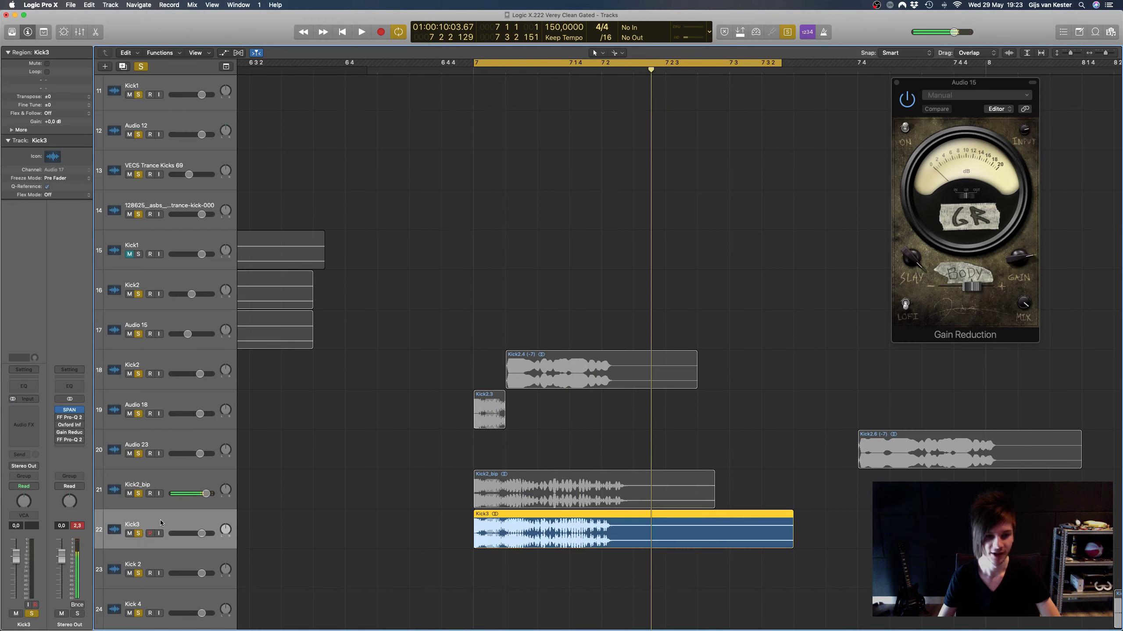
key("space")
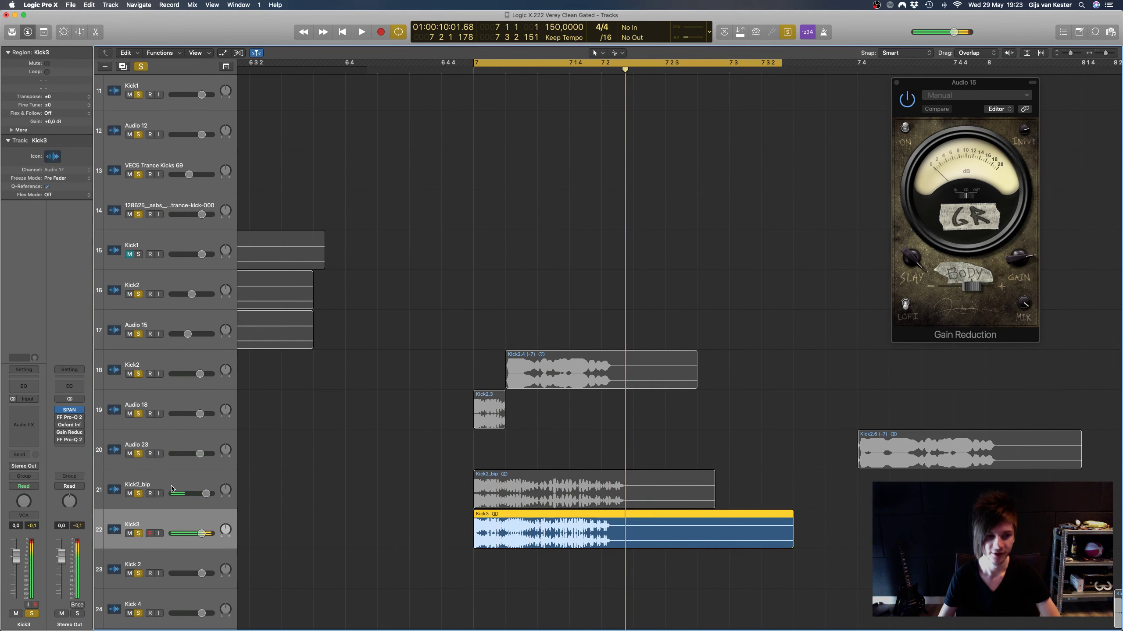
left_click(169, 491)
key("space")
Step: Shorten the cycle range to end at 7 2 3 81
scroll(354, 471, "up", 4)
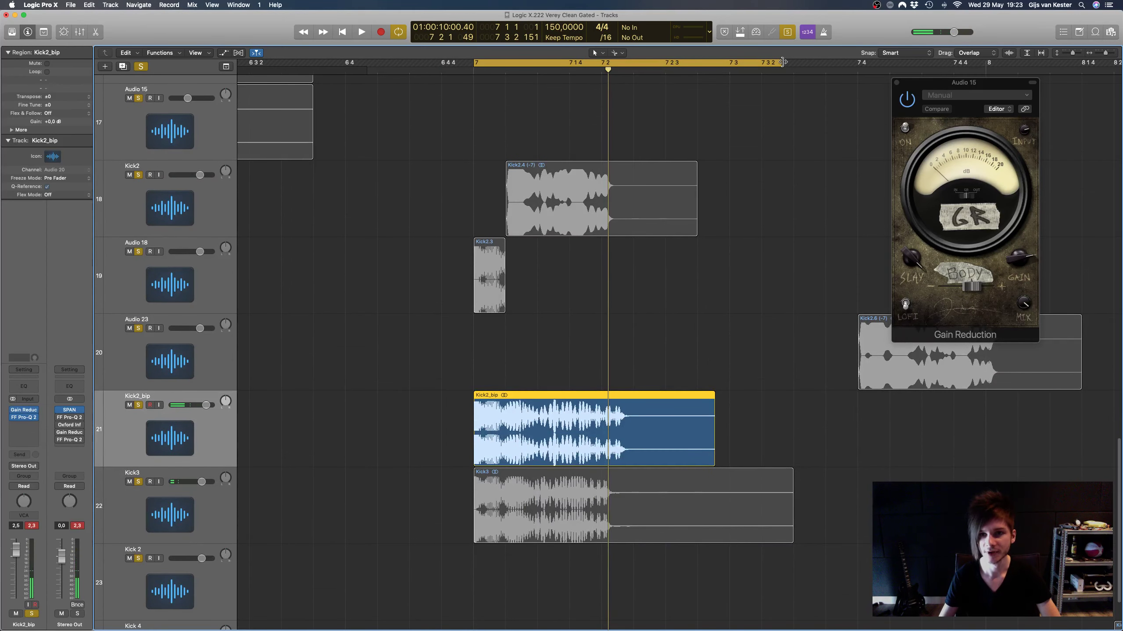
left_click_drag(781, 63, 678, 63)
scroll(639, 214, "up", 3)
scroll(639, 214, "down", 2)
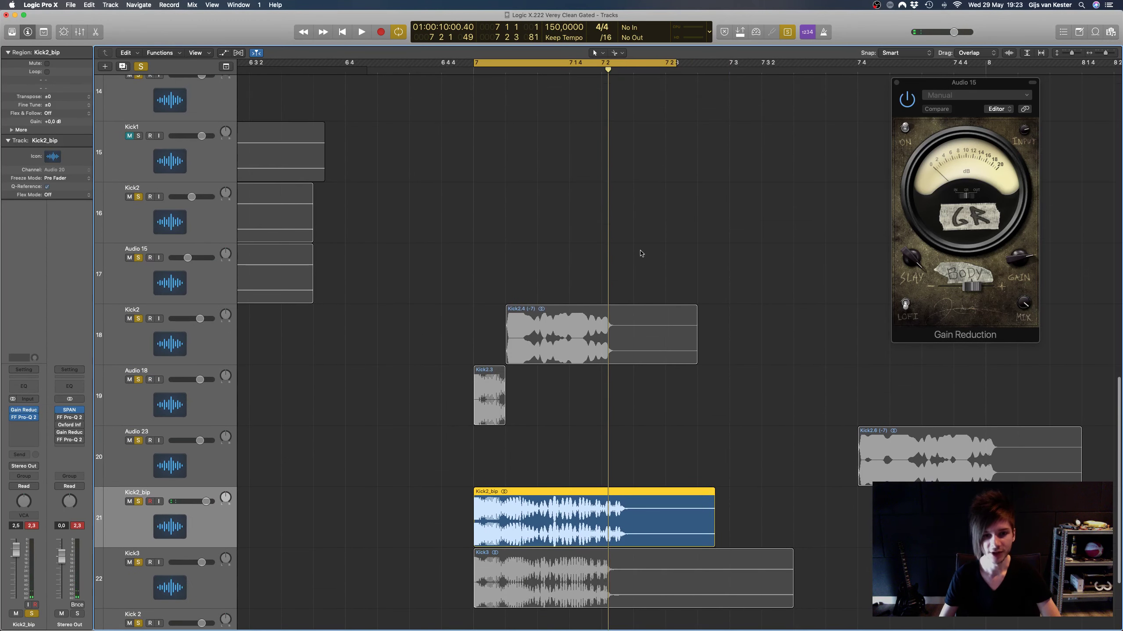
Step: Select the Kick2.4 and Kick2.3 regions together and bounce them in place
left_click_drag(663, 224, 484, 409)
right_click(526, 351)
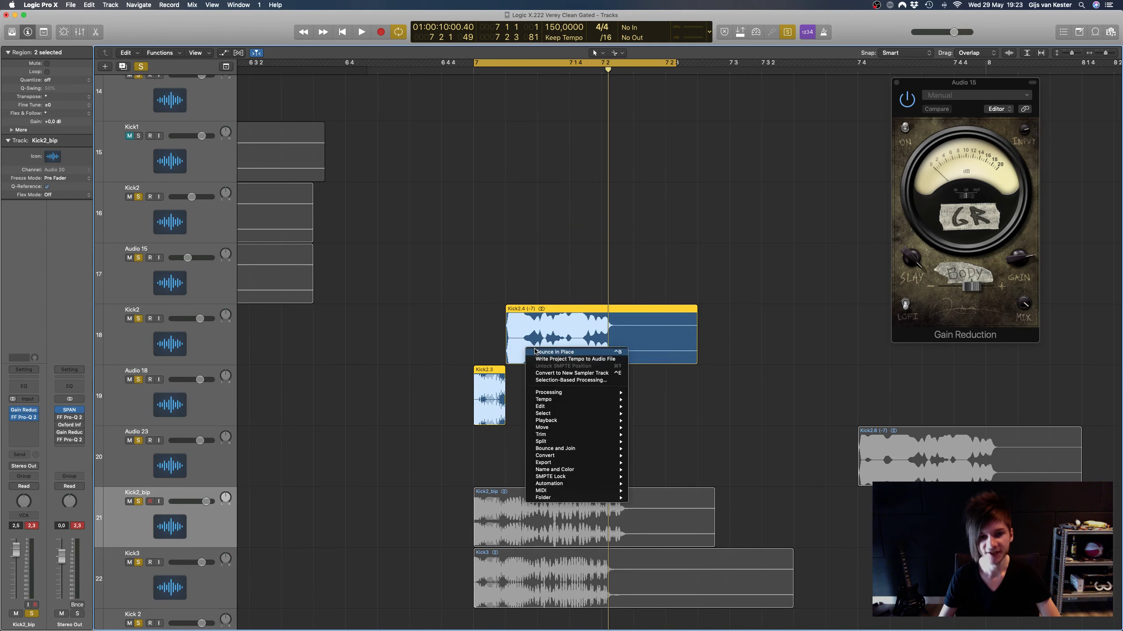
left_click(548, 352)
key("Return")
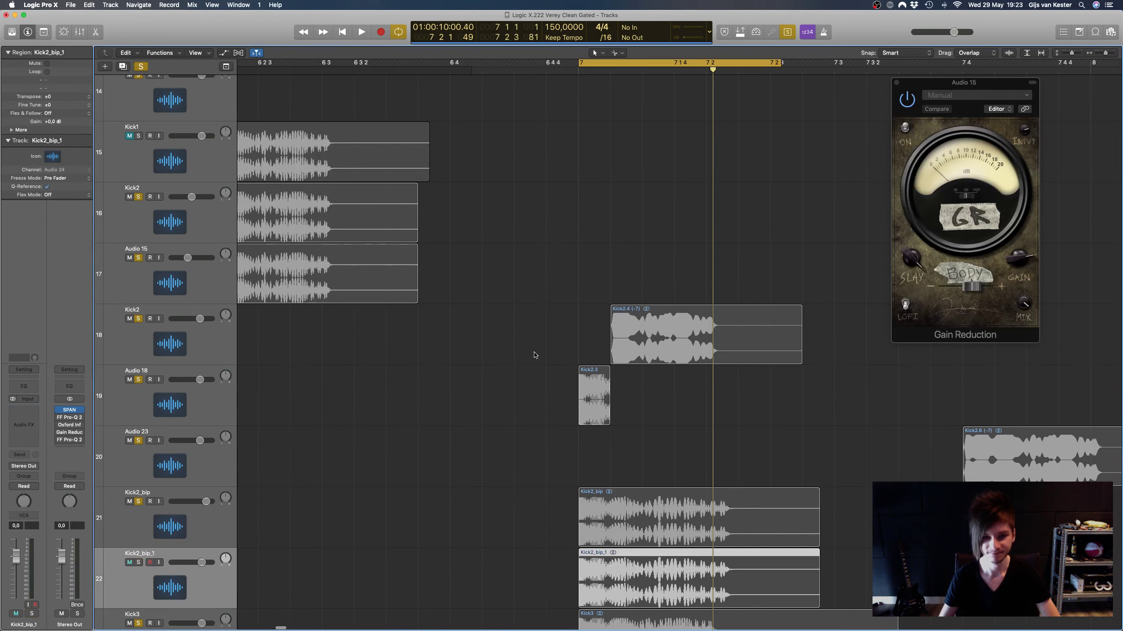
Step: Open the Gain Reduction plug-in on Kick2_bip, close the Audio 15 one, and place the open plug-in clear of the kick regions
left_click(158, 341)
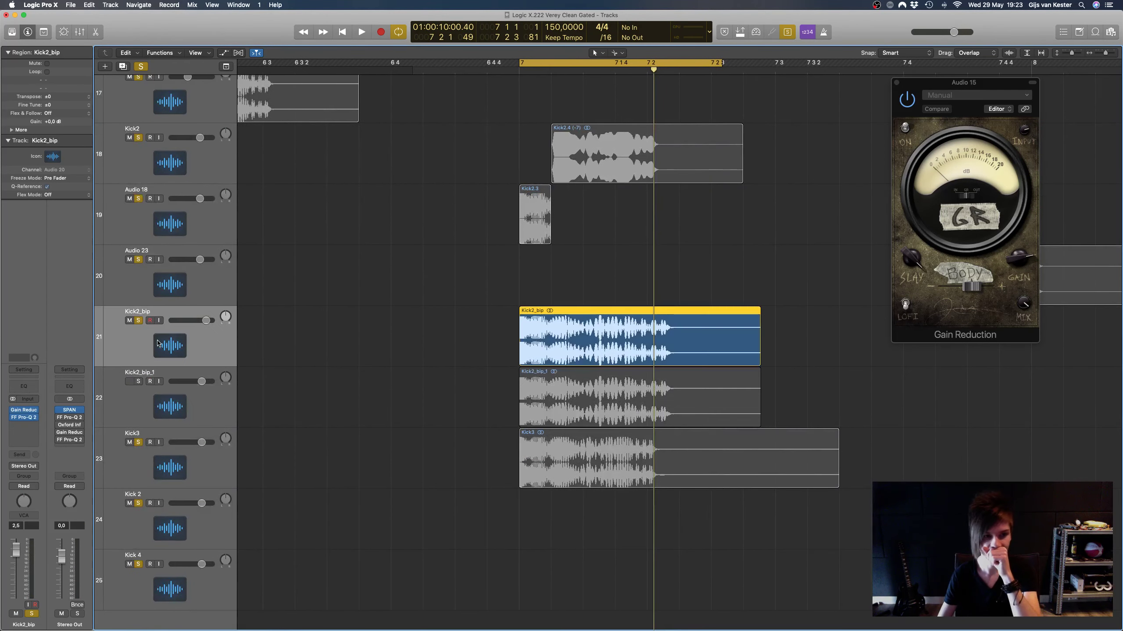
left_click(23, 411)
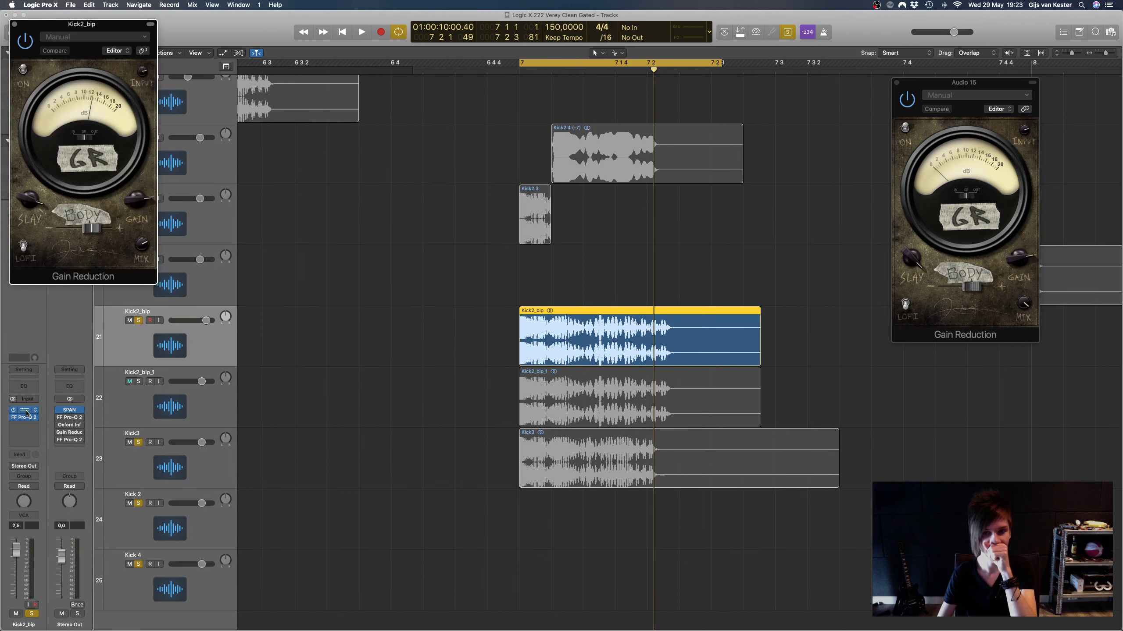
left_click_drag(112, 29, 676, 154)
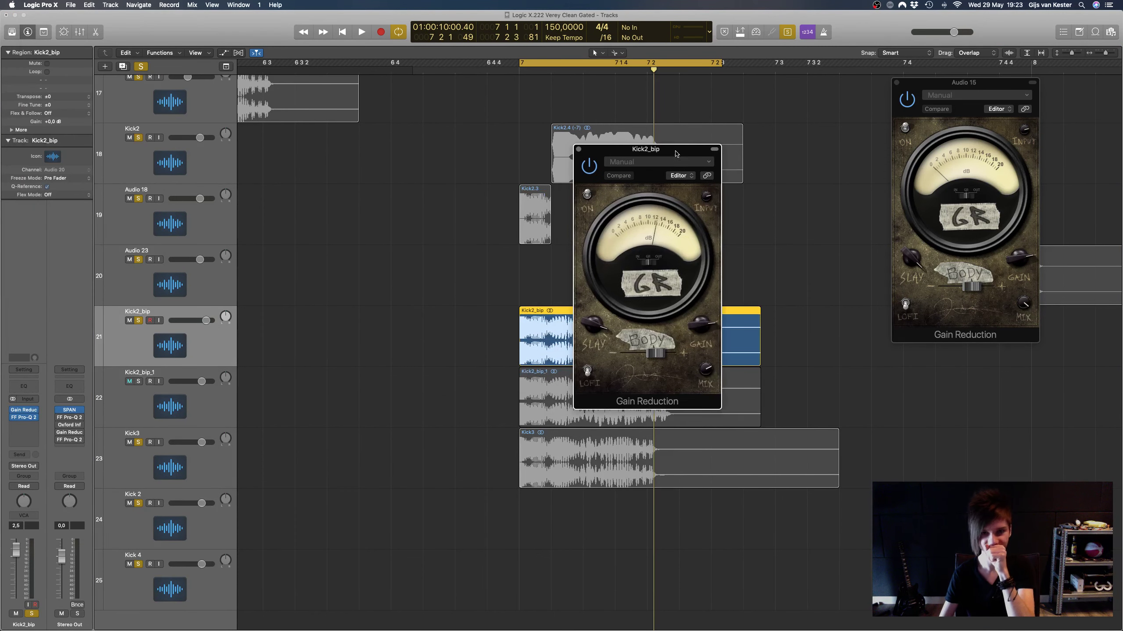
left_click(897, 83)
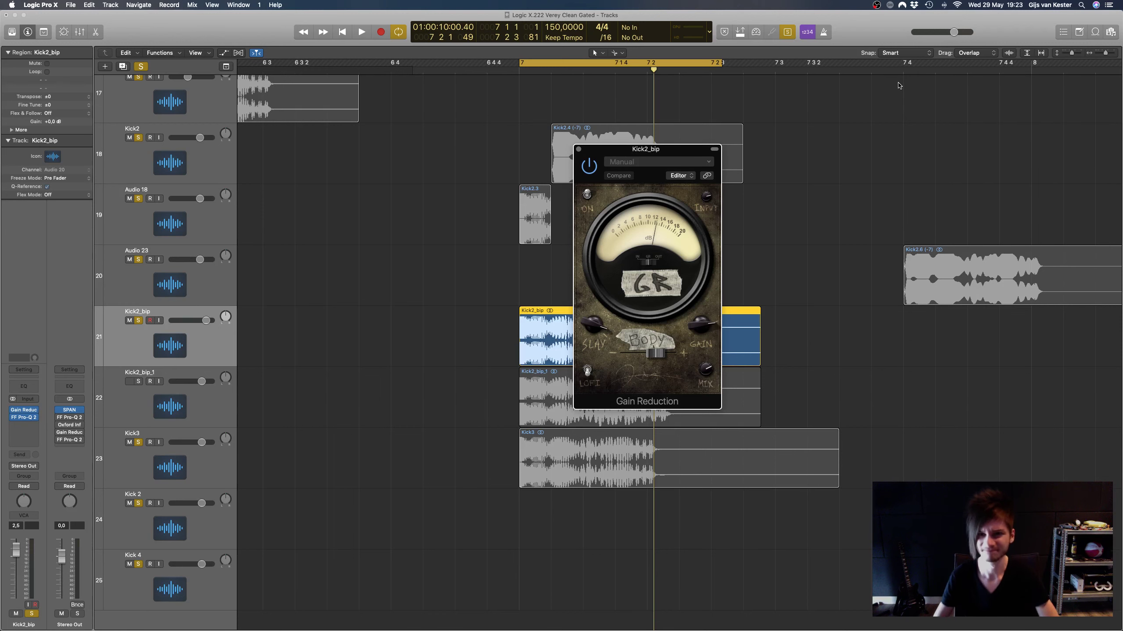
left_click_drag(676, 146, 909, 158)
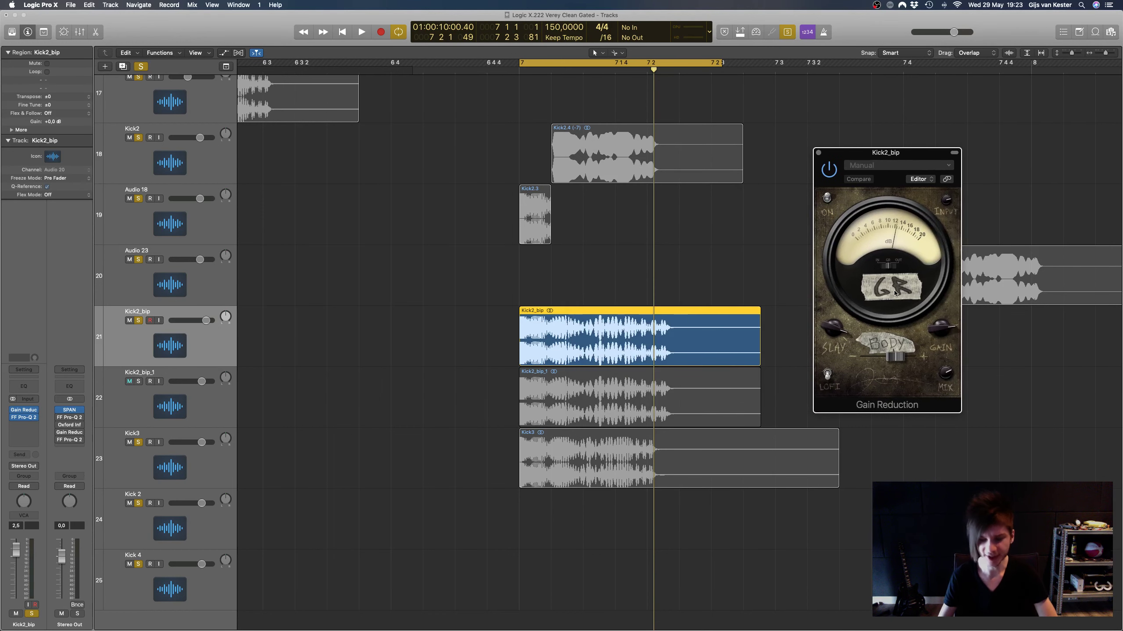
Step: Adjust the mix amount of Gain Reduction on Kick2_bip and audition the loop with the plug-in bypassed
scroll(619, 310, "right", 3)
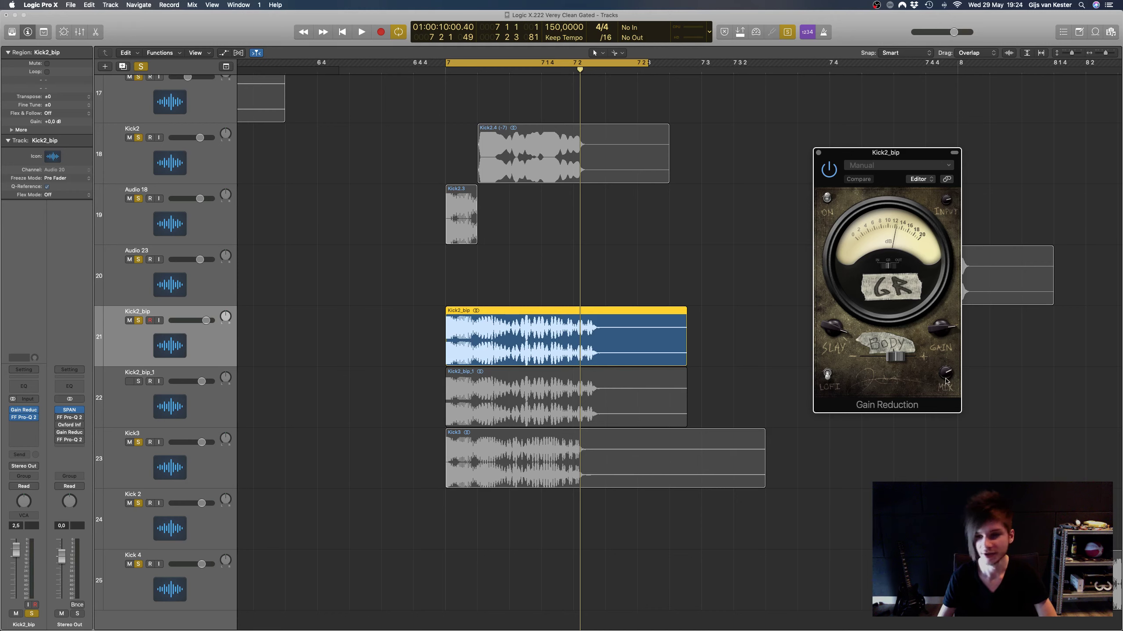
left_click_drag(946, 375, 950, 337)
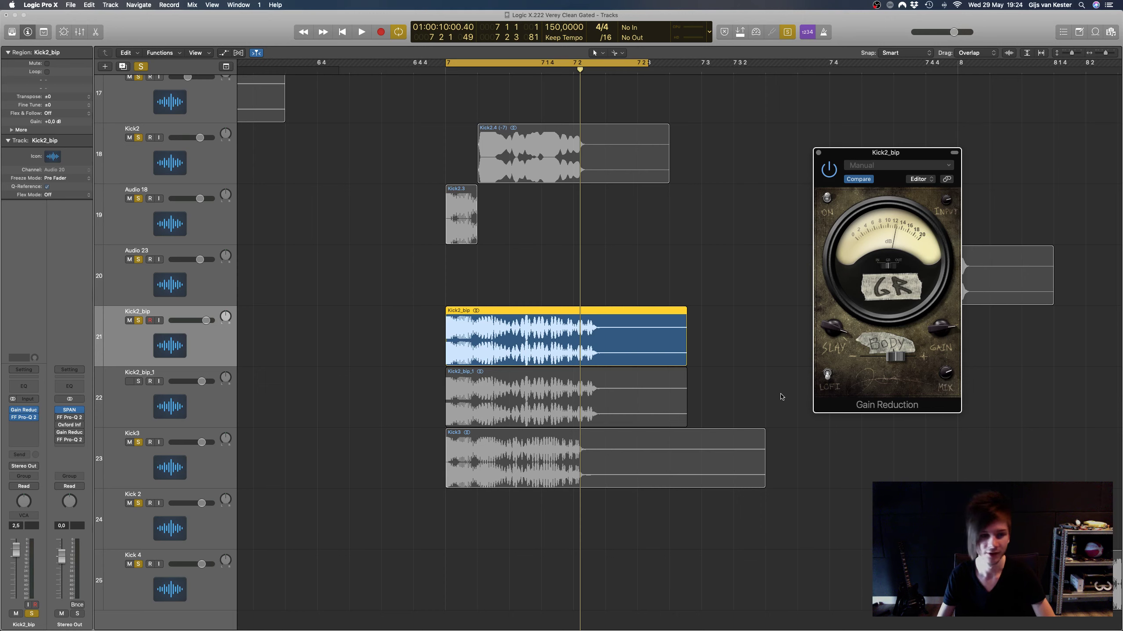
key("space")
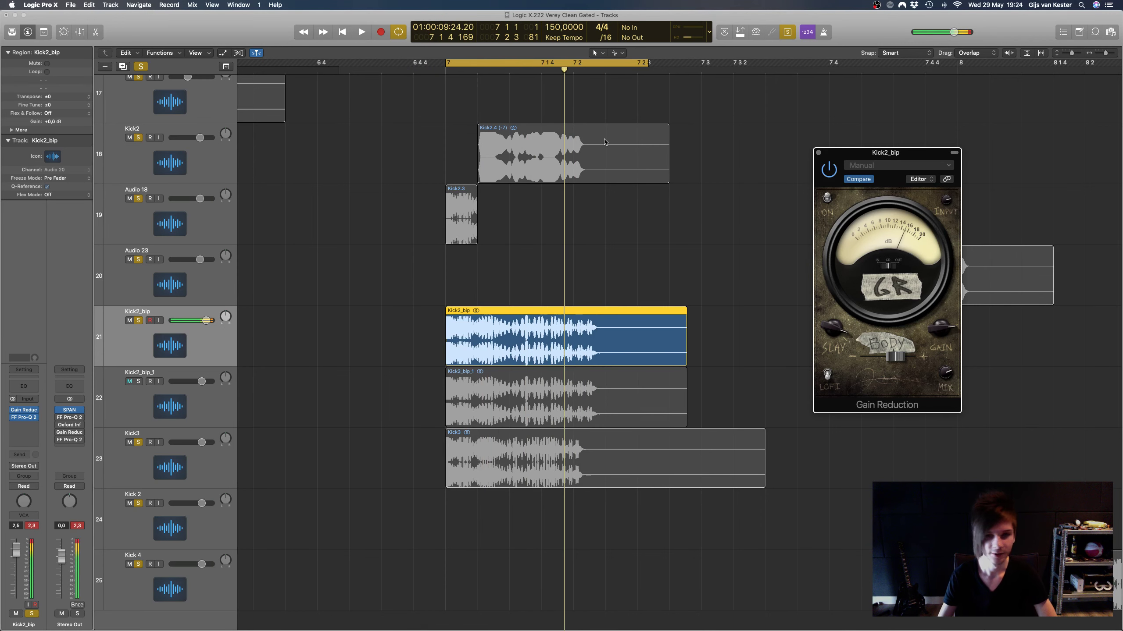
left_click(829, 169)
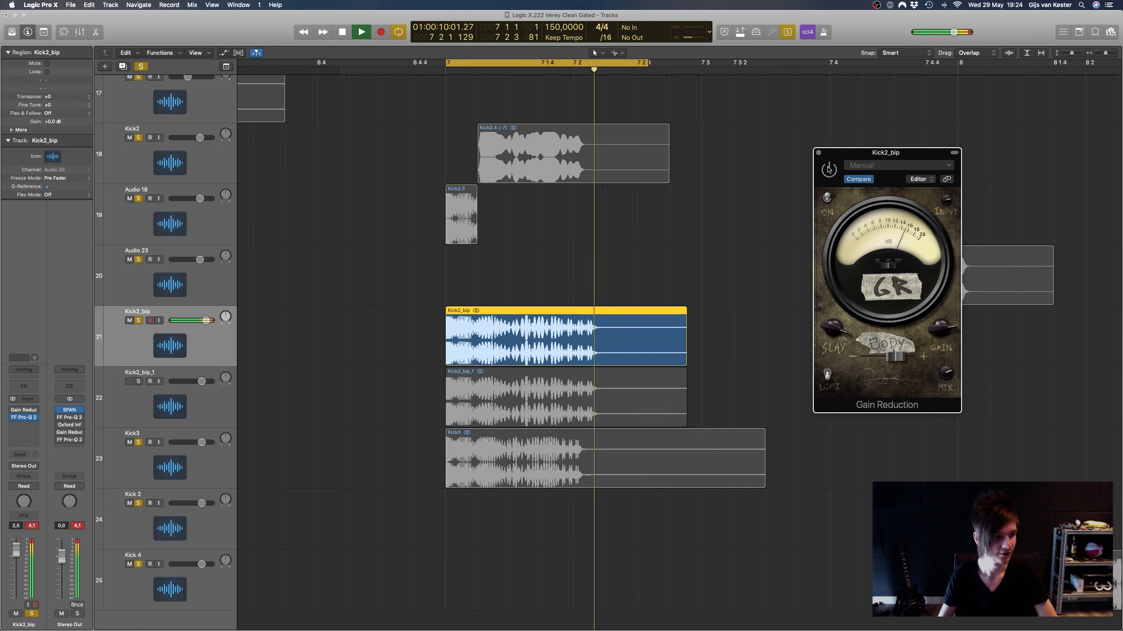
key("space")
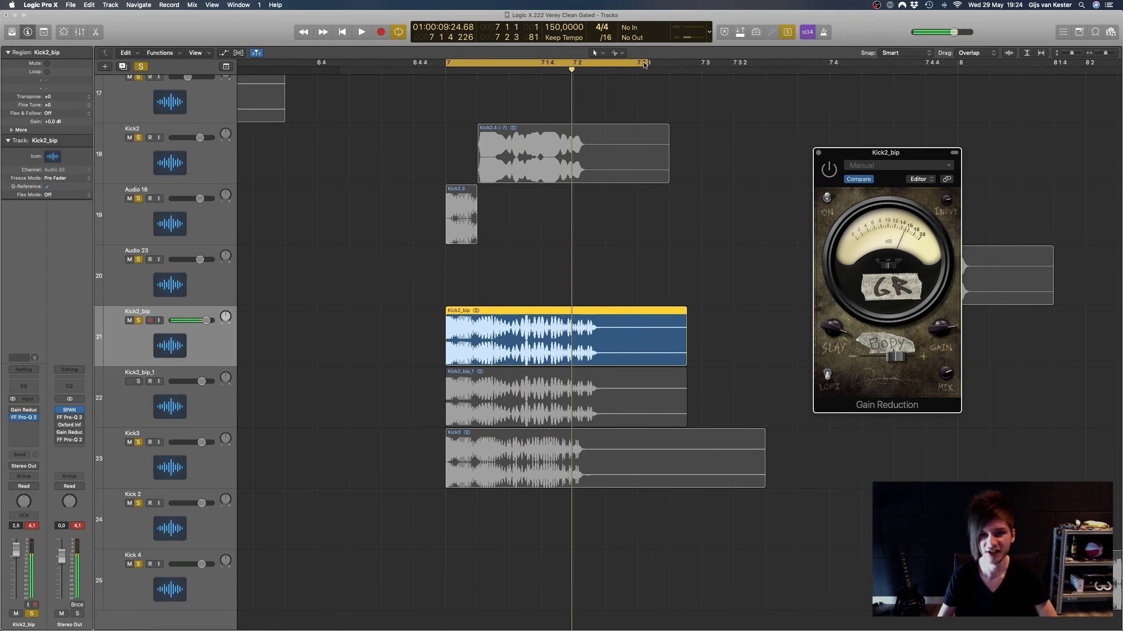
Step: Shorten the cycle range to end at 7 2, lower the Stereo Out fader to -5.2 dB and start playback
left_click_drag(647, 65, 573, 65)
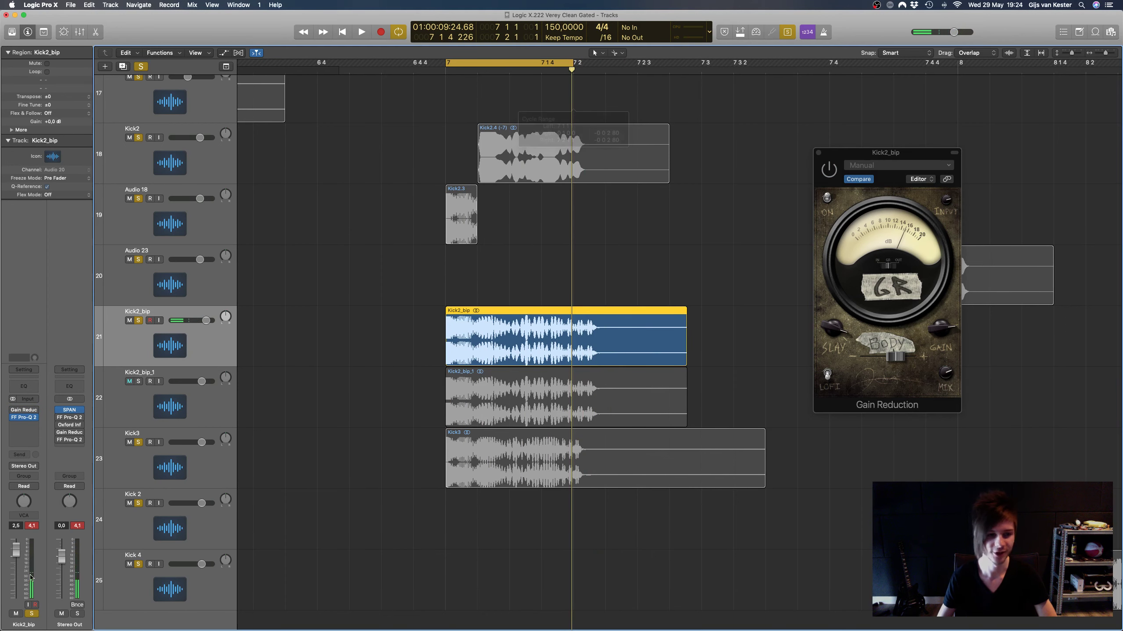
left_click_drag(61, 555, 61, 567)
key("space")
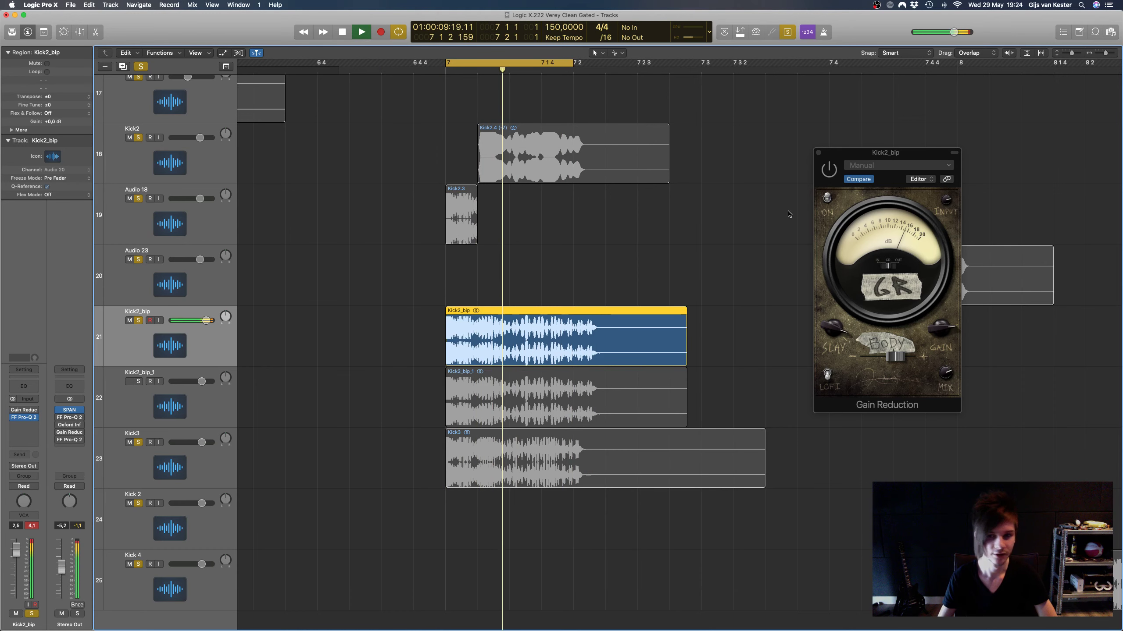
Step: Compare the Kick2_bip loop during playback with Gain Reduction switched on and off
left_click(828, 170)
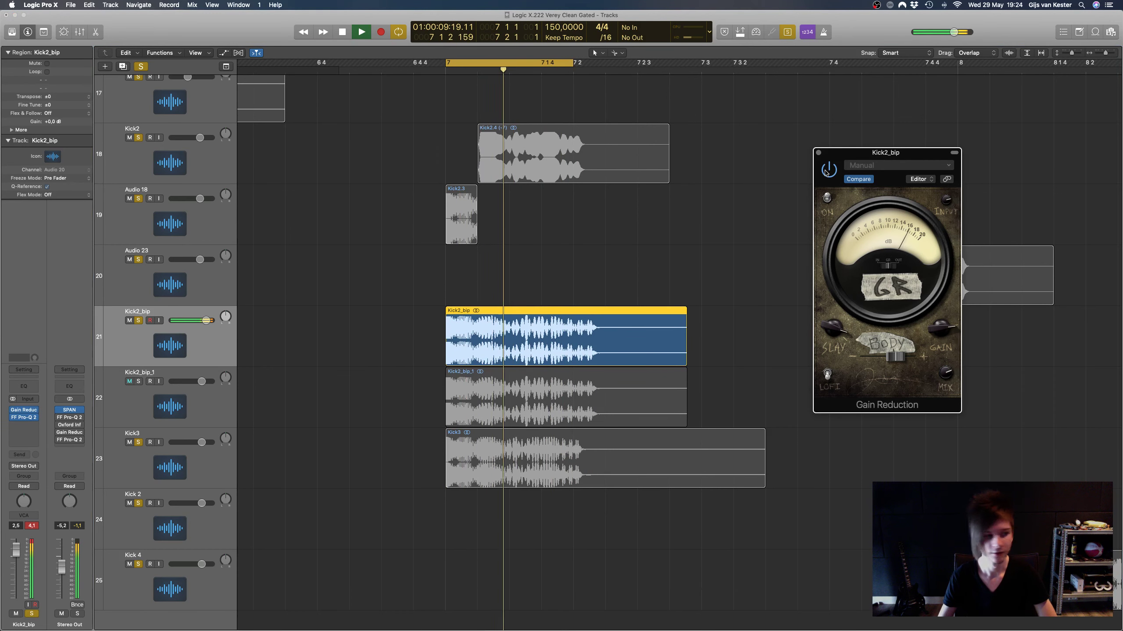
key("space")
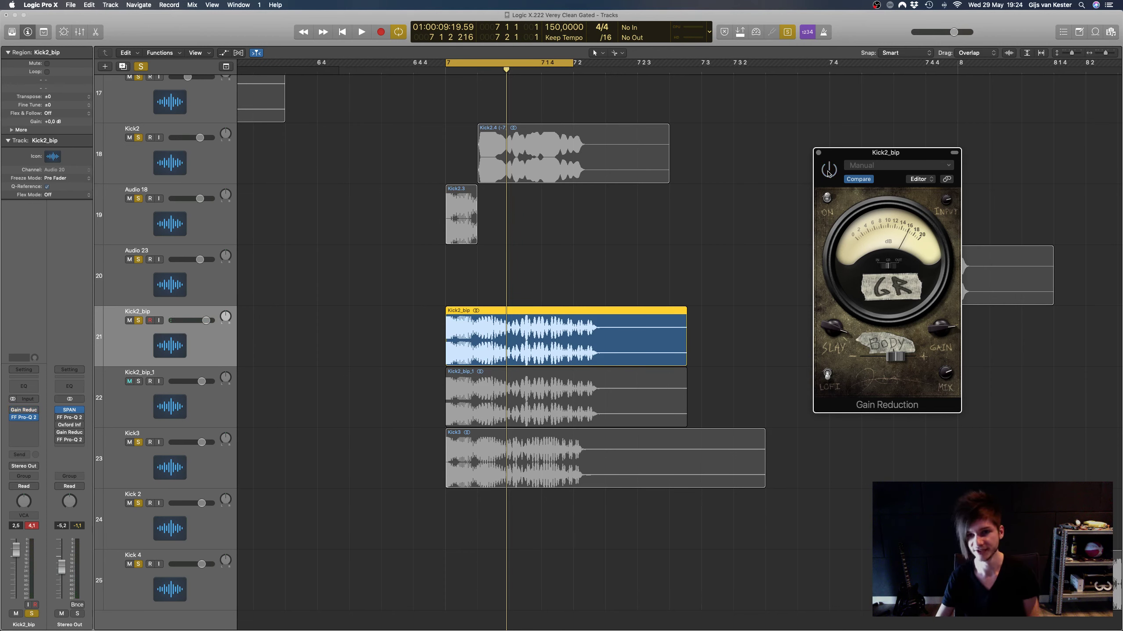
key("space")
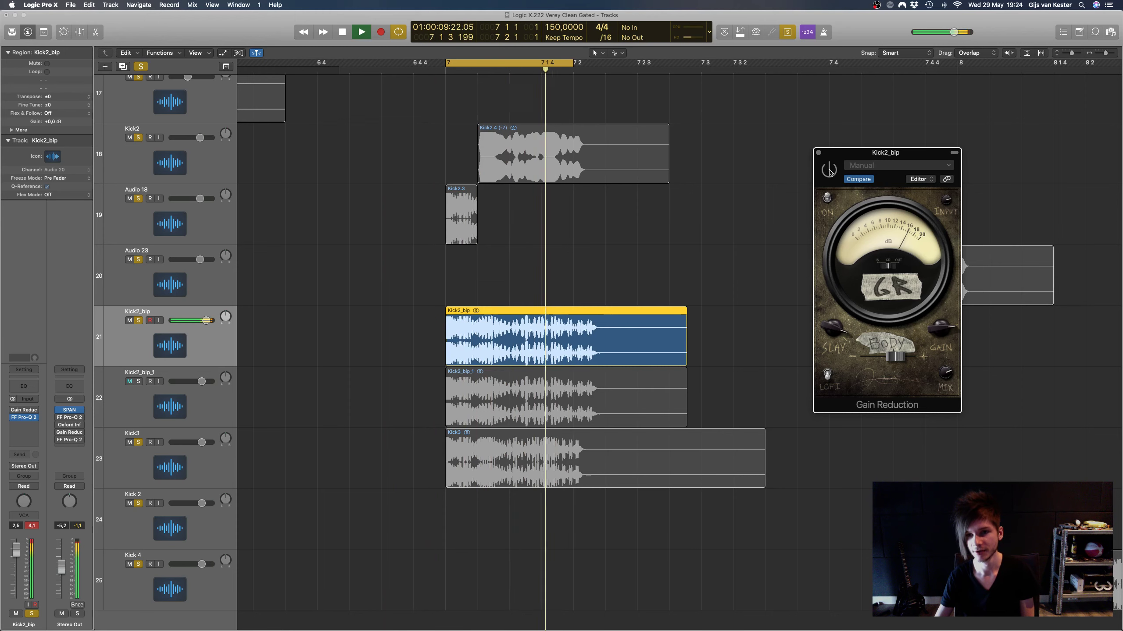
Step: Open the FF Pro-Q 2 equalizer of Kick2_bip beside the regions, audition the loop through it, and close it
left_click_drag(862, 153, 774, 152)
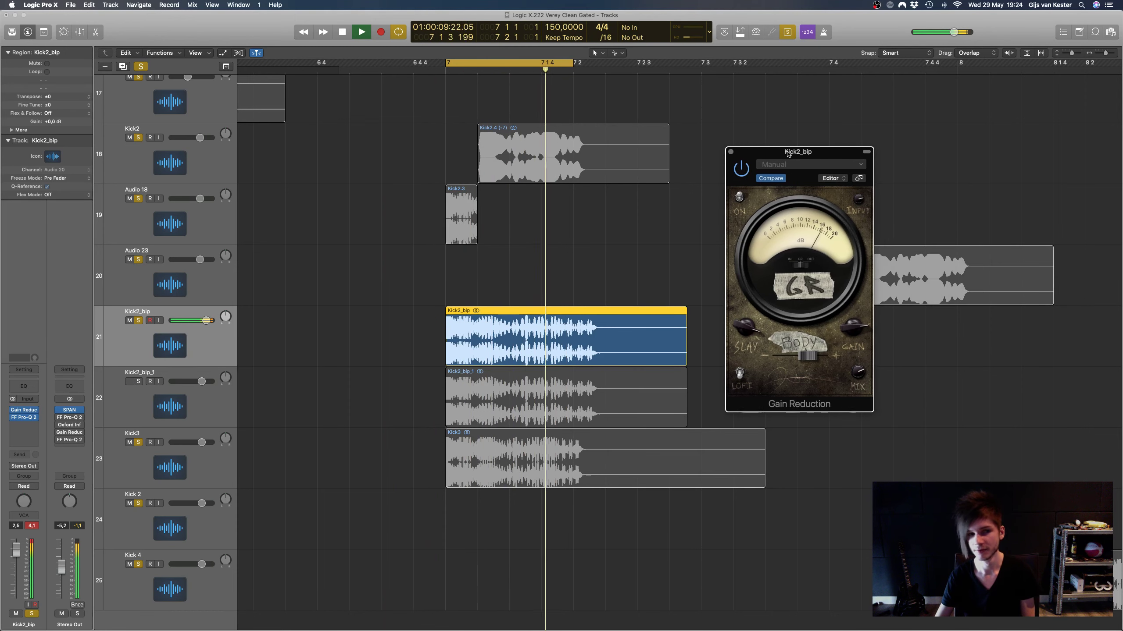
left_click(24, 418)
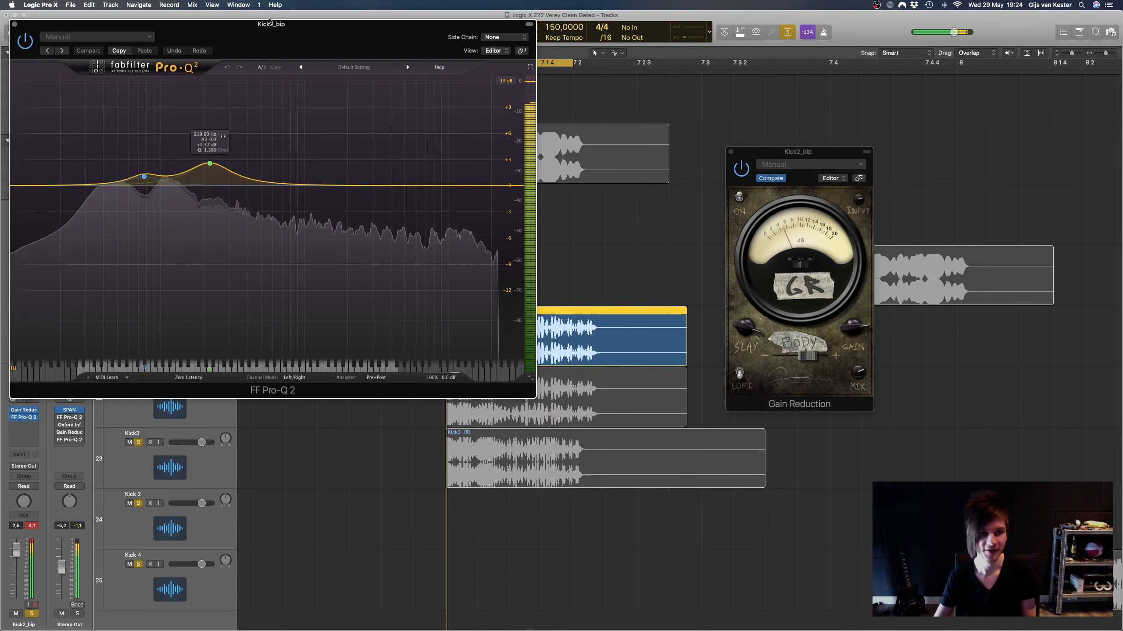
left_click_drag(271, 30, 798, 186)
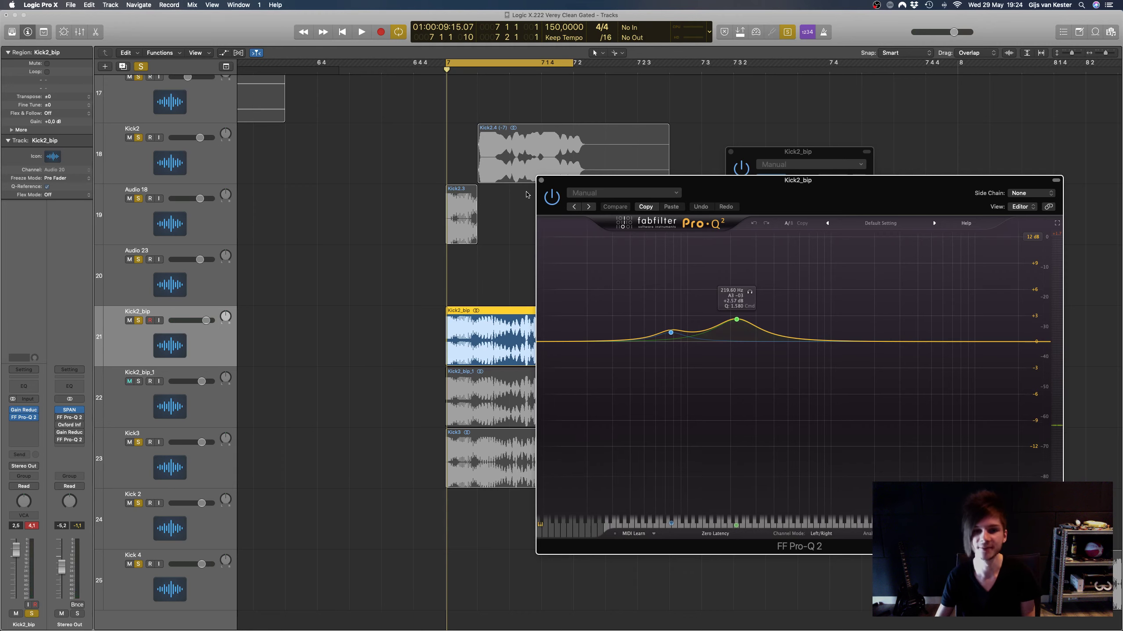
key("space")
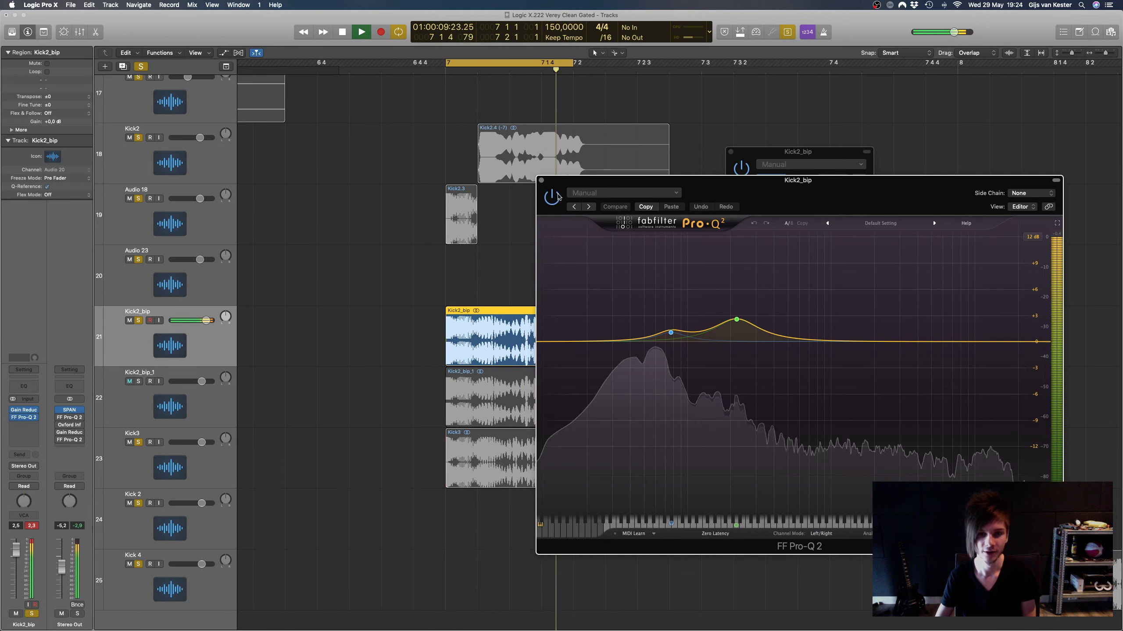
left_click(542, 180)
key("space")
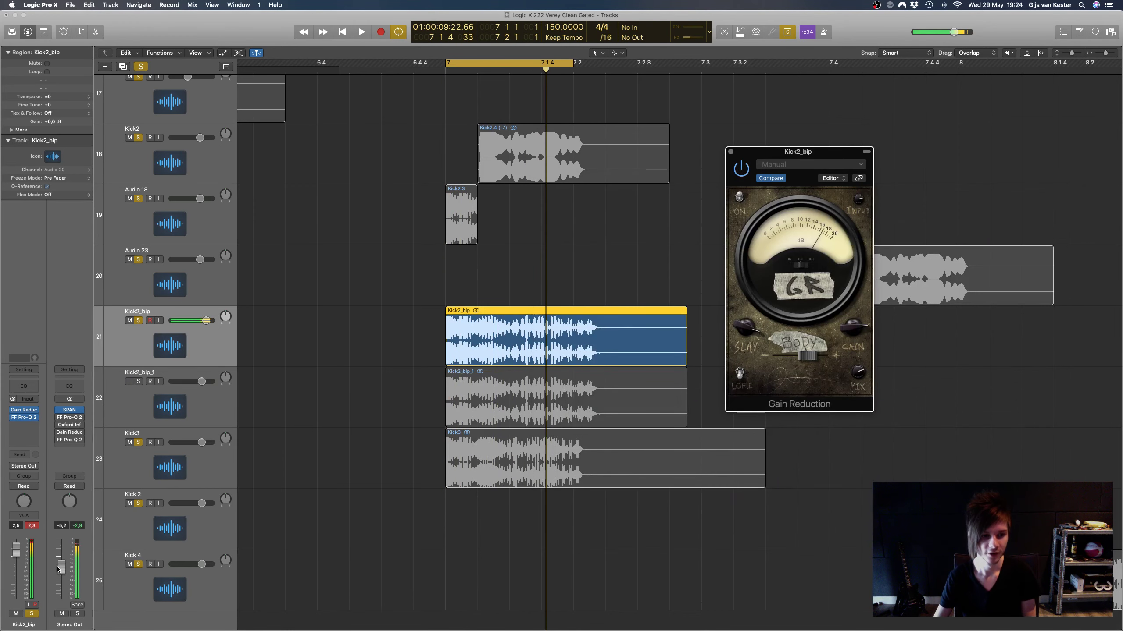
Step: Set the Stereo Out level to -3.8 dB and clear its peak reading
double_click(63, 526)
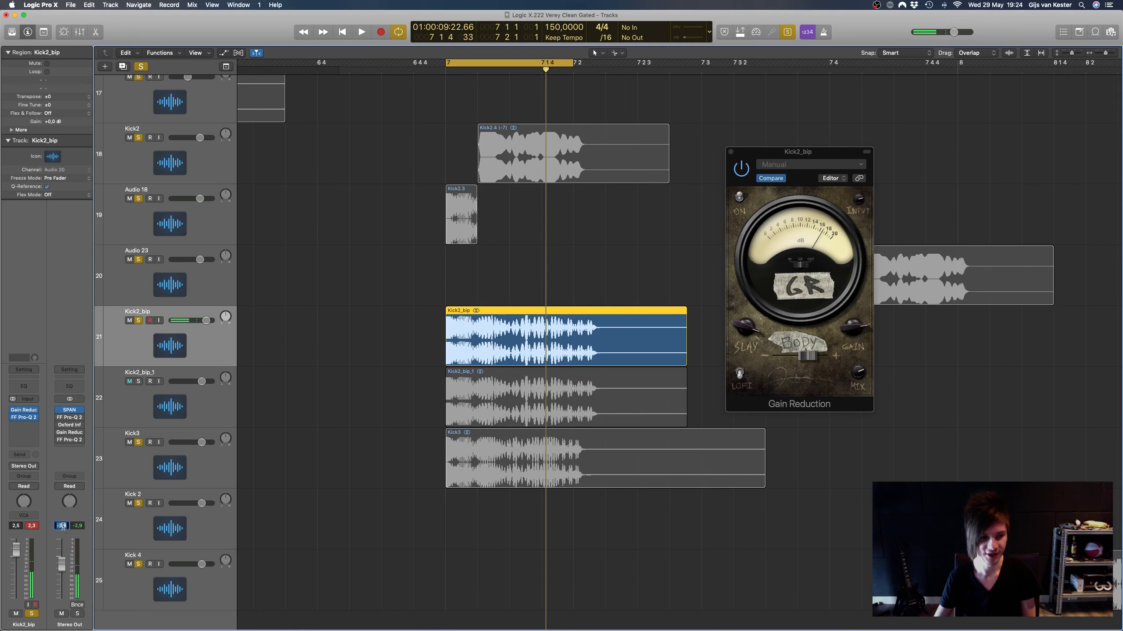
key("Escape")
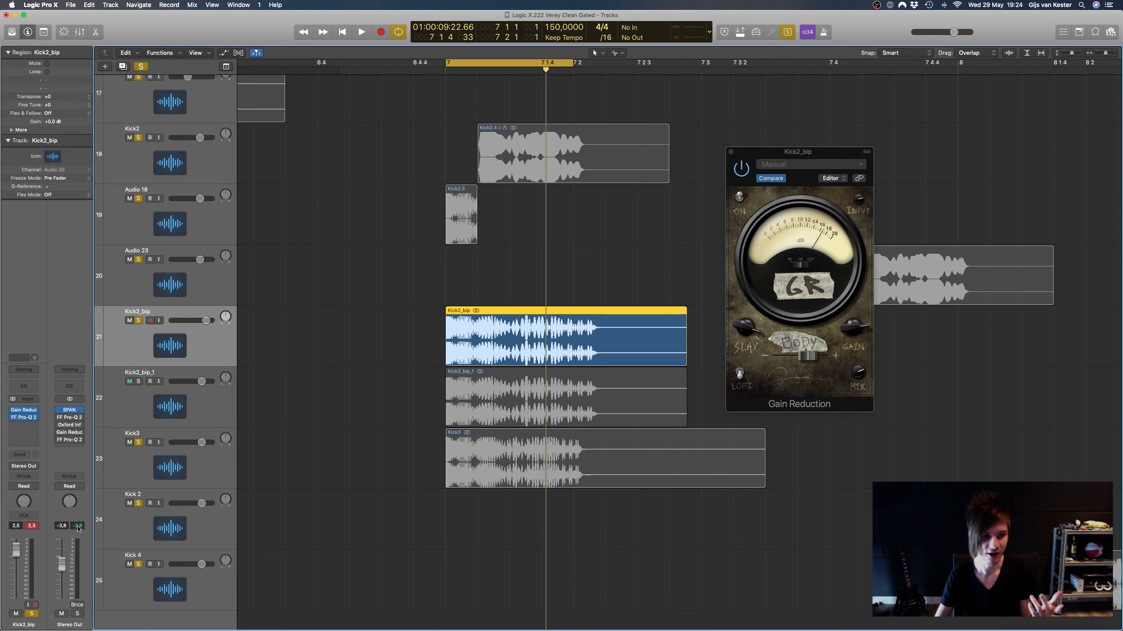
left_click(79, 526)
double_click(64, 527)
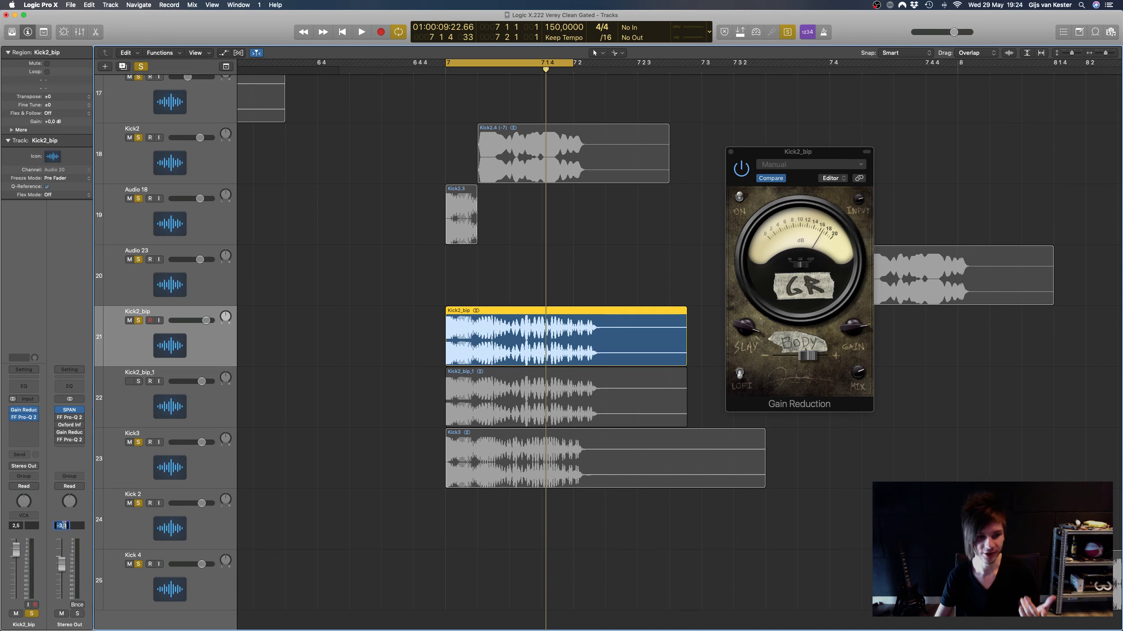
key("Return")
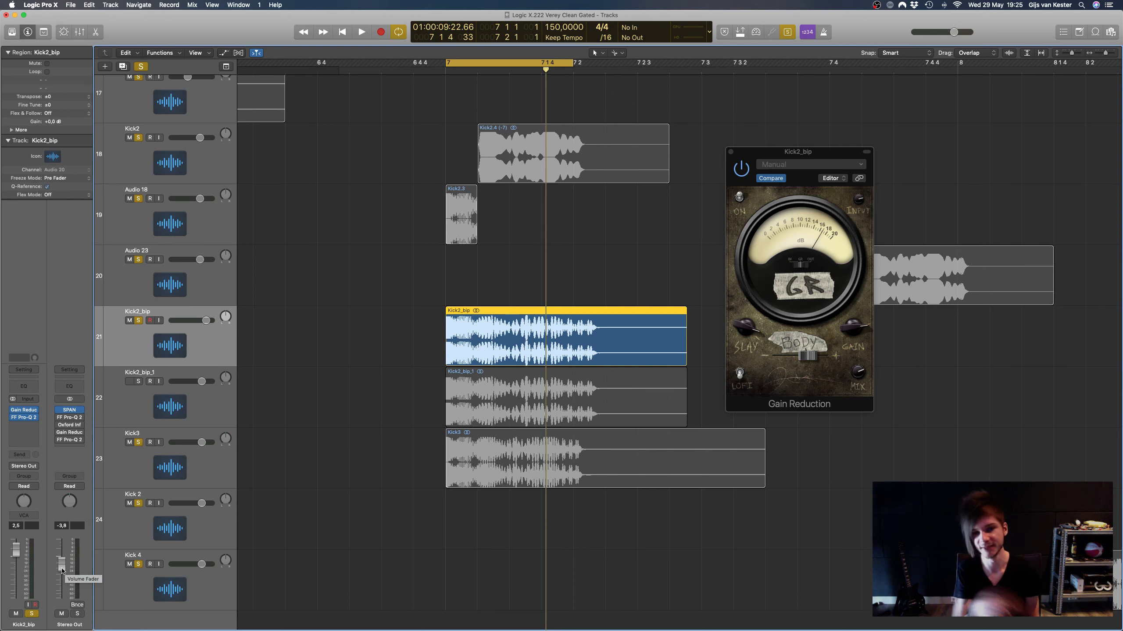
Step: Play the loop with the Stereo Out fader raised to 2.7 dB and reset the fader to 0 dB
key("space")
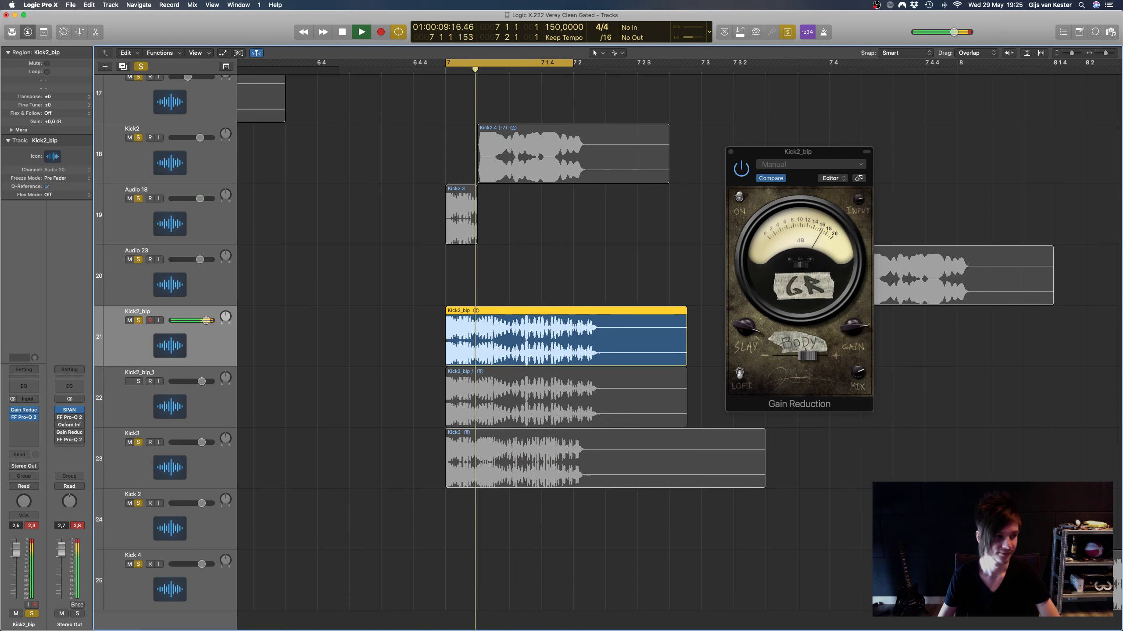
key("space")
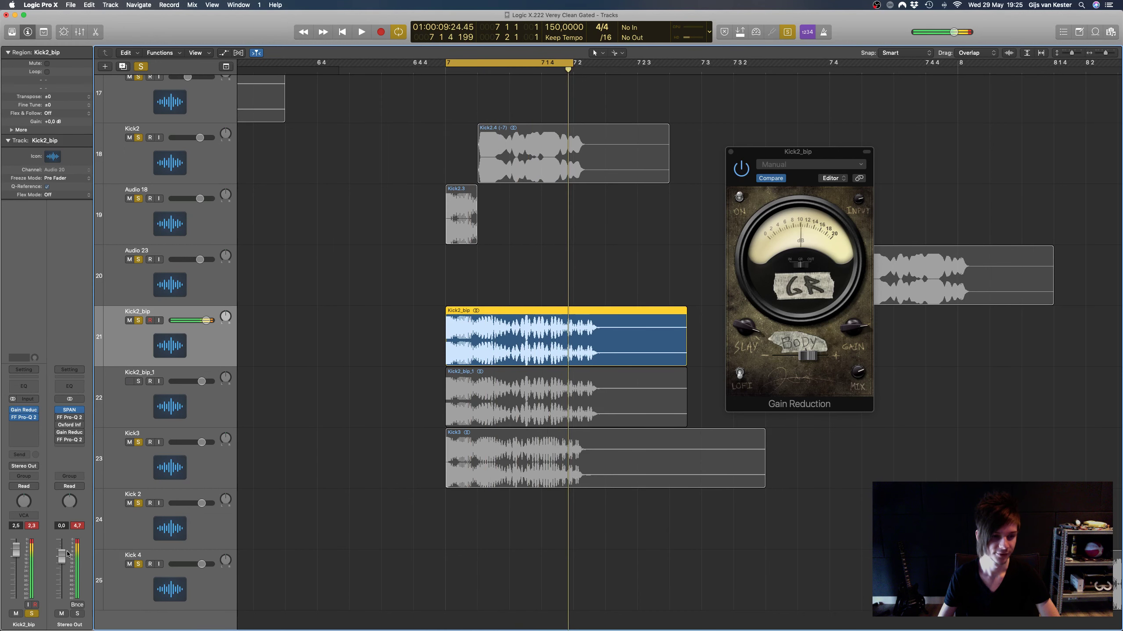
Step: Open the Oxford Inflator on the Stereo Out channel, place its window over the regions, and enable the plug-in
left_click(69, 425)
left_click(69, 425)
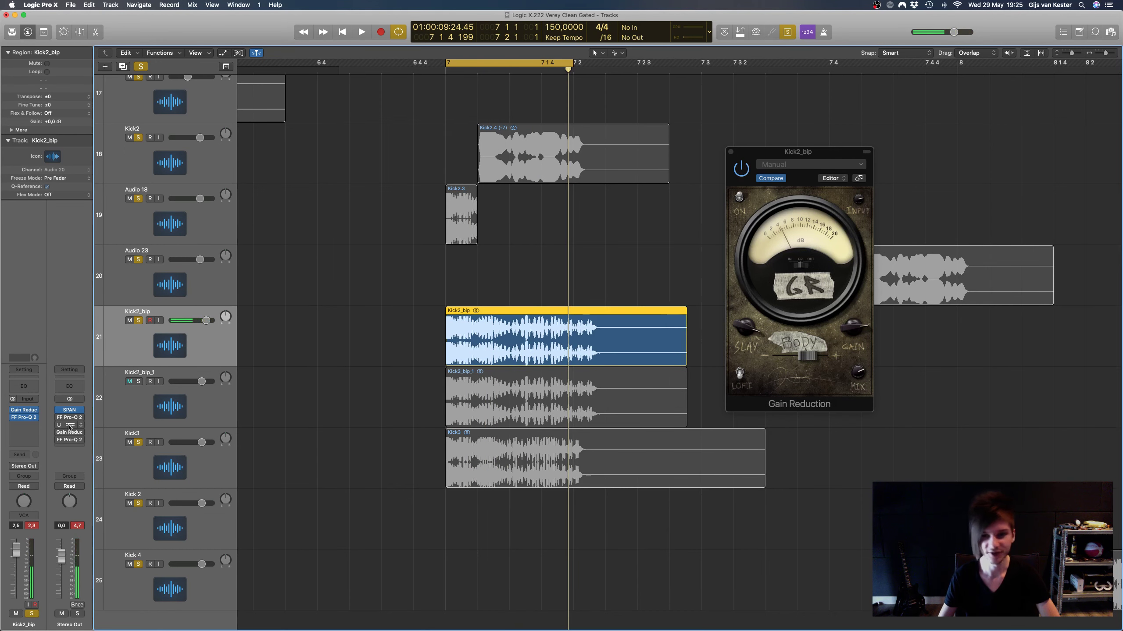
left_click(69, 425)
left_click_drag(762, 205, 491, 254)
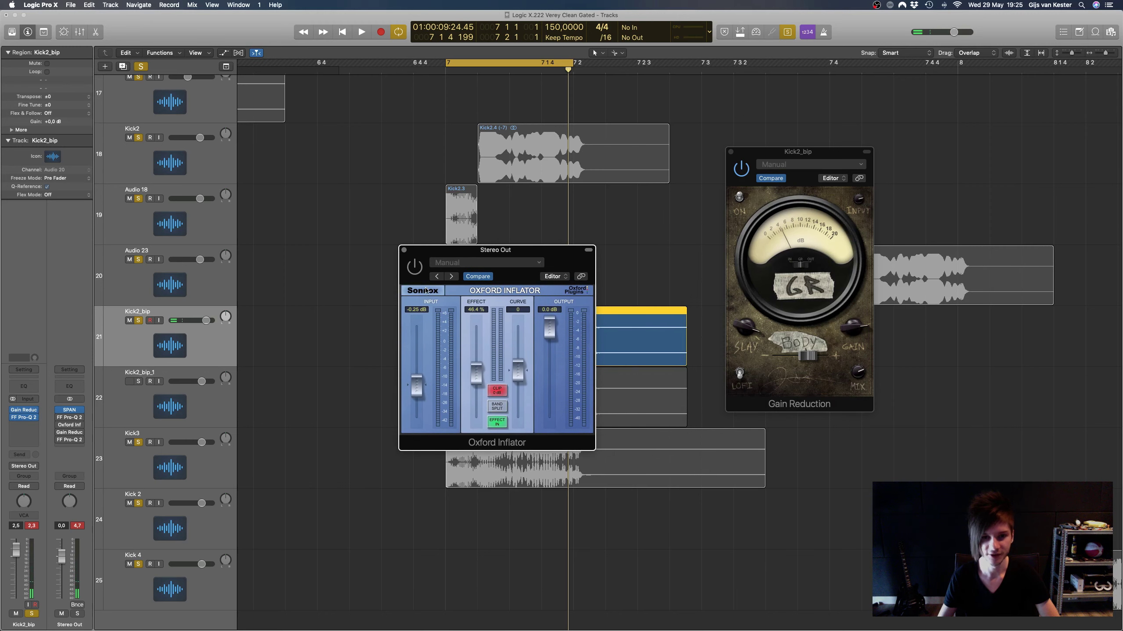
left_click(413, 267)
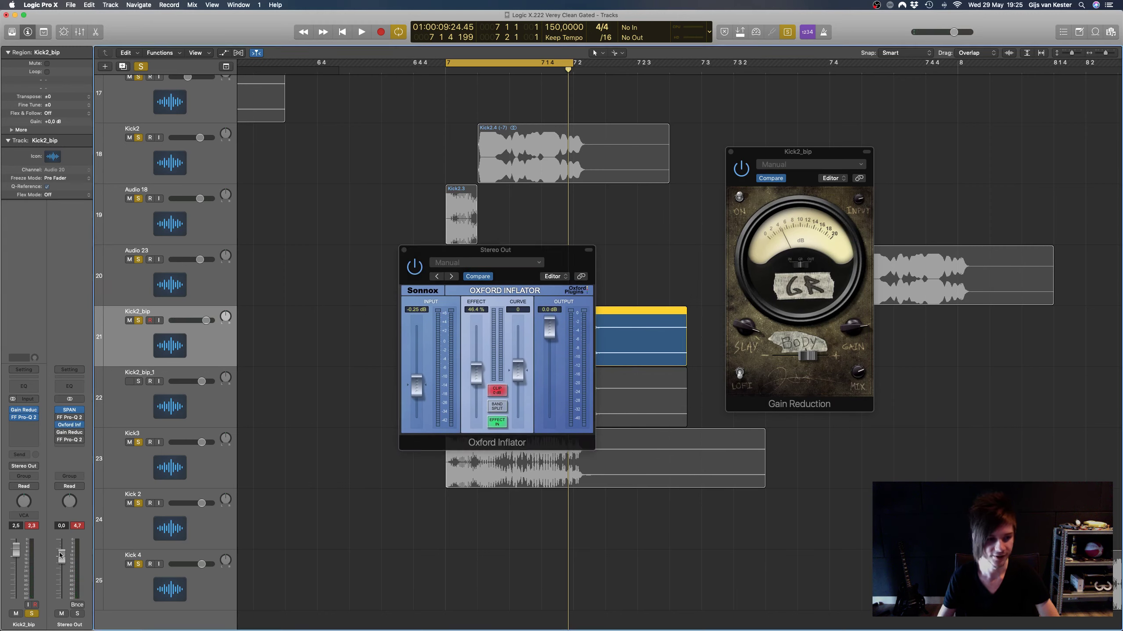
Step: Lower the Stereo Out fader to -4.4 dB and play the loop
left_click_drag(62, 556, 61, 567)
key("space")
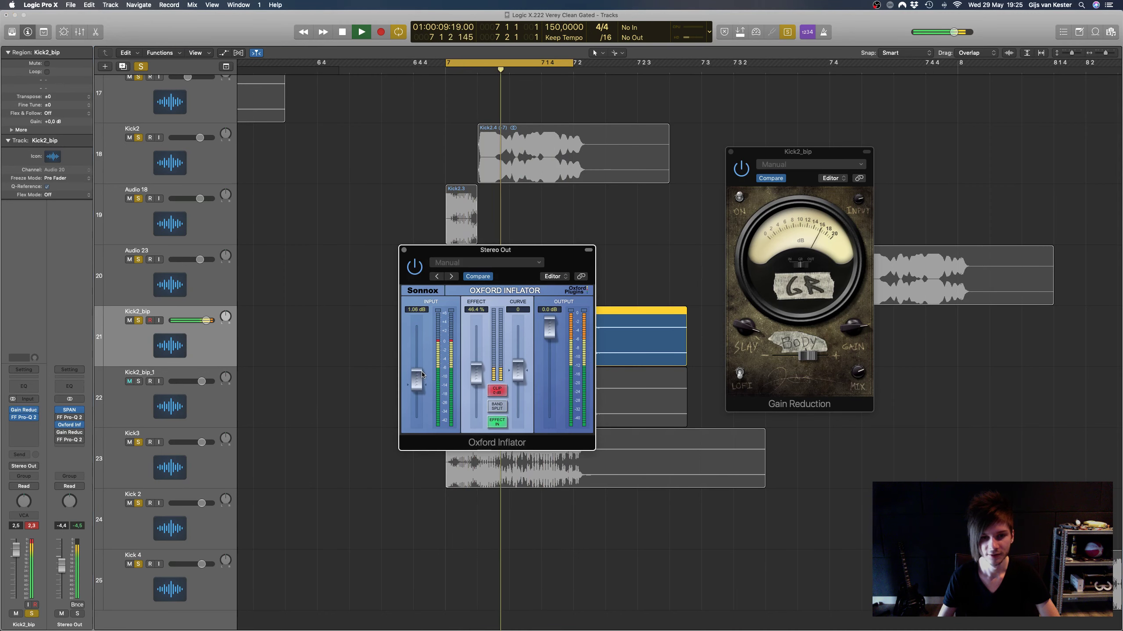
Step: Set the Oxford Inflator's input to 0.19 dB and effect to 0 %, and close it bypassed
mouse_move(422, 379)
left_mouse_down()
mouse_move(422, 355)
mouse_move(475, 413)
mouse_move(418, 381)
mouse_move(418, 399)
left_mouse_up()
key("space")
left_click(411, 274)
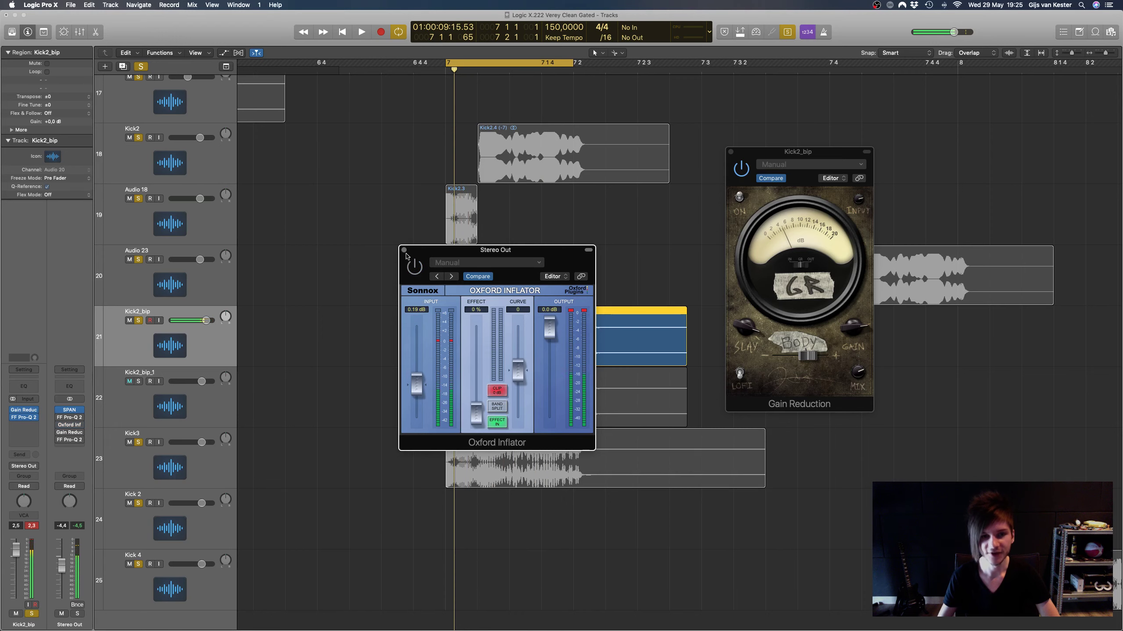
left_click(404, 250)
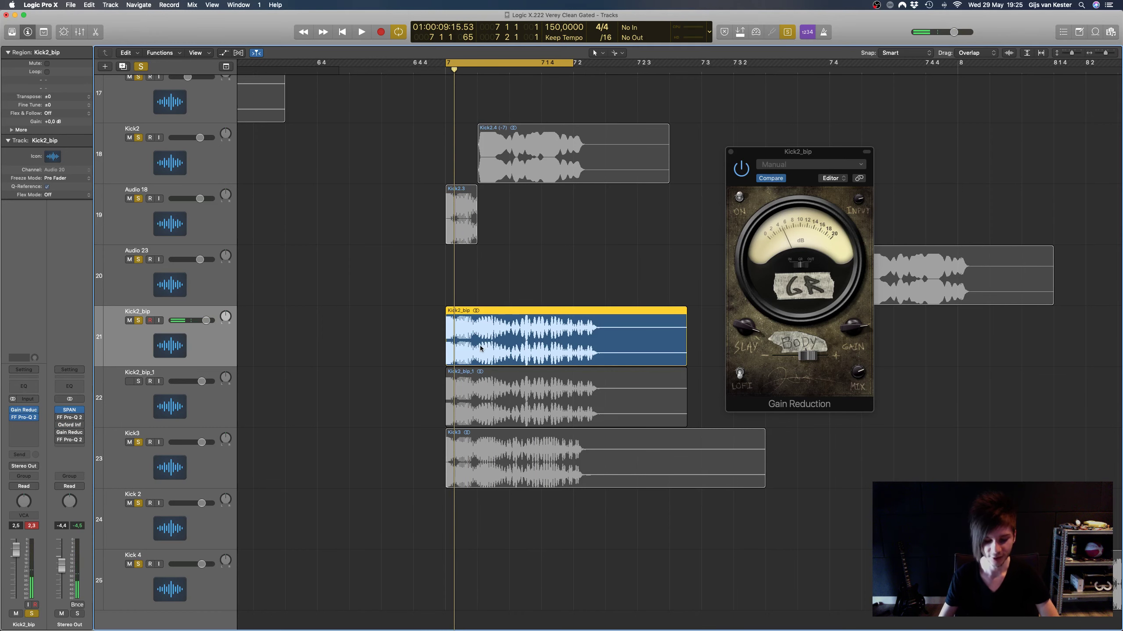
Step: Enlarge the kick waveforms around the Kick2_bip region and play back its loop
key("super+Down")
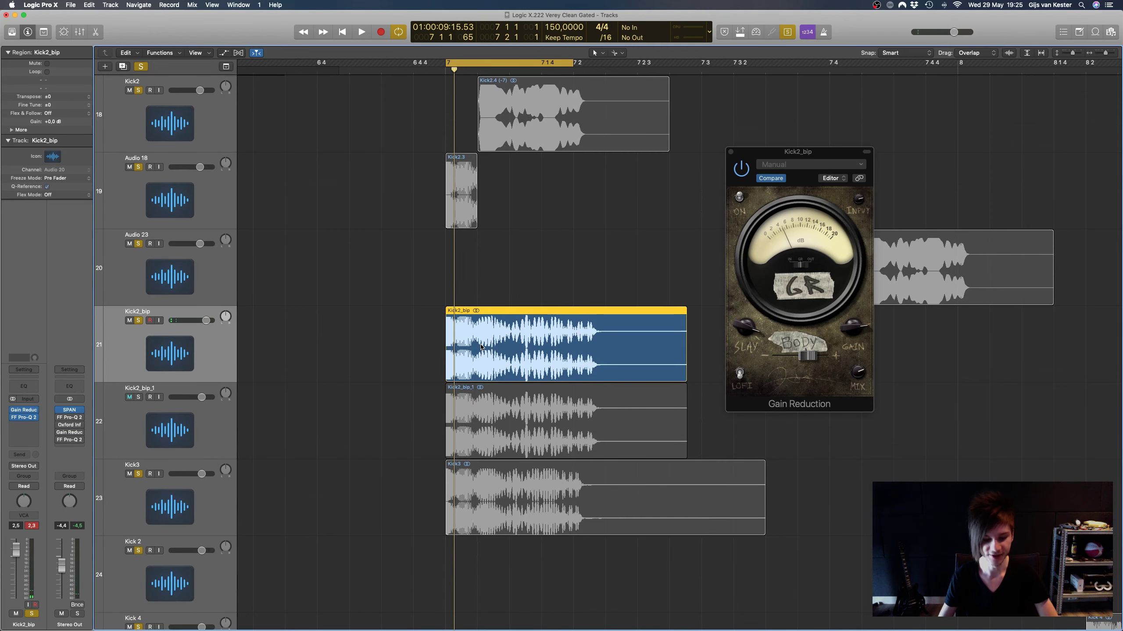
key("super+Right")
scroll(529, 272, "right", 3)
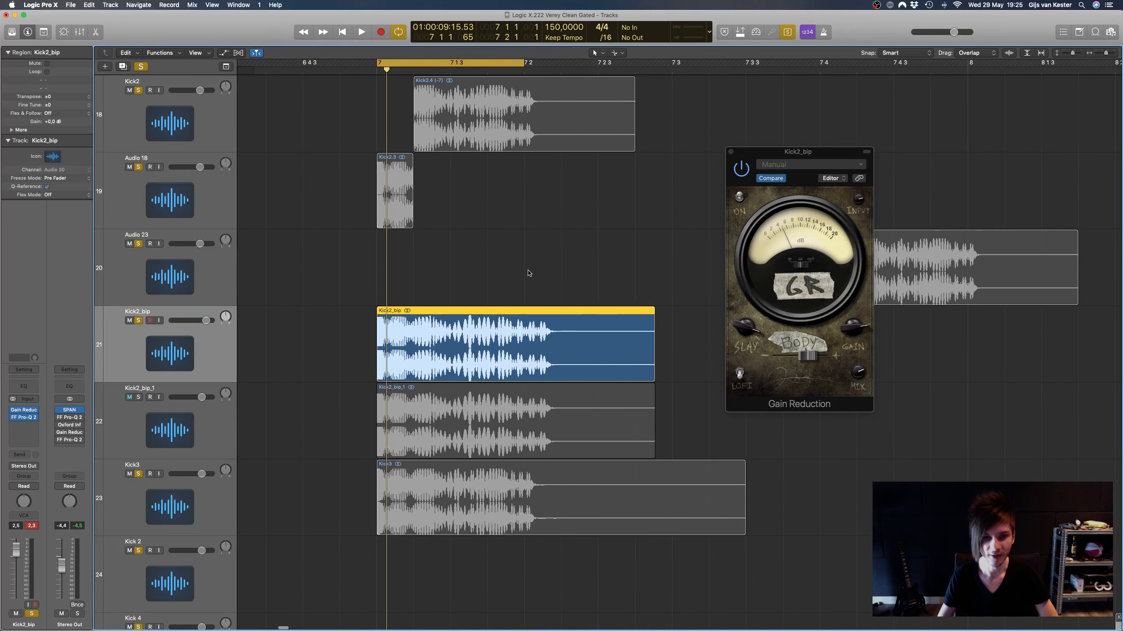
left_click(511, 330)
scroll(531, 228, "left", 1)
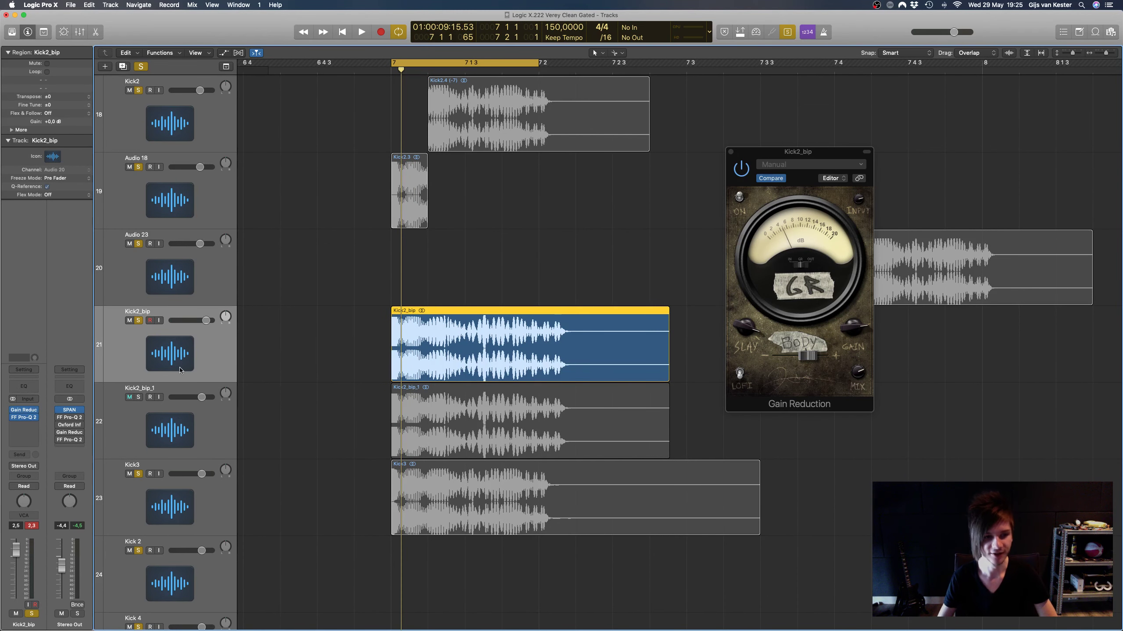
key("space")
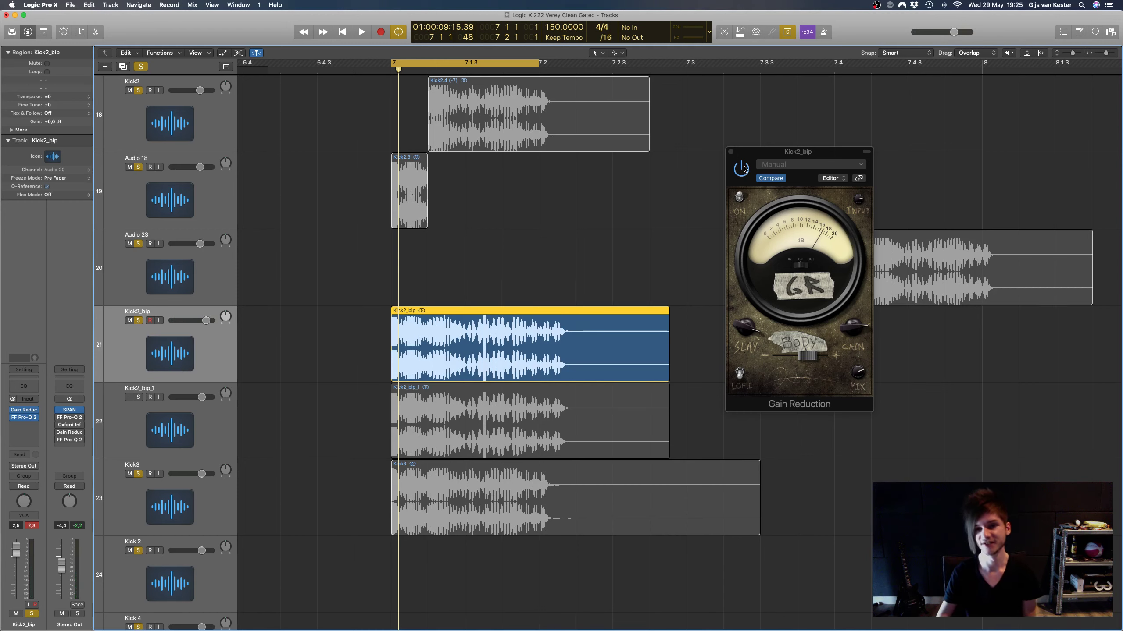
Step: Move the Gain Reduction window of Kick2_bip off the regions and close it
left_click_drag(786, 154, 788, 185)
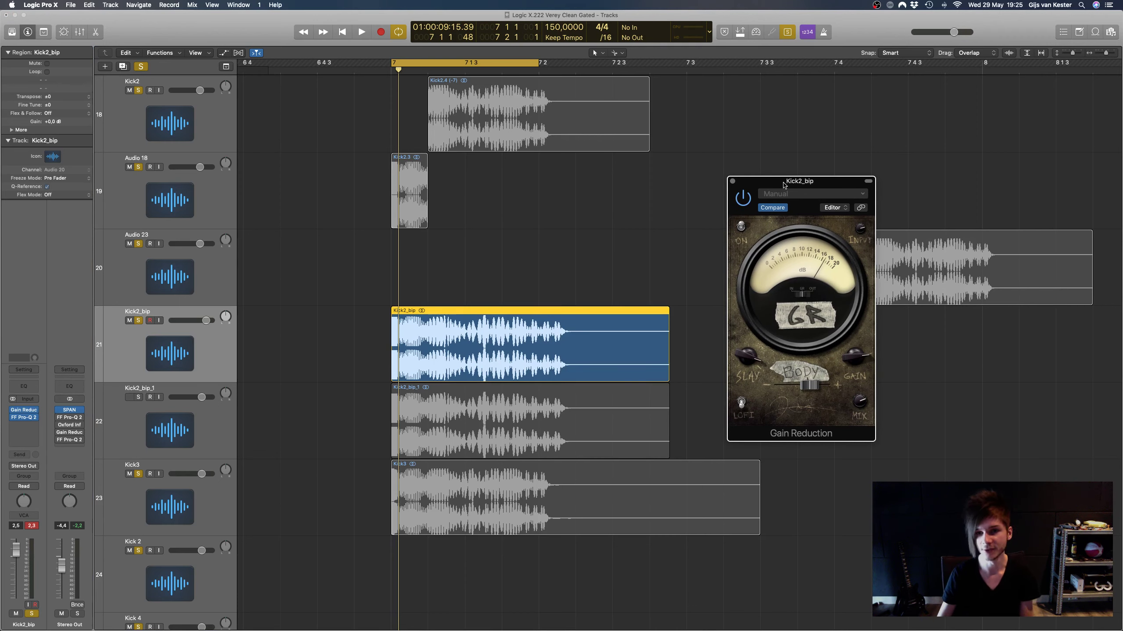
left_click_drag(783, 185, 842, 199)
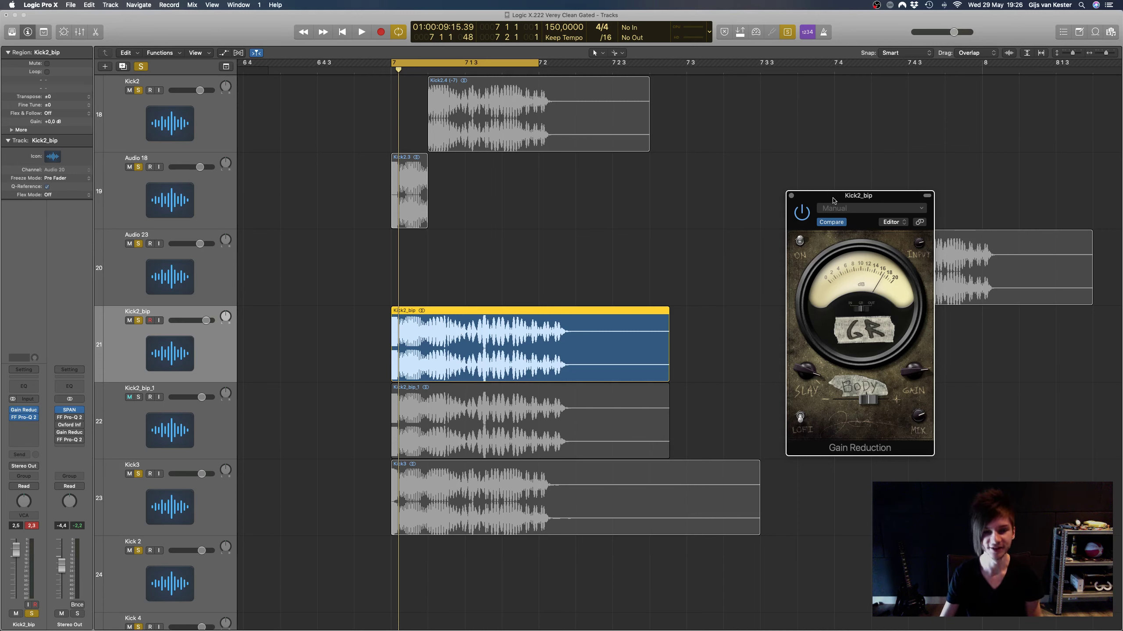
left_click_drag(832, 200, 725, 156)
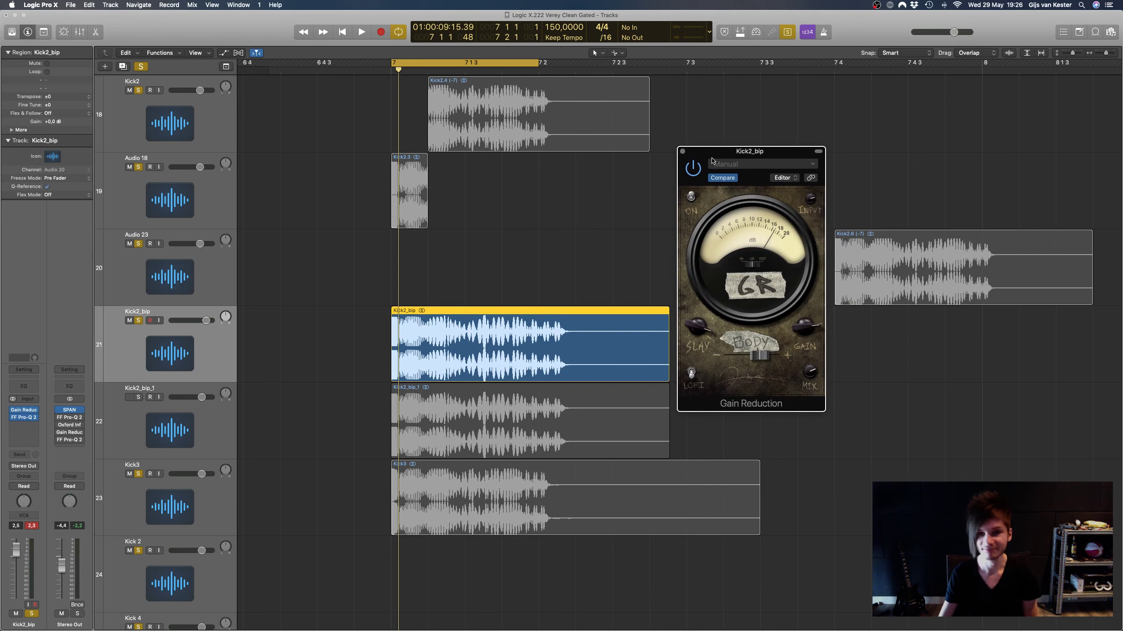
left_click(682, 152)
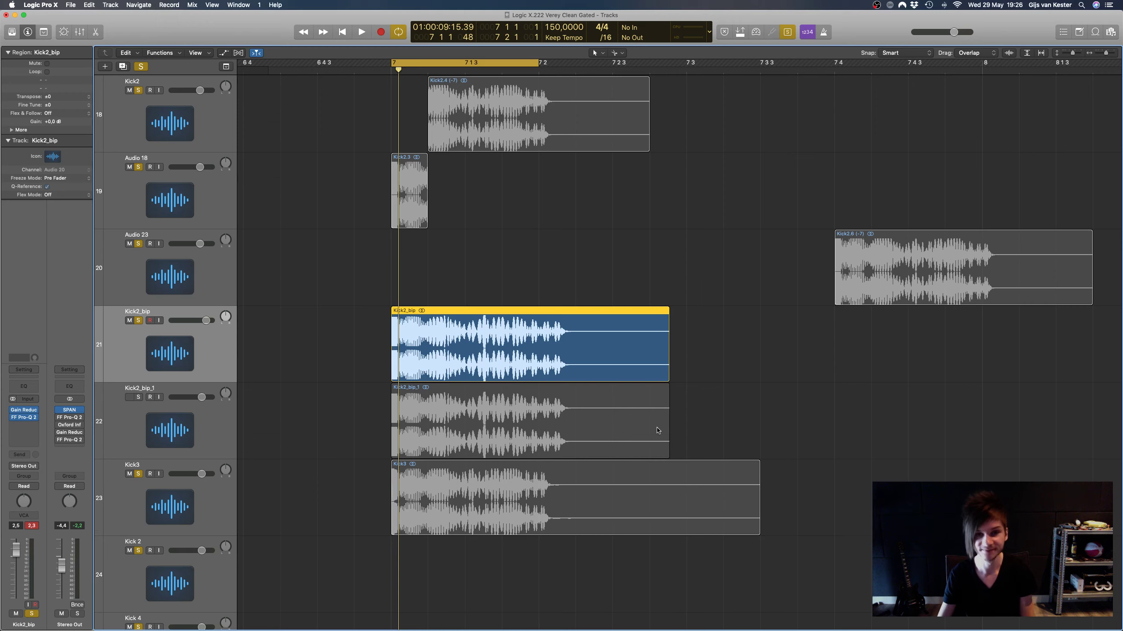
Step: Look through the kick project's arrangement from the Inst 1 track down to Kick 4, including the earlier kick versions before bar 7
scroll(657, 430, "down", 5)
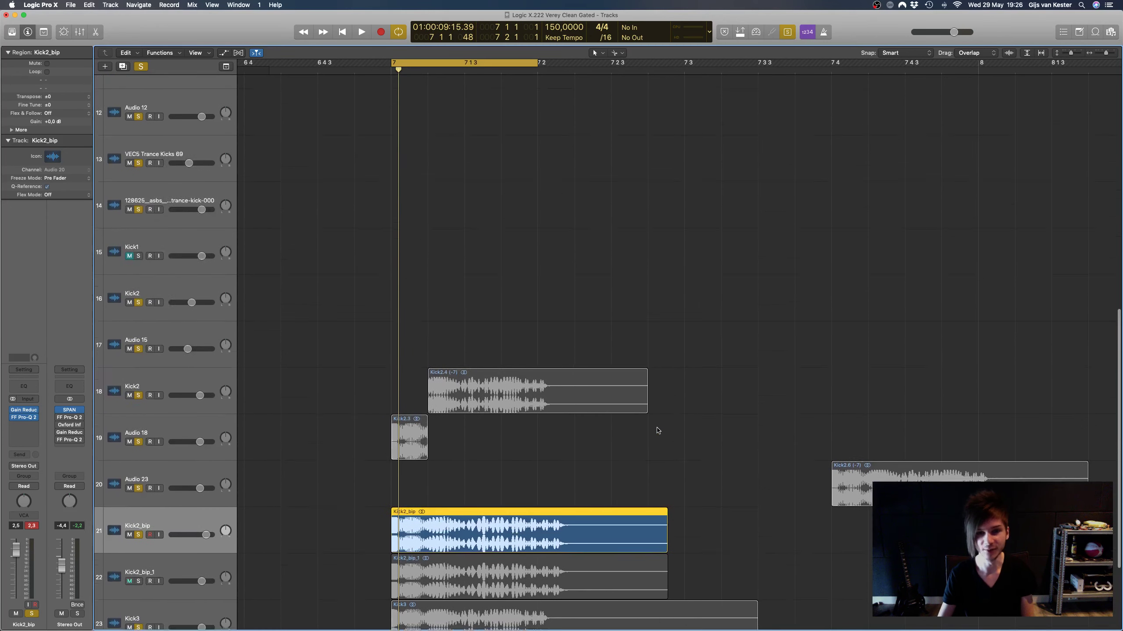
scroll(658, 430, "up", 10)
scroll(658, 430, "down", 3)
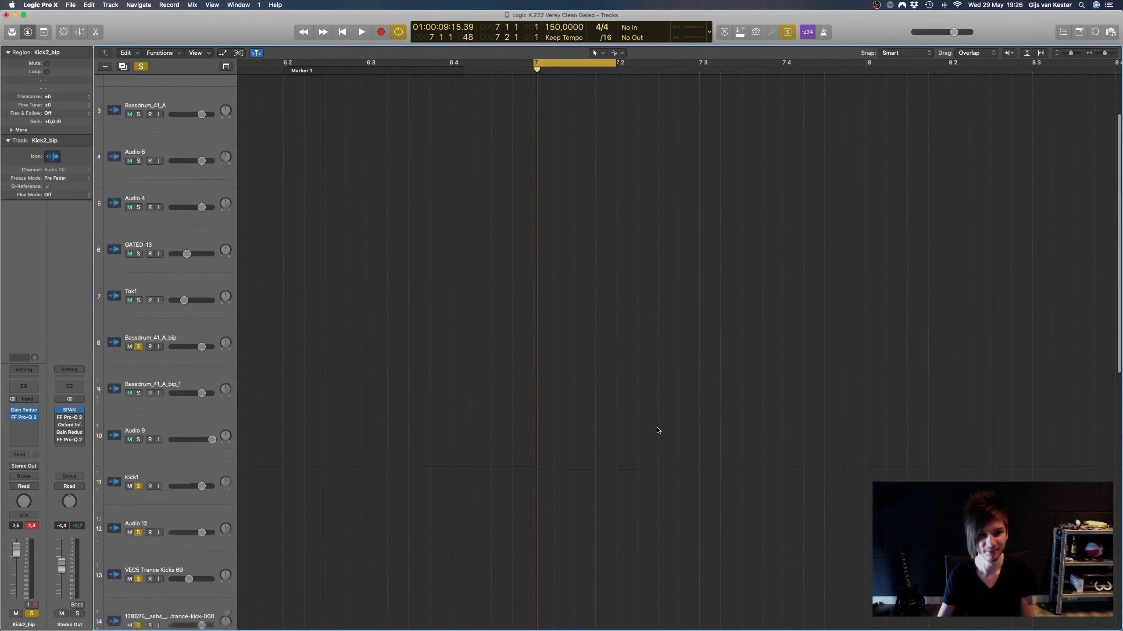
scroll(657, 430, "up", 3)
scroll(658, 430, "left", 8)
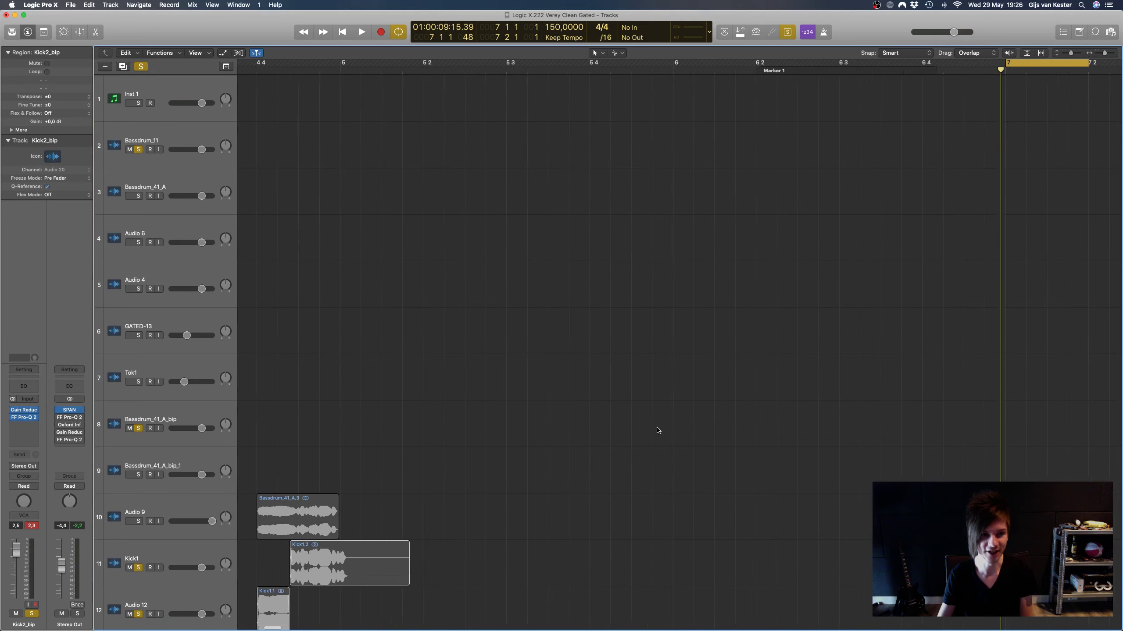
scroll(658, 430, "down", 10)
scroll(658, 430, "right", 8)
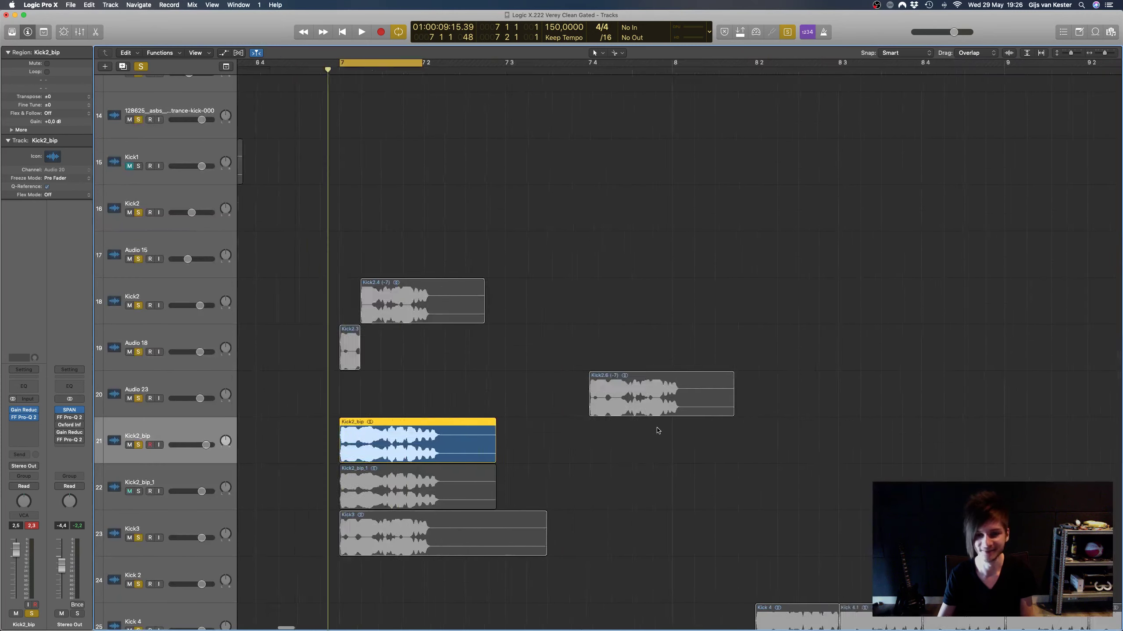
scroll(658, 430, "down", 1)
scroll(657, 430, "left", 6)
key("super+Left")
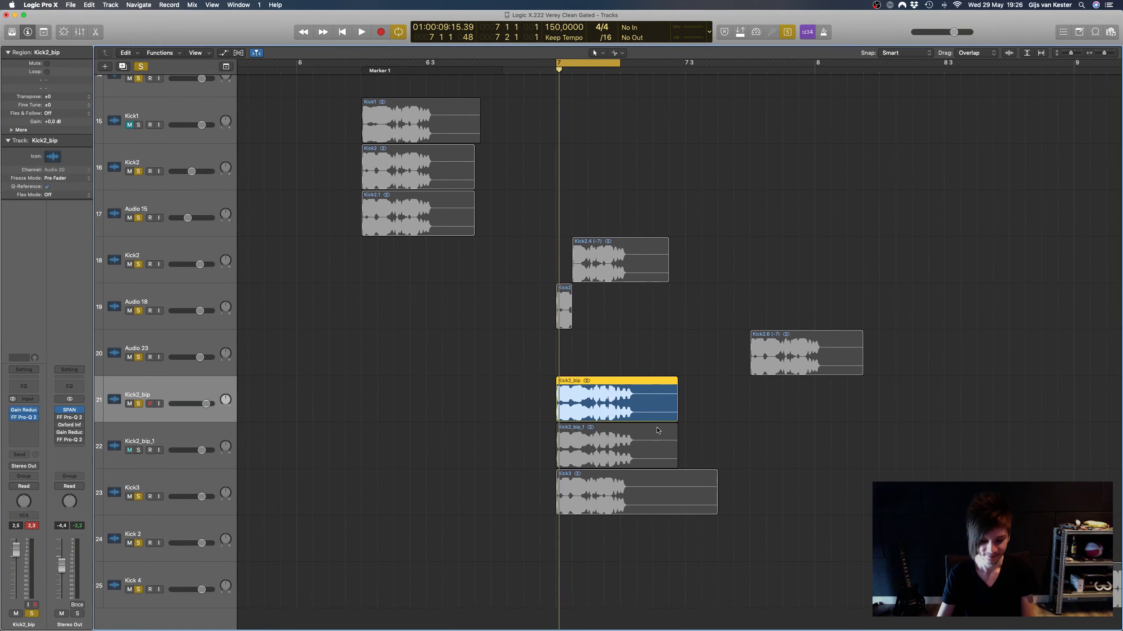
key("super+Up")
key("super+Up")
Step: Turn off the cycle range at bar 7 and select the Kick2_bip region
left_click(652, 358)
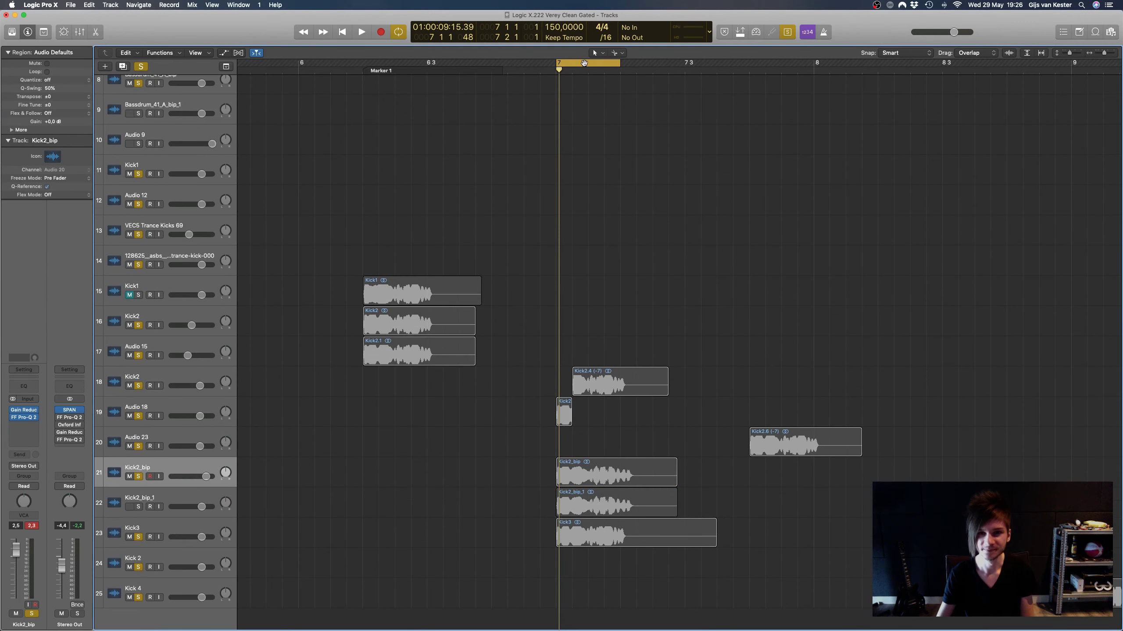
left_click(584, 63)
scroll(597, 265, "left", 1)
left_click(609, 467)
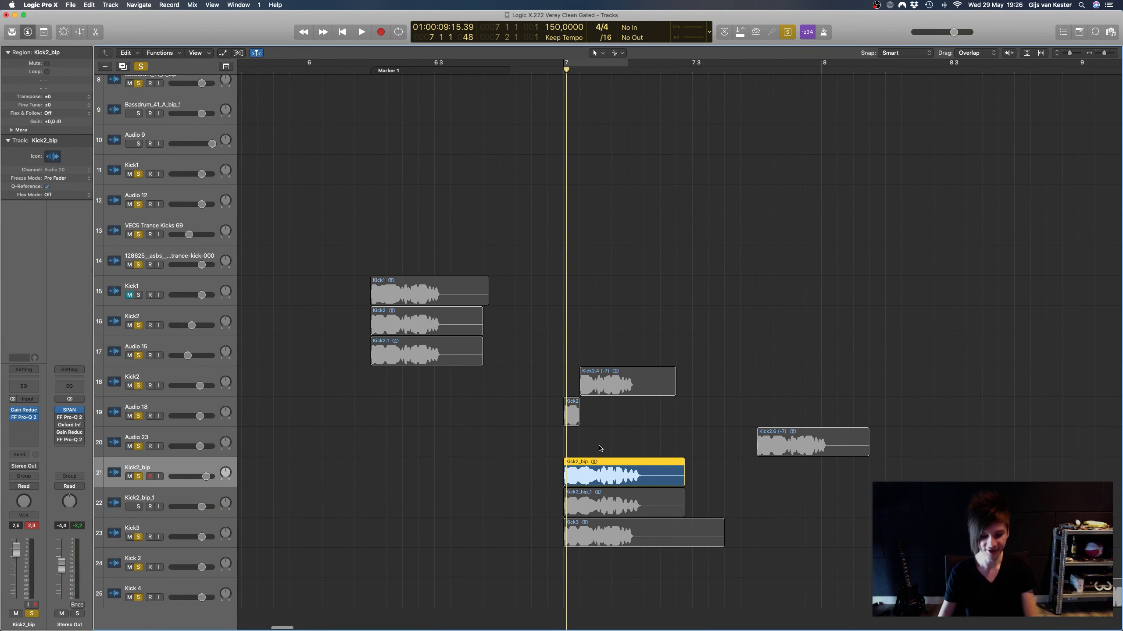
Step: Examine the successive kick versions from the Bassdrum regions at bar 4 to the Kick 4 regions past bar 8
scroll(599, 449, "left", 10)
scroll(600, 449, "up", 3)
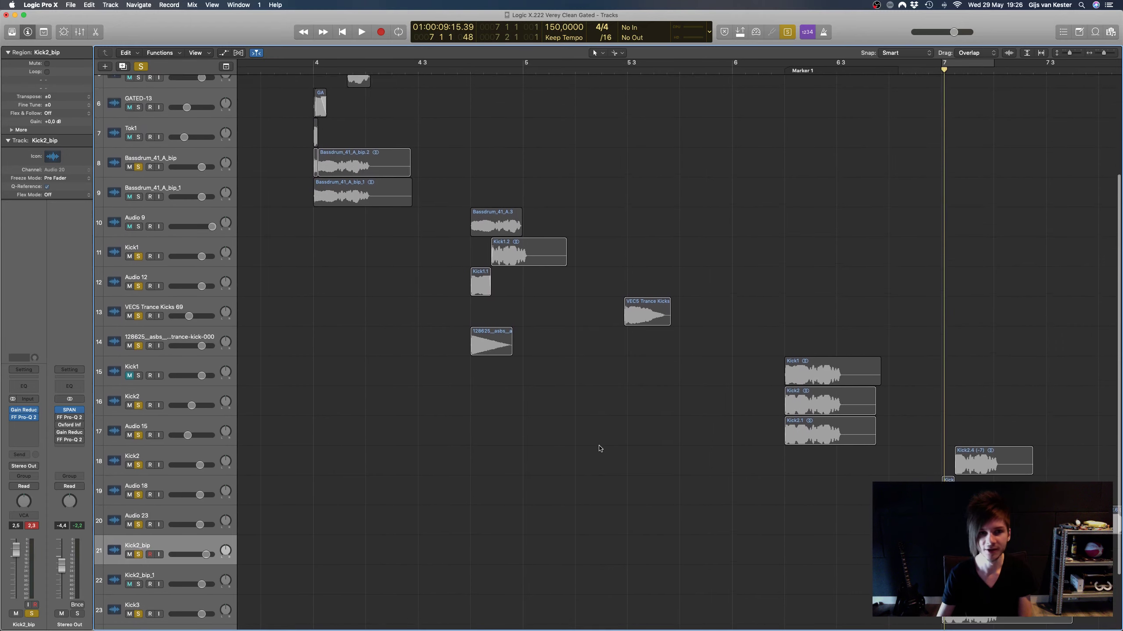
scroll(600, 449, "up", 4)
scroll(600, 448, "right", 8)
scroll(600, 449, "down", 8)
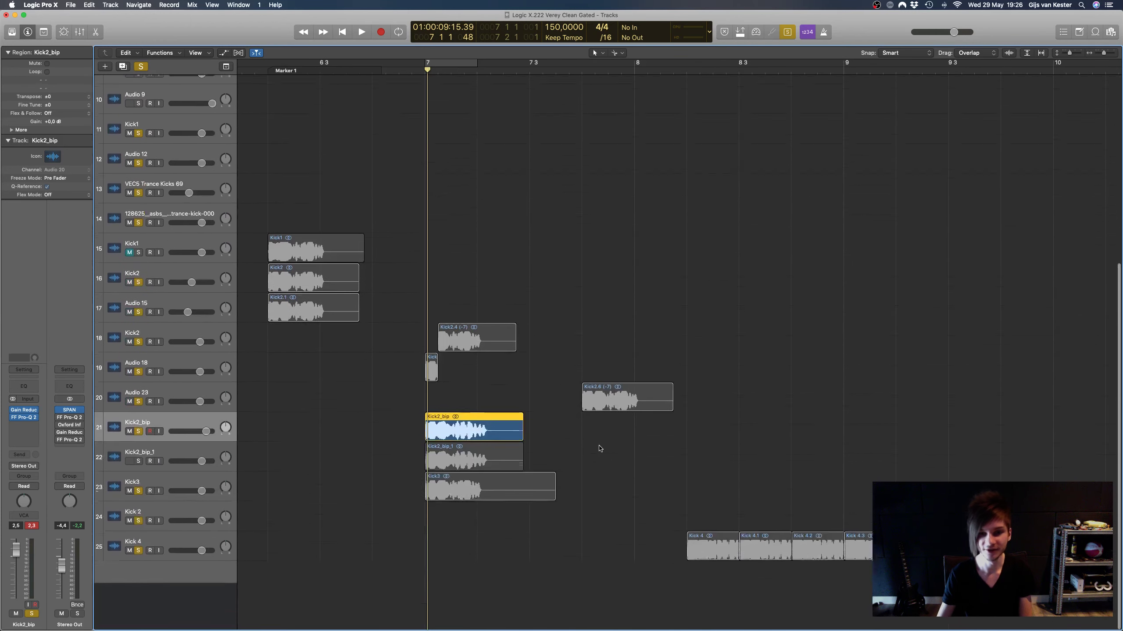
scroll(600, 449, "up", 2)
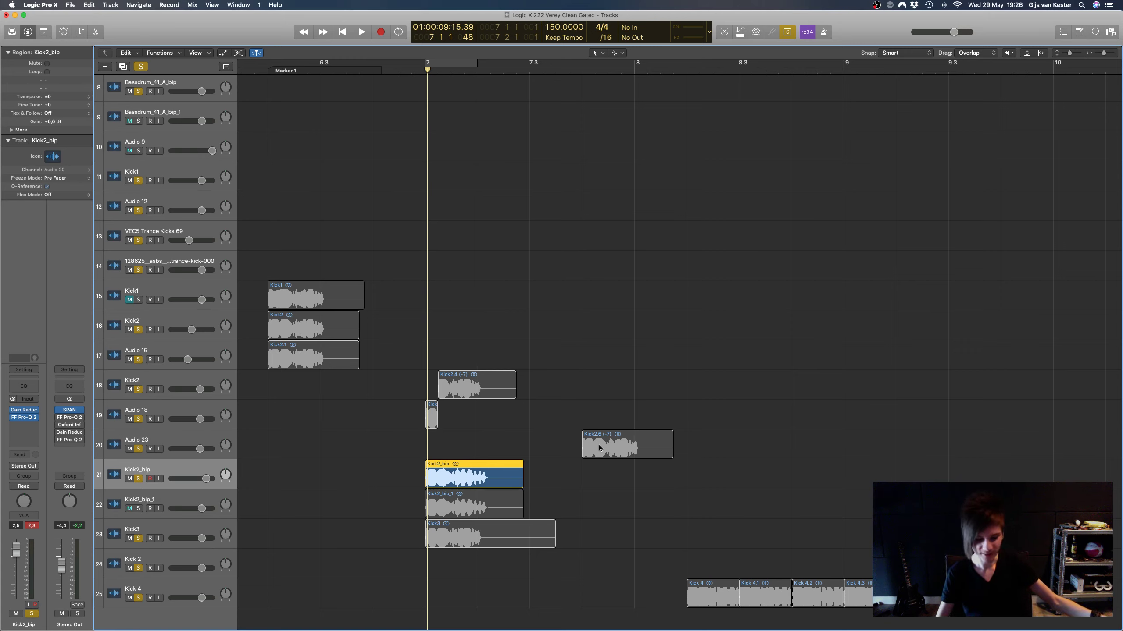
scroll(602, 457, "left", 2)
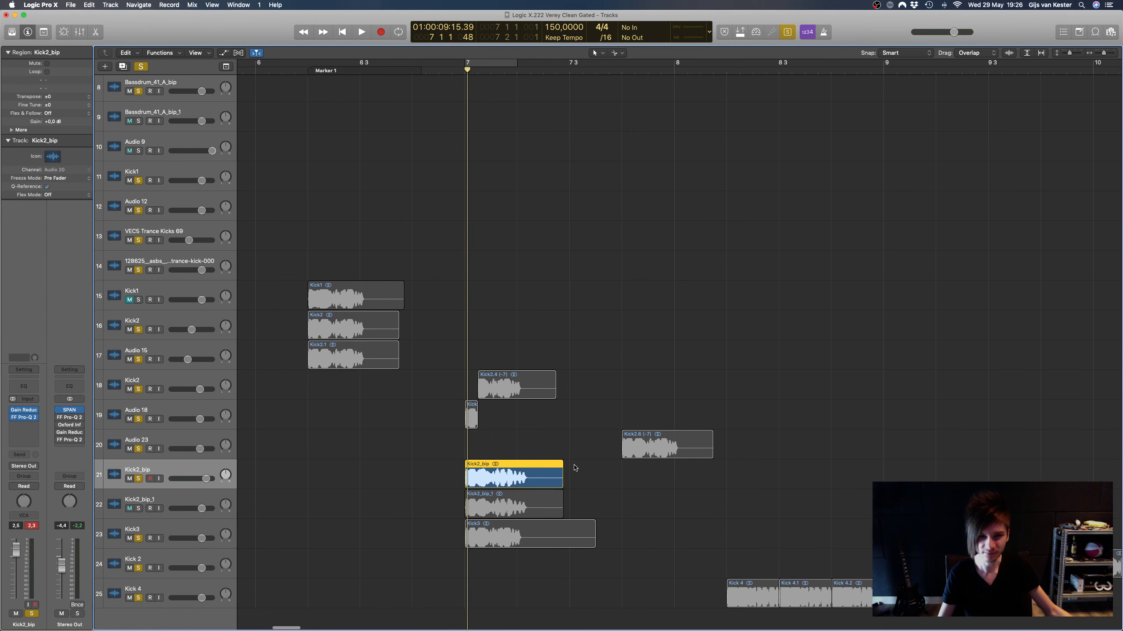
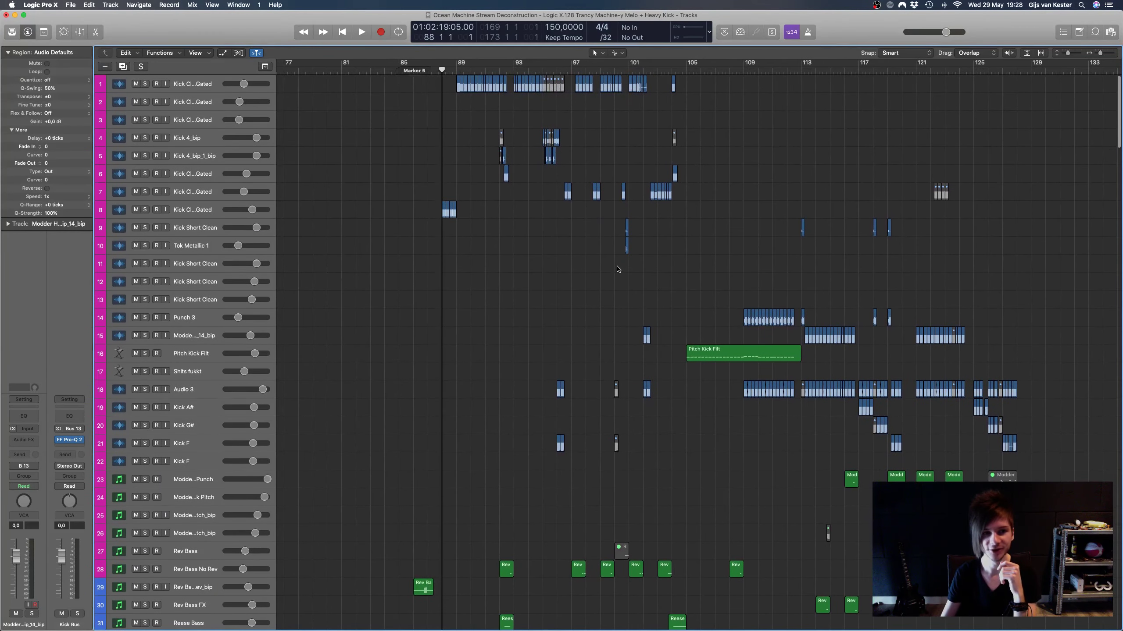
Step: Zoom out the Ocean Machine Stream Deconstruction arrangement and survey its tracks from the kicks down to the leads
key("super+Left")
key("super+Left")
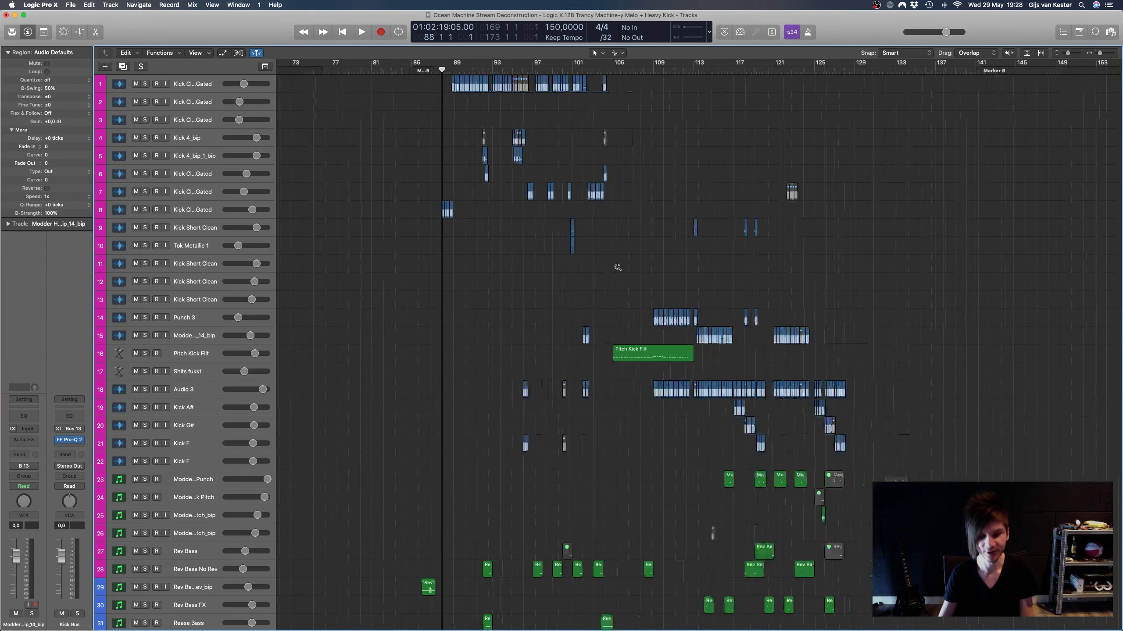
key("super+Up")
key("super+Up")
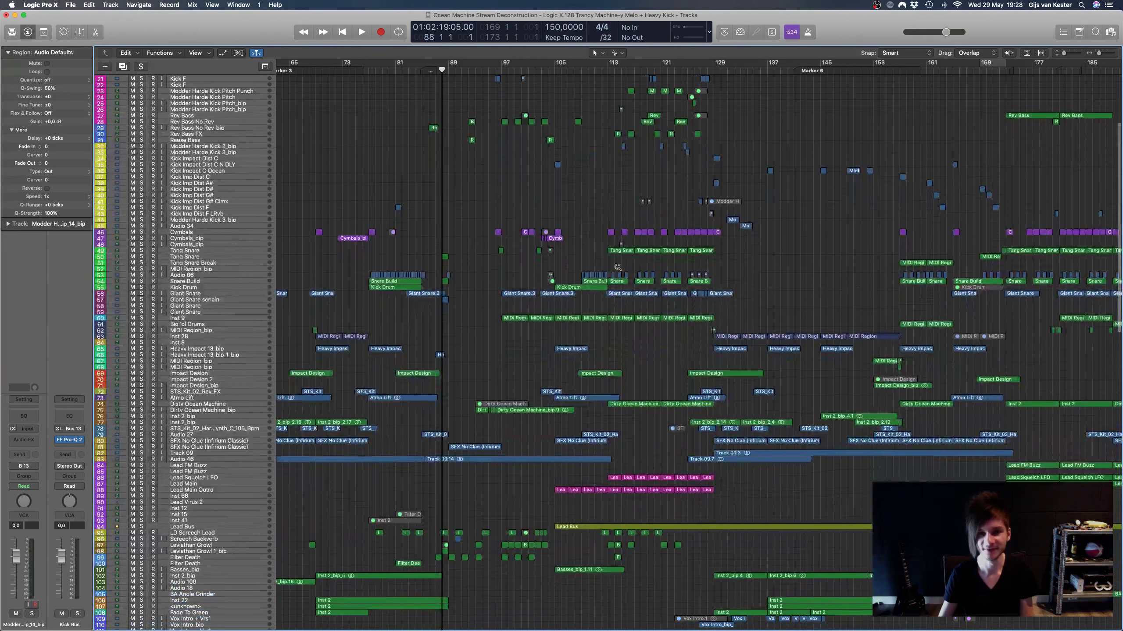
left_click_drag(1099, 55, 1097, 58)
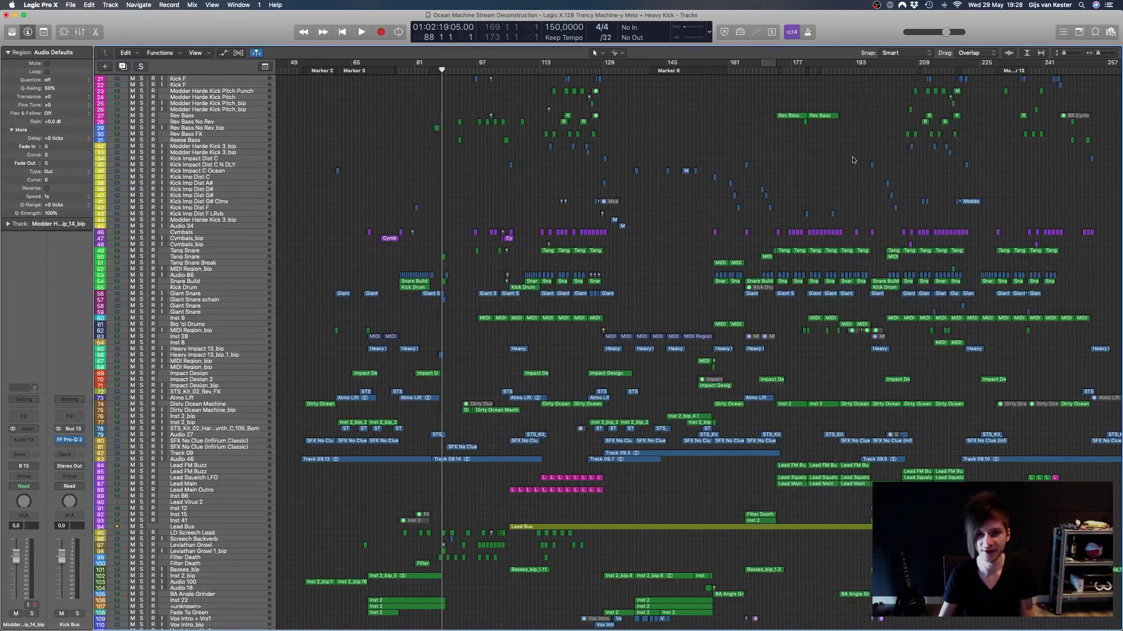
scroll(839, 160, "right", 3)
scroll(840, 160, "up", 10)
scroll(839, 160, "left", 1)
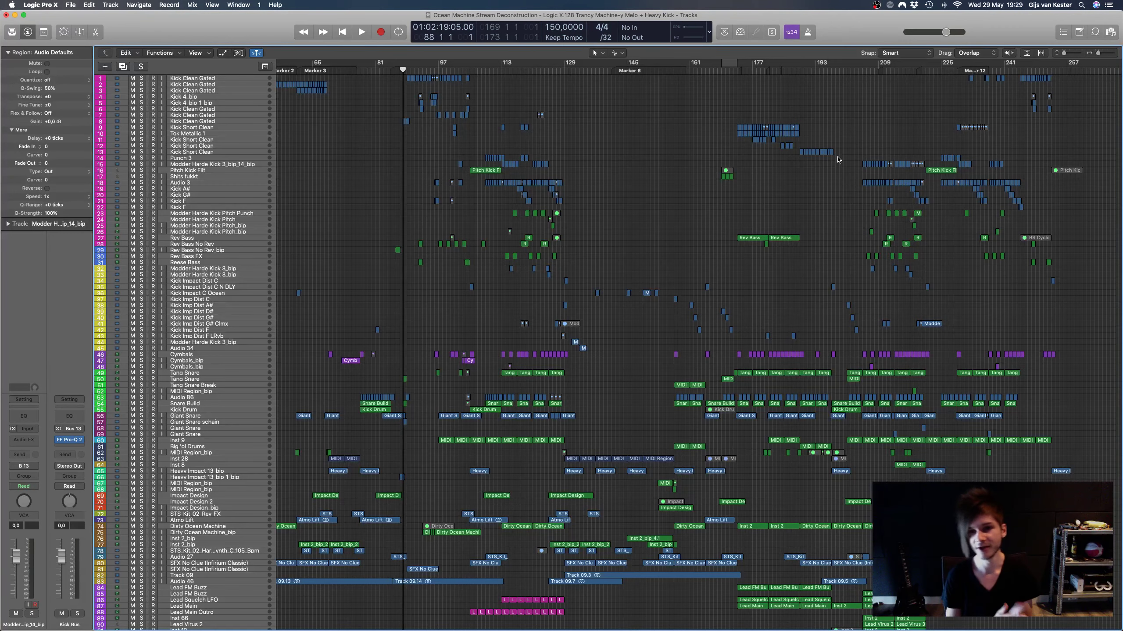
Step: Place the playhead at bar 172 beat 3, just before the Rev Bass and Kick Short Clean regions begin
scroll(580, 155, "right", 10)
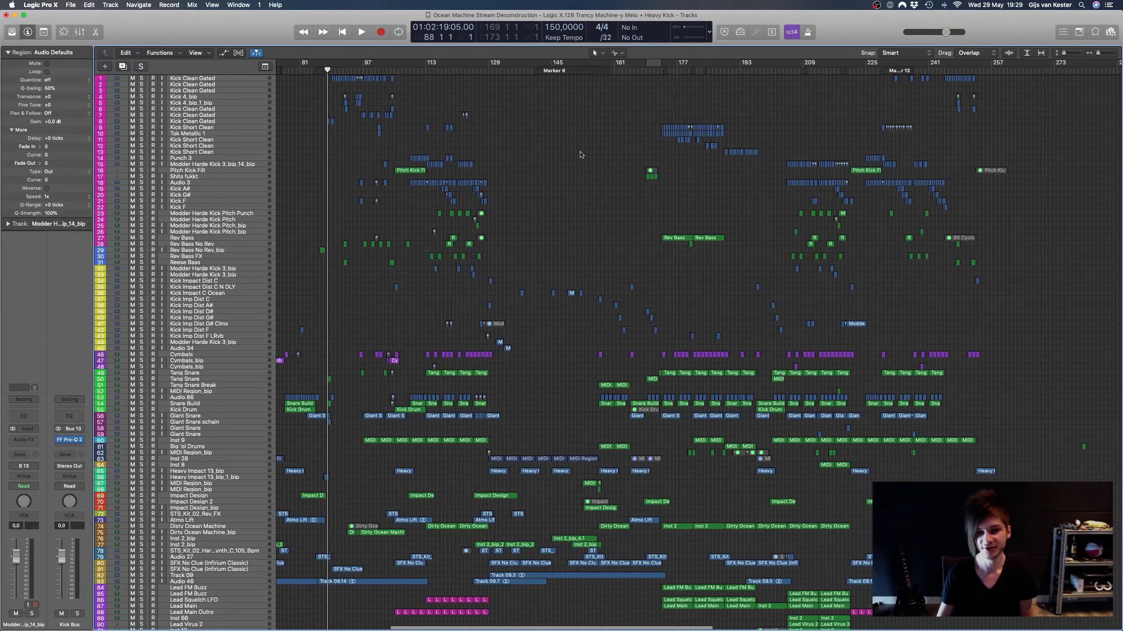
left_click(604, 71)
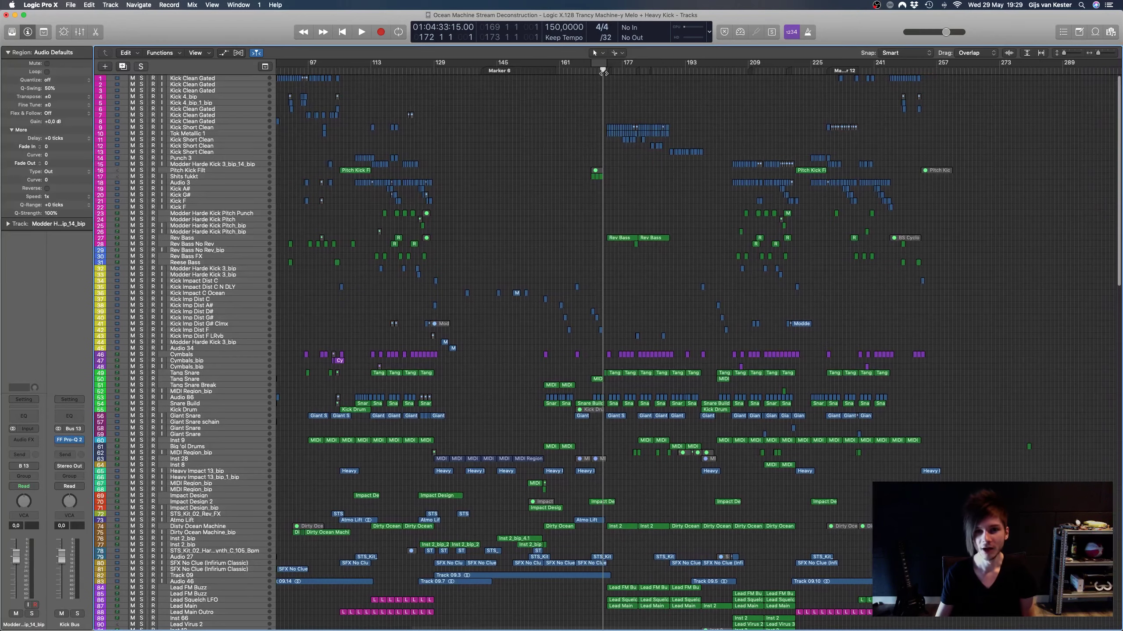
left_click(592, 71)
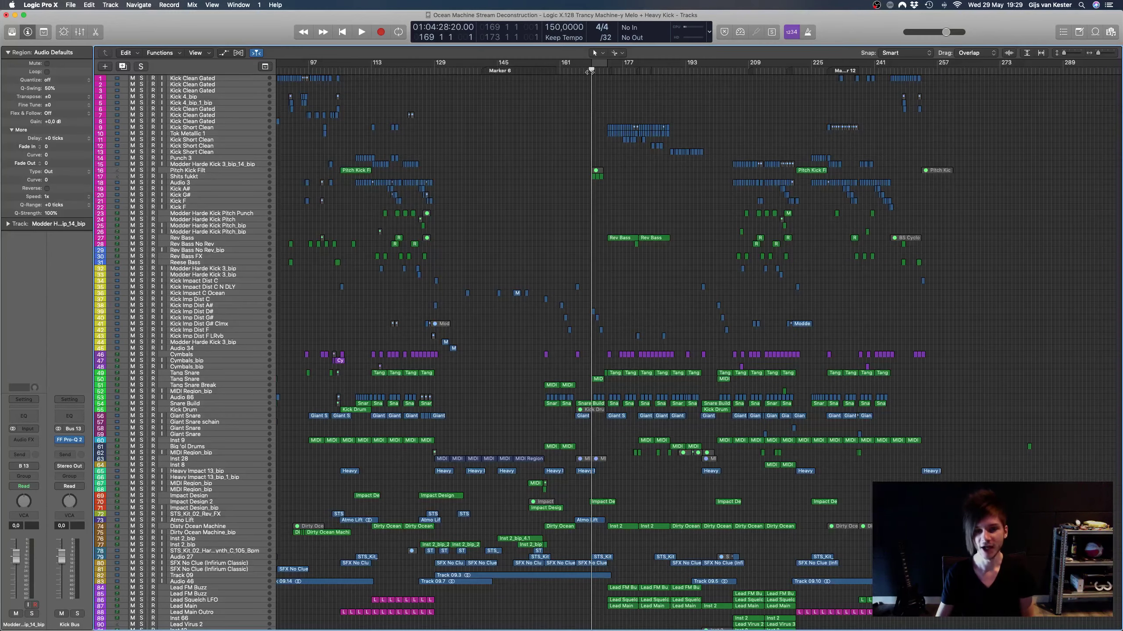
left_click(666, 307, "ctrl+alt")
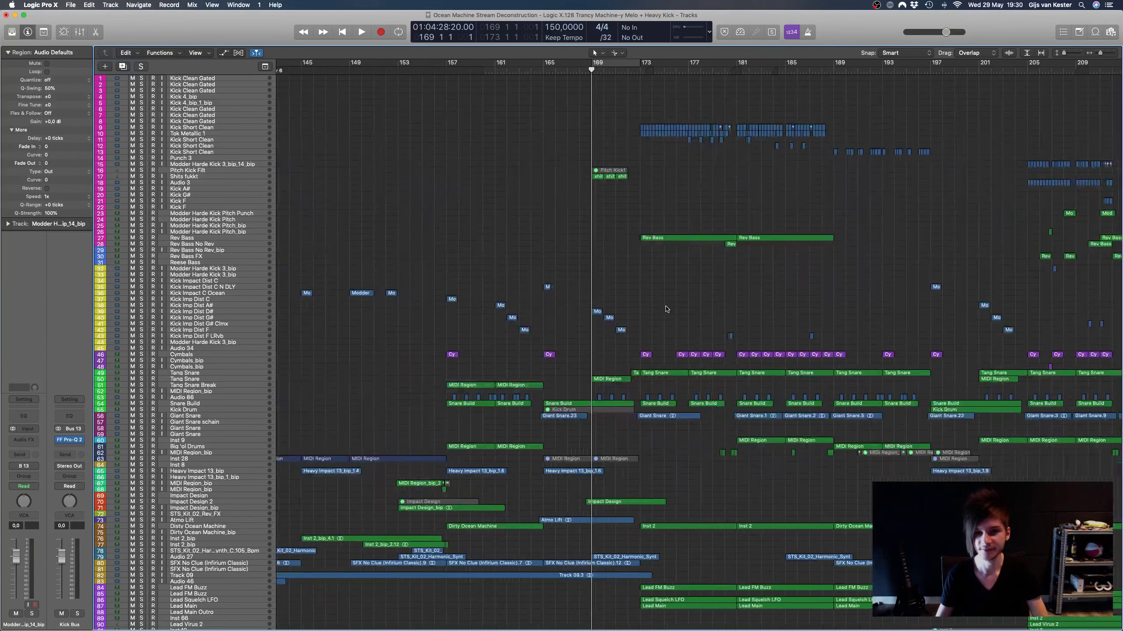
left_click(667, 309, "ctrl+alt")
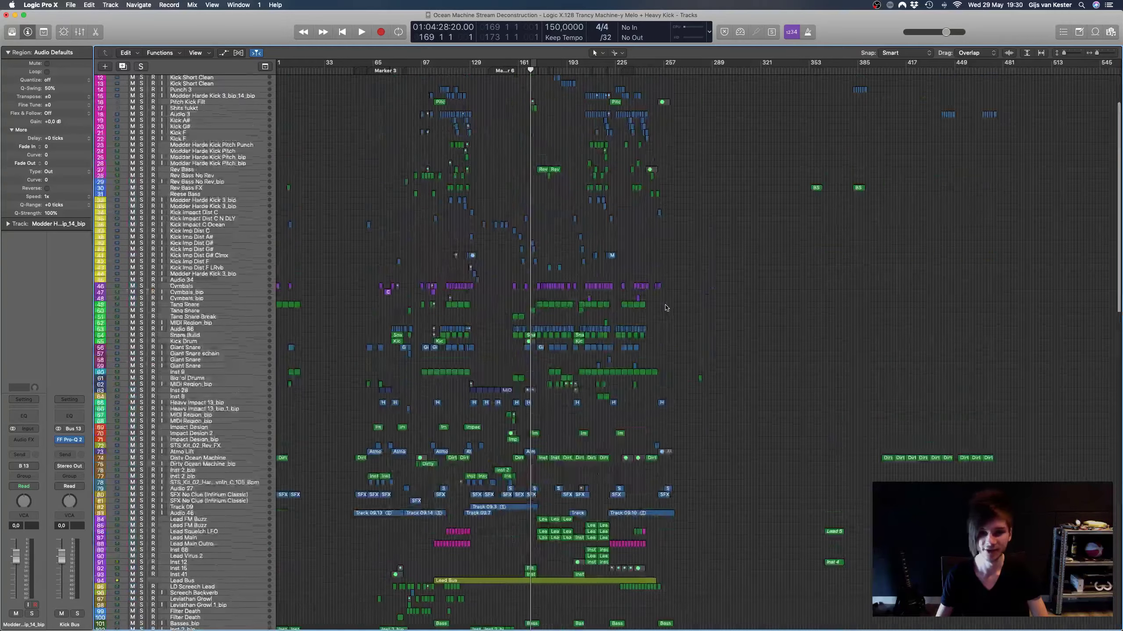
left_click(666, 306, "ctrl+alt")
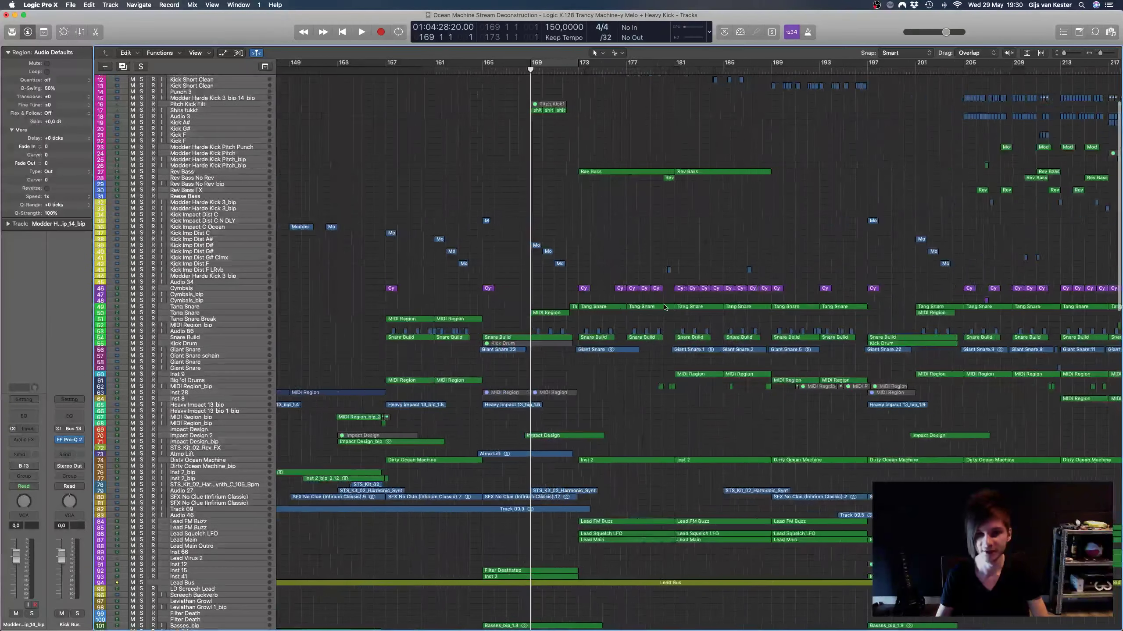
scroll(665, 307, "up", 3)
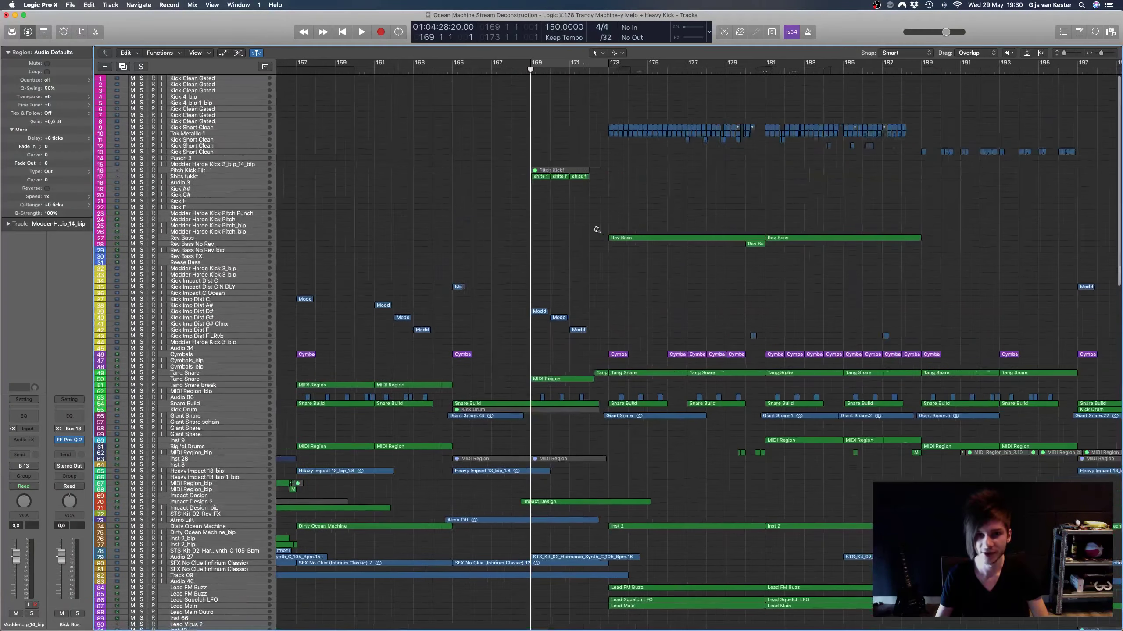
key("super+Right")
left_click(529, 70)
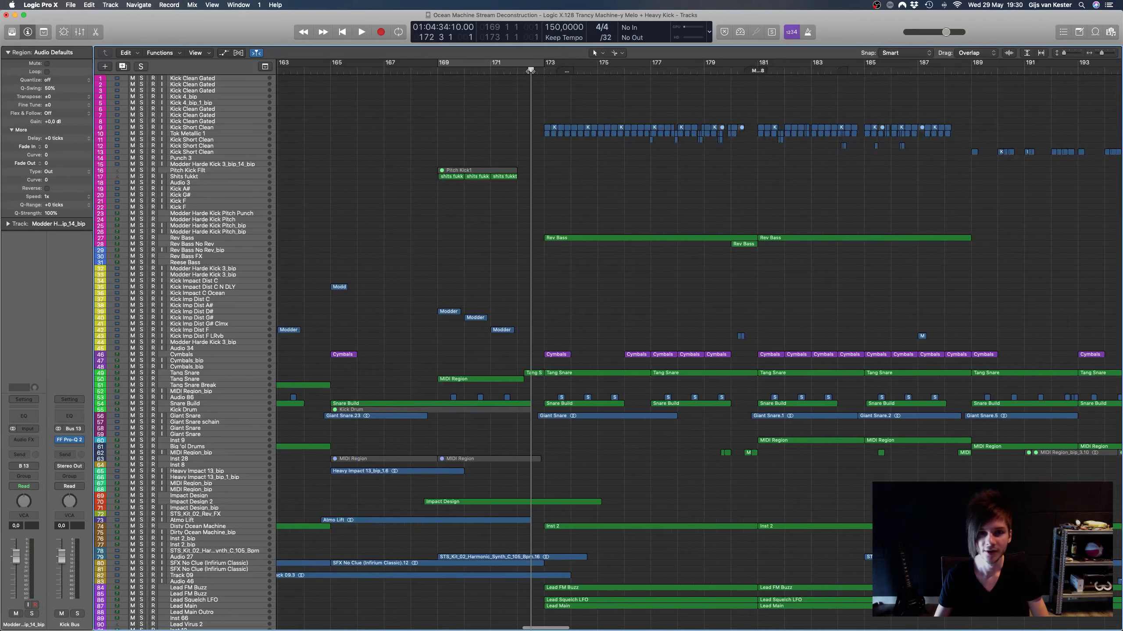
left_click(537, 71)
left_click(530, 70)
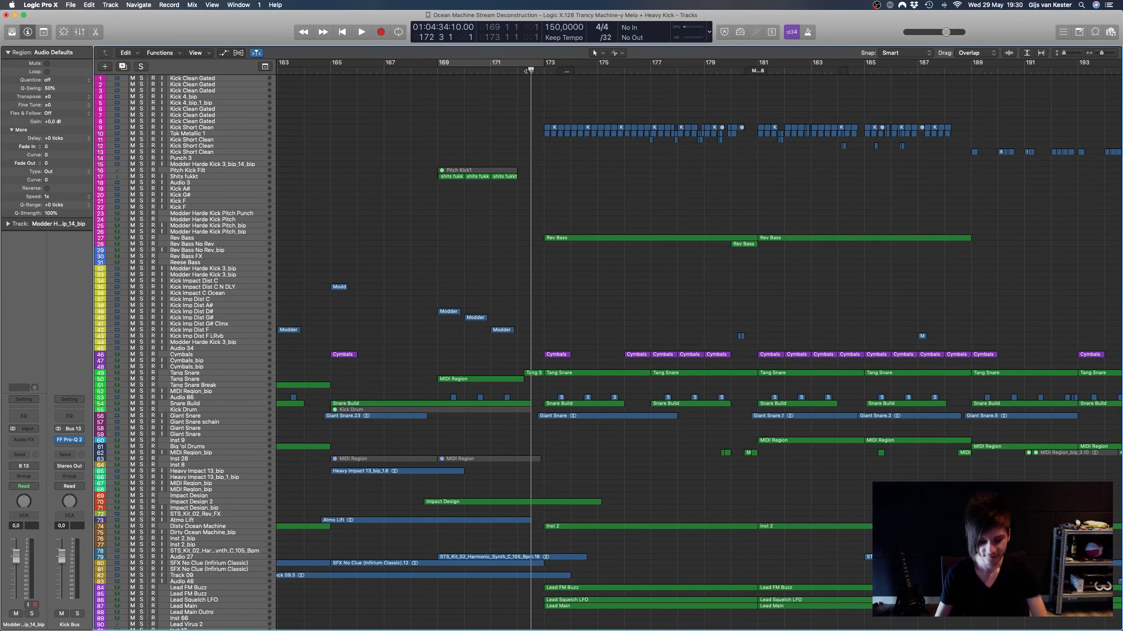
Step: Enlarge the track rows and select the Disty Ocean Machine track on row 74
key("super+Down")
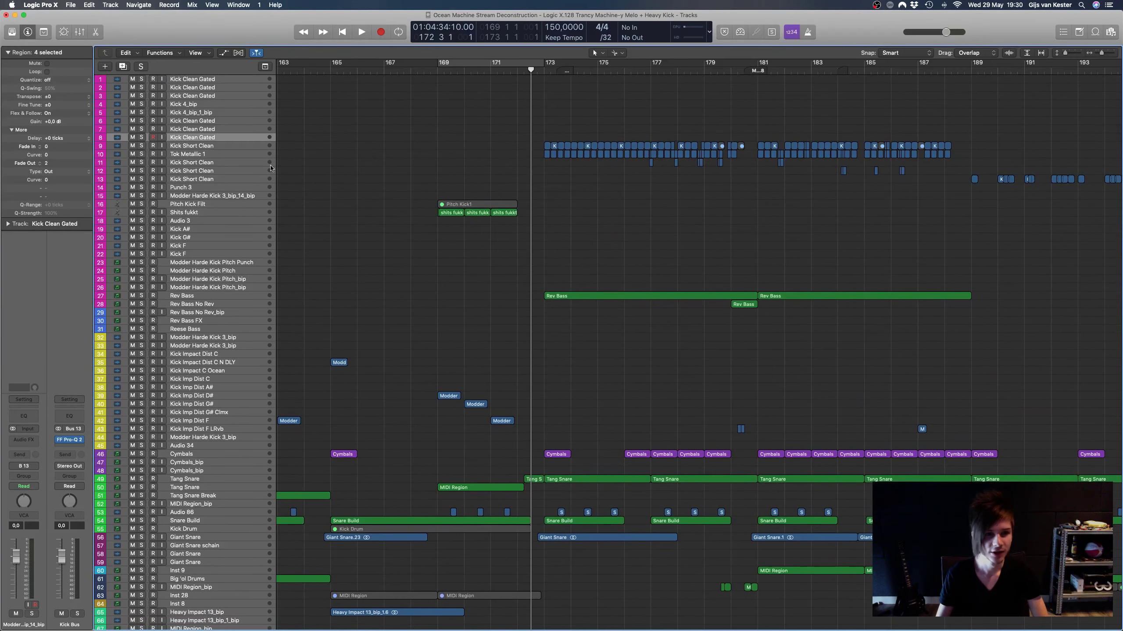
scroll(521, 264, "down", 5)
key("super+Left")
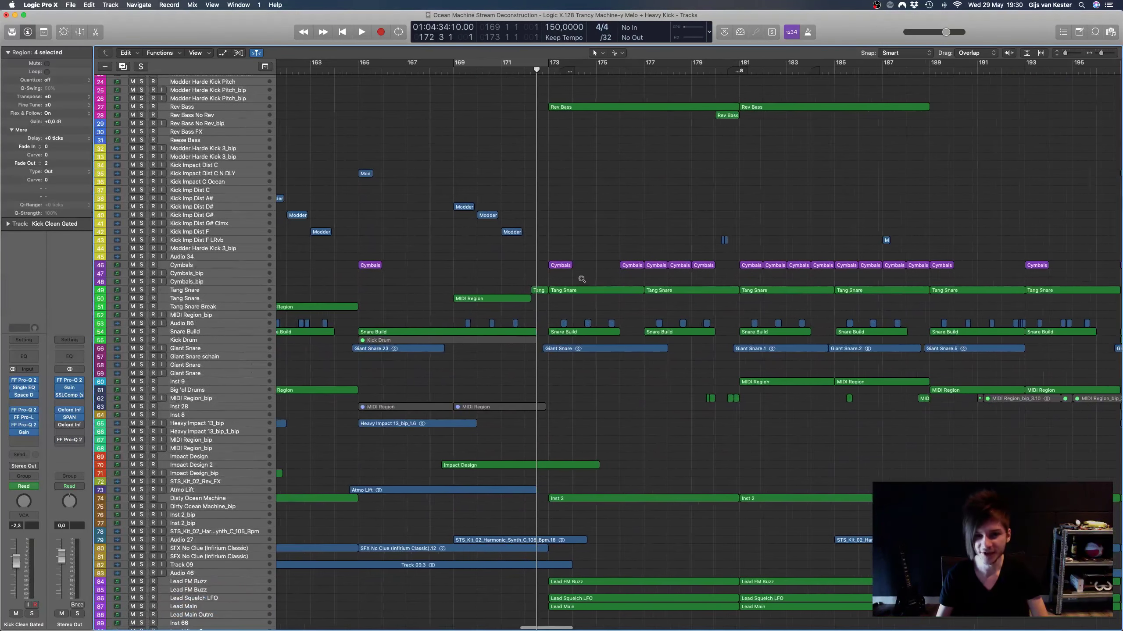
scroll(581, 281, "down", 4)
key("super+Down")
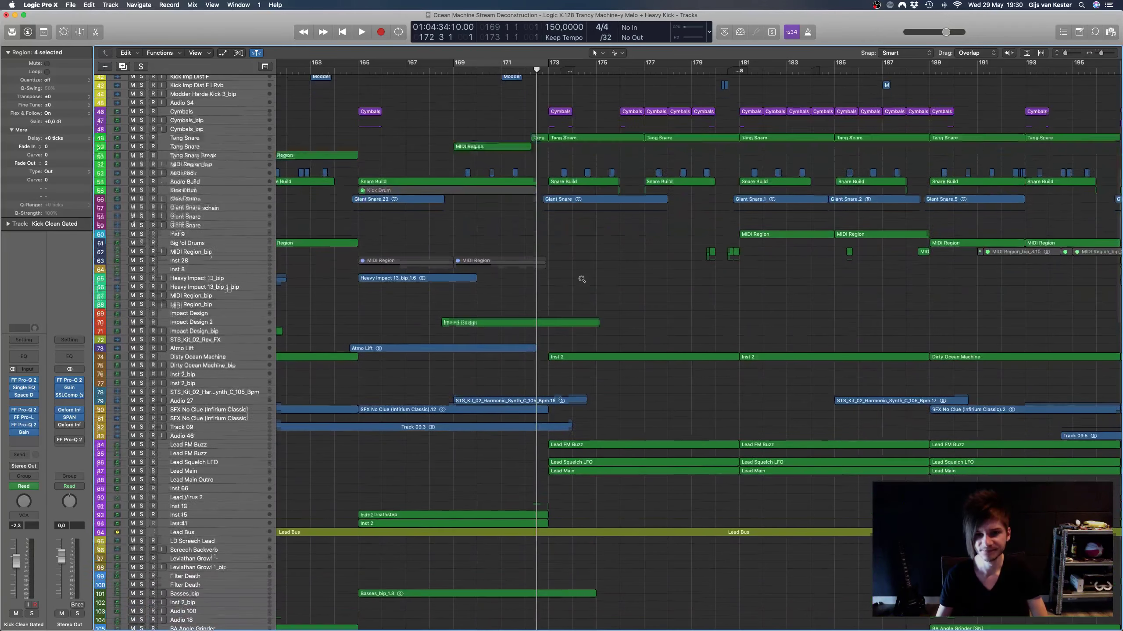
scroll(581, 281, "down", 3)
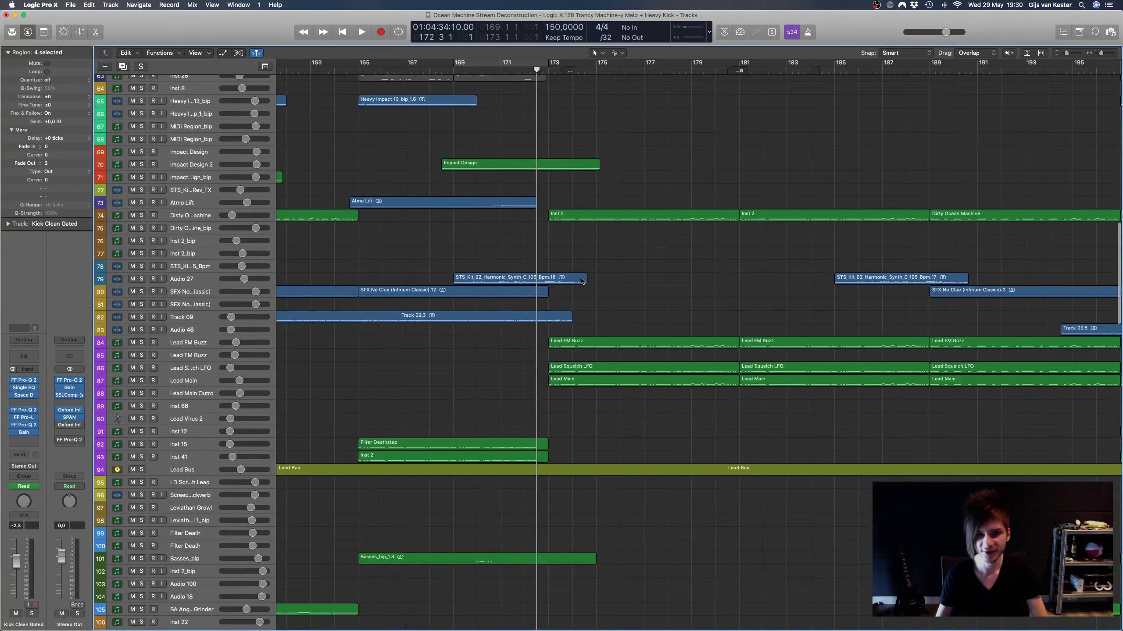
left_click(172, 215)
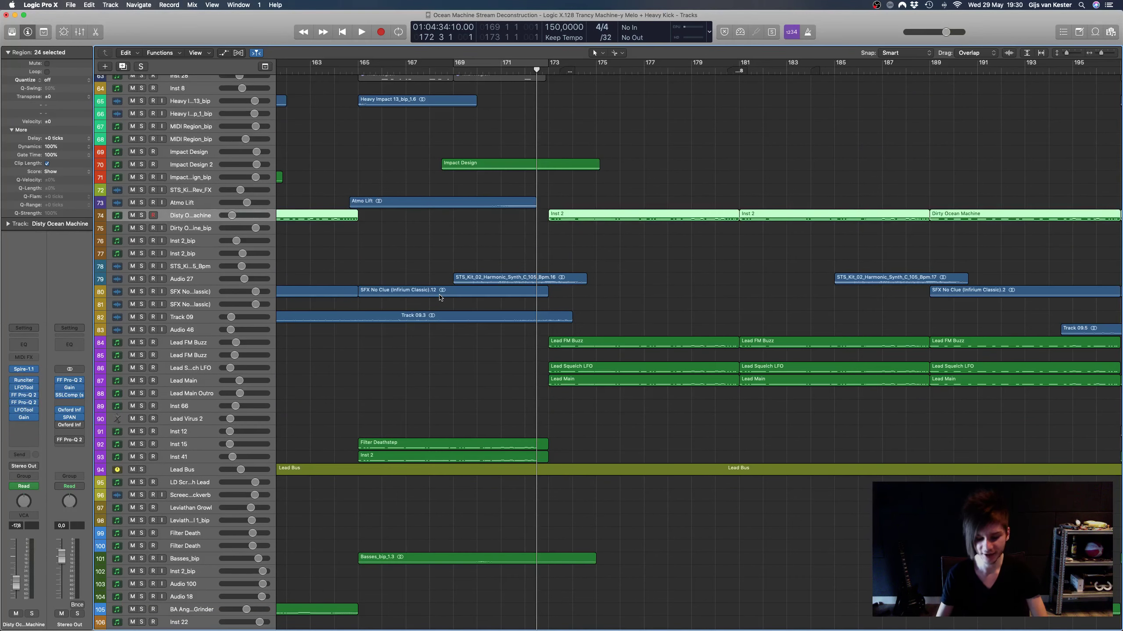
Step: Select the Lead FM Buzz track on row 84 and solo the Lead Bus along with the lead tracks down to Lead Virus 2
scroll(485, 349, "down", 5)
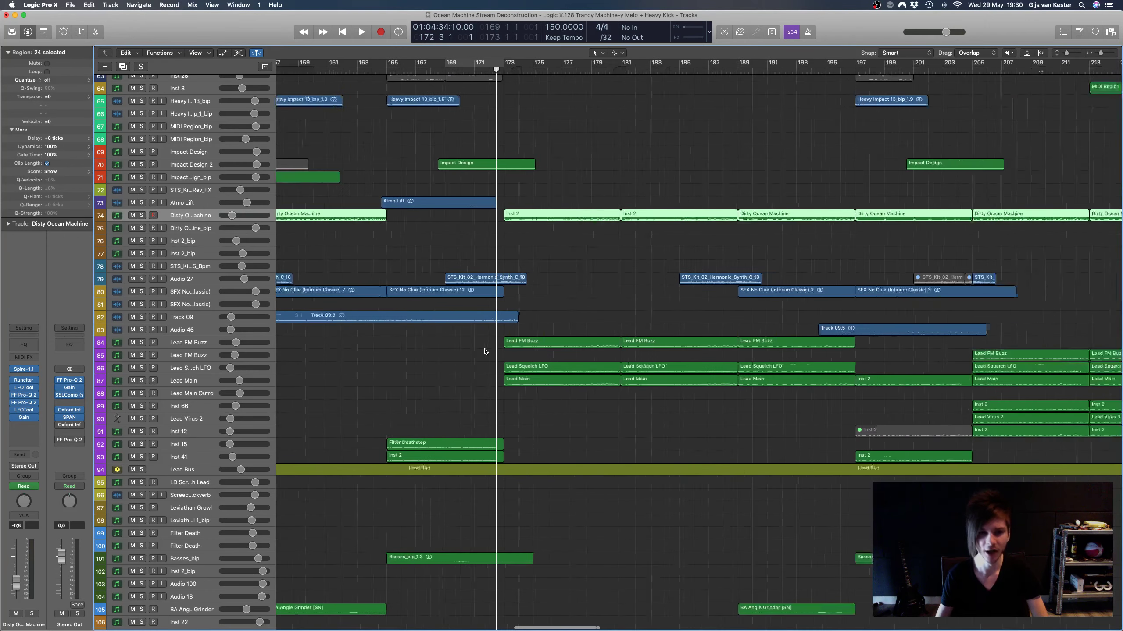
scroll(485, 349, "up", 8)
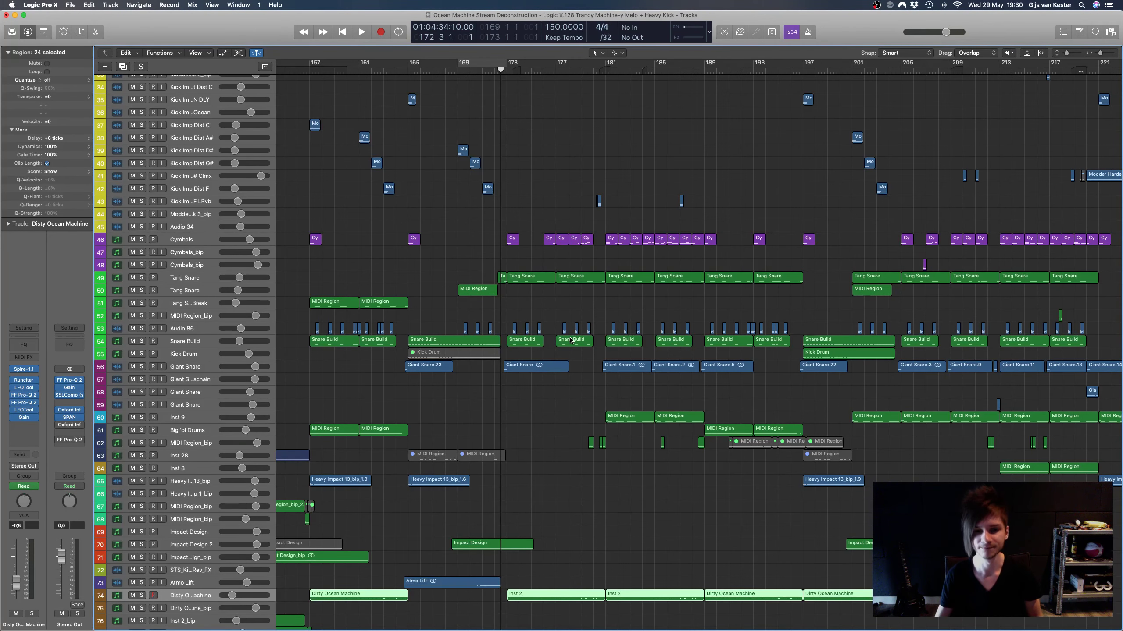
scroll(185, 458, "down", 10)
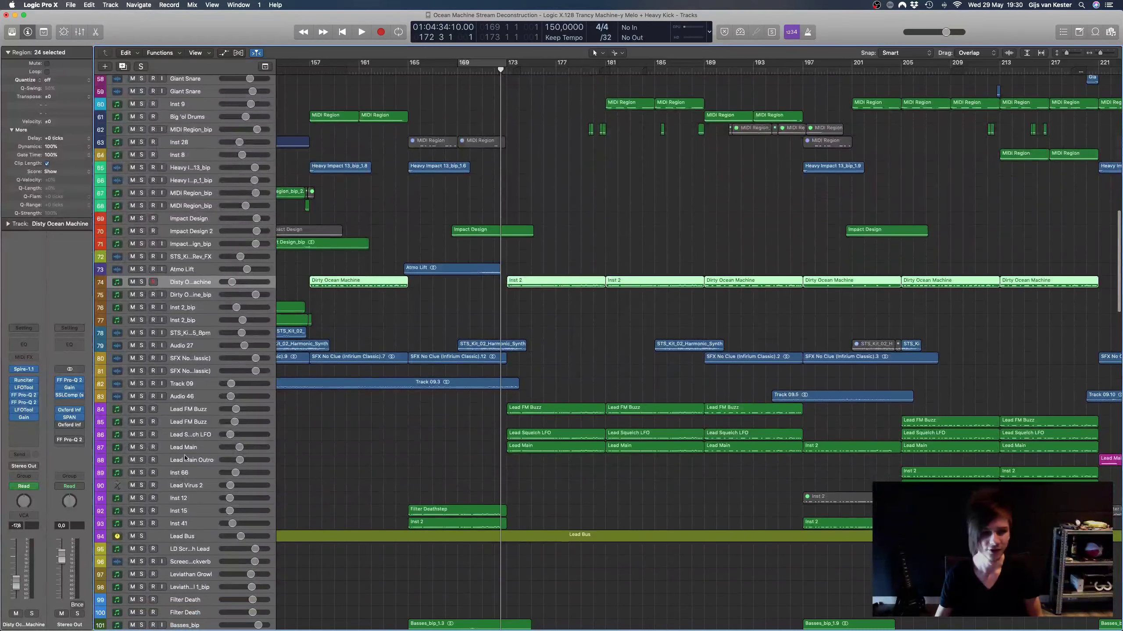
left_click(181, 411)
left_click(141, 536)
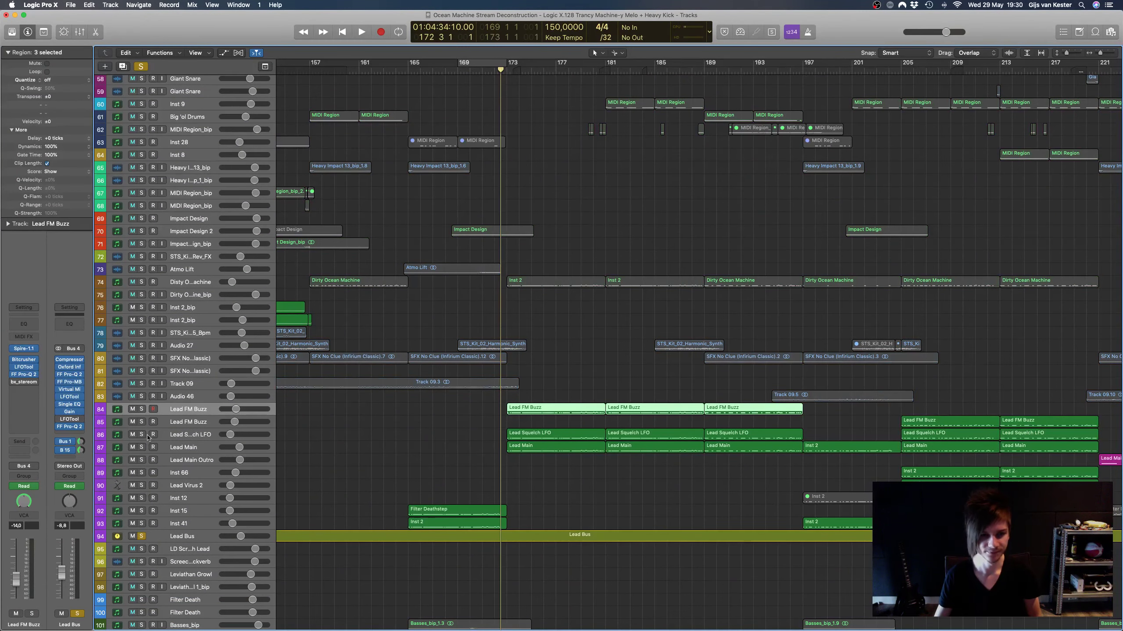
left_click(142, 410)
left_click_drag(143, 444, 139, 492)
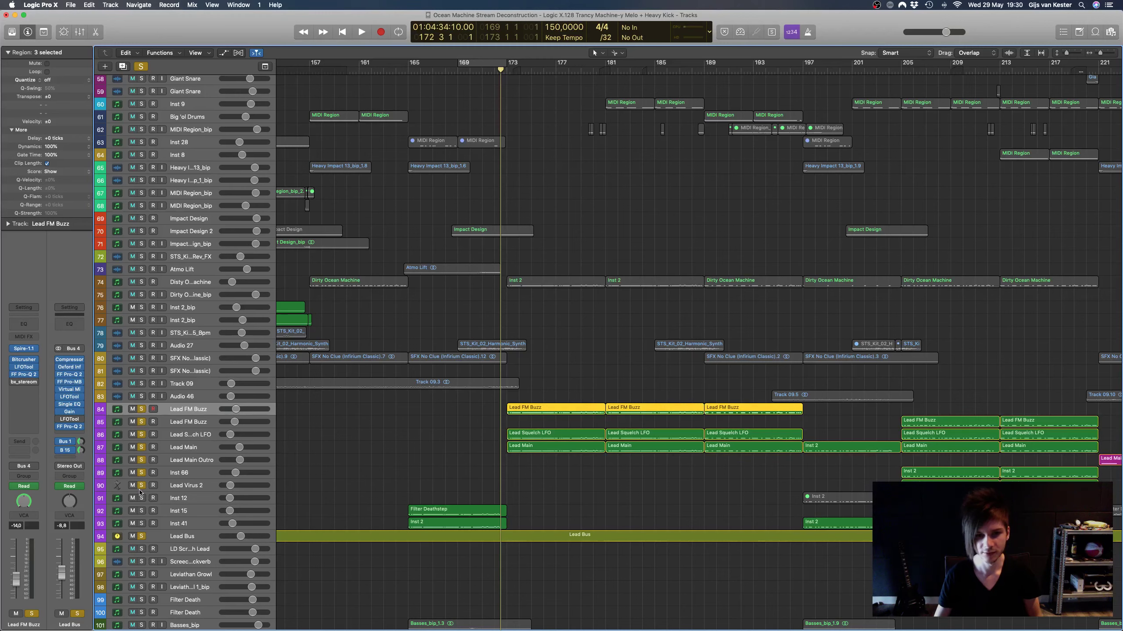
Step: Move the playhead to bar 171 beat 3 and play the soloed leads with the system volume raised
left_click_drag(500, 70, 489, 72)
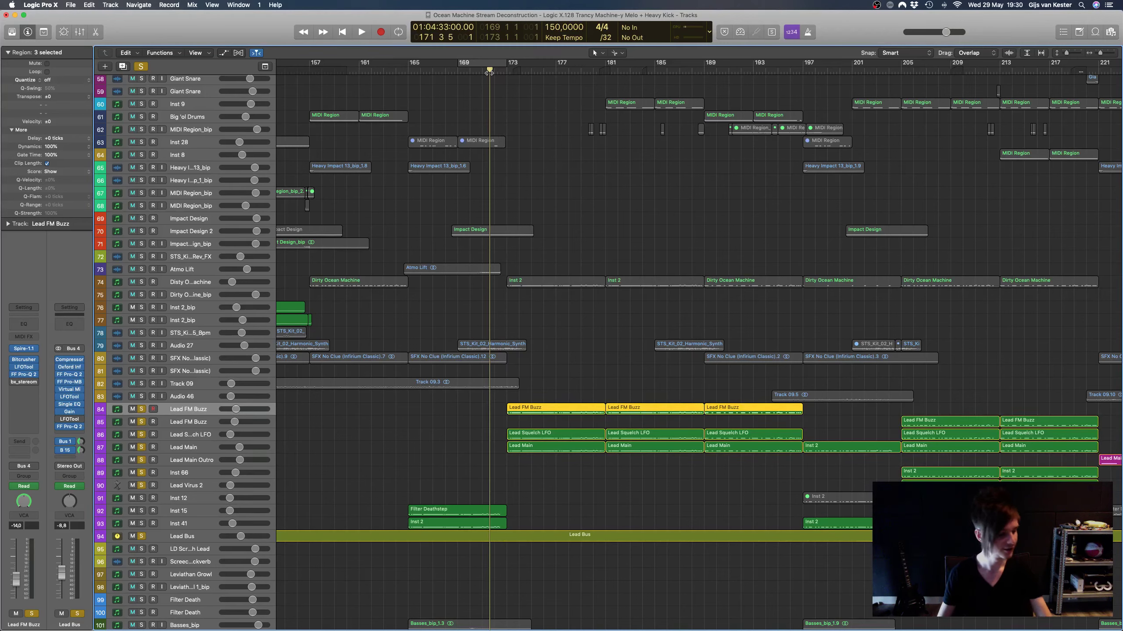
key("XF86AudioRaiseVolume")
key("space")
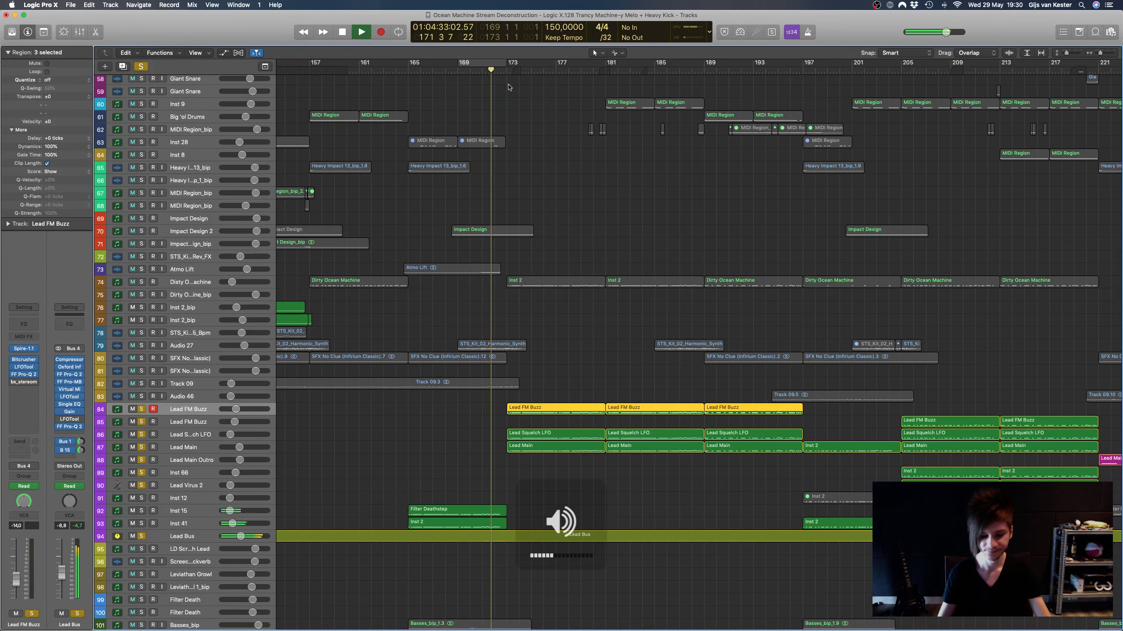
key("XF86AudioRaiseVolume")
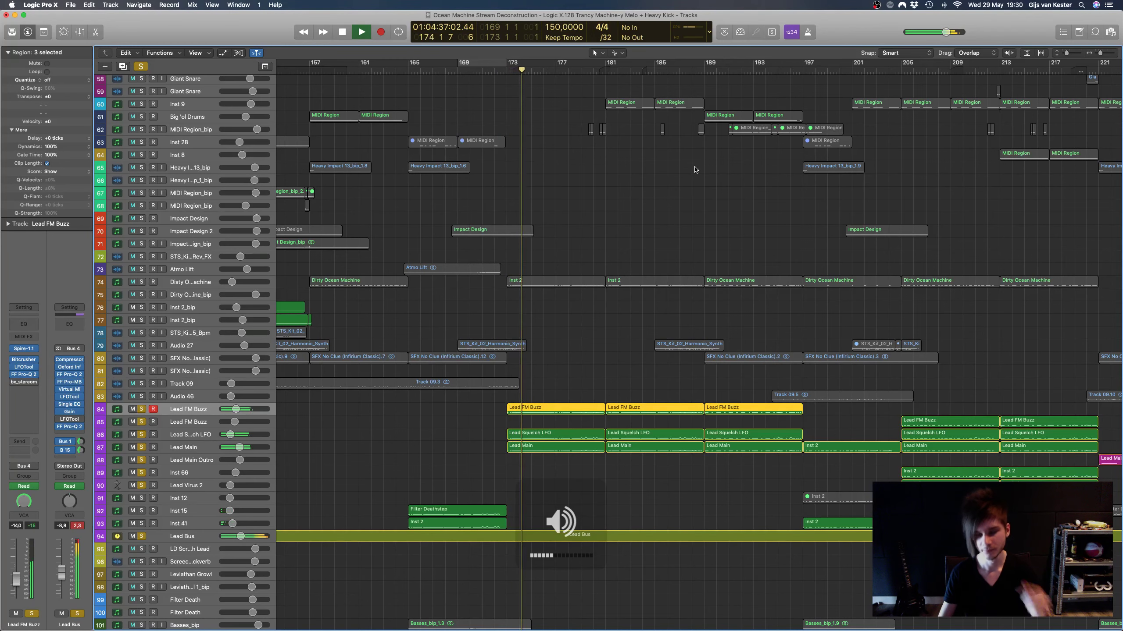
Step: Examine the notes of the first Lead FM Buzz region at bar 173 in an enlarged Piano Roll, then close the editor
key("super+Right")
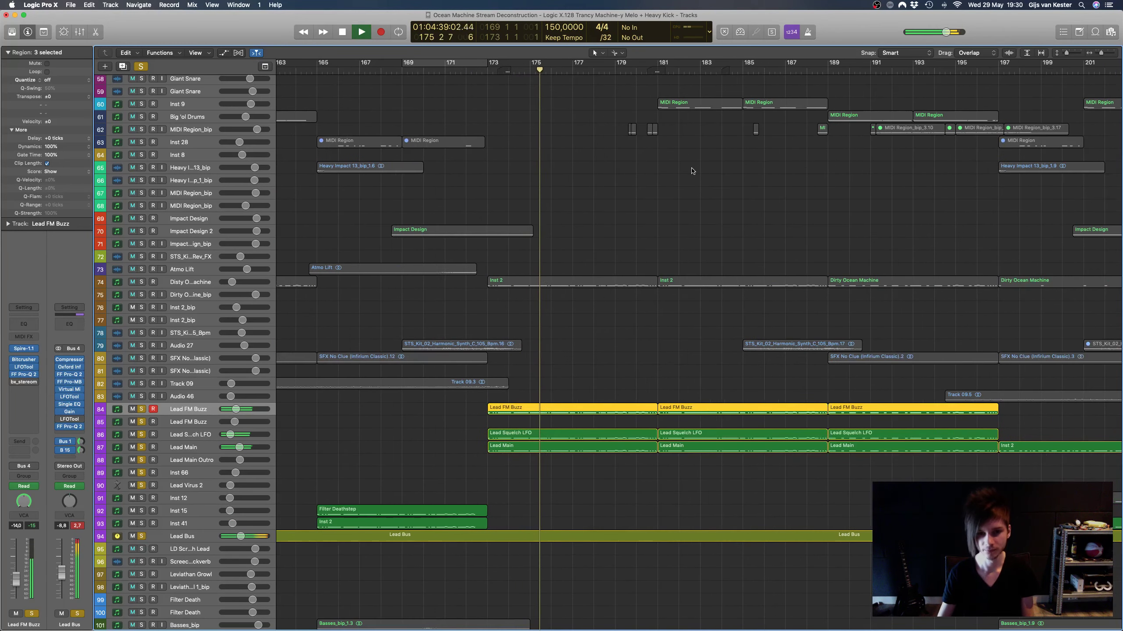
key("super+Down")
key("super+Down")
left_click(618, 380)
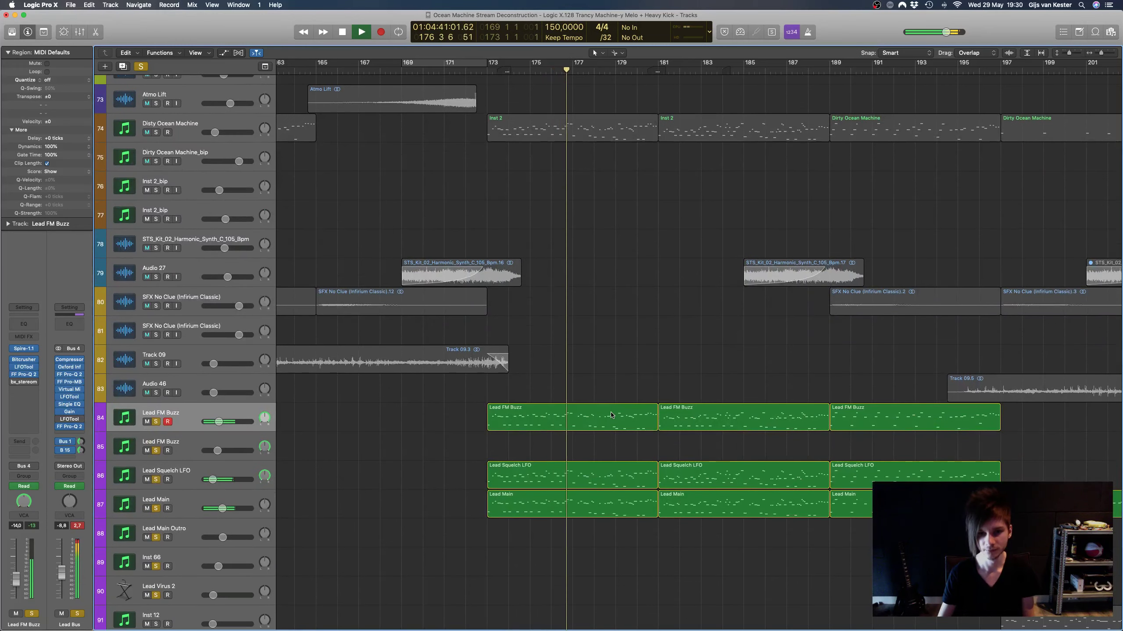
double_click(611, 415)
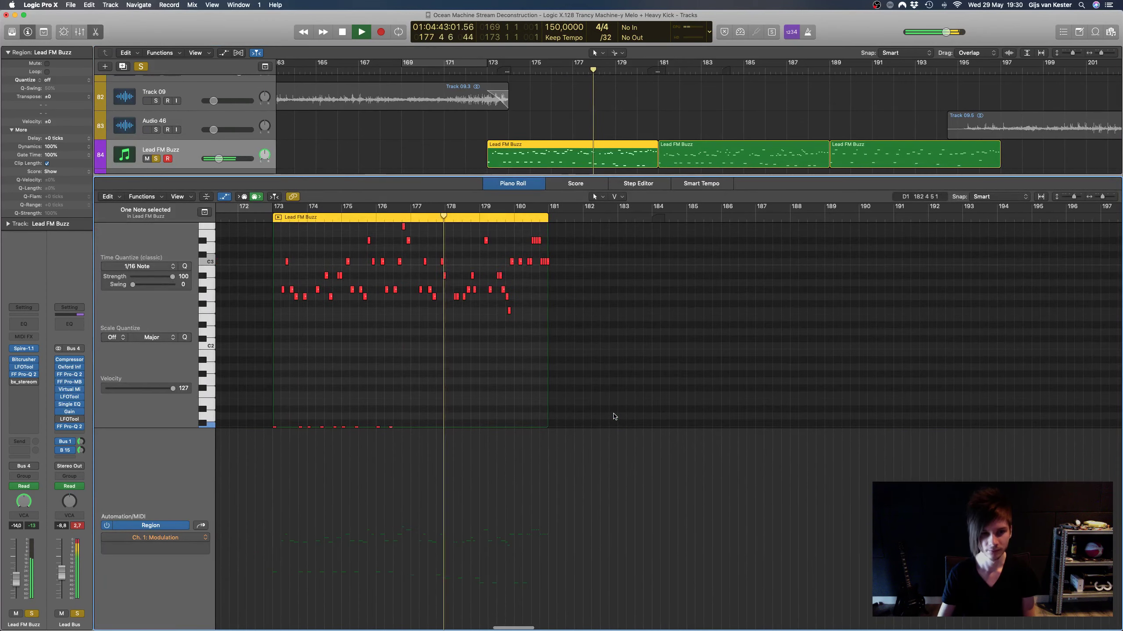
scroll(613, 416, "up", 3)
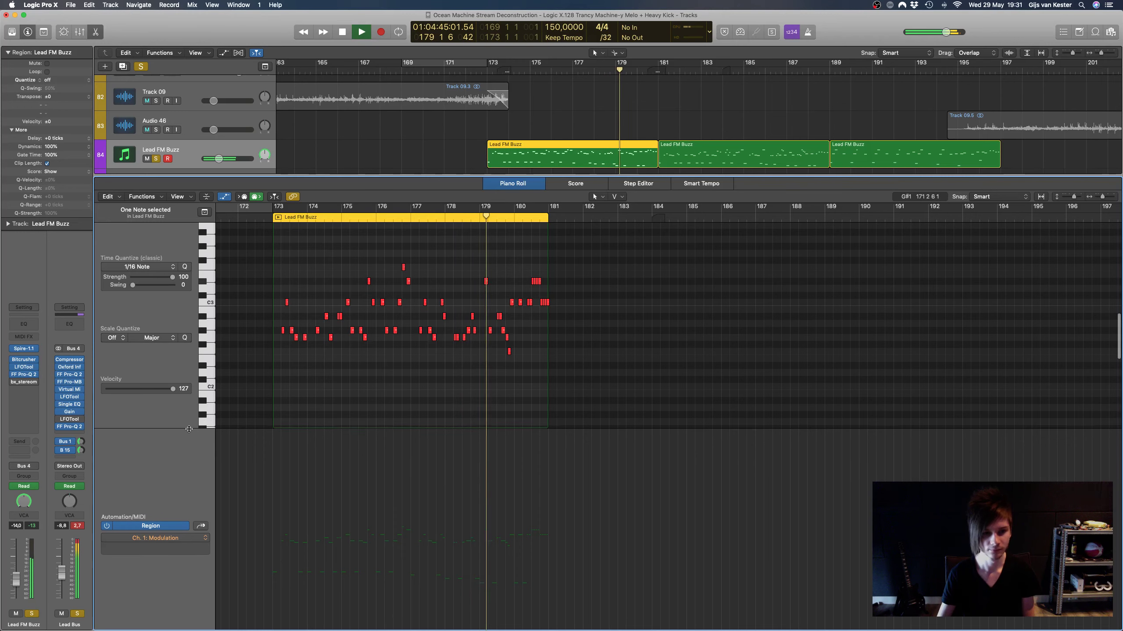
left_click_drag(189, 428, 188, 571)
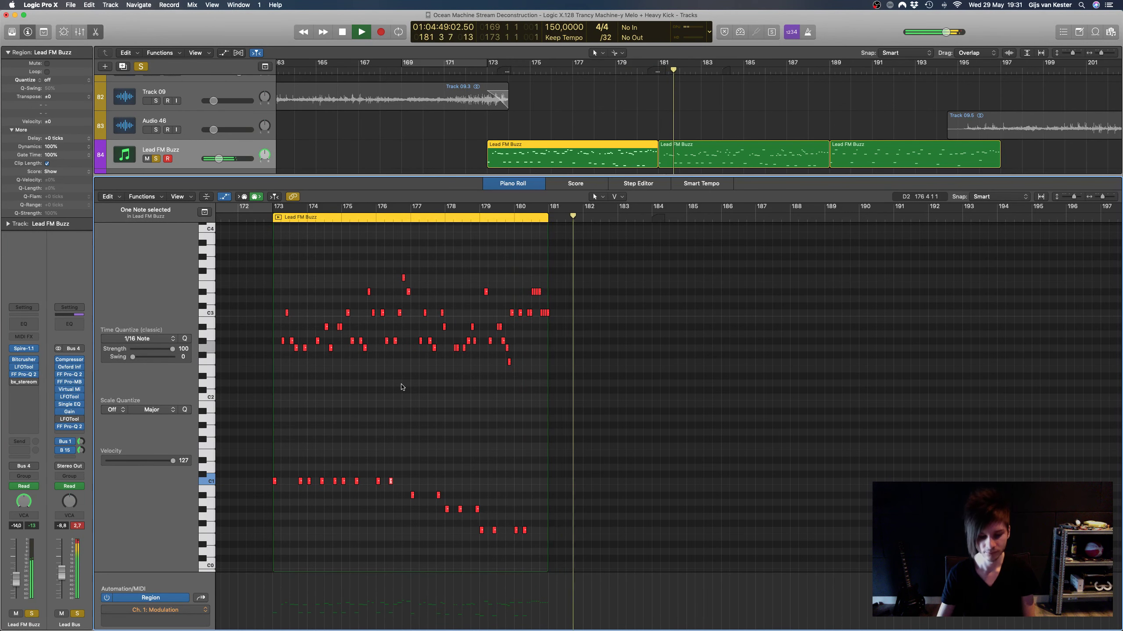
key("x")
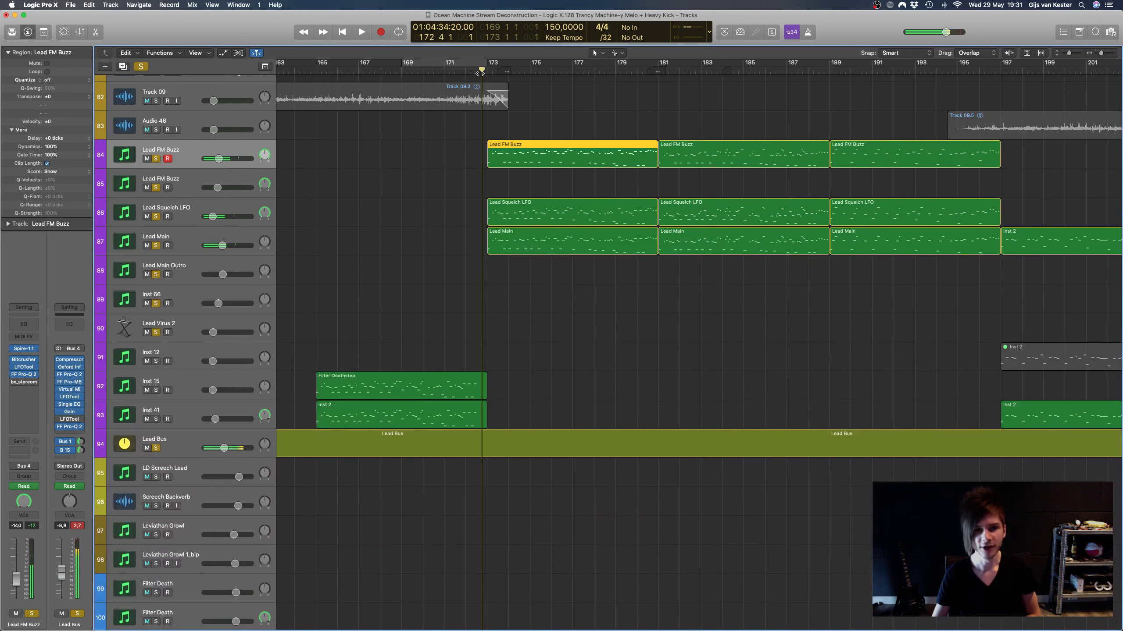
Step: Add the Rev Bass tracks, Tok Metallic 1 and the Kick Short Clean tracks on rows 9 and 11 to the soloed leads
scroll(590, 224, "up", 15)
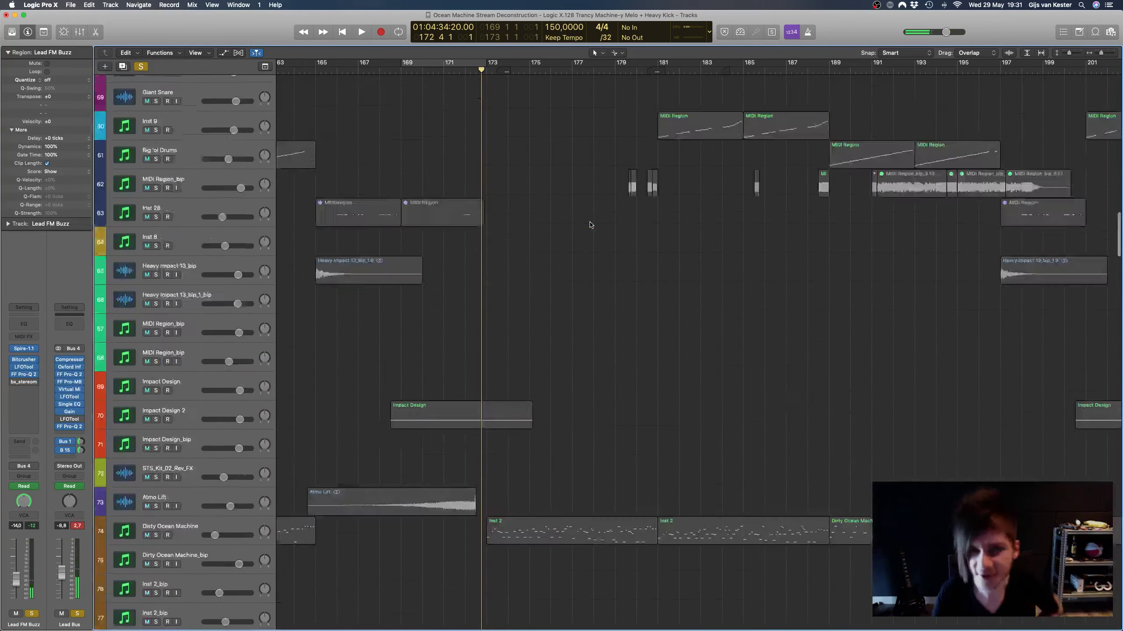
scroll(590, 224, "up", 20)
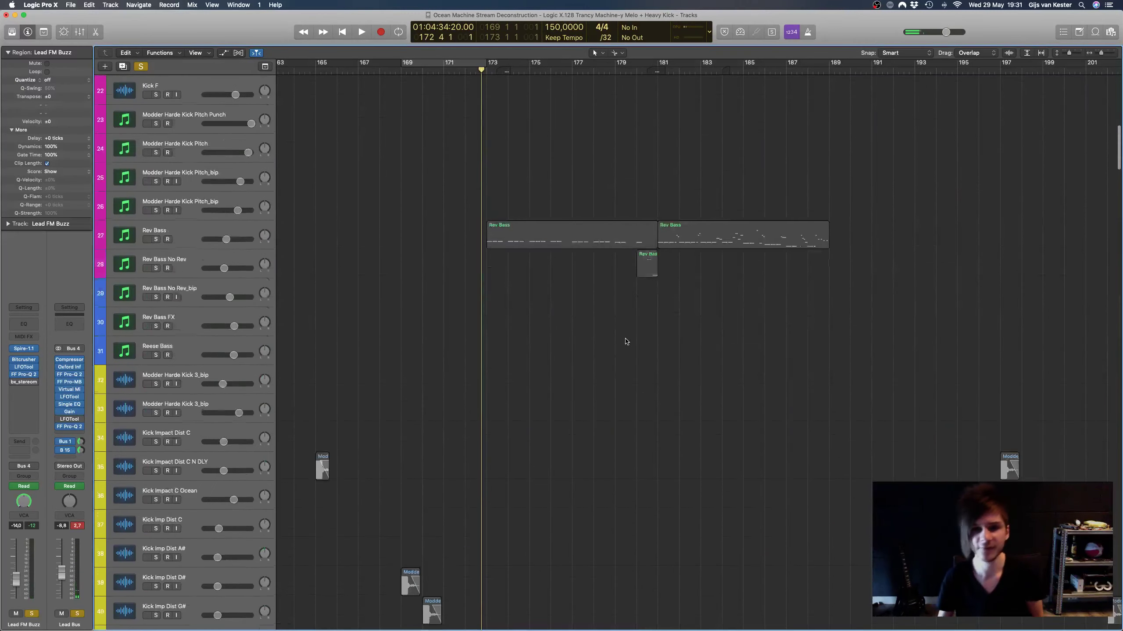
scroll(628, 335, "up", 8)
left_click(156, 544)
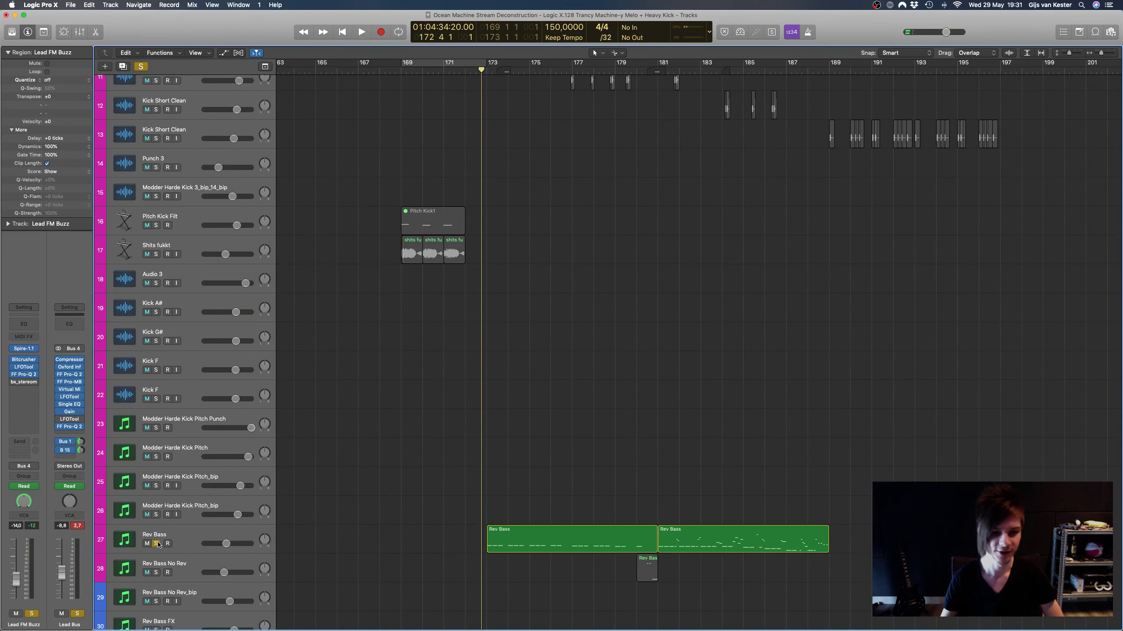
scroll(159, 541, "down", 3)
scroll(170, 485, "up", 10)
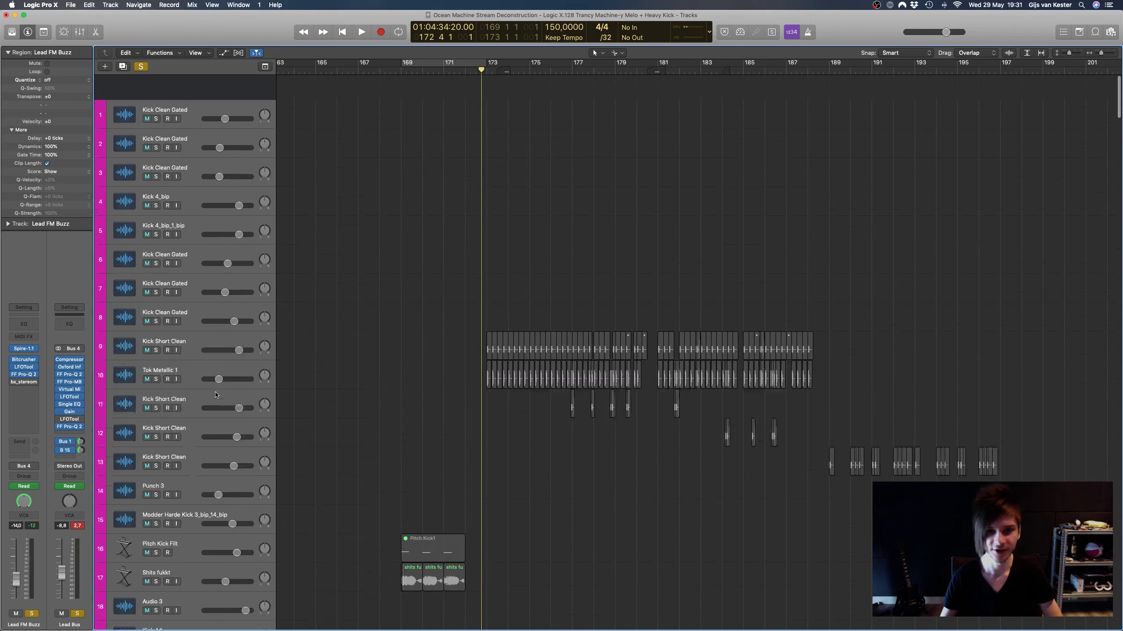
left_click(156, 325)
left_click(156, 354)
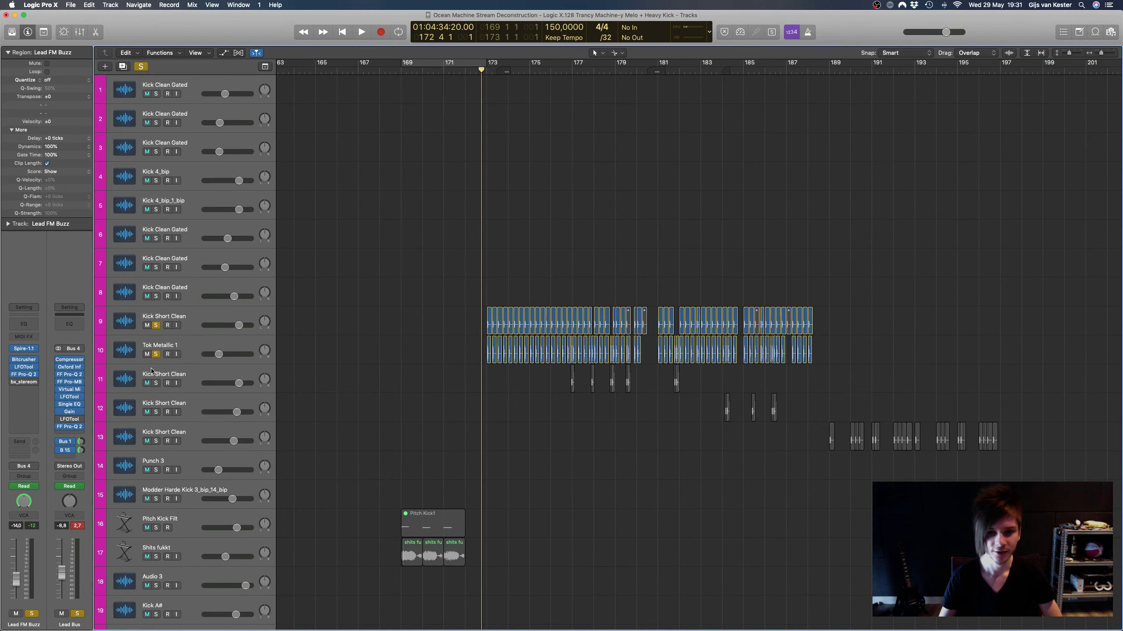
Step: Play the drop from bar 172 with kicks, Rev Bass and leads soloed, following the arrangement down to the lead tracks
key("space")
scroll(405, 328, "down", 10)
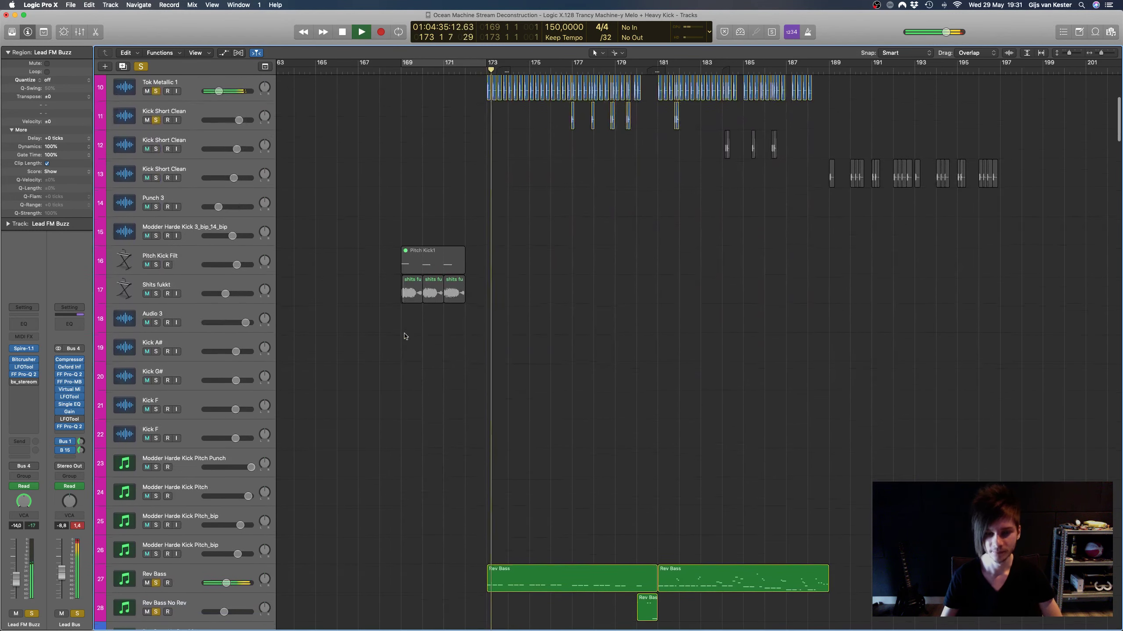
scroll(405, 336, "down", 20)
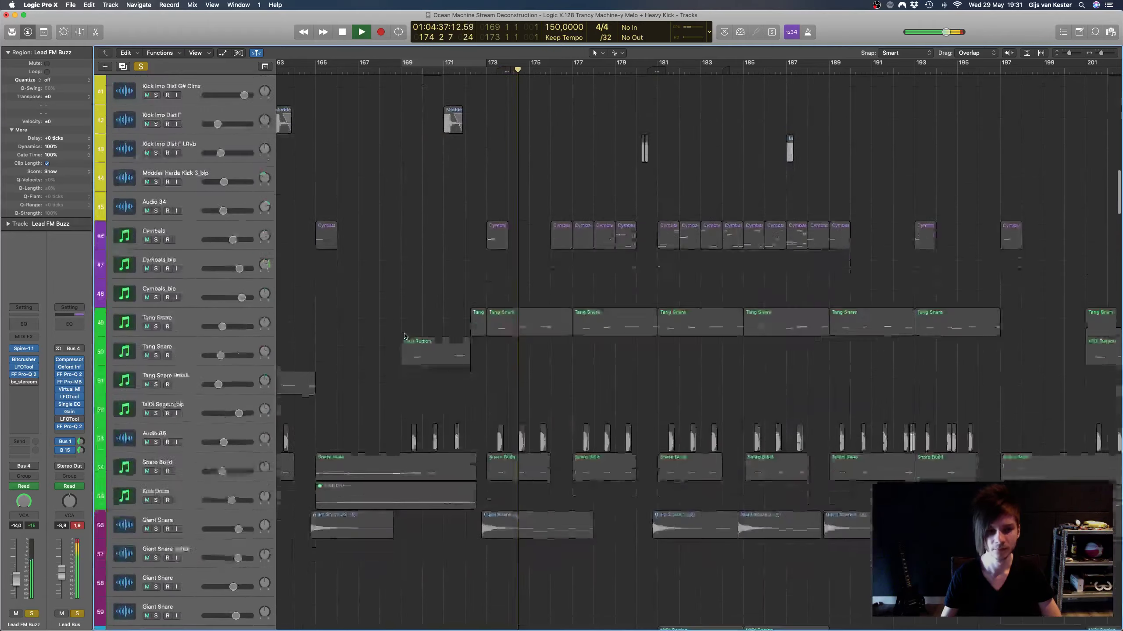
scroll(405, 336, "down", 8)
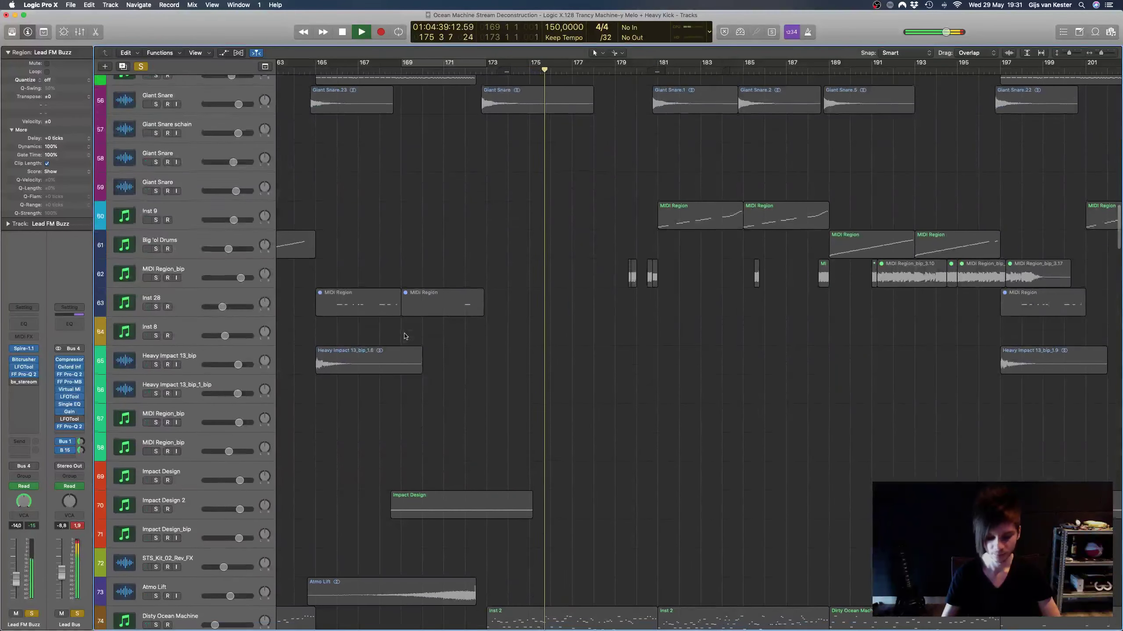
scroll(405, 336, "down", 8)
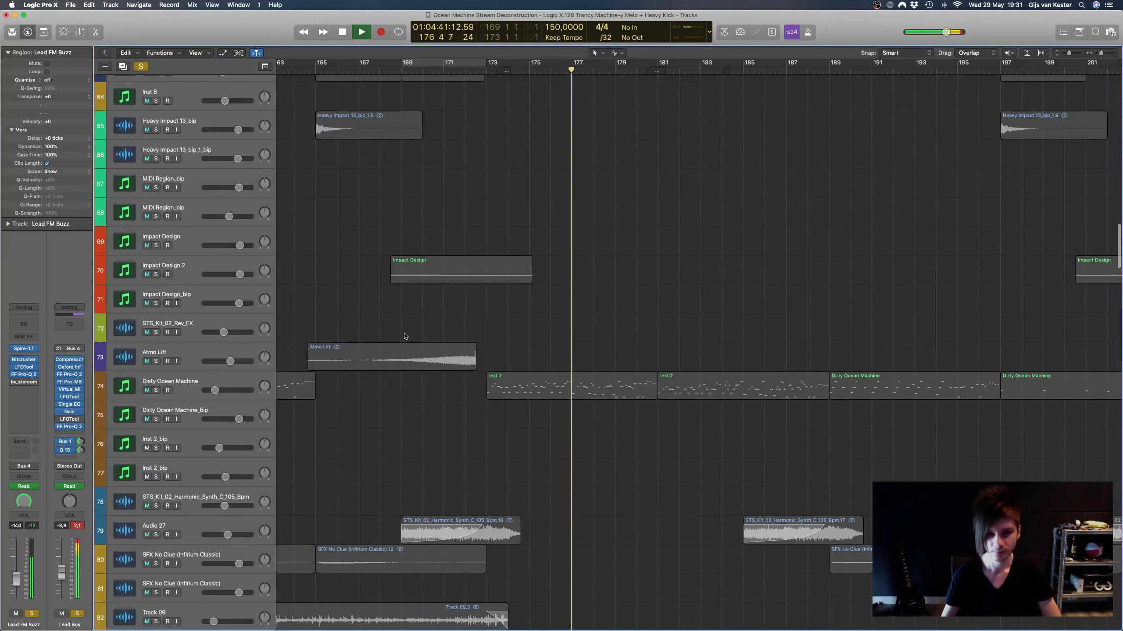
scroll(405, 336, "down", 13)
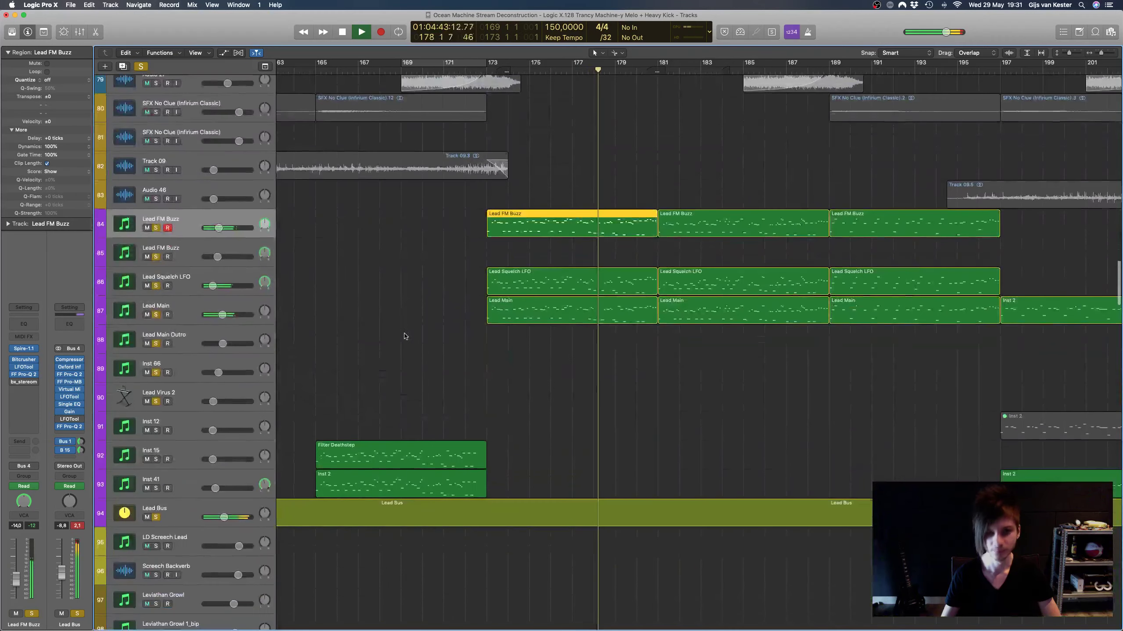
scroll(405, 336, "right", 3)
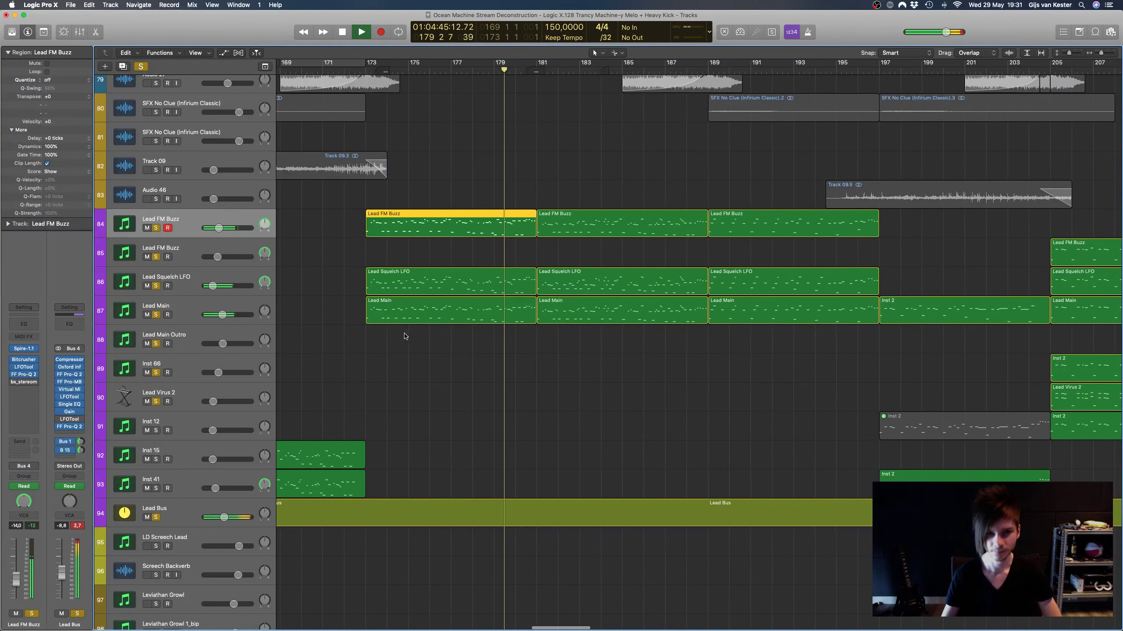
key("space")
Step: Place the playhead at bar 172 beat 3 and solo the snare tracks from Tang Snare on row 49 through Snare Build on row 54
scroll(417, 250, "up", 17)
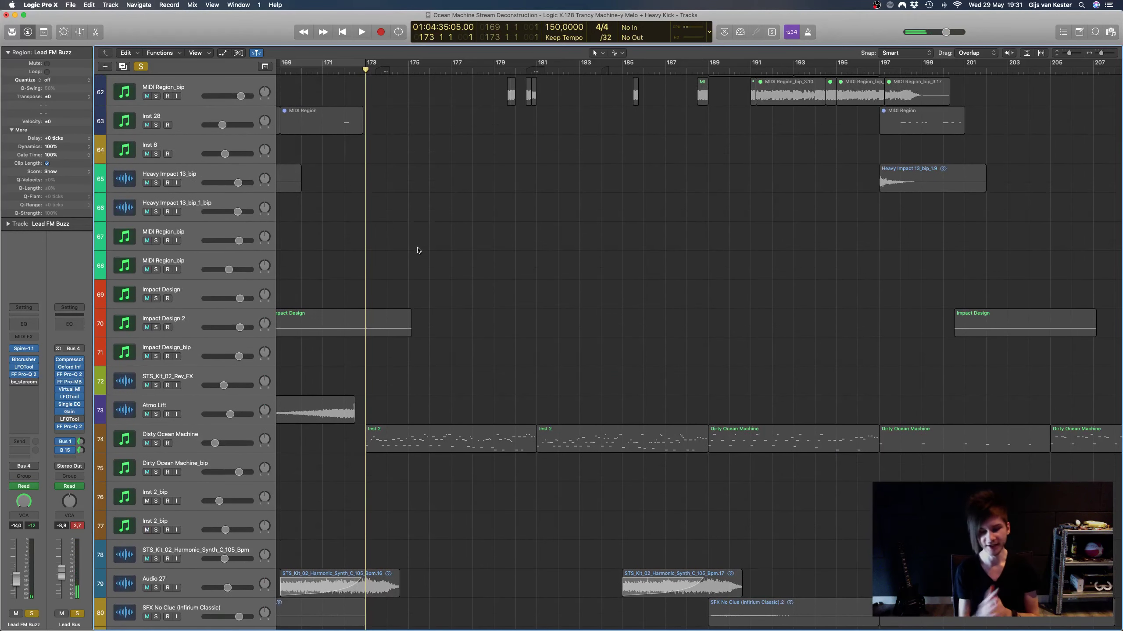
scroll(439, 384, "up", 8)
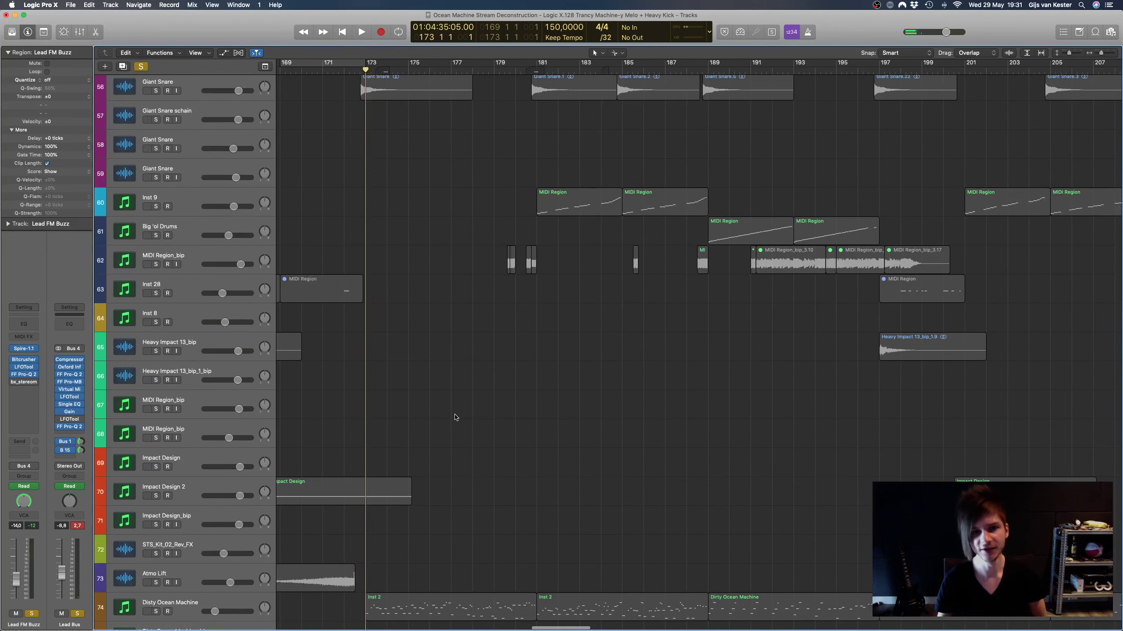
scroll(460, 415, "up", 8)
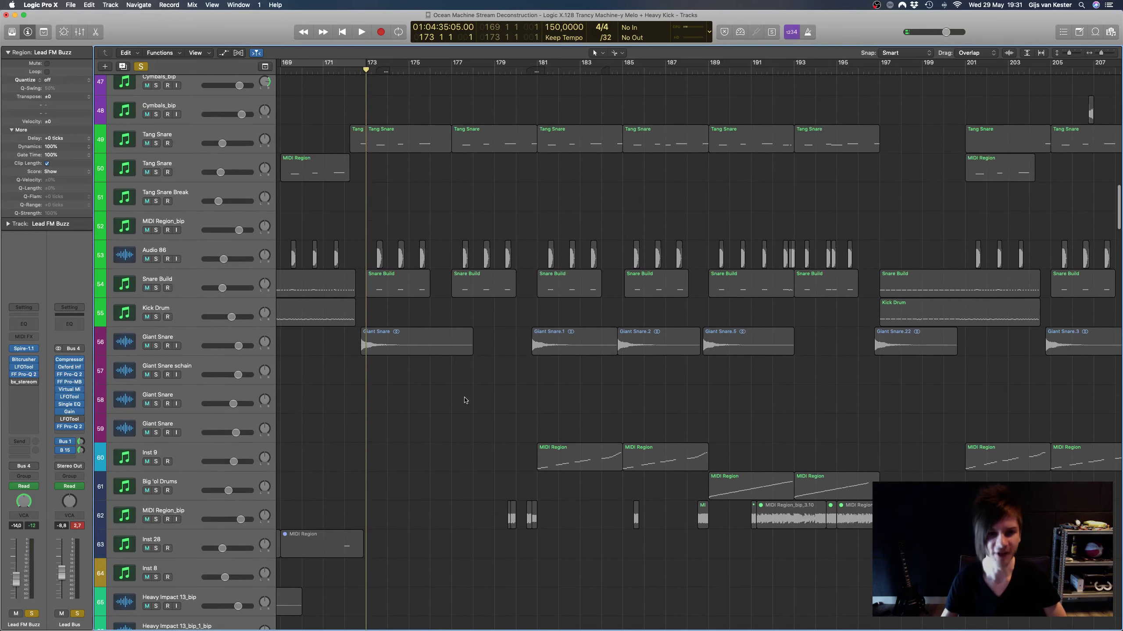
scroll(466, 403, "up", 3)
scroll(482, 225, "left", 2)
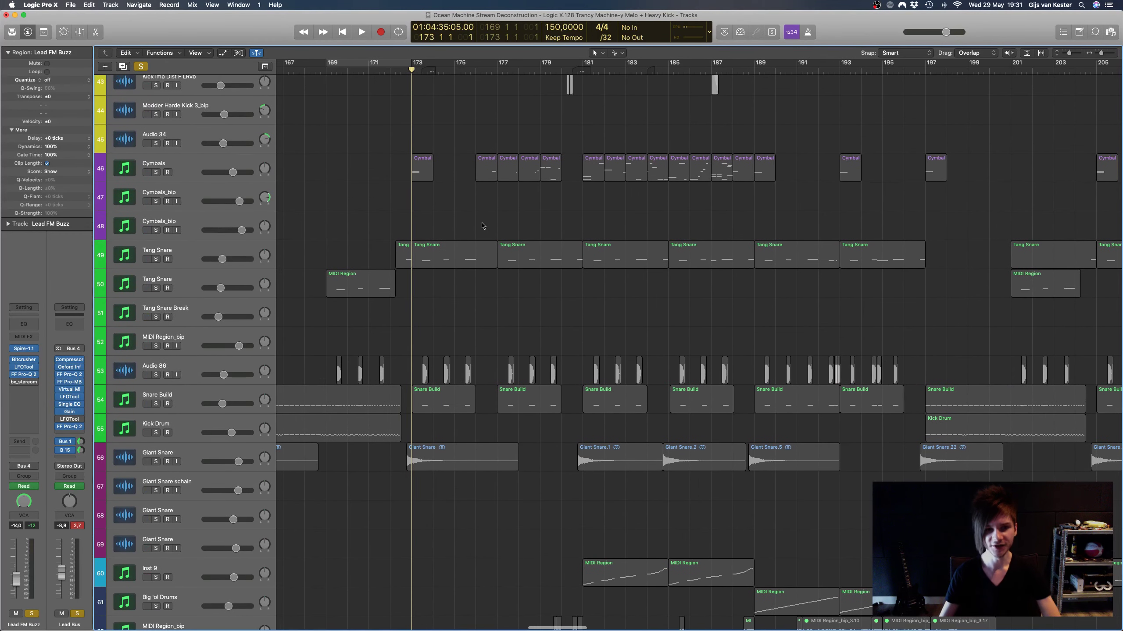
scroll(472, 233, "up", 6)
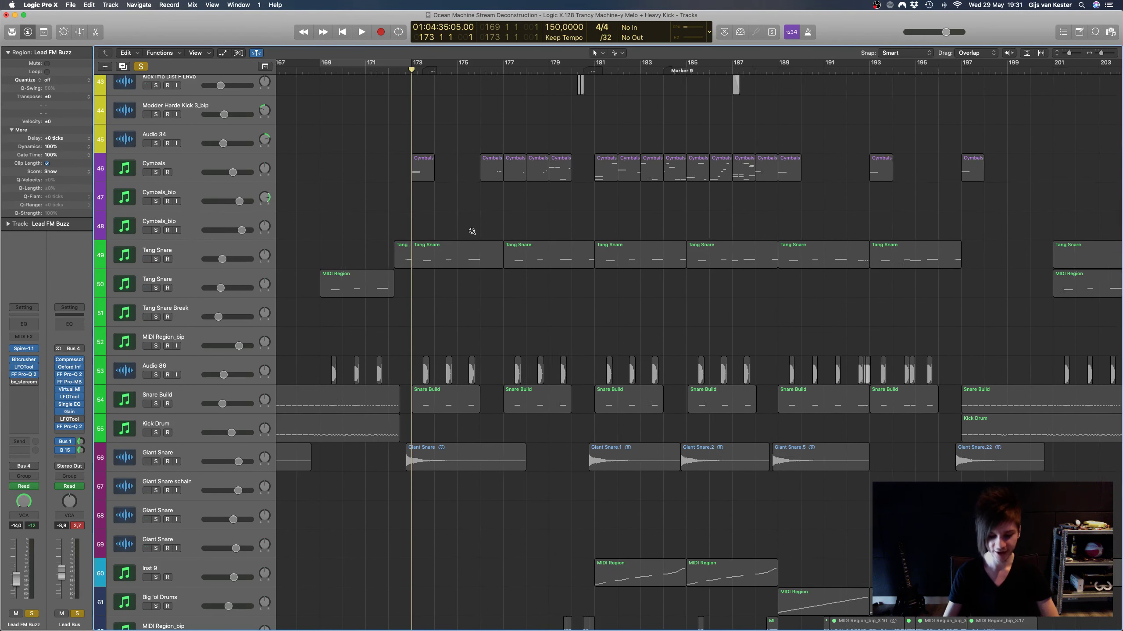
scroll(471, 233, "left", 1)
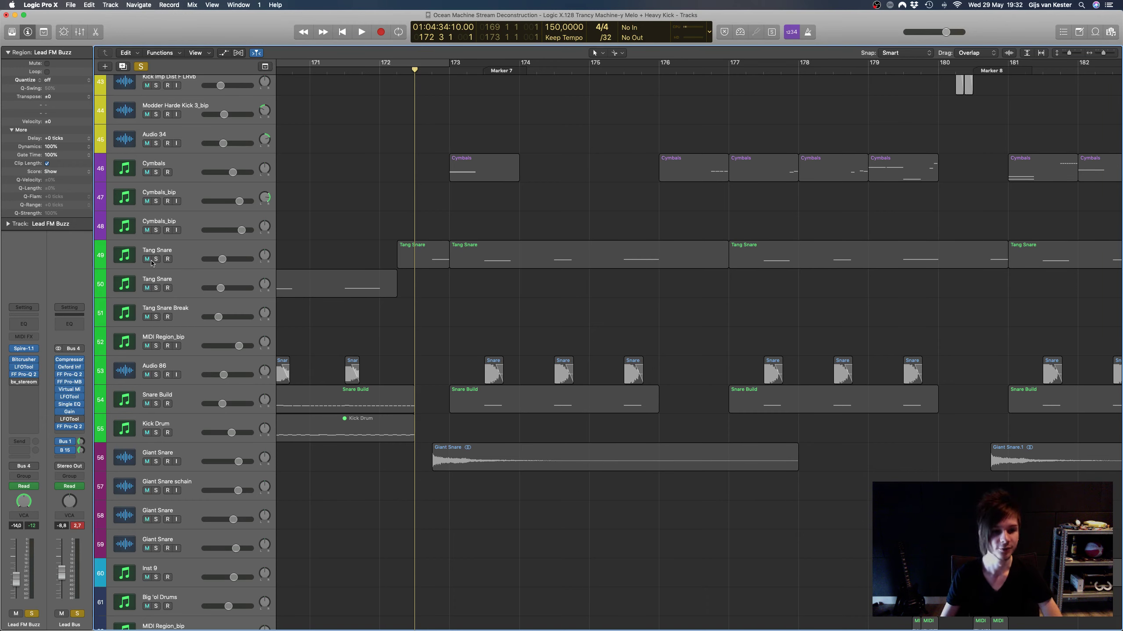
left_click_drag(152, 262, 158, 402)
scroll(386, 118, "left", 1)
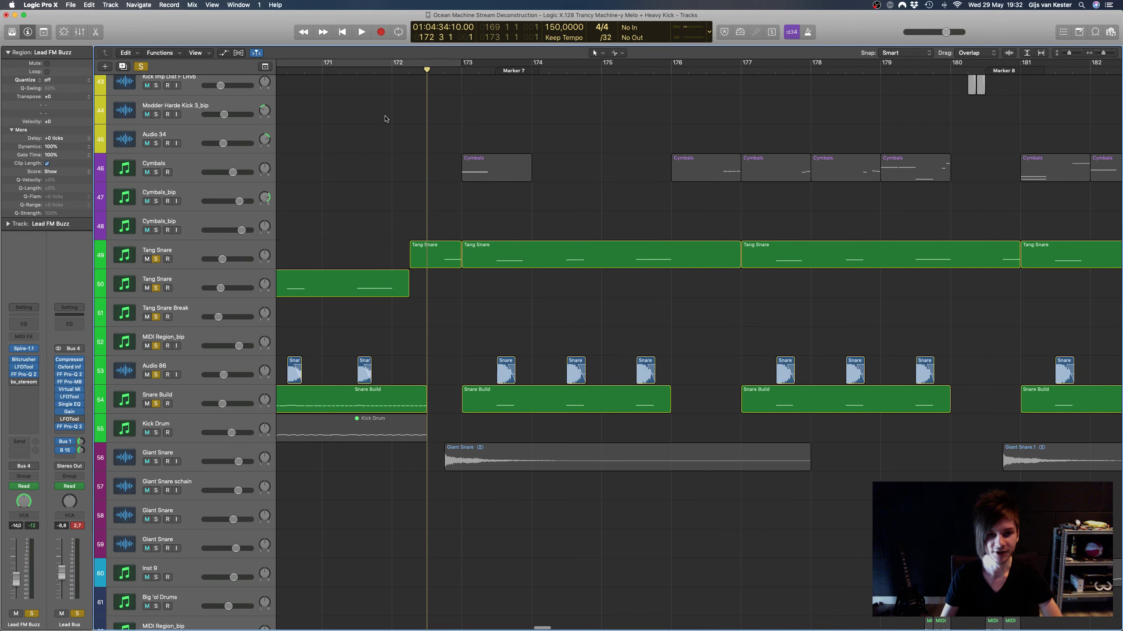
Step: Play the drop with the snares added at a lower system volume, then return the playhead to bar 172
key("space")
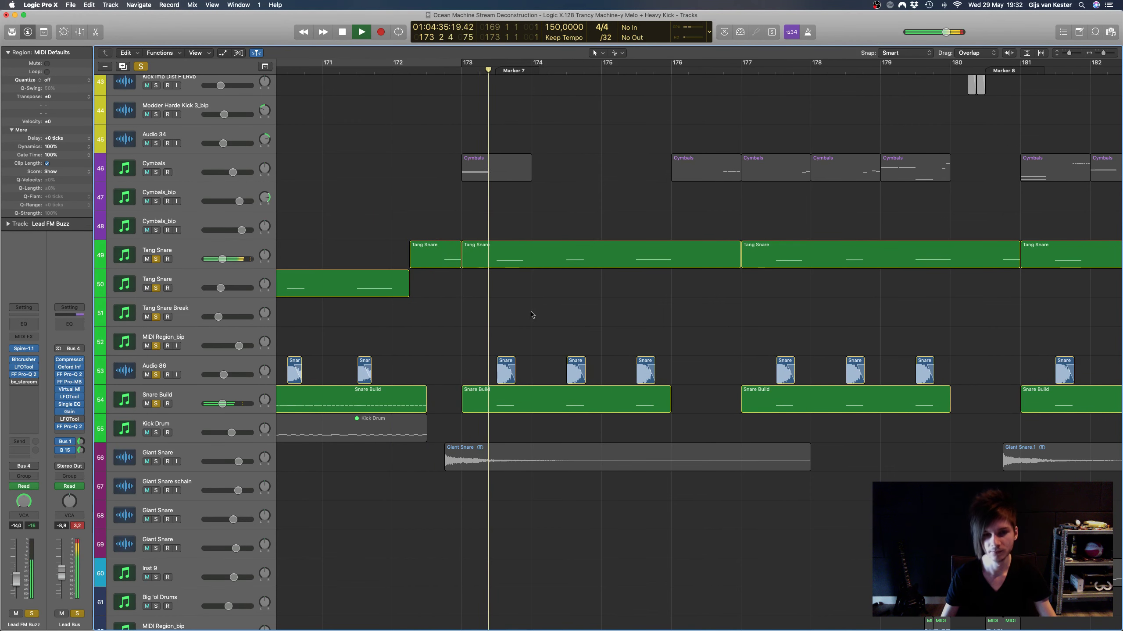
key("XF86AudioLowerVolume")
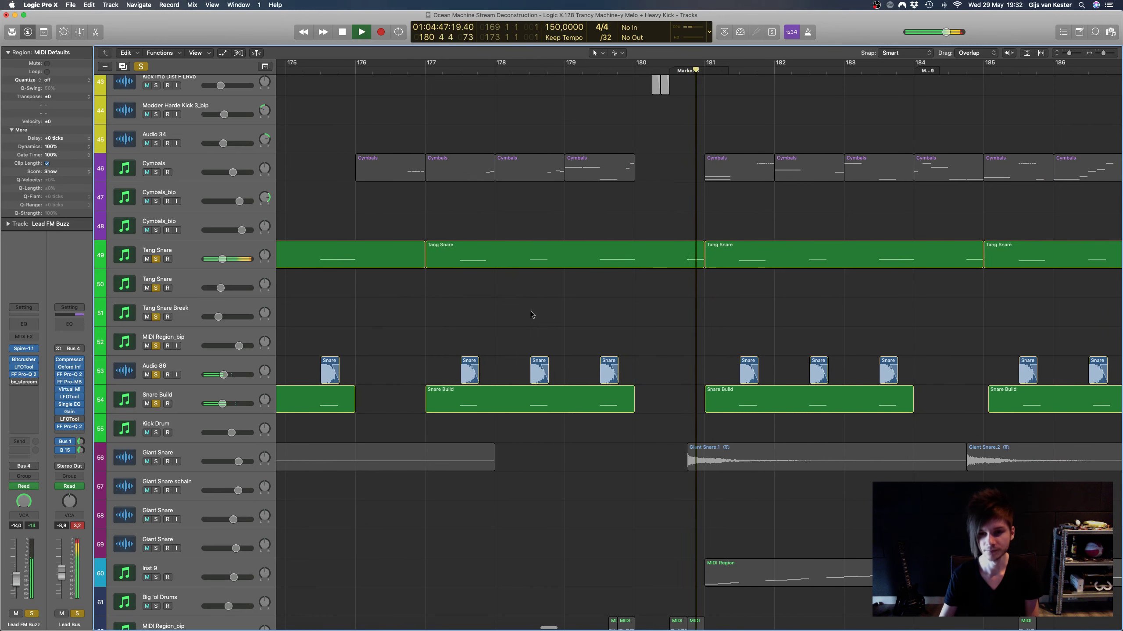
key("super+Left")
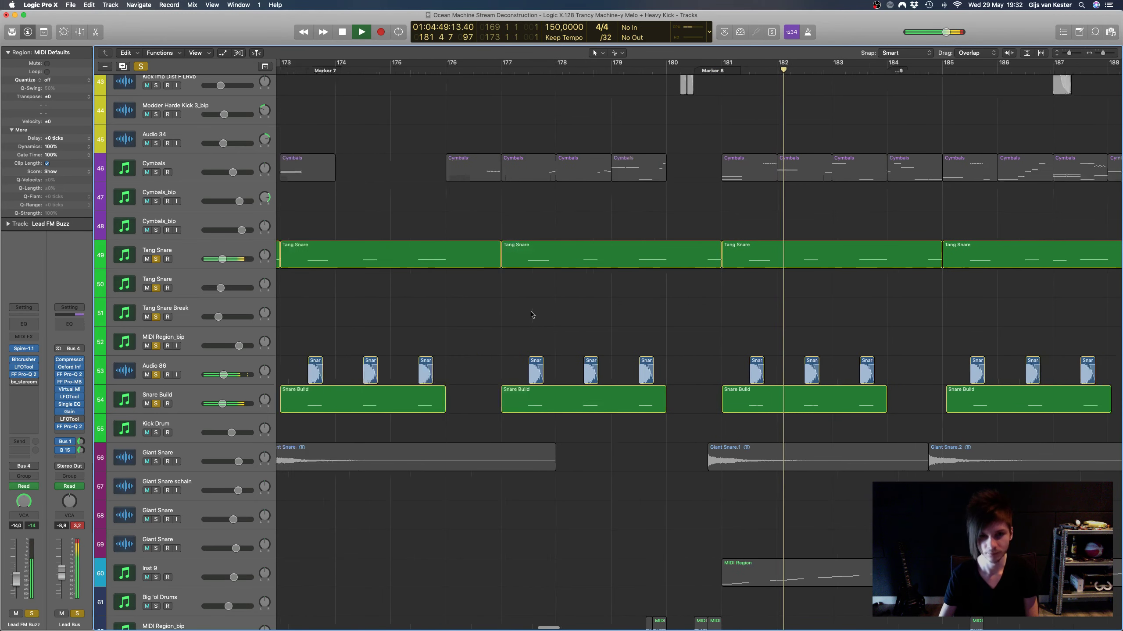
key("super+Left")
key("space")
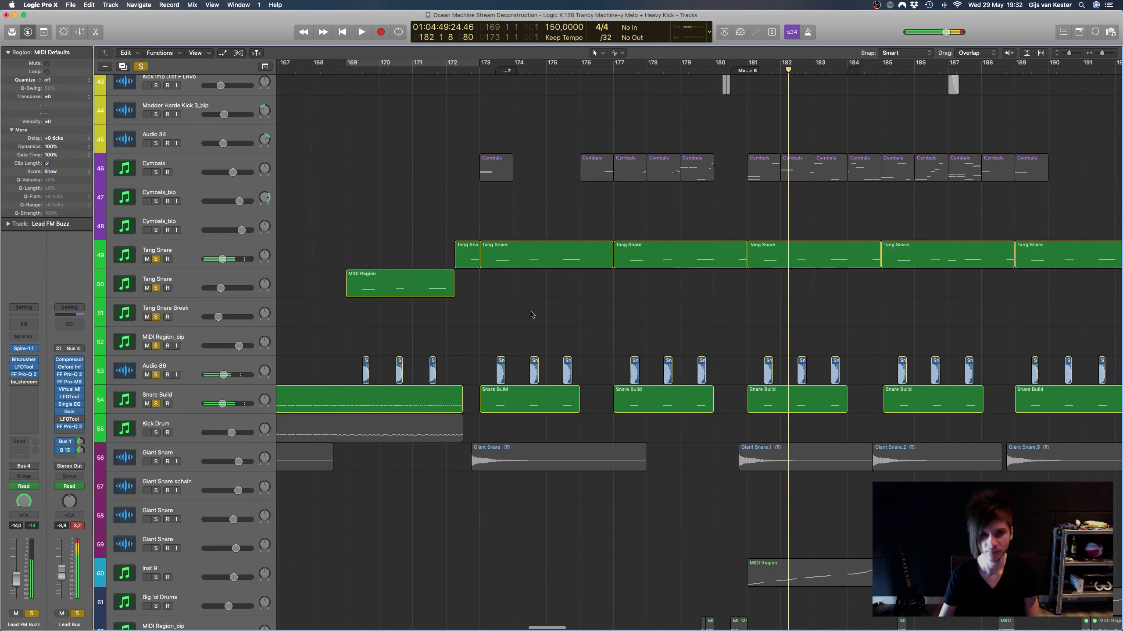
left_click(444, 70)
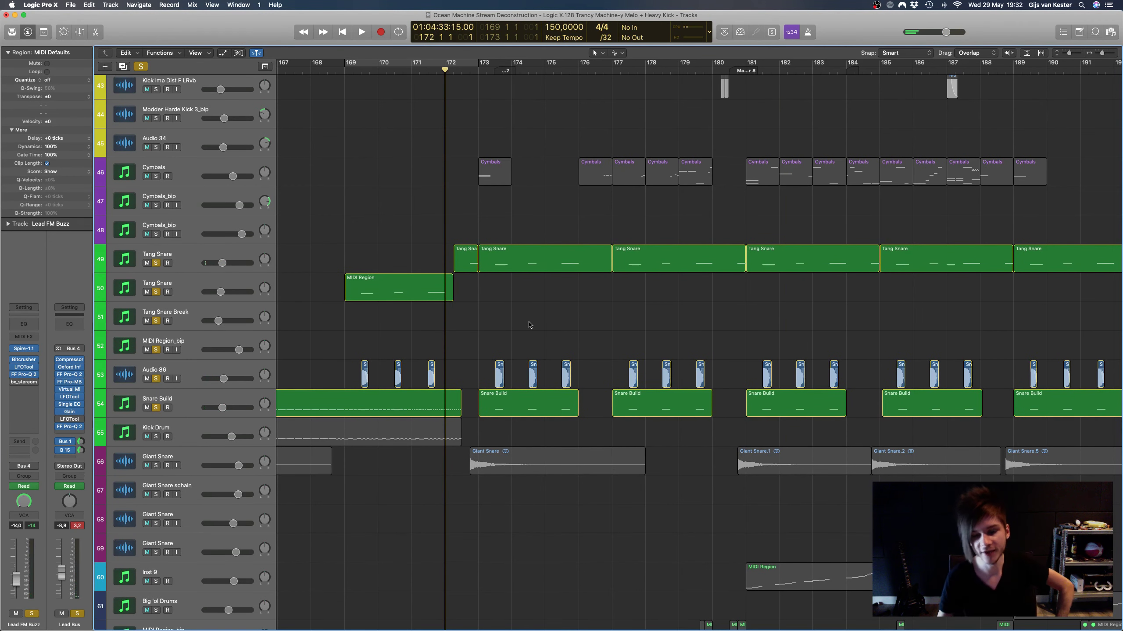
Step: Look through the tracks below the soloed snares around bar 172, down past the Lead Bus and back up to the kicks
scroll(529, 325, "down", 5)
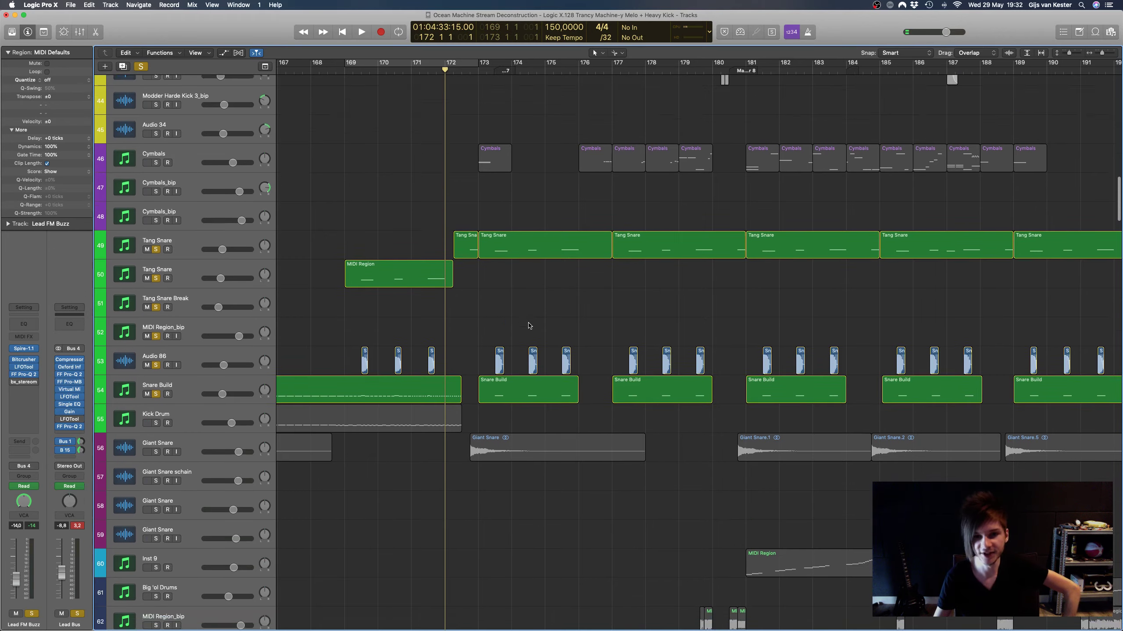
scroll(525, 335, "down", 12)
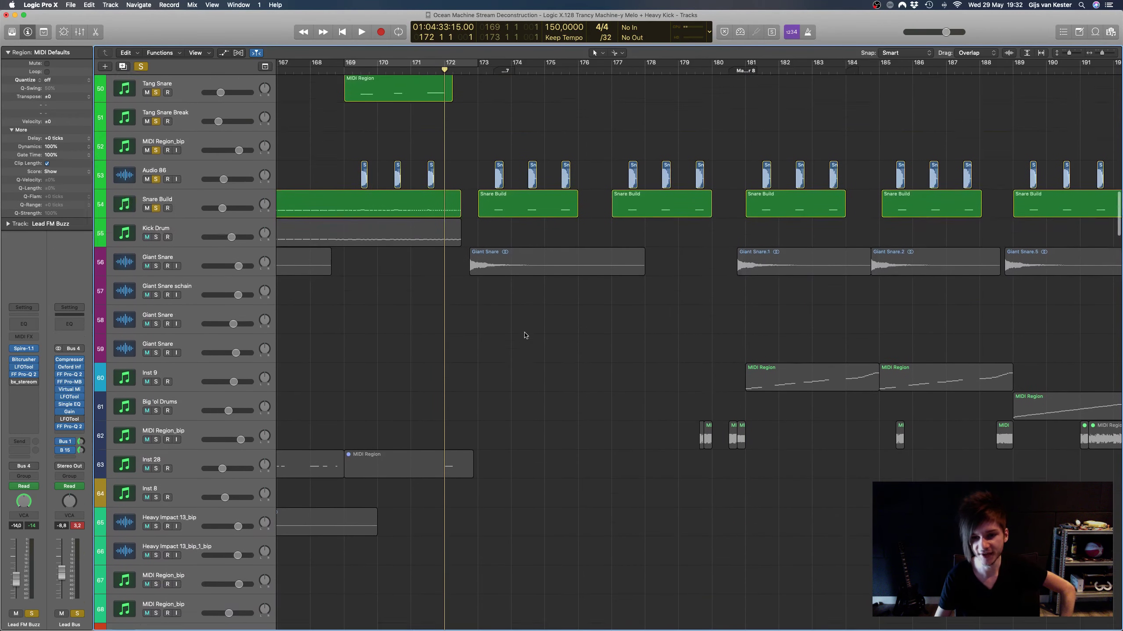
scroll(523, 337, "down", 13)
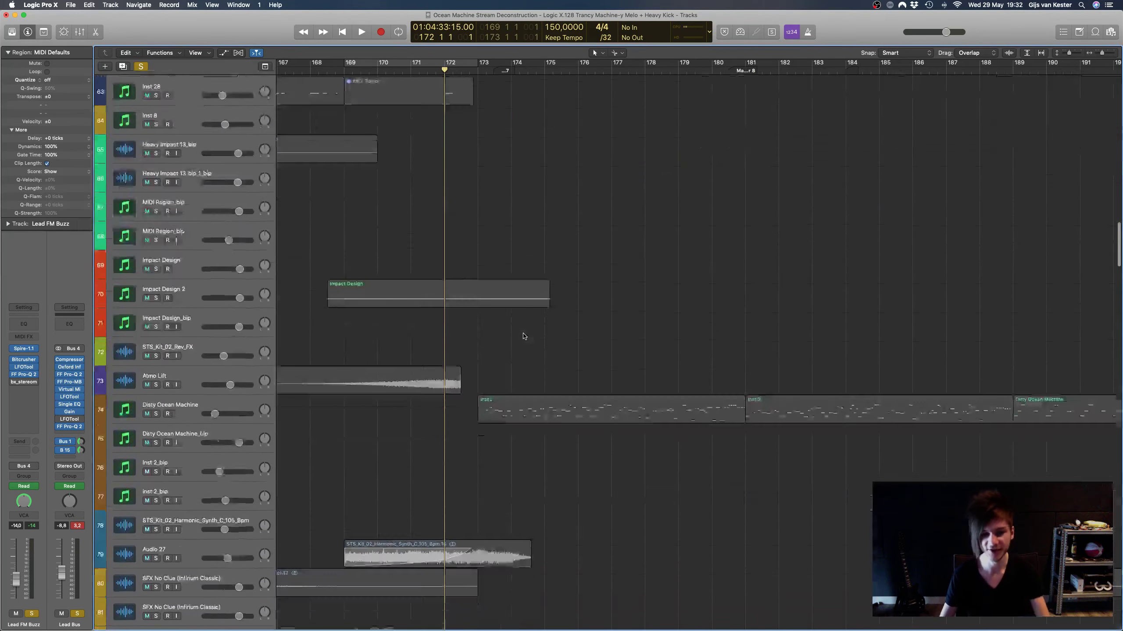
scroll(522, 337, "down", 20)
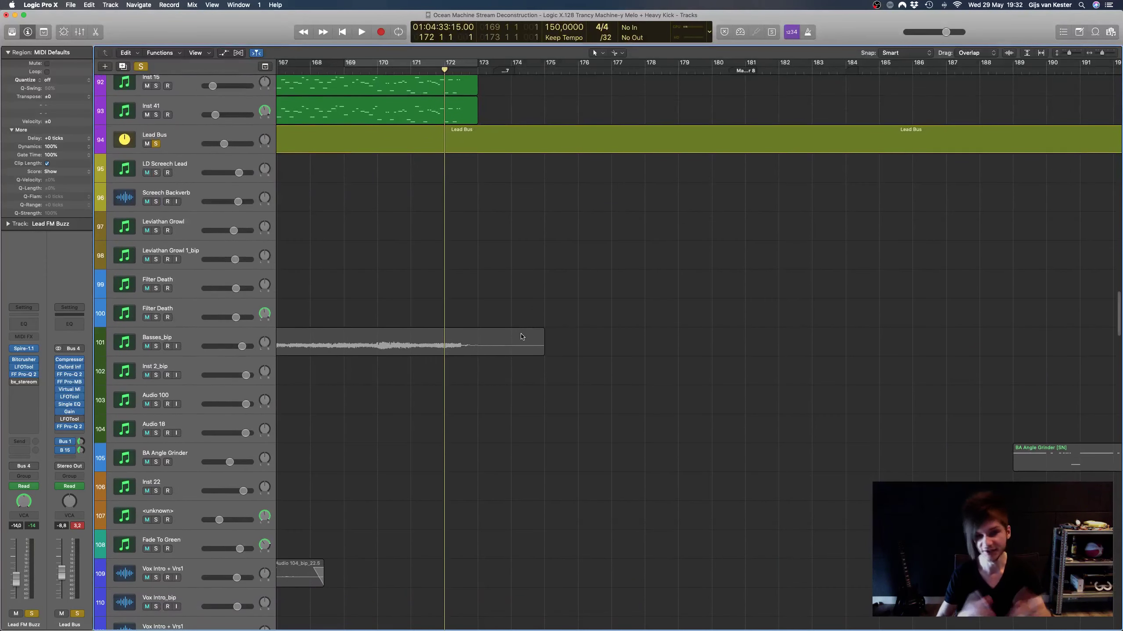
scroll(522, 337, "up", 20)
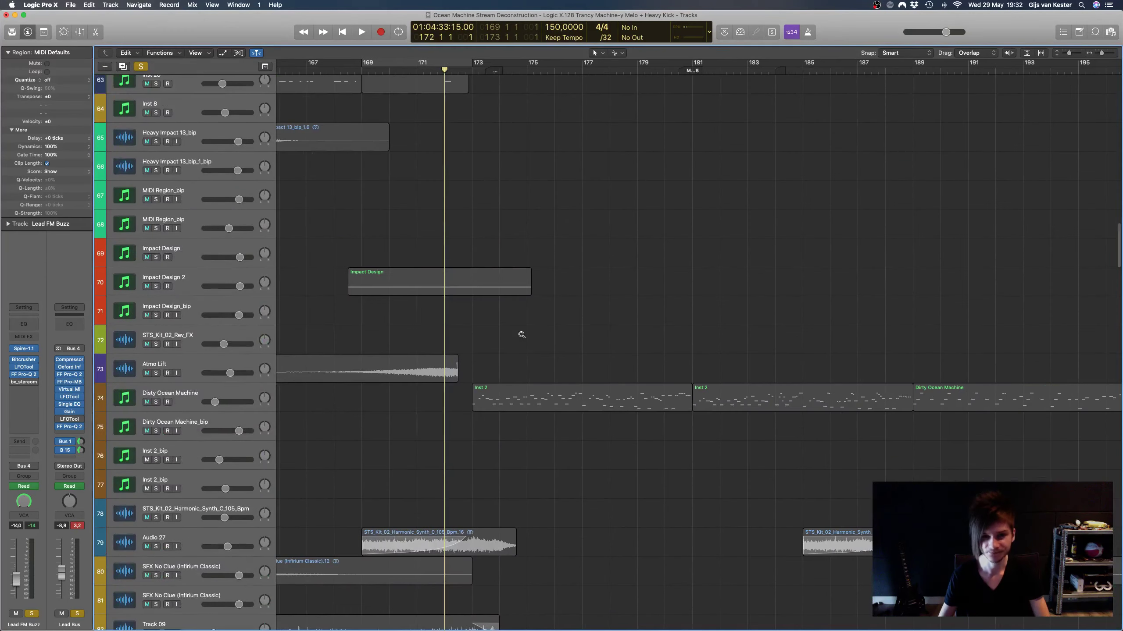
scroll(522, 337, "up", 20)
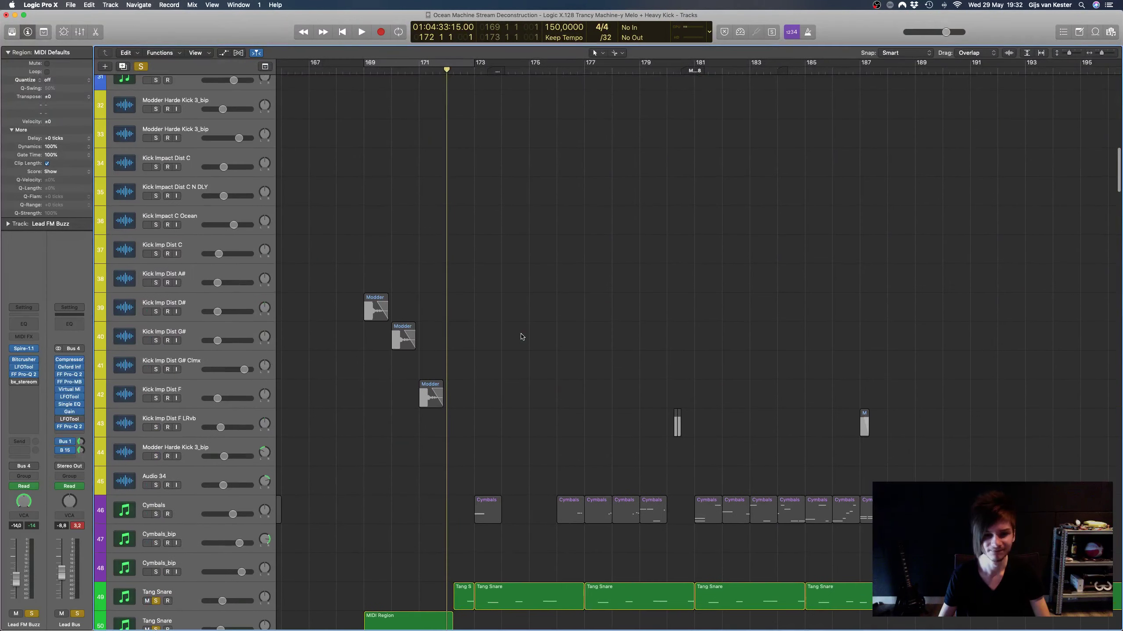
scroll(521, 336, "down", 2)
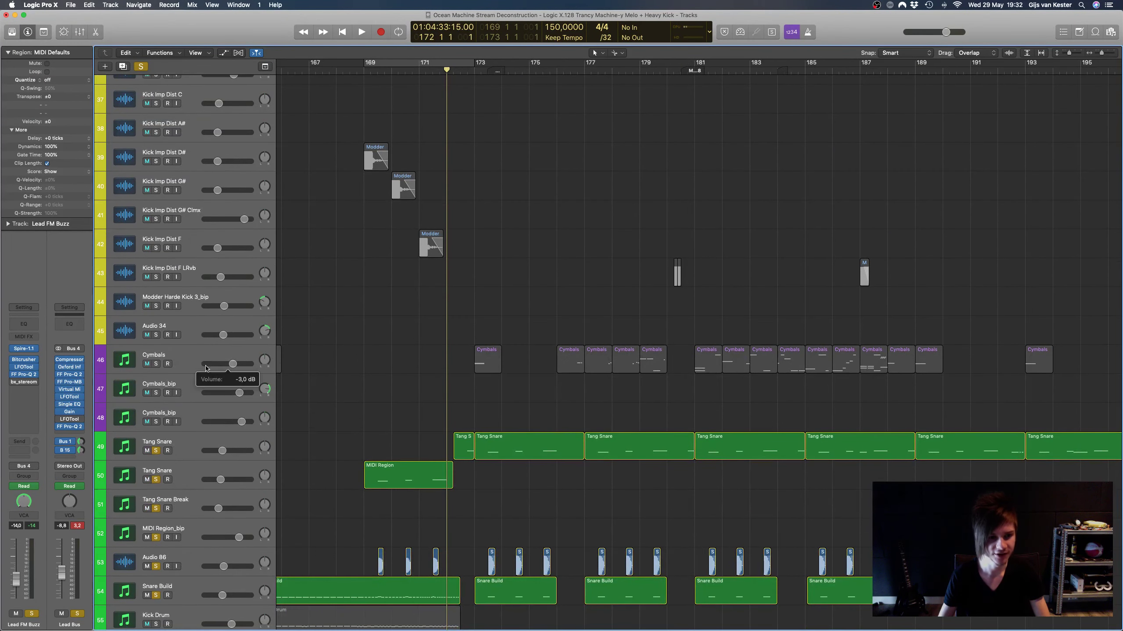
Step: Select the Cymbals track on row 46 and switch off all track solos
left_click(193, 360)
scroll(458, 404, "up", 20)
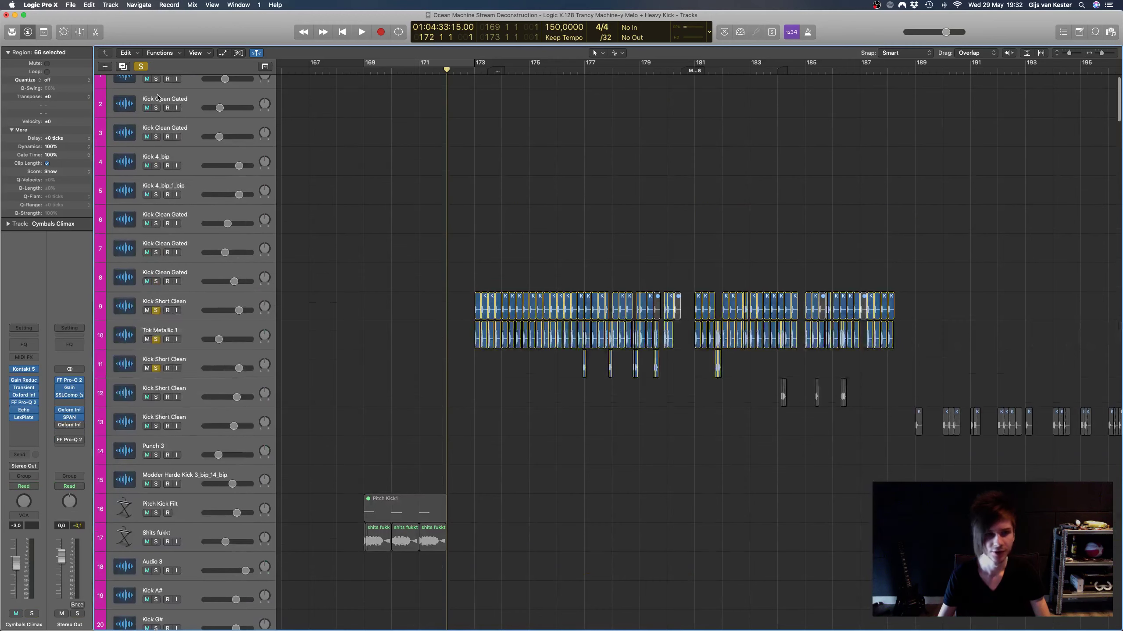
left_click(143, 68)
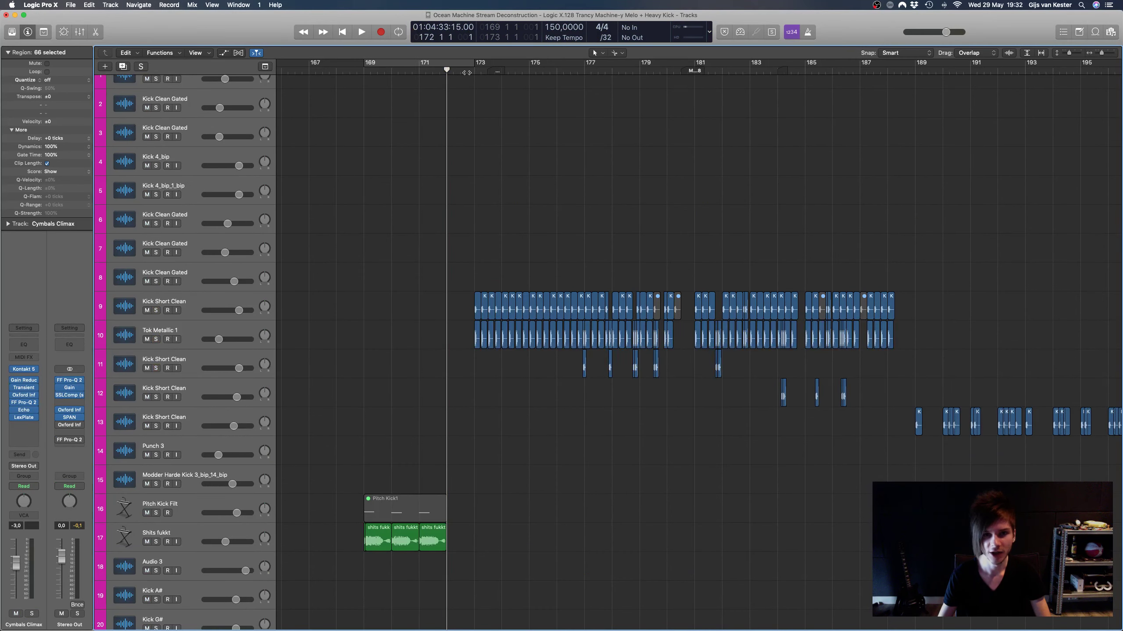
Step: Examine the whole unsoloed track list around bar 173, from the kicks down to the last track on row 234
scroll(602, 279, "down", 20)
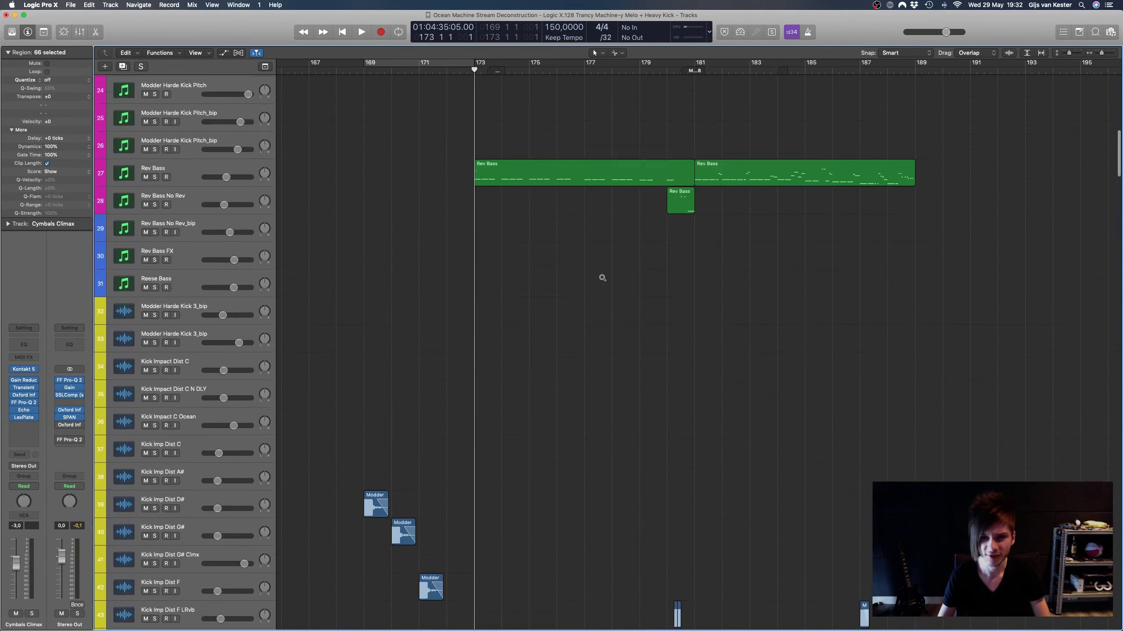
scroll(602, 279, "down", 13)
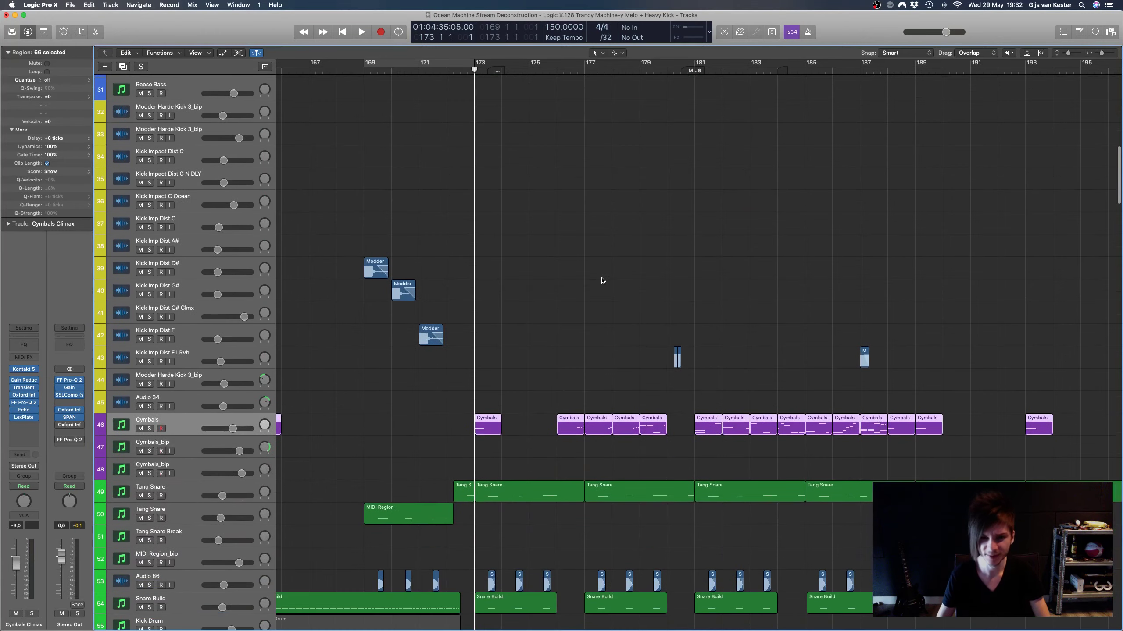
scroll(602, 279, "down", 20)
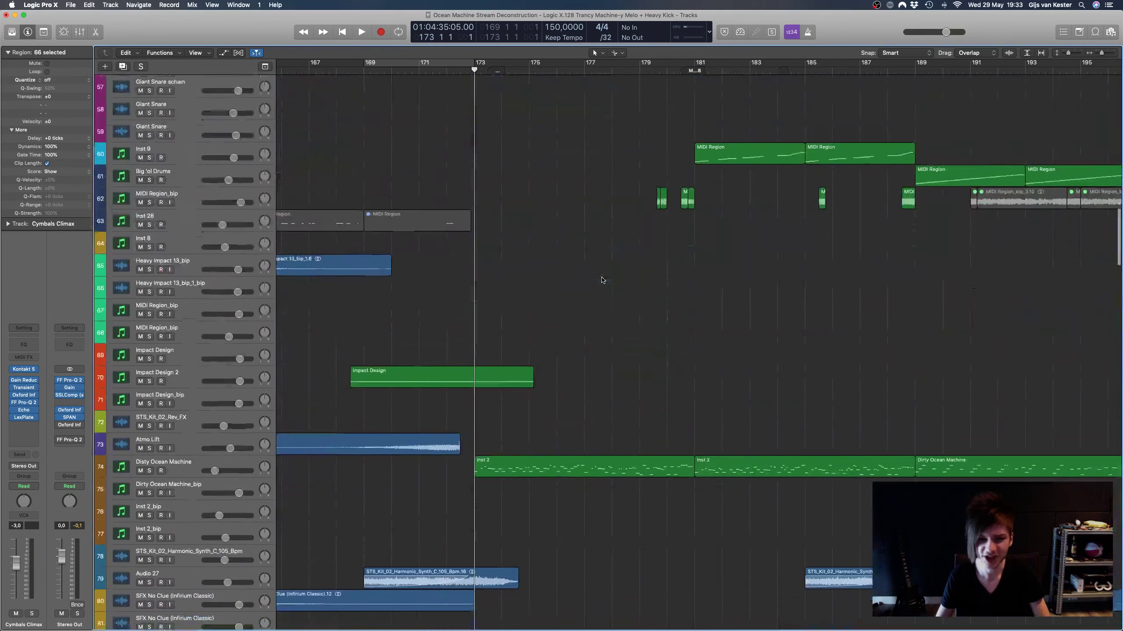
scroll(602, 279, "down", 20)
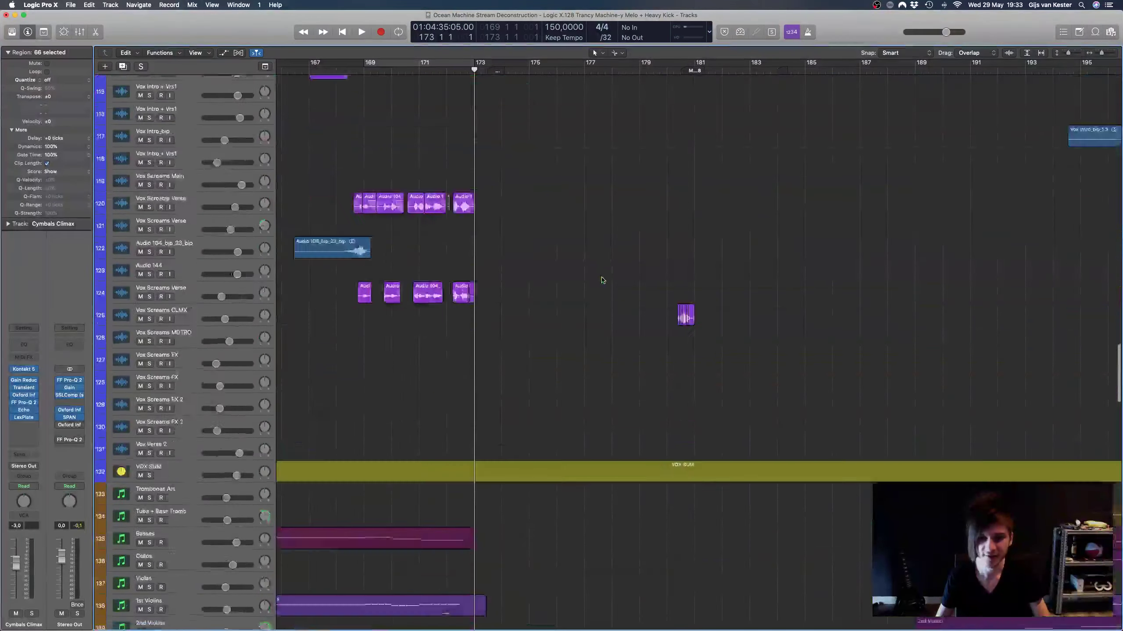
scroll(602, 279, "down", 20)
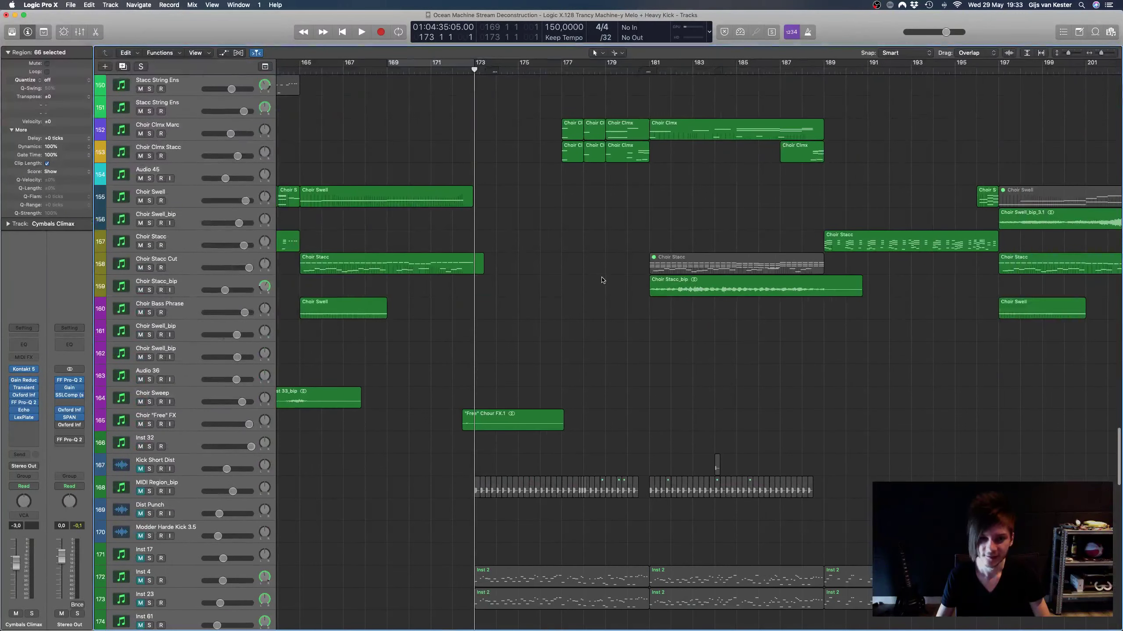
scroll(602, 279, "up", 20)
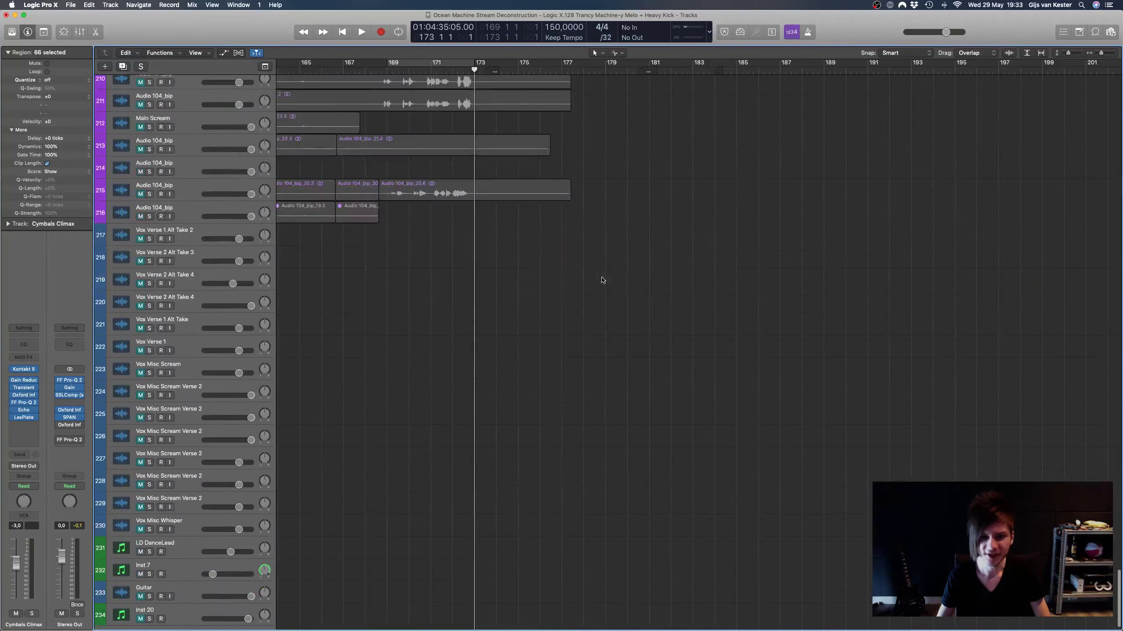
scroll(602, 280, "up", 20)
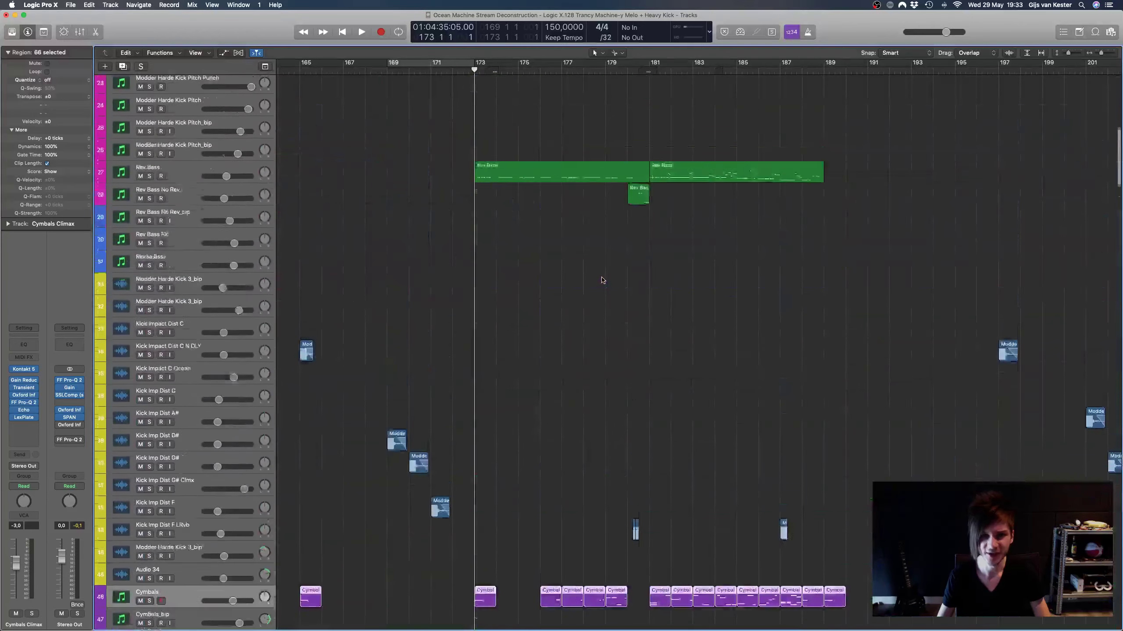
Step: Play the full mix from bar 172 beat 3 at a raised system volume, following the arrangement down to the snare tracks
left_click(462, 71)
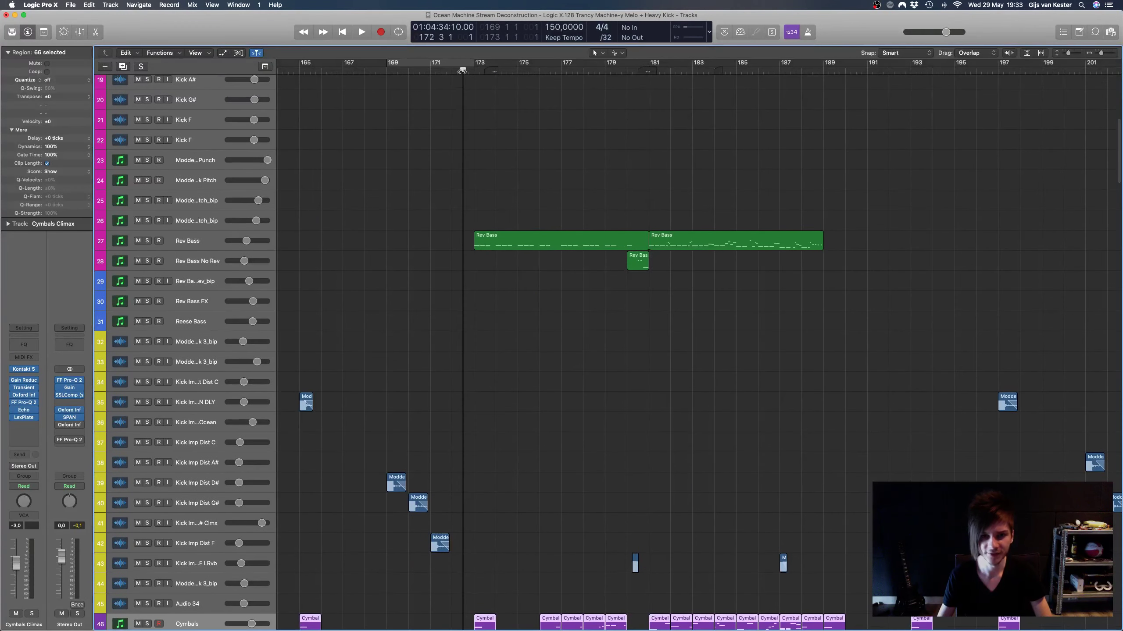
key("space")
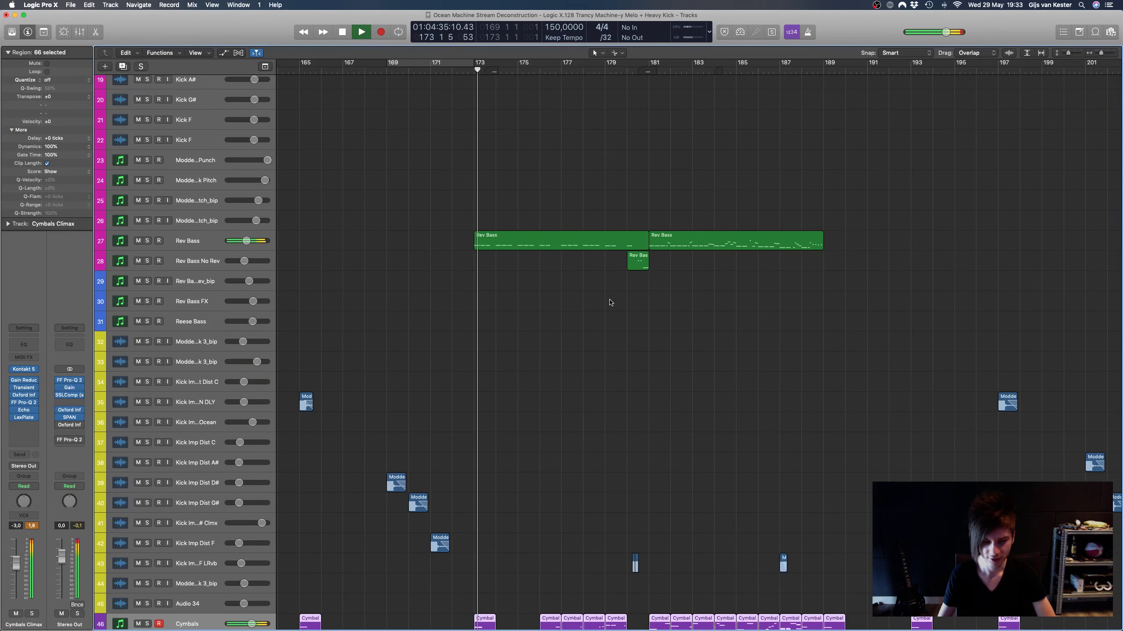
scroll(610, 303, "down", 3)
scroll(610, 304, "down", 1)
key("XF86AudioRaiseVolume")
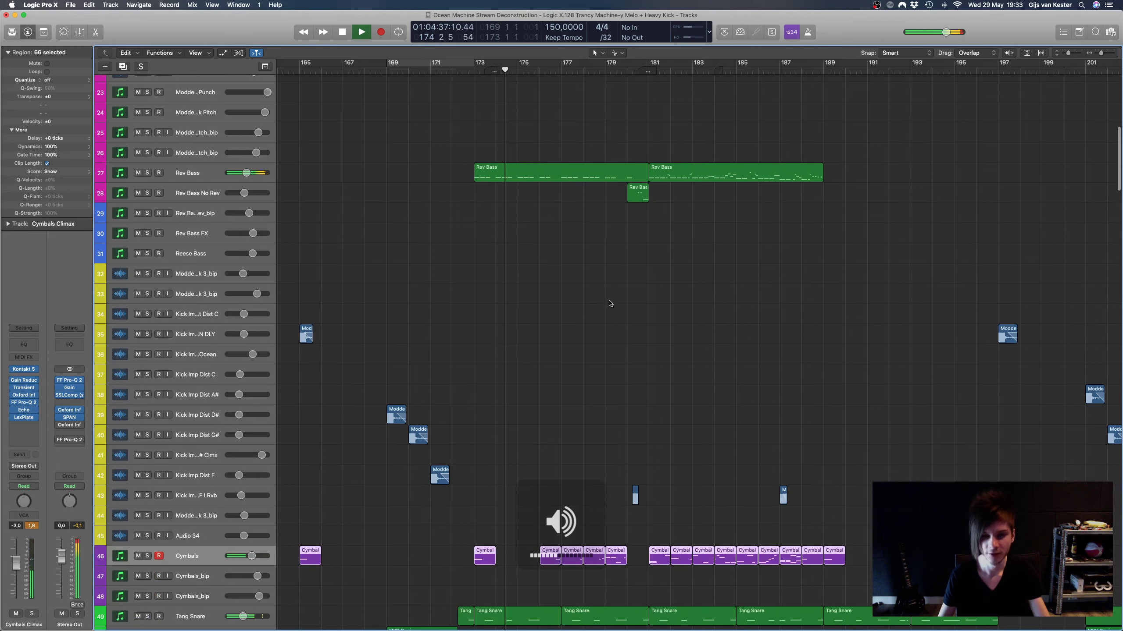
scroll(609, 303, "right", 8)
scroll(607, 305, "down", 15)
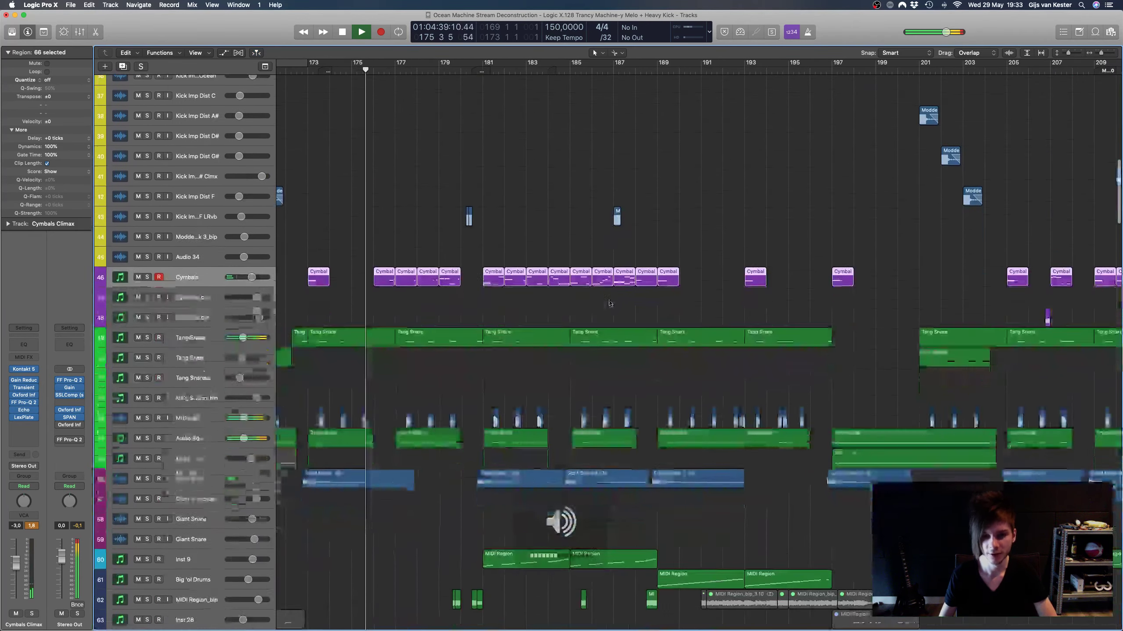
scroll(606, 310, "down", 3)
scroll(607, 311, "left", 8)
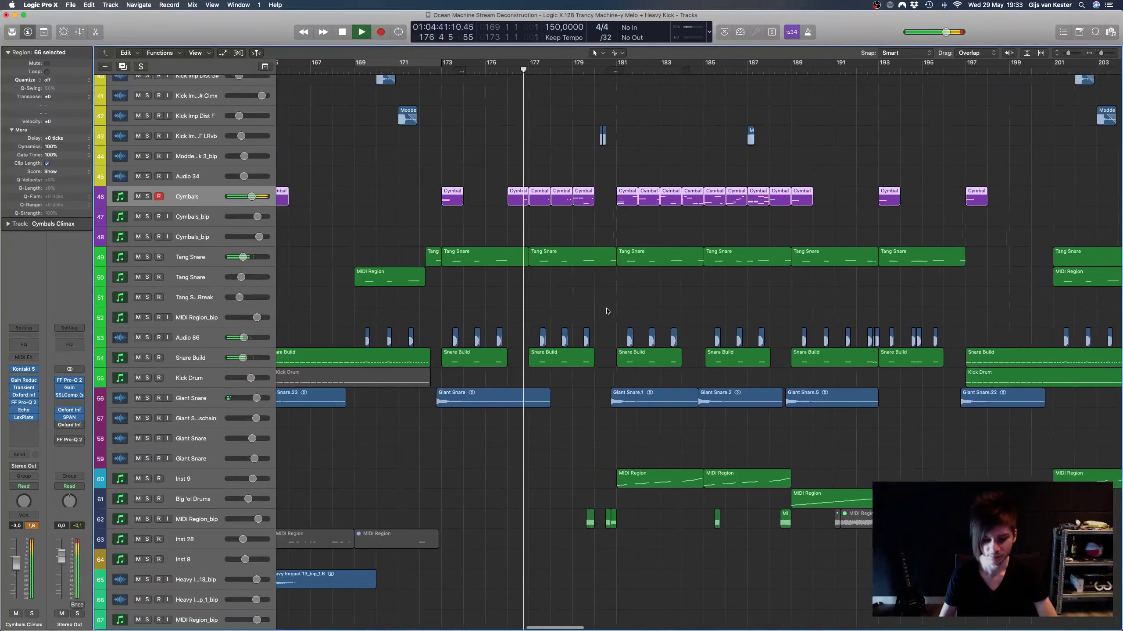
key("space")
Step: Deselect the cymbal regions and play the earlier section from bar 156 with all tracks, following it toward the drop
scroll(607, 312, "left", 12)
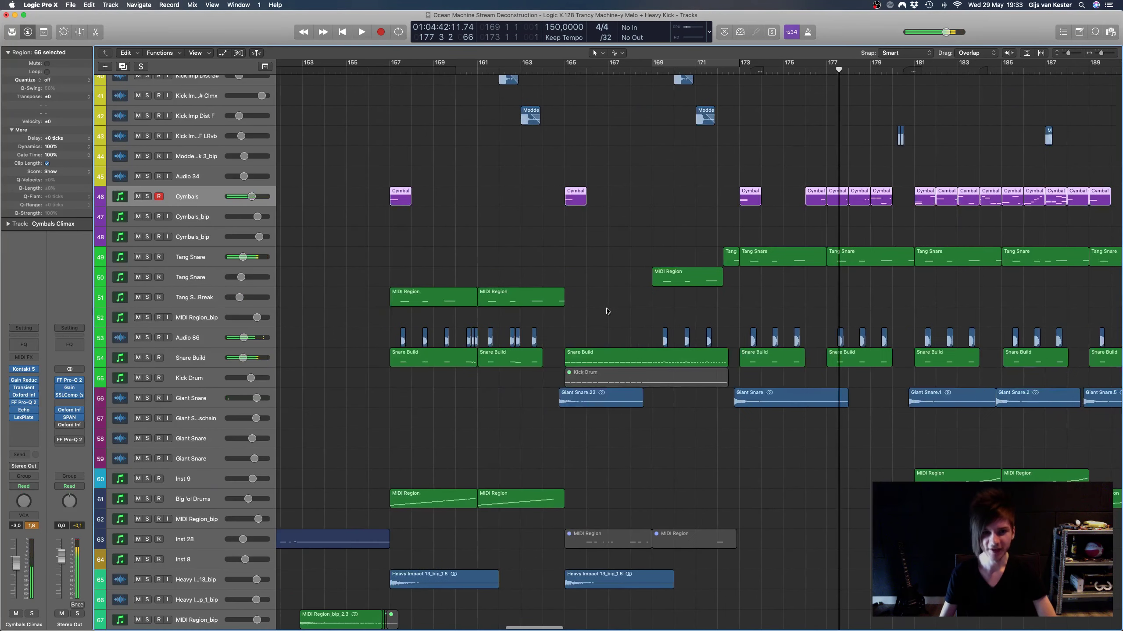
scroll(414, 104, "up", 2)
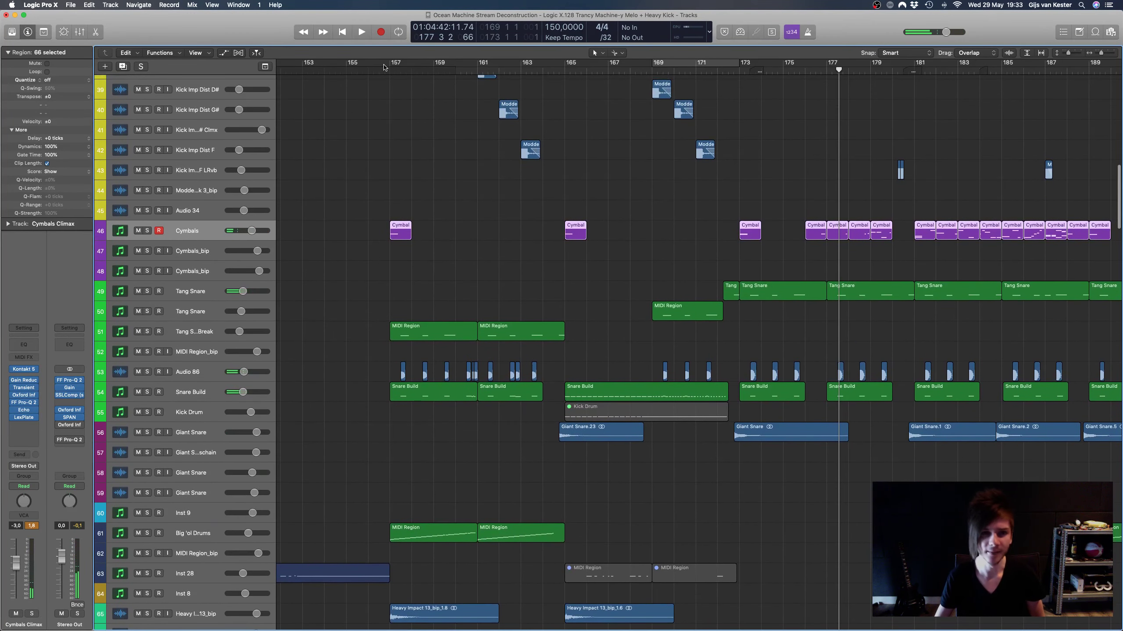
left_click(383, 67)
scroll(457, 174, "left", 8)
scroll(456, 175, "up", 1)
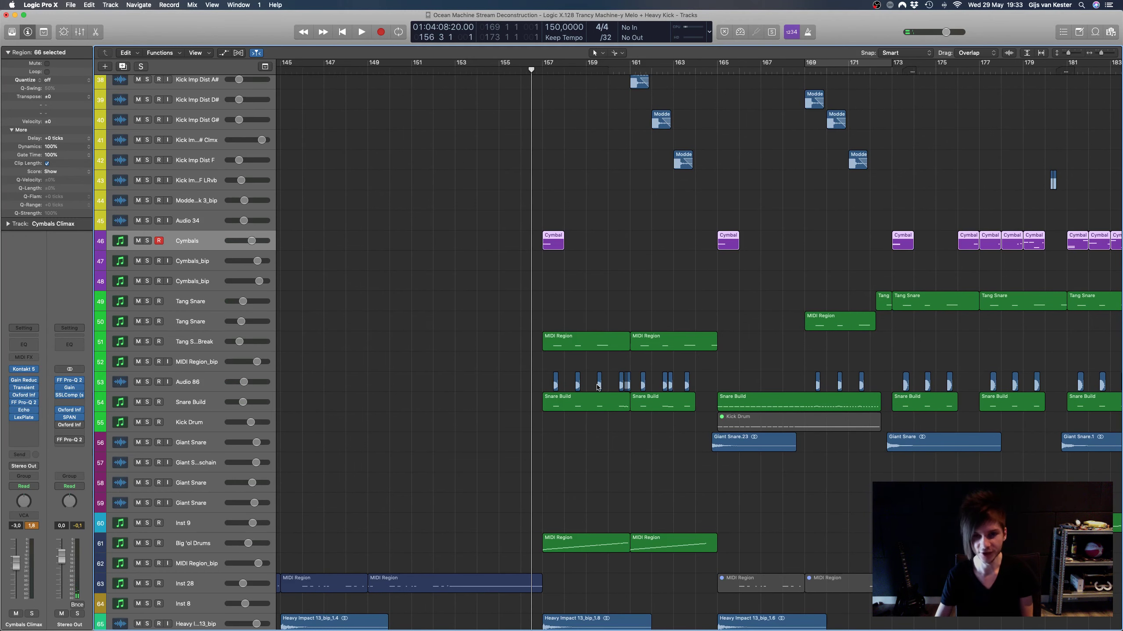
scroll(597, 386, "down", 5)
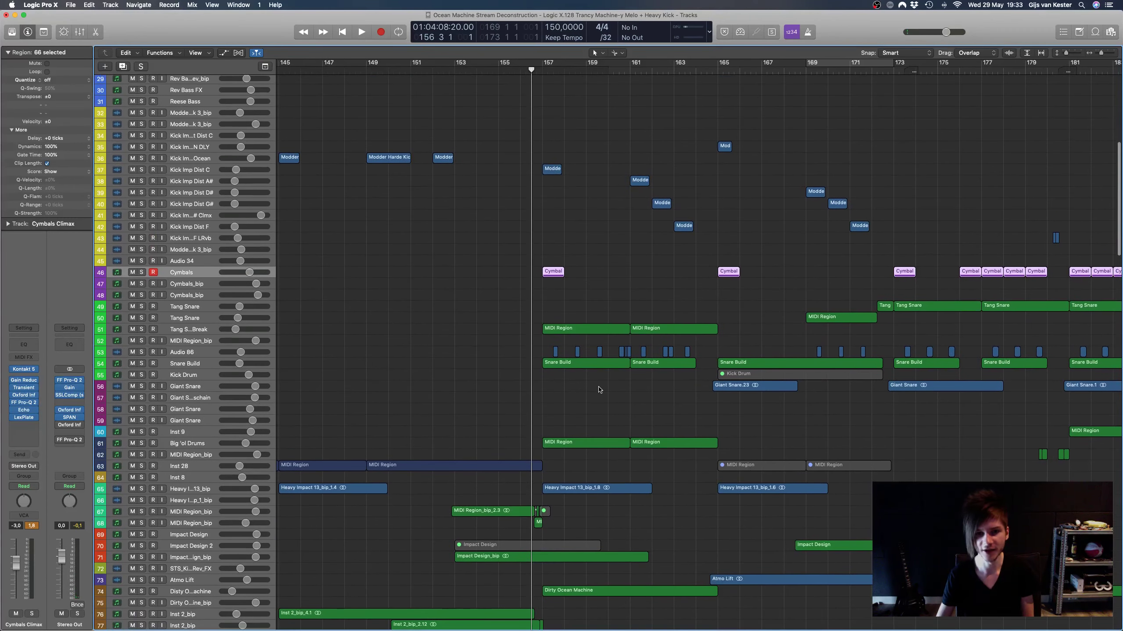
left_click(508, 202)
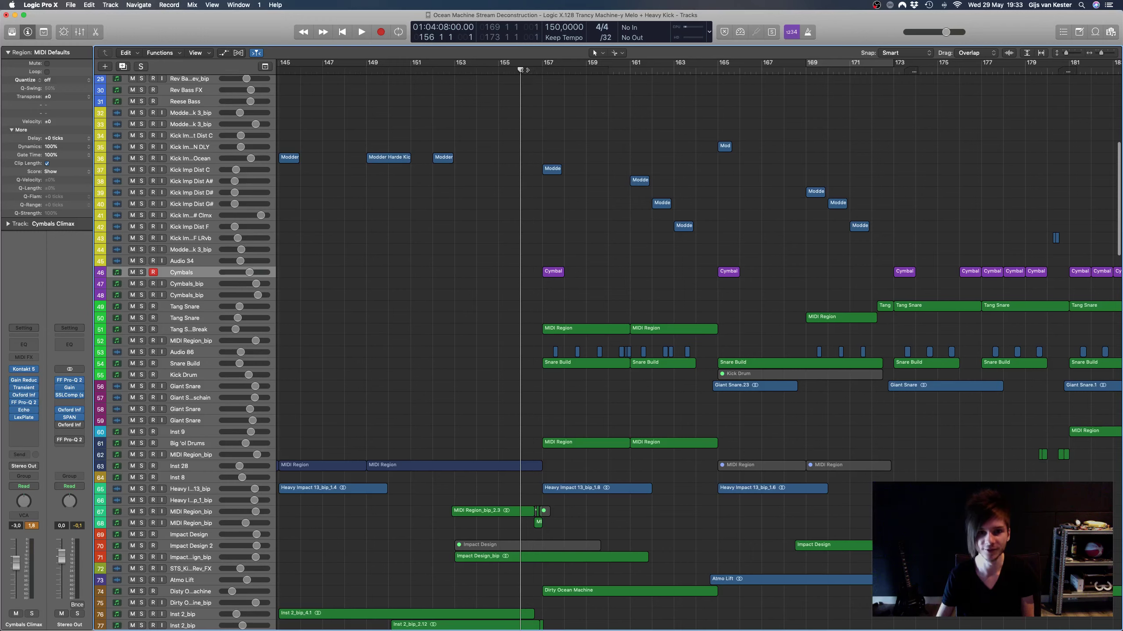
key("space")
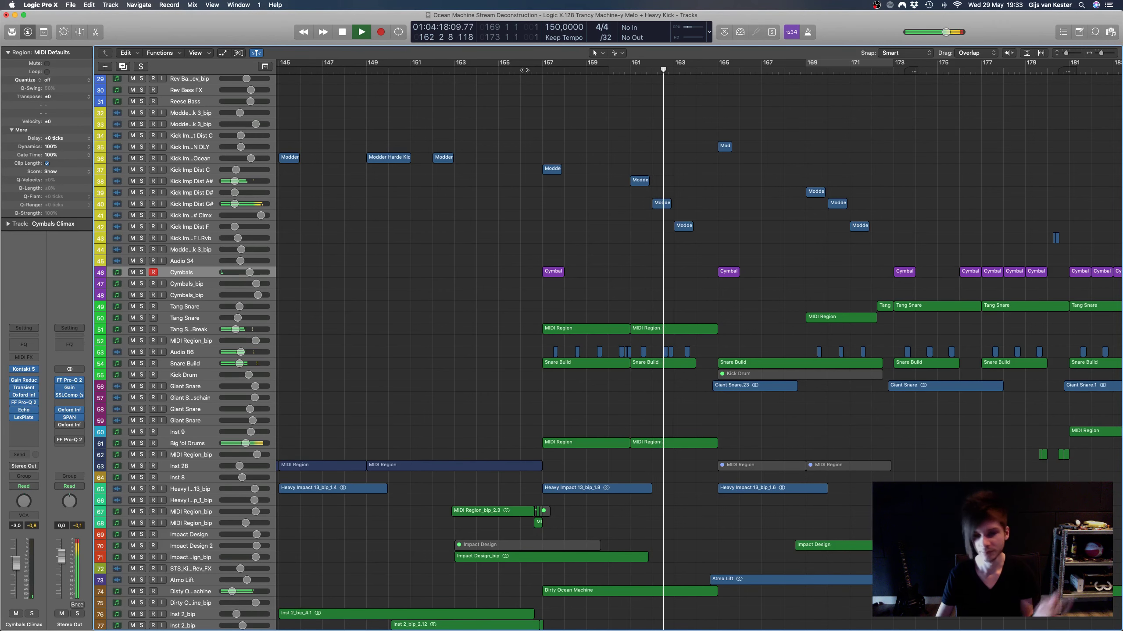
scroll(572, 216, "right", 3)
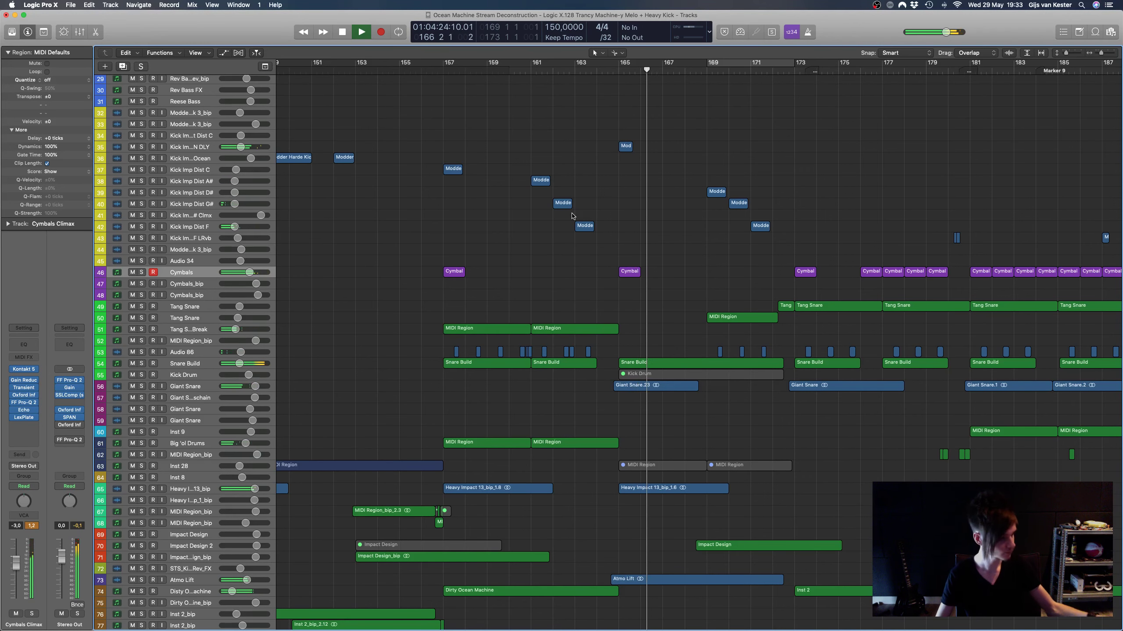
scroll(619, 215, "right", 10)
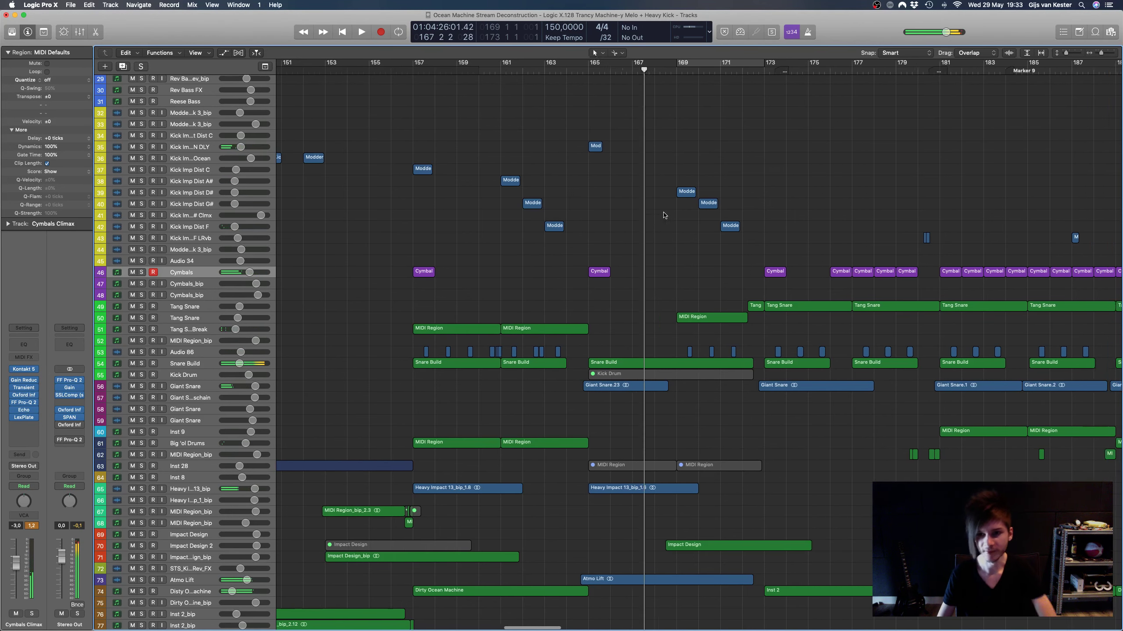
Step: Place the playhead at bar 180 beat 2 and solo Inst 9 on row 60 plus rows 49 to 56, Tang Snare through Giant Snare
scroll(691, 144, "right", 8)
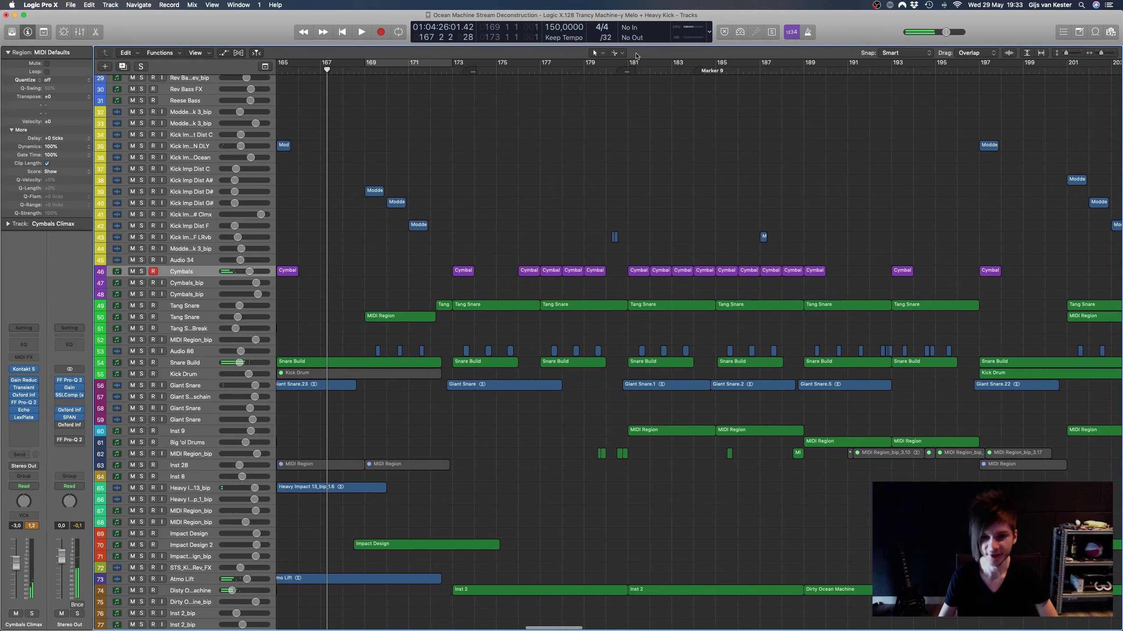
left_click(623, 71)
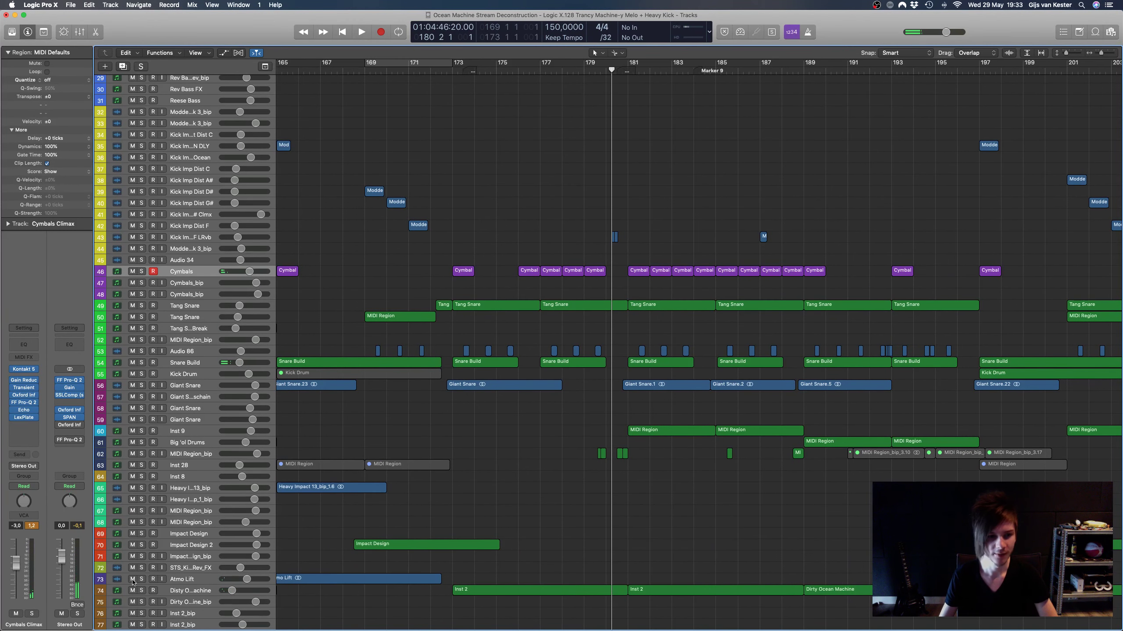
left_click(184, 432)
left_click(142, 432)
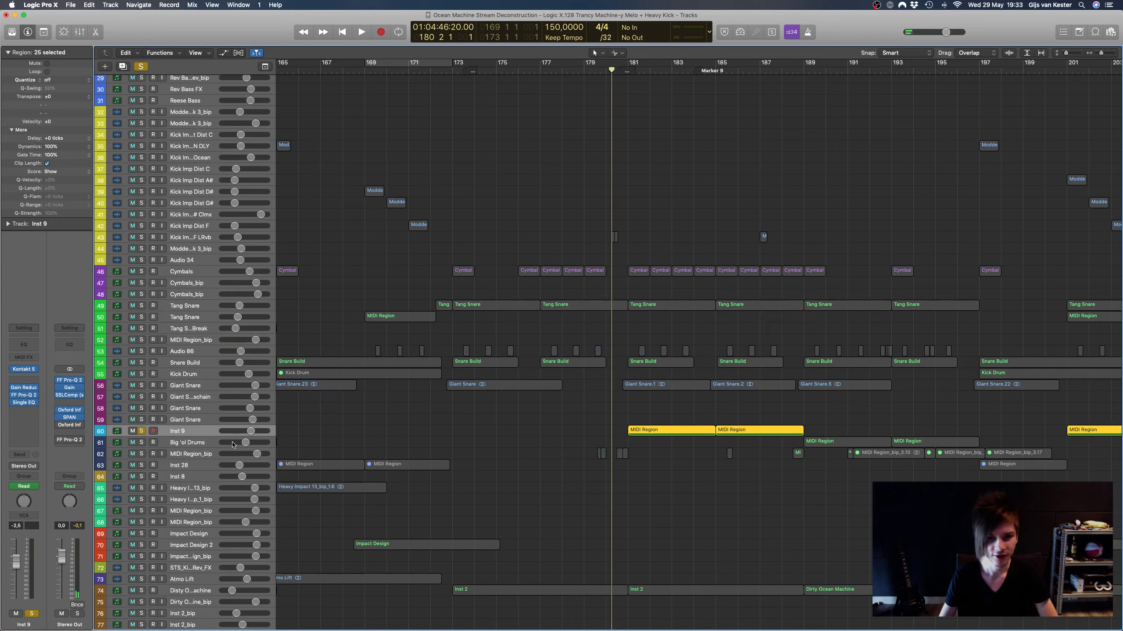
scroll(263, 427, "right", 3)
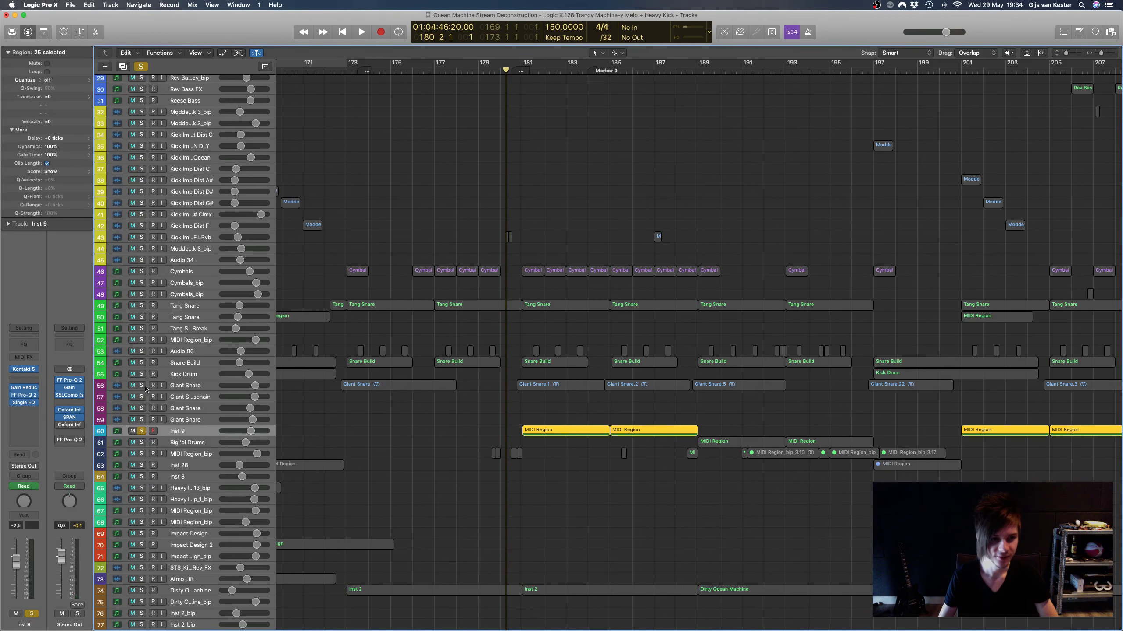
left_click_drag(142, 386, 155, 309)
Step: Play the soloed snares and Inst 9 from bar 180 beat 2 at a raised system volume
key("space")
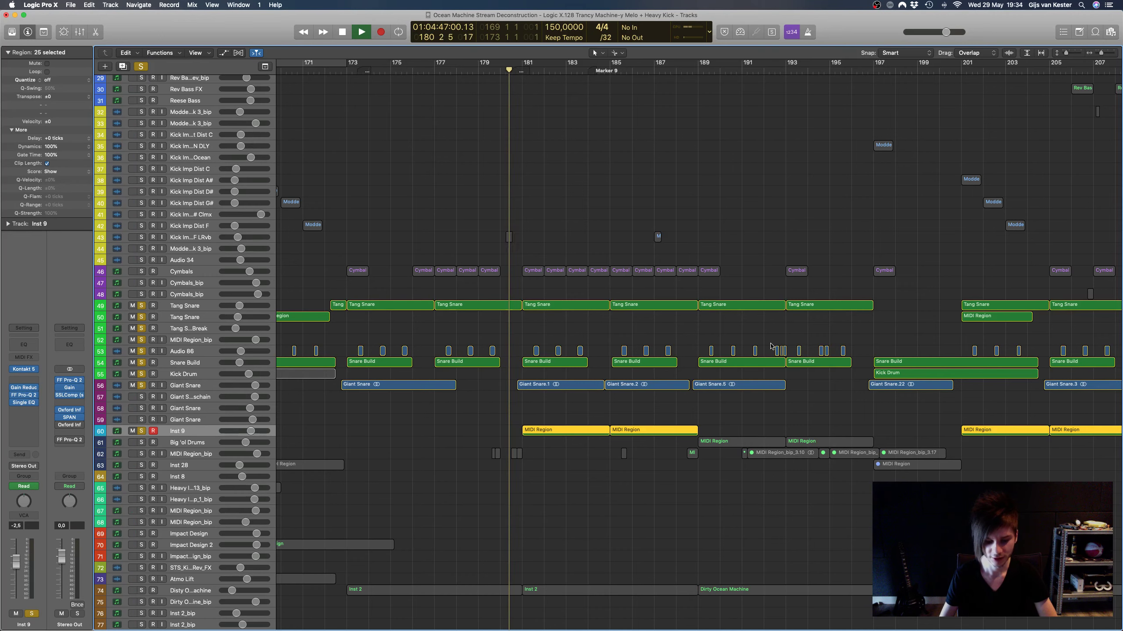
scroll(772, 346, "down", 3)
key("XF86AudioRaiseVolume")
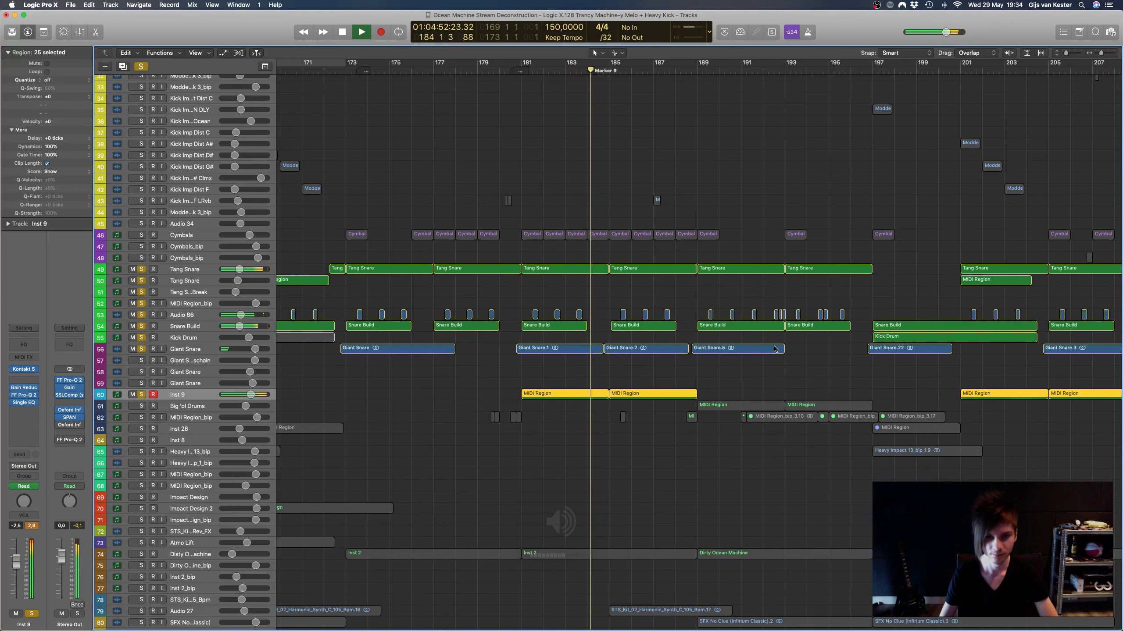
Step: Add MIDI Region_bip on row 62 to the soloed snares and Inst 9, and play the combination up to bar 192
key("super+Down")
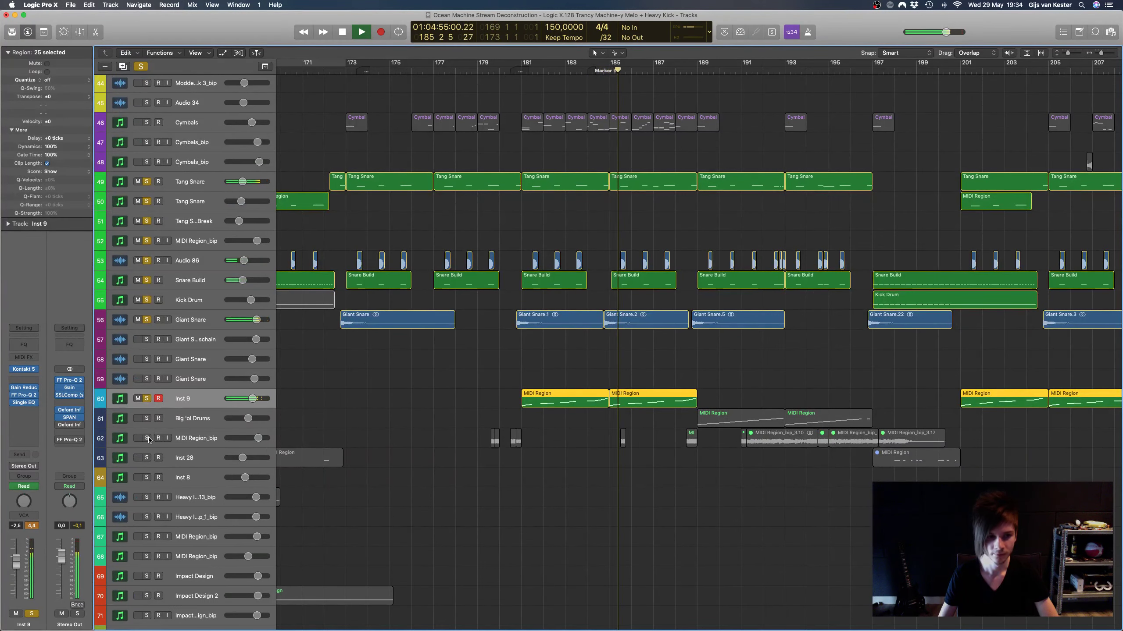
left_click(627, 359, "ctrl+alt")
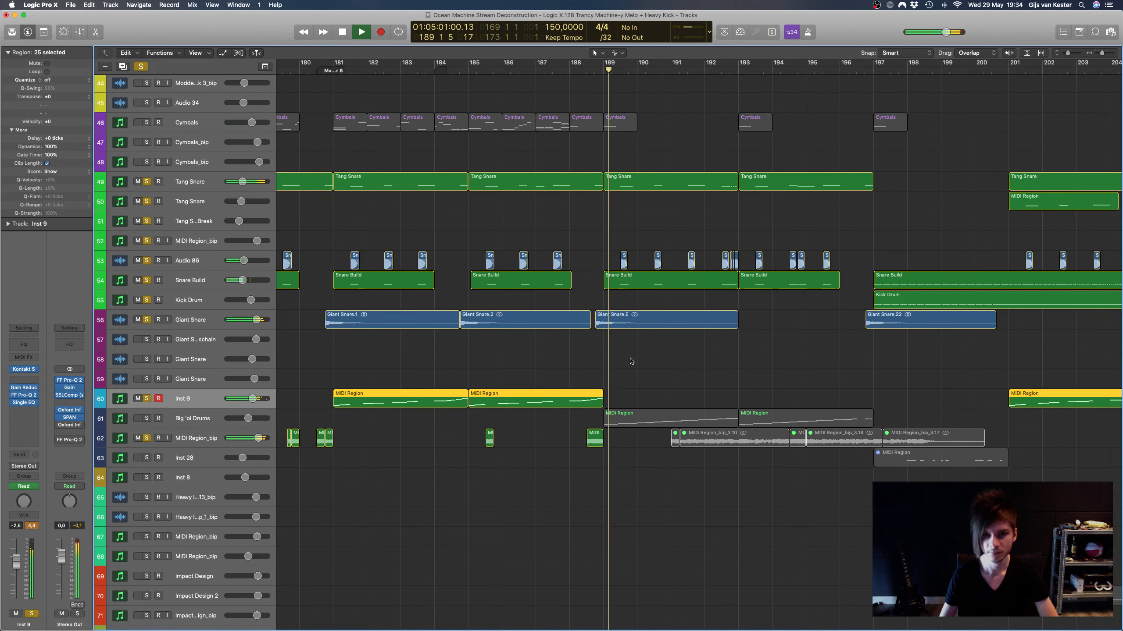
key("super+Left")
key("super+Left")
key("super+Left")
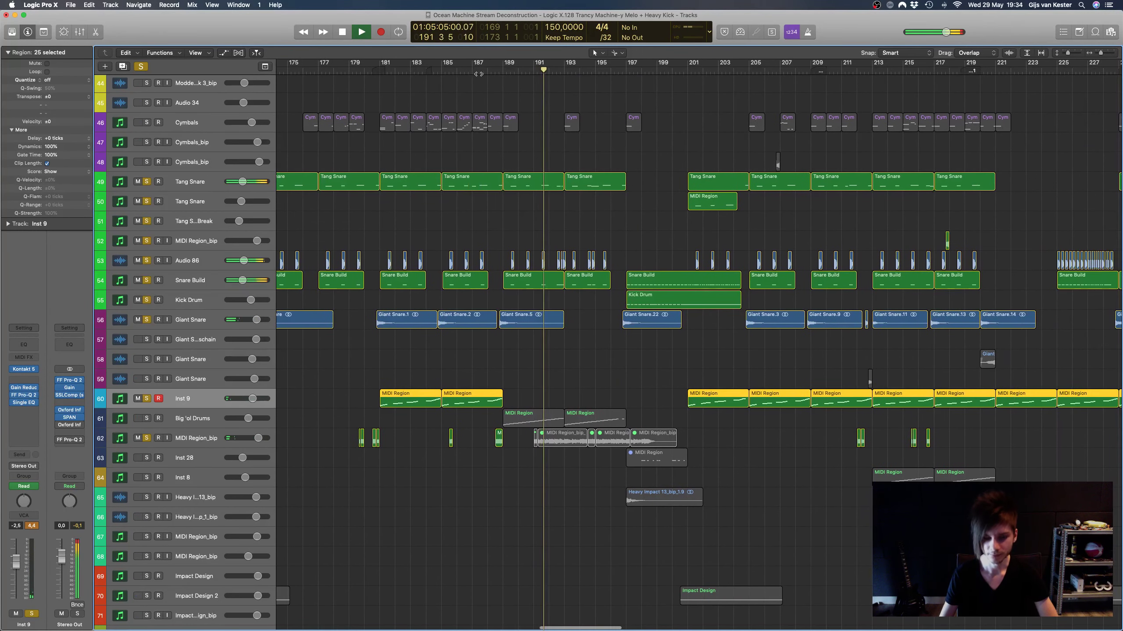
key("space")
Step: Deselect all regions and place the playhead at bar 173
key("super+Left")
scroll(515, 183, "left", 5)
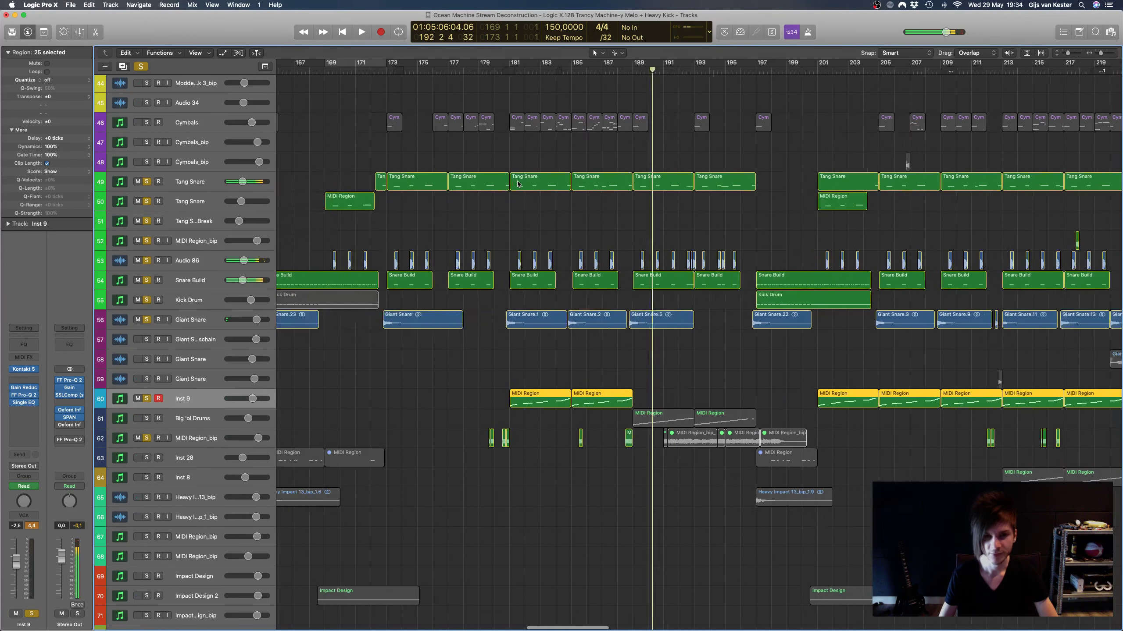
scroll(515, 183, "up", 4)
scroll(516, 183, "right", 6)
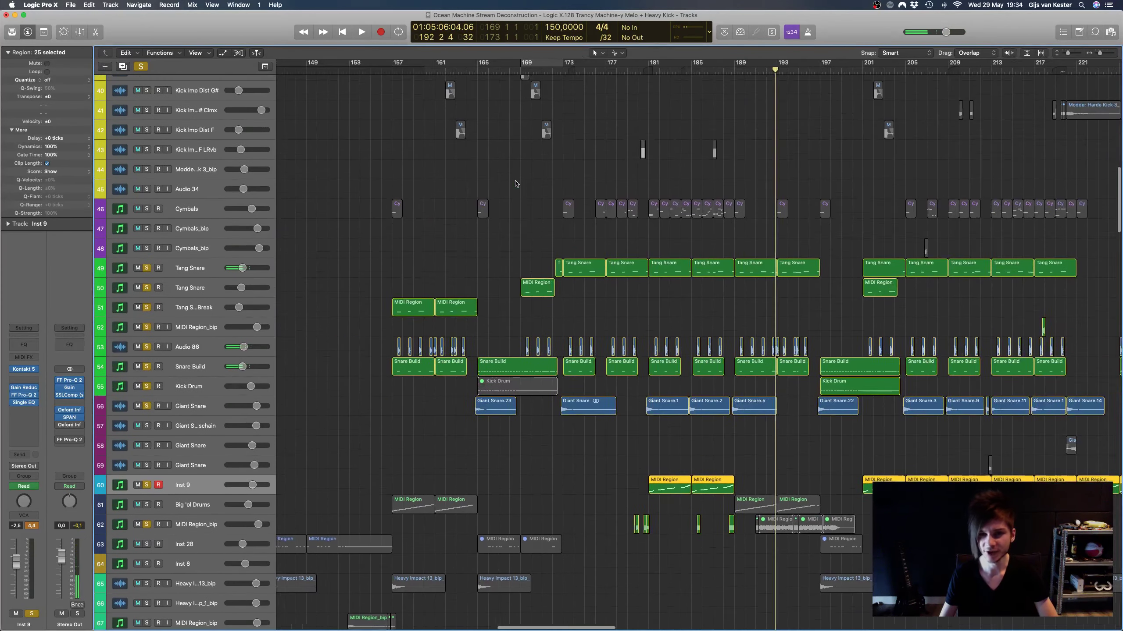
scroll(516, 183, "right", 1)
left_click(649, 267)
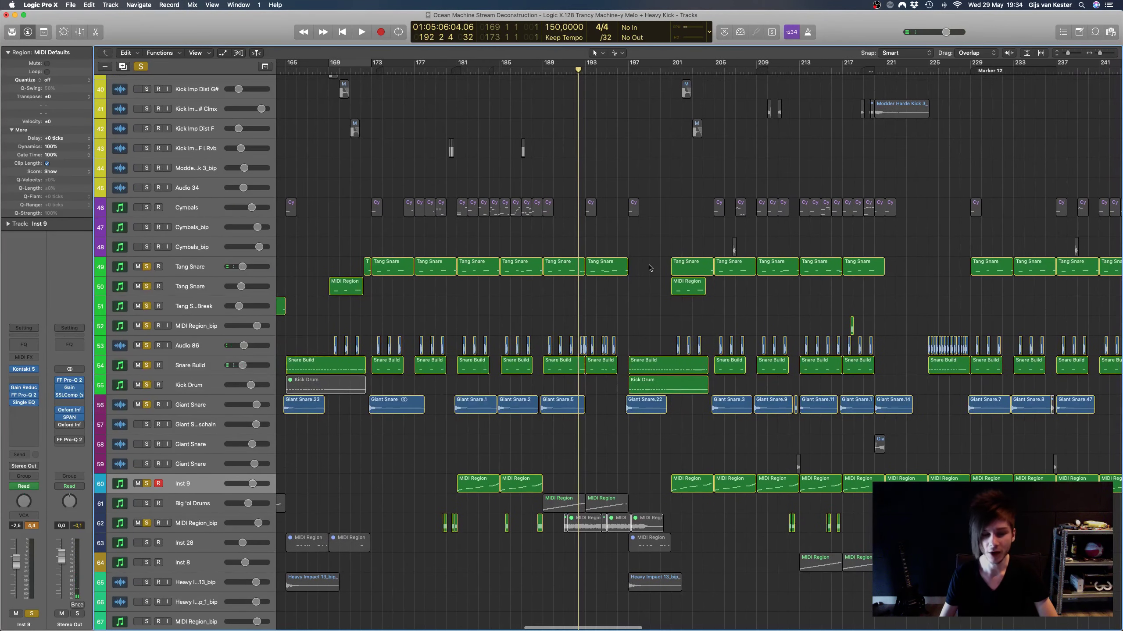
scroll(649, 268, "left", 2)
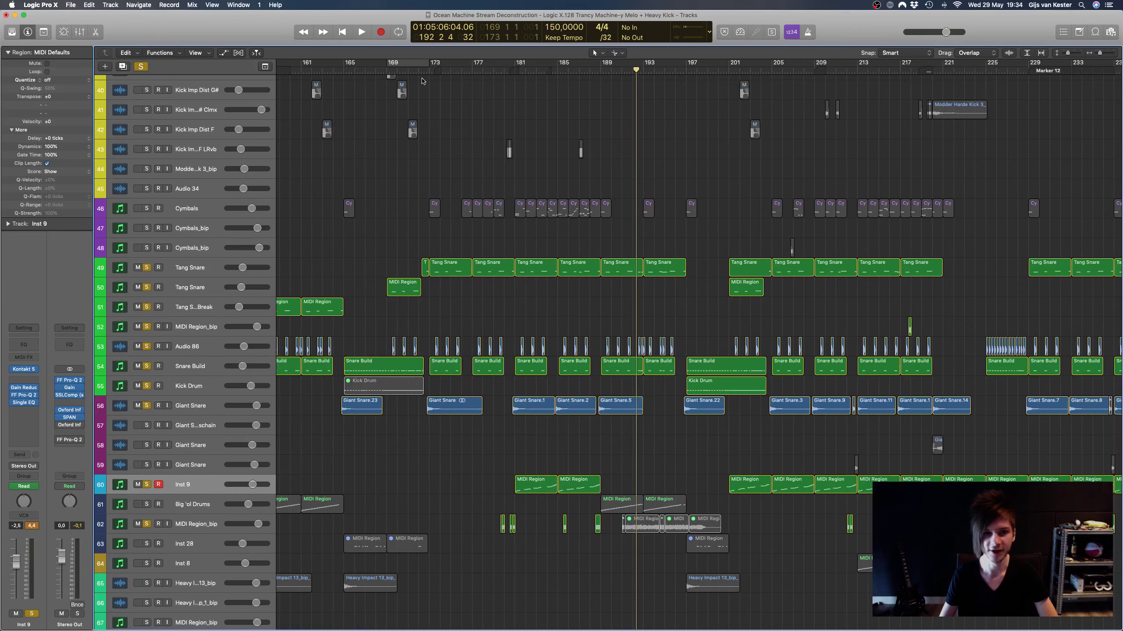
left_click(427, 72)
Step: Clear the solo from all tracks and return to the kick tracks in the first rows
scroll(432, 230, "up", 2)
scroll(433, 230, "left", 2)
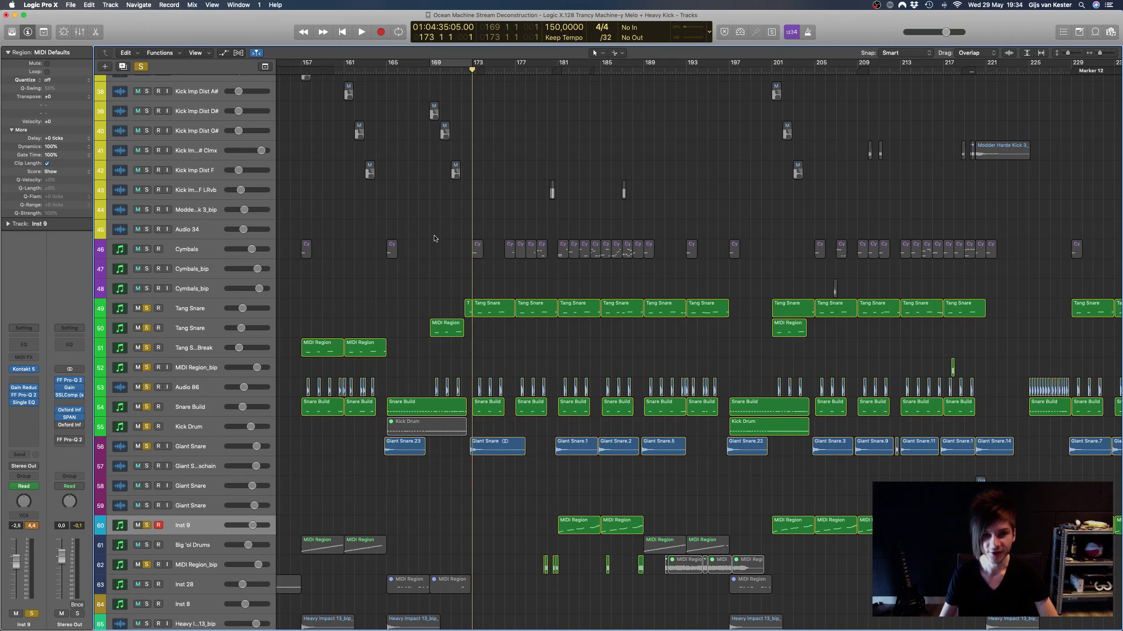
scroll(435, 239, "down", 3)
scroll(438, 246, "left", 2)
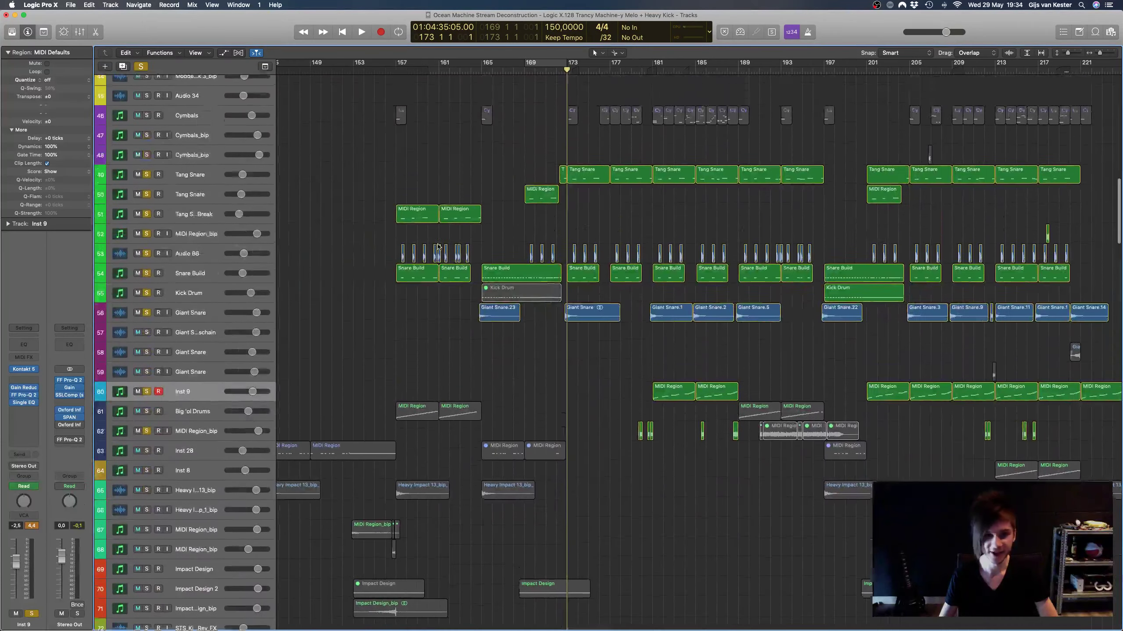
scroll(437, 247, "up", 5)
scroll(437, 247, "left", 2)
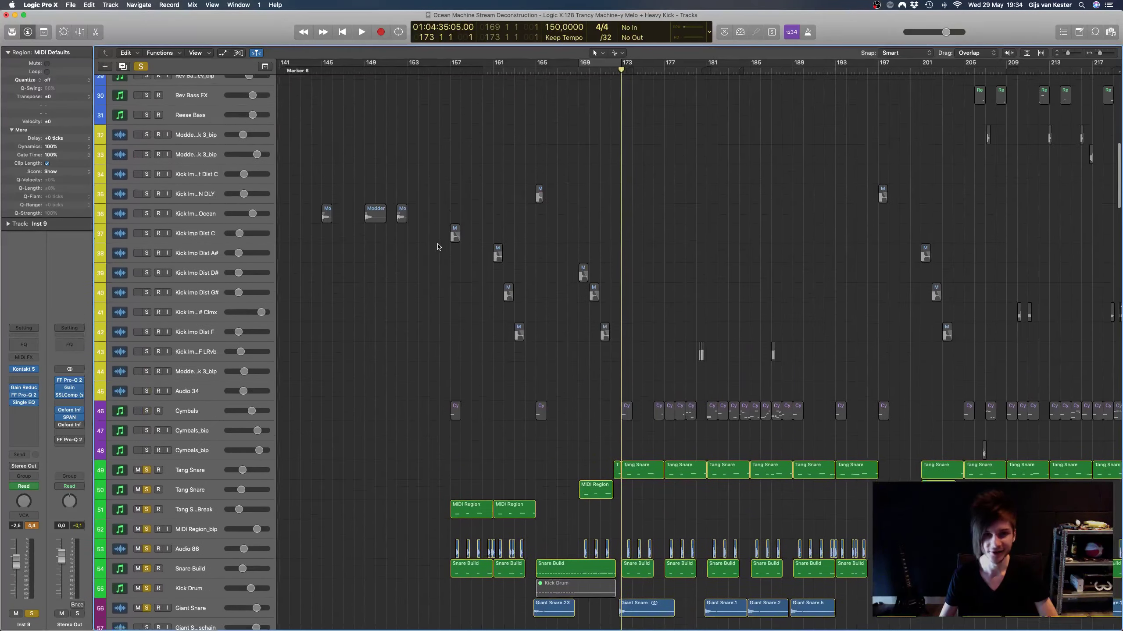
scroll(437, 247, "up", 9)
scroll(438, 247, "left", 1)
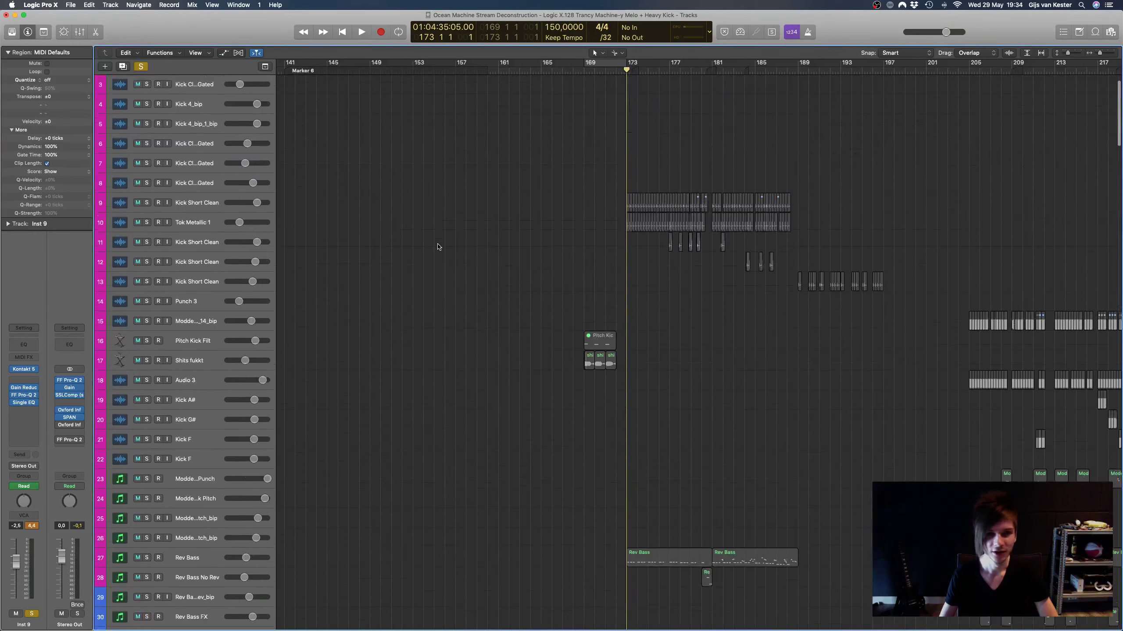
scroll(437, 247, "up", 1)
left_click(141, 67)
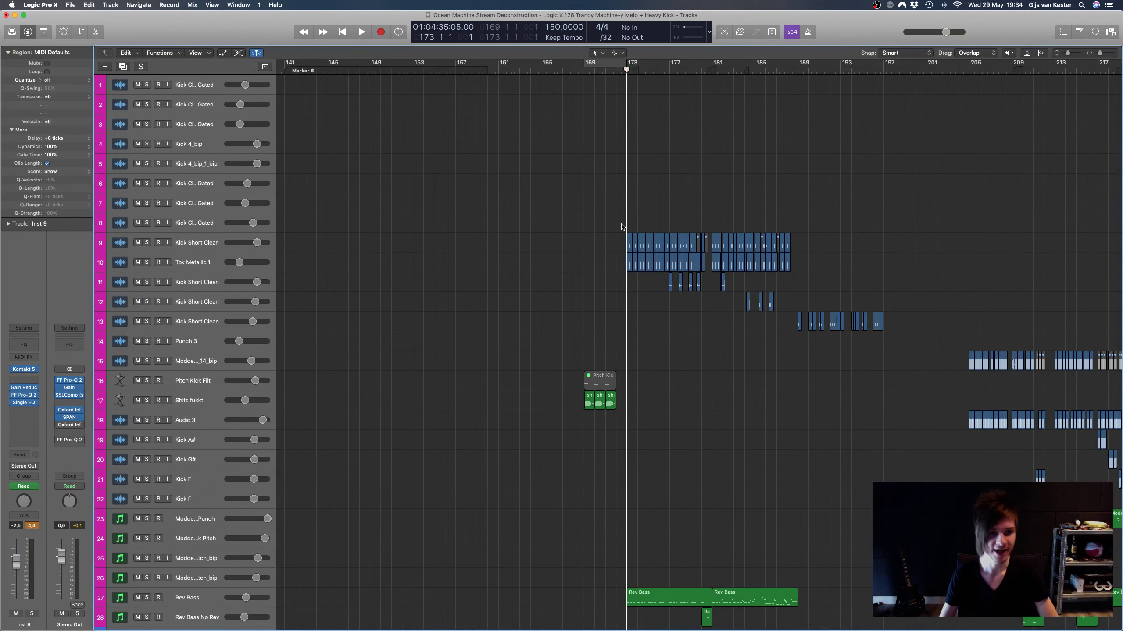
Step: Solo the kick layers on rows 9 to 12, plus Rev Bass and Rev Bass No Rev on rows 27 and 28
scroll(567, 253, "right", 5)
scroll(567, 252, "down", 2)
scroll(567, 252, "down", 4)
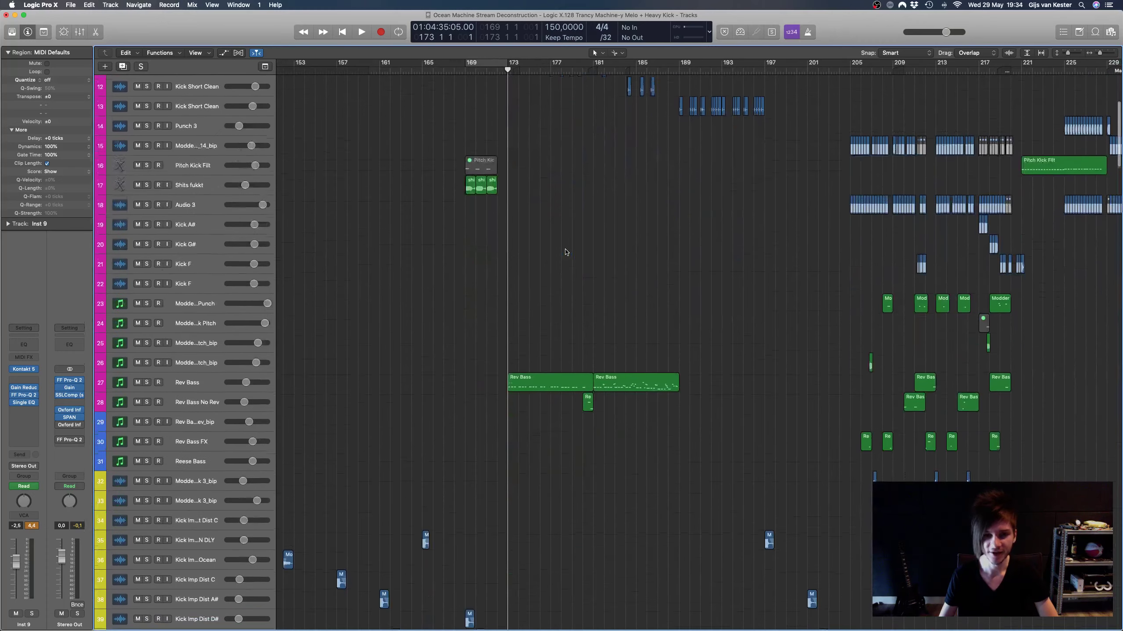
key("super+Right")
key("super+Right")
key("super+Right")
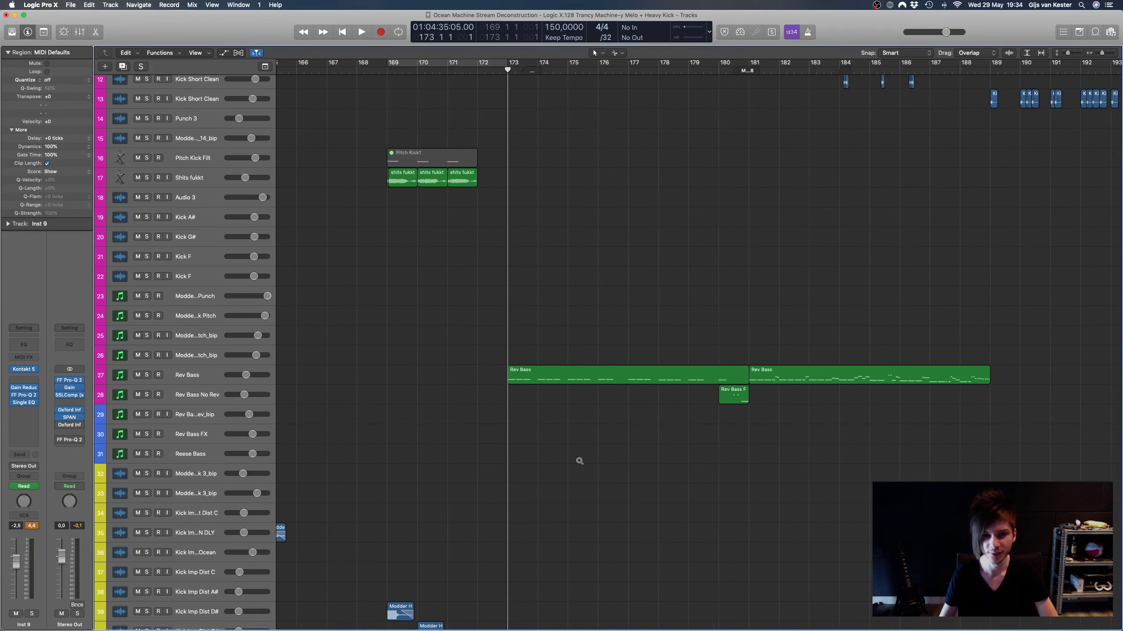
scroll(577, 463, "up", 6)
left_click(181, 235)
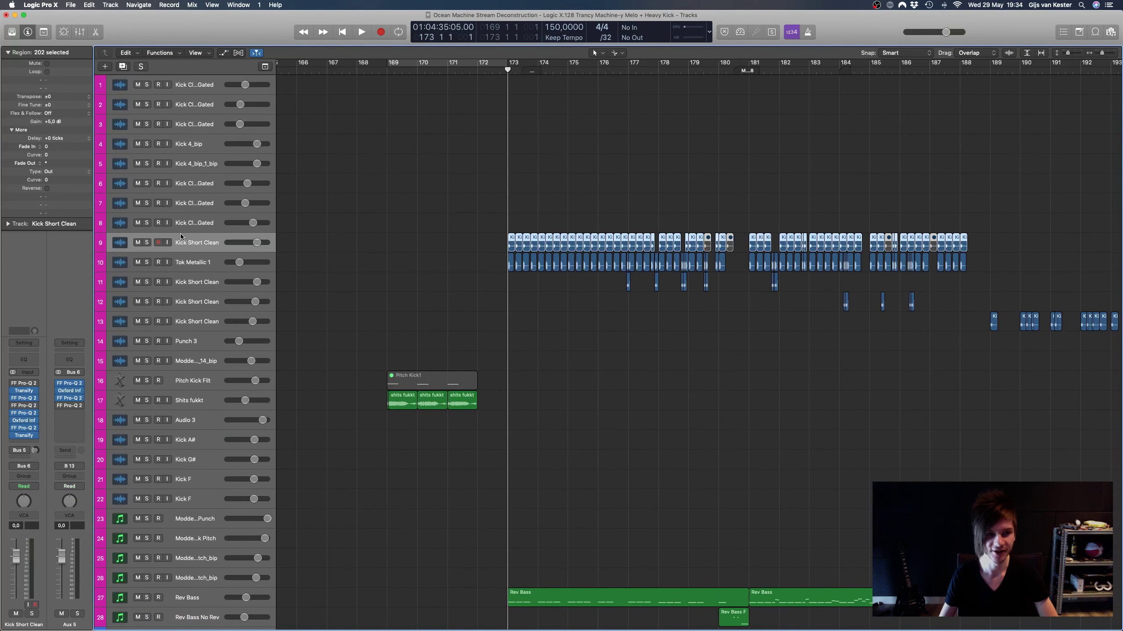
left_click_drag(146, 246, 148, 283)
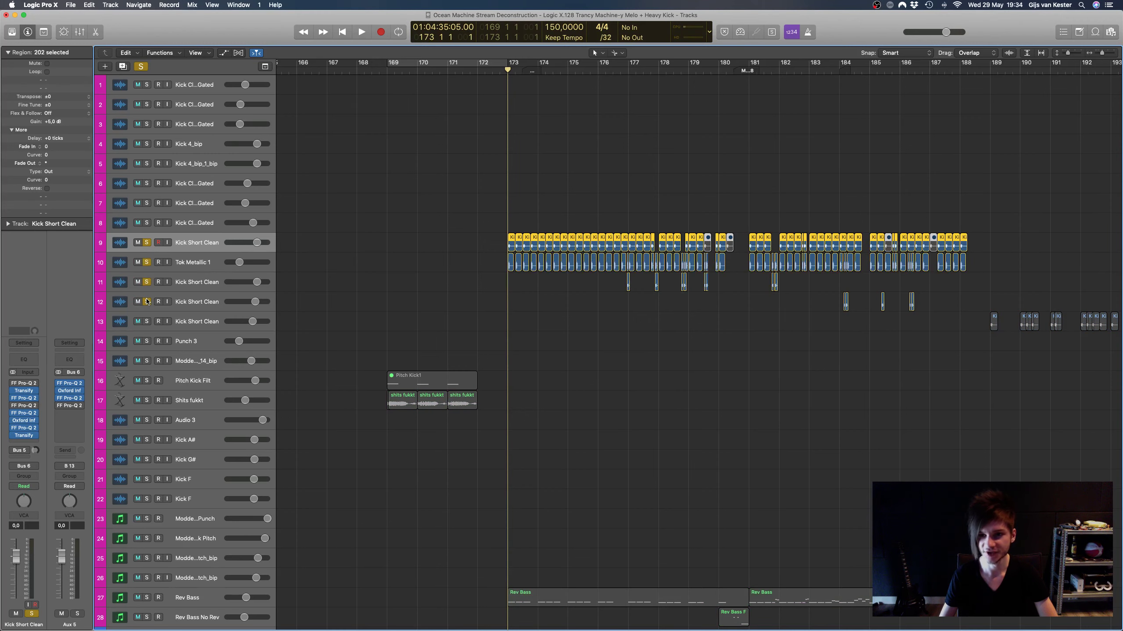
scroll(197, 320, "down", 10)
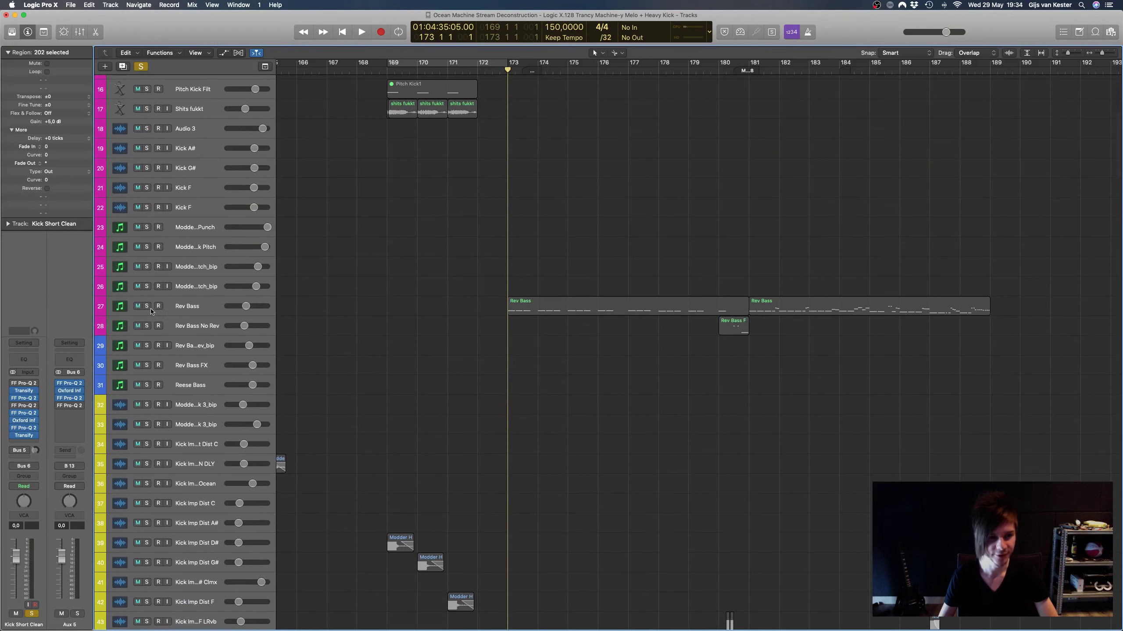
left_click(146, 306)
Step: Play the soloed kicks and Rev Bass from bar 173 at a raised system volume, stopping before bar 178
key("space")
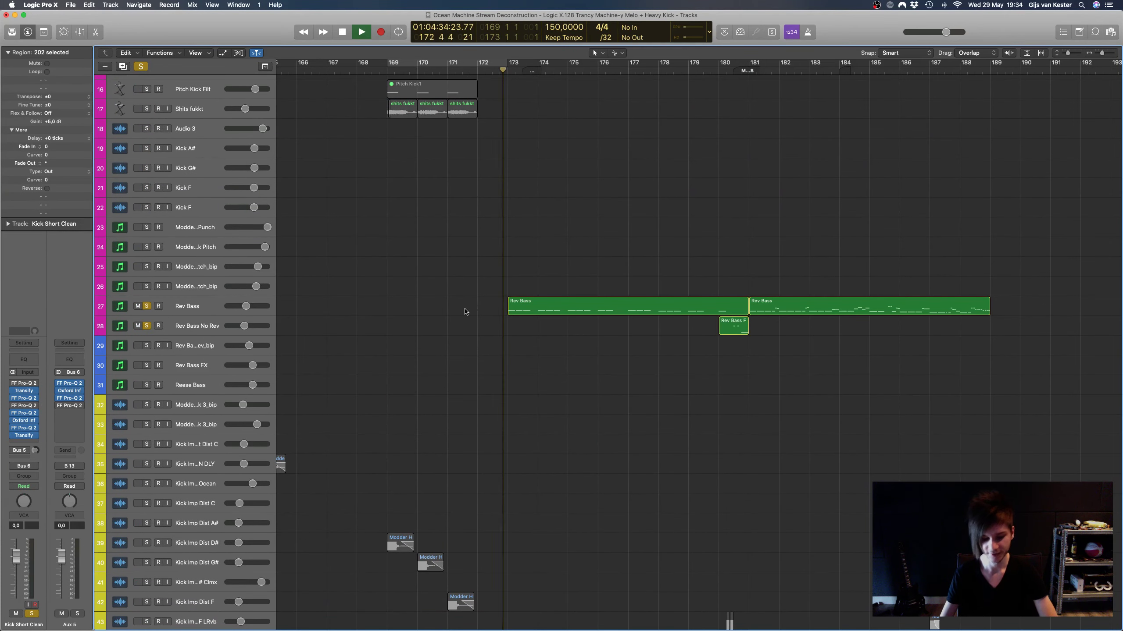
key("XF86AudioRaiseVolume")
scroll(524, 329, "down", 15)
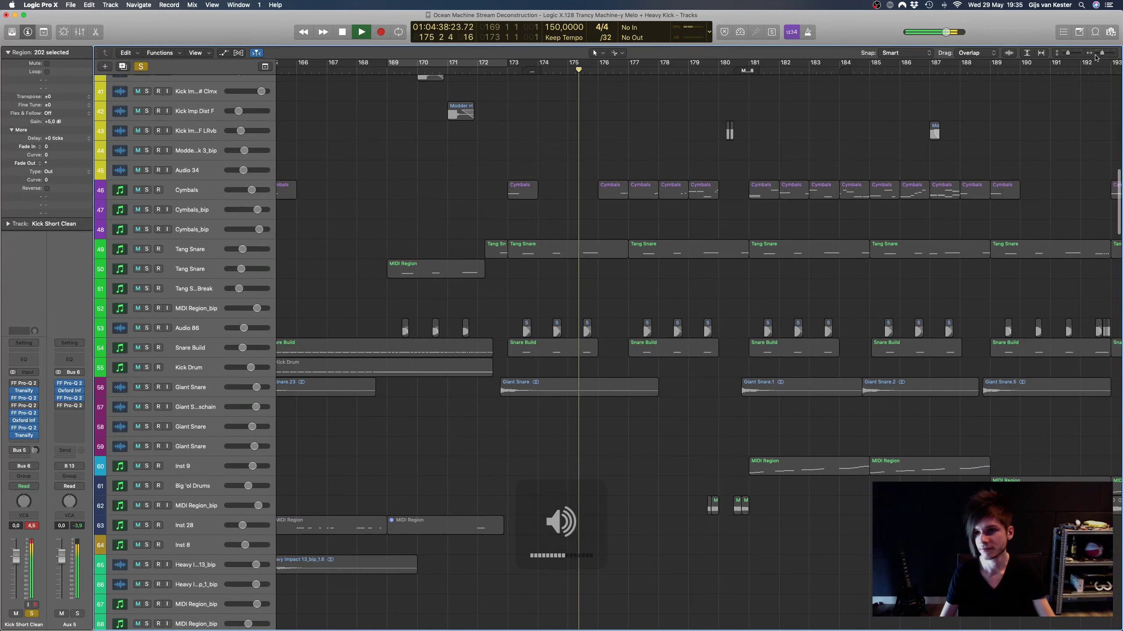
key("super+Left")
scroll(532, 190, "up", 10)
scroll(532, 190, "up", 3)
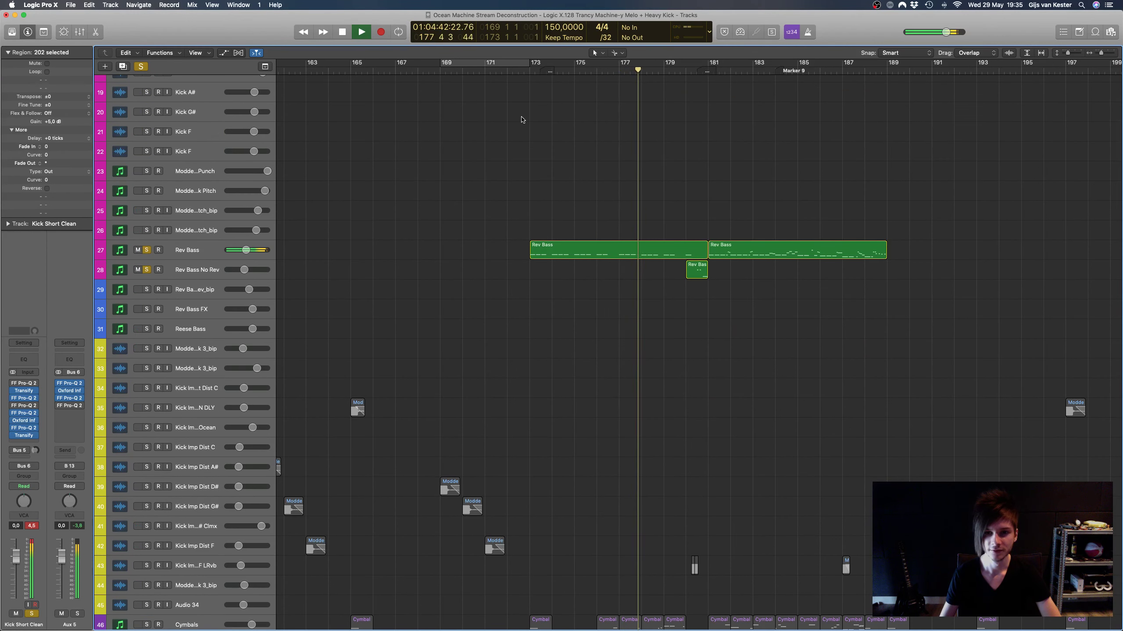
key("space")
Step: Open the first Rev Bass region in the Piano Roll and play its notes from bar 173 to bar 176
left_click(523, 71)
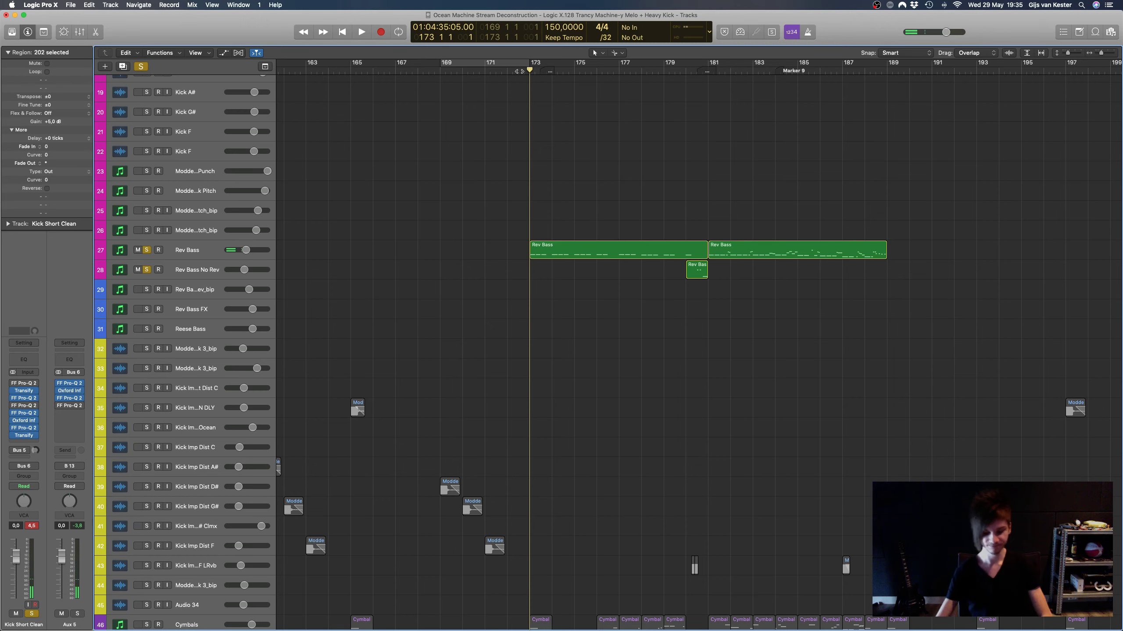
left_click(579, 257)
double_click(580, 257)
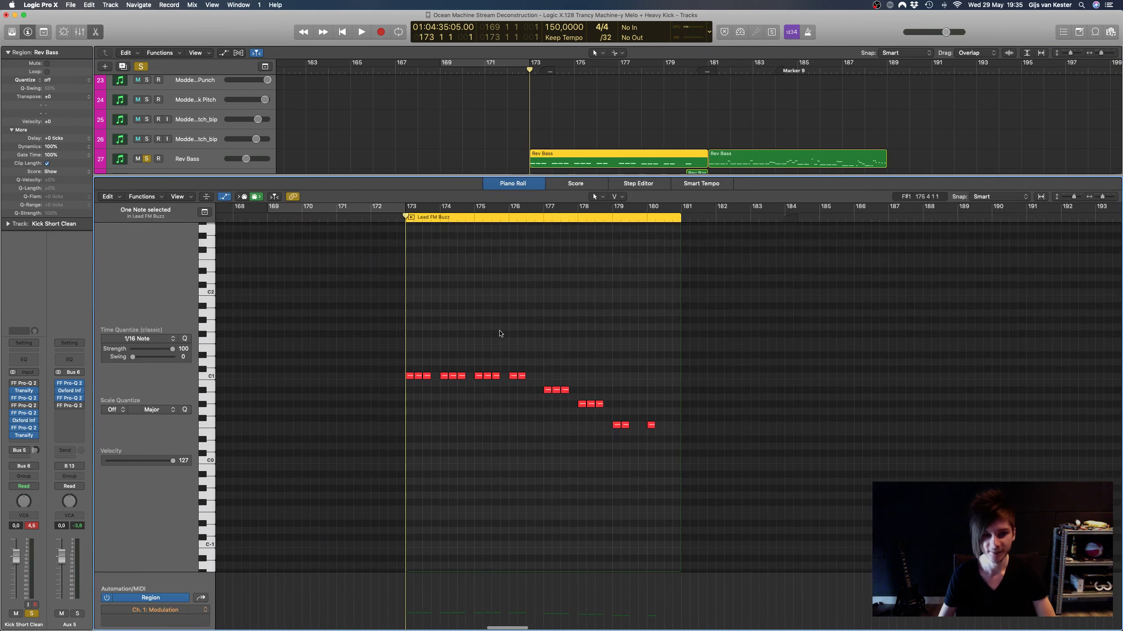
key("z")
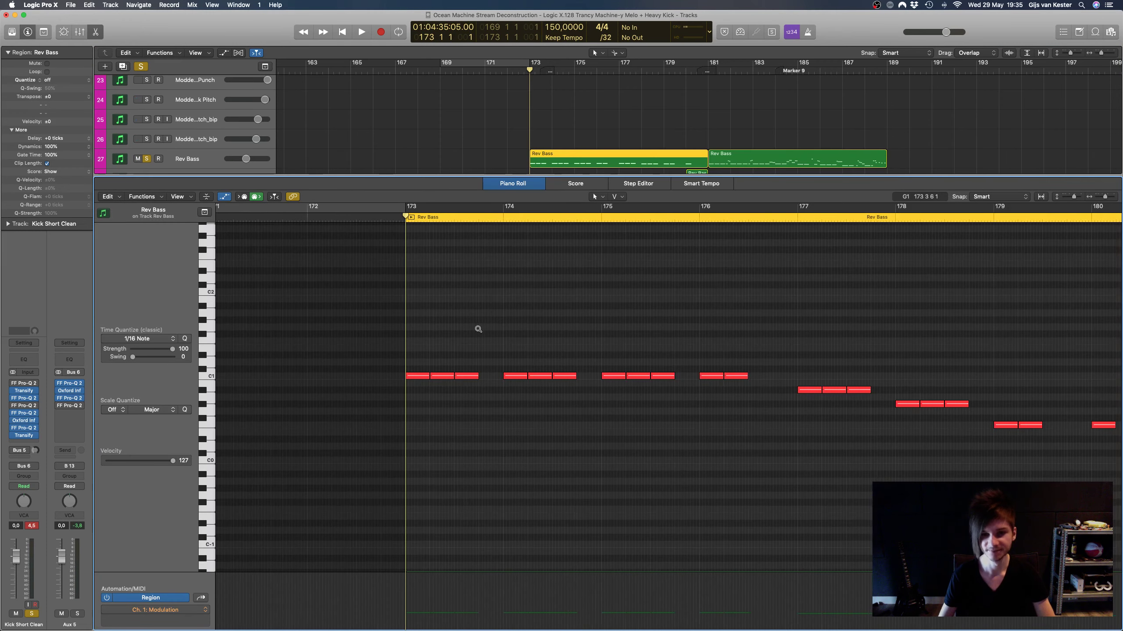
key("space")
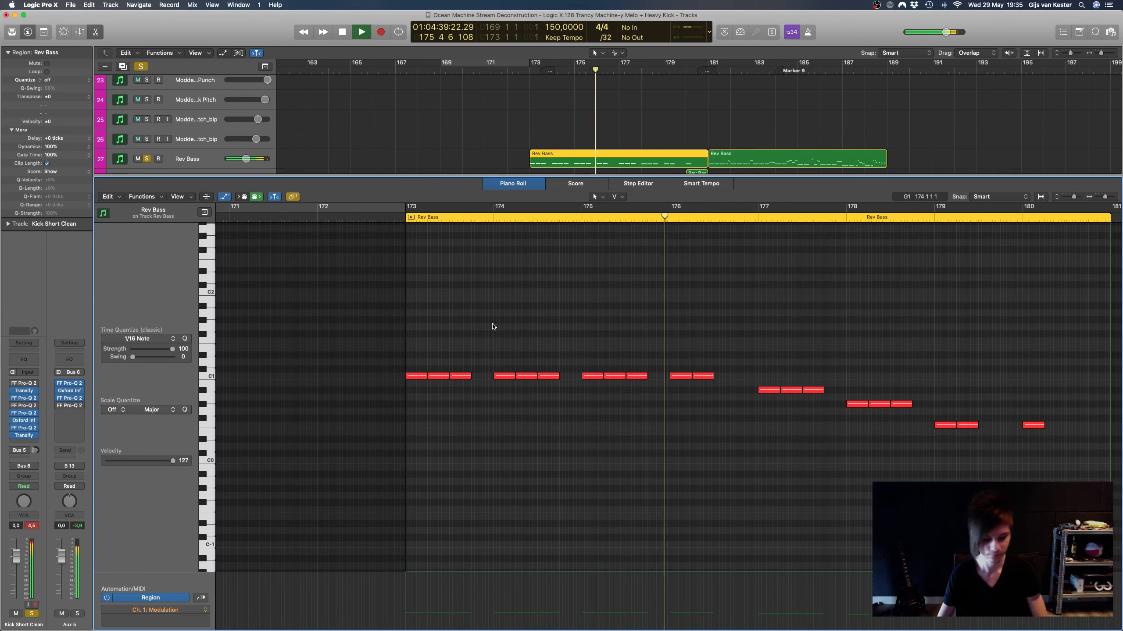
key("space")
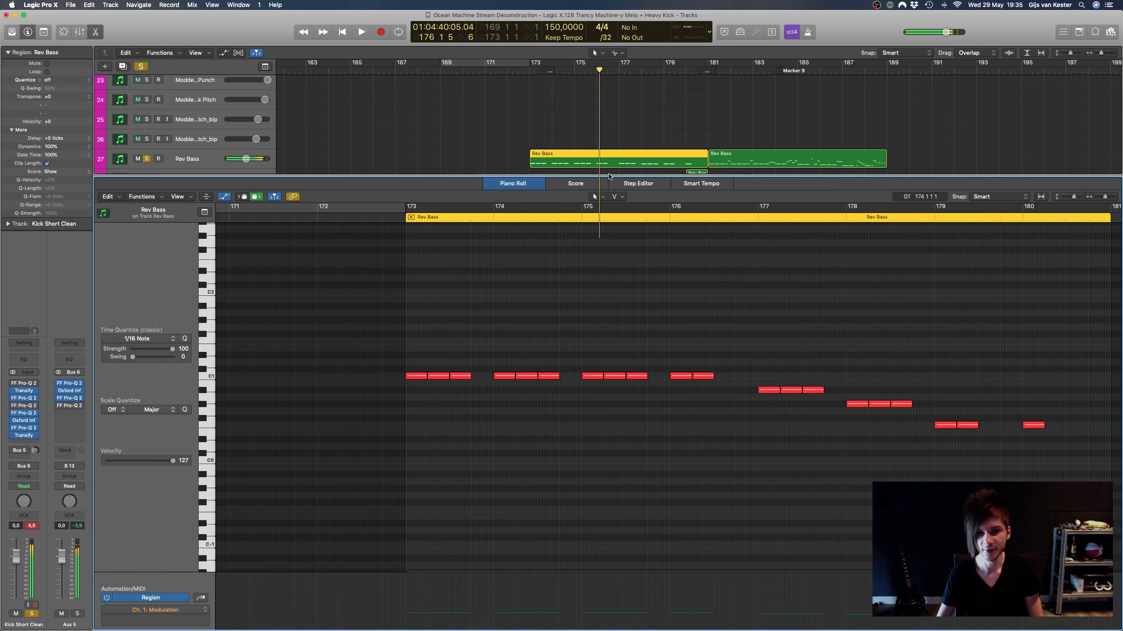
Step: Close the first region's notes and open the second Rev Bass region, starting at bar 181, in the Piano Roll
key("e")
left_click(609, 233)
scroll(627, 230, "up", 3)
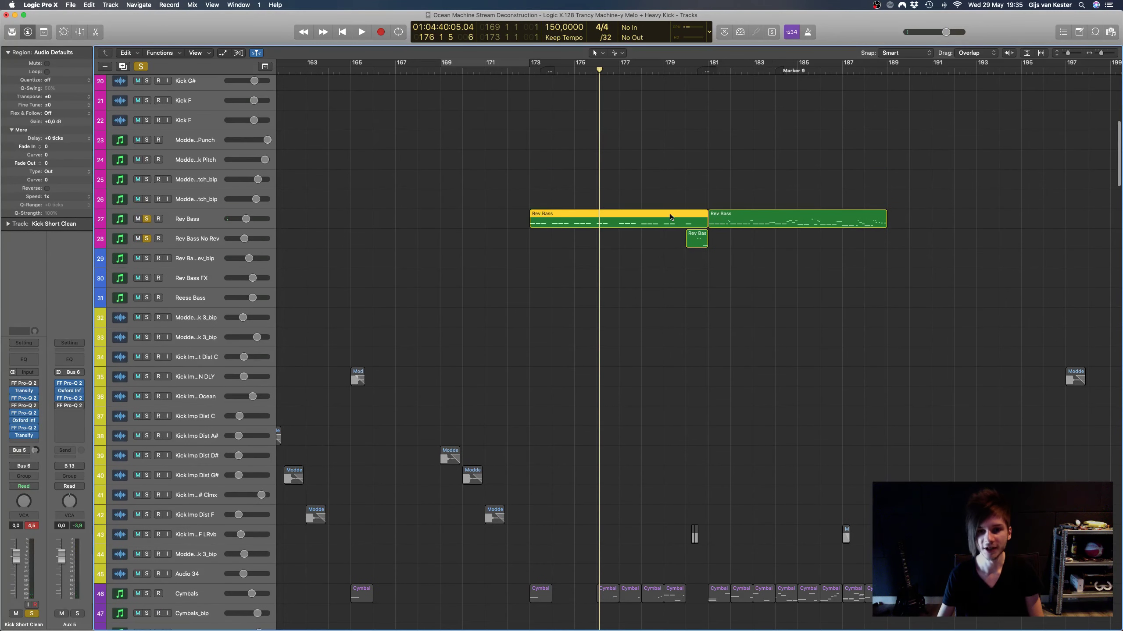
scroll(664, 79, "up", 3)
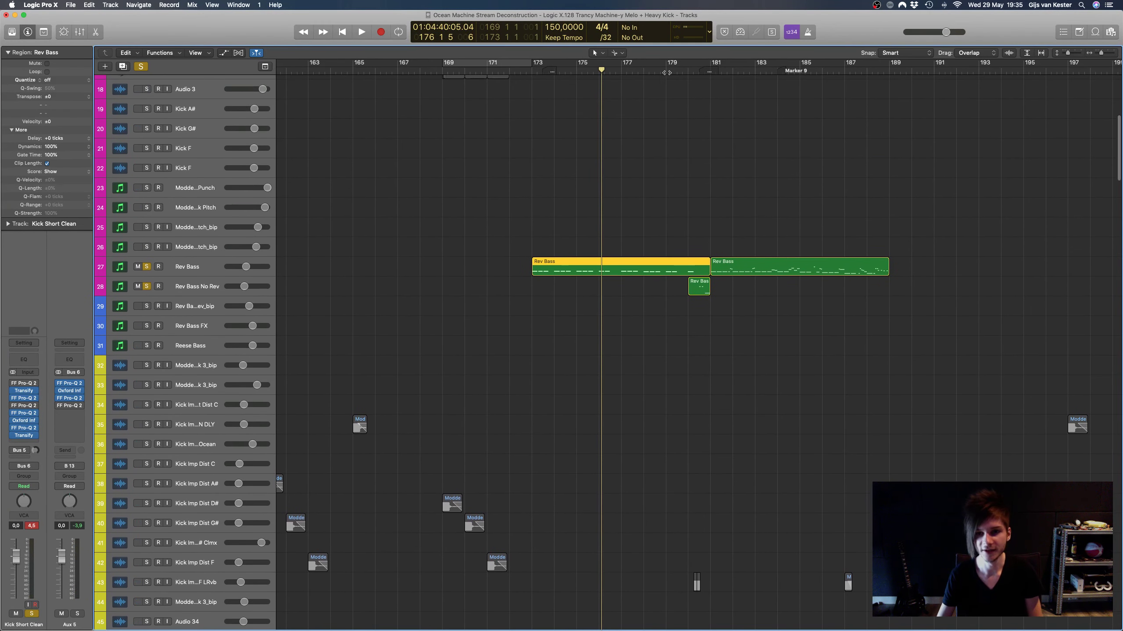
left_click(750, 271)
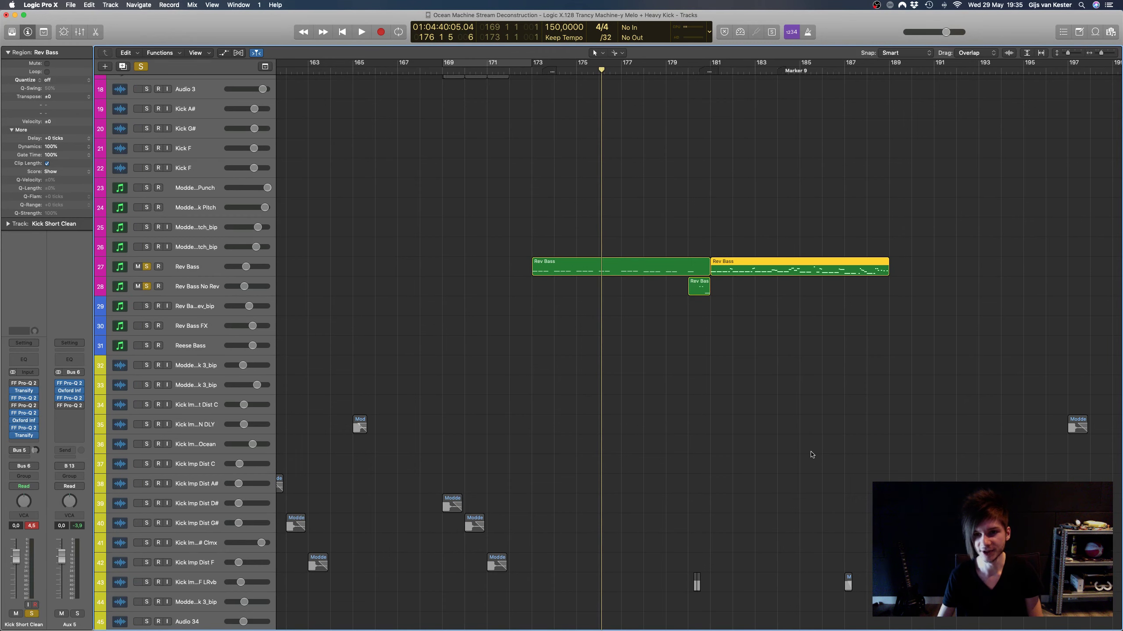
key("p")
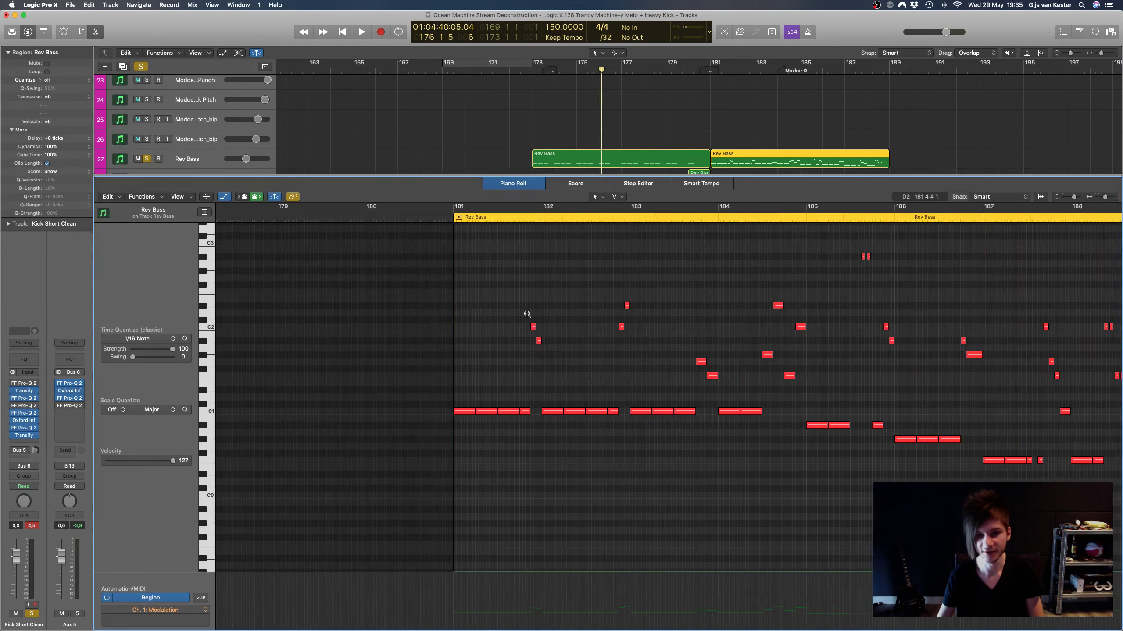
key("super+Right")
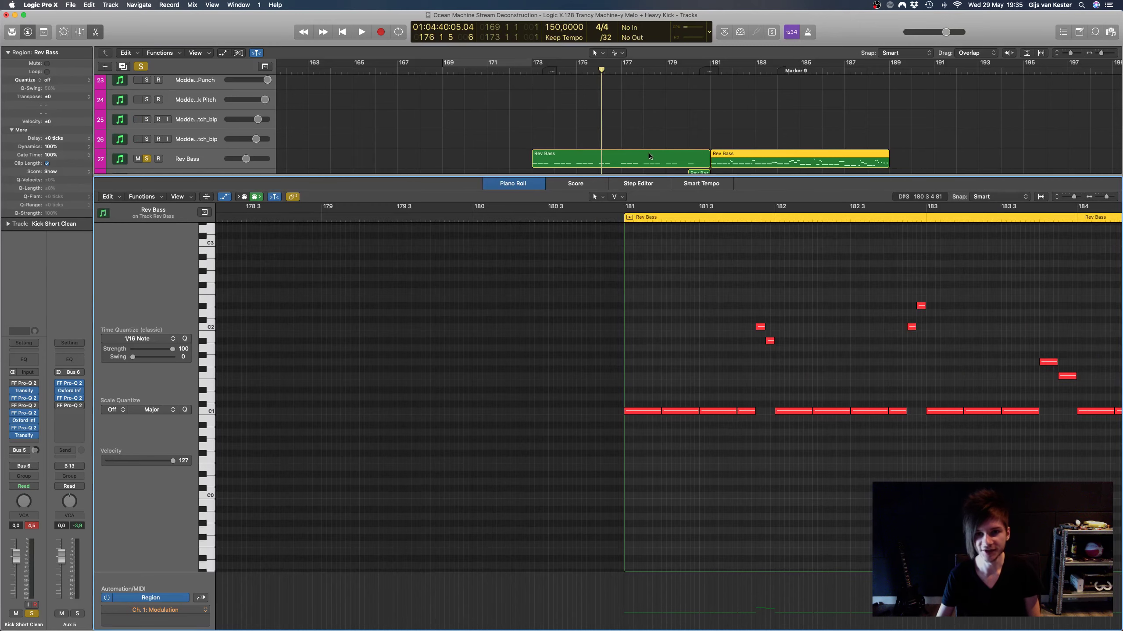
Step: Show both Rev Bass regions together in the Piano Roll and play them from bar 176 through bar 185
left_click(650, 155, "shift")
left_click(725, 299, "ctrl+alt")
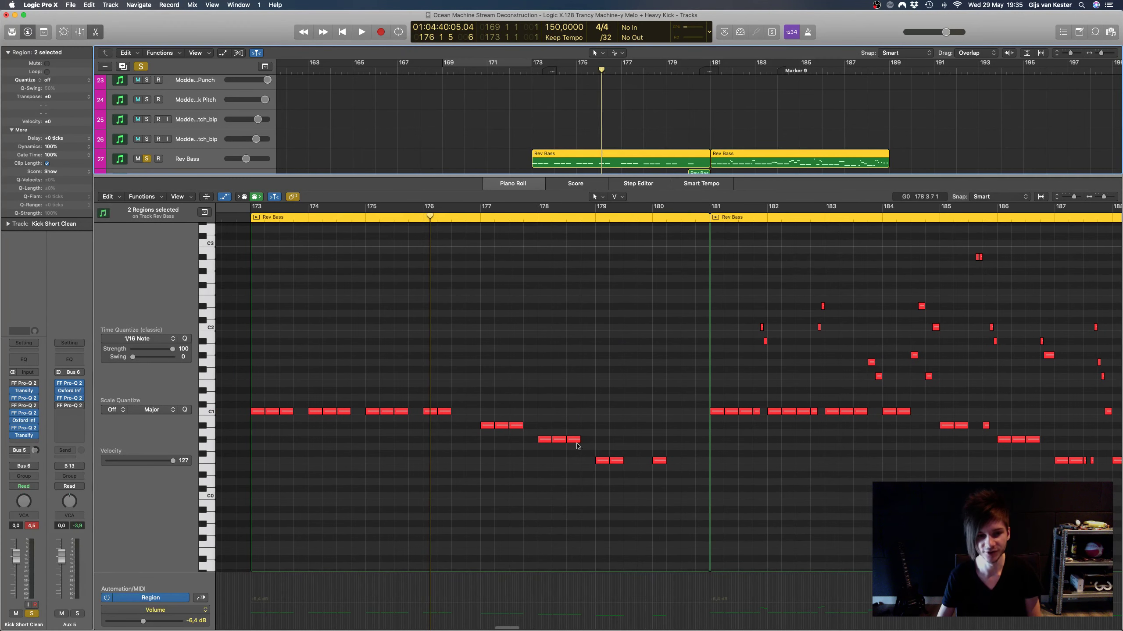
scroll(877, 357, "right", 5)
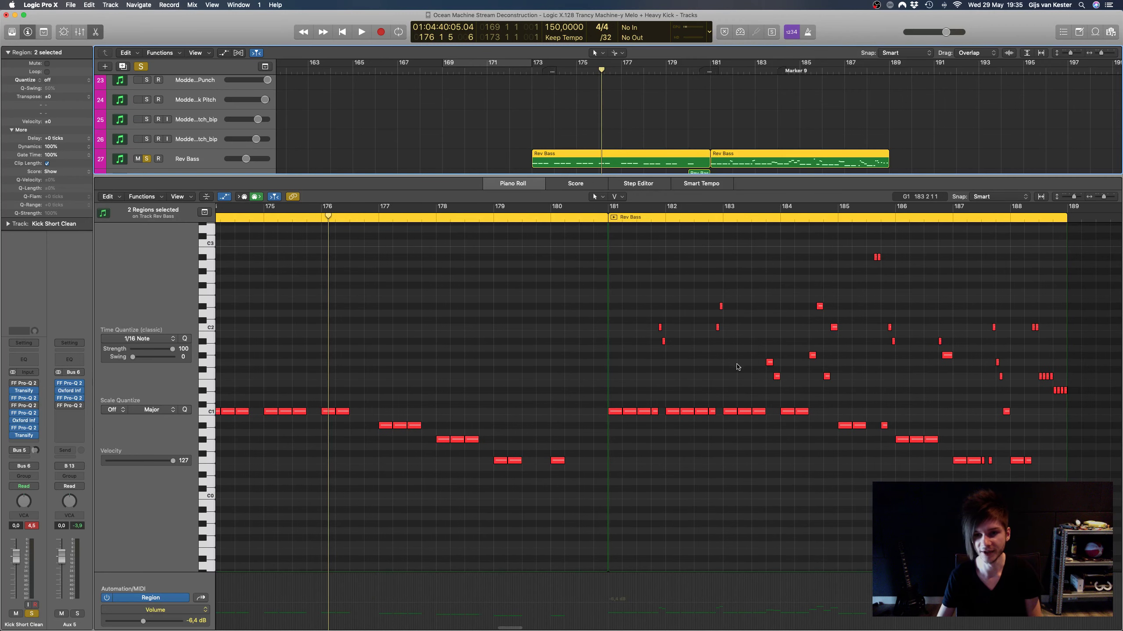
scroll(527, 347, "up", 1)
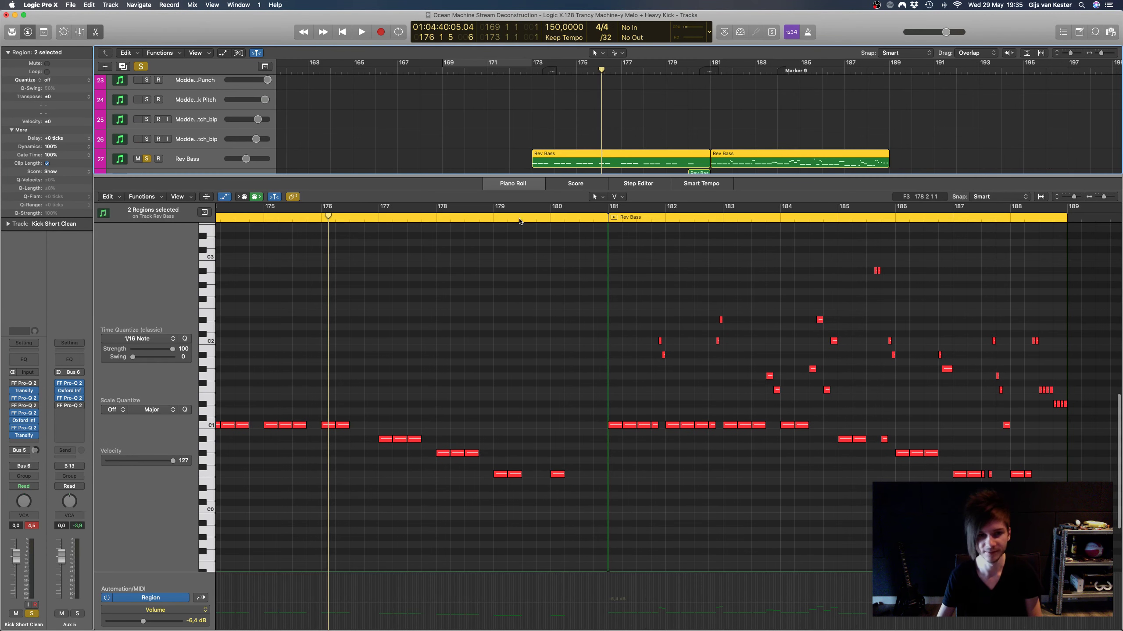
key("space")
scroll(539, 265, "down", 1)
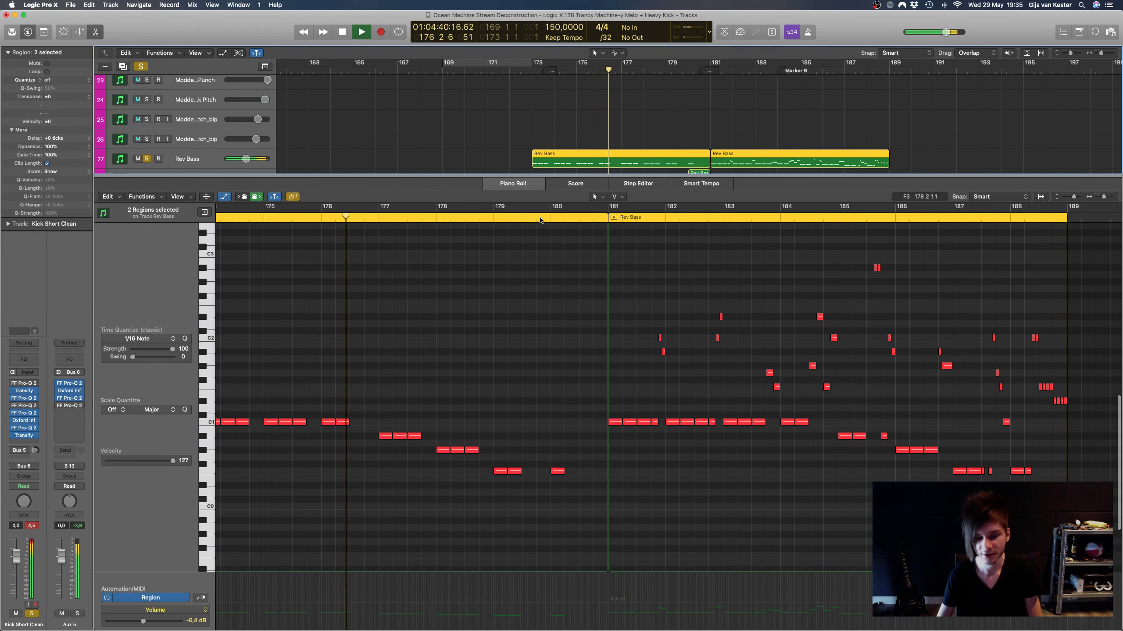
scroll(539, 300, "down", 1)
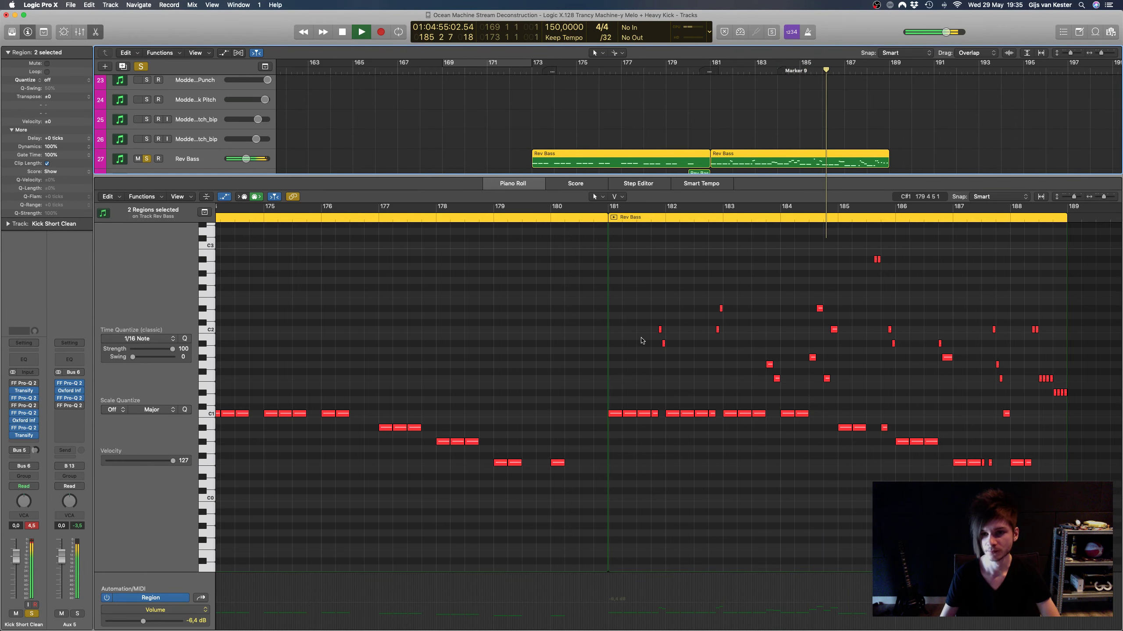
Step: Close the Piano Roll and stop playback of the Rev Bass regions just after bar 189
key("x")
key("x")
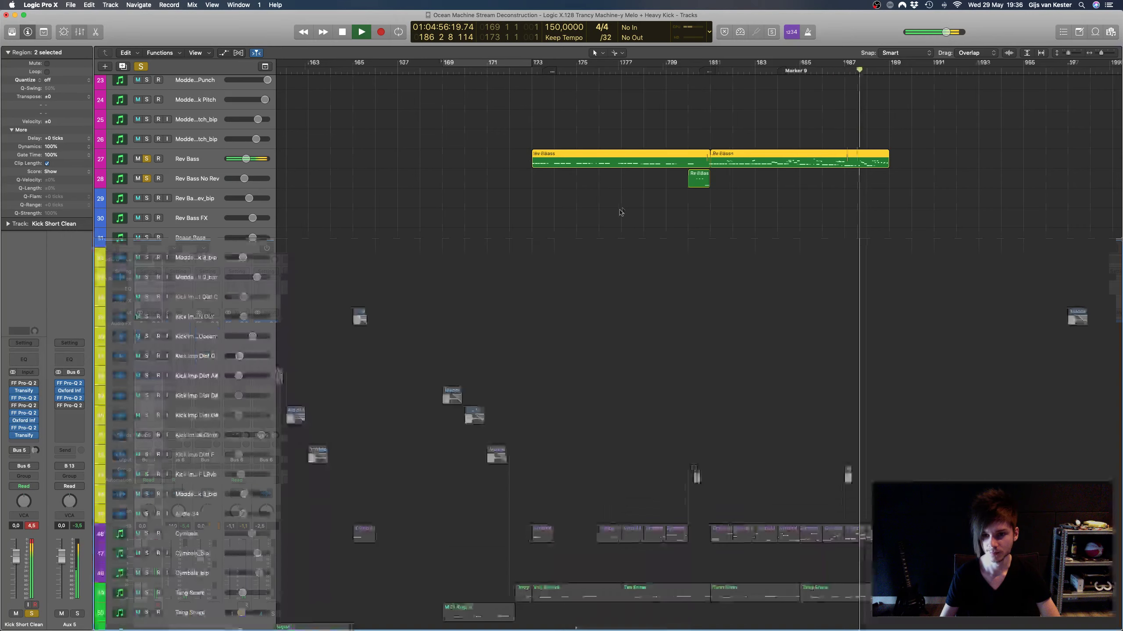
key("super+Right")
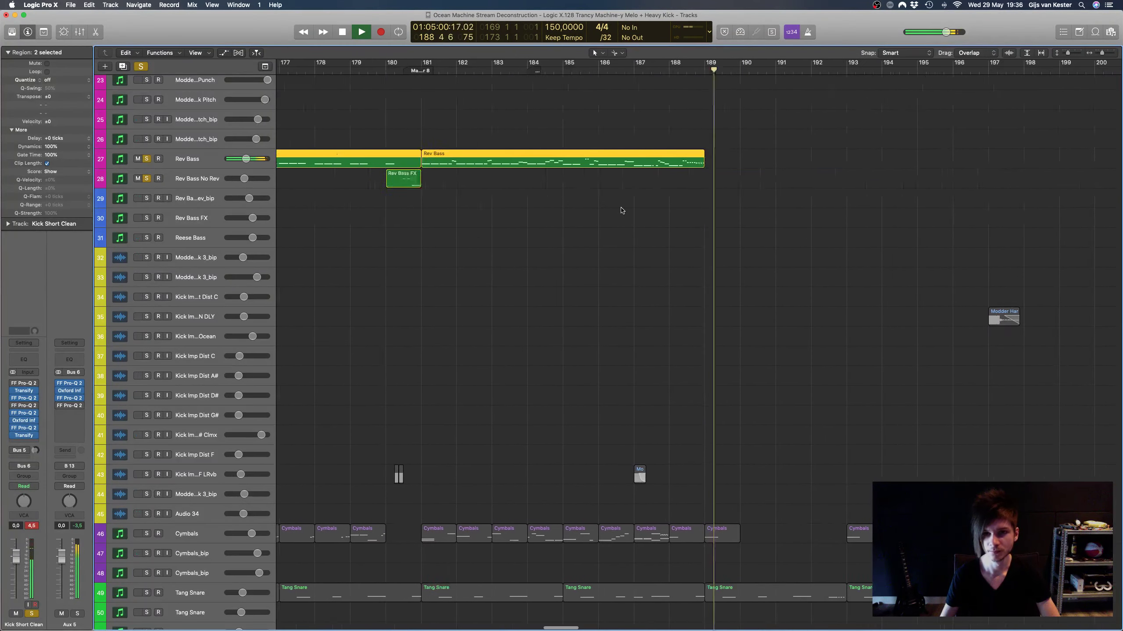
key("space")
Step: Open the second Rev Bass region in the Piano Roll, play its opening from bar 180, and examine its notes from bar 181 to 189
left_click(413, 68)
left_click(475, 165)
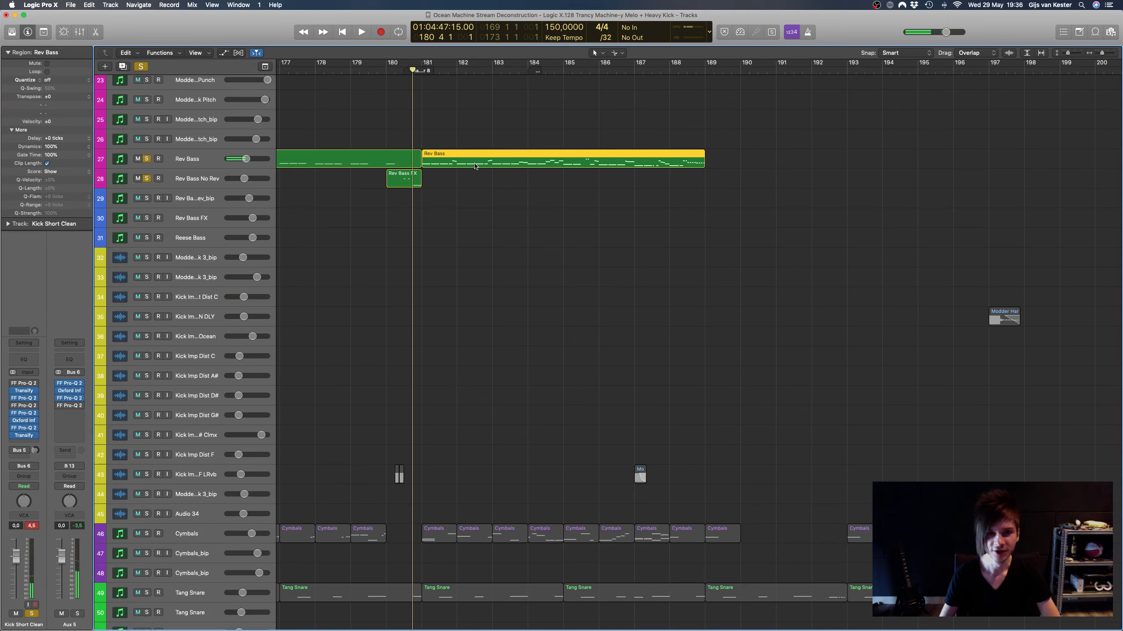
key("p")
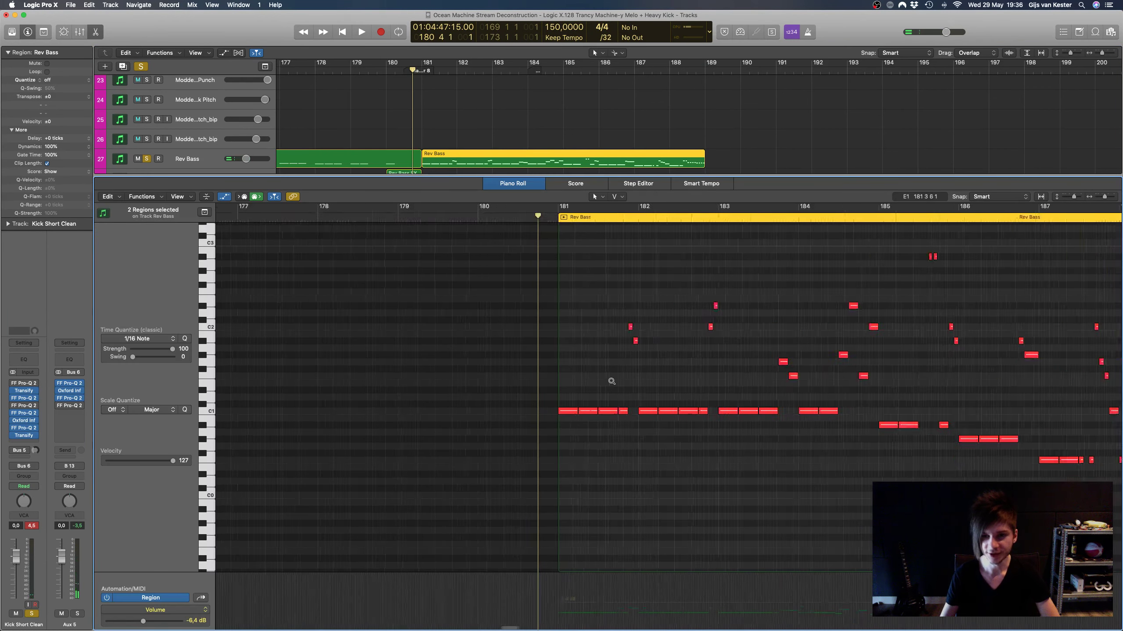
scroll(607, 384, "right", 3)
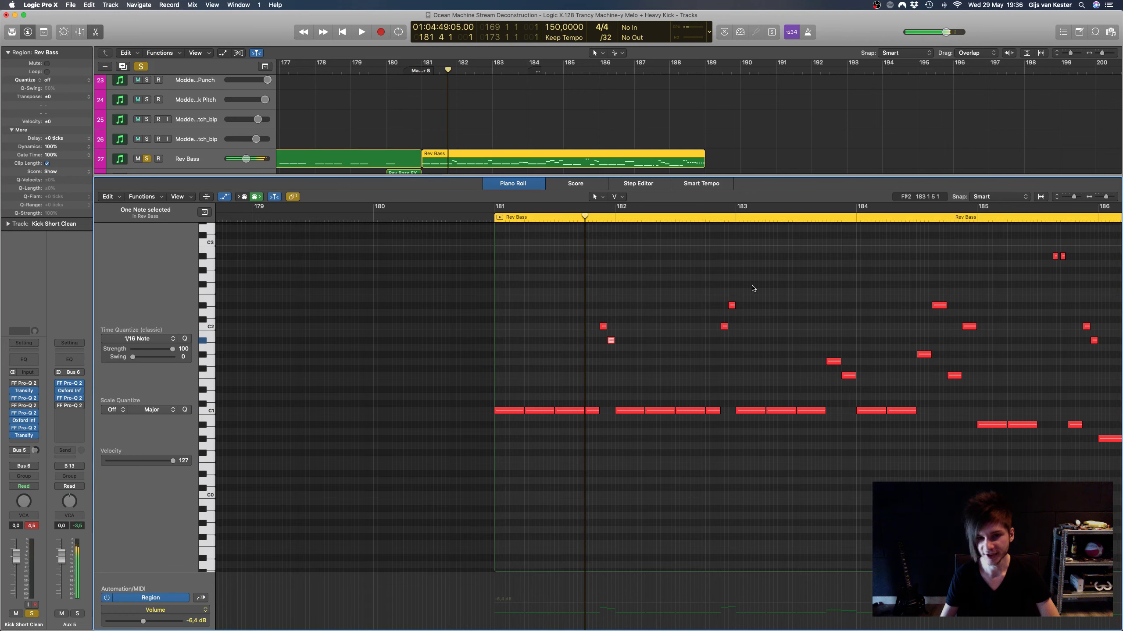
scroll(766, 455, "right", 5)
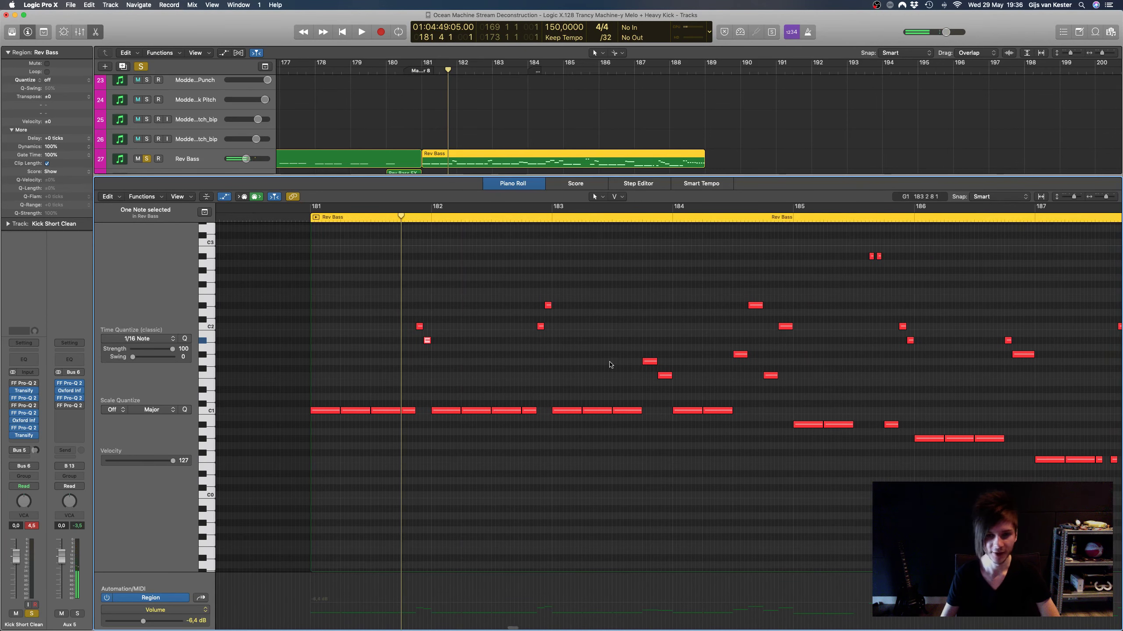
scroll(610, 363, "up", 2)
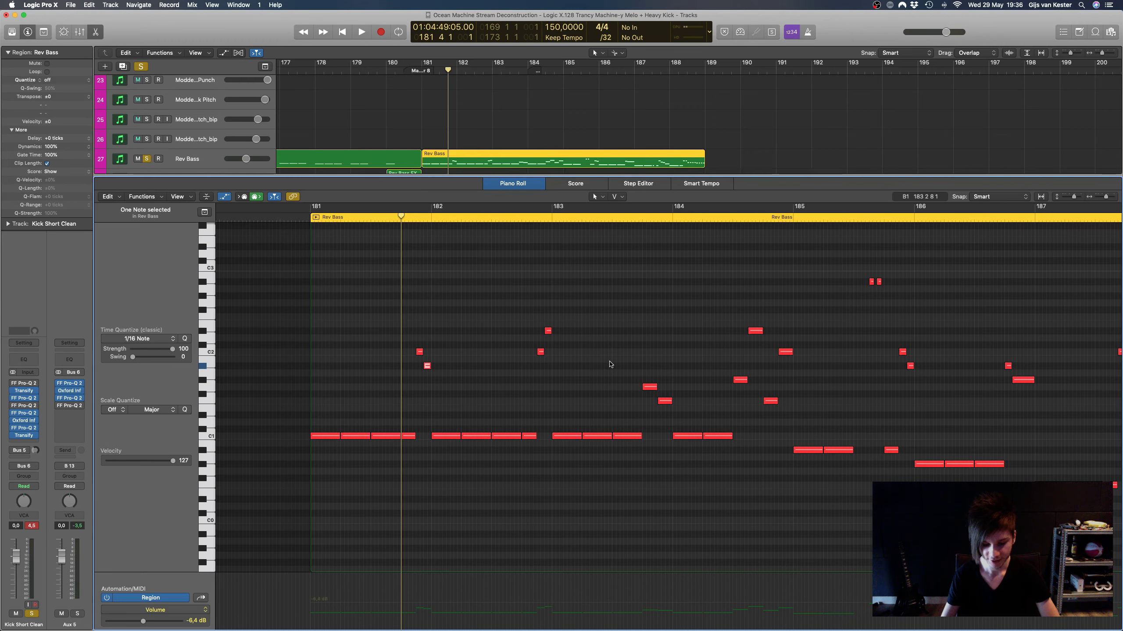
scroll(610, 364, "up", 2)
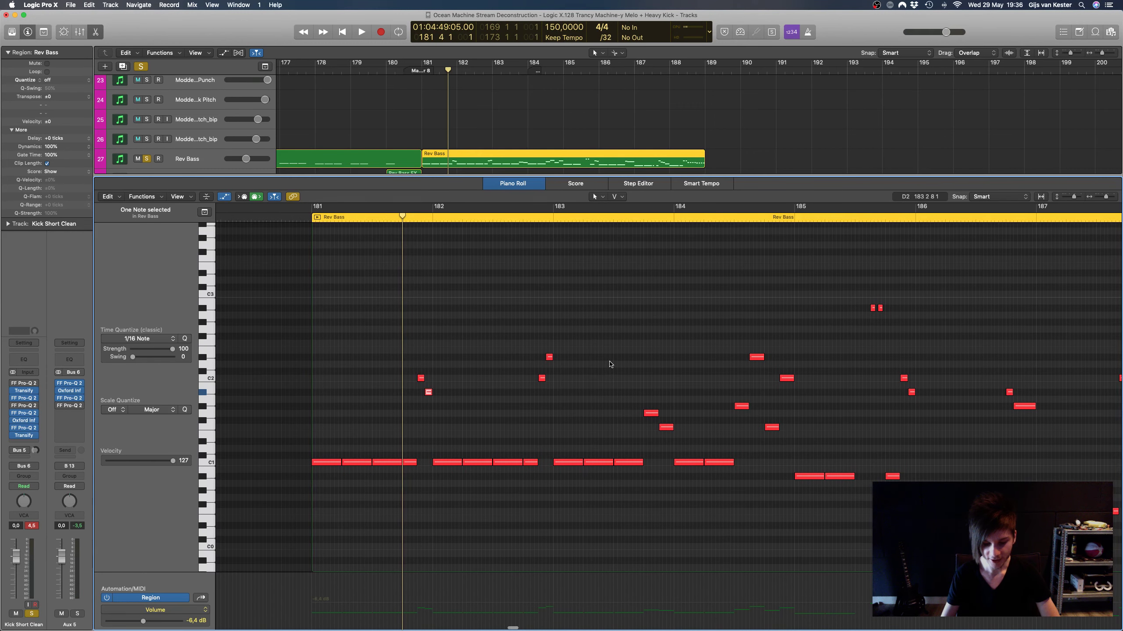
scroll(610, 364, "up", 2)
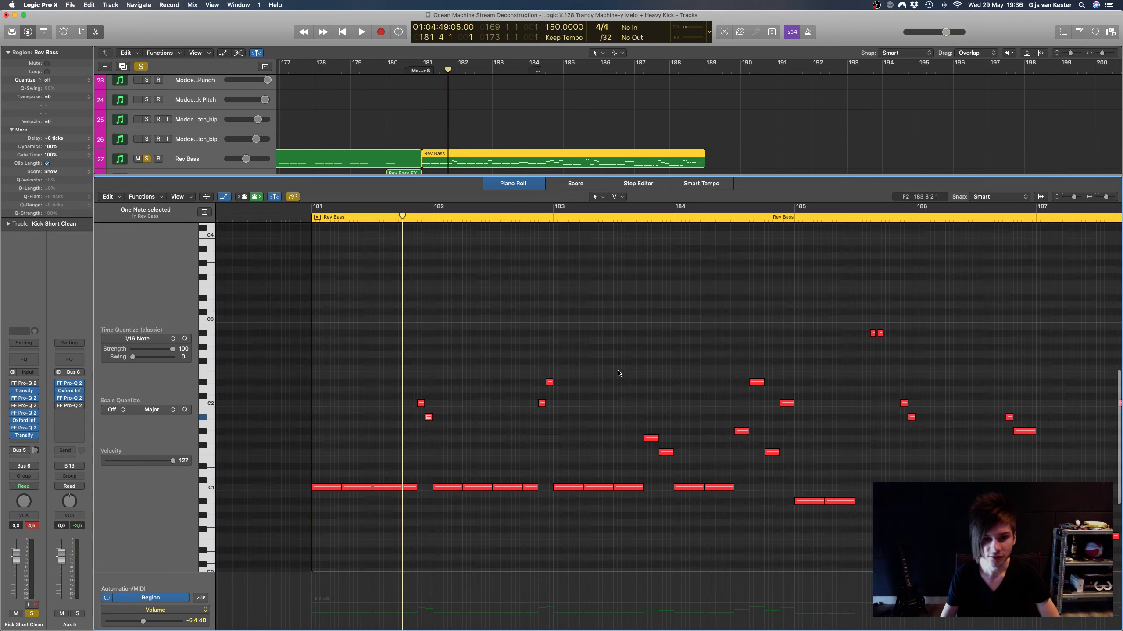
key("super+Left")
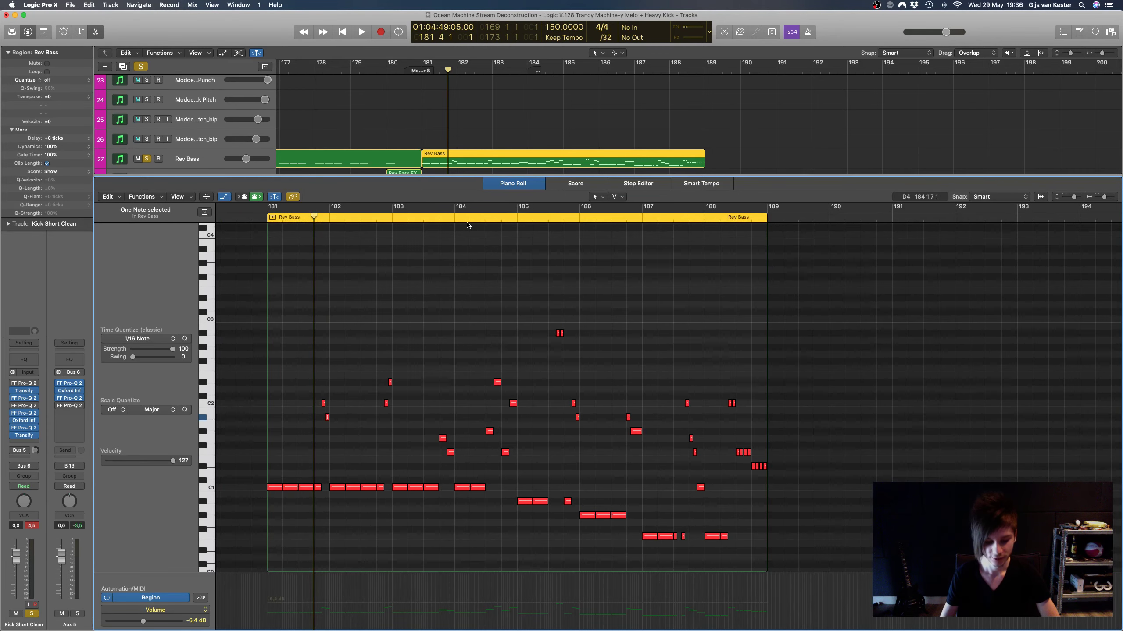
Step: Close the Piano Roll and solo both Lead FM Buzz tracks, the Lead Squelch LFO and the Lead Main
key("p")
scroll(444, 315, "down", 10)
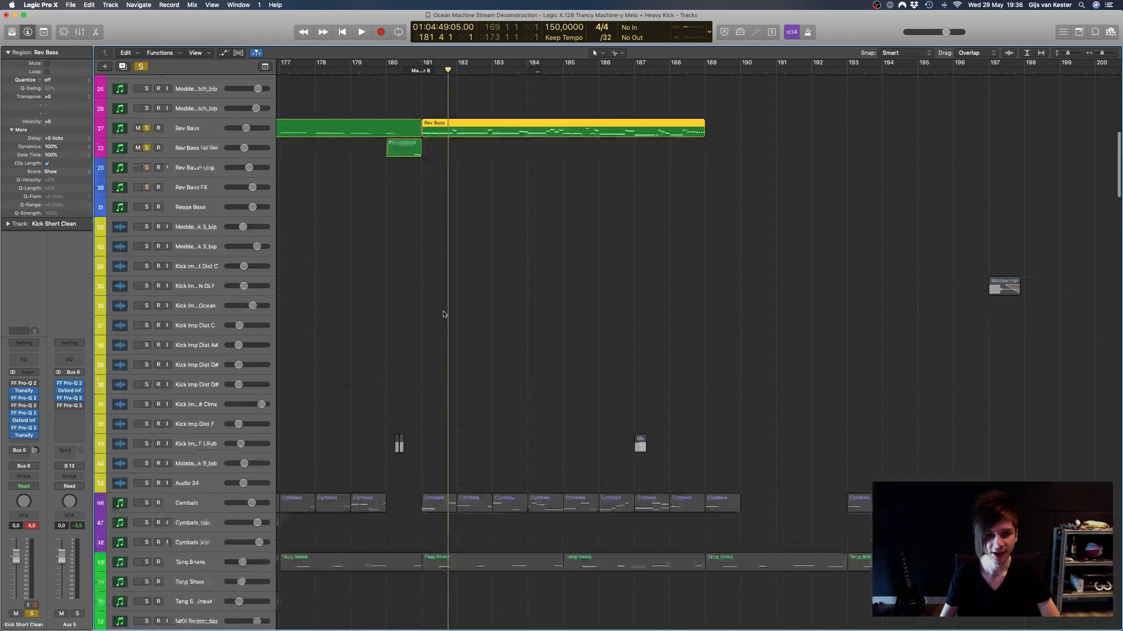
scroll(444, 315, "down", 12)
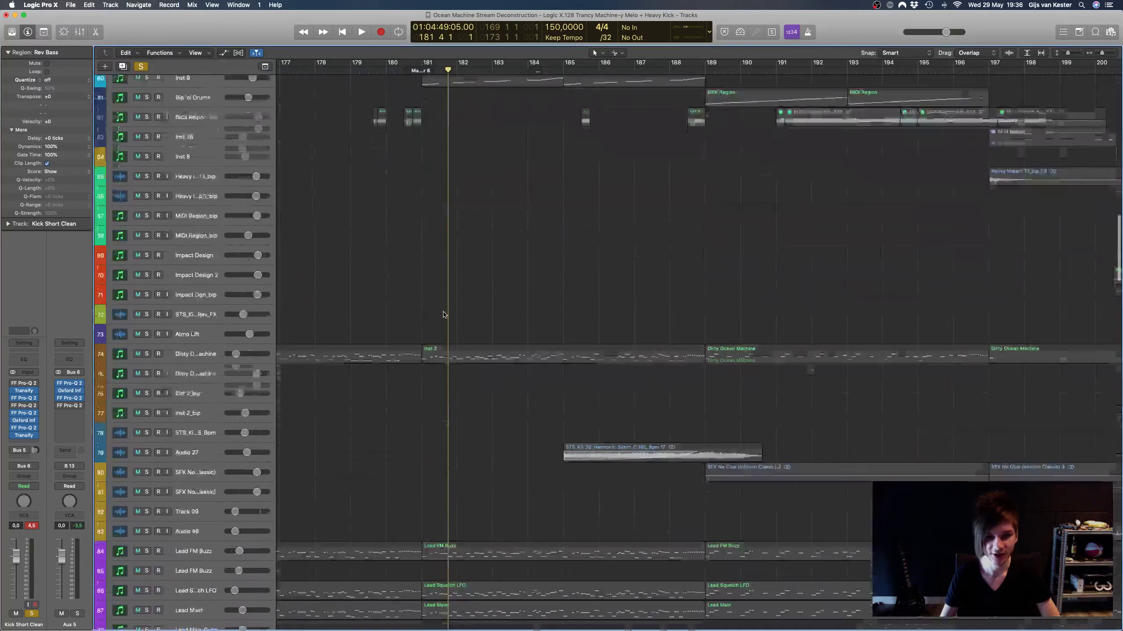
left_click_drag(148, 463, 147, 522)
Step: Play the leads and Rev Bass from bar 180, and take the kick tracks out of solo during playback
left_click(411, 69)
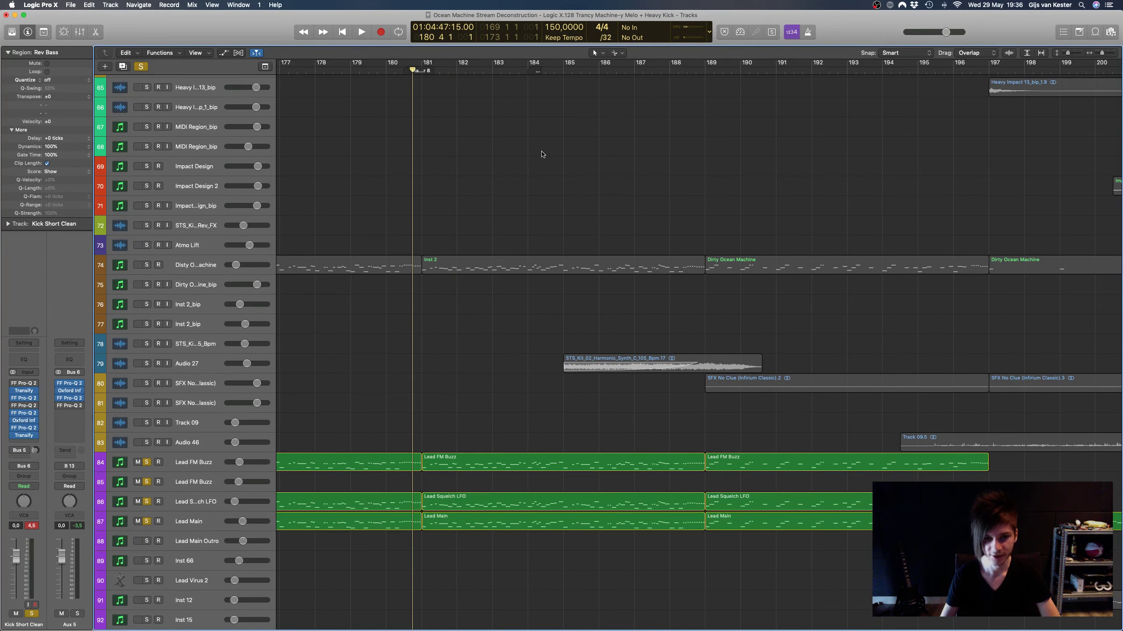
scroll(543, 154, "up", 10)
key("space")
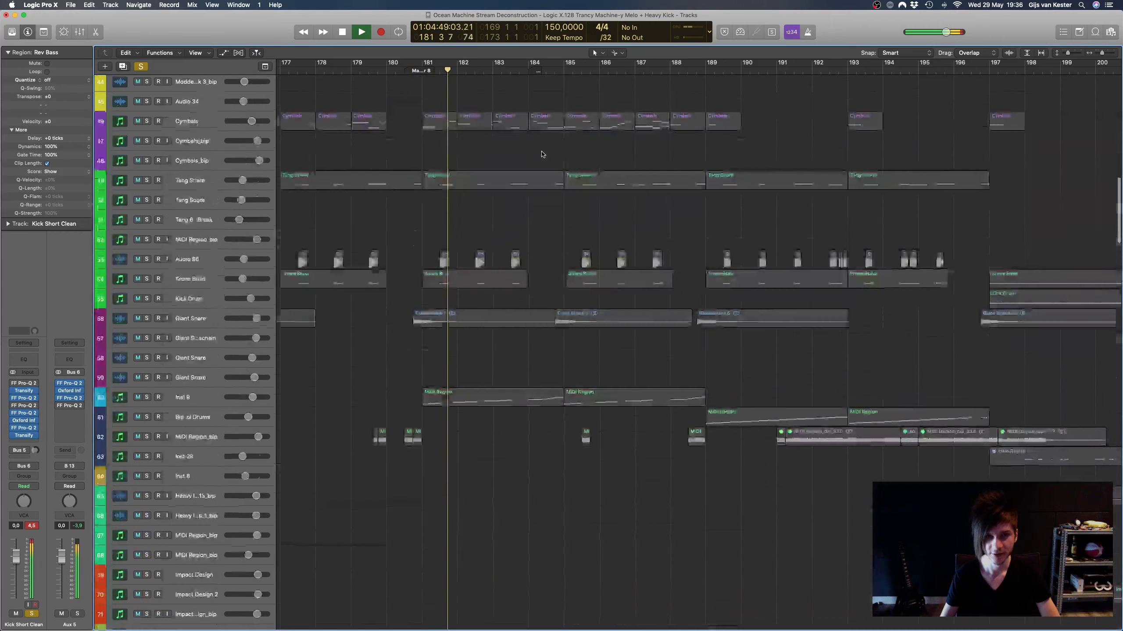
scroll(543, 154, "up", 15)
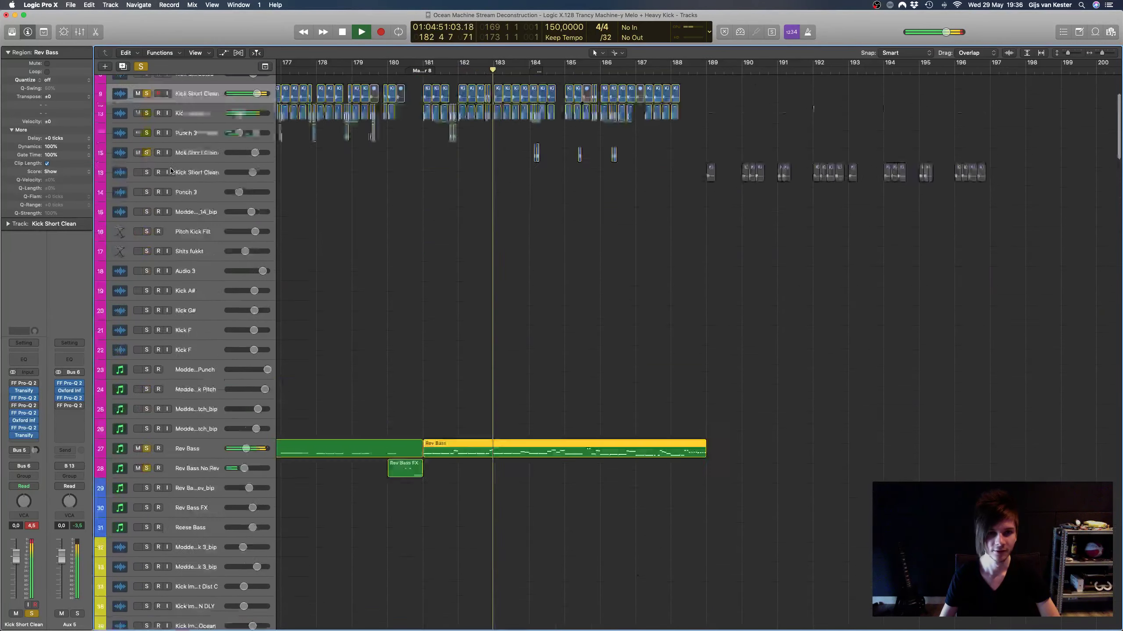
scroll(170, 171, "up", 4)
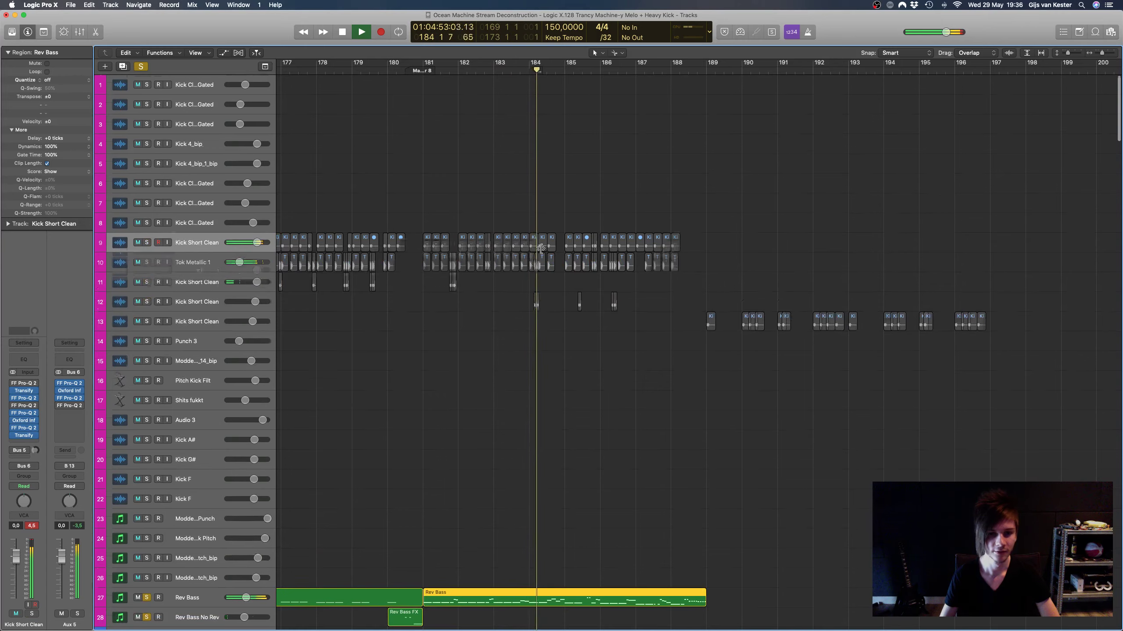
scroll(540, 248, "down", 6)
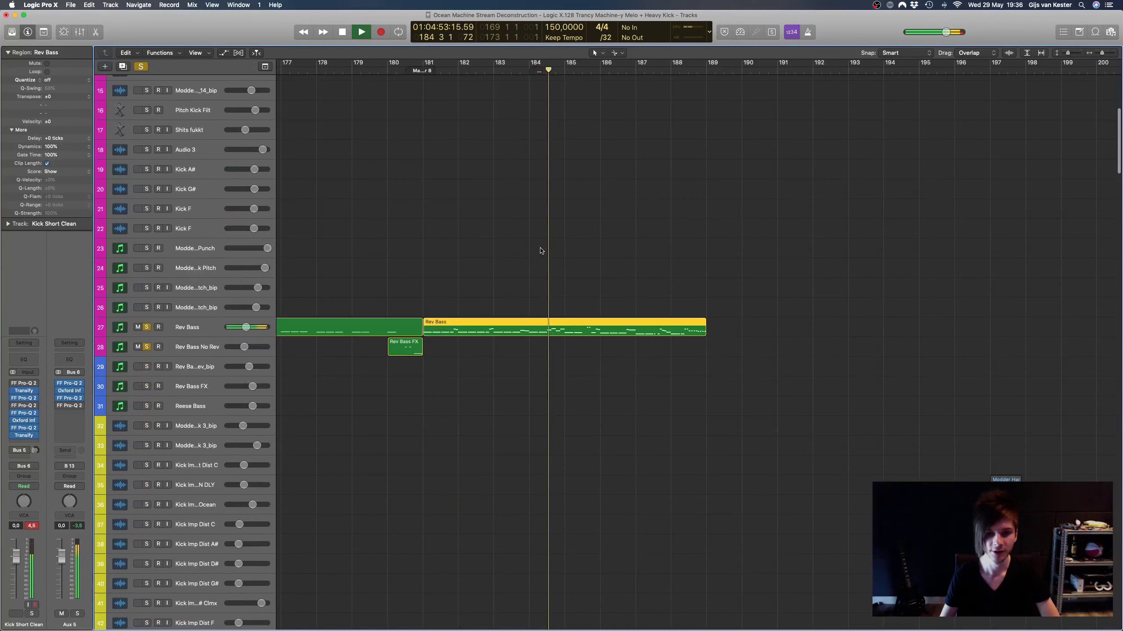
Step: Open the second Rev Bass region in the Piano Roll and follow its notes during playback, stopping after bar 189
double_click(596, 333)
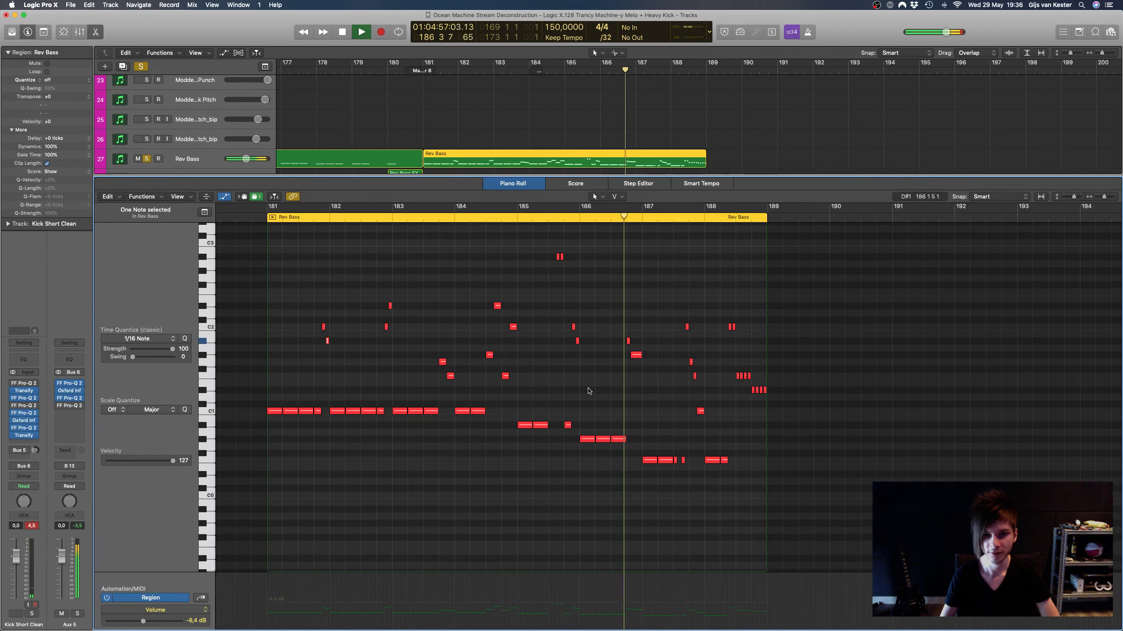
scroll(588, 390, "up", 5)
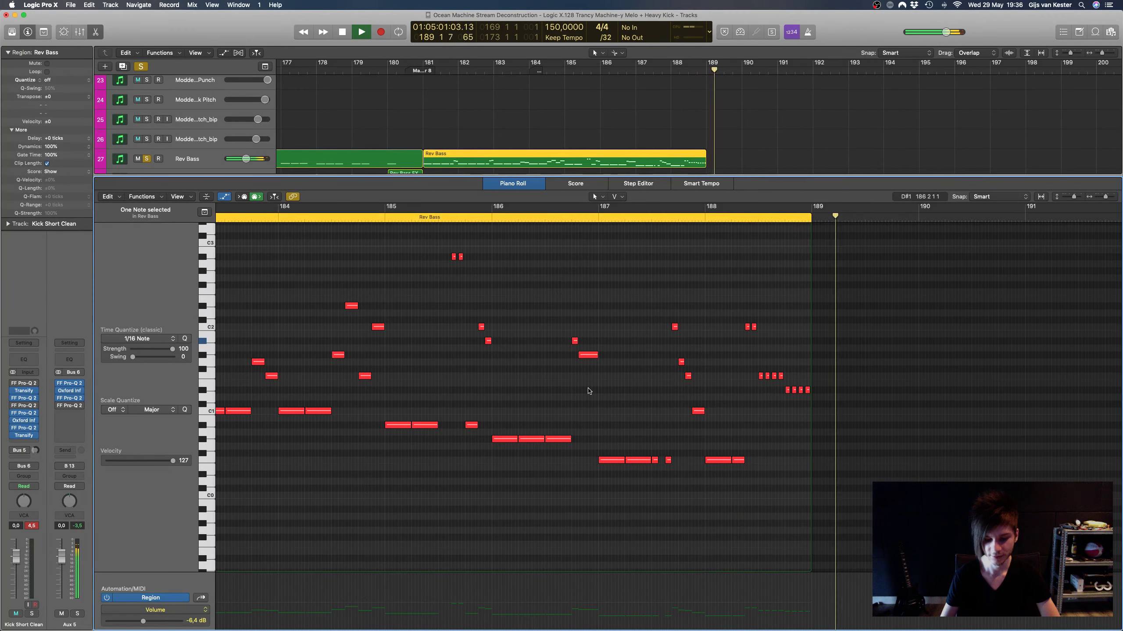
key("space")
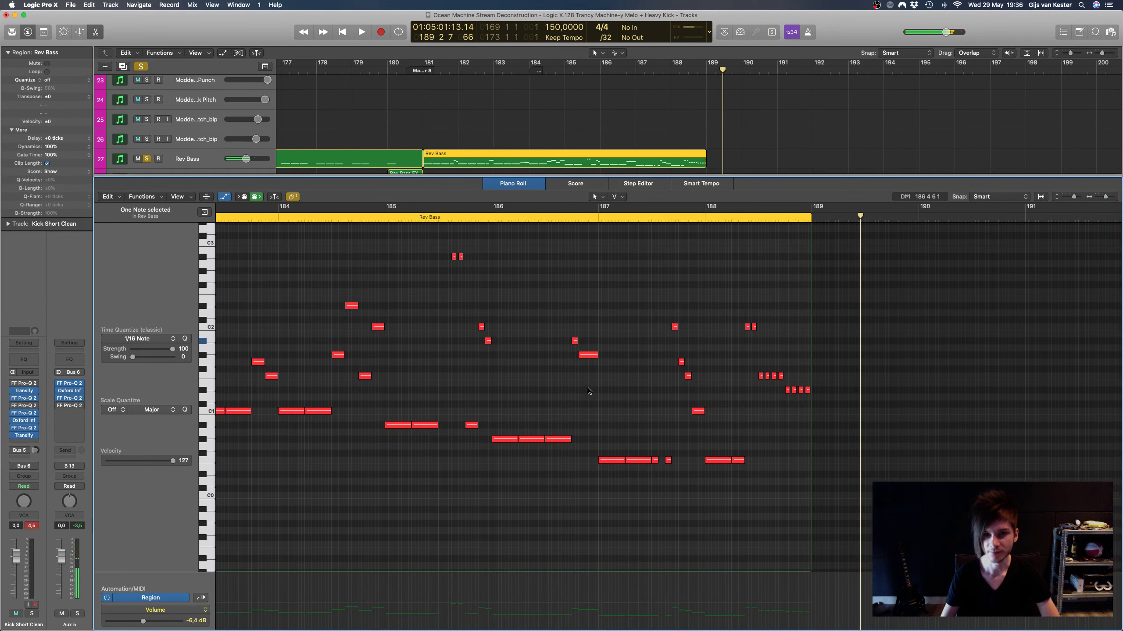
Step: Close the Piano Roll and look over the kick and Rev Bass regions across the drop between bars 173 and 189
key("x")
key("x")
scroll(628, 230, "down", 2)
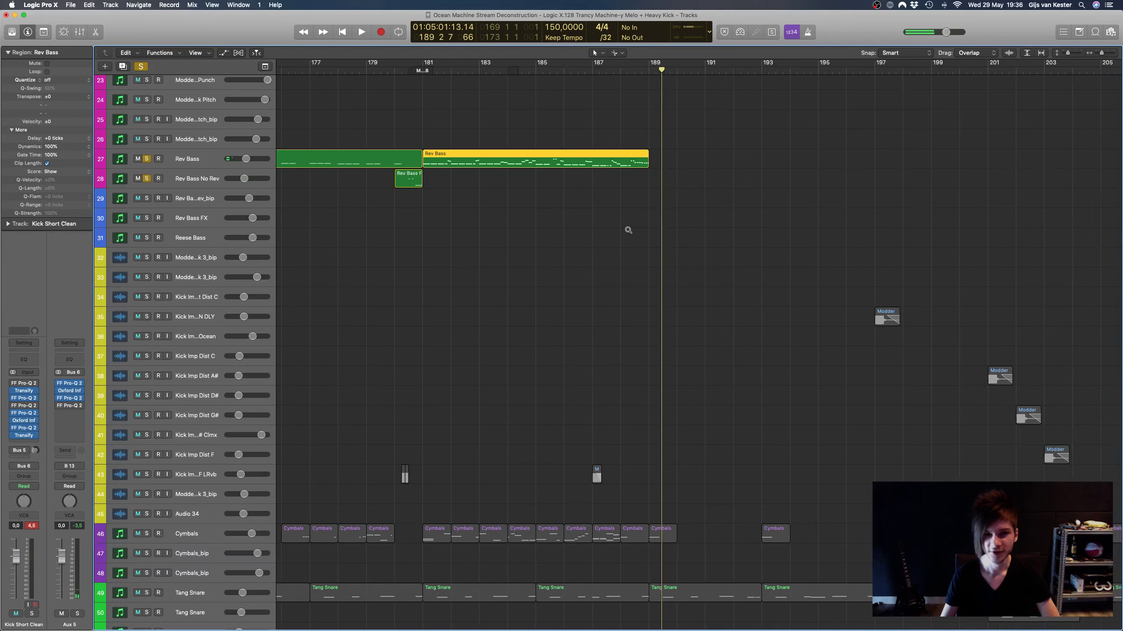
scroll(593, 222, "left", 5)
scroll(592, 222, "up", 6)
scroll(592, 222, "right", 2)
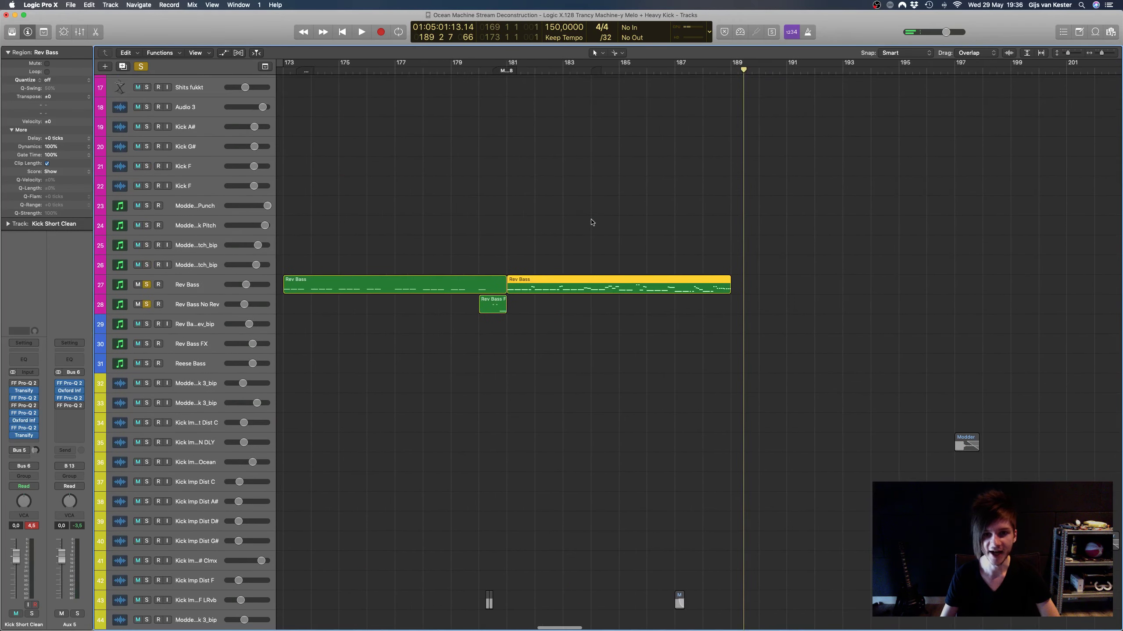
scroll(593, 223, "down", 3)
scroll(593, 222, "up", 5)
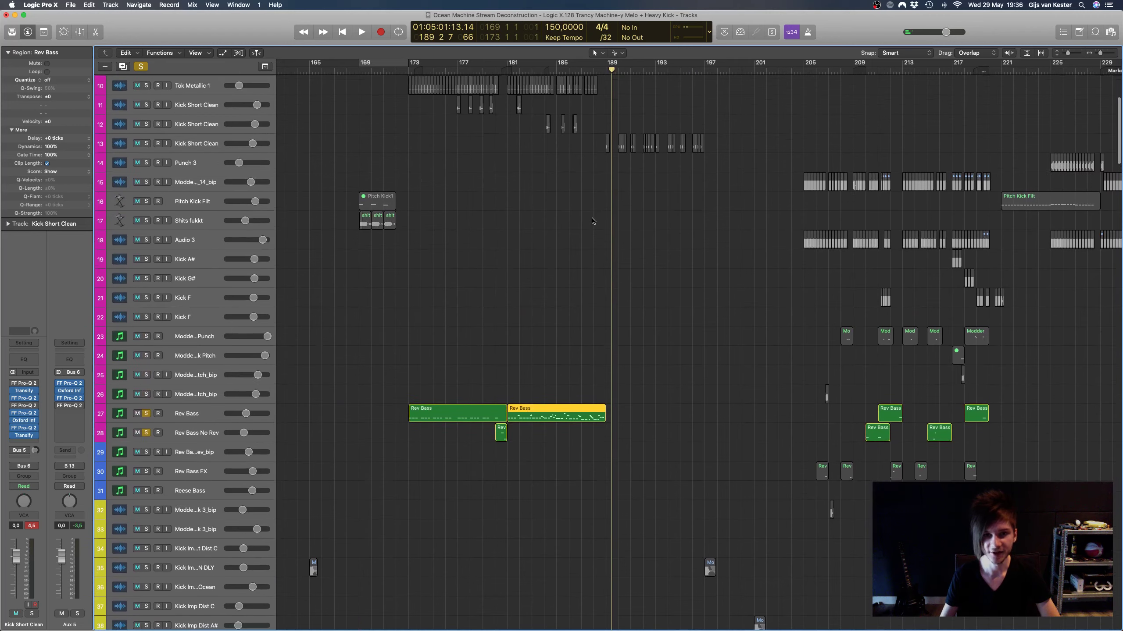
scroll(520, 148, "up", 4)
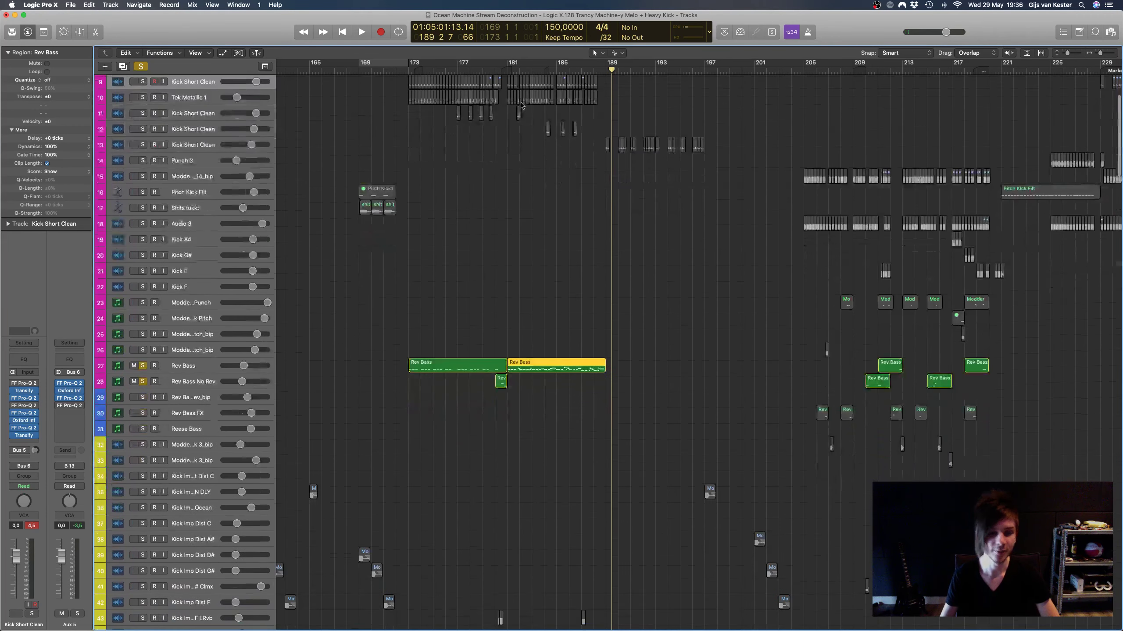
scroll(513, 104, "down", 2)
Step: Move the playhead back to bar 177 and turn off solo on all tracks
left_click(494, 78)
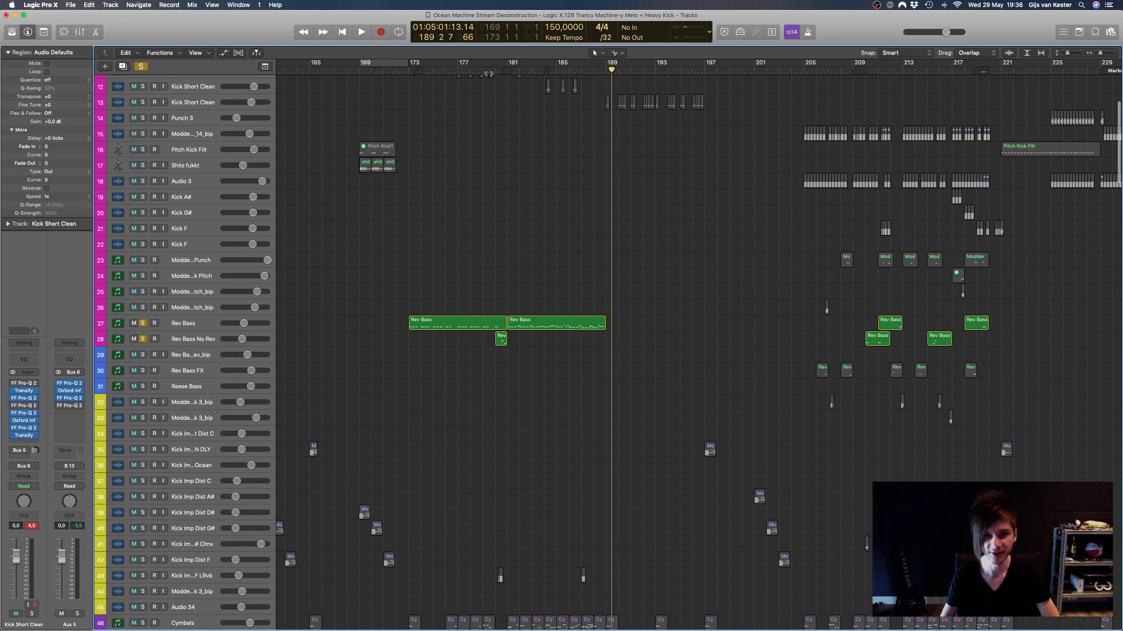
left_click(489, 73)
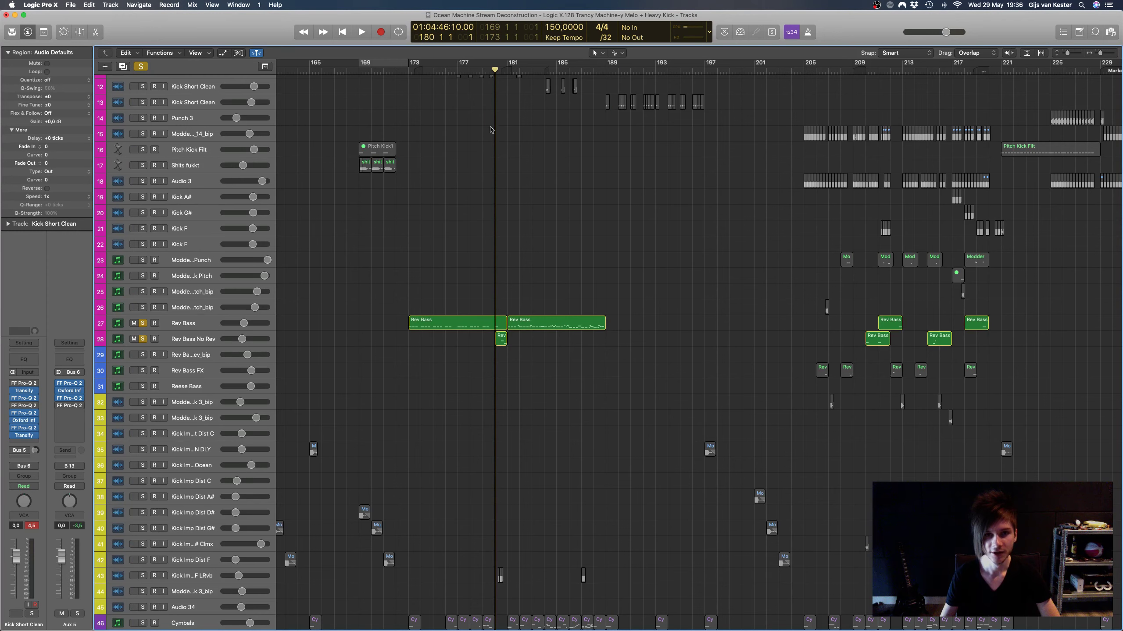
left_click_drag(501, 70, 475, 75)
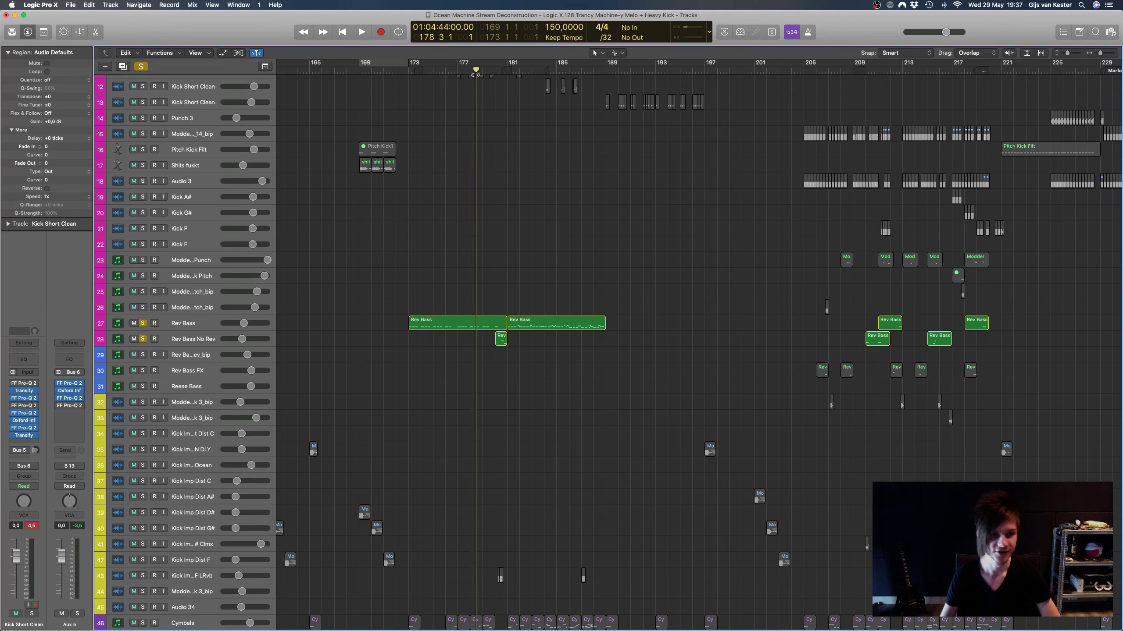
scroll(556, 263, "down", 8)
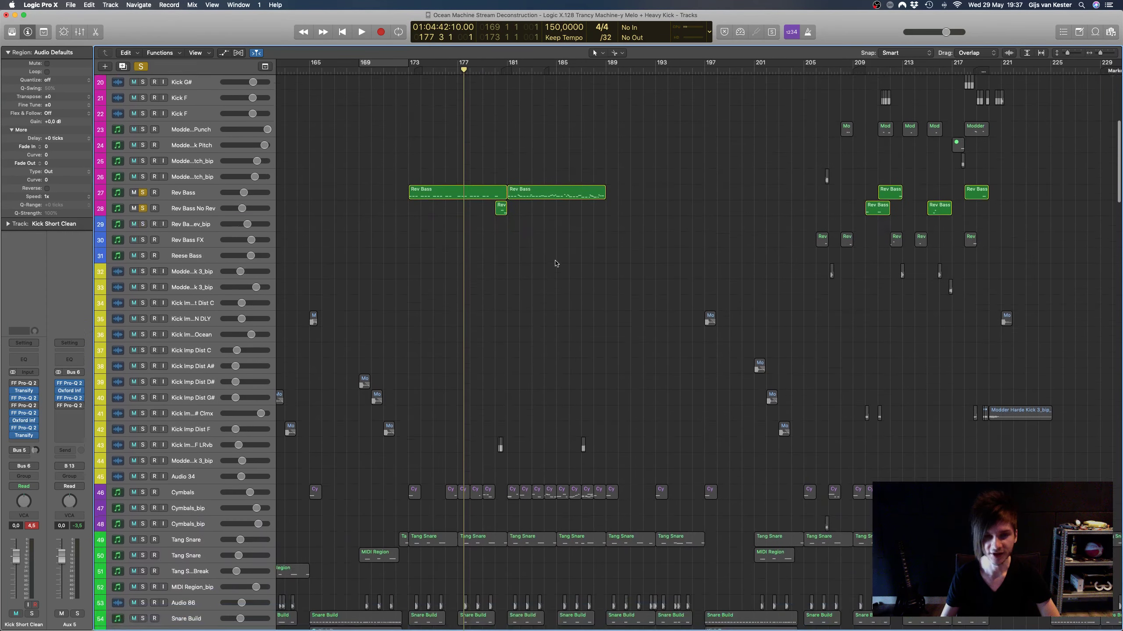
scroll(556, 263, "up", 6)
scroll(556, 264, "left", 2)
scroll(556, 264, "up", 10)
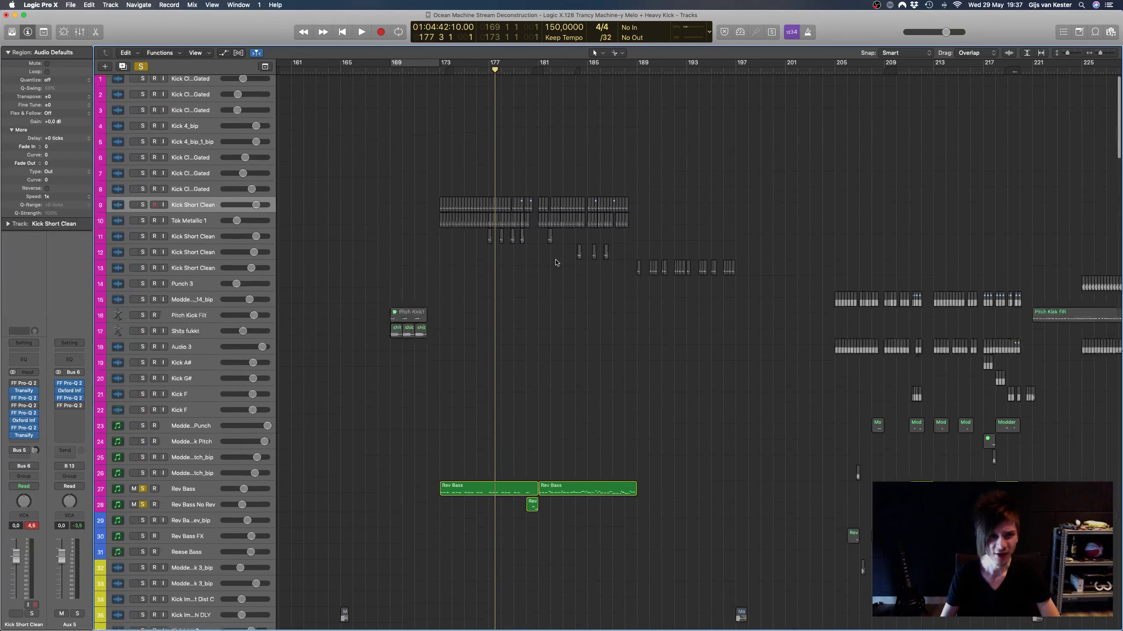
left_click(141, 67)
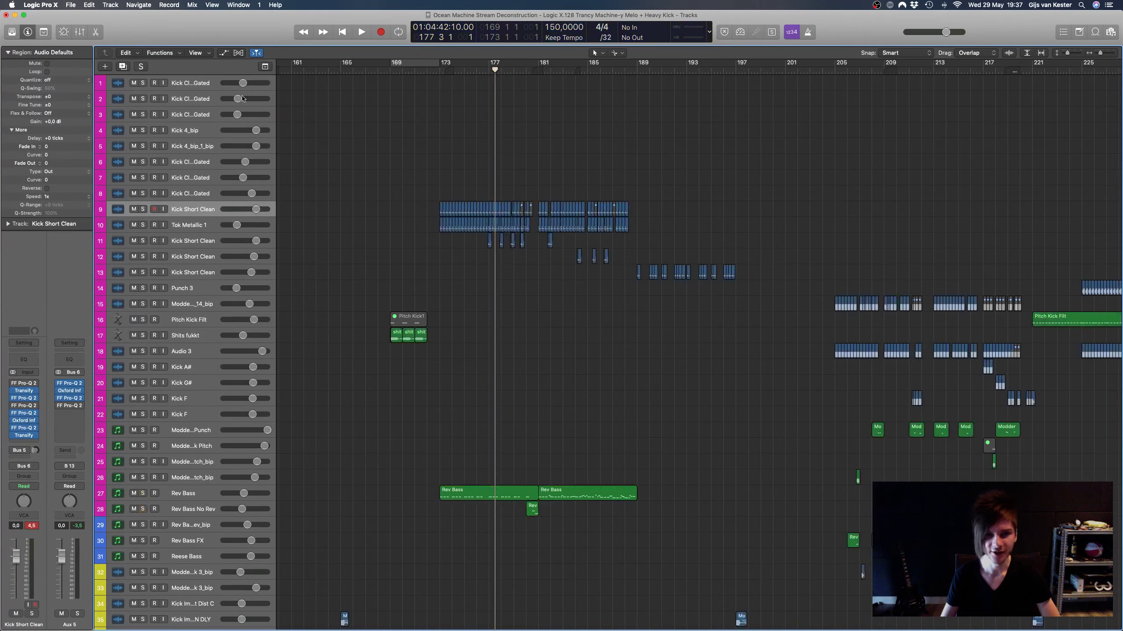
Step: Go back to the earlier gated kick section and place the playhead at bar 89
scroll(454, 142, "left", 20)
scroll(445, 126, "left", 1)
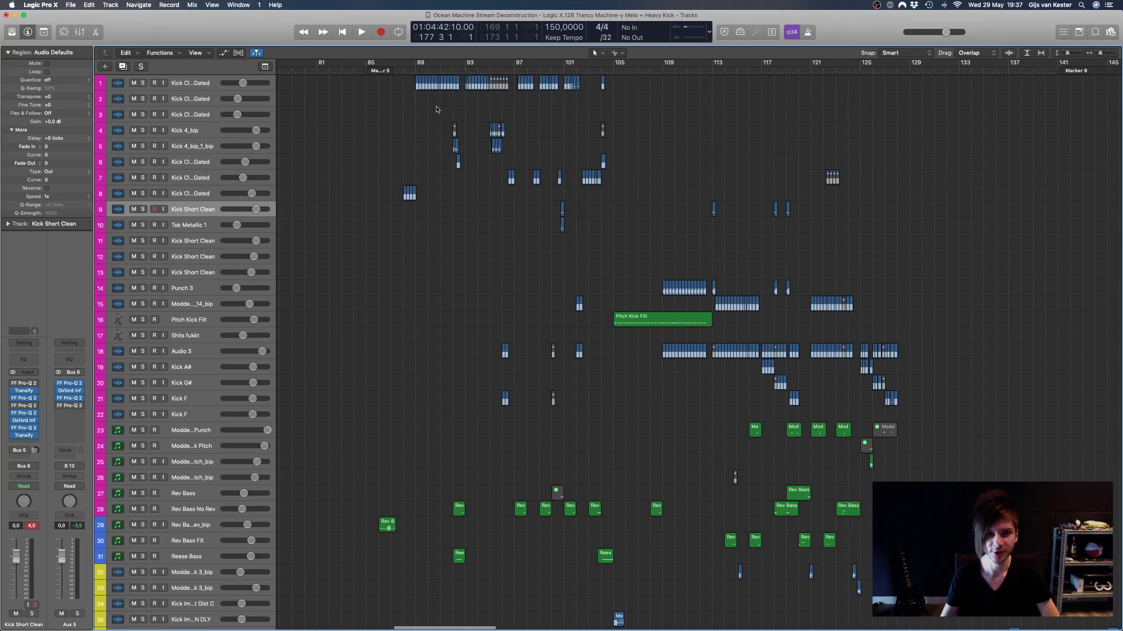
scroll(511, 210, "up", 6)
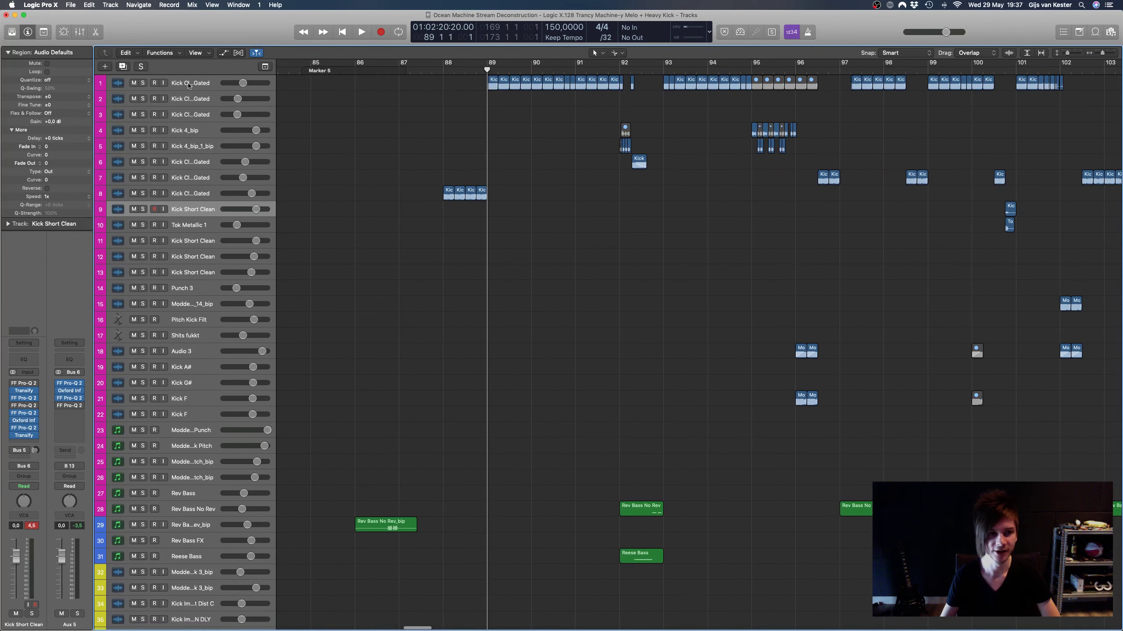
Step: Select the first Kick Clean Gated track and open its FF Pro-Q 2 equalizer, placing the plug-in window below the kick regions
left_click(189, 85)
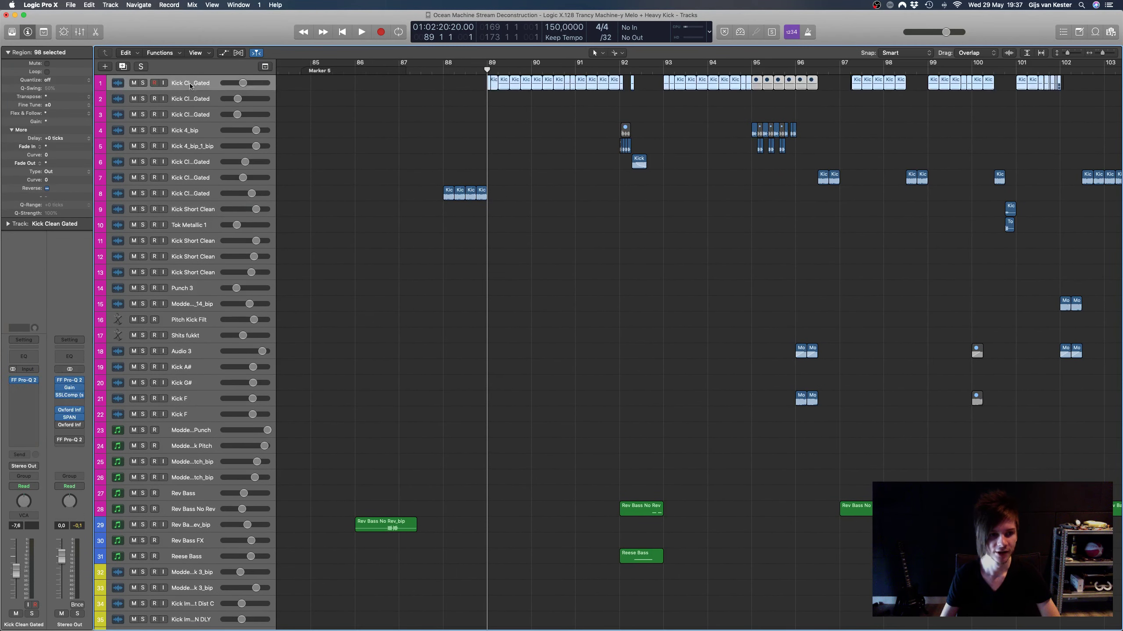
left_click(24, 380)
left_click_drag(271, 24, 775, 274)
scroll(529, 190, "down", 3)
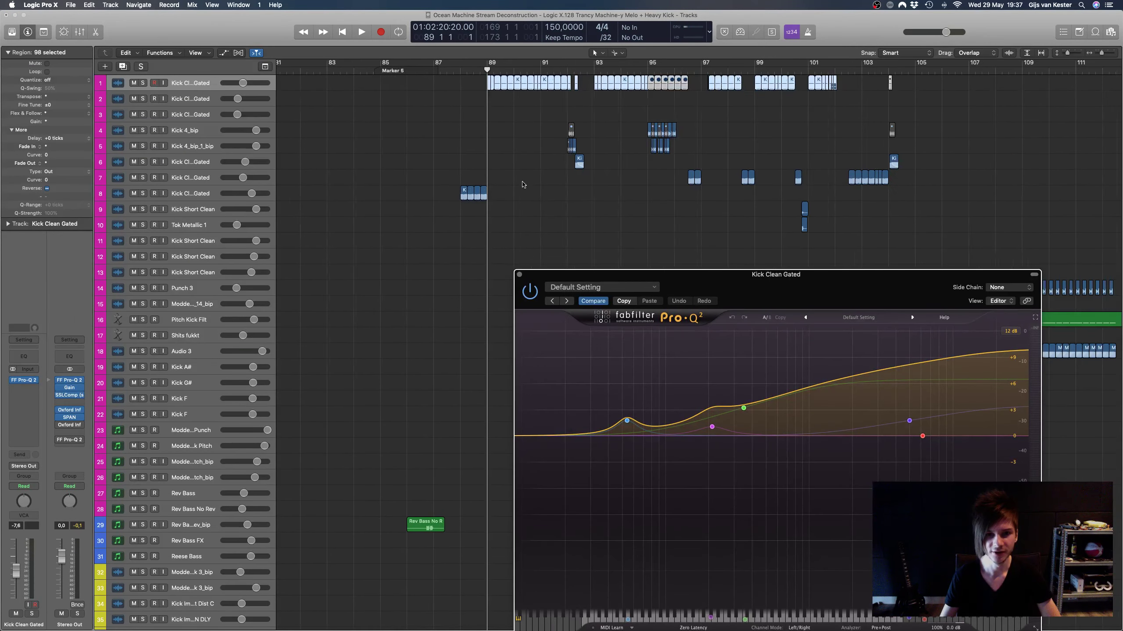
left_click(459, 78)
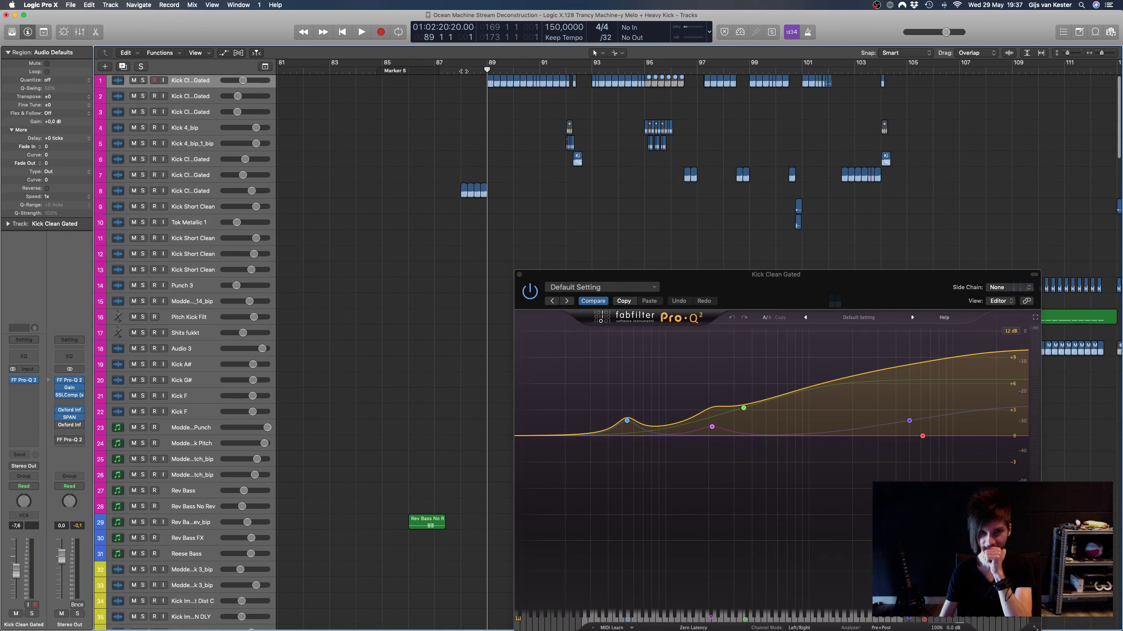
Step: Audition the gated kicks from bar 88 to about bar 96 with the FF Pro-Q 2 toggled off and on, and close the equalizer
left_click(460, 71)
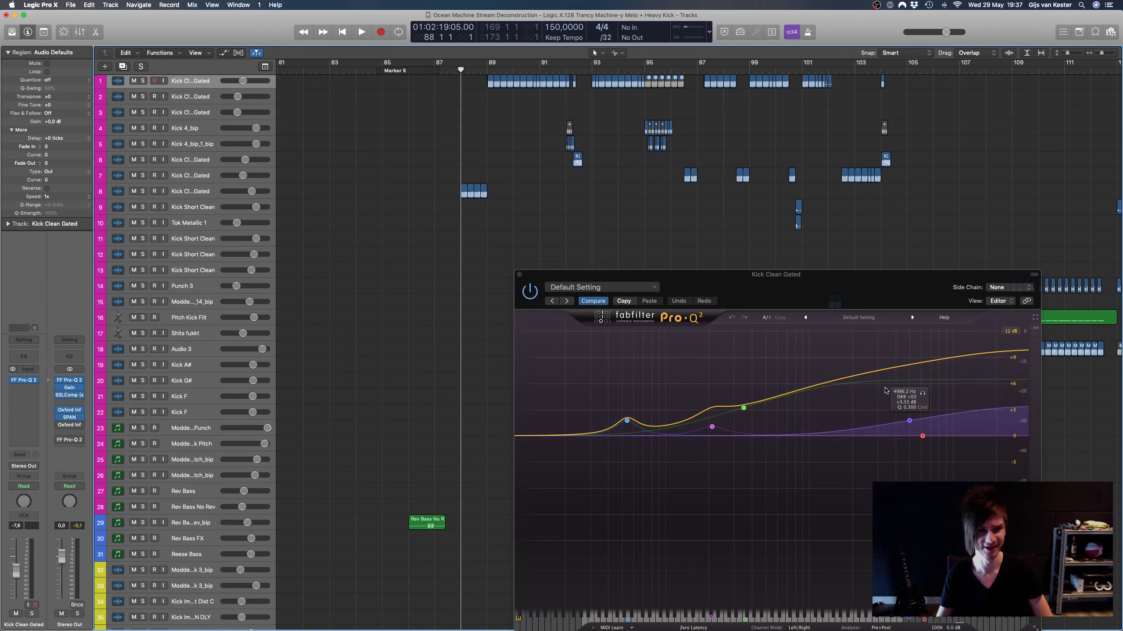
key("space")
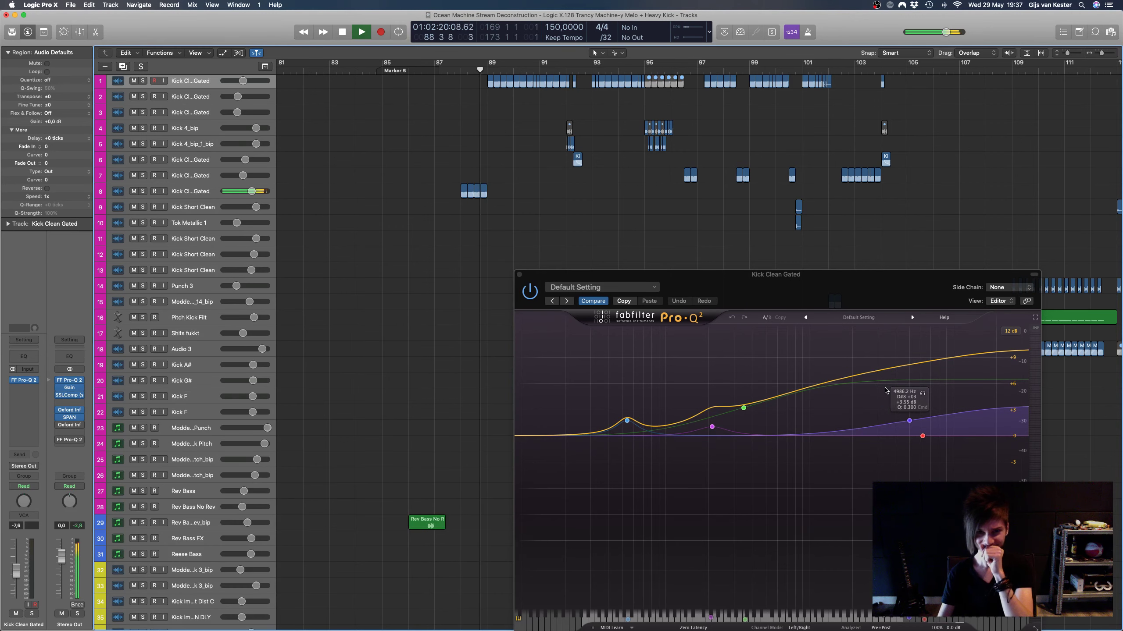
left_click(531, 295)
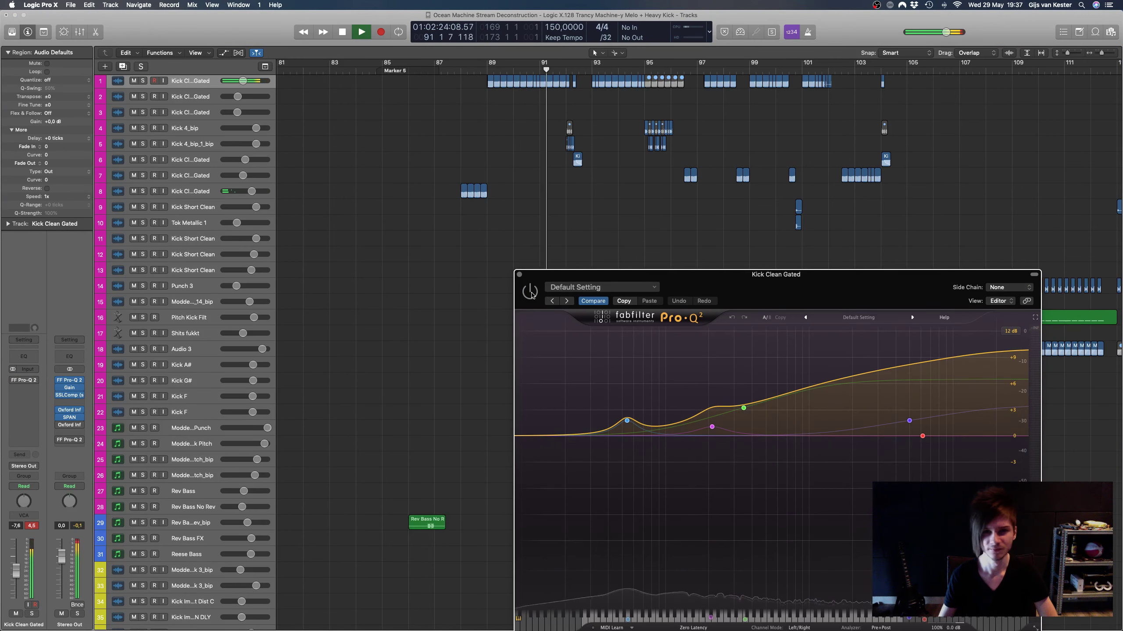
left_click(519, 274)
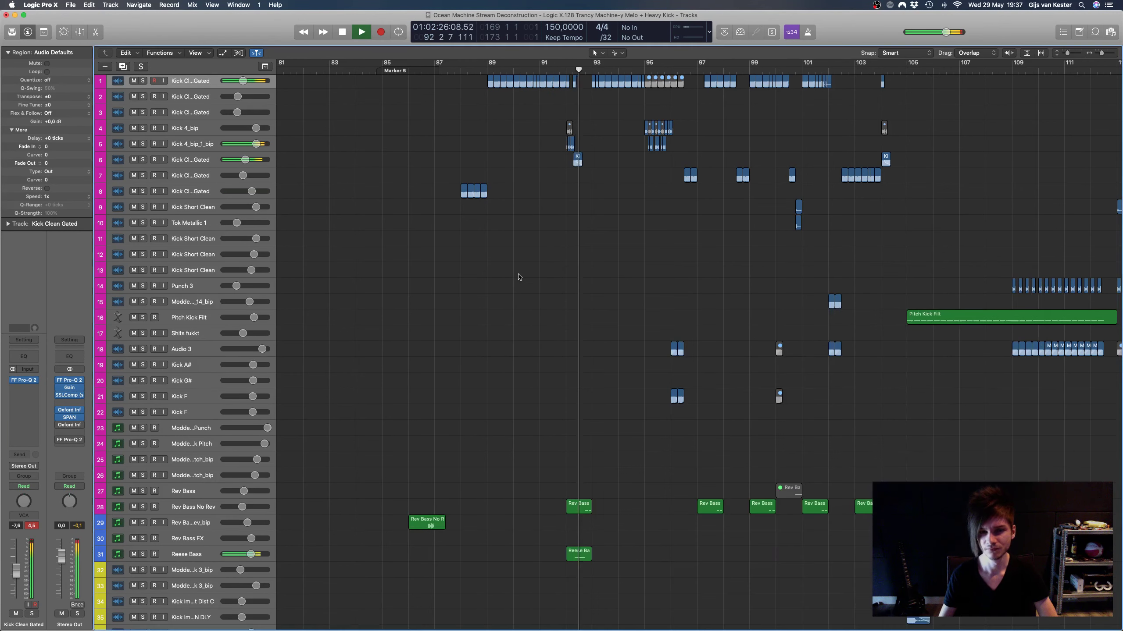
scroll(440, 181, "right", 5)
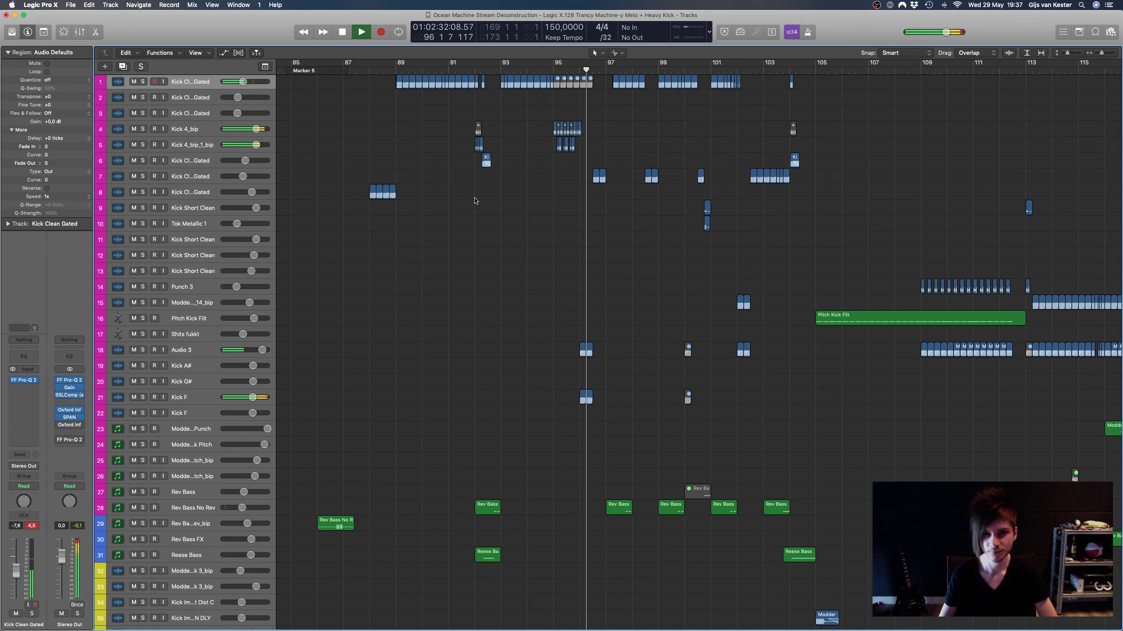
key("space")
Step: Return the playhead to bar 88 beat 4, and reopen the first Kick Clean Gated track's FF Pro-Q 2 to examine its curve before closing it
left_click(386, 81)
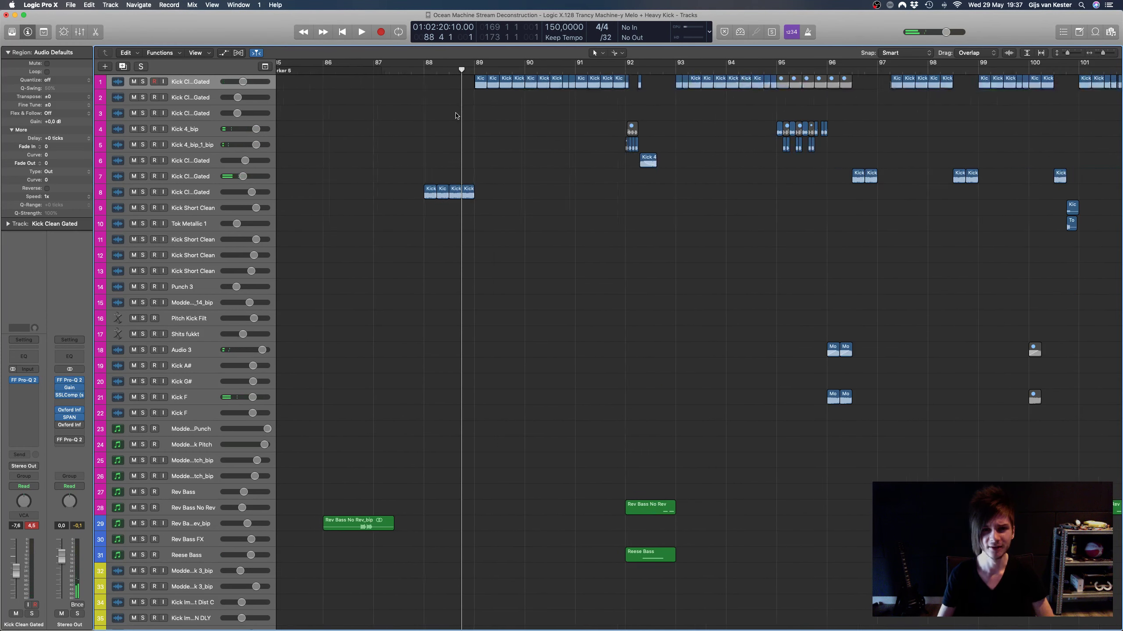
key("super+Down")
key("super+Right")
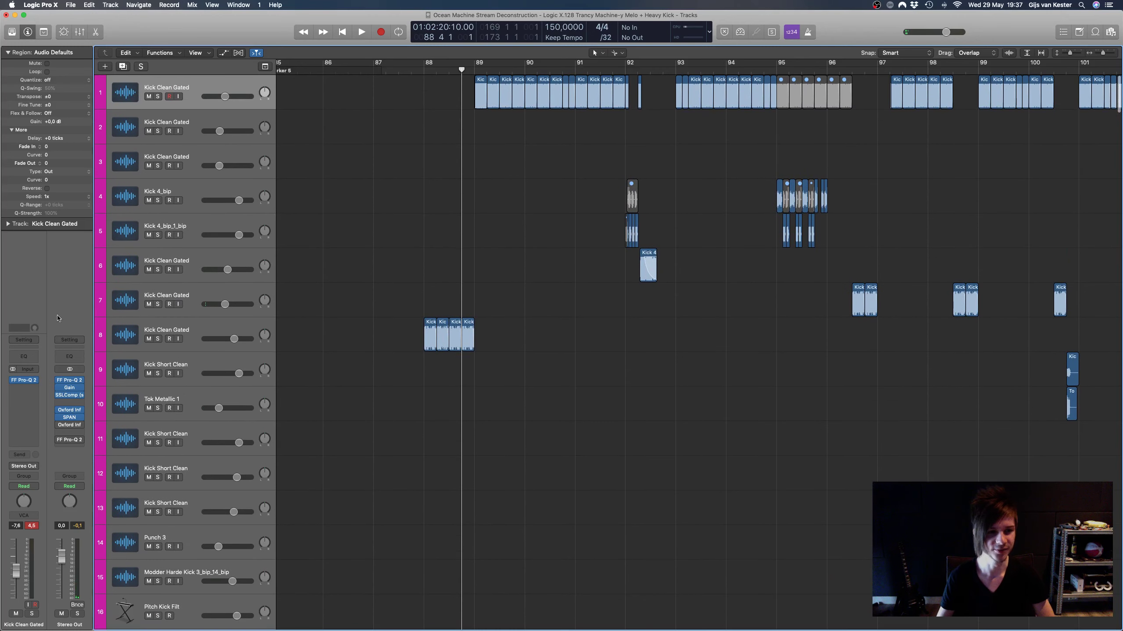
left_click(24, 381)
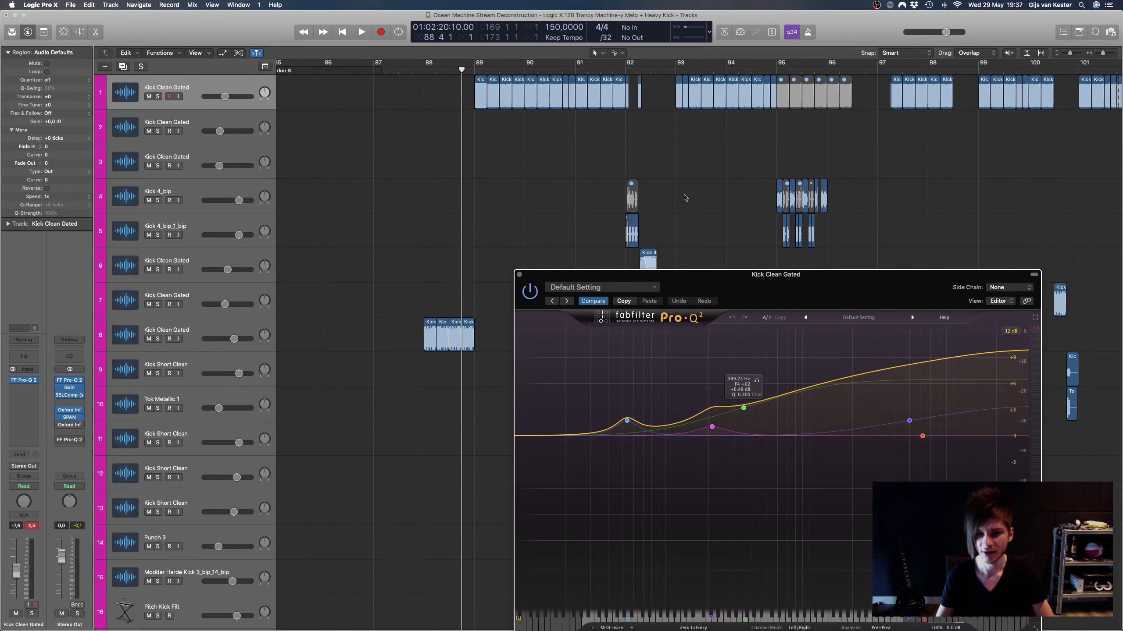
key("super+Left")
key("super+Left")
key("super+Up")
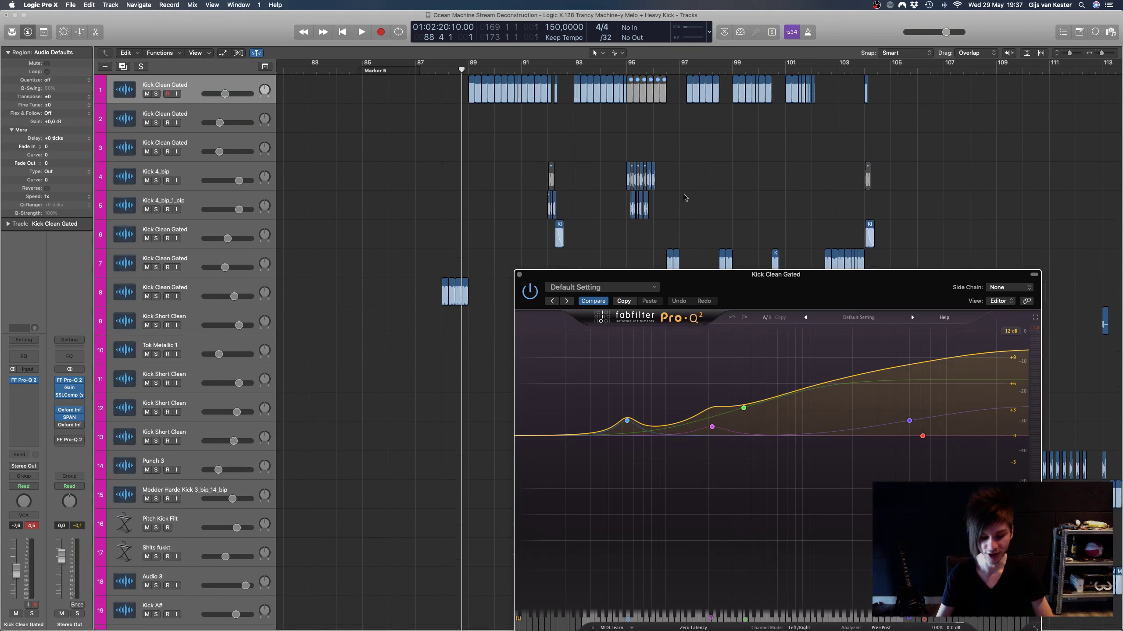
key("super+Up")
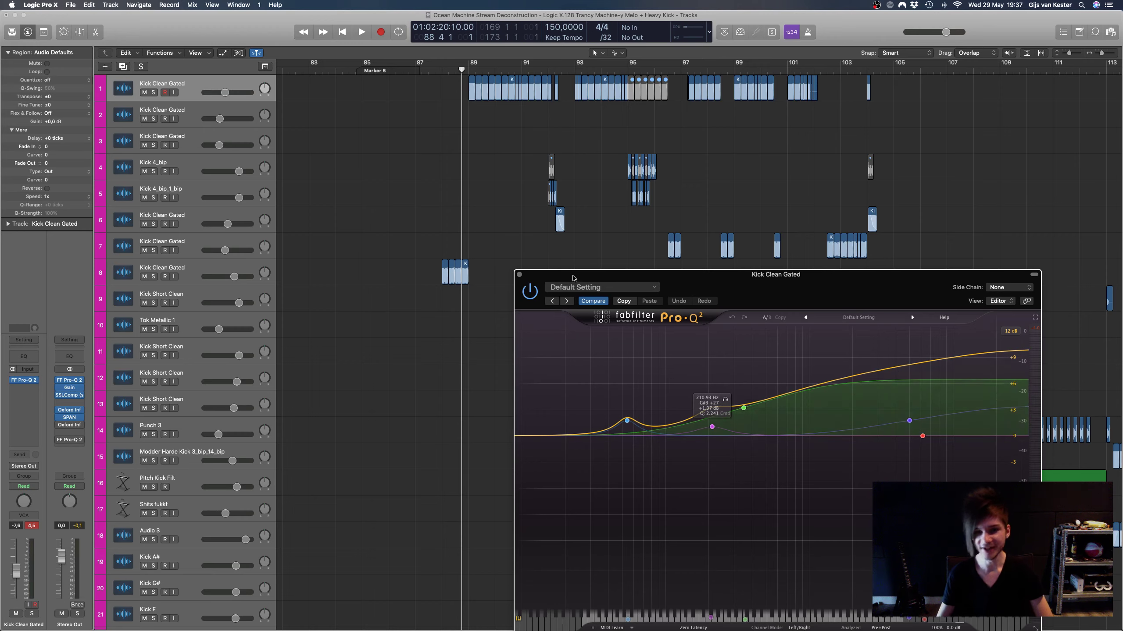
left_click(519, 274)
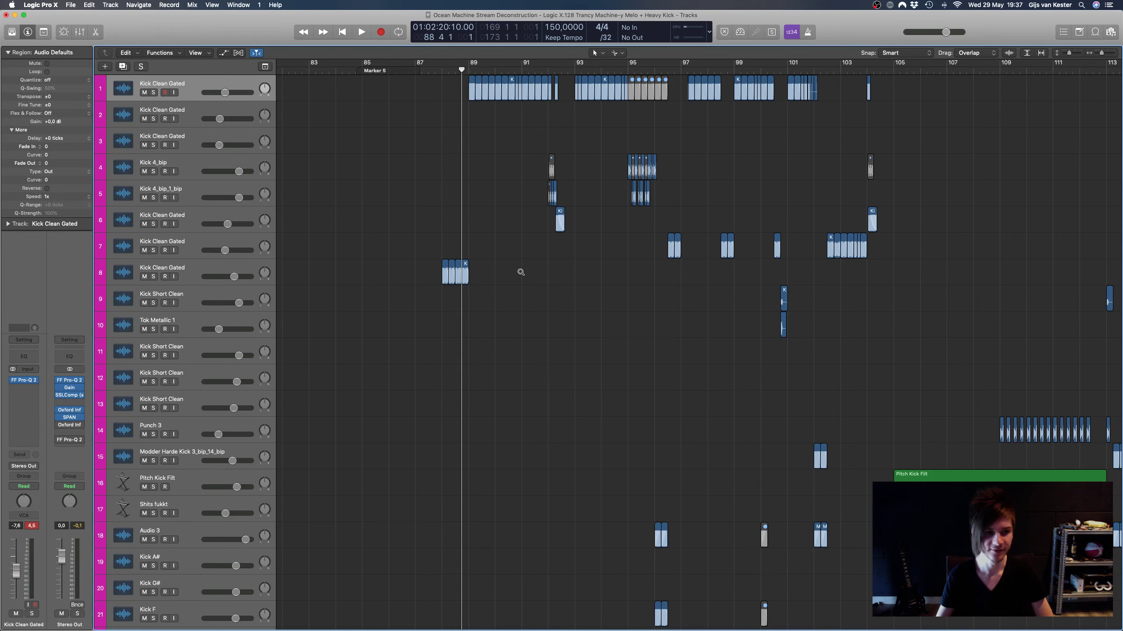
Step: Look over the full arrangement's kick and bass regions up to the next drop, and place the playhead at bar 91
left_click(521, 272, "ctrl+alt")
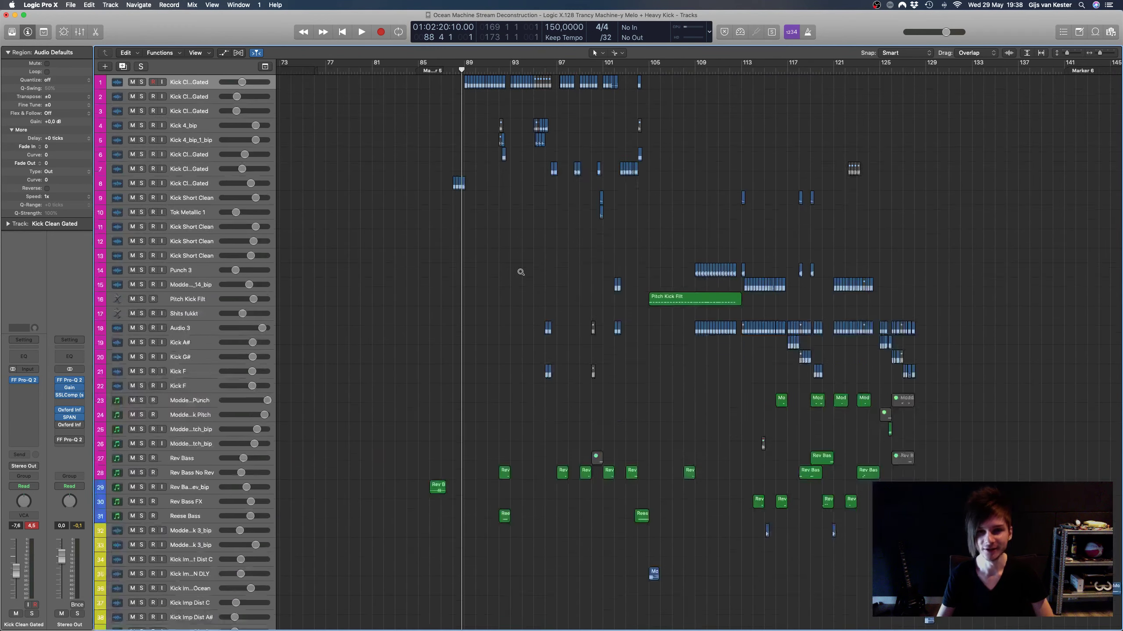
key("super+Up")
scroll(575, 199, "right", 8)
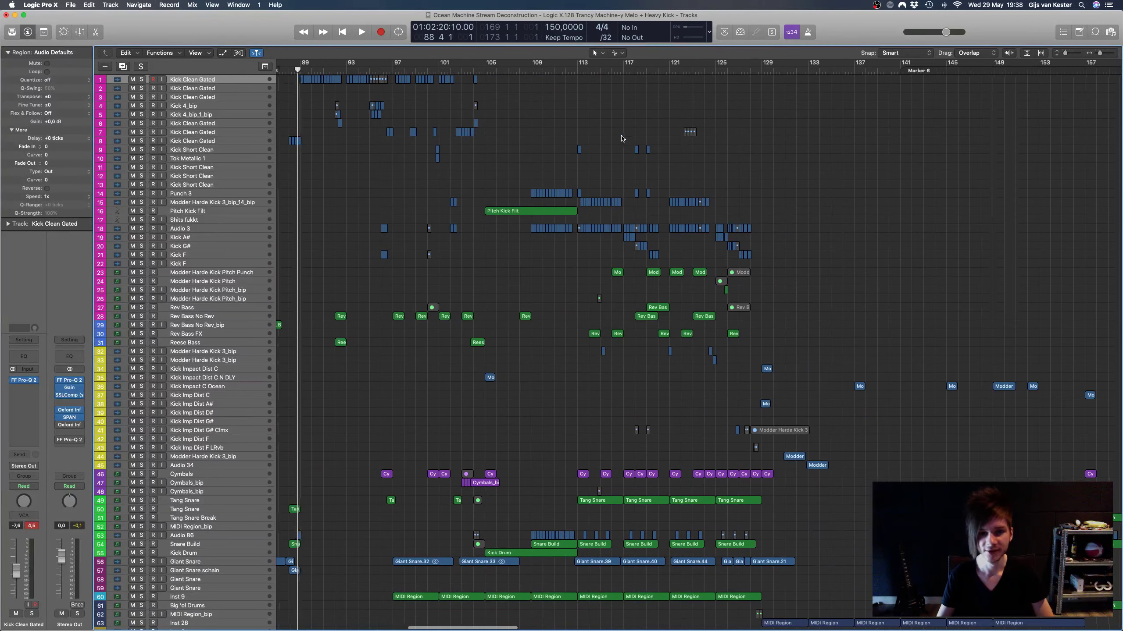
scroll(622, 139, "right", 8)
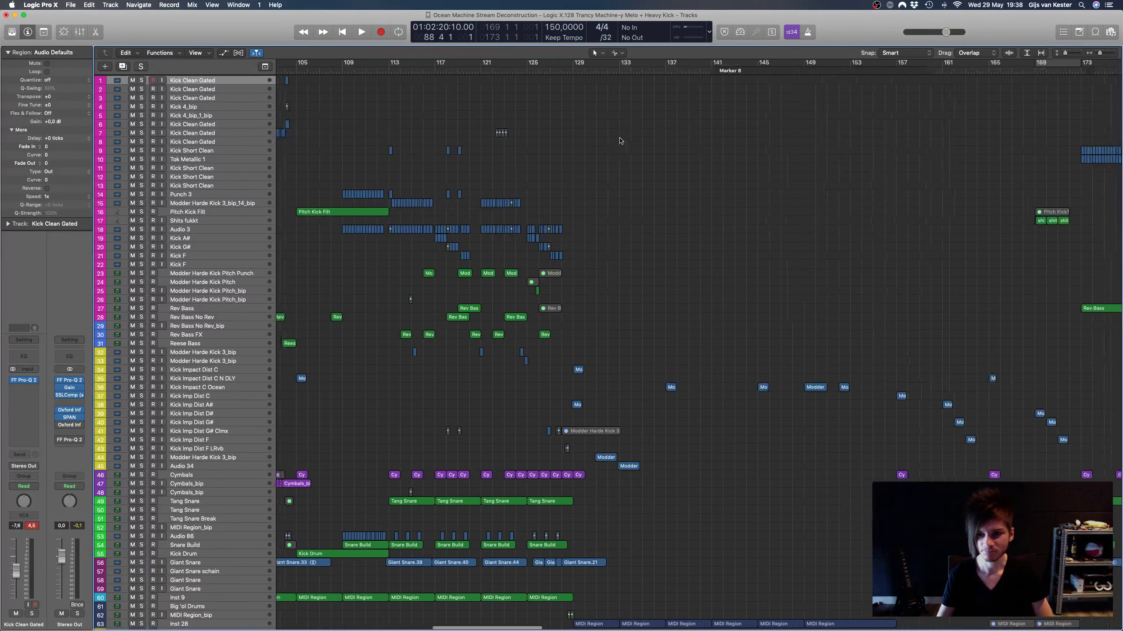
scroll(621, 140, "left", 12)
left_click_drag(481, 68, 417, 70)
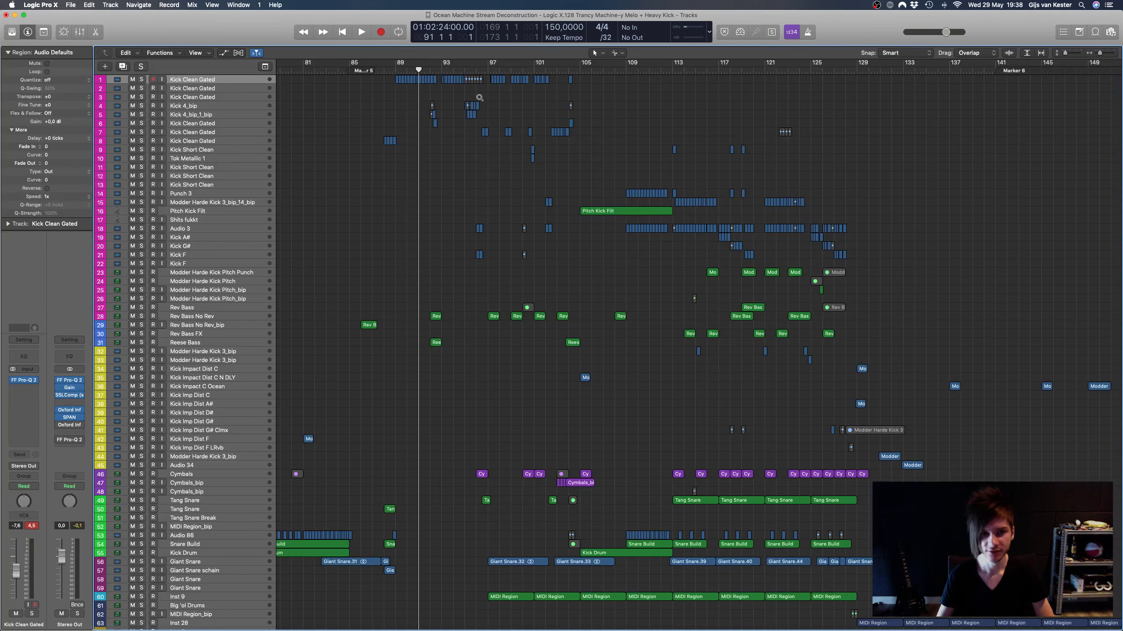
Step: Play the gated kick run into bar 92, stop playback, and place the playhead at the start of bar 92
scroll(479, 97, "up", 10)
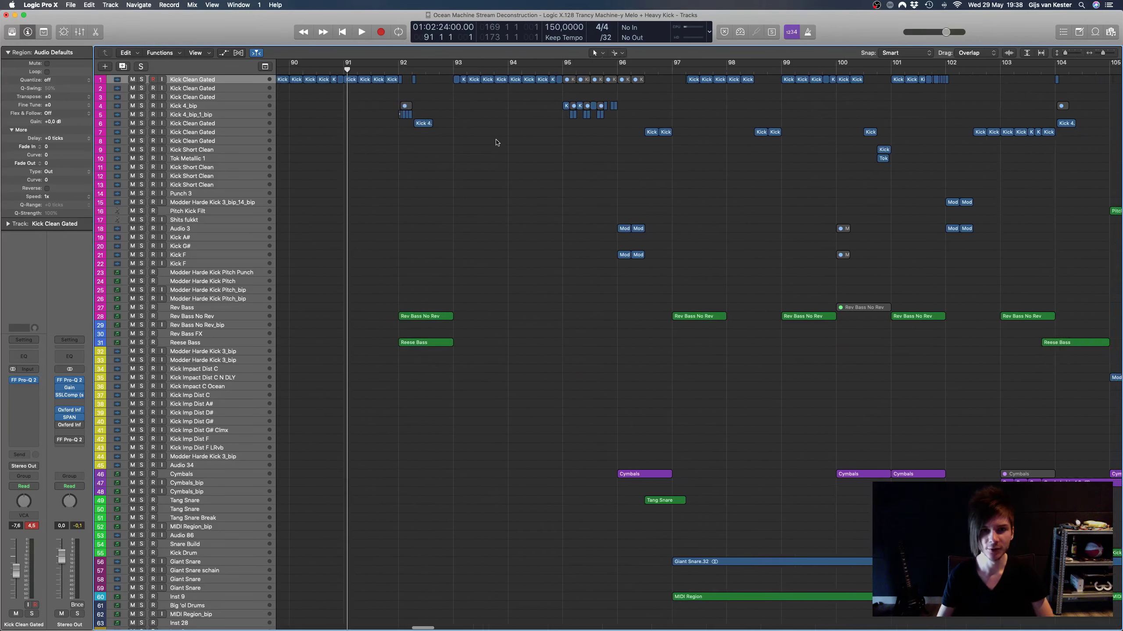
scroll(496, 142, "left", 5)
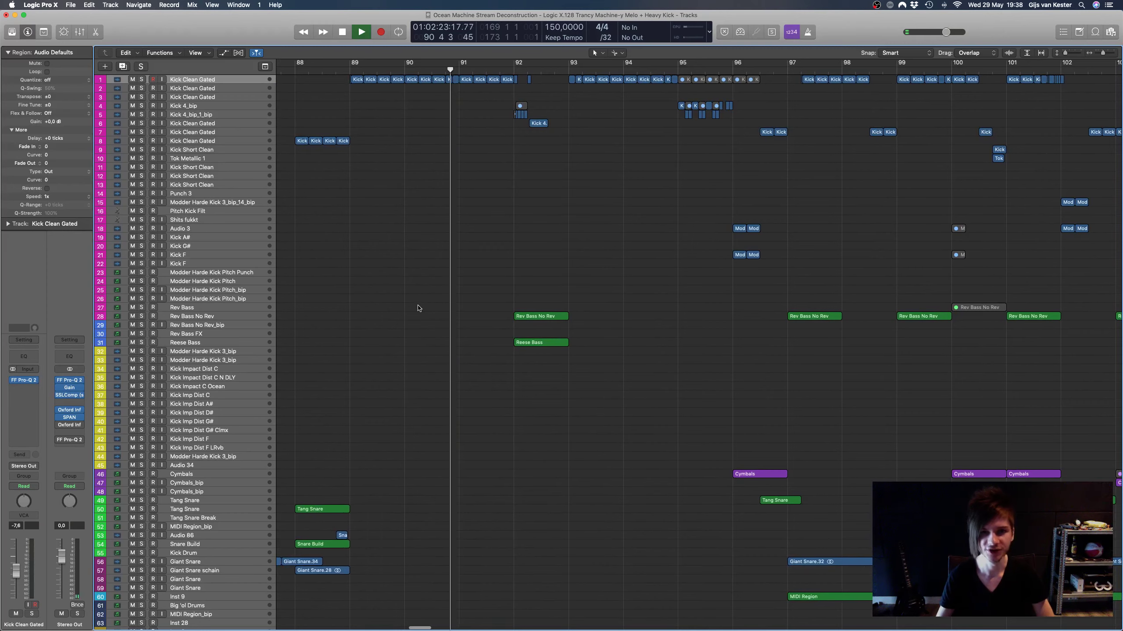
key("space")
scroll(444, 283, "up", 4)
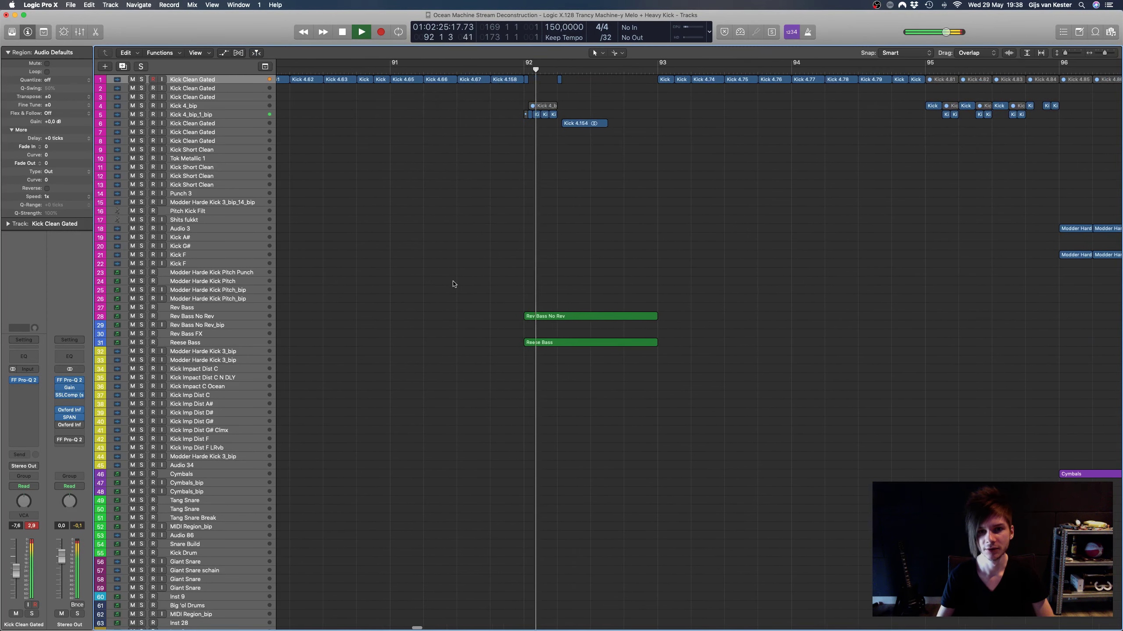
key("space")
left_click(522, 69)
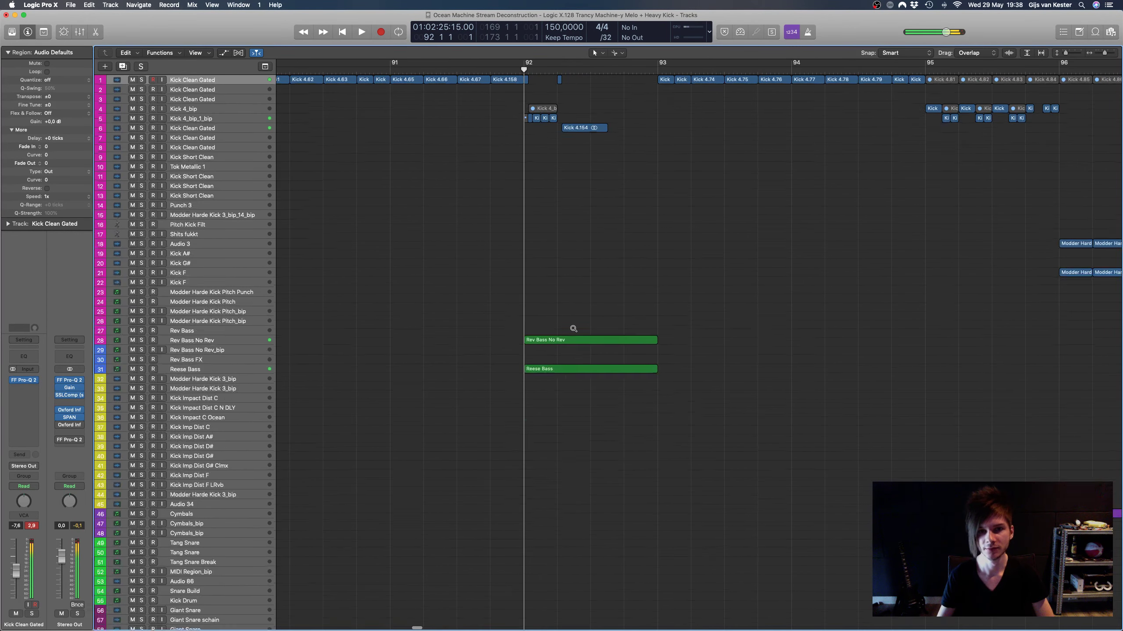
Step: Solo the first seven kick tracks, including Kick Clean Gated and Kick 4_bip, and play the kick fill at bar 92
key("super+Down")
left_click(584, 164)
key("s")
scroll(704, 183, "up", 1)
scroll(704, 184, "up", 1)
key("space")
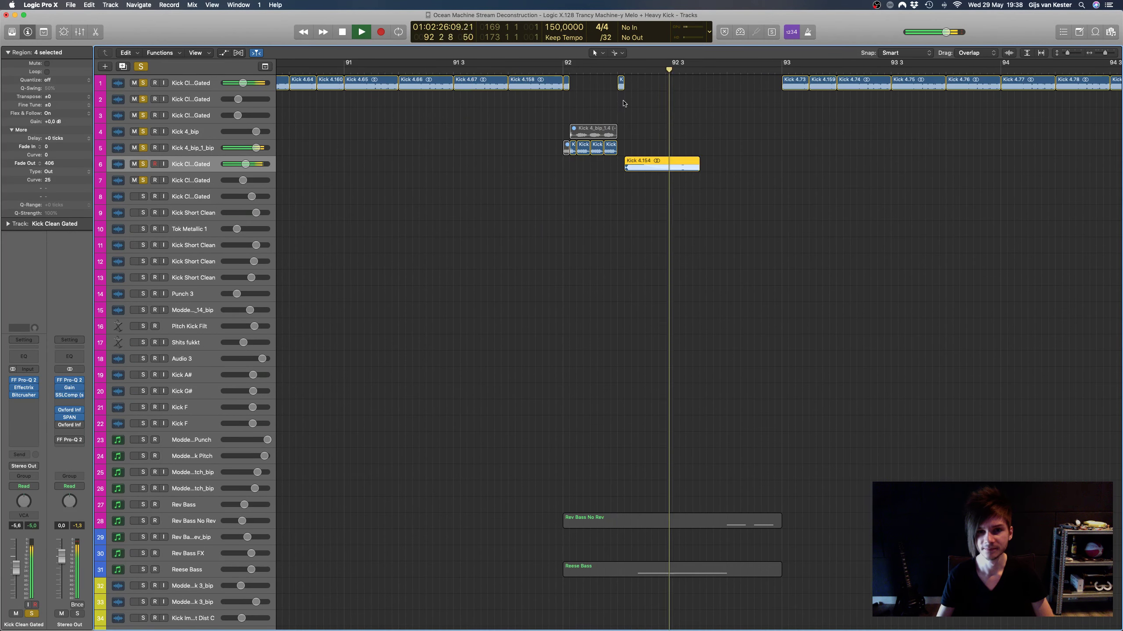
Step: Audition the Kick 4.154 region on its own and set a cycle range from bar 92 beat 2 to bar 93 beat 2
key("space")
scroll(677, 341, "down", 5)
scroll(677, 342, "up", 7)
key("space")
key("space")
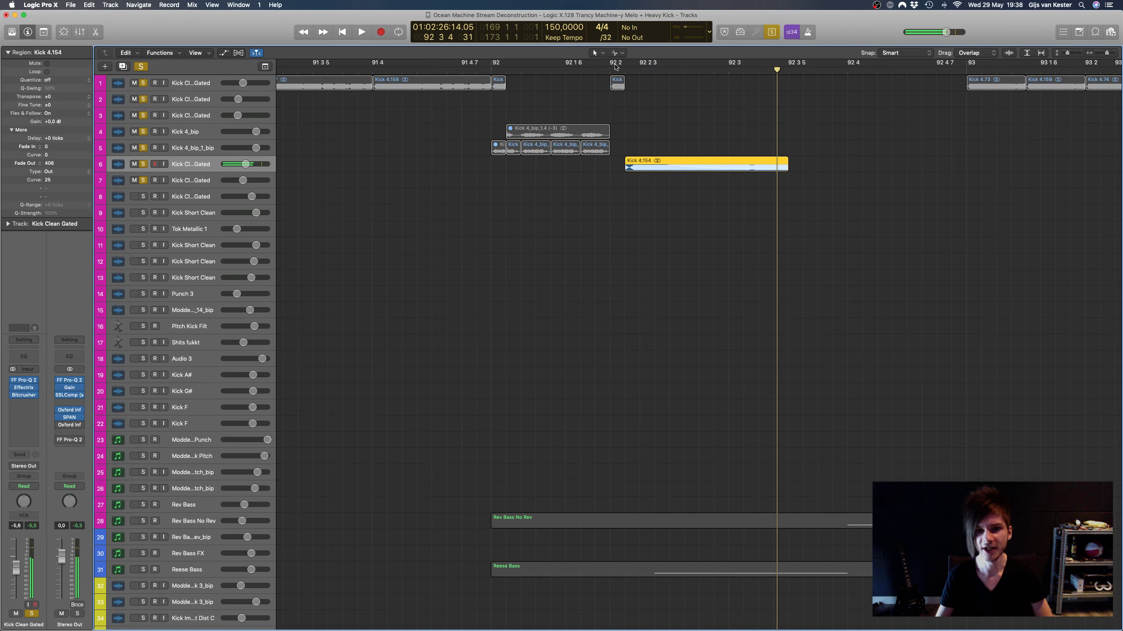
left_click_drag(615, 66, 1120, 115)
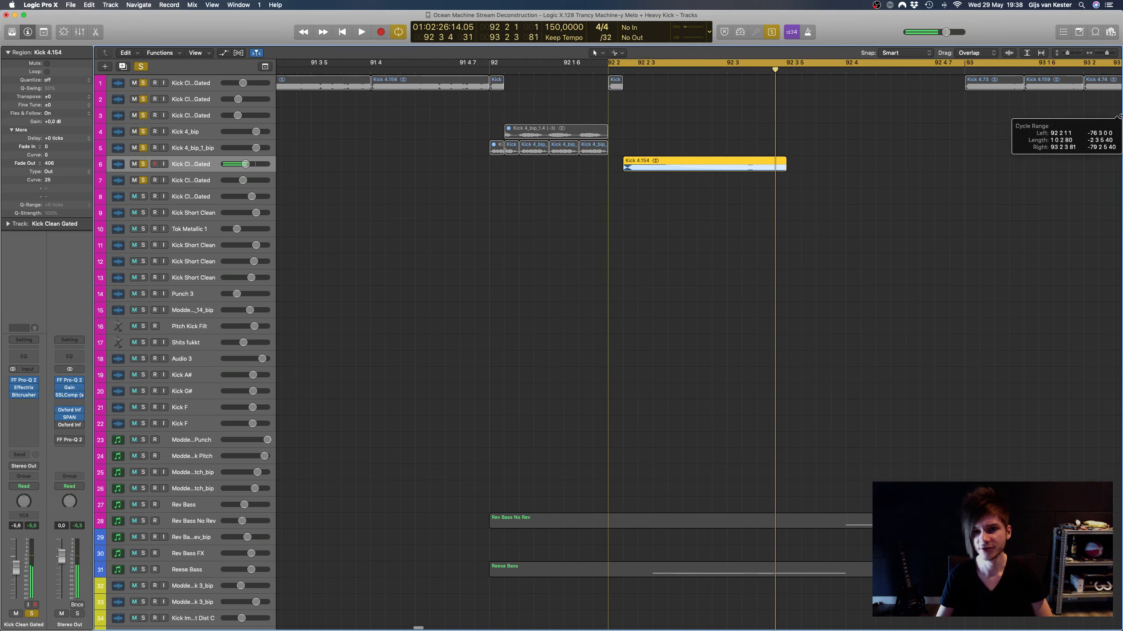
Step: Open Effectrix on the Kick 4.154 track, place its window below the region, and adjust the Tonal Delay's Tune
left_click(24, 387)
left_click_drag(264, 38, 842, 218)
key("super+Left")
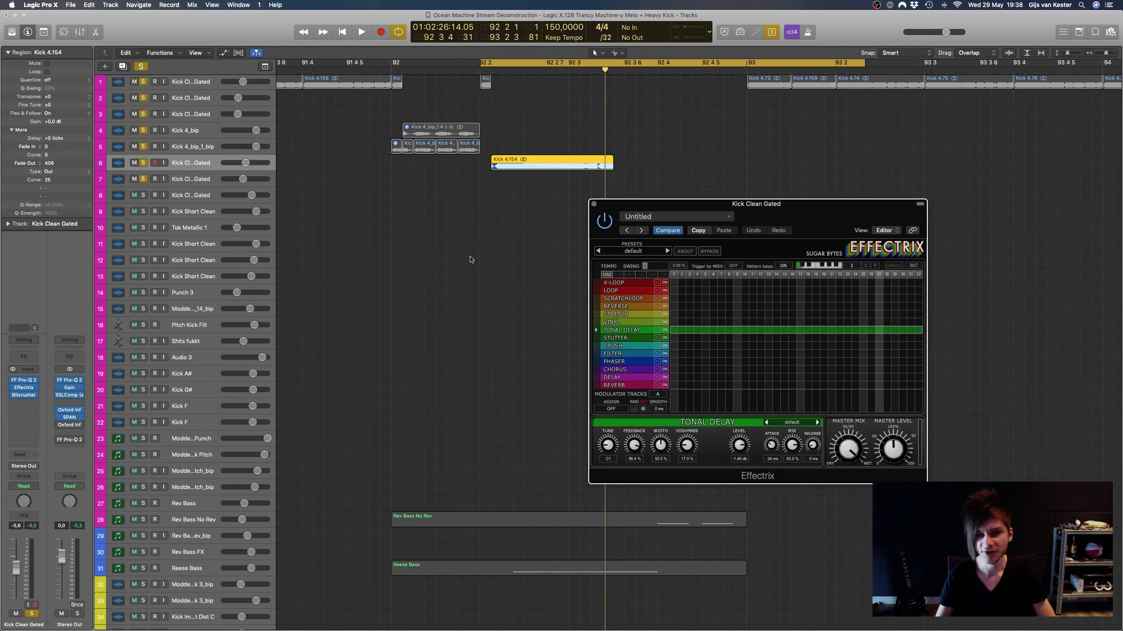
scroll(470, 260, "right", 2)
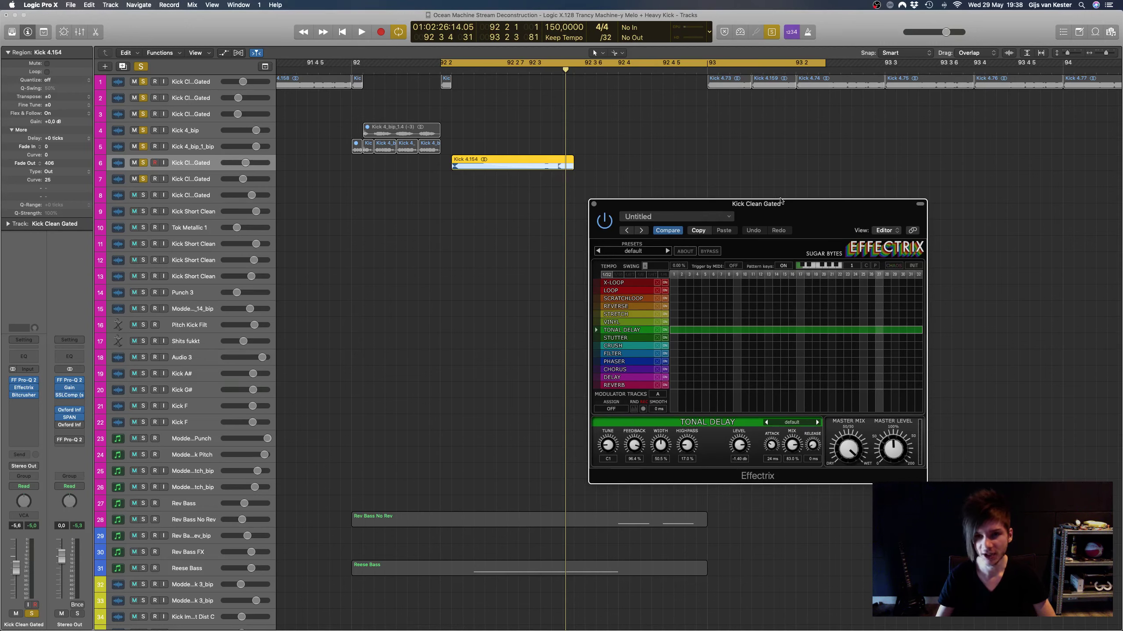
left_click_drag(608, 446, 596, 339)
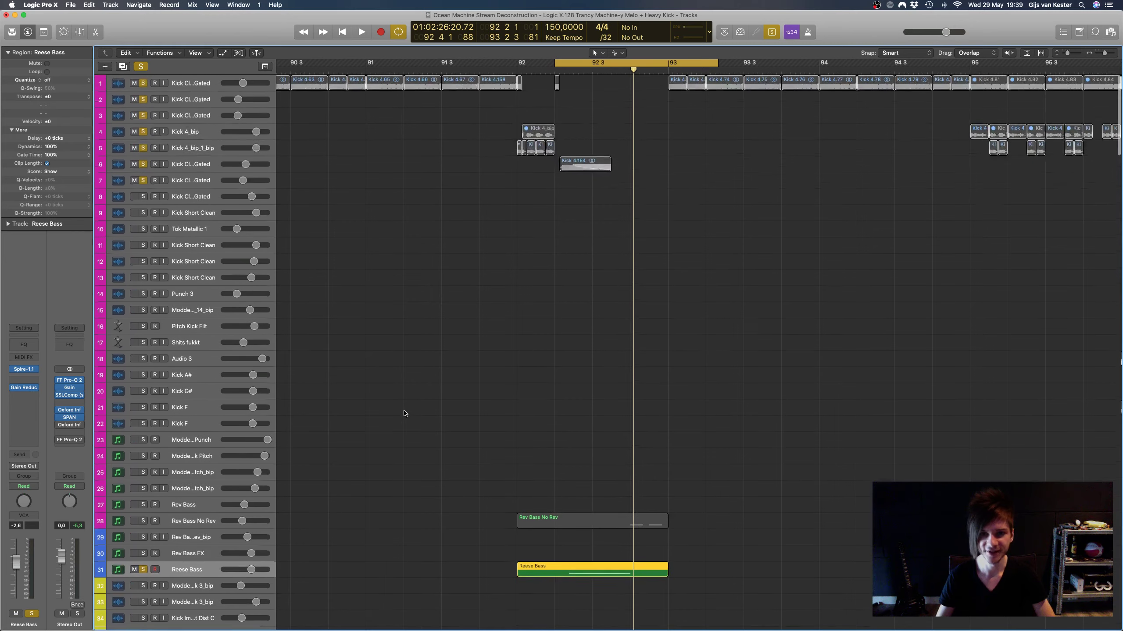
Step: Play the soloed Reese Bass region and examine its Spire-1.1 synth settings, closing the plug-in window when done
key("space")
scroll(427, 411, "down", 4)
key("space")
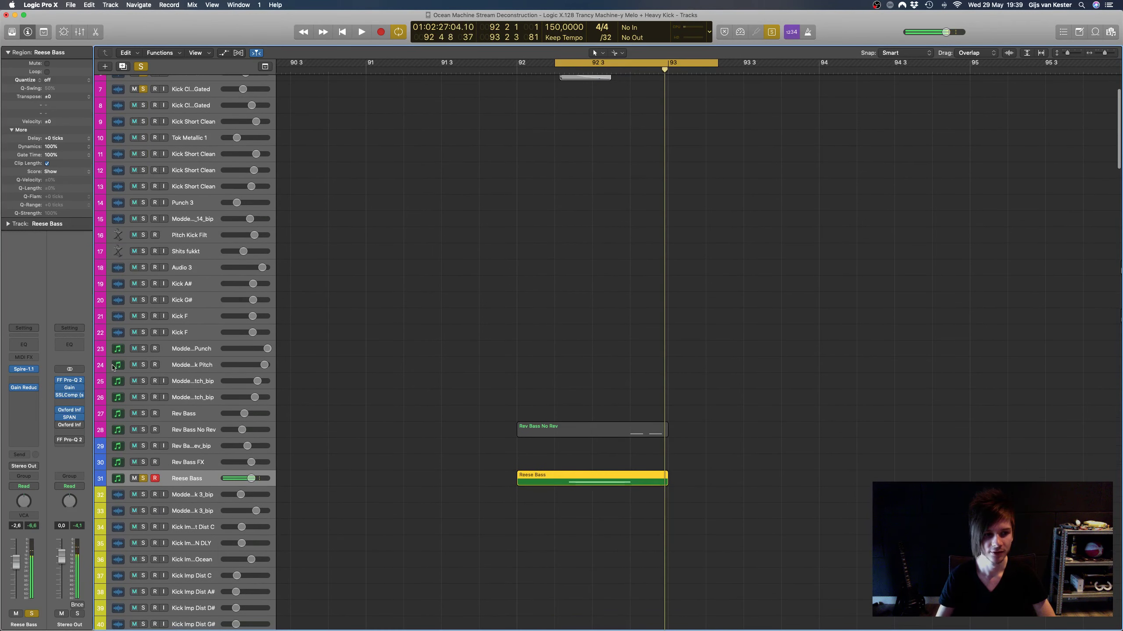
left_click(25, 370)
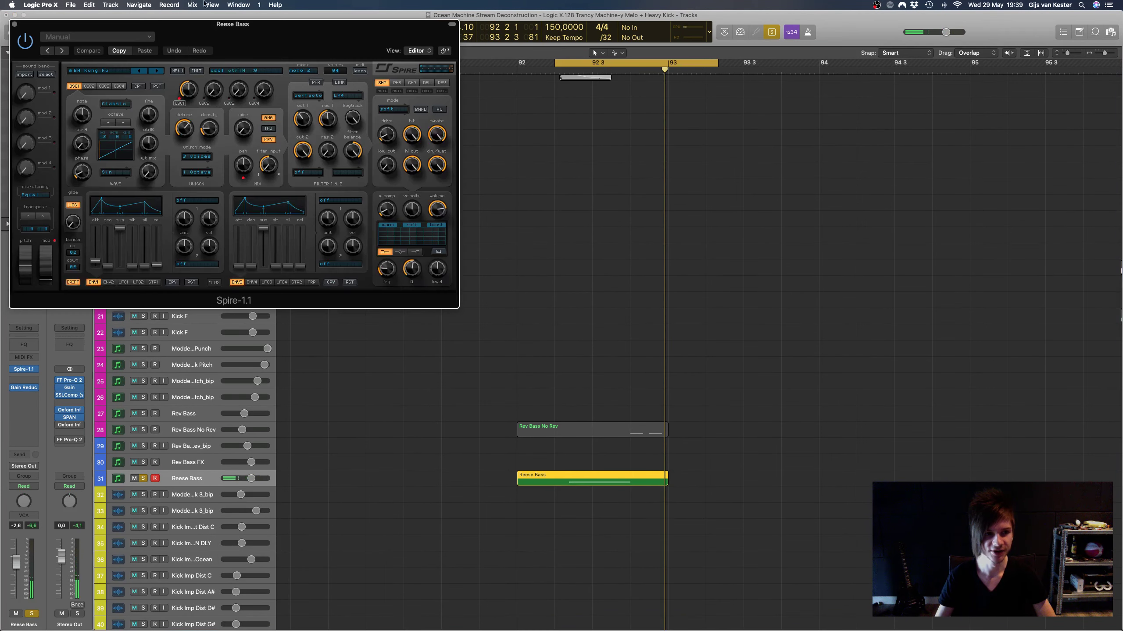
left_click_drag(264, 33, 381, 128)
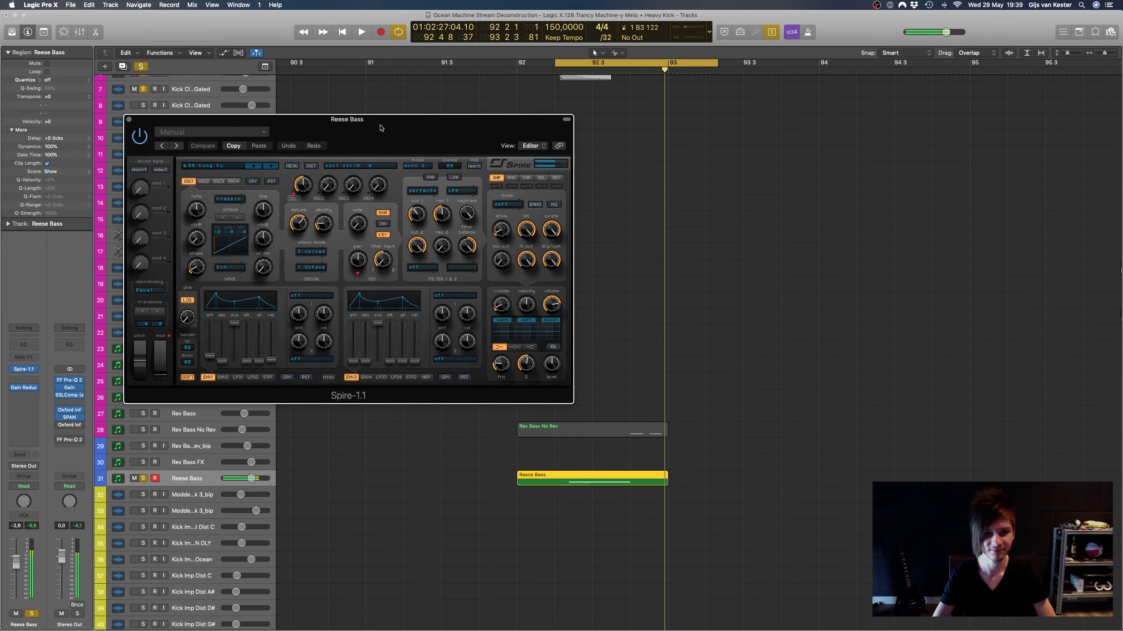
left_click(130, 120)
Step: Open the Gain Reduction plug-in on the Reese Bass track and park its window clear of the bass regions
left_click(24, 388)
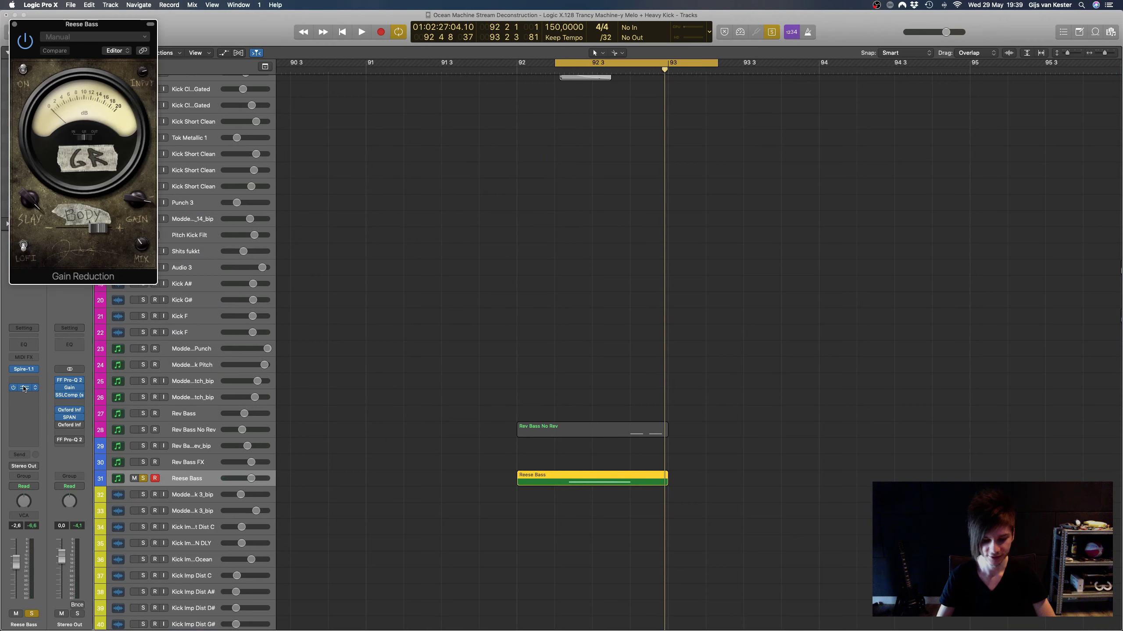
left_click_drag(89, 25, 921, 176)
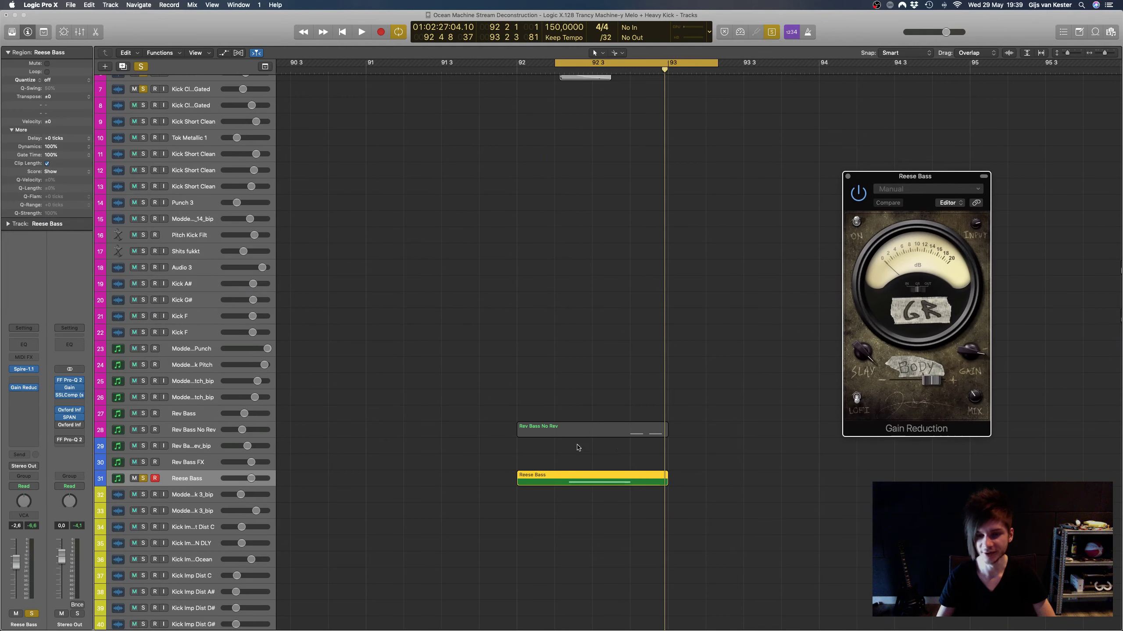
left_click_drag(936, 215, 957, 269)
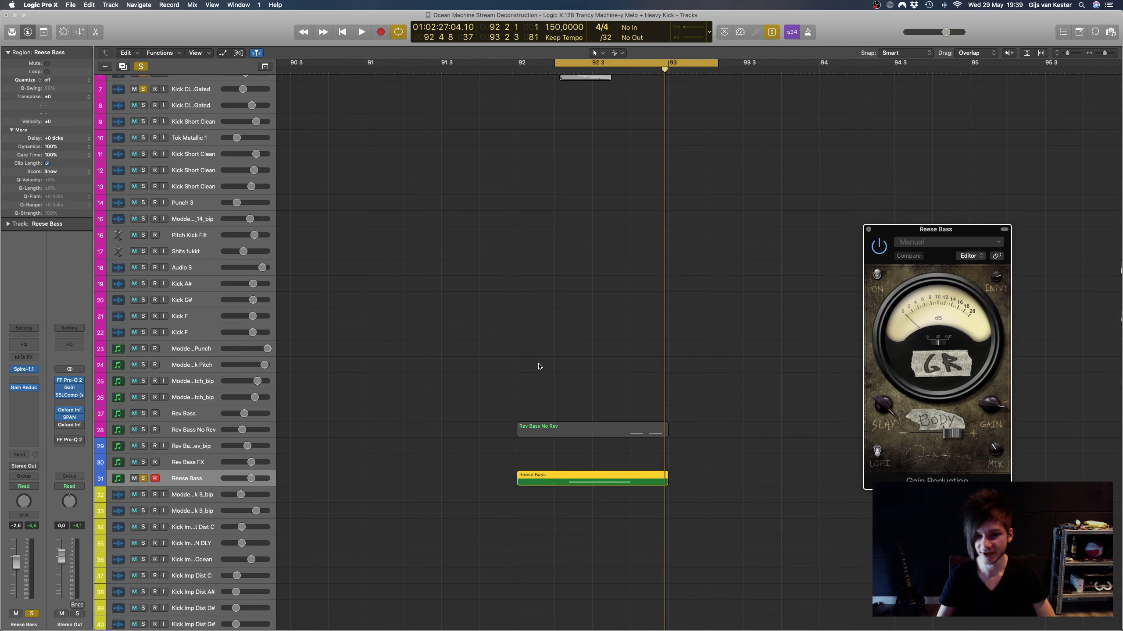
key("super+Left")
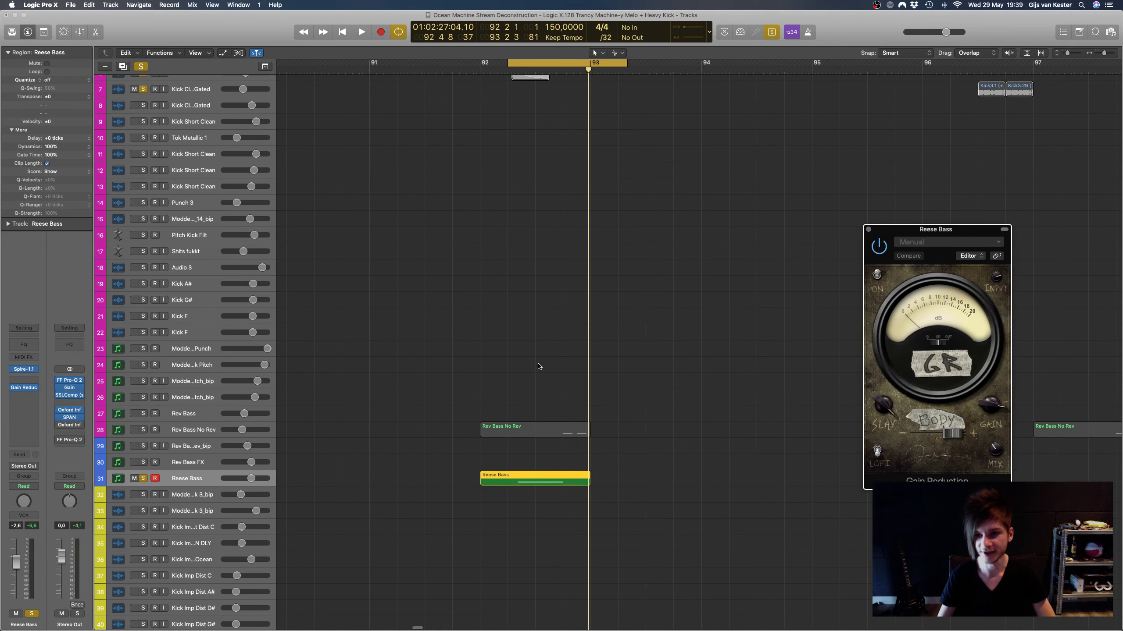
left_click_drag(946, 231, 906, 154)
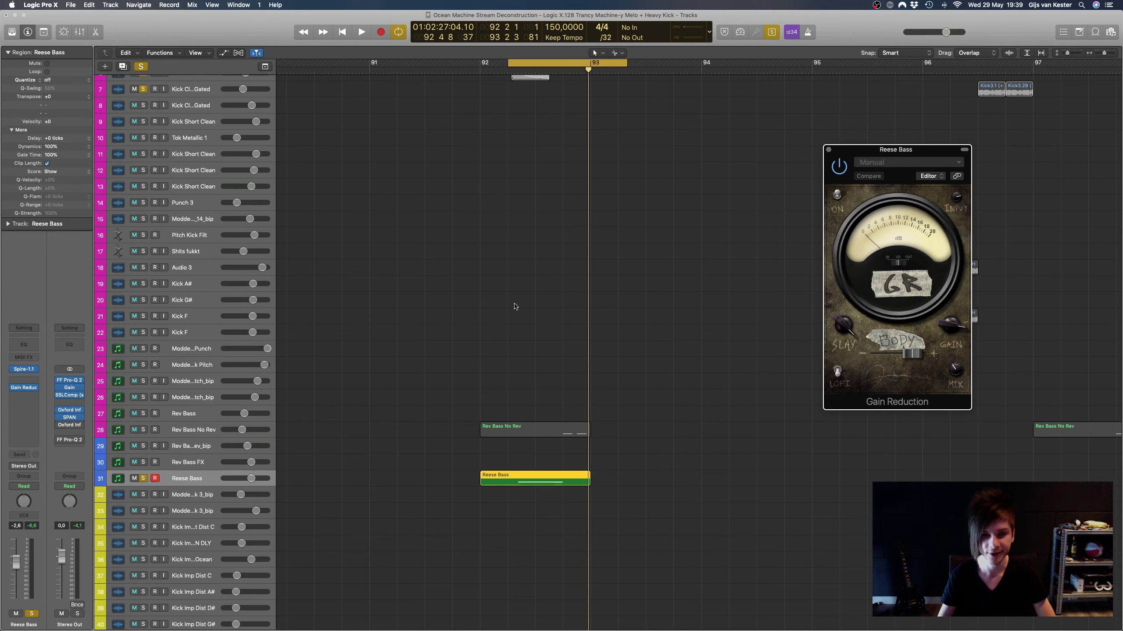
Step: Turn off region solo and play the soloed kick tracks together with the Reese Bass across the cycle range at bar 92
key("space")
scroll(463, 345, "up", 5)
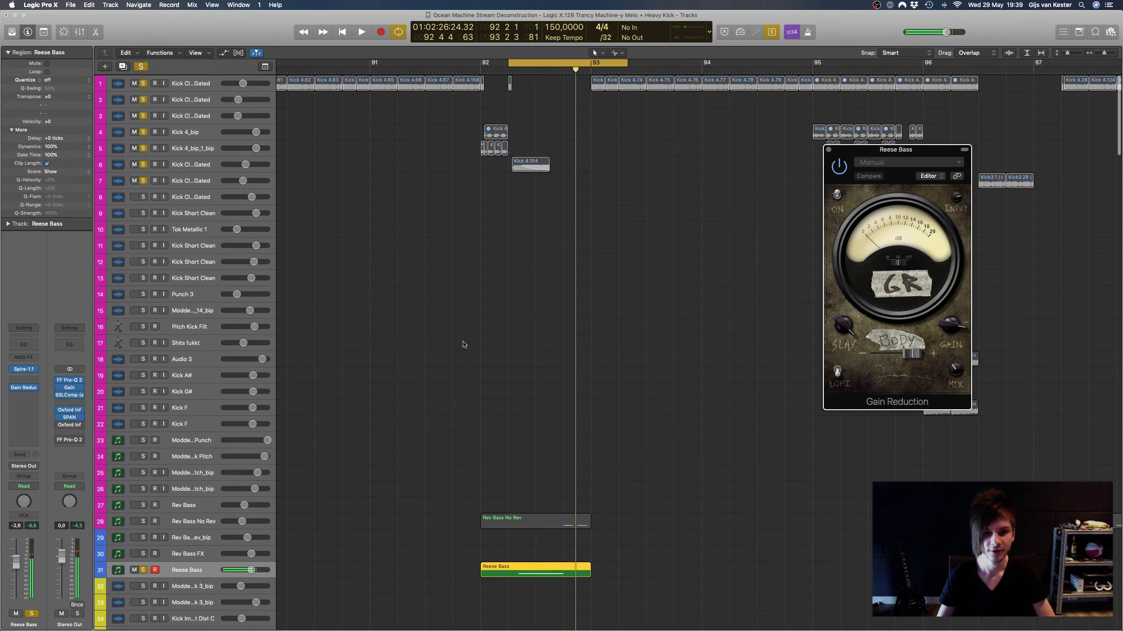
key("ctrl+alt+super+s")
key("space")
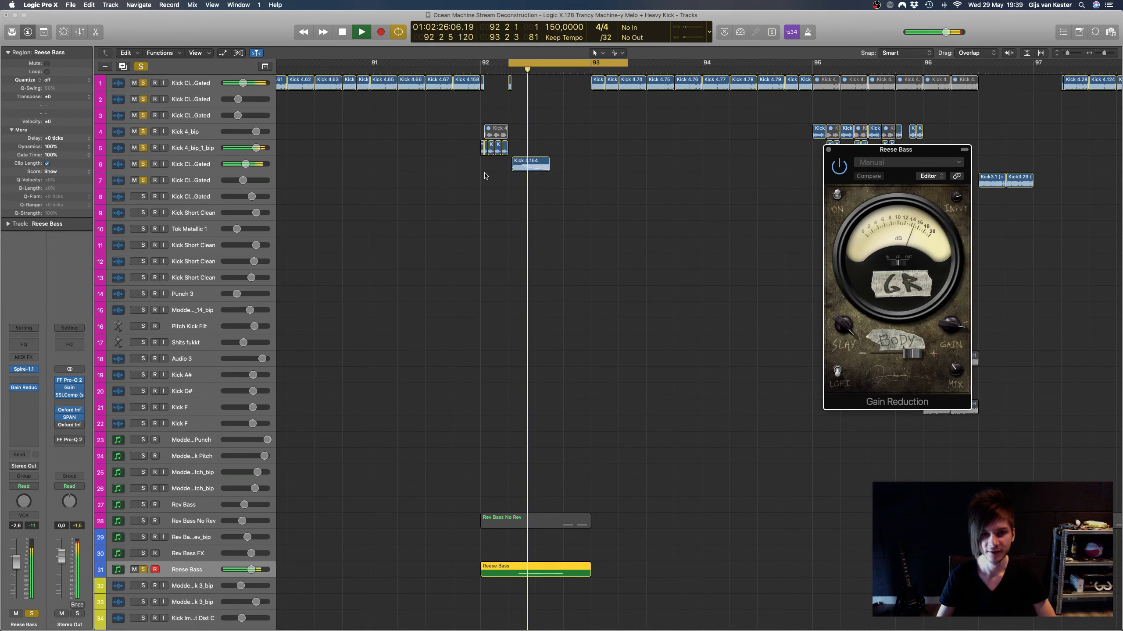
Step: Add the Rev Bass No Rev track to the solo and play it with the kicks and Reese Bass from just before bar 92
left_click(533, 65)
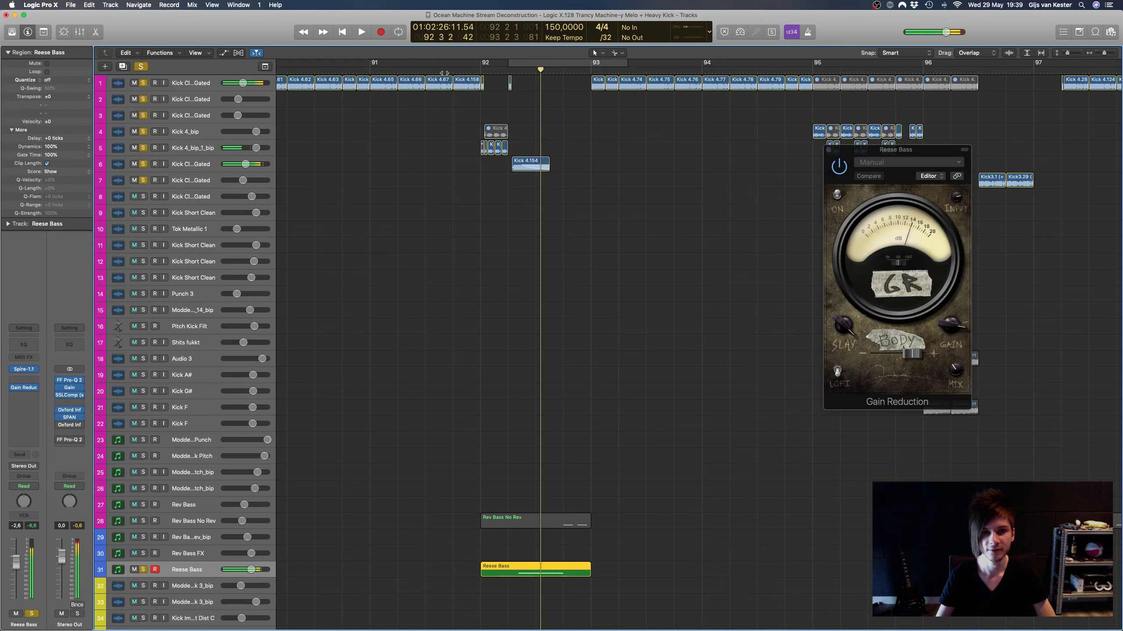
key("space")
scroll(228, 444, "down", 3)
left_click(144, 423)
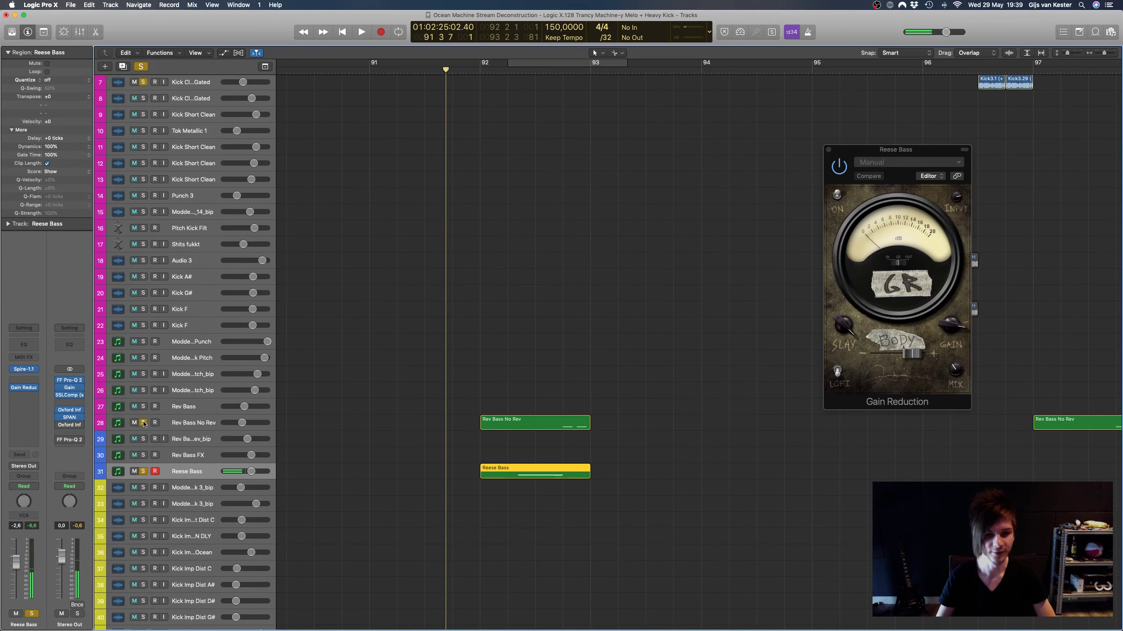
left_click(211, 425)
key("space")
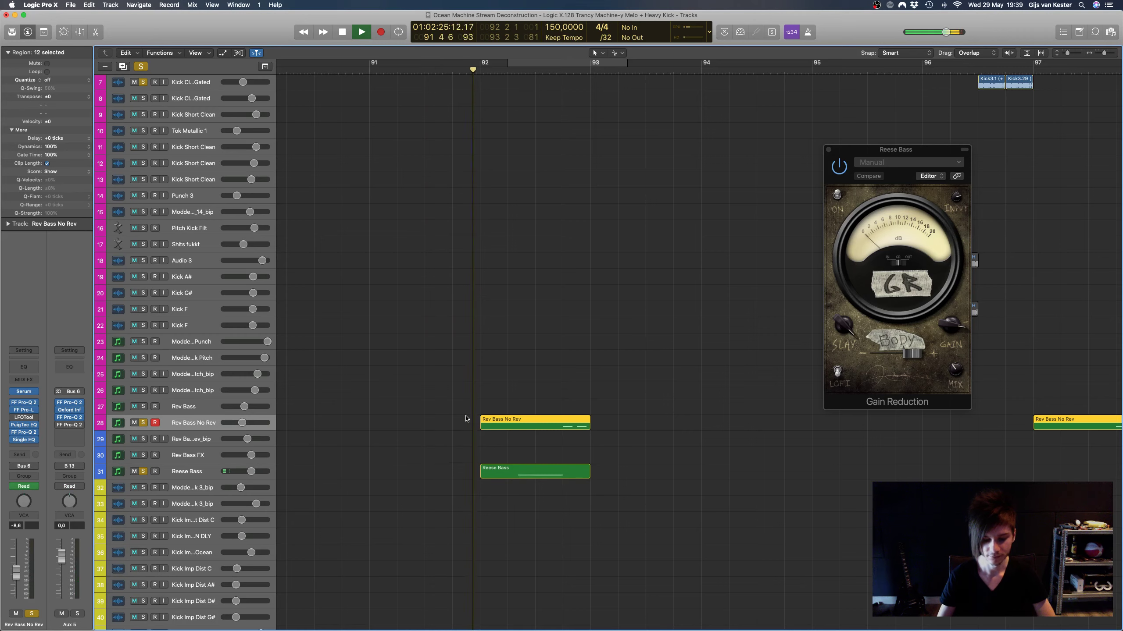
key("super+Left")
key("super+Left")
key("super+Up")
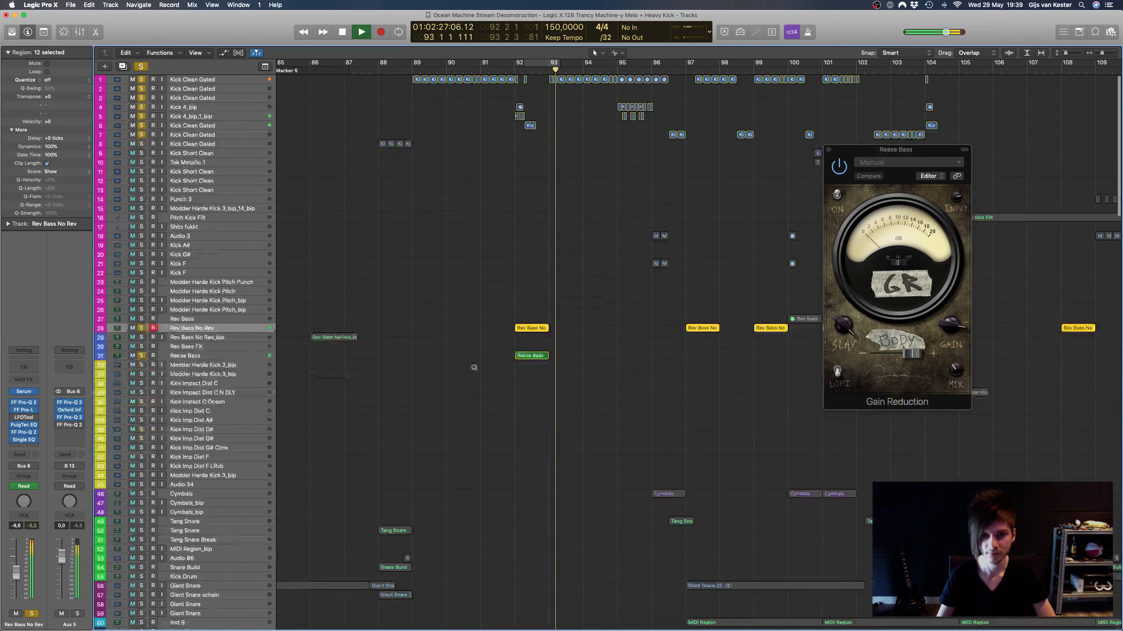
Step: Turn off region solo and listen to the full arrangement through to about bar 104, stopping playback there
left_click(141, 66)
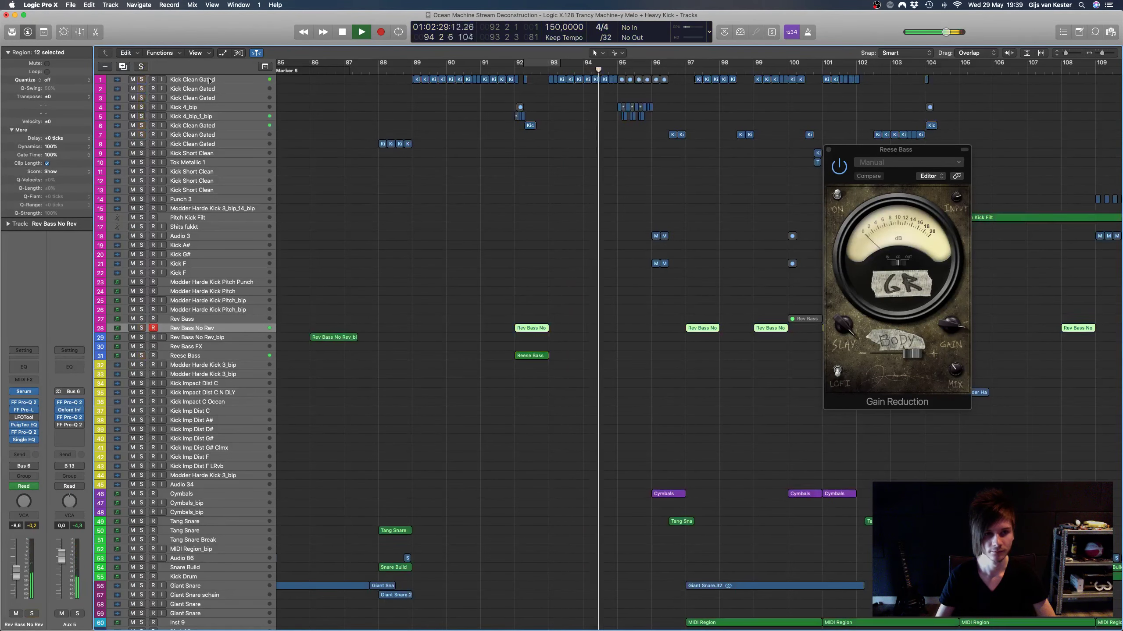
key("super+Left")
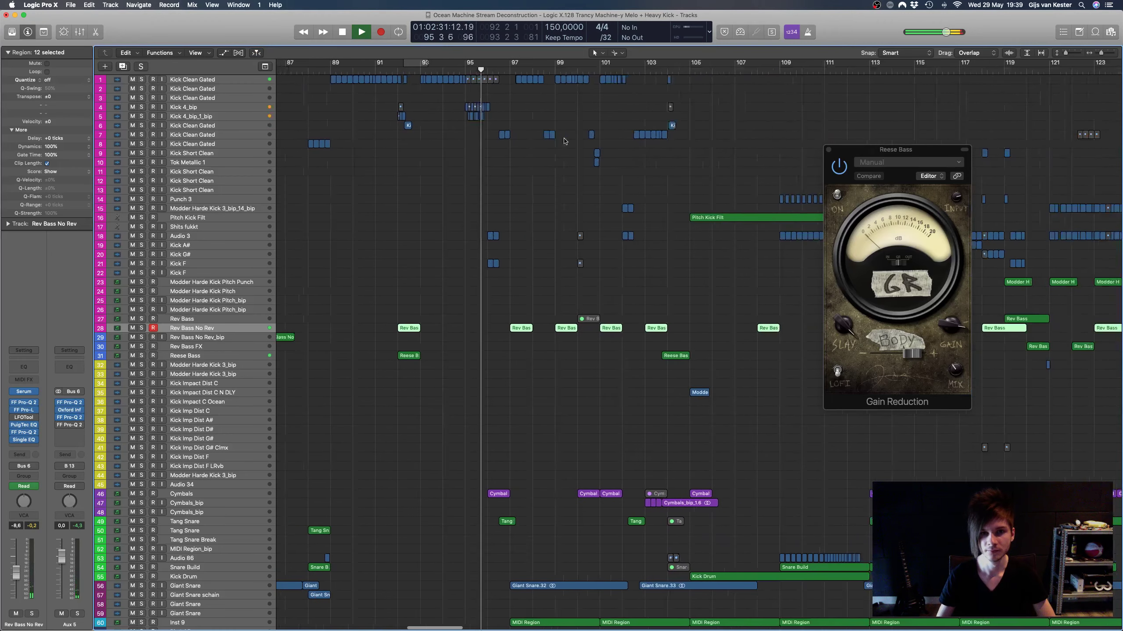
key("super+Up")
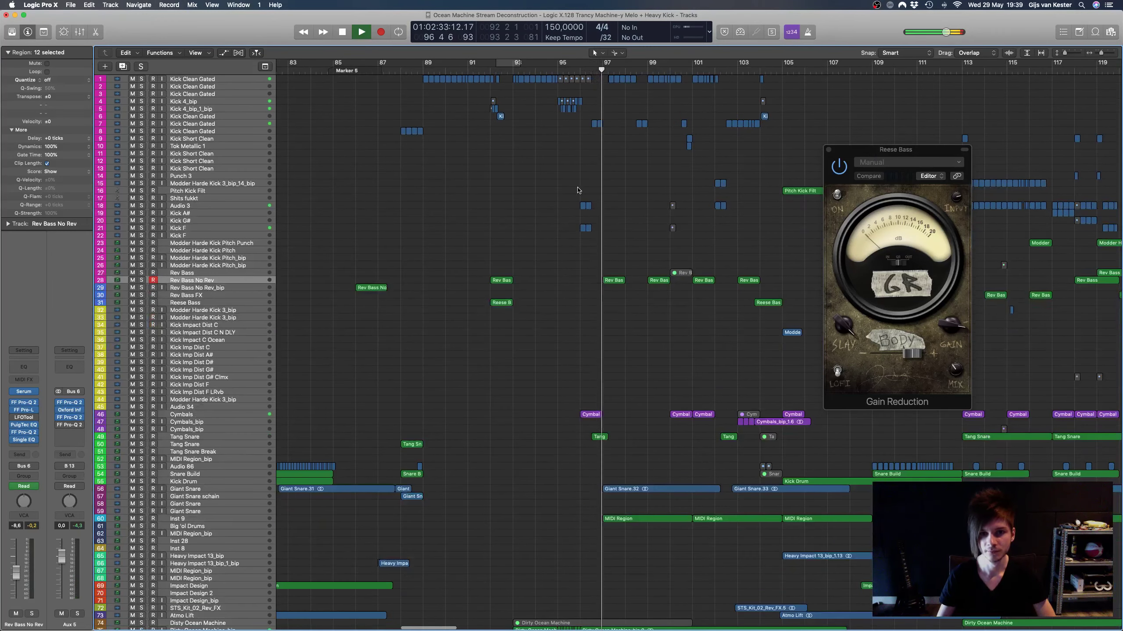
left_click(577, 190)
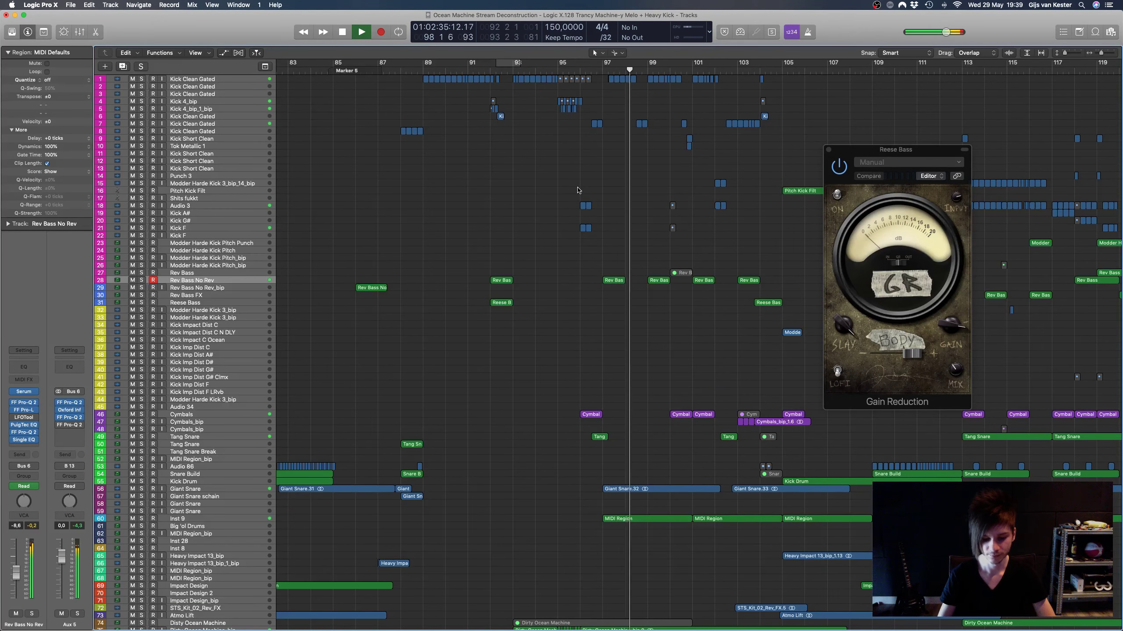
scroll(577, 191, "left", 3)
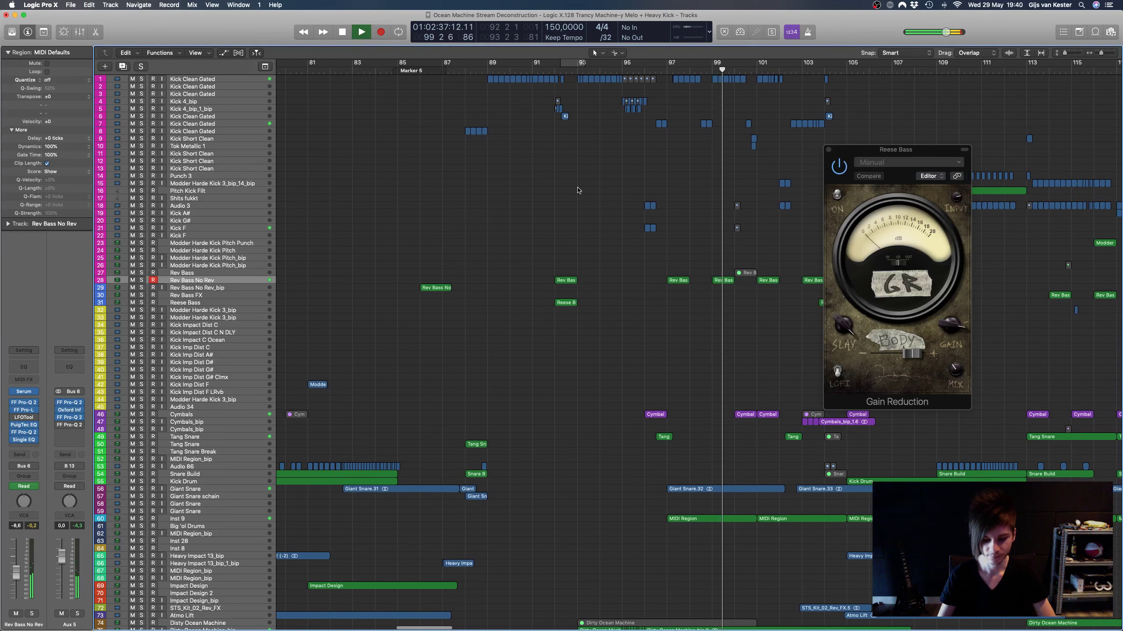
scroll(566, 188, "left", 2)
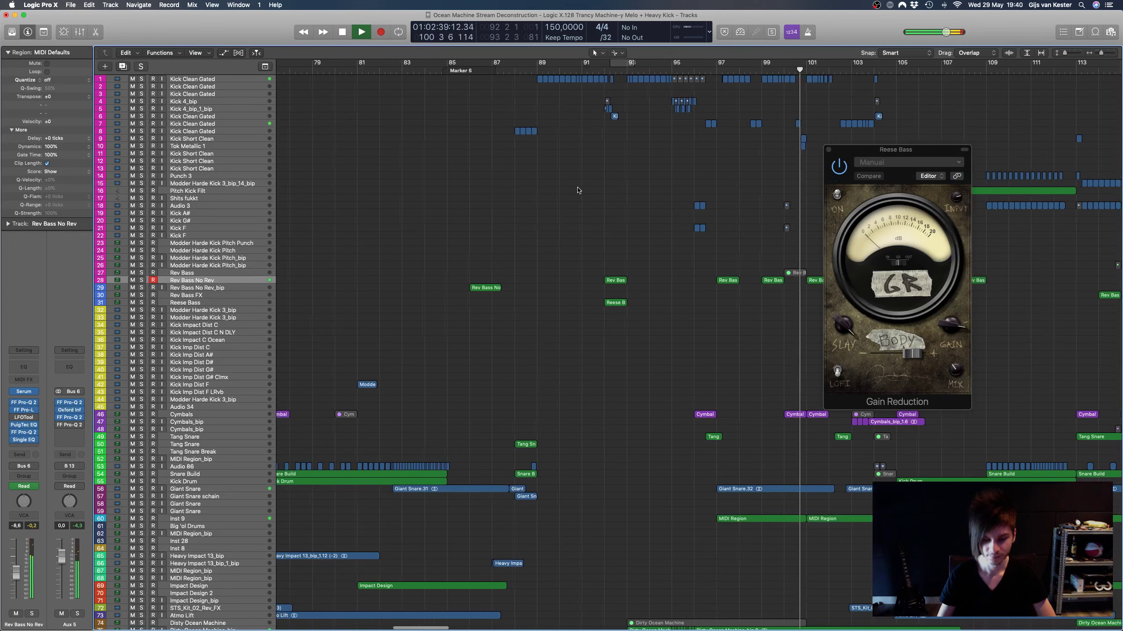
scroll(557, 185, "down", 1)
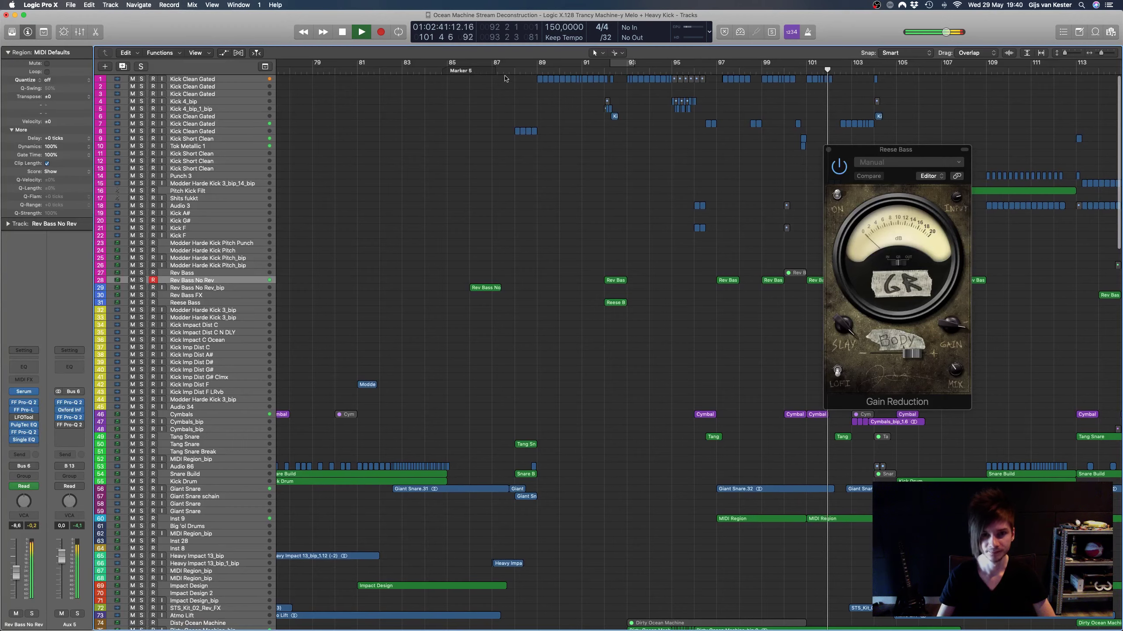
scroll(506, 78, "right", 3)
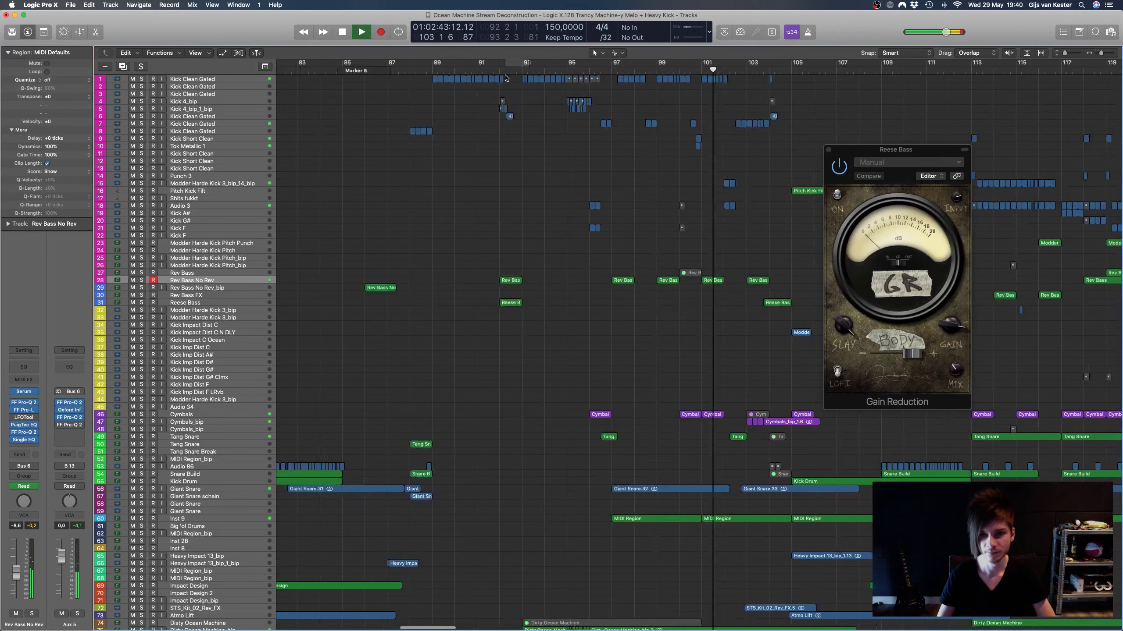
scroll(506, 78, "left", 2)
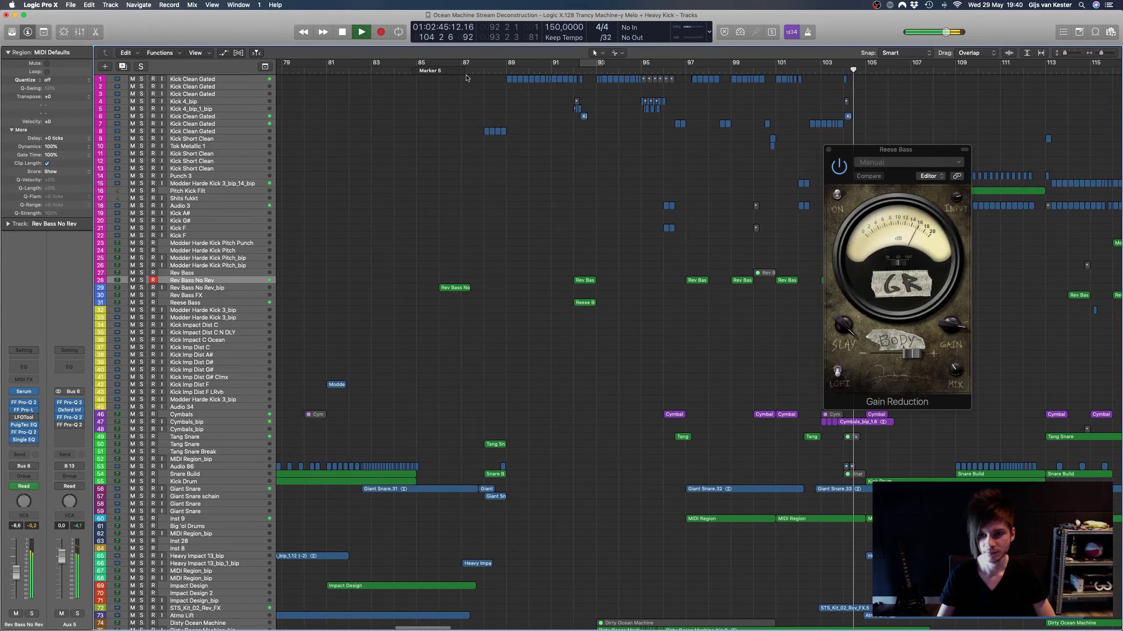
key("space")
Step: Place the playhead at bar 87 and examine the track 8 Kick Clean Gated regions leading up to bar 89
left_click(465, 75)
key("super+Right")
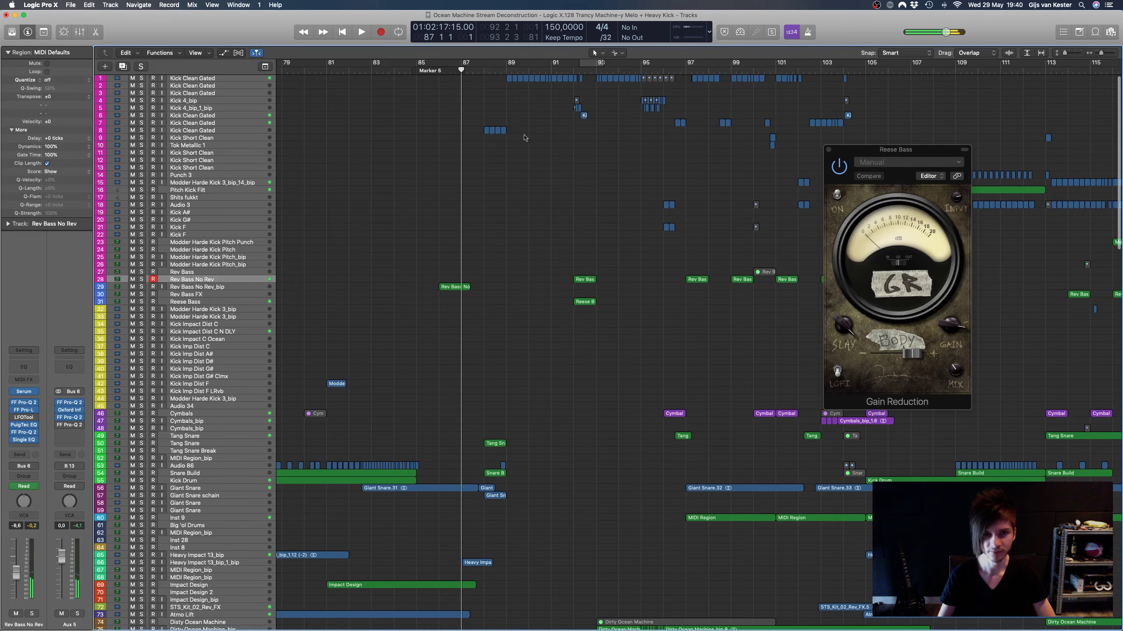
key("super+Right")
key("super+Down")
key("super+Down")
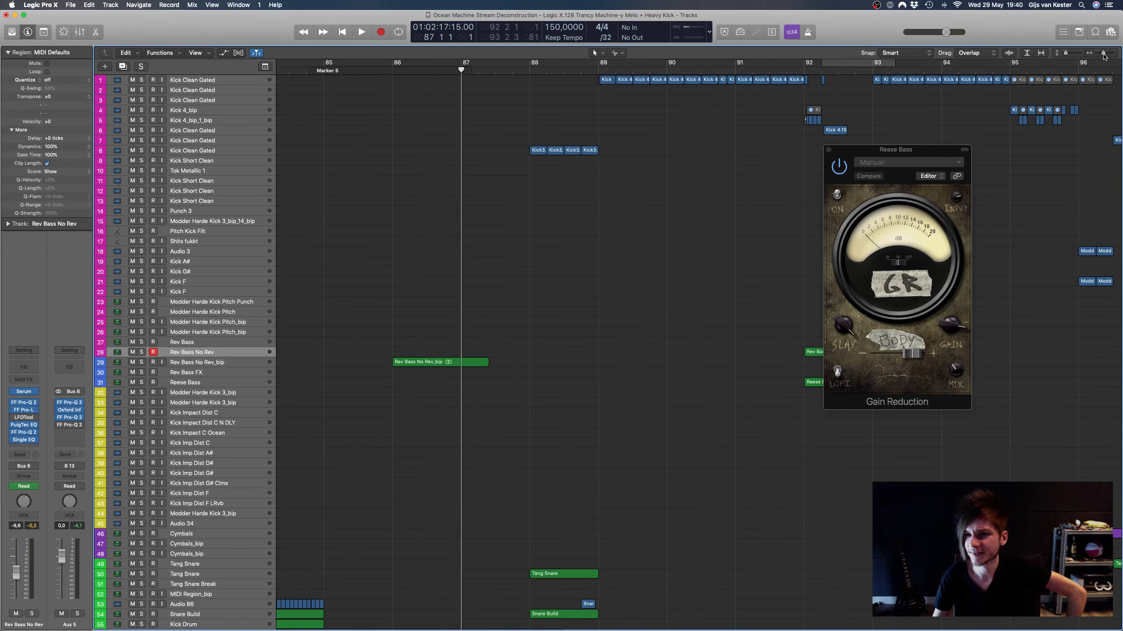
left_click_drag(1103, 54, 1101, 54)
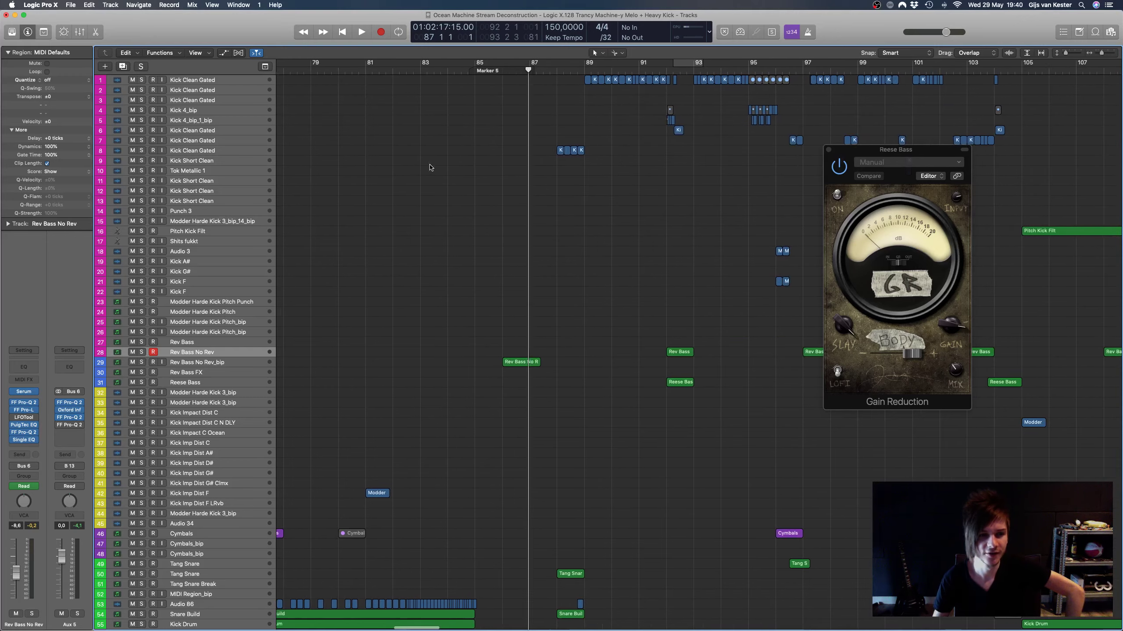
left_click(242, 152)
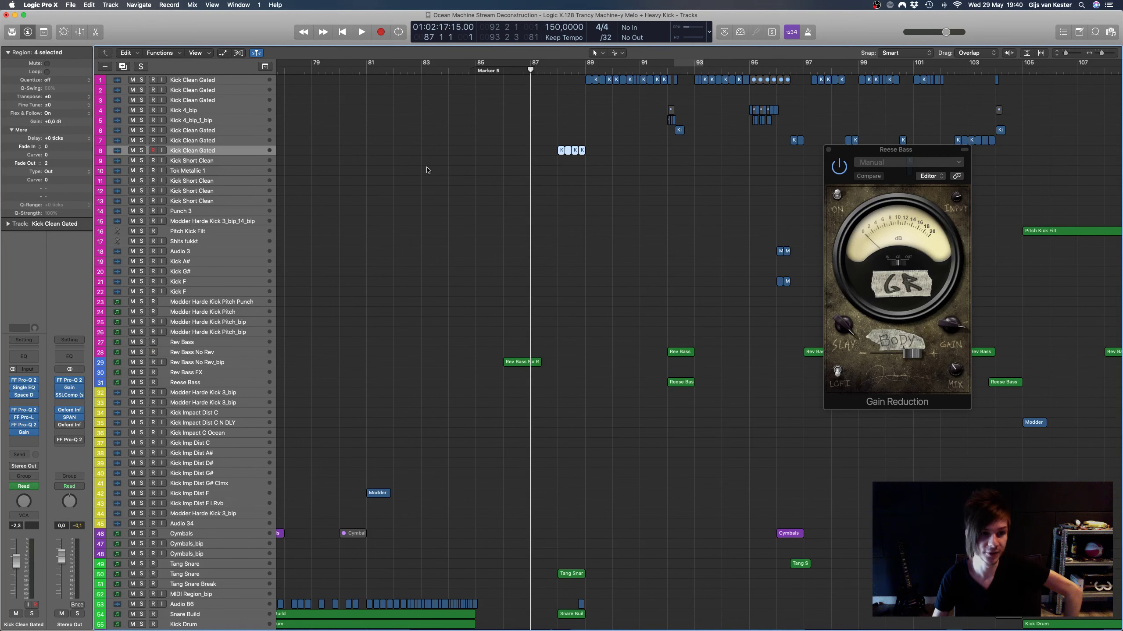
scroll(532, 166, "right", 3)
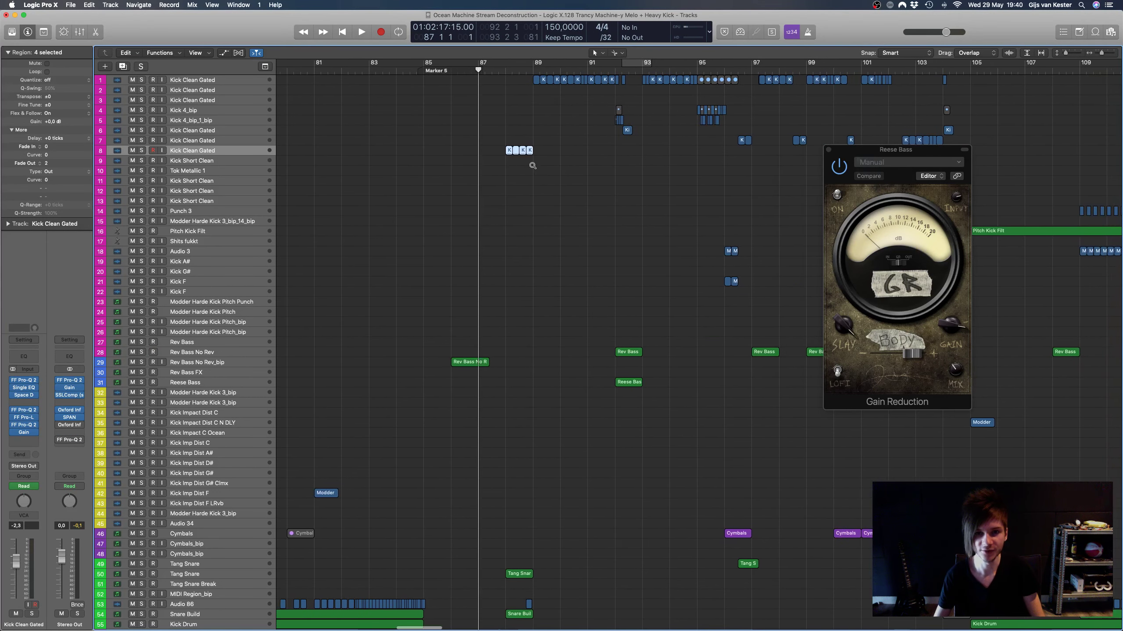
left_click(532, 166, "ctrl+alt")
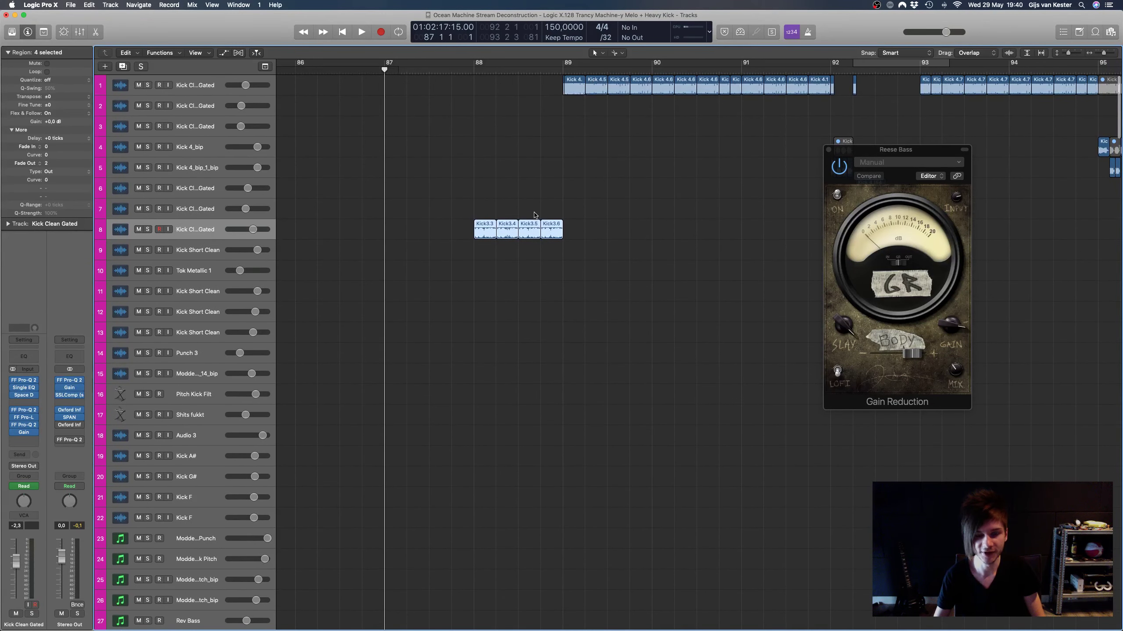
left_click(550, 216, "ctrl+alt")
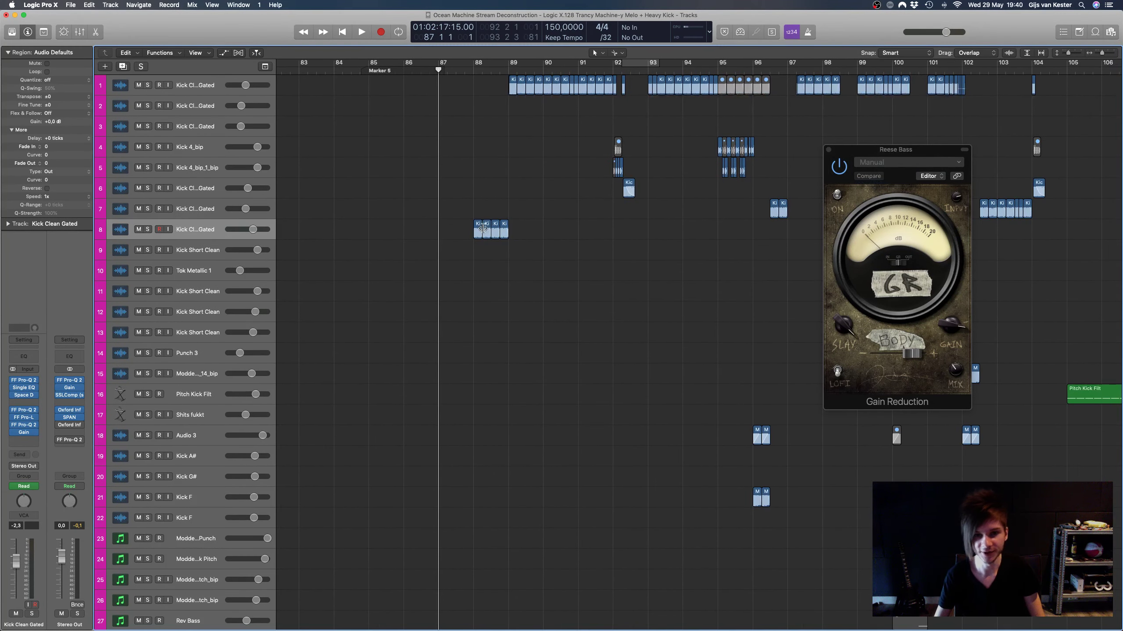
scroll(501, 183, "left", 2)
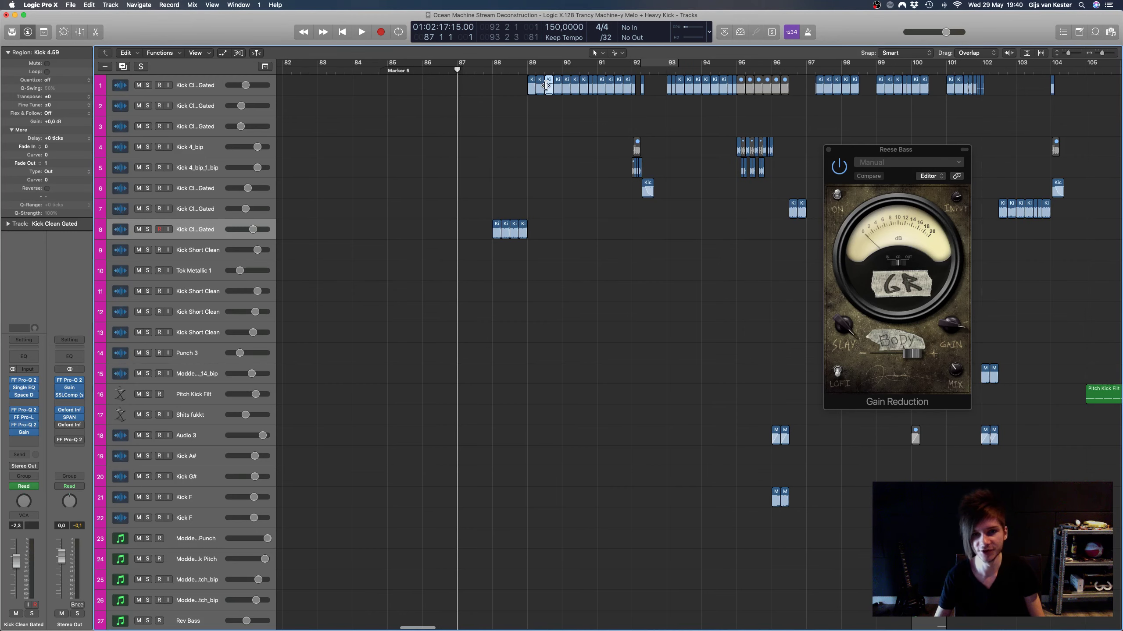
Step: Select the track 1 Kick Clean Gated regions for comparison and place the playhead at bar 89
left_click(180, 84)
left_click(516, 213, "ctrl+alt")
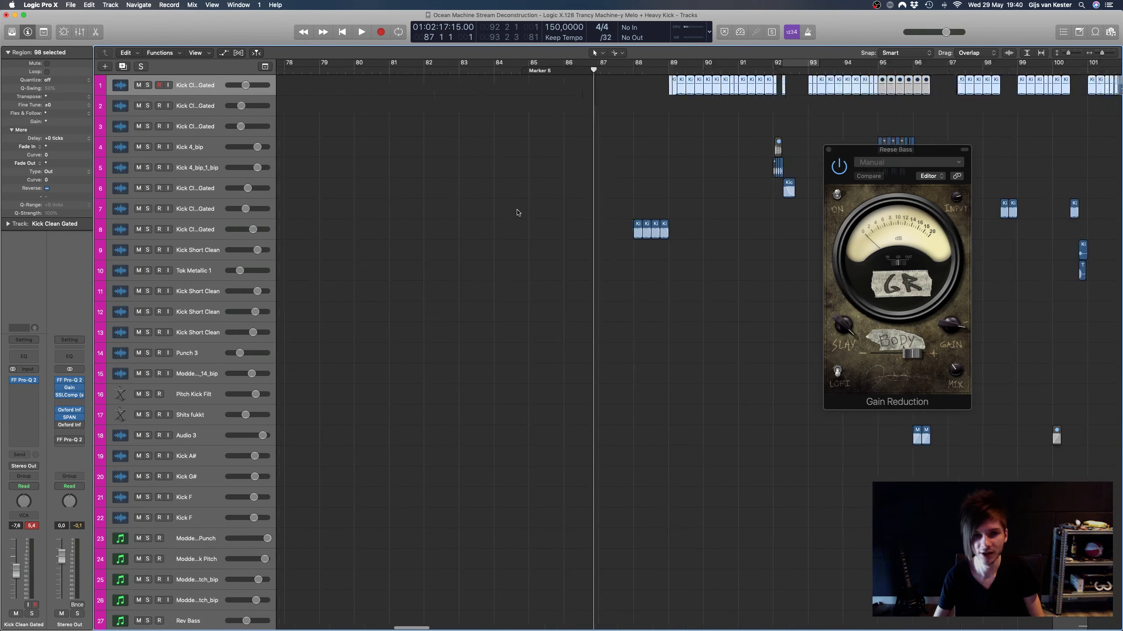
left_click(518, 214, "ctrl+alt")
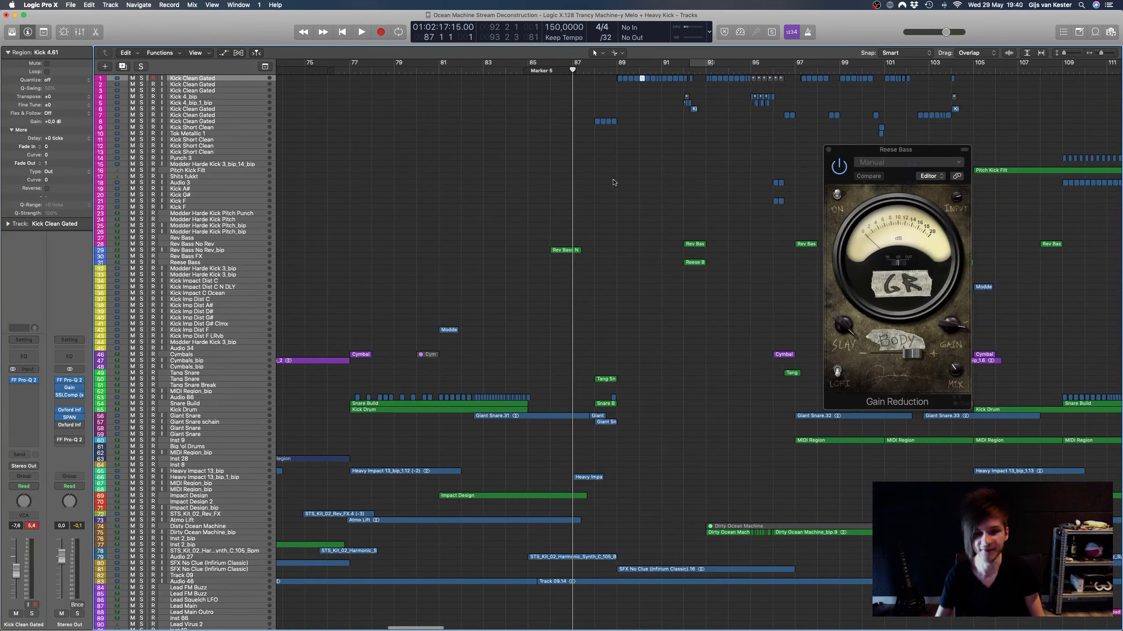
scroll(608, 194, "down", 1)
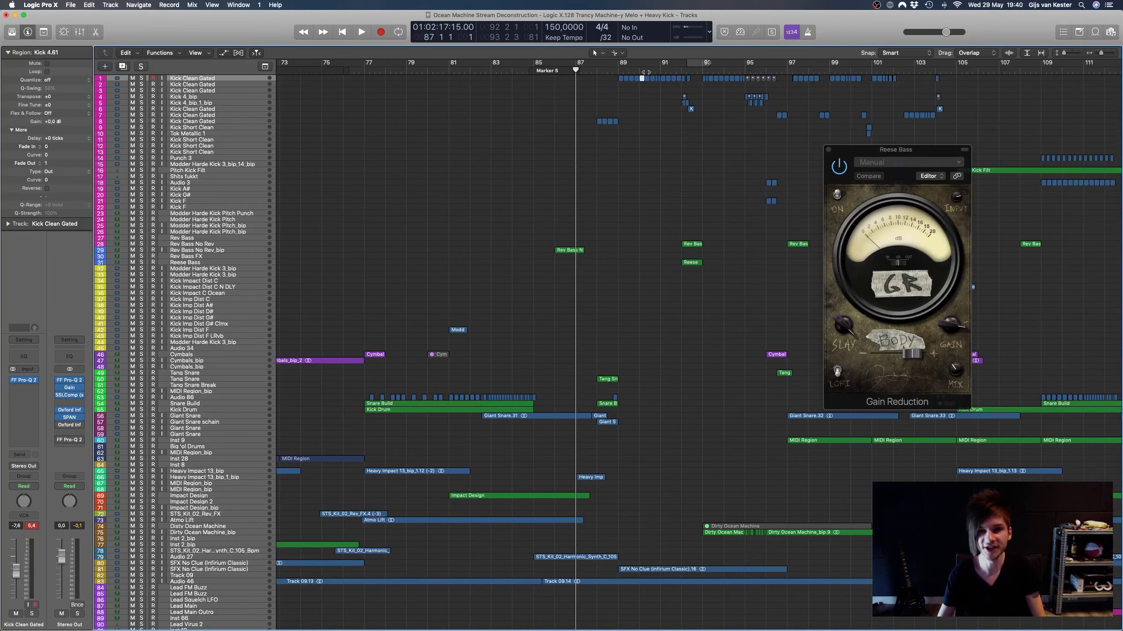
left_click(622, 67)
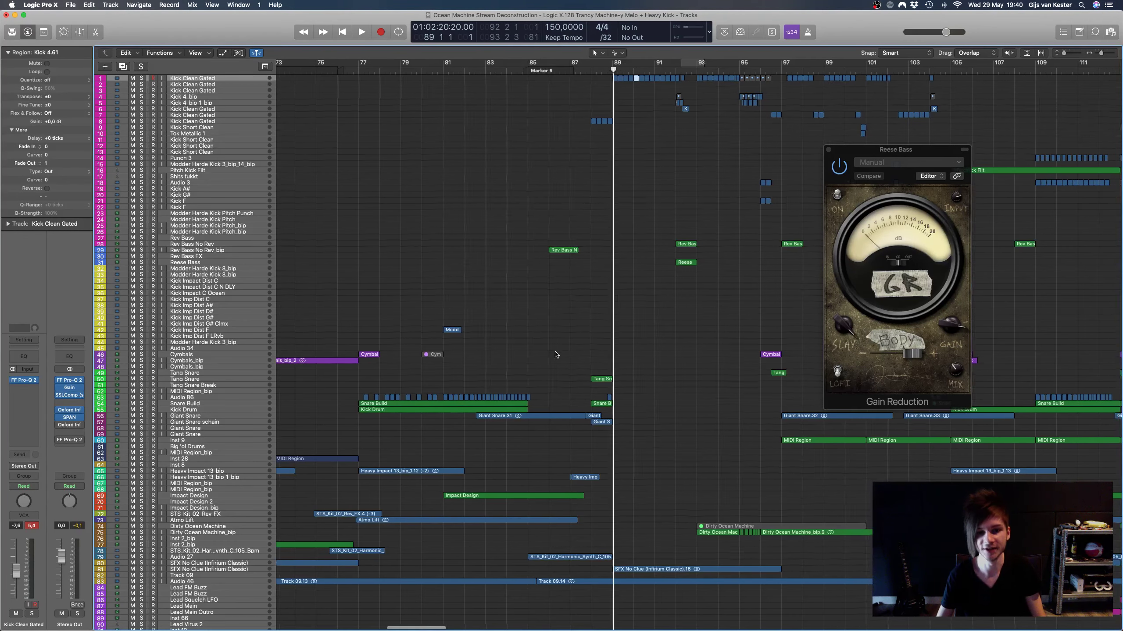
Step: Open the Lead FM Buzz region at bar 173 in the Piano Roll, audition its C1 and lowest bass notes, and close the editor
scroll(565, 356, "down", 6)
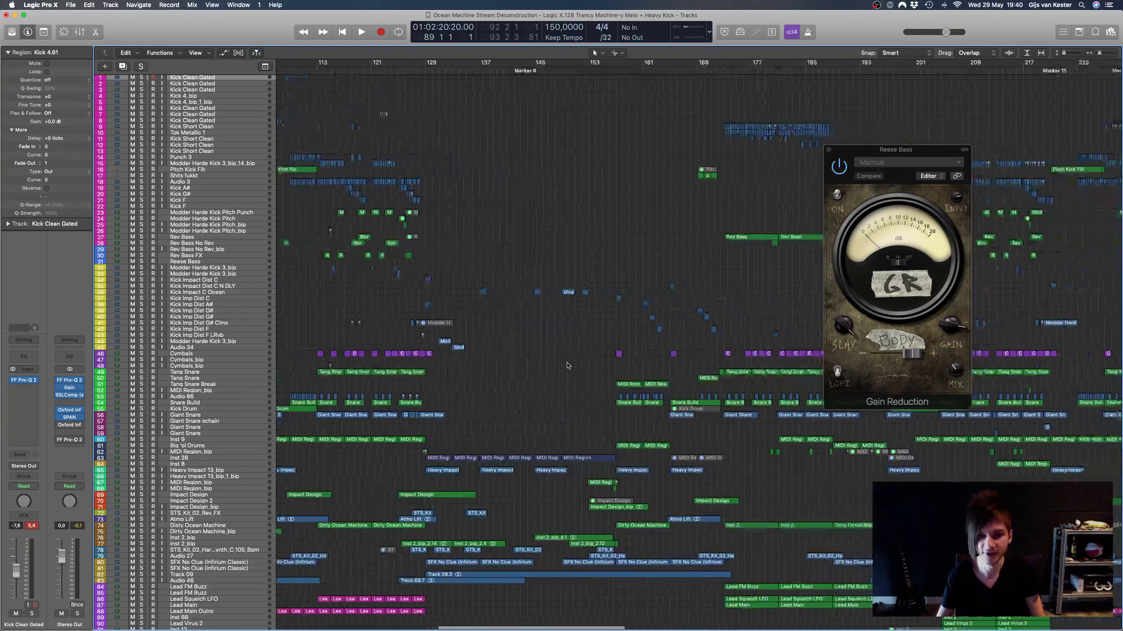
scroll(567, 366, "down", 2)
double_click(695, 525)
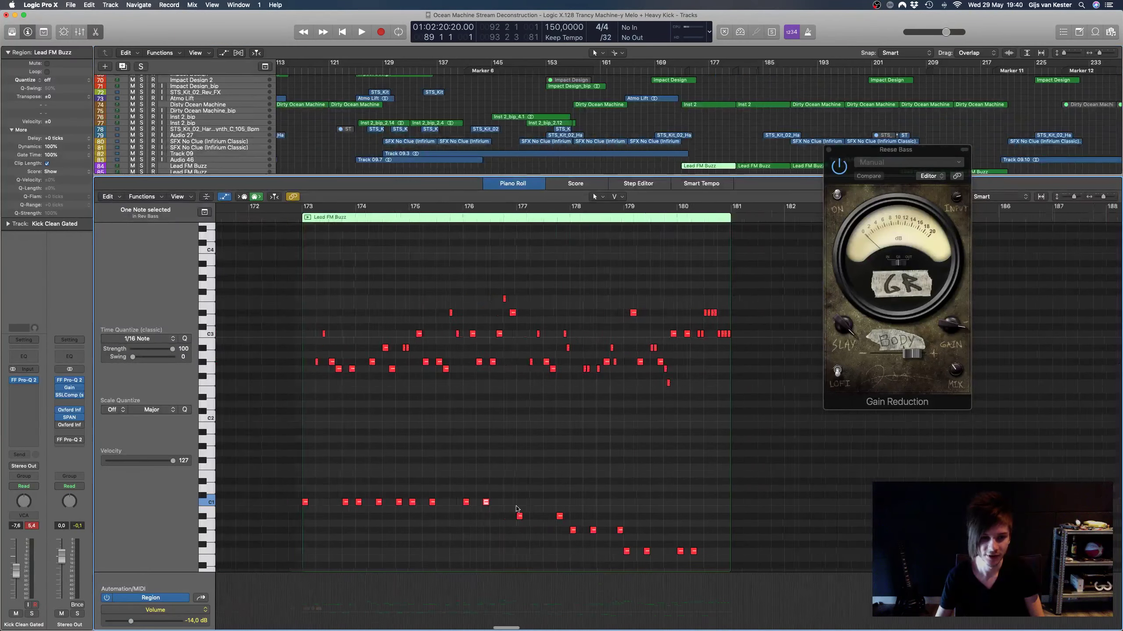
left_click(211, 419)
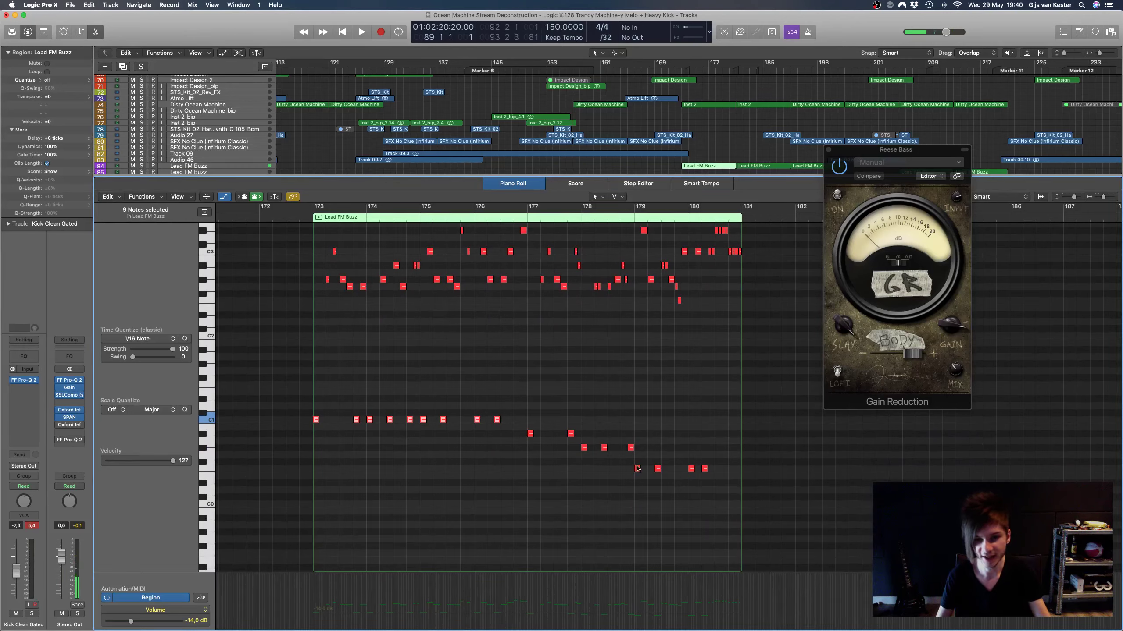
left_click(209, 468)
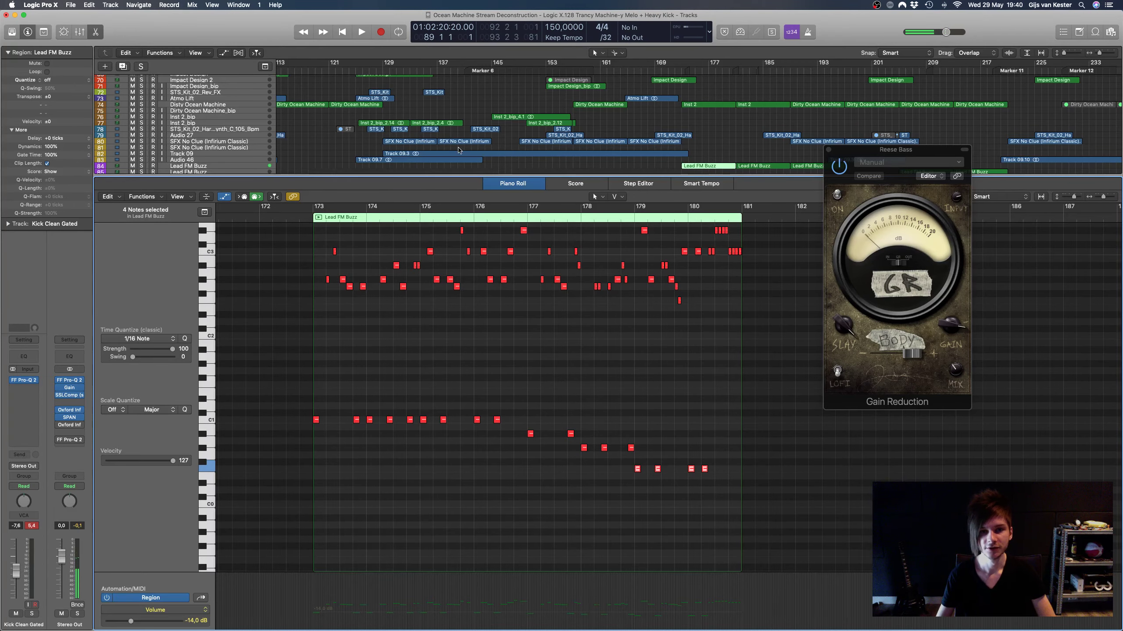
key("x")
key("x")
key("z")
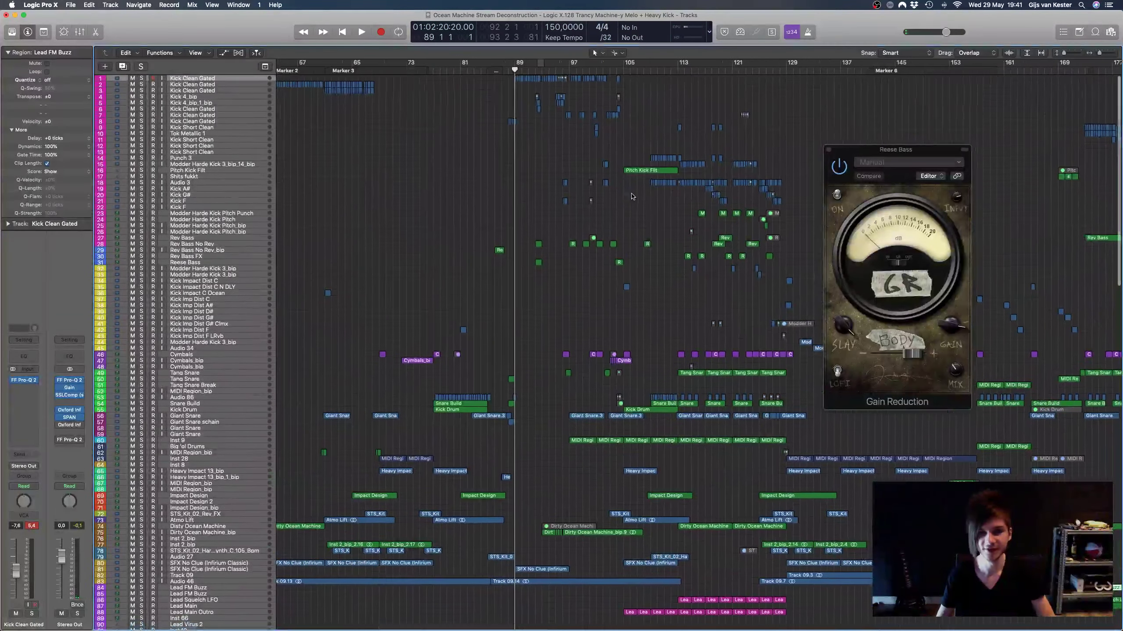
Step: Place the playhead at bar 74 and open the Inst 2 region on the Inst 22 track in the Piano Roll to examine its notes
scroll(632, 197, "up", 5)
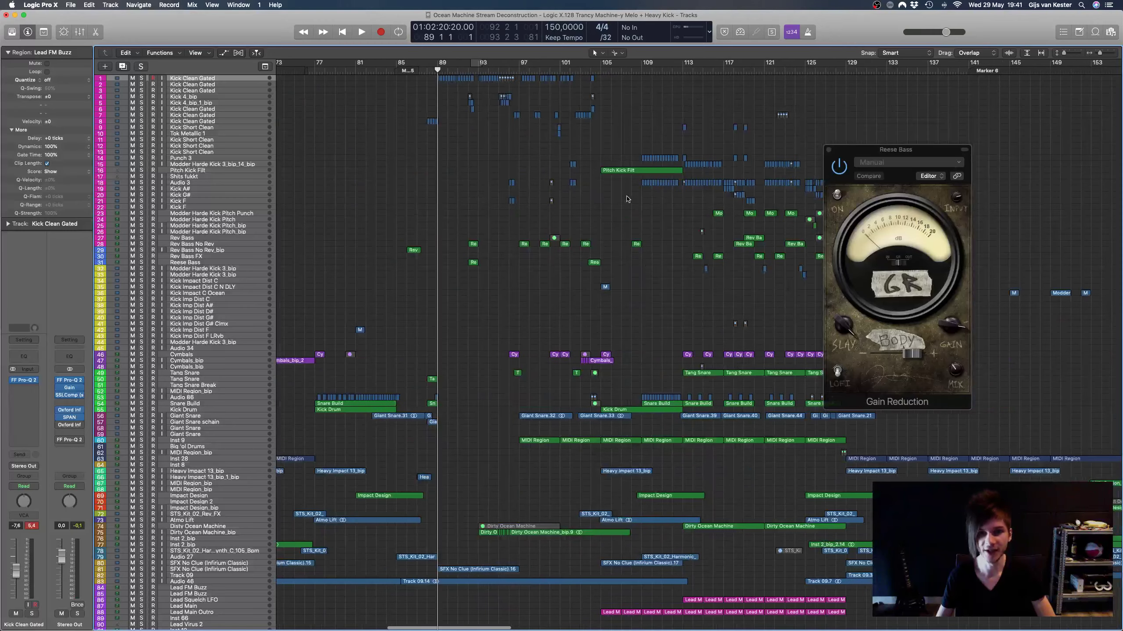
scroll(627, 199, "left", 5)
left_click(455, 71)
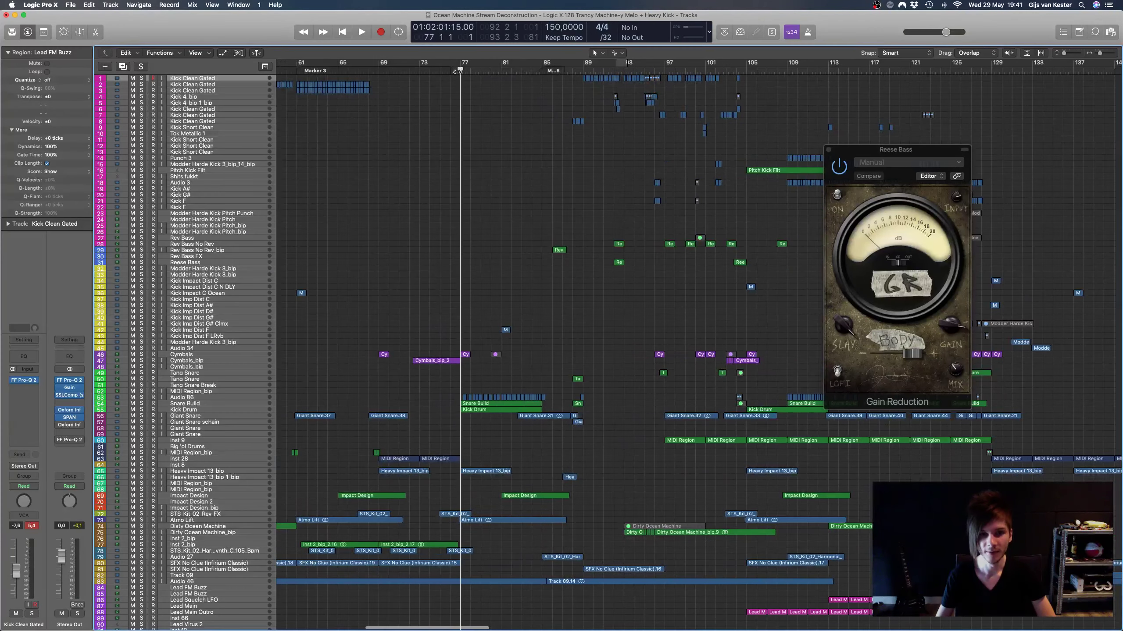
left_click(428, 68)
scroll(556, 313, "down", 3)
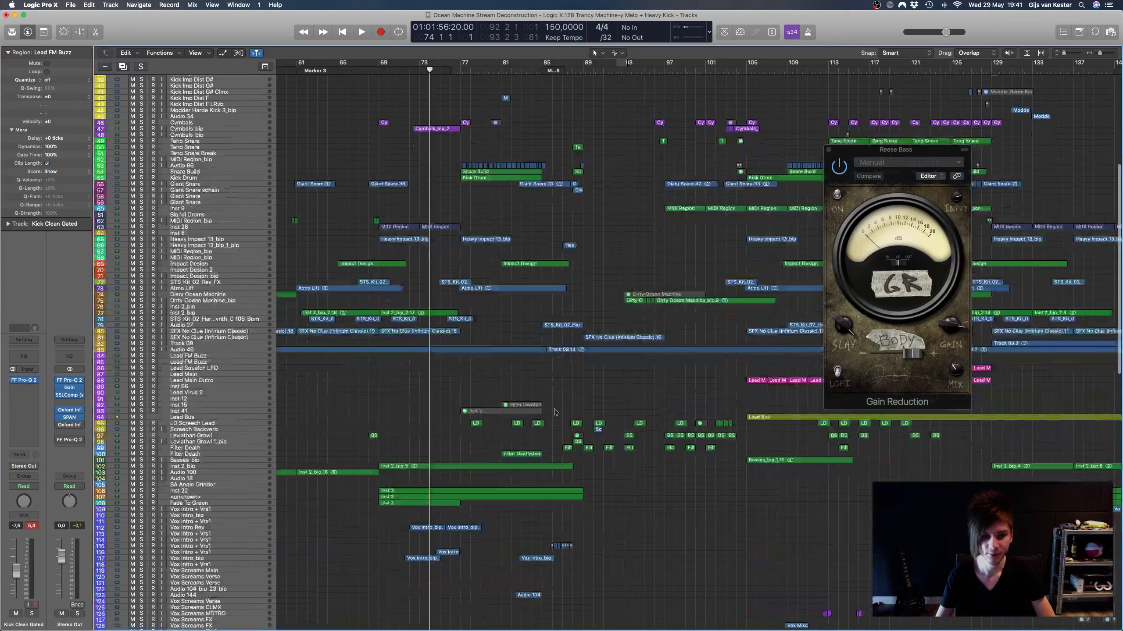
double_click(452, 492)
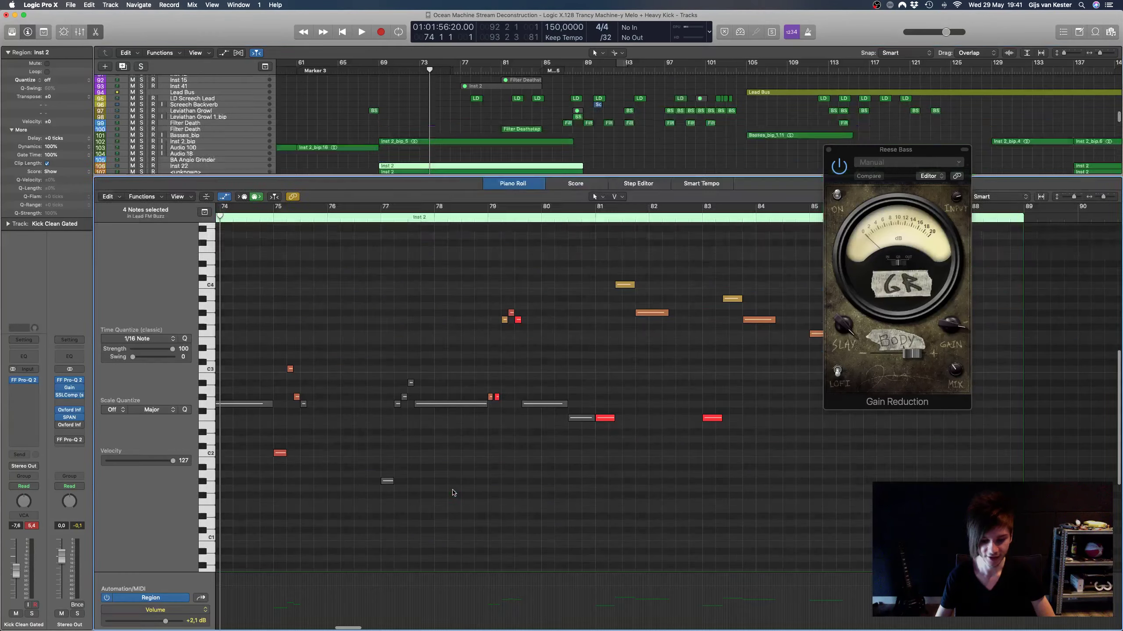
scroll(453, 492, "down", 5)
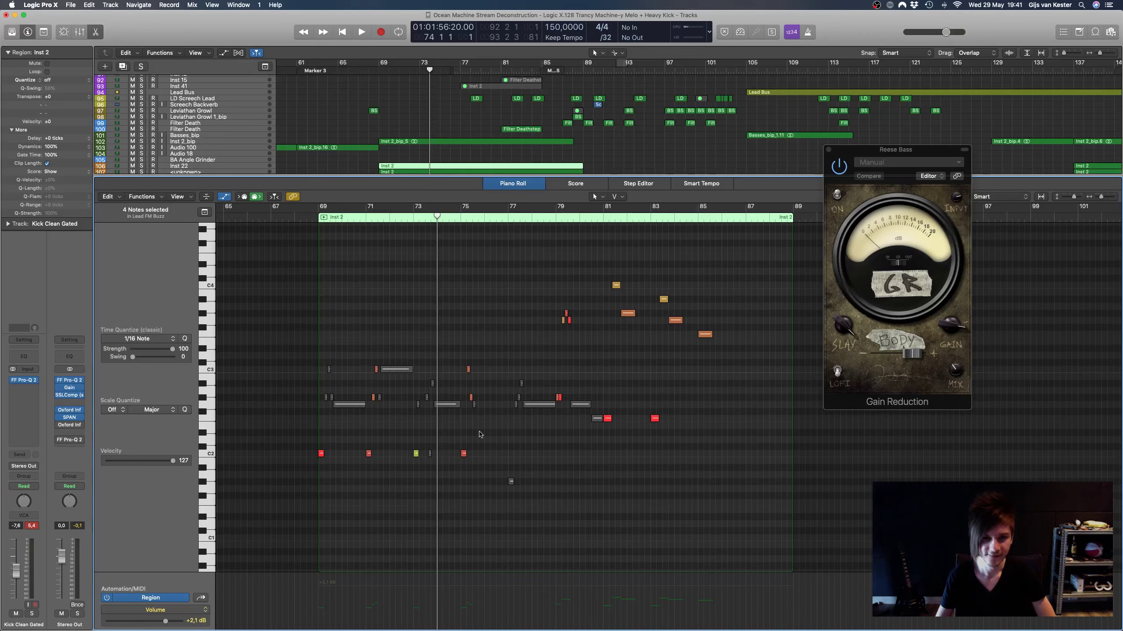
Step: Play the full mix from bar 74 to bar 90, closing the Piano Roll to show the full track list during playback
key("space")
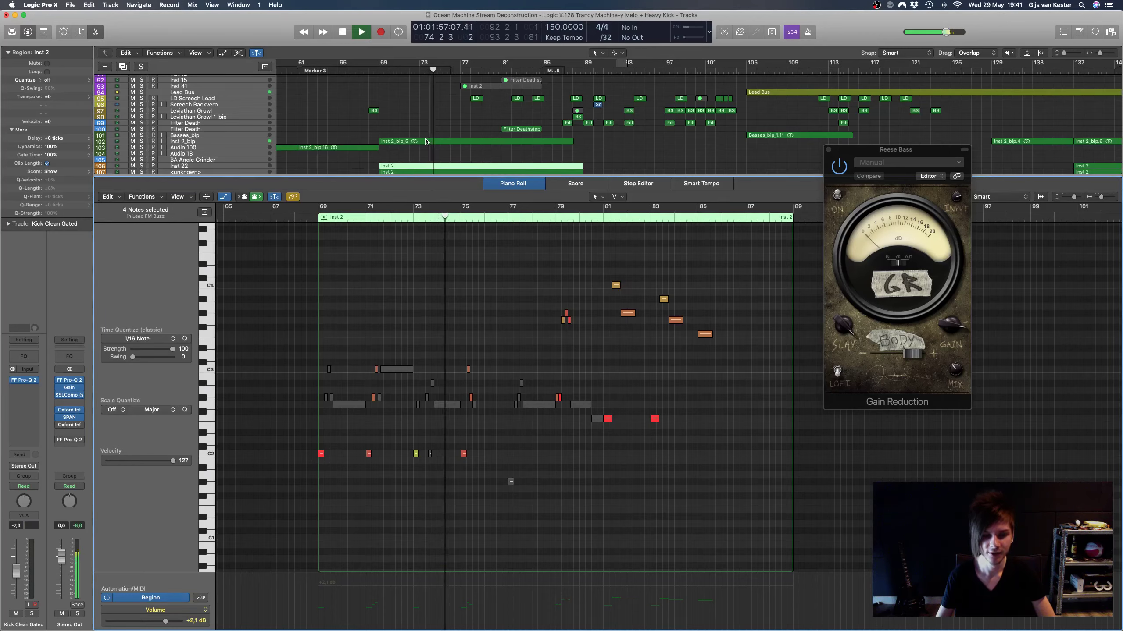
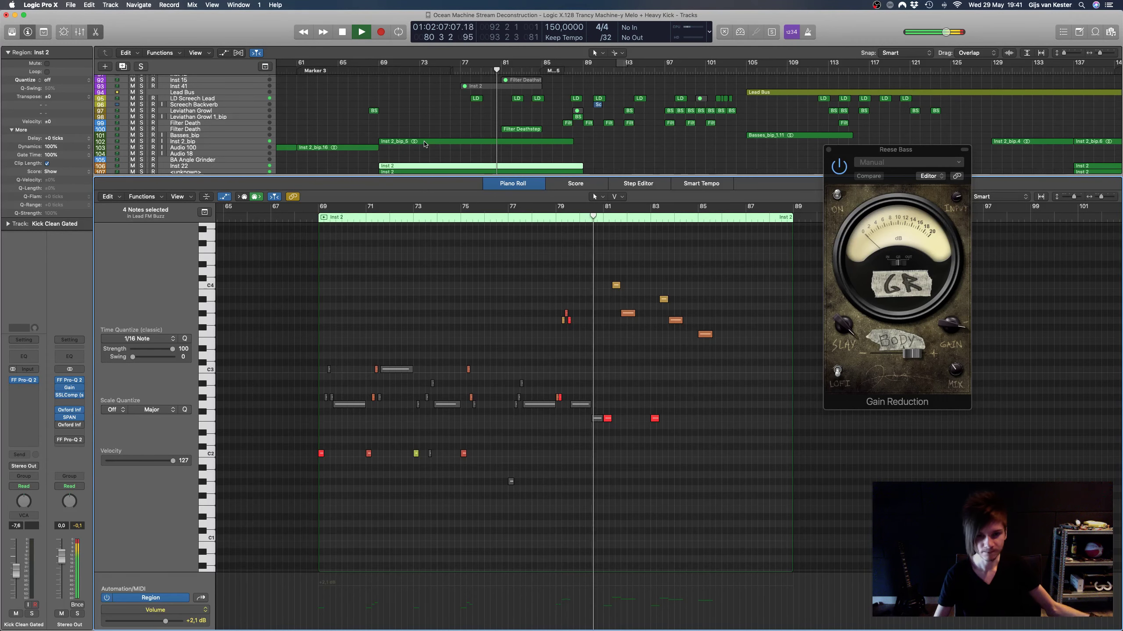
scroll(382, 266, "right", 5)
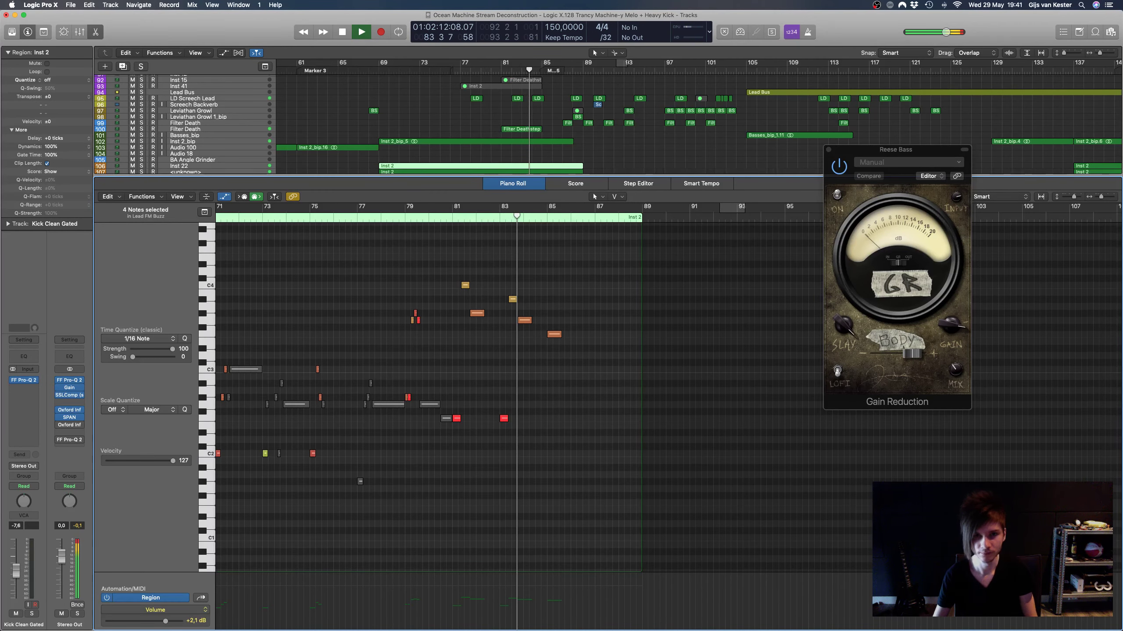
key("e")
key("x")
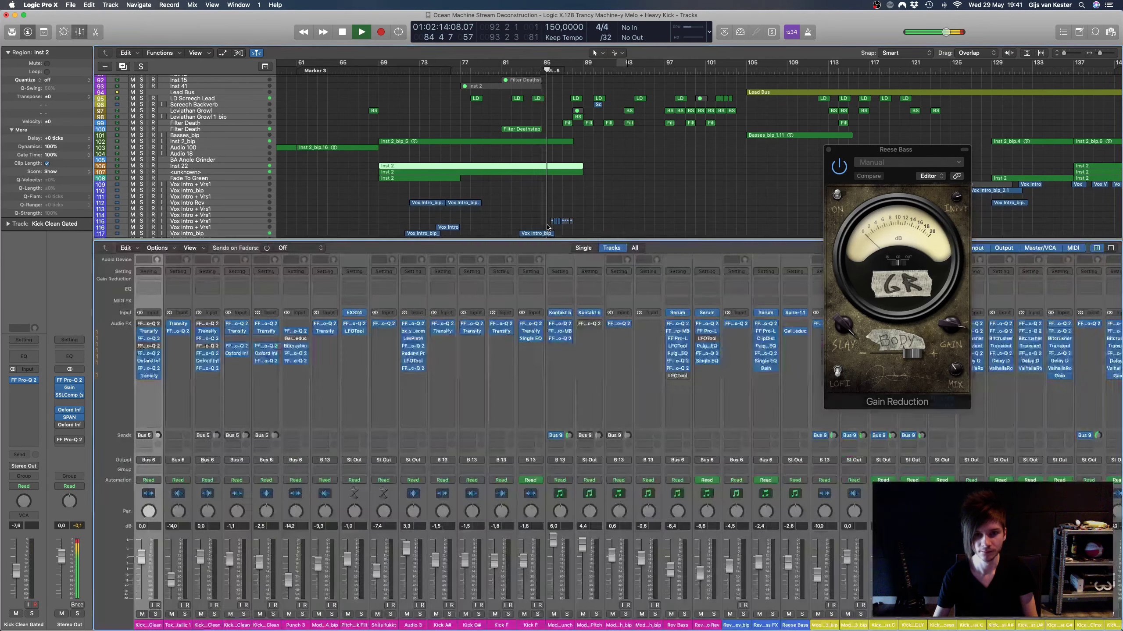
key("x")
key("super+Up")
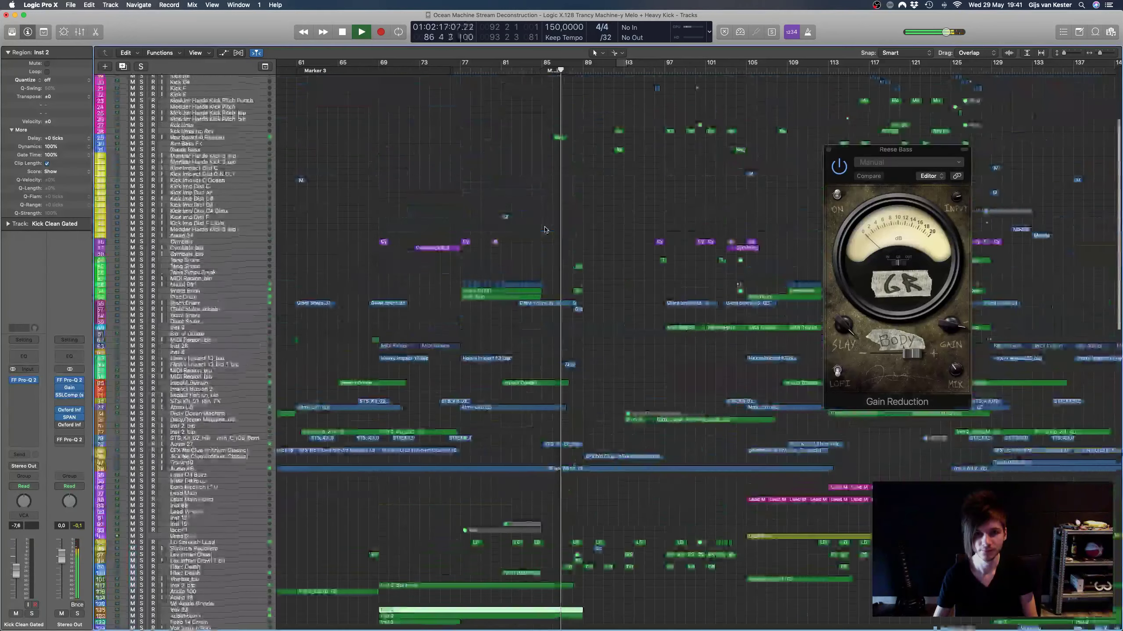
scroll(545, 230, "up", 5)
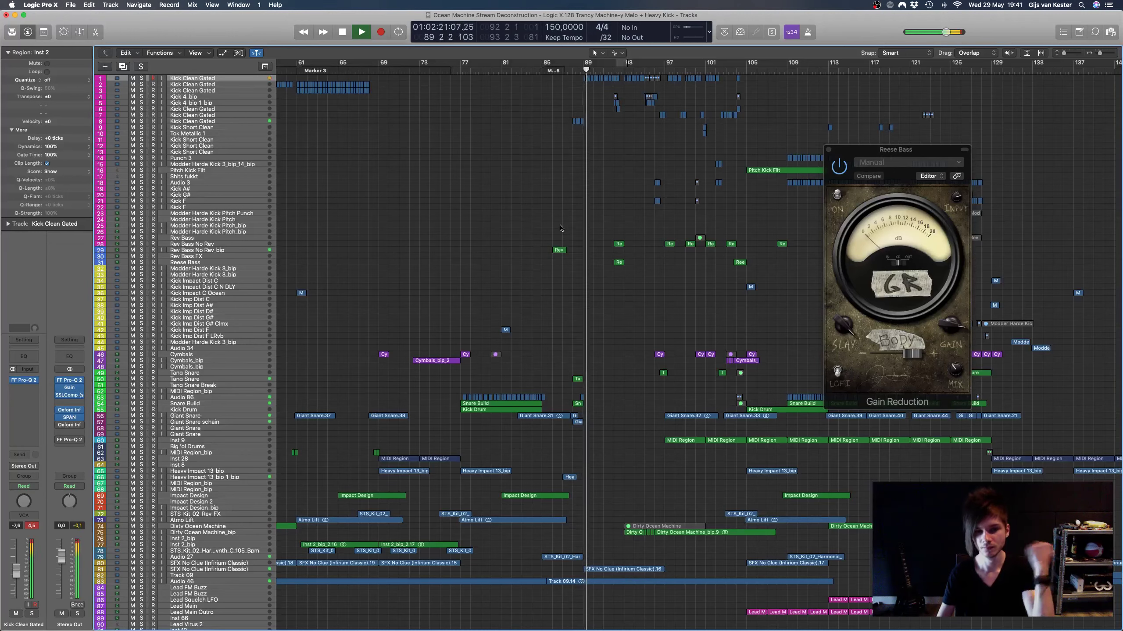
key("space")
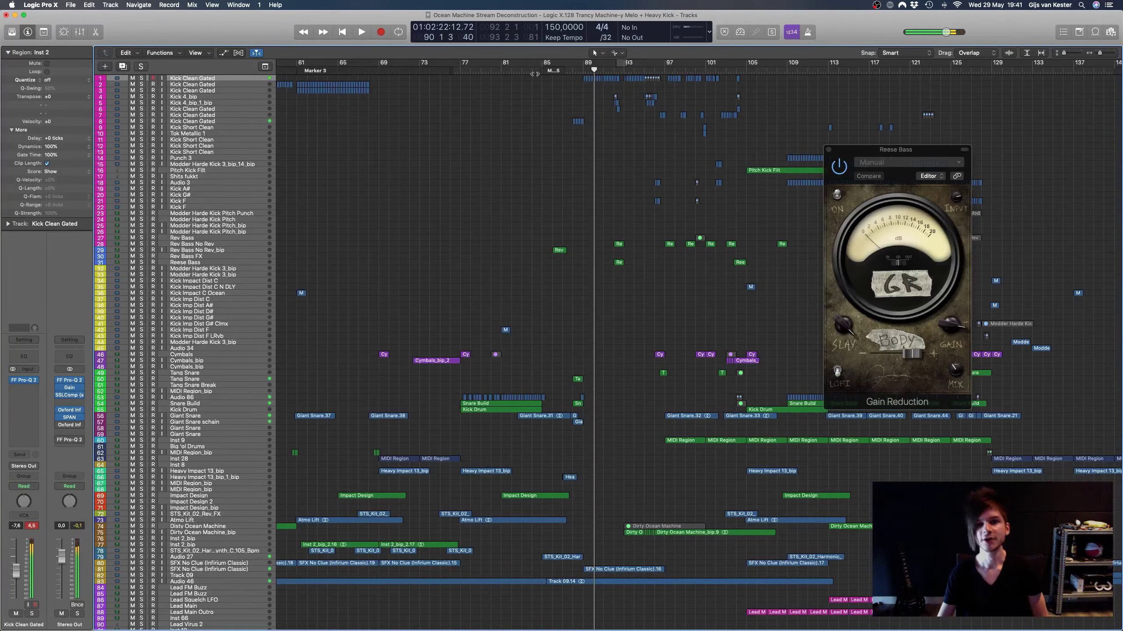
Step: Place the playhead at bar 84 and examine the snare build and the kick regions from bar 89 onward
left_click(532, 72)
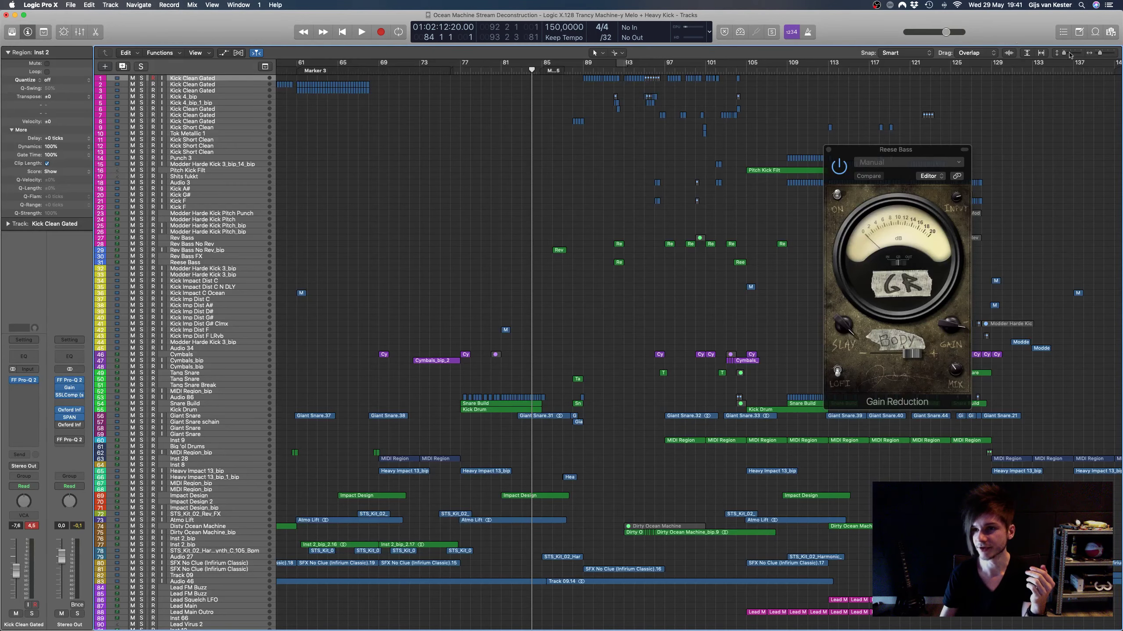
scroll(446, 397, "up", 5)
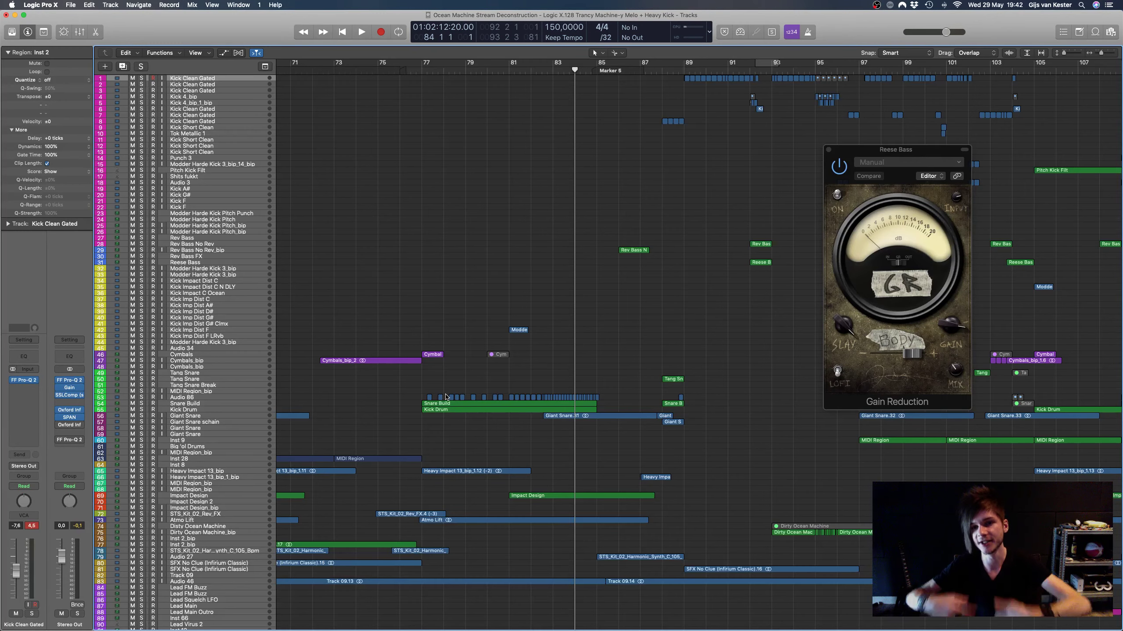
scroll(446, 397, "right", 5)
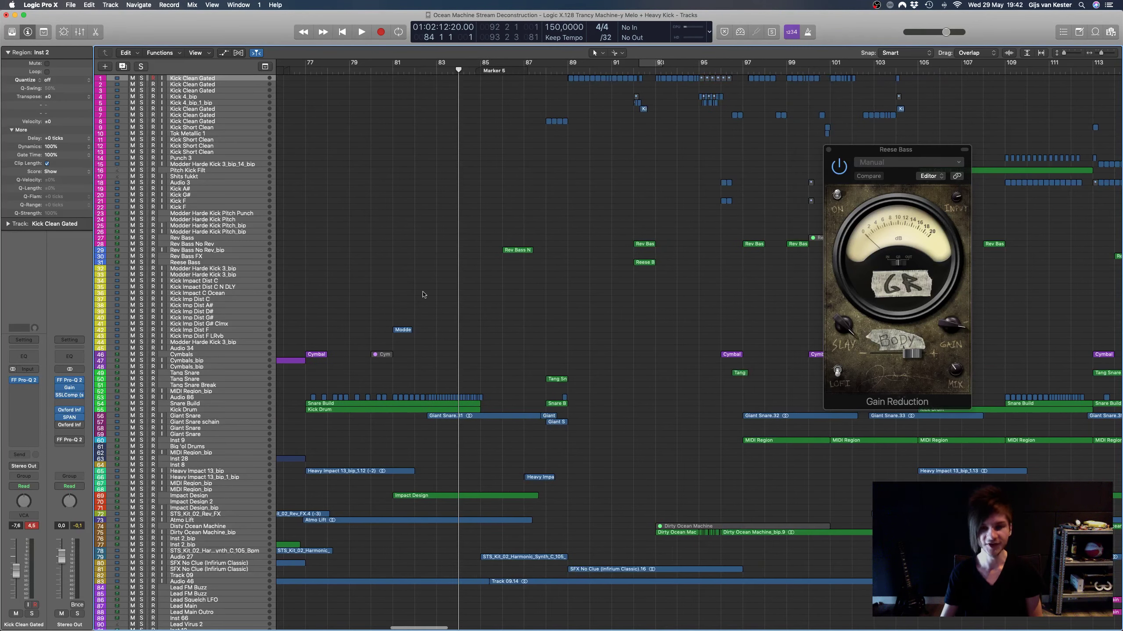
scroll(597, 69, "right", 6)
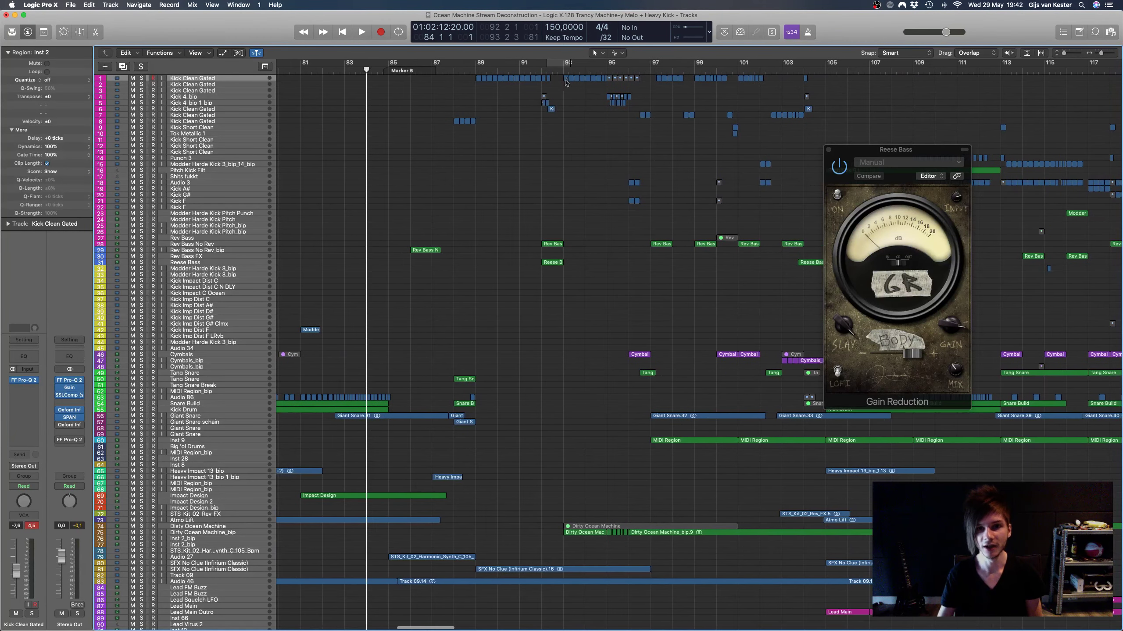
scroll(572, 81, "right", 3)
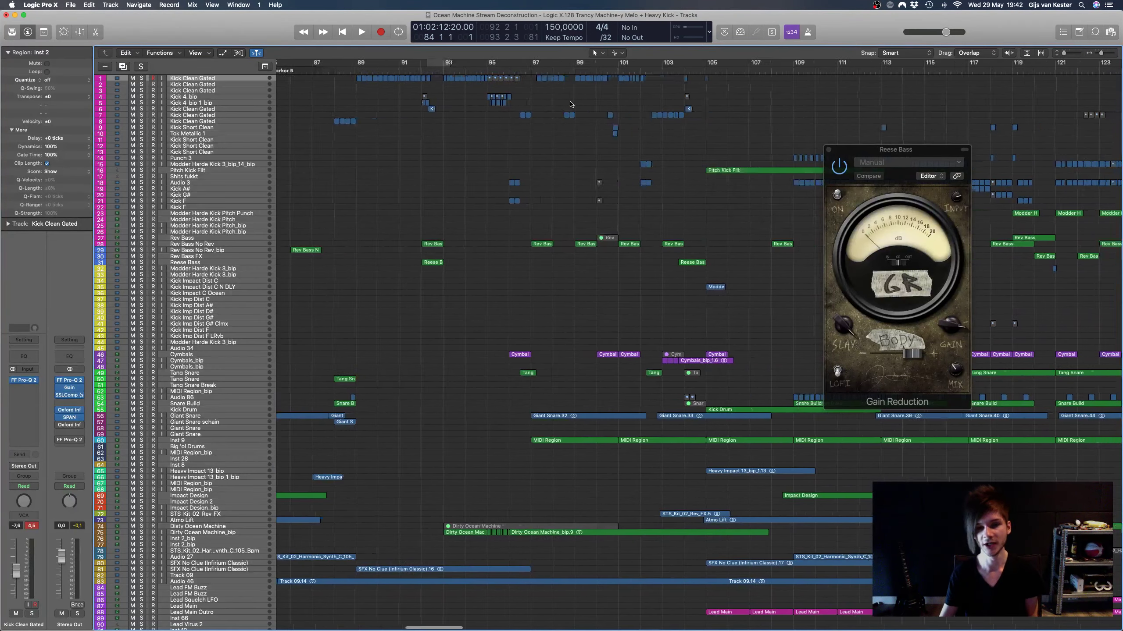
scroll(581, 83, "down", 3)
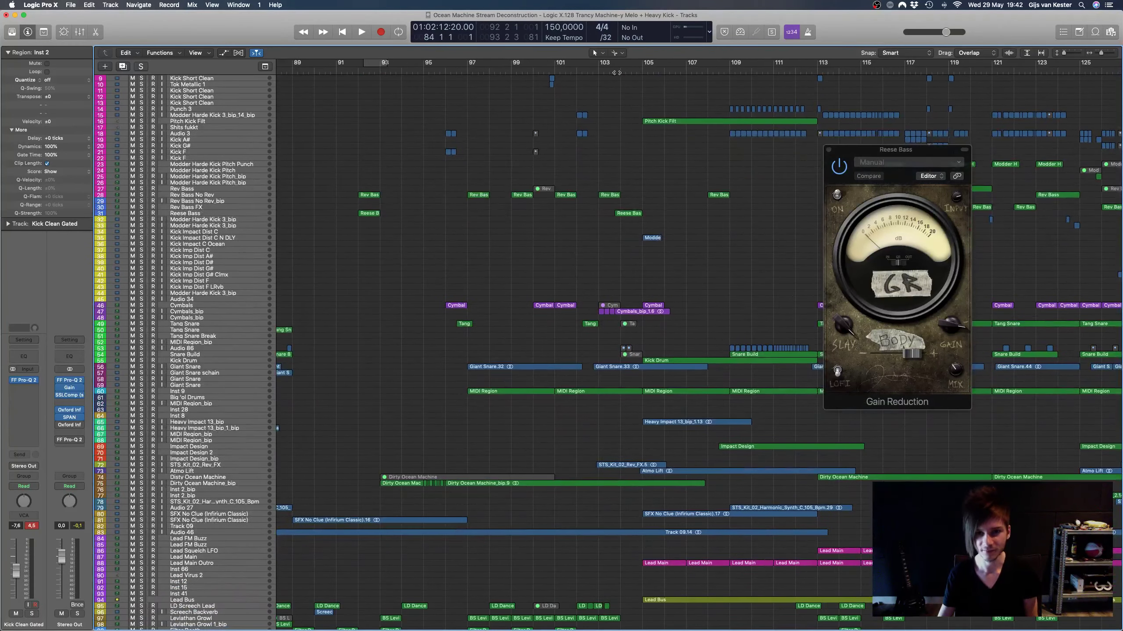
Step: Place the playhead at bar 104 and examine the drum, lead and bass regions around bar 105
left_click(616, 72)
scroll(610, 221, "down", 10)
scroll(606, 283, "right", 2)
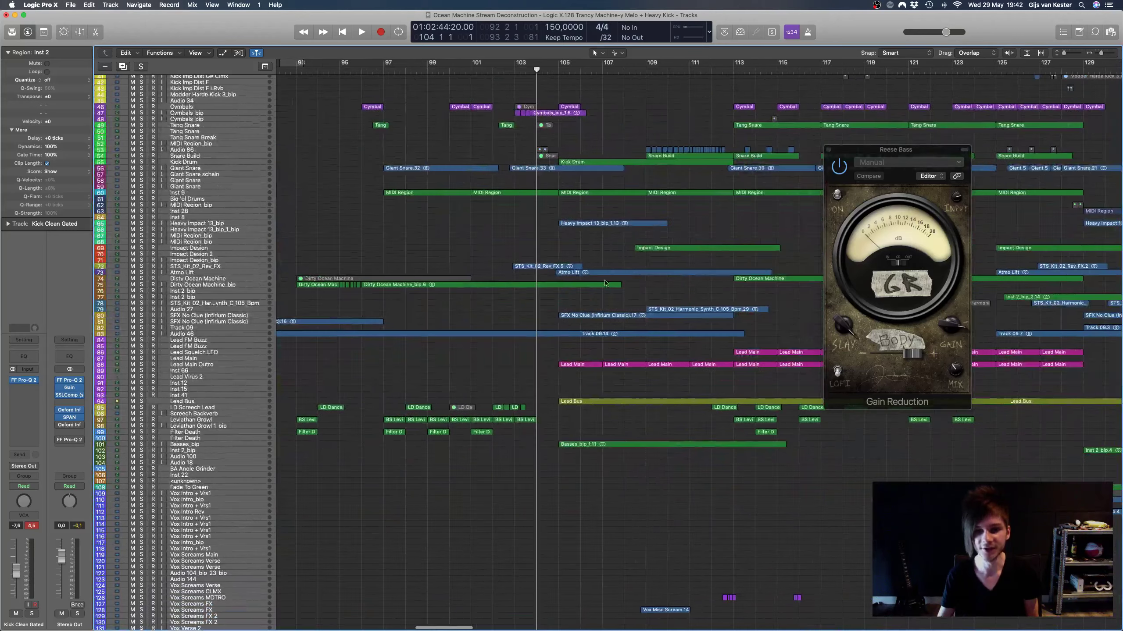
key("super+Right")
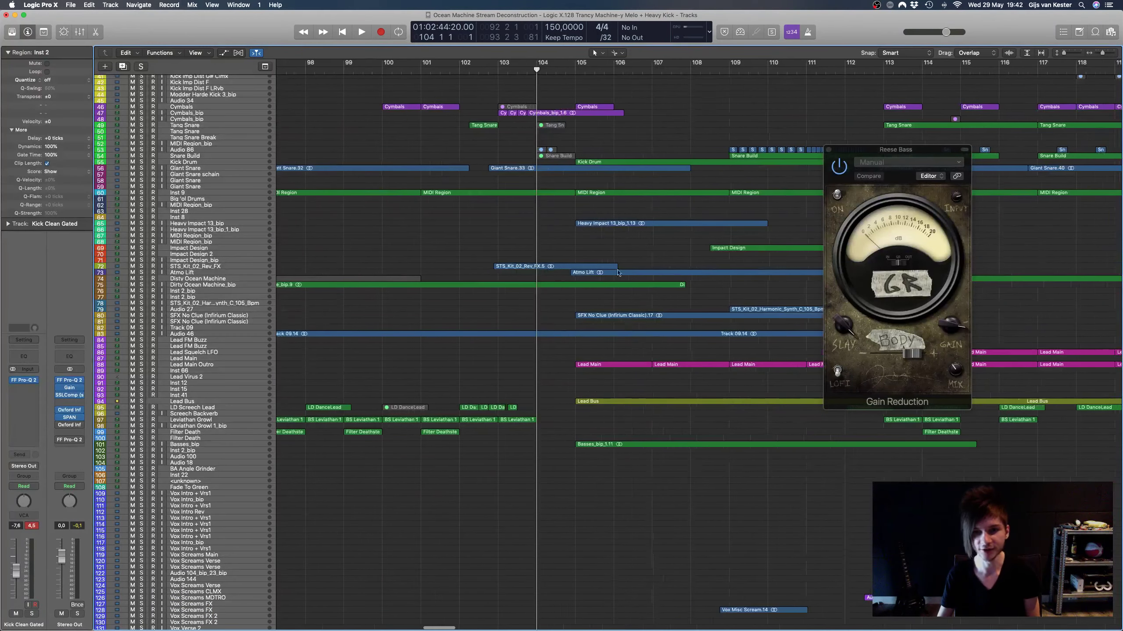
scroll(616, 204, "up", 12)
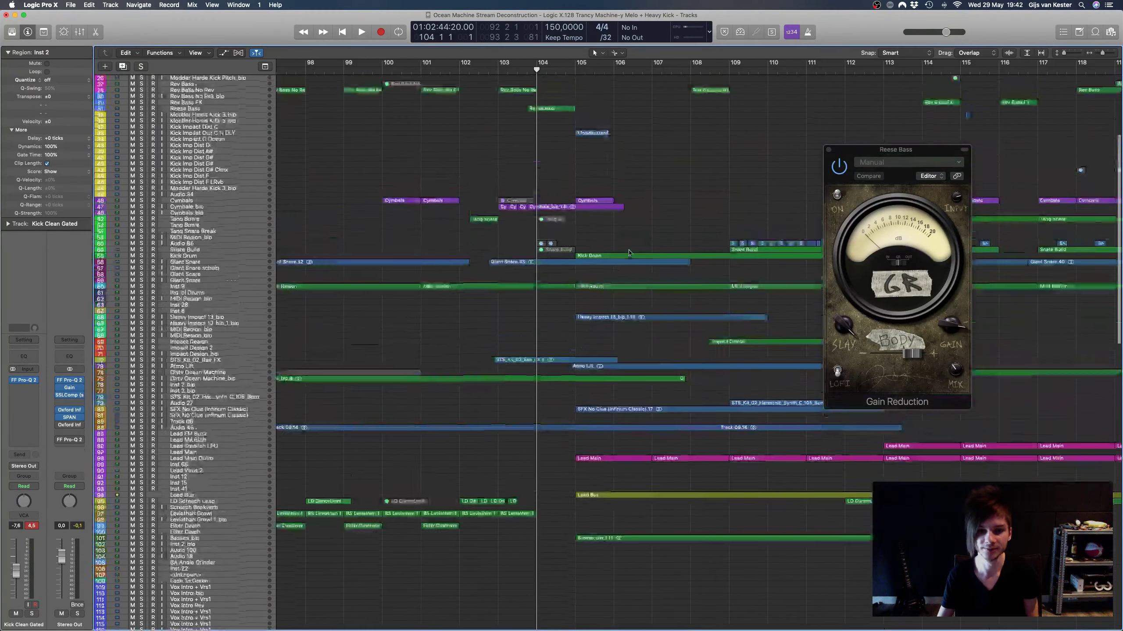
scroll(621, 210, "down", 11)
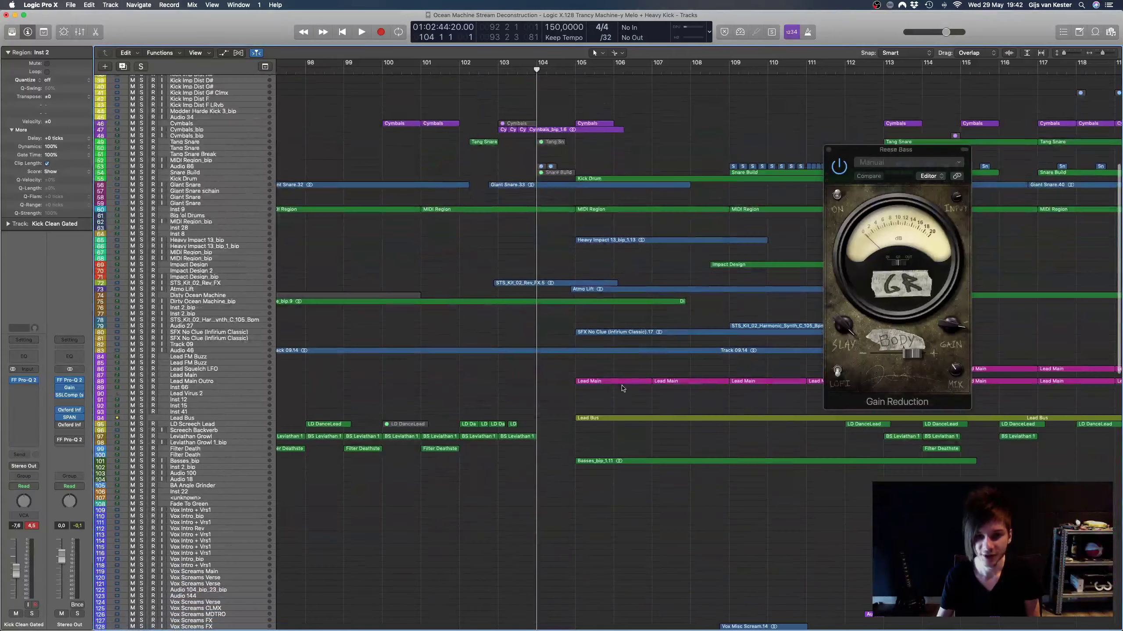
Step: Open the Lead Main region at bar 105 on the Lead Main Outro track in the Piano Roll, then close the editor
key("p")
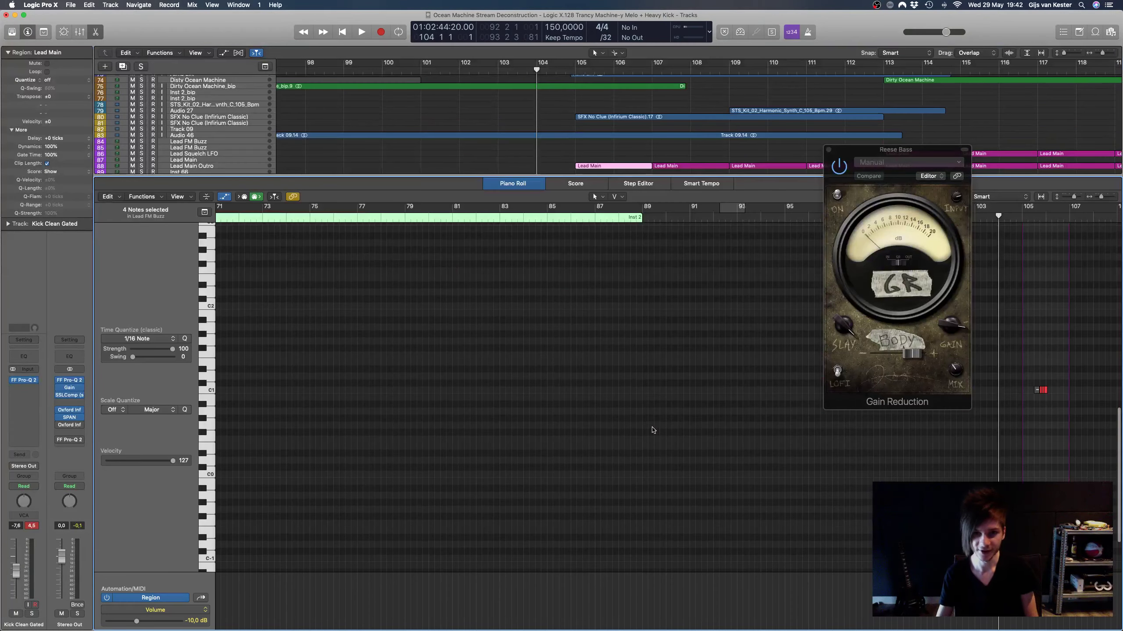
key("p")
key("super+Left")
key("super+Left")
key("super+Left")
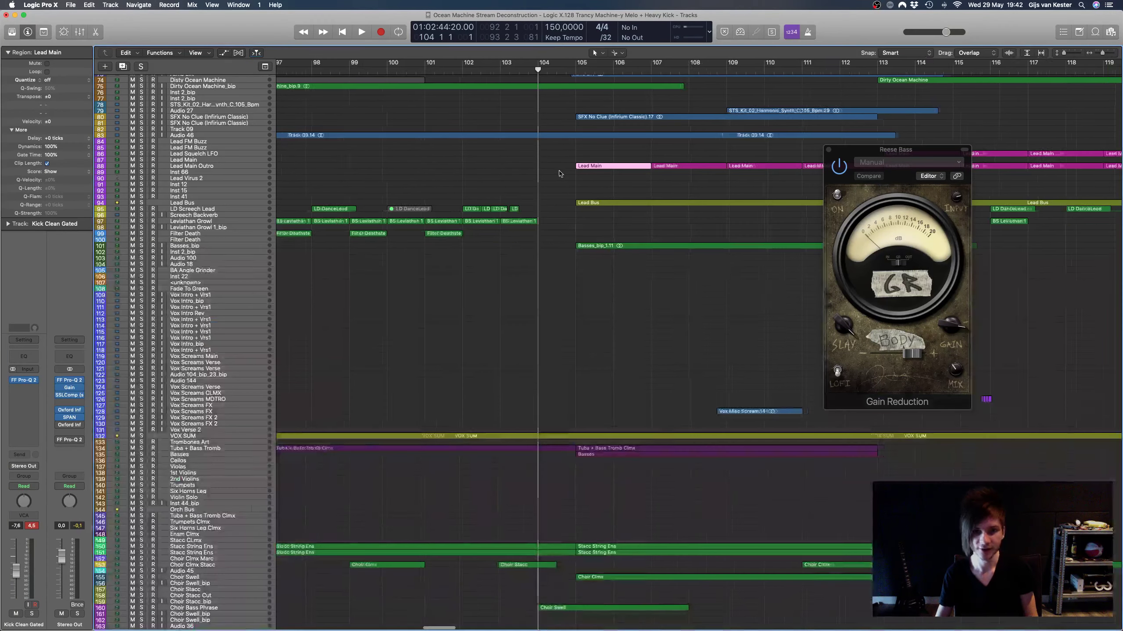
key("super+Left")
scroll(560, 173, "up", 20)
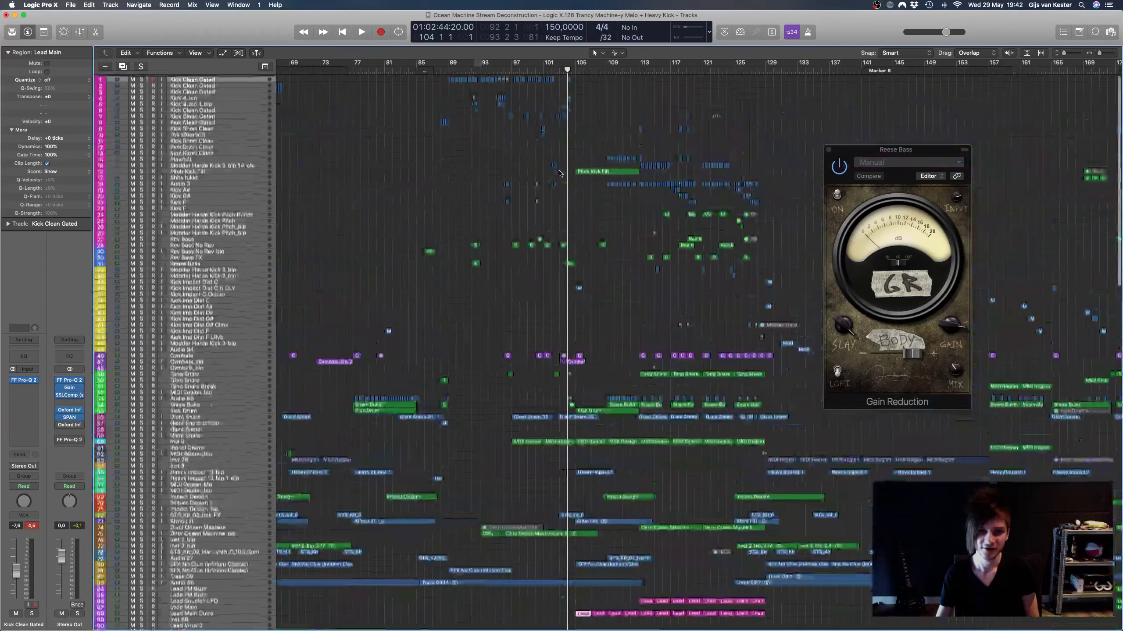
Step: Open the Pitch Kick Filt region at bar 105 in the Piano Roll, audition its first C2 note, and close the editor
left_click(593, 172)
key("p")
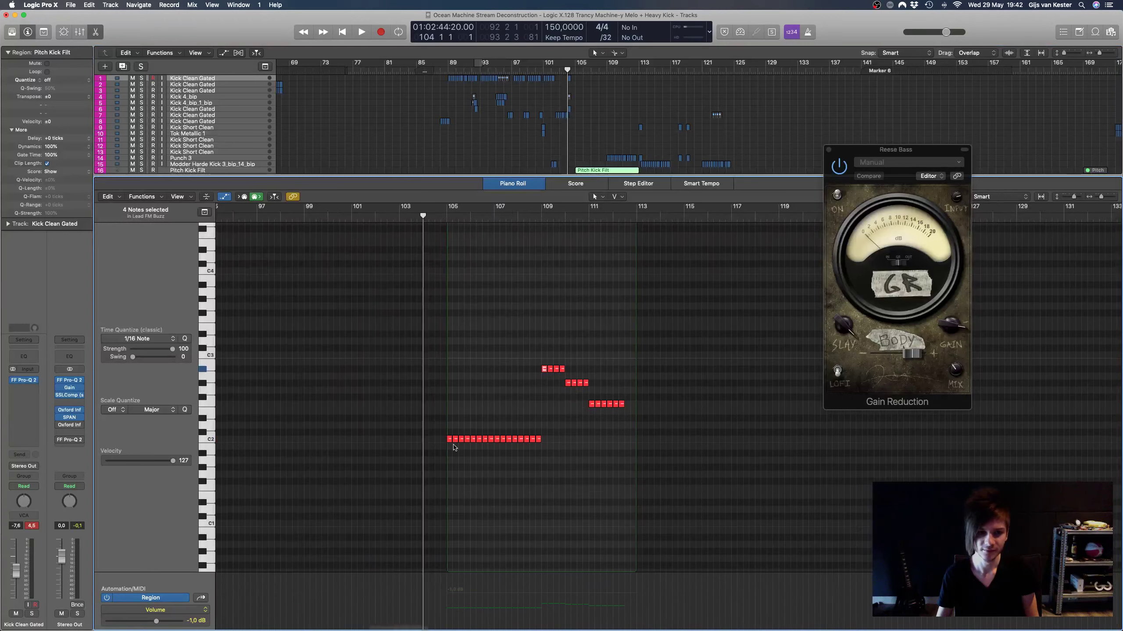
left_click(450, 439)
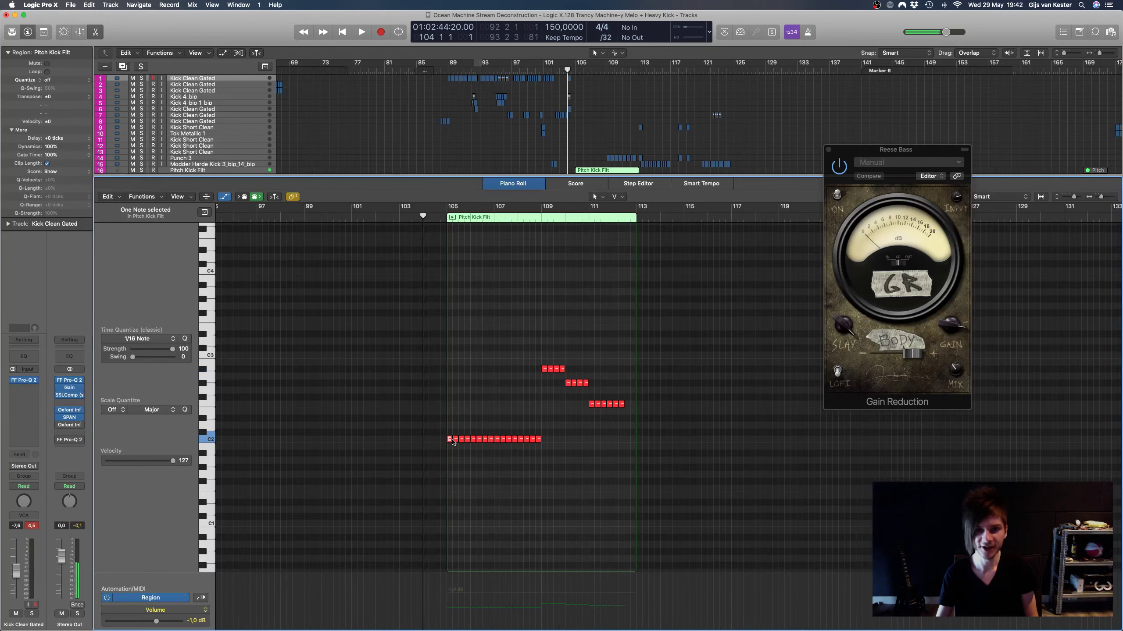
key("x")
key("x")
Step: Play the full mix from bar 100 through the transition at bar 105, and return the playhead to bar 104
left_click(641, 161)
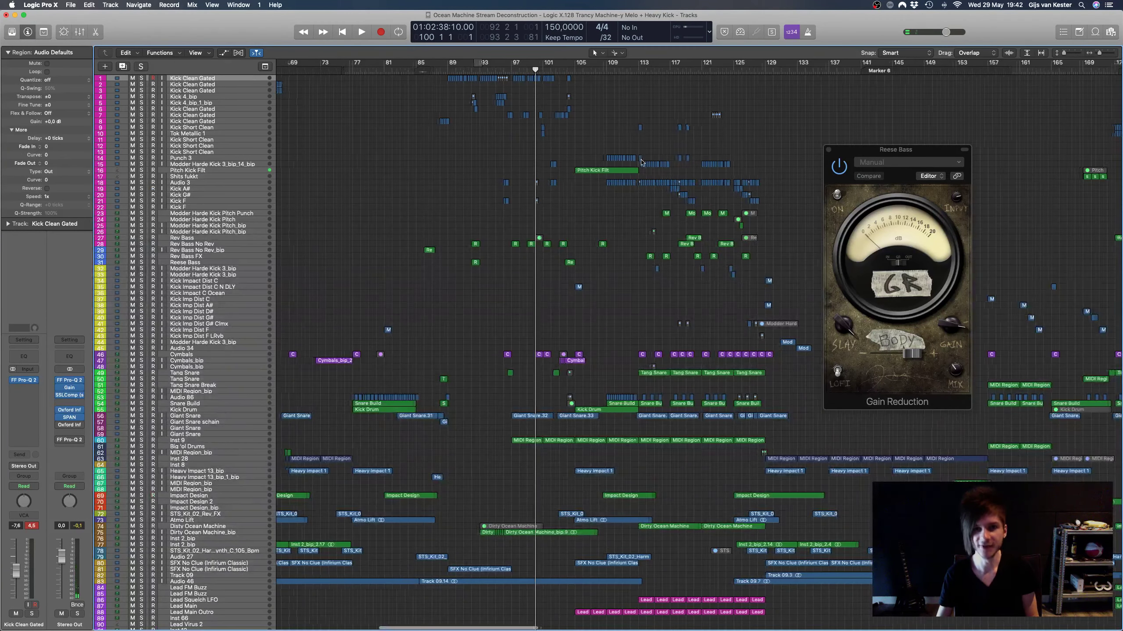
scroll(640, 161, "up", 5)
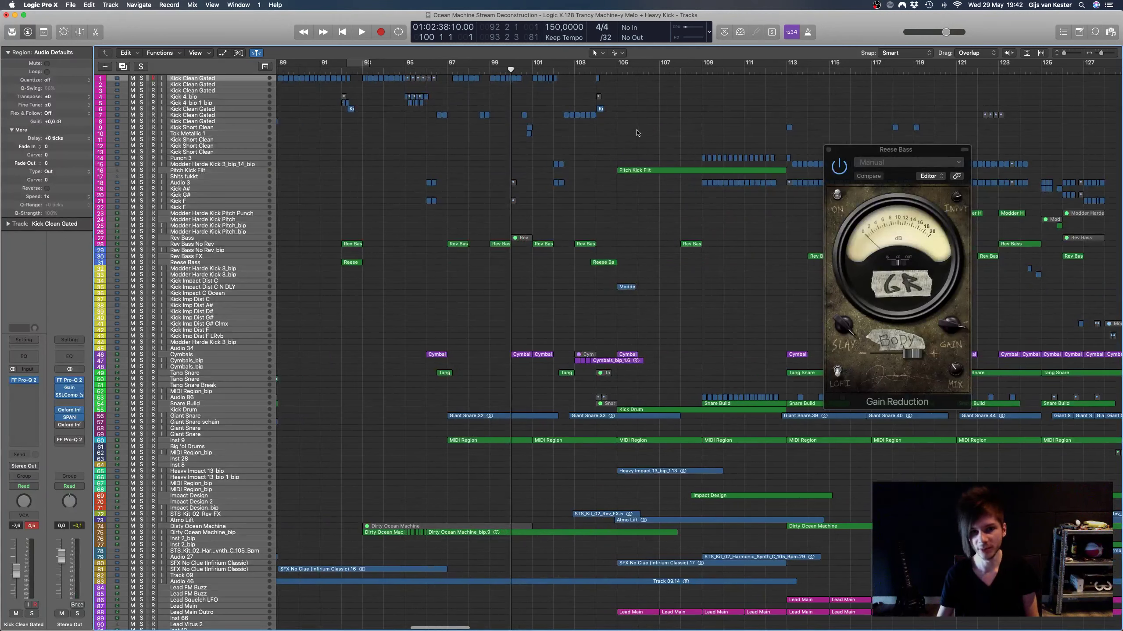
key("space")
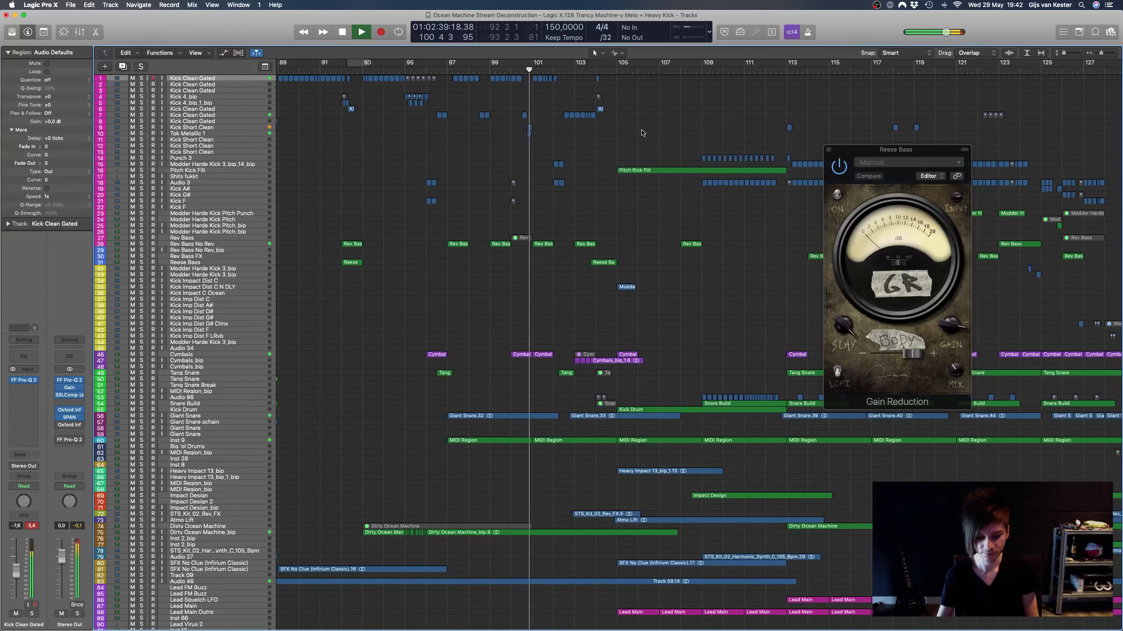
scroll(637, 136, "right", 2)
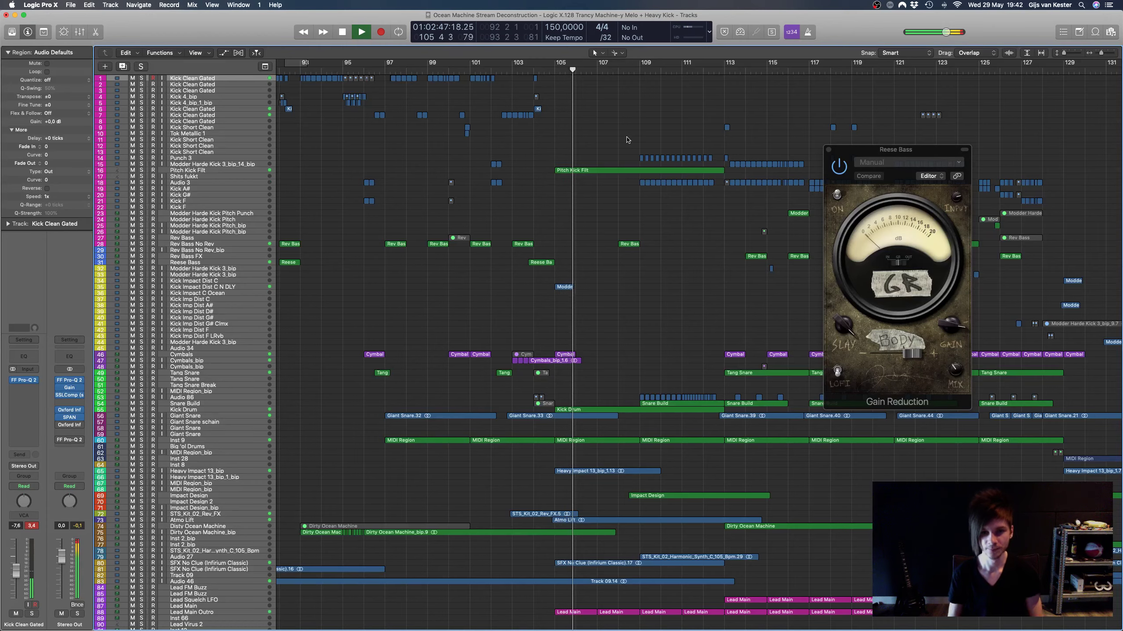
key("space")
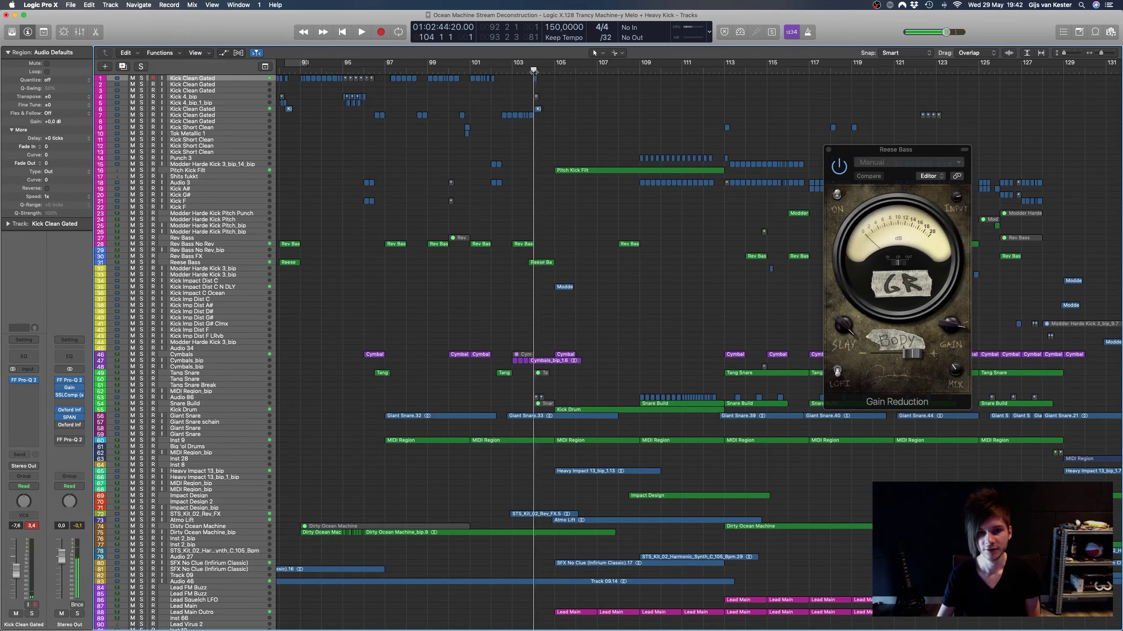
Step: Place the playhead at bar 103 and examine the cymbal, snare and effect regions leading into bar 105
scroll(578, 273, "down", 5)
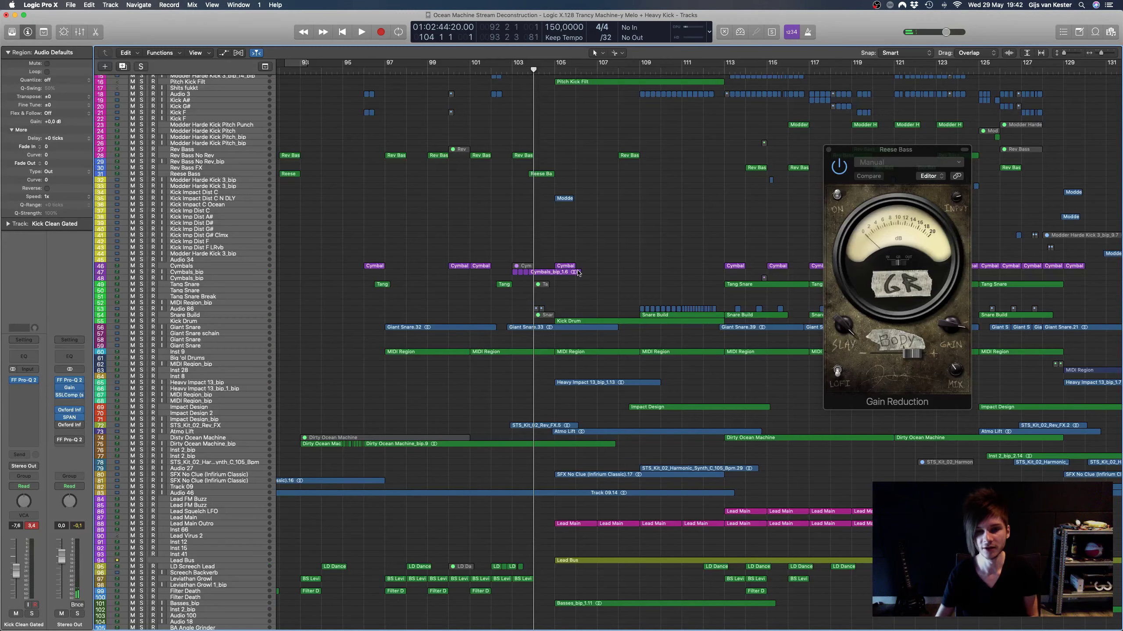
scroll(625, 267, "left", 3)
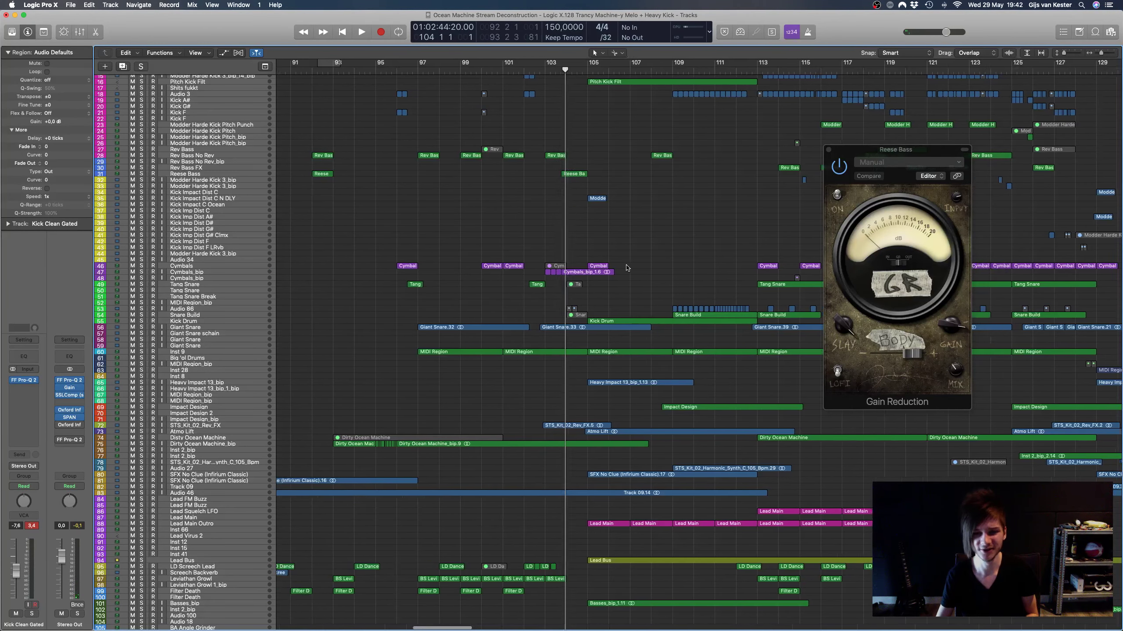
key("comma")
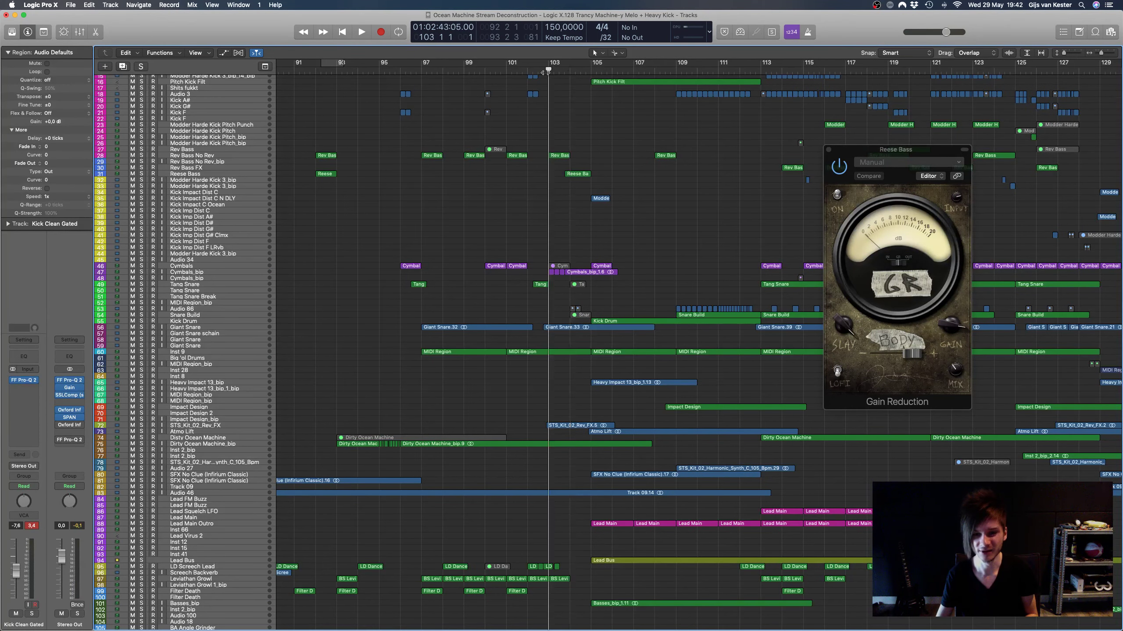
key("super+Right")
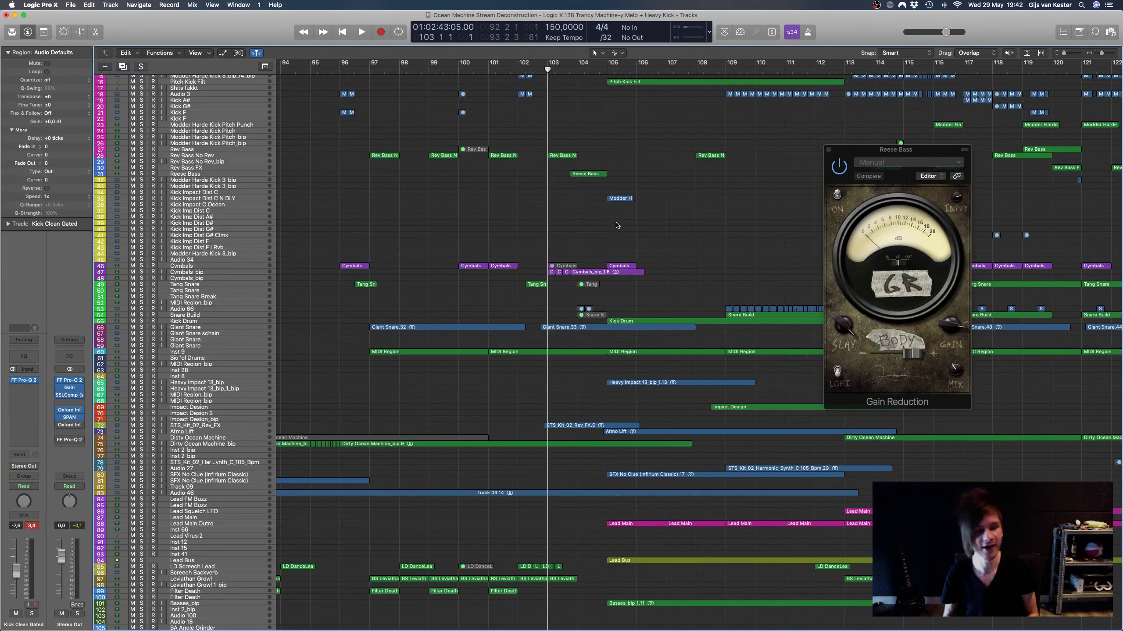
scroll(654, 247, "right", 2)
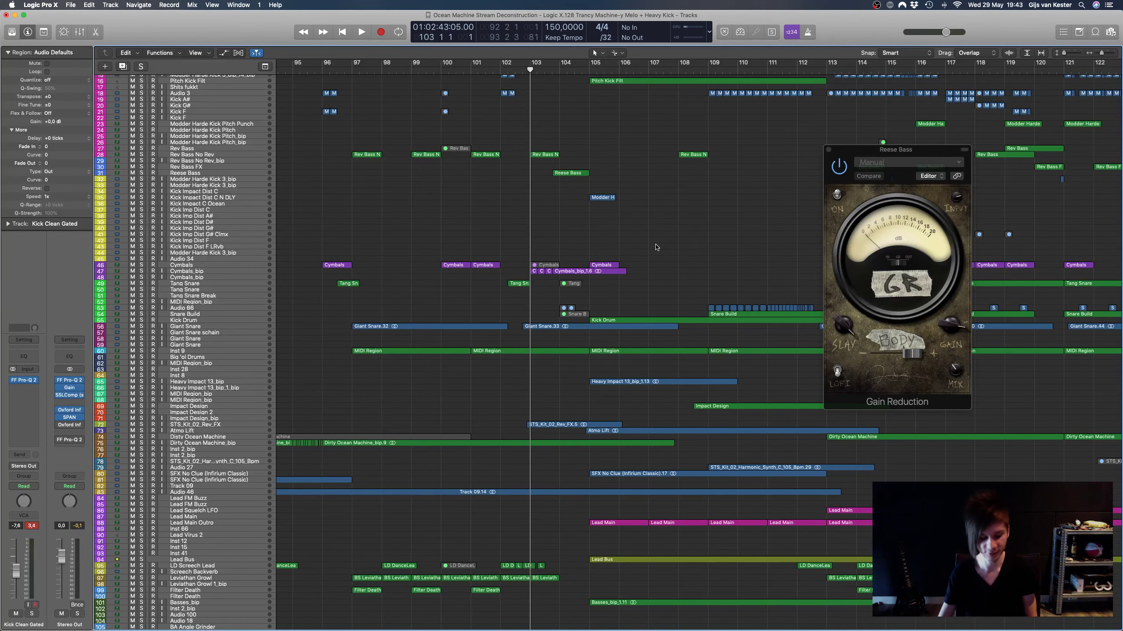
Step: Examine the wider arrangement around bar 103, from the kick tracks down to the leads and basses
key("super+Left")
key("super+Left")
key("super+Left")
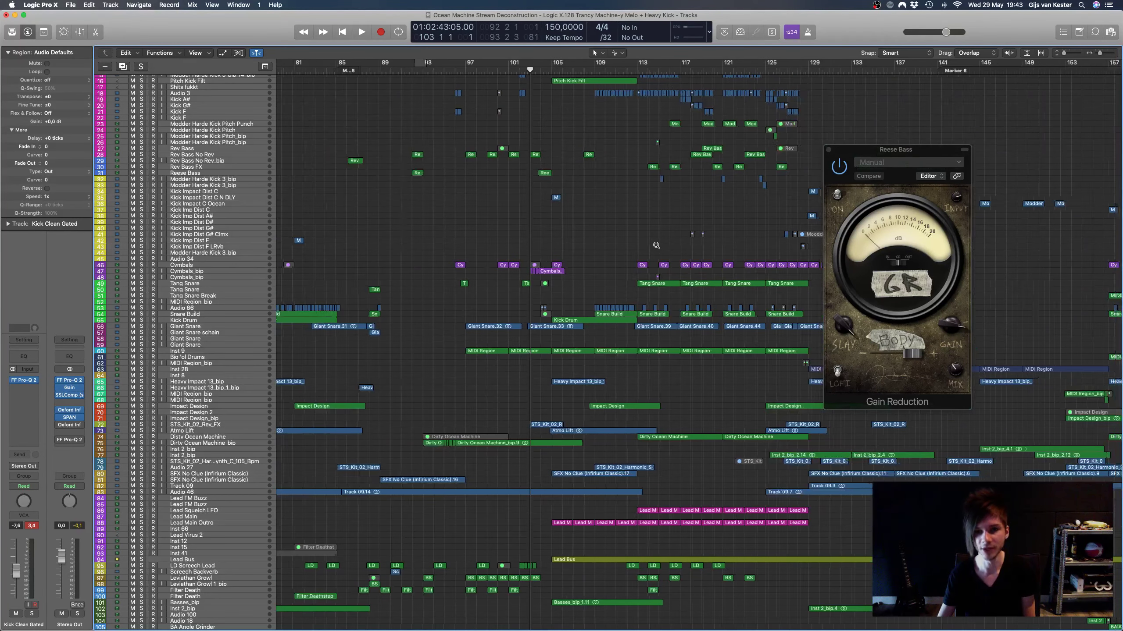
key("super+Left")
scroll(657, 247, "left", 5)
scroll(657, 247, "up", 5)
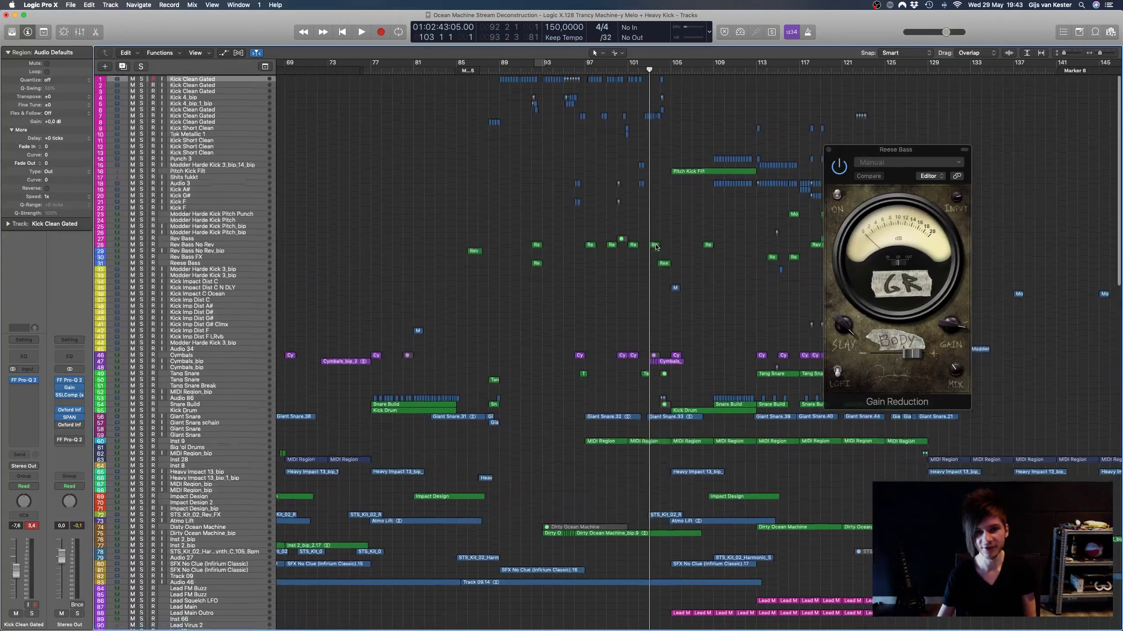
key("super+Left")
scroll(650, 250, "down", 6)
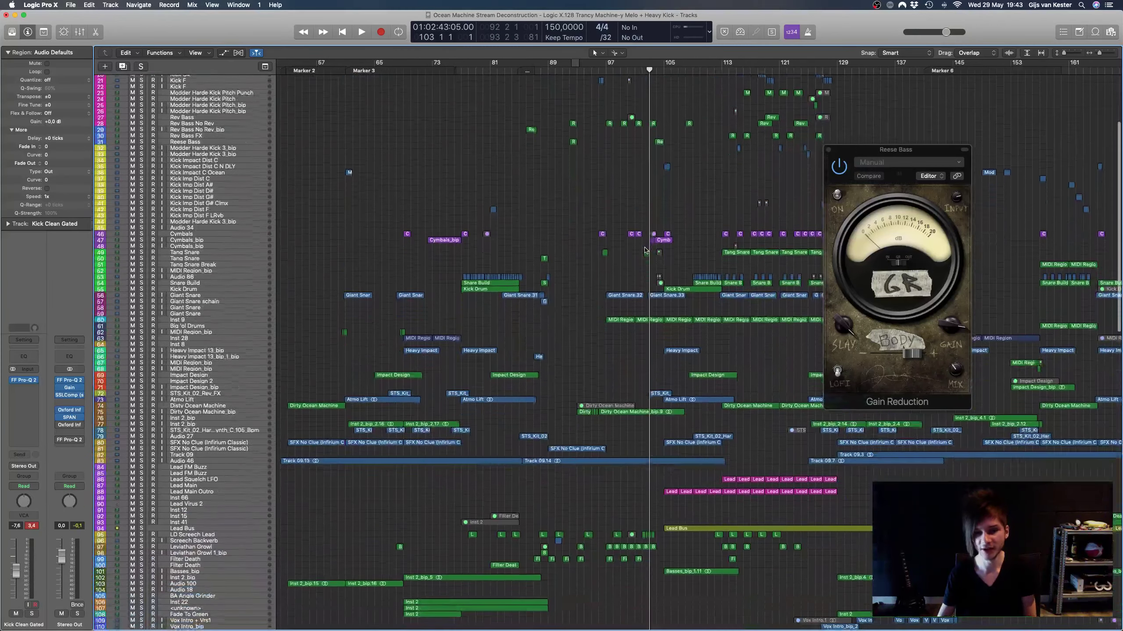
Step: Examine the arrangement around bar 103 across the drum, lead and vocal tracks, and move the playhead to bar 87
scroll(645, 252, "down", 4)
scroll(636, 279, "right", 5)
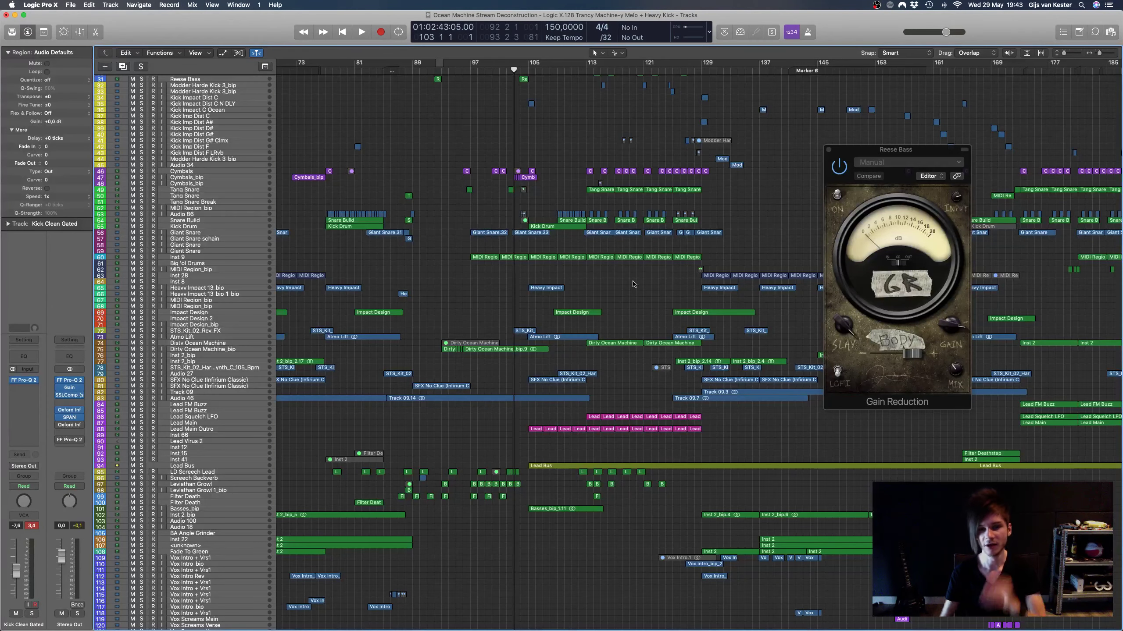
scroll(582, 142, "left", 3)
scroll(582, 140, "up", 10)
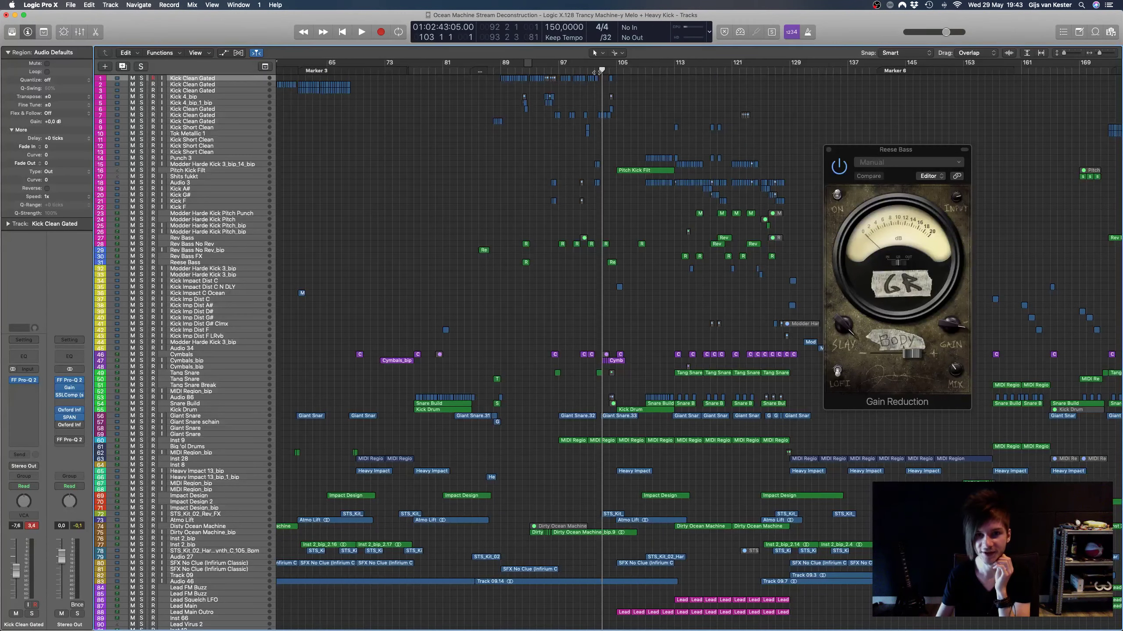
left_click_drag(601, 70, 486, 71)
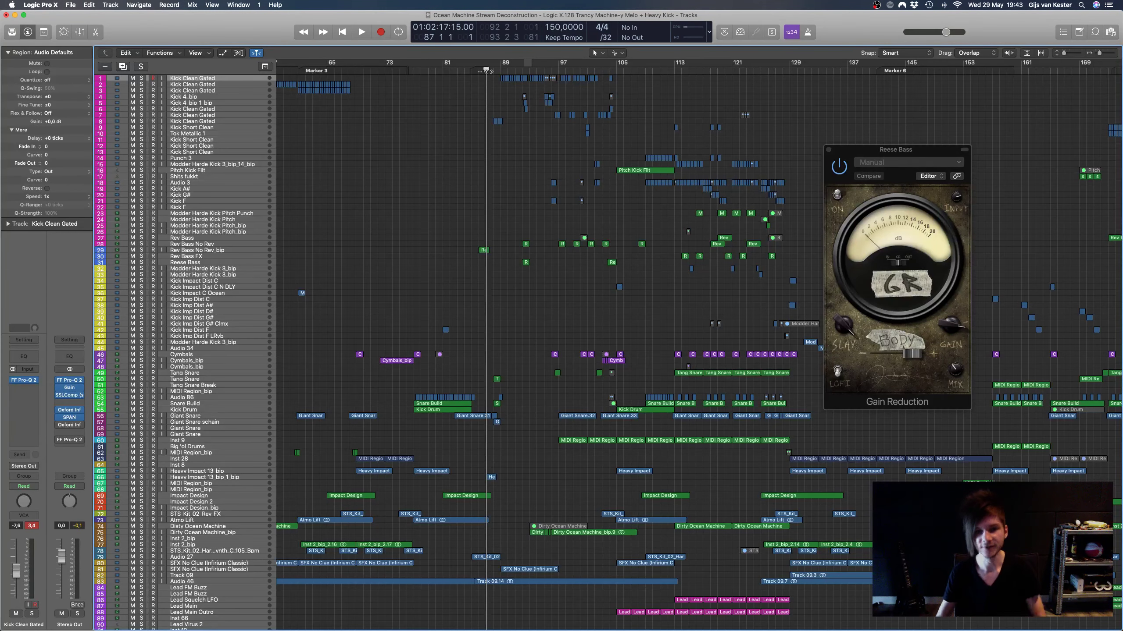
scroll(504, 97, "right", 1)
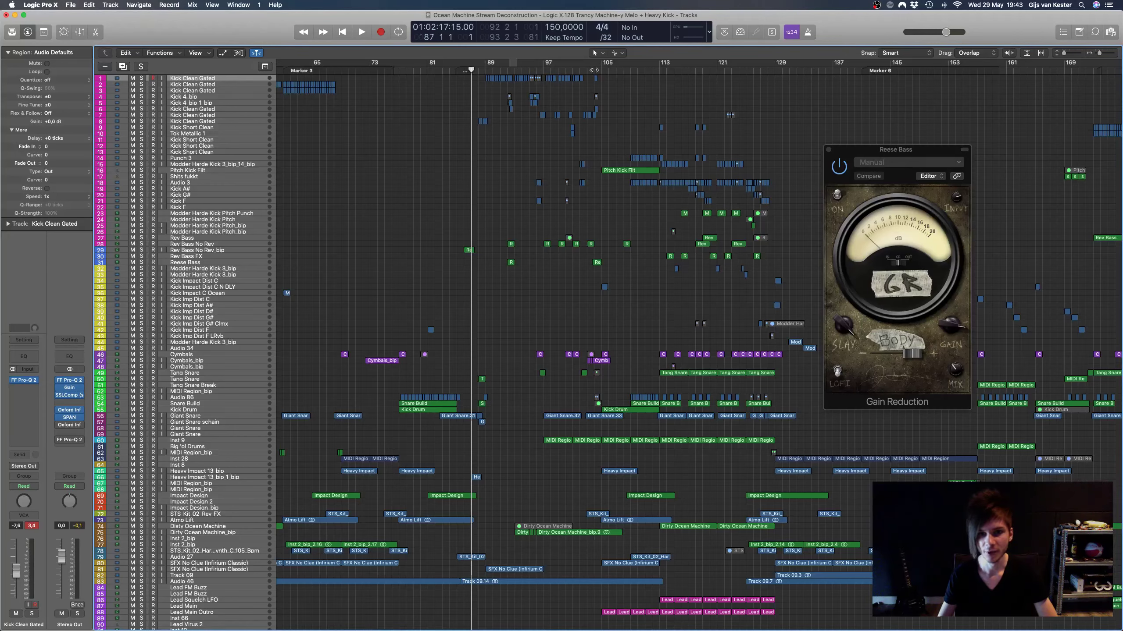
Step: Place the playhead at bar 104 and examine the kick, bass and snare regions from there towards bar 129
left_click(594, 70)
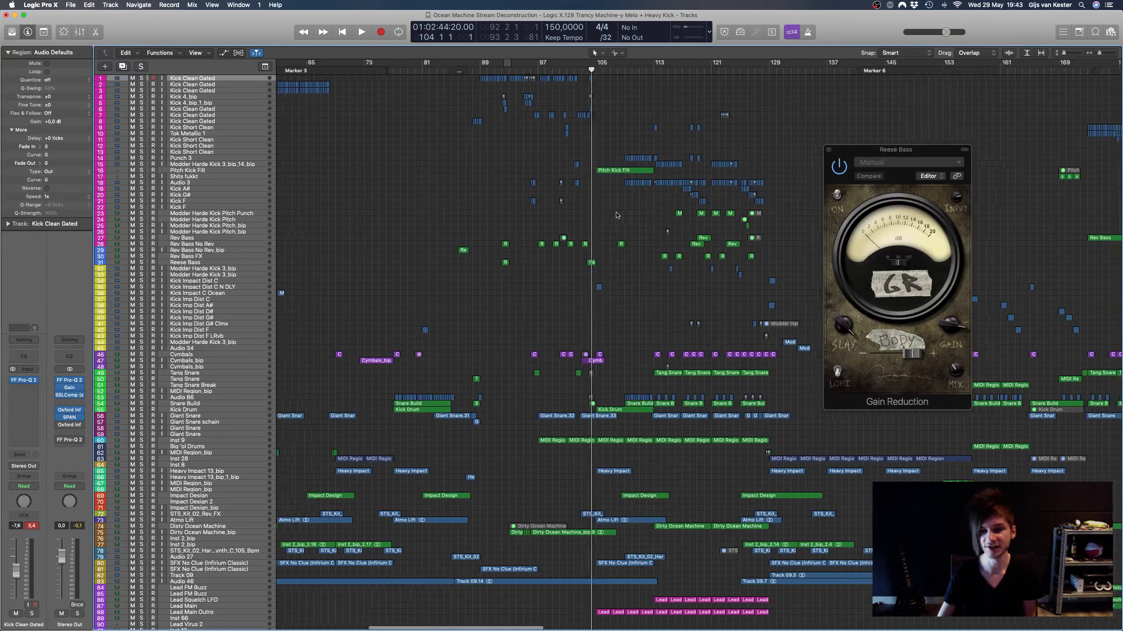
scroll(641, 343, "right", 4)
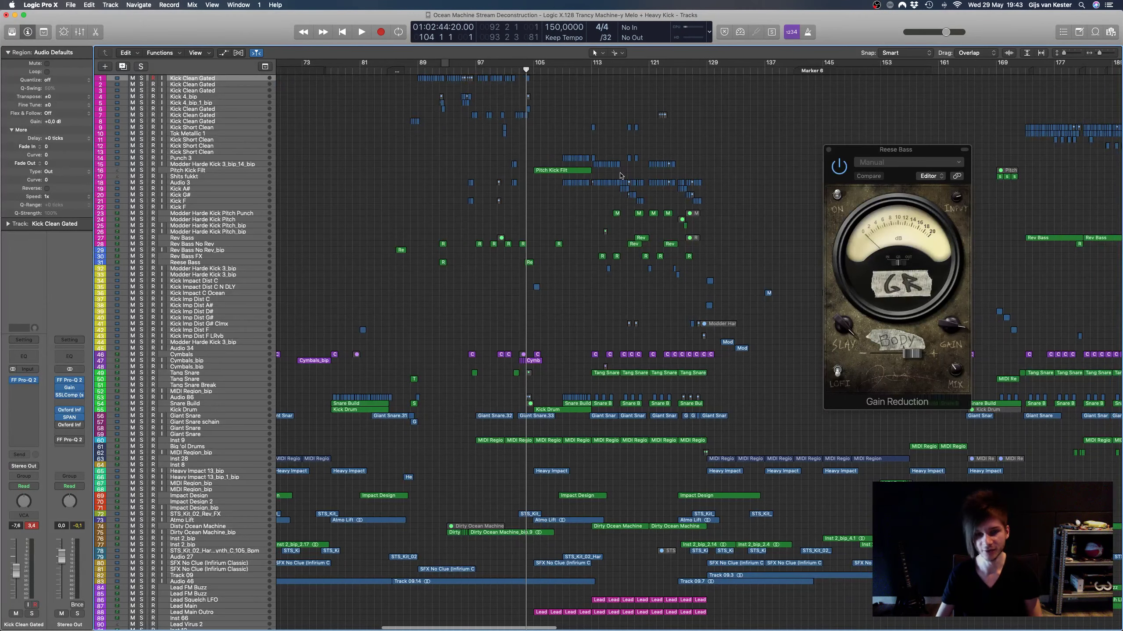
scroll(620, 175, "up", 6)
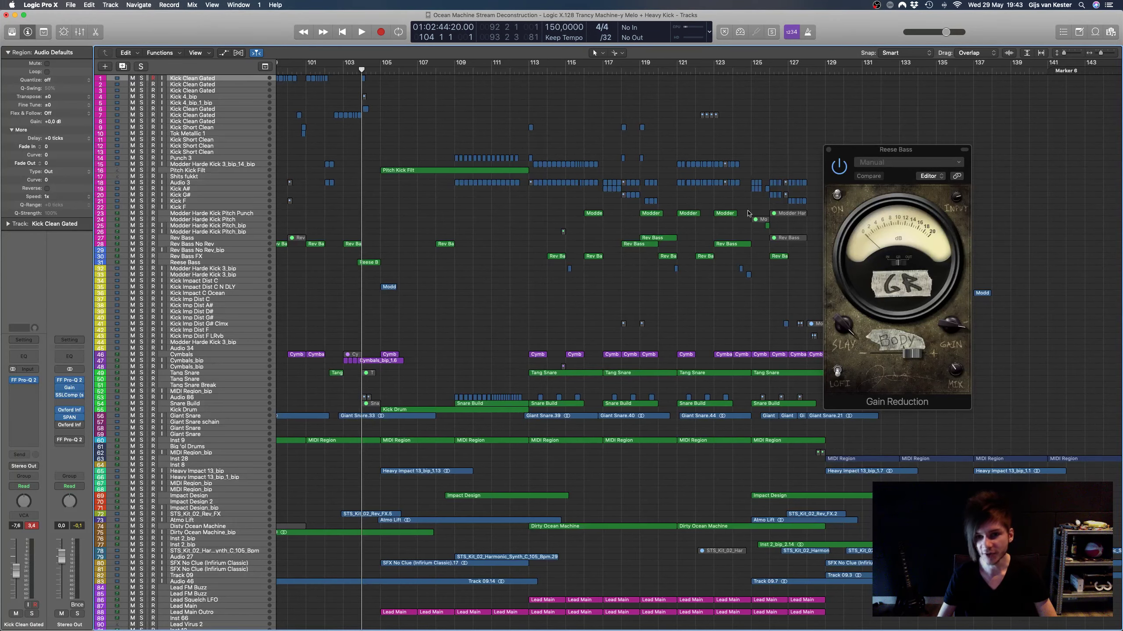
scroll(716, 188, "down", 5)
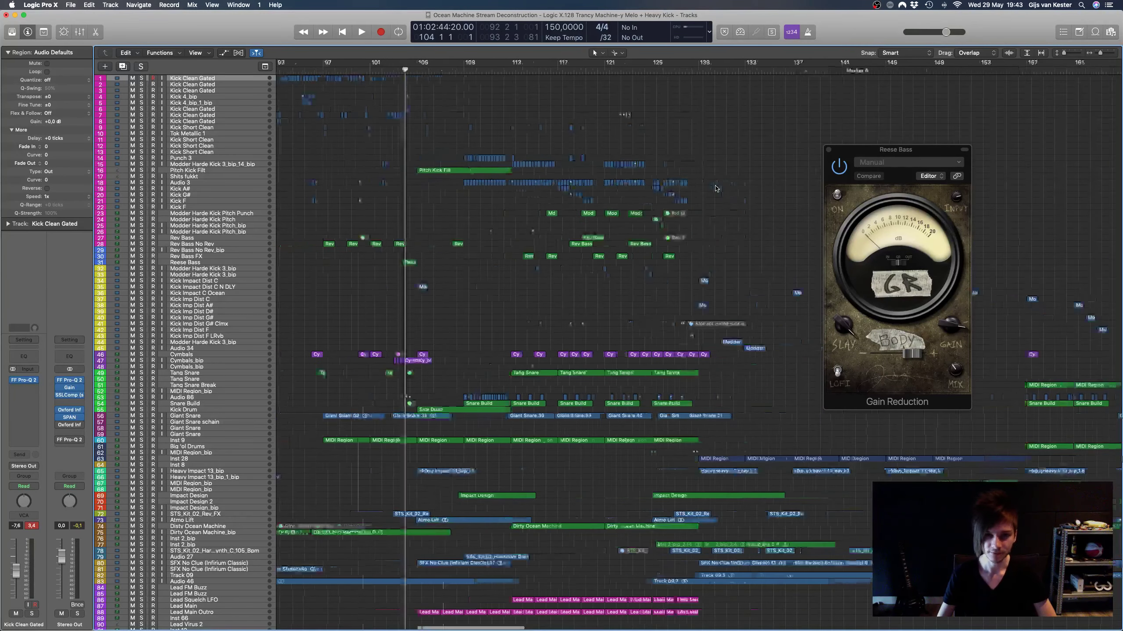
Step: Place the playhead at bar 89 and examine the kick section leading up to bar 105
left_click(435, 72)
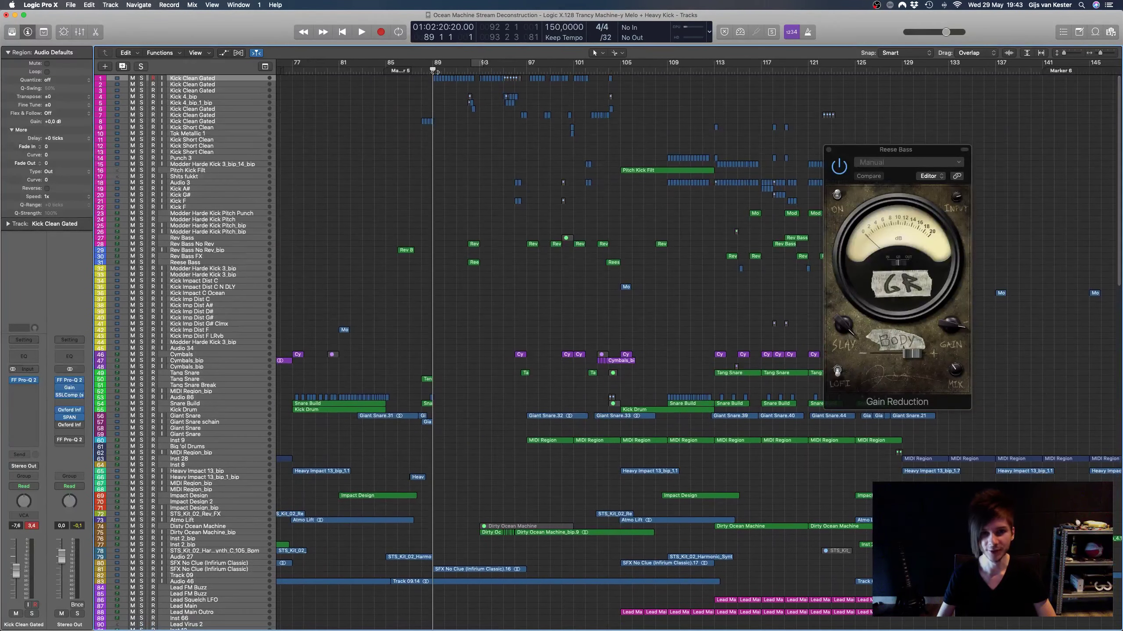
scroll(501, 73, "right", 2)
scroll(508, 73, "right", 3)
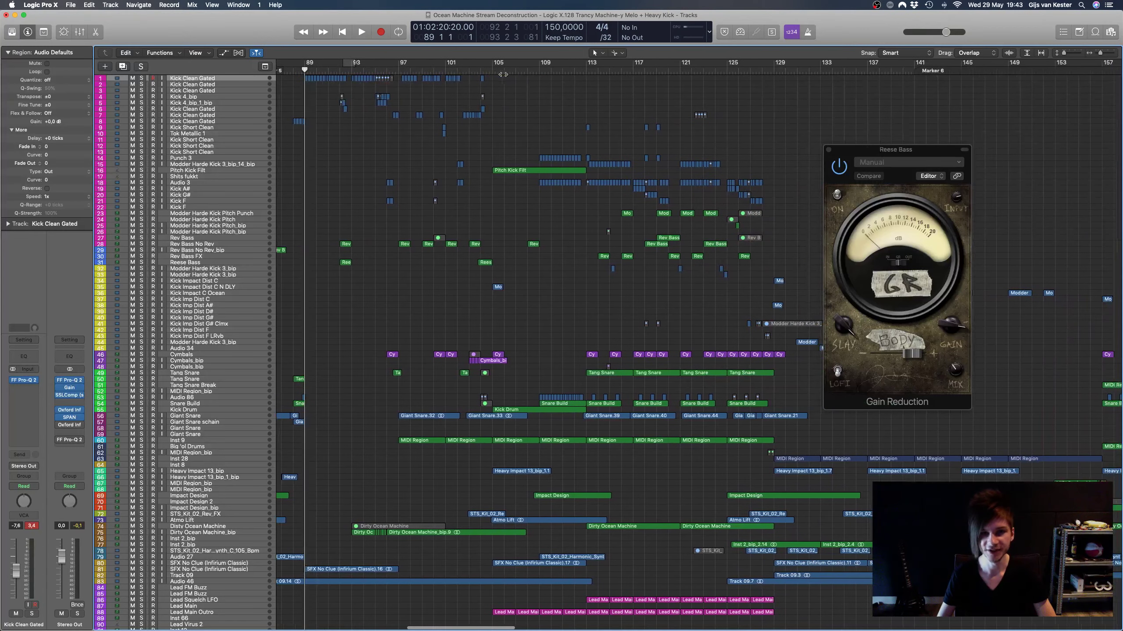
Step: Place the playhead at bar 105 and open the upper Stacc String Ens region starting there in the Piano Roll
left_click(486, 71)
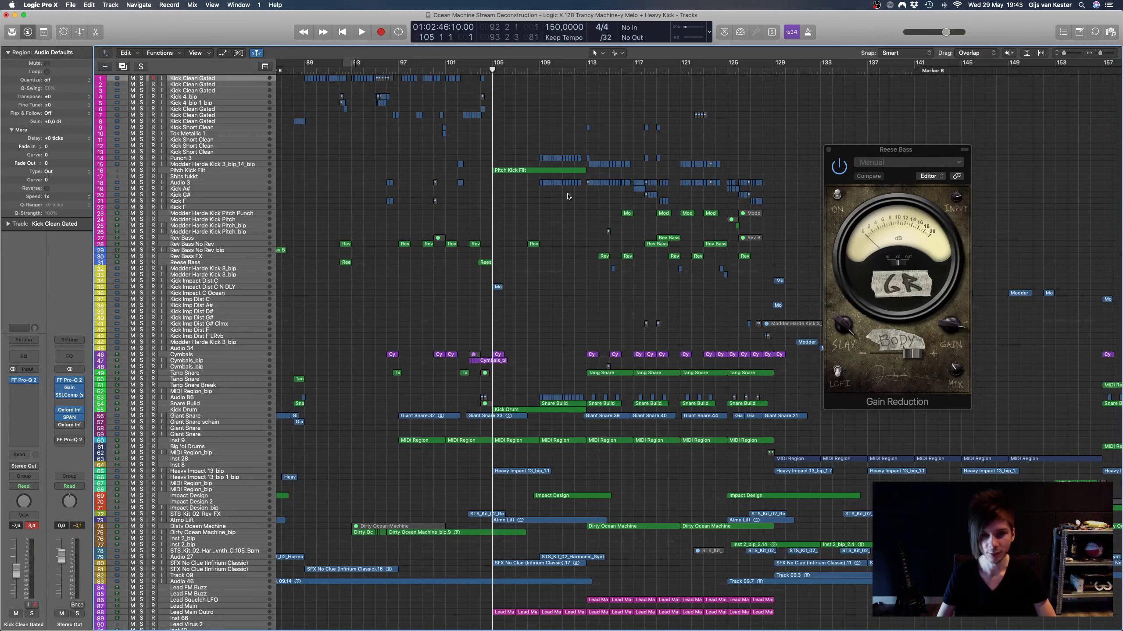
scroll(526, 403, "down", 10)
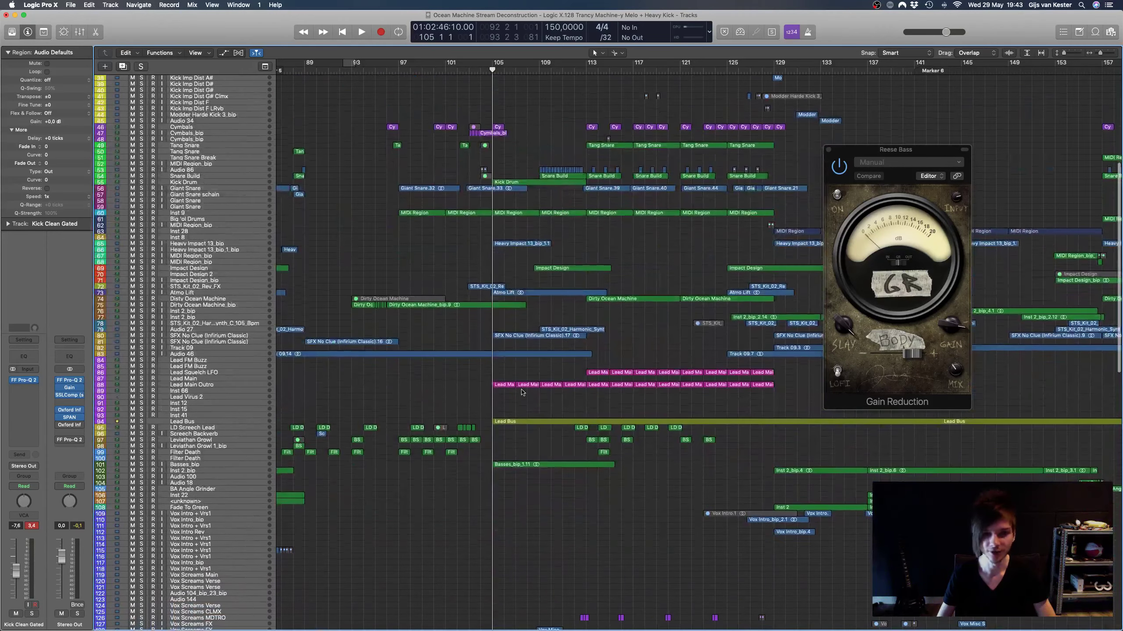
scroll(526, 328, "down", 8)
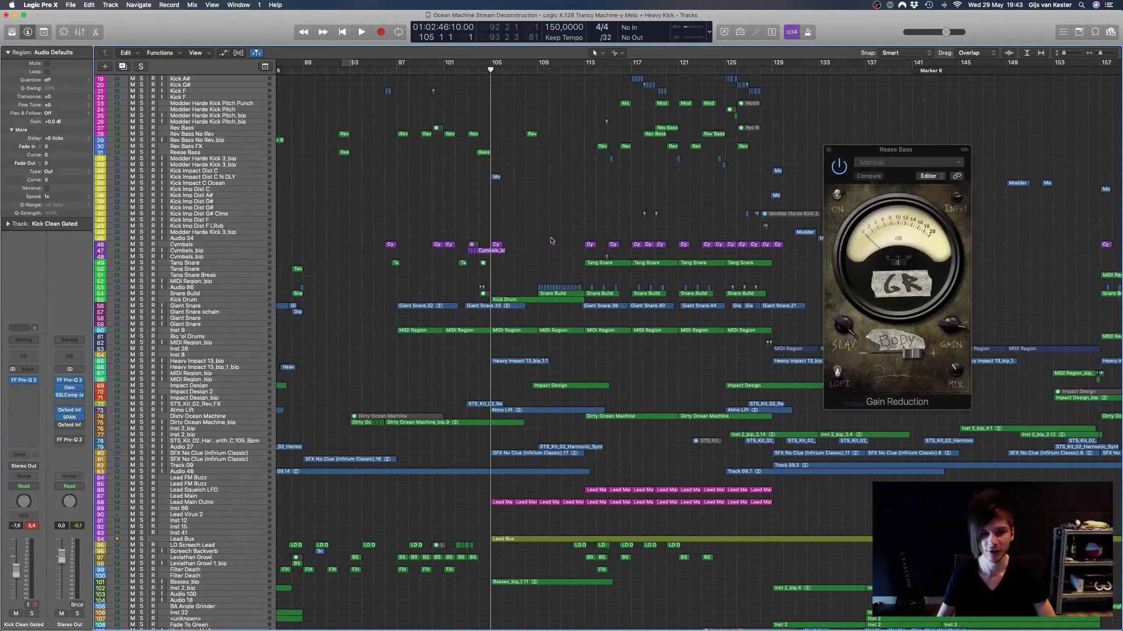
scroll(551, 241, "down", 6)
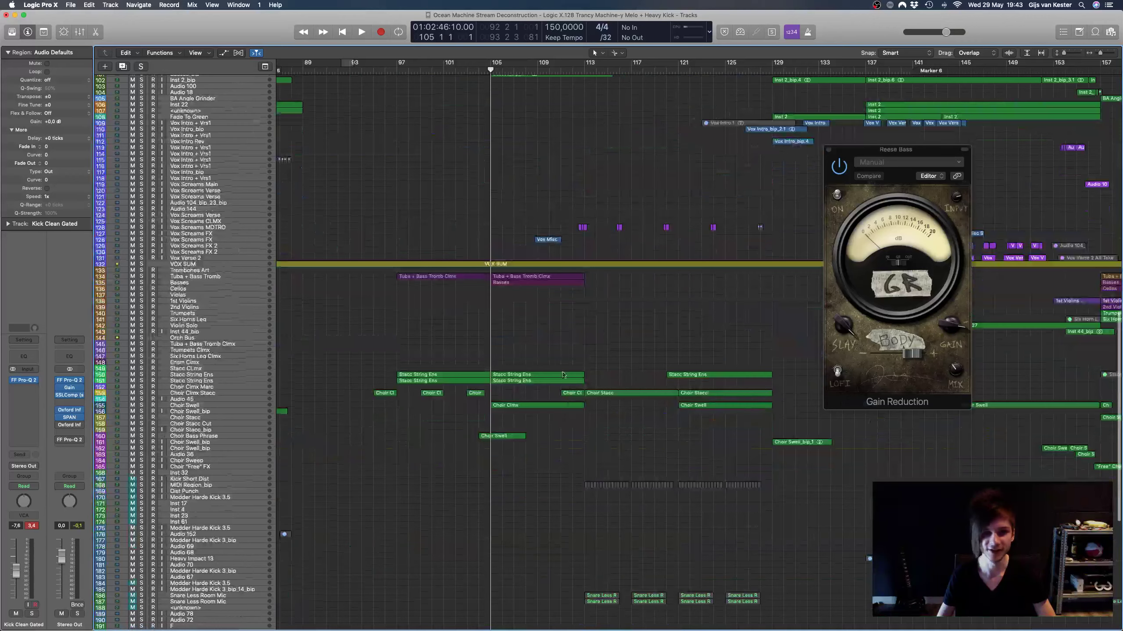
double_click(526, 377)
left_click(526, 375, "ctrl+alt")
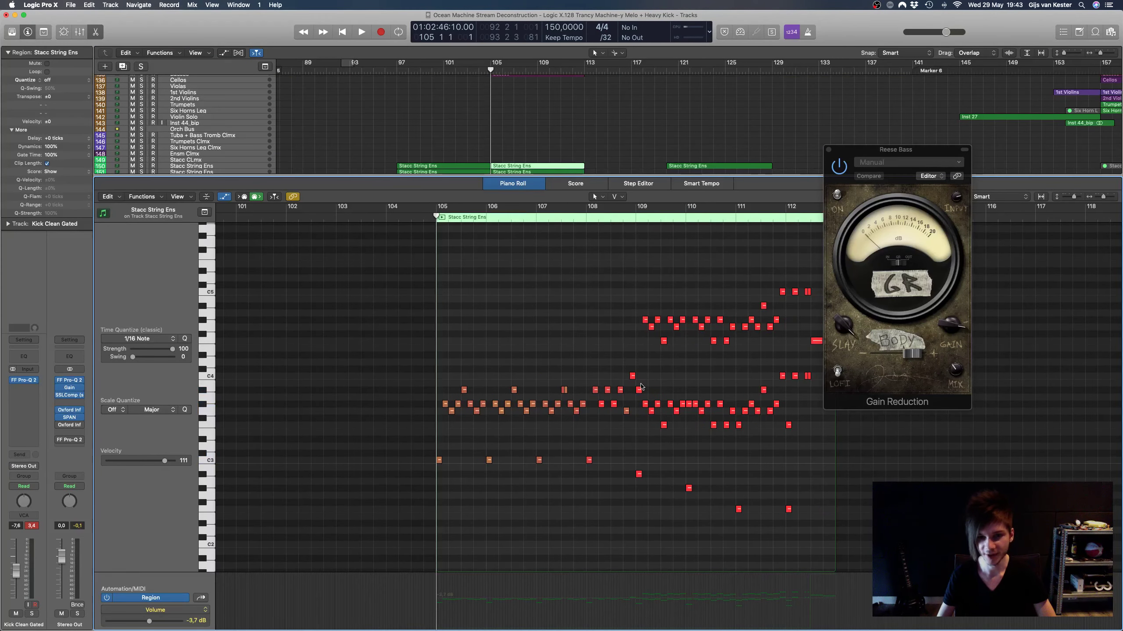
Step: Solo the Stacc String Ens region and play it from bar 105 to bar 113, following its notes
key("ctrl+s")
key("space")
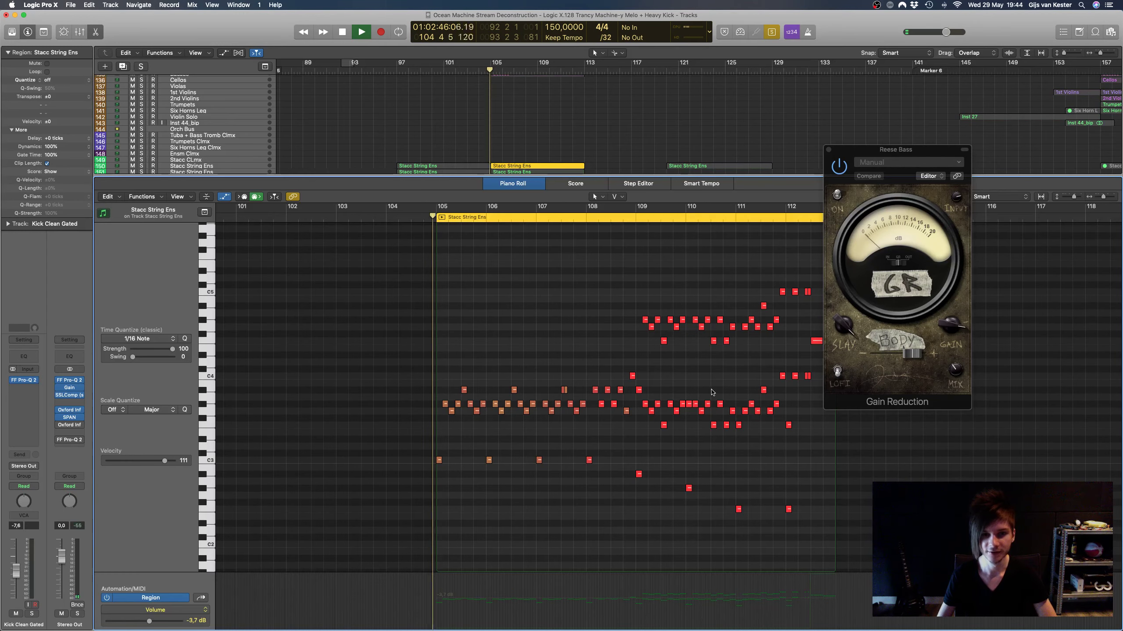
scroll(641, 371, "right", 3)
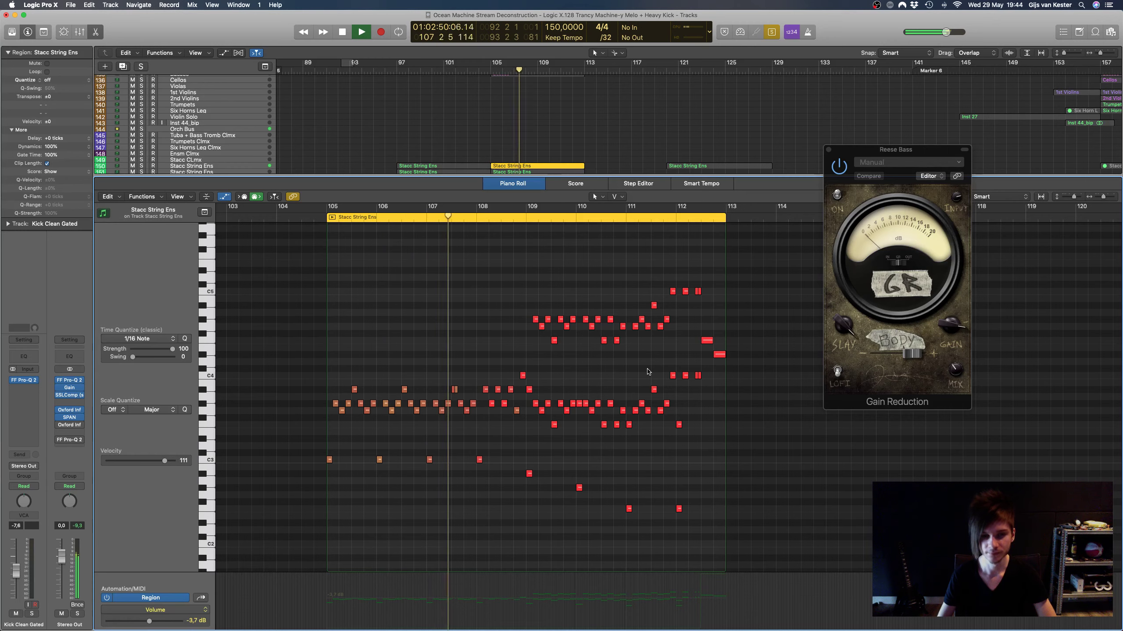
scroll(647, 371, "right", 1)
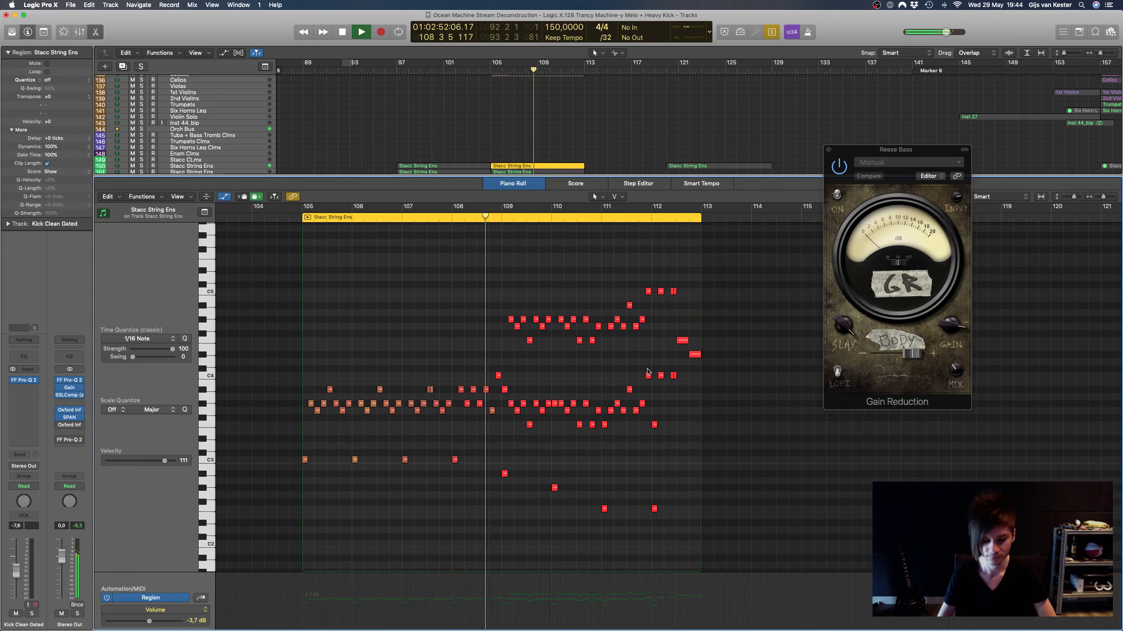
scroll(648, 371, "right", 2)
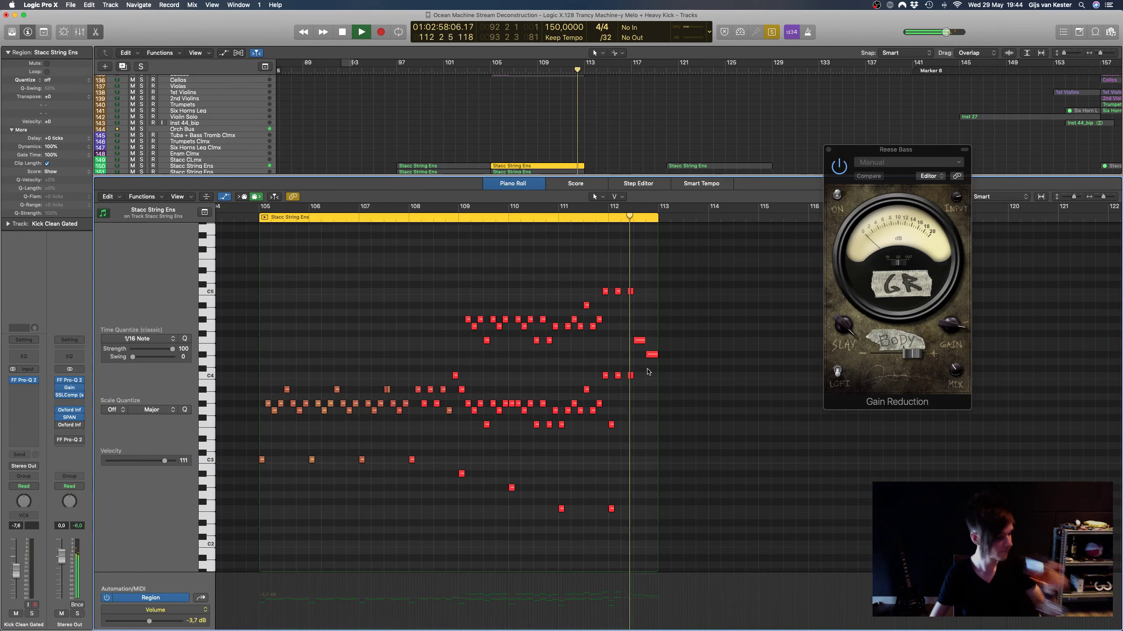
key("space")
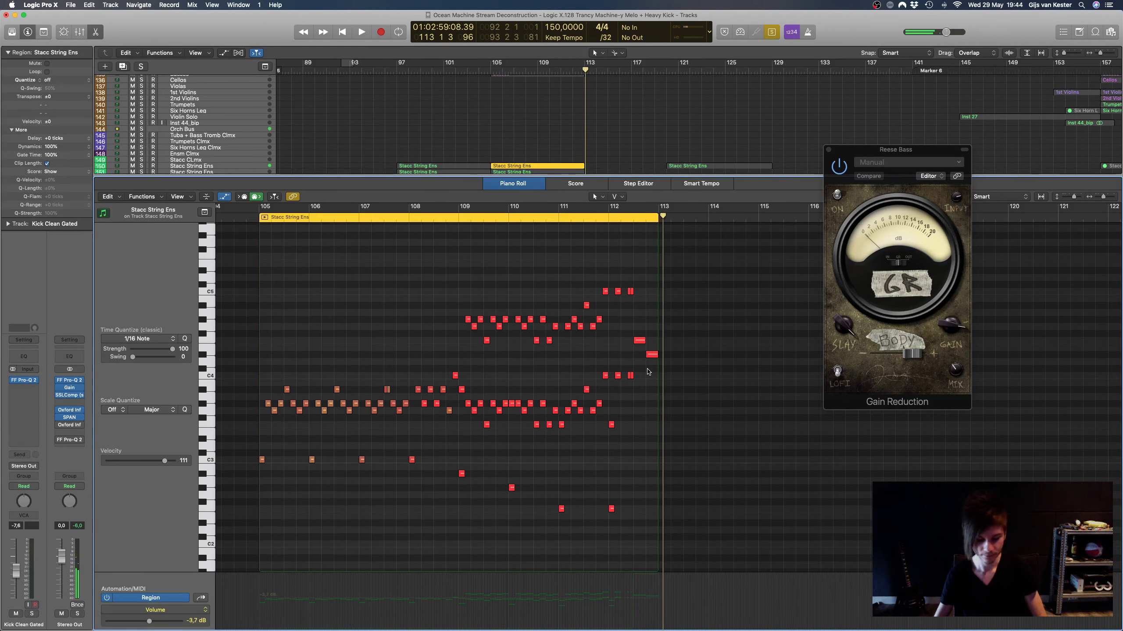
Step: Close the Piano Roll, turn off the solo, and place the playhead at bar 106 in the full arrangement
key("x")
key("x")
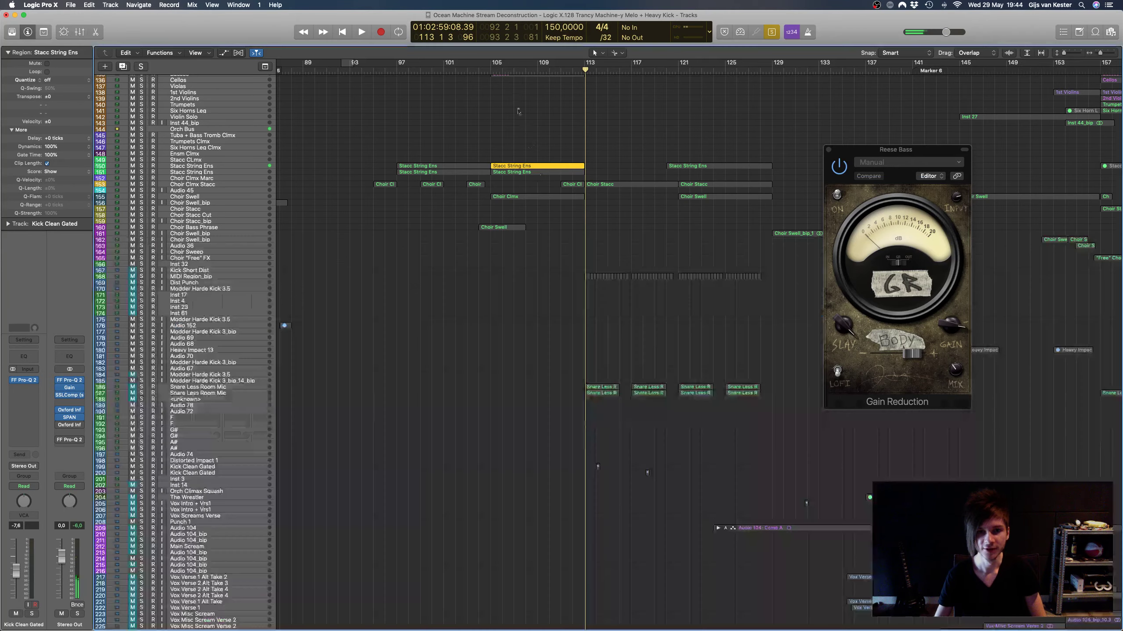
scroll(506, 87, "up", 15)
left_click(501, 69)
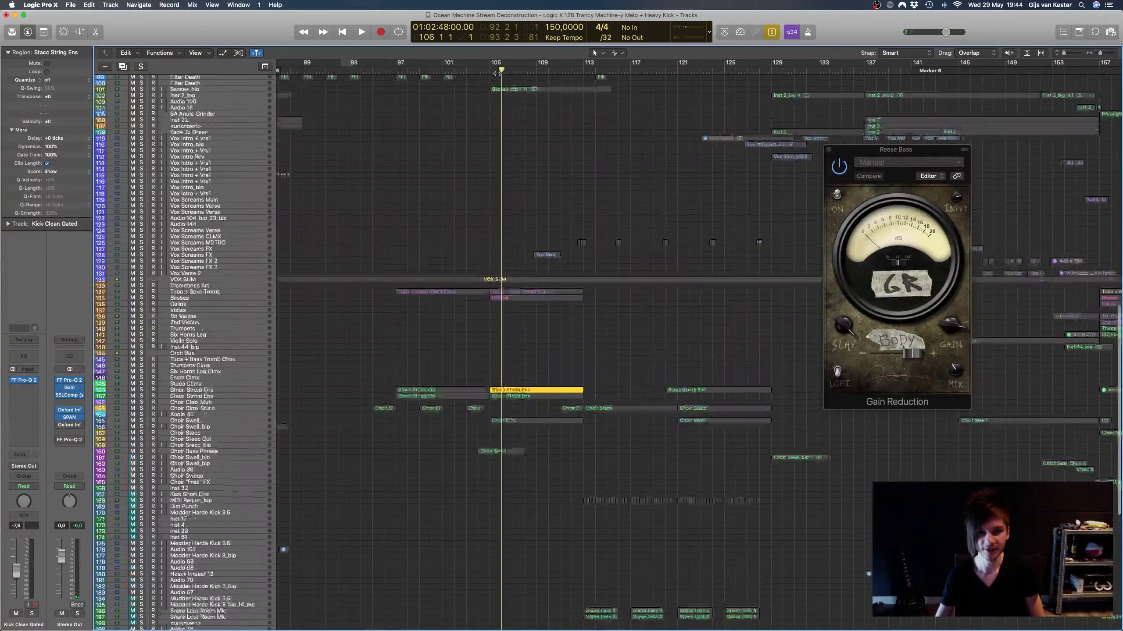
scroll(497, 73, "up", 10)
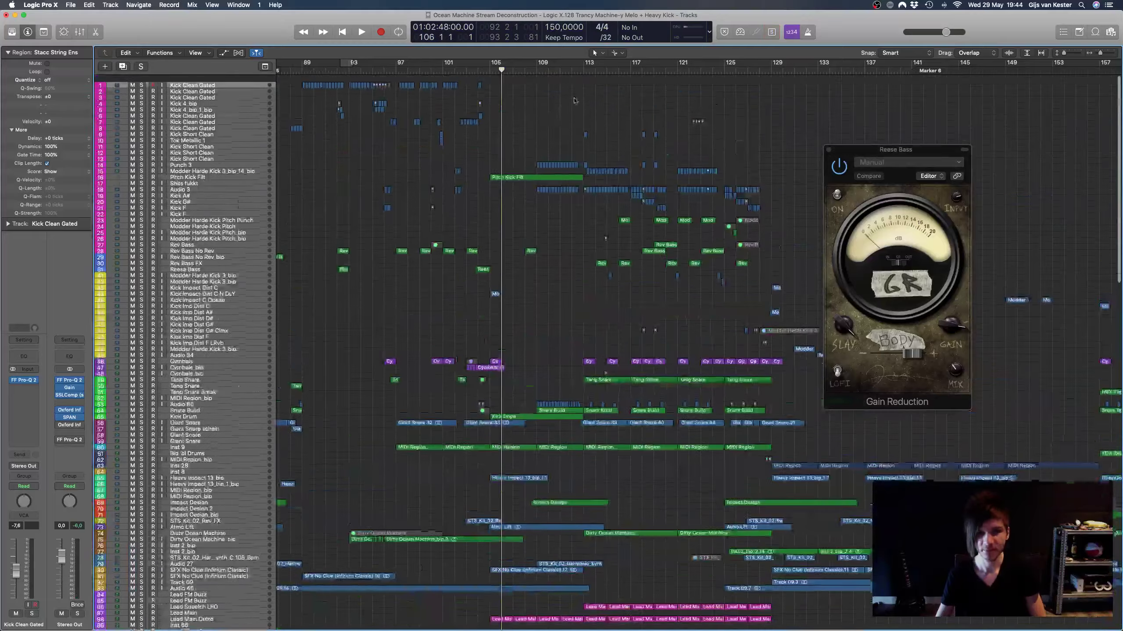
Step: Place the playhead at bar 113 and examine the kick, bass, snare and lead regions that follow it
left_click(582, 69)
scroll(579, 87, "right", 5)
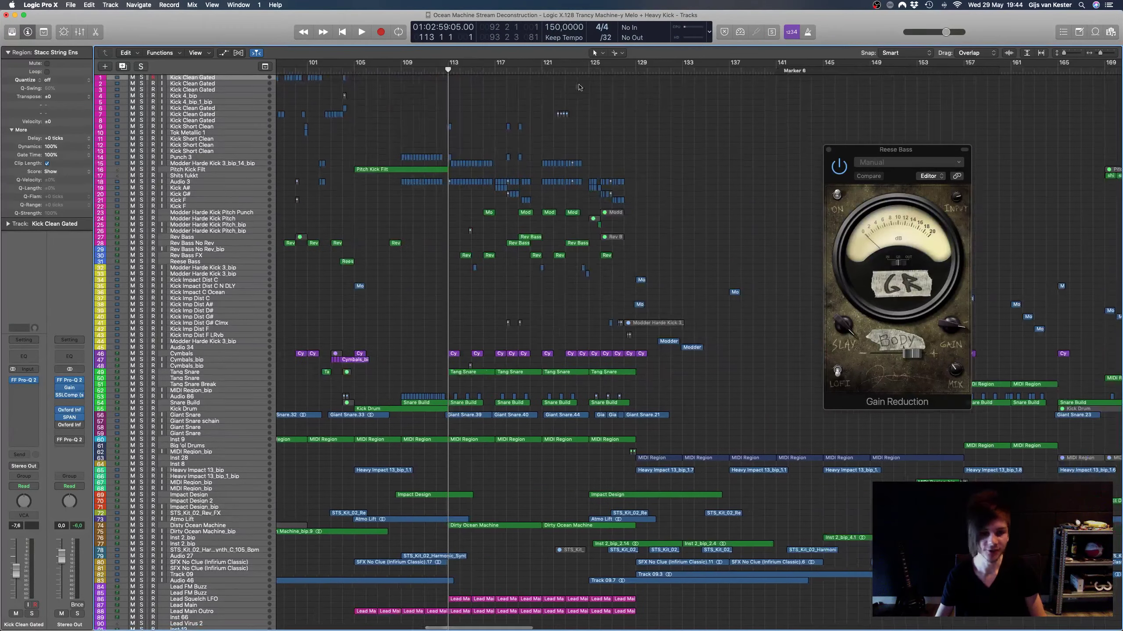
scroll(557, 398, "up", 5)
scroll(553, 391, "down", 10)
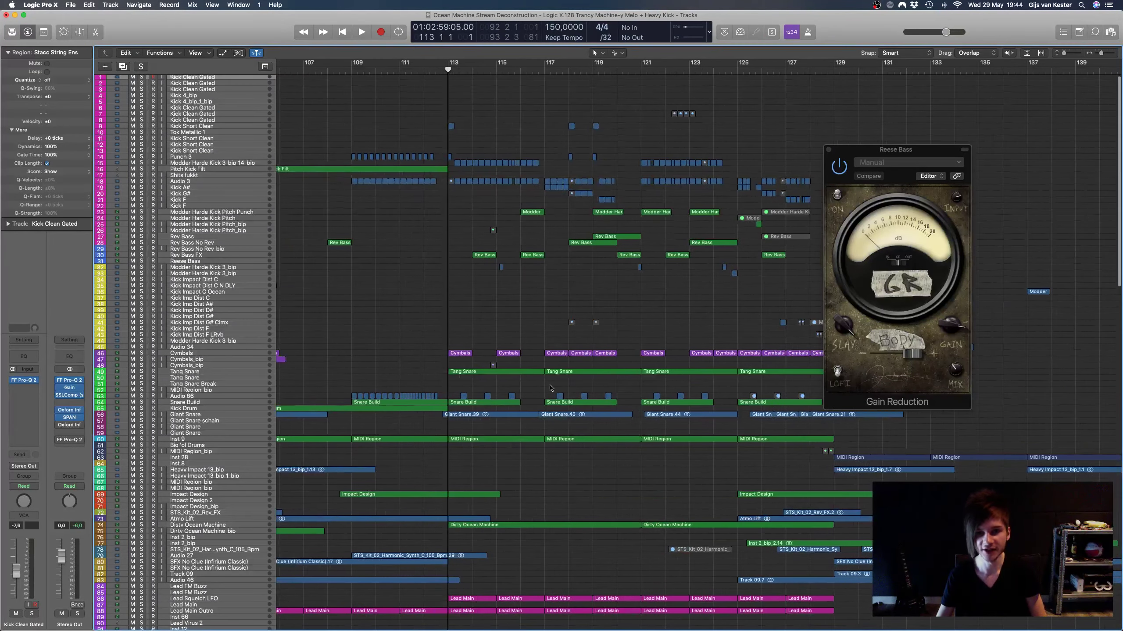
scroll(665, 400, "down", 3)
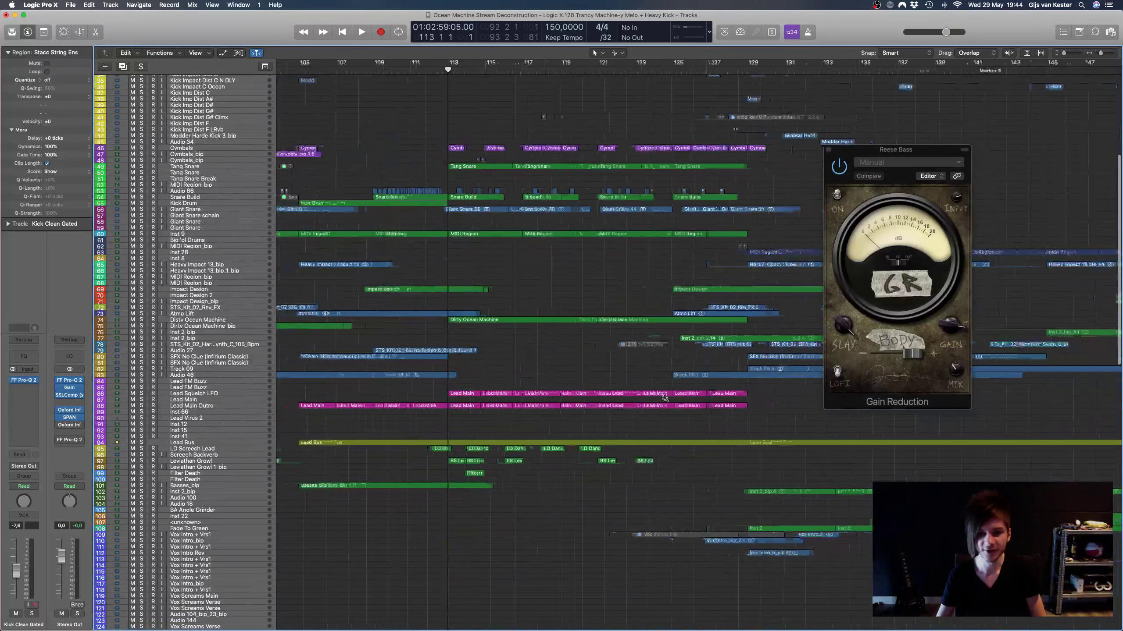
scroll(665, 400, "up", 3)
scroll(665, 400, "up", 3)
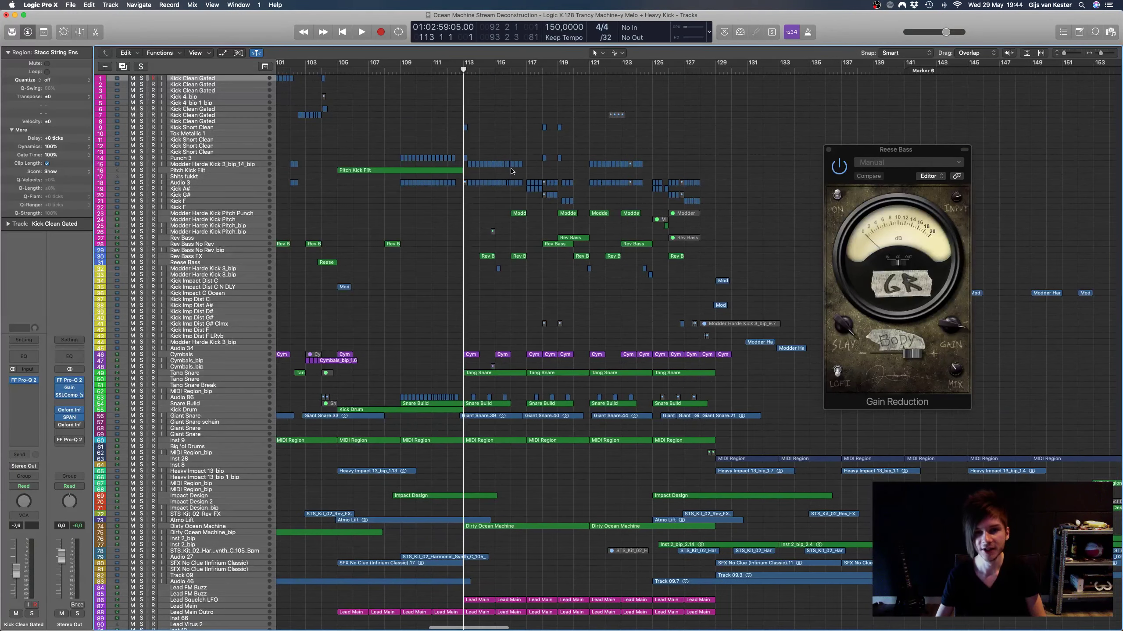
key("super+Right")
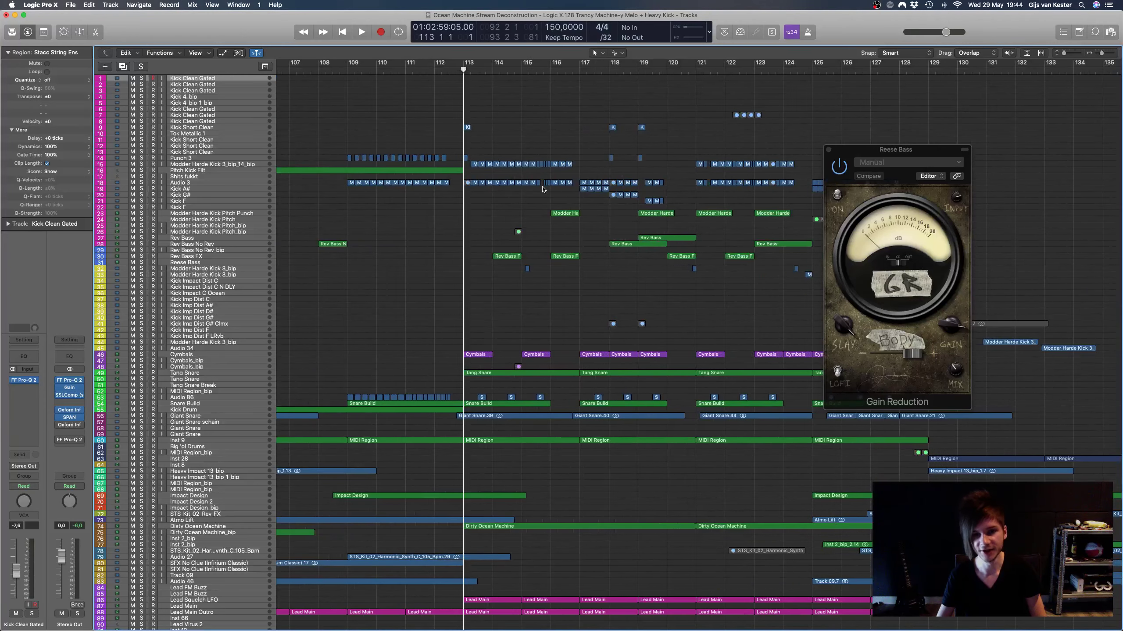
scroll(493, 85, "left", 10)
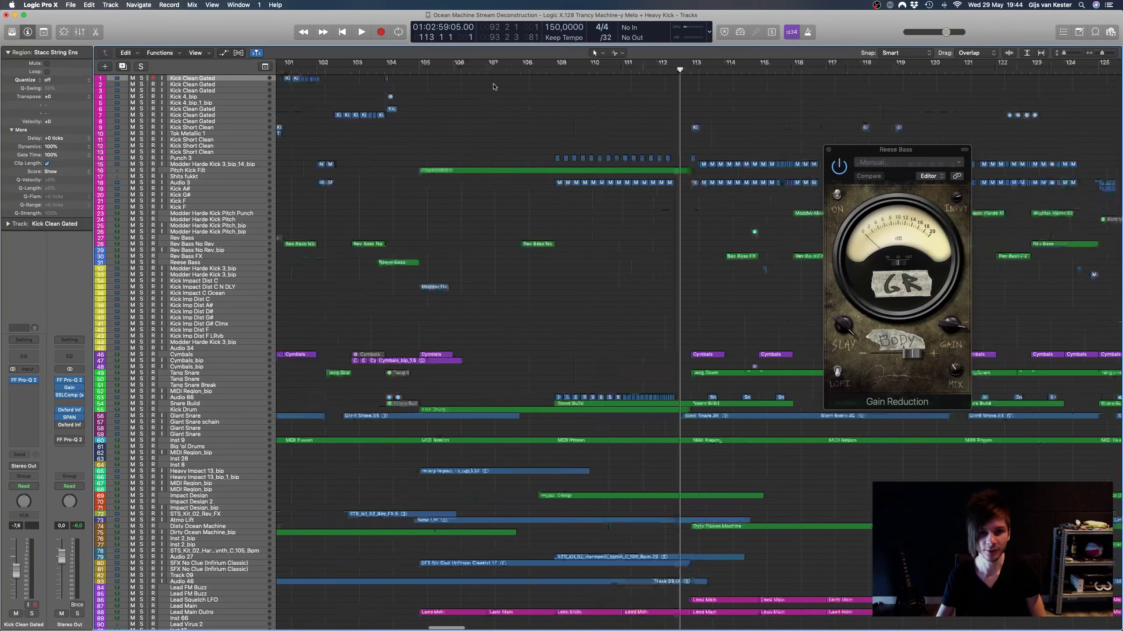
Step: Play the full mix from bar 103 through the transition at bar 105
key("super+Left")
left_click(491, 70)
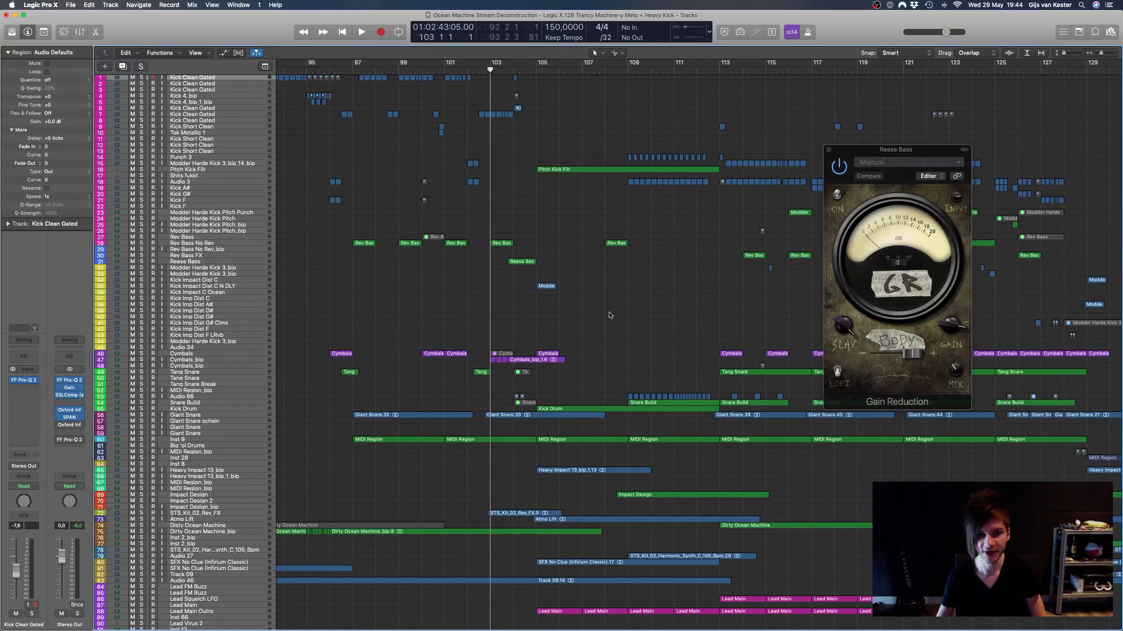
scroll(609, 315, "down", 5)
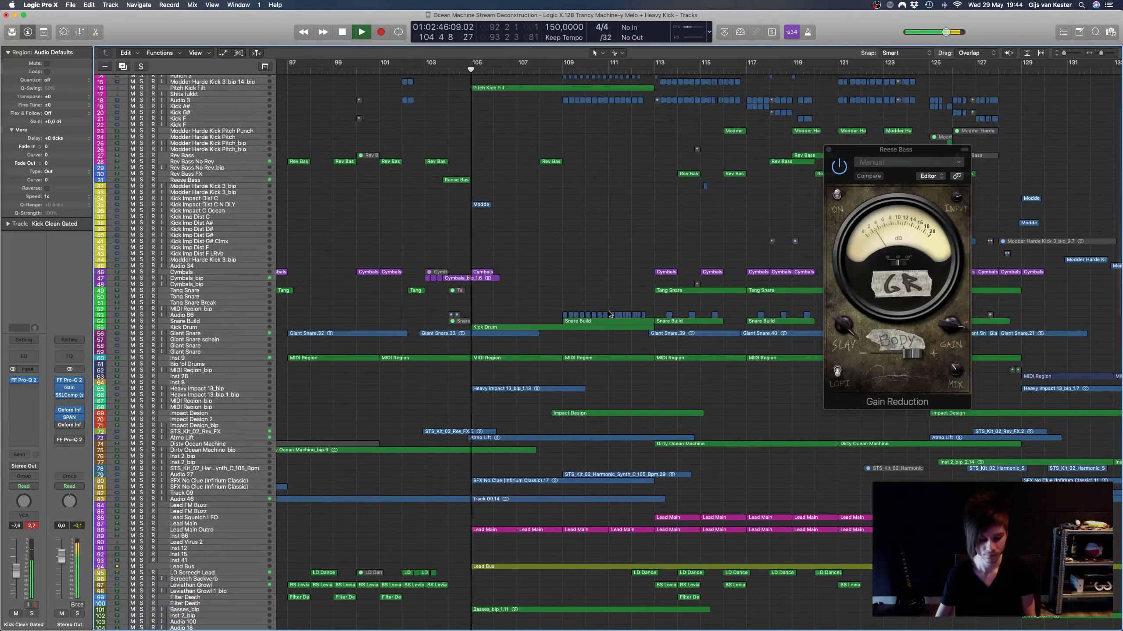
scroll(609, 315, "down", 6)
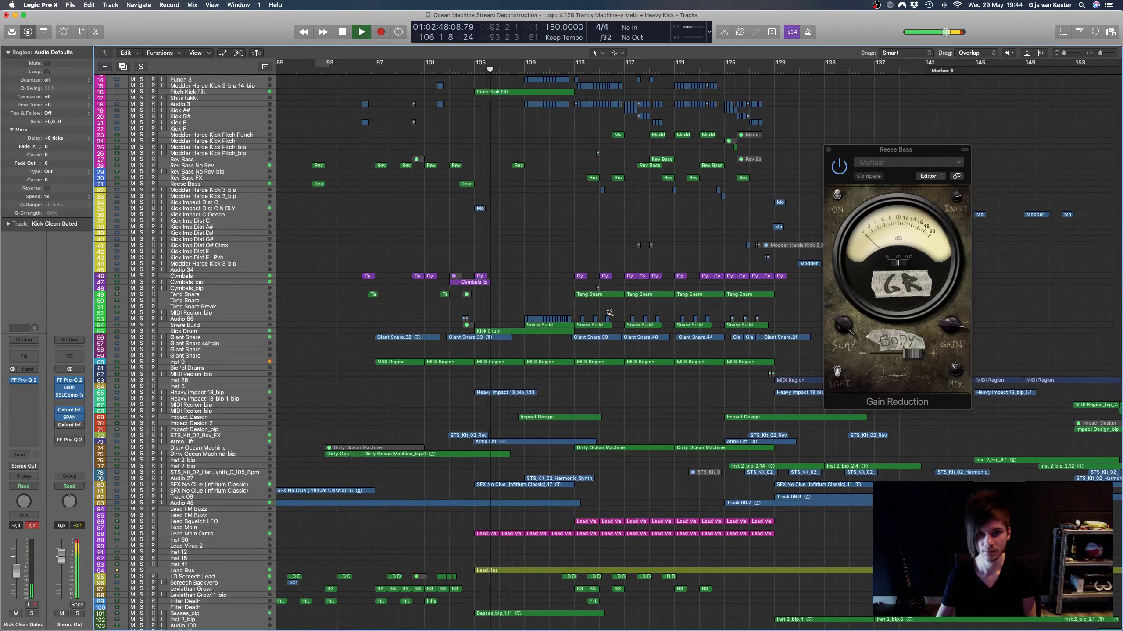
Step: Follow the playing arrangement from bar 106 onward, examining how the kick, bass, snare and lead regions are laid out
scroll(609, 312, "up", 5)
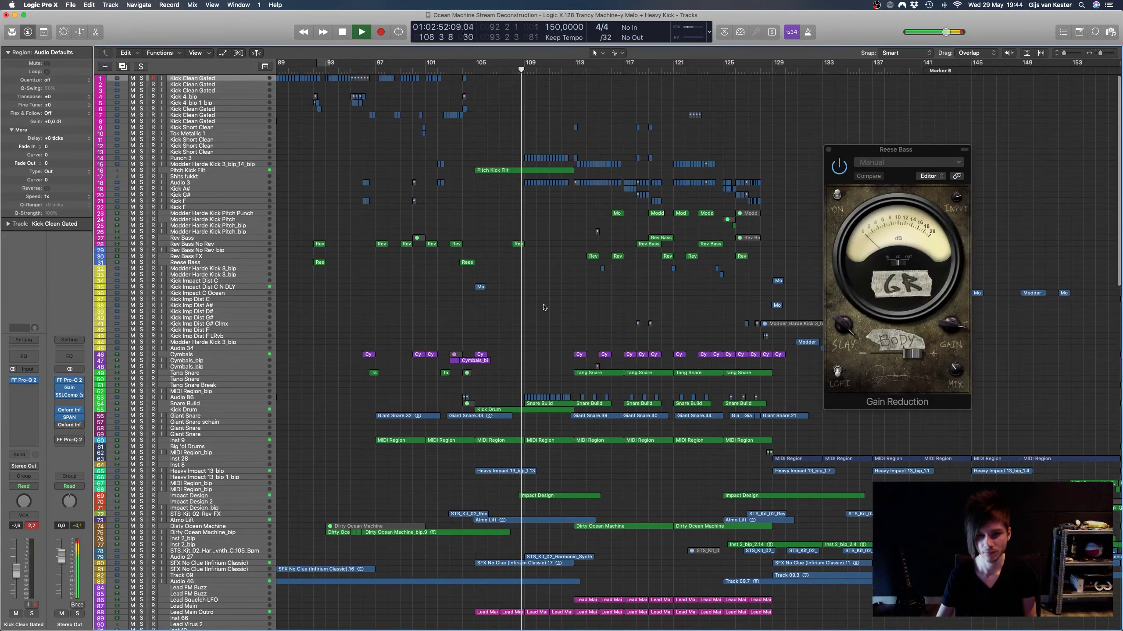
scroll(544, 308, "right", 3)
scroll(543, 307, "right", 1)
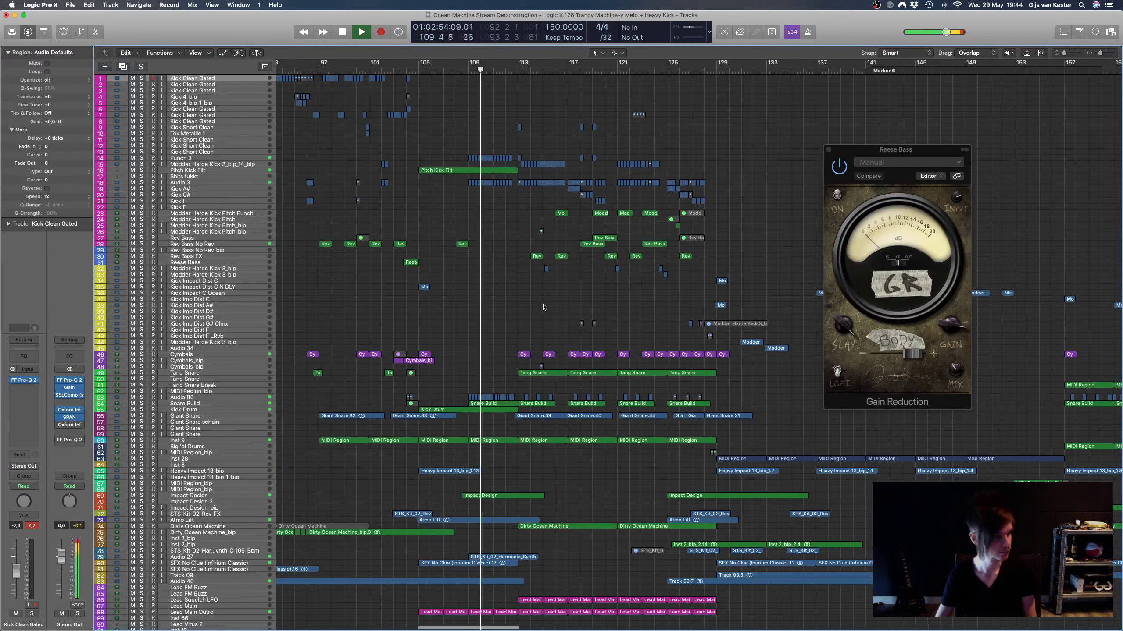
scroll(544, 307, "right", 2)
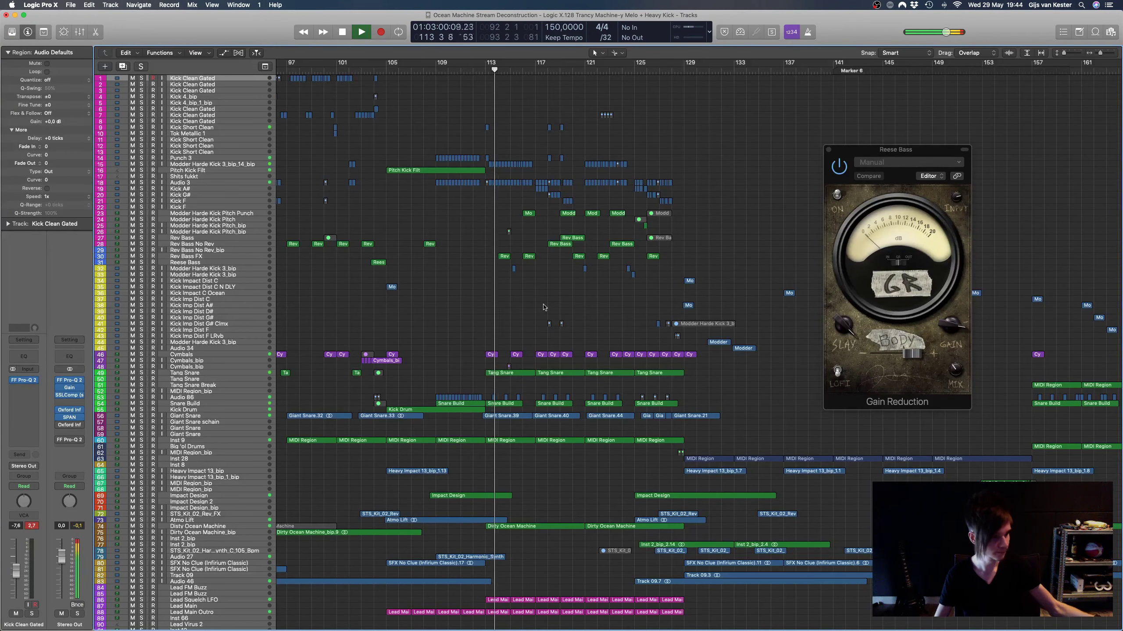
scroll(544, 307, "right", 2)
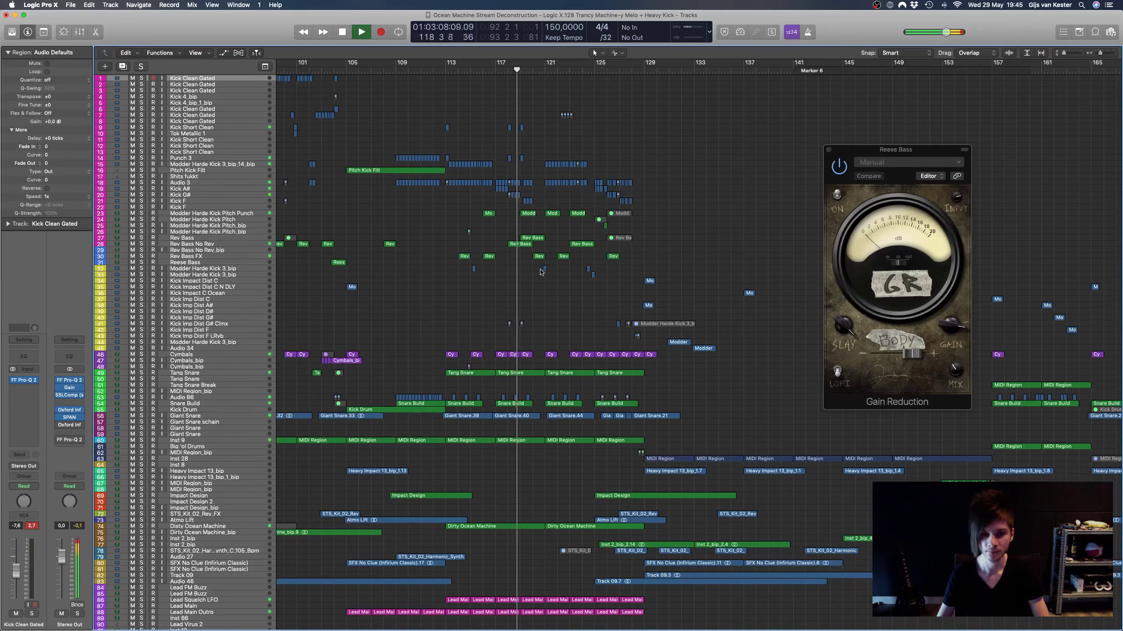
key("super+Right")
key("super+Right")
key("super+Right")
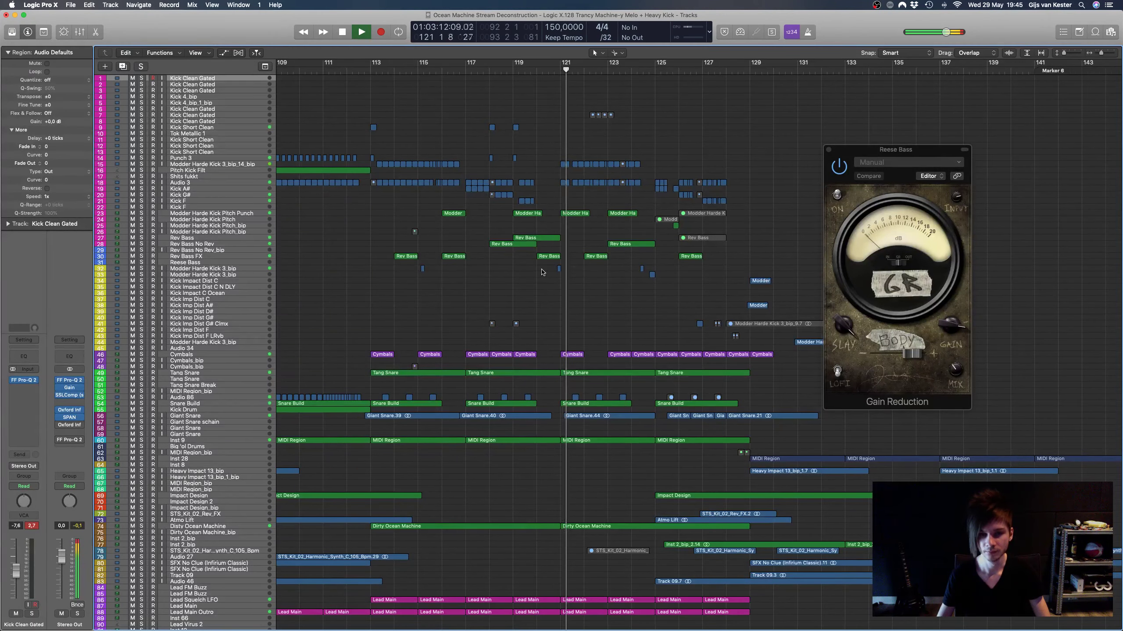
key("super+Right")
key("super+Down")
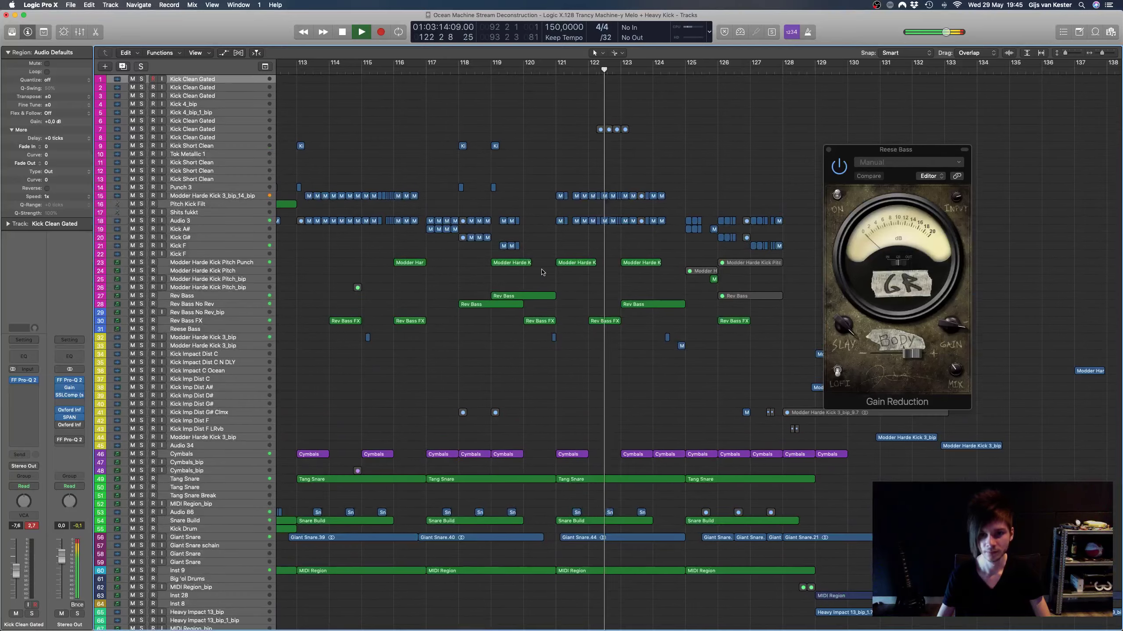
Step: Inspect the notes of the Stacc String Ens region and the Choir Stacc region in the piano roll
scroll(543, 271, "down", 10)
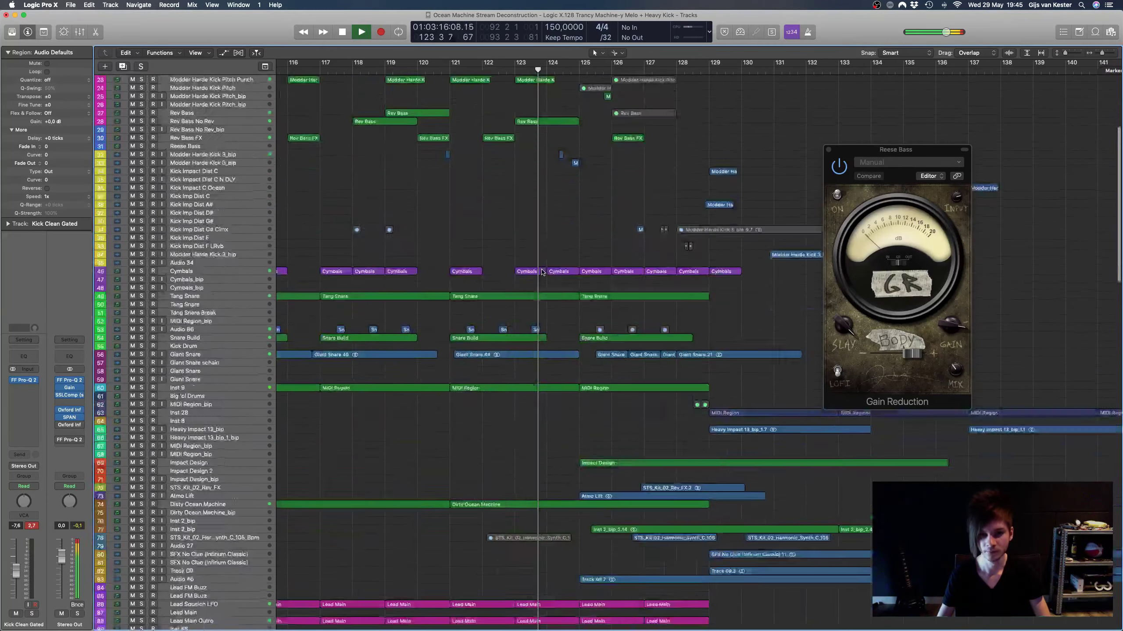
scroll(543, 272, "down", 20)
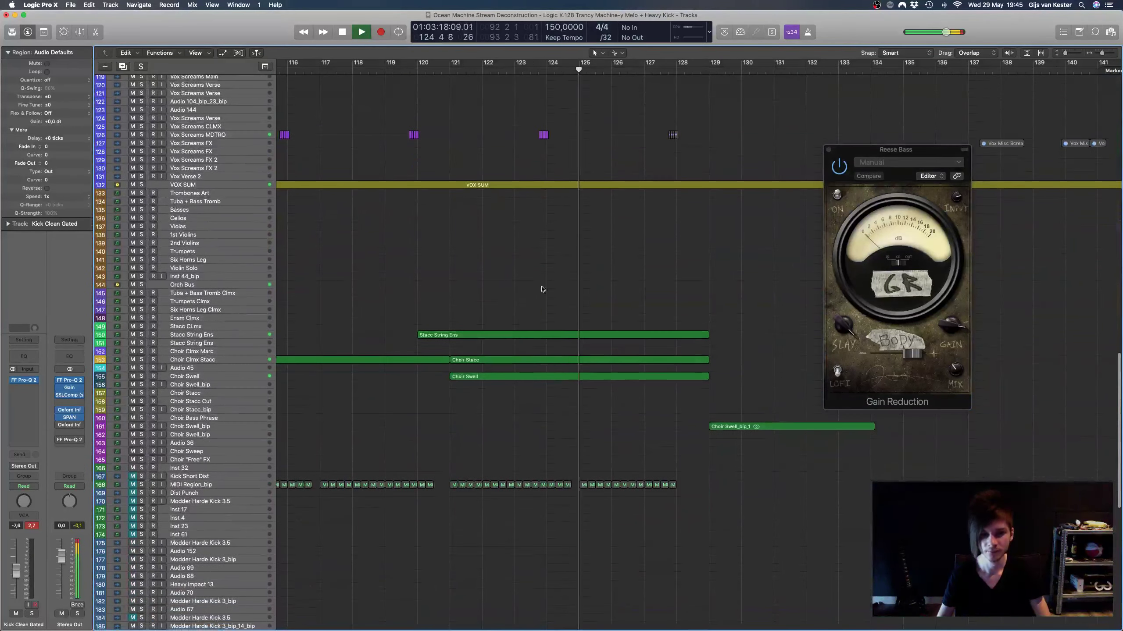
double_click(532, 334)
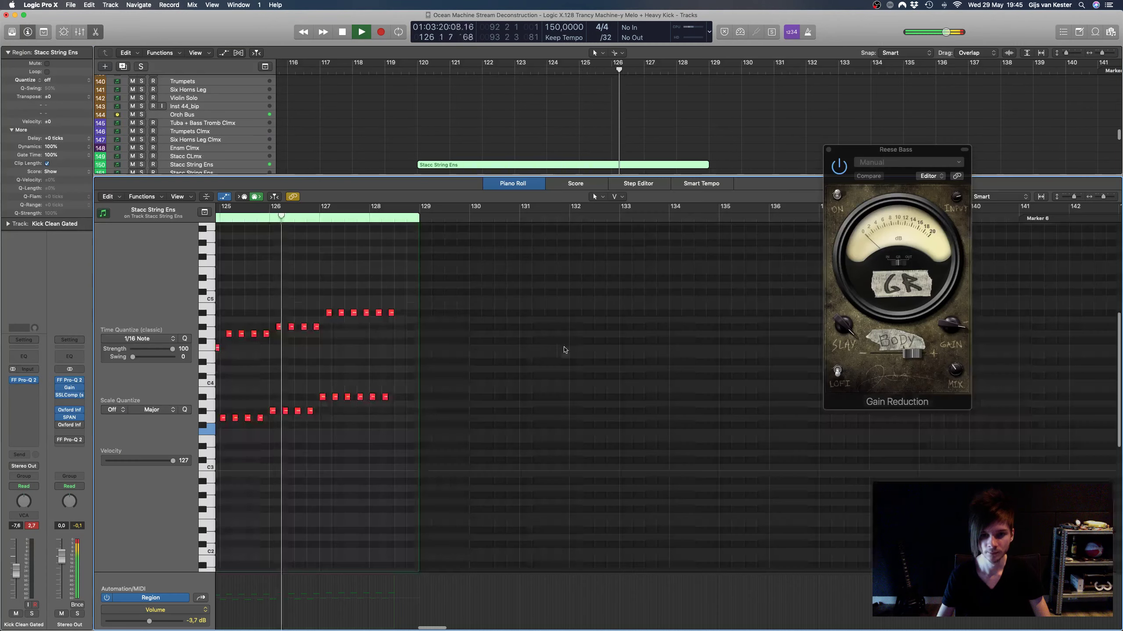
scroll(564, 351, "down", 5)
scroll(604, 108, "down", 3)
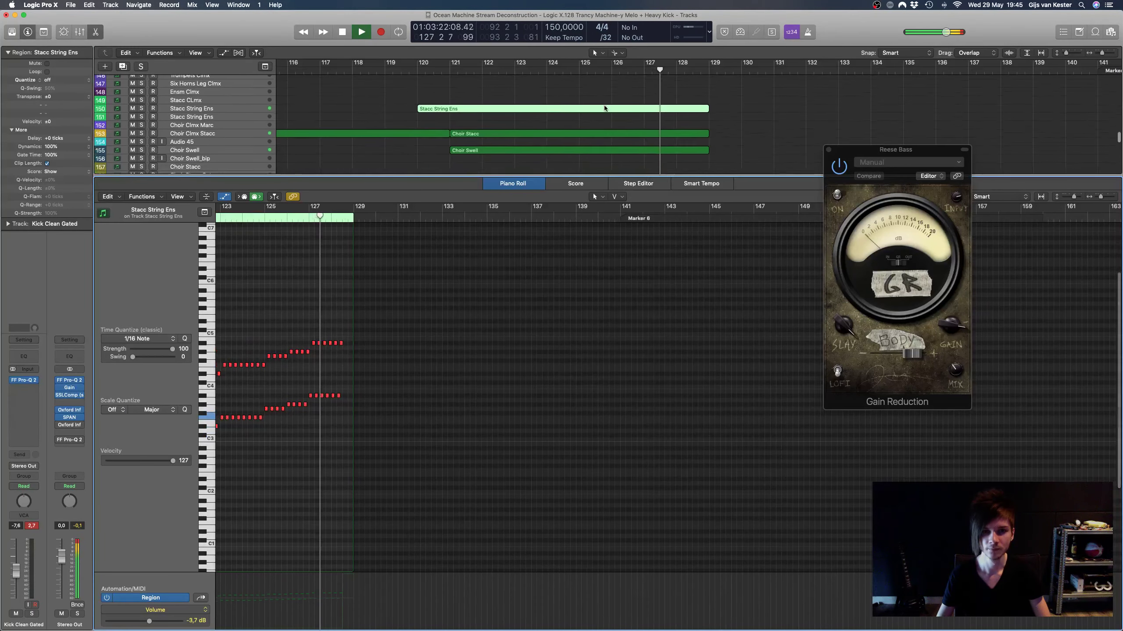
left_click(595, 134)
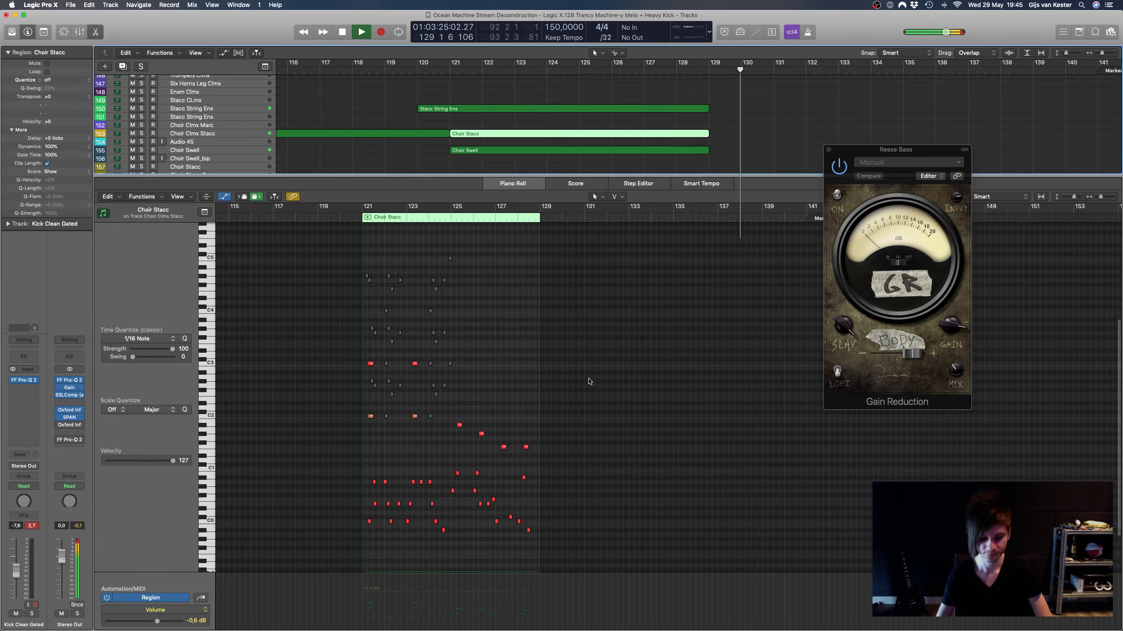
Step: Close the piano roll and stop playback
key("x")
key("x")
key("space")
Step: Place the playhead at bar 116 and solo tracks 15 to 29, from Modder Harde Kick 3_bip_14_bip through Rev Bass No Rev_bip
scroll(597, 216, "up", 5)
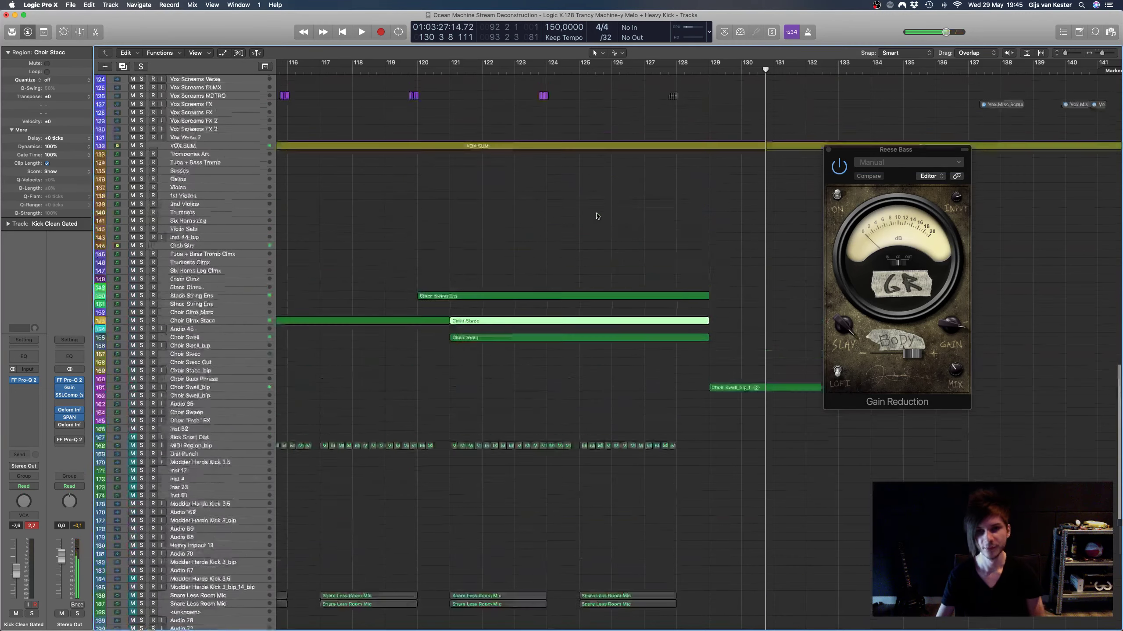
scroll(596, 217, "up", 15)
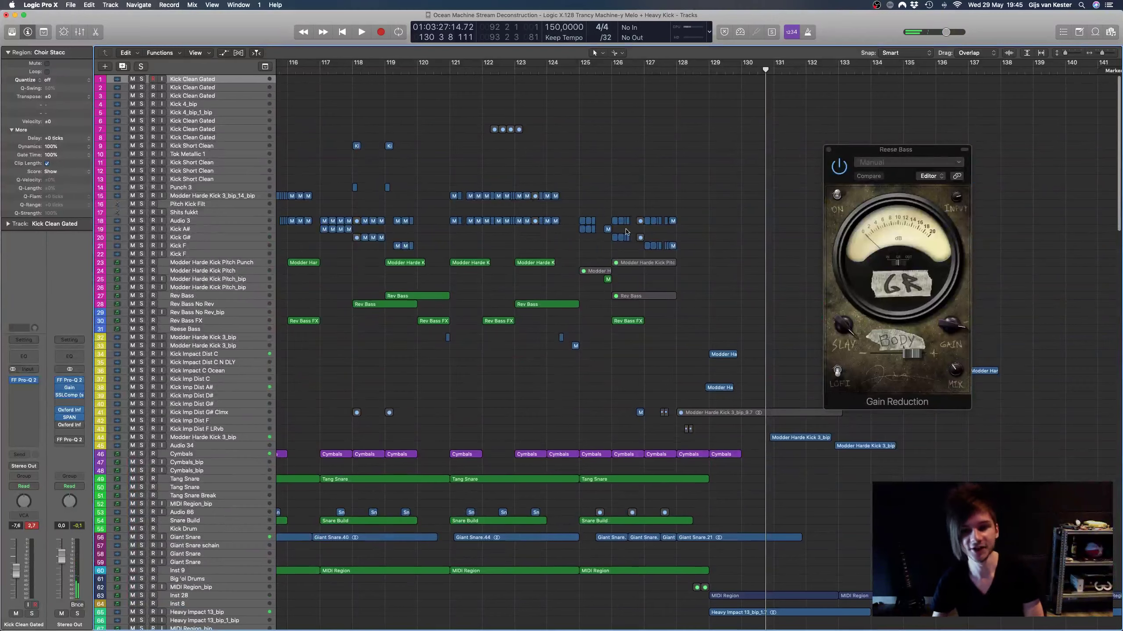
scroll(625, 231, "left", 2)
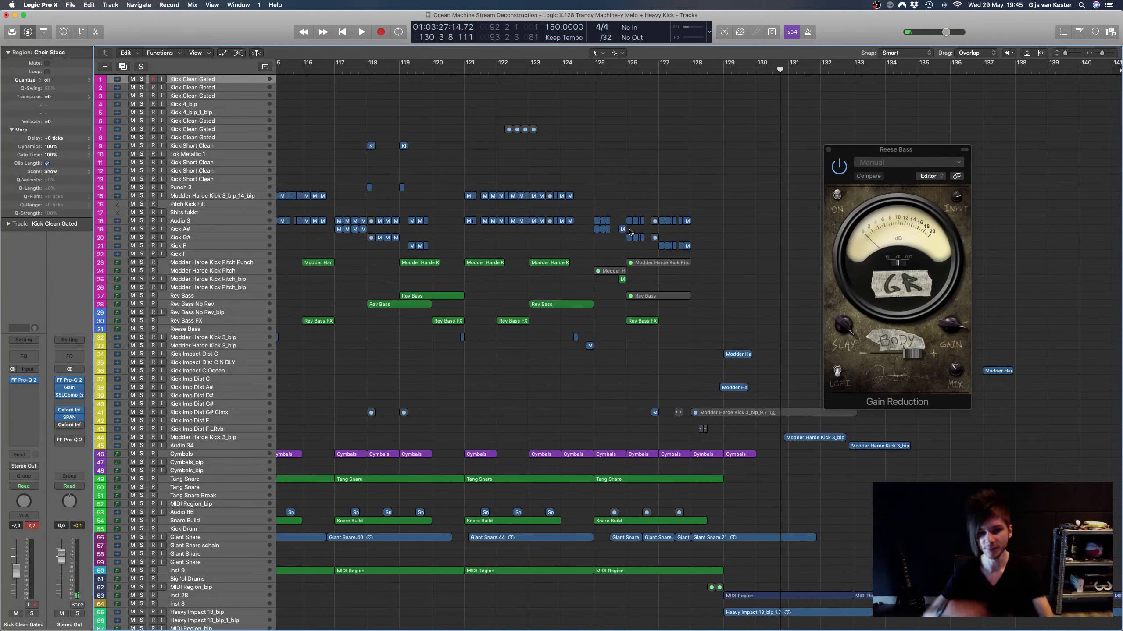
scroll(623, 186, "left", 10)
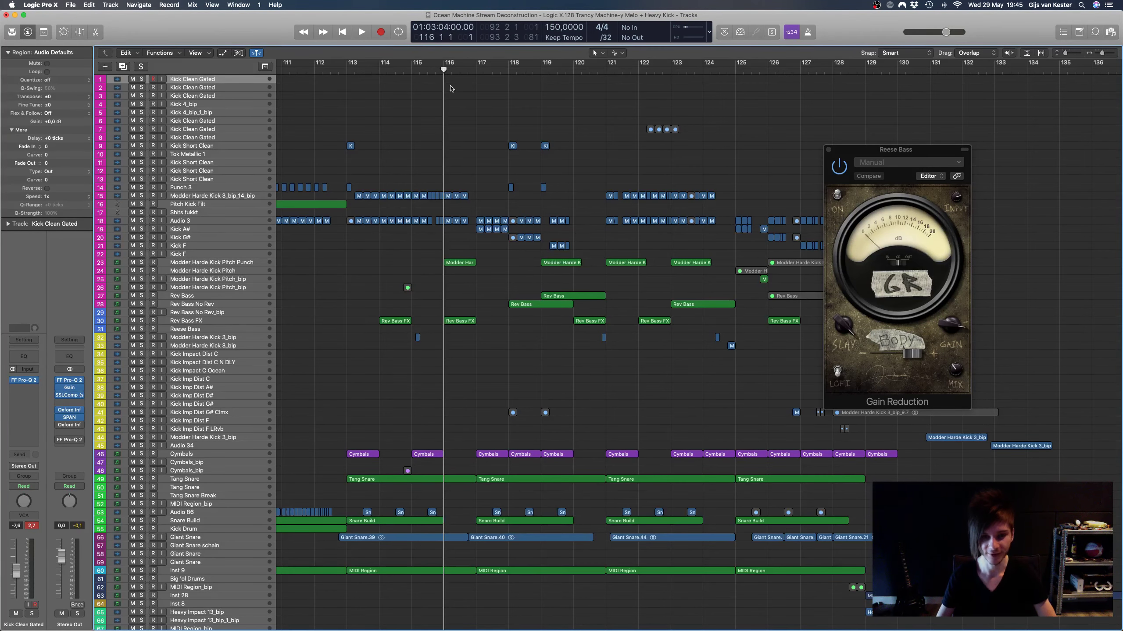
left_click(455, 108, "ctrl+alt")
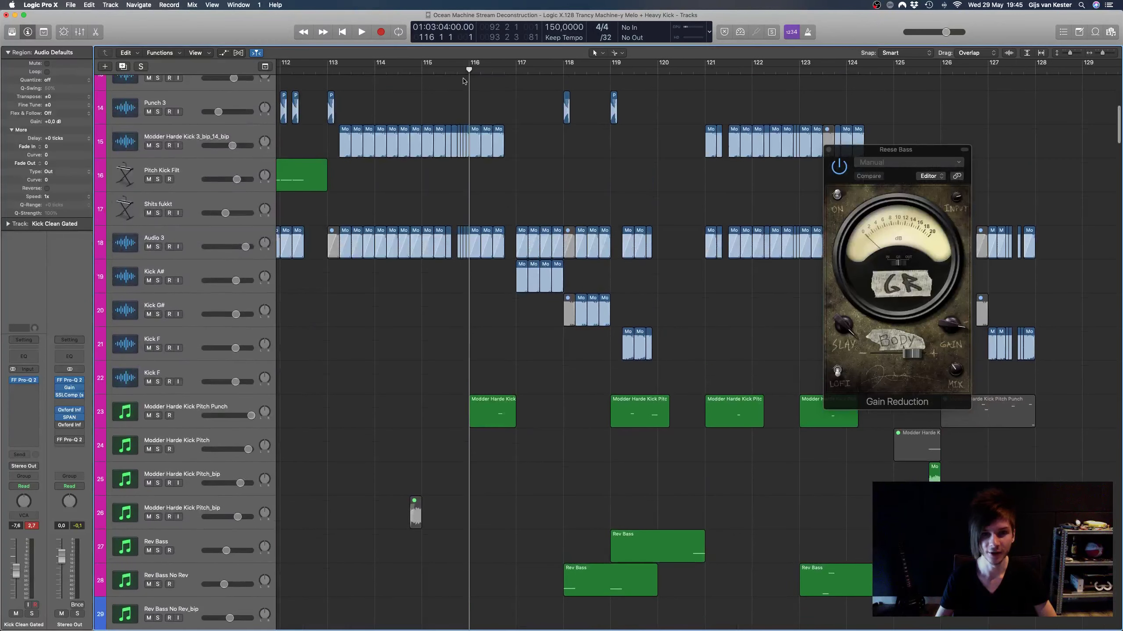
left_click_drag(157, 146, 163, 612)
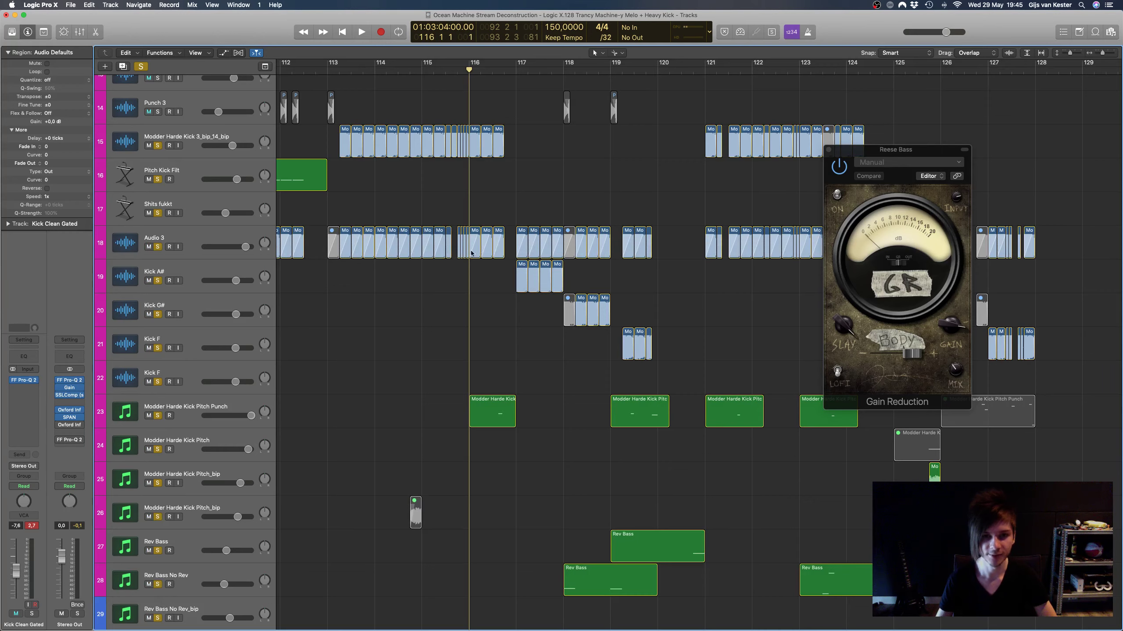
Step: Play the soloed kick and bass tracks from bar 113 beat 2, stop playback, and set the playhead to bar 116 beat 3
scroll(471, 253, "up", 2)
scroll(366, 75, "left", 2)
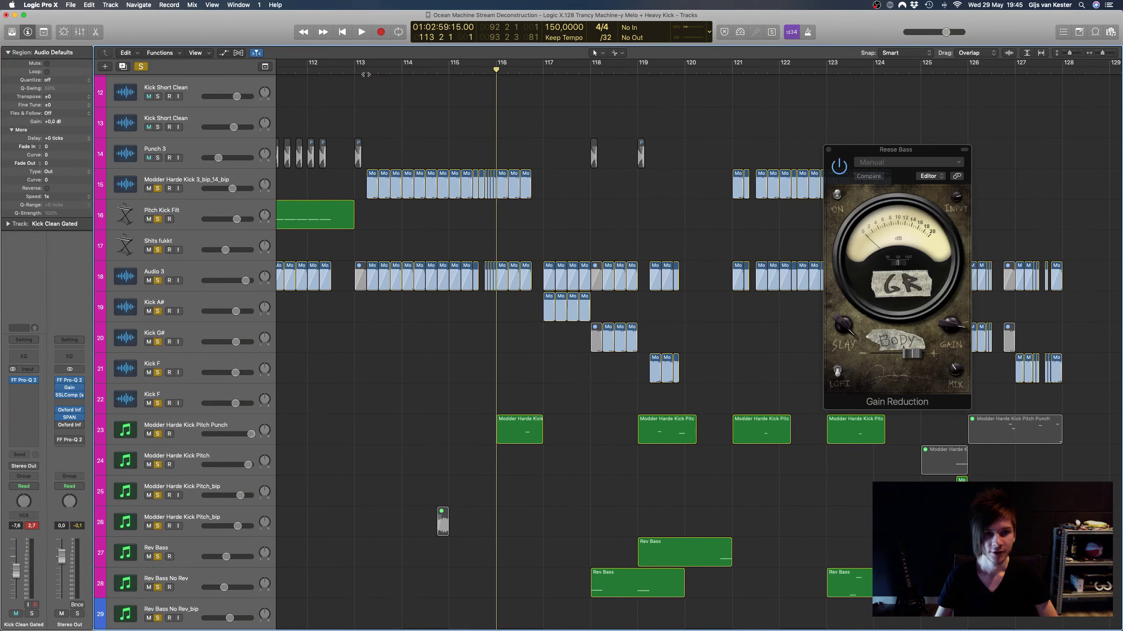
left_click(366, 74)
key("space")
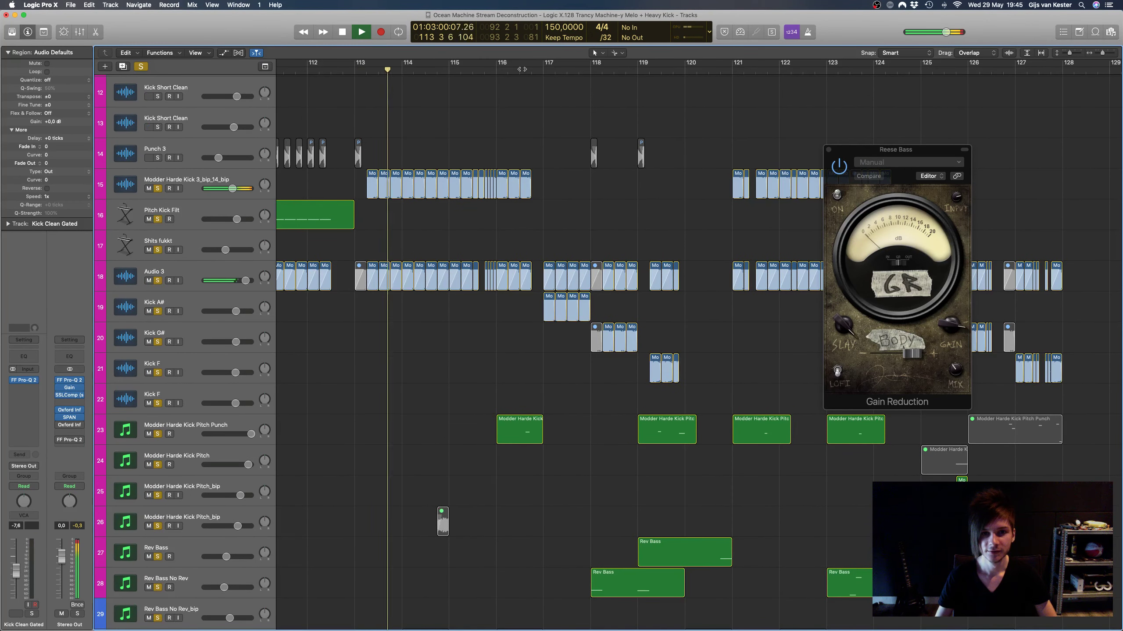
key("XF86AudioLowerVolume")
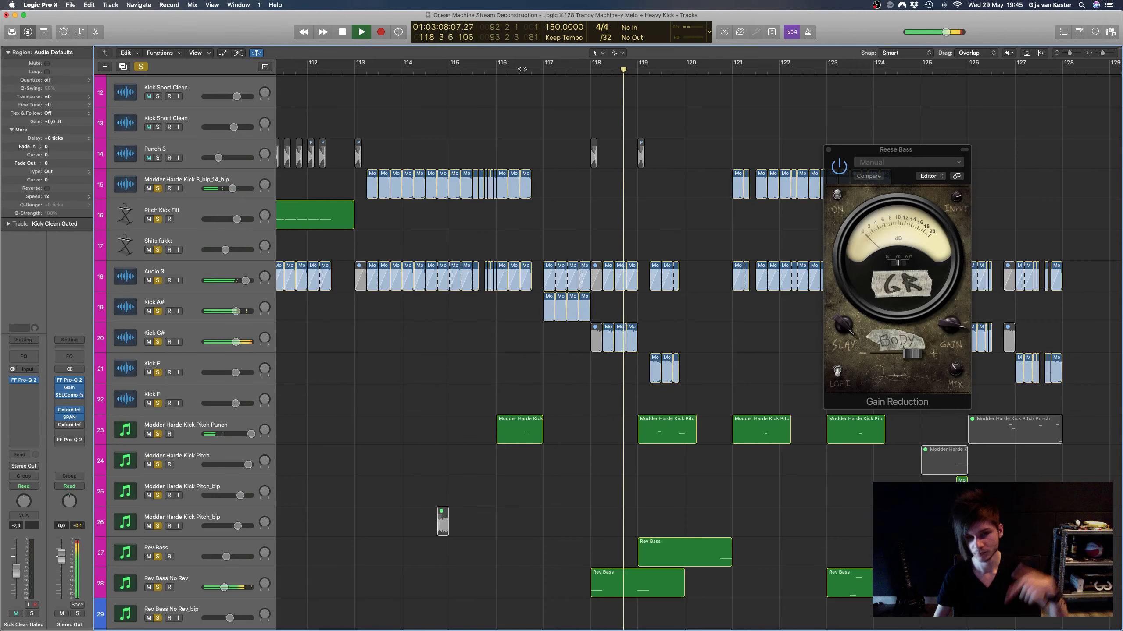
scroll(523, 171, "right", 5)
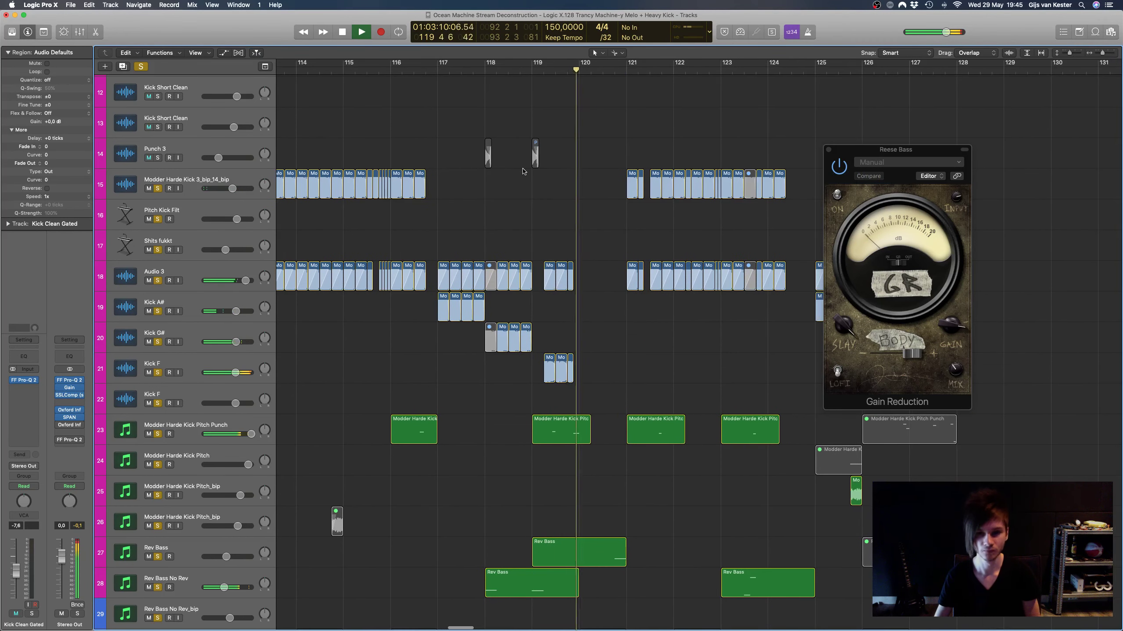
key("space")
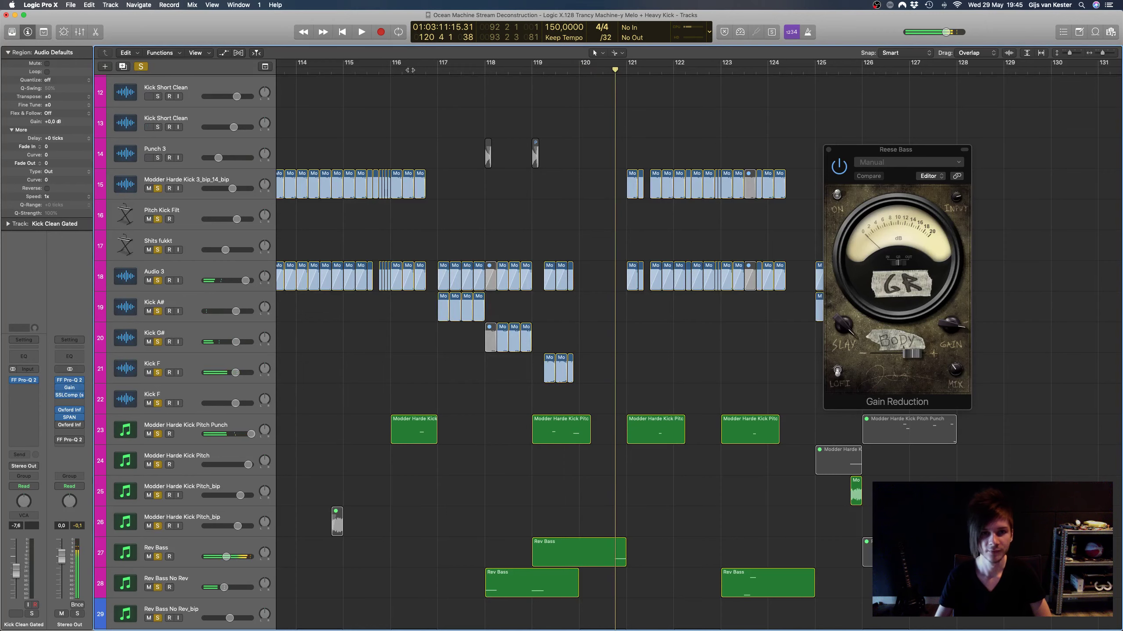
key("KP_0")
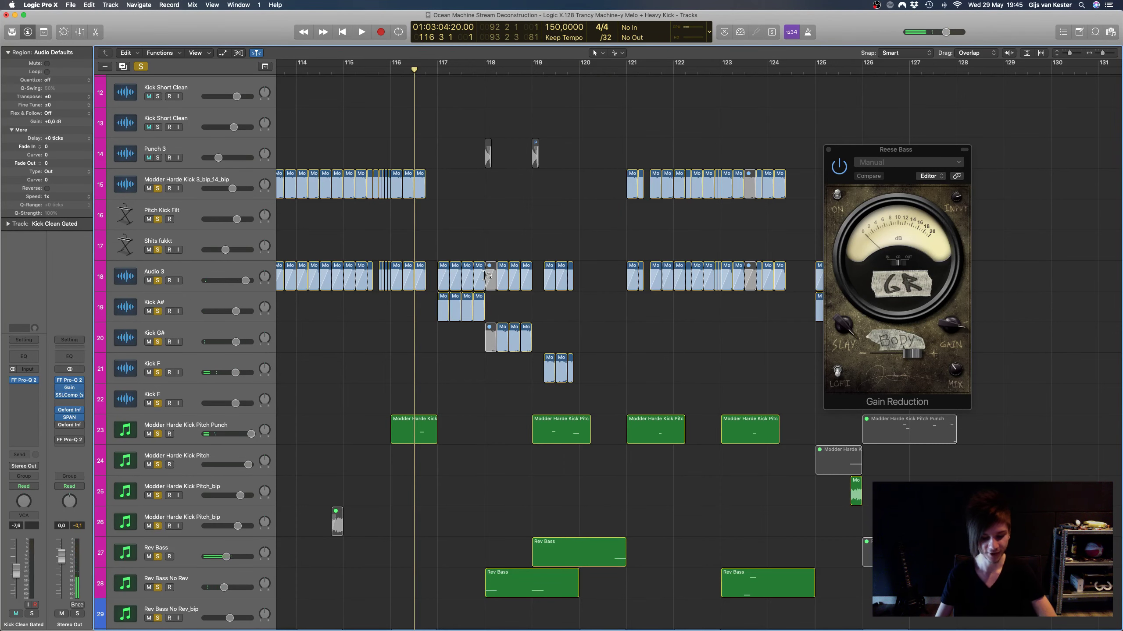
Step: Select the Audio 3, Kick A# and Kick G# tracks in turn to examine their regions and channel strips
scroll(415, 327, "up", 6)
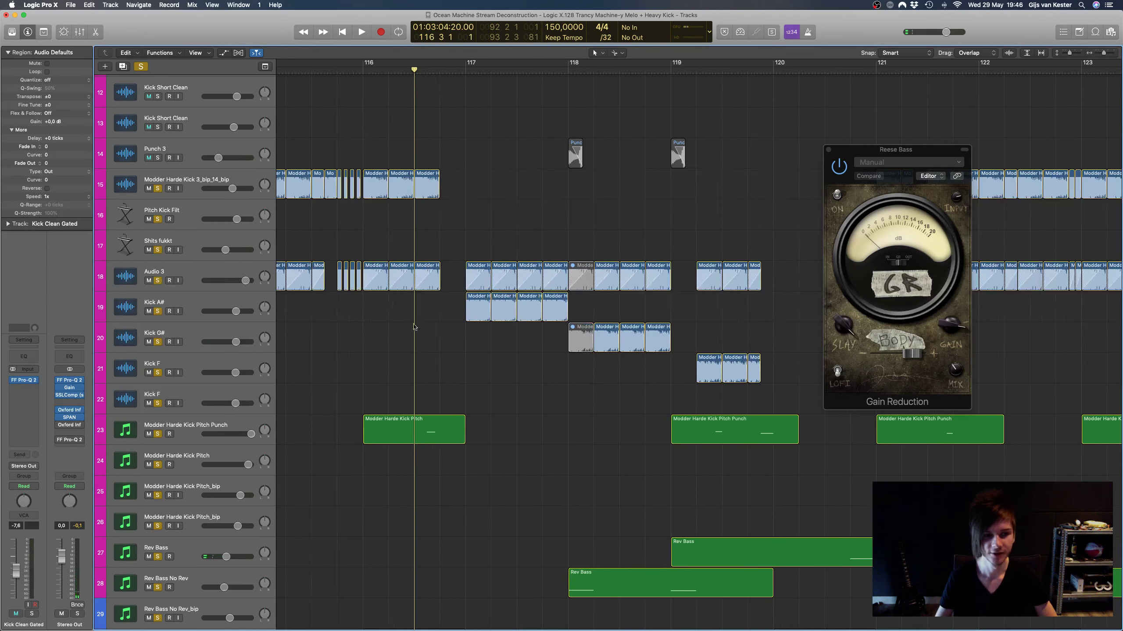
scroll(414, 327, "left", 2)
left_click(196, 274)
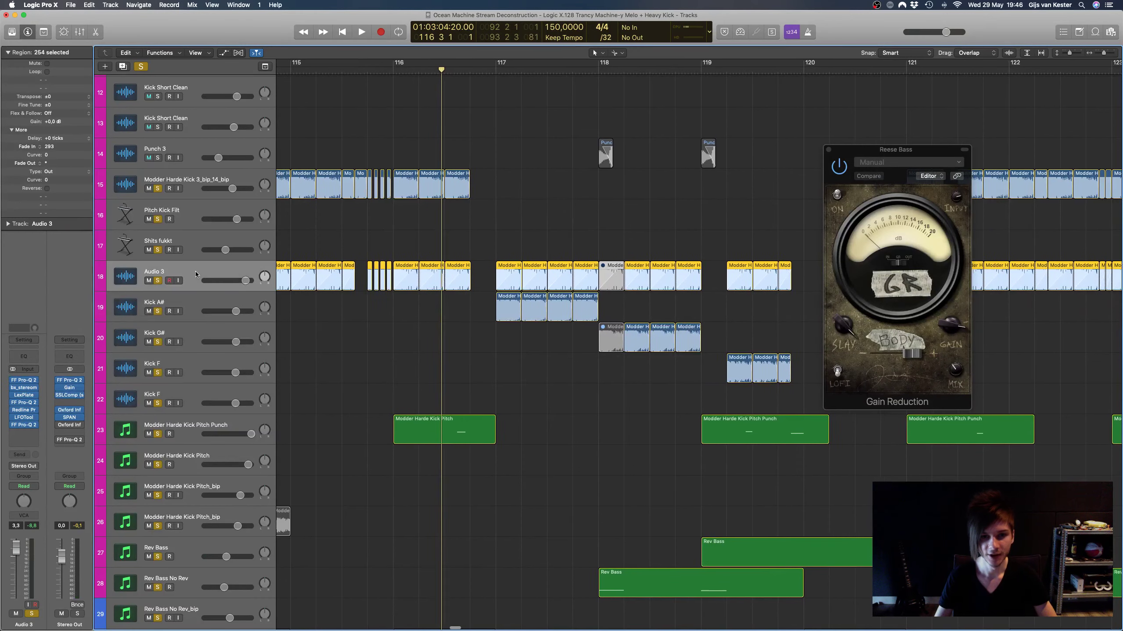
left_click(208, 305)
left_click(213, 326)
scroll(381, 338, "right", 6)
left_click(449, 384)
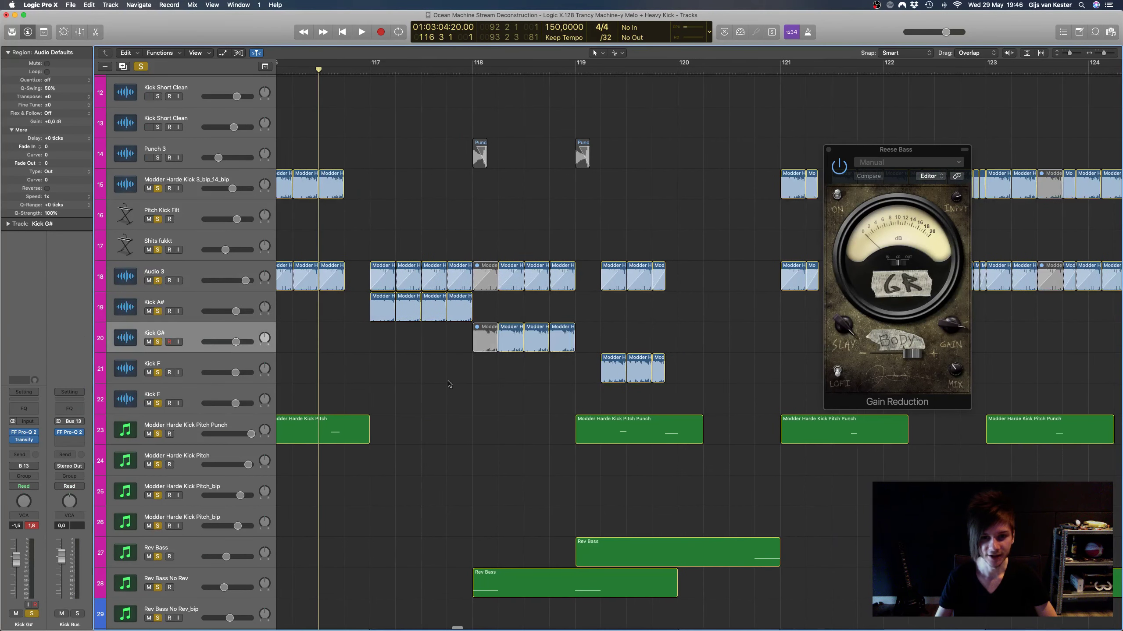
Step: Move the playhead to bar 128, at the end of the kick section
scroll(585, 363, "down", 6)
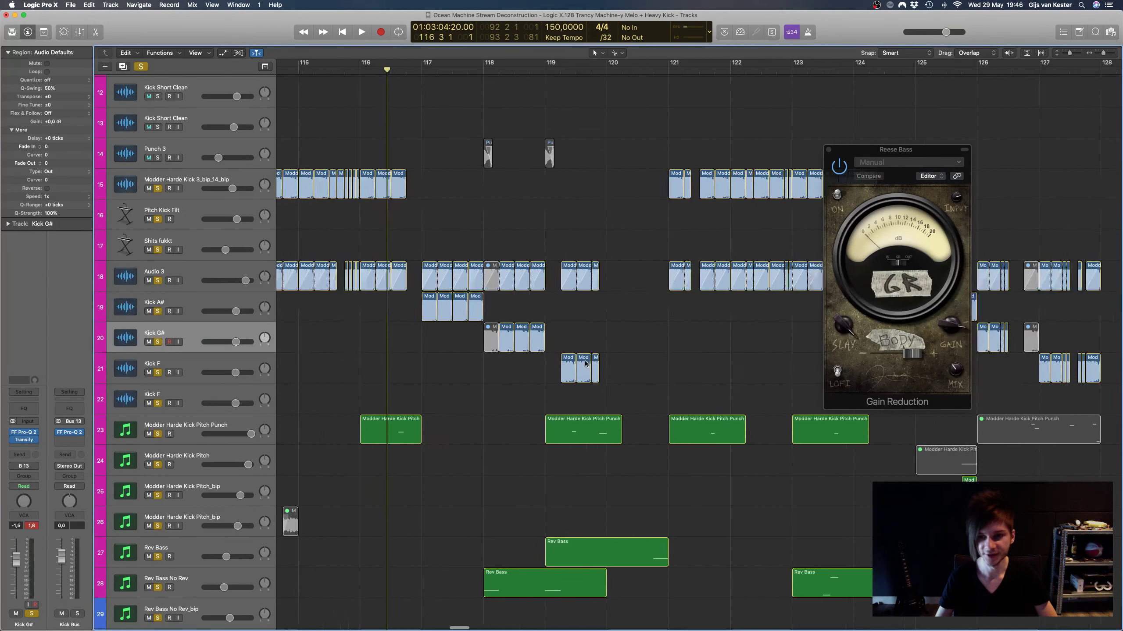
scroll(584, 364, "left", 7)
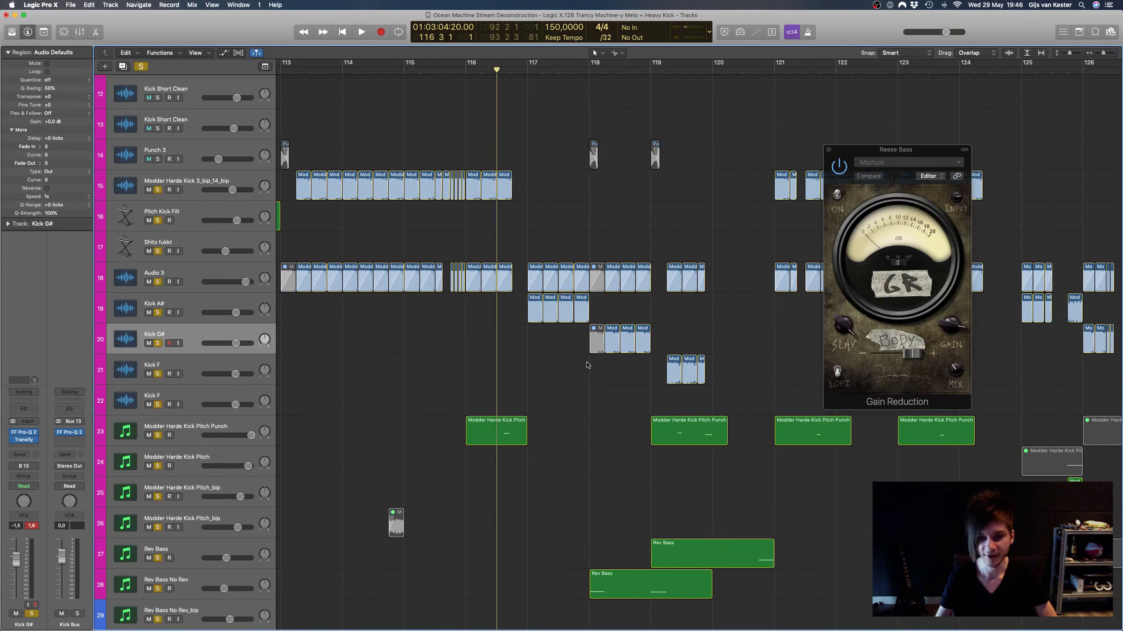
scroll(587, 365, "down", 10)
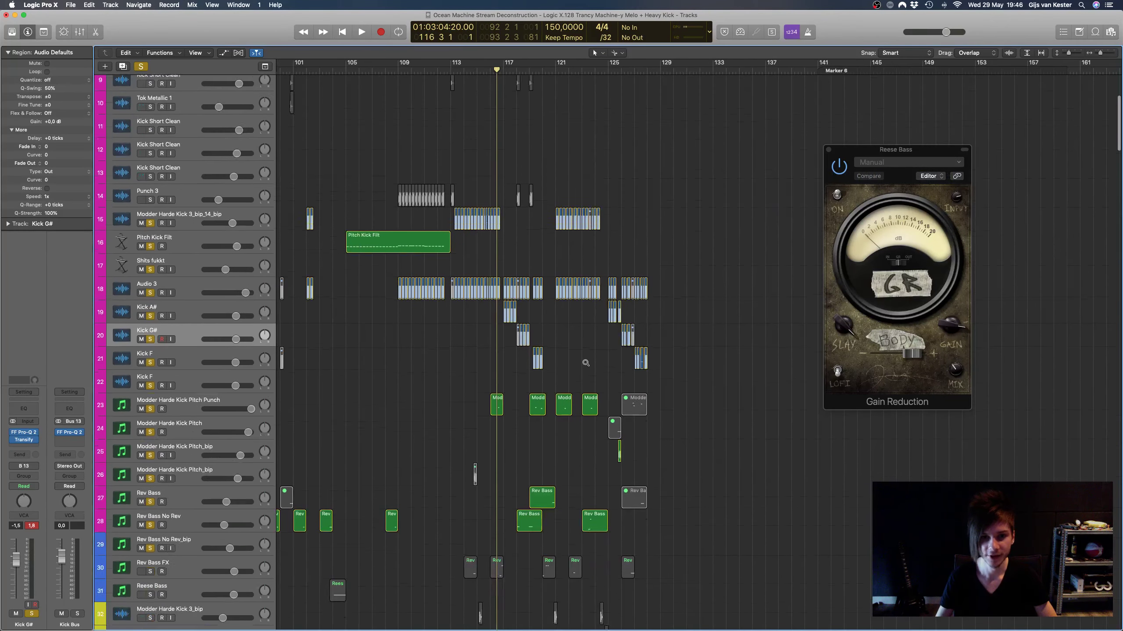
scroll(585, 363, "down", 8)
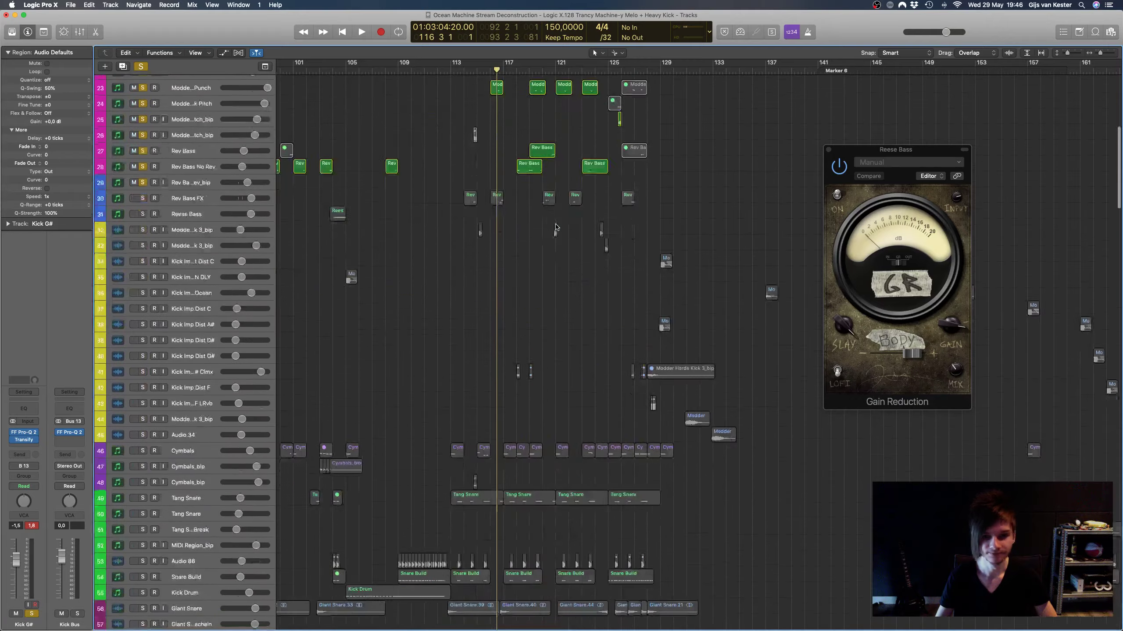
scroll(557, 228, "down", 10)
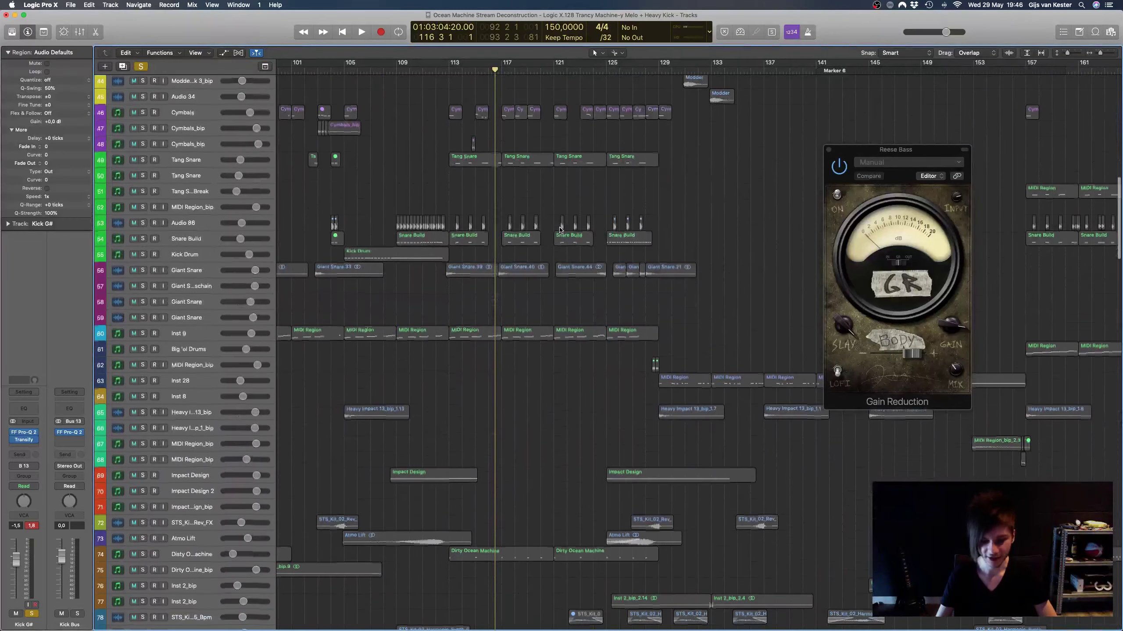
scroll(560, 229, "right", 5)
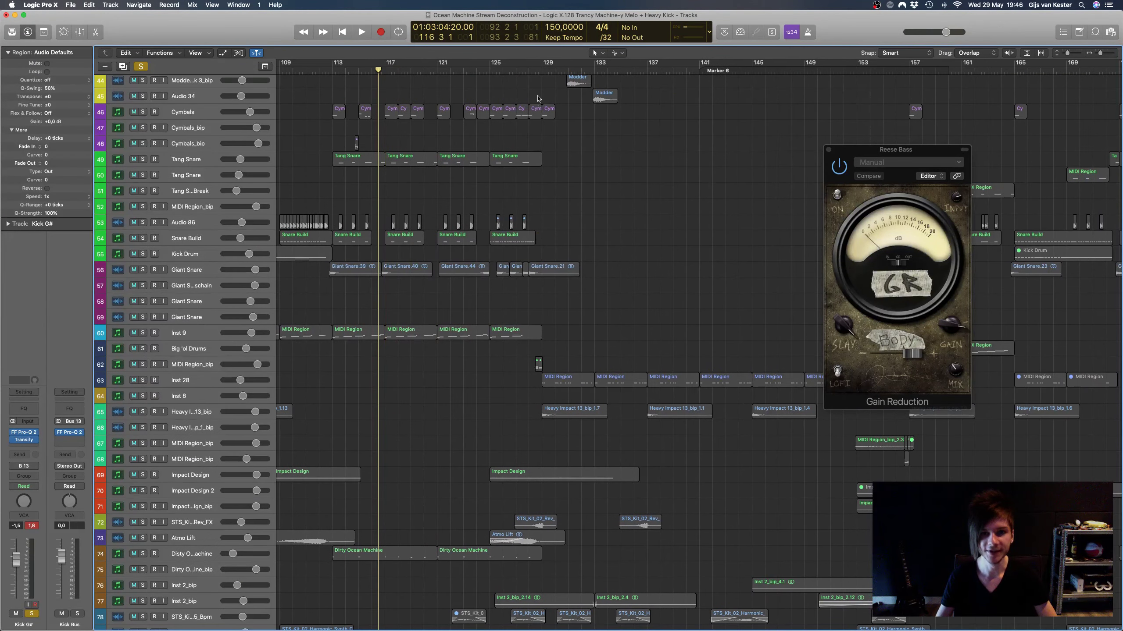
left_click(533, 69)
Step: Turn off solo on all soloed tracks so the full arrangement is audible
scroll(536, 133, "up", 20)
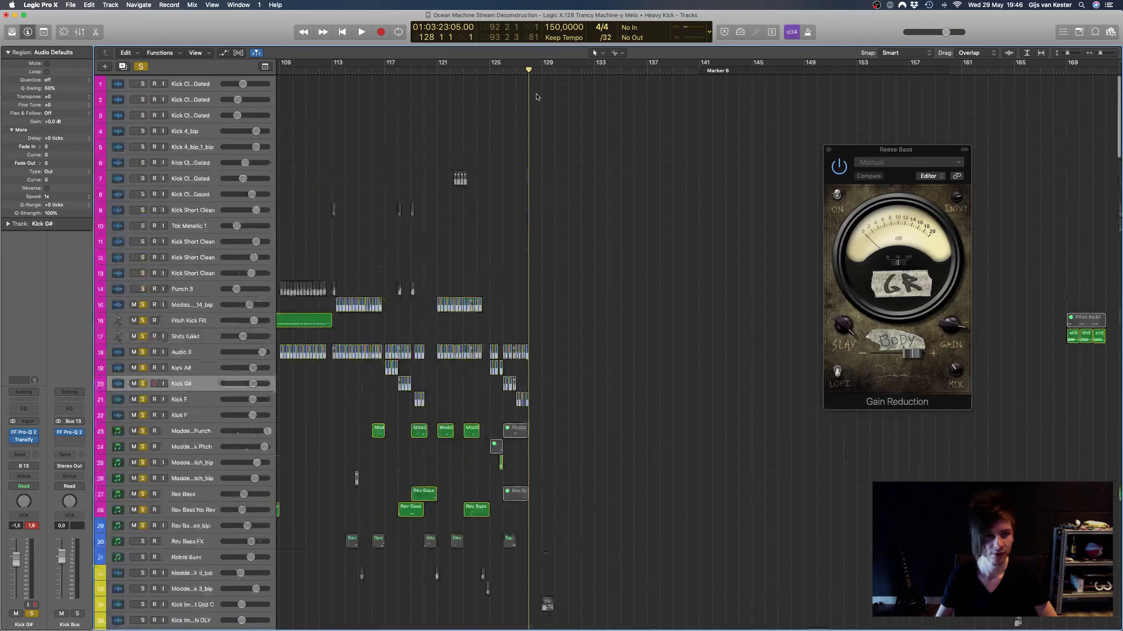
left_click(141, 66)
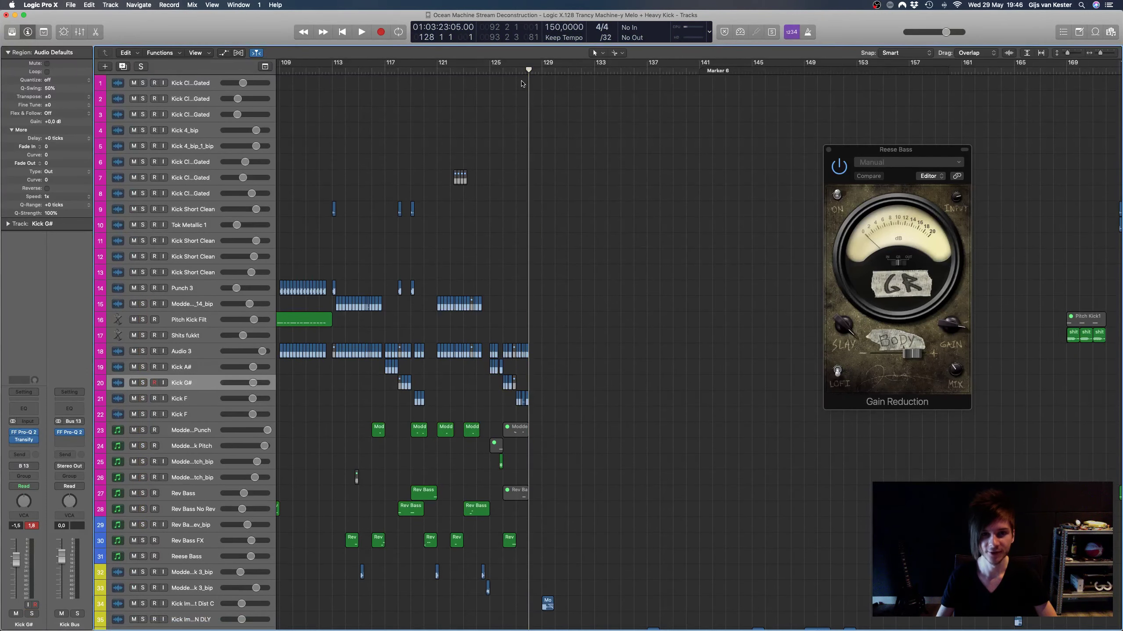
scroll(583, 200, "down", 20)
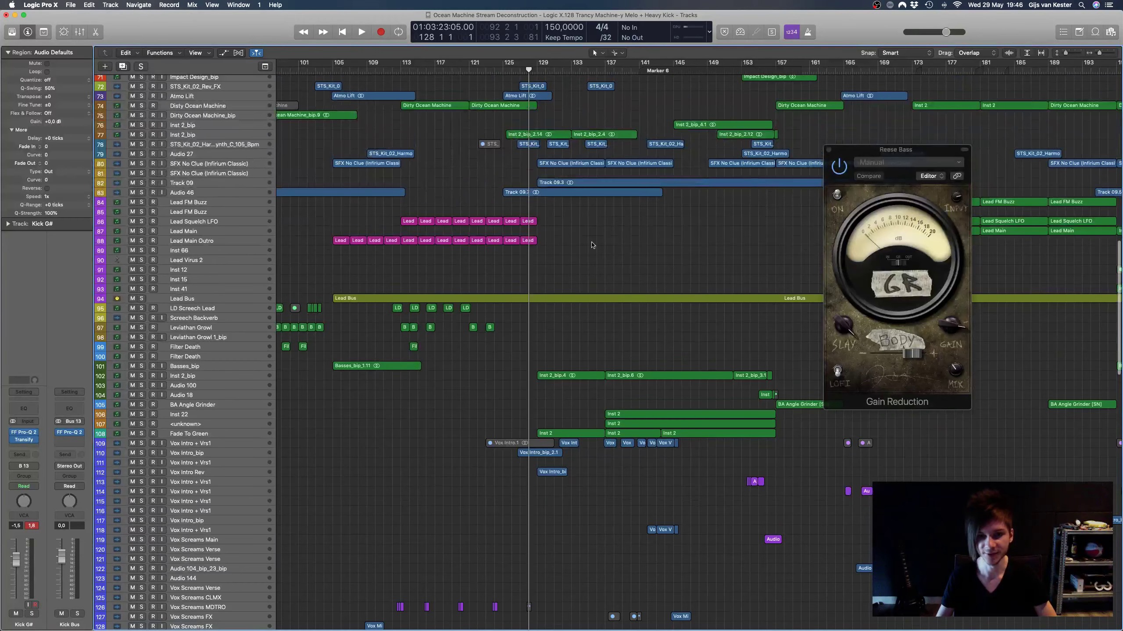
Step: Play the full arrangement from bar 128 with the output volume raised and examine the kick impact tracks
scroll(593, 245, "up", 2)
key("space")
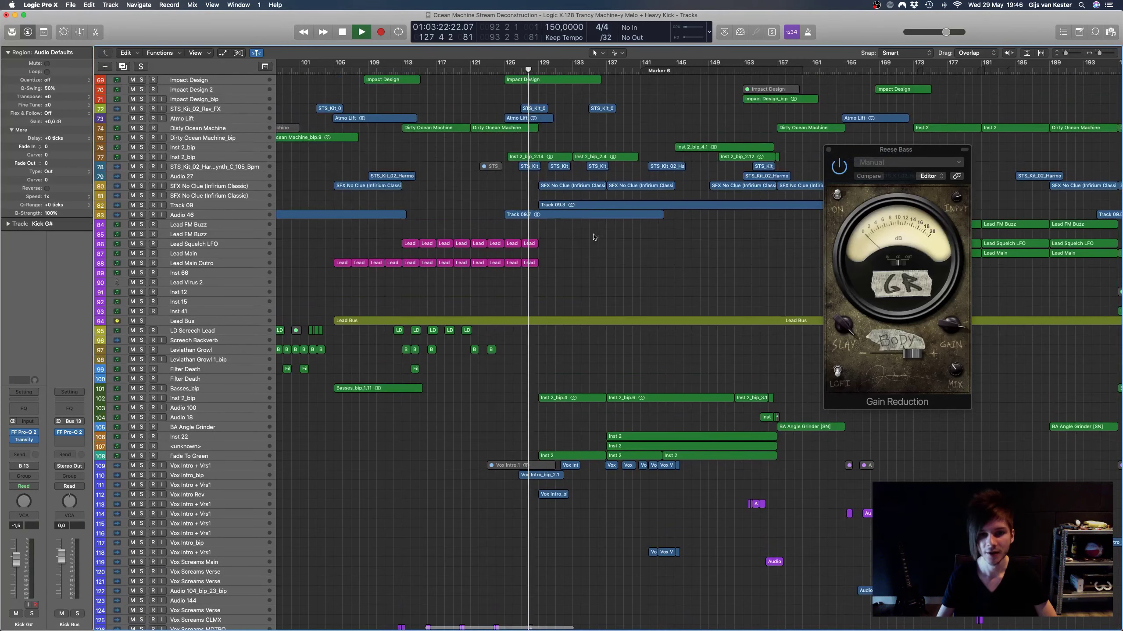
key("XF86AudioRaiseVolume")
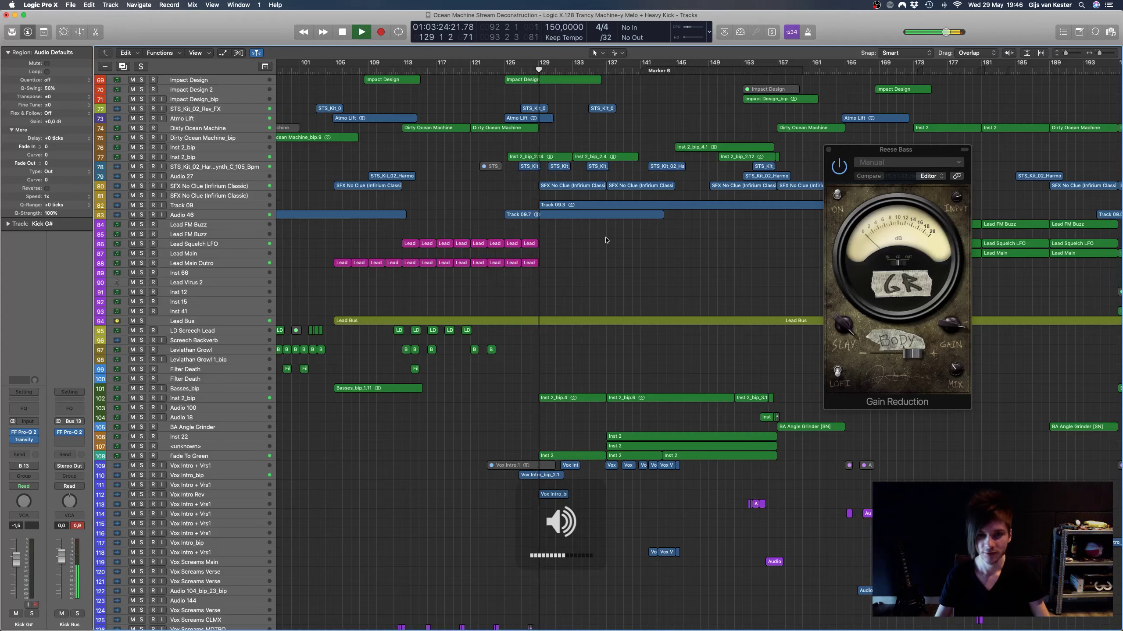
scroll(606, 240, "up", 20)
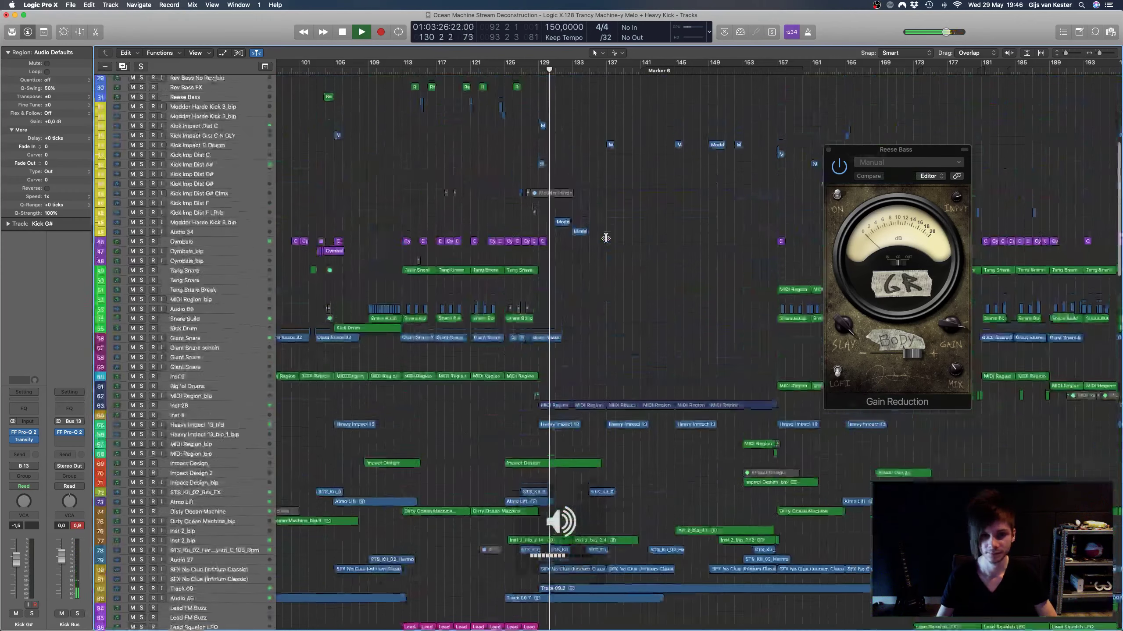
scroll(606, 239, "up", 2)
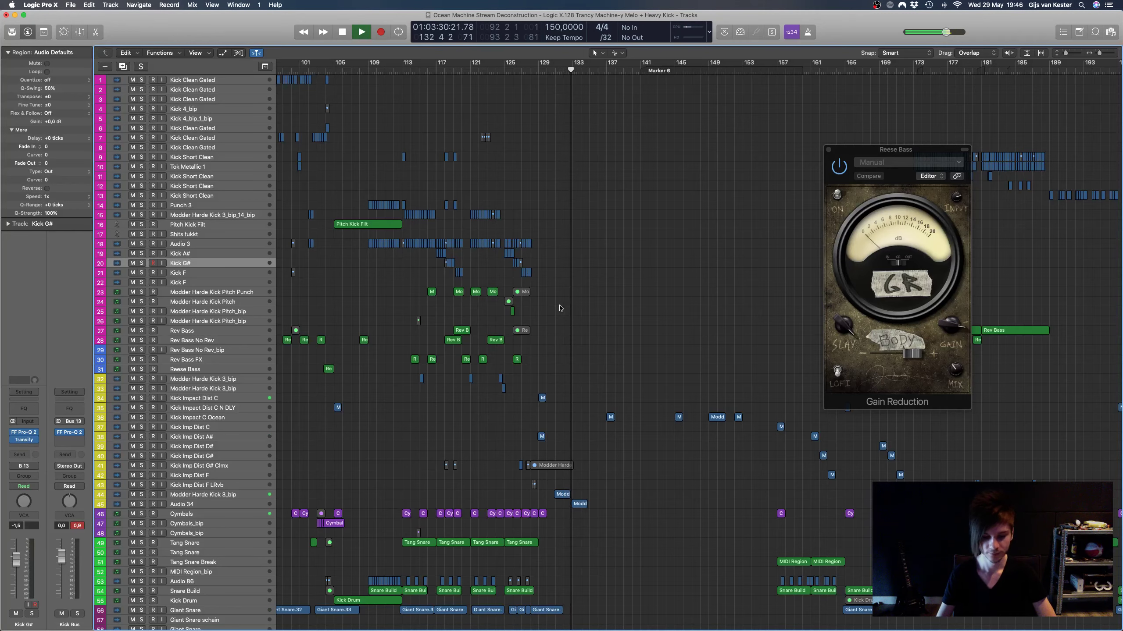
scroll(560, 310, "down", 1)
scroll(559, 310, "up", 5)
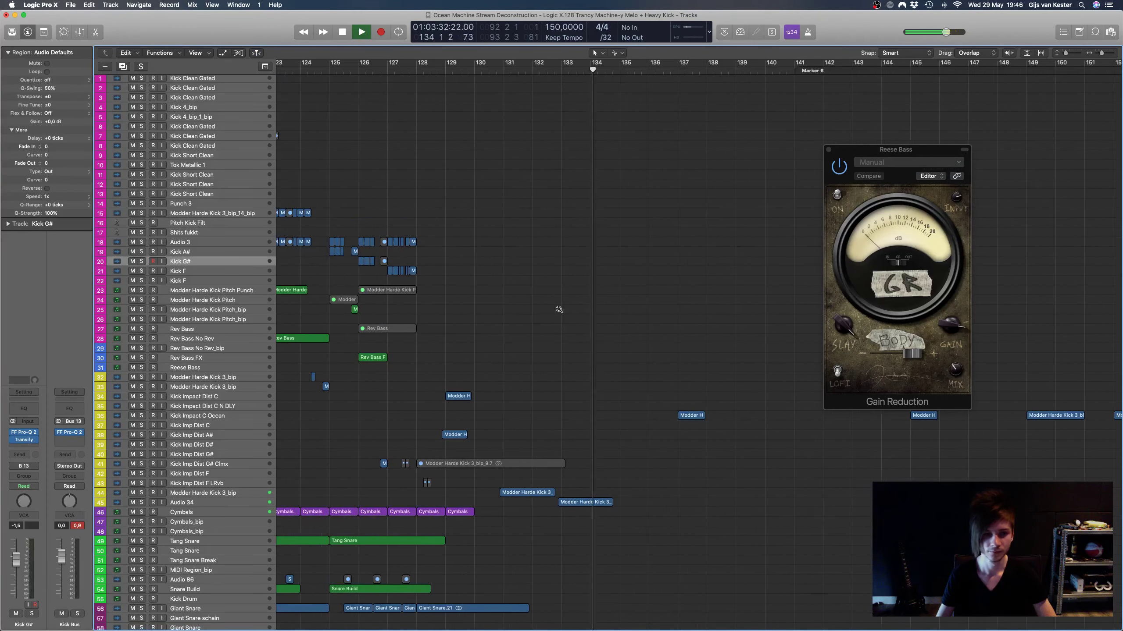
scroll(558, 311, "up", 5)
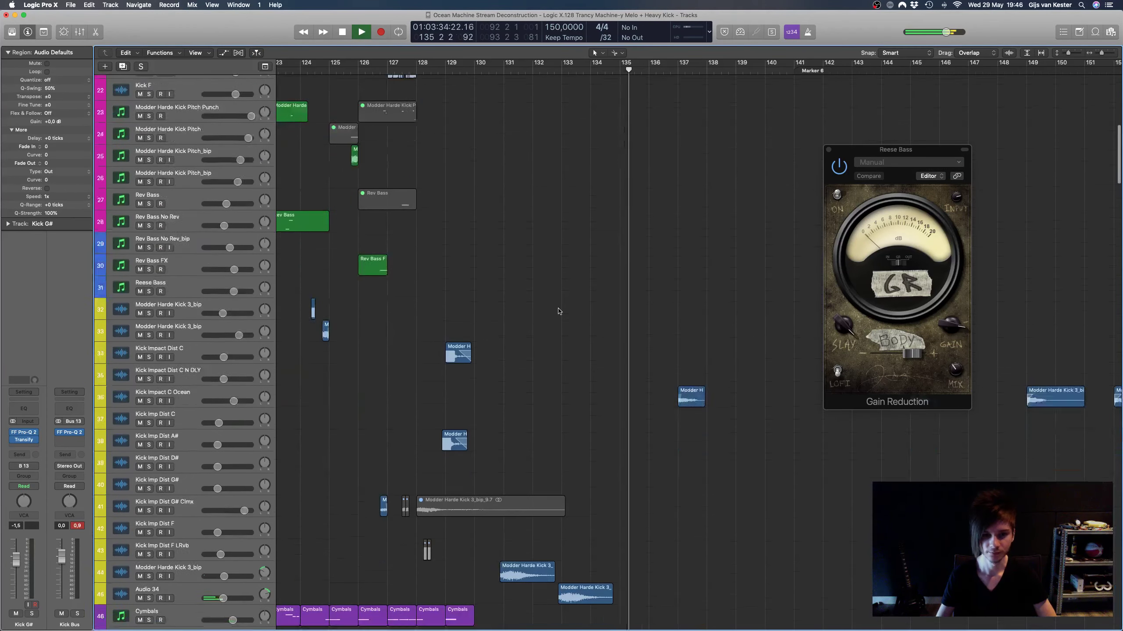
Step: Select the Kick Impact Dist C track, stop playback, and move the playhead to bar 131 beat 3
left_click(409, 337)
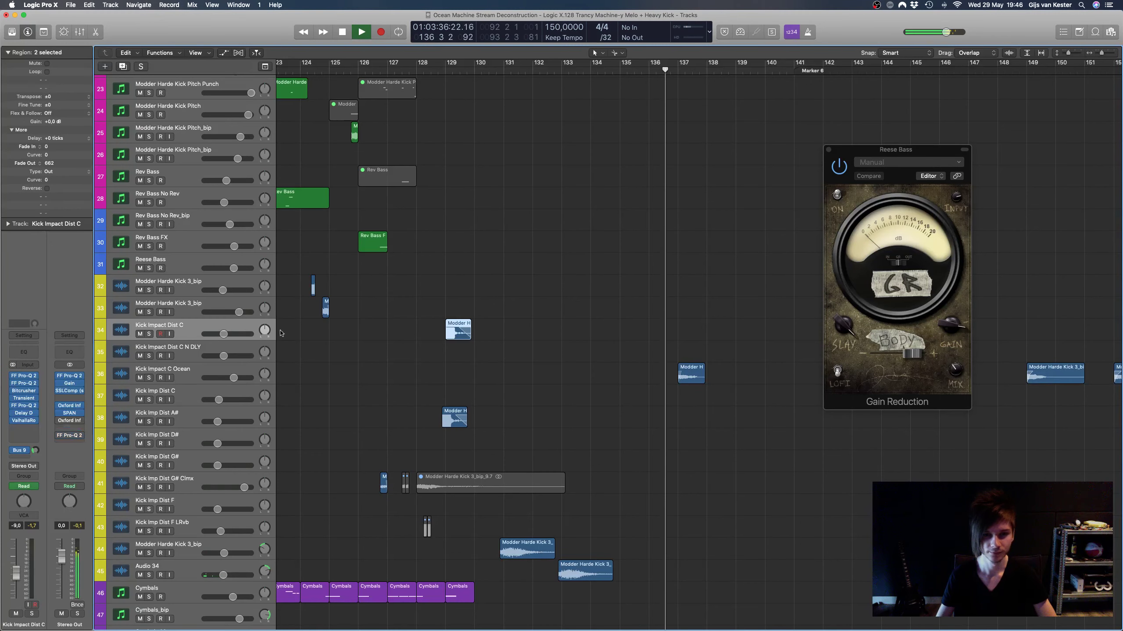
scroll(411, 335, "down", 1)
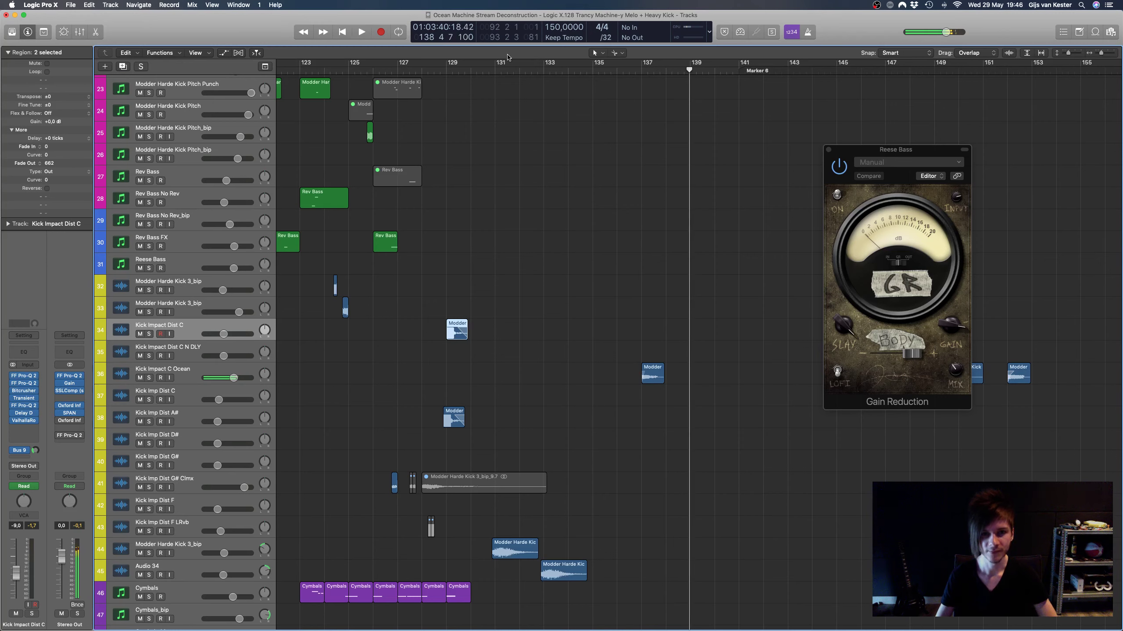
left_click(507, 69)
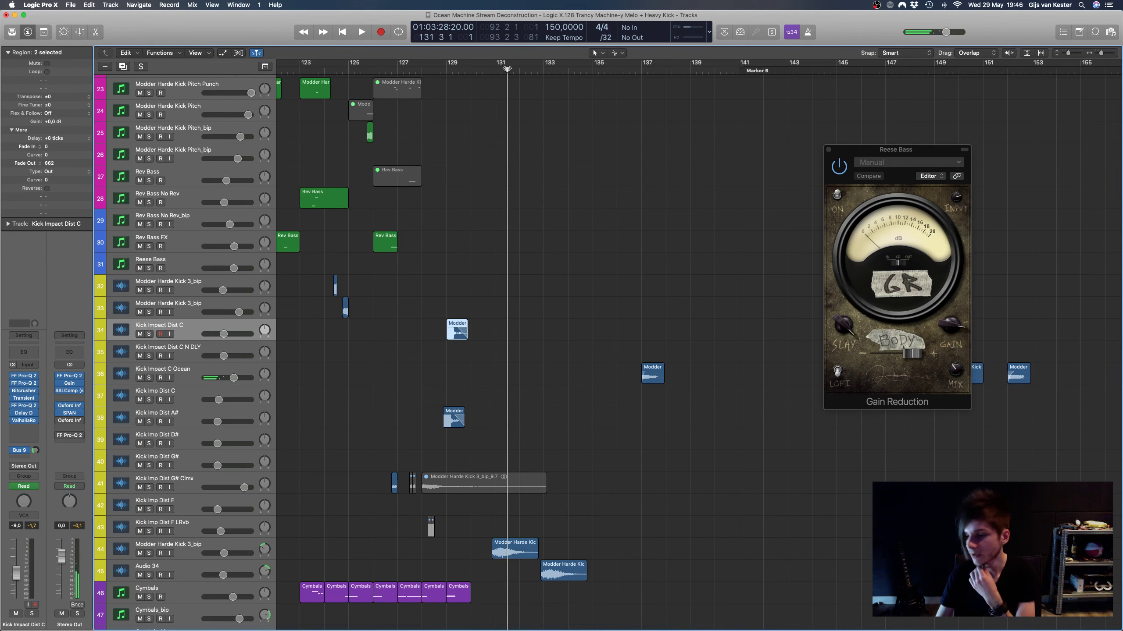
scroll(507, 69, "up", 1)
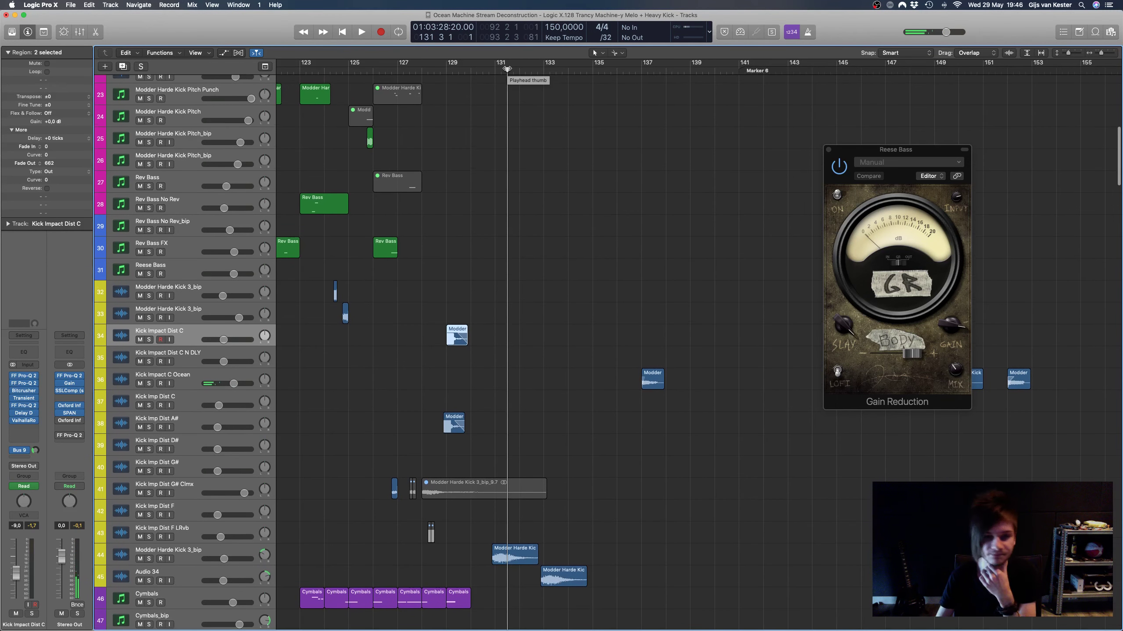
Step: Solo the Kick Impact Dist C track, cycle bars 129 to 144, and play its distorted kick hit
left_click(149, 340)
left_click_drag(449, 60, 811, 63)
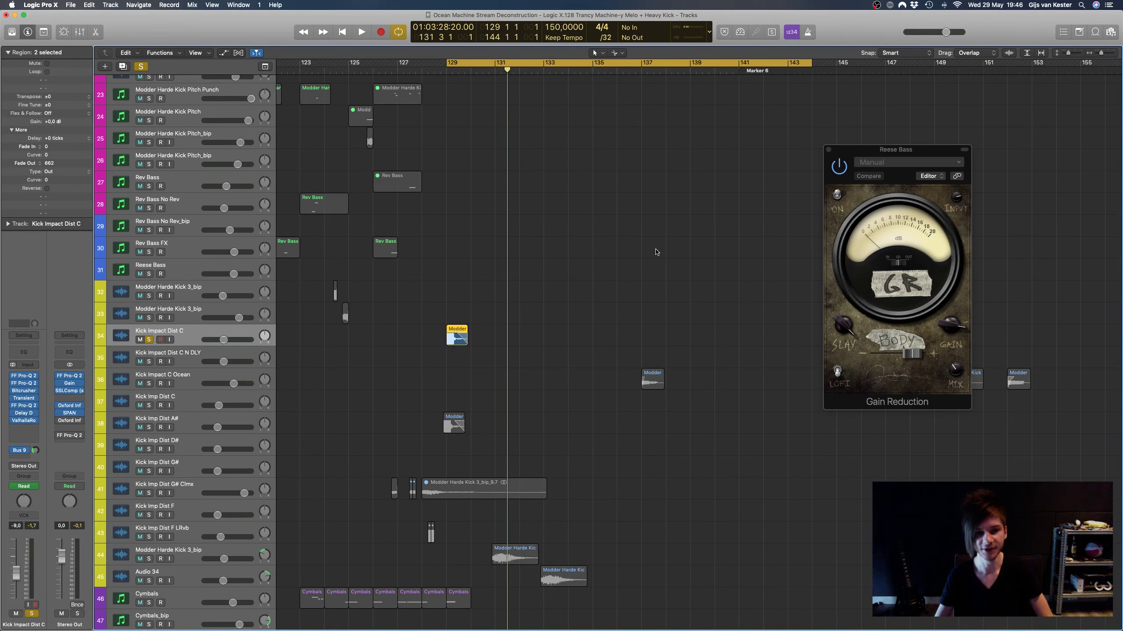
key("space")
key("XF86AudioRaiseVolume")
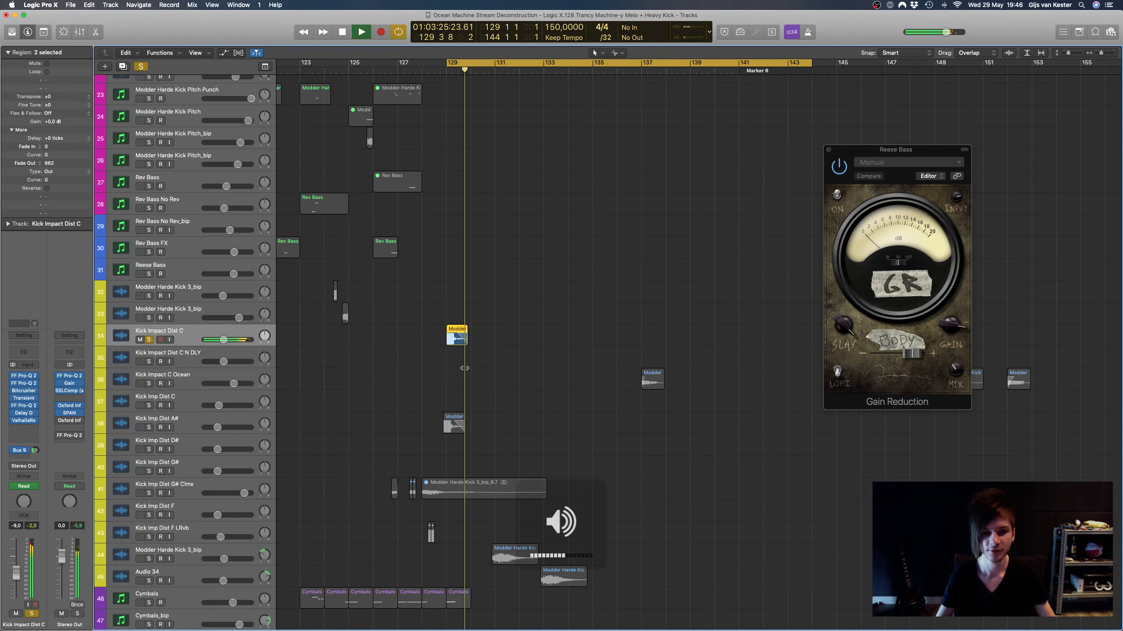
scroll(289, 229, "down", 3)
key("space")
key("space")
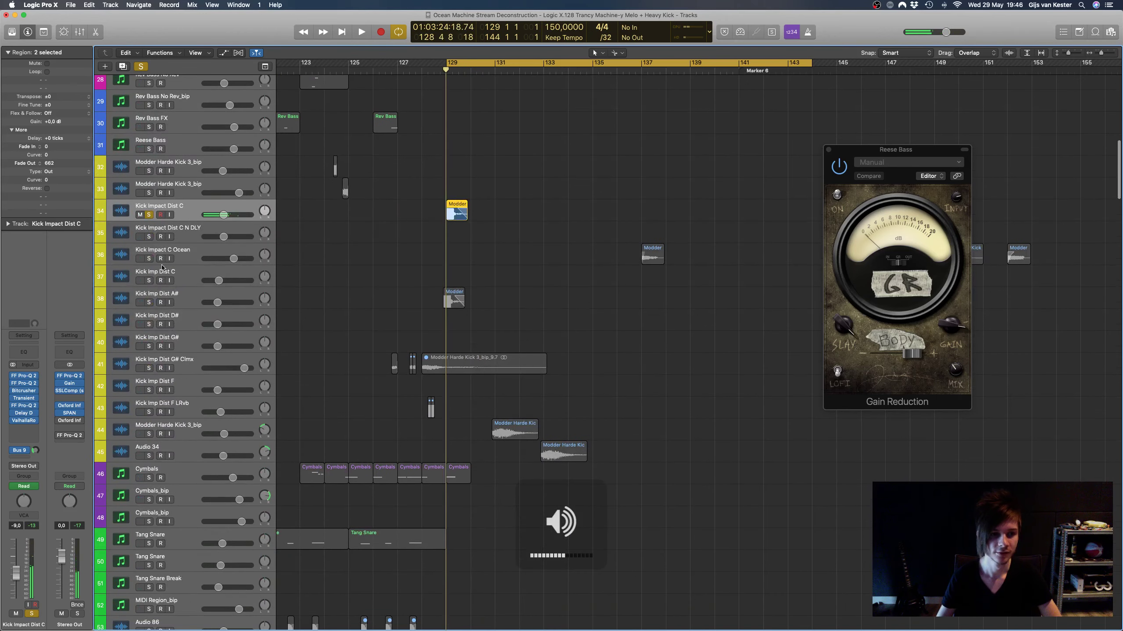
Step: Solo the Kick Impact C Ocean track as well, turn cycling off, and play its hit at bar 137
left_click(641, 69)
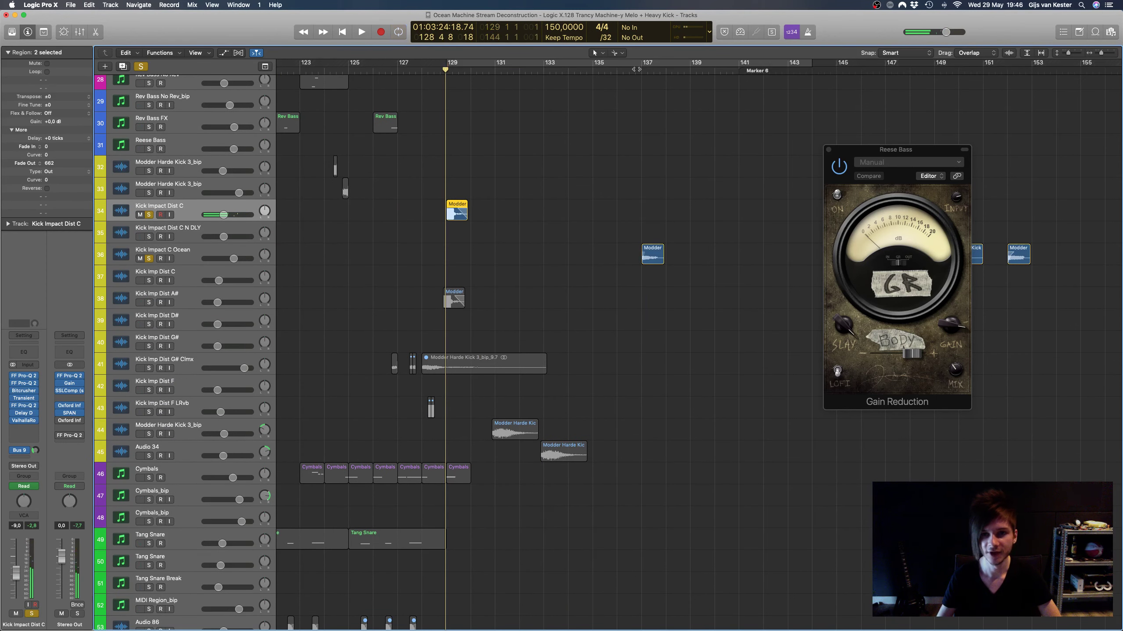
key("space")
scroll(637, 69, "right", 10)
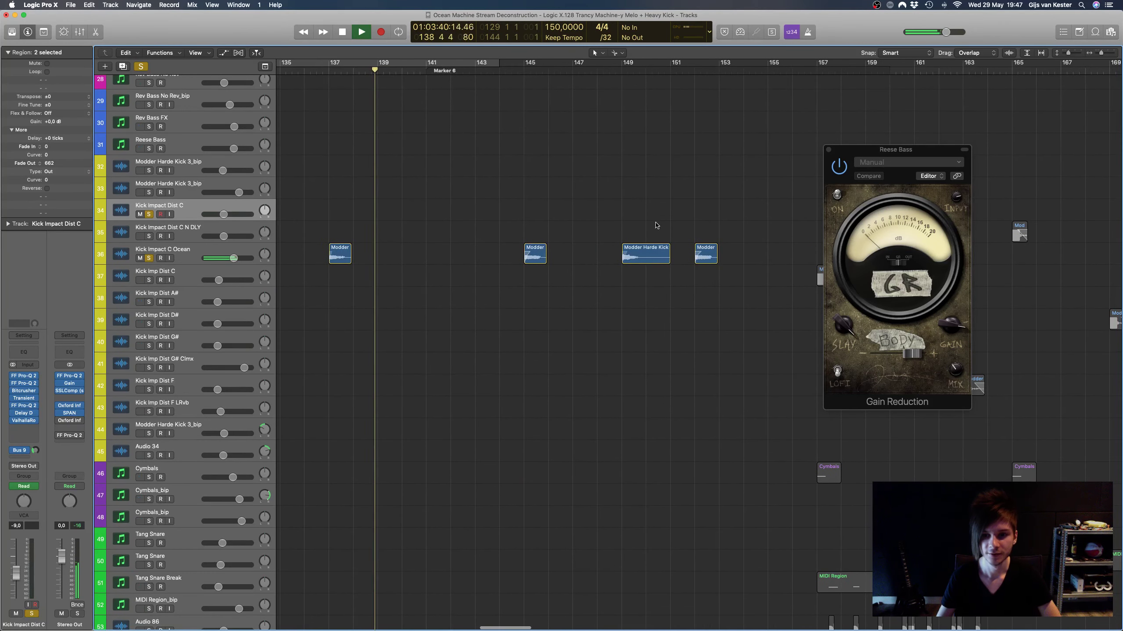
scroll(655, 225, "down", 5)
key("space")
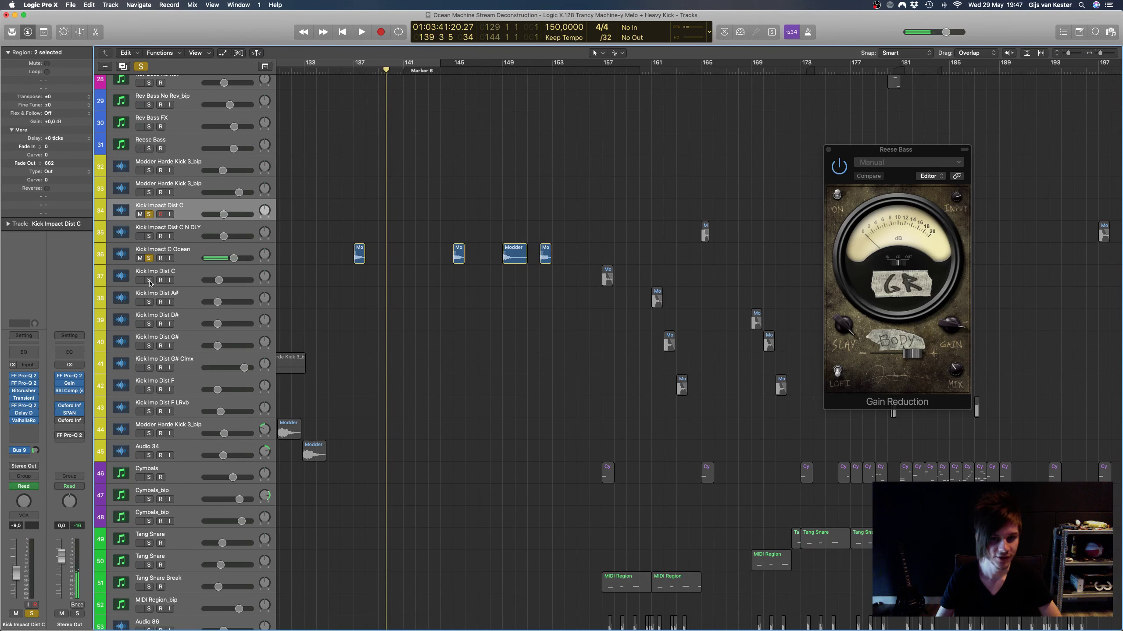
Step: Solo the Kick Imp Dist C, A#, D#, G#, G# Clmx and F tracks and play their hits from bar 157
left_click(600, 70)
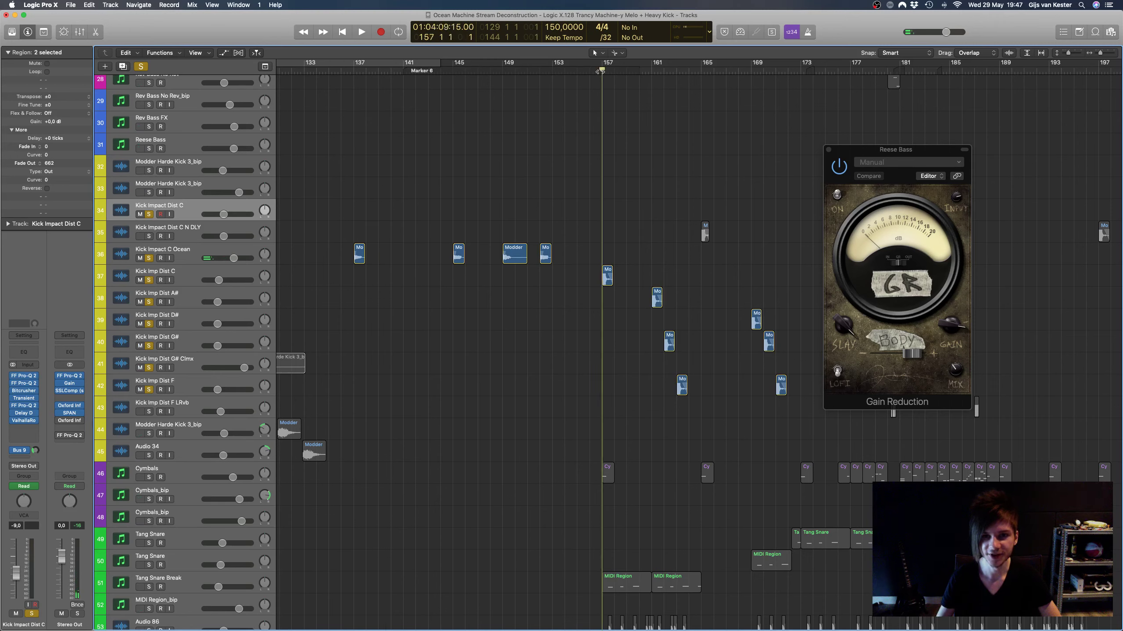
key("space")
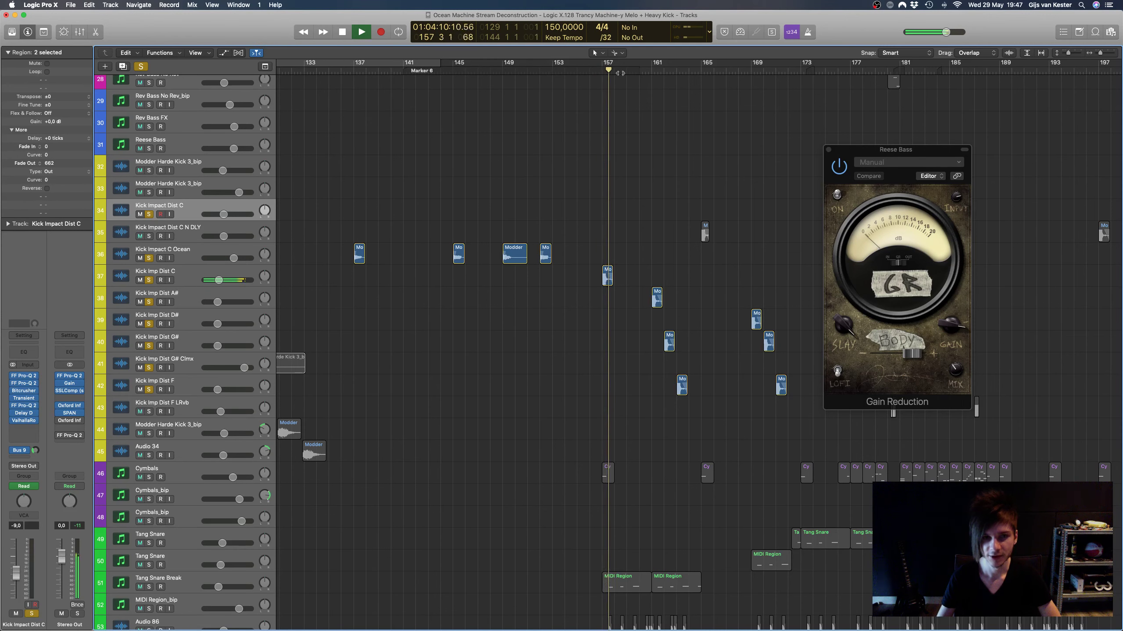
left_click(647, 70)
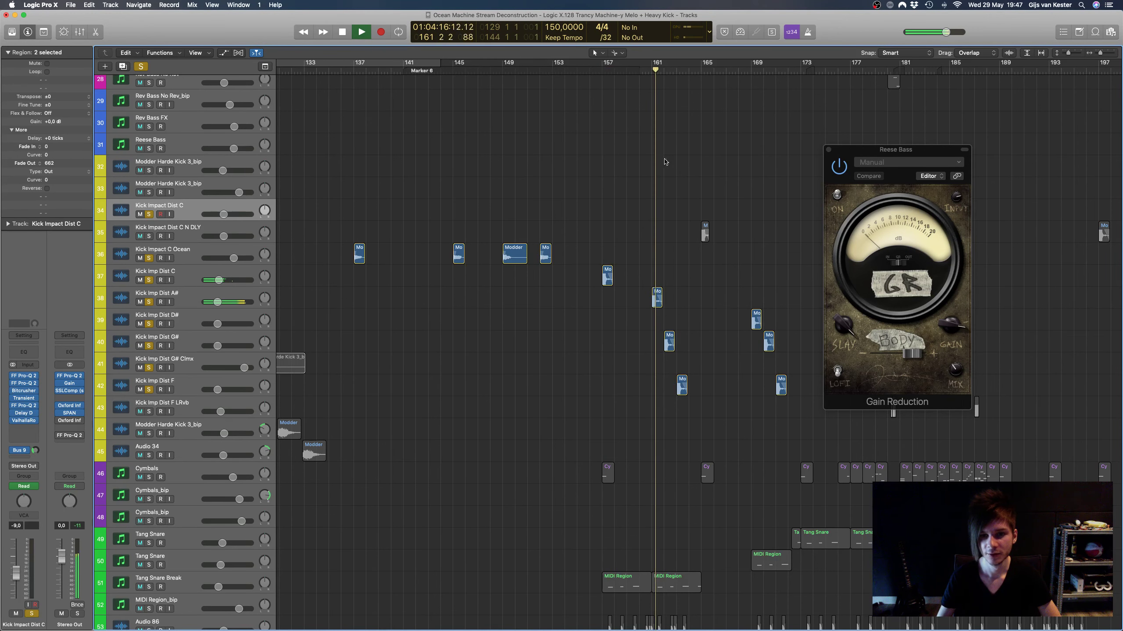
scroll(687, 163, "up", 6)
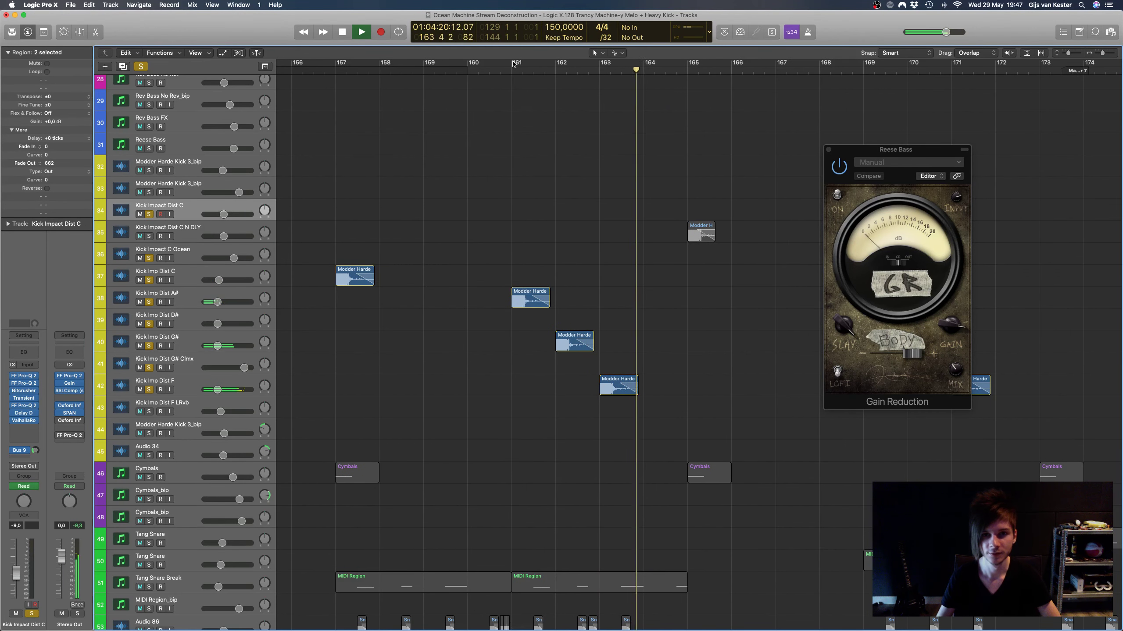
key("space")
Step: Cycle bars 161 to 164 and play only the Kick Imp Dist A# region with the track's plug-ins bypassed
left_click_drag(513, 64, 635, 98)
left_click(194, 298)
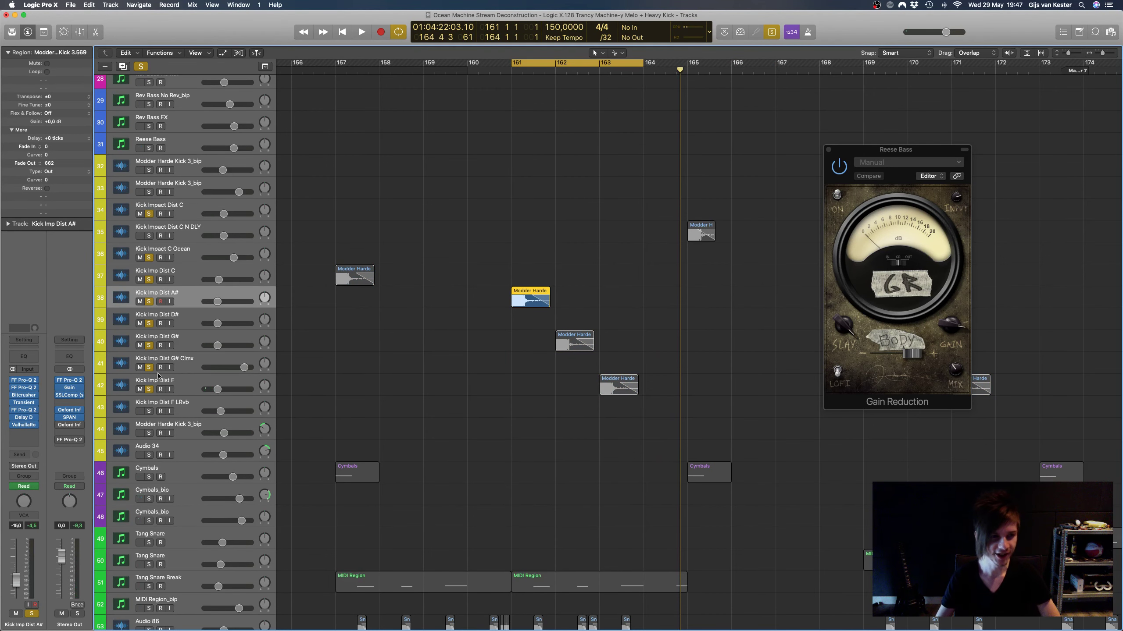
key("space")
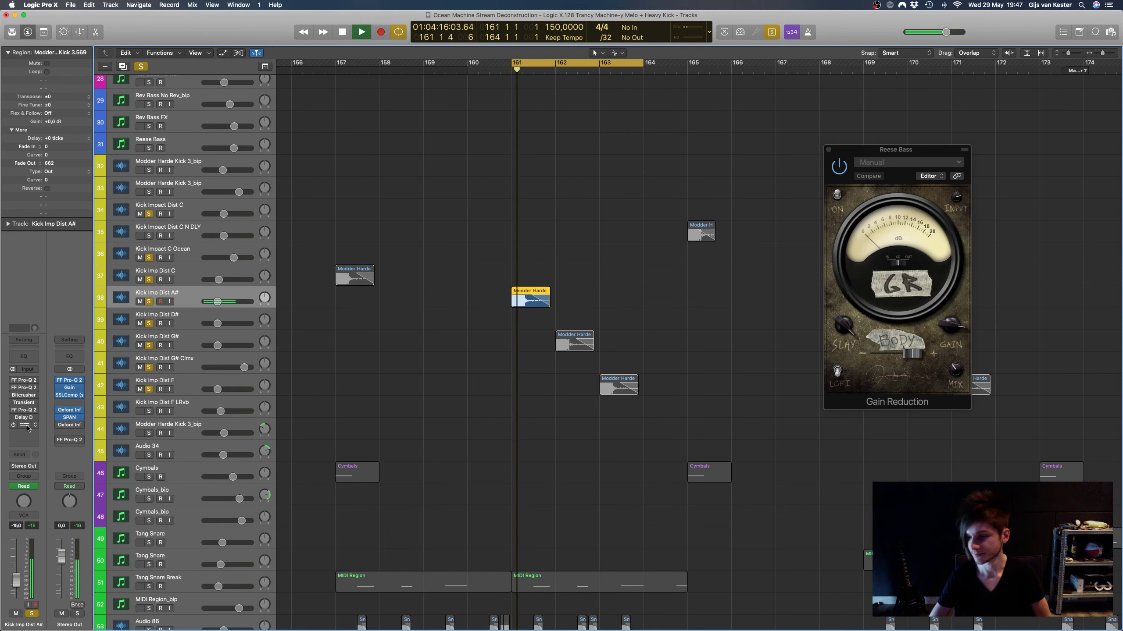
Step: Open the first FF Pro-Q 2 on Kick Imp Dist A#, place its window over the arrangement, and enable the plug-in
left_click(22, 380)
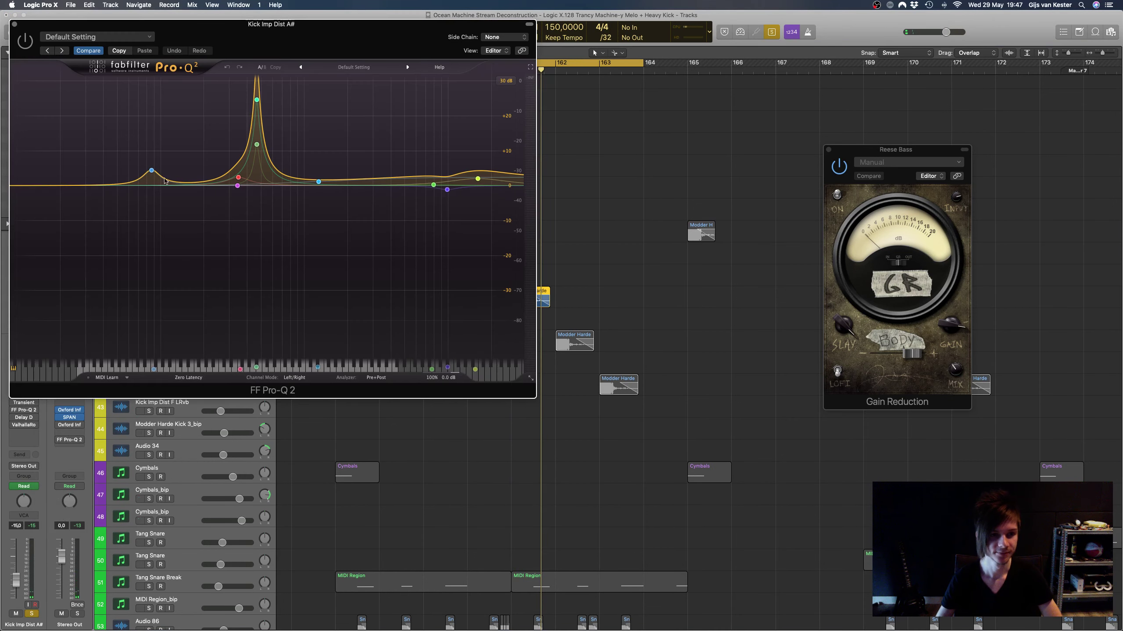
left_click_drag(436, 52, 868, 177)
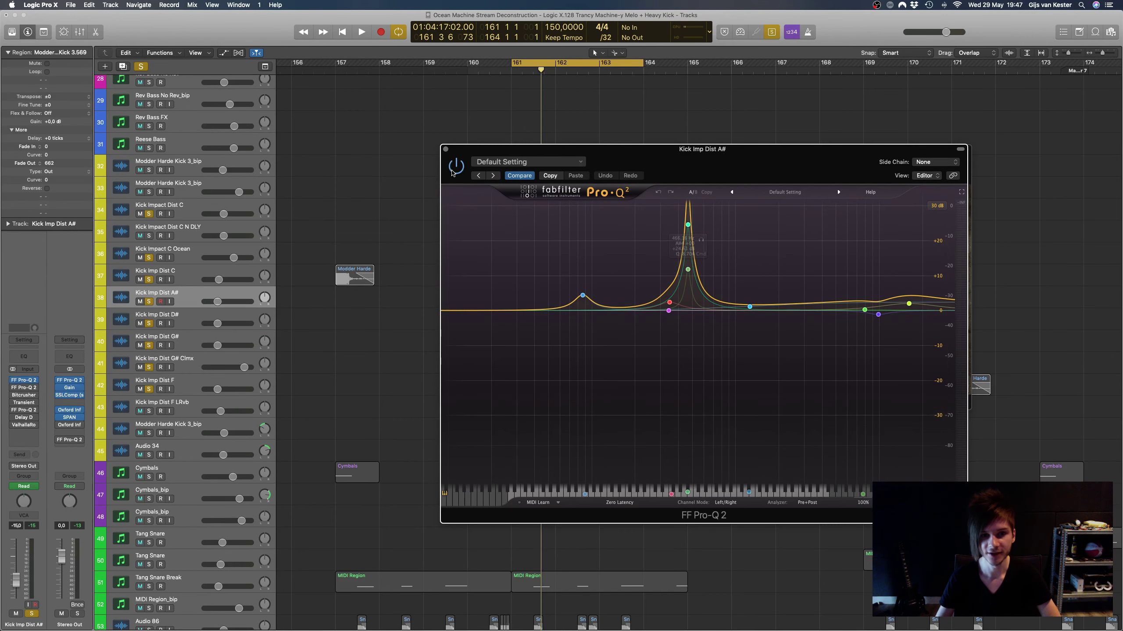
left_click_drag(802, 170, 803, 155)
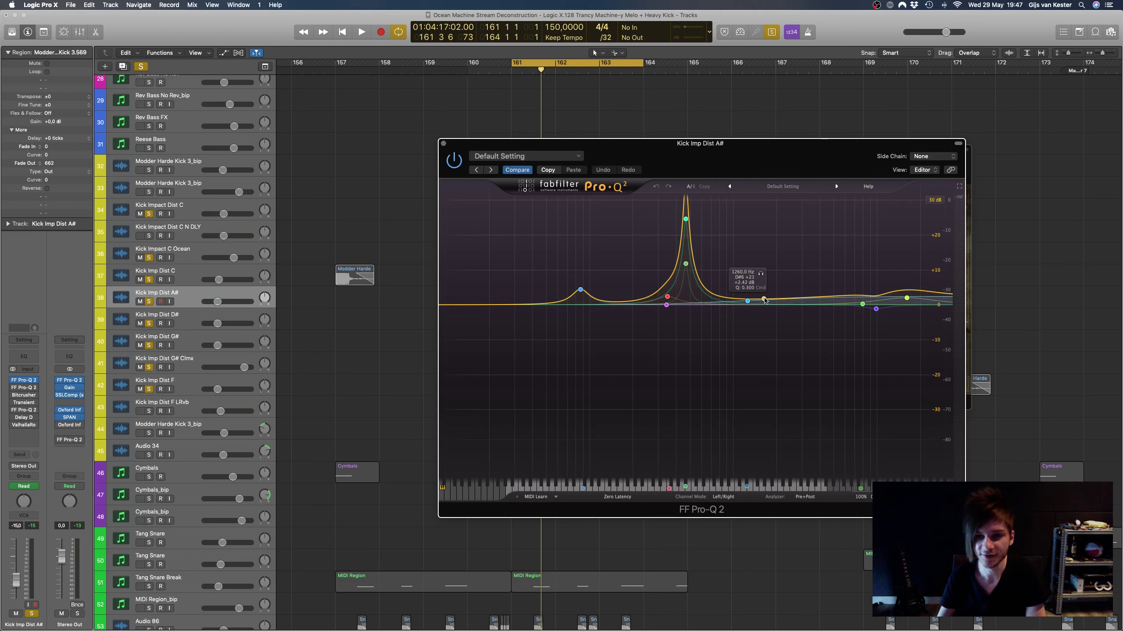
Step: Add a narrow EQ band at 2093 Hz (C7) with about 13 dB of boost, and bypass the band
left_click_drag(763, 301, 769, 232)
scroll(769, 231, "up", 3)
left_click_drag(768, 489, 781, 490)
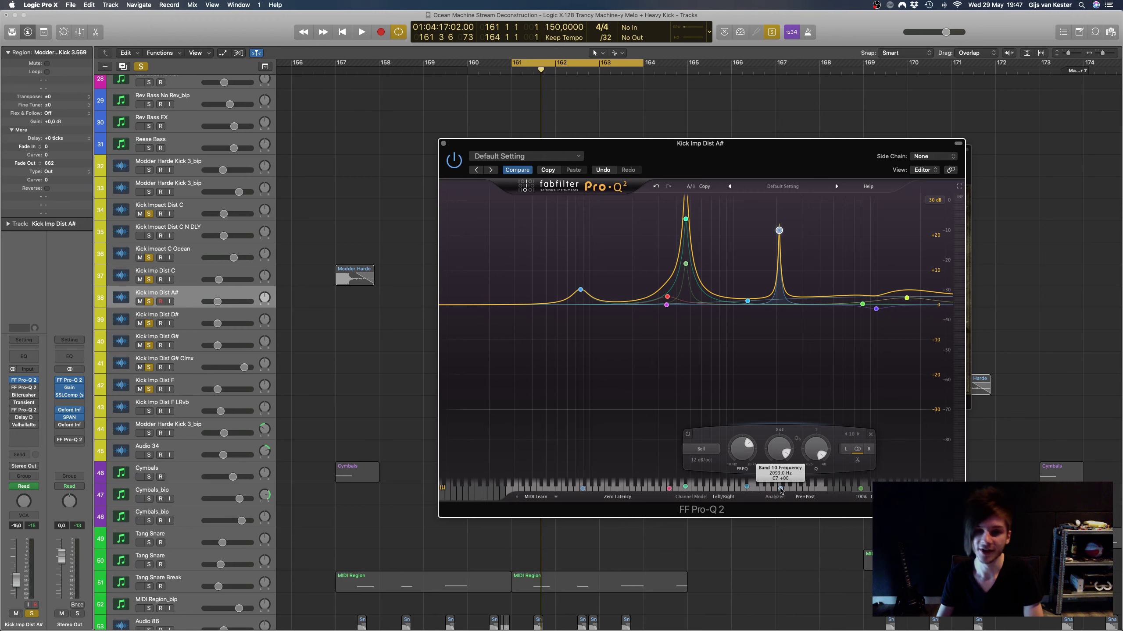
scroll(779, 449, "down", 4)
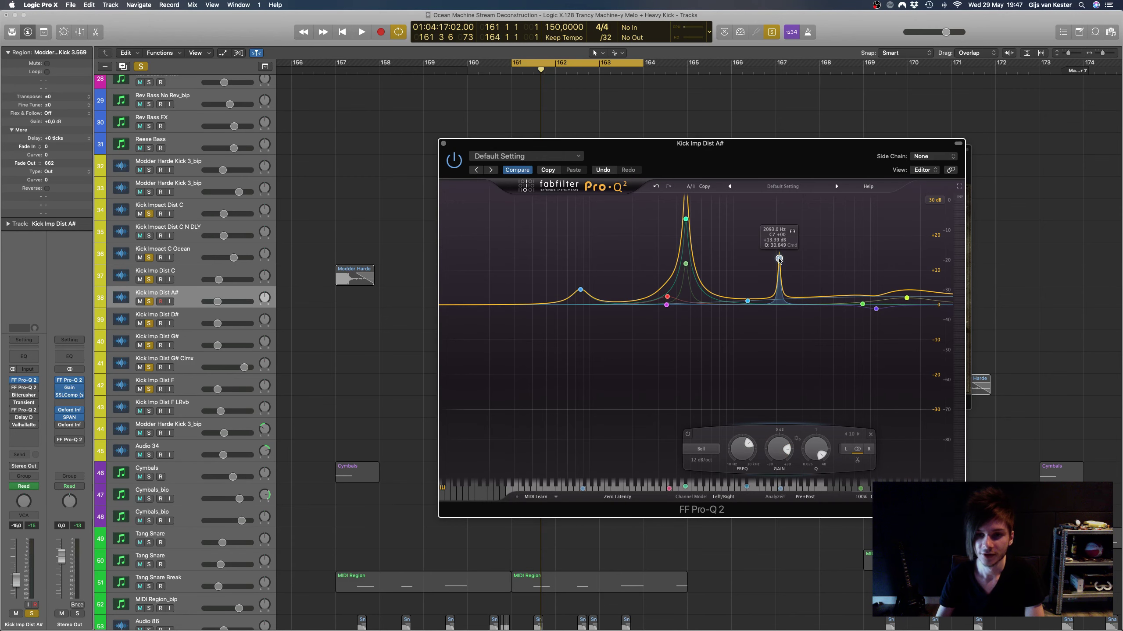
right_click(778, 259)
left_click(784, 265)
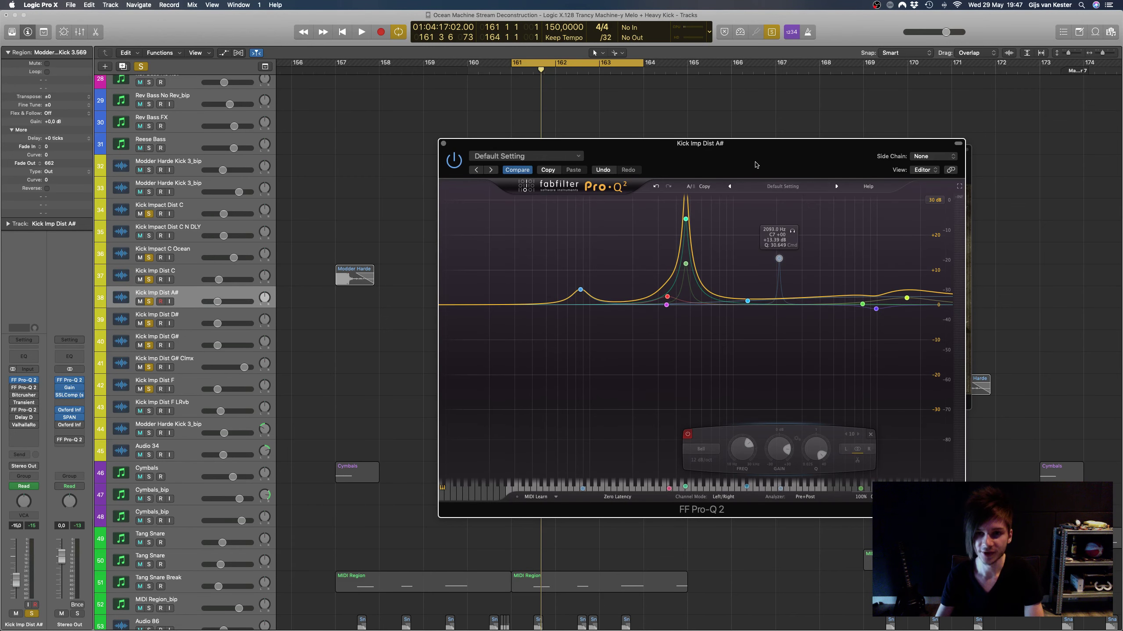
Step: Examine the Kick Imp Dist A# equaliser curve and the surrounding kick regions, and close the FF Pro-Q 2 window
mouse_move(755, 165)
left_mouse_down()
mouse_move(761, 192)
mouse_move(800, 169)
mouse_move(743, 164)
mouse_move(704, 204)
mouse_move(796, 244)
mouse_move(747, 149)
left_mouse_up()
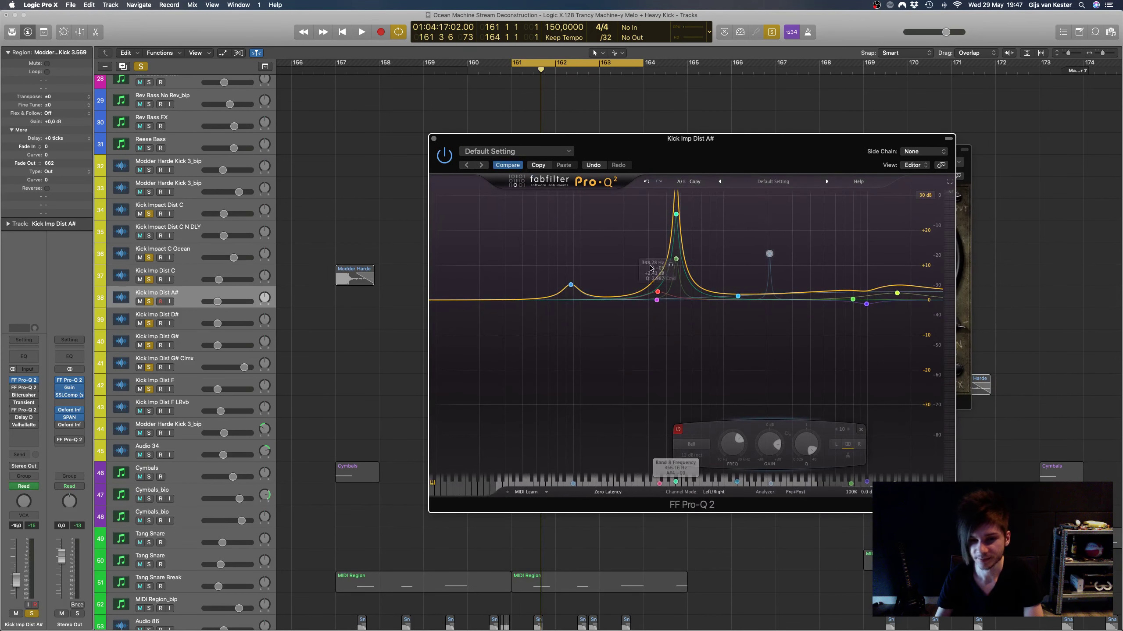
left_click_drag(700, 186, 921, 248)
scroll(466, 392, "right", 2)
scroll(465, 392, "down", 8)
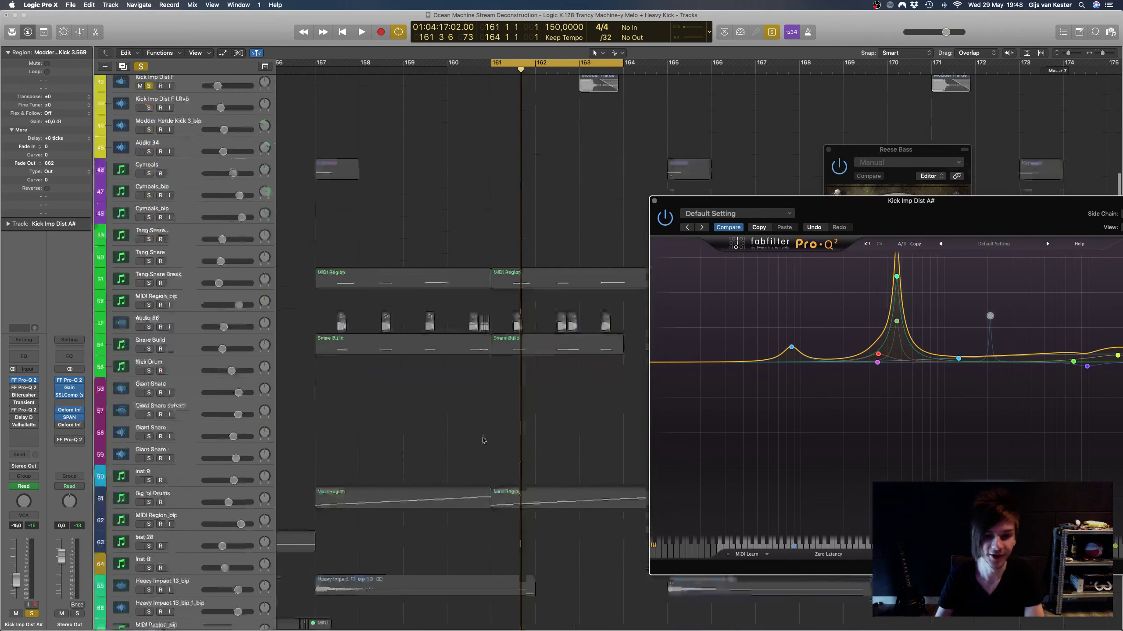
scroll(486, 371, "up", 10)
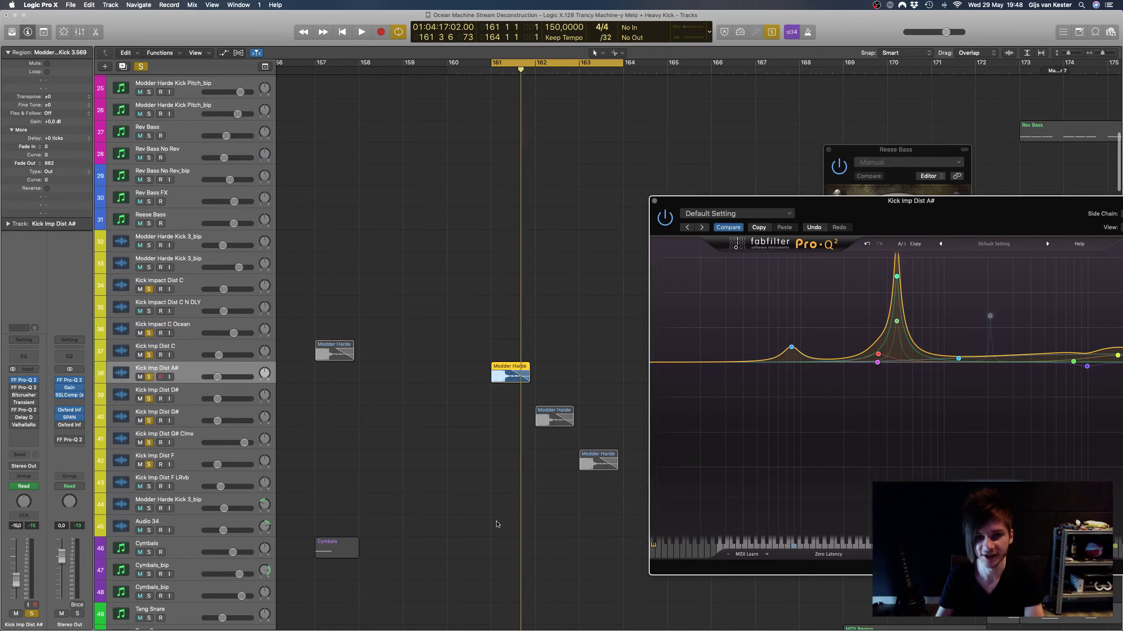
left_click_drag(966, 231, 847, 235)
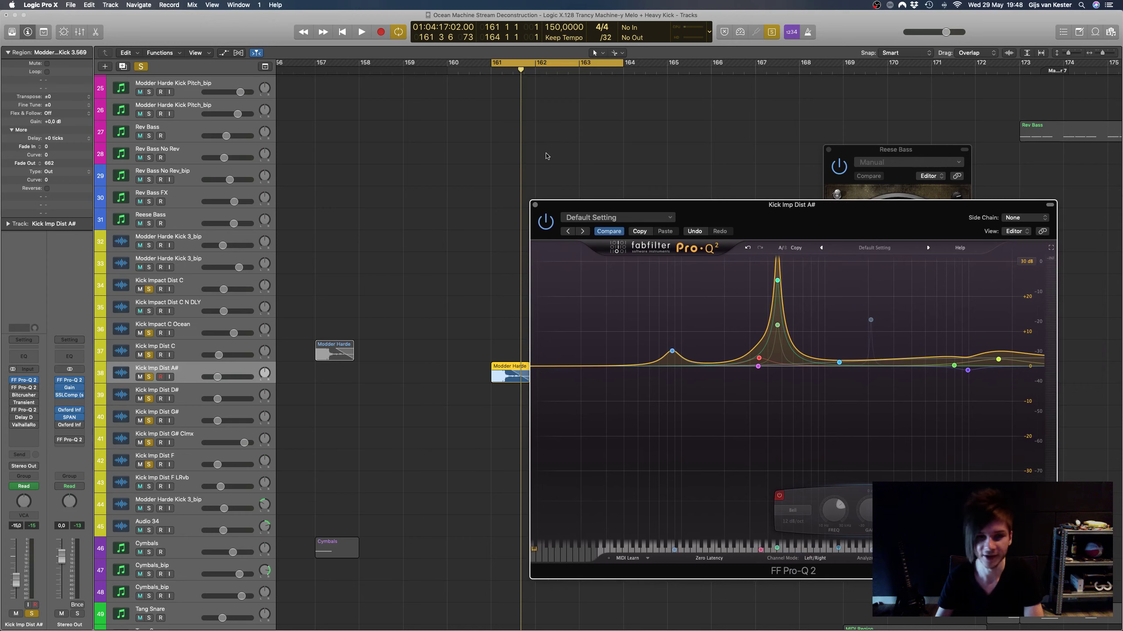
scroll(546, 155, "down", 2)
scroll(546, 155, "right", 3)
scroll(546, 156, "down", 1)
scroll(546, 156, "right", 2)
mouse_move(778, 270)
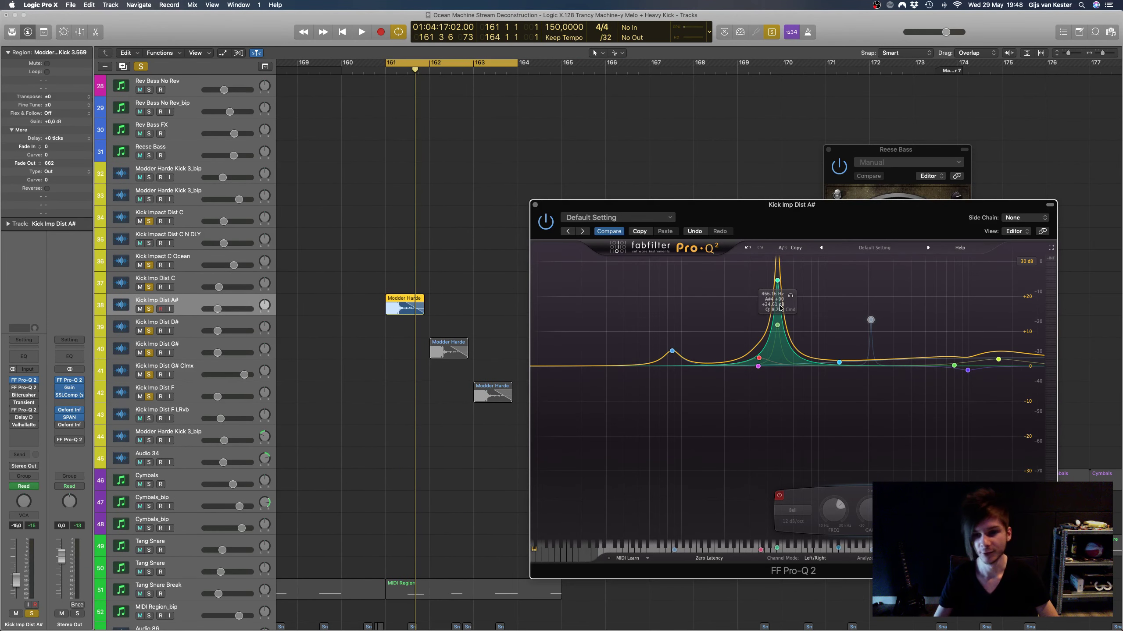
left_click(535, 205)
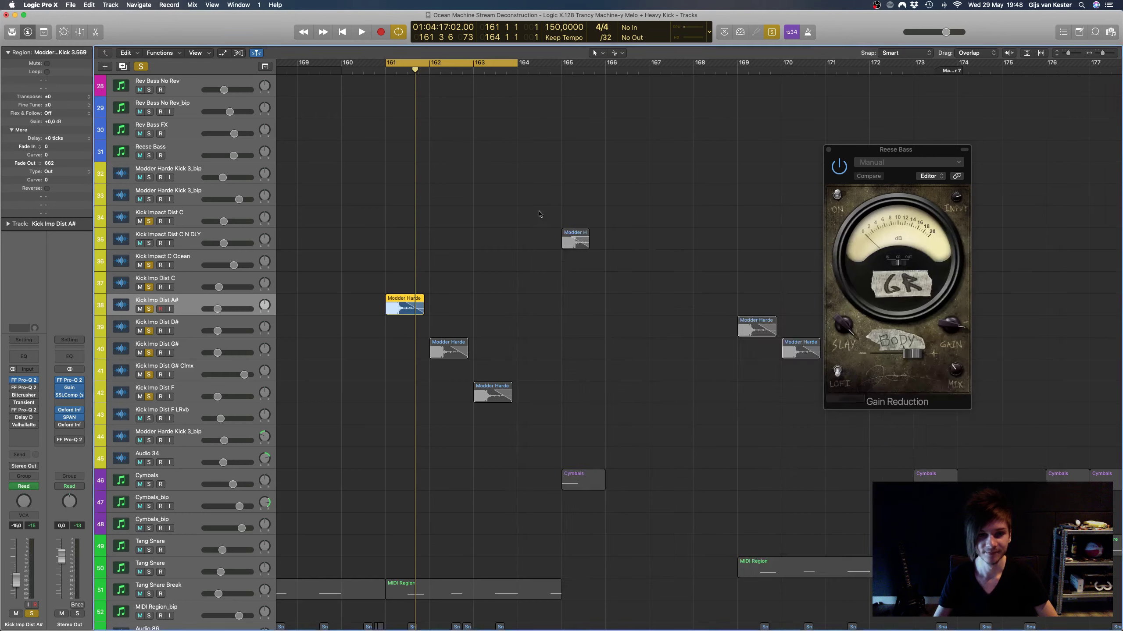
scroll(545, 254, "left", 4)
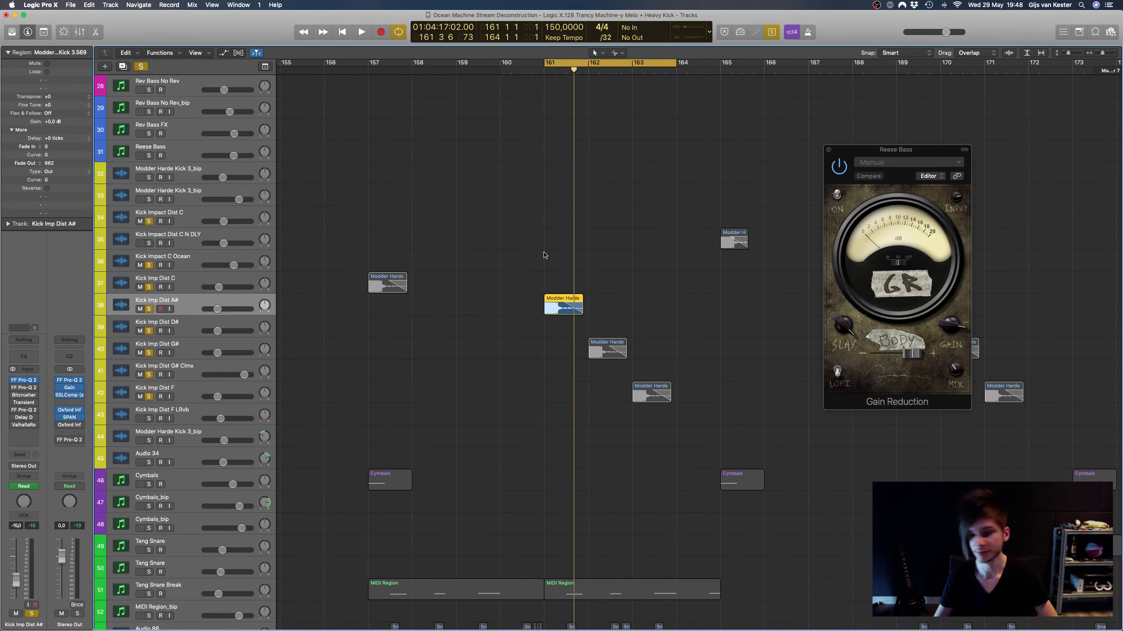
Step: Open the second FF Pro-Q 2 on Kick Imp Dist A#, place its window over the arrangement, and enable the plug-in
scroll(544, 255, "left", 1)
key("space")
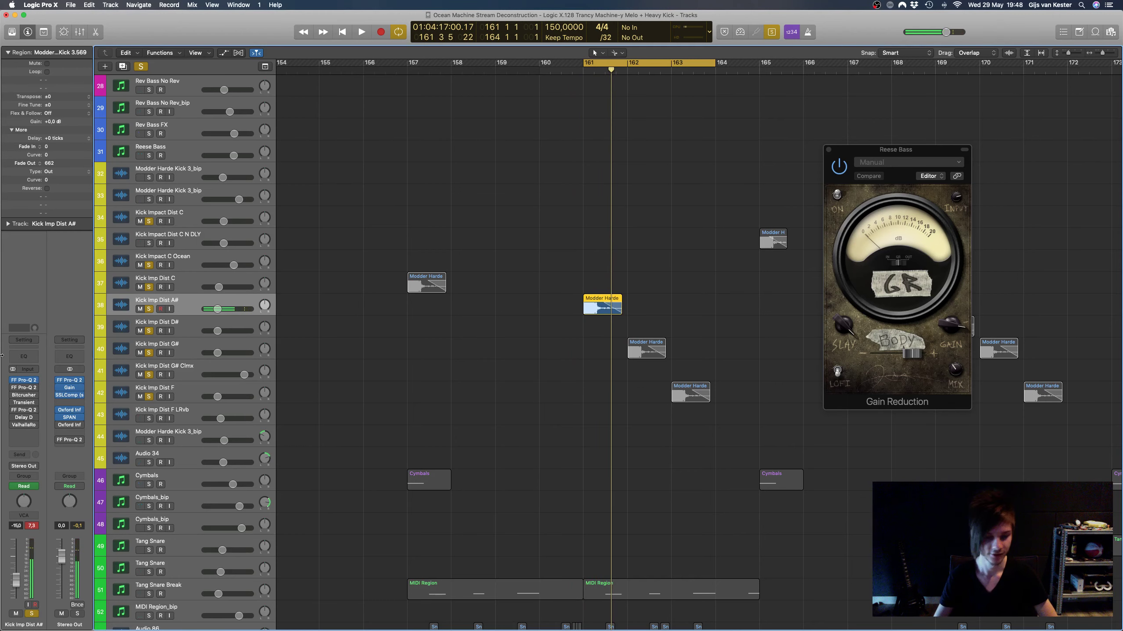
left_click(25, 389)
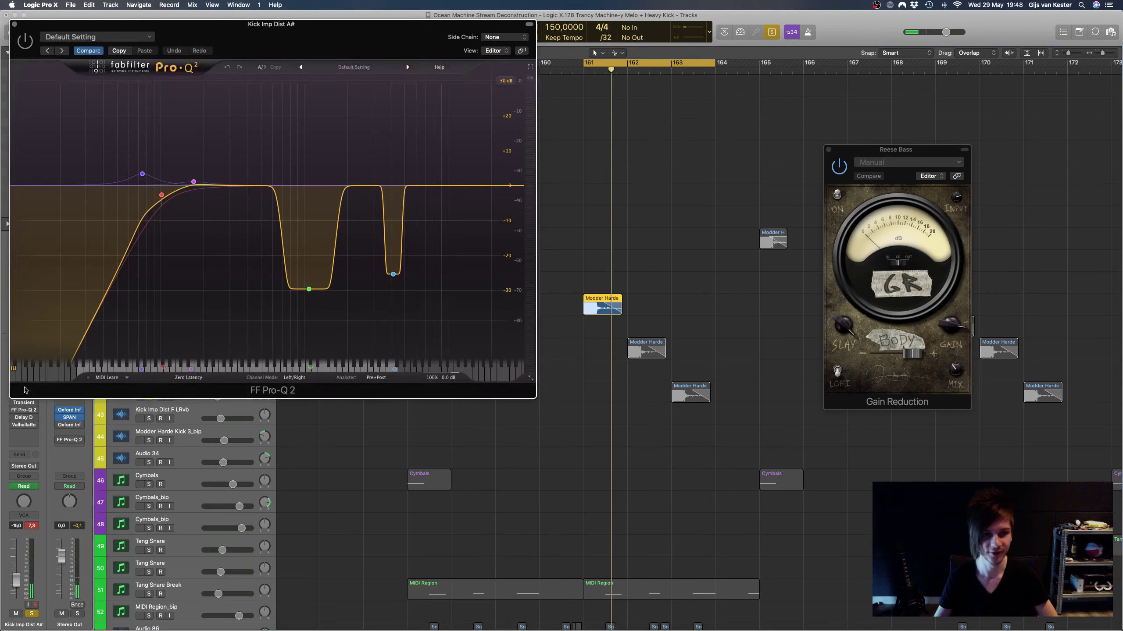
left_click_drag(301, 28, 832, 179)
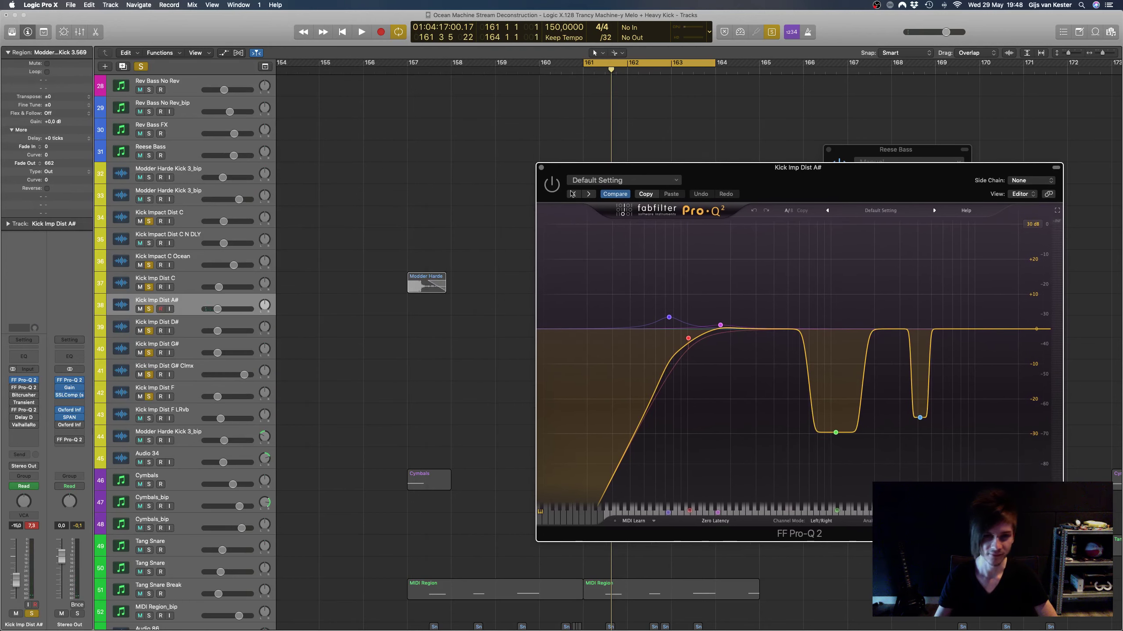
scroll(588, 174, "right", 4)
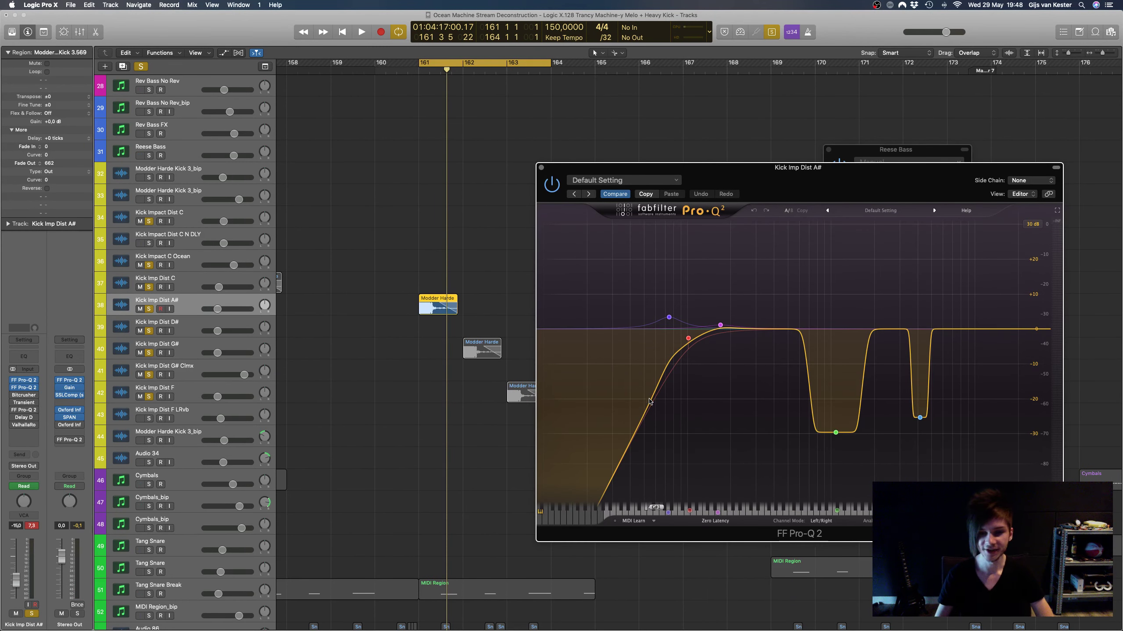
Step: Examine the slope options of the wide 1080 Hz cut, play the kick through the second FF Pro-Q 2, and raise its window
left_click(835, 433)
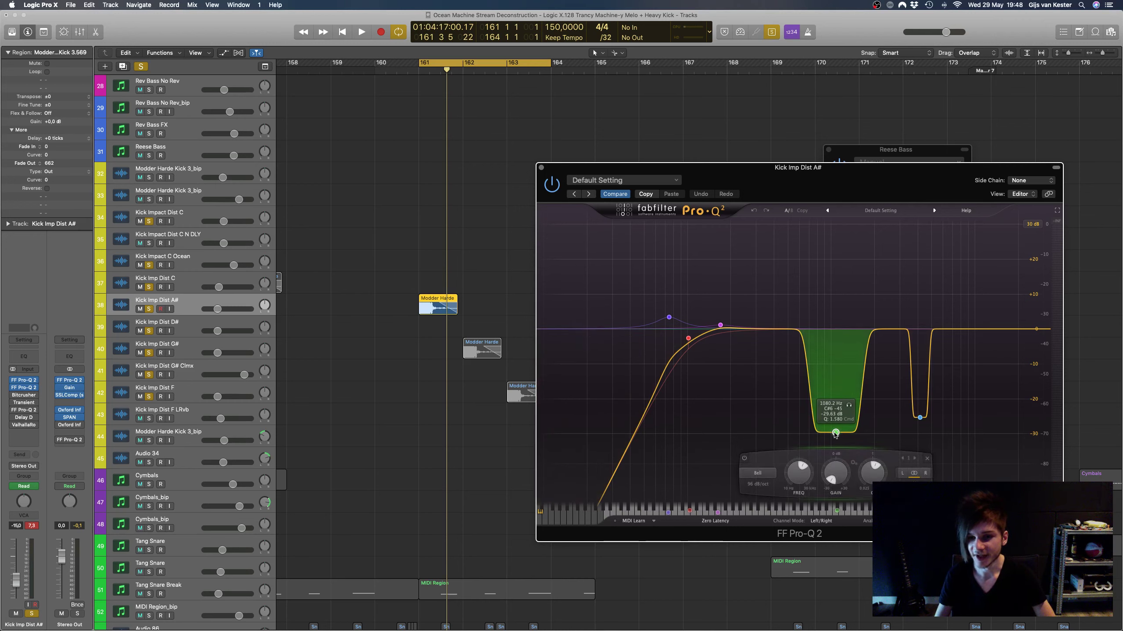
left_click(757, 484)
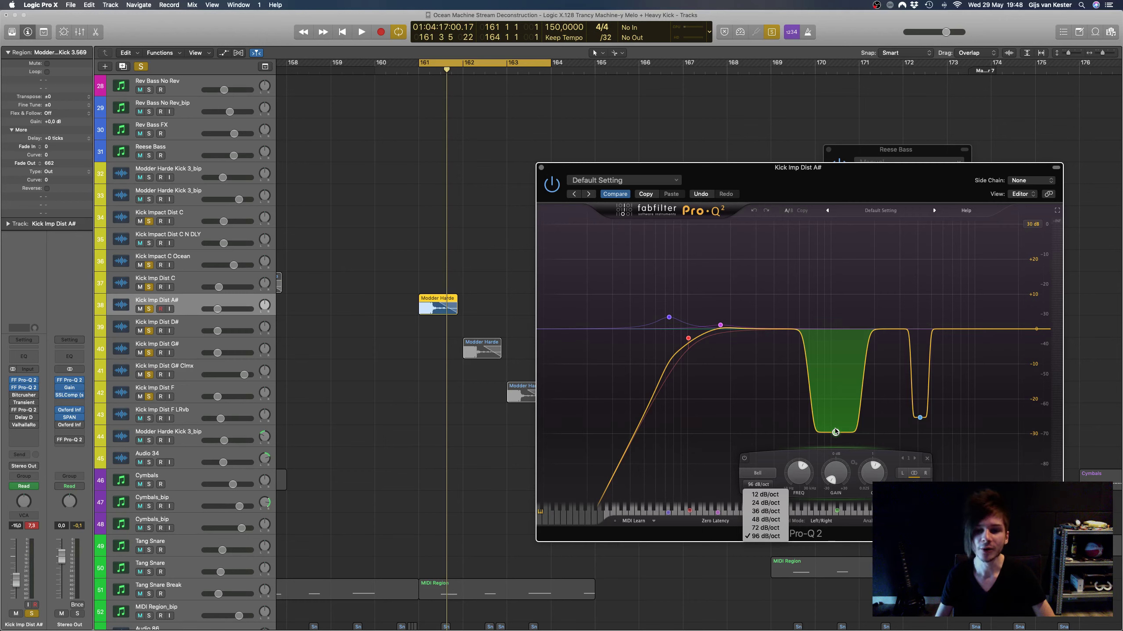
left_click(804, 445)
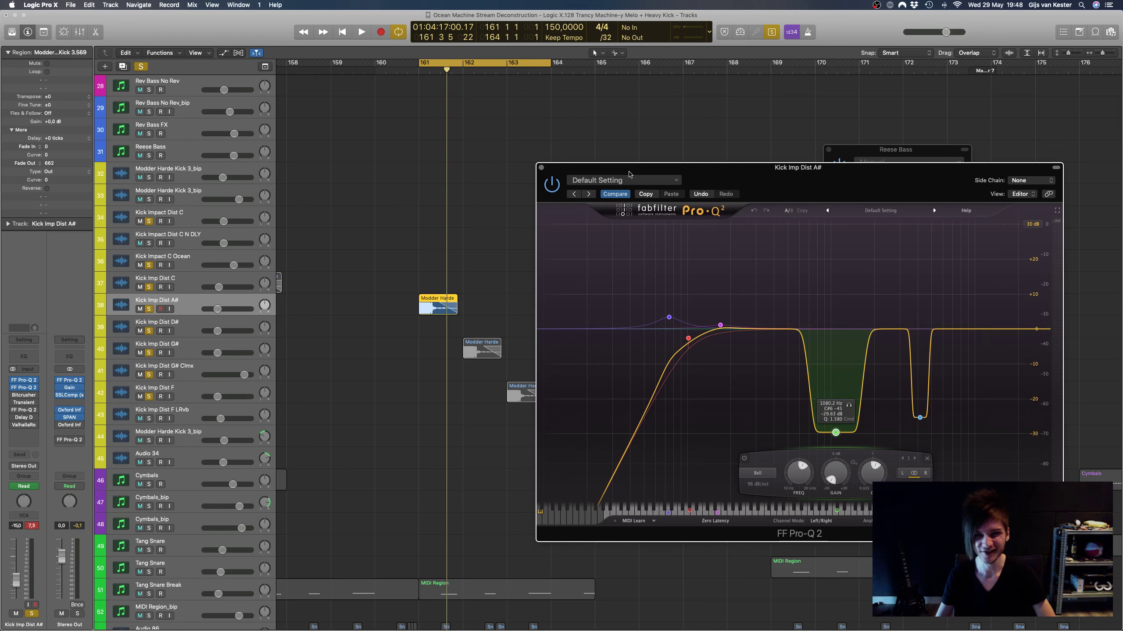
key("space")
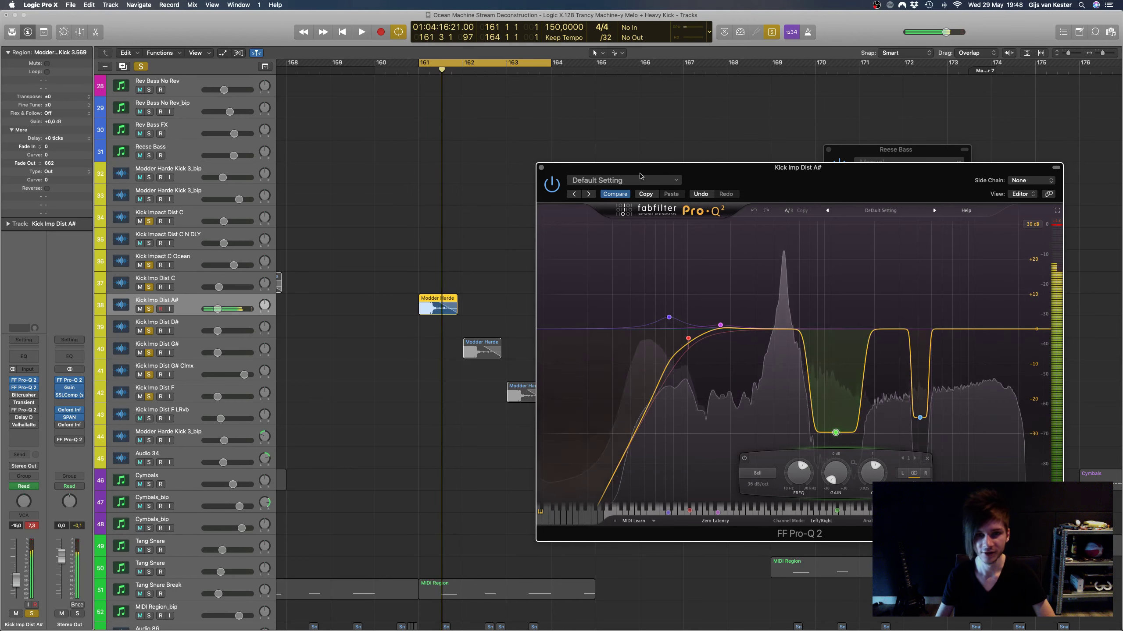
key("space")
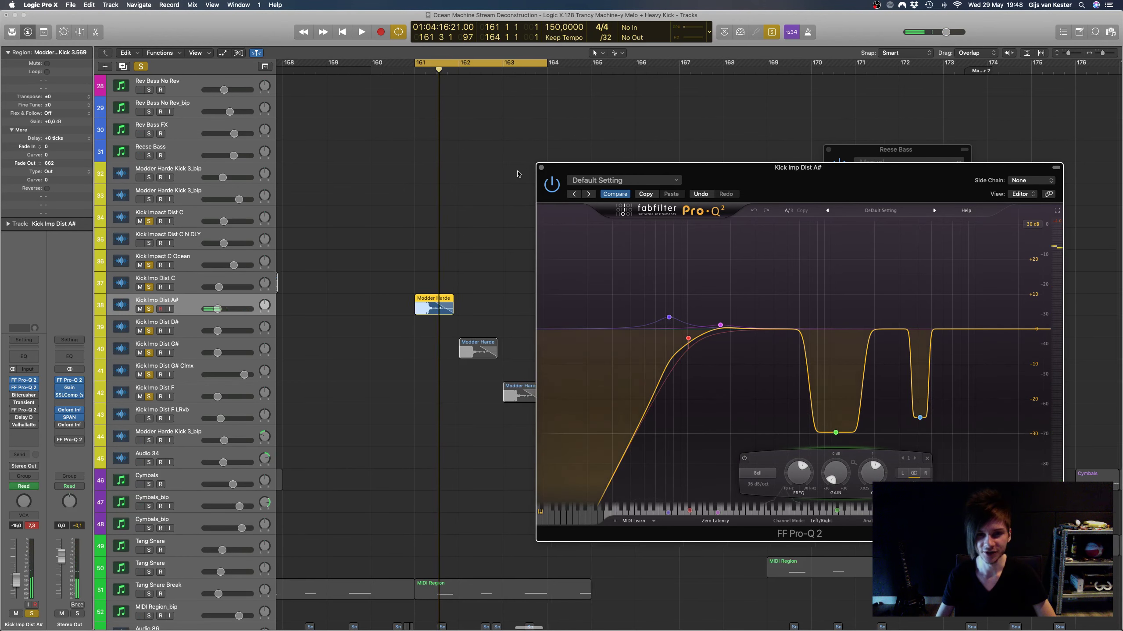
scroll(518, 174, "left", 2)
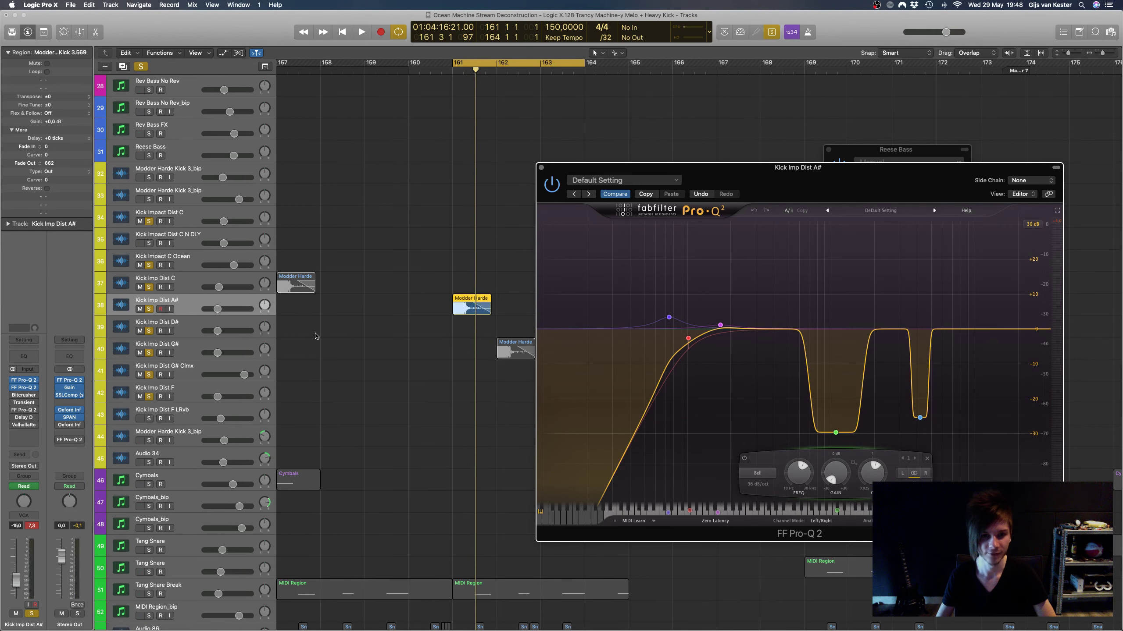
scroll(317, 336, "left", 2)
left_click_drag(716, 186, 744, 115)
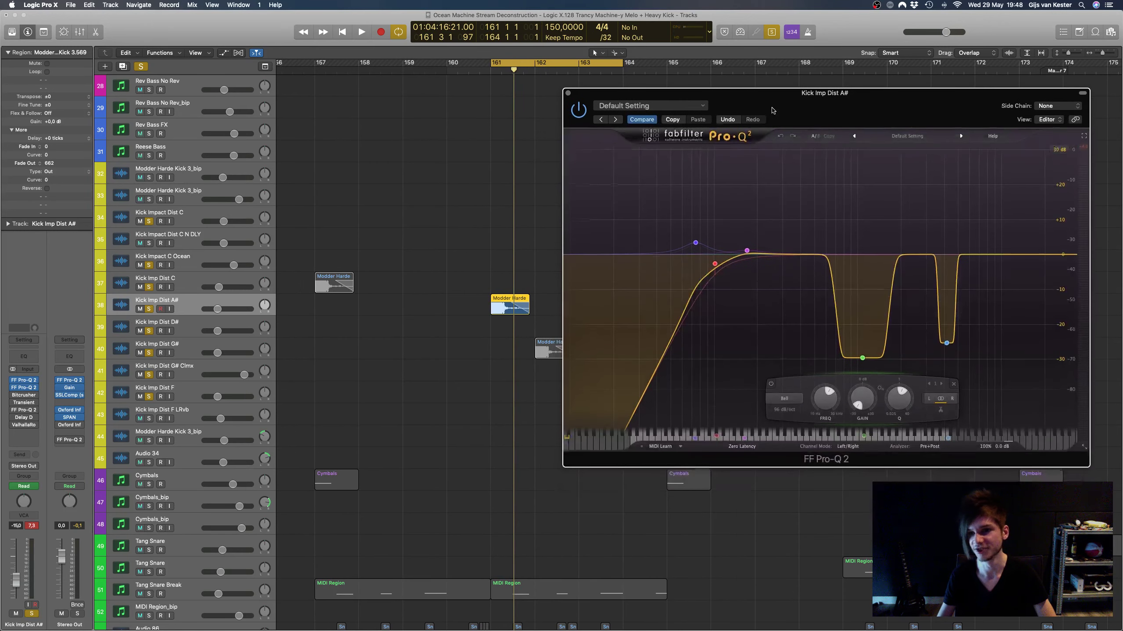
Step: Open the Bitcrusher on Kick Imp Dist A#, enable it, play the kick through it, and close its window
left_click(24, 396)
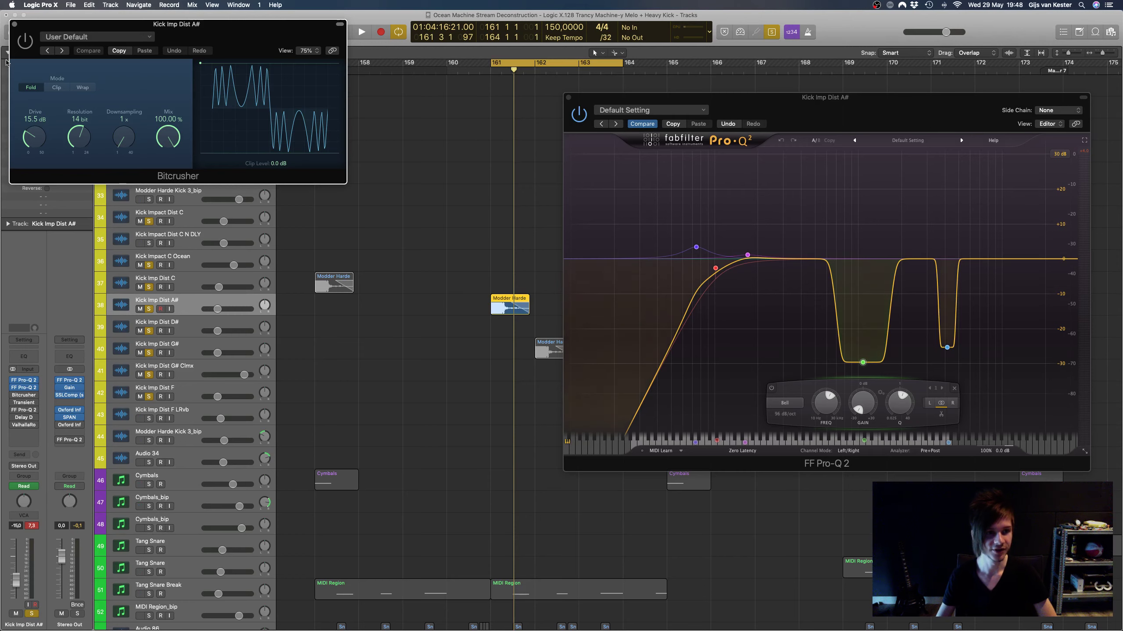
left_click_drag(47, 25, 616, 274)
scroll(450, 305, "right", 3)
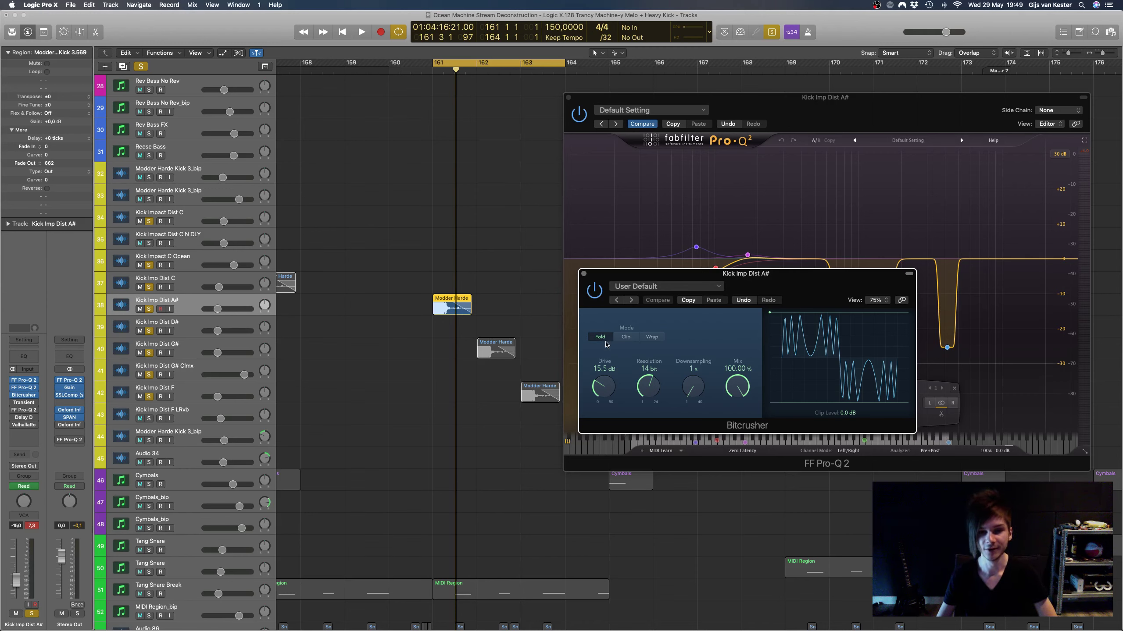
left_click_drag(707, 277, 733, 271)
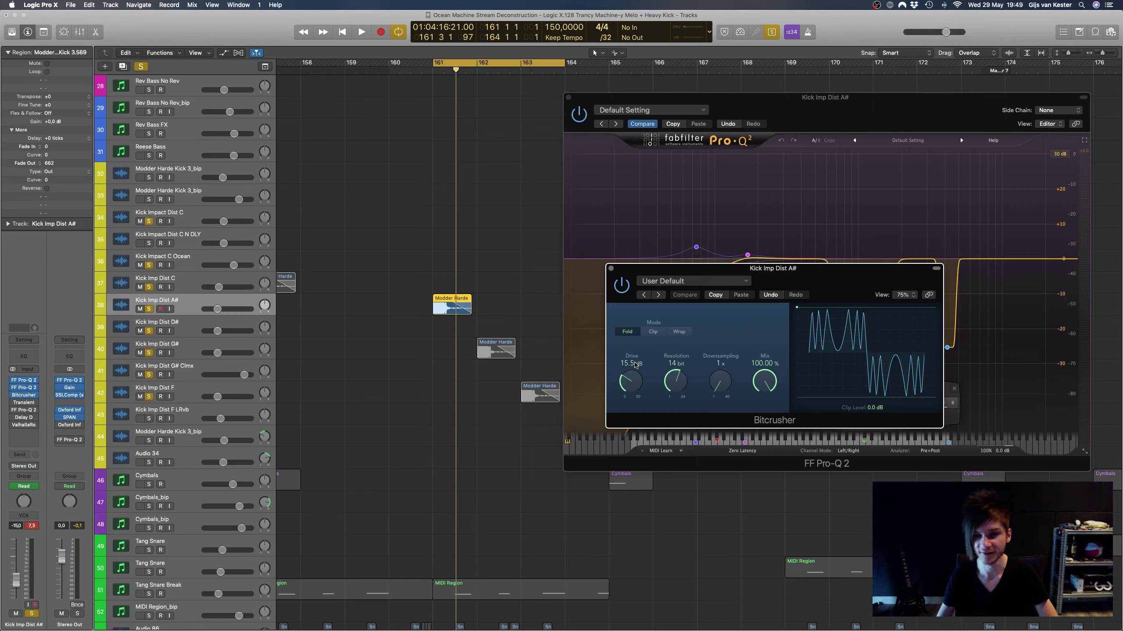
key("space")
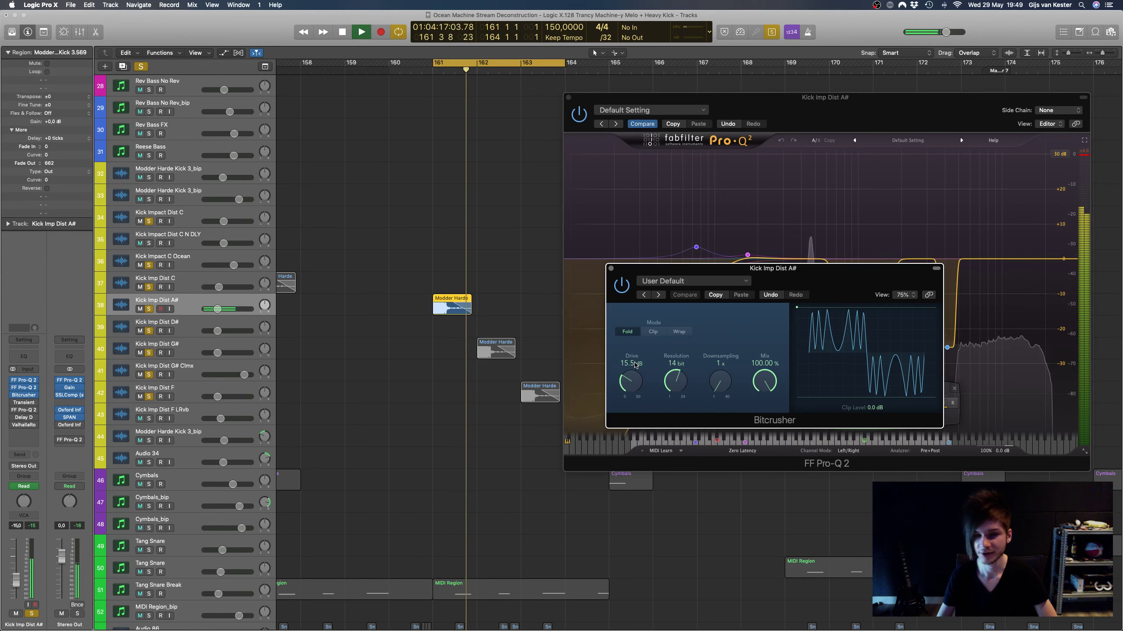
key("space")
left_click(611, 268)
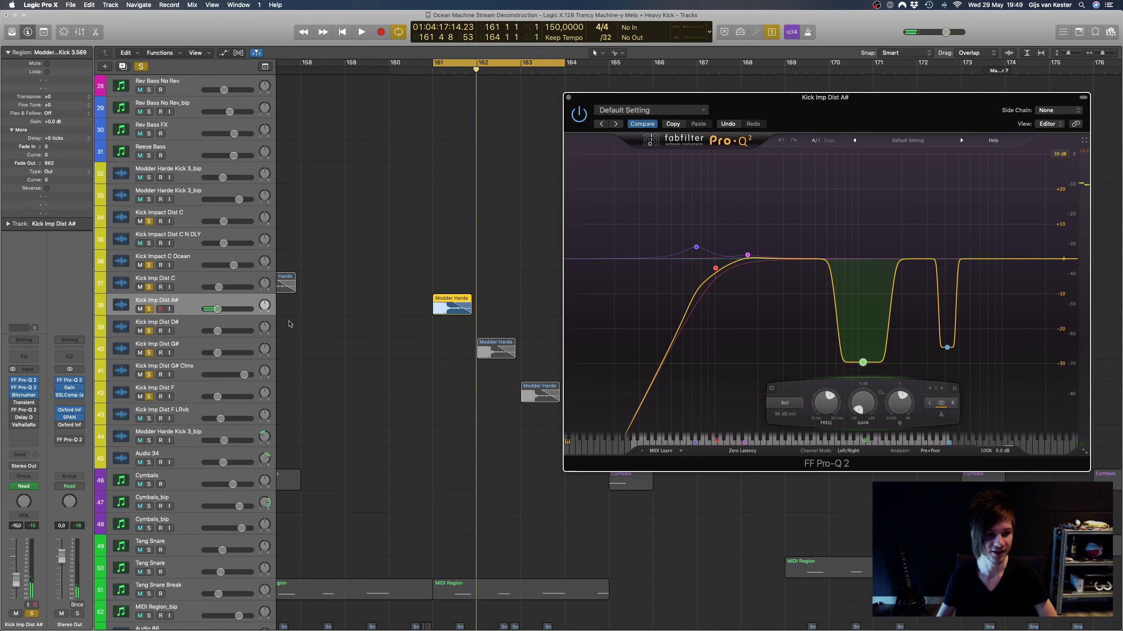
Step: Open Transient Master over the equaliser window, enable it, and play the kick through it
left_click(24, 403)
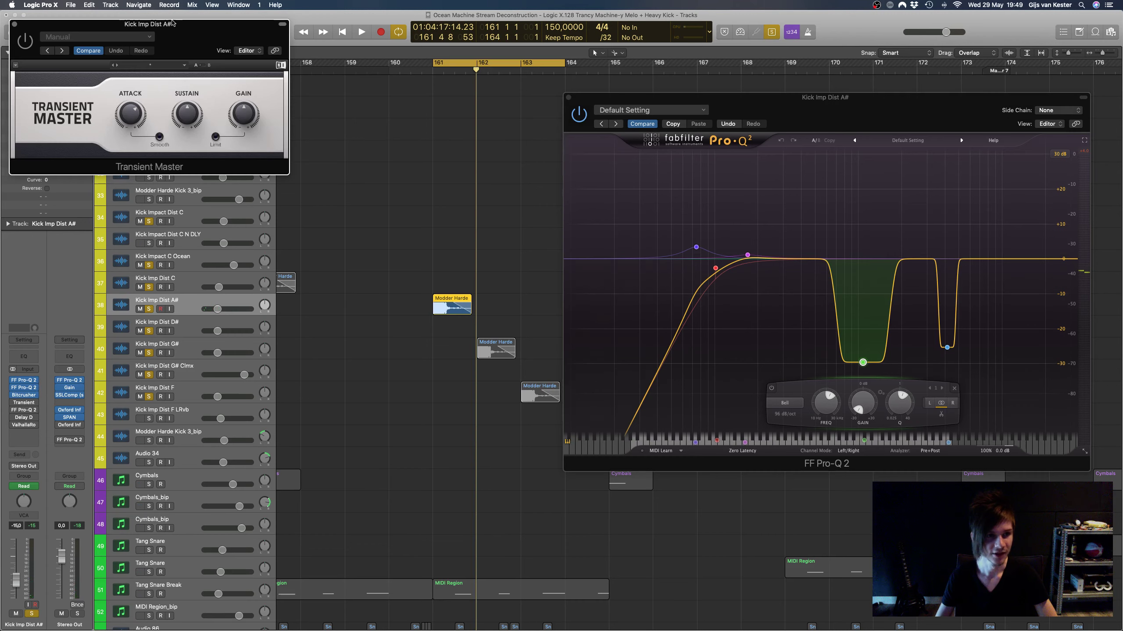
left_click_drag(176, 28, 788, 289)
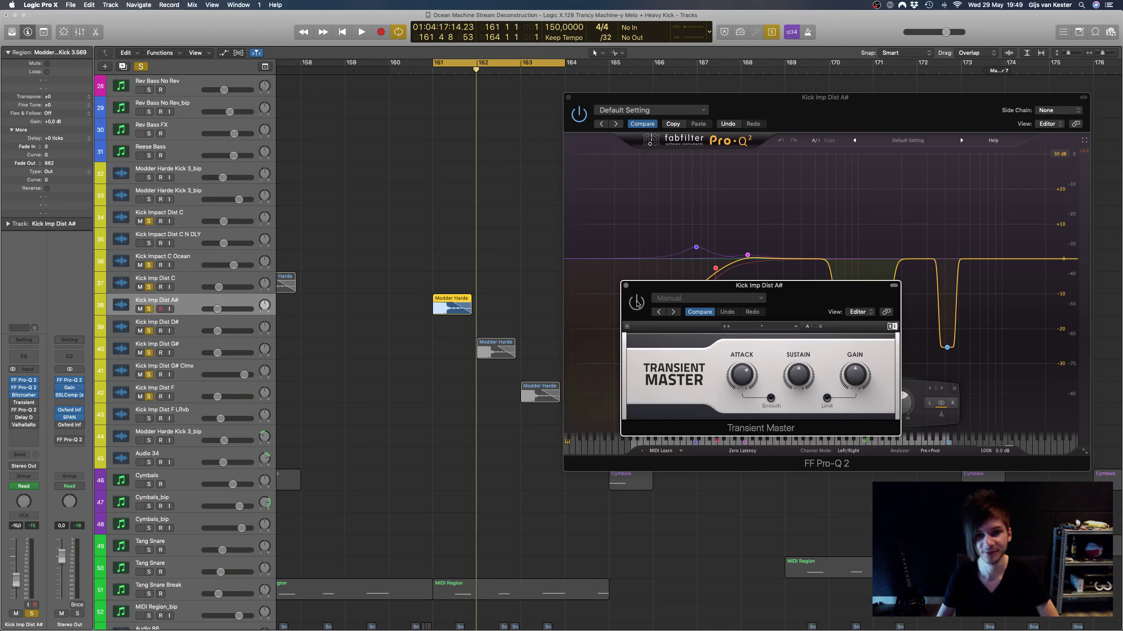
key("space")
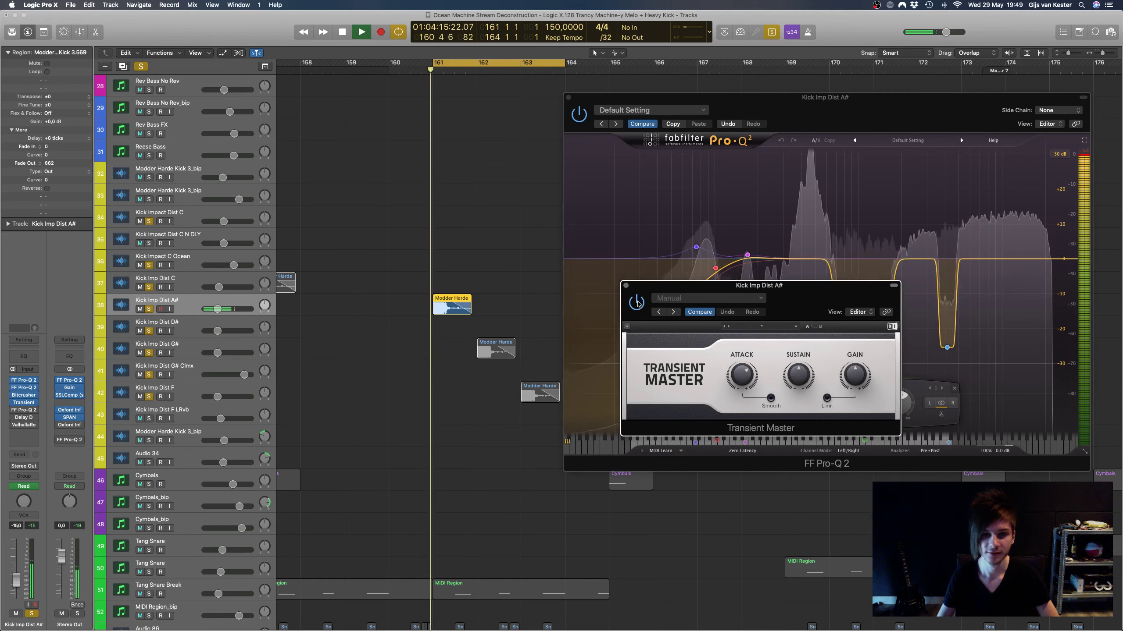
Step: Open the third FF Pro-Q 2 after Transient Master, enable it, play the kick through it, and close its window
left_click(24, 410)
left_click_drag(289, 37, 873, 151)
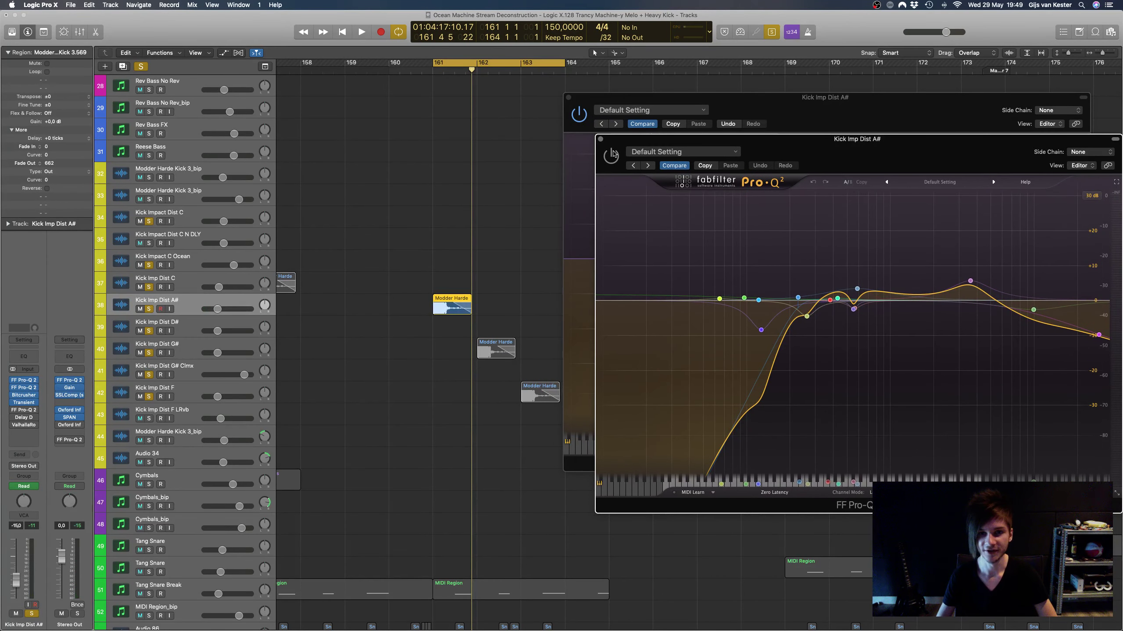
key("space")
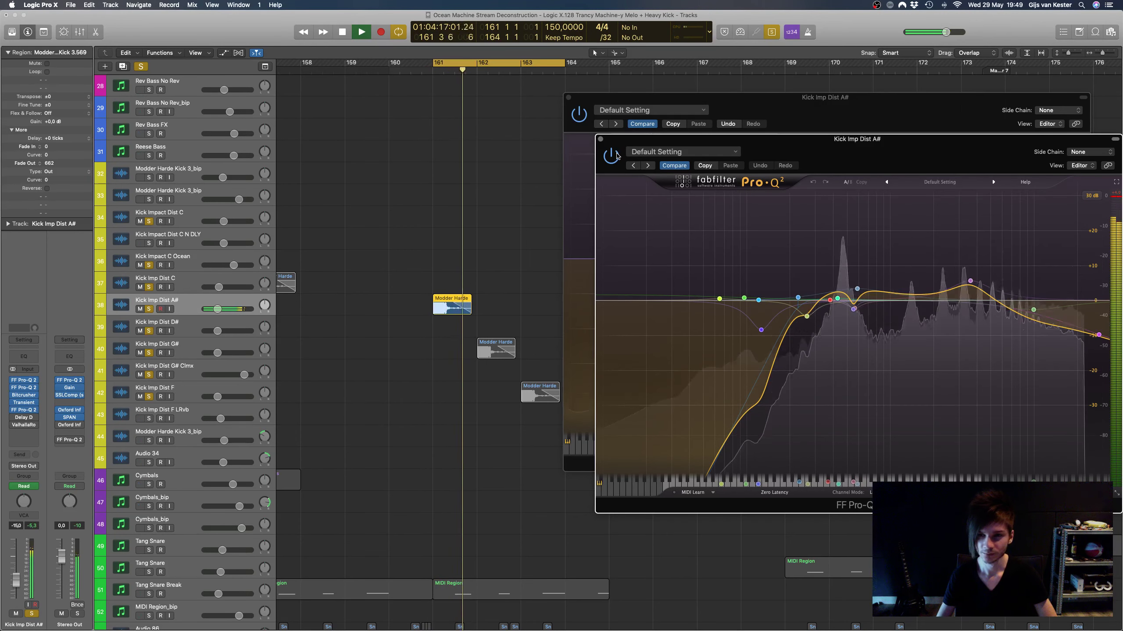
key("space")
left_click(599, 139)
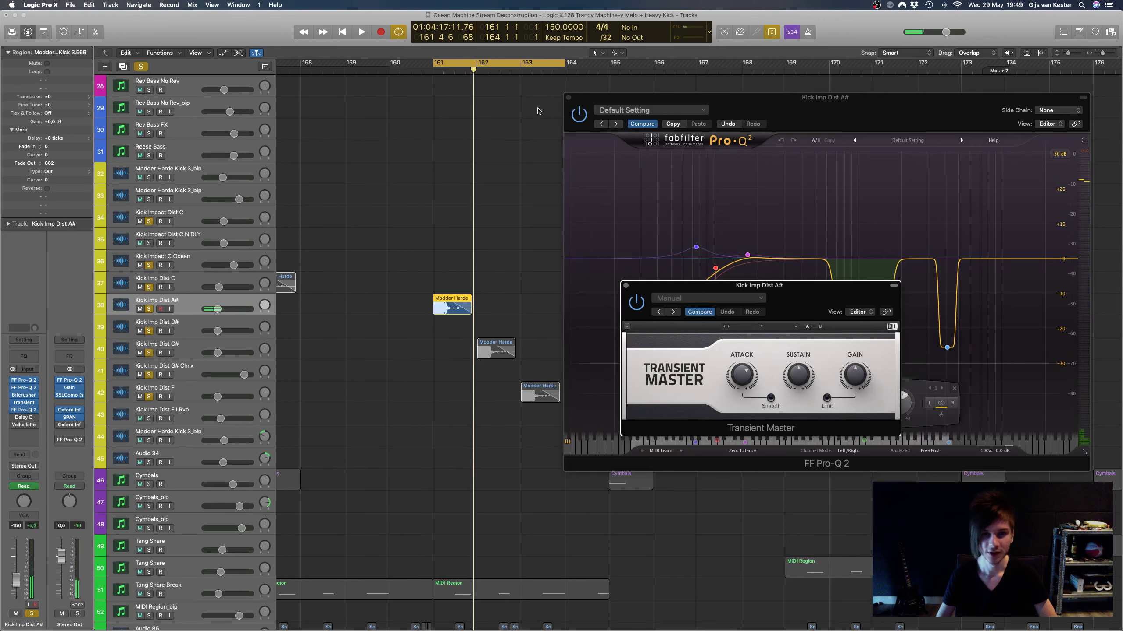
Step: Close the remaining FF Pro-Q 2 and Transient Master windows of Kick Imp Dist A#
left_click(569, 97)
left_click(569, 97)
left_click(626, 286)
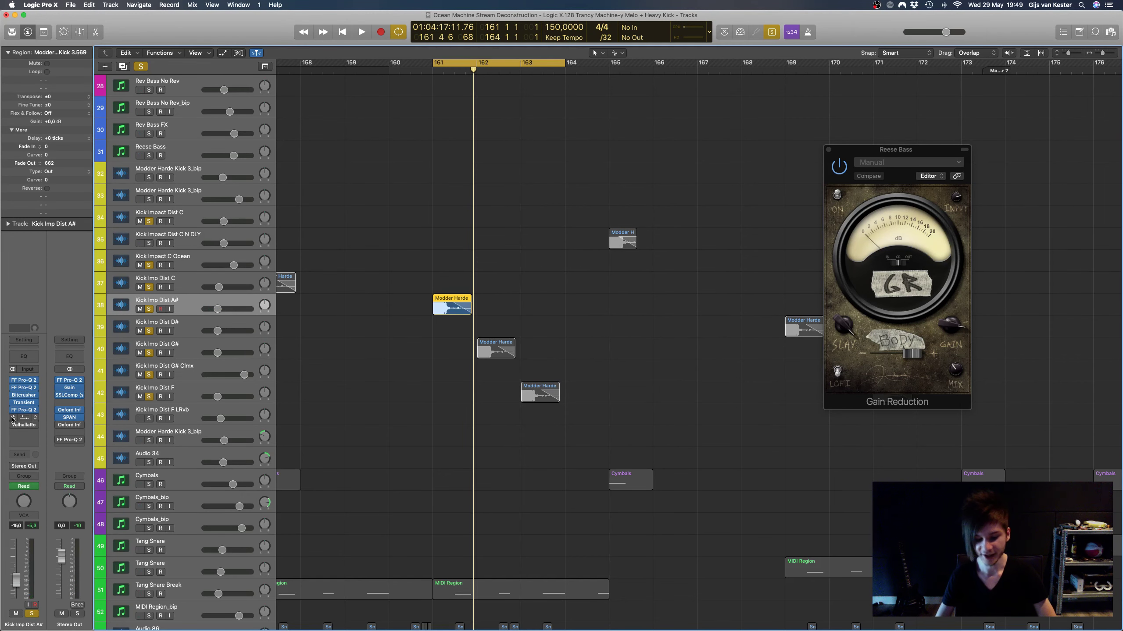
Step: Enable Delay Designer and ValhallaRoom, play the kick, and place the ValhallaRoom window over the arrangement
key("space")
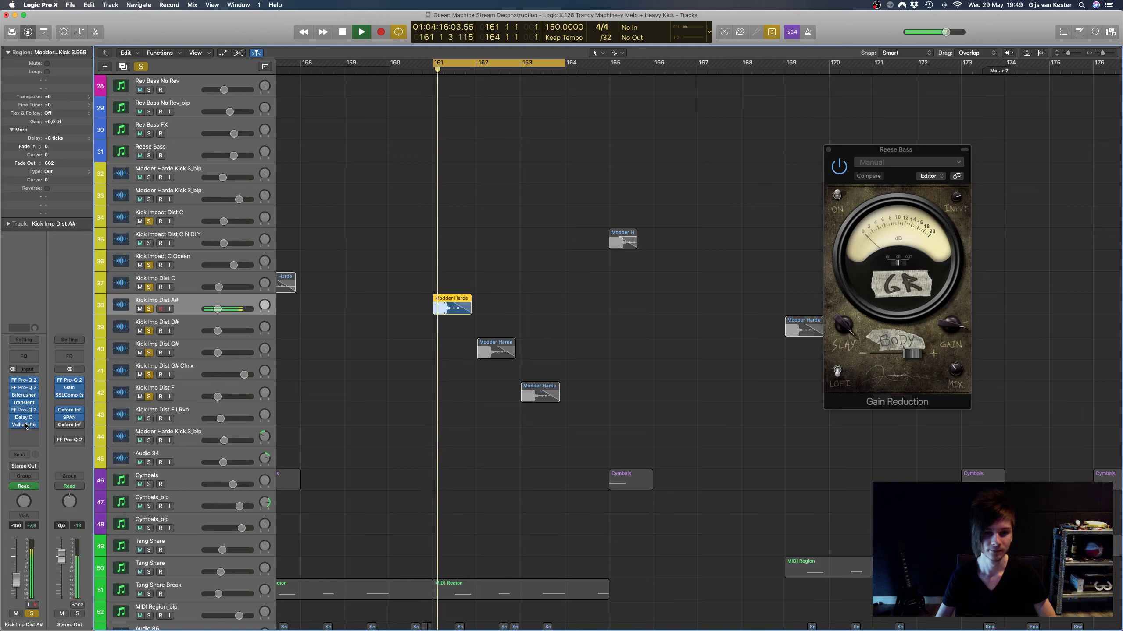
left_click(24, 425)
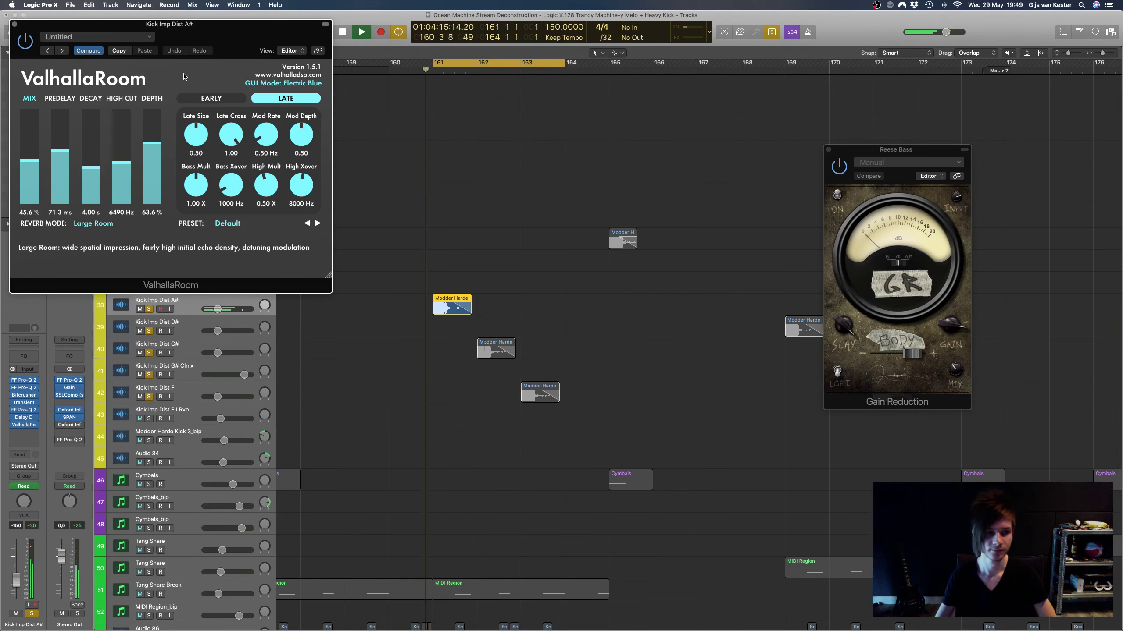
left_click_drag(212, 28, 791, 207)
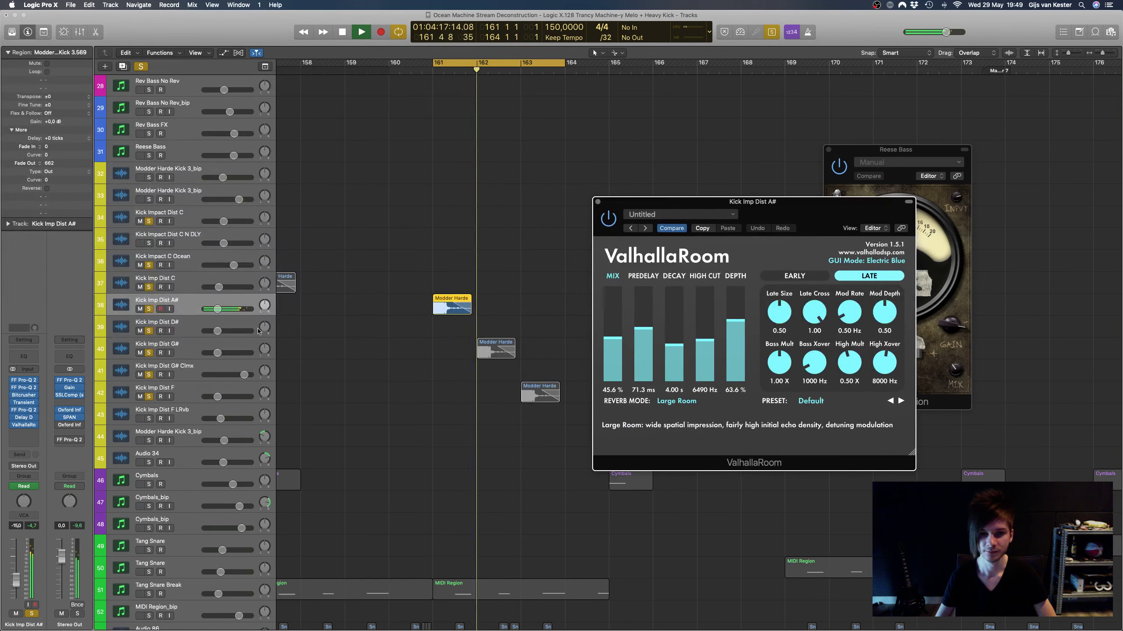
Step: Open Delay Designer over the arrangement and play the kick through its Falling Pattern delay with ValhallaRoom bypassed
left_click(22, 419)
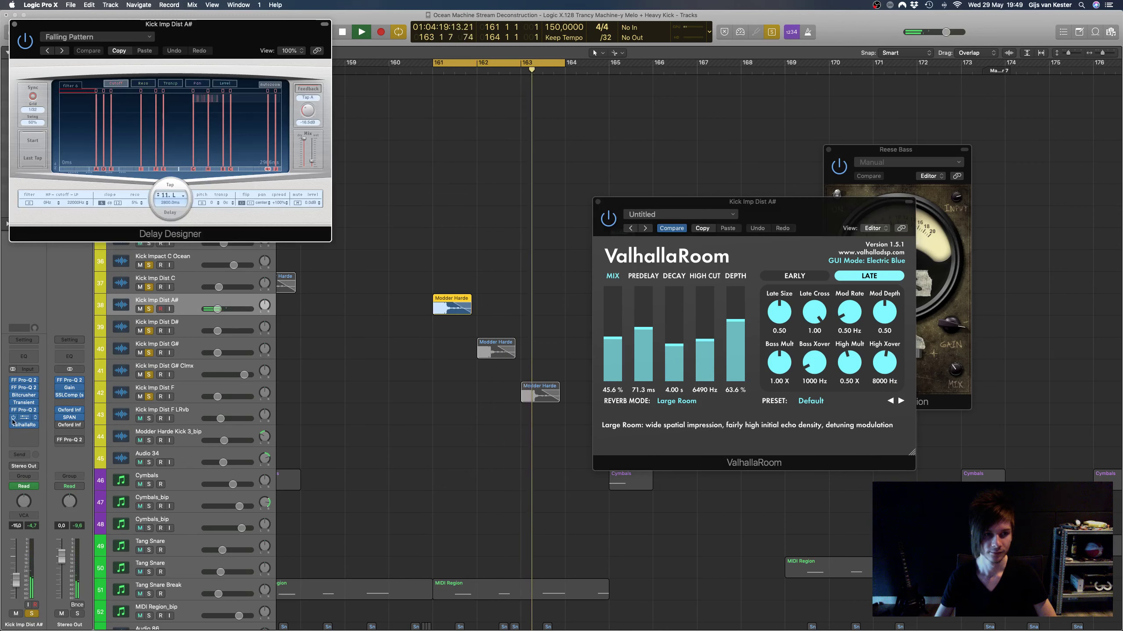
left_click(30, 419)
left_click(30, 420)
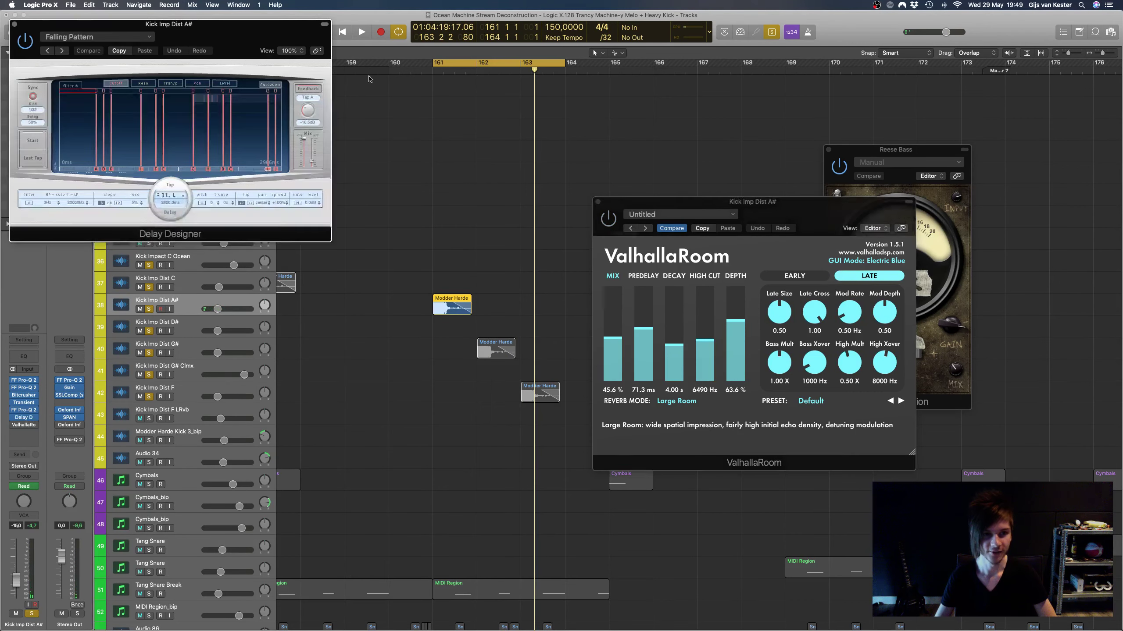
left_click_drag(259, 33, 824, 248)
scroll(464, 337, "right", 2)
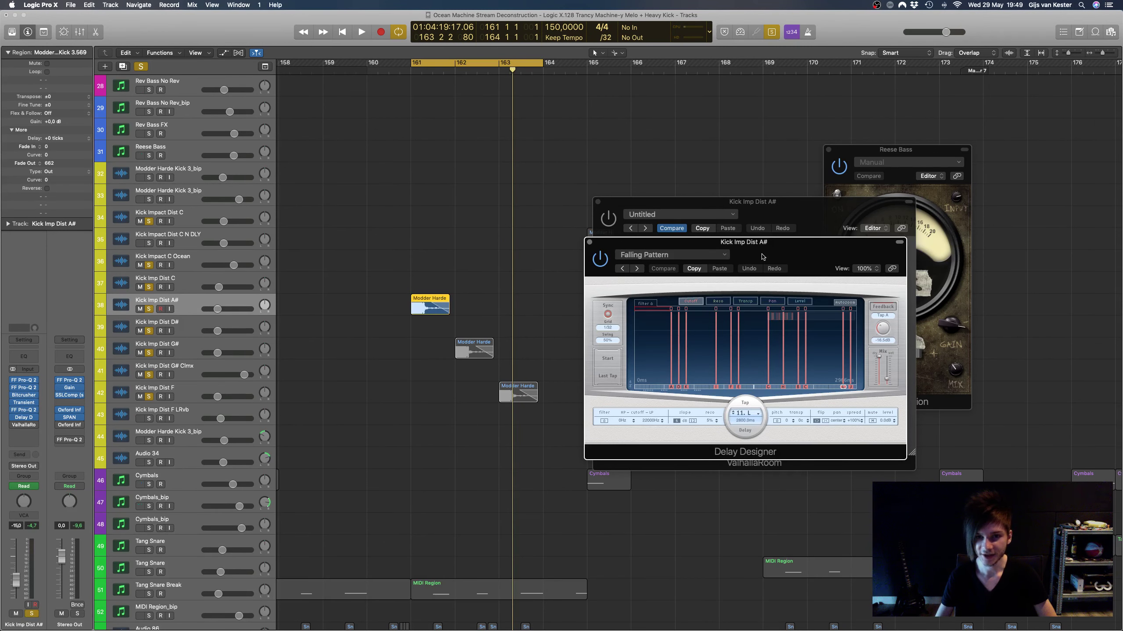
left_click_drag(762, 257, 763, 257)
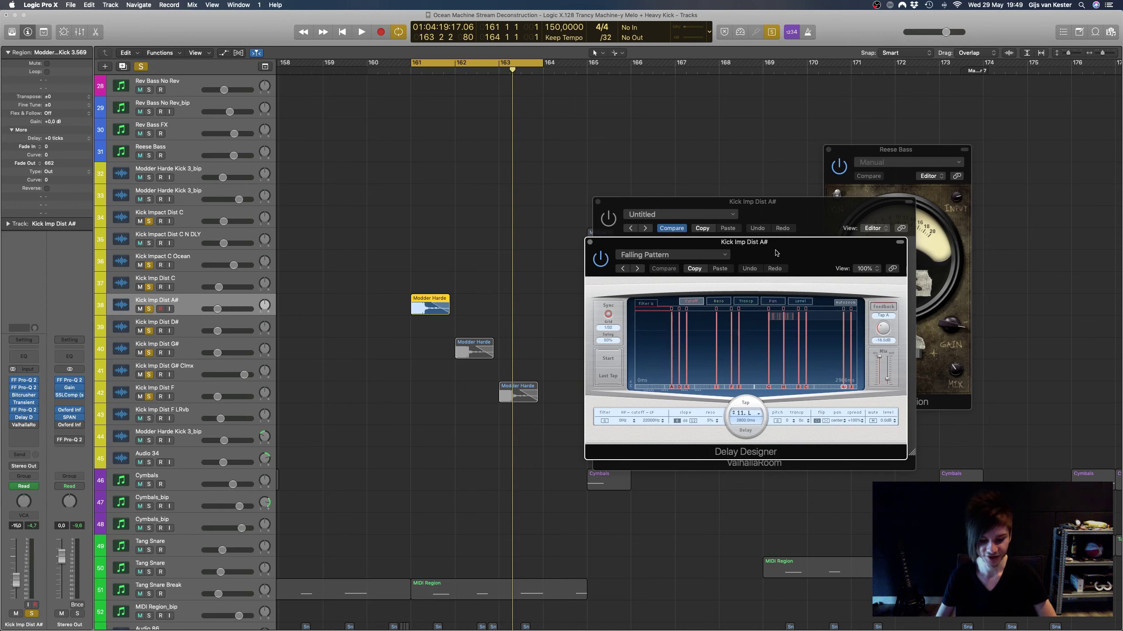
left_click_drag(781, 251, 793, 195)
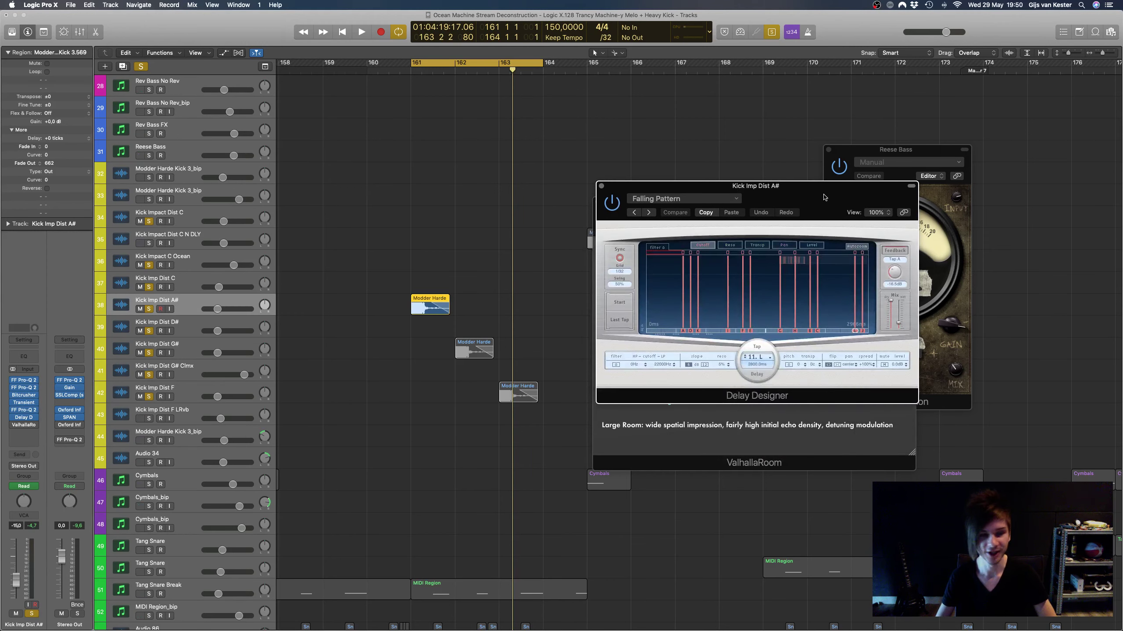
key("space")
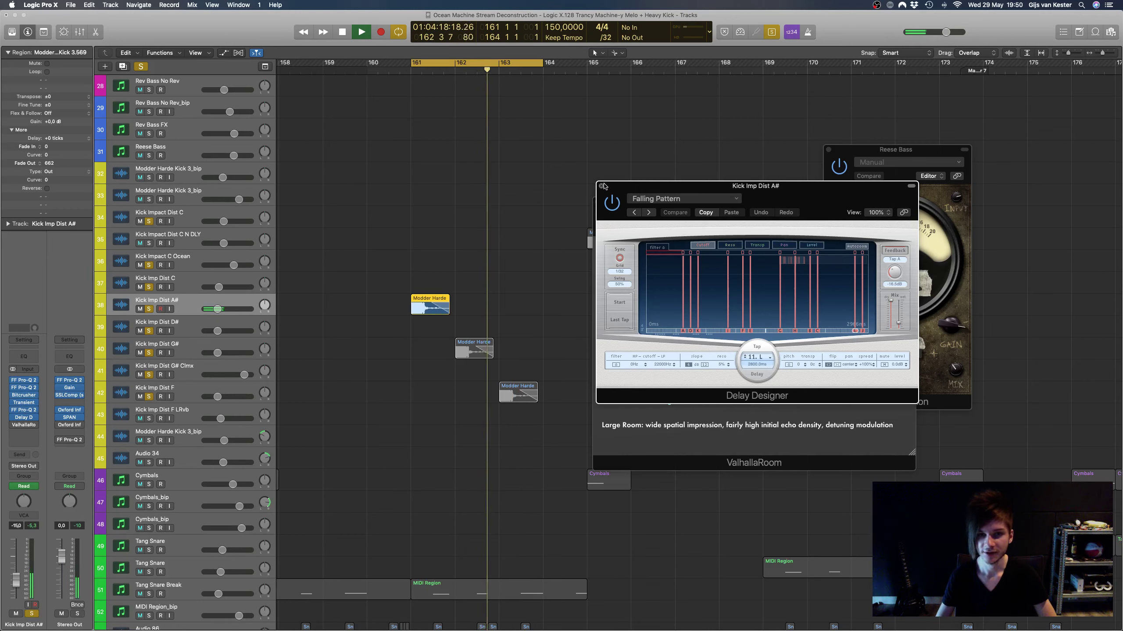
key("space")
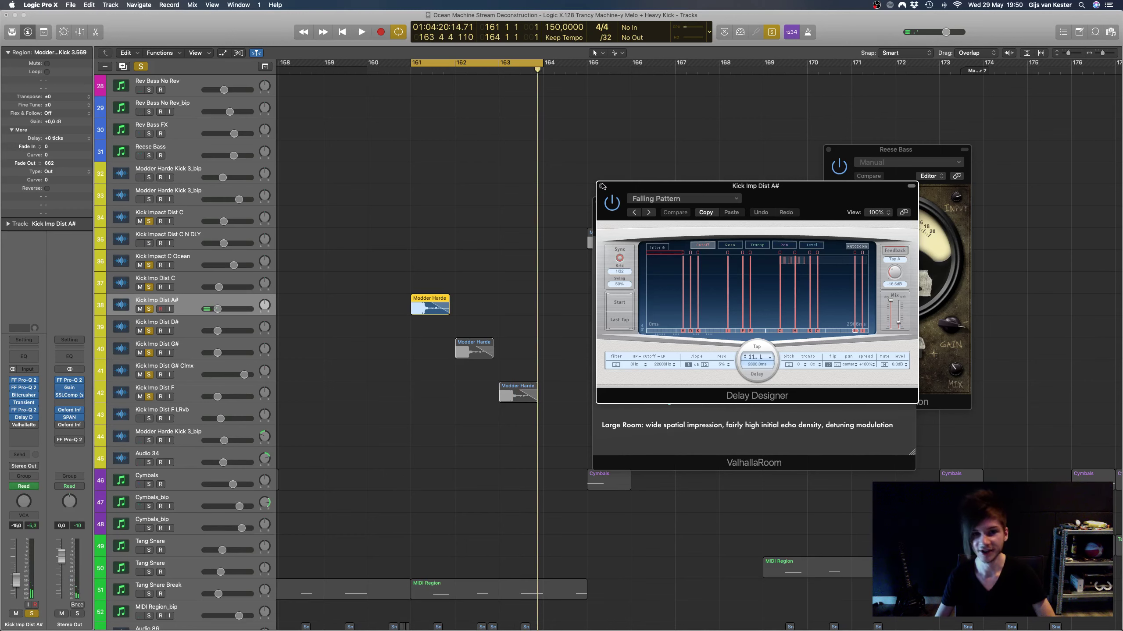
Step: Re-enable ValhallaRoom, close the Delay Designer and ValhallaRoom windows, and play the kick through the full plug-in chain
left_click(603, 186)
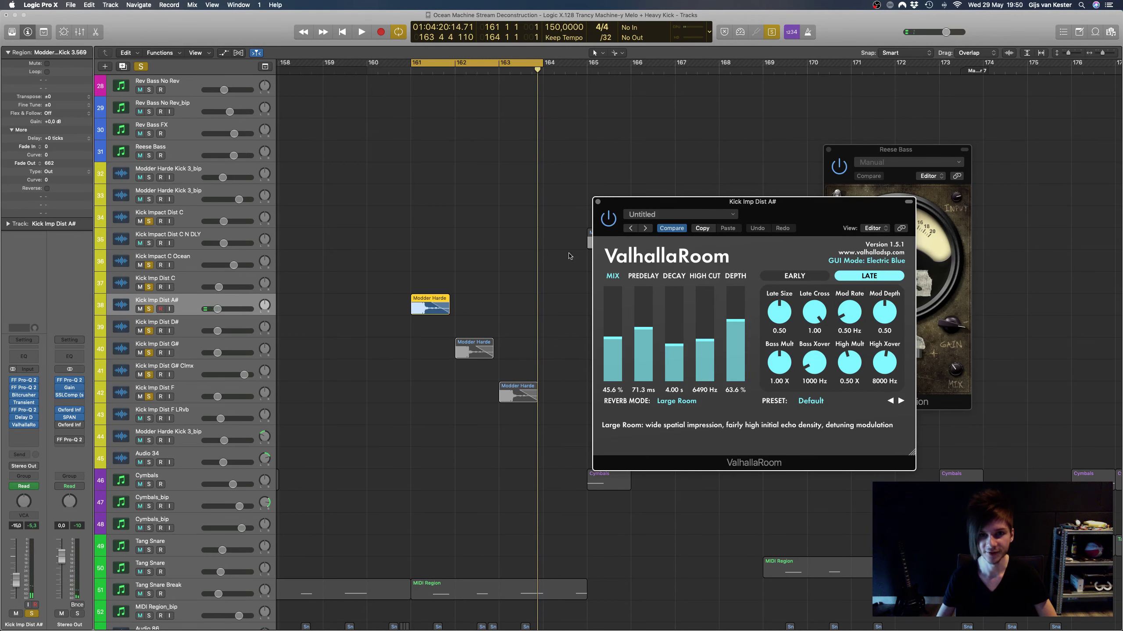
left_click(598, 202)
key("space")
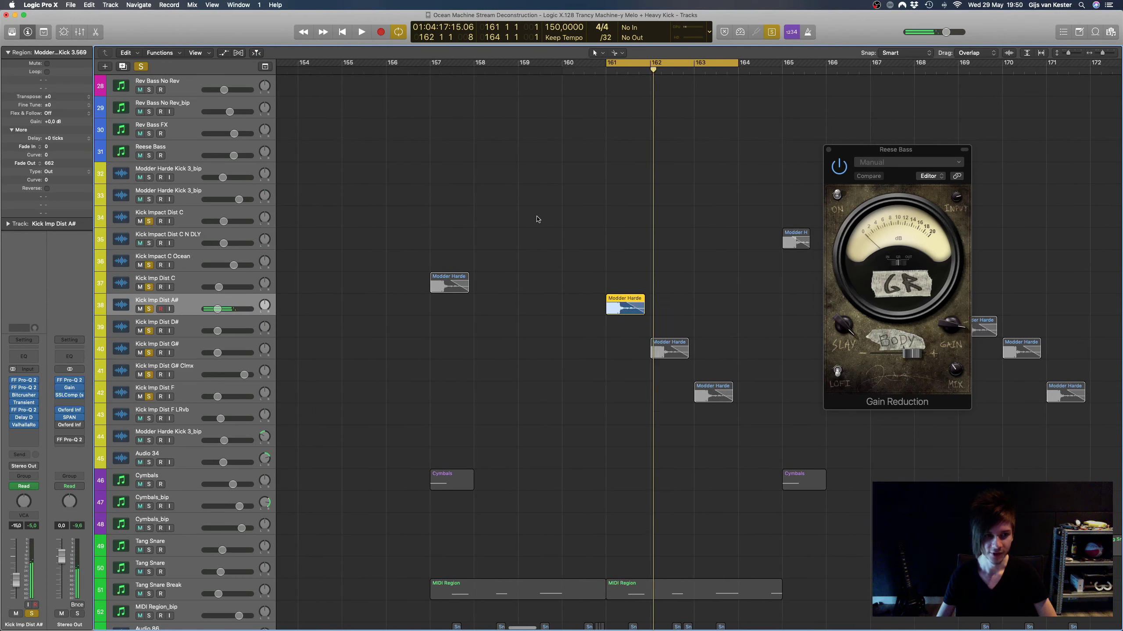
Step: Open the second FF Pro-Q 2 of Kick Imp Dist A#, bypass it, and play the kick without its low cut and notches
key("space")
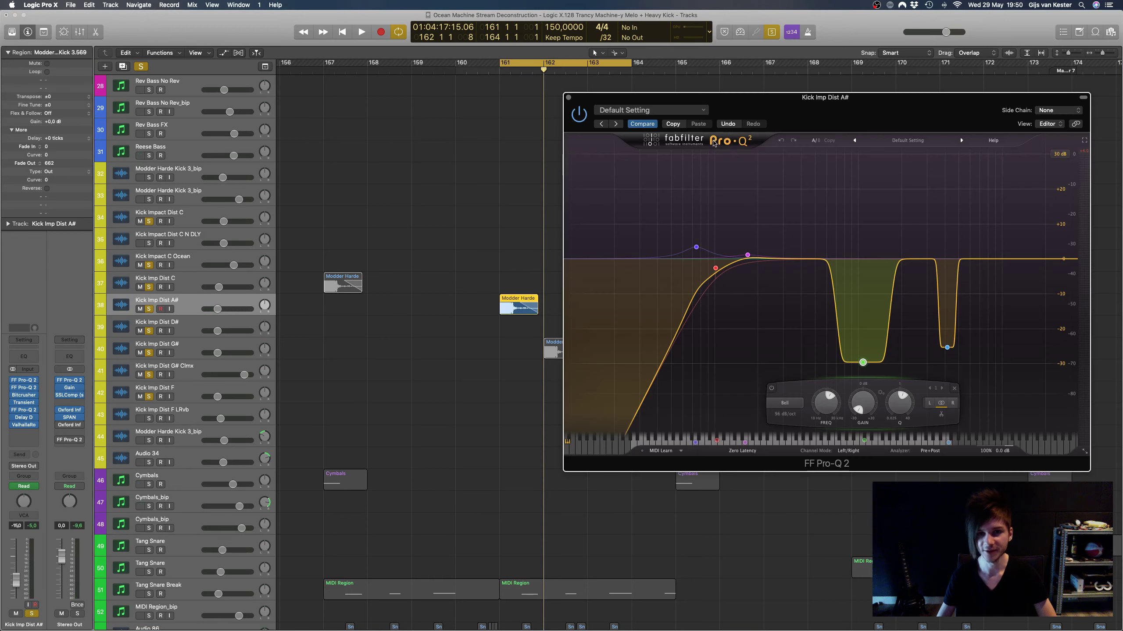
scroll(419, 190, "right", 5)
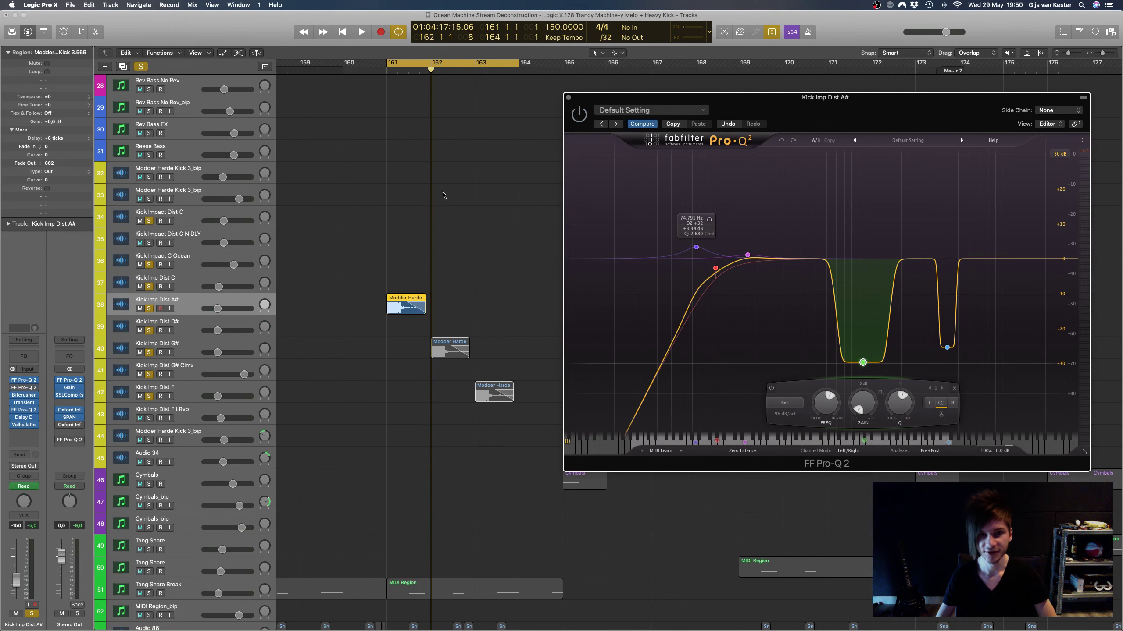
key("space")
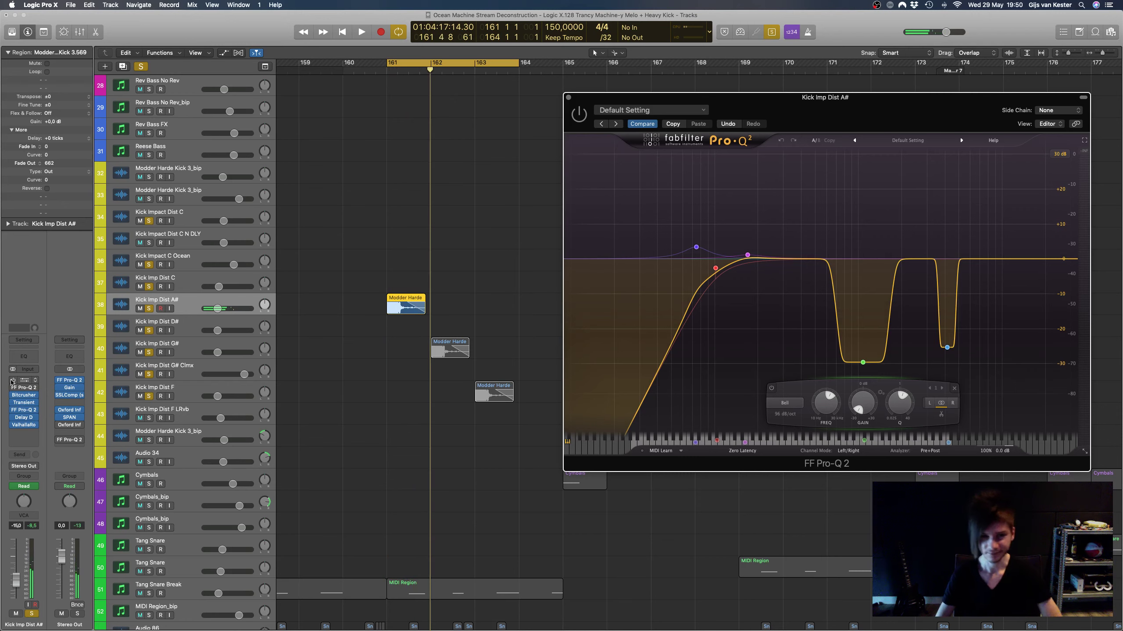
key("space")
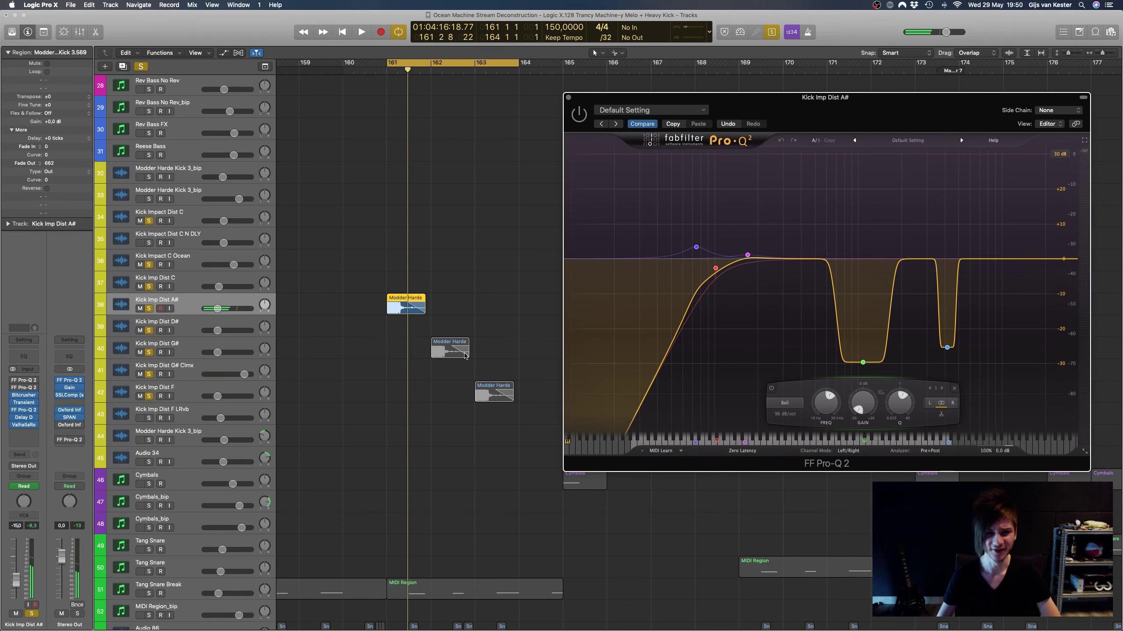
key("super+Right")
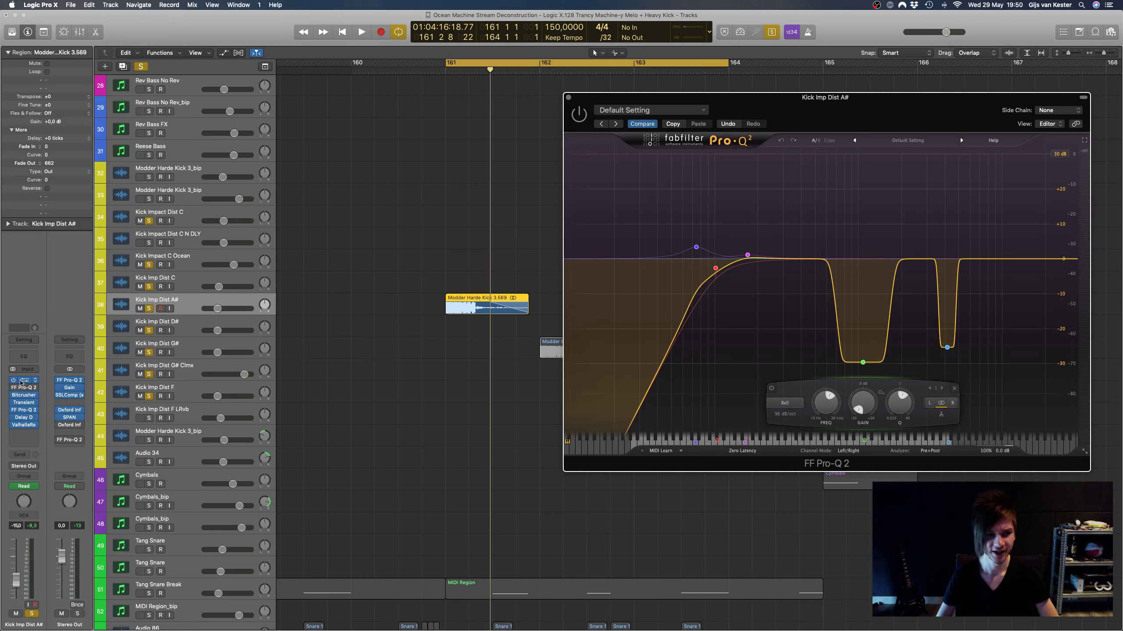
Step: Open the first FF Pro-Q 2 of Kick Imp Dist A#, place it over the arrangement to view its curve, and close it
left_click(24, 380)
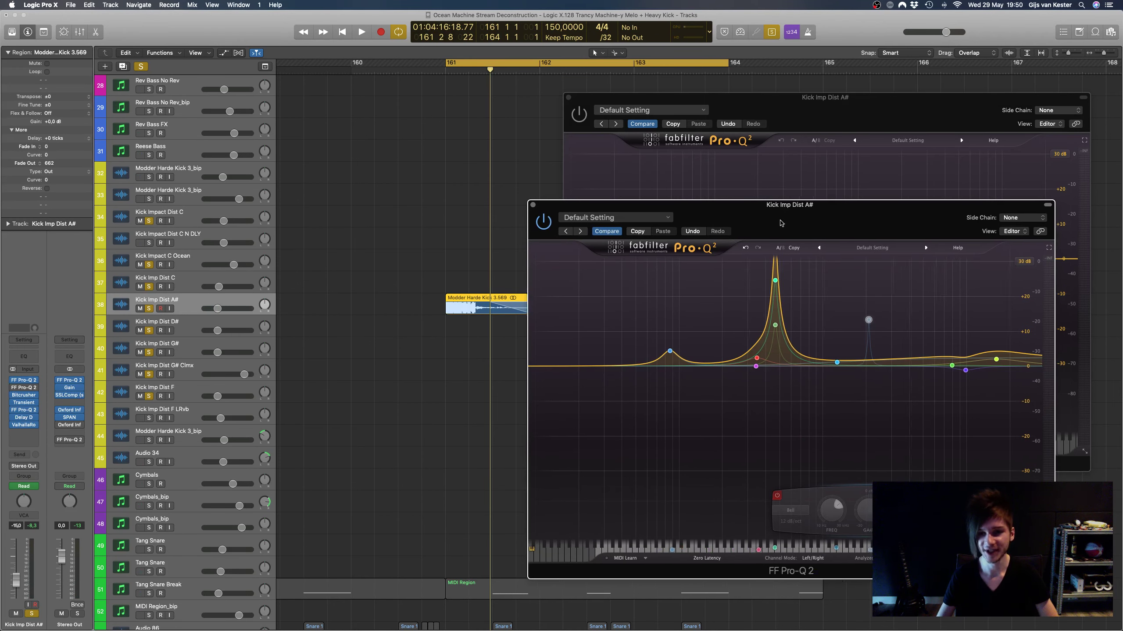
left_click_drag(776, 206, 544, 185)
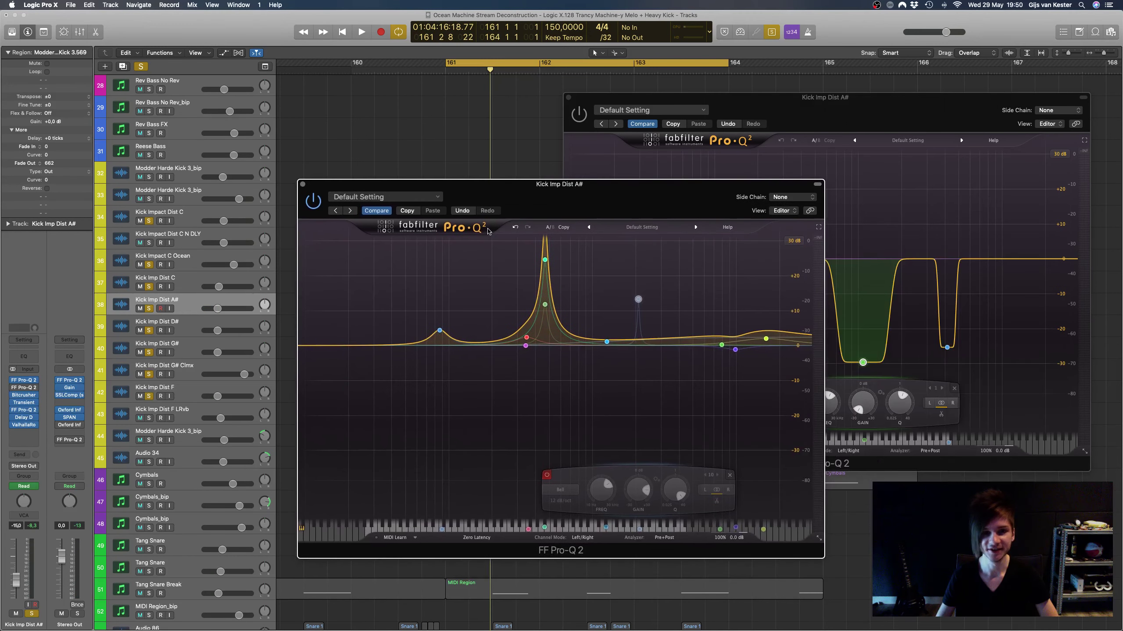
left_click(302, 183)
Step: Re-enable the second FF Pro-Q 2 during playback to compare the kick with and without it
key("space")
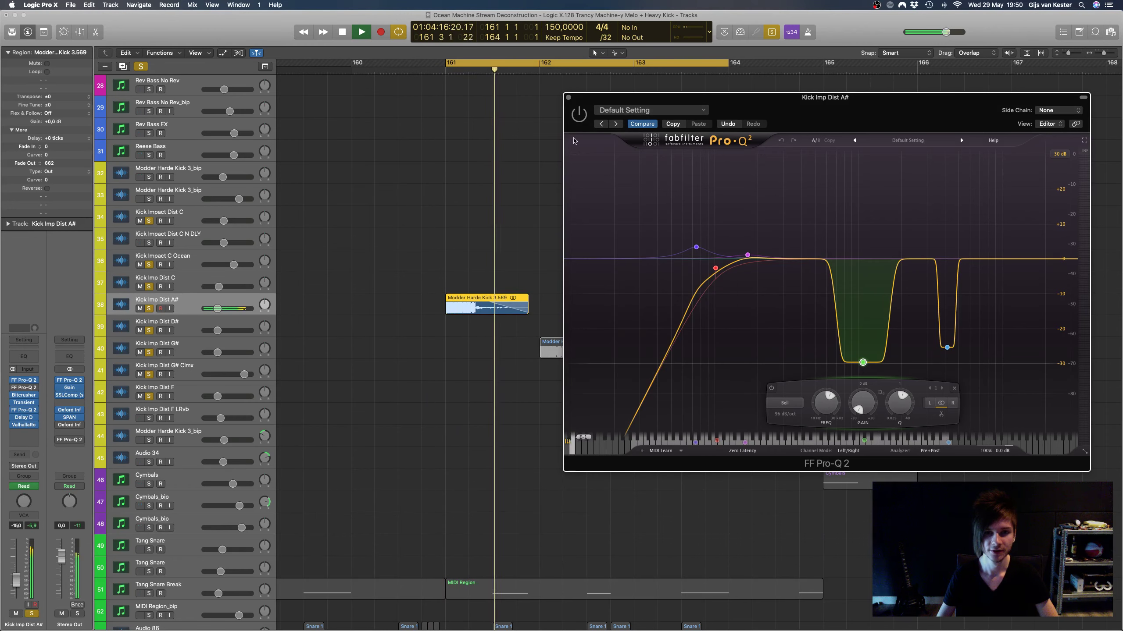
left_click(579, 115)
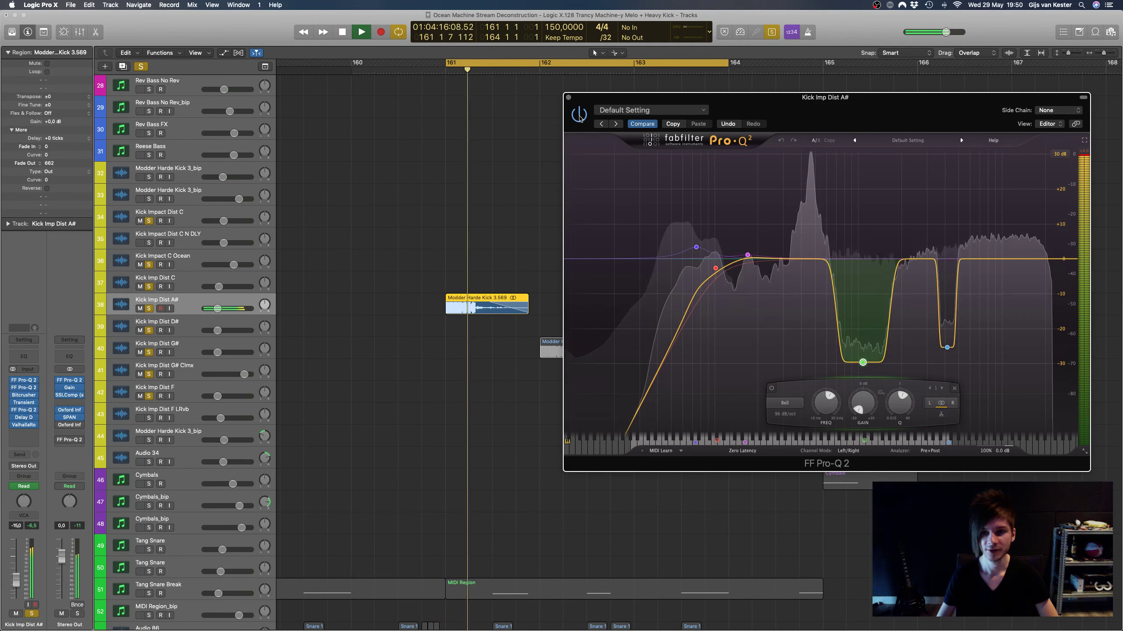
key("space")
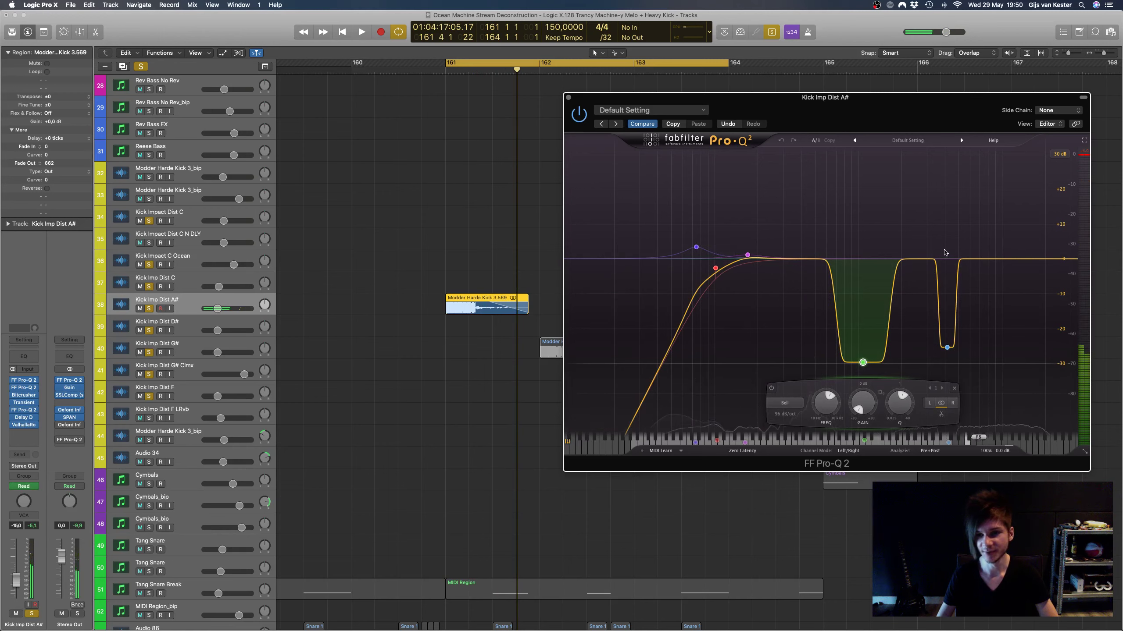
Step: Add a bell band boosting about 14.5 dB near 397 Hz to the second FF Pro-Q 2, with a 96 dB/oct slope
left_click_drag(799, 259, 800, 205)
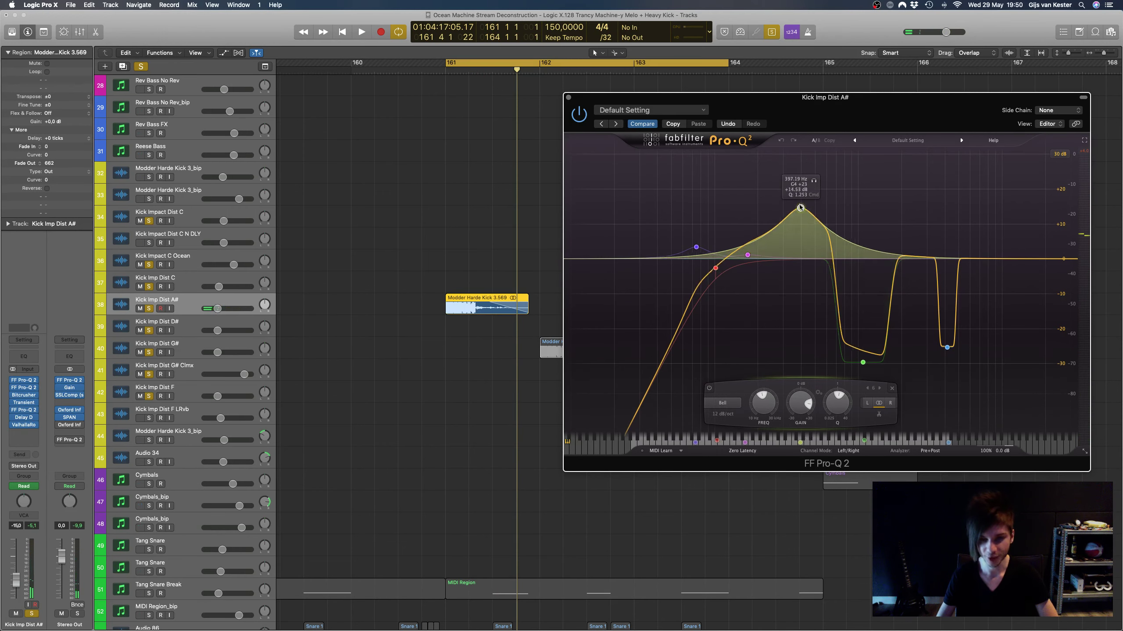
left_click(725, 416)
left_click(728, 461)
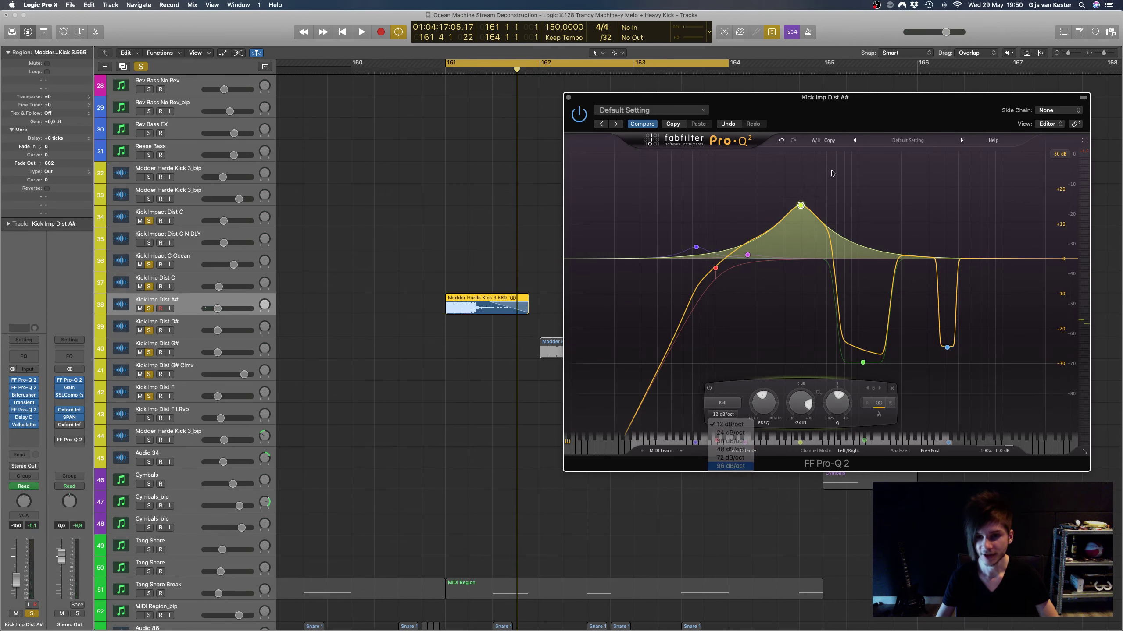
Step: Adjust the new bell band while playing the kick, bringing it down to about +1 dB near 343 Hz
key("space")
left_click_drag(799, 212, 793, 258)
key("space")
key("space")
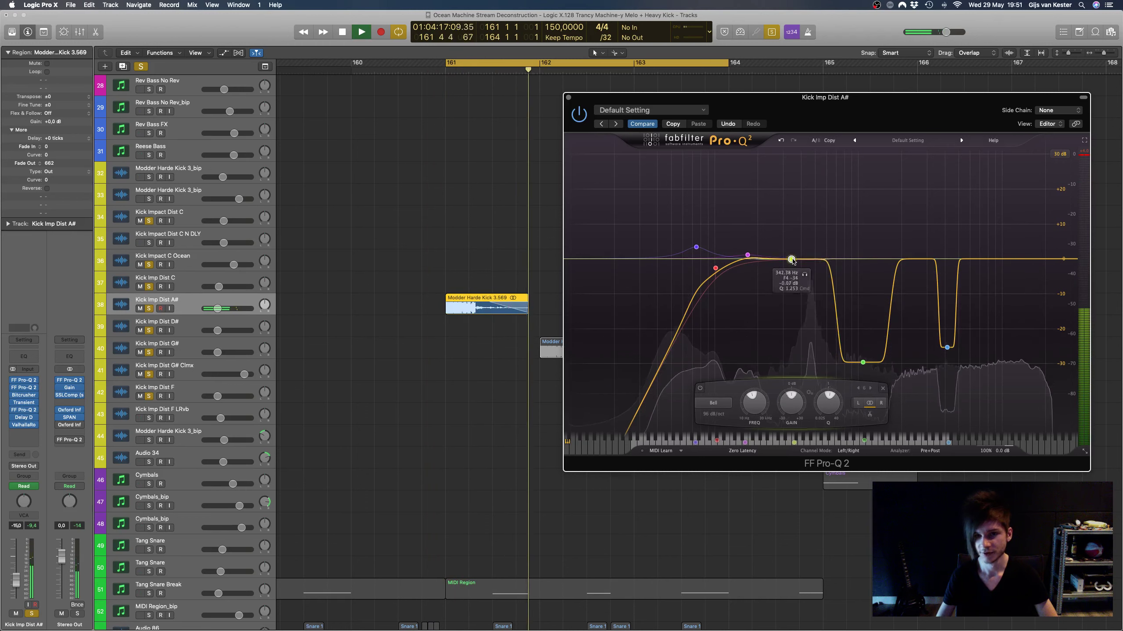
Step: Disable the added bell band and close the FF Pro-Q 2 window
right_click(792, 257)
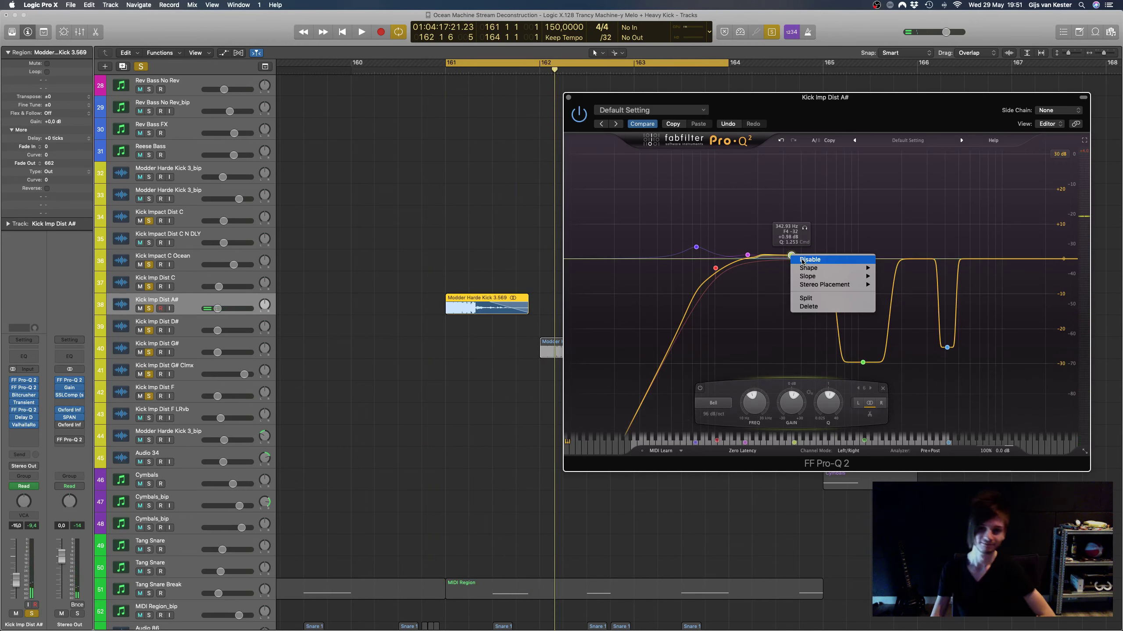
left_click(803, 261)
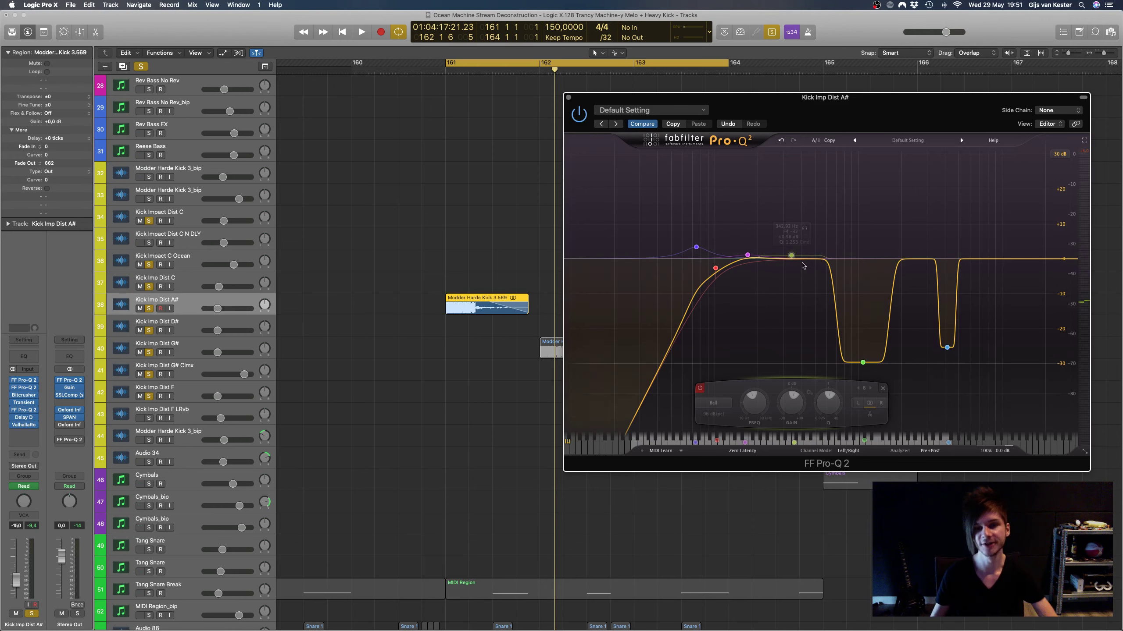
left_click(569, 98)
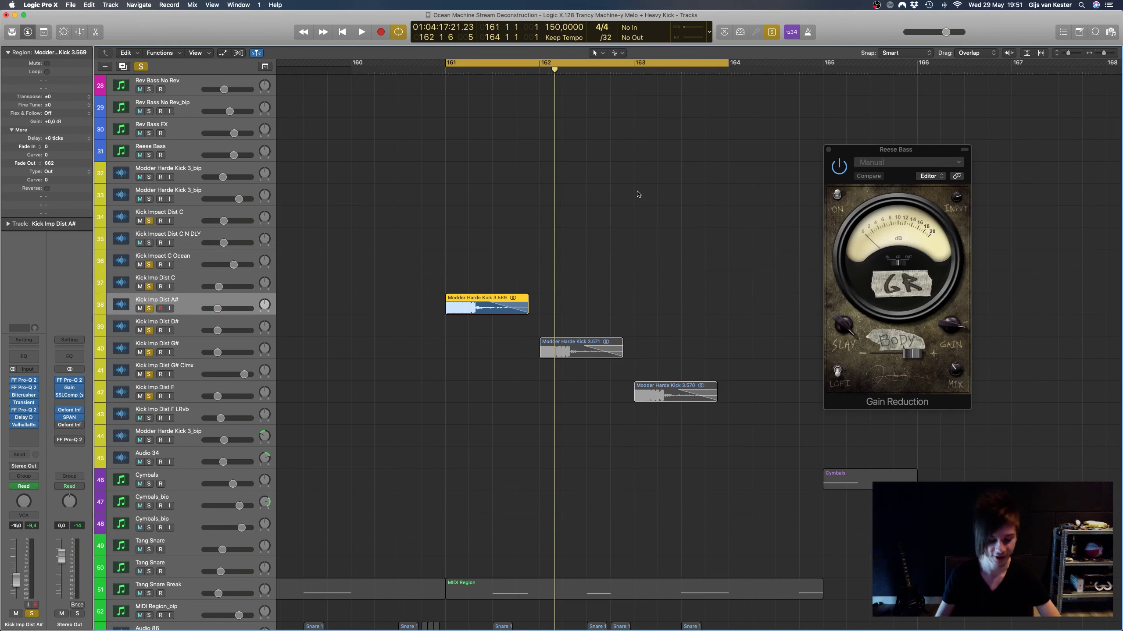
Step: Turn off the cycle range, clear all track solos, and move the playhead back to bar 129
scroll(637, 194, "down", 10)
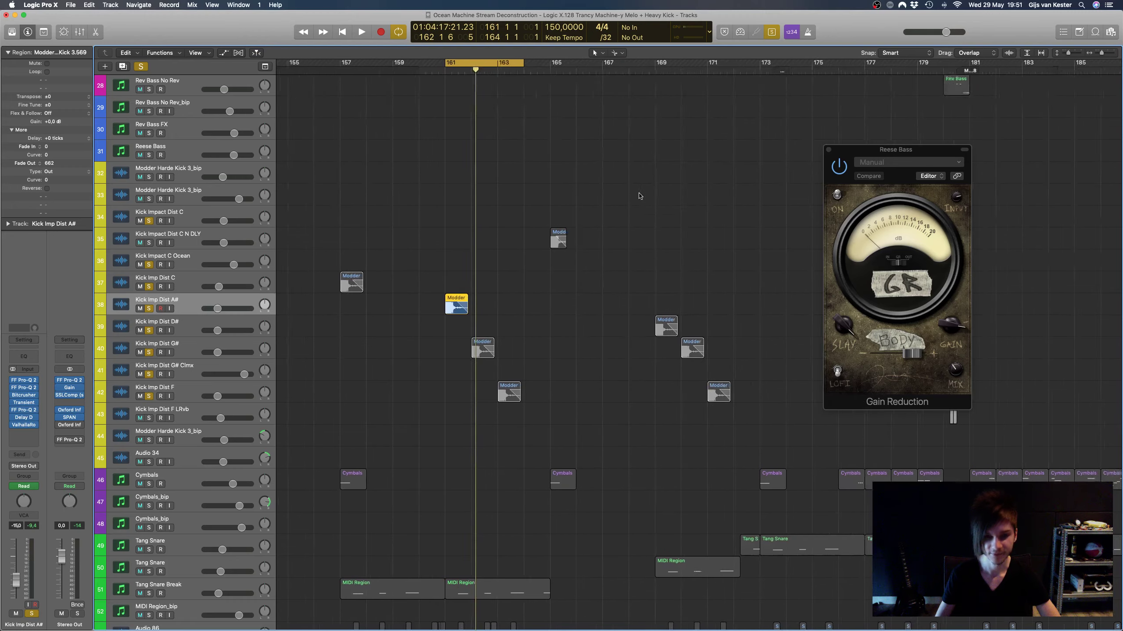
scroll(642, 198, "down", 5)
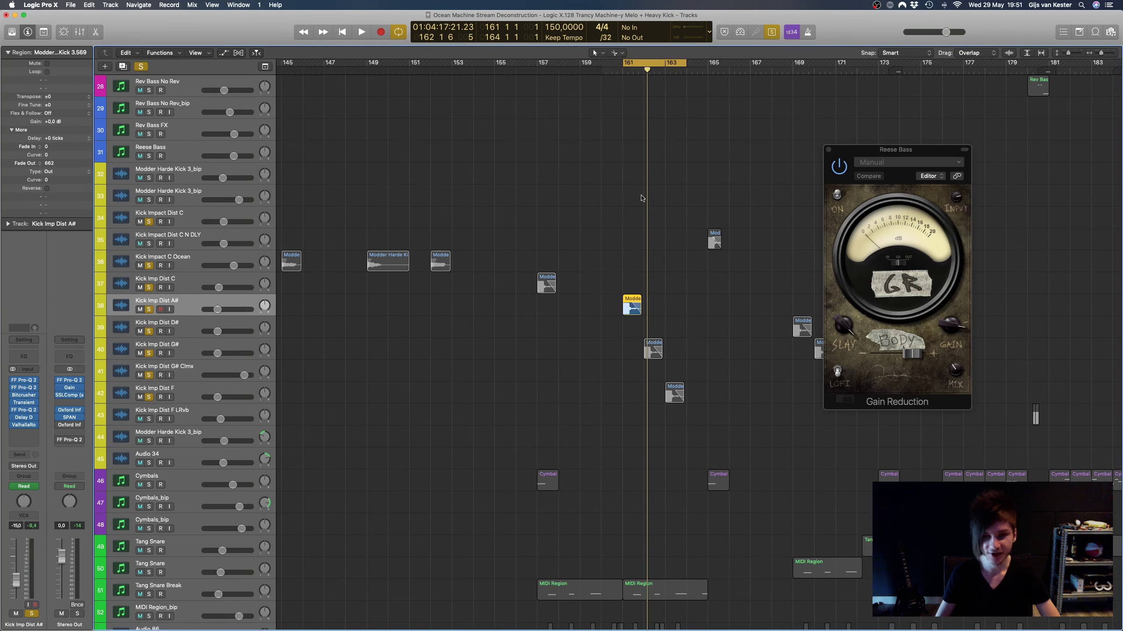
scroll(641, 197, "down", 6)
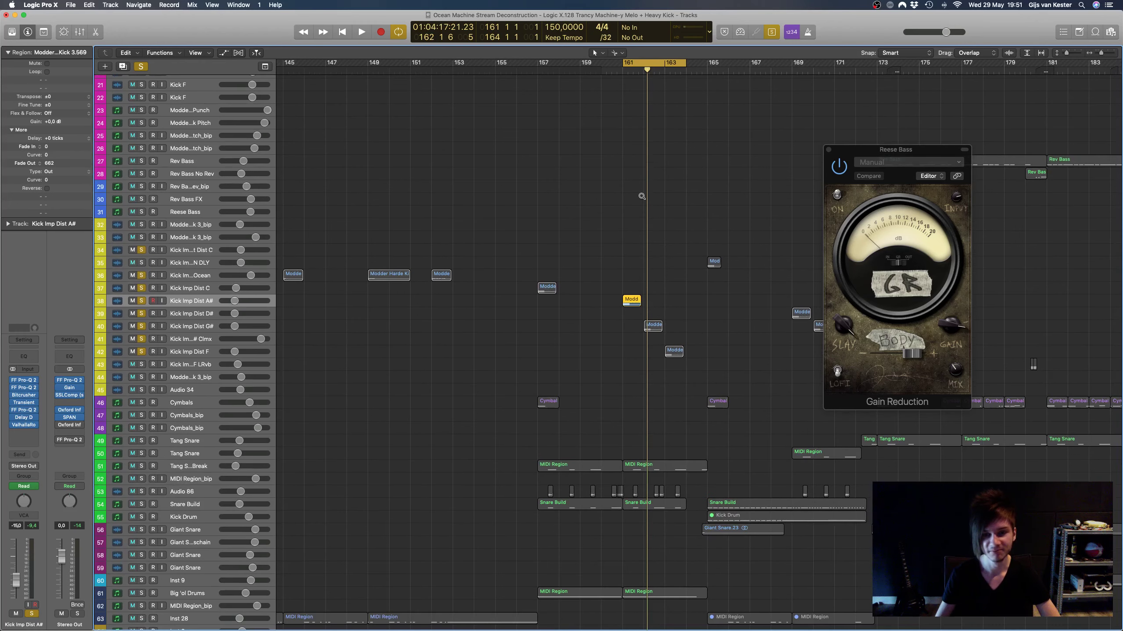
scroll(641, 197, "down", 2)
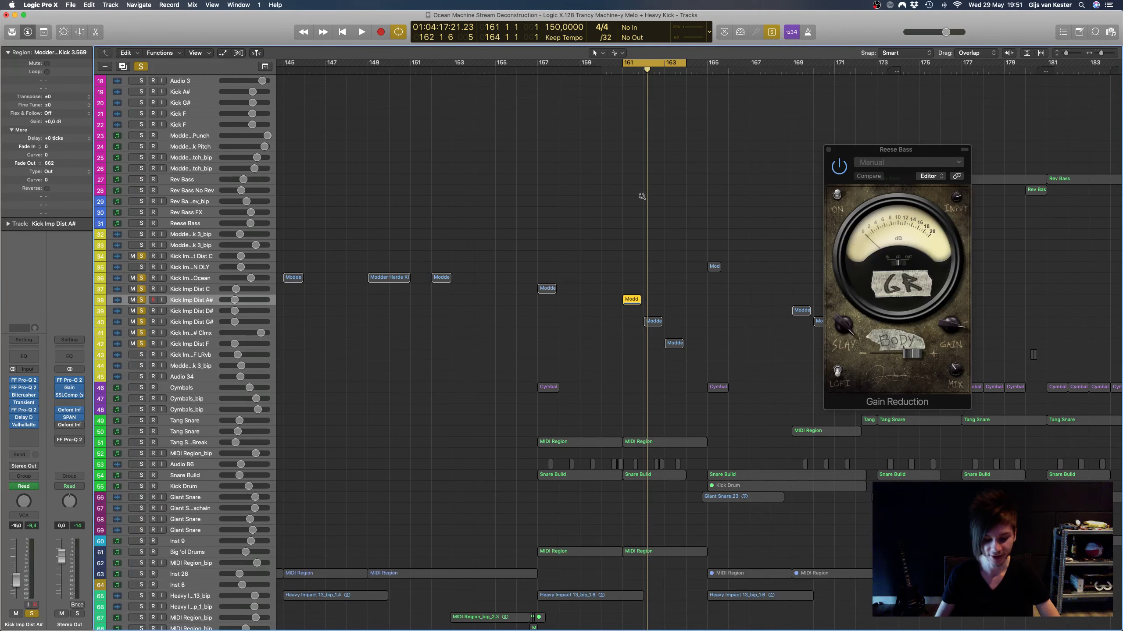
scroll(642, 196, "down", 3)
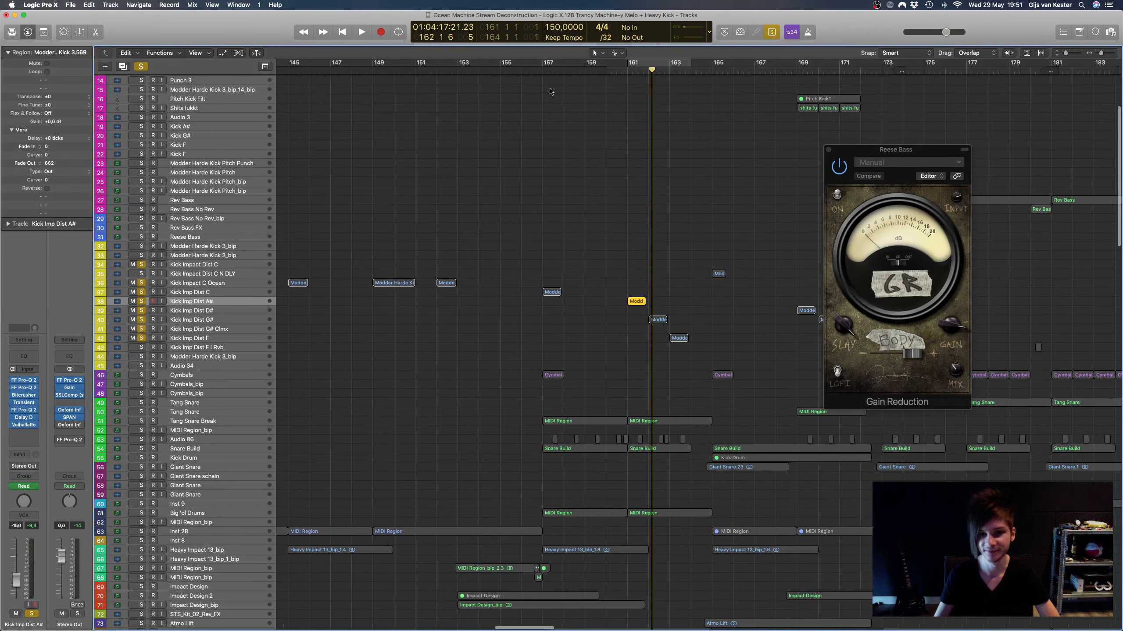
scroll(549, 92, "left", 3)
left_click(581, 72)
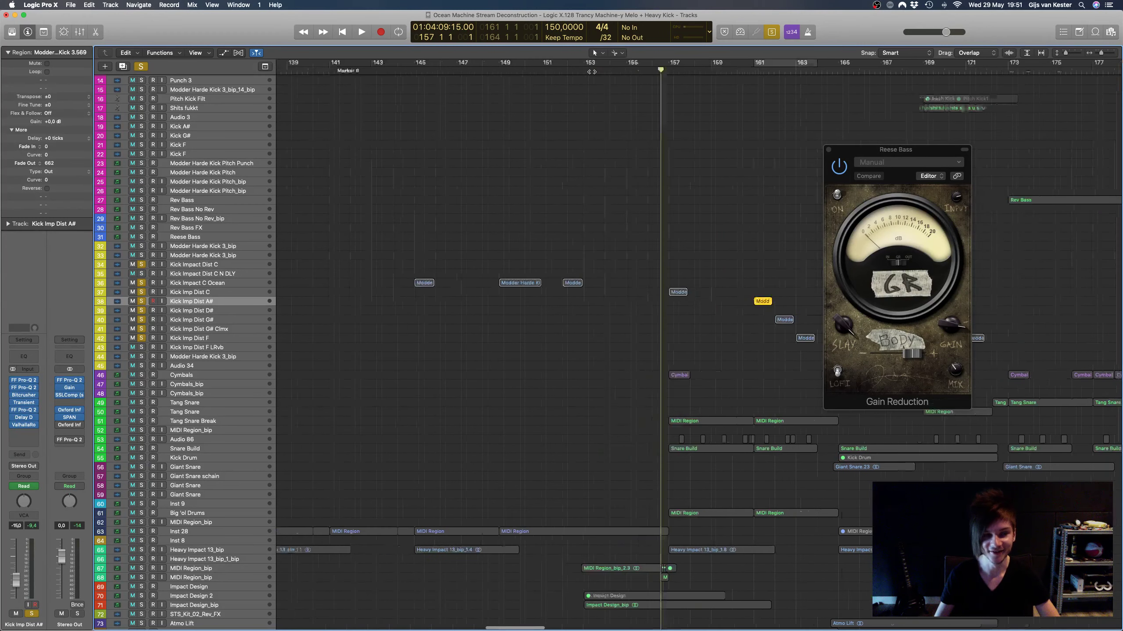
scroll(588, 71, "left", 10)
scroll(454, 80, "left", 2)
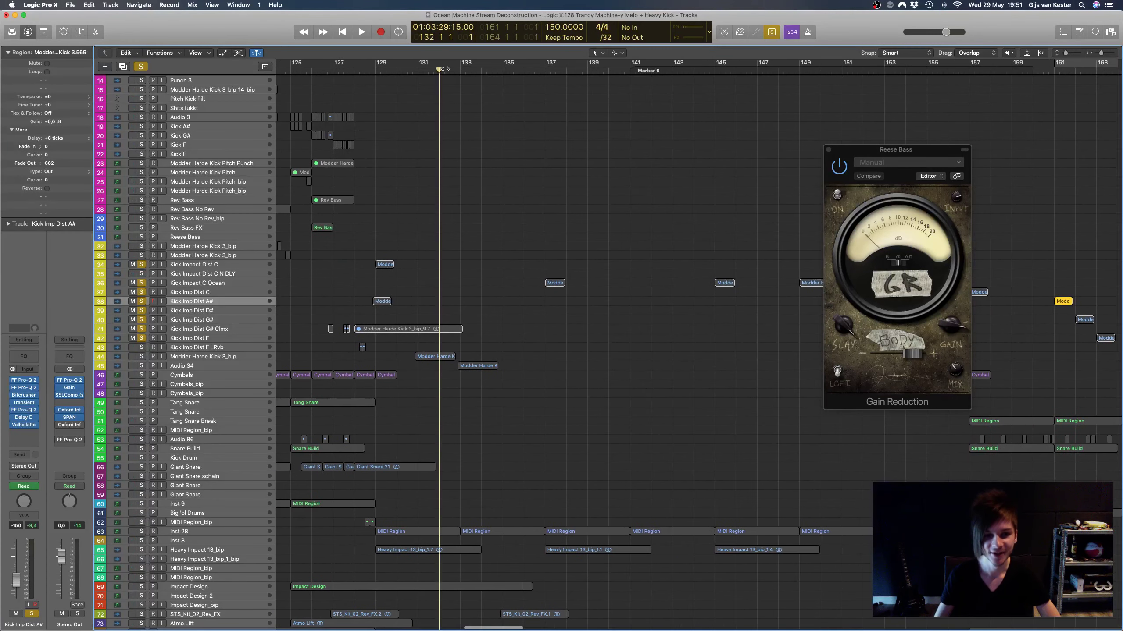
left_click_drag(444, 69, 460, 69)
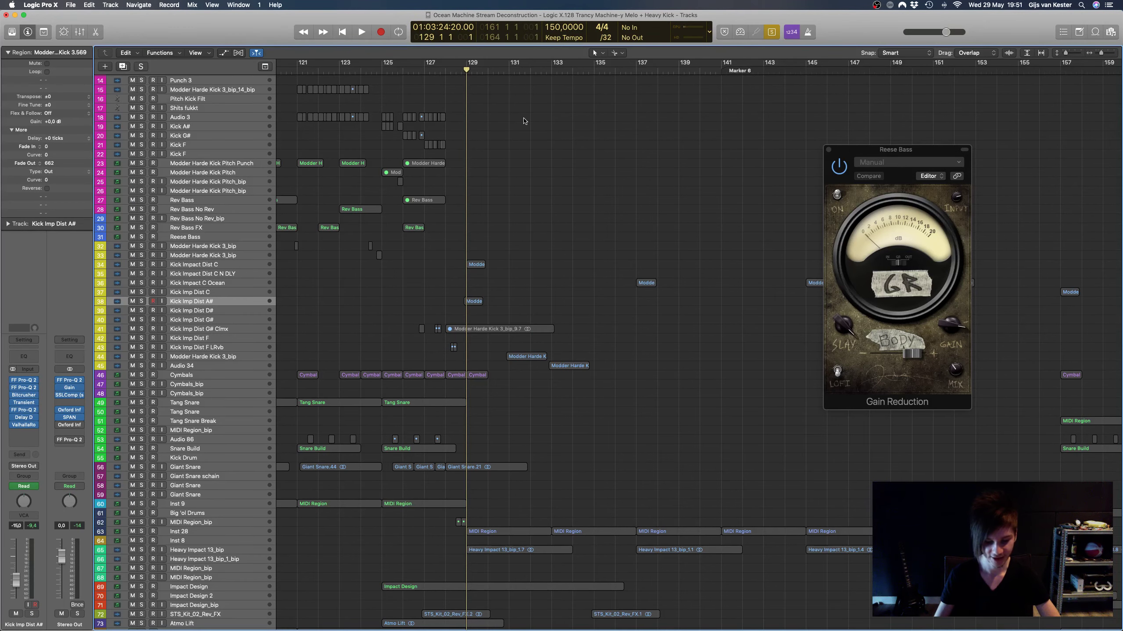
Step: Play the full arrangement from bar 129 and look over the vocal, orchestral and choir tracks
scroll(523, 121, "down", 15)
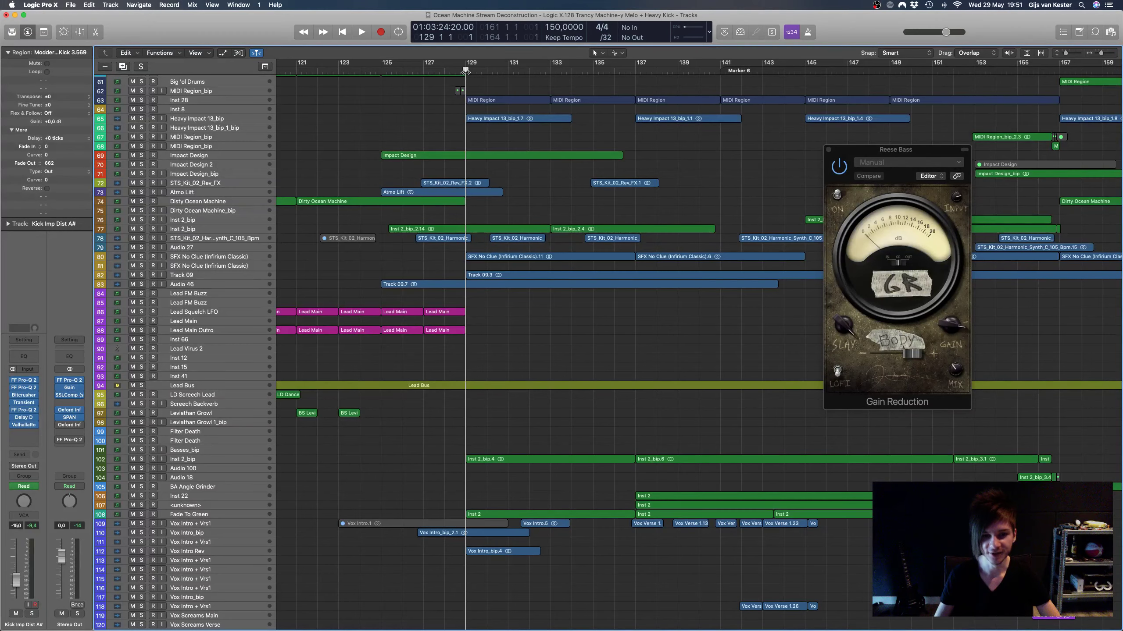
scroll(593, 163, "down", 15)
key("space")
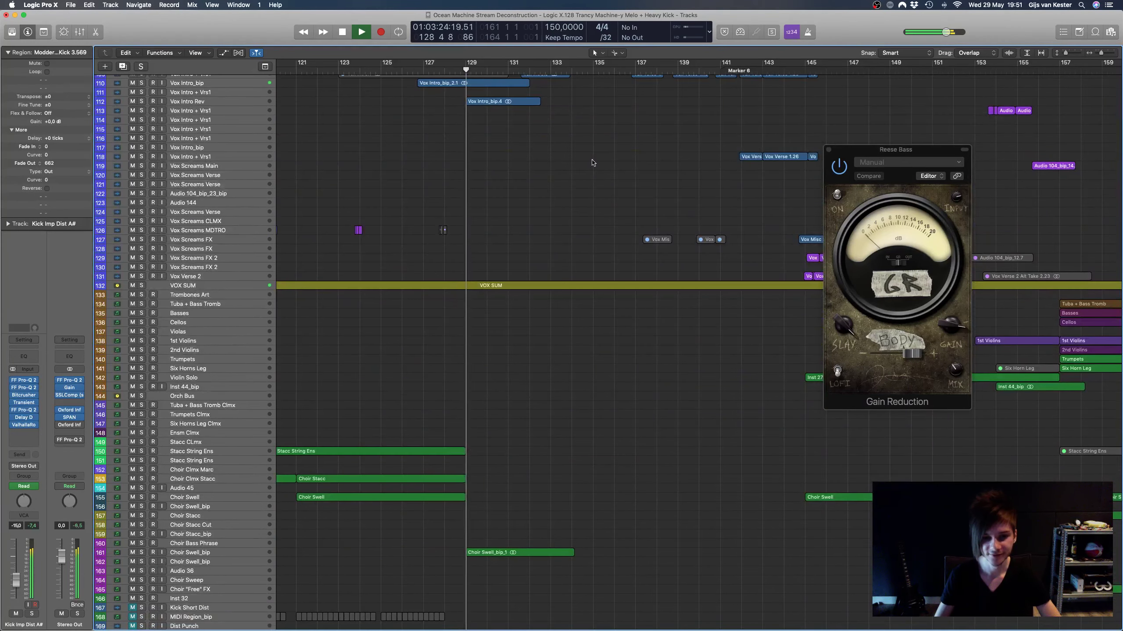
scroll(592, 164, "down", 6)
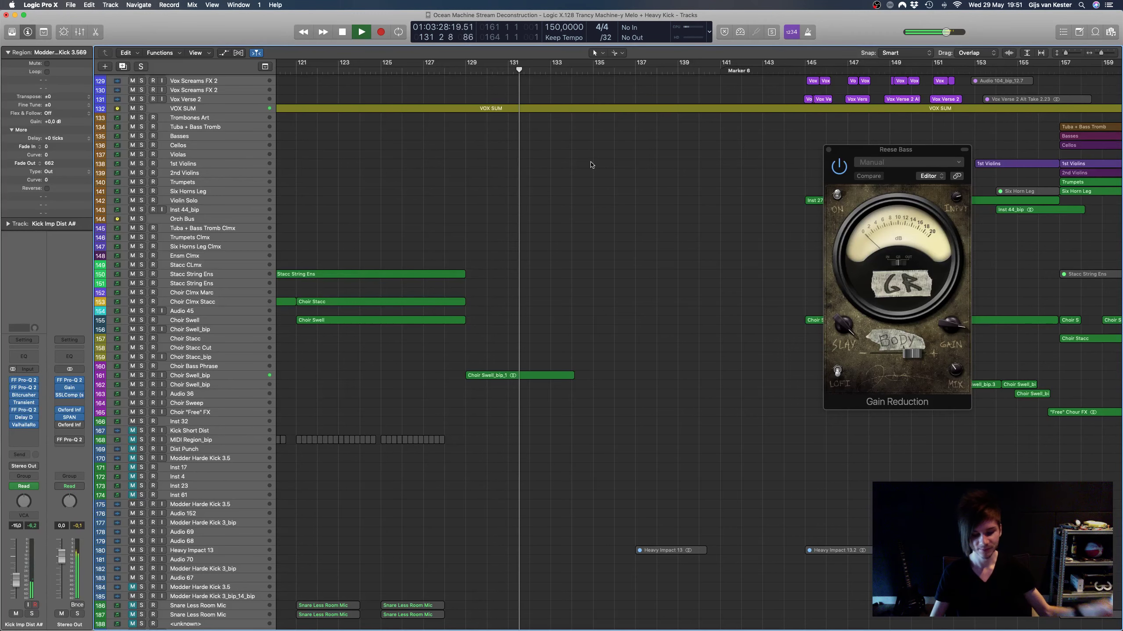
scroll(591, 209, "up", 4)
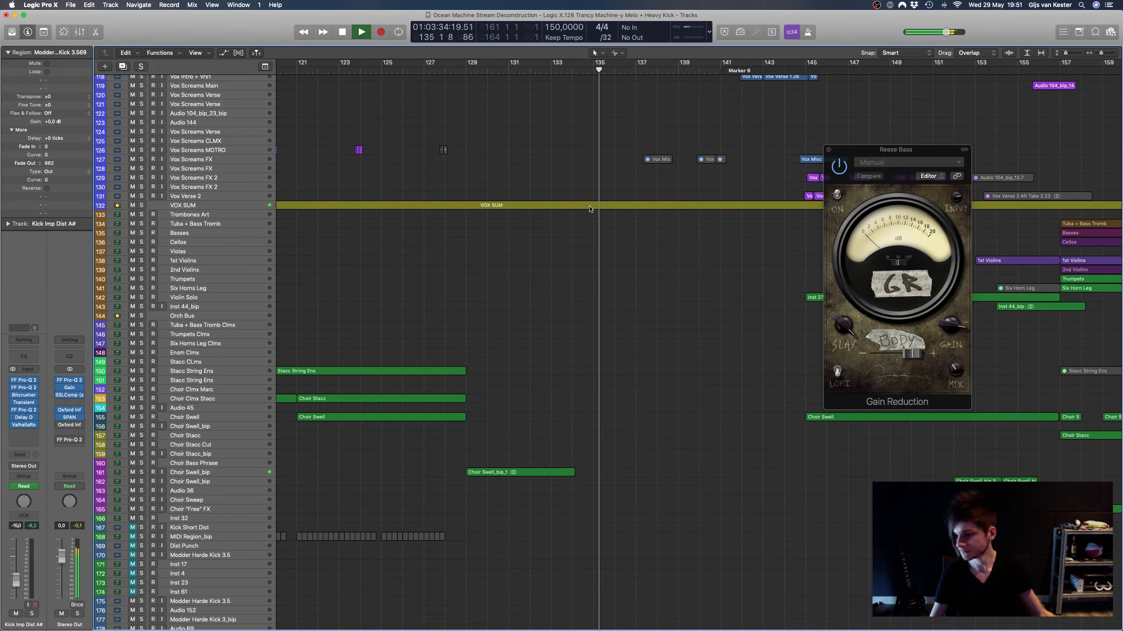
Step: Examine the lead, vocal, orchestral and choir regions around Marker 6 while the full arrangement plays on
scroll(590, 209, "up", 8)
scroll(592, 208, "right", 3)
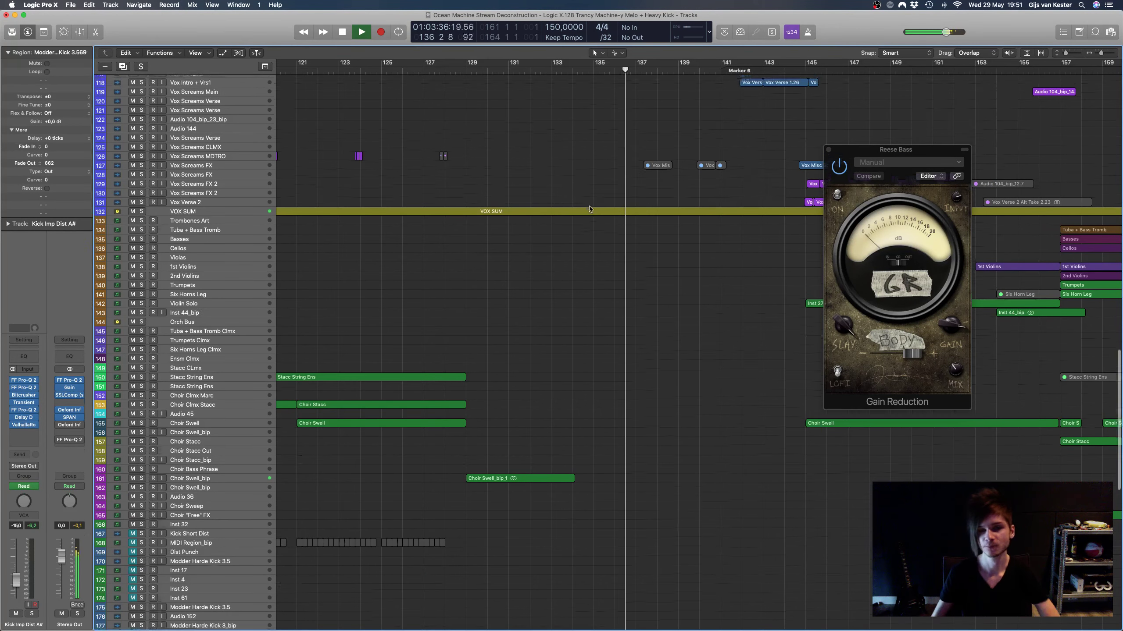
scroll(595, 208, "right", 3)
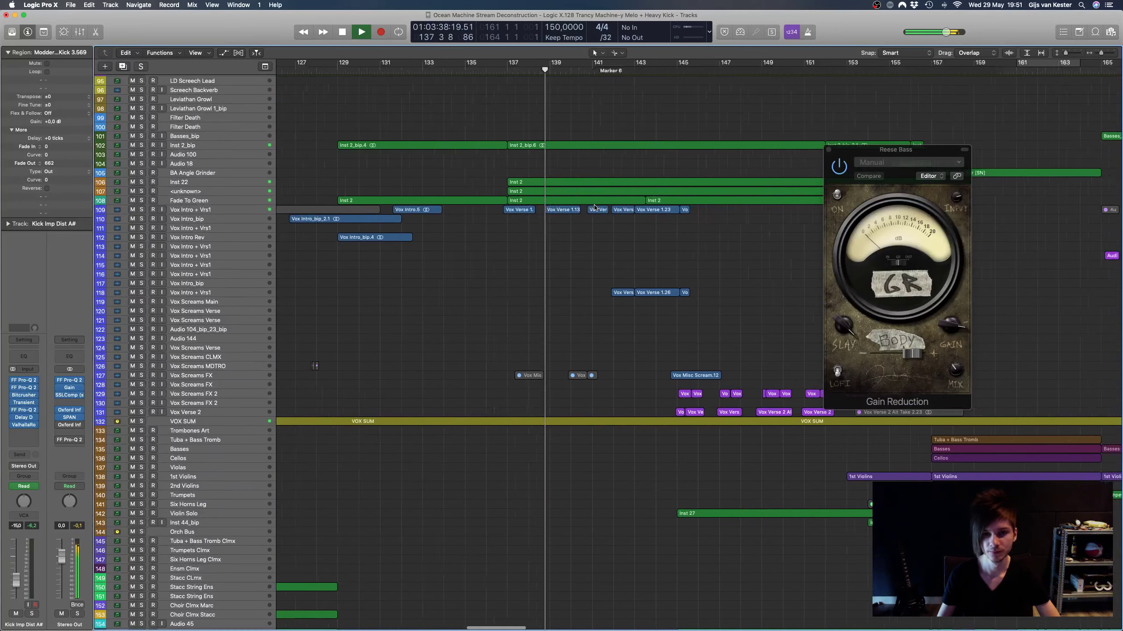
scroll(594, 208, "down", 2)
scroll(594, 208, "down", 2)
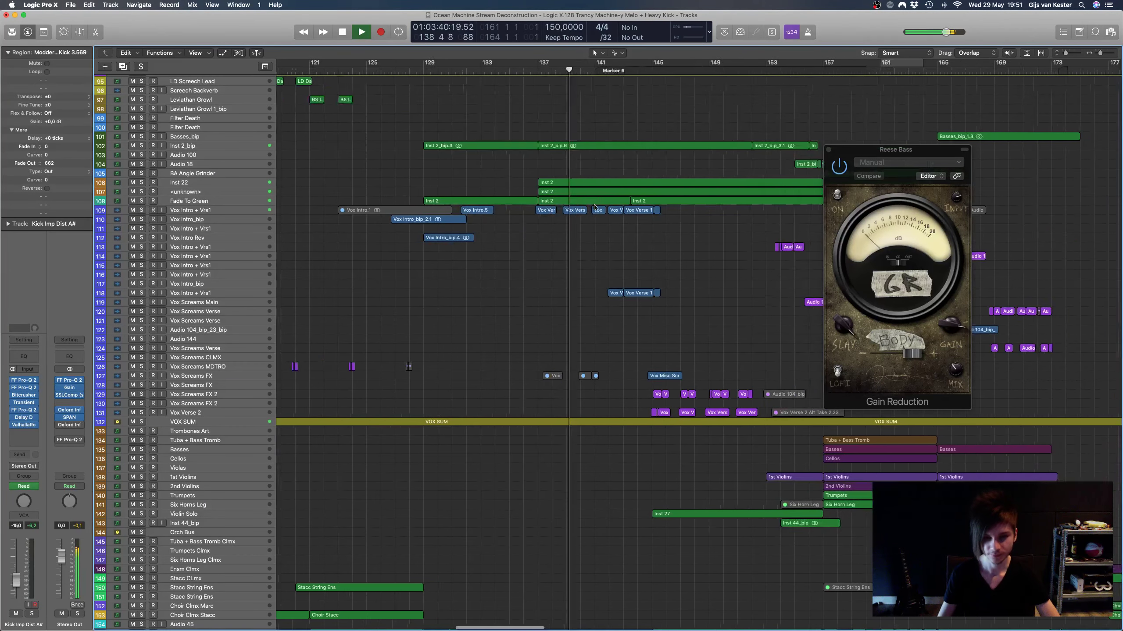
scroll(595, 208, "up", 2)
scroll(594, 208, "right", 3)
scroll(595, 208, "up", 3)
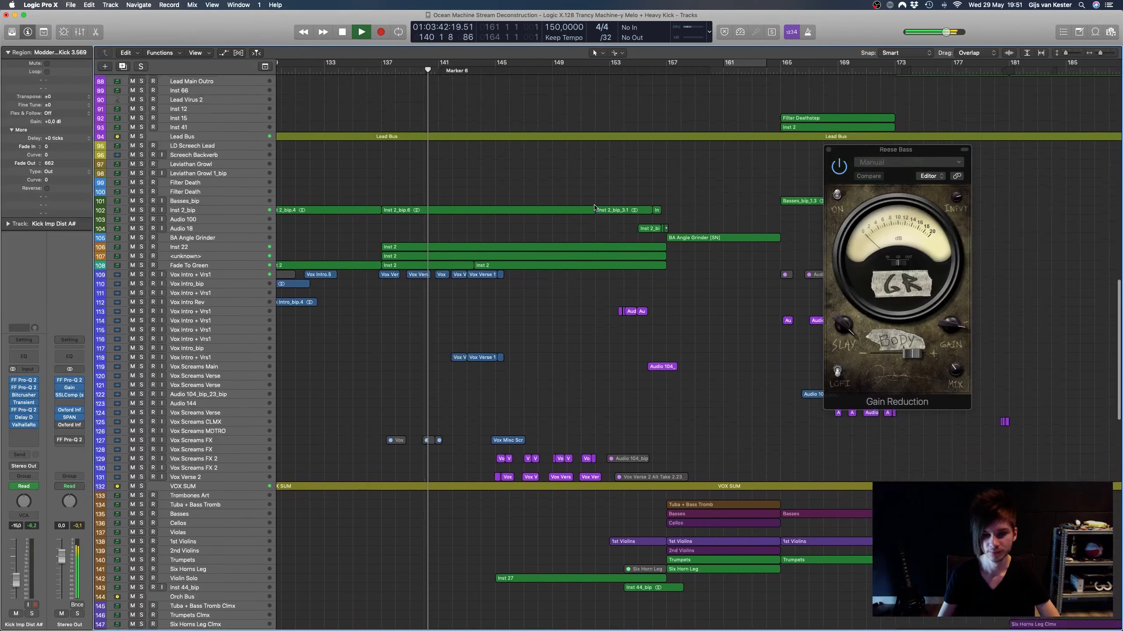
scroll(595, 208, "right", 2)
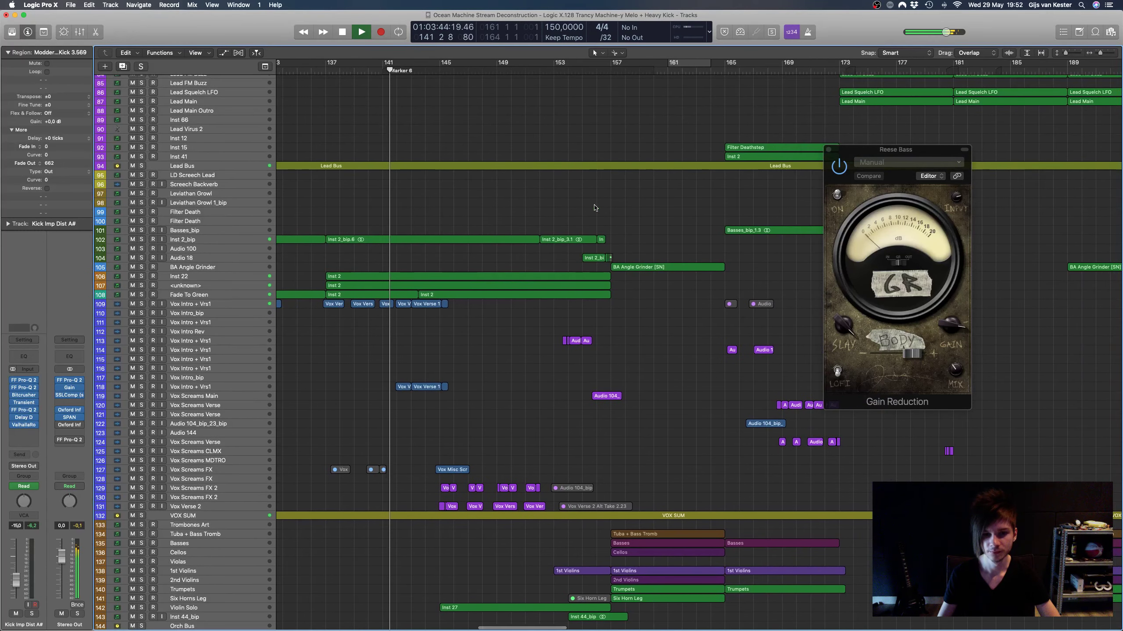
scroll(595, 208, "down", 3)
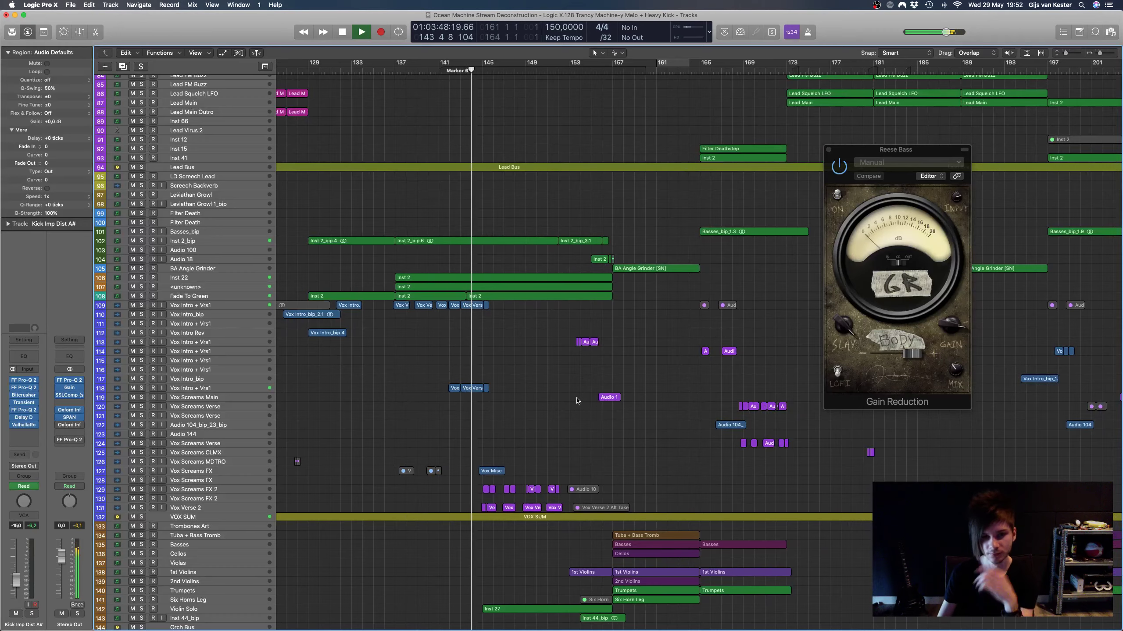
scroll(579, 402, "down", 2)
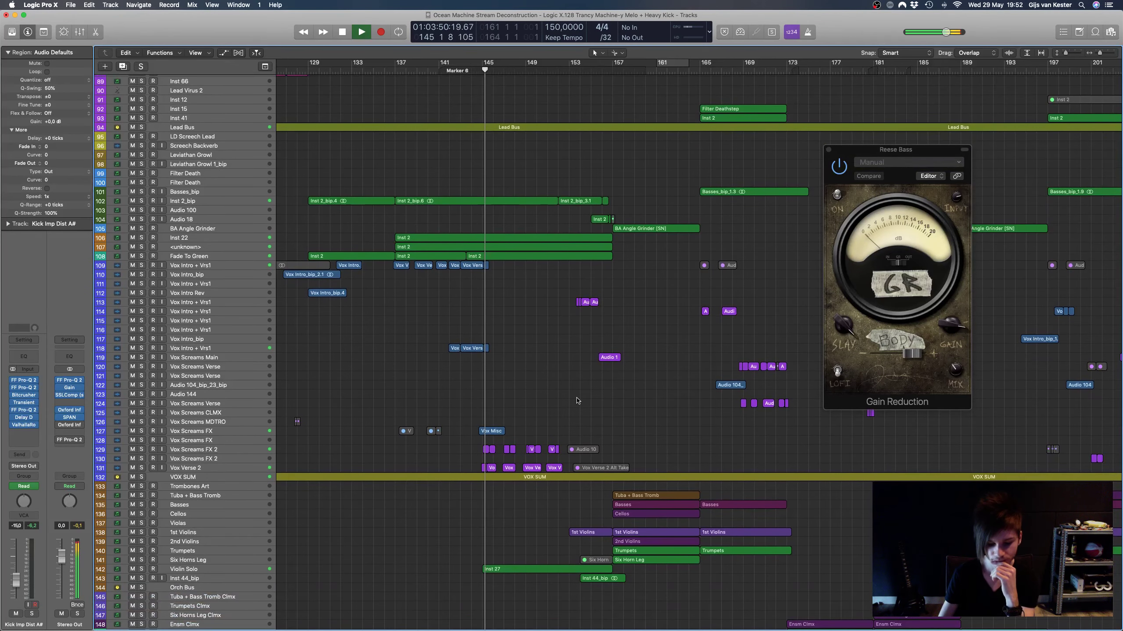
scroll(576, 401, "down", 4)
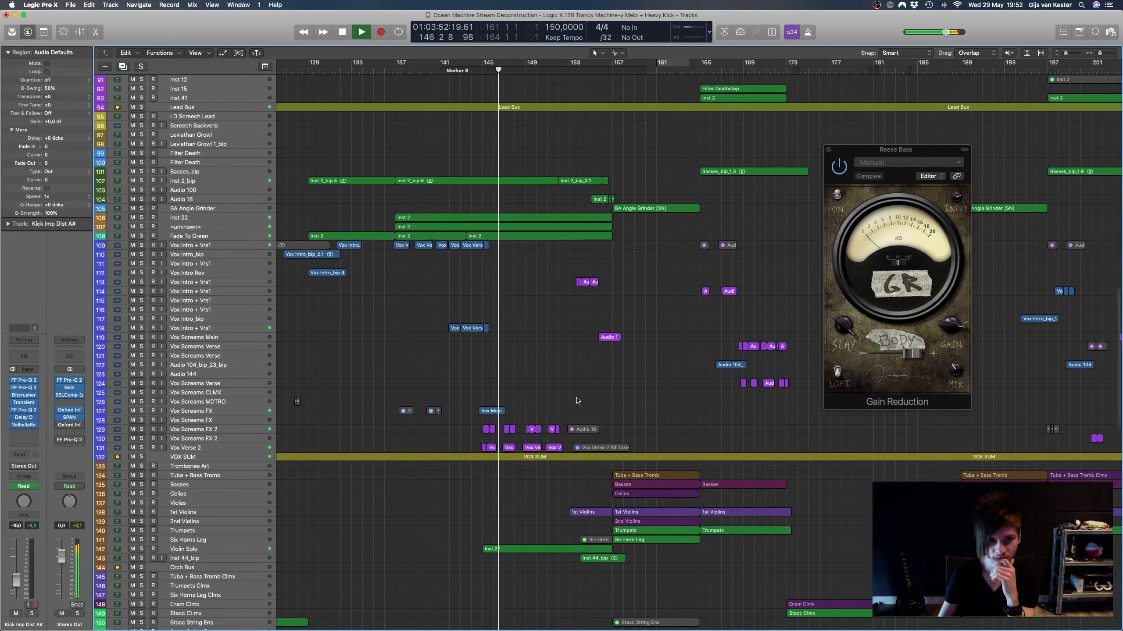
scroll(577, 401, "down", 20)
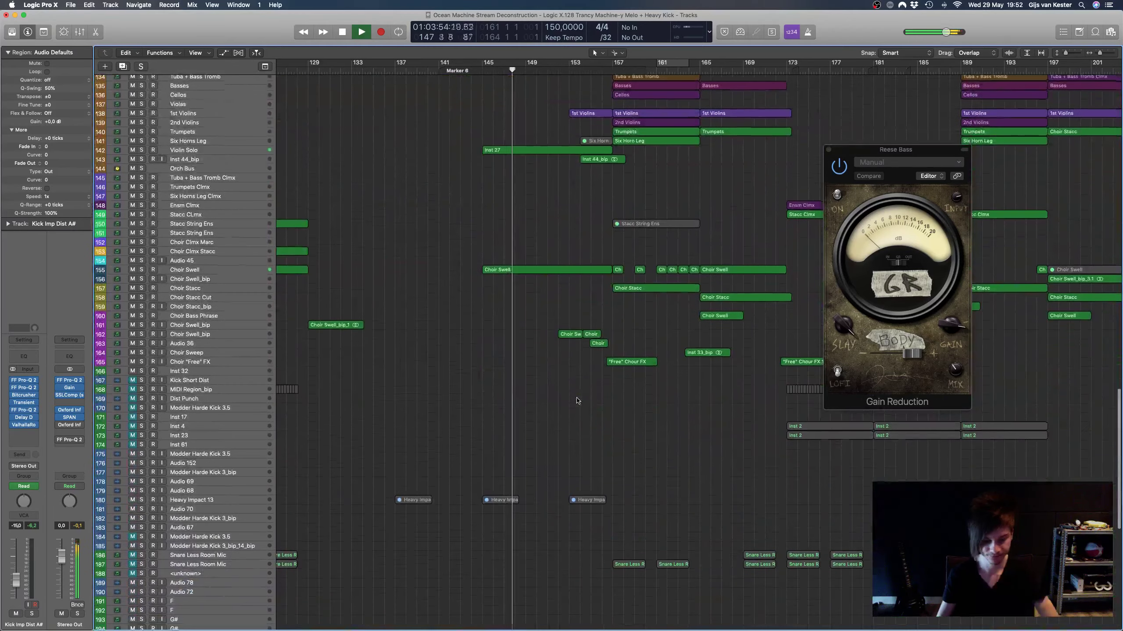
scroll(577, 402, "up", 20)
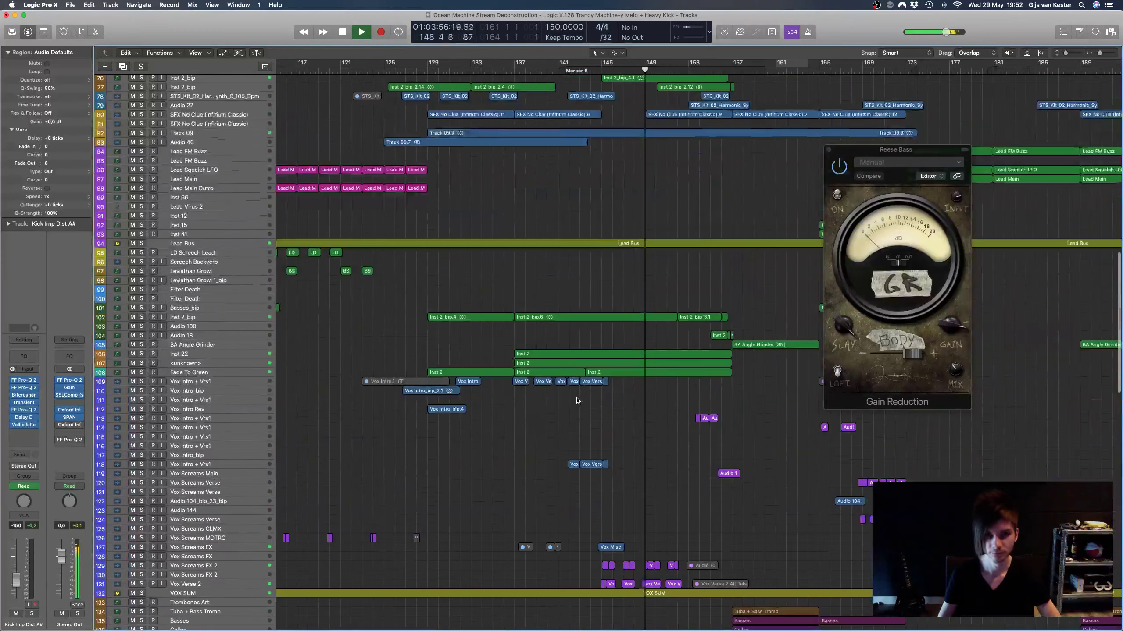
Step: Select the Basses_bip track, stop playback and move the playhead back to bar 130
left_click(207, 309)
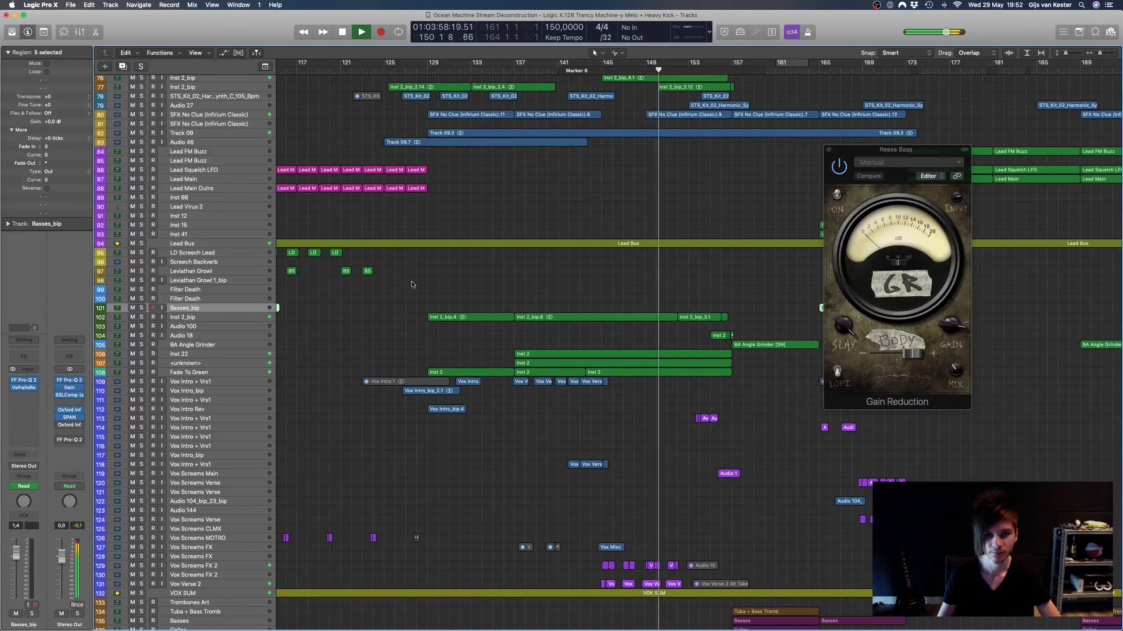
scroll(451, 116, "up", 13)
scroll(452, 116, "up", 15)
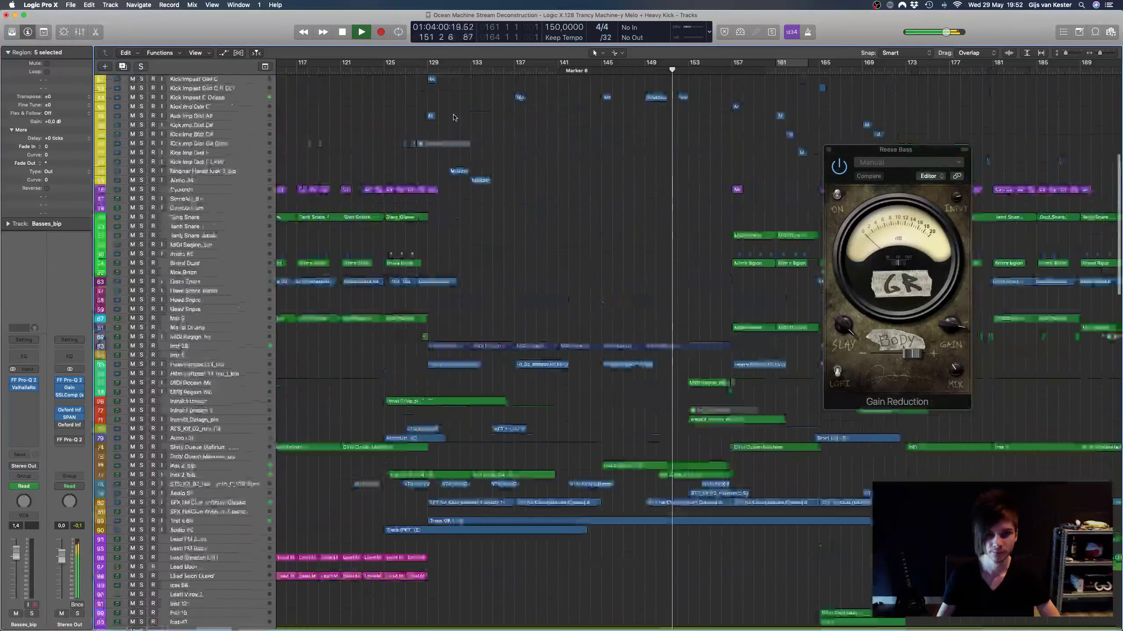
left_click(438, 71)
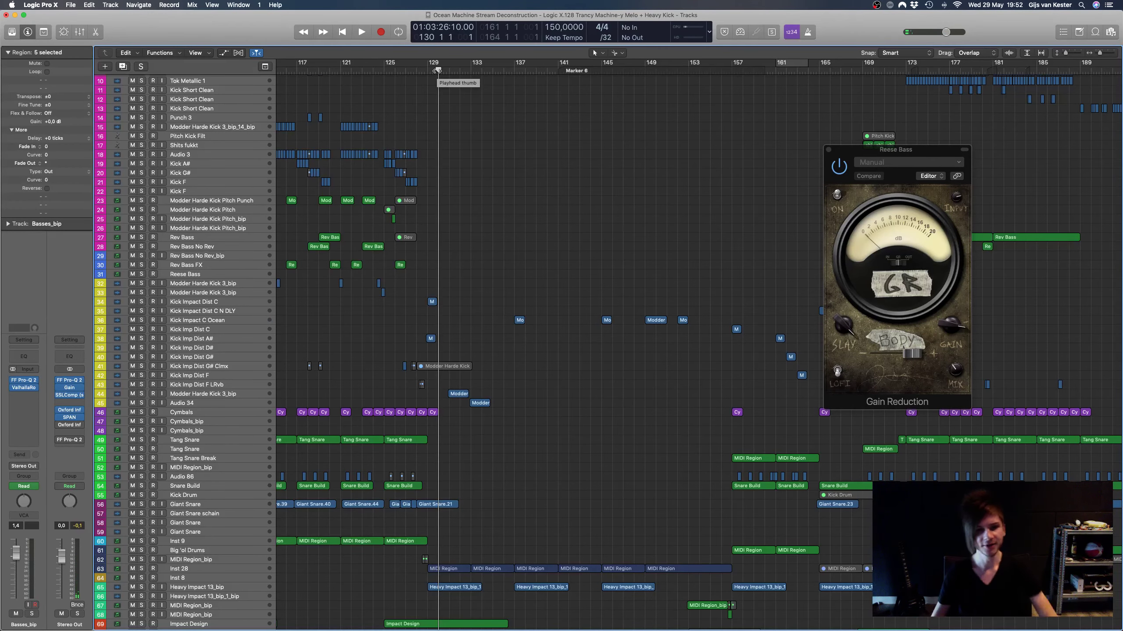
Step: Zoom in on the impact tracks and solo the Inst 28 track
scroll(579, 290, "down", 11)
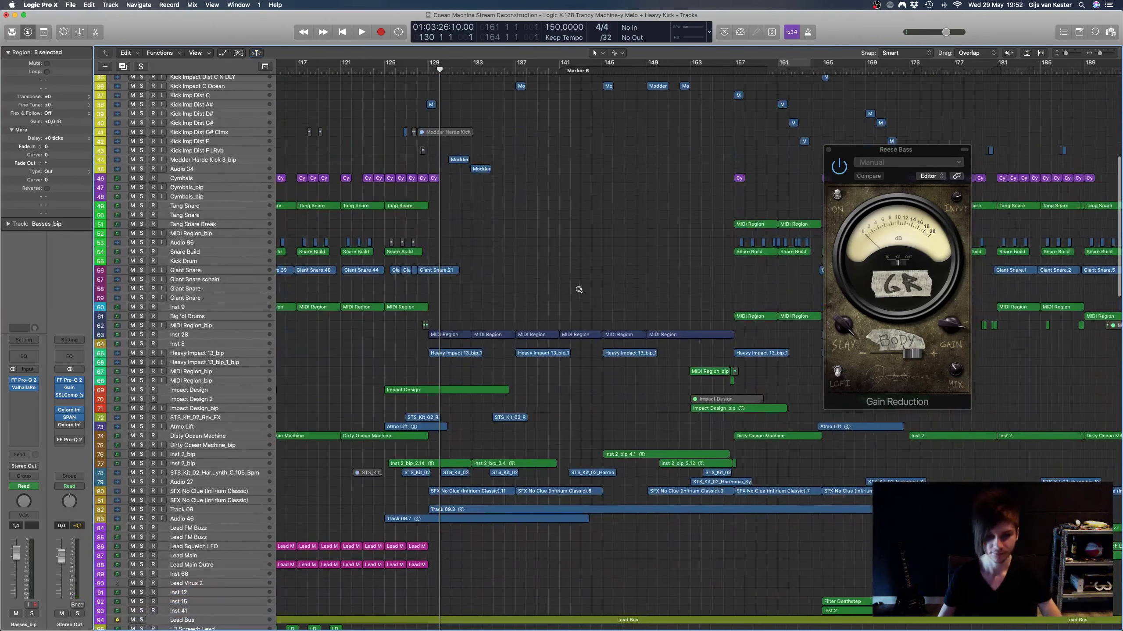
left_click(579, 289, "ctrl+alt")
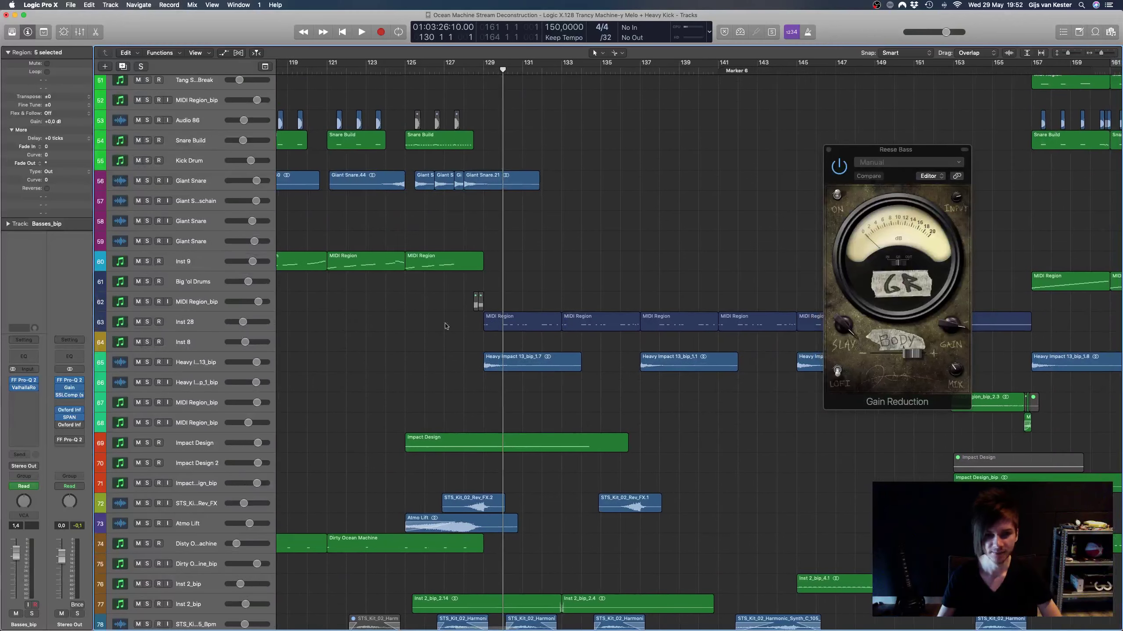
left_click(167, 329)
left_click(148, 323)
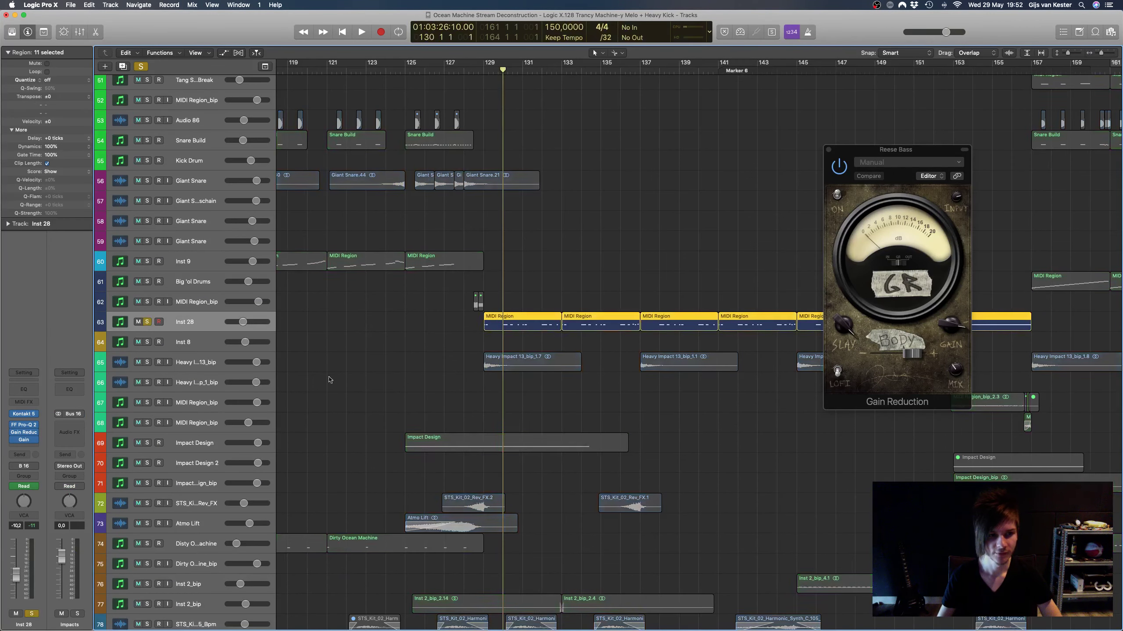
Step: Set a cycle range from bar 129 to bar 159 and select only the six MIDI regions on Inst 28
scroll(455, 256, "right", 3)
left_click_drag(427, 65, 1016, 65)
scroll(645, 275, "right", 1)
scroll(645, 275, "down", 3)
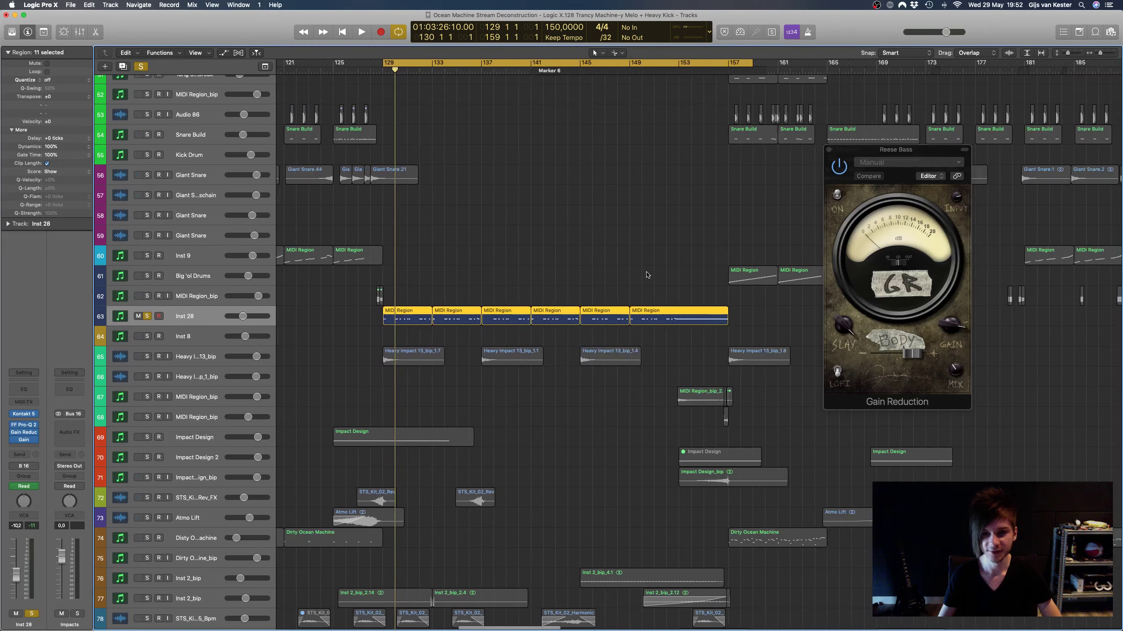
left_click_drag(530, 316, 405, 311)
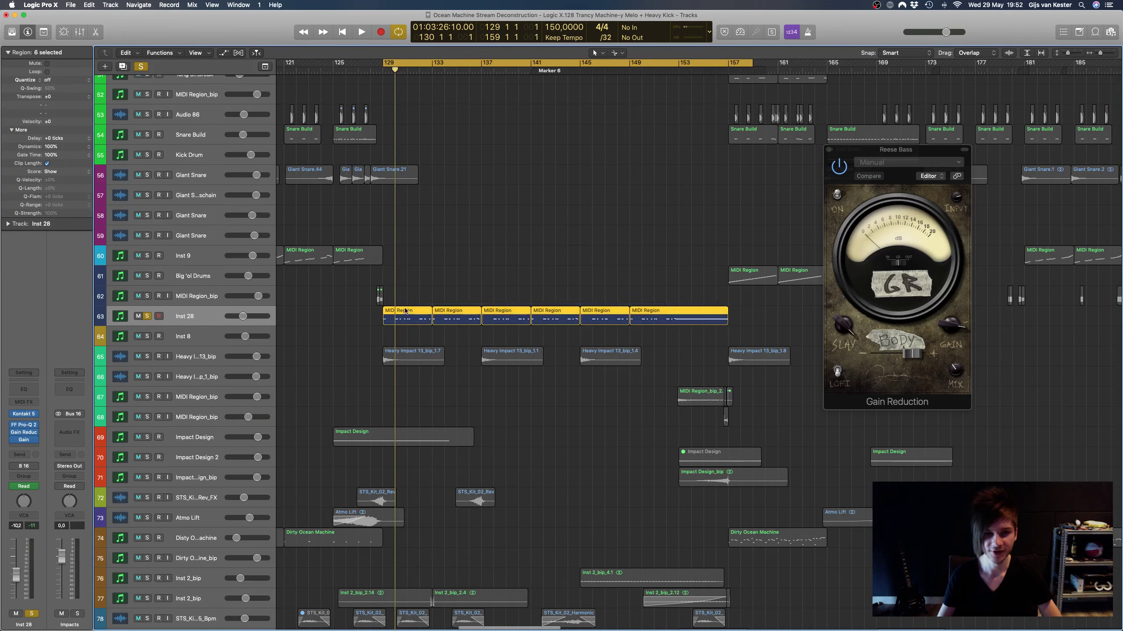
Step: View the Inst 28 notes in the Piano Roll while playing them, and close the editor again
double_click(406, 312)
key("space")
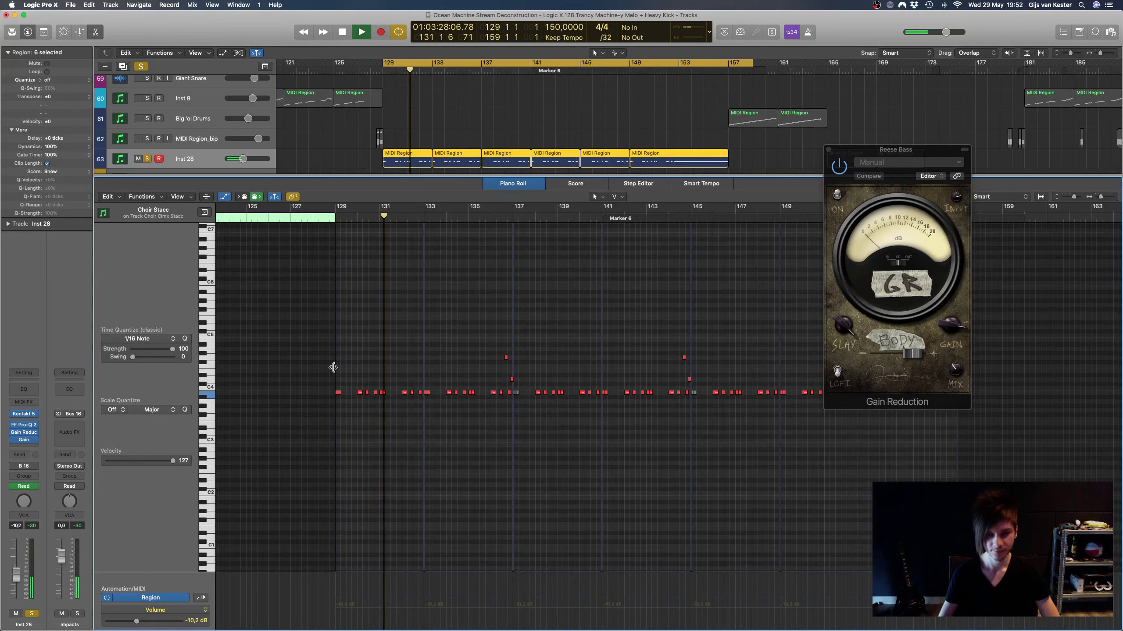
key("e")
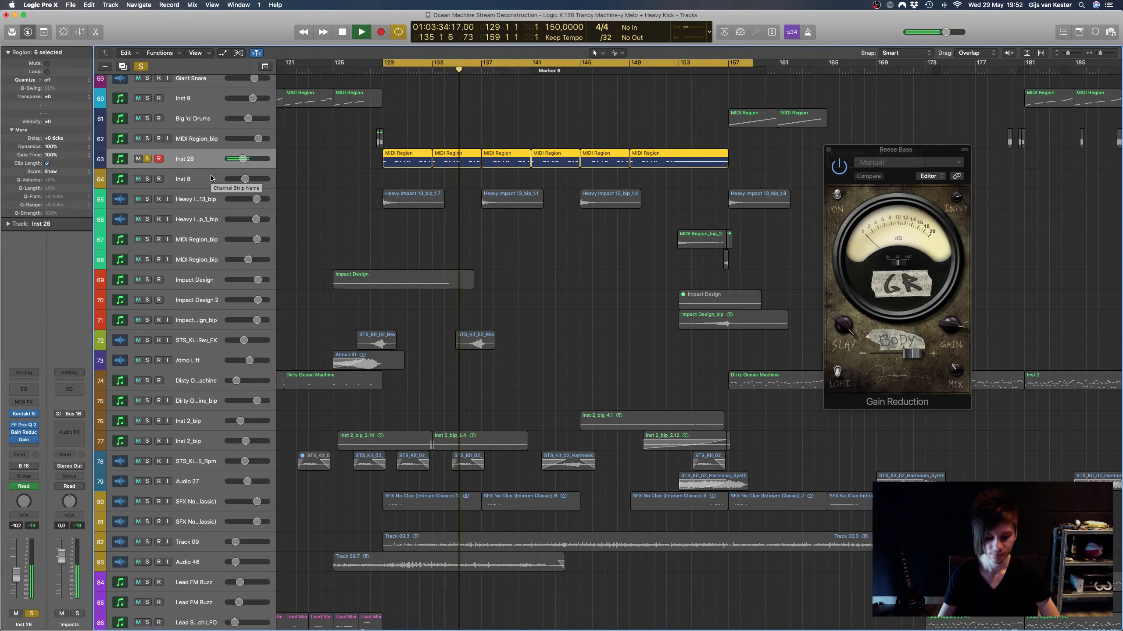
Step: Increase the track heights, turn off the cycle range, and stop playback after listening to soloed Inst 28
key("super+Down")
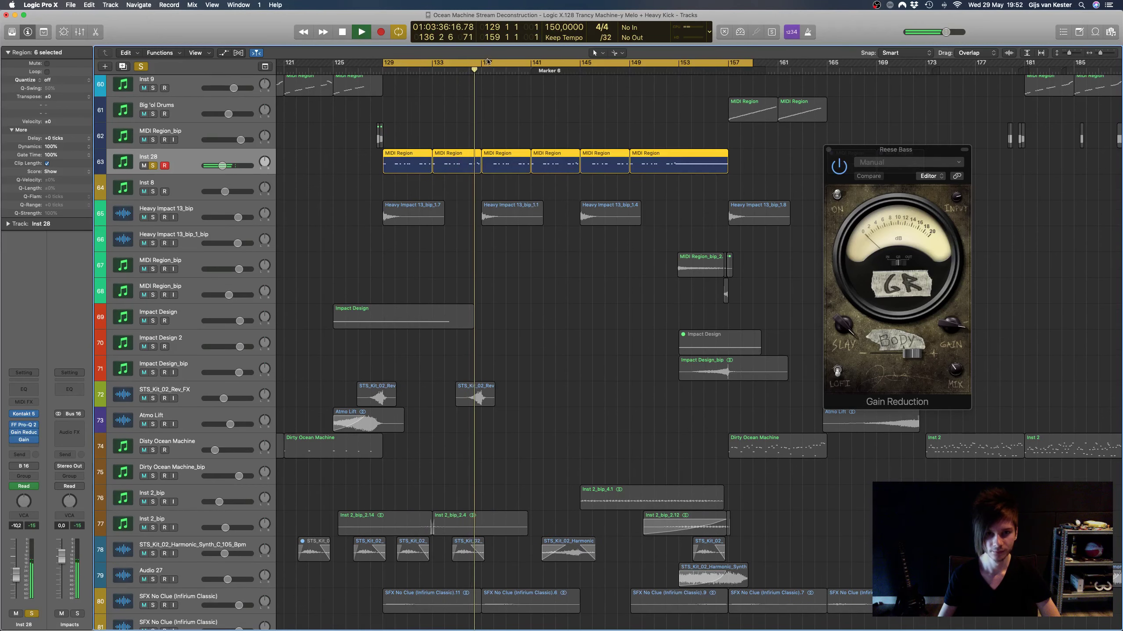
left_click(487, 62)
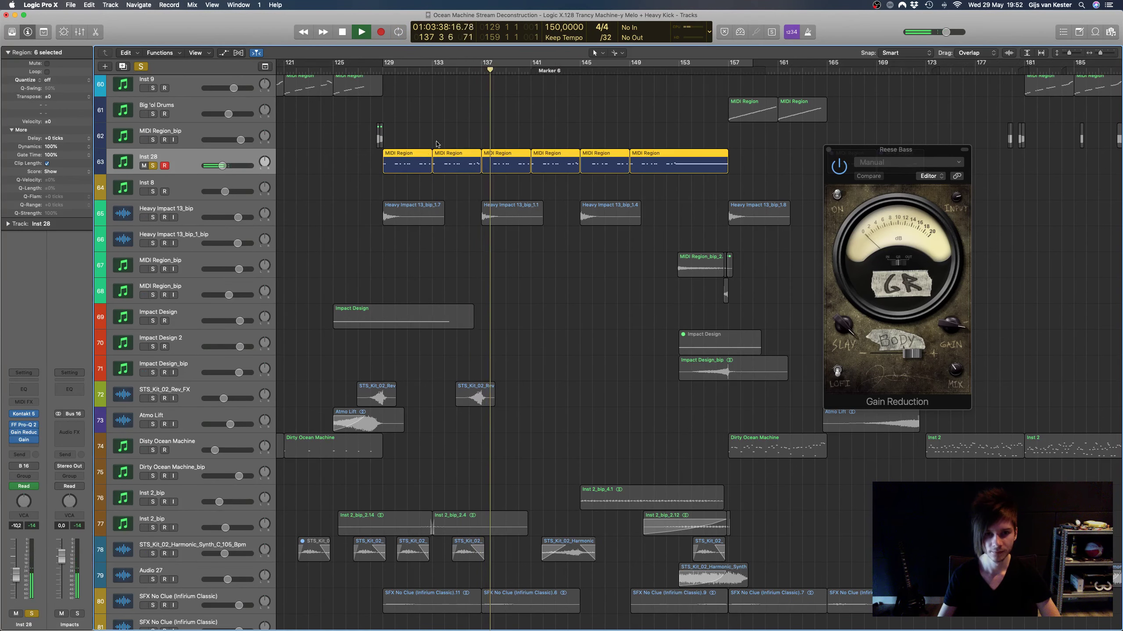
left_click(153, 165)
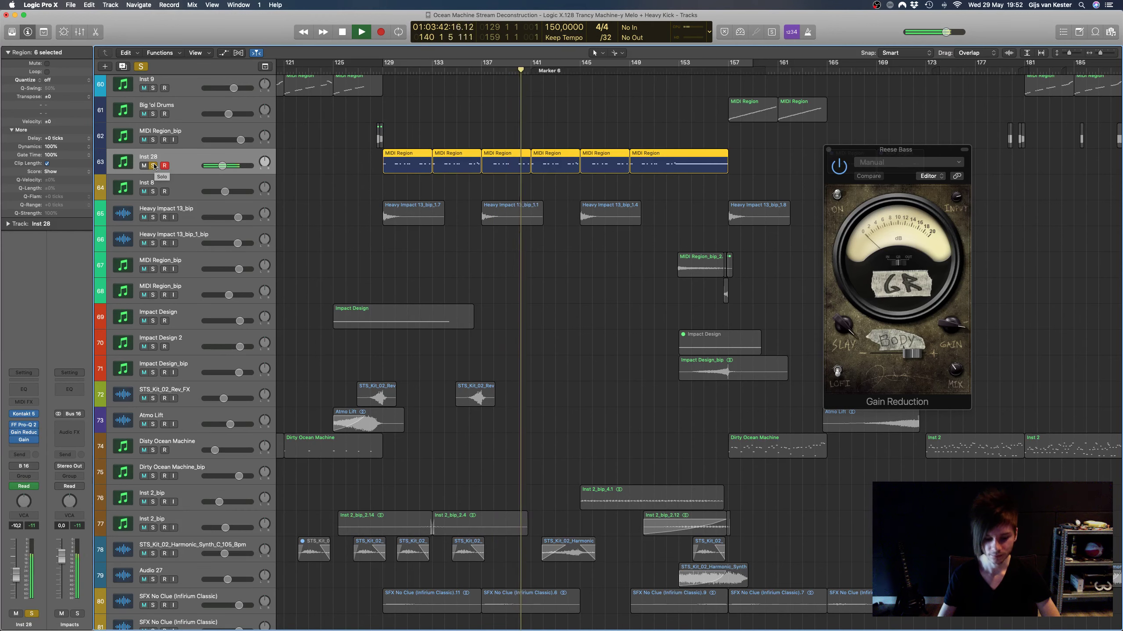
key("space")
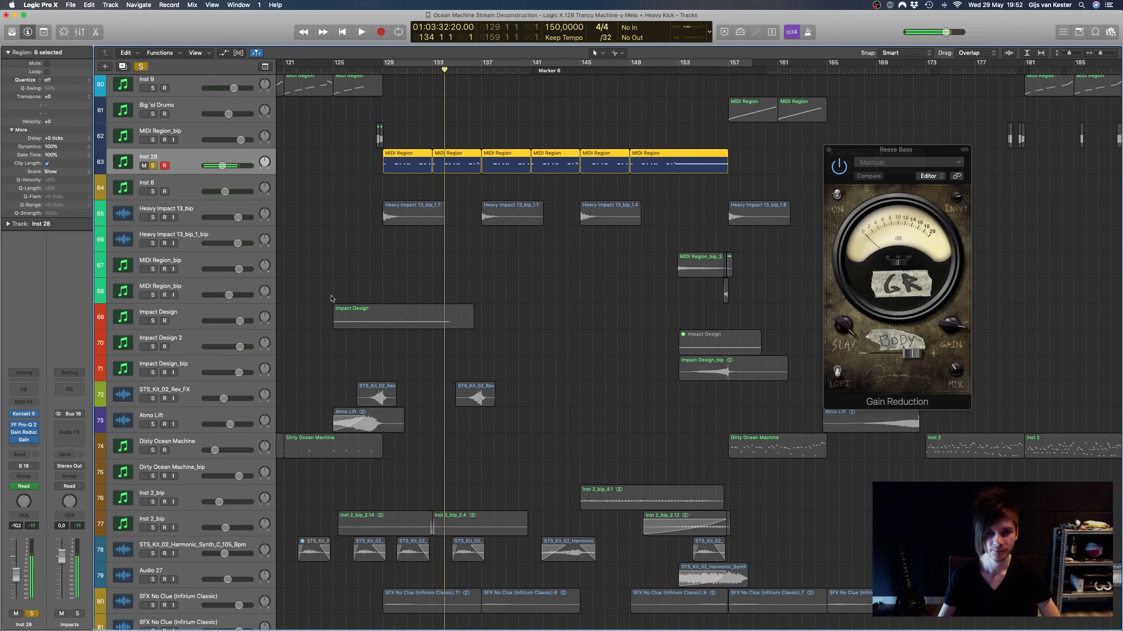
Step: Open the Kontakt 5 instrument on Inst 28, move its window clear of the channel strip, view the Damage patch and close it
left_click(25, 416)
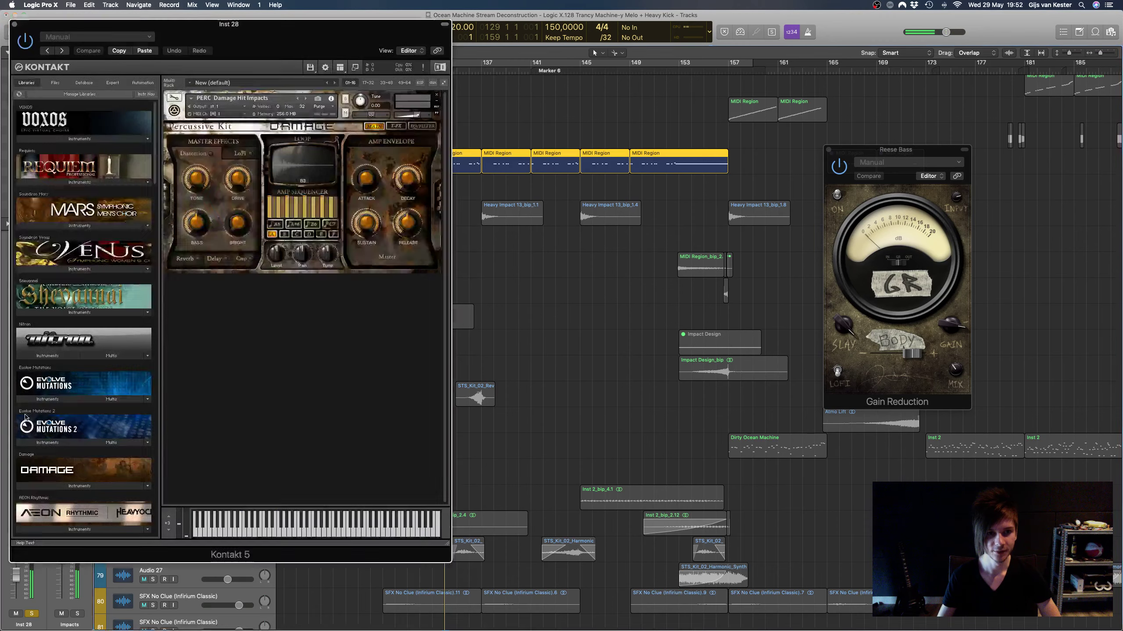
left_click_drag(334, 38, 631, 52)
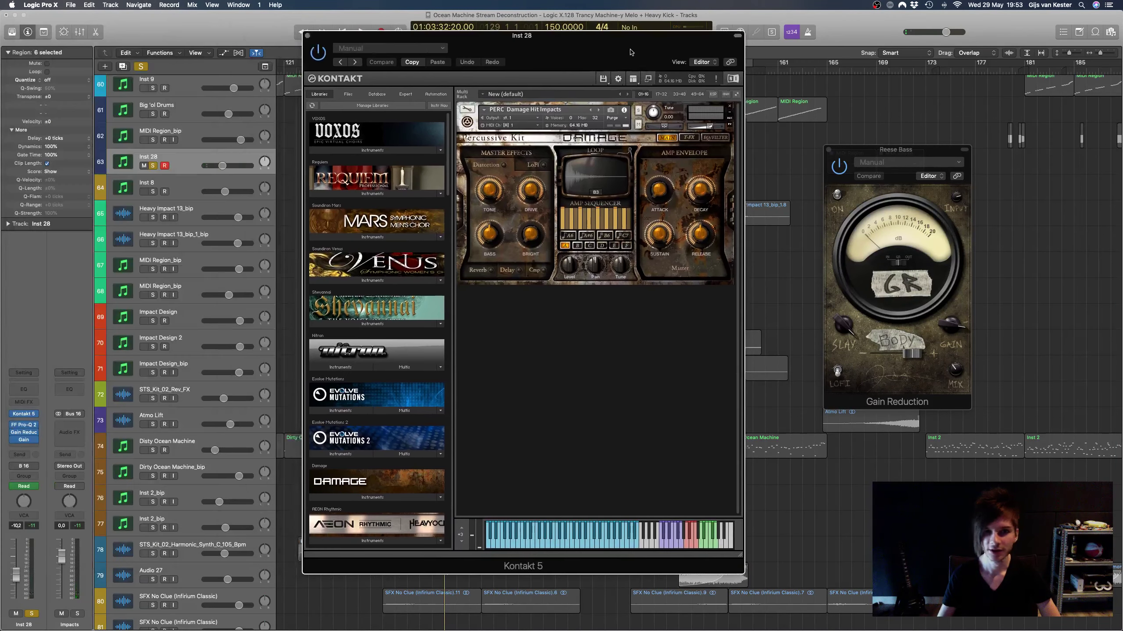
left_click(307, 36)
left_click(303, 32)
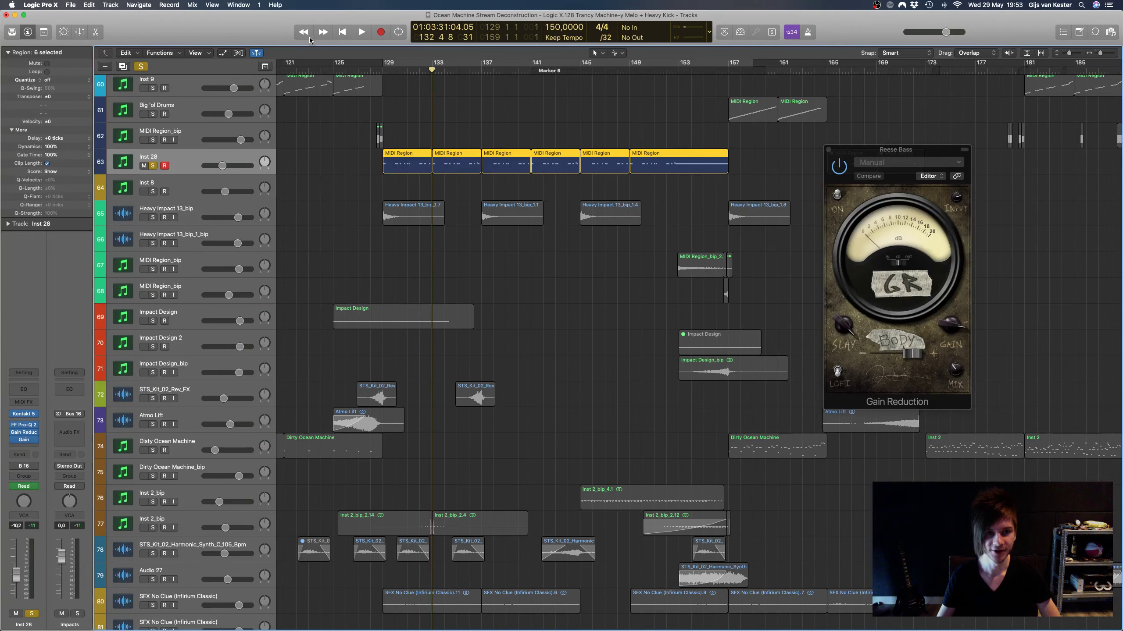
Step: Play soloed Inst 28 with the cycle range on, turn the cycle off, and return the playhead to bar 129
left_click(432, 65)
key("space")
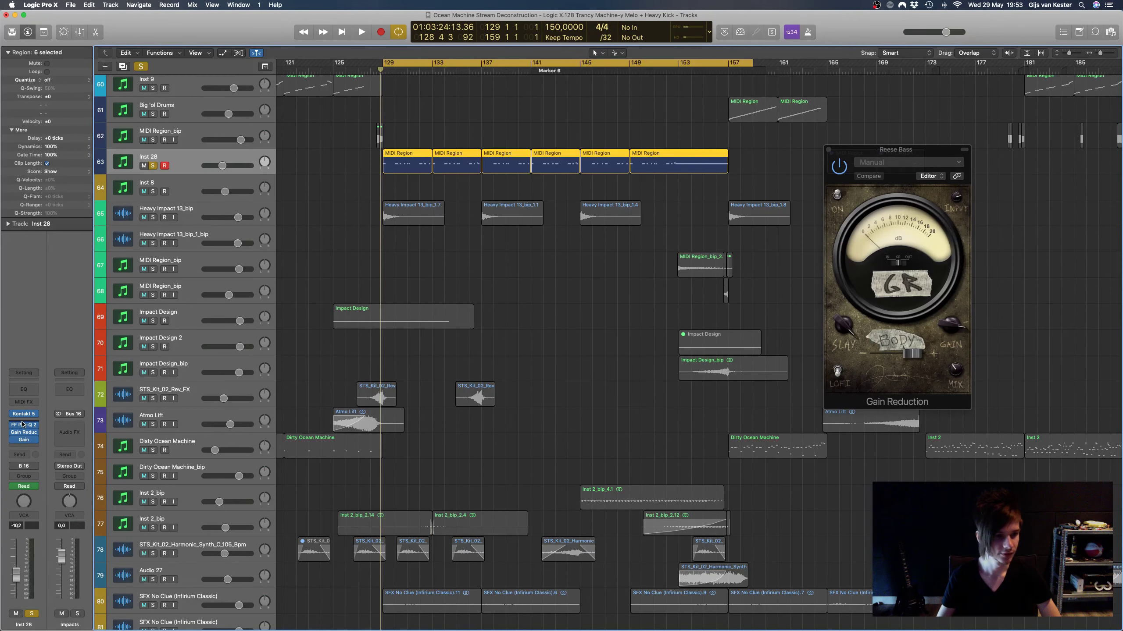
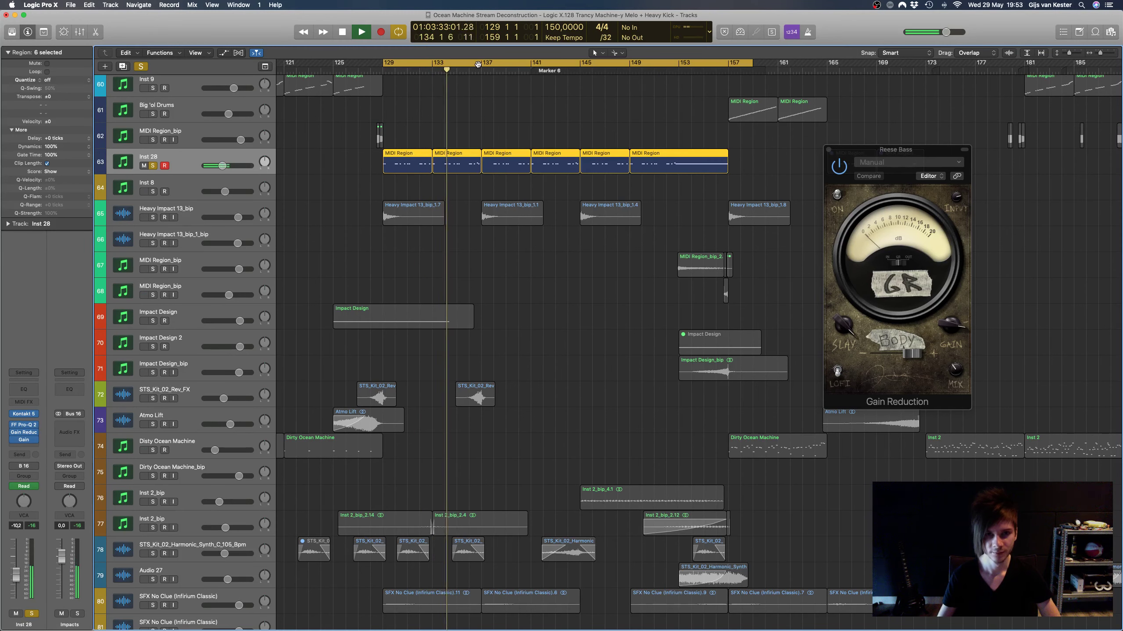
key("c")
key("space")
left_click(383, 71)
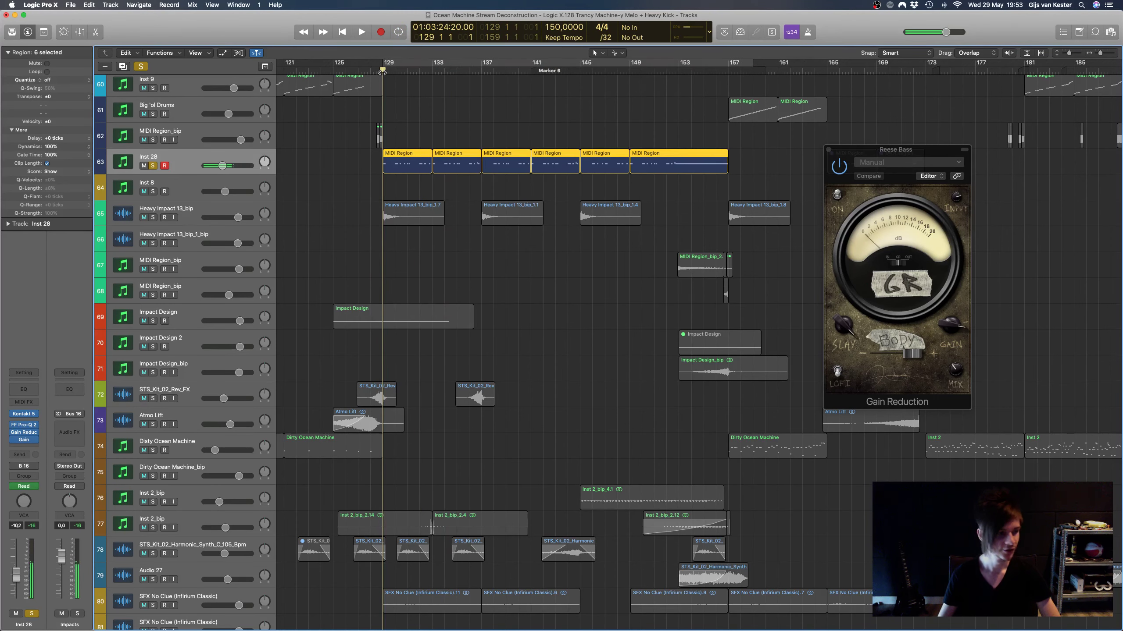
Step: Look through the tracks above and below Inst 28 for other layers that play from bar 129
scroll(472, 136, "left", 3)
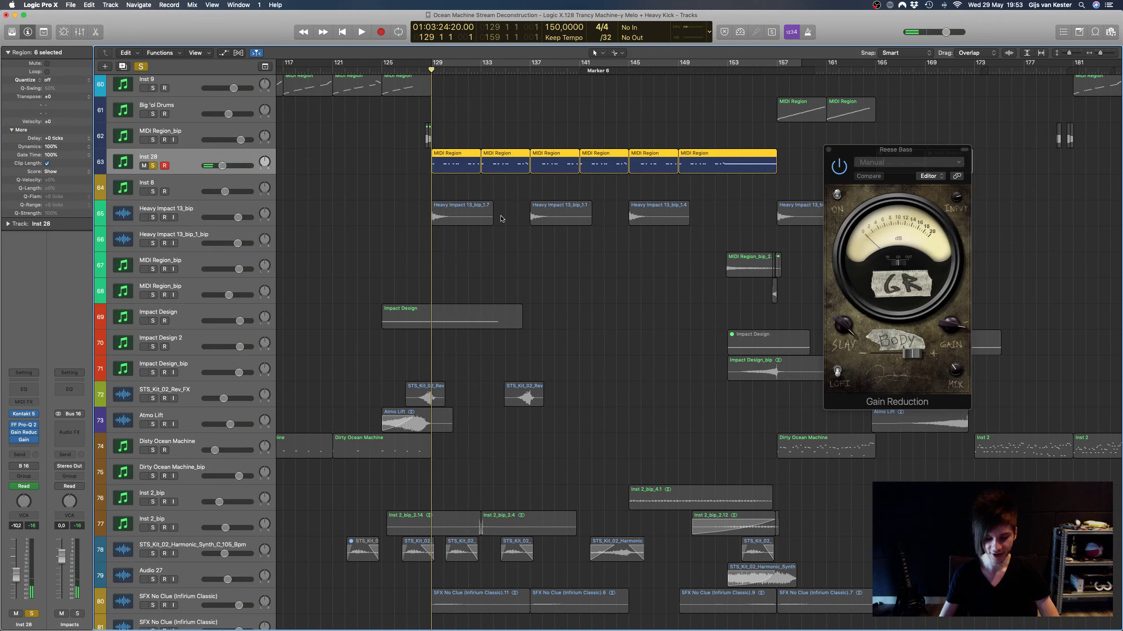
scroll(502, 219, "up", 15)
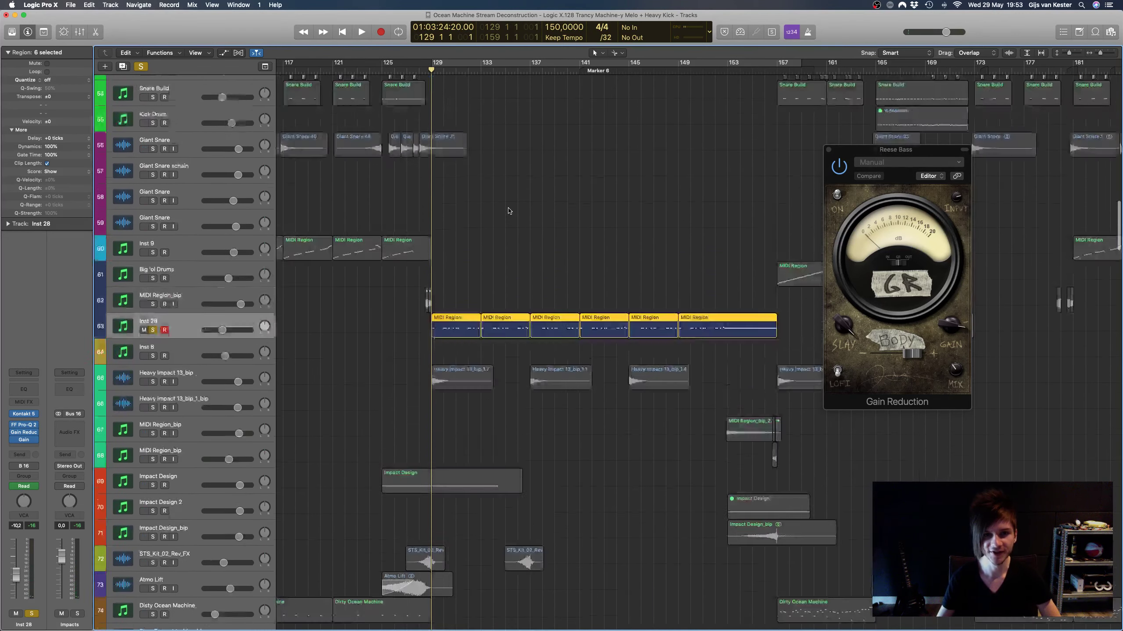
scroll(509, 211, "up", 2)
scroll(508, 211, "down", 15)
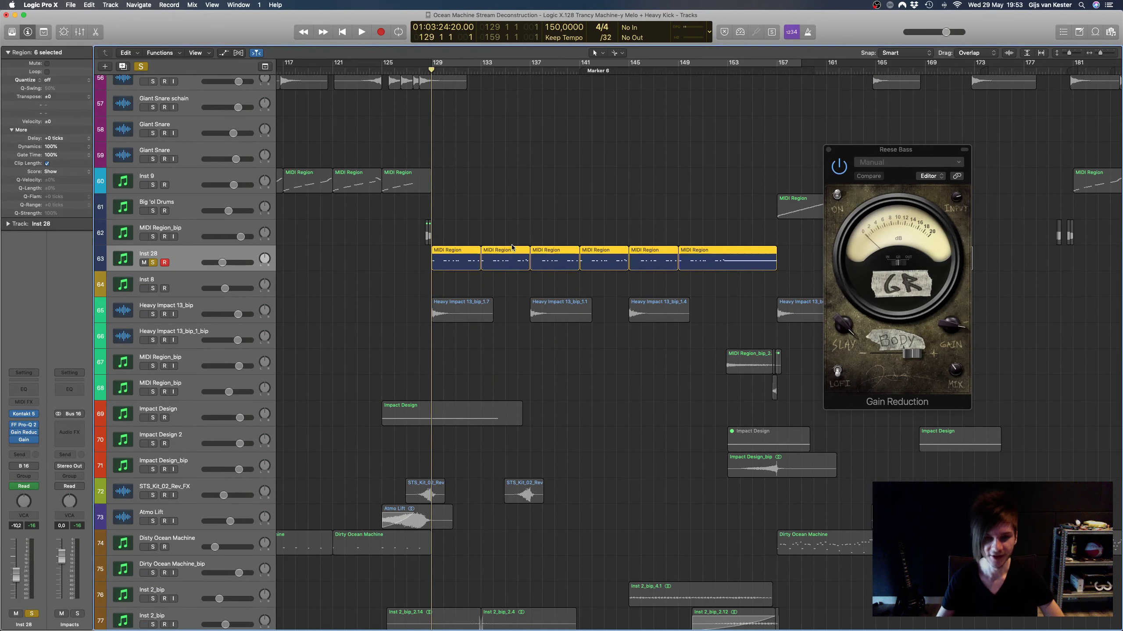
scroll(513, 248, "down", 12)
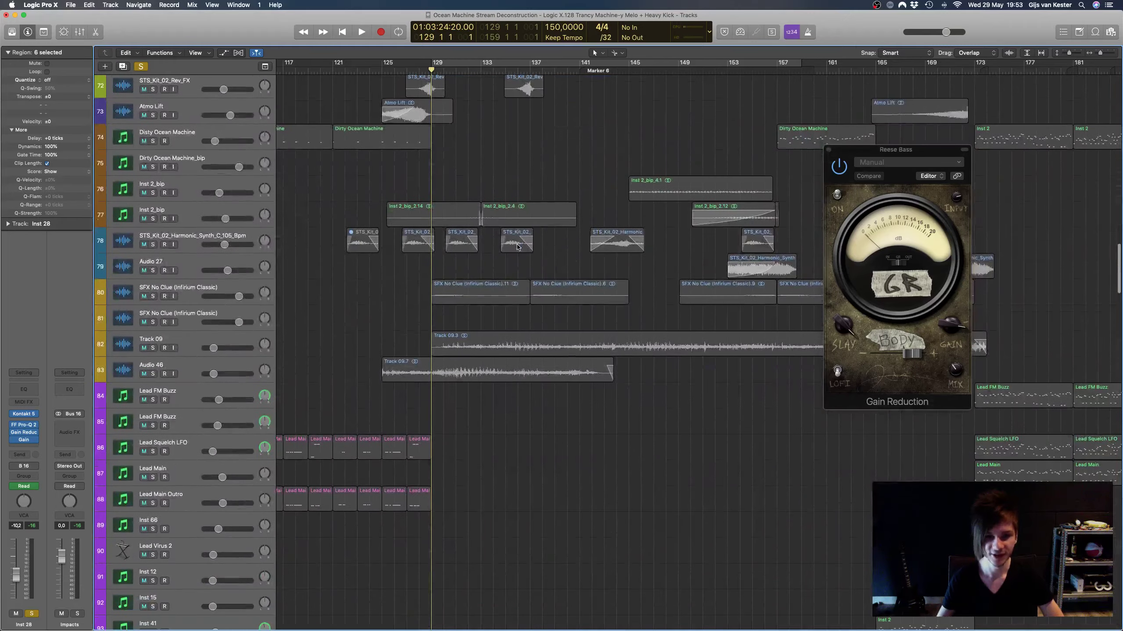
scroll(518, 247, "up", 5)
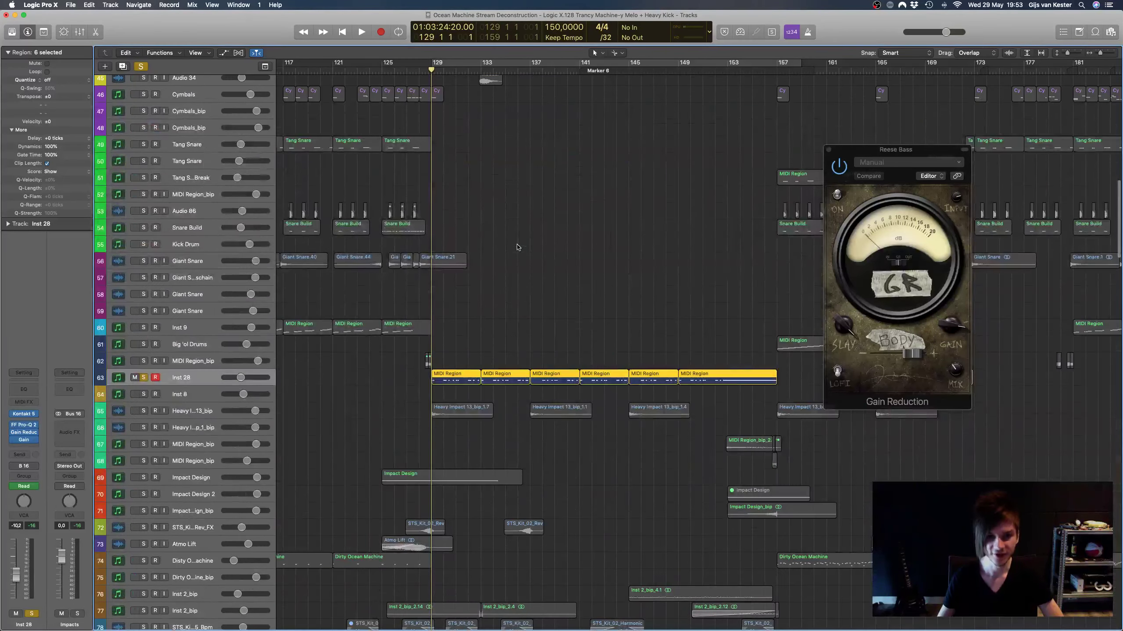
scroll(518, 247, "up", 15)
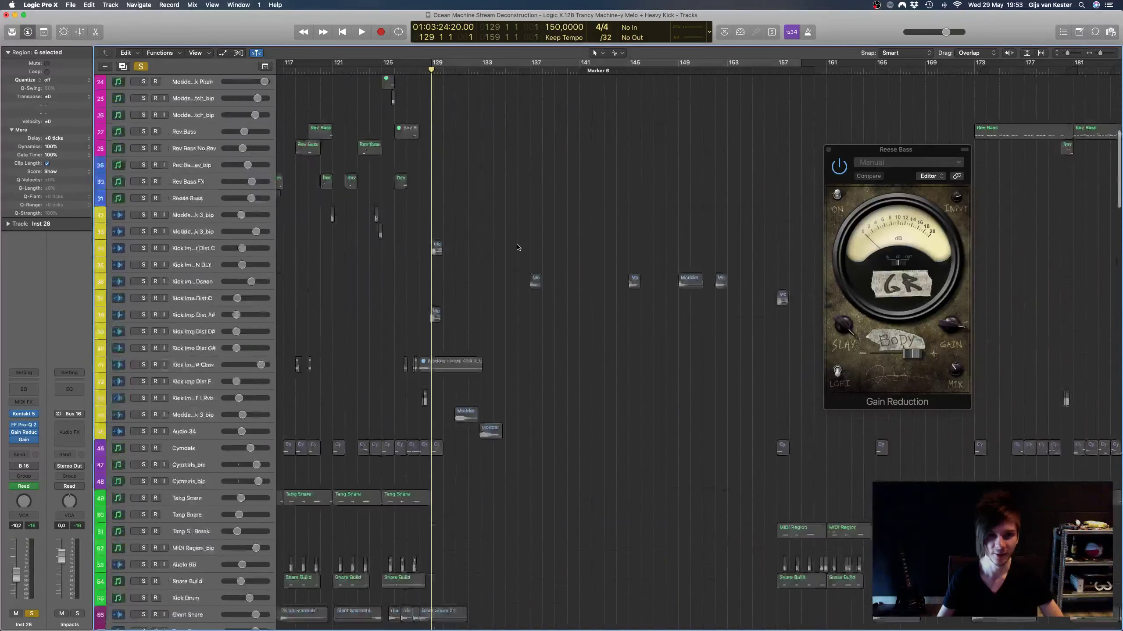
scroll(518, 247, "down", 20)
scroll(432, 261, "down", 4)
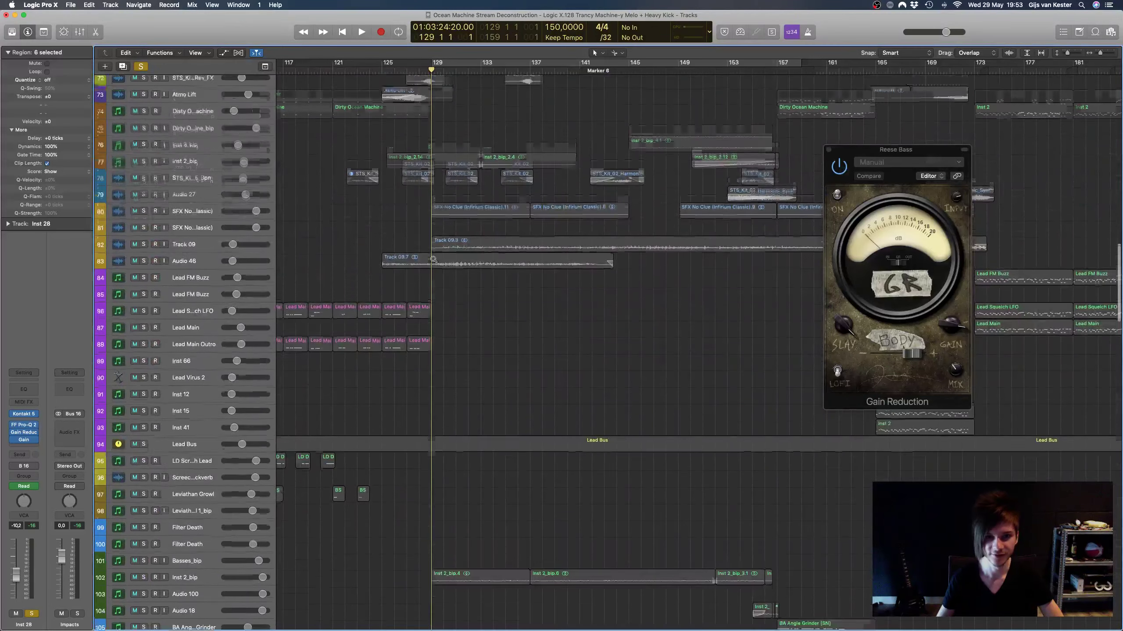
scroll(433, 261, "up", 5)
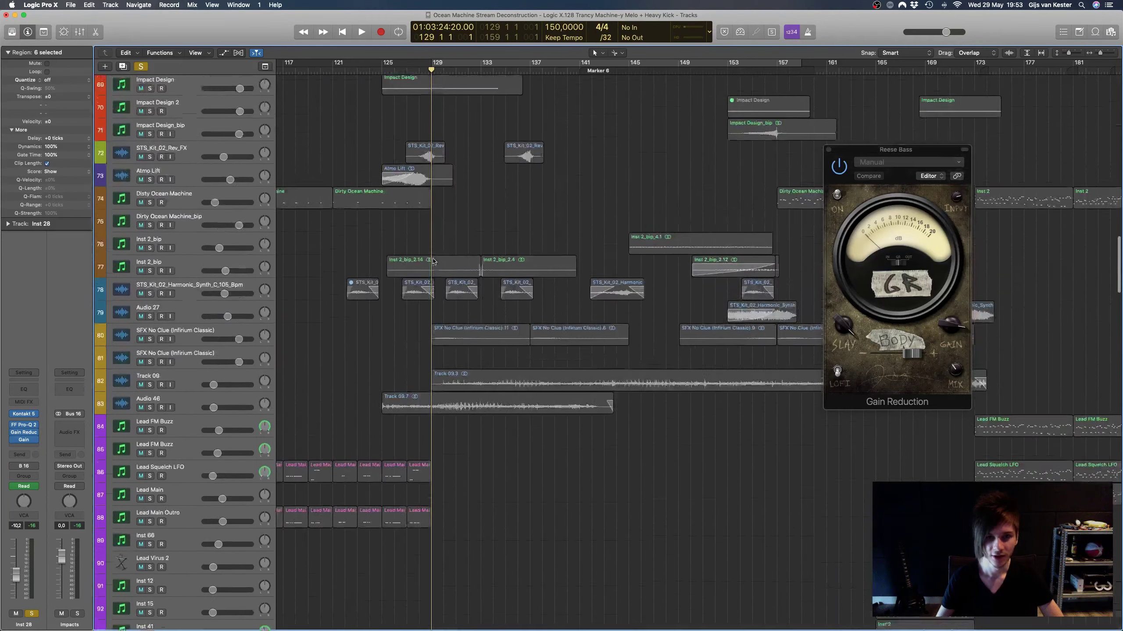
scroll(433, 261, "up", 1)
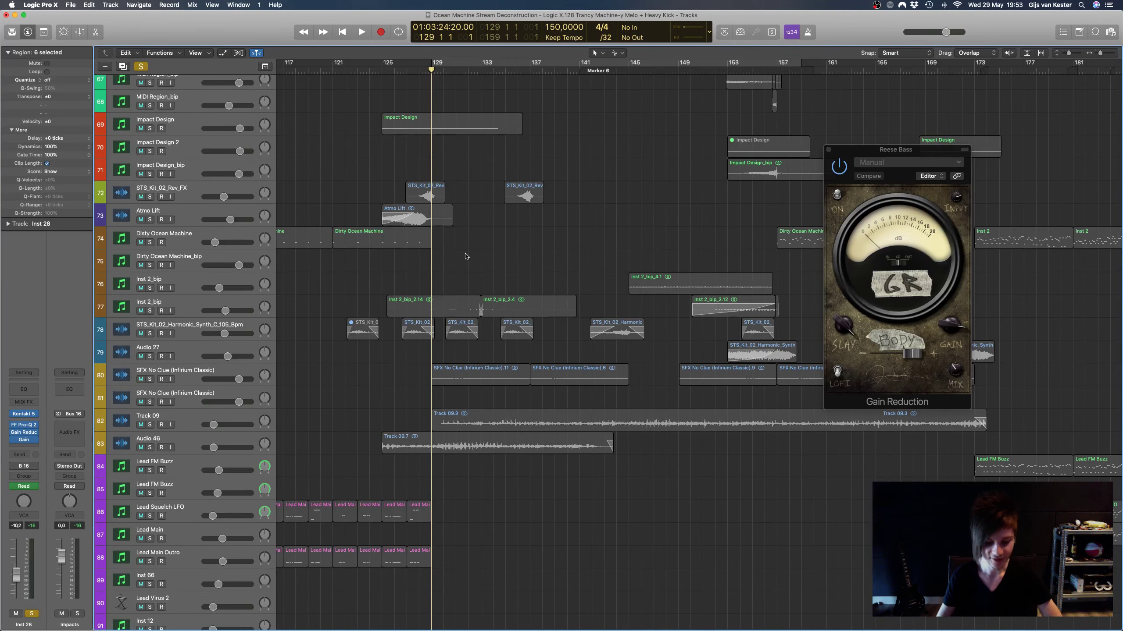
scroll(482, 256, "up", 6)
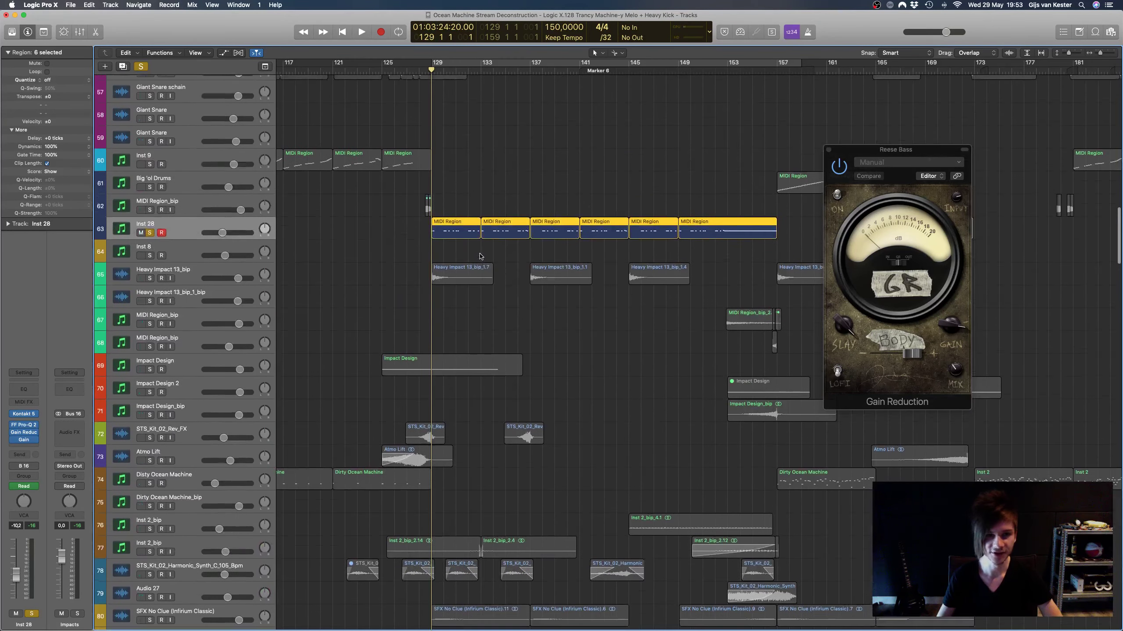
scroll(481, 255, "up", 2)
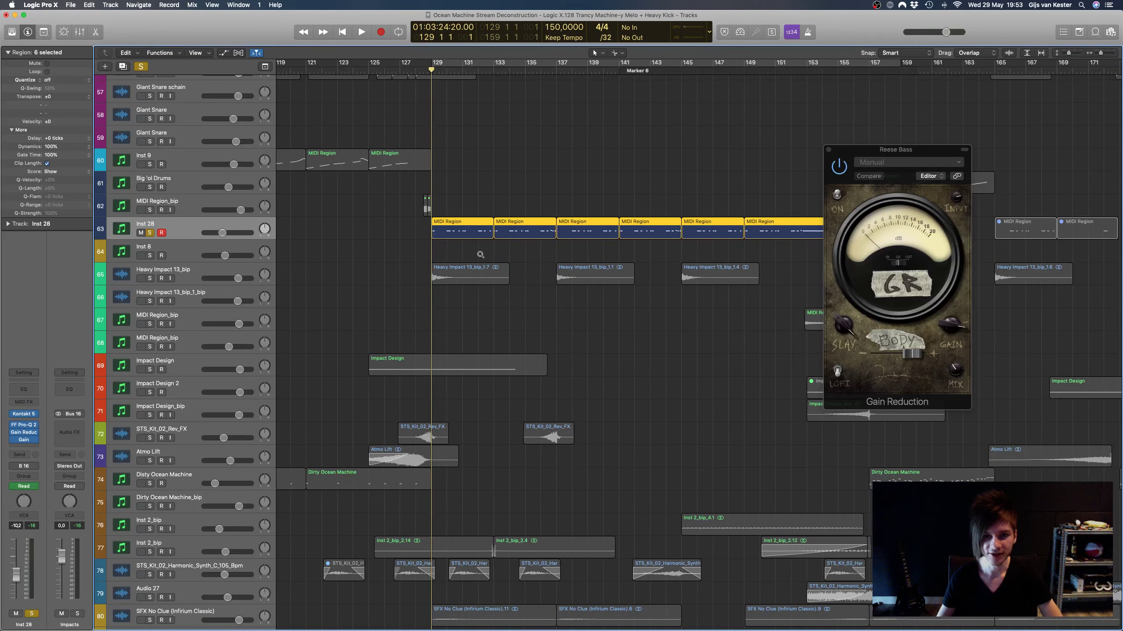
scroll(481, 255, "up", 3)
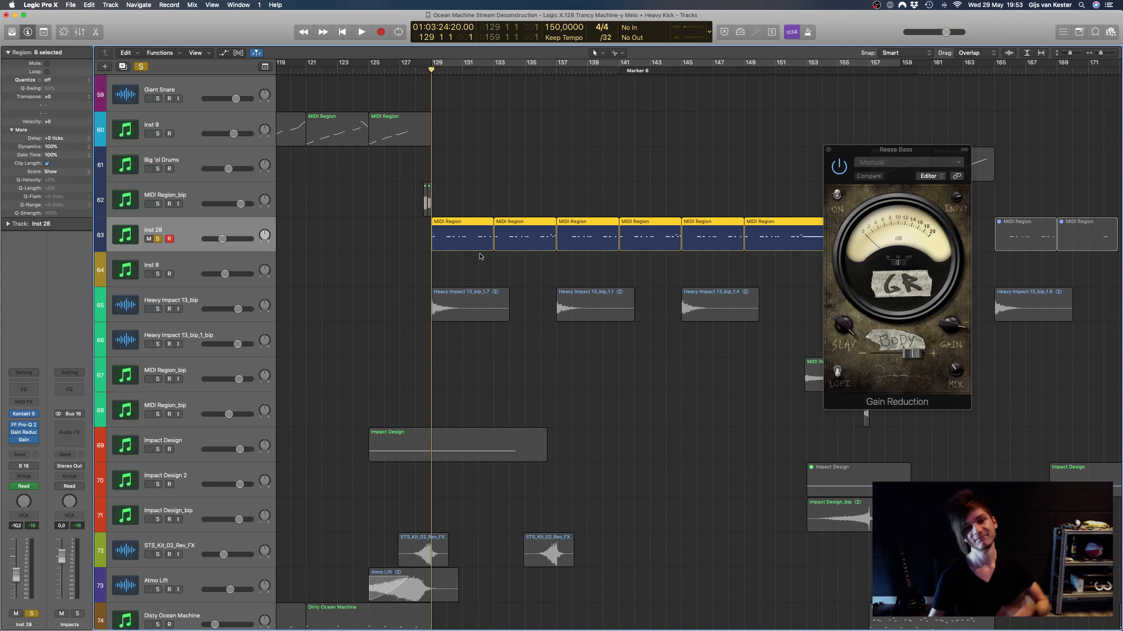
Step: Deselect the Inst 28 regions and survey the track list from the kicks down to the vocals for parts around bar 129
left_click(510, 262)
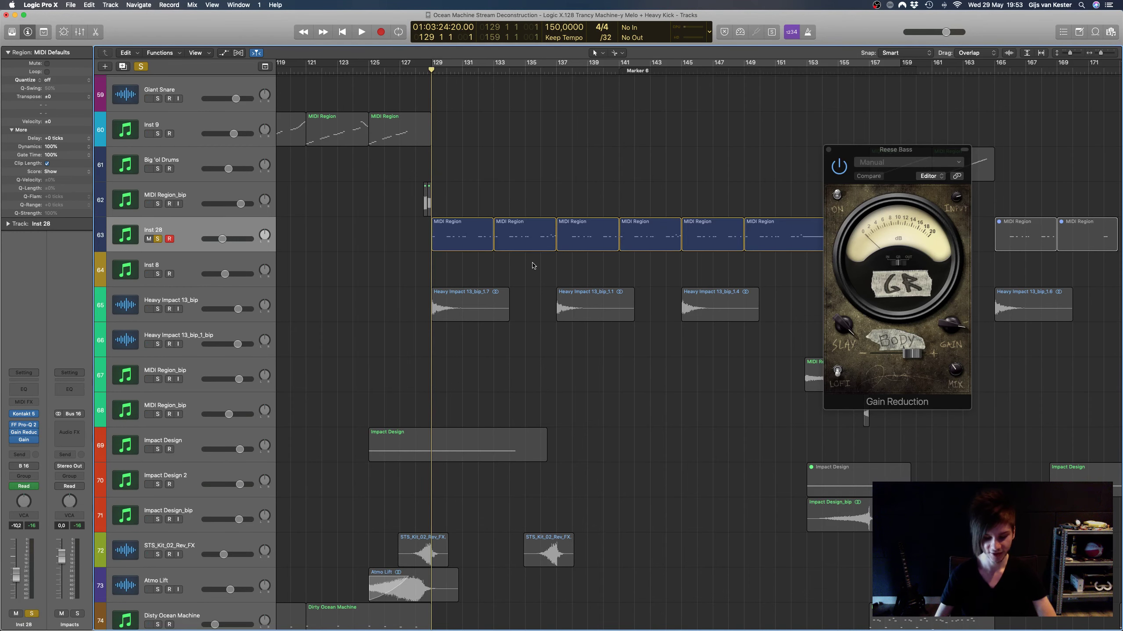
scroll(533, 264, "down", 3)
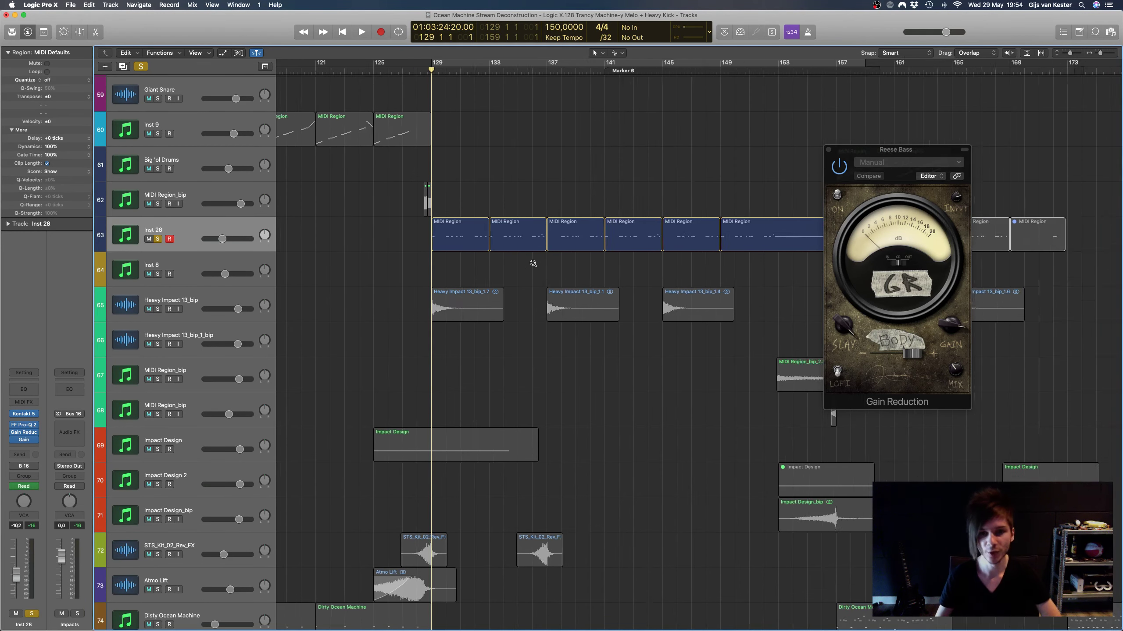
scroll(488, 122, "left", 3)
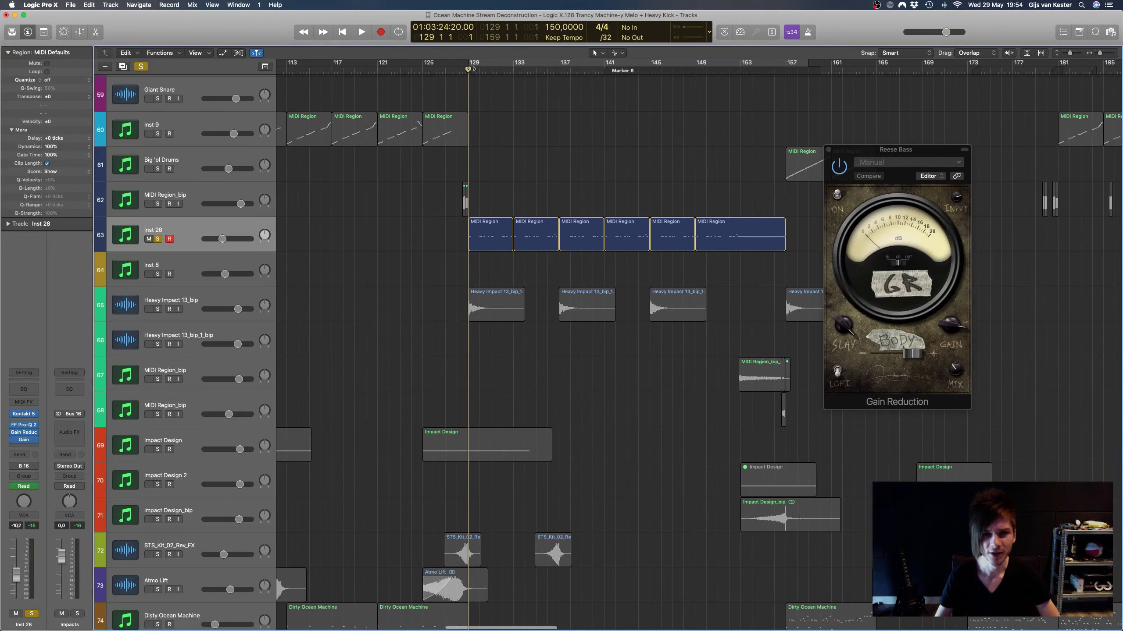
scroll(538, 192, "down", 10)
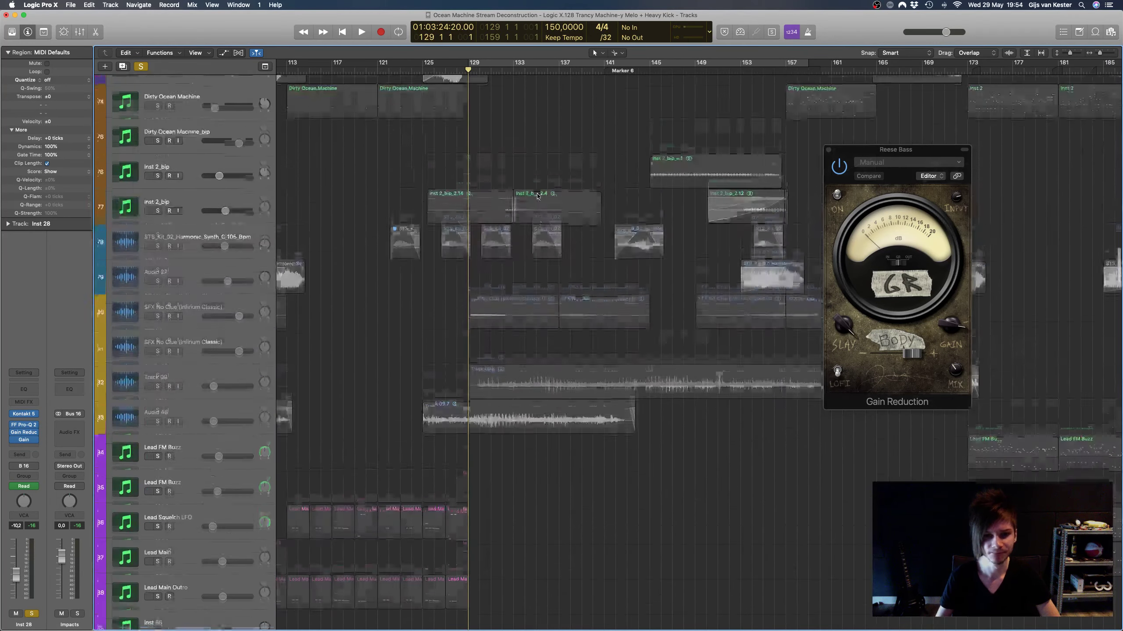
scroll(538, 196, "up", 20)
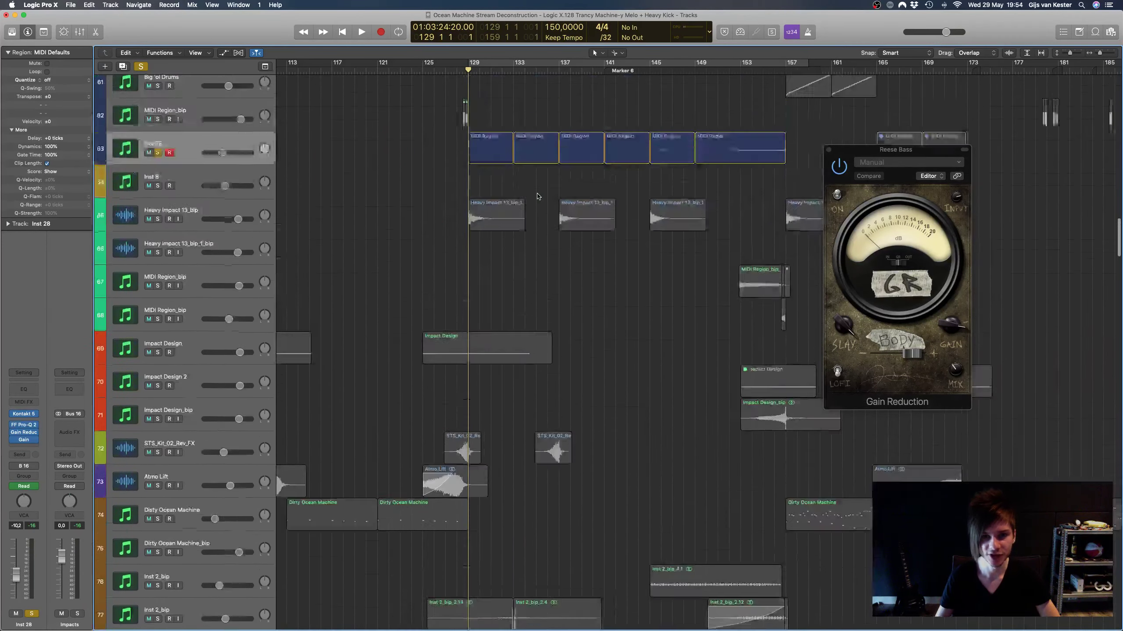
scroll(536, 193, "up", 5)
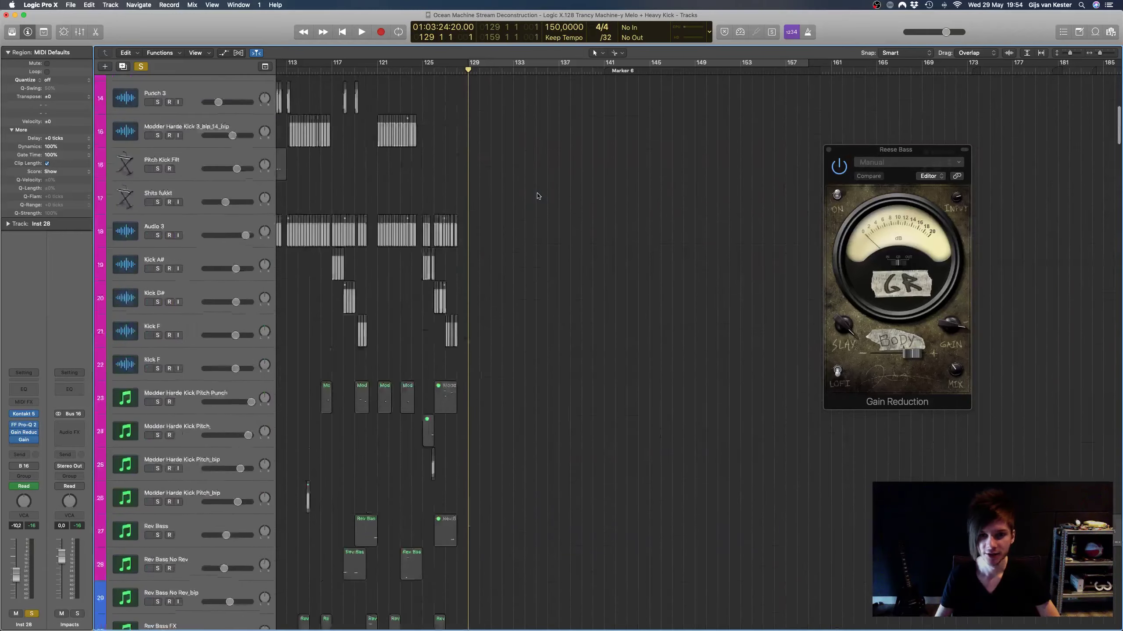
scroll(539, 194, "down", 5)
scroll(539, 194, "down", 10)
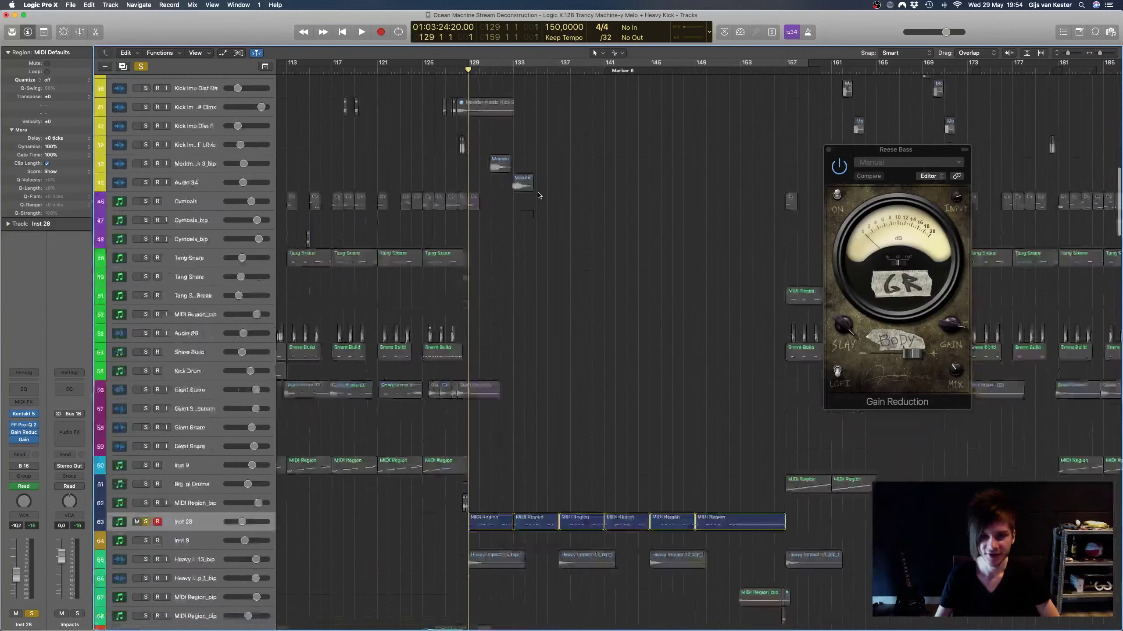
scroll(539, 195, "down", 3)
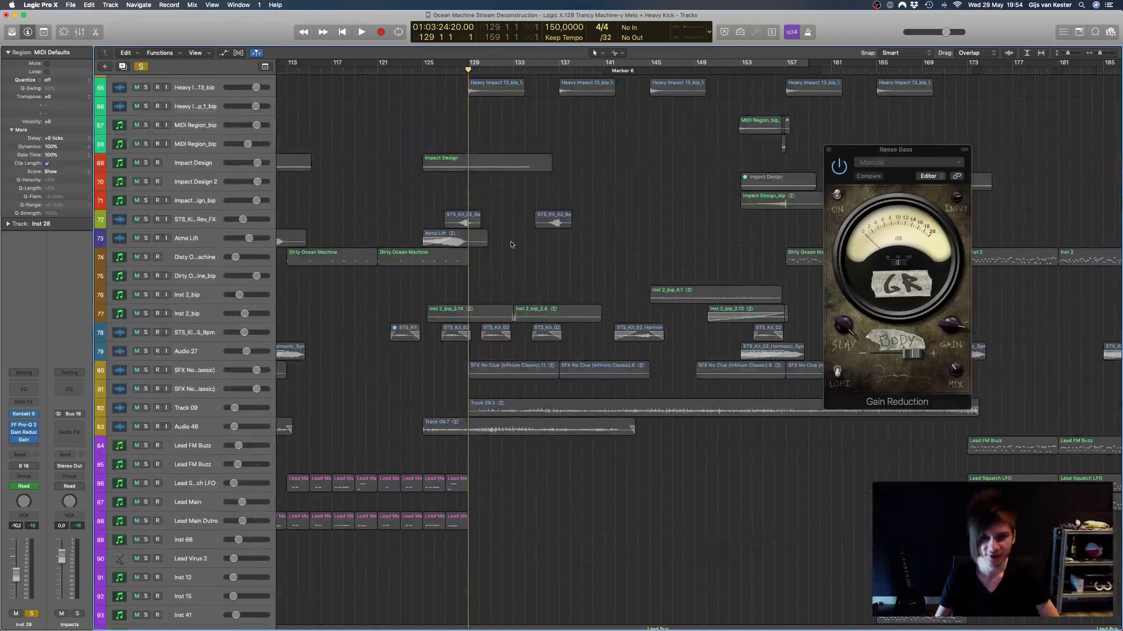
scroll(511, 245, "down", 15)
scroll(512, 243, "right", 2)
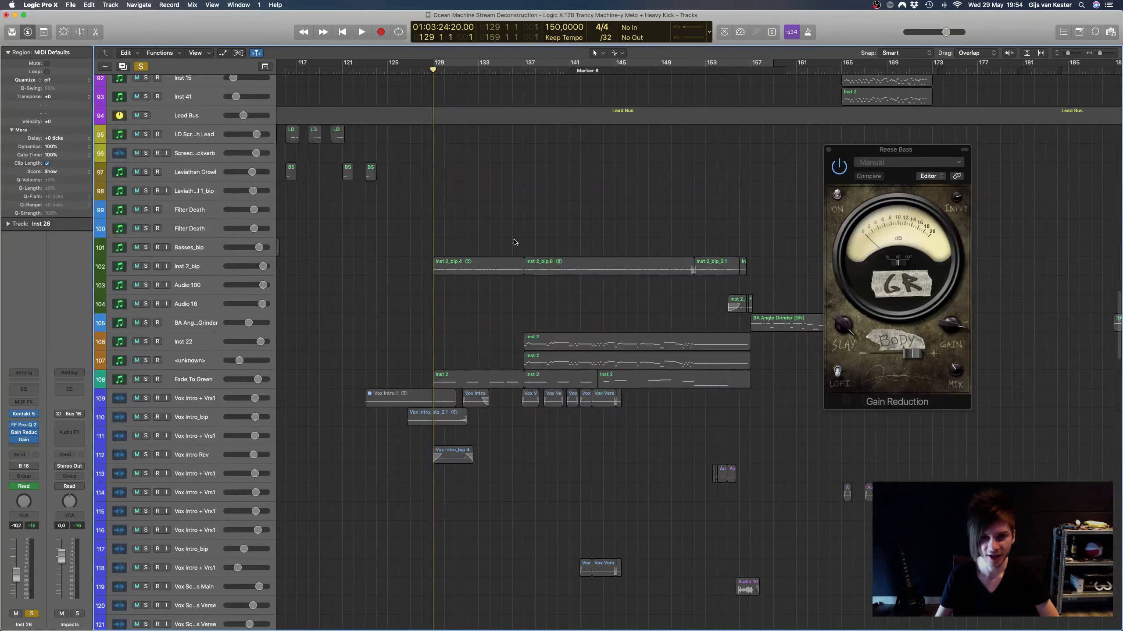
Step: Solo Inst 2_bip on track 102, play it from bar 129 with and without its insert effects, and stop playback
left_click(207, 264)
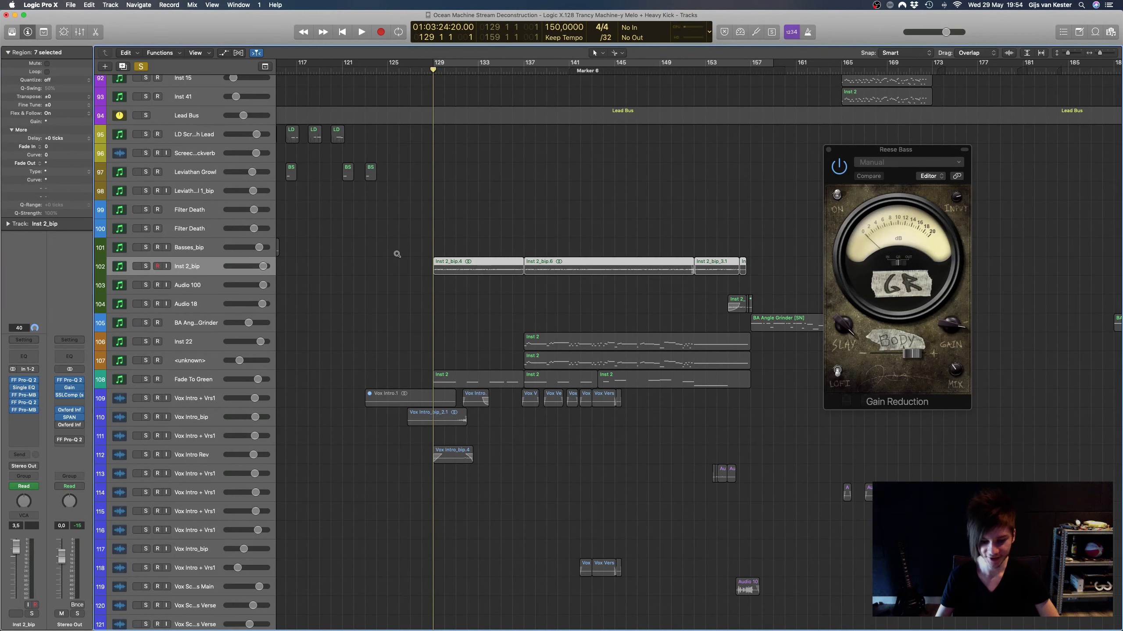
scroll(397, 253, "up", 3)
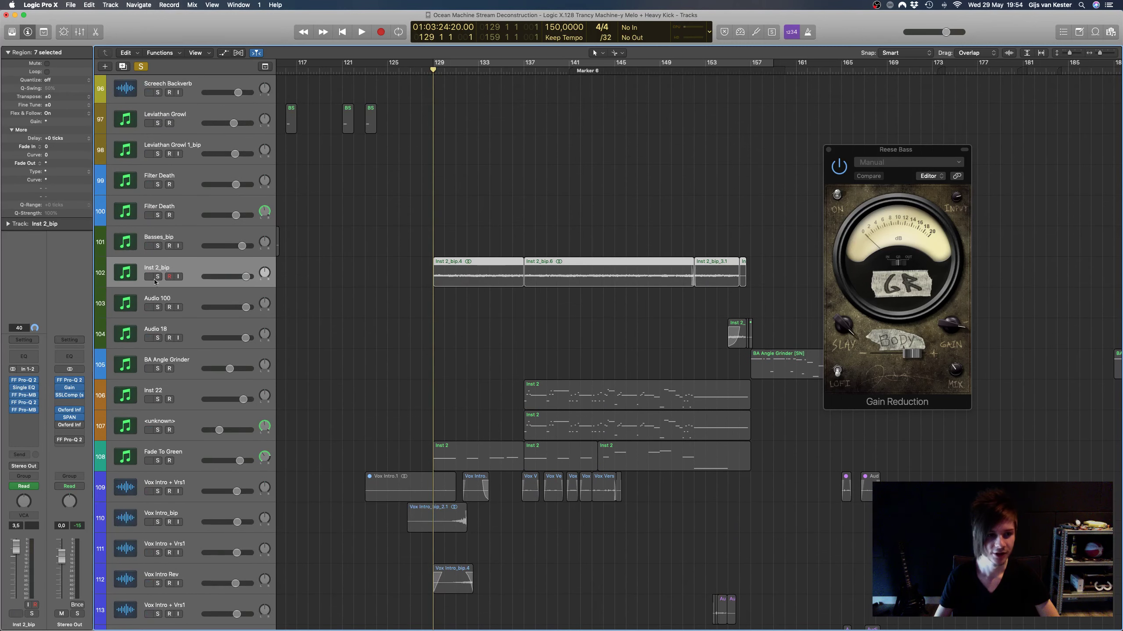
left_click(159, 276)
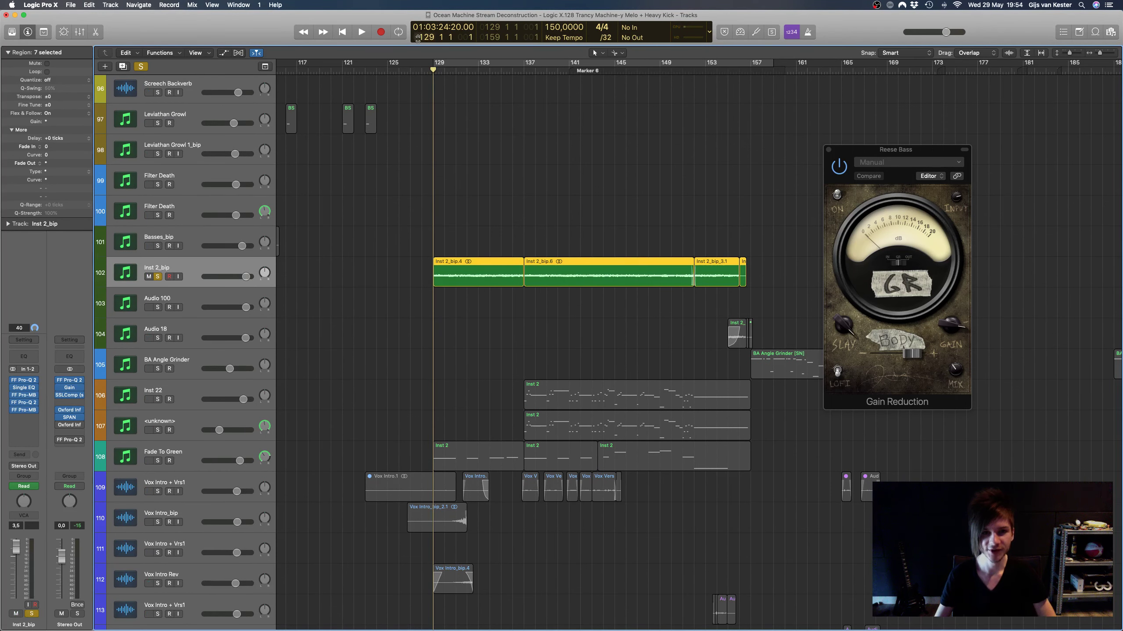
key("space")
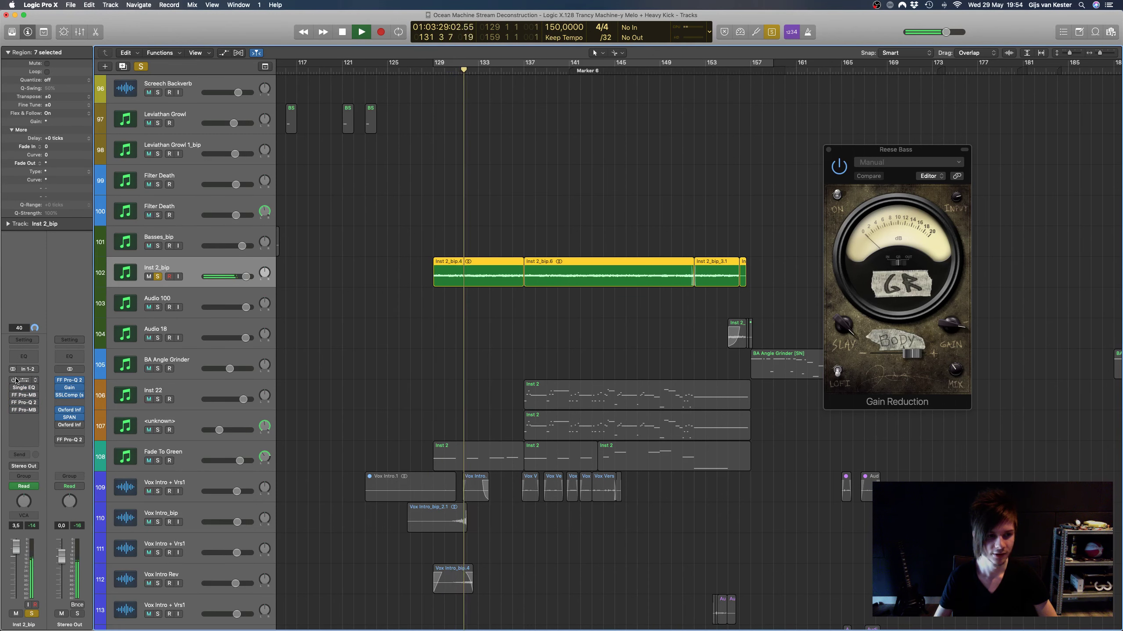
mouse_move(15, 381)
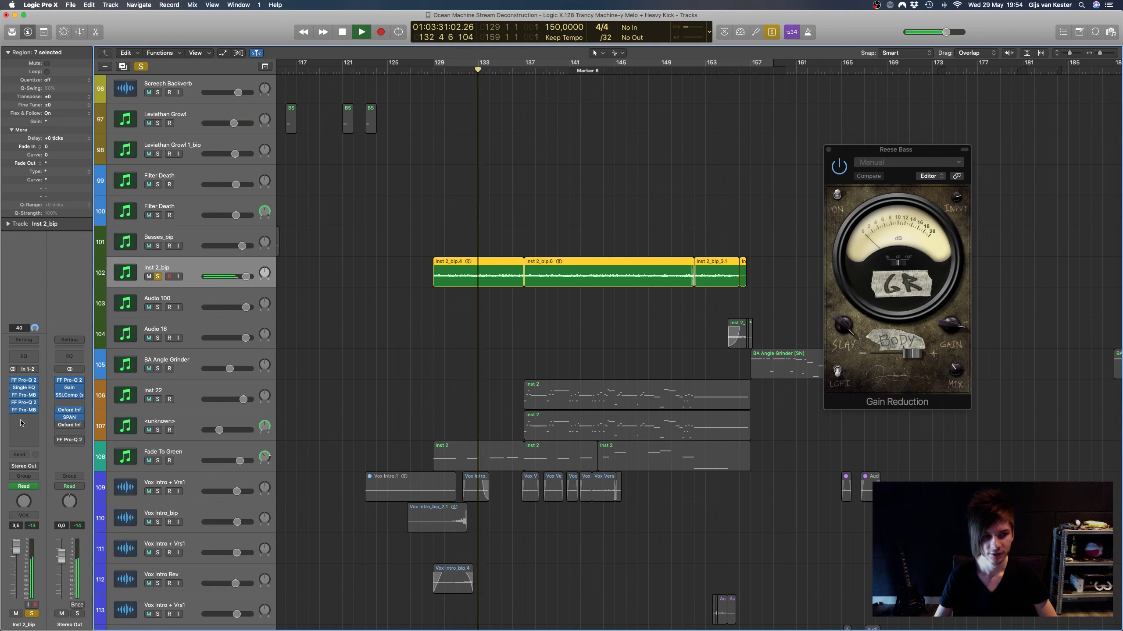
key("space")
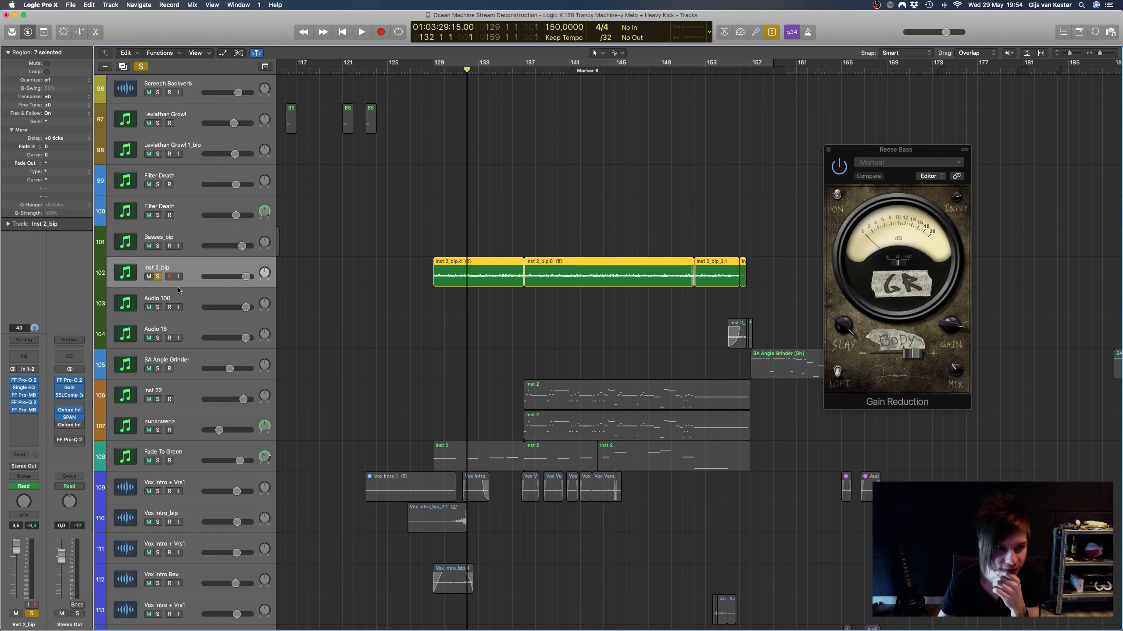
Step: Toggle the solo on Inst 2_bip, then find The Wrestler on track 204, select it and solo it
left_click(158, 277)
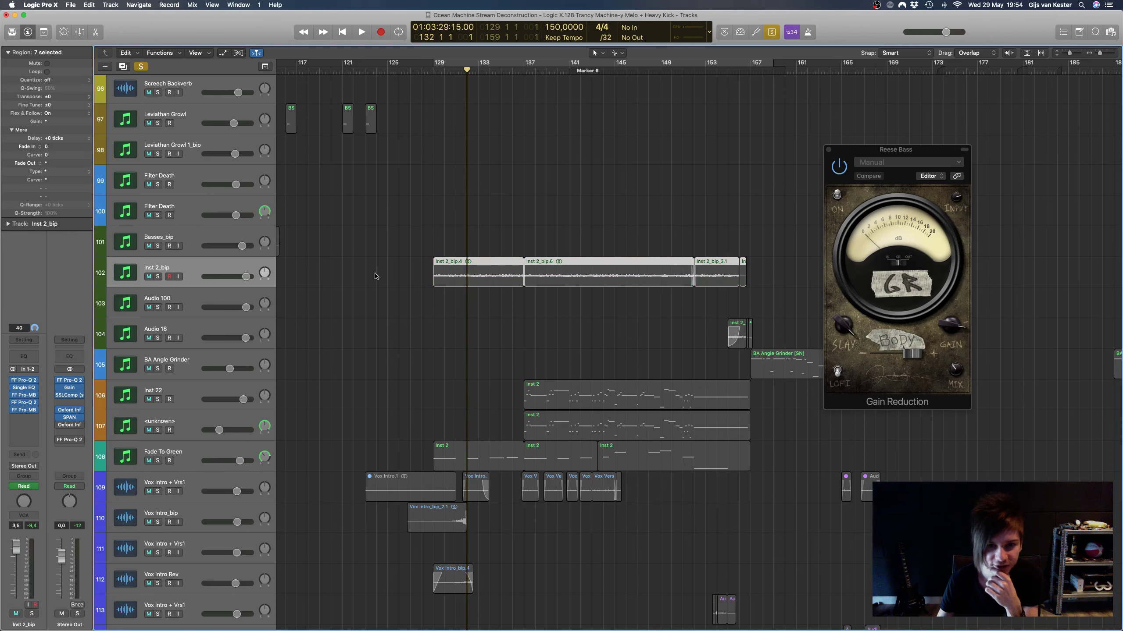
left_click(157, 277)
scroll(192, 275, "down", 20)
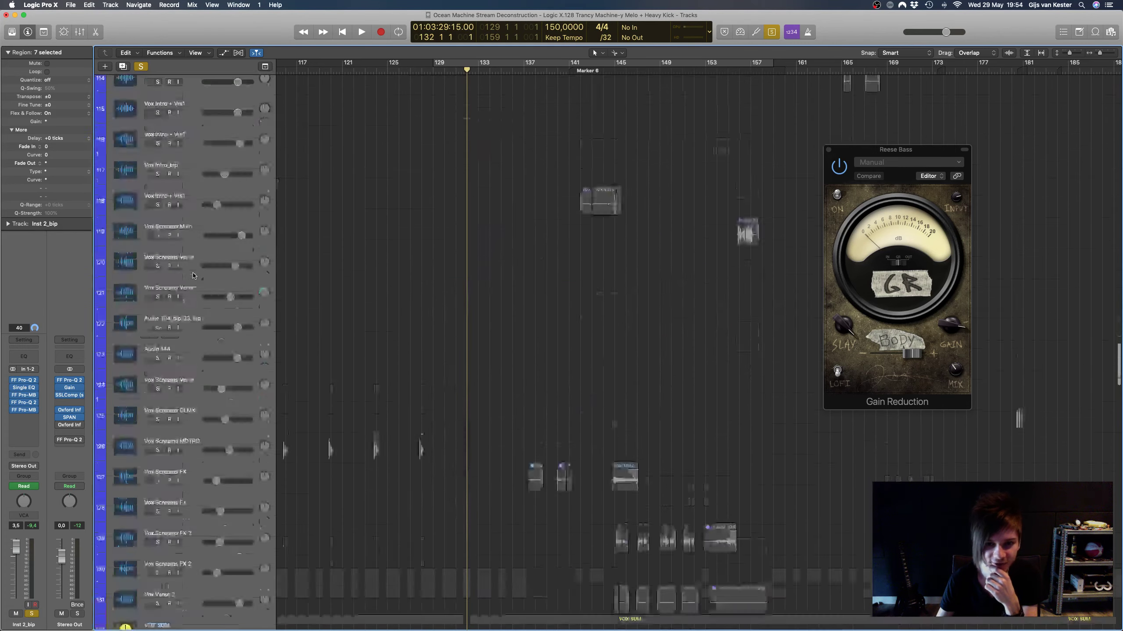
scroll(192, 275, "down", 13)
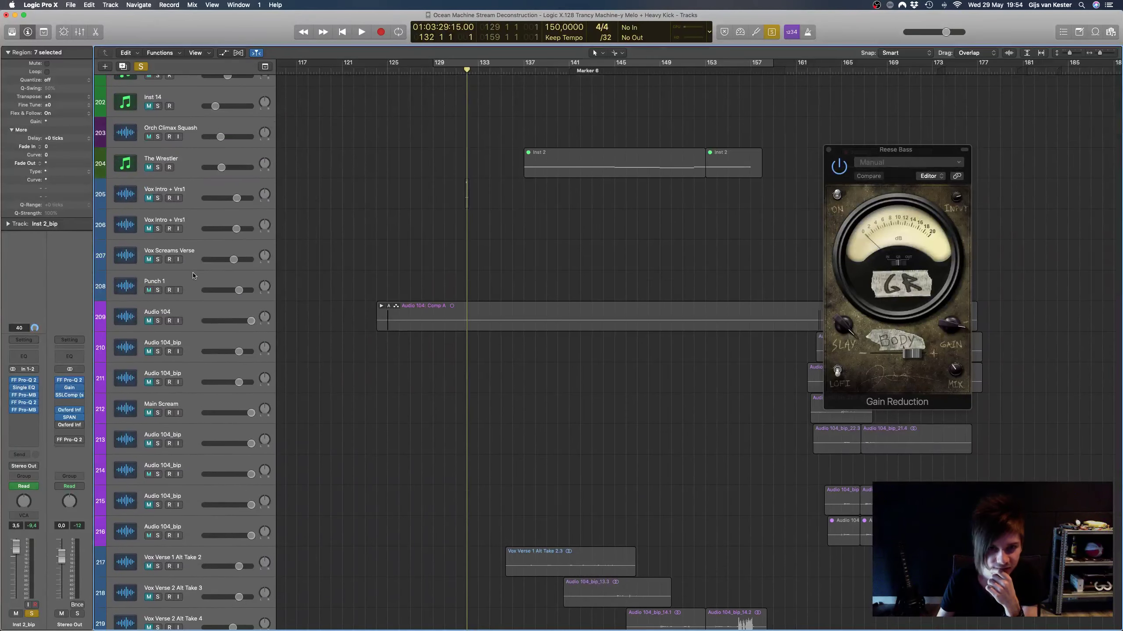
left_click(200, 161)
left_click(158, 168)
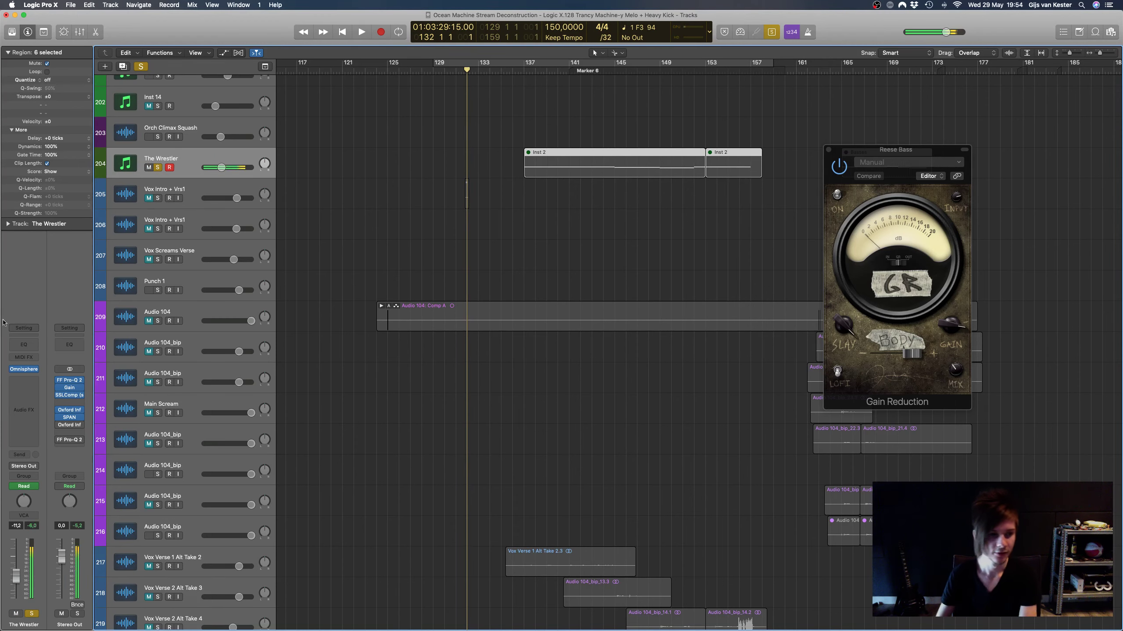
Step: Open Omnisphere on The Wrestler, move its window clear of the channel strip, view the loaded patch and close it
mouse_move(34, 370)
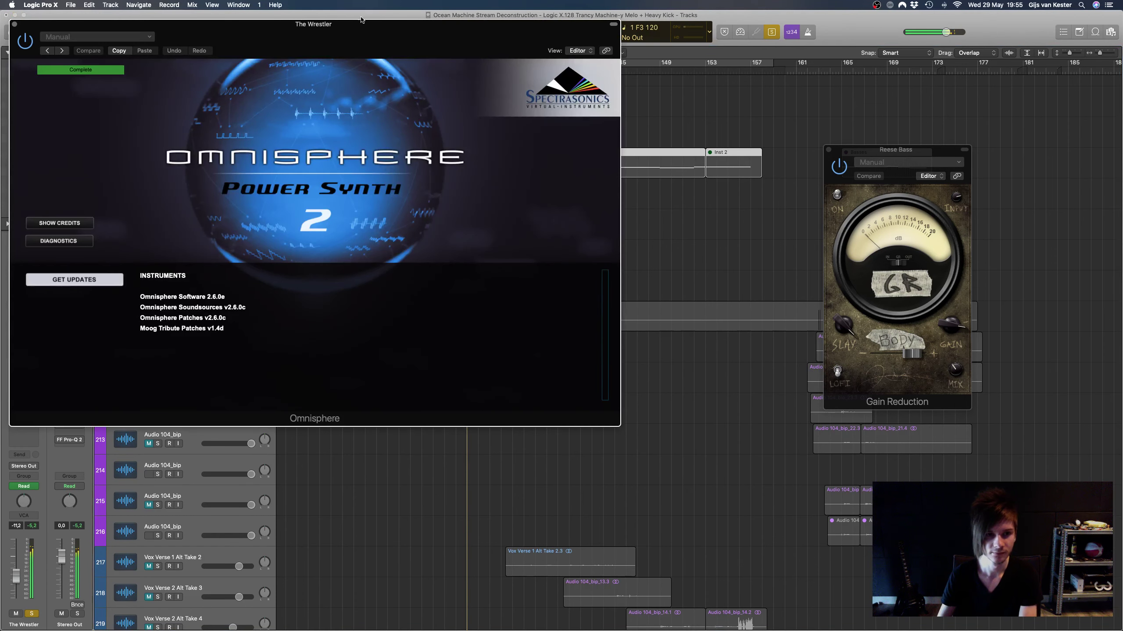
left_click_drag(361, 20, 580, 104)
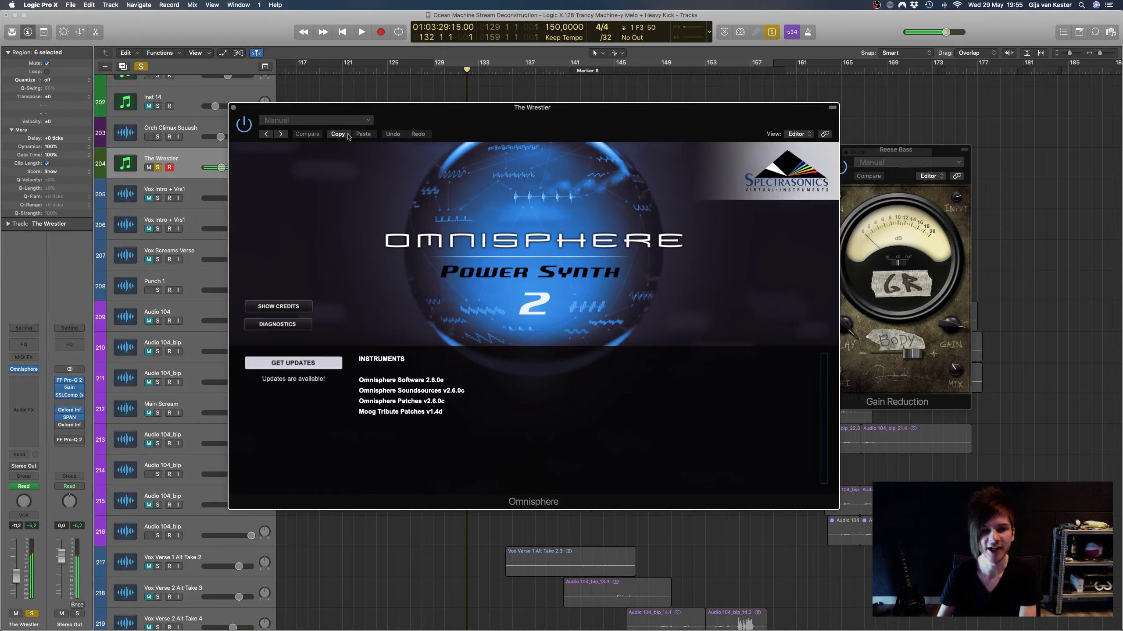
left_click(317, 405)
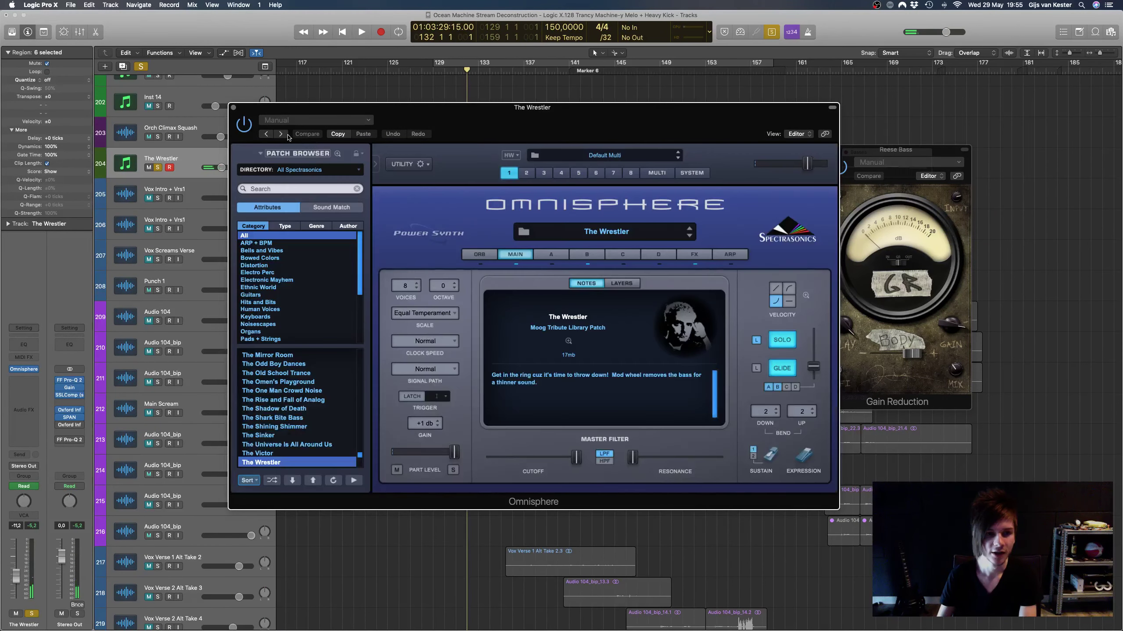
left_click(233, 107)
scroll(574, 302, "up", 10)
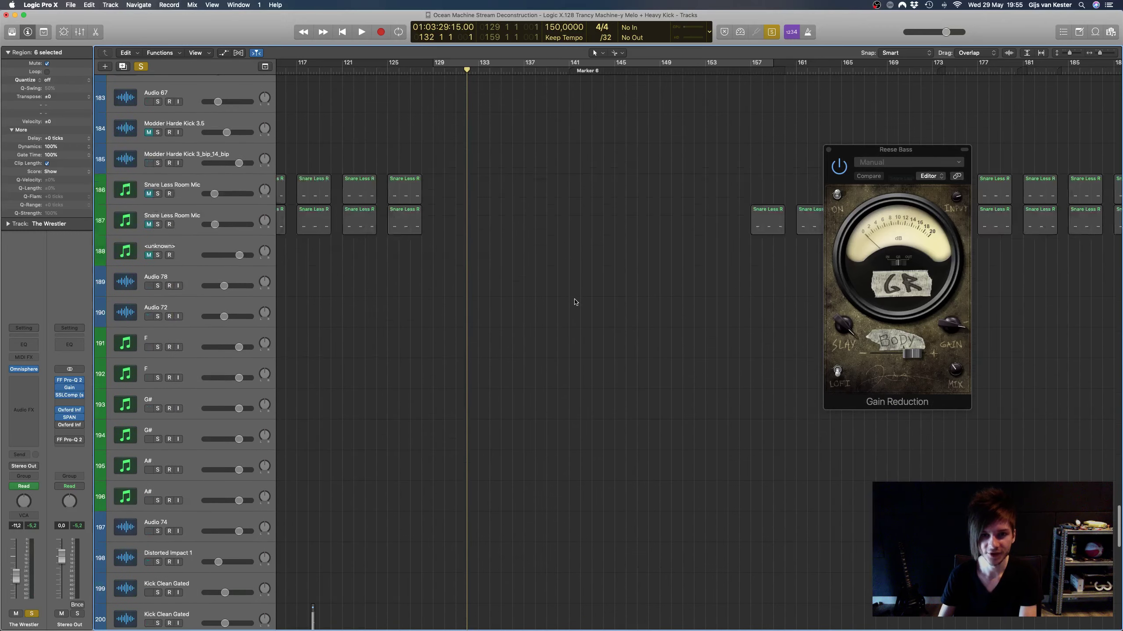
Step: Search the track list around bars 117 to 185, then turn off the solo on The Wrestler, track 204, and mute it
scroll(574, 302, "down", 2)
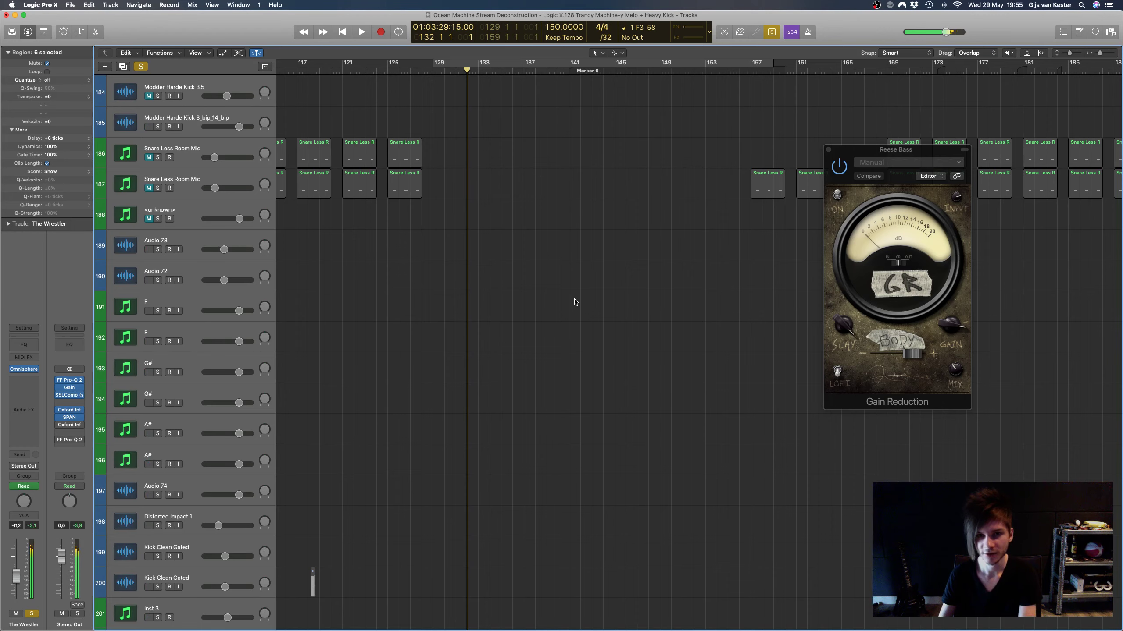
scroll(575, 302, "up", 7)
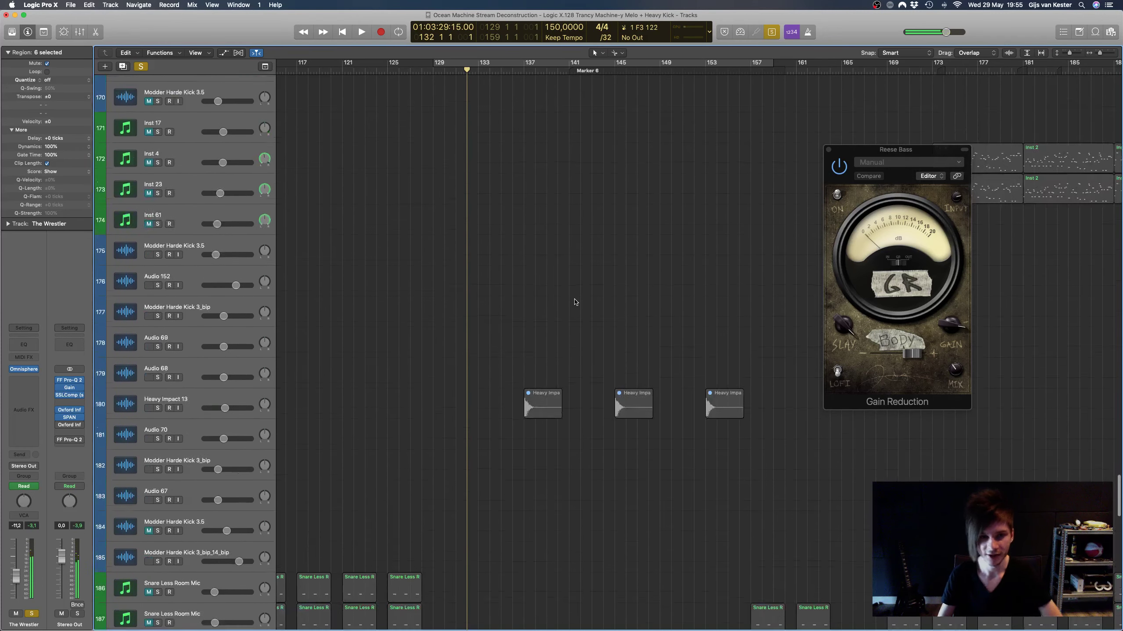
scroll(575, 303, "down", 15)
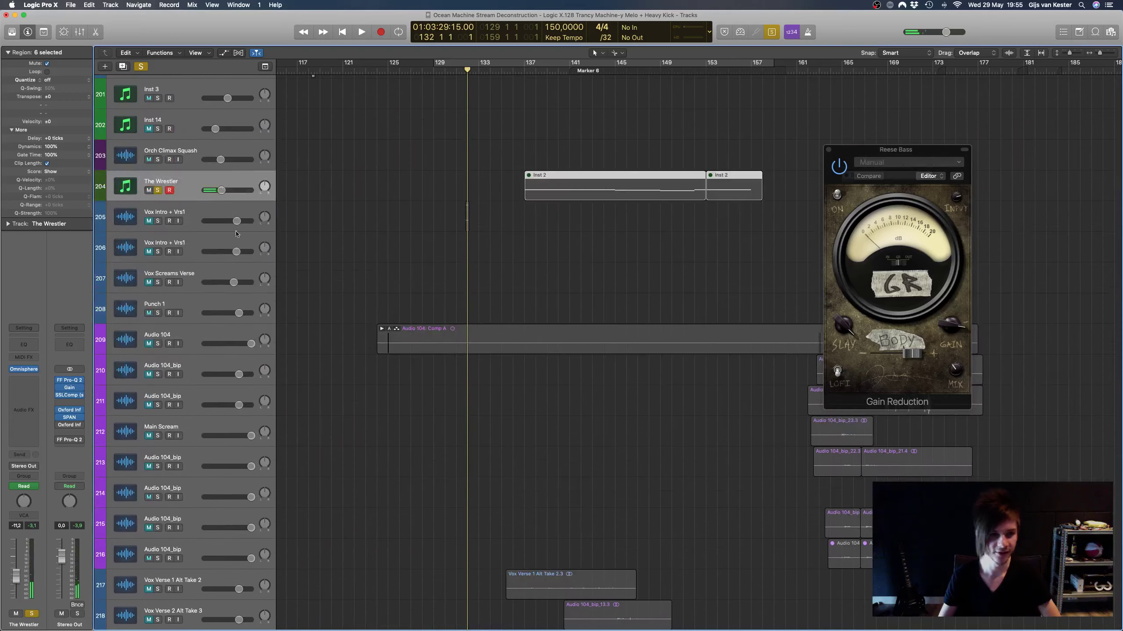
left_click(158, 190)
left_click(148, 191)
Step: Select Inst 2_bip on track 102, show its automation, and play its Single EQ frequency sweep in solo
scroll(432, 227, "up", 20)
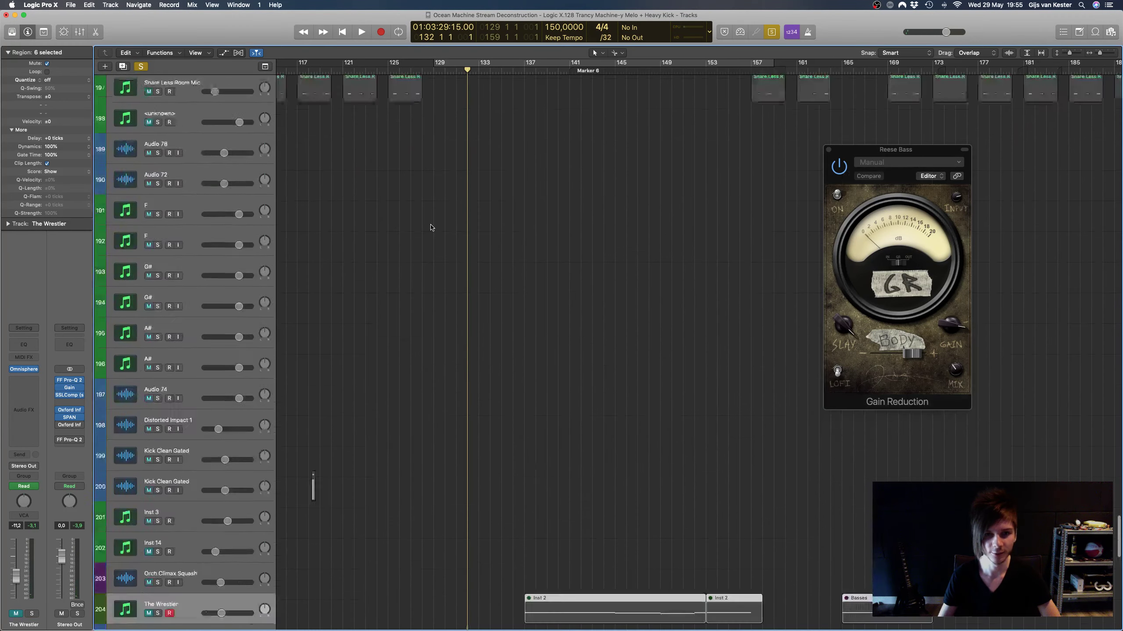
scroll(431, 227, "up", 20)
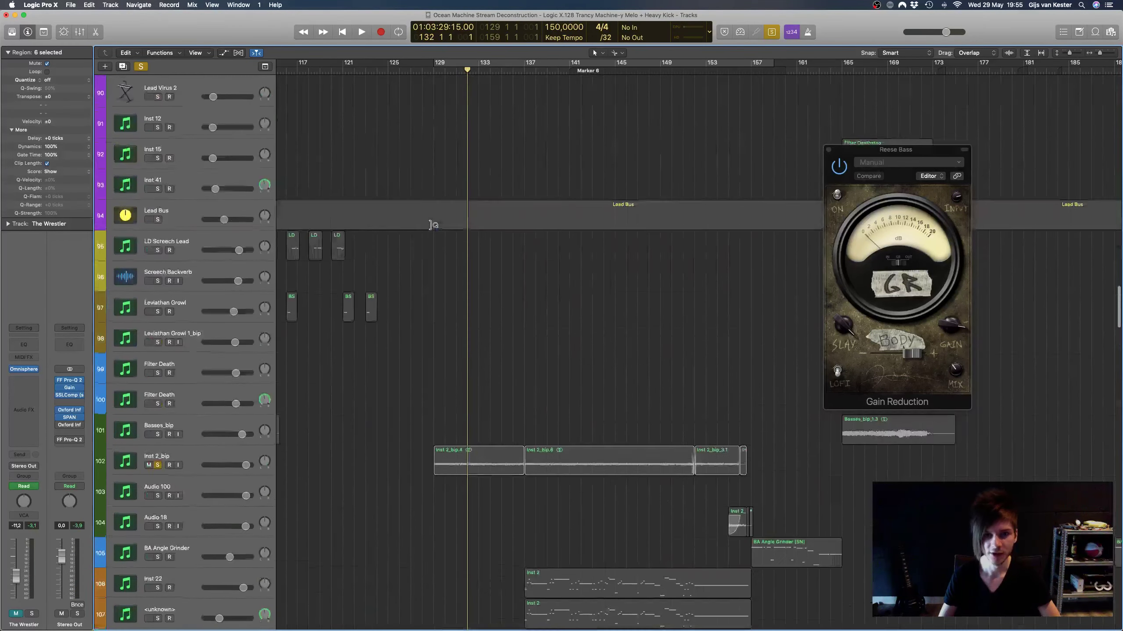
left_click(564, 460)
key("a")
key("space")
key("space")
key("space")
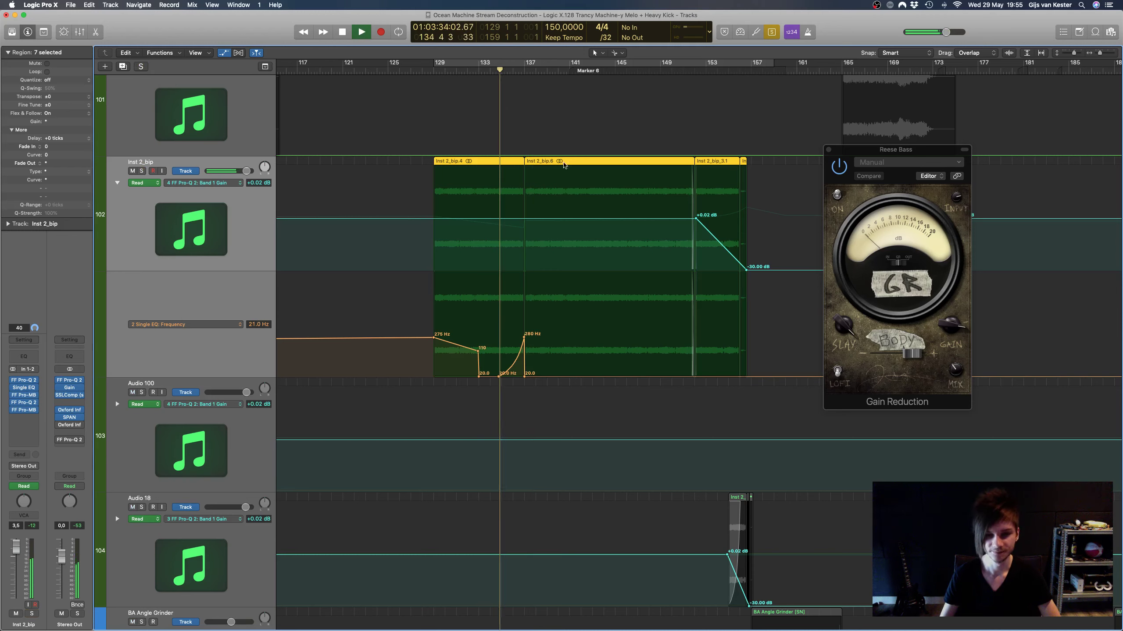
Step: Turn off the solo on Inst 2_bip and play the frequency sweep in the full mix up to bar 137
key("space")
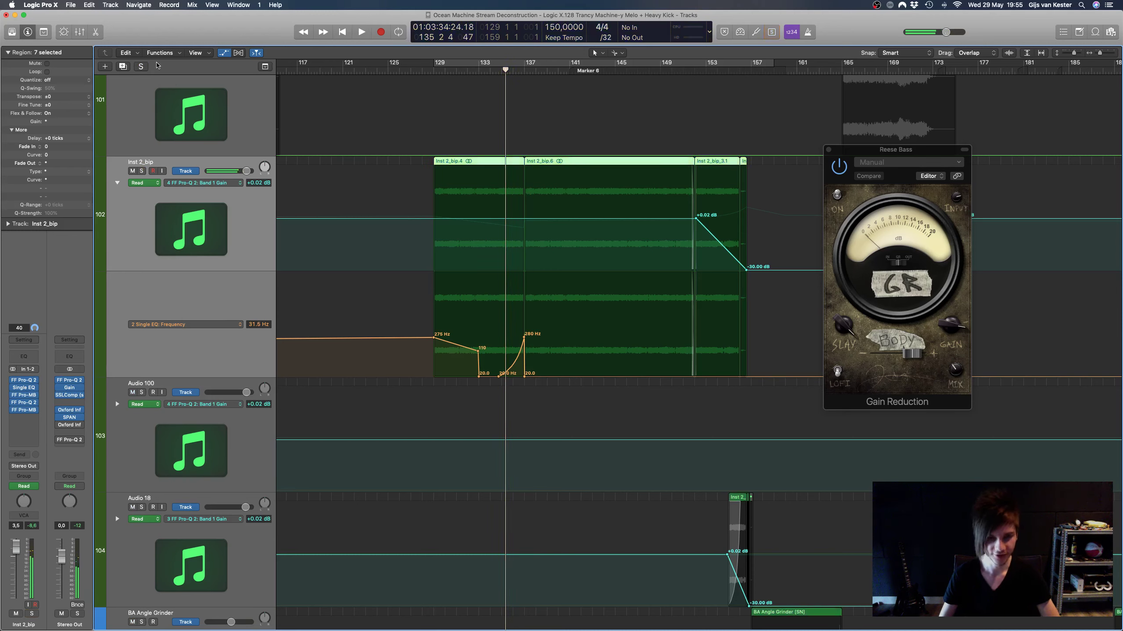
key("space")
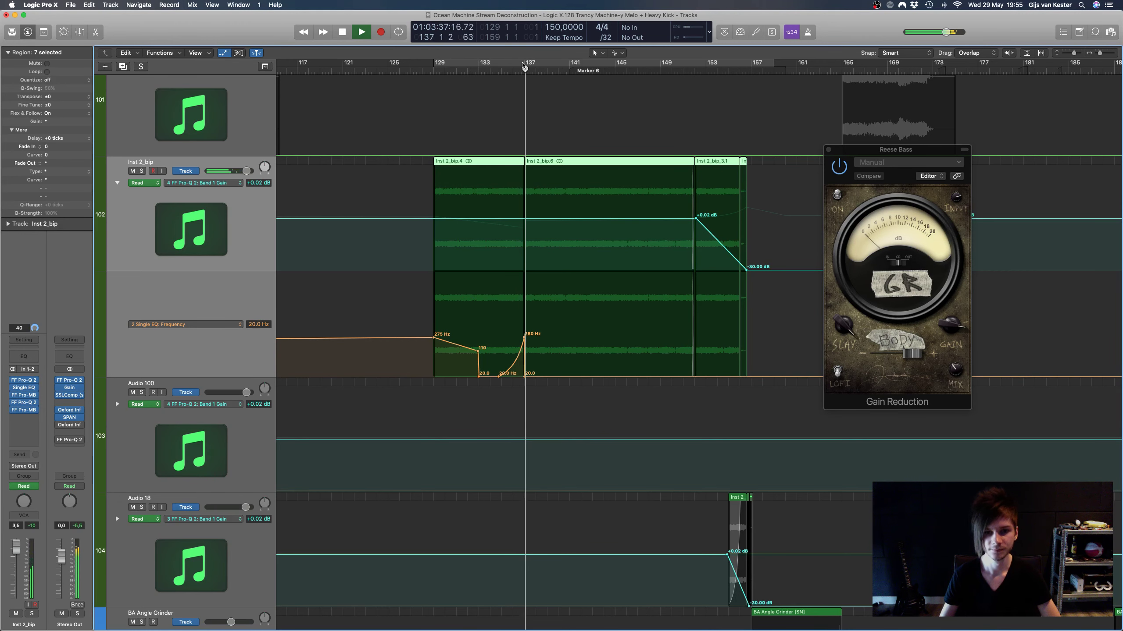
key("space")
Step: Place the playhead at bar 135 and at 134 2 on the Single EQ frequency curve, and solo Inst 2_bip again
left_click(501, 69)
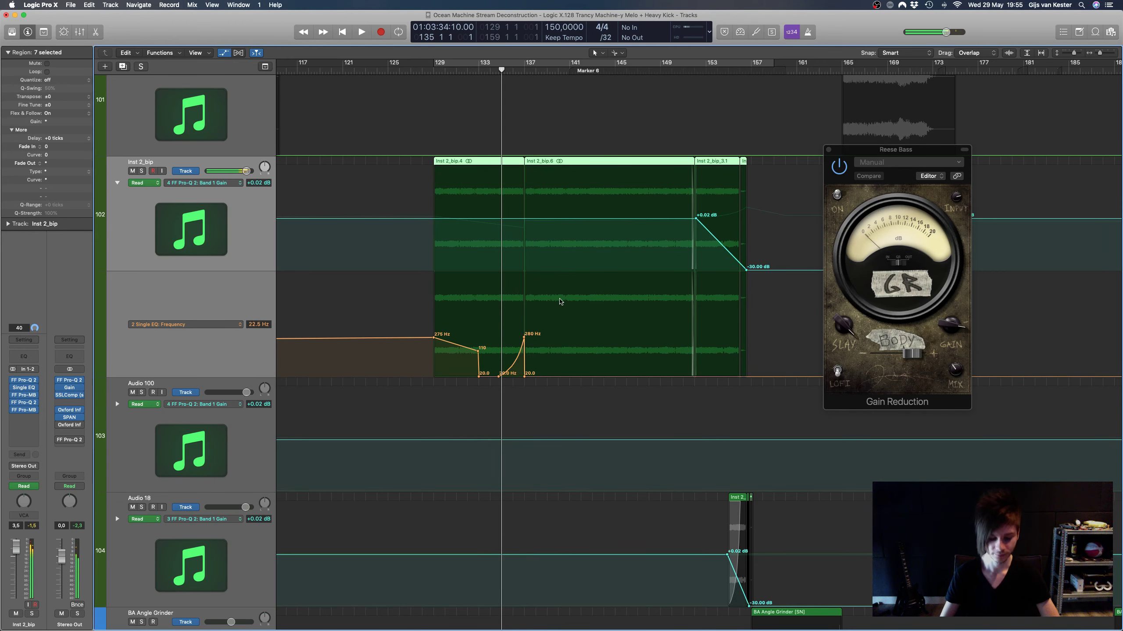
key("super+Right")
key("super+Right")
key("super+Right")
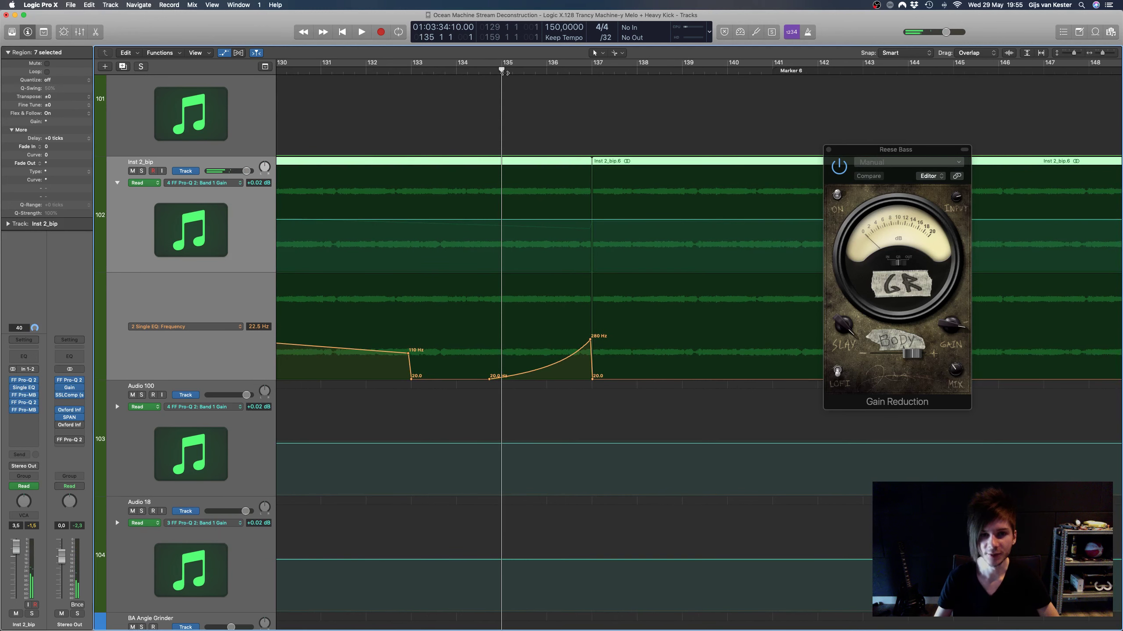
left_click(468, 70)
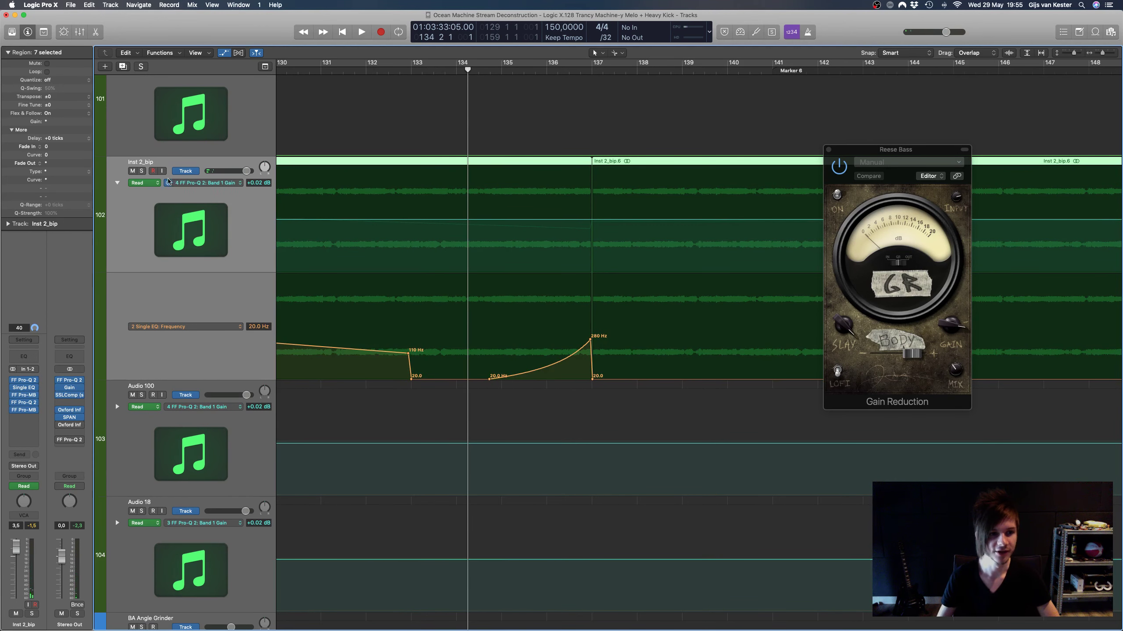
key("ctrl+s")
key("super+Left")
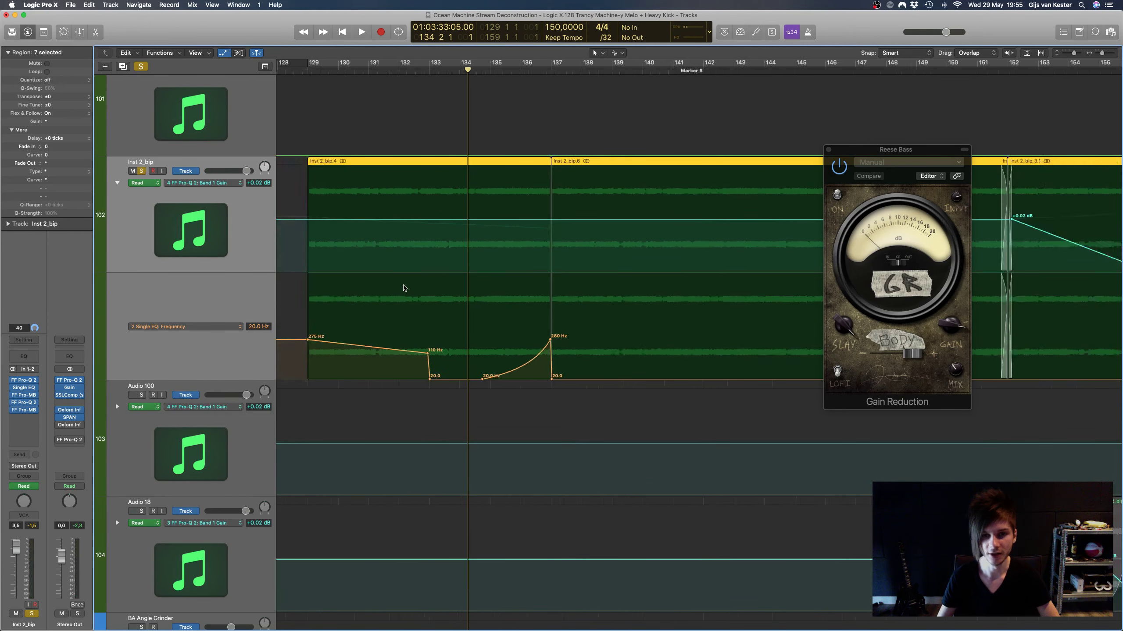
Step: Move the playhead through 134 3, bar 135 and bar 136 to inspect the rising Single EQ frequency curve
key("super+Left")
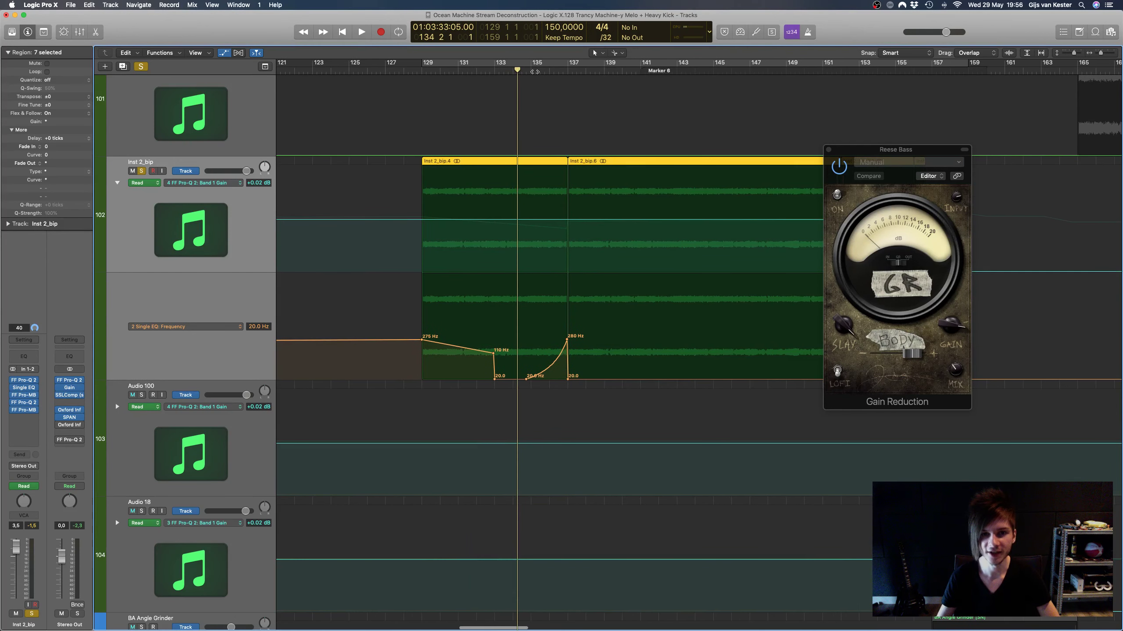
mouse_move(535, 71)
left_mouse_down()
mouse_move(551, 73)
mouse_move(522, 73)
left_mouse_up()
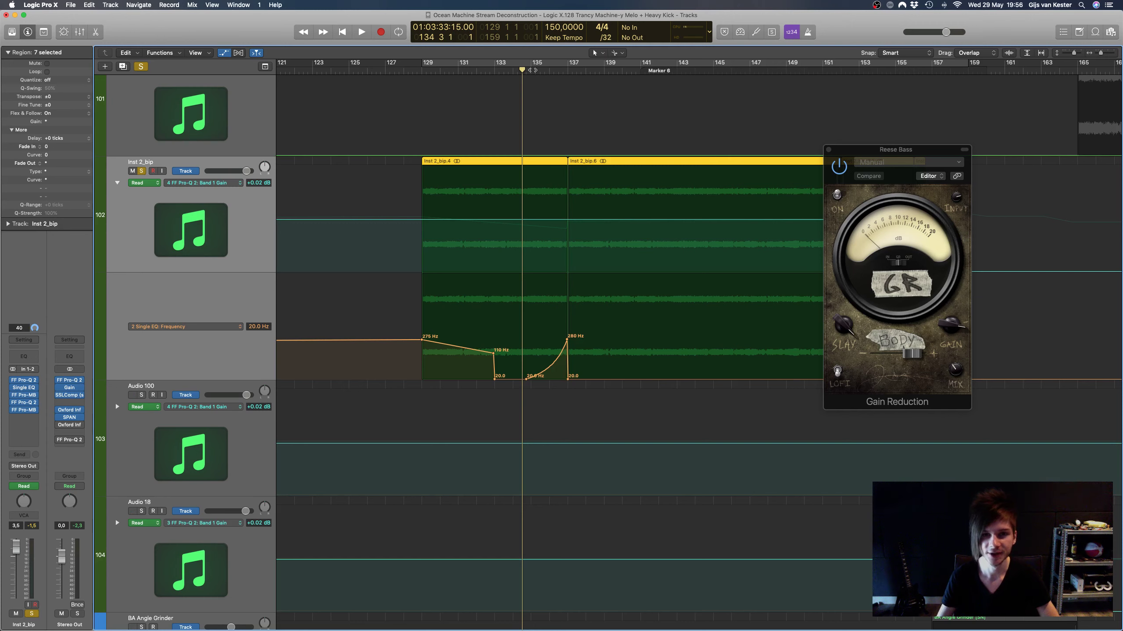
left_click(530, 71)
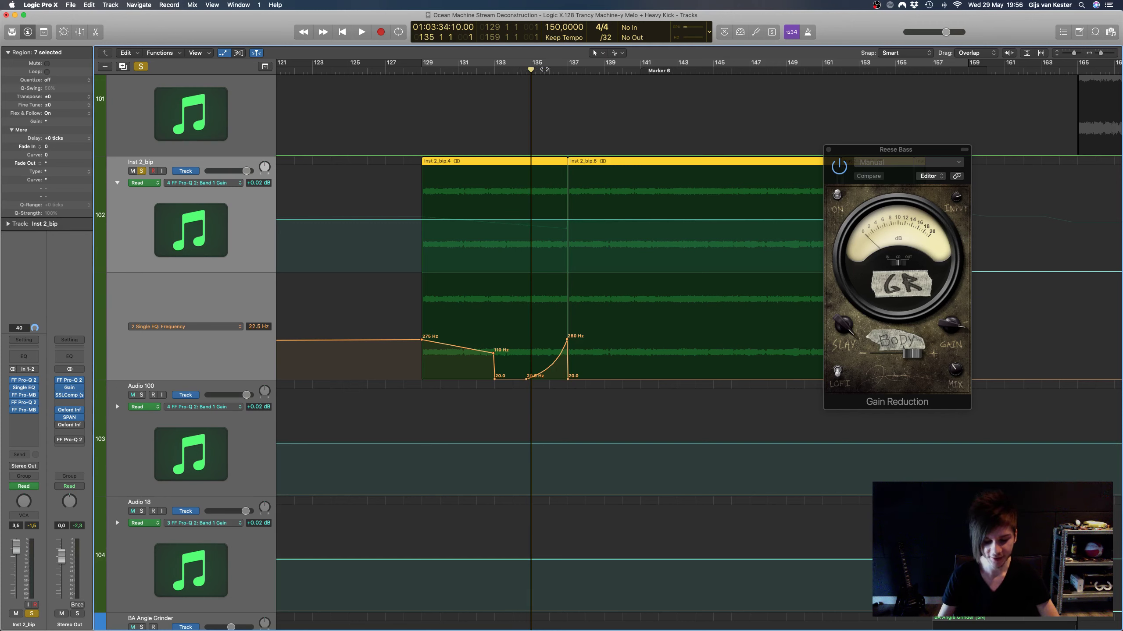
left_click(552, 71)
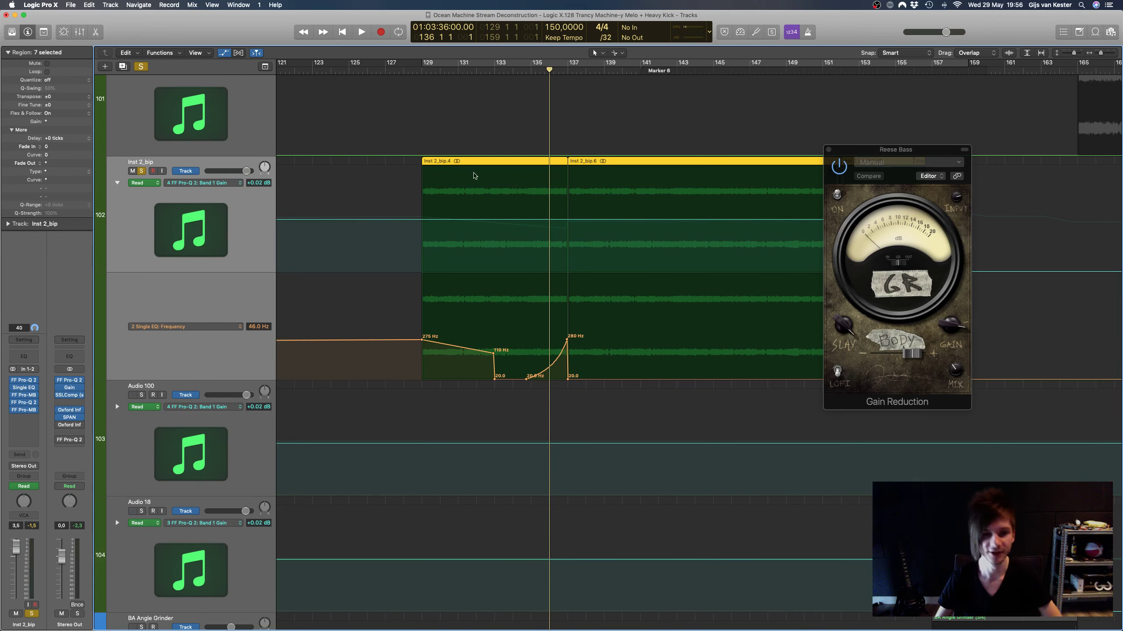
Step: Return the playhead to bar 129 and hide the automation lanes, restoring the compact track overview
key("shift+Return")
key("super+Up")
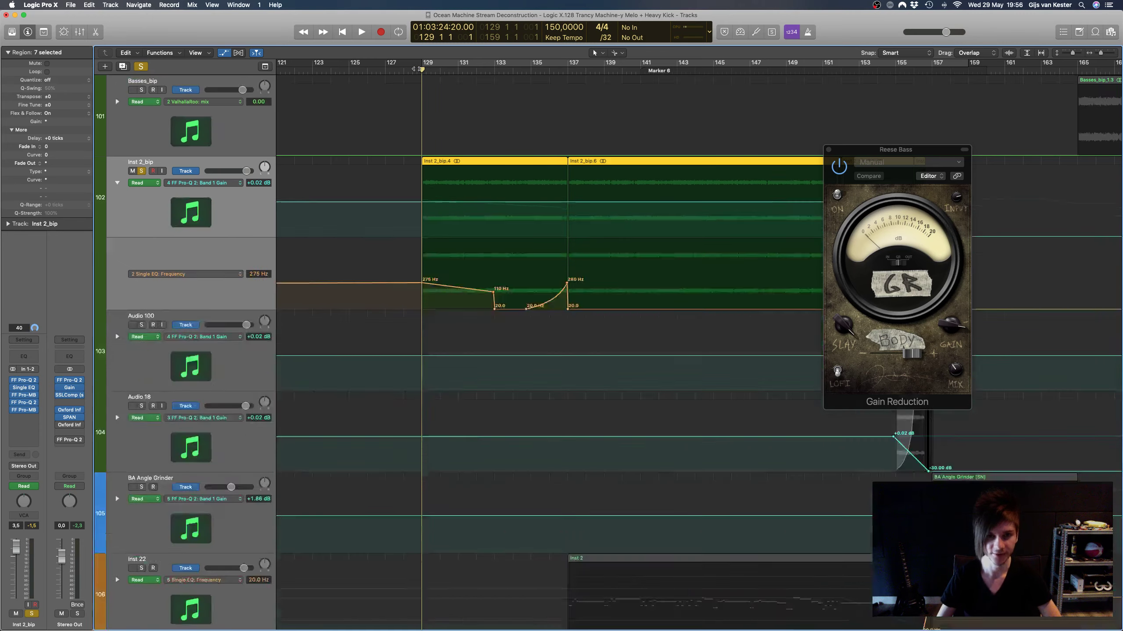
key("super+Up")
key("super+Left")
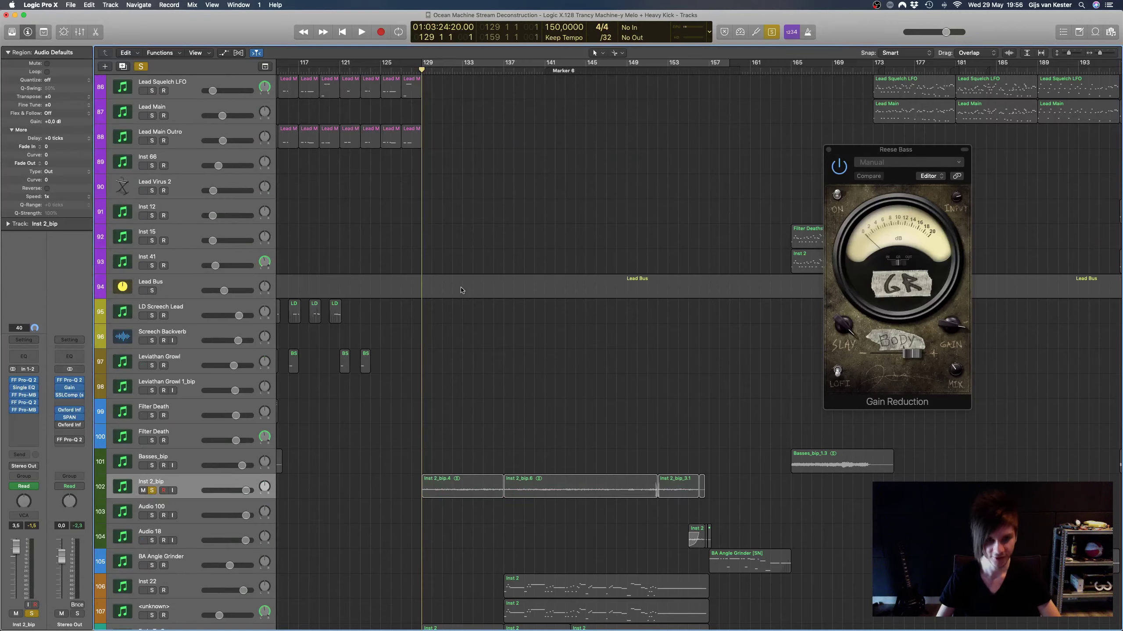
Step: Solo Inst 28 alongside Inst 2_bip, then open the first FF Pro-MB on Inst 2_bip and move its window clear of the channel strip
scroll(461, 291, "up", 20)
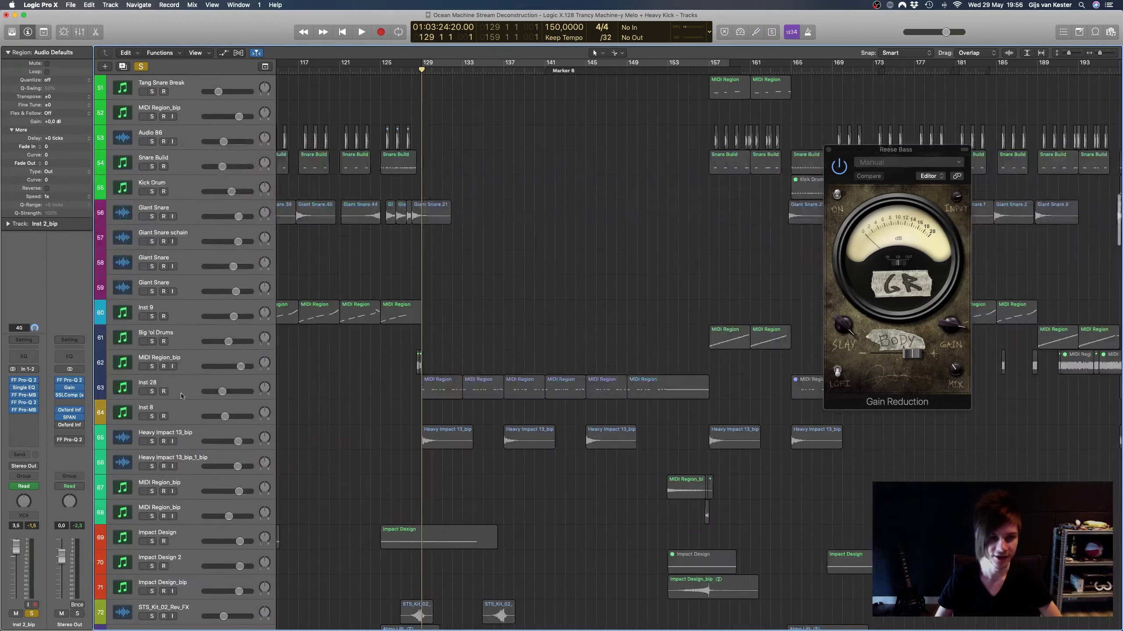
scroll(155, 391, "down", 20)
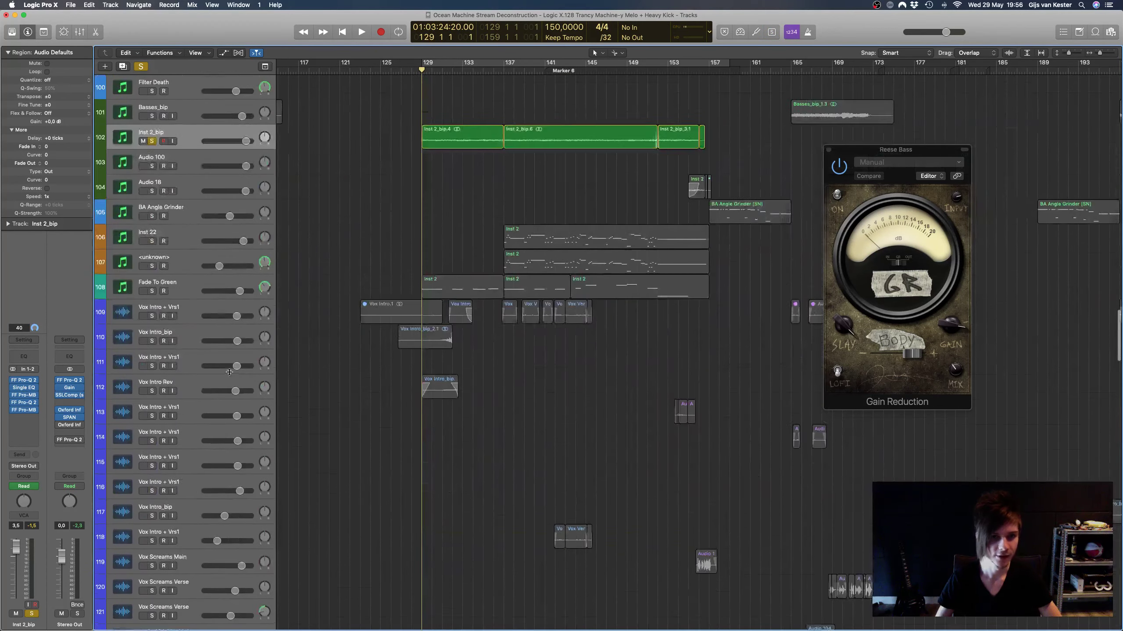
left_click(20, 396)
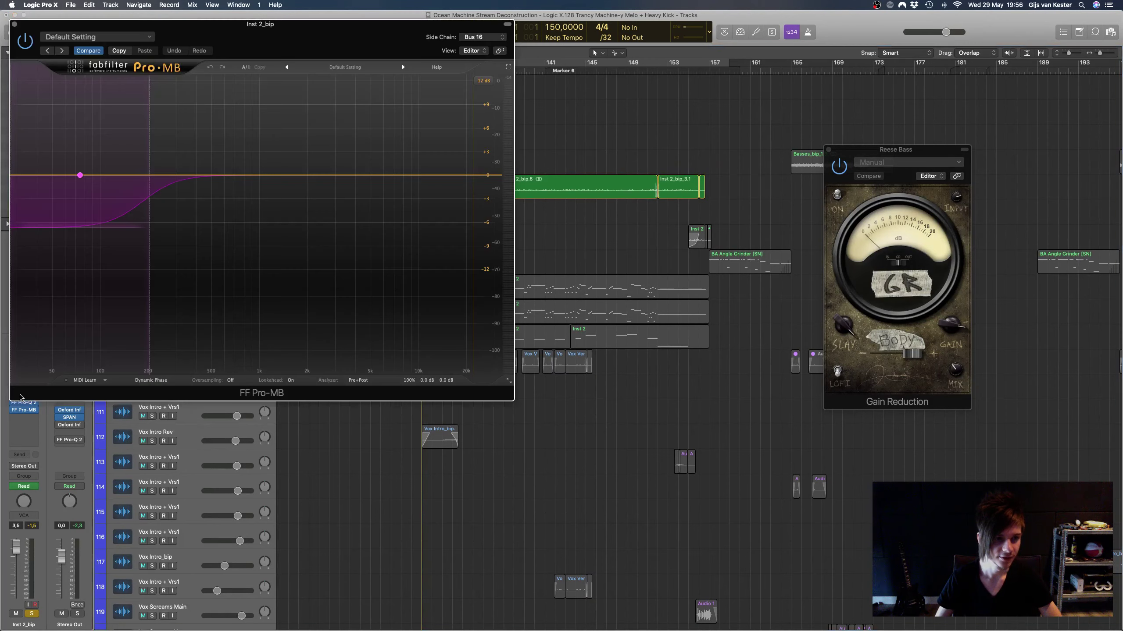
left_click_drag(146, 24, 677, 177)
Step: Play both soloed tracks from bar 129 while watching the sidechained FF Pro-MB, stop at bar 139, and move the plug-in window up
scroll(482, 78, "up", 5)
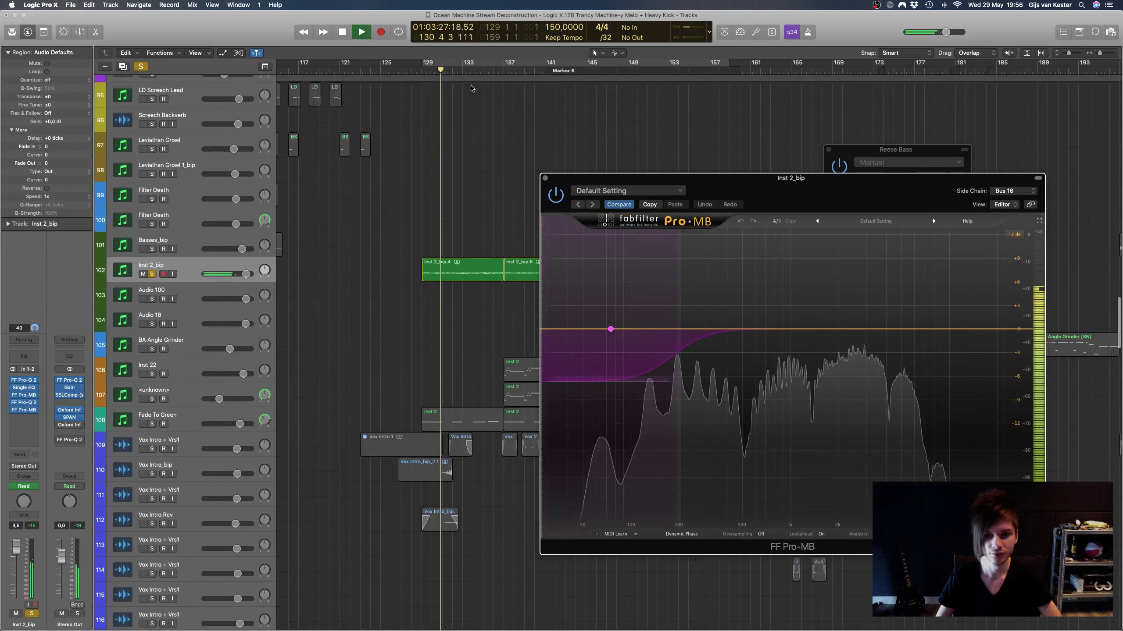
left_click(439, 174)
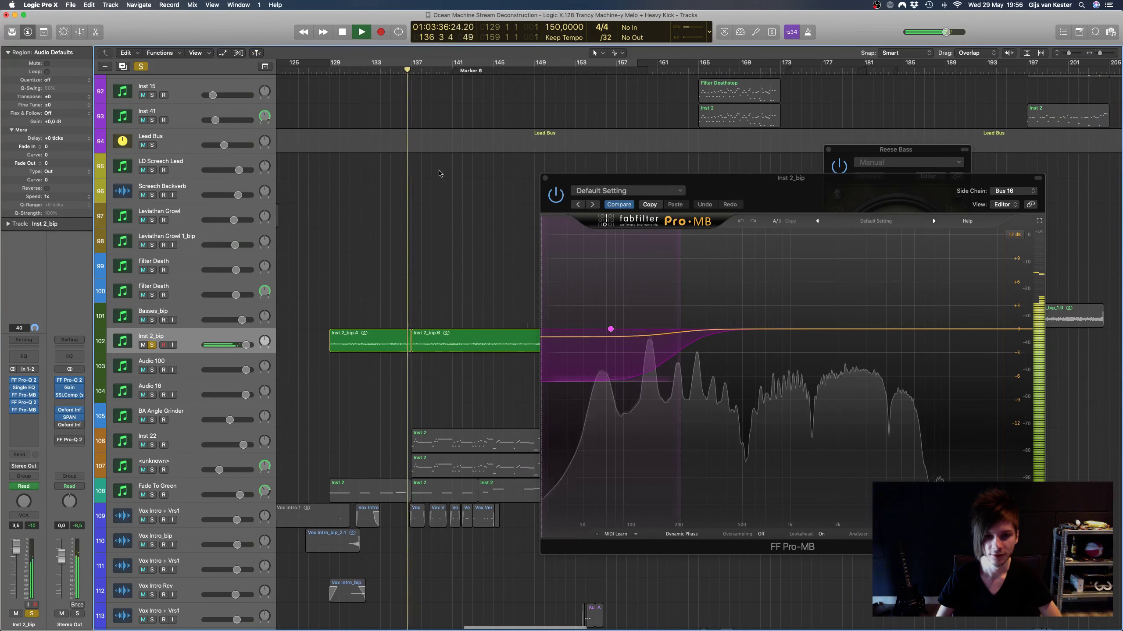
scroll(439, 173, "up", 3)
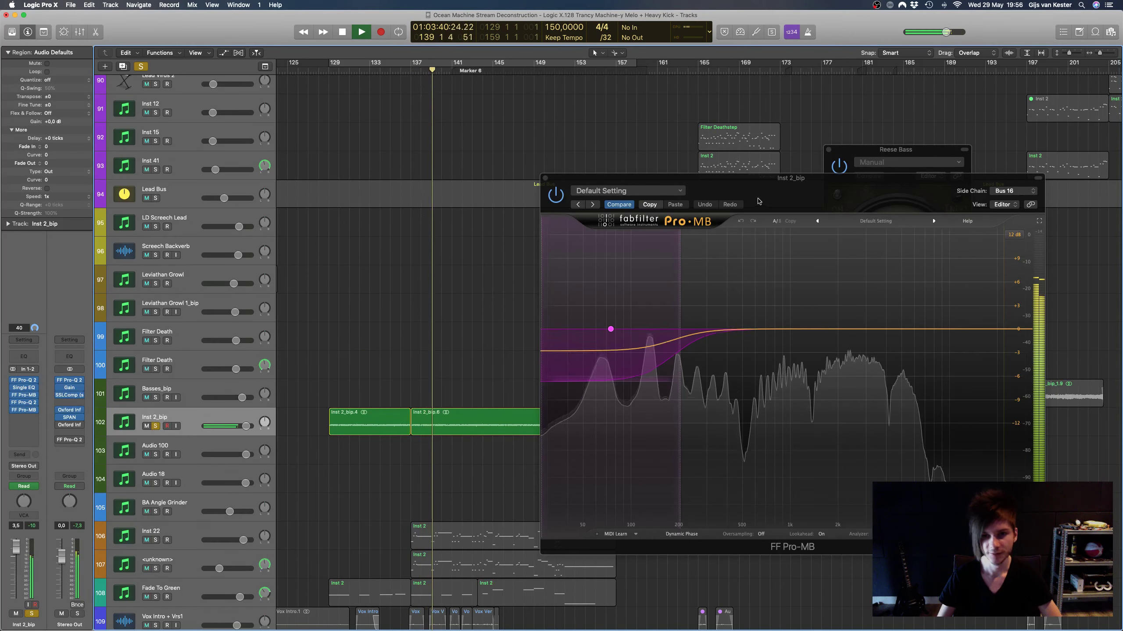
key("space")
left_click_drag(773, 192, 779, 123)
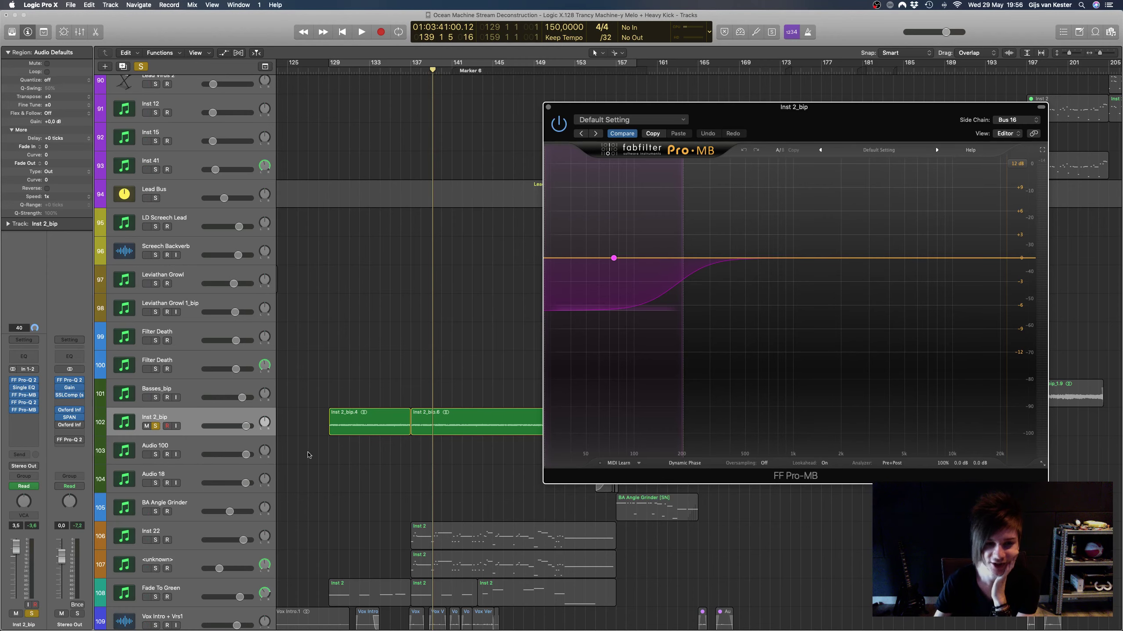
Step: Select the Inst 2_bip track, then select Inst 28 on track 63
left_click(208, 416)
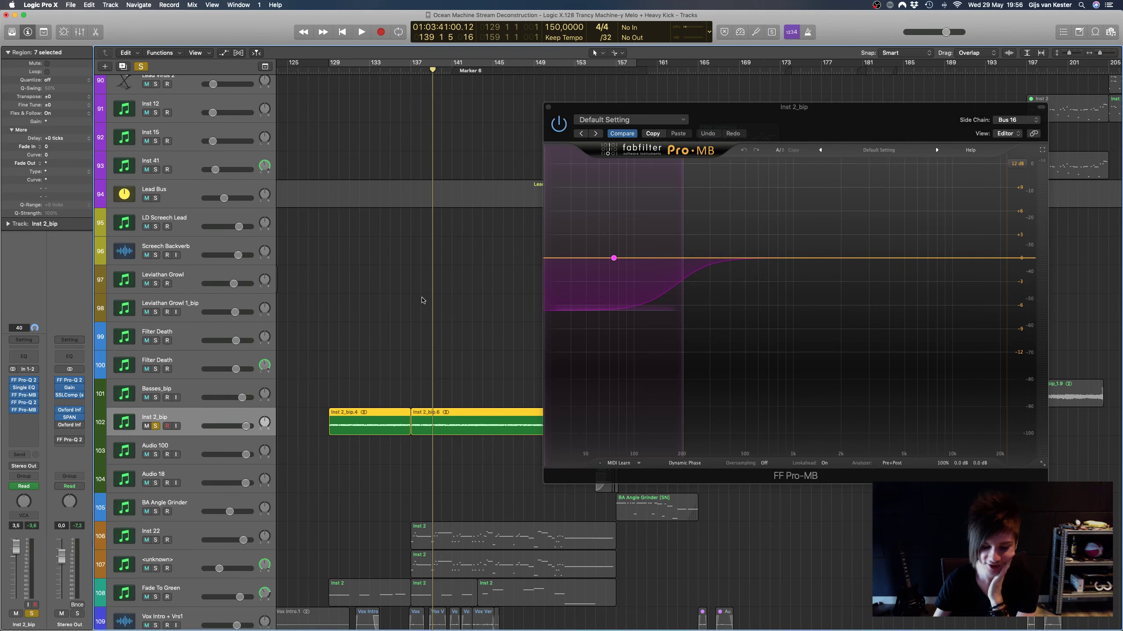
scroll(422, 300, "up", 15)
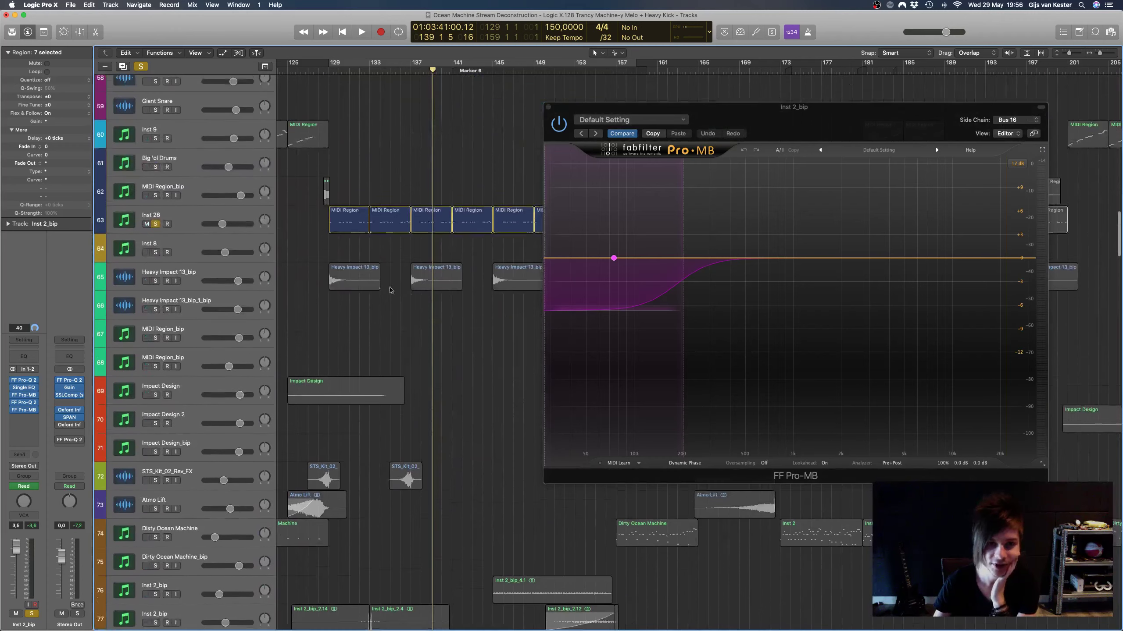
left_click(197, 218)
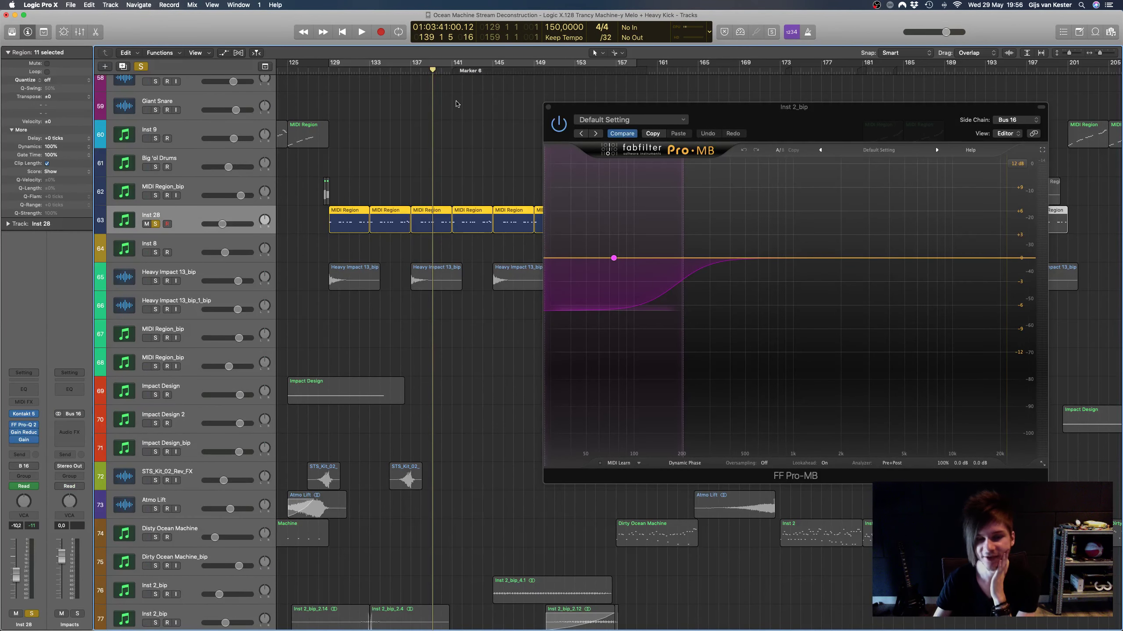
Step: Examine the tracks from Inst 28 down to the leads for other parts around bars 129 to 145
scroll(442, 183, "up", 3)
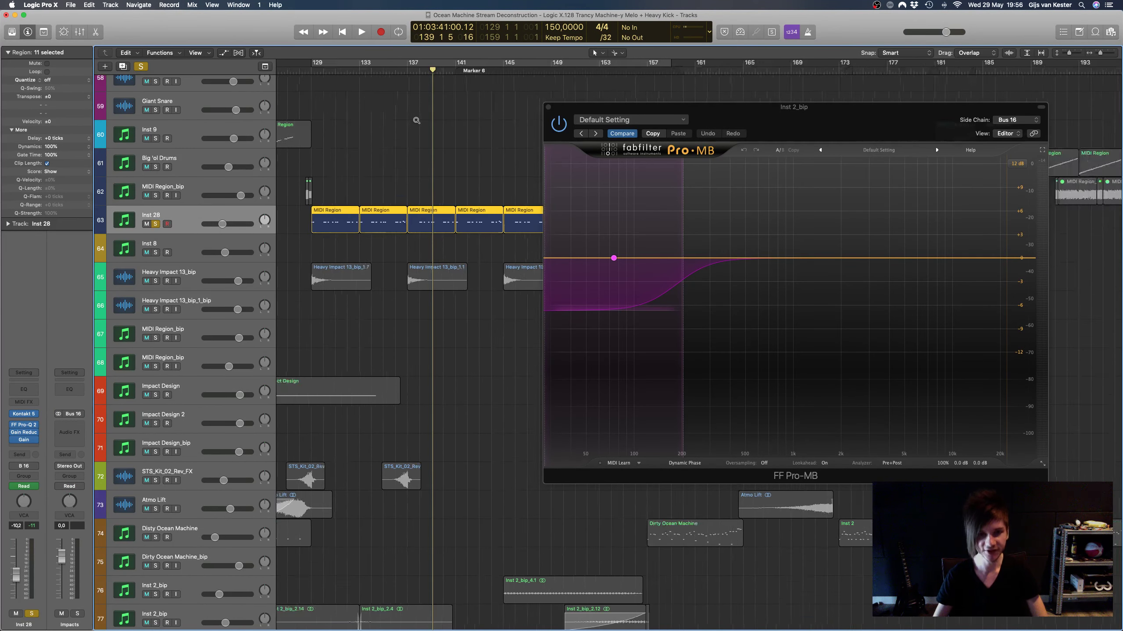
left_click_drag(931, 127, 933, 128)
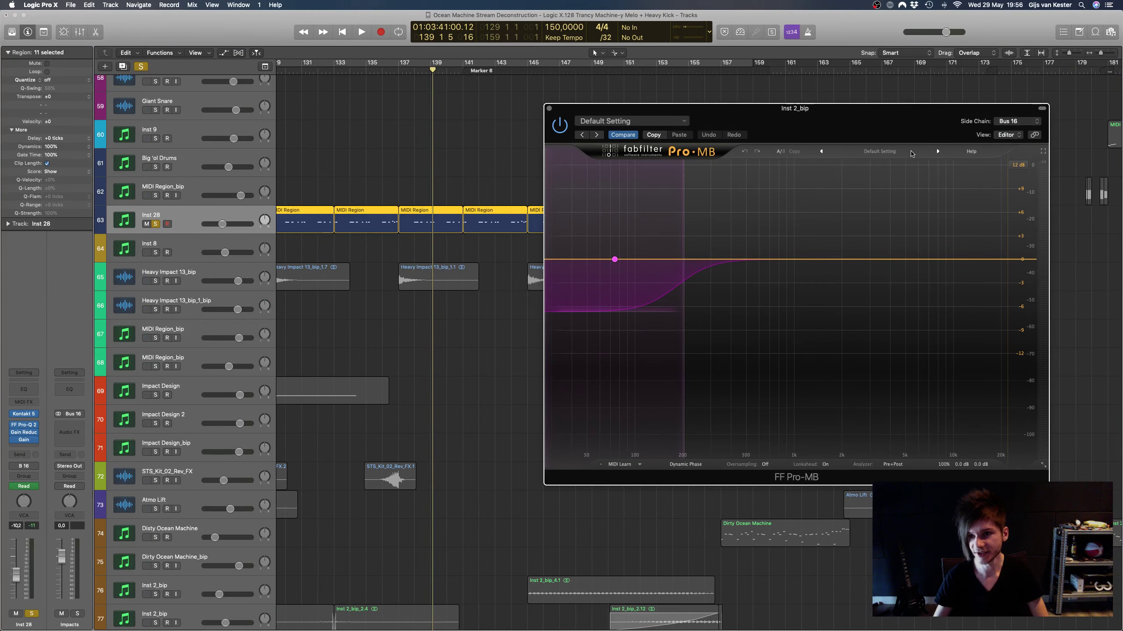
scroll(398, 354, "down", 12)
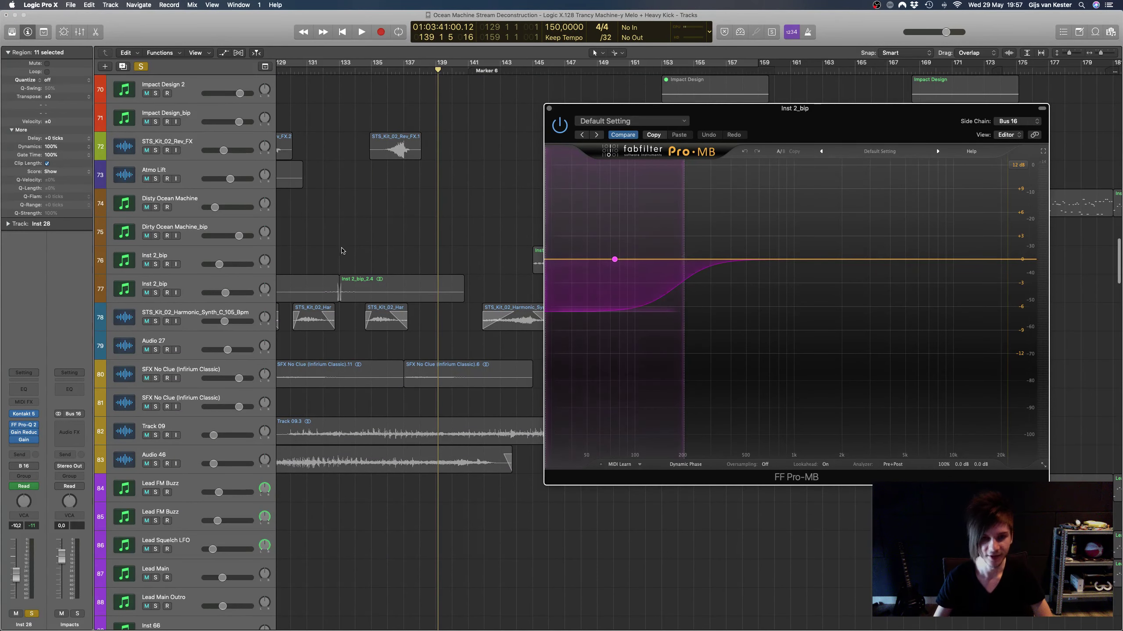
scroll(342, 251, "up", 4)
scroll(349, 250, "right", 2)
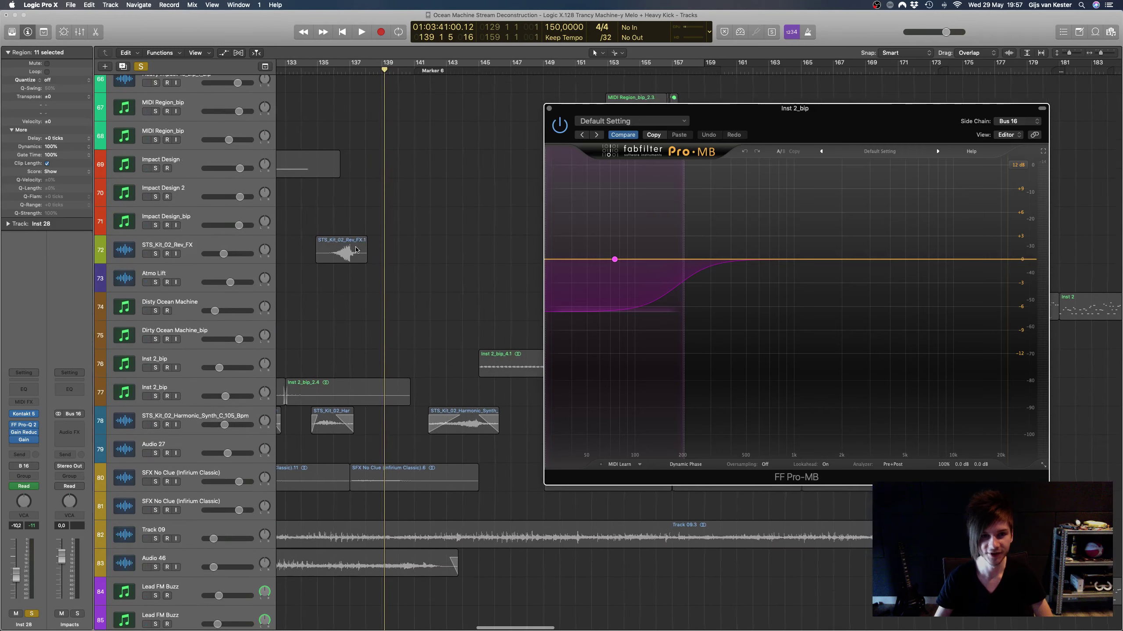
scroll(356, 250, "up", 3)
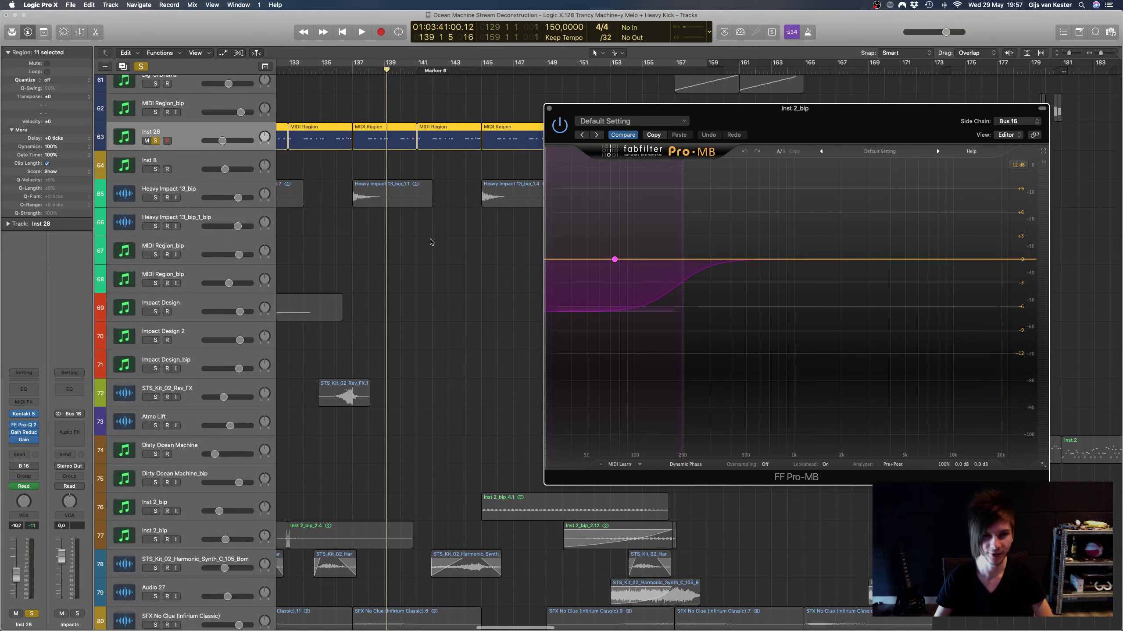
scroll(431, 243, "left", 2)
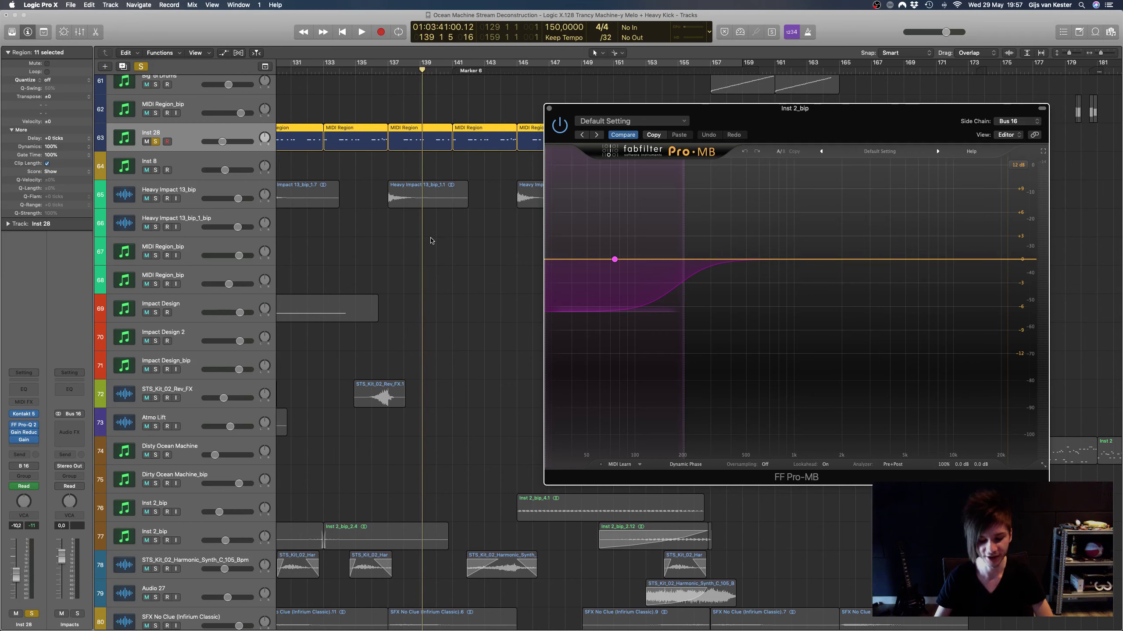
scroll(431, 241, "down", 2)
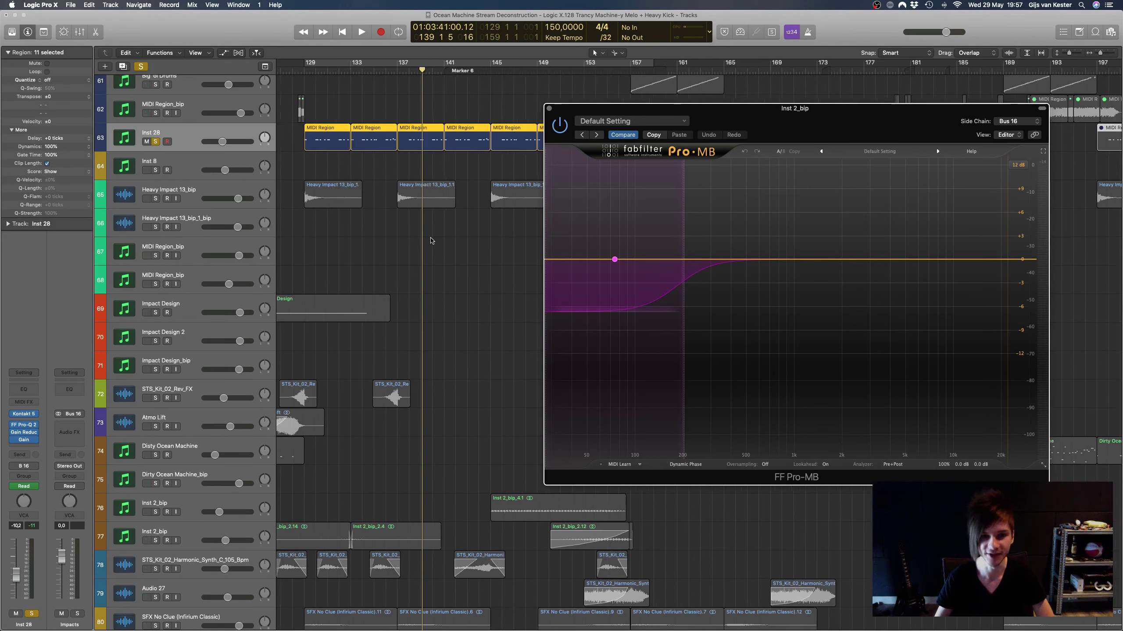
Step: Play the soloed Inst 28 from bar 139, stop at bar 143, and close the FF Pro-MB and Gain Reduction windows
key("space")
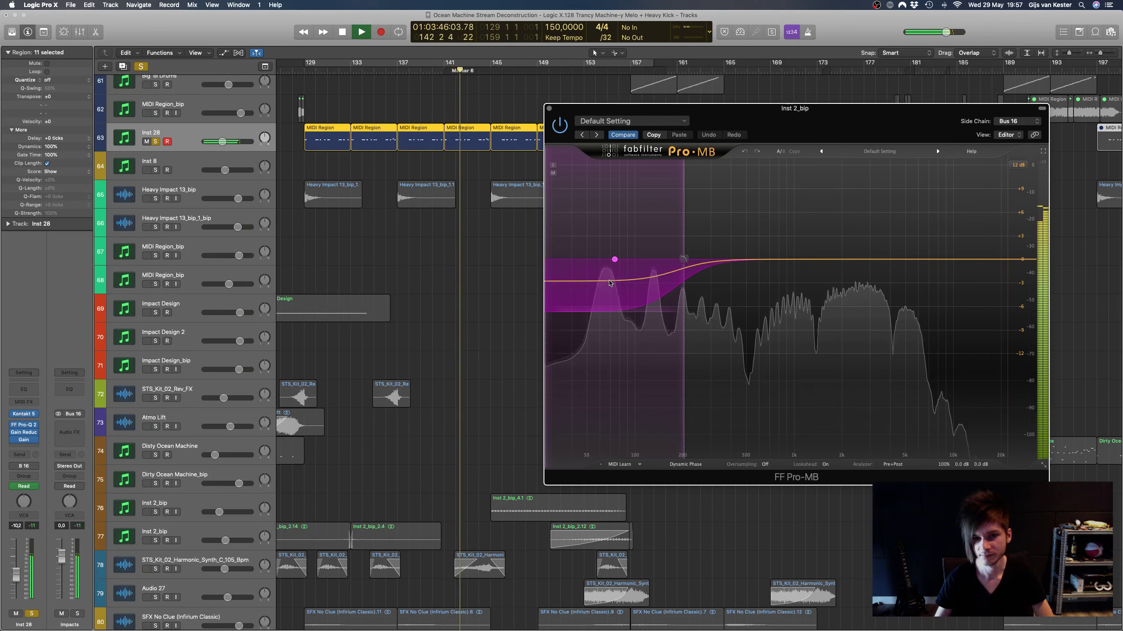
key("space")
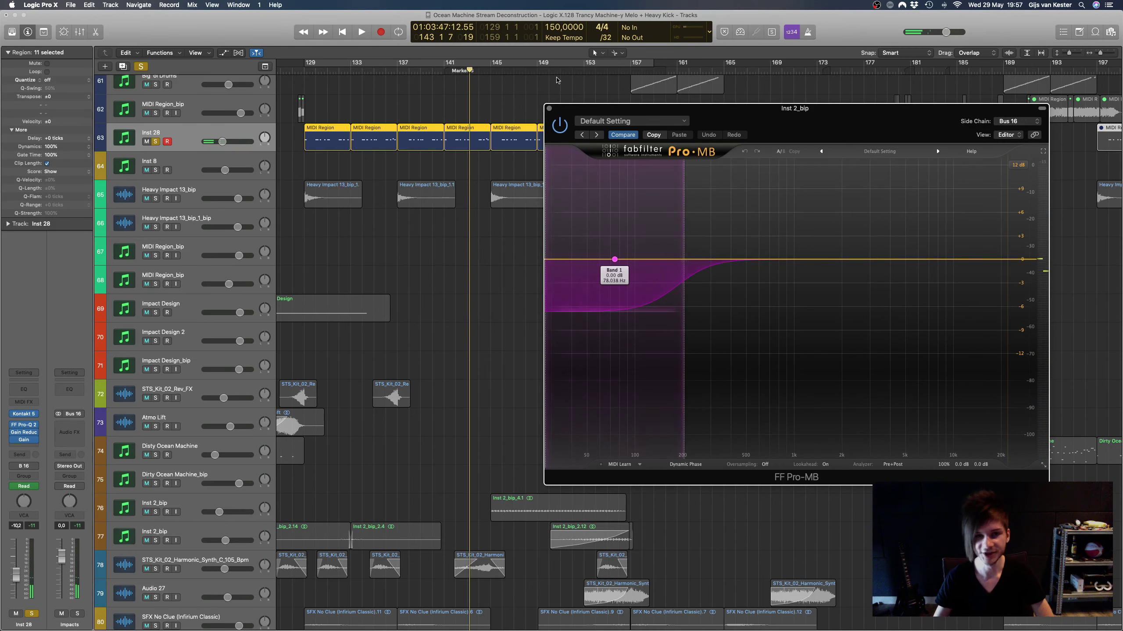
left_click(549, 108)
scroll(504, 195, "left", 5)
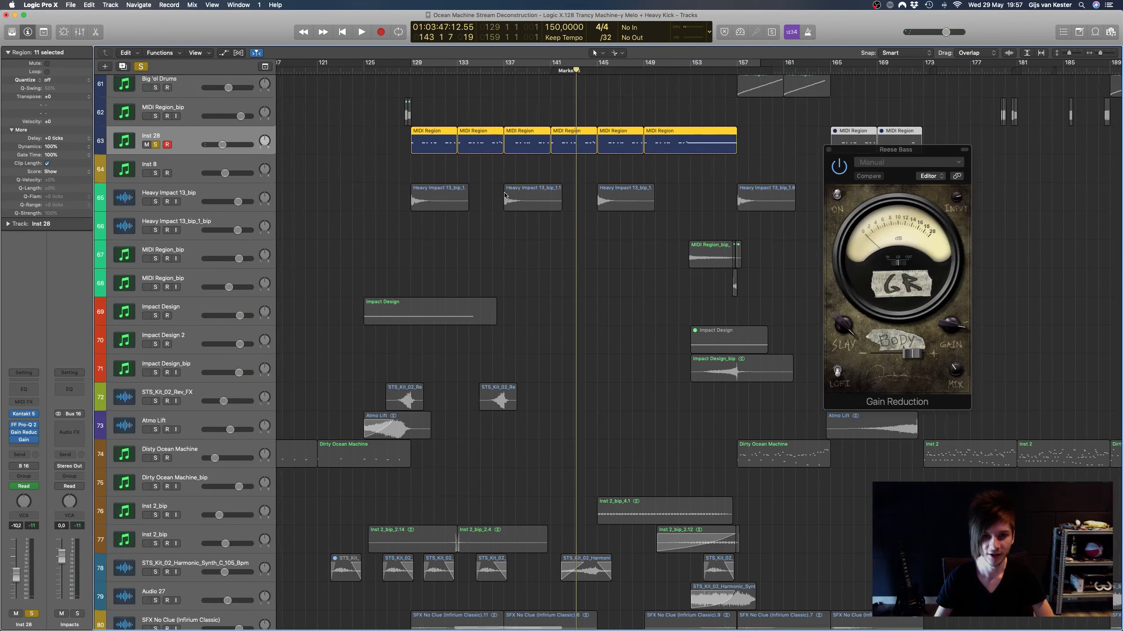
left_click(828, 149)
Step: Look through the tracks around bars 125 to 145 and examine the Track 09 and Audio 46 regions up close
scroll(489, 112, "down", 3)
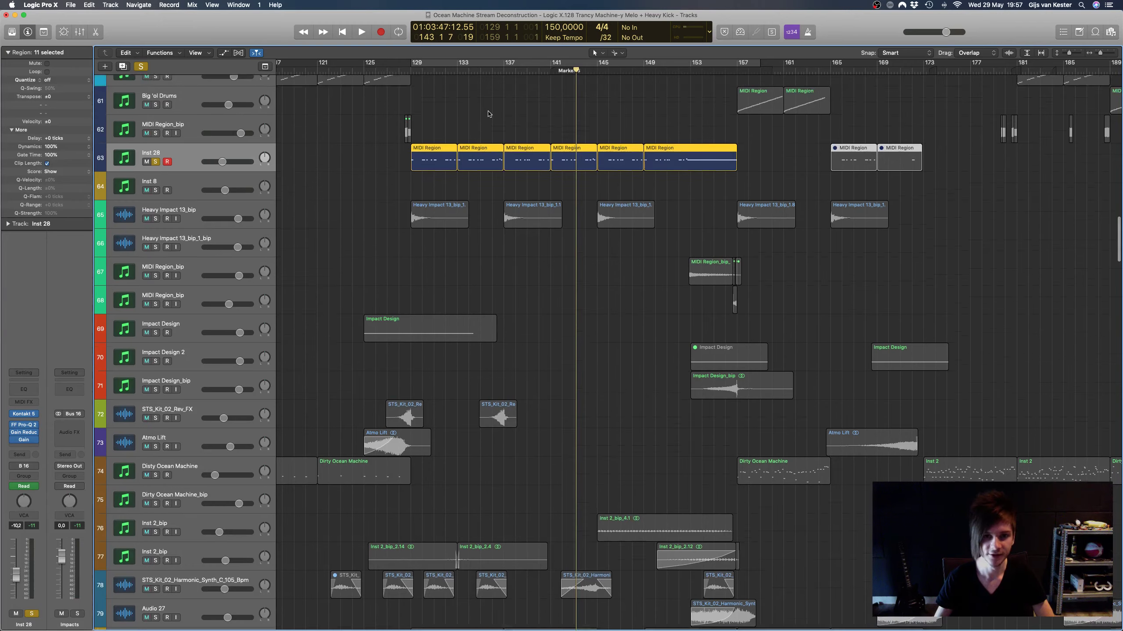
scroll(489, 112, "down", 3)
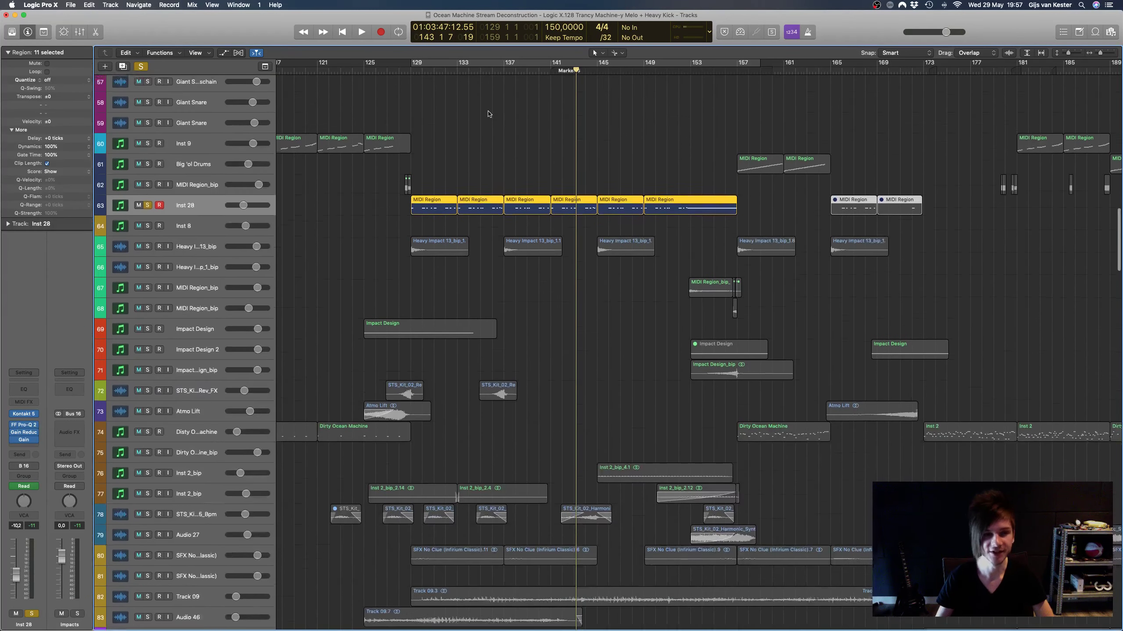
key("space")
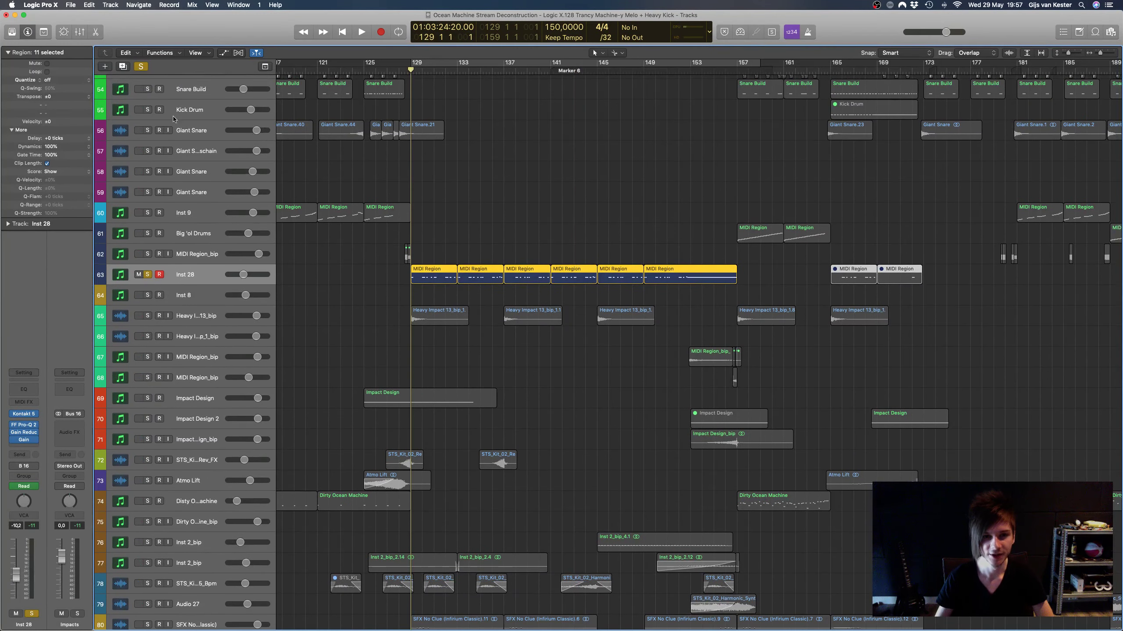
scroll(444, 193, "down", 8)
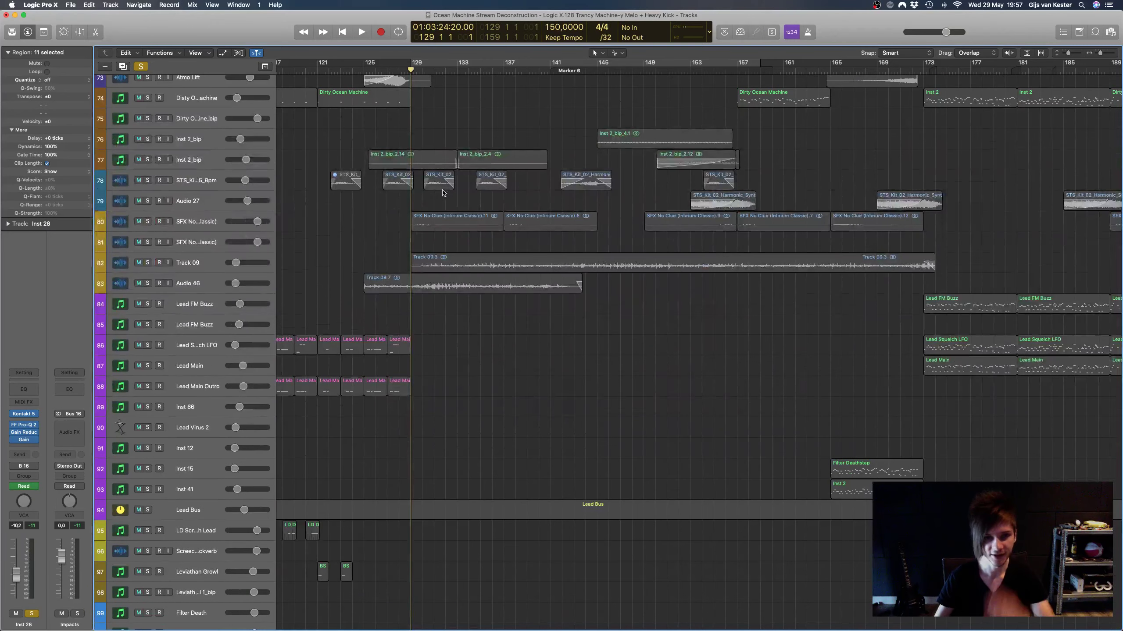
scroll(446, 186, "up", 1)
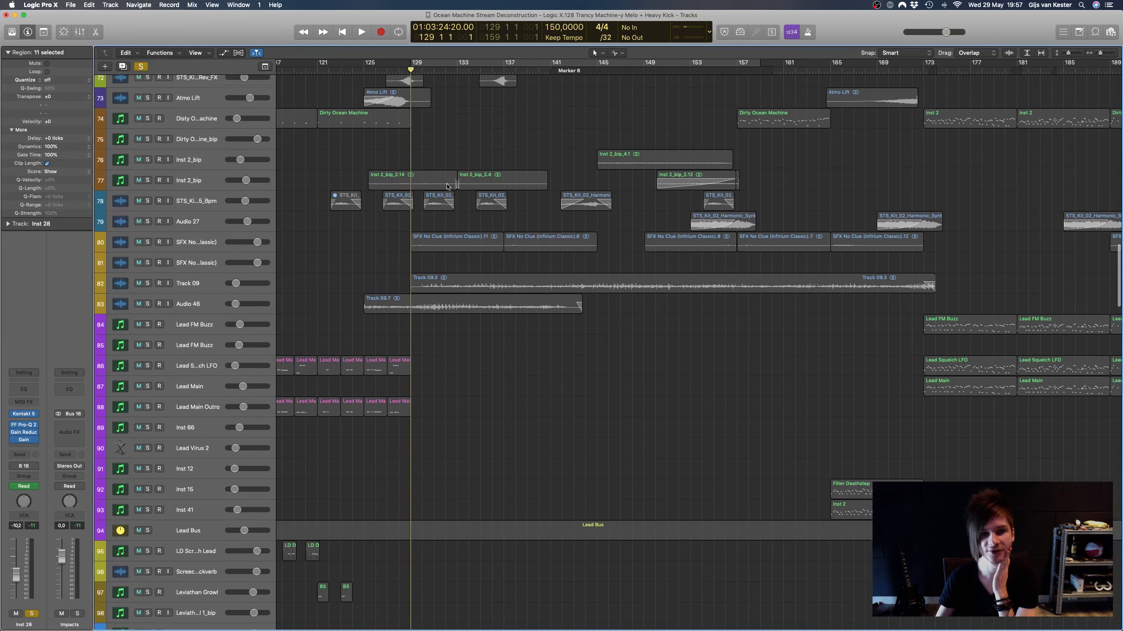
left_click(374, 74)
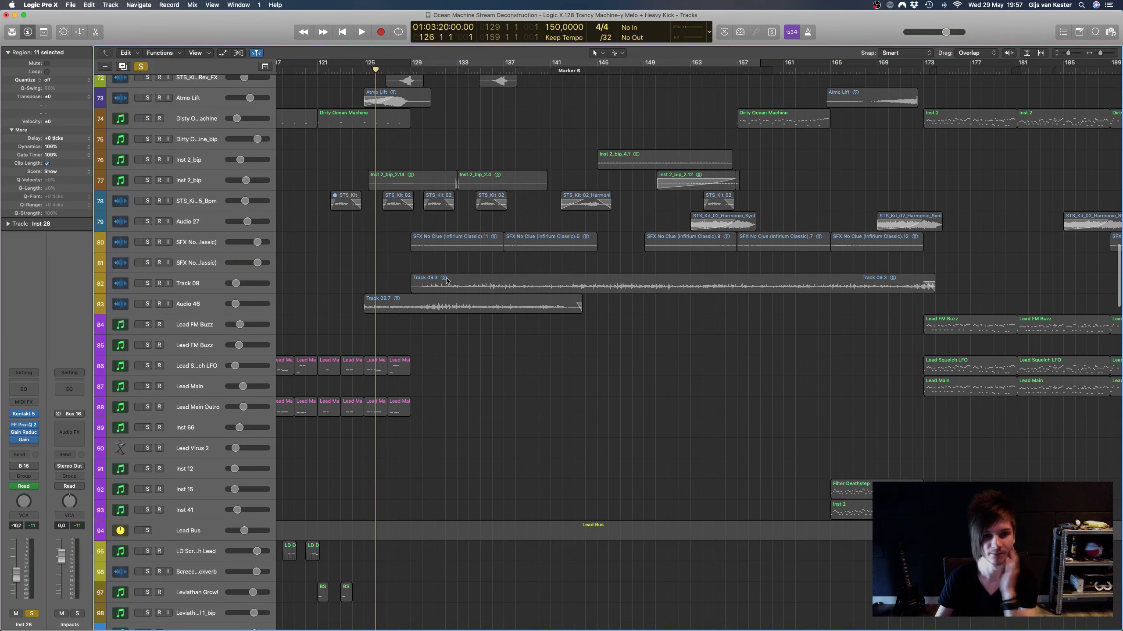
key("super+Right")
key("super+Right")
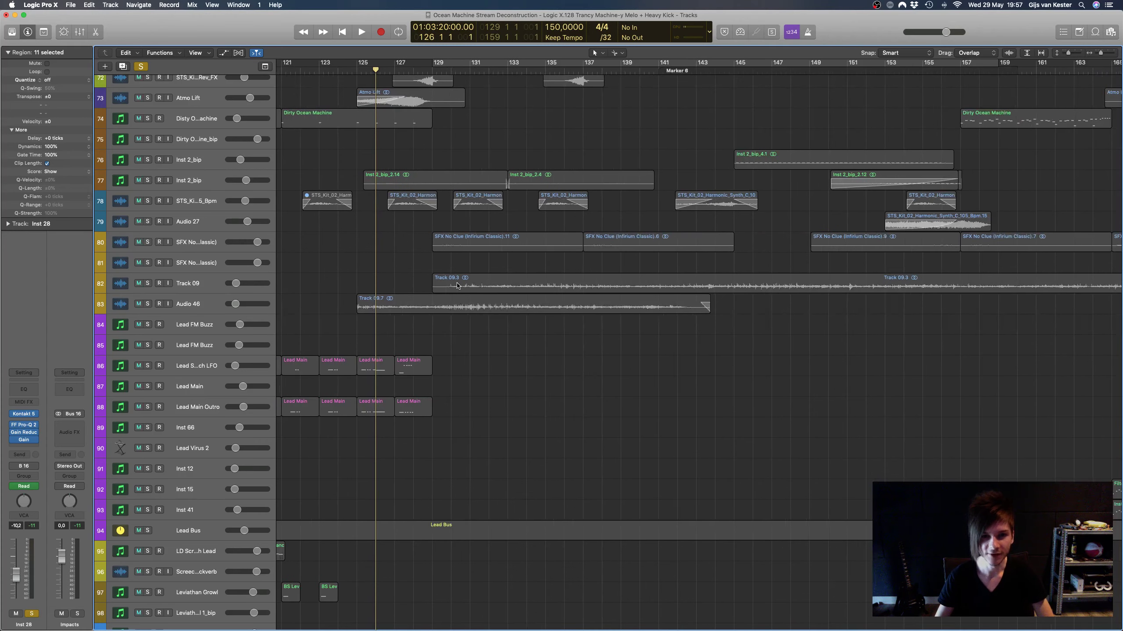
key("super+Down")
key("super+Down")
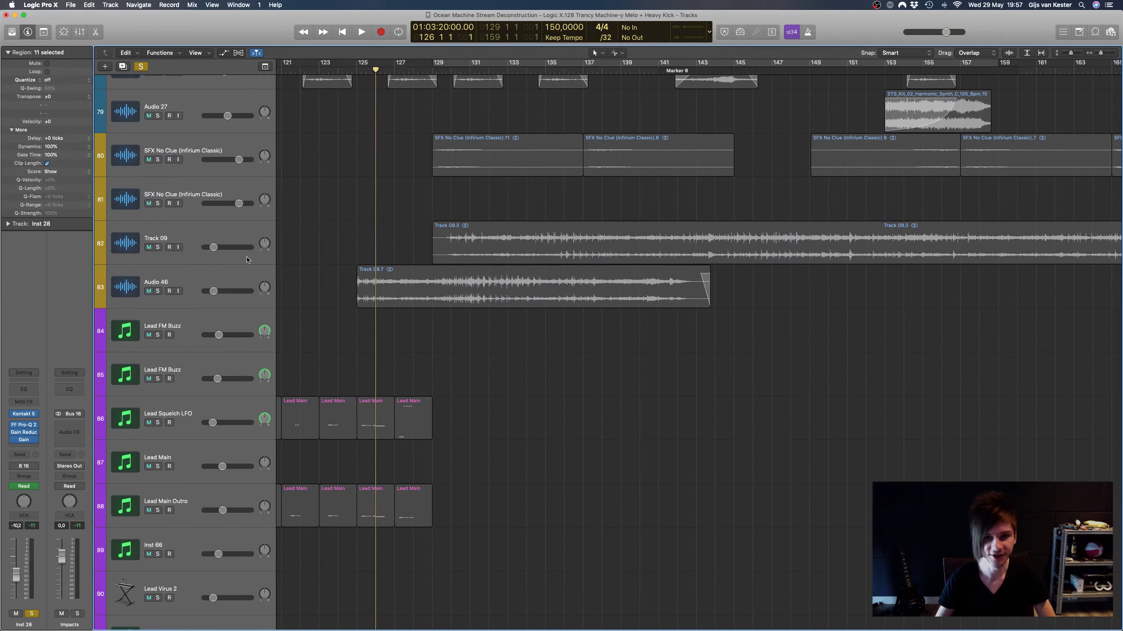
key("super+Left")
key("super+Up")
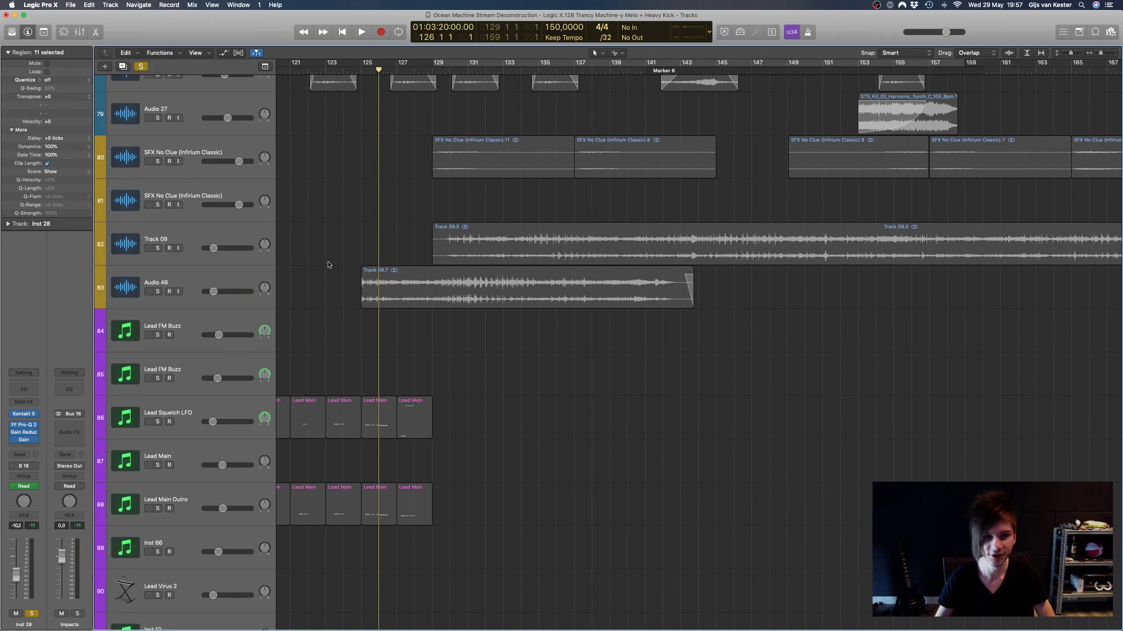
Step: Solo Track 09 and Audio 46, and place the playhead at bar 127
left_click(157, 248)
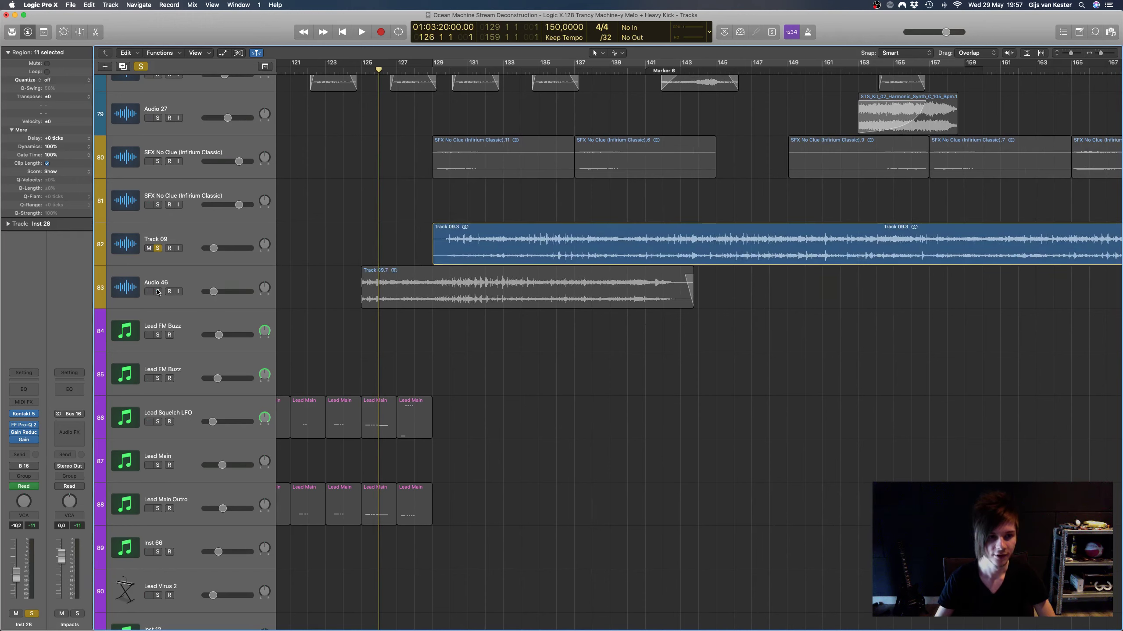
left_click(157, 293)
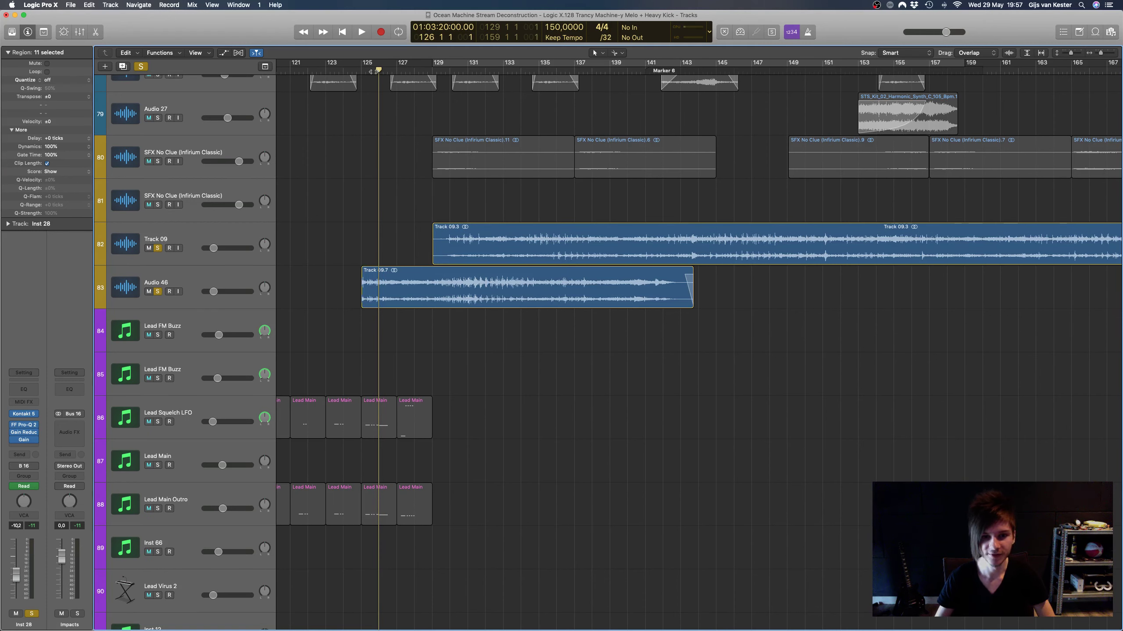
left_click(413, 70)
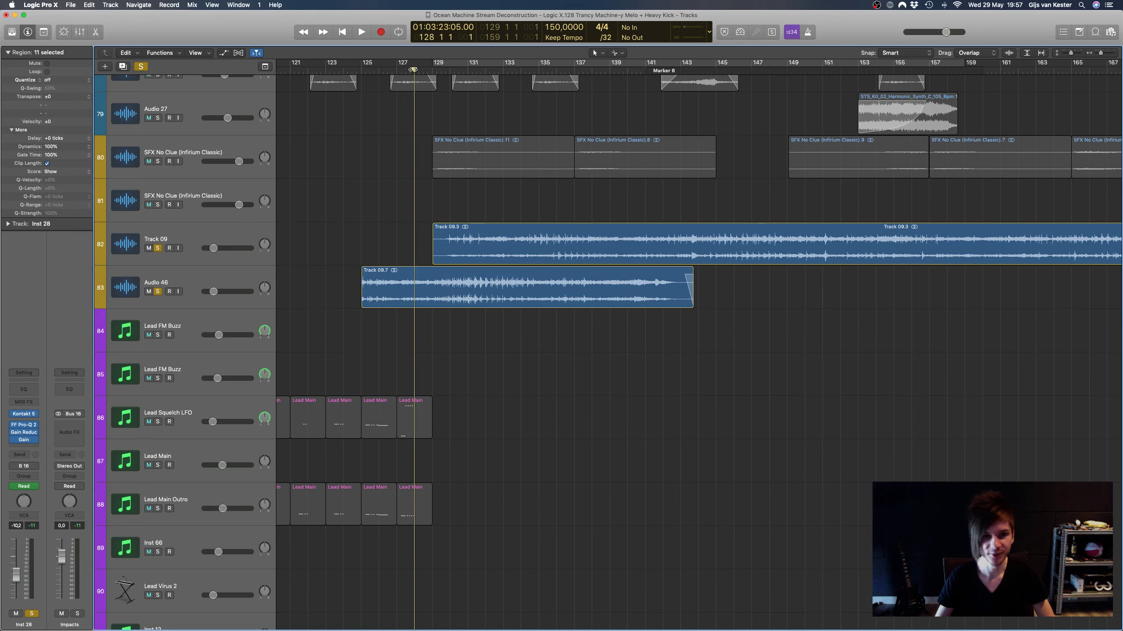
left_click_drag(413, 70, 401, 70)
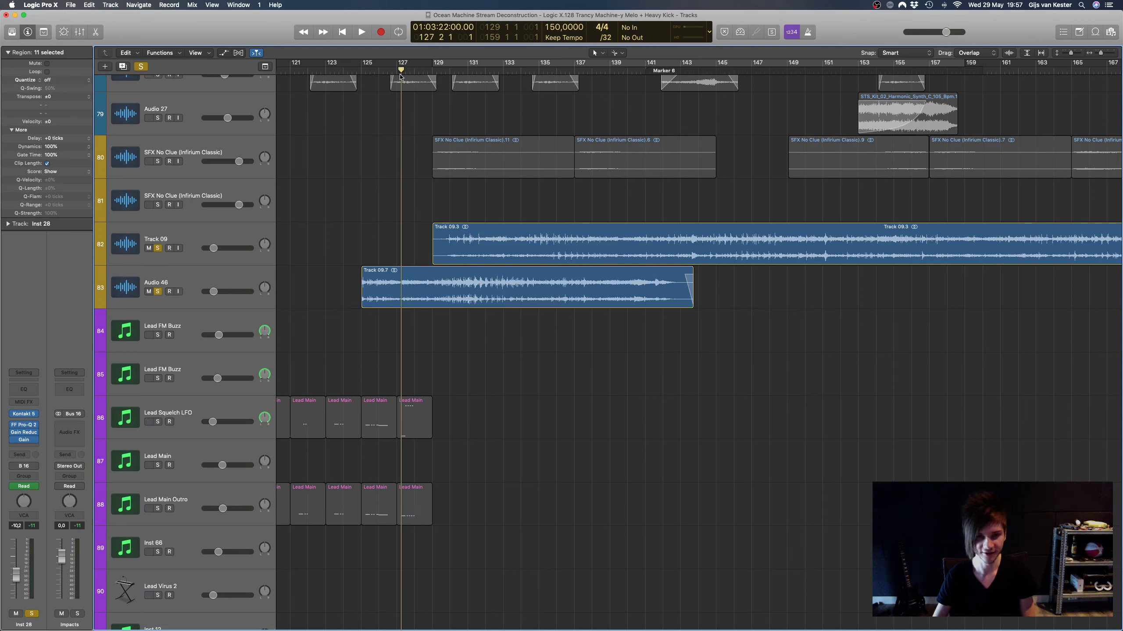
Step: Play both soloed tracks from bar 127, adjust the system volume, and solo only the Track 09.3 region
key("space")
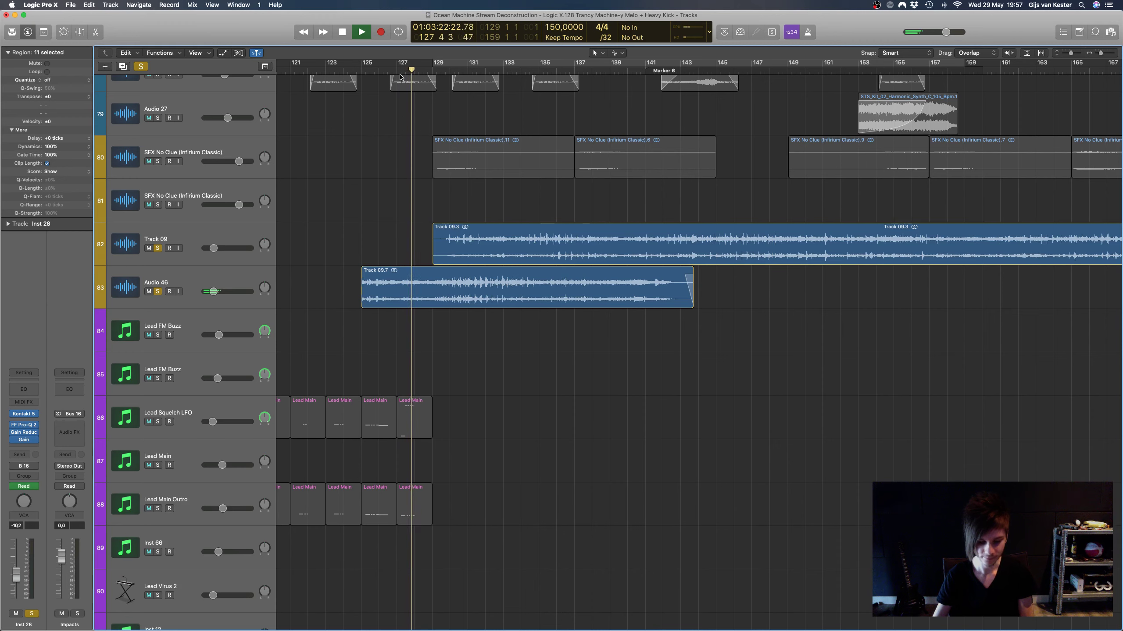
key("XF86AudioLowerVolume")
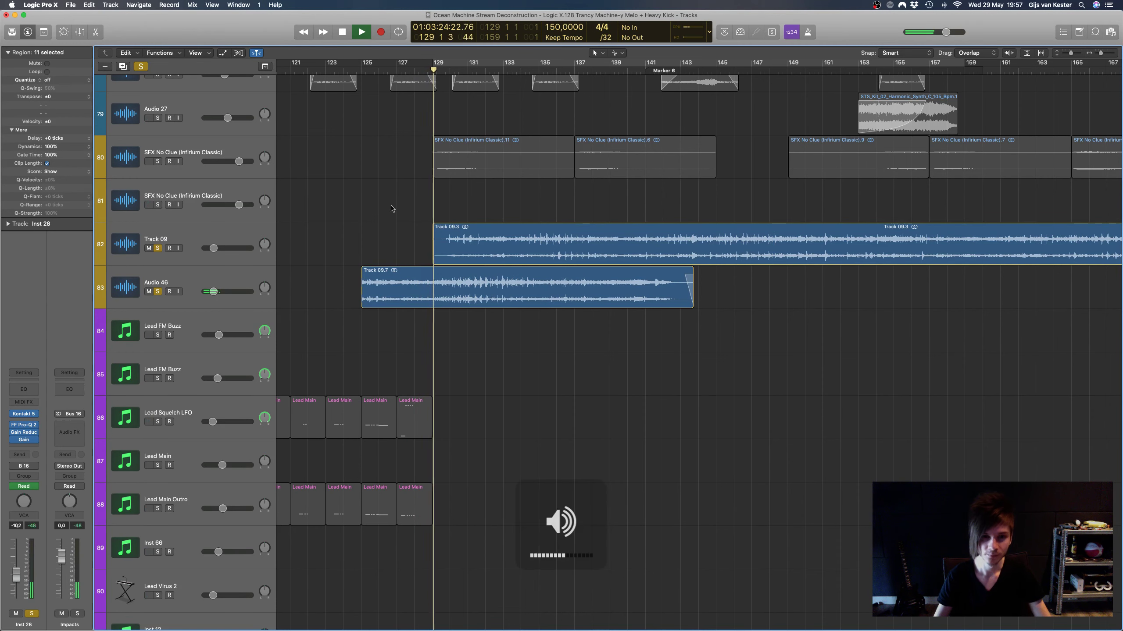
left_click(248, 238)
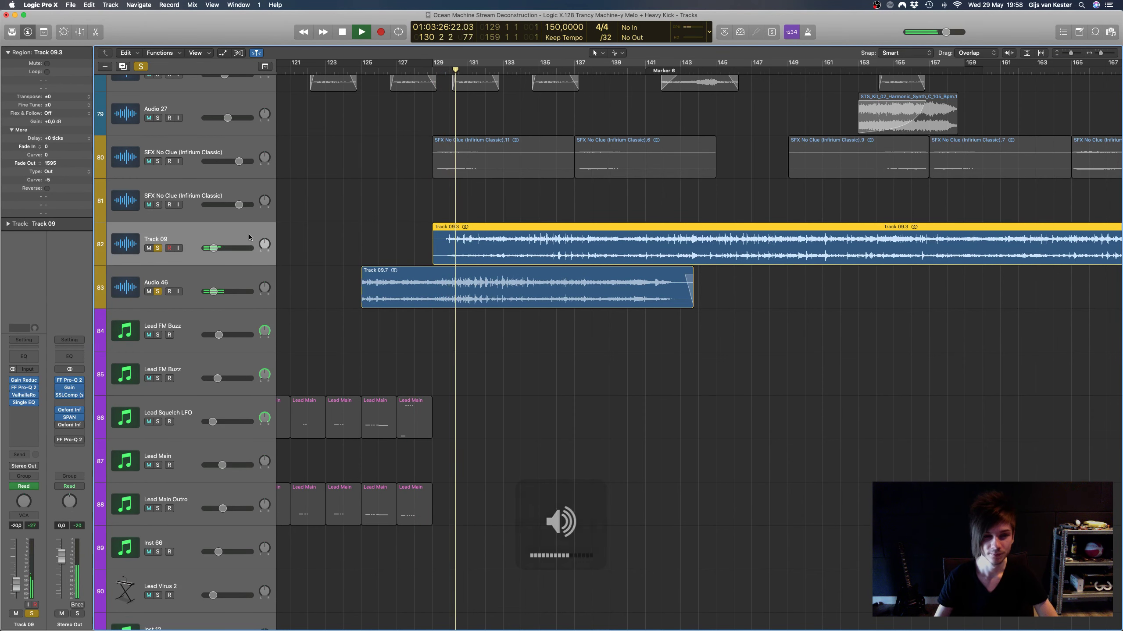
scroll(243, 248, "left", 2)
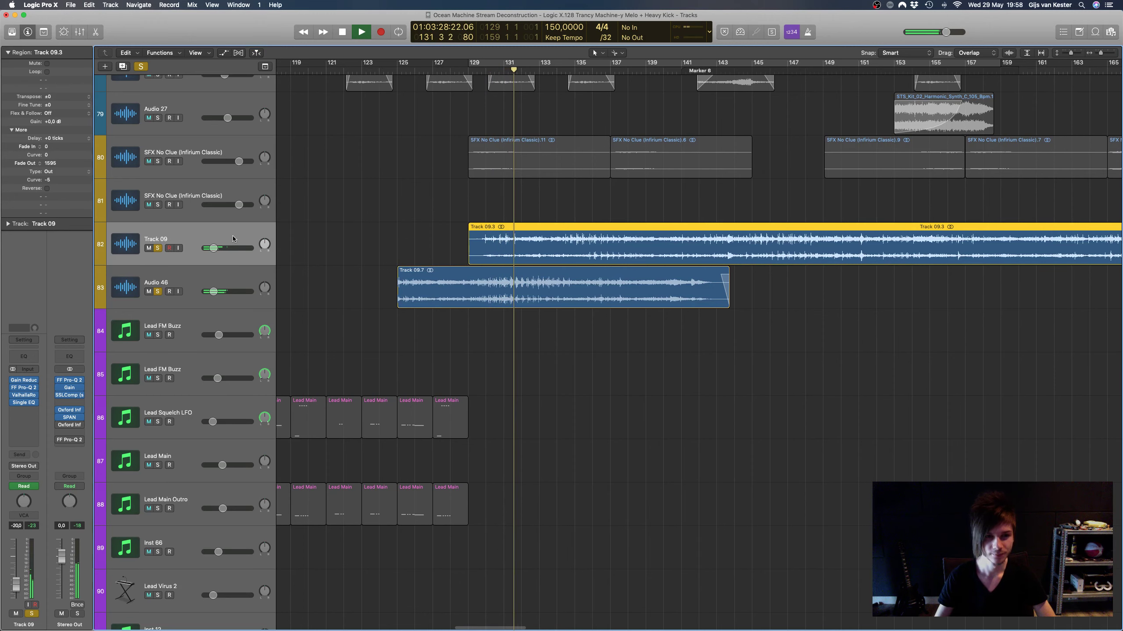
key("ctrl+s")
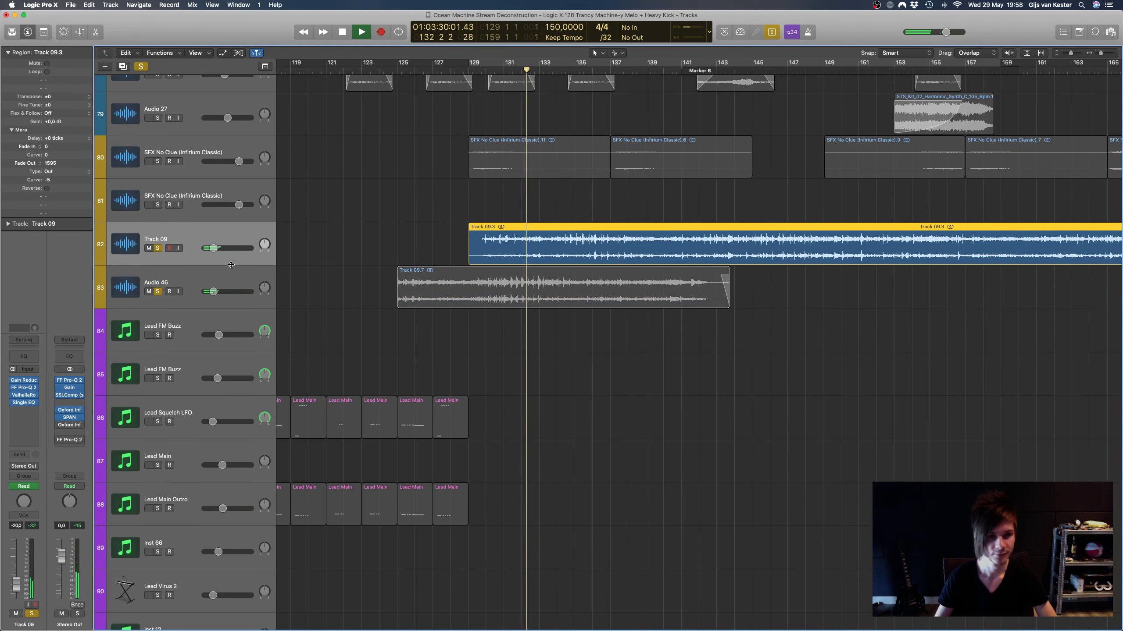
Step: Listen to the soloed Track 09.3 region while viewing its enlarged waveform, and stop playback
scroll(501, 252, "right", 3)
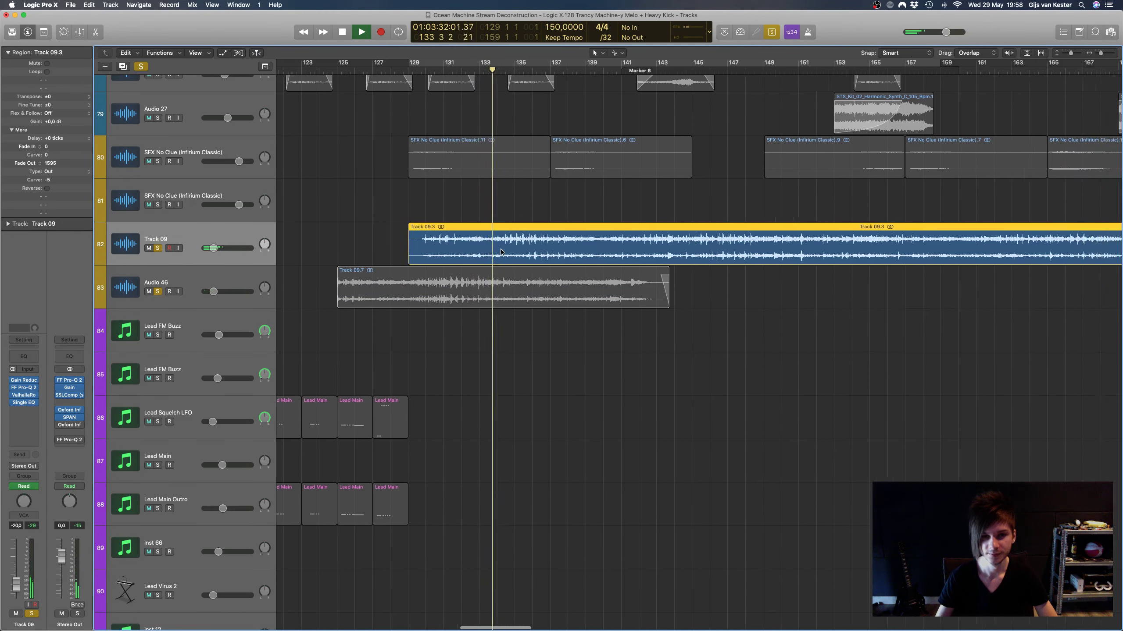
key("super+Down")
scroll(501, 252, "right", 2)
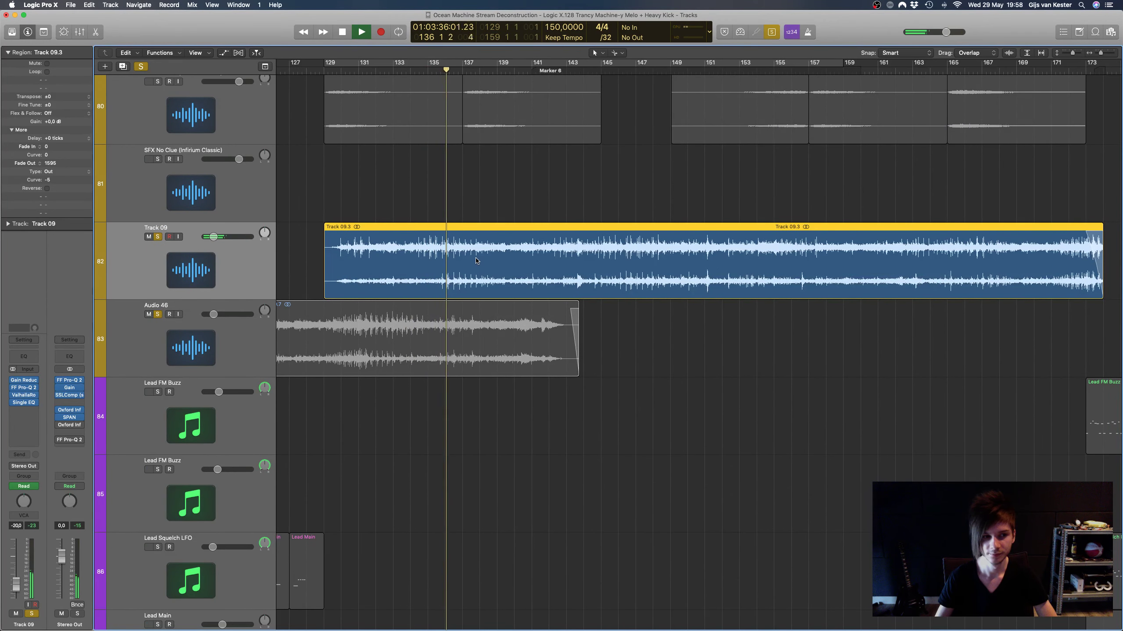
scroll(476, 260, "left", 2)
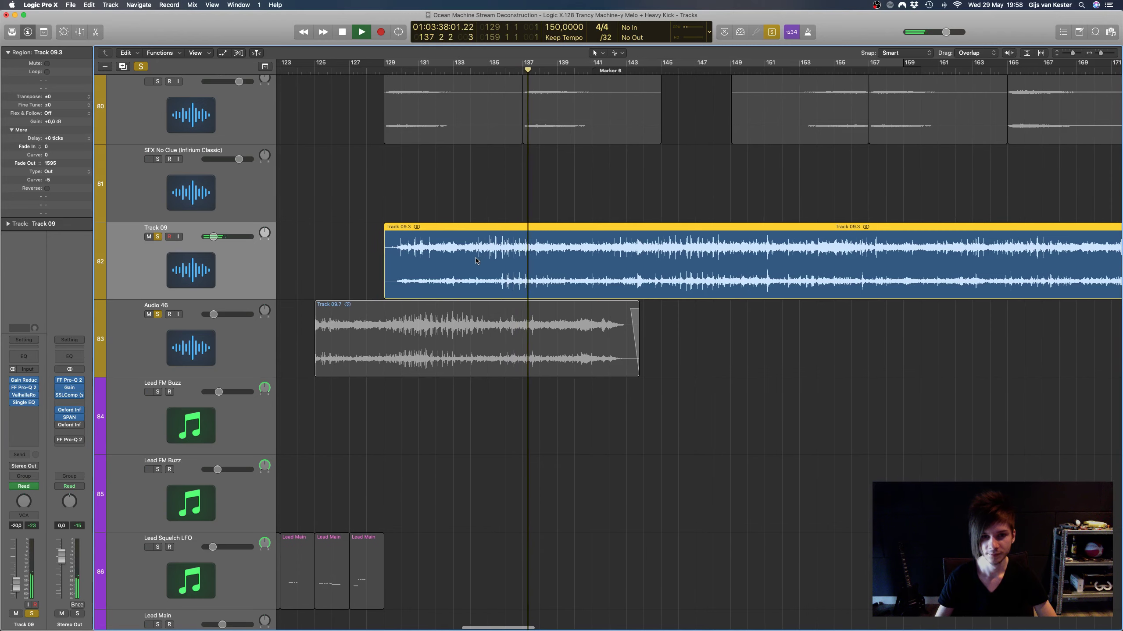
key("space")
Step: Replay the soloed Track 09 region from bar 134 and stop playback
left_click(498, 69)
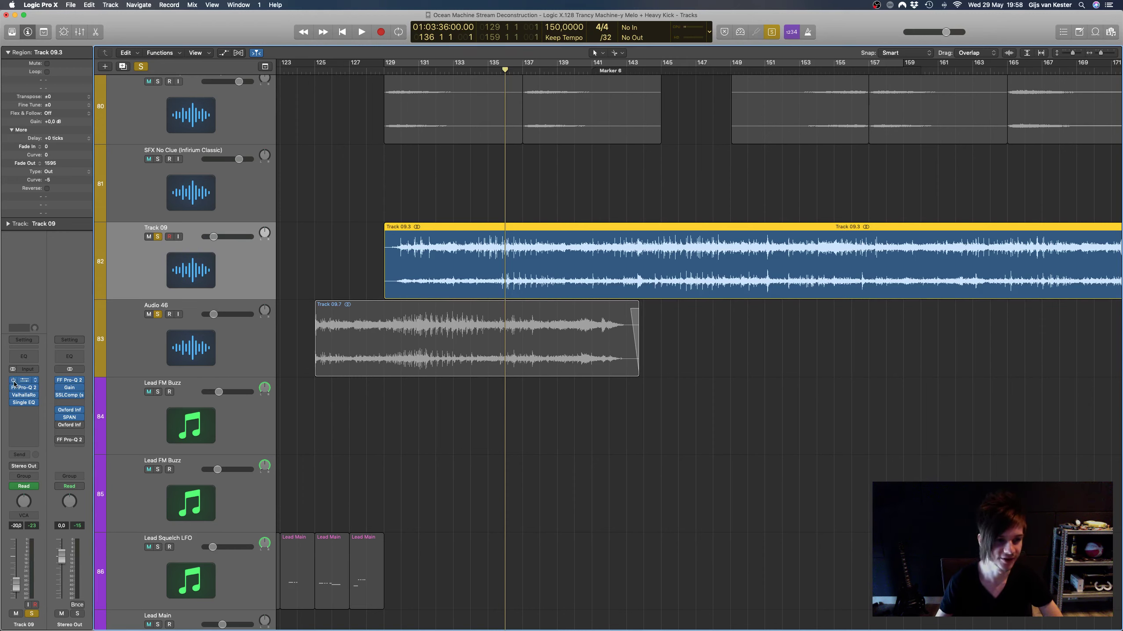
left_click(480, 69)
key("space")
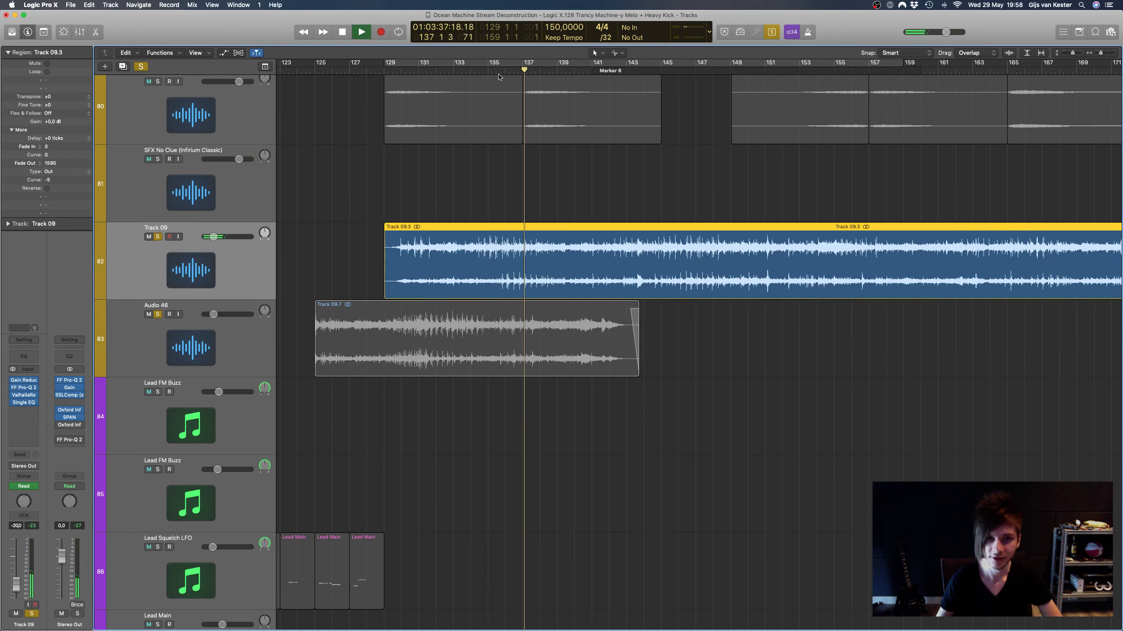
key("space")
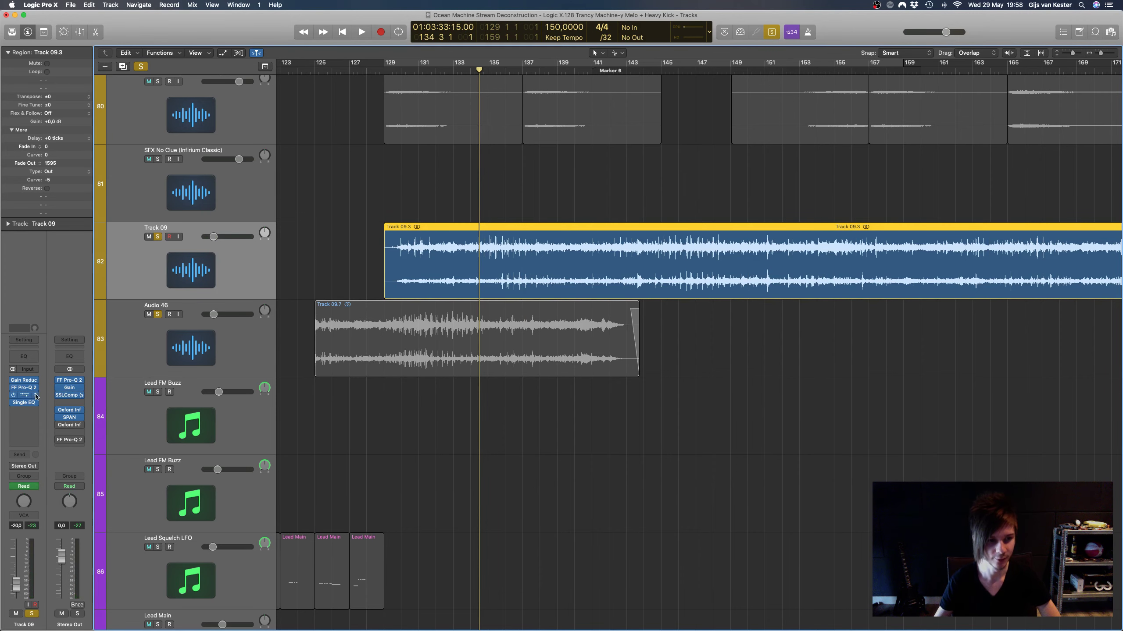
Step: Open the ValhallaRoom reverb on Track 09, move its window clear of the channel strip, and play from bar 134
left_click(22, 396)
left_click_drag(168, 33, 815, 277)
key("space")
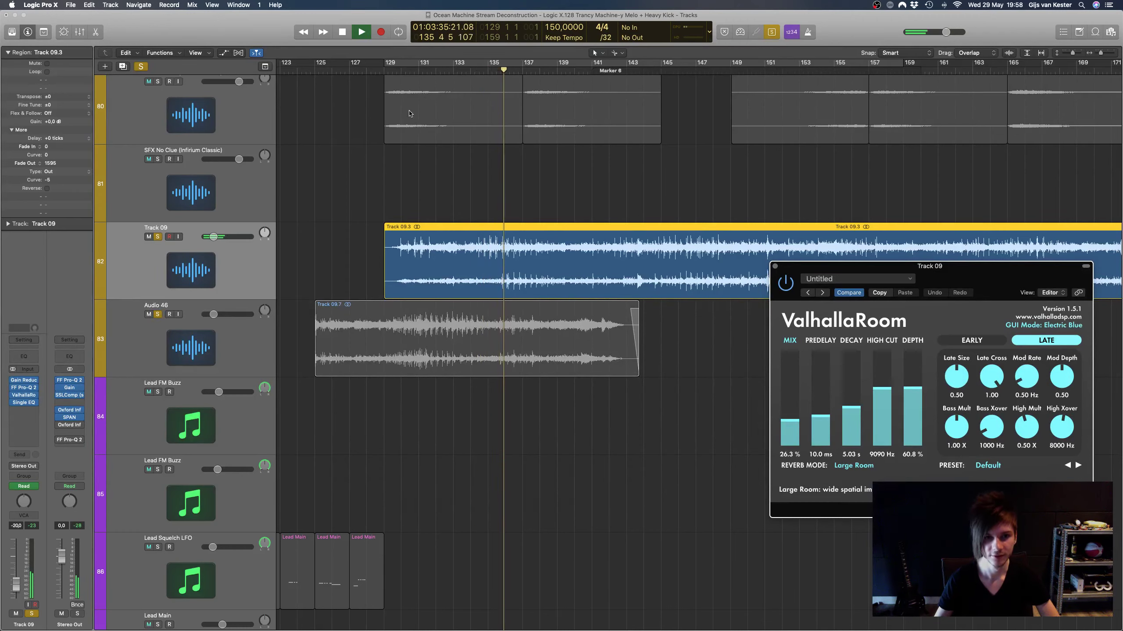
Step: Stop playback, clear all solos, and place the playhead at bar 125
left_click(386, 68)
left_click(341, 70)
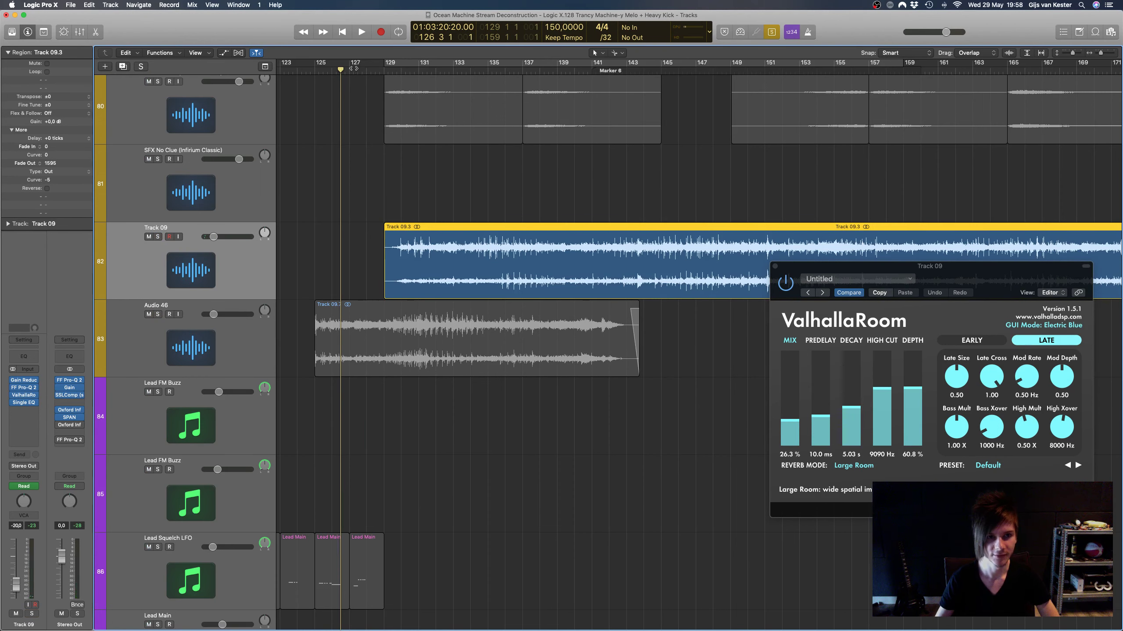
left_click(315, 69)
key("super+a")
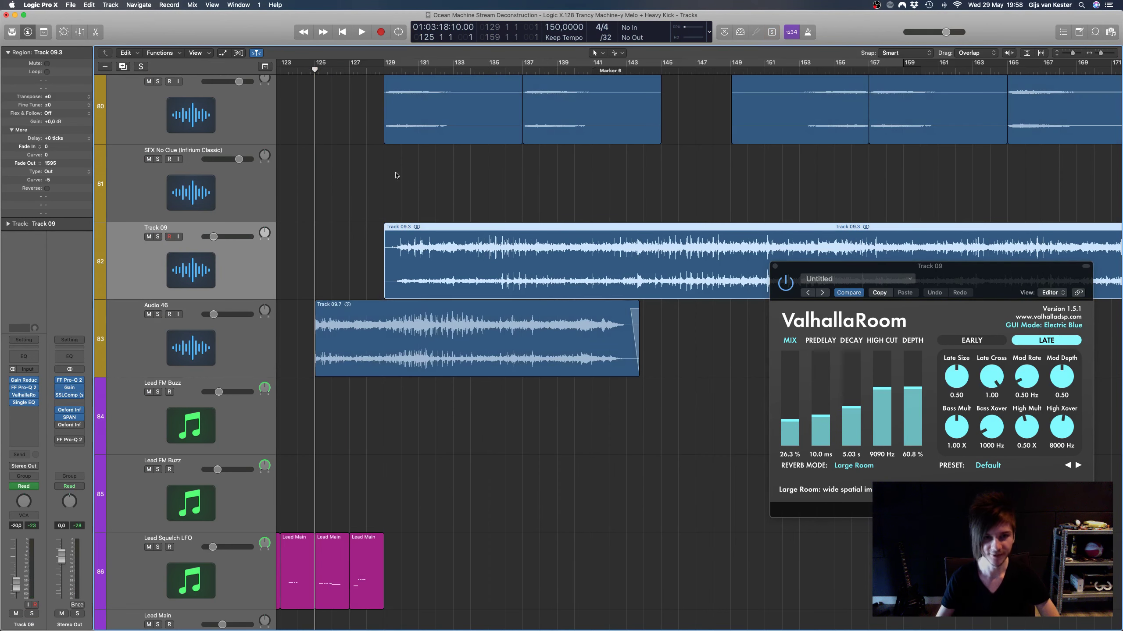
Step: Play the full arrangement from bar 124 to hear Track 09 and Audio 46 in context, adjusting the system volume
scroll(385, 95, "left", 2)
left_click(356, 71)
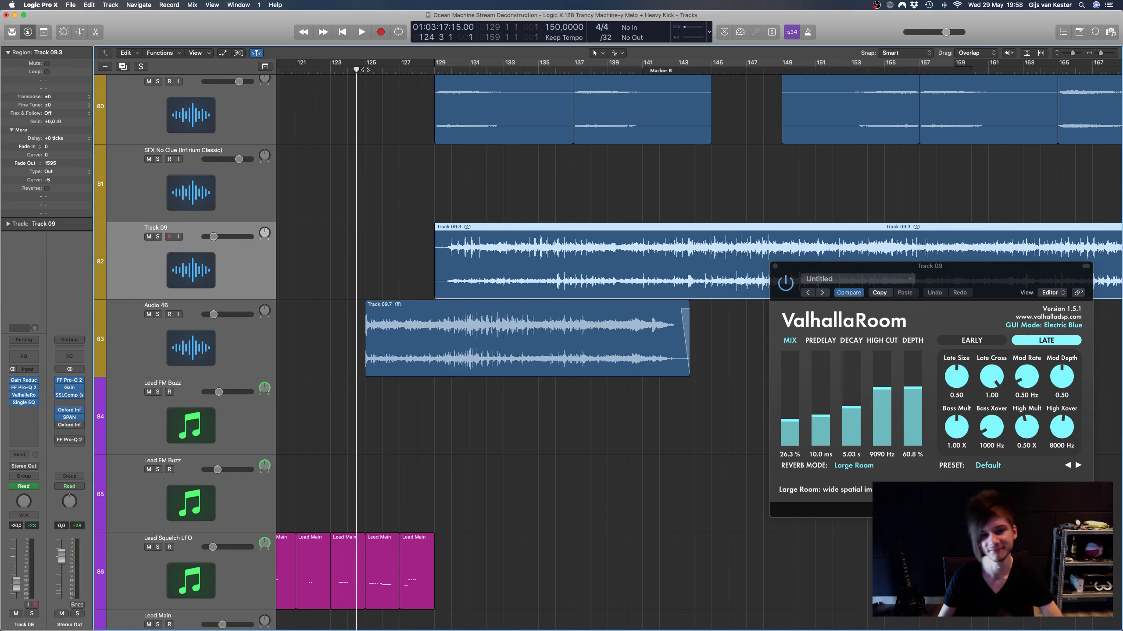
key("space")
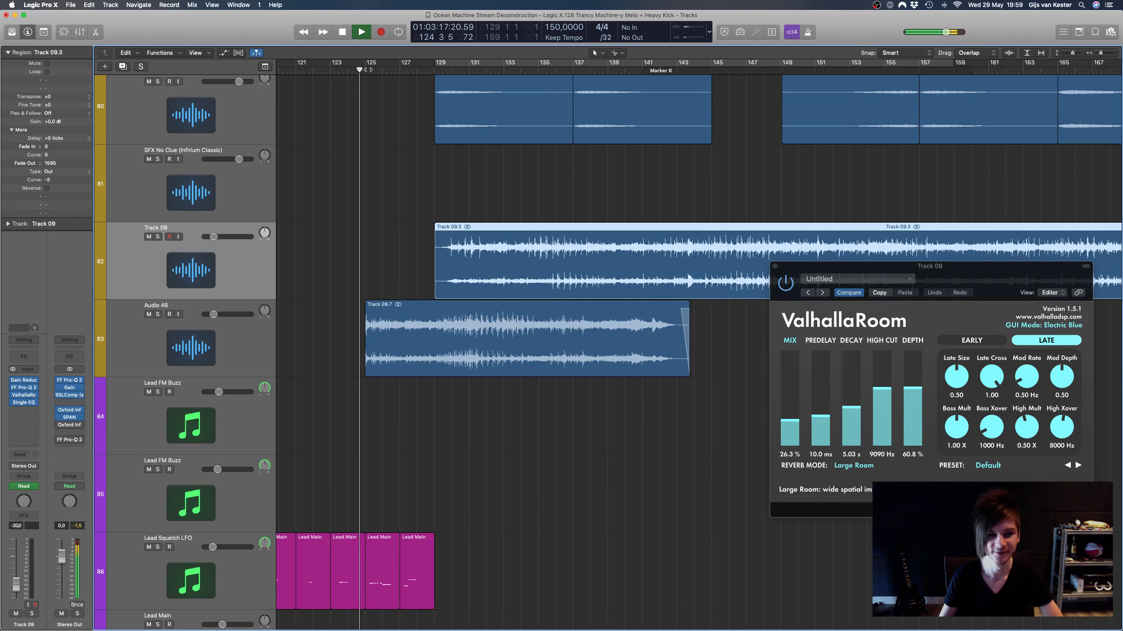
key("XF86AudioRaiseVolume")
key("XF86AudioLowerVolume")
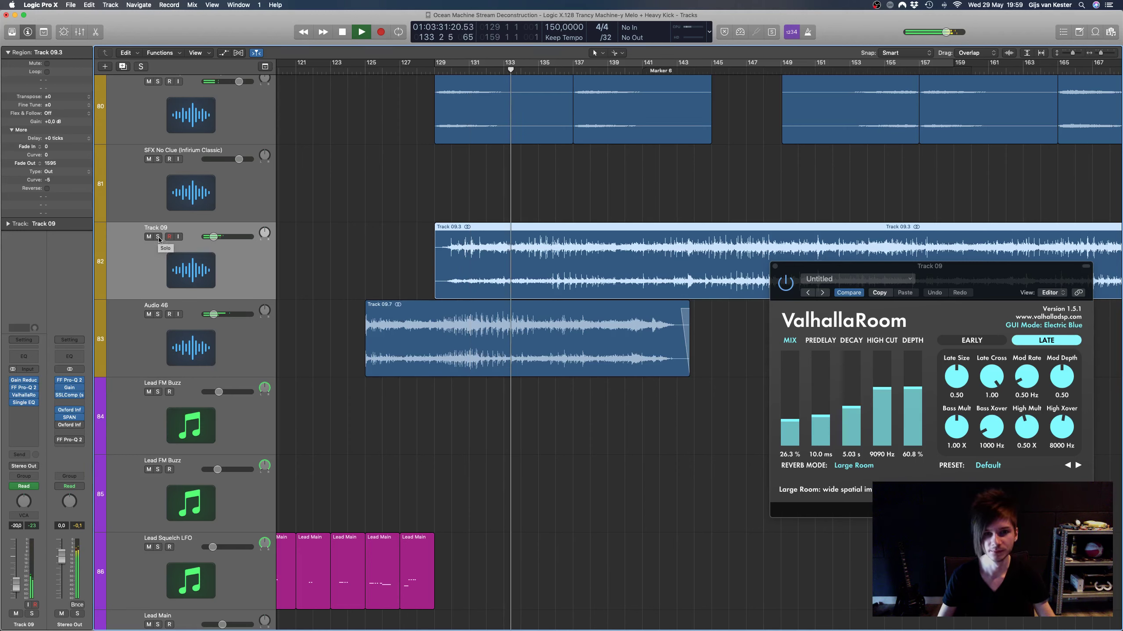
key("XF86AudioLowerVolume")
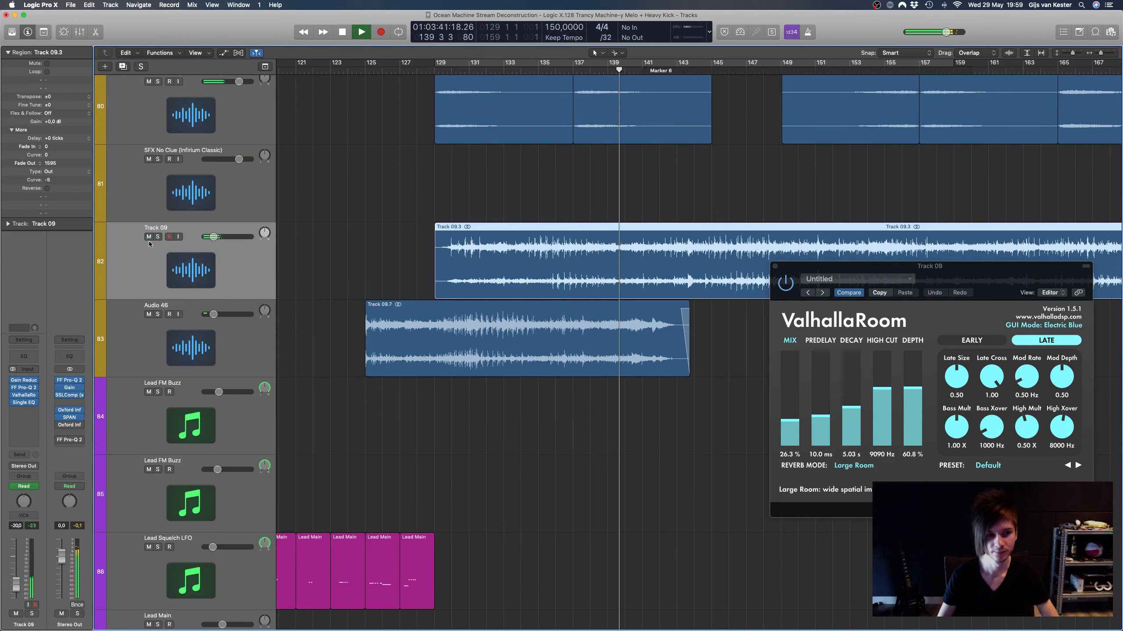
Step: Mute Track 09 and Audio 46, play the arrangement without them from bar 132, and stop with the playhead at bar 134
left_click(148, 236)
left_click(497, 72)
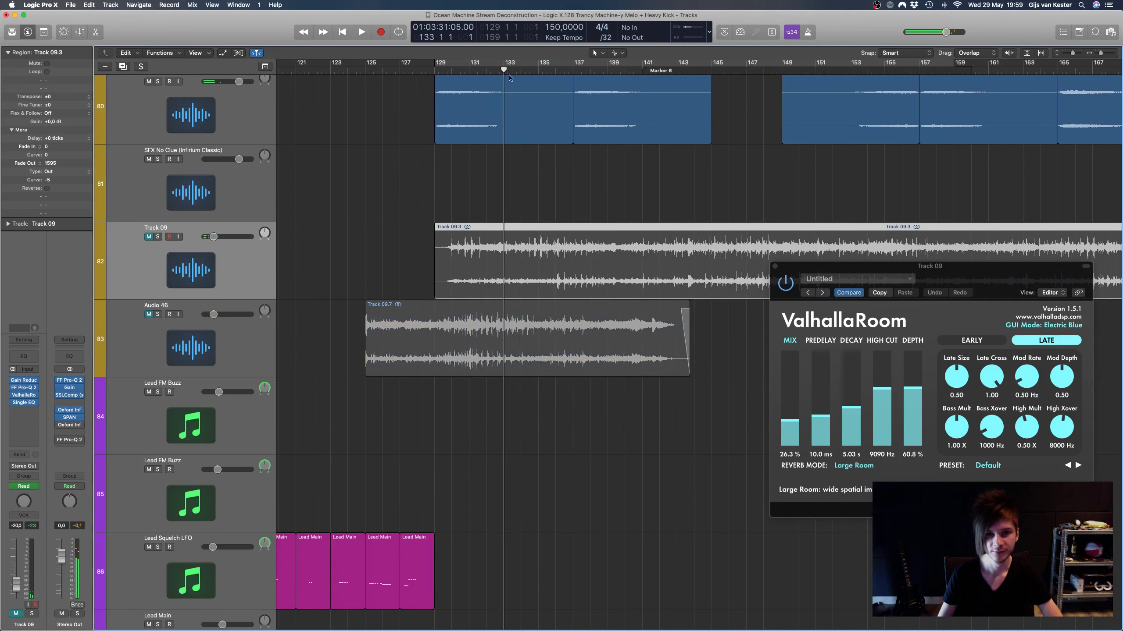
left_click(536, 207)
left_click(495, 70)
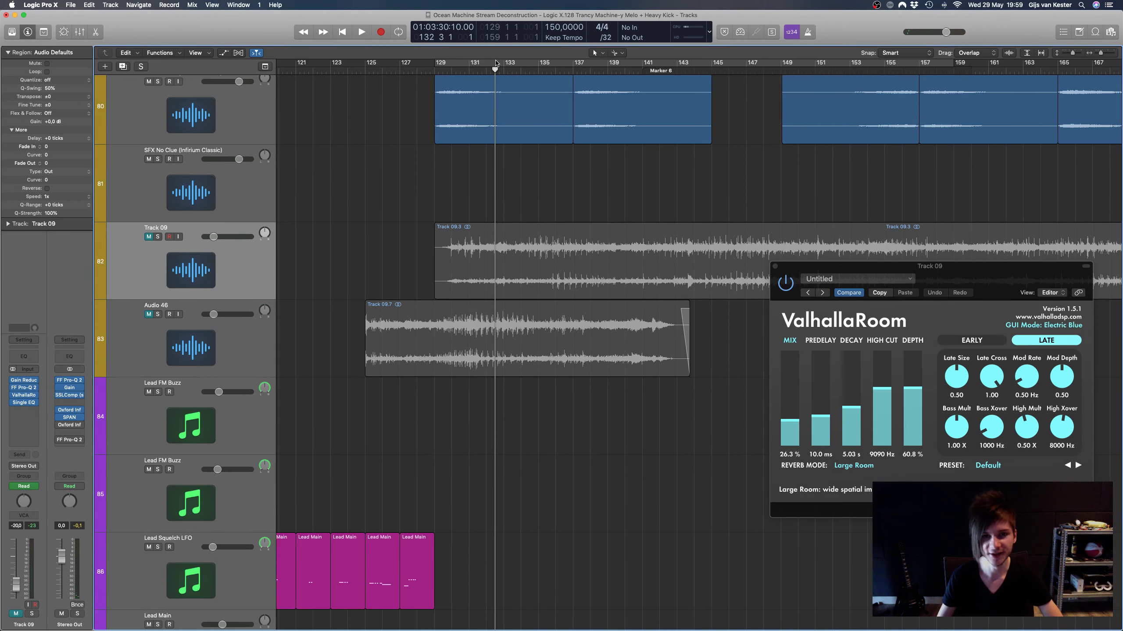
left_click(487, 68)
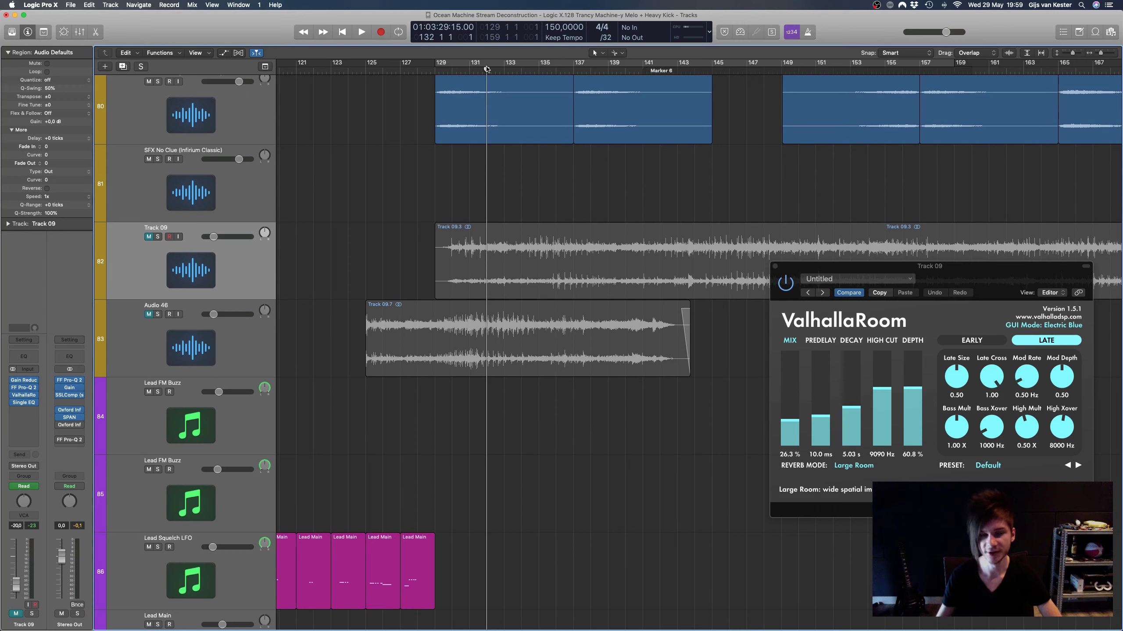
key("space")
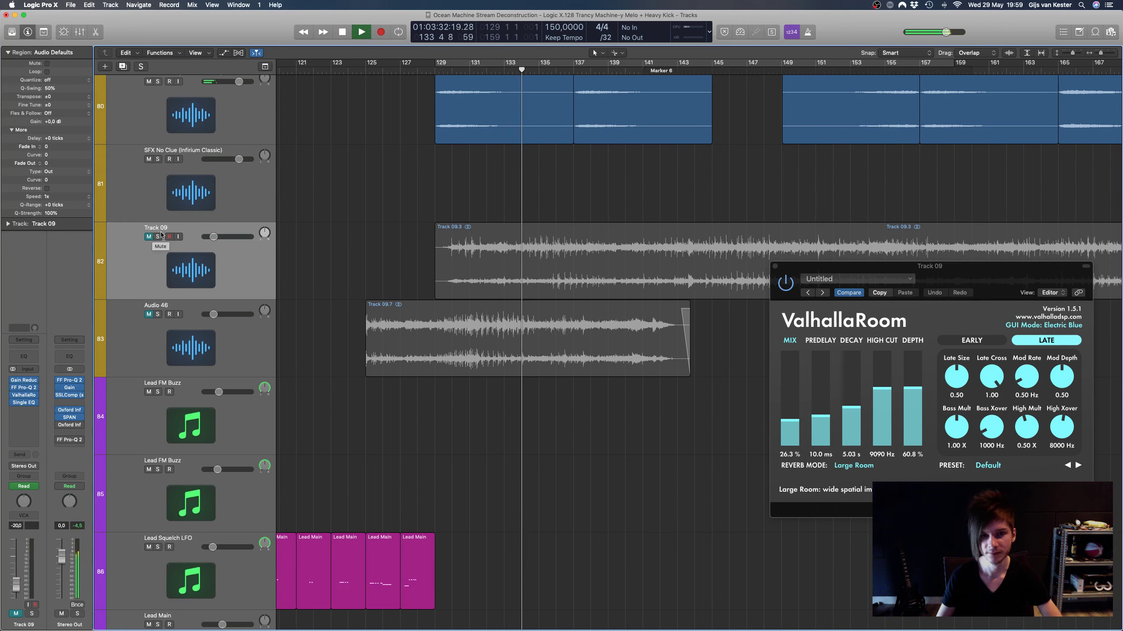
key("space")
left_click(523, 71)
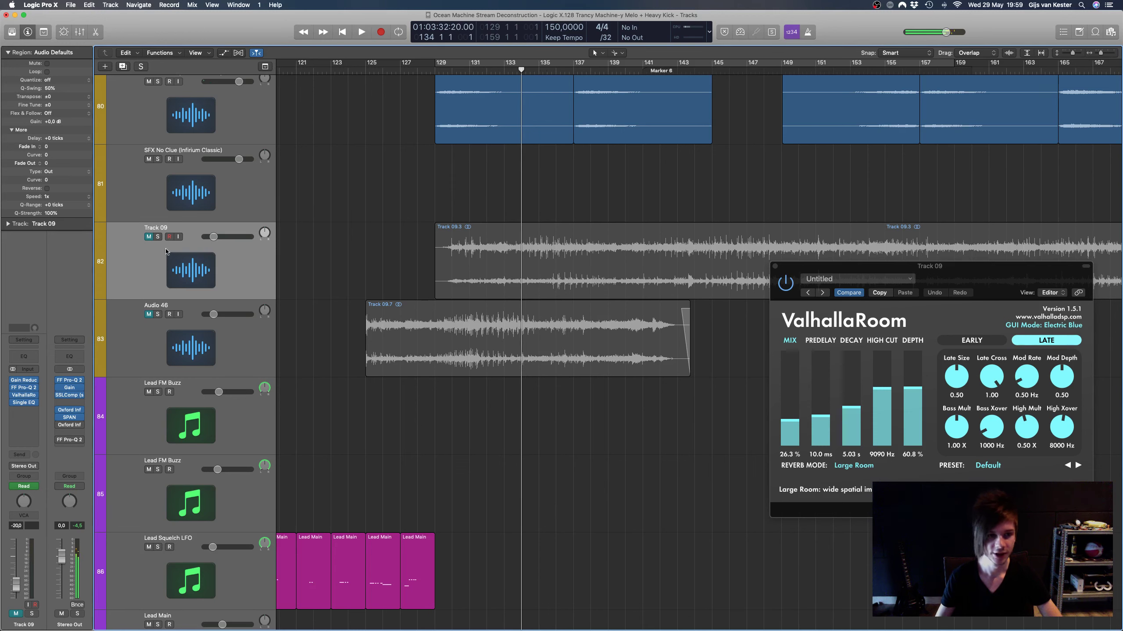
Step: Unmute Track 09 and Audio 46, play the arrangement from bar 134 with both restored, and select the Track 09.3 region
left_click(149, 236)
left_click(150, 314)
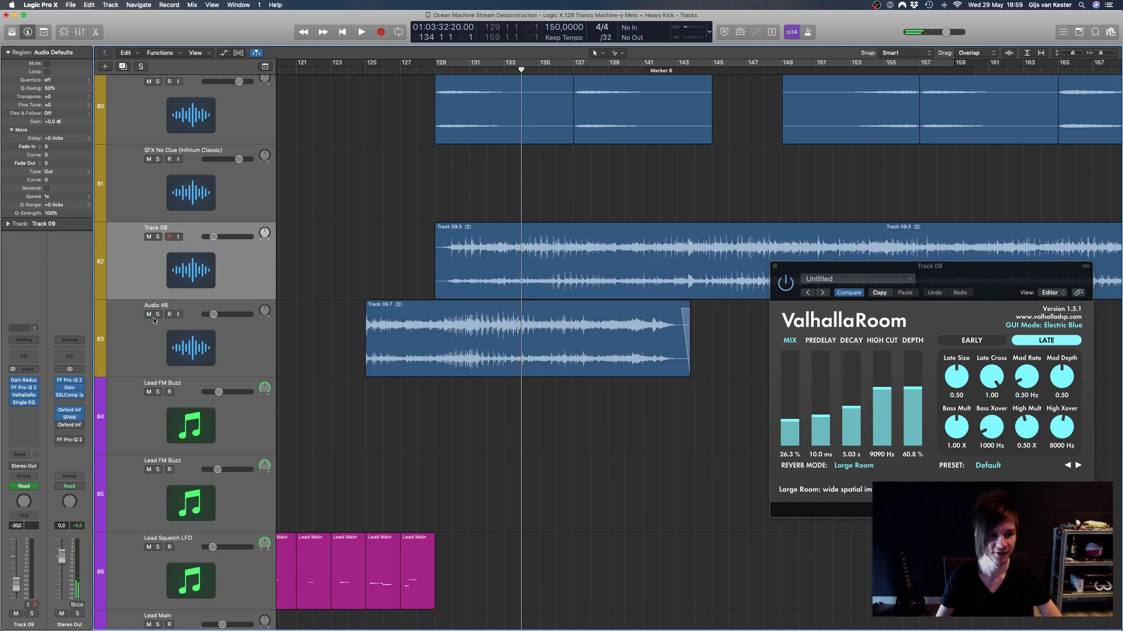
key("space")
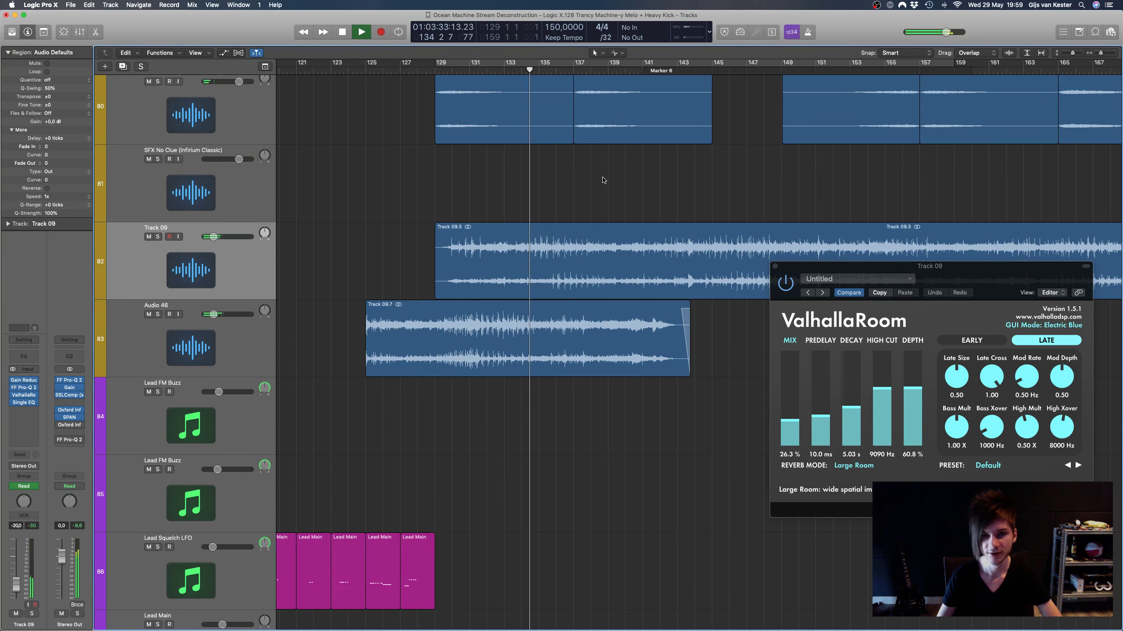
left_click(567, 228)
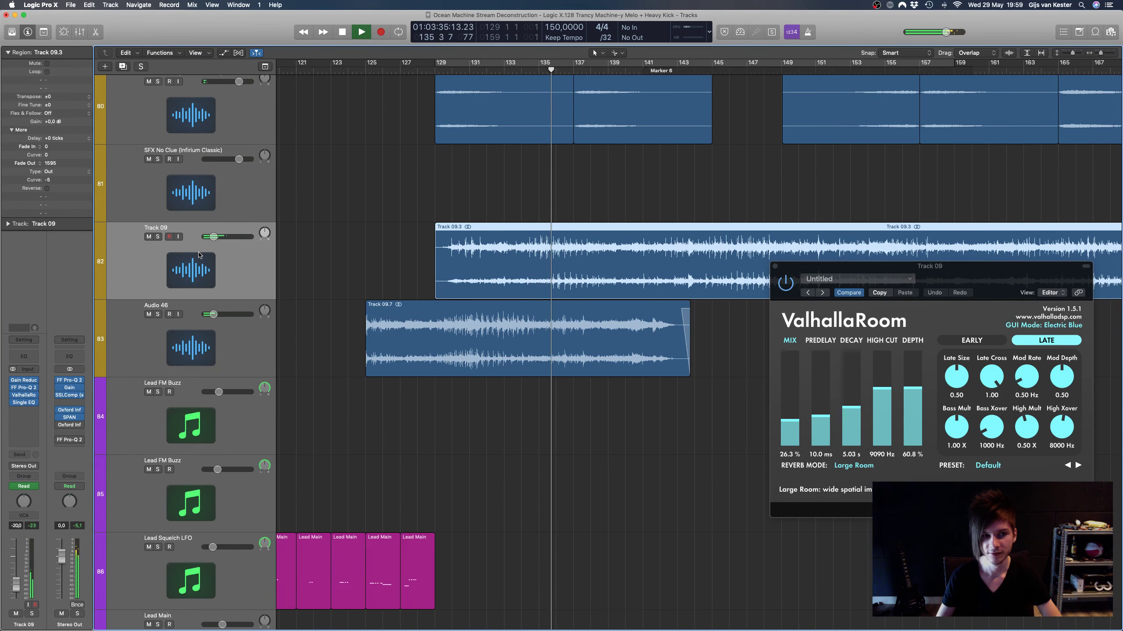
scroll(383, 247, "right", 3)
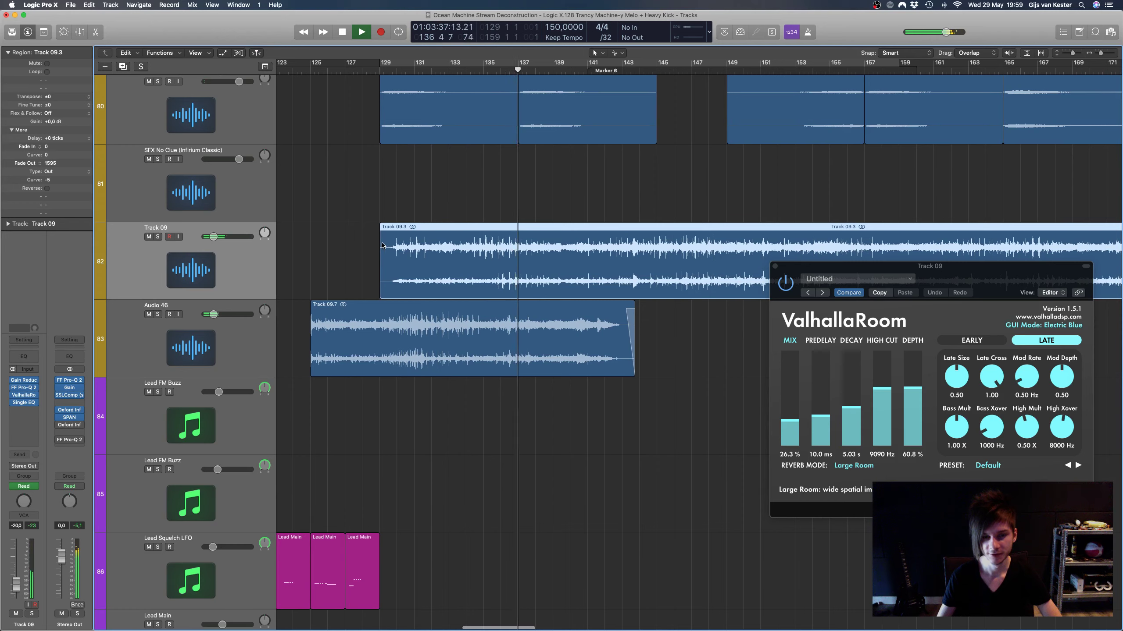
key("super+Left")
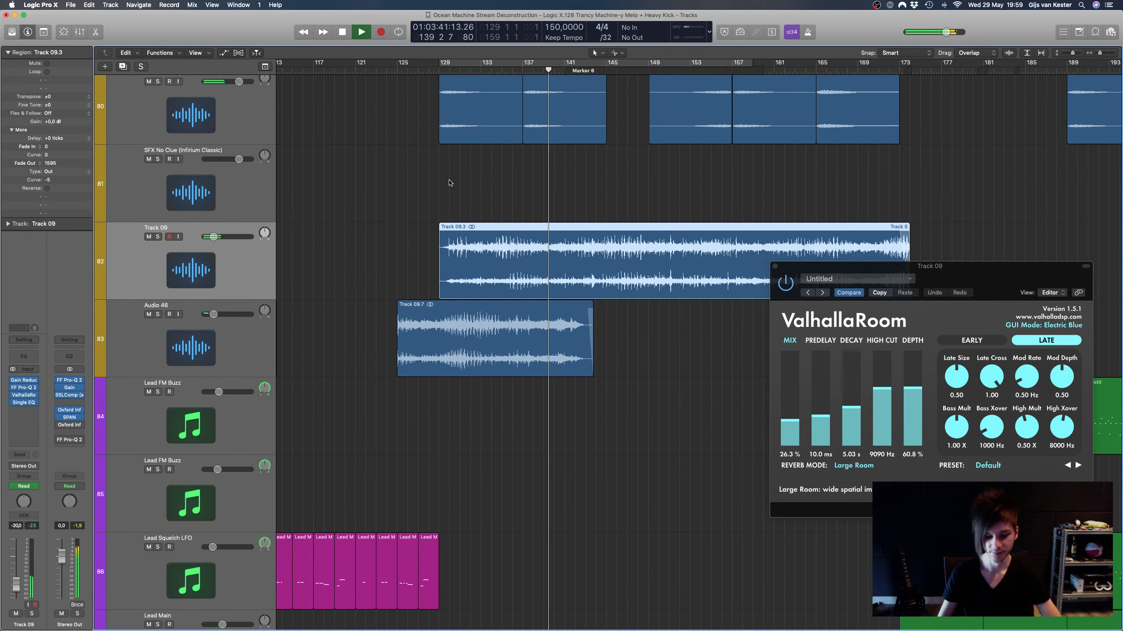
Step: Look over the drum, impact, atmosphere and lead tracks sounding between bars 140 and 154 while the arrangement plays
key("super+Up")
key("super+Up")
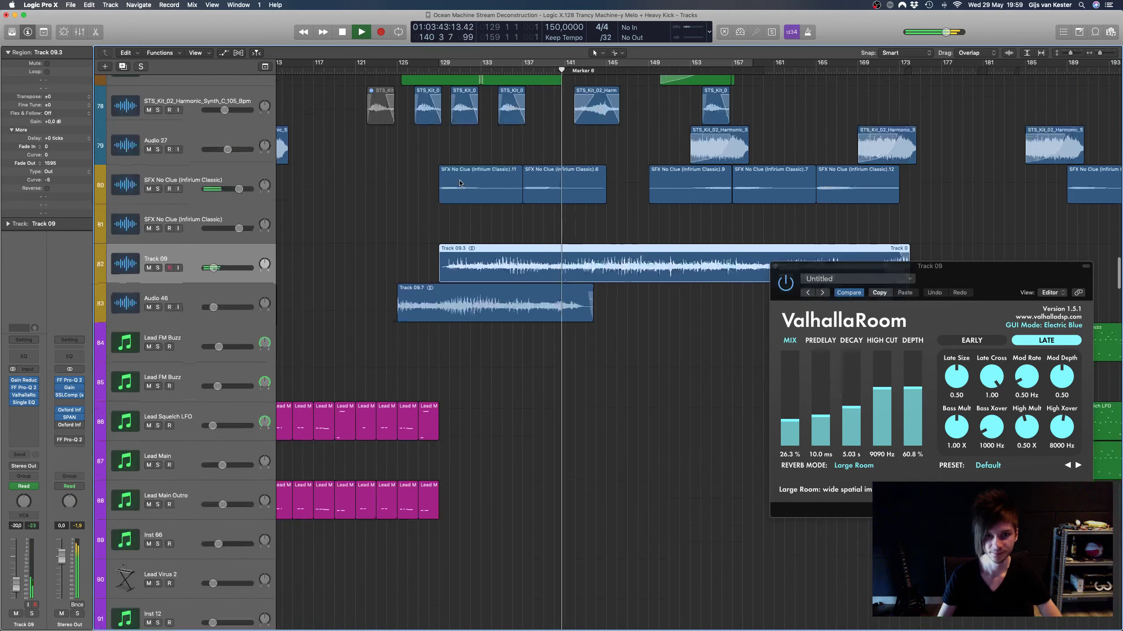
scroll(459, 183, "up", 3)
scroll(460, 182, "up", 10)
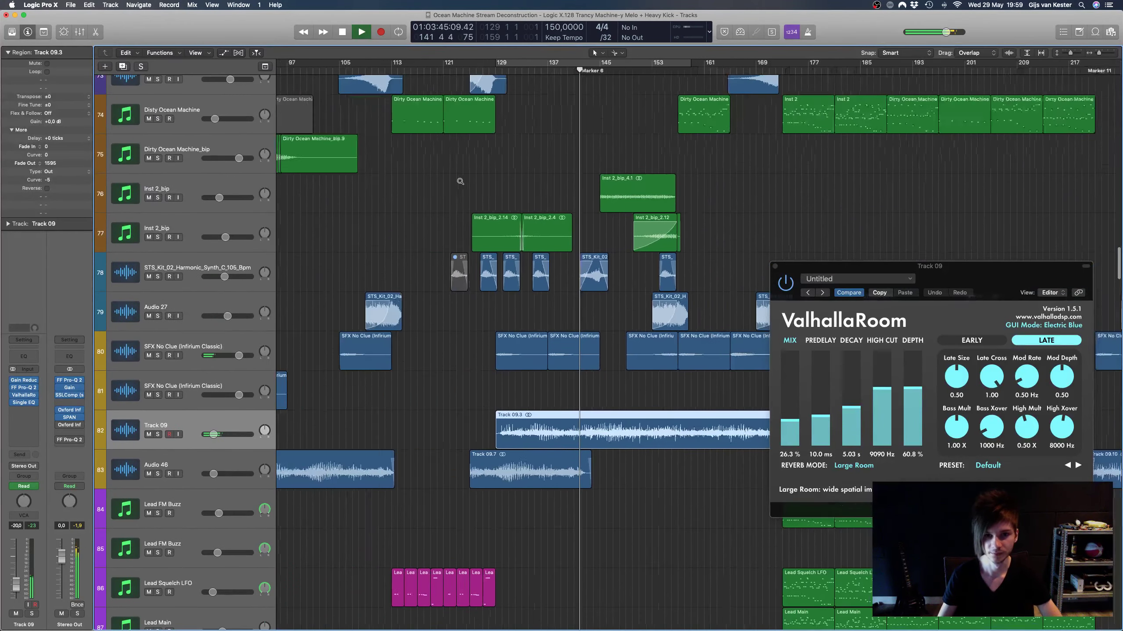
key("super+Left")
scroll(460, 182, "up", 15)
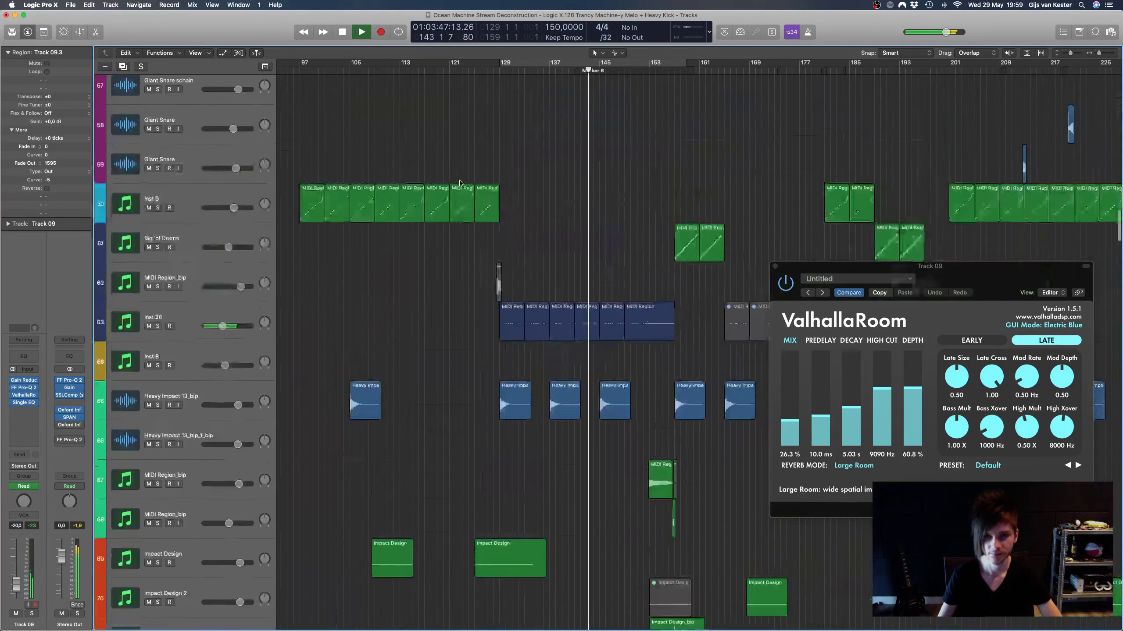
scroll(460, 182, "up", 4)
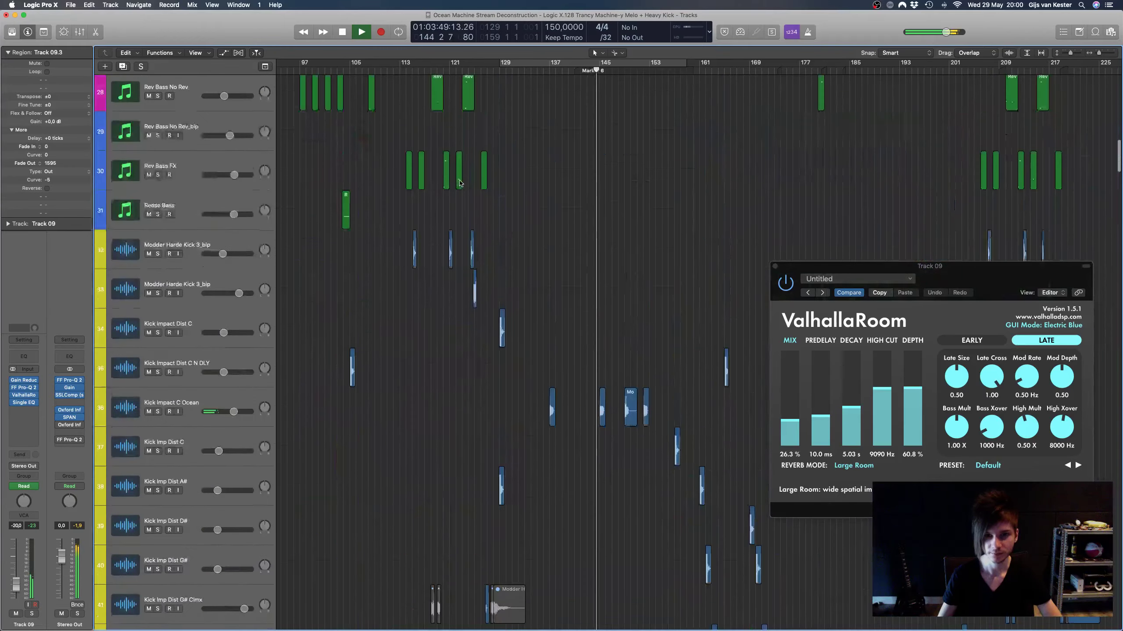
scroll(460, 182, "down", 18)
scroll(460, 182, "down", 15)
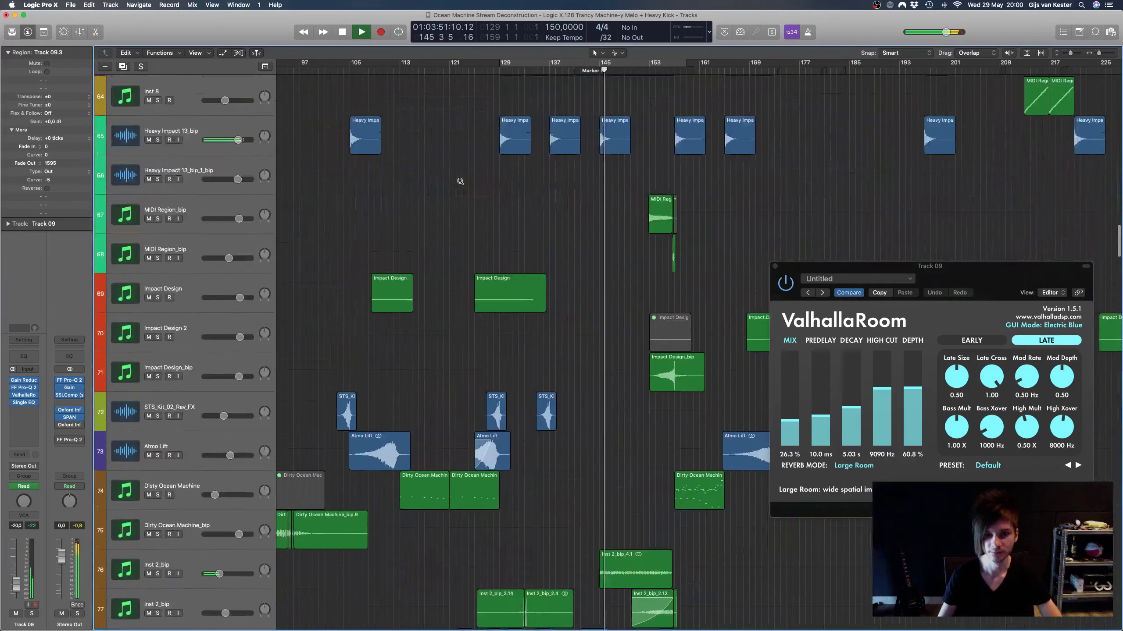
scroll(511, 225, "up", 5)
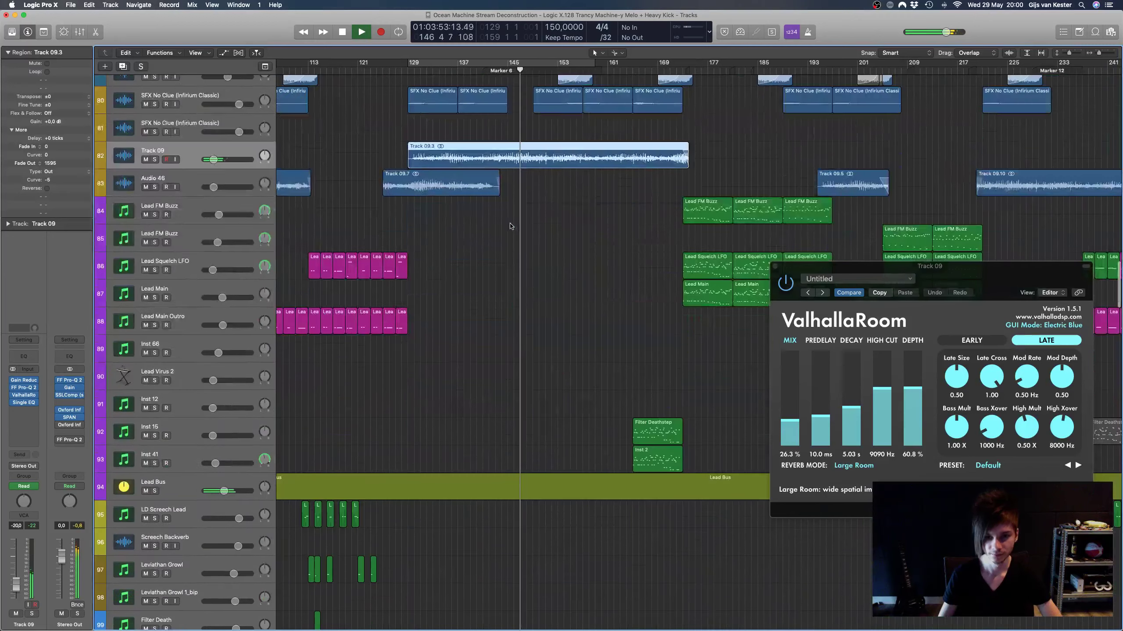
scroll(510, 226, "up", 5)
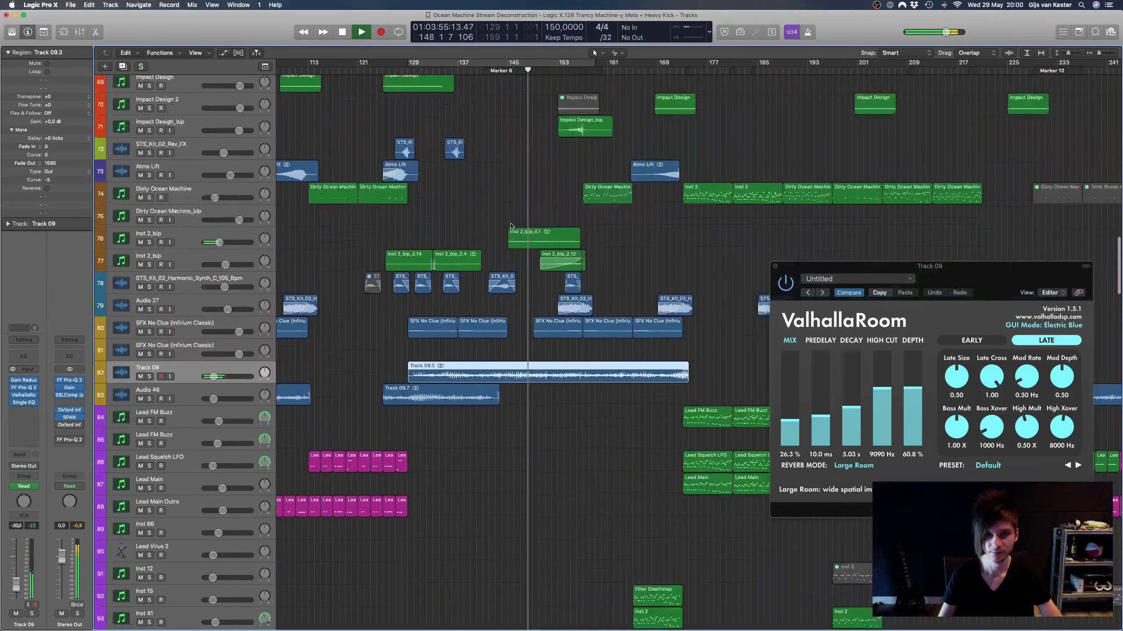
scroll(510, 226, "down", 1)
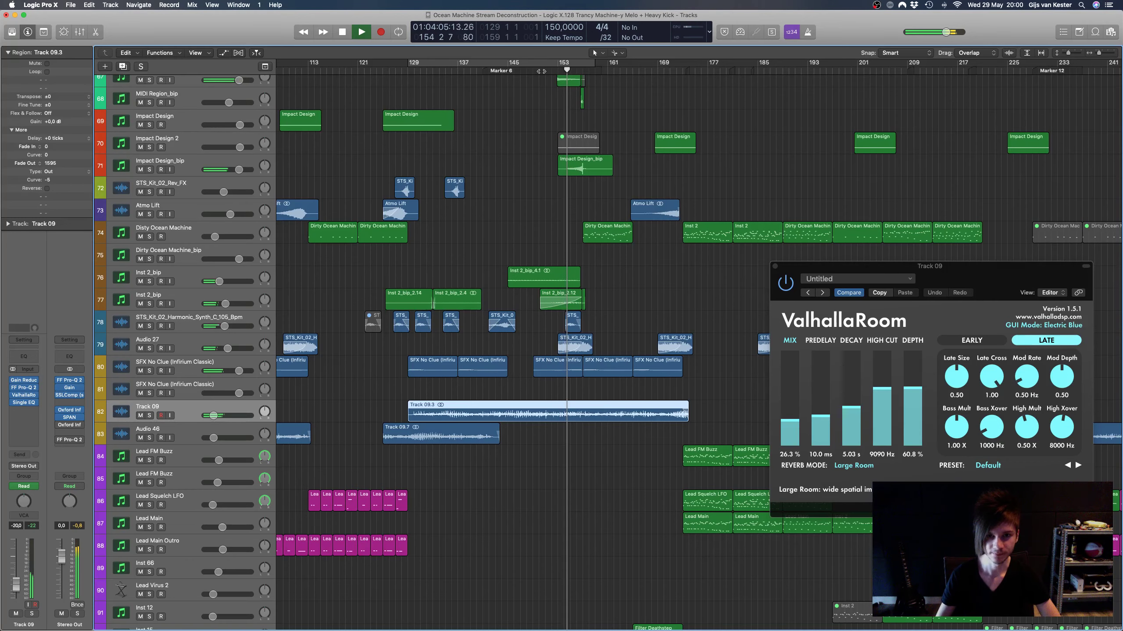
Step: Follow the playback through the transition at bar 157 across the effect and drum tracks, and return the stopped playhead to bar 149
key("ctrl+alt+Up")
key("ctrl+alt+Up")
key("ctrl+alt+Right")
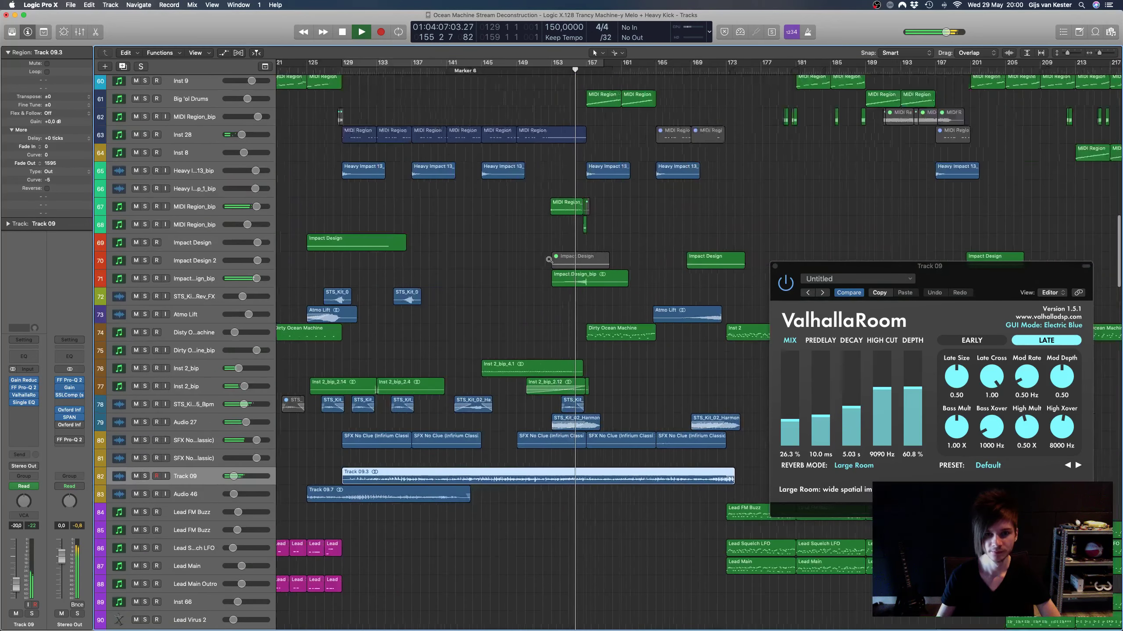
key("ctrl+alt+Right")
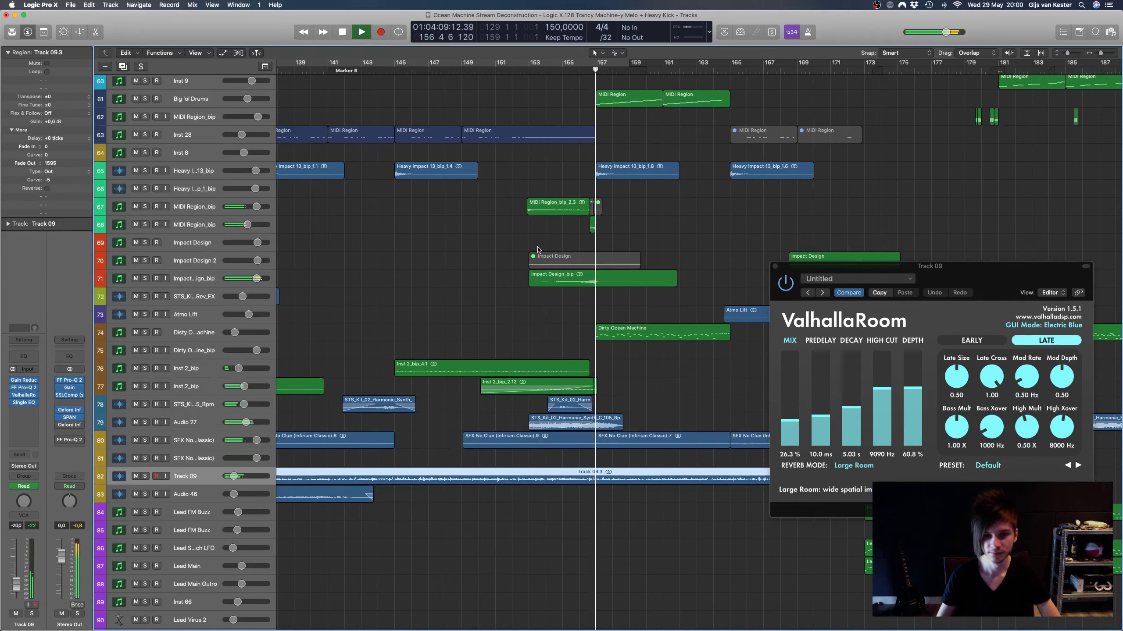
scroll(508, 196, "up", 8)
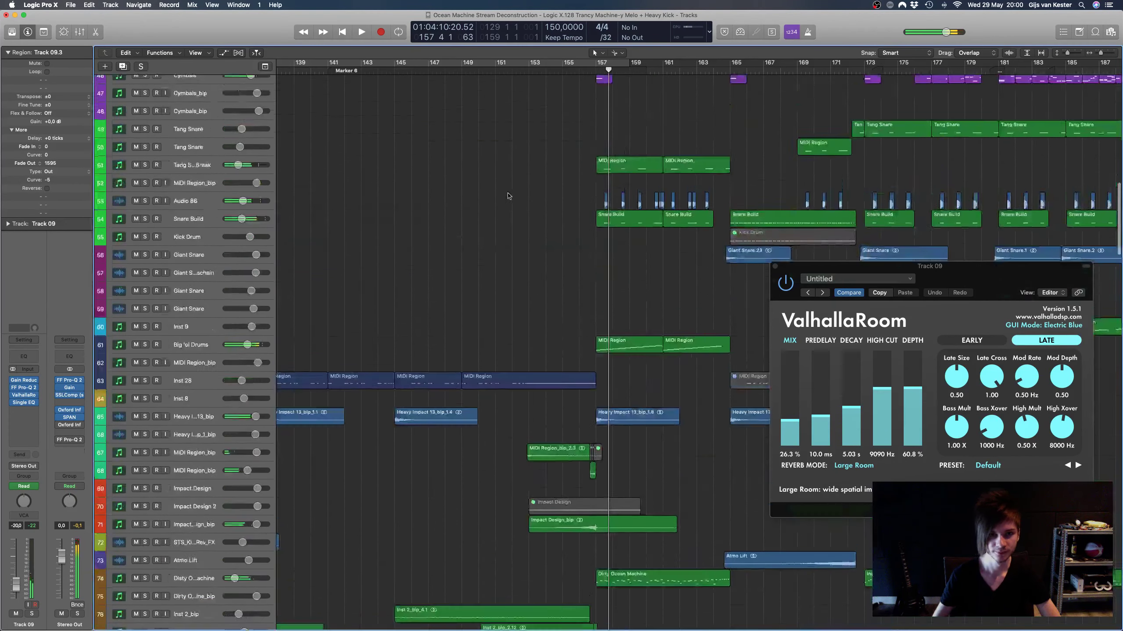
scroll(511, 196, "up", 15)
left_click(480, 70)
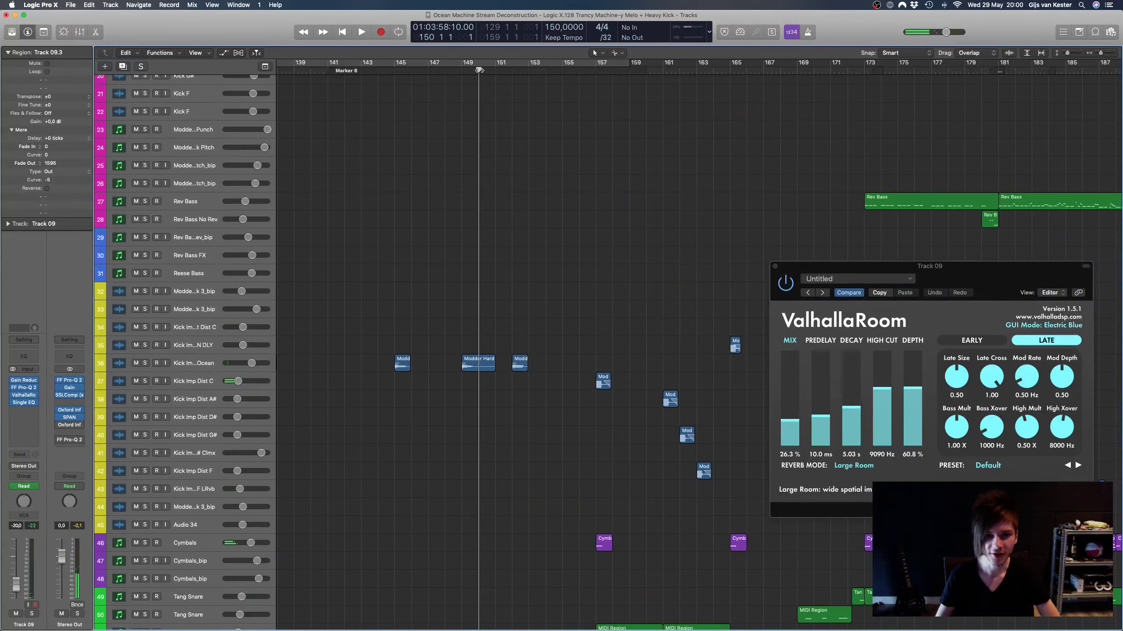
left_click(470, 70)
scroll(612, 129, "down", 20)
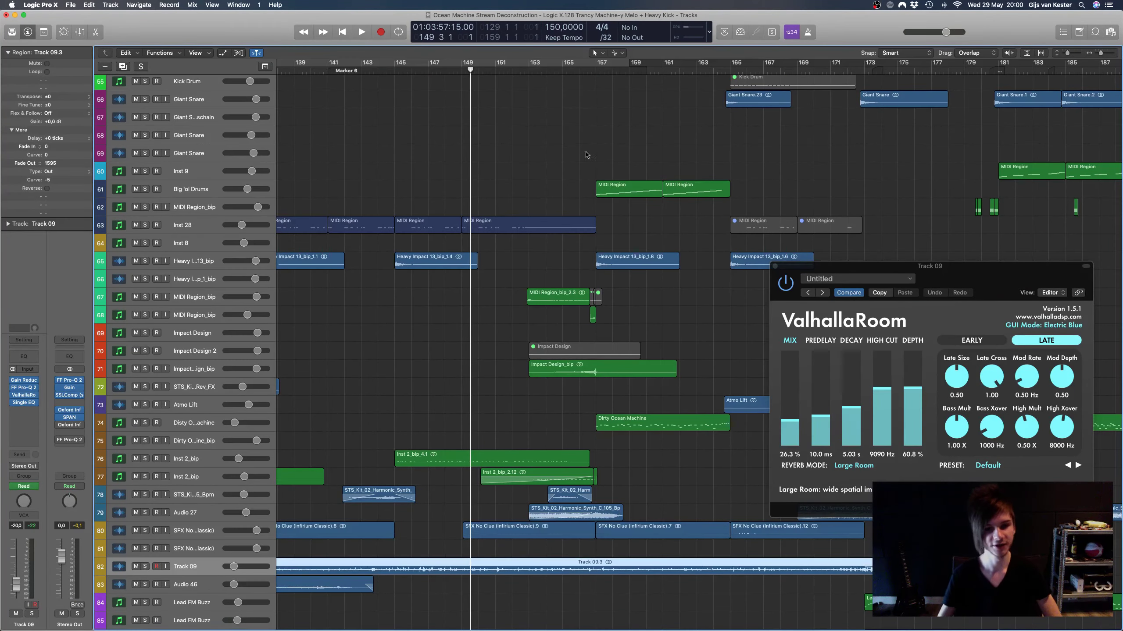
Step: Show the automation on all tracks and select the Inst 22 track in the group of layers leading up to bar 157
left_click(571, 199, "ctrl+alt")
key("a")
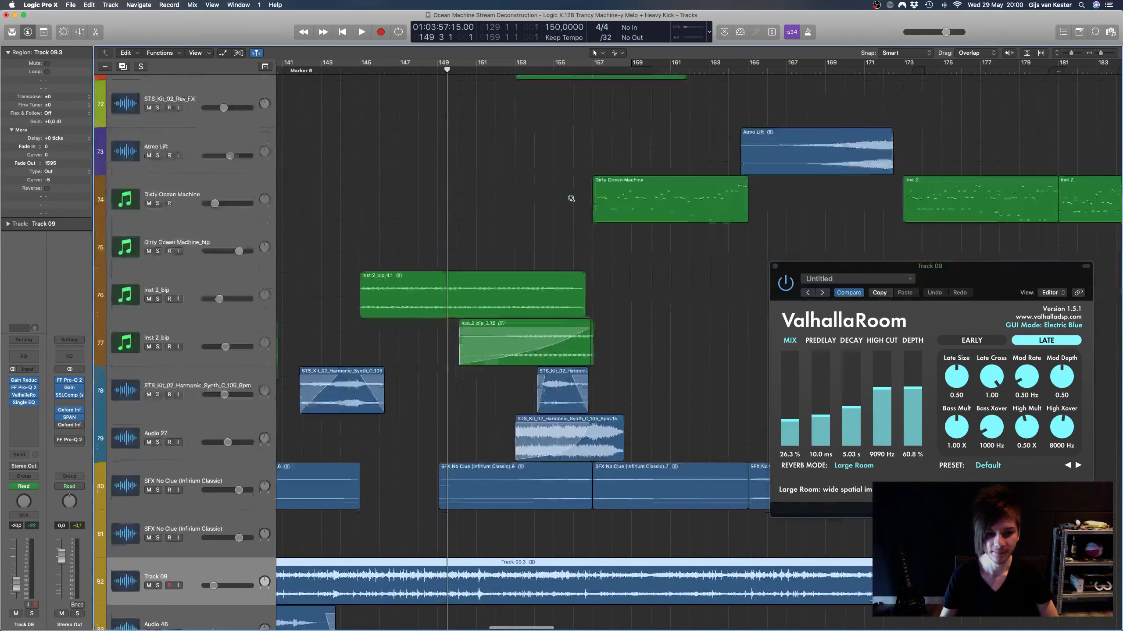
left_click(570, 200, "ctrl+alt")
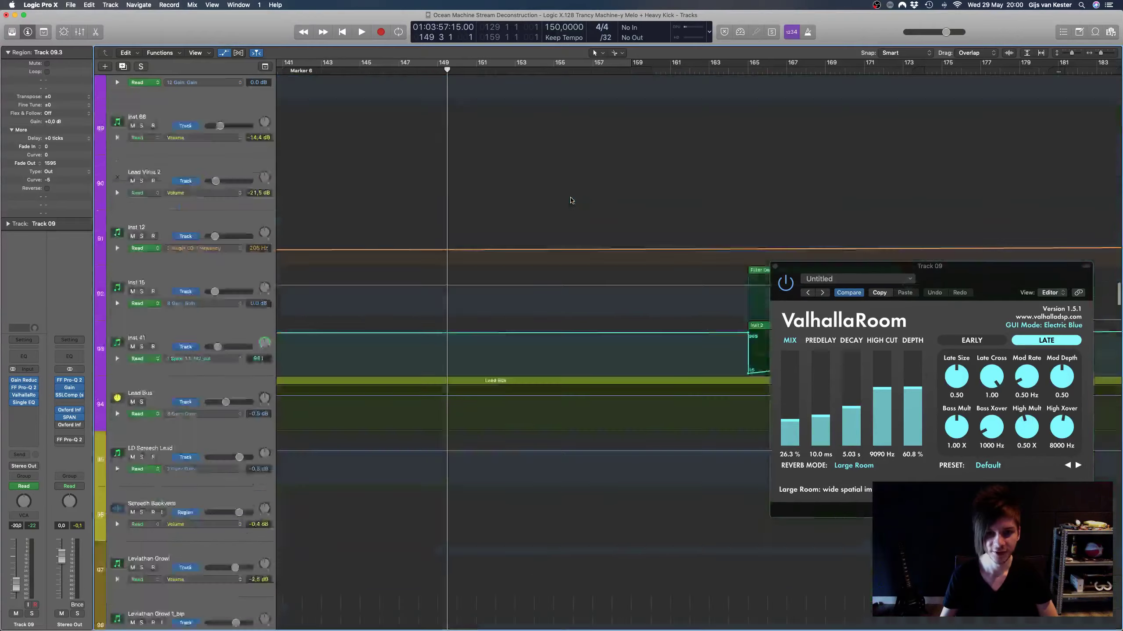
scroll(571, 200, "down", 8)
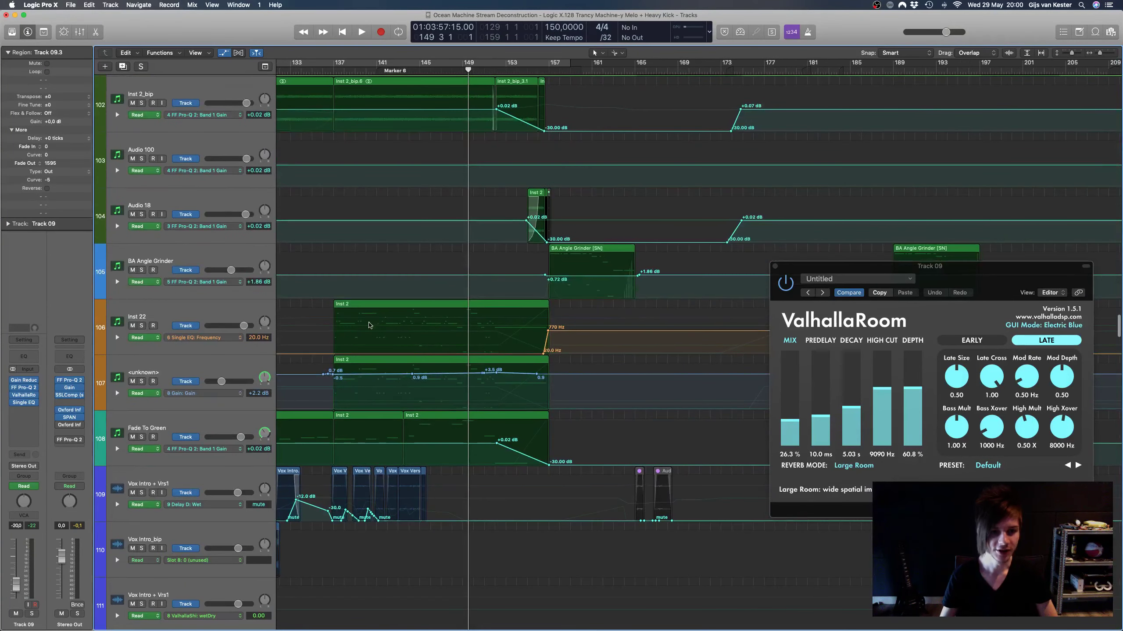
left_click(235, 316)
key("super+Up")
key("super+Up")
key("super+Up")
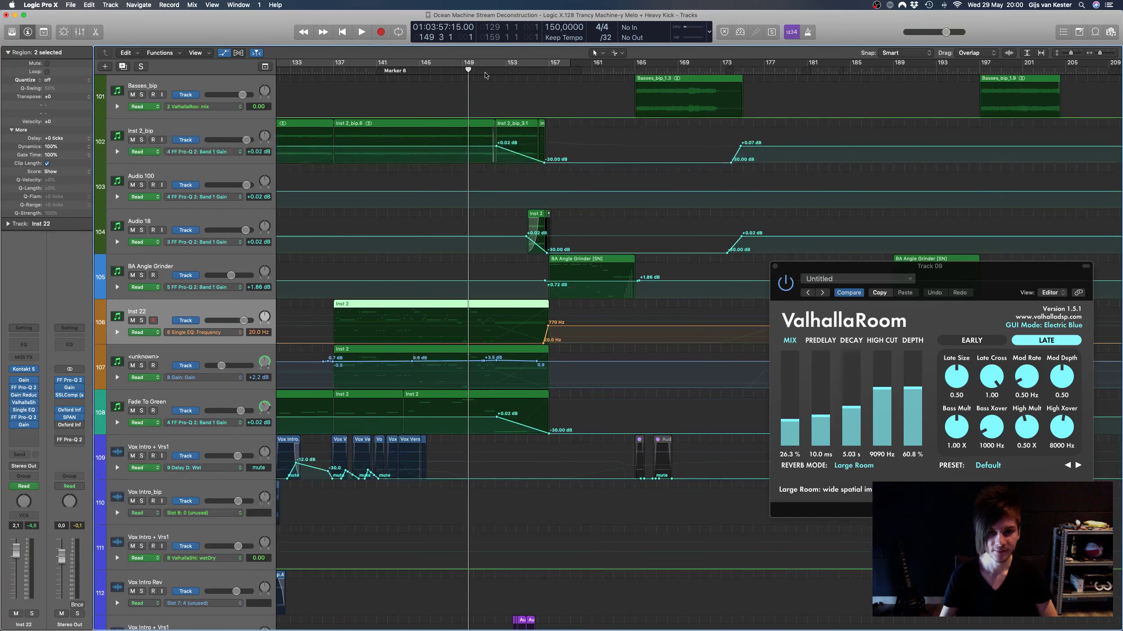
Step: Move the playhead to bar 148 and solo tracks 102 (Inst 2_bip), 106 (Inst 22), 107 and 108 (Fade To Green)
key("comma")
key("comma")
left_click(142, 143)
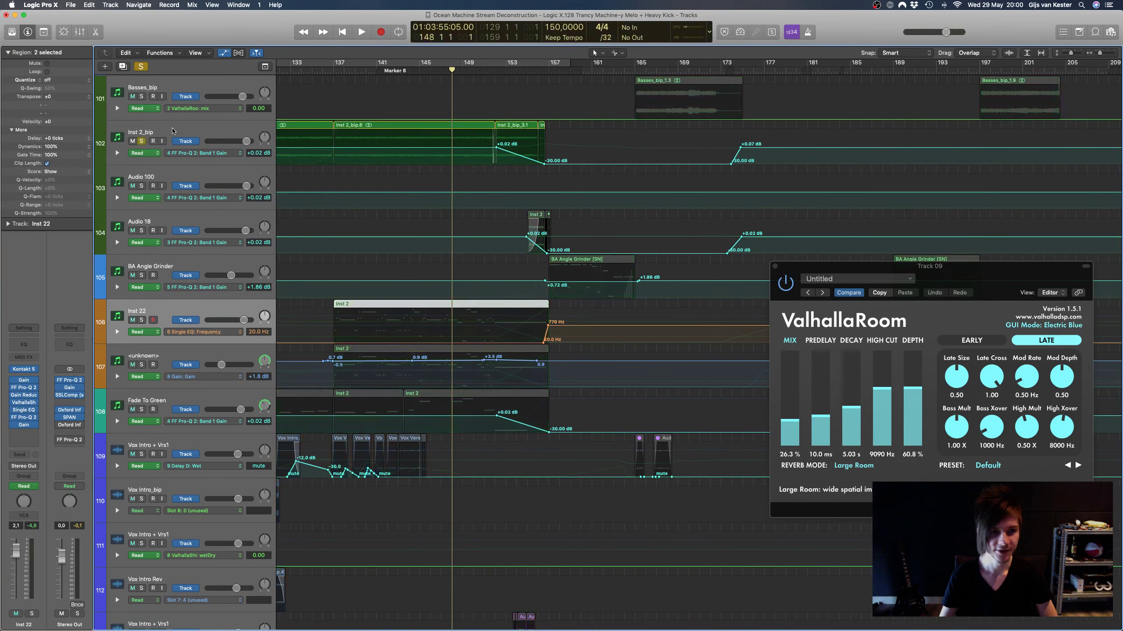
left_click(172, 130)
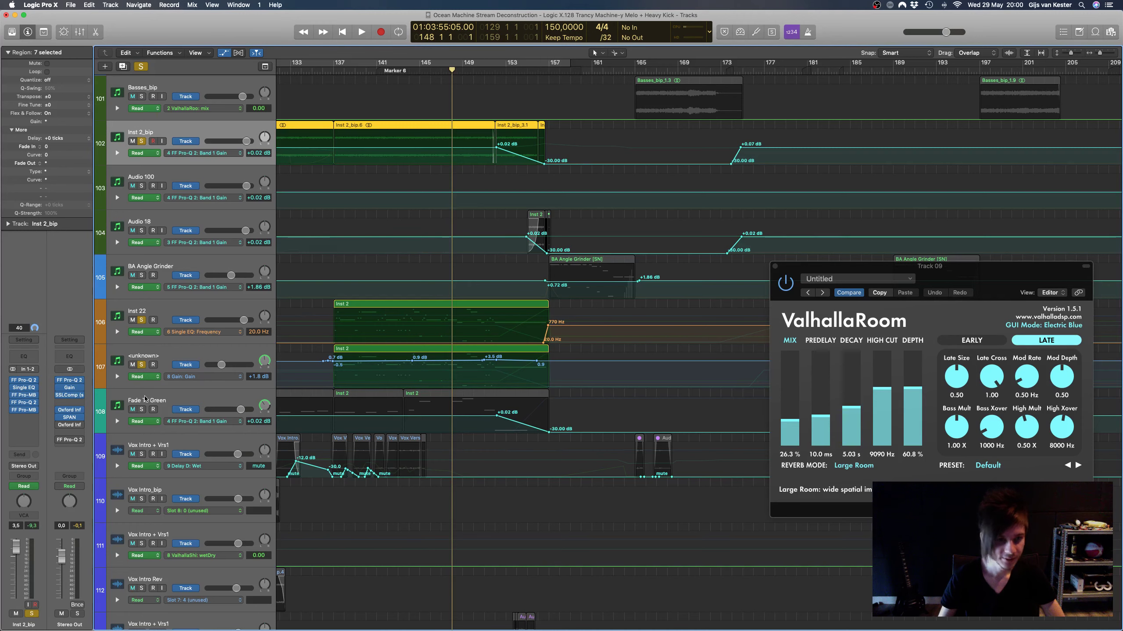
left_click(142, 410)
Step: Play the soloed layers from bar 148 to bar 157, adding Audio 18 to the solo, and examine the FF Pro-Q 2 automation
key("space")
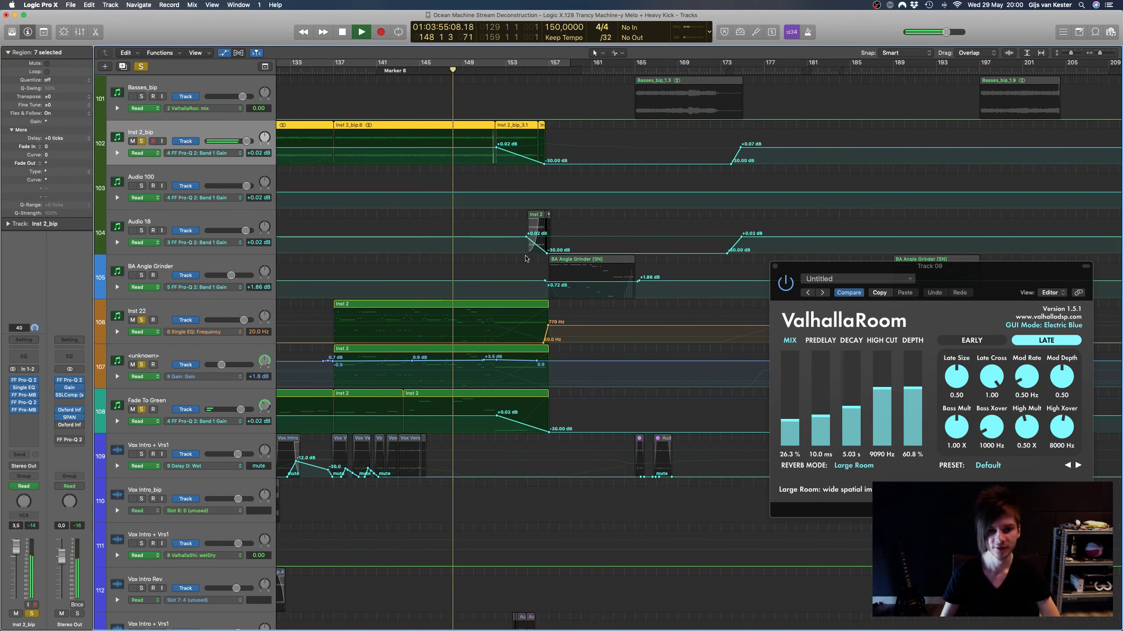
key("super+Right")
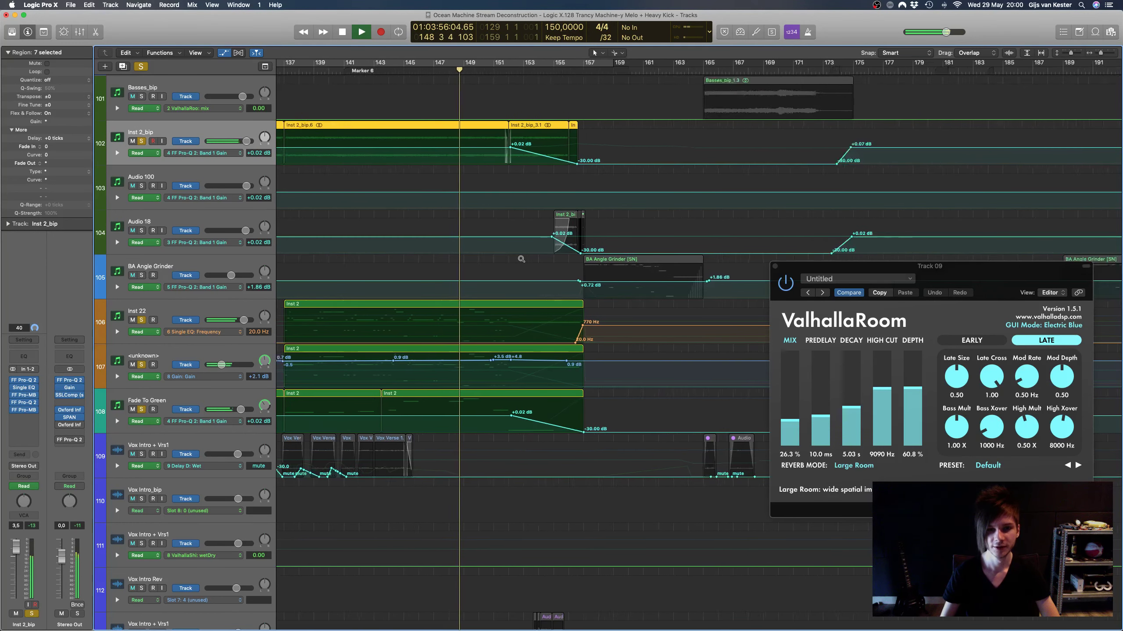
left_click(141, 231)
scroll(438, 256, "up", 20)
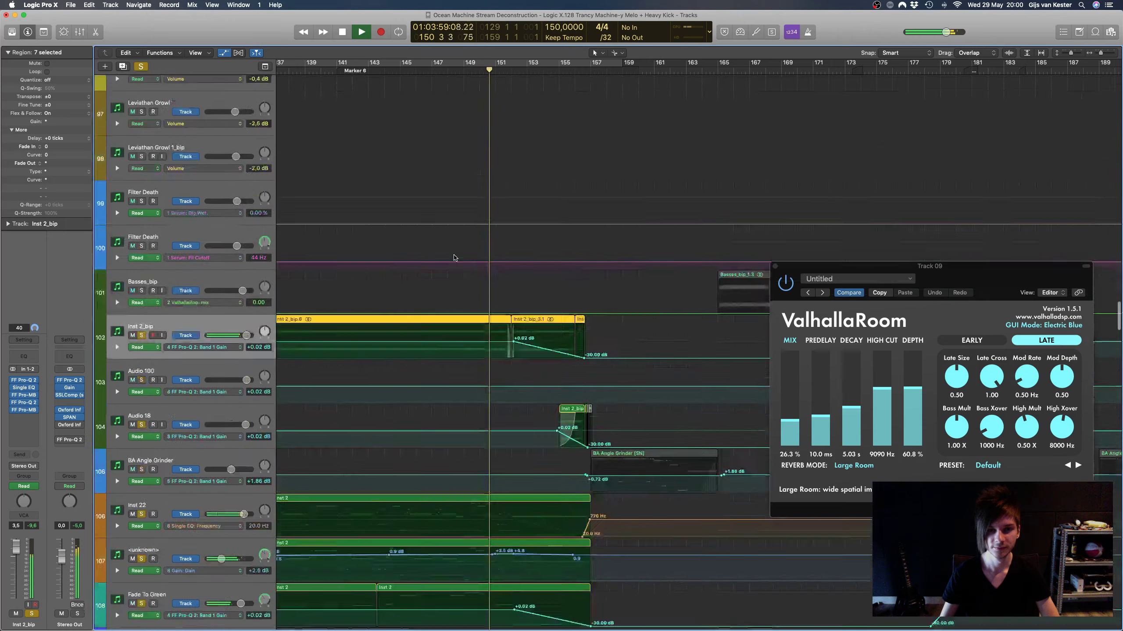
scroll(454, 258, "up", 3)
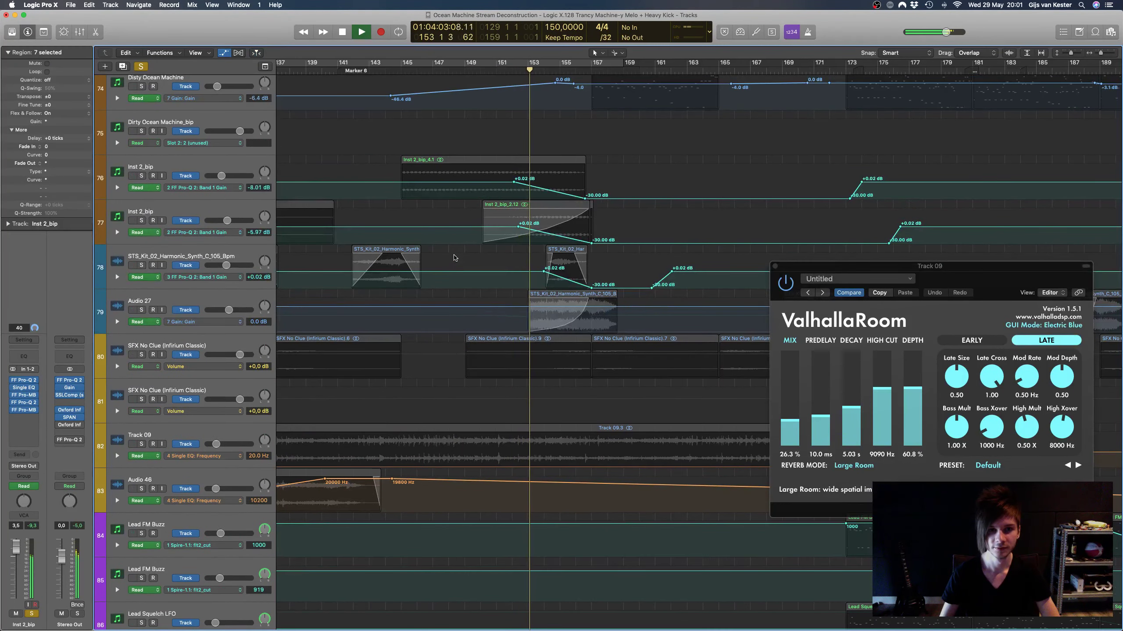
scroll(455, 258, "down", 12)
scroll(455, 257, "down", 3)
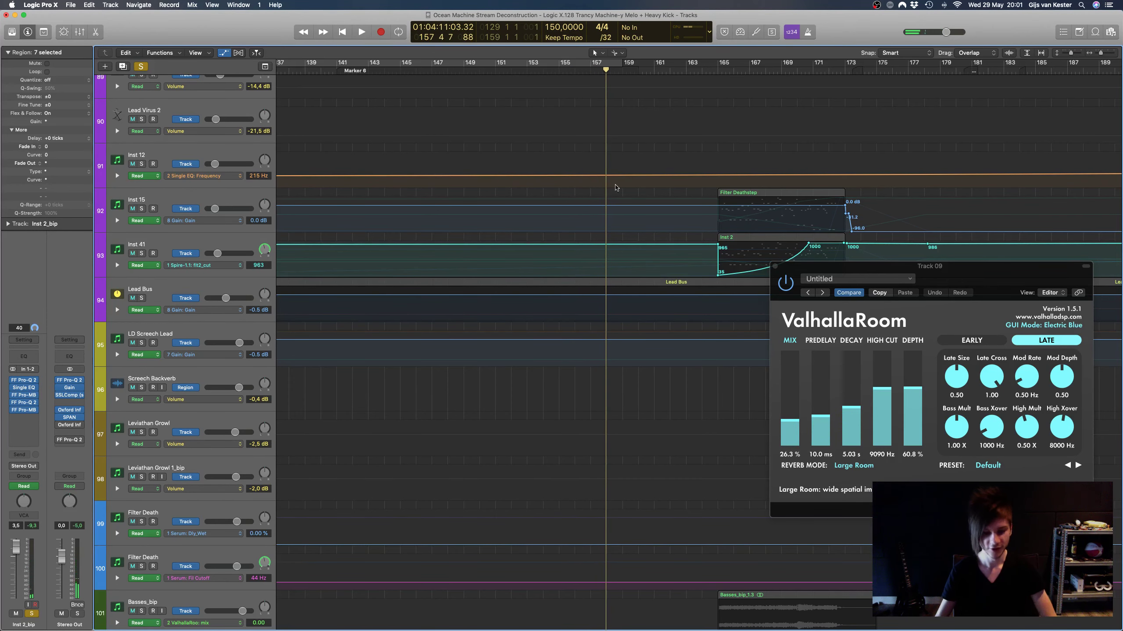
Step: Hide the automation on all tracks and show a wider stretch of the arrangement around bar 157
key("a")
key("super+Left")
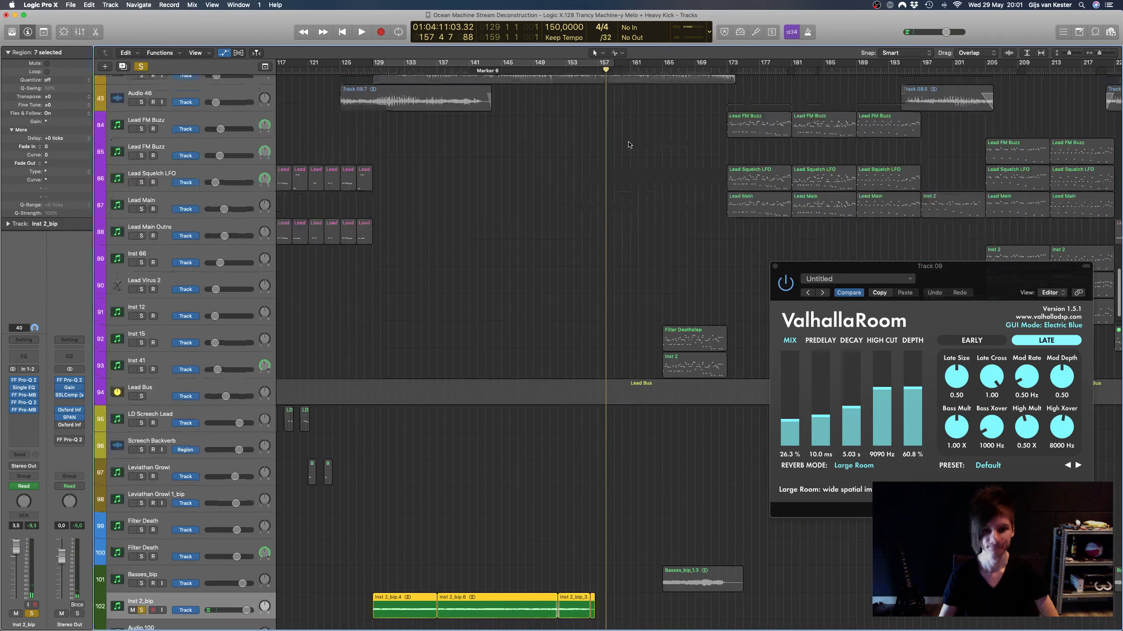
Step: Move the playhead to bar 152 and clear the solo on all tracks
scroll(629, 144, "up", 15)
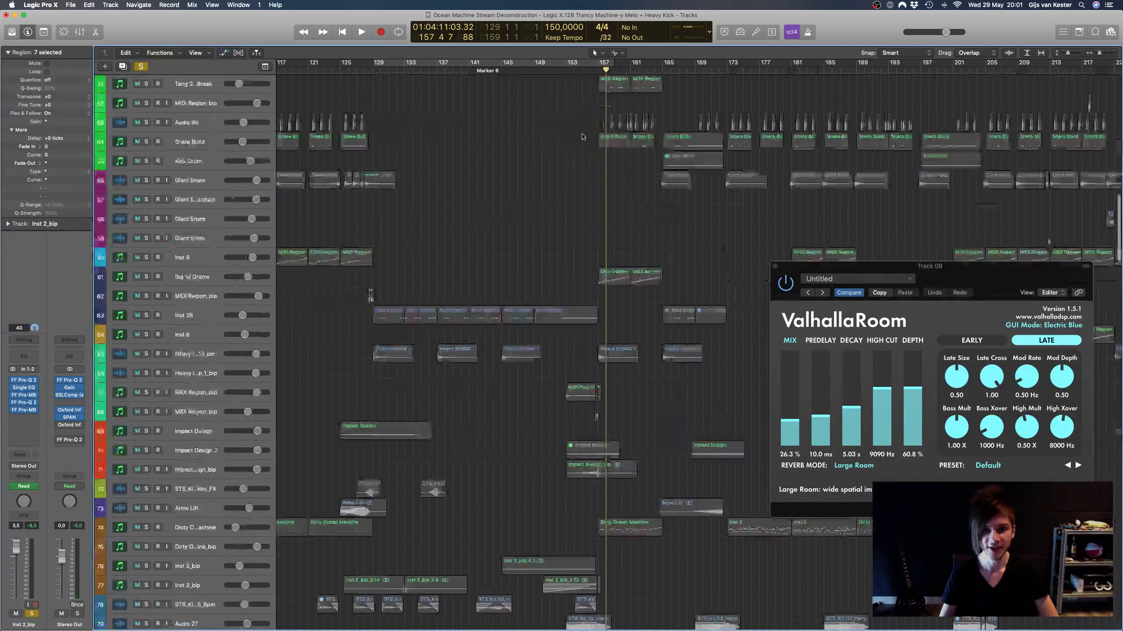
scroll(582, 137, "up", 2)
left_click(558, 73)
scroll(515, 164, "down", 15)
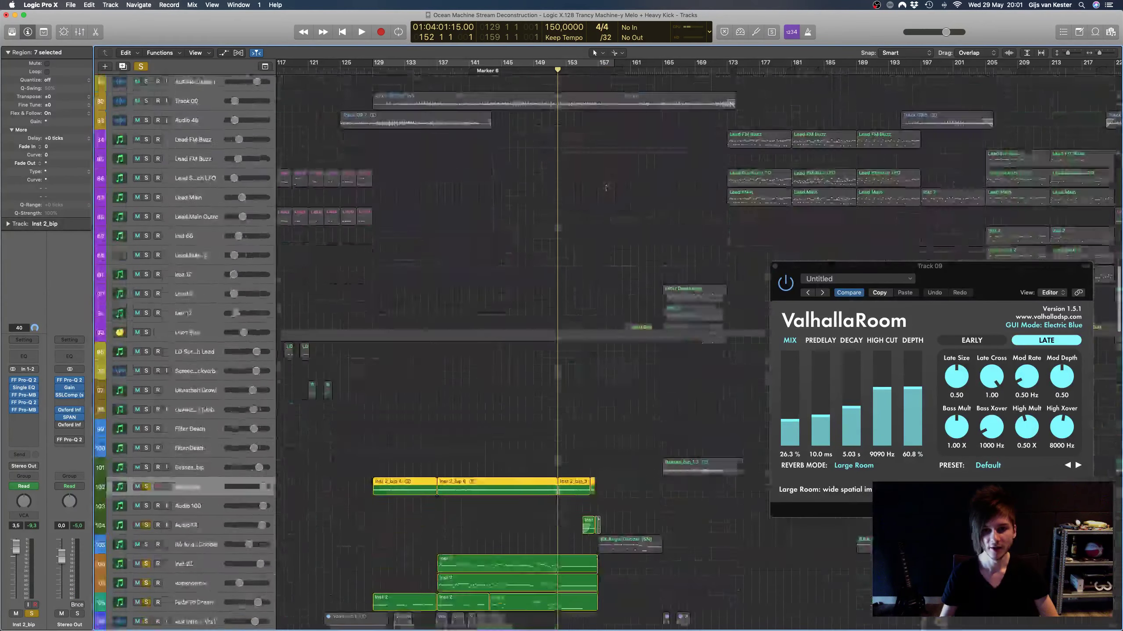
scroll(515, 164, "up", 5)
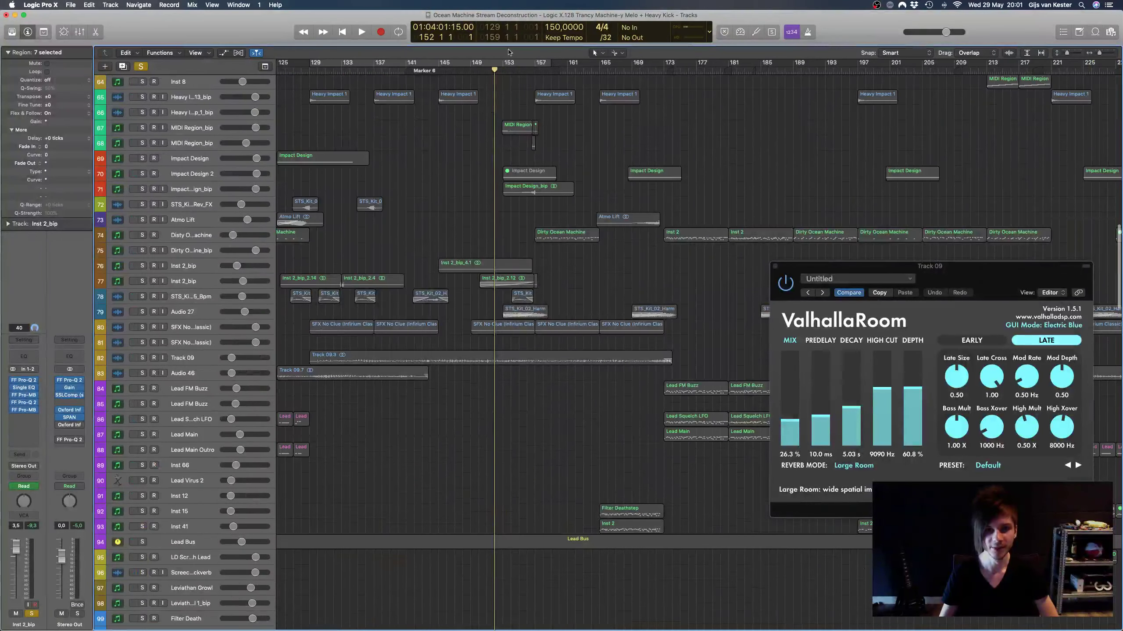
left_click(522, 71)
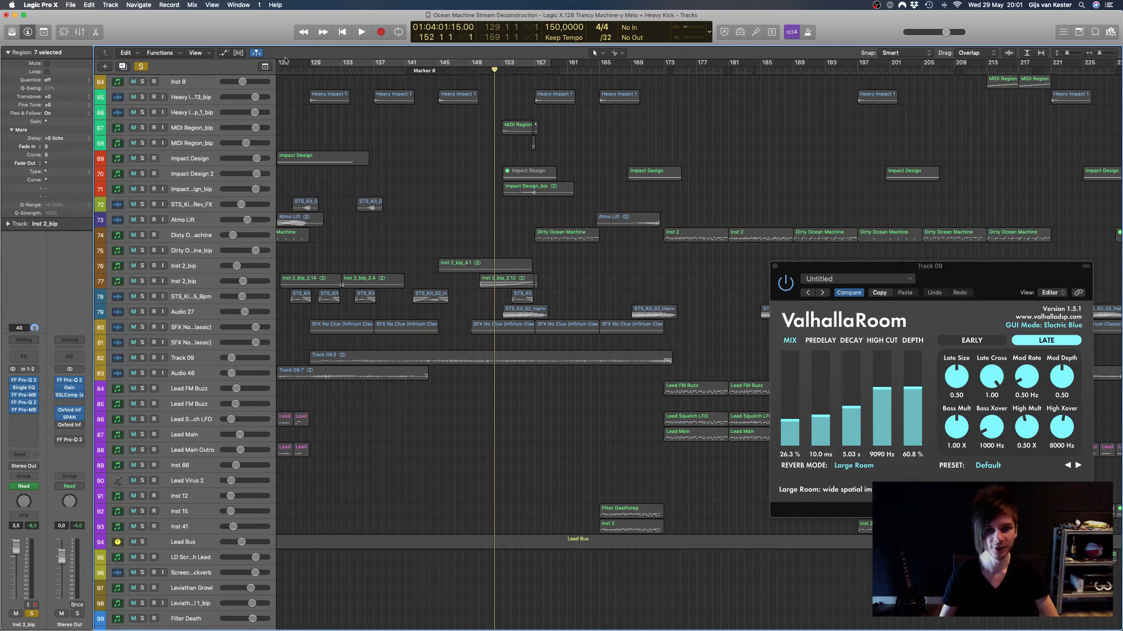
left_click(141, 66)
Step: Play the full mix from bar 152 to bar 162, deselecting the regions and examining the layers and automation around bar 157
scroll(532, 127, "up", 3)
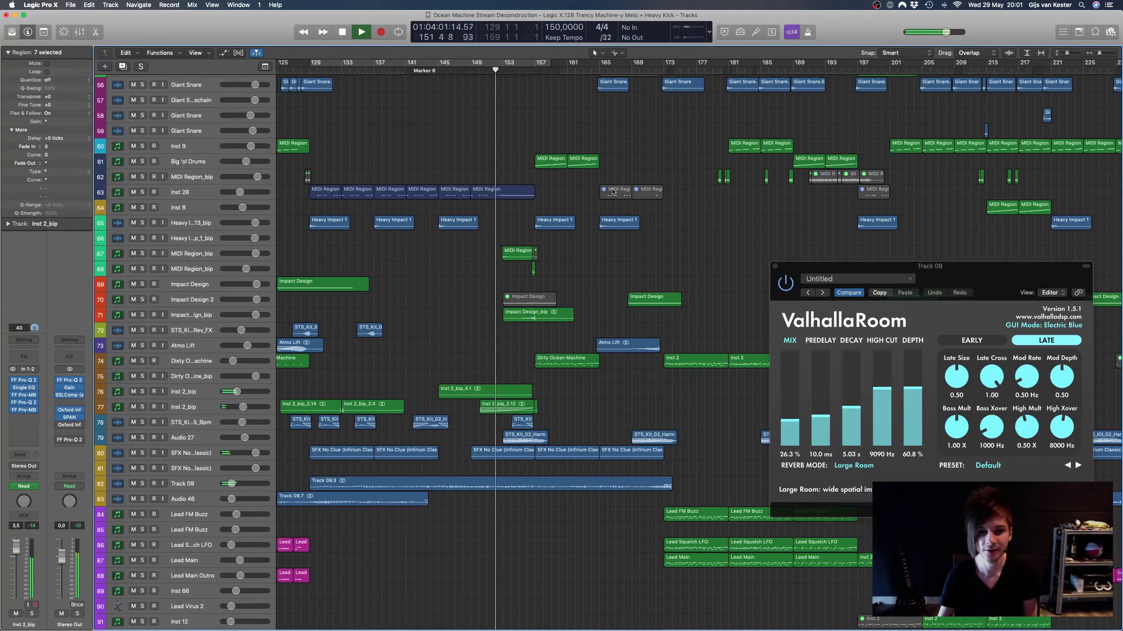
left_click(650, 253)
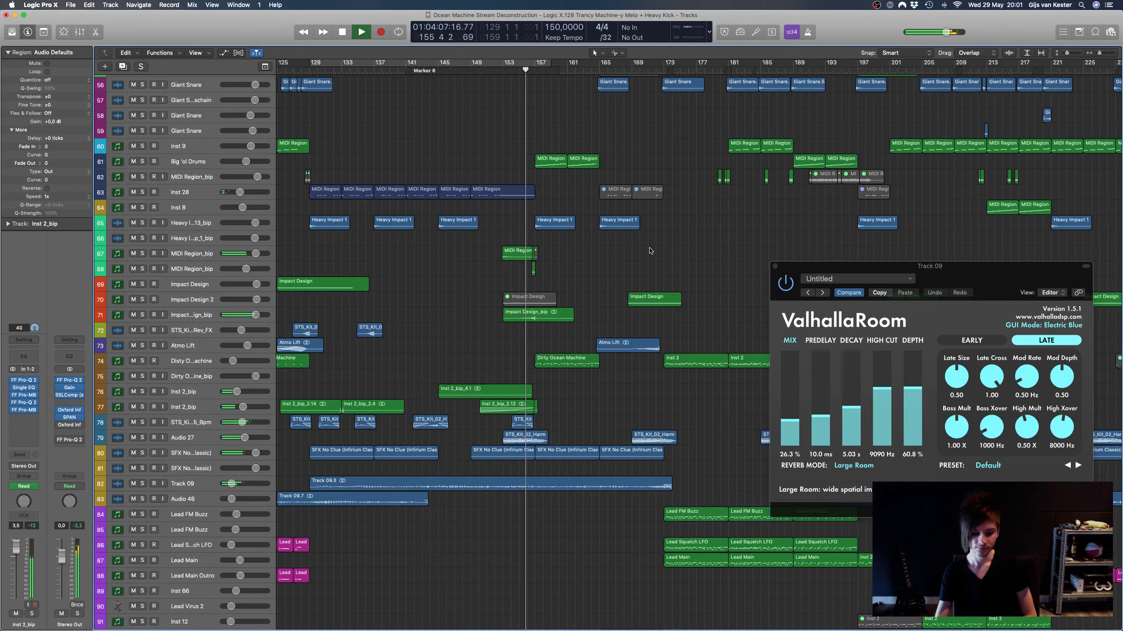
scroll(650, 251, "up", 10)
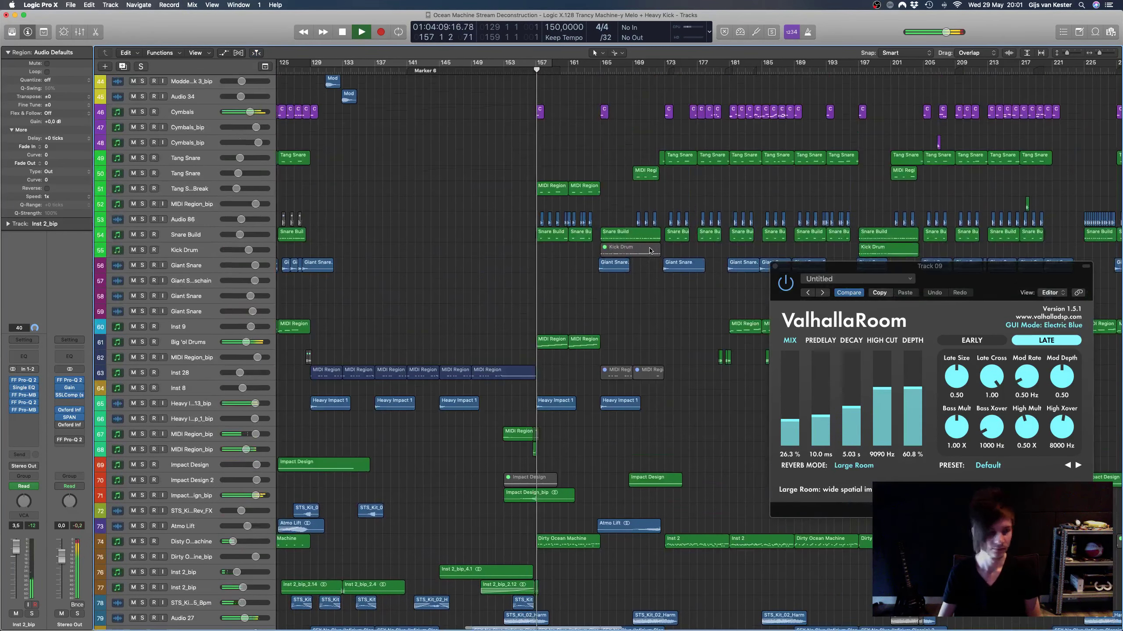
key("a")
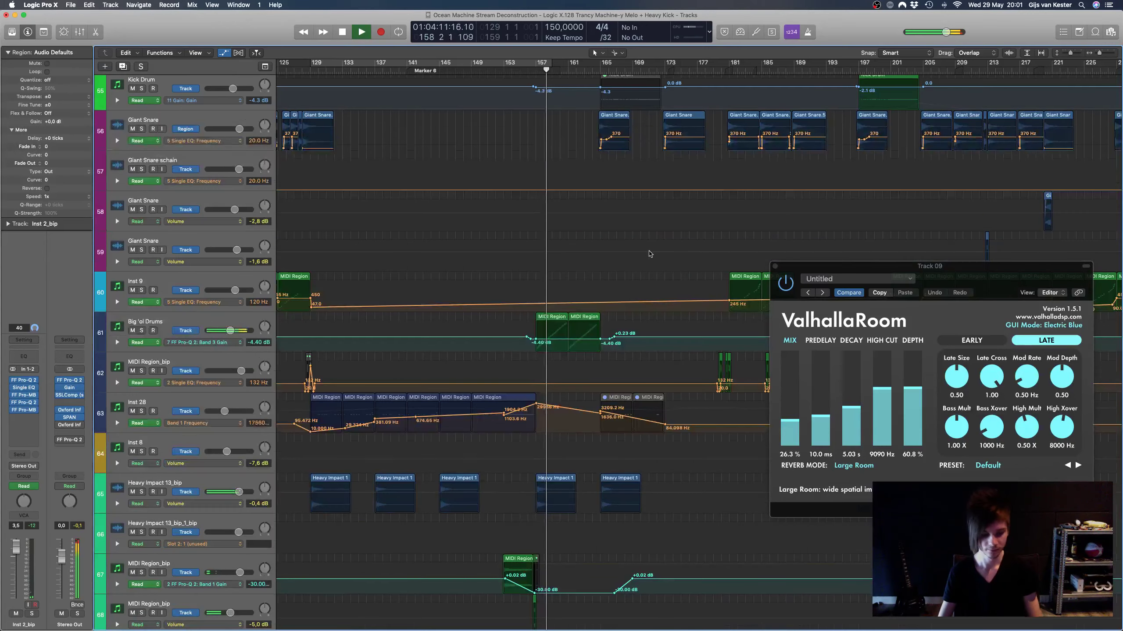
key("a")
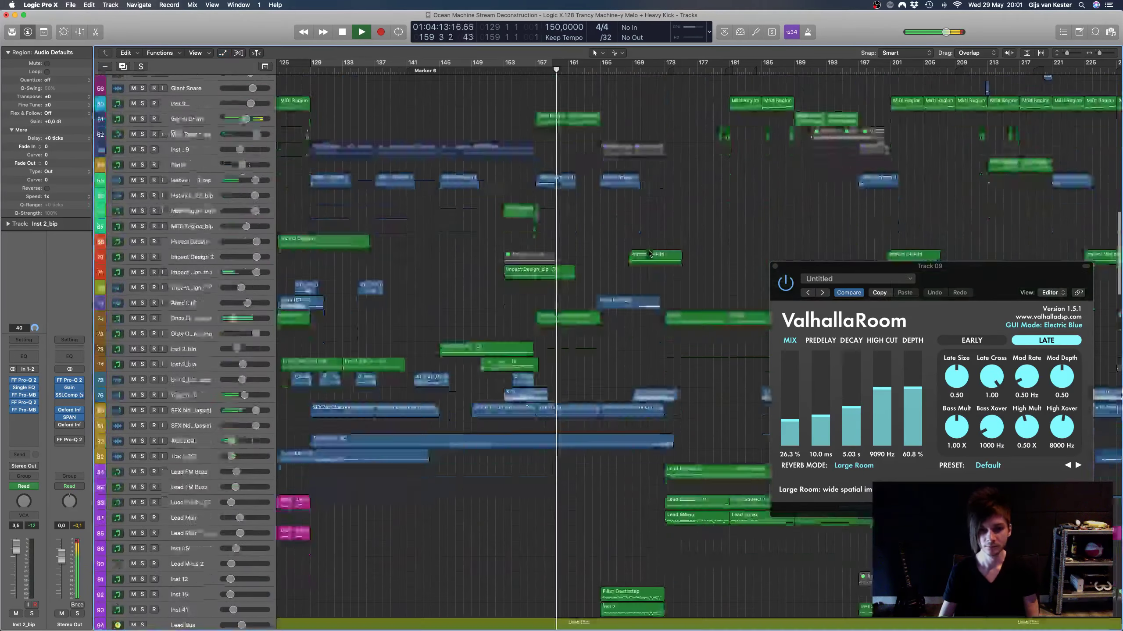
key("super+Left")
key("super+Left")
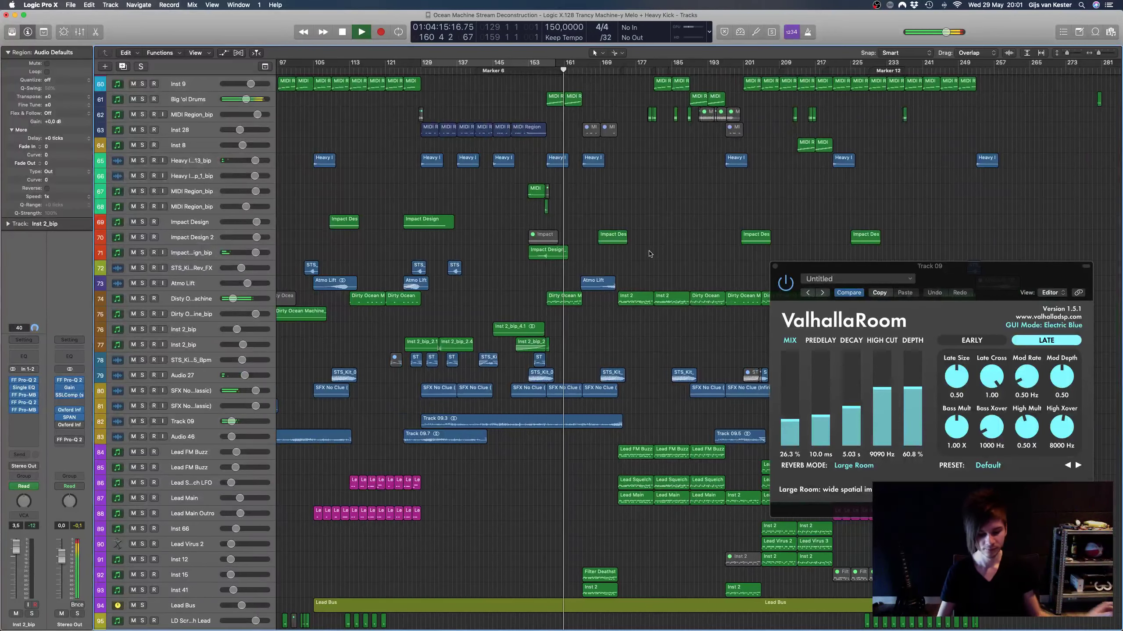
scroll(650, 254, "down", 5)
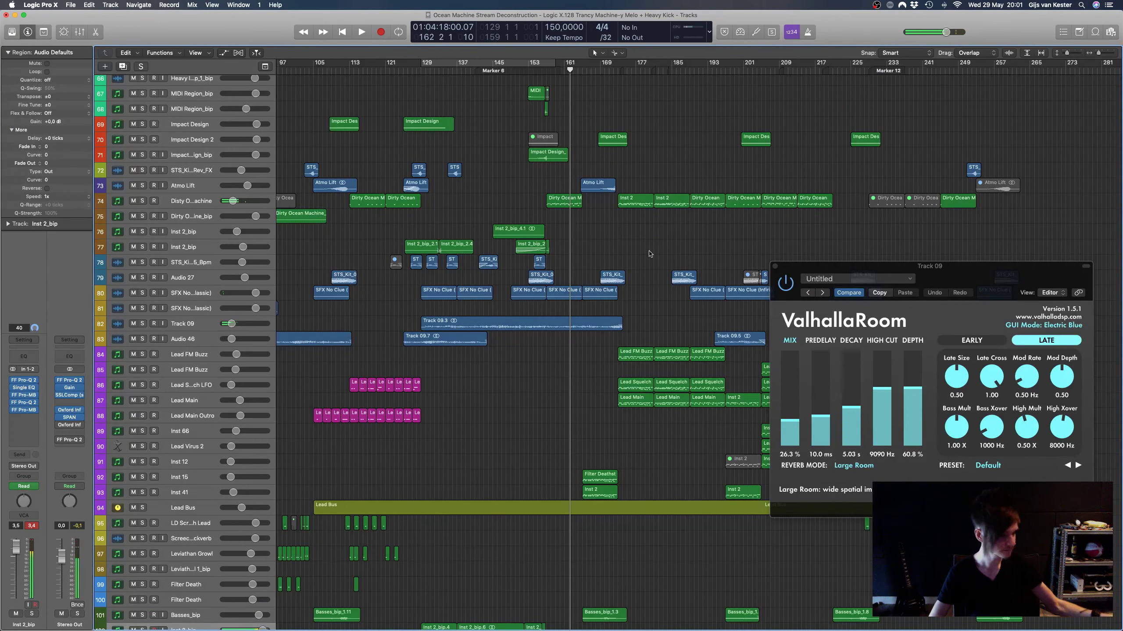
Step: Return the playhead to bar 152 and show the arrangement around it in more detail
left_click(524, 73)
key("super+Right")
key("super+Right")
key("super+Right")
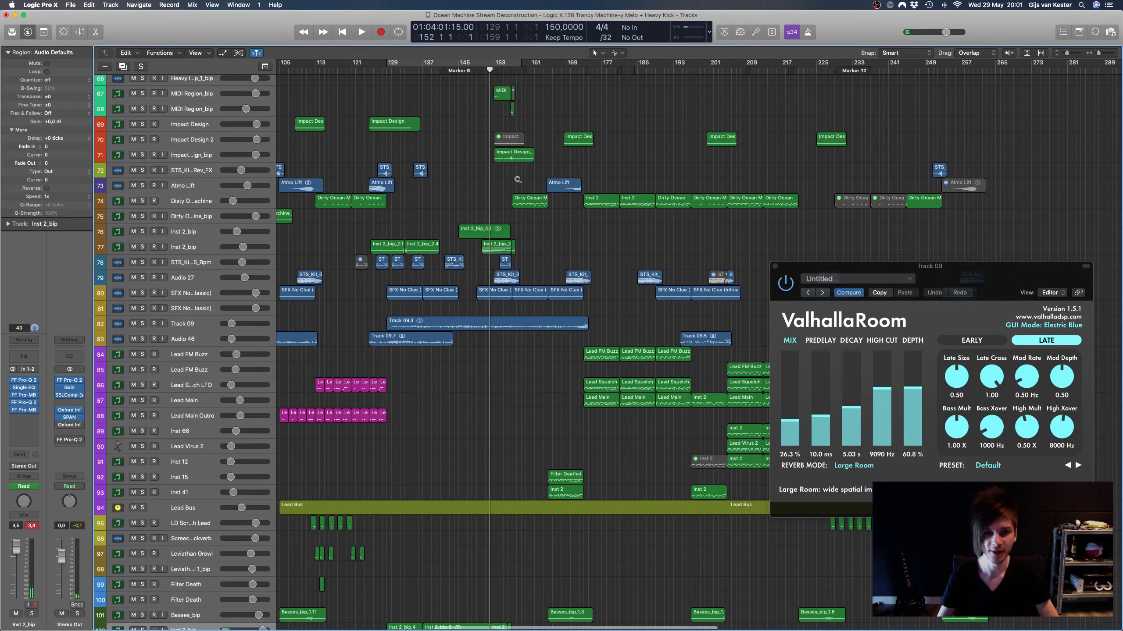
Step: Solo the orchestral and choir tracks from 133 (Trombones Art) to 165 (Choir "Free" FX)
scroll(520, 181, "down", 10)
scroll(519, 182, "down", 15)
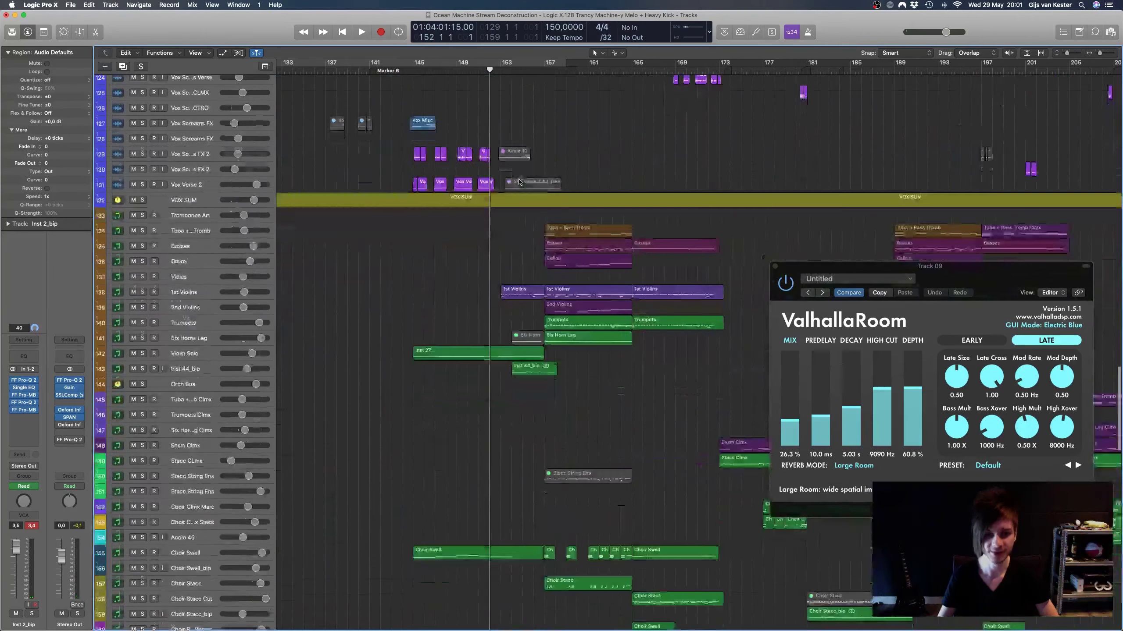
scroll(519, 181, "right", 3)
scroll(519, 181, "right", 2)
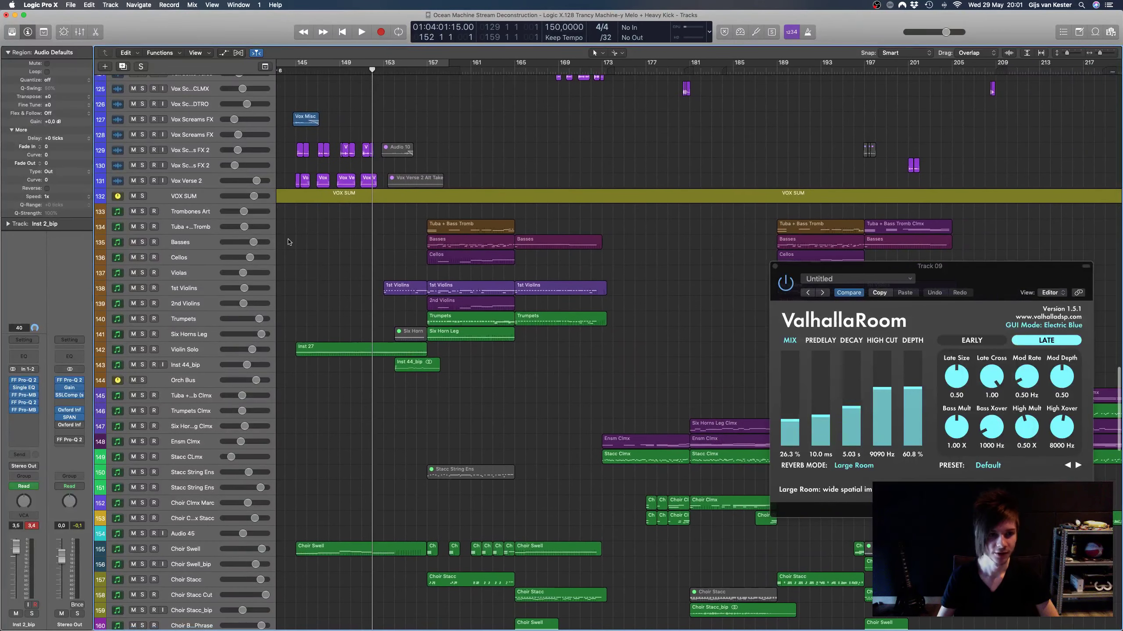
left_click_drag(143, 213, 148, 564)
scroll(251, 421, "down", 6)
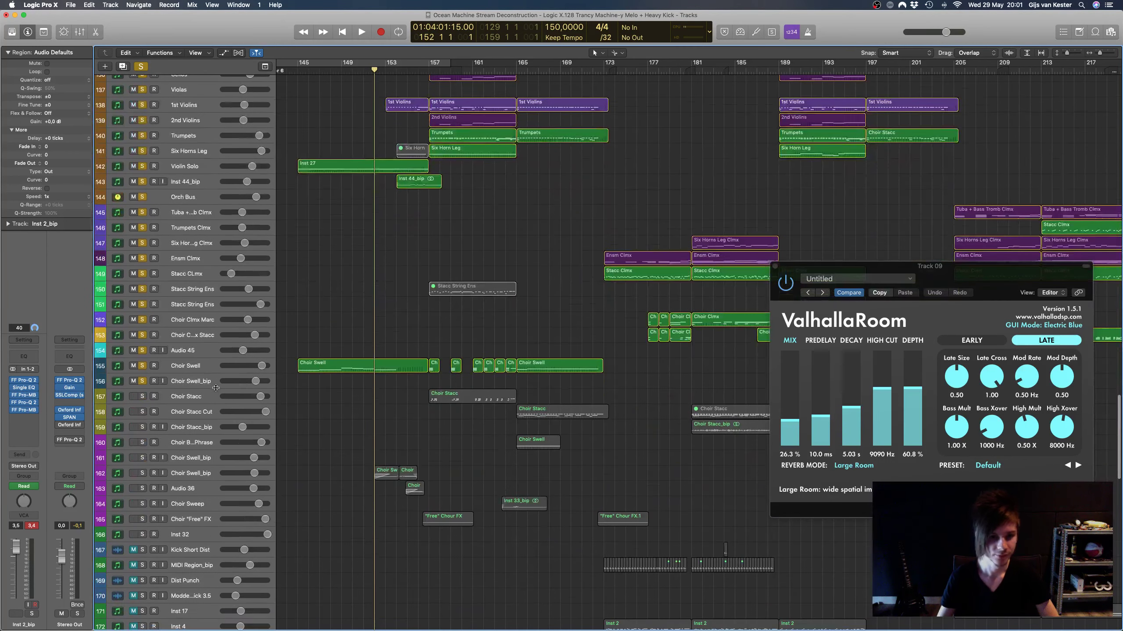
left_click_drag(142, 397, 142, 427)
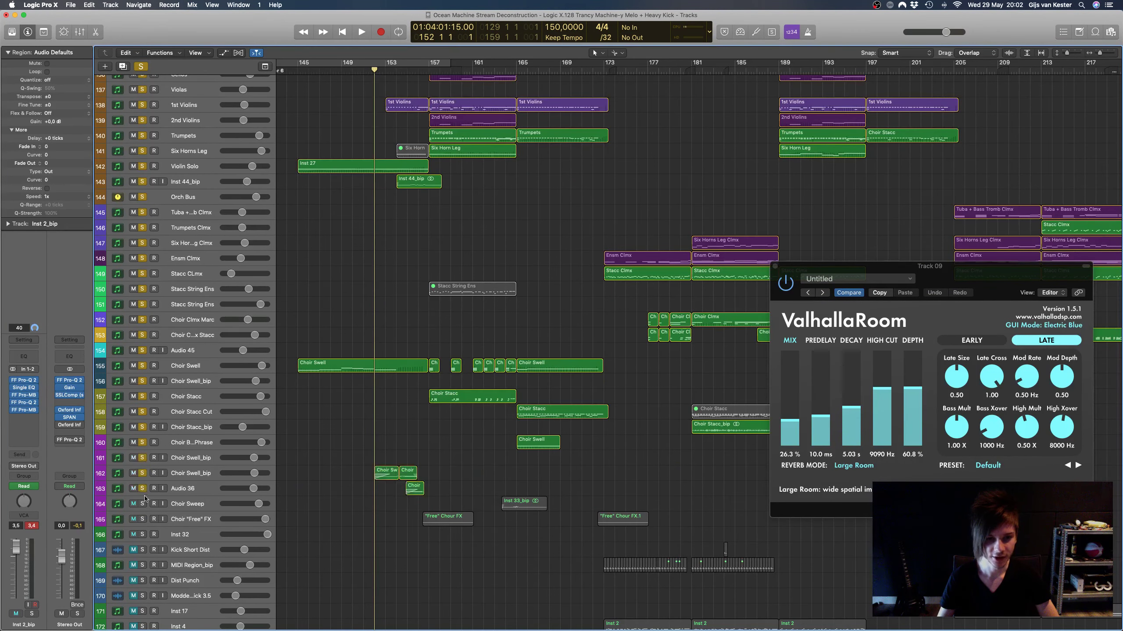
left_click_drag(145, 498, 147, 524)
scroll(459, 229, "up", 4)
scroll(460, 230, "left", 2)
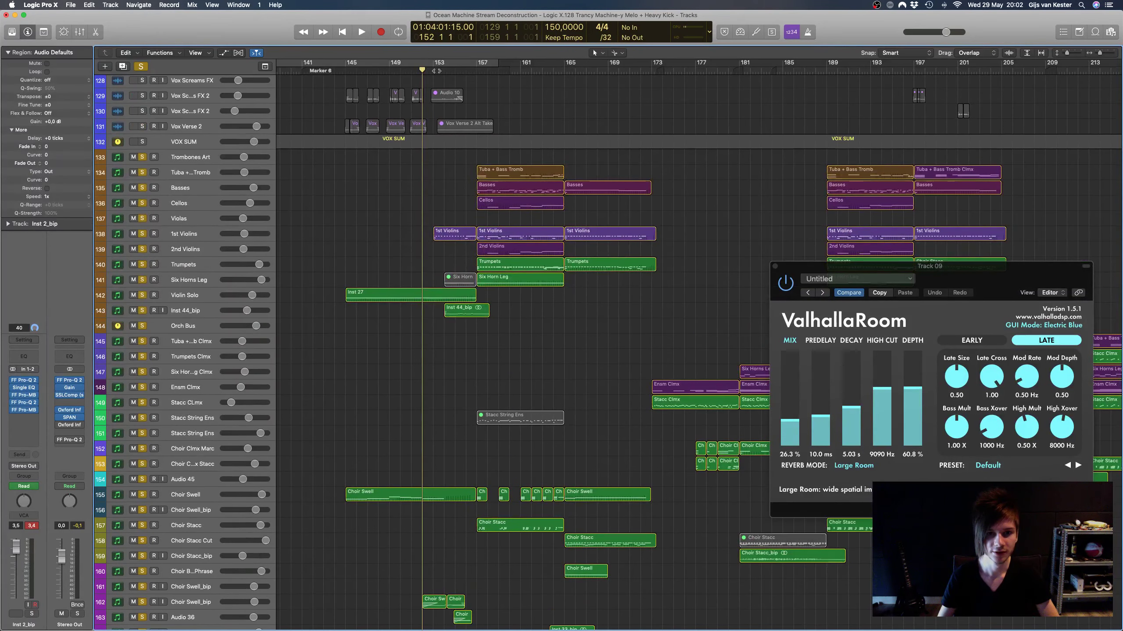
Step: Play the soloed orchestra and choir from bar 152 to bar 159, selecting the Tuba + Bass Tromb region and raising the system volume
key("space")
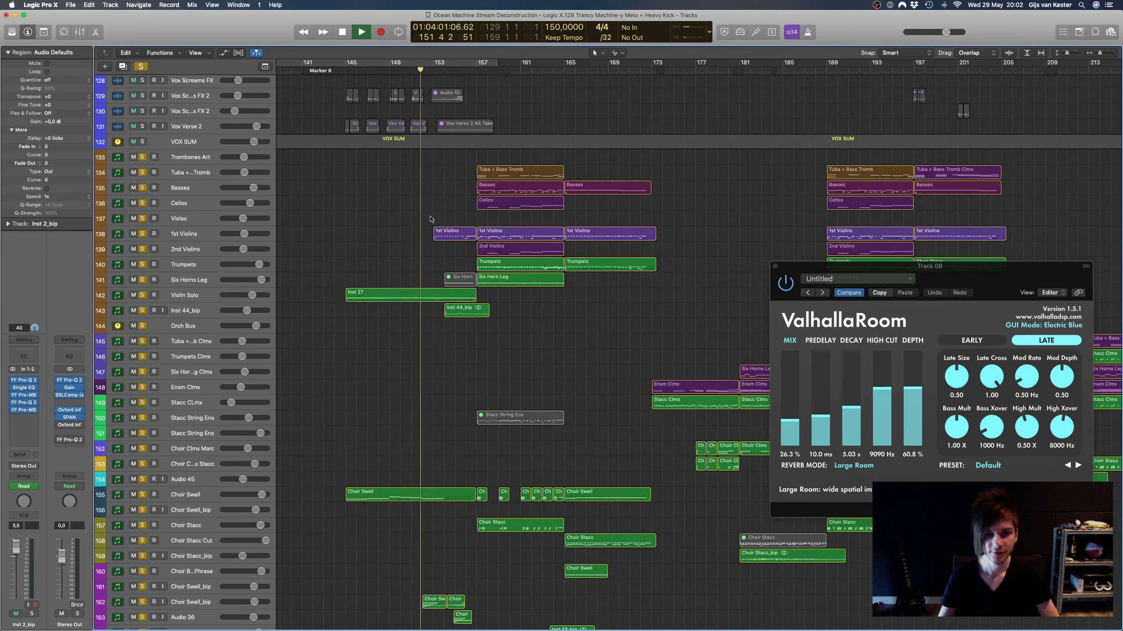
key("space")
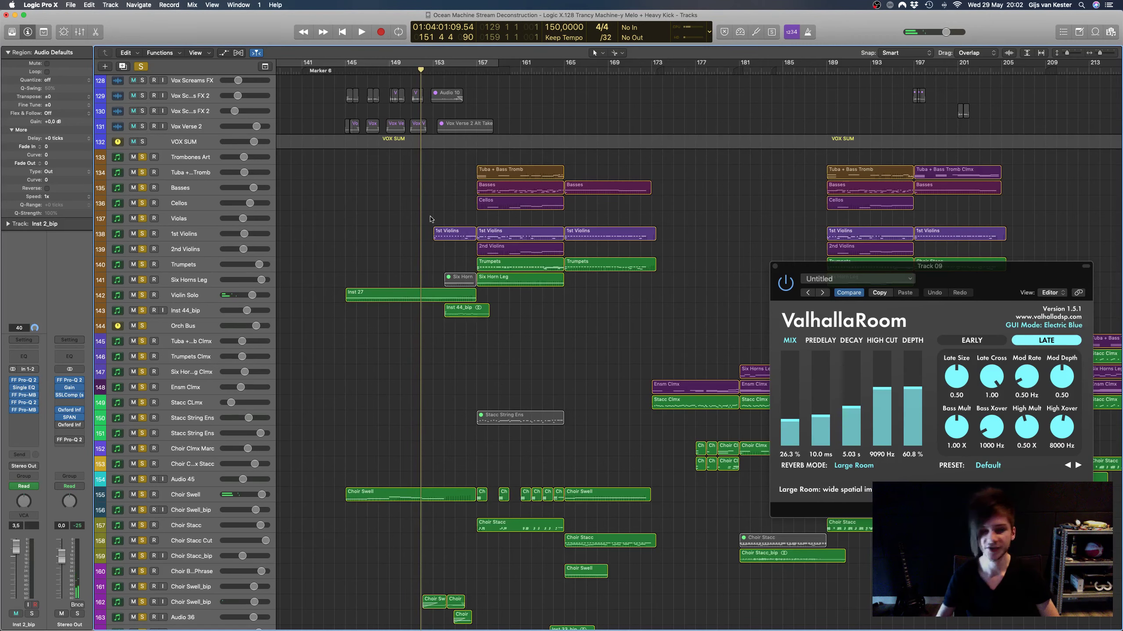
key("super+Right")
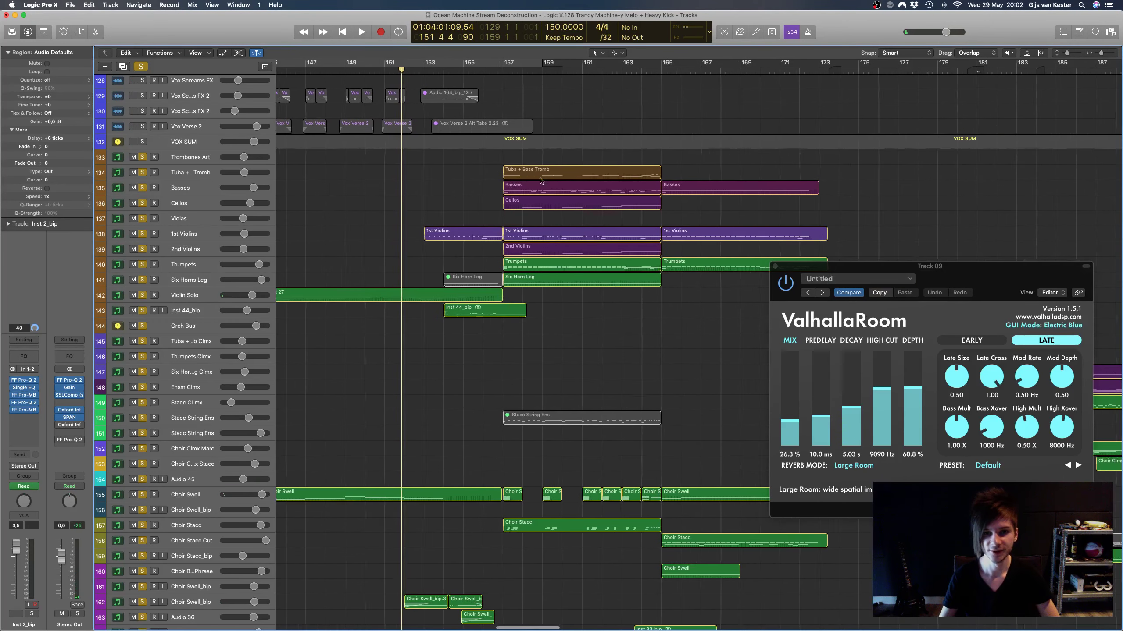
left_click(581, 176)
key("space")
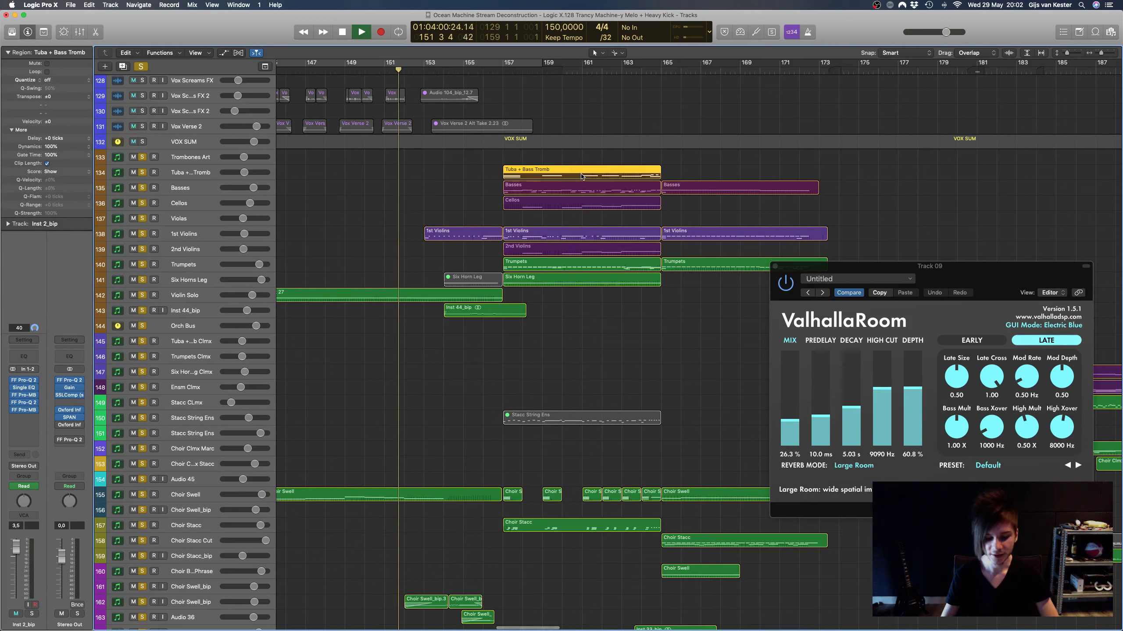
scroll(582, 176, "up", 4)
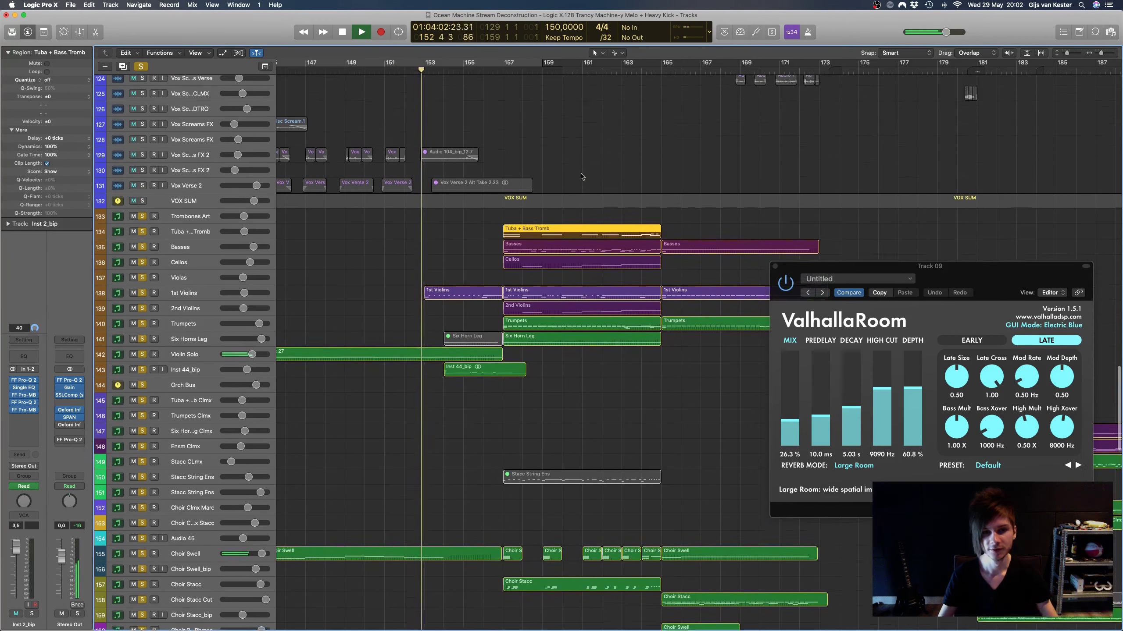
key("XF86AudioRaiseVolume")
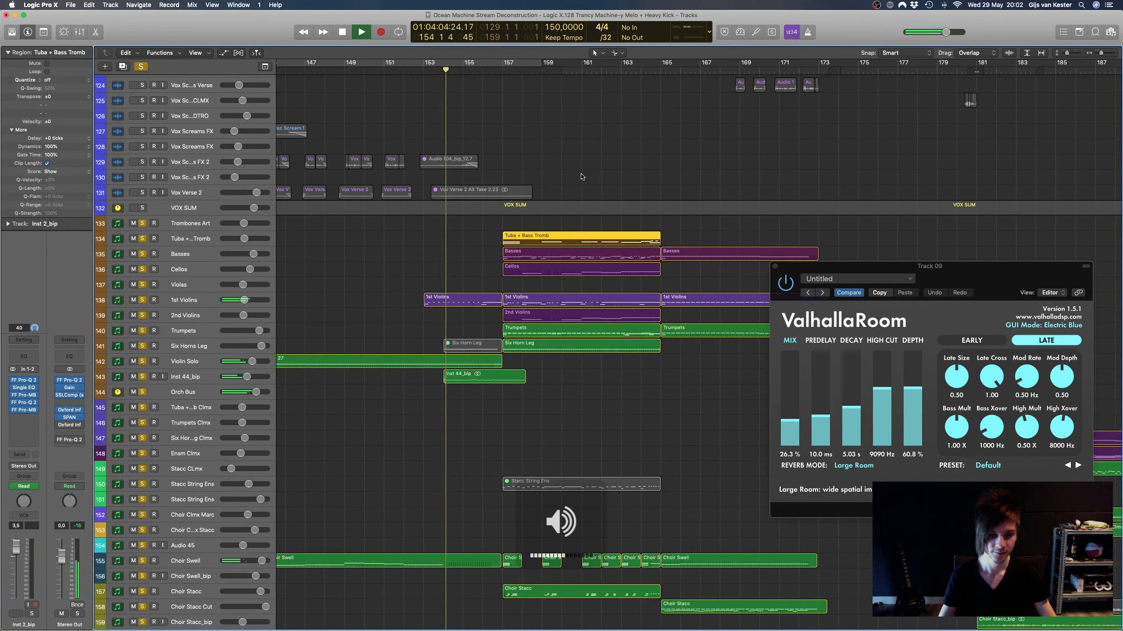
scroll(582, 176, "down", 1)
scroll(582, 177, "down", 13)
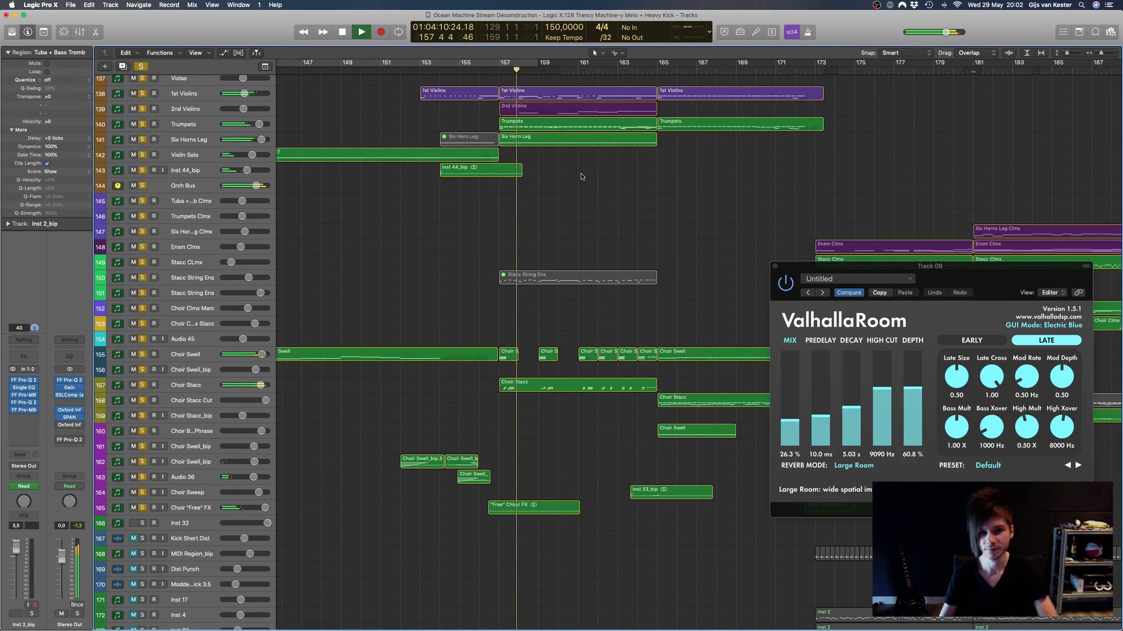
key("XF86AudioRaiseVolume")
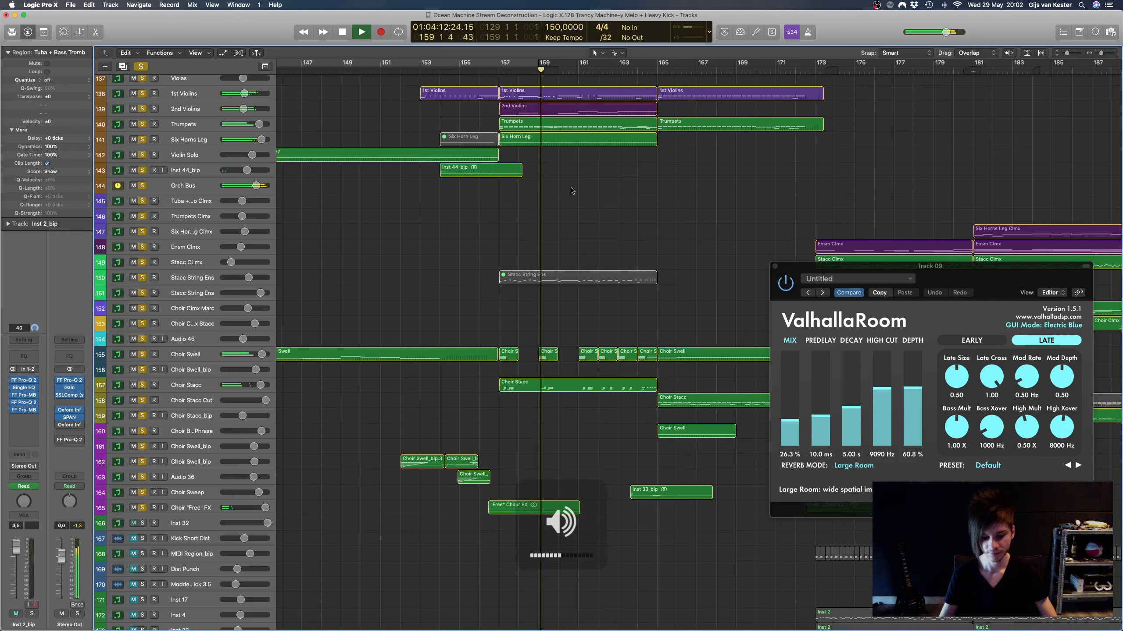
Step: Examine the brass, string and choir regions from bar 157 during playback and deselect the Tuba + Bass Tromb region
scroll(581, 177, "up", 3)
scroll(574, 186, "right", 3)
scroll(575, 199, "up", 3)
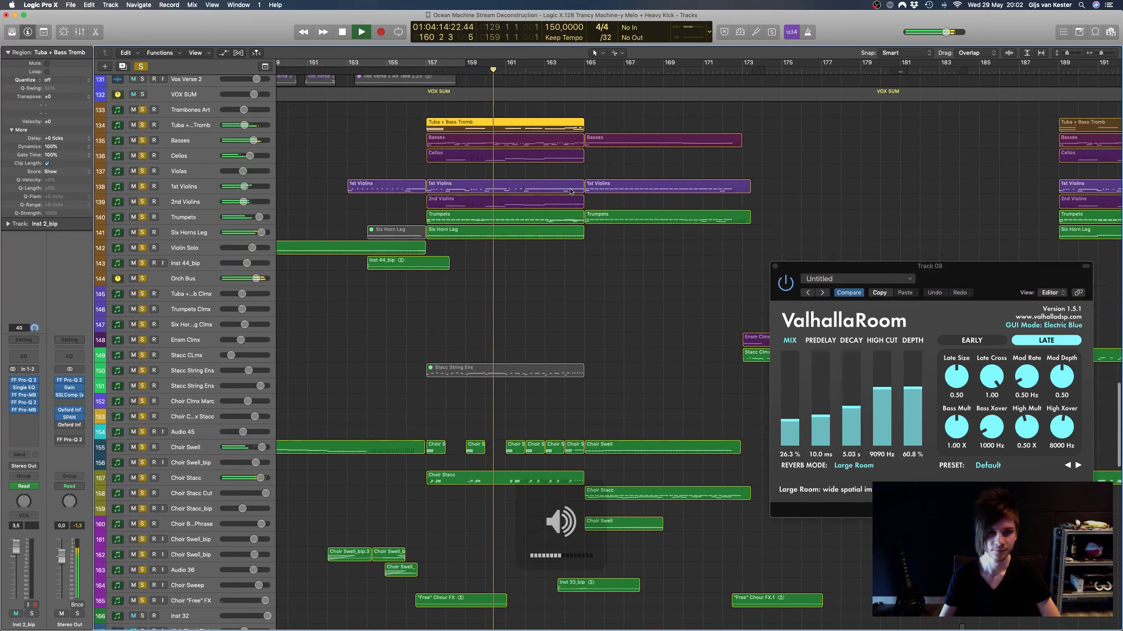
scroll(592, 239, "down", 5)
scroll(602, 268, "up", 5)
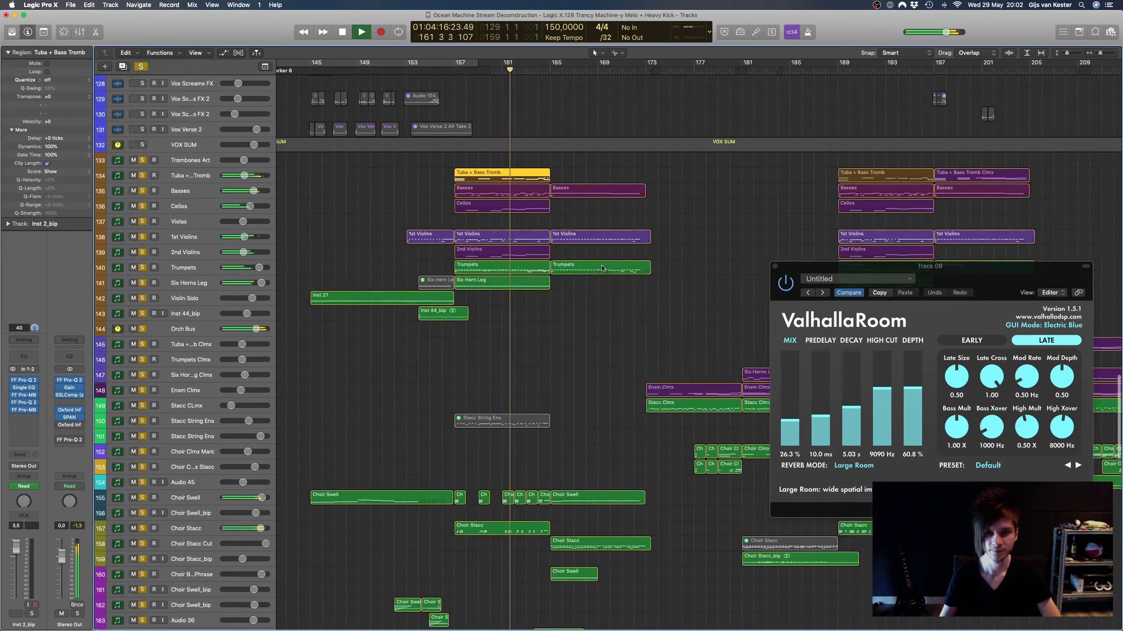
left_click(612, 256)
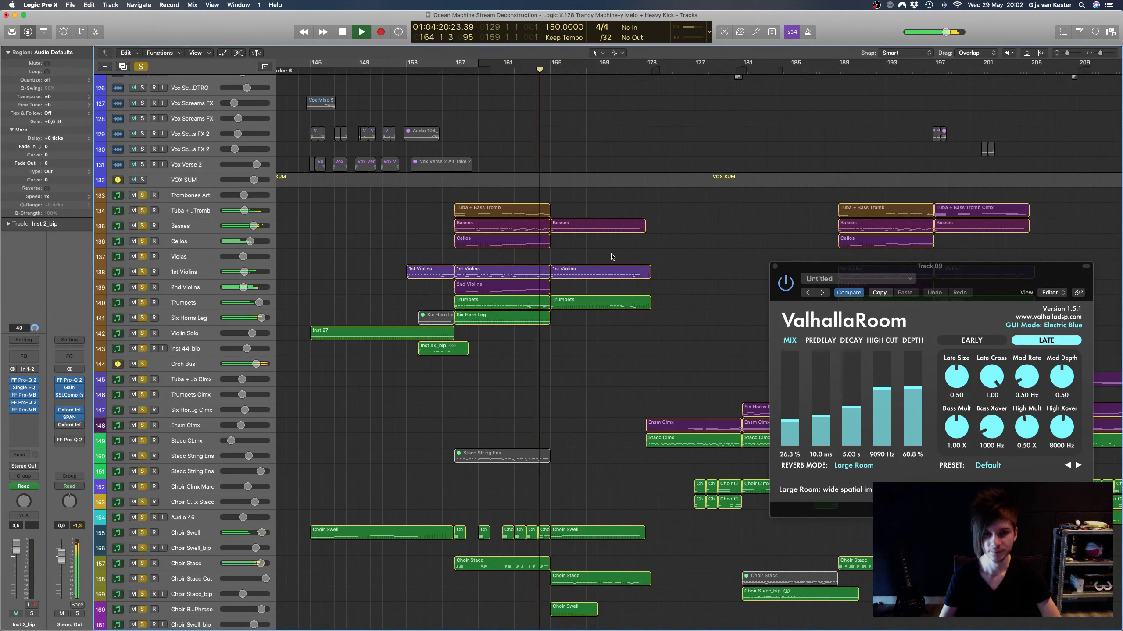
Step: Play the soloed orchestra and choir on to bar 173, examining these layers and the vocal tracks above, and stop playback
scroll(611, 257, "down", 12)
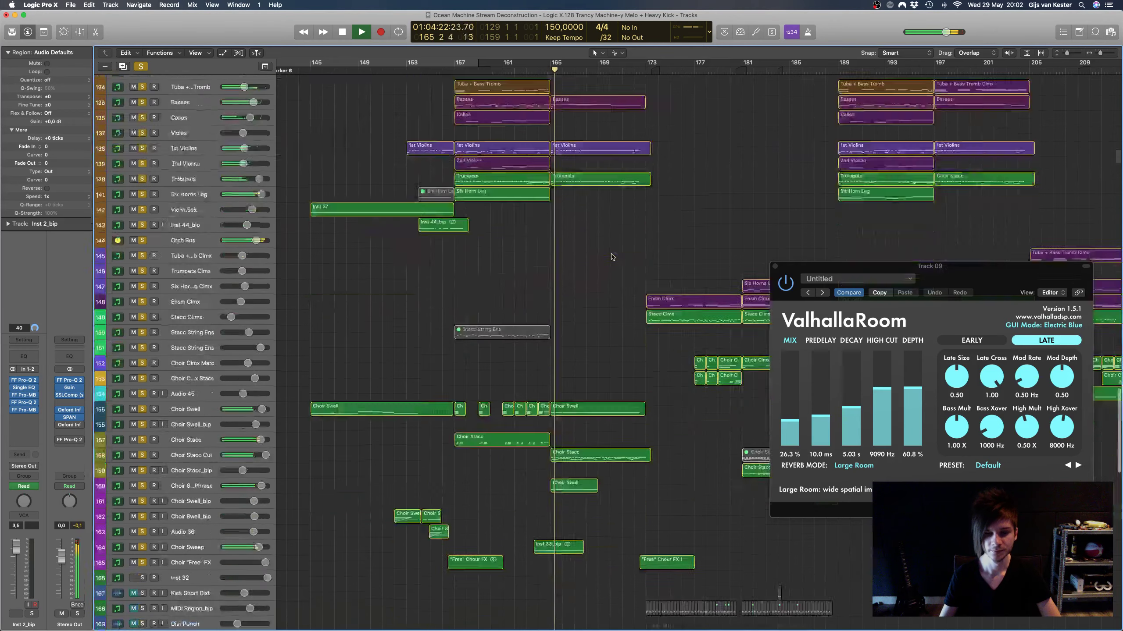
scroll(447, 74, "up", 8)
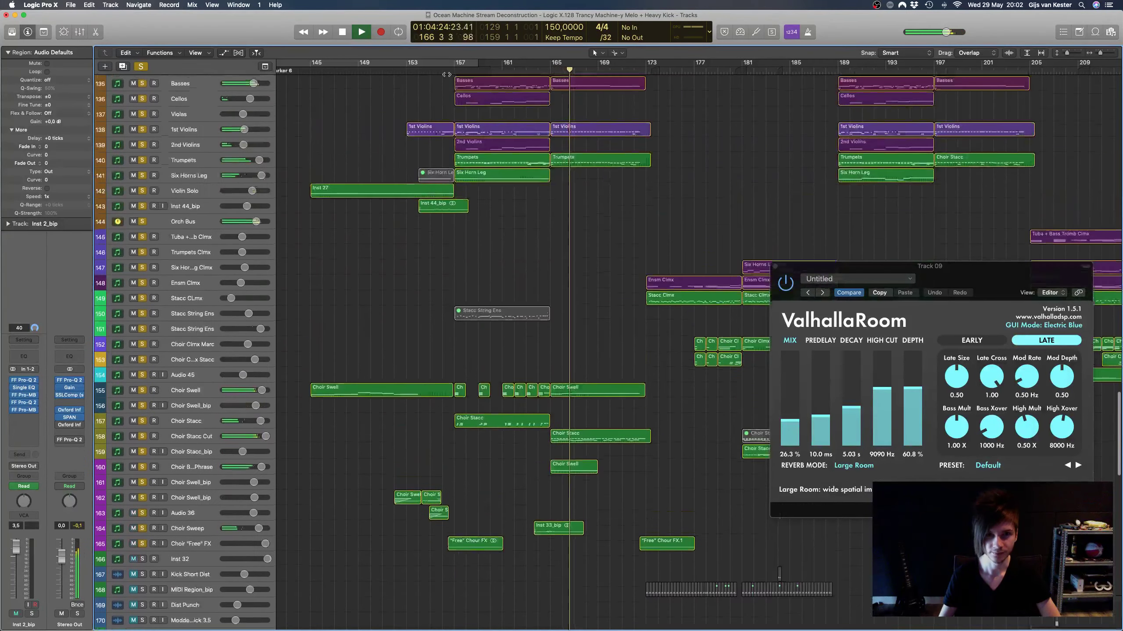
scroll(486, 106, "right", 6)
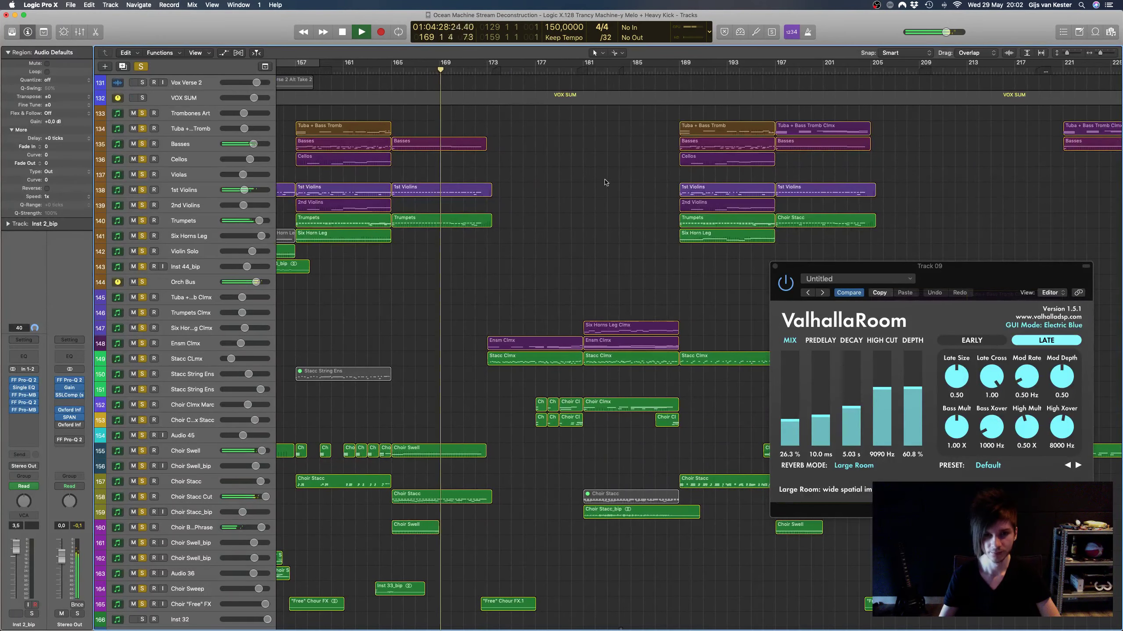
scroll(605, 182, "down", 15)
scroll(605, 182, "up", 20)
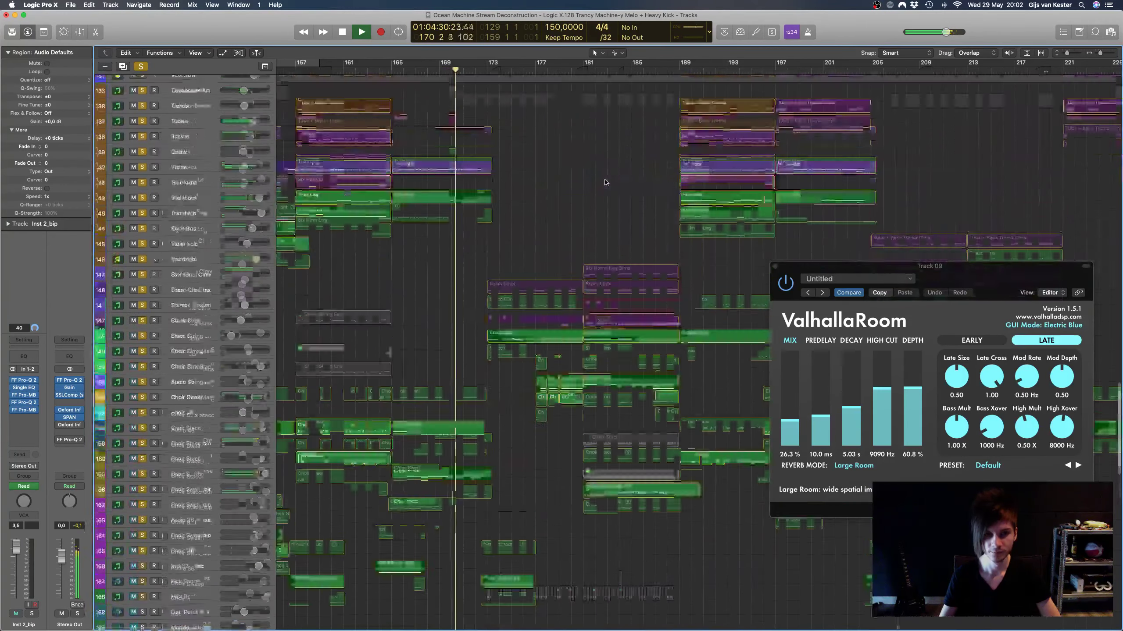
scroll(606, 182, "up", 12)
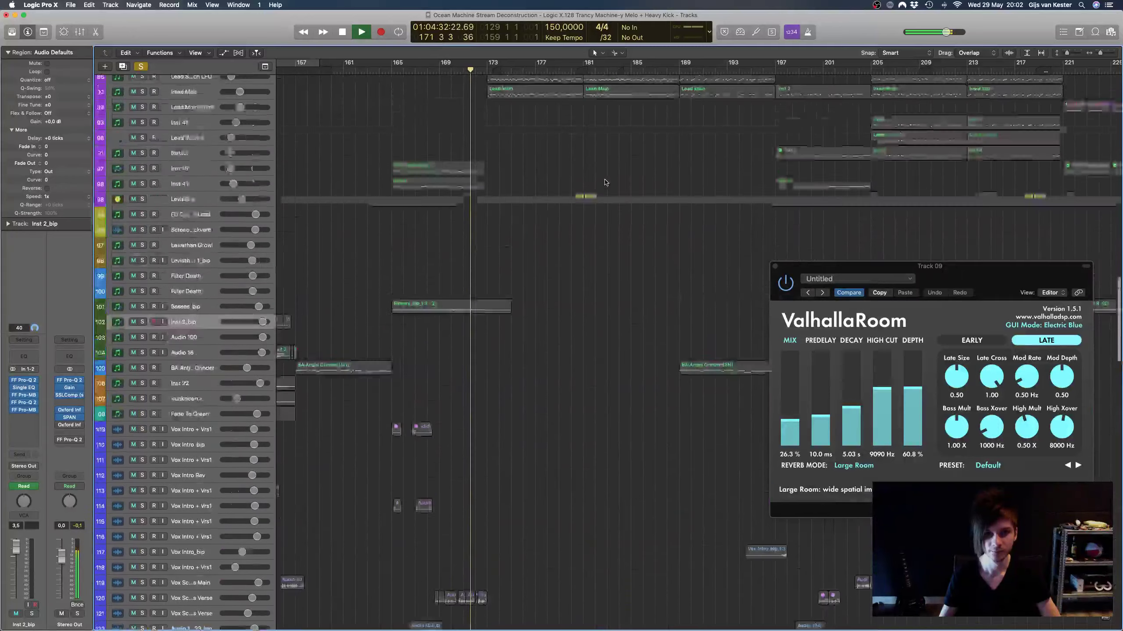
scroll(606, 182, "down", 19)
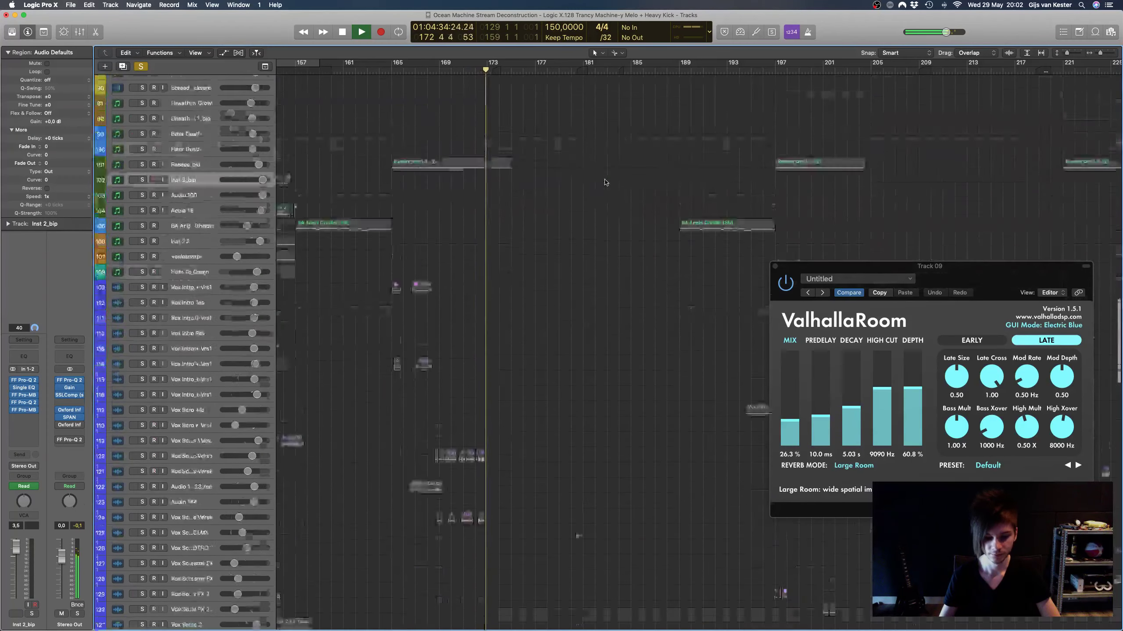
scroll(331, 82, "left", 5)
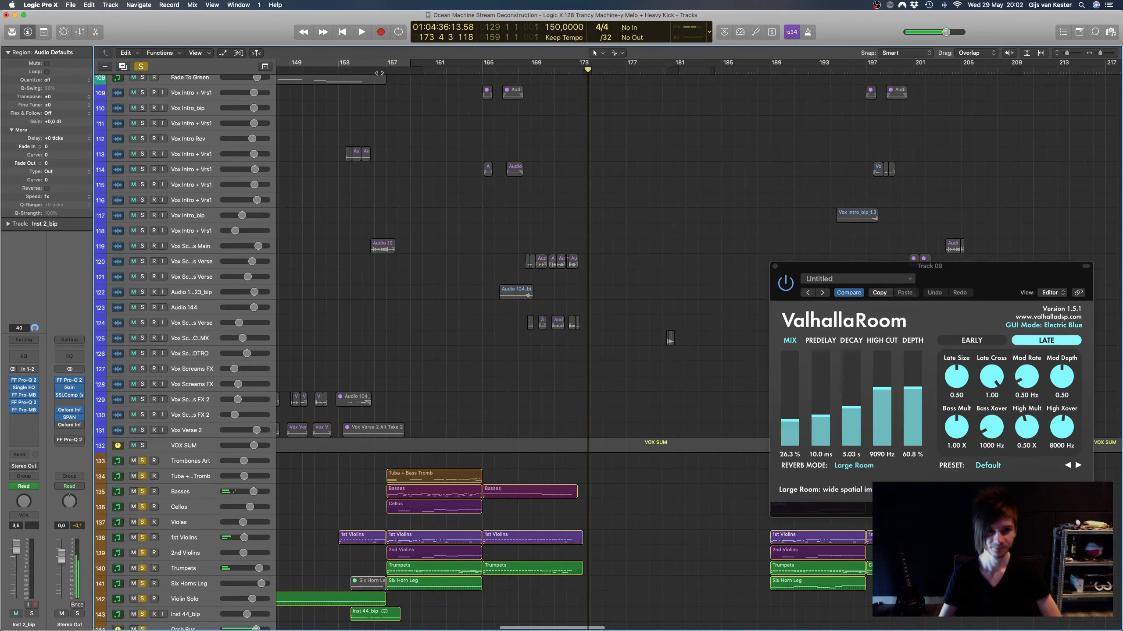
Step: Move the playhead back to bar 153, at the start of the first 1st Violins region
scroll(370, 87, "down", 4)
key("space")
left_click(375, 70)
scroll(372, 91, "left", 3)
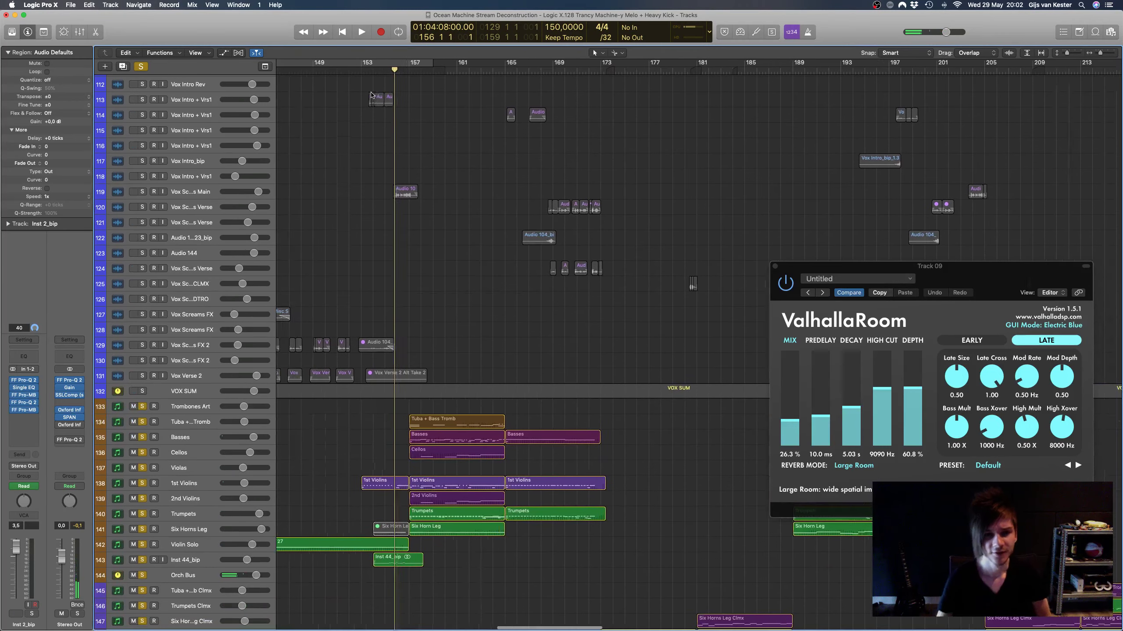
scroll(459, 204, "down", 3)
scroll(531, 351, "left", 6)
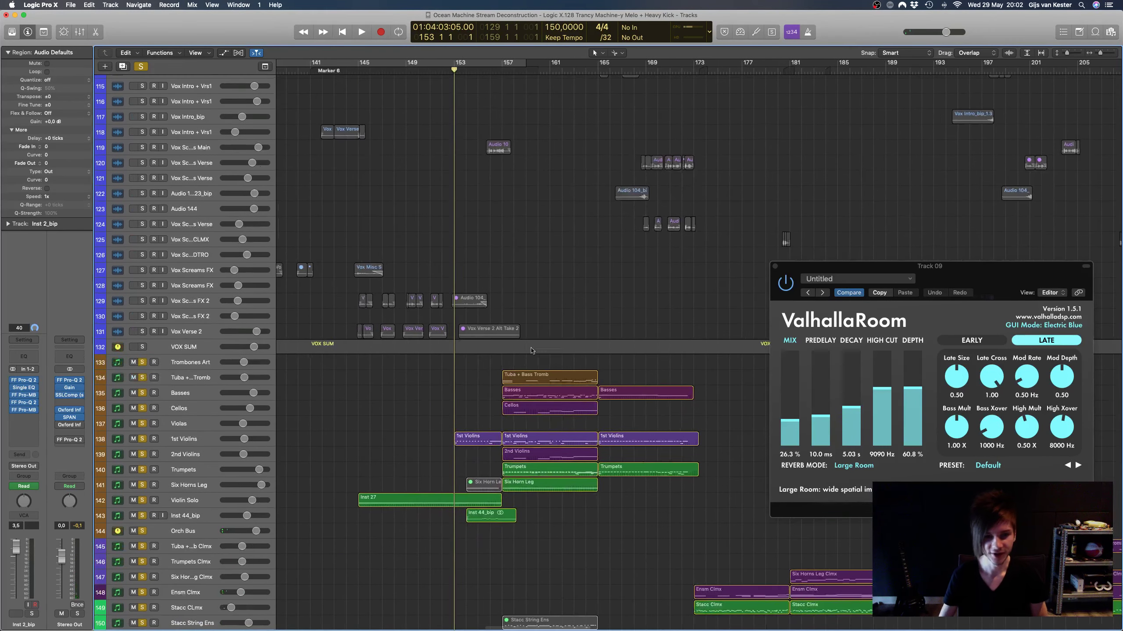
Step: Select the Basses track with its regions and clear the solo on all orchestral and choir tracks
scroll(557, 358, "up", 6)
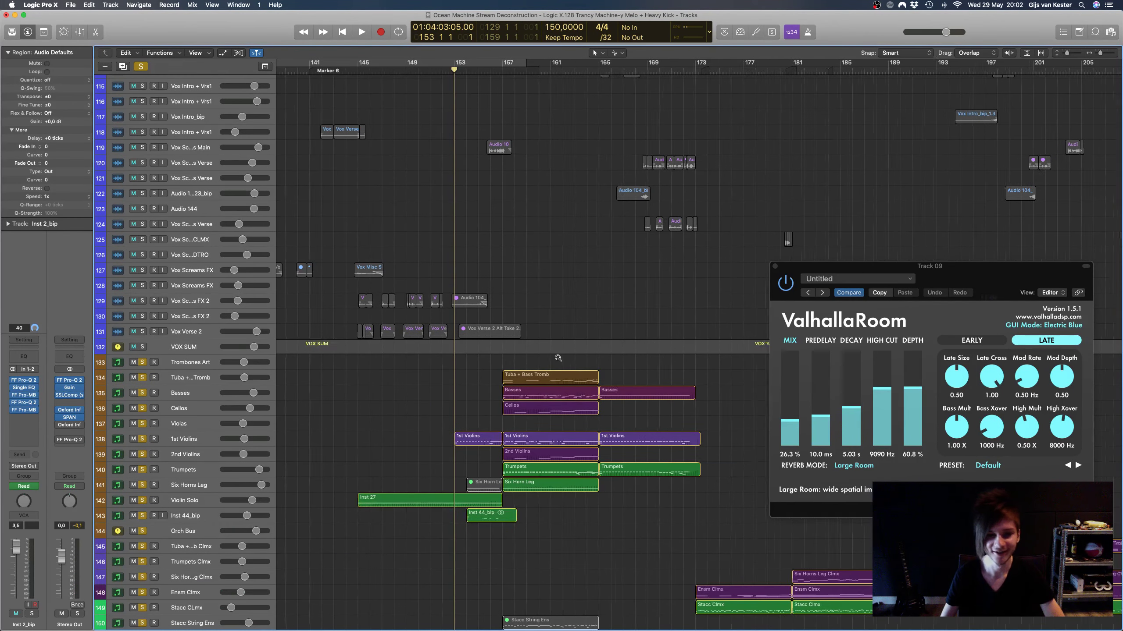
scroll(559, 360, "down", 4)
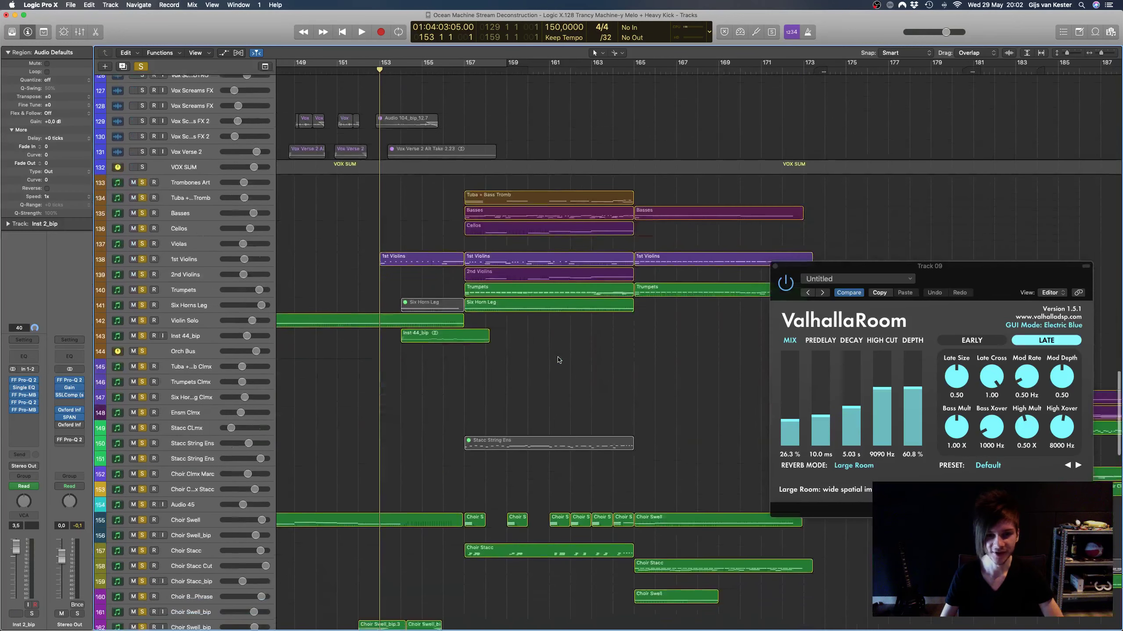
scroll(560, 359, "right", 3)
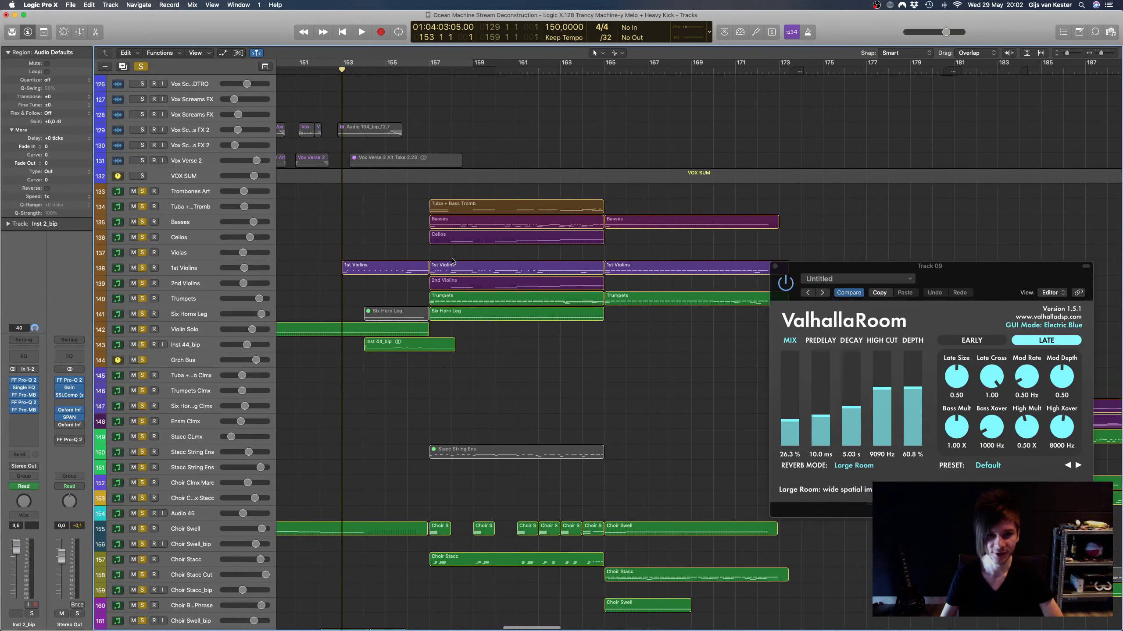
left_click(211, 223)
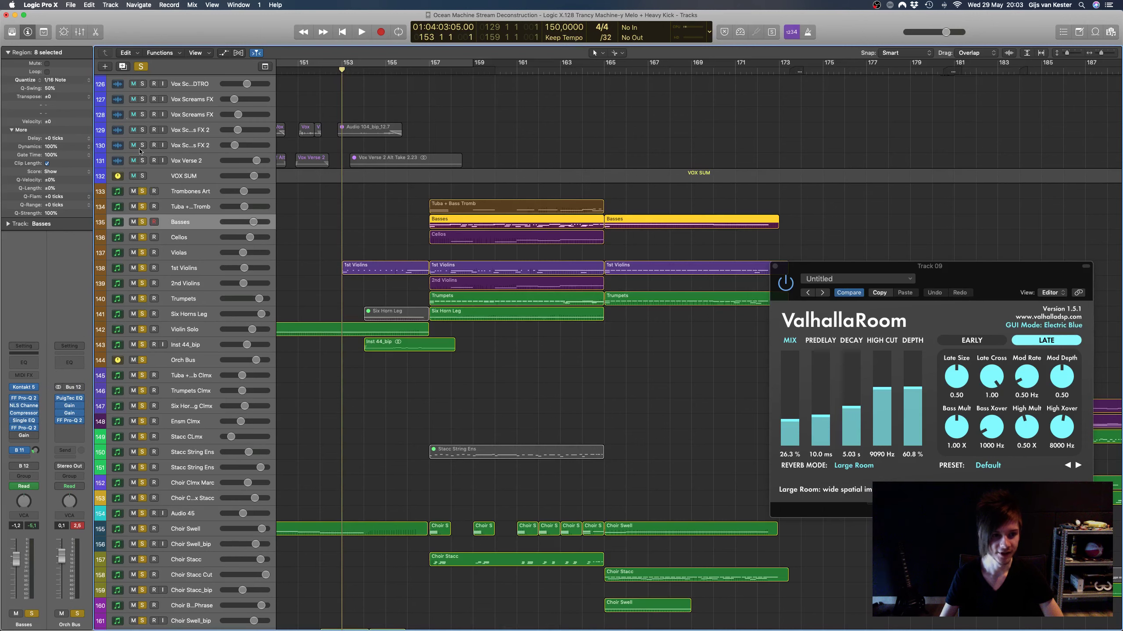
key("ctrl+alt+super+s")
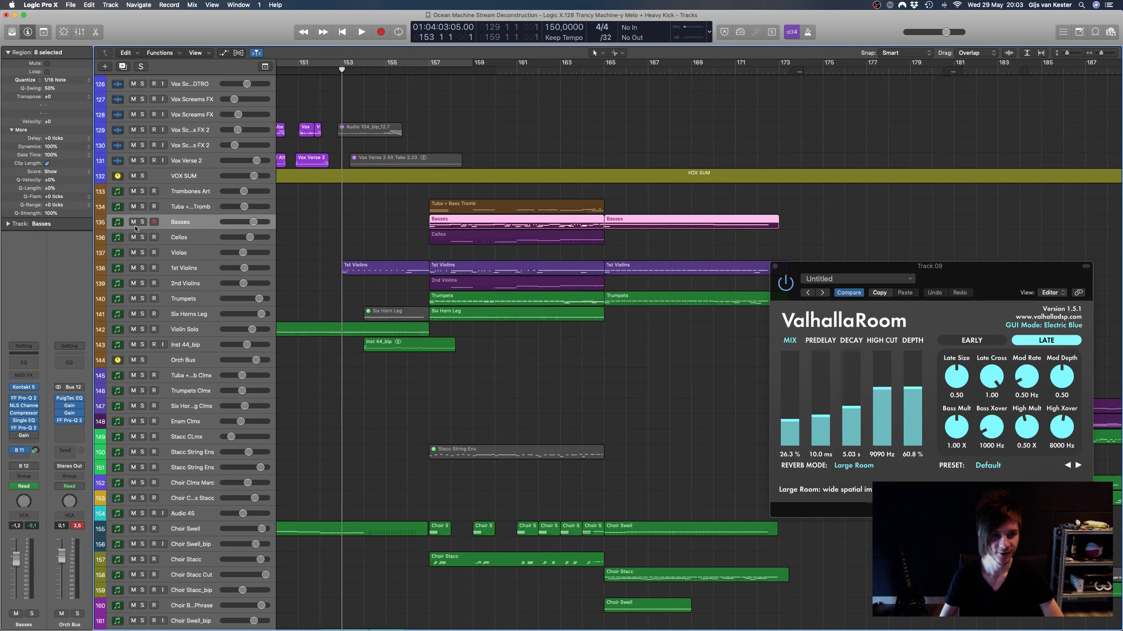
Step: Solo the Basses track and play it back in a cycle from bar 157 to bar 171
left_click(142, 222)
left_click_drag(432, 65, 737, 99)
key("space")
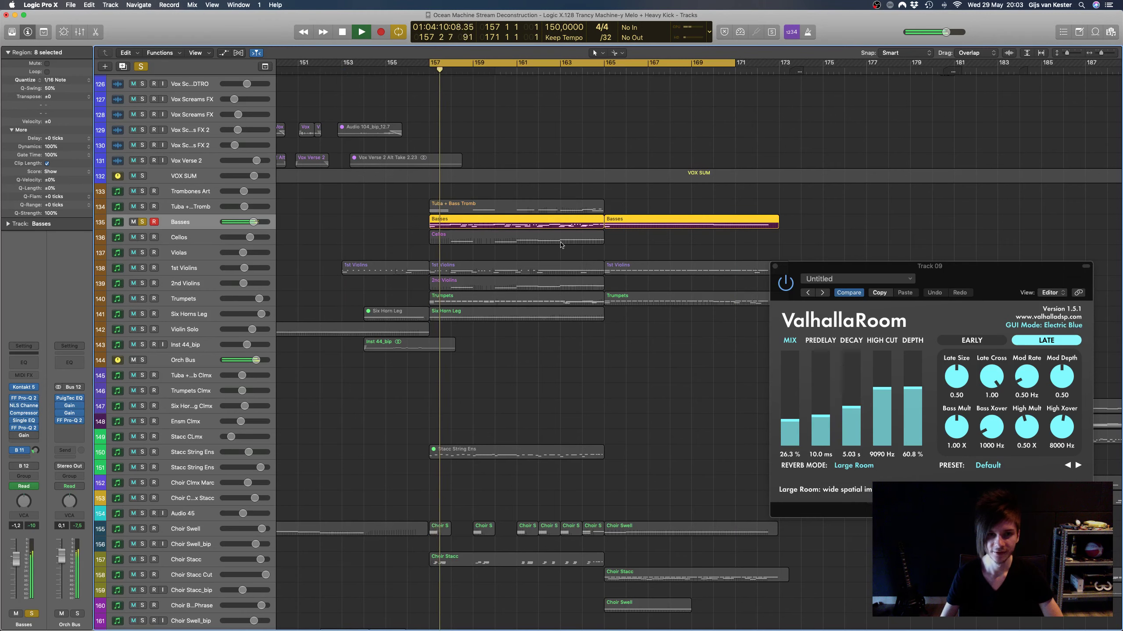
Step: Examine the first Basses region's notes and Ch. 1 Modulation automation in the Piano Roll, and return to the full arrangement
double_click(499, 227)
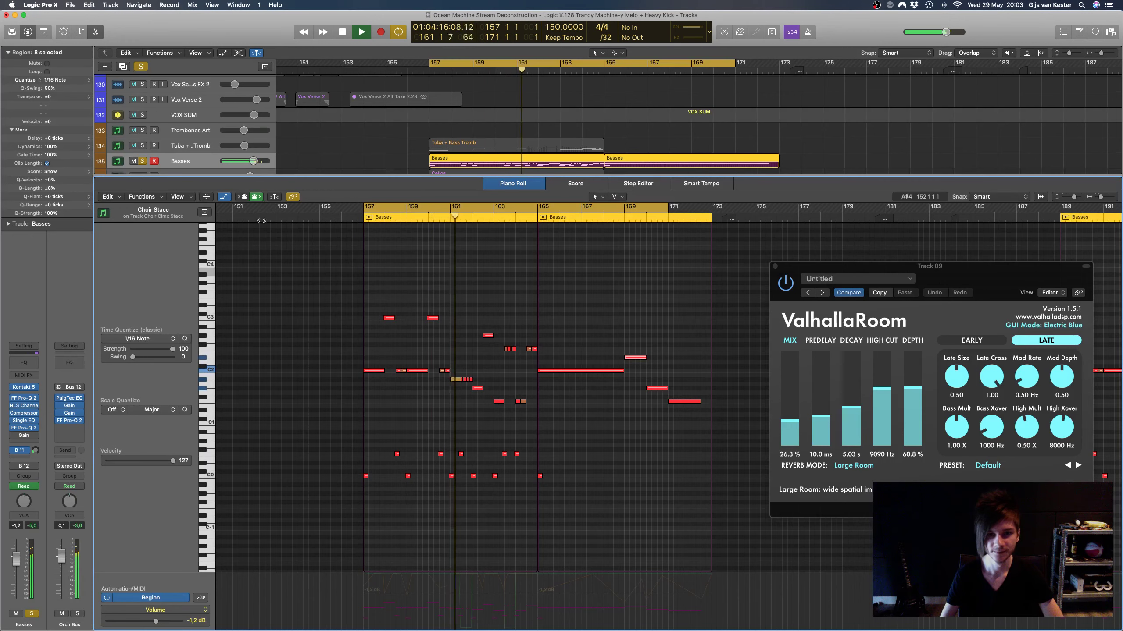
left_click(201, 598)
left_click(201, 598)
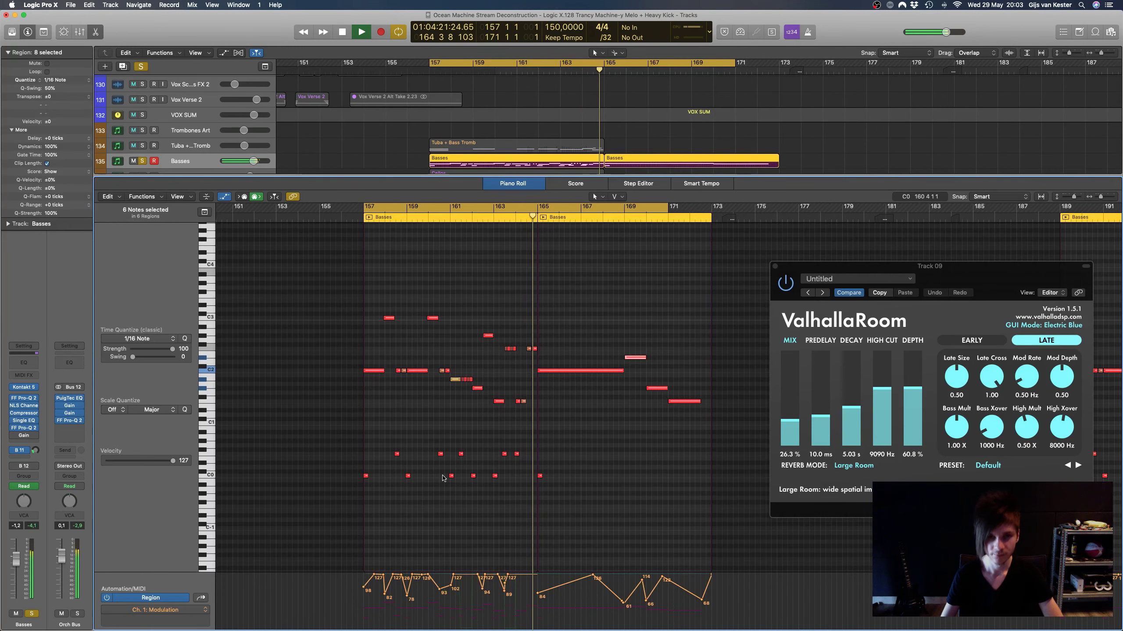
key("x")
key("x")
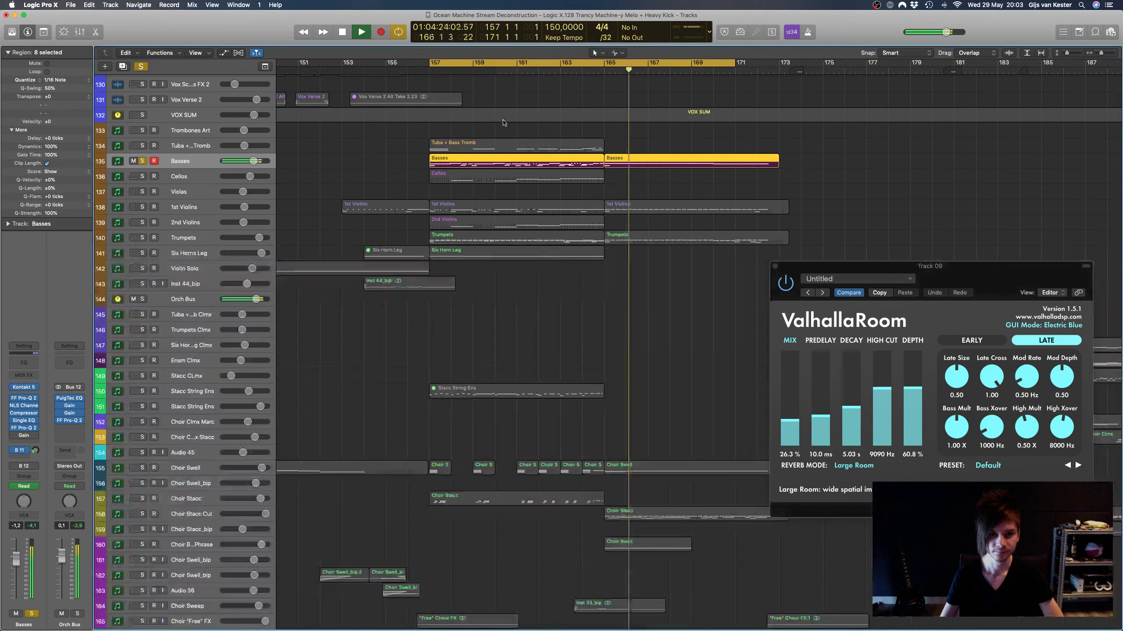
key("x")
key("x")
left_click(503, 120)
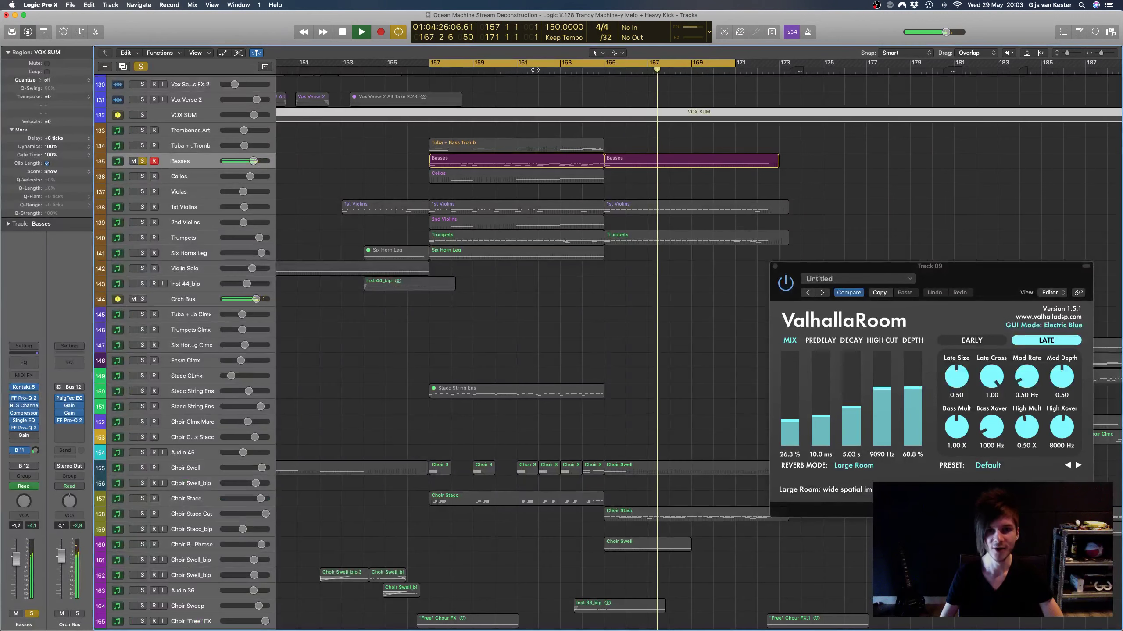
Step: Turn off the cycle range, stop playback and place the playhead at bar 157
left_click(540, 63)
key("space")
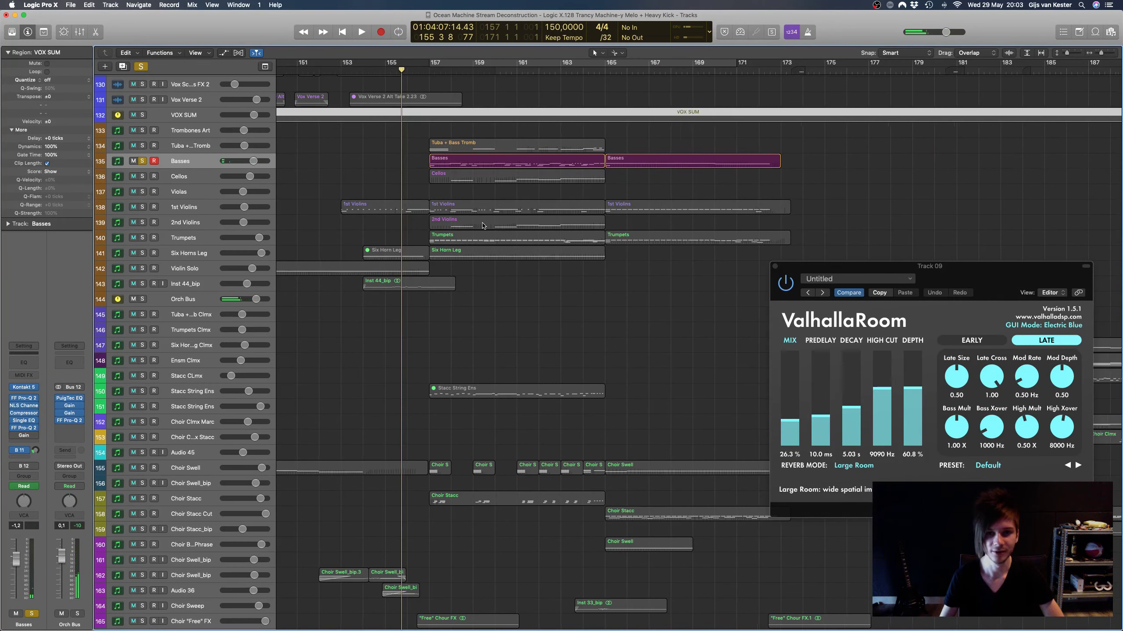
key("super+Right")
key("super+Down")
scroll(483, 225, "up", 3)
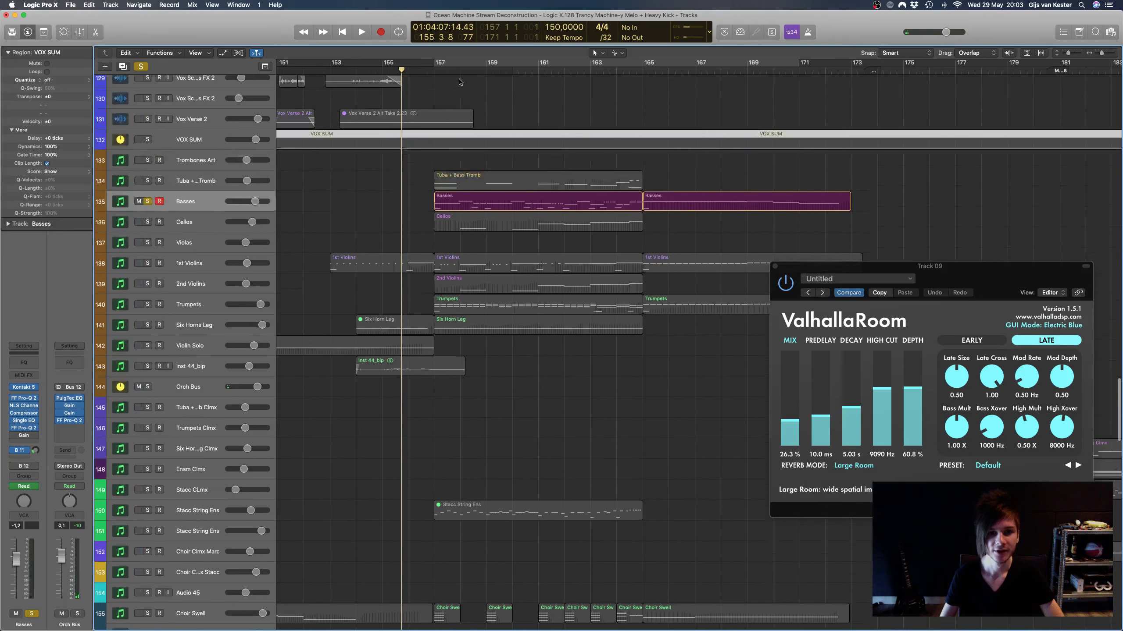
left_click(428, 68)
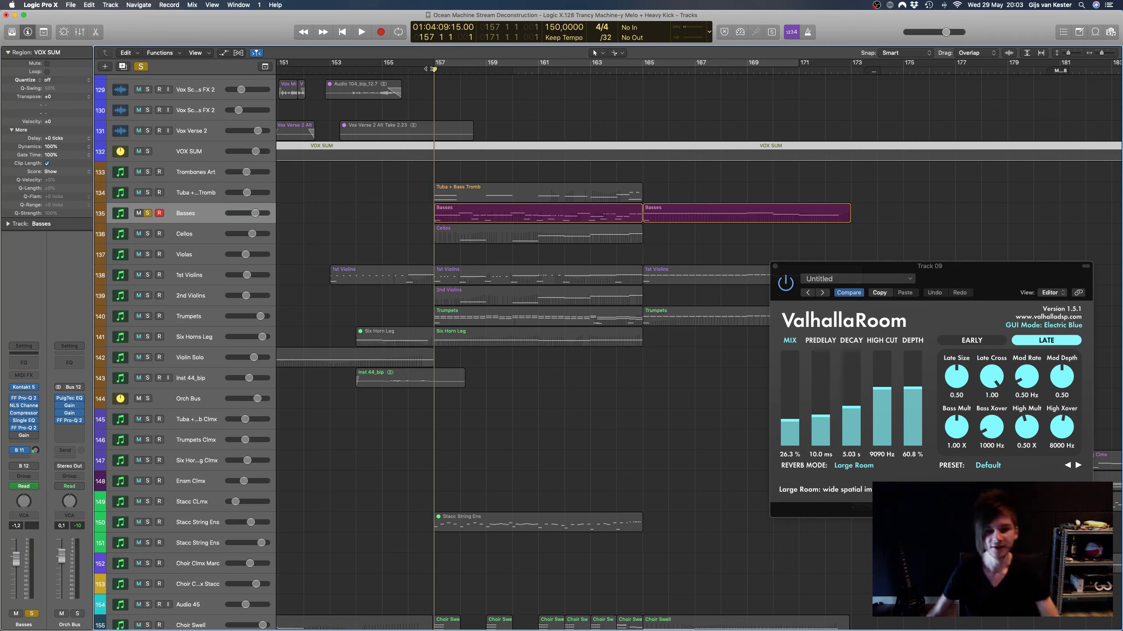
Step: Solo the Cellos track as well and play from bar 157 with the Cellos region open in the Piano Roll
left_click(147, 233)
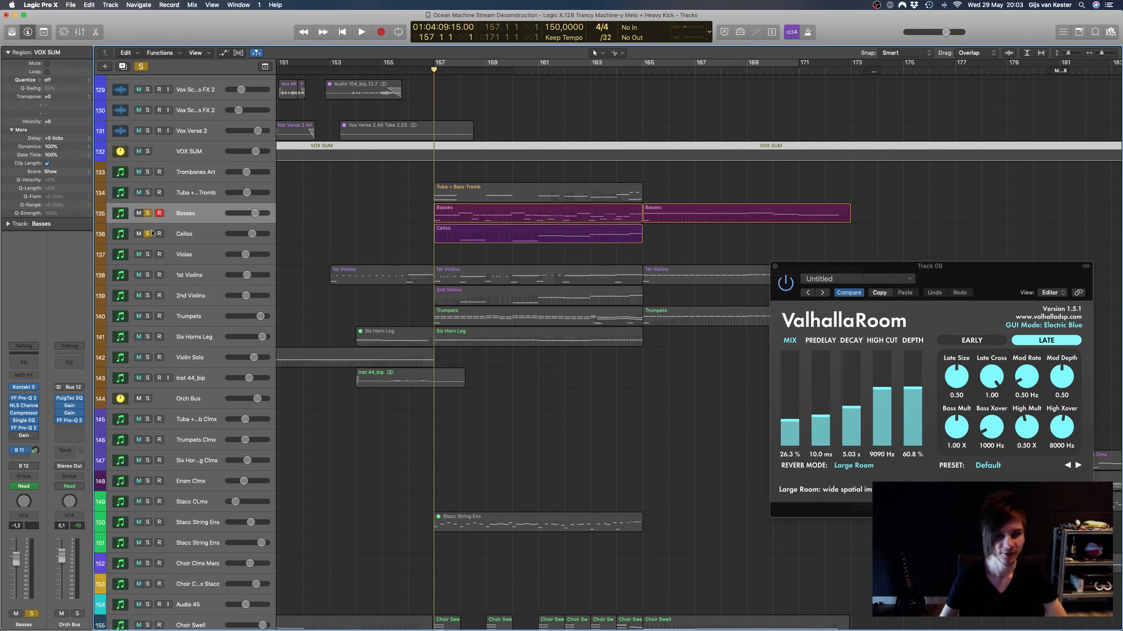
double_click(464, 236)
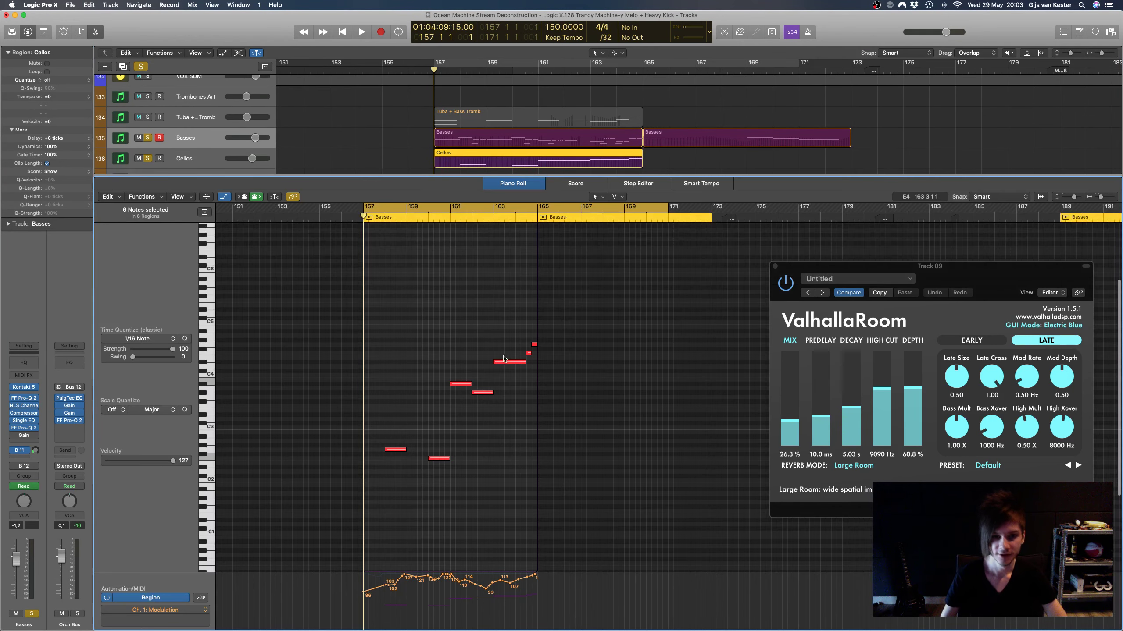
key("space")
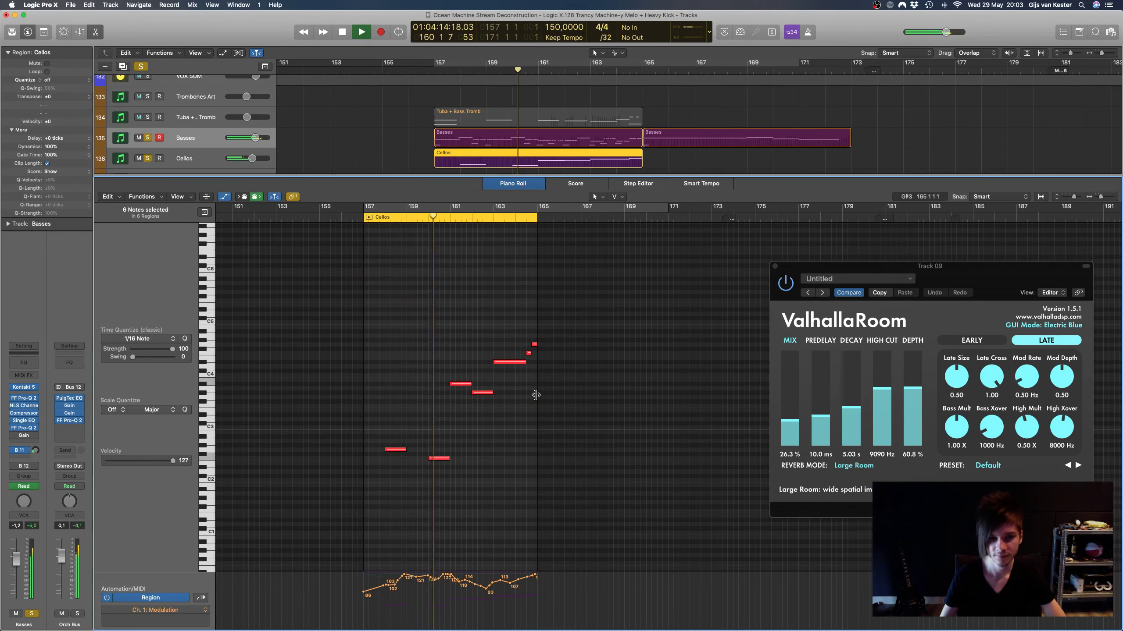
Step: Switch the Basses solo off and back on during playback to compare, and return the stopped playhead to bar 157
left_click(149, 138)
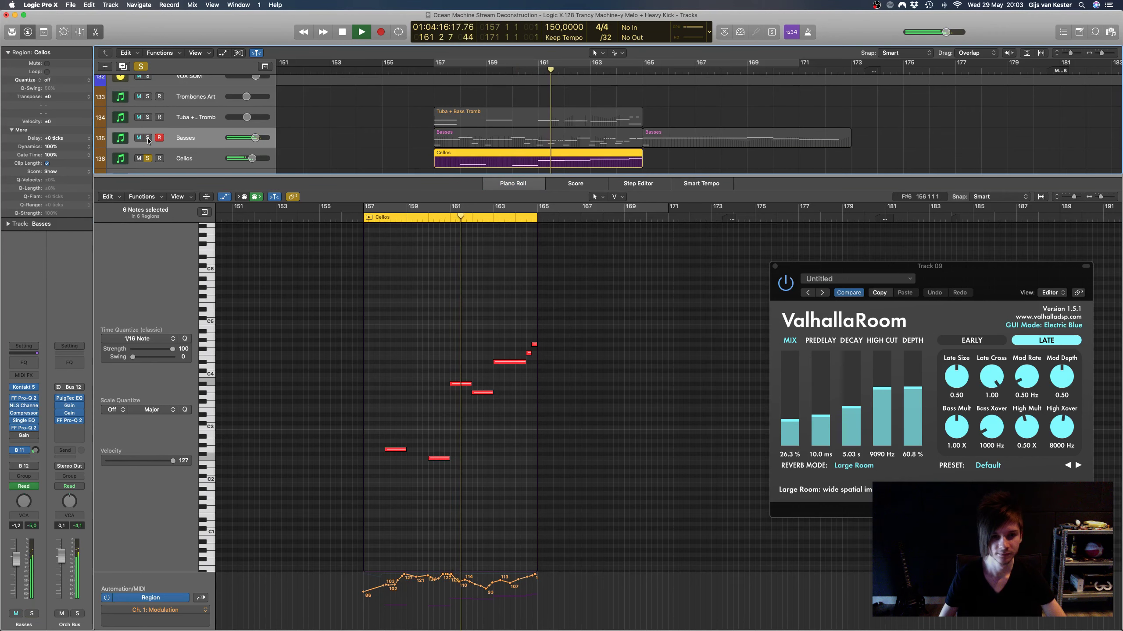
key("XF86AudioLowerVolume")
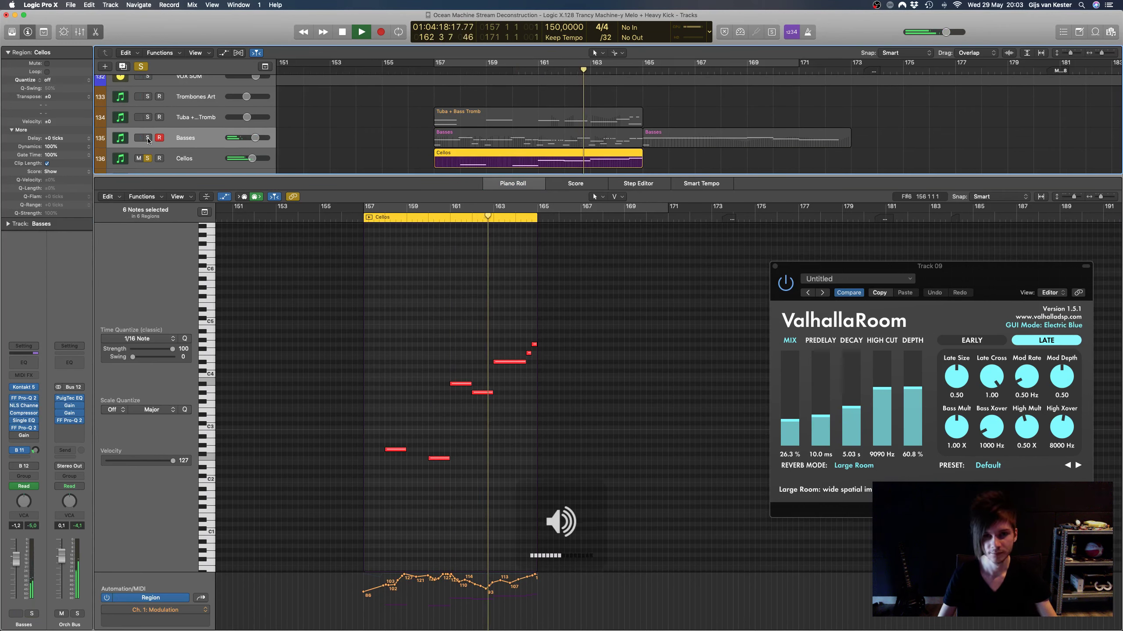
left_click(148, 138)
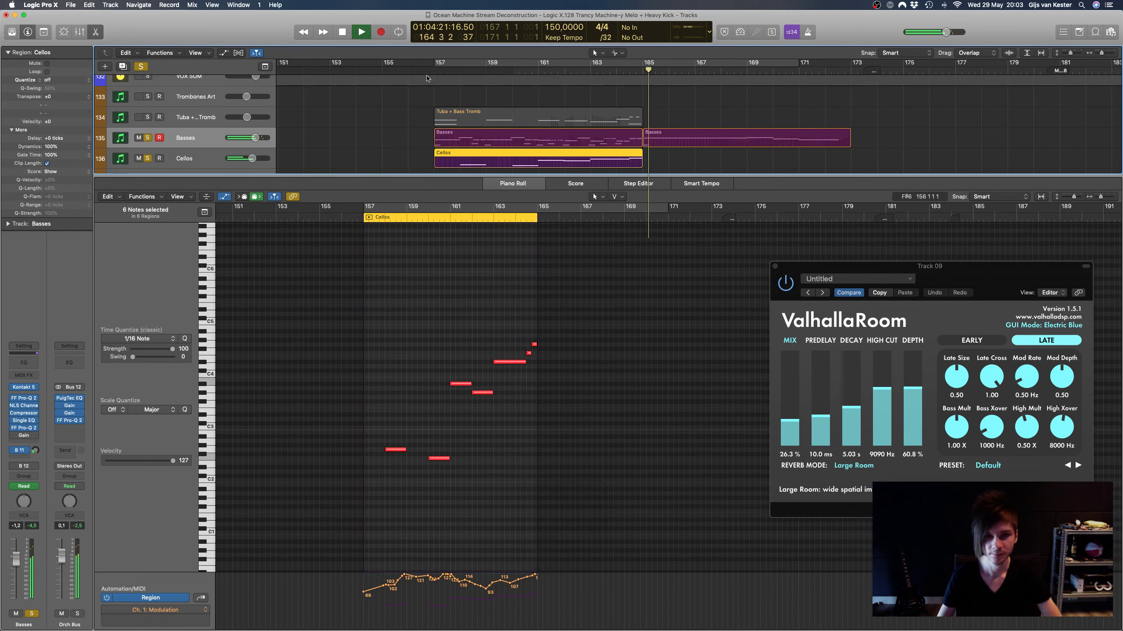
key("x")
key("x")
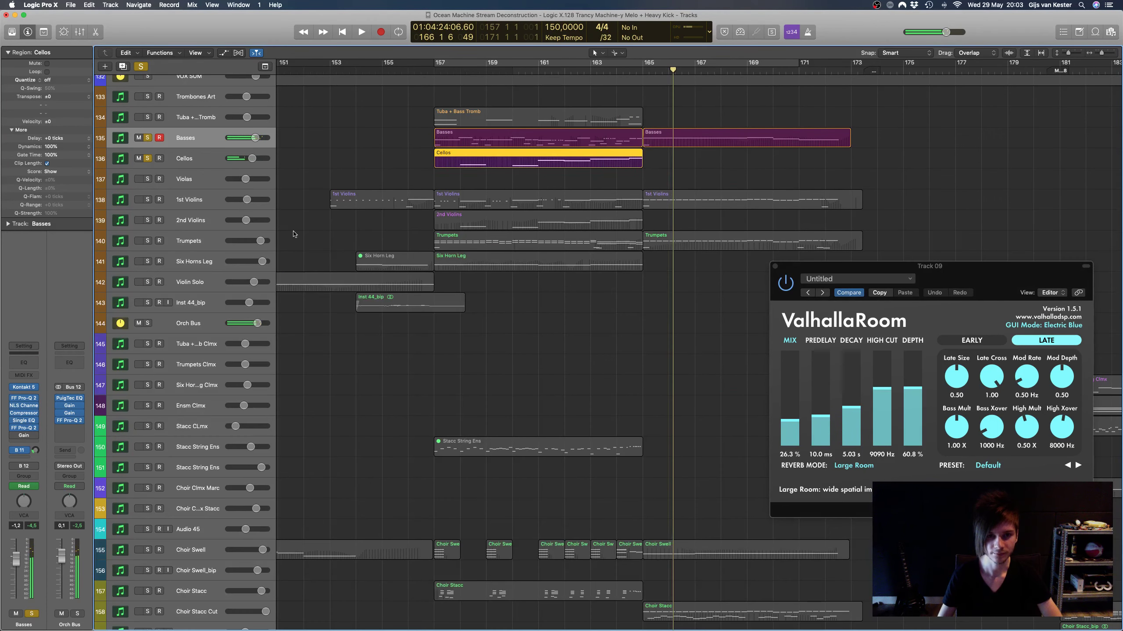
left_click(429, 69)
scroll(325, 226, "up", 2)
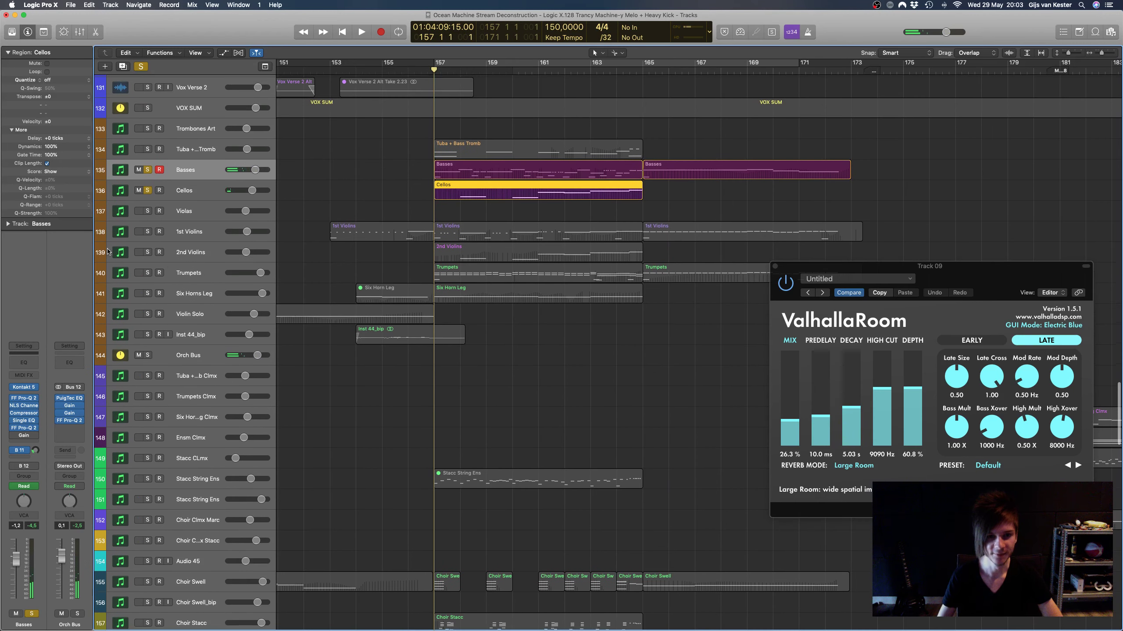
Step: Solo the 1st Violins and 2nd Violins tracks and open the 1st Violins region at bar 157 in the Piano Roll
left_click_drag(148, 231, 148, 252)
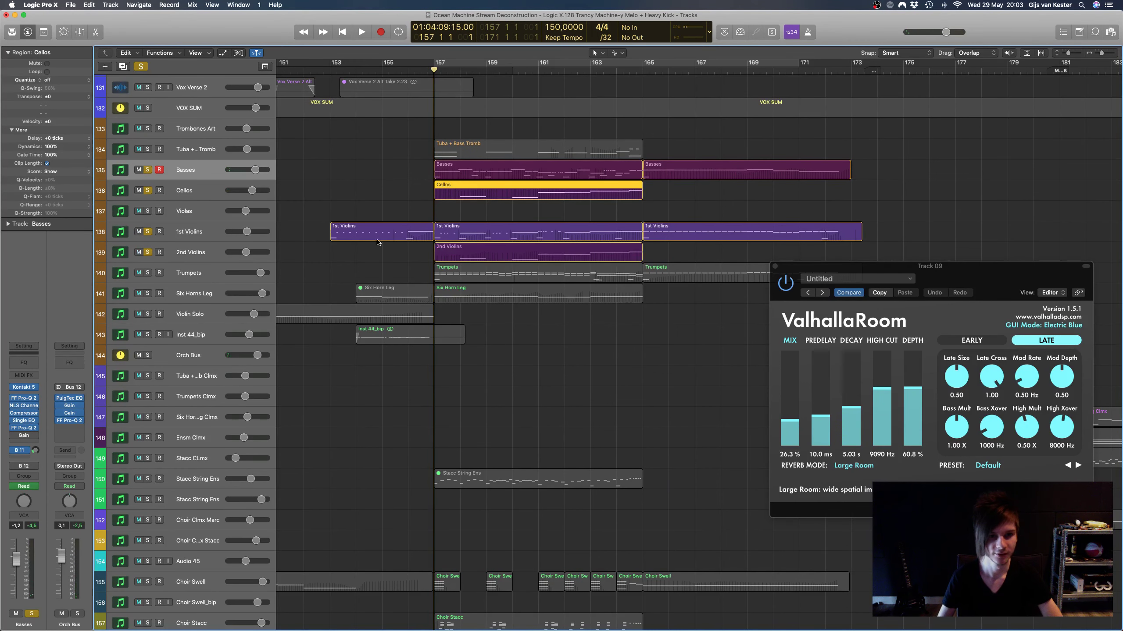
left_click(500, 231)
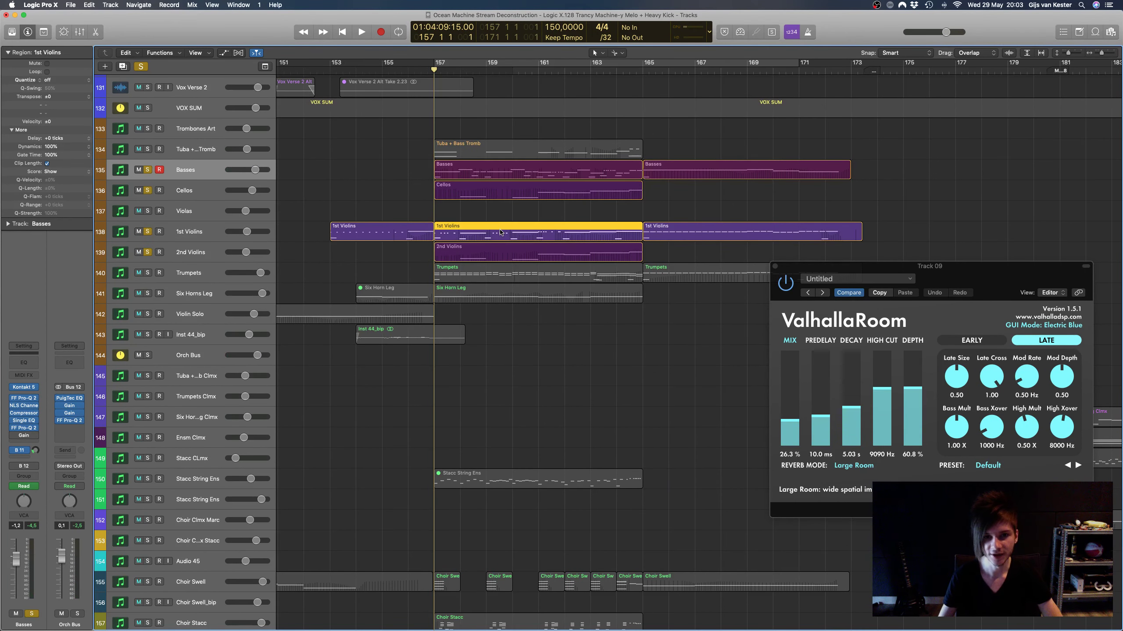
double_click(501, 232)
key("super+Right")
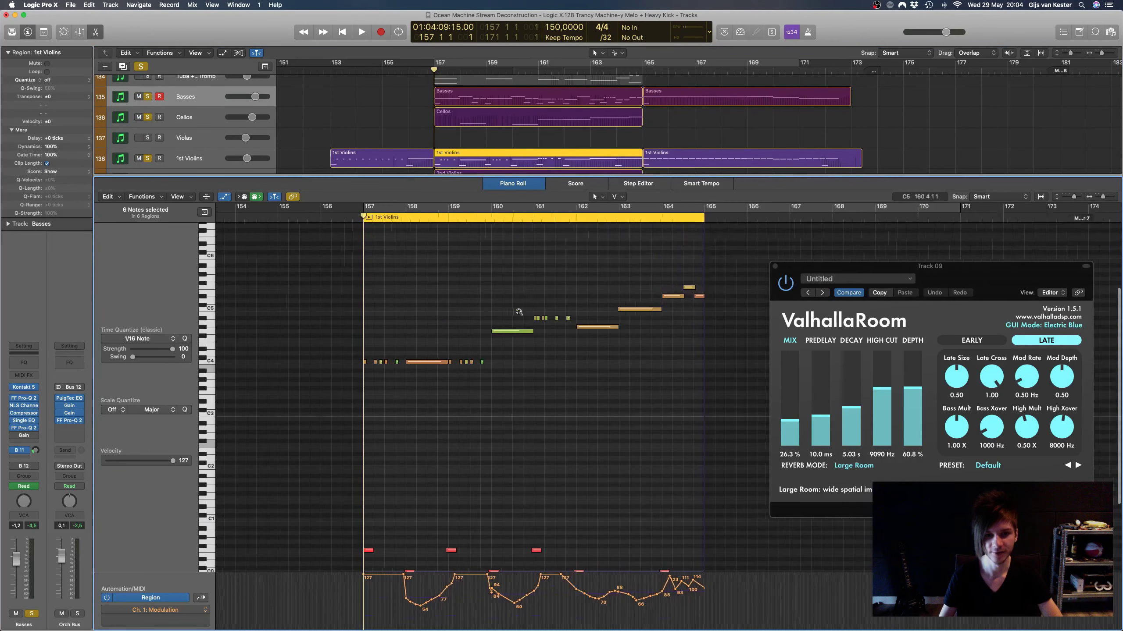
scroll(538, 154, "down", 1)
Step: Compare the 2nd Violins and Cellos notes together in the Piano Roll, and display the 1st Violins region again
left_click(543, 158)
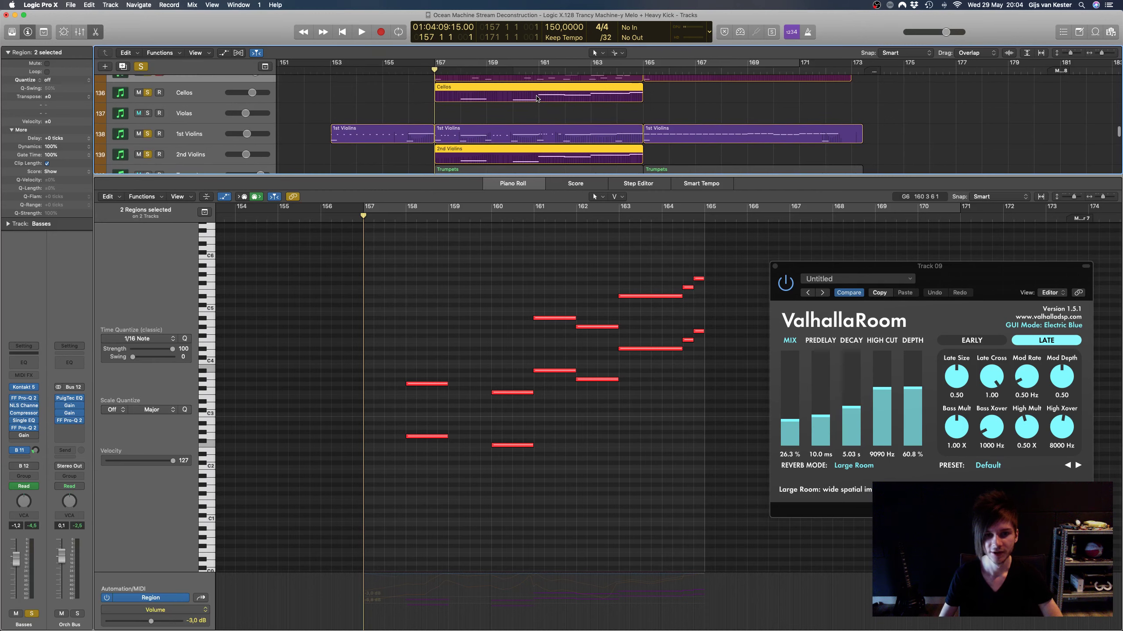
left_click(434, 159)
left_click(467, 154)
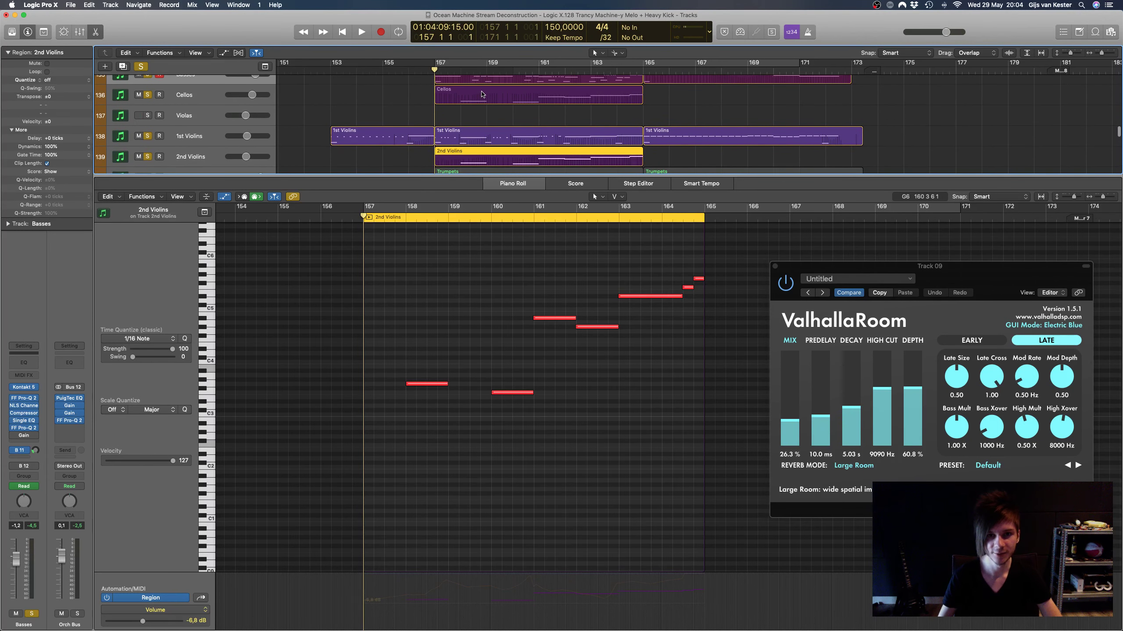
left_click(482, 94, "shift")
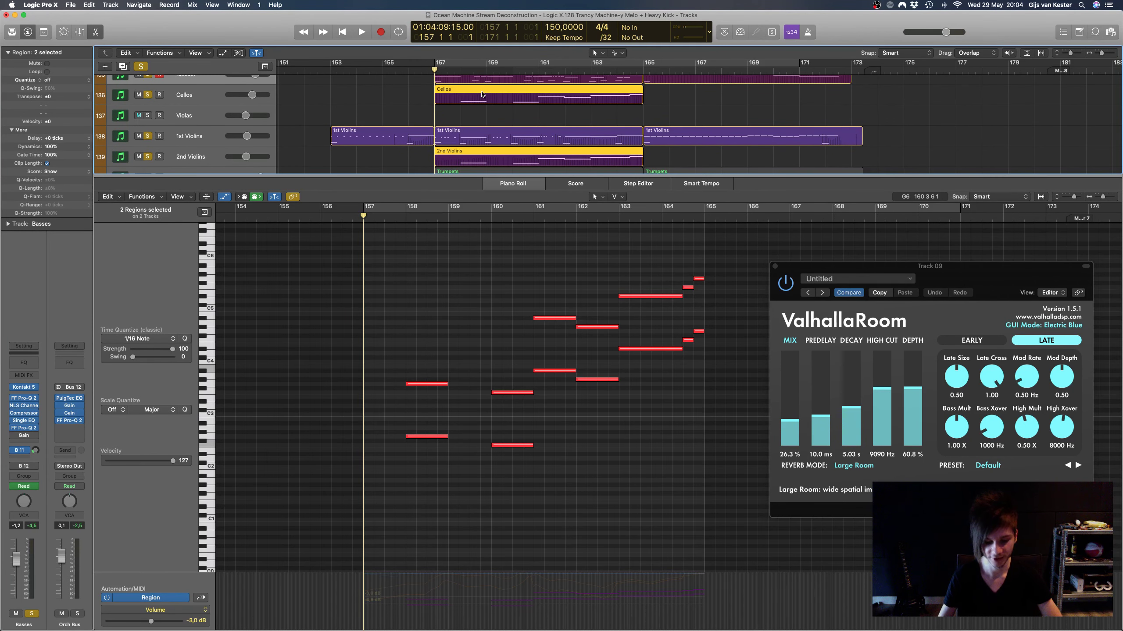
left_click(494, 136)
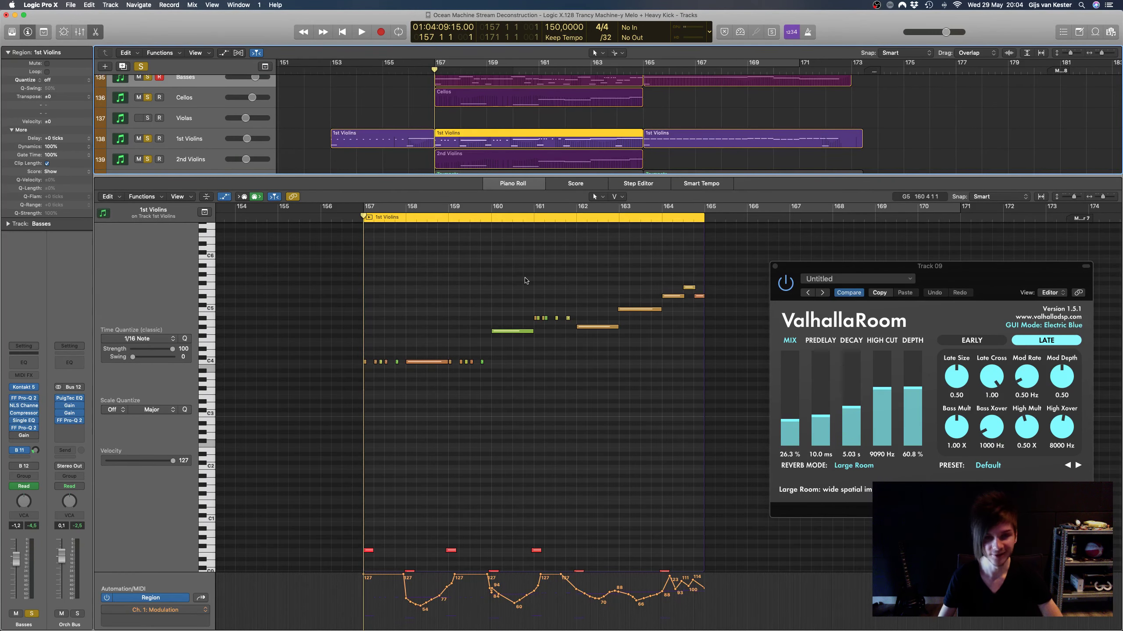
Step: Close the Piano Roll, play the soloed strings through bar 165 and stop with the playhead just before bar 157
key("x")
key("x")
key("space")
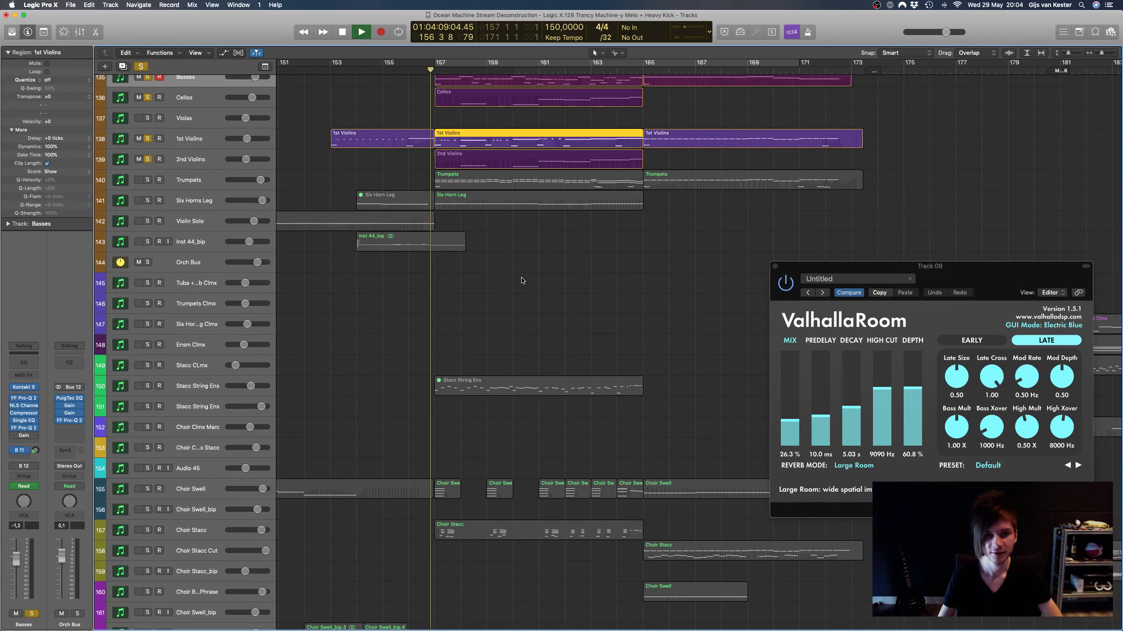
scroll(530, 301, "up", 5)
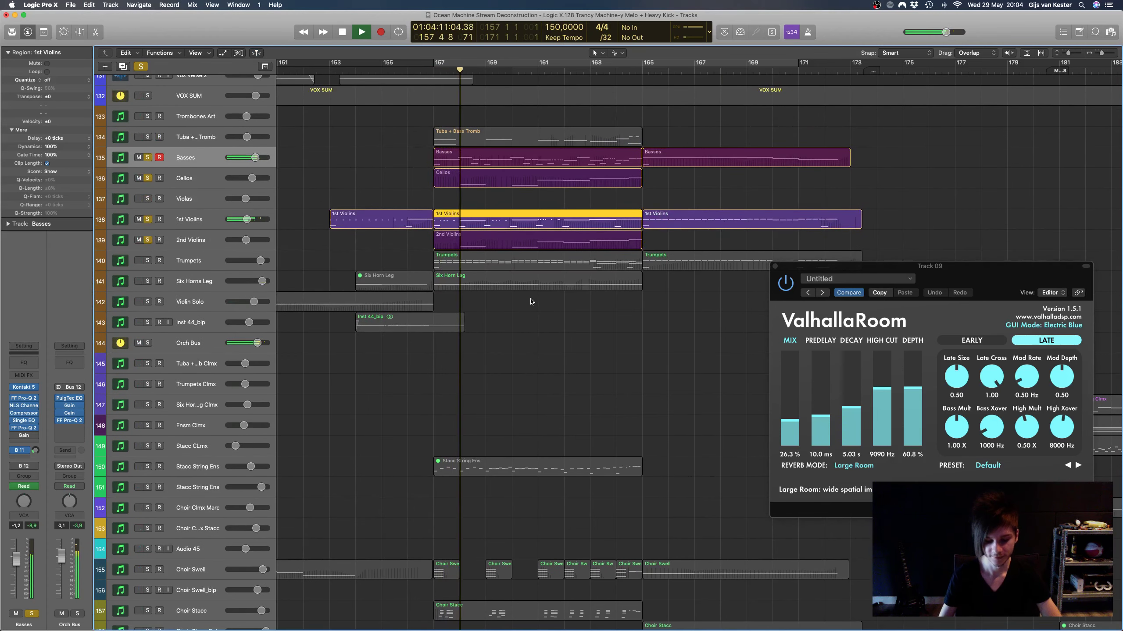
scroll(531, 301, "up", 1)
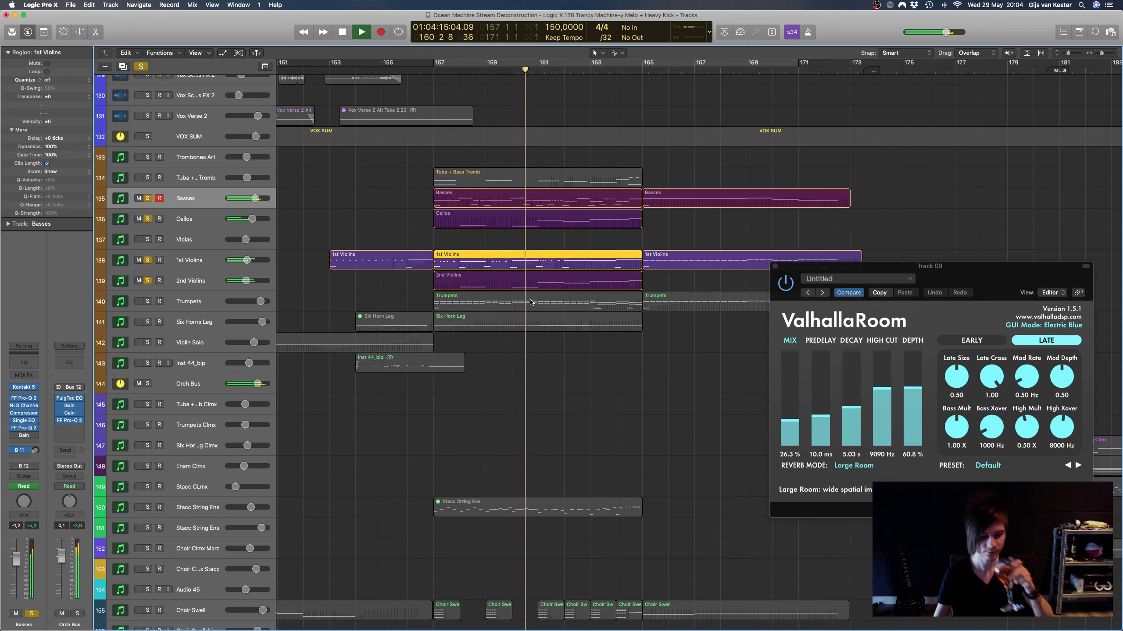
scroll(530, 302, "right", 3)
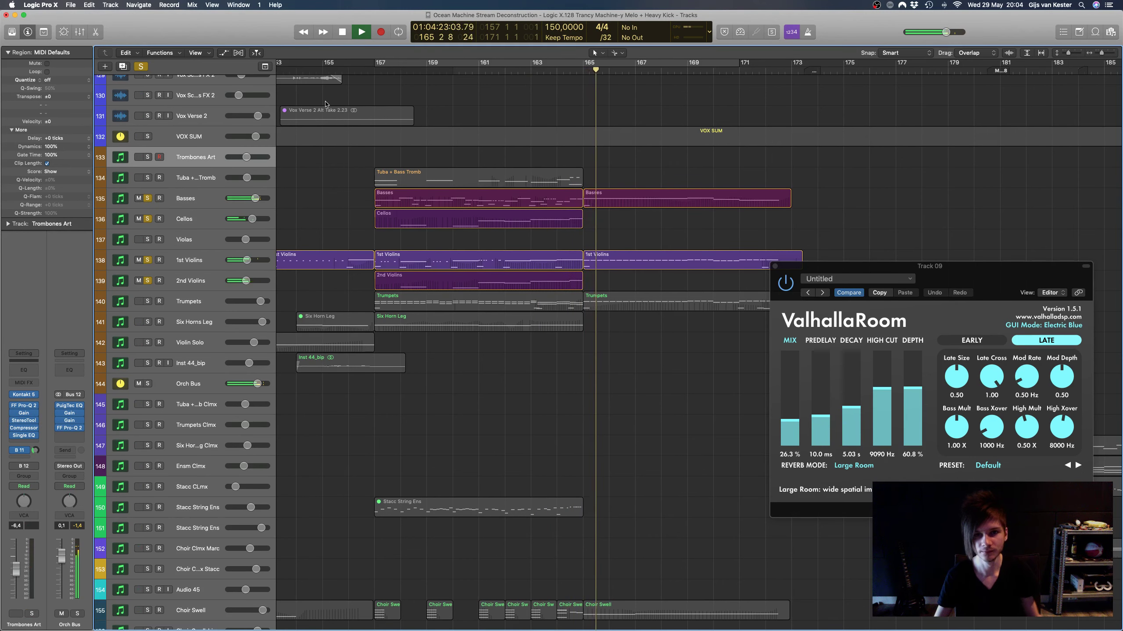
key("space")
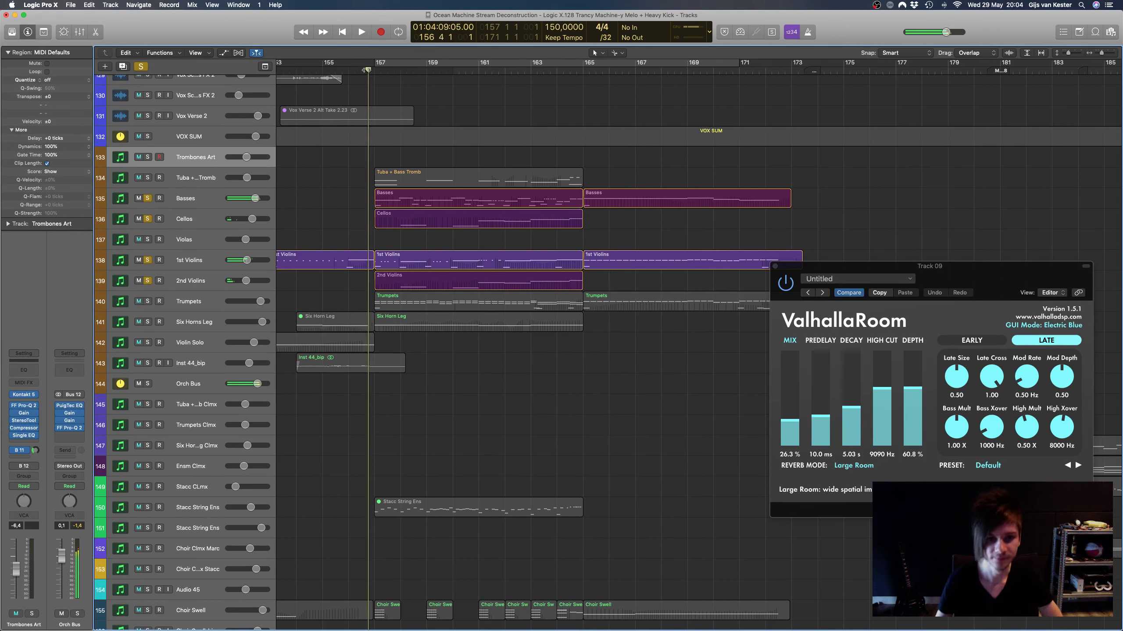
scroll(349, 207, "left", 2)
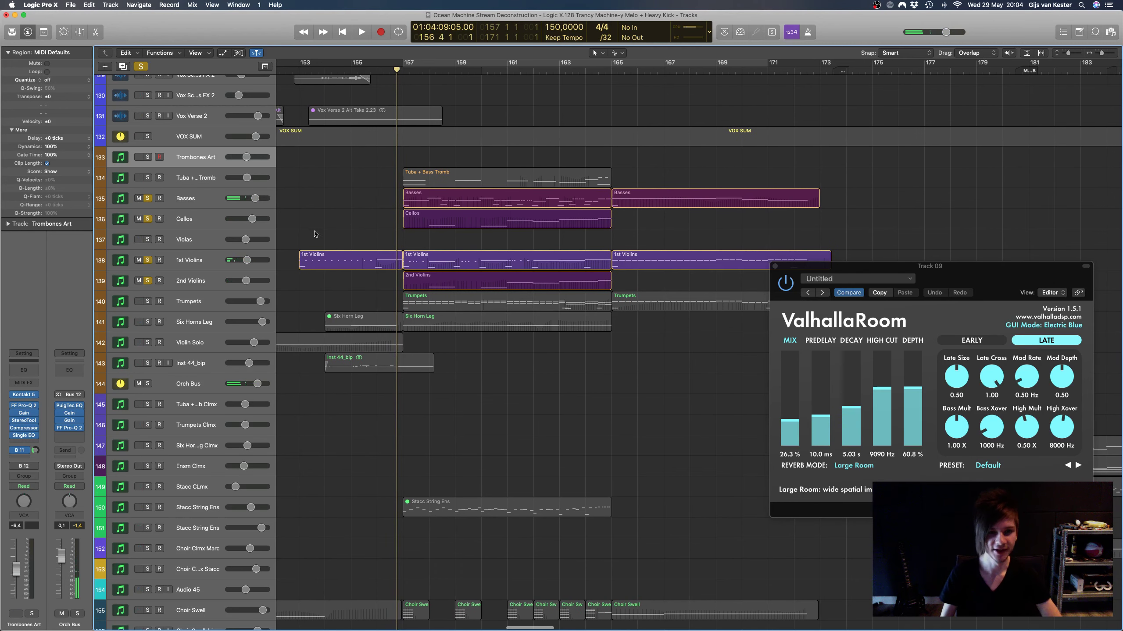
Step: Replace the track solos with region Solo mode and select the Tuba + Bass Tromb, Trumpets and Six Horns Leg tracks
left_click(217, 175)
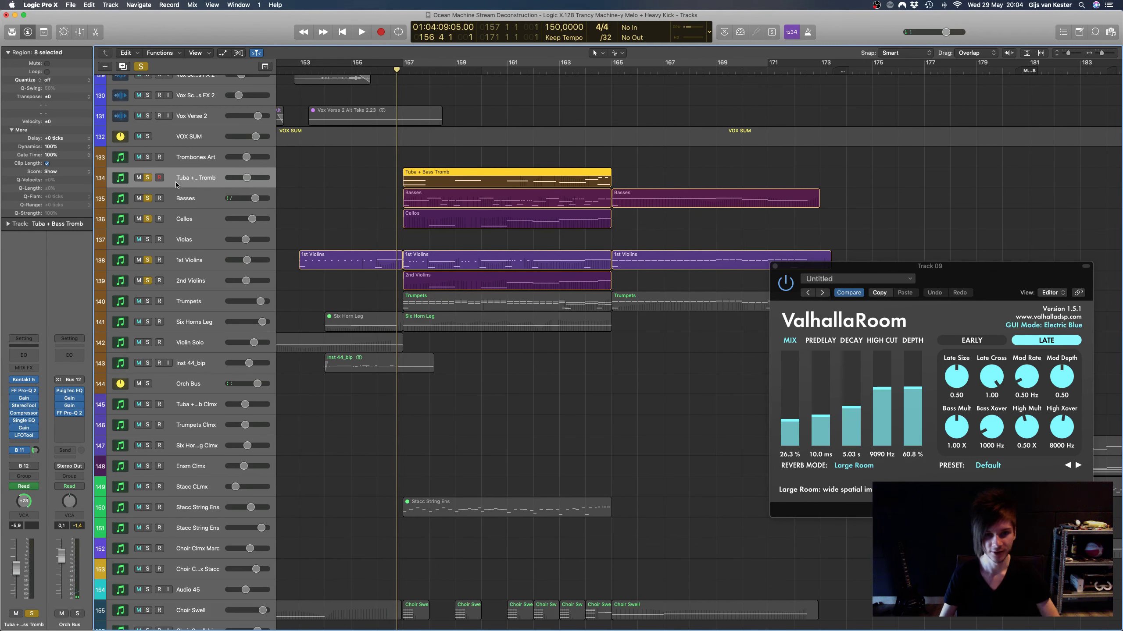
key("ctrl+s")
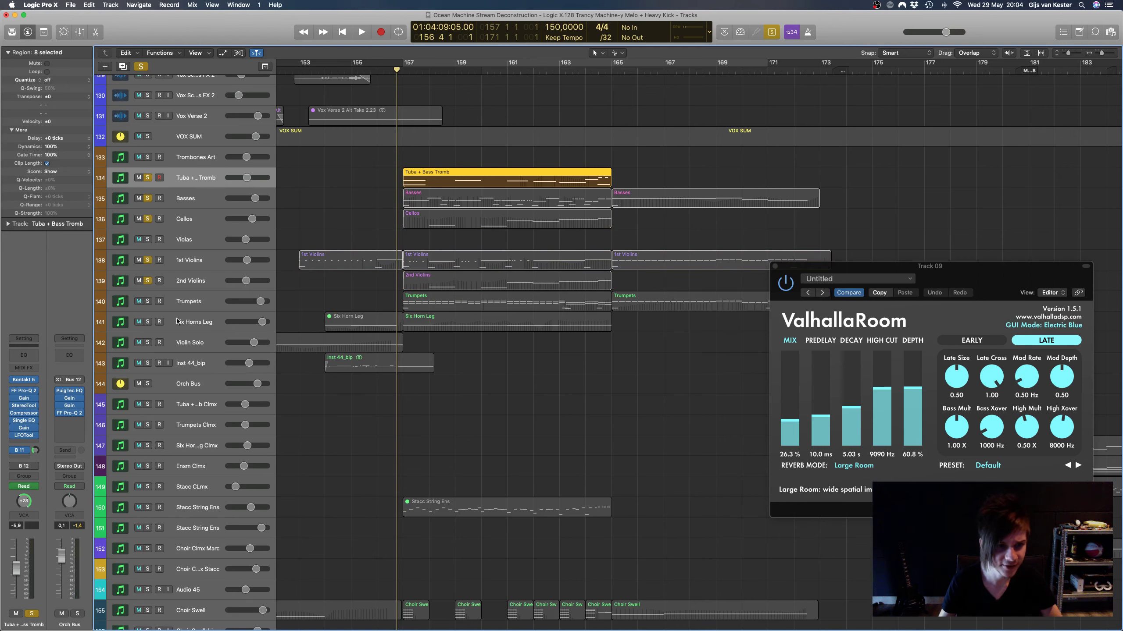
left_click(160, 308)
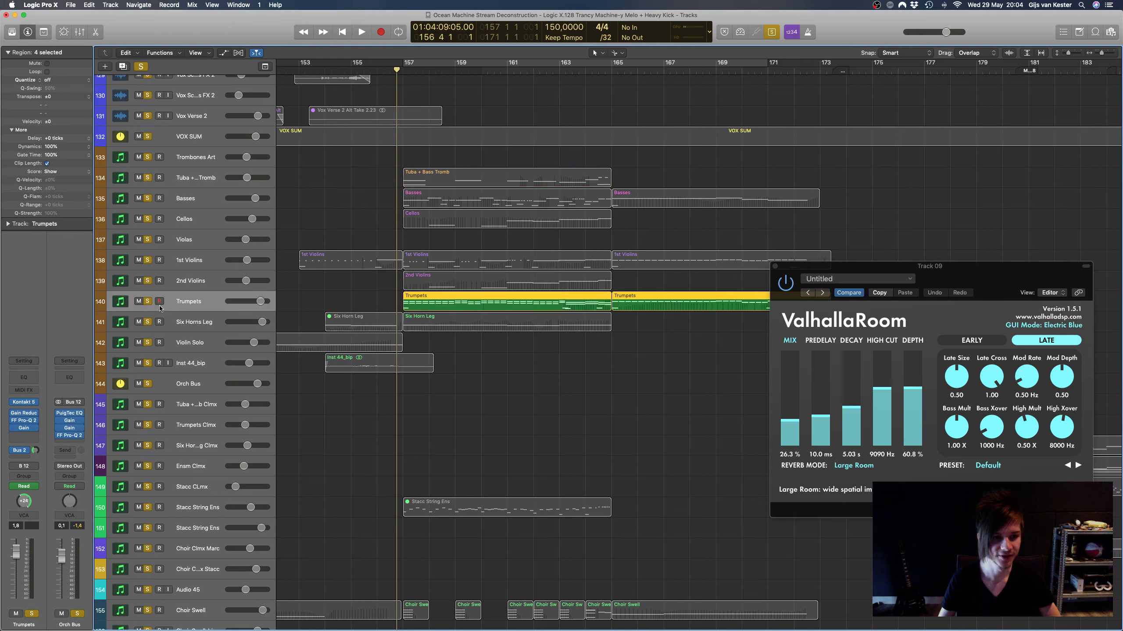
left_click(142, 65)
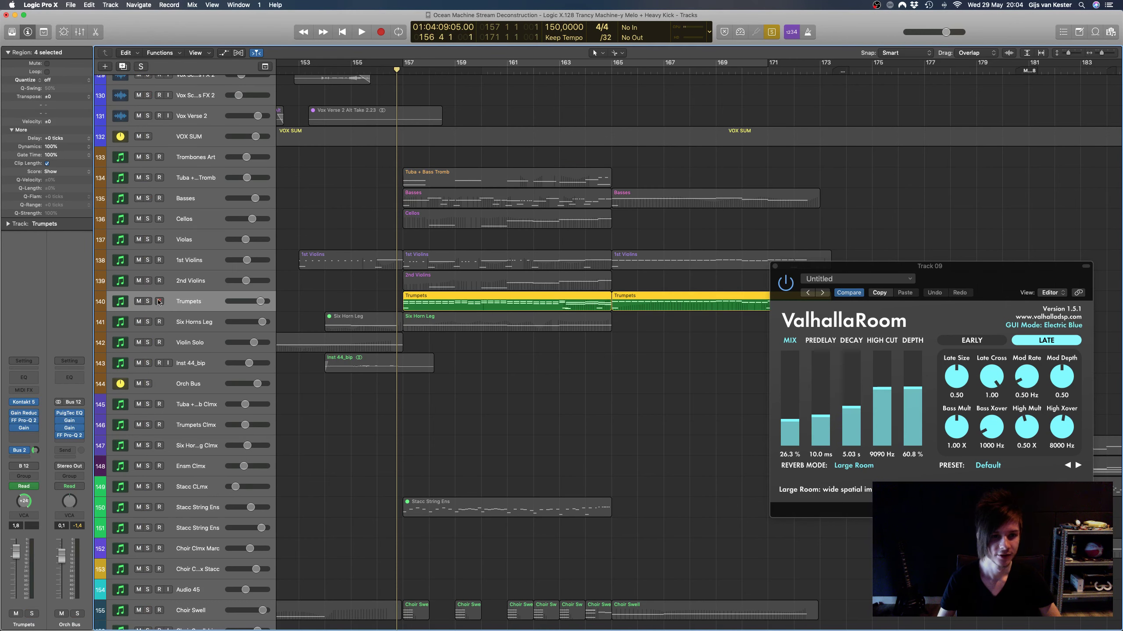
left_click(198, 324, "shift")
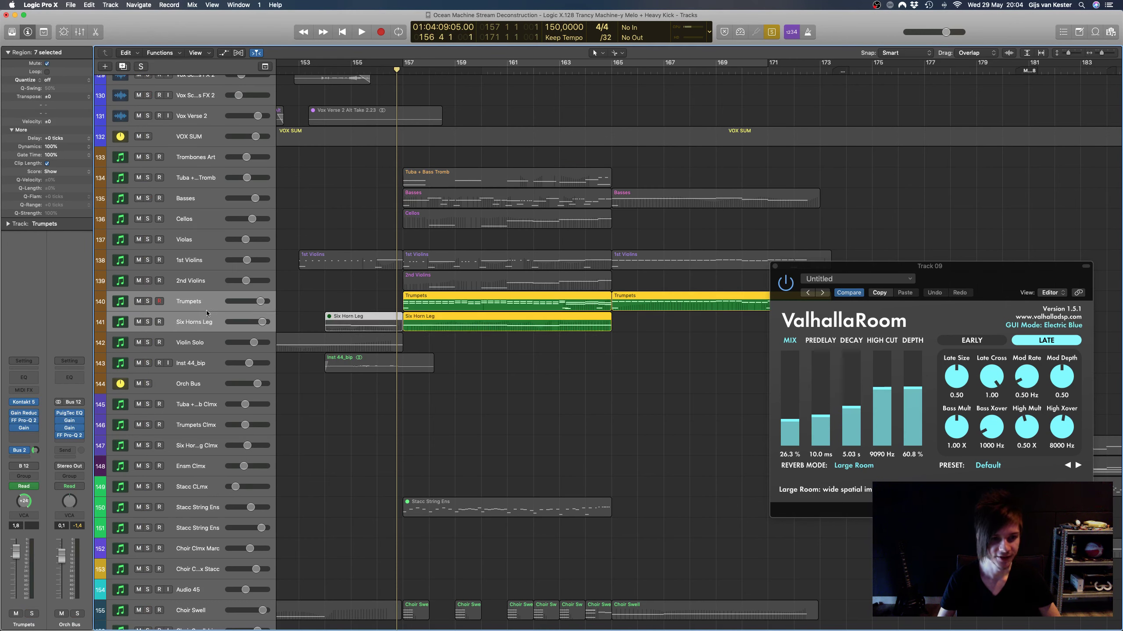
left_click(196, 179, "shift")
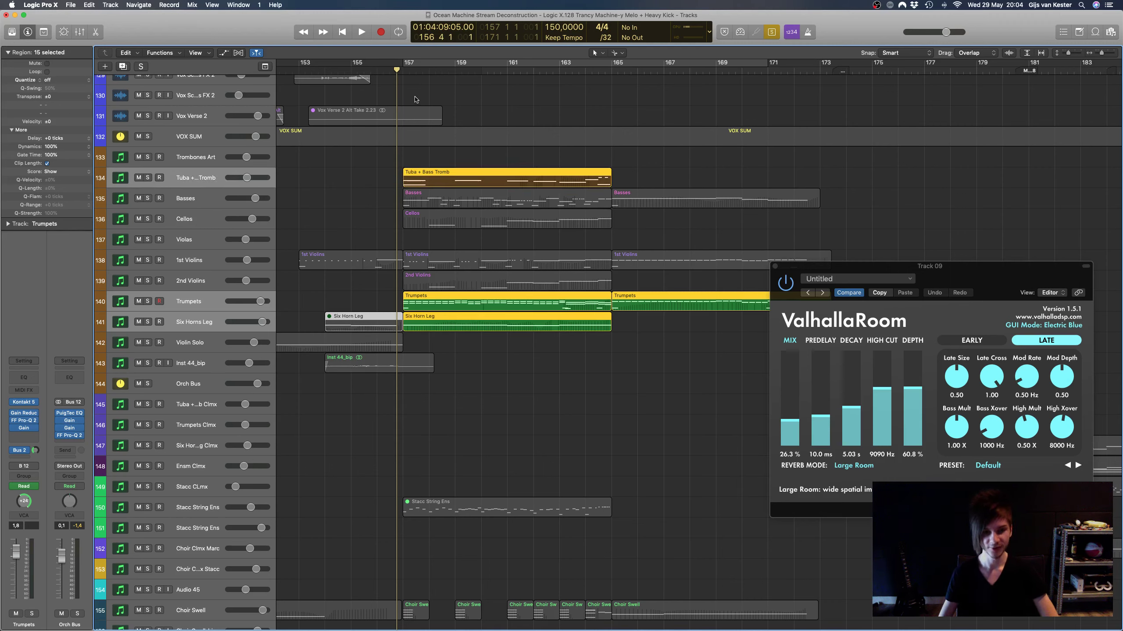
Step: Play the soloed brass regions through bar 164, stop, and return the playhead to just before bar 157
key("space")
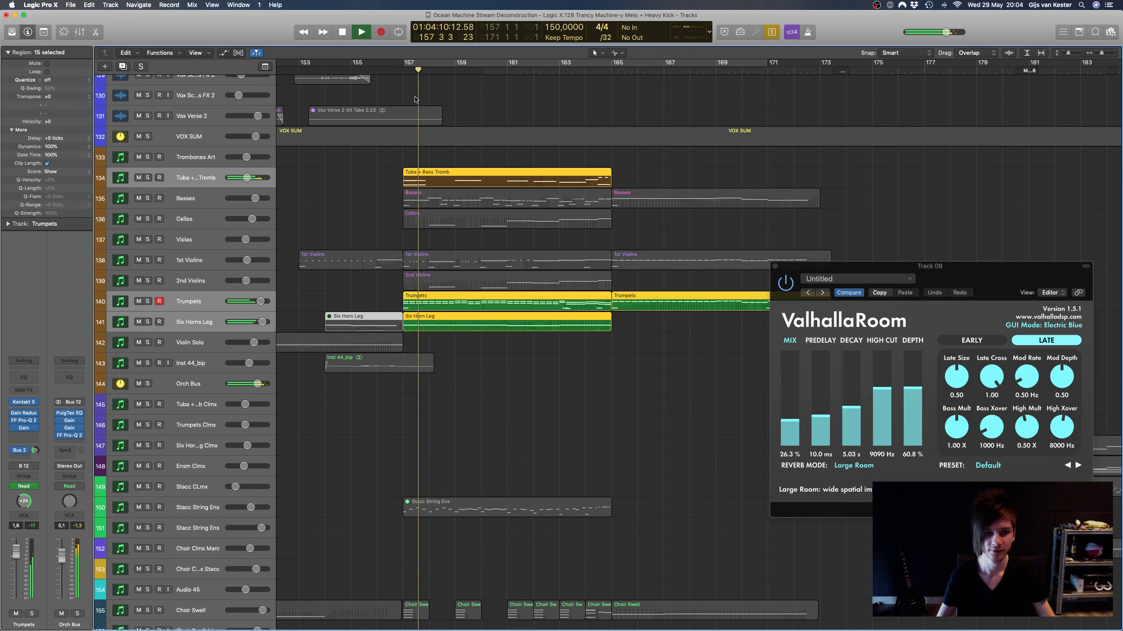
key("XF86AudioRaiseVolume")
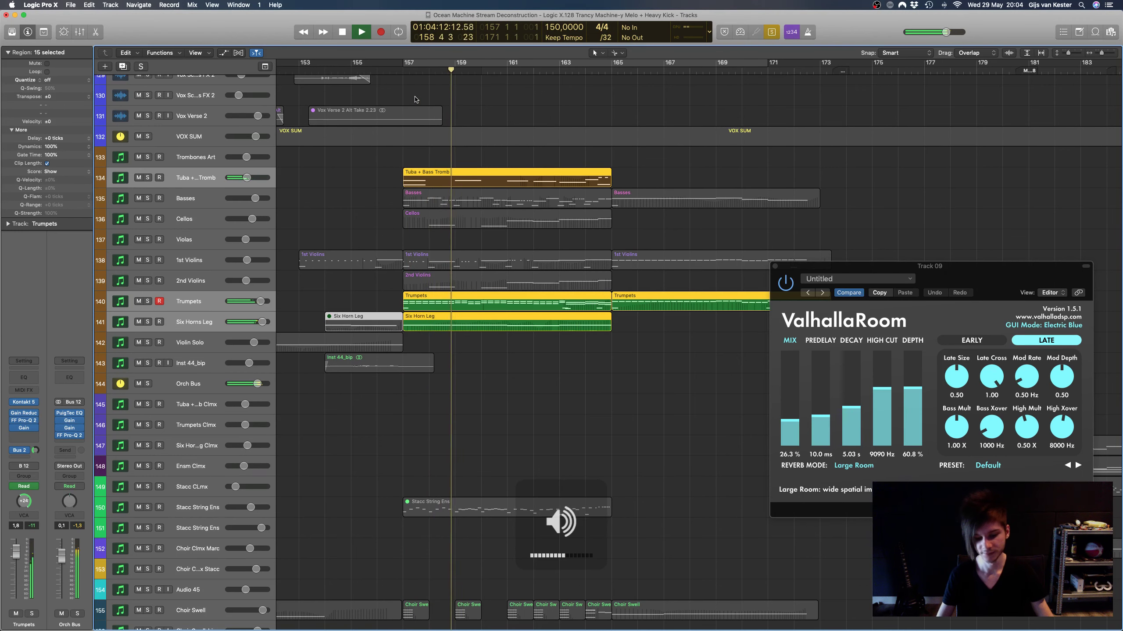
key("XF86AudioLowerVolume")
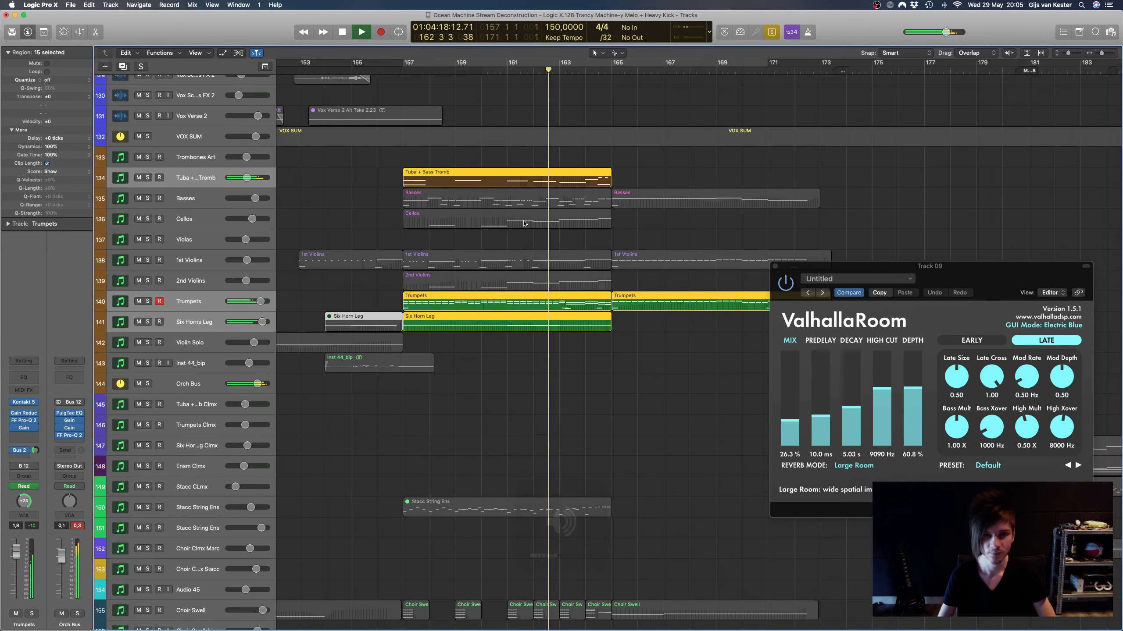
scroll(525, 223, "left", 3)
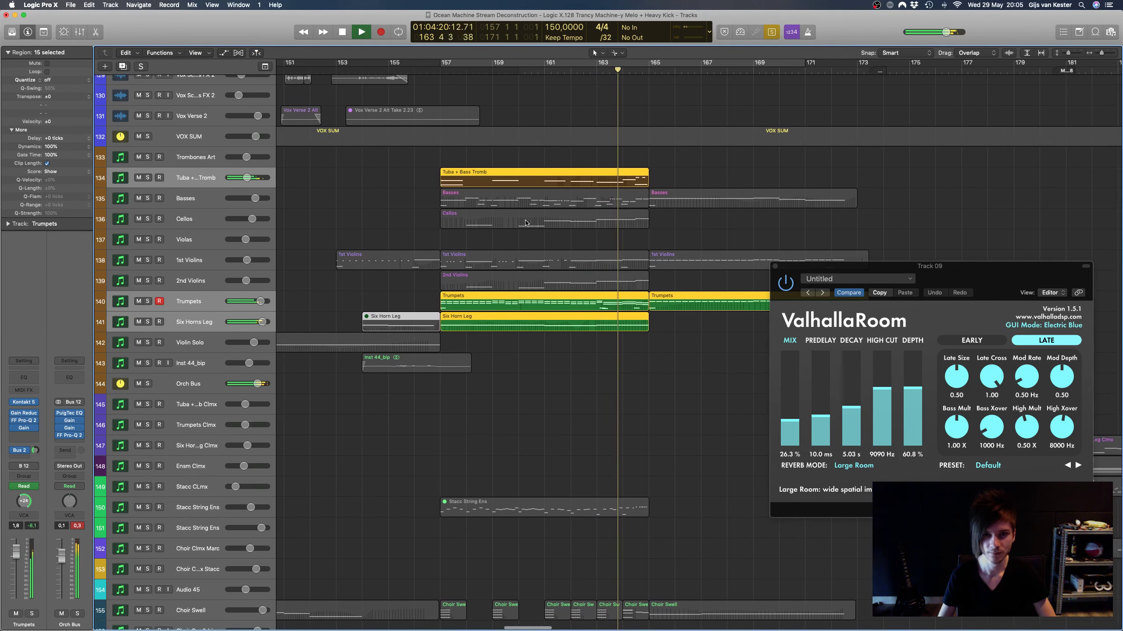
scroll(525, 223, "left", 2)
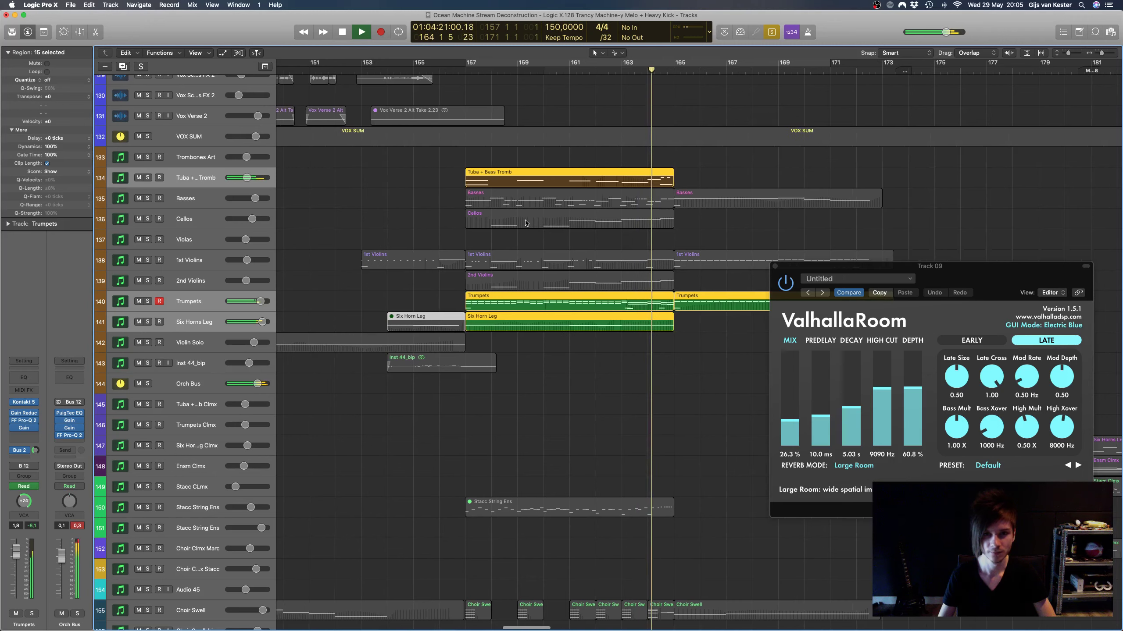
key("space")
left_click(456, 68)
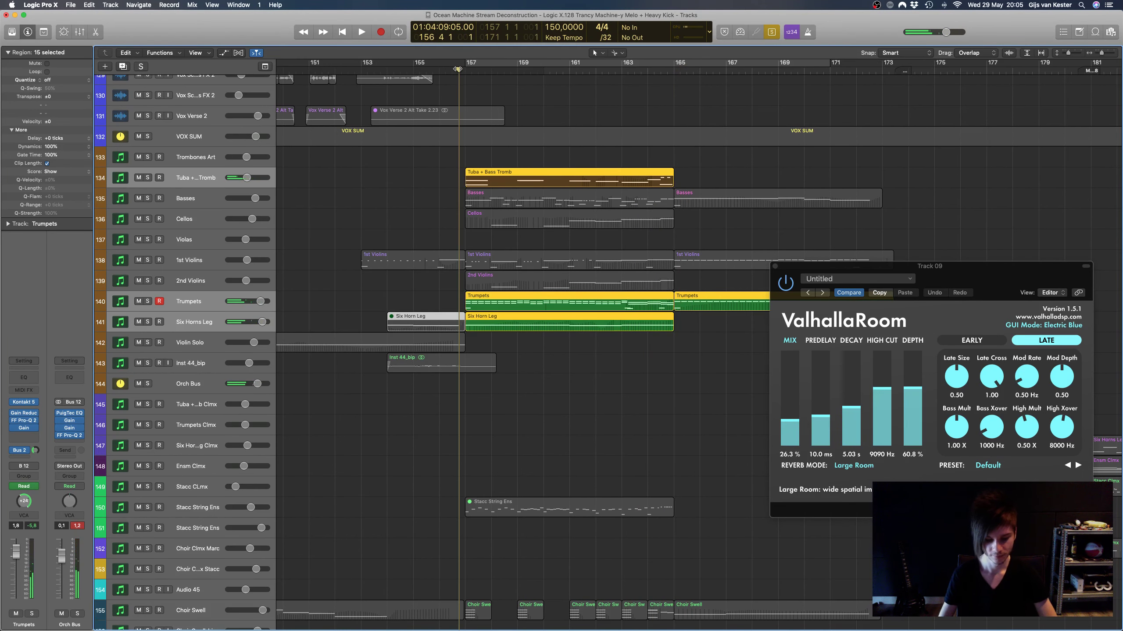
Step: Turn off region Solo mode, move the playhead slightly earlier, and open the Piano Roll with the Choir Stacc region at bar 157 selected
key("ctrl+s")
left_click_drag(450, 69, 445, 69)
scroll(522, 231, "down", 10)
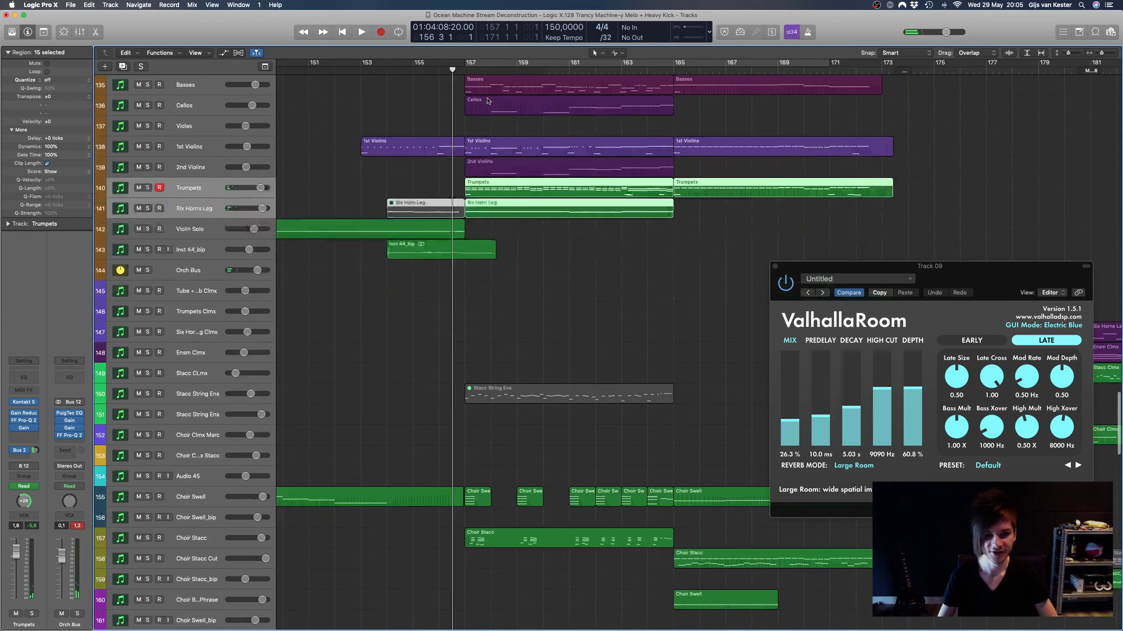
scroll(522, 232, "down", 6)
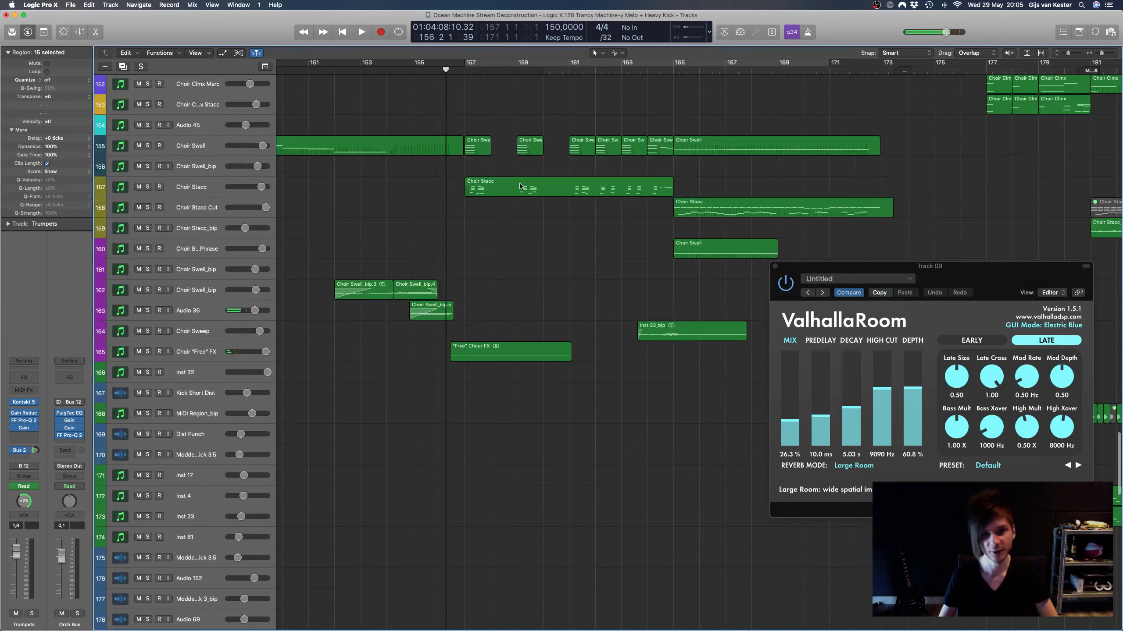
left_click(520, 187)
key("p")
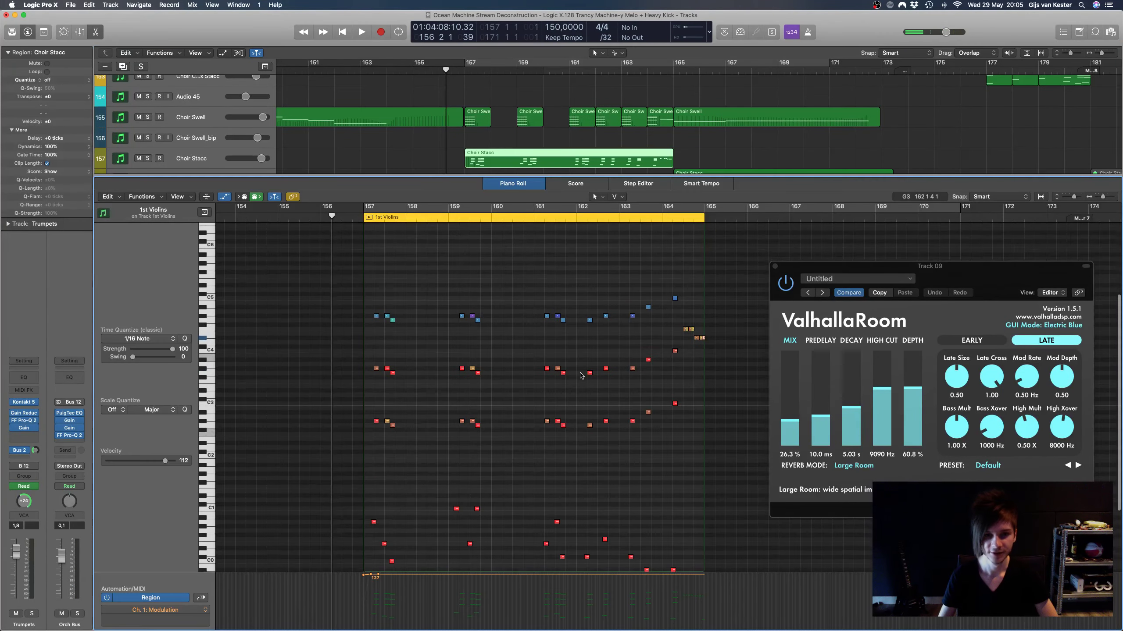
Step: Examine the notes in the Piano Roll, play briefly, set the playhead to bar 155 and close the Piano Roll
scroll(581, 367, "down", 3)
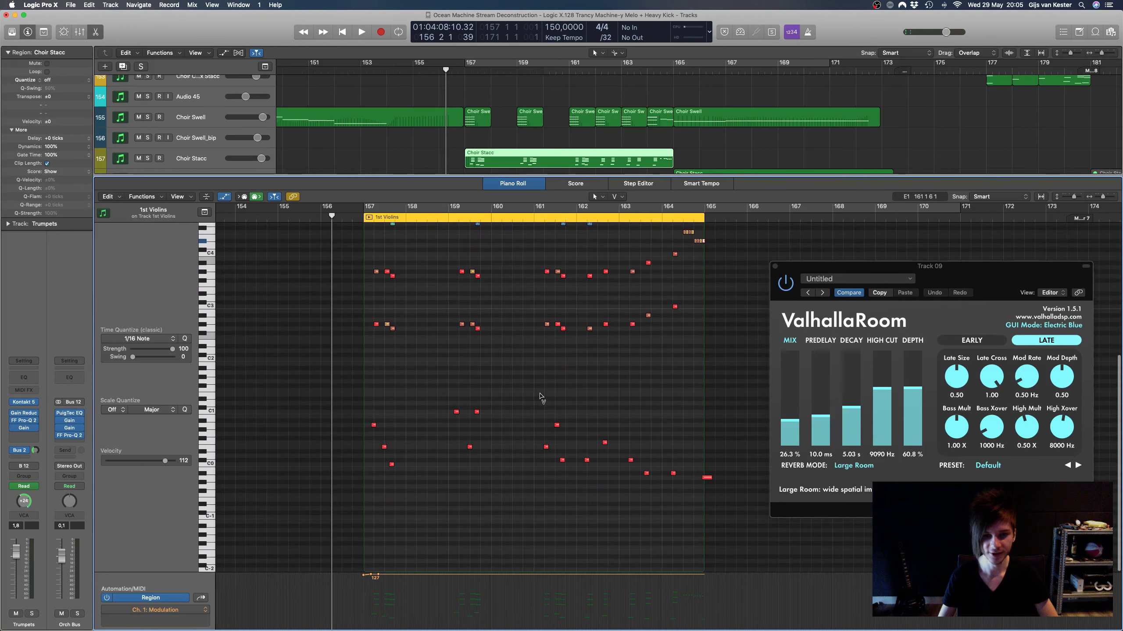
scroll(541, 396, "right", 3)
key("space")
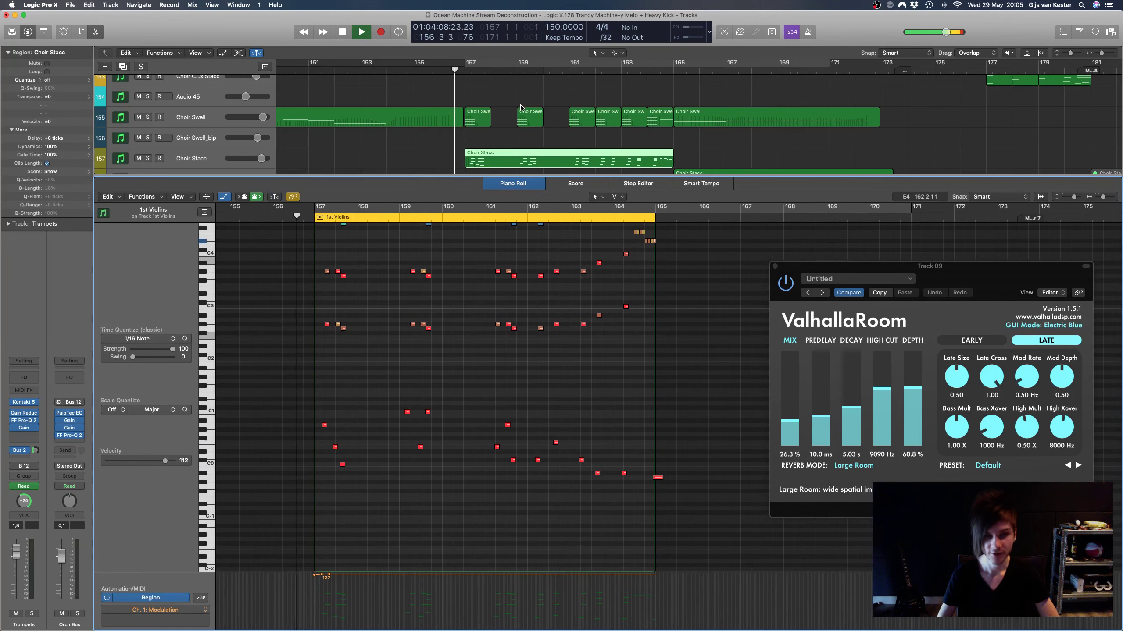
left_click(421, 70)
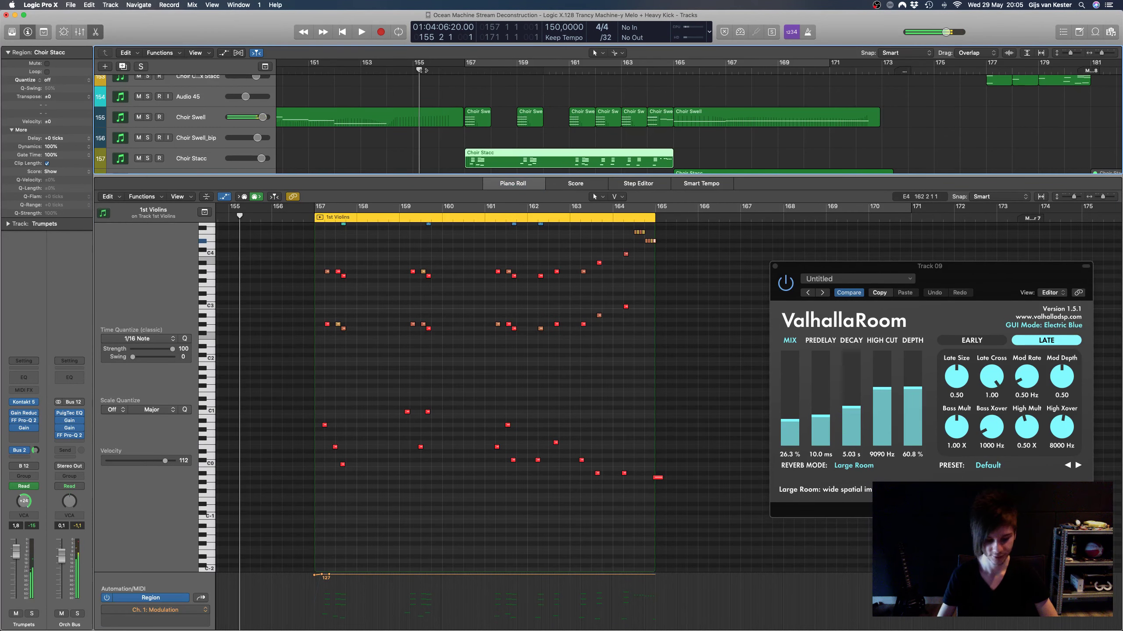
key("x")
key("x")
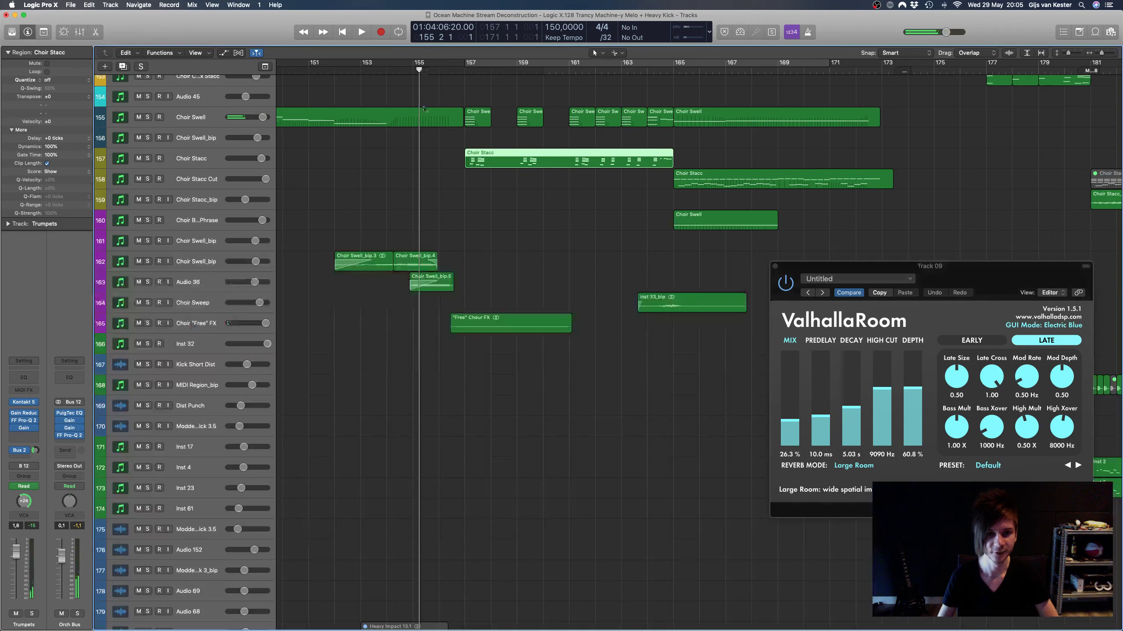
Step: Mute the vocal tracks and those below them, from Audio 104 (track 209) down to track 234
scroll(414, 386, "down", 15)
scroll(413, 386, "down", 3)
scroll(354, 371, "up", 10)
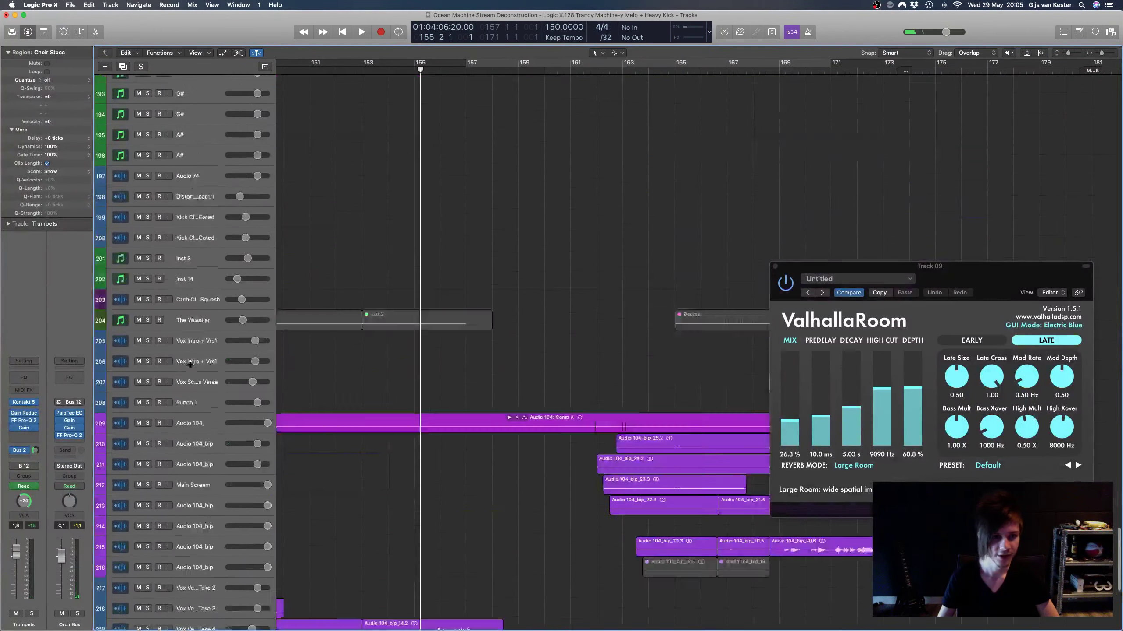
scroll(314, 362, "down", 10)
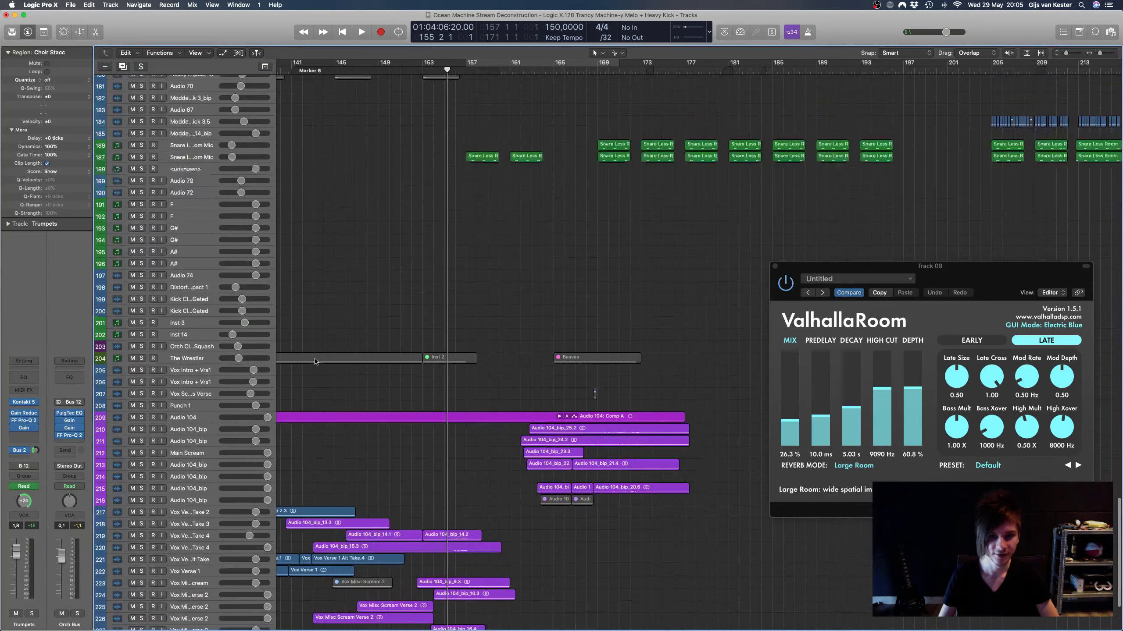
scroll(210, 258, "down", 10)
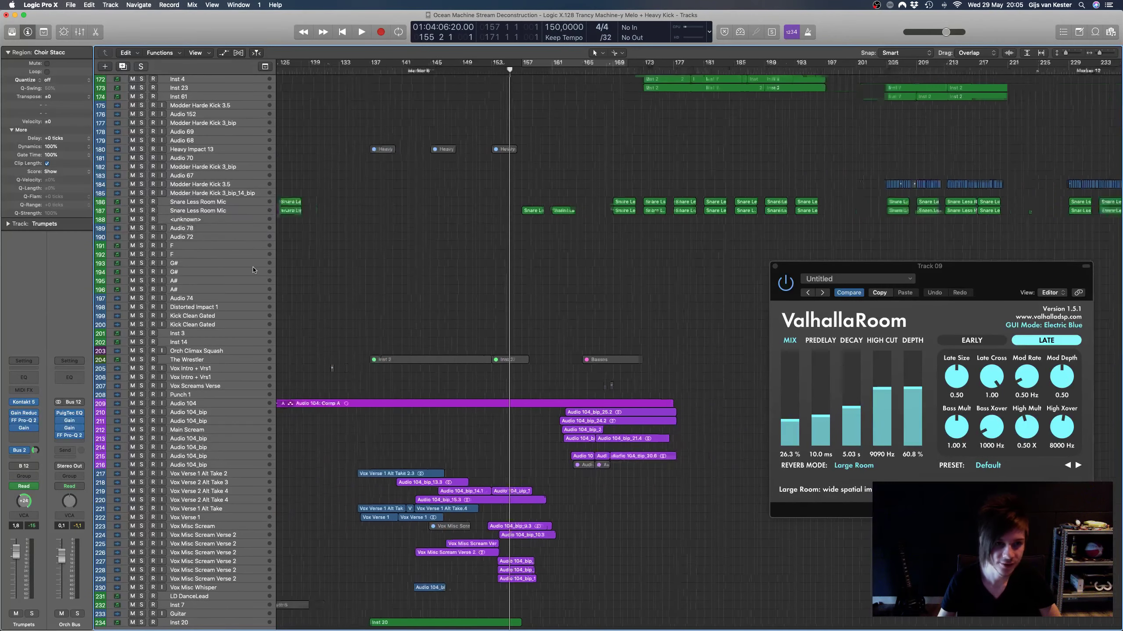
left_click(225, 389)
left_click(216, 396)
left_click(203, 404)
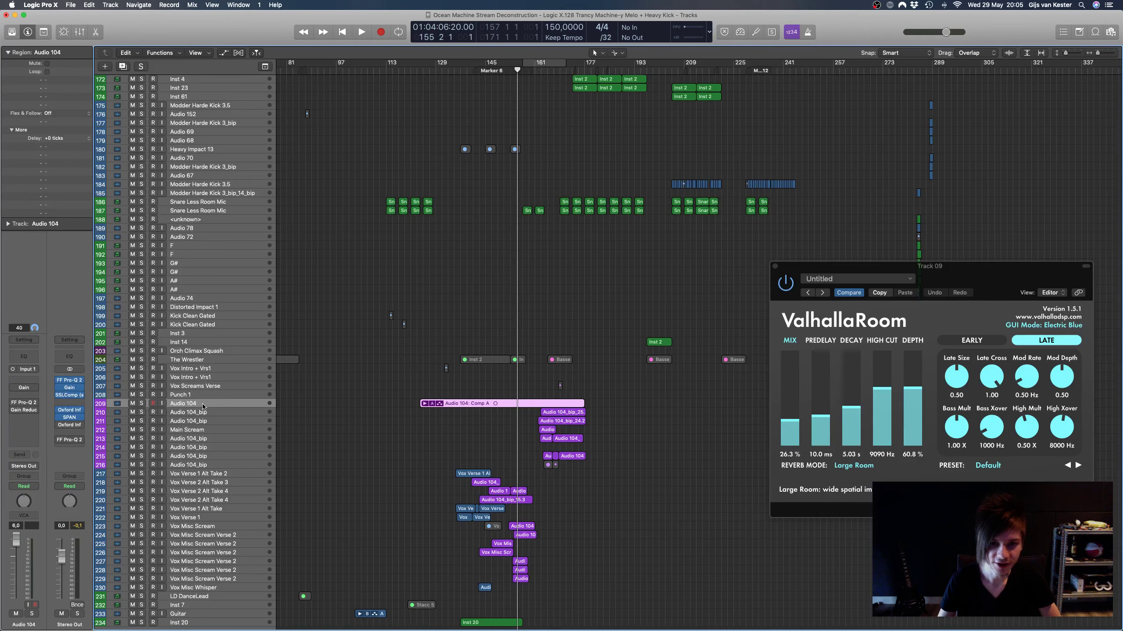
left_click(132, 405, "alt")
scroll(132, 405, "down", 1)
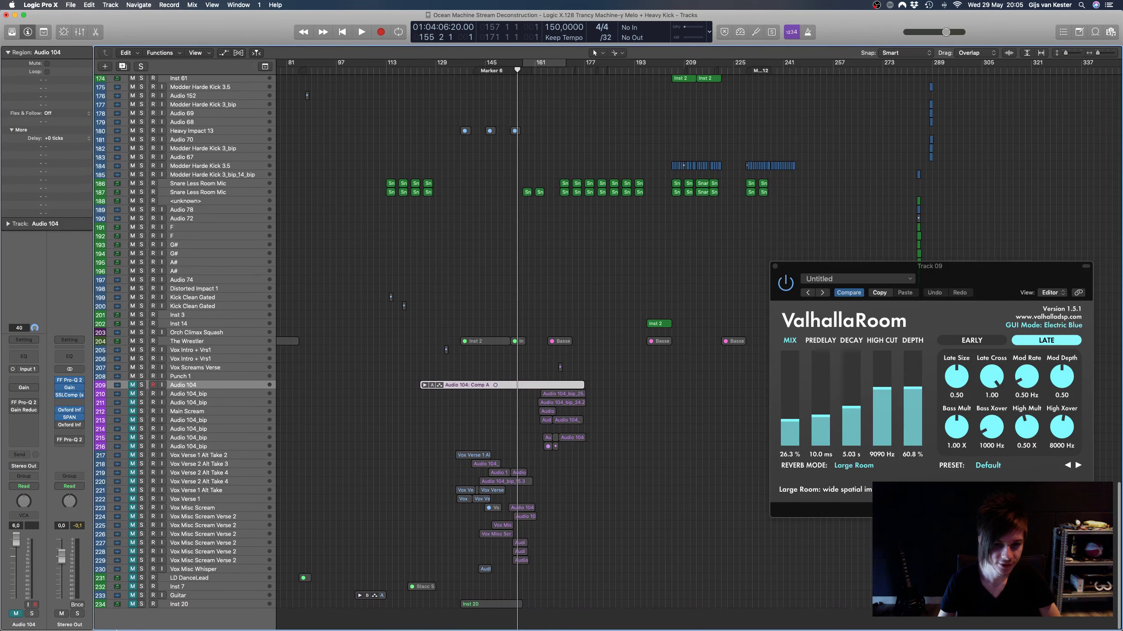
Step: Examine the tracks above the muted vocals for remaining regions and select the <unknown> track 188
scroll(349, 434, "up", 3)
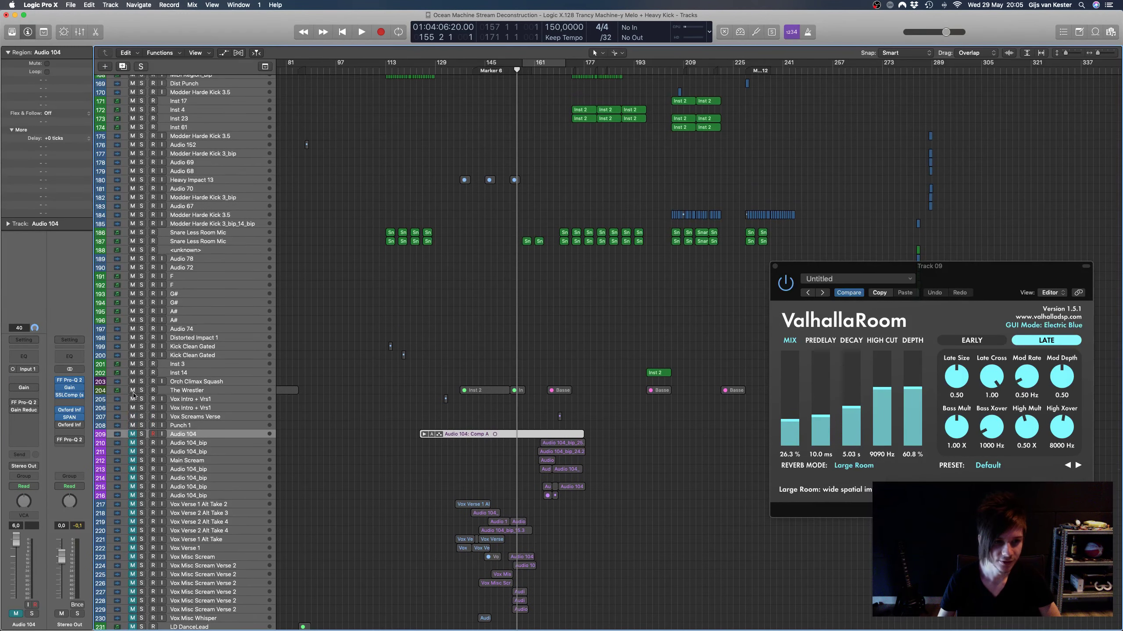
scroll(134, 395, "right", 2)
scroll(128, 364, "up", 3)
scroll(331, 334, "left", 6)
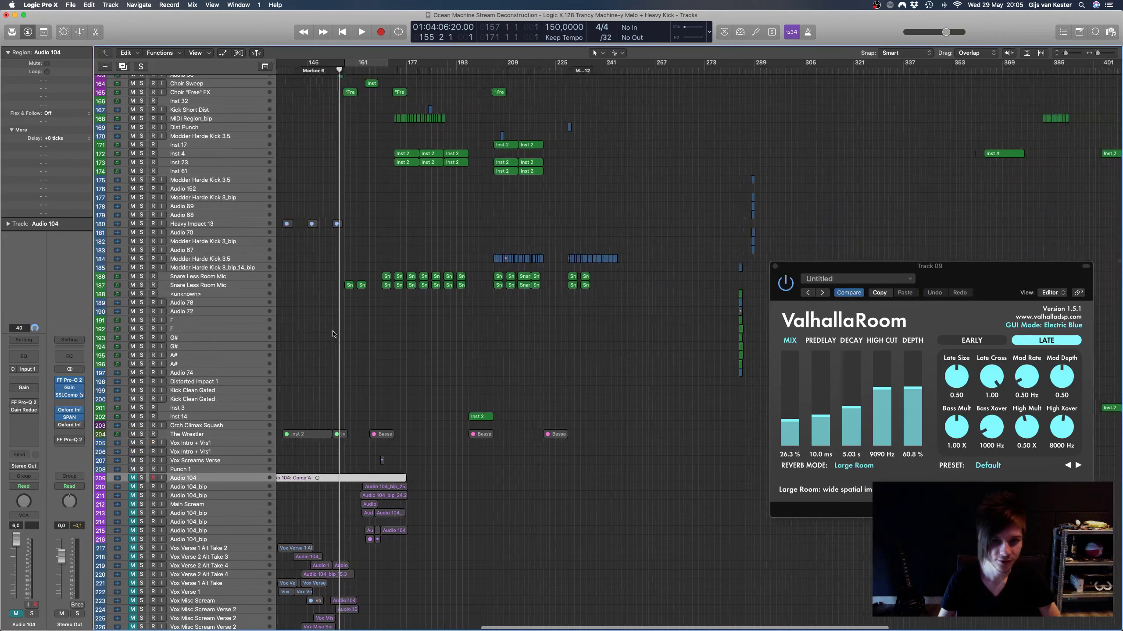
scroll(166, 299, "right", 6)
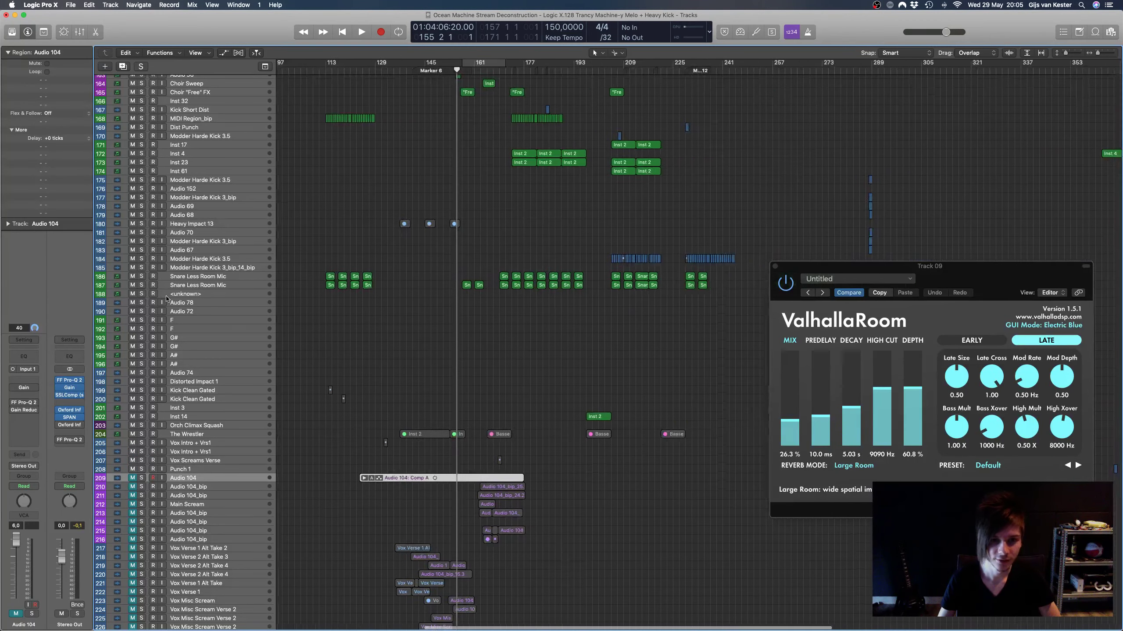
left_click(224, 295)
scroll(226, 300, "up", 20)
scroll(226, 300, "down", 20)
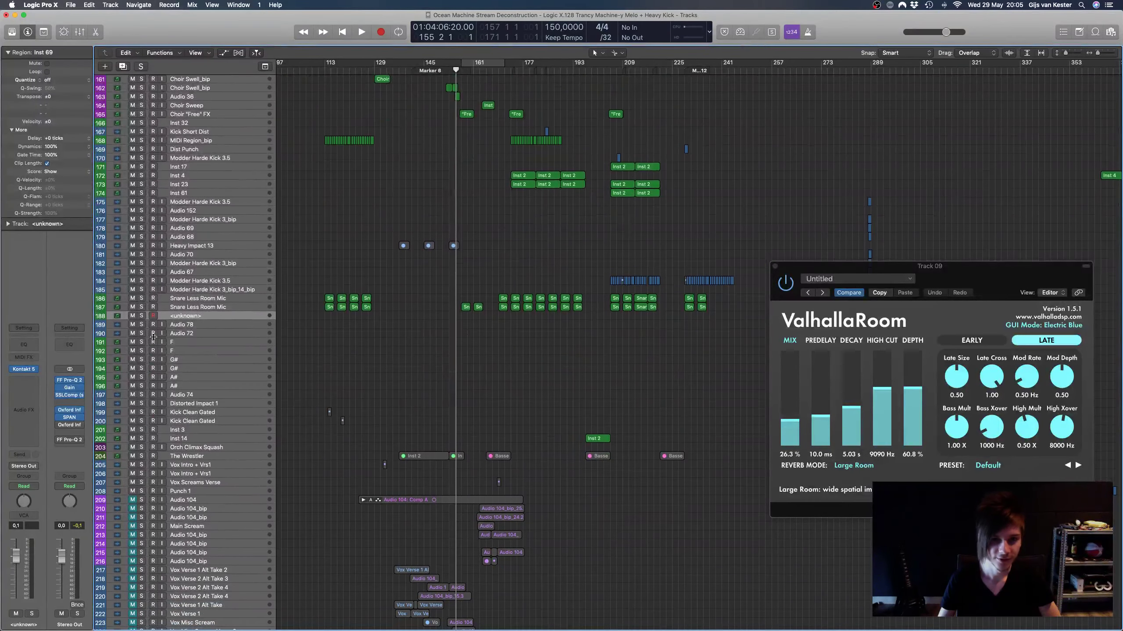
Step: Play the combined arrangement from bar 155 and select the Snare Less Room Mic track 187
scroll(153, 338, "up", 6)
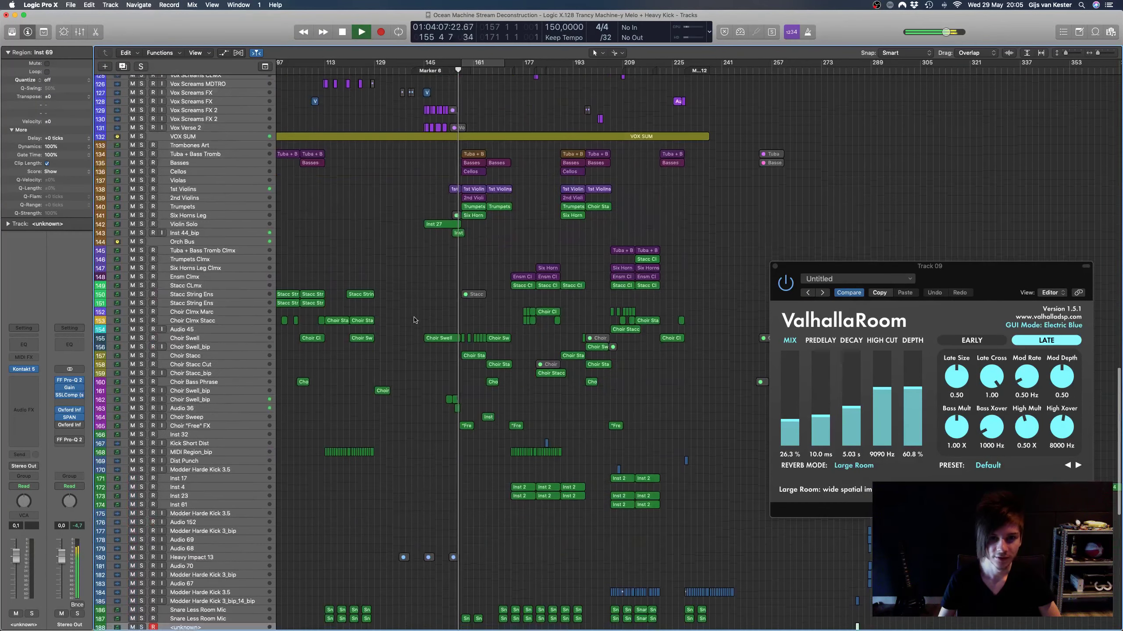
scroll(414, 320, "up", 10)
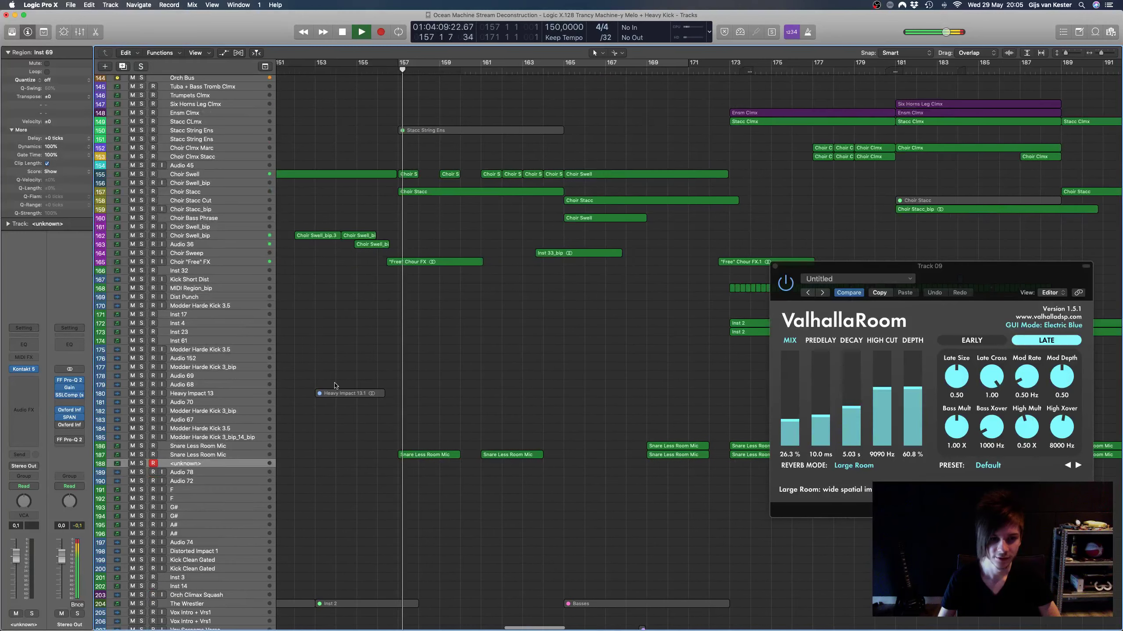
left_click(218, 456)
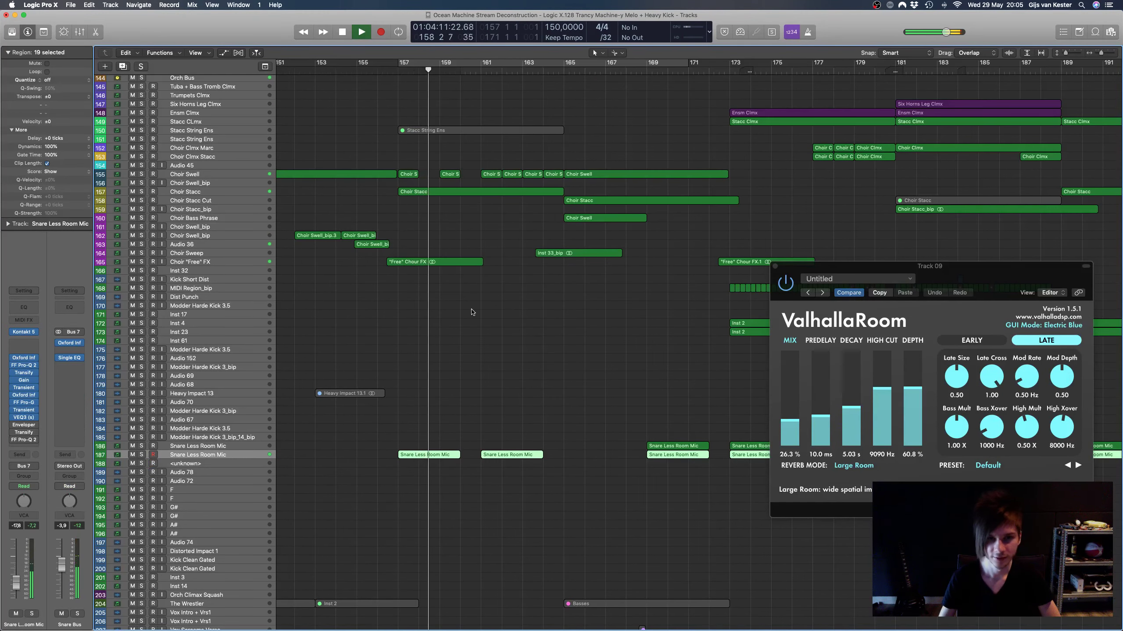
scroll(472, 311, "down", 2)
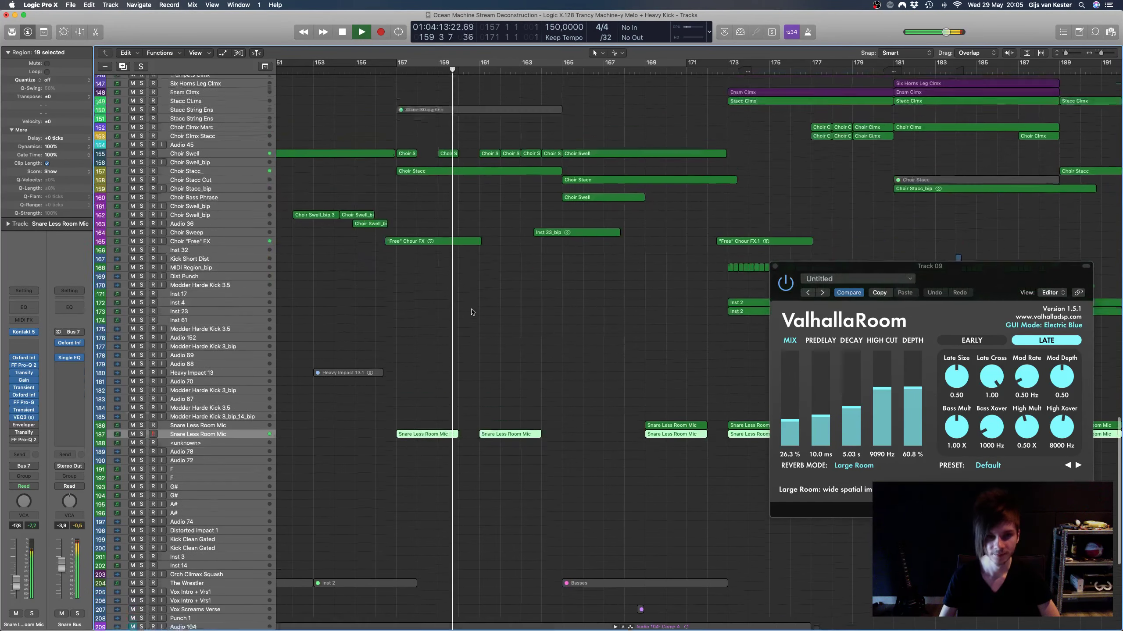
scroll(472, 312, "up", 10)
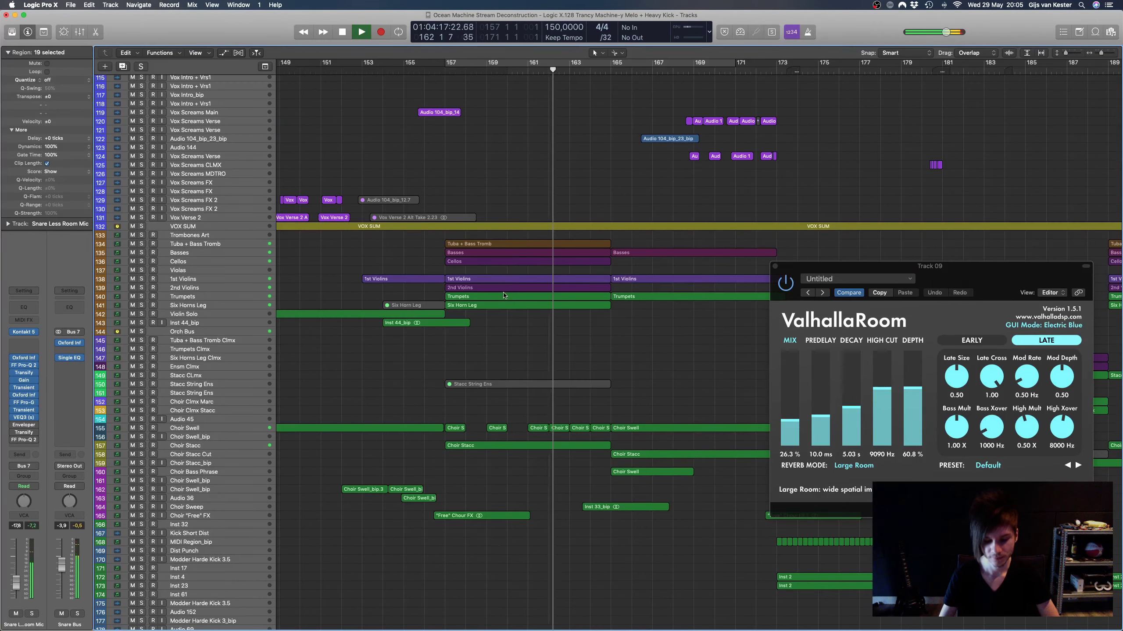
Step: Follow the playing orchestral and choir regions with taller track rows past bar 173, and stop playback at bar 175
scroll(509, 299, "right", 3)
key("super+Down")
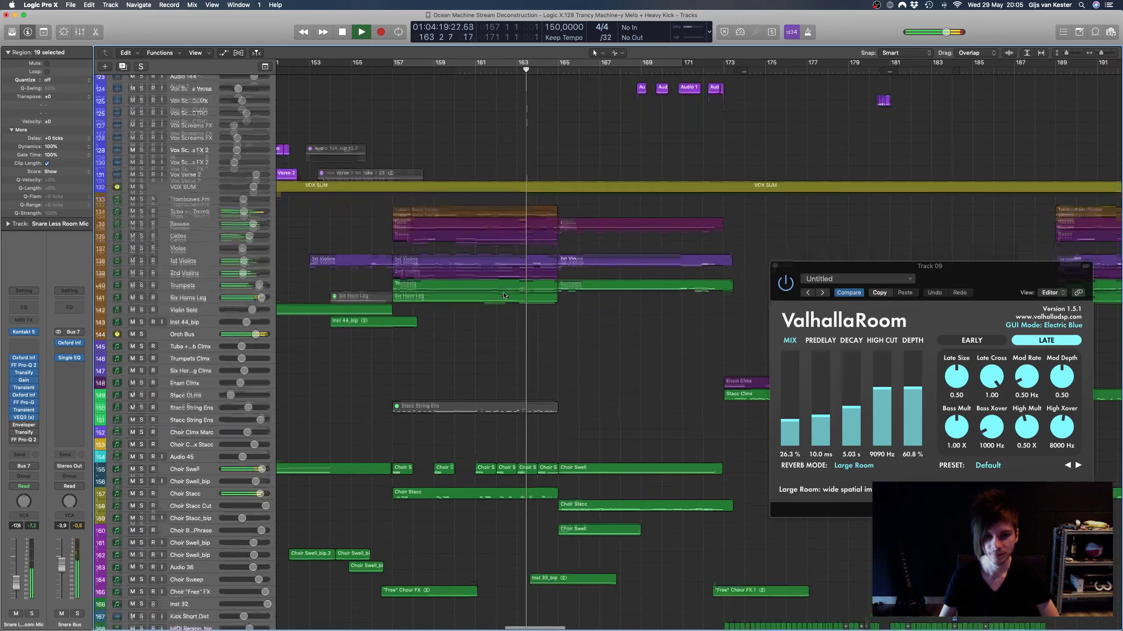
key("super+Left")
scroll(503, 295, "right", 3)
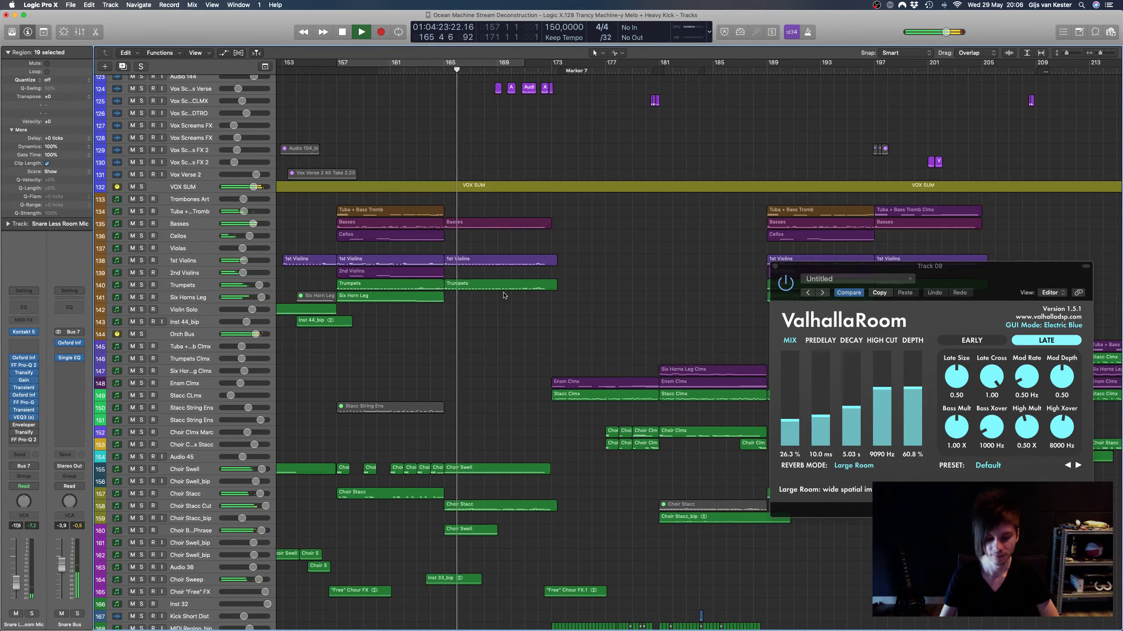
scroll(504, 296, "down", 3)
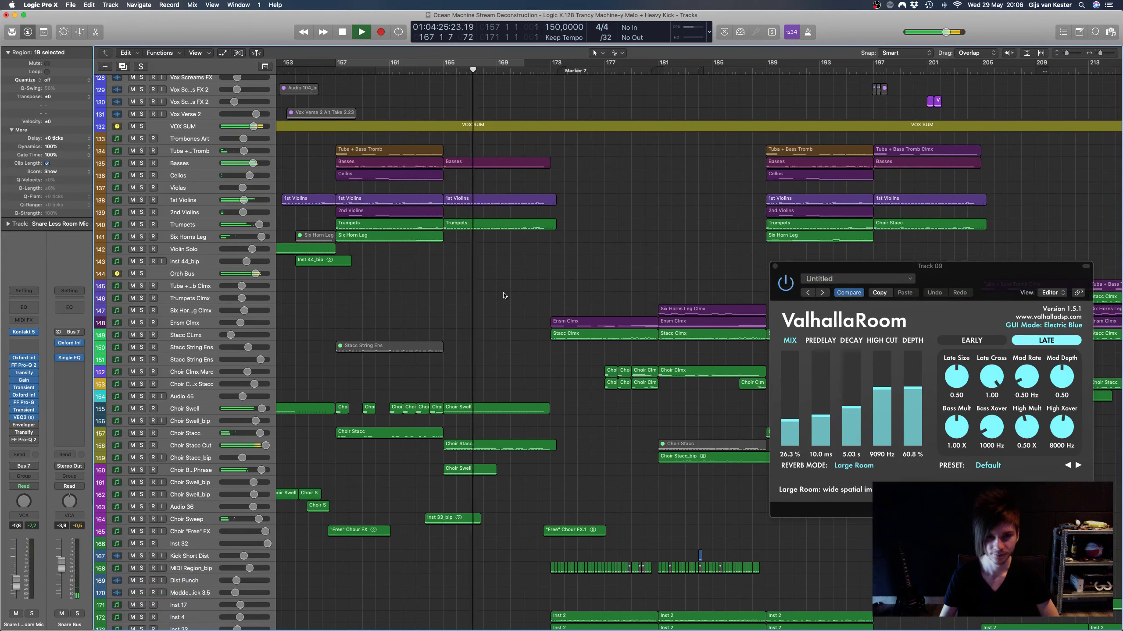
scroll(504, 296, "right", 5)
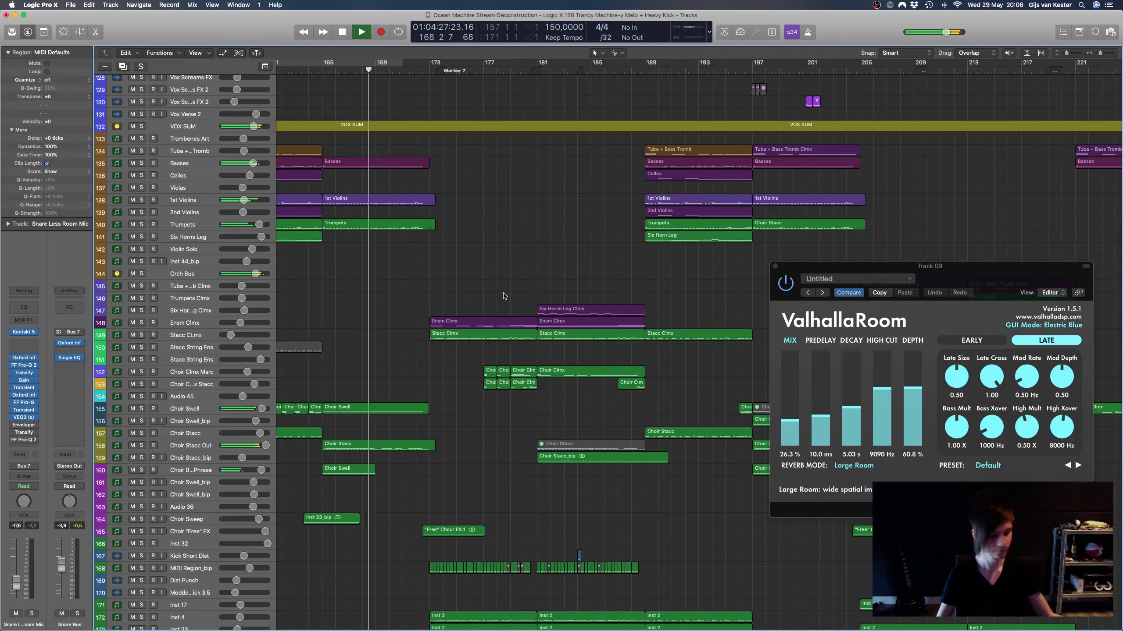
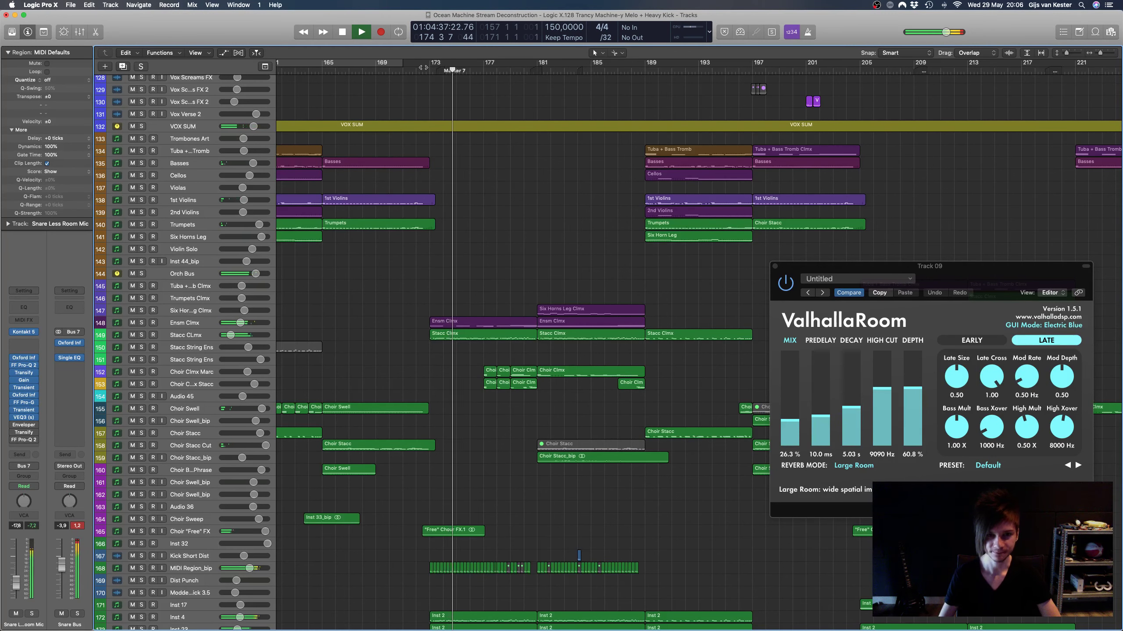
key("space")
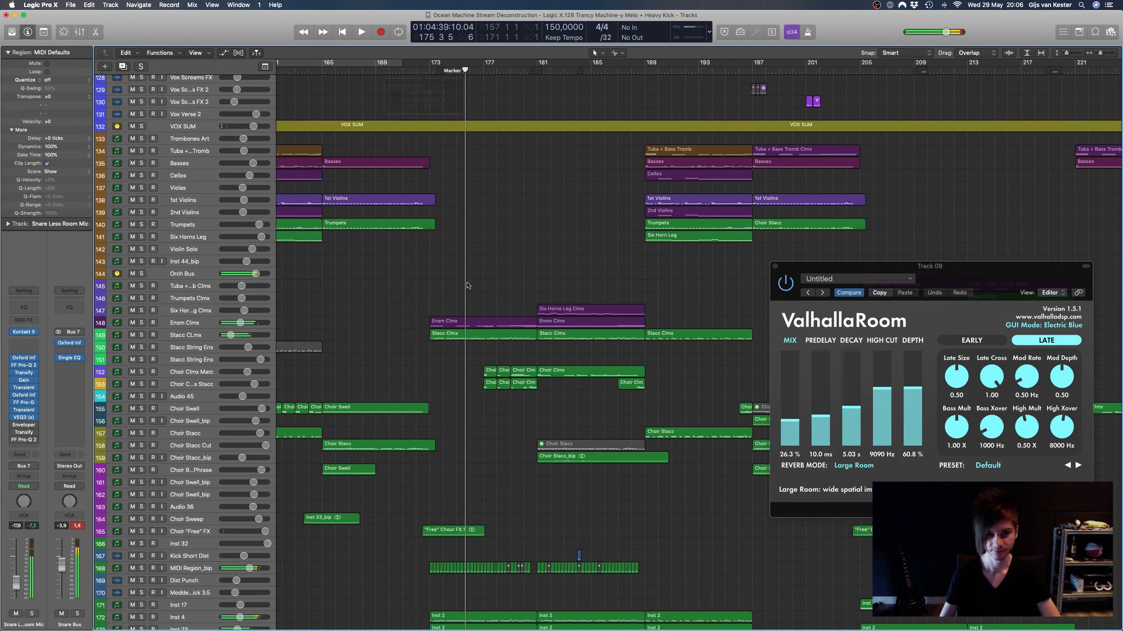
Step: Move the playhead back to bar 172 and bring the Enam Clmx and Stacc CLmx regions from bar 173 into close view
key("comma")
key("comma")
key("comma")
key("comma")
key("super+Right")
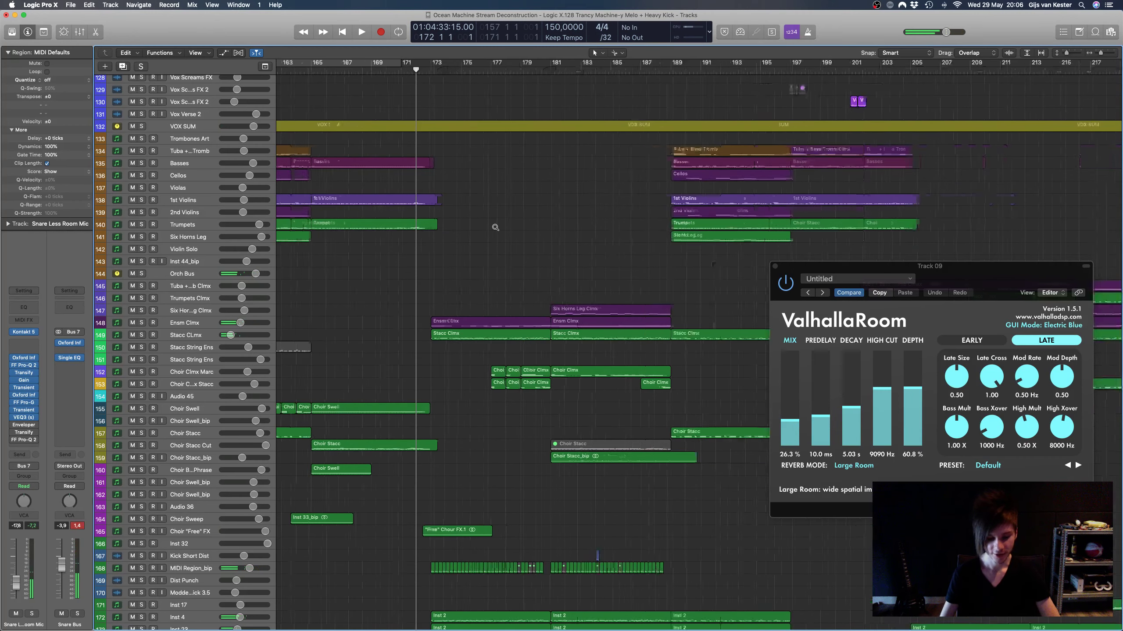
key("super+Left")
key("super+Left")
key("super+Left")
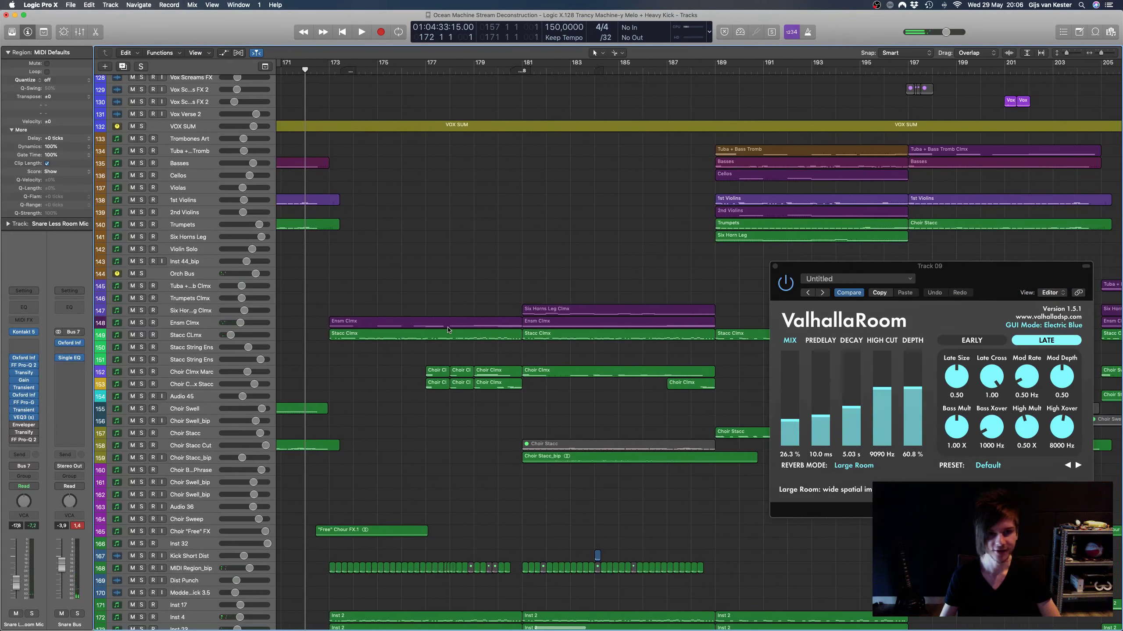
Step: Solo the climax ensemble and choir tracks 147 to 160 and enlarge their regions around bar 173
scroll(448, 329, "left", 3)
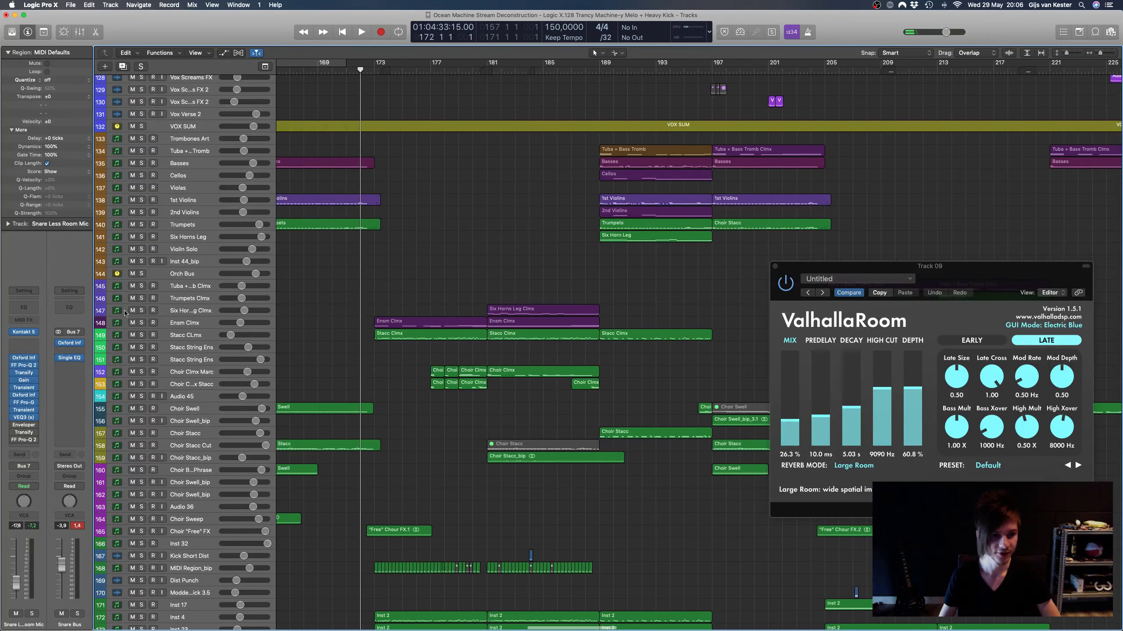
left_click_drag(142, 312, 150, 467)
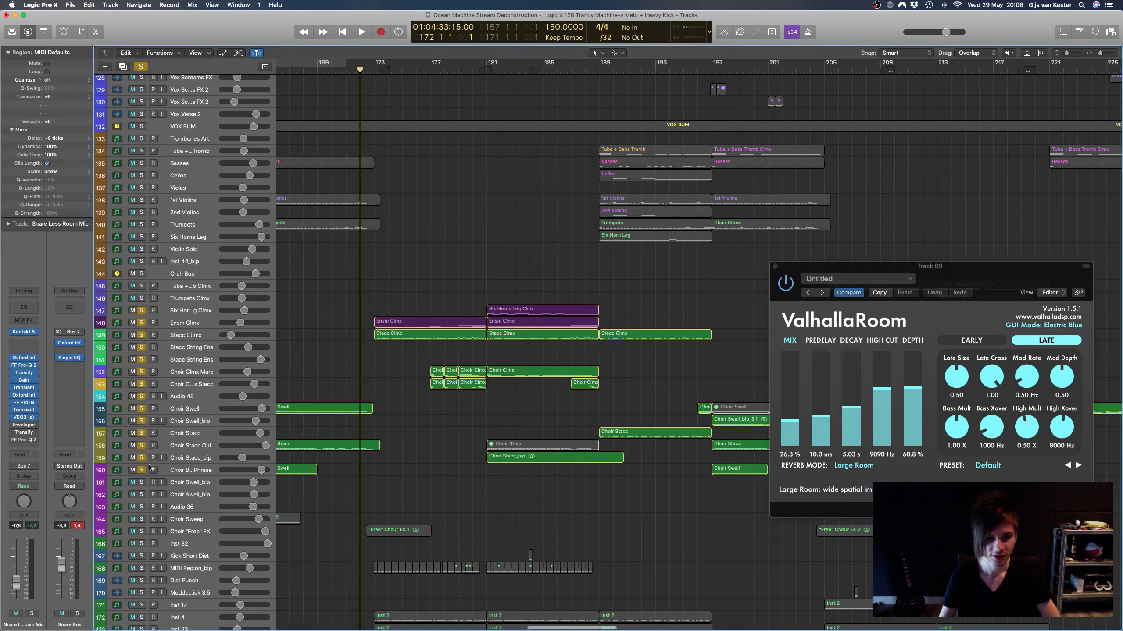
scroll(500, 277, "up", 3)
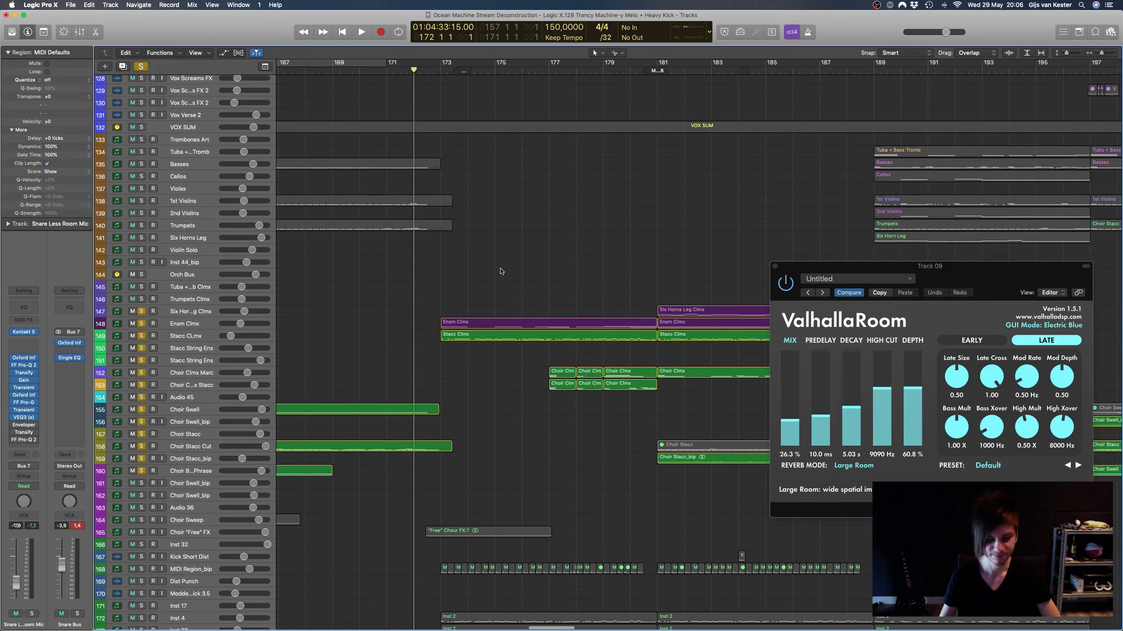
scroll(504, 250, "up", 5)
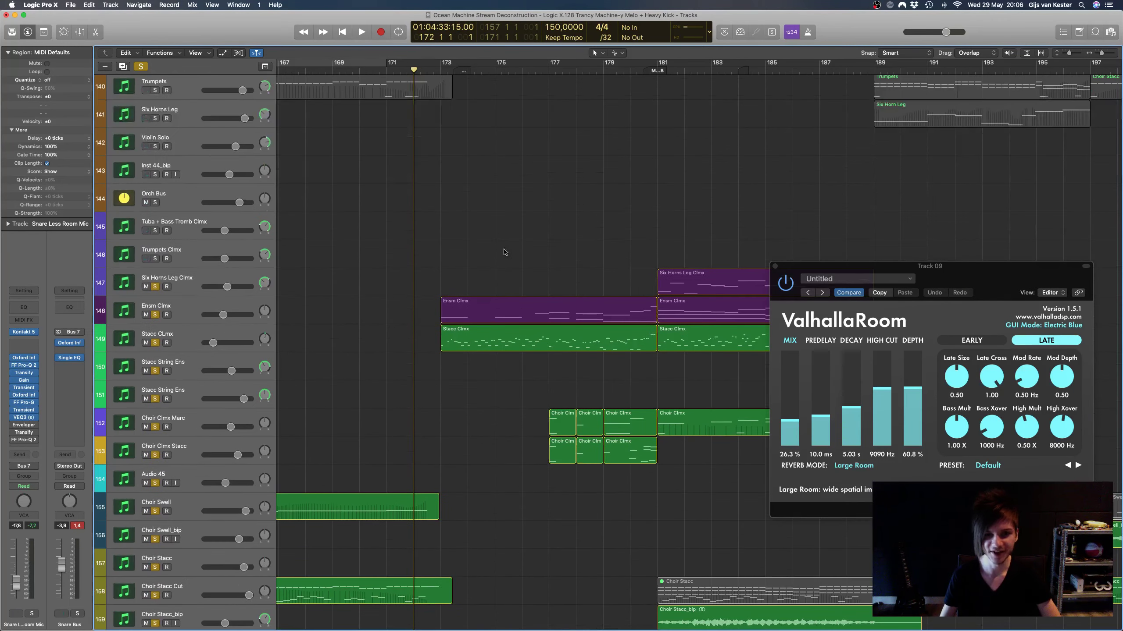
scroll(504, 251, "down", 4)
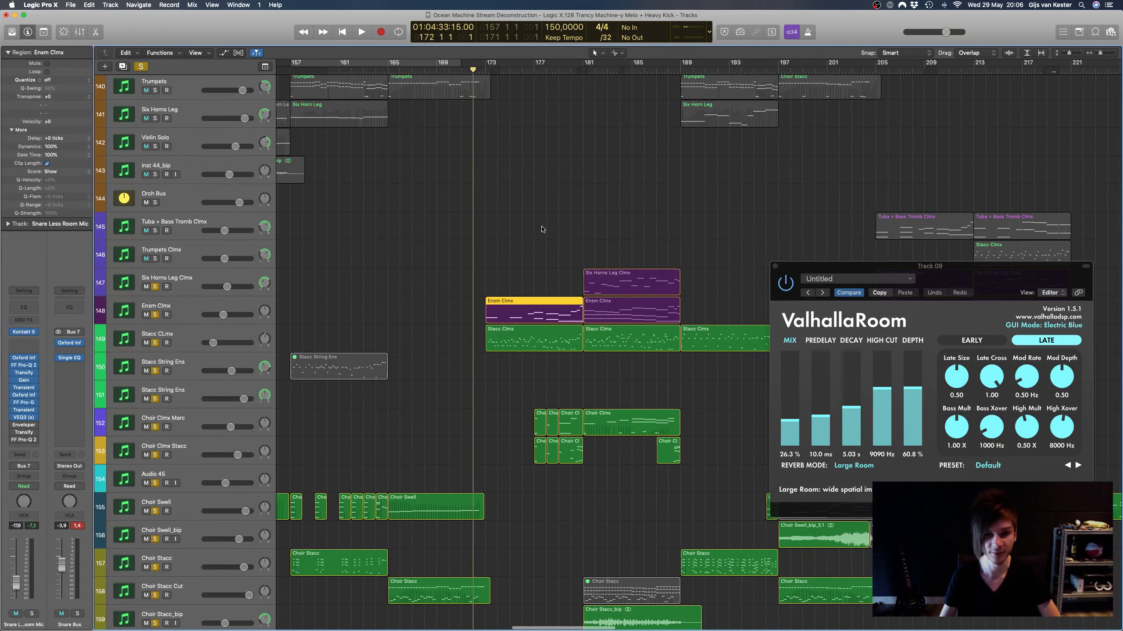
Step: Move the playhead to bar 173 and start playing the soloed climax tracks
key("period")
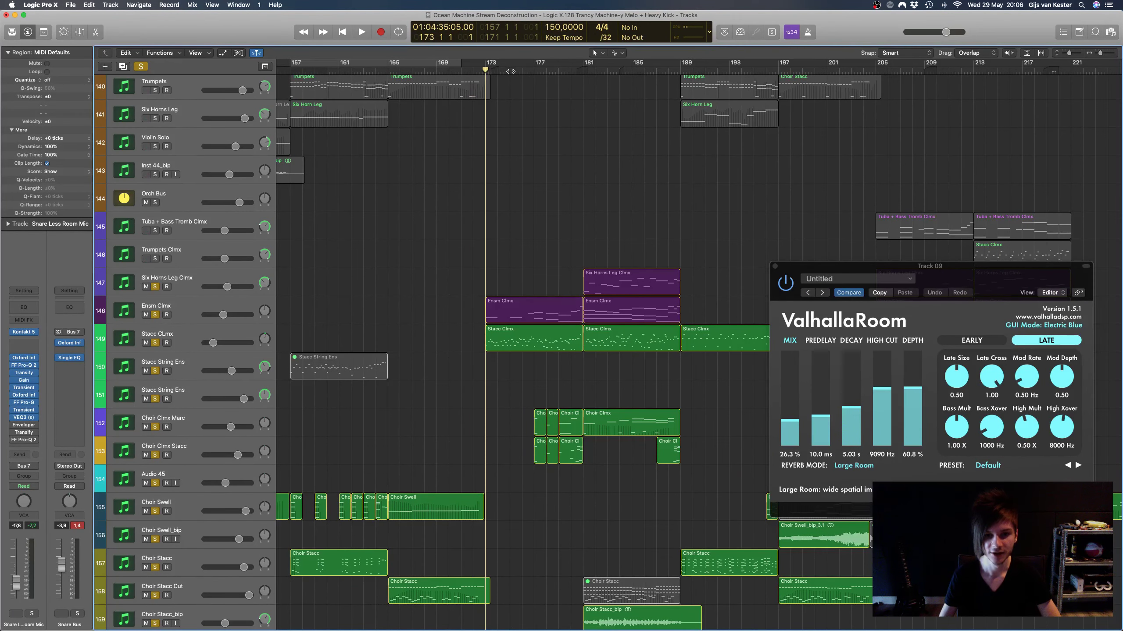
scroll(507, 312, "right", 3)
scroll(510, 349, "down", 9)
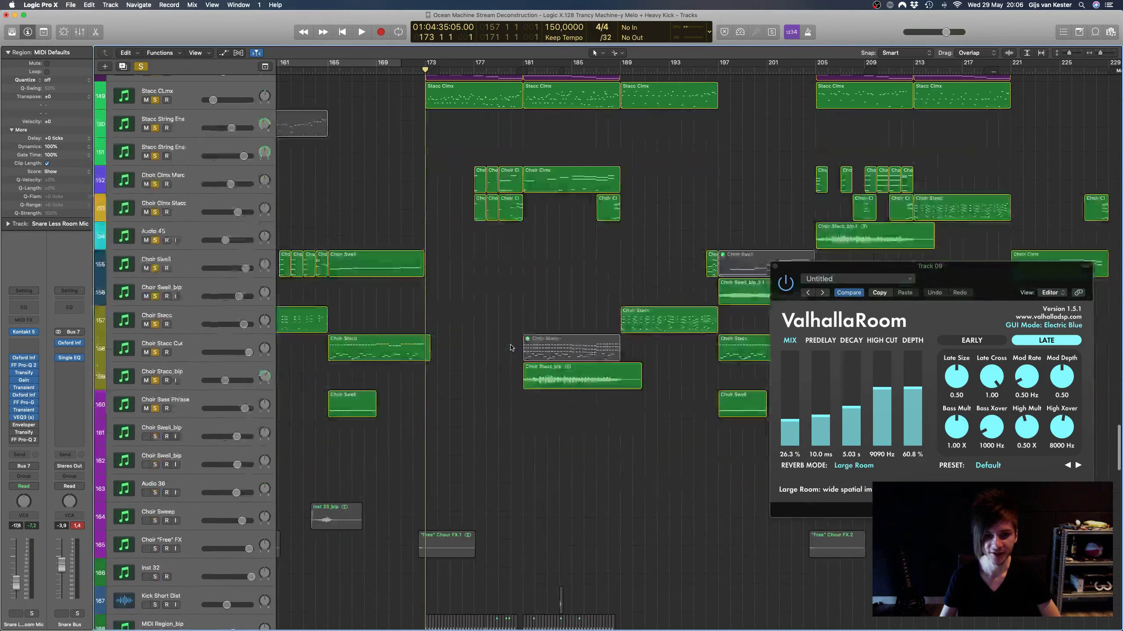
scroll(513, 350, "down", 10)
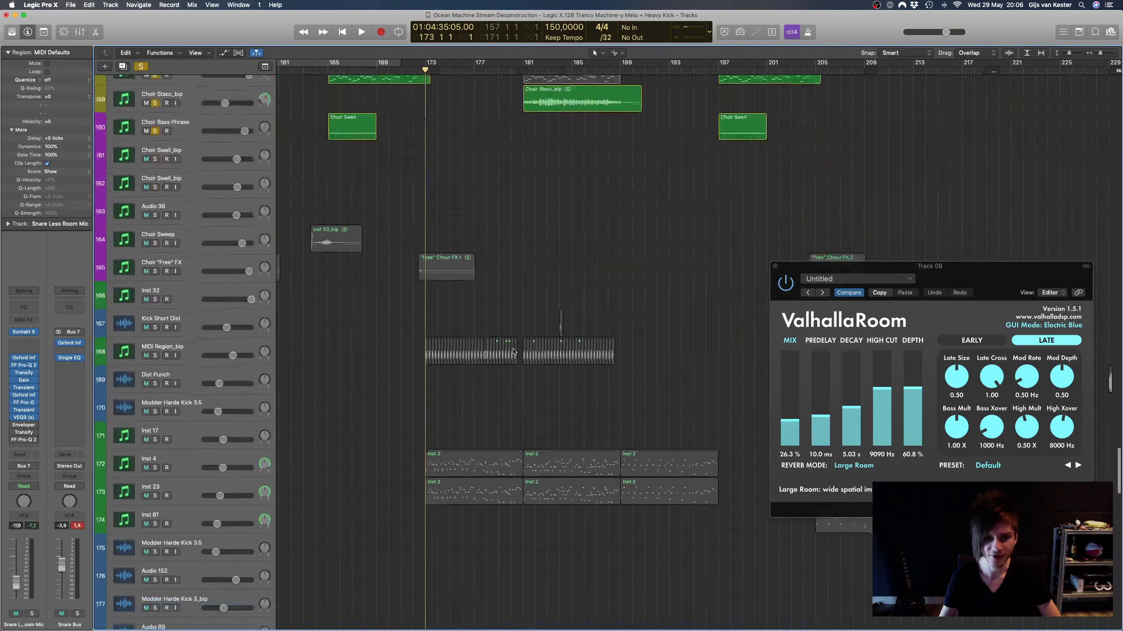
scroll(513, 352, "up", 12)
key("space")
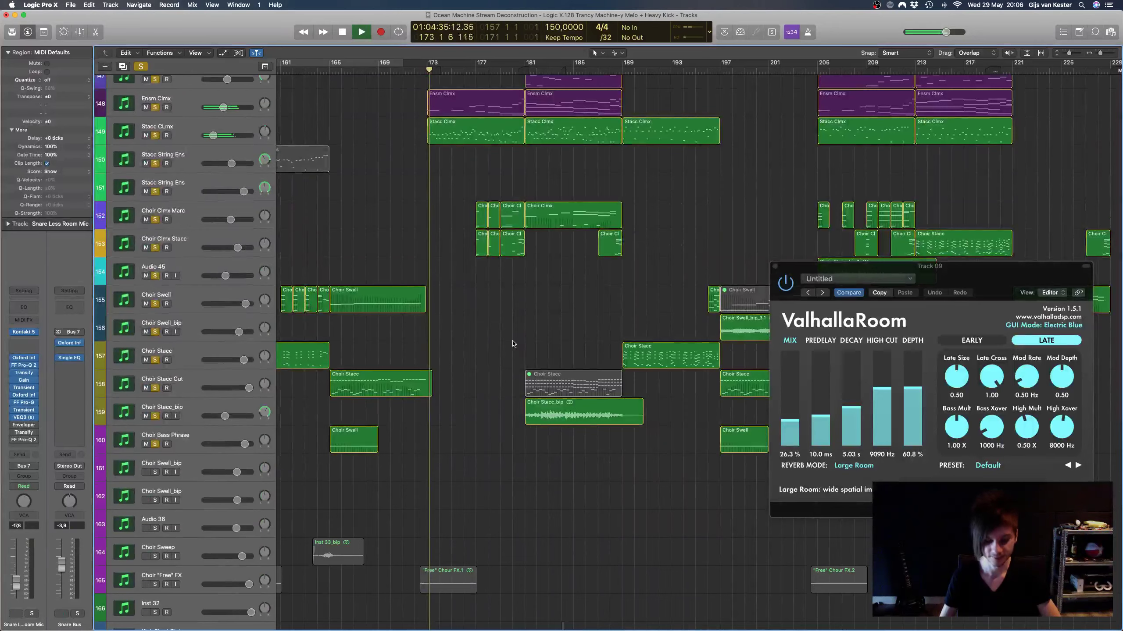
scroll(510, 309, "up", 2)
scroll(509, 297, "down", 5)
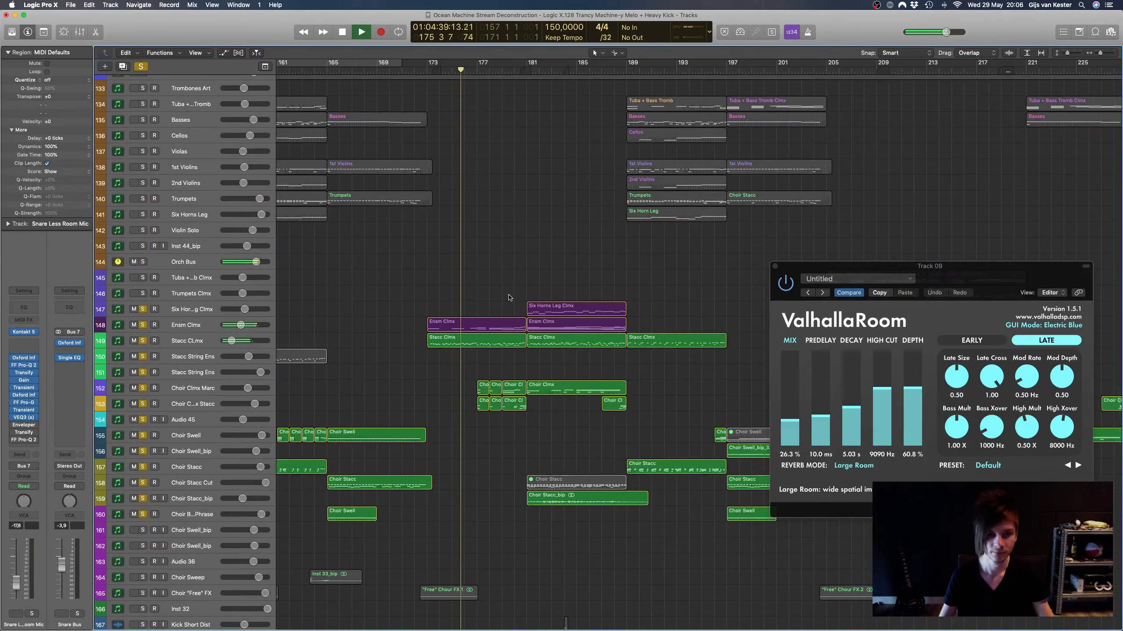
Step: Raise the system volume and follow the soloed ensemble and choir regions past bar 181
key("XF86AudioRaiseVolume")
scroll(508, 298, "up", 3)
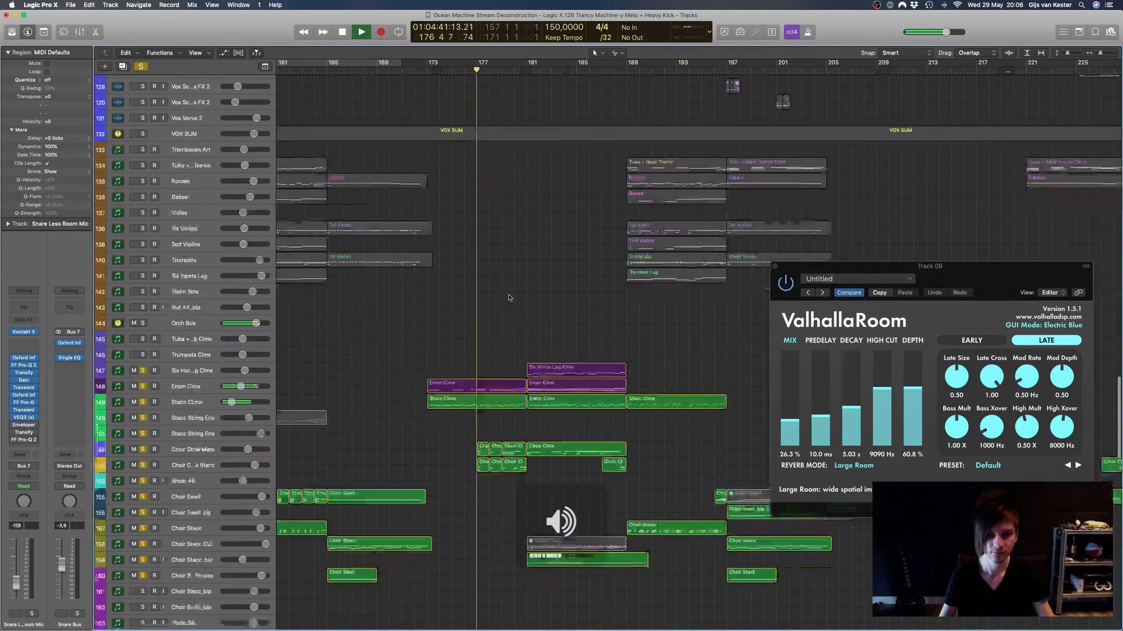
scroll(508, 298, "down", 3)
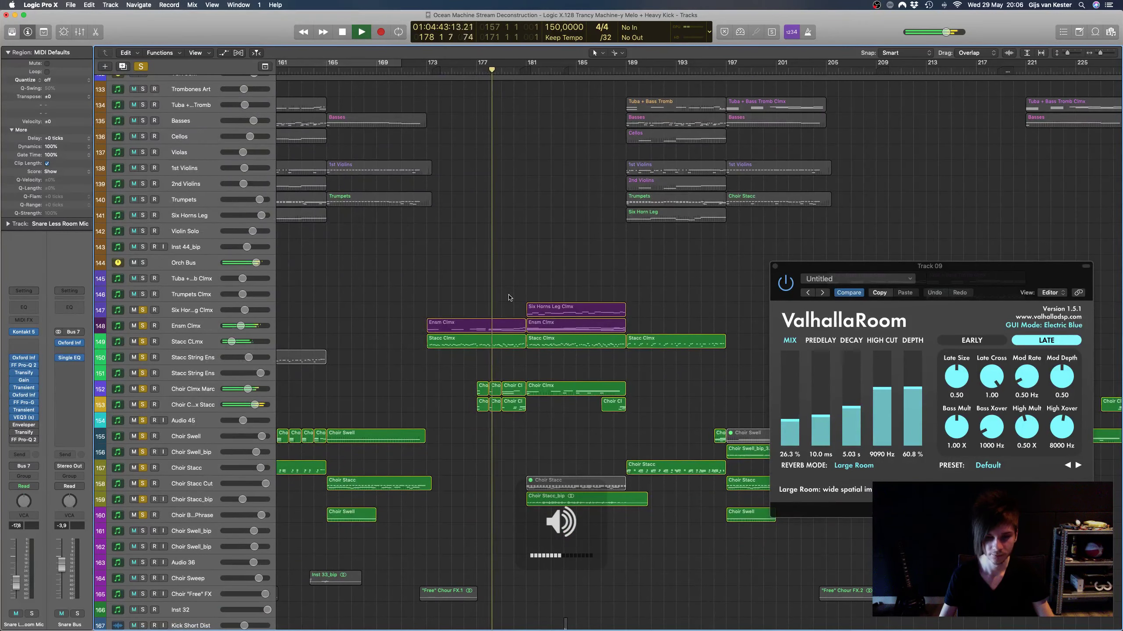
scroll(508, 298, "right", 3)
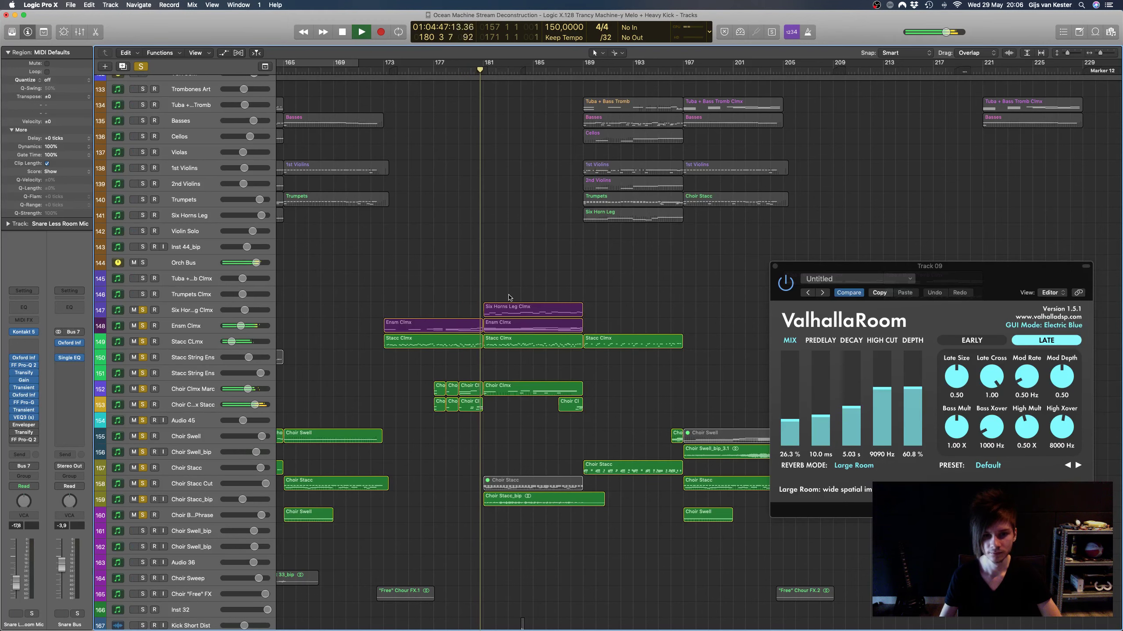
scroll(509, 298, "right", 3)
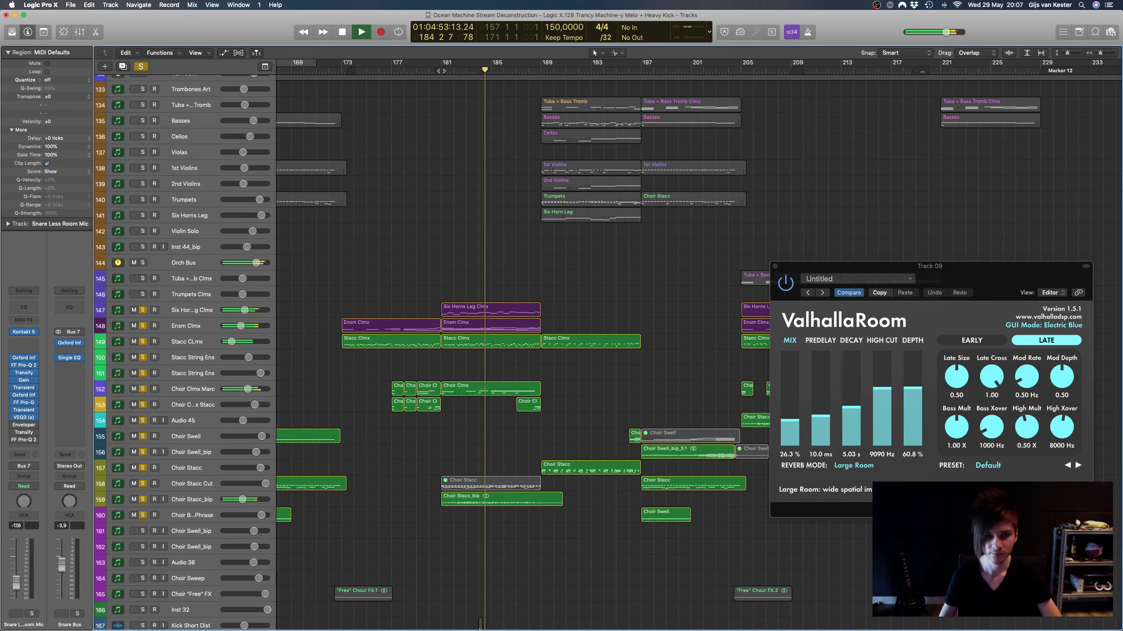
Step: Check the unsoloed tracks above and below the choir during playback, and return the playhead to bar 180 with playback stopped
scroll(457, 188, "down", 8)
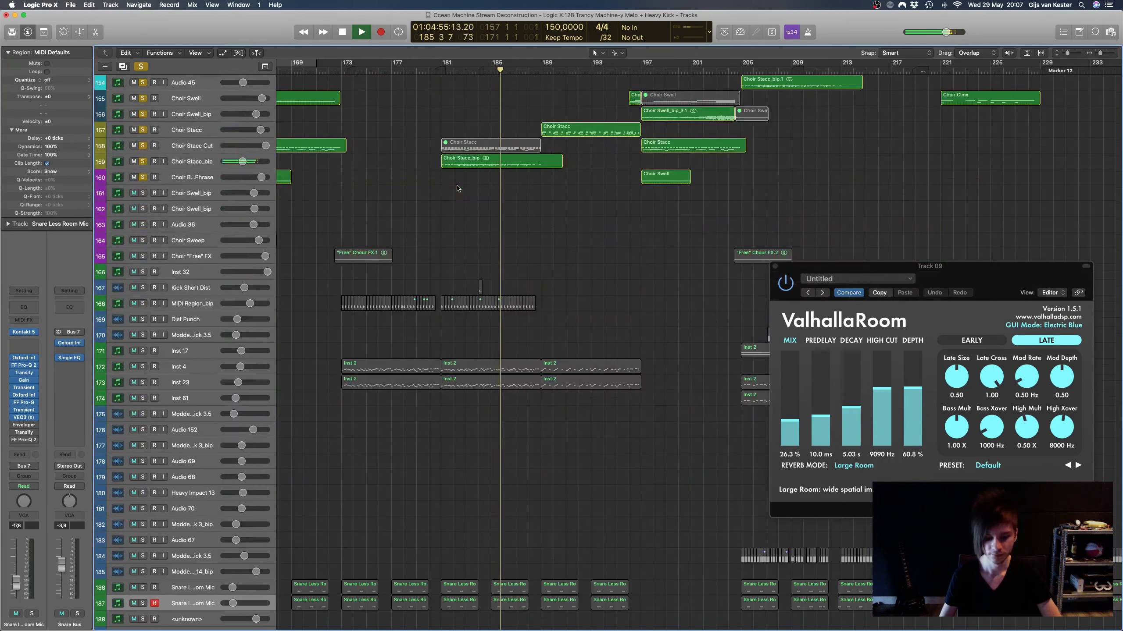
scroll(458, 188, "up", 4)
scroll(458, 188, "up", 6)
scroll(458, 188, "down", 4)
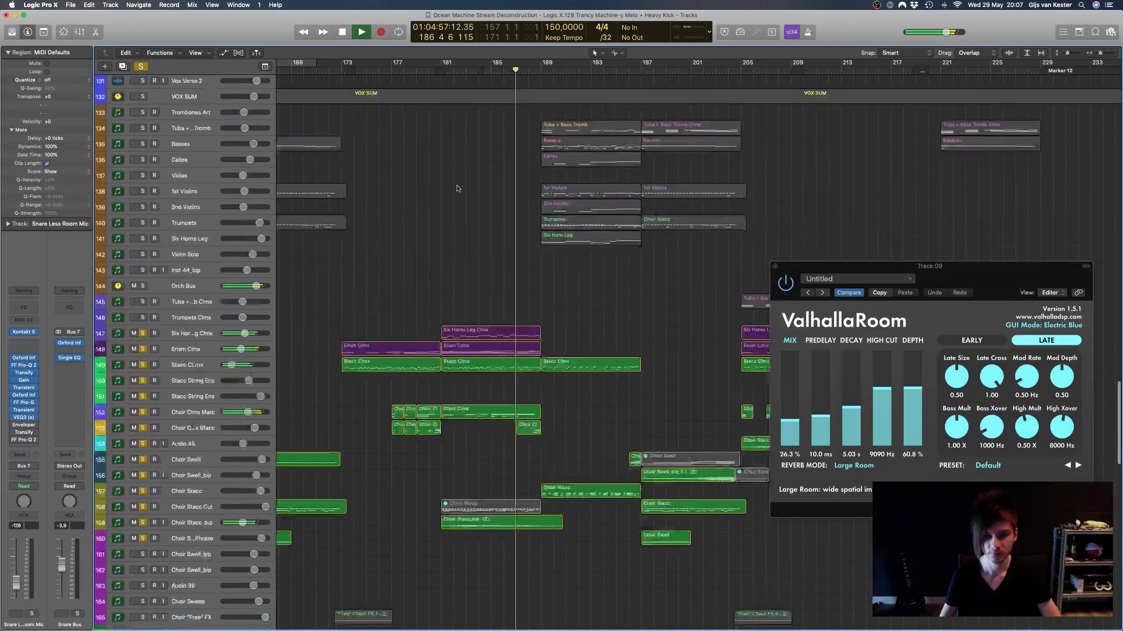
scroll(457, 188, "down", 1)
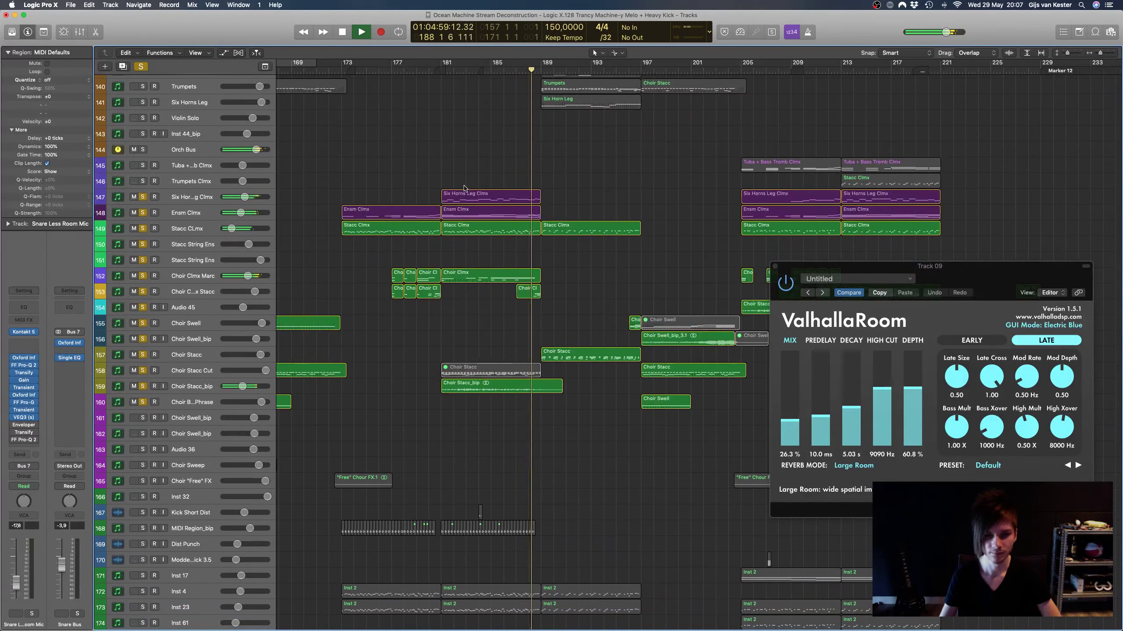
left_click(431, 71)
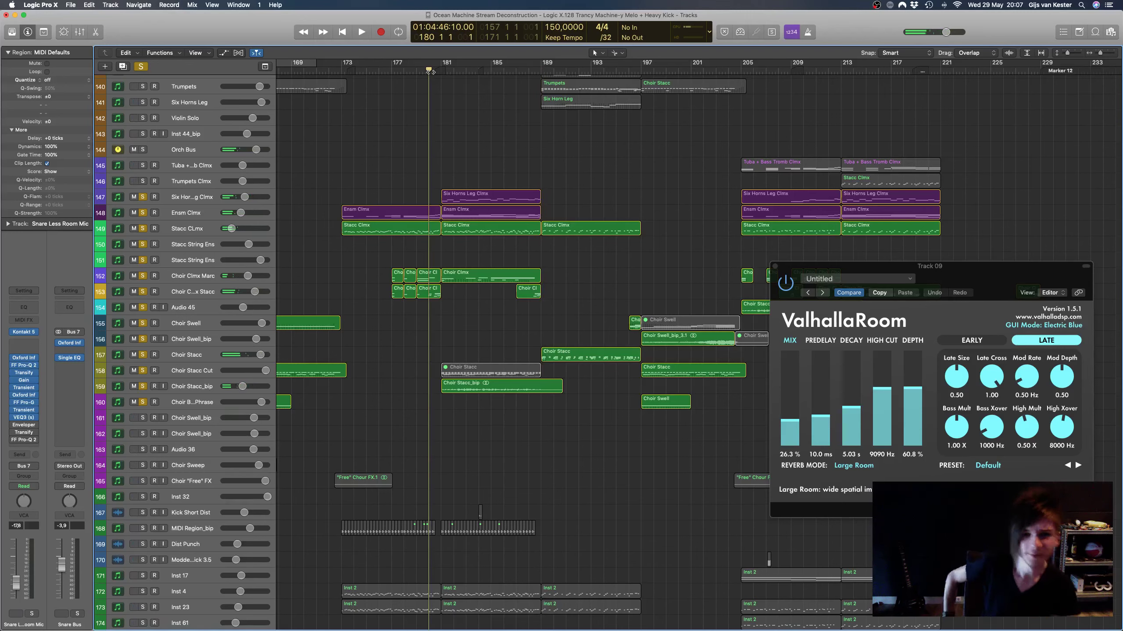
Step: Select the Six Horns Leg Clmx track and open its Single Band EQ clear of the track headers
left_click(175, 198)
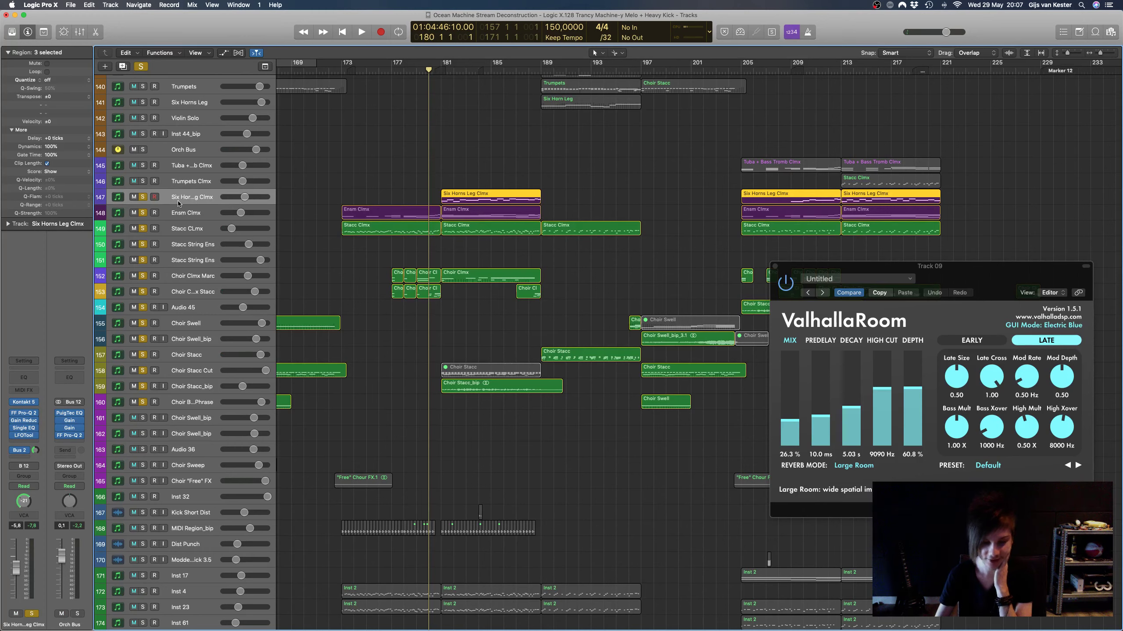
left_click(27, 428)
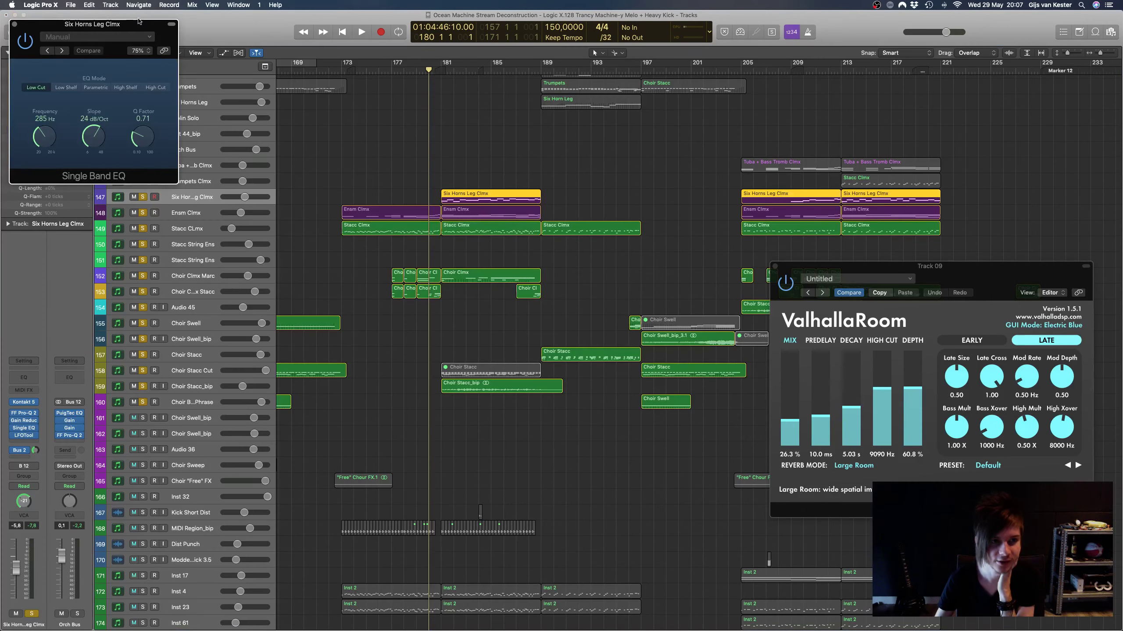
left_click_drag(138, 20, 940, 173)
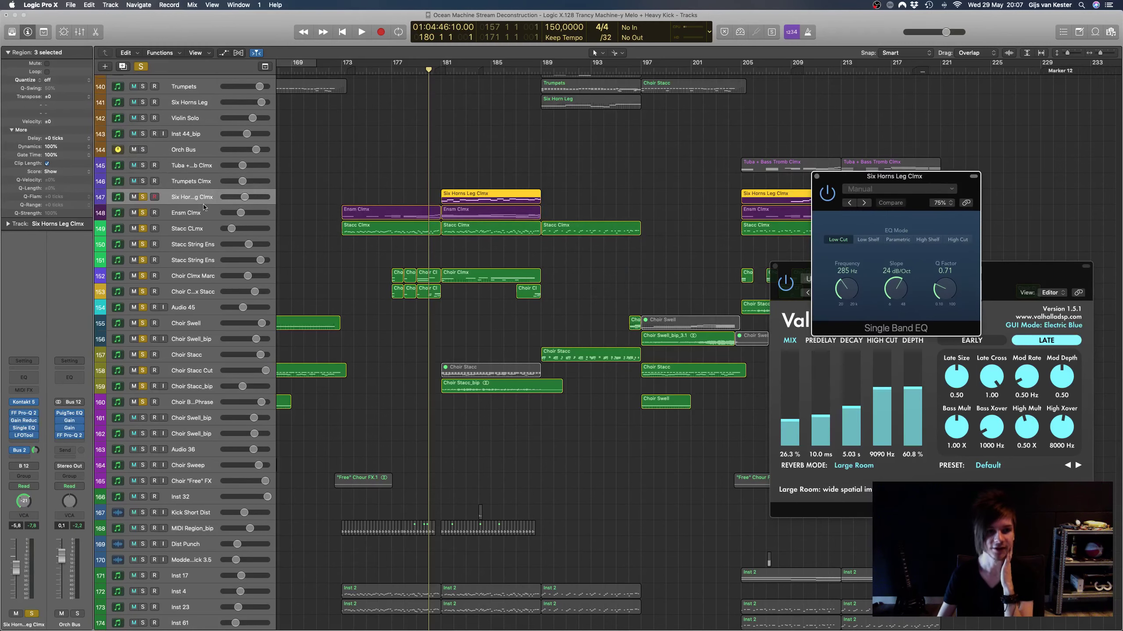
Step: Select the Ensm Clmx track, solo its regions and play them from bar 180
left_click(179, 212)
key("ctrl+s")
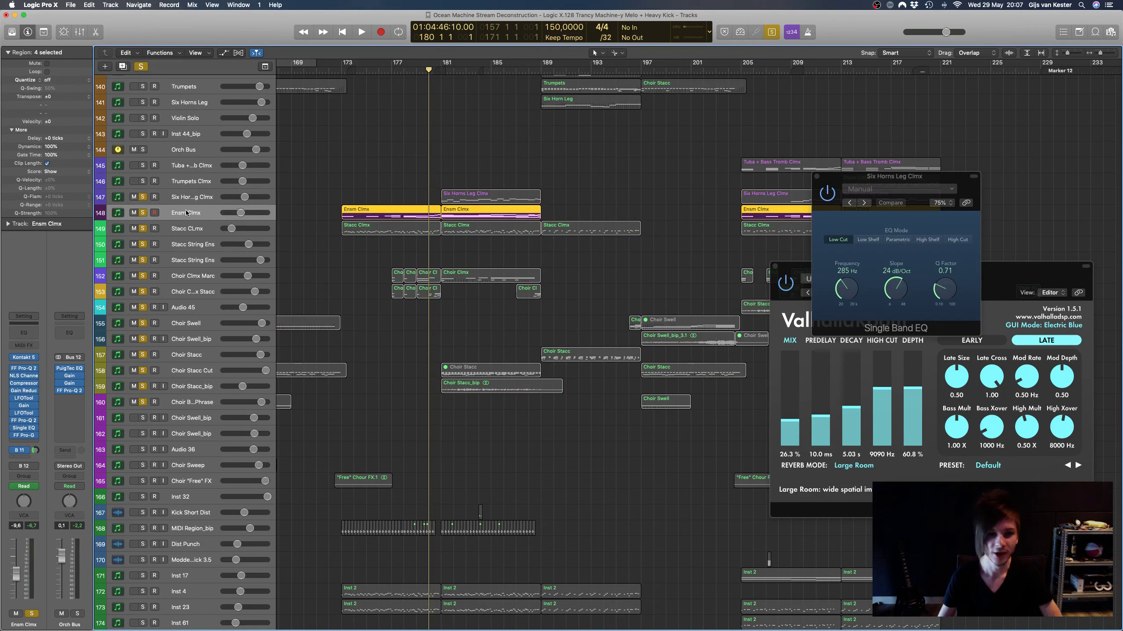
key("space")
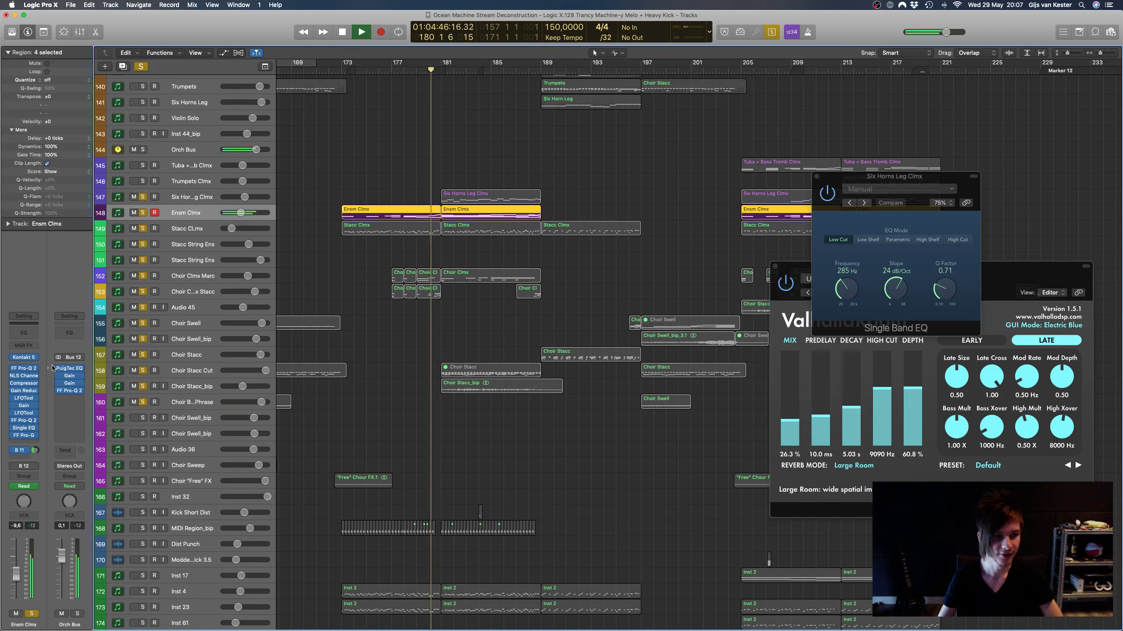
Step: Inspect the Single Band EQ on Ensm Clmx, close it, and stop playback with the playhead at bar 181
left_click(26, 431)
left_click_drag(150, 53, 648, 247)
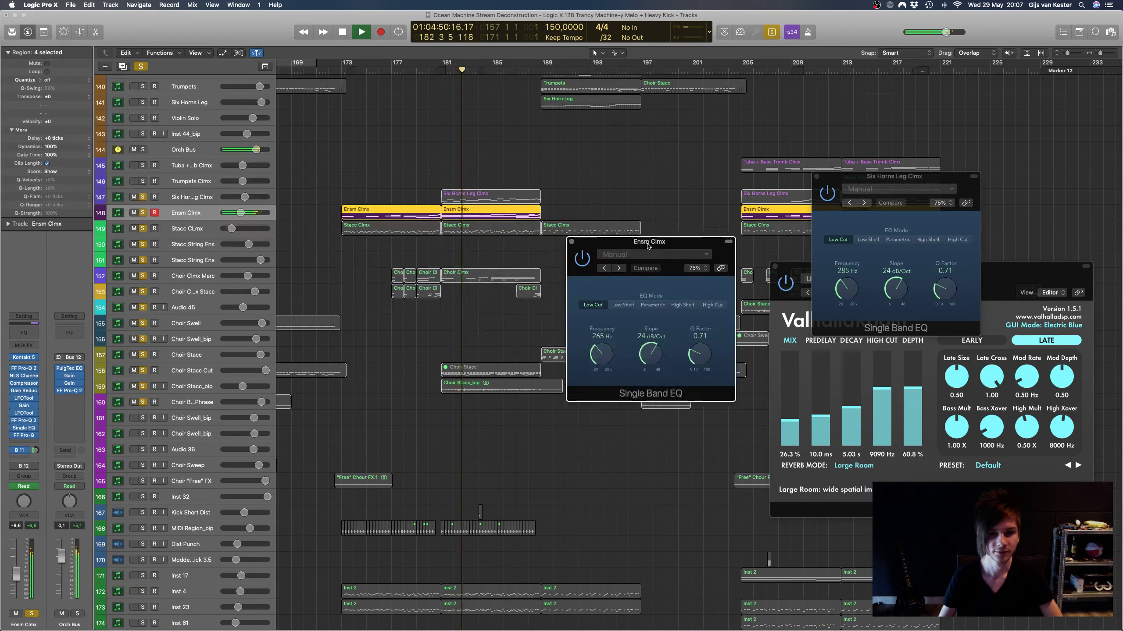
left_click(571, 242)
key("space")
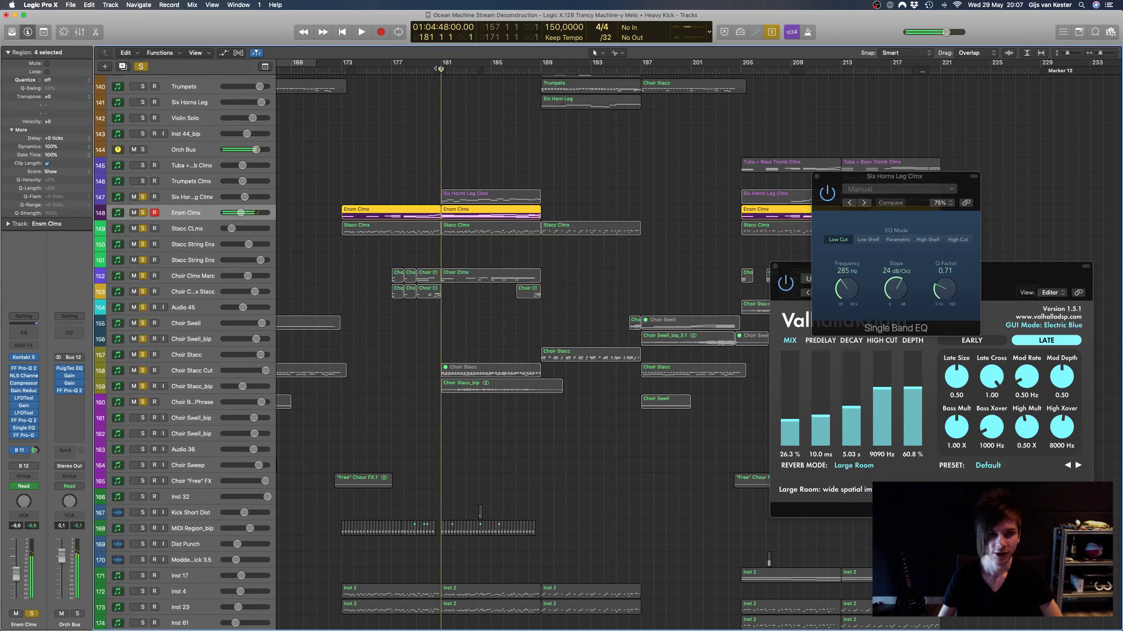
Step: Inspect the LFO curve in the second LFOTool on Ensm Clmx and close its window
left_click(25, 413)
left_click_drag(168, 29, 782, 246)
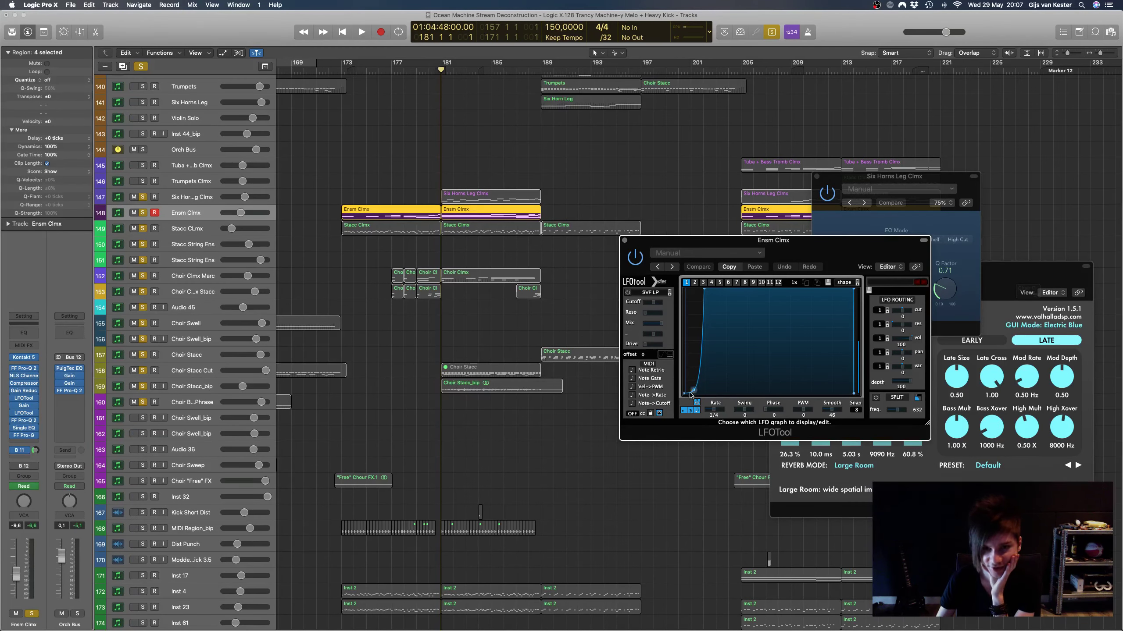
scroll(421, 133, "up", 4)
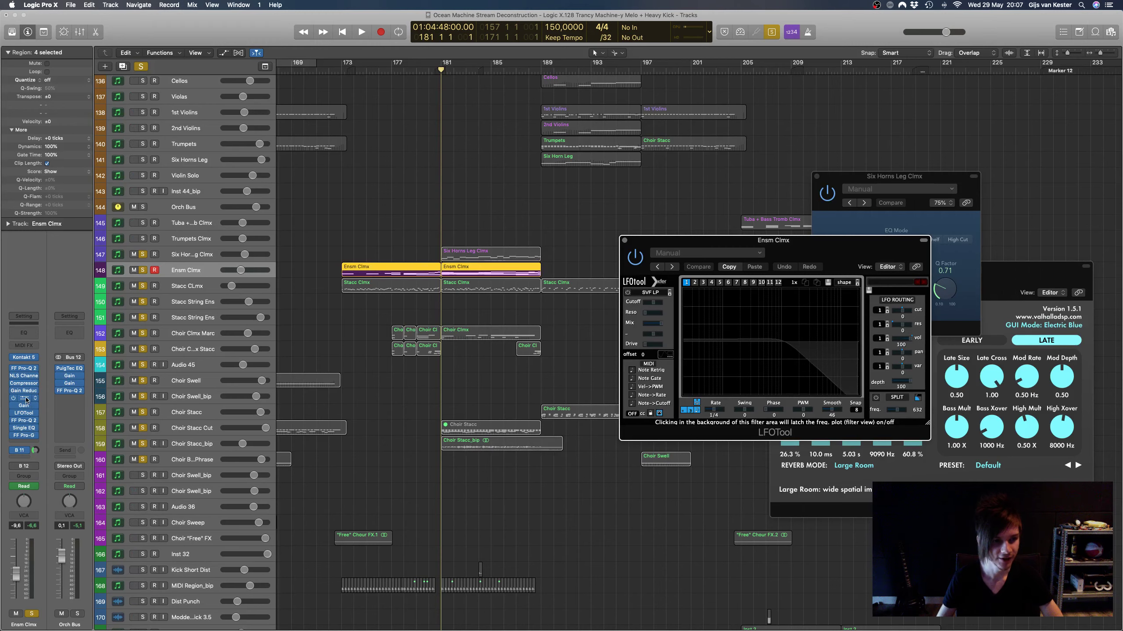
key("super+w")
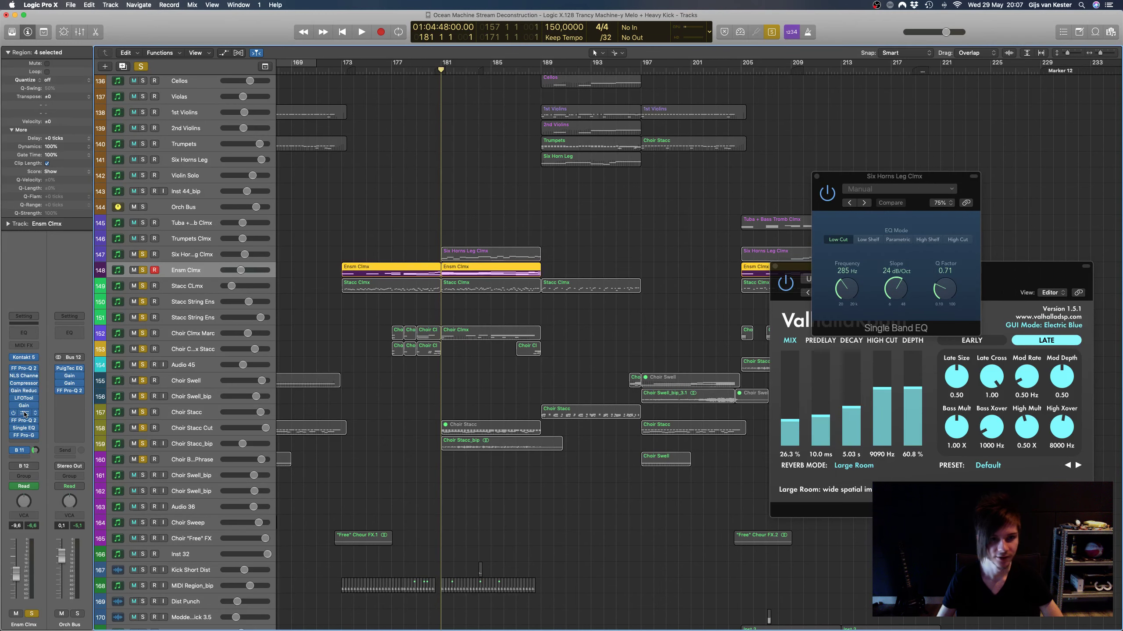
Step: Open both LFOTool instances on Ensm Clmx side by side to compare their curves, and close the first one
left_click(24, 414)
left_click(24, 399)
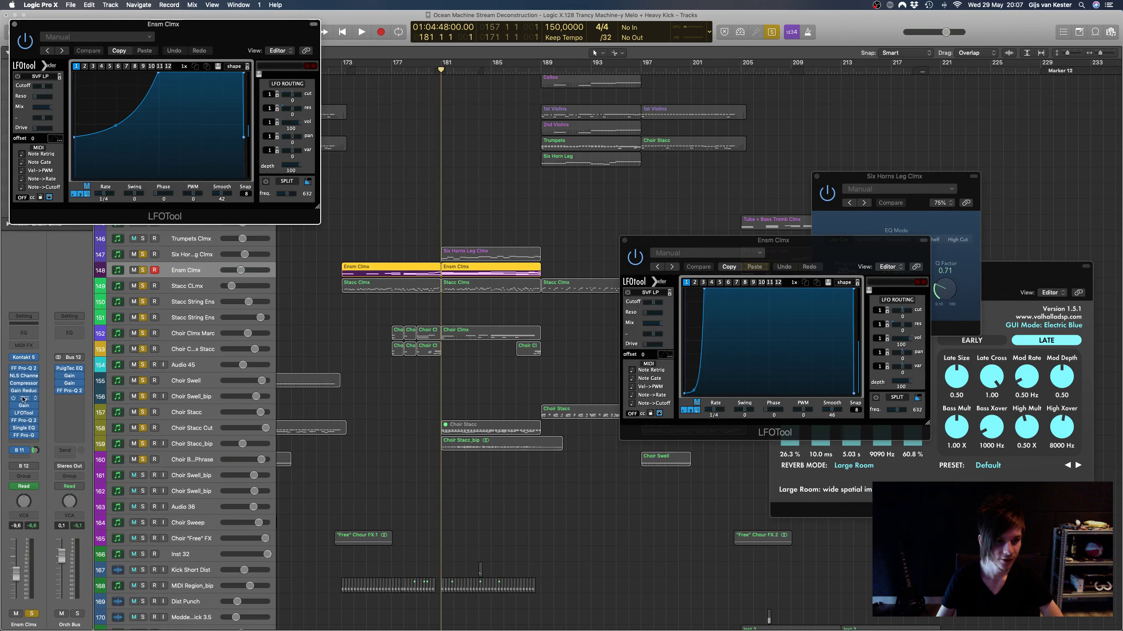
left_click_drag(208, 31, 517, 308)
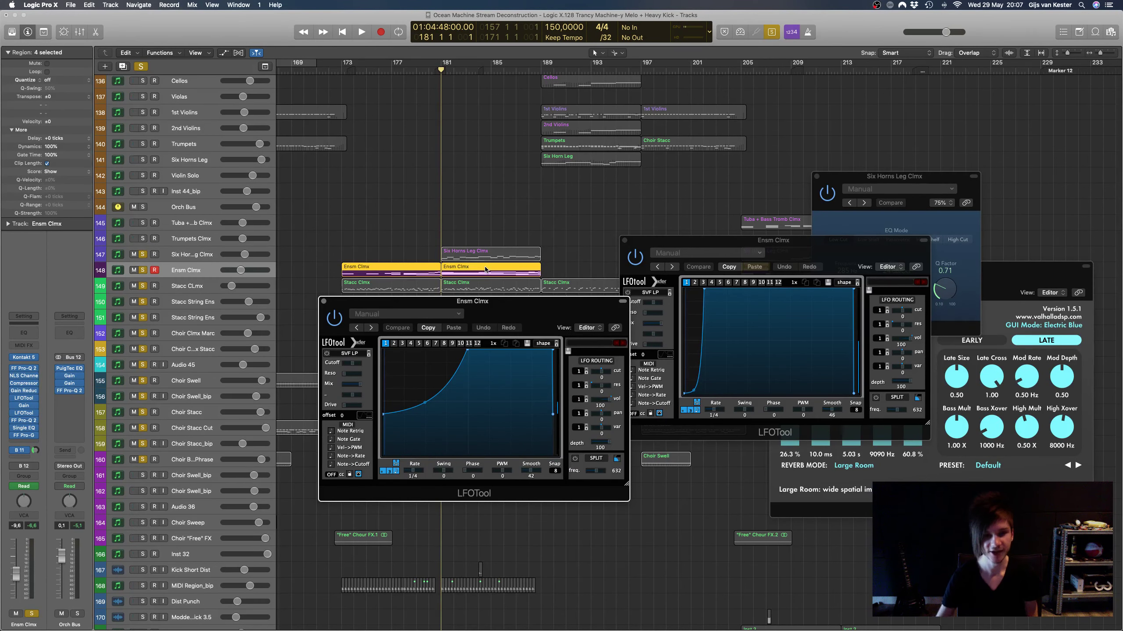
left_click(325, 302)
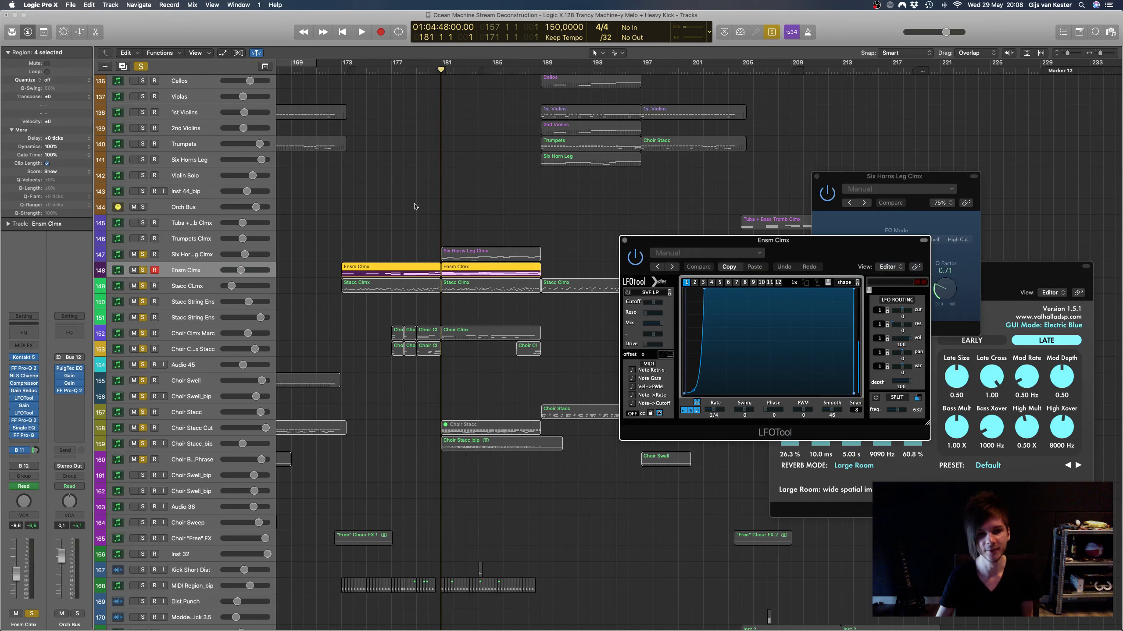
Step: Return the playhead to bar 180, shift the second LFOTool window slightly, and reopen the first LFOTool on Ensm Clmx beside it
left_click(429, 69)
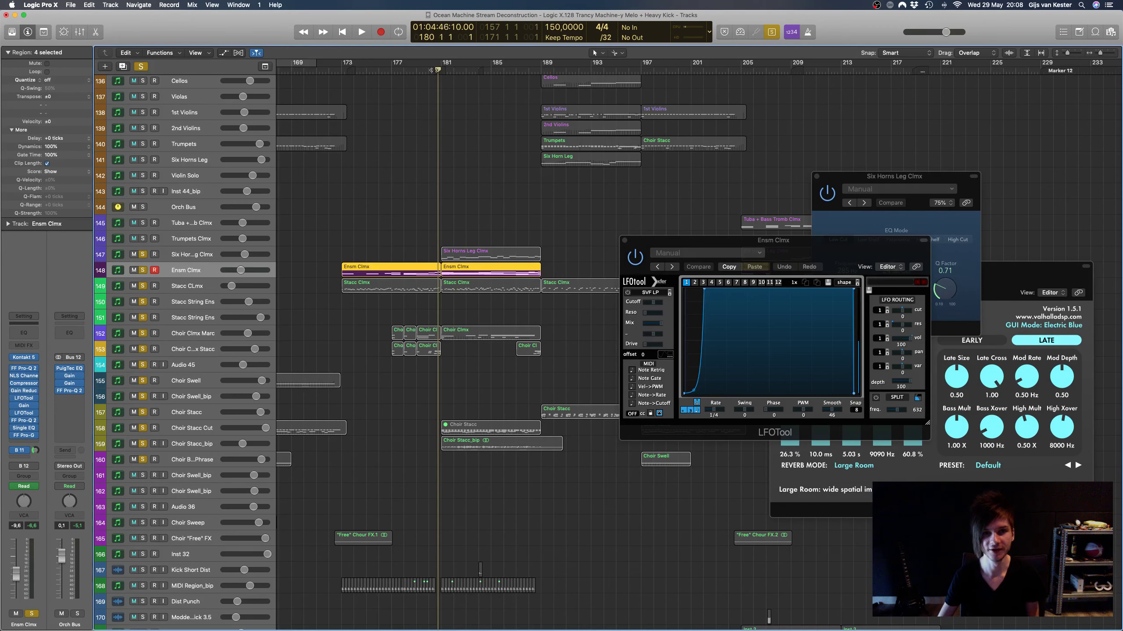
left_click(630, 244)
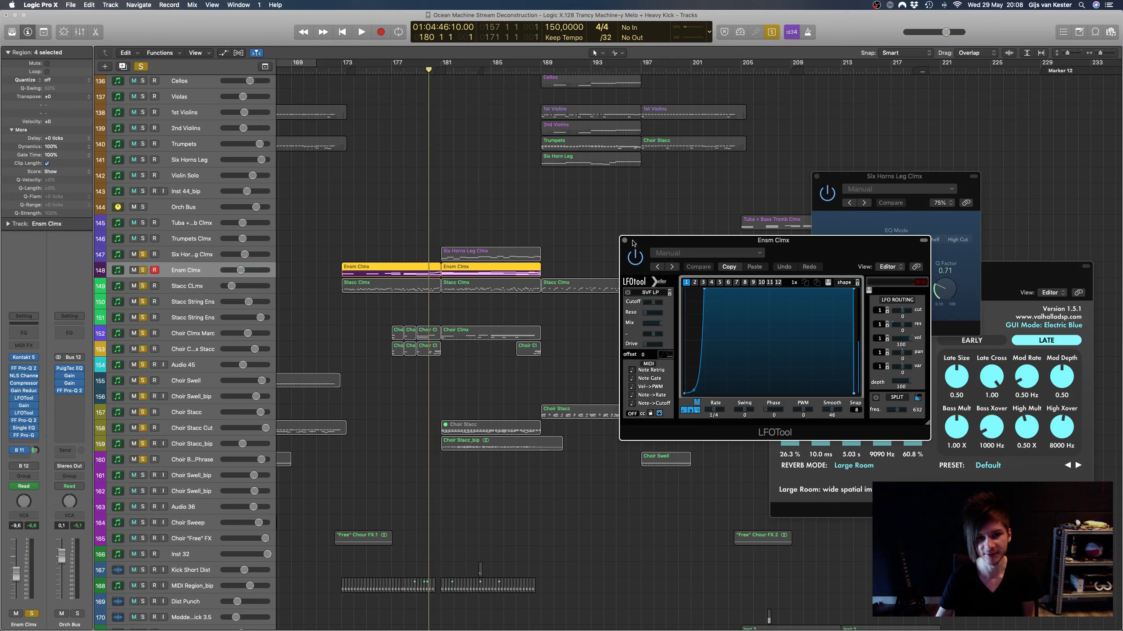
left_click(692, 249)
left_click(692, 248)
left_click_drag(786, 247, 793, 253)
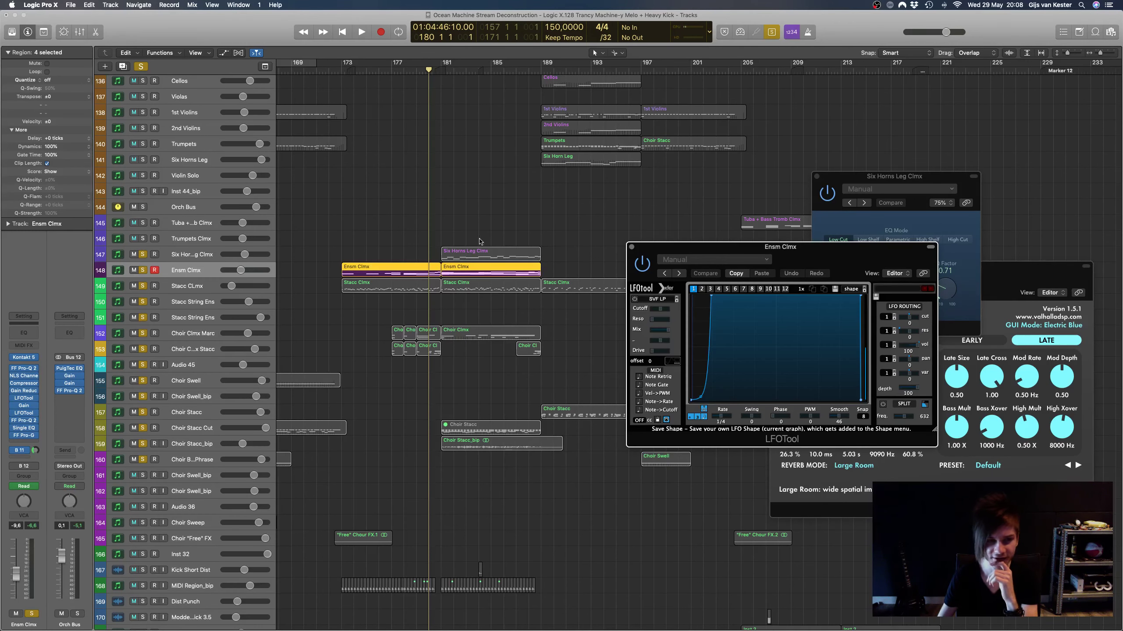
left_click(24, 400)
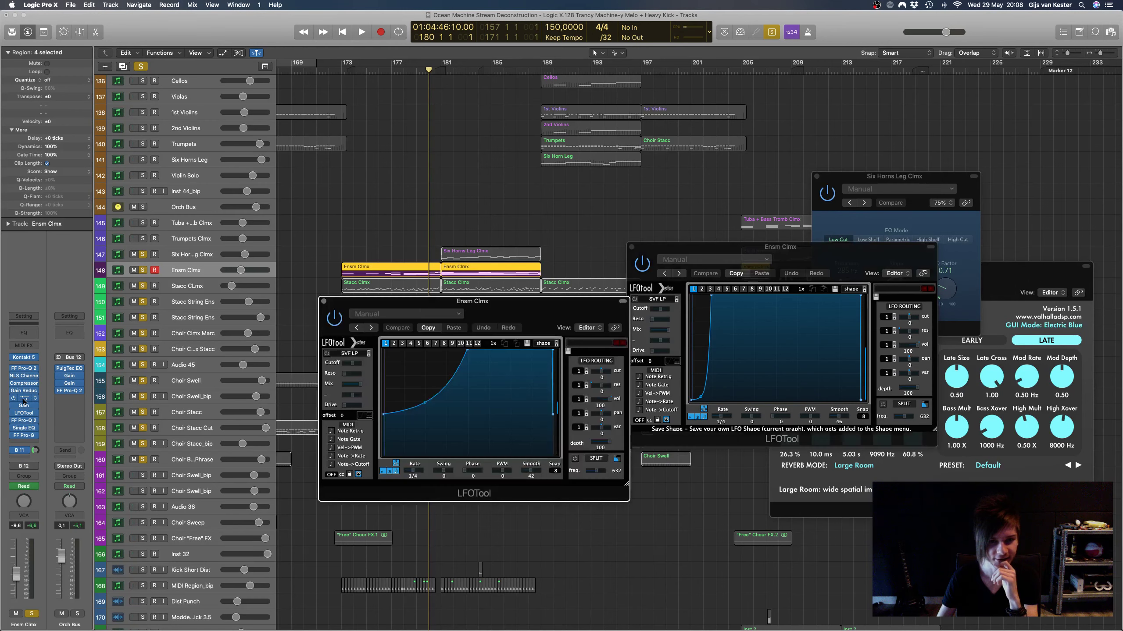
Step: Move the second LFOTool window on Ensm Clmx aside and close it, leaving the first one open
left_click_drag(568, 310, 708, 372)
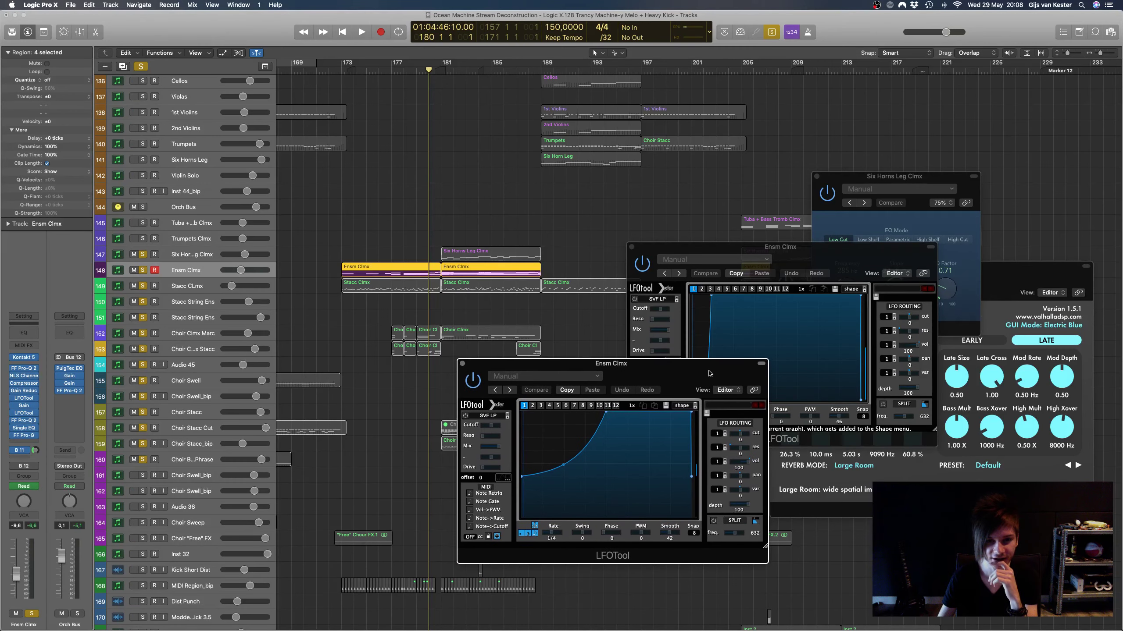
left_click(462, 363)
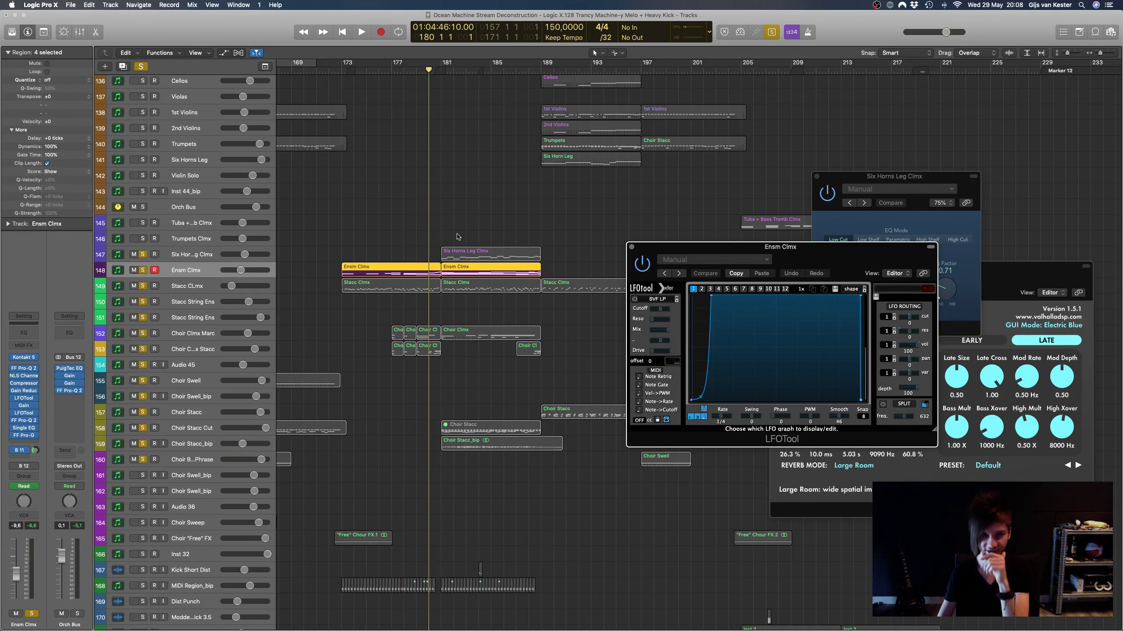
Step: Clear the solo on all soloed tracks so the whole arrangement is audible
scroll(458, 236, "up", 2)
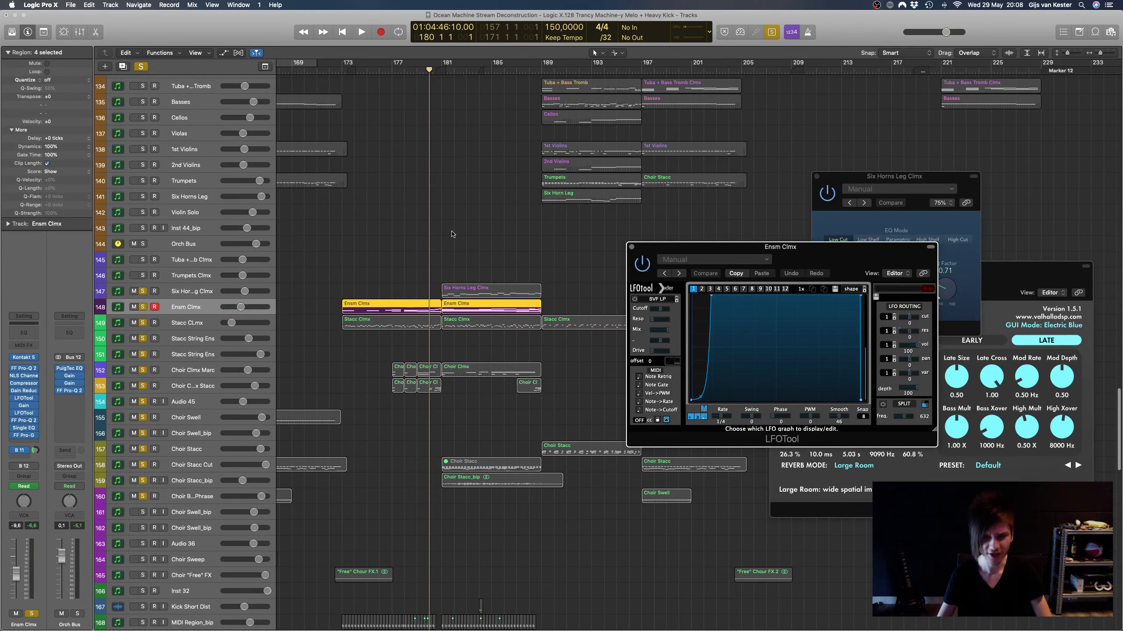
scroll(452, 234, "up", 3)
scroll(431, 256, "up", 3)
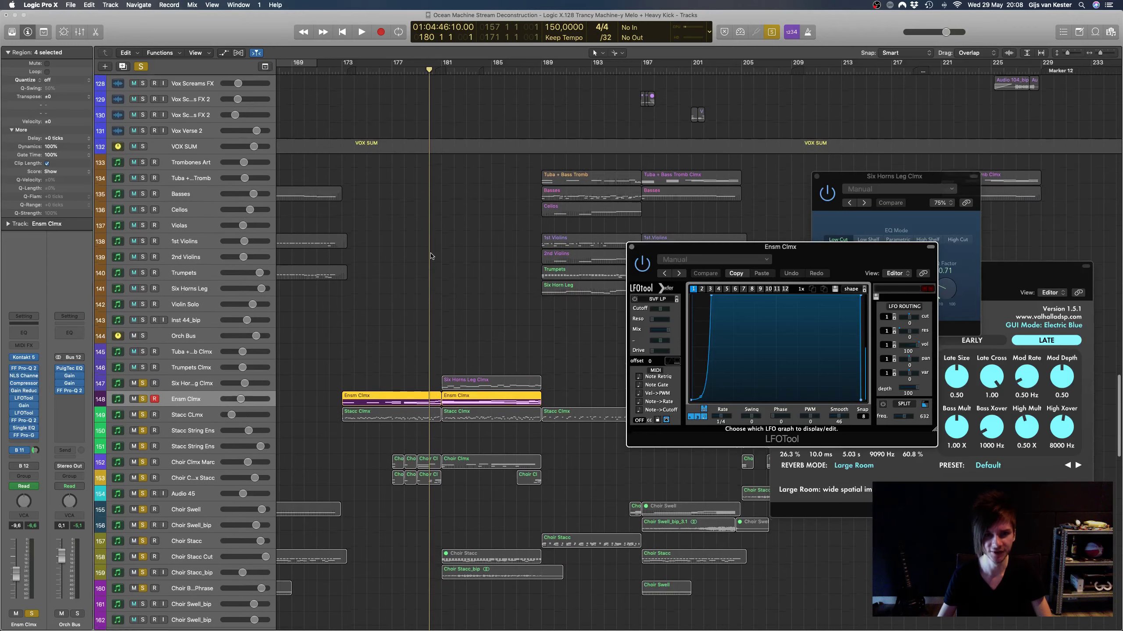
key("super+Up")
key("super+Down")
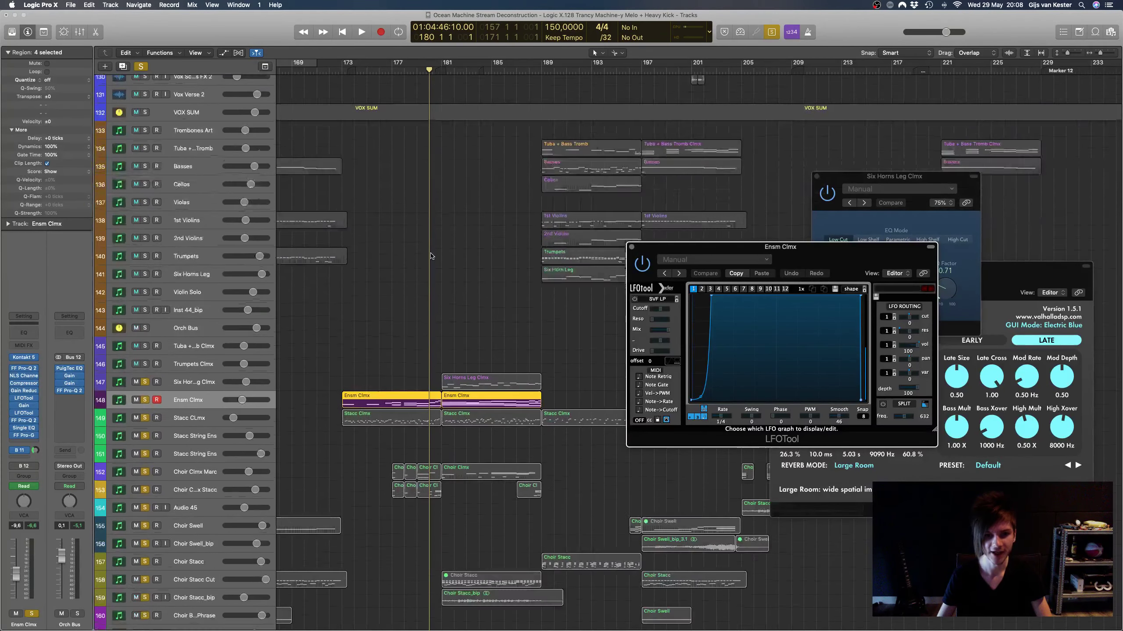
scroll(431, 256, "left", 2)
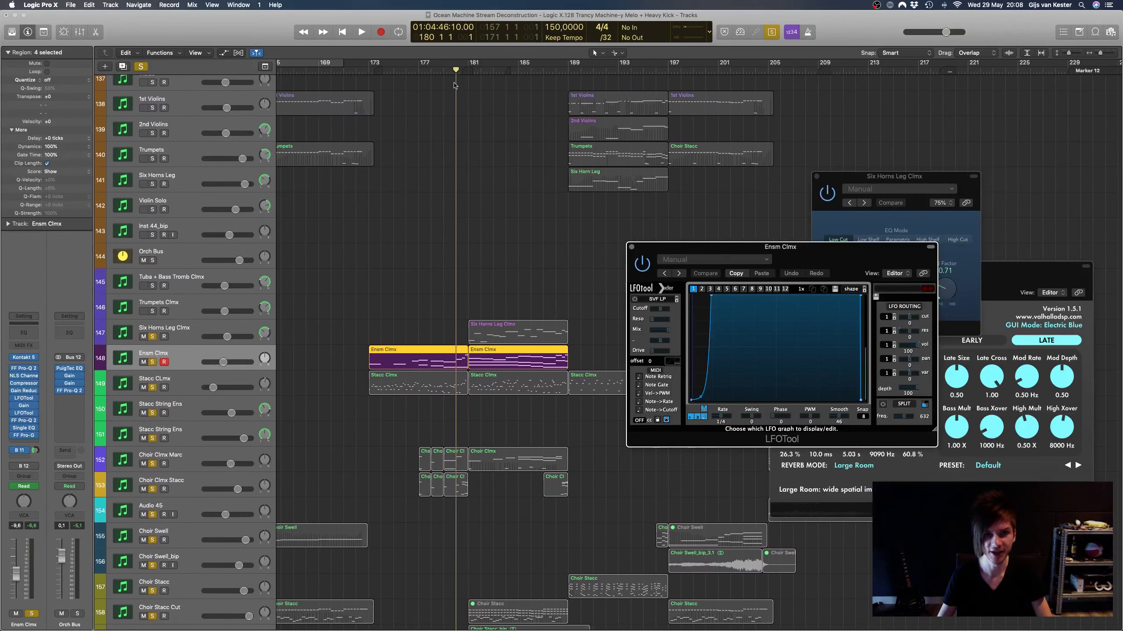
left_click(447, 73)
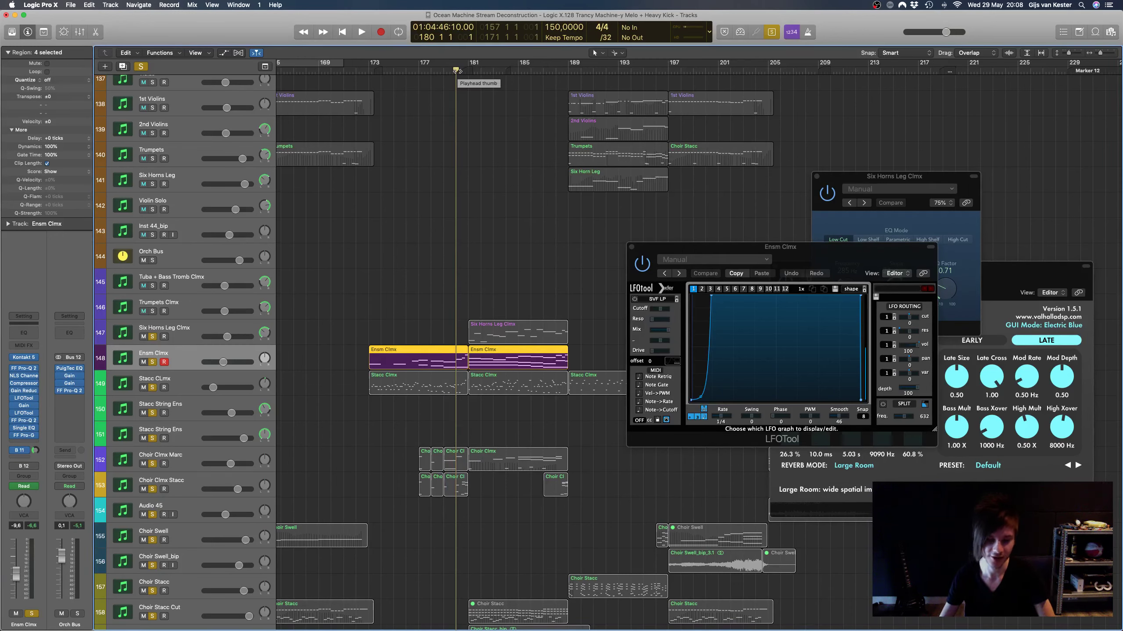
left_click(141, 67)
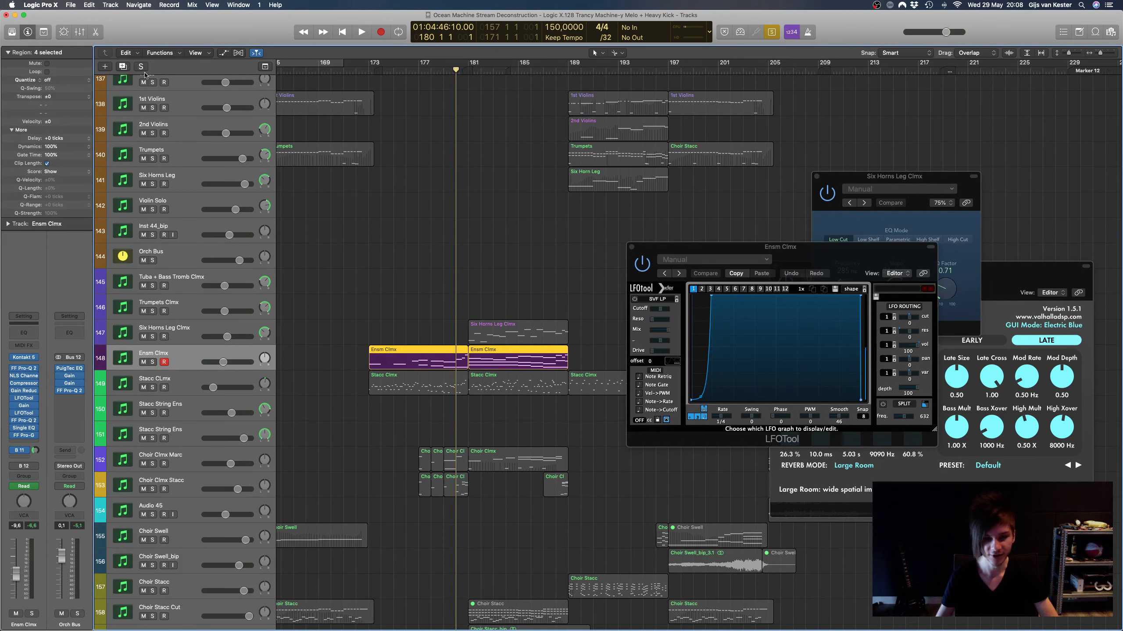
Step: Look over the climax regions in the arrangement and set the playhead to bar 177
scroll(339, 104, "left", 10)
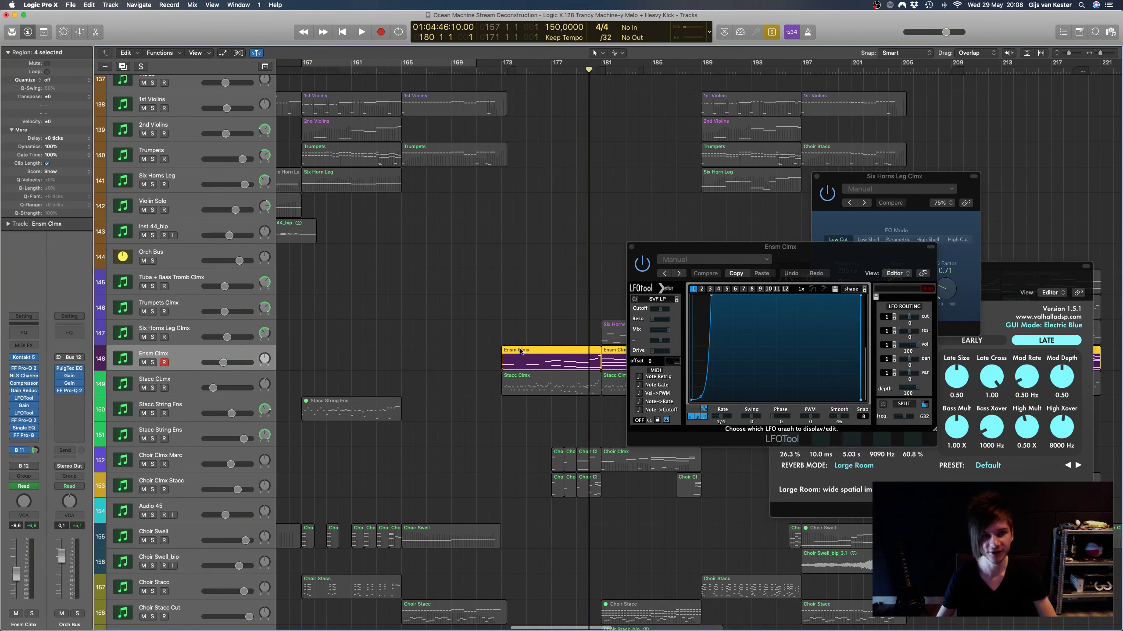
scroll(548, 304, "right", 8)
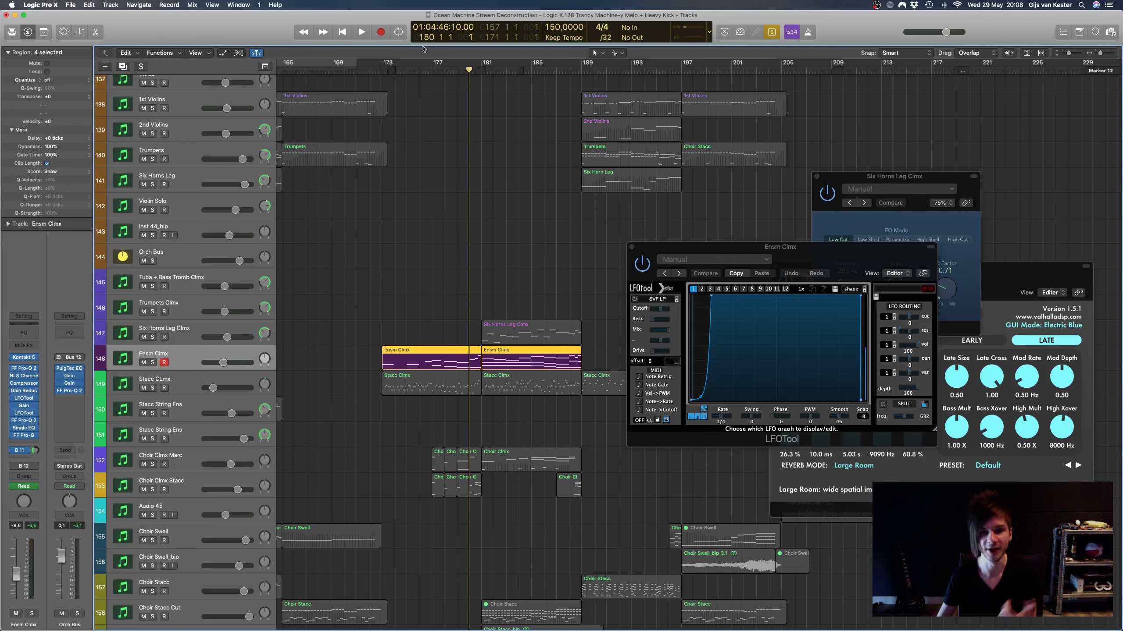
left_click(445, 73)
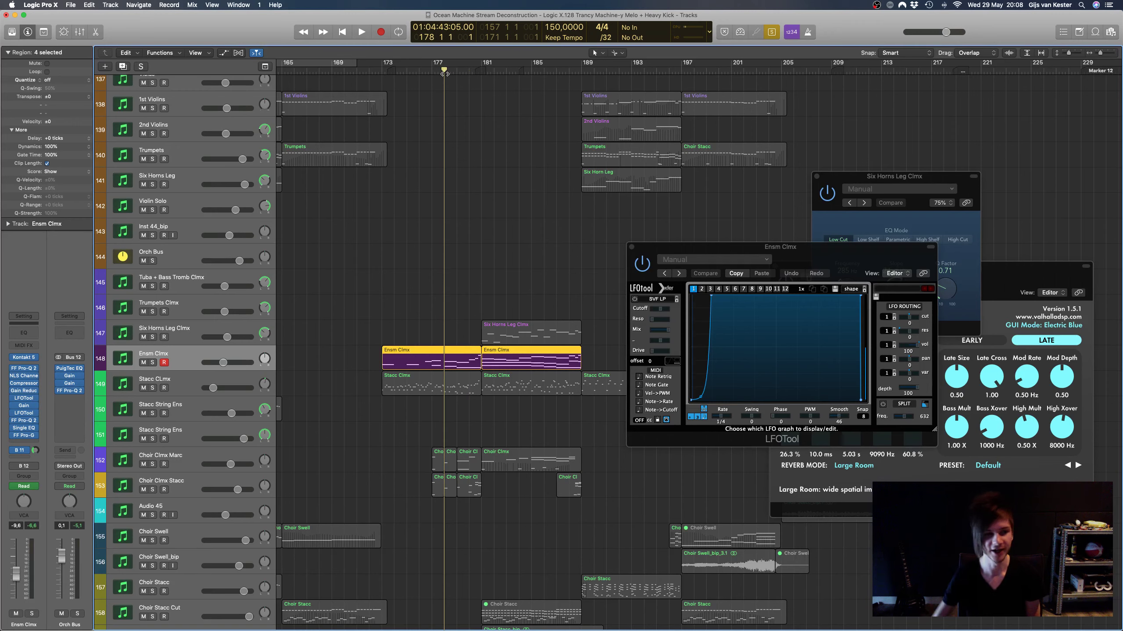
scroll(449, 296, "left", 3)
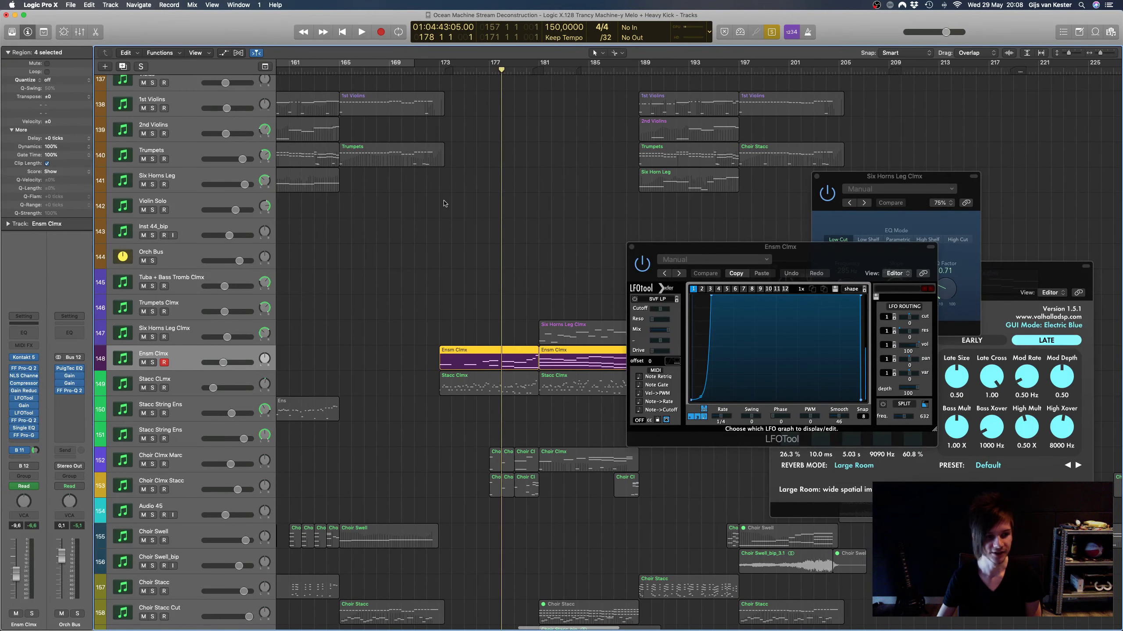
scroll(444, 204, "right", 6)
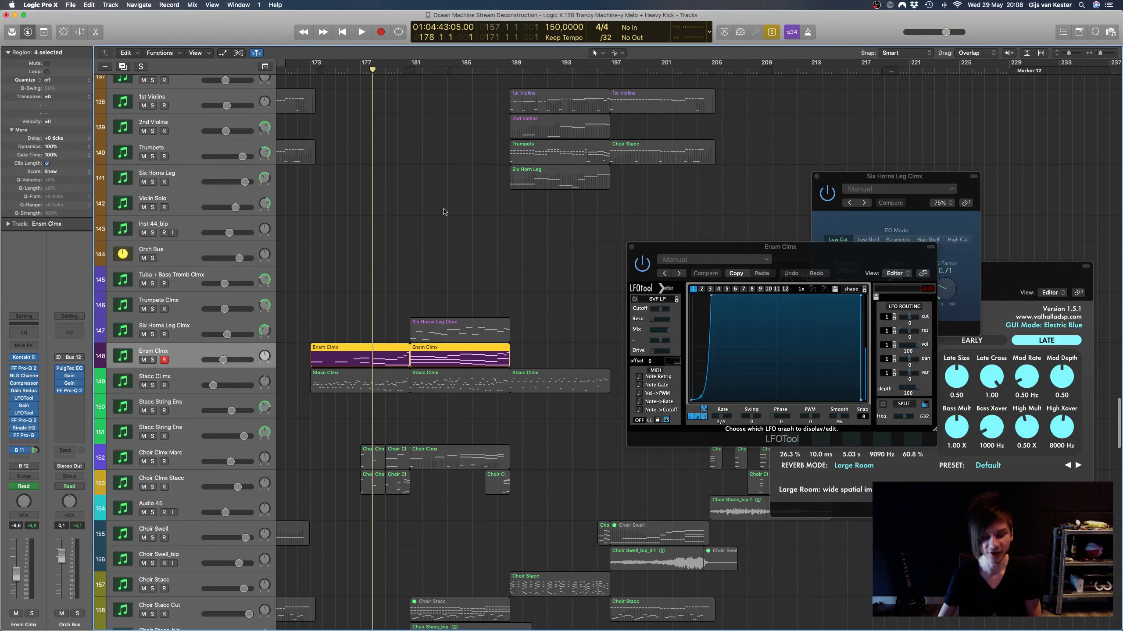
scroll(443, 210, "up", 5)
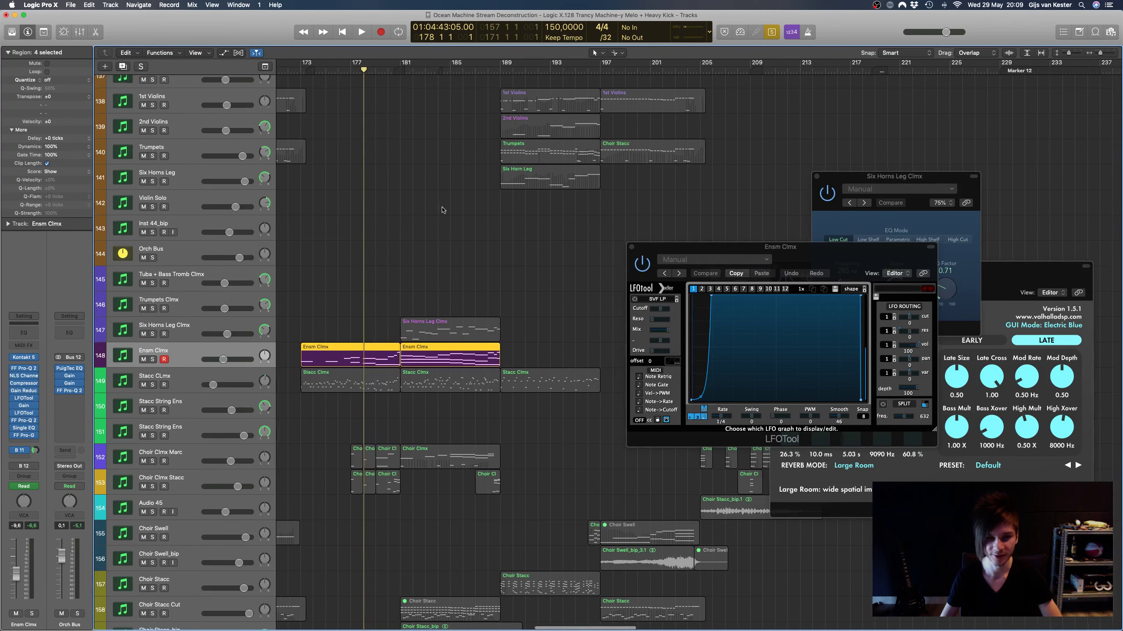
scroll(435, 222, "up", 3)
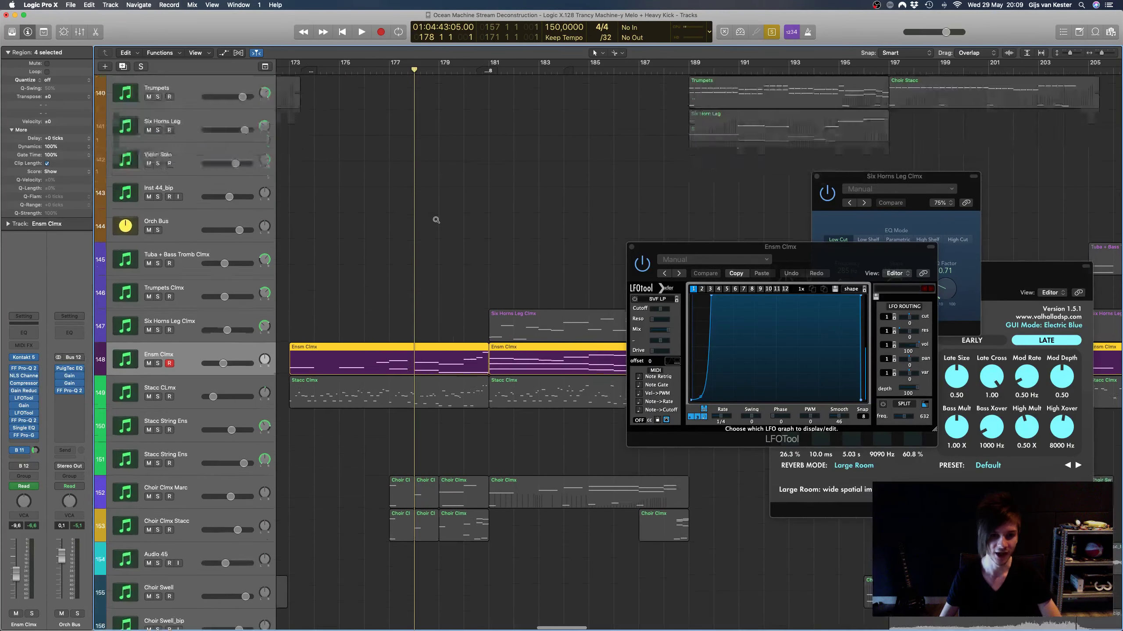
scroll(450, 221, "down", 4)
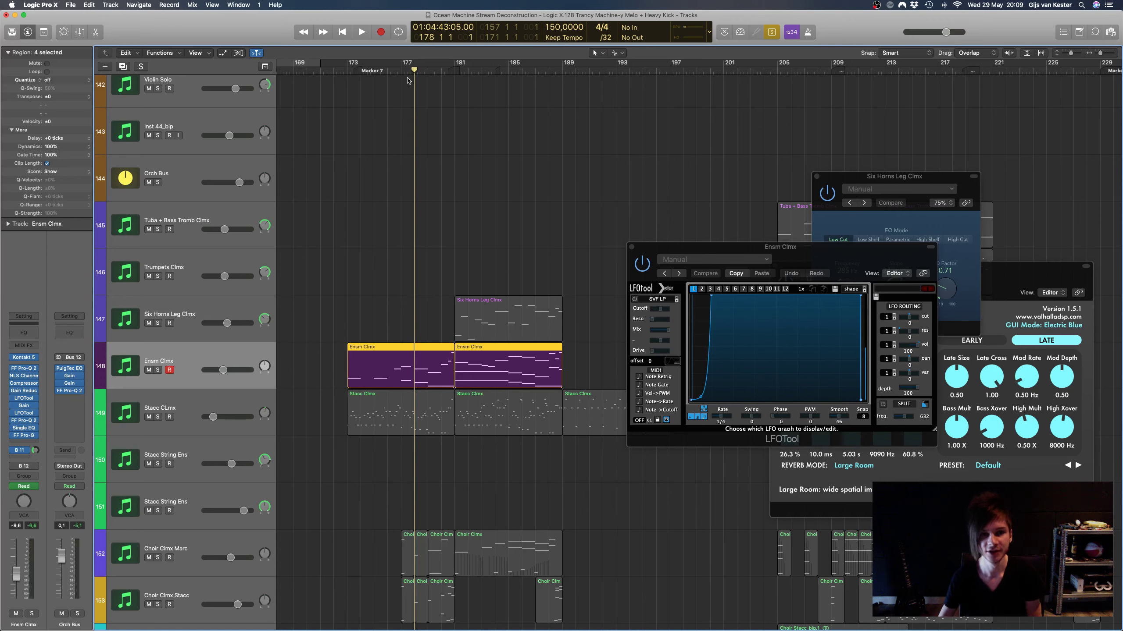
left_click(396, 69)
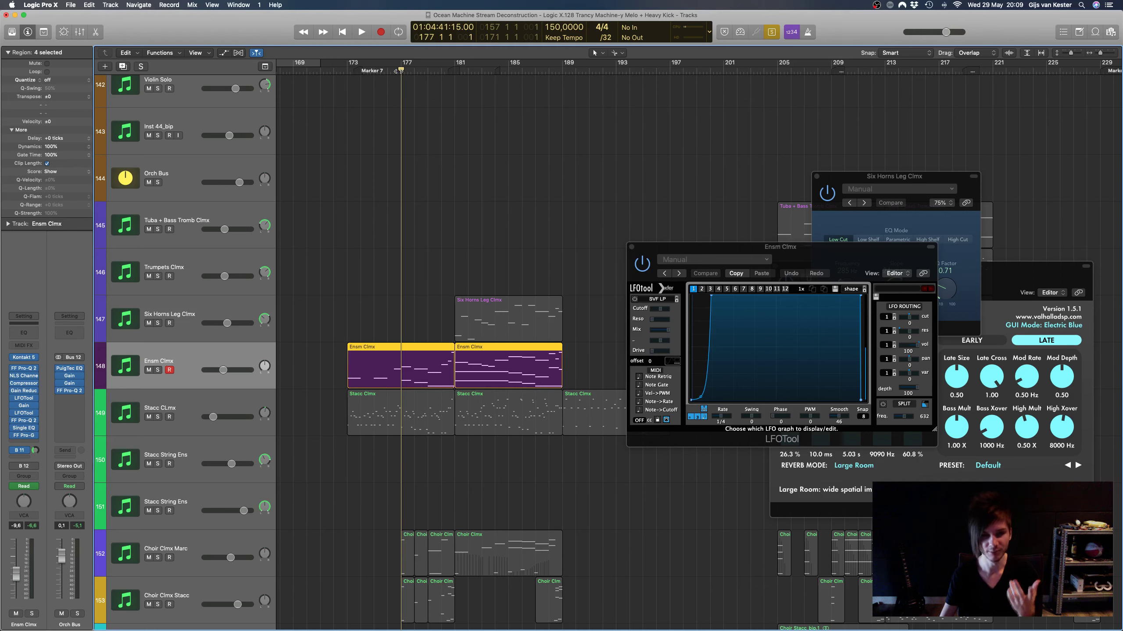
Step: Solo Six Horns Leg Clmx, Ensm Clmx and Stacc CLmx, and listen from bar 177 at a lowered system volume
left_click_drag(160, 324, 163, 407)
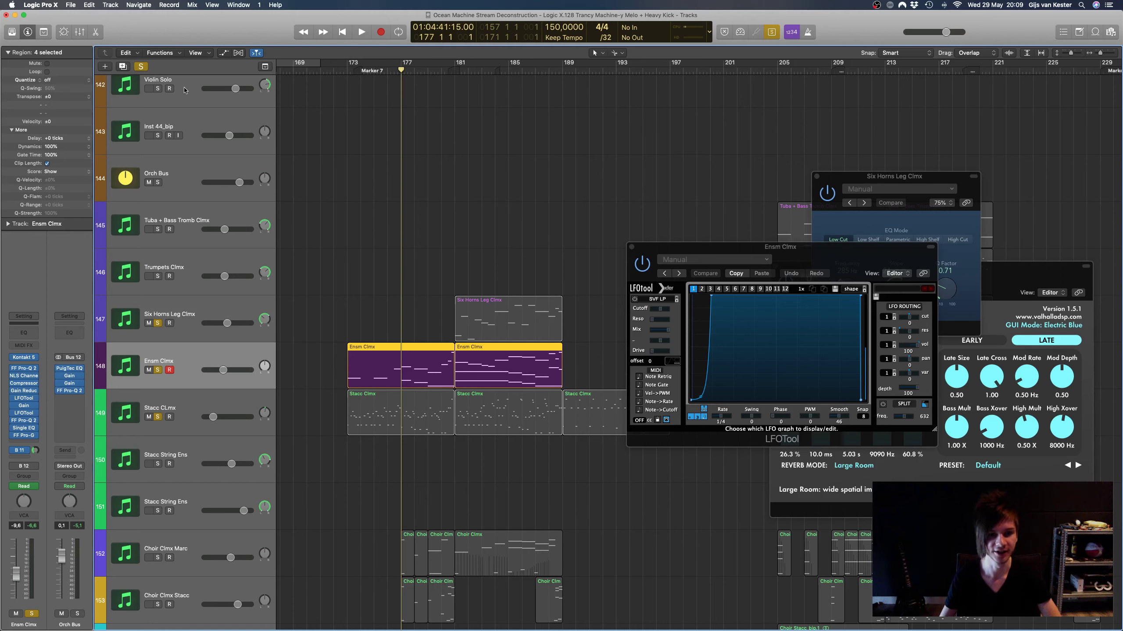
key("space")
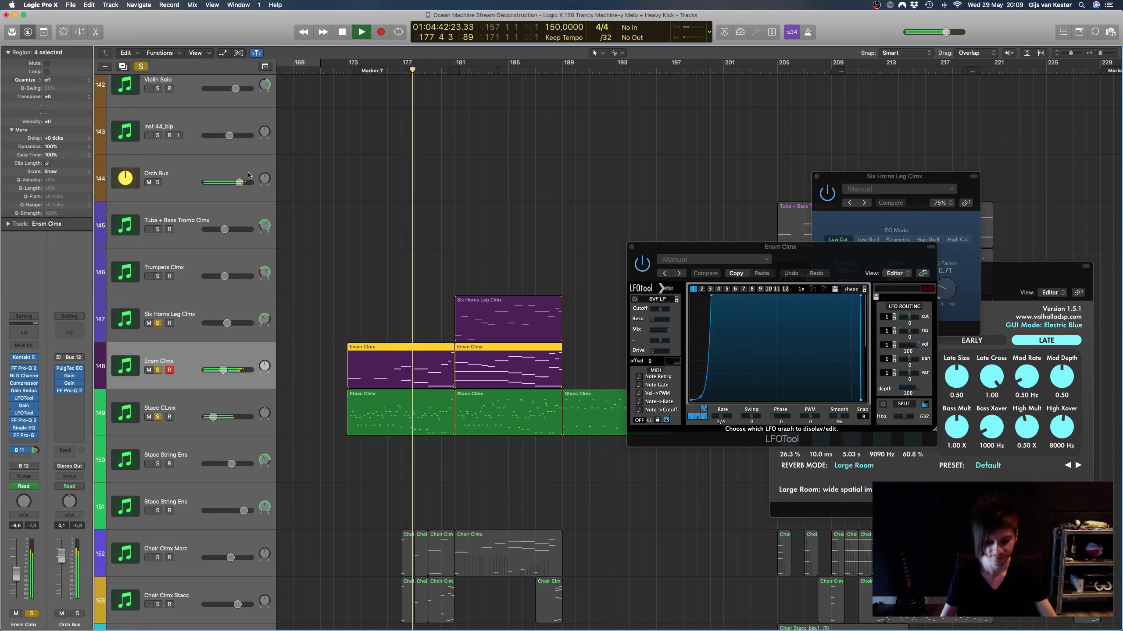
key("XF86AudioLowerVolume")
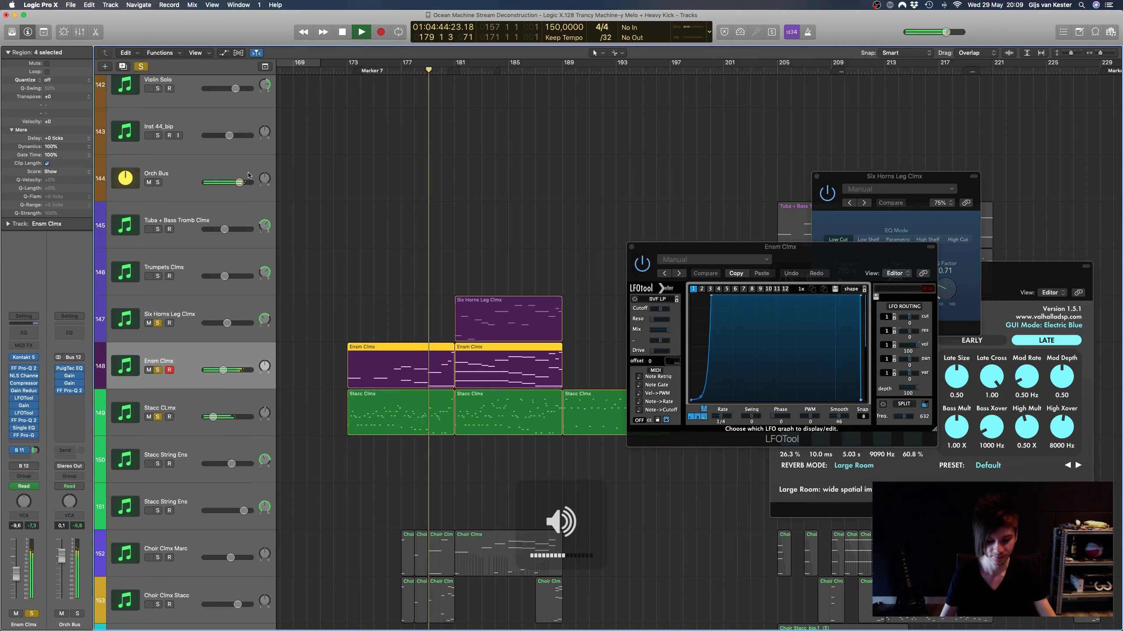
scroll(370, 232, "down", 2)
scroll(370, 232, "down", 1)
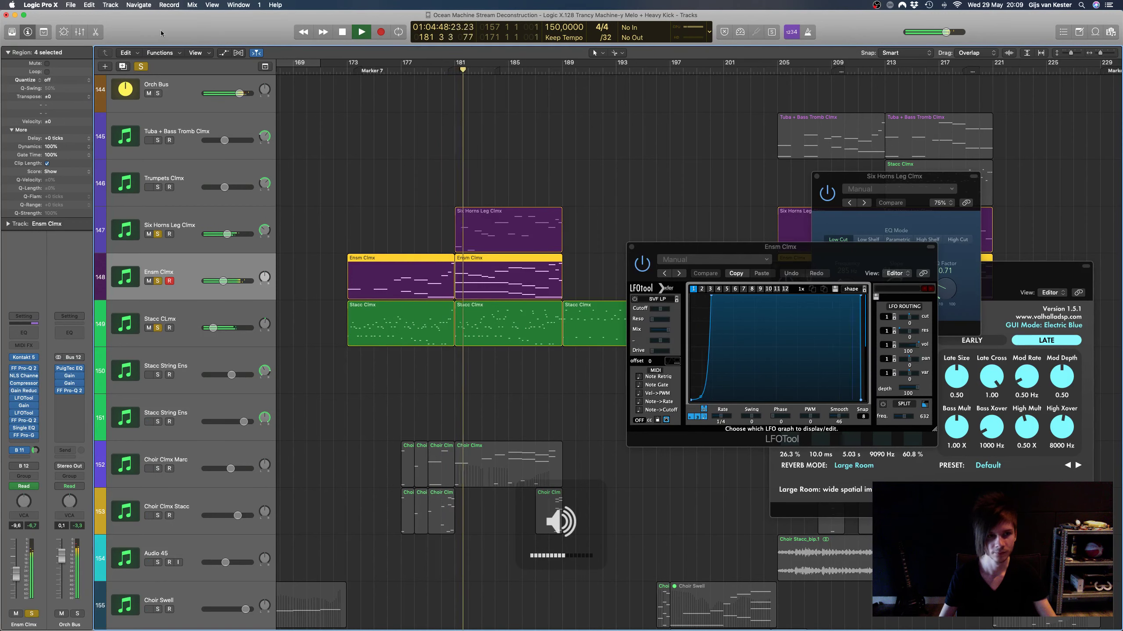
Step: Clear all solos during playback and deselect the Ensm Clmx regions to hear the climax in the full mix
left_click(142, 66)
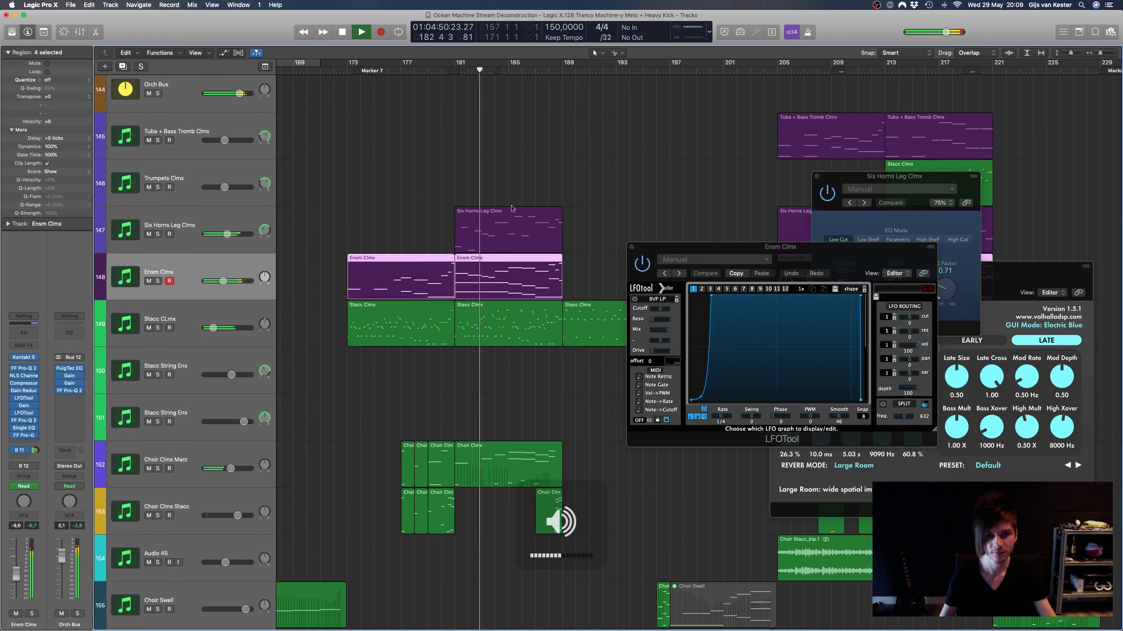
left_click(522, 173)
scroll(522, 174, "right", 5)
scroll(521, 174, "up", 5)
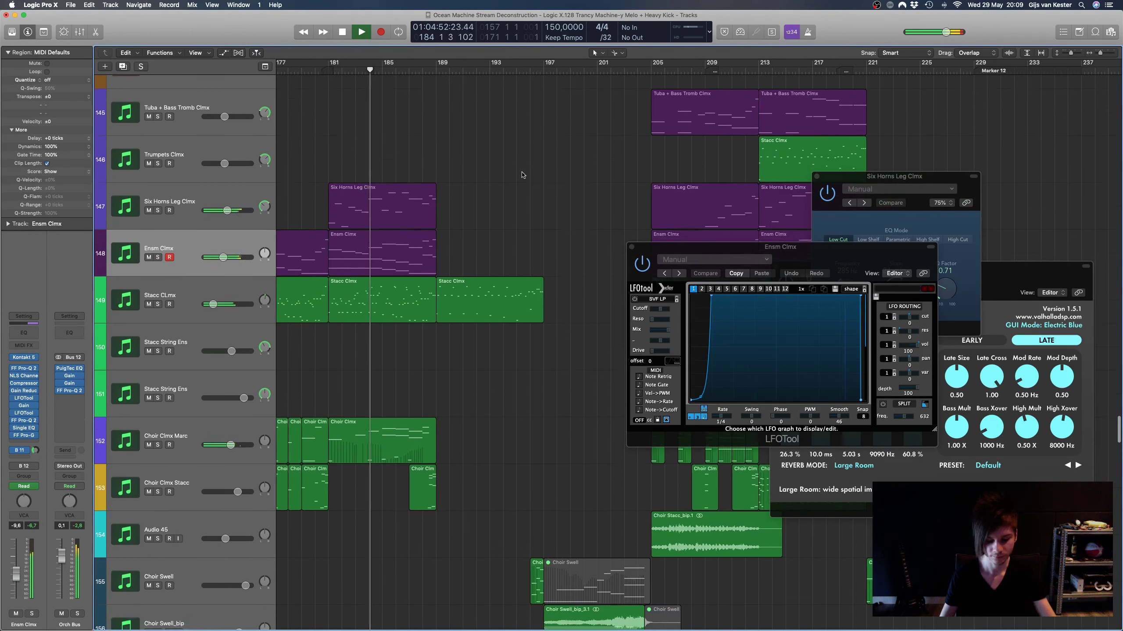
scroll(522, 175, "up", 5)
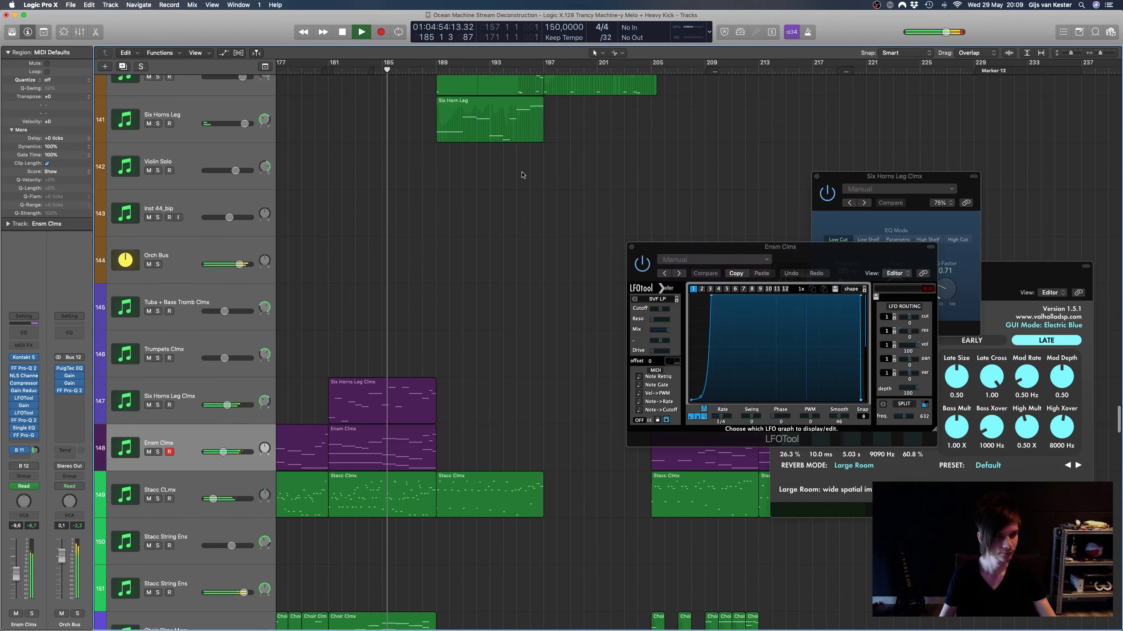
Step: Stop playback and replay the full mix from about bar 185
left_click(636, 220)
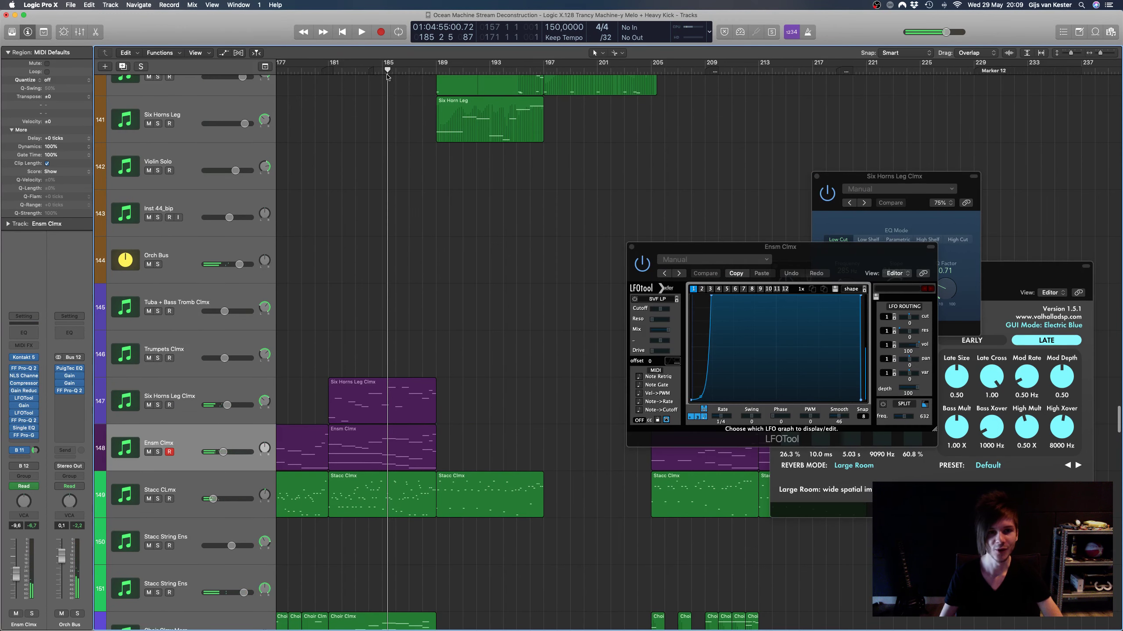
key("space")
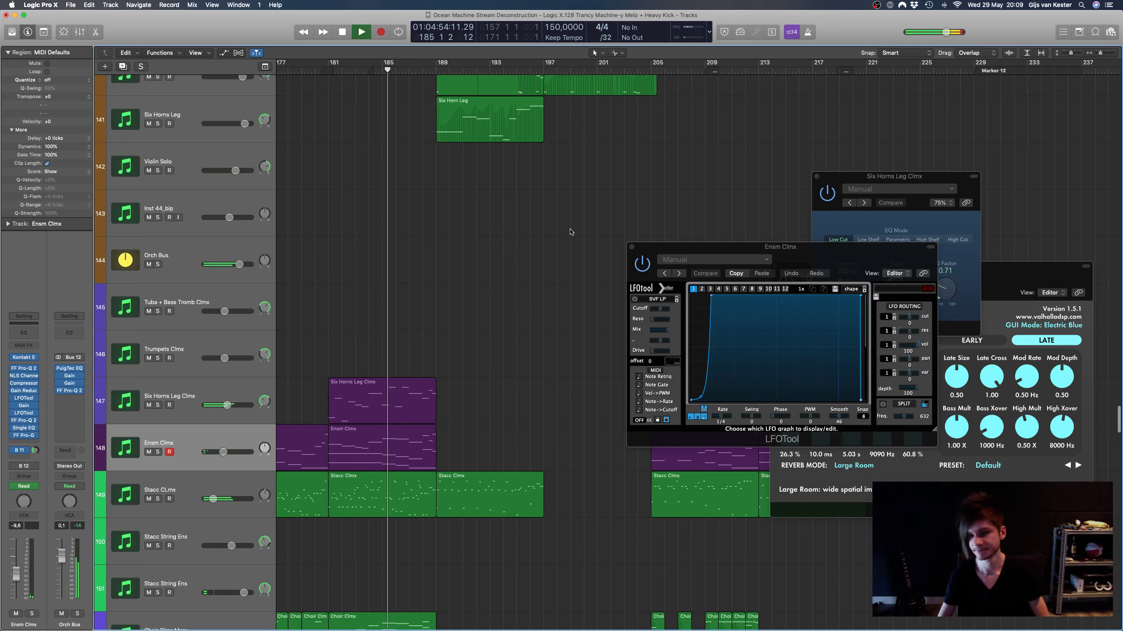
left_click(624, 219)
key("space")
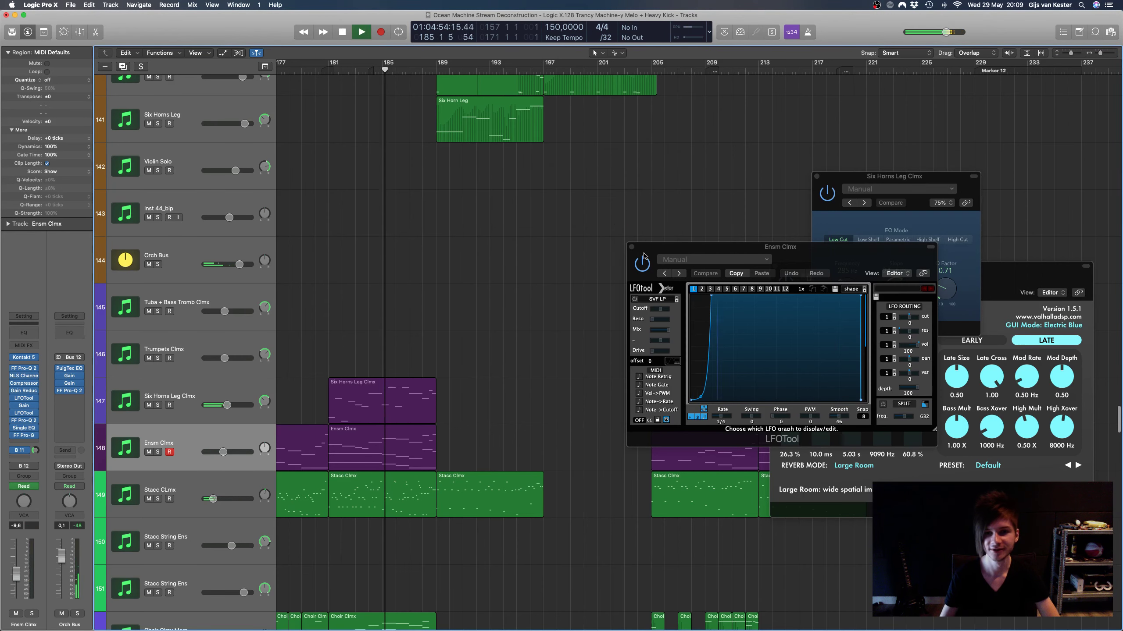
Step: Close the remaining LFOTool, Six Horns Leg Clmx EQ and ValhallaRoom plug-in windows
left_click(631, 247)
left_click(816, 176)
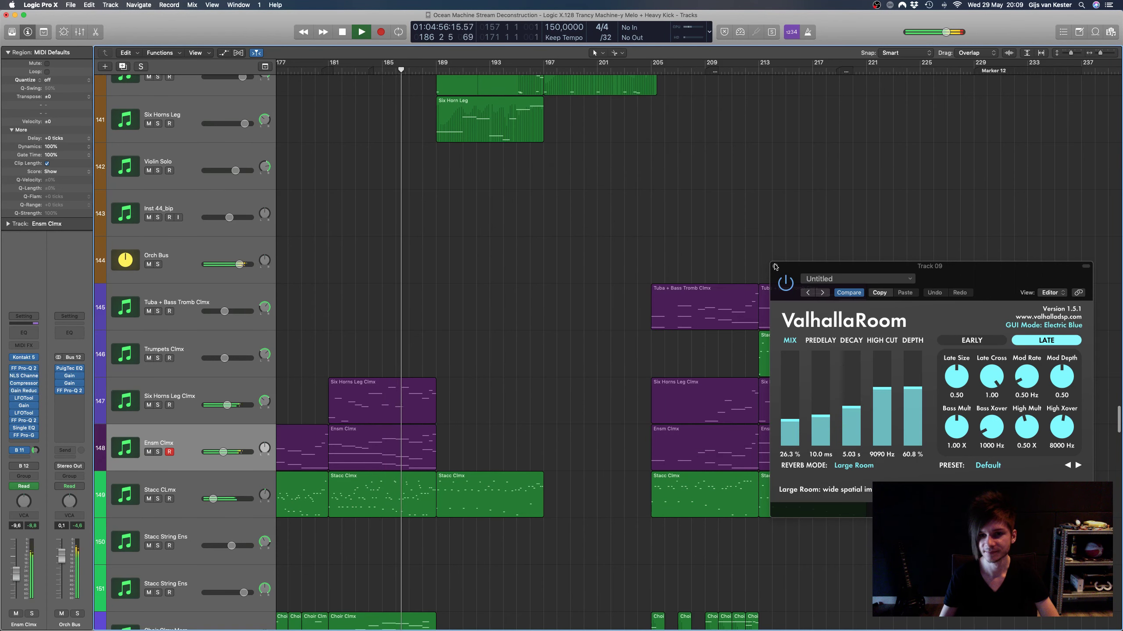
left_click(775, 266)
Step: Stop playback, select the Orch Bus track, and resume from bar 187 to listen through the orchestral tracks in the full mix
scroll(357, 294, "up", 2)
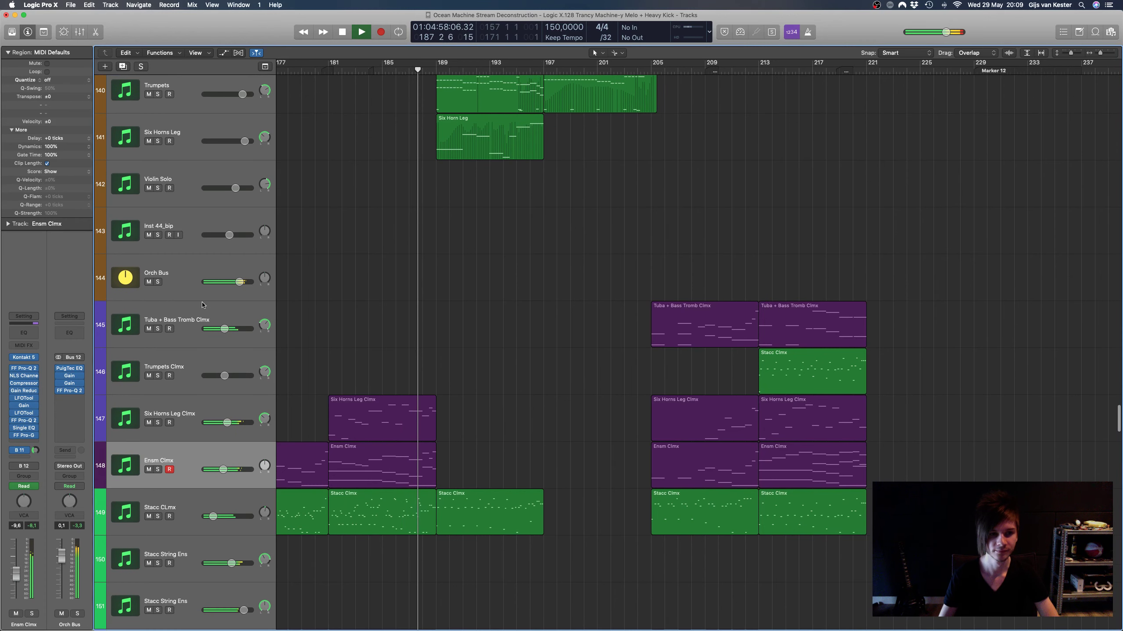
left_click(630, 218)
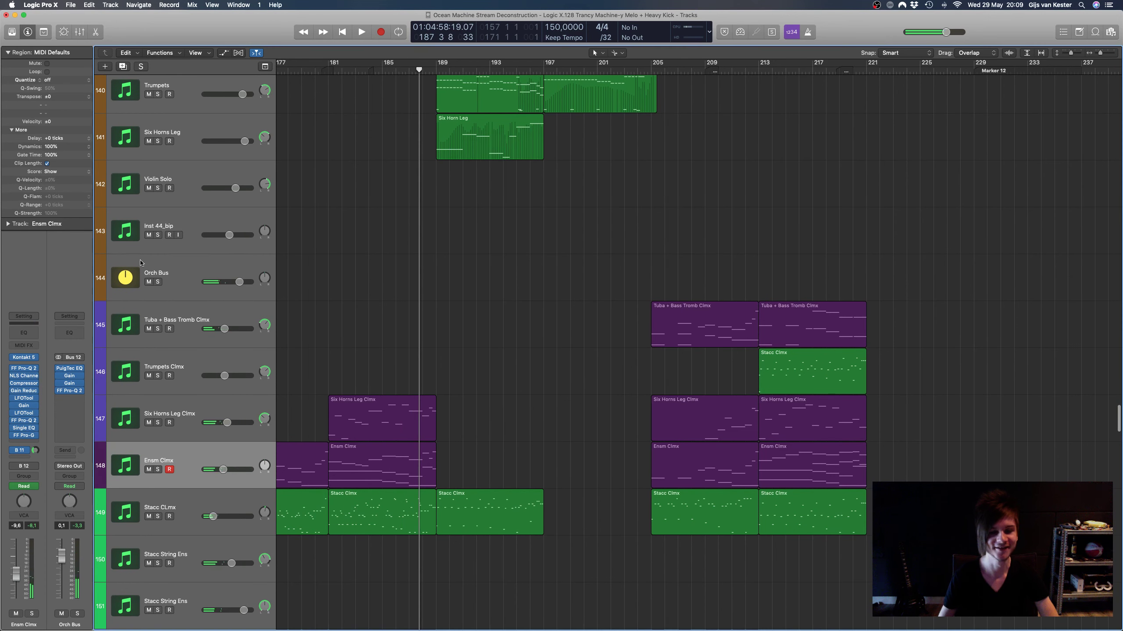
left_click(193, 270)
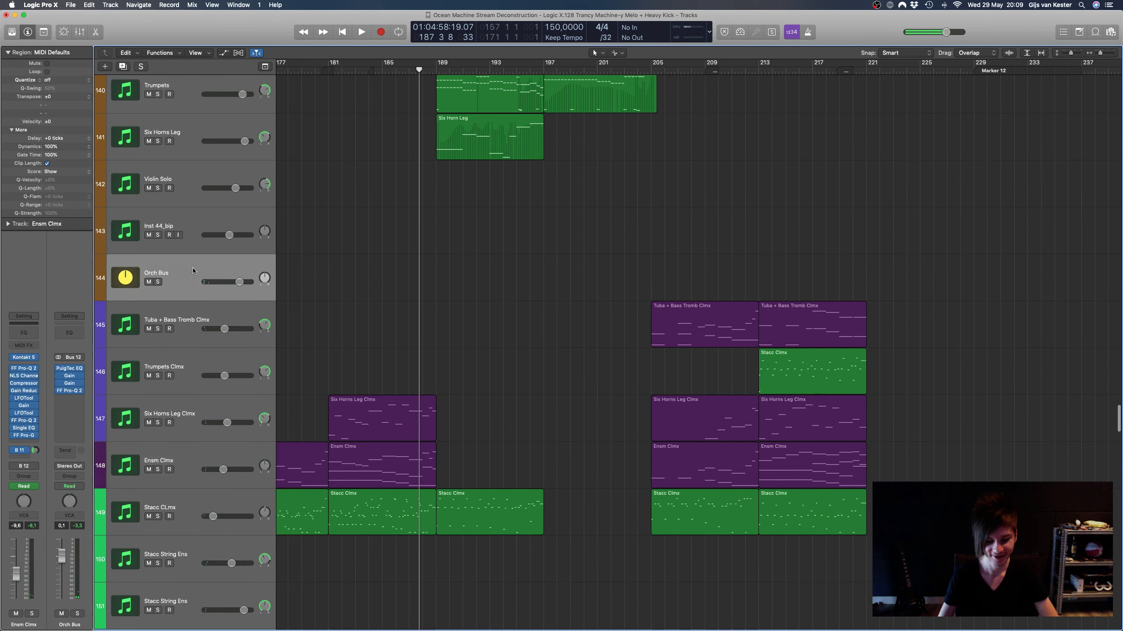
key("space")
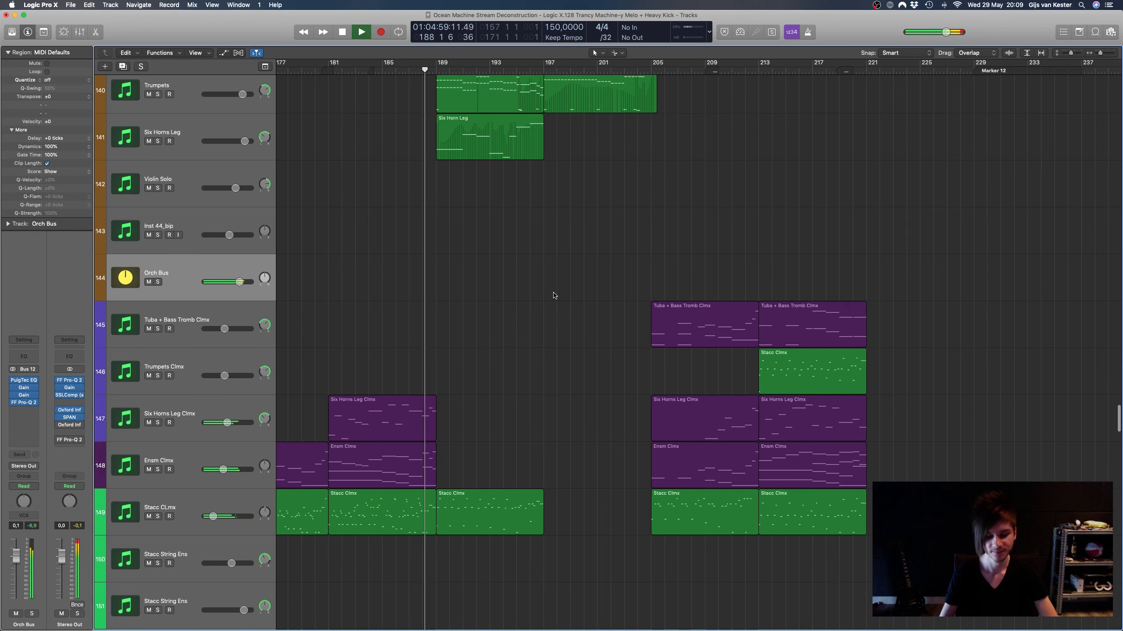
scroll(555, 296, "up", 3)
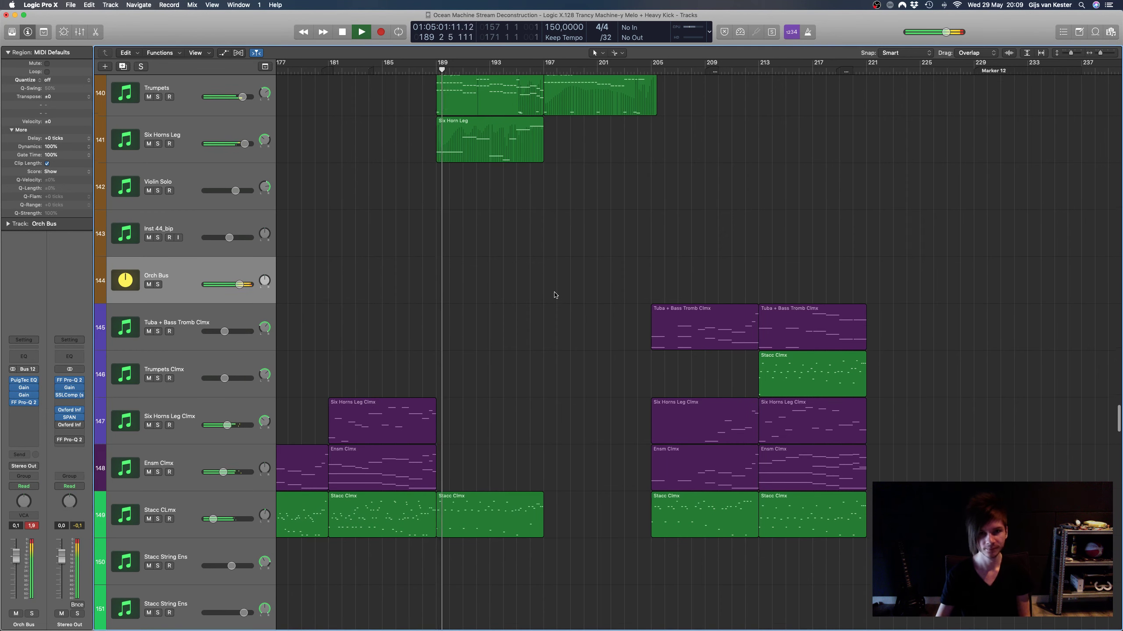
scroll(556, 296, "down", 8)
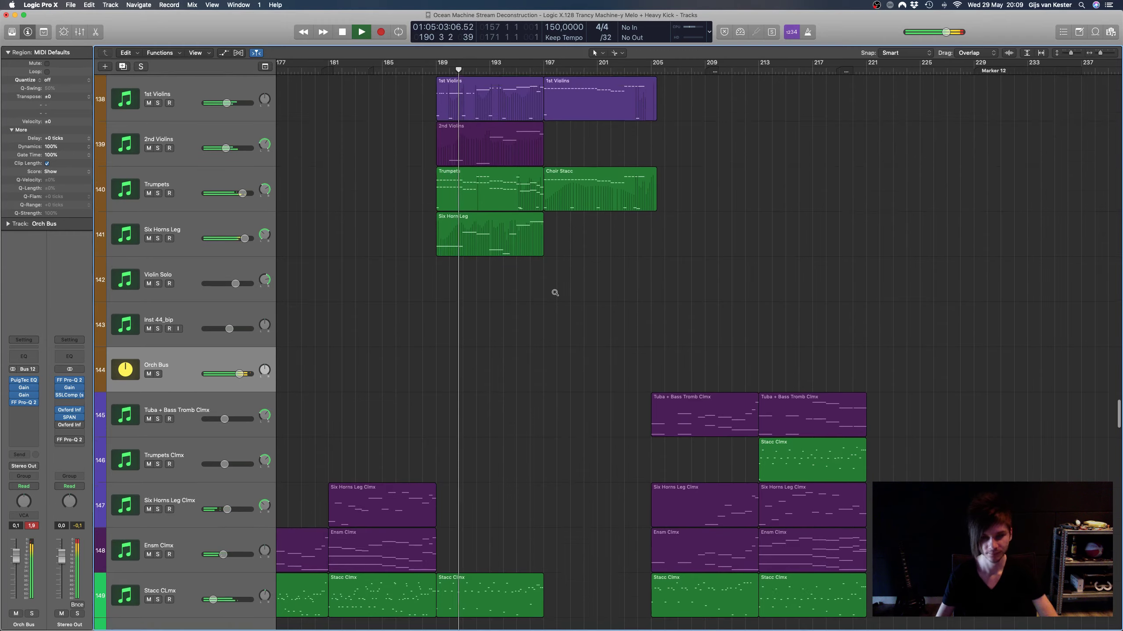
scroll(555, 293, "down", 10)
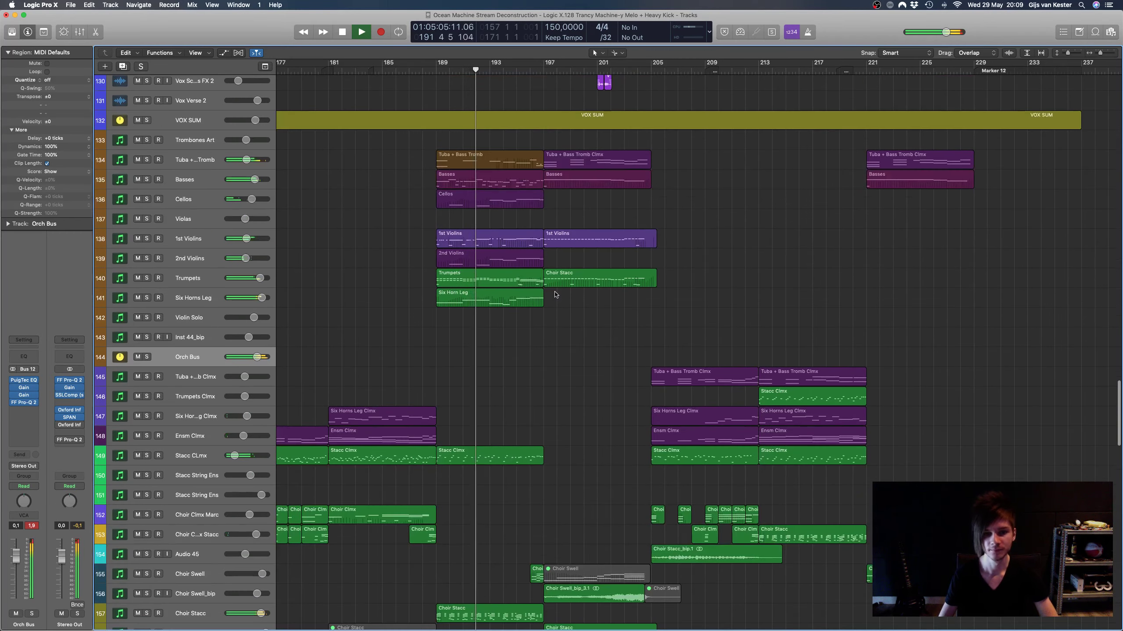
Step: Stop playback and solo the Inst 4 and Inst 23 tracks
scroll(556, 295, "down", 5)
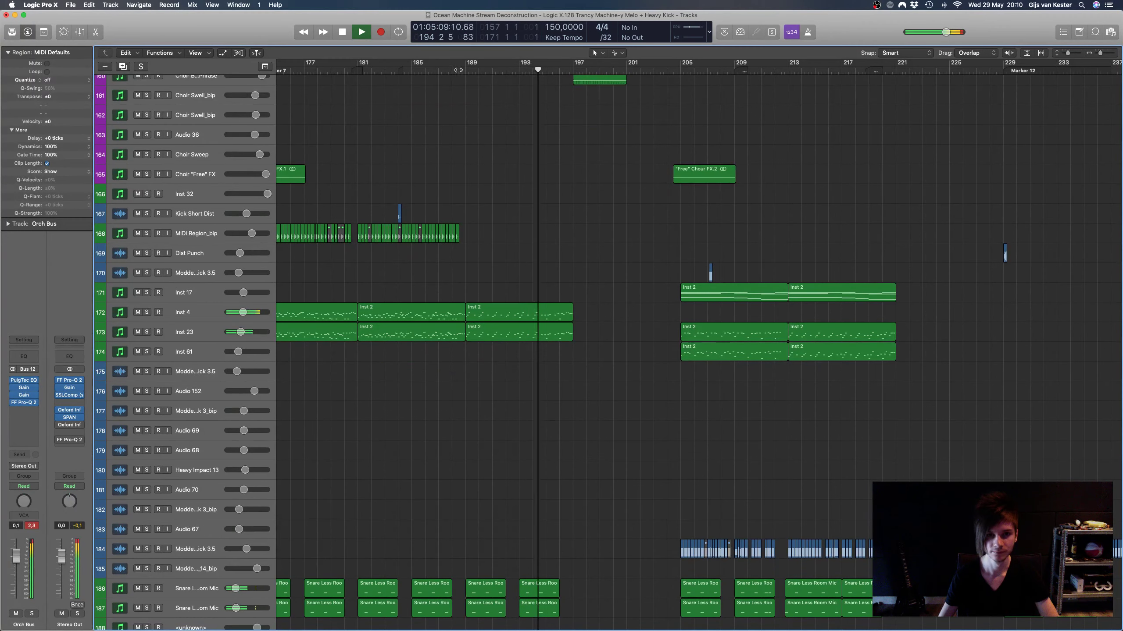
key("space")
scroll(460, 351, "up", 5)
scroll(495, 375, "left", 2)
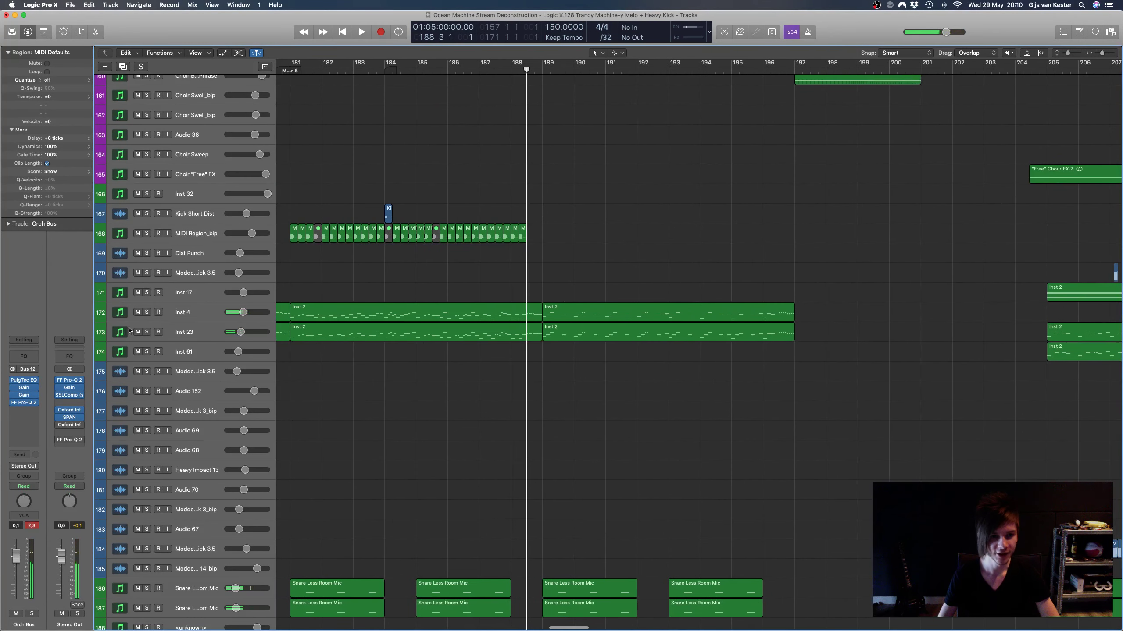
left_click(145, 313)
left_click(146, 332)
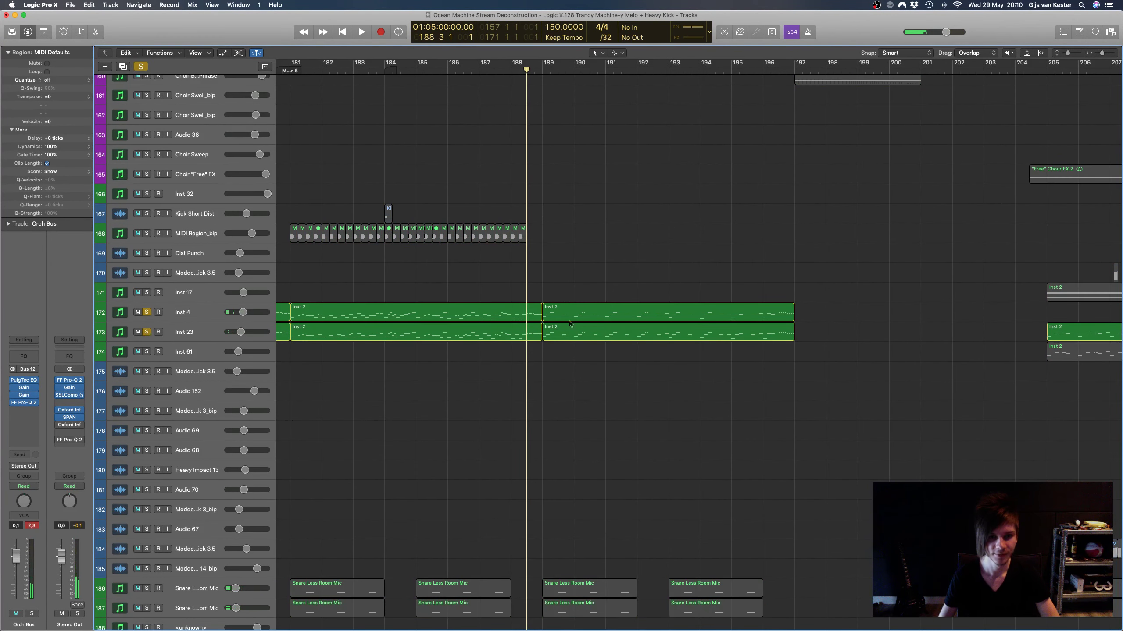
Step: Add the lead tracks from Lead FM Buzz through Lead Main Outro to the solo
scroll(569, 323, "down", 5)
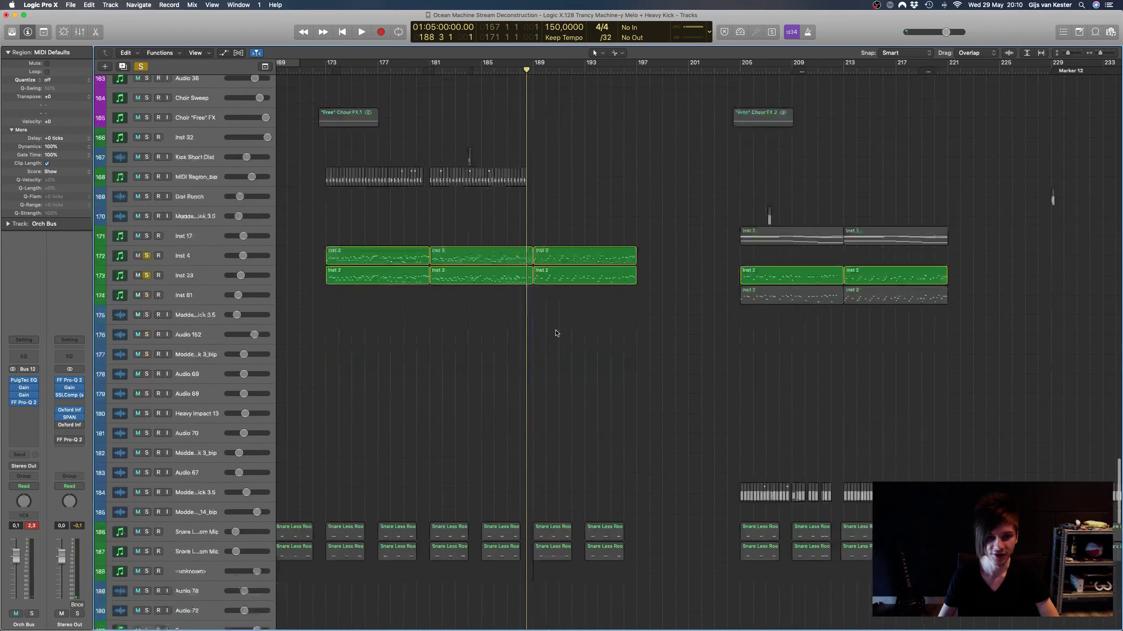
scroll(556, 333, "down", 5)
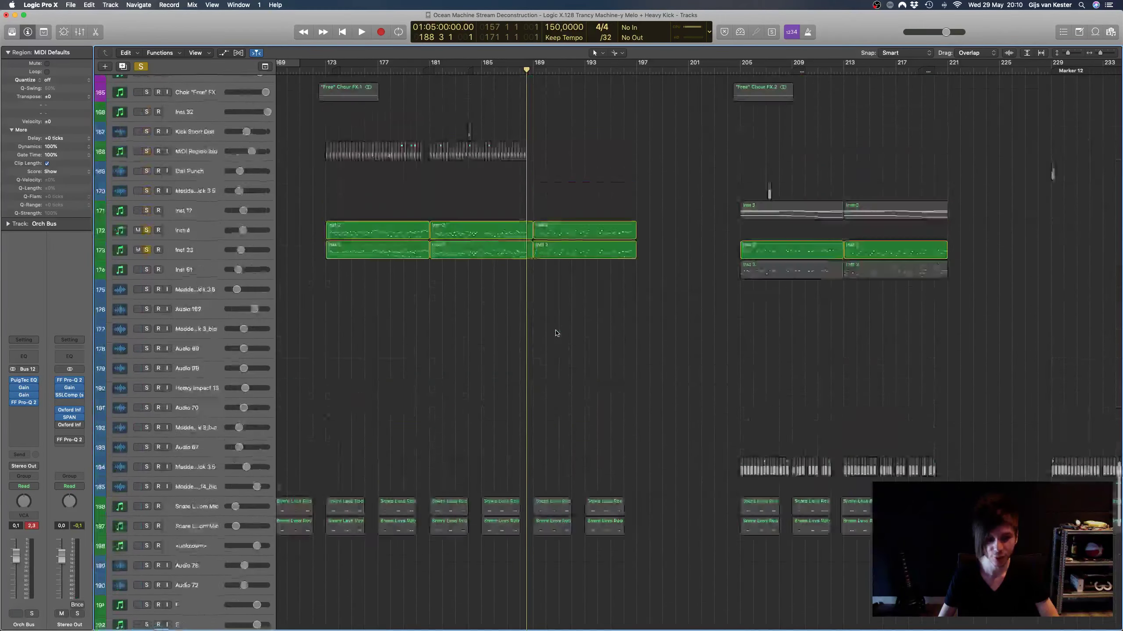
scroll(557, 334, "up", 10)
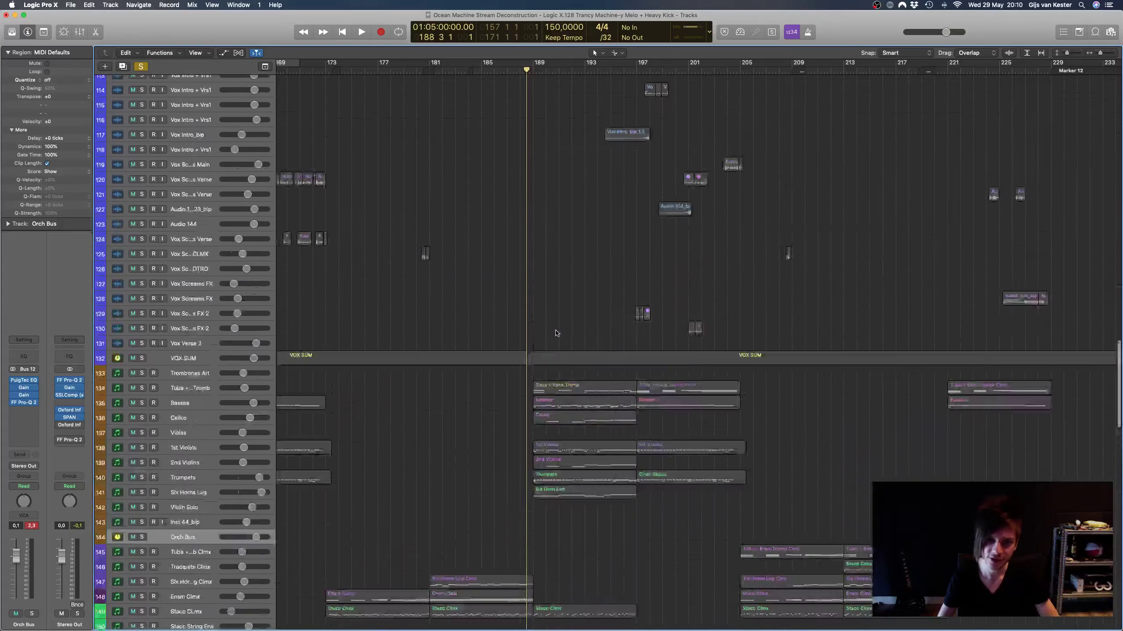
scroll(556, 332, "up", 8)
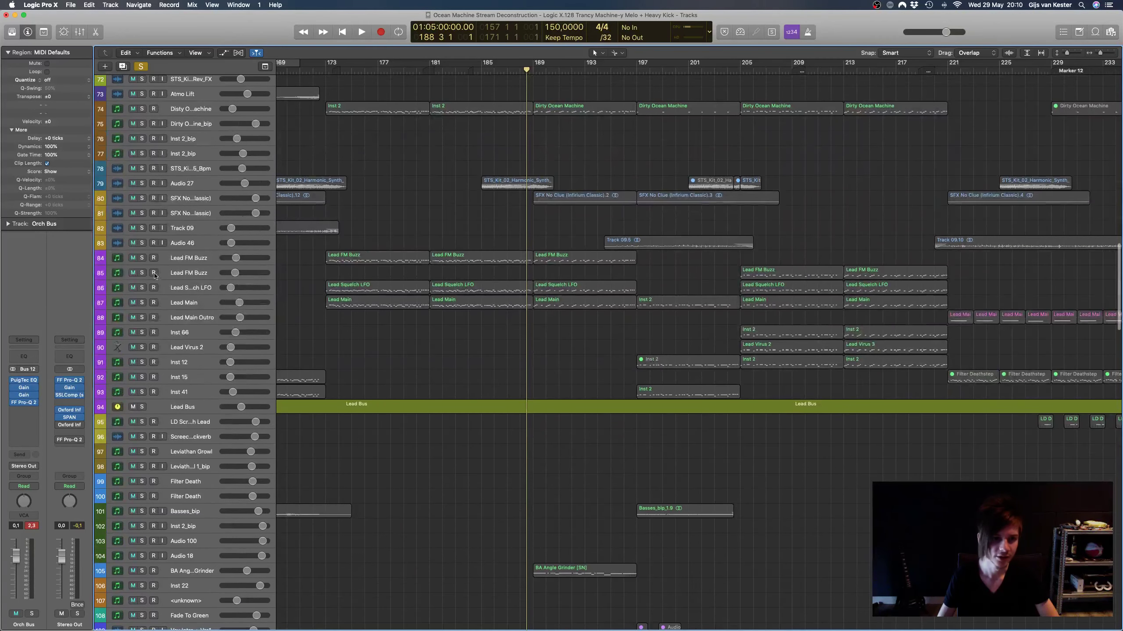
left_click_drag(142, 258, 139, 317)
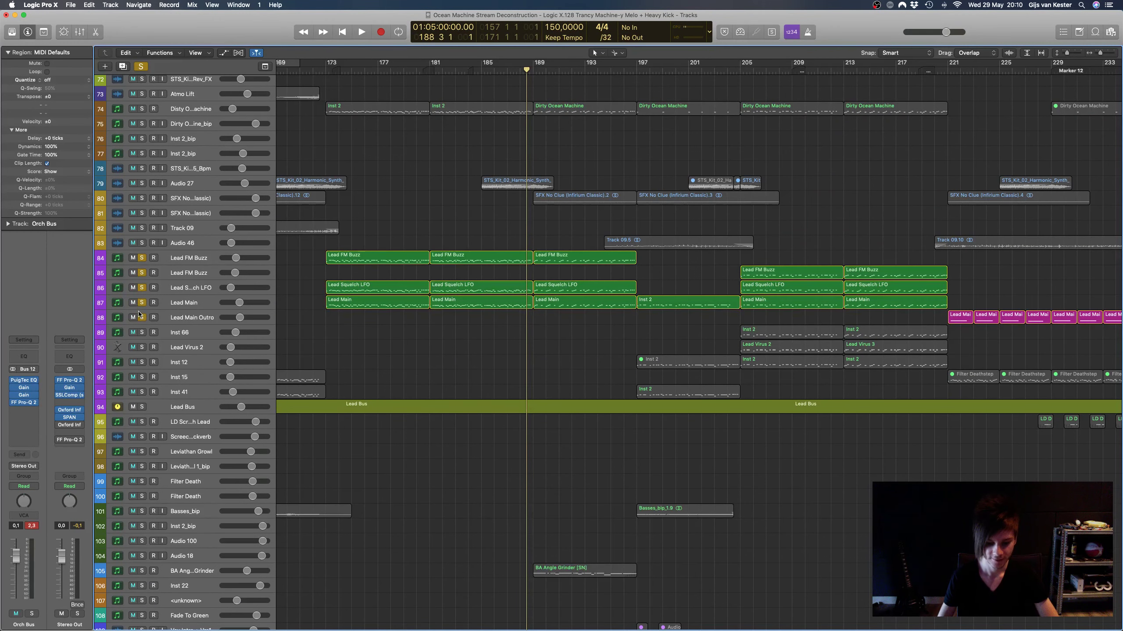
Step: Select the Choir Stacc track below the climax tracks and add it to the solo
scroll(588, 221, "right", 3)
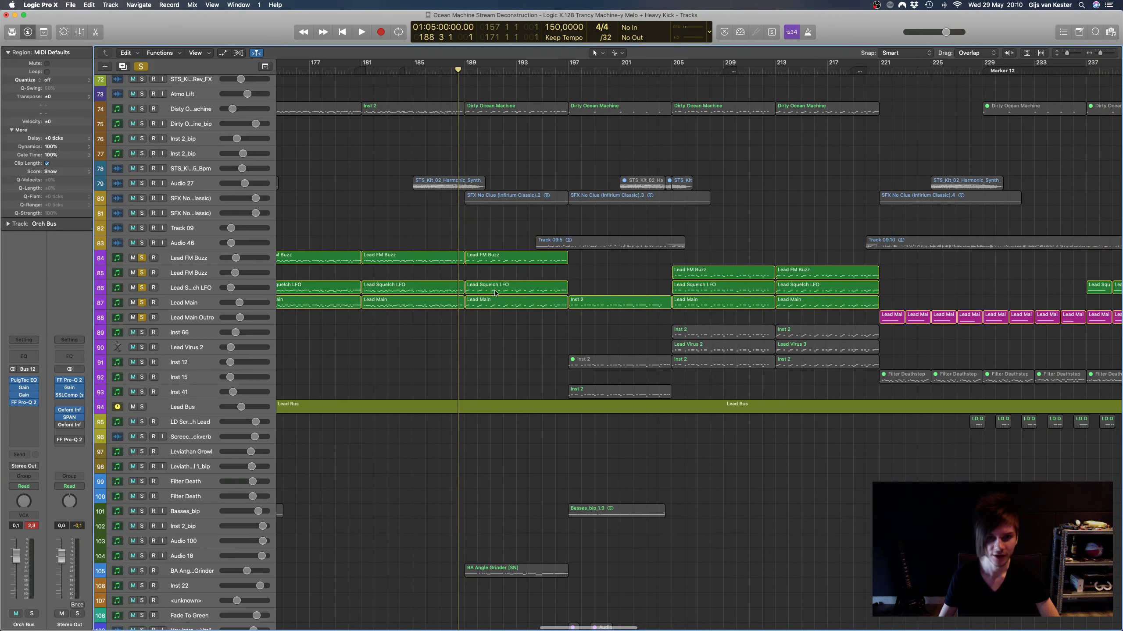
scroll(495, 293, "up", 5)
scroll(499, 306, "up", 1)
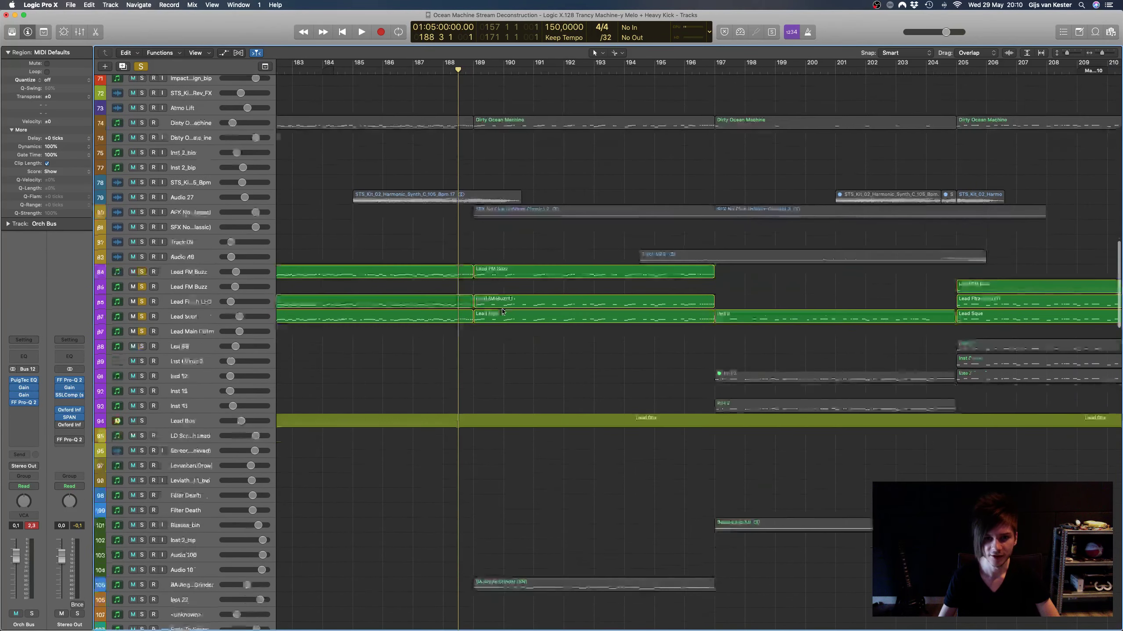
scroll(502, 311, "down", 15)
scroll(502, 311, "right", 2)
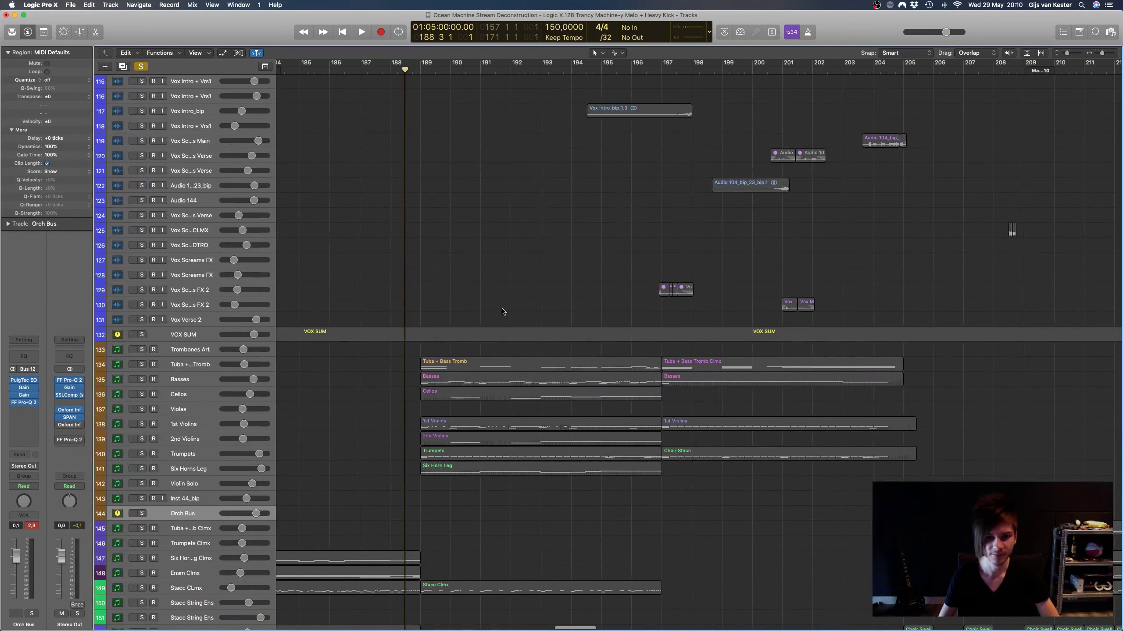
scroll(502, 311, "down", 8)
key("super+Down")
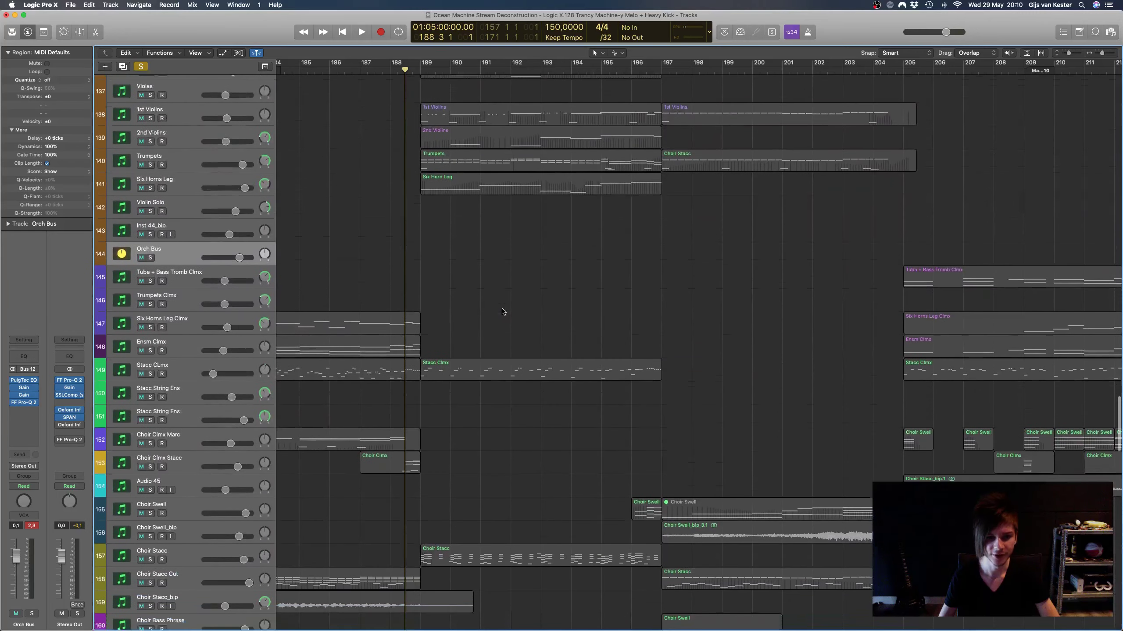
scroll(502, 311, "down", 1)
left_click(185, 349)
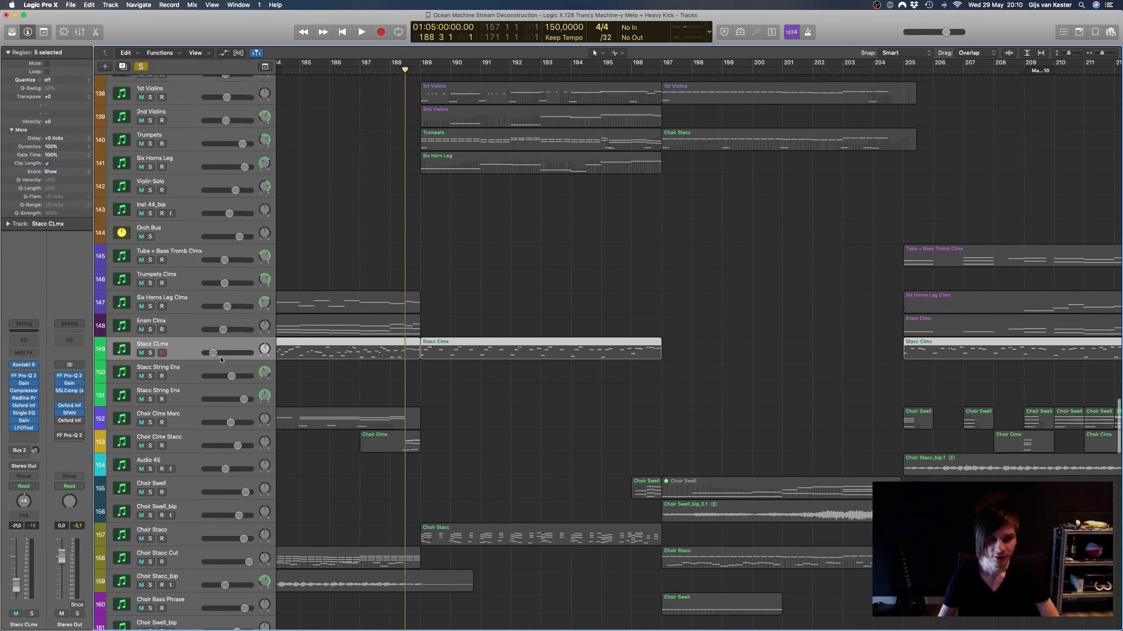
scroll(200, 466, "down", 3)
left_click(191, 461)
left_click(150, 471)
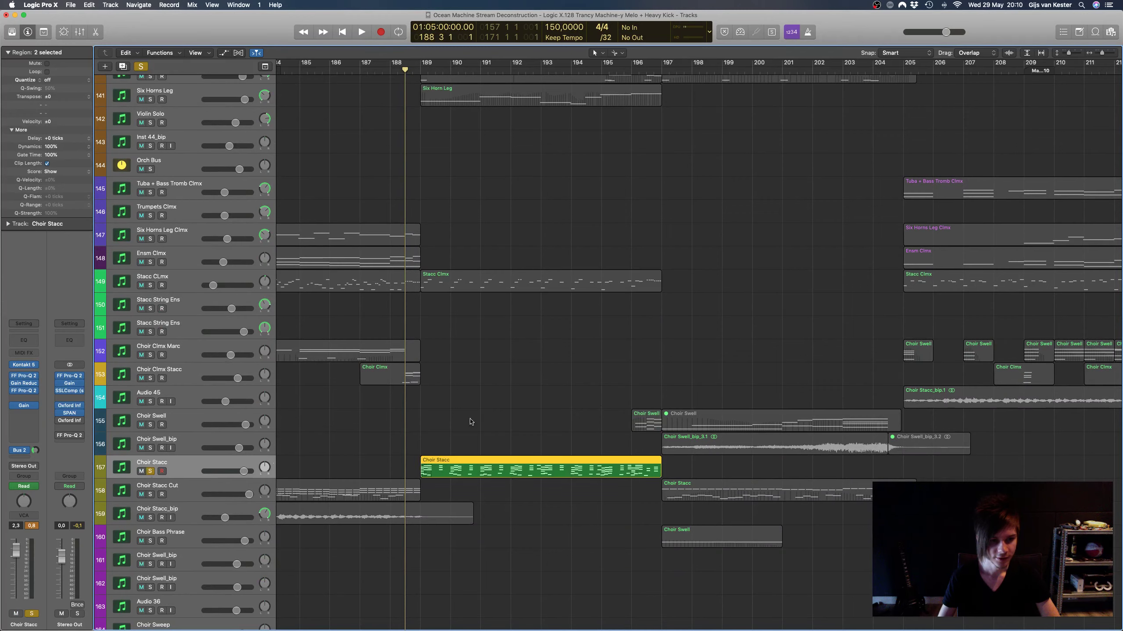
Step: Select the Choir Stacc region, play the soloed tracks from bar 188 with a cycle range over bars 189 to 203, and stop
left_click(517, 417)
scroll(517, 416, "down", 3)
left_click(490, 403)
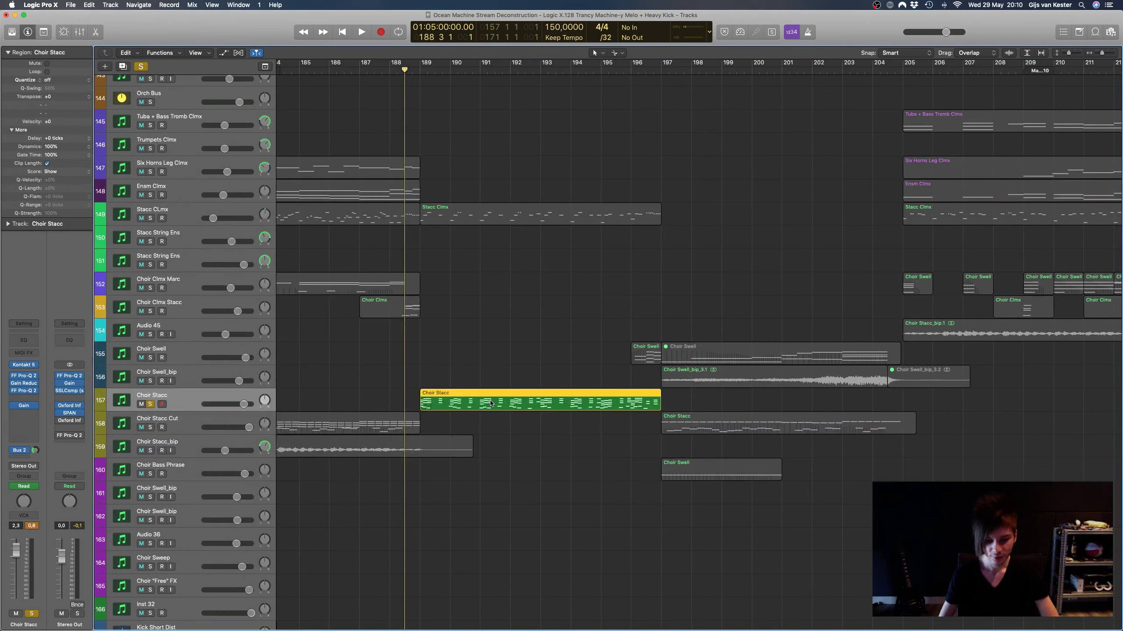
scroll(505, 372, "left", 1)
key("space")
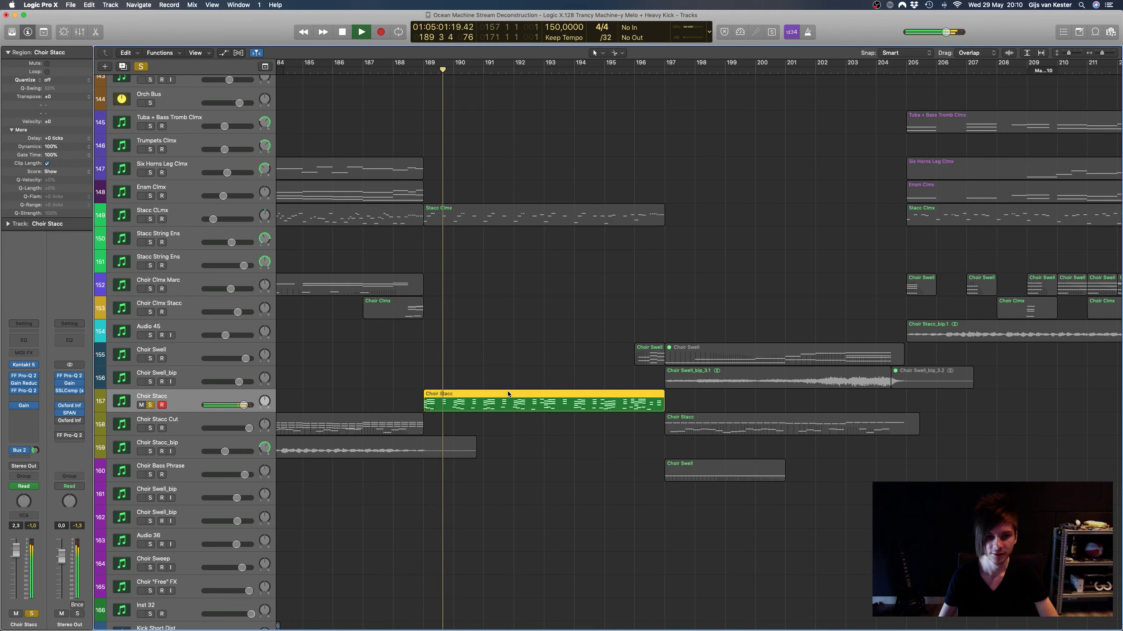
scroll(509, 393, "down", 3)
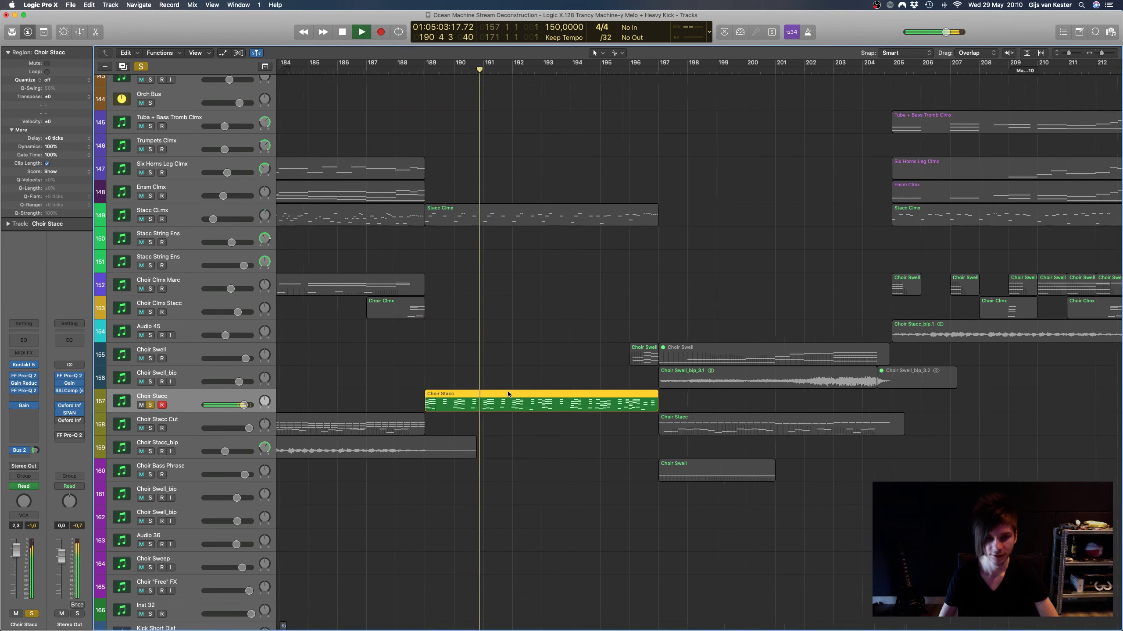
left_click_drag(449, 64, 698, 64)
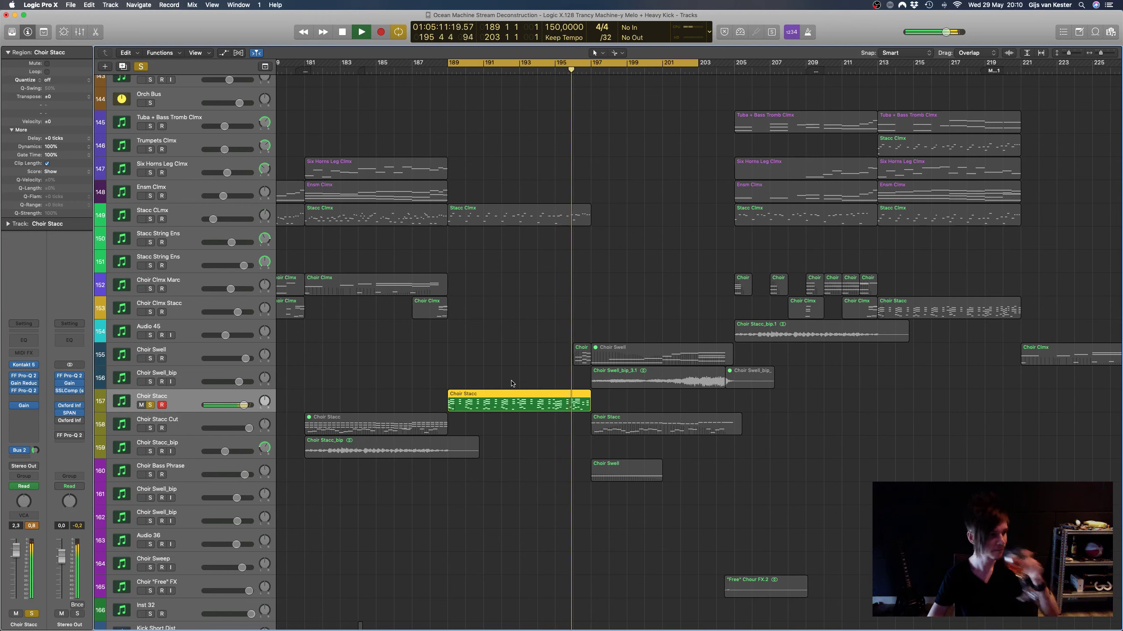
key("space")
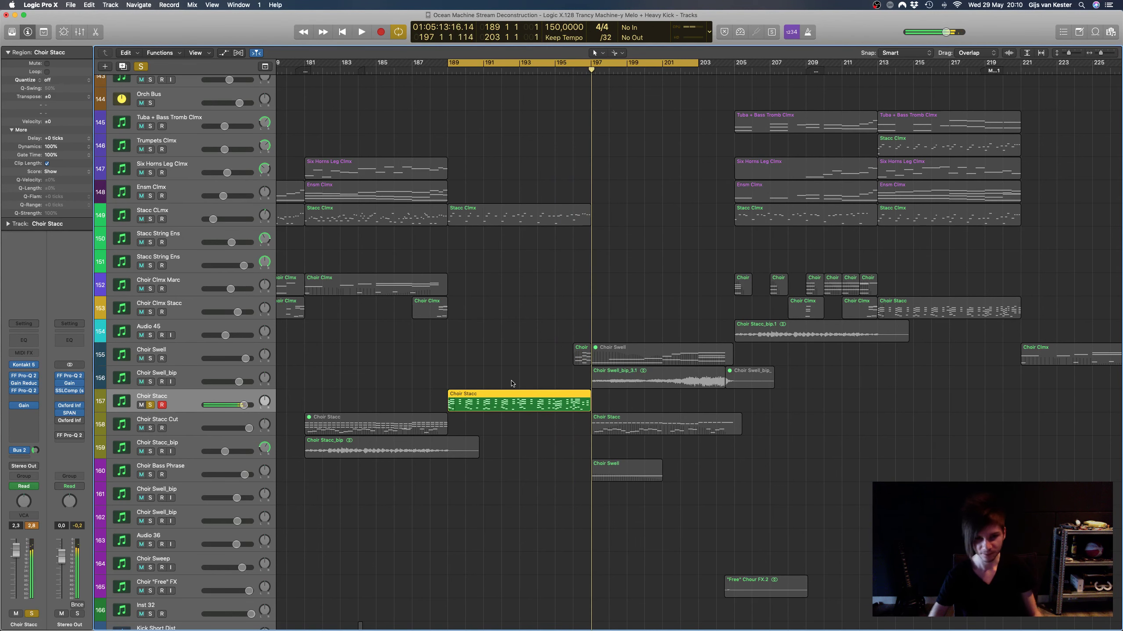
Step: Open the Choir Stacc region in an enlarged Piano Roll and examine its notes from bar 189
left_click(495, 420)
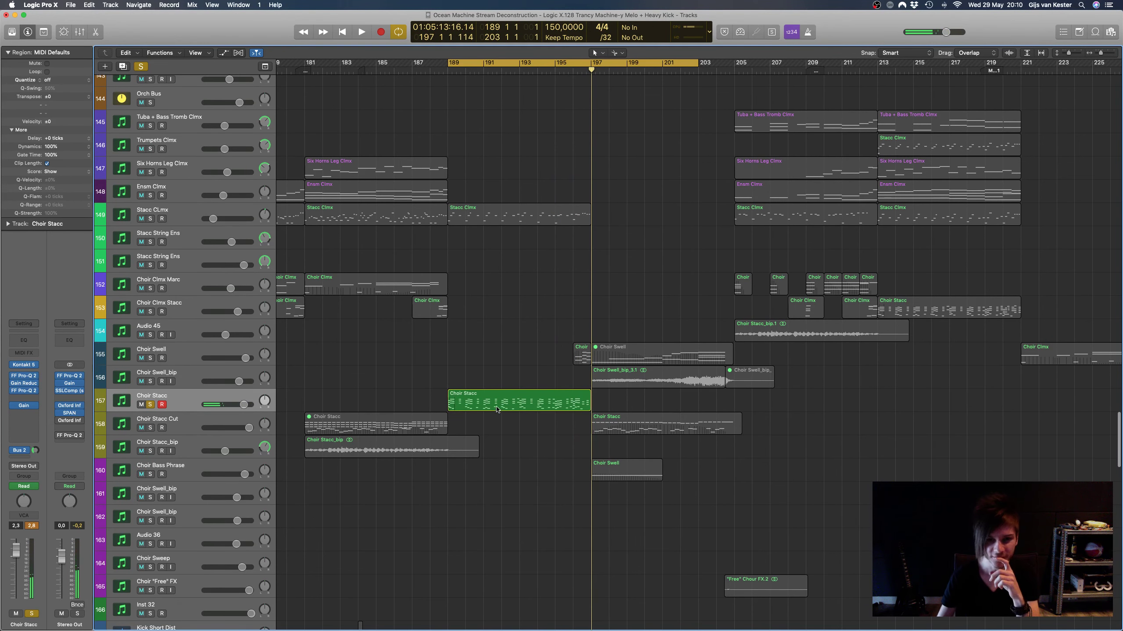
left_click(497, 406)
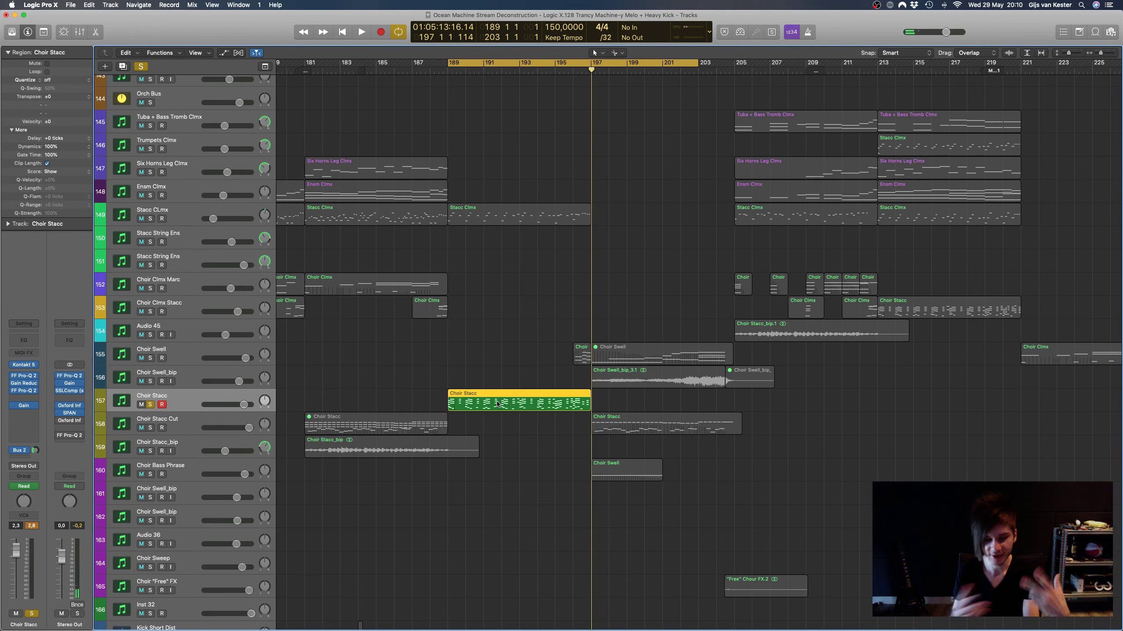
scroll(500, 376, "left", 3)
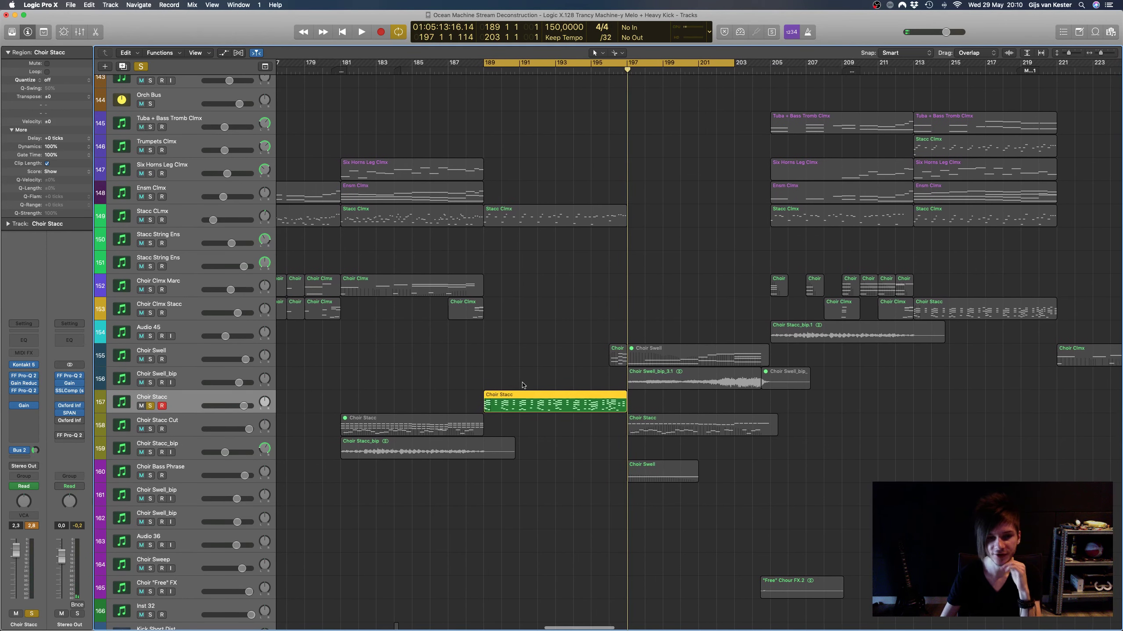
left_click(522, 386)
double_click(614, 405)
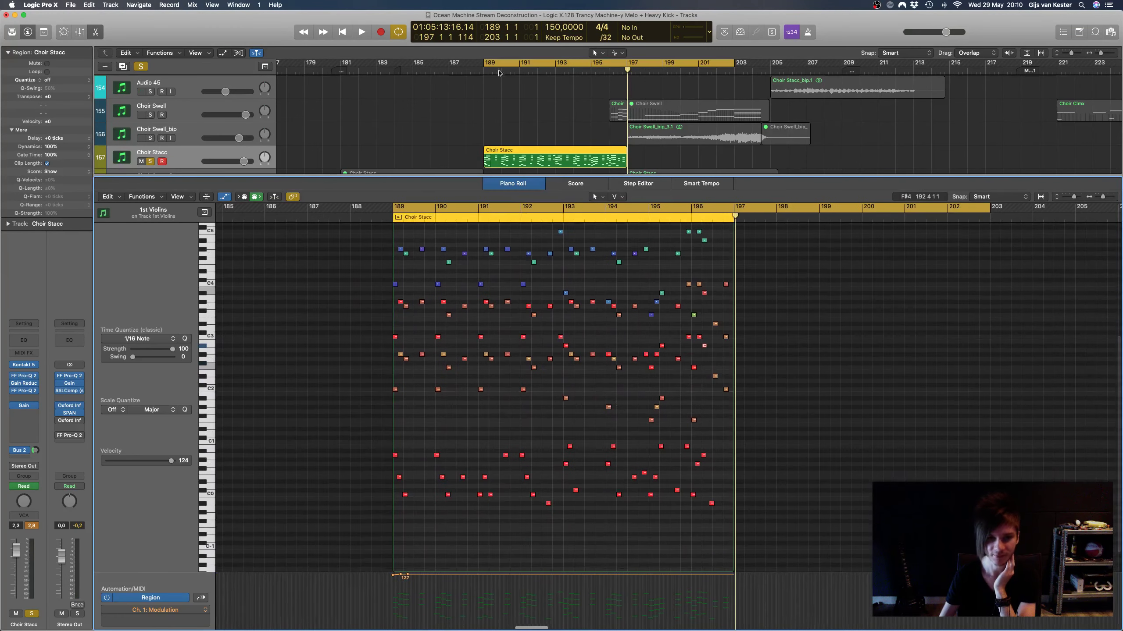
left_click_drag(458, 176, 458, 88)
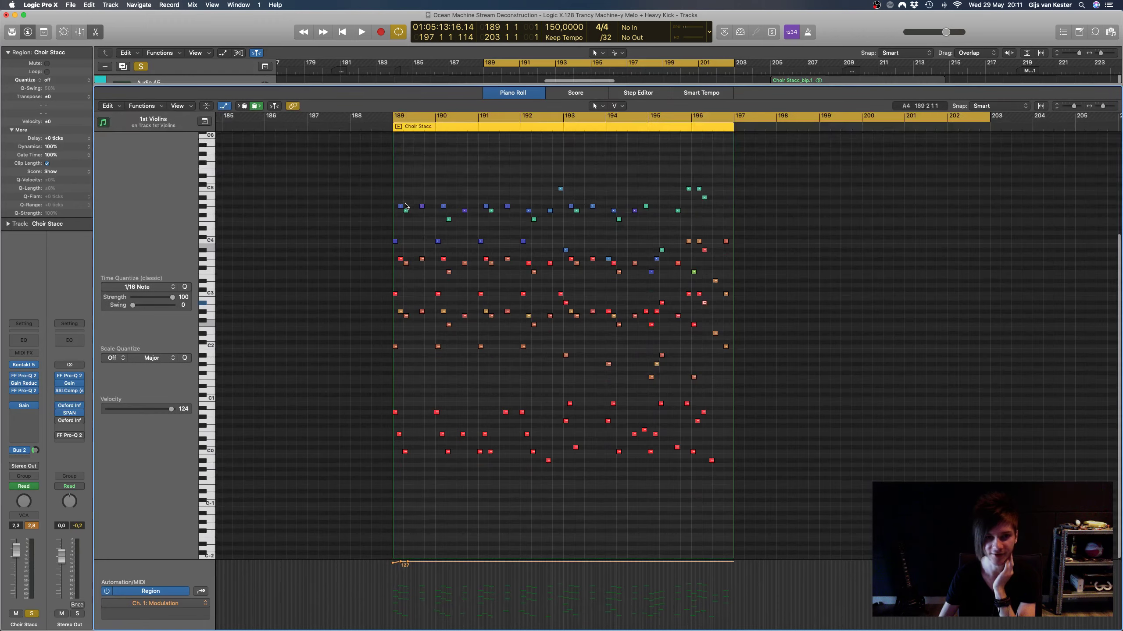
scroll(429, 214, "up", 6)
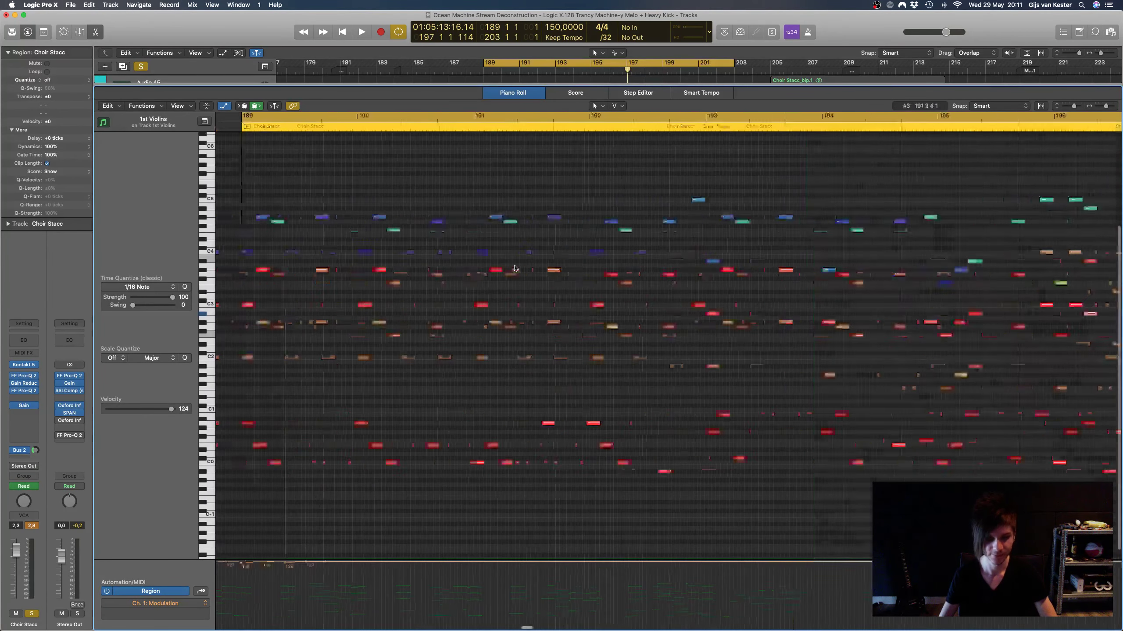
Step: Play the Choir Stacc notes from bar 189 to about bar 197 while shrinking the Piano Roll to reveal the tracks above
key("space")
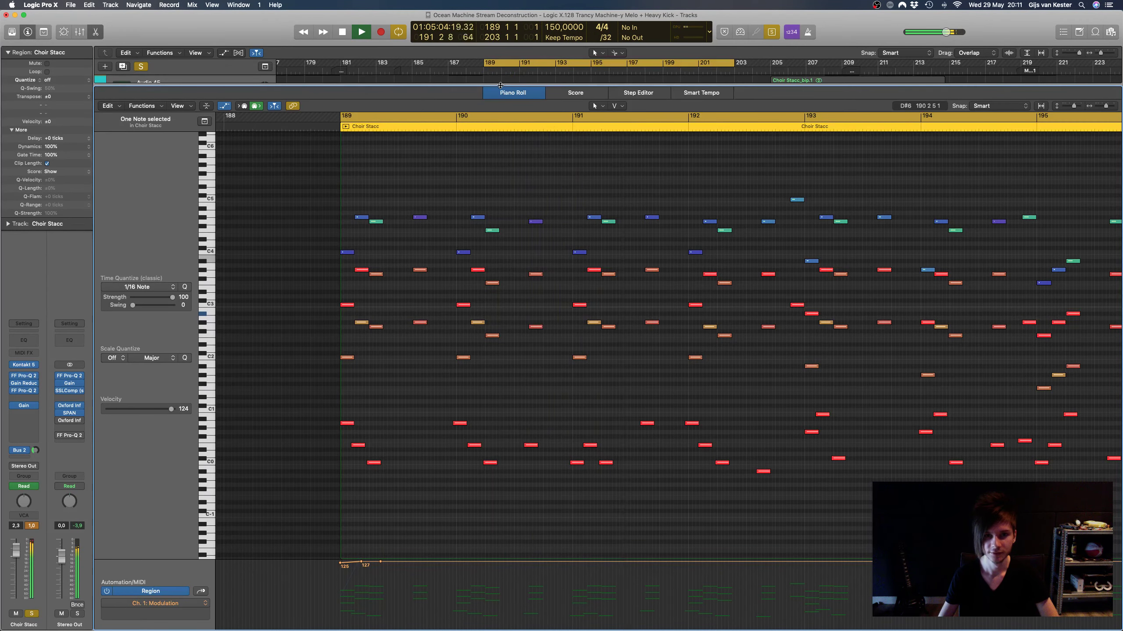
left_click_drag(502, 84, 502, 182)
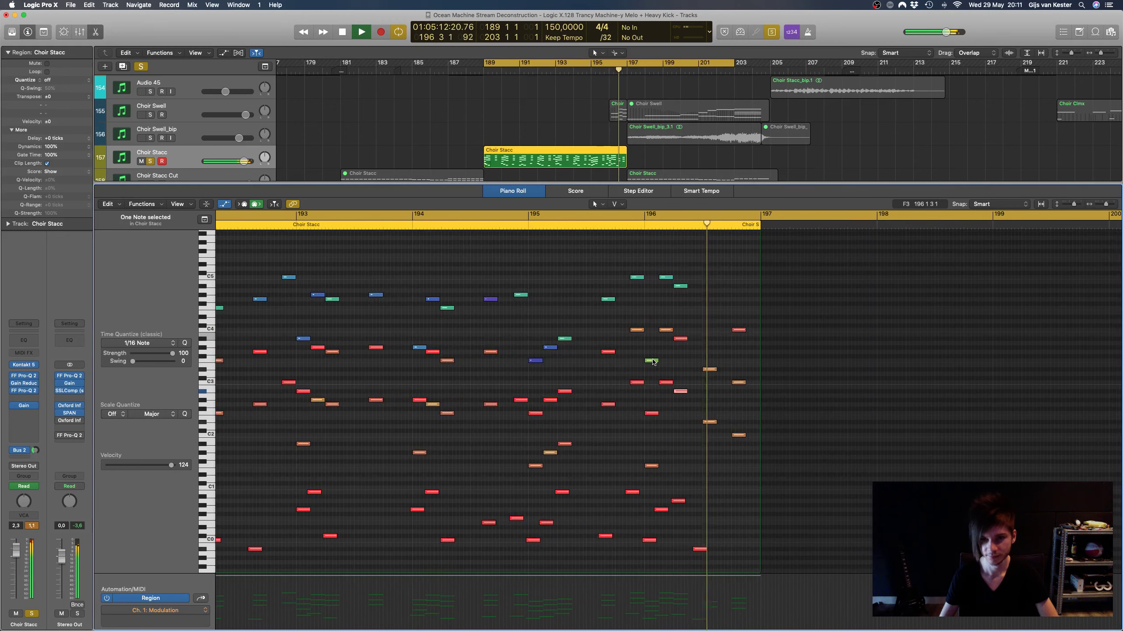
key("space")
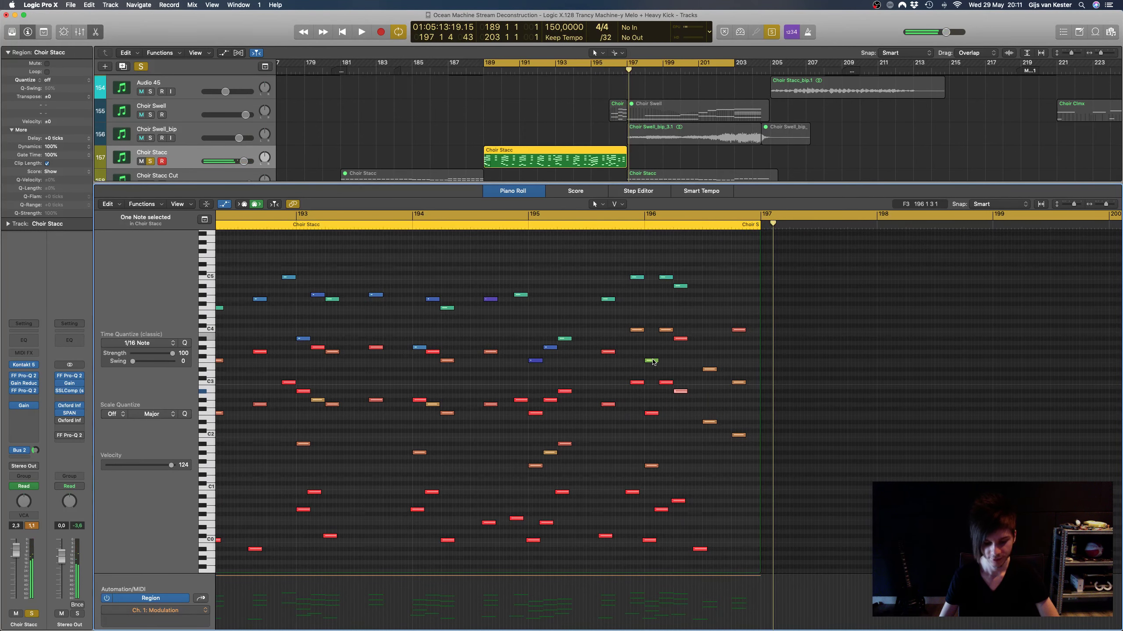
Step: Close the Piano Roll, turn off the cycle range, and move the playhead back to bar 188
key("e")
scroll(634, 280, "up", 3)
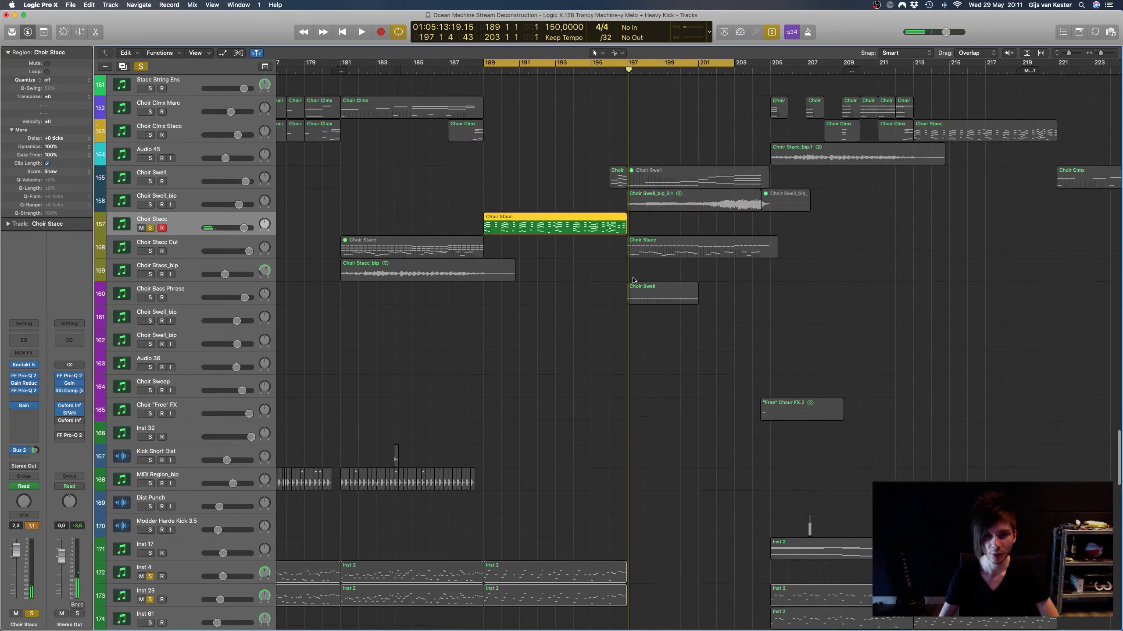
scroll(635, 280, "up", 1)
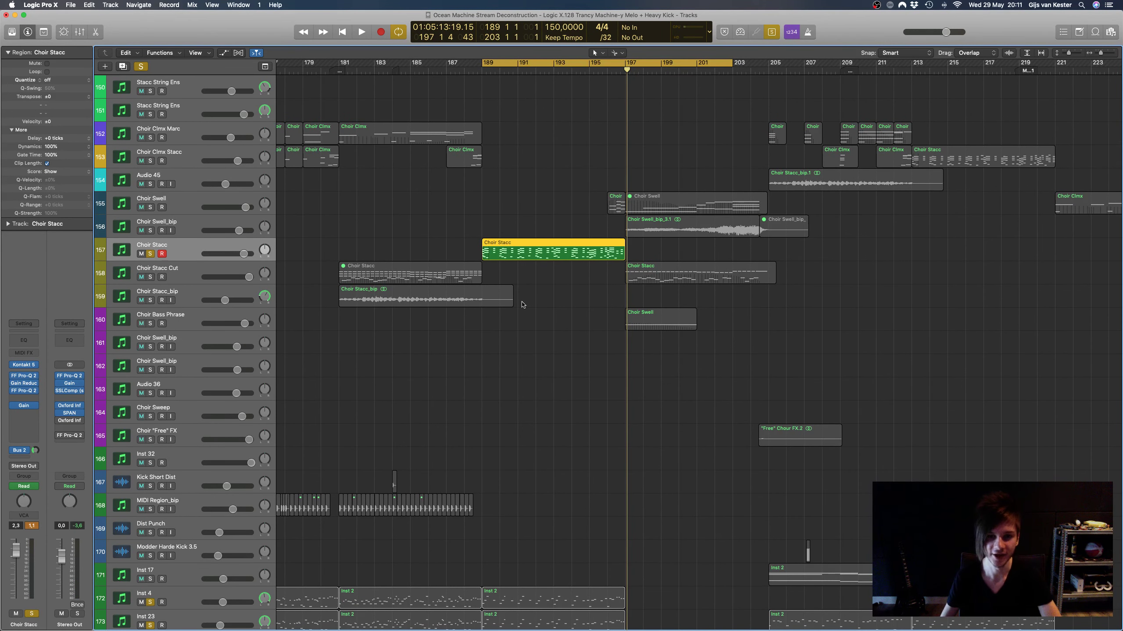
scroll(523, 305, "right", 1)
scroll(526, 304, "up", 6)
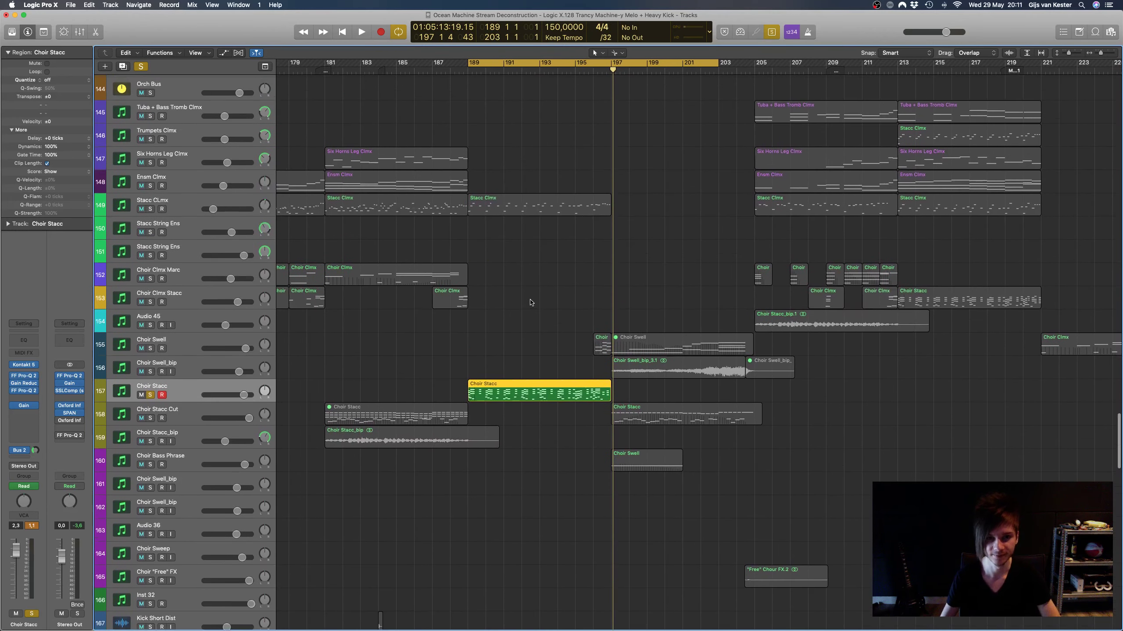
left_click(498, 63)
key("comma")
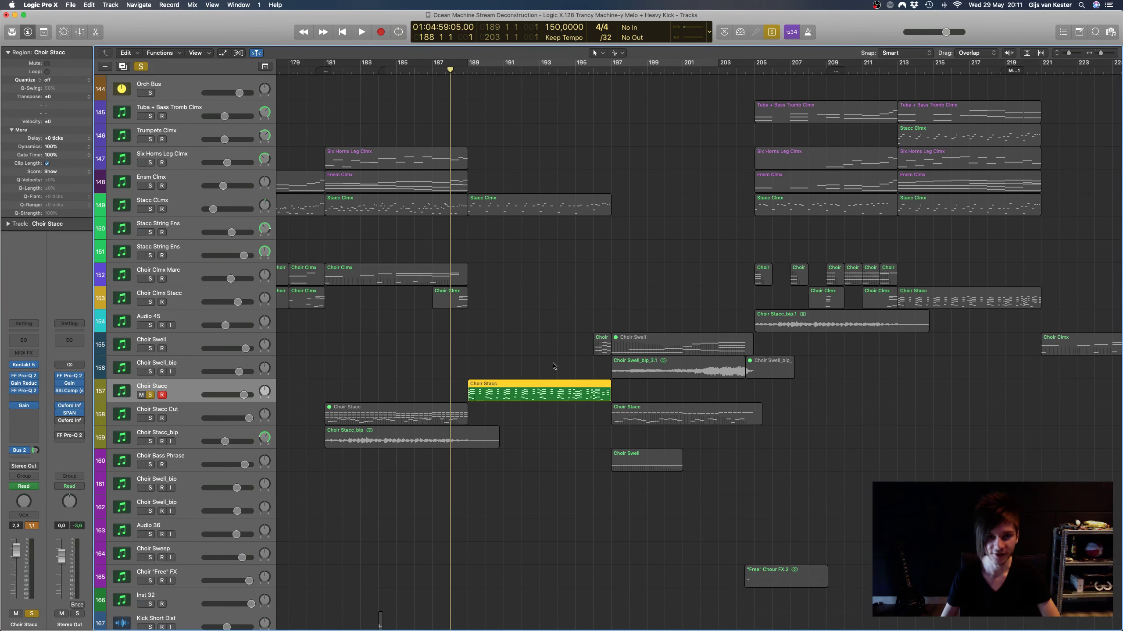
Step: Play the soloed tracks from bar 188, stopping briefly and resuming, with the orchestral and choir tracks in view
scroll(559, 336, "up", 3)
scroll(569, 306, "down", 2)
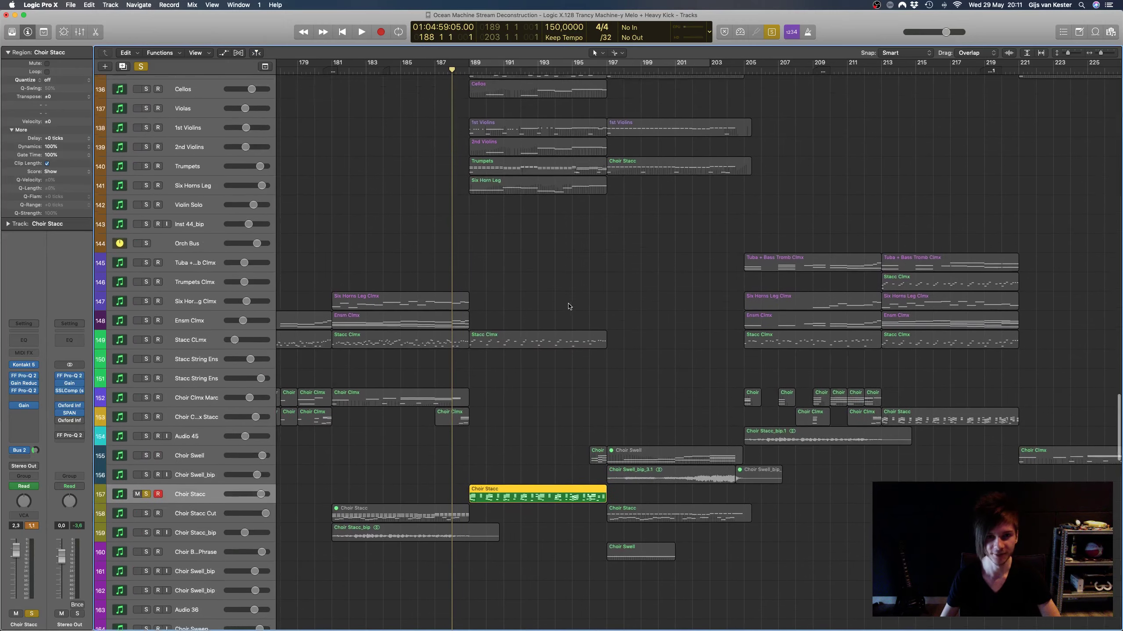
key("space")
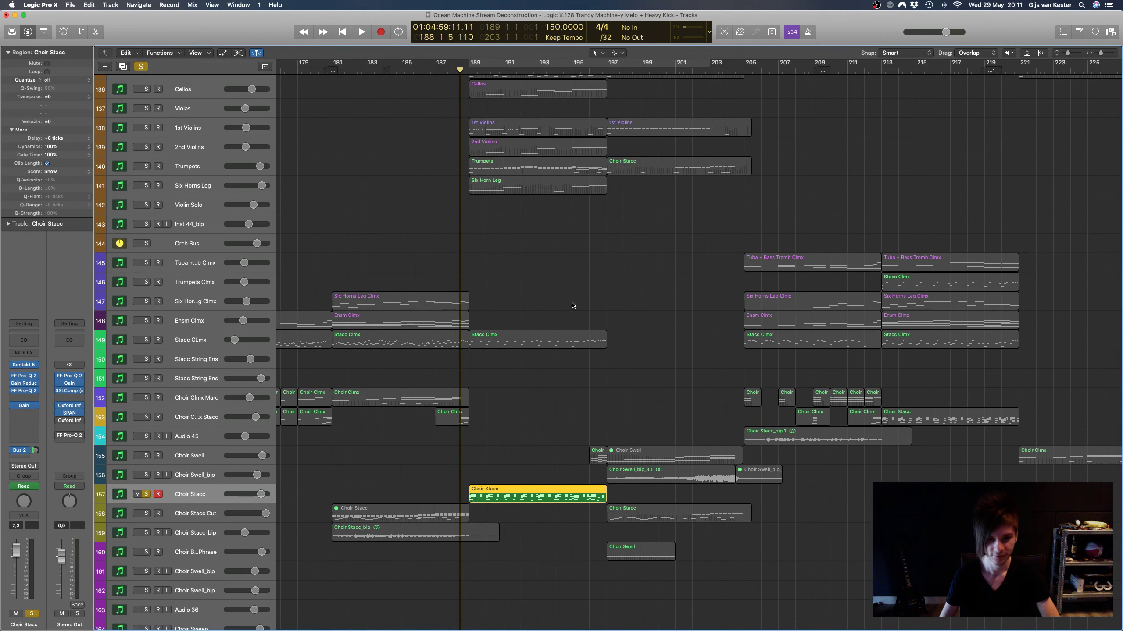
key("space")
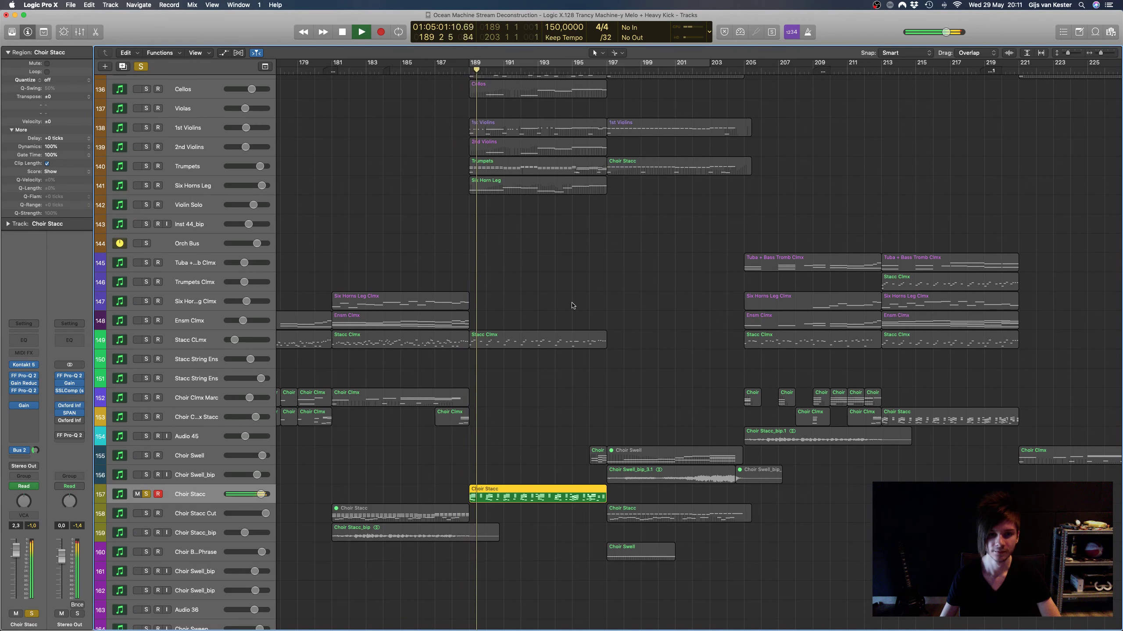
Step: Turn off solo and play the full mix on to about bar 197, following the choir, instrument and snare tracks
scroll(572, 306, "down", 1)
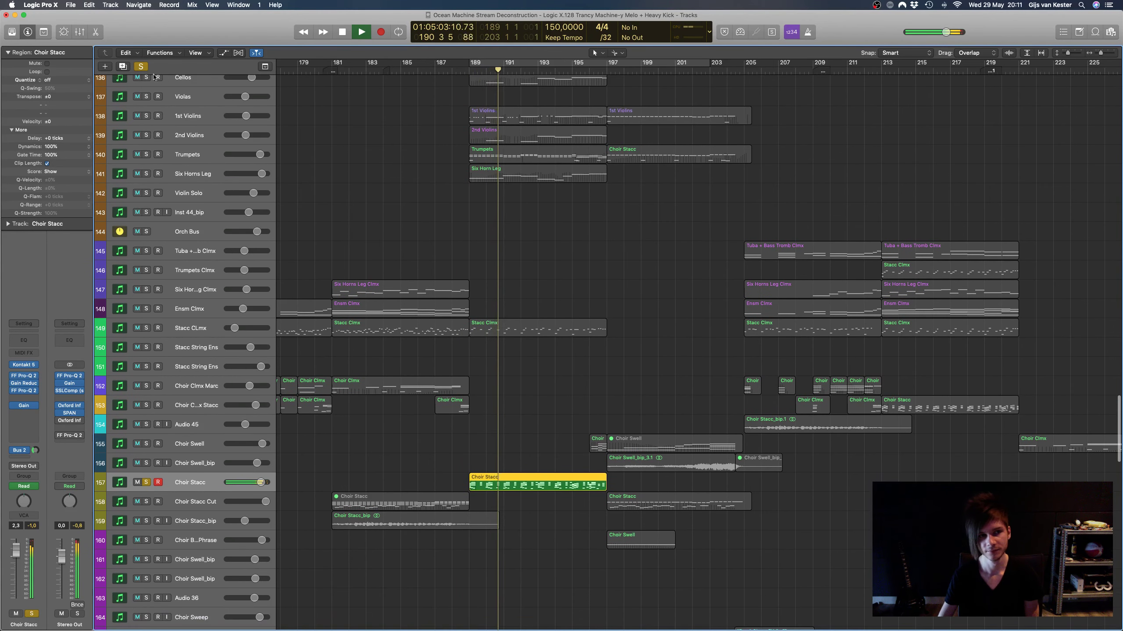
key("s")
left_click(570, 243)
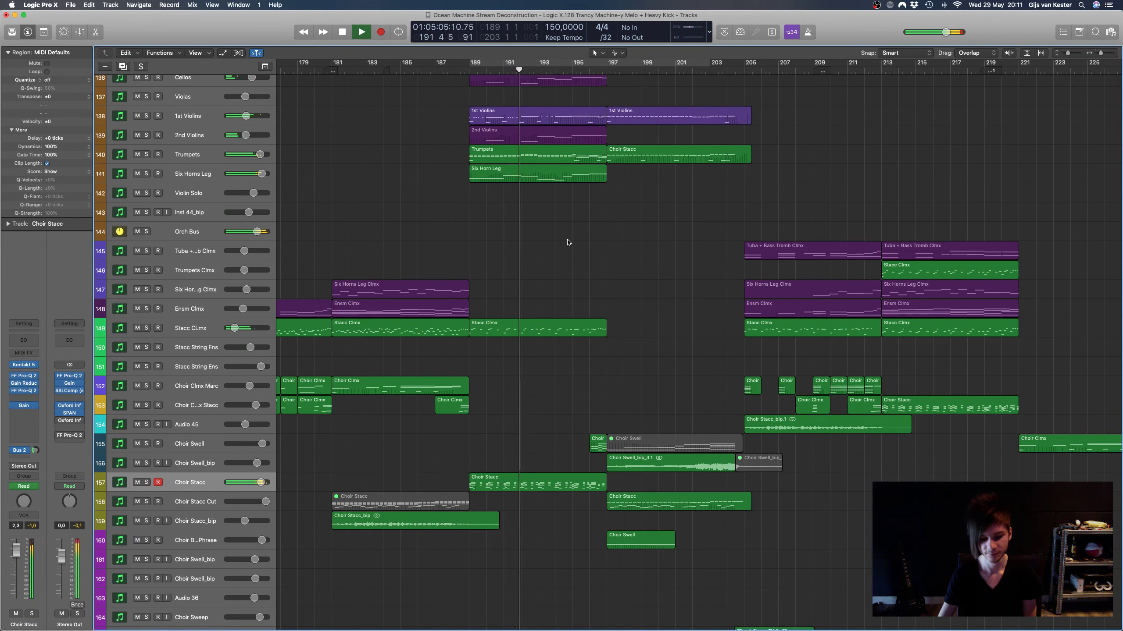
scroll(570, 243, "left", 5)
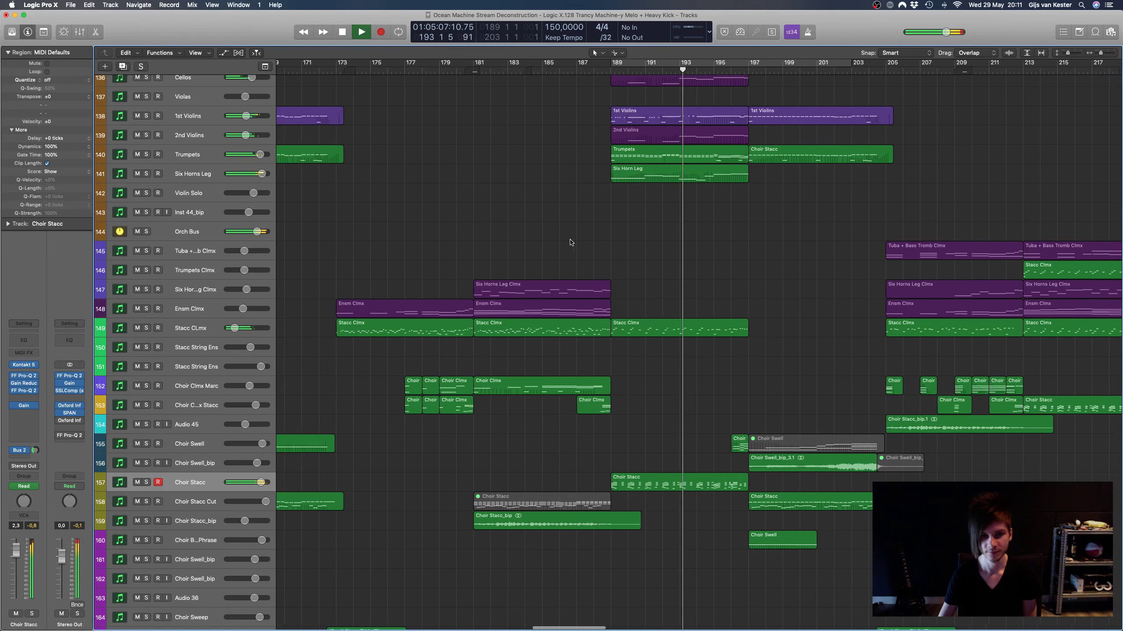
scroll(569, 243, "down", 10)
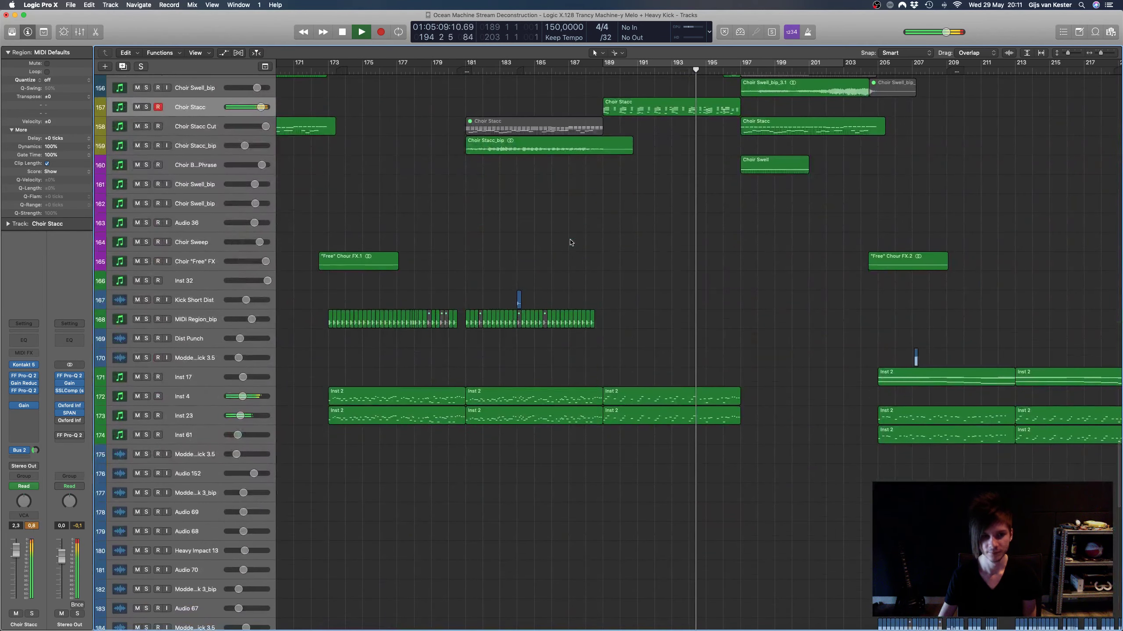
scroll(570, 243, "down", 7)
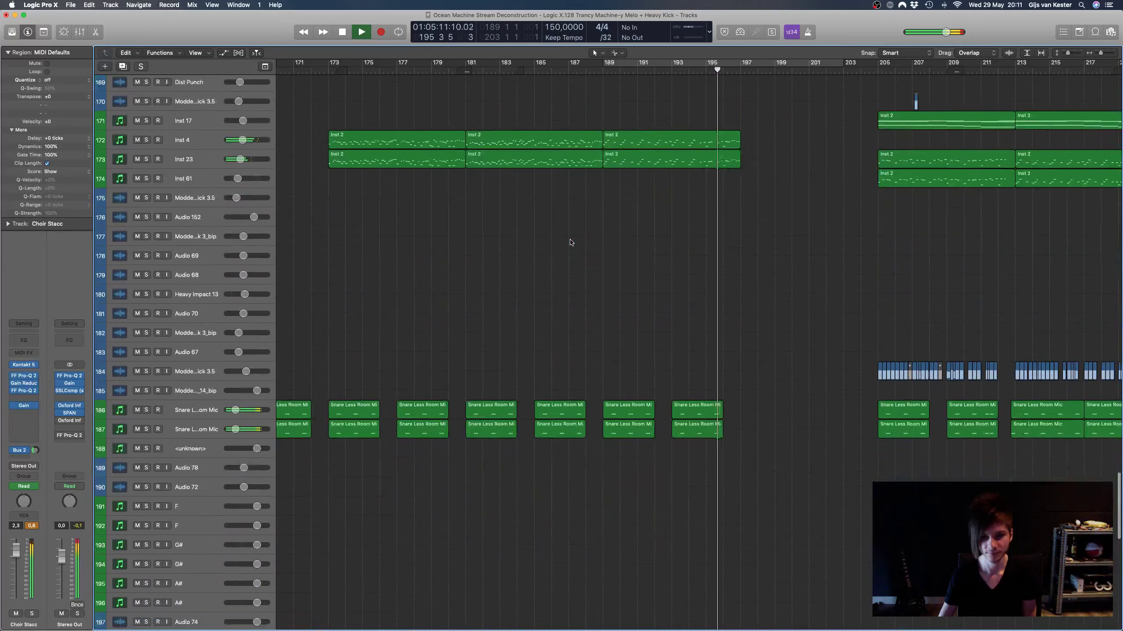
scroll(570, 242, "down", 1)
scroll(570, 242, "right", 3)
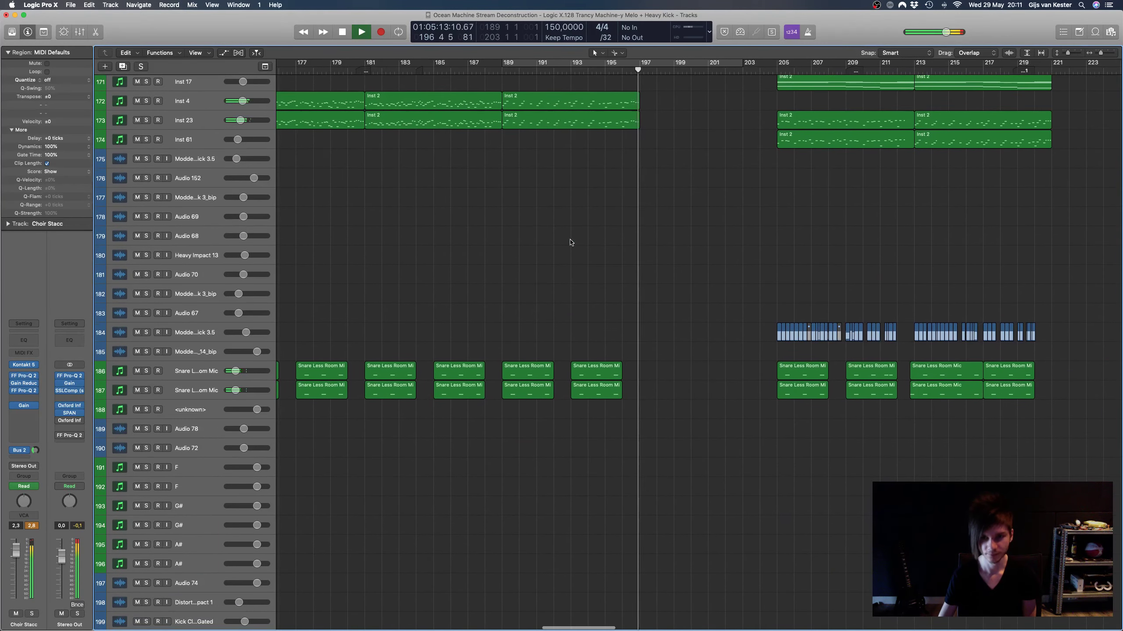
Step: Continue full-mix playback from about bar 197 to bar 205, following the orchestral, vocal, impact and lead tracks
scroll(570, 243, "up", 20)
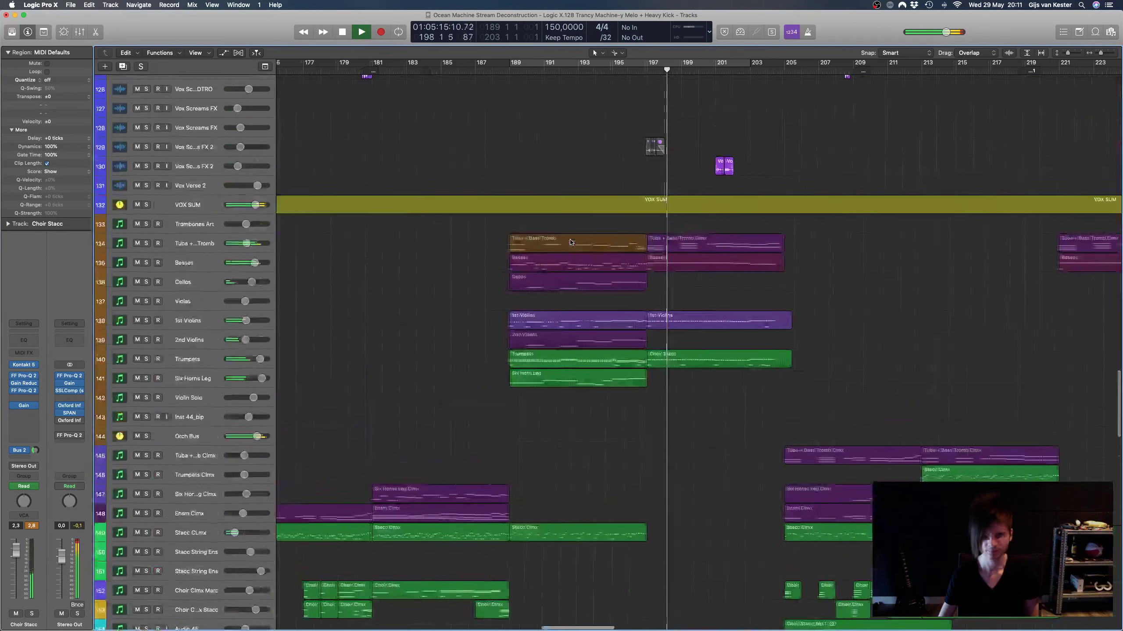
scroll(570, 243, "up", 4)
scroll(570, 242, "left", 2)
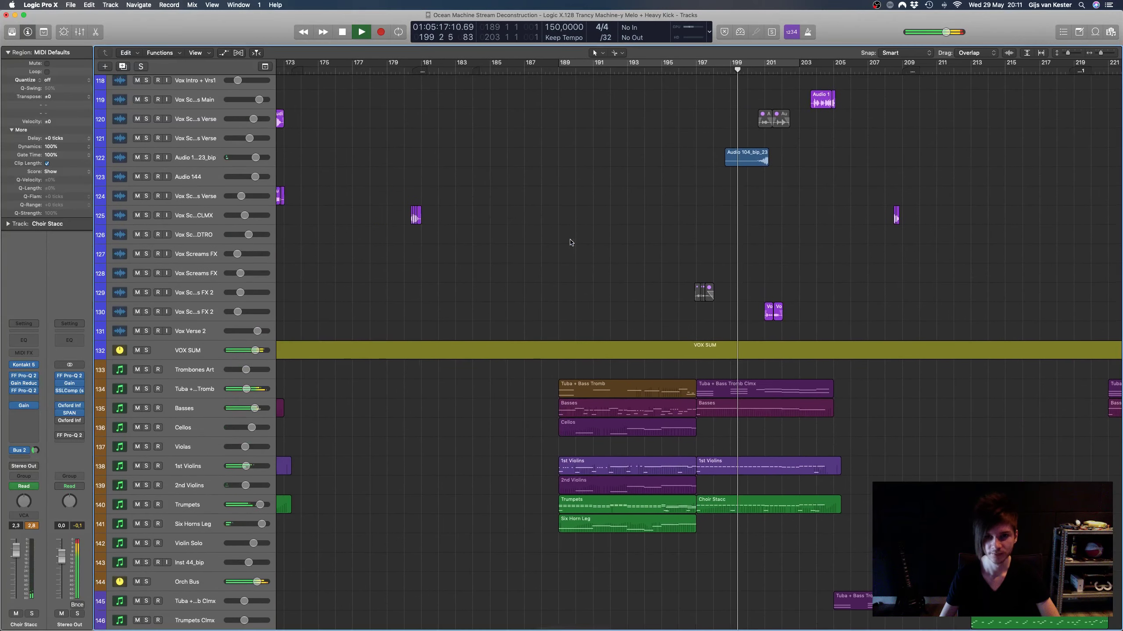
scroll(570, 243, "down", 3)
scroll(570, 243, "up", 7)
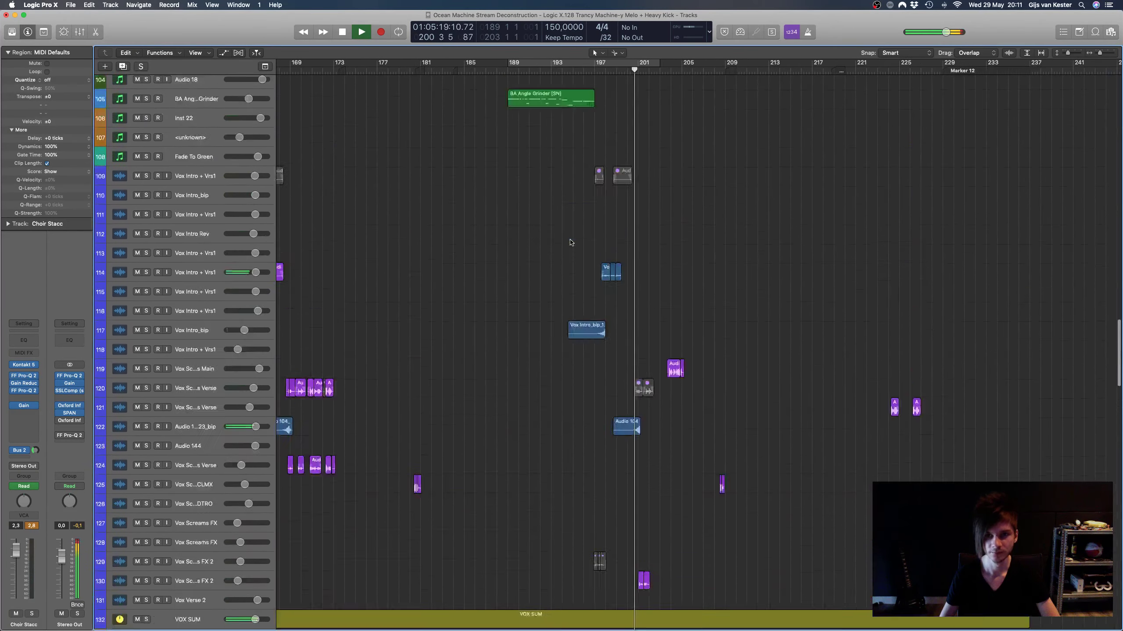
scroll(570, 243, "up", 18)
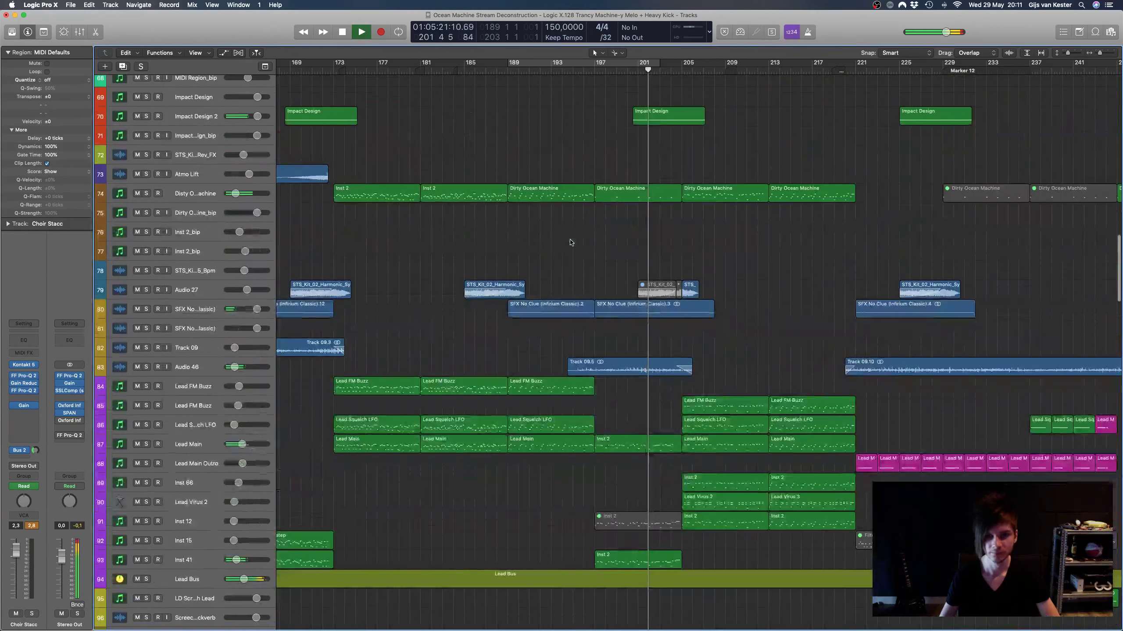
scroll(570, 243, "right", 3)
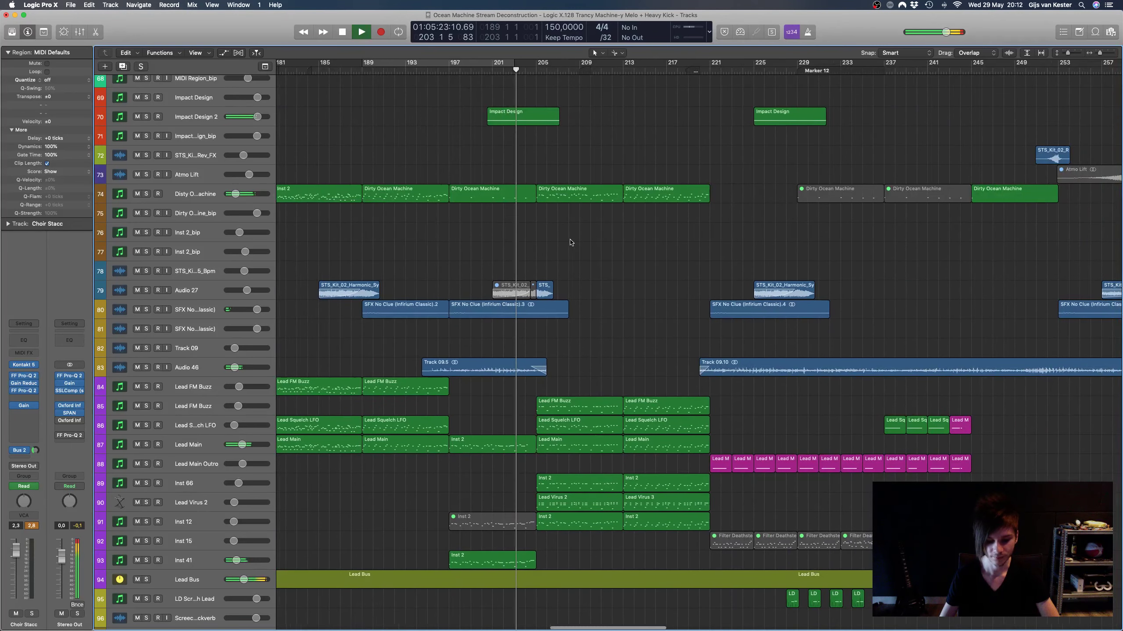
scroll(570, 245, "right", 2)
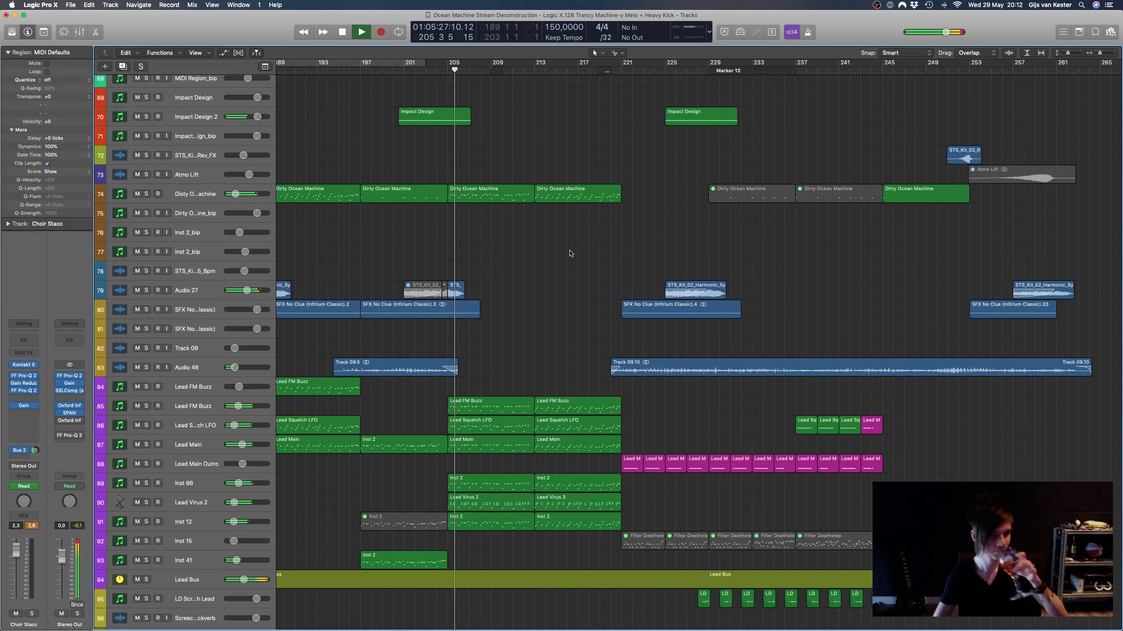
Step: Stop playback, audition the Inst 4 and Inst 23 tracks soloed from bar 205, and mute both
scroll(570, 253, "up", 20)
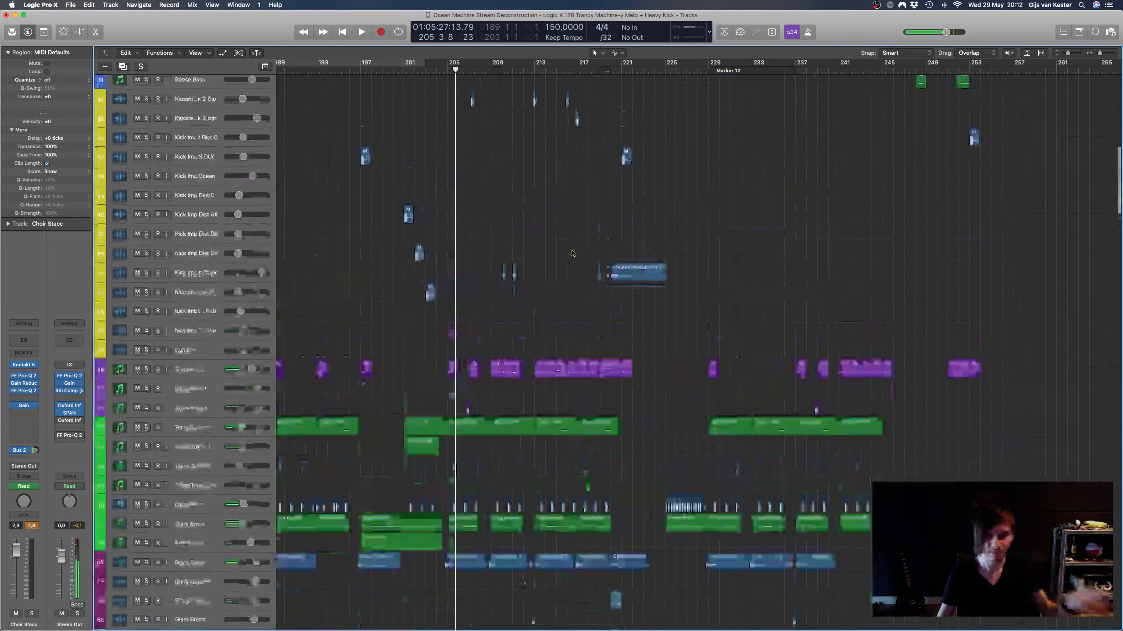
scroll(572, 253, "up", 3)
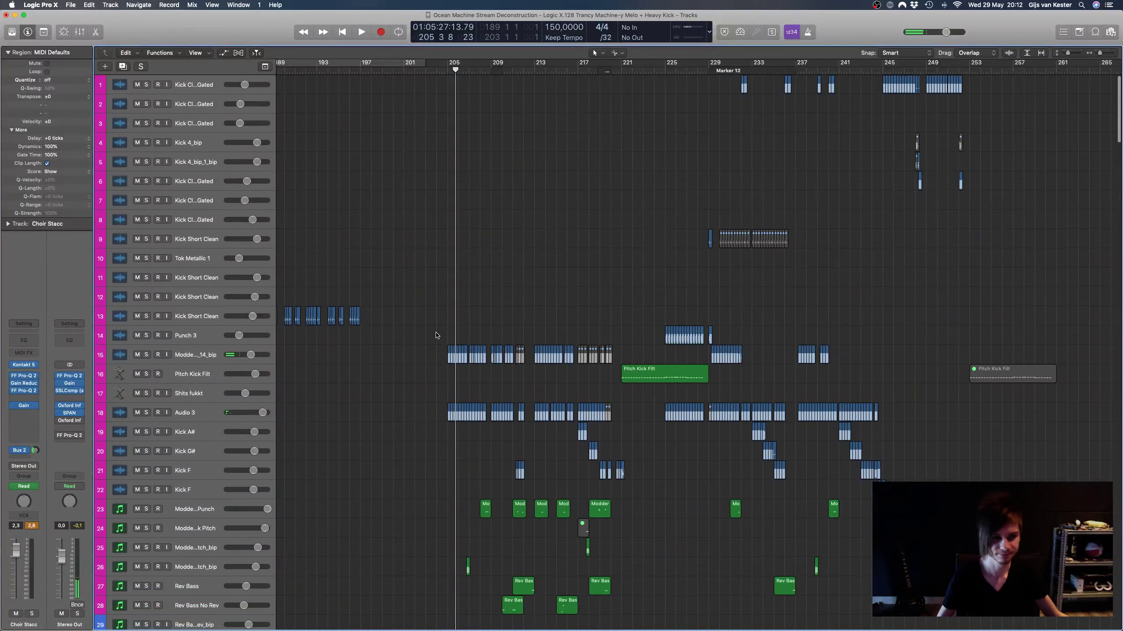
scroll(435, 335, "down", 20)
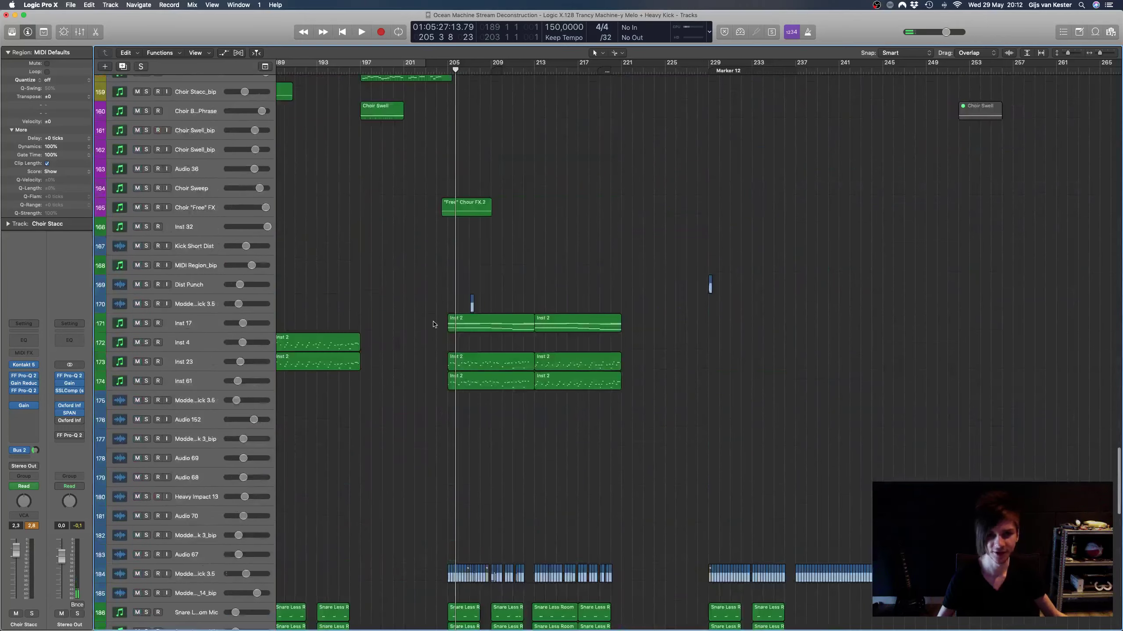
scroll(434, 324, "down", 8)
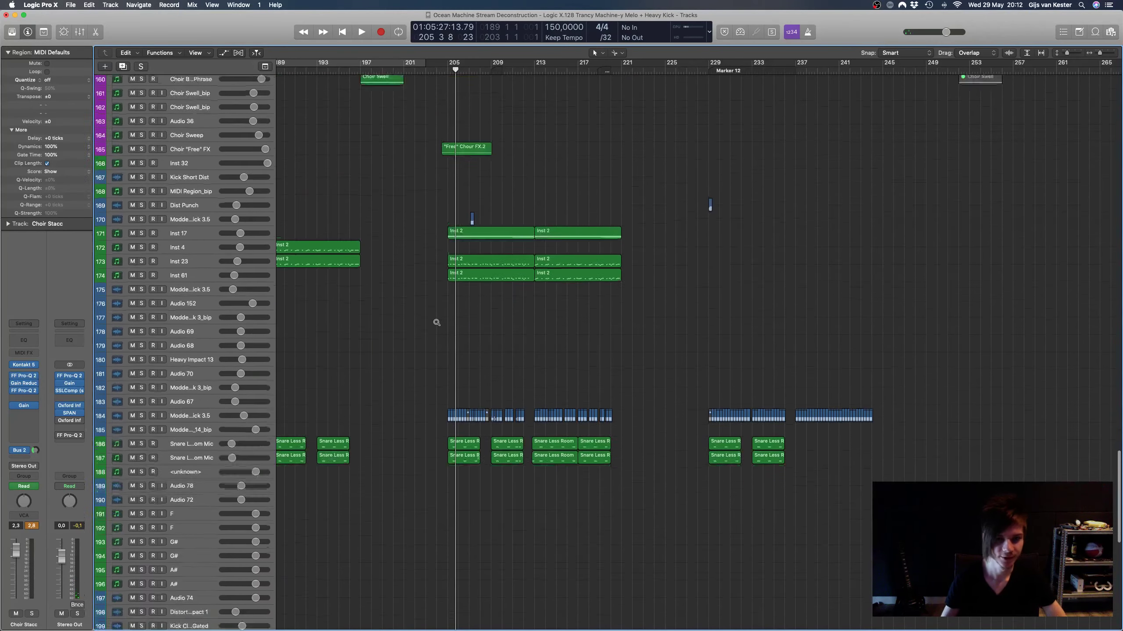
scroll(437, 322, "down", 10)
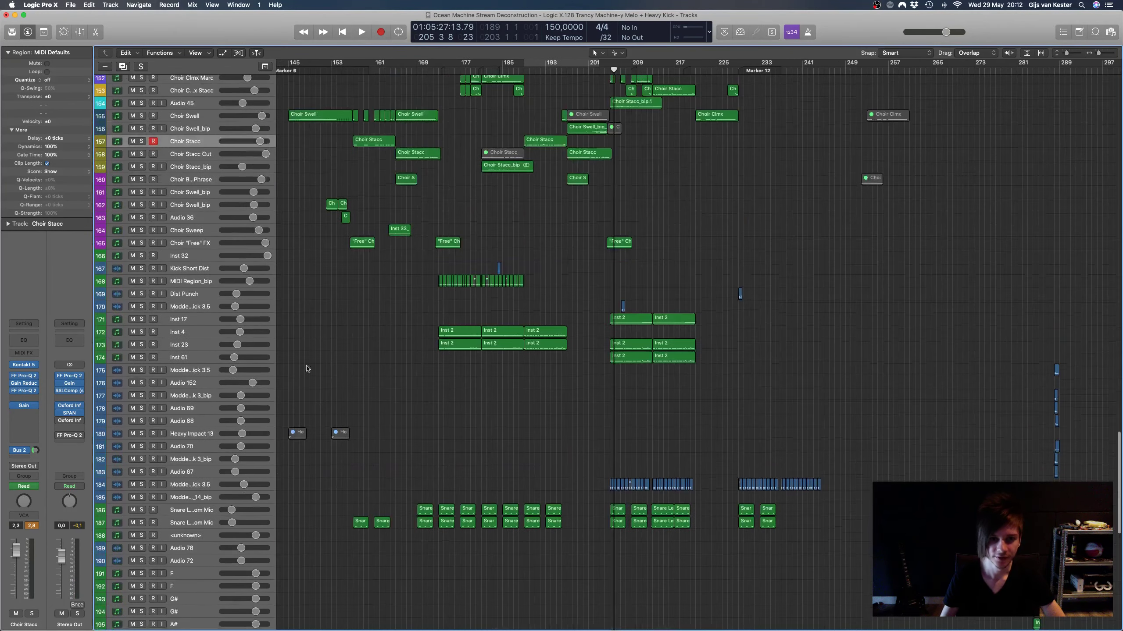
left_click(167, 333)
left_click(142, 332)
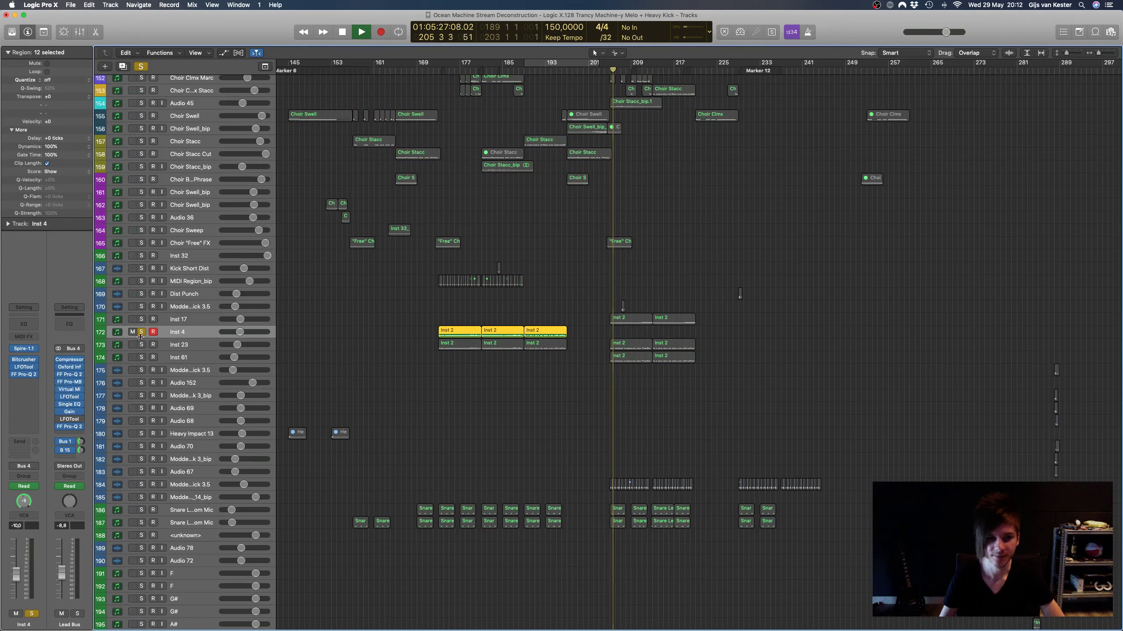
left_click(142, 345)
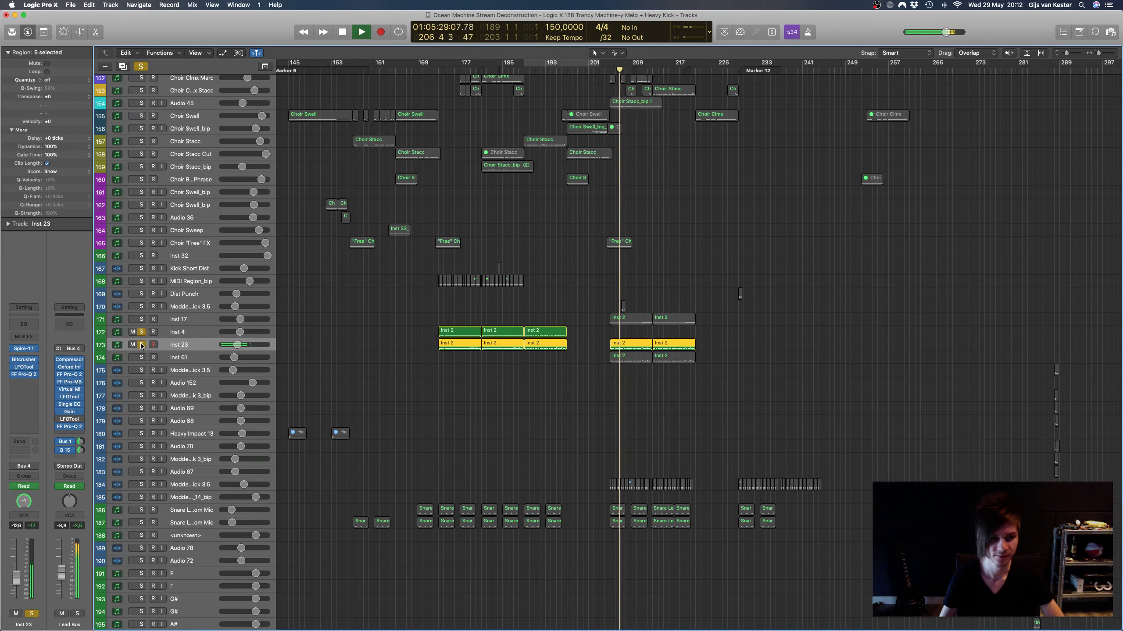
left_click(142, 332)
scroll(305, 416, "down", 5)
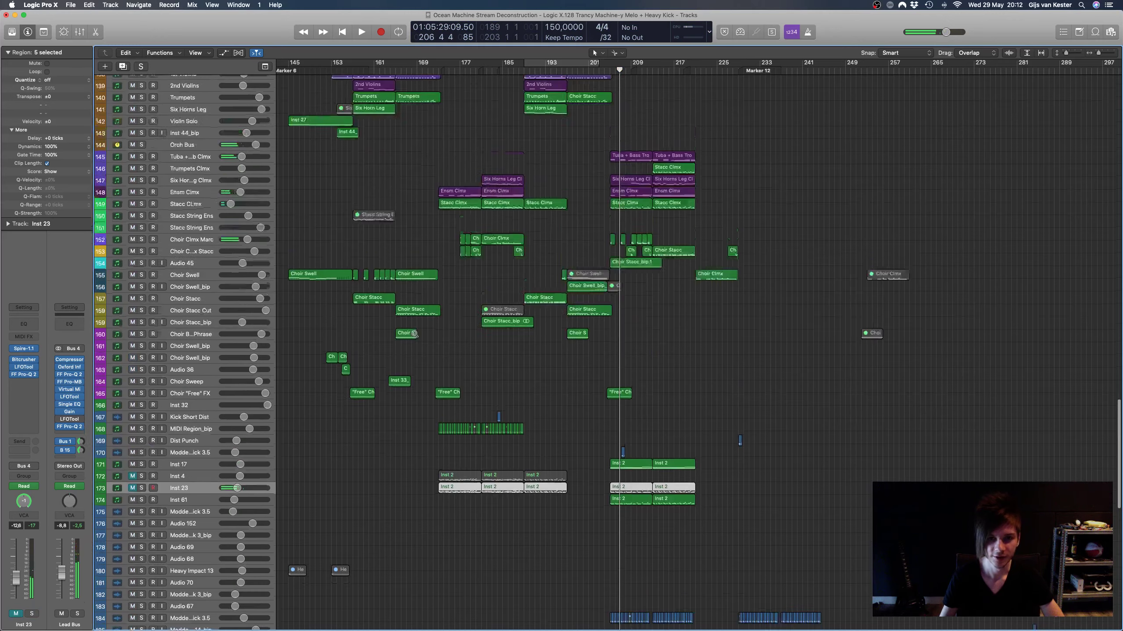
Step: Select the regions on the MIDI Region_bip track, solo them, and play them briefly from bar 173
left_click(211, 440)
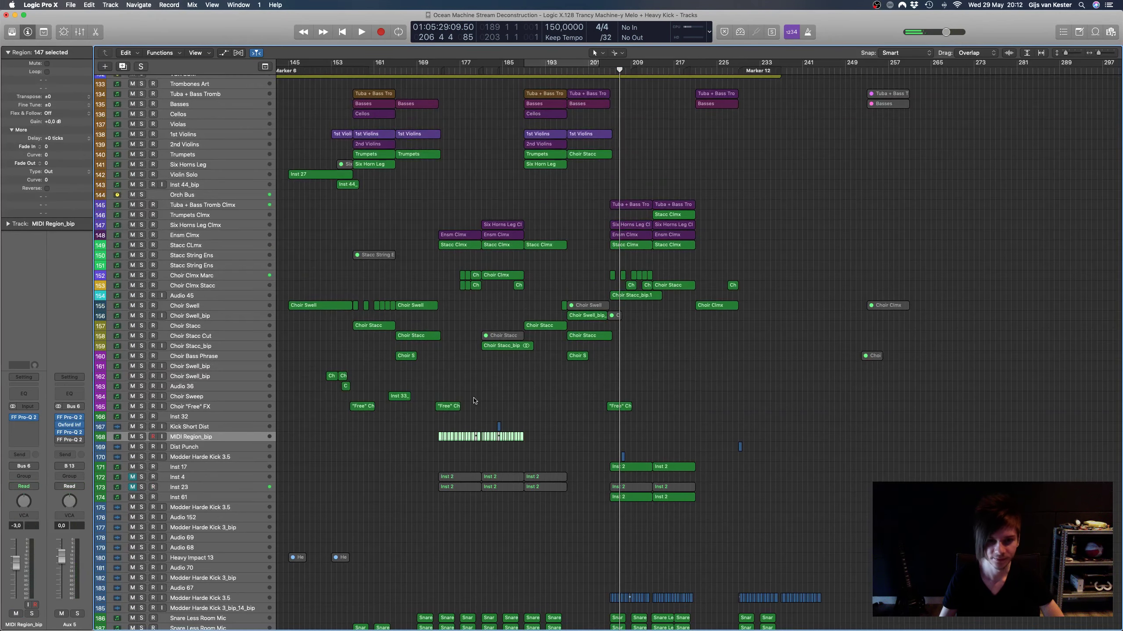
scroll(442, 412, "up", 5)
key("z")
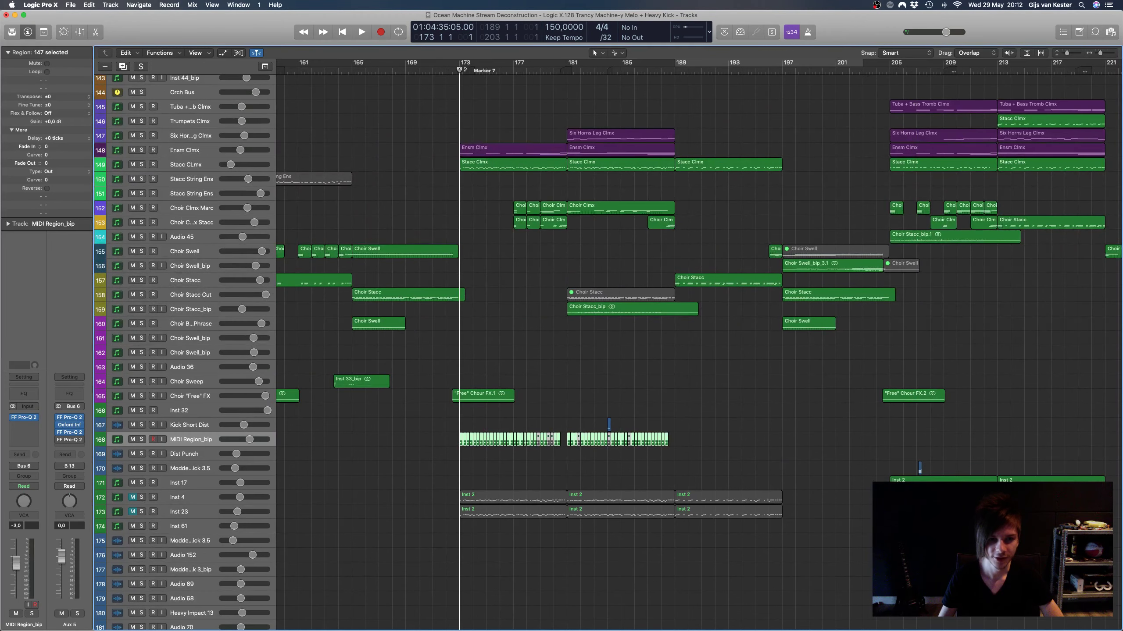
key("ctrl+s")
key("space")
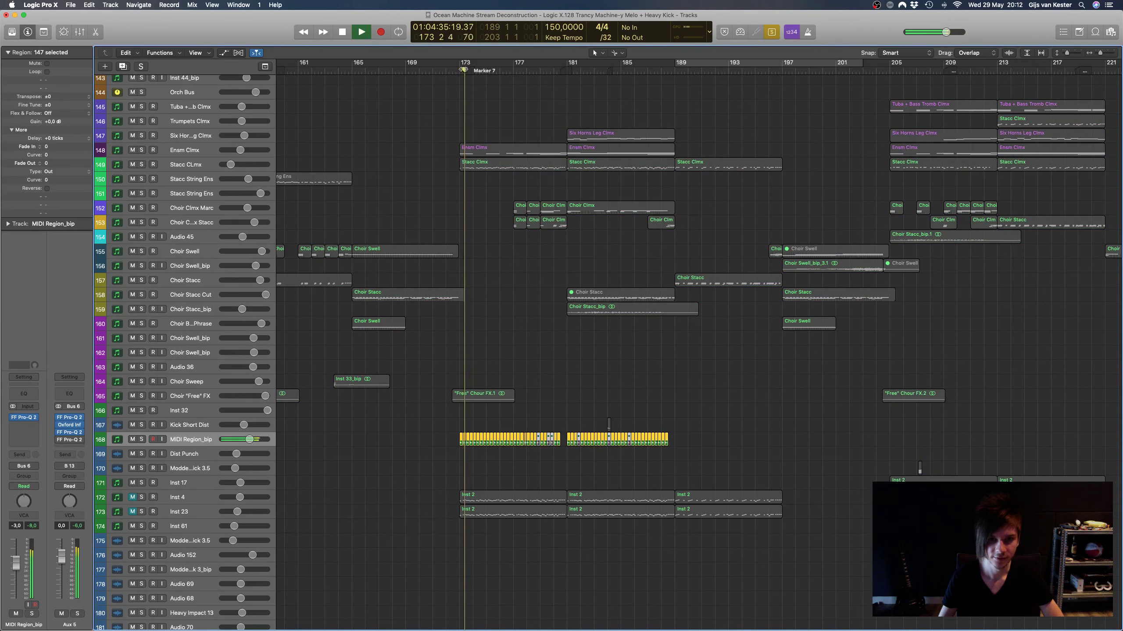
key("super+Left")
key("space")
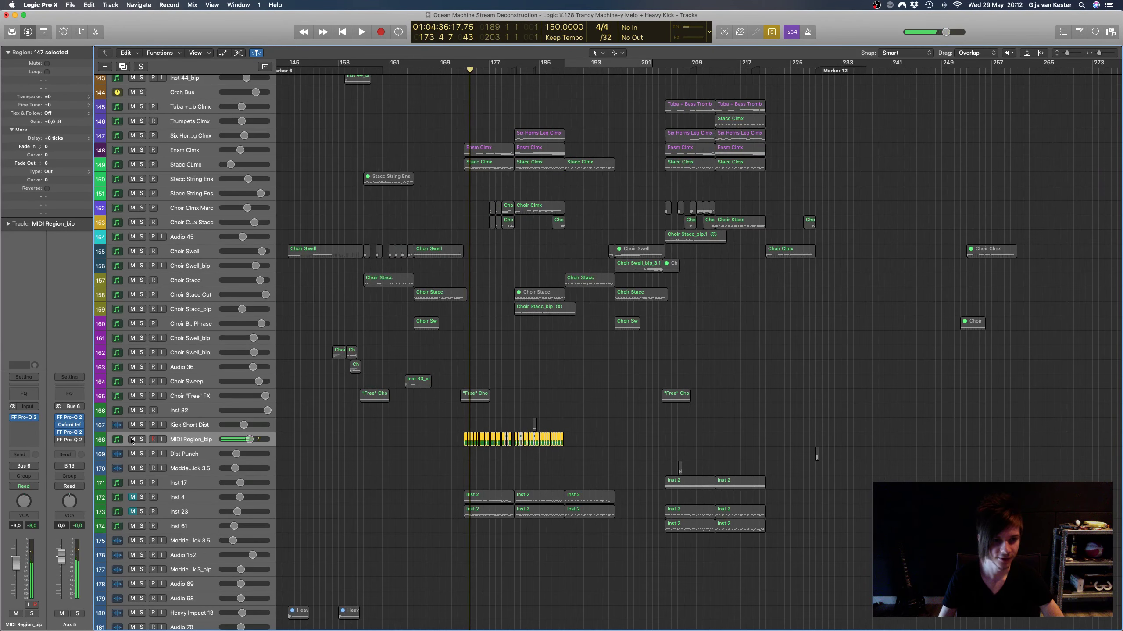
Step: Turn off solo and mute the MIDI Region_bip track and the tracks below it
key("ctrl+s")
scroll(135, 442, "down", 5)
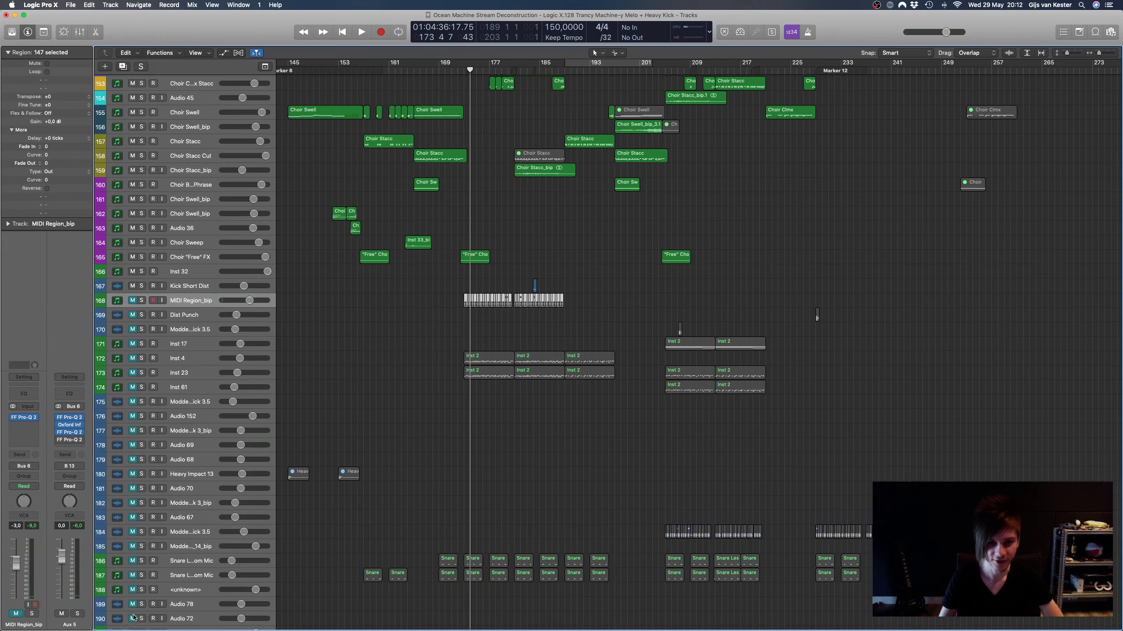
scroll(133, 442, "down", 4)
scroll(394, 424, "down", 10)
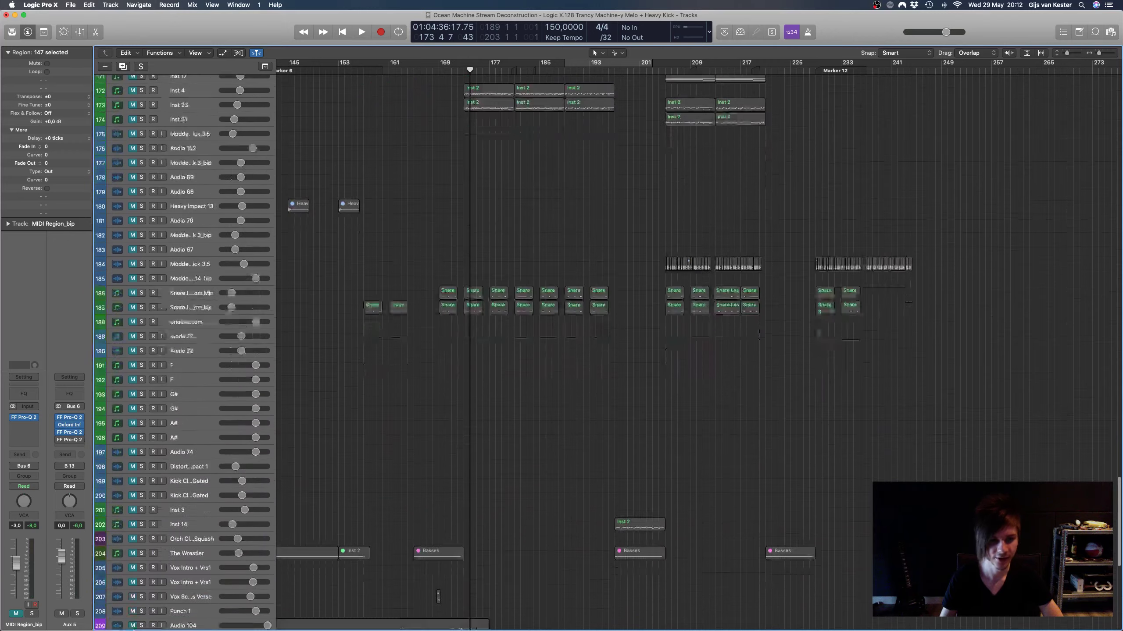
scroll(393, 424, "up", 15)
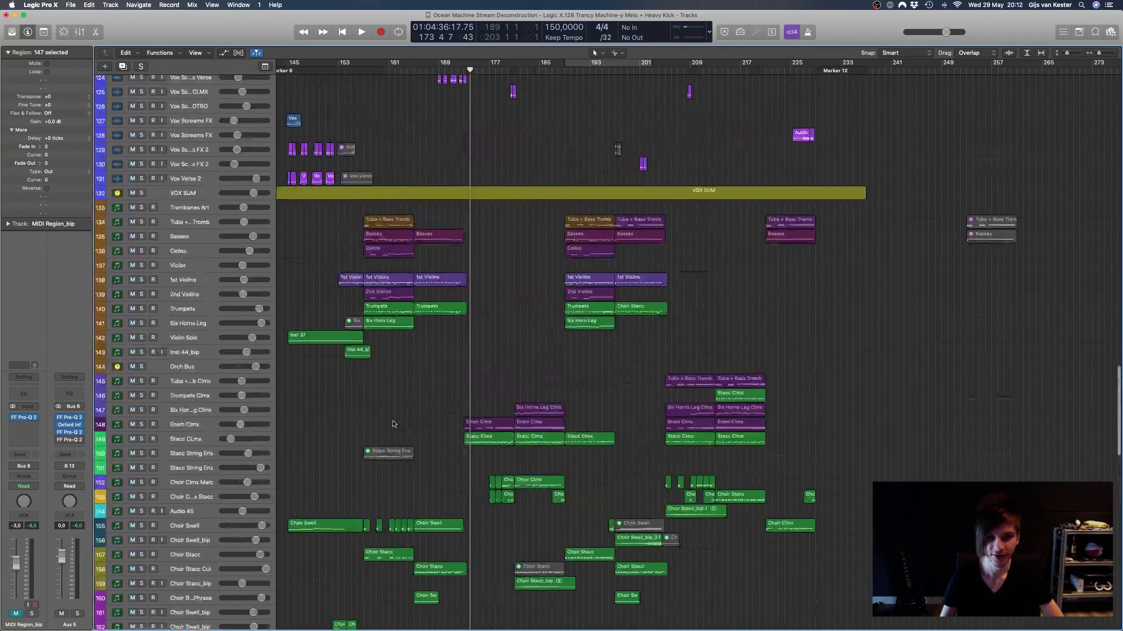
scroll(564, 418, "up", 5)
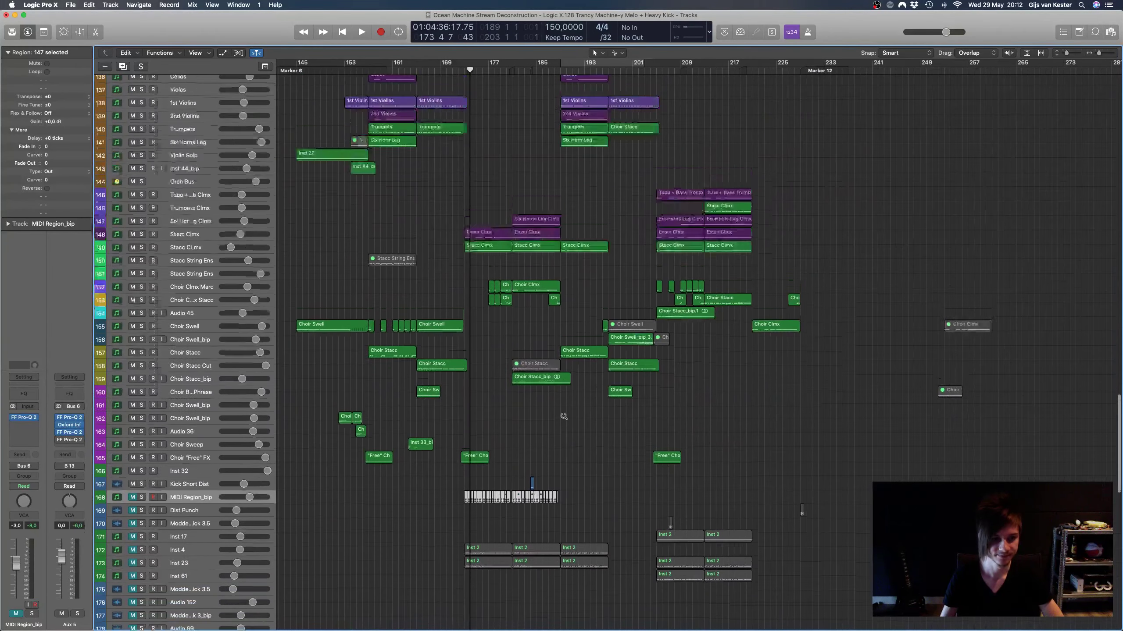
Step: Play the mix with the lower tracks muted from bar 173 to about bar 175, raising the system volume
key("space")
key("XF86AudioRaiseVolume")
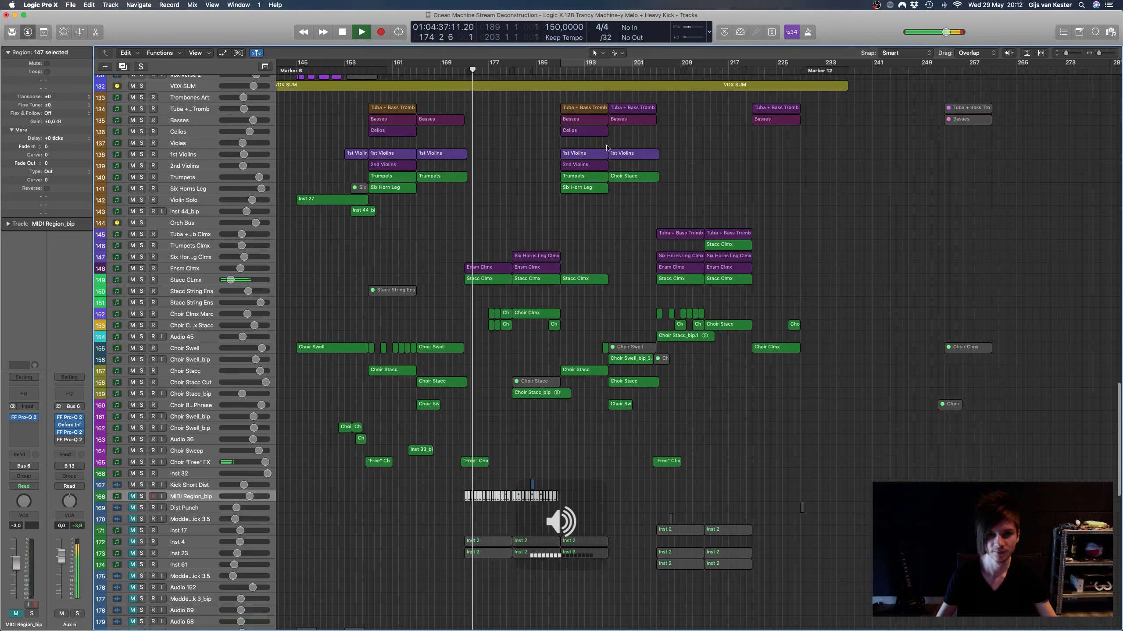
scroll(582, 307, "right", 2)
key("space")
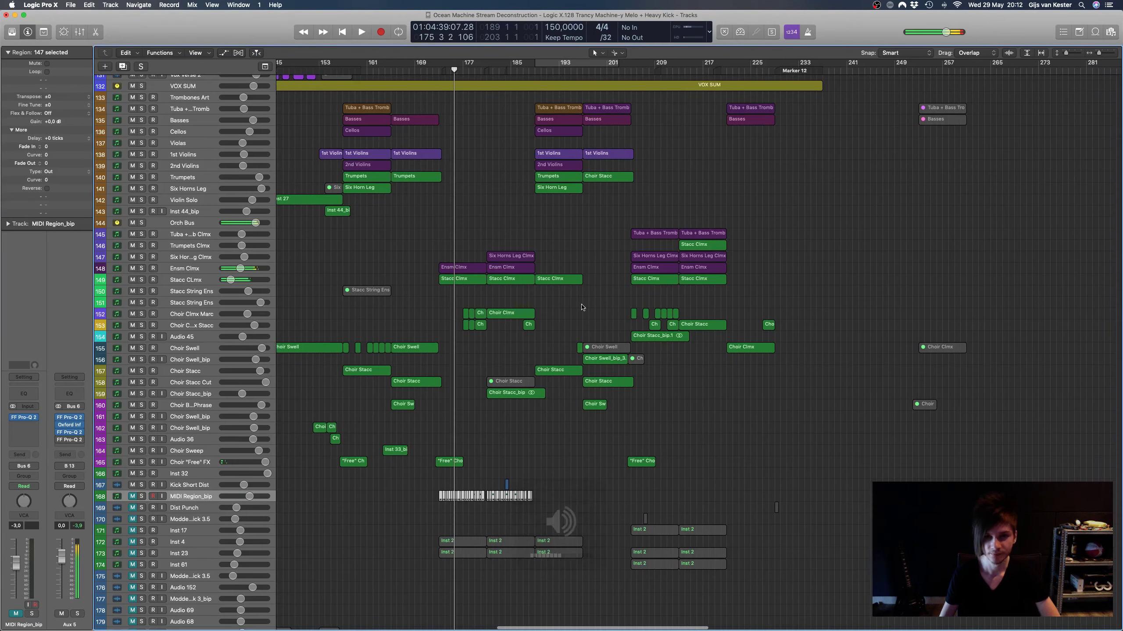
Step: Bring the lead tracks into view and select the Lead FM Buzz and Lead Squelch LFO tracks to inspect their channel strips
key("super+Up")
key("super+Right")
key("super+Right")
key("super+Right")
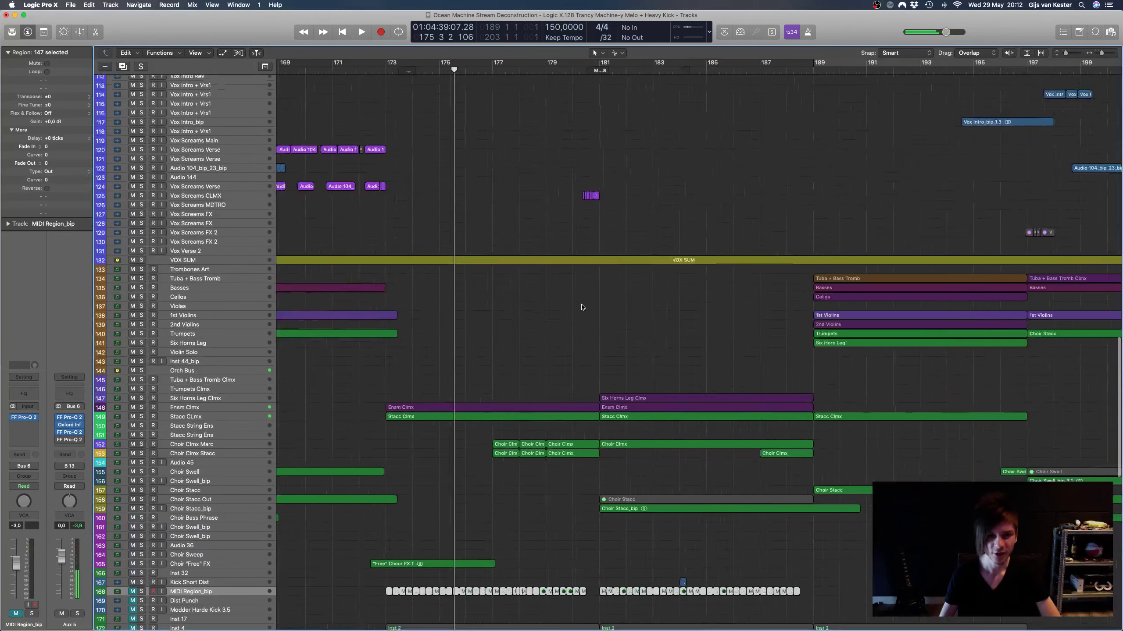
scroll(581, 307, "up", 15)
key("super+Left")
key("super+Left")
key("super+Left")
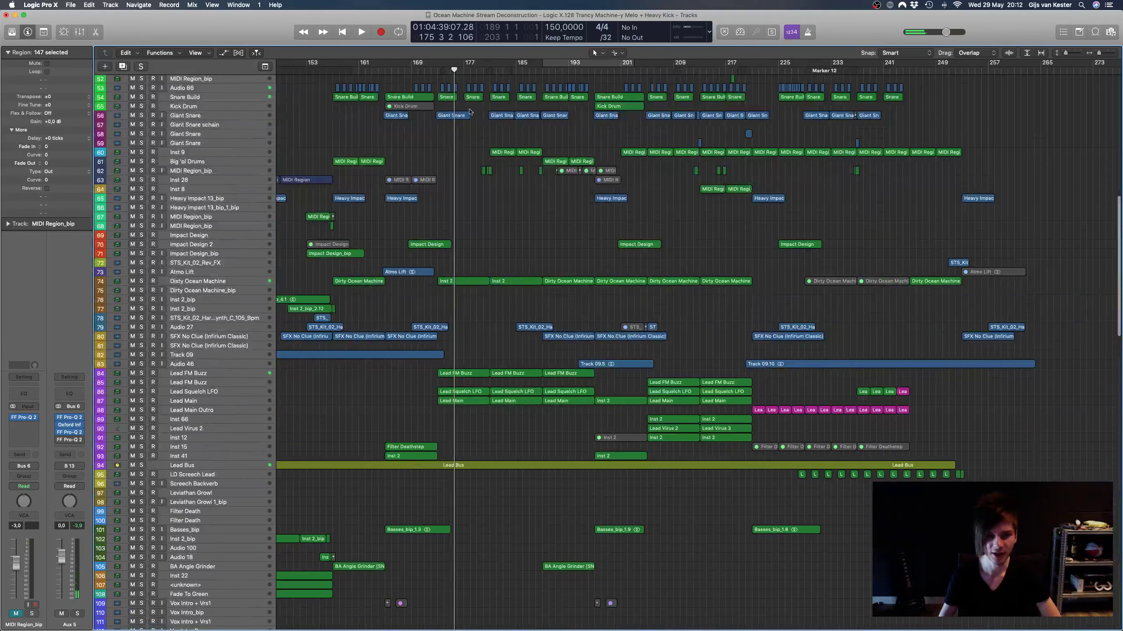
scroll(460, 102, "up", 2)
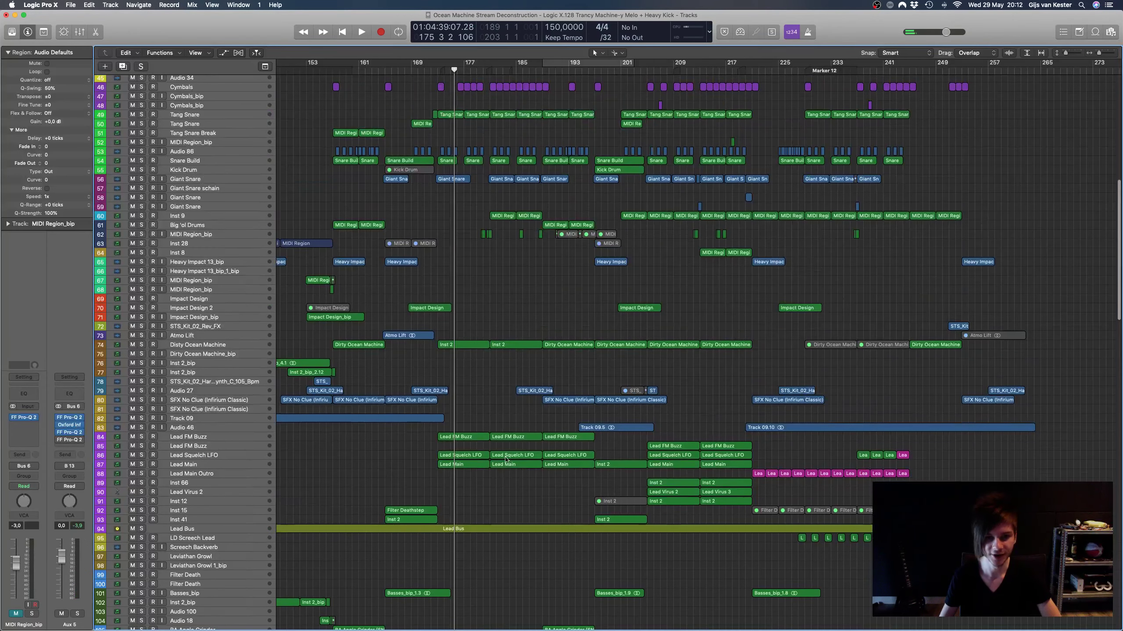
left_click(206, 436)
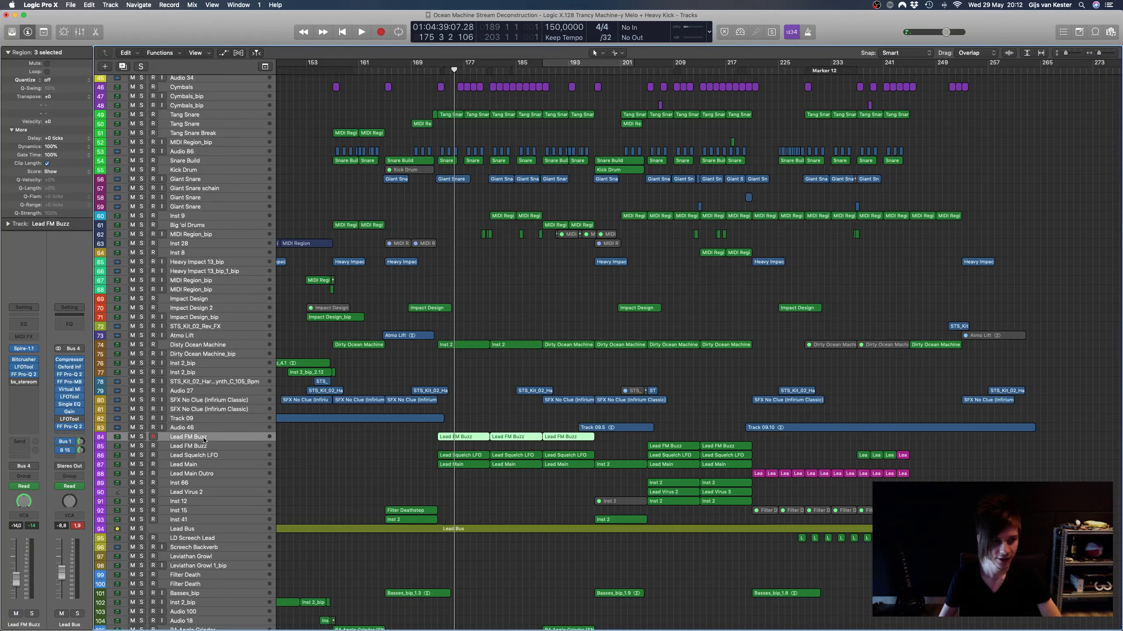
left_click(207, 447)
left_click(207, 456)
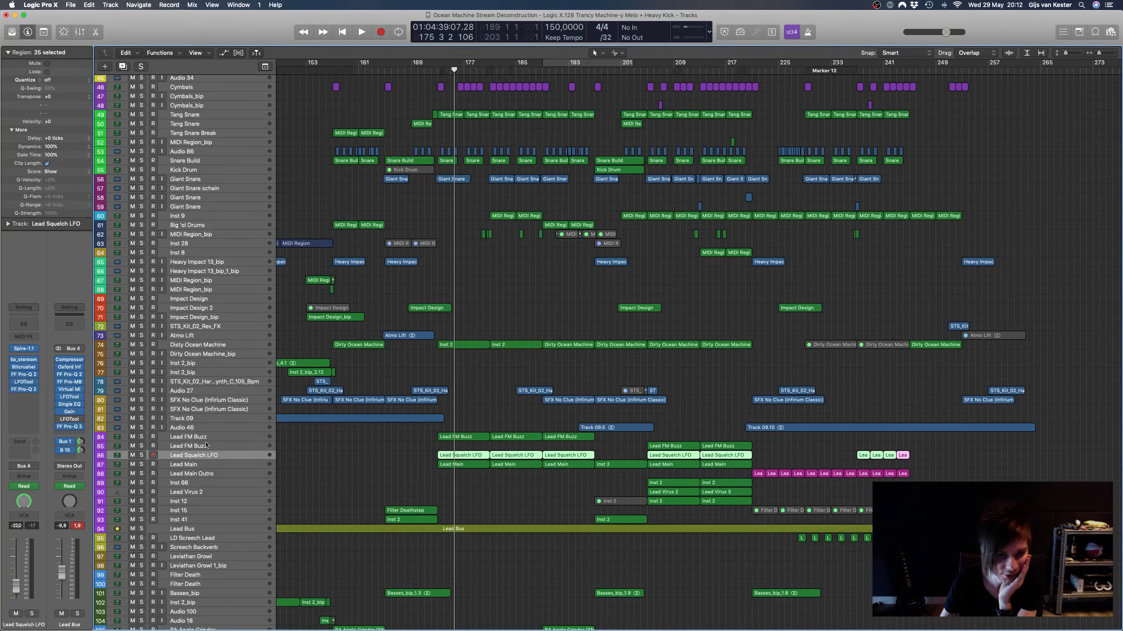
Step: Open the LFOTool on the first Lead FM Buzz track and move its window clear of the channel strips
left_click(207, 440)
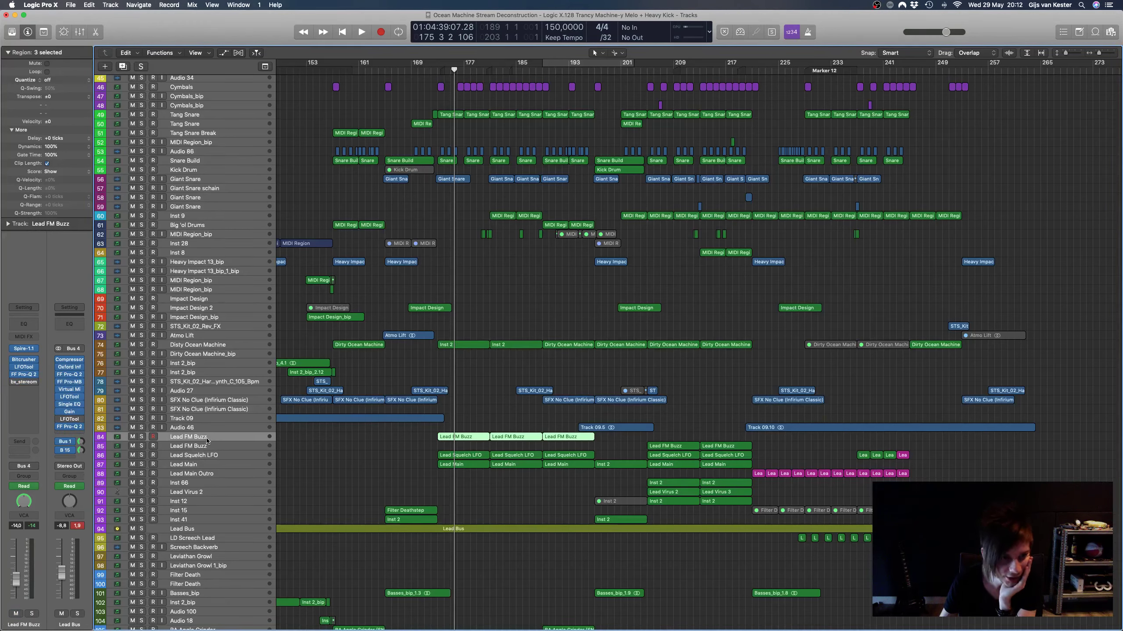
left_click(25, 367)
left_click_drag(190, 24, 874, 292)
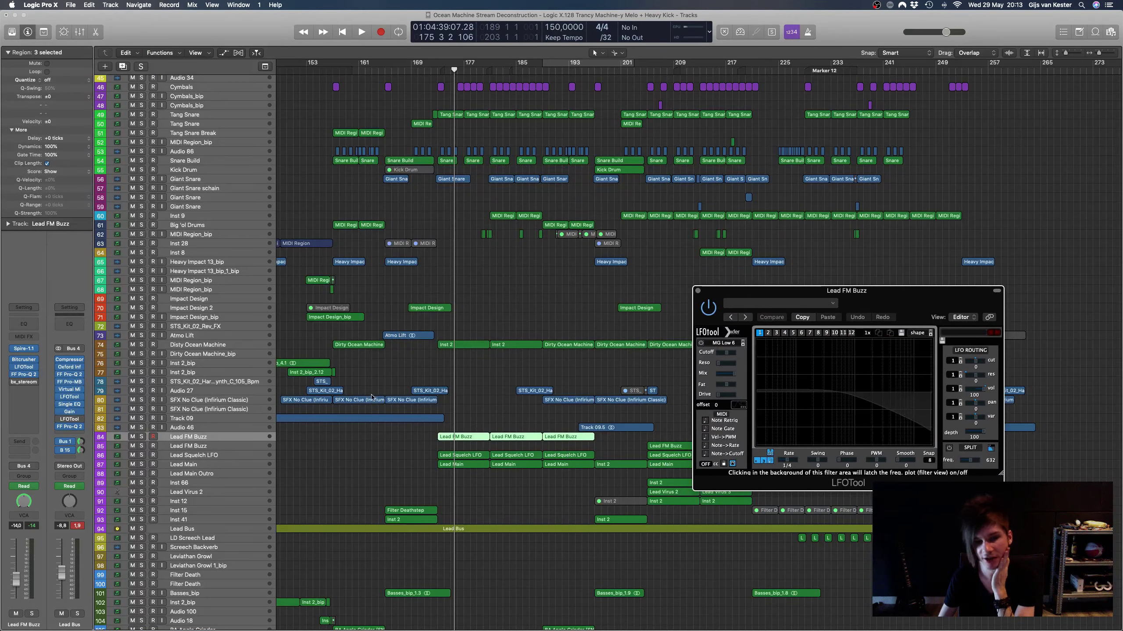
Step: Solo the Lead FM Buzz track, set a cycle from bar 173 to about bar 203, and play it while checking the LFOTool
left_click(141, 437)
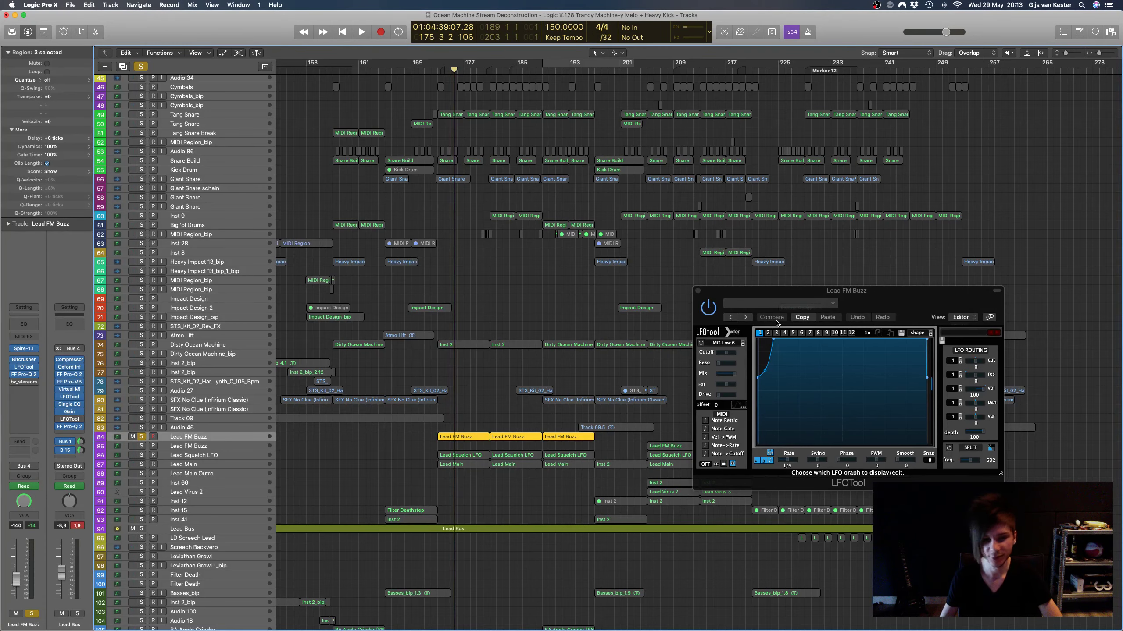
scroll(495, 185, "up", 5)
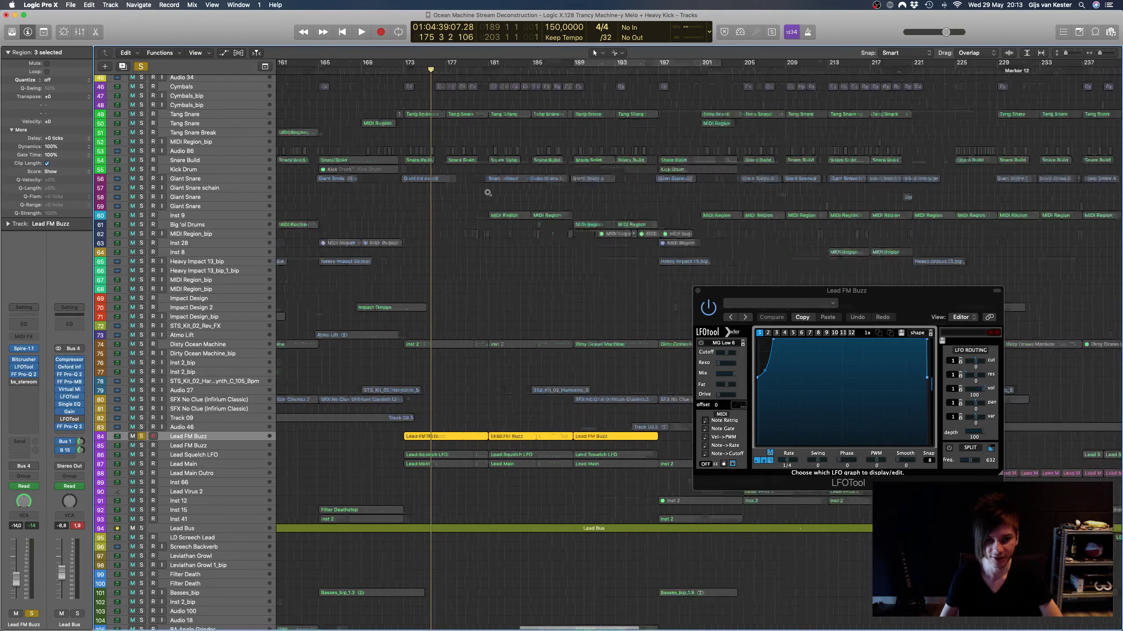
left_click_drag(409, 65, 754, 91)
key("space")
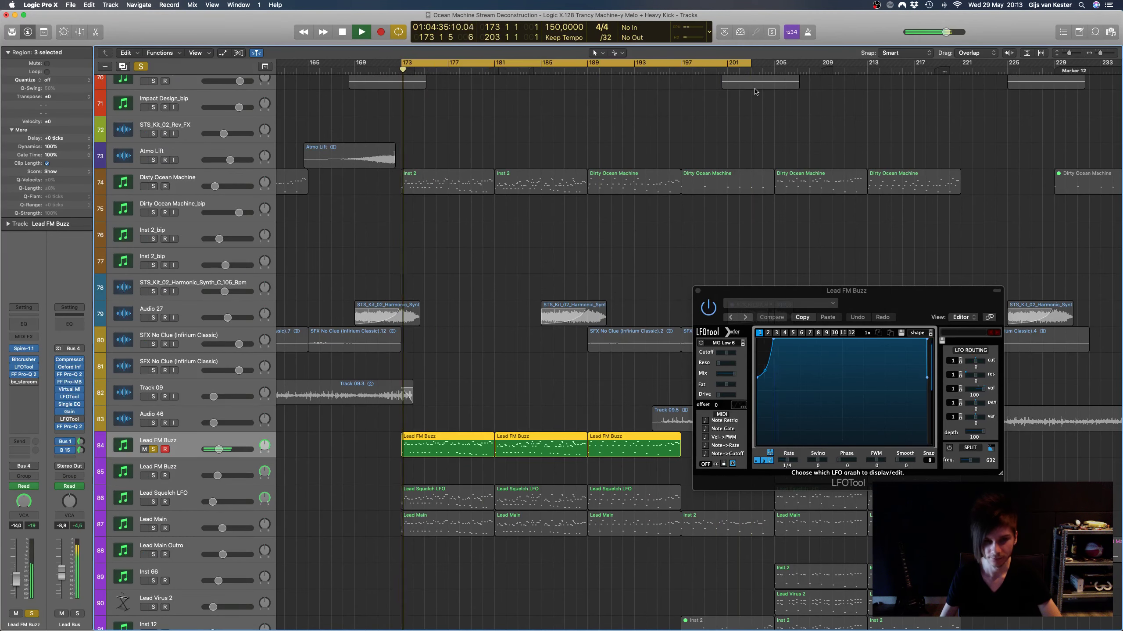
left_click(708, 307)
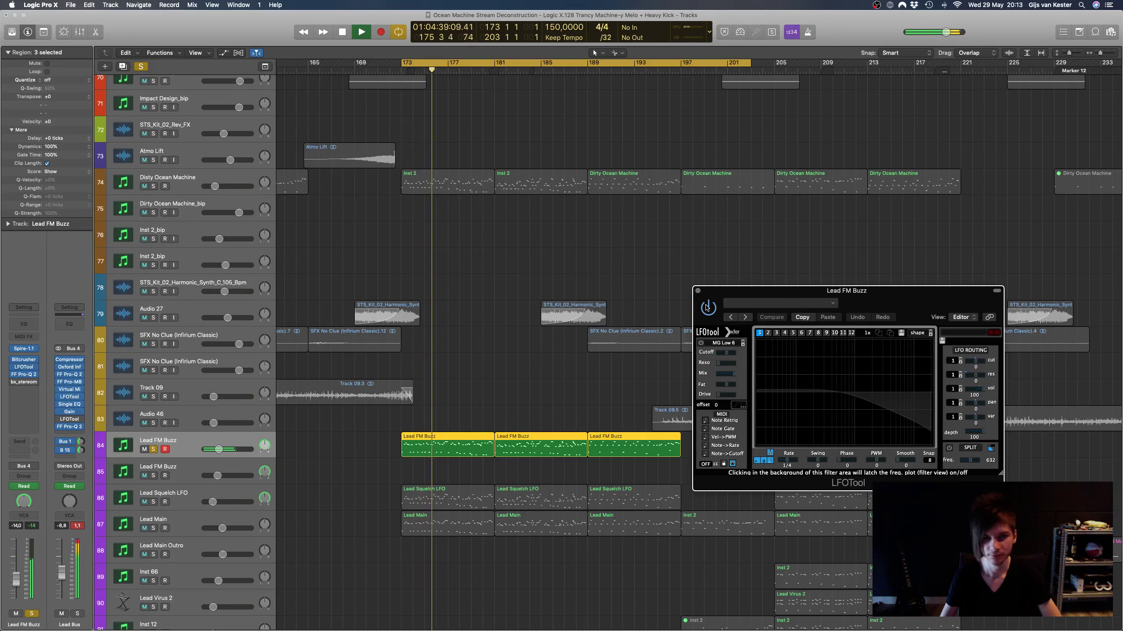
Step: Open the Lead Bus LFOTool, reposition its window over the arrangement, and close the Lead FM Buzz LFOTool
left_click(70, 397)
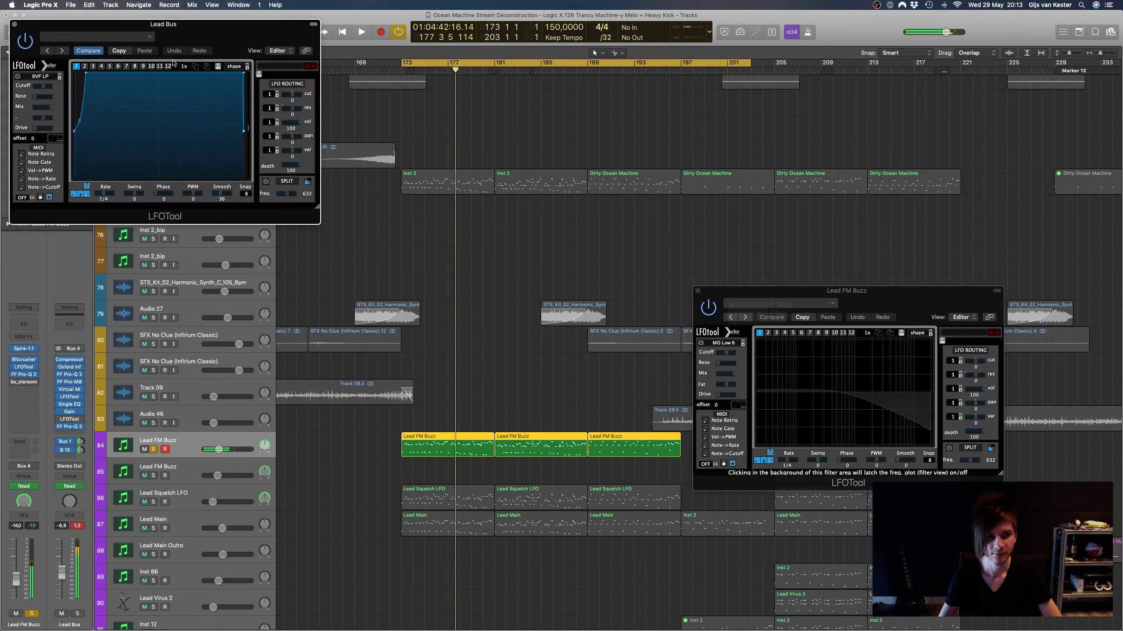
left_click_drag(196, 37, 927, 341)
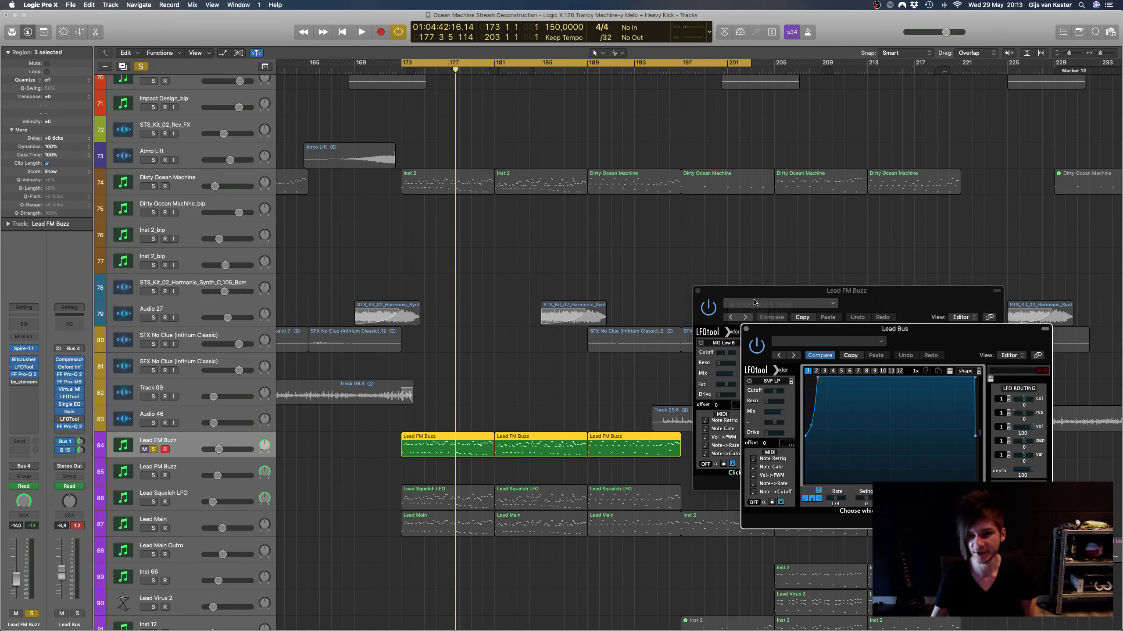
left_click(697, 291)
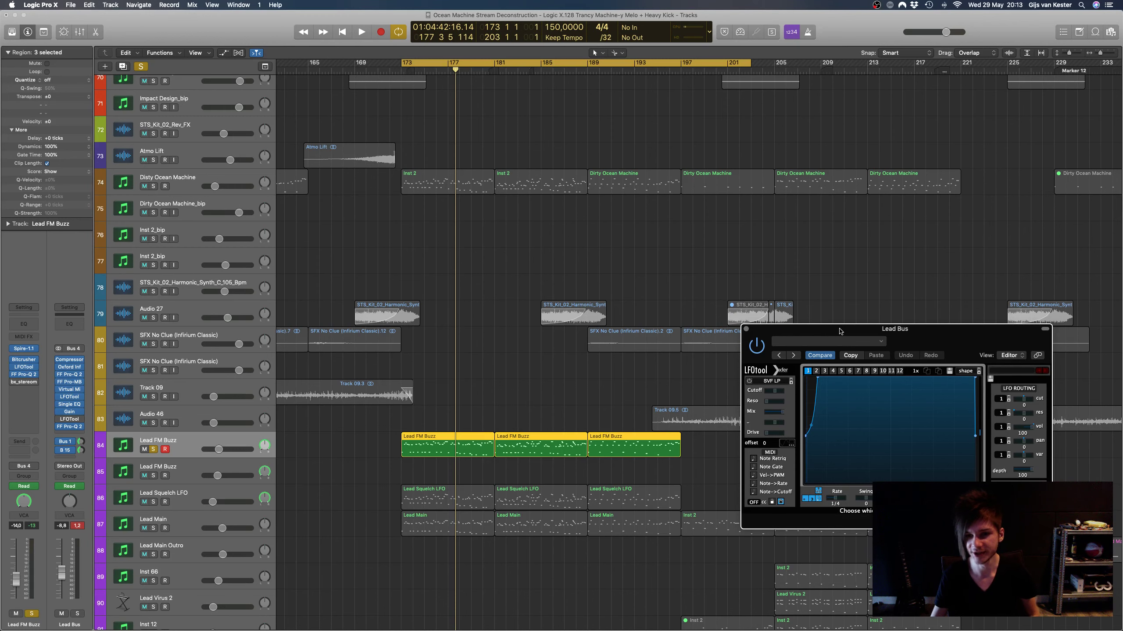
left_click_drag(840, 331, 874, 247)
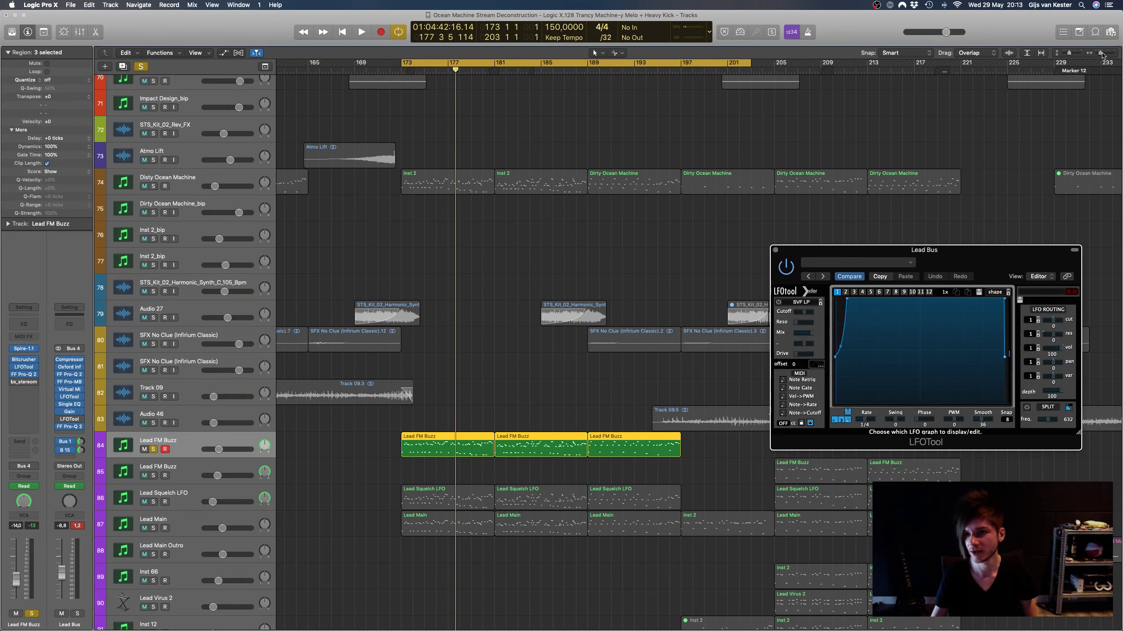
Step: Turn off the cycle and return the playhead to bar 173
key("super+Left")
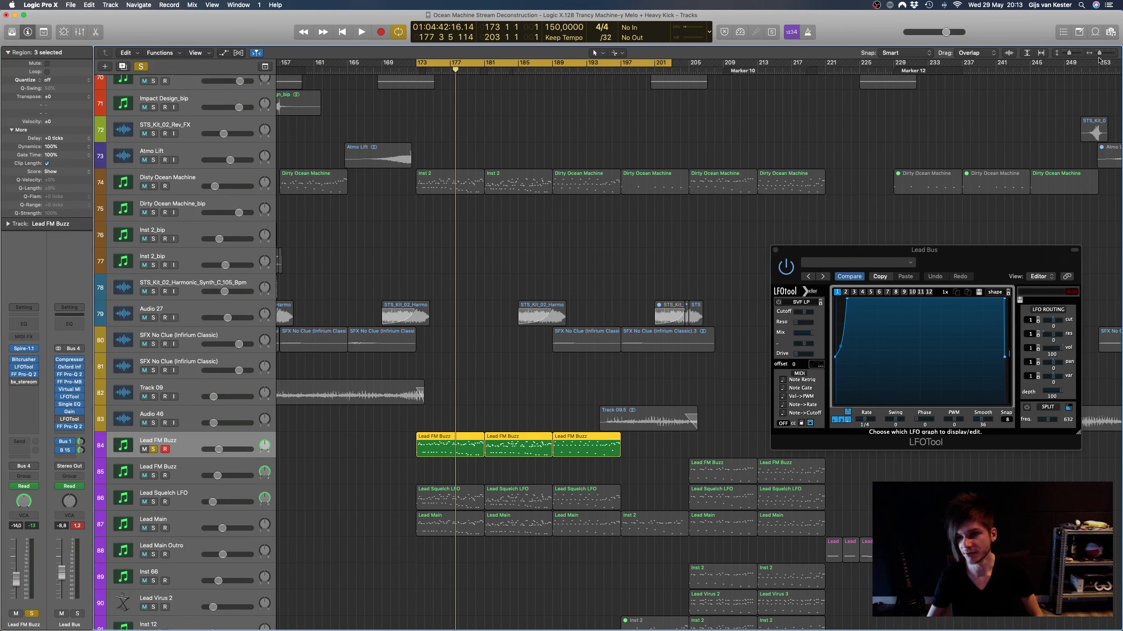
key("super+Left")
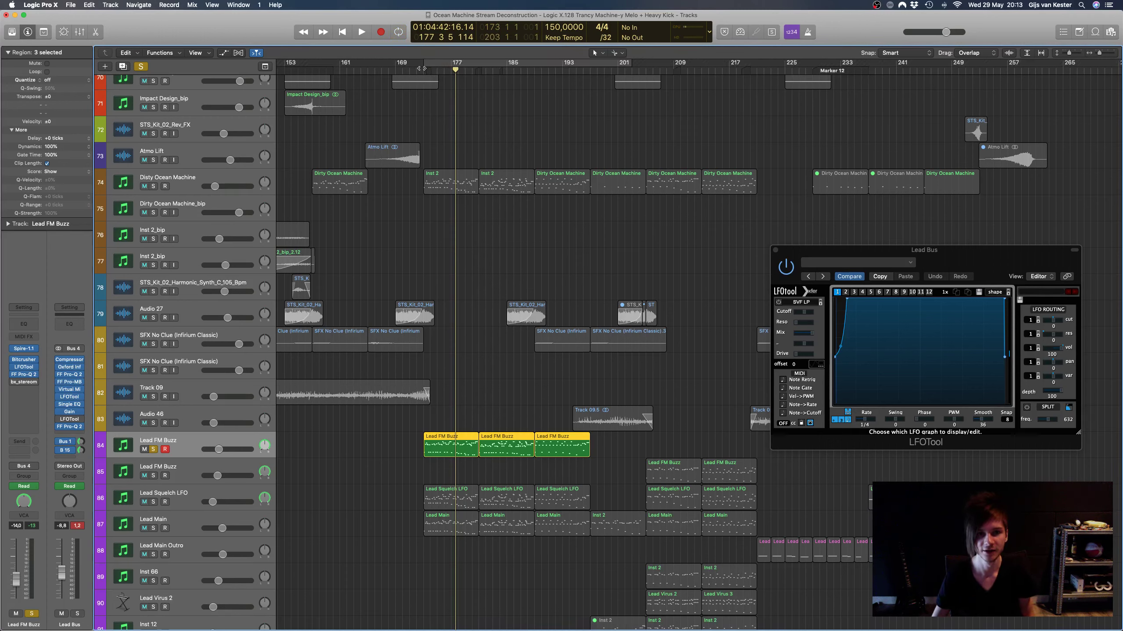
key("space")
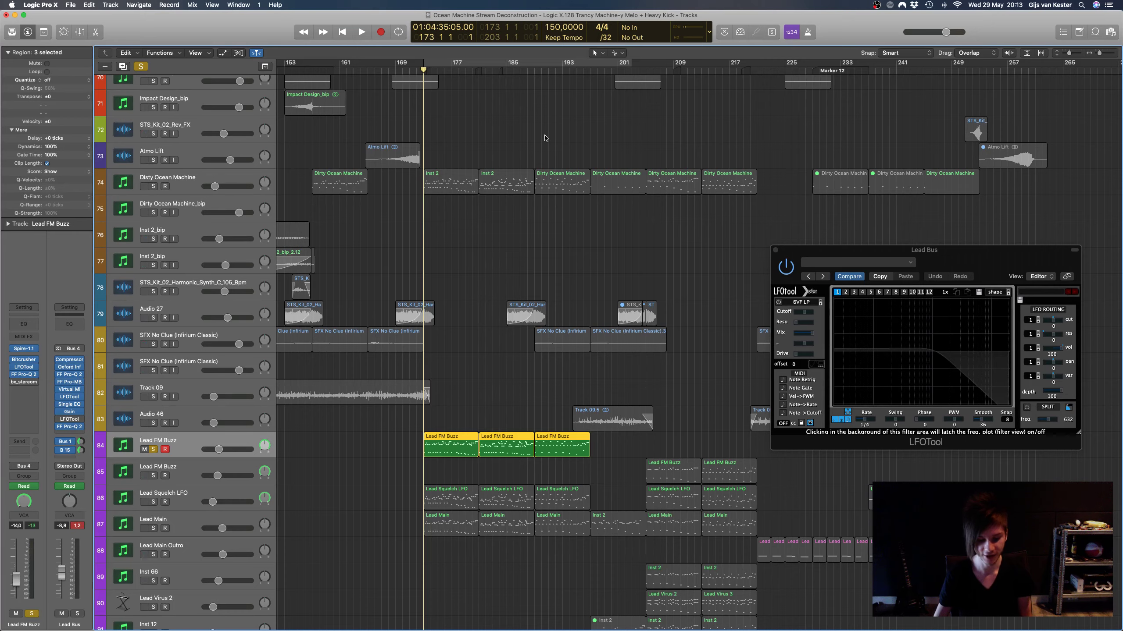
Step: Look through the tracks from the leads up to the kick impacts and back down to the leads
scroll(570, 244, "up", 2)
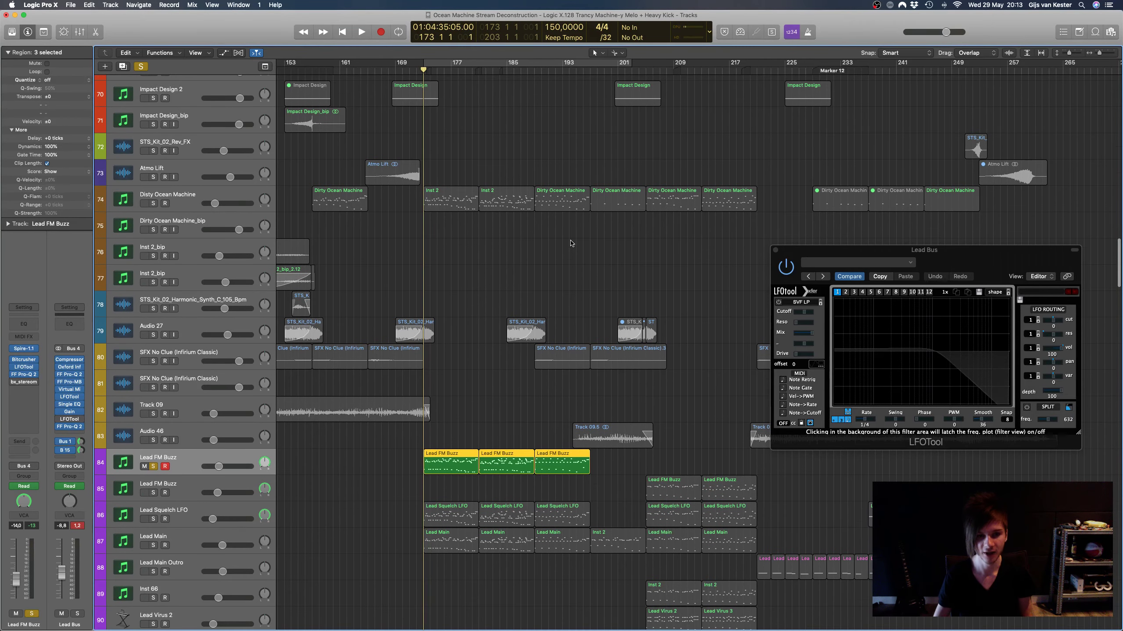
scroll(571, 242, "up", 3)
scroll(570, 242, "up", 6)
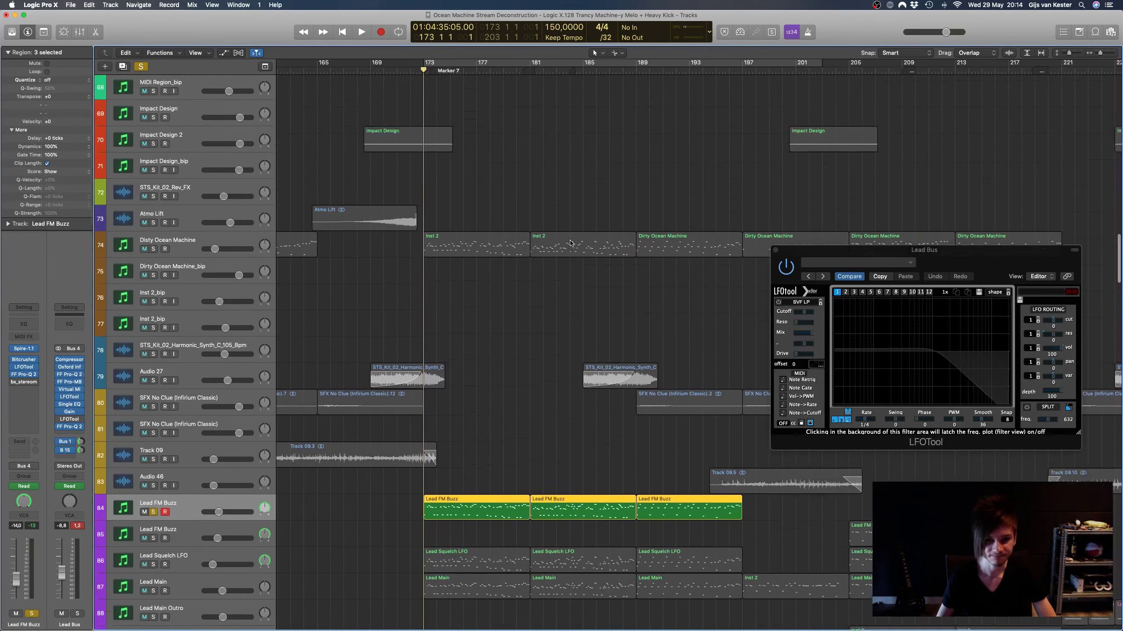
scroll(570, 244, "up", 20)
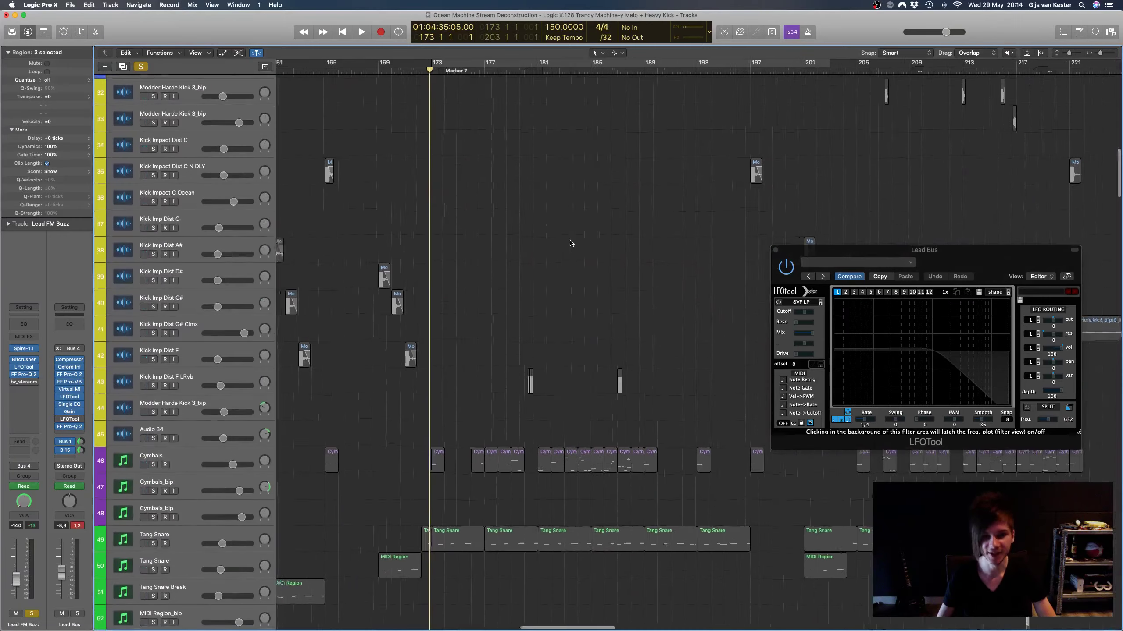
scroll(570, 244, "left", 3)
scroll(570, 243, "down", 10)
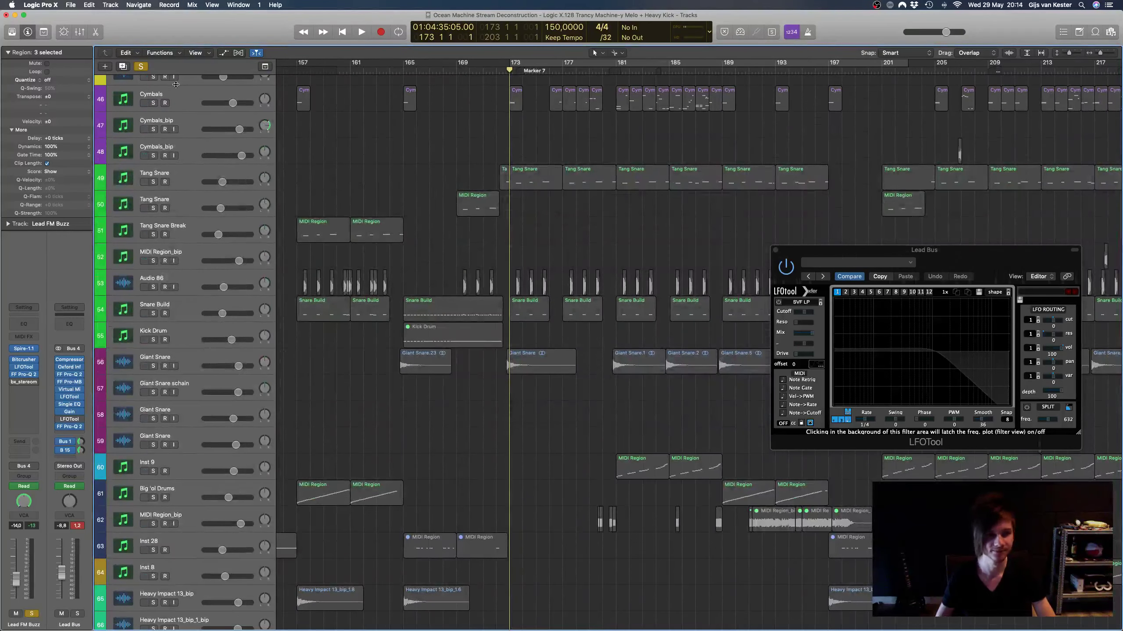
scroll(351, 315, "down", 20)
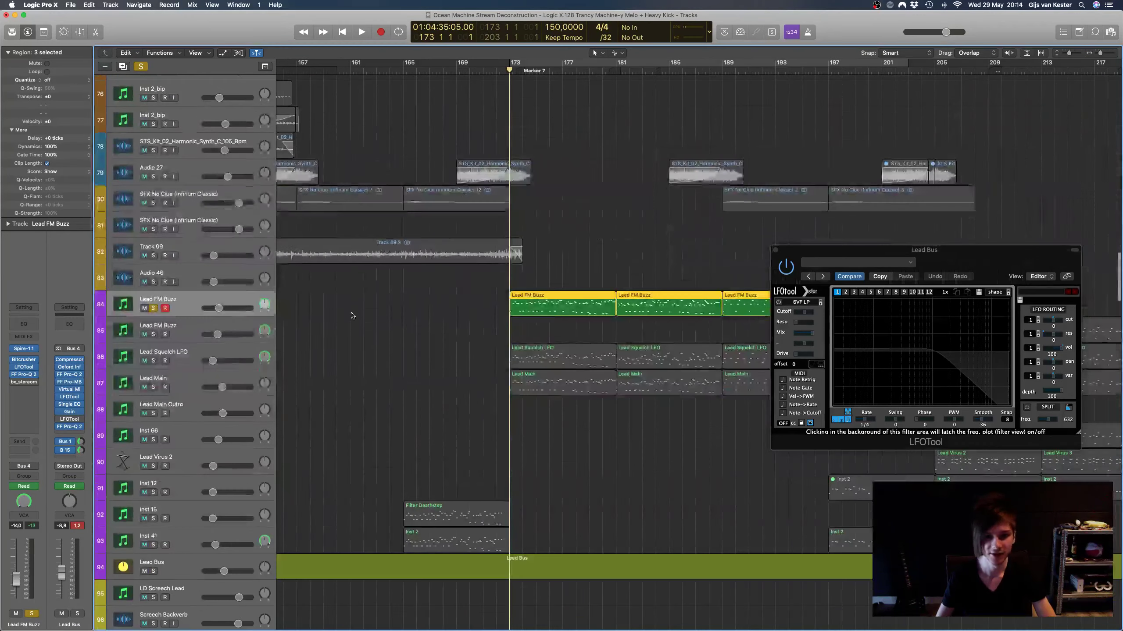
Step: Open the Lead FM Buzz track's FF Pro-Q 2, place it beside the lead regions, and play the soloed track from bar 173
left_click(26, 375)
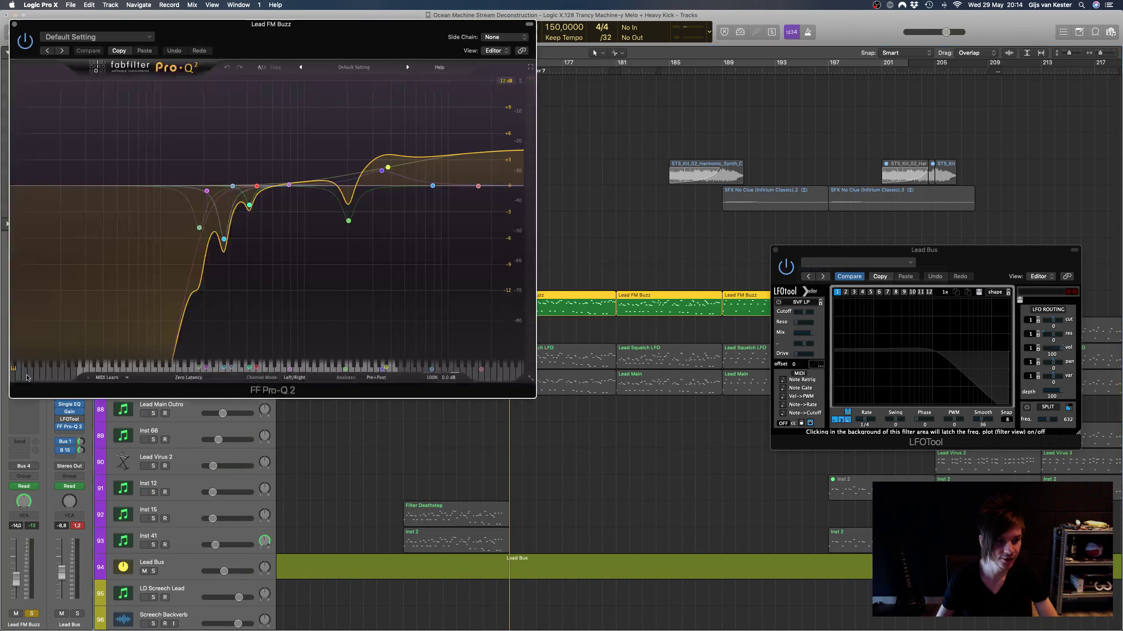
left_click_drag(305, 57, 891, 269)
scroll(479, 285, "right", 2)
scroll(480, 285, "right", 4)
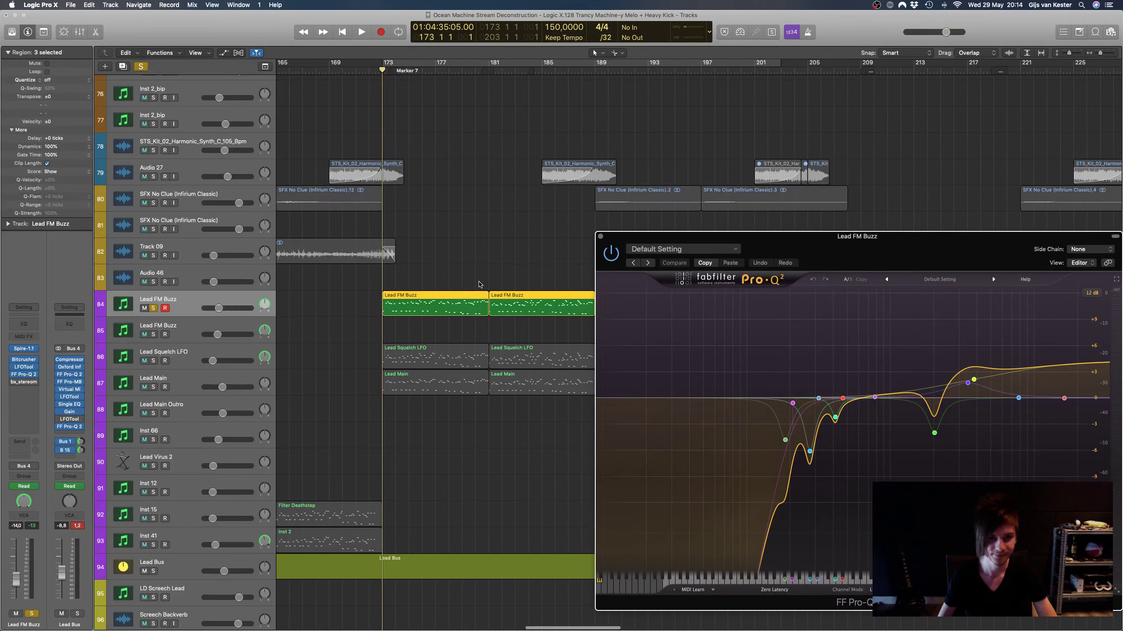
key("space")
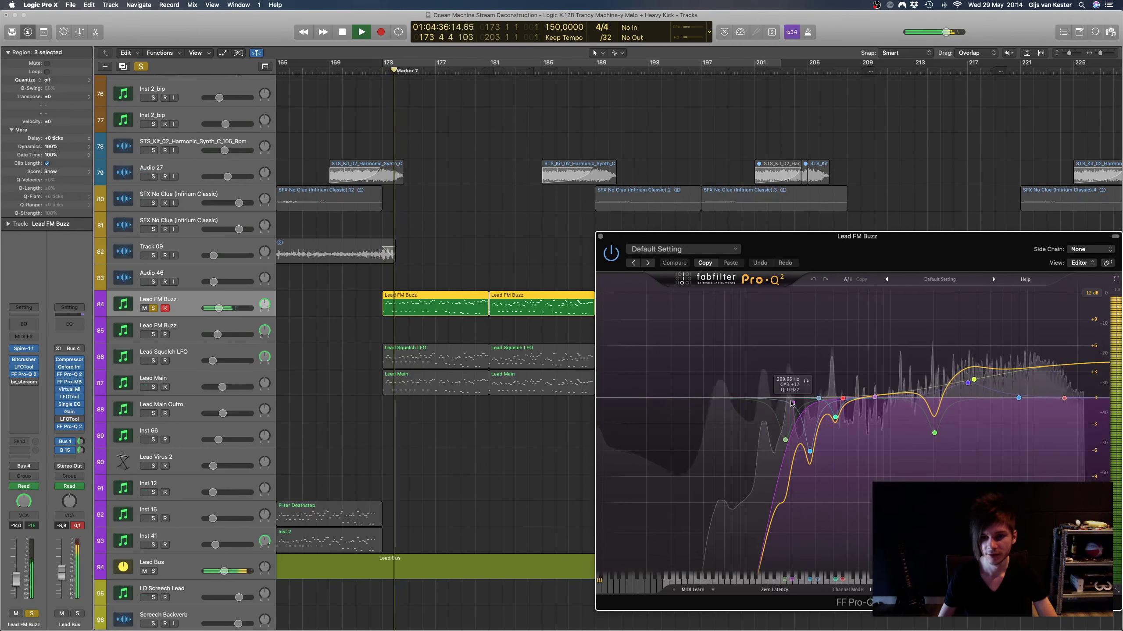
Step: Solo the Lead Squelch LFO track instead of Lead FM Buzz and play it from bar 173
left_click(179, 350)
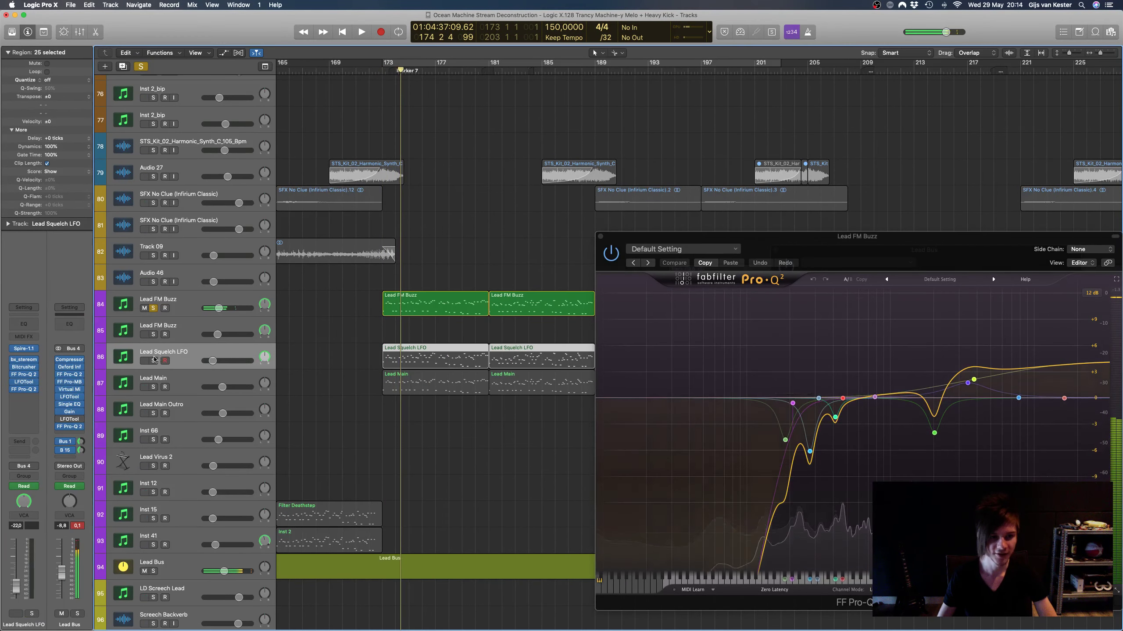
key("s")
left_click(154, 308)
key("space")
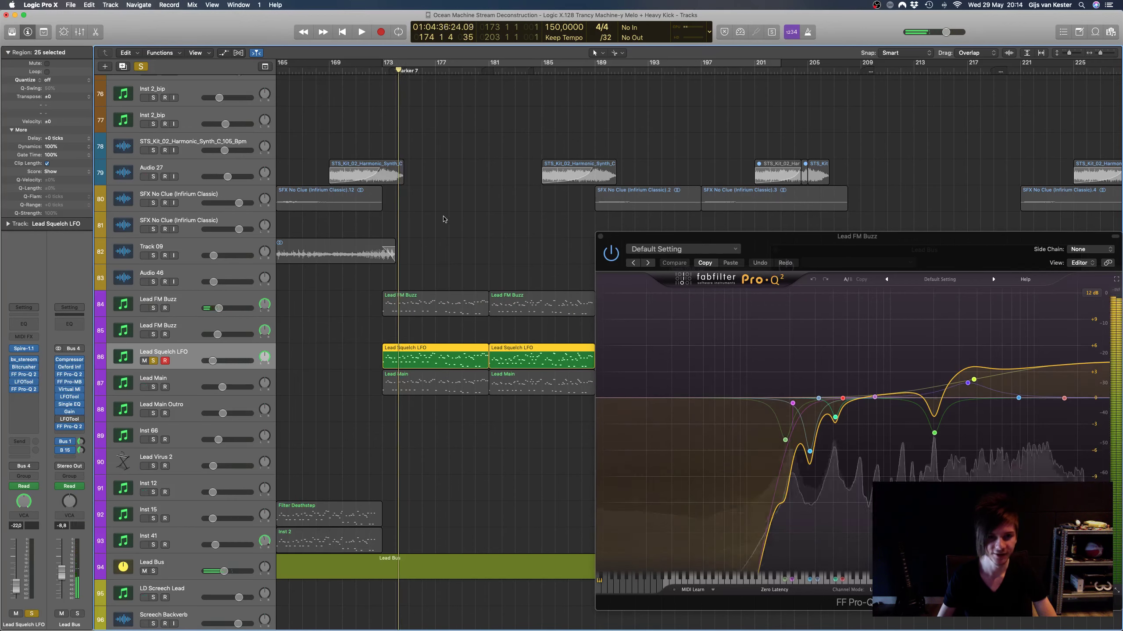
Step: Solo the Lead Main track instead of Lead Squelch LFO and play it
left_click(153, 386)
left_click(153, 361)
left_click(108, 391)
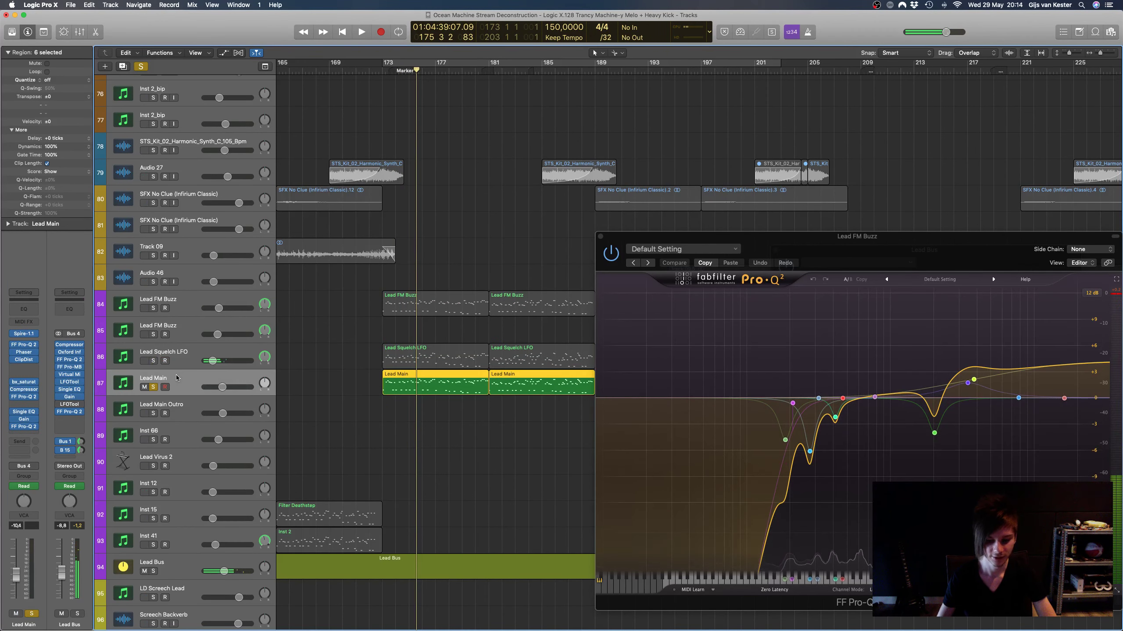
key("space")
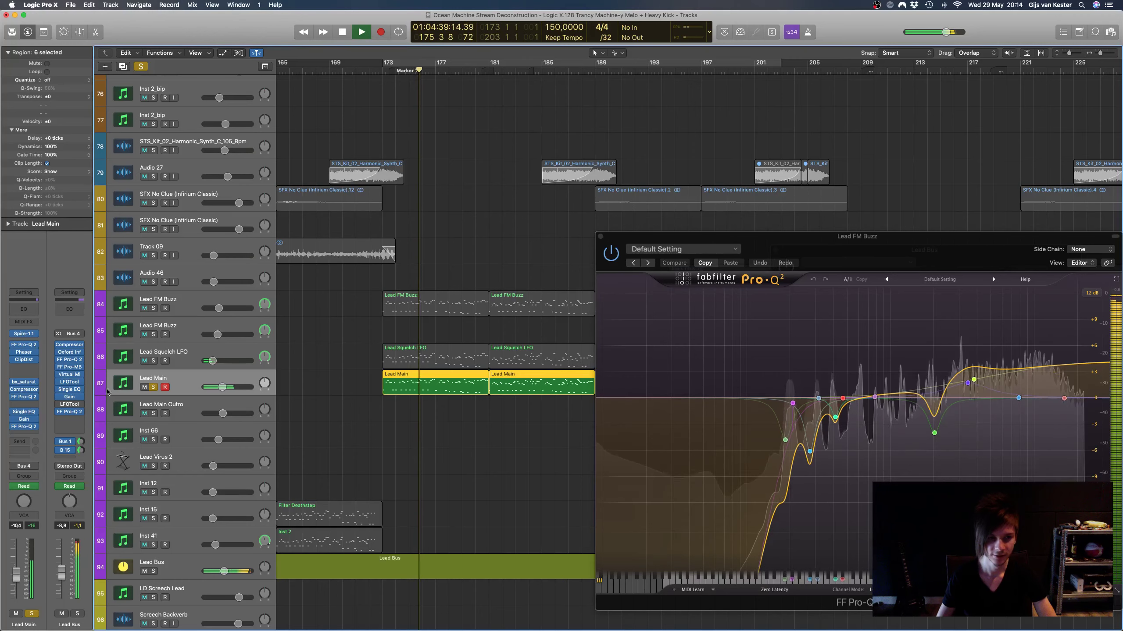
Step: View the Lead Main FF Pro-Q 2 during playback, close both equalizer windows, deselect the regions, and stop back at bar 173
left_click(25, 397)
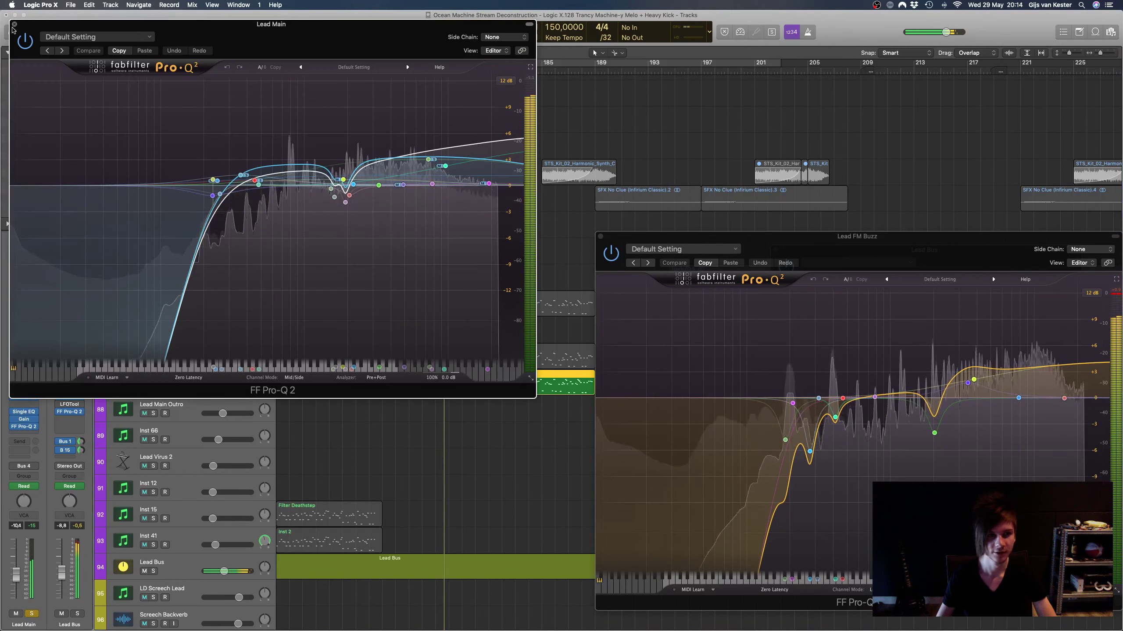
left_click(25, 397)
left_click(602, 237)
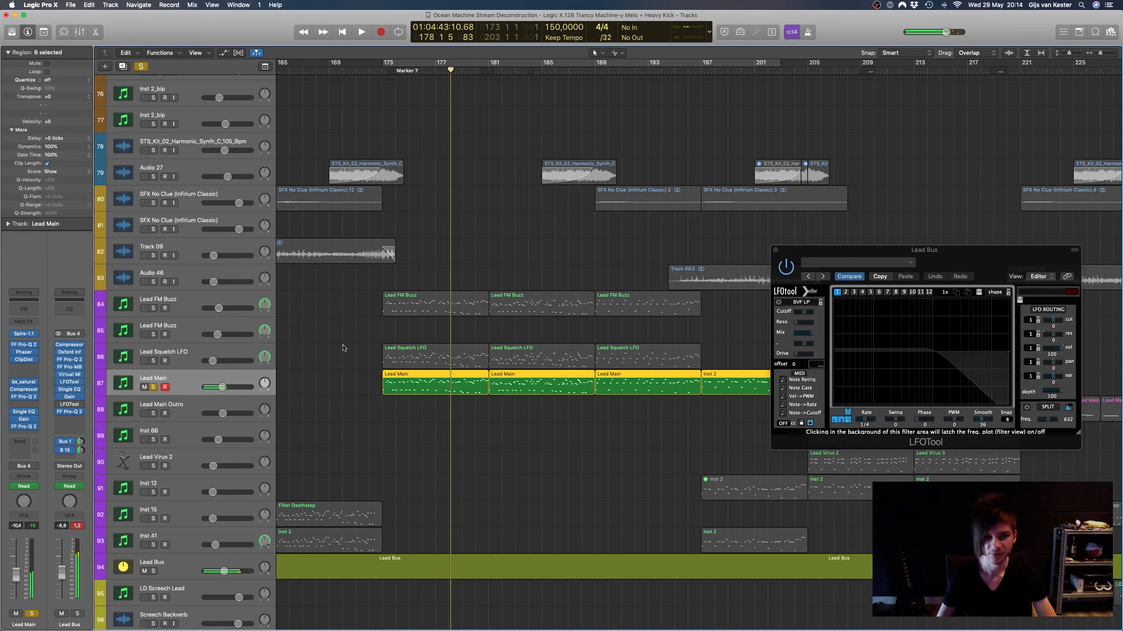
left_click(343, 348)
scroll(340, 352, "left", 5)
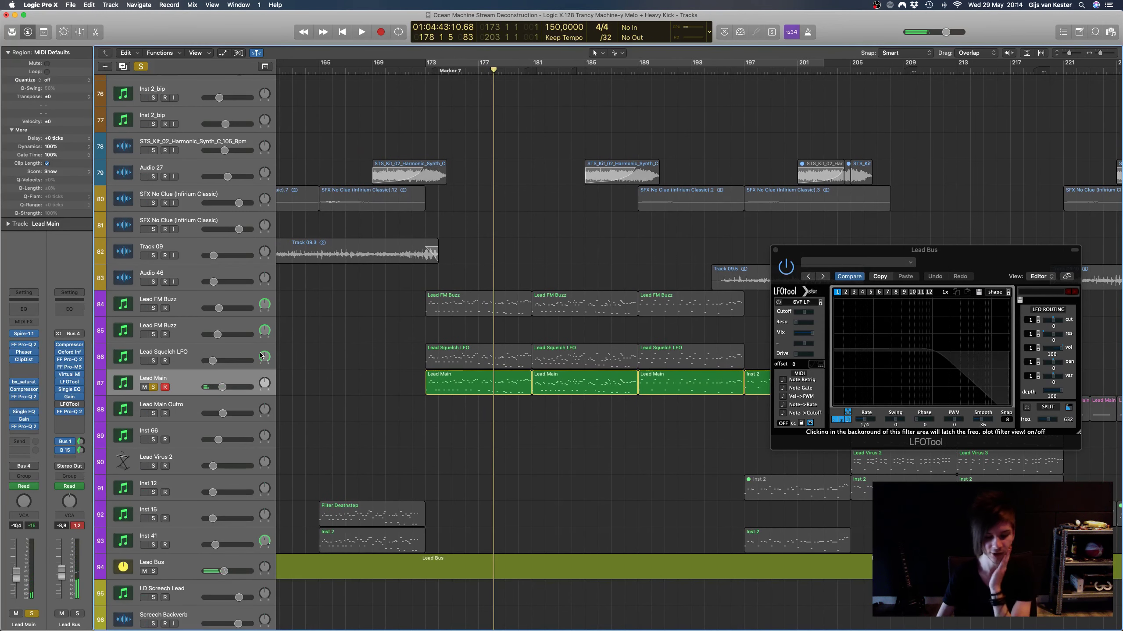
key("space")
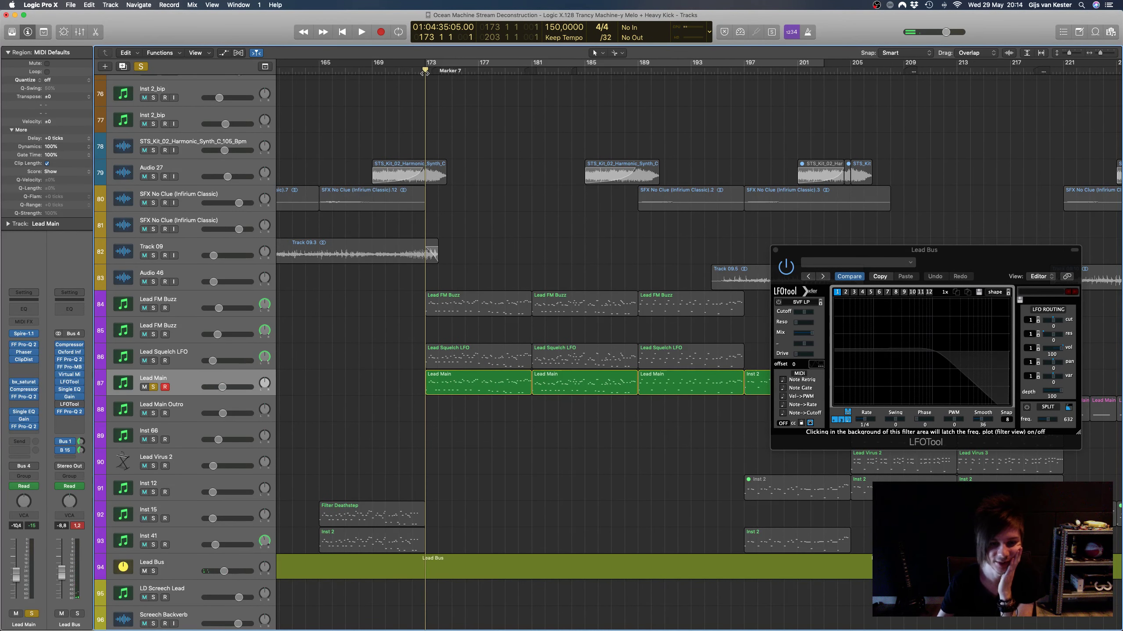
Step: Reopen the Lead Main track's FF Pro-Q 2 and position its window over the arrangement to examine the EQ curve
left_click(25, 427)
left_click(25, 427)
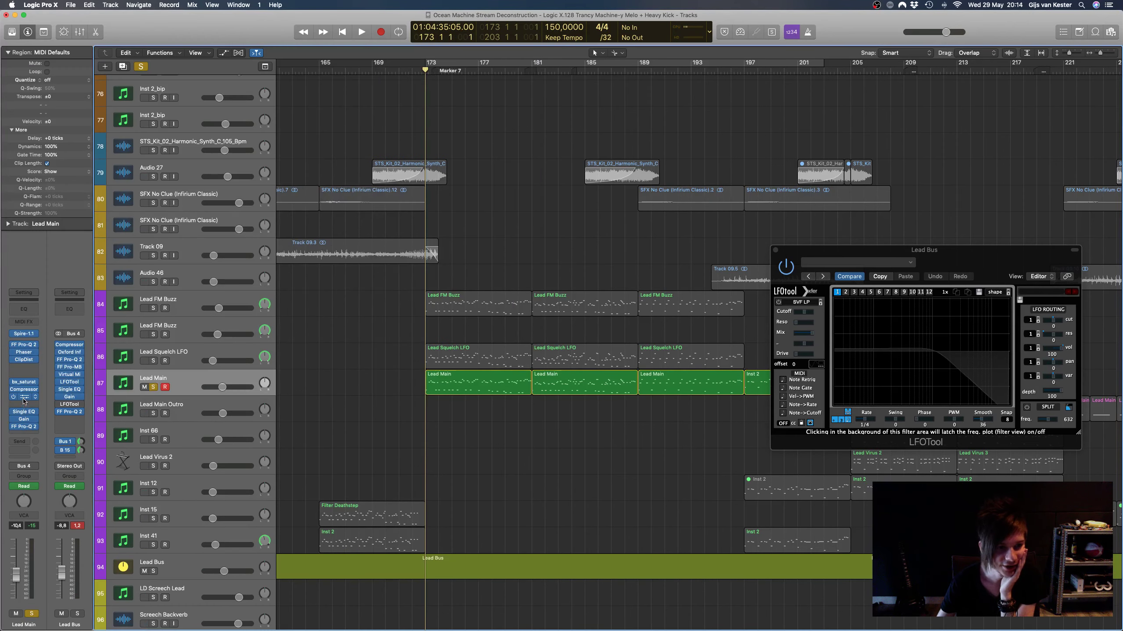
left_click(24, 398)
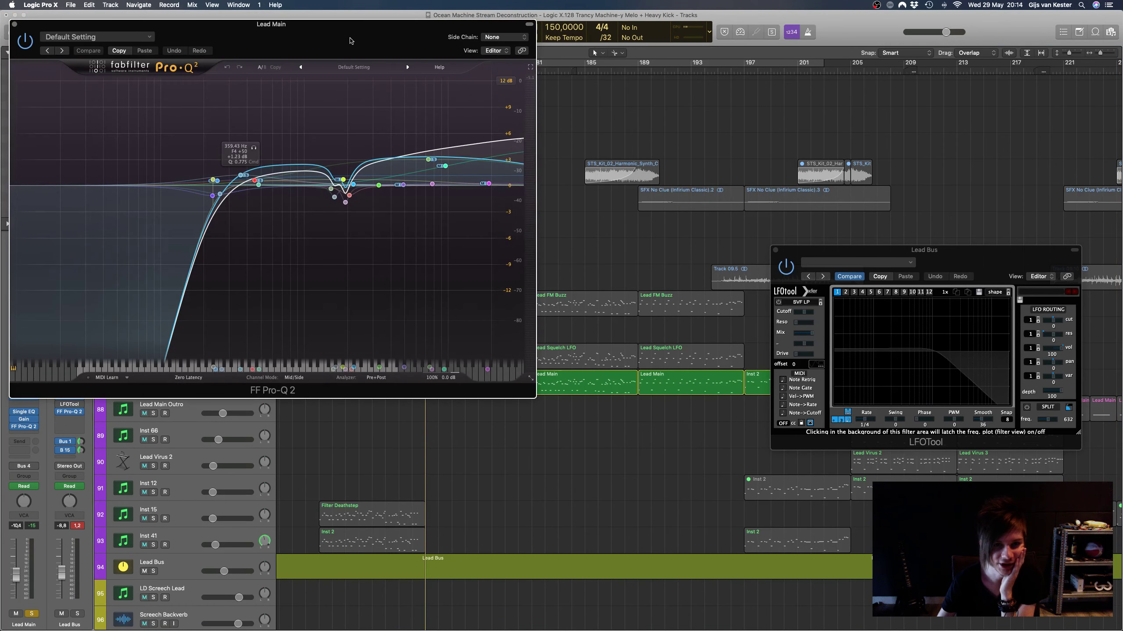
left_click_drag(349, 41, 629, 159)
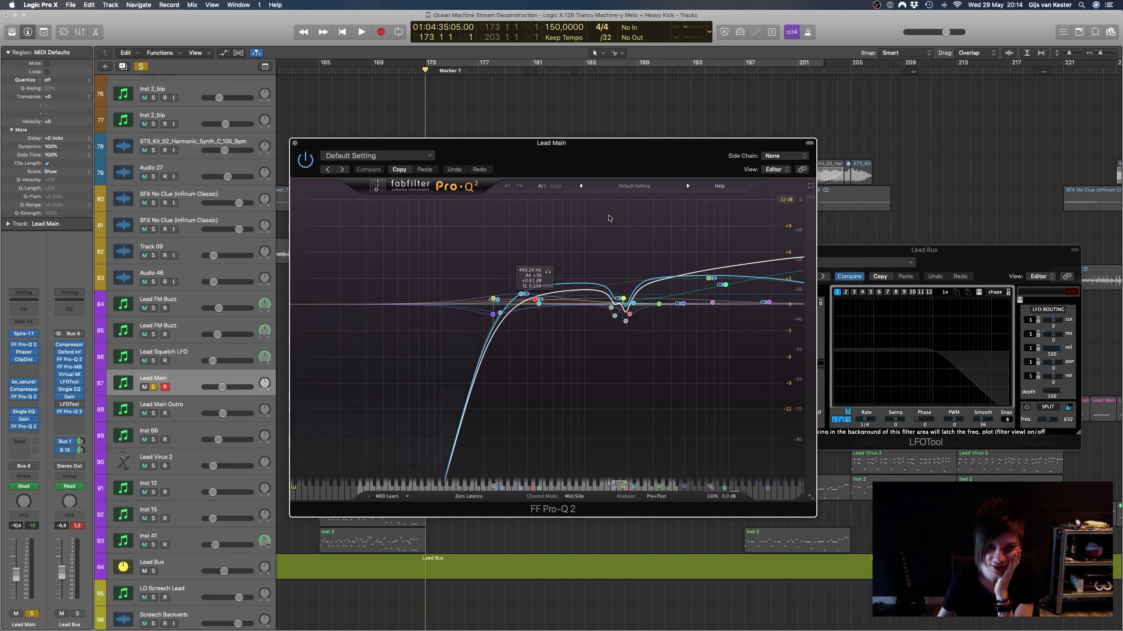
left_click_drag(622, 145, 816, 198)
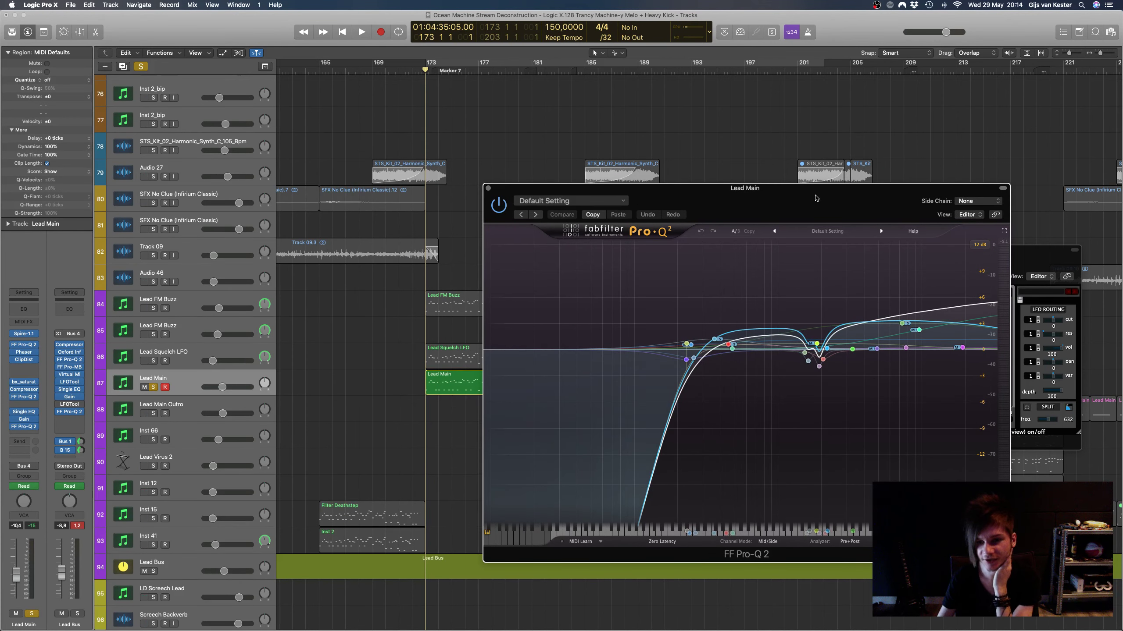
left_click_drag(816, 198, 643, 200)
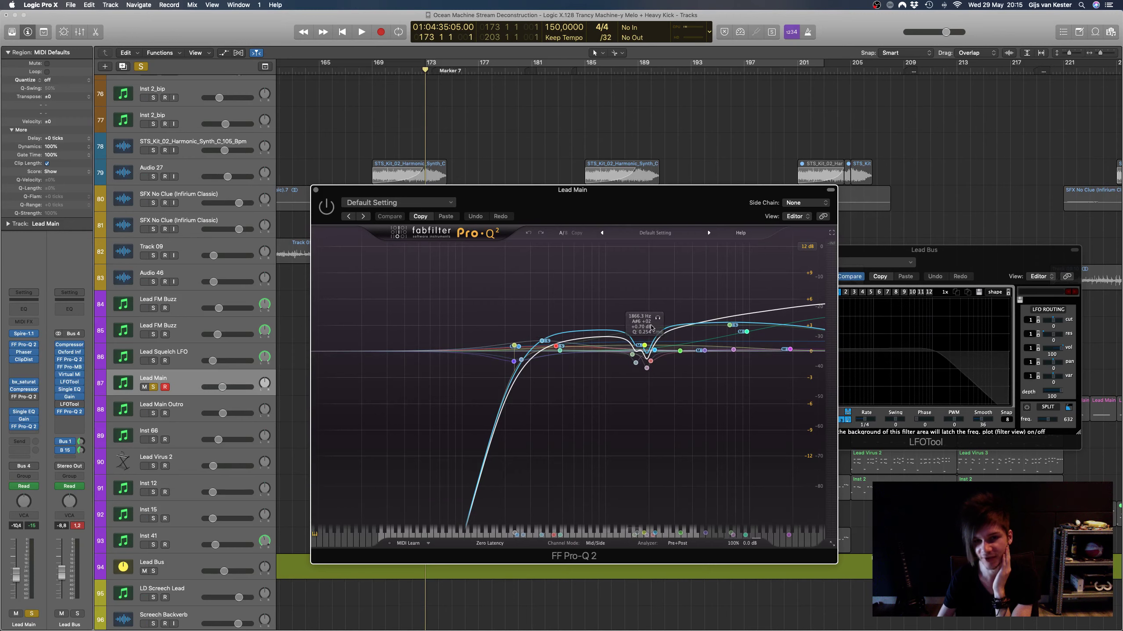
left_click_drag(673, 209, 673, 203)
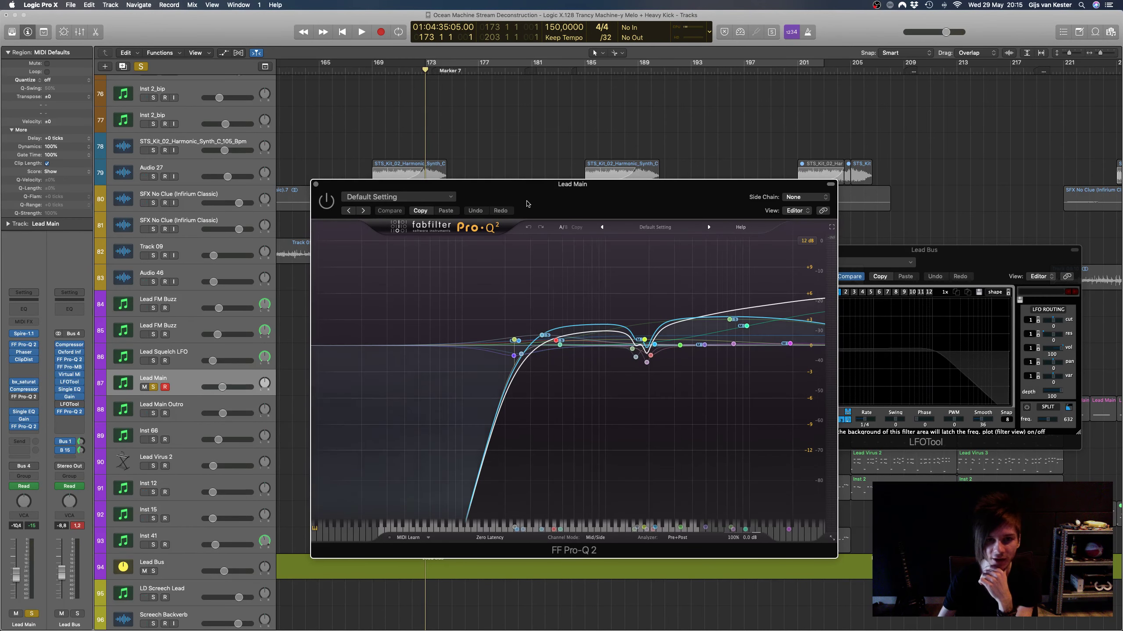
Step: Move the Lead Main FF Pro-Q 2 window aside, examine its bands, and close the equalizer
left_click_drag(527, 203, 652, 196)
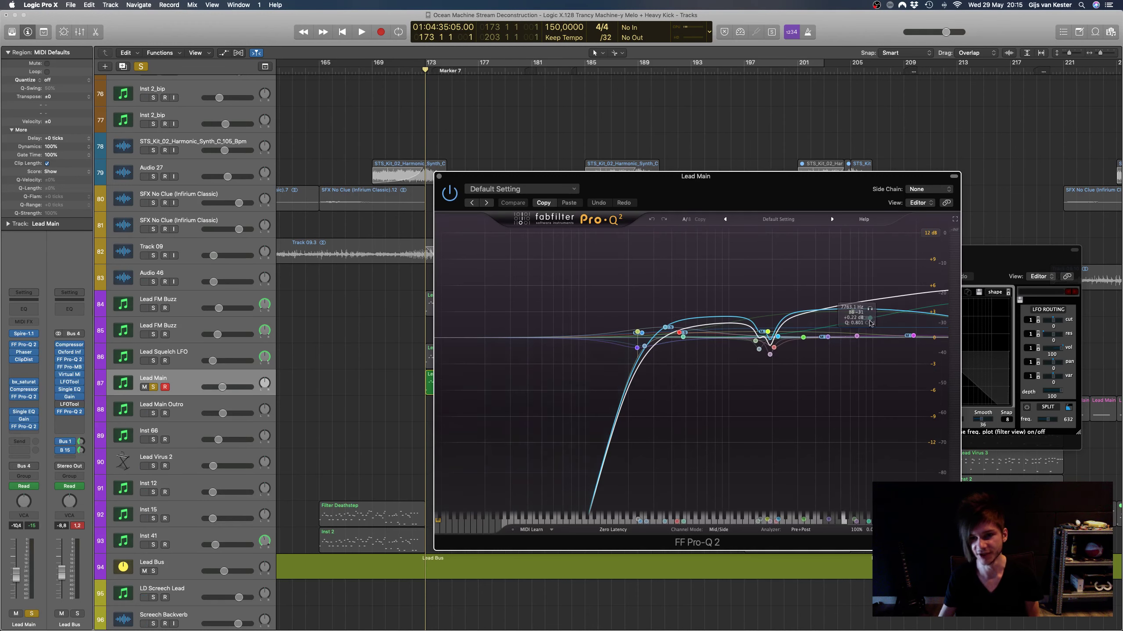
left_click(439, 176)
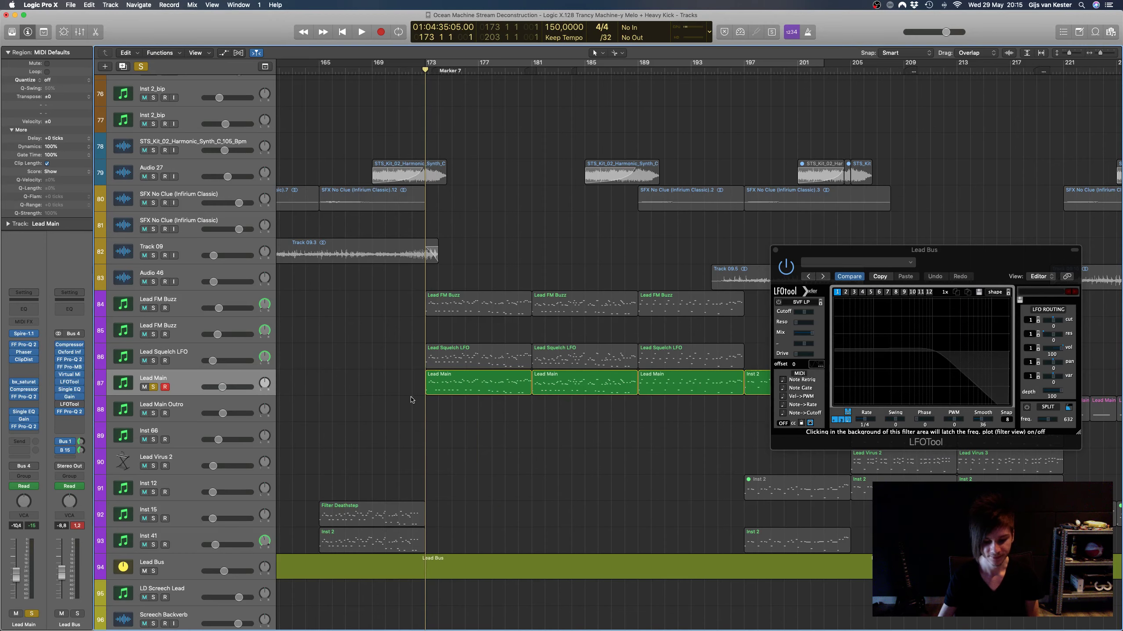
Step: Solo Lead Squelch LFO and the upper Lead FM Buzz track alongside Lead Main, and select that Lead FM Buzz track
scroll(411, 396, "left", 3)
scroll(410, 396, "right", 4)
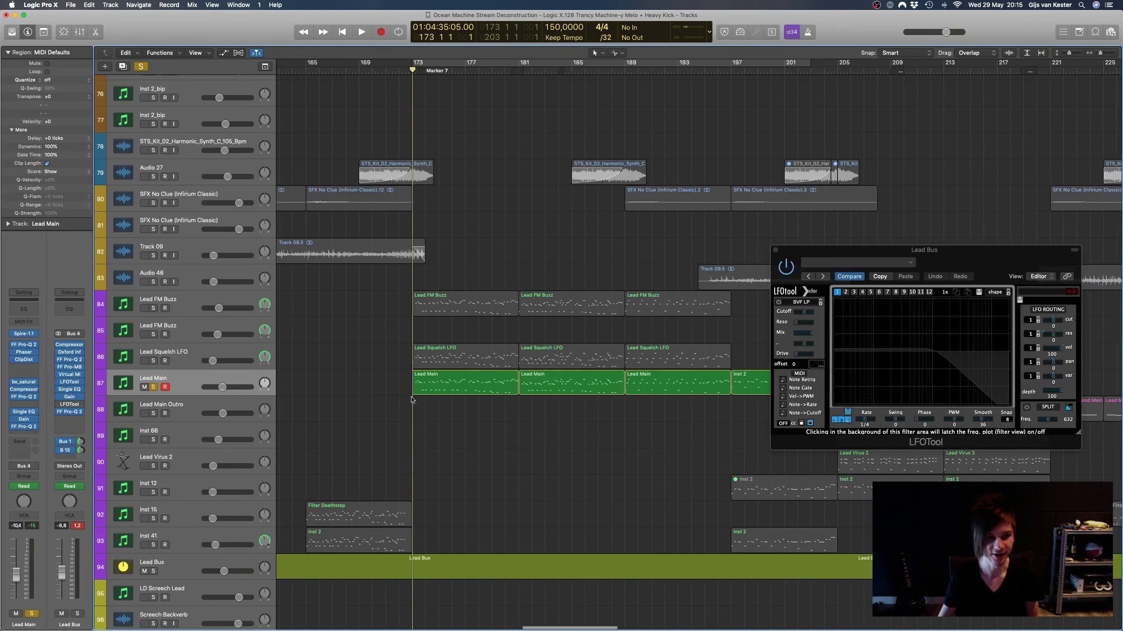
left_click(154, 361)
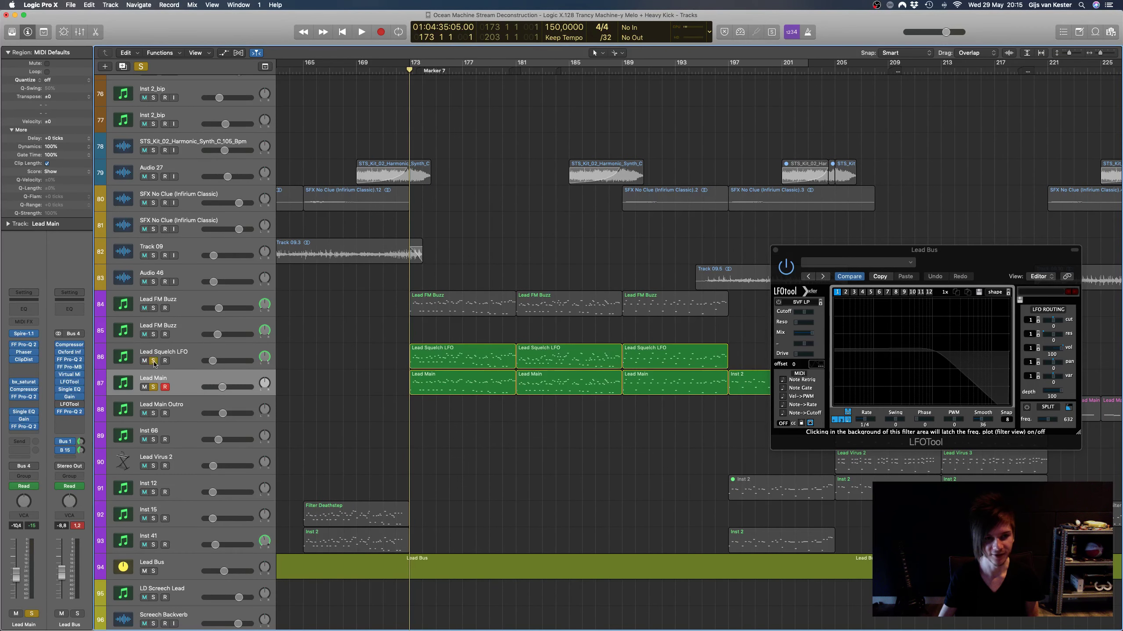
left_click(153, 309)
left_click(176, 301)
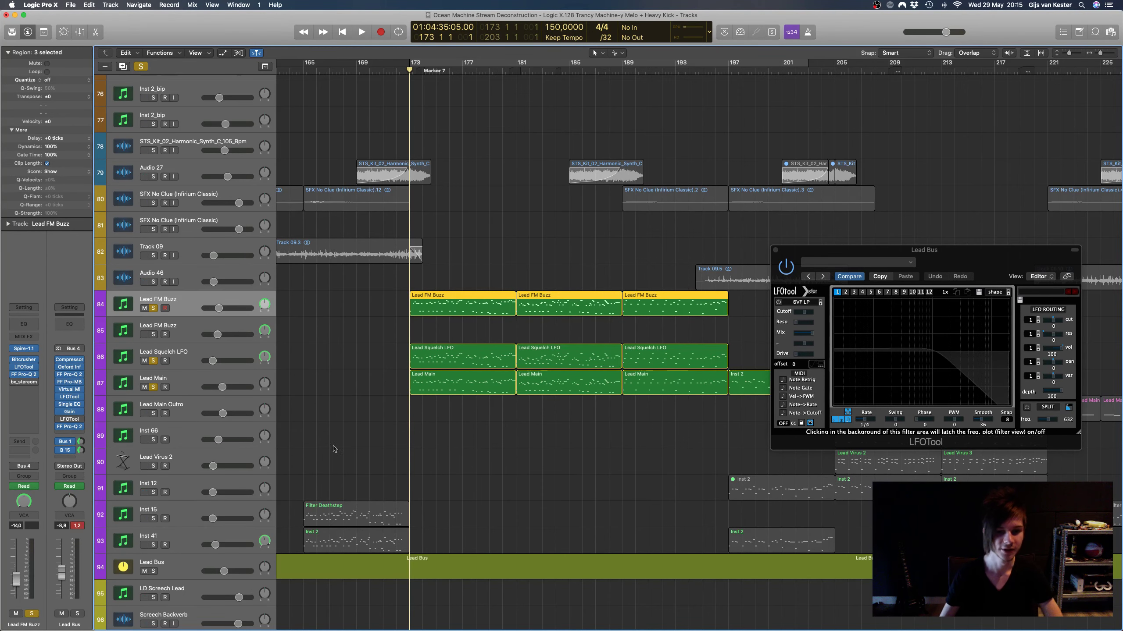
Step: Compare the channel strips of Lead Bus and the soloed lead tracks, finishing on the upper Lead FM Buzz track
scroll(225, 573, "down", 2)
left_click(195, 534)
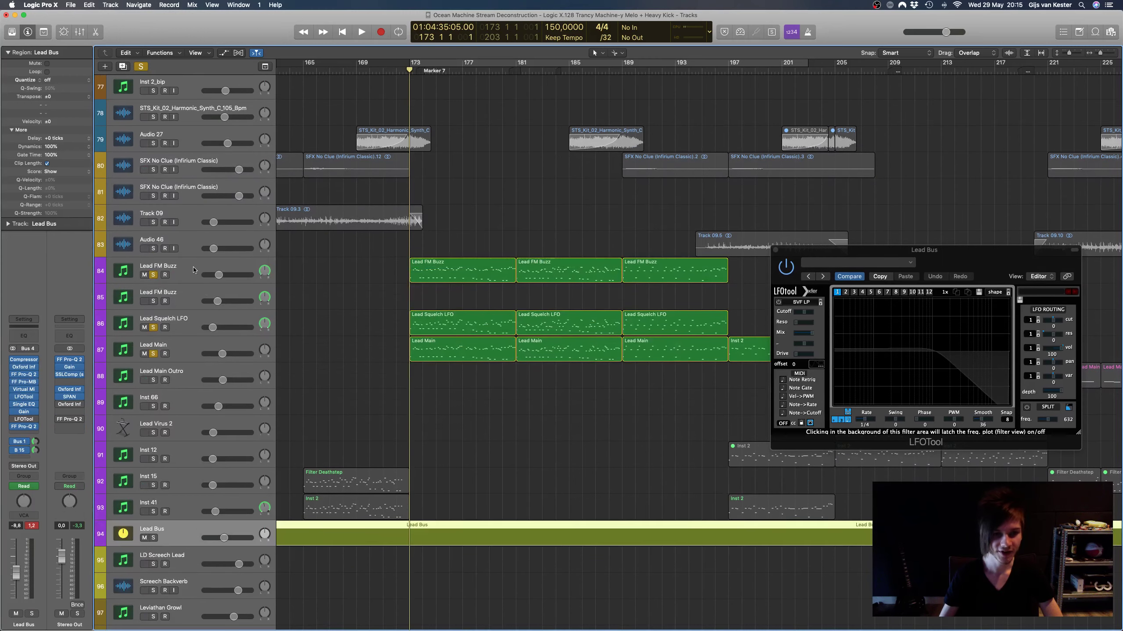
left_click(193, 270)
left_click(195, 325)
left_click(196, 339)
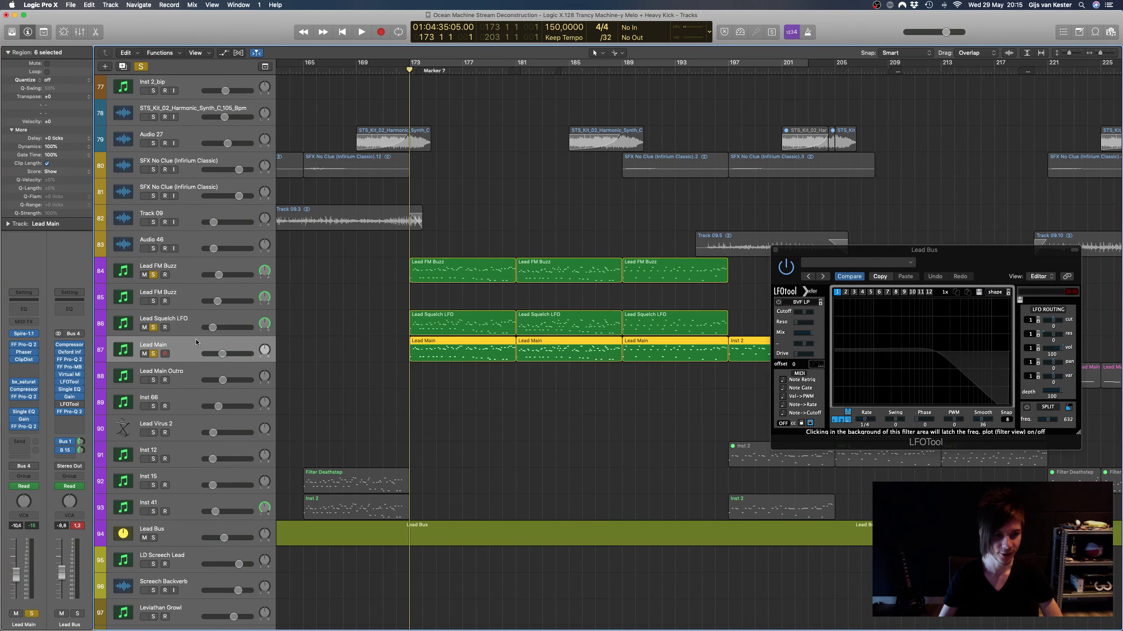
left_click(197, 263)
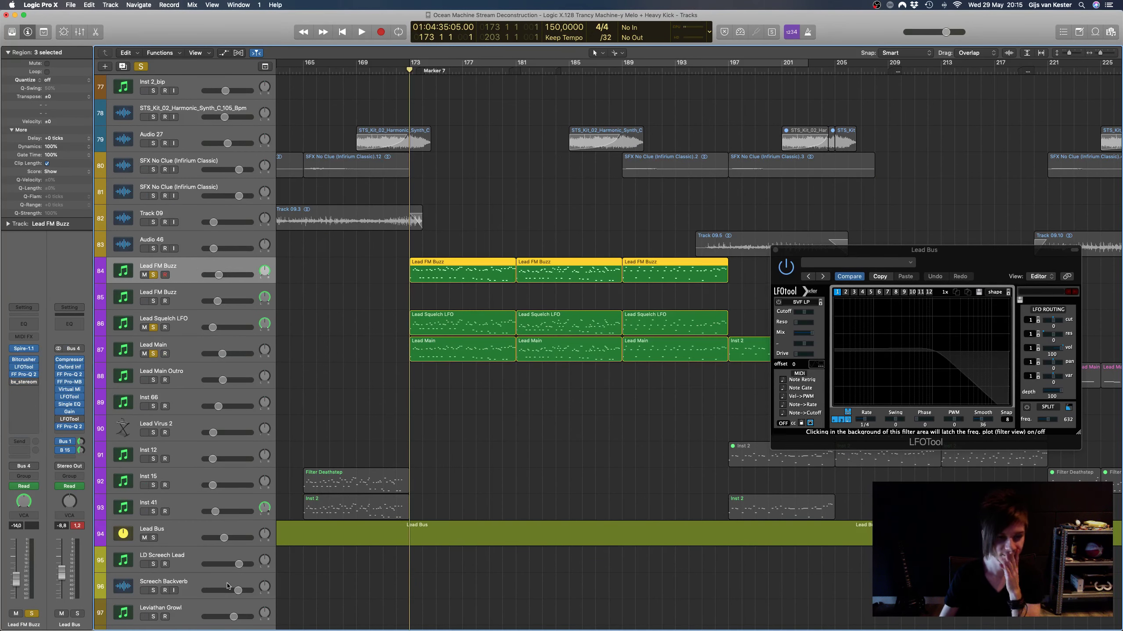
Step: Open the Lead Bus Compressor and play the soloed leads from bar 173 to examine its gain reduction and ratio
left_click(70, 359)
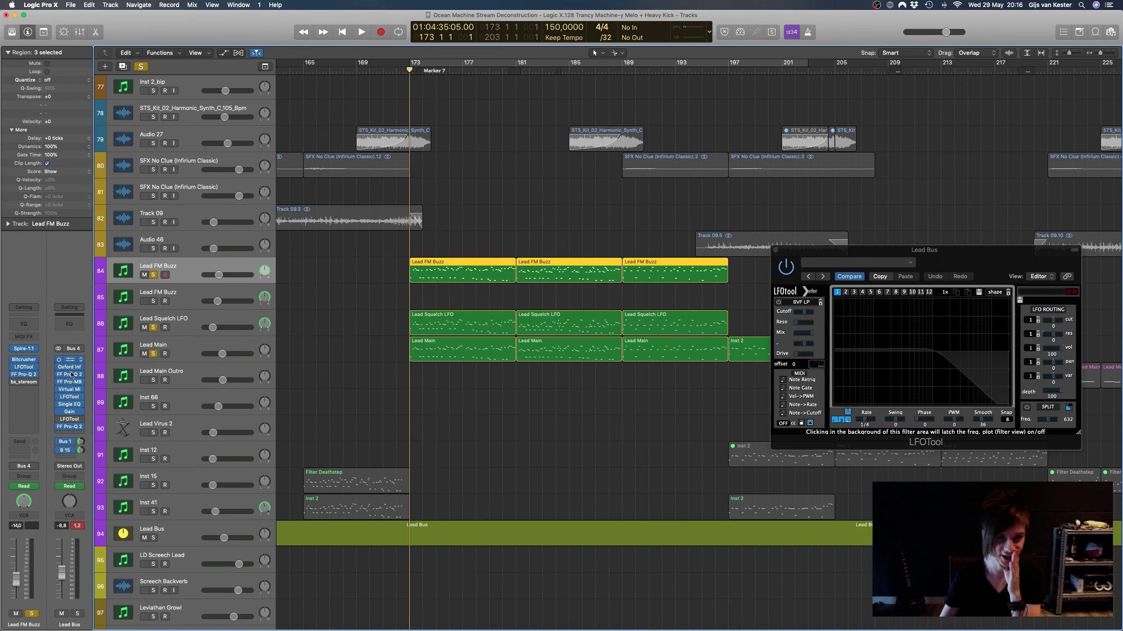
left_click_drag(287, 49, 951, 247)
key("super+Left")
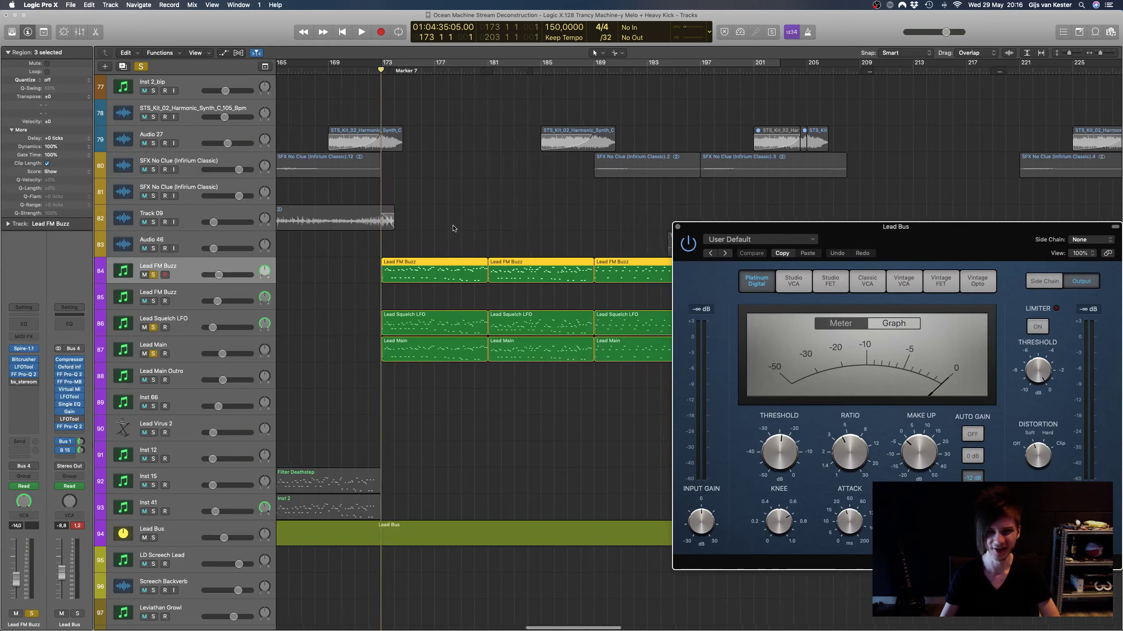
key("space")
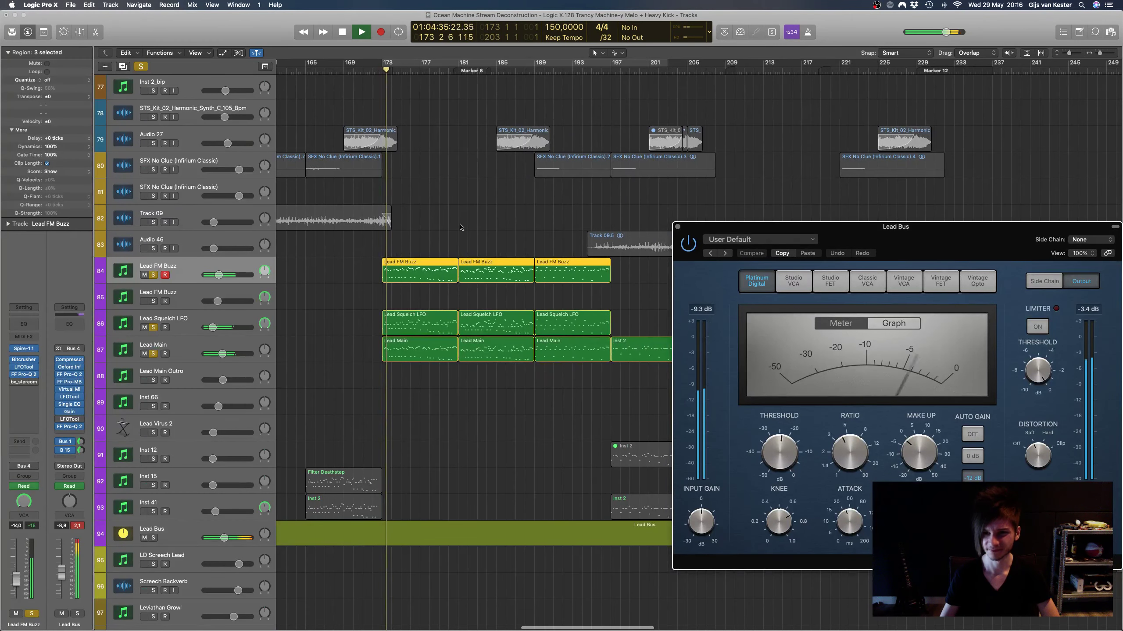
scroll(463, 228, "right", 10)
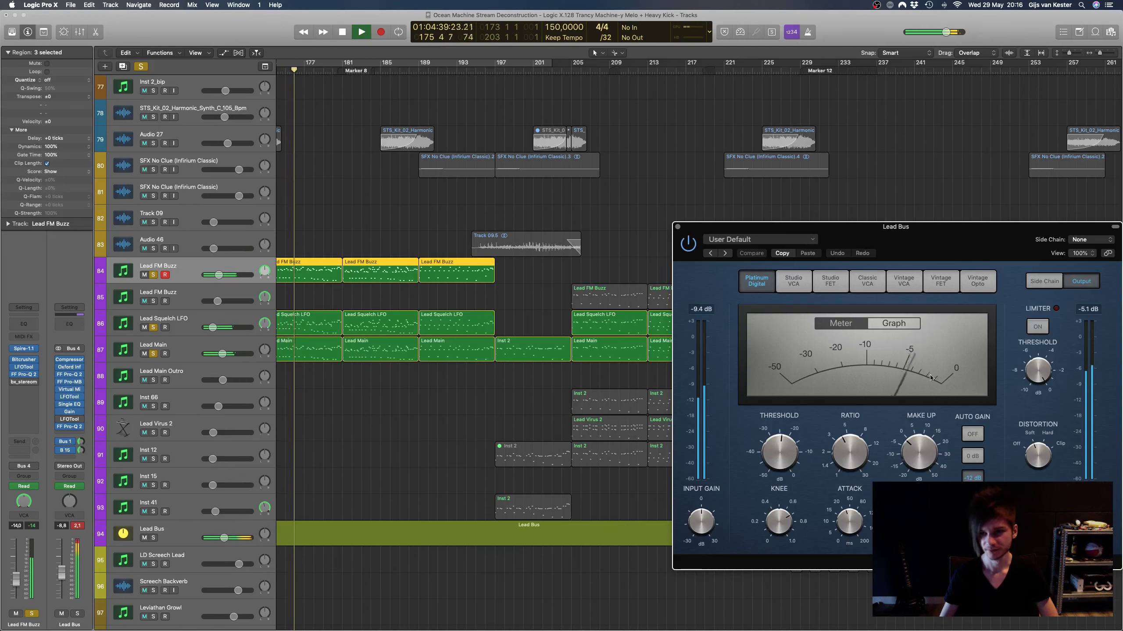
key("space")
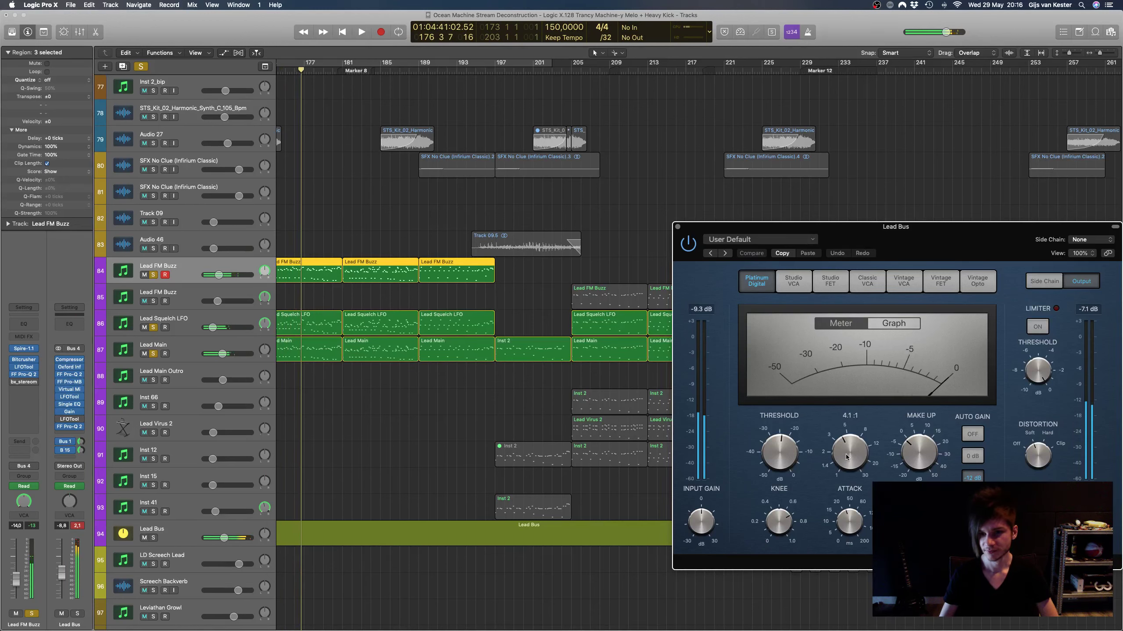
left_click(846, 457)
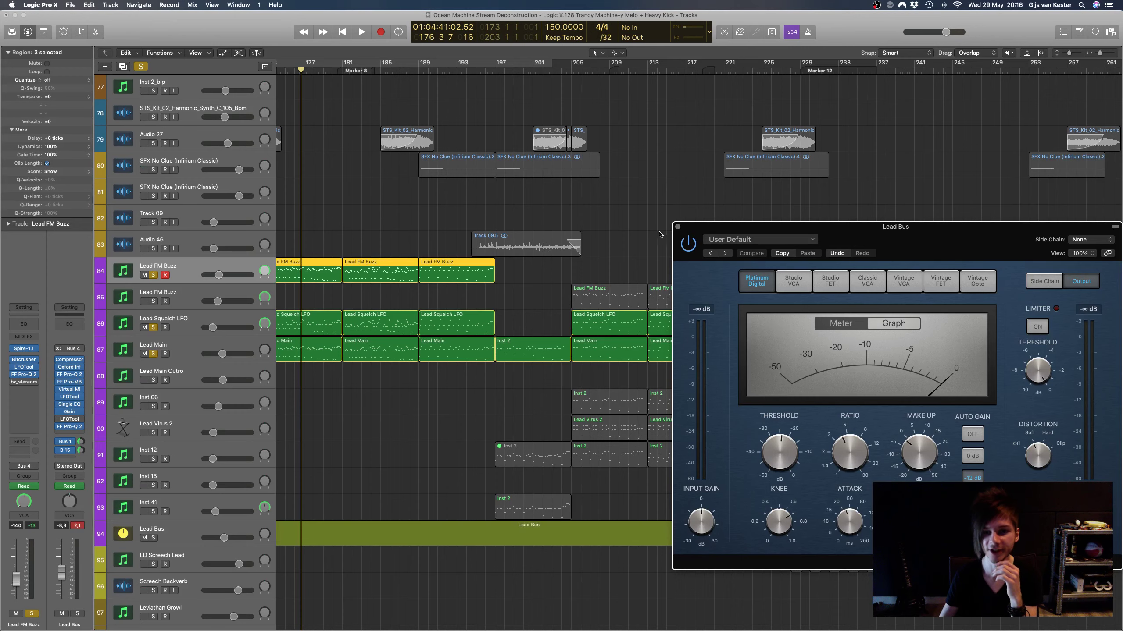
Step: Close the Compressor and also solo the second Lead FM Buzz and the tracks from Lead Main Outro through Inst 15
left_click(678, 229)
scroll(398, 274, "left", 1)
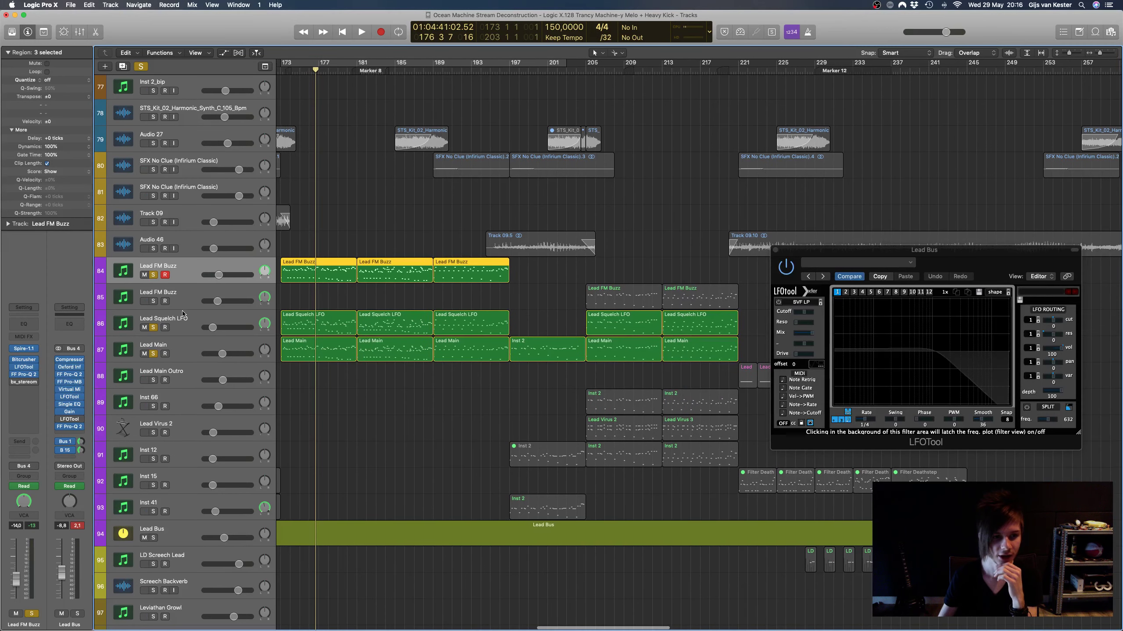
left_click(153, 301)
left_click_drag(153, 381, 161, 489)
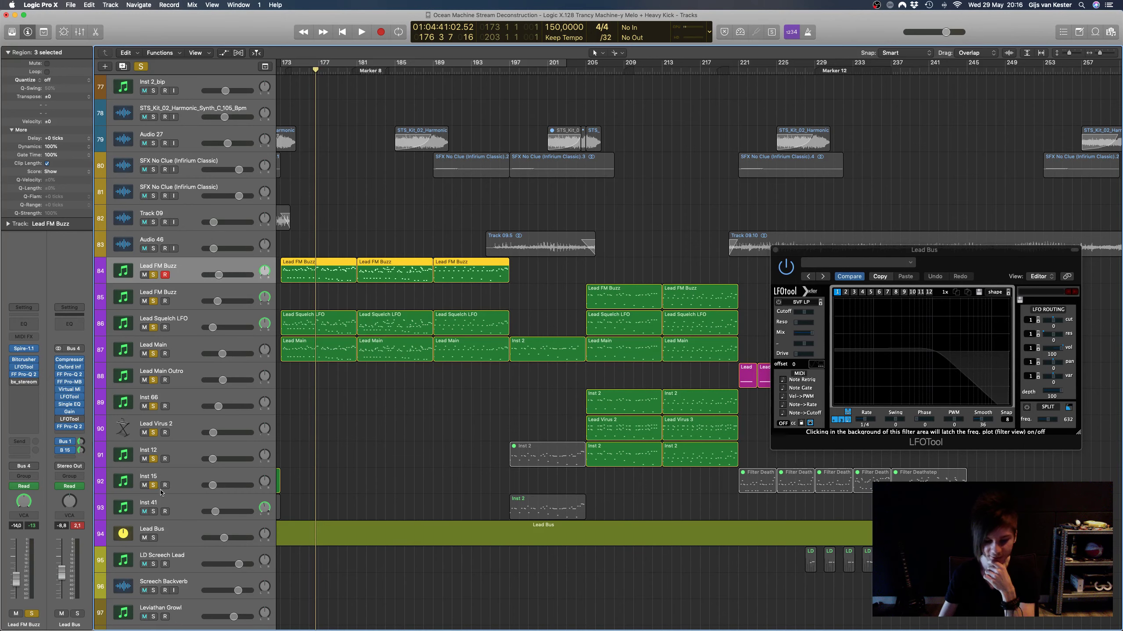
Step: Reopen the Lead Bus Compressor and play all soloed leads from bar 204 to watch its gain reduction
left_click(582, 71)
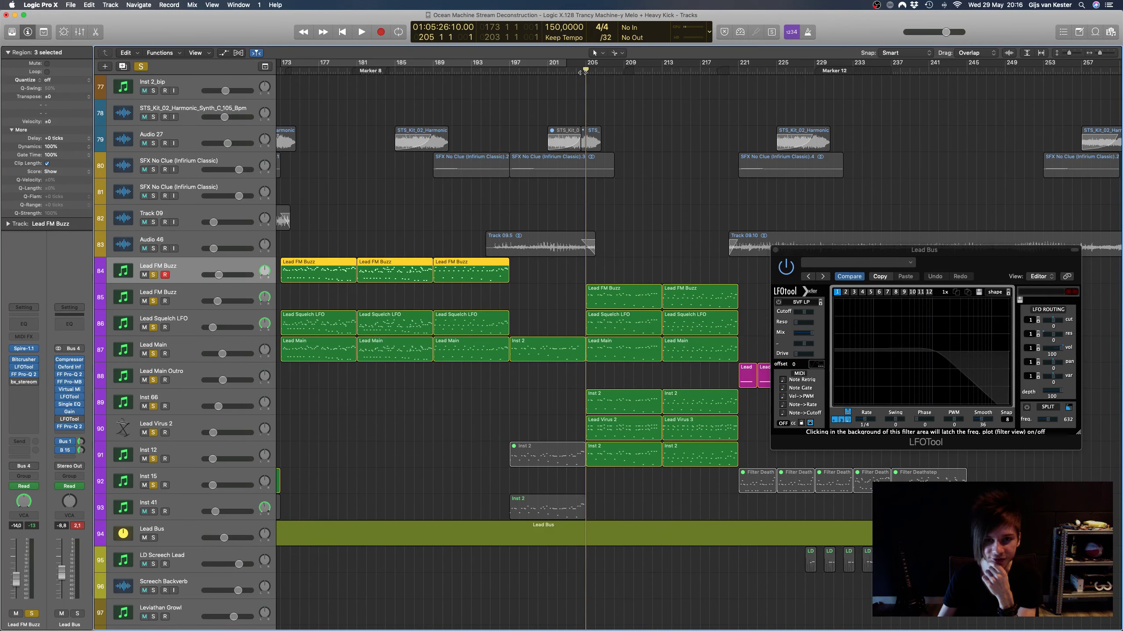
scroll(499, 166, "right", 3)
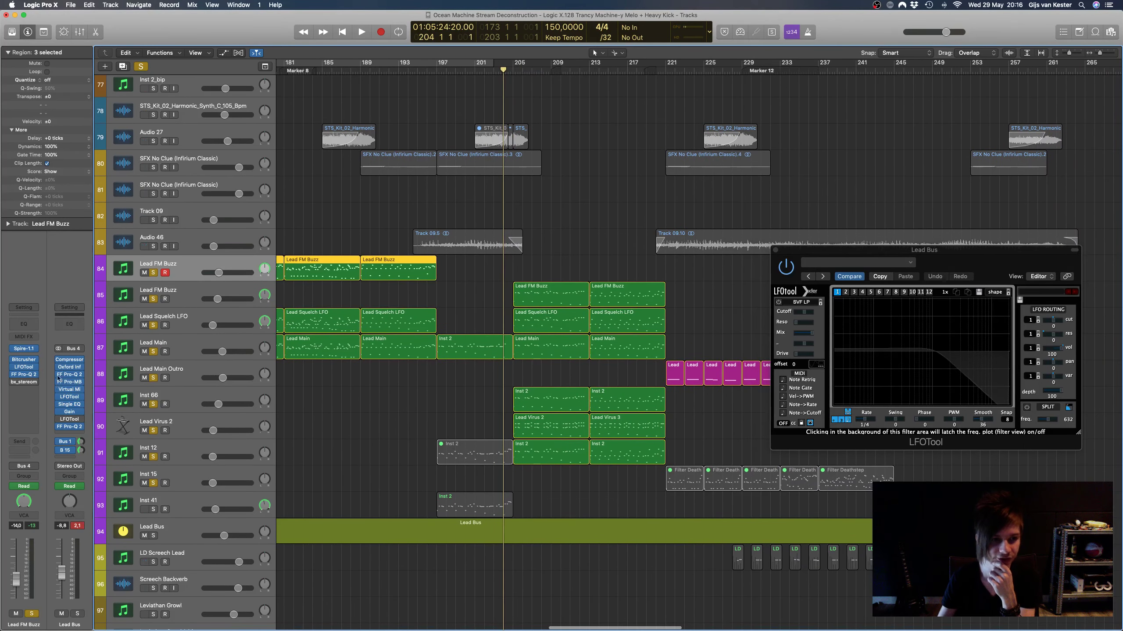
left_click(69, 360)
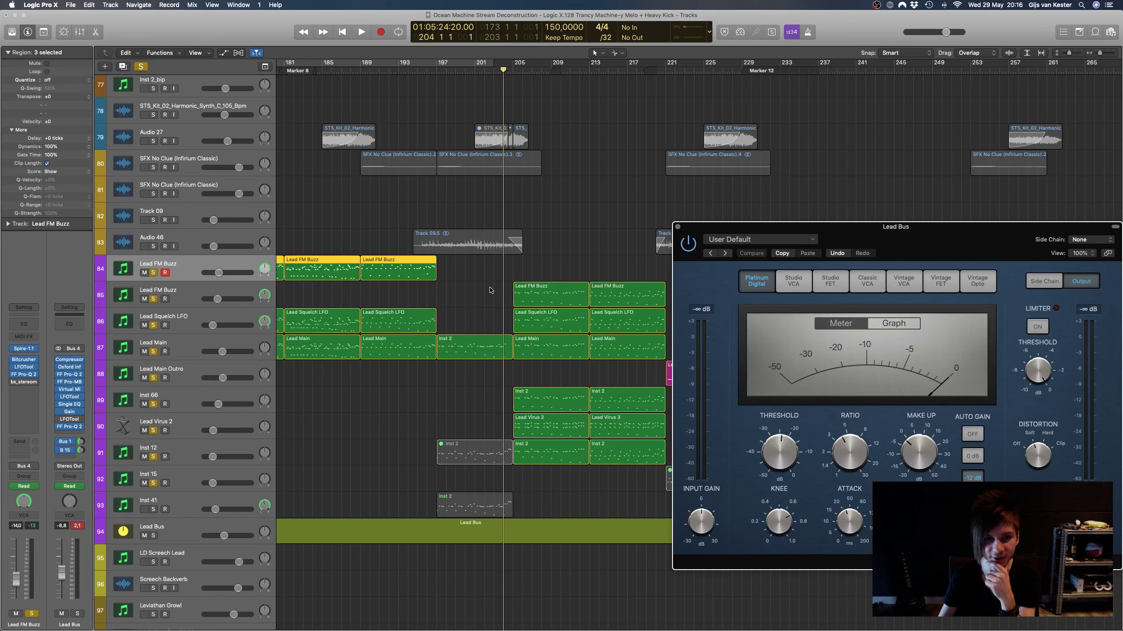
scroll(424, 267, "left", 2)
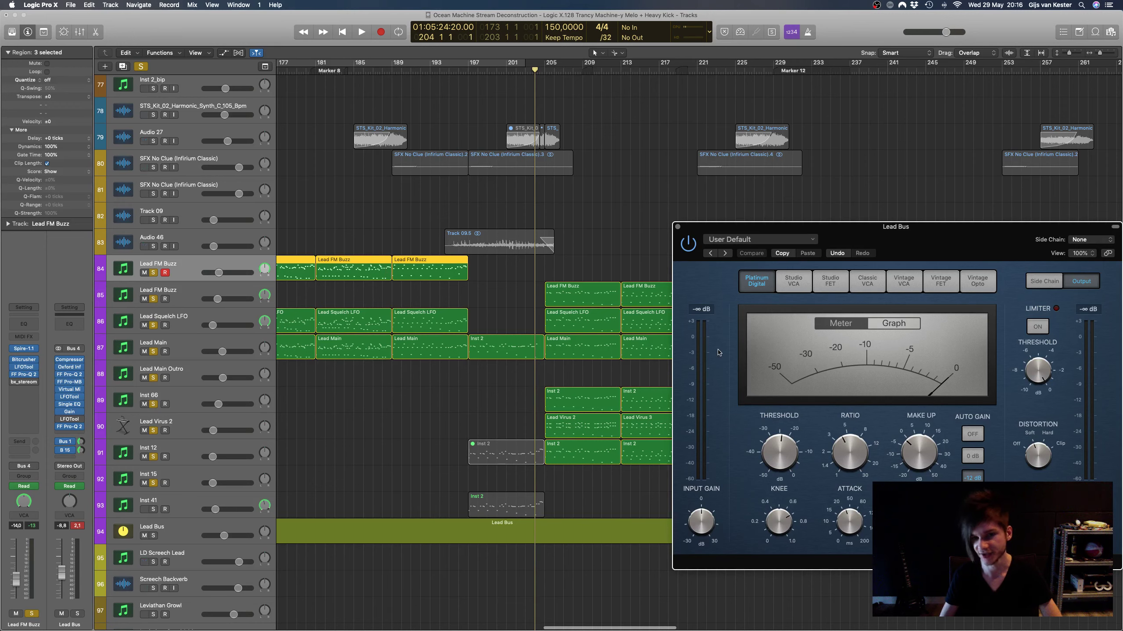
key("space")
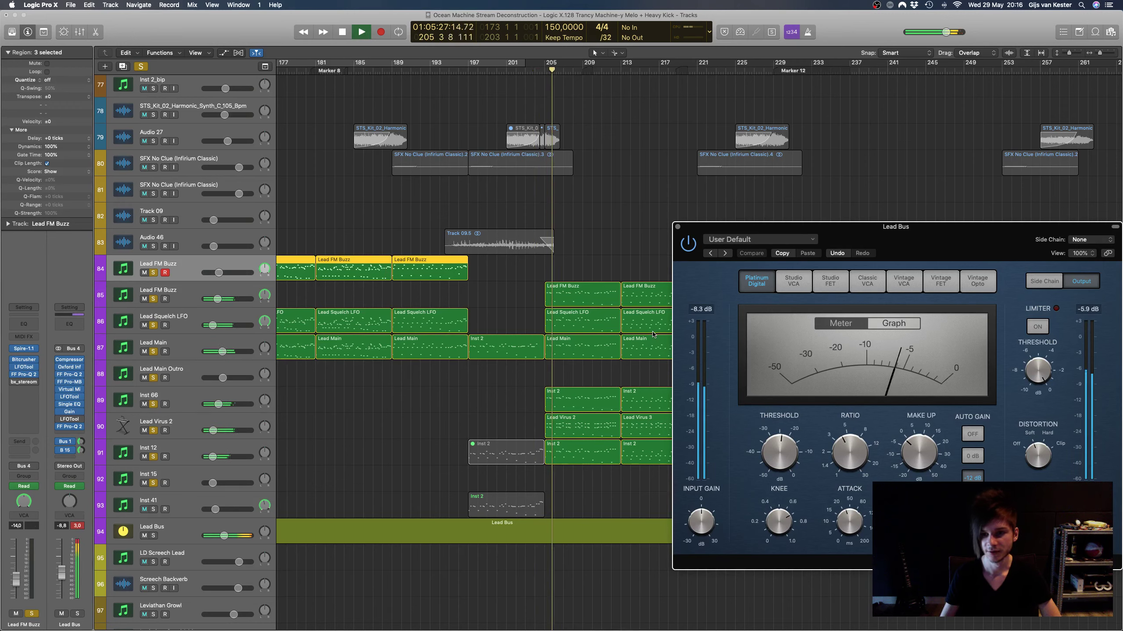
key("space")
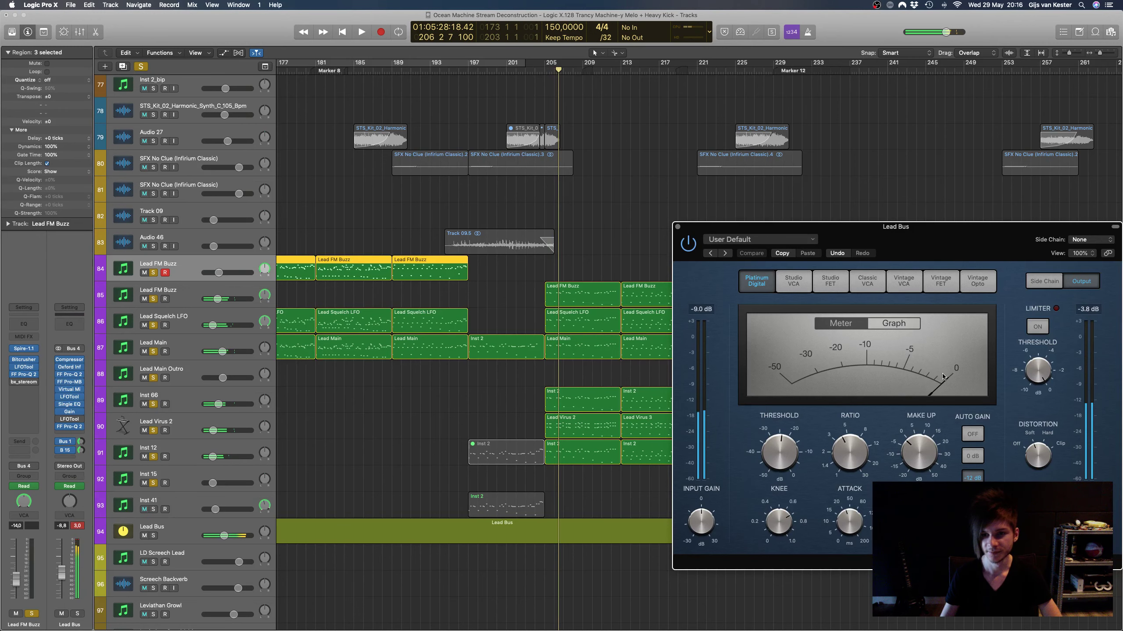
Step: Select the Audio 46 track and return the playhead to bar 177
left_click(202, 237)
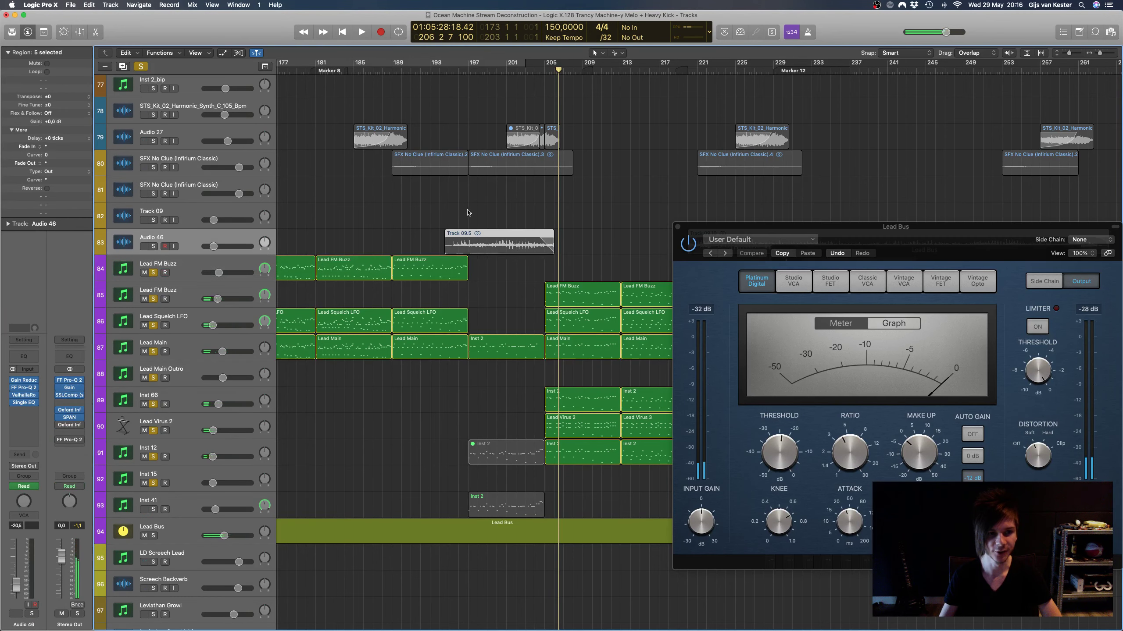
scroll(494, 199, "left", 5)
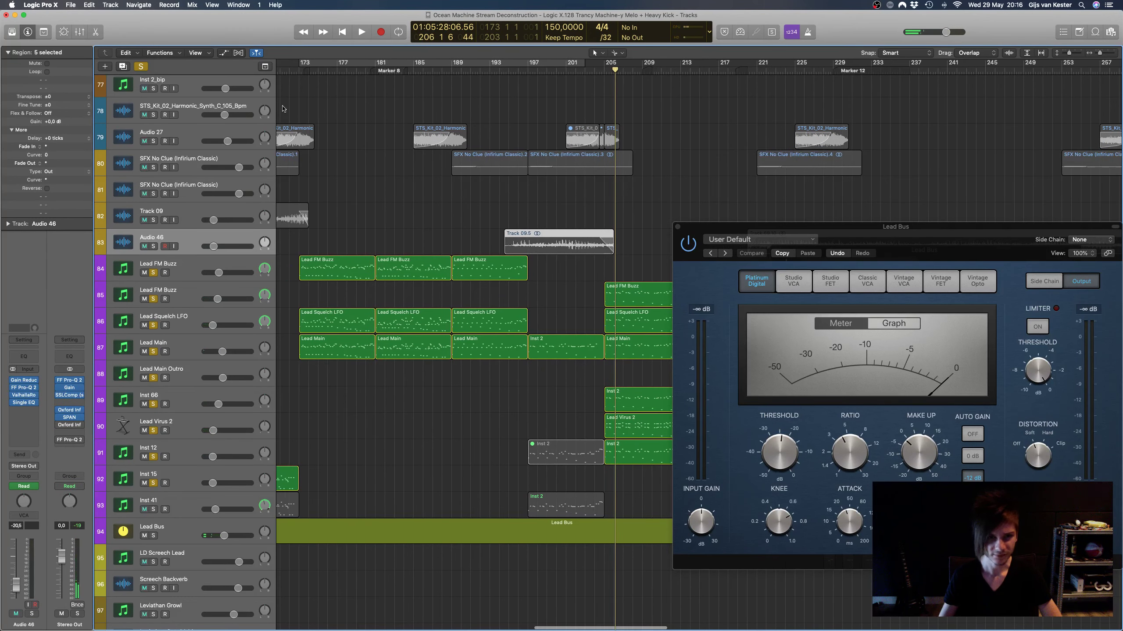
scroll(402, 79, "down", 1)
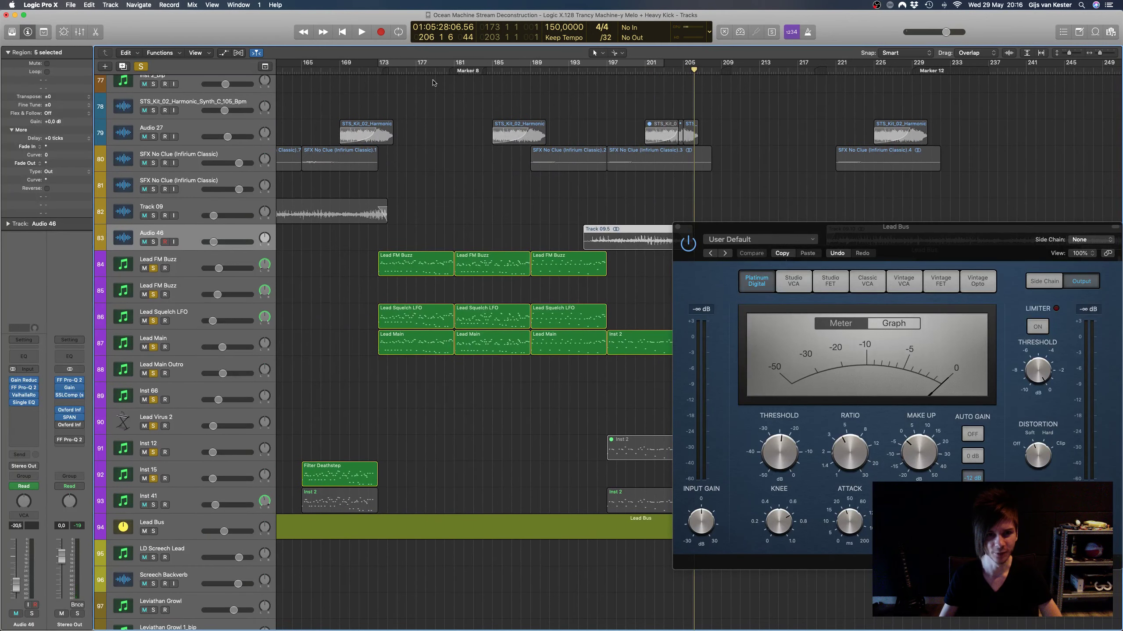
key("space")
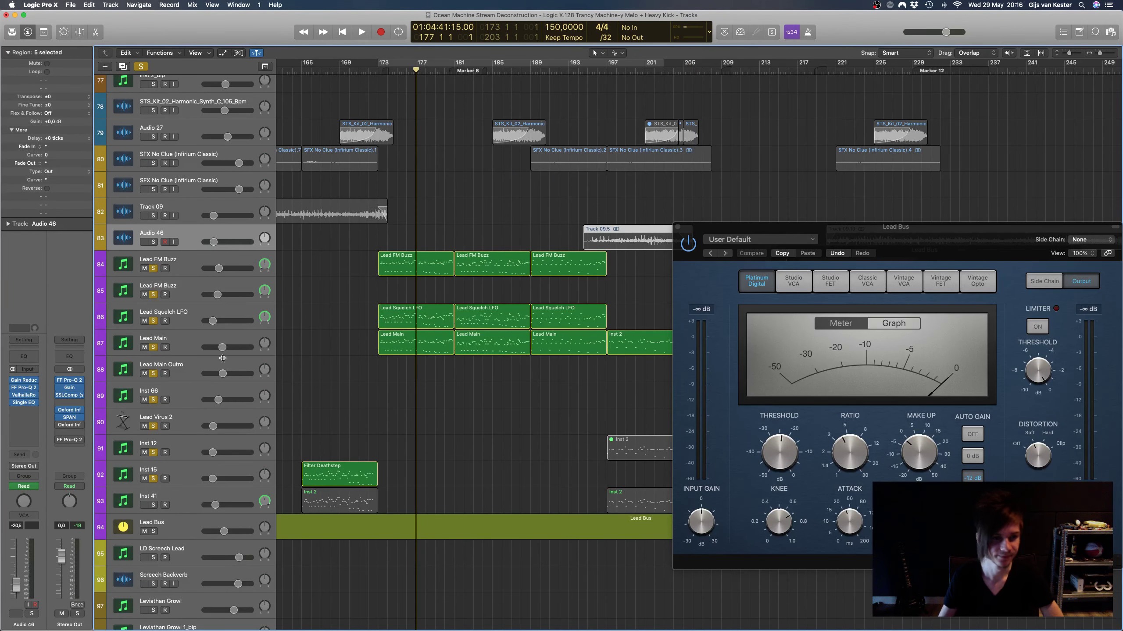
Step: Select the upper Lead FM Buzz track, open the Lead Bus FF Pro-Q 2, and place its window over the arrangement
left_click(199, 268)
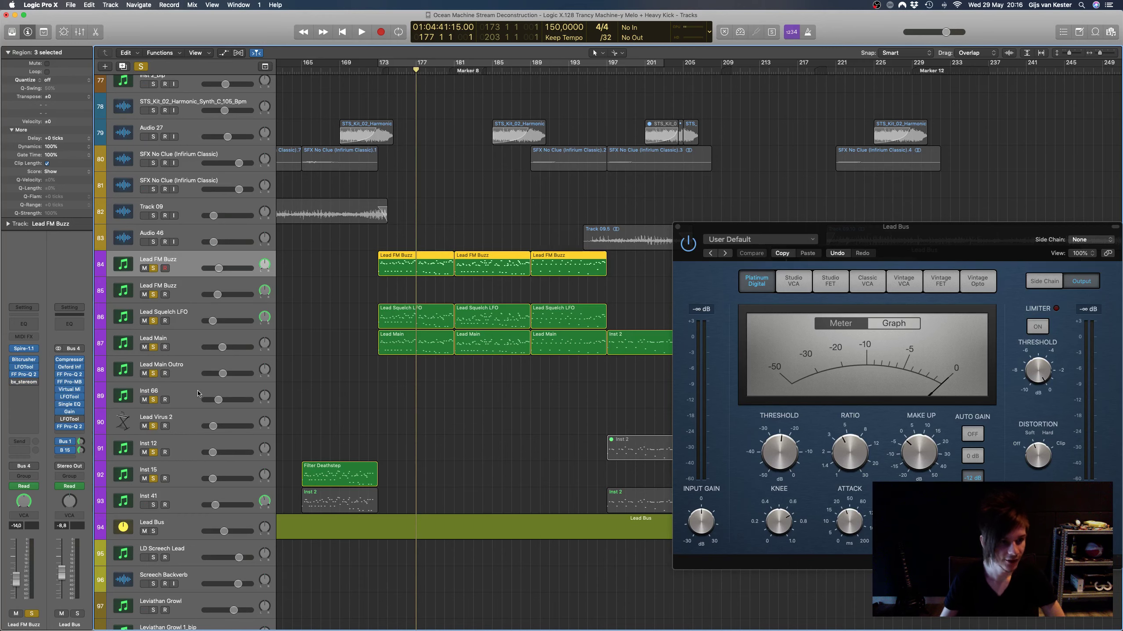
left_click(70, 376)
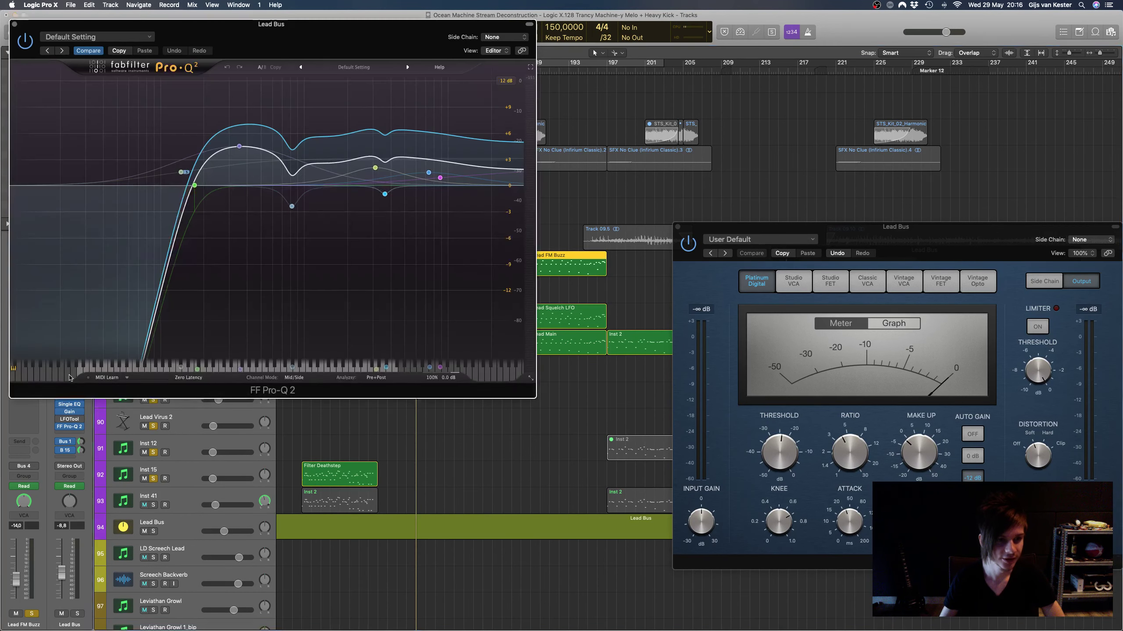
left_click_drag(332, 44, 649, 210)
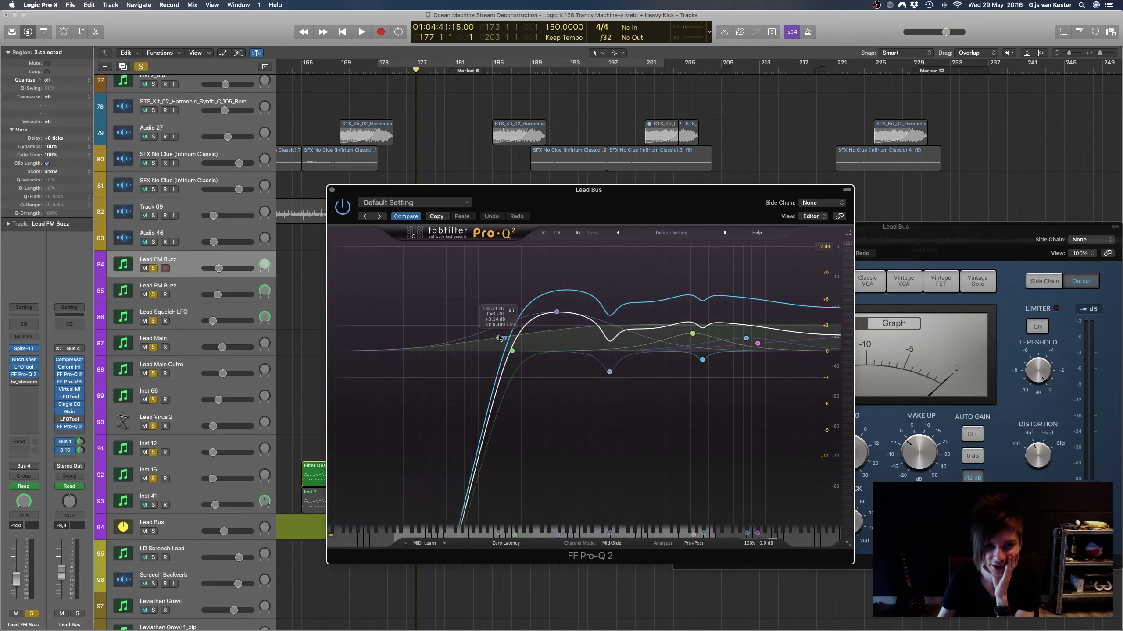
Step: Inspect the Lead Bus equalizer's low-mid bell band and the stereo placement options of its high-shelf band
right_click(556, 312)
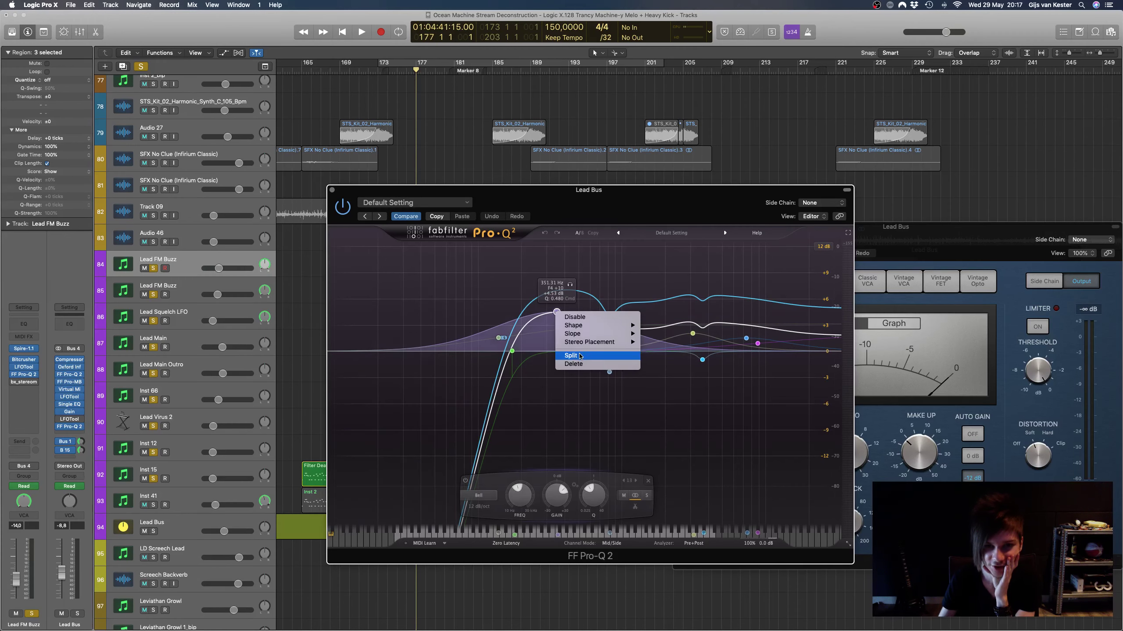
left_click(560, 355)
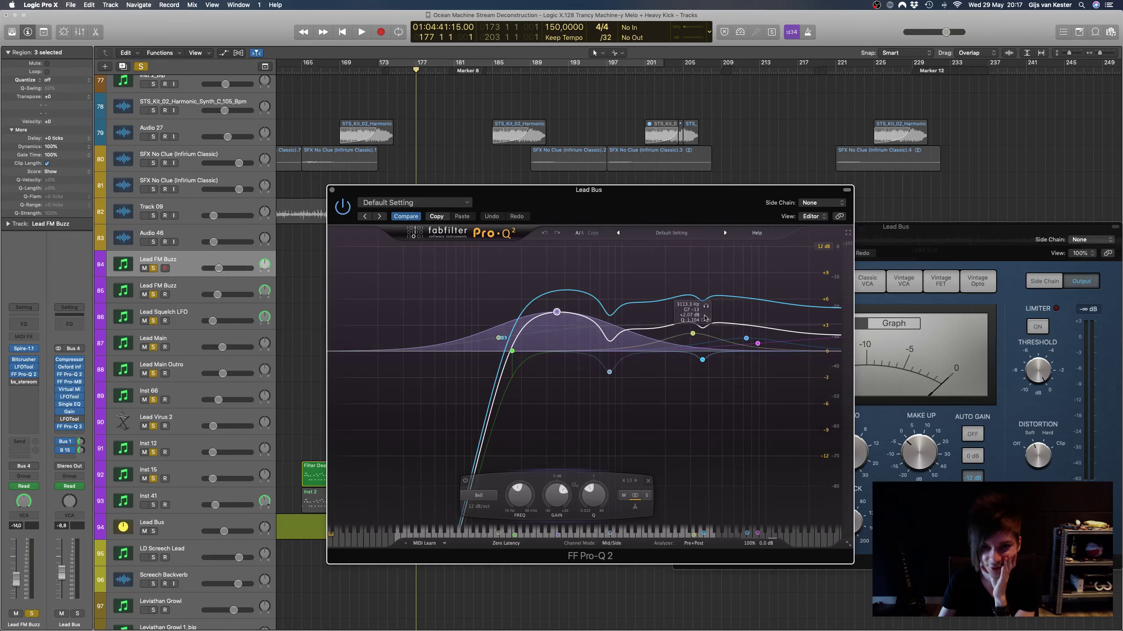
left_click(499, 337)
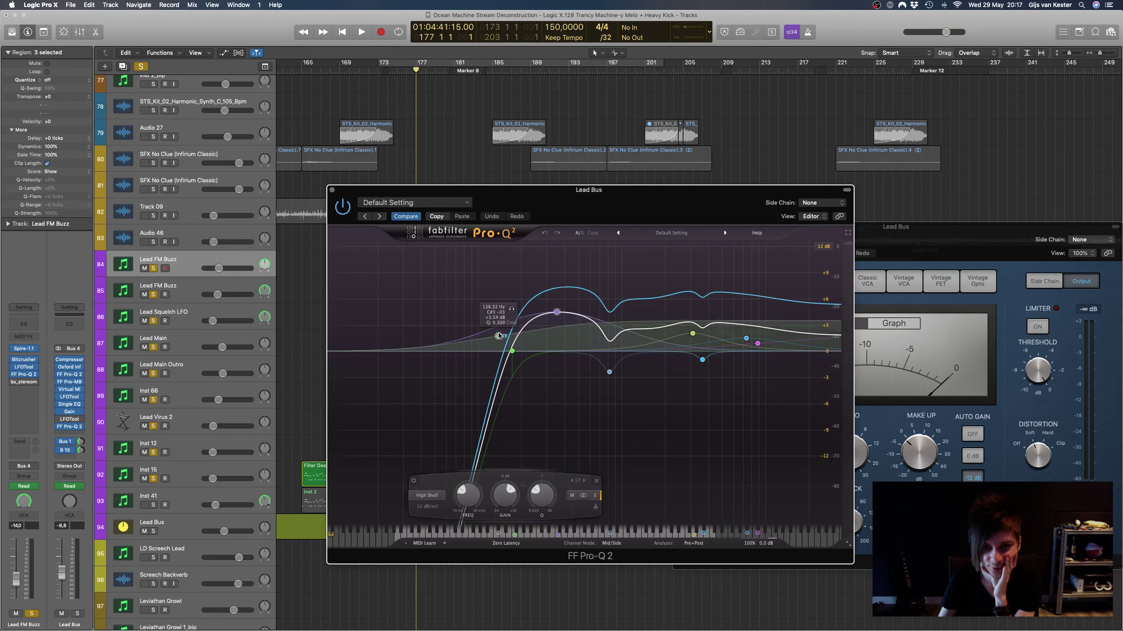
right_click(497, 337)
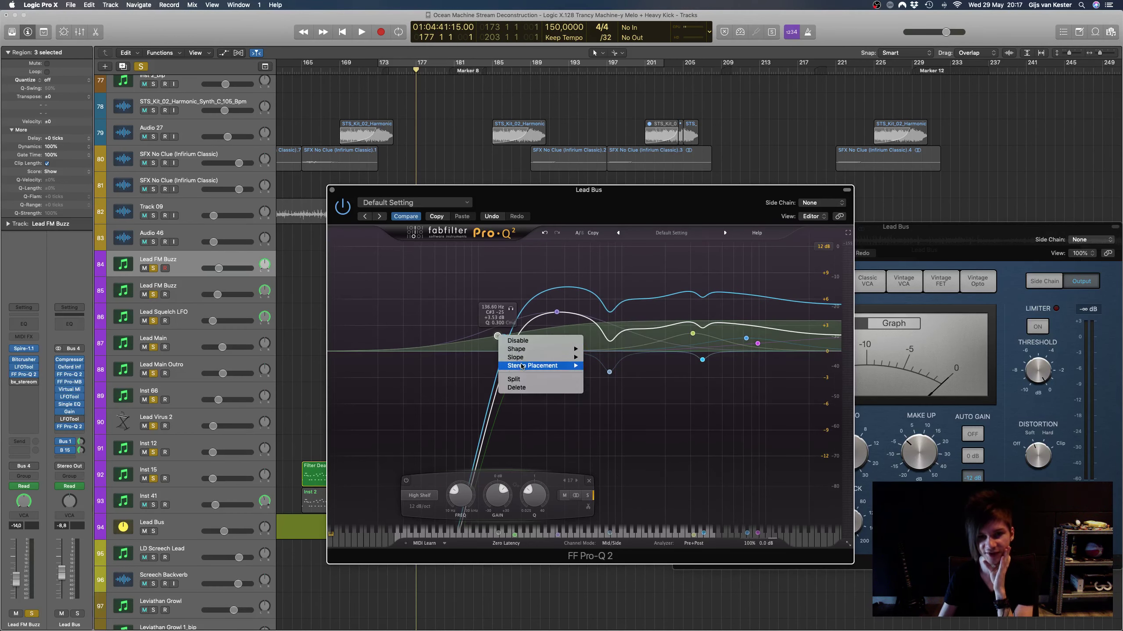
mouse_move(523, 367)
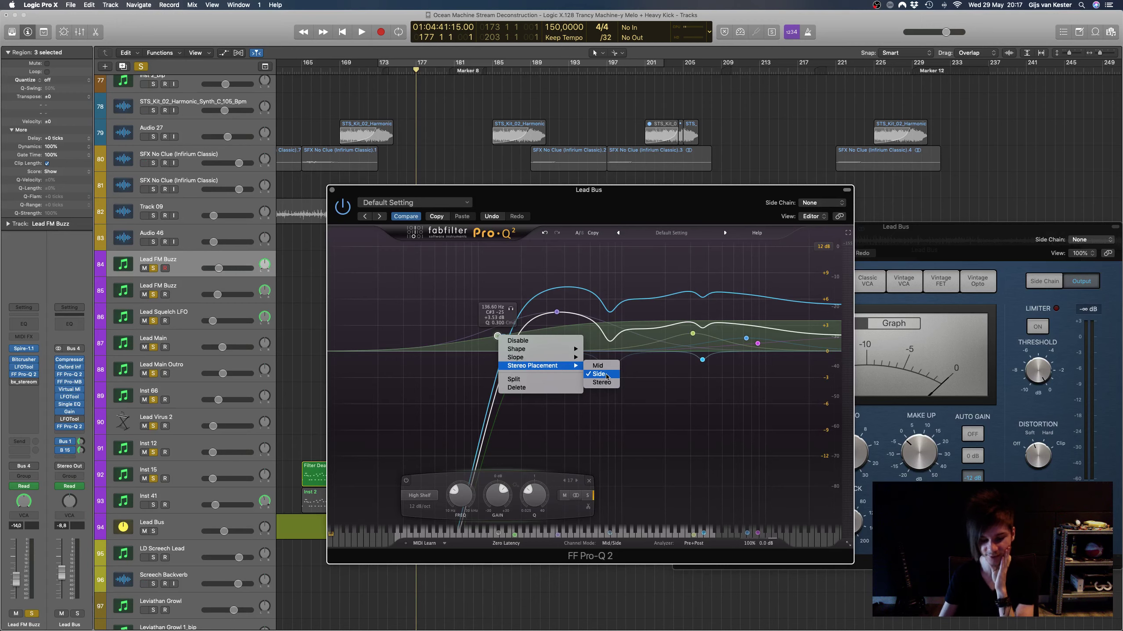
left_click(652, 213)
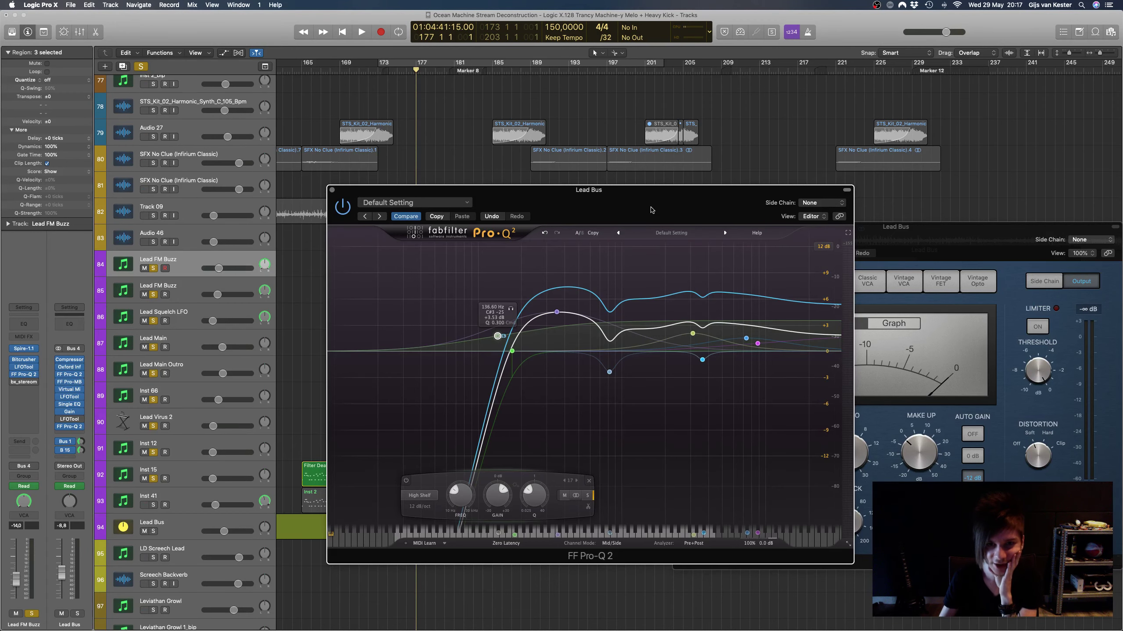
Step: Reposition the Lead Bus equalizer window, add a bell band near 1.7 kHz with slight boost, and change its stereo placement
left_click_drag(651, 210, 771, 230)
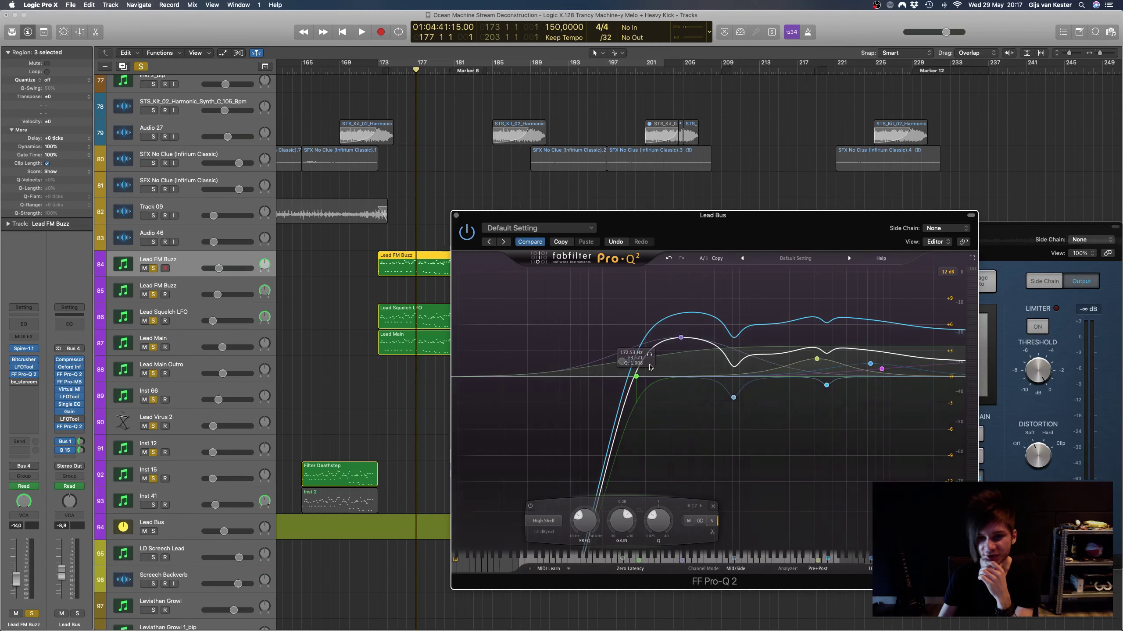
left_click(780, 355)
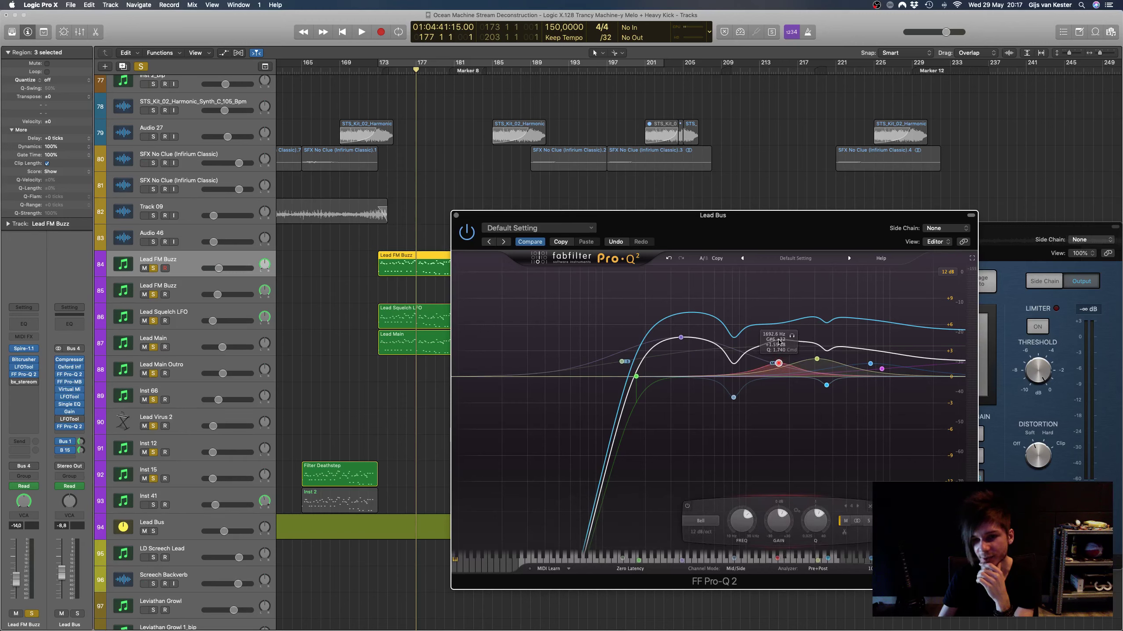
right_click(780, 365)
mouse_move(840, 395)
left_click(892, 405)
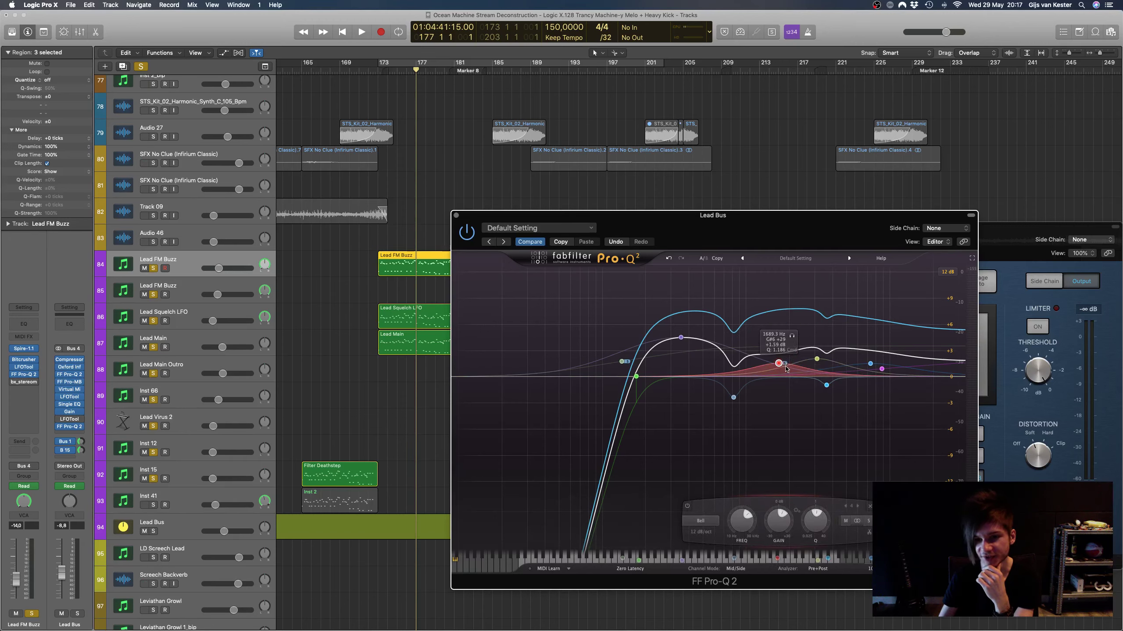
Step: Broaden the 1.7 kHz bell band's Q, return its gain to about 0 dB, and bypass the band
scroll(782, 364, "down", 3)
mouse_move(780, 363)
left_mouse_down()
mouse_move(782, 335)
mouse_move(785, 376)
left_mouse_up()
right_click(781, 379)
left_click(793, 384)
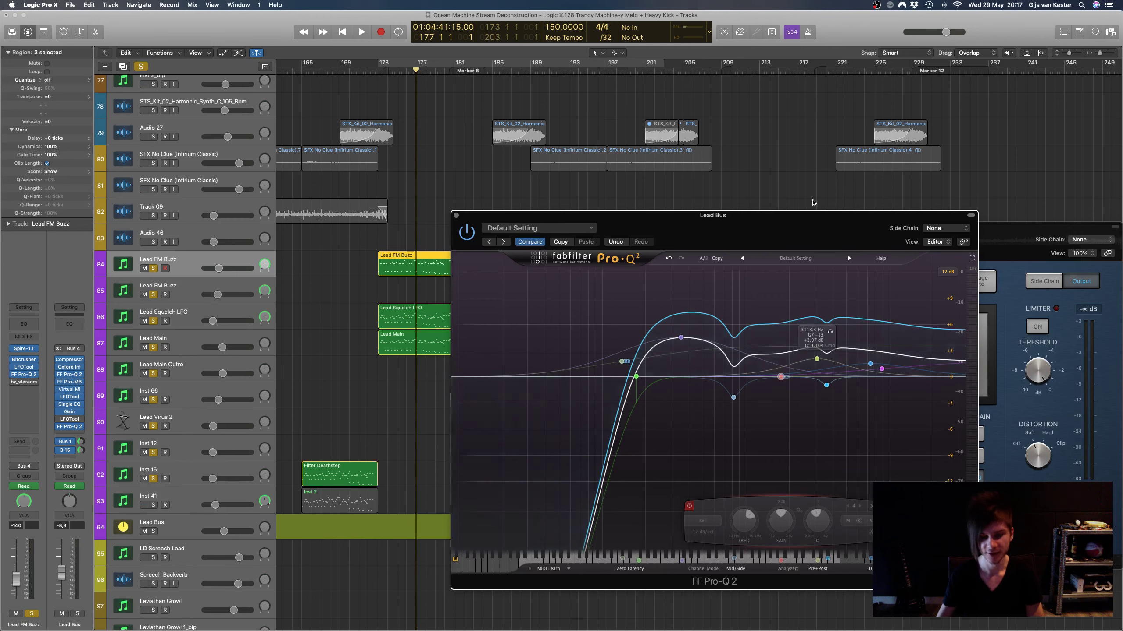
Step: Add a high-shelf boost of about 4.24 dB near 15.5 kHz to the Lead Bus equalizer and assign its stereo placement
left_click_drag(773, 246, 755, 233)
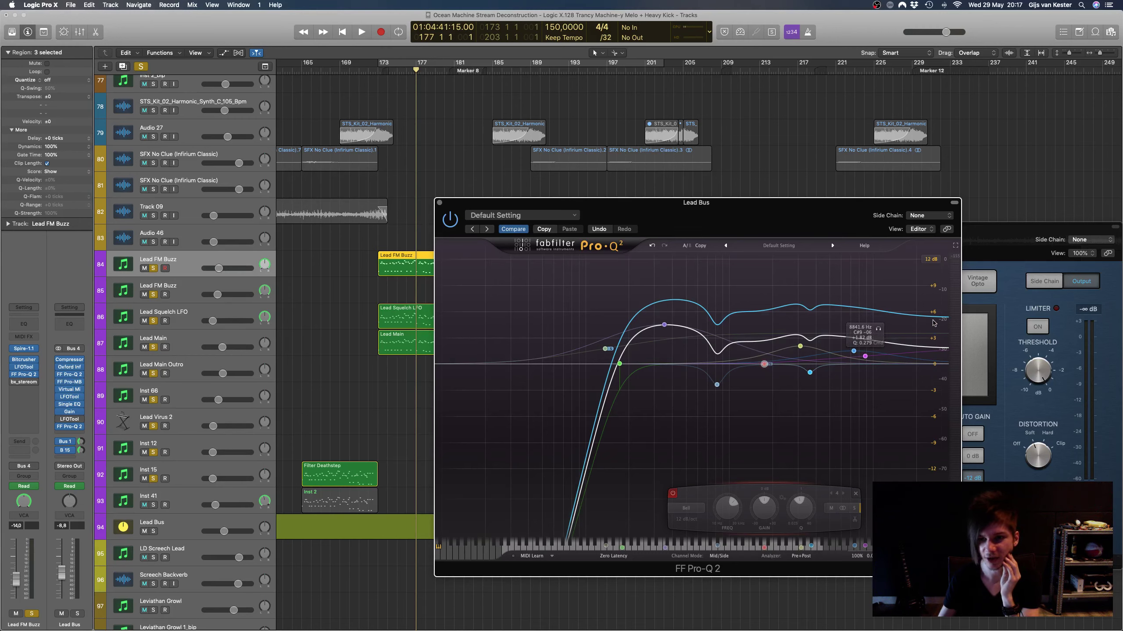
left_click_drag(933, 354, 899, 346)
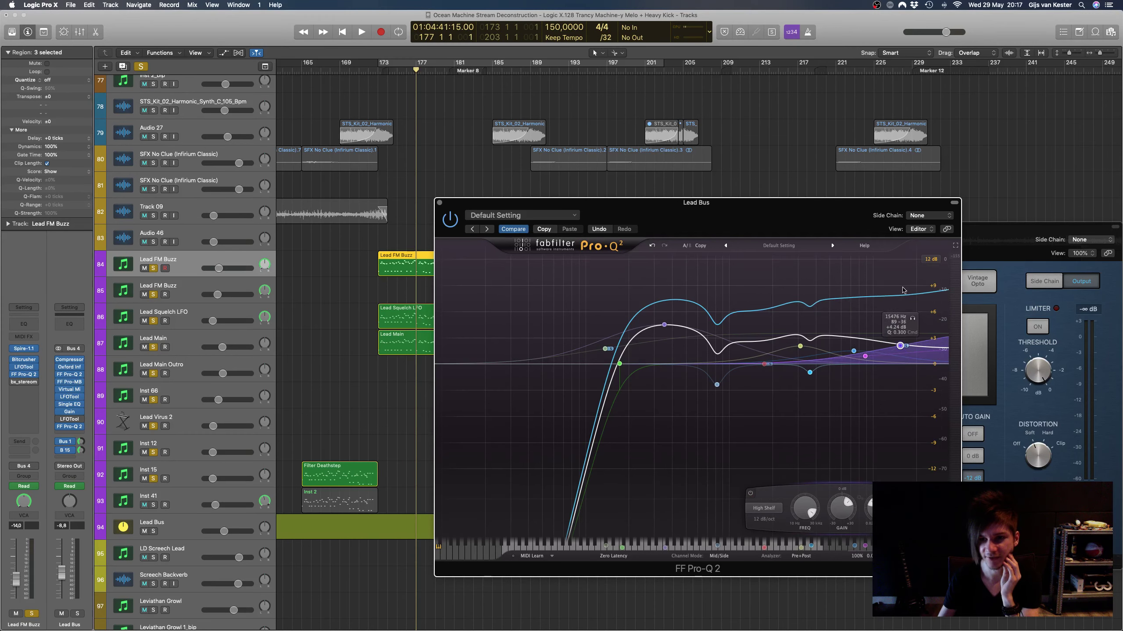
right_click(900, 346)
left_click(847, 374)
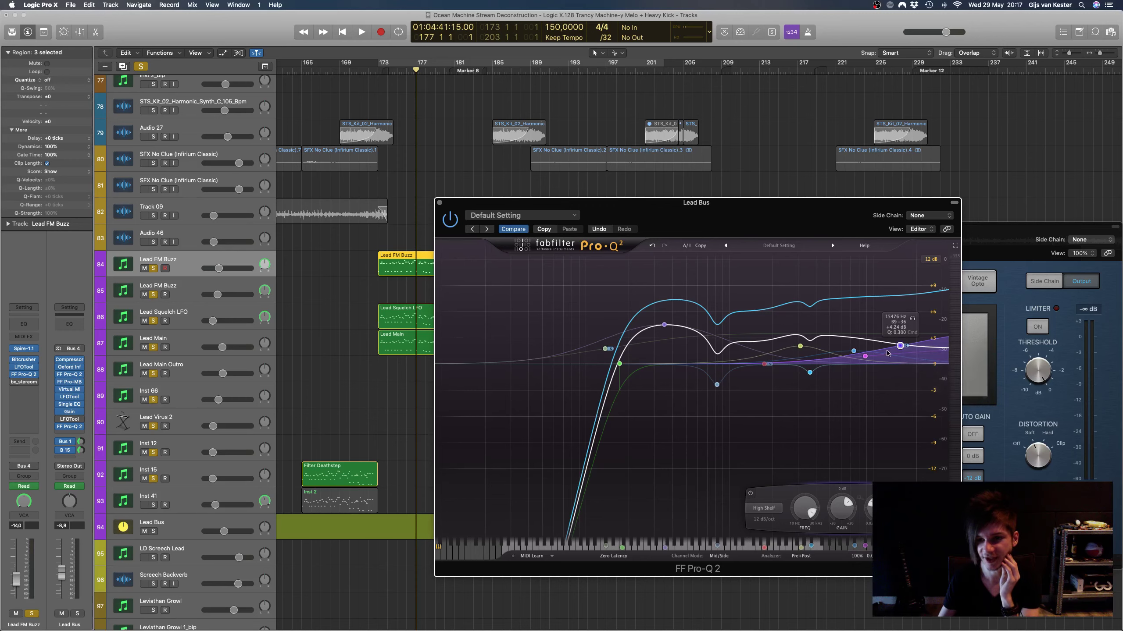
Step: Return the high-shelf band's gain to about 0 dB, bypass it, and close the Lead Bus equalizer
left_click_drag(901, 337, 898, 370)
right_click(898, 370)
left_click(902, 373)
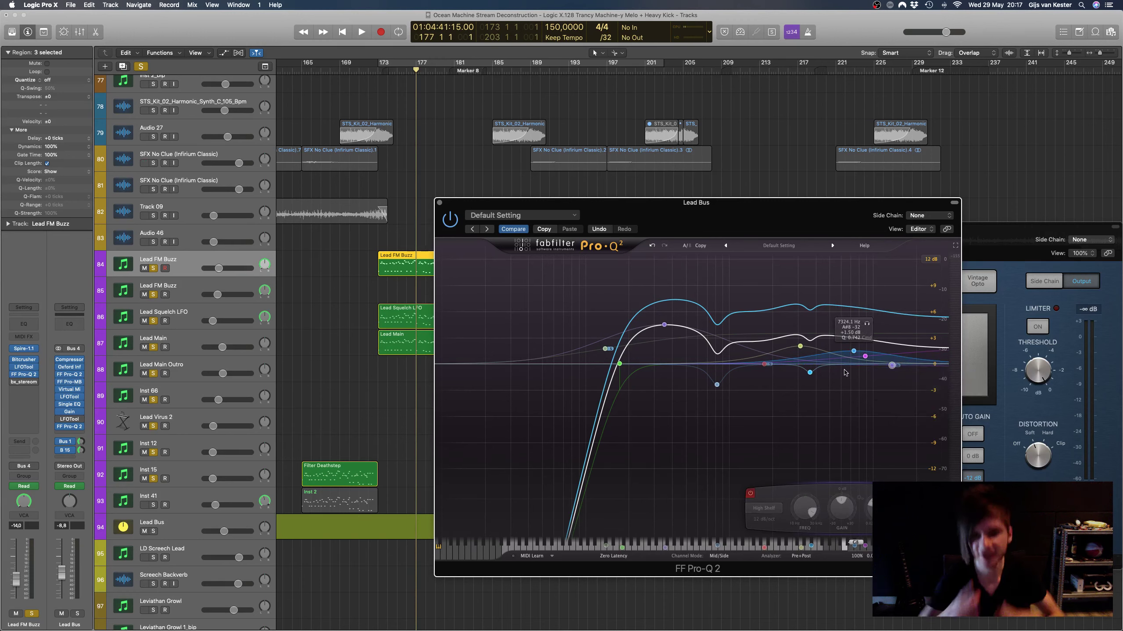
left_click(439, 203)
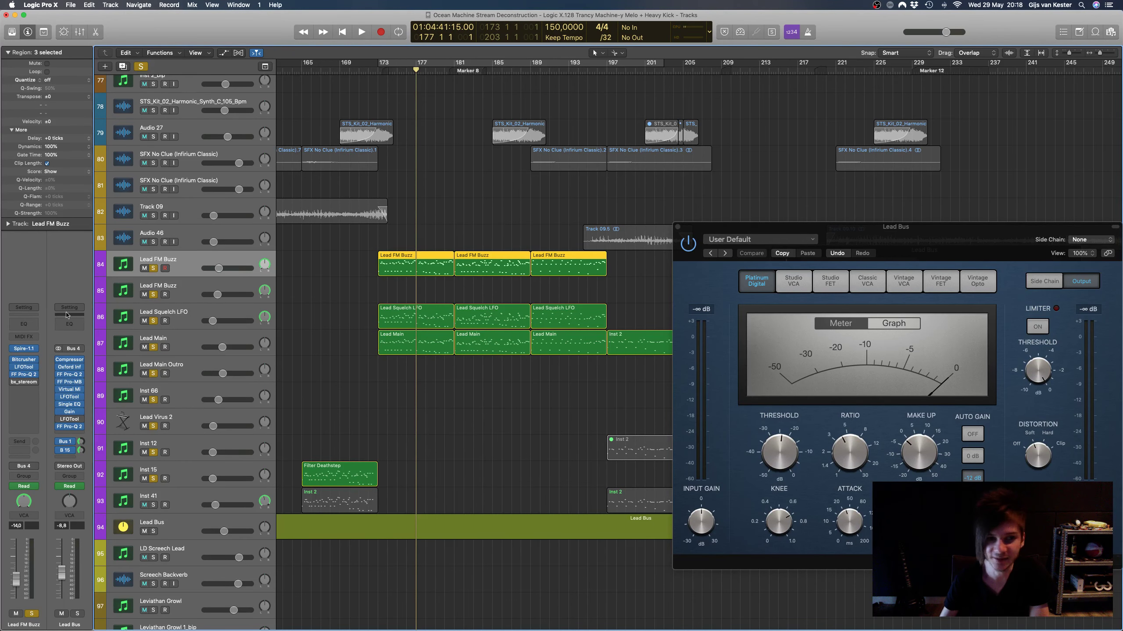
Step: Open the Lead Bus FF Pro-MB over the arrangement and play the soloed leads from about bar 175 to watch its band react
left_click(68, 382)
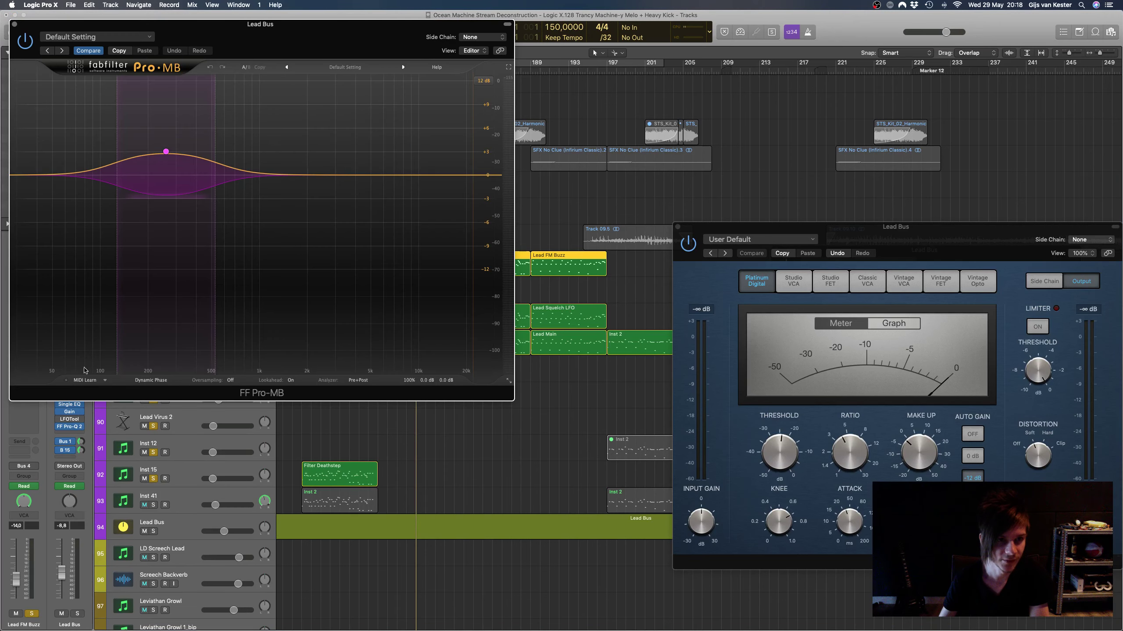
left_click_drag(307, 48, 890, 290)
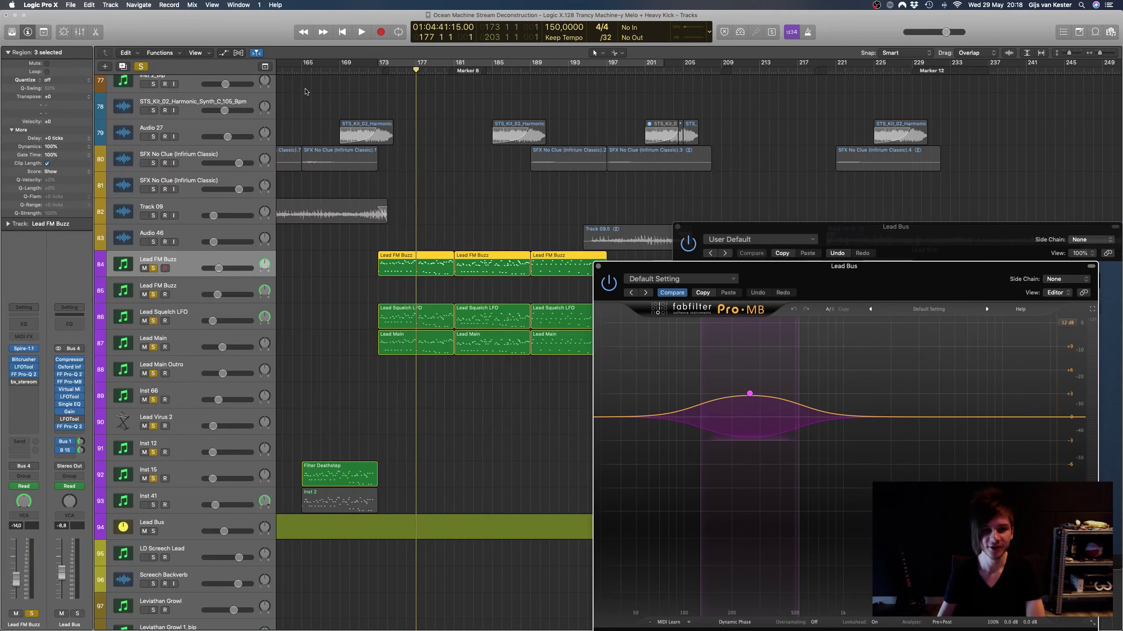
left_click(395, 71)
key("space")
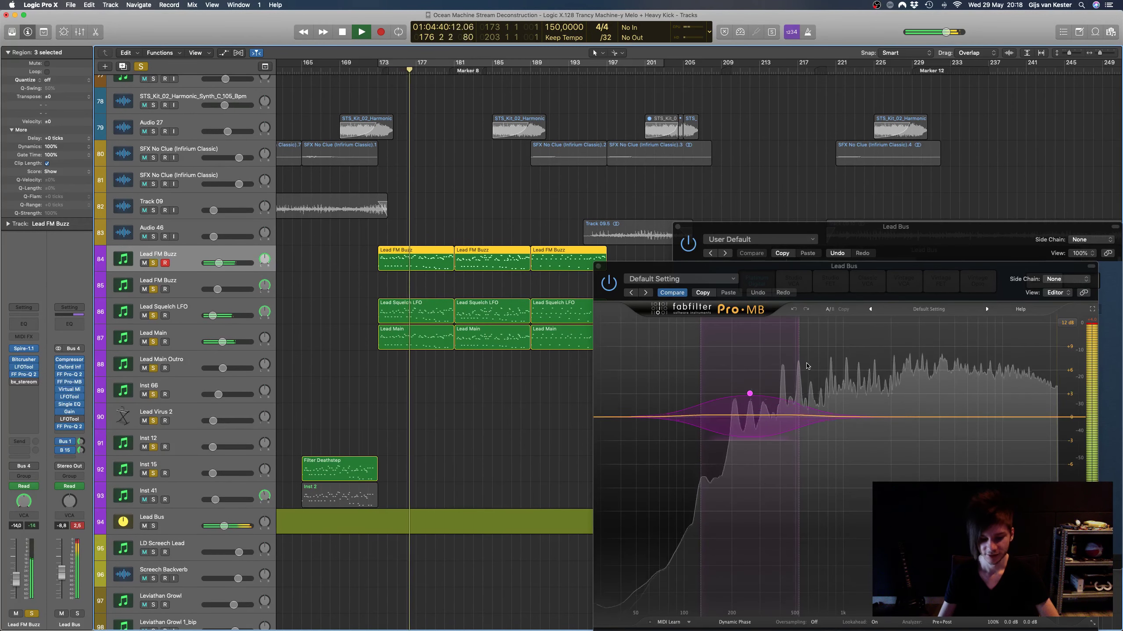
key("space")
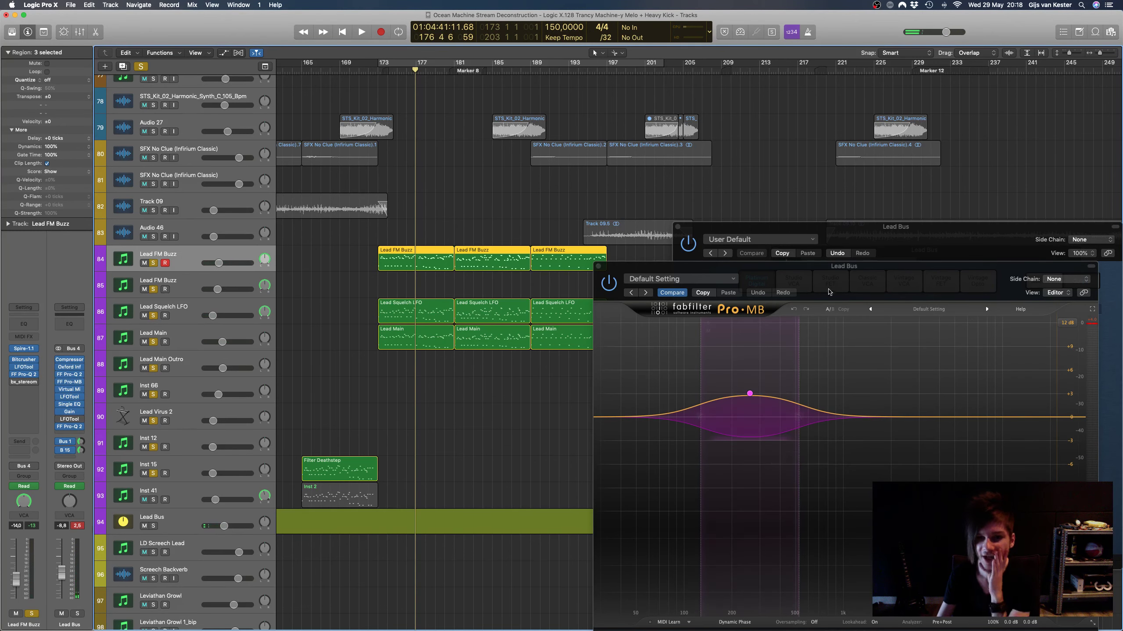
Step: Place the FF Pro-MB window higher, examine its low-mid band's dynamics settings, and resume playback to watch the compression
left_click_drag(805, 266, 773, 161)
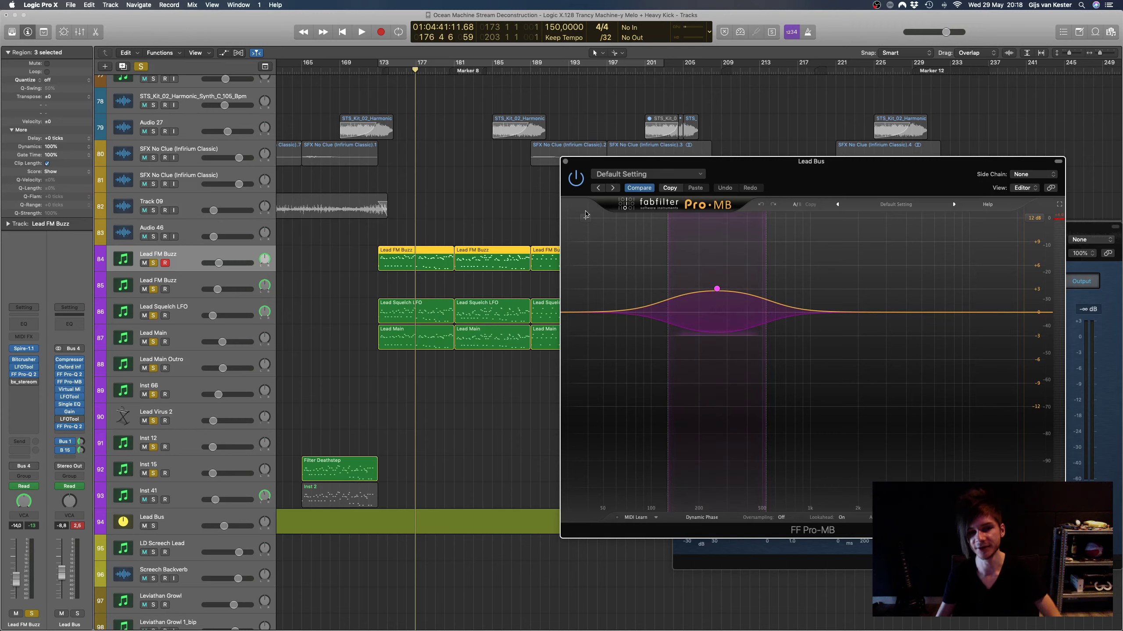
mouse_move(707, 347)
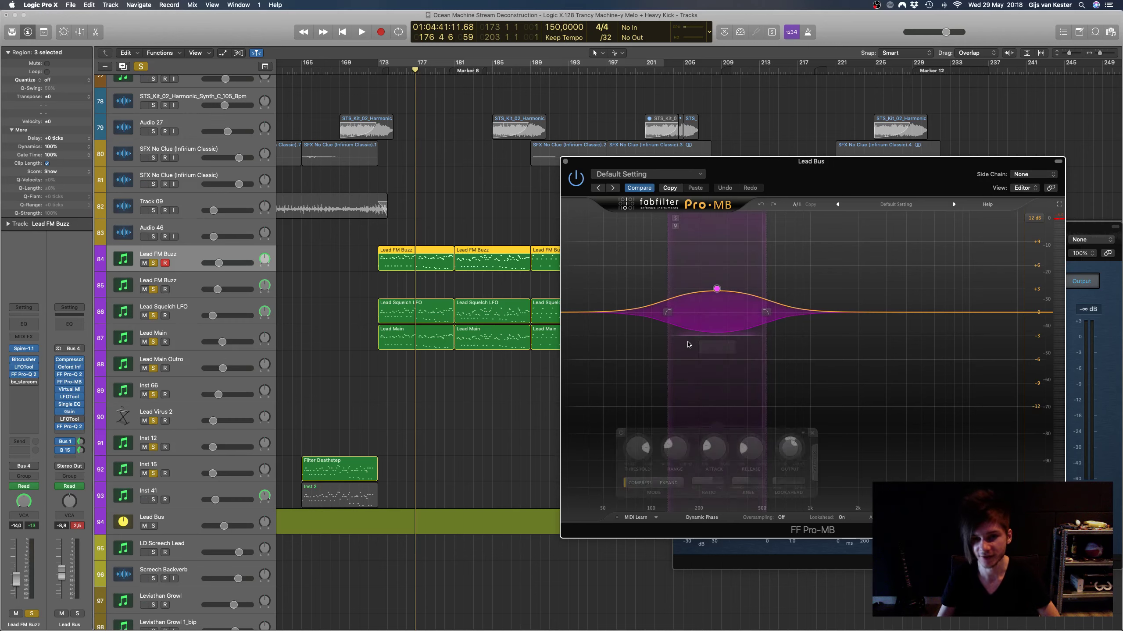
mouse_move(709, 483)
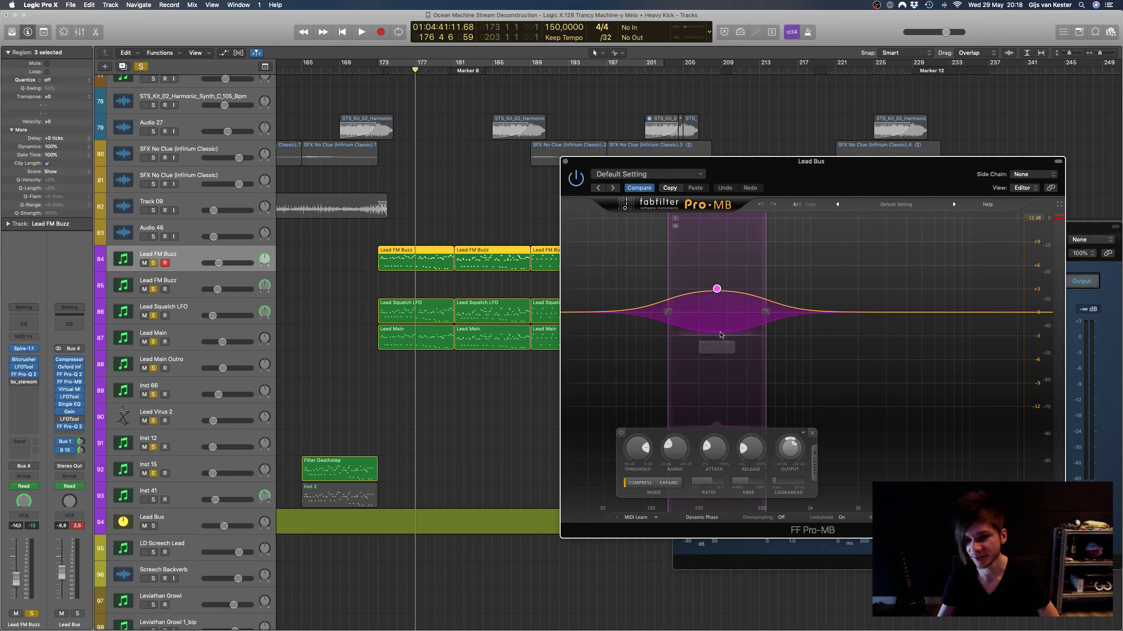
key("space")
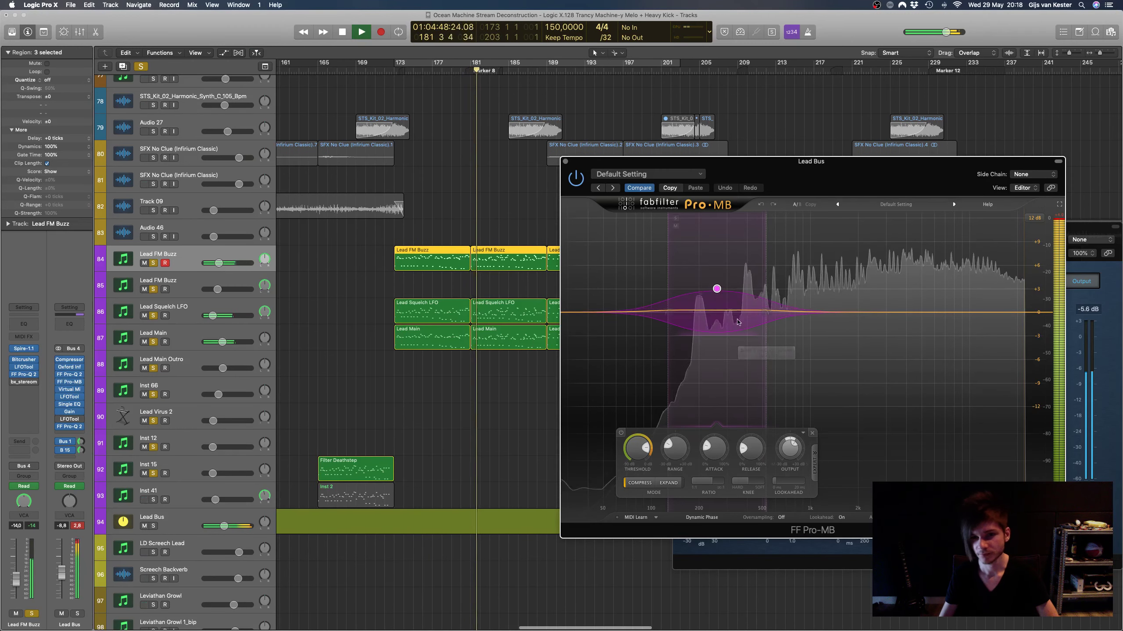
key("space")
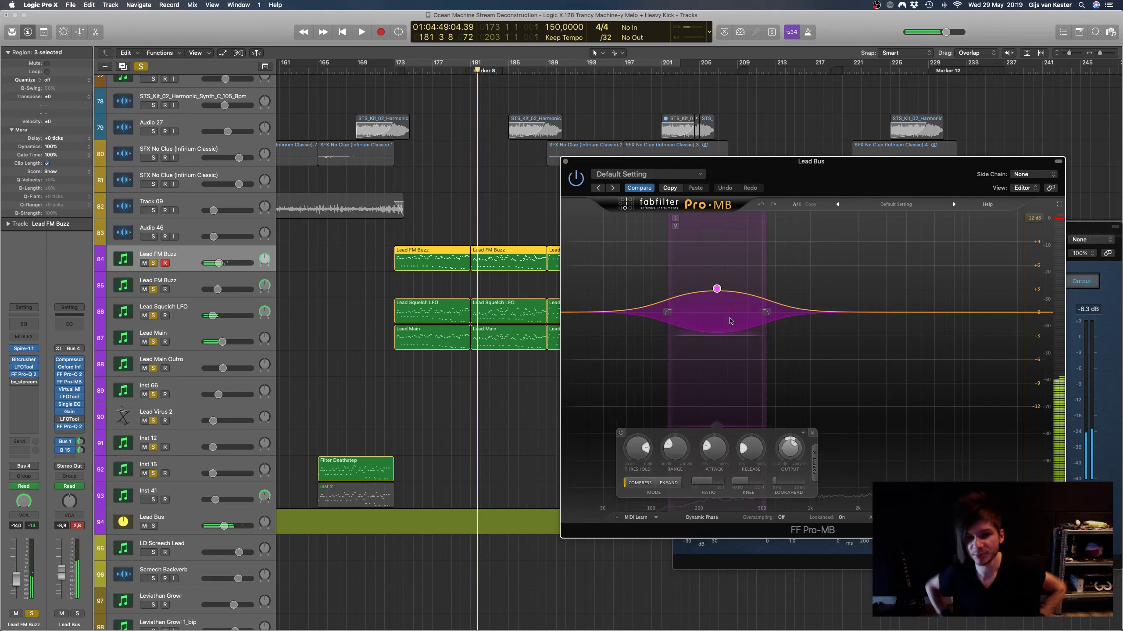
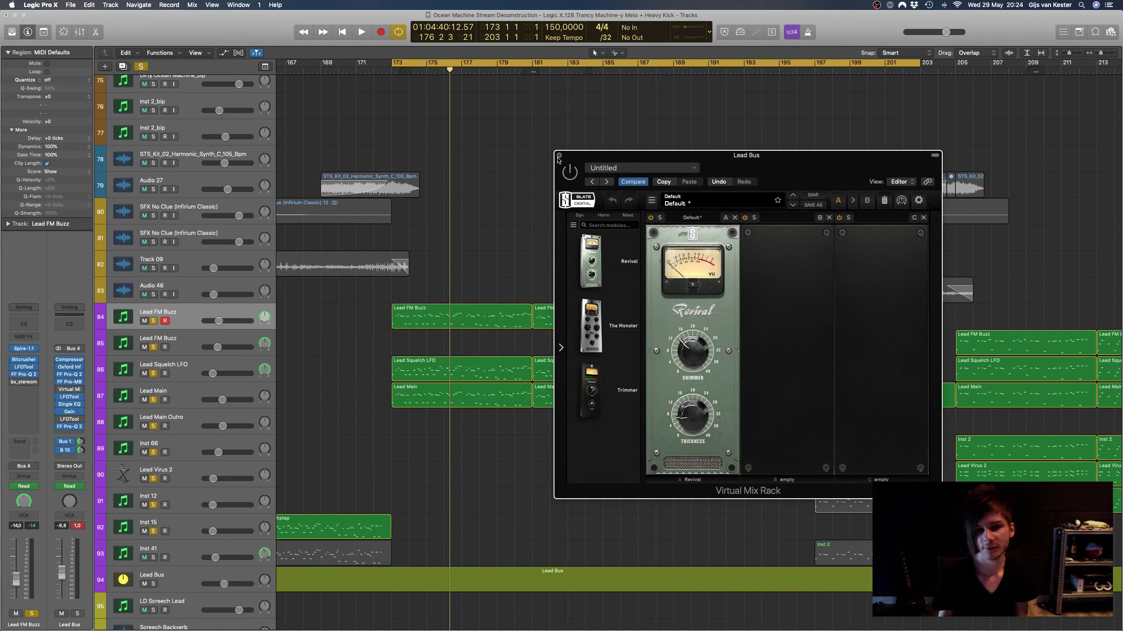
Step: Close the Lead Bus Virtual Mix Rack, zoom out the arrangement, and turn off the cycle range
key("super+w")
left_click(586, 202, "ctrl+alt")
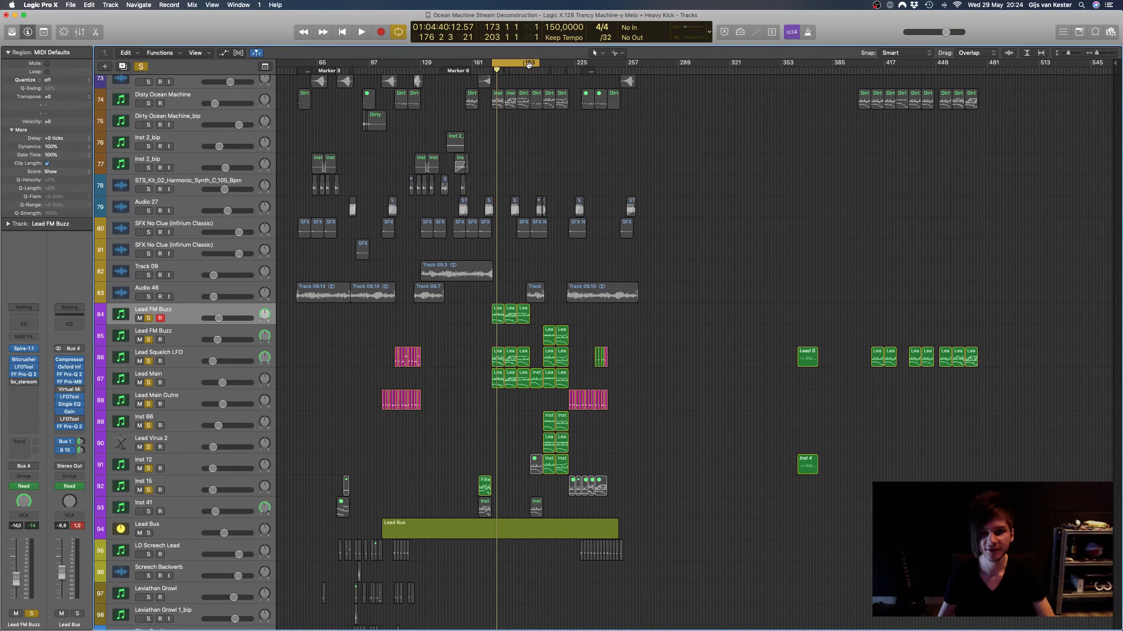
left_click(529, 64)
Step: Find the isolated Inst 4 region near bar 363 on track 172 and show its full note pattern in the Piano Roll
scroll(659, 326, "down", 20)
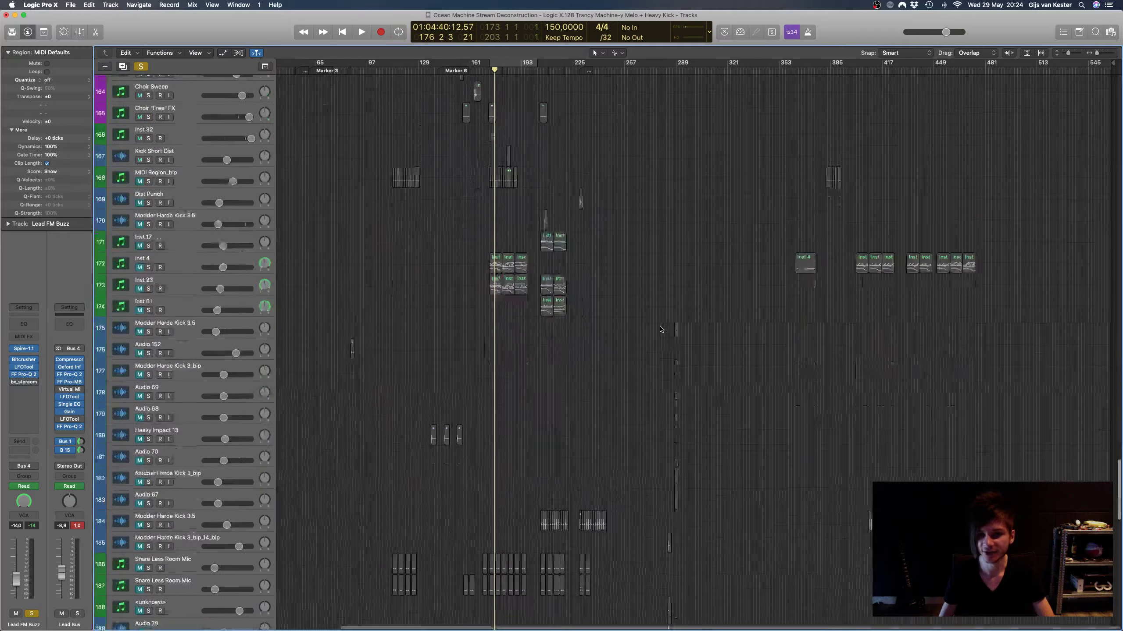
scroll(660, 330, "up", 10)
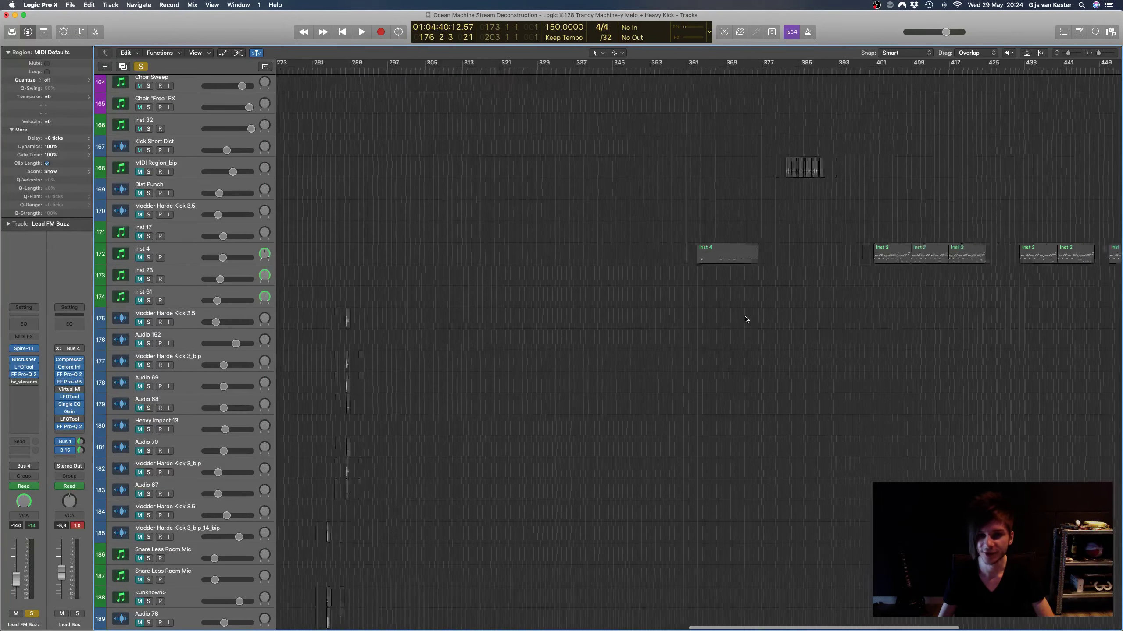
scroll(745, 319, "right", 8)
left_click(578, 256)
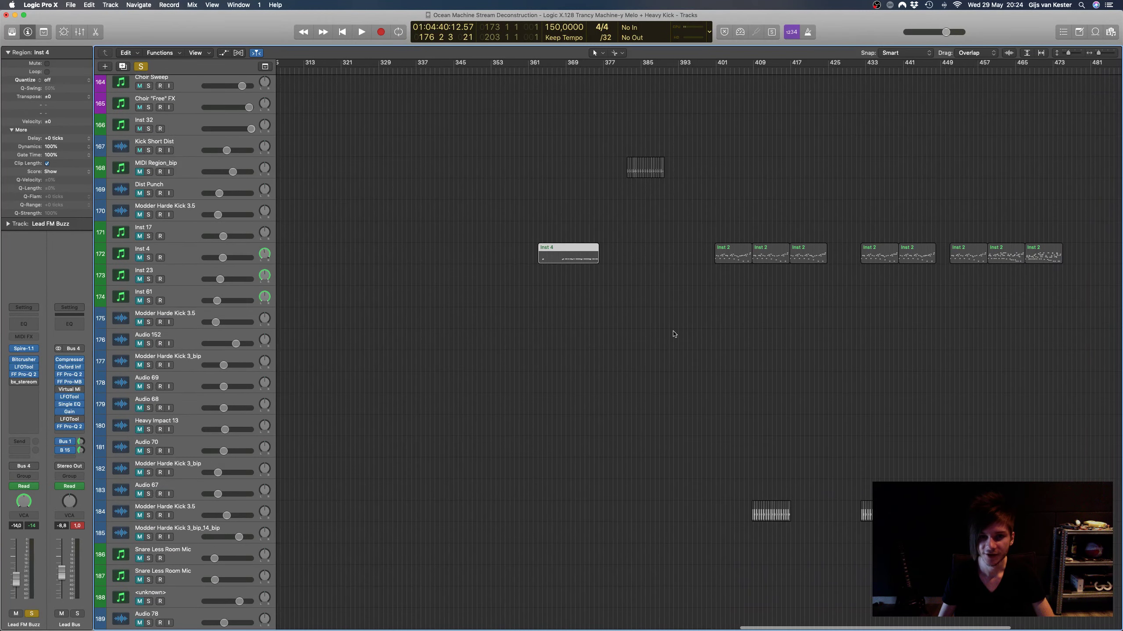
key("p")
scroll(676, 337, "up", 5)
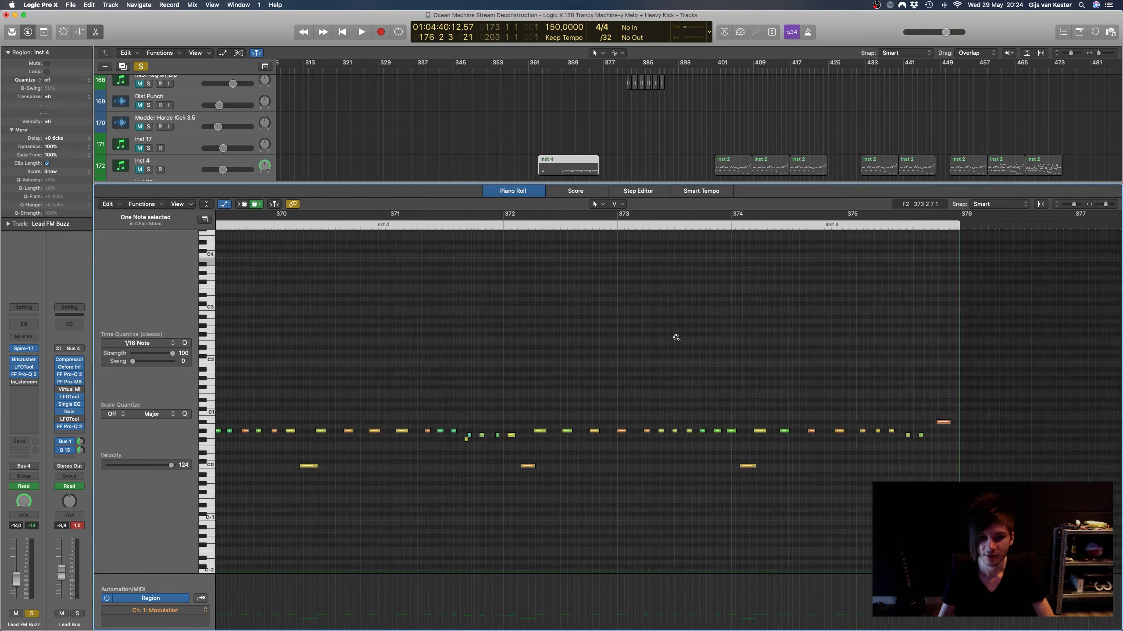
scroll(677, 338, "down", 5)
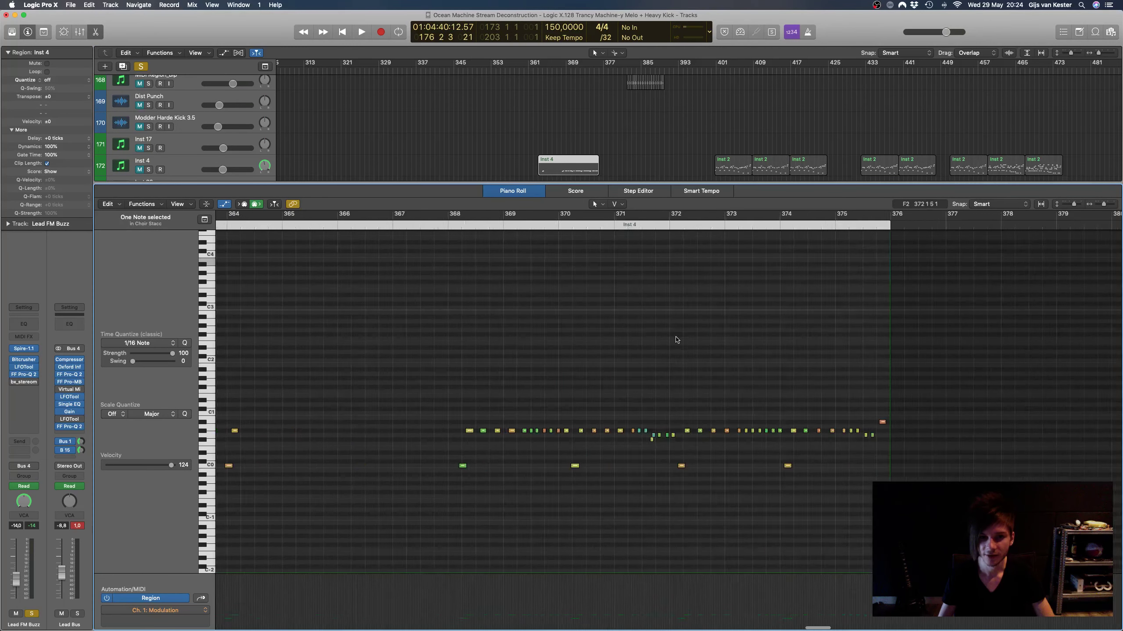
Step: Solo the Inst 4 track and audition its region from bar 368
left_click(149, 169)
left_click(560, 69)
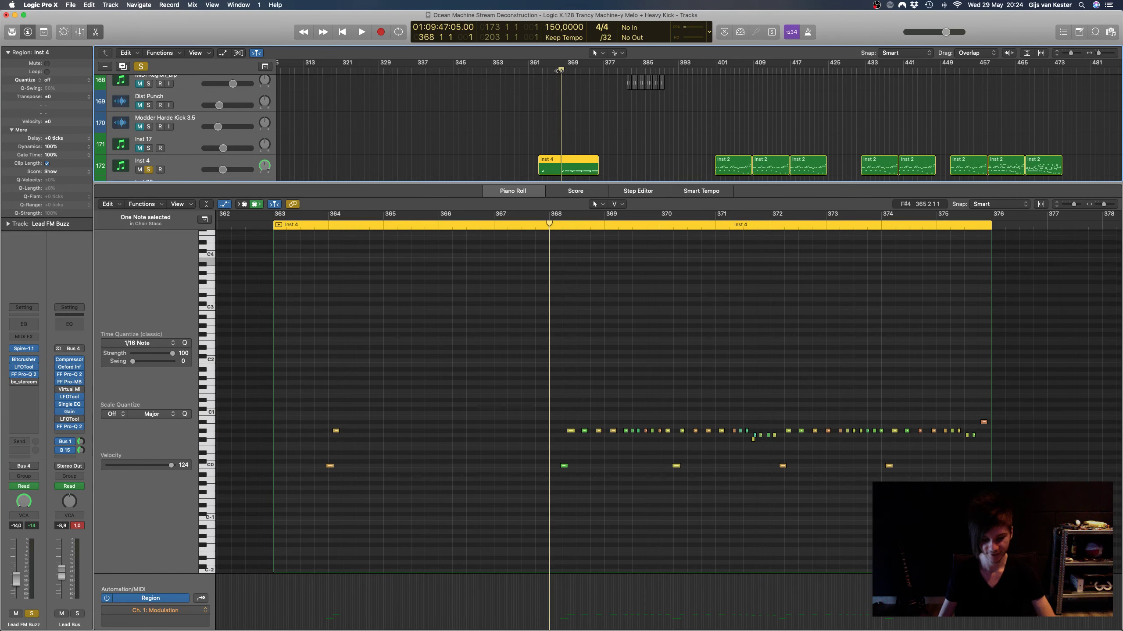
key("space")
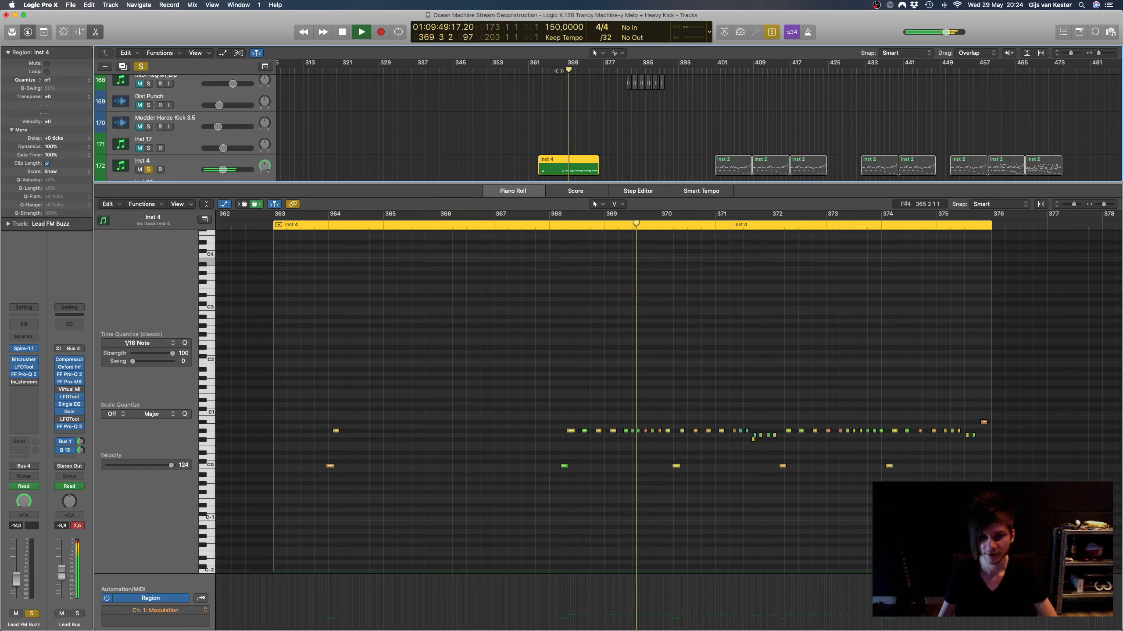
key("space")
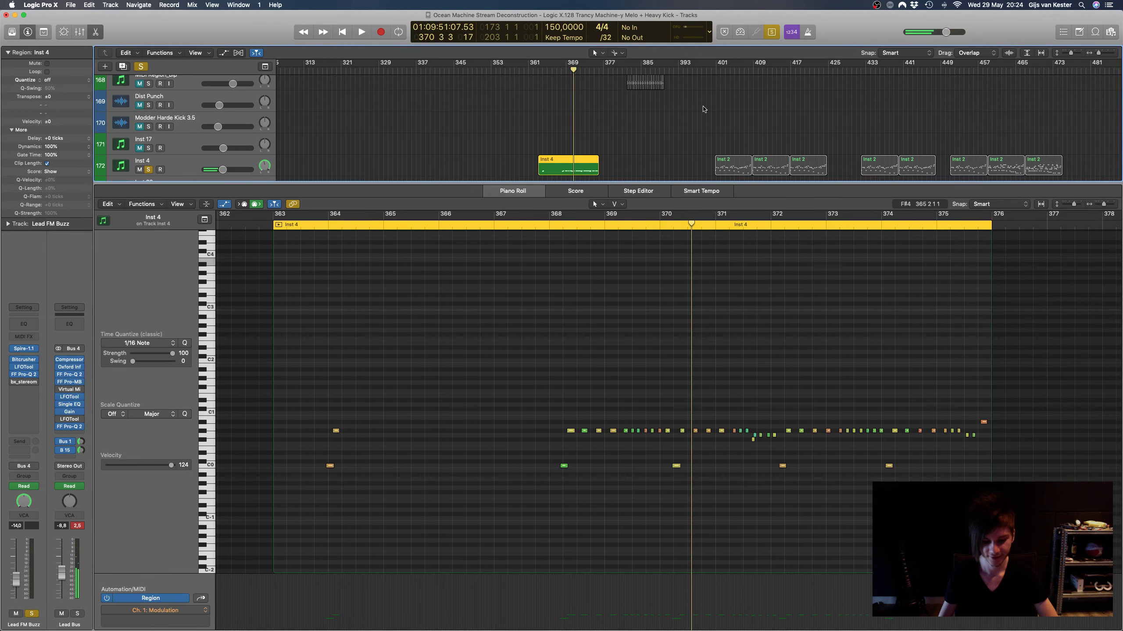
Step: Close the Piano Roll and turn off solo on the Inst 4 track
key("e")
scroll(618, 185, "right", 3)
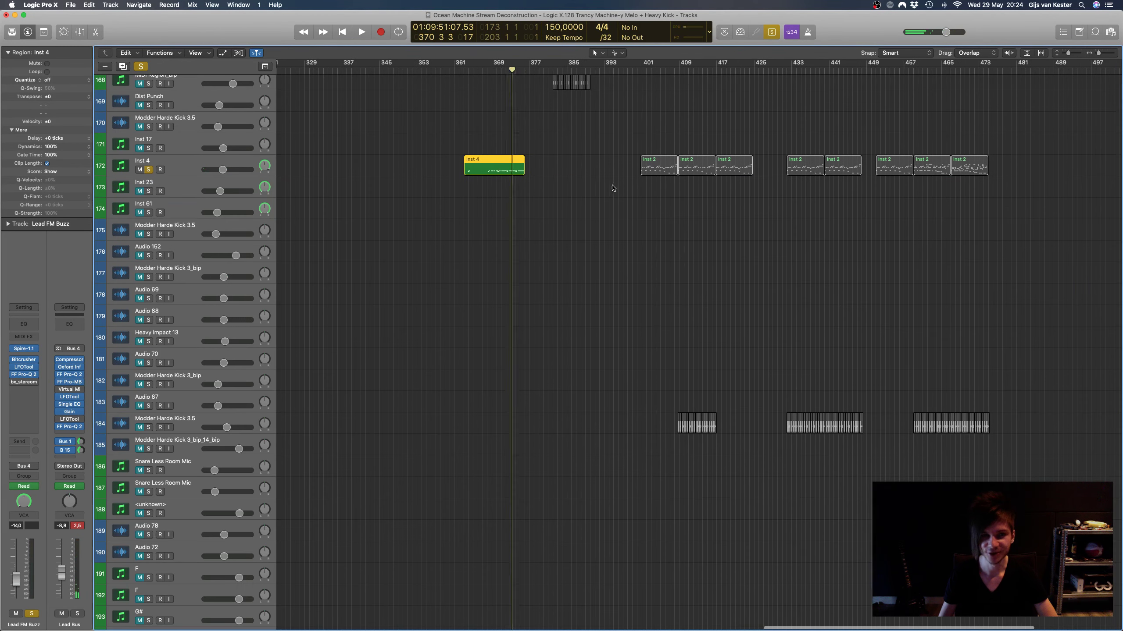
key("s")
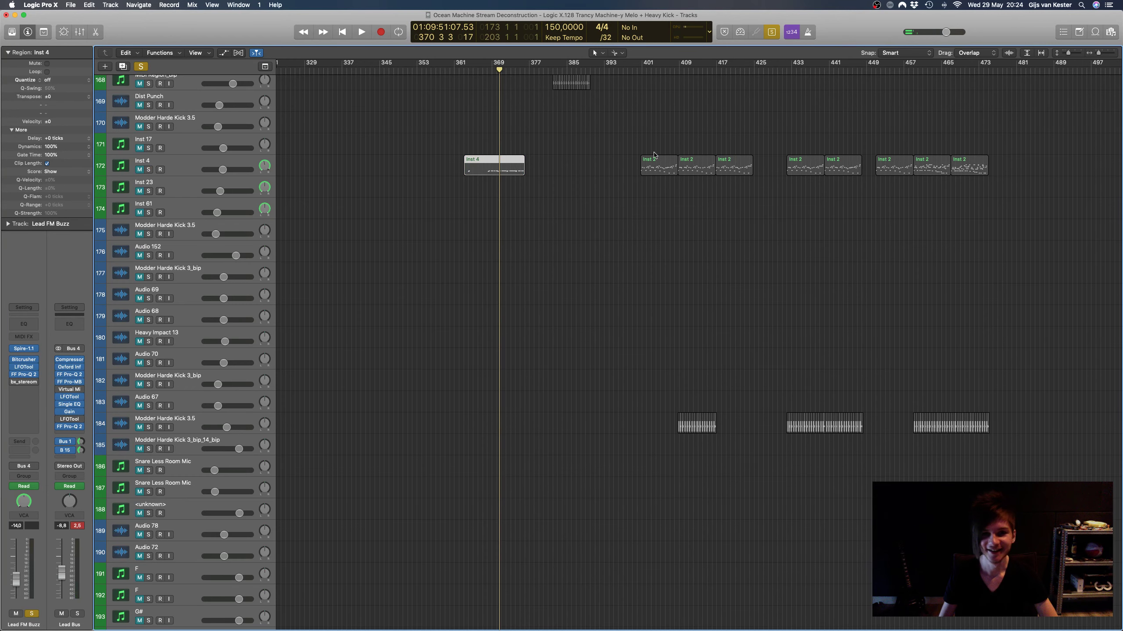
Step: Compare the notes of the Inst 2 regions around bars 401, 409 and 433 in the Piano Roll, and browse down to the Inst 3 track
left_click(652, 166)
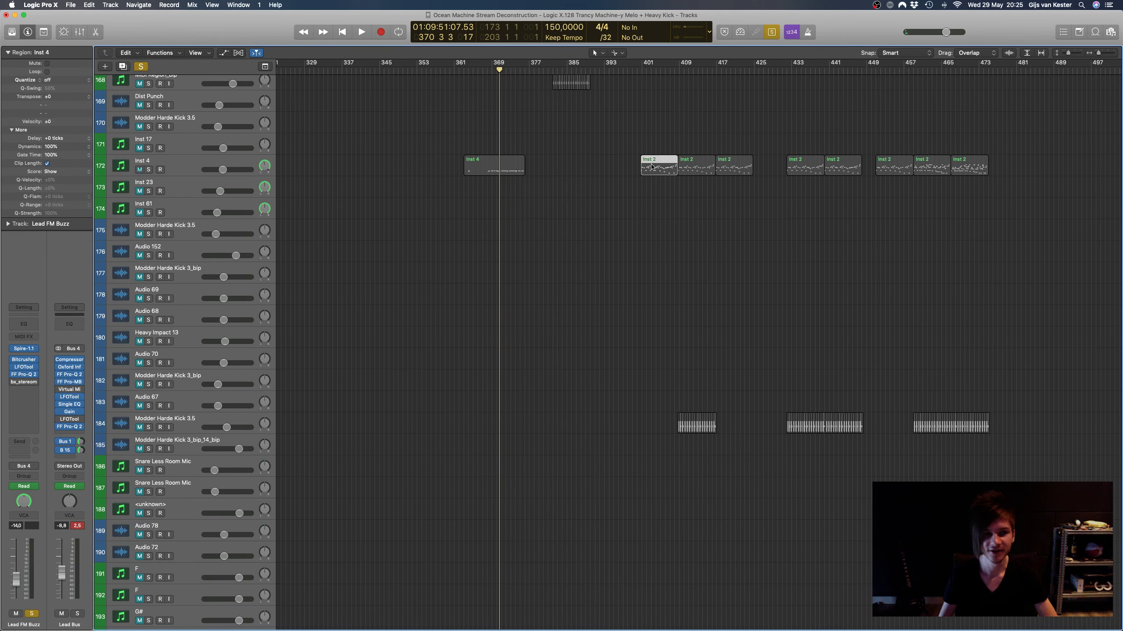
key("e")
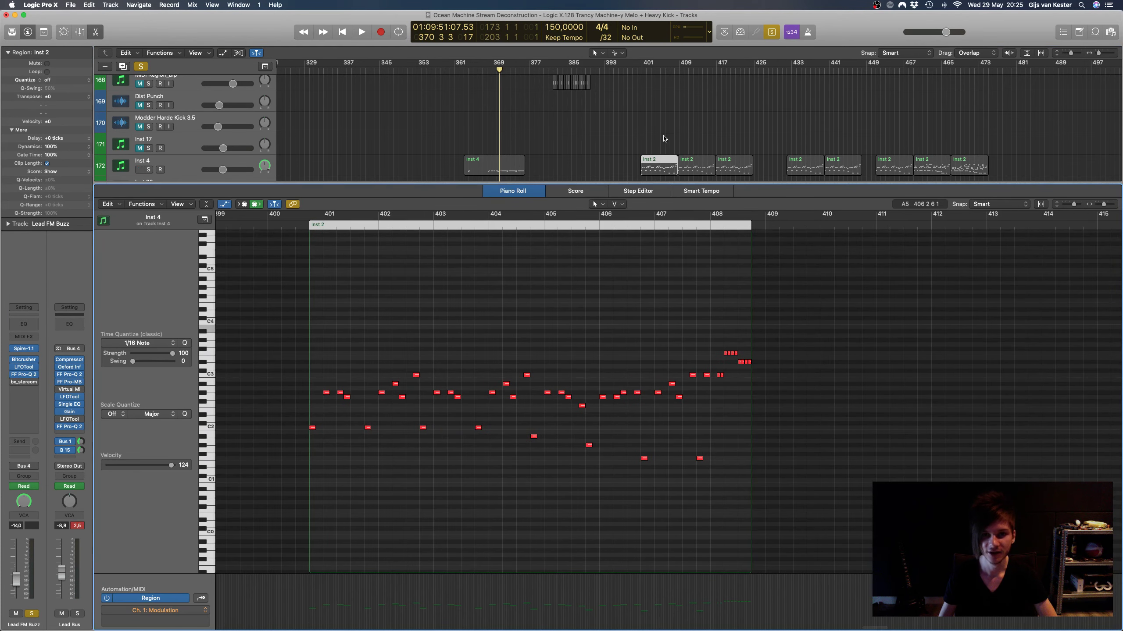
left_click(800, 166)
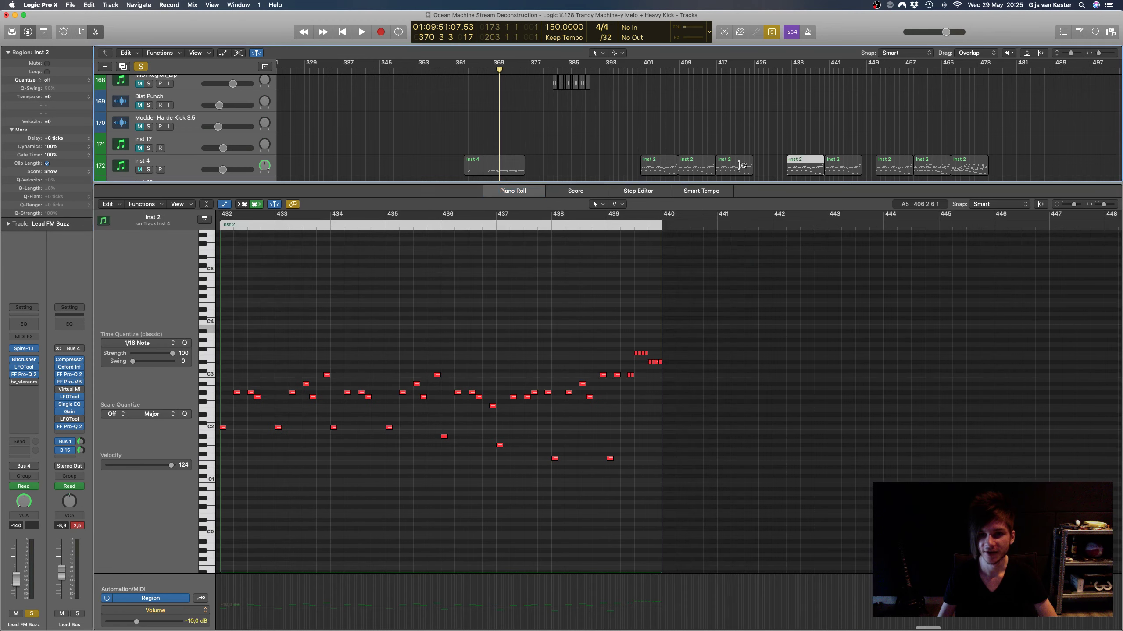
left_click(692, 167)
left_click(658, 165)
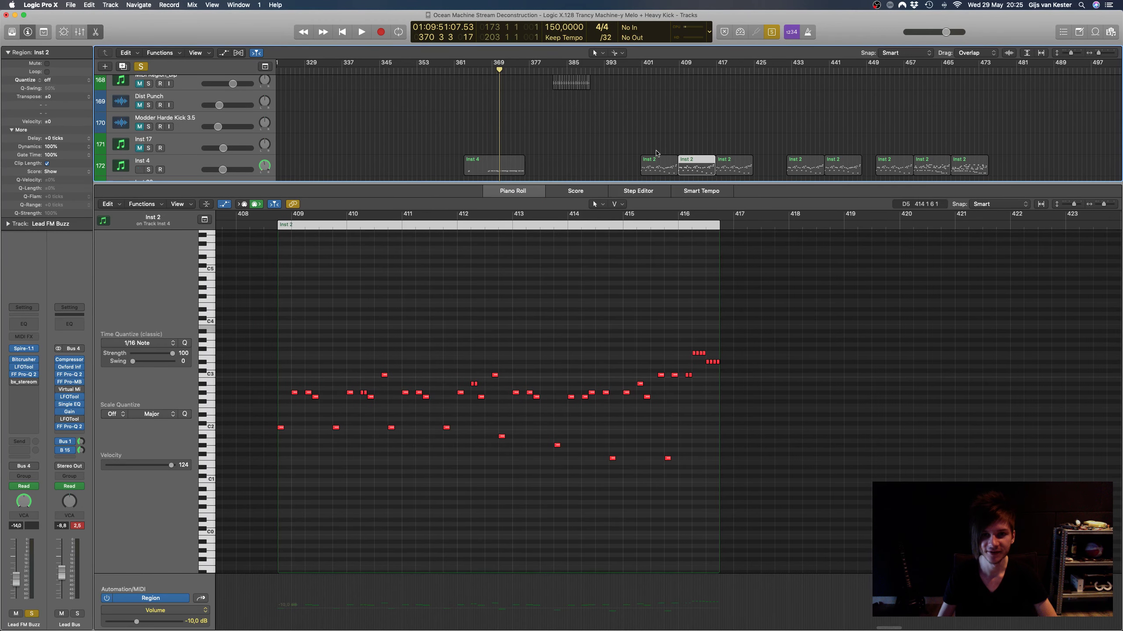
scroll(656, 100, "down", 15)
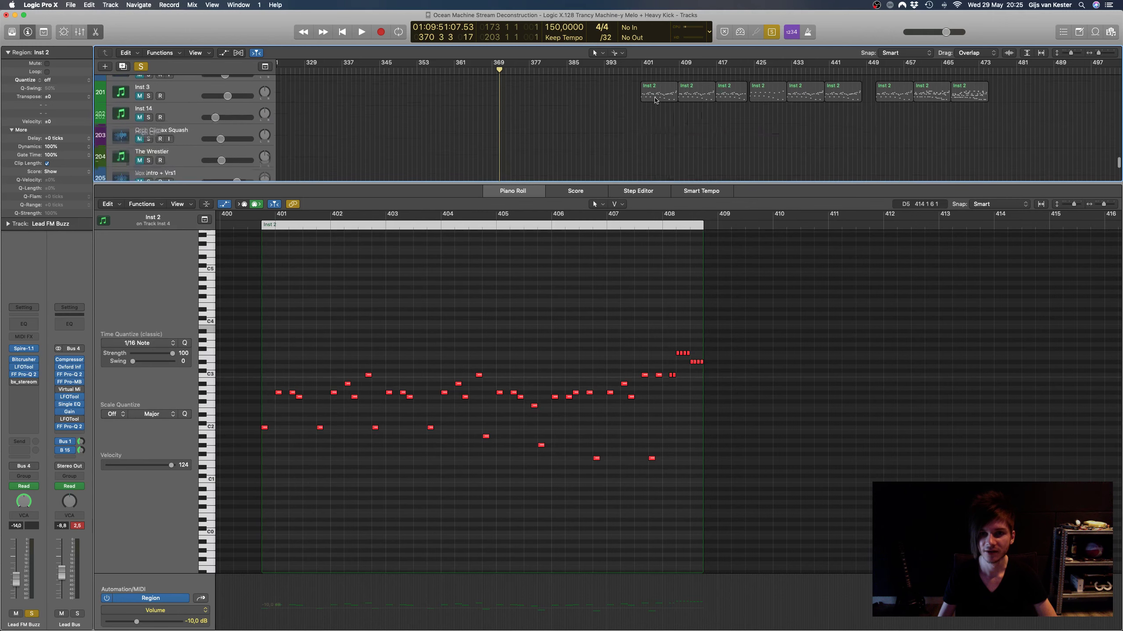
Step: Enlarge the arrangement area, find the Inst 4 track again, and show its first Inst 2 region near bar 401 in the Piano Roll
left_click(656, 98)
scroll(657, 97, "down", 10)
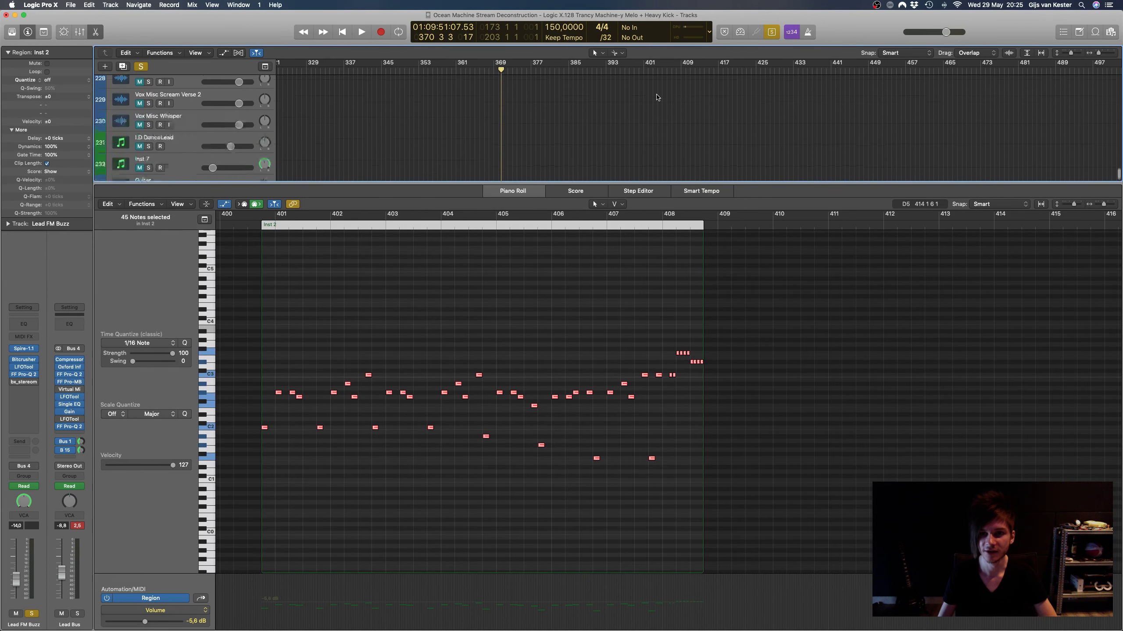
scroll(657, 96, "up", 20)
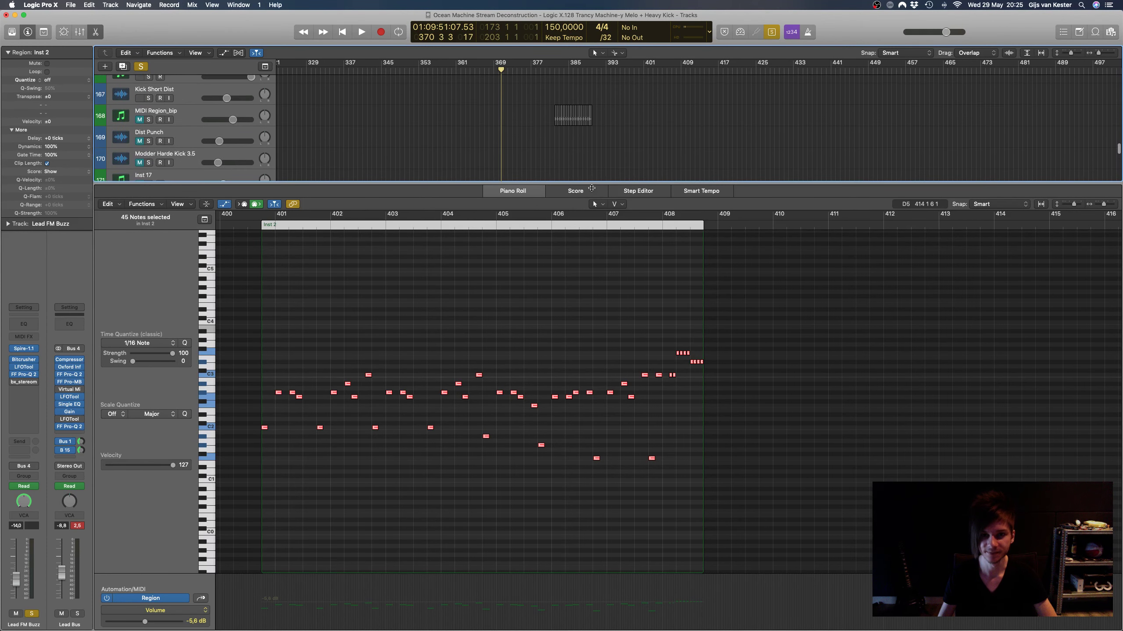
left_click_drag(585, 184, 593, 371)
scroll(719, 219, "up", 15)
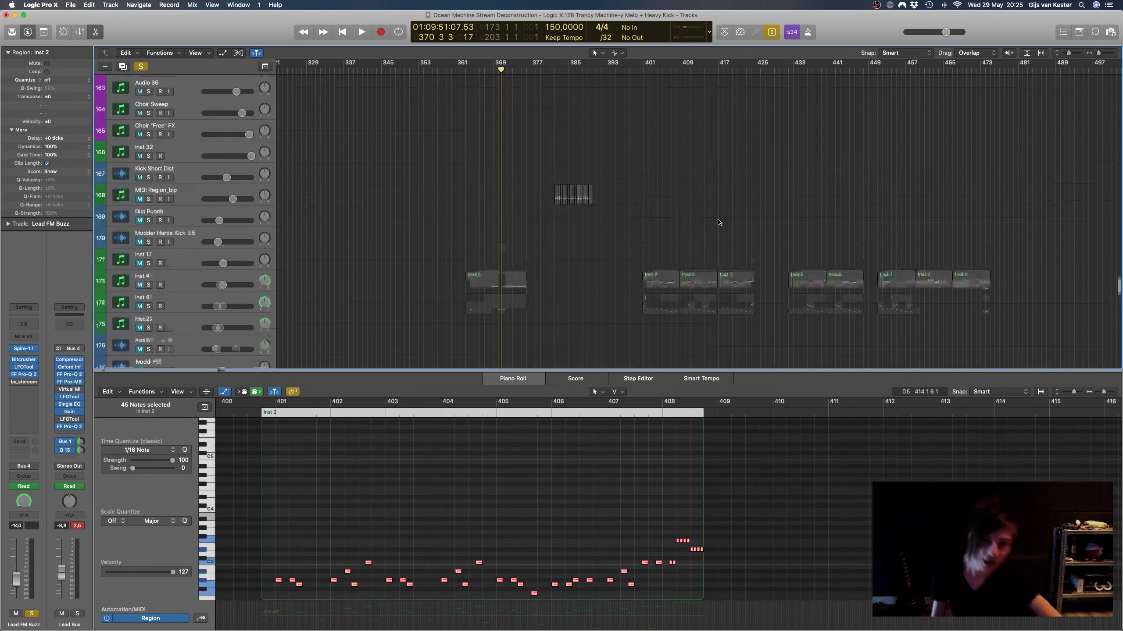
scroll(717, 208, "down", 8)
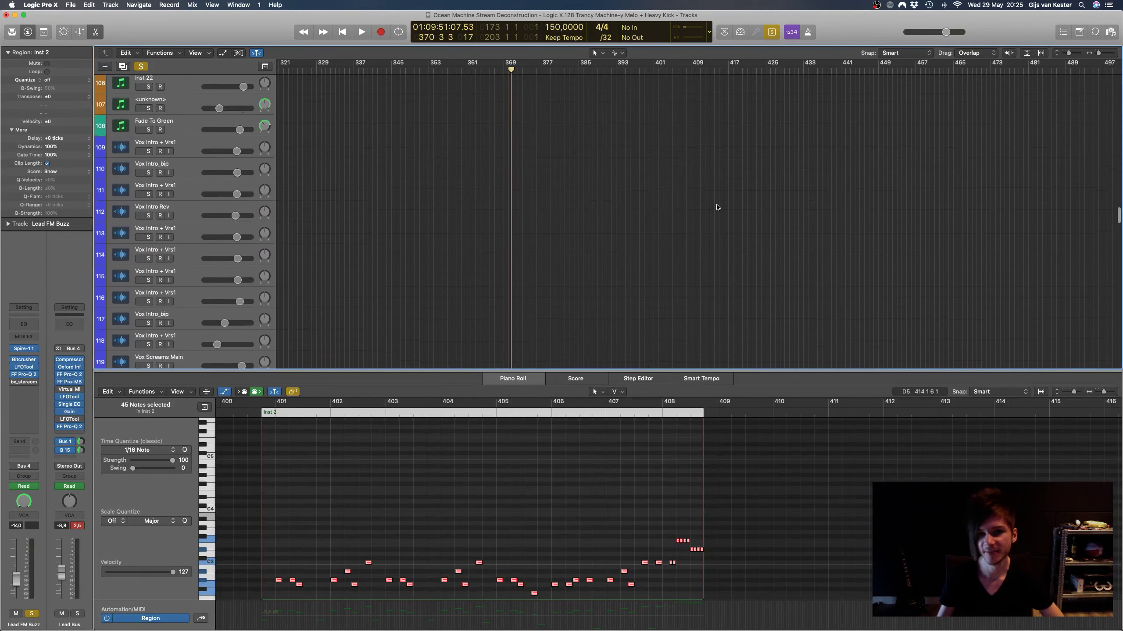
scroll(715, 211, "down", 6)
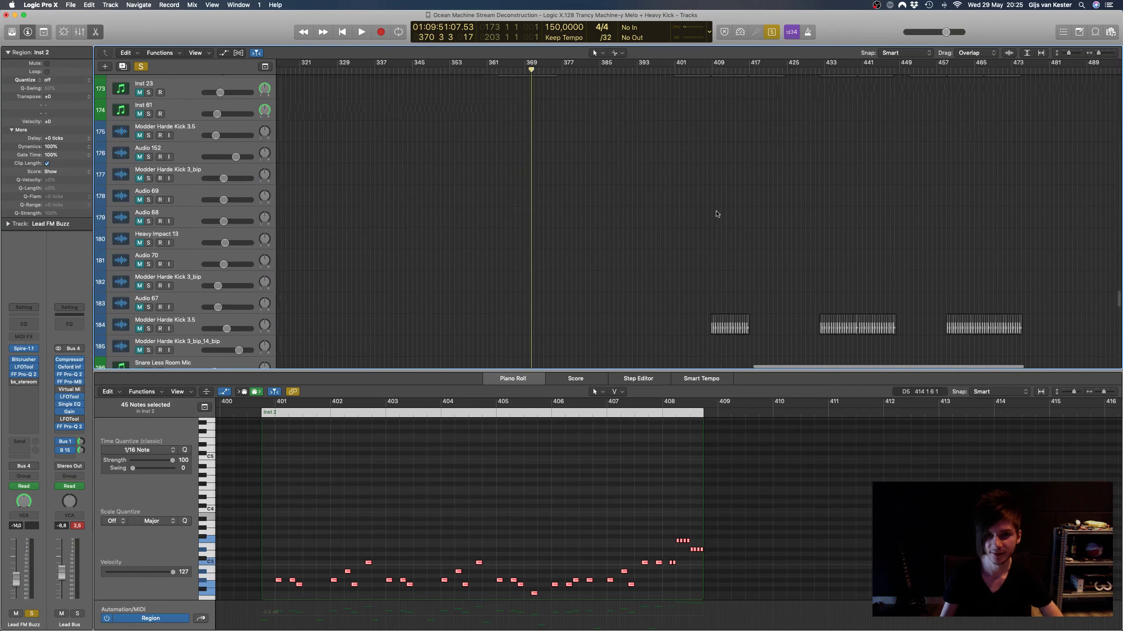
scroll(702, 209, "right", 3)
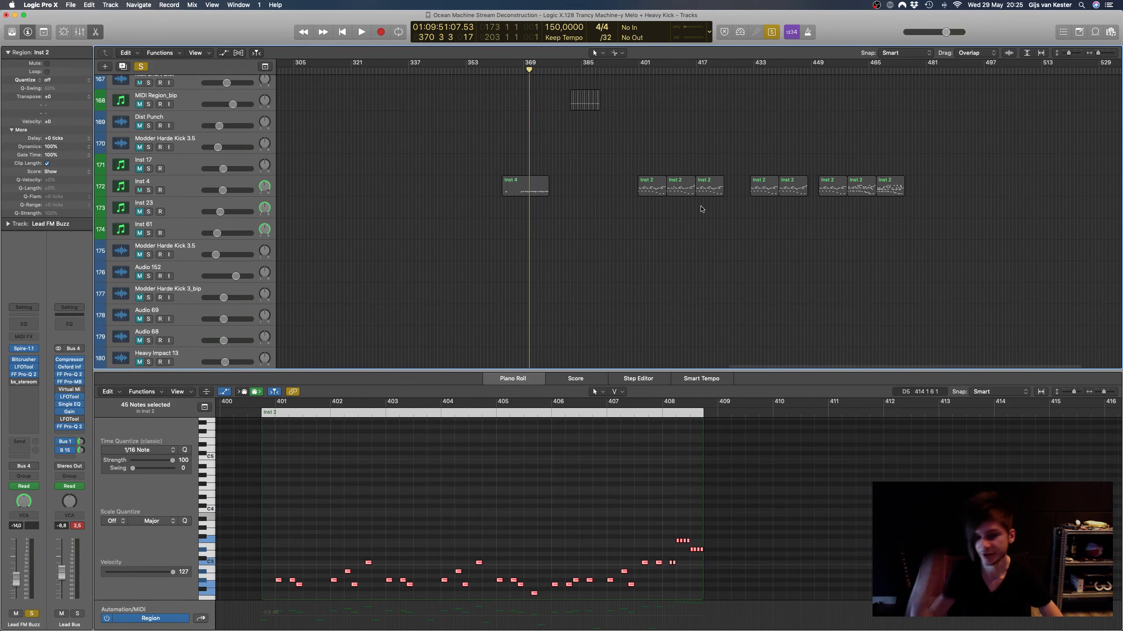
left_click(639, 187)
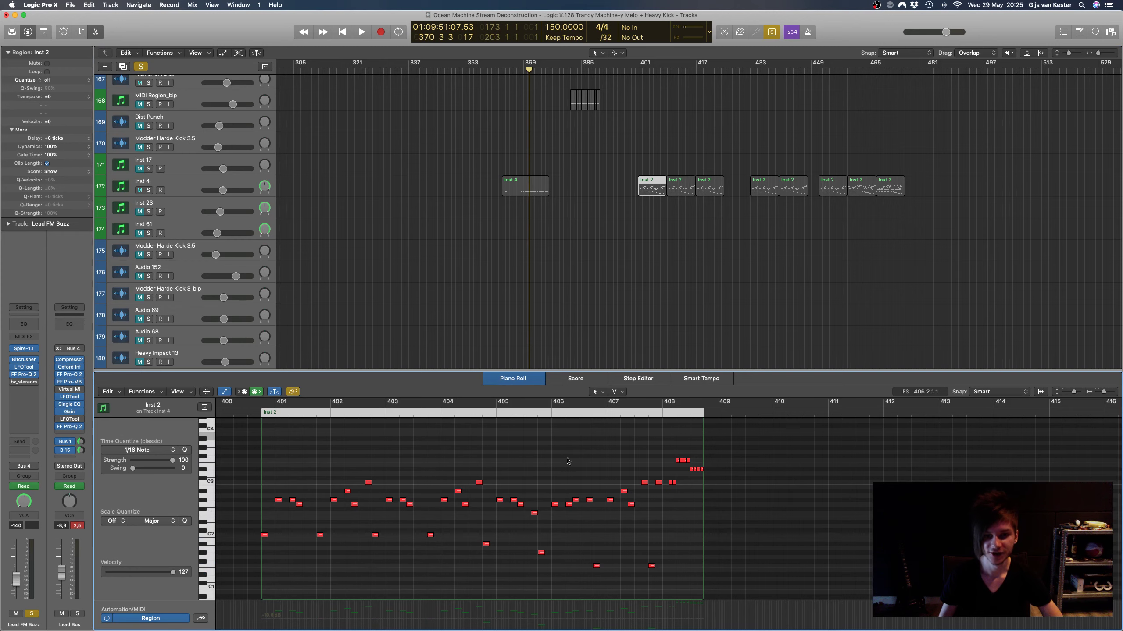
Step: Solo the Inst 4 track and audition its first Inst 2 region from just before bar 401
scroll(459, 488, "left", 2)
key("s")
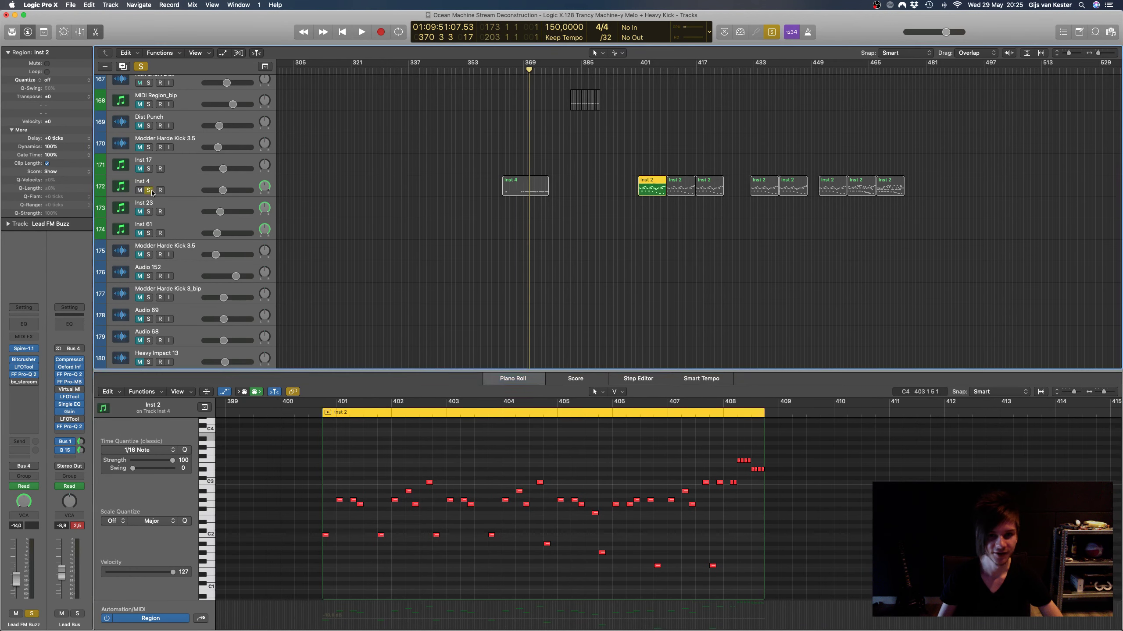
left_click(637, 77)
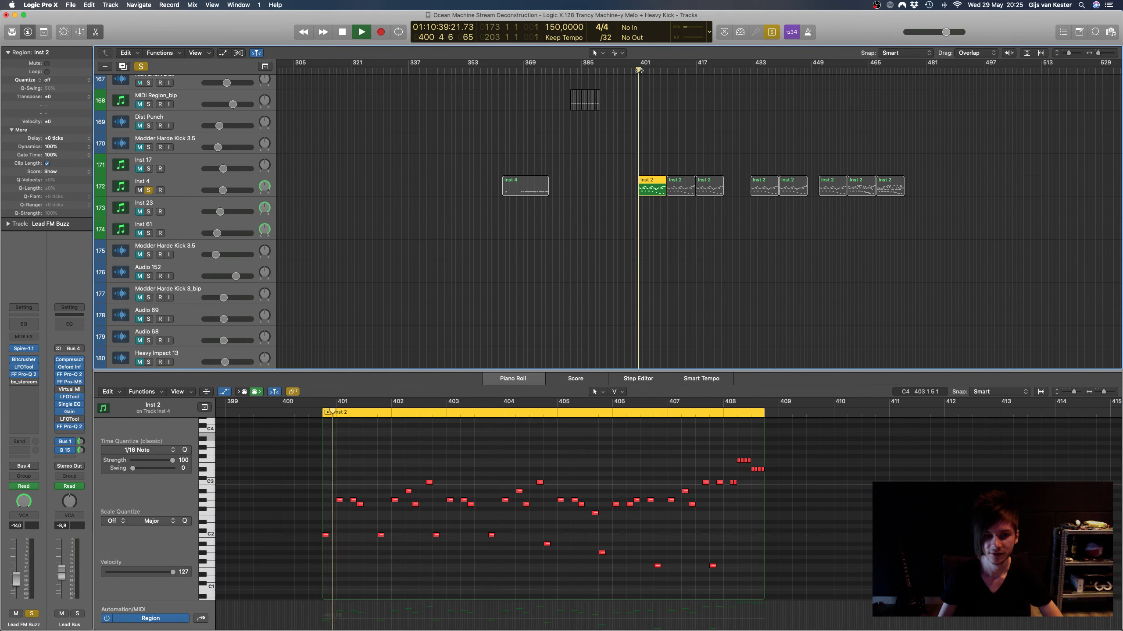
key("space")
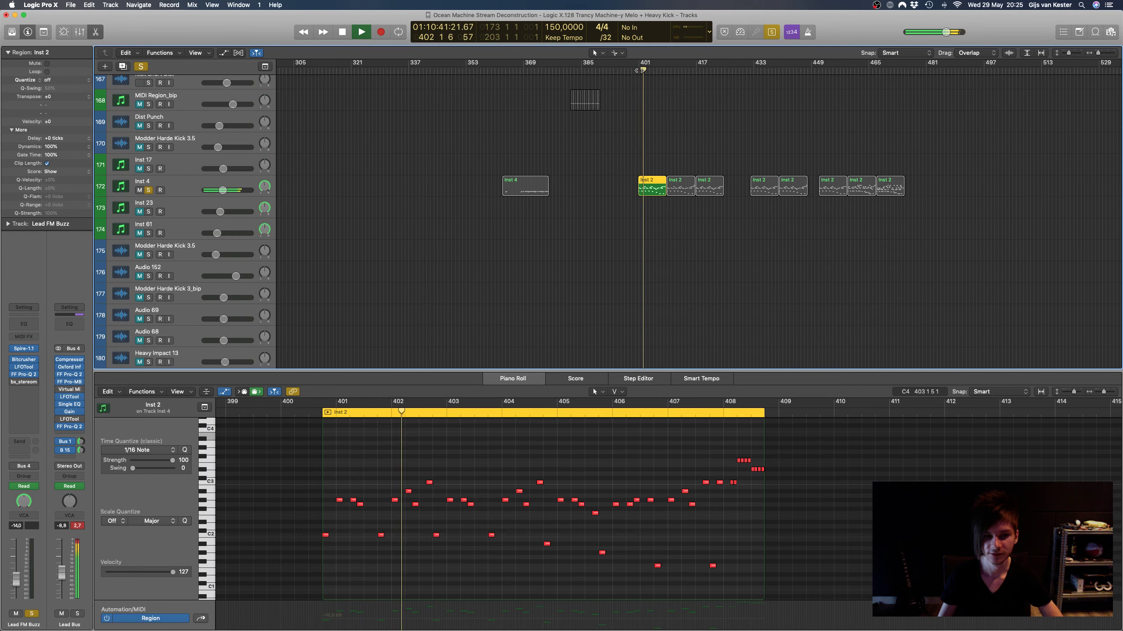
key("space")
Step: Set a cycle range from 400 4 1 to 401 3 over the region's opening notes and play it
key("comma")
key("comma")
key("comma")
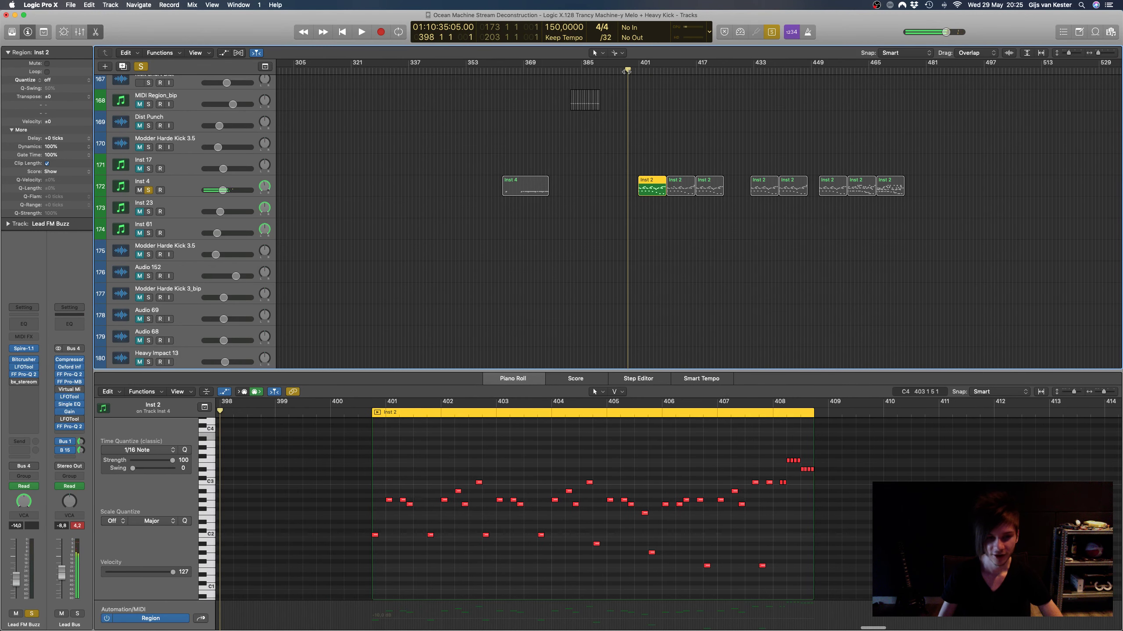
left_click_drag(370, 404, 419, 533)
key("space")
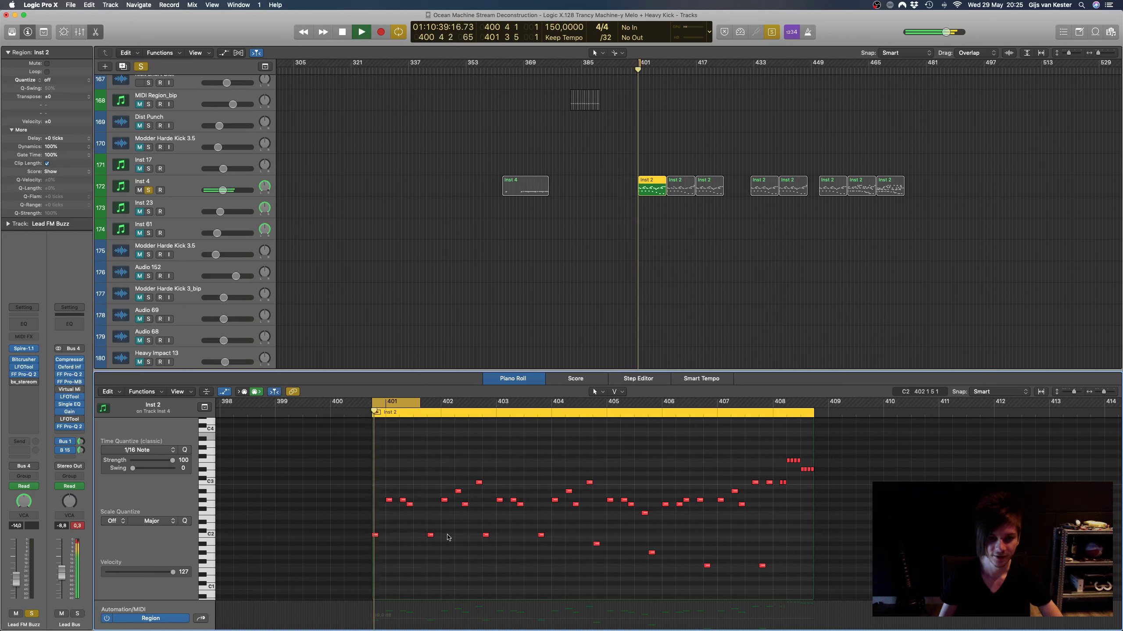
Step: Turn off the cycle and audition the Inst 2 melody through bar 404
key("space")
key("c")
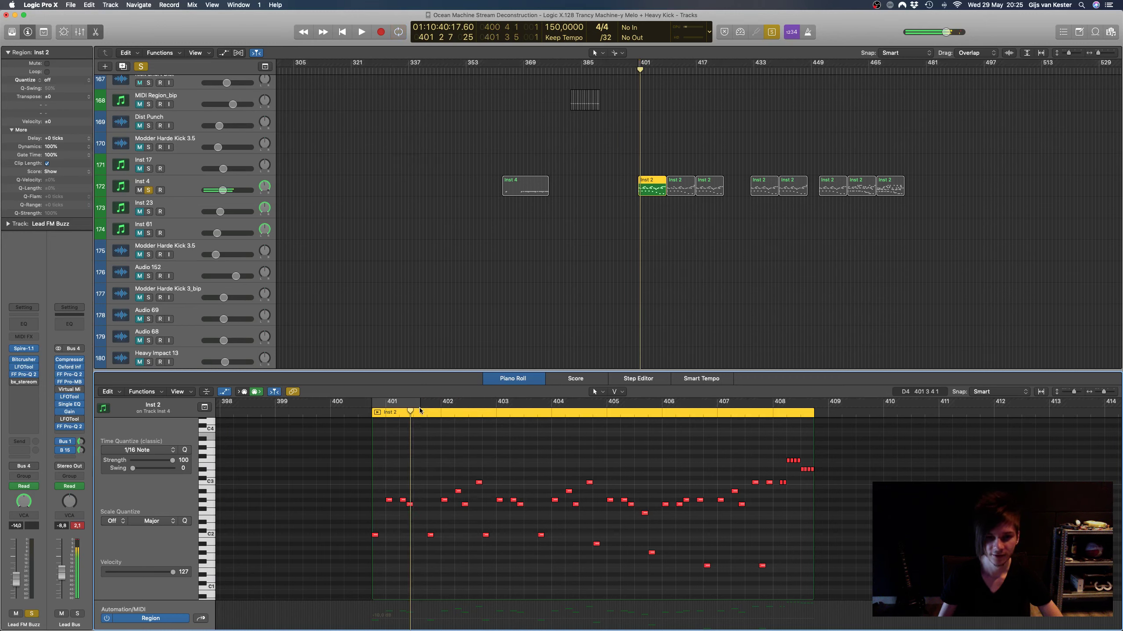
left_click(593, 416)
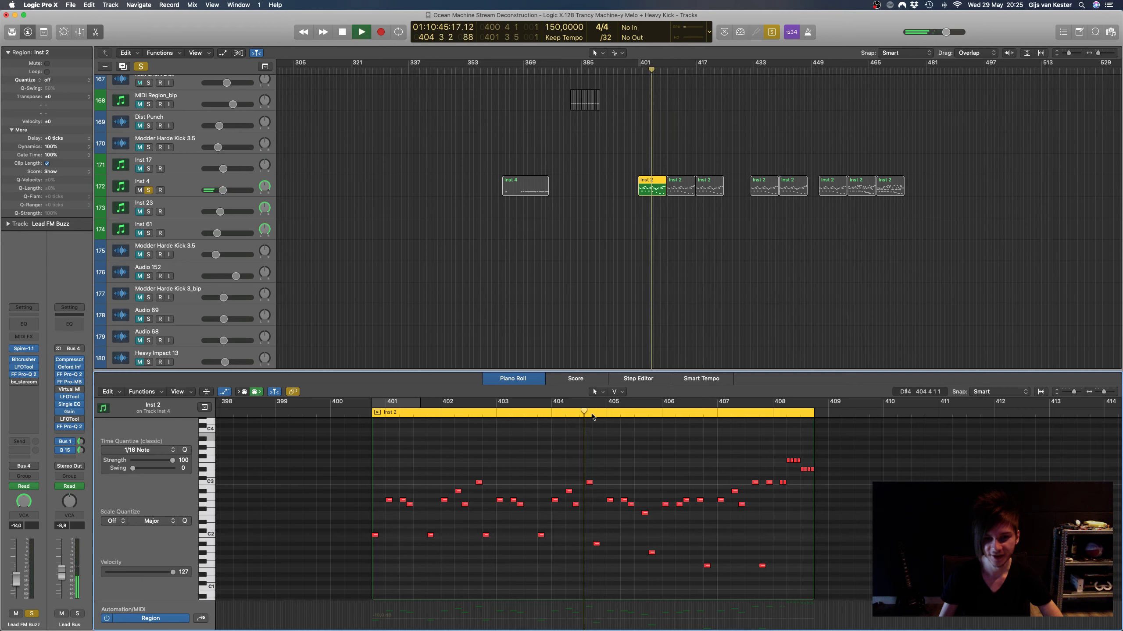
key("space")
key("space")
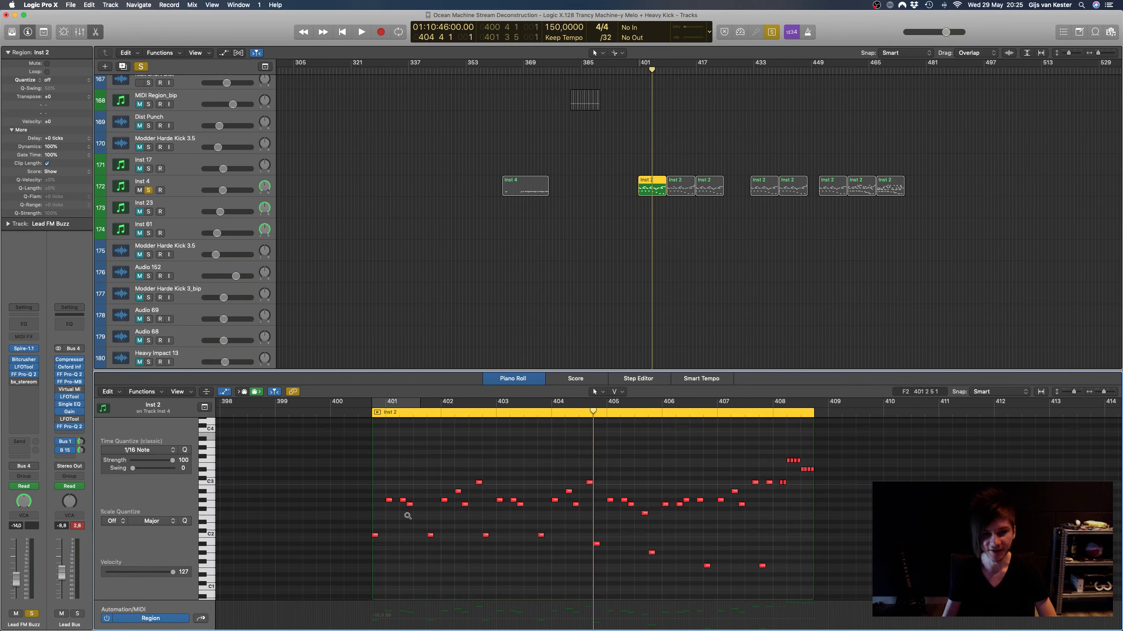
Step: Examine the Inst 2 note pattern up close and in full in an enlarged Piano Roll, then close the editor
scroll(408, 516, "up", 4)
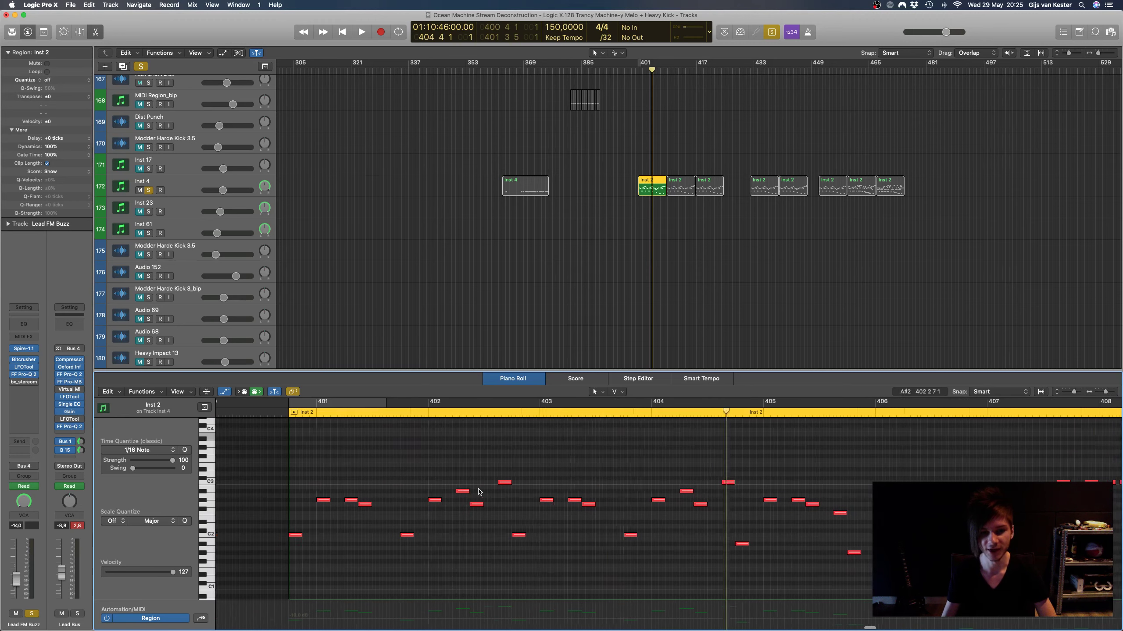
scroll(482, 442, "left", 3)
left_click_drag(469, 375, 470, 268)
scroll(665, 463, "down", 4)
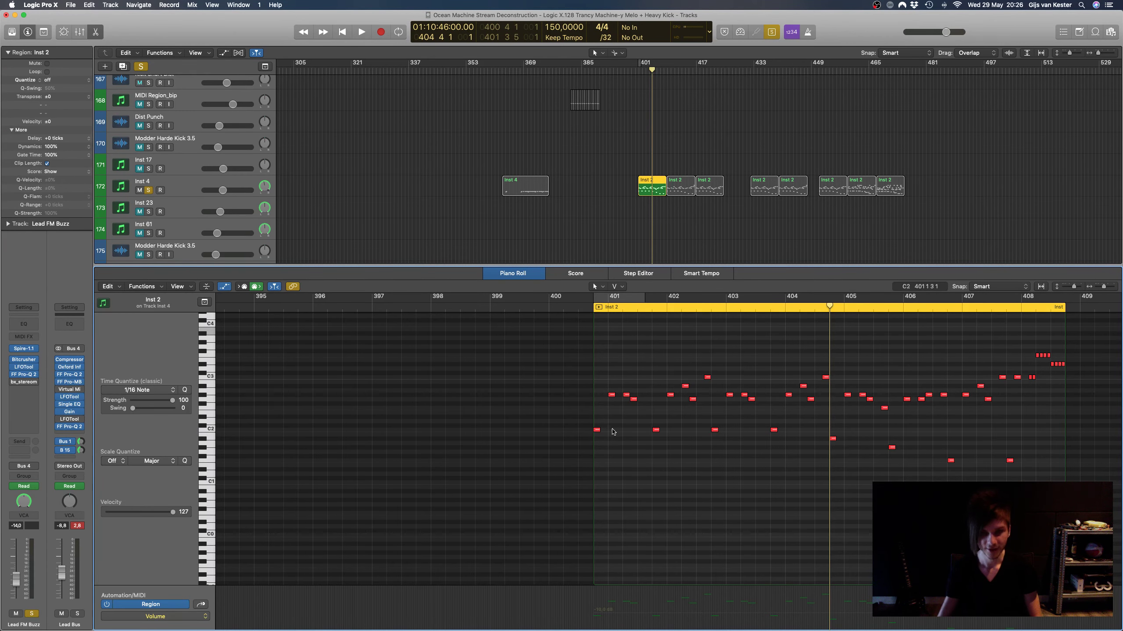
key("x")
key("x")
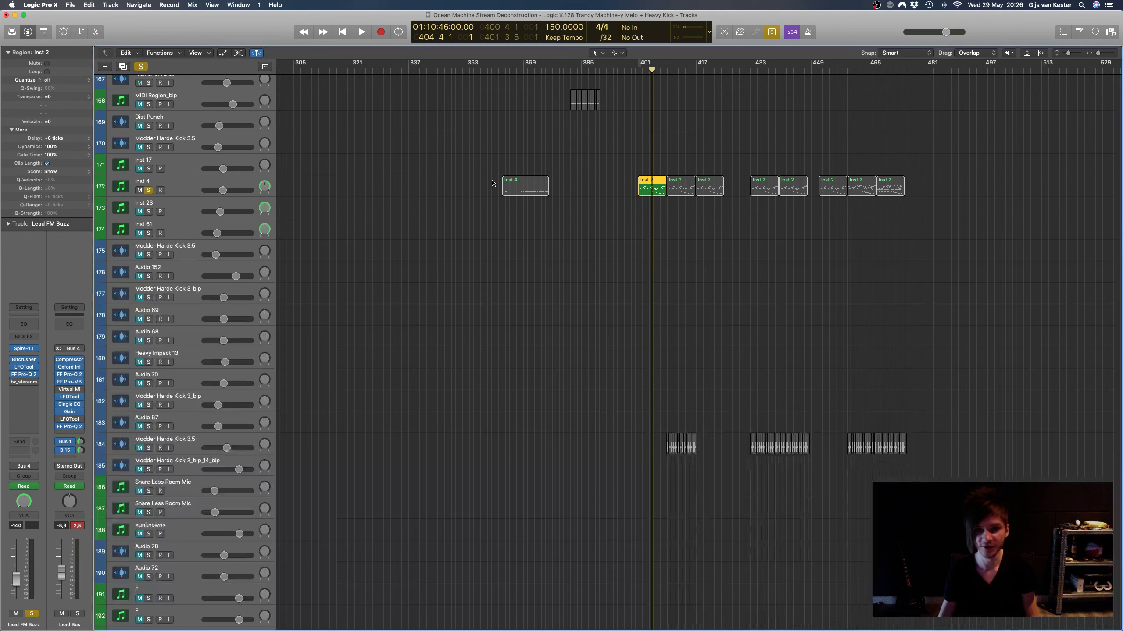
Step: Select the Inst 4 track with all its regions and survey their placement across the late arrangement
left_click(185, 191)
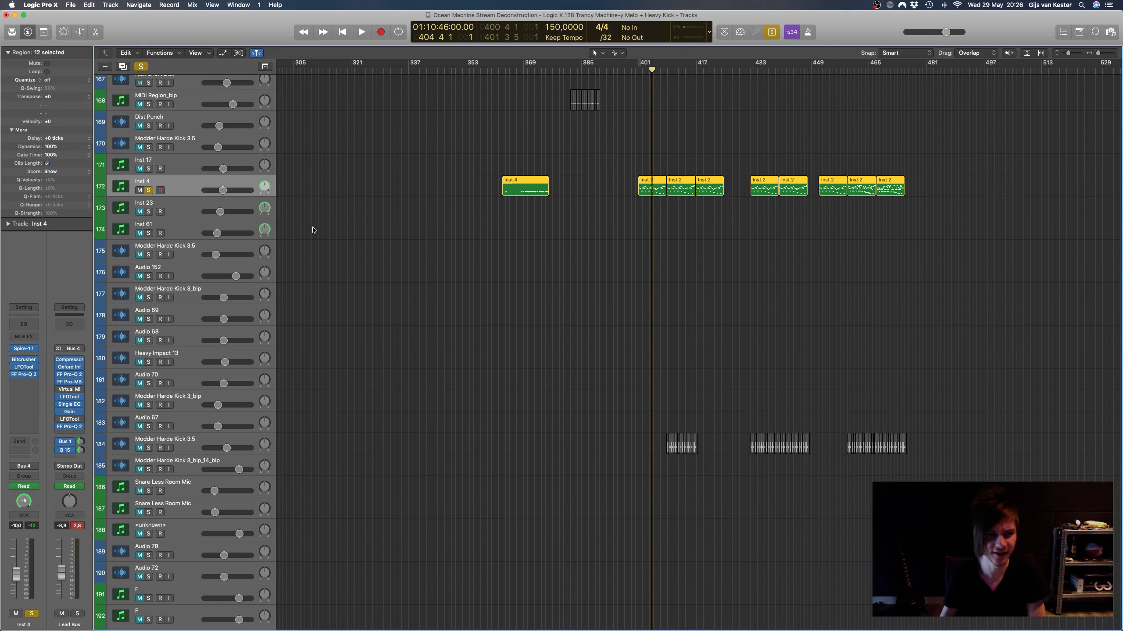
scroll(460, 287, "left", 2)
scroll(462, 287, "right", 3)
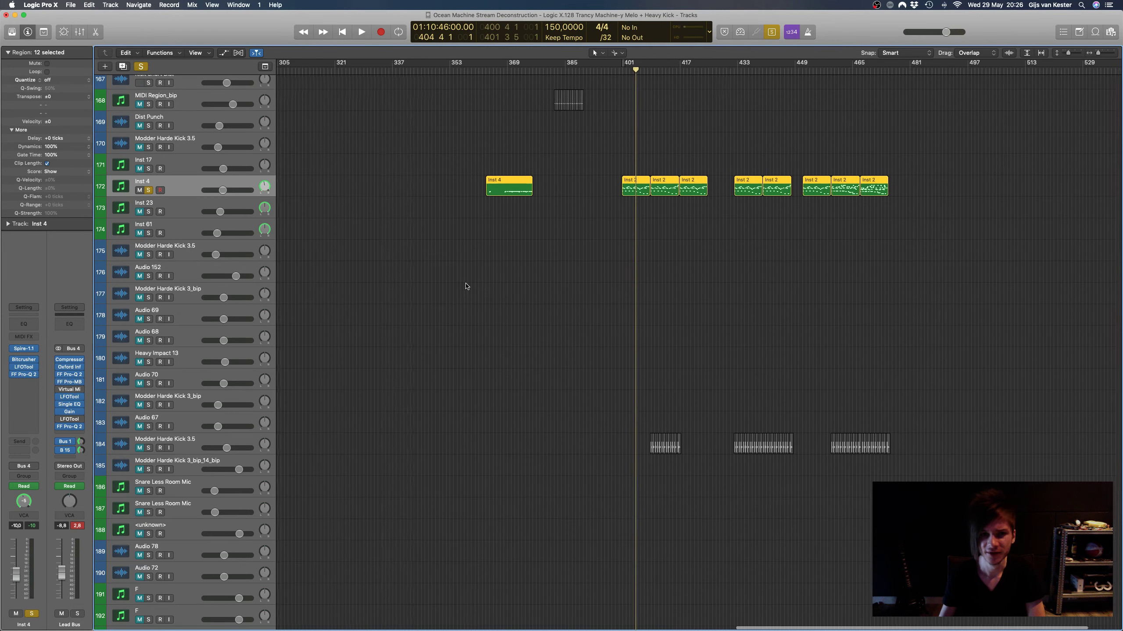
scroll(464, 286, "left", 2)
scroll(466, 286, "down", 3)
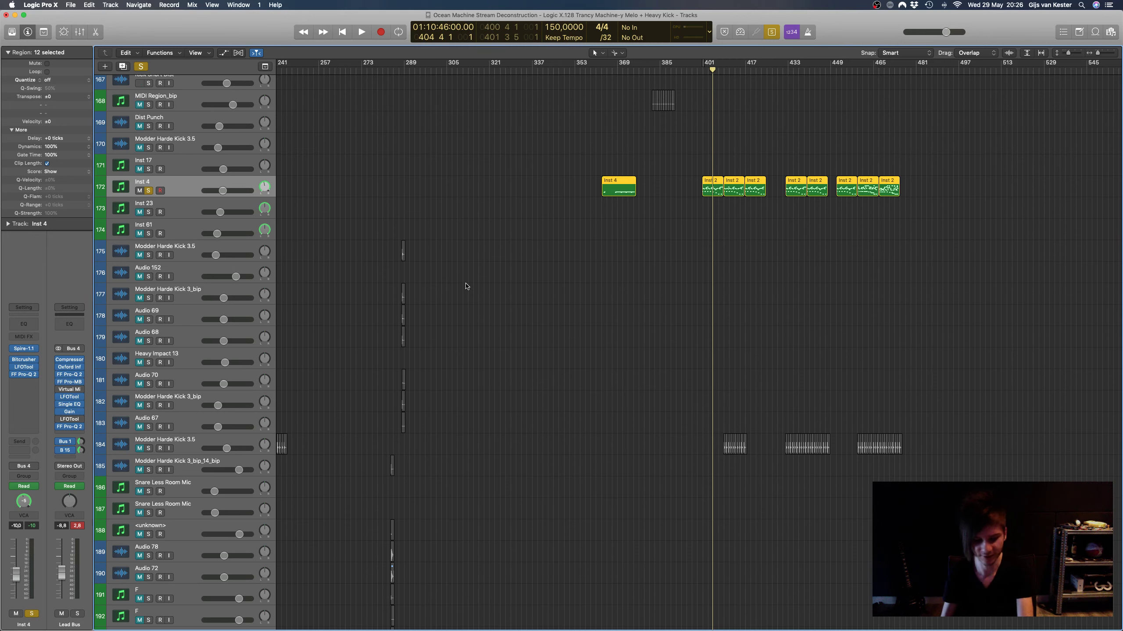
Step: Open only the first Inst 2 region near bar 401 in the Piano Roll and magnify its opening bars
left_click(751, 170)
double_click(702, 188)
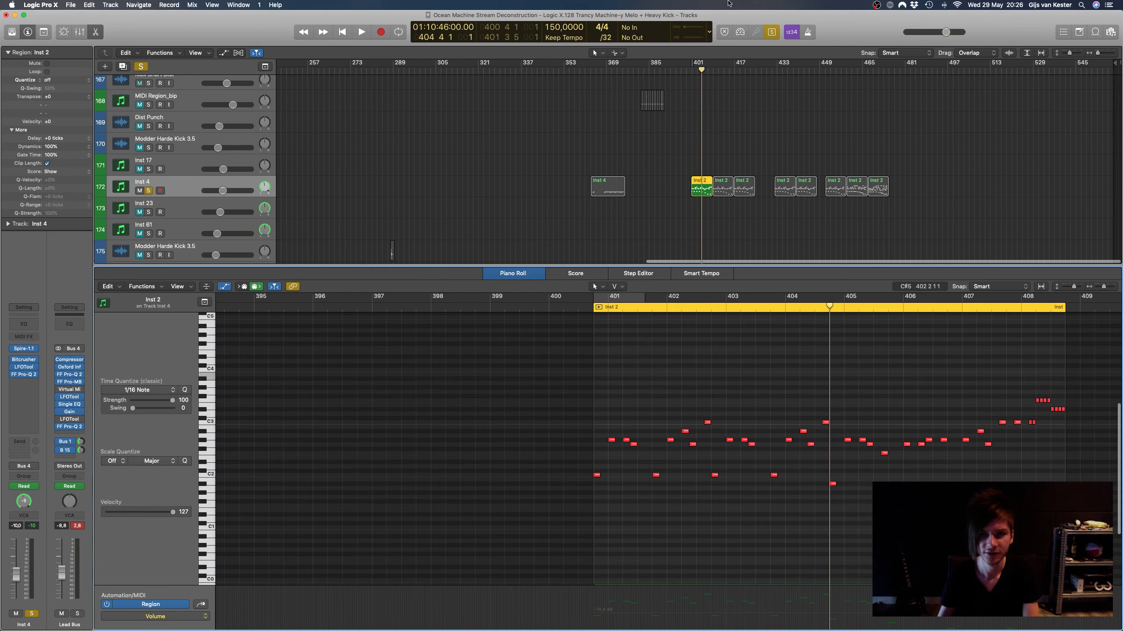
scroll(656, 406, "right", 5)
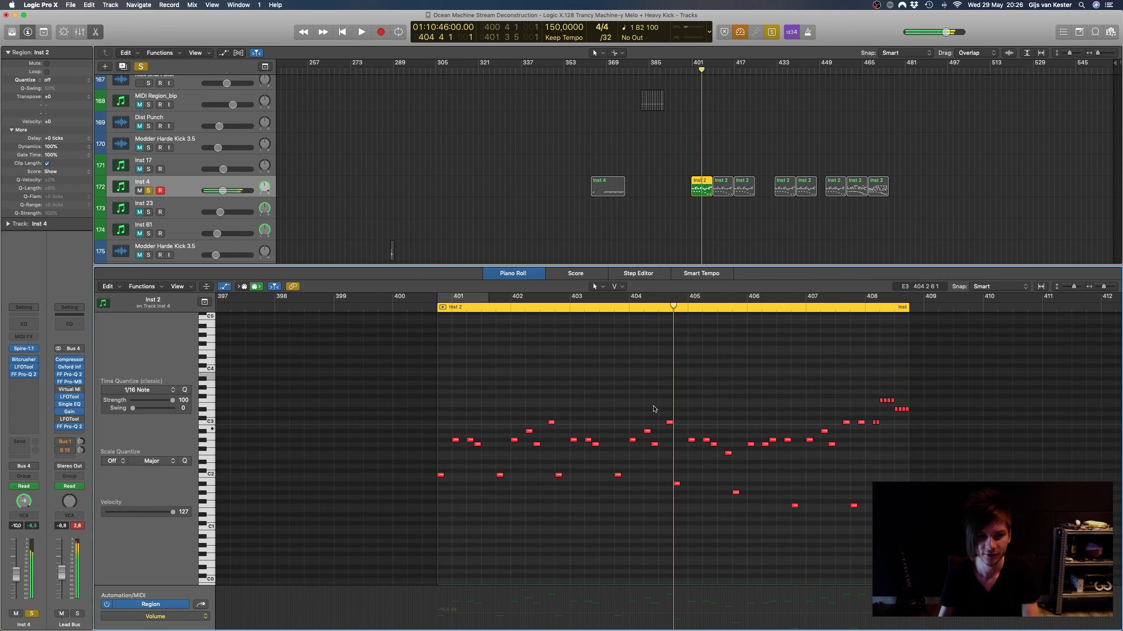
left_click(1108, 289)
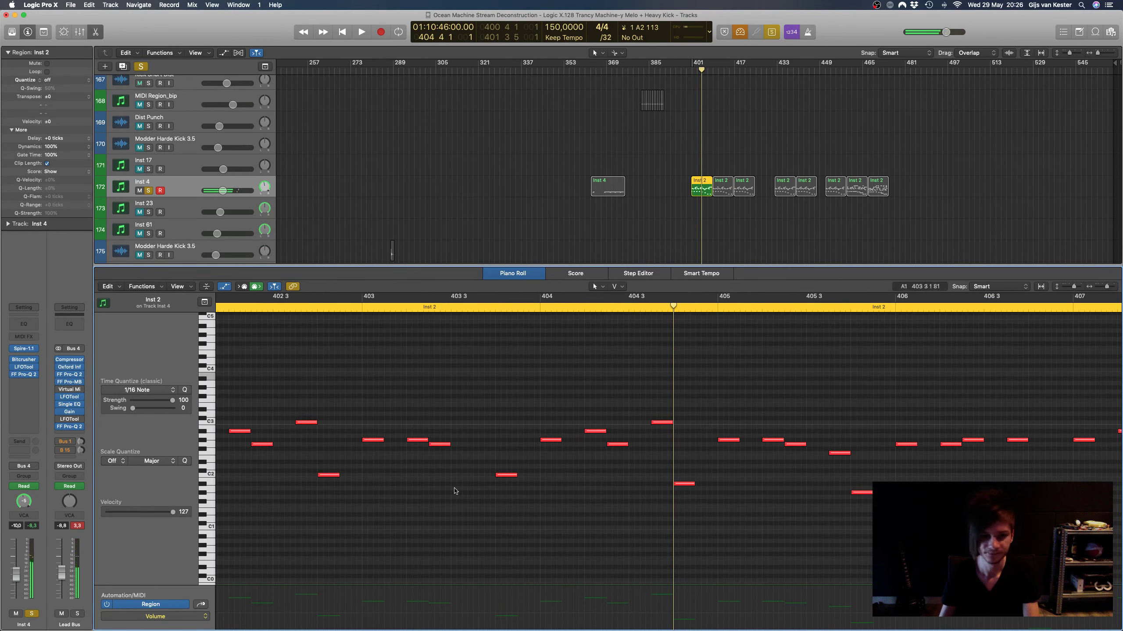
scroll(374, 483, "right", 2)
scroll(349, 486, "left", 3)
scroll(348, 486, "left", 3)
Step: Audition individual opening notes of the Inst 2 melody, starting with the low C2, and place the playhead at 400 4 1
left_click(325, 475)
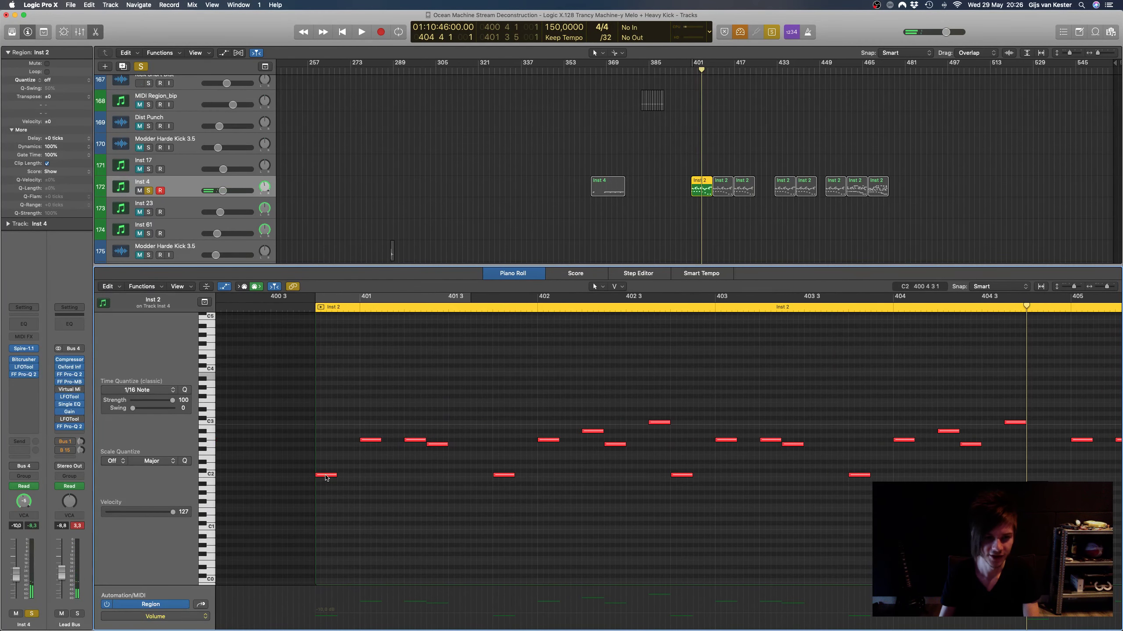
left_click(316, 297)
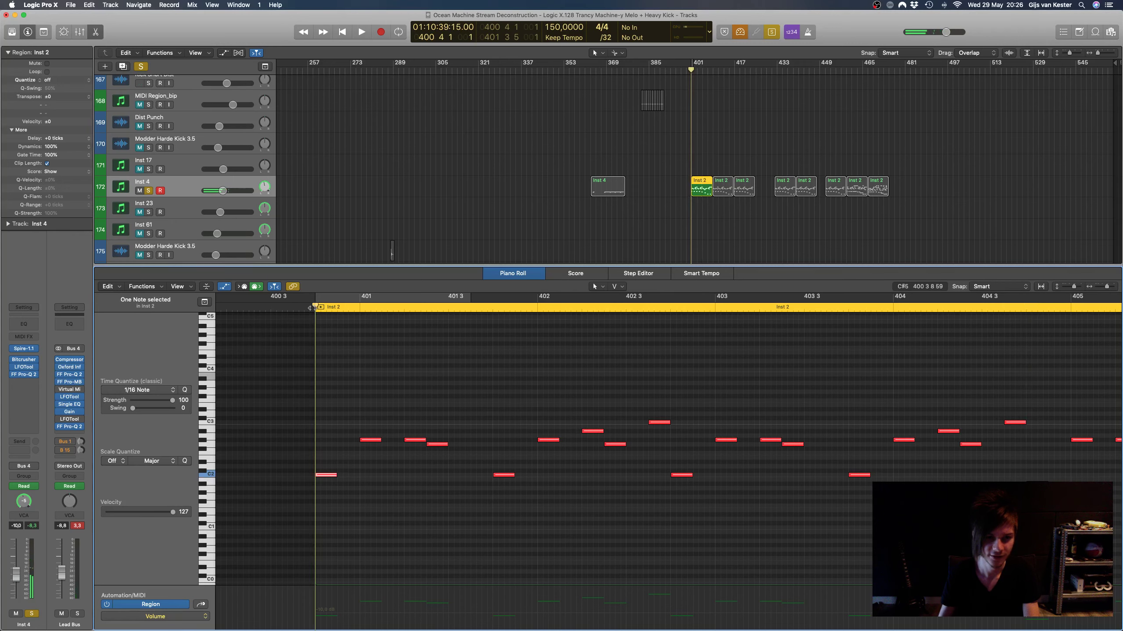
left_click(370, 440)
left_click(433, 444)
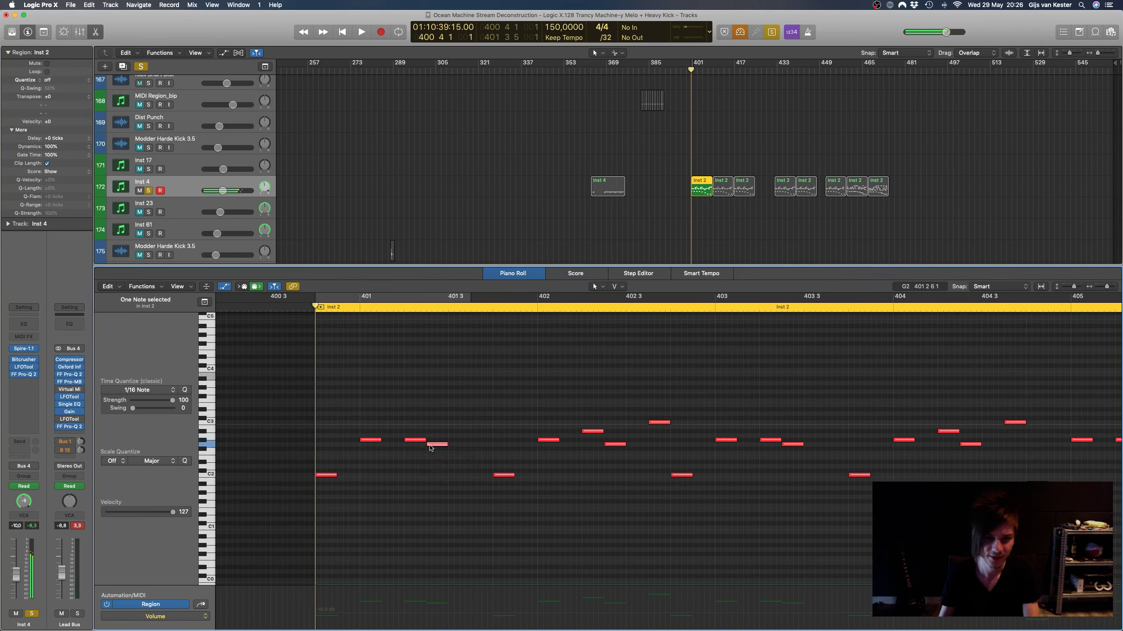
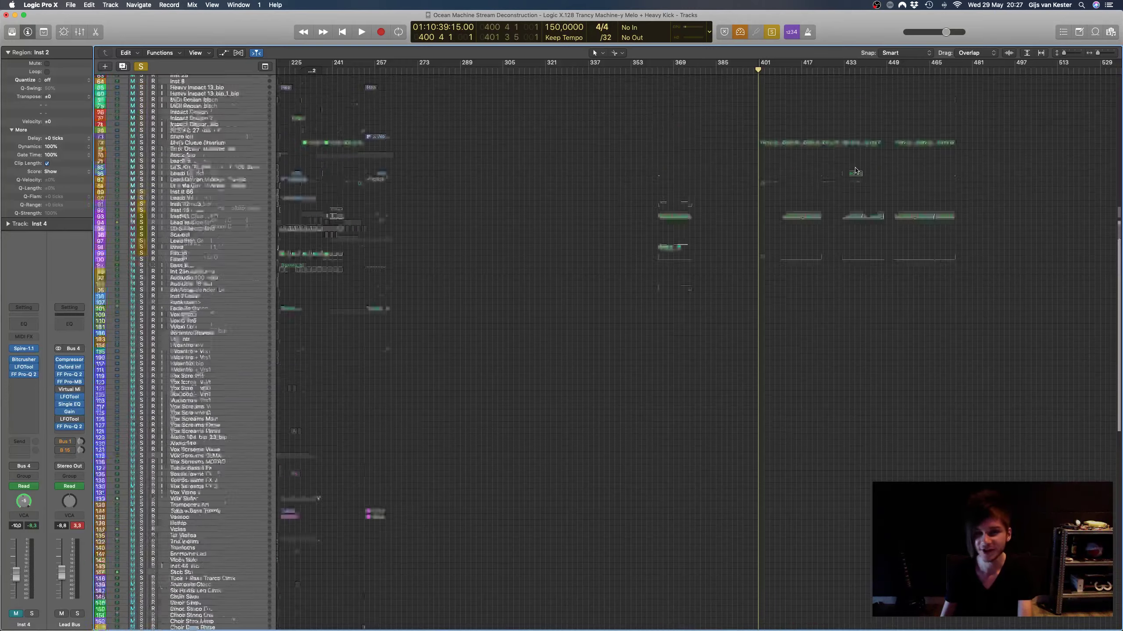
Step: Place the playhead at bar 169 in the main arrangement
scroll(831, 168, "right", 2)
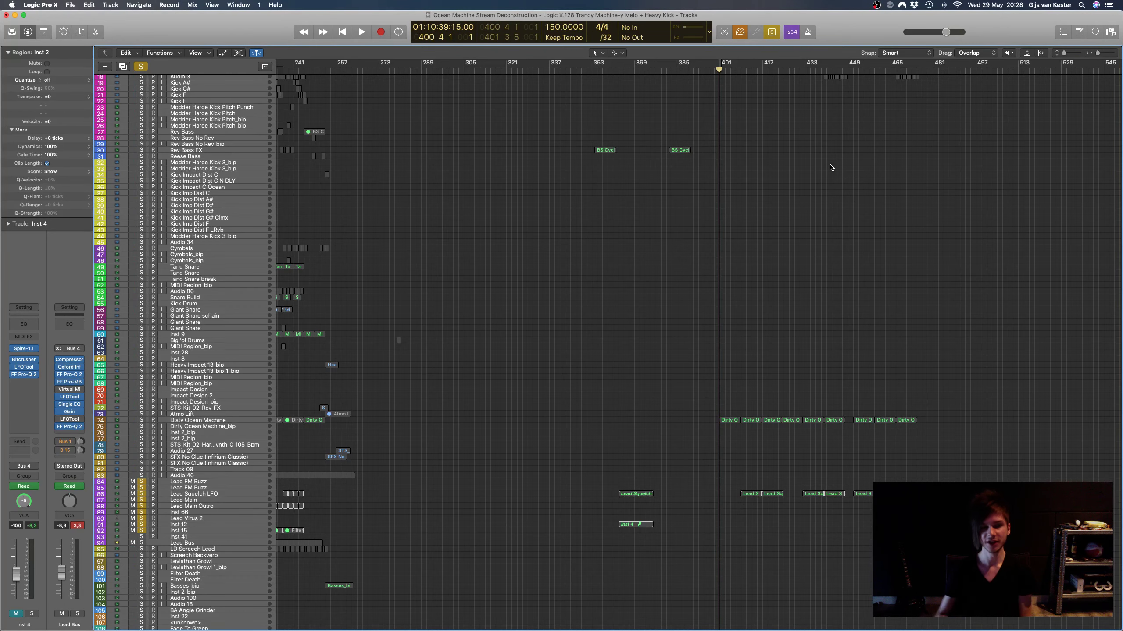
scroll(830, 165, "left", 5)
scroll(827, 168, "left", 2)
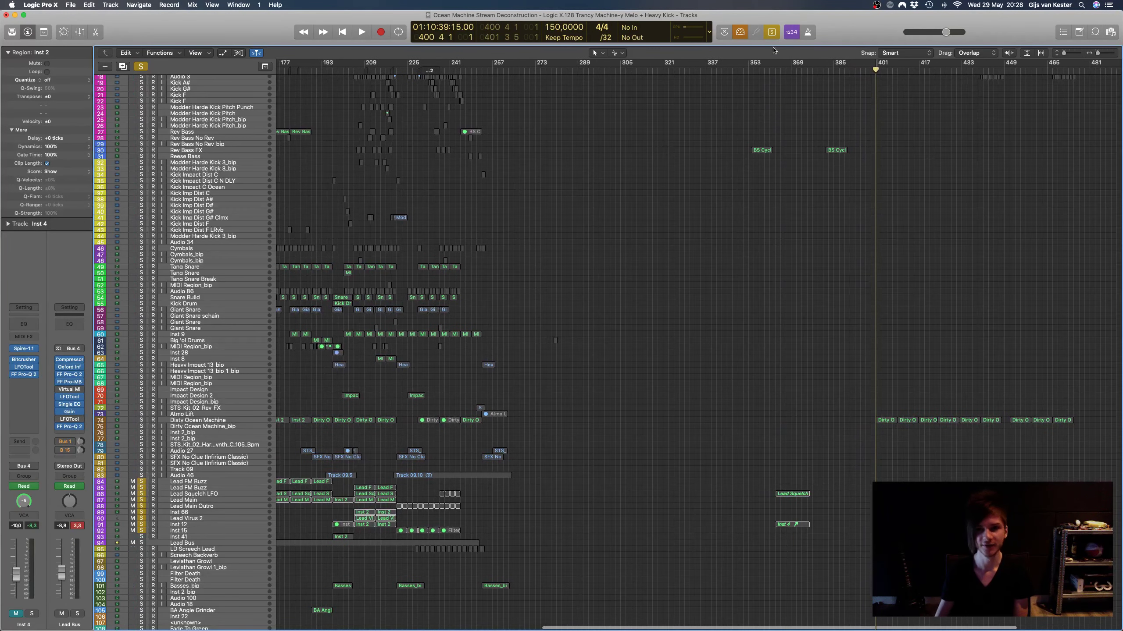
scroll(728, 166, "left", 10)
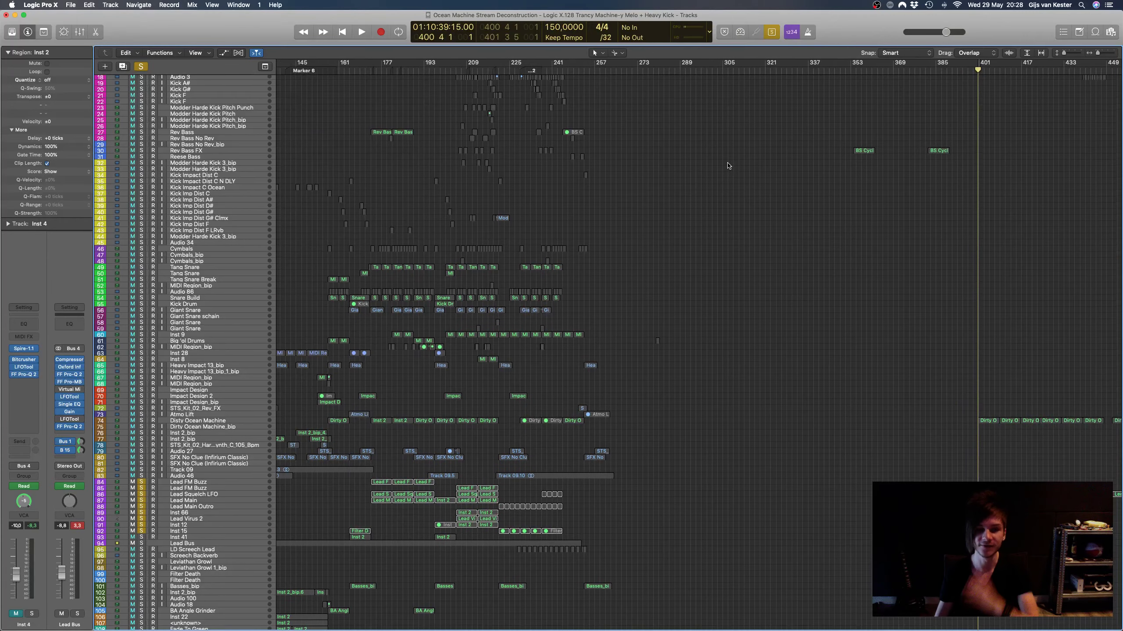
scroll(728, 165, "left", 6)
scroll(728, 166, "up", 3)
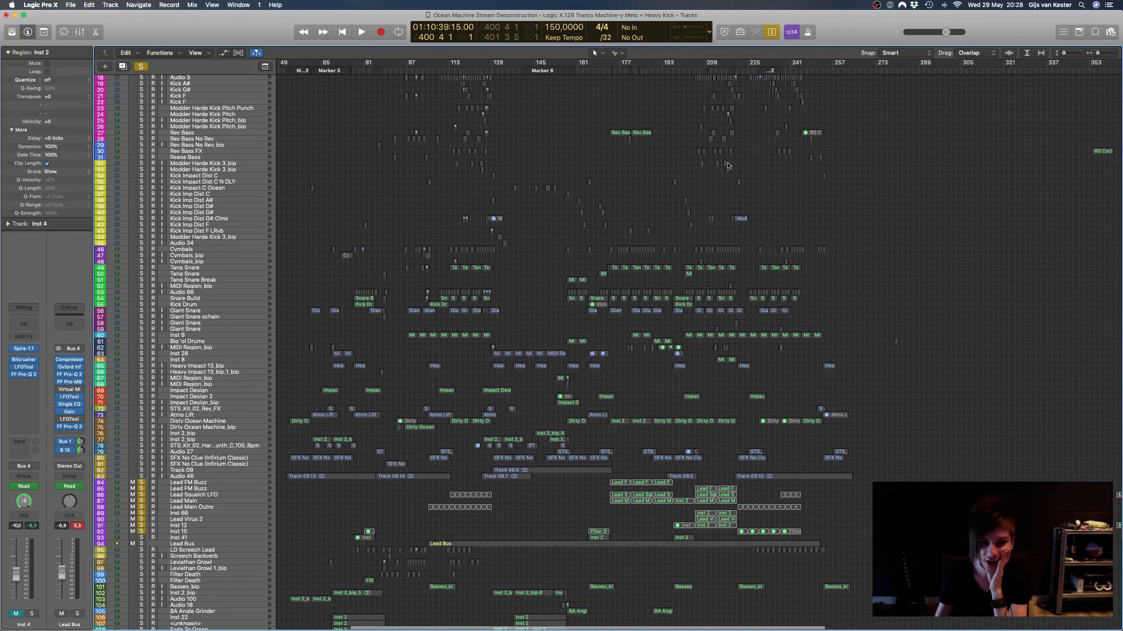
scroll(708, 156, "down", 3)
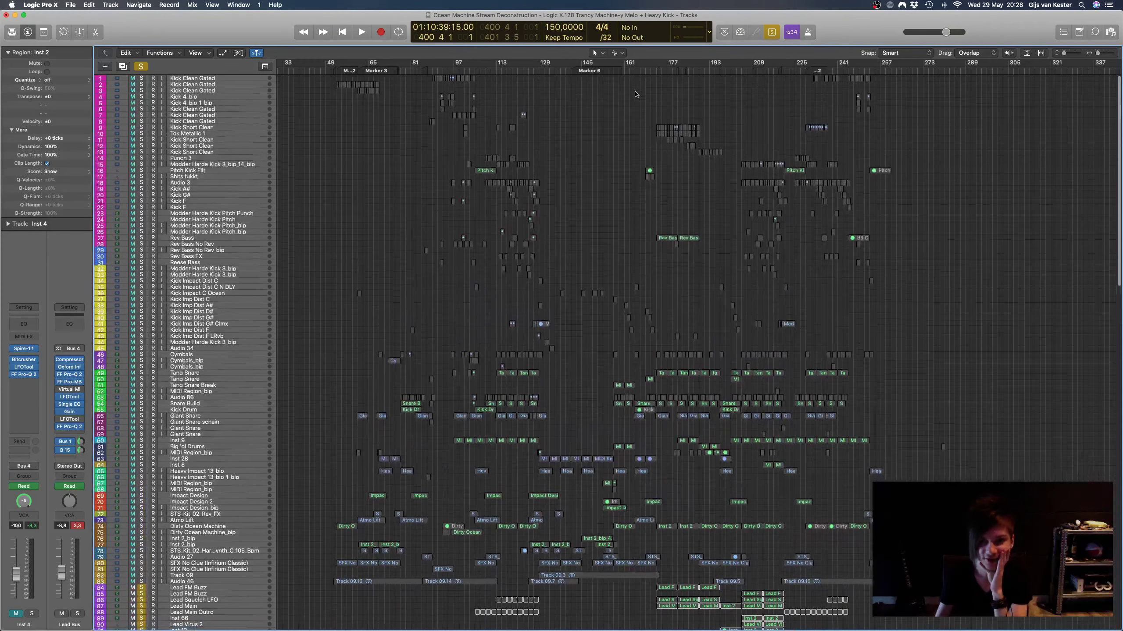
left_click(644, 70)
Step: Clear the solo state from all soloed lead tracks so the full arrangement is active
scroll(644, 72, "down", 15)
scroll(645, 72, "right", 1)
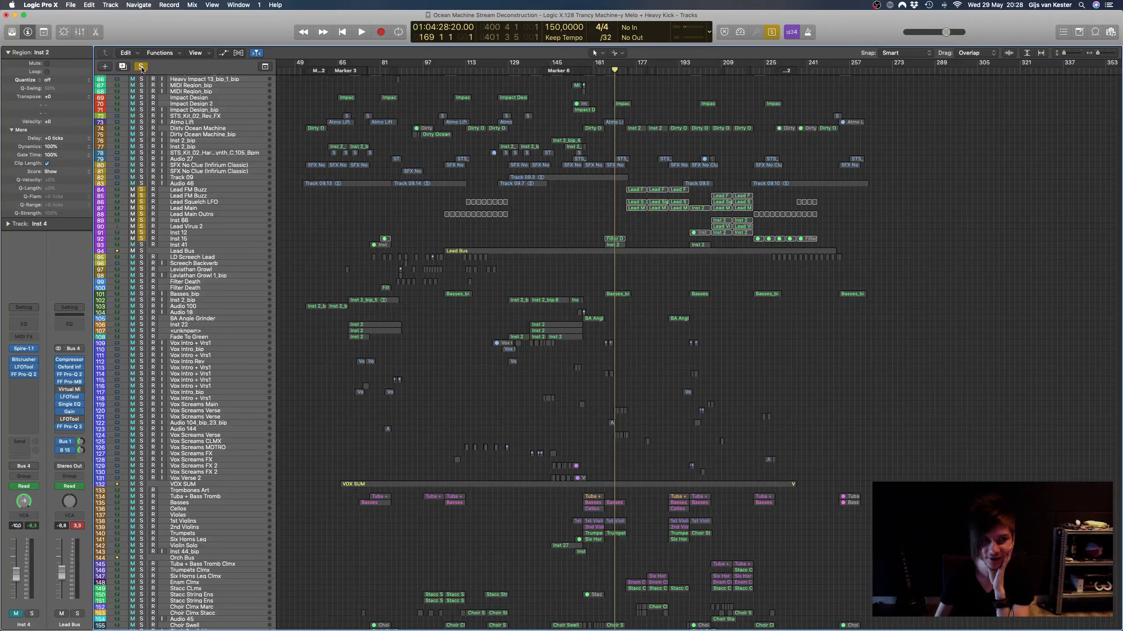
key("ctrl+alt+super+s")
scroll(721, 339, "up", 3)
scroll(721, 338, "up", 15)
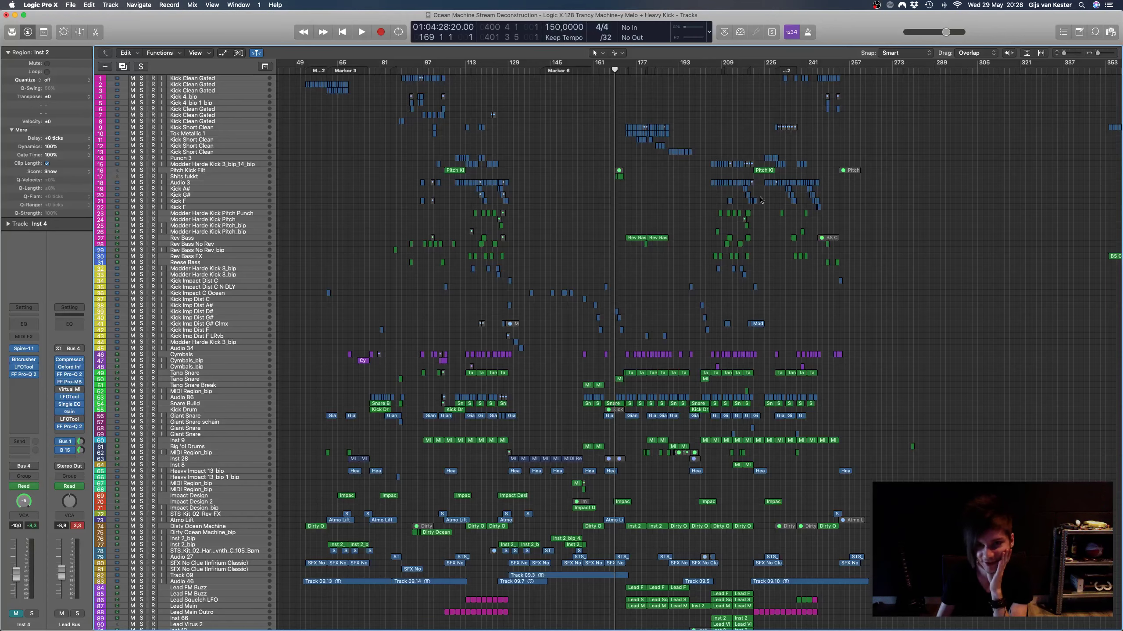
Step: Move the playhead to bar 88, just before the dense kick section begins
scroll(482, 319, "left", 3)
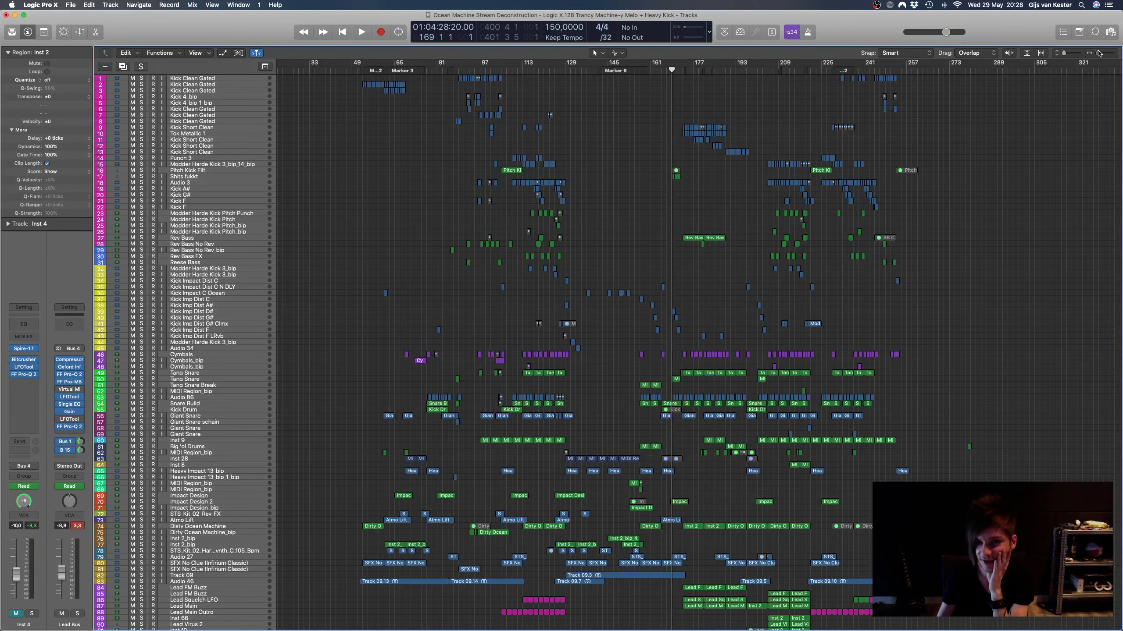
scroll(682, 226, "up", 5)
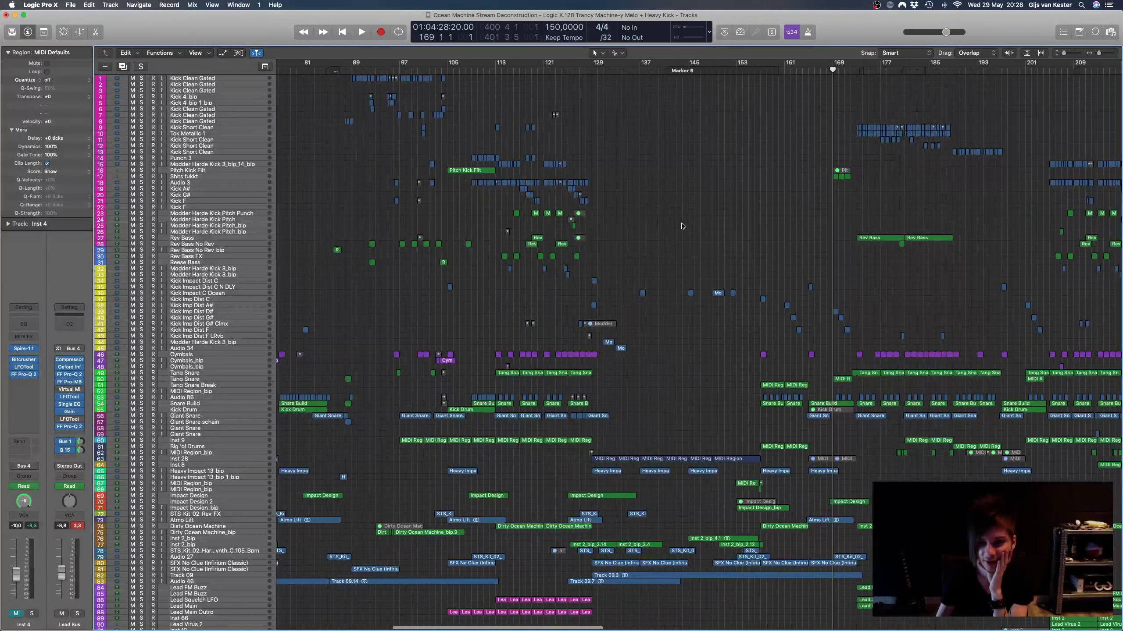
scroll(682, 226, "left", 6)
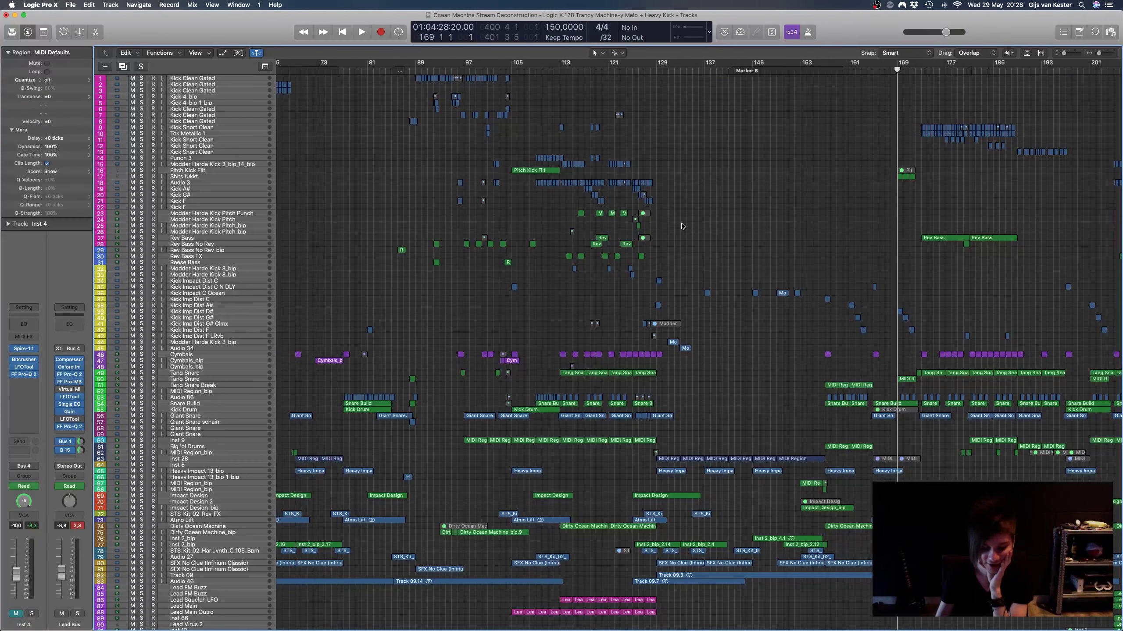
scroll(682, 226, "left", 5)
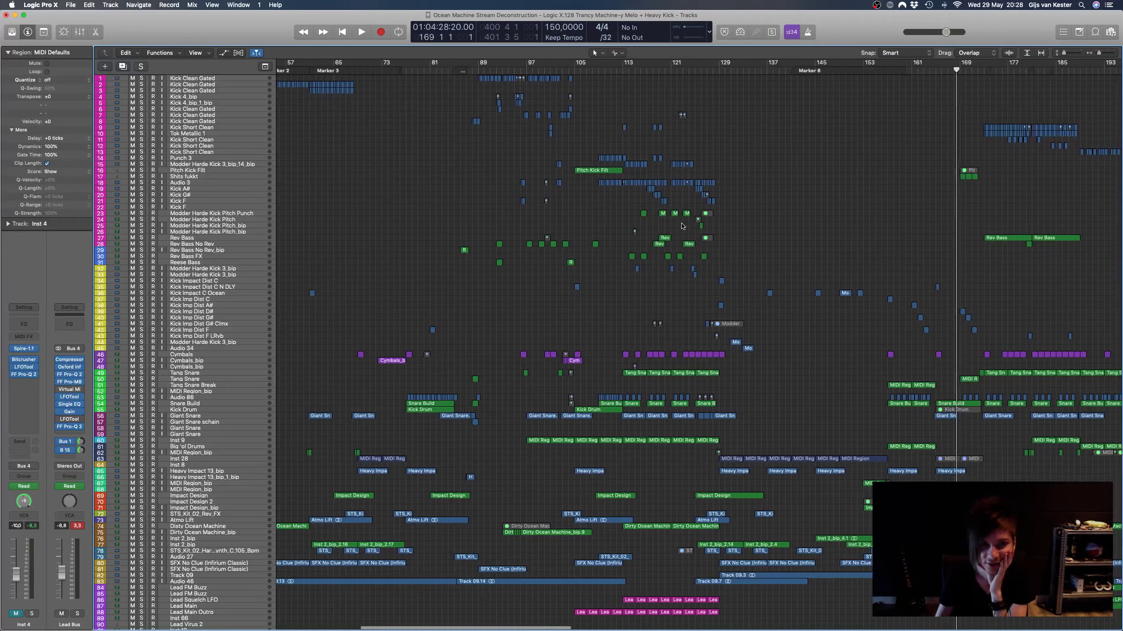
left_click(512, 70)
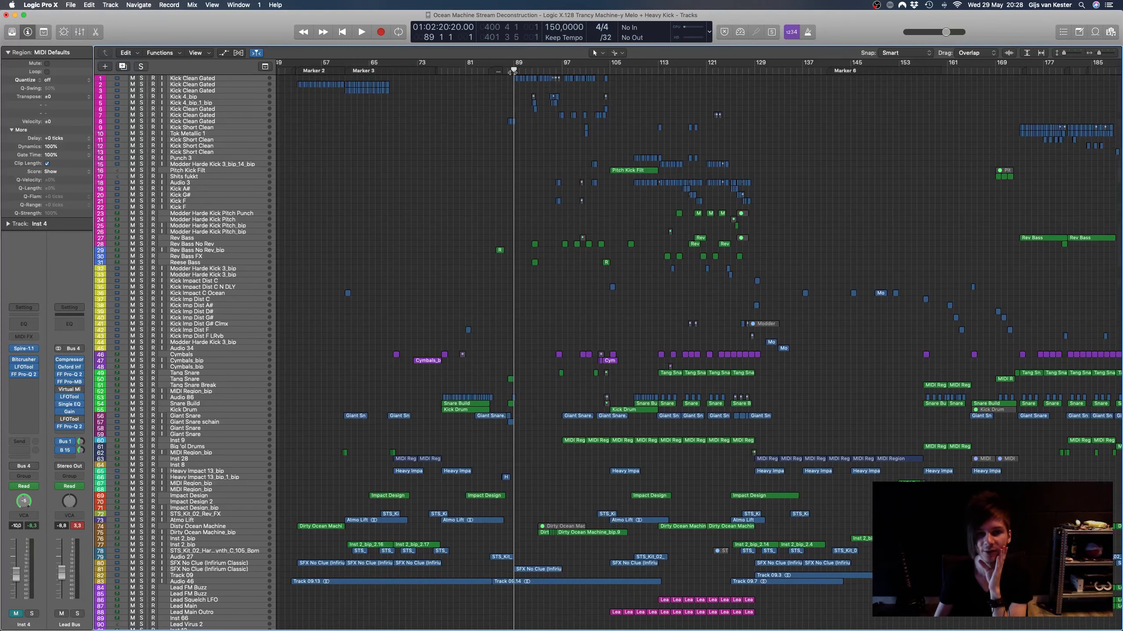
left_click(503, 72)
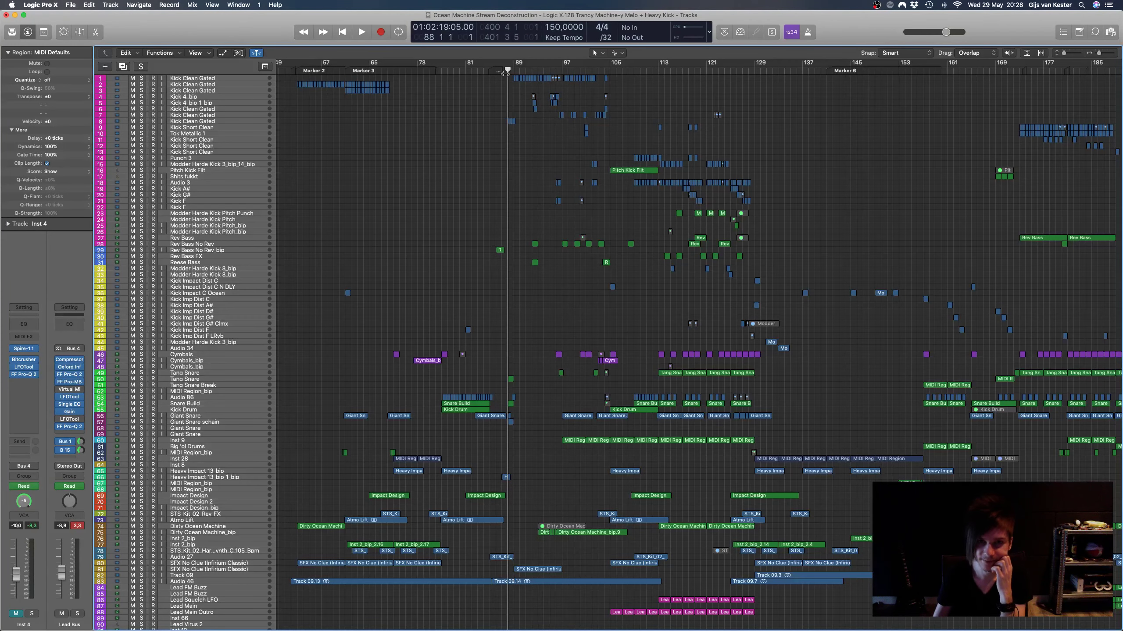
Step: Examine the arrangement around bar 88, from the kick tracks down through the leads, vocals and orchestral parts
left_click(1066, 55)
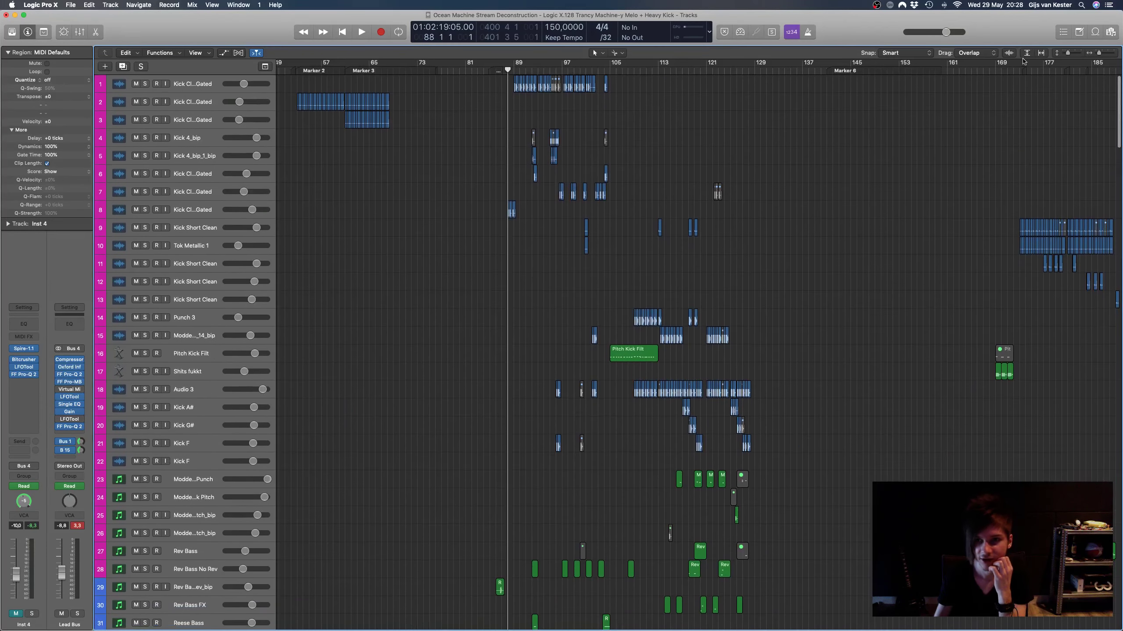
left_click(1102, 55)
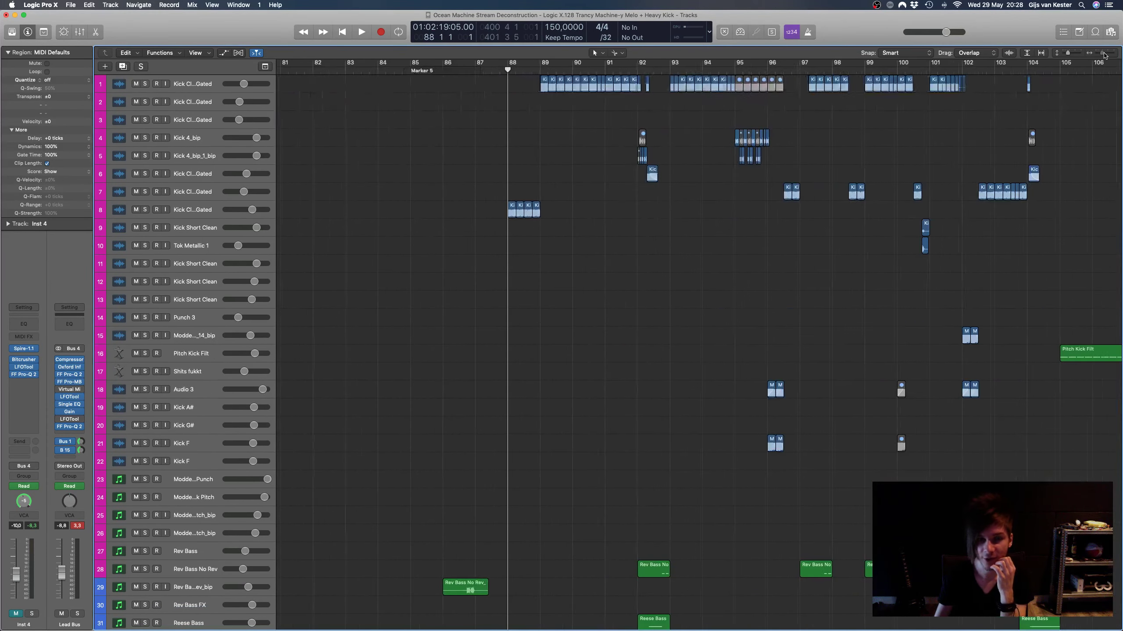
left_click(1096, 56)
left_click(1064, 53)
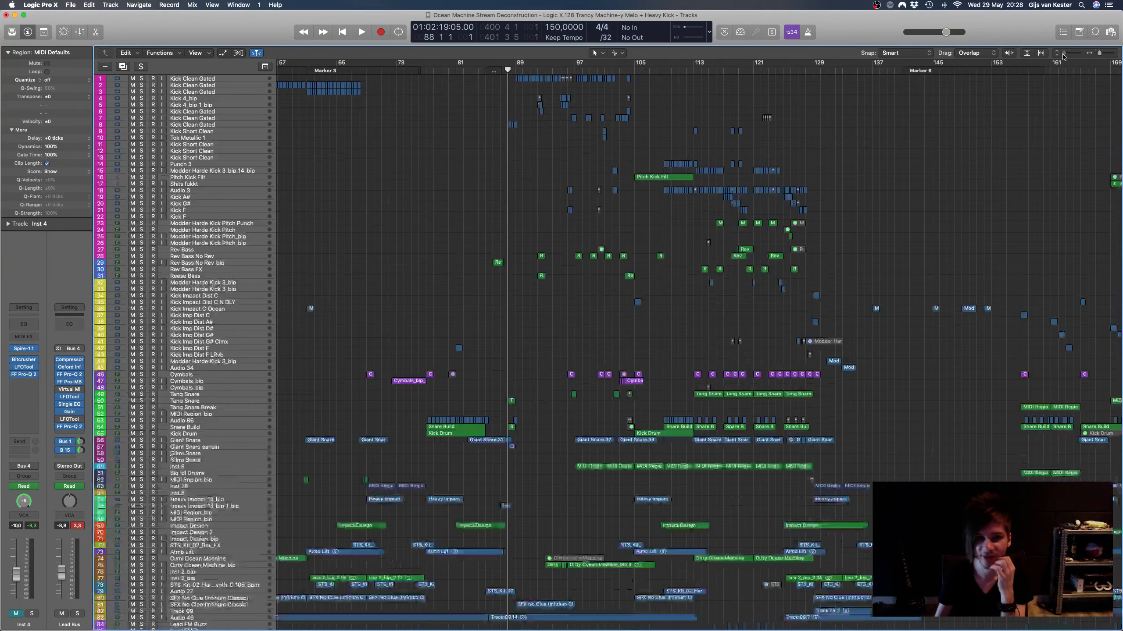
scroll(566, 335, "down", 10)
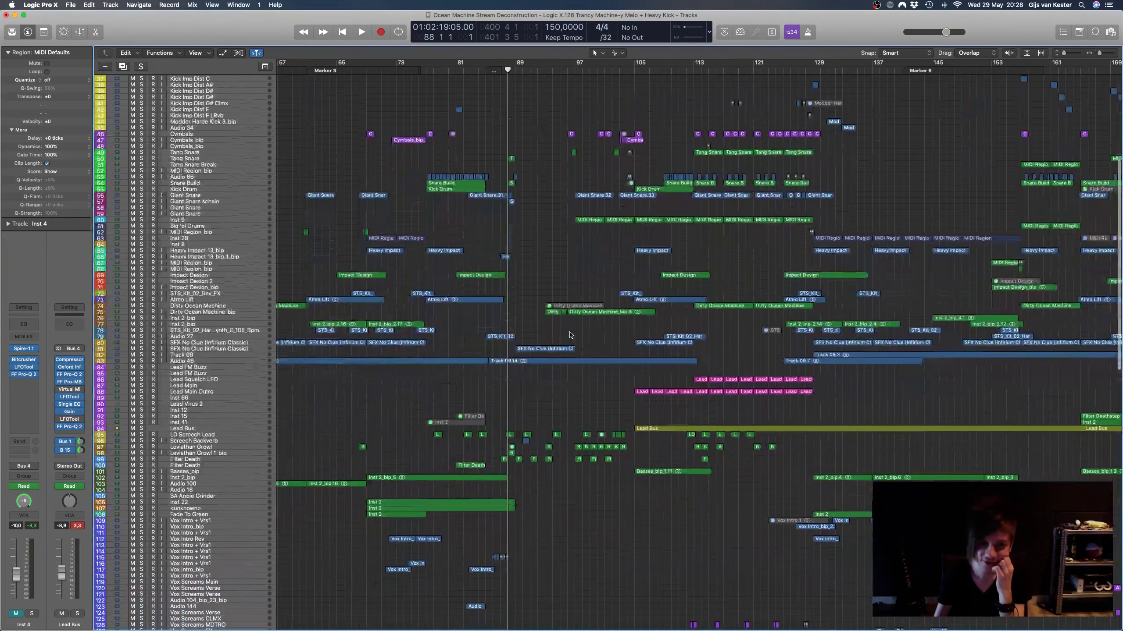
scroll(570, 335, "up", 10)
scroll(570, 335, "down", 4)
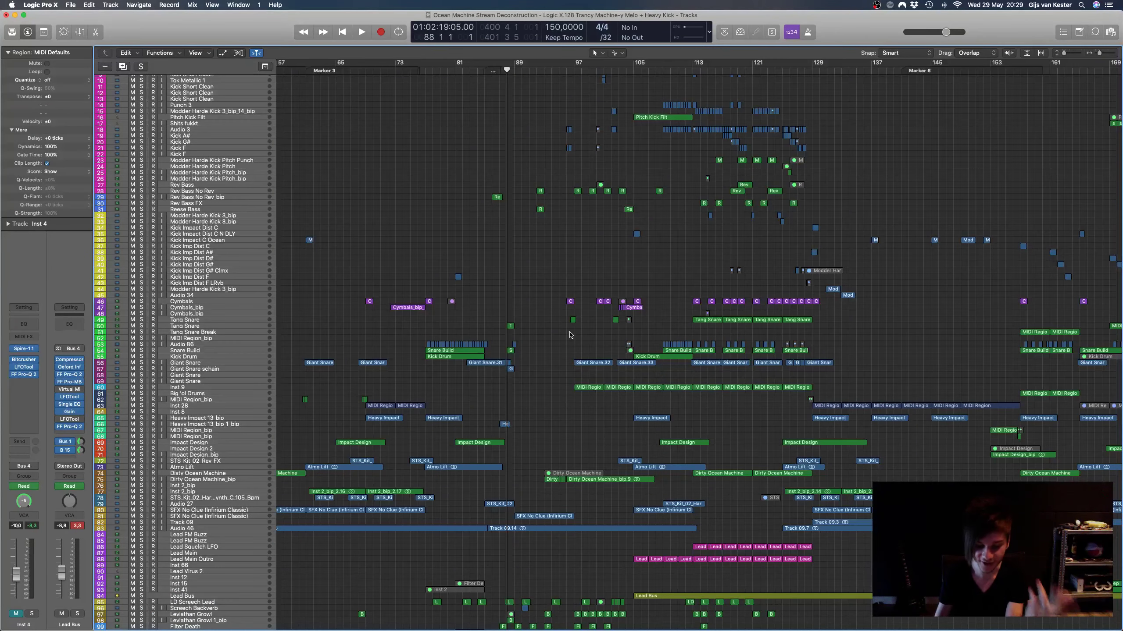
scroll(570, 335, "down", 15)
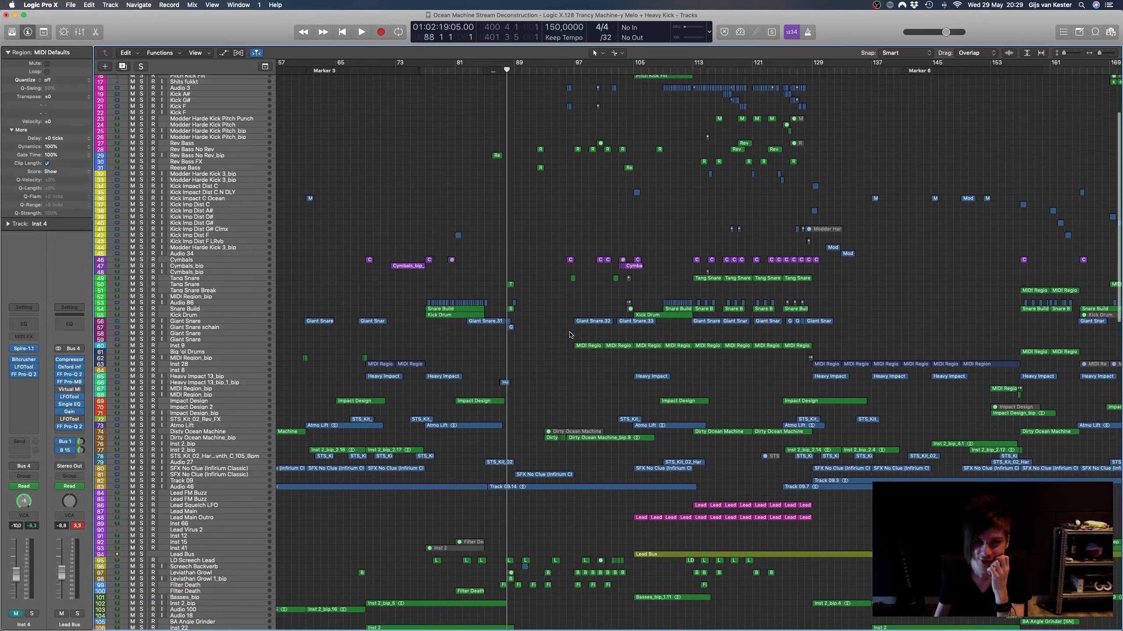
scroll(569, 335, "right", 10)
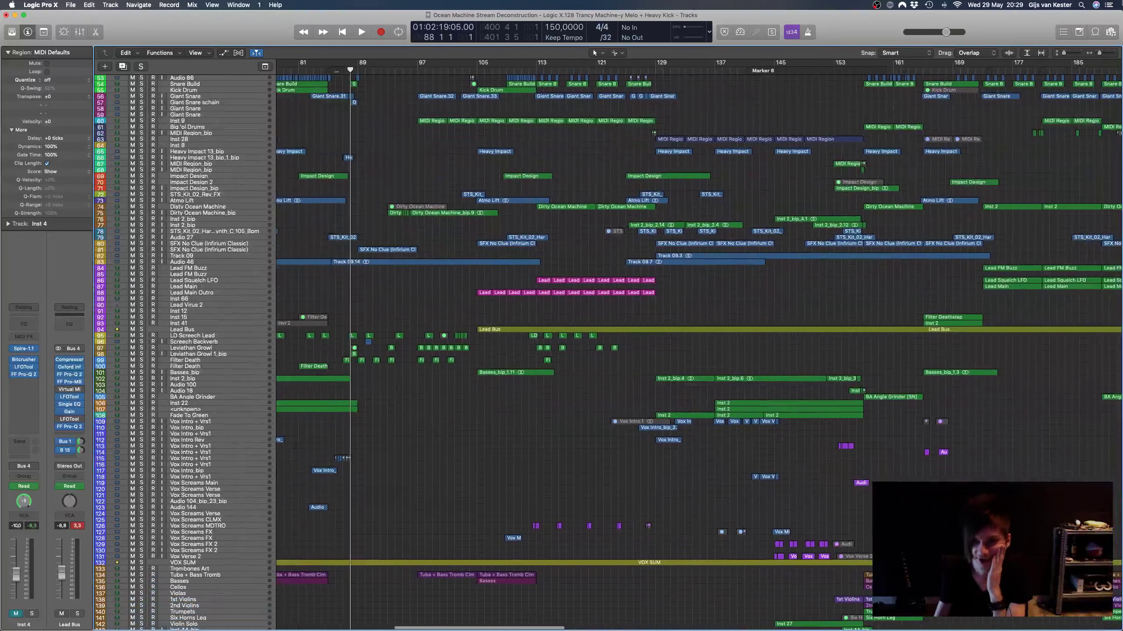
left_click_drag(1101, 54, 1099, 55)
scroll(957, 149, "down", 5)
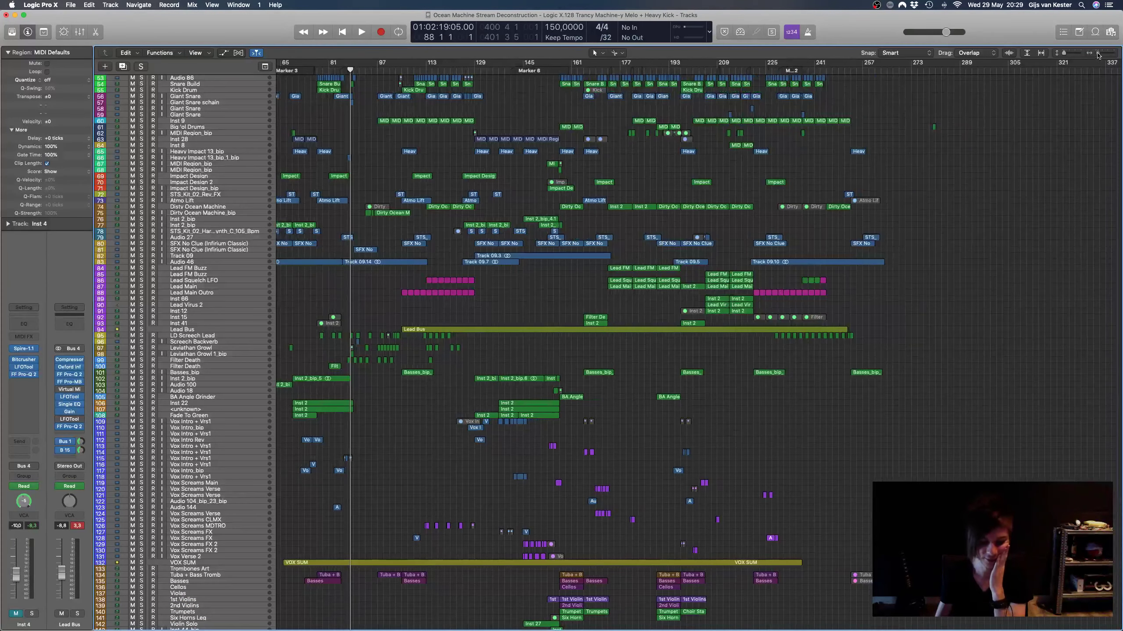
Step: Return the playhead to bar 169
scroll(957, 149, "up", 15)
scroll(957, 149, "left", 3)
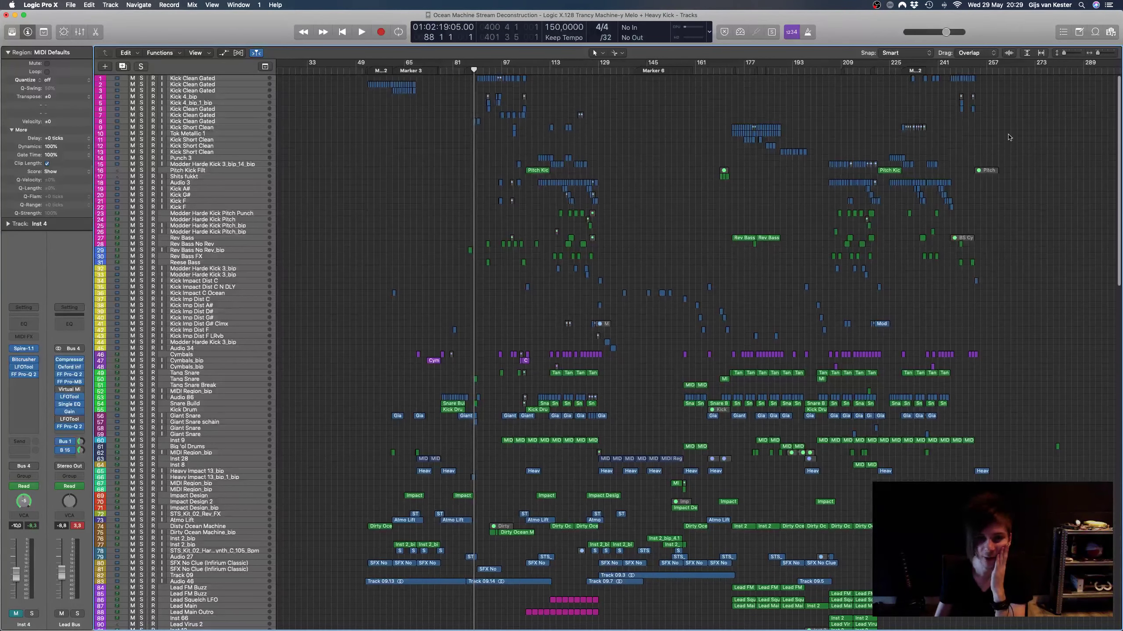
scroll(853, 159, "down", 10)
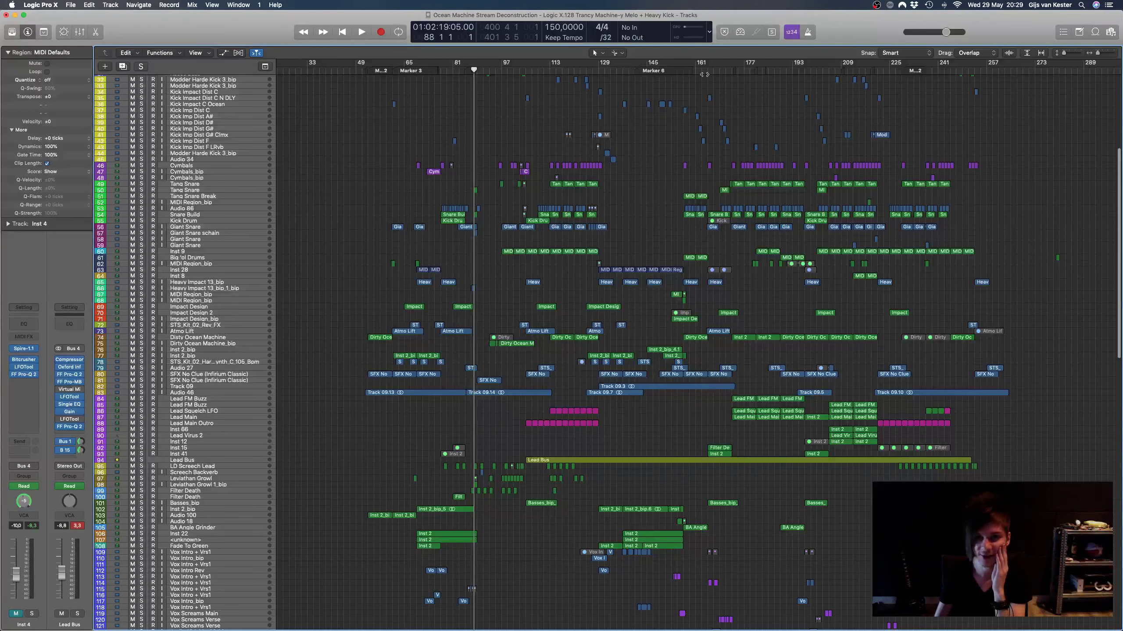
left_click(719, 71)
scroll(721, 76, "up", 1)
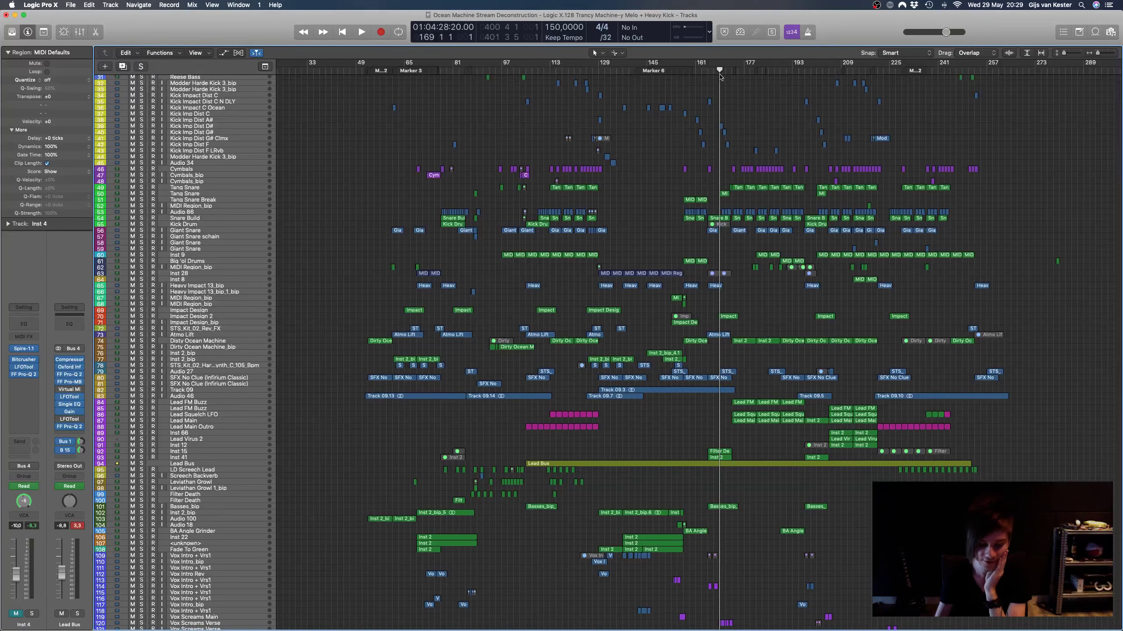
Step: Move the playhead to bar 204, just ahead of the next kick section
scroll(714, 149, "up", 10)
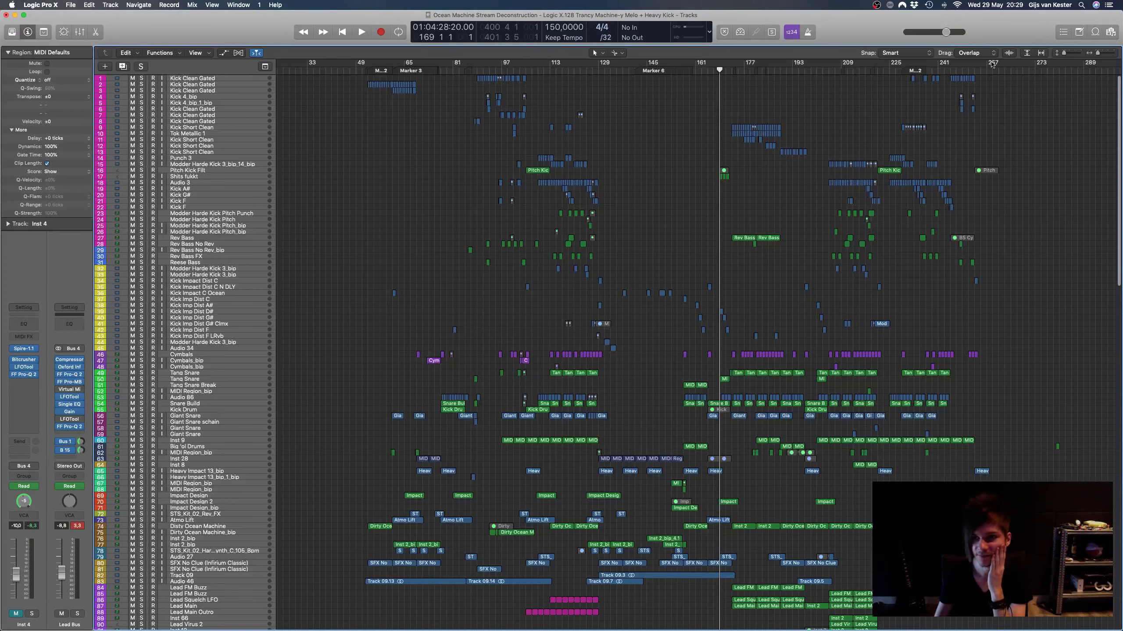
scroll(582, 182, "right", 10)
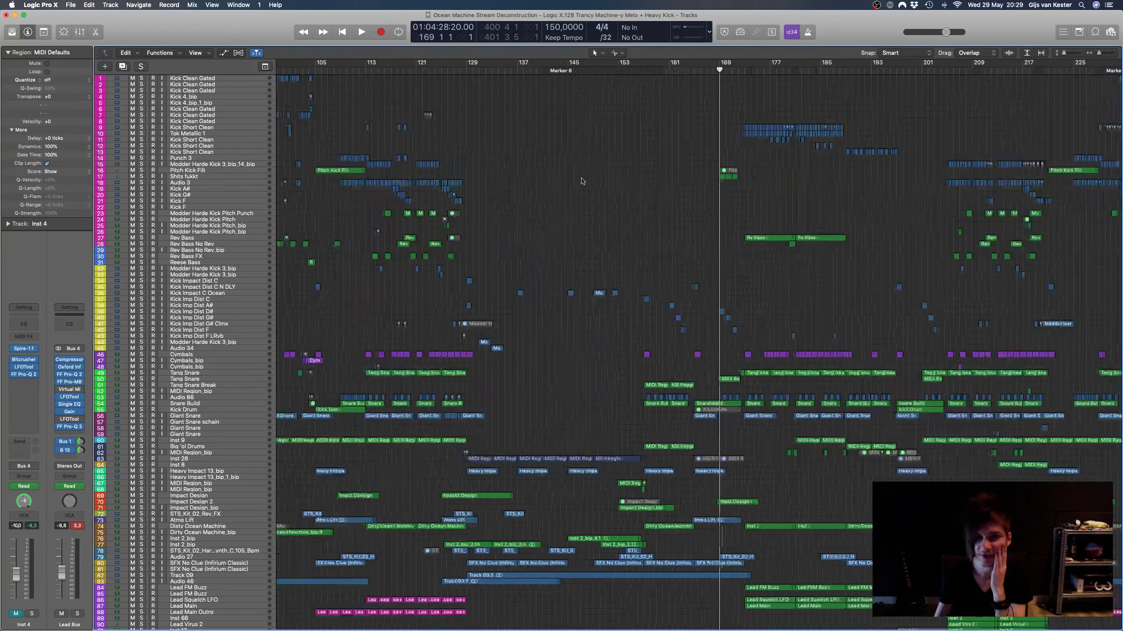
scroll(582, 181, "up", 3)
left_click_drag(1064, 53, 1071, 53)
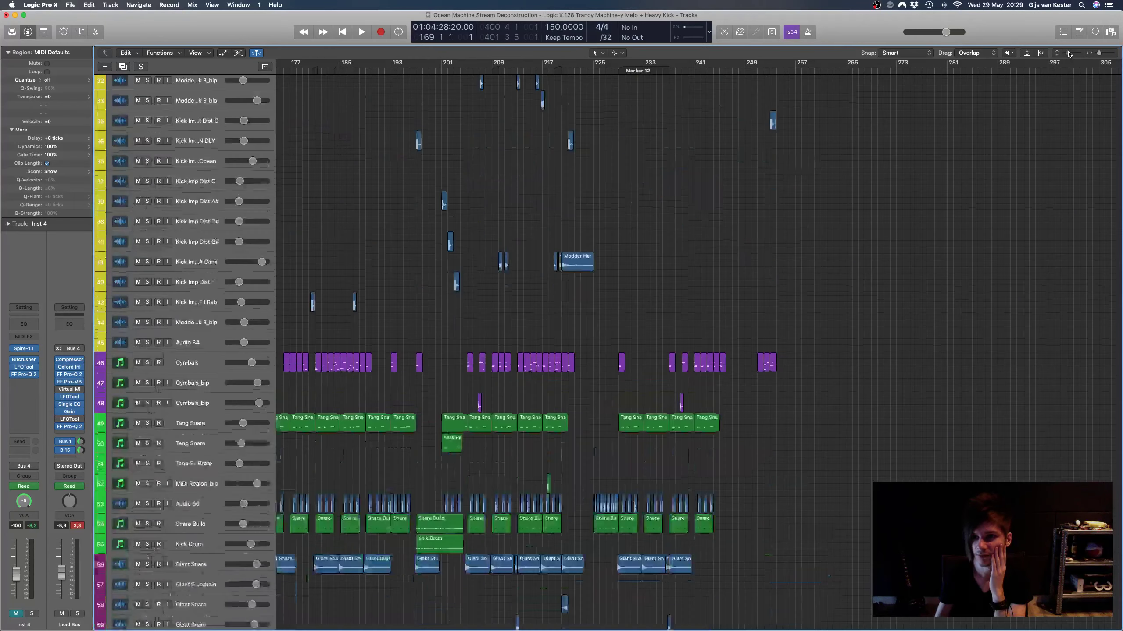
scroll(803, 205, "up", 15)
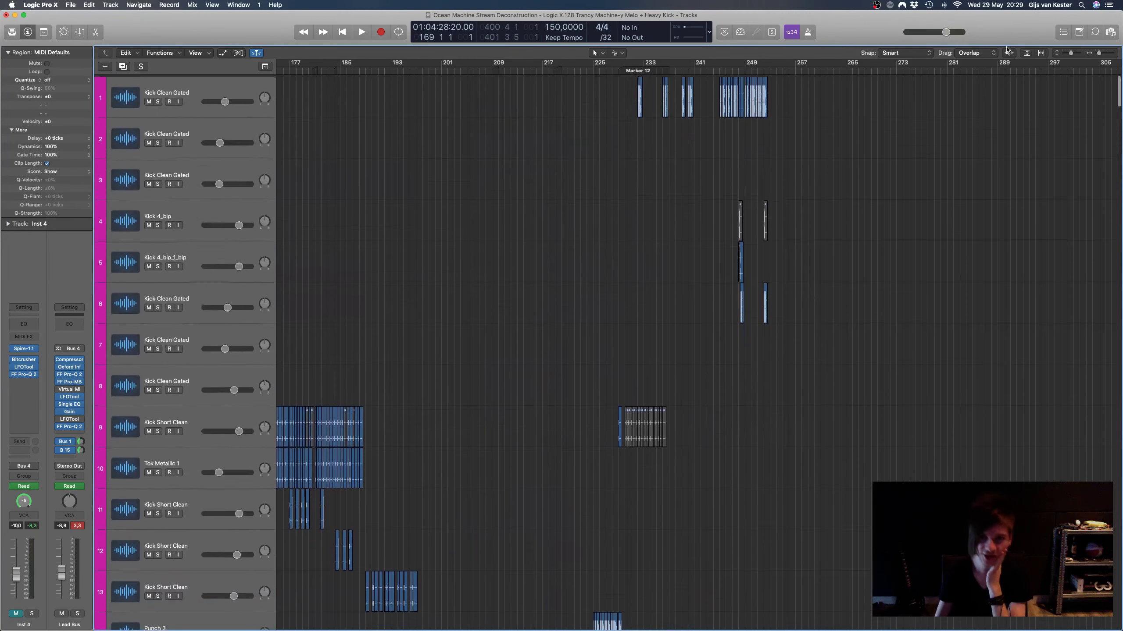
left_click_drag(1074, 54, 1063, 56)
scroll(574, 133, "left", 5)
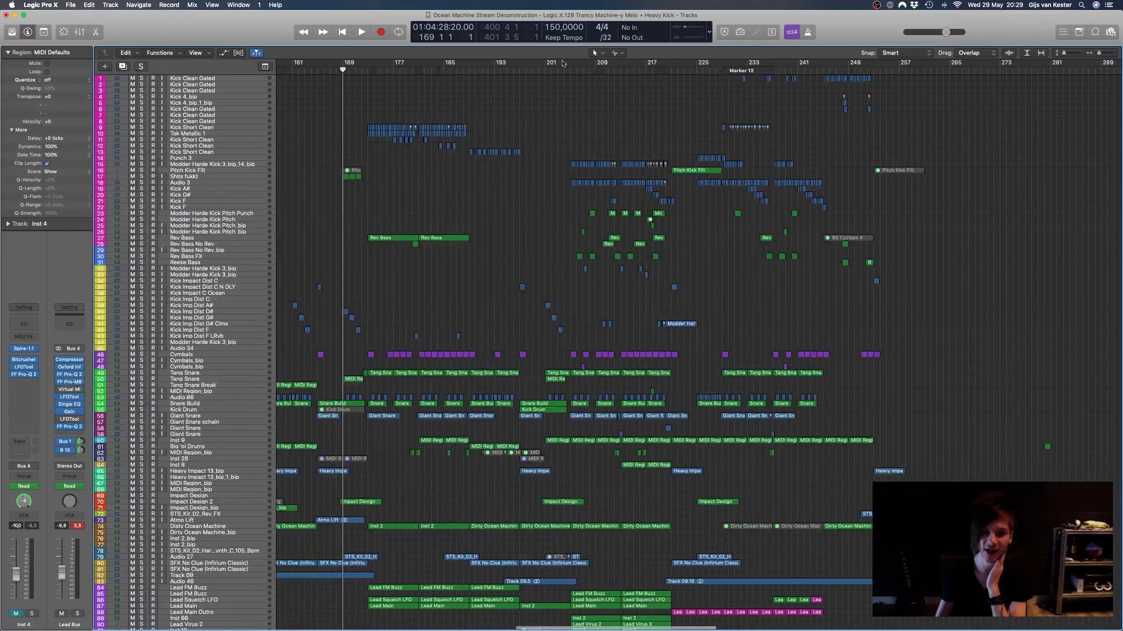
left_click(565, 71)
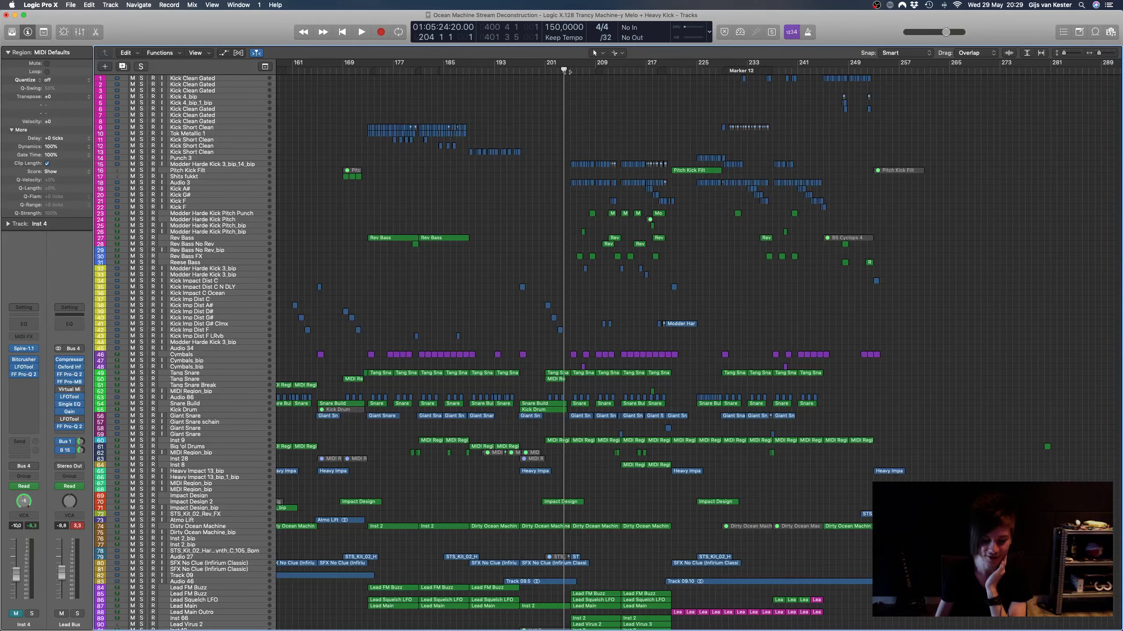
Step: Examine the kick, reverse bass and snare regions following bar 204 in close-up
scroll(567, 71, "left", 2)
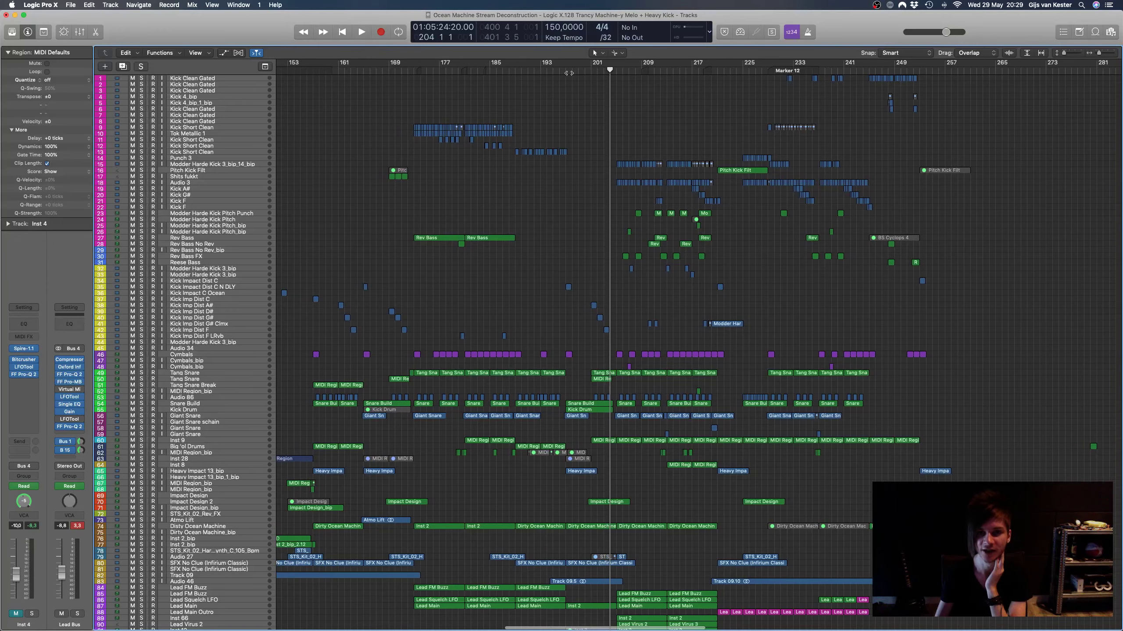
scroll(569, 73, "left", 3)
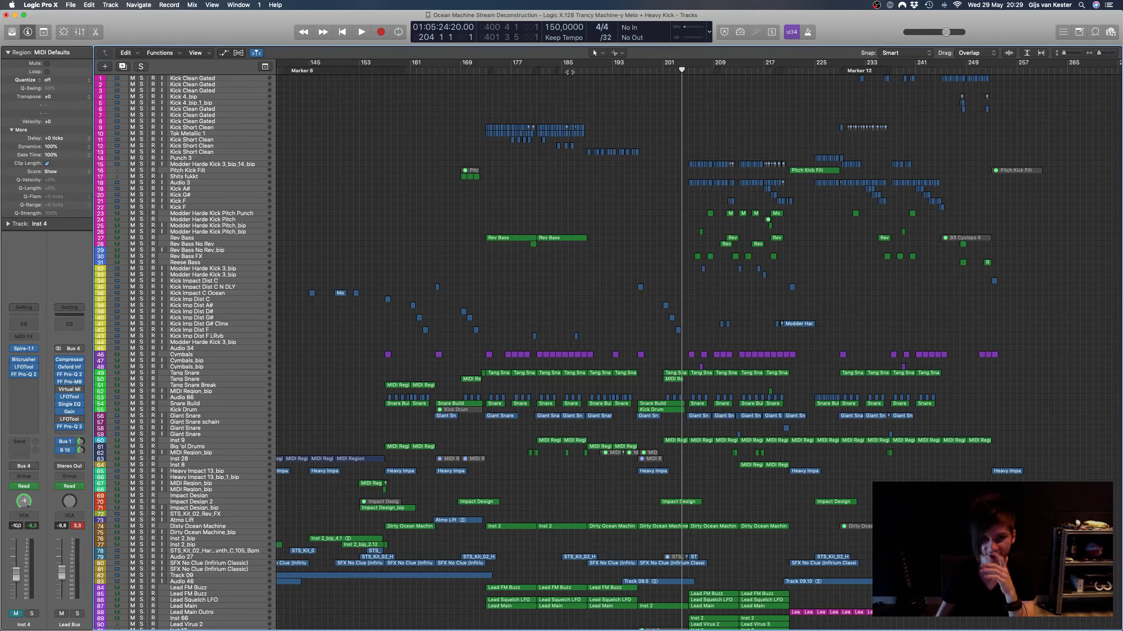
scroll(716, 178, "up", 10)
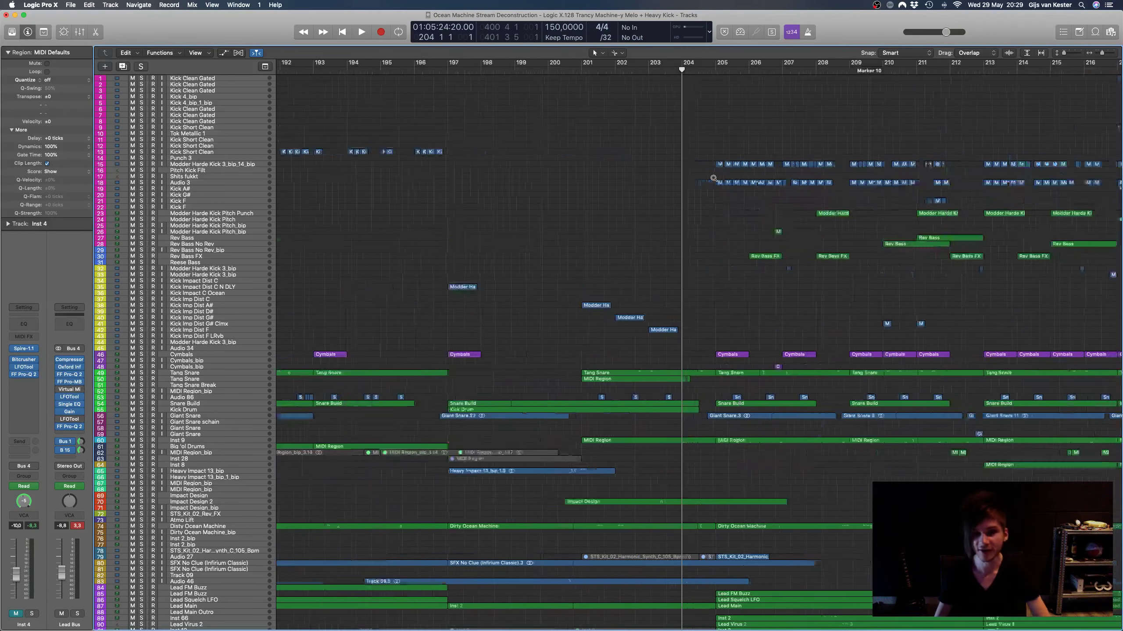
scroll(667, 189, "up", 5)
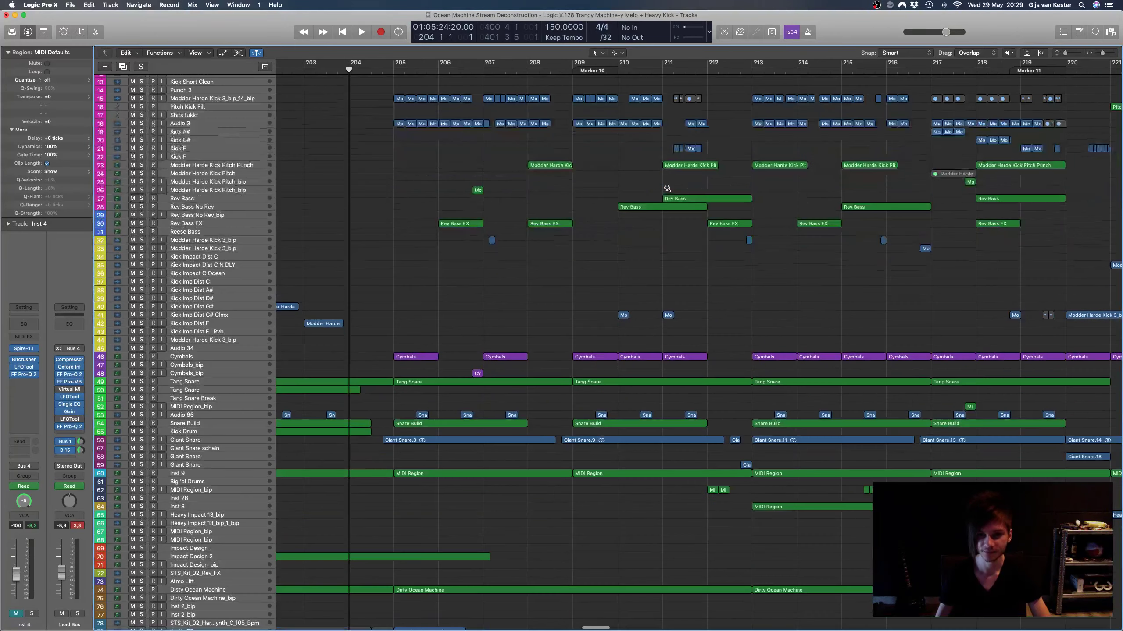
scroll(566, 150, "left", 3)
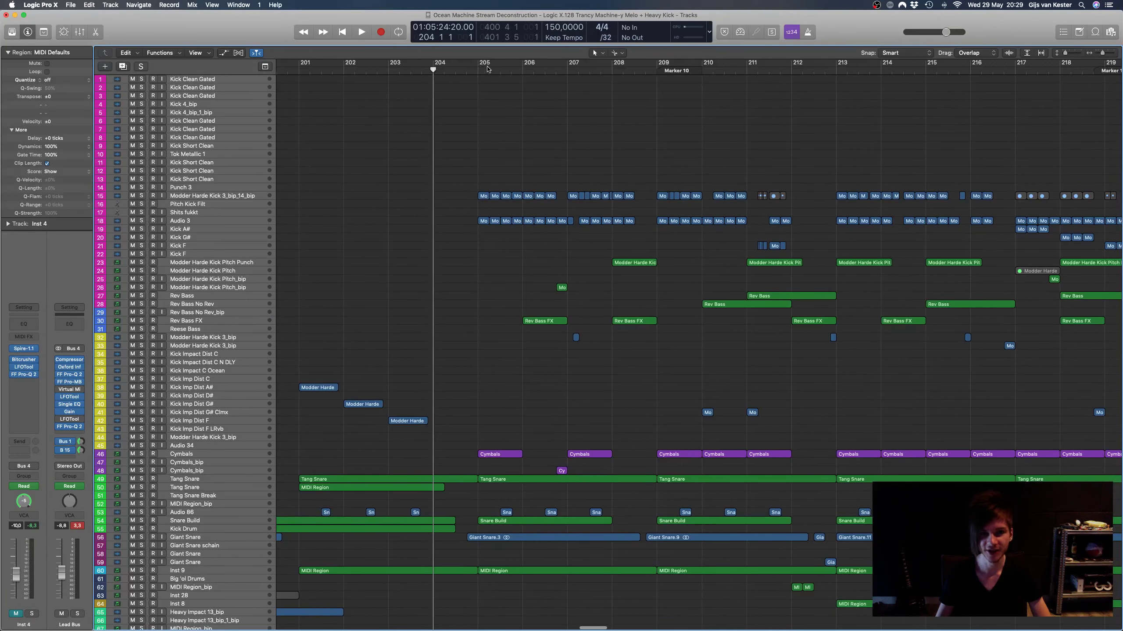
Step: Set a cycle over bars 205 to 215, solo the Modder Harde Kick 3_bip_14_bip track and audition its opening bars
left_click_drag(487, 69, 925, 69)
left_click(217, 196)
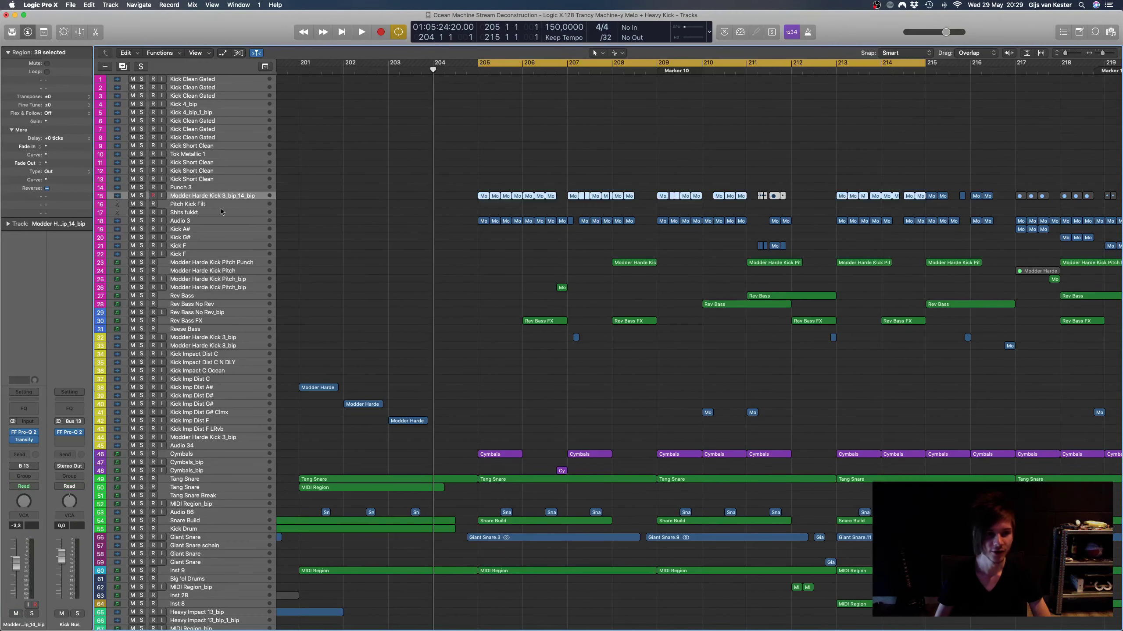
left_click(140, 196)
key("space")
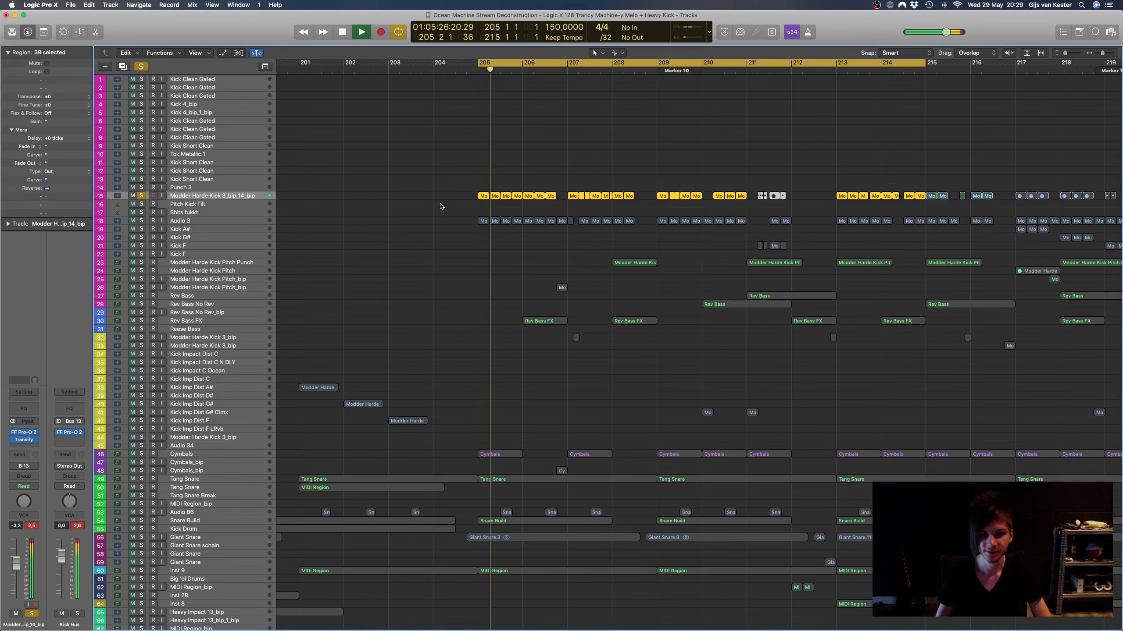
scroll(441, 205, "down", 2)
scroll(441, 205, "down", 5)
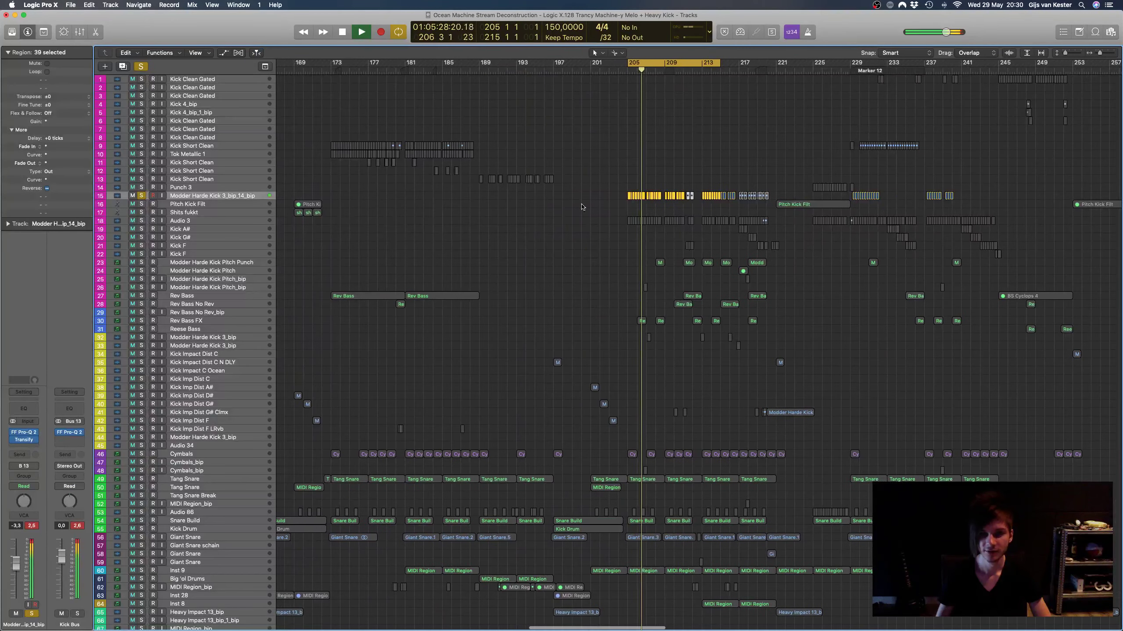
key("space")
Step: Turn off the cycle range and place the playhead at bar 214
left_click(674, 61)
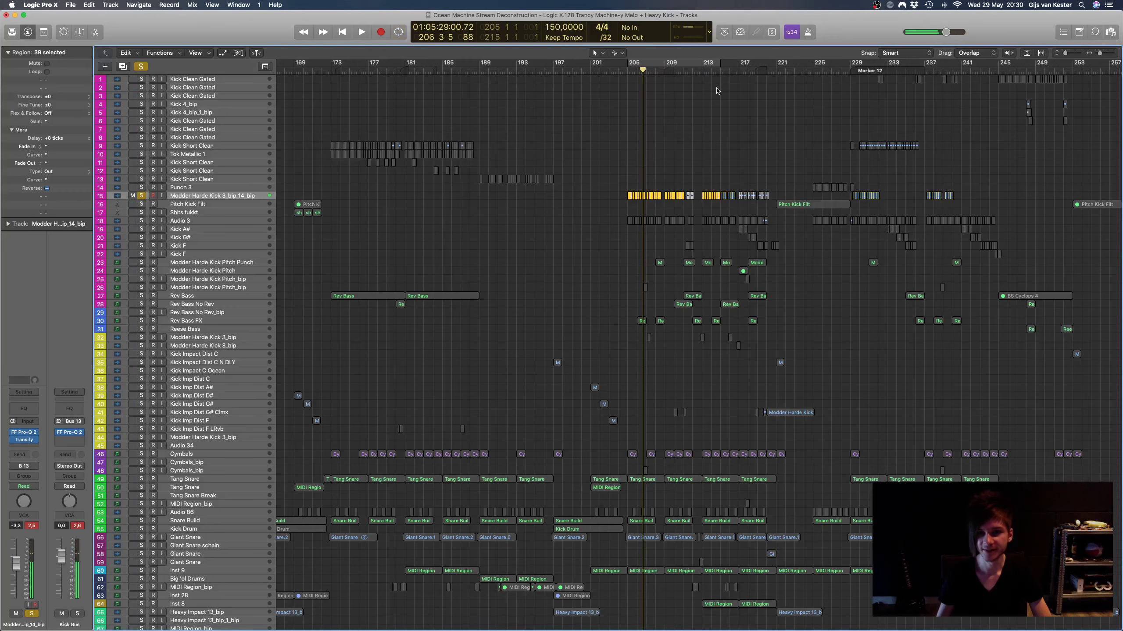
left_click(707, 72)
scroll(581, 153, "up", 5)
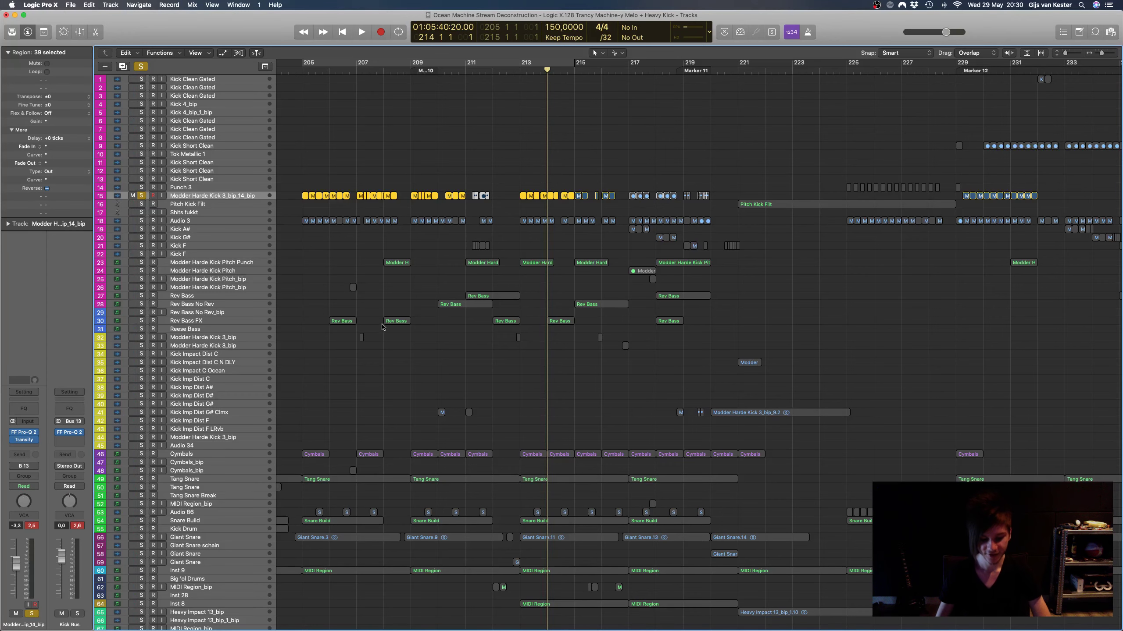
Step: Open the SPAN analyzer from the Stereo Out channel, place it over the arrangement and hide the mixer
key("x")
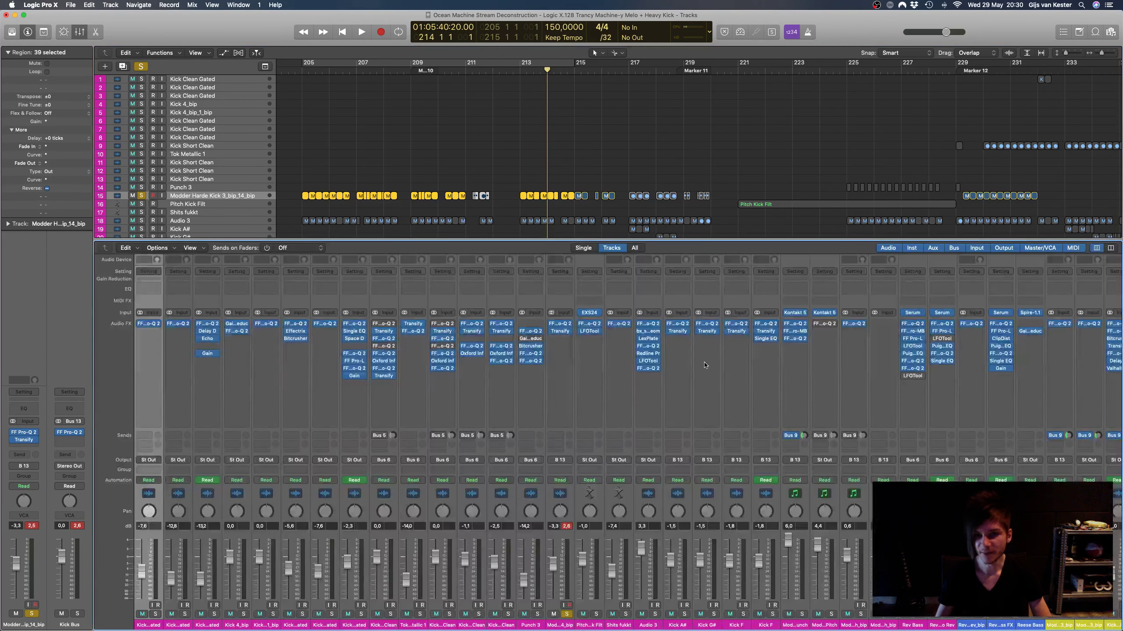
scroll(705, 364, "right", 5)
scroll(751, 371, "right", 5)
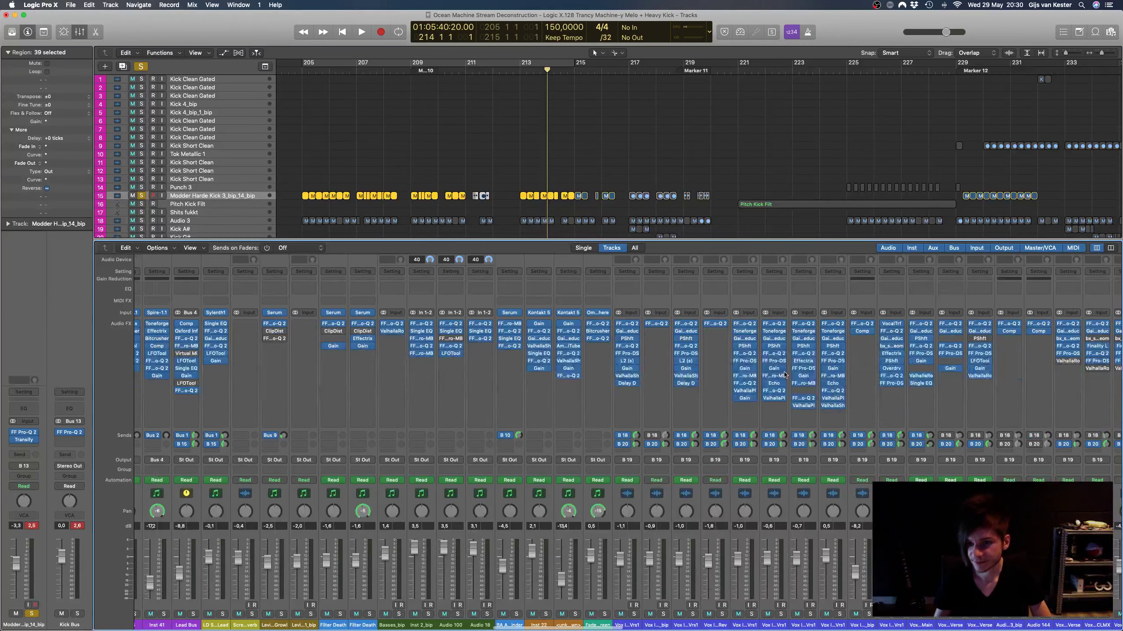
scroll(786, 375, "right", 5)
scroll(785, 375, "right", 15)
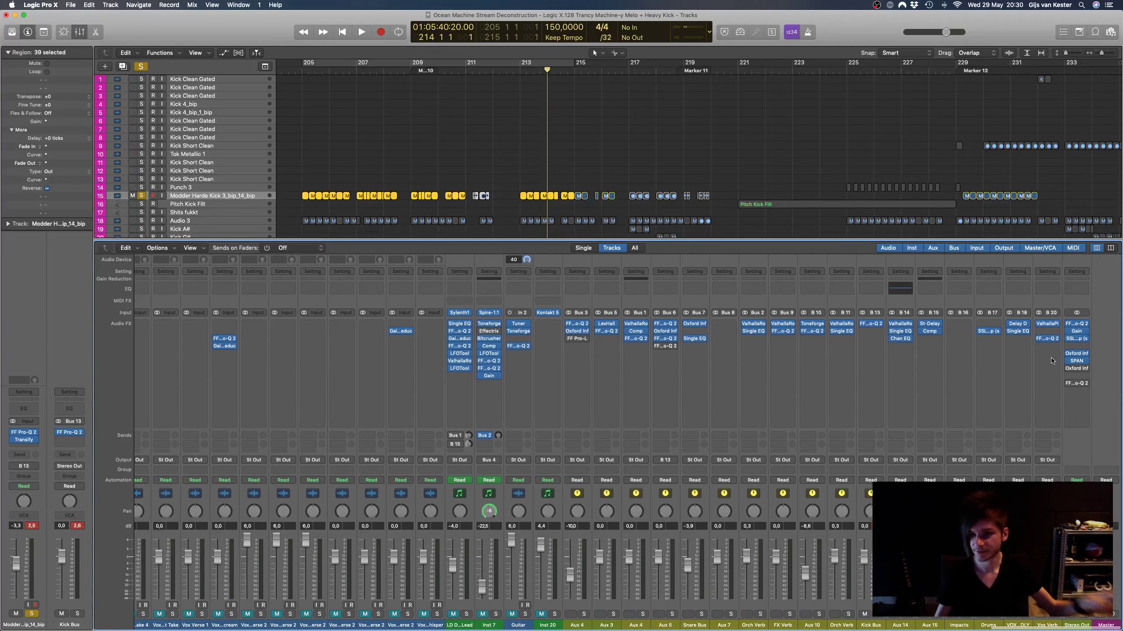
left_click(1077, 360)
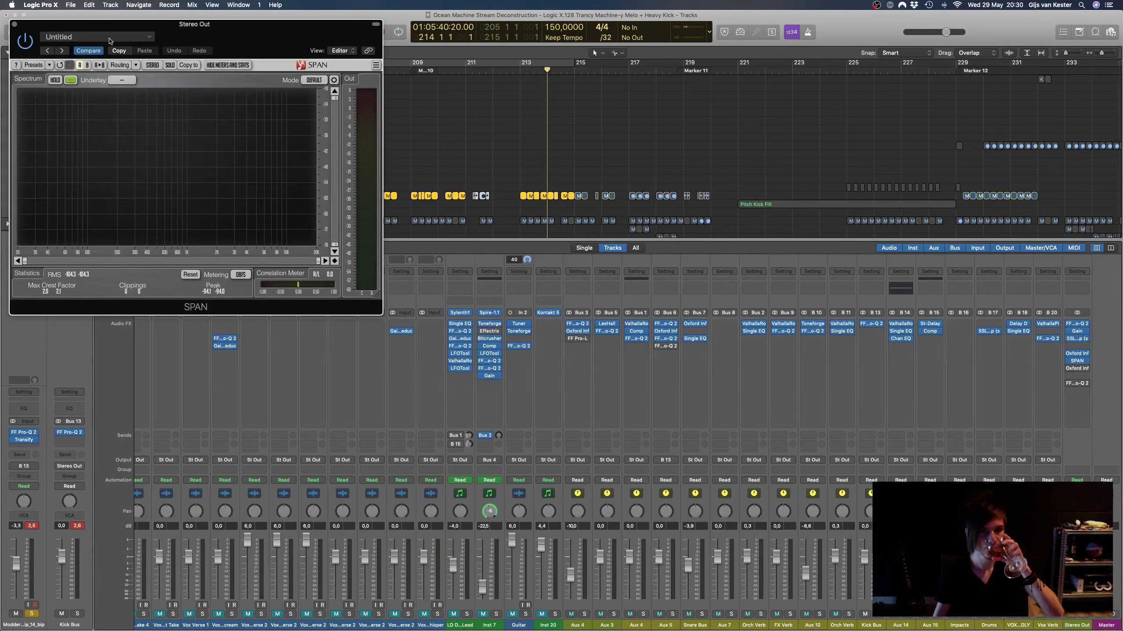
left_click_drag(172, 46, 827, 96)
key("x")
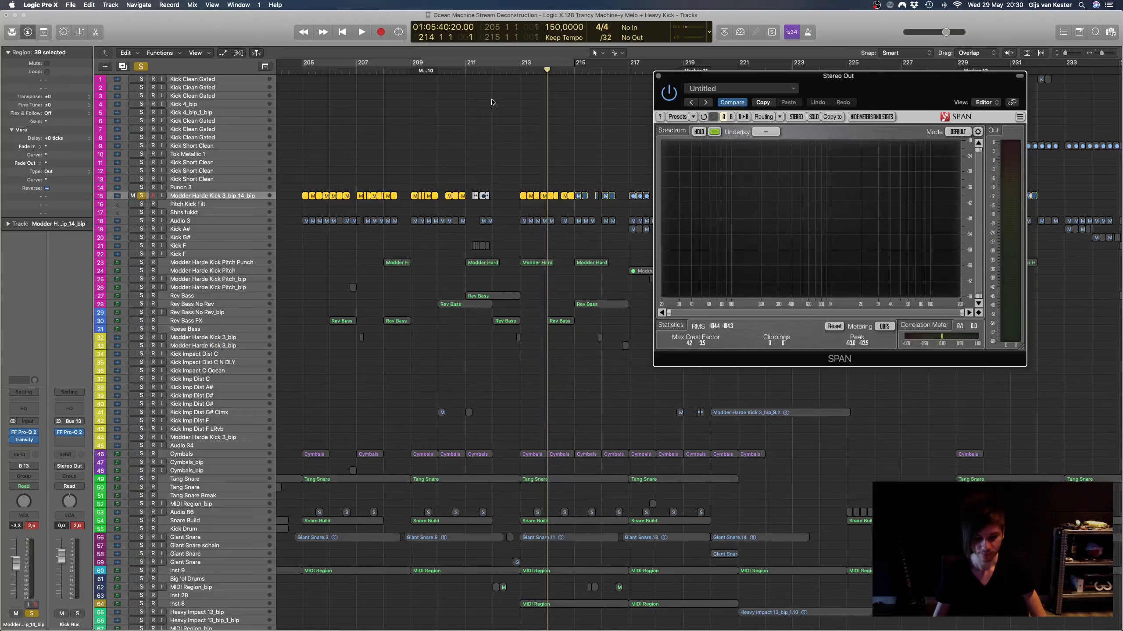
Step: Move the SPAN window lower, clear of the ruler, and place the playhead at bar 205
key("super+Left")
key("shift+space")
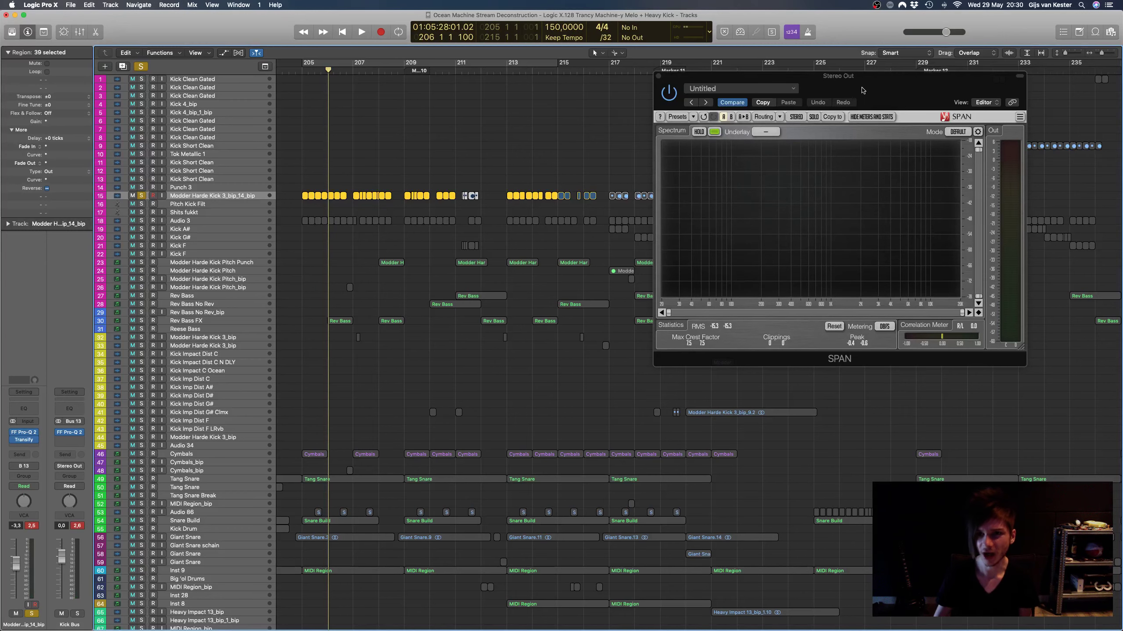
left_click_drag(862, 90, 874, 184)
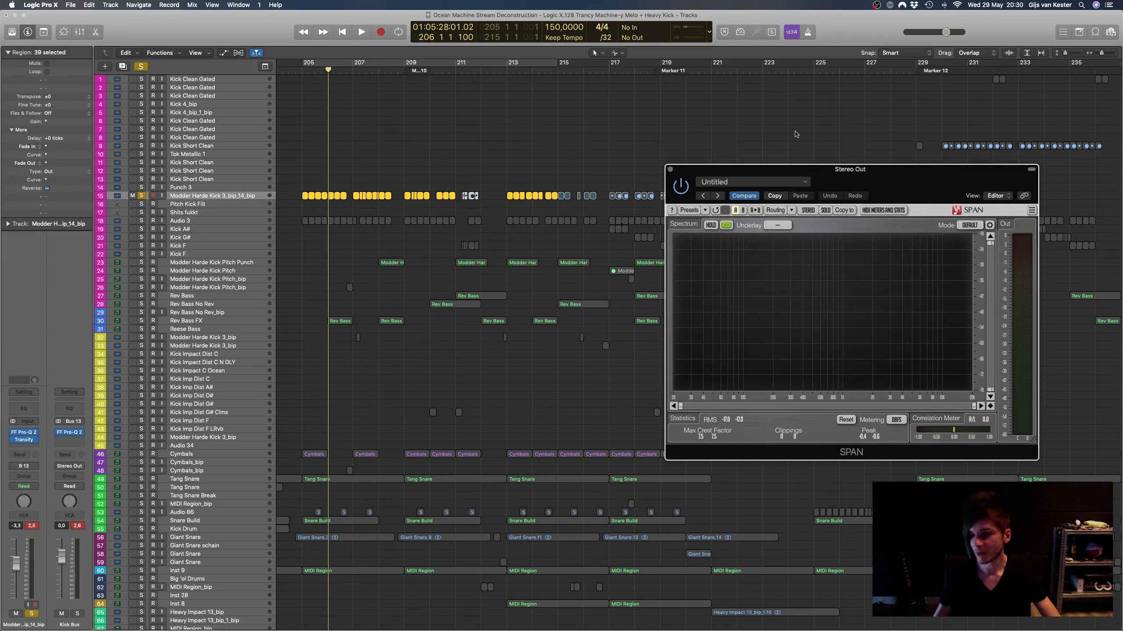
scroll(464, 110, "left", 3)
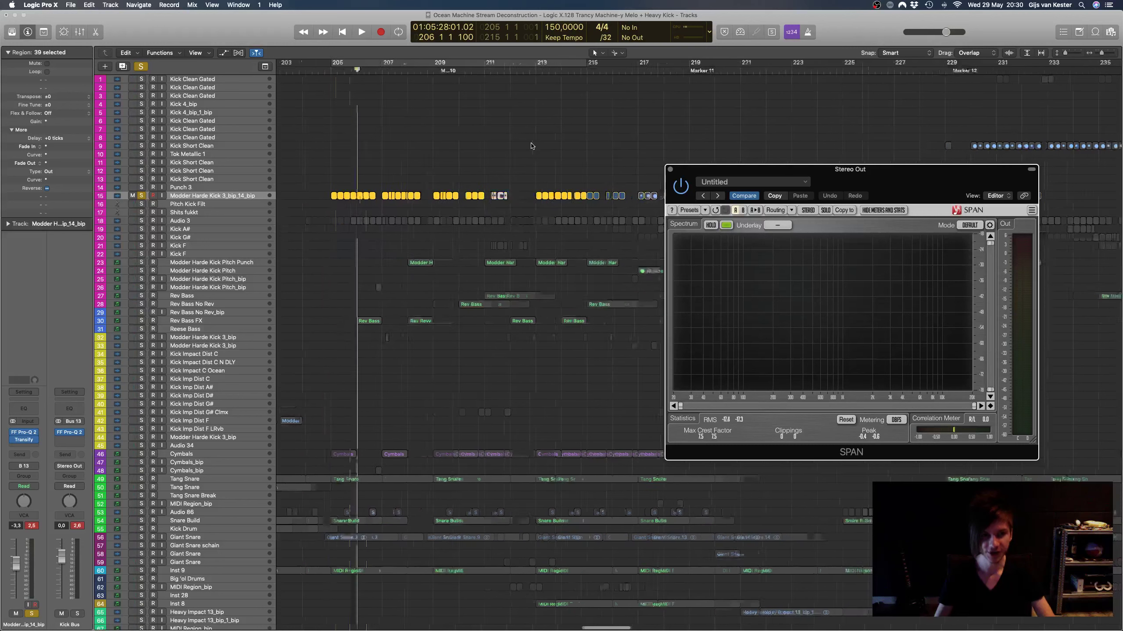
left_click(377, 71)
scroll(370, 69, "left", 2)
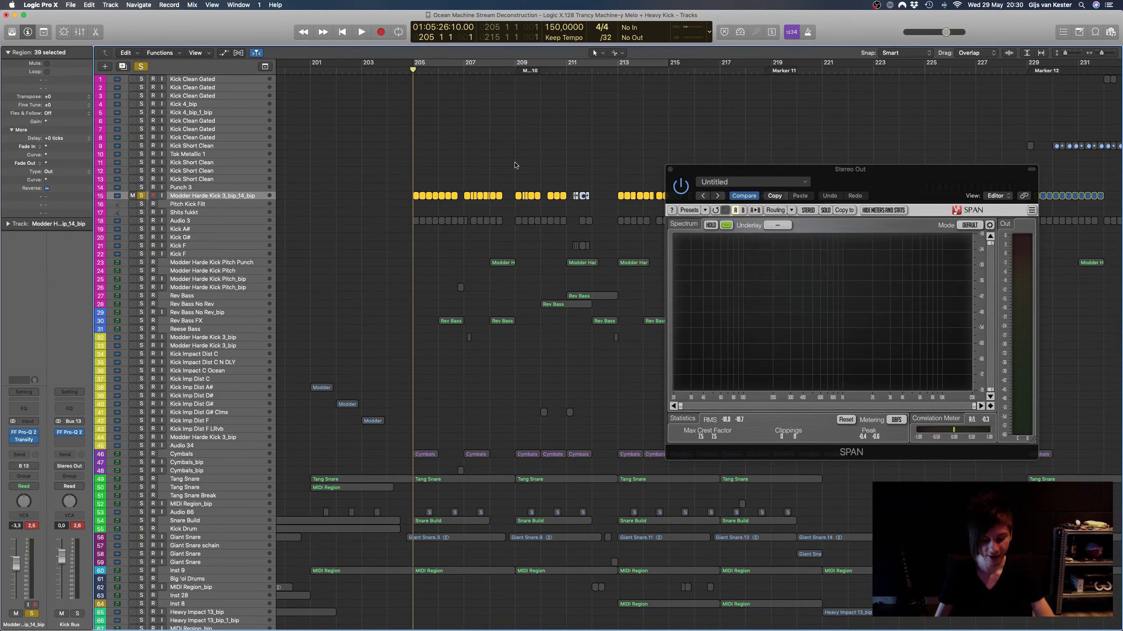
key("super+Right")
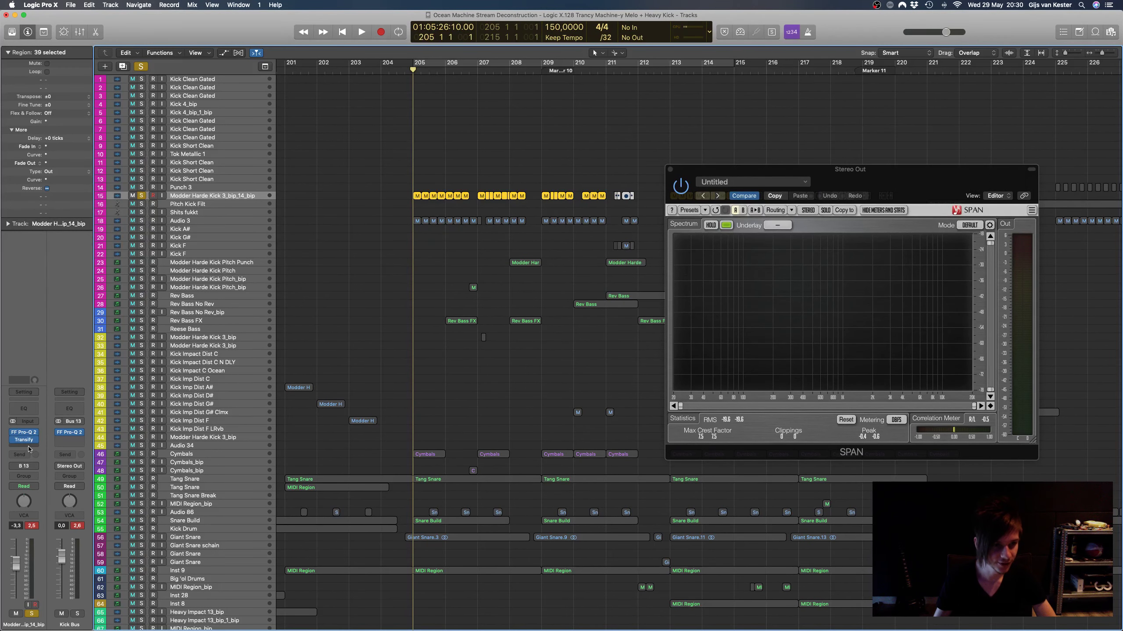
Step: Insert a stereo FF Pro-Q 3 after Transify on the Modder Harde Kick 3_bip_14_bip track
left_click(29, 448)
mouse_move(57, 465)
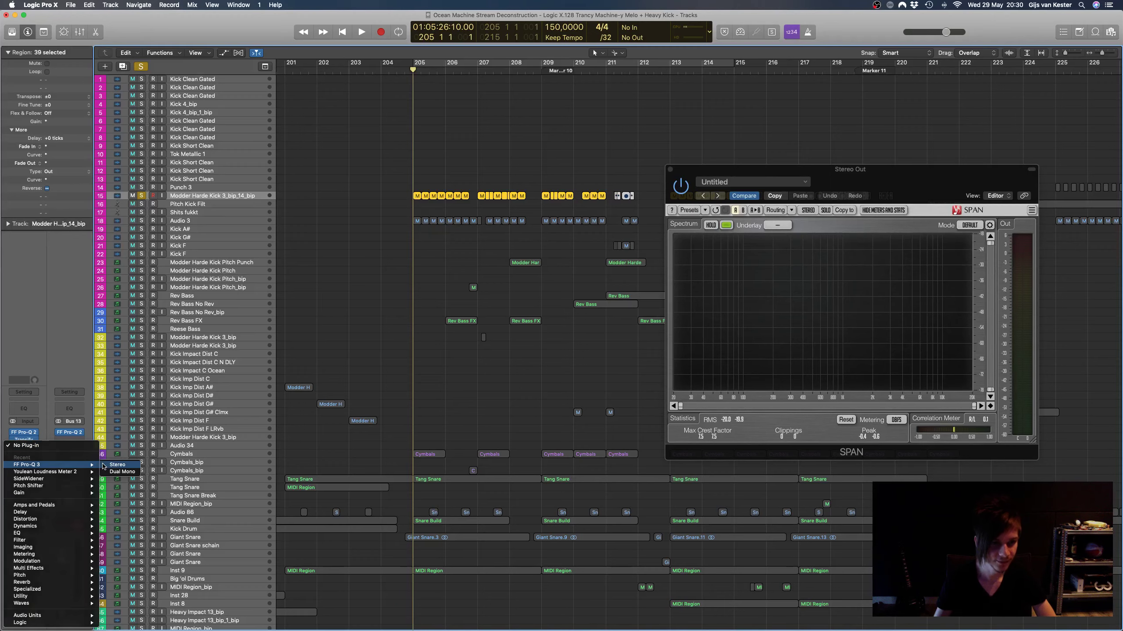
key("Escape")
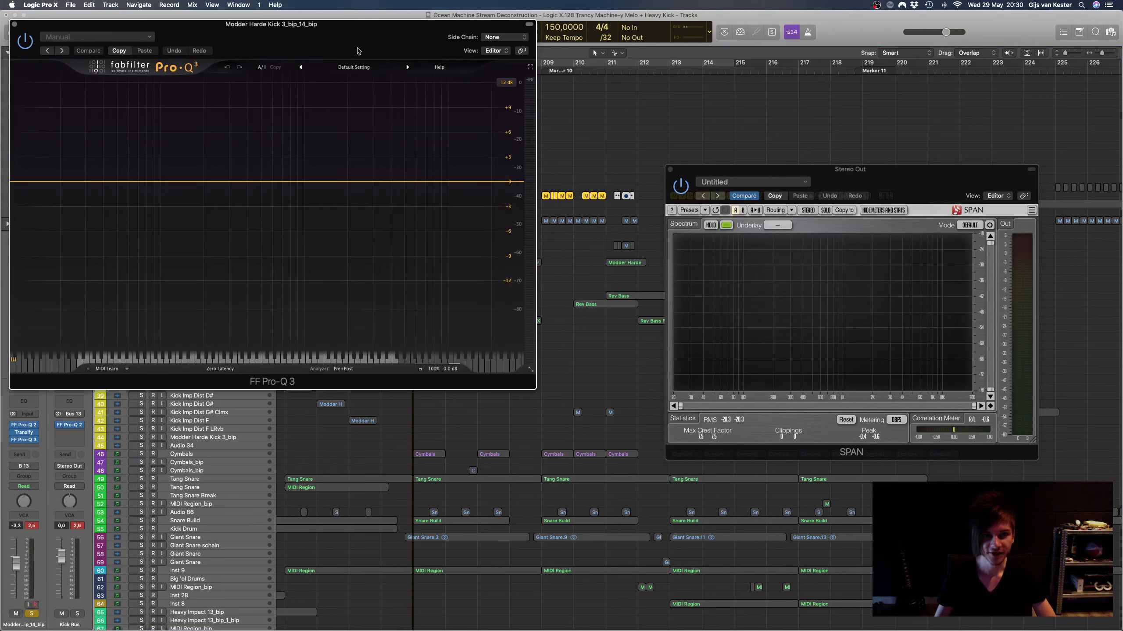
Step: While the soloed kick plays, add a narrow bell boost of about 7 dB near 538 Hz with a Q around 14.5
key("space")
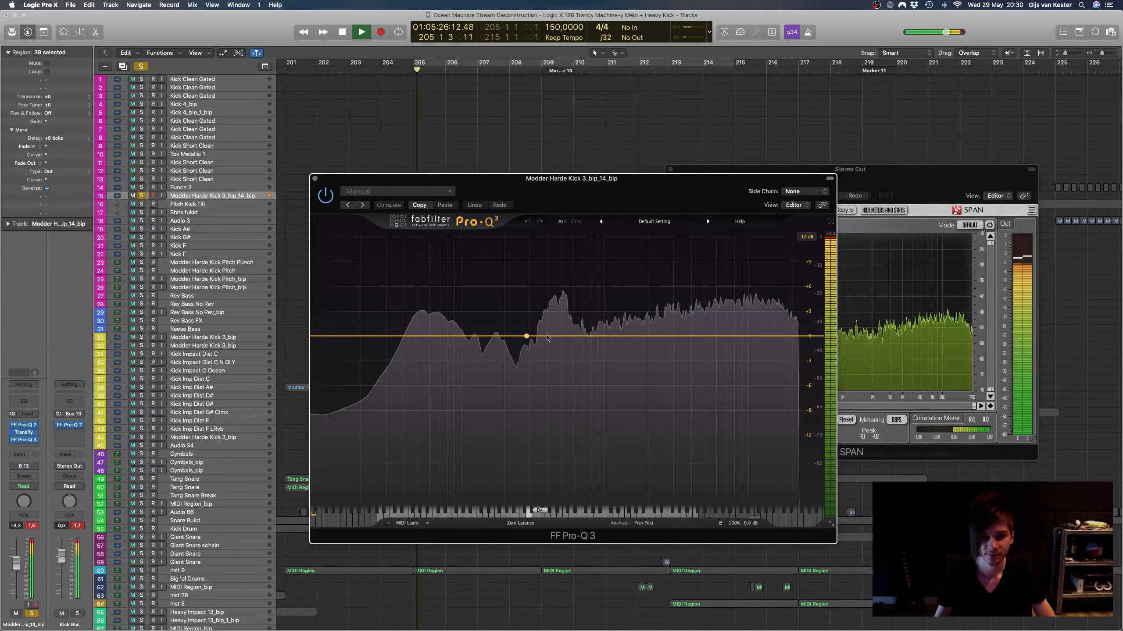
left_click_drag(530, 334, 565, 278)
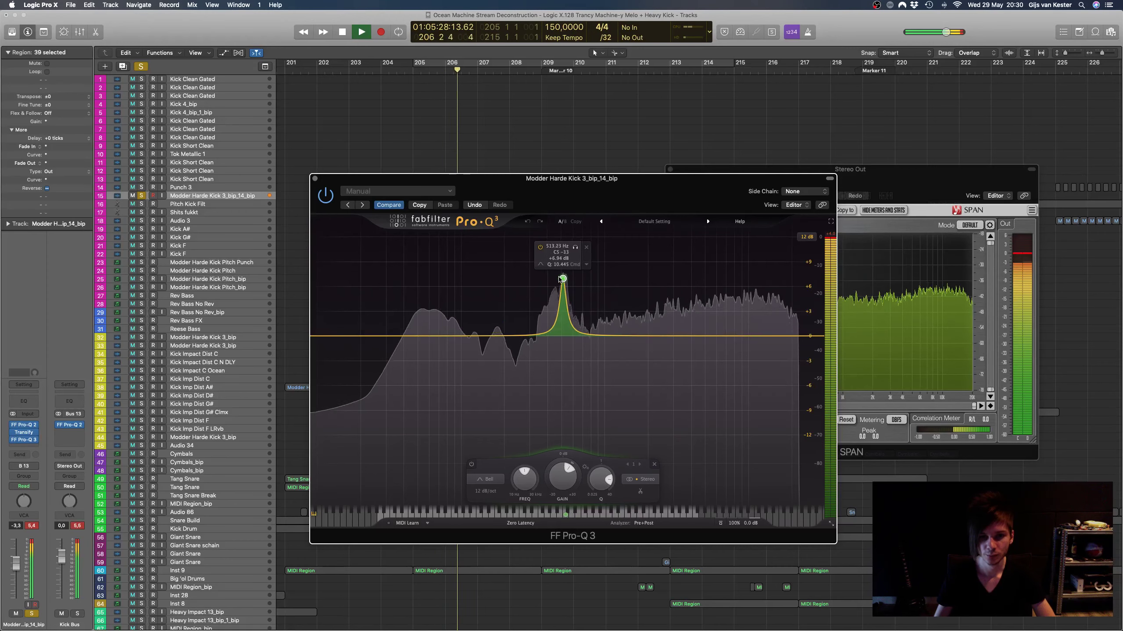
scroll(565, 278, "up", 3)
scroll(564, 277, "up", 1)
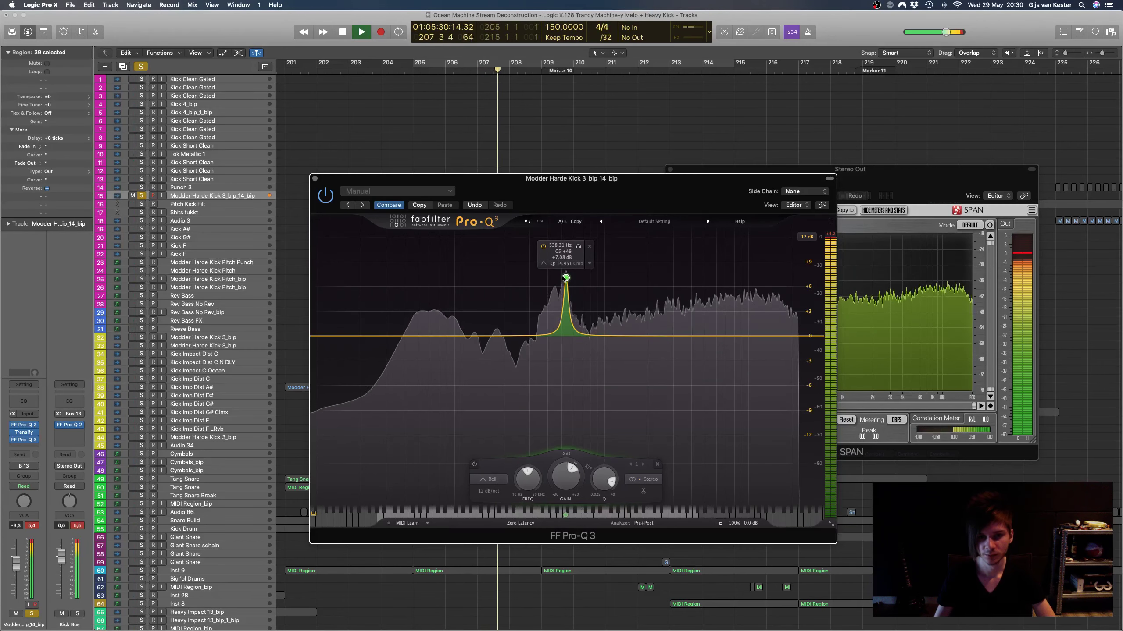
key("space")
Step: Lower the bell band's gain to almost flat and return the playhead to bar 205
left_click_drag(634, 243, 779, 279)
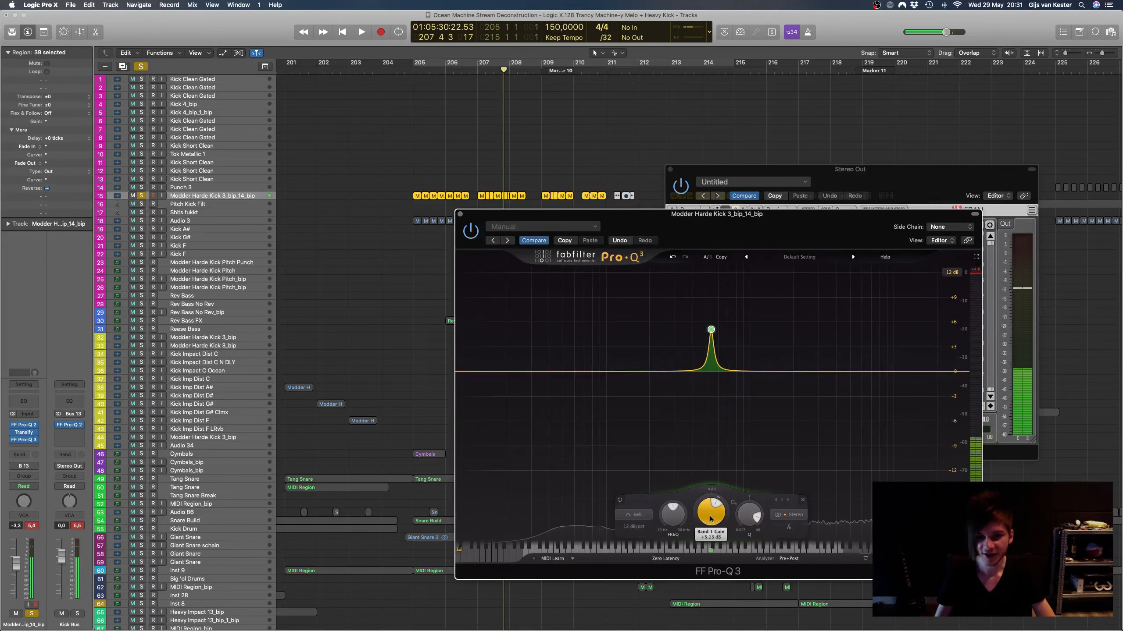
left_click_drag(710, 513, 711, 533)
scroll(427, 173, "left", 5)
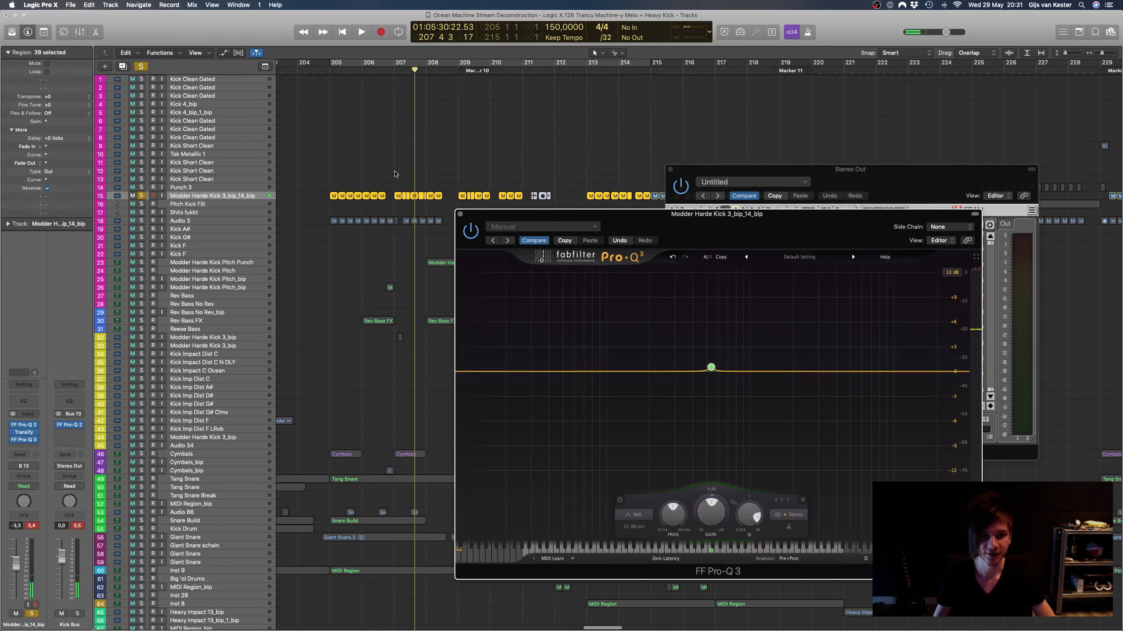
left_click(337, 67)
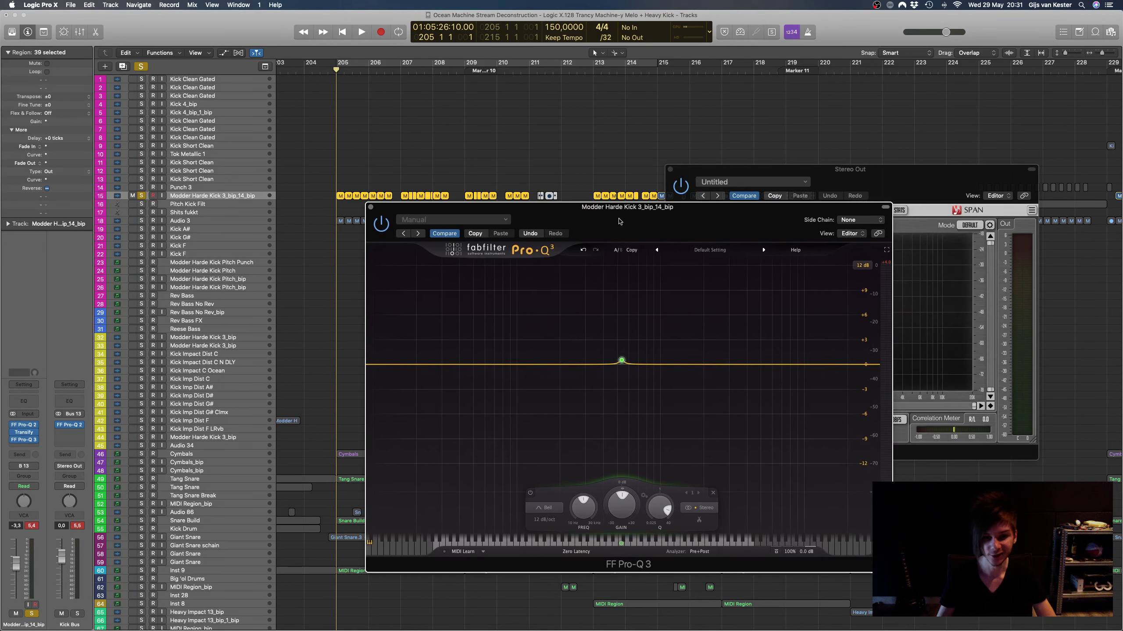
Step: Raise the narrow band to about 6.9 dB near 535 Hz, then bypass FF Pro-Q 3 and close its window
left_click_drag(621, 360, 621, 308)
scroll(621, 308, "up", 1)
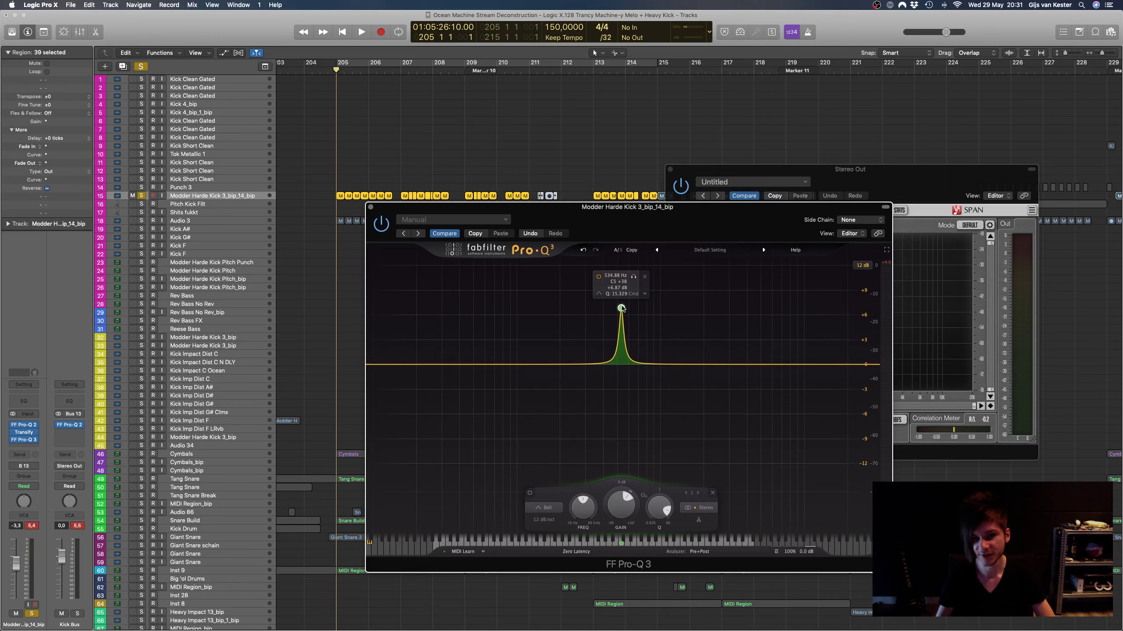
left_click(381, 224)
left_click(370, 207)
Step: Add the Kick A#, Kick G# and upper Kick F tracks to the solo around bar 216
scroll(400, 149, "up", 3)
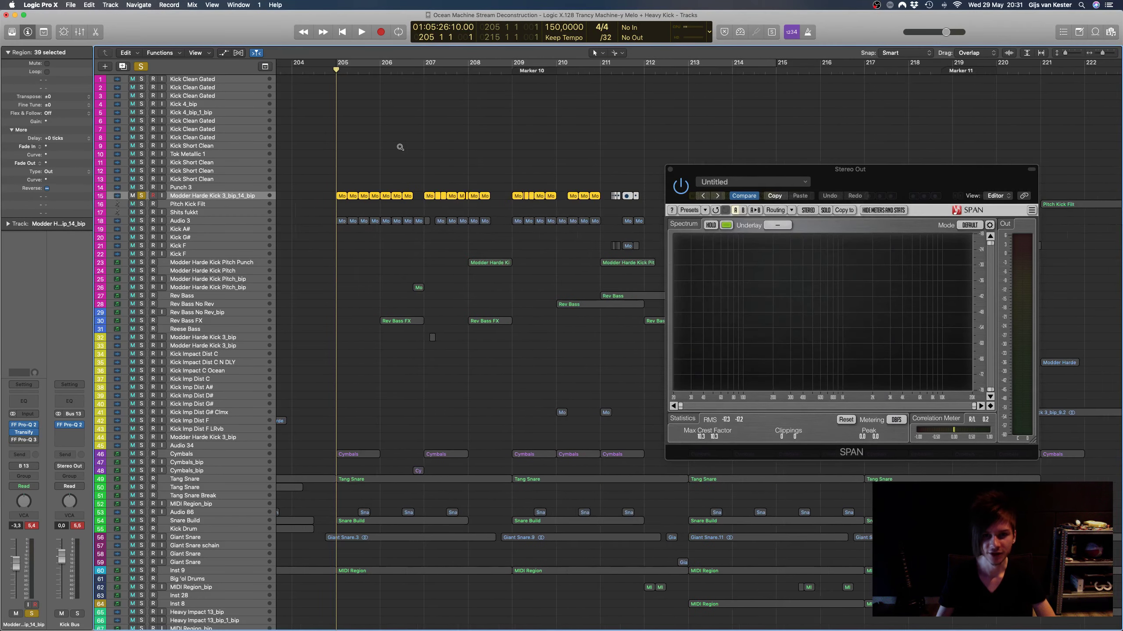
scroll(442, 158, "up", 4)
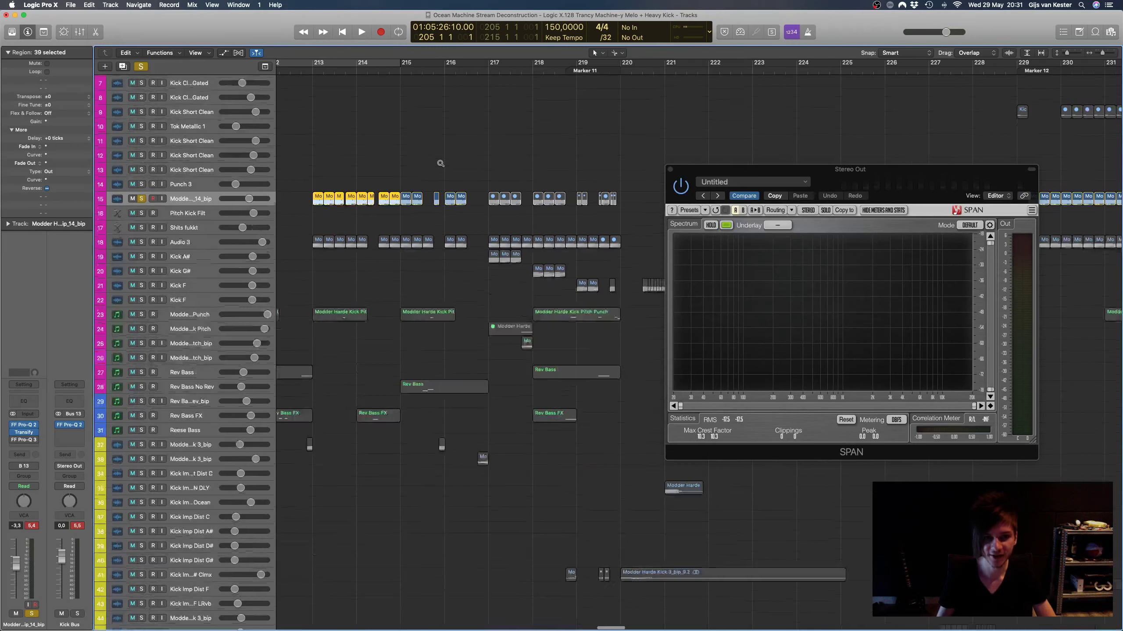
left_click(446, 74)
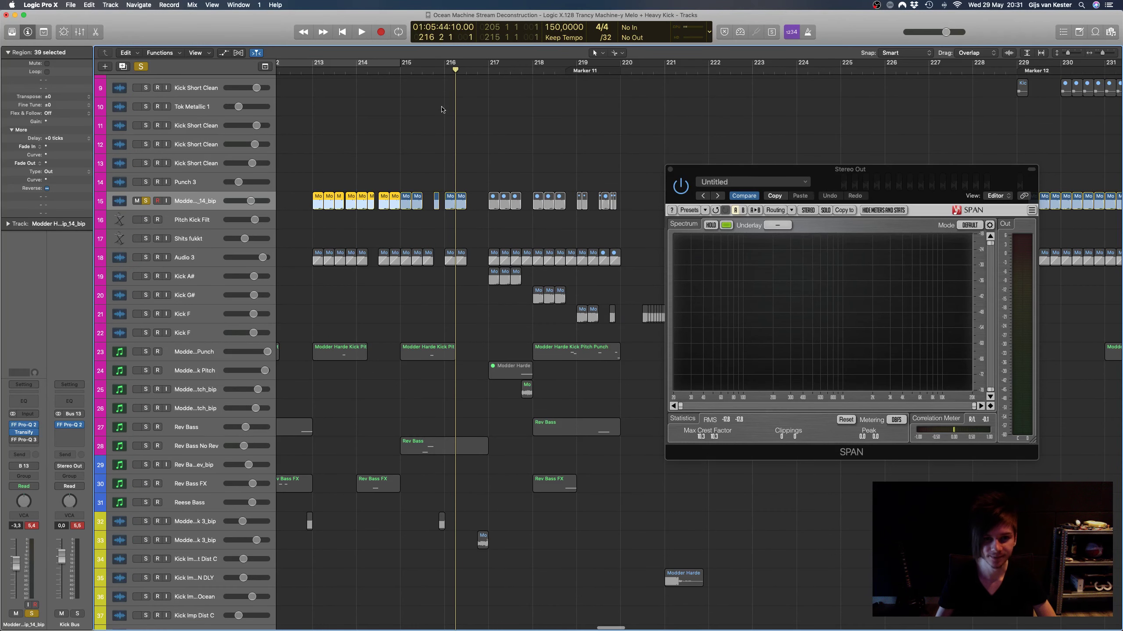
left_click(188, 278)
left_click(147, 277)
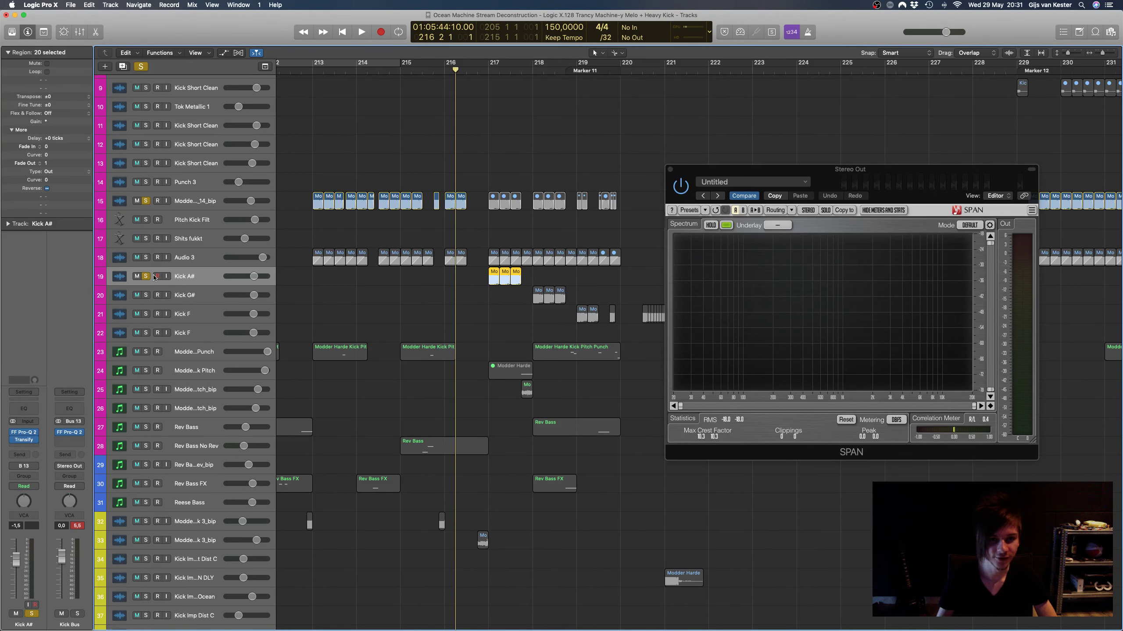
left_click(160, 296)
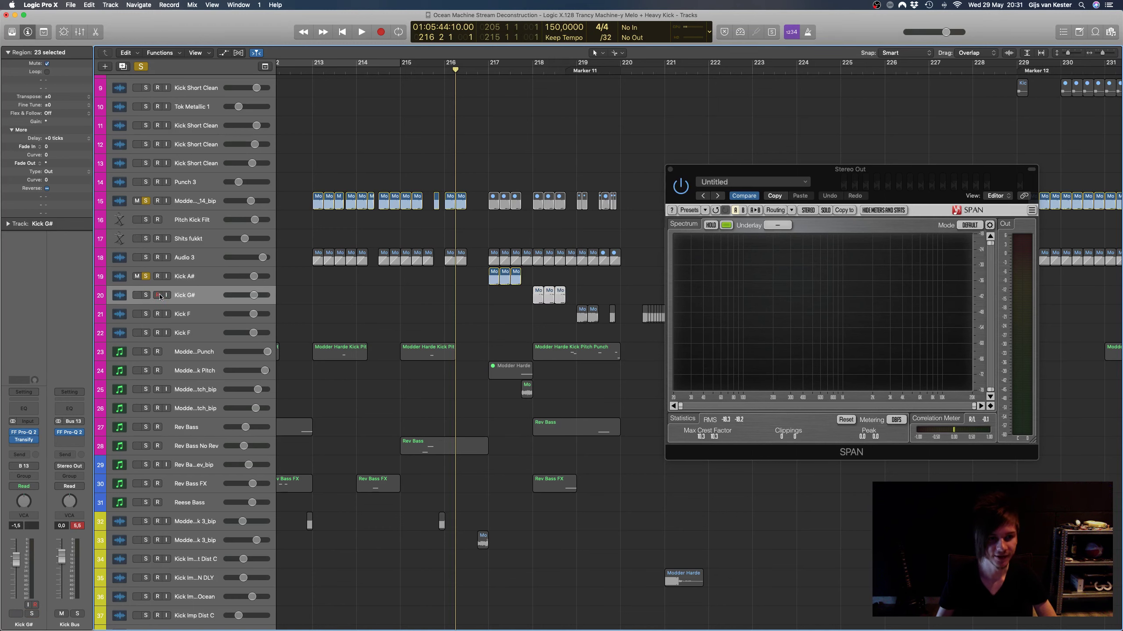
left_click(146, 297)
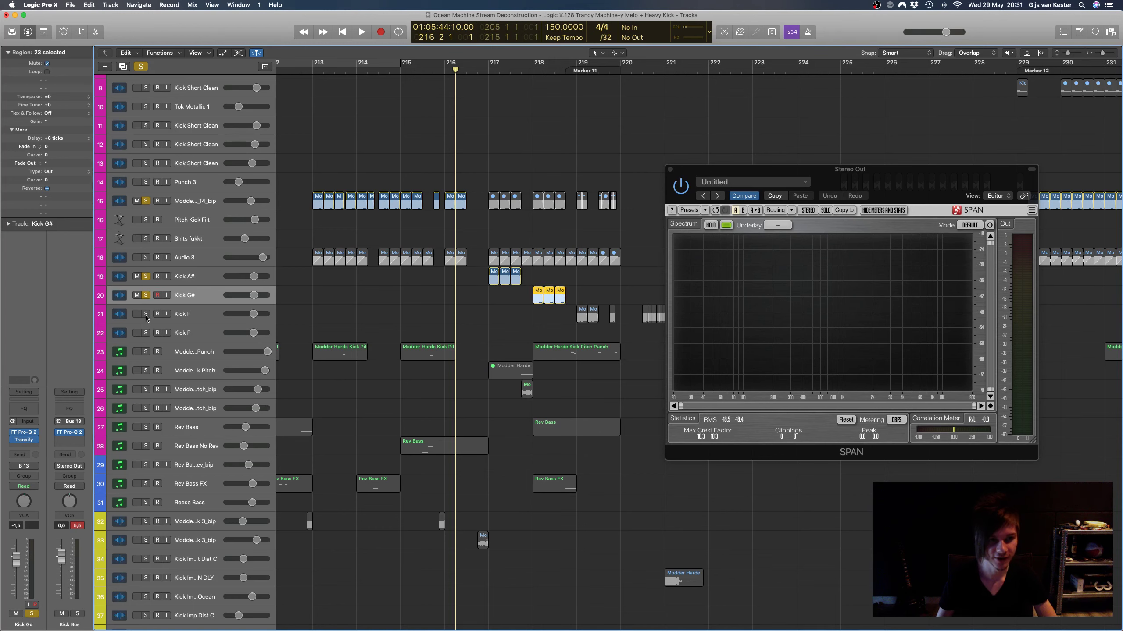
left_click(146, 315)
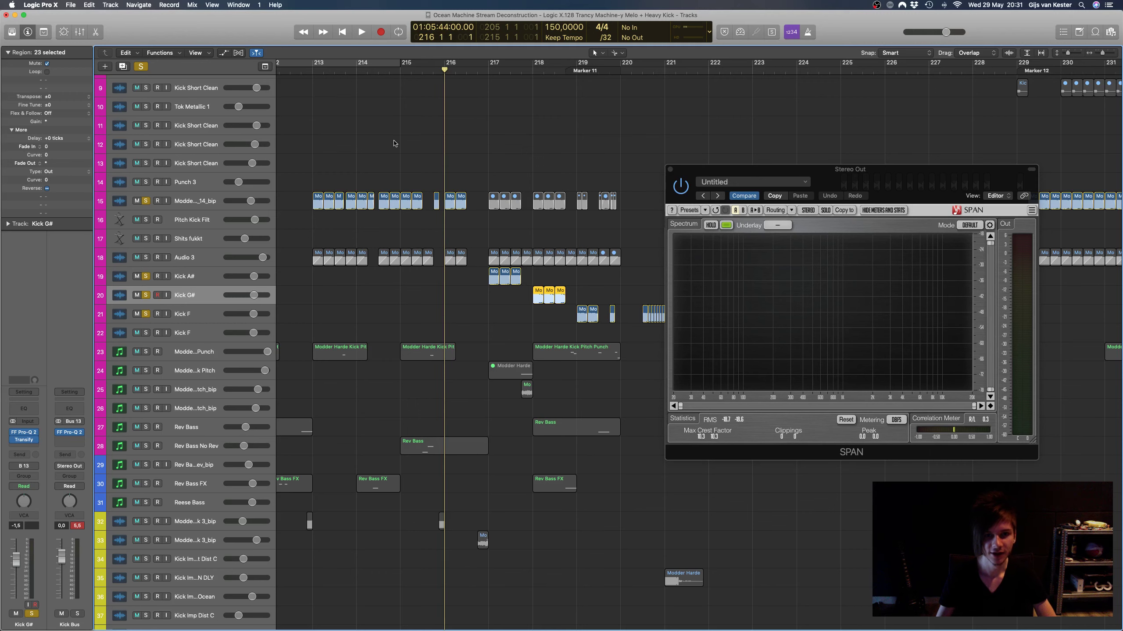
Step: Audition the soloed pitched kicks from bar 216 into bar 221 and return the playhead to bar 216
left_click(446, 72)
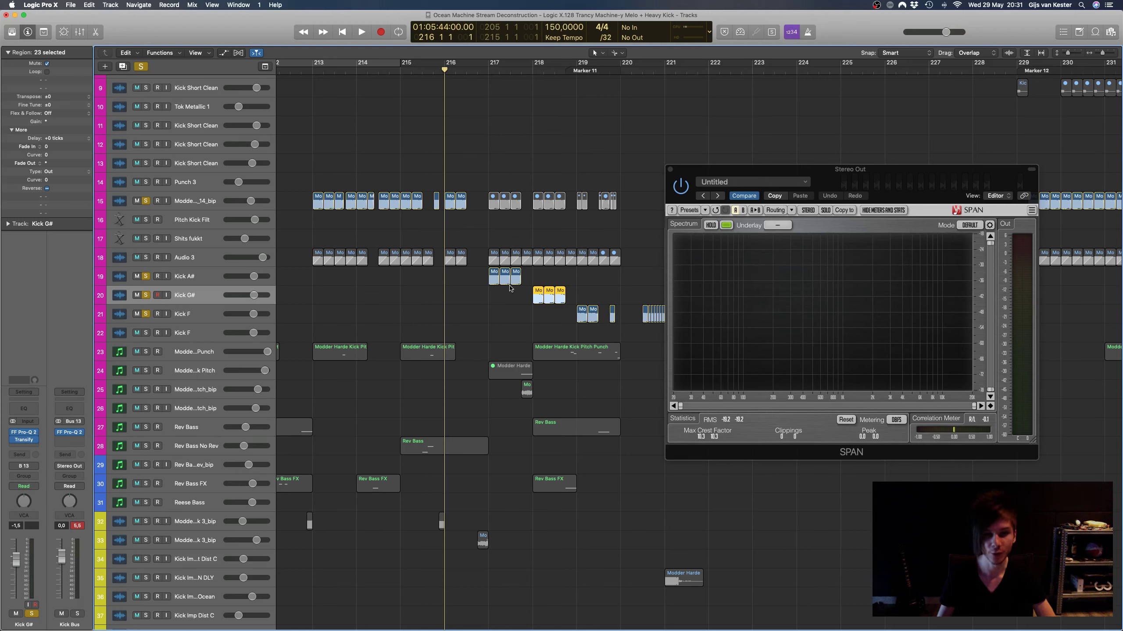
key("space")
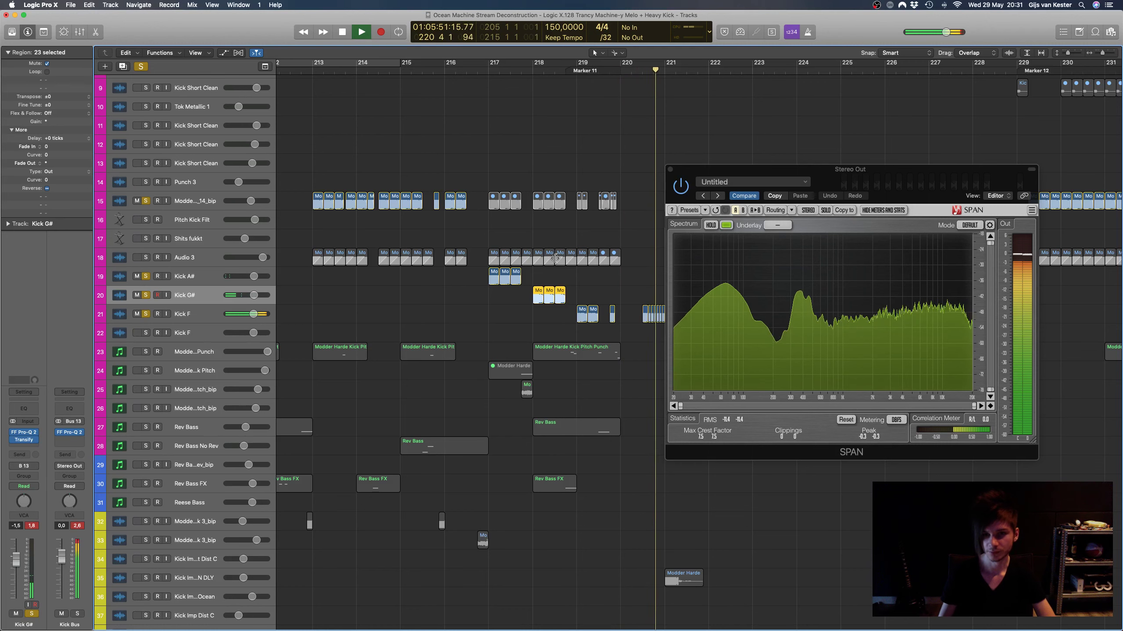
key("space")
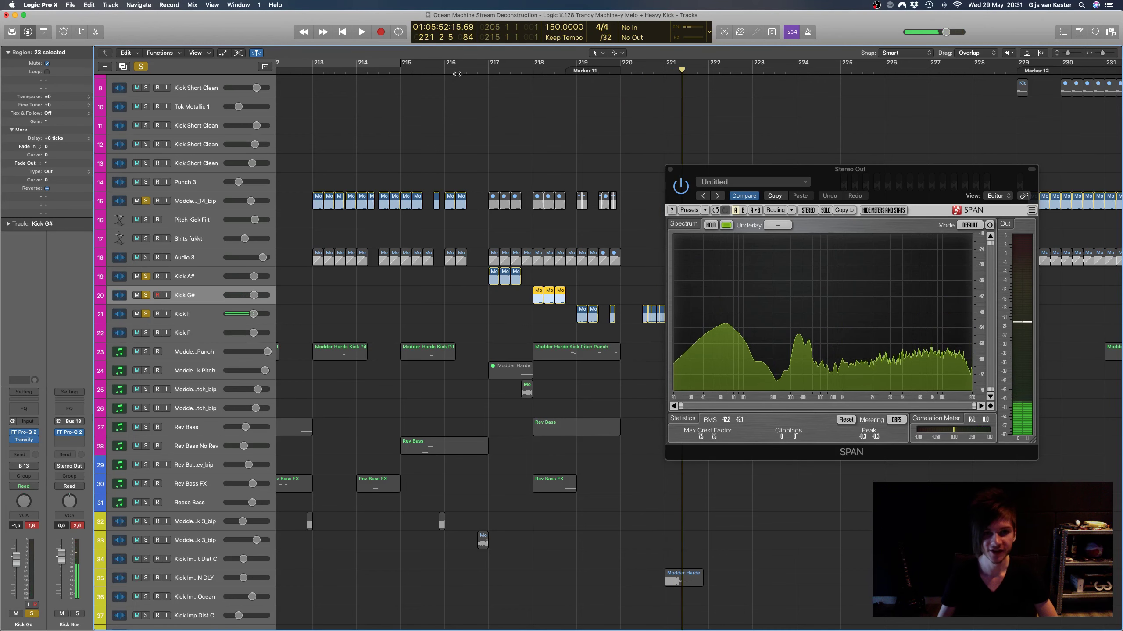
left_click(455, 70)
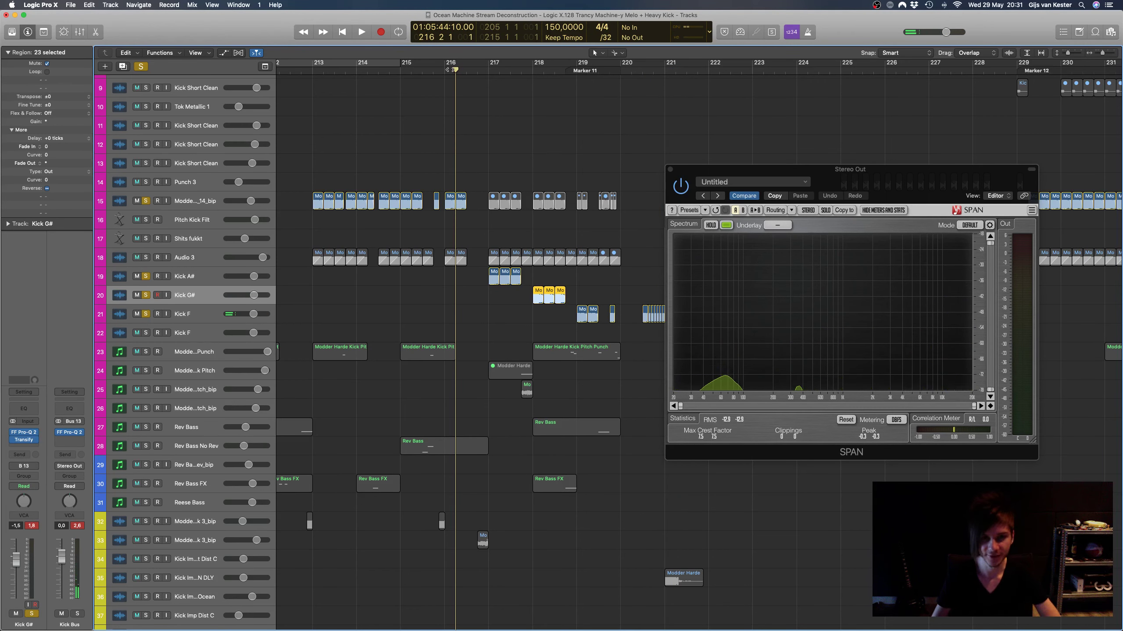
Step: Move the playhead back to bar 206 and show a longer stretch of the arrangement around the kick section
left_click(447, 69)
scroll(435, 71, "left", 5)
scroll(431, 72, "left", 3)
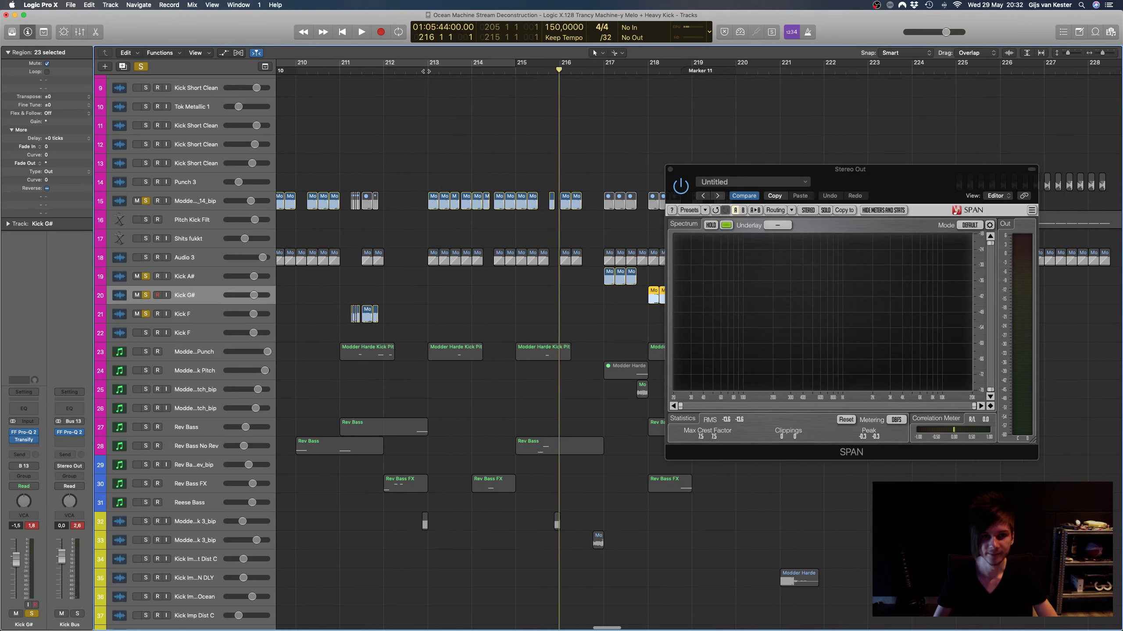
left_click(436, 71)
left_click(451, 70)
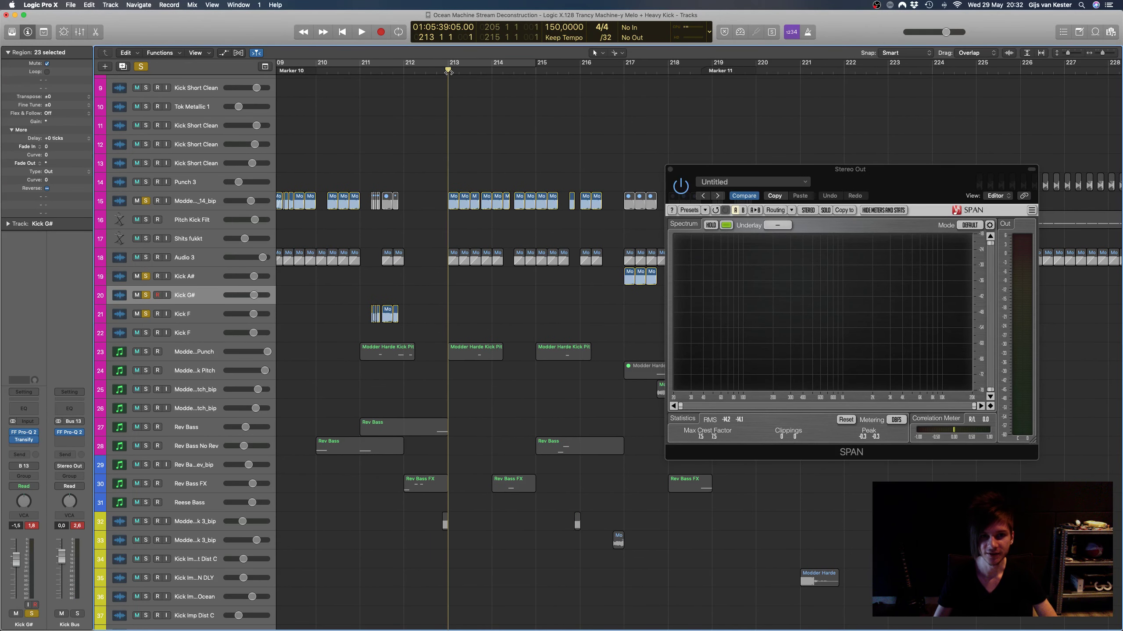
scroll(499, 115, "down", 6)
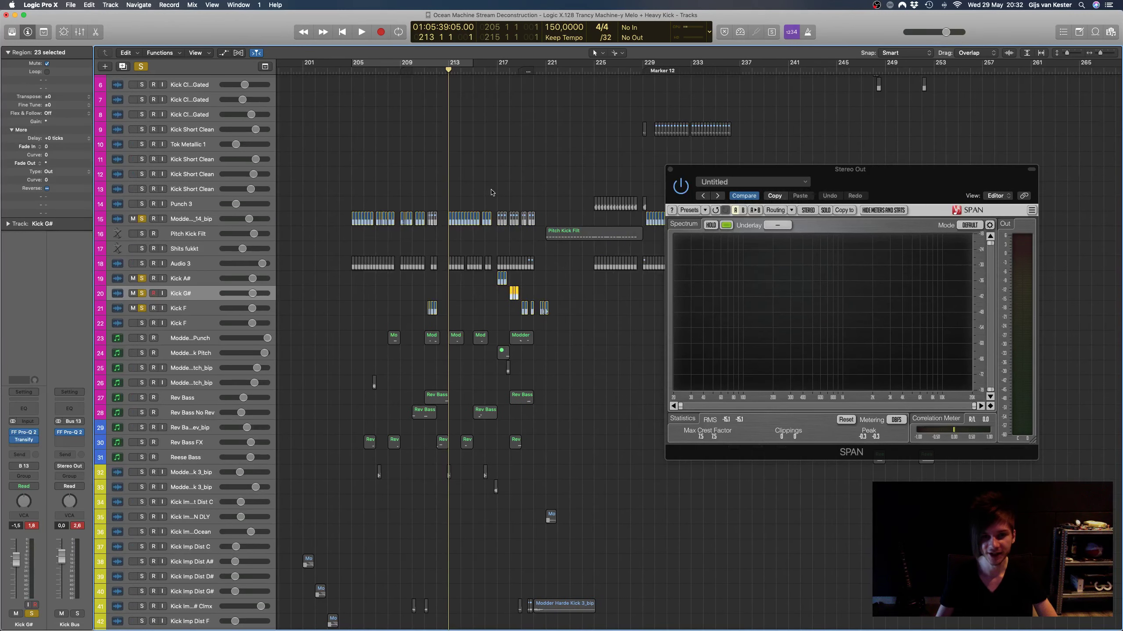
scroll(492, 192, "up", 1)
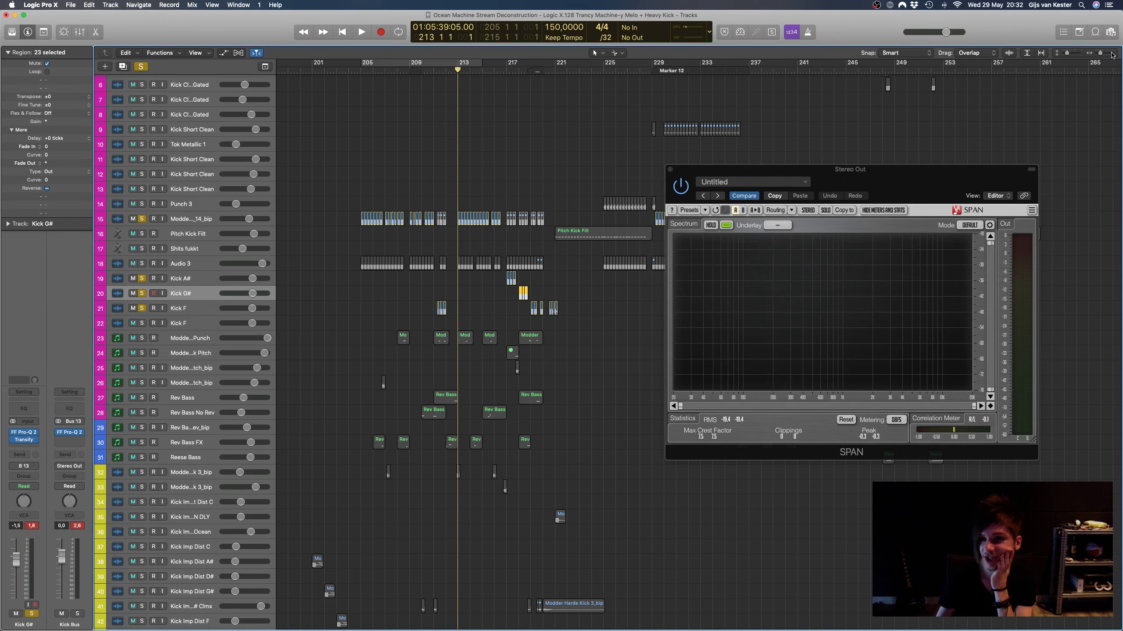
key("super+Left")
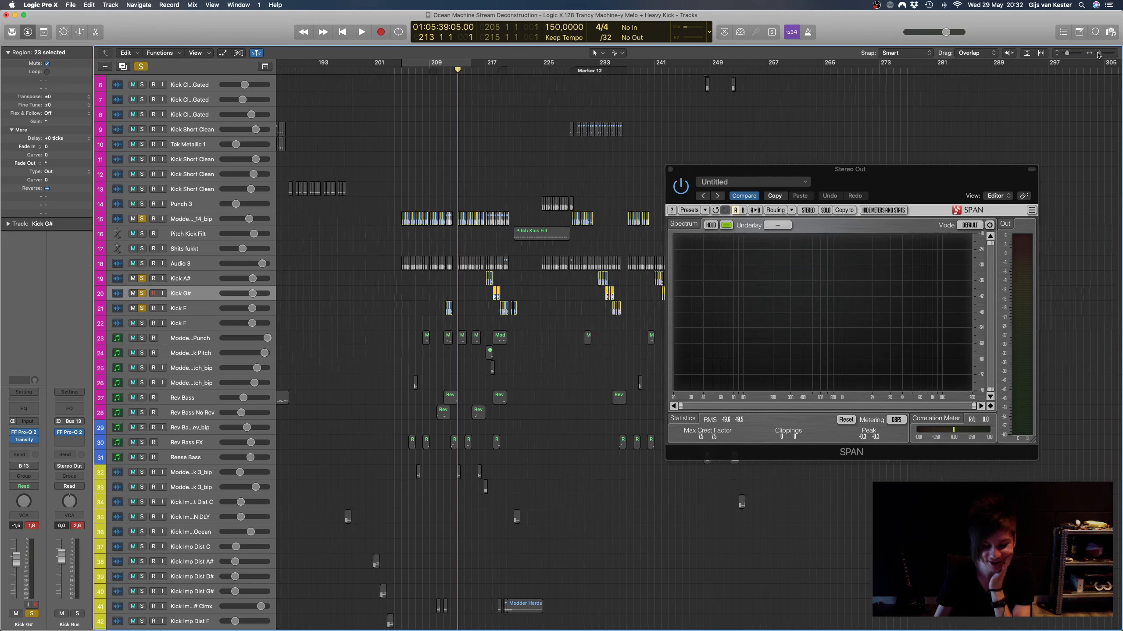
left_click(414, 67)
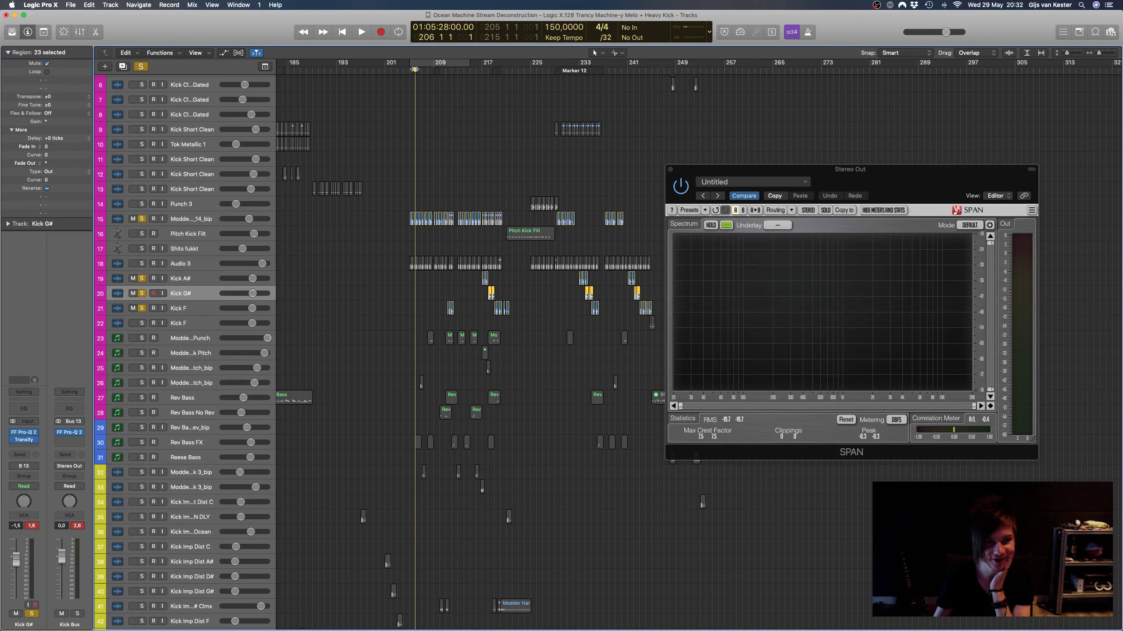
Step: Place the playhead at bar 194 and clear the solo from all kick tracks
scroll(398, 84, "left", 5)
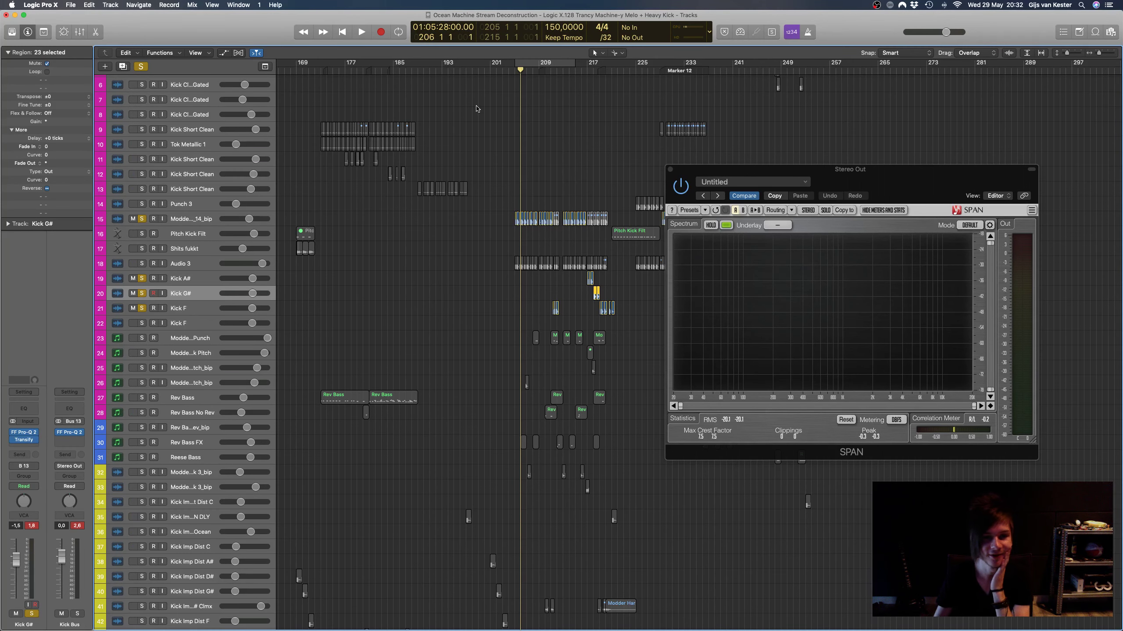
scroll(480, 108, "left", 3)
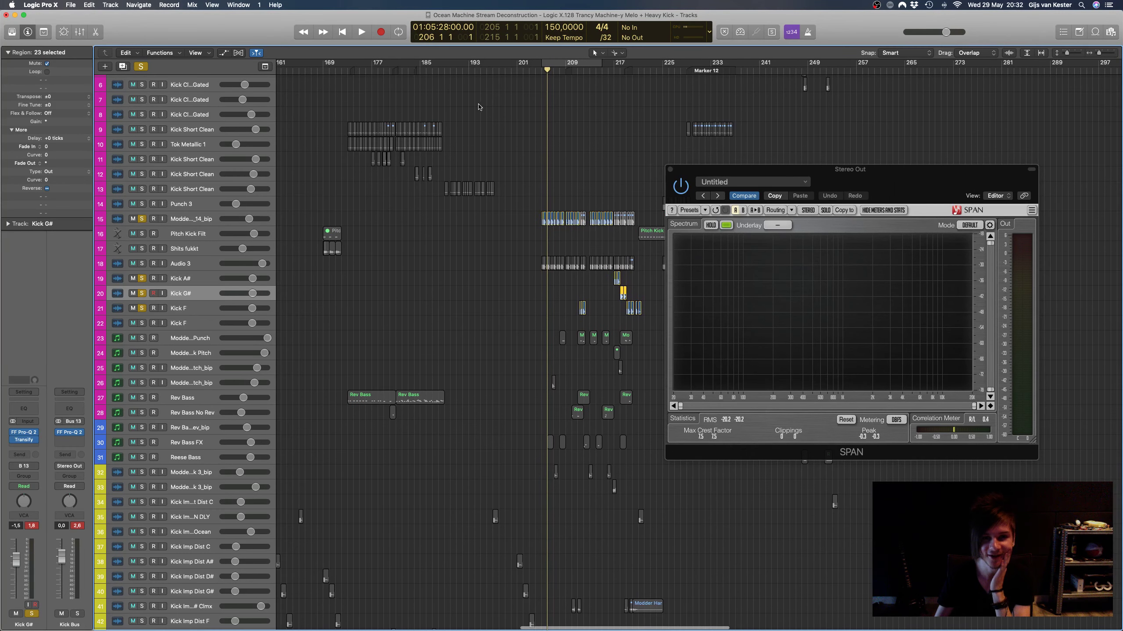
left_click(476, 72)
scroll(280, 119, "left", 5)
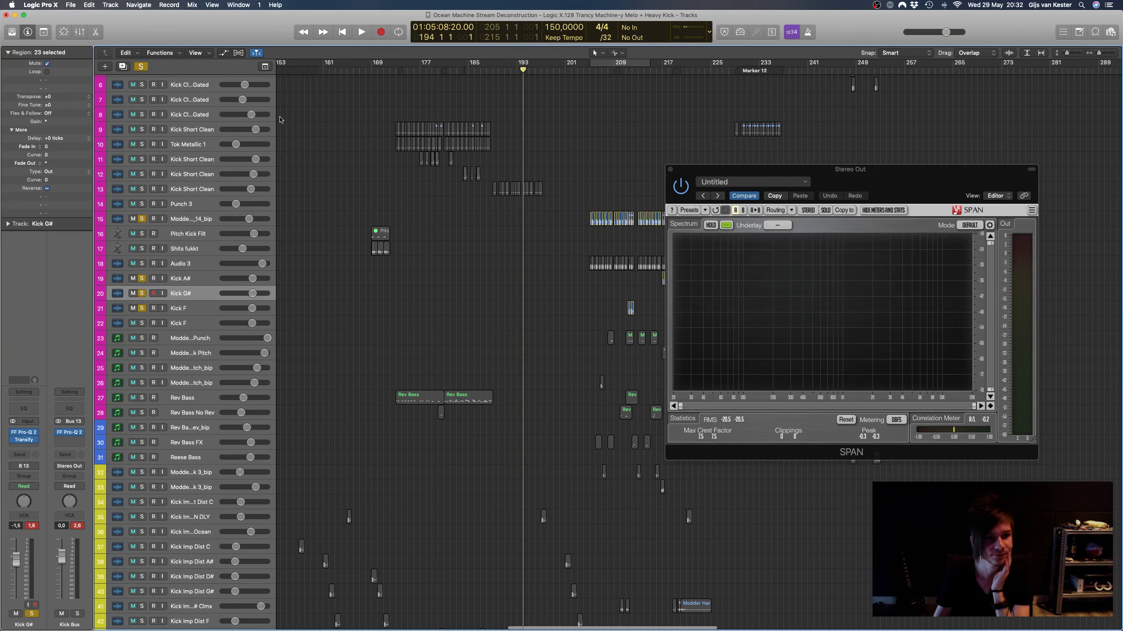
left_click(142, 66)
Step: Shrink the track heights for an overview of the whole arrangement and move the playhead to bar 203
scroll(974, 70, "right", 10)
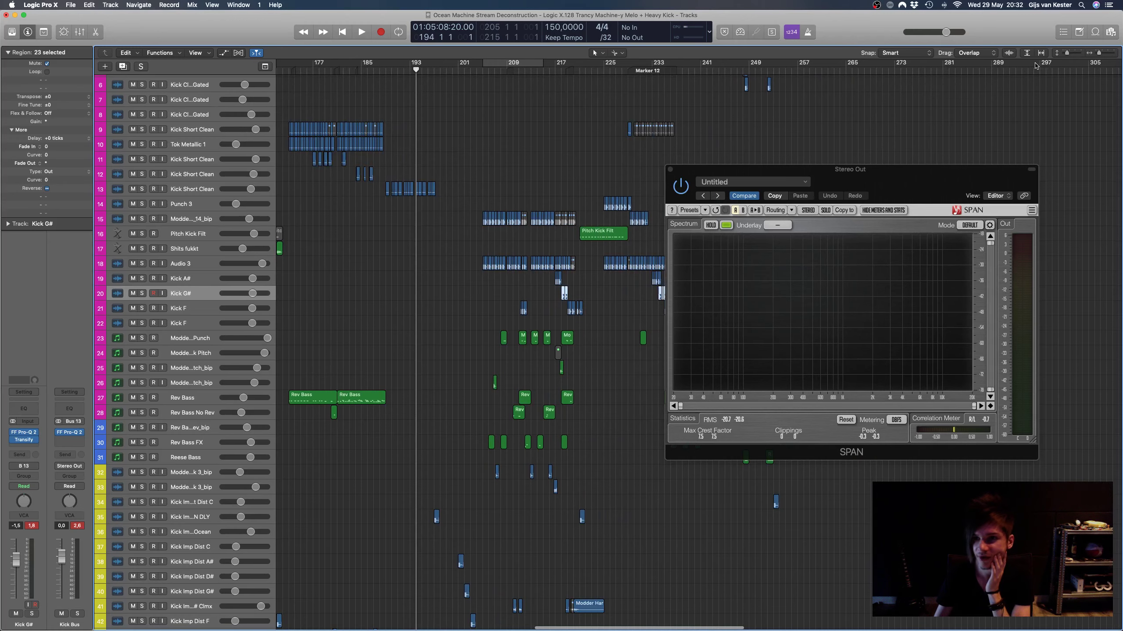
left_click(1058, 53)
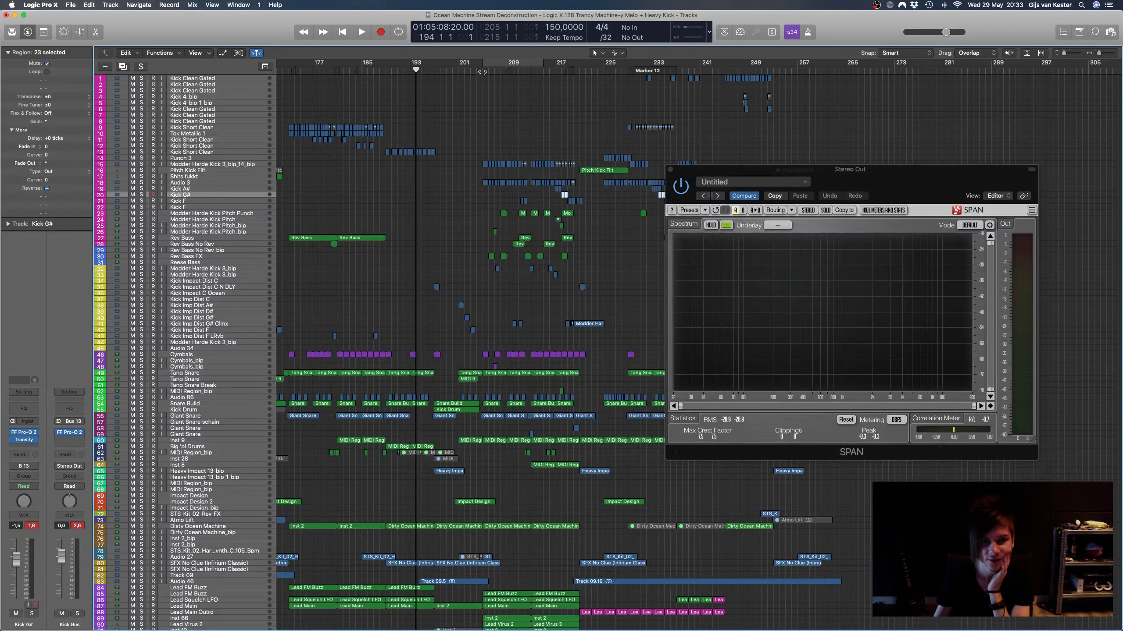
left_click_drag(482, 71, 470, 72)
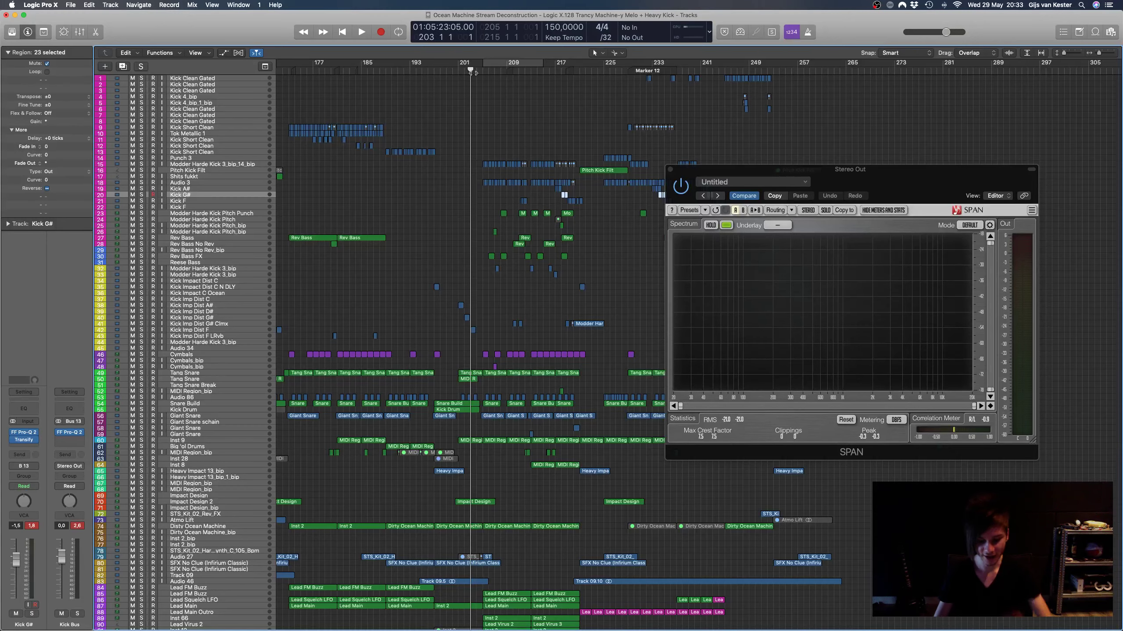
scroll(475, 72, "down", 8)
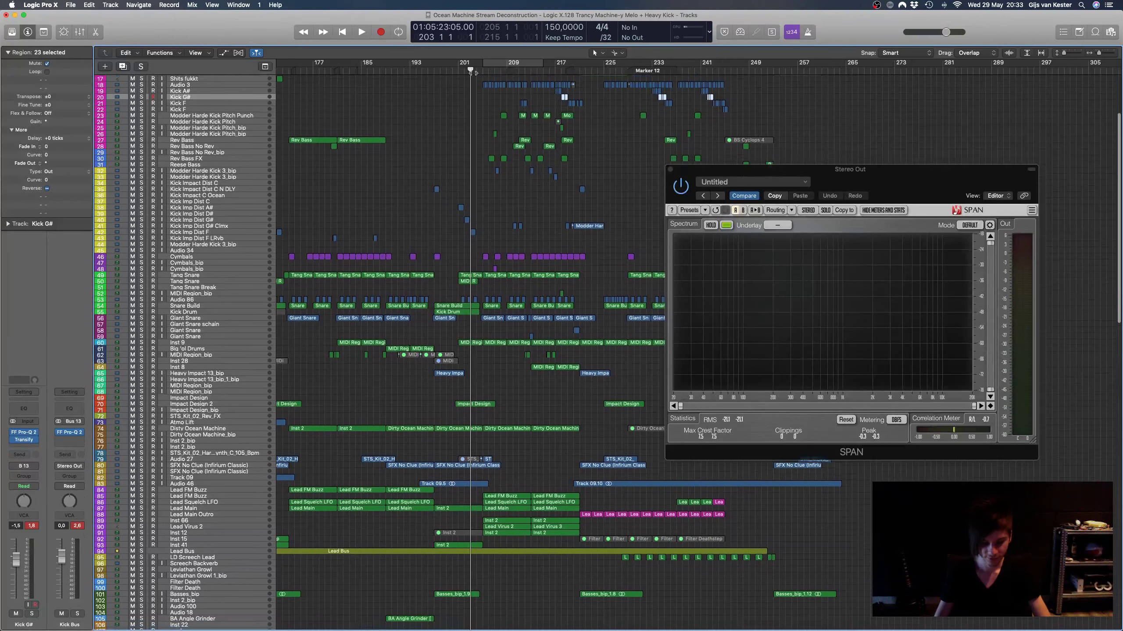
scroll(476, 72, "down", 5)
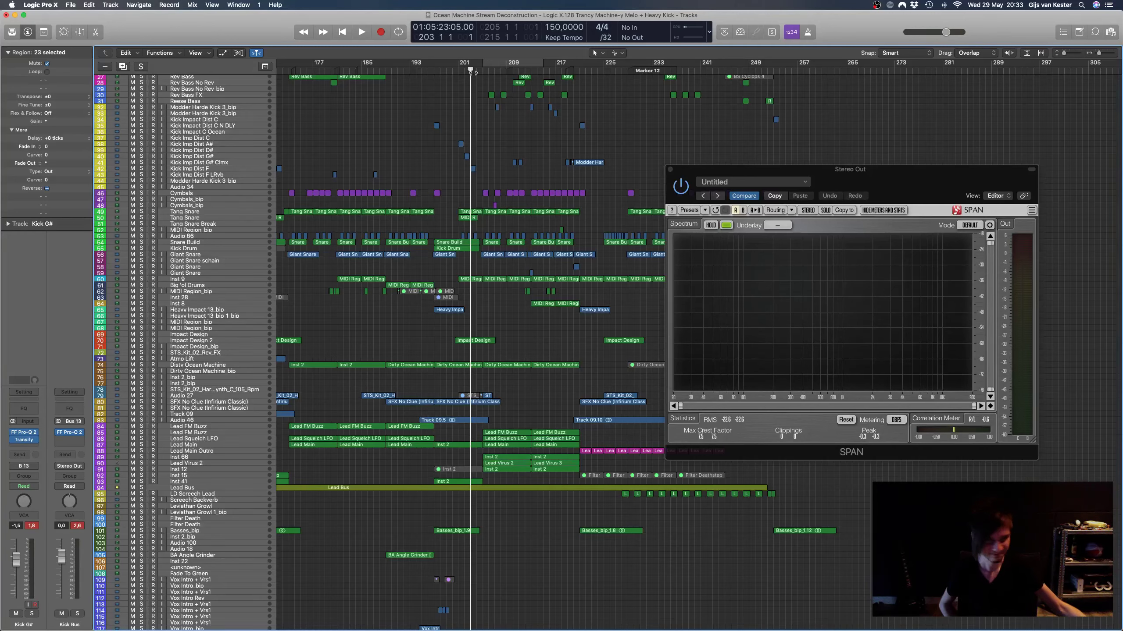
scroll(424, 151, "left", 5)
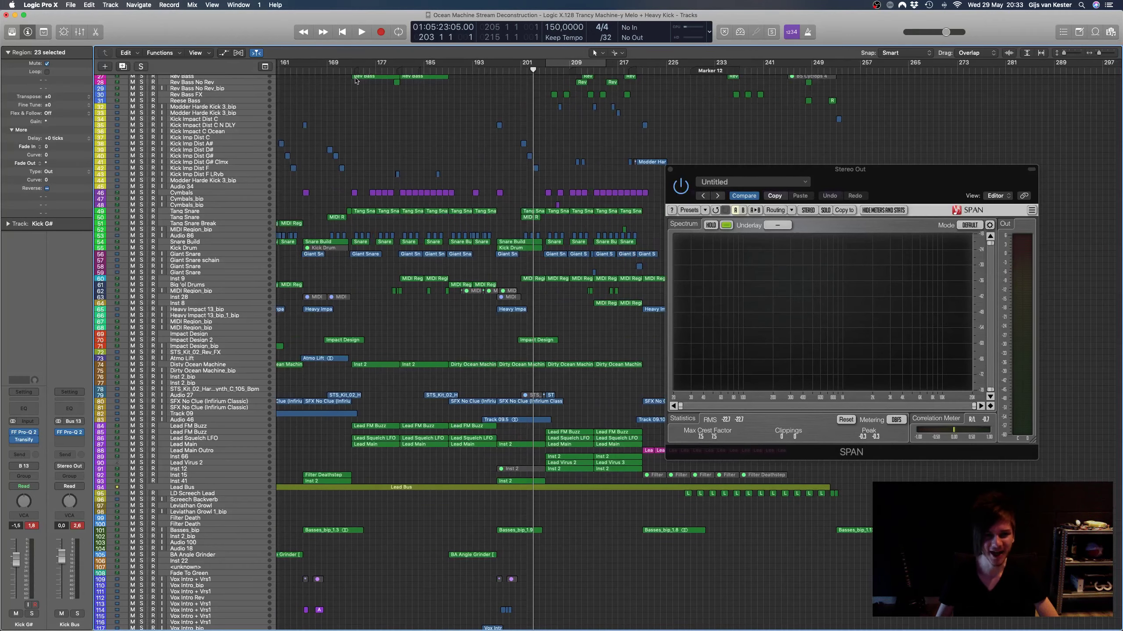
Step: Move the playhead to bar 172, before the lead regions, and close the SPAN window
left_click(346, 67)
scroll(346, 70, "down", 5)
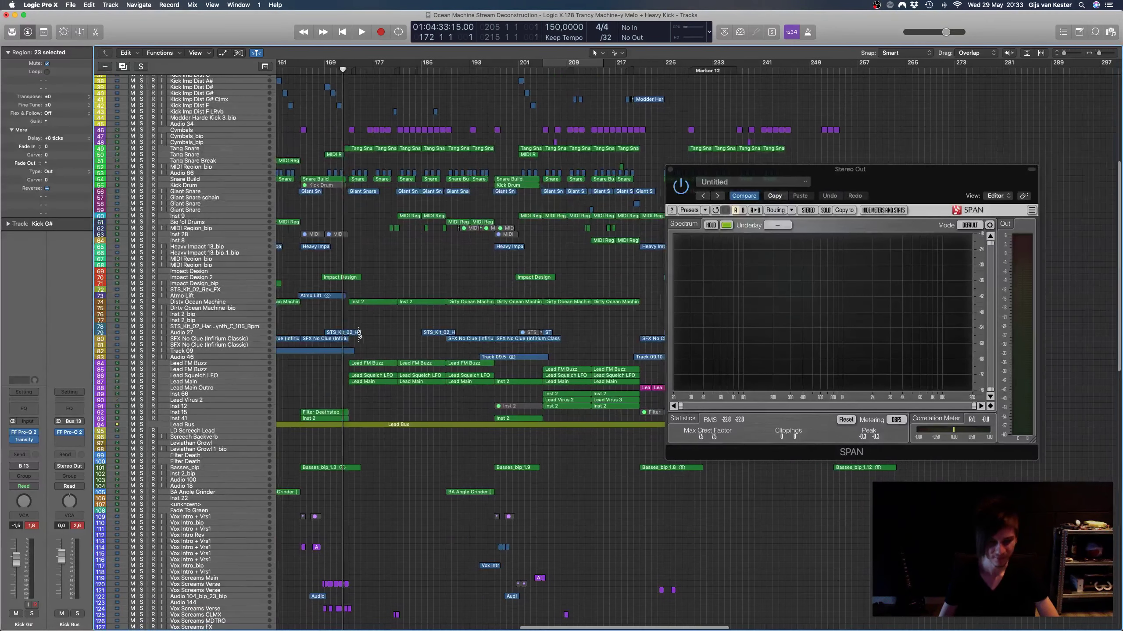
scroll(359, 331, "right", 2)
scroll(360, 331, "up", 4)
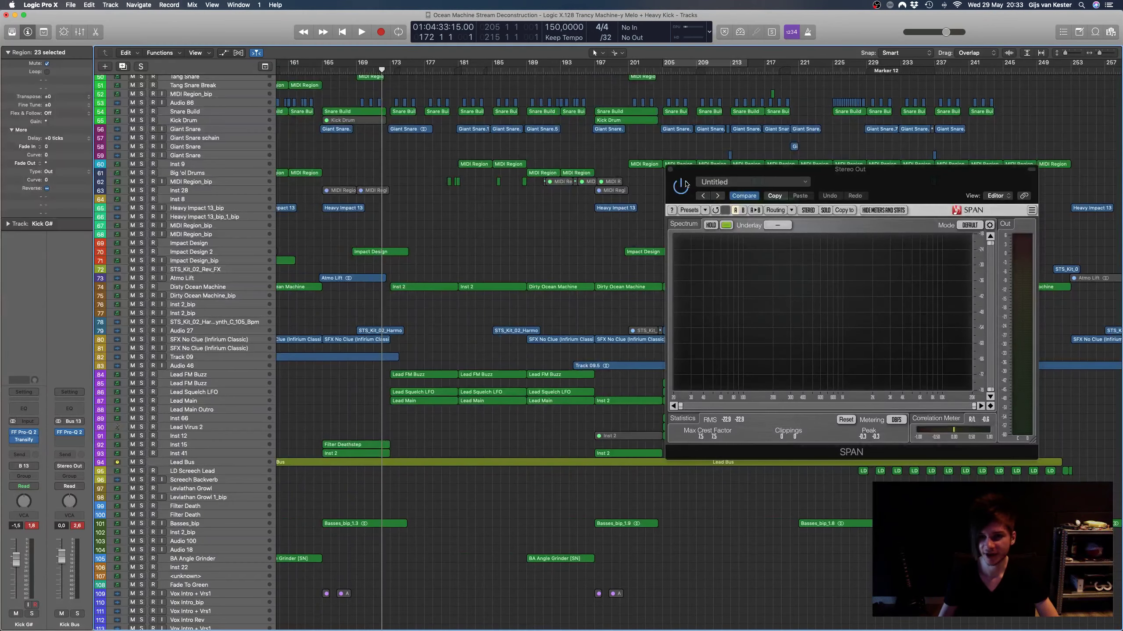
left_click(670, 169)
scroll(221, 500, "left", 5)
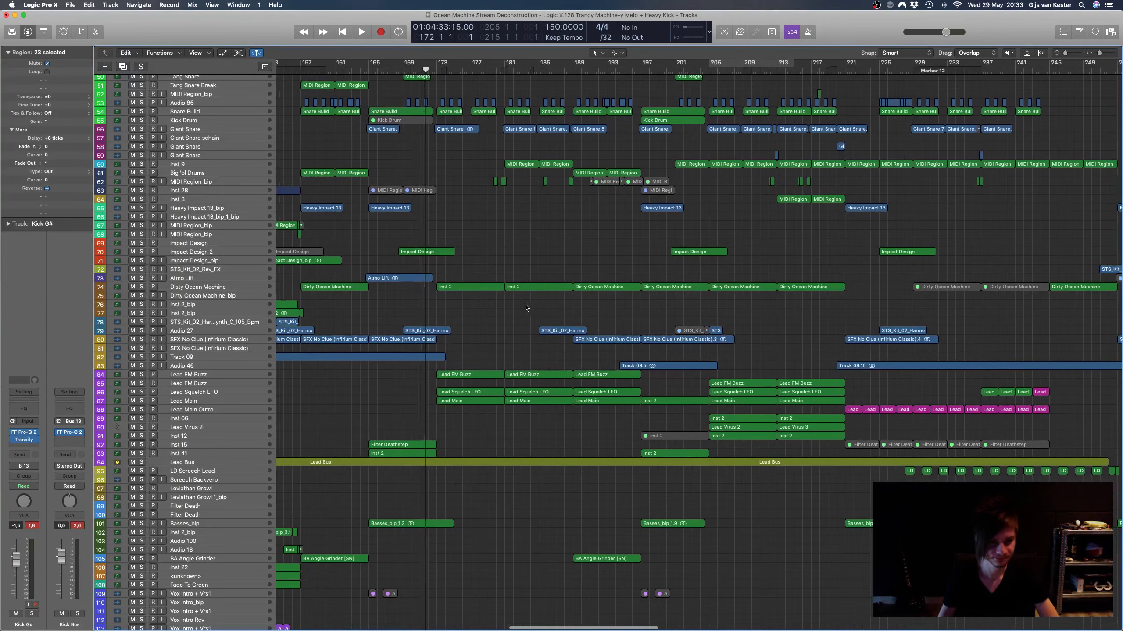
Step: Solo the Lead Bus track so that only the lead sounds remain active
left_click(145, 463)
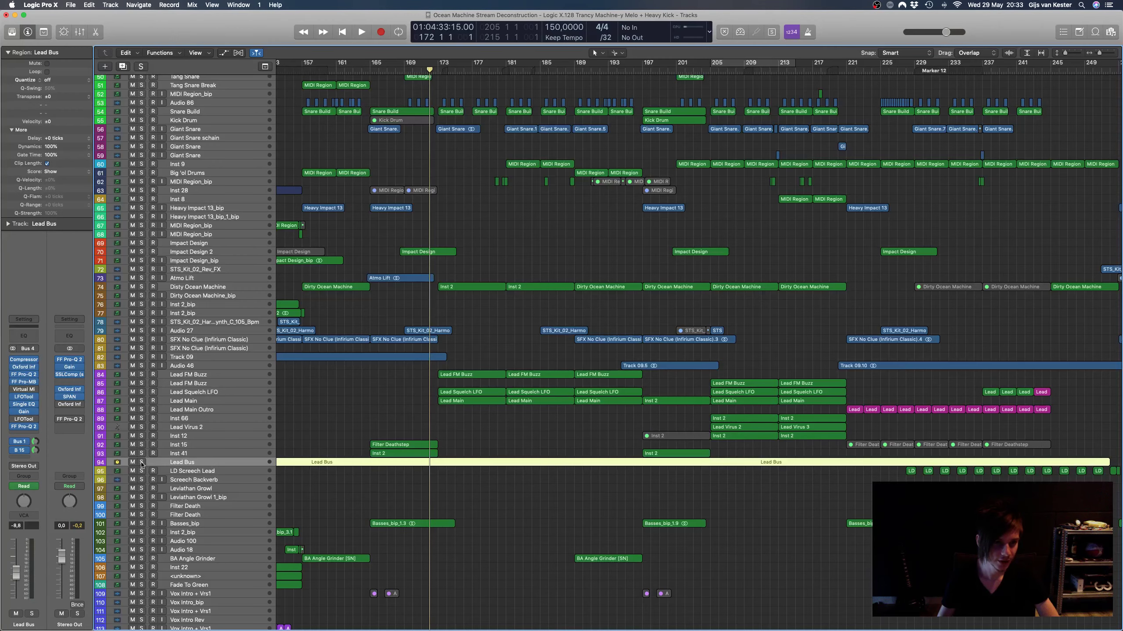
left_click(142, 462)
scroll(294, 385, "down", 3)
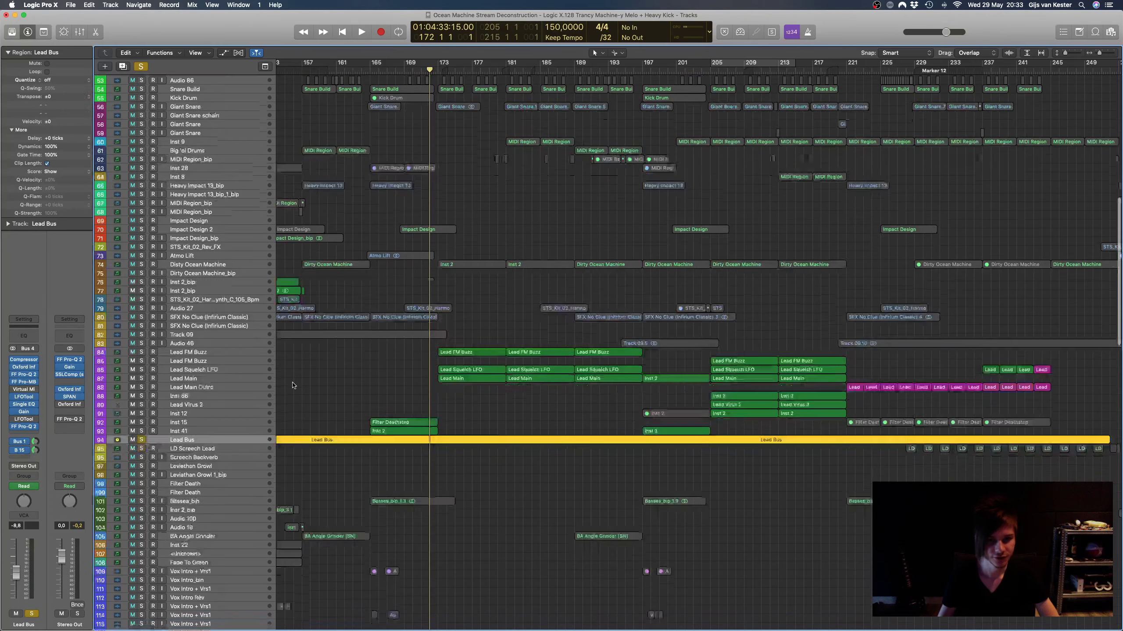
scroll(281, 398, "left", 6)
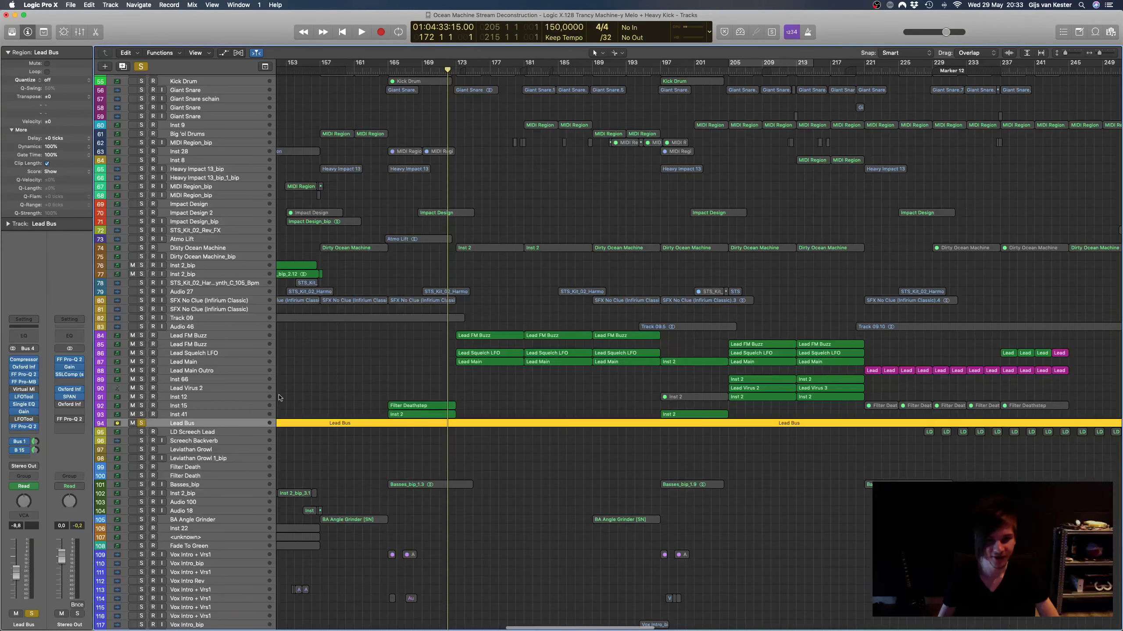
Step: Enlarge the track heights and step through the lead tracks from Lead FM Buzz to Inst 15, examining their channel strips
left_click(221, 339)
key("super+Down")
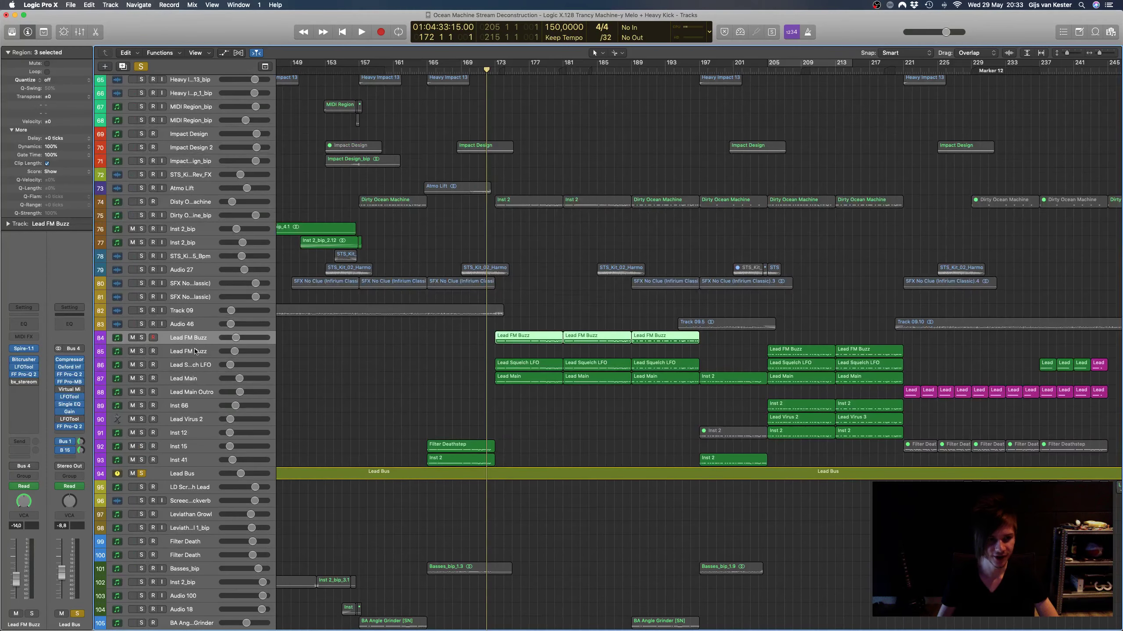
left_click(194, 352)
scroll(195, 351, "left", 10)
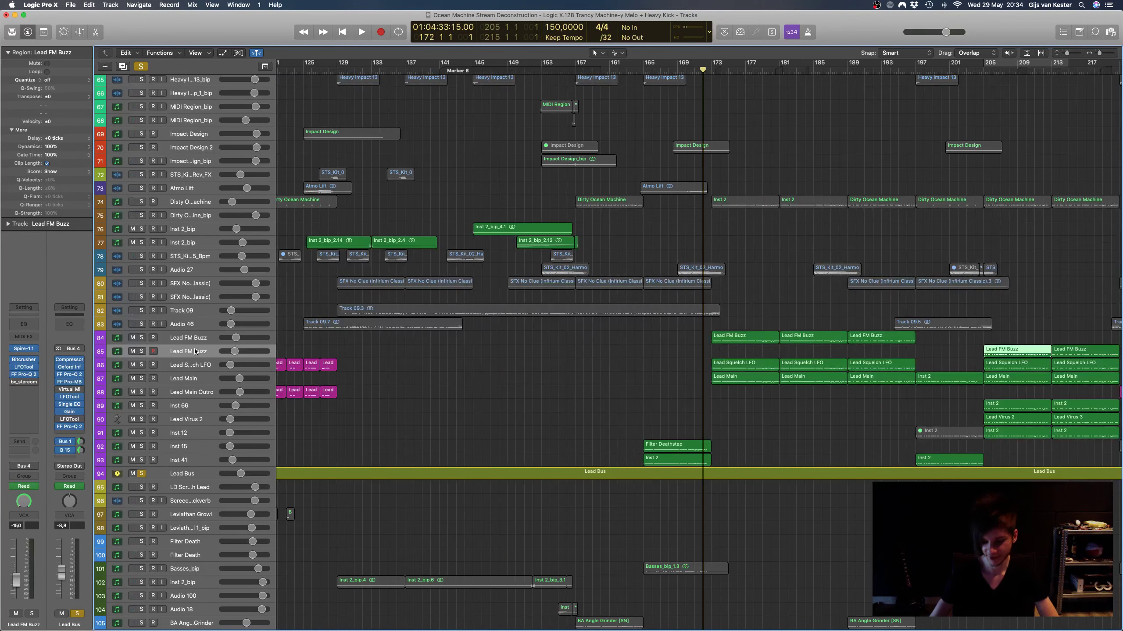
key("Down")
key("Down")
key("Down")
key("Down")
key("Down")
key("Down")
key("Down")
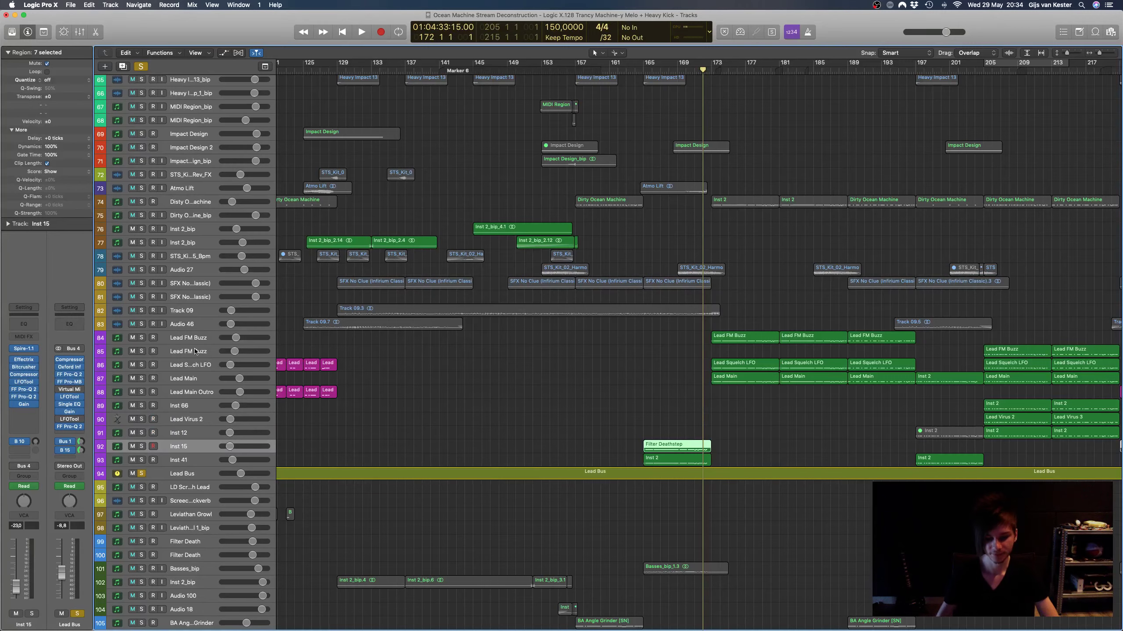
Step: Bring the full lead section into view and reselect the upper Lead FM Buzz track
scroll(280, 355, "right", 15)
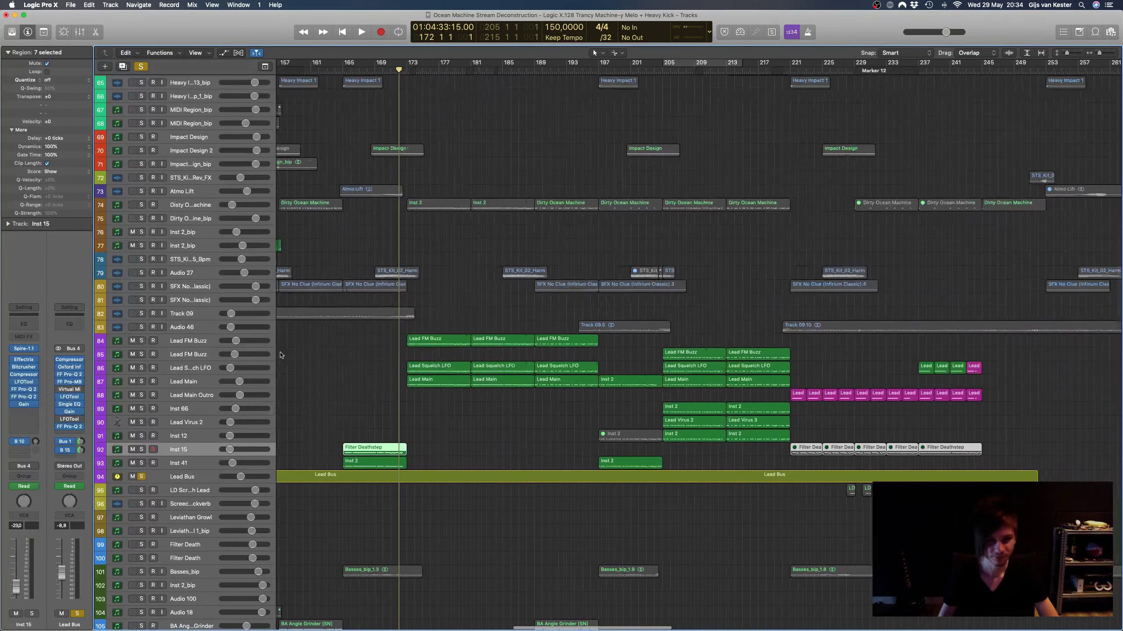
key("super+Left")
left_click(198, 343)
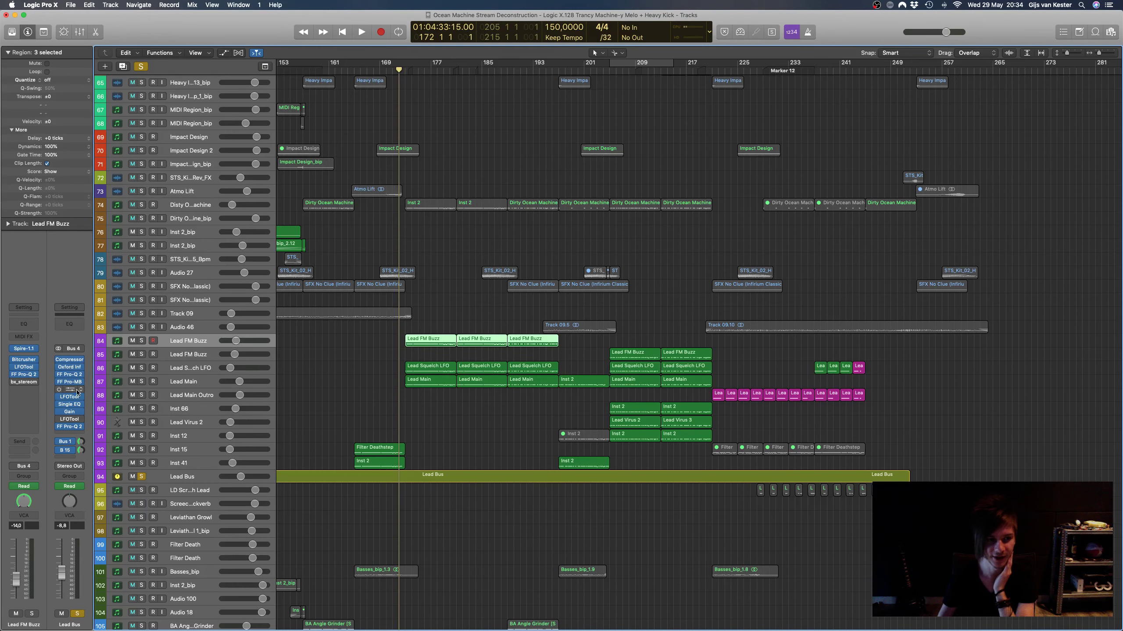
Step: Inspect the lower LFOTool on the Lead Bus, close it and place the playhead at bar 175
left_click(61, 389)
left_click(61, 389)
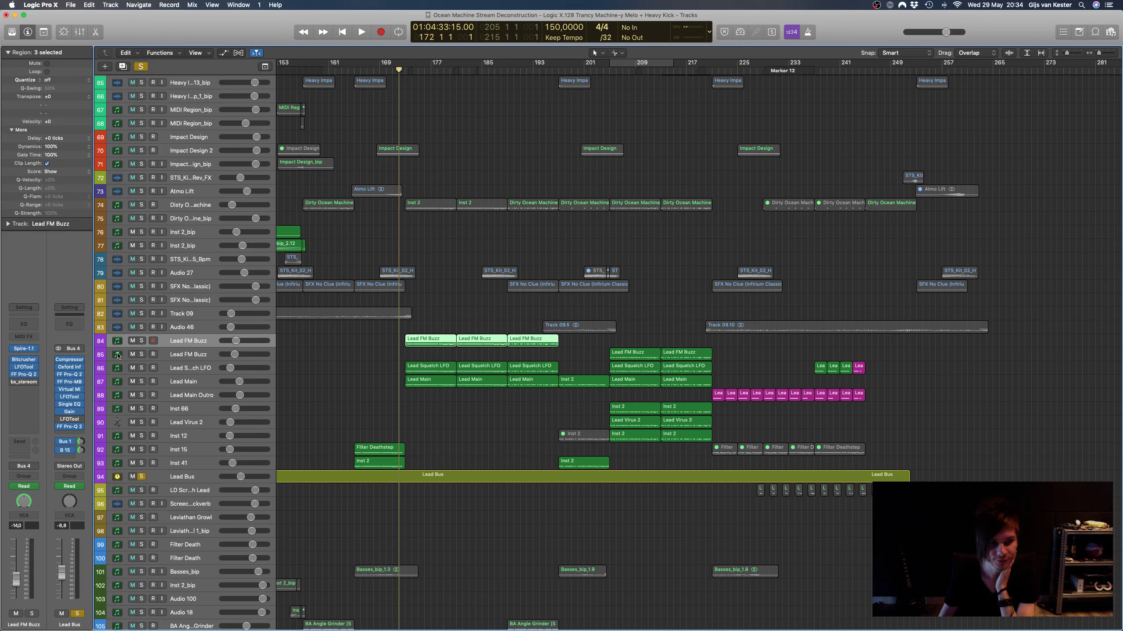
left_click(70, 426)
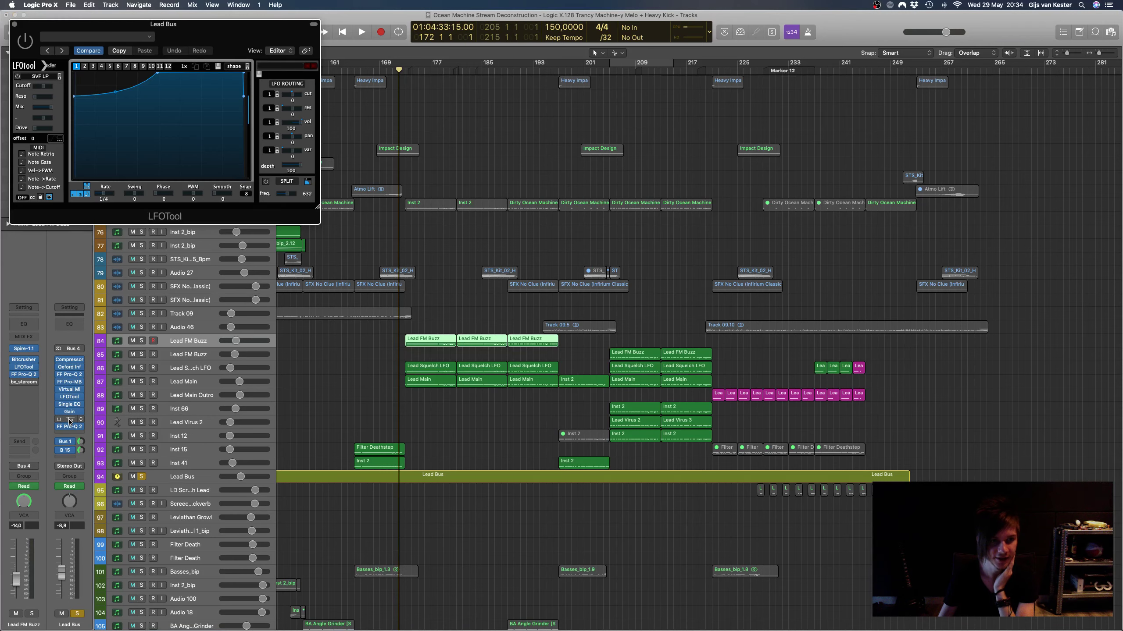
left_click(70, 427)
left_click(417, 75)
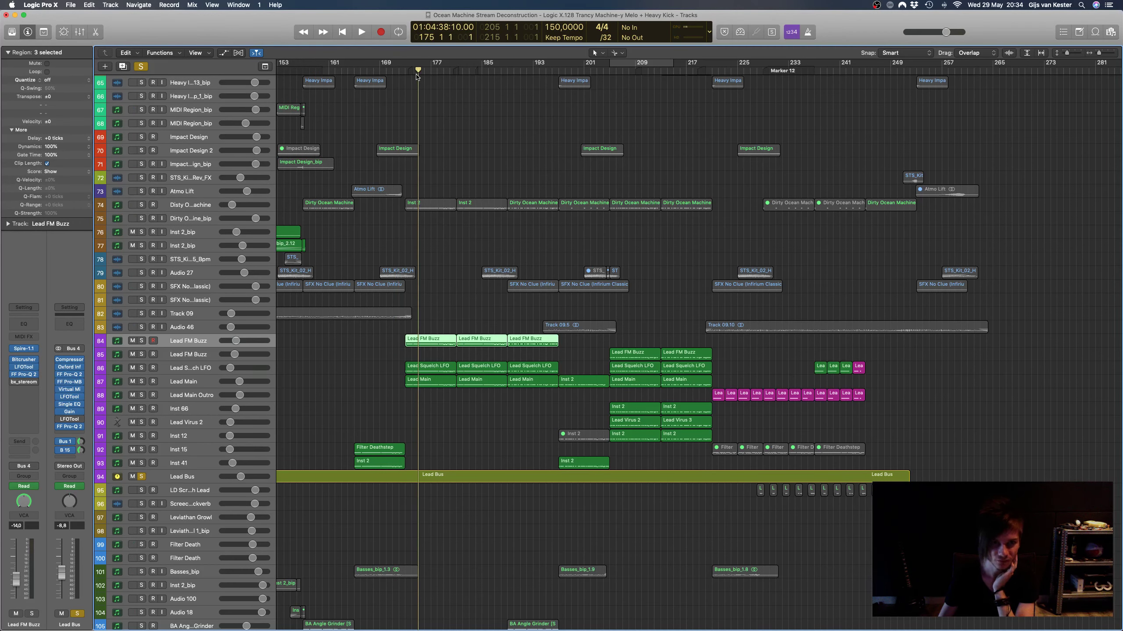
Step: Review the Lead Bus and upper Lead FM Buzz channel strips, ending on the Lead FM Buzz track
scroll(278, 368, "left", 3)
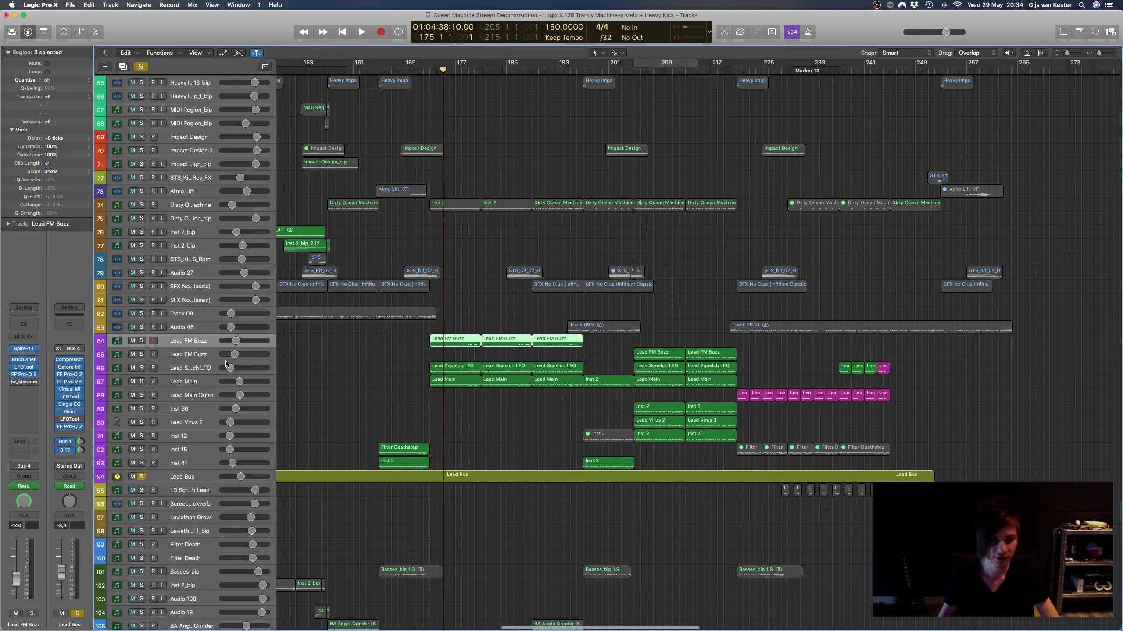
scroll(364, 366, "right", 1)
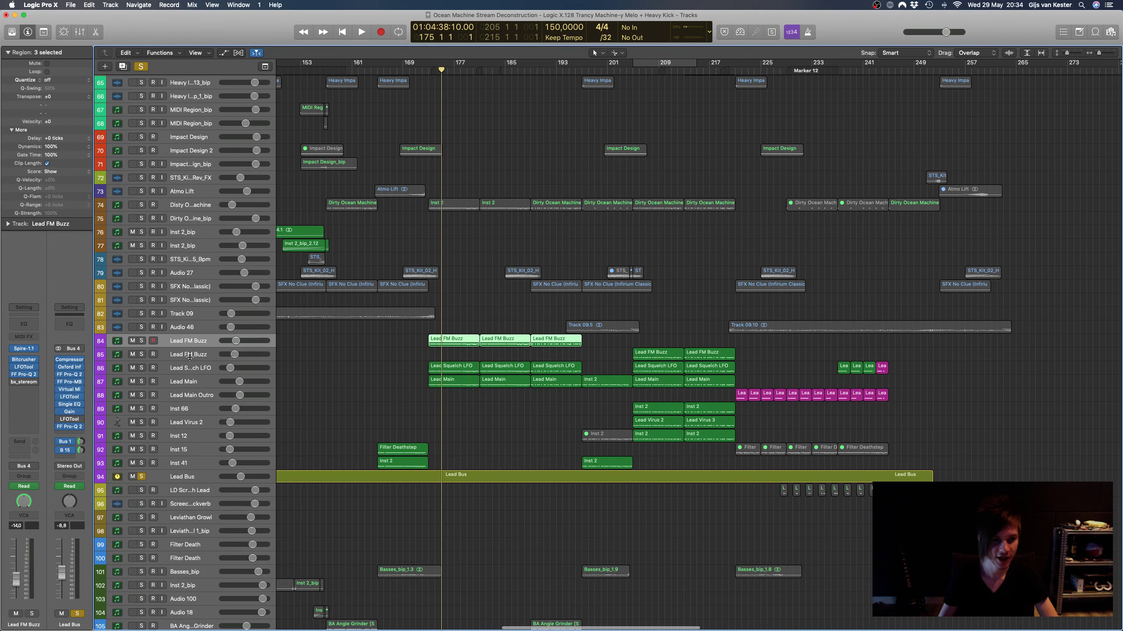
left_click(184, 480)
left_click(185, 341)
scroll(468, 386, "left", 3)
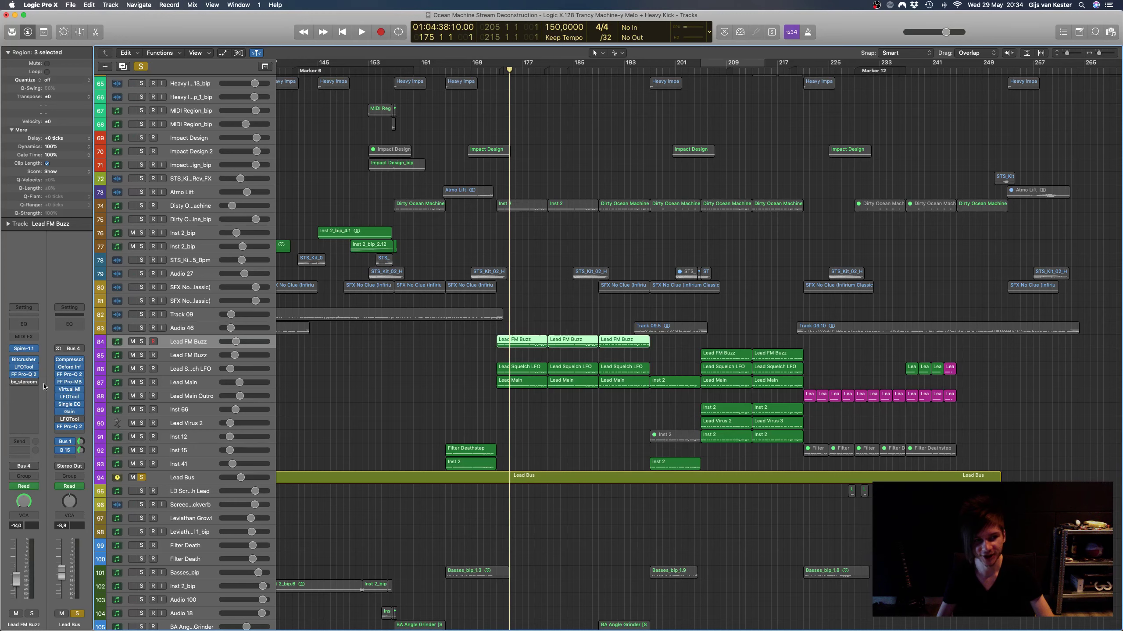
scroll(481, 333, "right", 2)
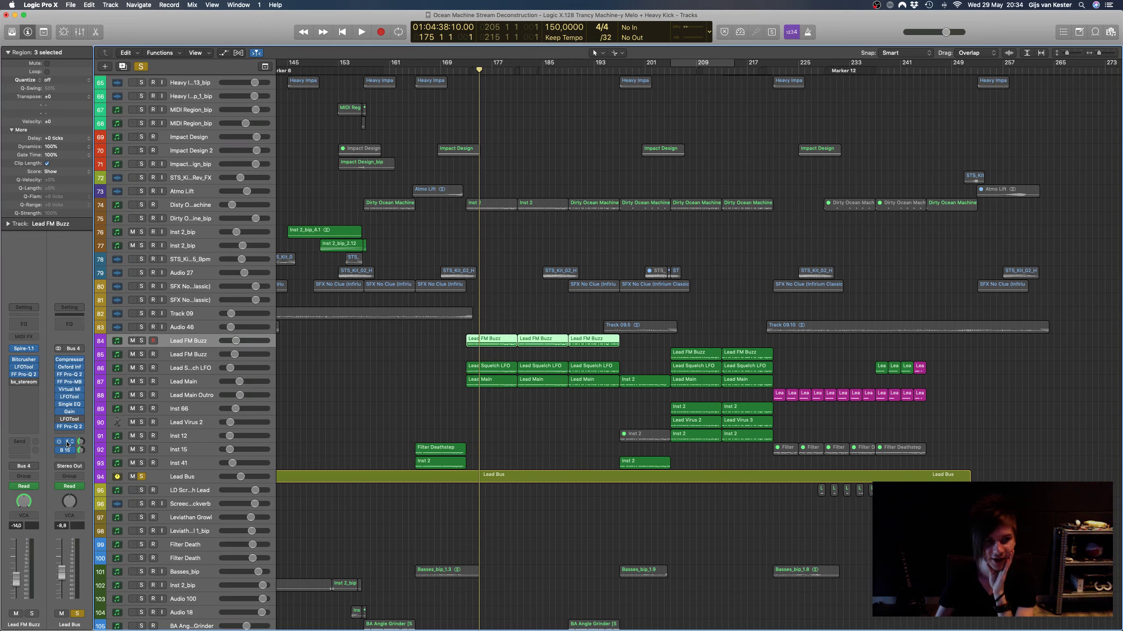
Step: Open ValhallaRoom from the Lead Bus's Bus 1 send and move its window clear of the track list
left_click(199, 477)
left_click(21, 444)
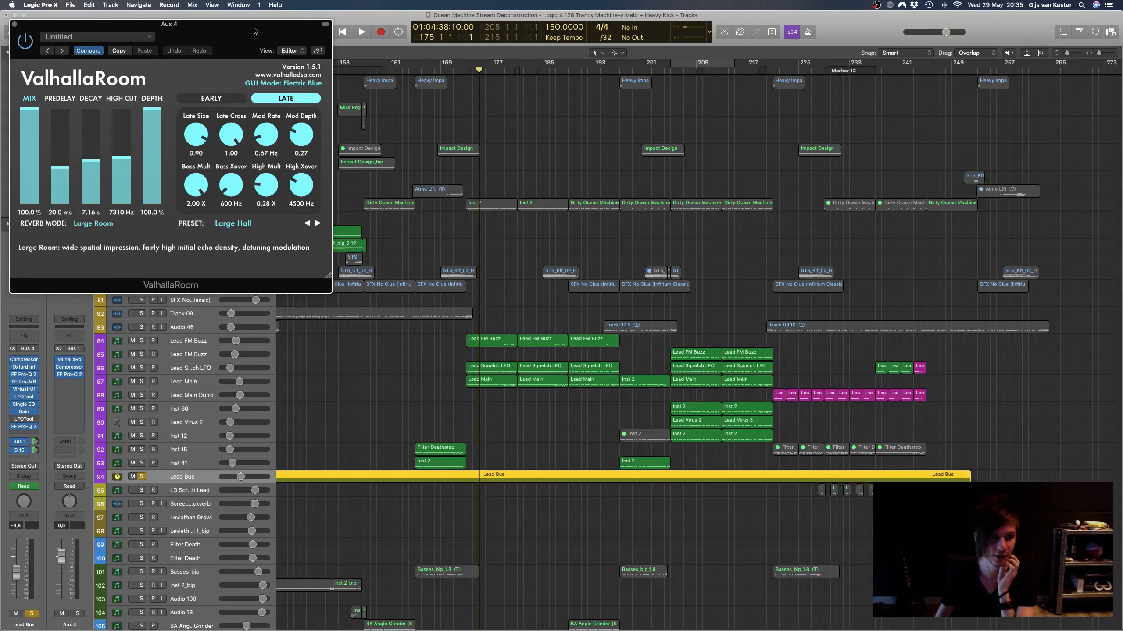
left_click_drag(254, 34, 965, 227)
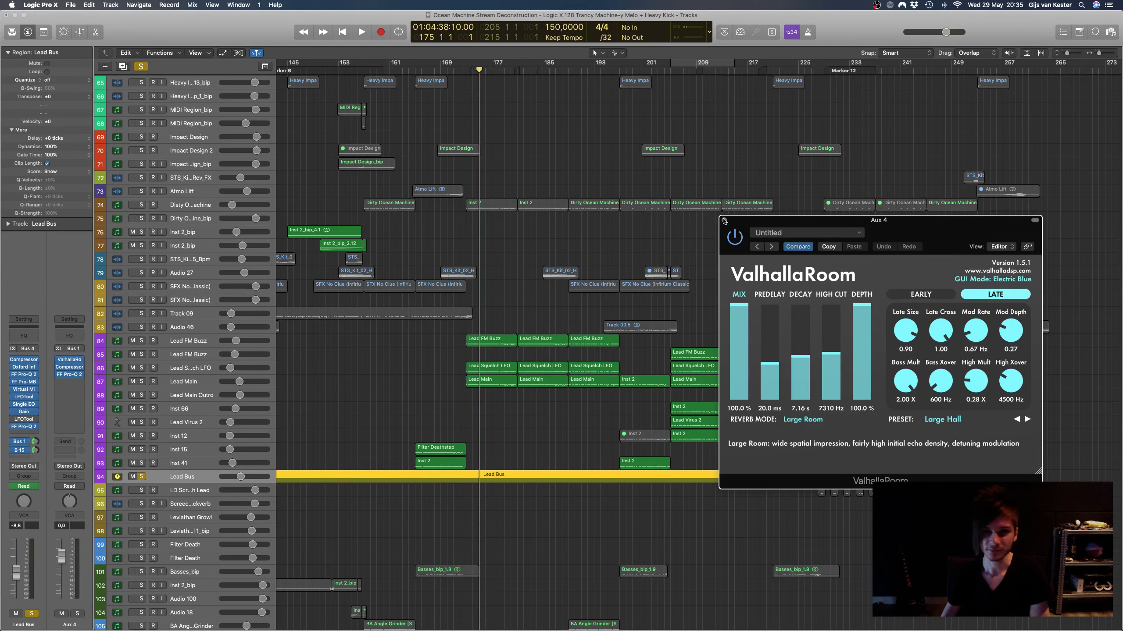
Step: Replace the ValhallaRoom window with Aux 4's Compressor, move it clear of the track list and check its side-chain source
left_click(724, 220)
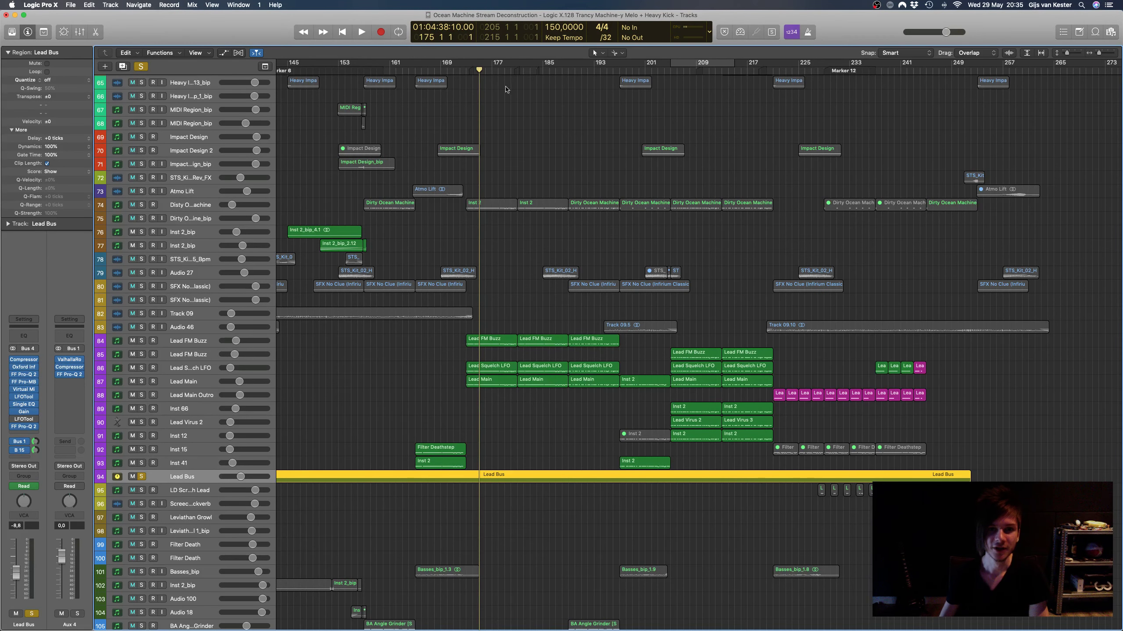
left_click(69, 367)
left_click_drag(312, 50, 903, 234)
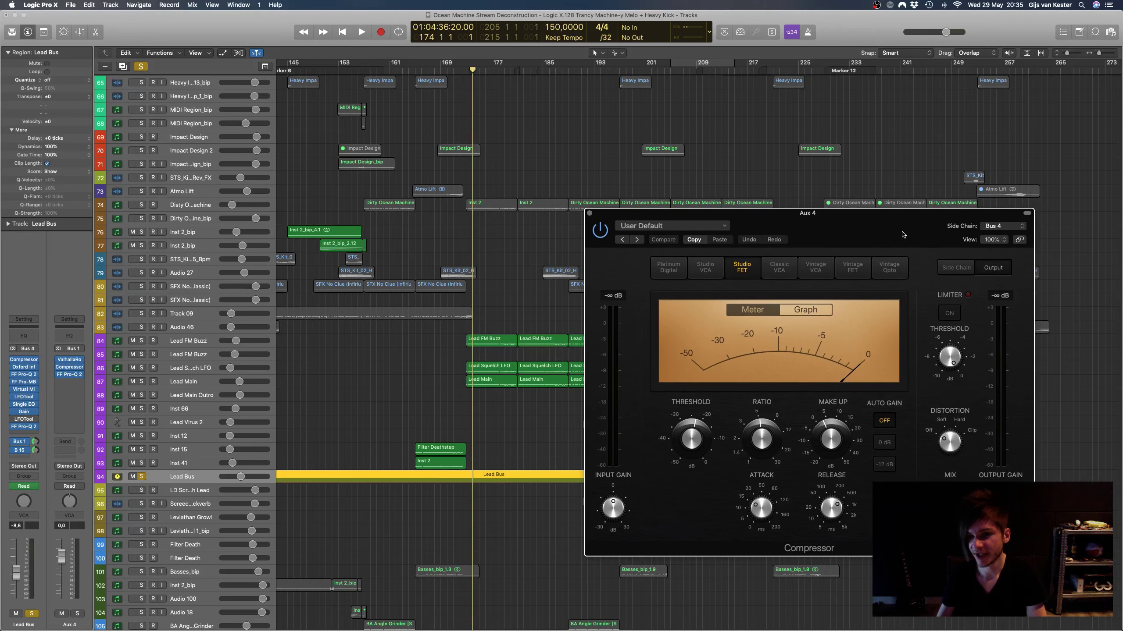
left_click(988, 227)
left_click(755, 224)
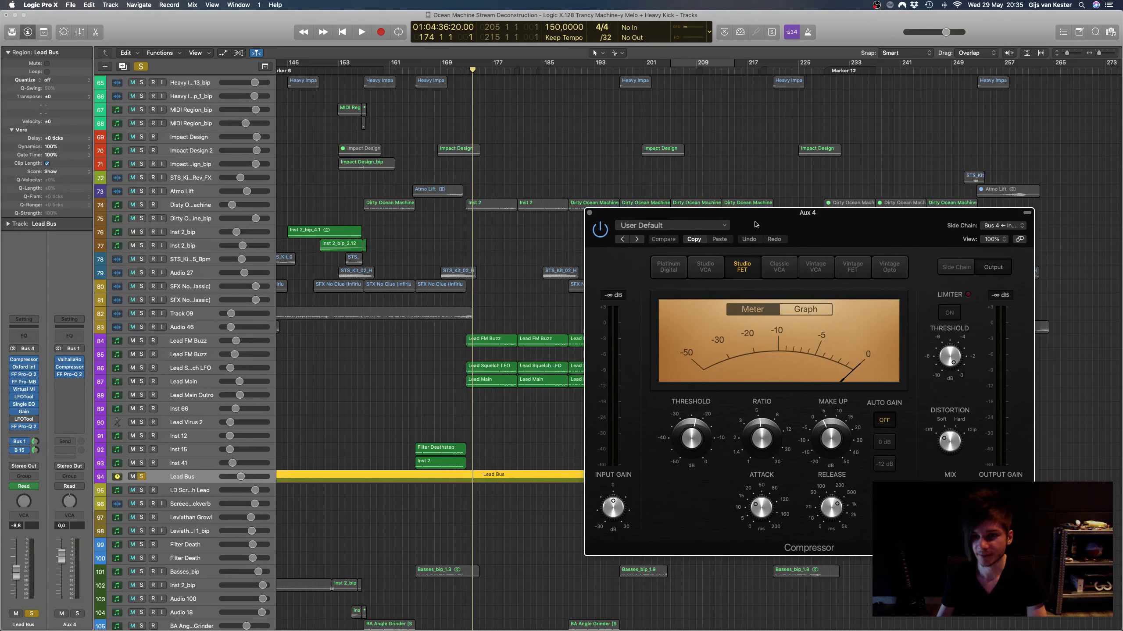
Step: Place the playhead at bar 173 and play the soloed leads to watch the reverb Compressor's gain reduction
scroll(383, 283, "right", 3)
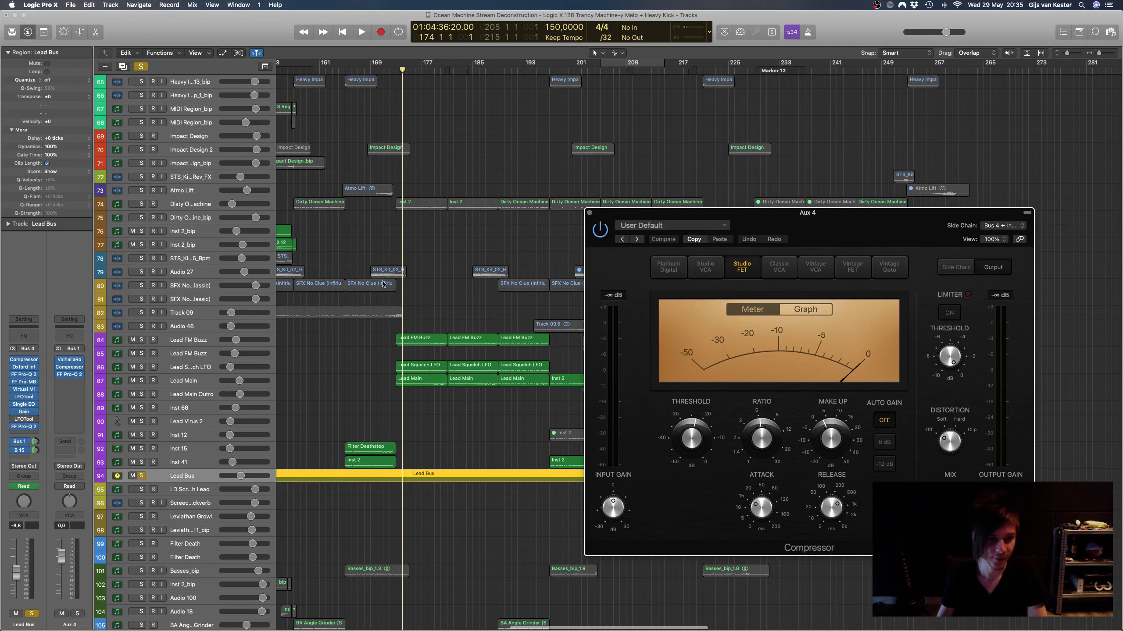
left_click(24, 502)
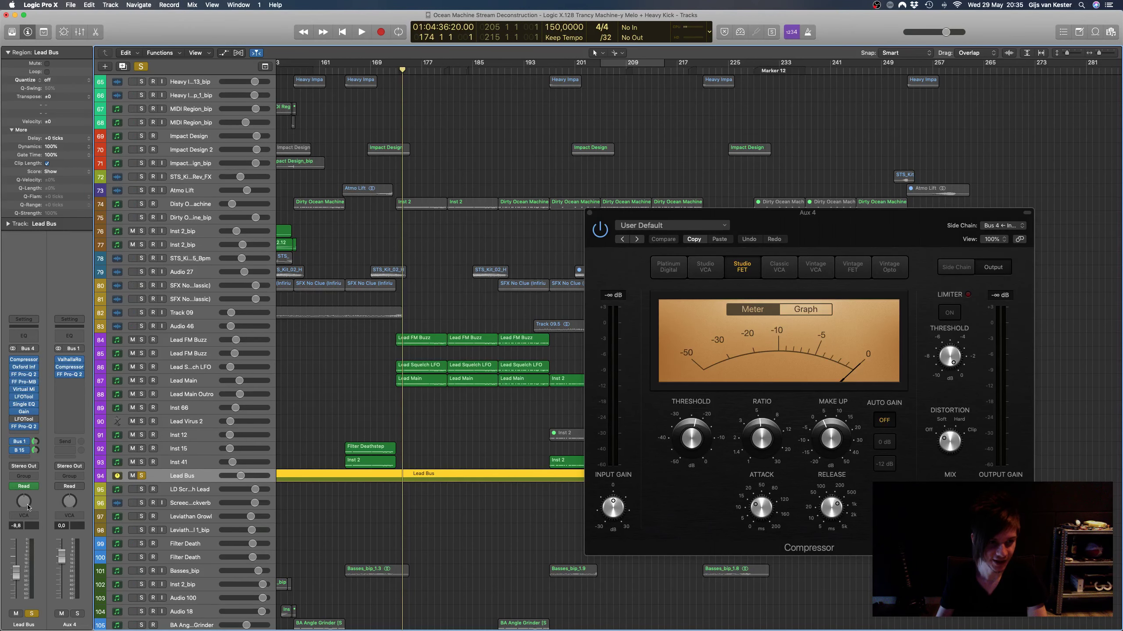
left_click(395, 70)
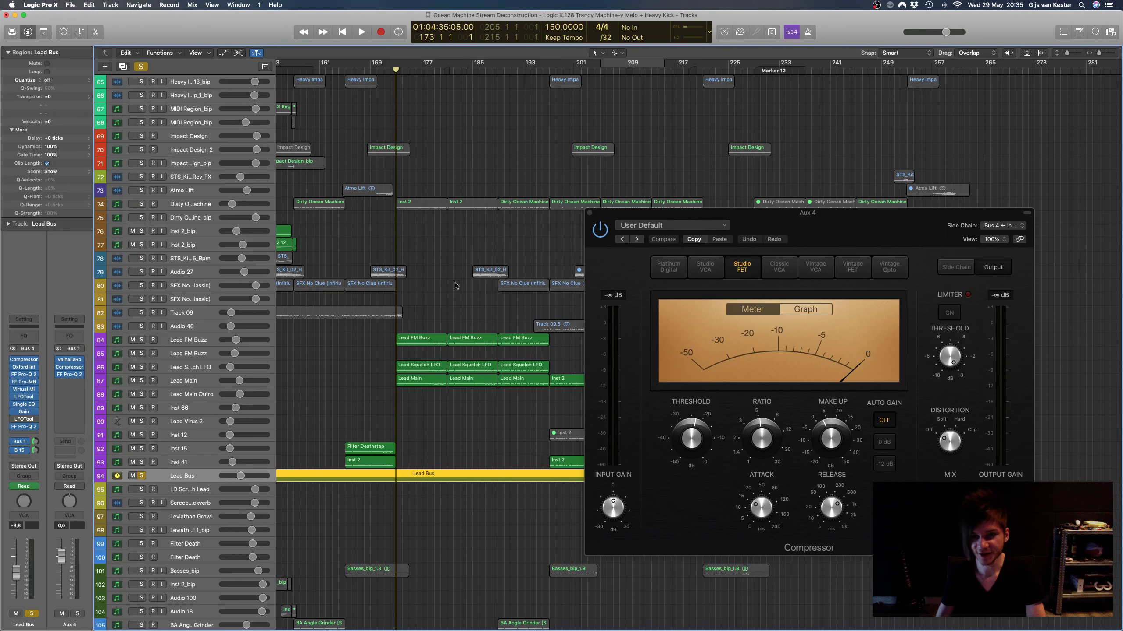
scroll(456, 285, "right", 2)
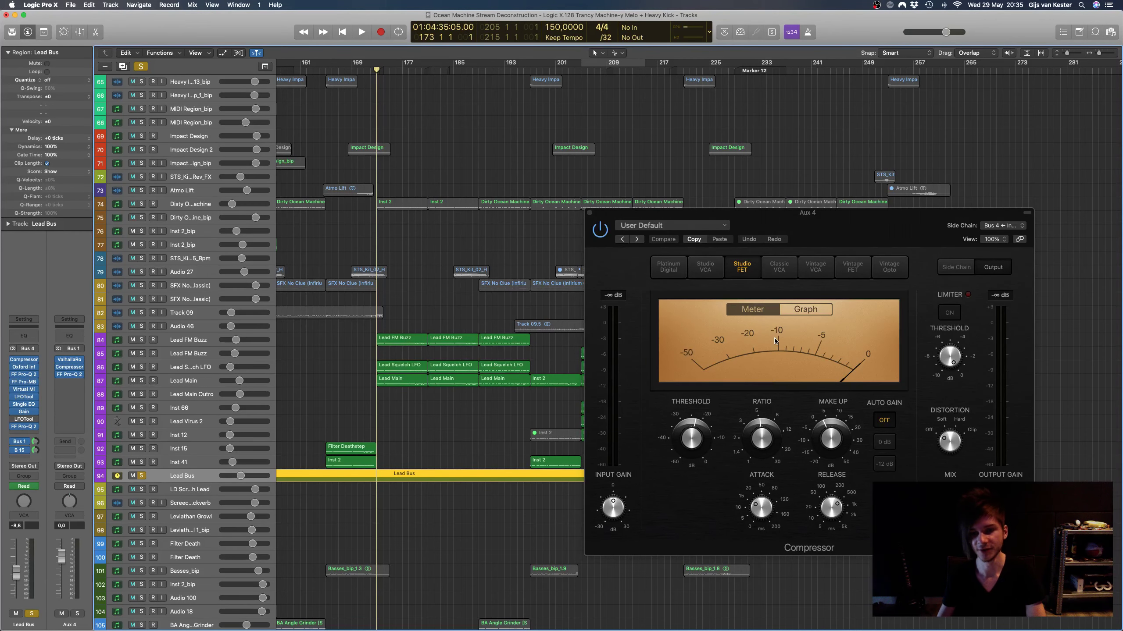
scroll(487, 285, "down", 4)
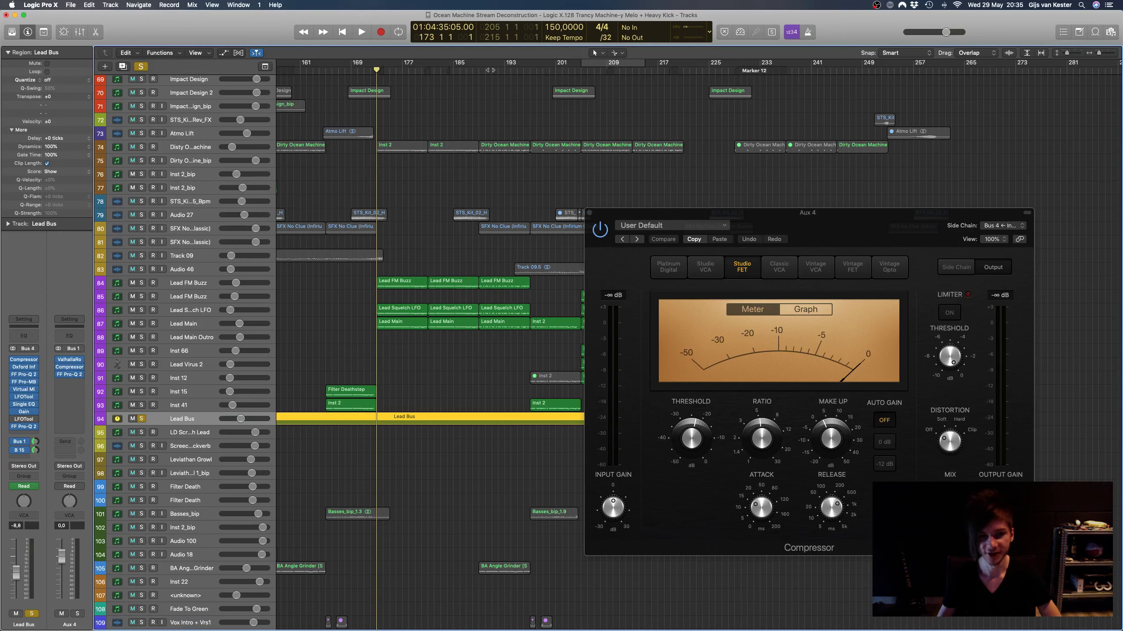
key("space")
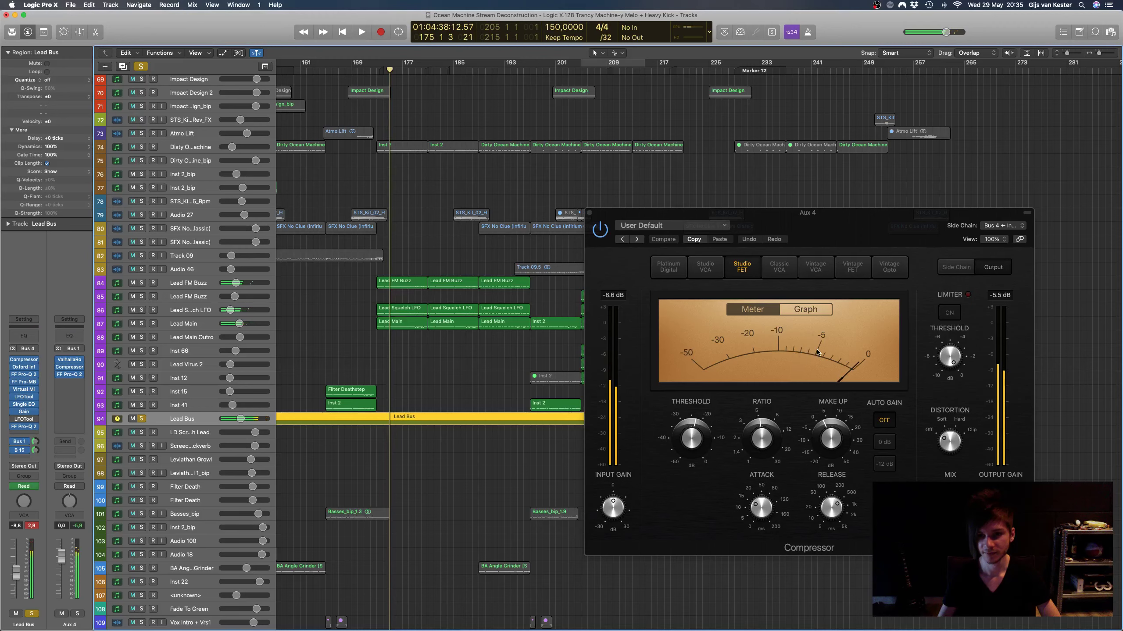
key("space")
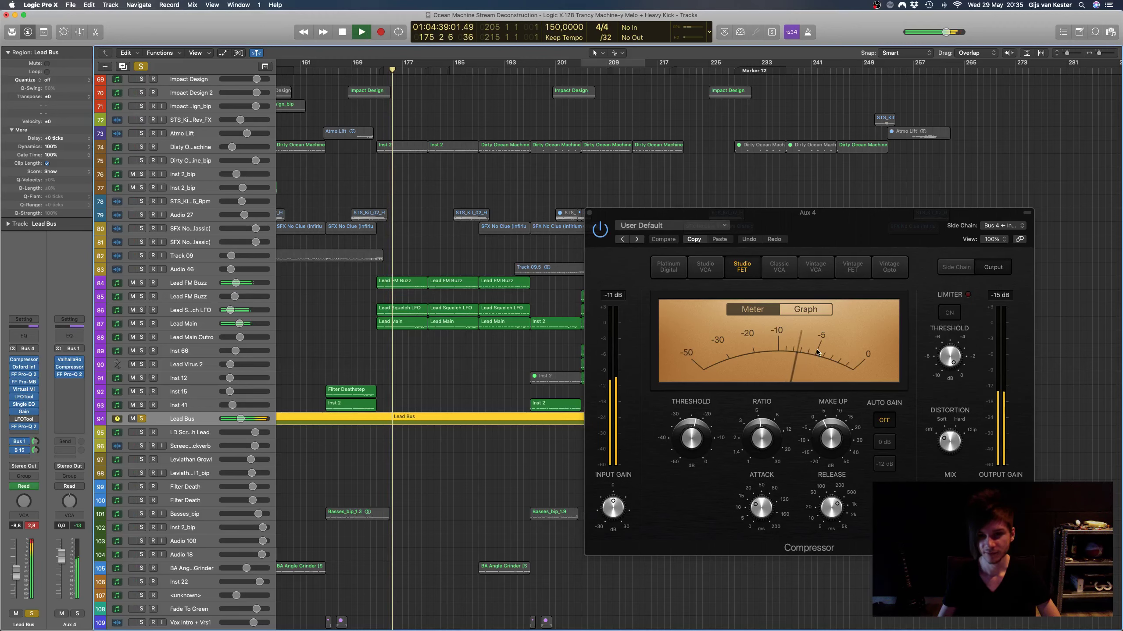
key("space")
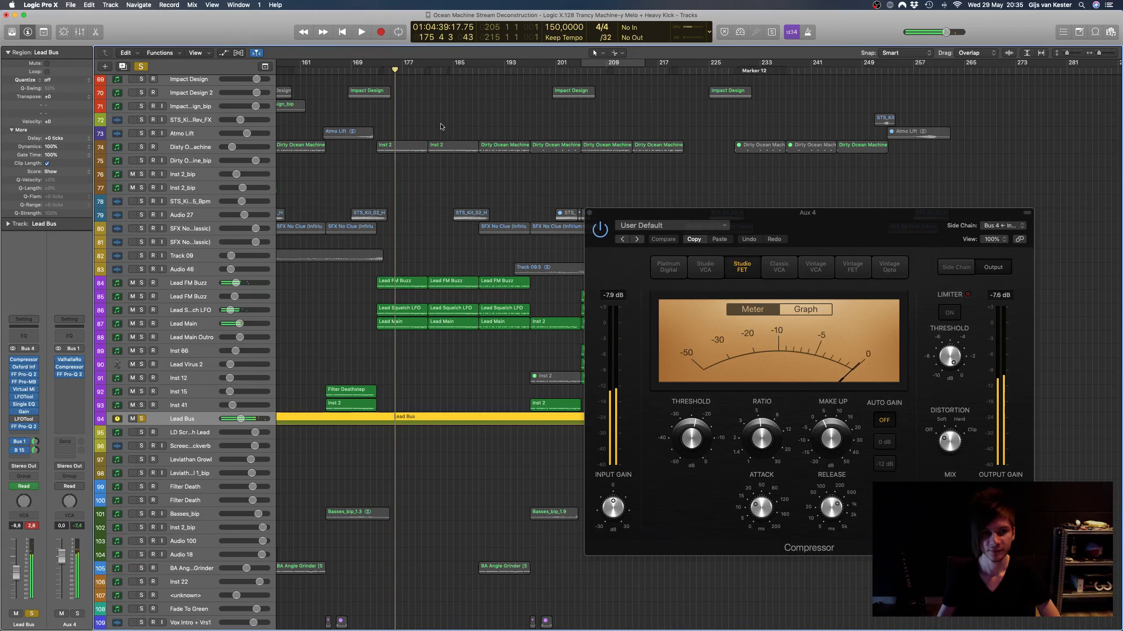
Step: Audition the leads onward from bar 175 while toggling the reverb Compressor's bypass, and return the playhead to bar 173
key("super+Right")
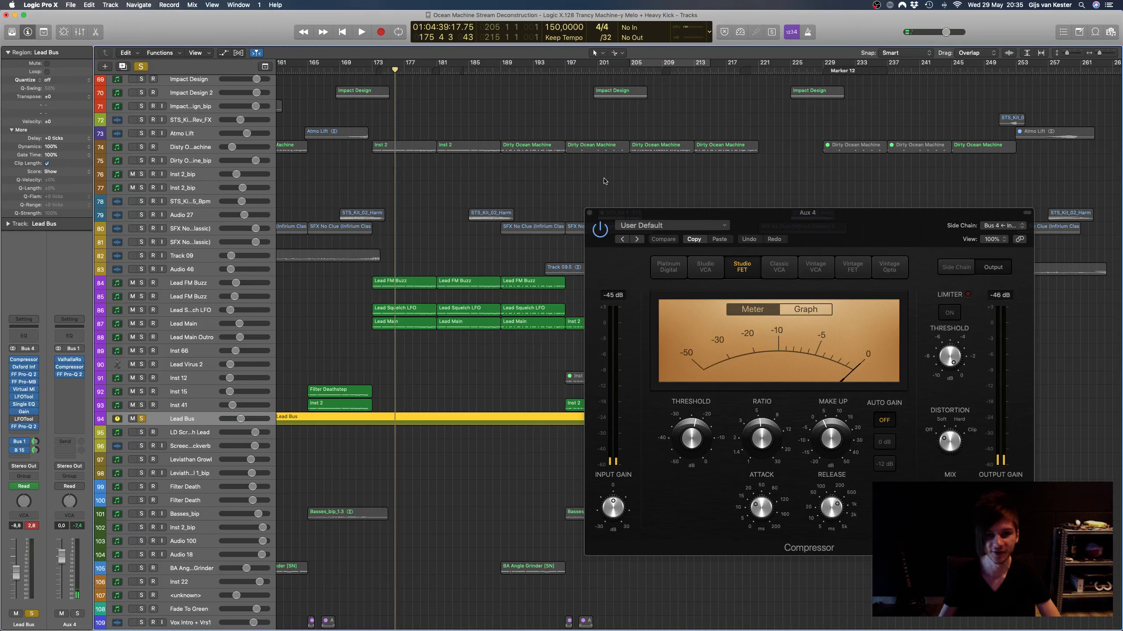
left_click(600, 229)
key("space")
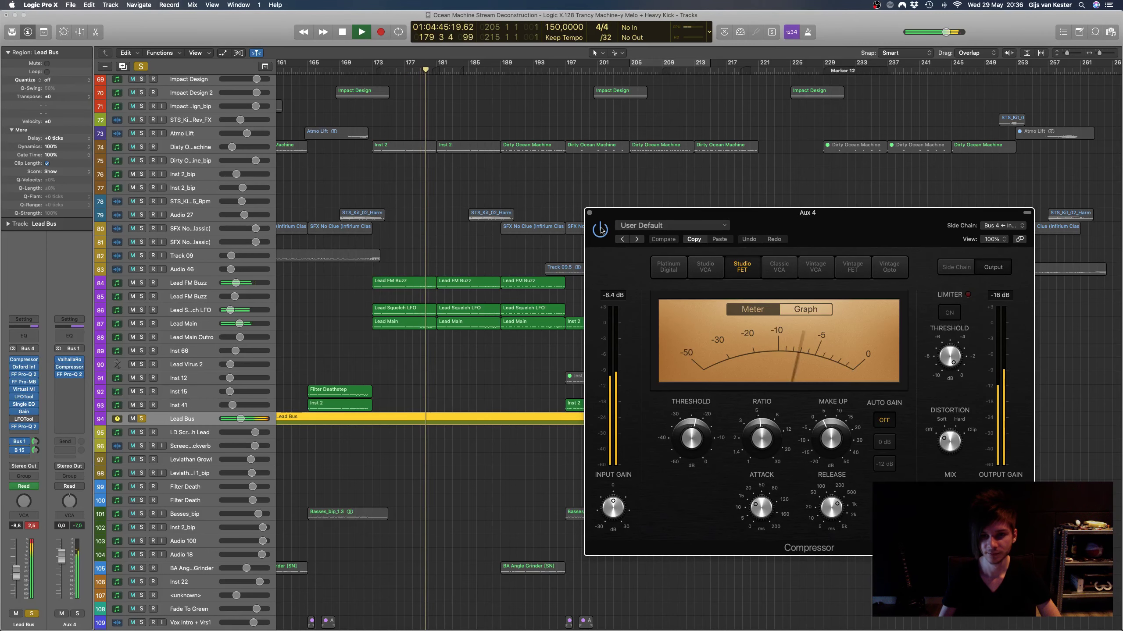
key("space")
left_click(429, 191)
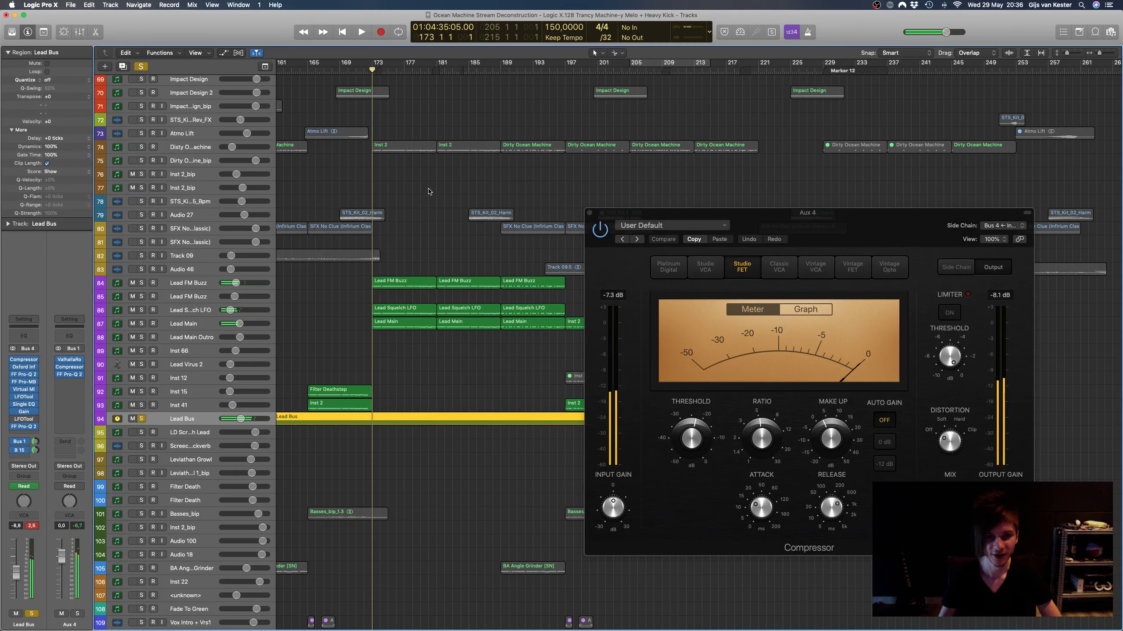
Step: Enlarge the tracks and audition the leads through the reverb Compressor from bar 189 and again from bar 173
scroll(429, 191, "right", 5)
key("super+Down")
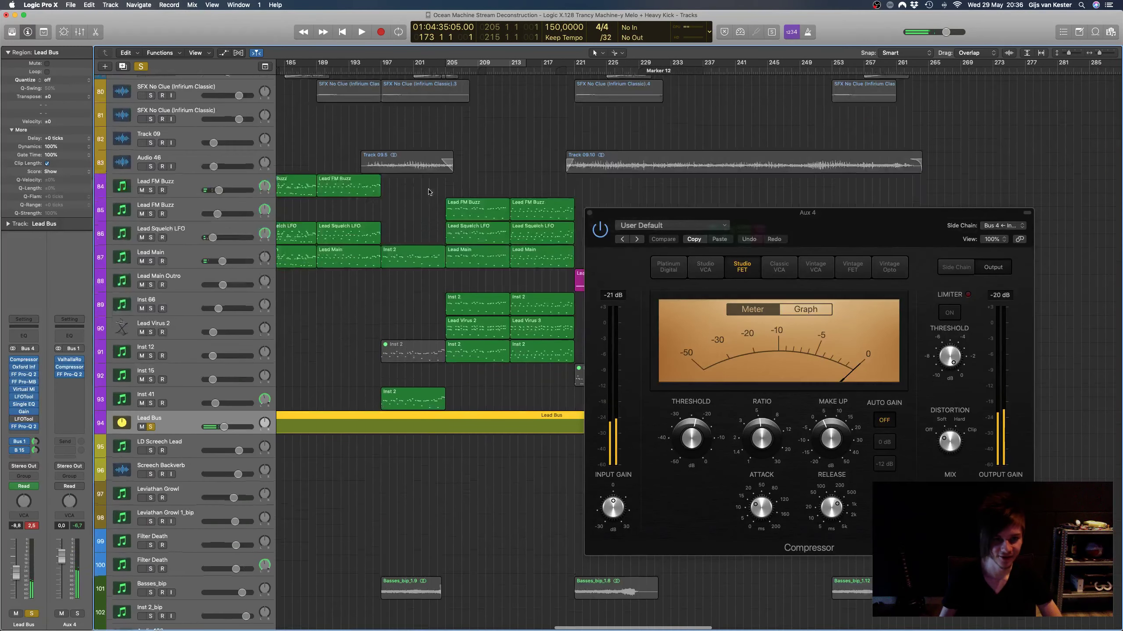
key("super+Down")
scroll(367, 80, "left", 2)
left_click(355, 71)
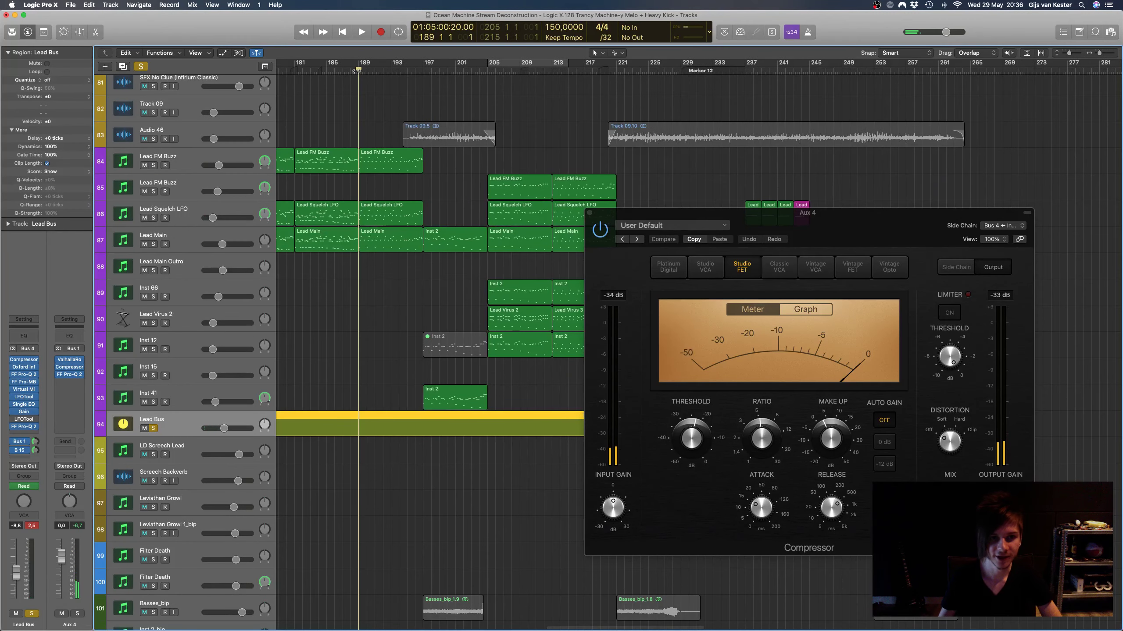
key("space")
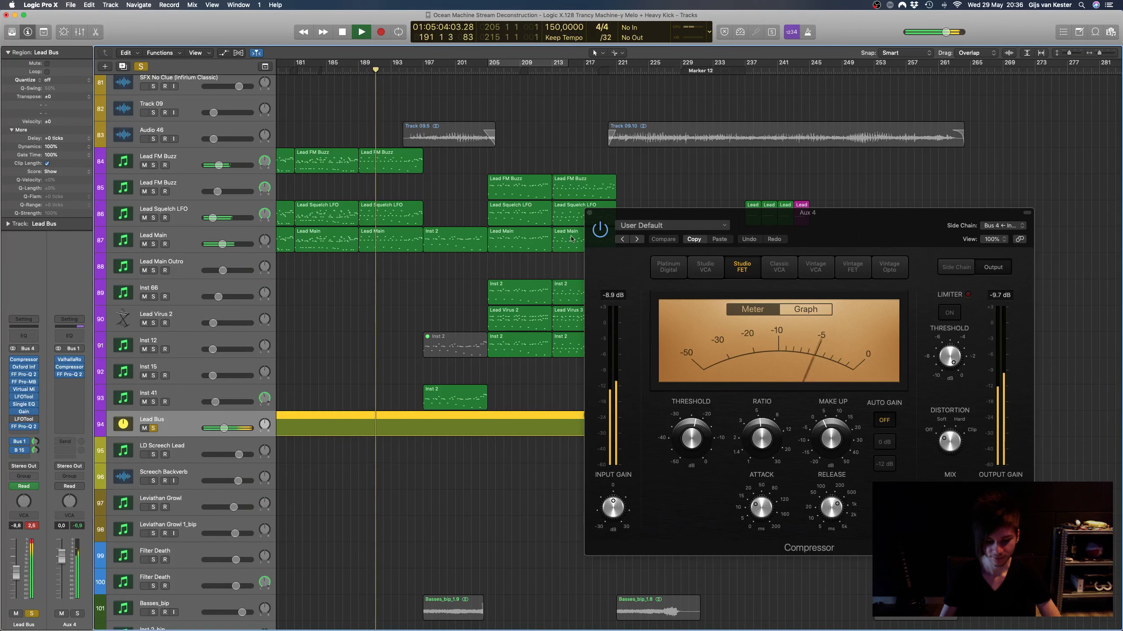
scroll(396, 125, "left", 2)
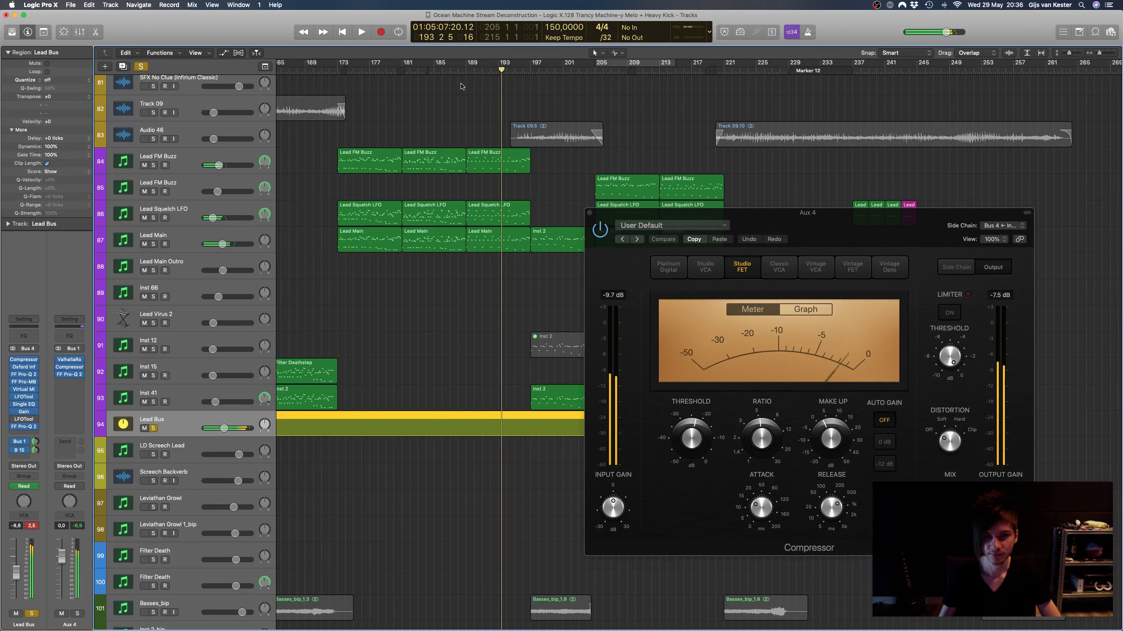
scroll(461, 133, "left", 1)
key("space")
left_click(372, 71)
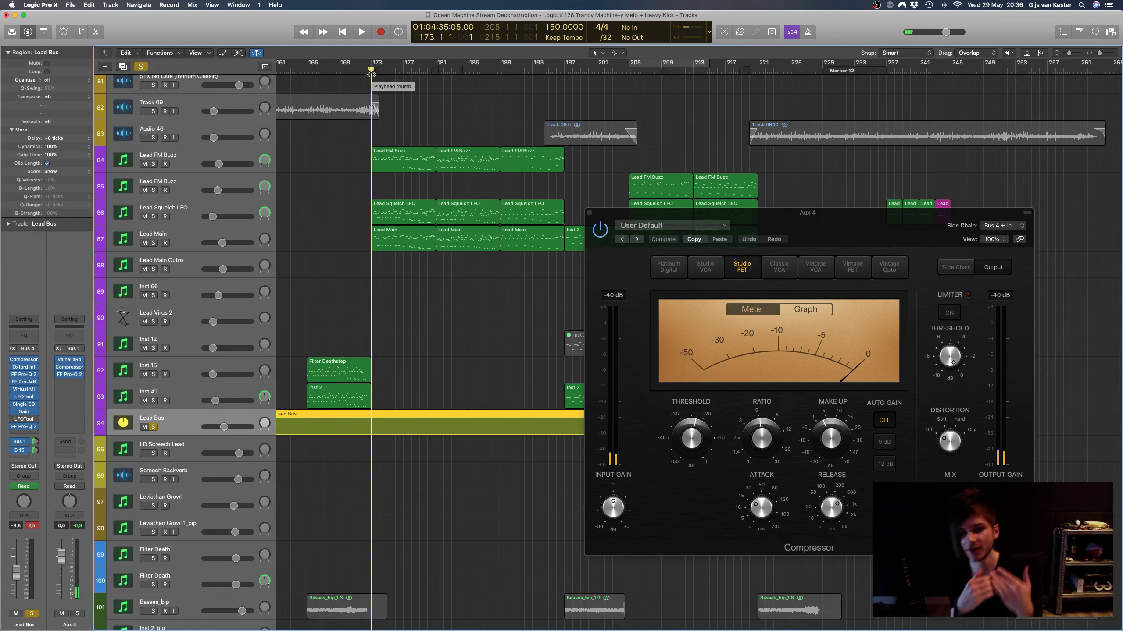
key("space")
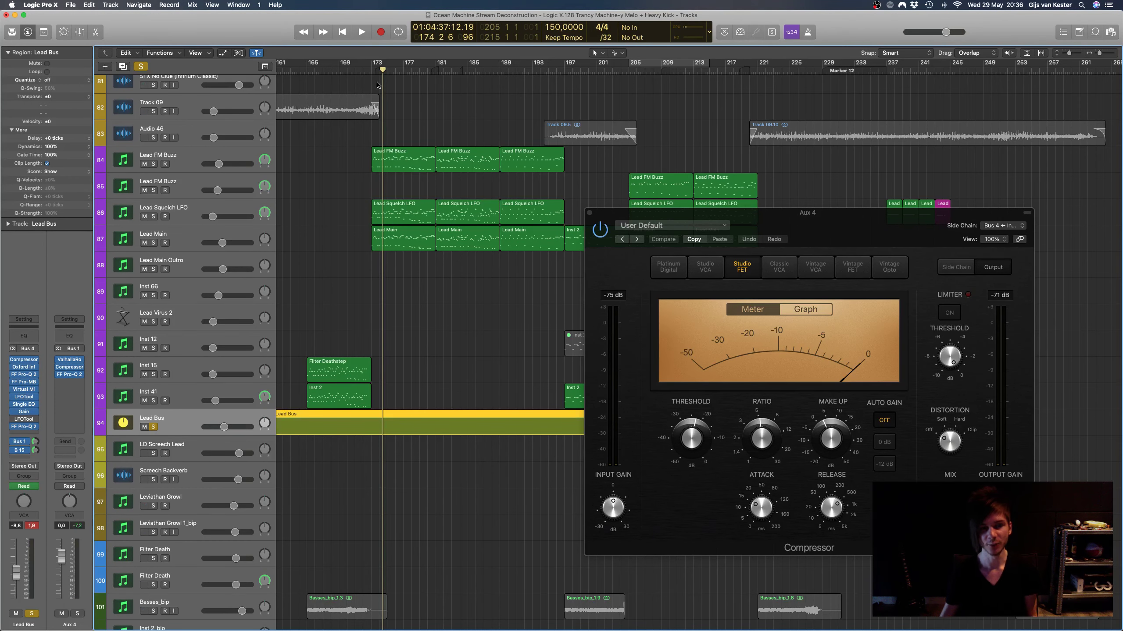
Step: Examine the notes of the first Lead FM Buzz region in the Piano Roll up to bar 181 and close the editor
double_click(400, 151)
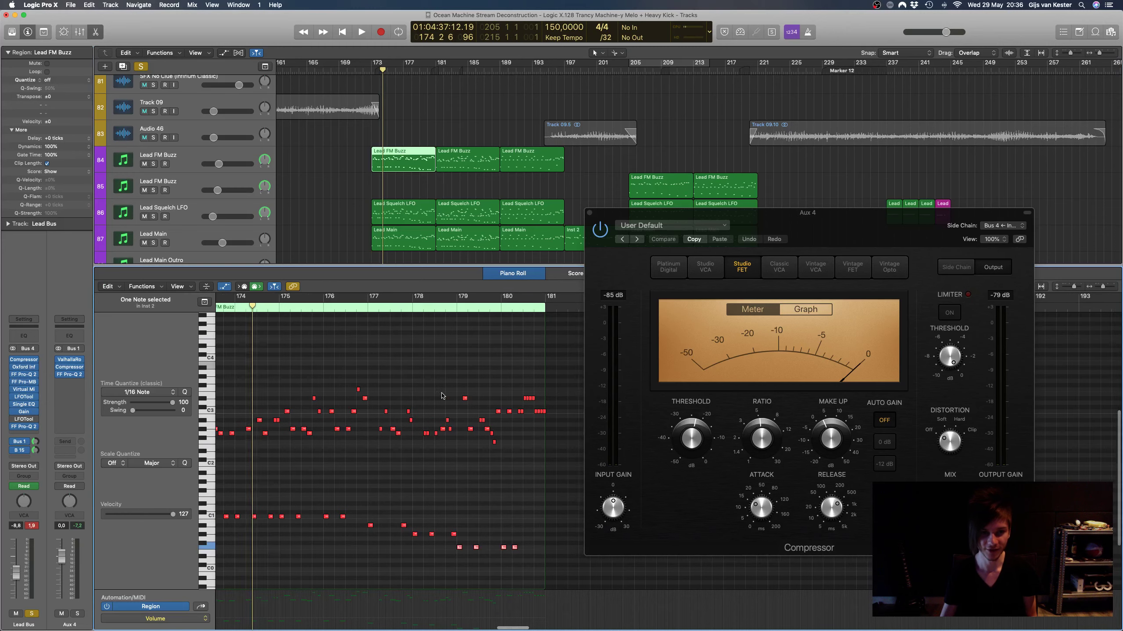
key("super+Right")
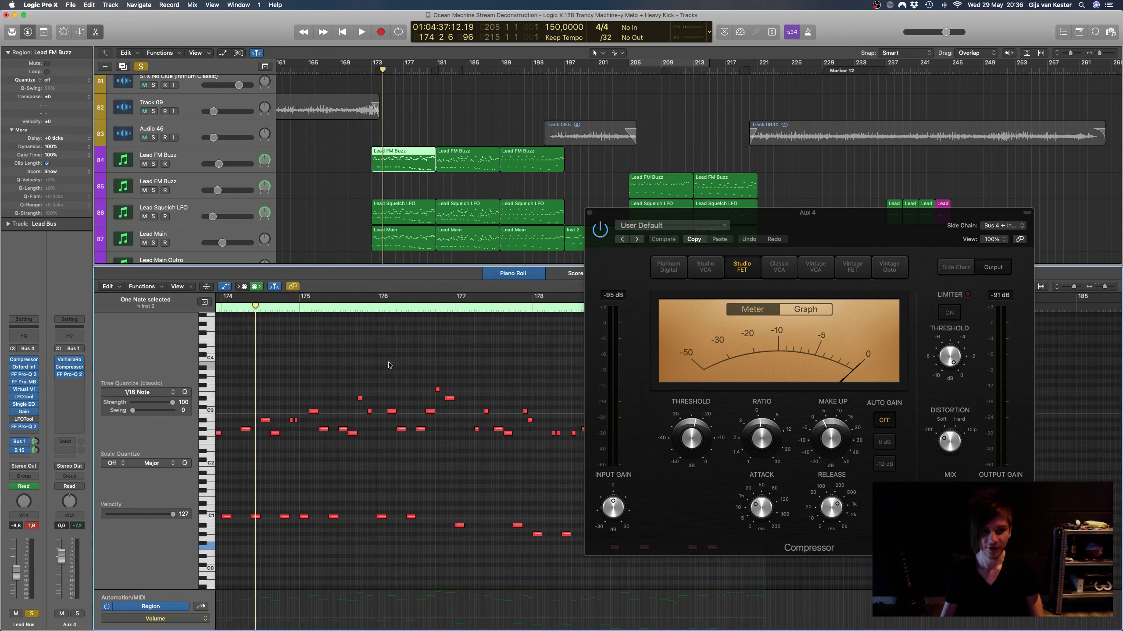
left_click(401, 309)
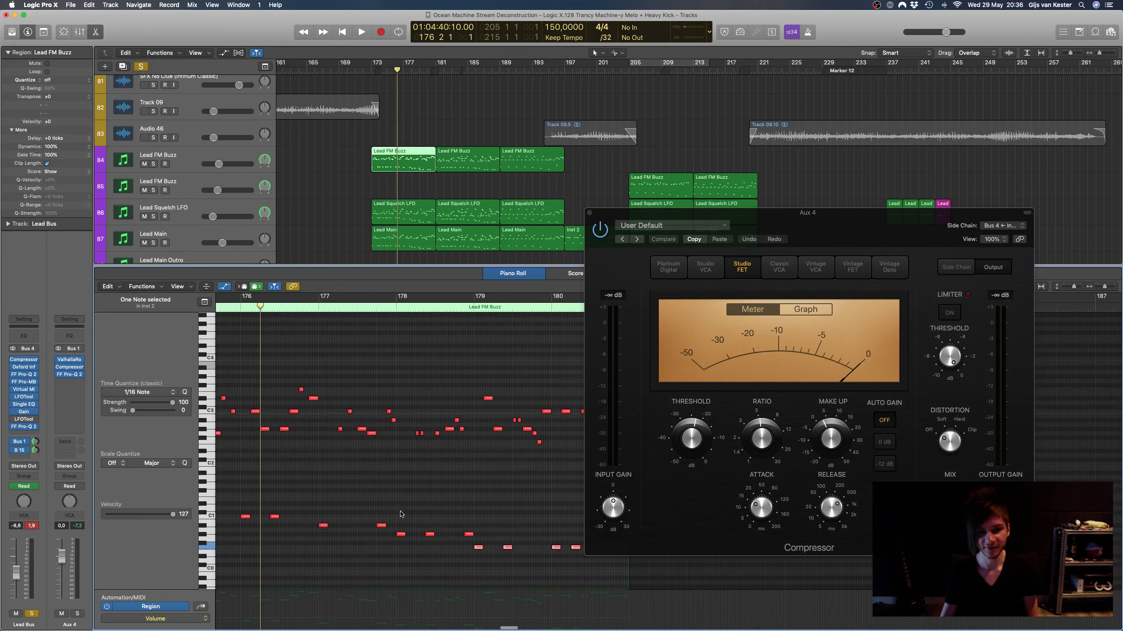
scroll(445, 423, "right", 5)
scroll(486, 200, "right", 10)
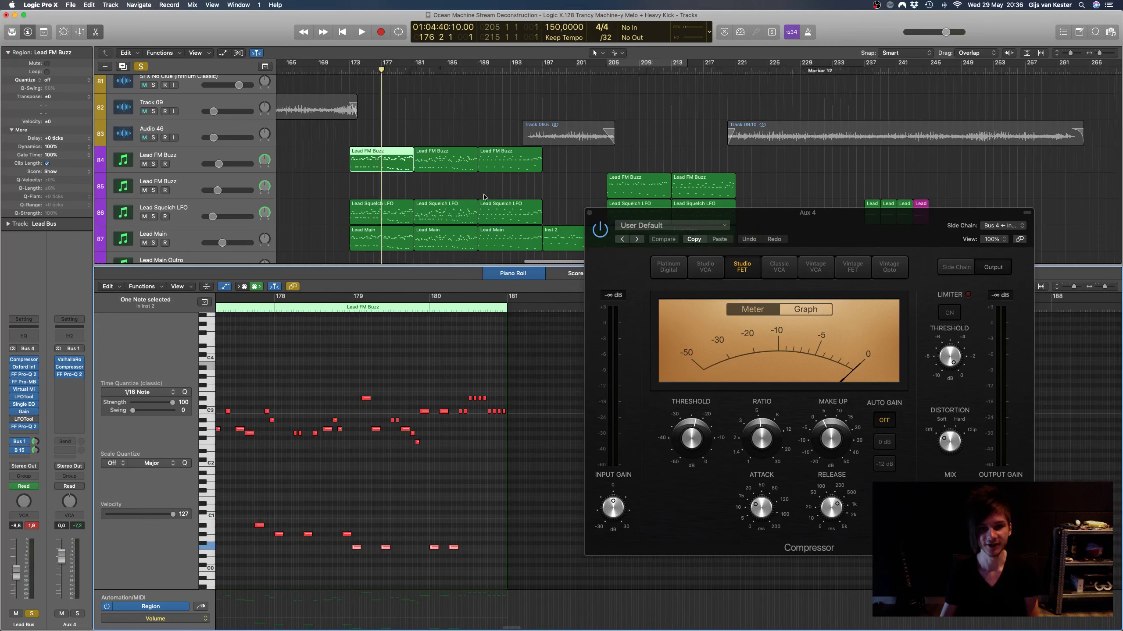
scroll(486, 200, "down", 2)
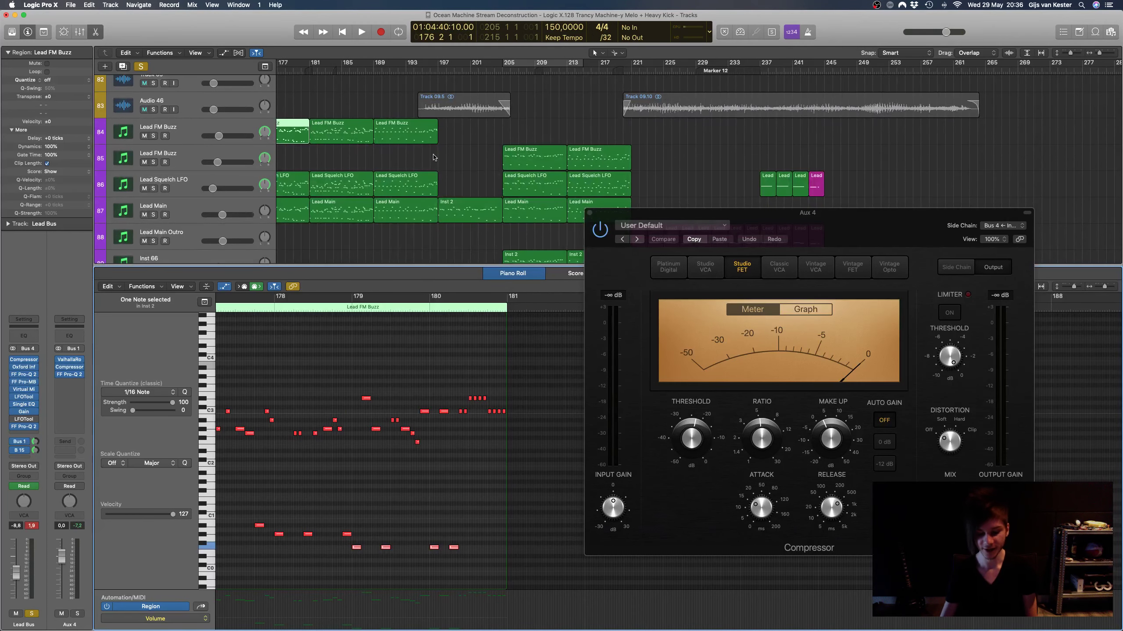
scroll(434, 158, "left", 10)
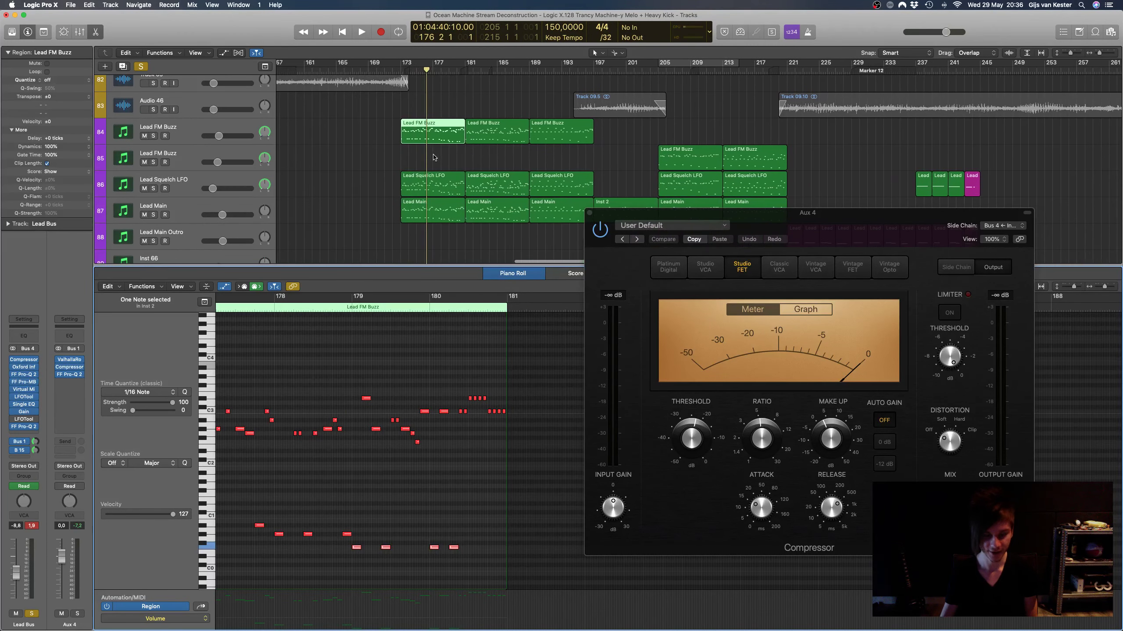
key("e")
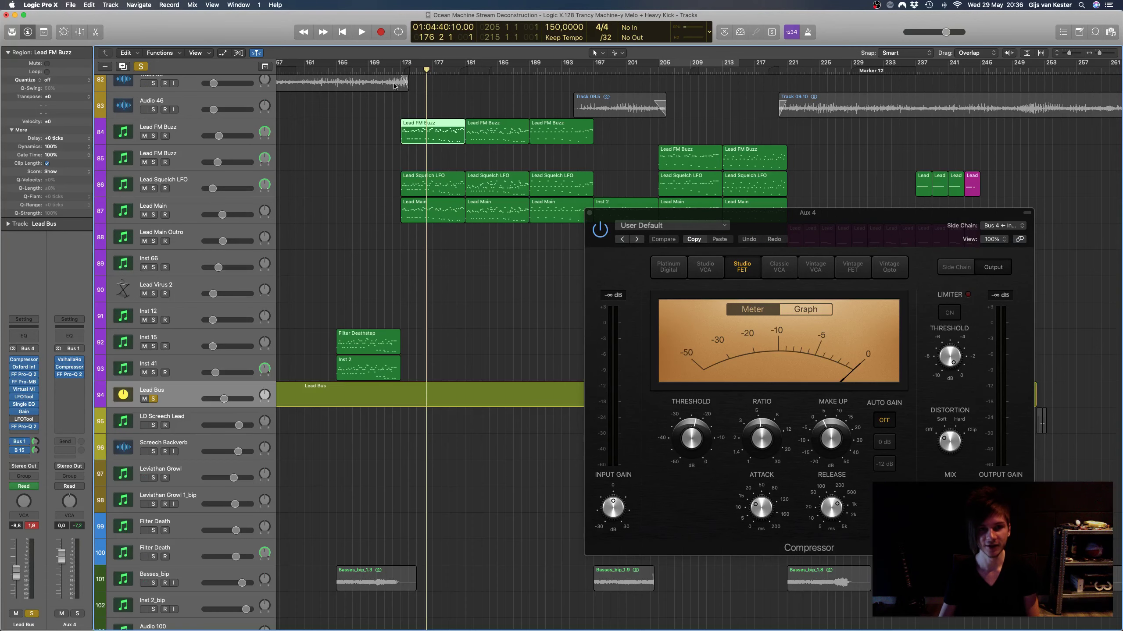
Step: Return the playhead to bar 173 and inspect the low-cut bands of the FF Pro-Q 2 on Aux 4
left_click(400, 69)
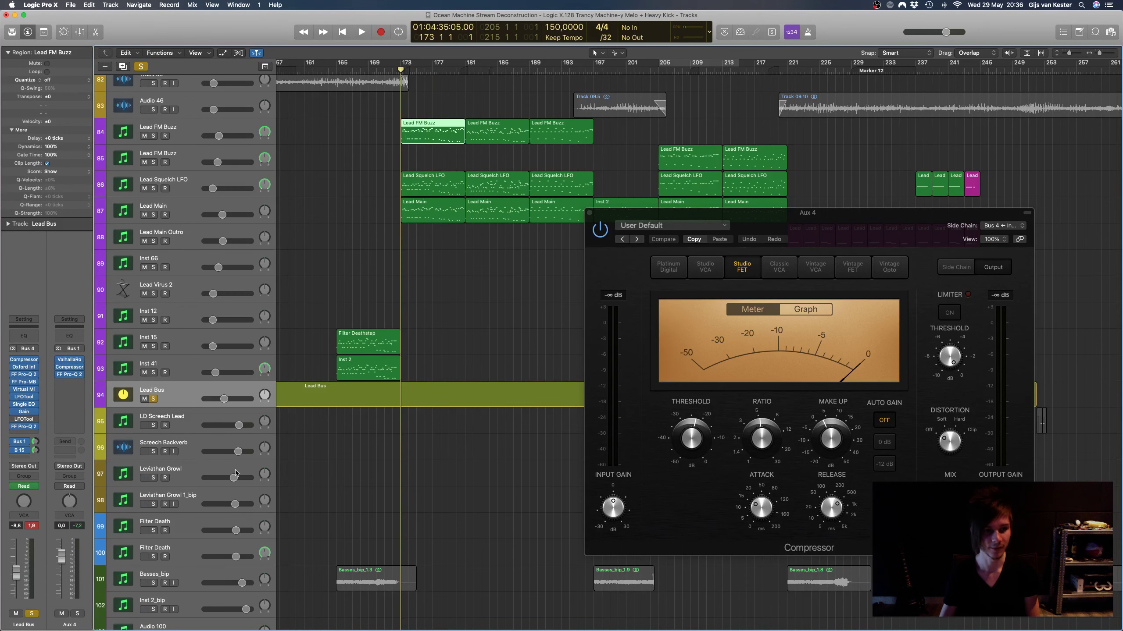
left_click(70, 374)
left_click_drag(357, 49, 805, 201)
mouse_move(683, 341)
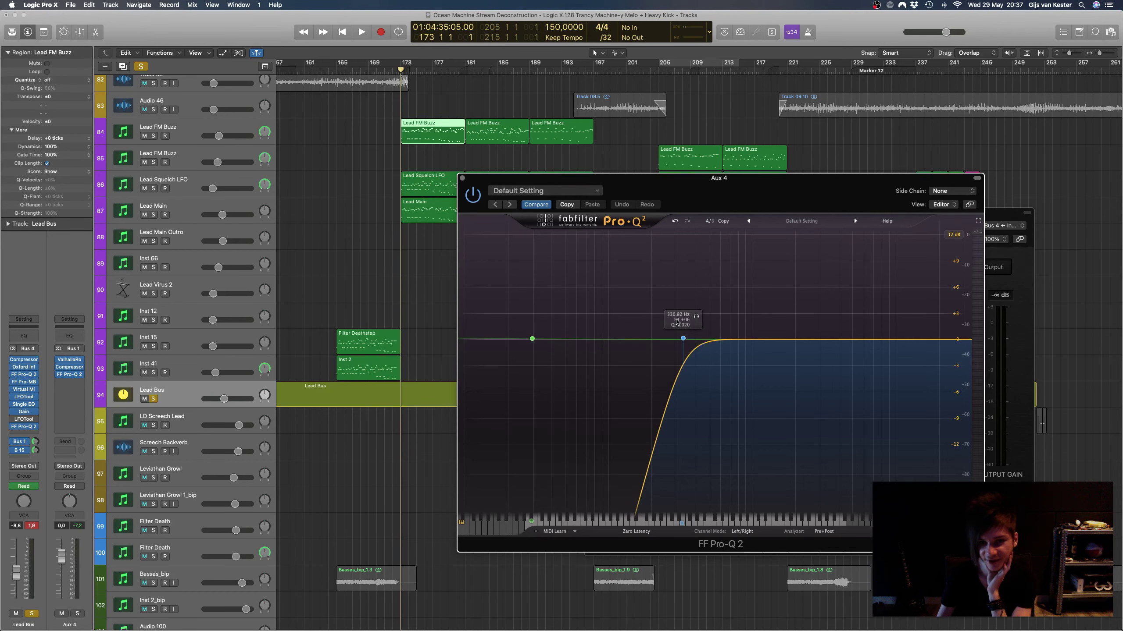
scroll(389, 88, "right", 3)
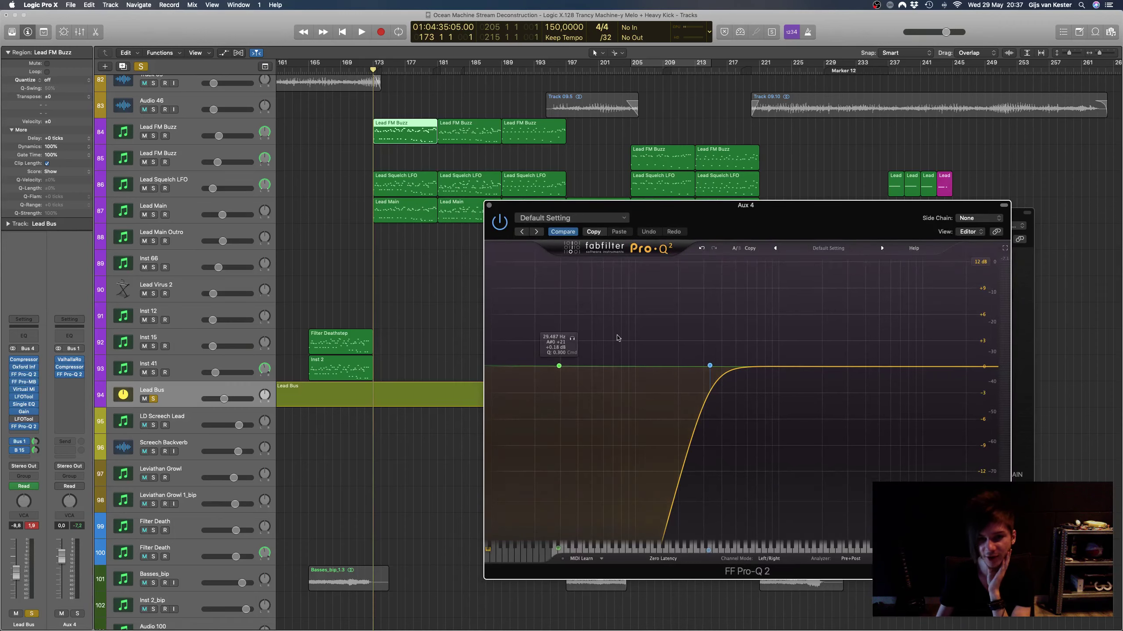
mouse_move(709, 355)
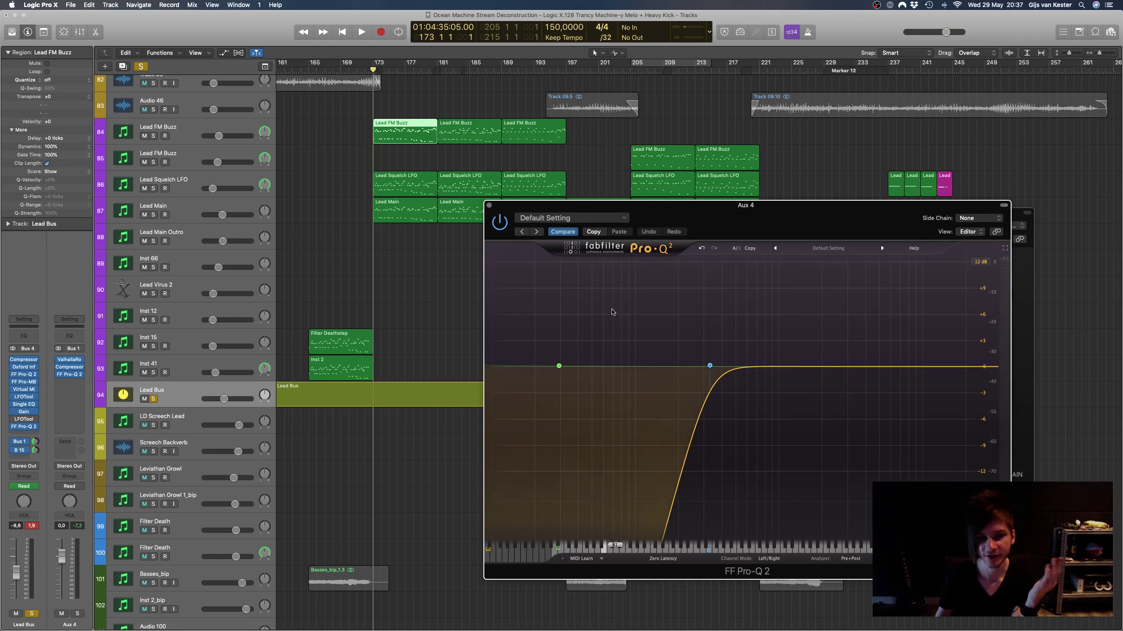
mouse_move(716, 384)
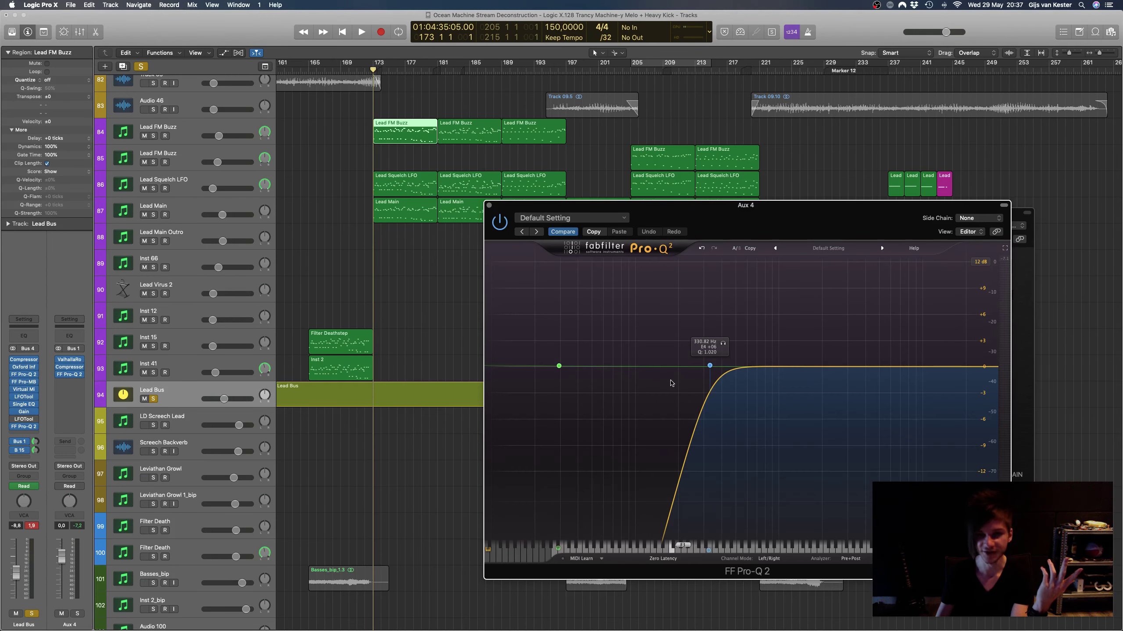
Step: Add a bell band at about 2111 Hz in Aux 4's FF Pro-Q 2, disable it and close the equalizer
mouse_move(825, 370)
left_mouse_down()
mouse_move(826, 322)
mouse_move(824, 389)
mouse_move(826, 366)
left_mouse_up()
right_click(825, 367)
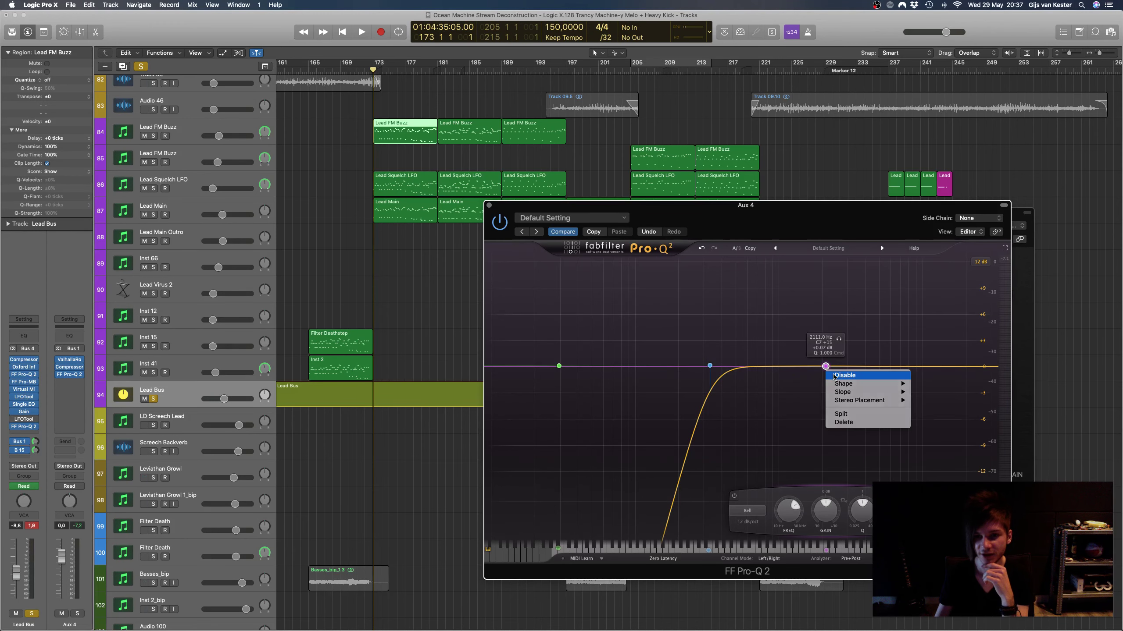
left_click(842, 375)
left_click(489, 205)
left_click(70, 367)
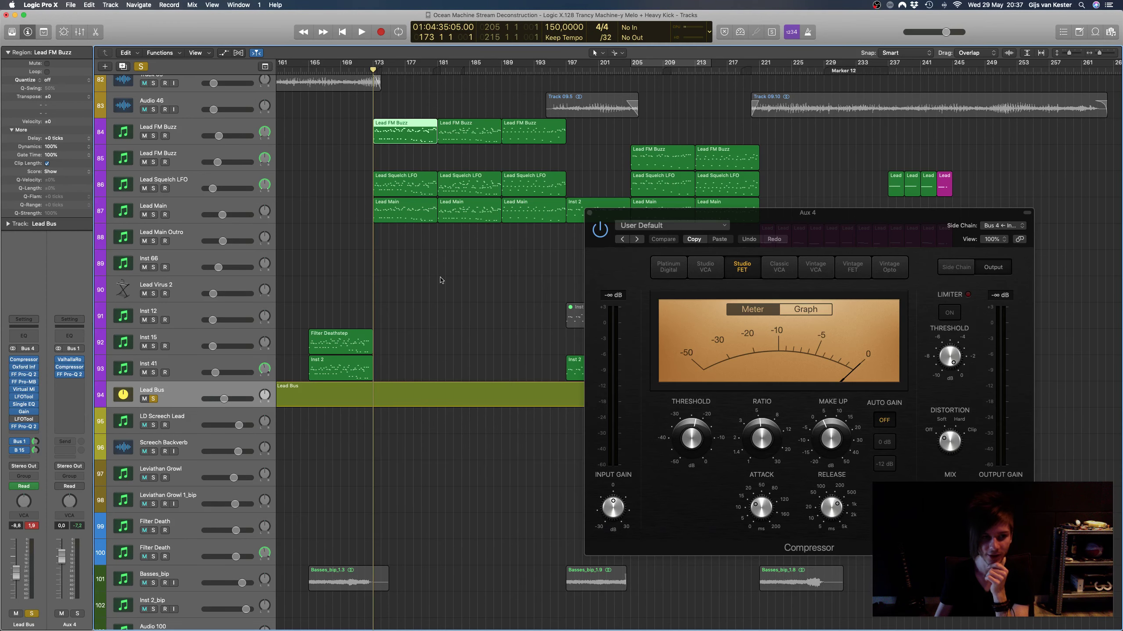
left_click(19, 442)
left_click(86, 352)
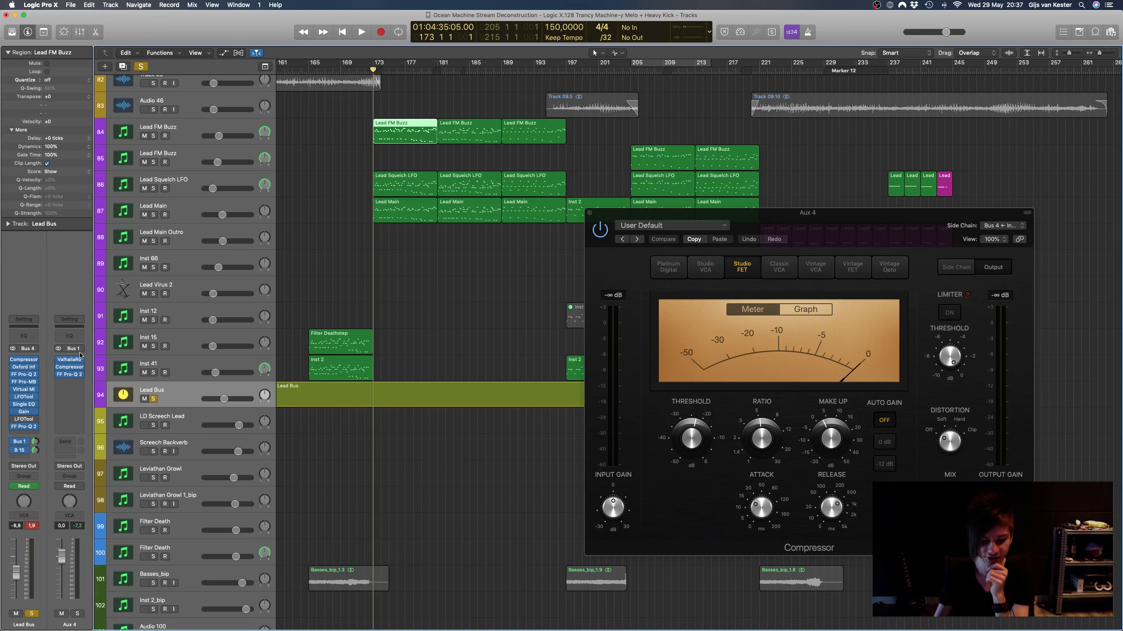
Step: Show the Lead Bus's Bus 15 send channel, Aux 15, and inspect its Stereo Delay
scroll(305, 227, "left", 3)
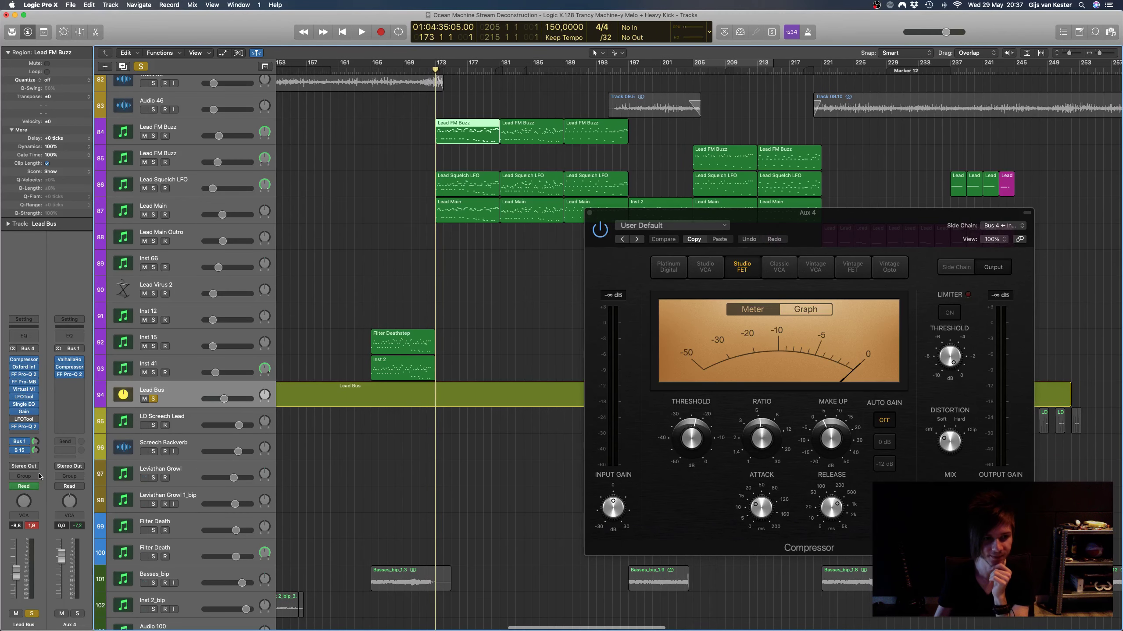
left_click(21, 451)
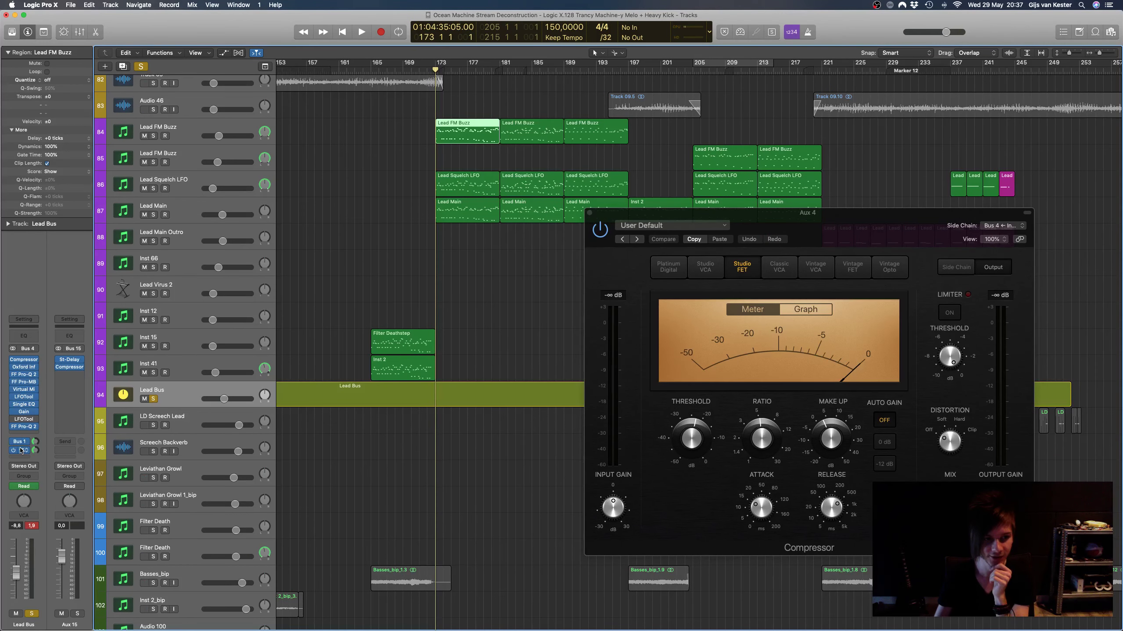
left_click(69, 362)
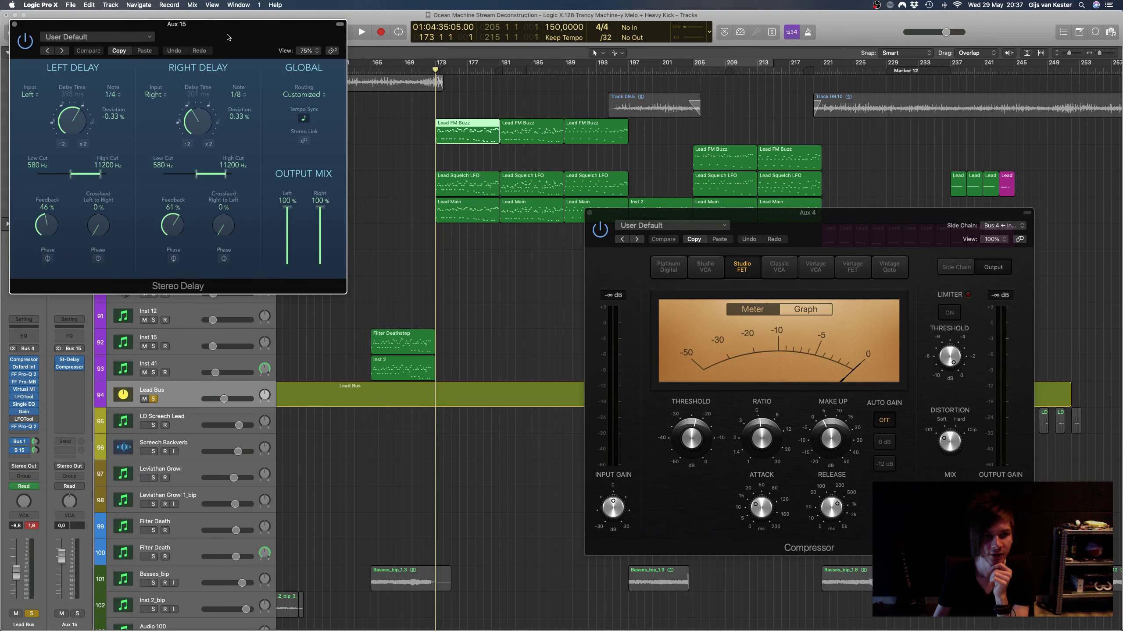
left_click_drag(226, 37, 854, 242)
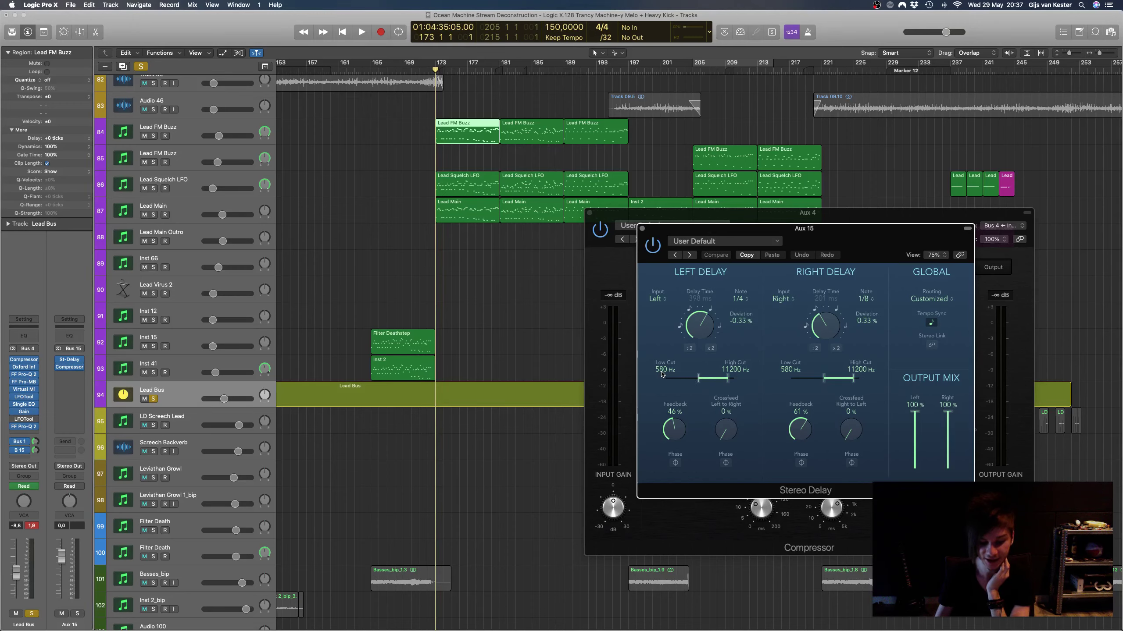
Step: Inspect the side-chained Compressor on Aux 15 while auditioning the leads from bar 173, and close the Compressor
left_click(69, 367)
left_click_drag(872, 204, 978, 209)
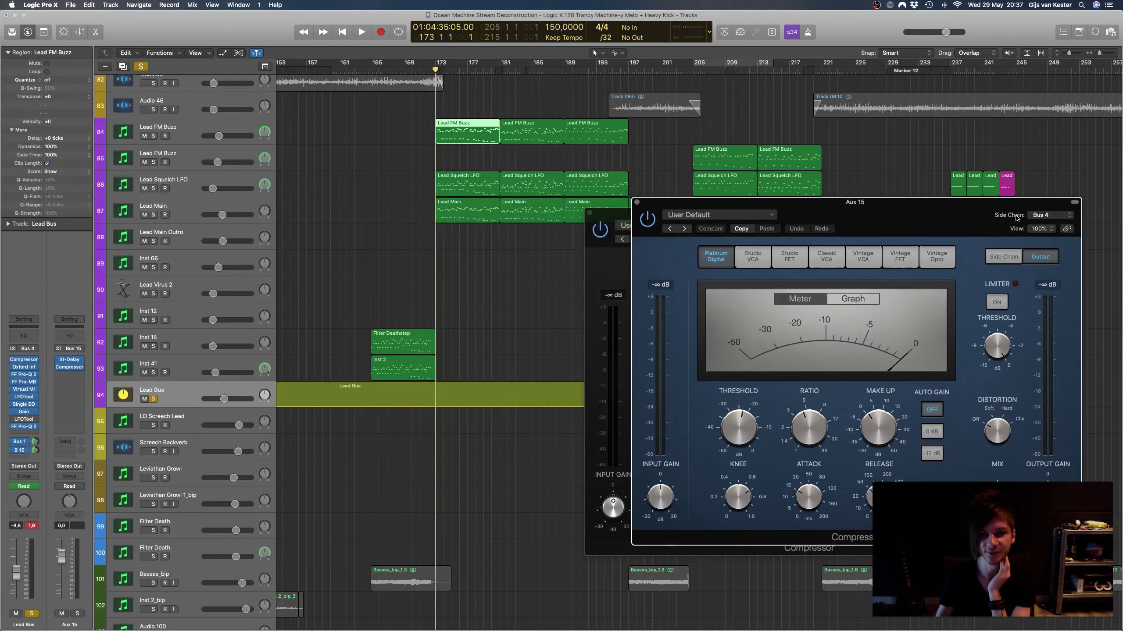
scroll(458, 104, "left", 1)
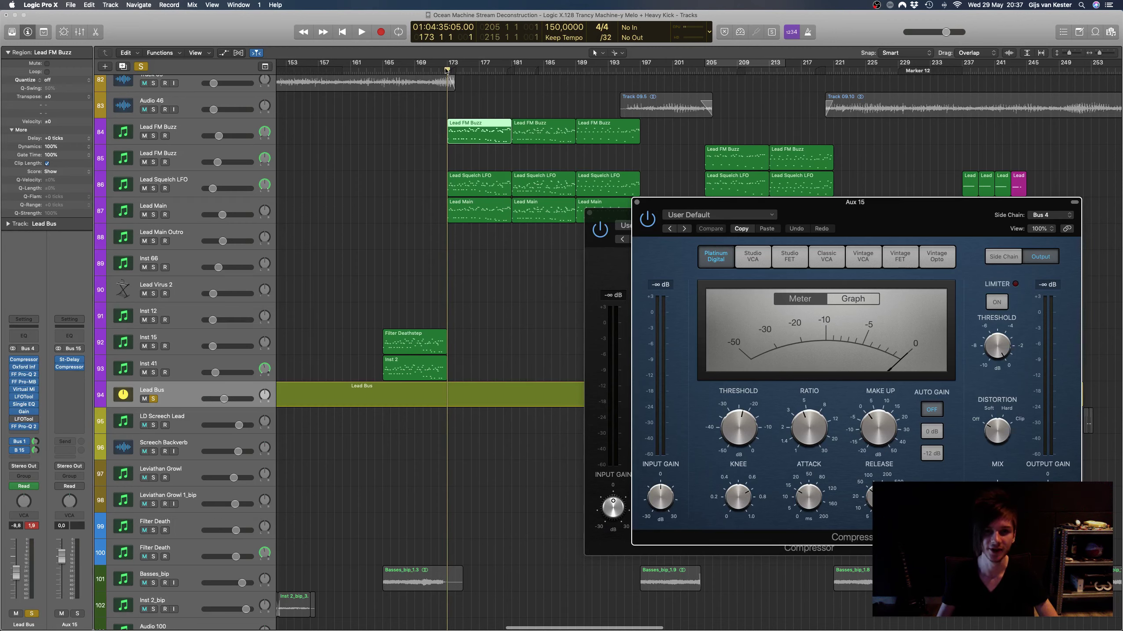
key("space")
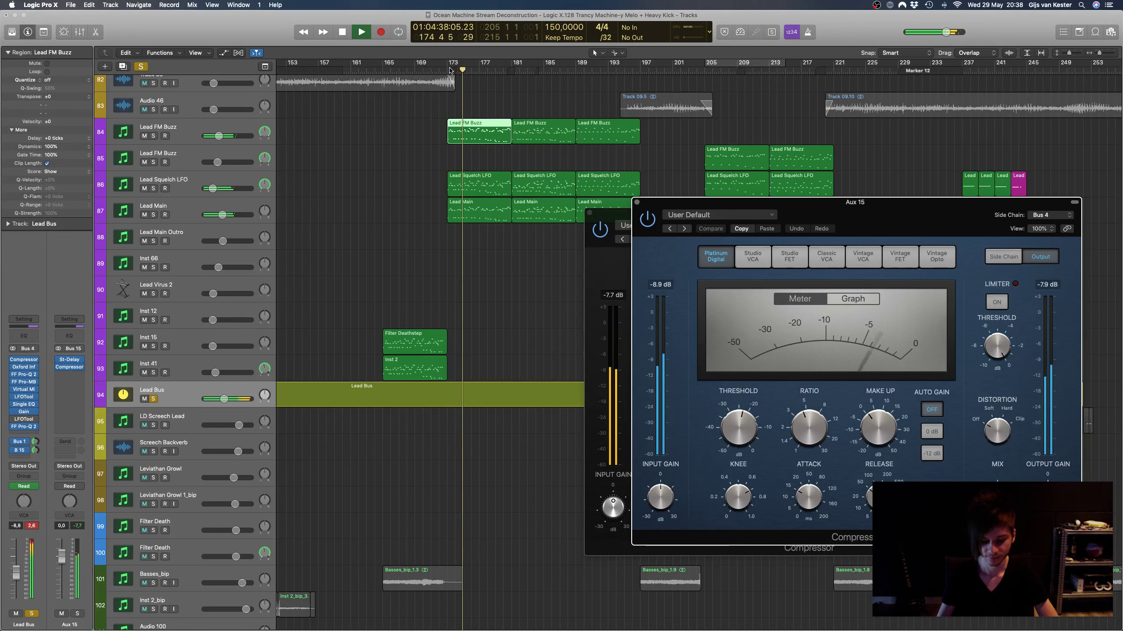
key("space")
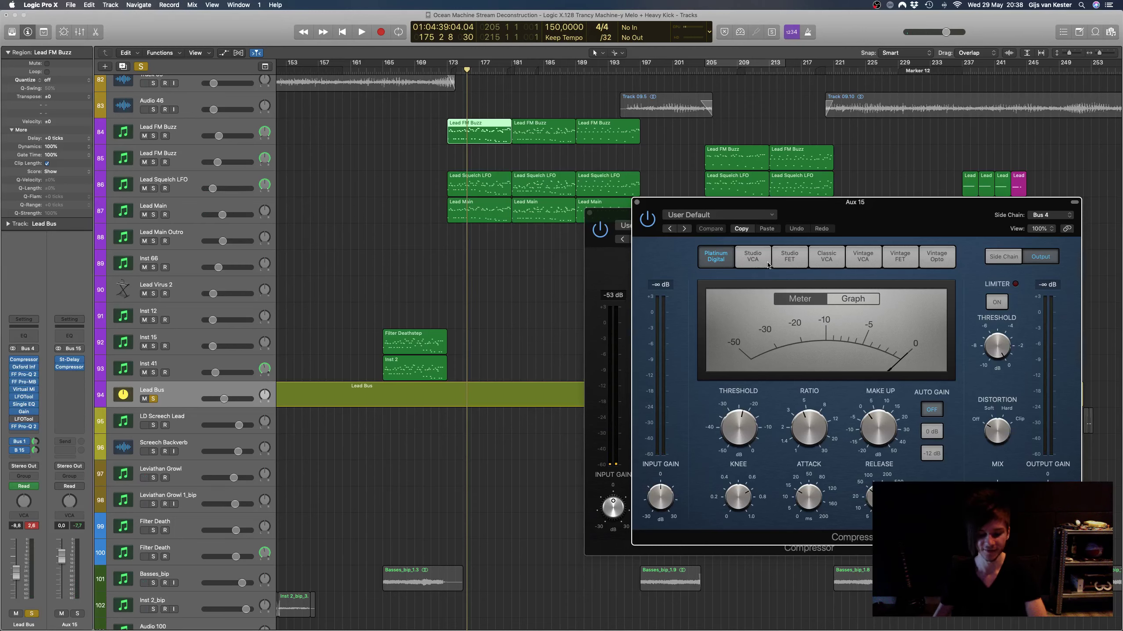
left_click(638, 202)
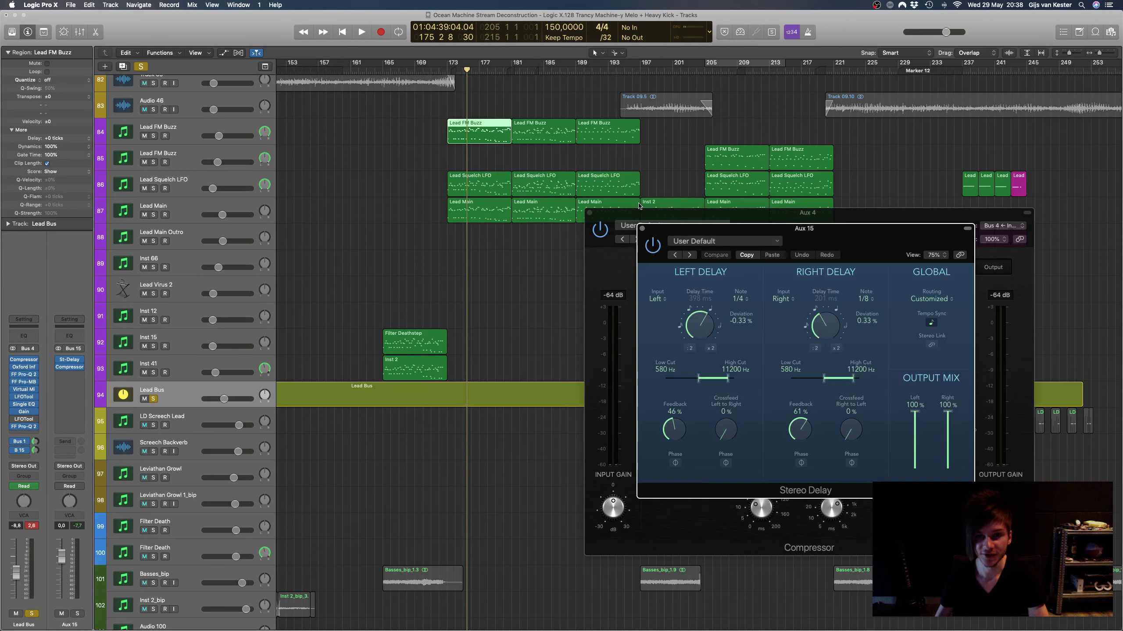
Step: Examine the note, low-cut, high-cut and feedback settings of Aux 15's Stereo Delay and return the playhead to bar 173
left_click_drag(833, 240, 555, 199)
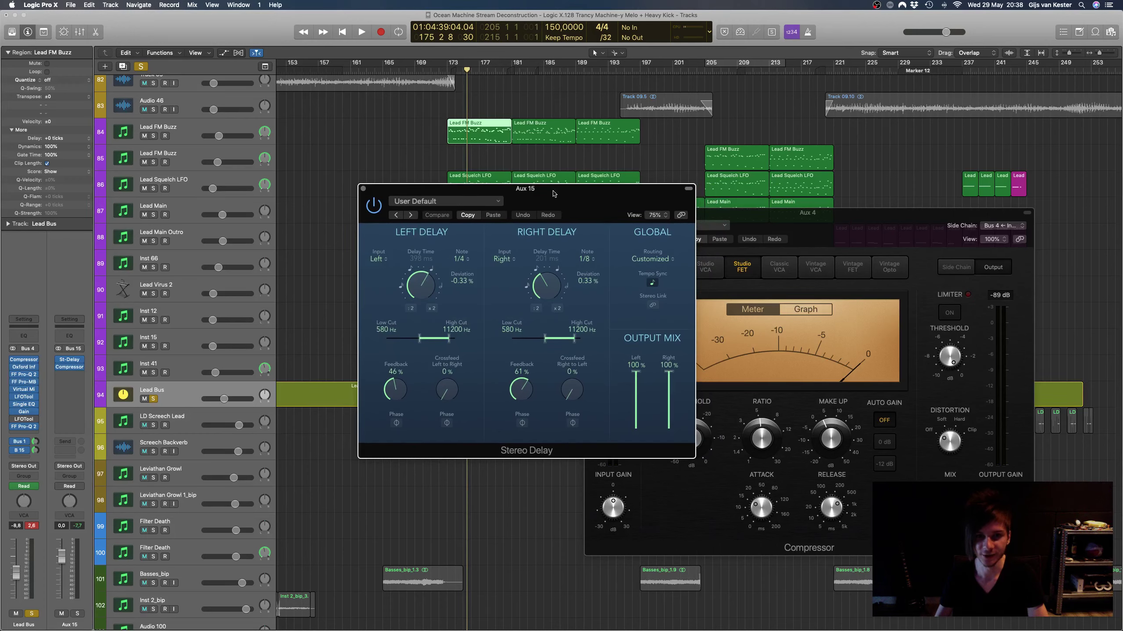
left_click_drag(554, 194, 824, 184)
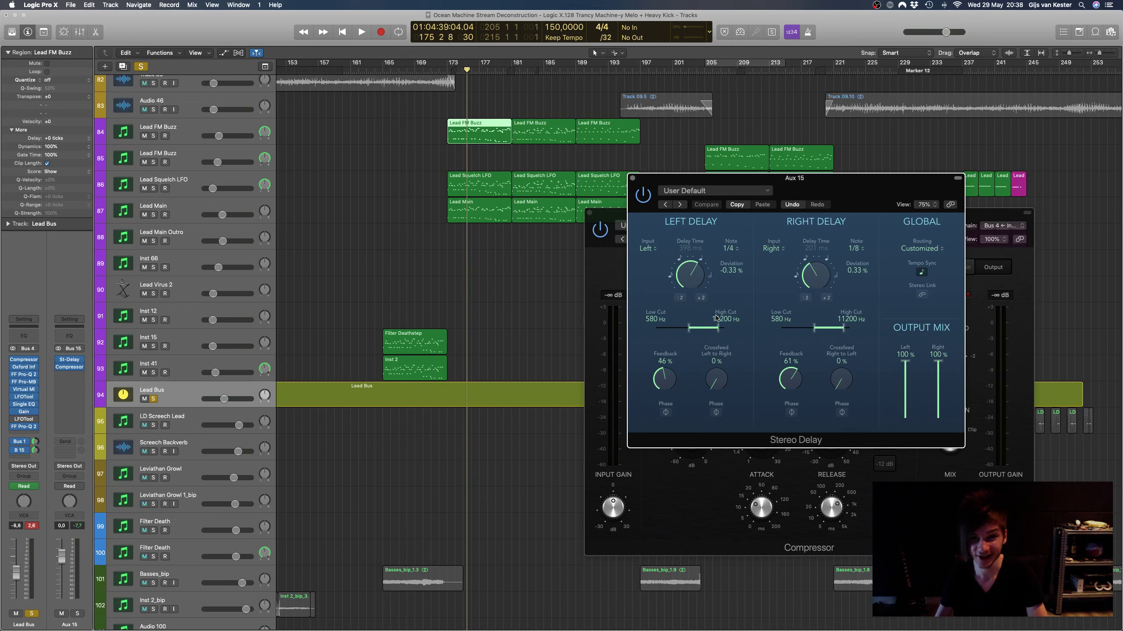
left_click_drag(840, 188, 743, 225)
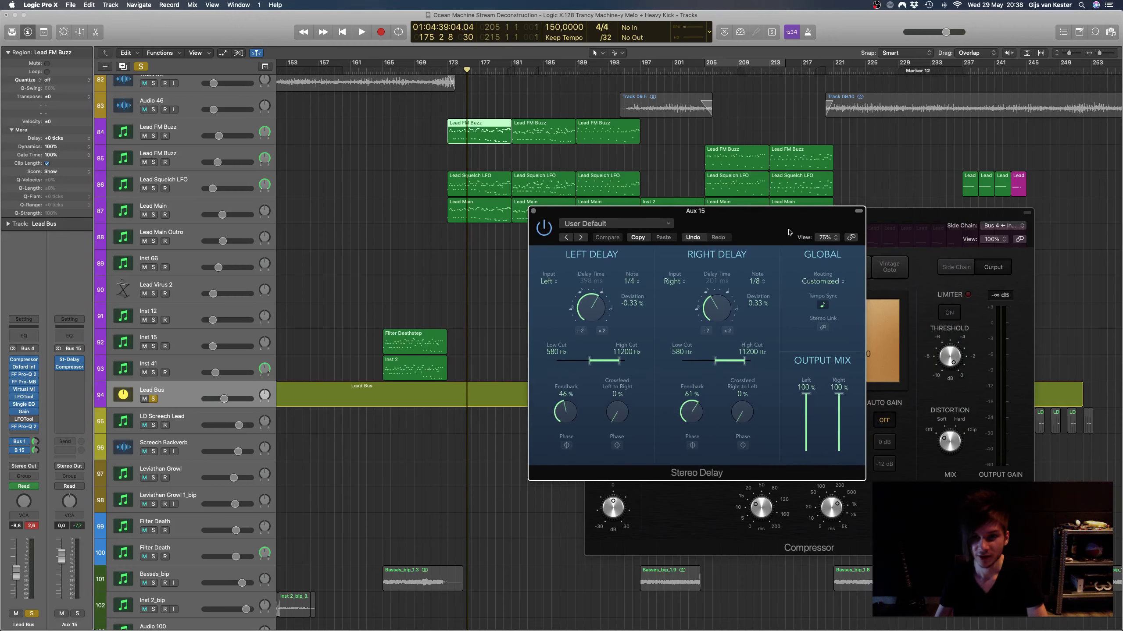
left_click_drag(789, 232, 808, 205)
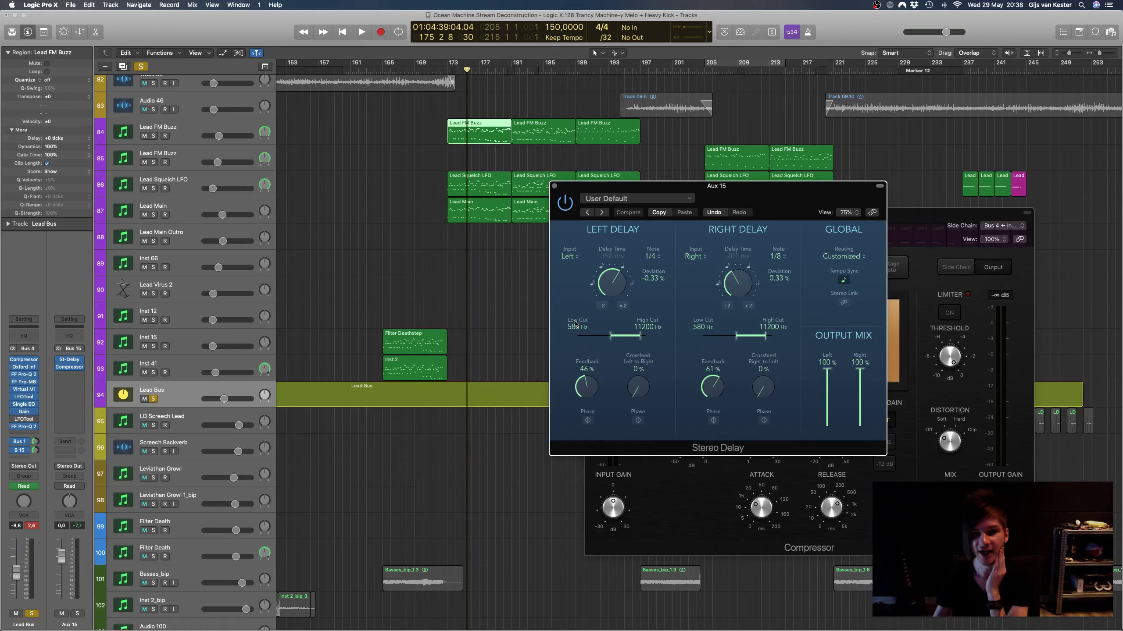
left_click(448, 72)
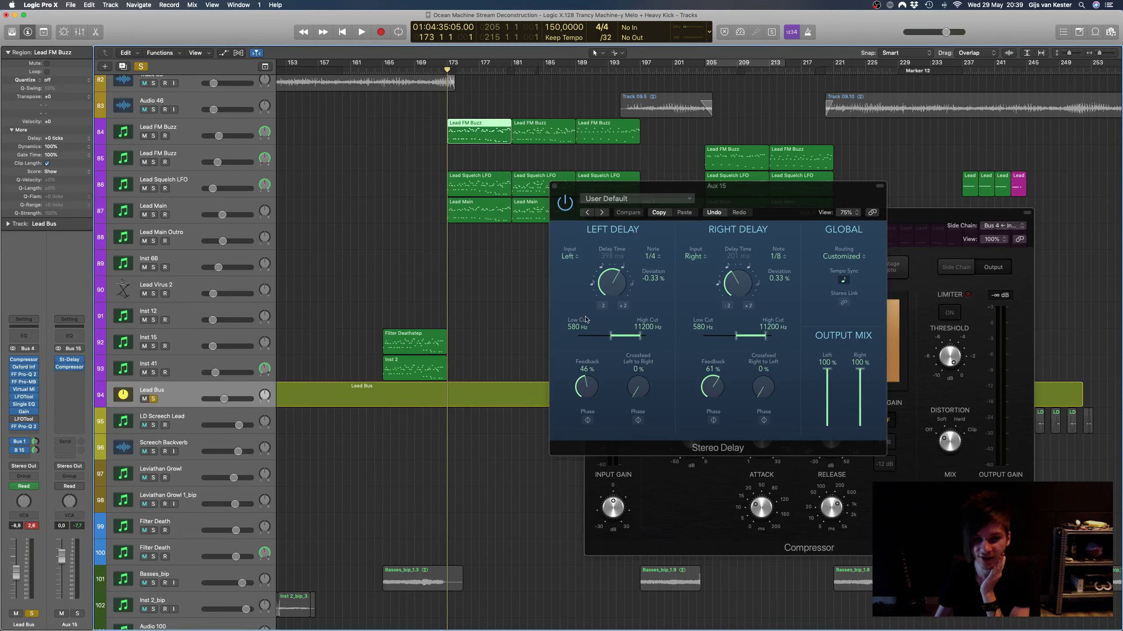
left_click_drag(716, 199, 788, 213)
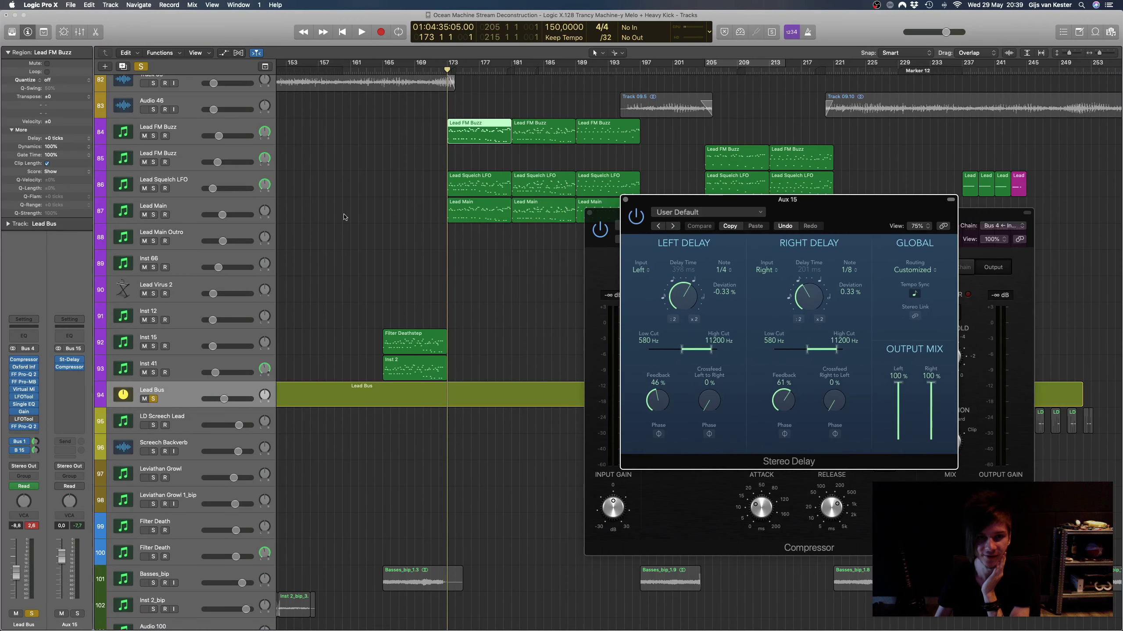
Step: Select the Lead Squelch LFO track and open the SPAN analyzer from the Stereo Out channel in the Mixer, hiding the Mixer again
left_click(197, 187)
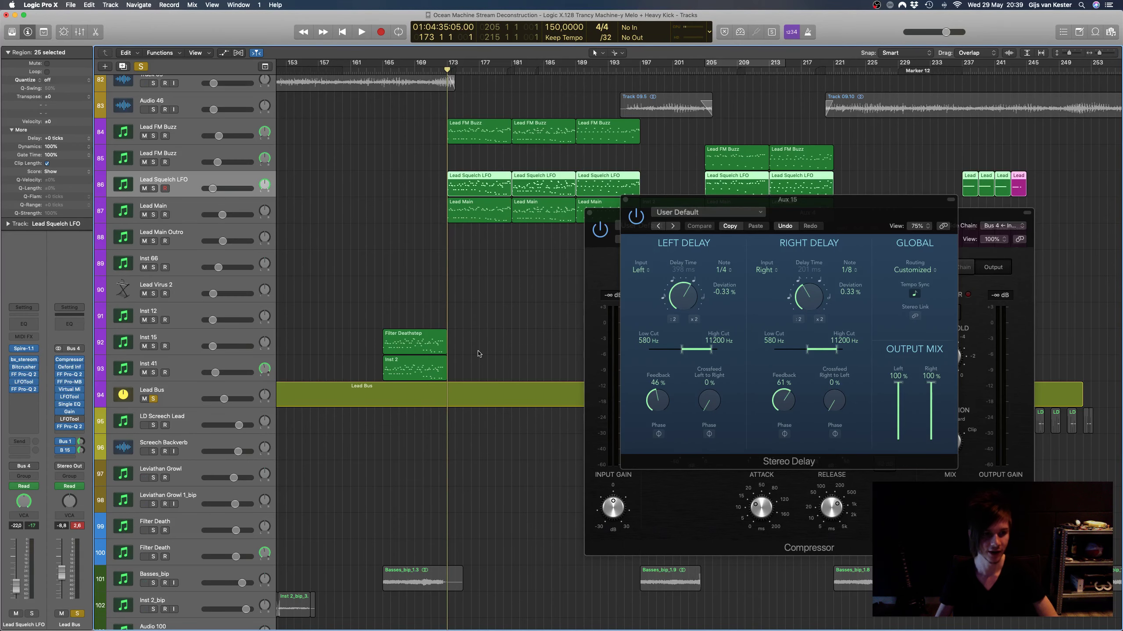
key("x")
scroll(452, 388, "left", 15)
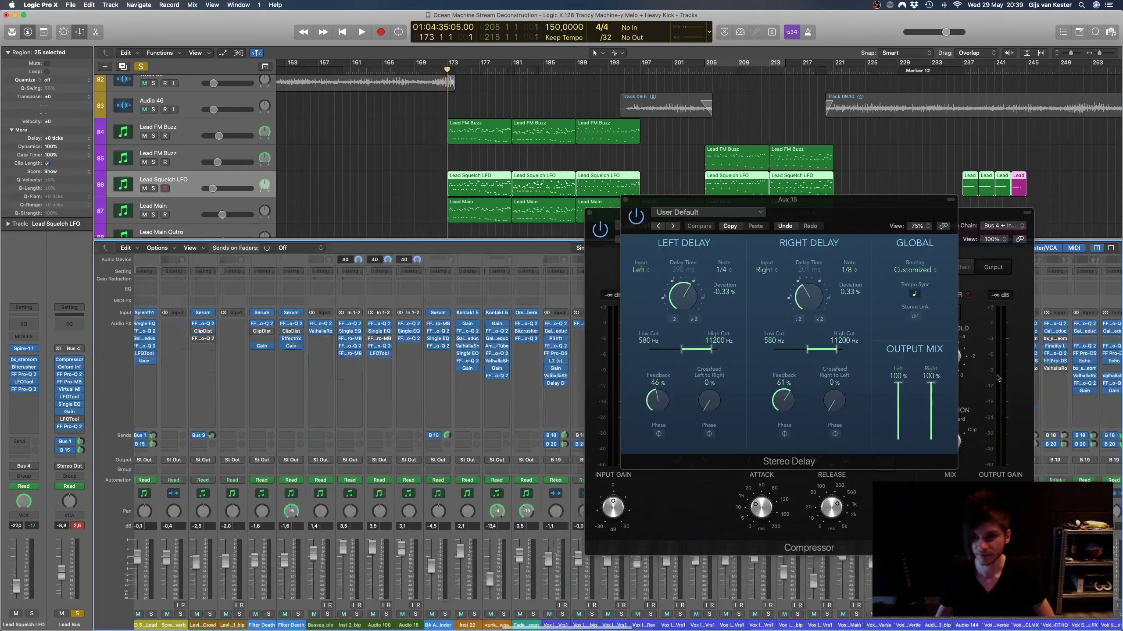
scroll(1063, 360, "right", 15)
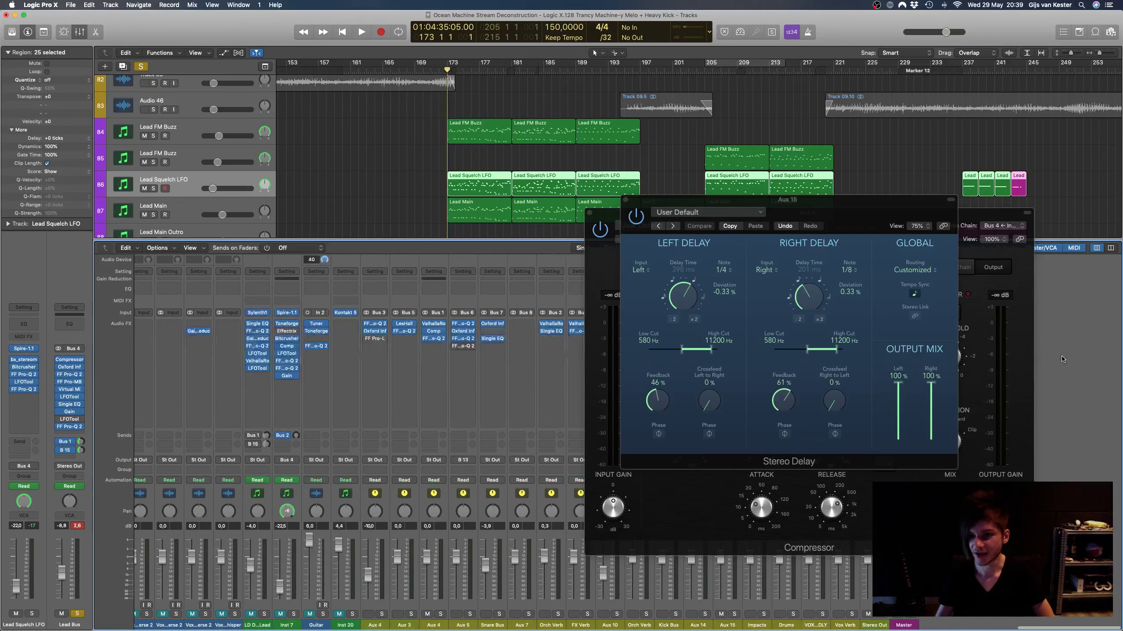
left_click(1076, 362)
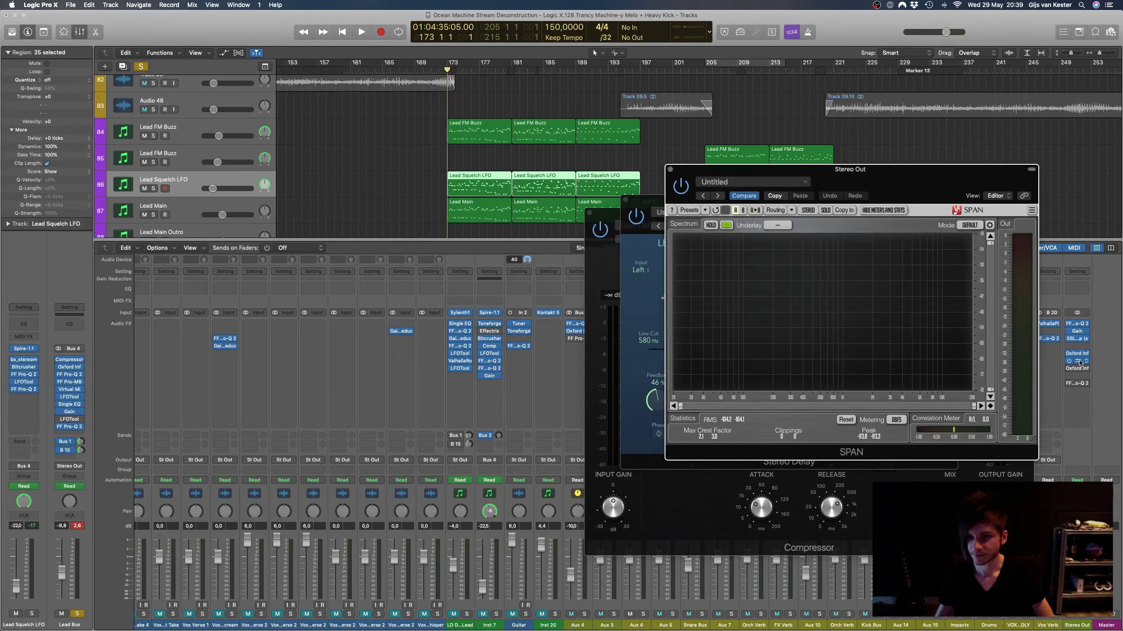
key("x")
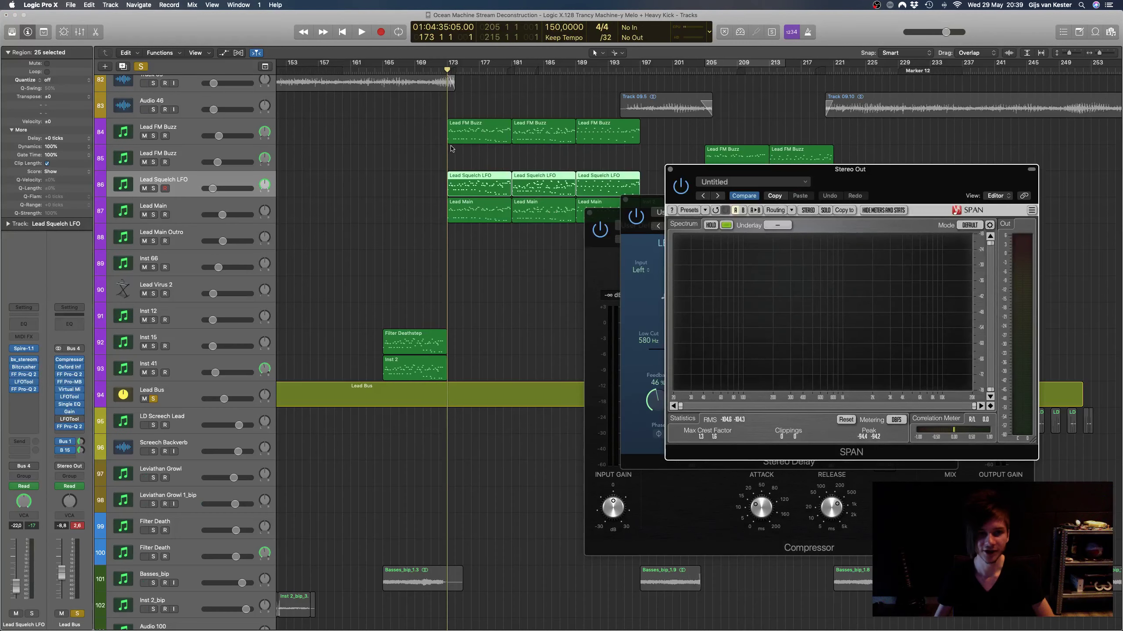
Step: Close the Aux 4 Compressor and Aux 15 Stereo Delay, and examine the leads' spectrum in SPAN during playback from bar 173
left_click(589, 212)
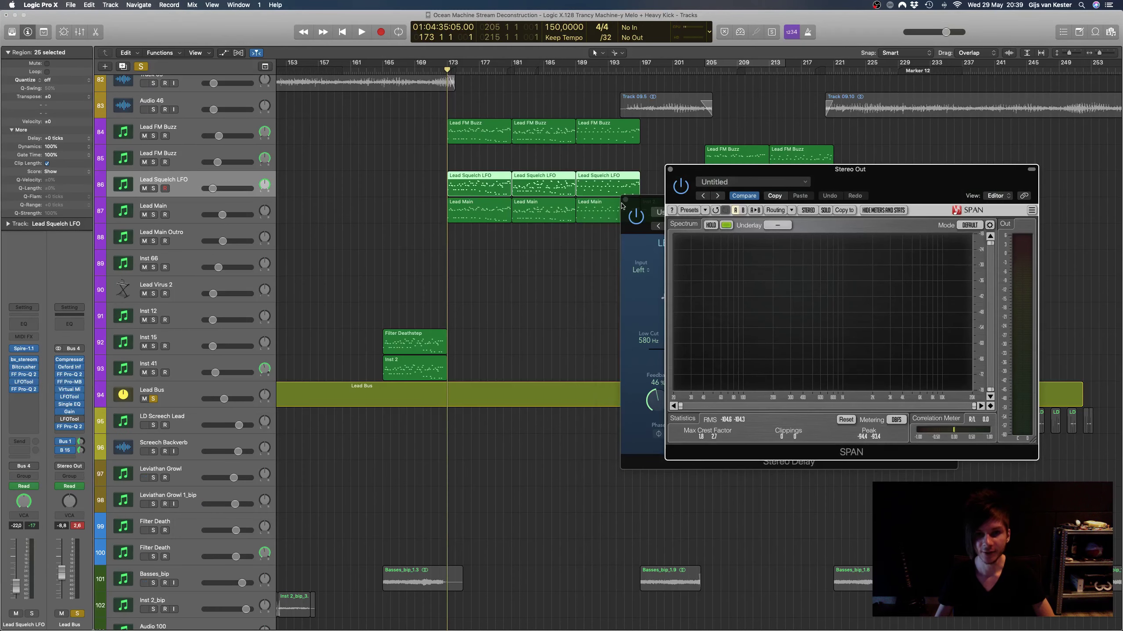
left_click(624, 200)
left_click_drag(834, 177, 733, 167)
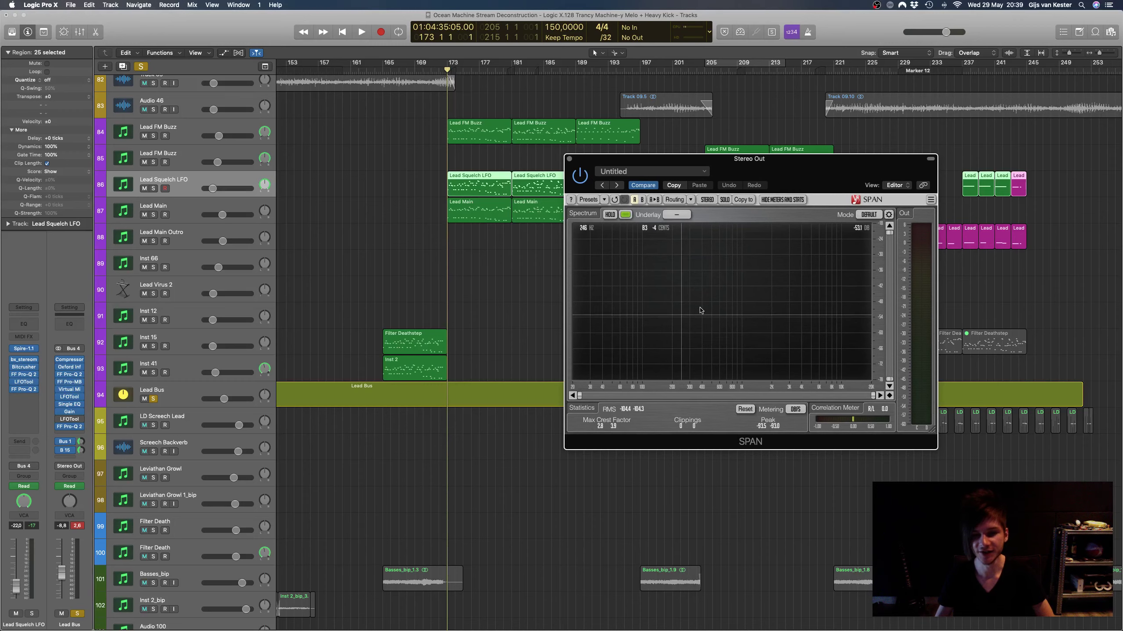
key("space")
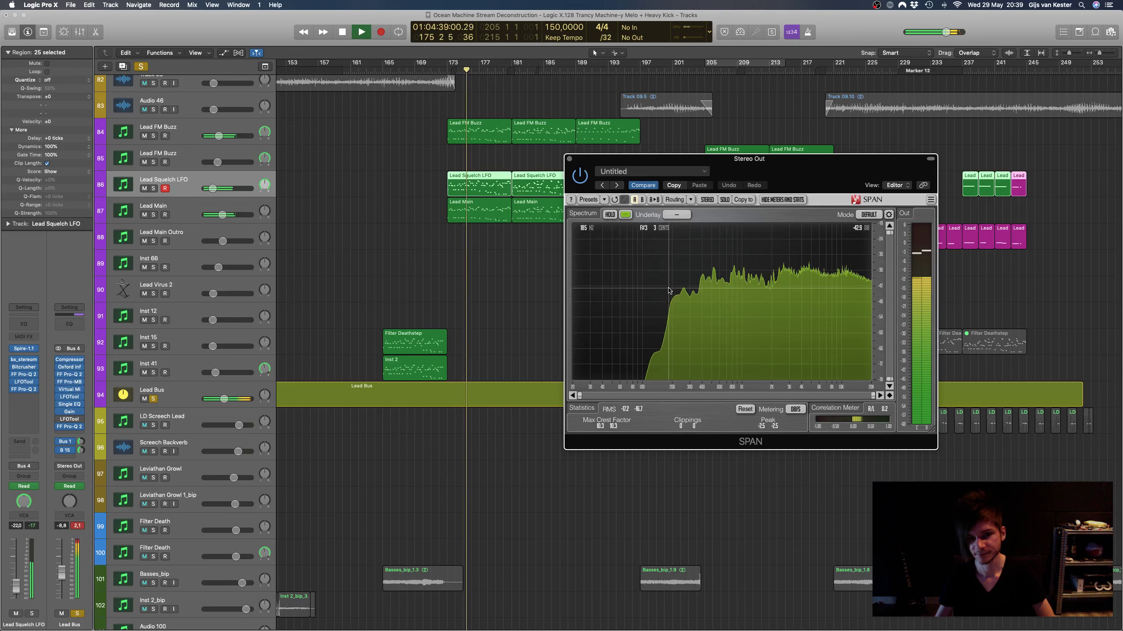
key("space")
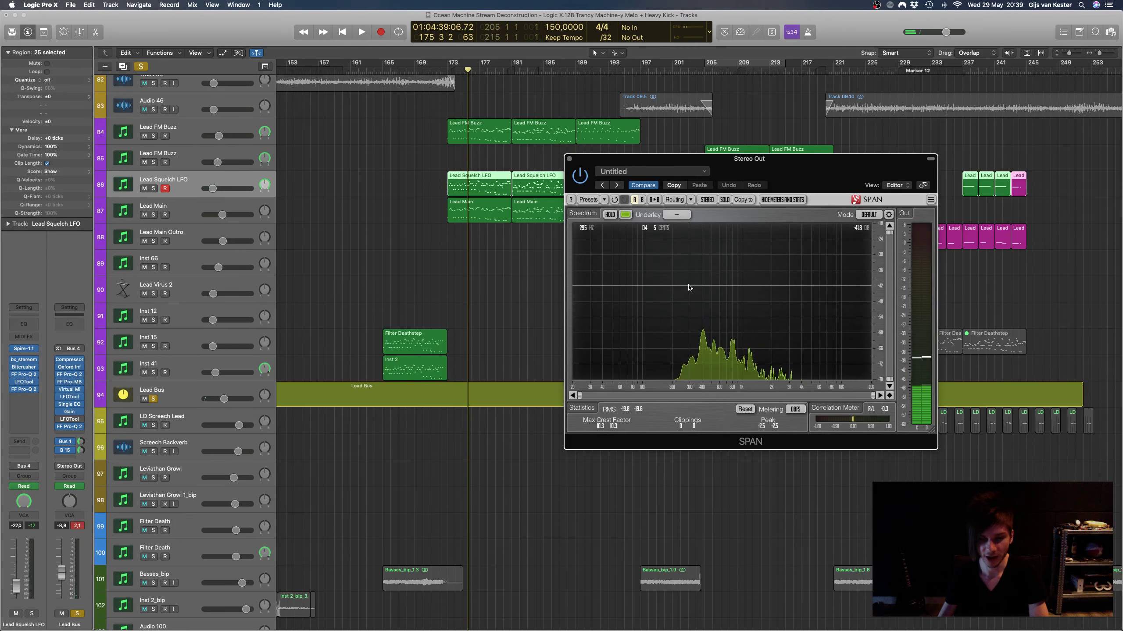
Step: Look over the vocal, orchestral, choir and effects tracks surrounding the leads and close the SPAN analyzer
left_click_drag(764, 174, 881, 234)
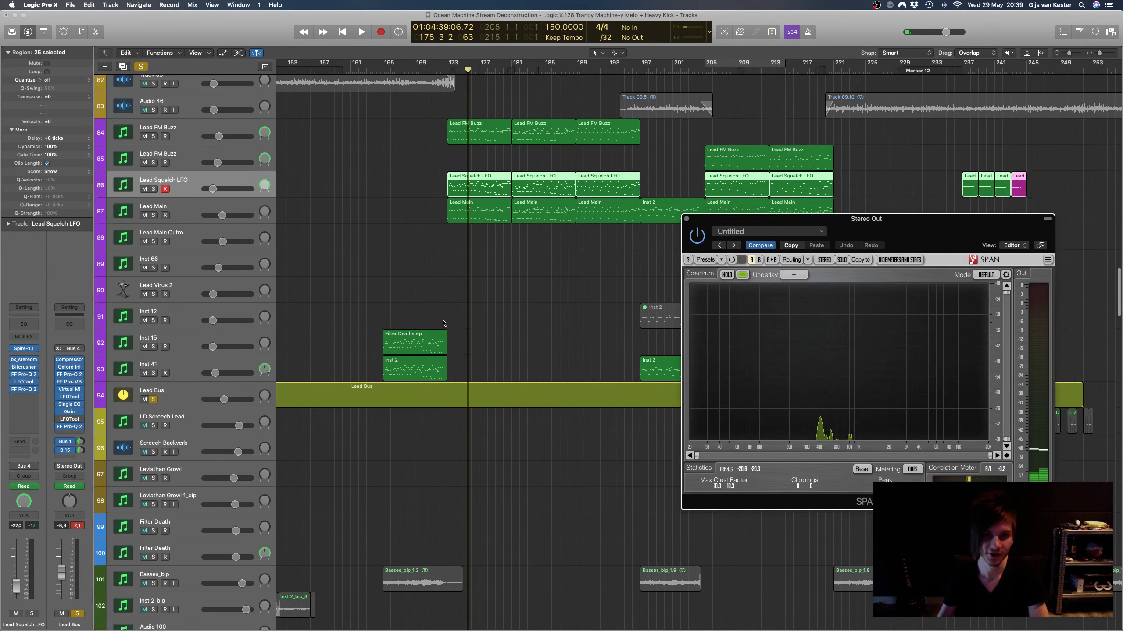
scroll(444, 323, "up", 10)
scroll(444, 322, "down", 20)
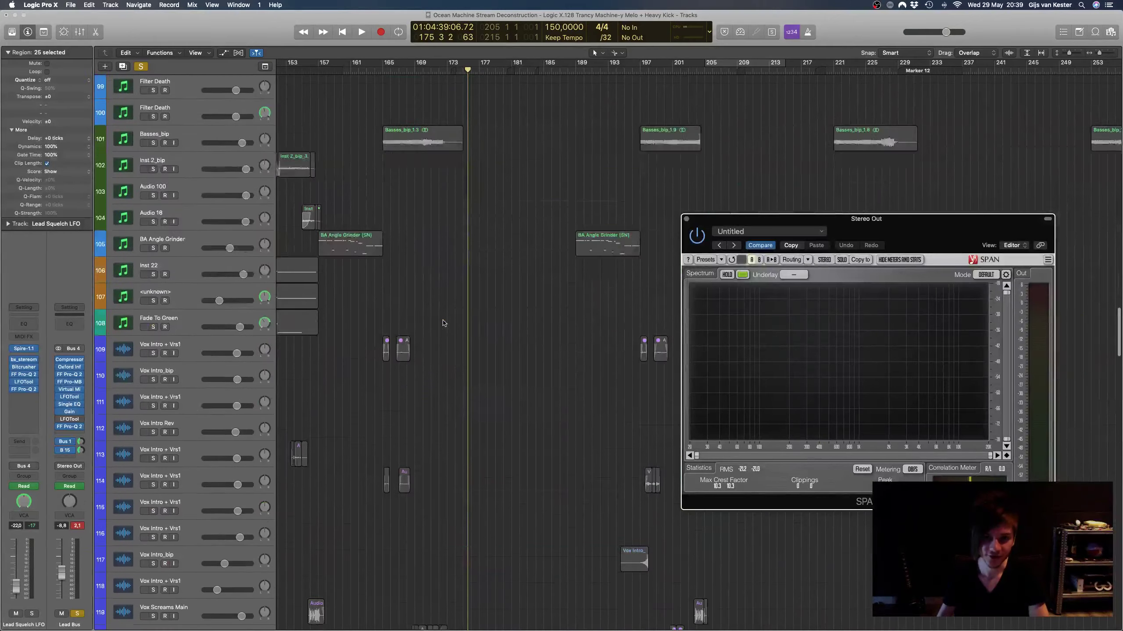
scroll(443, 323, "down", 7)
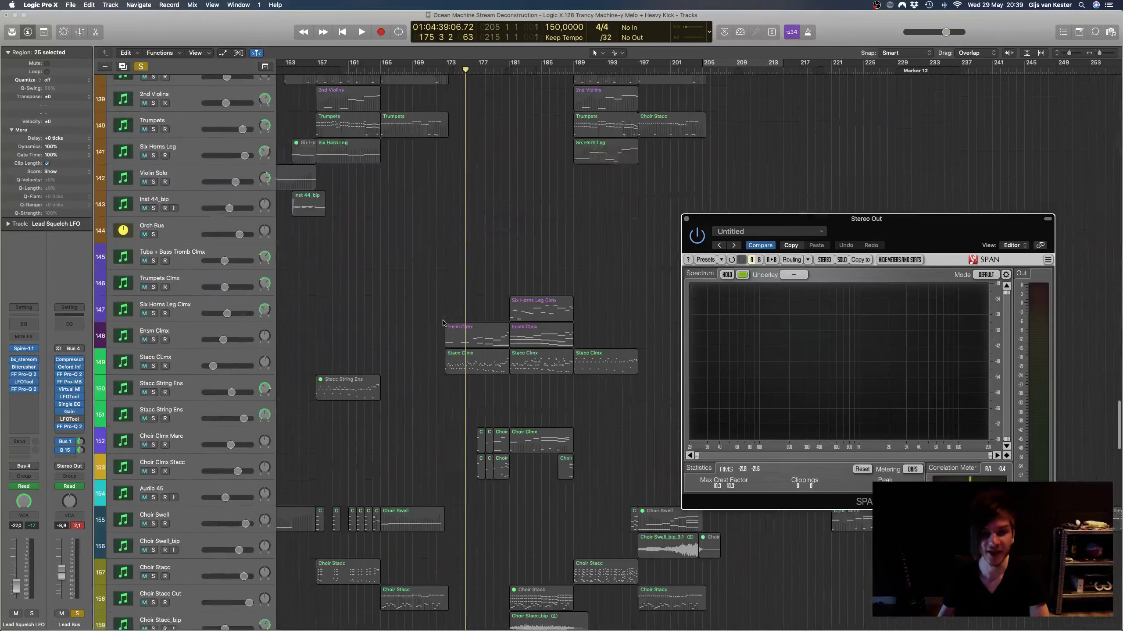
scroll(444, 322, "up", 5)
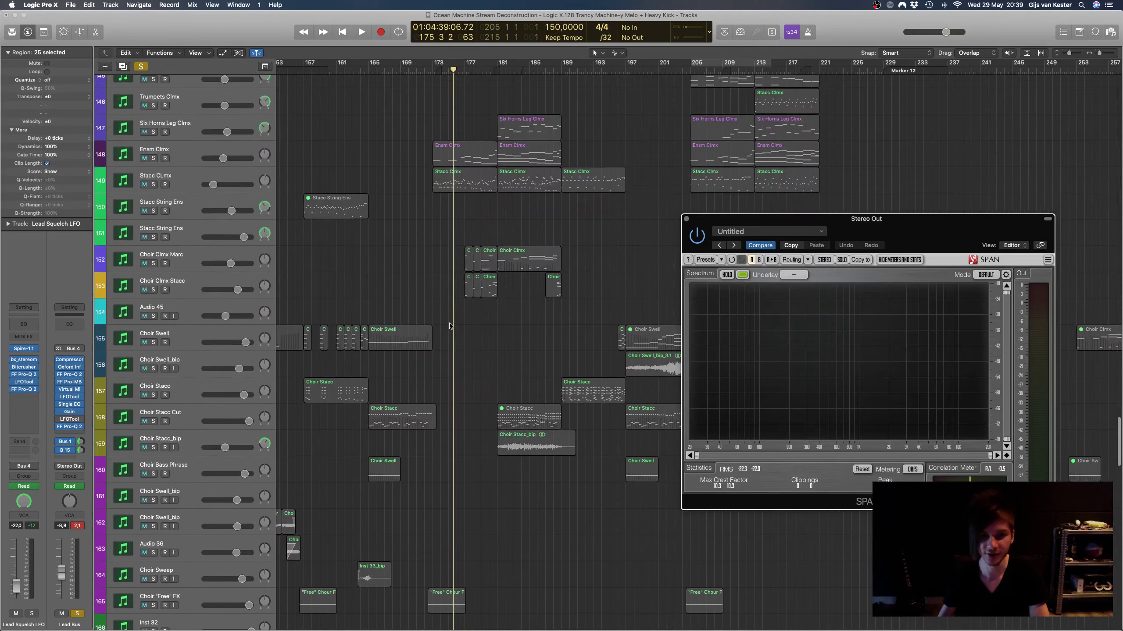
scroll(471, 318, "up", 20)
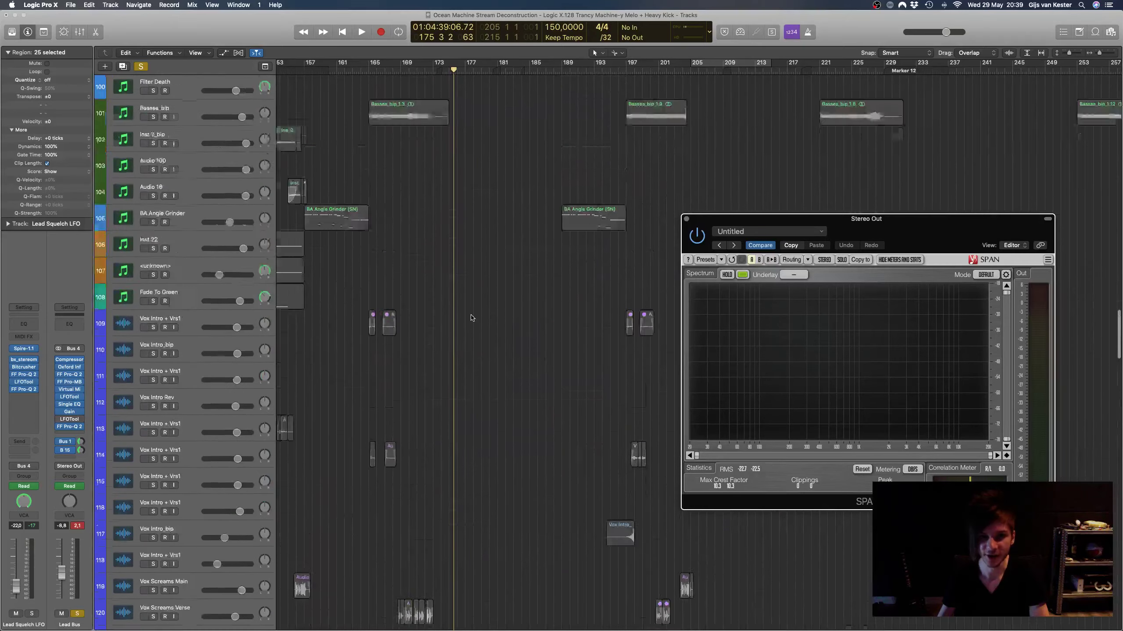
scroll(471, 317, "up", 5)
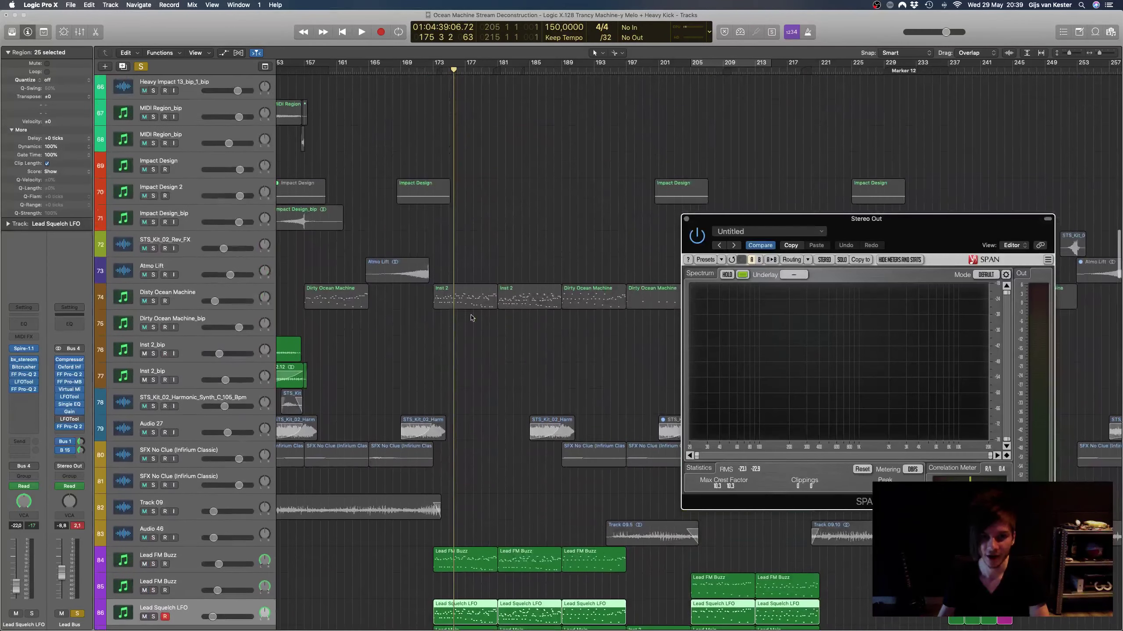
scroll(471, 318, "down", 7)
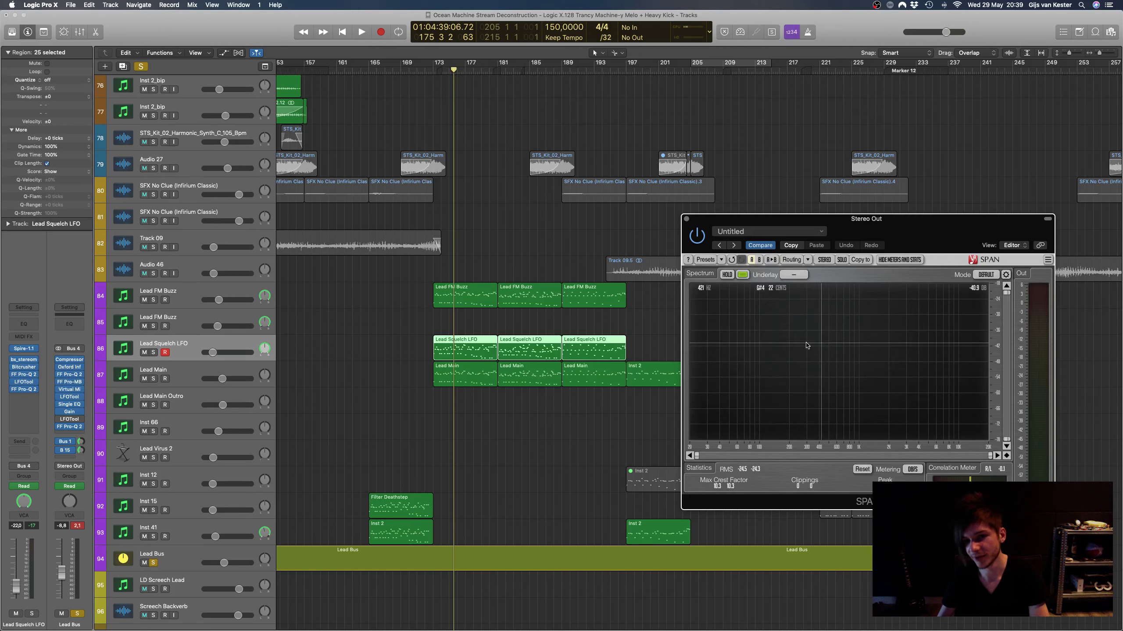
left_click(686, 219)
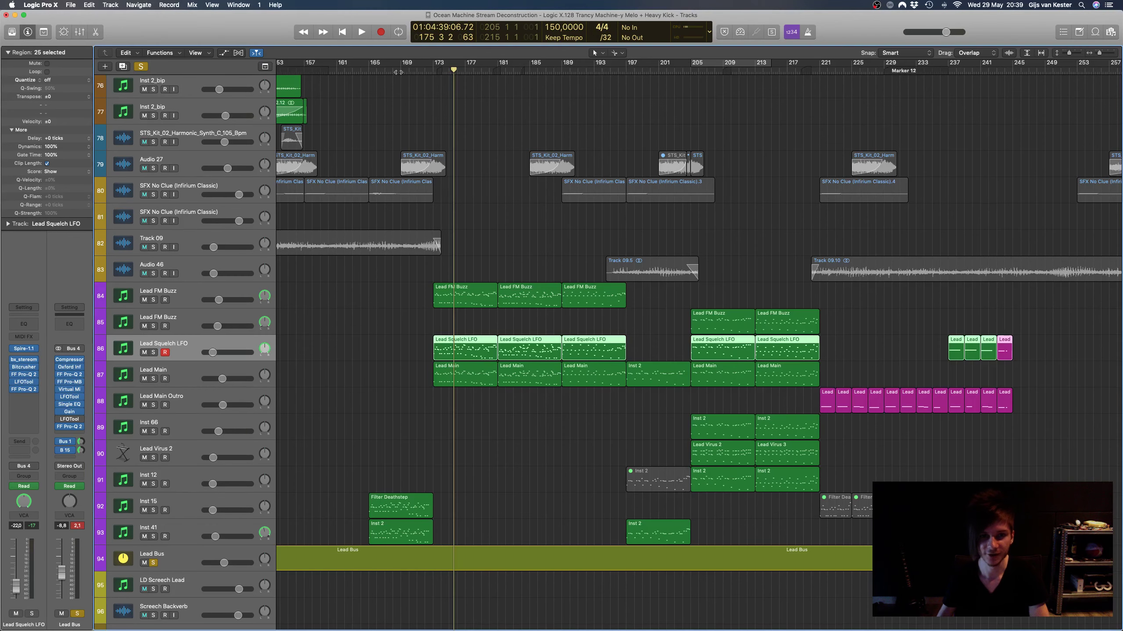
Step: With the playhead back at bar 173 and the track heights reduced, unsolo the Lead Bus
left_click(435, 73)
left_click_drag(1070, 54, 1066, 54)
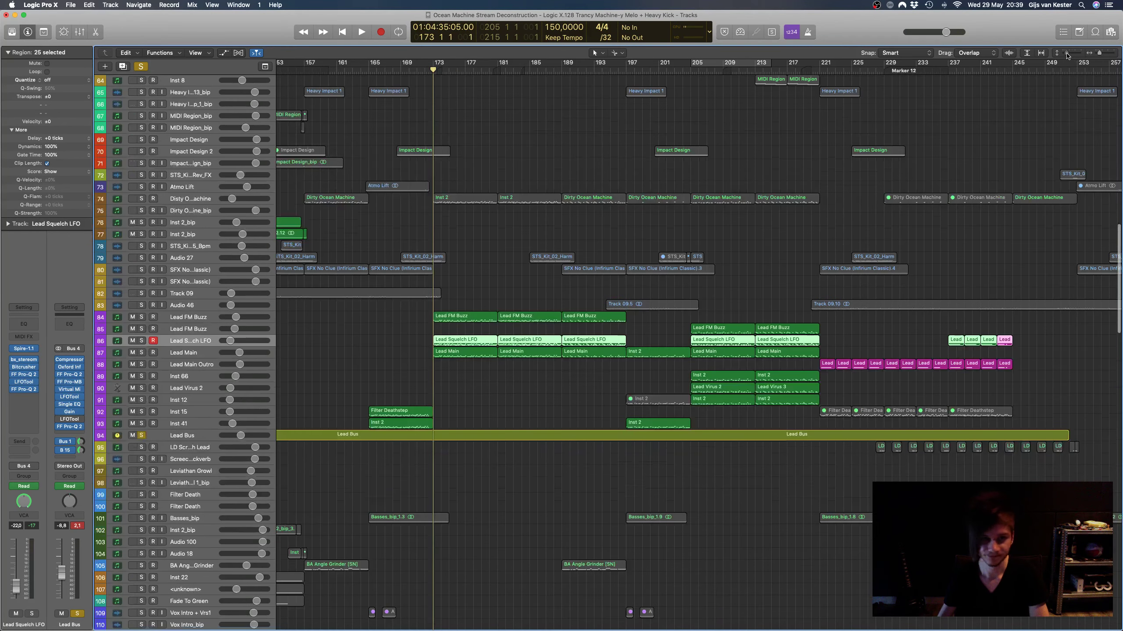
scroll(214, 365, "up", 5)
scroll(214, 365, "down", 5)
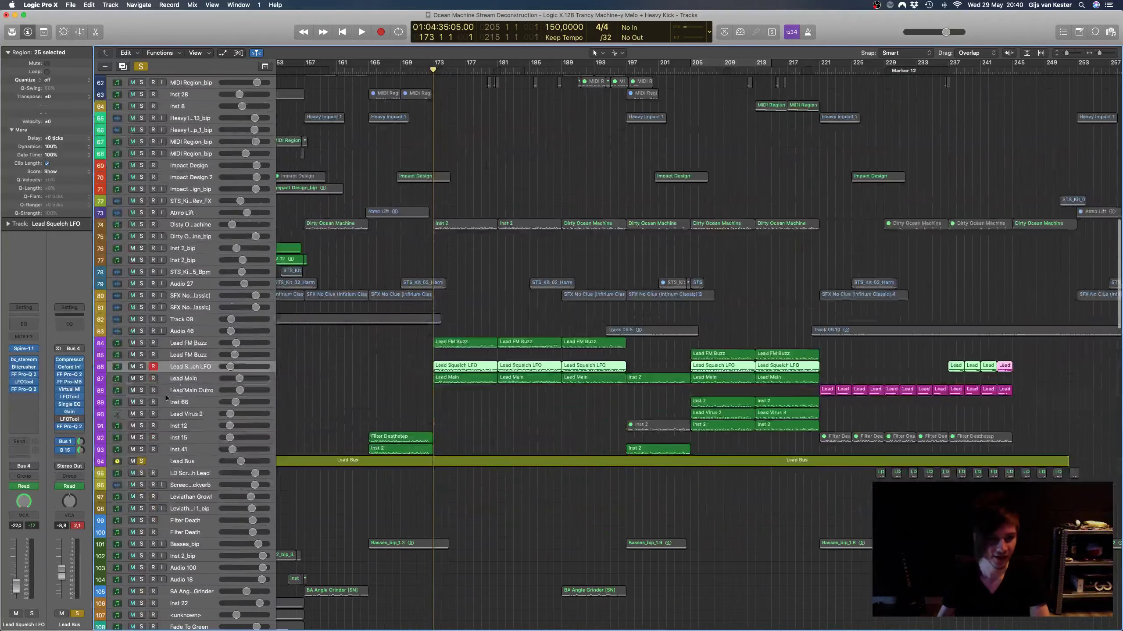
left_click(142, 460)
scroll(347, 329, "up", 15)
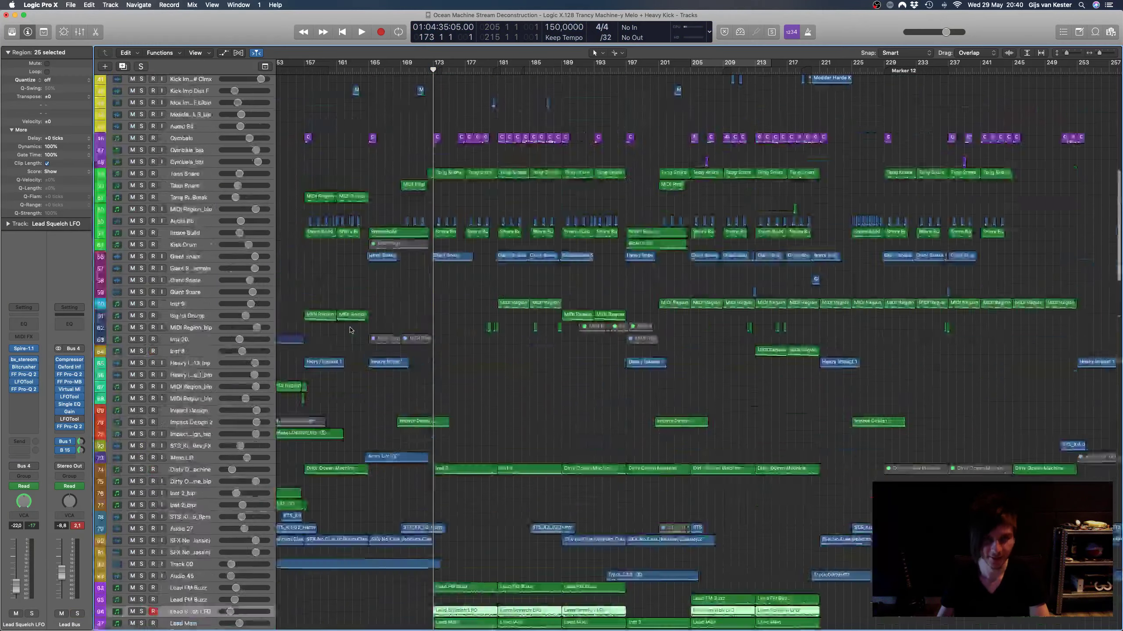
Step: Solo the Kick Short Clean, Tok Metallic 1 and Rev Bass tracks and start playback from bar 173
scroll(347, 329, "up", 4)
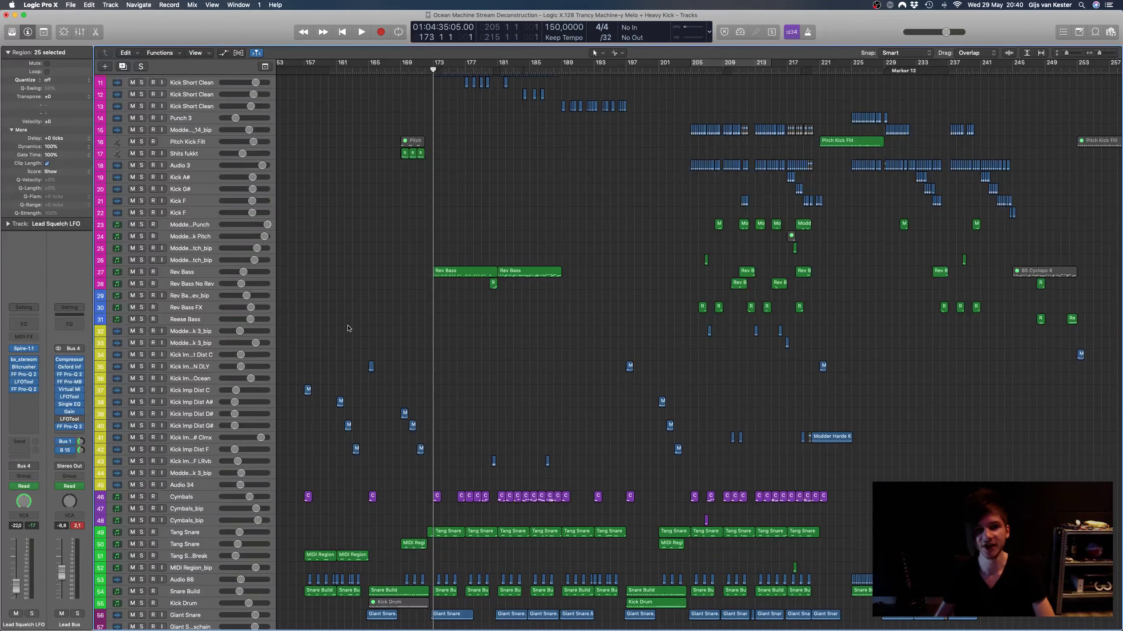
key("super+Right")
key("super+Right")
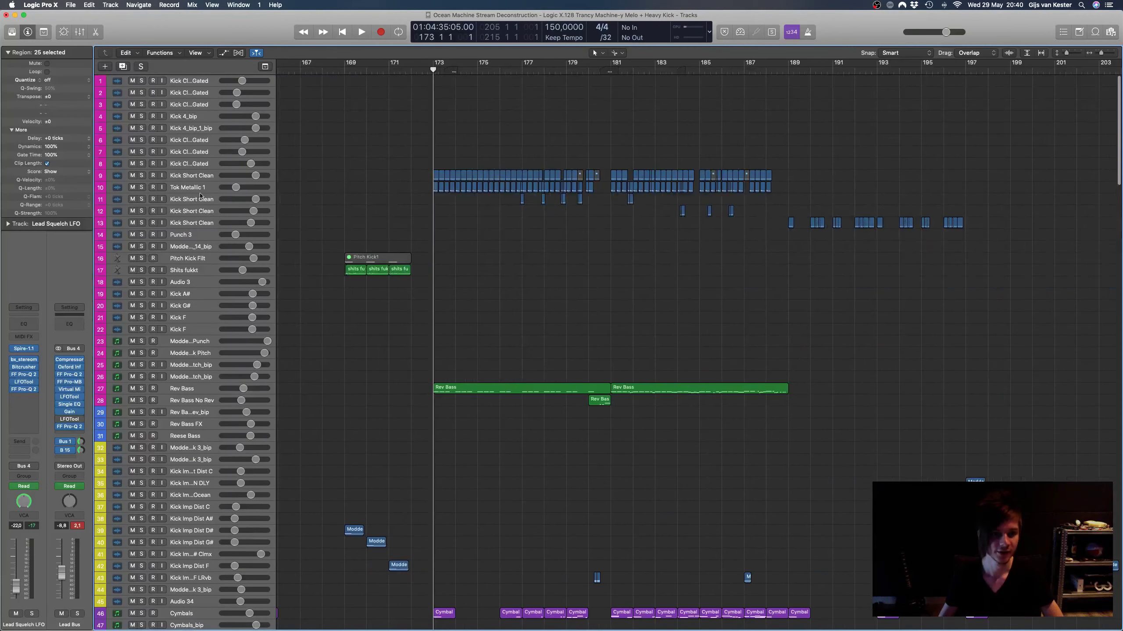
left_click_drag(140, 177, 139, 188)
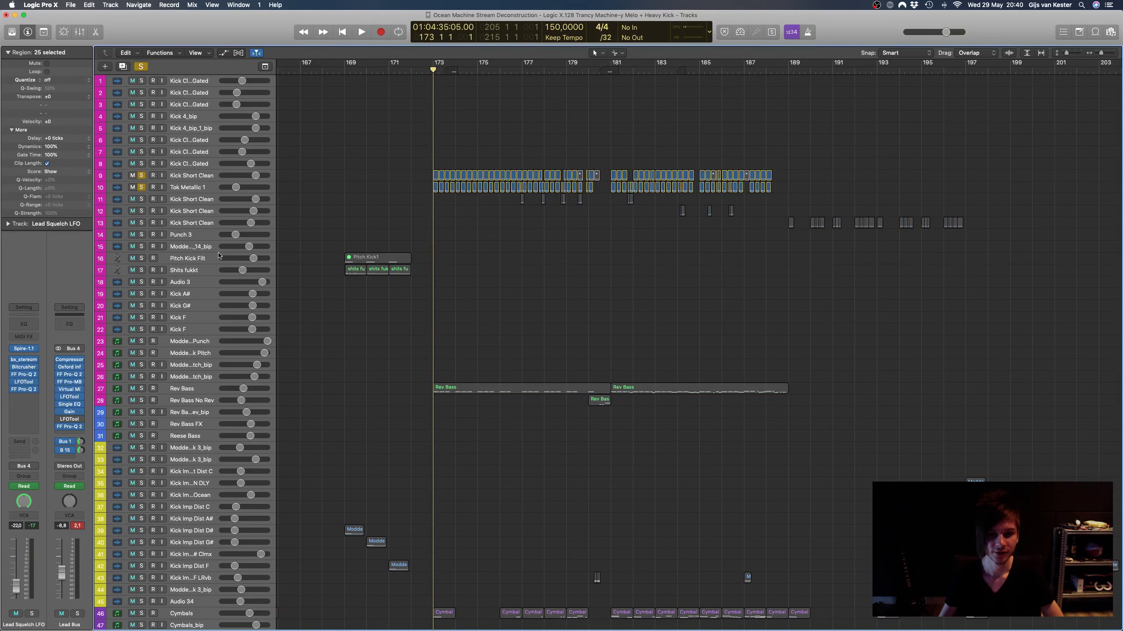
key("space")
left_click(141, 388)
Step: Solo all the snare tracks from Tang Snare to Snare Build and select the first Tang Snare track
scroll(400, 227, "down", 5)
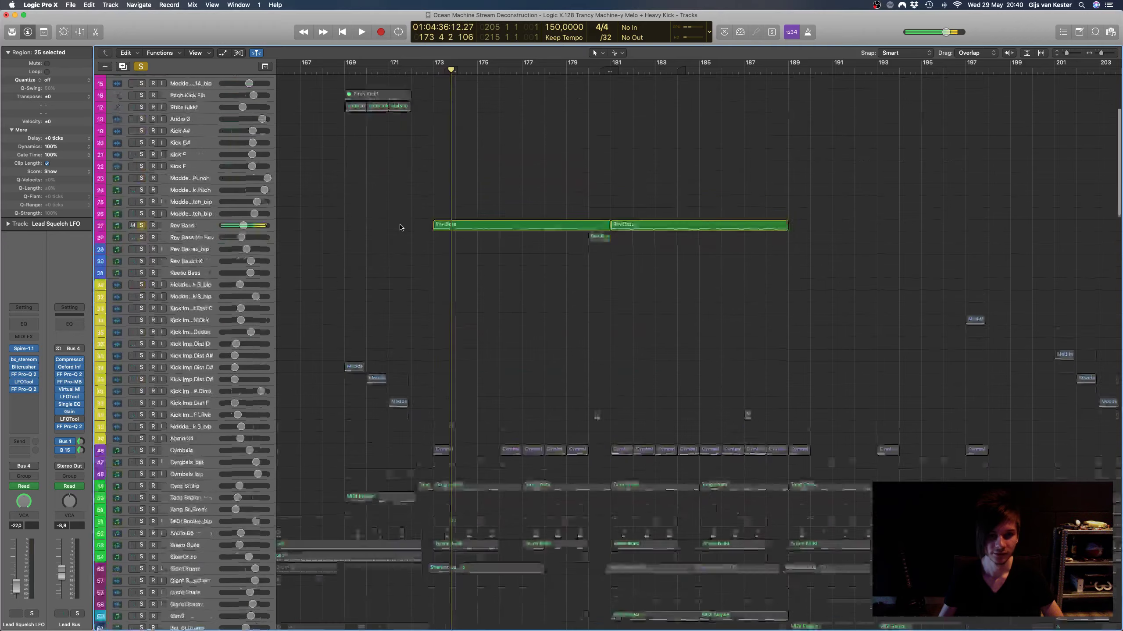
scroll(400, 228, "down", 5)
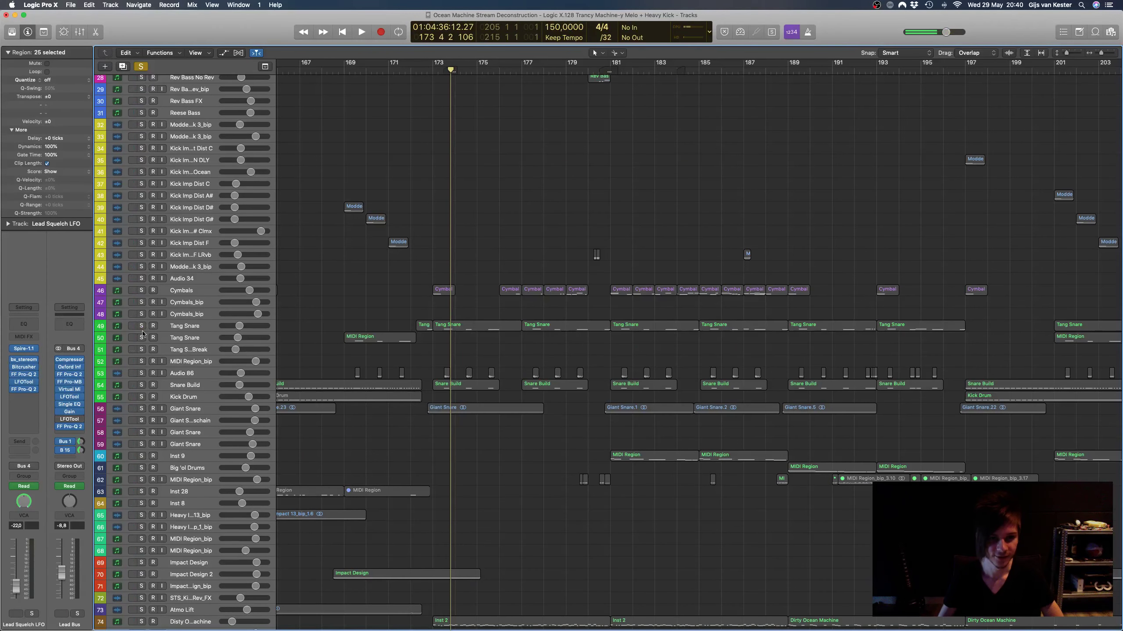
left_click_drag(142, 334, 142, 386)
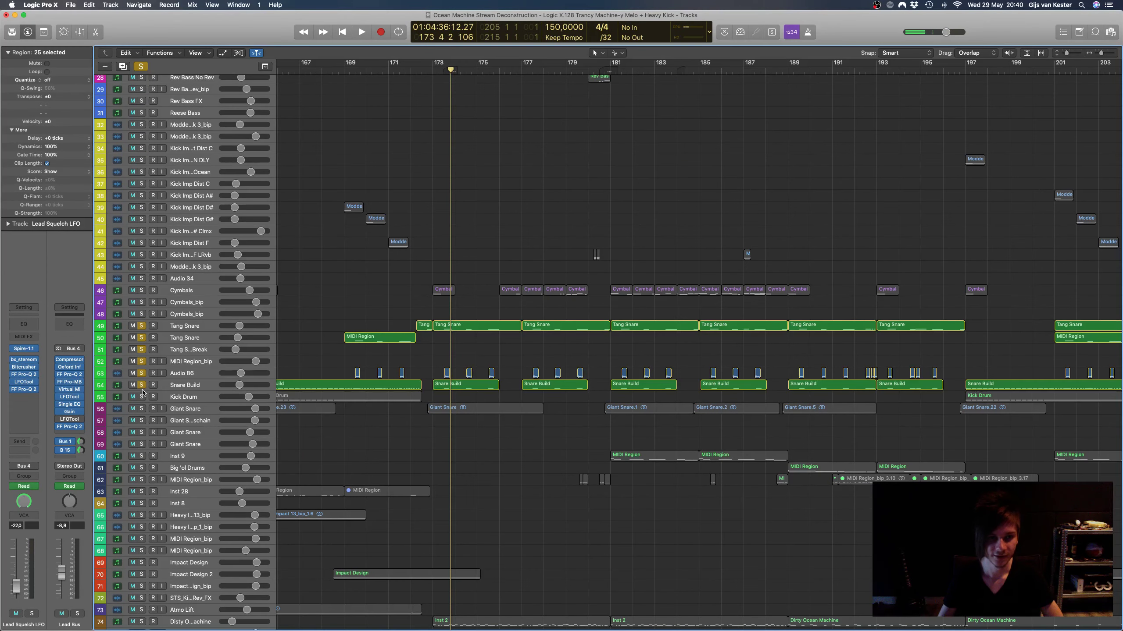
left_click(191, 326)
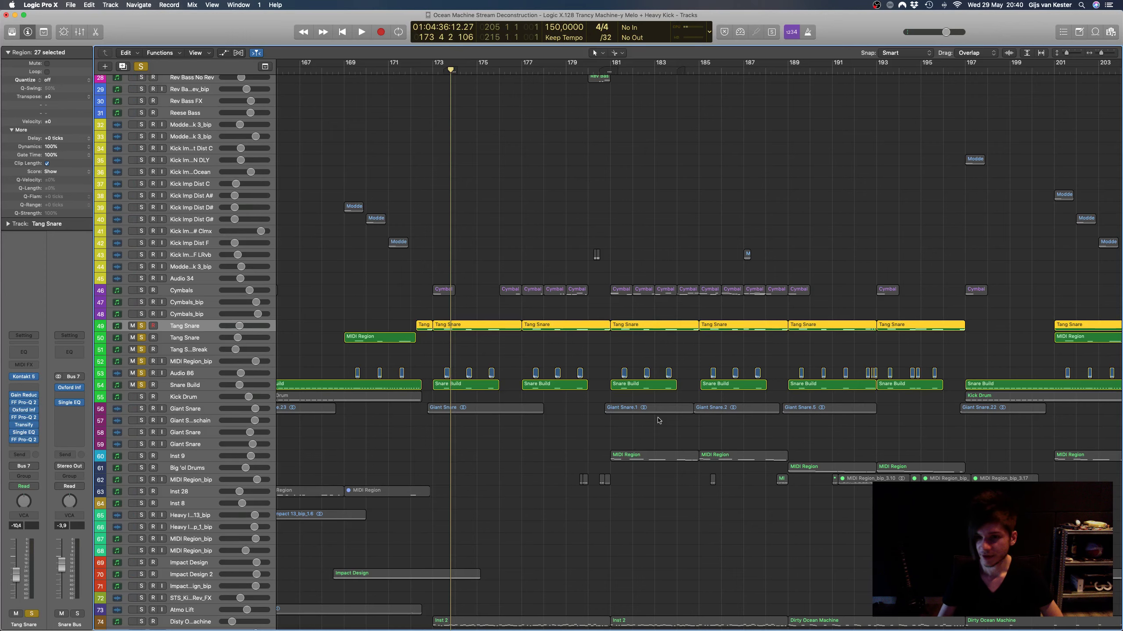
Step: Open the SPAN analyzer from the Stereo Out channel in the Mixer, move it over the arrangement, and hide the Mixer
key("x")
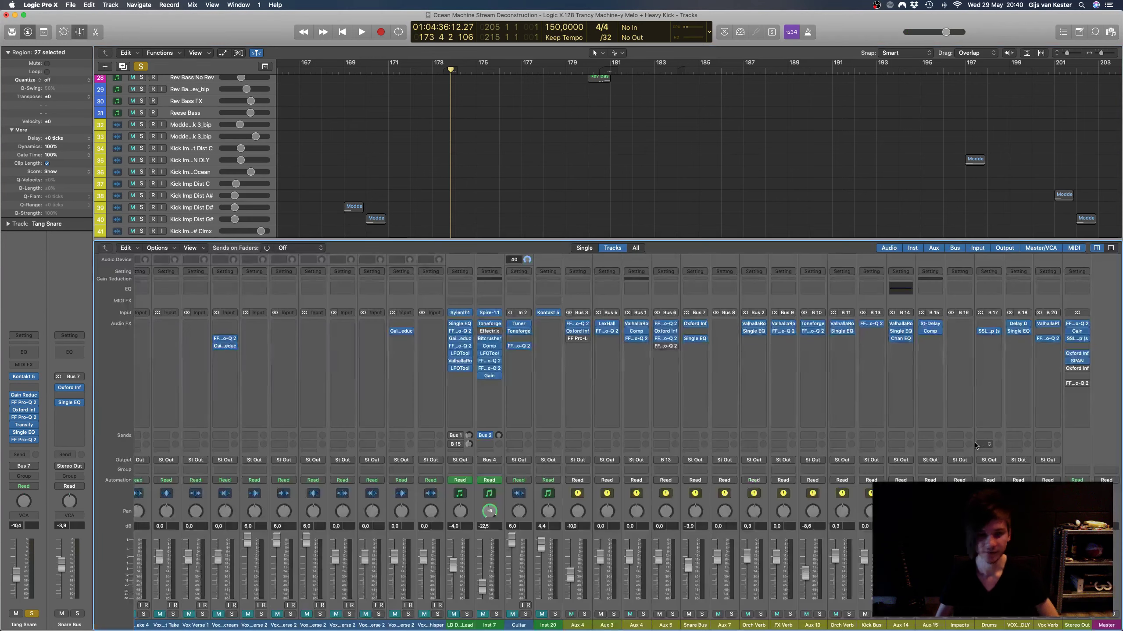
scroll(976, 445, "left", 15)
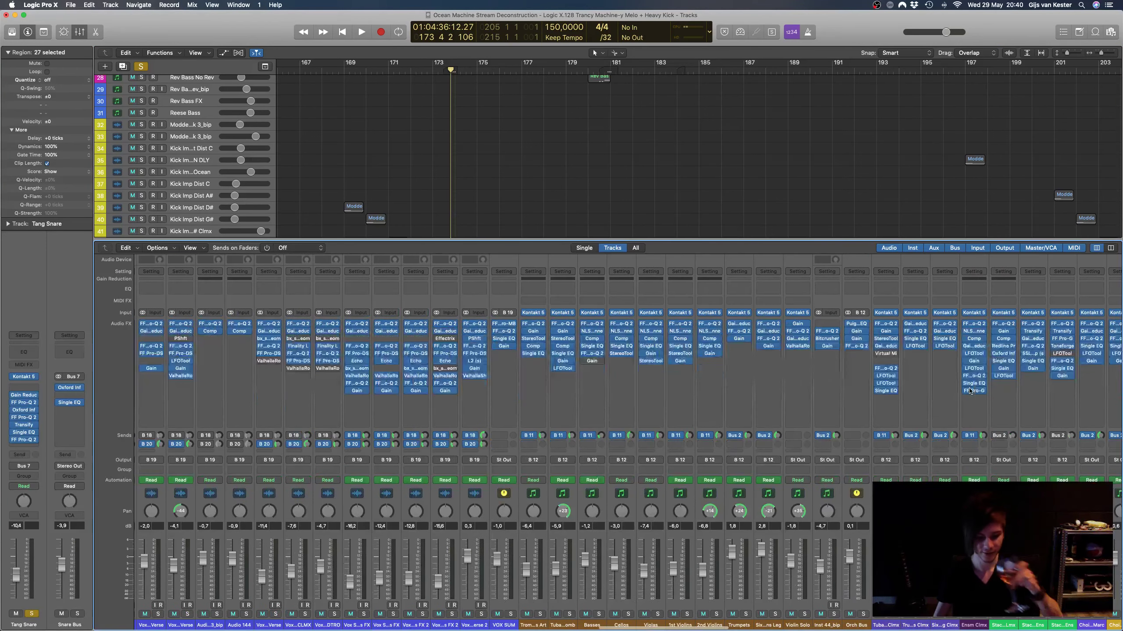
scroll(969, 391, "right", 15)
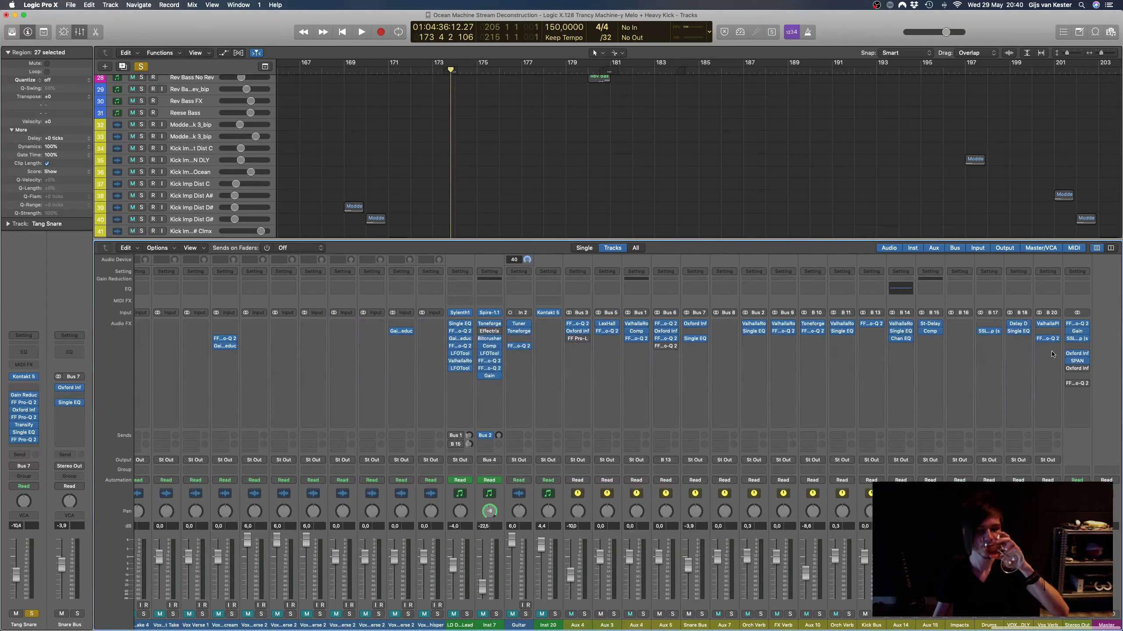
left_click(1077, 360)
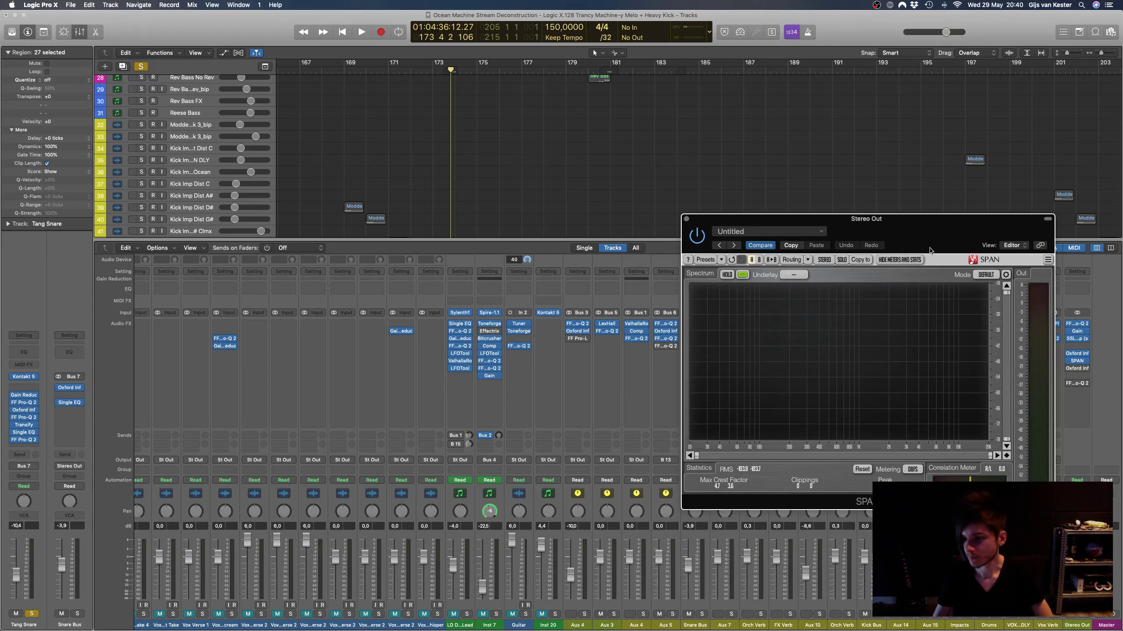
left_click_drag(903, 234, 884, 150)
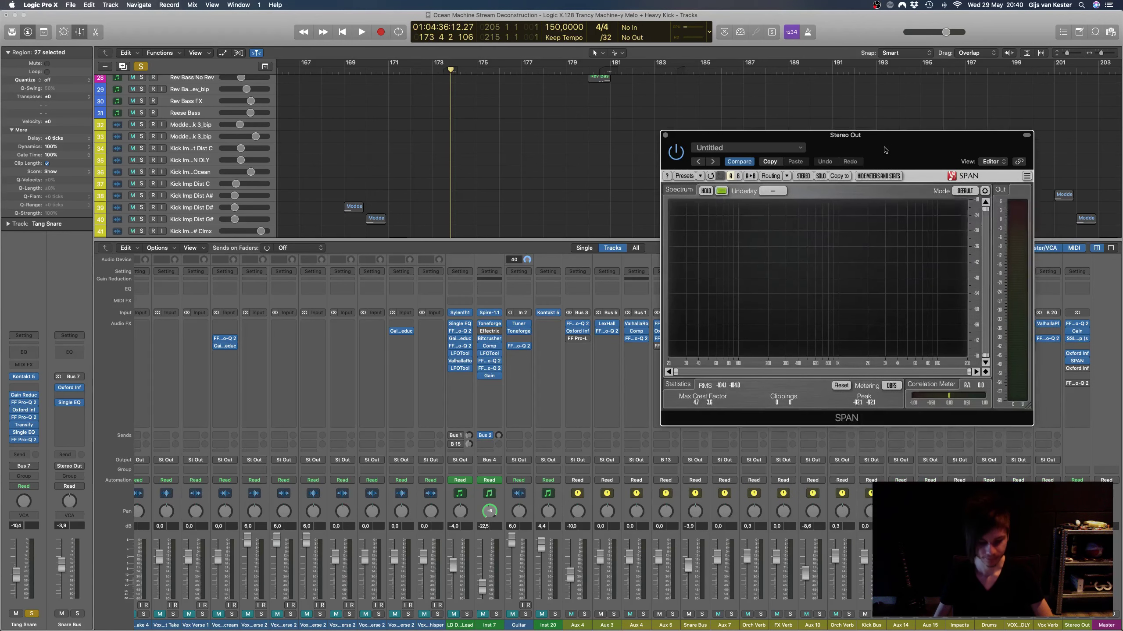
key("x")
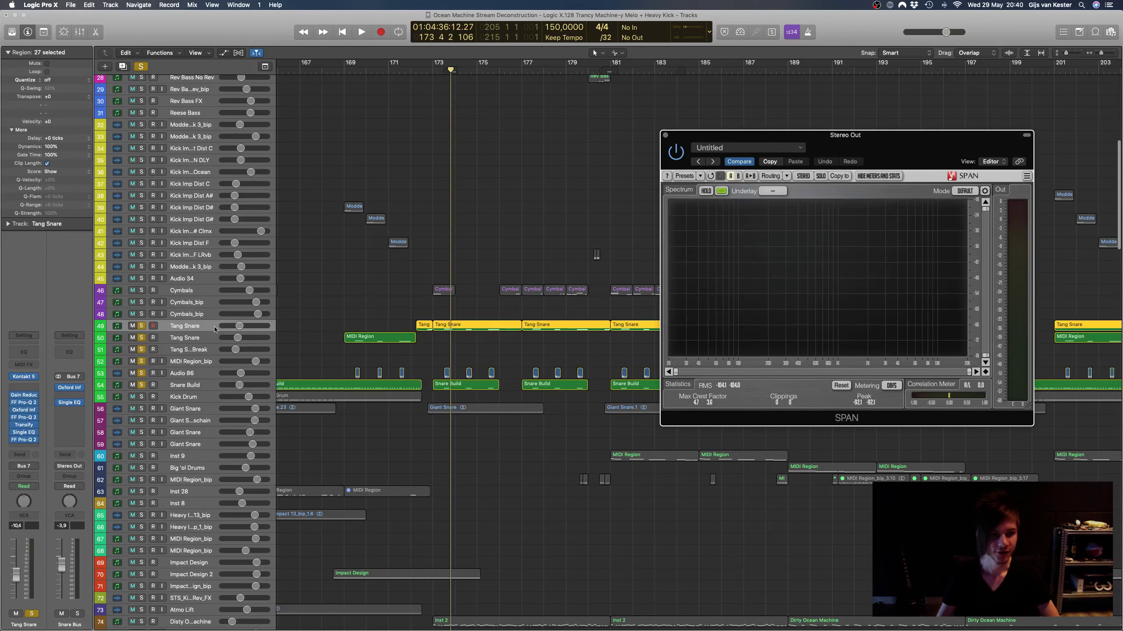
Step: Select the Tang Snare through Snare Build tracks and examine their spectrum in SPAN during playback from bar 173
left_click(191, 386, "shift")
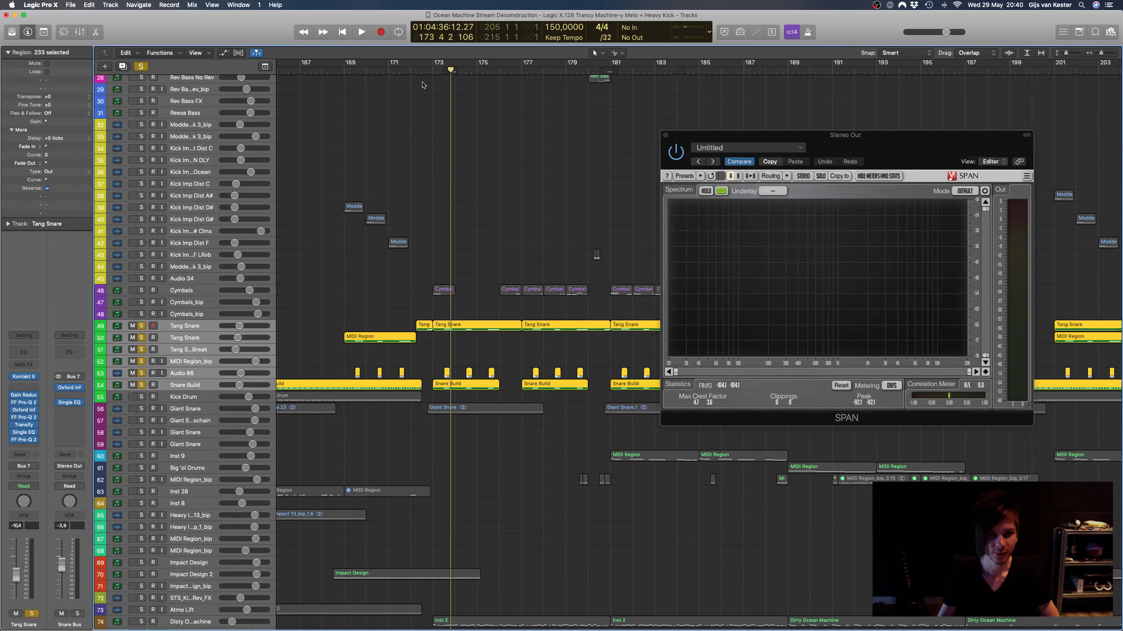
left_click(432, 66)
scroll(449, 161, "down", 10)
scroll(449, 161, "up", 9)
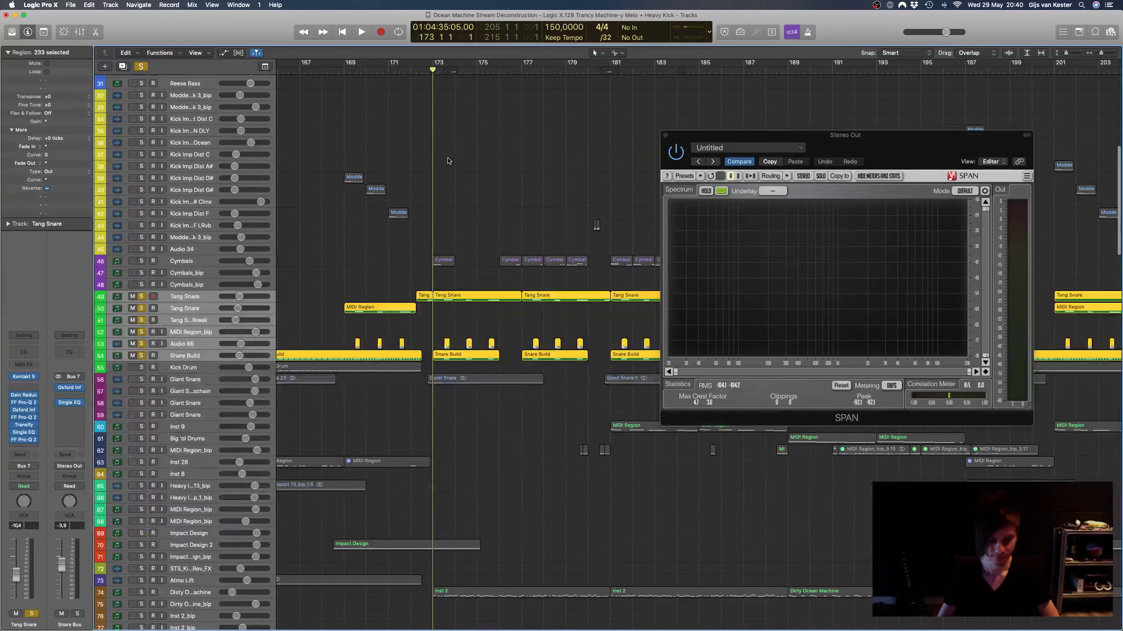
key("space")
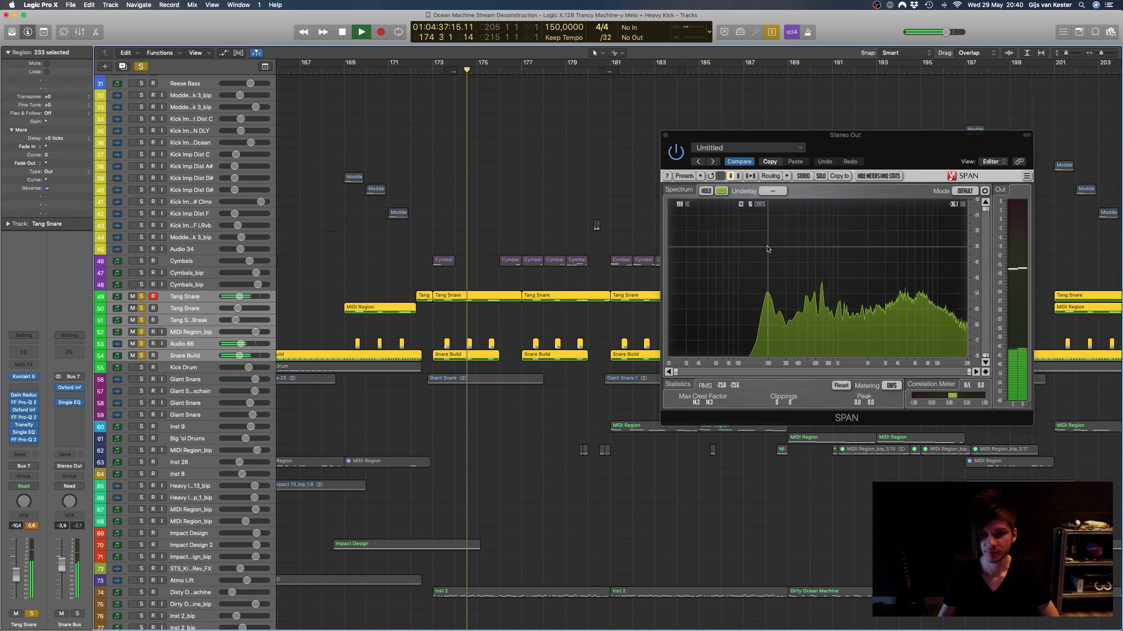
key("space")
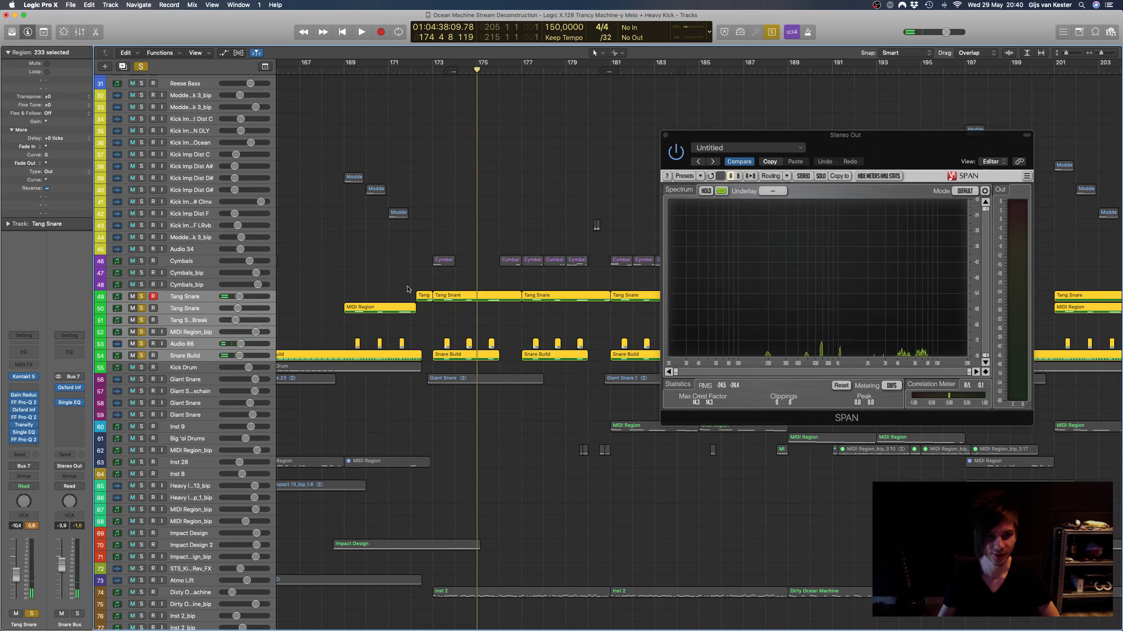
Step: Select the Snare Build track, cycle bars 173 to 177, and check its FF Pro-Q 2 above Space D as playback starts
left_click(193, 351)
left_click_drag(437, 66, 521, 65)
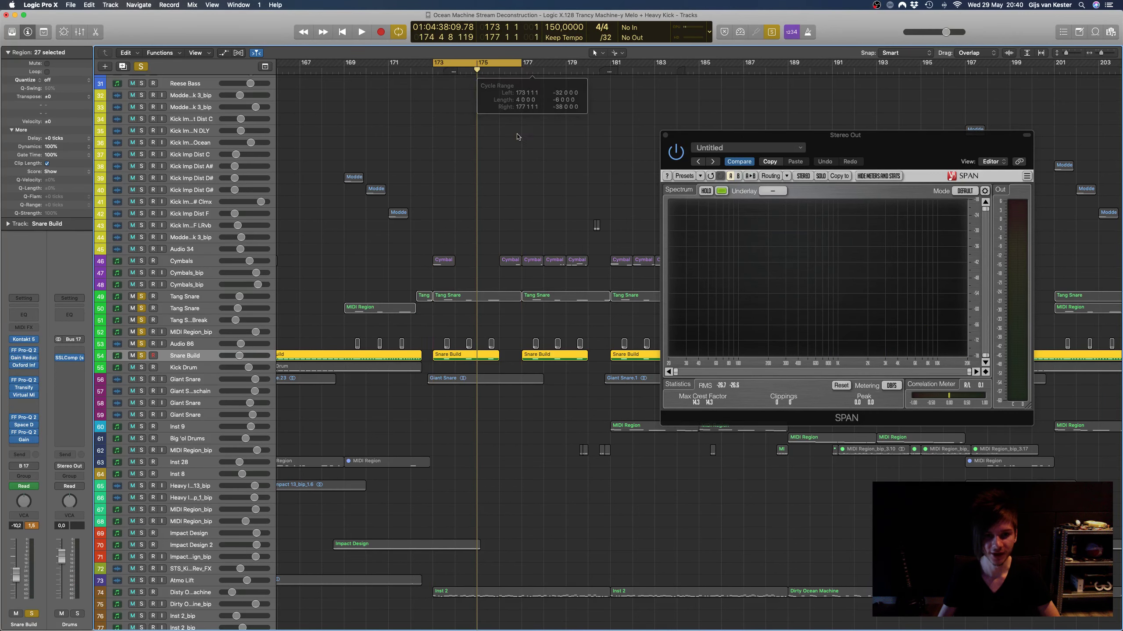
left_click(25, 419)
key("space")
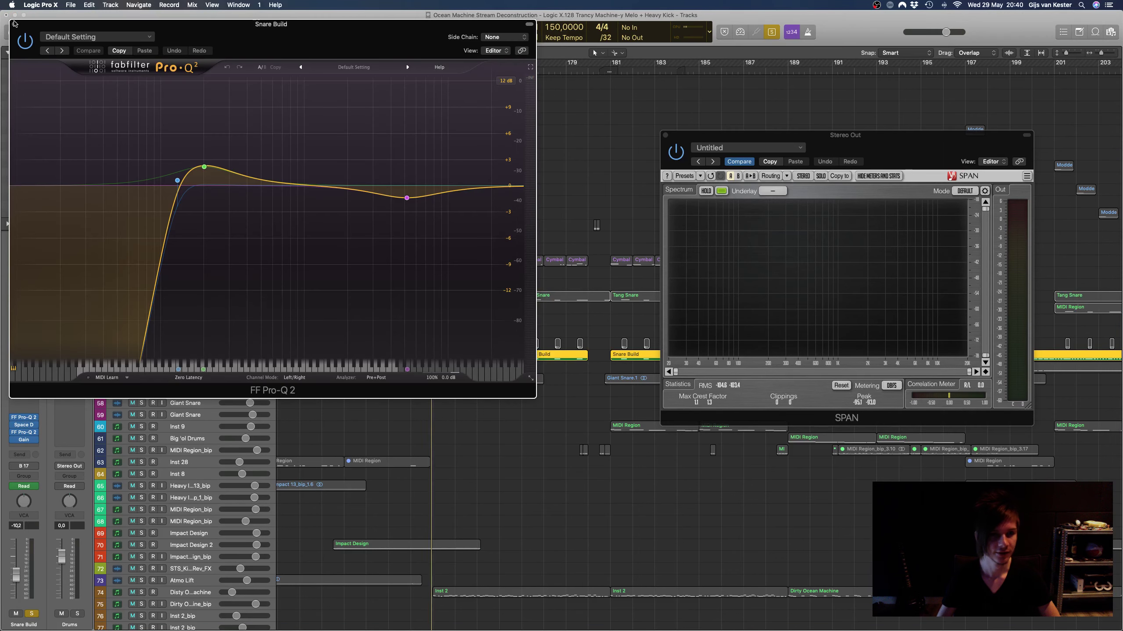
left_click(14, 23)
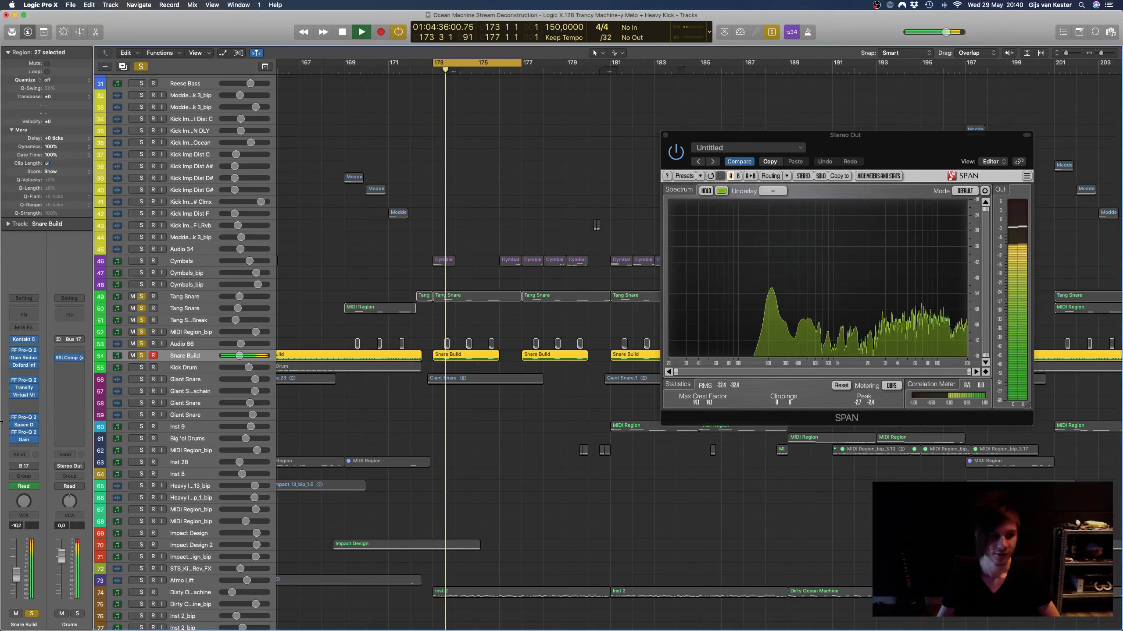
Step: Examine the mid/side FF Pro-Q 2 below Space D on Snare Build during playback, including the 216 Hz cut, and close it
left_click(24, 432)
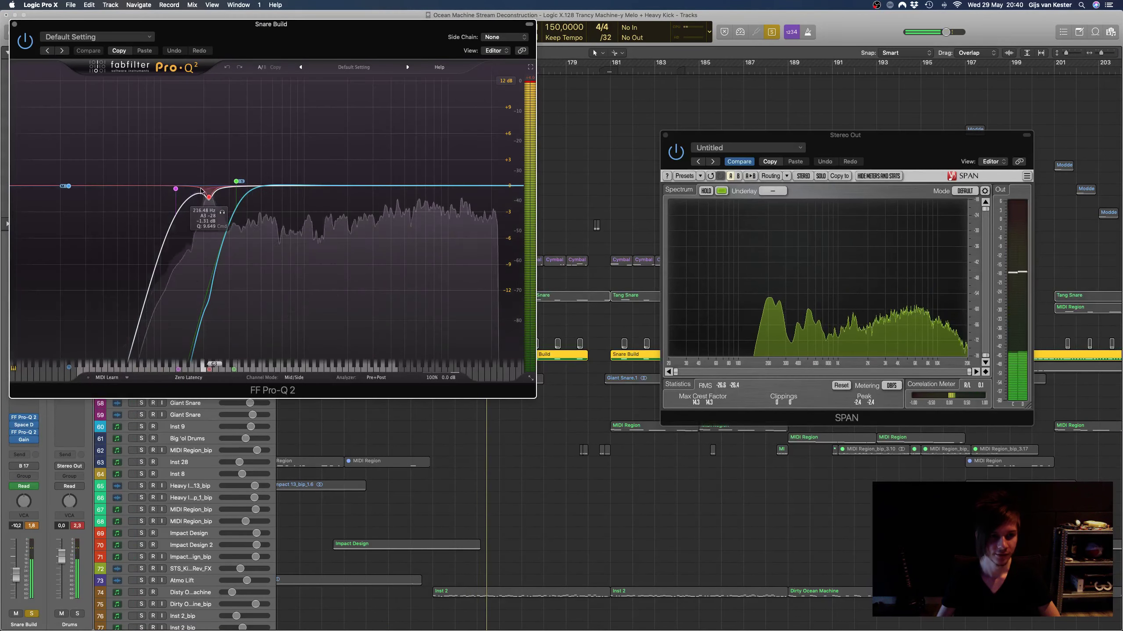
key("space")
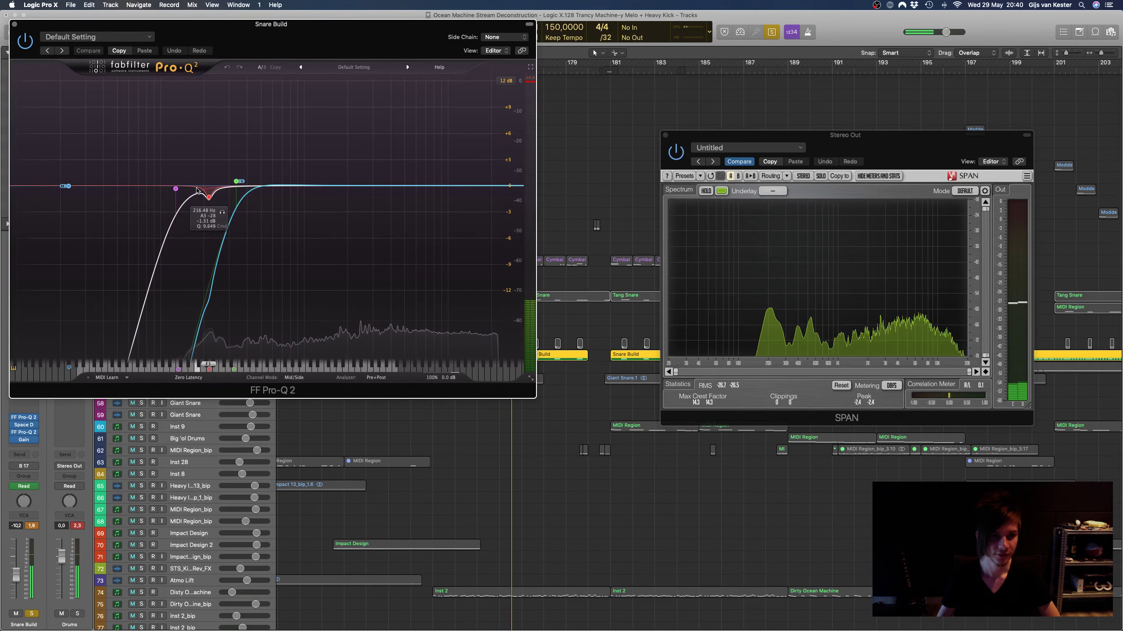
key("space")
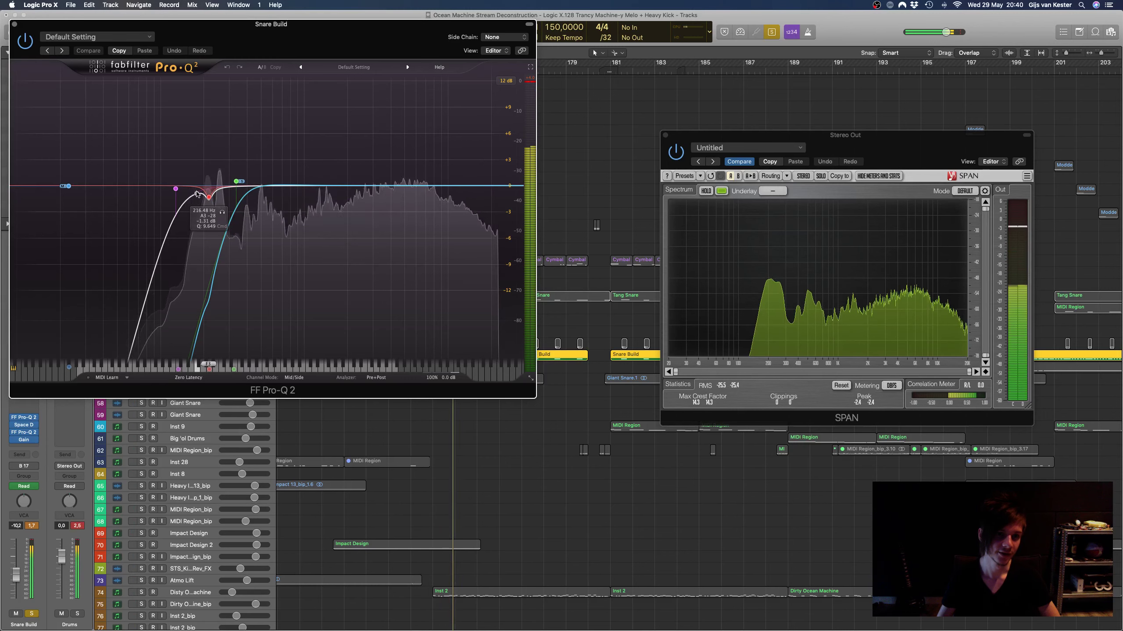
key("super+w")
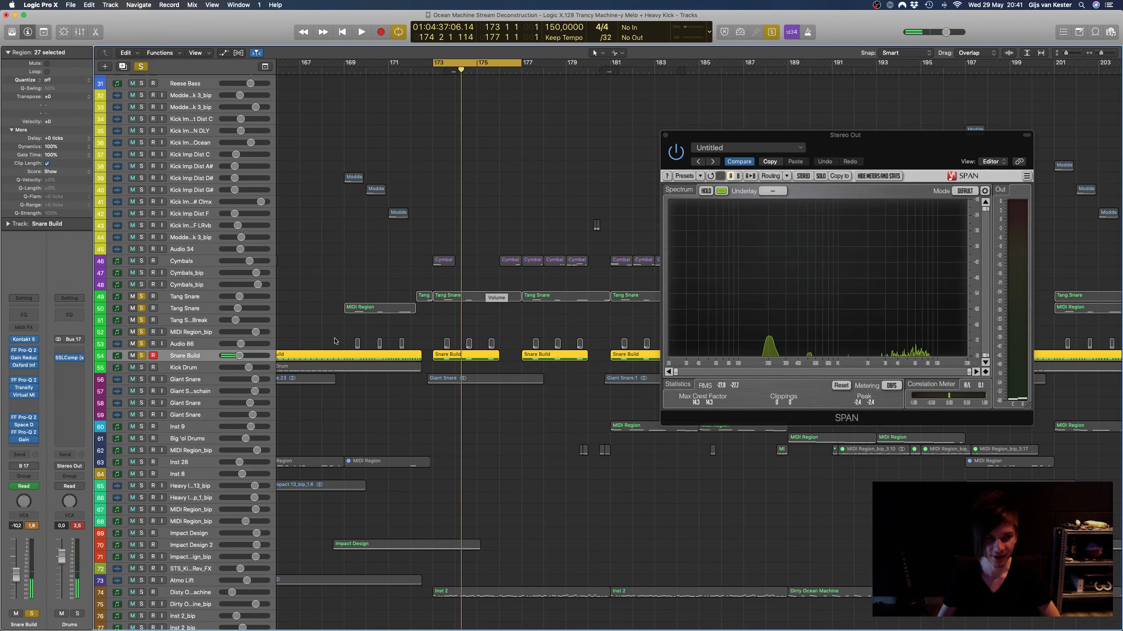
Step: Reselect the Tang Snare through Snare Build tracks, turn off cycling, and examine their spectrum in SPAN from bar 173
left_click(204, 299, "shift")
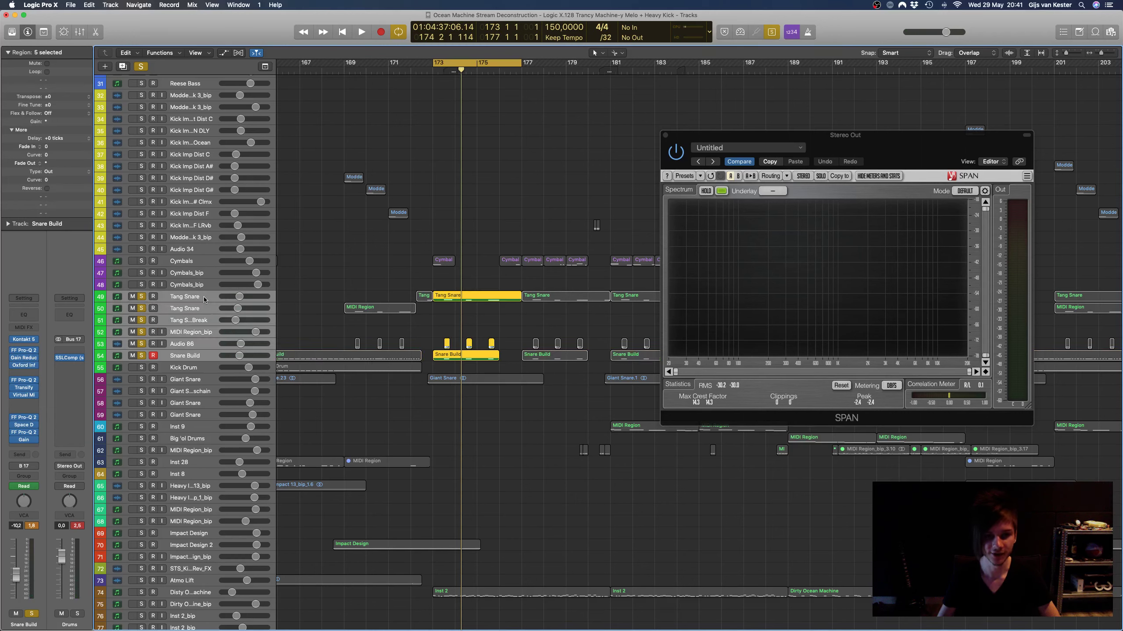
left_click(438, 65)
key("shift+space")
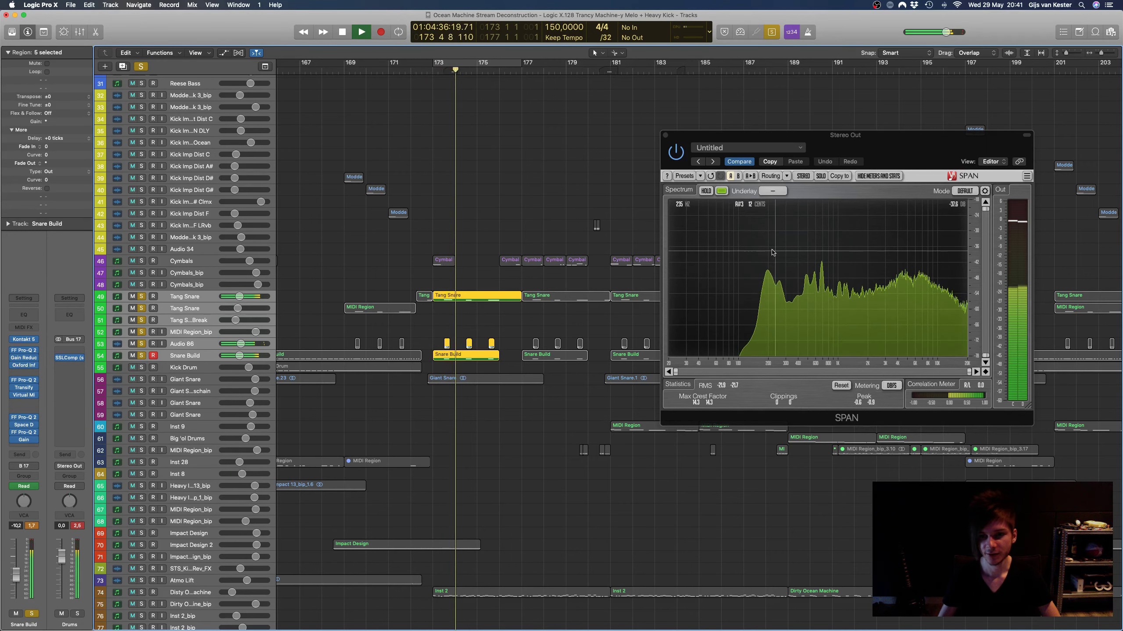
Step: Select the Kick Short Clean track and examine its spectrum in SPAN during playback from bar 173
scroll(480, 278, "up", 15)
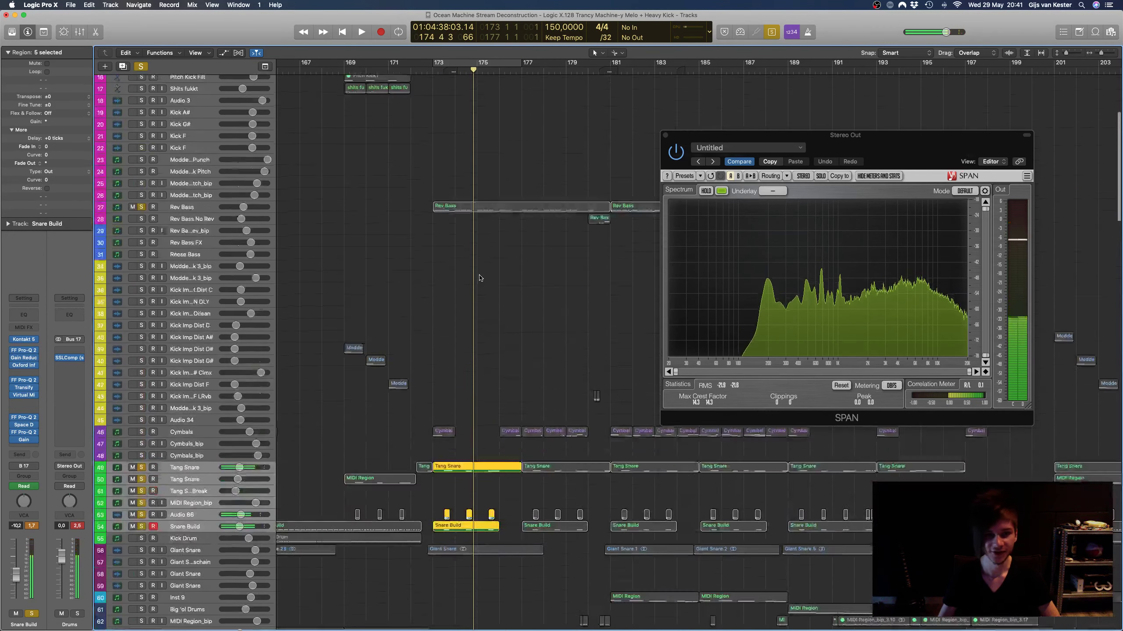
left_click(193, 181)
key("space")
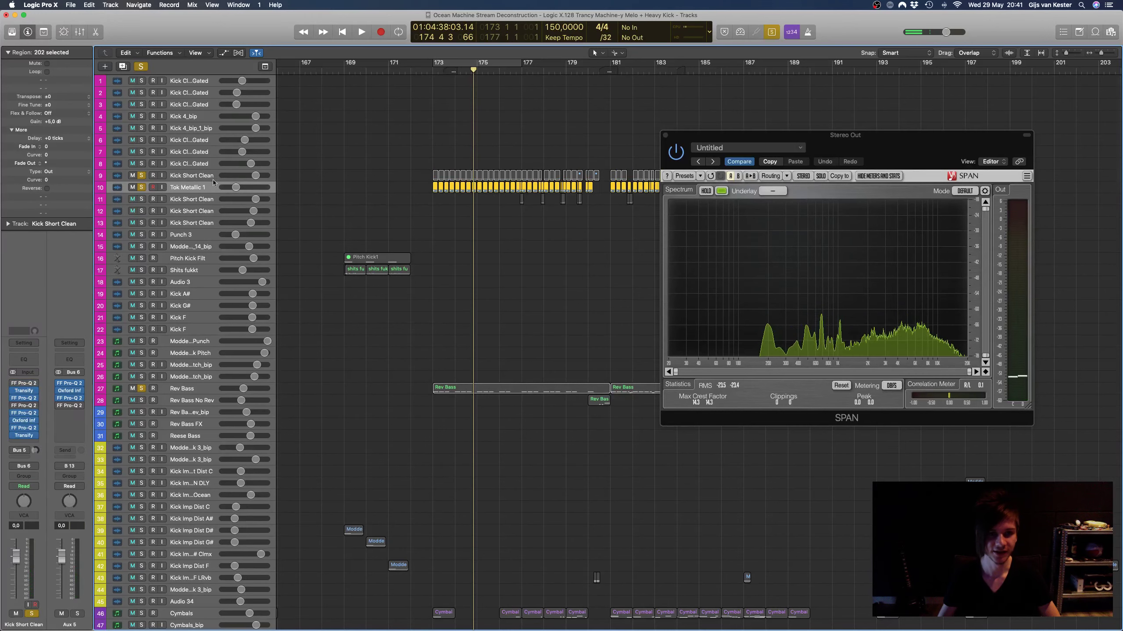
left_click(191, 174)
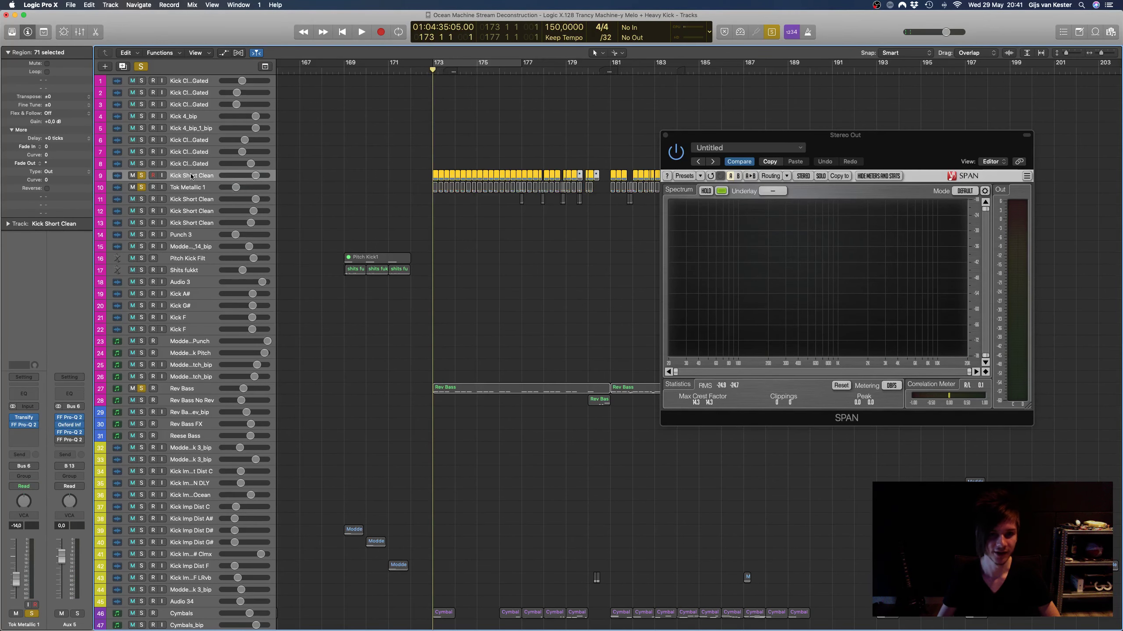
key("space")
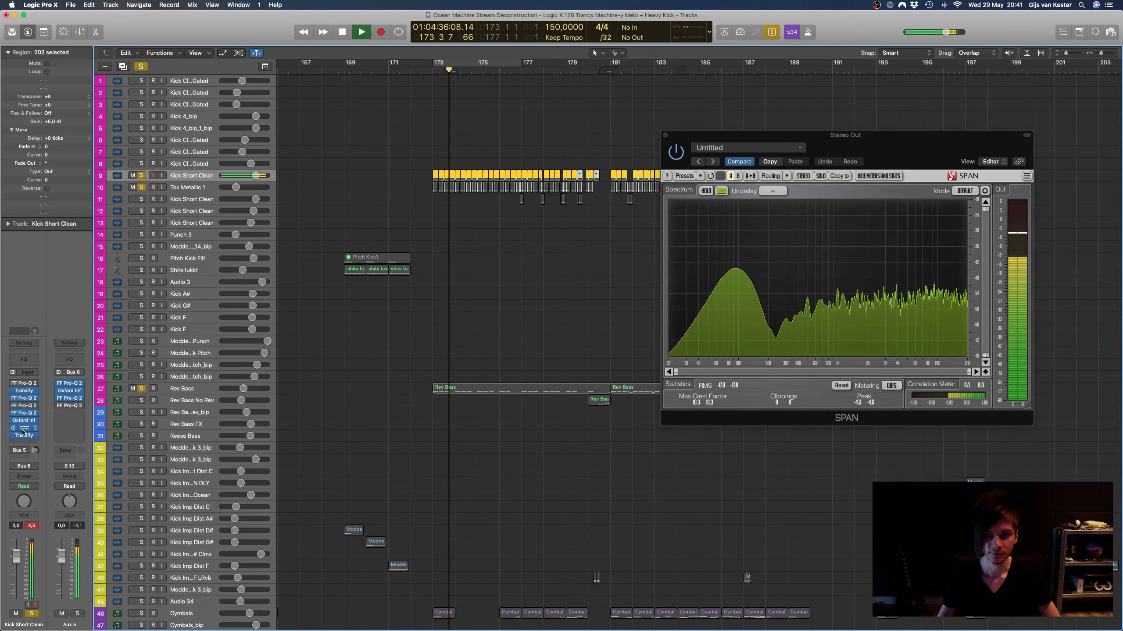
mouse_move(771, 293)
key("space")
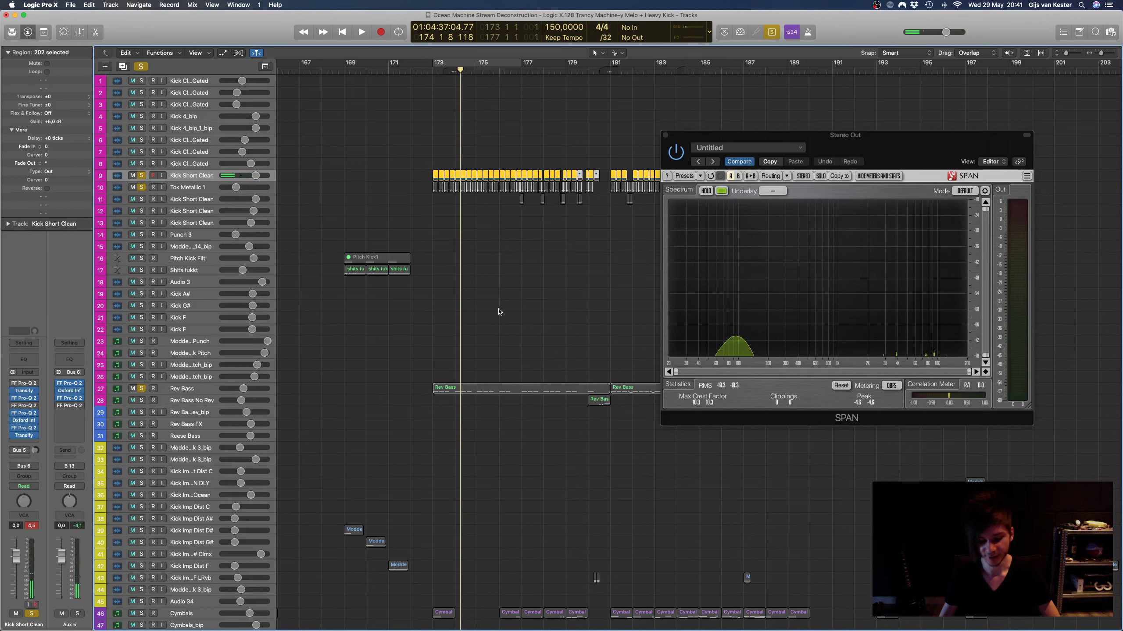
Step: Insert an FF Pro-MB on the Kick Short Clean track and add a band with its high crossover at about 307 Hz
scroll(491, 310, "down", 15)
scroll(481, 305, "up", 5)
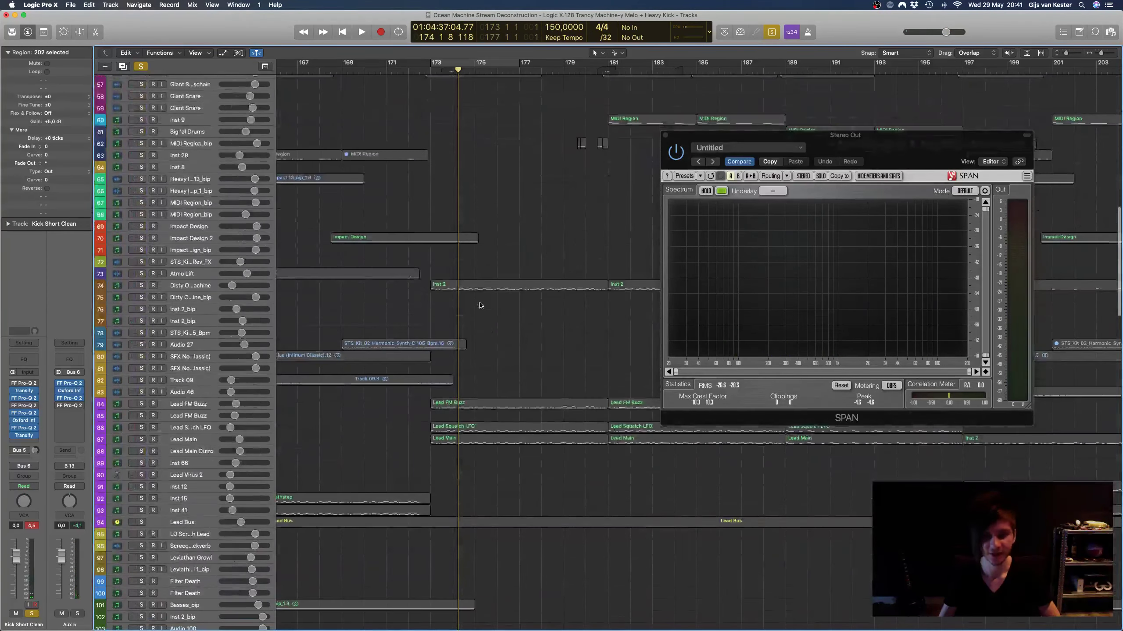
scroll(481, 305, "up", 5)
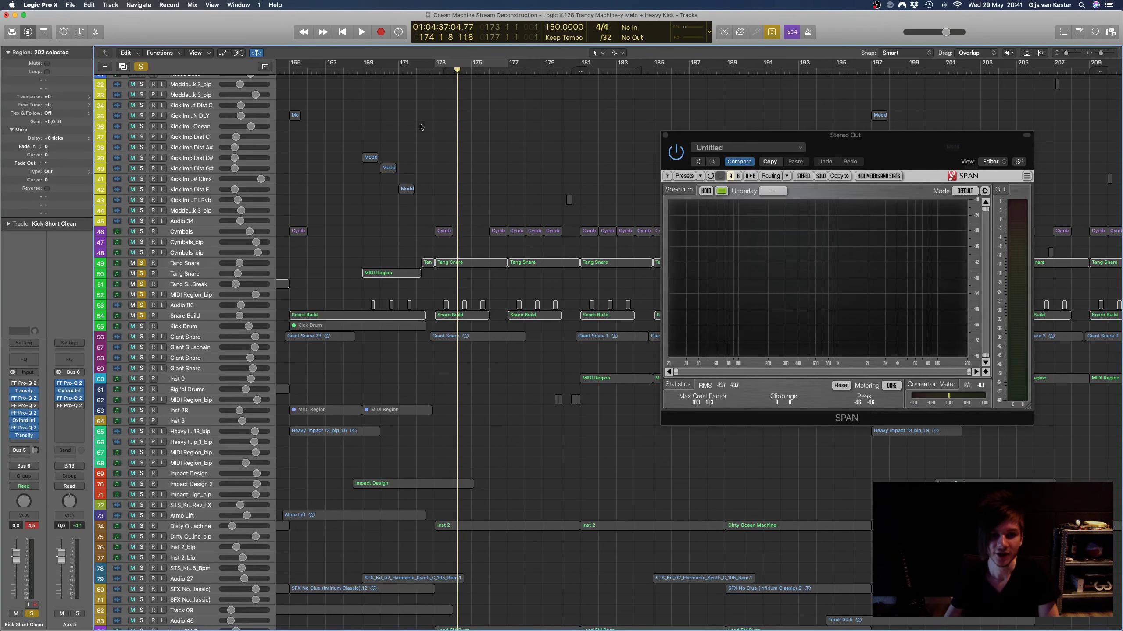
scroll(201, 174, "up", 15)
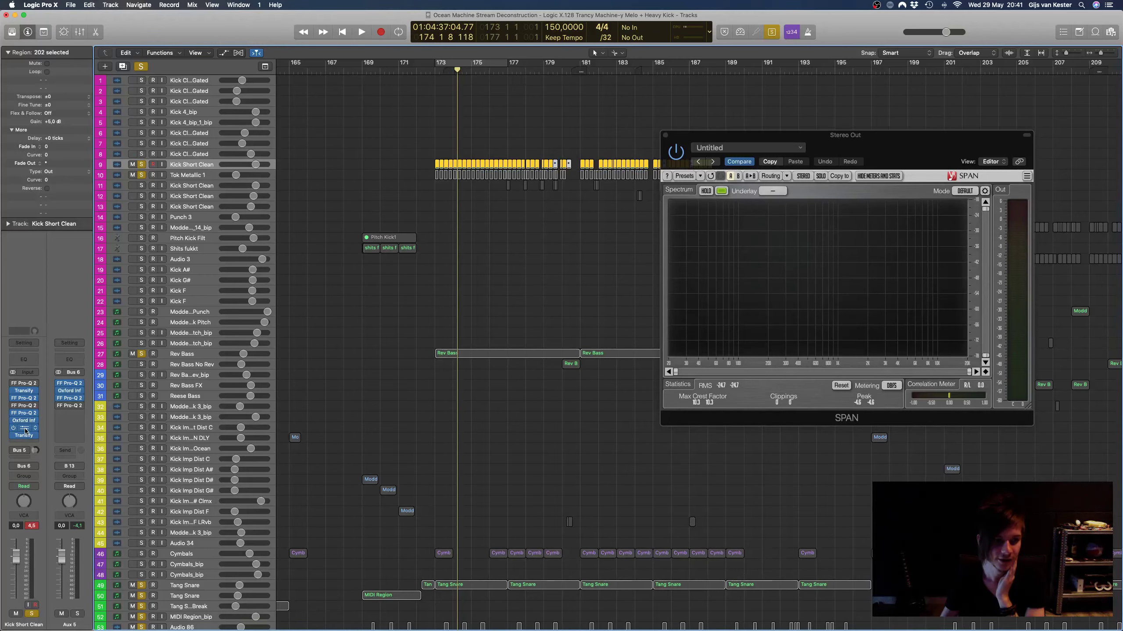
left_click(19, 442)
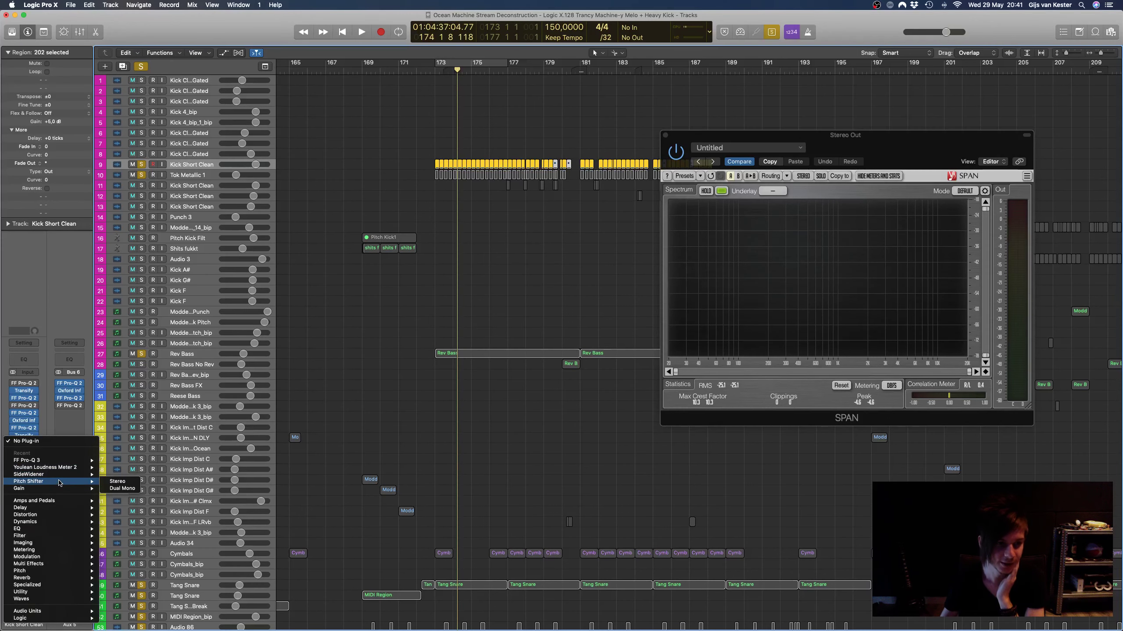
mouse_move(65, 524)
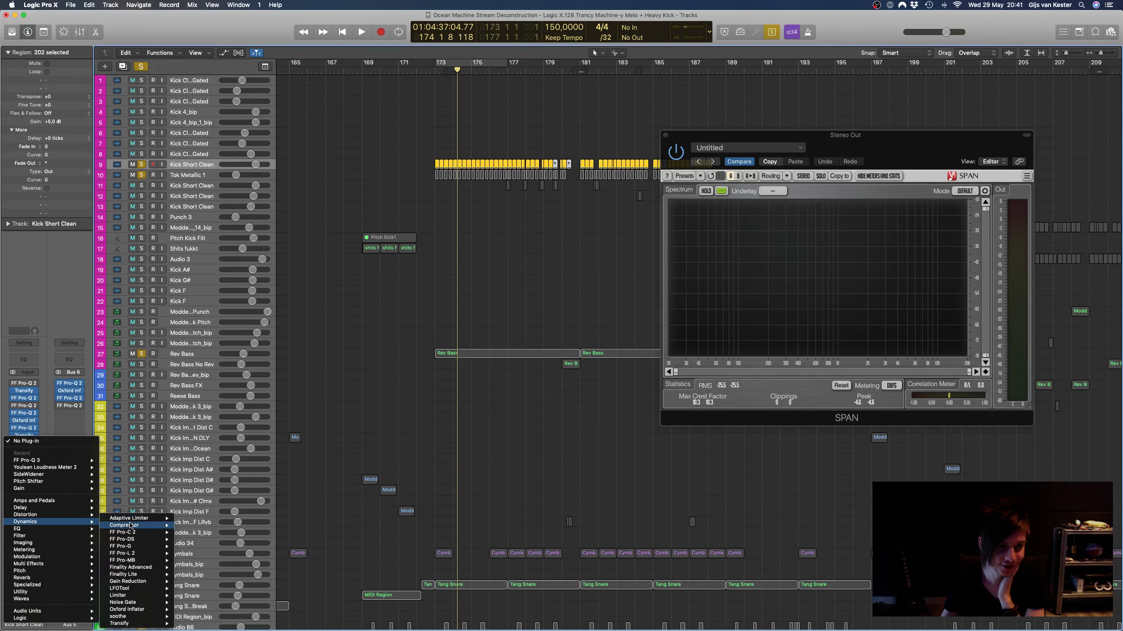
left_click(192, 560)
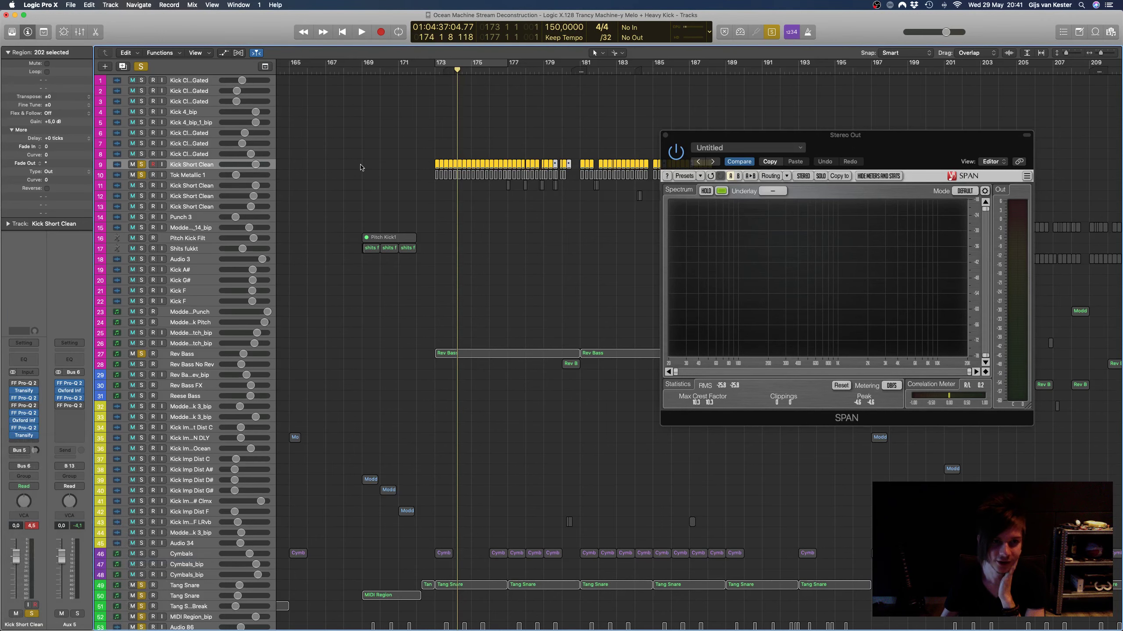
left_click_drag(259, 43, 456, 89)
left_click(393, 221)
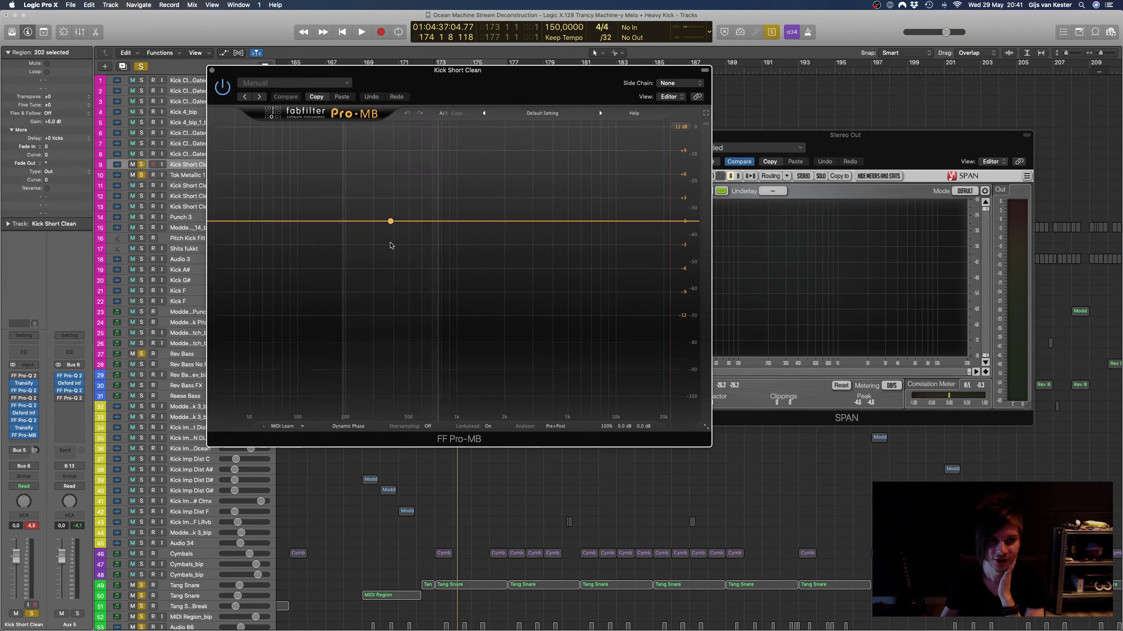
left_click_drag(344, 216, 376, 206)
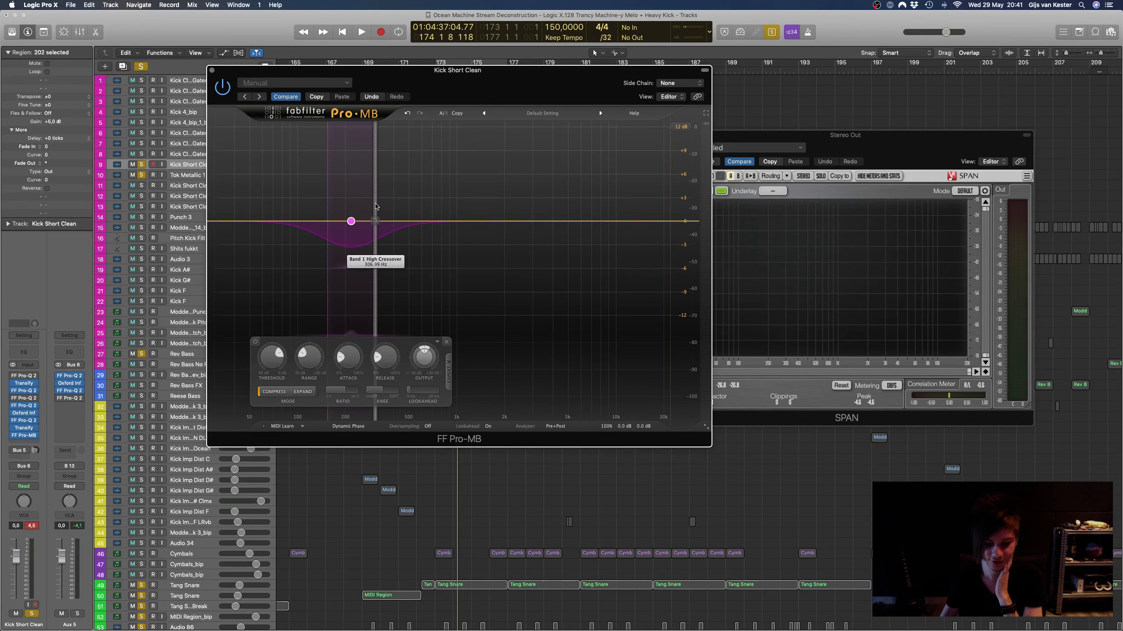
Step: Set the FF Pro-MB's side chain source to Kick F (Audio 103) and close the plug-in
left_click(680, 84)
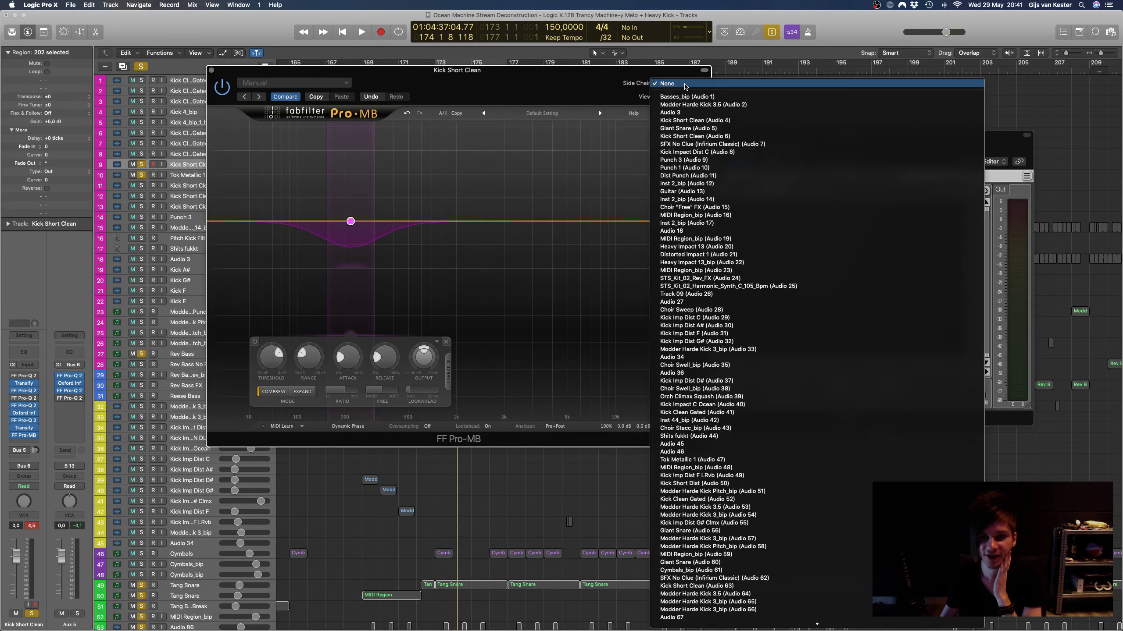
scroll(725, 338, "down", 20)
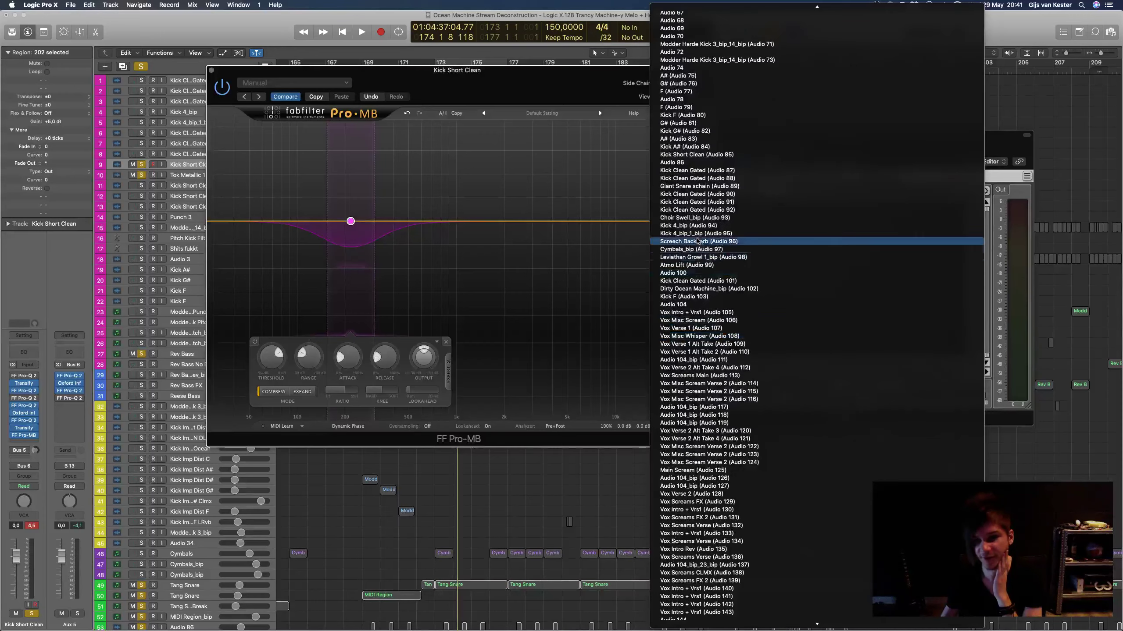
left_click(685, 297)
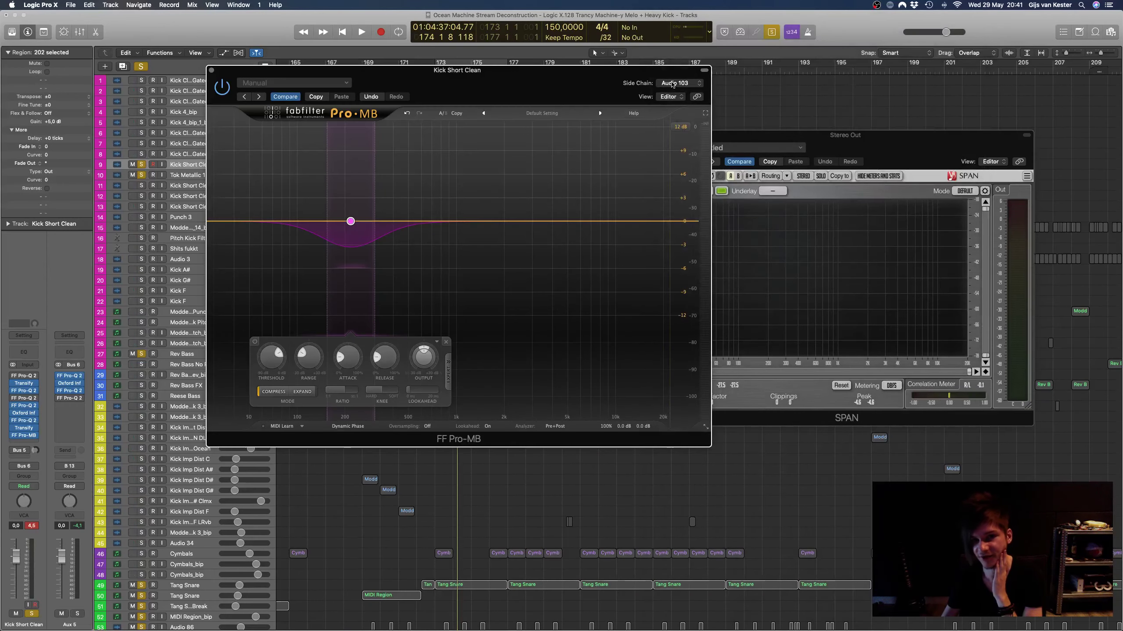
left_click_drag(541, 85, 903, 167)
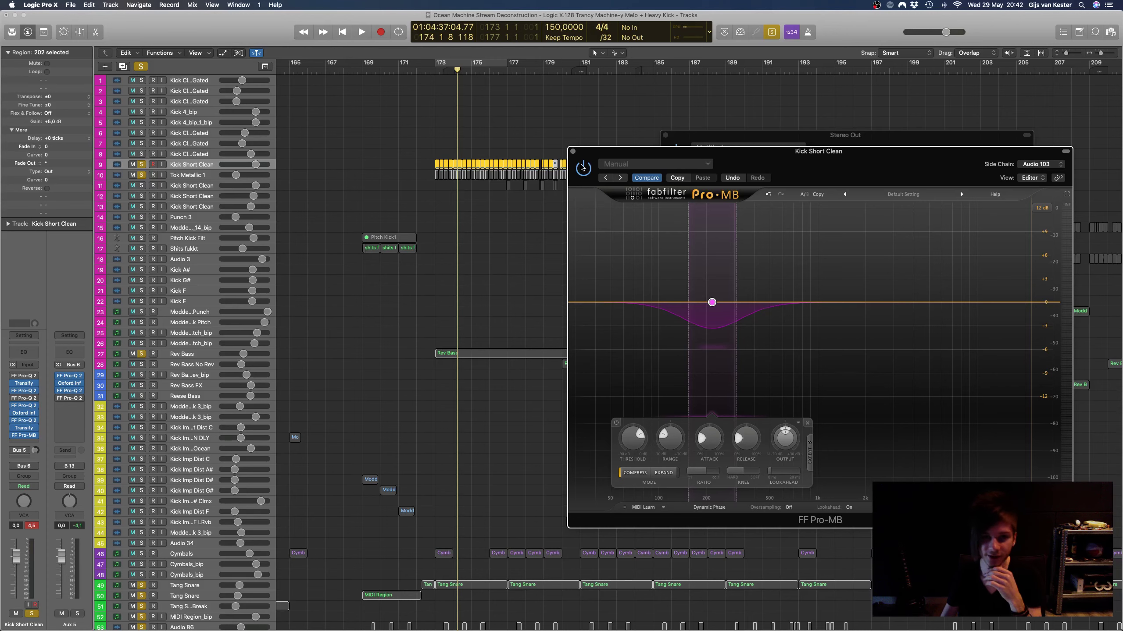
left_click(572, 152)
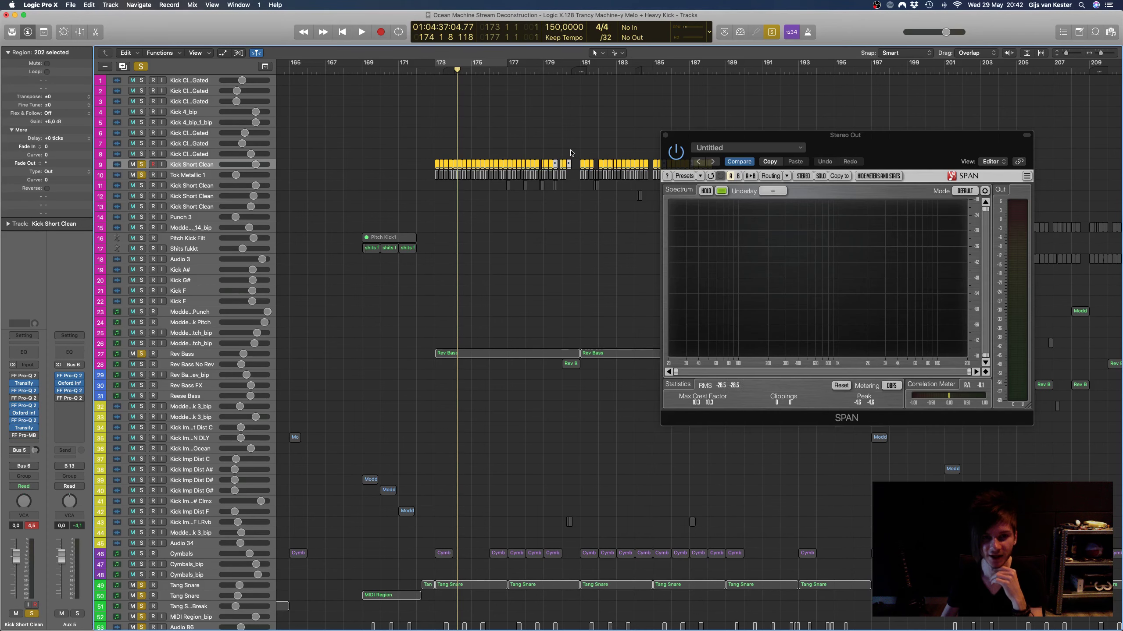
Step: Turn off all track solos and place the playhead just before bar 173, at 172 3
scroll(388, 217, "right", 2)
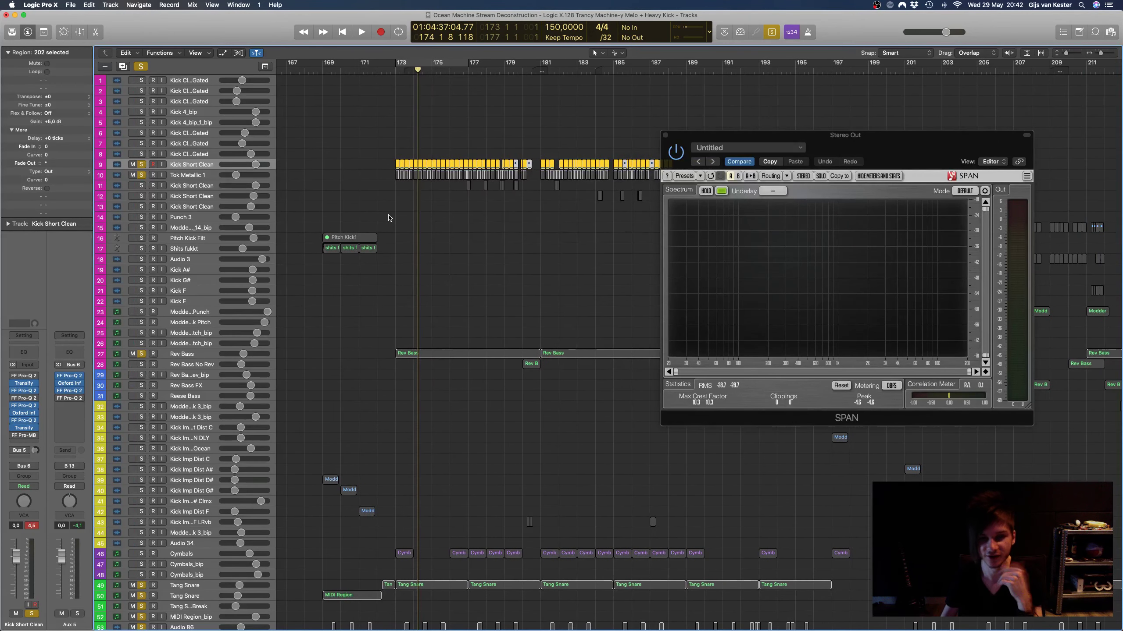
scroll(507, 216, "down", 6)
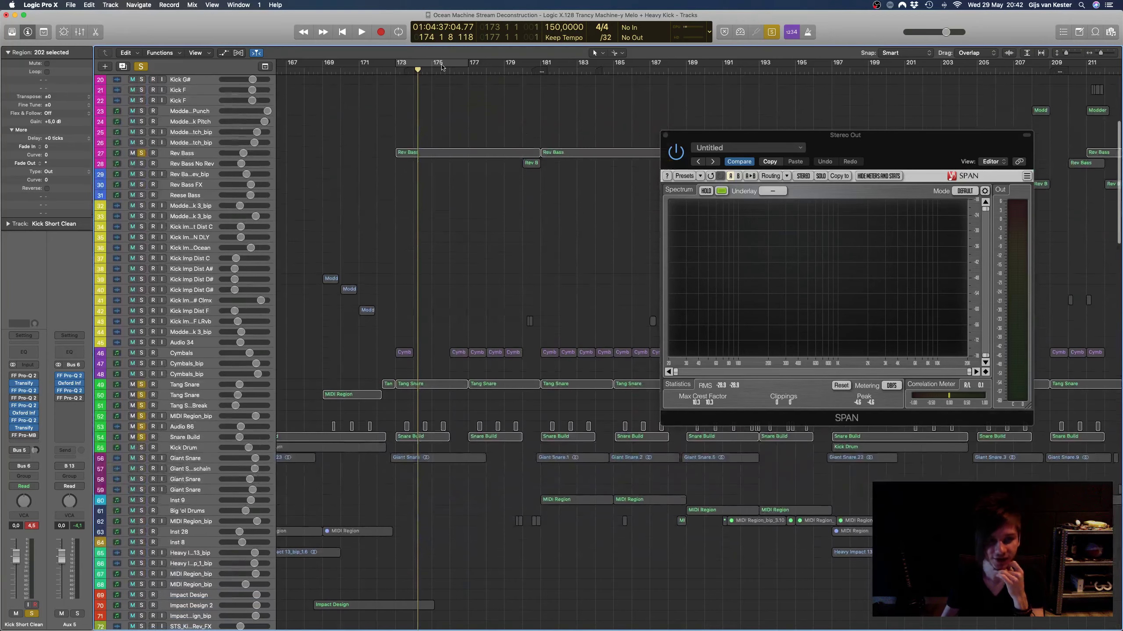
key("space")
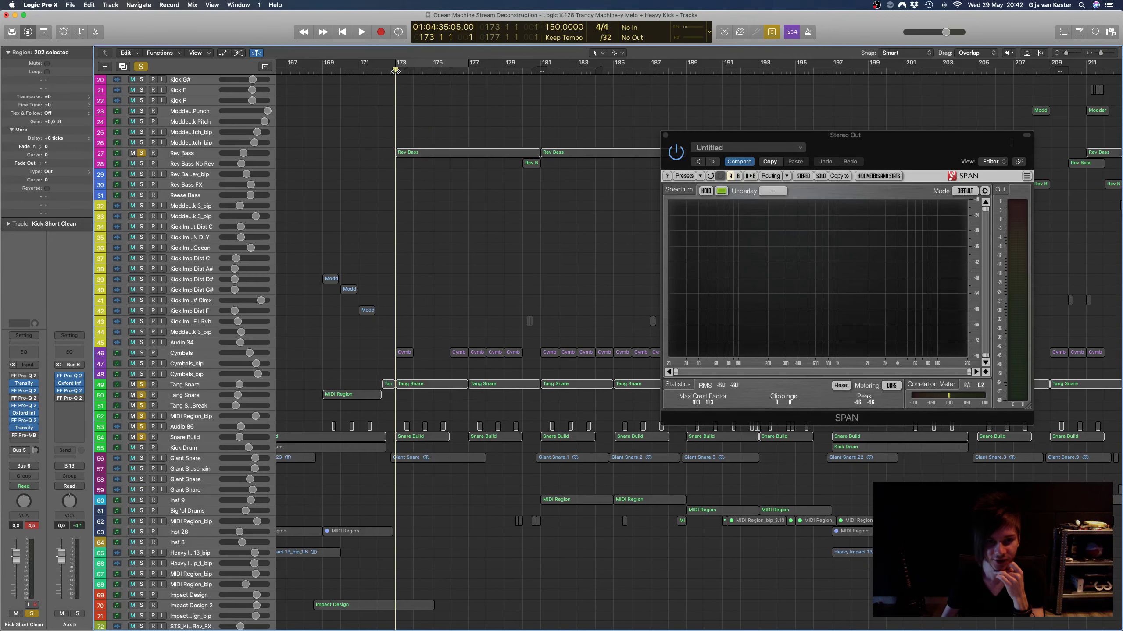
scroll(398, 89, "up", 6)
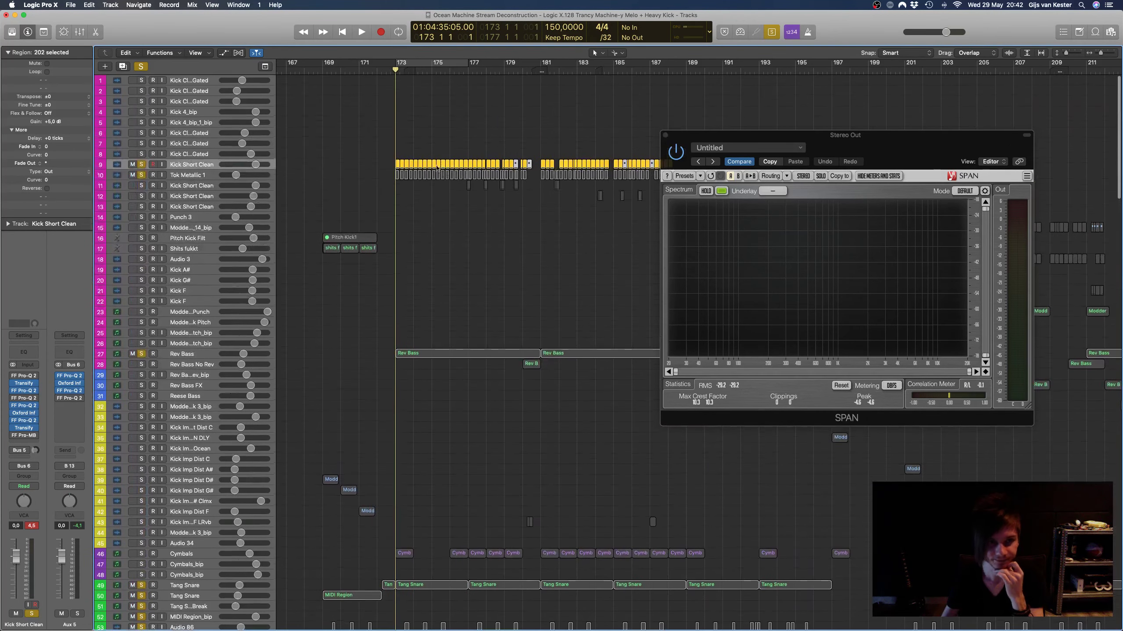
left_click(140, 66)
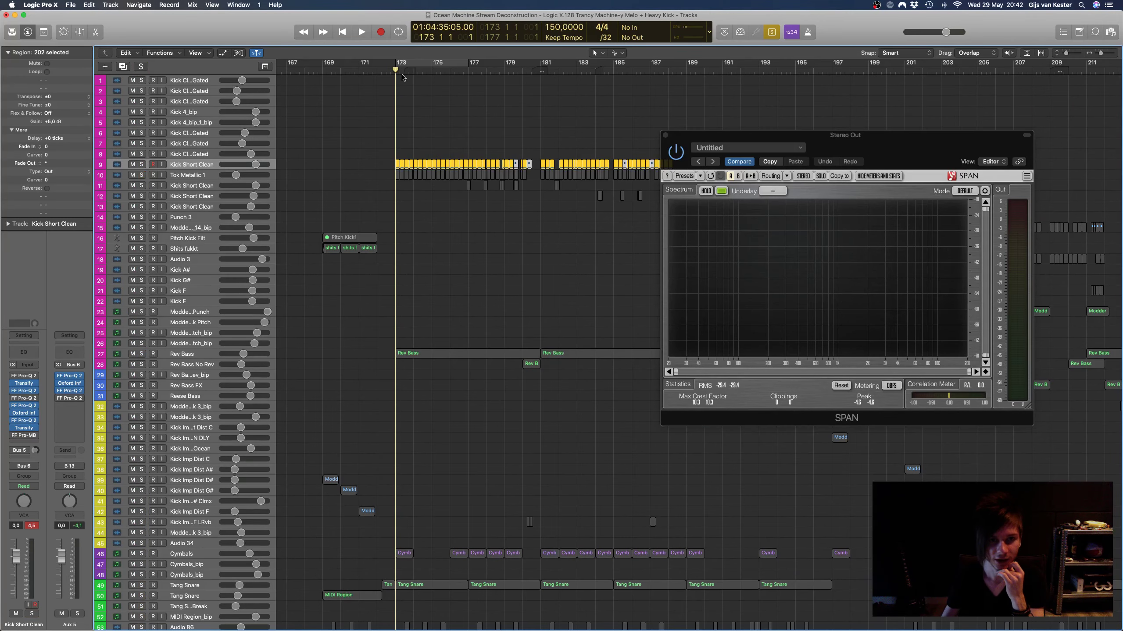
left_click(386, 66)
Step: Look over the lead, vocal and orchestral tracks down to the climax and choir parts, and move the playhead to bar 179
scroll(495, 186, "down", 10)
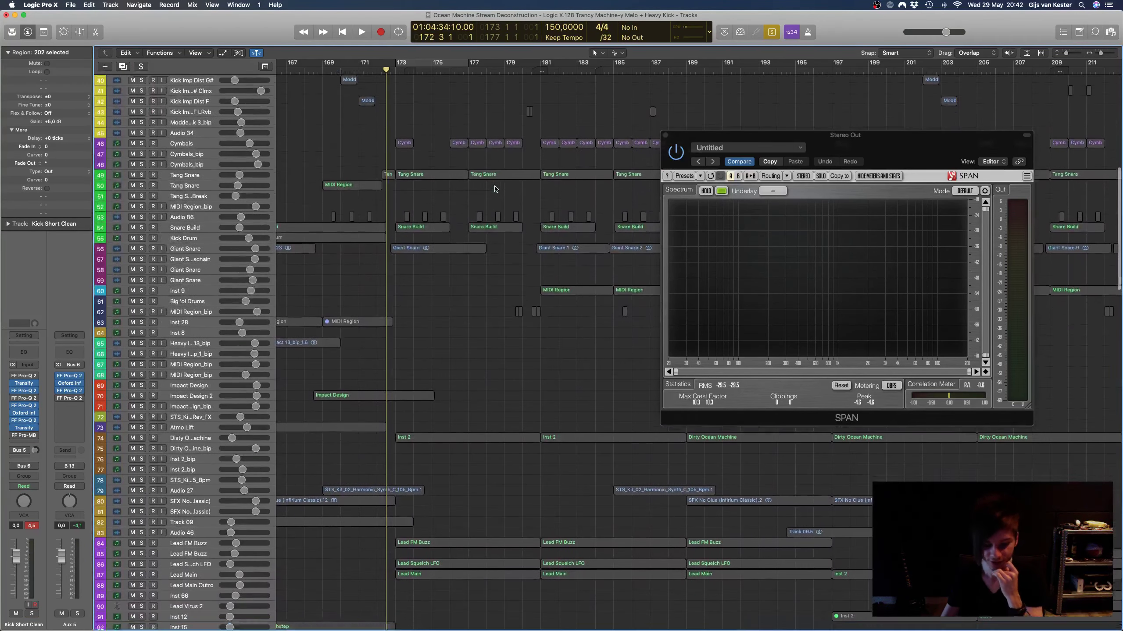
scroll(495, 189, "down", 5)
scroll(495, 189, "left", 3)
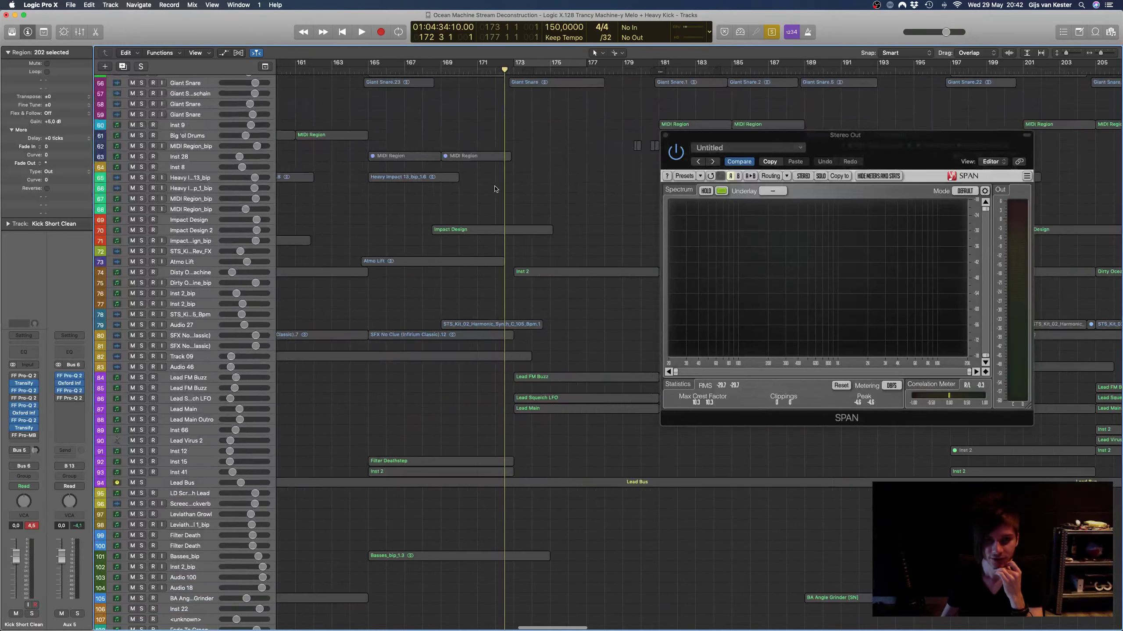
scroll(495, 189, "down", 12)
scroll(495, 189, "right", 2)
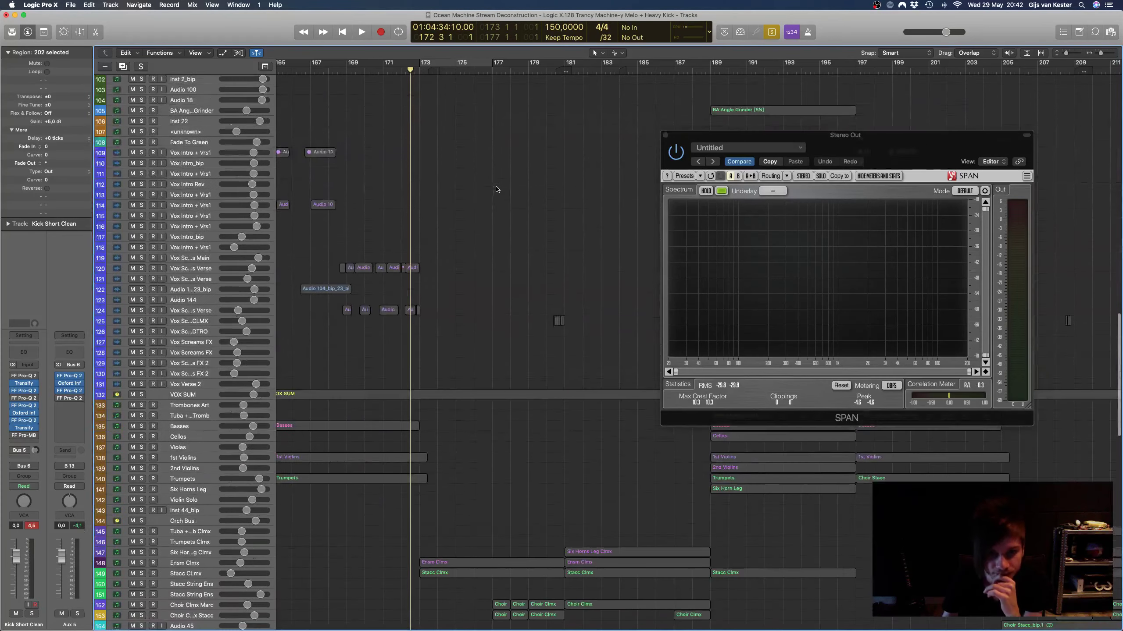
scroll(496, 189, "down", 5)
scroll(496, 189, "right", 1)
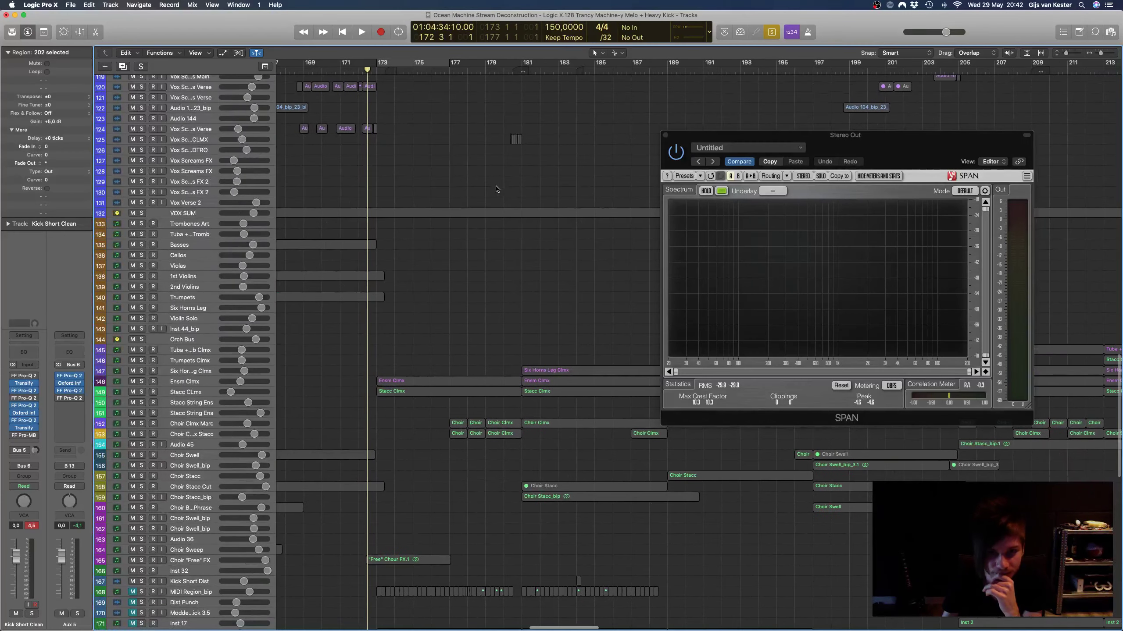
left_click(486, 70)
Step: Select the Six Horns Leg Clmx through Choir Clmx Stacc tracks and examine the full mix in SPAN during playback from bar 179
scroll(488, 197, "down", 5)
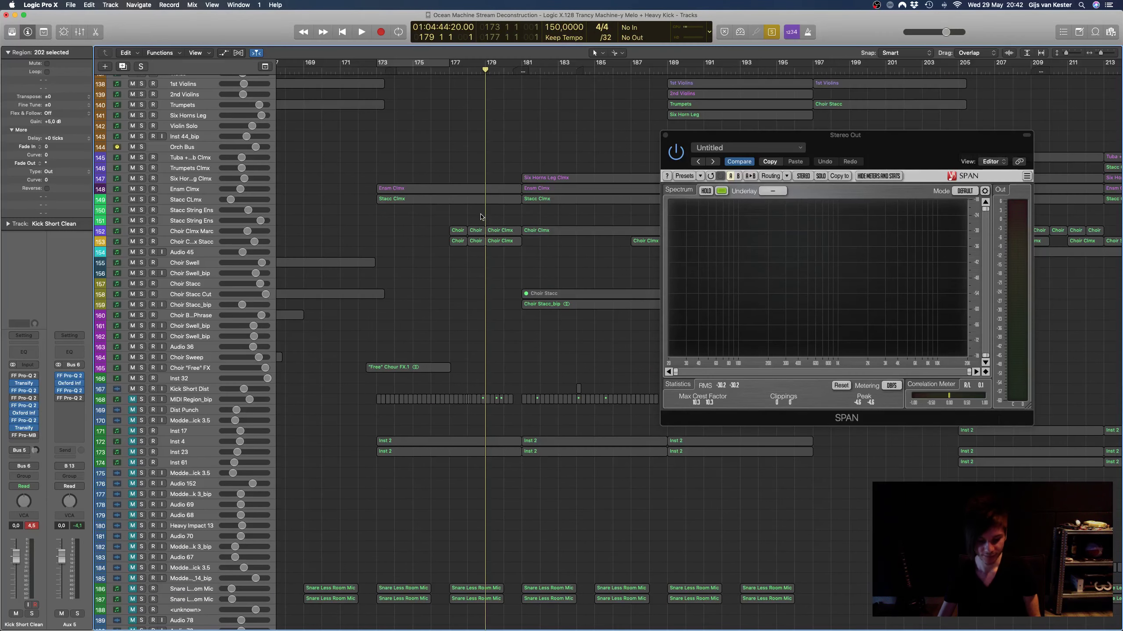
scroll(481, 215, "up", 2)
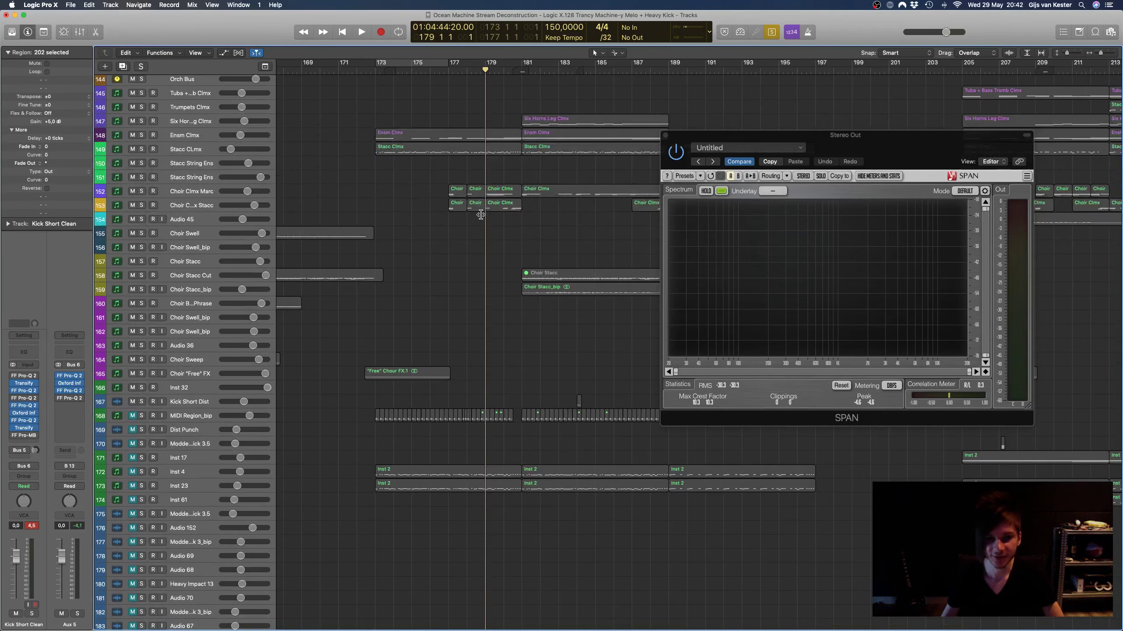
left_click(173, 136)
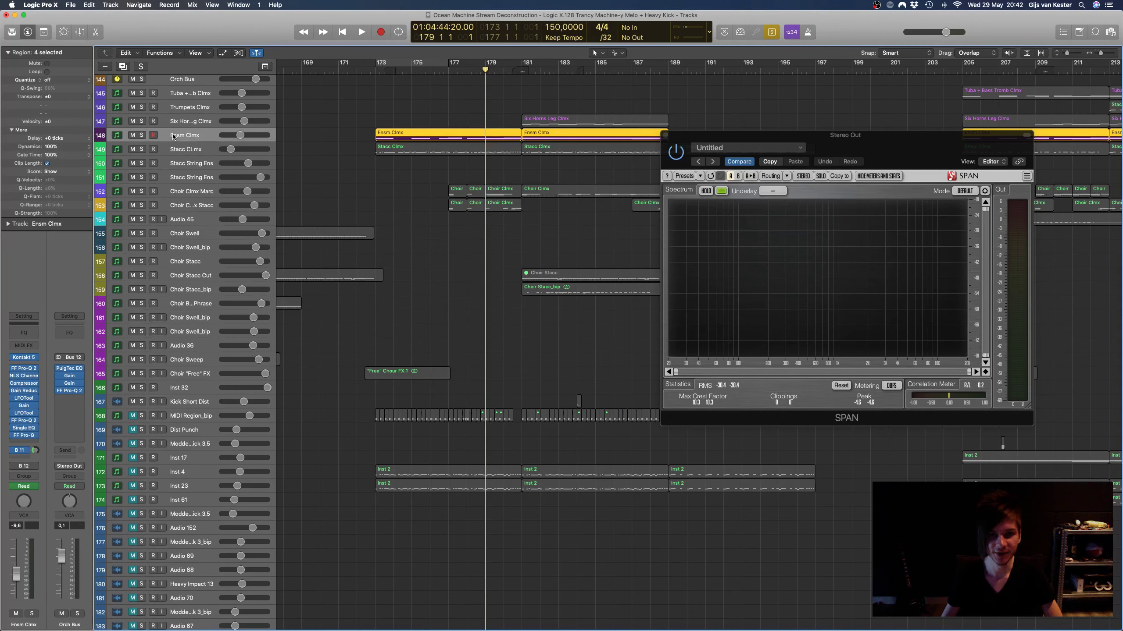
left_click(181, 123, "shift")
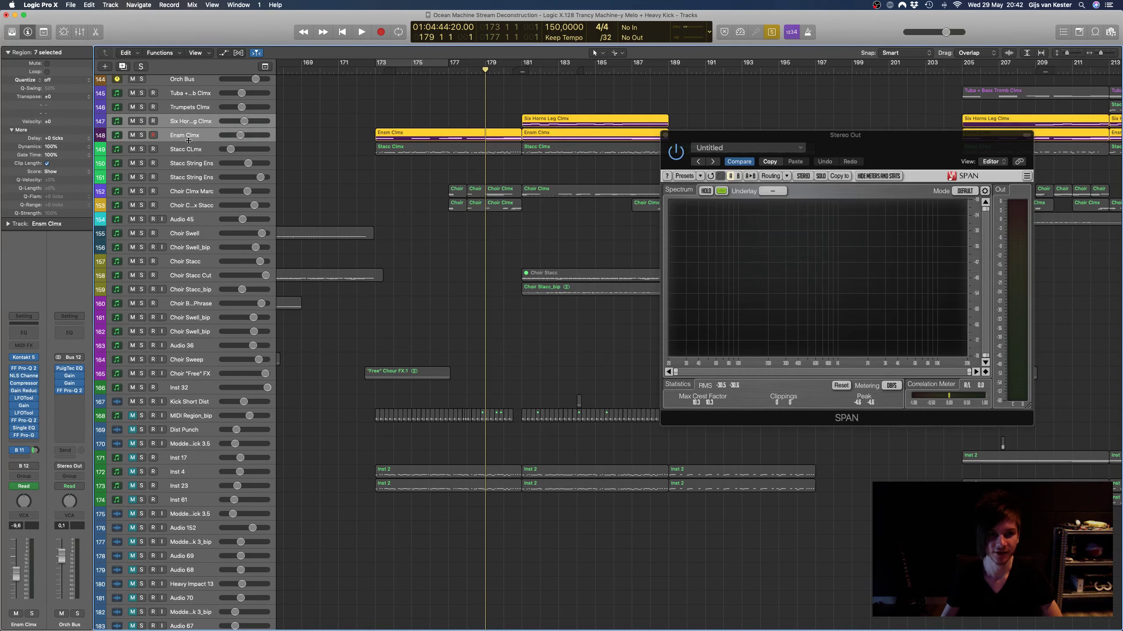
left_click_drag(188, 141, 193, 198)
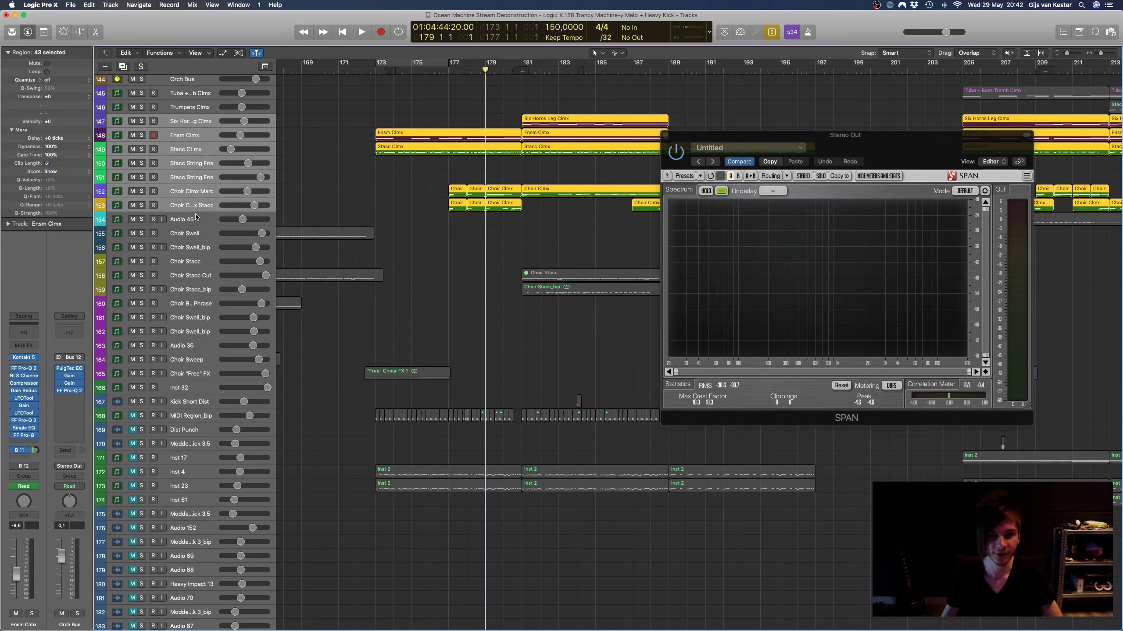
key("space")
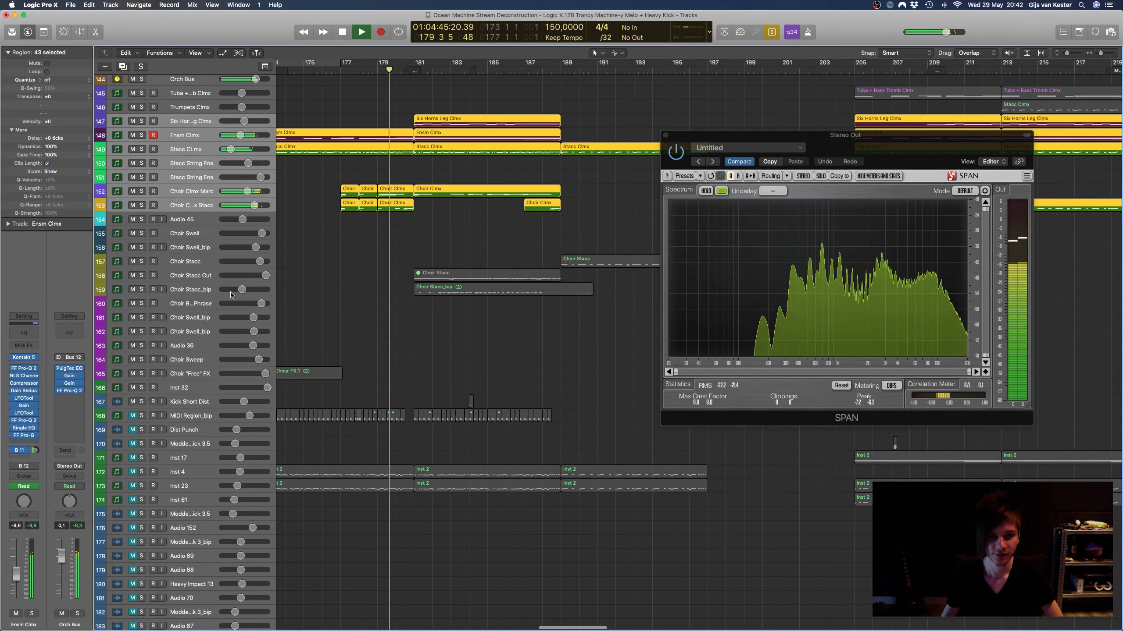
Step: Extend the track selection down to Choir Stacc_bip and up to Lead FM Buzz as the mix plays
left_click(217, 291, "shift")
scroll(247, 274, "up", 10)
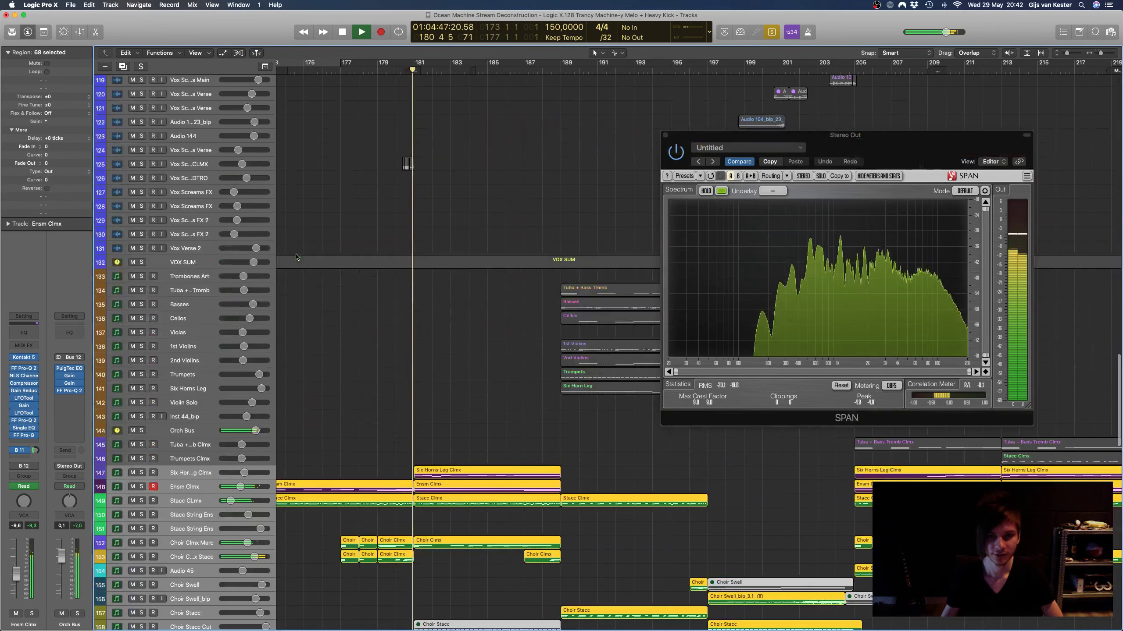
scroll(296, 257, "up", 10)
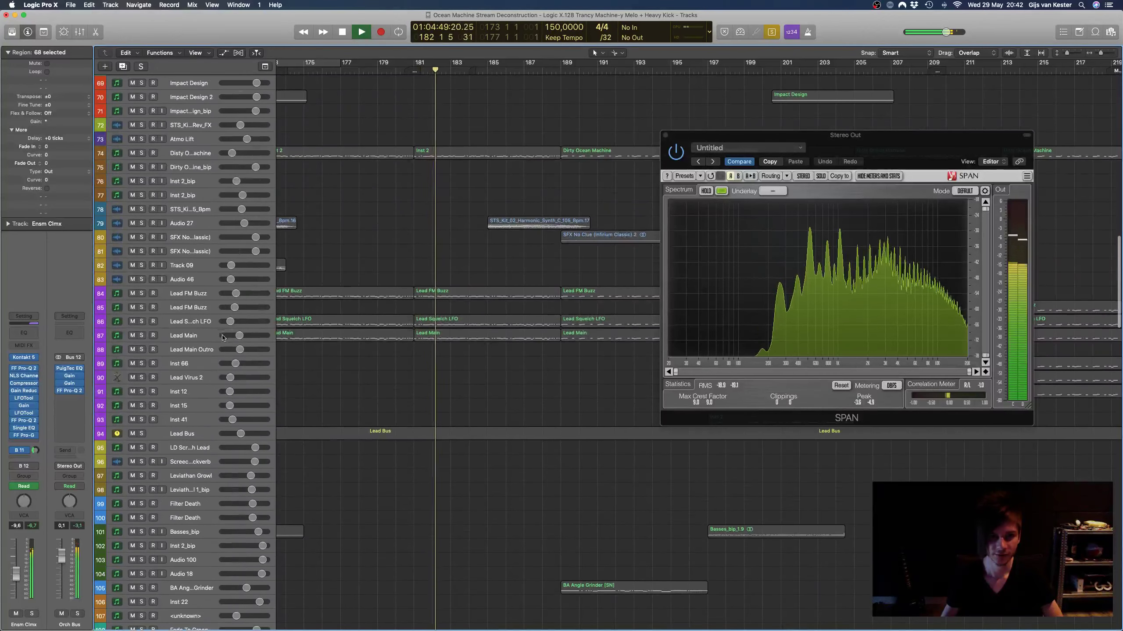
left_click(197, 293, "shift")
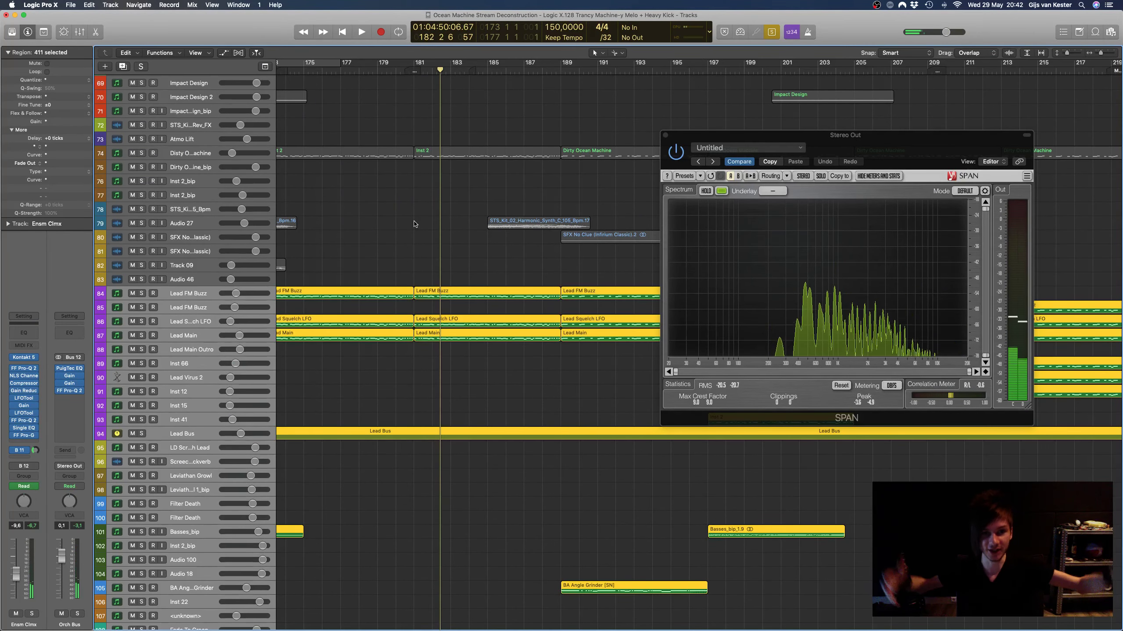
Step: Play the mix from bar 181, examine its full spectrum in SPAN, and return the playhead to bar 180
left_click(411, 69)
key("space")
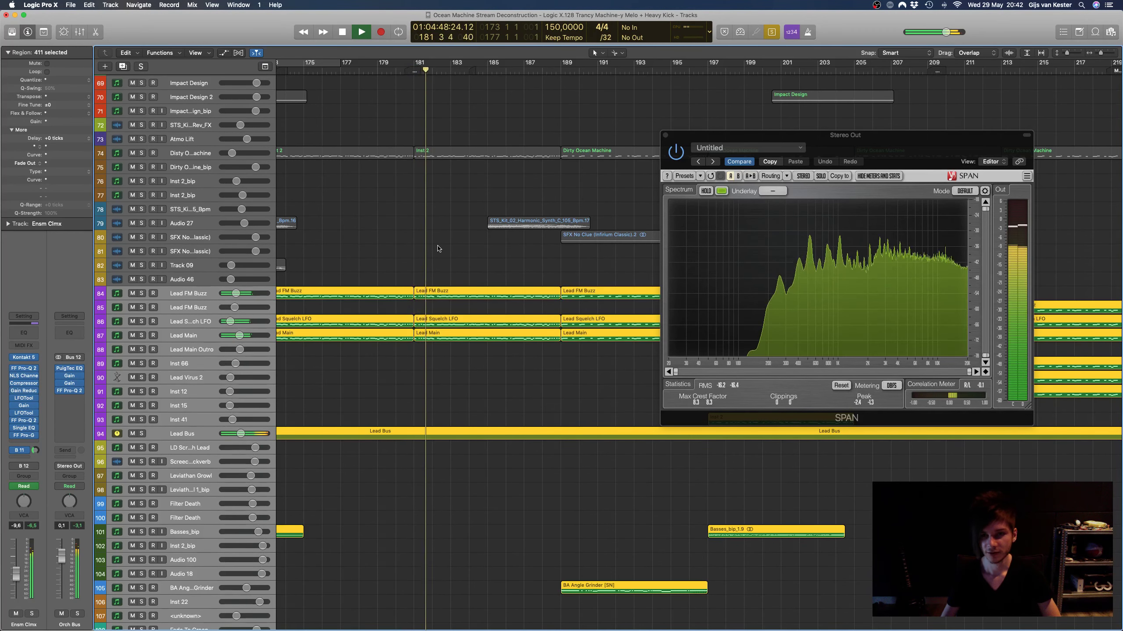
scroll(438, 249, "left", 3)
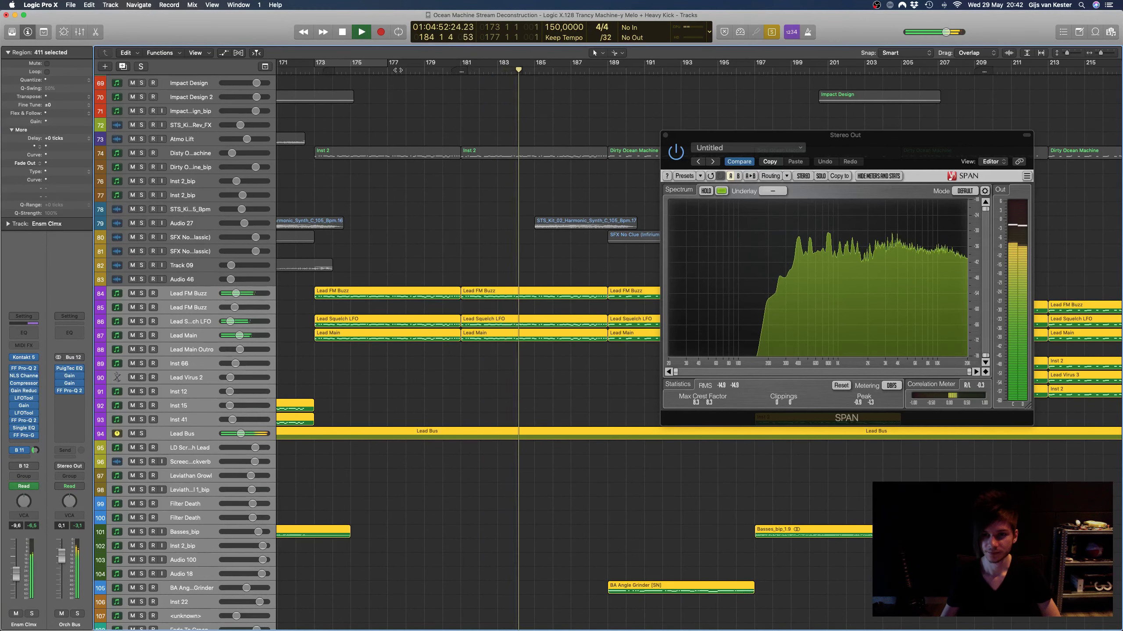
key("space")
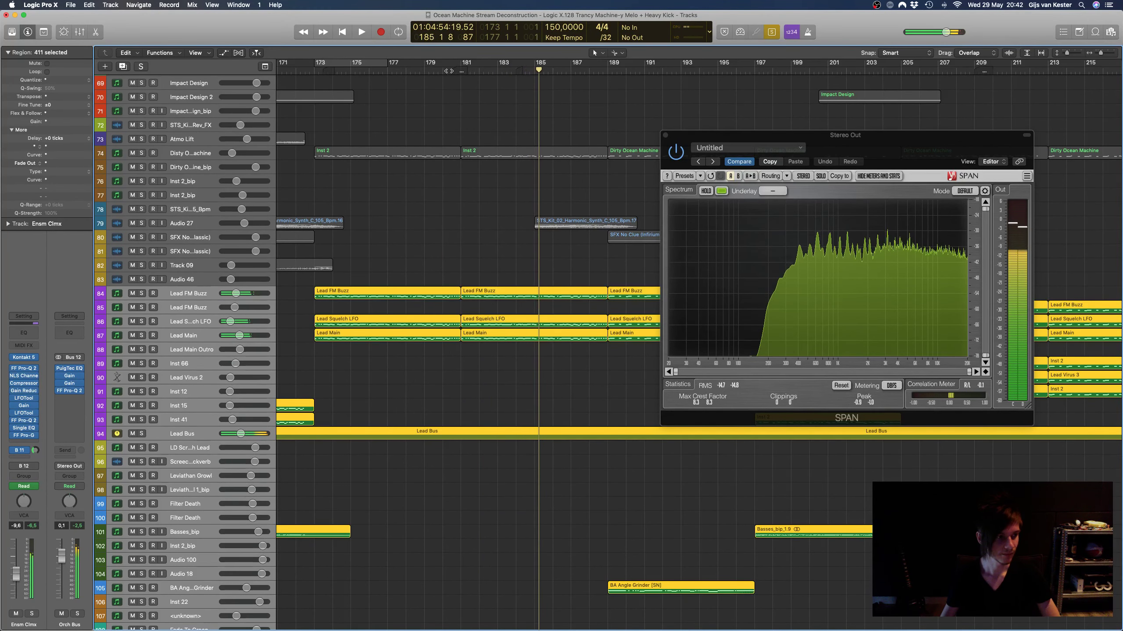
left_click(446, 70)
scroll(442, 257, "left", 2)
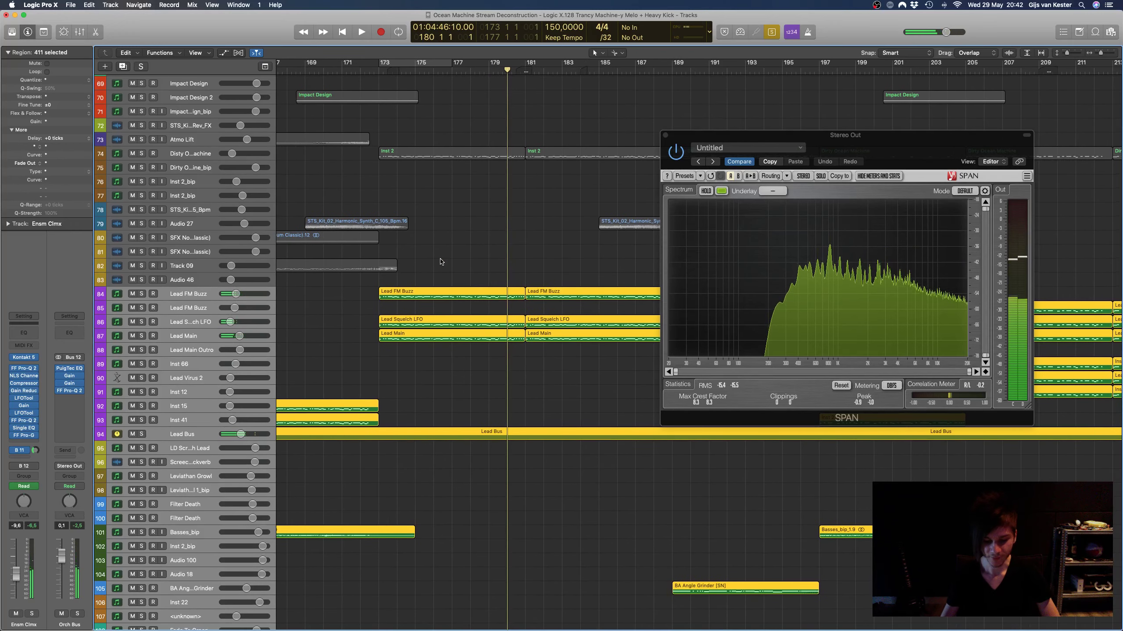
Step: Turn off solo for the selected lead and orchestral tracks and move the playhead to bar 172
scroll(444, 272, "left", 2)
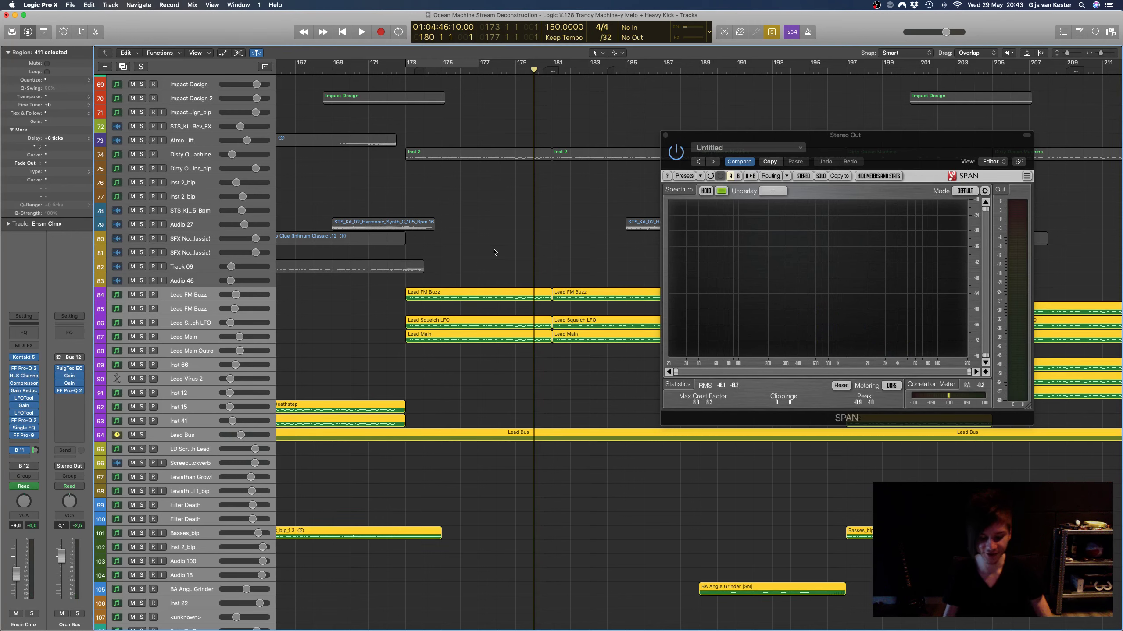
key("ctrl+s")
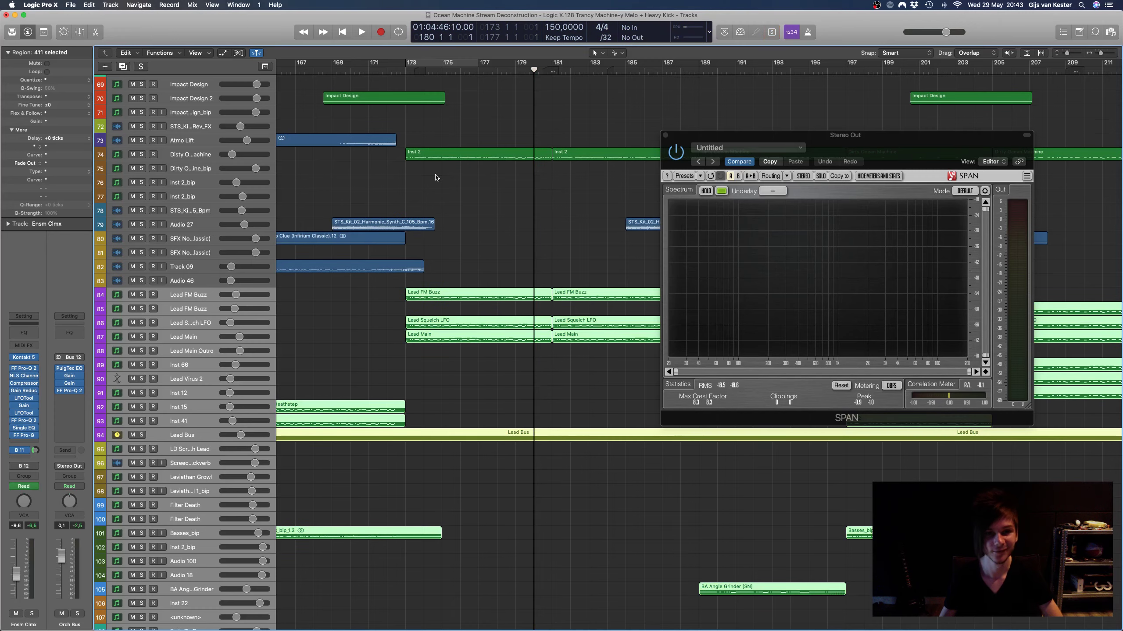
left_click(389, 68)
scroll(411, 250, "up", 5)
key("super+Left")
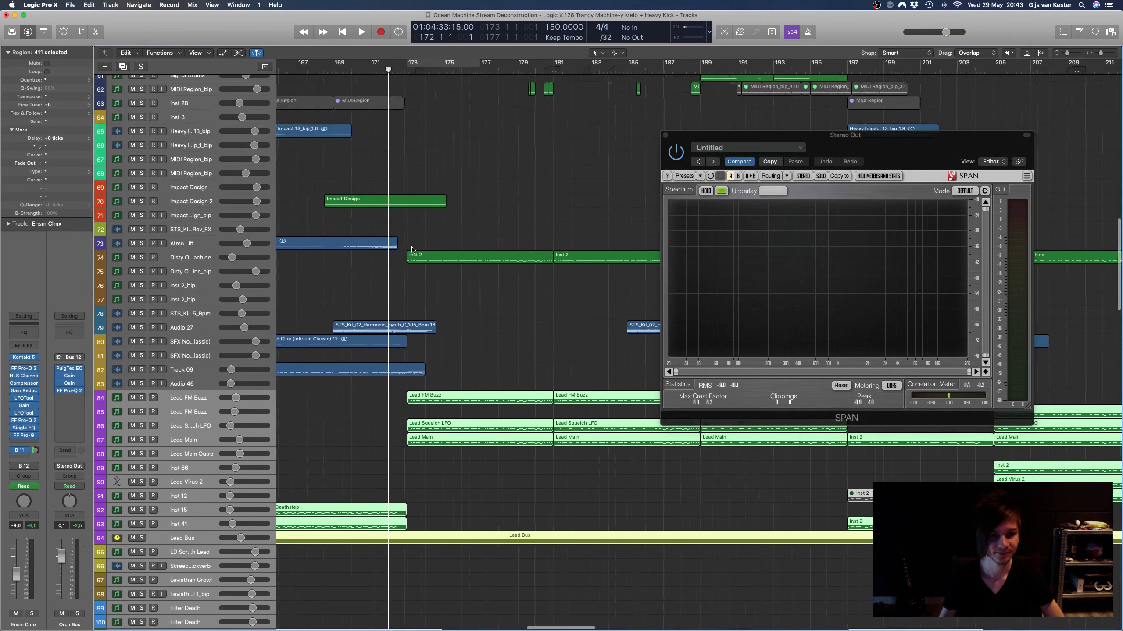
Step: Solo the Disty Ocean Machine track, enlarge the track view and play it from bar 172 while examining its spectrum in SPAN
scroll(412, 250, "up", 6)
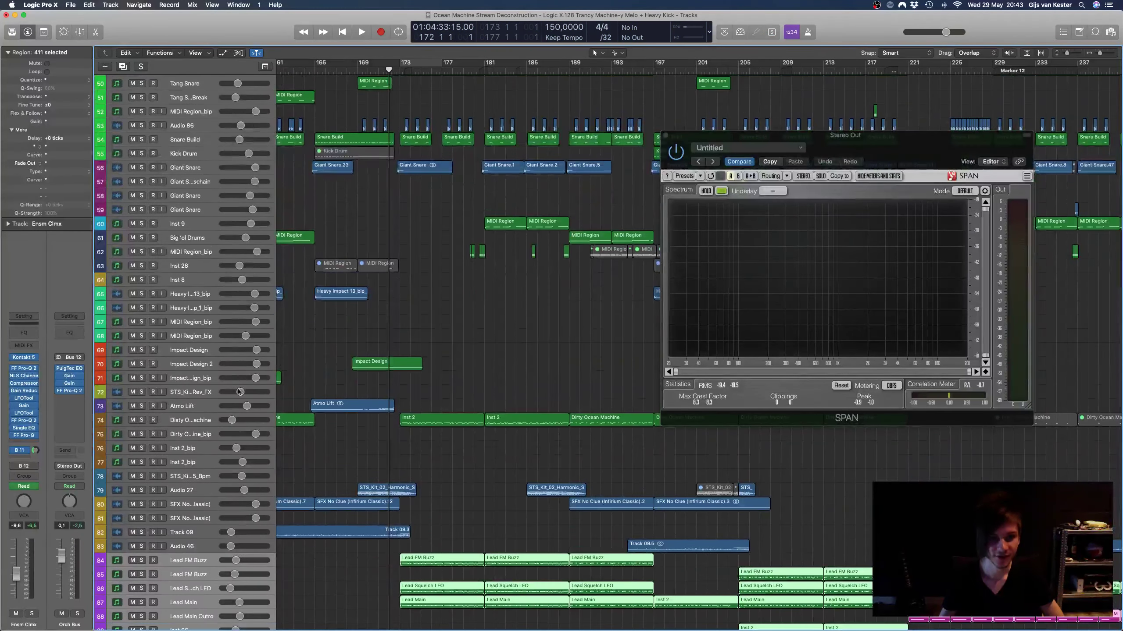
left_click(213, 421)
key("ctrl+s")
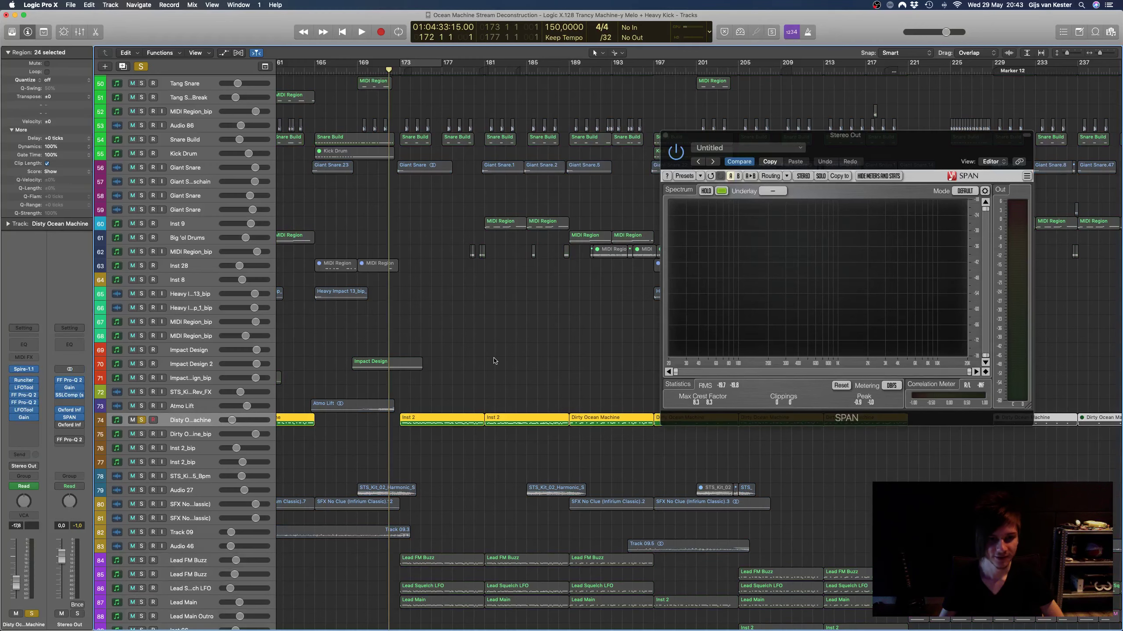
key("space")
scroll(472, 347, "down", 2)
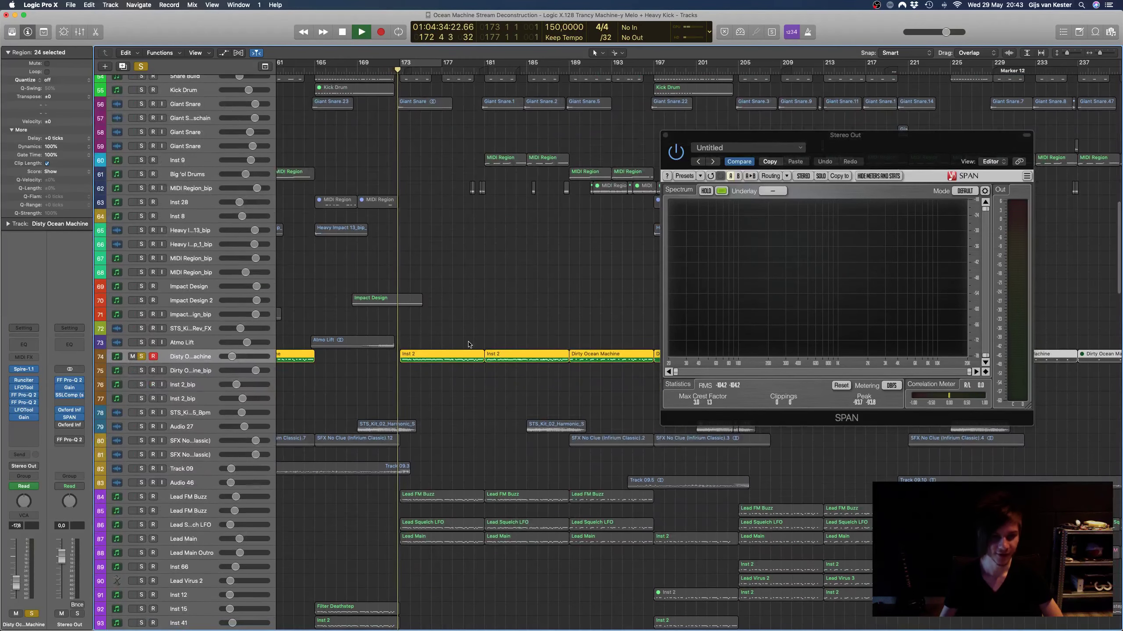
scroll(468, 344, "up", 4)
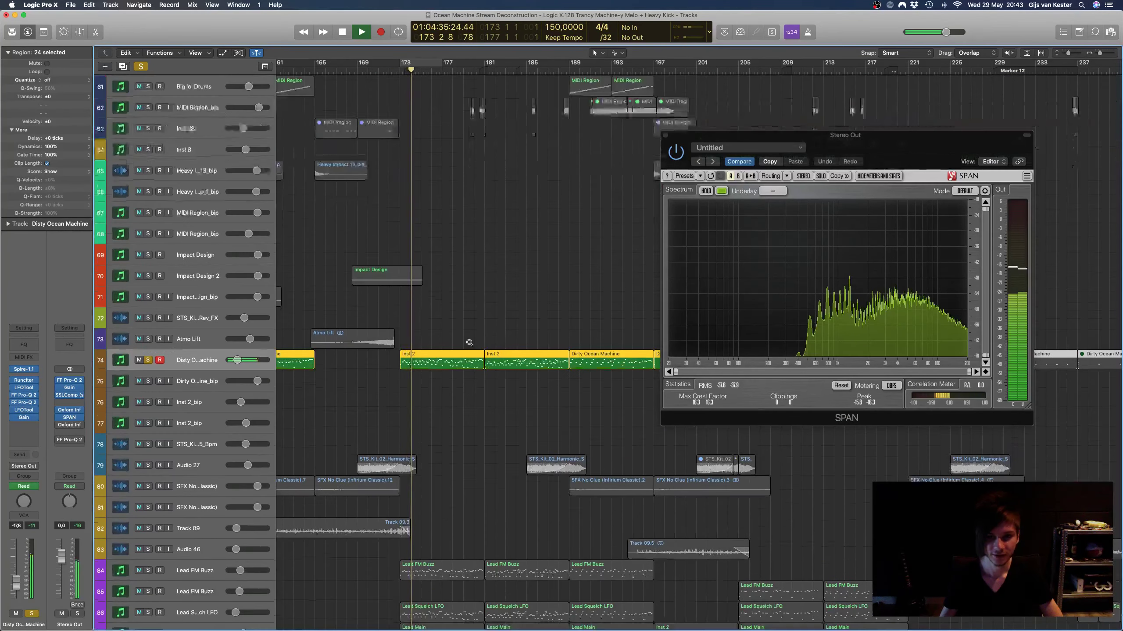
key("space")
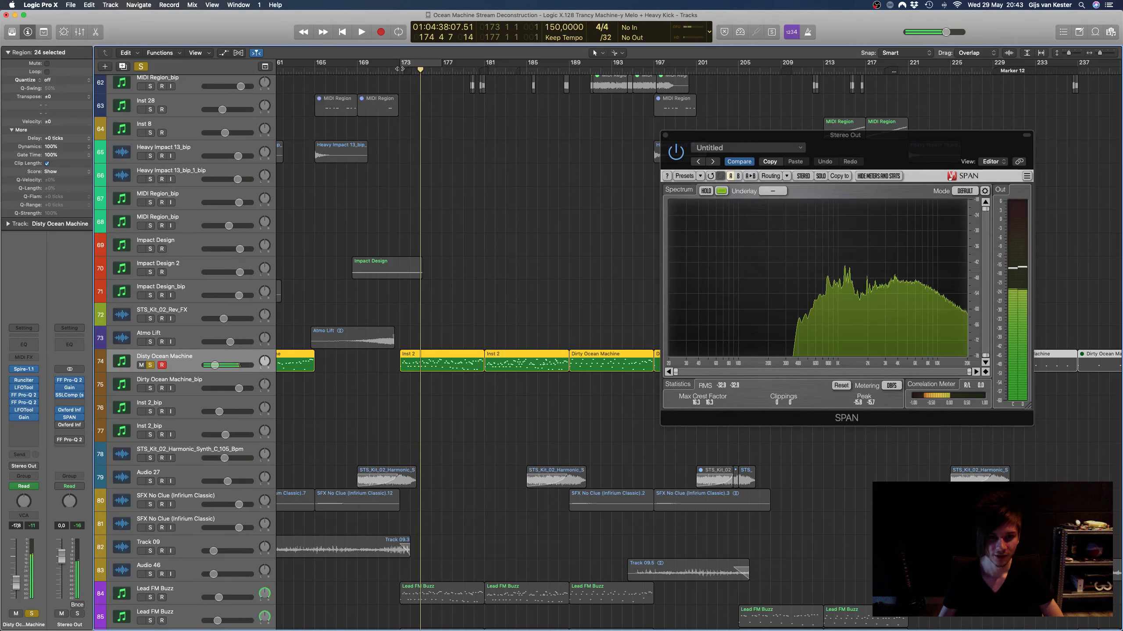
Step: Step the playhead back to bar 169 and examine the soloed Disty Ocean Machine sound in SPAN
key("comma")
key("comma")
key("comma")
key("comma")
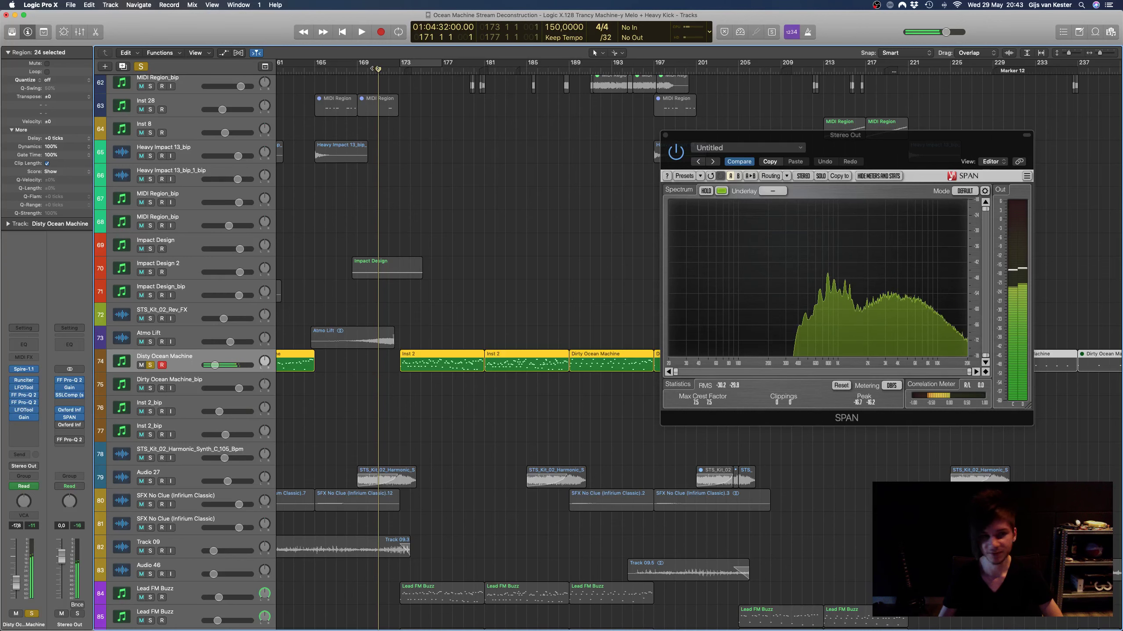
key("comma")
key("space")
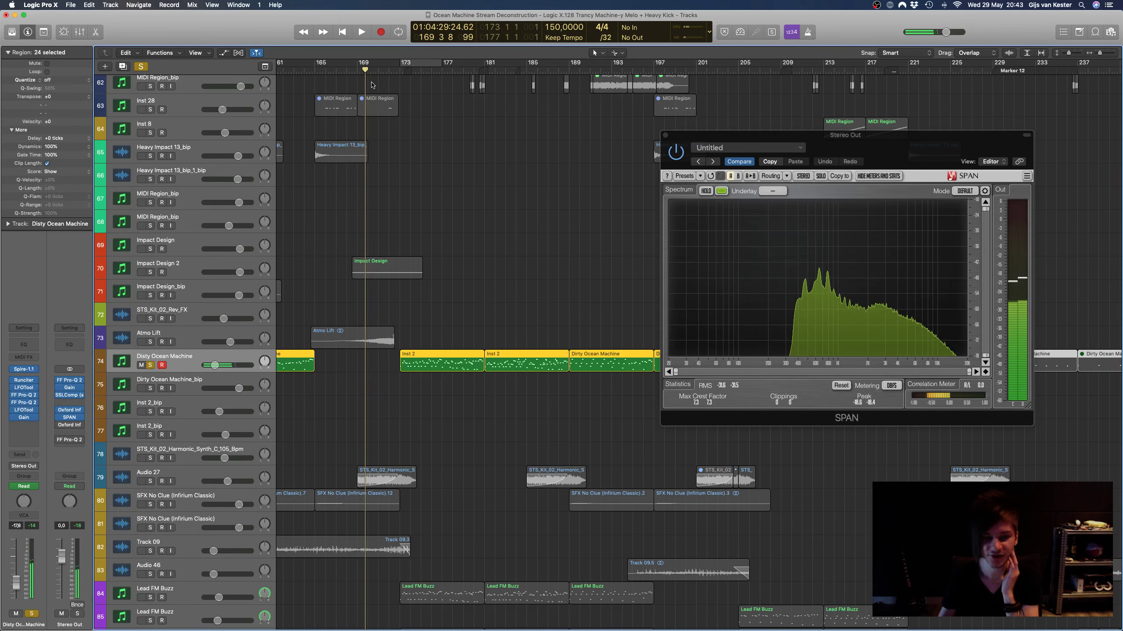
Step: Bypass the Disty Ocean Machine track's insert effects and examine the unprocessed synth in SPAN during playback
left_click(460, 411)
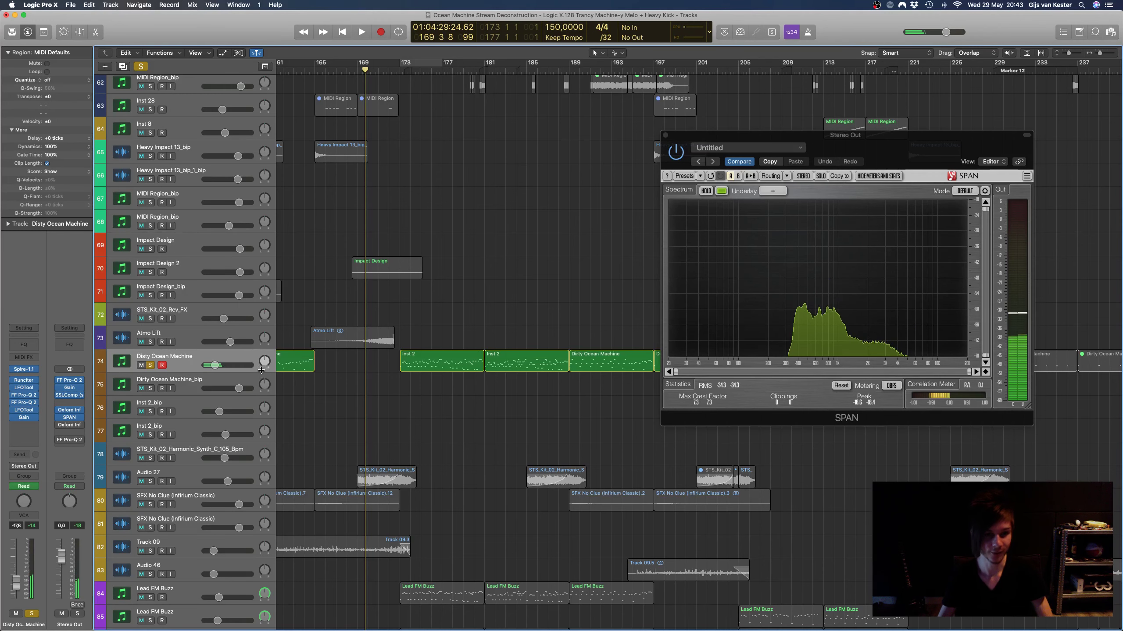
left_click(223, 356)
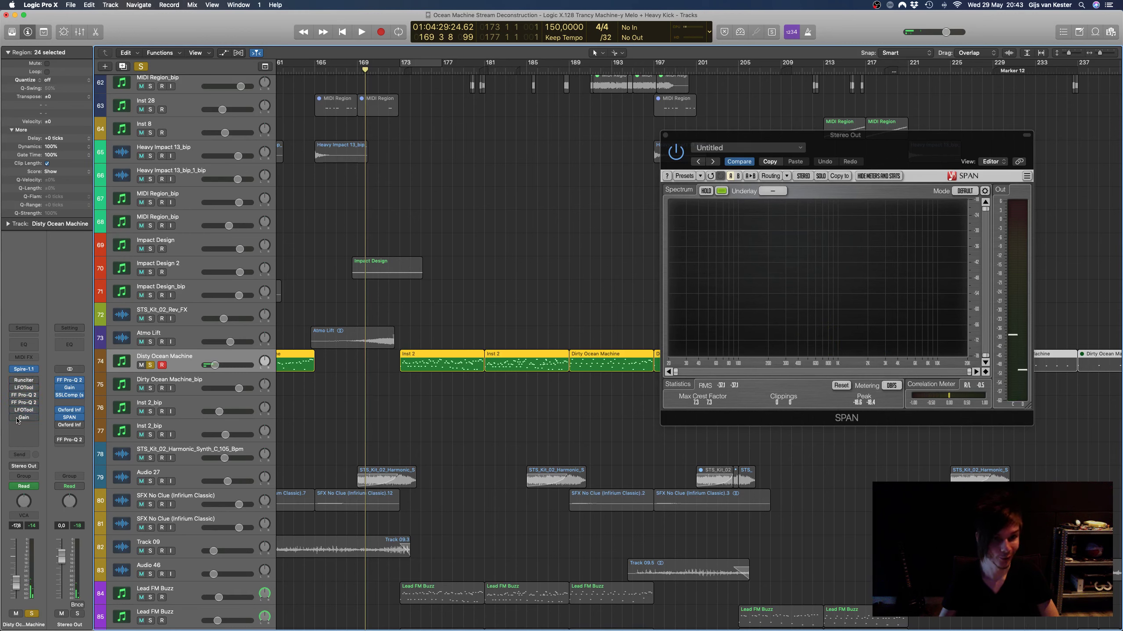
key("space")
left_click(410, 65)
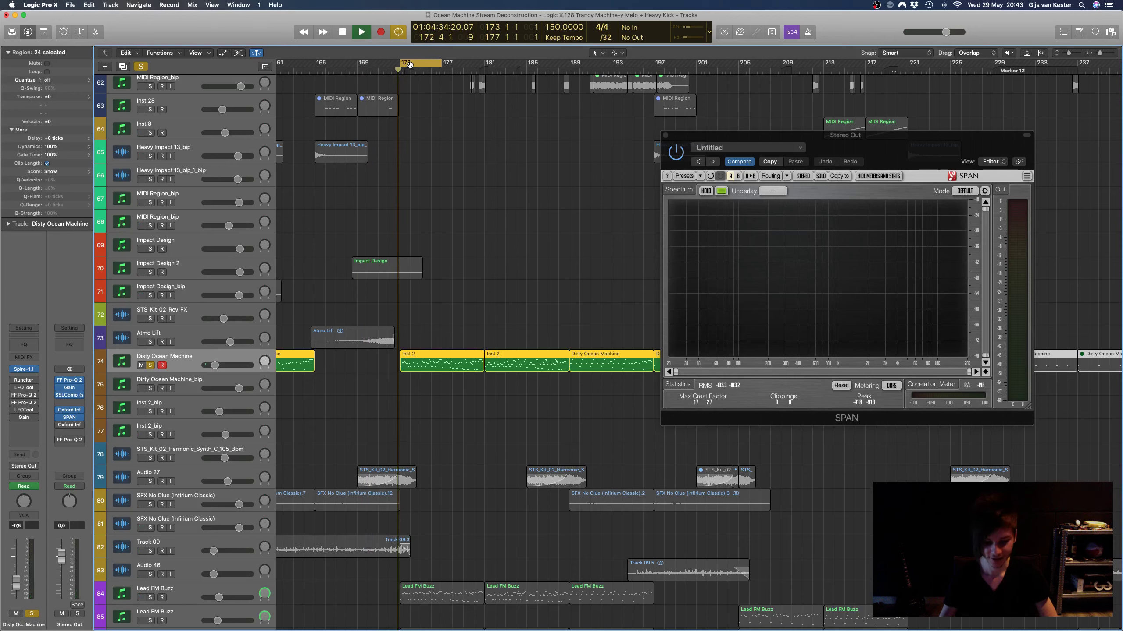
left_click(412, 66)
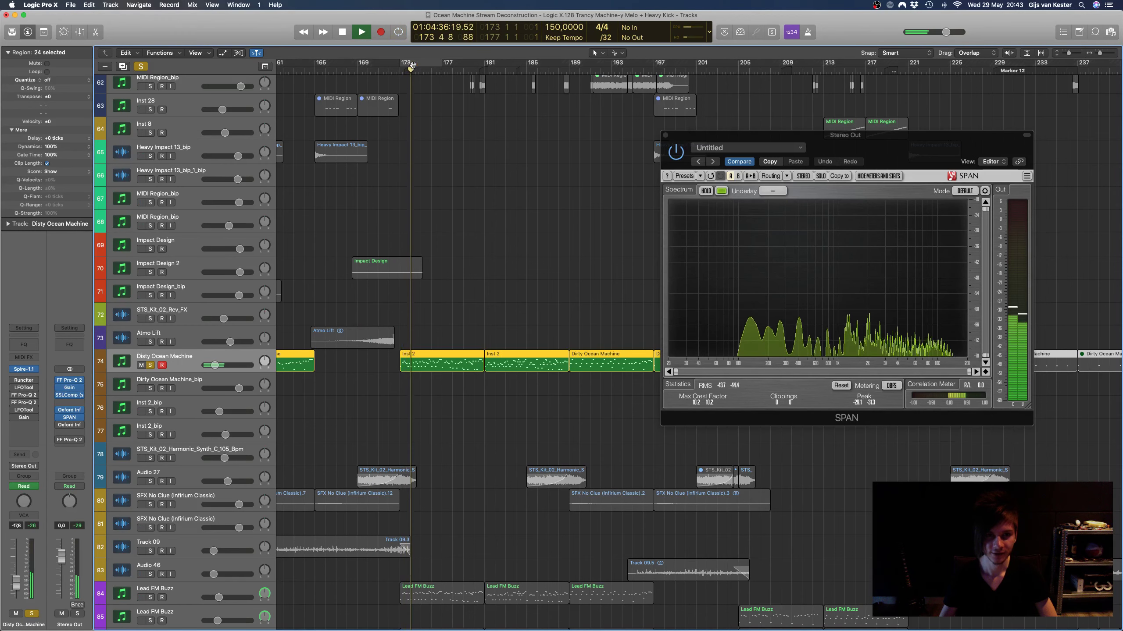
left_click(471, 66)
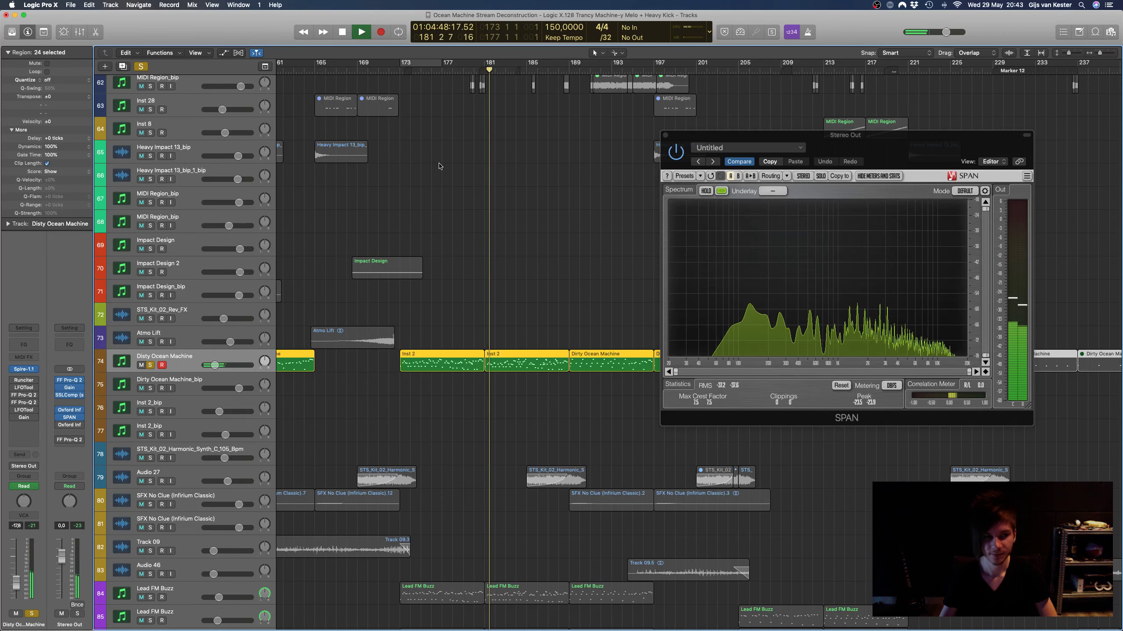
key("space")
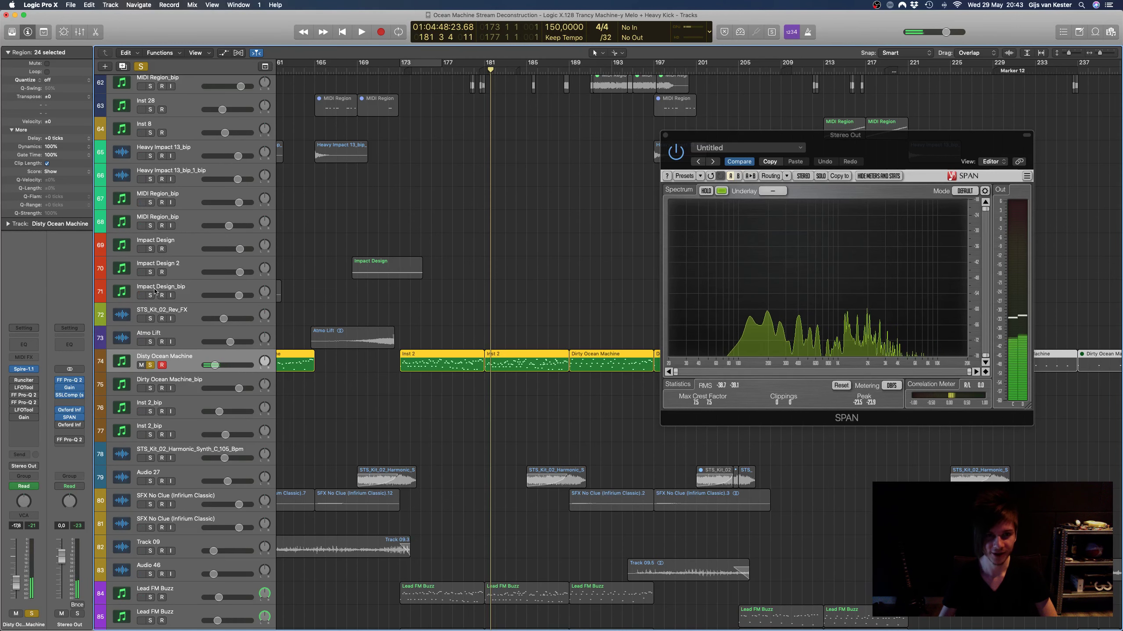
Step: Open the Runciter filter on Disty Ocean Machine, place its window below SPAN's header, enable it and play from bar 172
left_click(25, 381)
left_click_drag(250, 36, 755, 273)
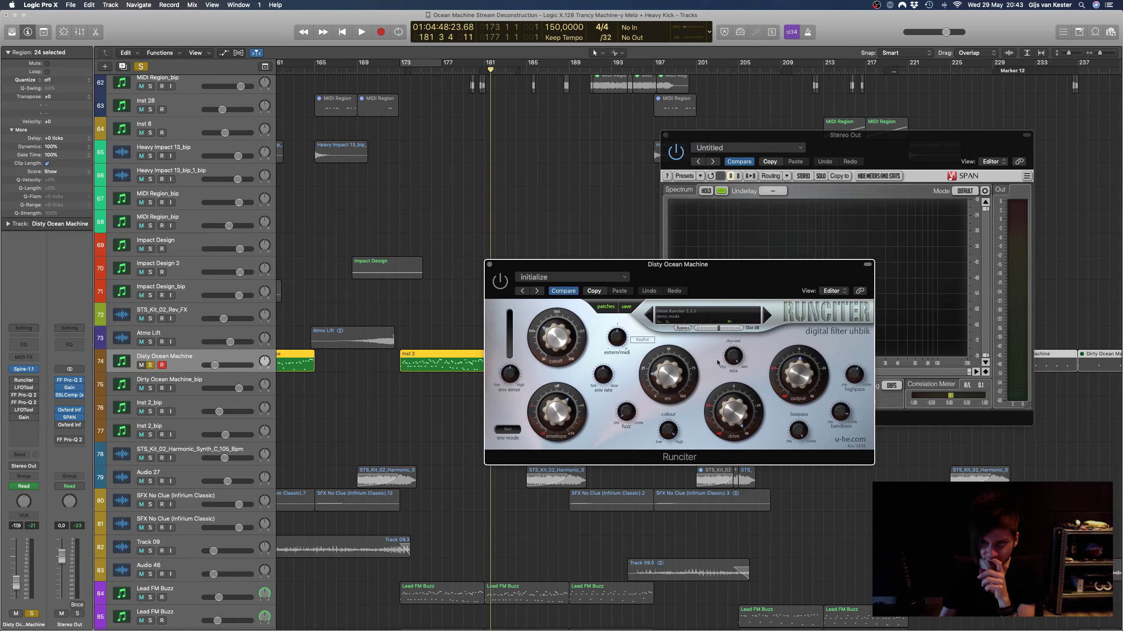
left_click_drag(554, 268, 669, 260)
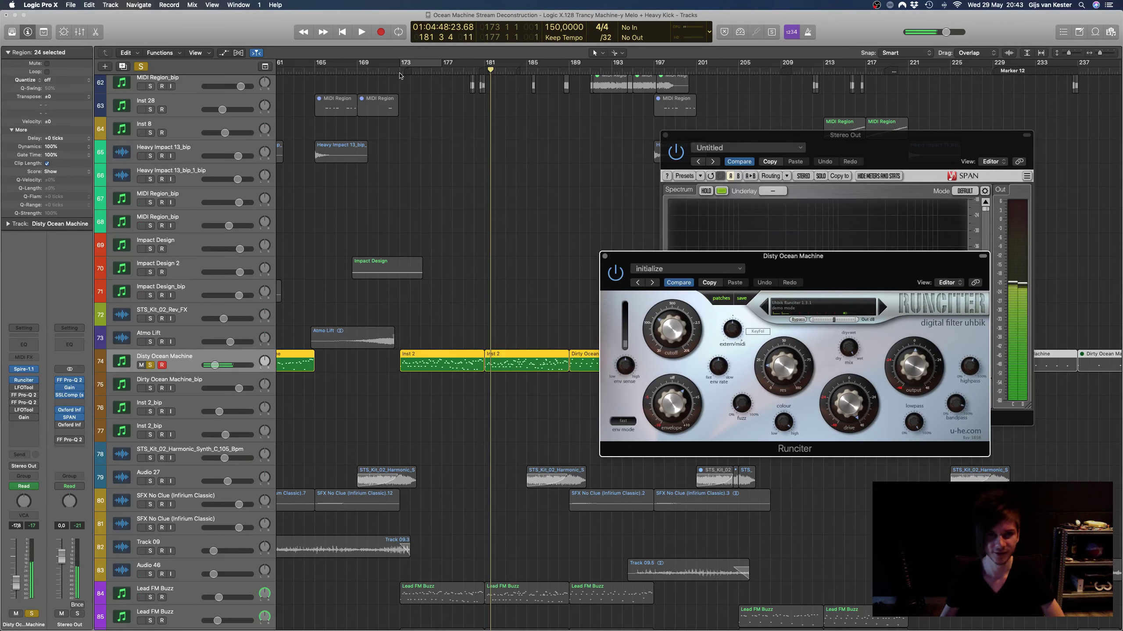
left_click(399, 73)
key("space")
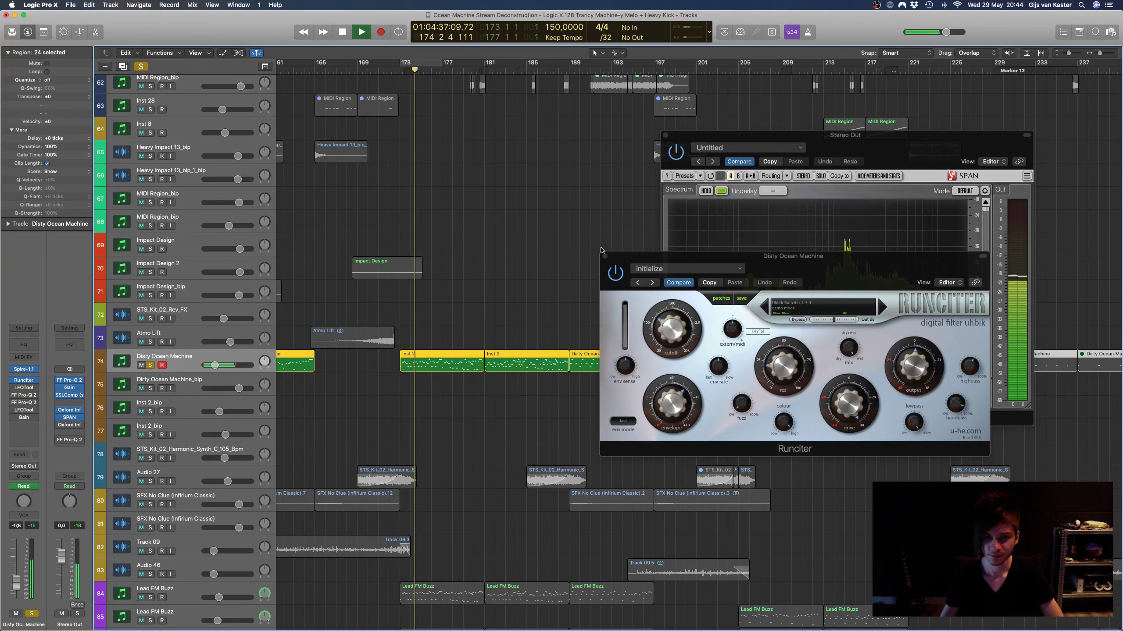
Step: Close Runciter, examine the filtered sound in SPAN during playback, and re-enable the track's remaining insert effects
left_click(61, 441)
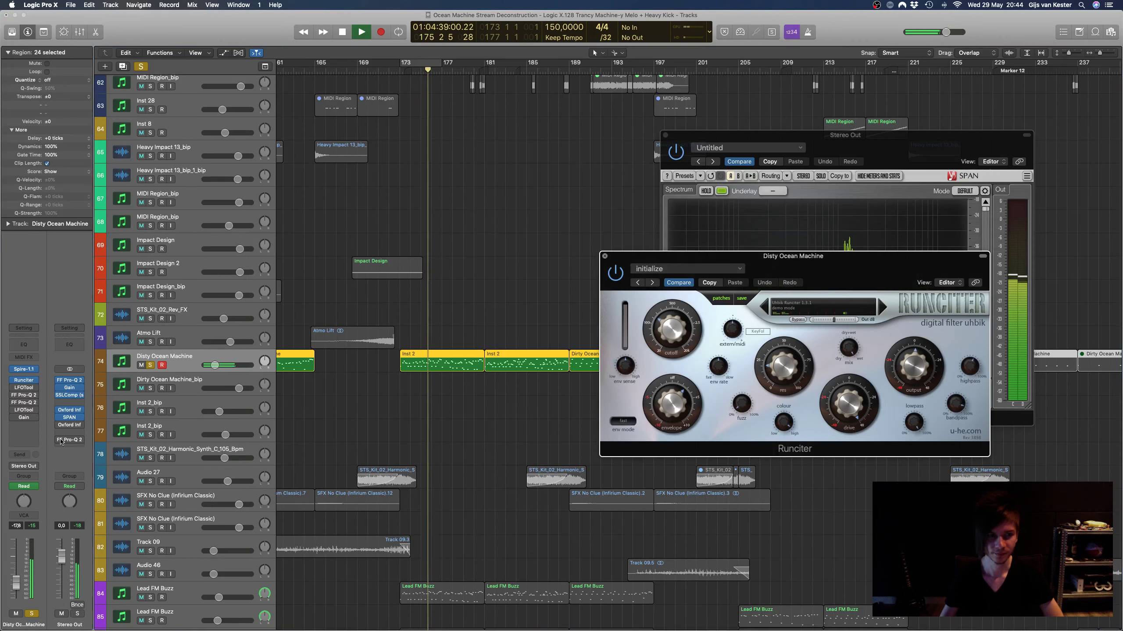
left_click(12, 383)
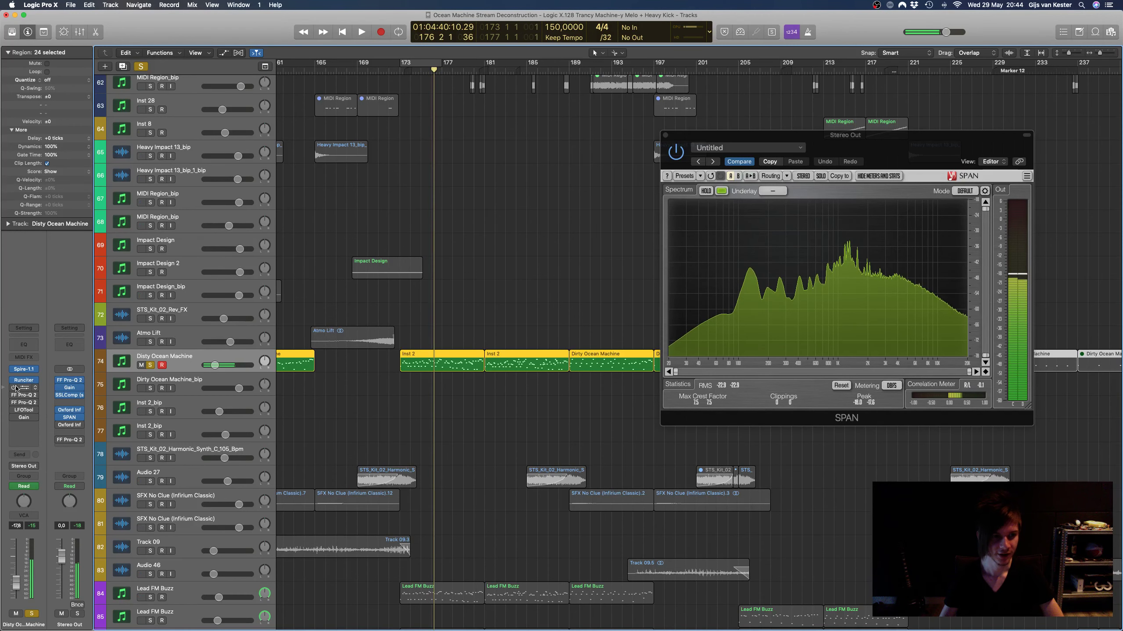
double_click(377, 70)
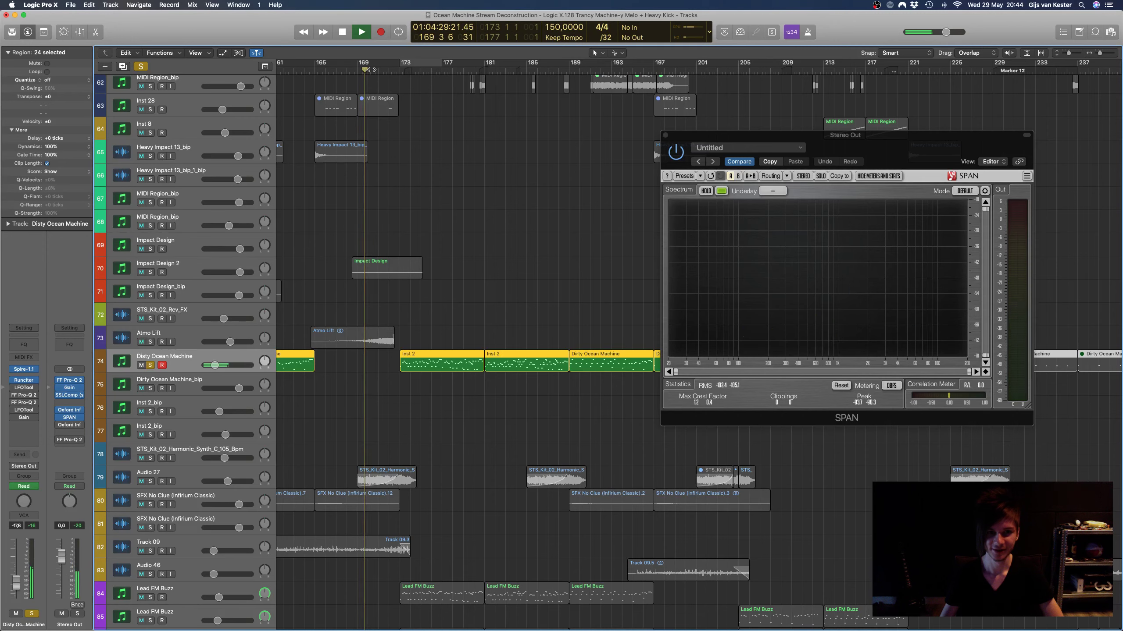
key("space")
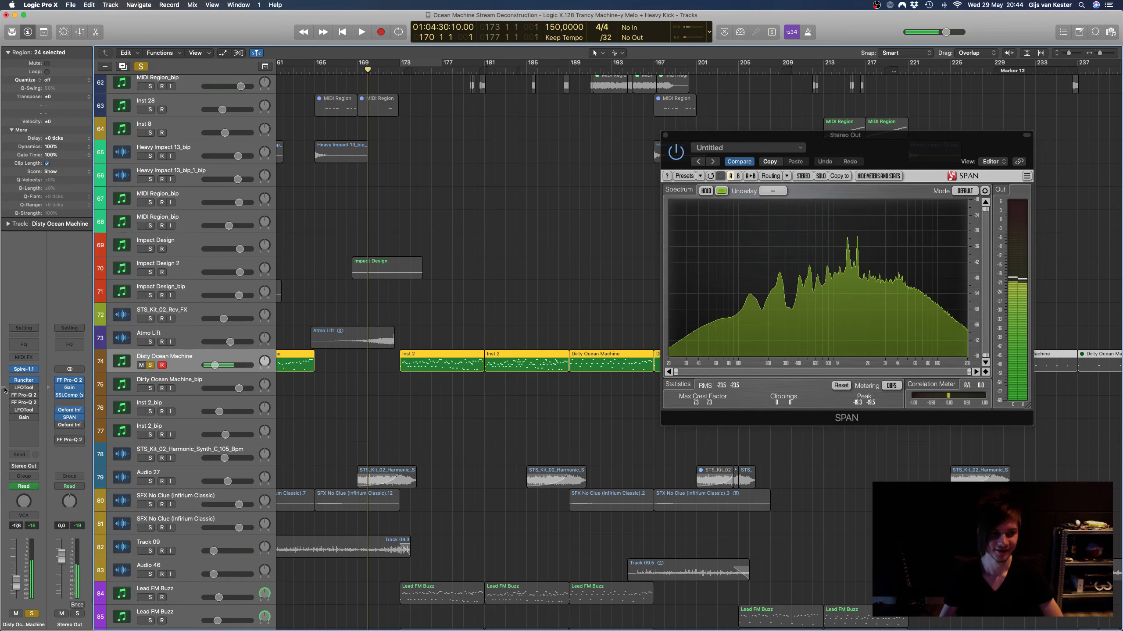
key("space")
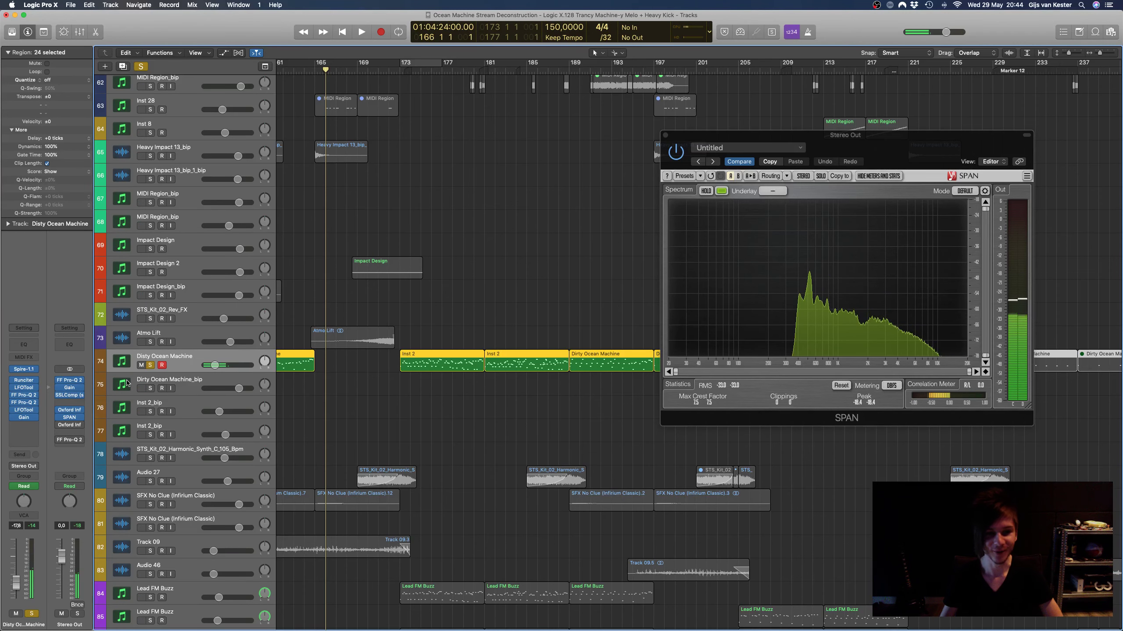
Step: Locate the first Dirty Ocean Machine region and move the playhead to its start at bar 157
scroll(425, 80, "left", 2)
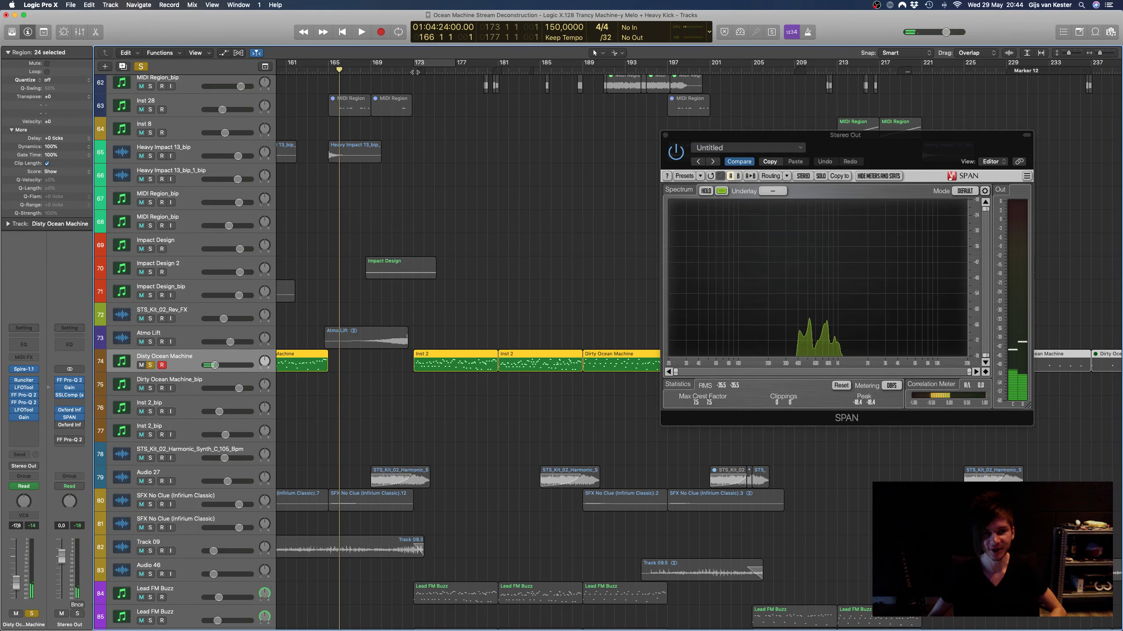
left_click(413, 71)
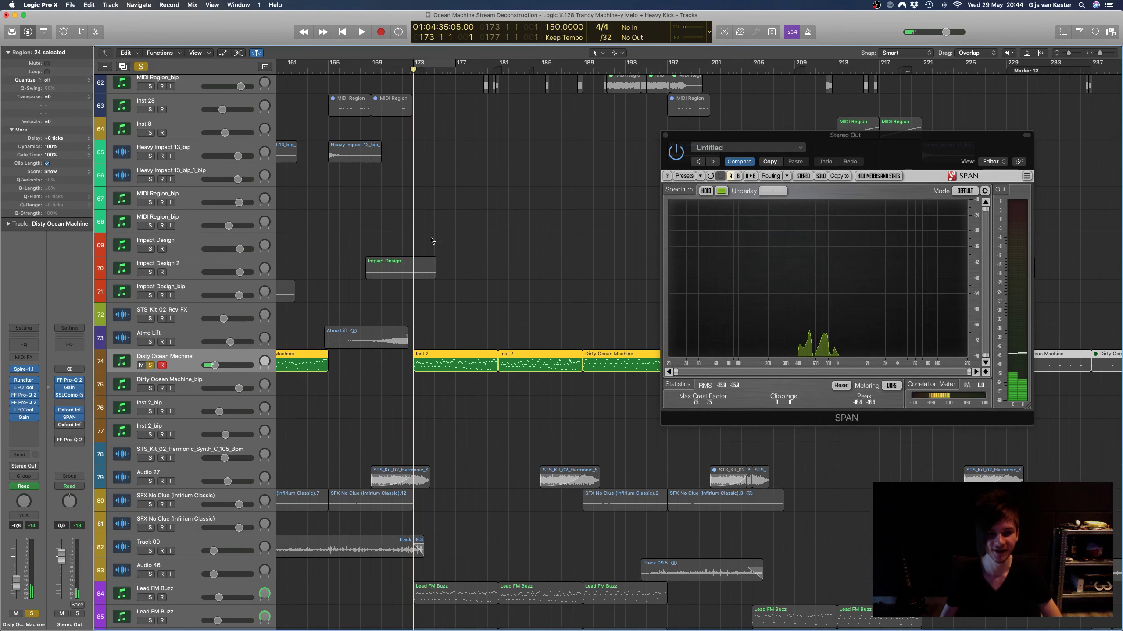
scroll(432, 241, "left", 5)
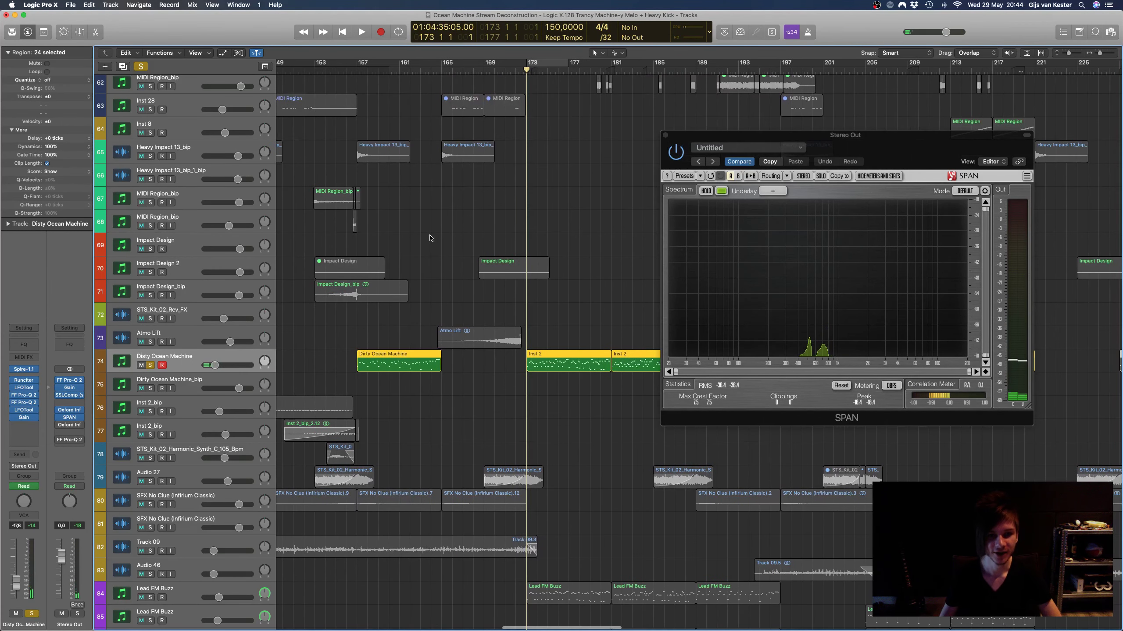
scroll(431, 238, "up", 4)
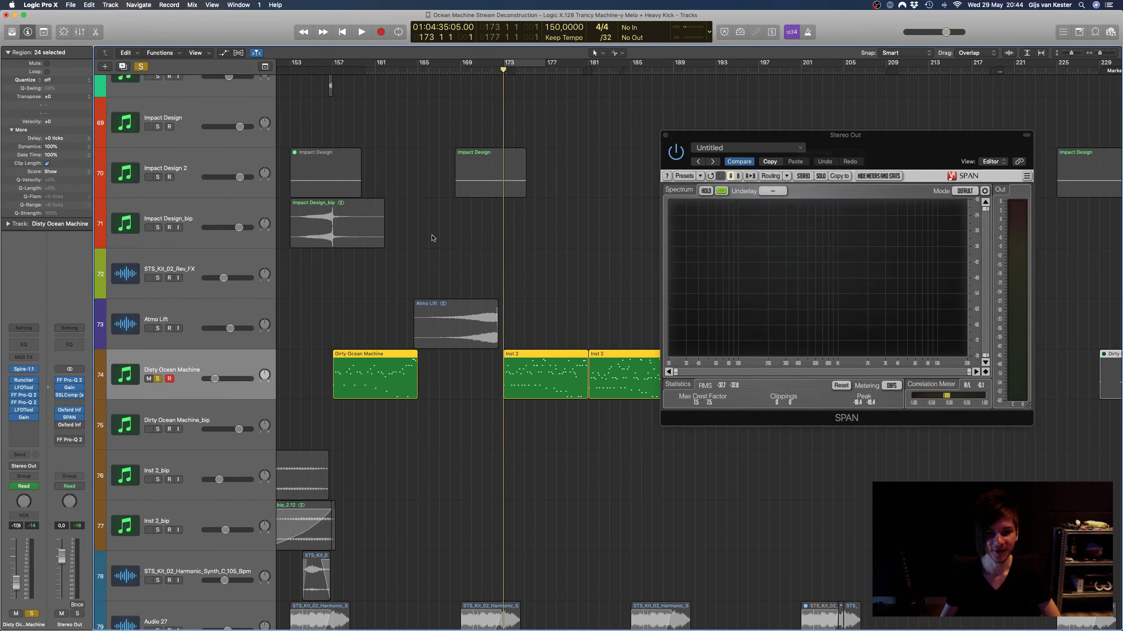
left_click(333, 70)
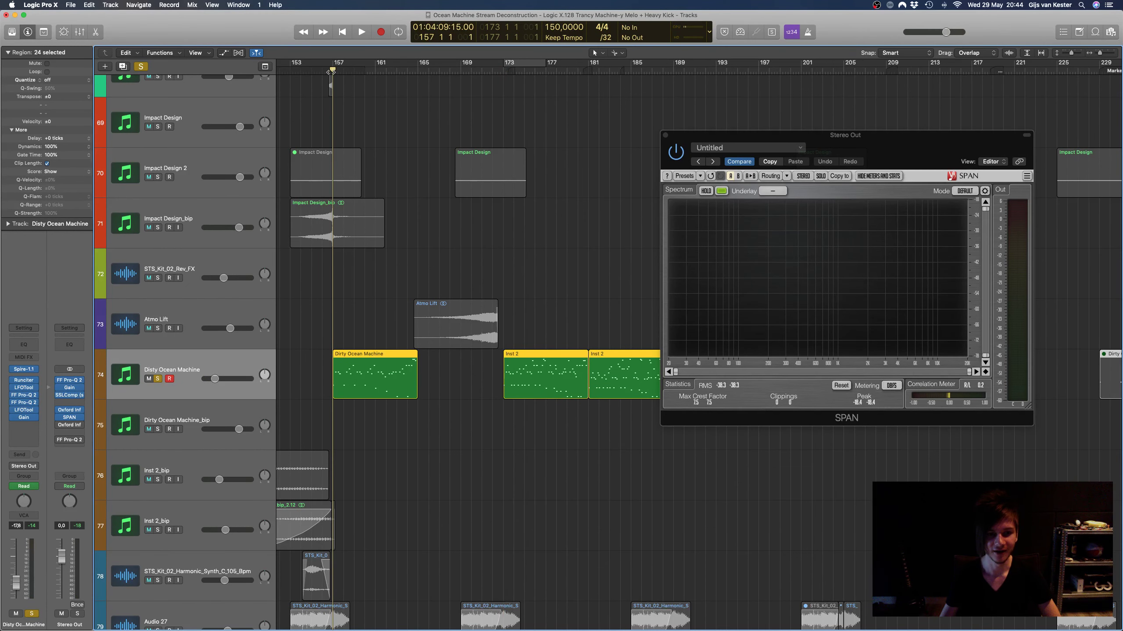
scroll(293, 309, "up", 5)
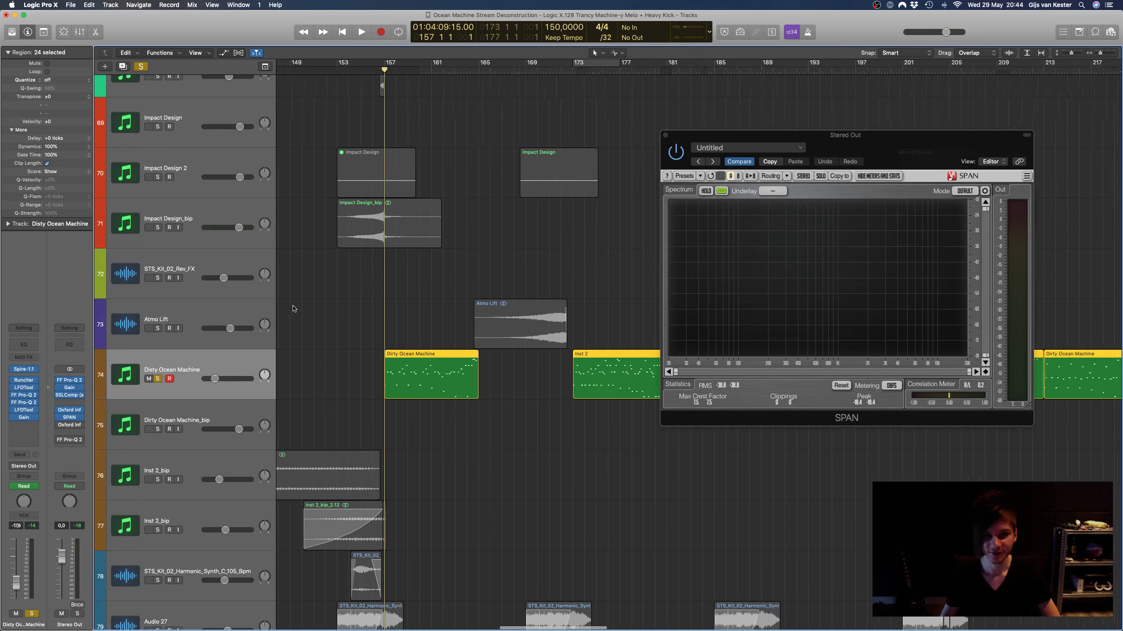
Step: Look over the Dirty Ocean Machine and Inst 2 regions and move the playhead to bar 173
scroll(481, 355, "right", 3)
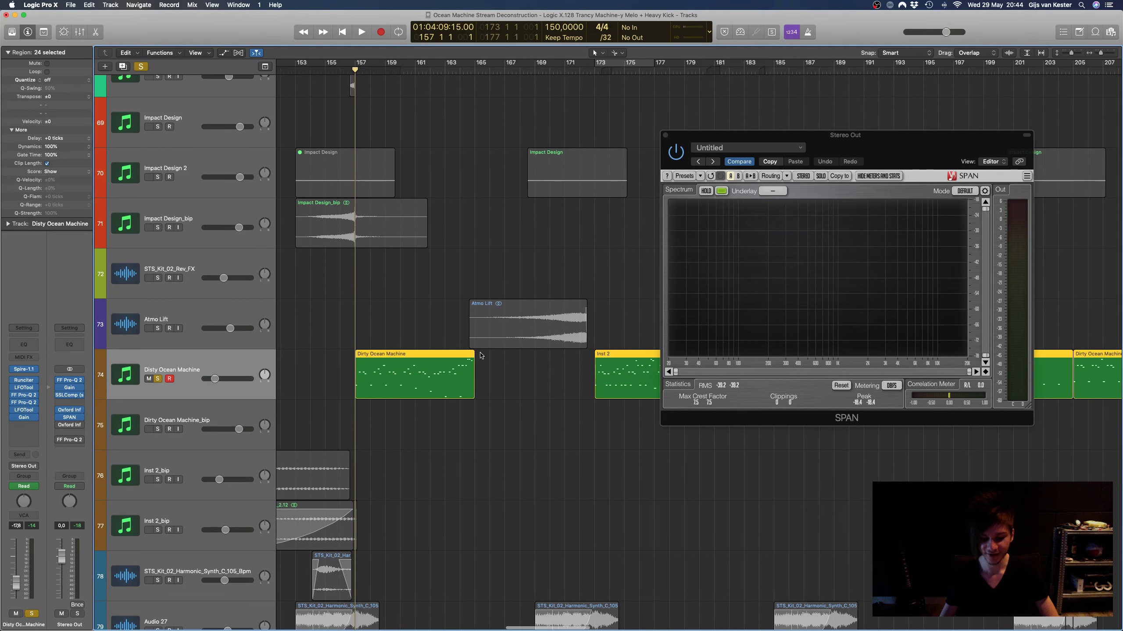
scroll(481, 356, "down", 3)
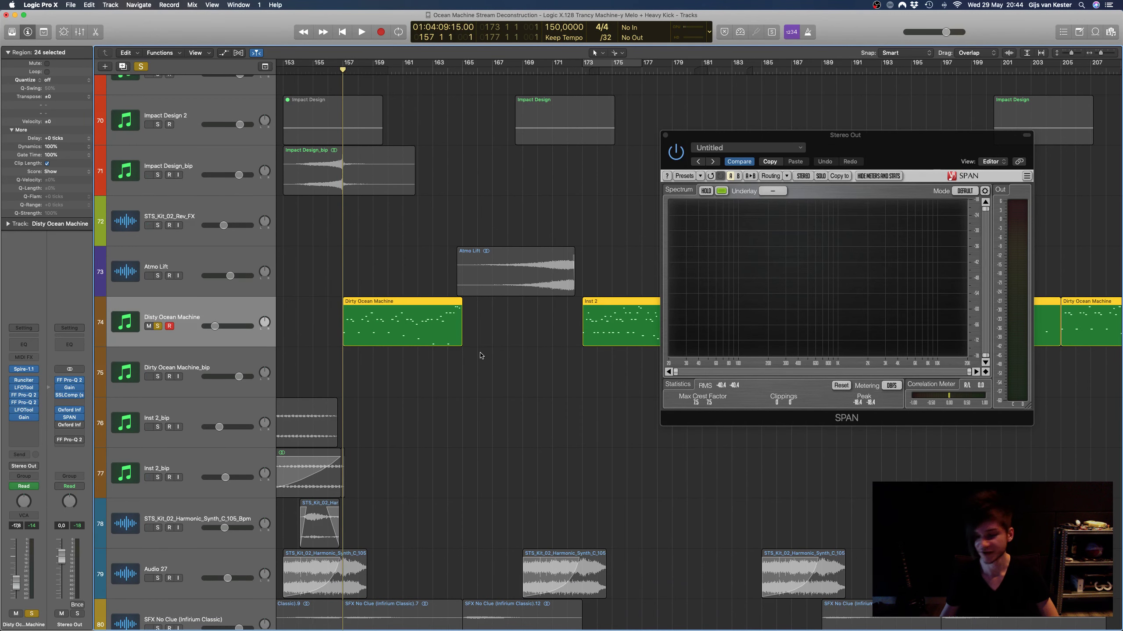
scroll(481, 355, "right", 4)
scroll(481, 355, "right", 1)
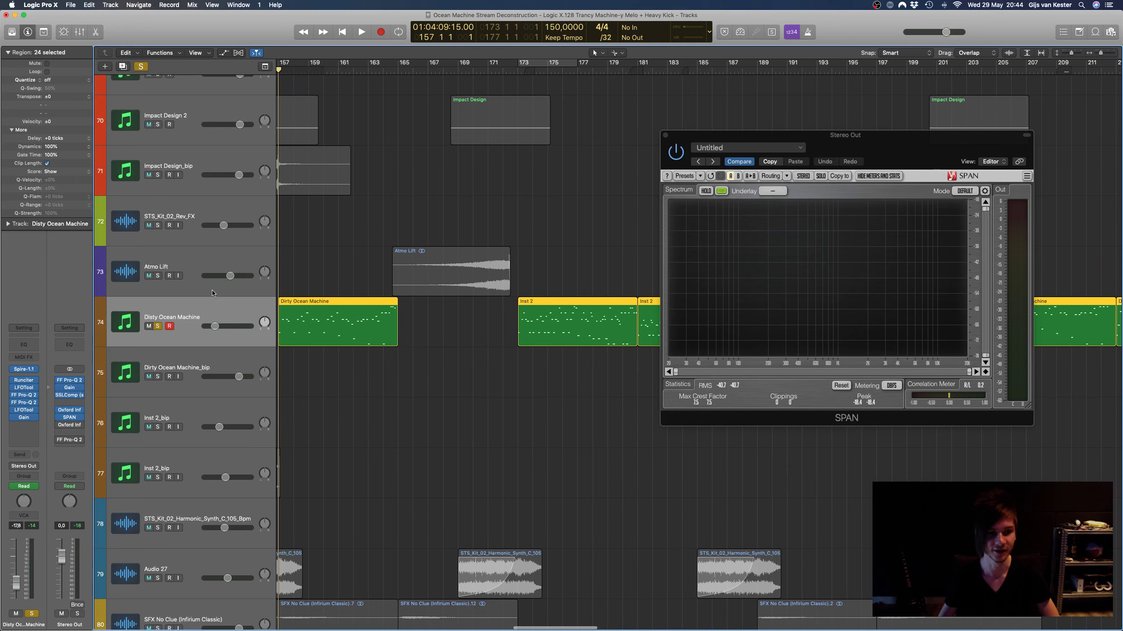
scroll(491, 303, "left", 1)
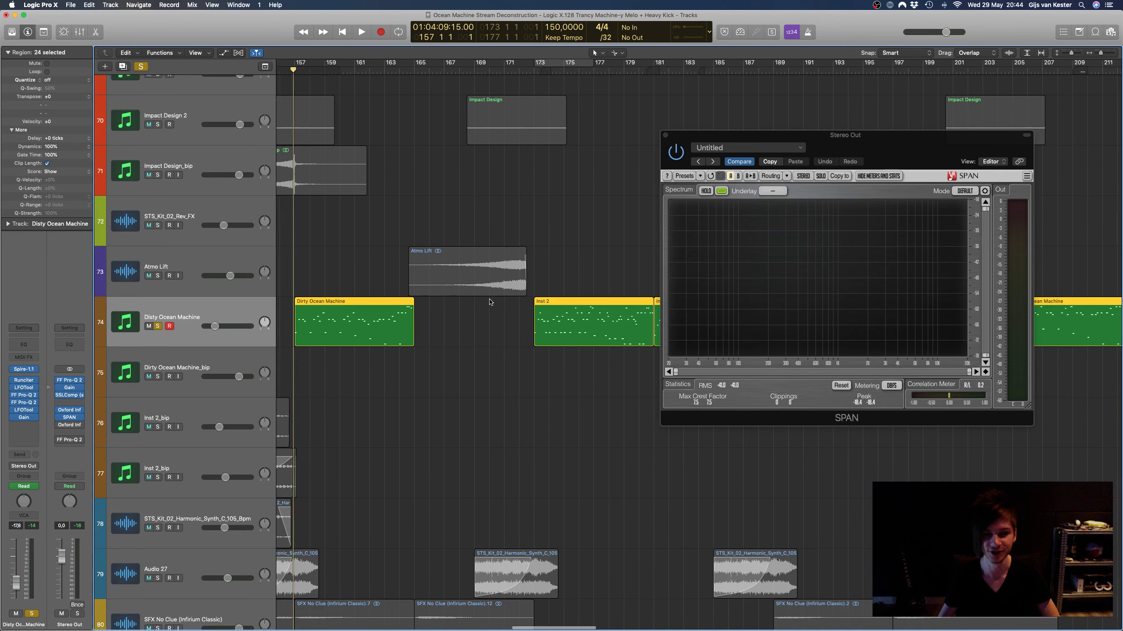
scroll(491, 303, "down", 3)
mouse_move(501, 69)
left_mouse_down()
mouse_move(482, 69)
mouse_move(503, 72)
left_mouse_up()
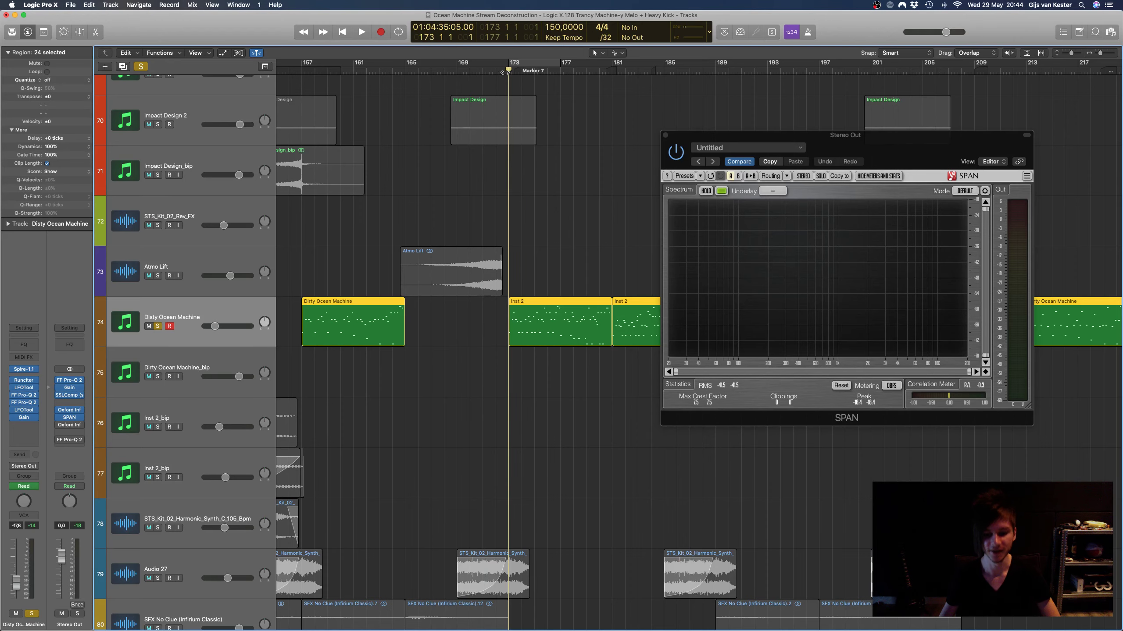
Step: Move the playhead to bar 172 and take the Disty Ocean Machine track out of solo
left_click(502, 71)
scroll(500, 184, "down", 5)
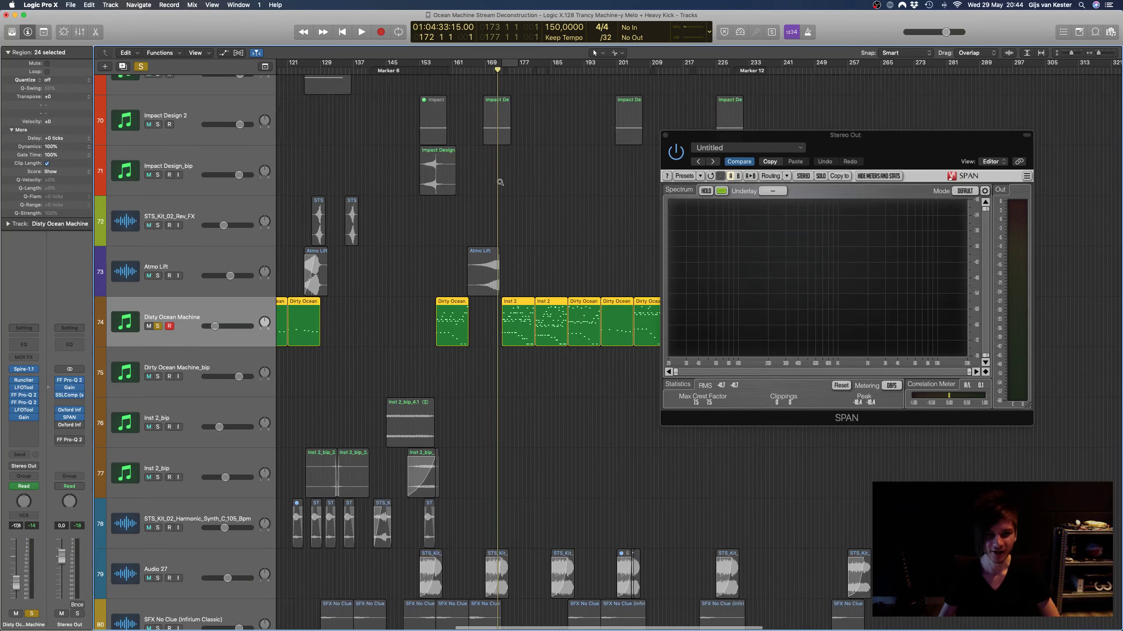
scroll(499, 182, "down", 3)
scroll(501, 184, "up", 1)
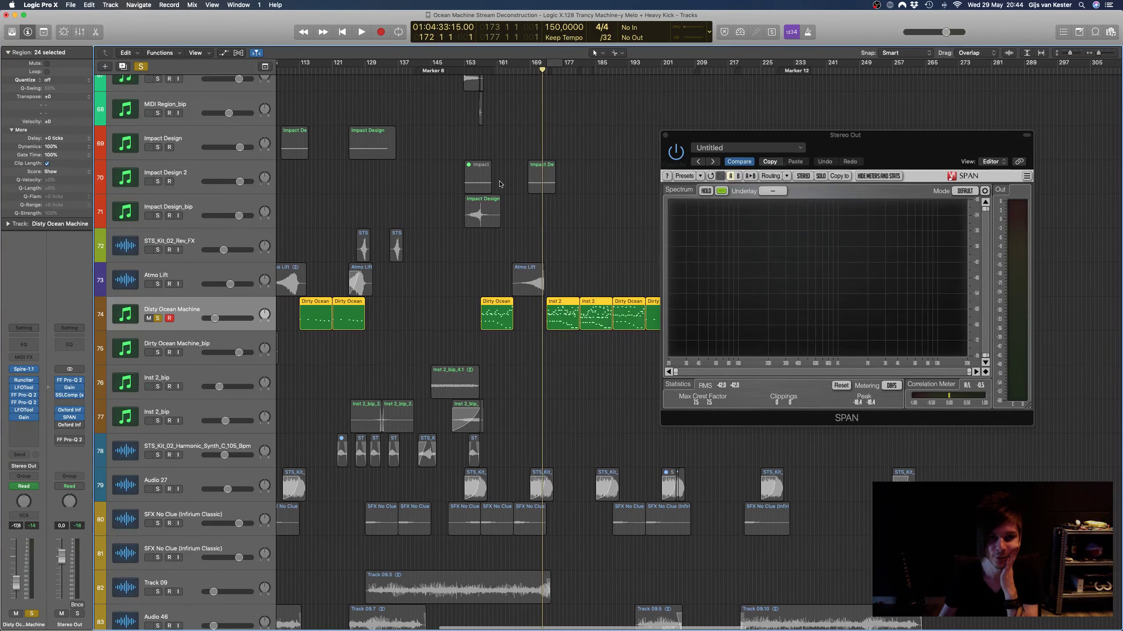
left_click(157, 318)
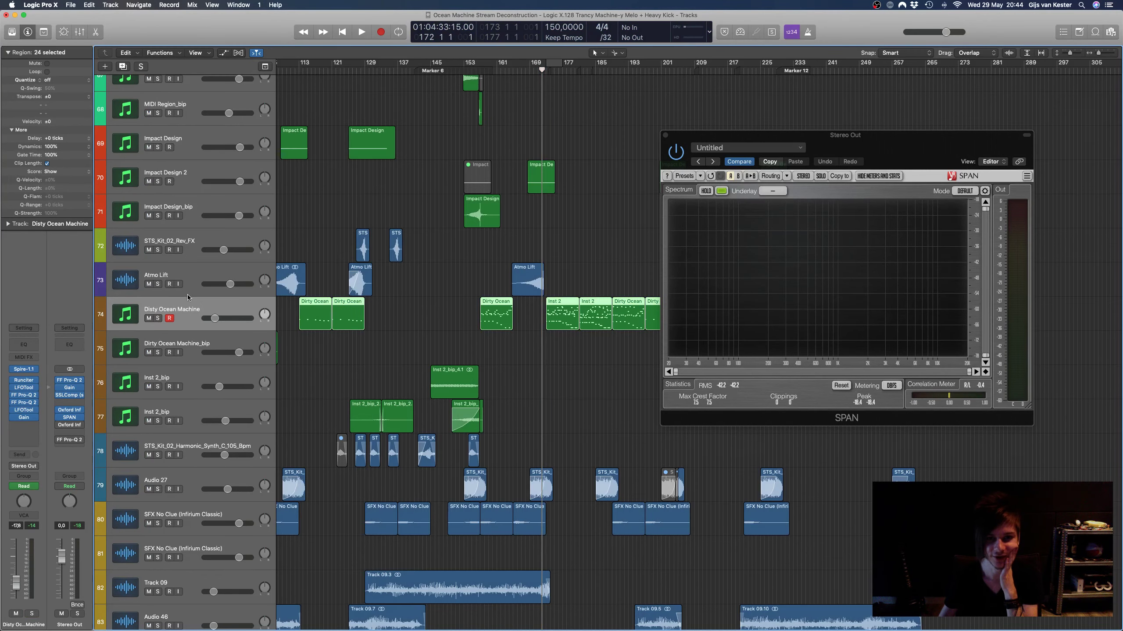
Step: Place the playhead at bar 127 and shrink the track heights to fit the lead, vocal and orchestra tracks in view
scroll(288, 186, "left", 5)
scroll(390, 78, "down", 10)
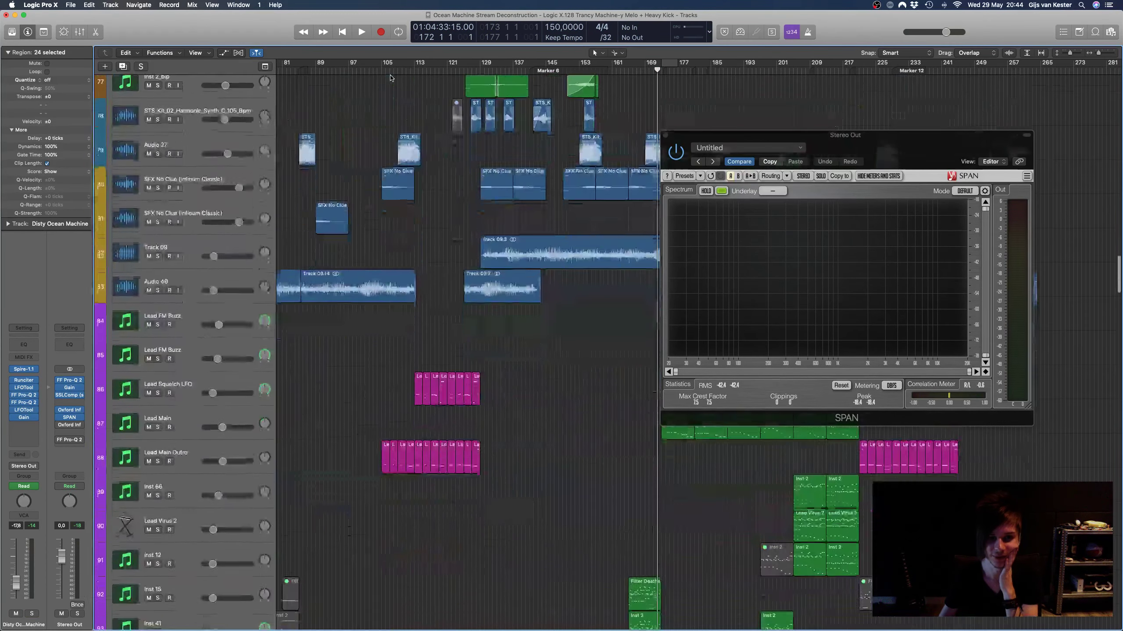
scroll(390, 78, "down", 20)
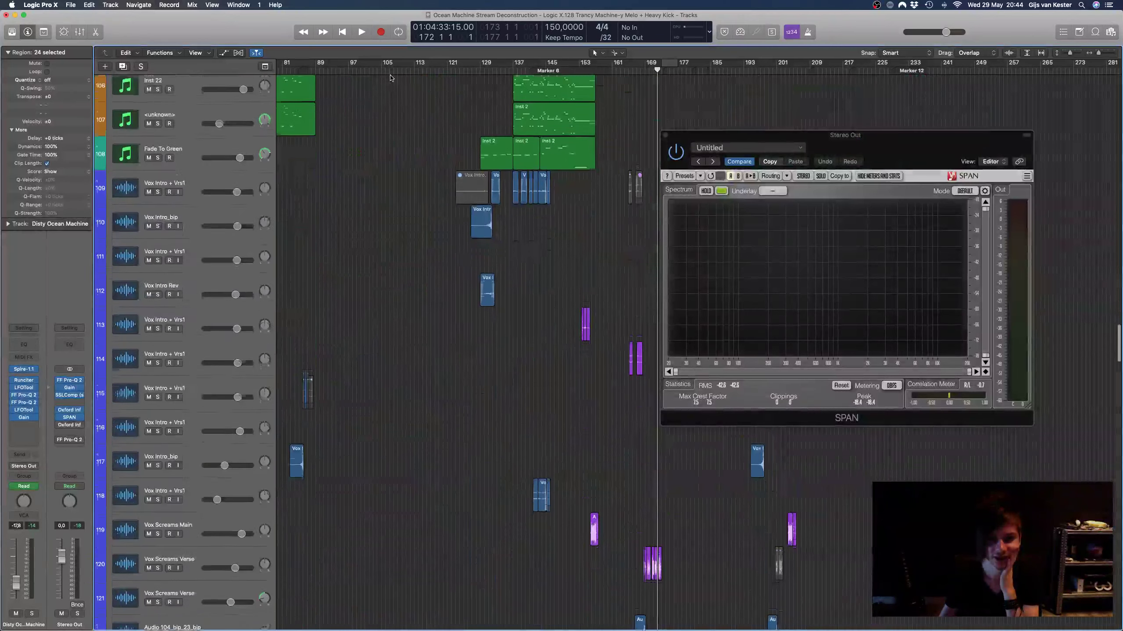
scroll(391, 78, "down", 2)
left_click(471, 67)
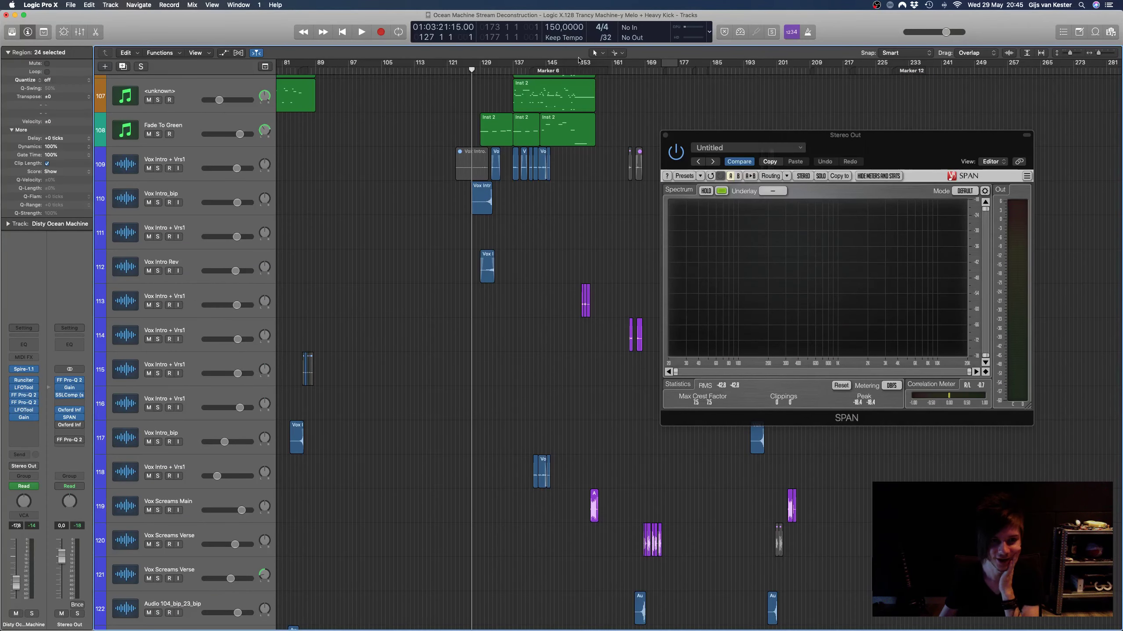
left_click_drag(1069, 53, 1065, 56)
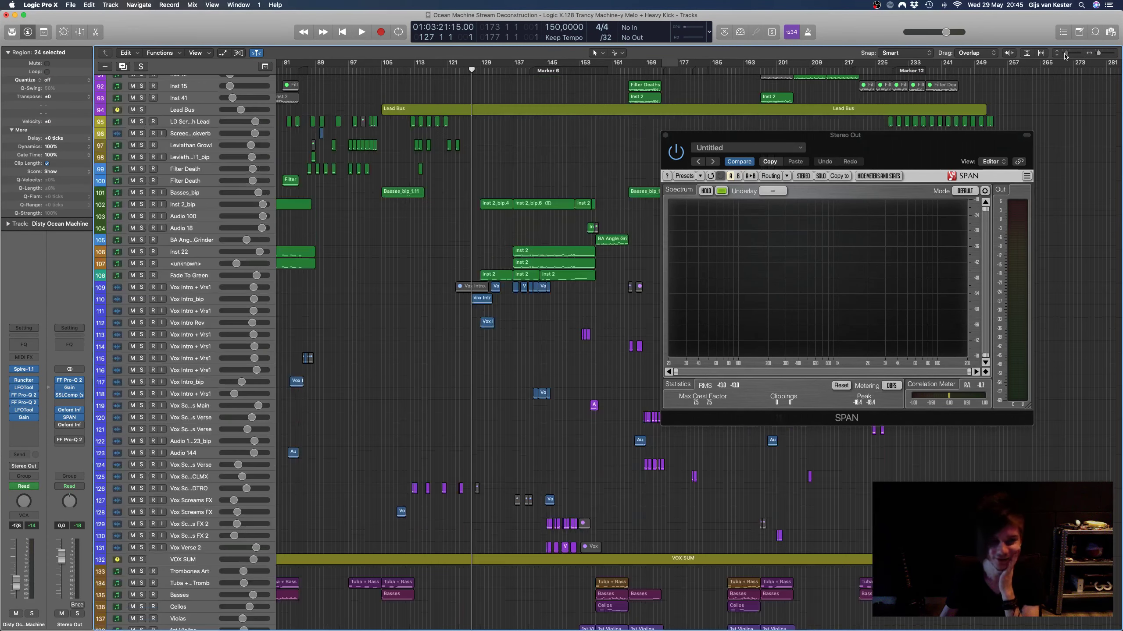
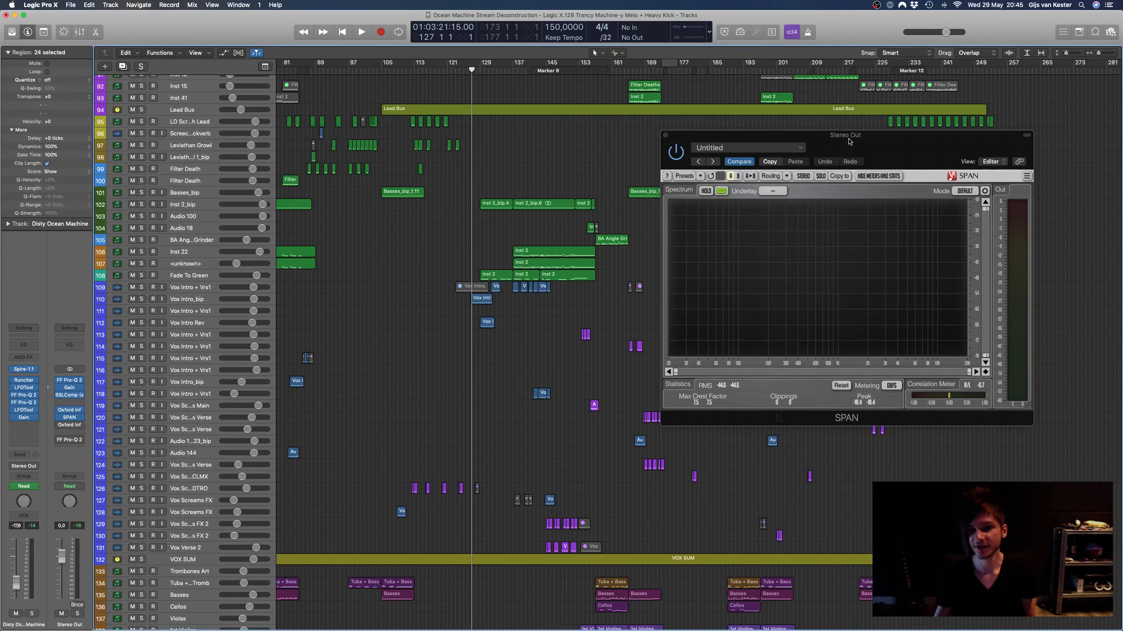
Step: Move the SPAN window away from the arrangement's middle and place the playhead at bar 175, within the lead section
left_click_drag(849, 141, 907, 199)
scroll(570, 221, "right", 2)
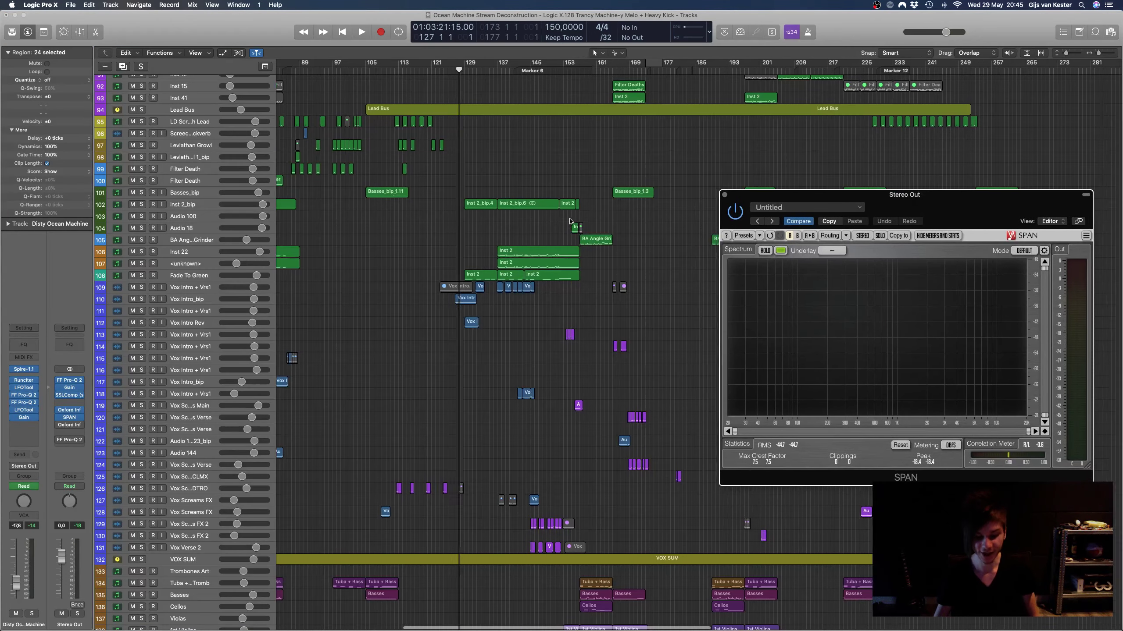
scroll(570, 221, "right", 2)
scroll(570, 221, "up", 10)
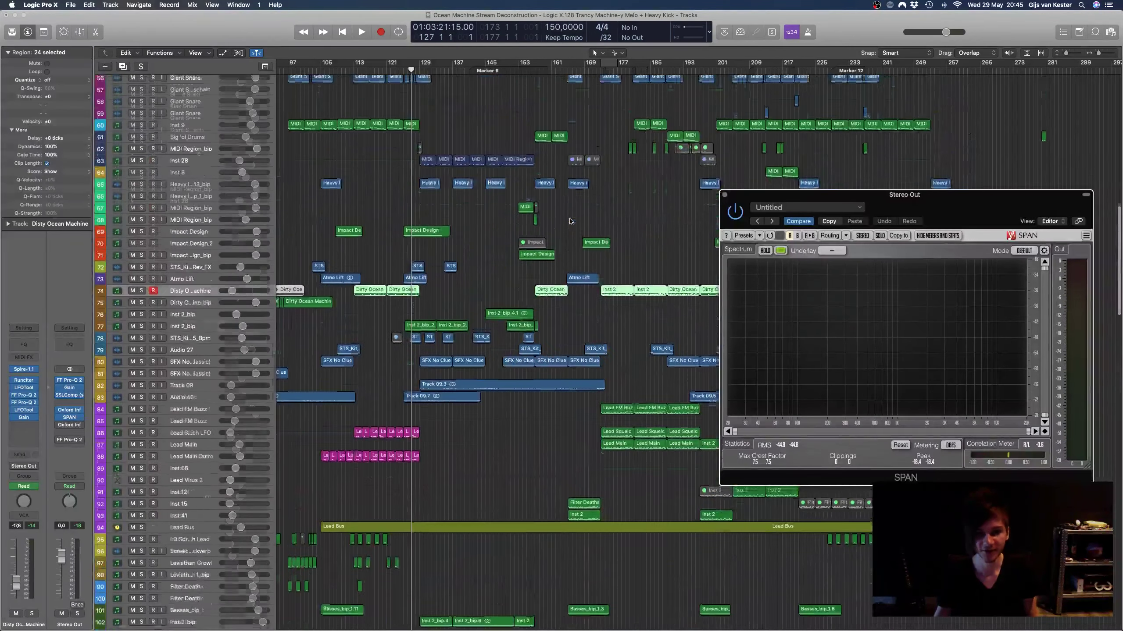
scroll(570, 221, "up", 6)
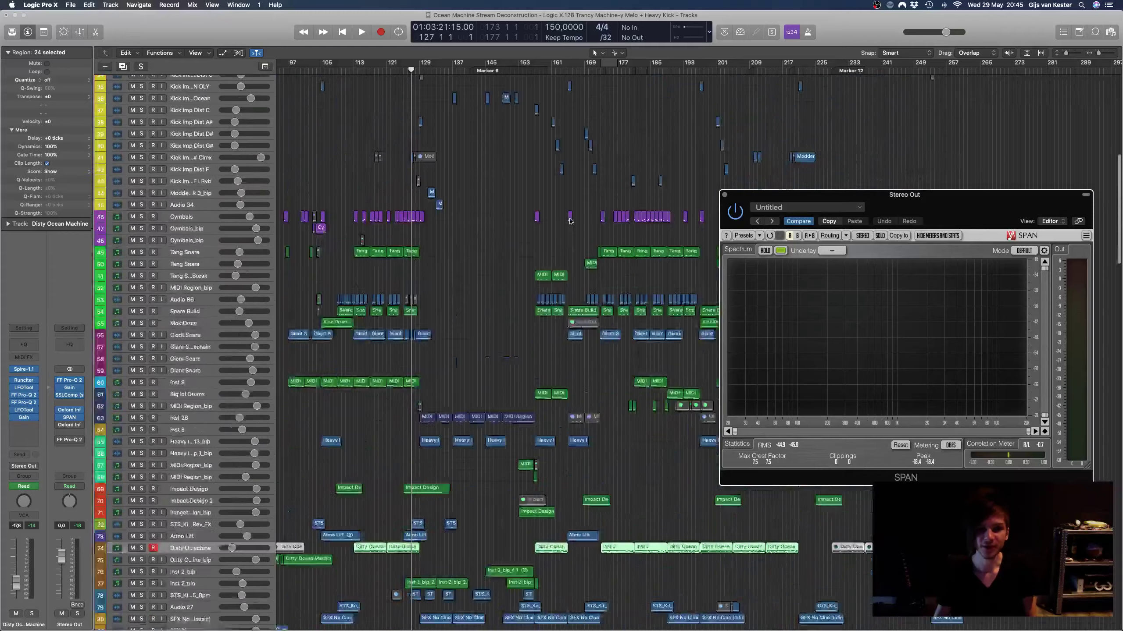
scroll(570, 221, "down", 5)
scroll(570, 221, "right", 2)
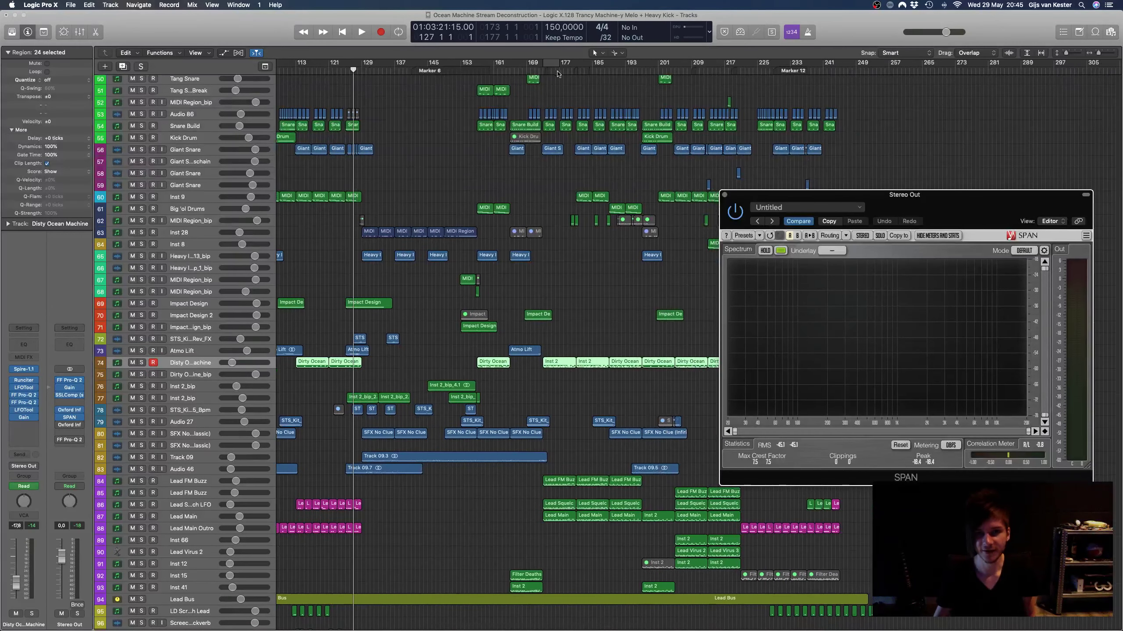
left_click(551, 71)
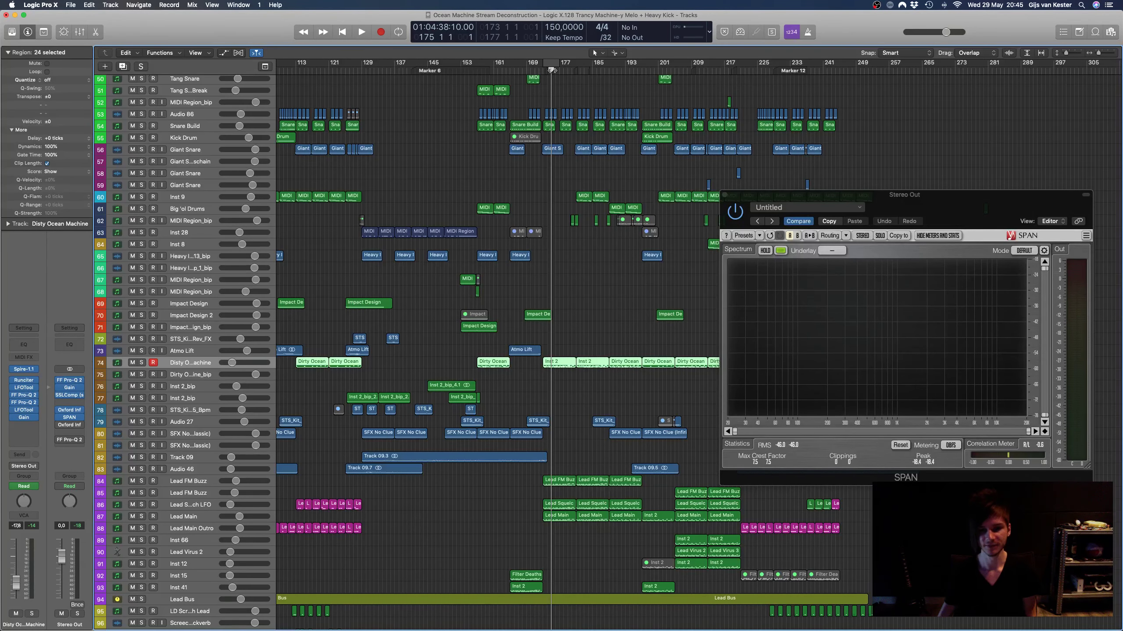
Step: Zoom in on the lead section, raise the system volume and play the full mix from bar 175
scroll(532, 164, "right", 3)
scroll(526, 243, "down", 10)
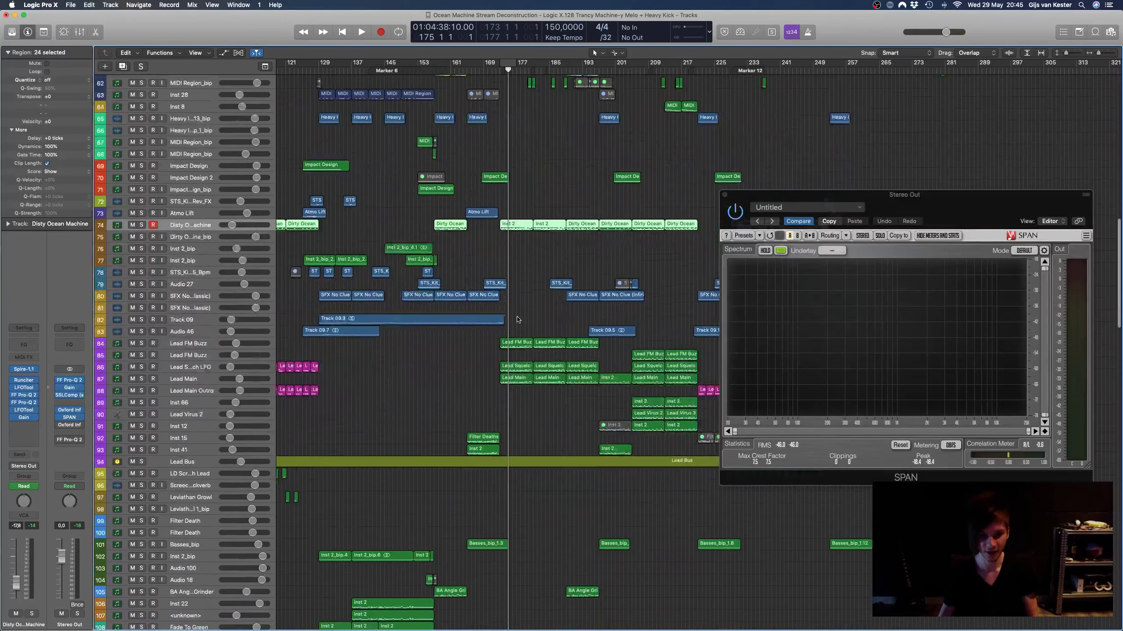
scroll(517, 317, "down", 4)
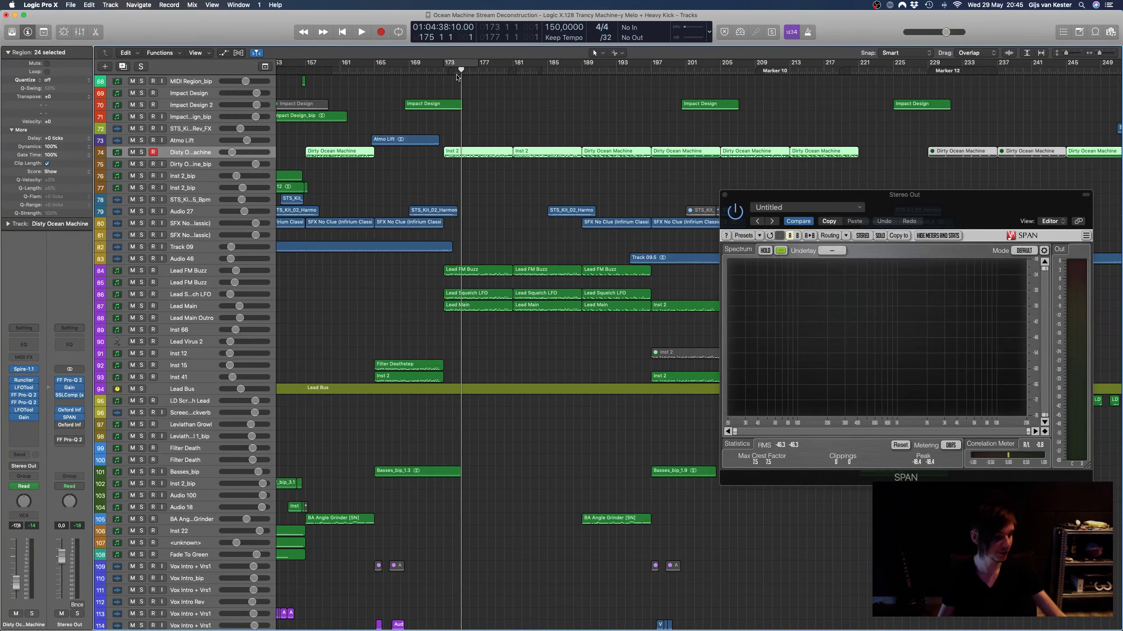
key("XF86AudioRaiseVolume")
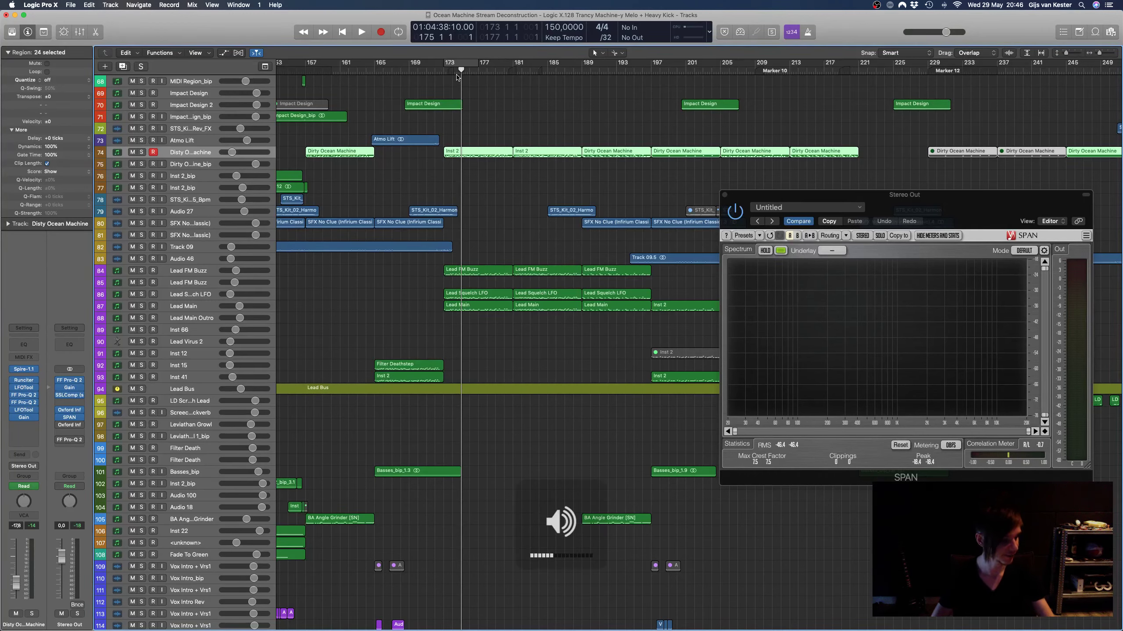
key("space")
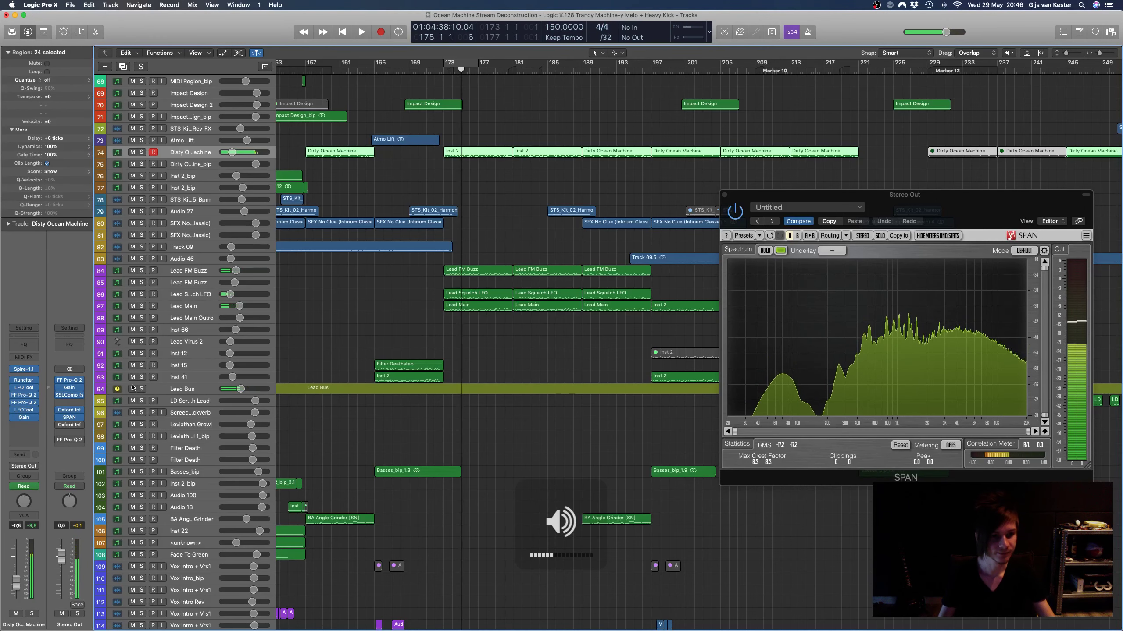
Step: Open the Stereo Out's Gain plug-in, place its window beside SPAN, solo the Lead Bus and return the playhead to bar 173
left_click(69, 388)
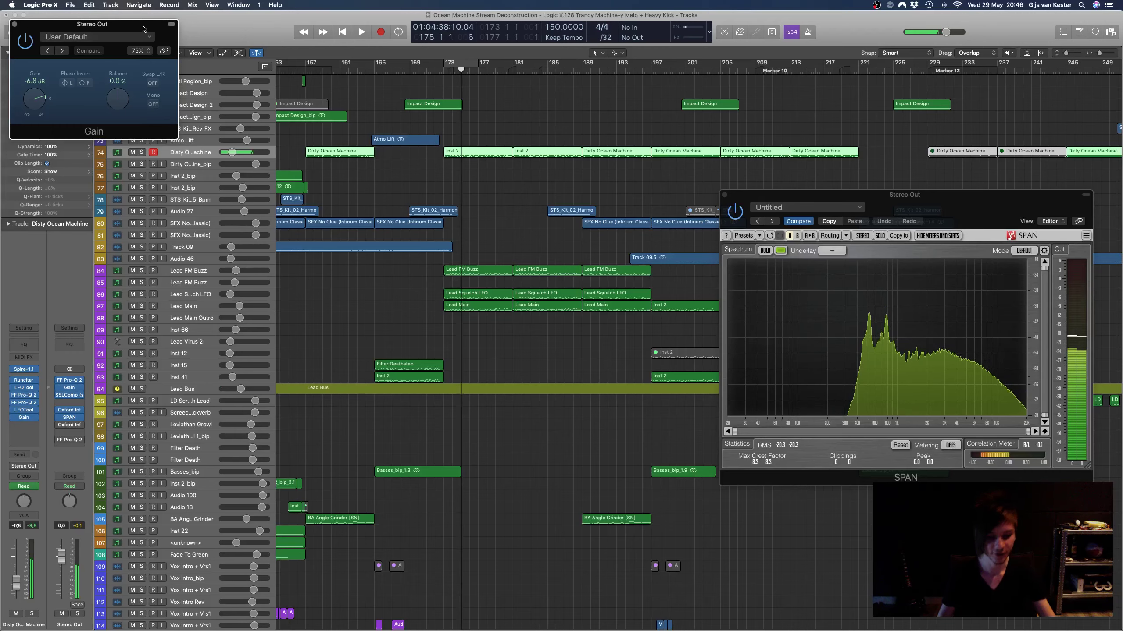
left_click_drag(144, 29, 716, 339)
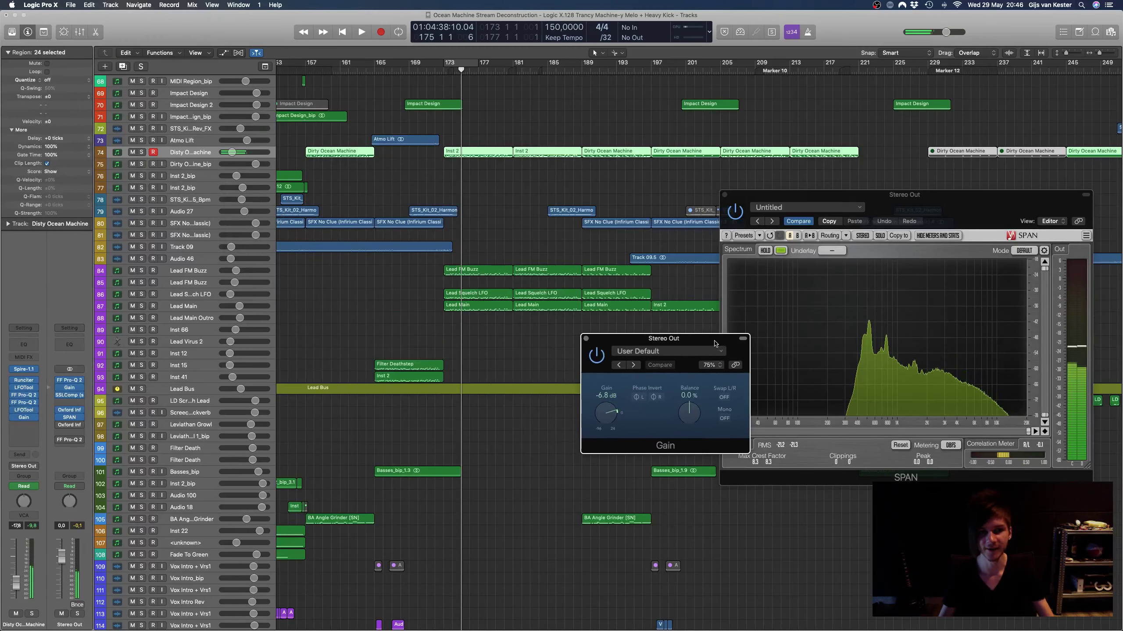
left_click(141, 389)
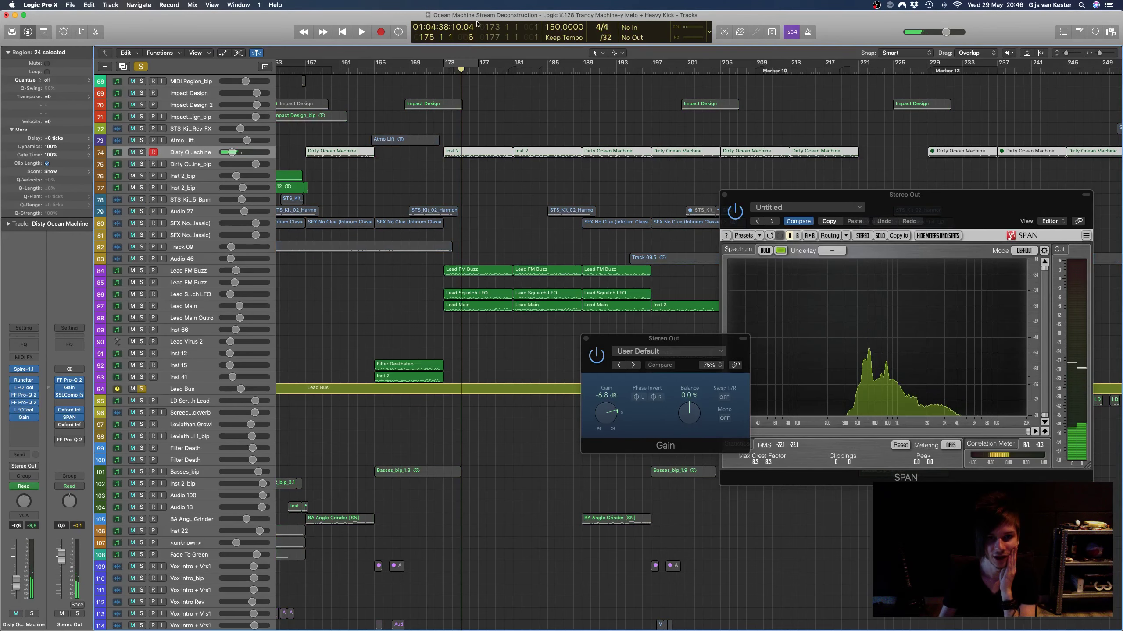
key("space")
left_click_drag(712, 343, 712, 270)
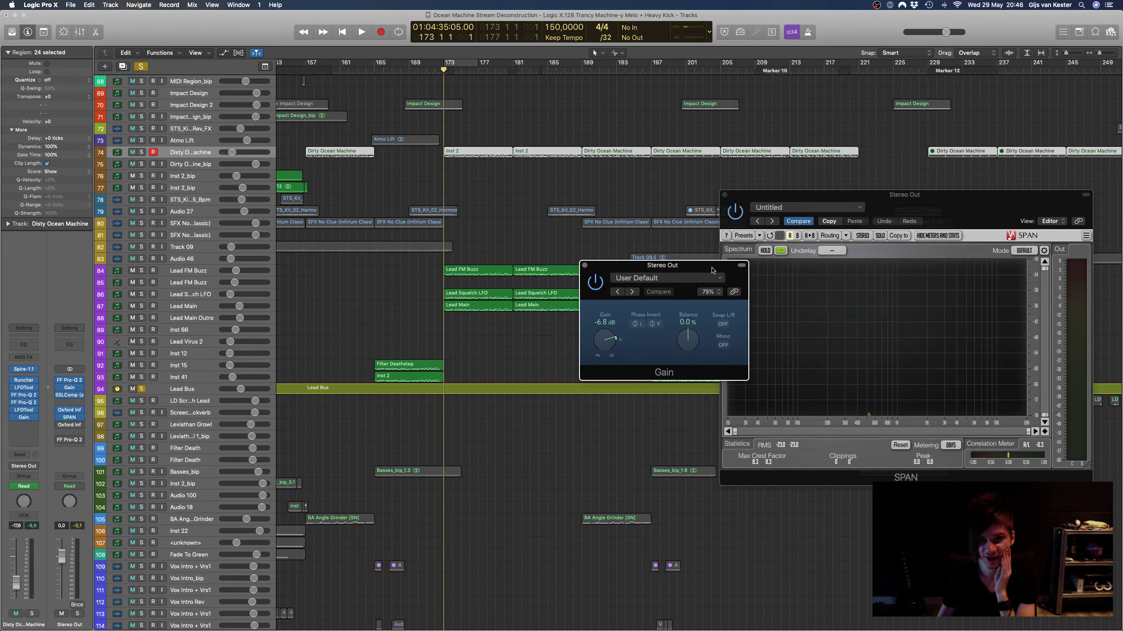
Step: Play the soloed leads from bar 173 and compare mono with stereo through Gain's Mono option, leaving Mono on
left_click(724, 346)
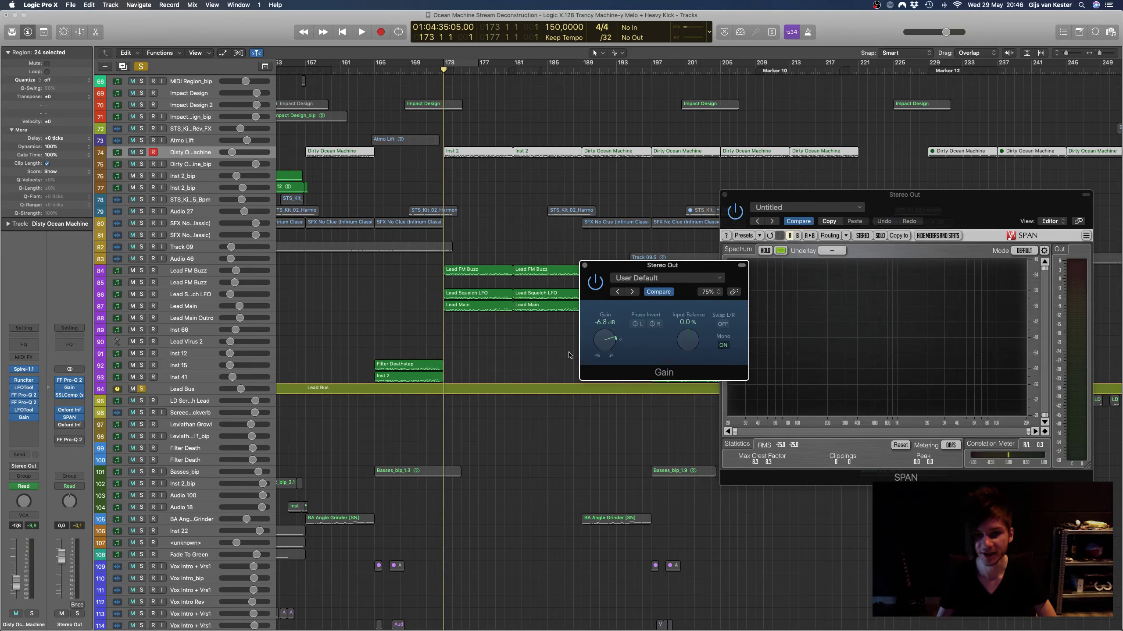
left_click(724, 346)
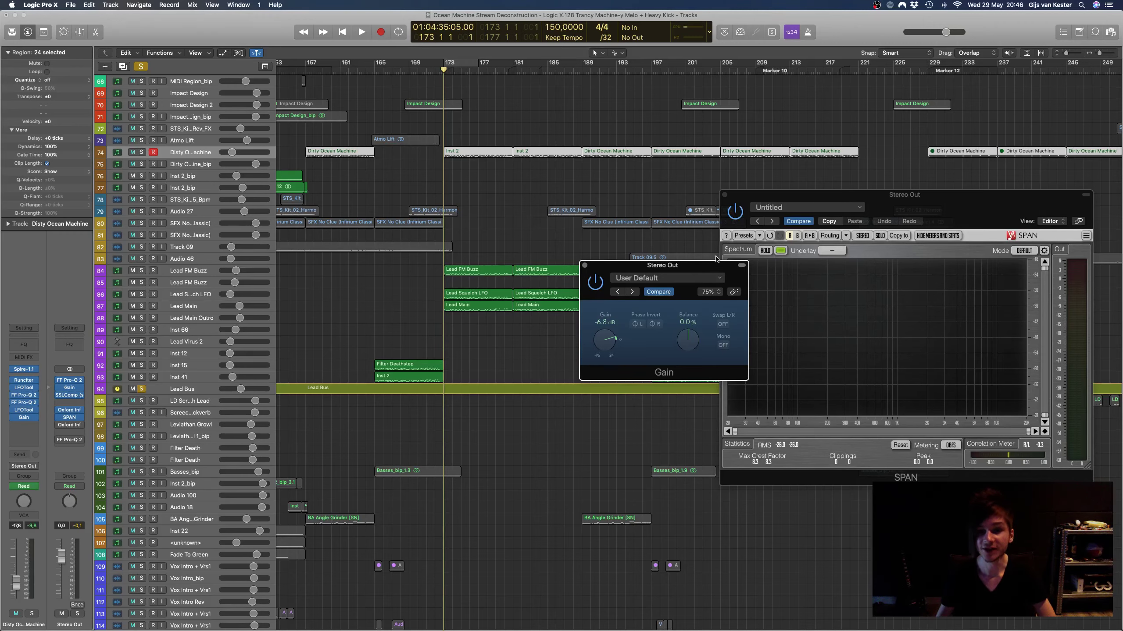
left_click_drag(716, 259, 774, 227)
scroll(486, 354, "right", 1)
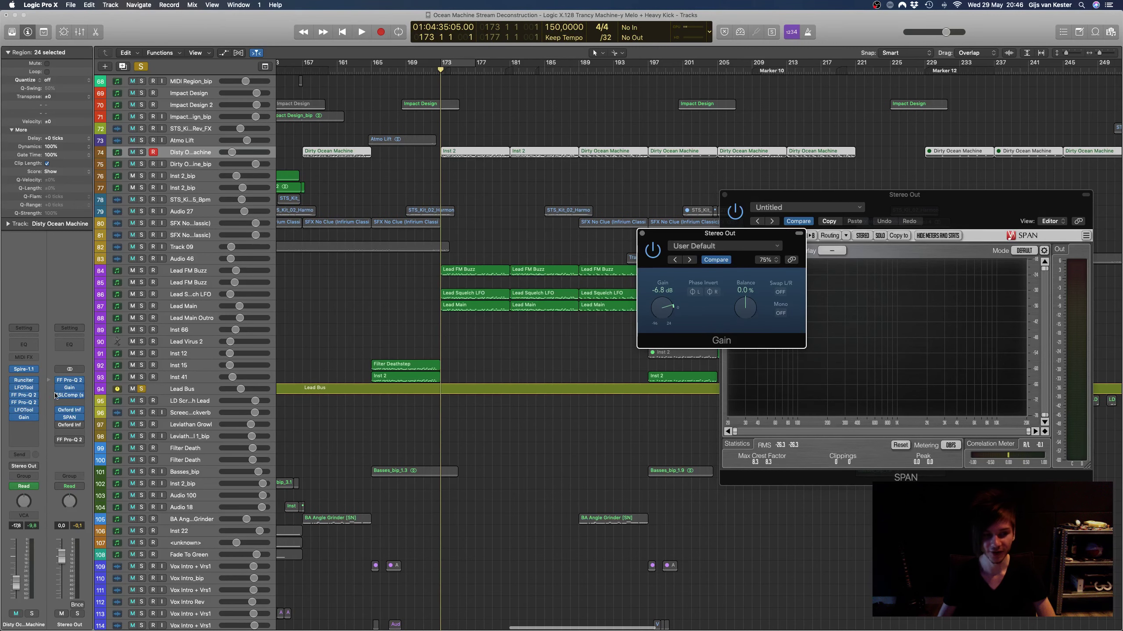
left_click(780, 314)
key("space")
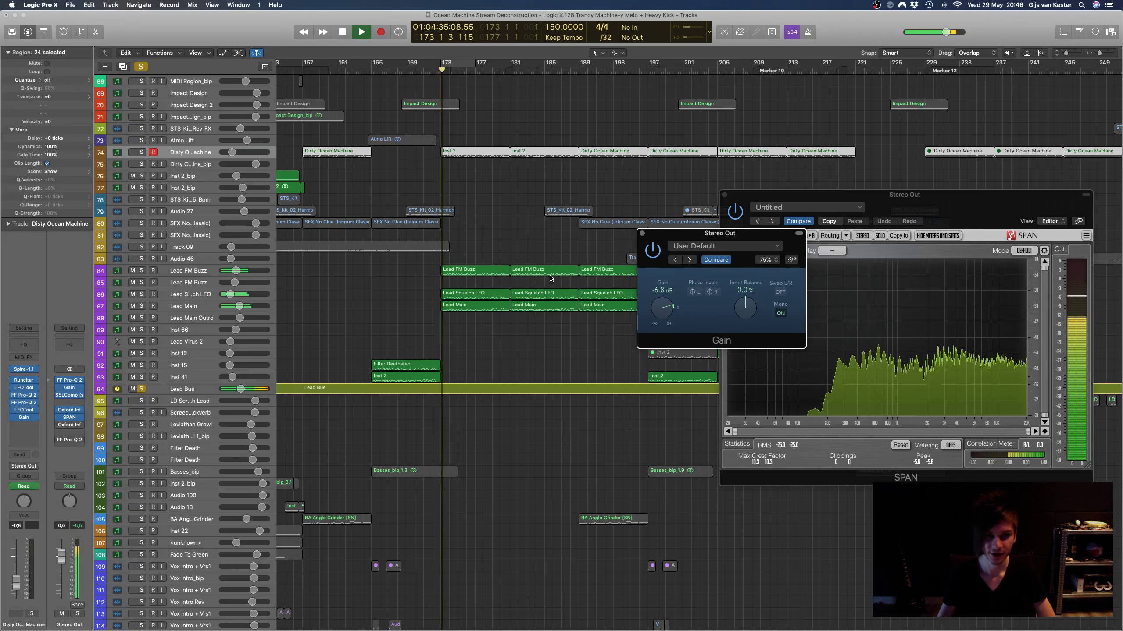
left_click(781, 314)
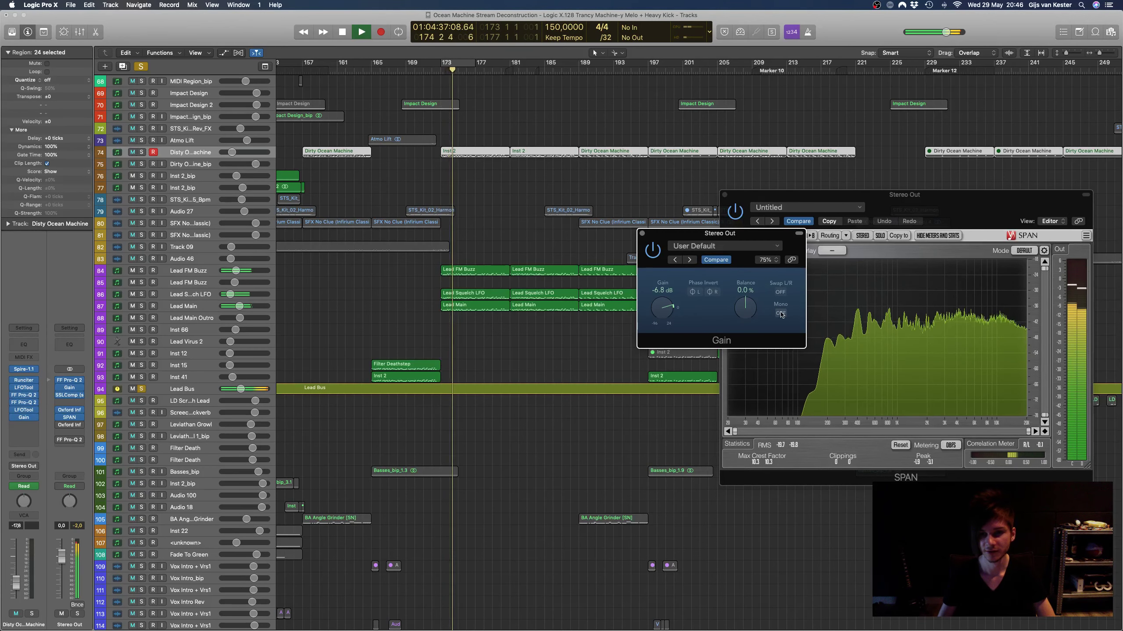
left_click(781, 314)
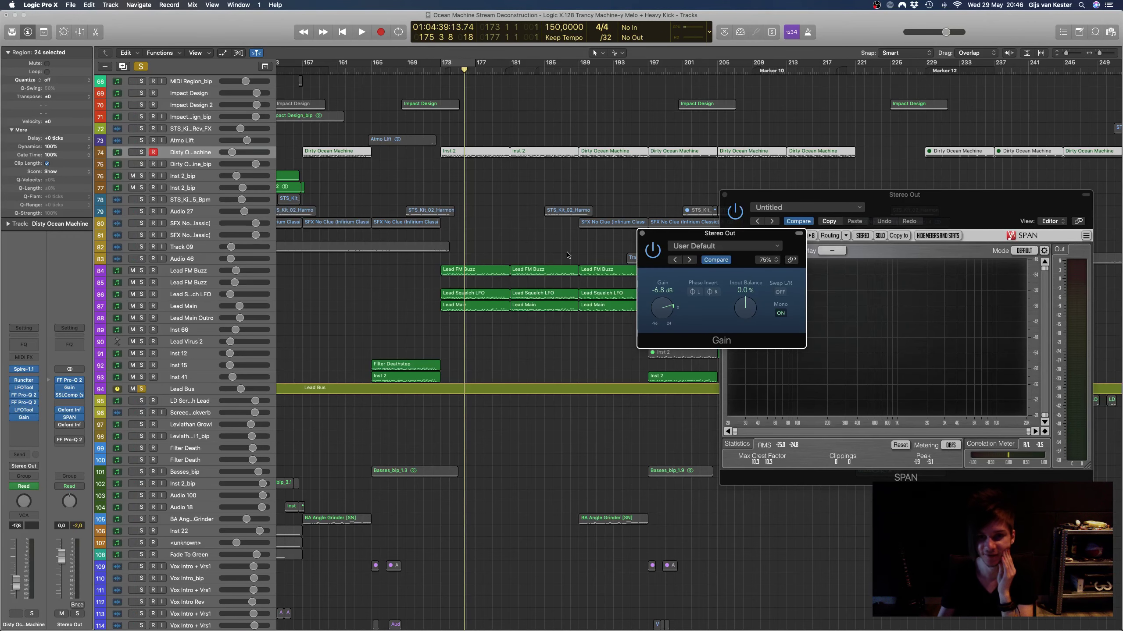
Step: Move the Gain window over SPAN and enlarge the track heights around the lead tracks
scroll(567, 255, "right", 5)
left_click_drag(707, 237, 800, 227)
scroll(655, 218, "right", 5)
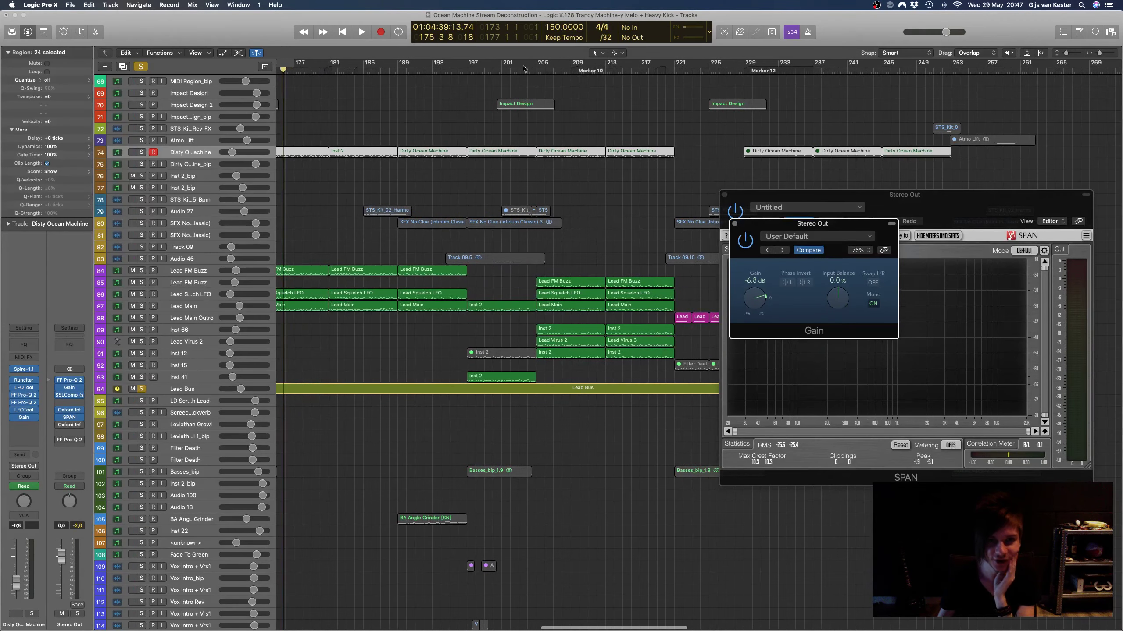
key("super+Down")
key("super+Down")
key("super+Down")
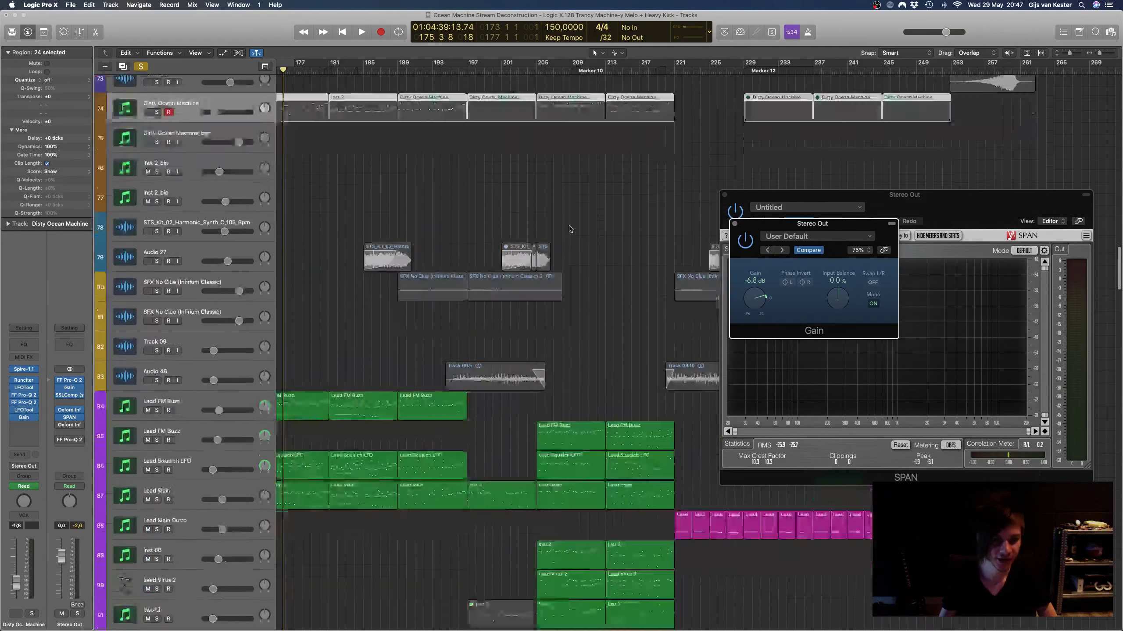
scroll(569, 229, "up", 3)
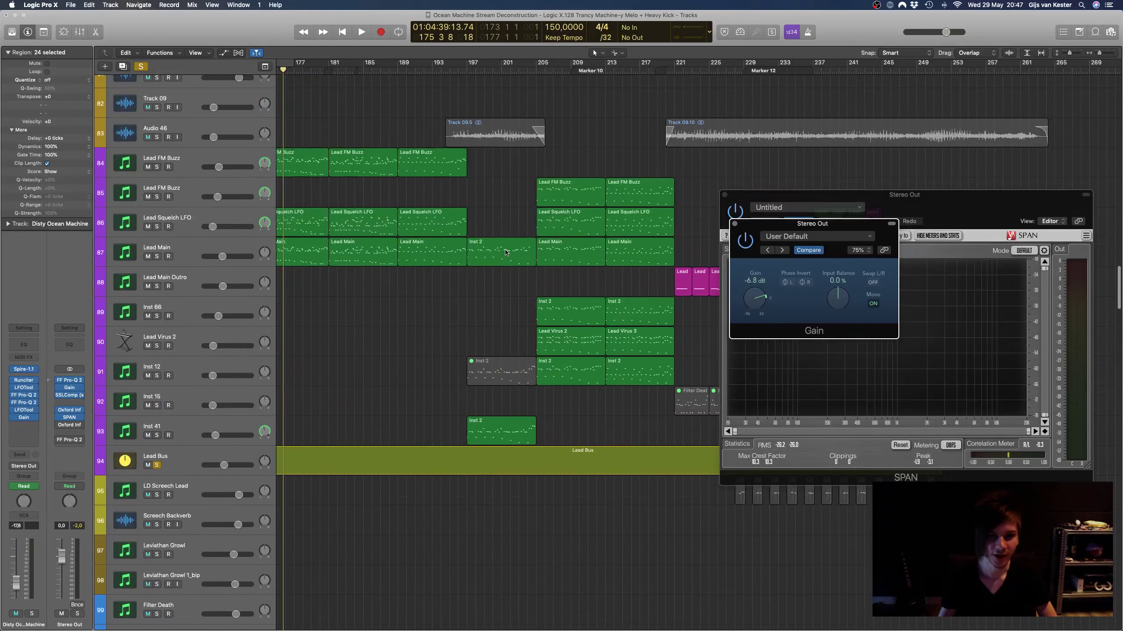
Step: Select the Lead Main track and the upper Lead FM Buzz track in turn to show their insert chains, shifting the Gain window aside
left_click(191, 251)
scroll(190, 252, "left", 5)
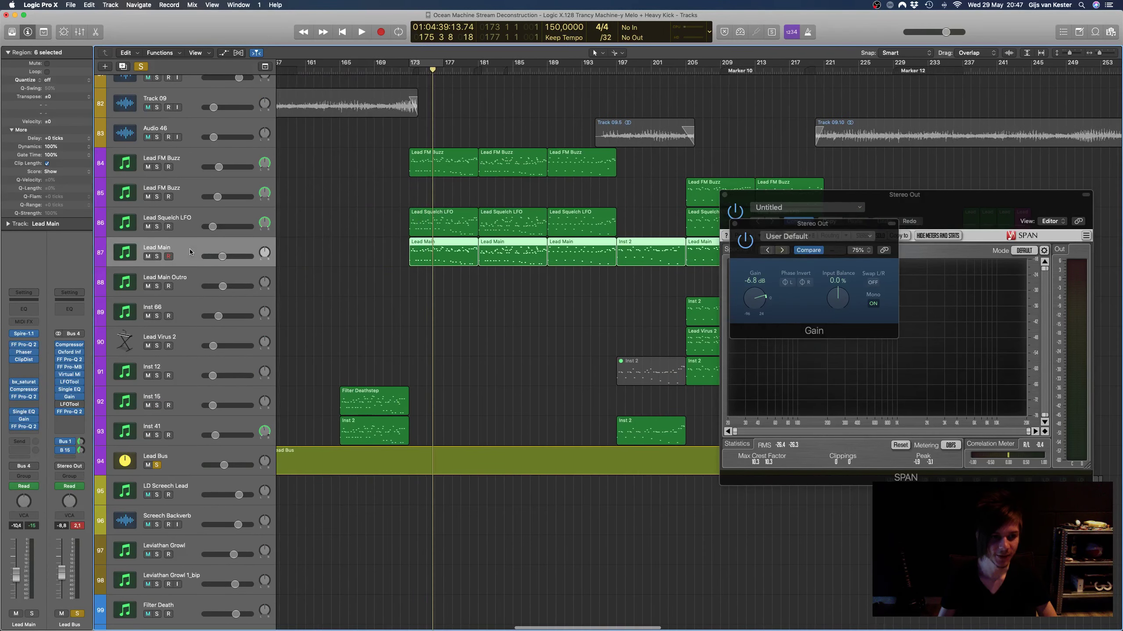
scroll(520, 101, "up", 1)
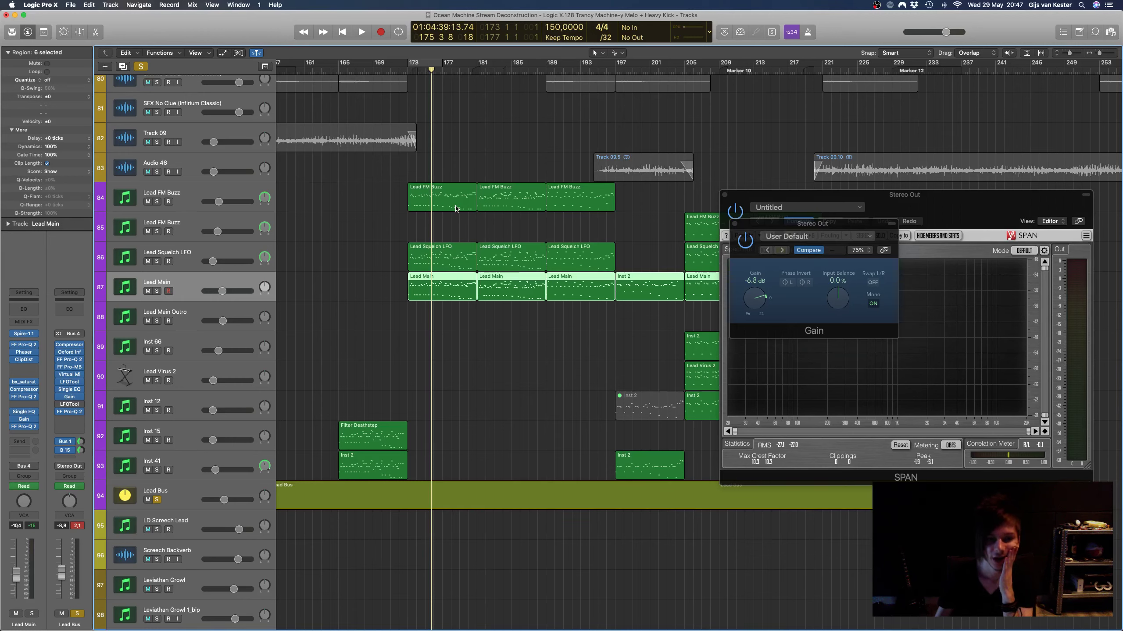
left_click_drag(834, 227, 895, 234)
scroll(414, 250, "up", 3)
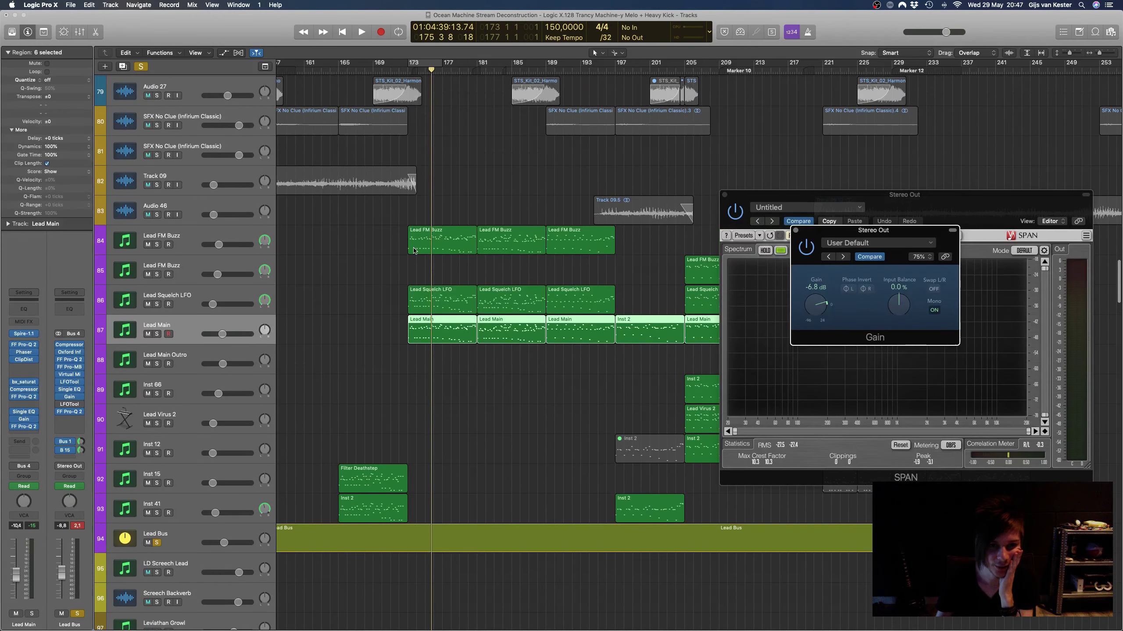
left_click(227, 238)
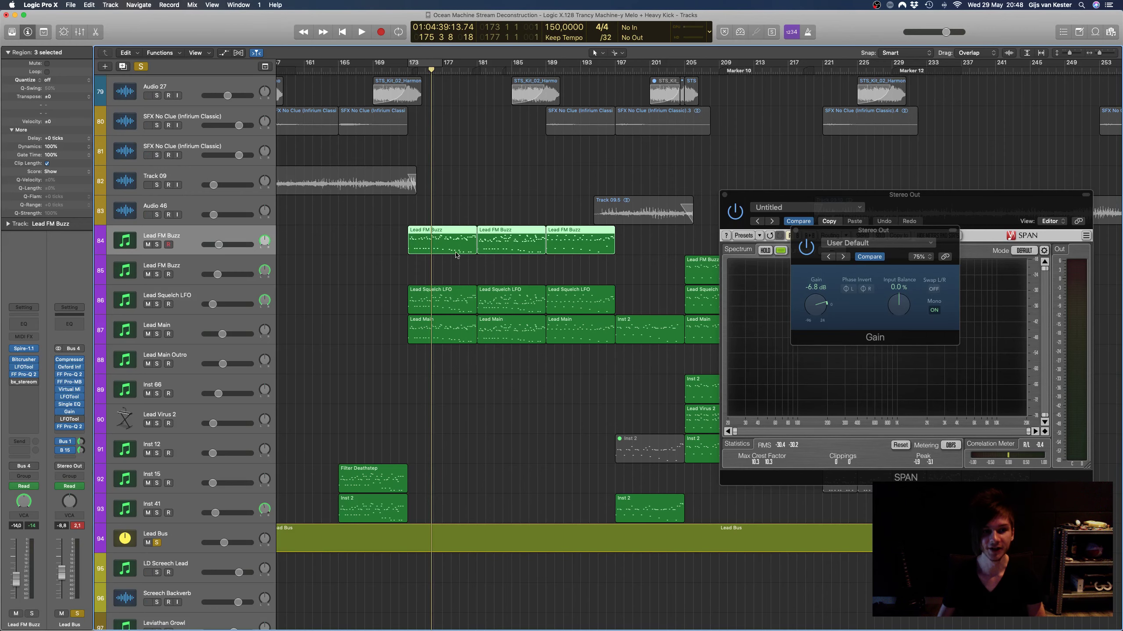
scroll(444, 258, "right", 5)
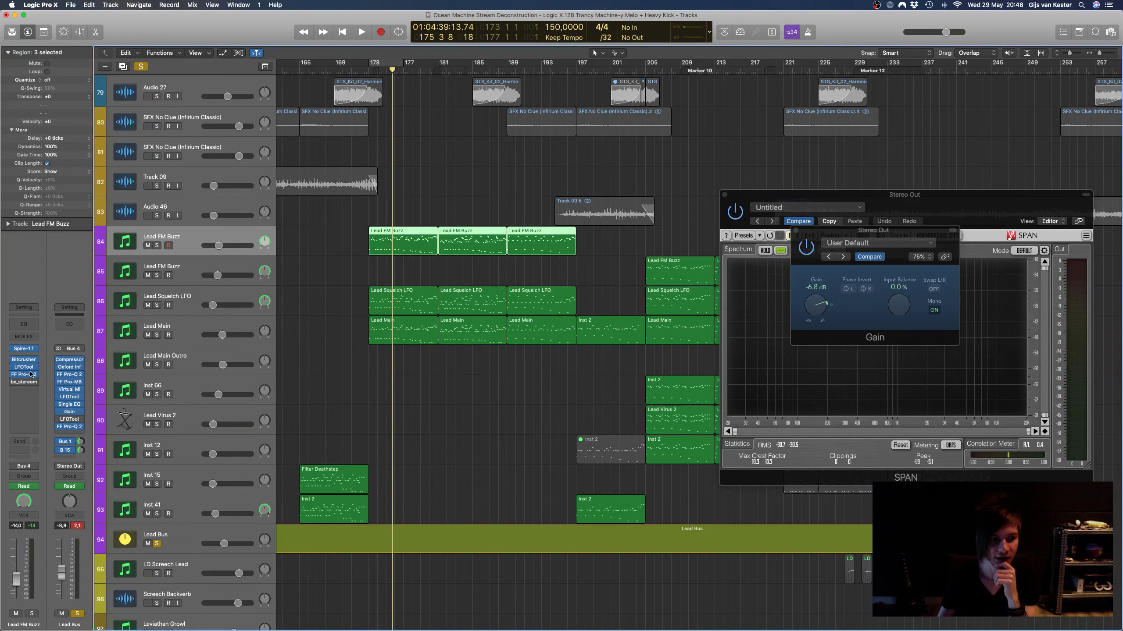
Step: Move the playhead to bar 174, select the Lead Squelch LFO track and inspect the curves of its two Pro-Q 2 inserts, closing each
scroll(371, 137, "left", 2)
left_click(392, 70)
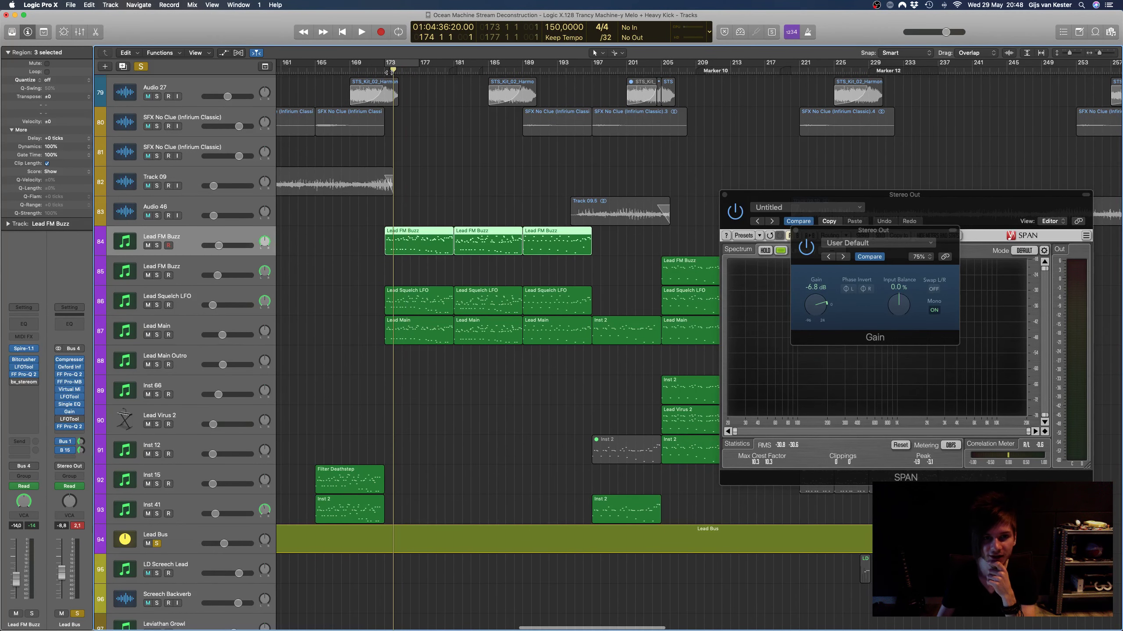
scroll(340, 327, "left", 1)
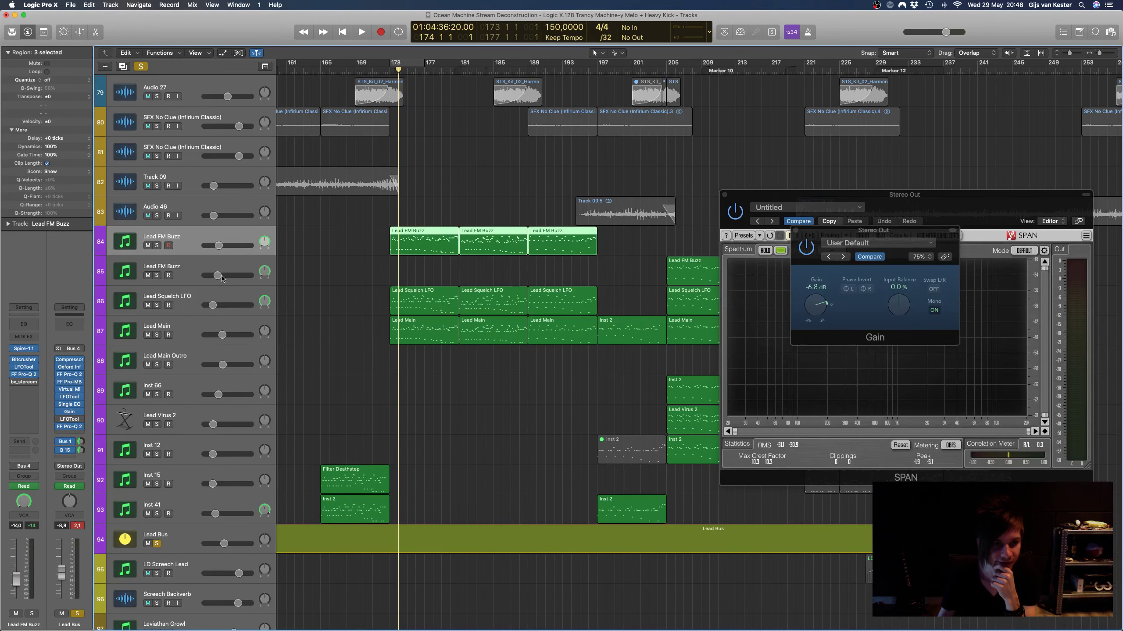
left_click(200, 295)
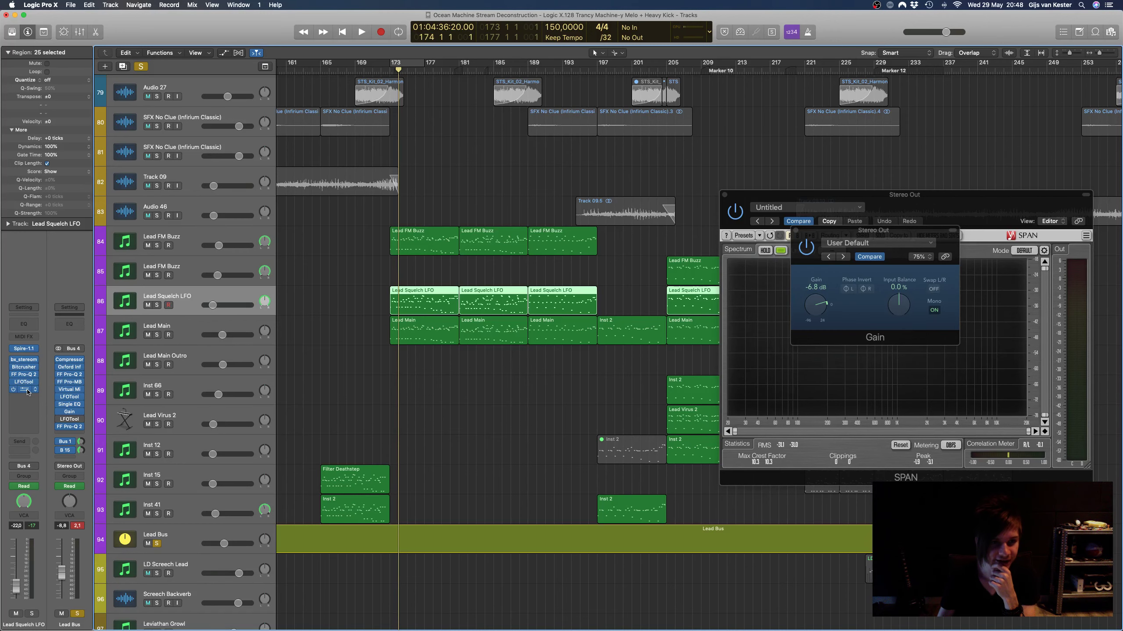
left_click(25, 390)
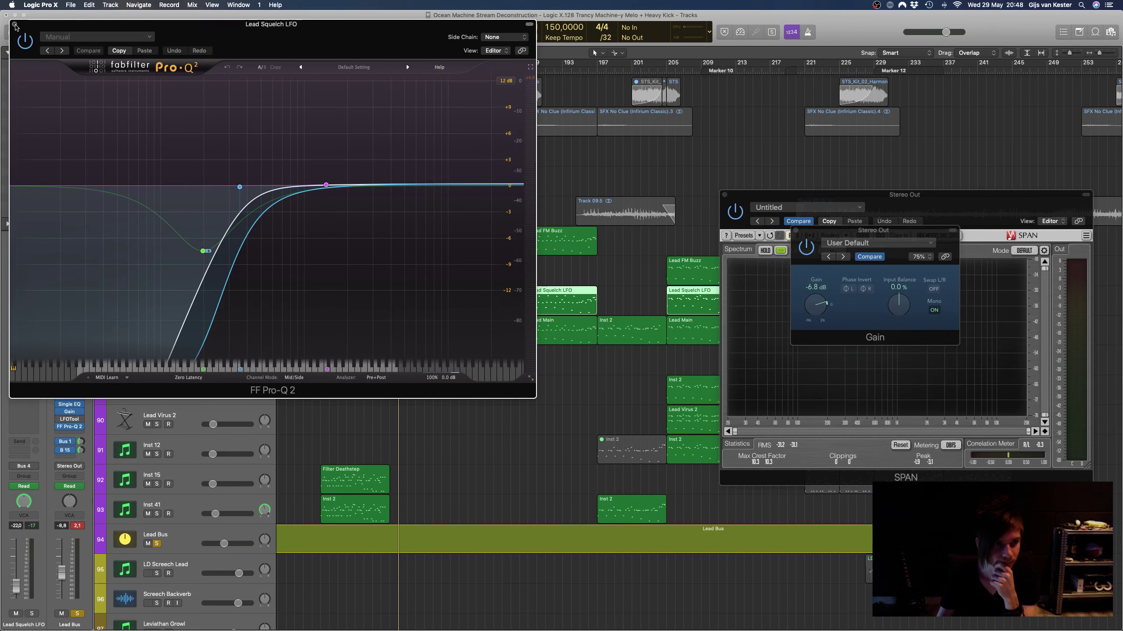
left_click(15, 24)
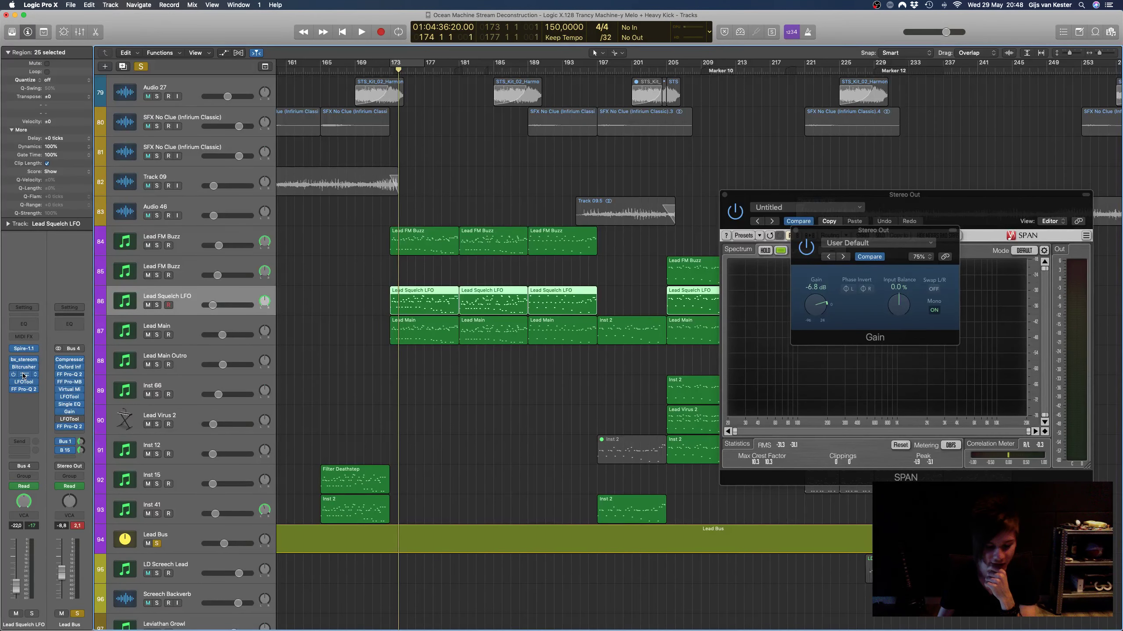
left_click(24, 375)
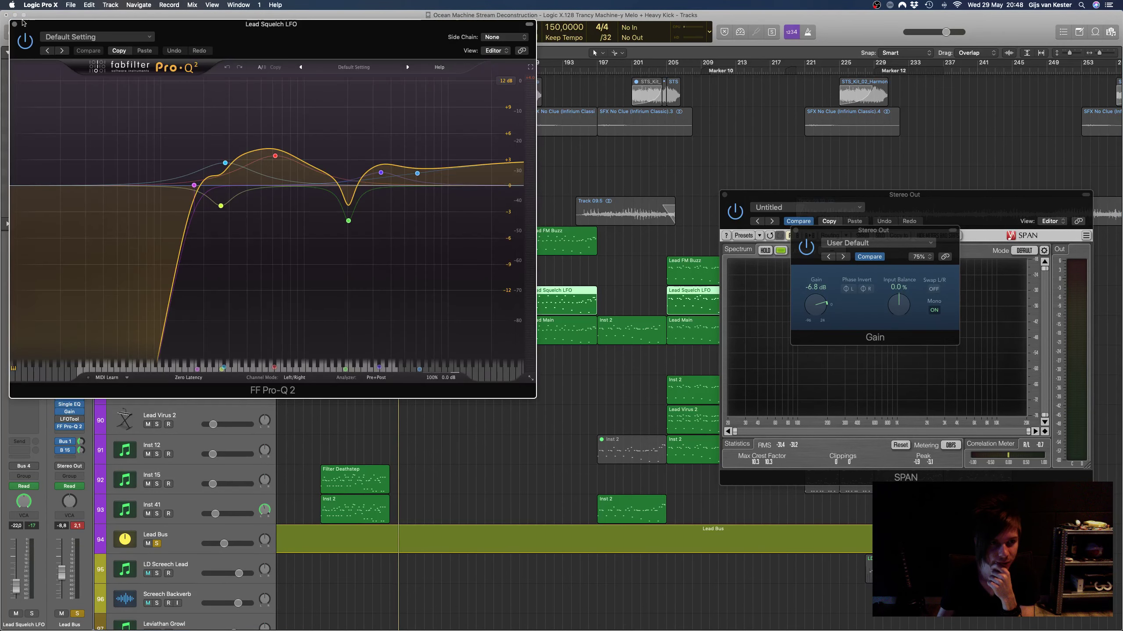
key("super+w")
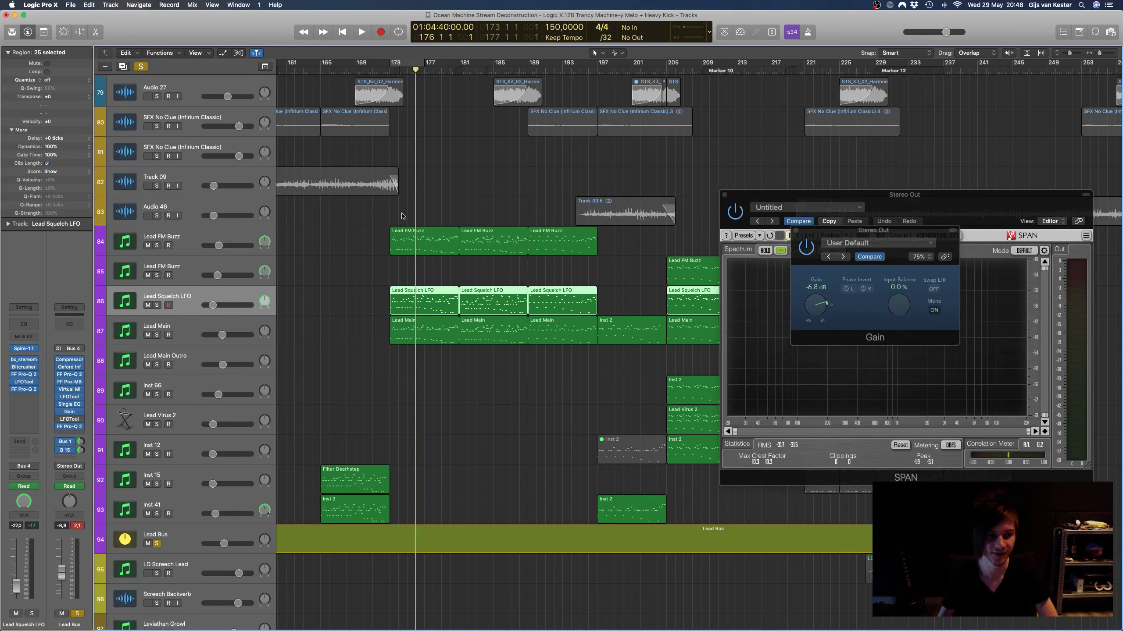
Step: Open the Lead Bus's upper Pro-Q 2, read its low-frequency bands and close it again
left_click(73, 376)
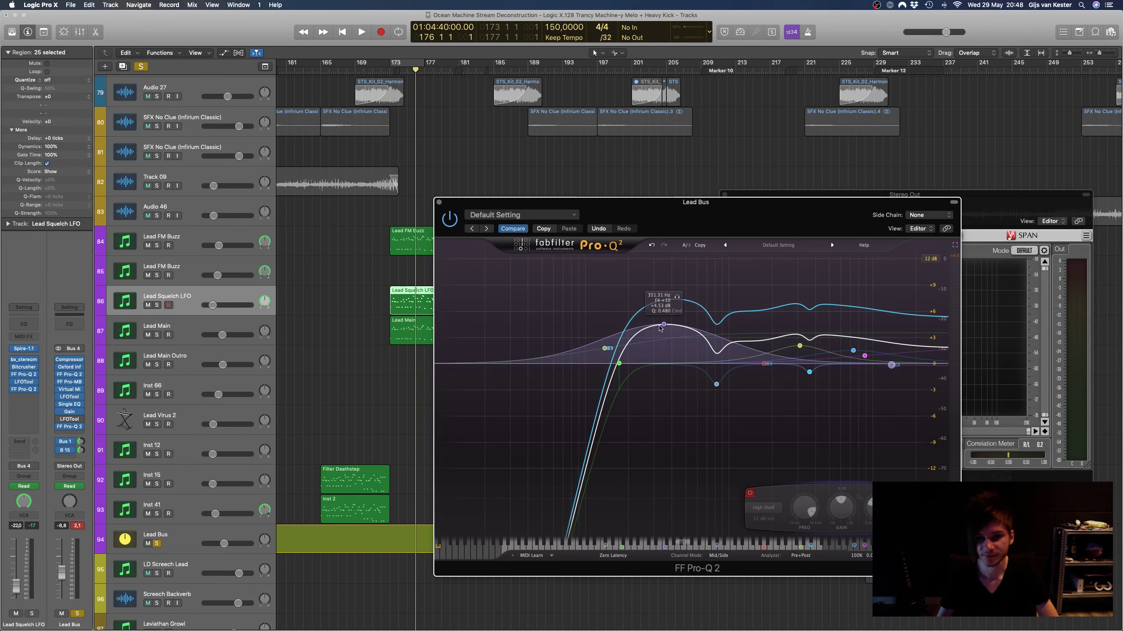
scroll(415, 230, "right", 3)
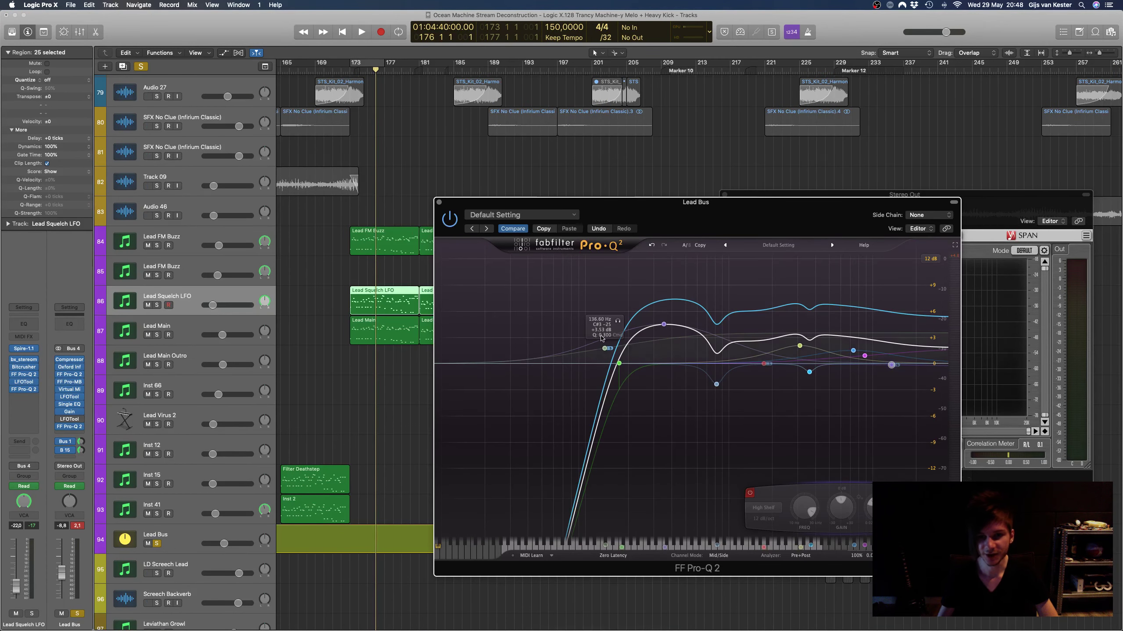
left_click(439, 202)
Step: Insert a stereo FF Pro-Q 3 in an empty slot of the upper Lead FM Buzz track, solo the track and play it
left_click(223, 234)
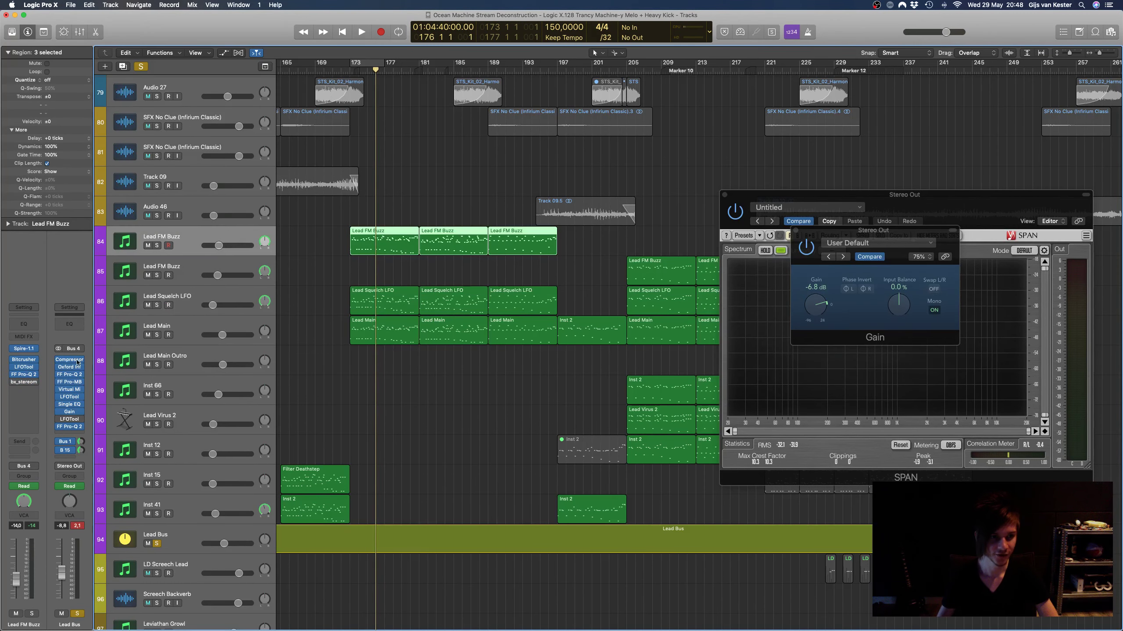
left_click(18, 399)
mouse_move(60, 422)
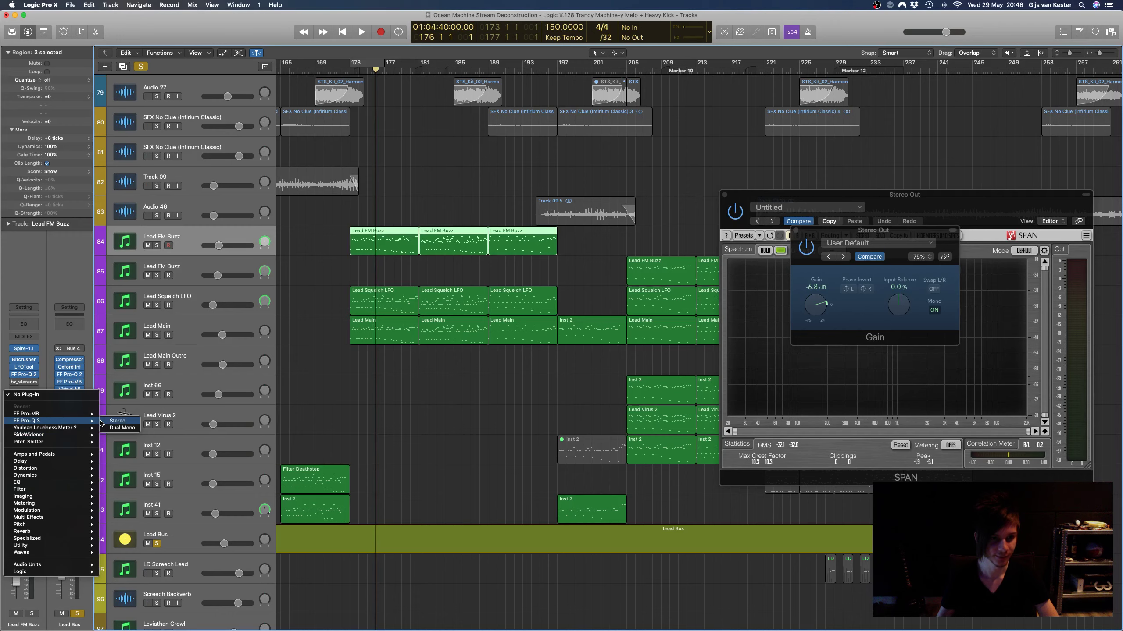
left_click(115, 421)
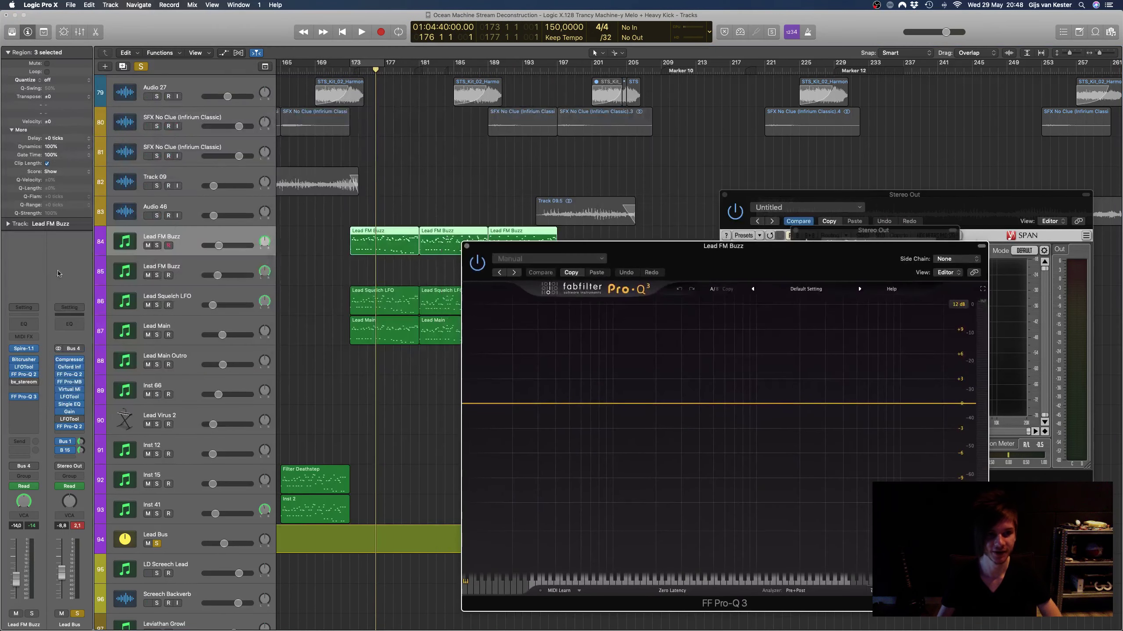
left_click(157, 246)
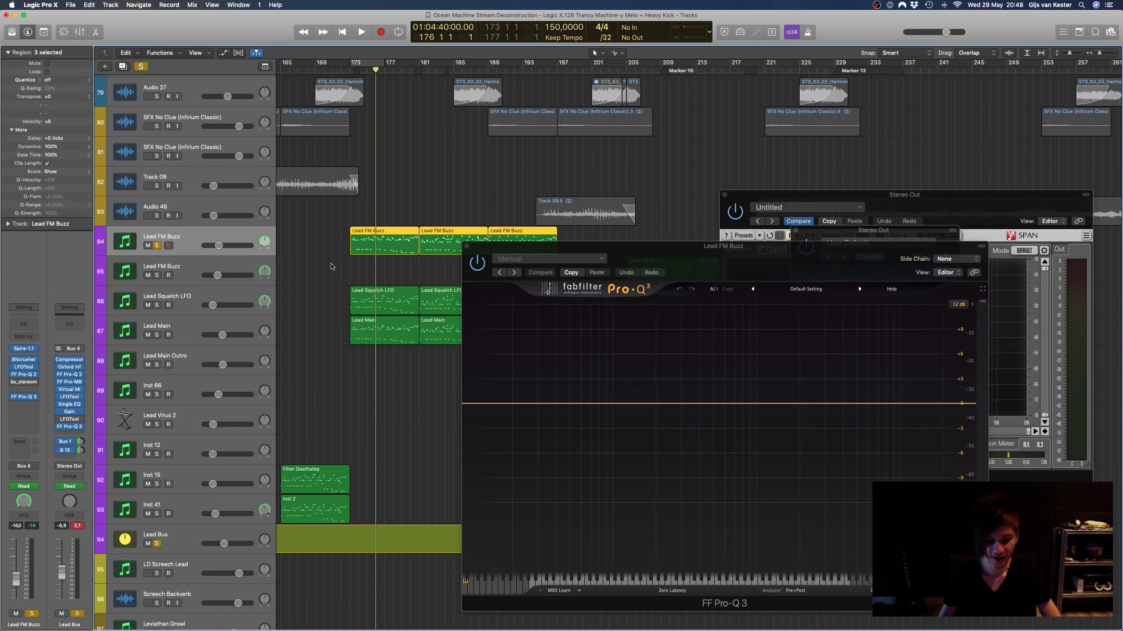
key("space")
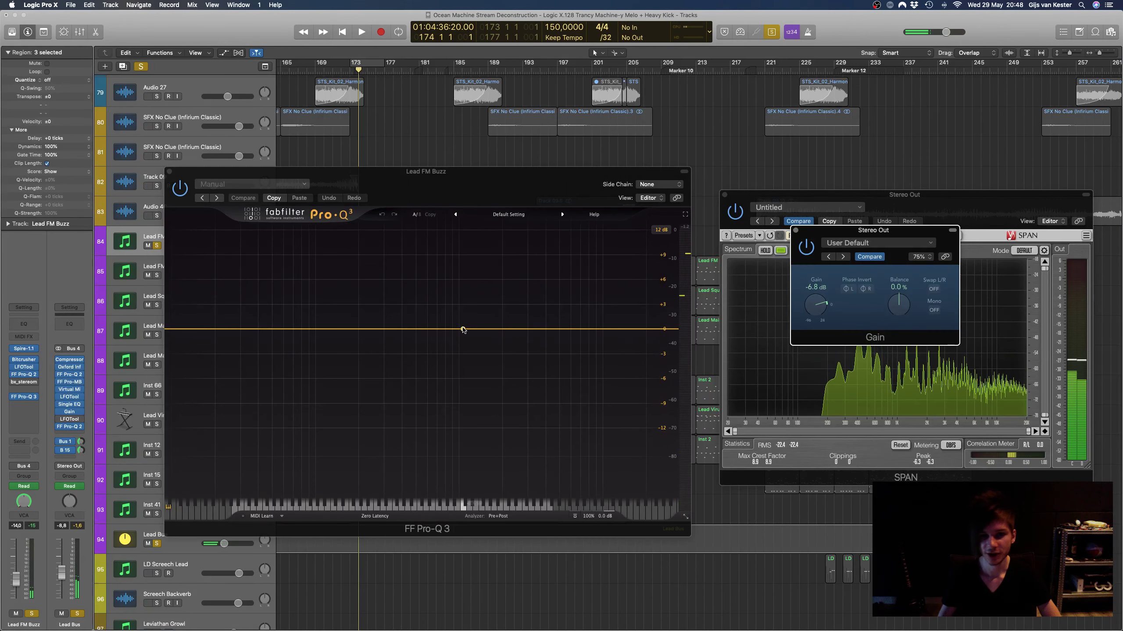
Step: Add a Pro-Q 3 bell band with Side placement, boost it about 8.4 dB near 2430 Hz with Q 0.492, and audition it
left_click_drag(462, 329, 463, 310)
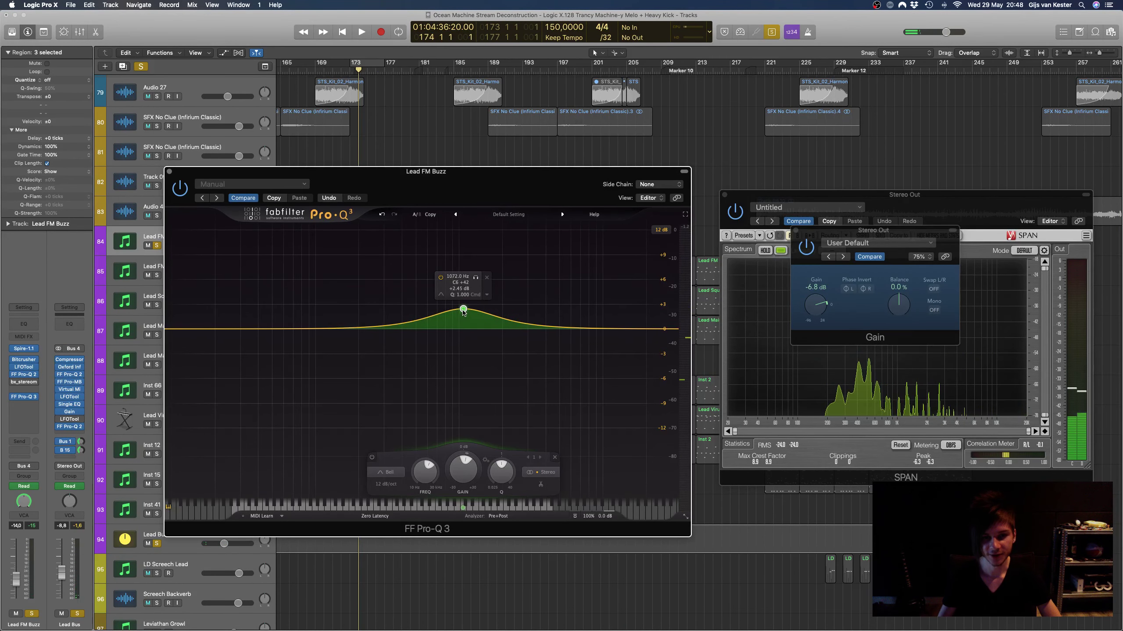
right_click(463, 310)
mouse_move(499, 363)
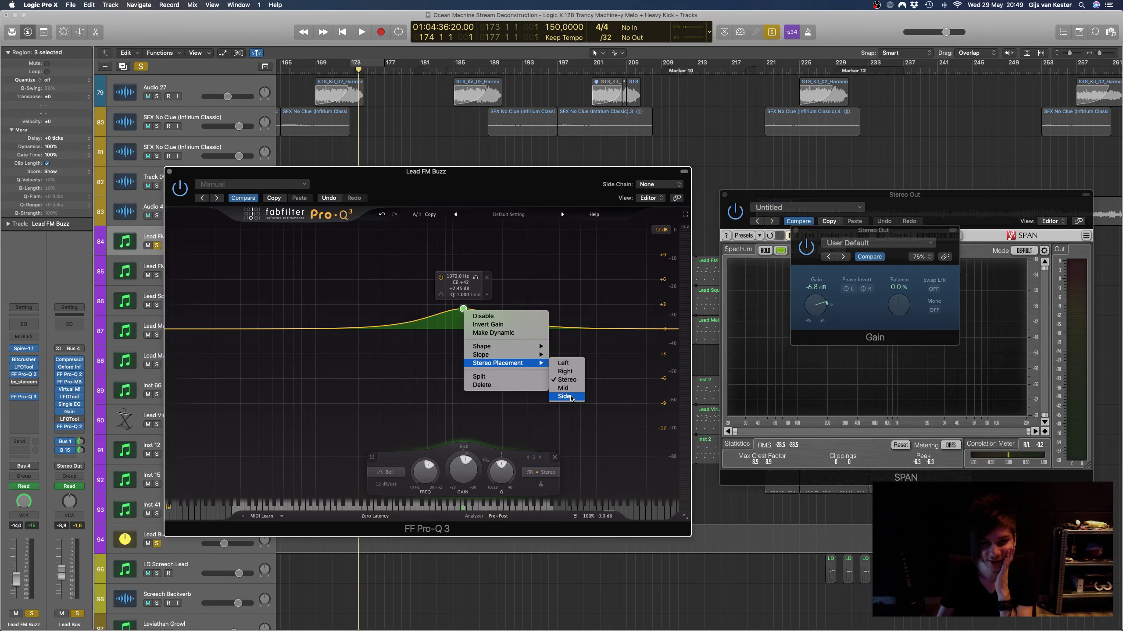
left_click(570, 398)
left_click_drag(463, 311, 514, 259)
scroll(514, 315, "up", 2)
scroll(512, 294, "down", 10)
key("space")
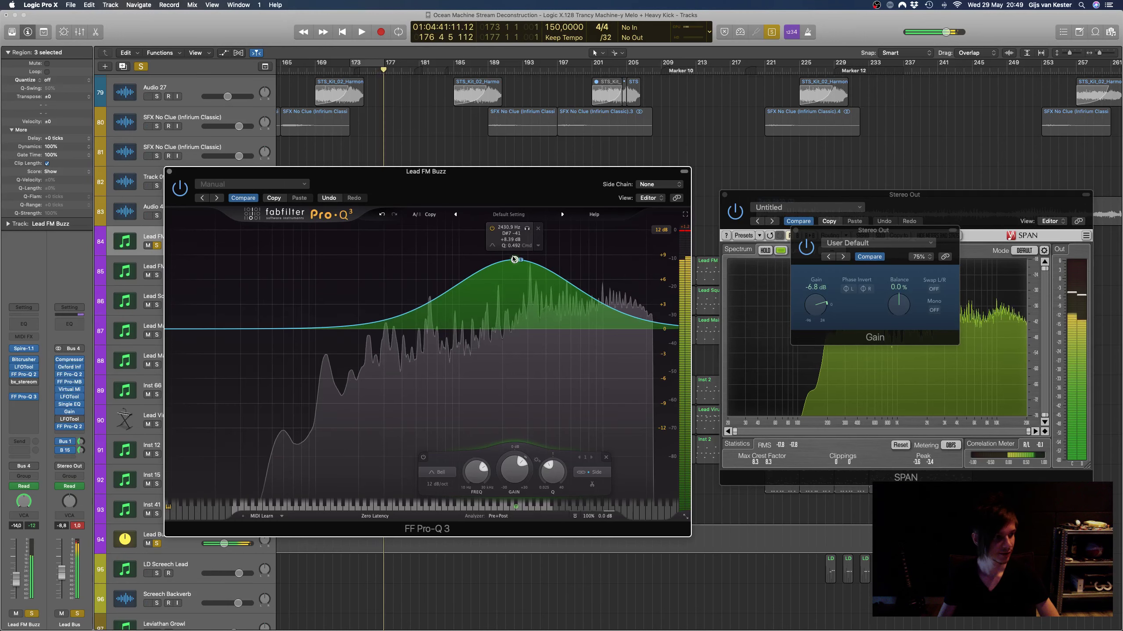
key("space")
Step: Move the Pro-Q 3 window clear of the lead tracks and reduce the Side bell to about +3.5 dB near 3055 Hz
left_click_drag(507, 183, 853, 216)
scroll(442, 259, "up", 1)
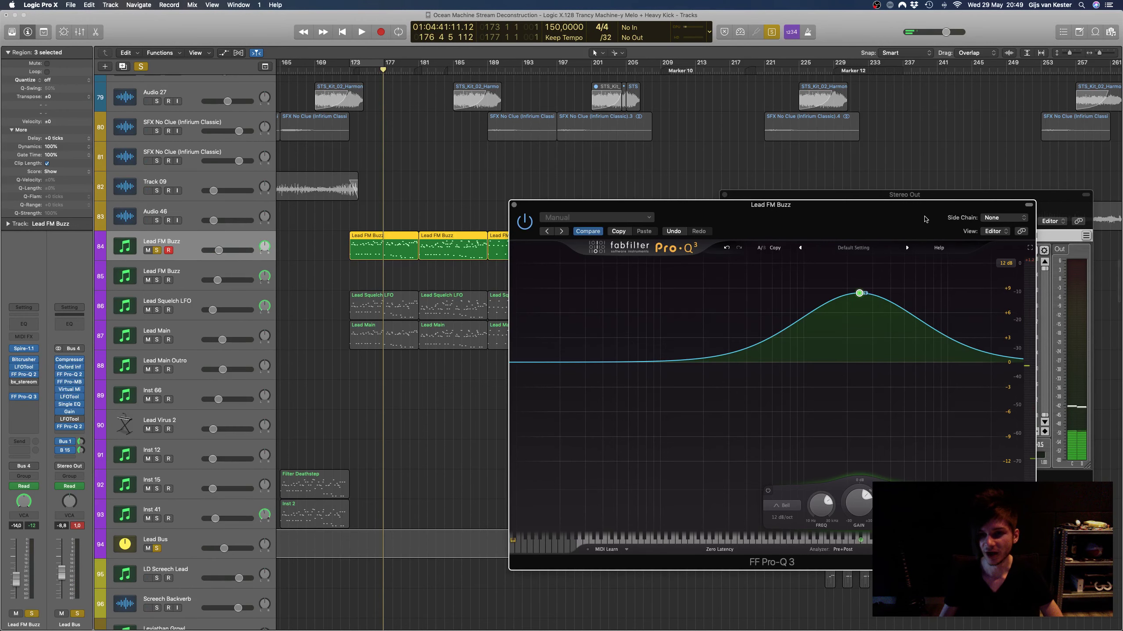
left_click_drag(916, 212, 710, 189)
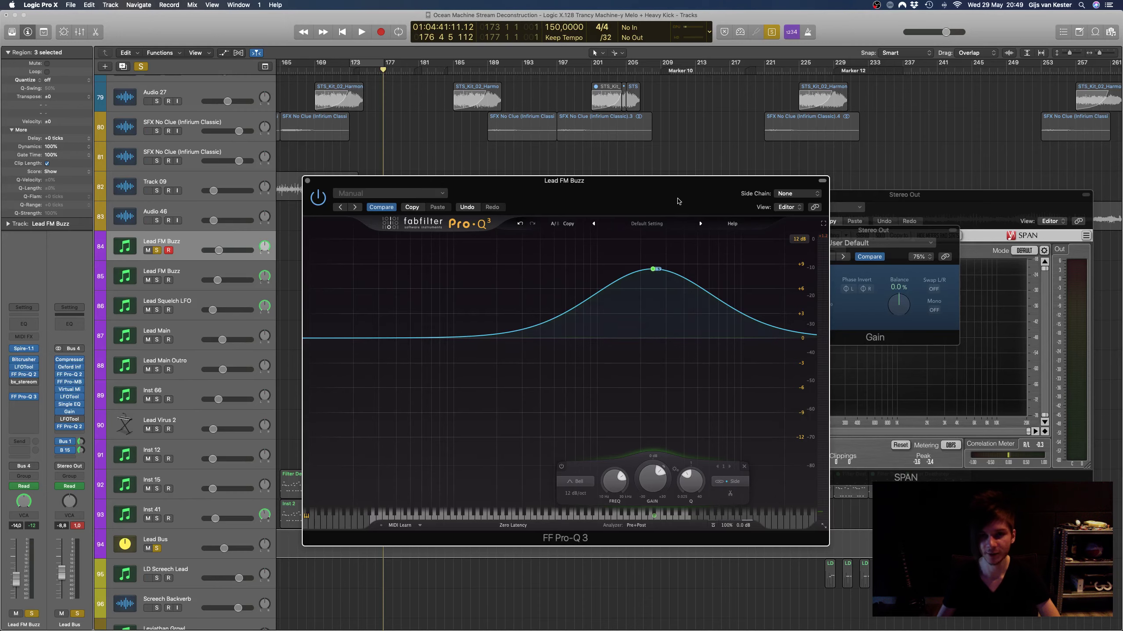
left_click_drag(679, 201, 936, 249)
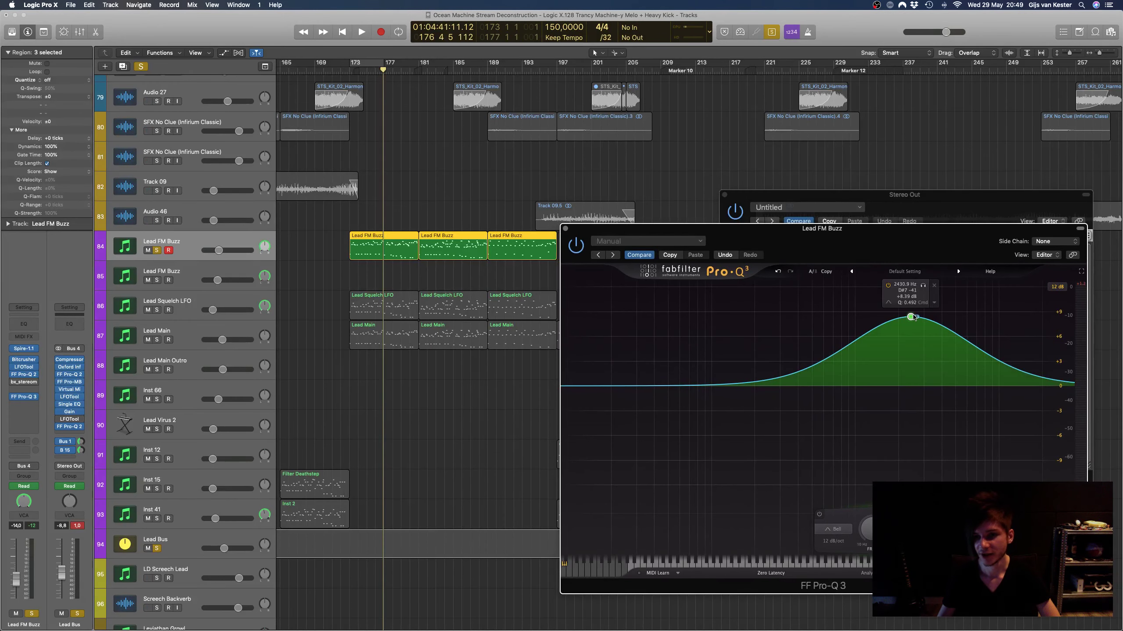
left_click_drag(914, 317, 927, 357)
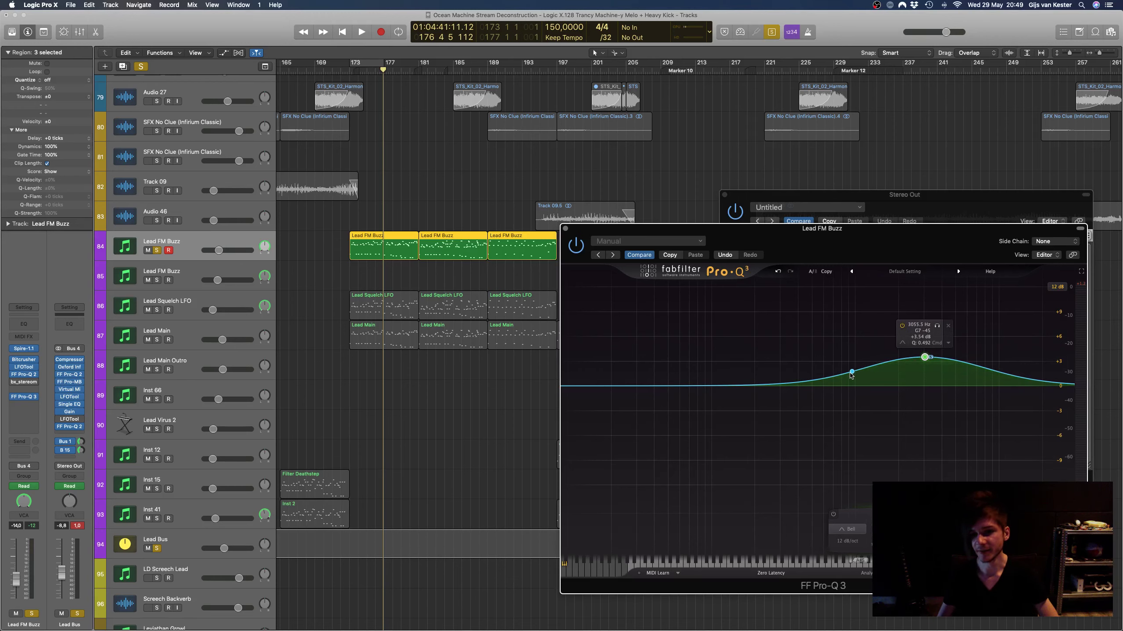
Step: Add a second bell band with Mid placement, boosted about 2.2 dB near 297 Hz with Q 0.767
left_click(797, 383)
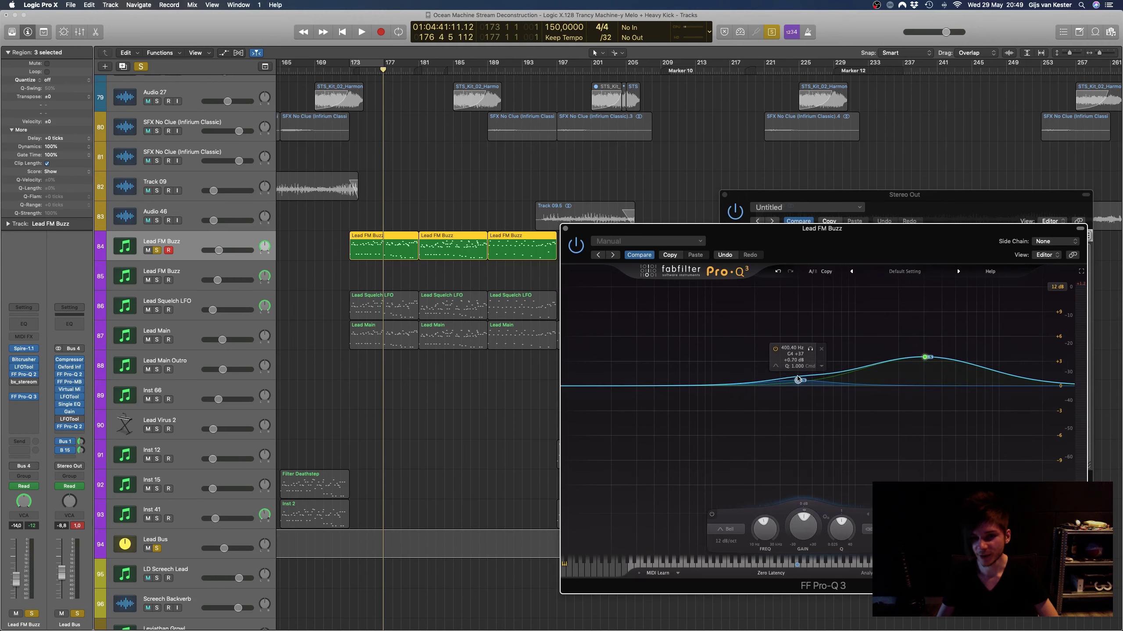
right_click(797, 380)
mouse_move(845, 430)
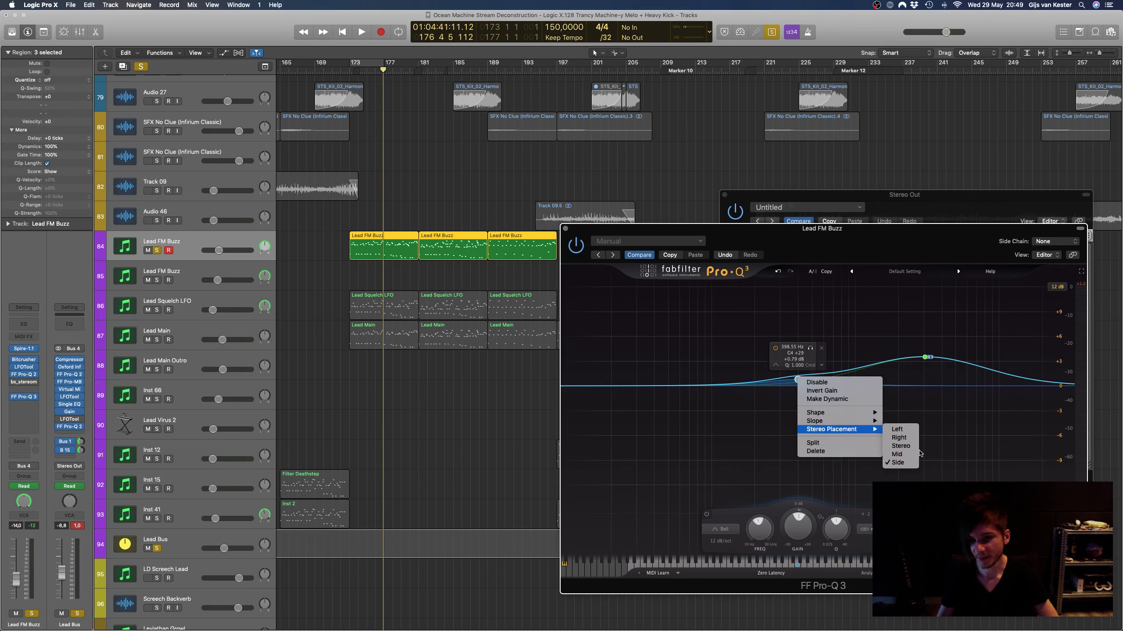
left_click(907, 455)
mouse_move(797, 379)
left_mouse_down()
mouse_move(797, 369)
mouse_move(779, 368)
left_mouse_up()
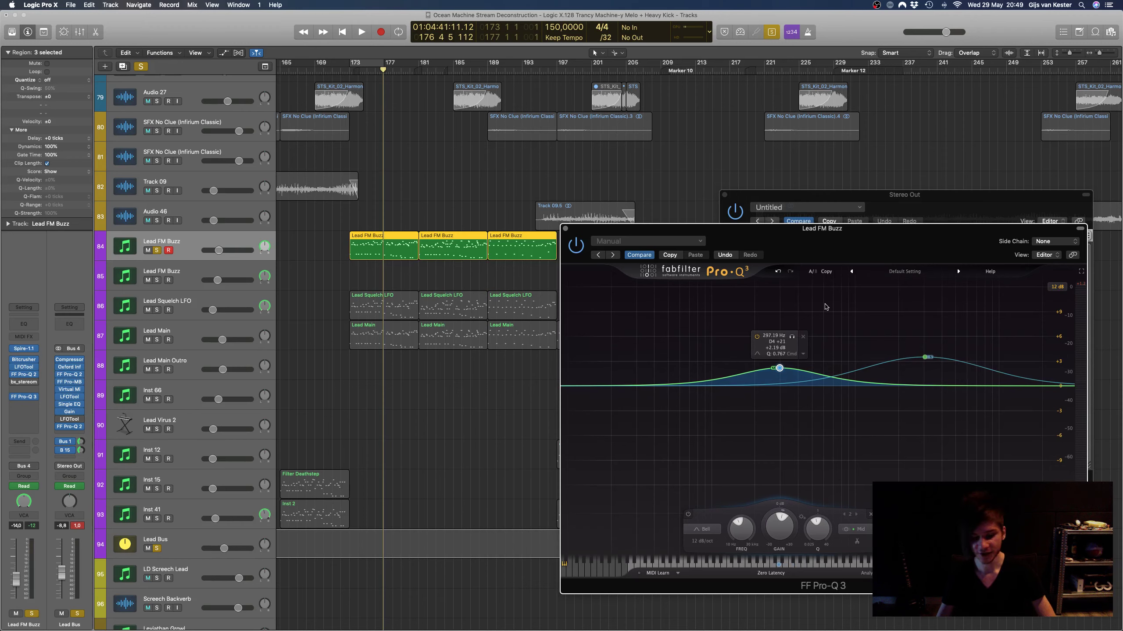
Step: Add a flat Mid high-shelf band below the Mid bell, reposition the Pro-Q 3 window around the arrangement and close it
left_click_drag(894, 239, 539, 165)
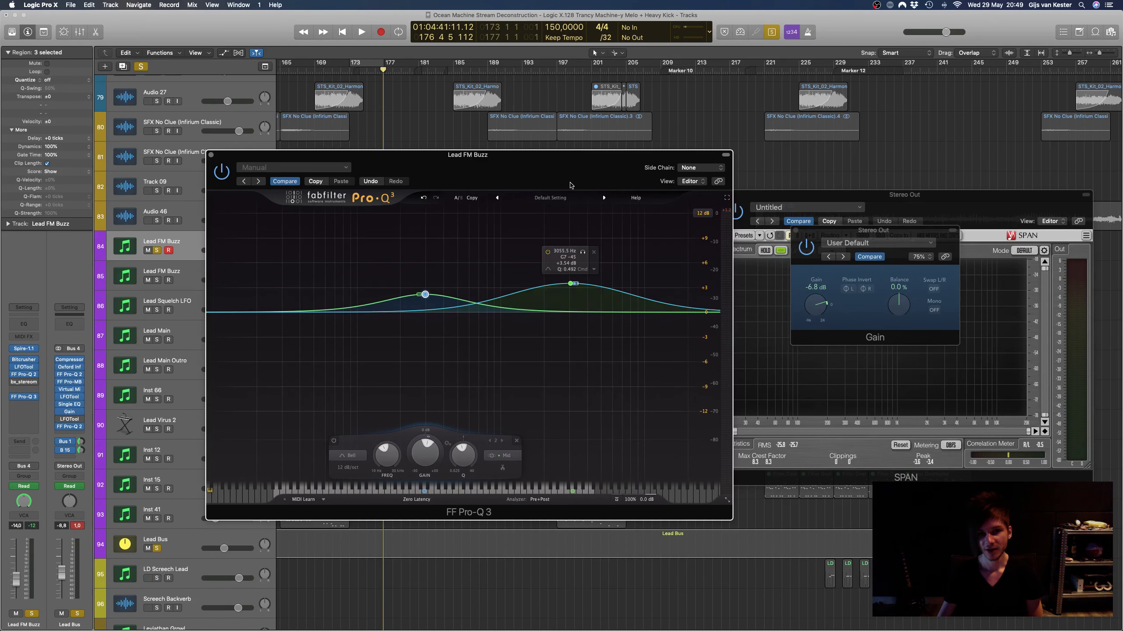
left_click_drag(486, 154, 522, 142)
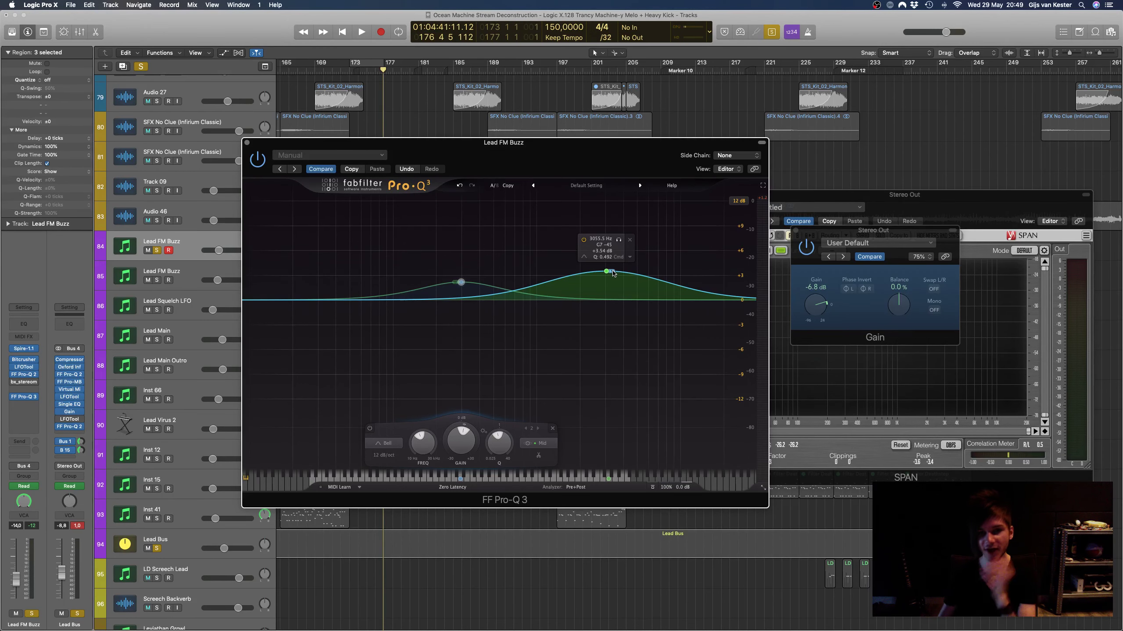
left_click_drag(567, 152, 573, 139)
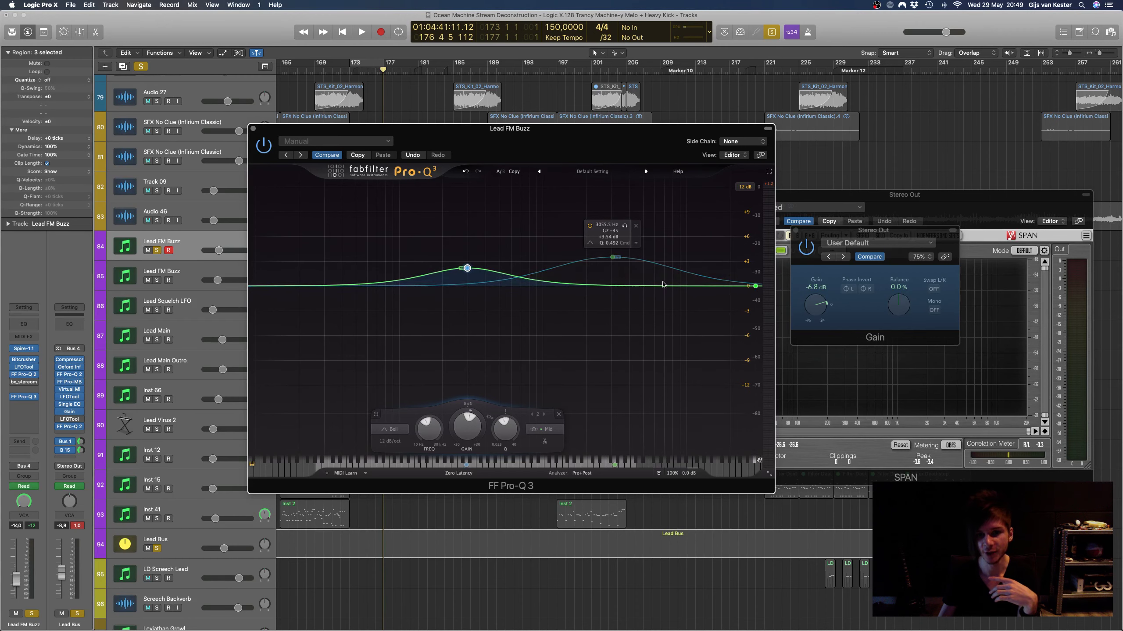
left_click_drag(326, 285, 371, 286)
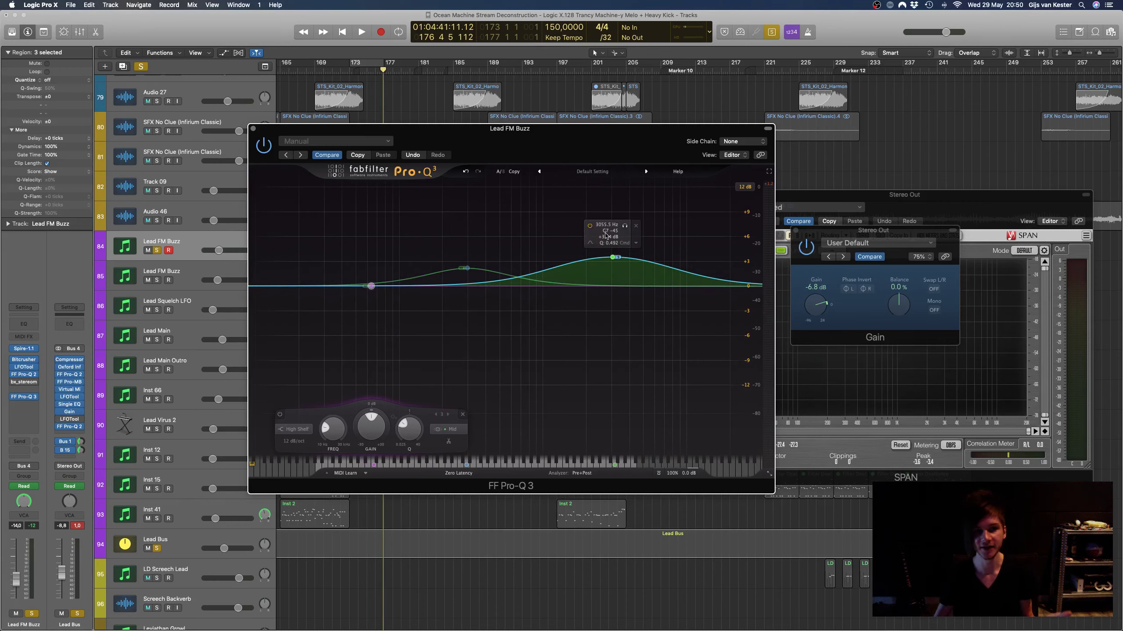
left_click_drag(452, 142, 664, 173)
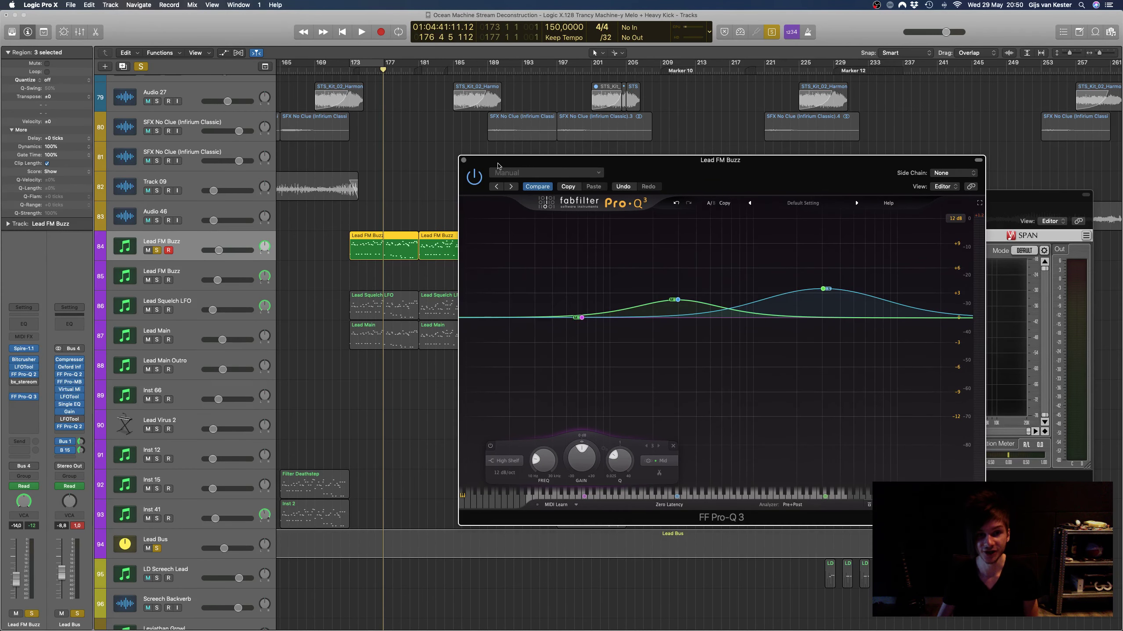
left_click_drag(497, 165, 532, 174)
mouse_move(859, 297)
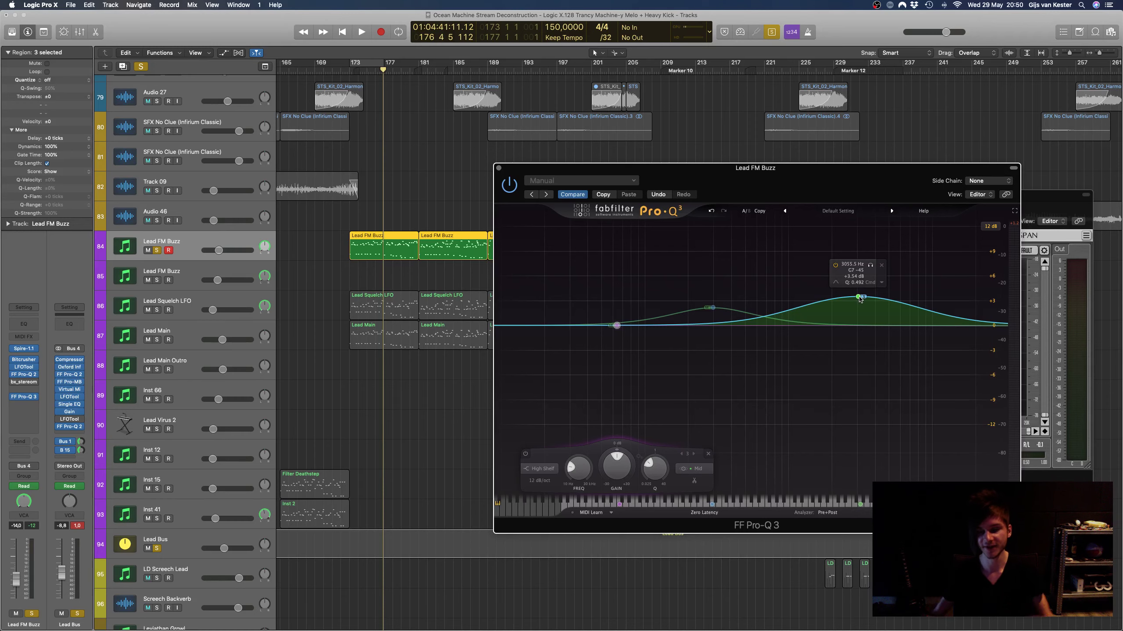
left_click(499, 168)
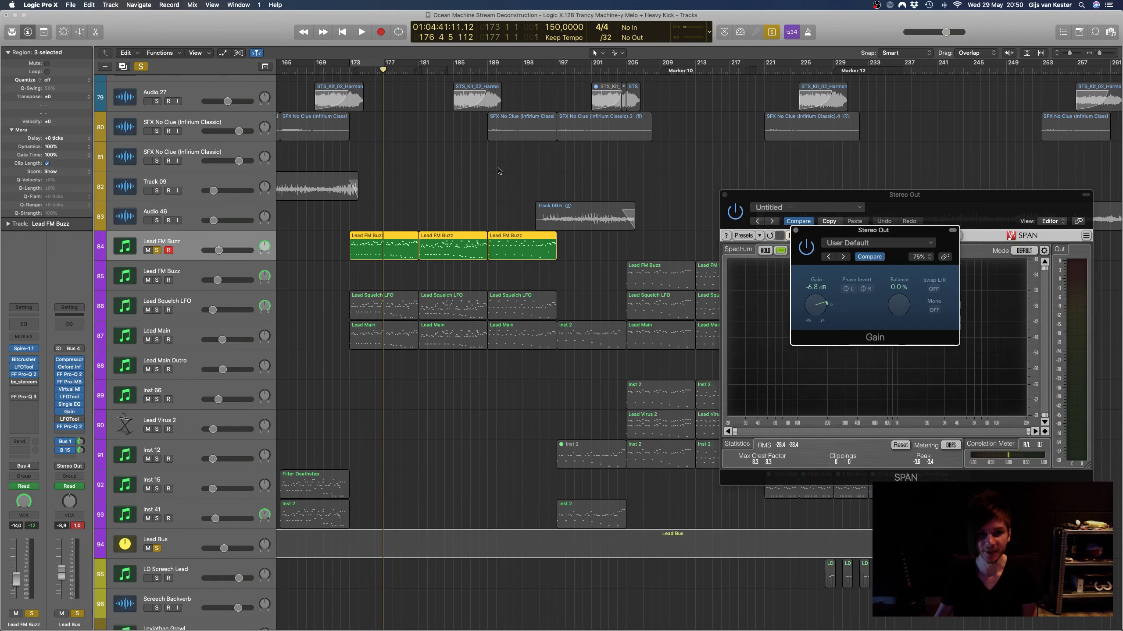
Step: Move the playhead to bar 207, within the second lead section
scroll(464, 272, "left", 3)
scroll(464, 271, "right", 5)
scroll(464, 272, "right", 3)
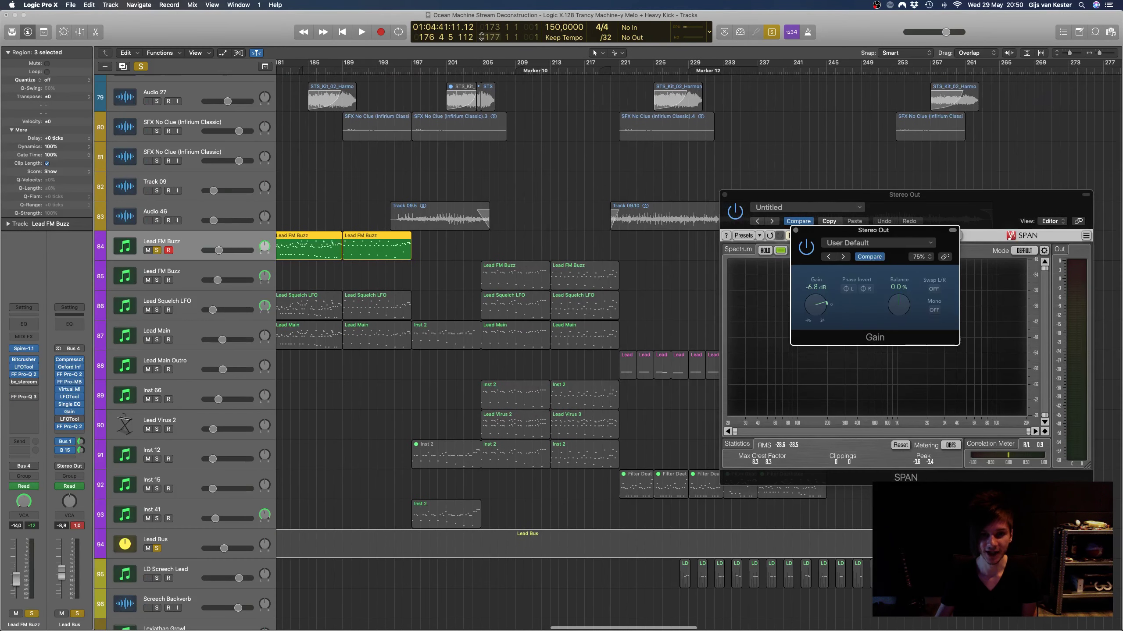
left_click(498, 71)
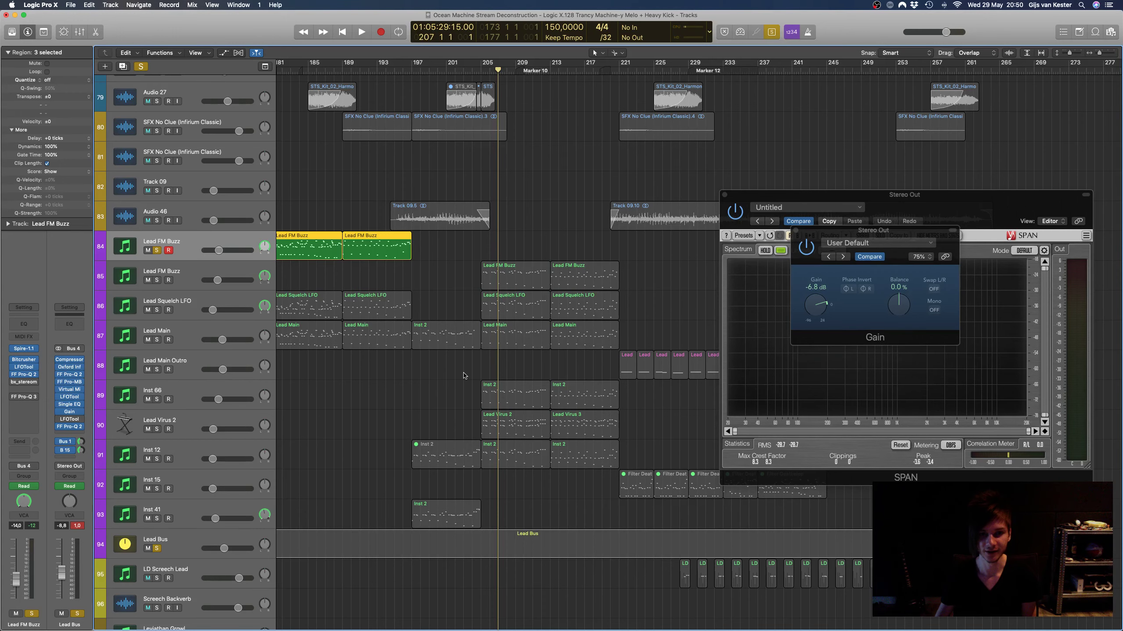
Step: Select the Lead Squelch LFO and Lead Main tracks and play them together from bar 207
scroll(469, 354, "right", 1)
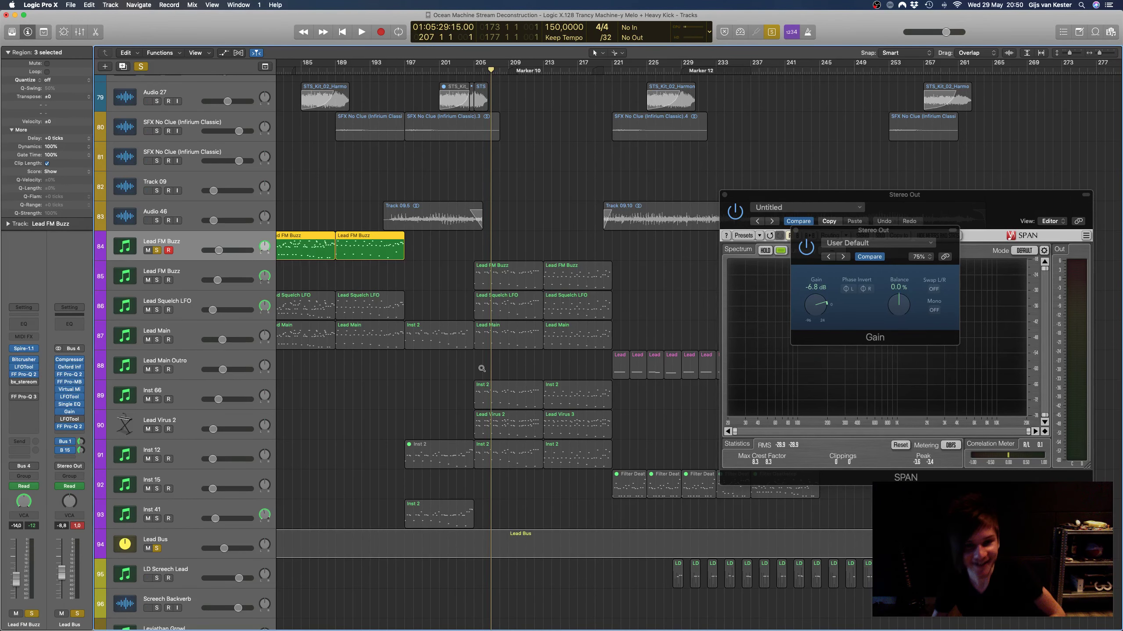
scroll(482, 368, "up", 5)
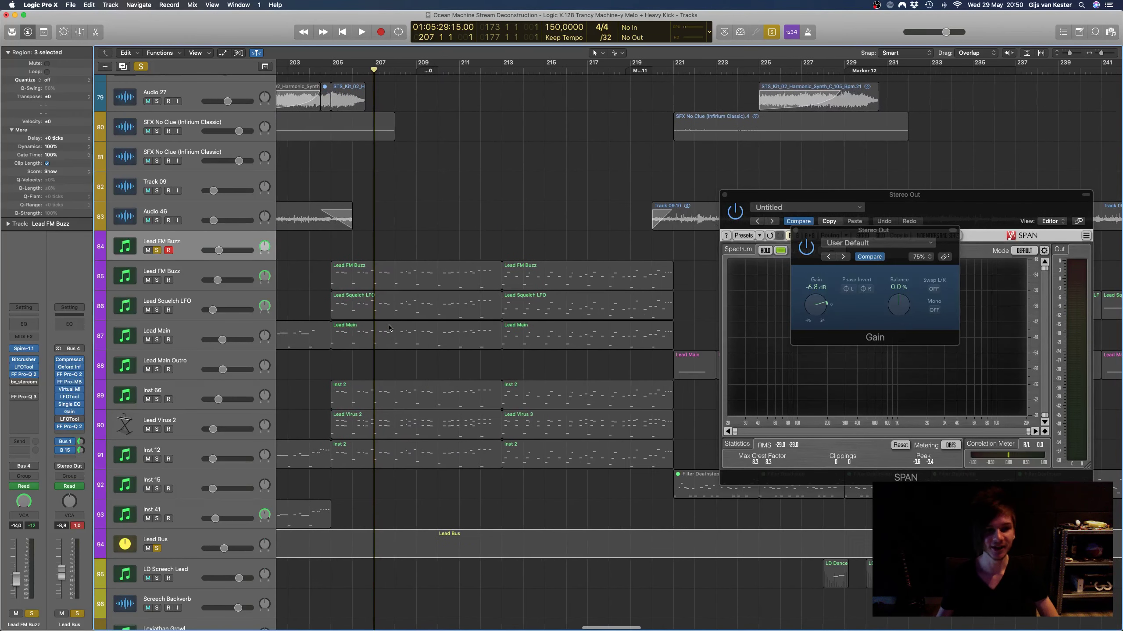
scroll(389, 327, "down", 4)
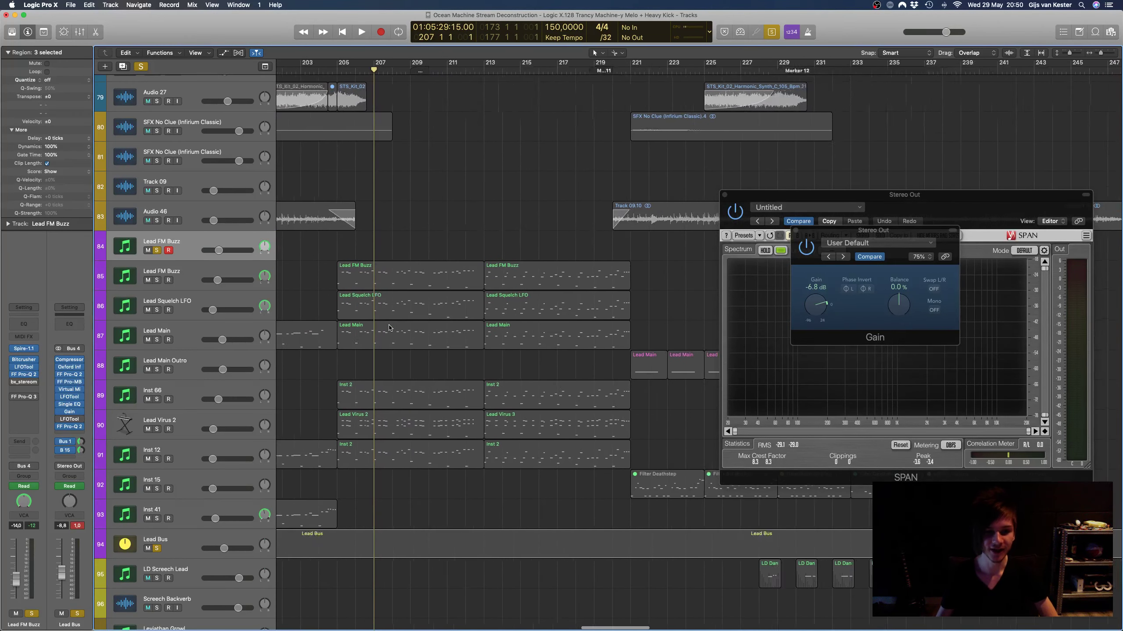
left_click(250, 294)
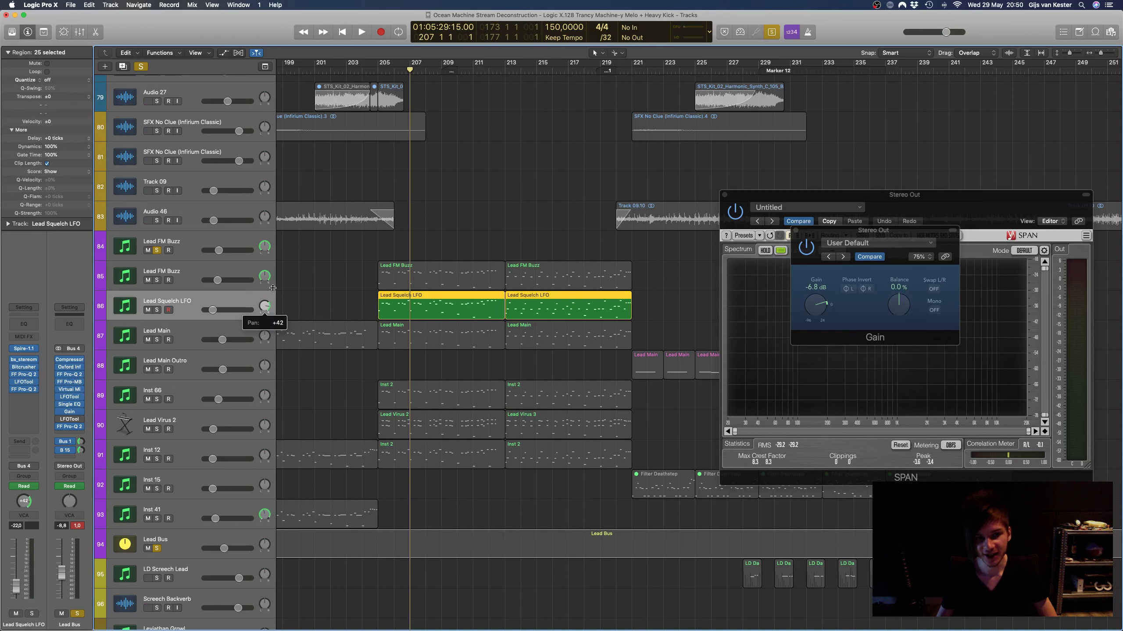
left_click(247, 330)
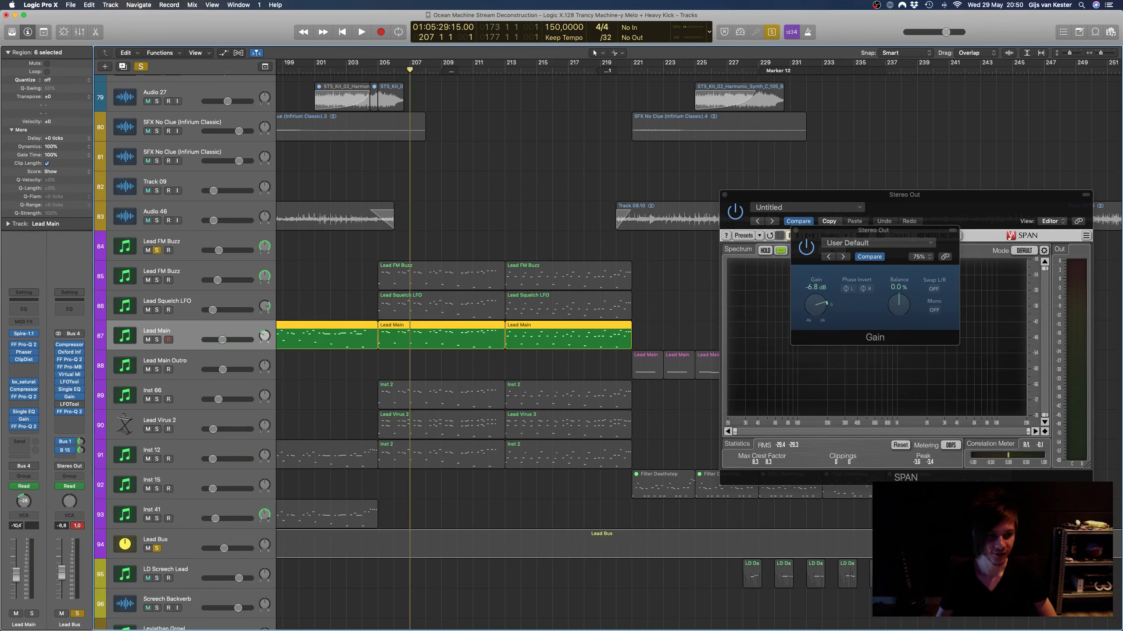
left_click(192, 311, "shift")
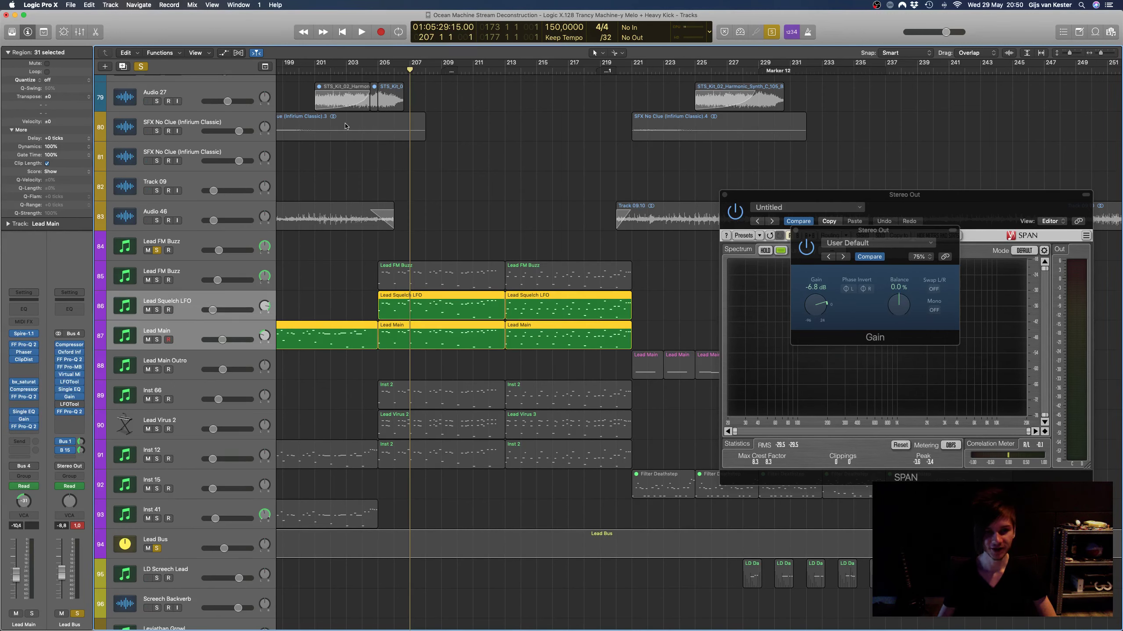
key("space")
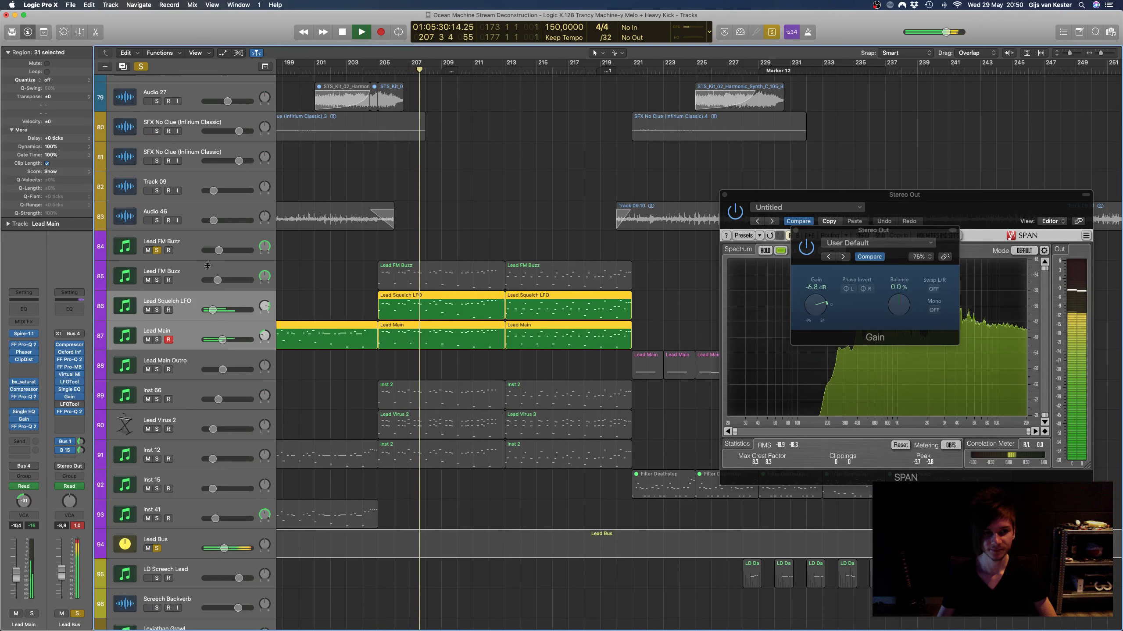
key("space")
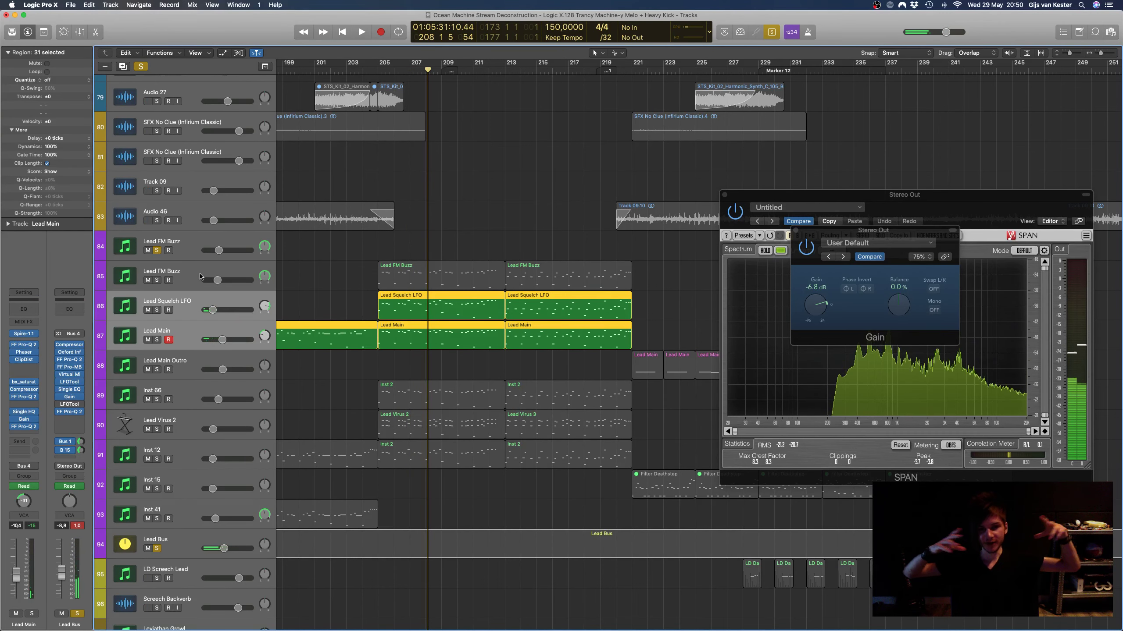
Step: Select Lead Squelch LFO and Lead Main one at a time, and replay both together from bar 208
left_click(193, 302)
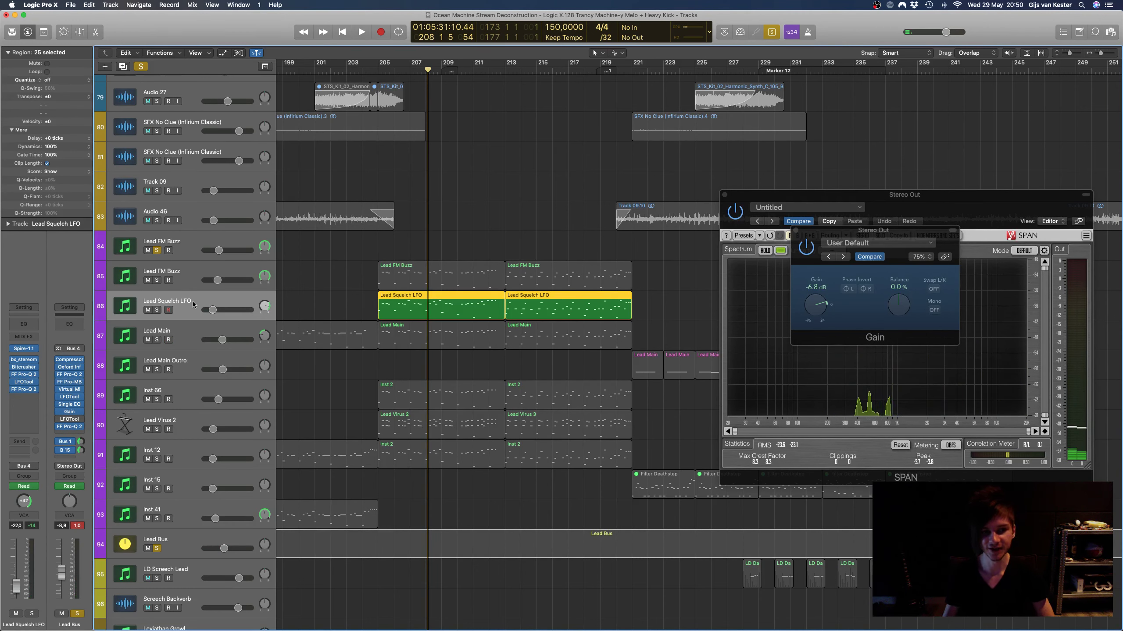
left_click(198, 329)
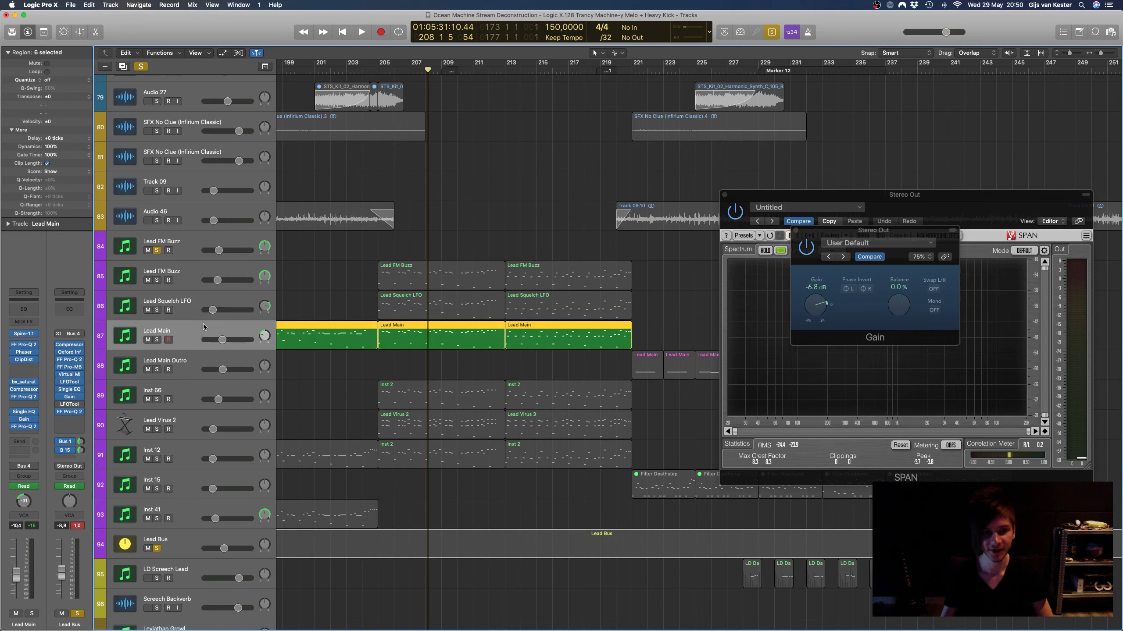
left_click(199, 307)
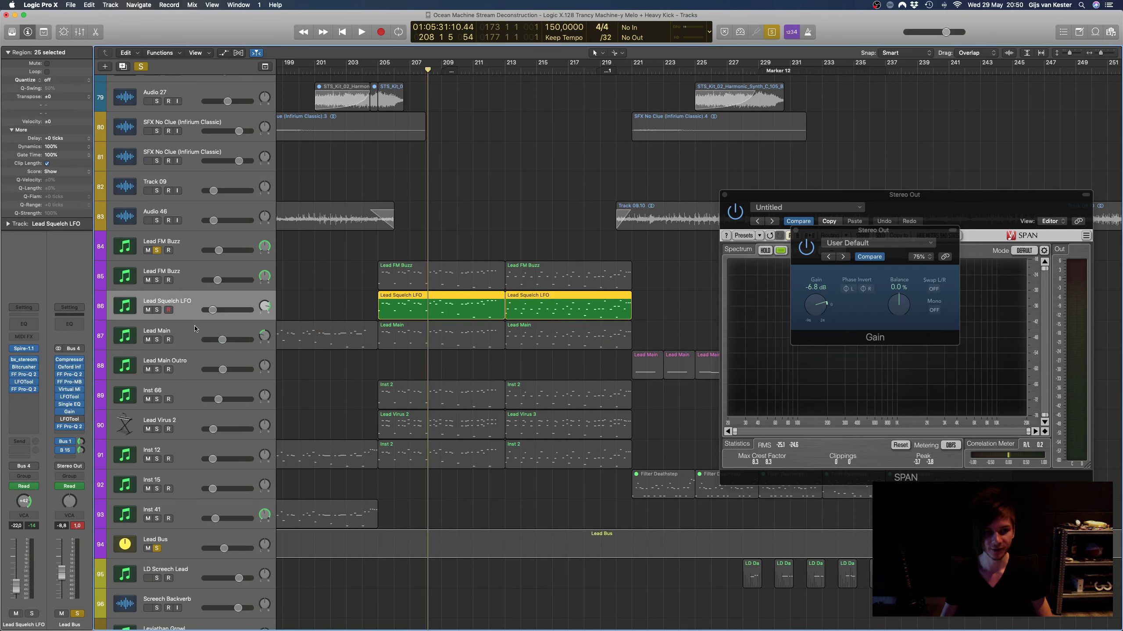
left_click(193, 329, "shift")
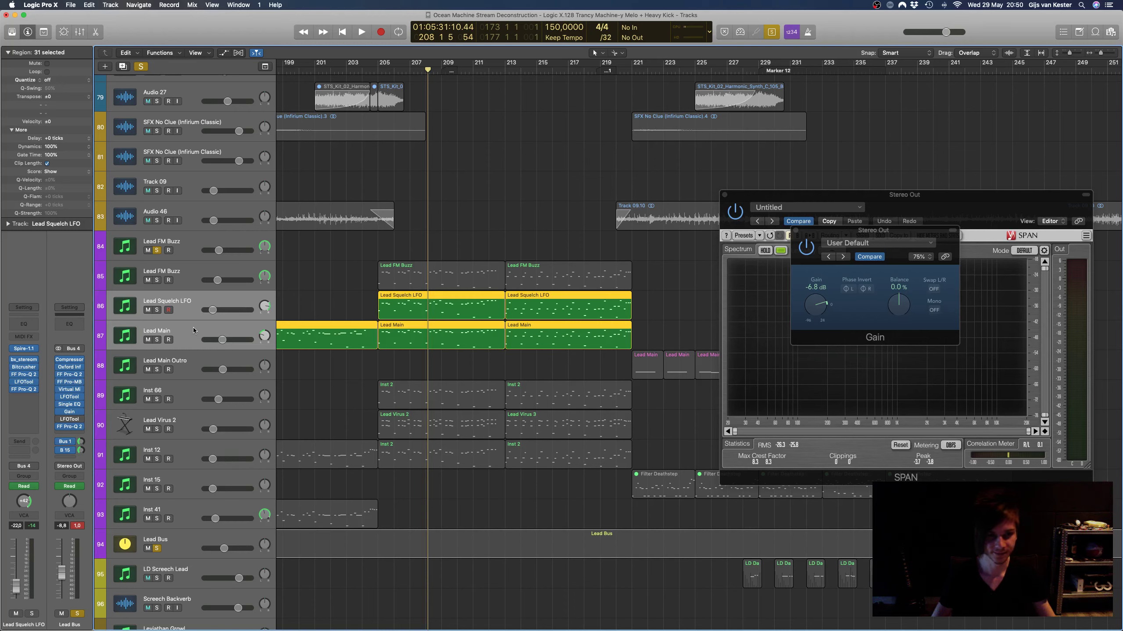
key("space")
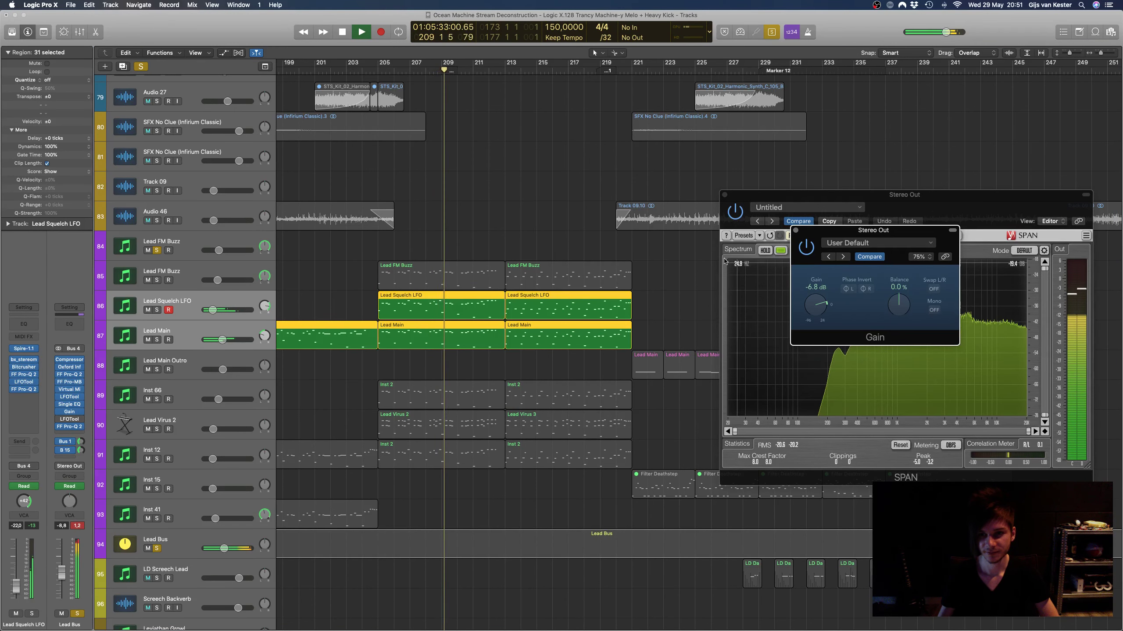
Step: Select the lower Lead FM Buzz track together with Lead Squelch LFO and Lead Main, and play the three-track layer
left_click(193, 273)
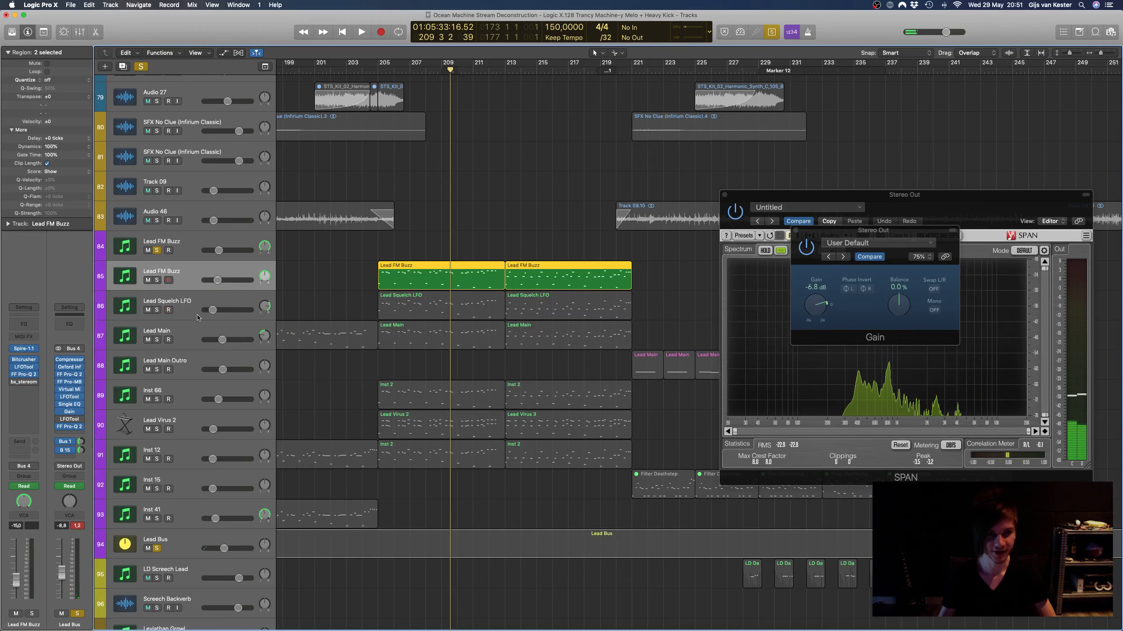
key("shift+Down")
key("shift+Down")
key("space")
key("space")
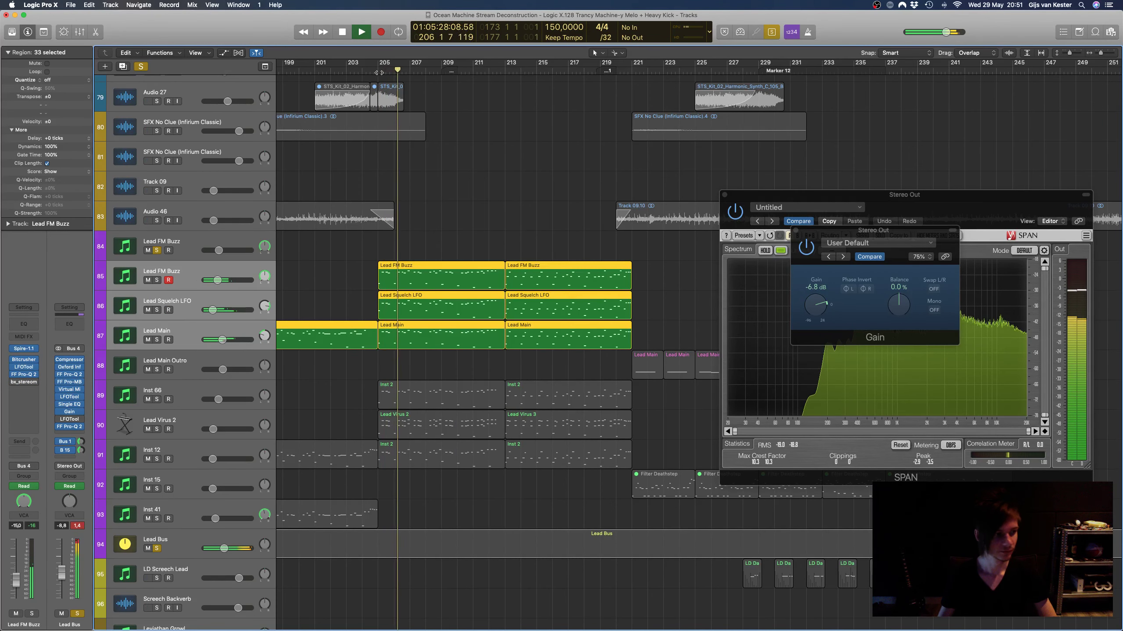
key("space")
Step: Center the pan of Lead Squelch LFO and Lead Main, and play both together with the lower Lead FM Buzz track
left_click(217, 312)
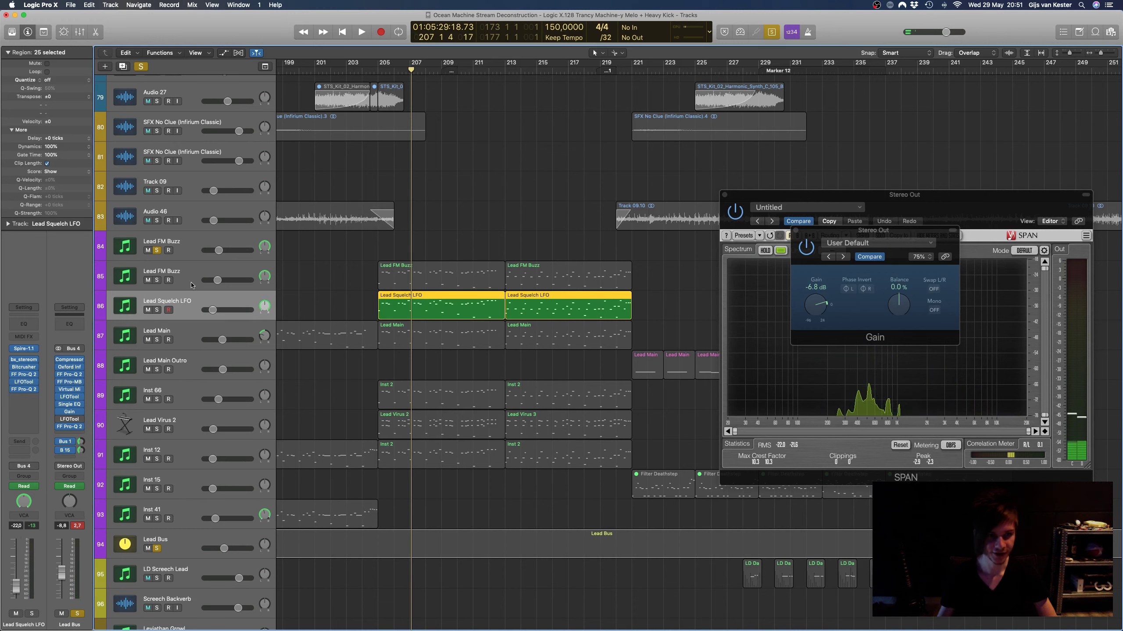
left_click(190, 331)
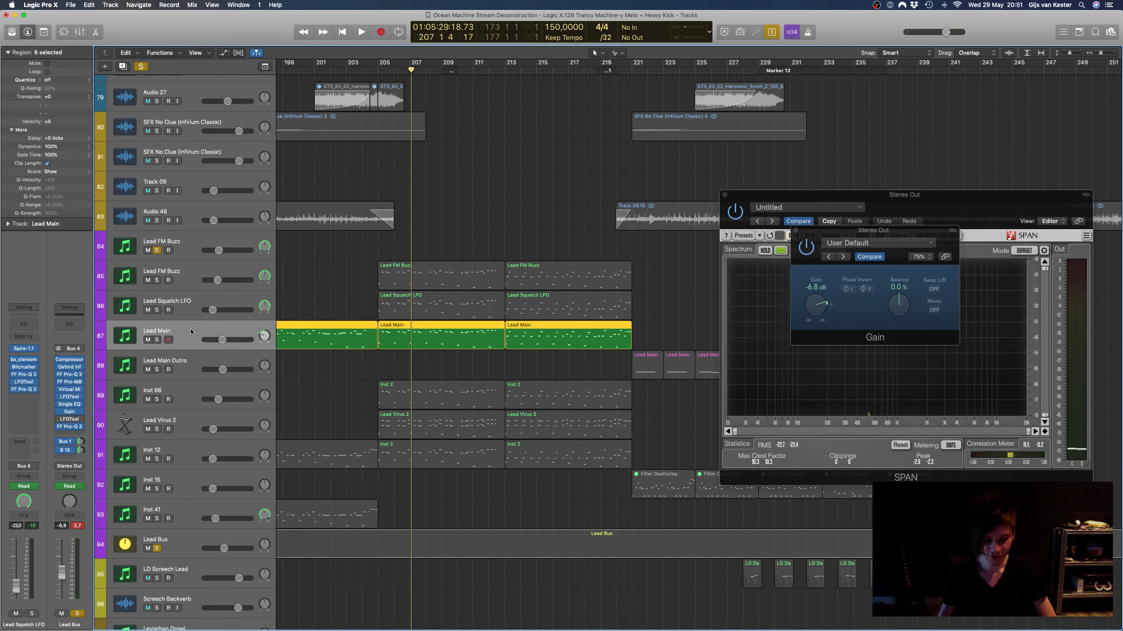
left_click(25, 500)
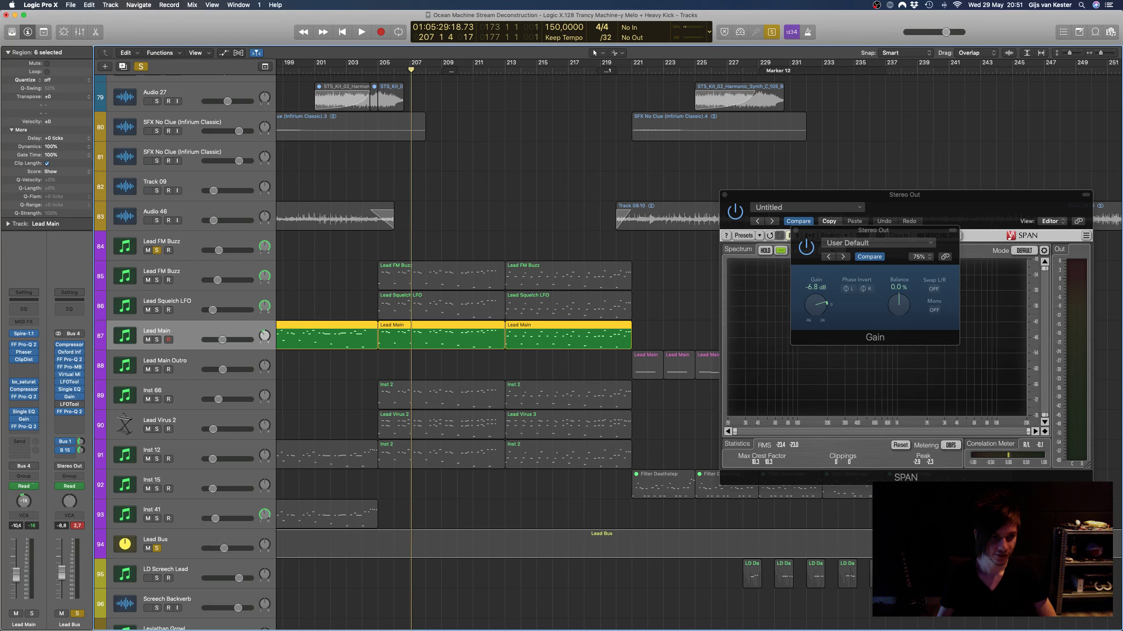
left_click(202, 265, "shift")
key("space")
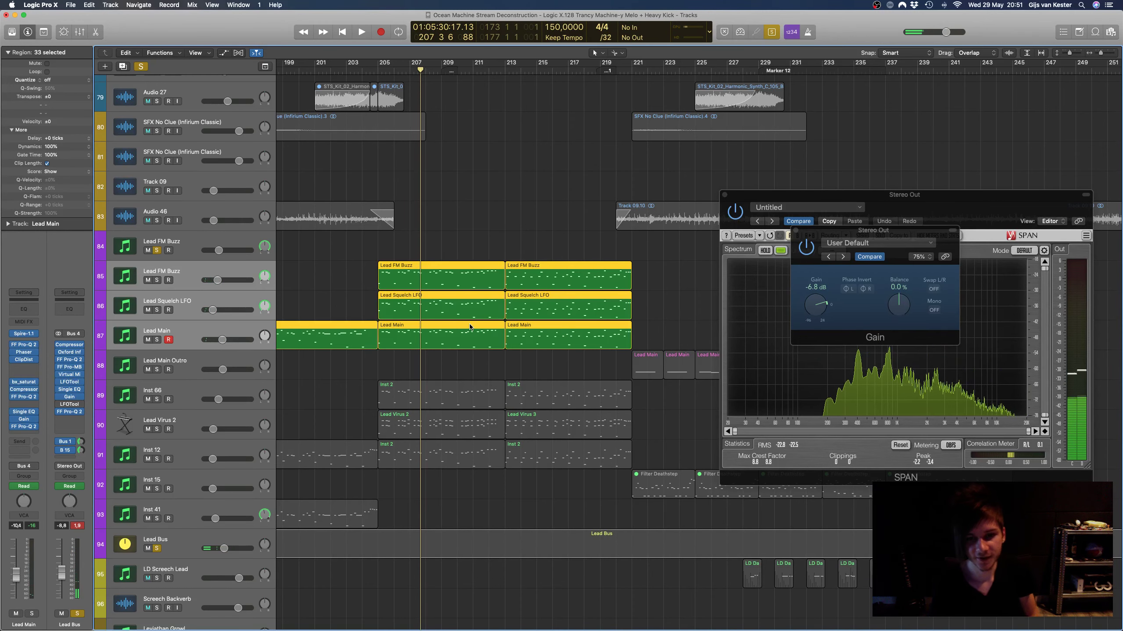
Step: Clear the region selection and place the playhead at bar 208
key("super+Left")
key("super+Left")
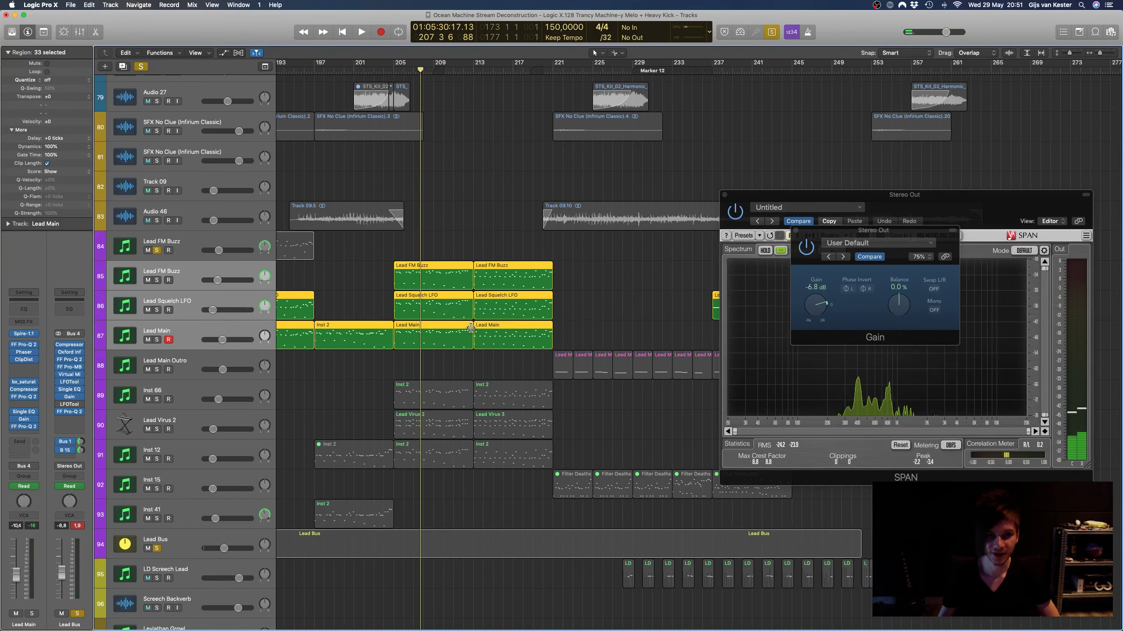
scroll(473, 58, "left", 3)
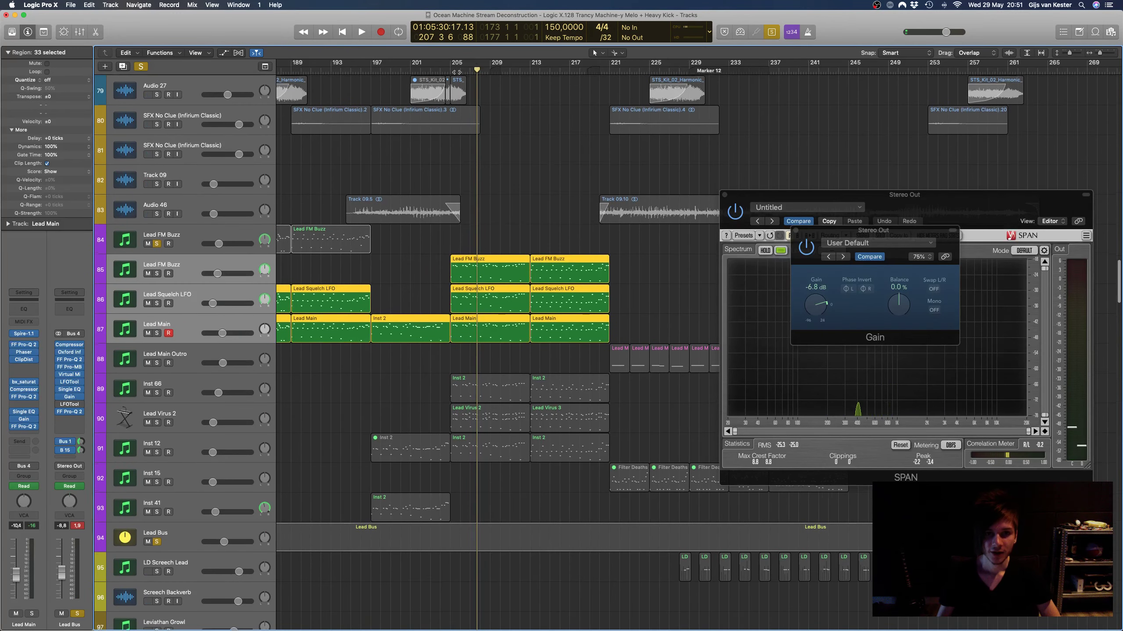
scroll(464, 66, "down", 1)
left_click(454, 72)
scroll(460, 177, "down", 2)
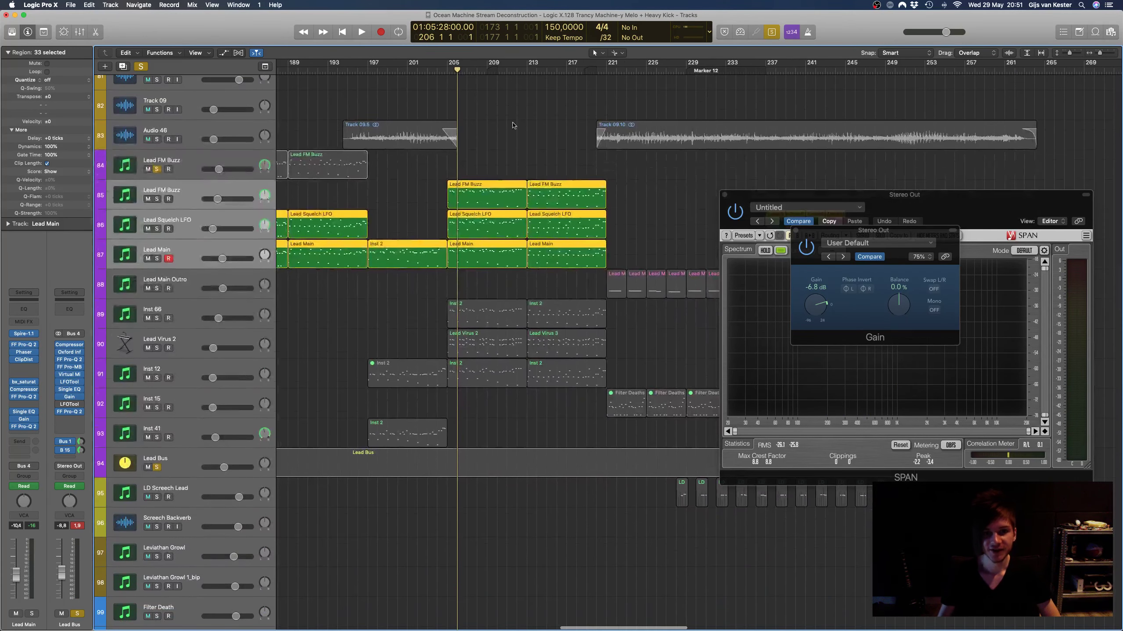
left_click(512, 133)
left_click(516, 72)
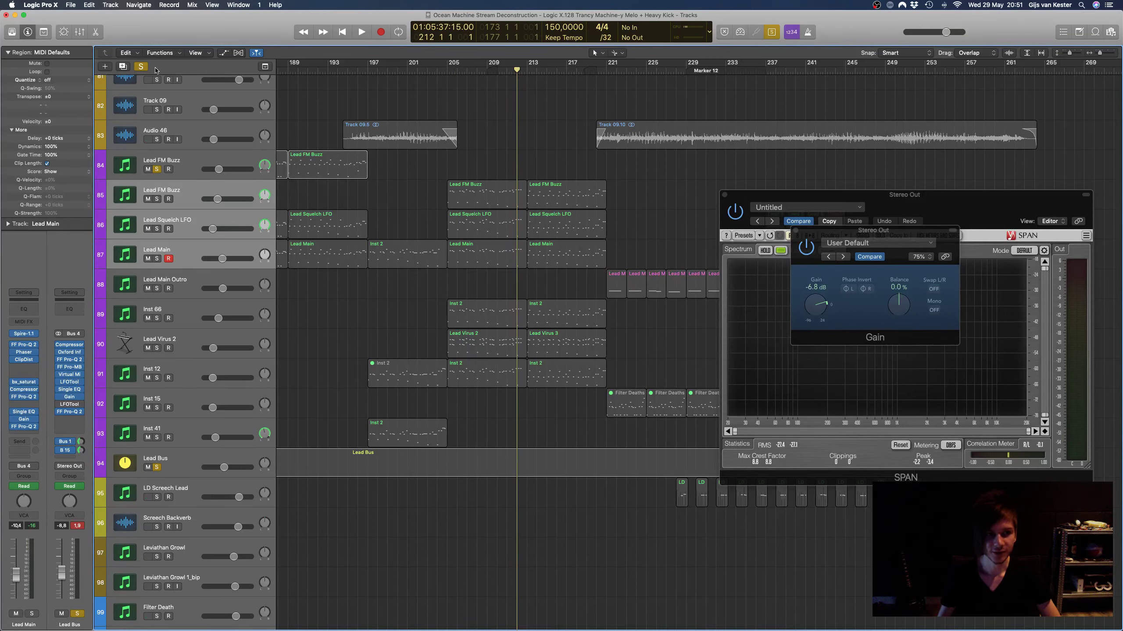
left_click(475, 71)
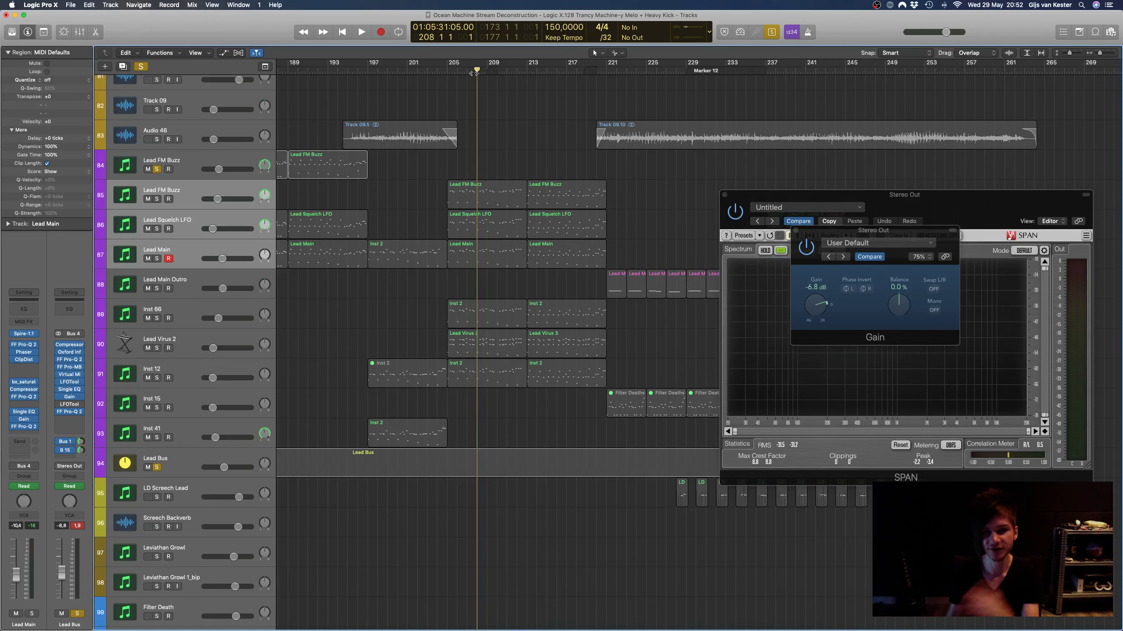
Step: Select the Lead Squelch LFO track and move the playhead to bar 207
left_click(203, 222)
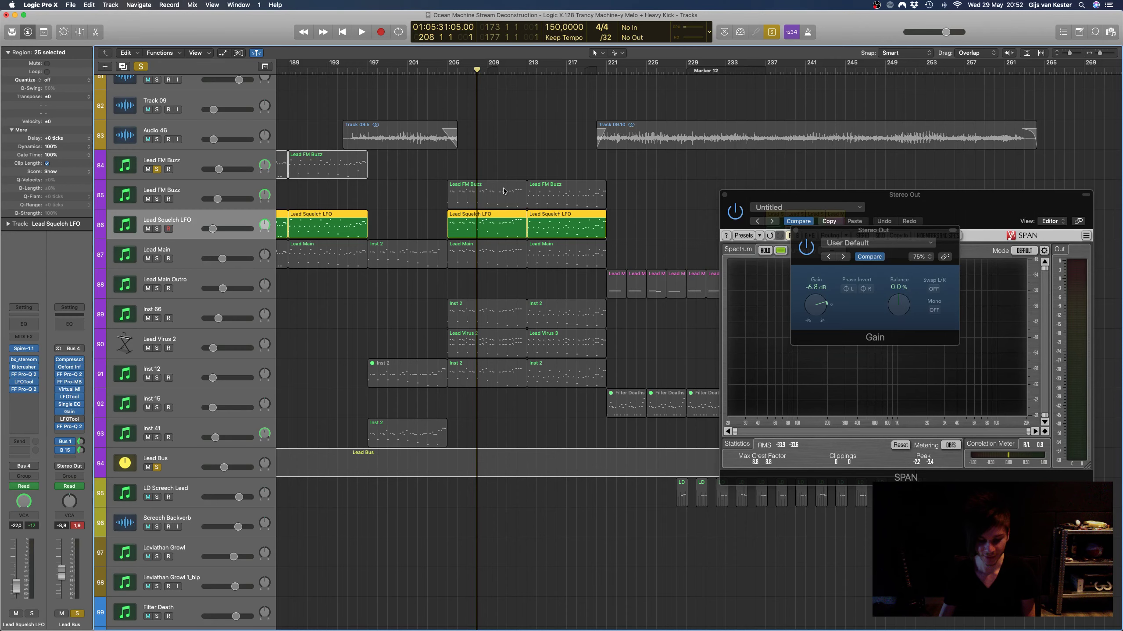
scroll(502, 221, "up", 3)
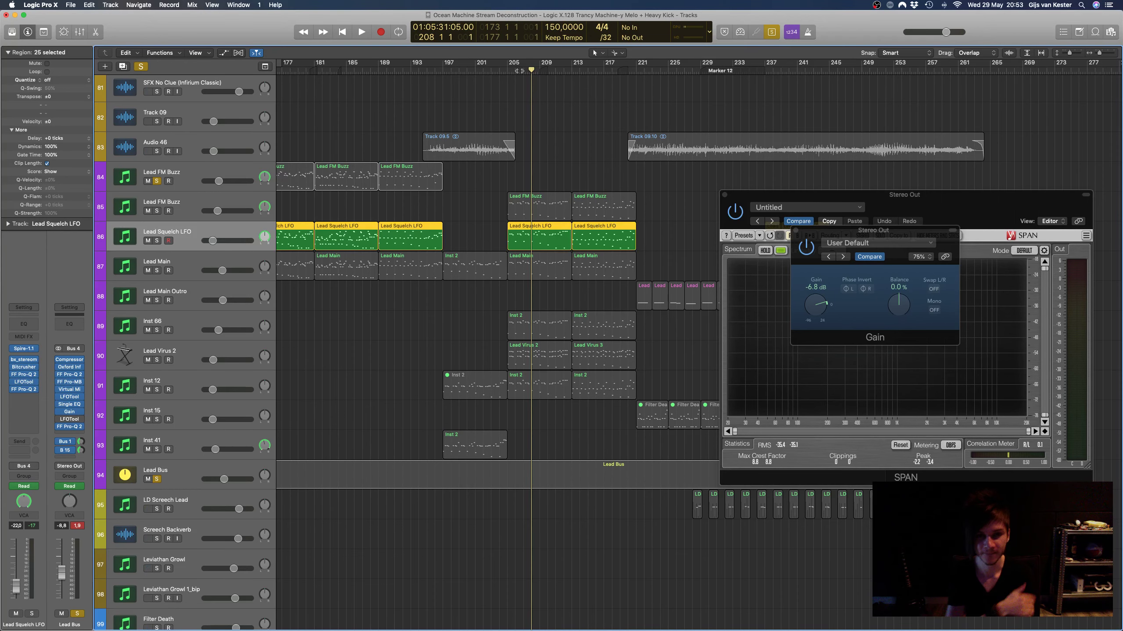
scroll(530, 92, "left", 5)
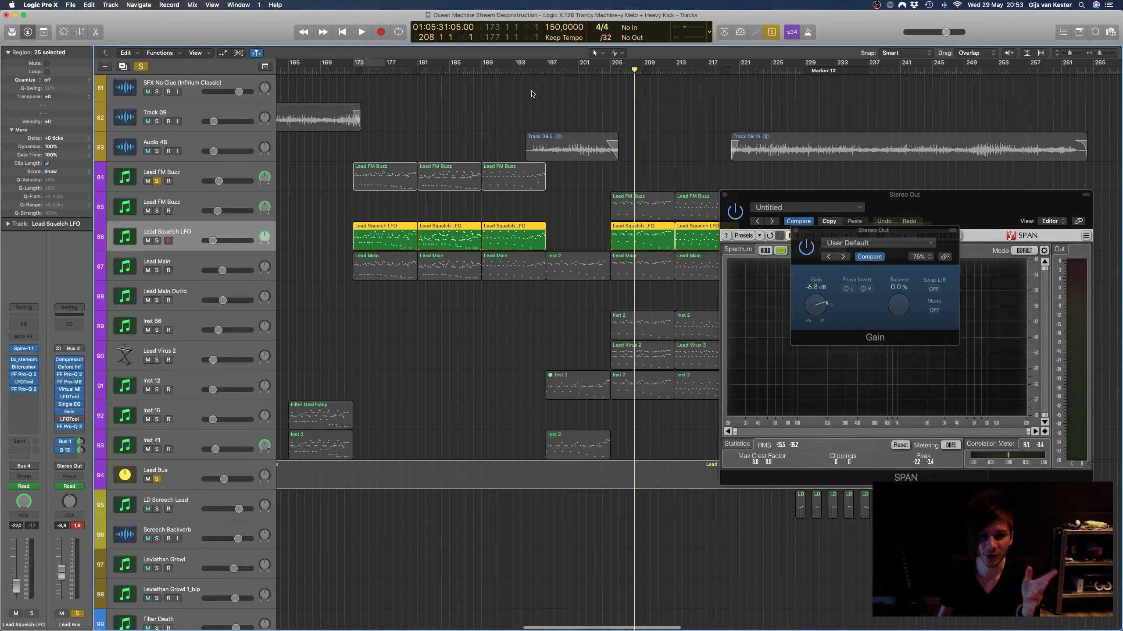
scroll(621, 78, "right", 3)
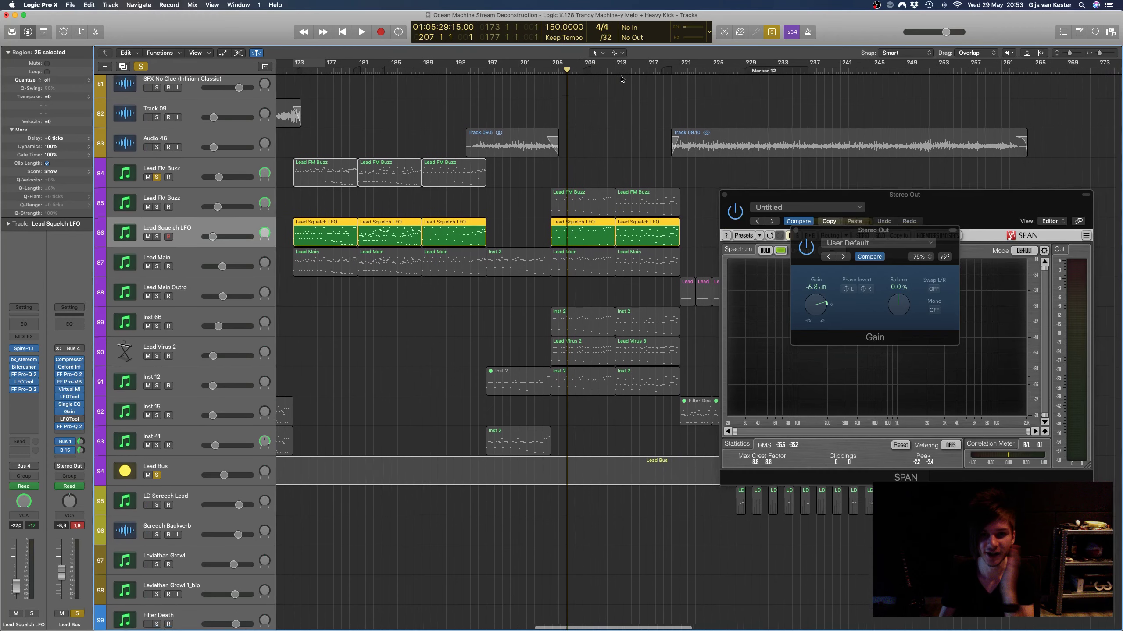
scroll(622, 78, "up", 2)
scroll(622, 79, "up", 1)
scroll(622, 78, "left", 1)
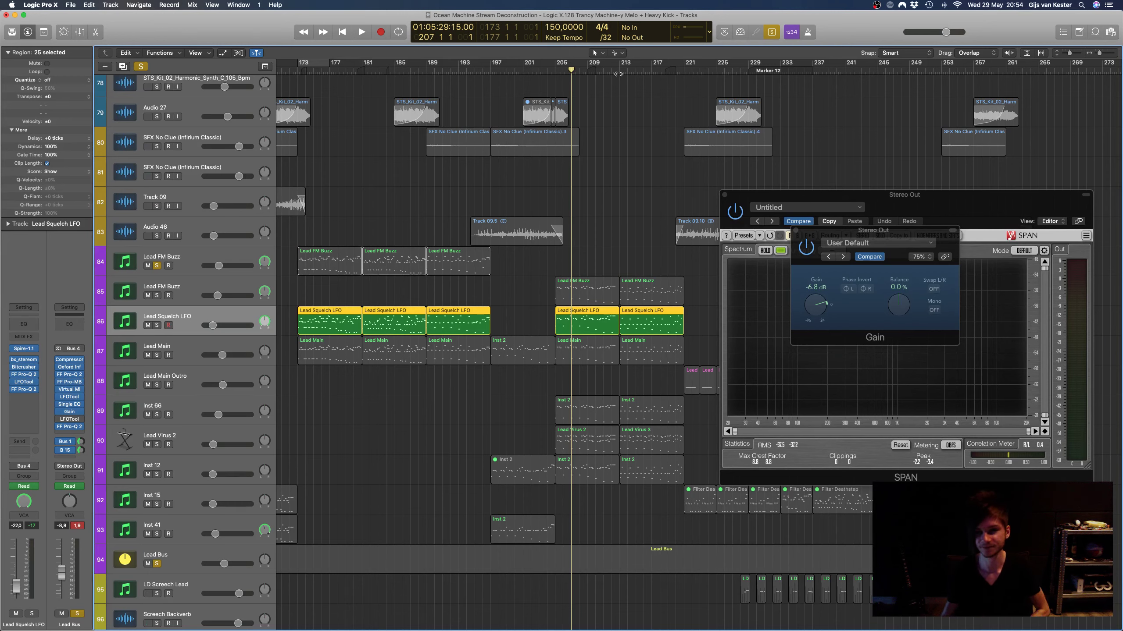
Step: Move the Gain plug-in window down over SPAN and close it
left_click_drag(855, 236, 854, 254)
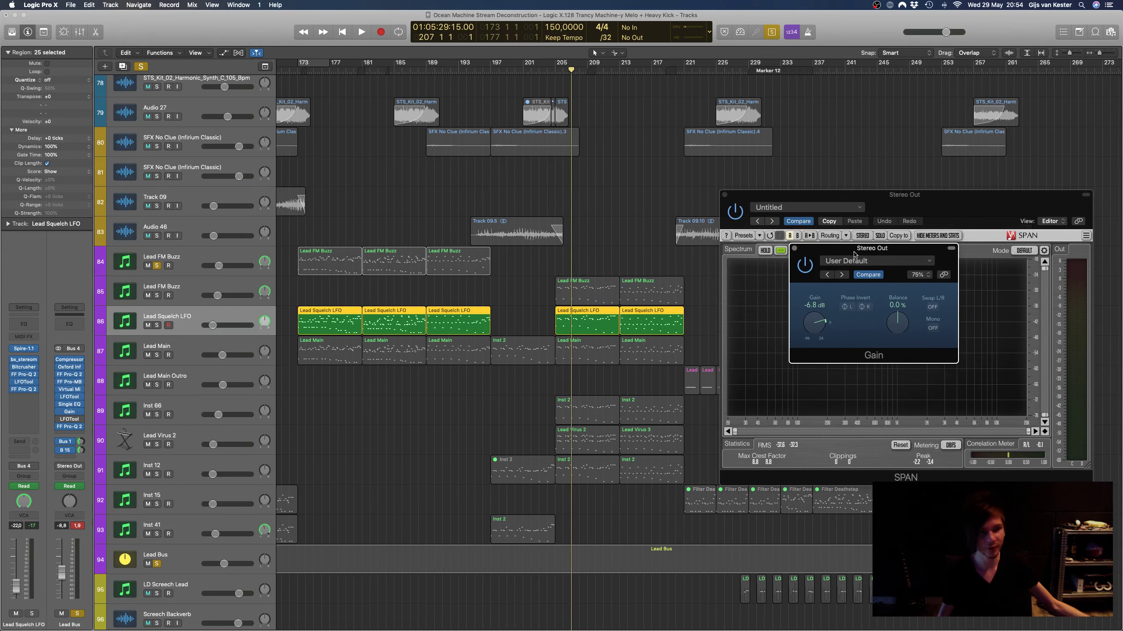
left_click_drag(865, 253, 878, 271)
left_click(807, 268)
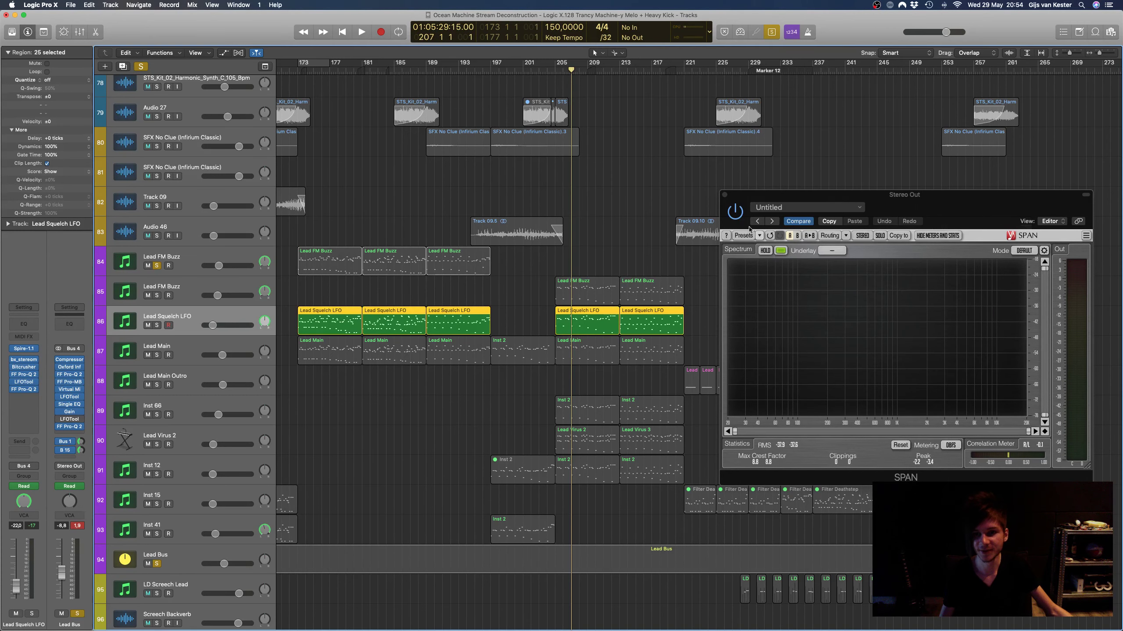
scroll(642, 232, "right", 3)
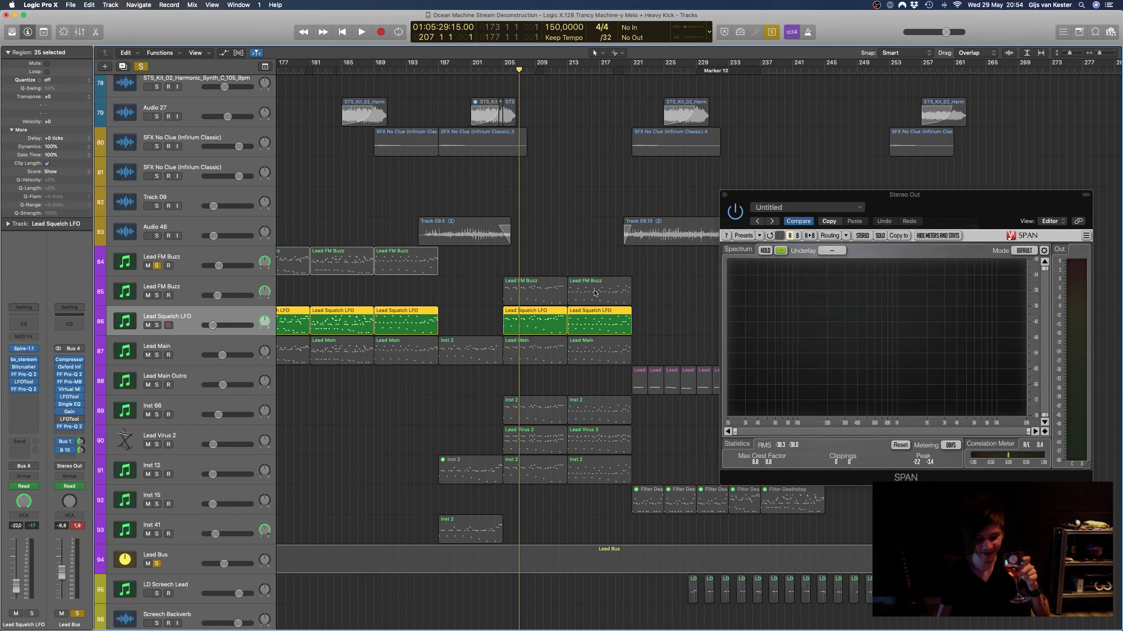
scroll(595, 293, "down", 1)
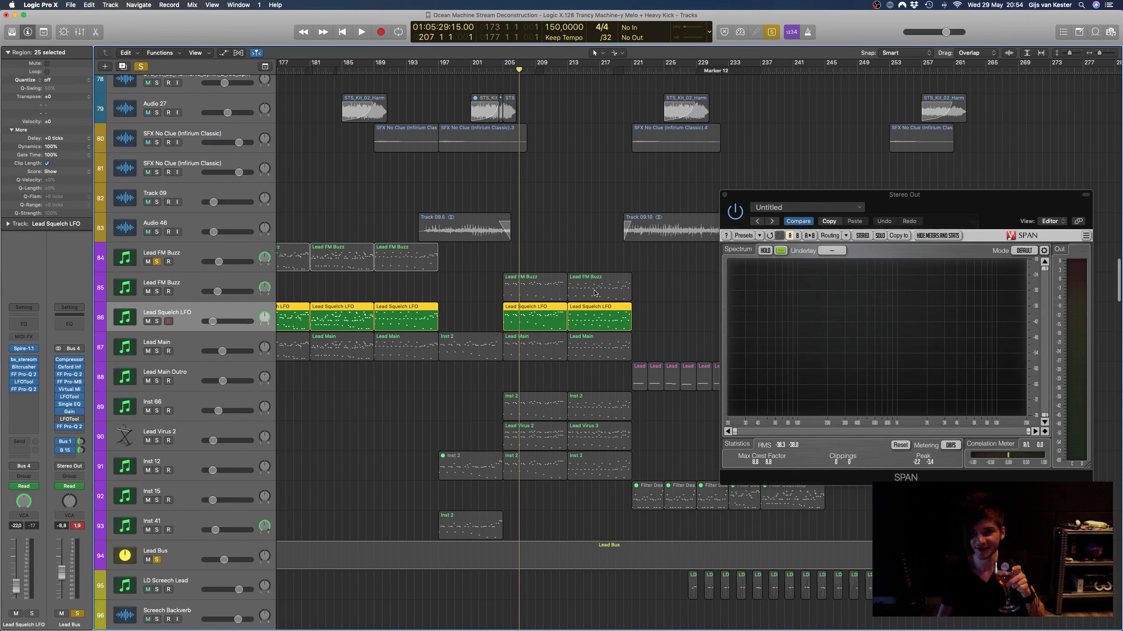
scroll(595, 293, "left", 1)
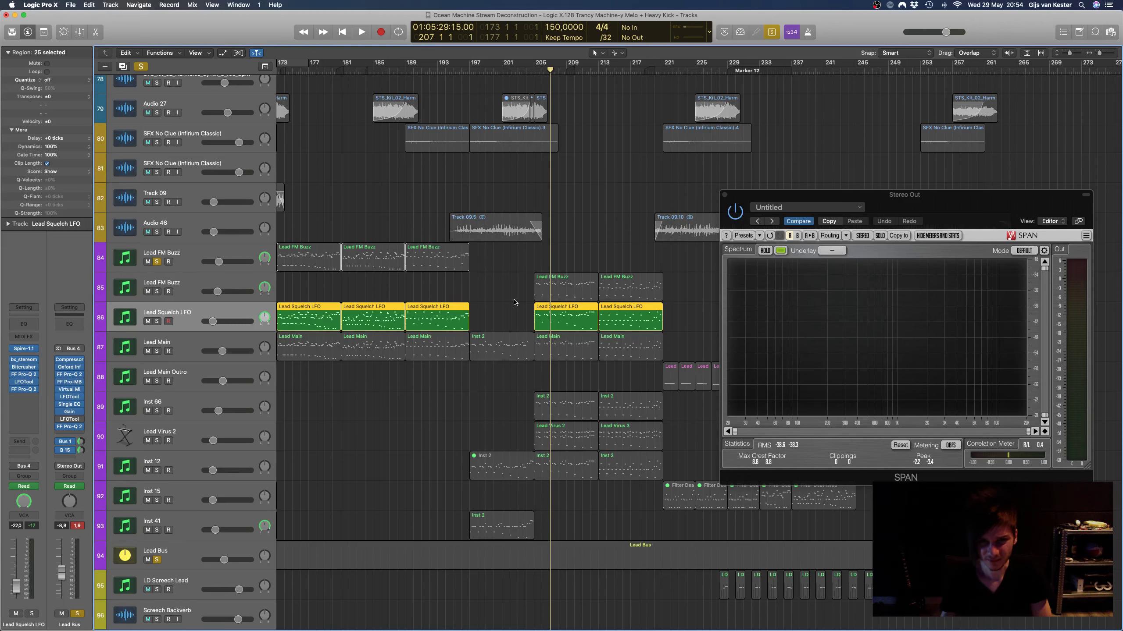
scroll(519, 303, "right", 5)
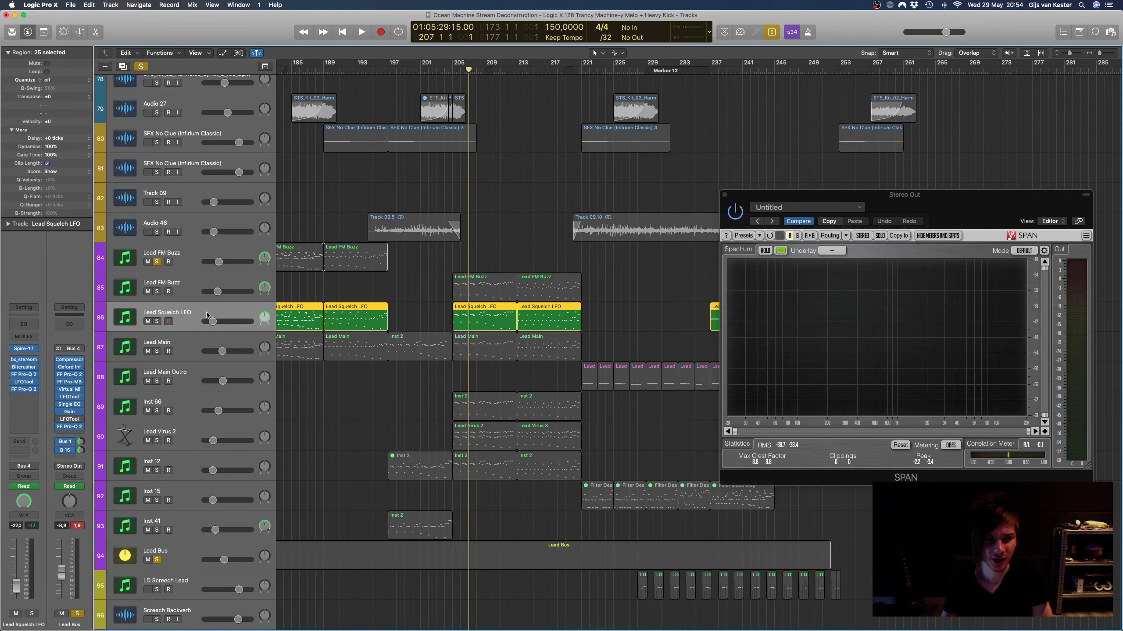
Step: Select the Inst 66 track together with its regions and check its pan setting
scroll(213, 312, "left", 2)
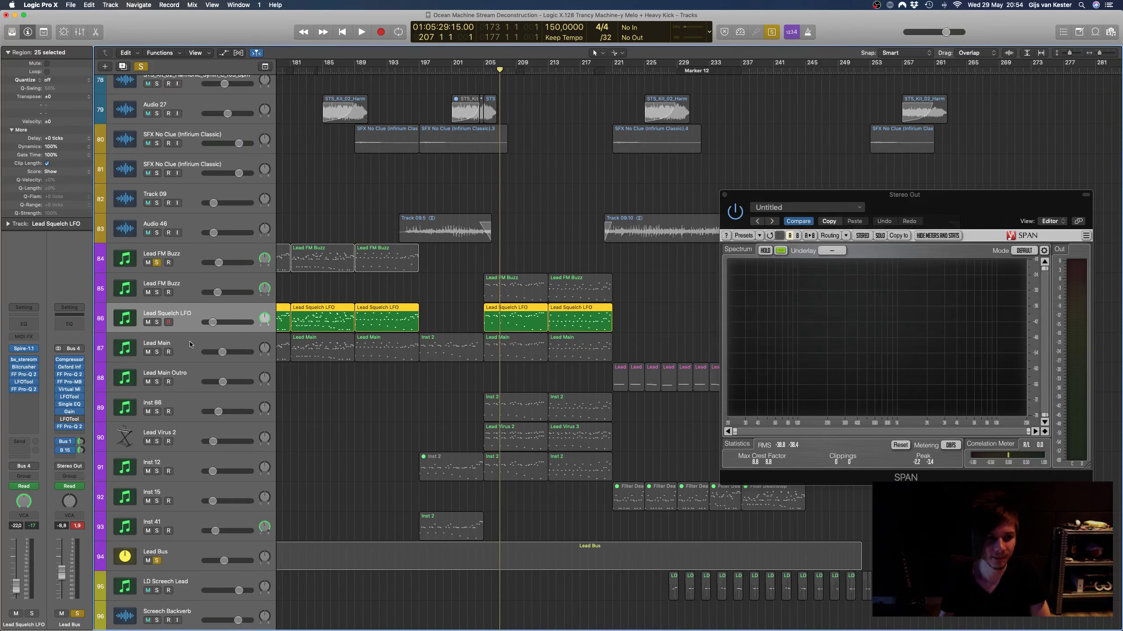
left_click(196, 374)
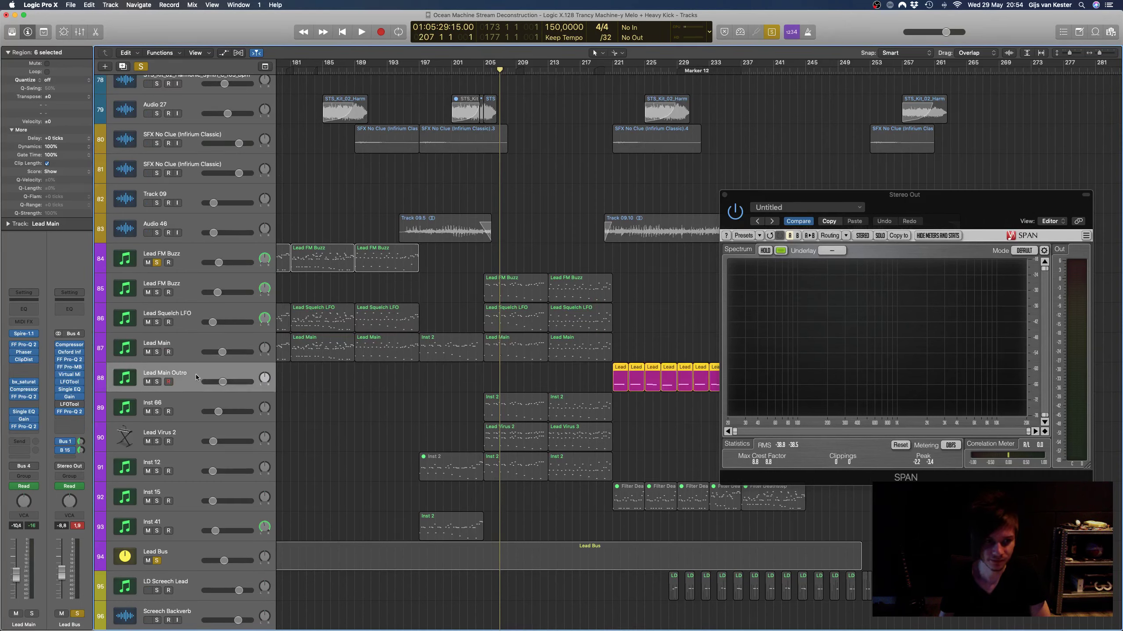
left_click(204, 402)
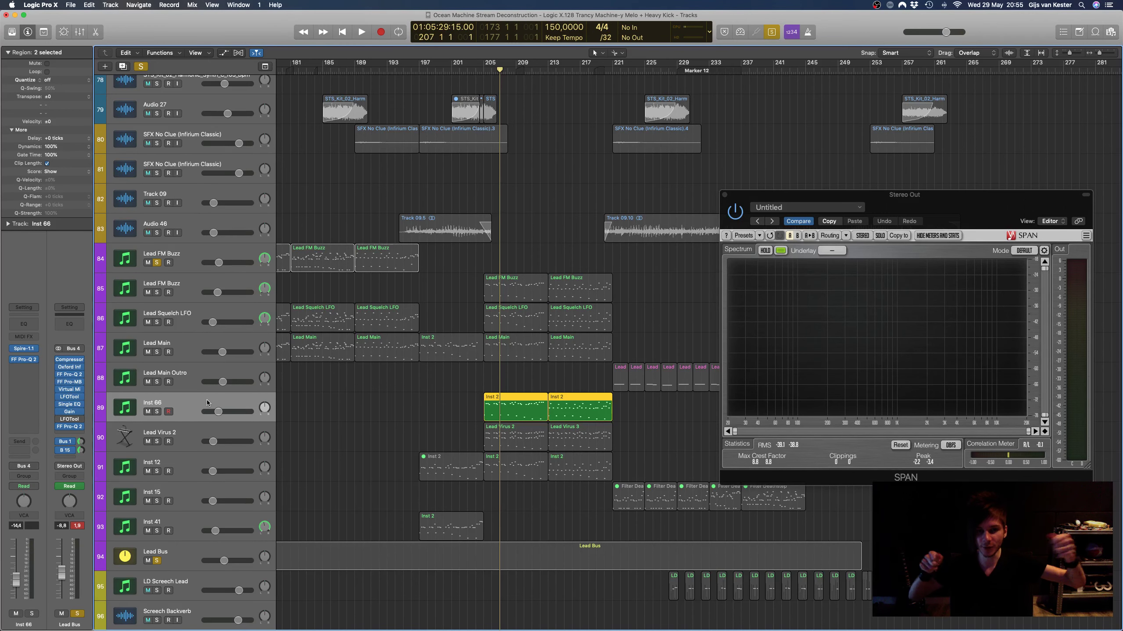
scroll(378, 431, "left", 2)
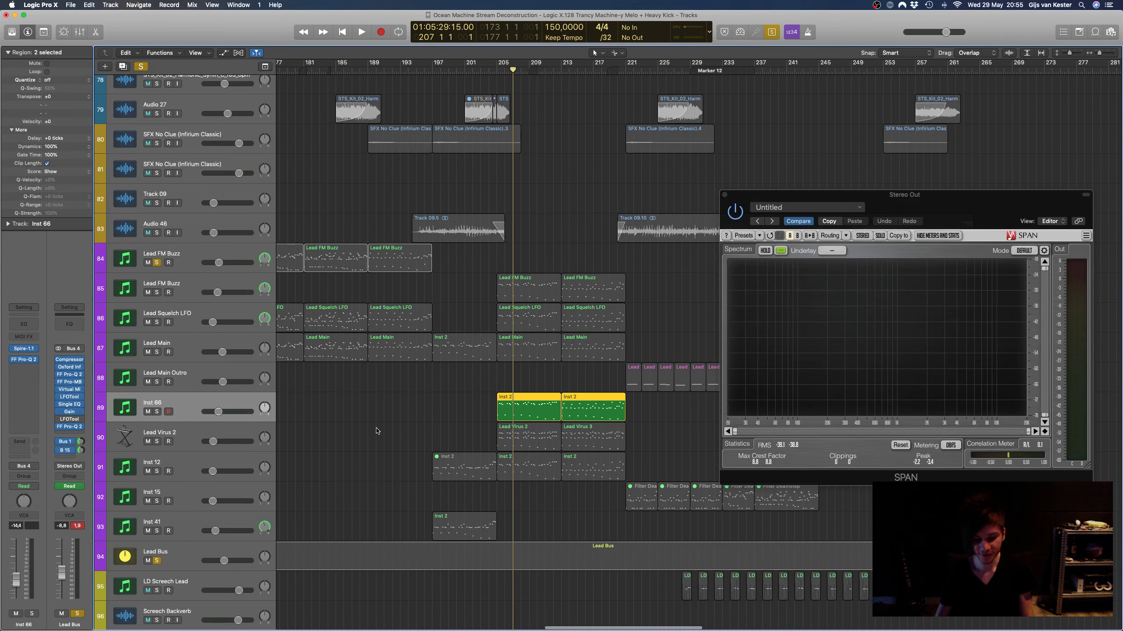
scroll(452, 223, "left", 5)
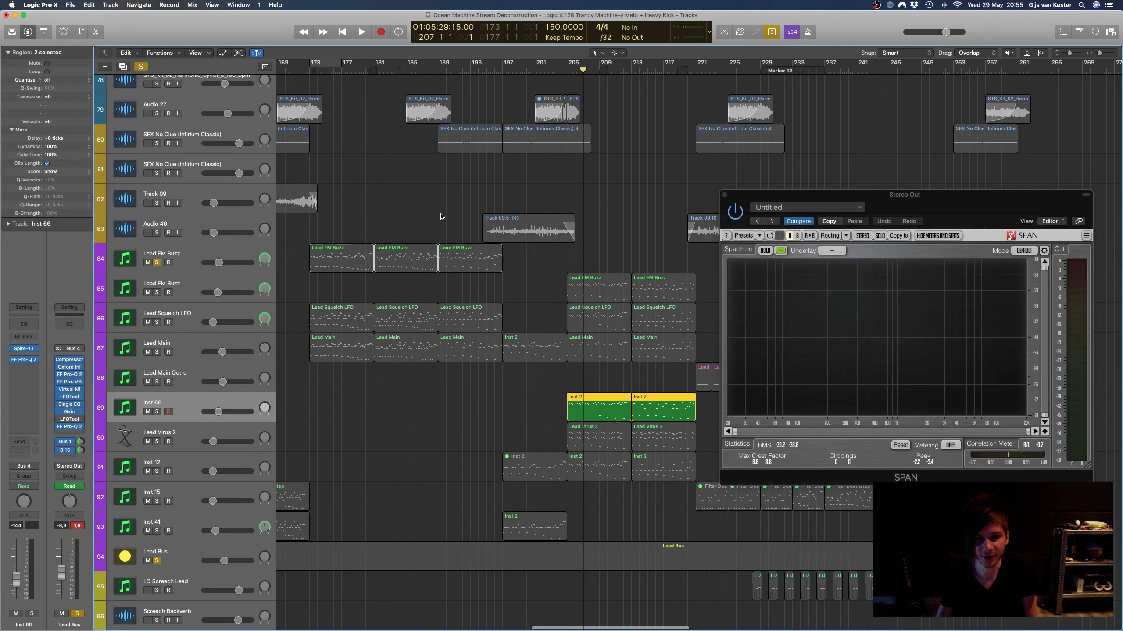
scroll(450, 217, "up", 1)
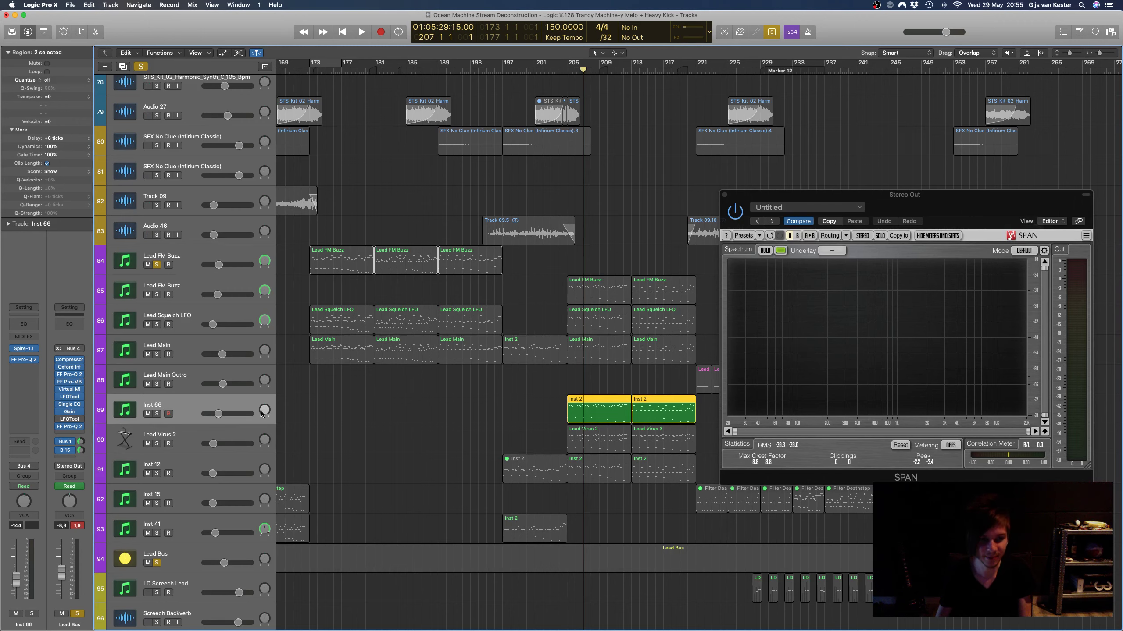
left_click_drag(262, 414, 264, 411)
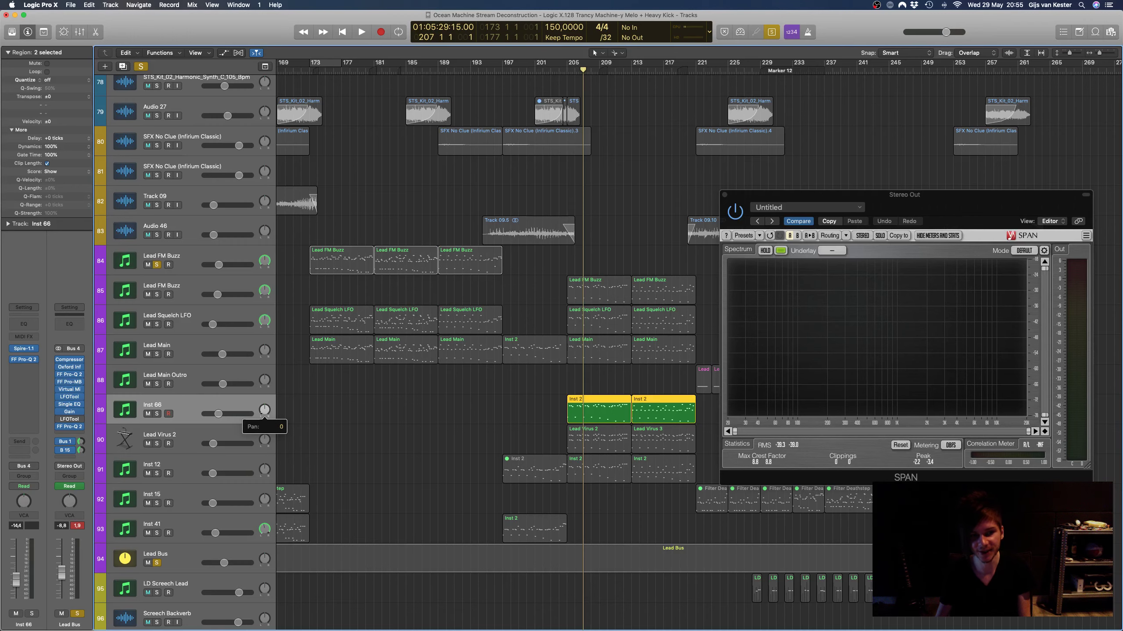
left_click(389, 396)
scroll(408, 396, "right", 3)
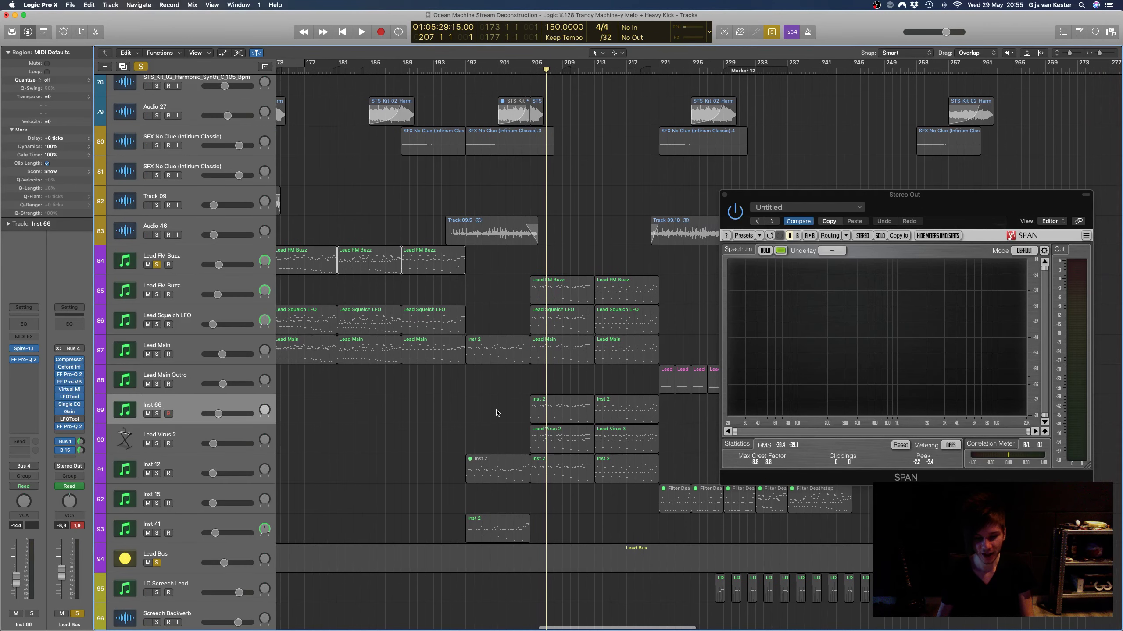
scroll(497, 413, "right", 5)
left_click(197, 401)
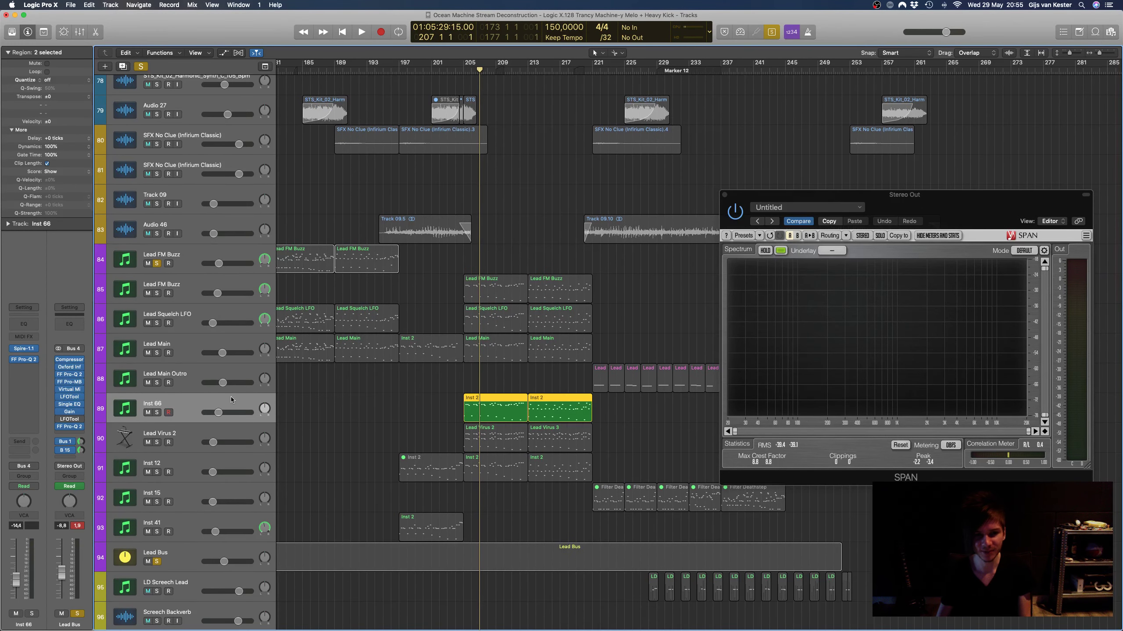
Step: Look through the arrangement's drum, impact, lead, bass and vocal tracks for layers around the lead section
scroll(232, 399, "left", 2)
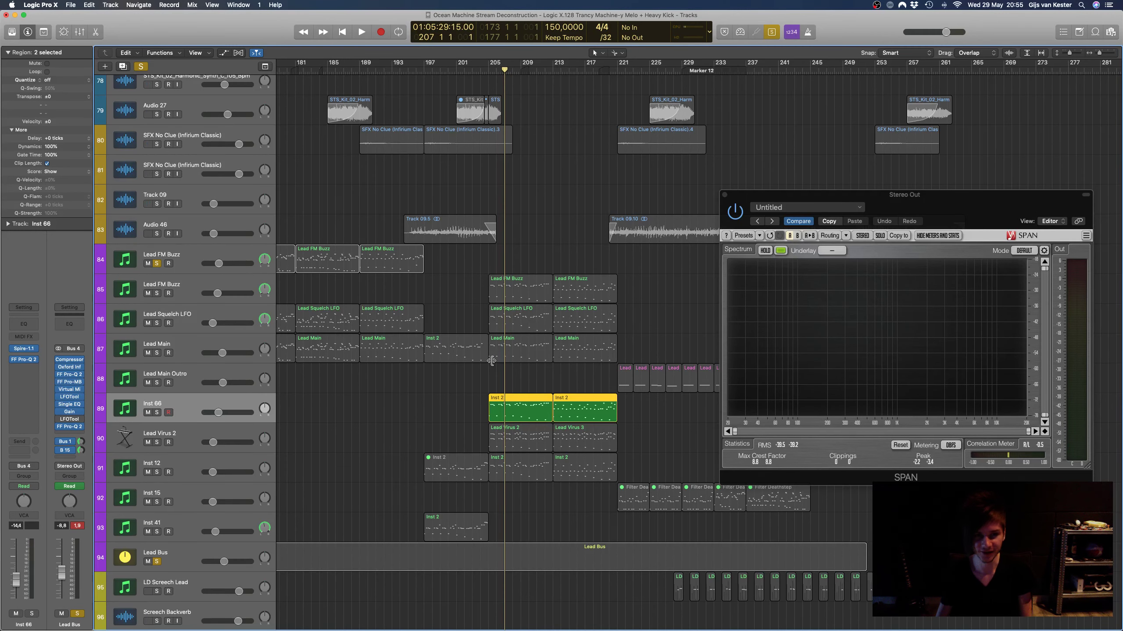
scroll(492, 361, "left", 1)
scroll(492, 362, "left", 2)
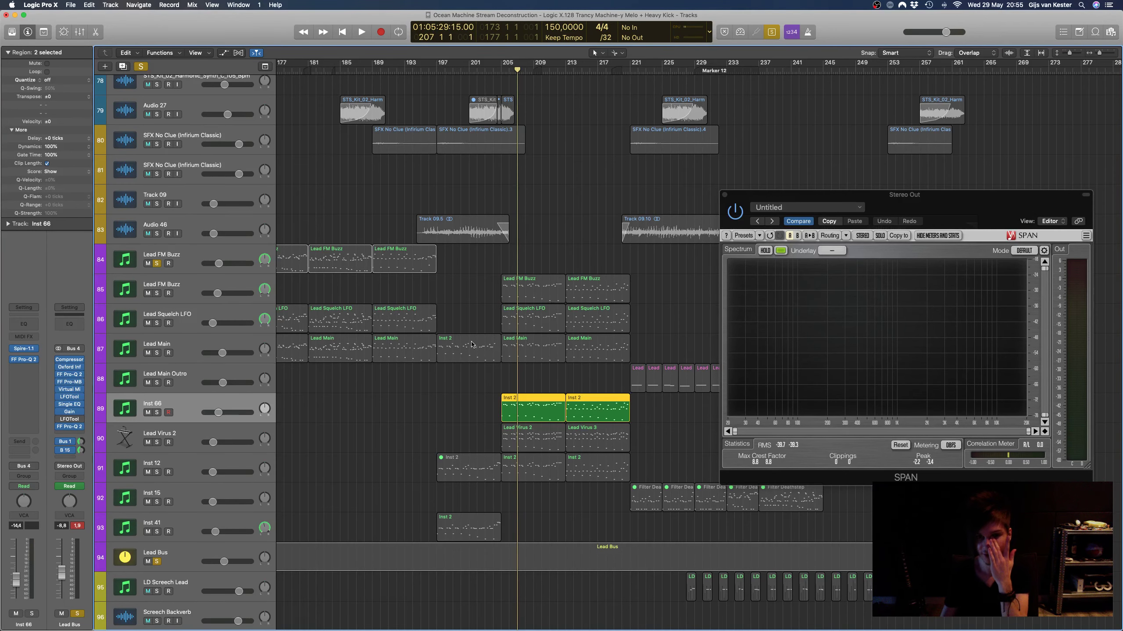
scroll(471, 345, "right", 4)
scroll(473, 344, "down", 3)
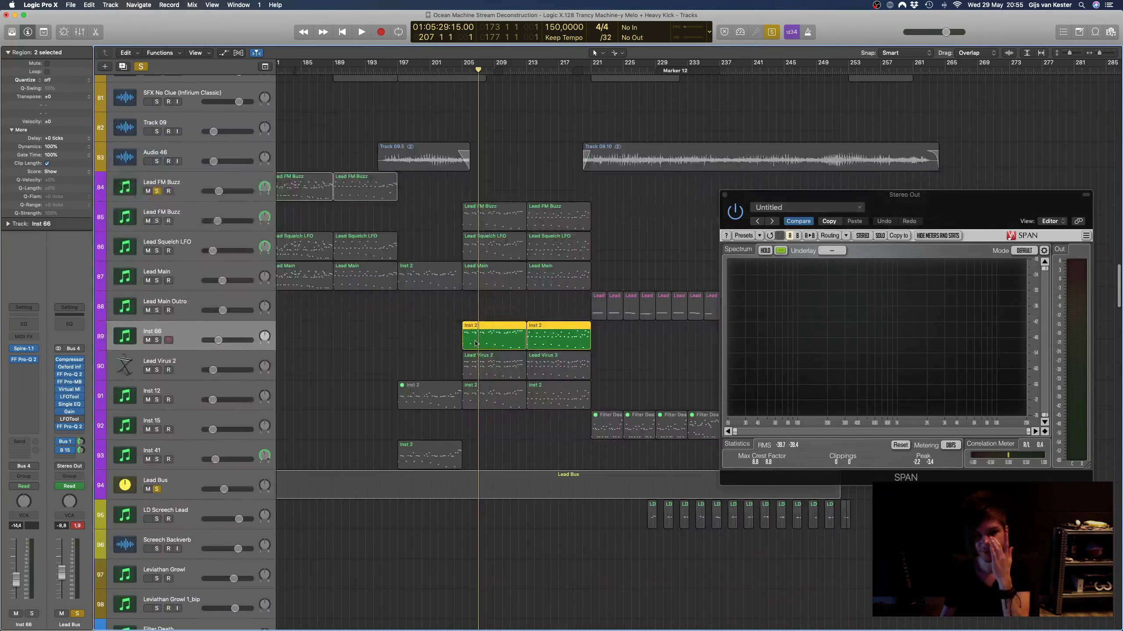
scroll(475, 342, "down", 2)
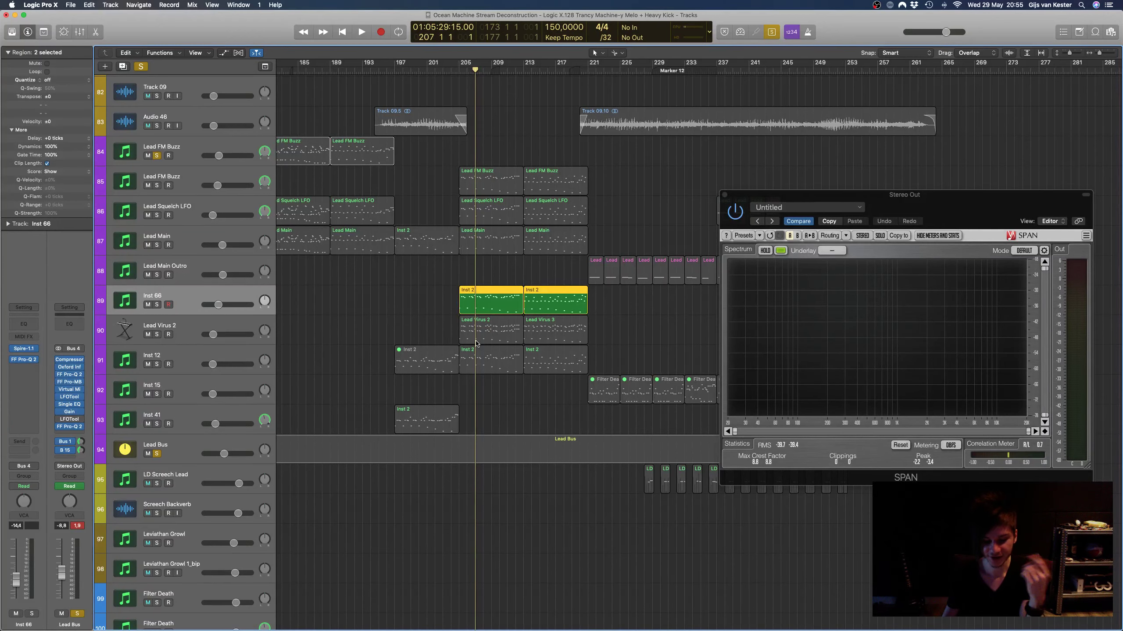
scroll(475, 344, "down", 8)
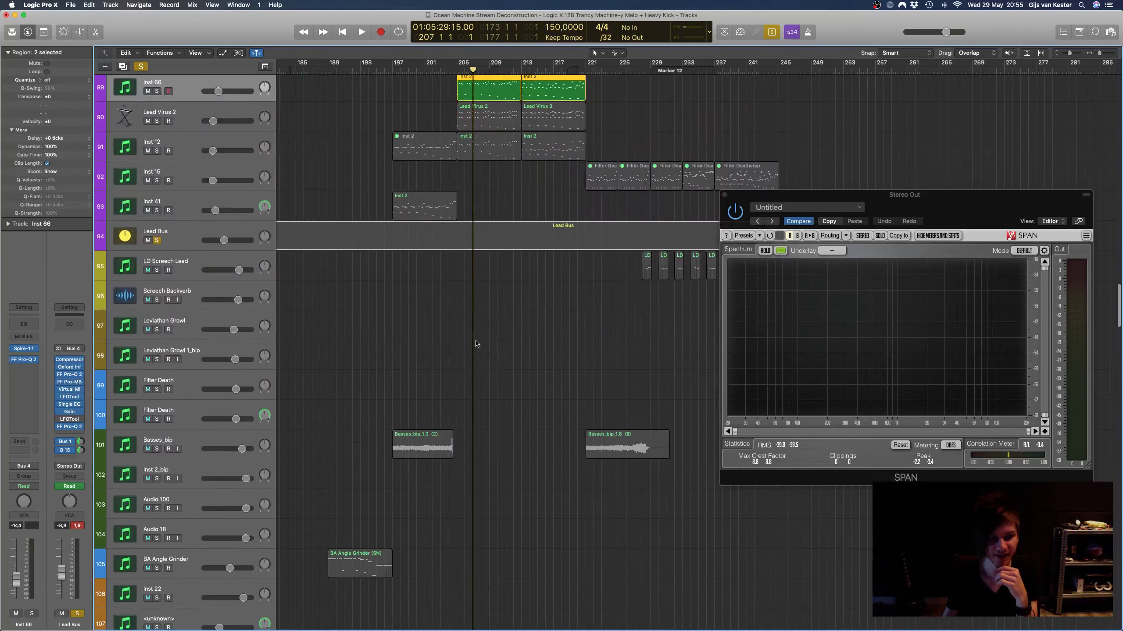
scroll(476, 344, "down", 8)
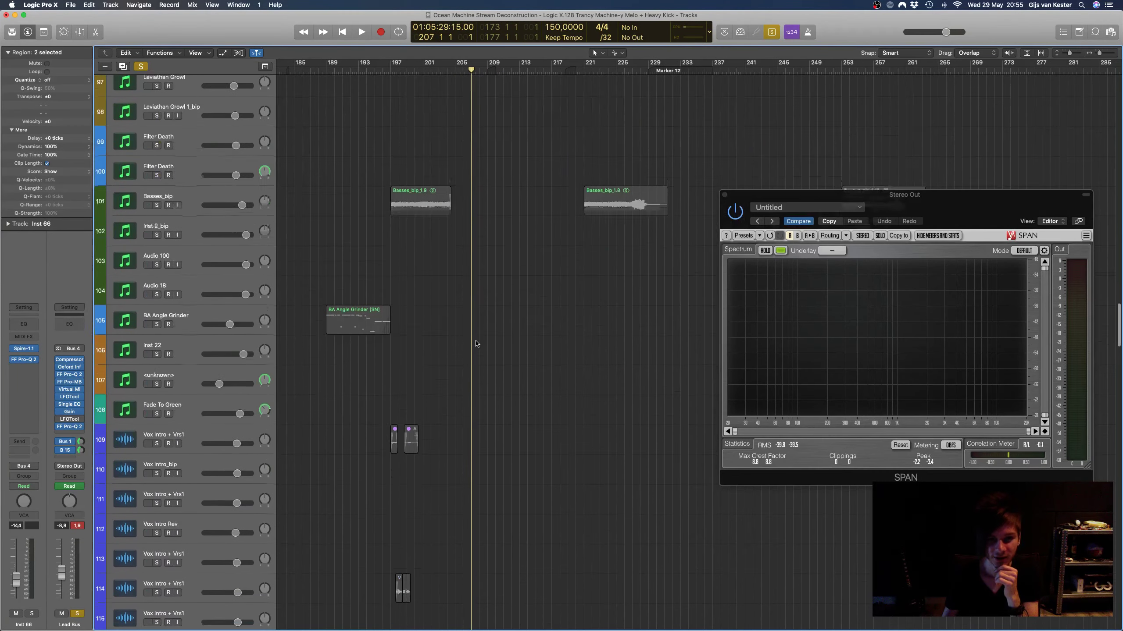
scroll(476, 344, "down", 10)
scroll(476, 344, "up", 20)
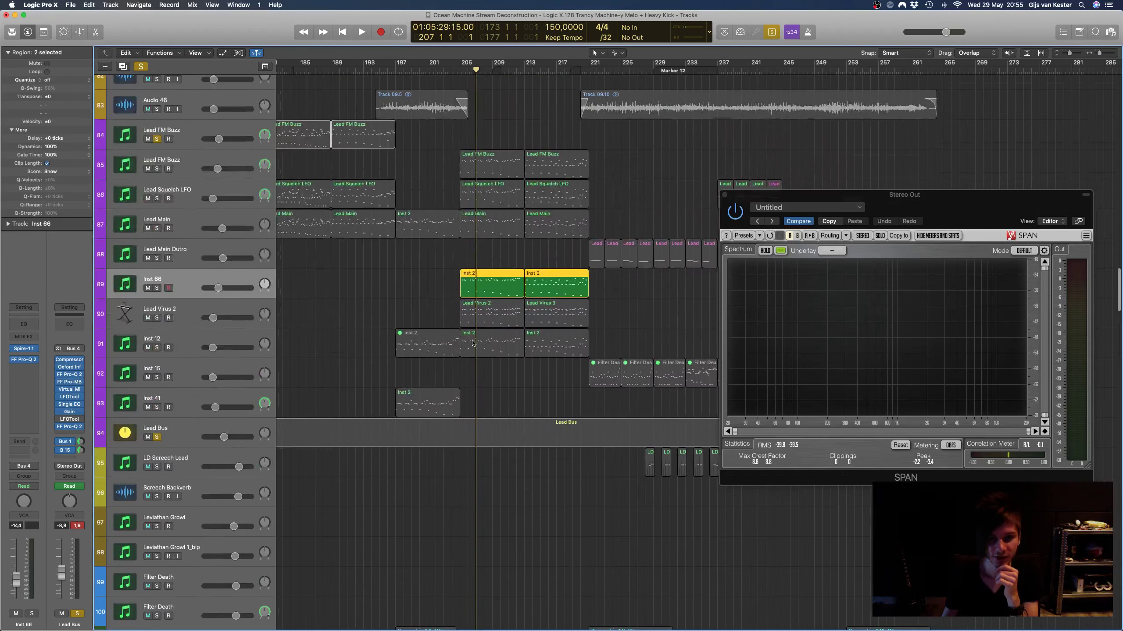
scroll(473, 342, "left", 3)
scroll(473, 343, "up", 5)
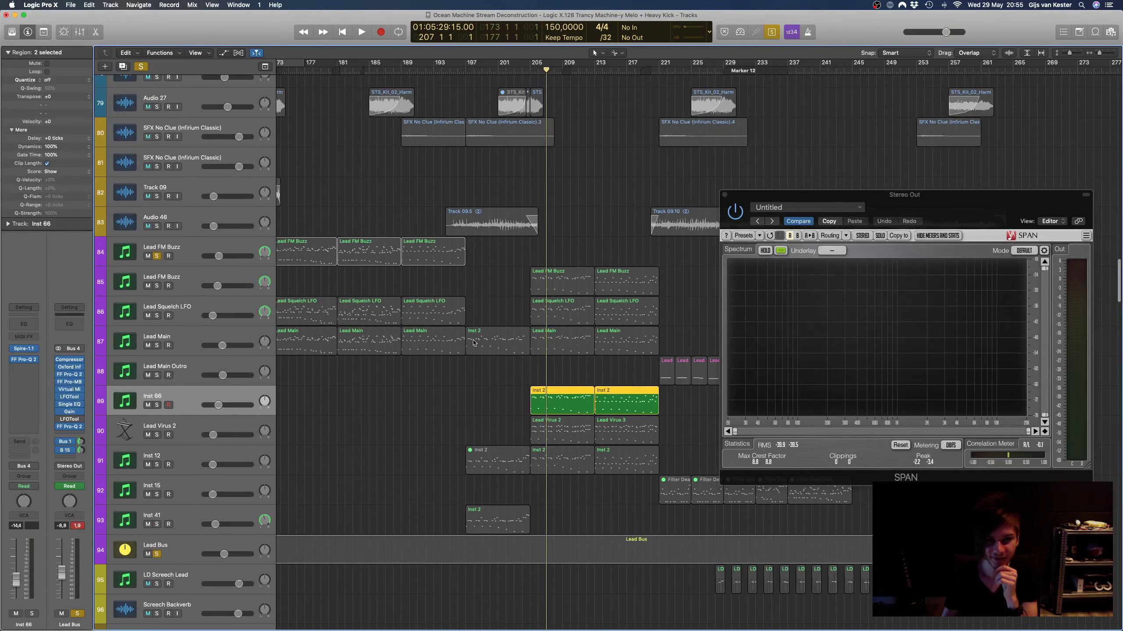
scroll(473, 342, "left", 8)
scroll(473, 343, "up", 10)
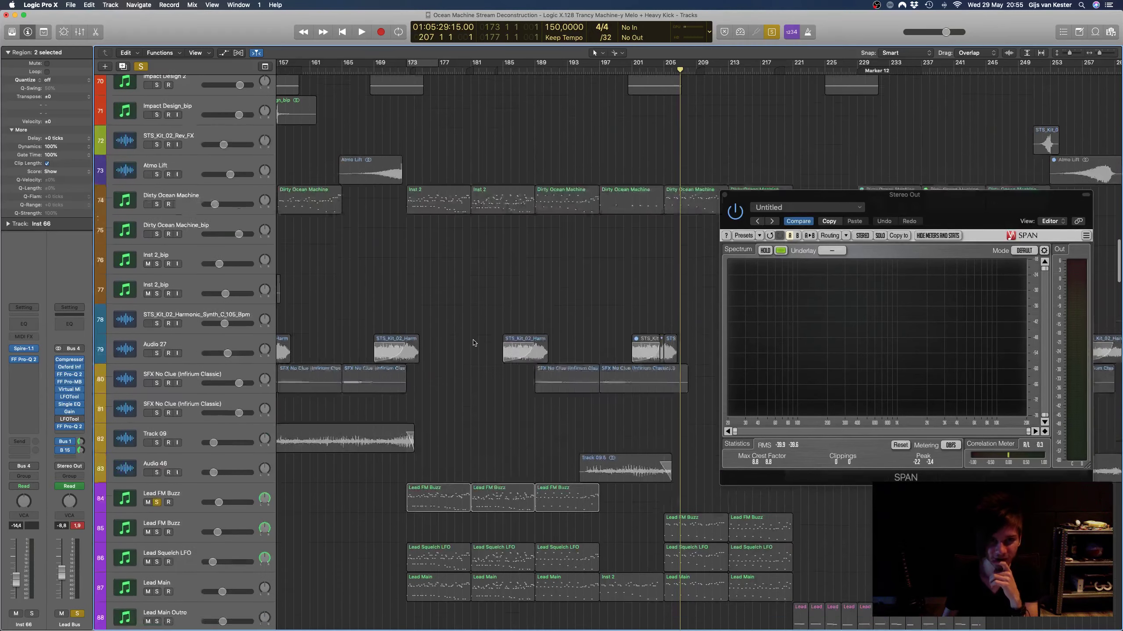
scroll(473, 343, "up", 16)
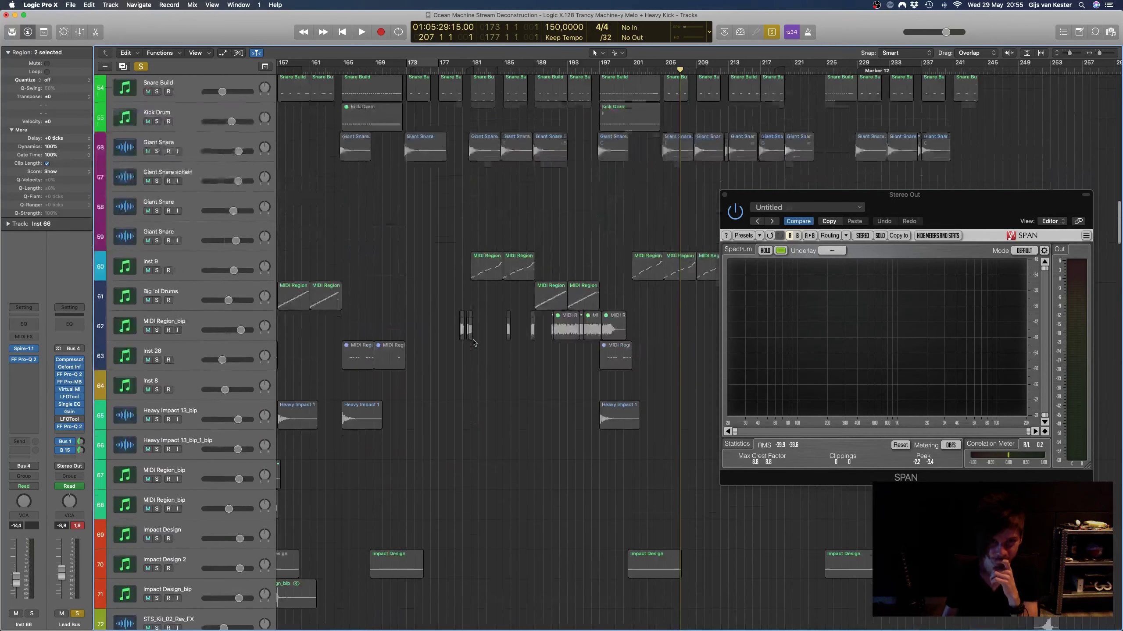
scroll(473, 343, "up", 2)
scroll(473, 343, "up", 1)
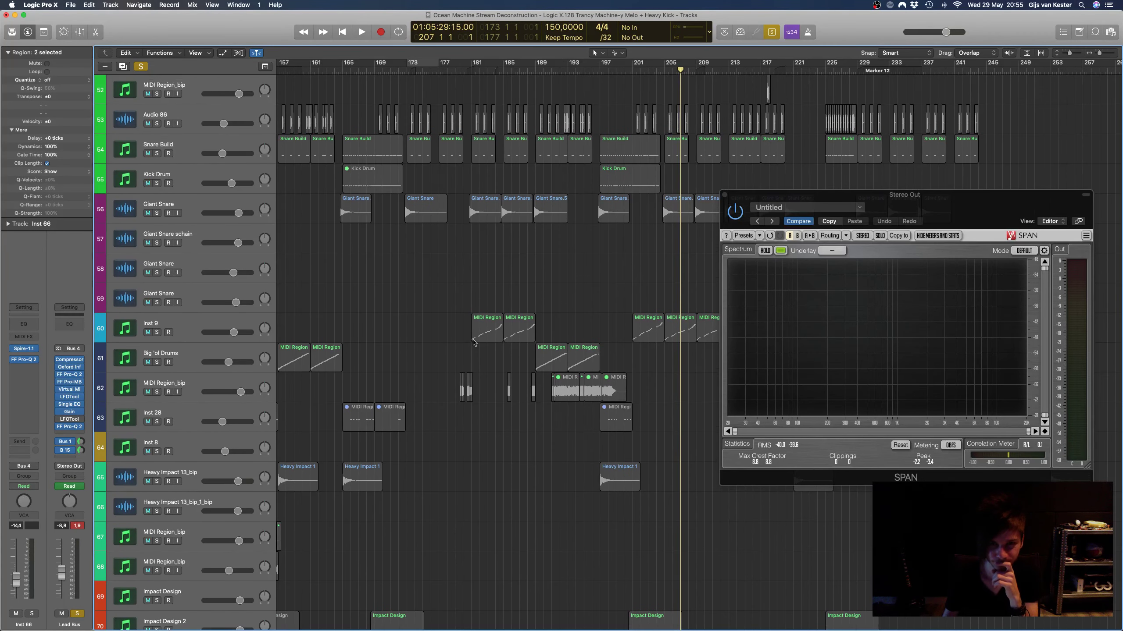
scroll(473, 343, "left", 5)
scroll(473, 343, "down", 17)
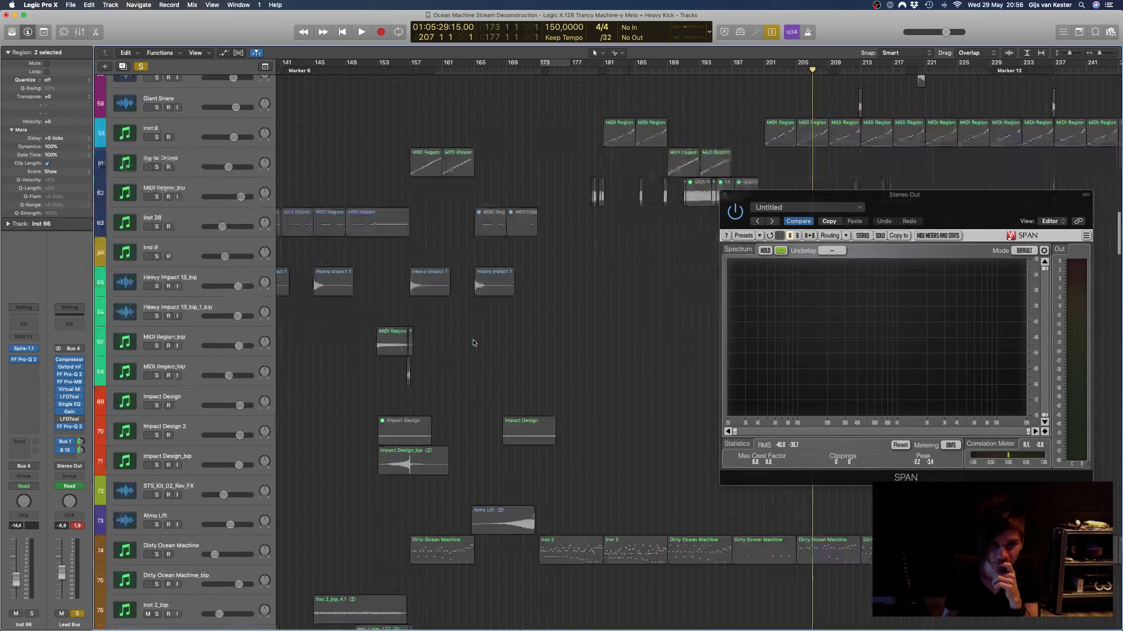
scroll(472, 343, "down", 16)
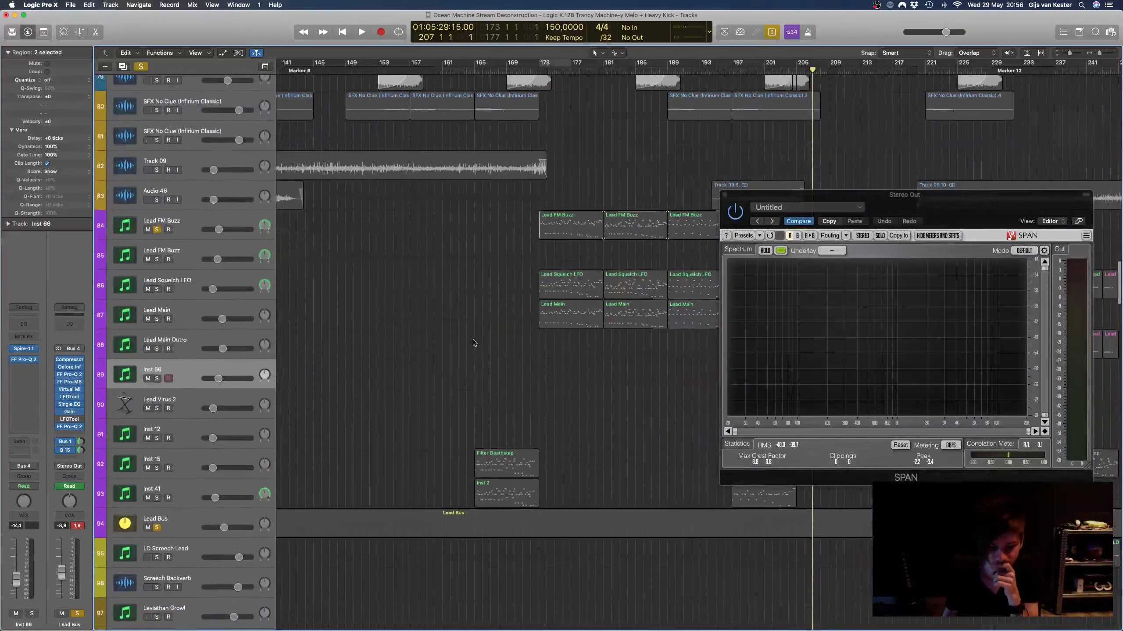
scroll(473, 343, "down", 16)
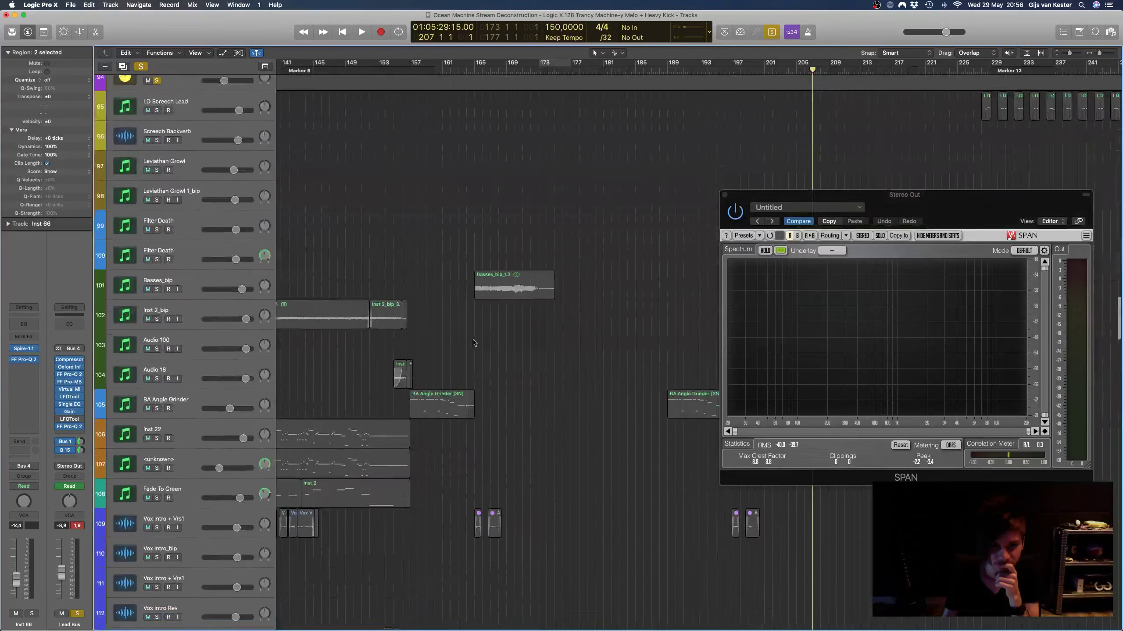
scroll(473, 343, "down", 9)
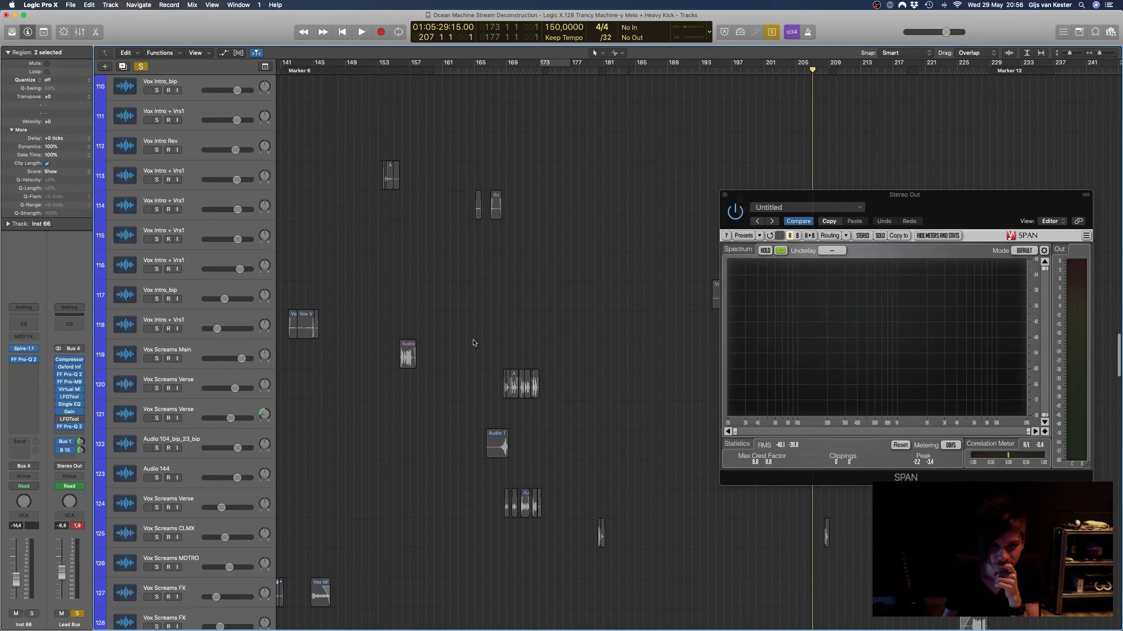
scroll(473, 343, "up", 3)
Step: Turn off all active track solos so the whole arrangement is audible around bar 207
scroll(473, 343, "down", 10)
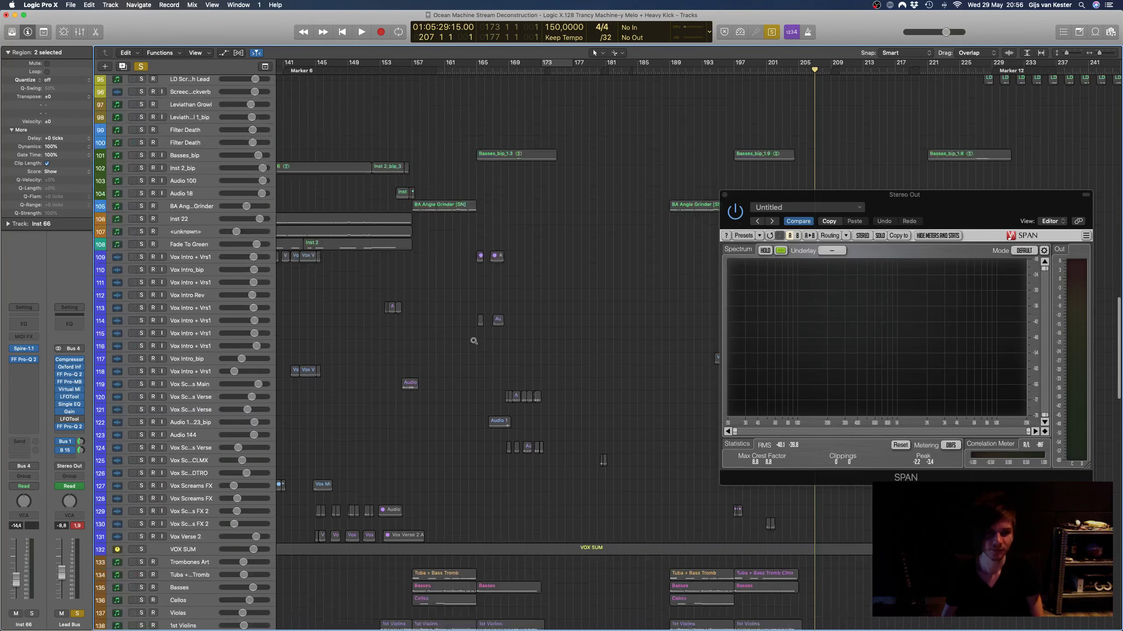
left_click(142, 66)
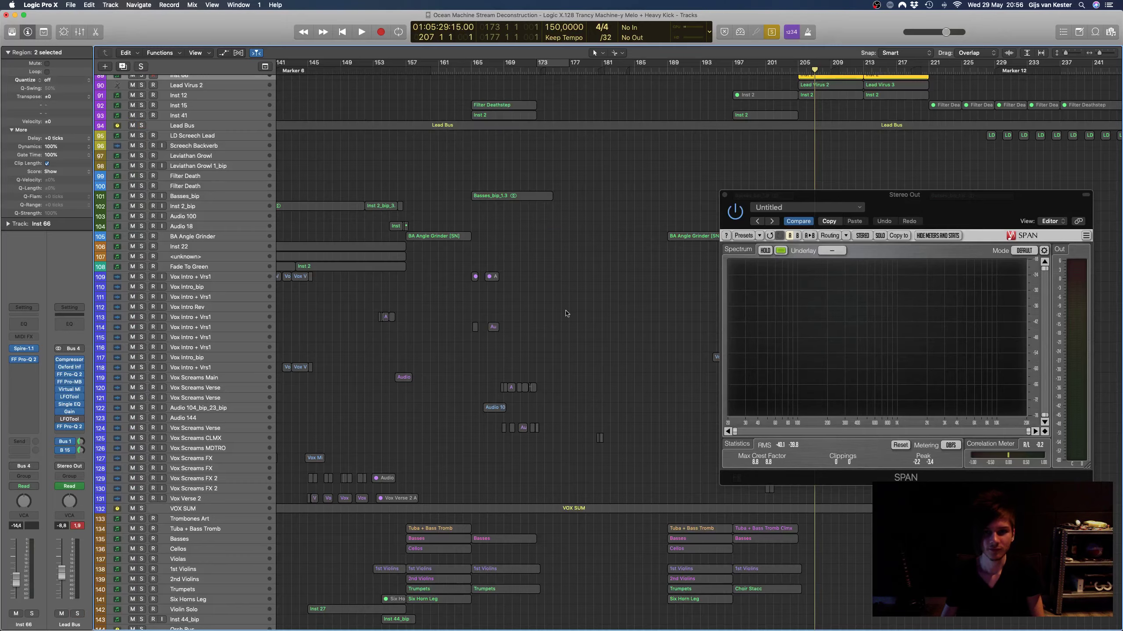
scroll(526, 308, "right", 10)
scroll(526, 309, "up", 15)
scroll(526, 308, "right", 3)
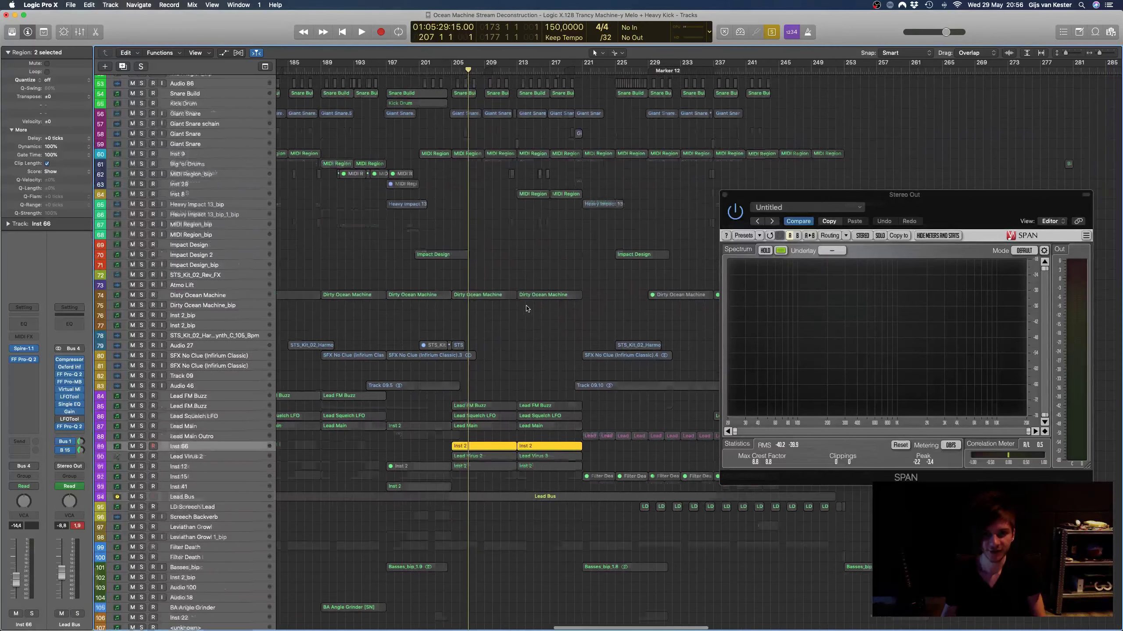
Step: Examine how the kick, bass, drum, impact and lead tracks are layered between bars 197 and 221
scroll(526, 308, "up", 10)
scroll(526, 308, "up", 8)
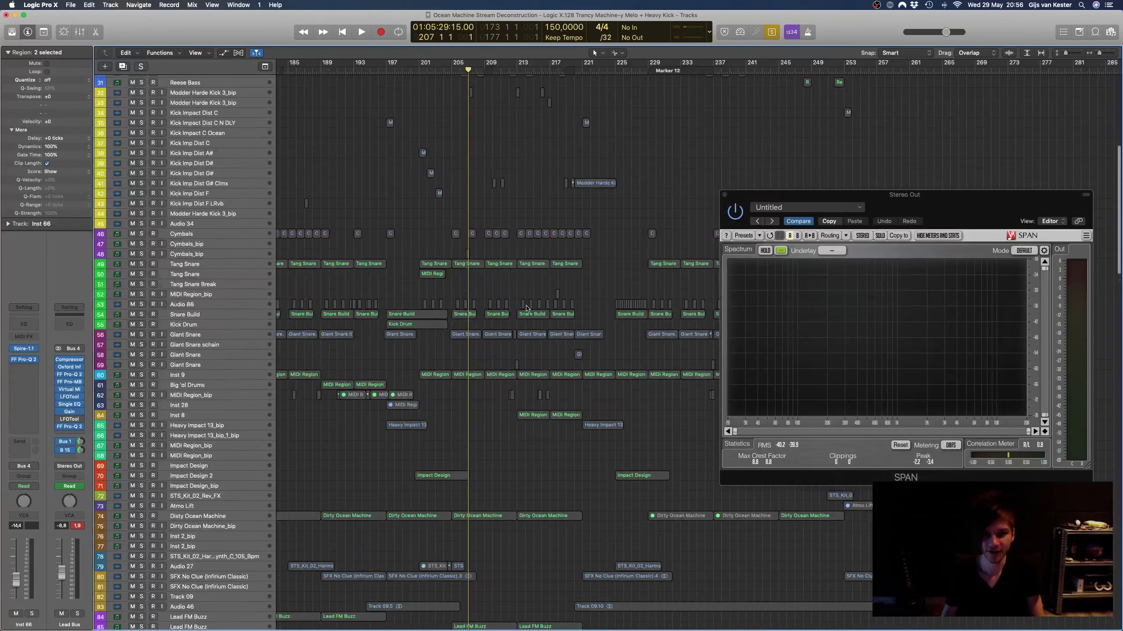
scroll(517, 317, "up", 5)
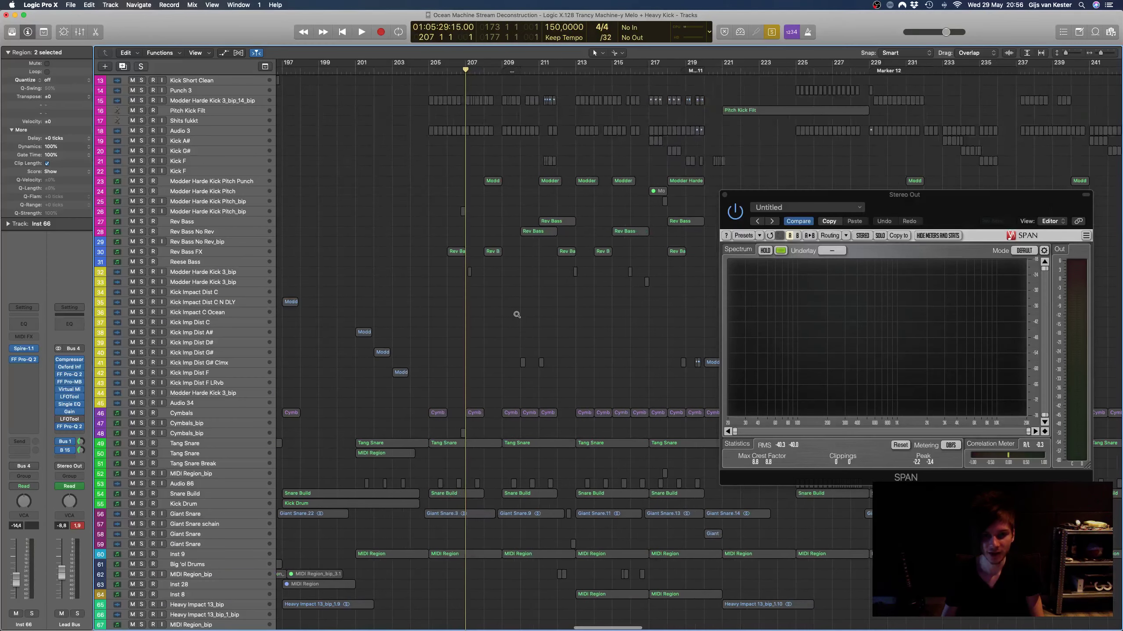
scroll(517, 315, "up", 5)
scroll(516, 316, "down", 3)
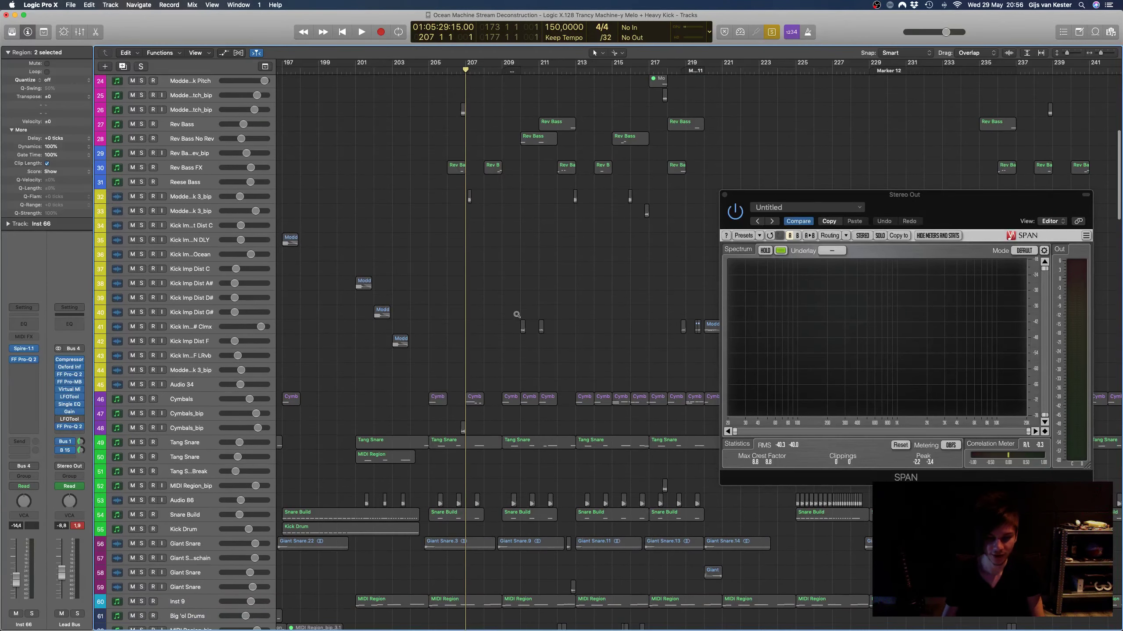
scroll(517, 315, "down", 5)
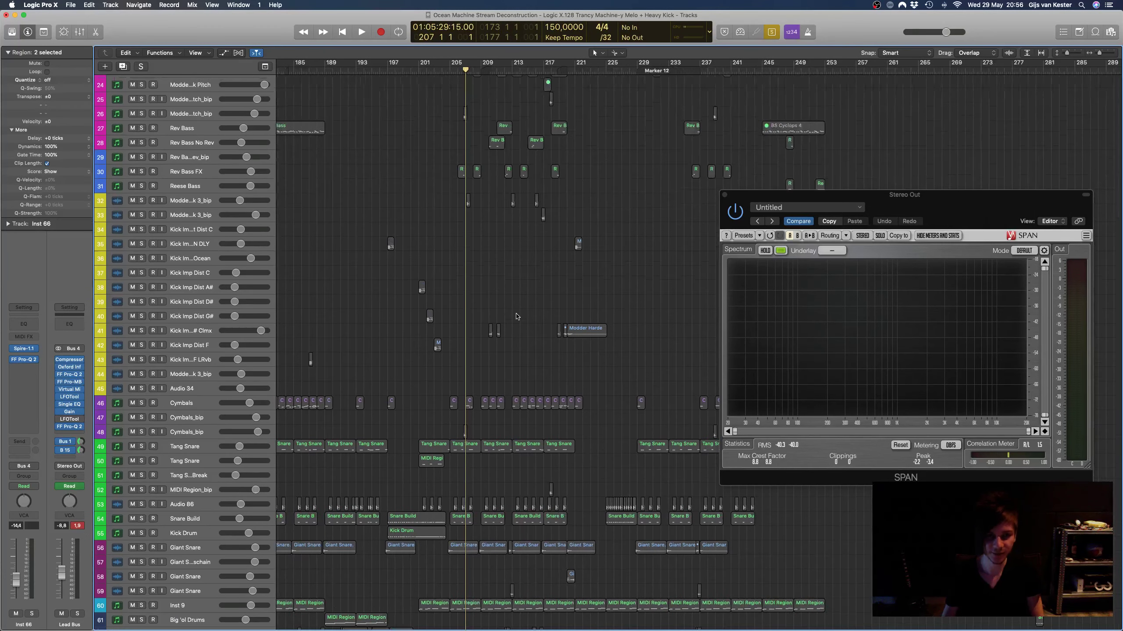
scroll(517, 314, "down", 4)
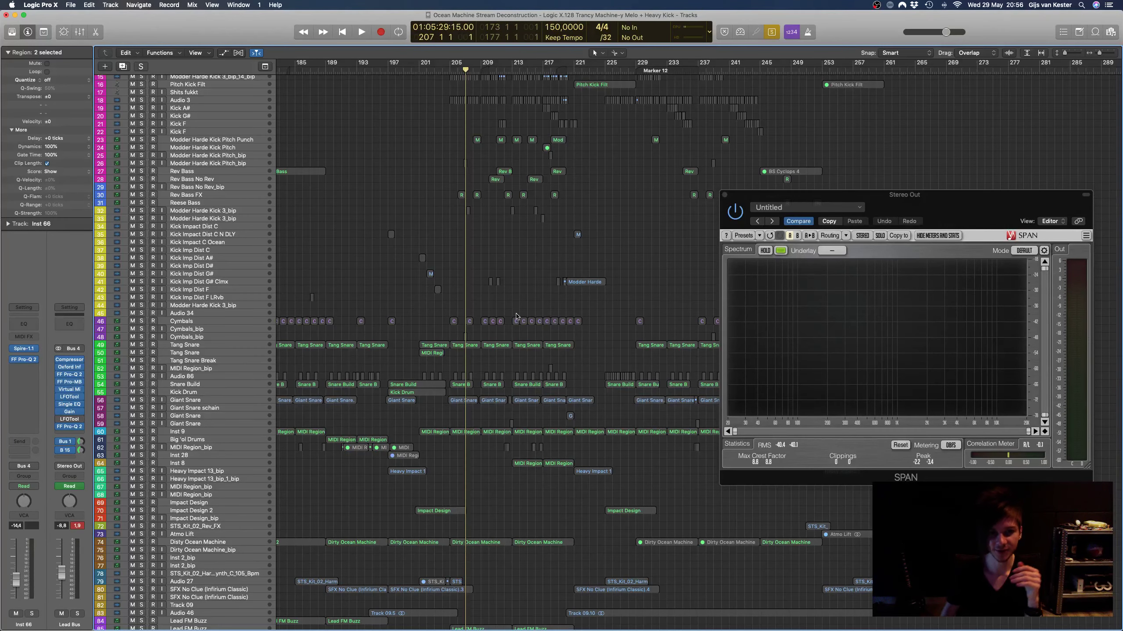
scroll(516, 316, "down", 6)
scroll(514, 316, "down", 4)
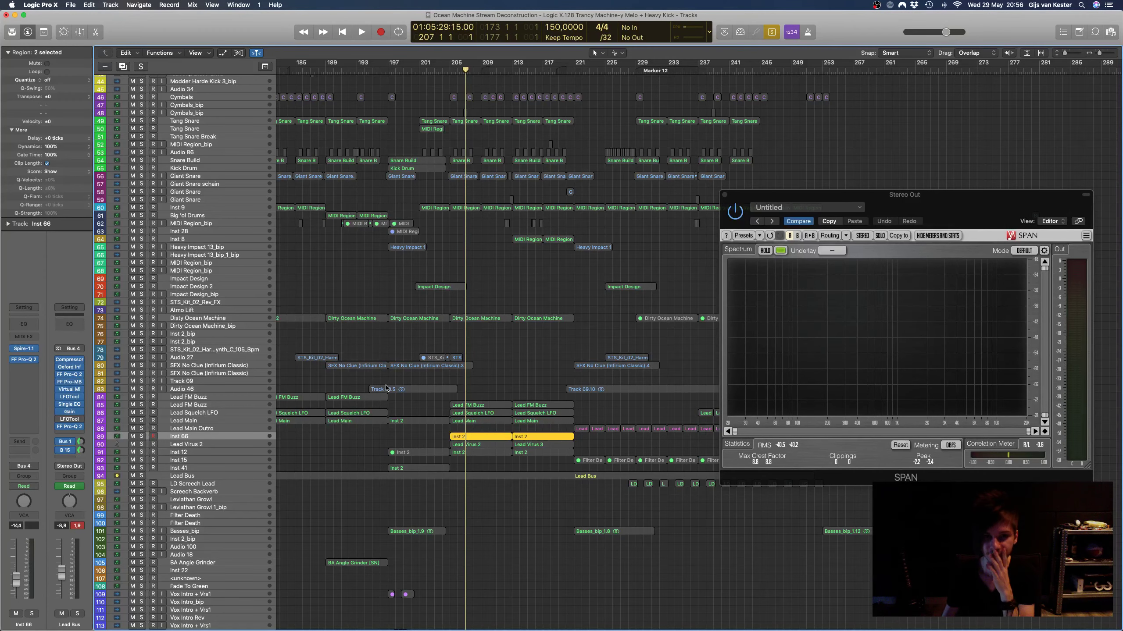
scroll(373, 361, "up", 5)
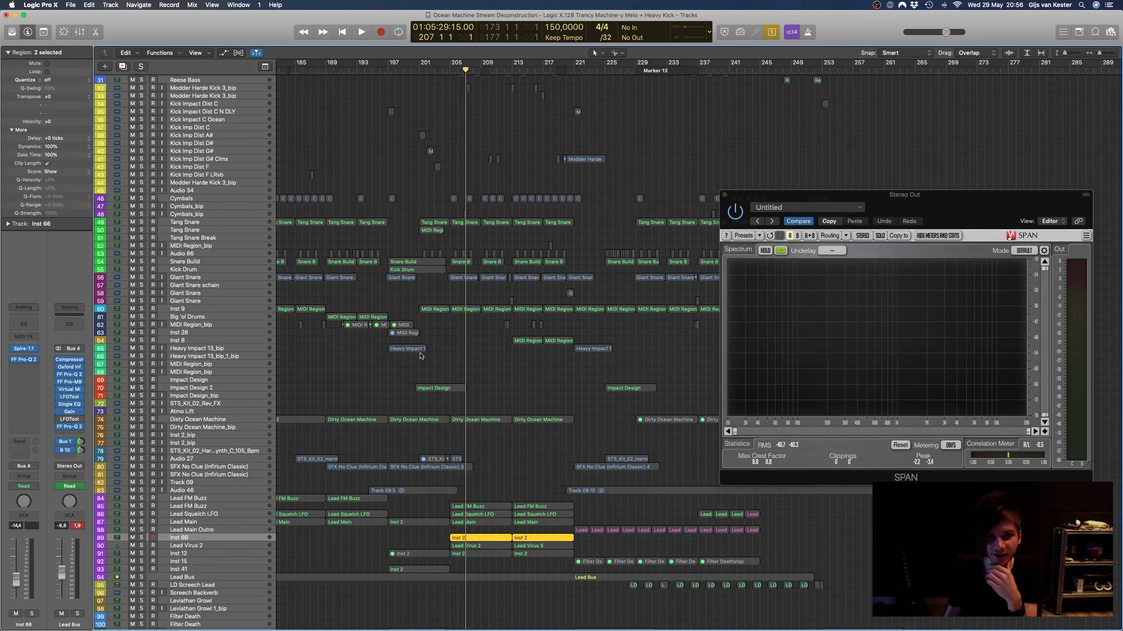
scroll(407, 310, "up", 5)
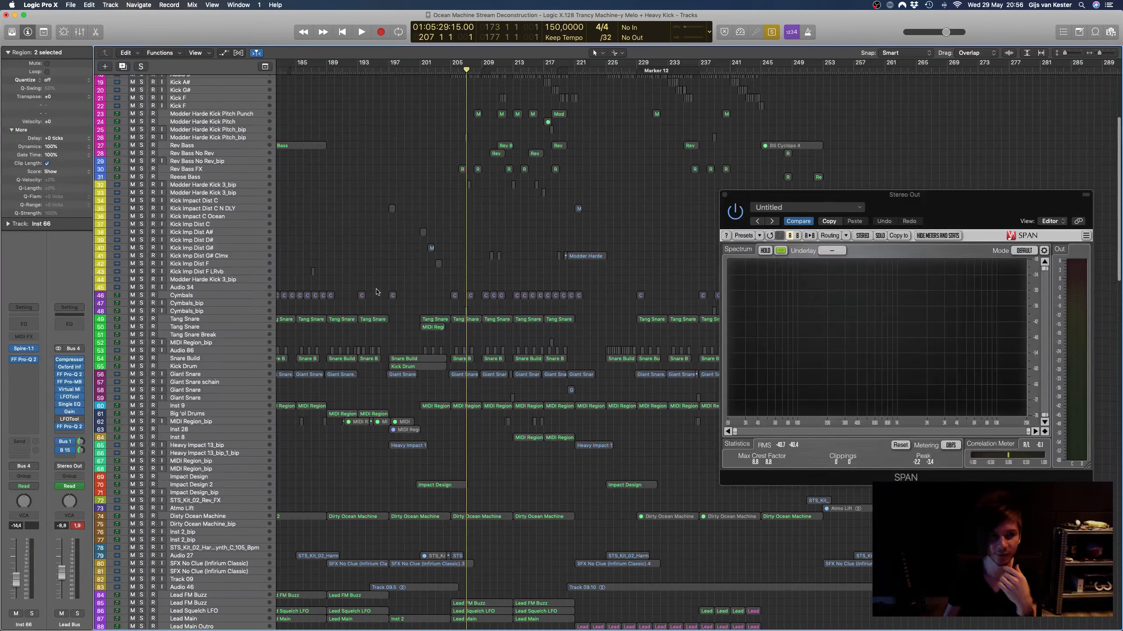
Step: Move the playhead back to bar 206 and select the Modder Harde Kick 3_bip_14_bip track with its regions
scroll(377, 292, "up", 7)
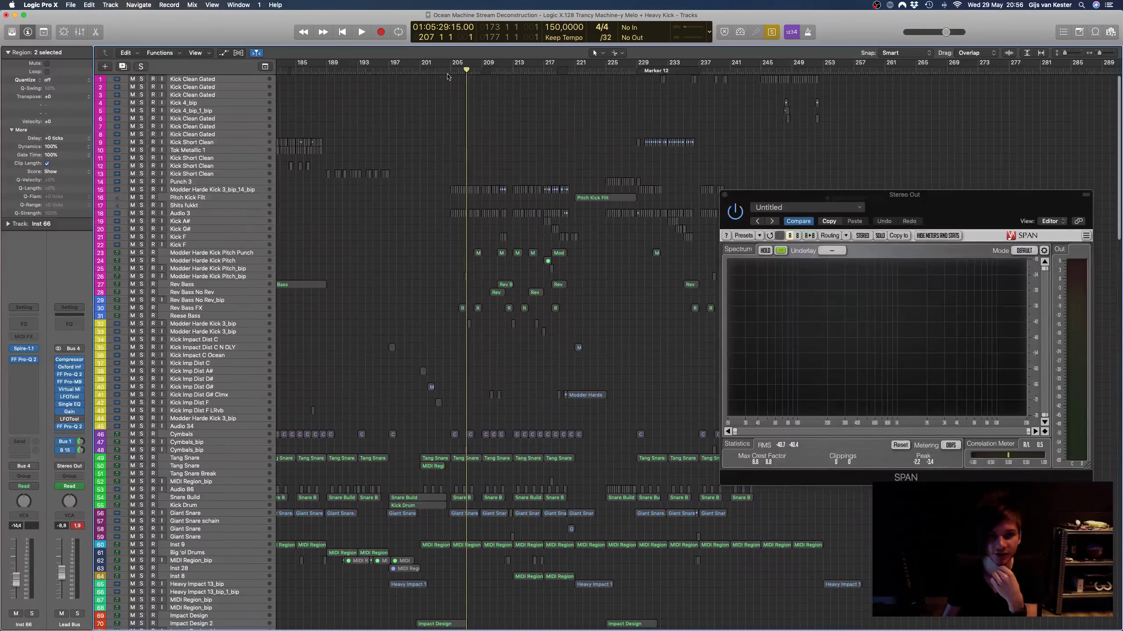
key("comma")
left_click(228, 189)
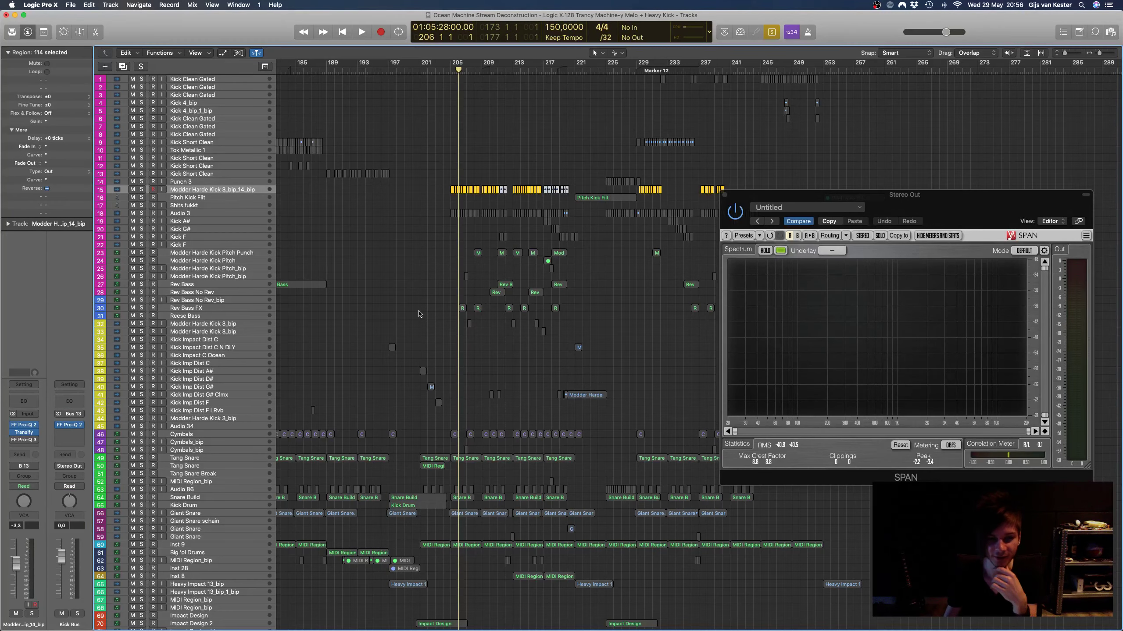
Step: Clear the region selection and look through the drum, impact, lead and vocal layers between bars 53 and 221
scroll(419, 314, "down", 15)
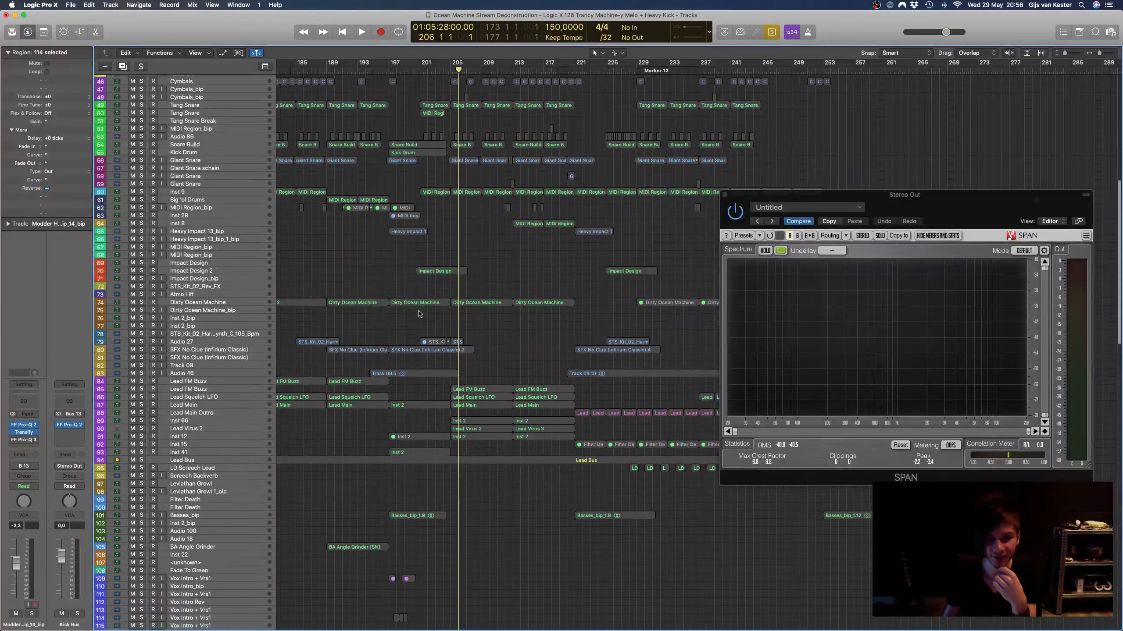
scroll(419, 314, "down", 1)
scroll(419, 314, "left", 10)
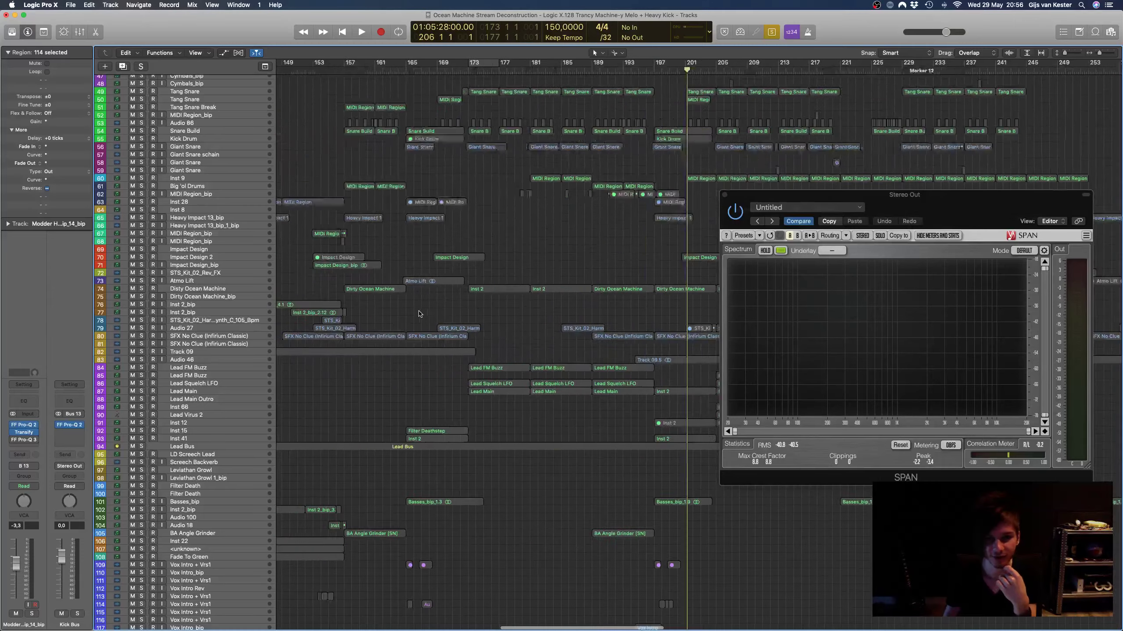
scroll(419, 314, "left", 20)
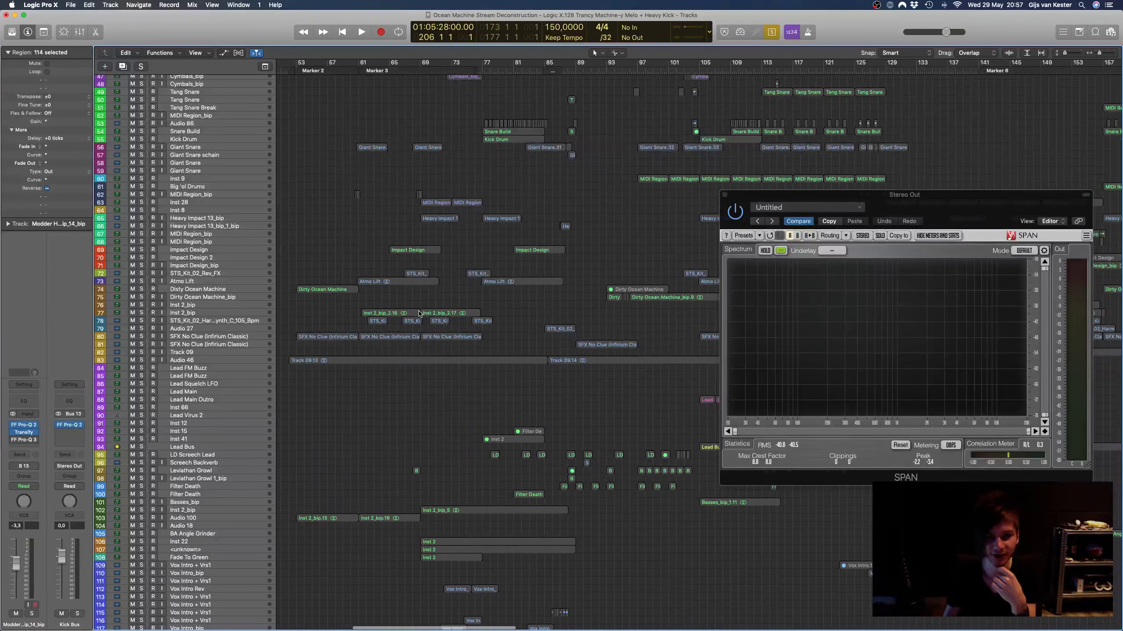
scroll(419, 314, "up", 2)
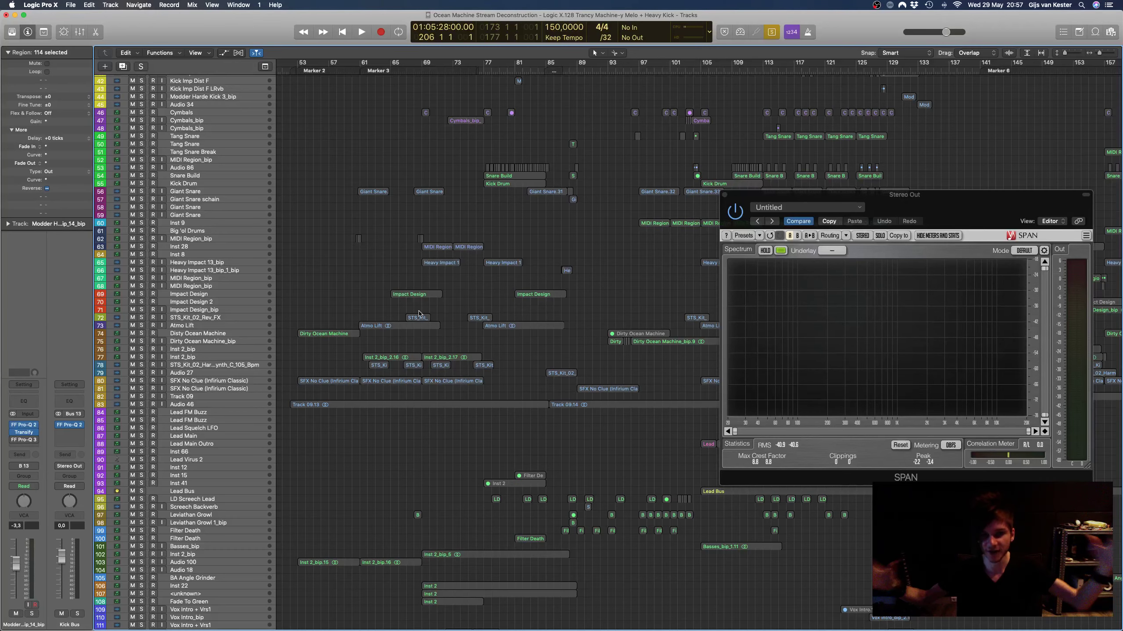
scroll(445, 291, "right", 6)
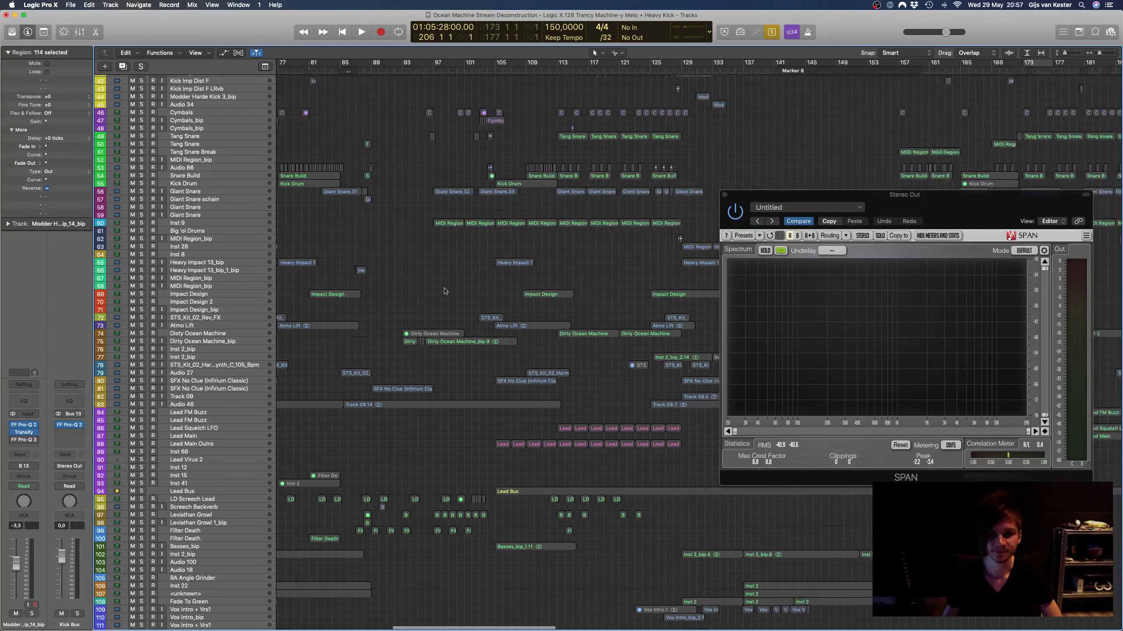
scroll(444, 291, "right", 20)
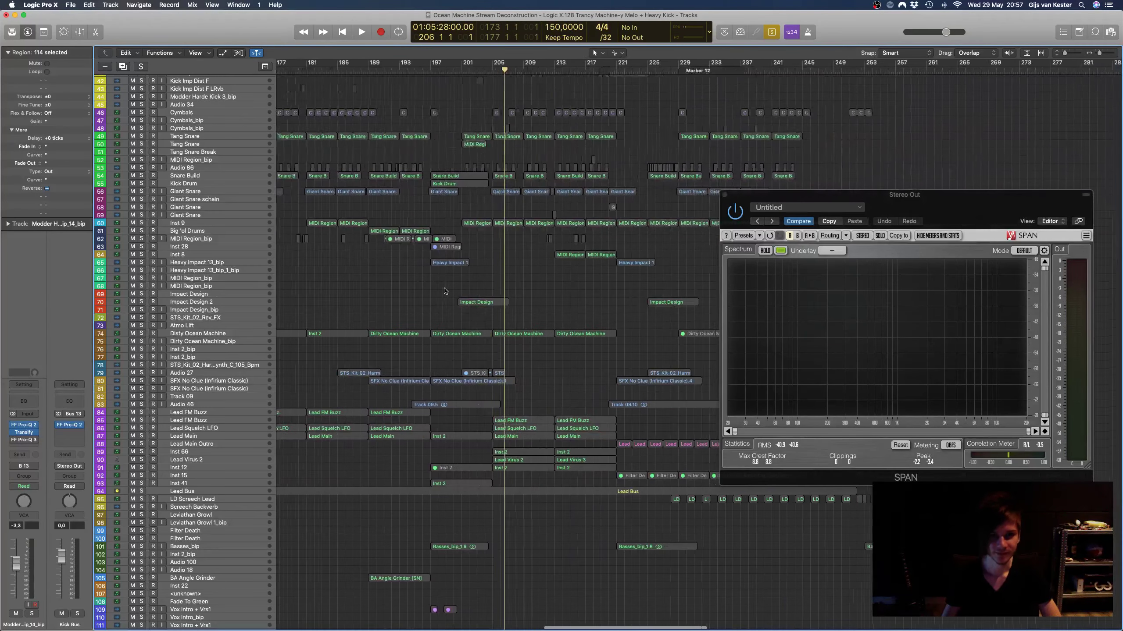
scroll(445, 292, "right", 2)
left_click(508, 300)
scroll(511, 305, "down", 5)
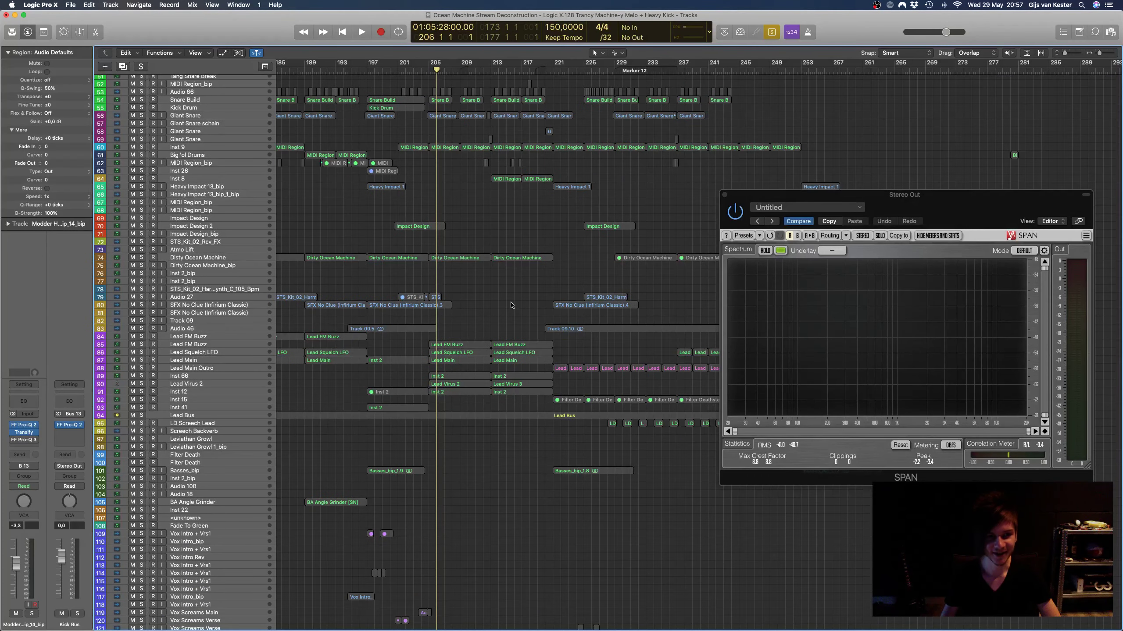
Step: Place the playhead at bar 171 and examine the layers around it, including the Lead Bus and vocal tracks
left_click(511, 305, "ctrl+alt")
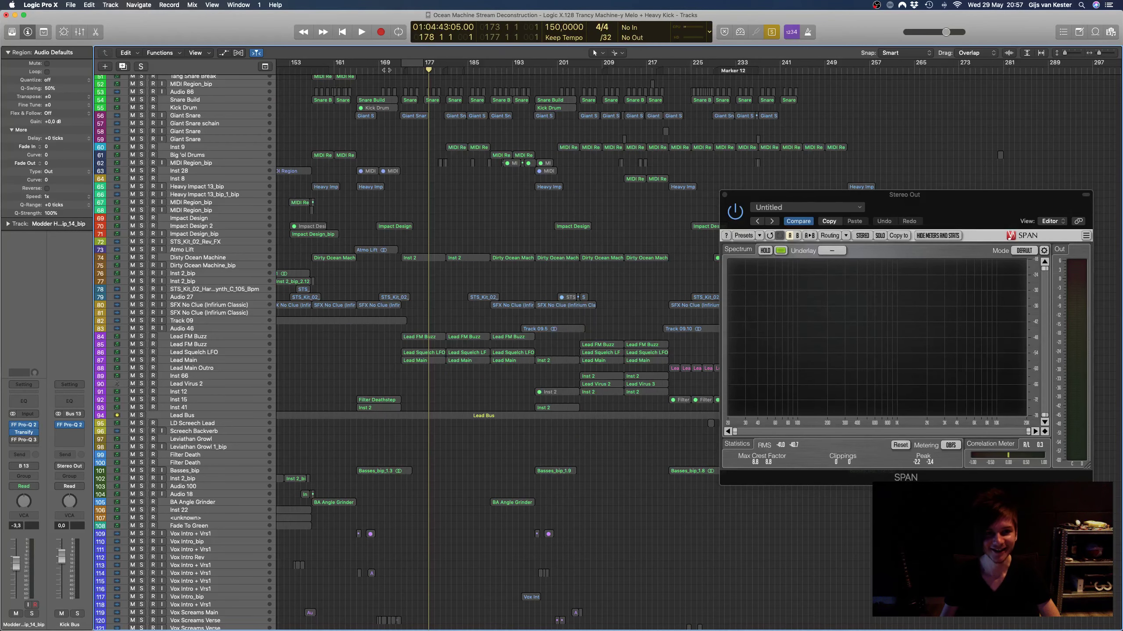
left_click(387, 69)
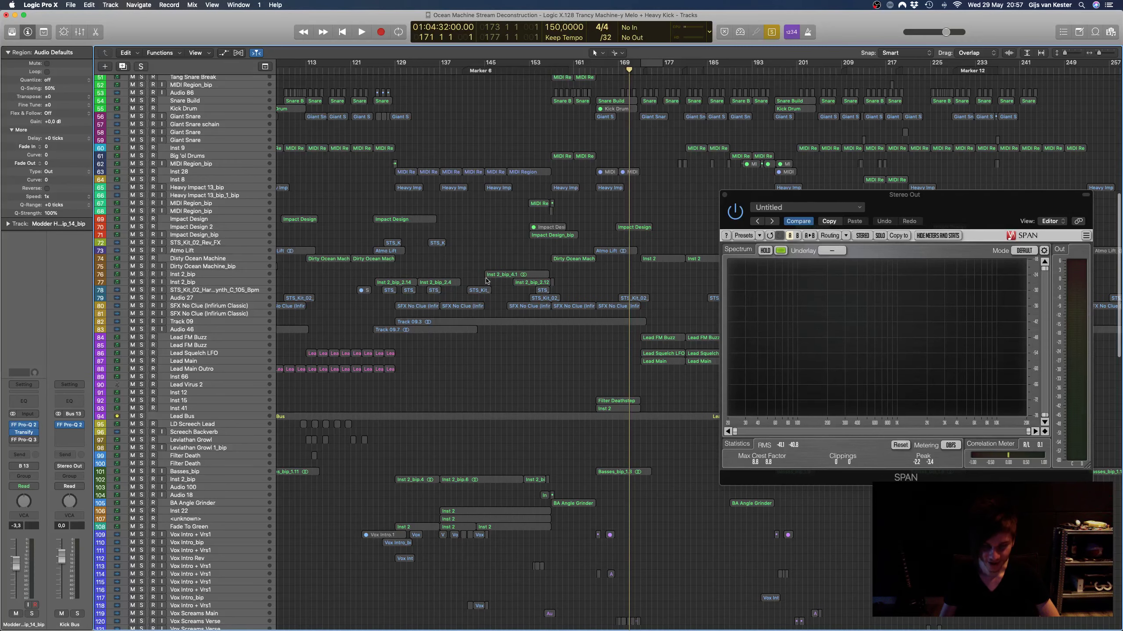
scroll(158, 83, "left", 2)
scroll(158, 83, "down", 3)
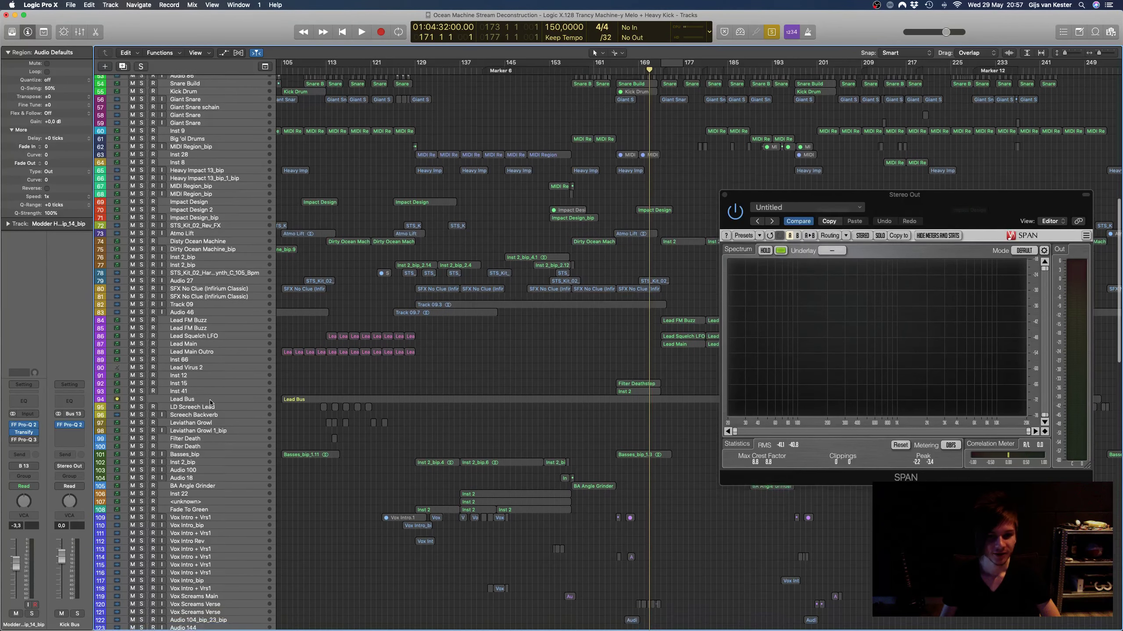
scroll(225, 398, "right", 3)
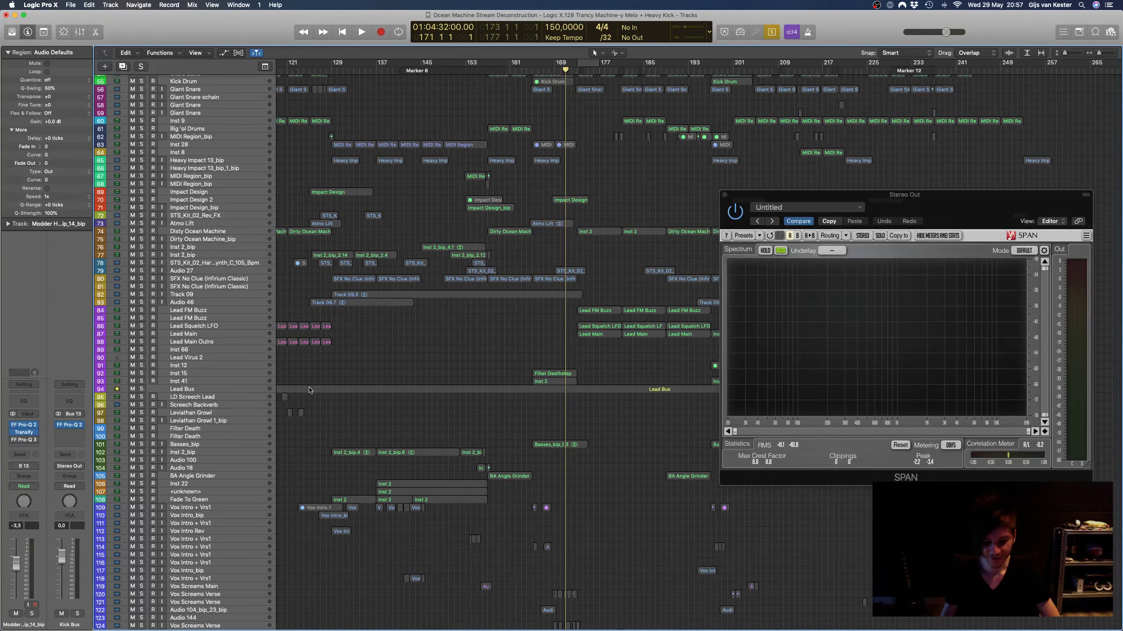
scroll(399, 377, "right", 2)
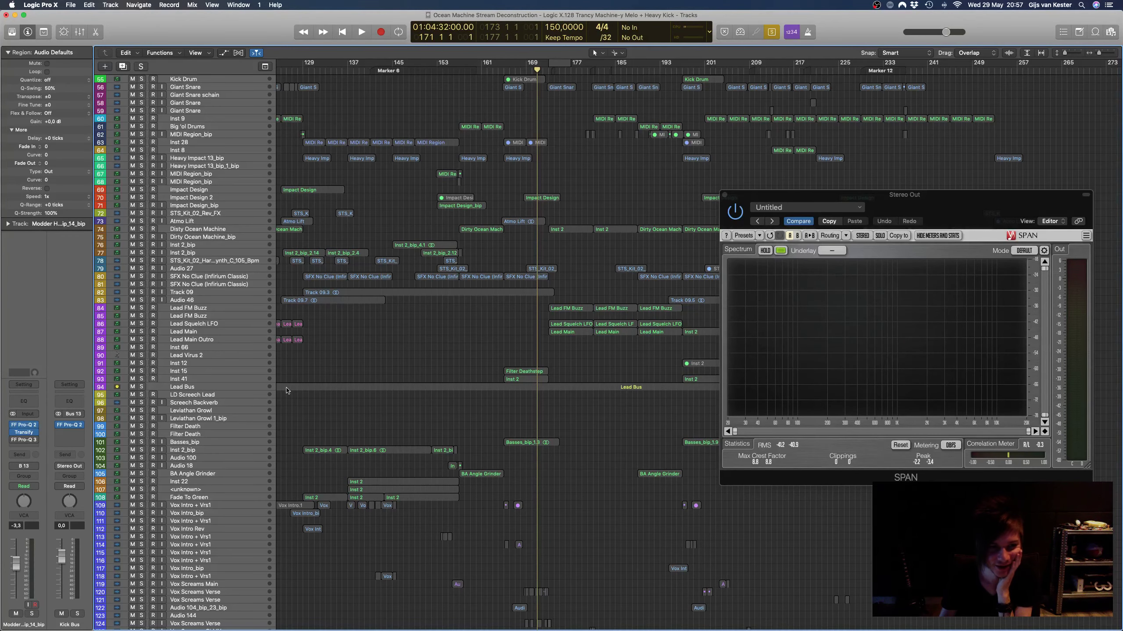
Step: Solo the VOX SUM track and all vocal tracks from 109 to 131, with the playhead at bar 144
left_click(221, 387)
scroll(378, 389, "left", 4)
scroll(379, 389, "down", 12)
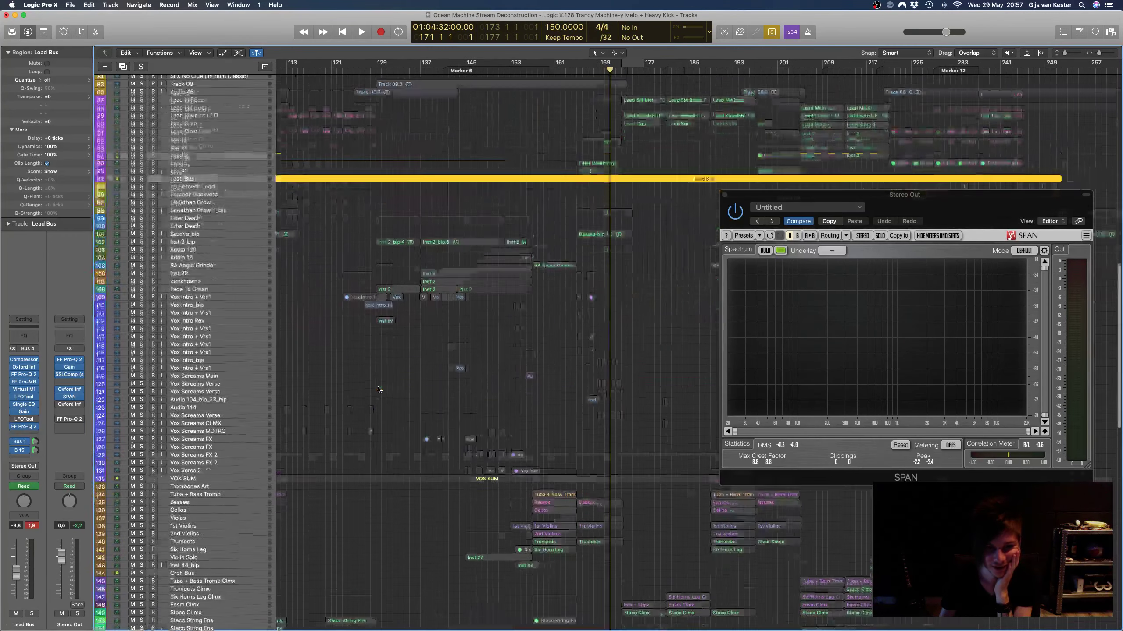
left_click(241, 435)
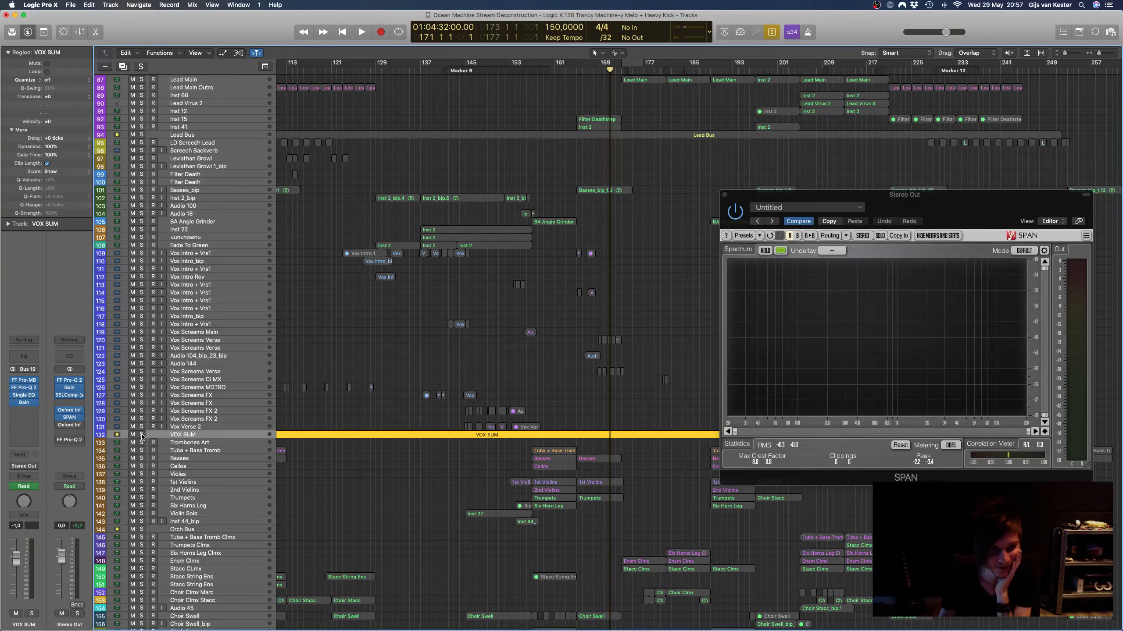
left_click(461, 71)
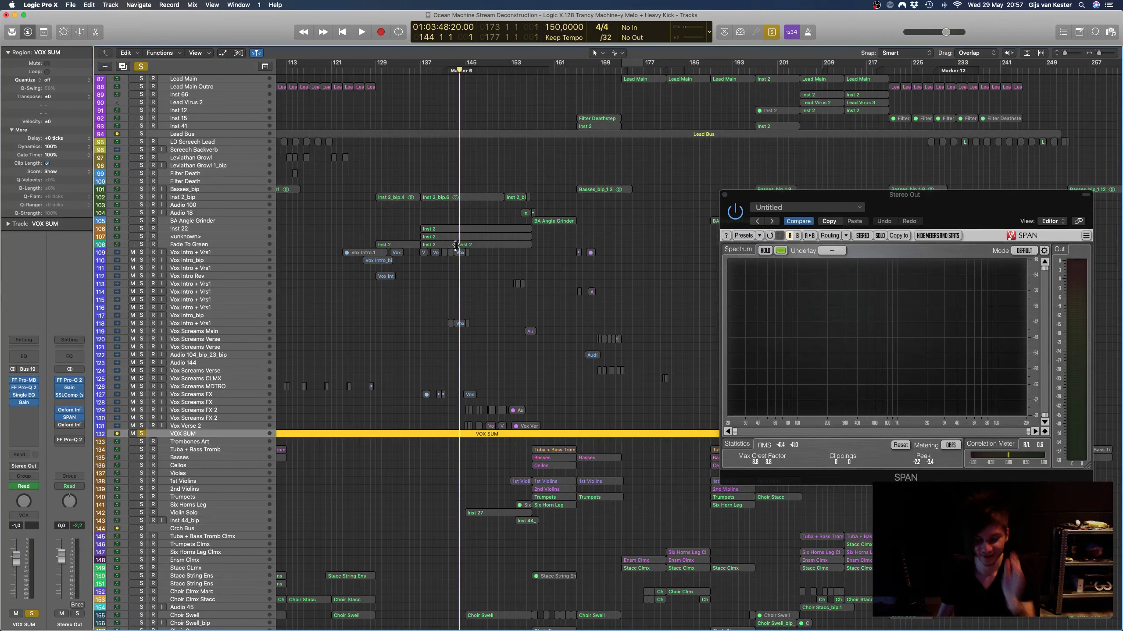
key("super+Down")
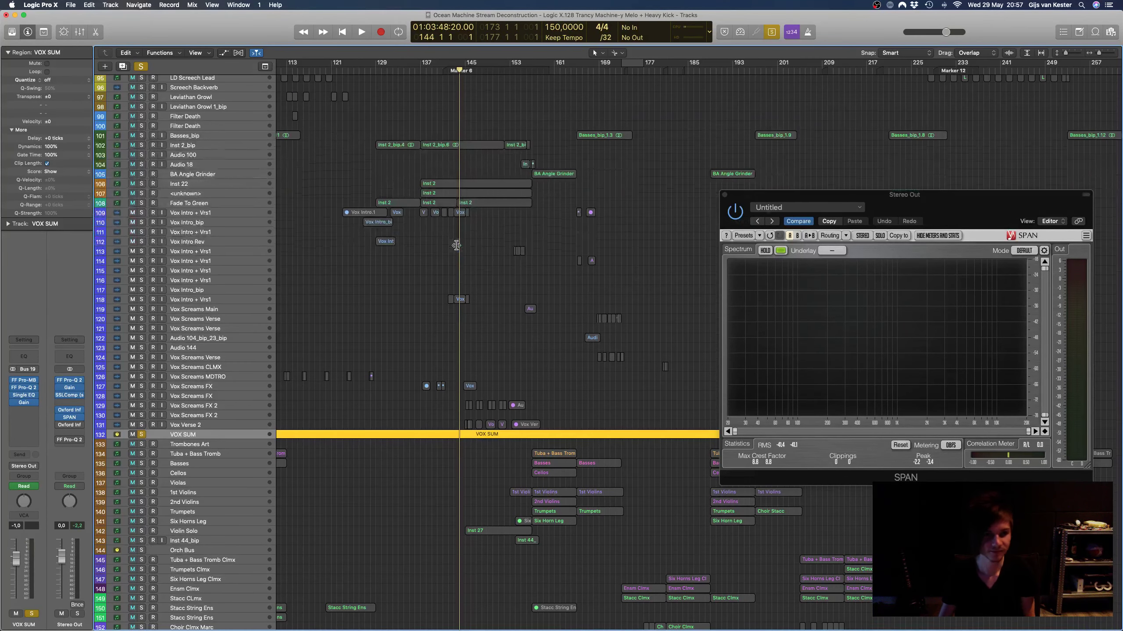
left_click_drag(143, 215, 141, 425)
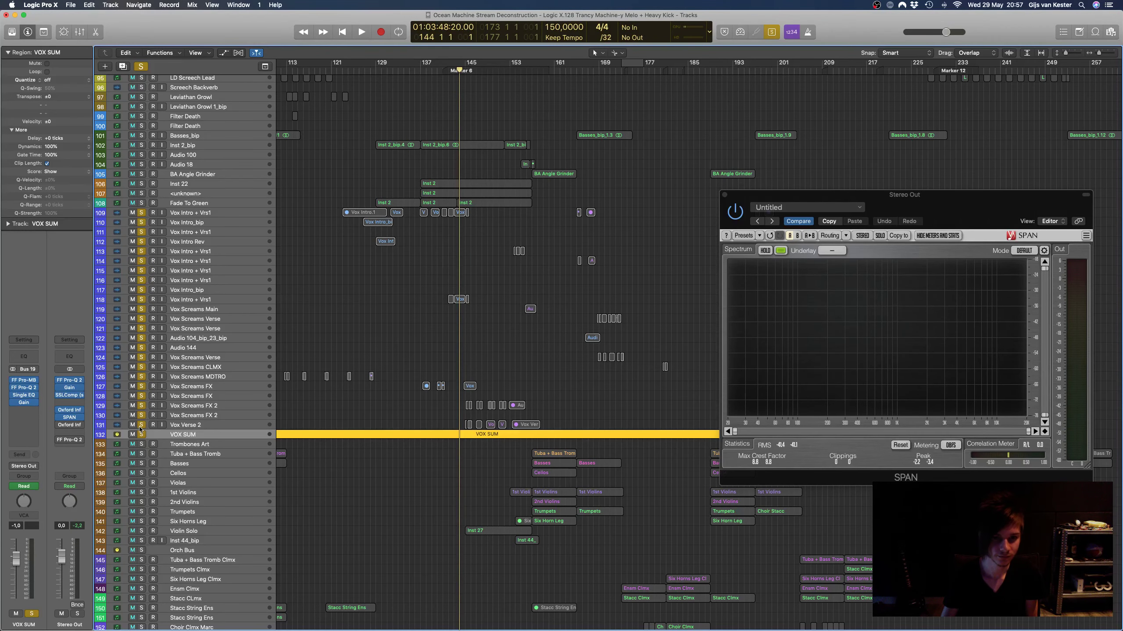
Step: Play the soloed vocal tracks from bar 109 to hear the Vox Screams FX region
scroll(515, 244, "left", 4)
left_click(525, 243, "ctrl+alt")
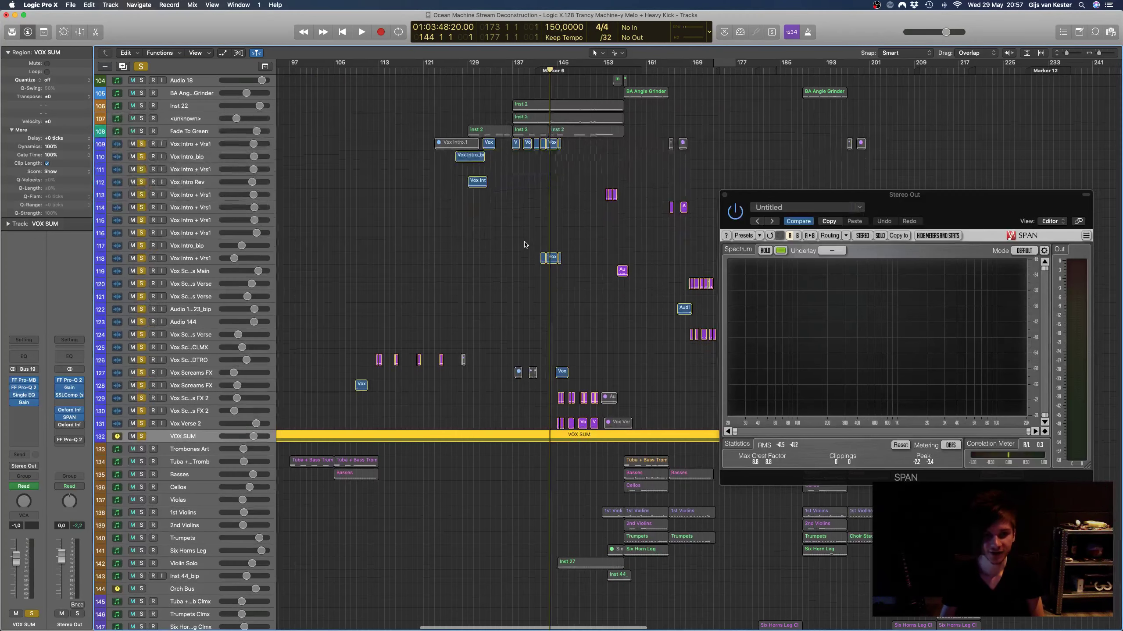
left_click(525, 243, "ctrl+alt")
left_click(376, 71)
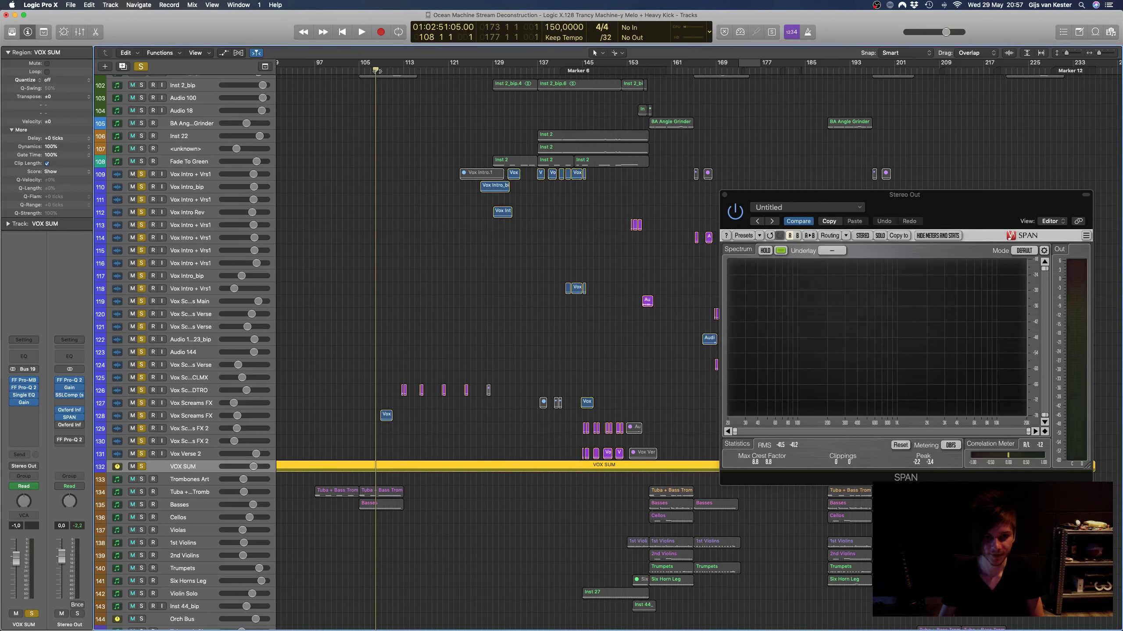
left_click(432, 266, "ctrl+alt")
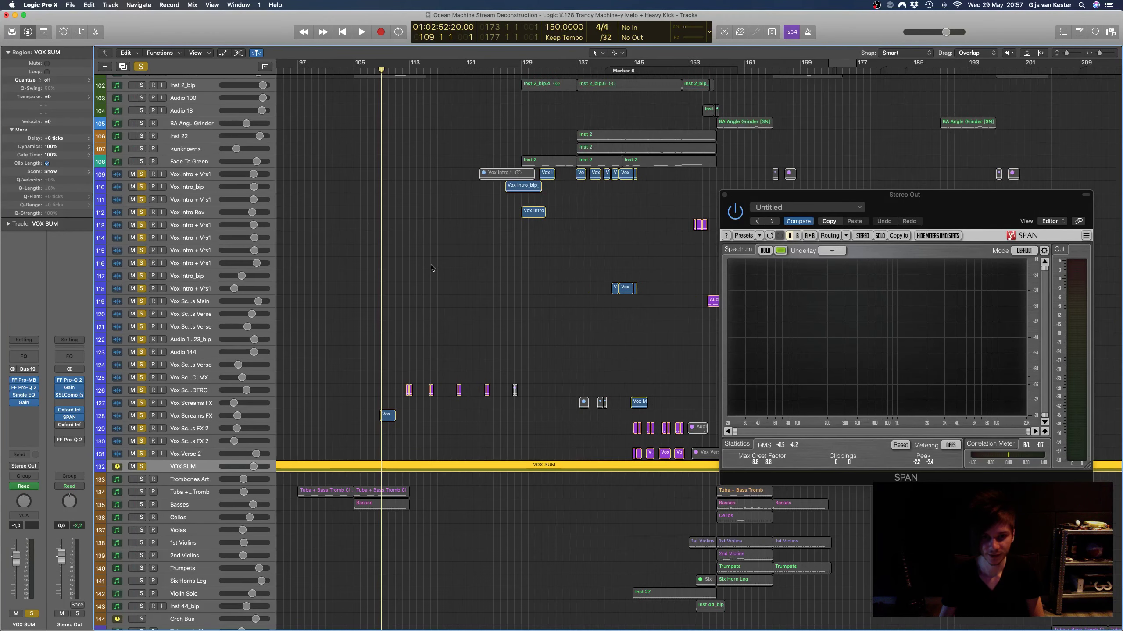
left_click(432, 266, "ctrl+alt")
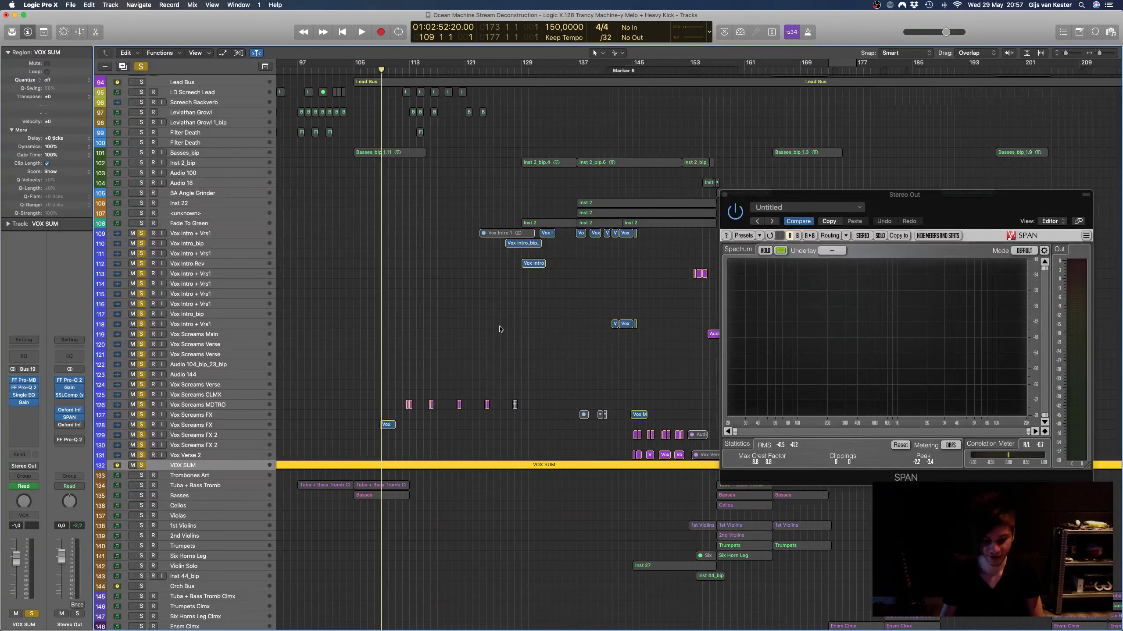
key("super+Down")
key("space")
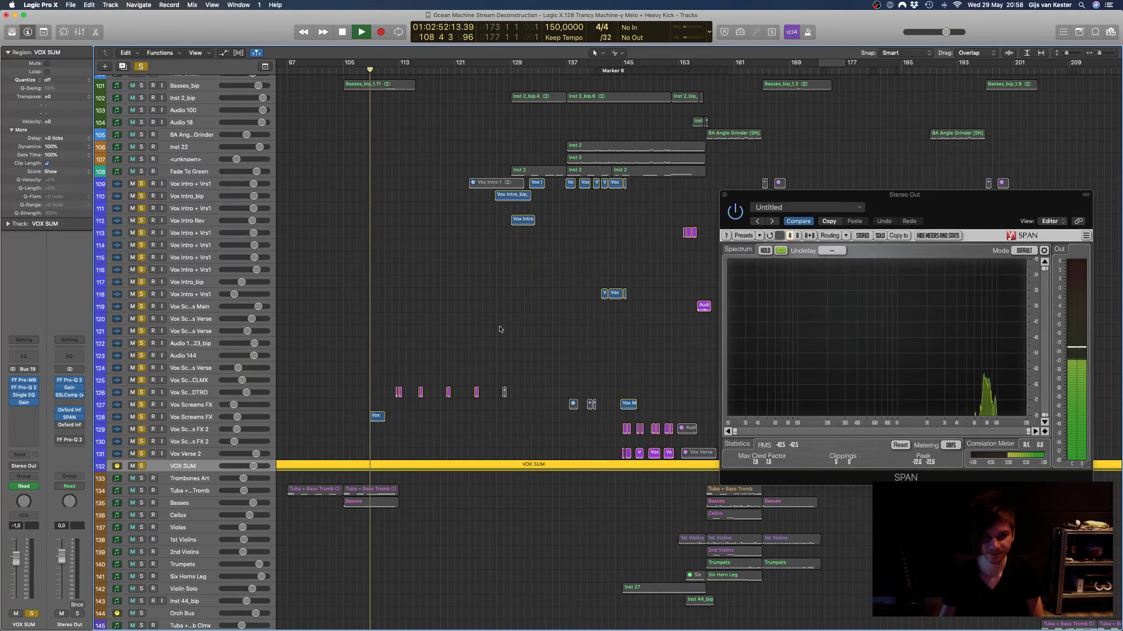
key("space")
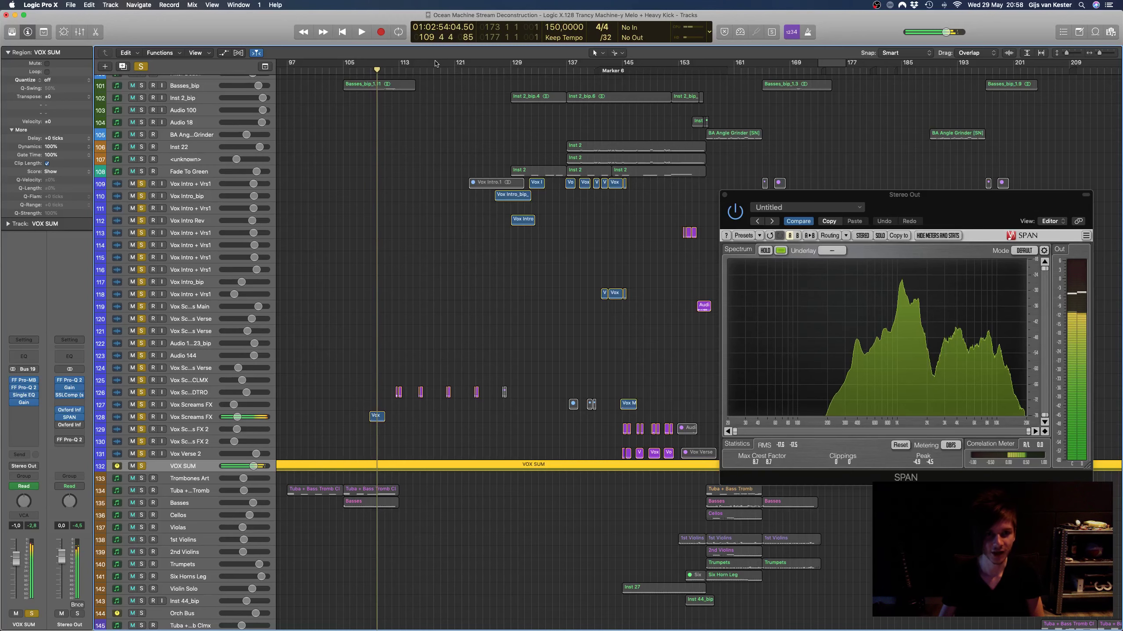
Step: Play the soloed vocals from bar 129 and examine the Vox Intro and Vox Verse regions up close
mouse_move(459, 64)
left_mouse_down()
mouse_move(479, 64)
mouse_move(469, 64)
left_mouse_up()
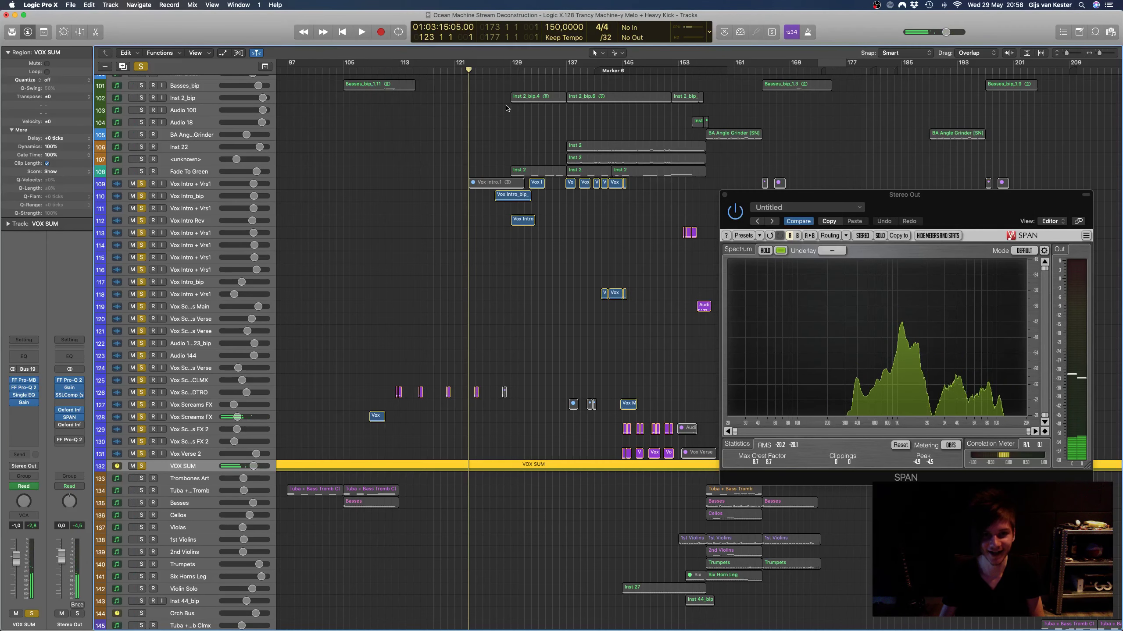
scroll(506, 109, "right", 2)
left_click(500, 66)
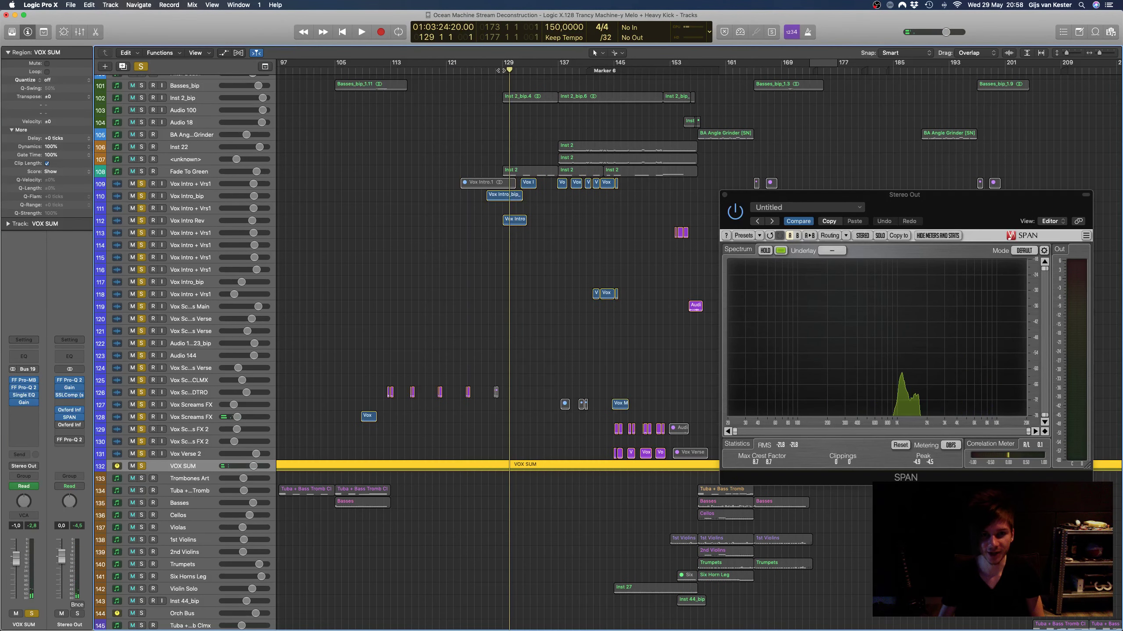
scroll(536, 228, "up", 6)
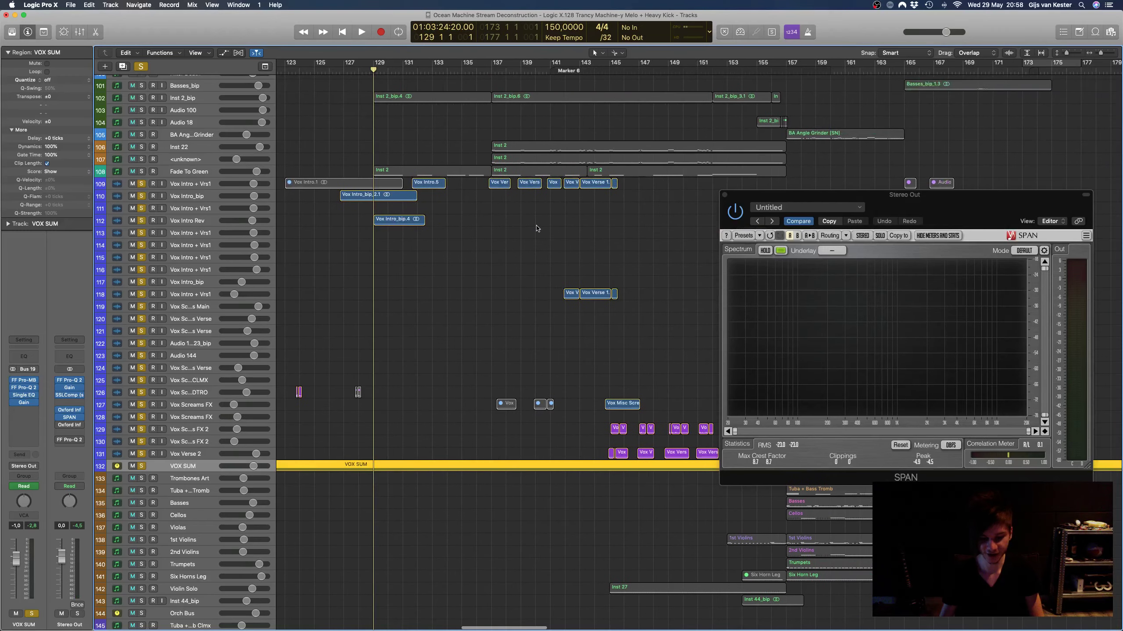
scroll(536, 228, "up", 2)
key("space")
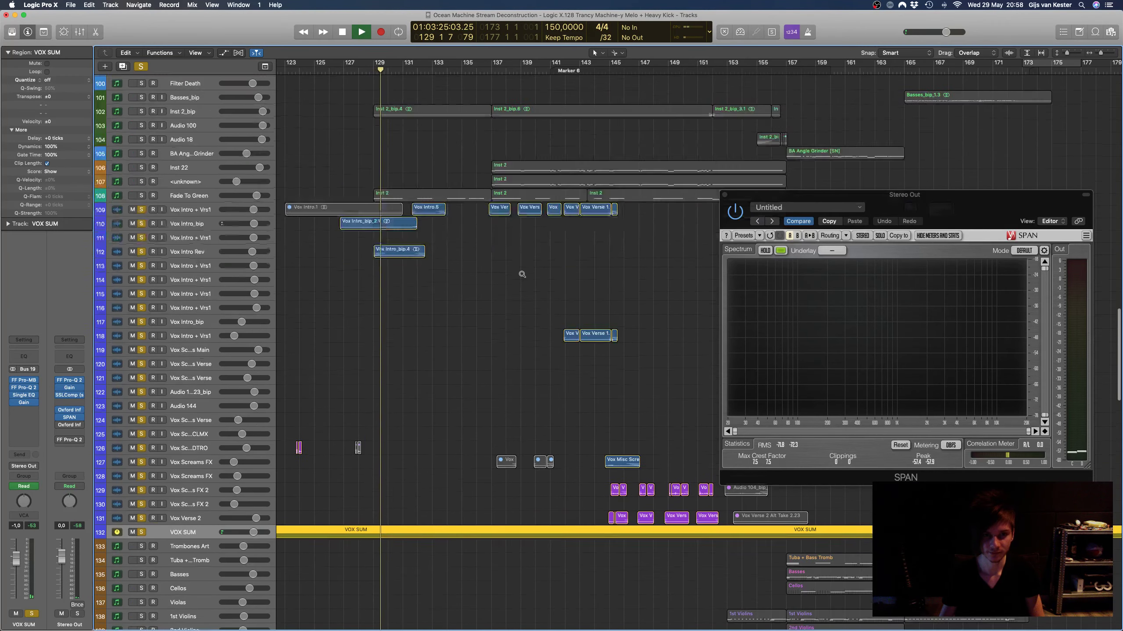
scroll(522, 274, "up", 5)
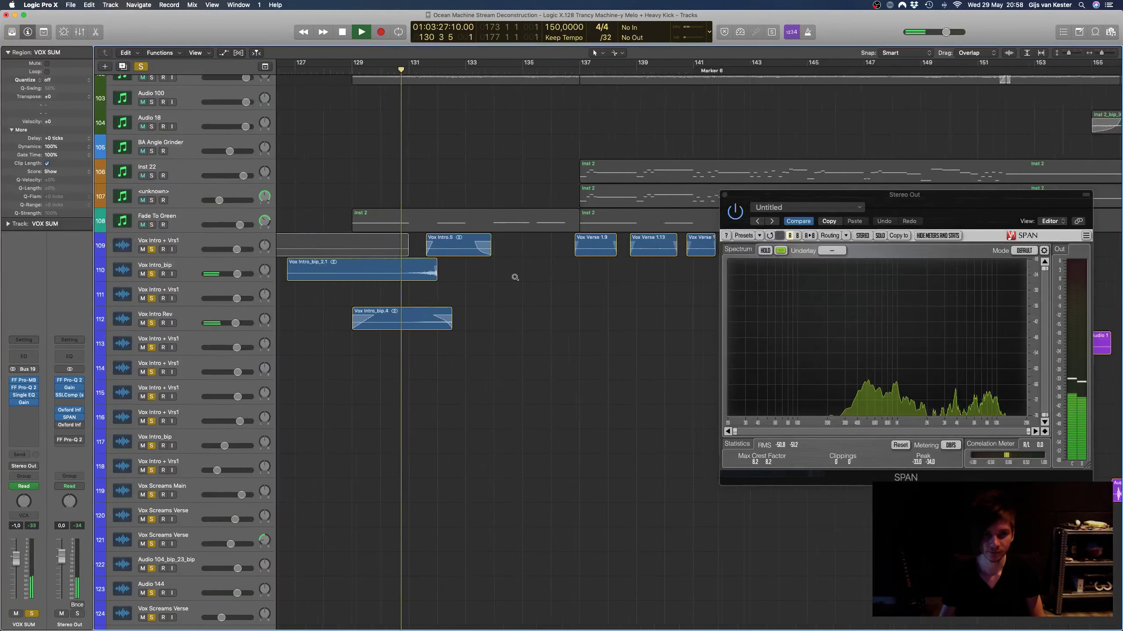
scroll(515, 277, "up", 2)
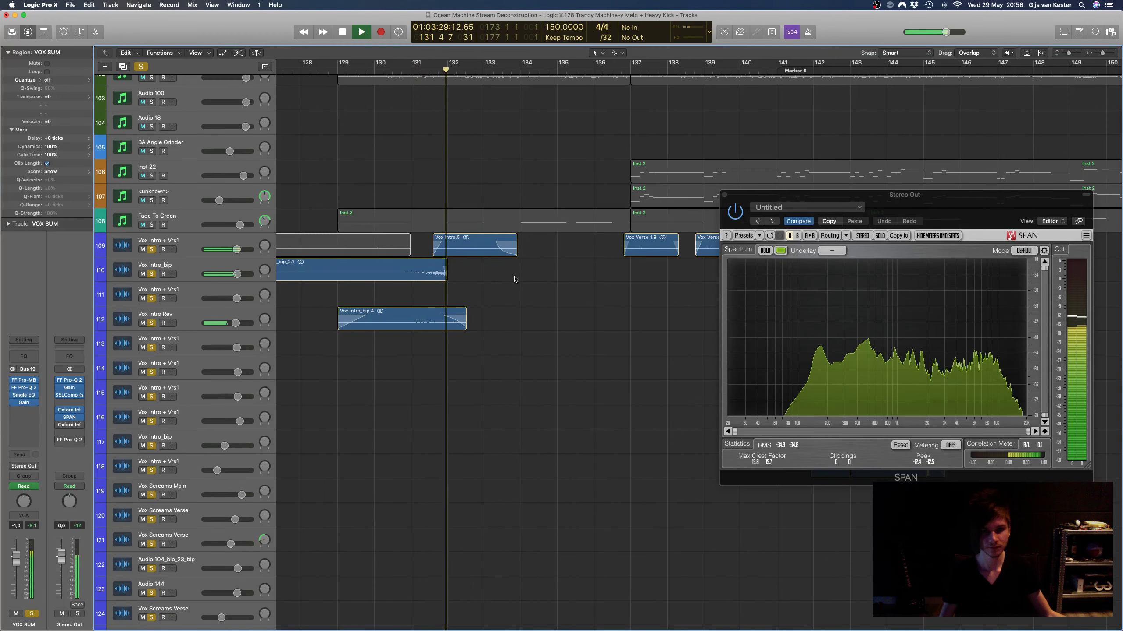
scroll(514, 279, "right", 6)
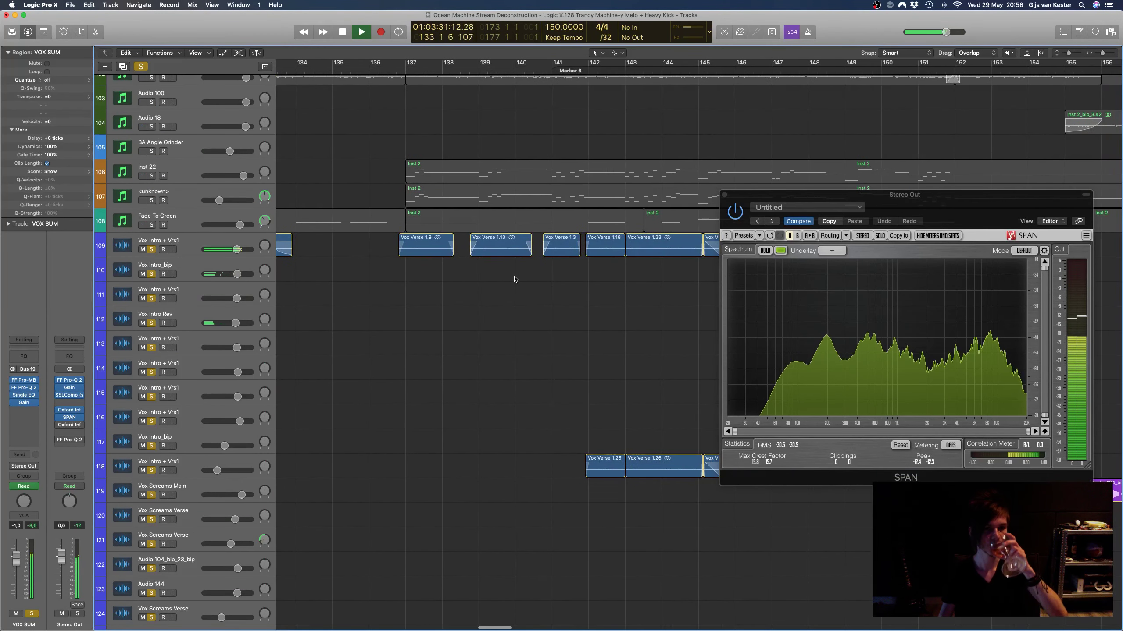
Step: Select Vox Intro + Vrs1 track 109 with its regions and lower the system volume during playback
left_click(194, 243)
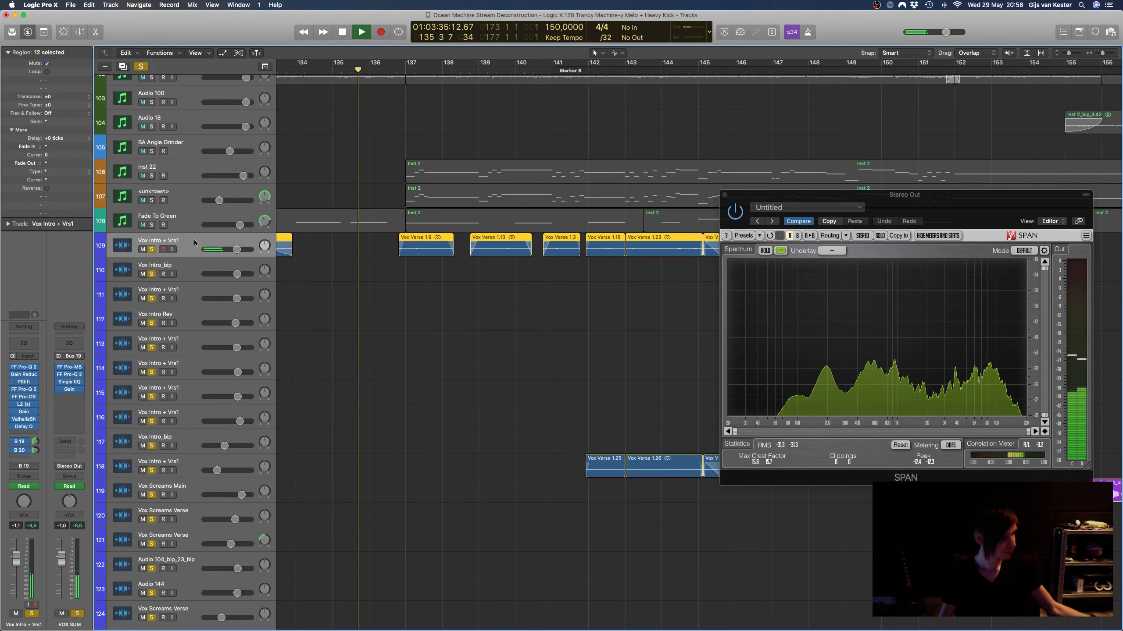
key("XF86AudioLowerVolume")
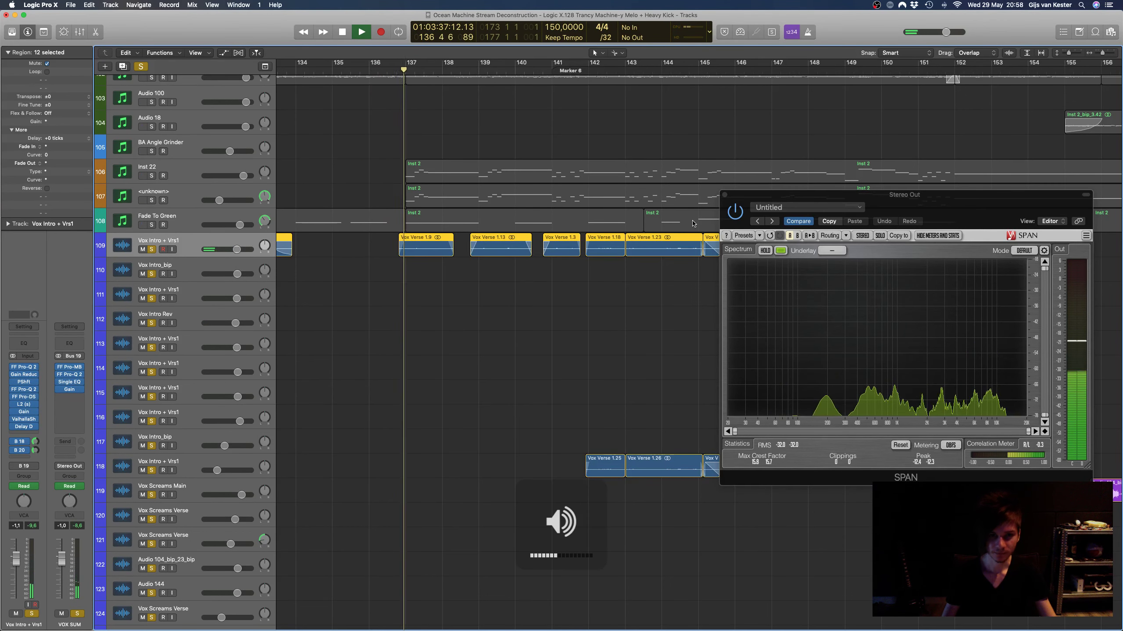
key("XF86AudioLowerVolume")
key("XF86AudioLowerVolume")
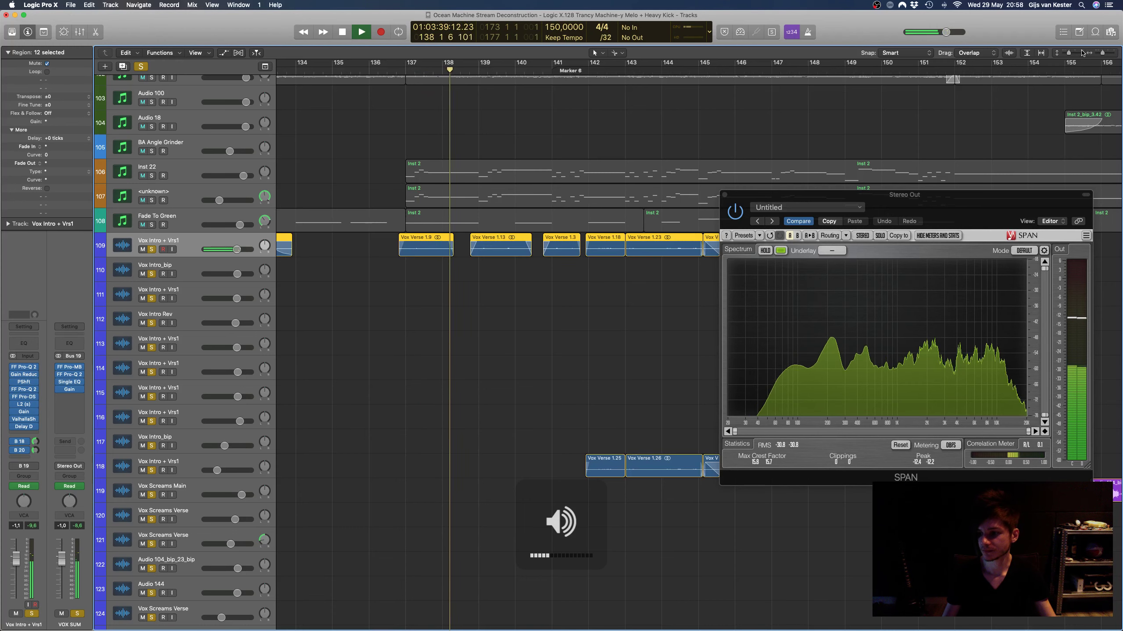
Step: Select Vox Intro + Vrs1 track 118 with its Vox Verse regions during playback and stop near bar 145
left_click(1073, 53)
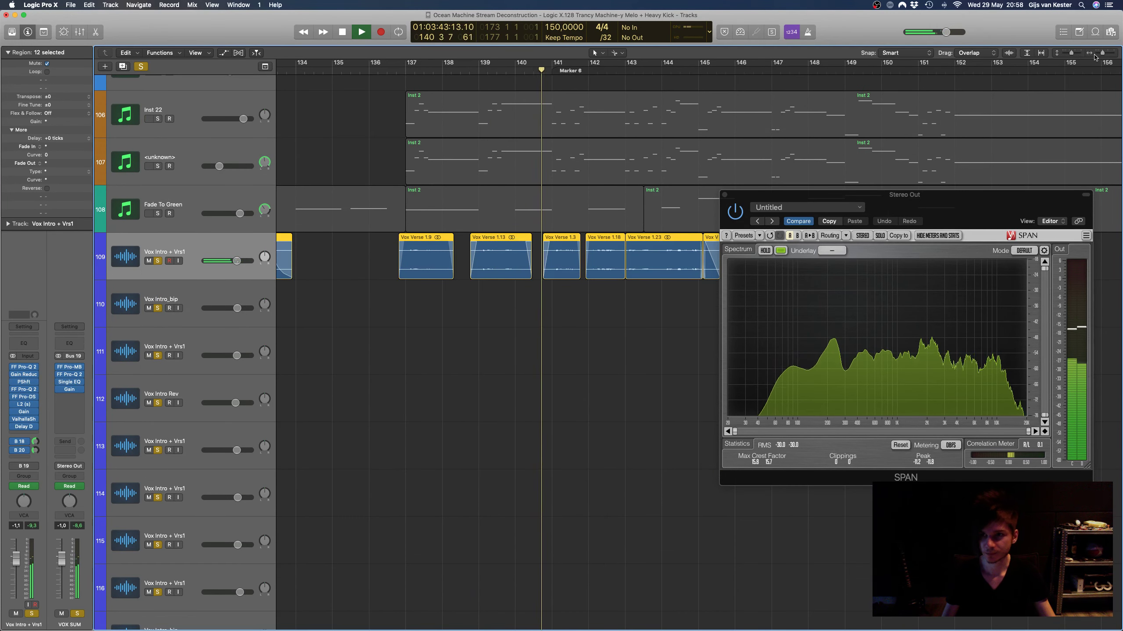
key("super+Left")
scroll(514, 219, "down", 3)
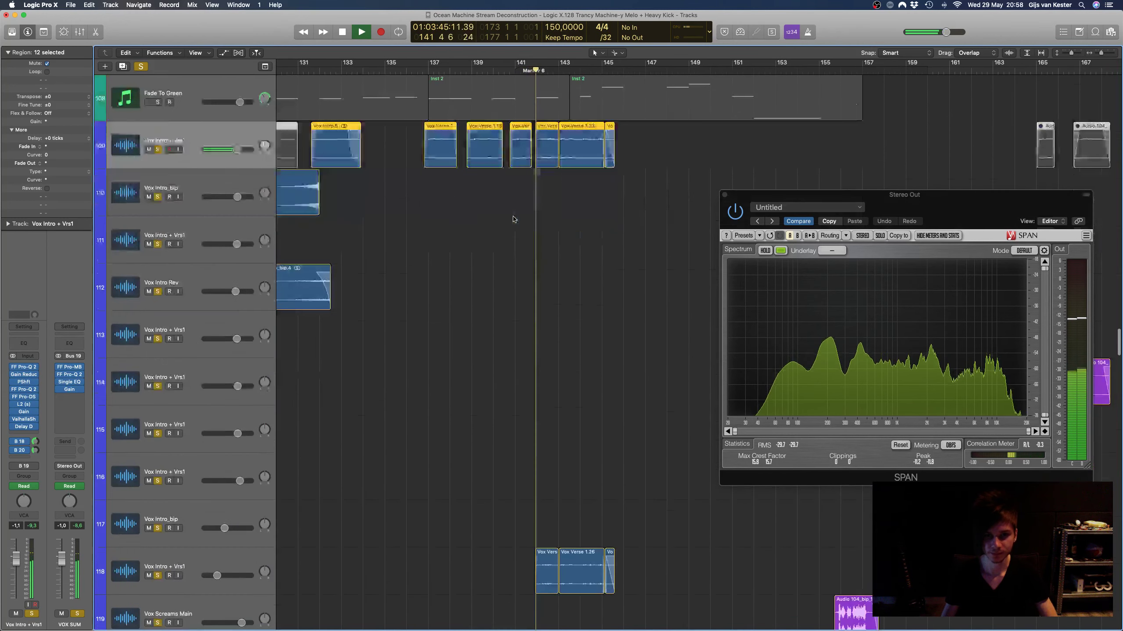
scroll(513, 218, "down", 5)
scroll(512, 219, "right", 3)
left_click(195, 322)
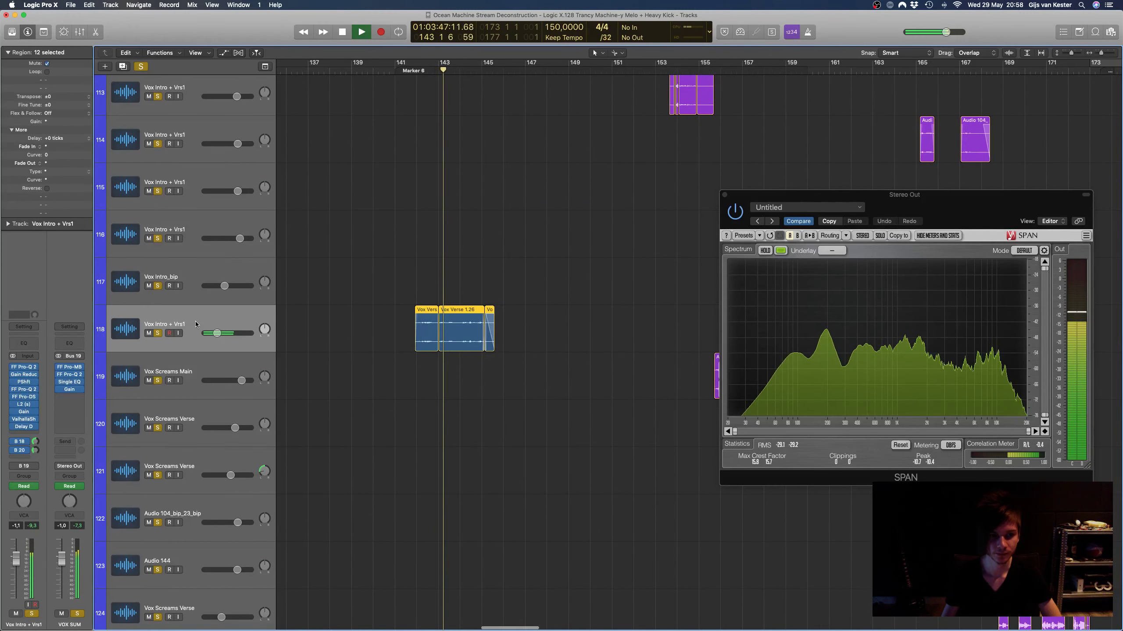
scroll(302, 327, "down", 3)
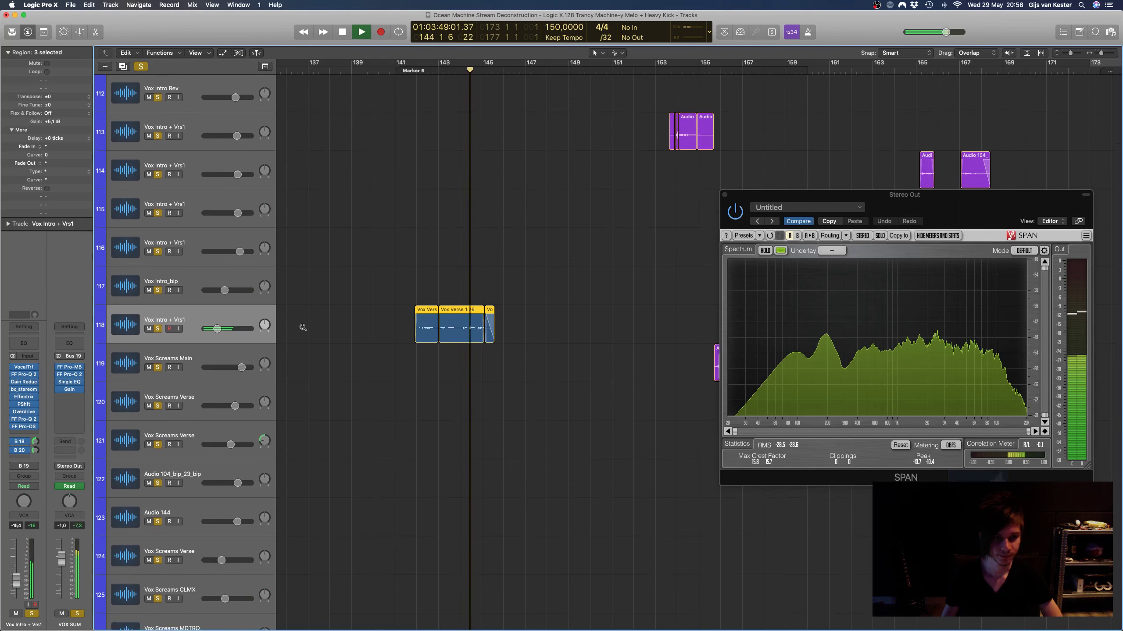
scroll(320, 328, "down", 2)
key("space")
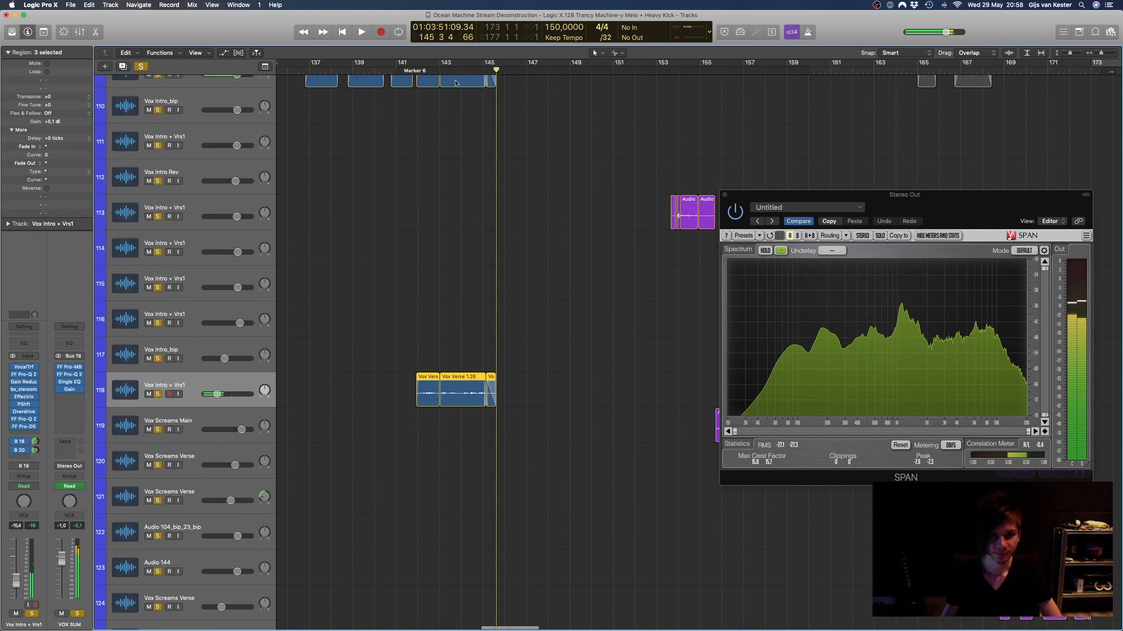
Step: Place the playhead at bar 142 and open the bx_stereomaker plug-in of track 118 beside the arrangement
left_click(417, 67)
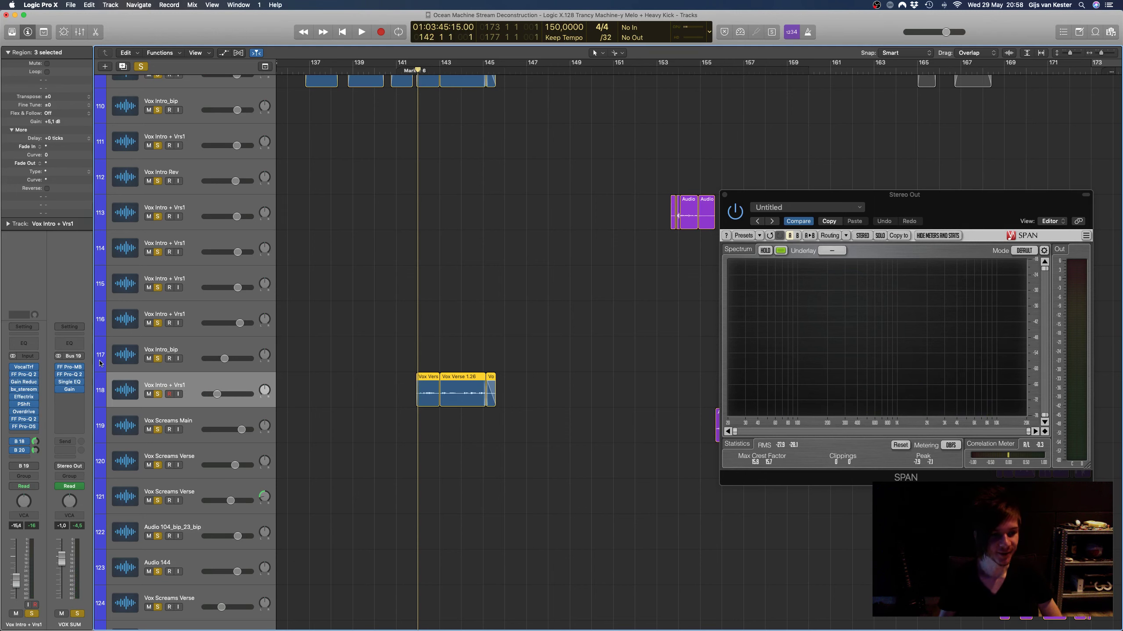
left_click(24, 389)
left_click_drag(242, 28, 922, 242)
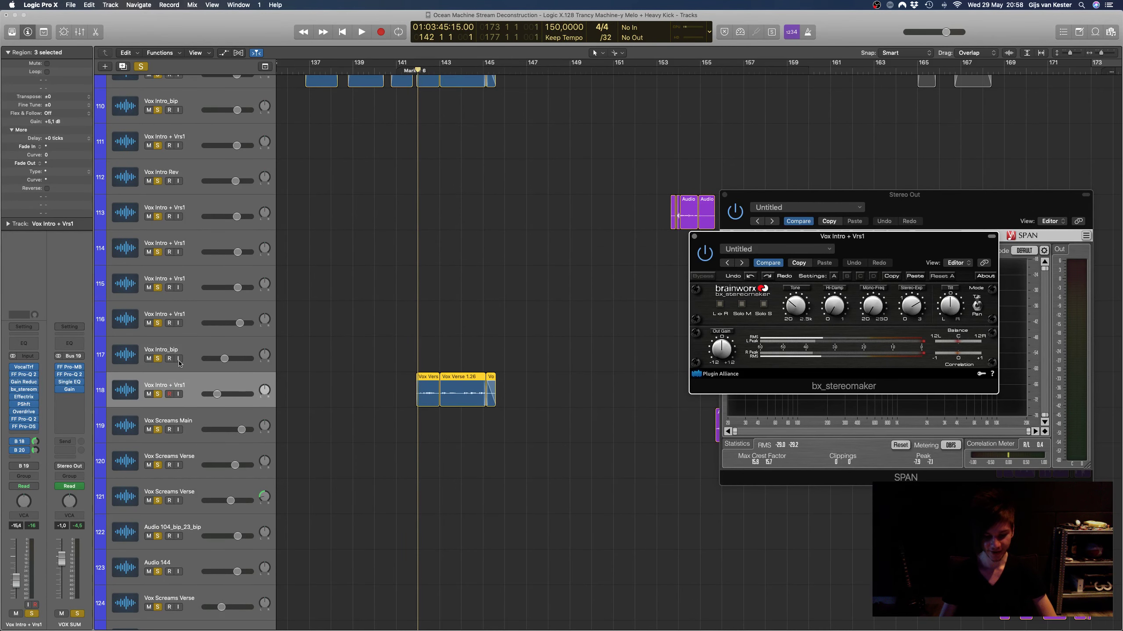
Step: Play only the Vox Verse regions of track 118 in solo mode from bar 142, then stop
key("cmd+Right")
key("cmd+Down")
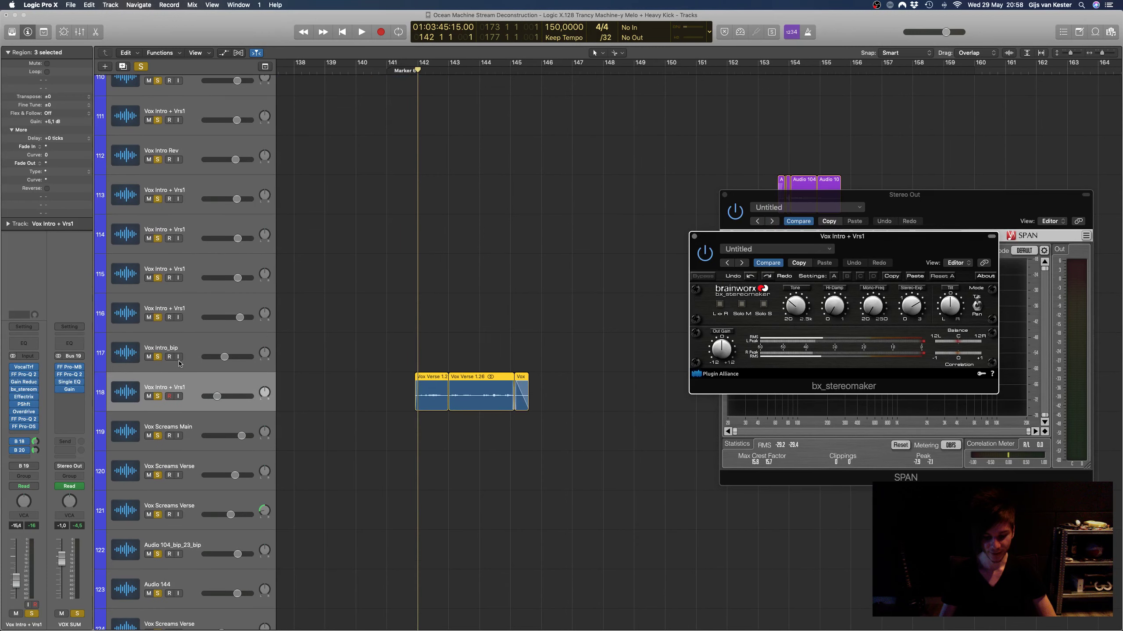
scroll(179, 364, "down", 2)
scroll(262, 340, "left", 2)
left_click(216, 362)
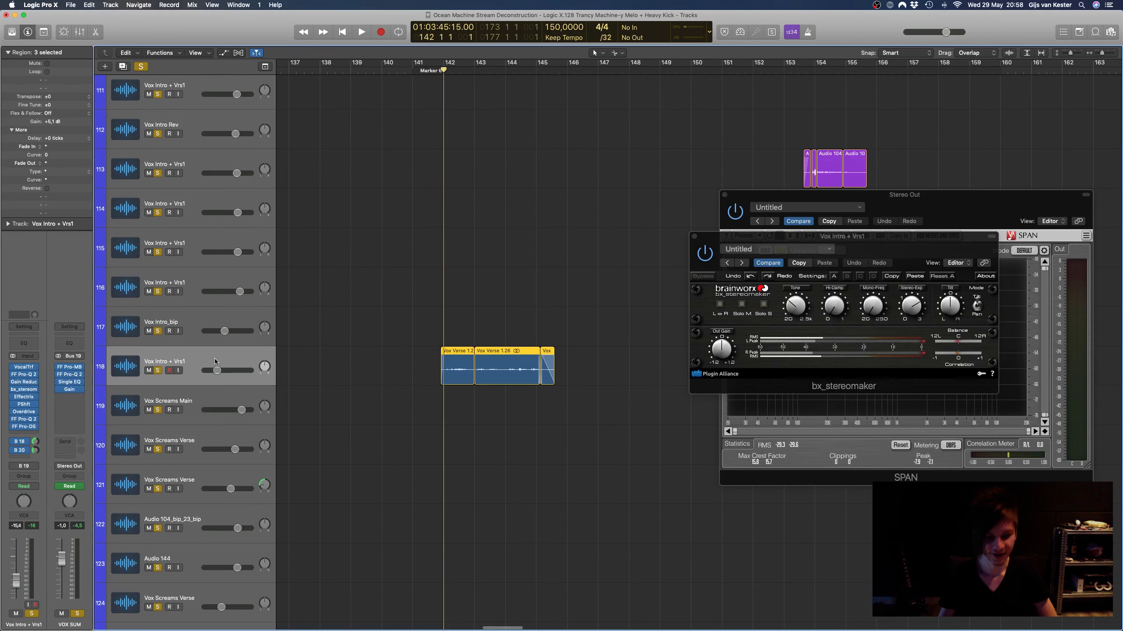
key("space")
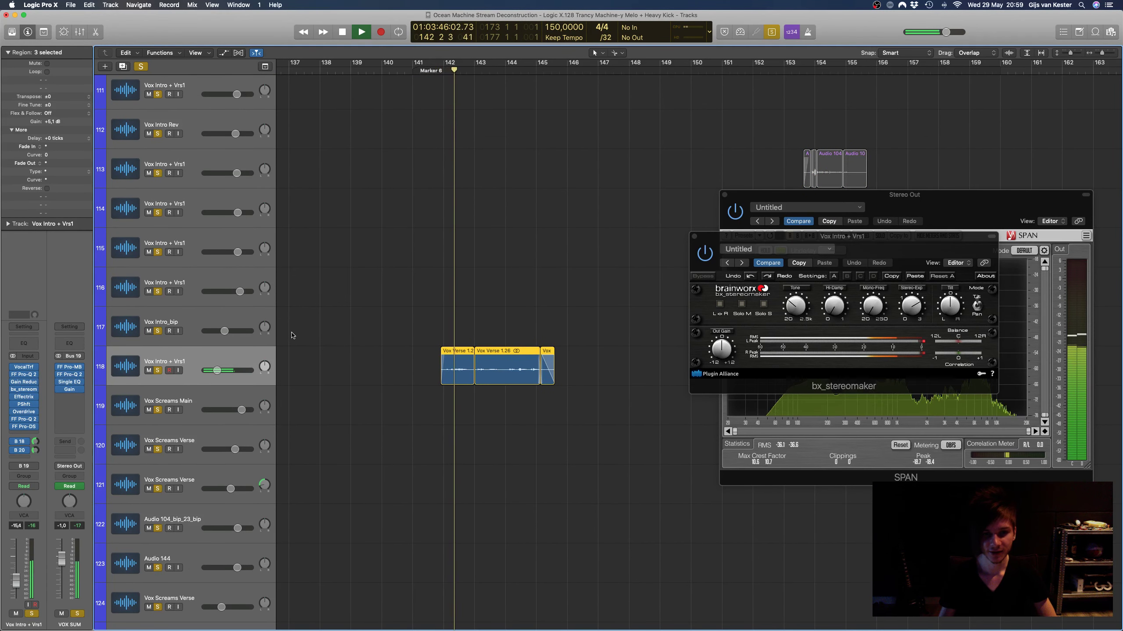
scroll(291, 335, "up", 5)
scroll(292, 335, "up", 5)
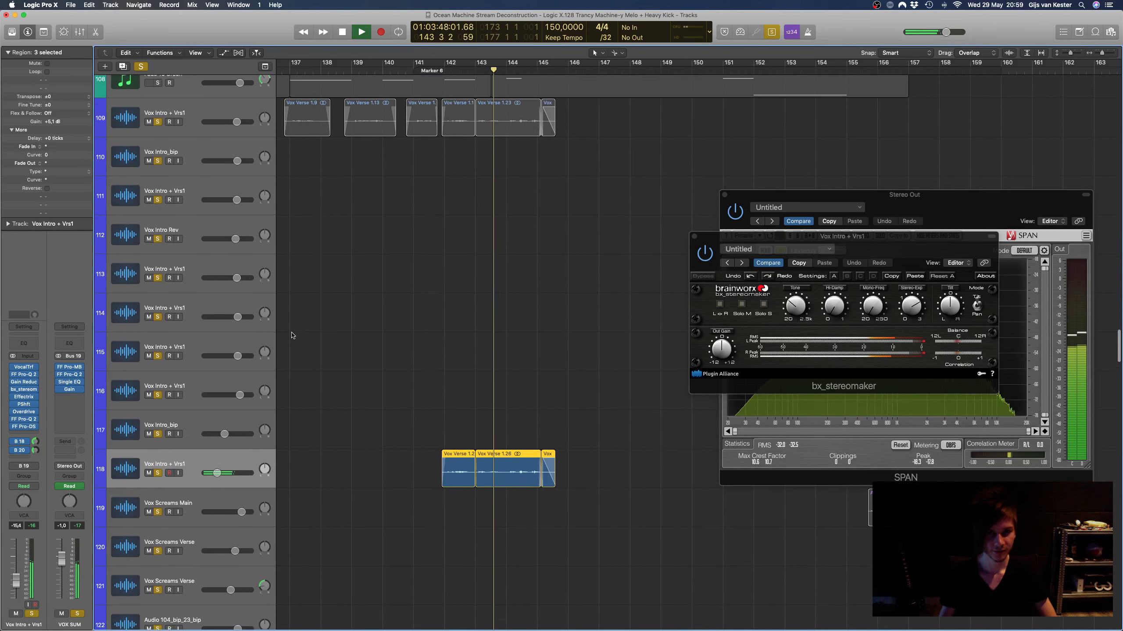
key("space")
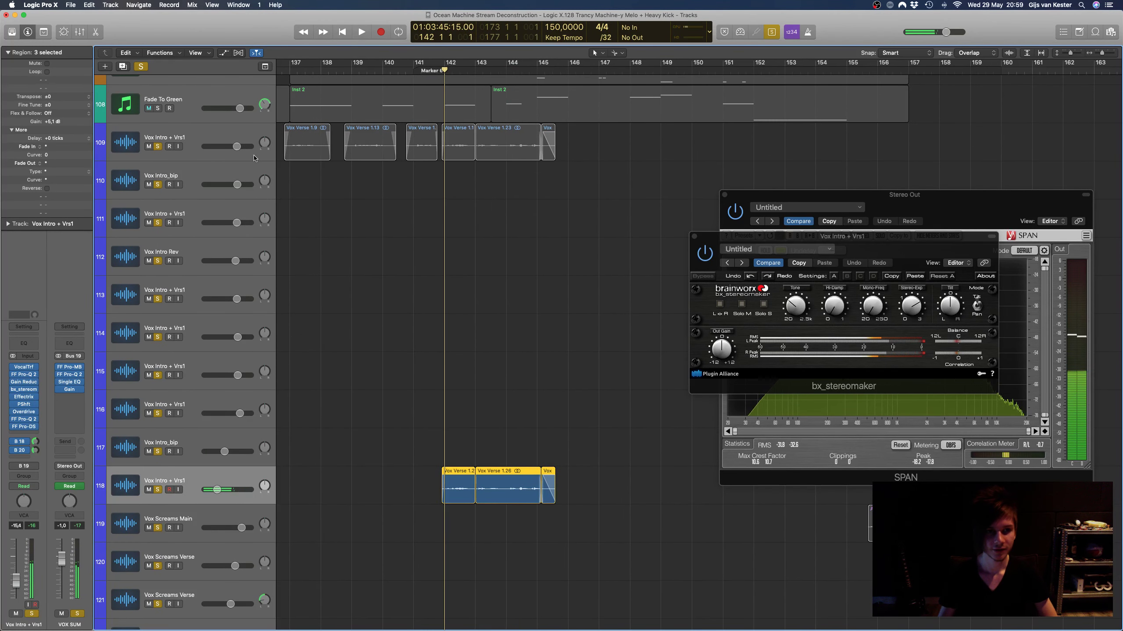
Step: Select the regions on vocal tracks 109 to 118 and play them together from bar 142, moving the bx_stereomaker window aside
key("super+a")
key("space")
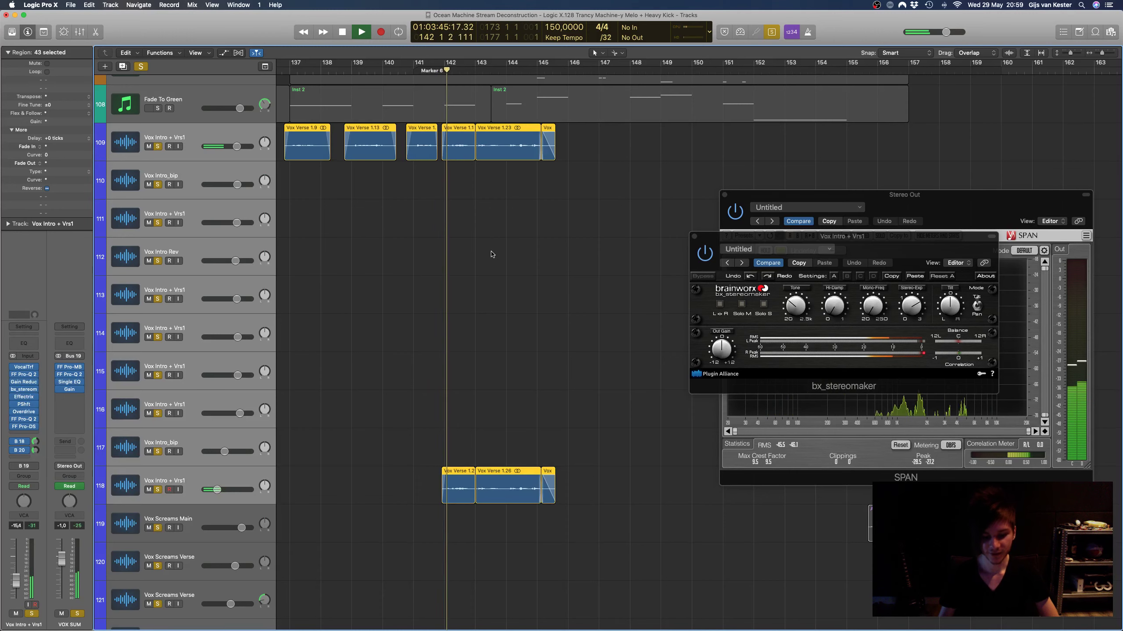
left_click_drag(873, 239, 704, 194)
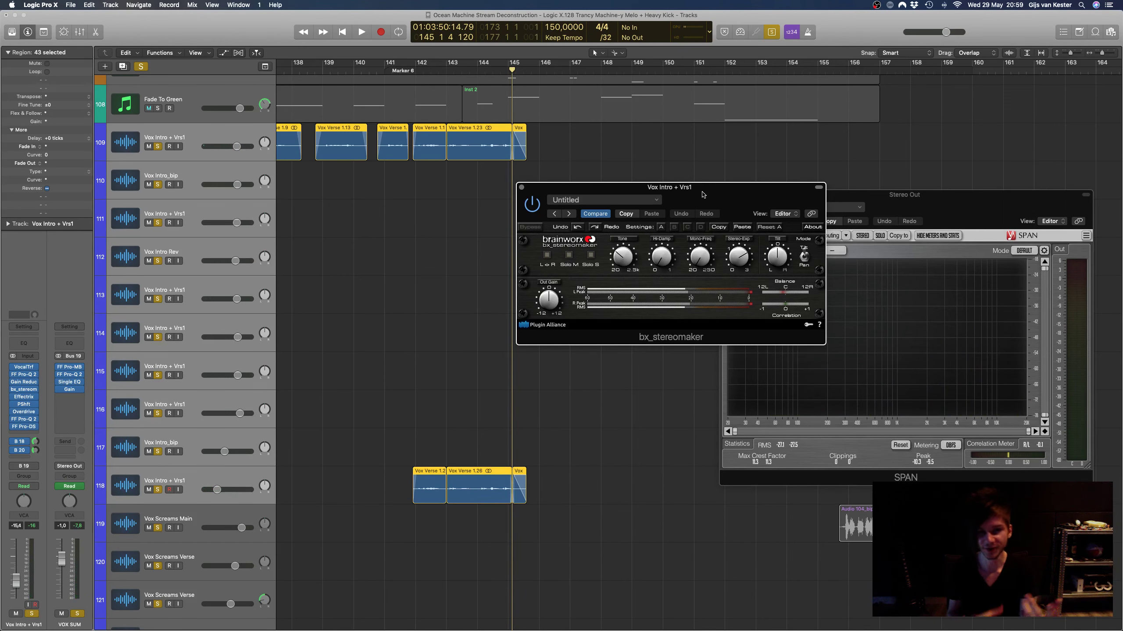
Step: Close the bx_stereomaker and SPAN plug-in windows
left_click_drag(704, 195, 776, 221)
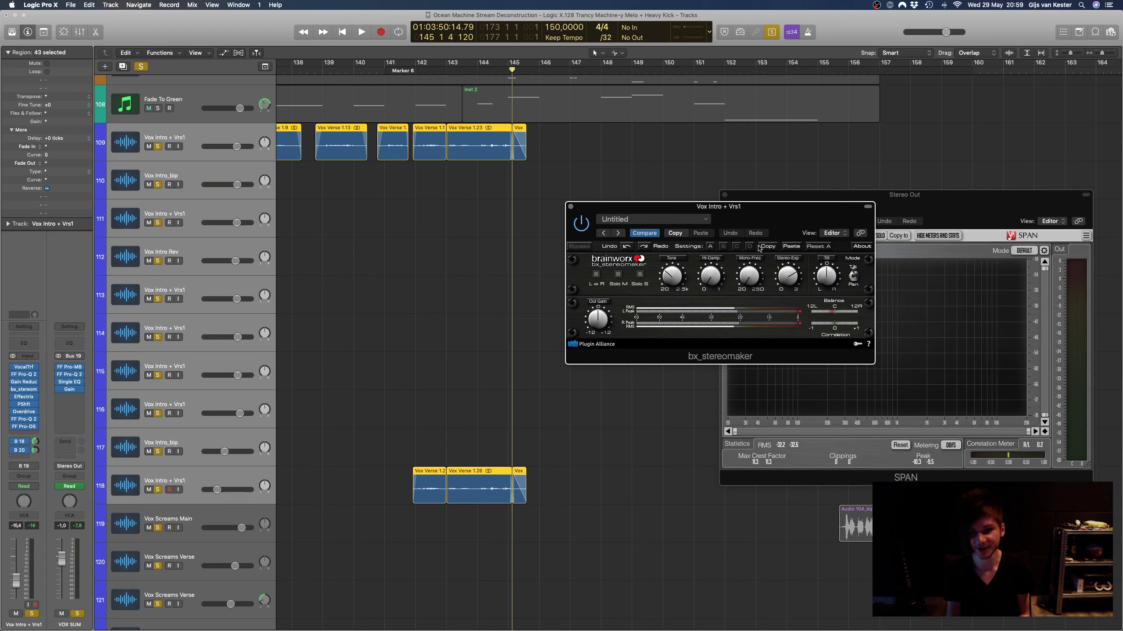
left_click(569, 207)
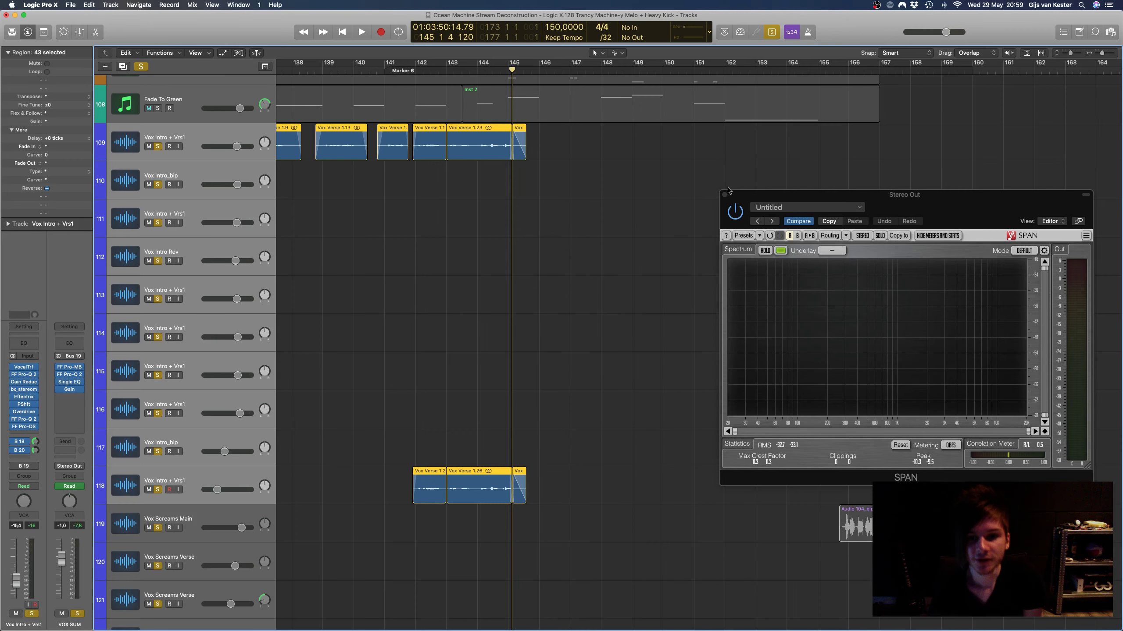
left_click(724, 194)
Step: Turn off region solo mode, play all the soloed vocal tracks from bar 142, and lower the system volume during playback
scroll(537, 193, "down", 10)
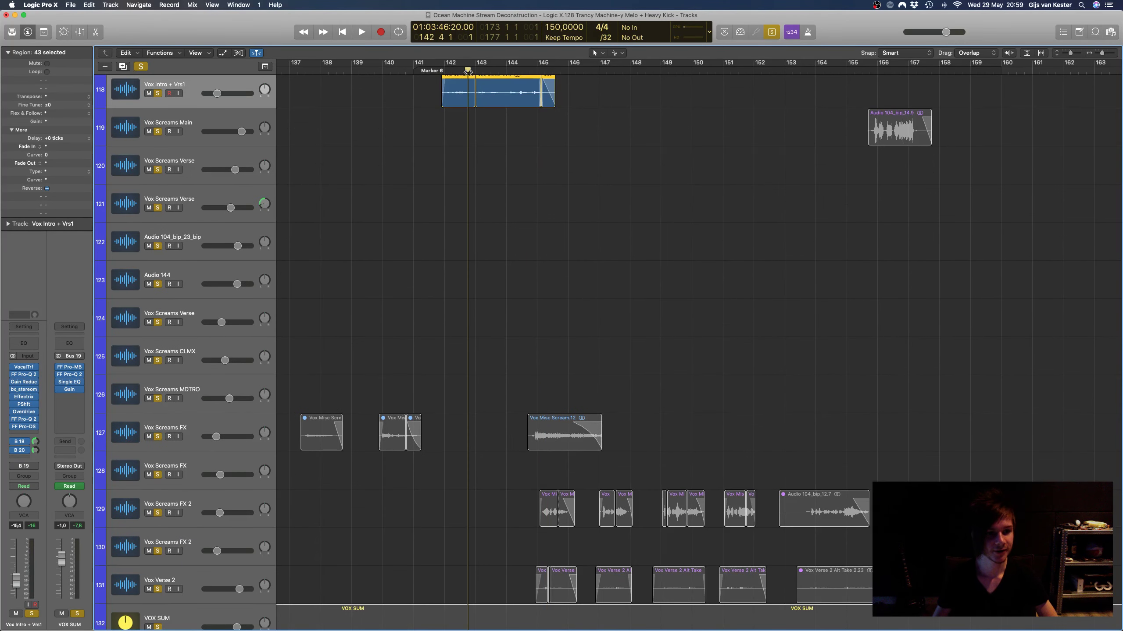
key("ctrl+s")
key("space")
scroll(573, 185, "down", 3)
scroll(573, 185, "down", 6)
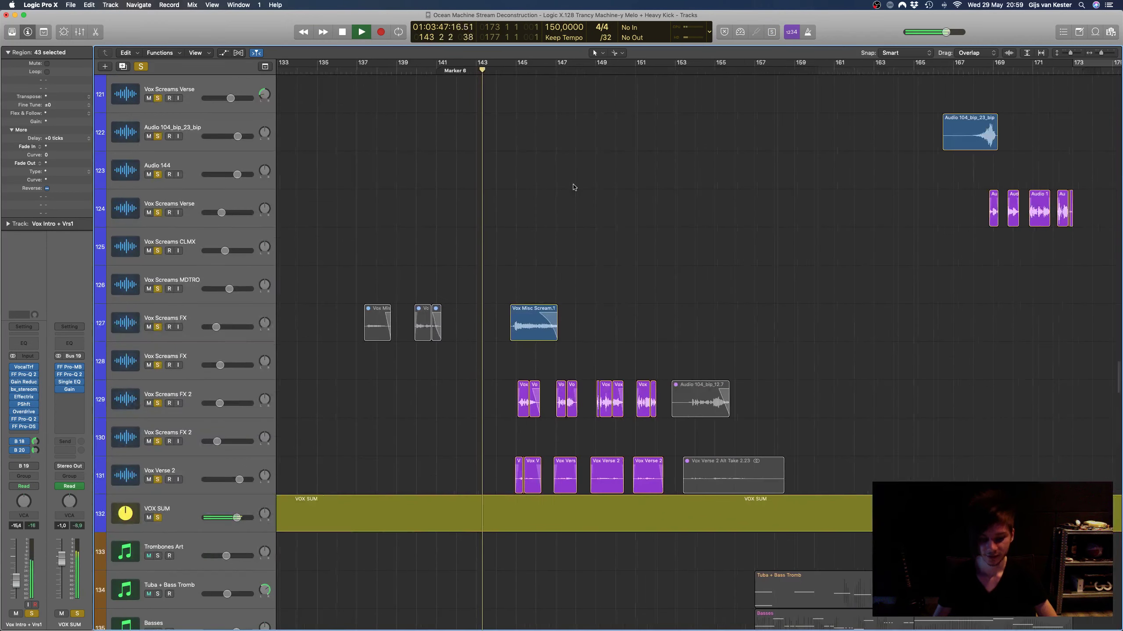
scroll(573, 186, "up", 6)
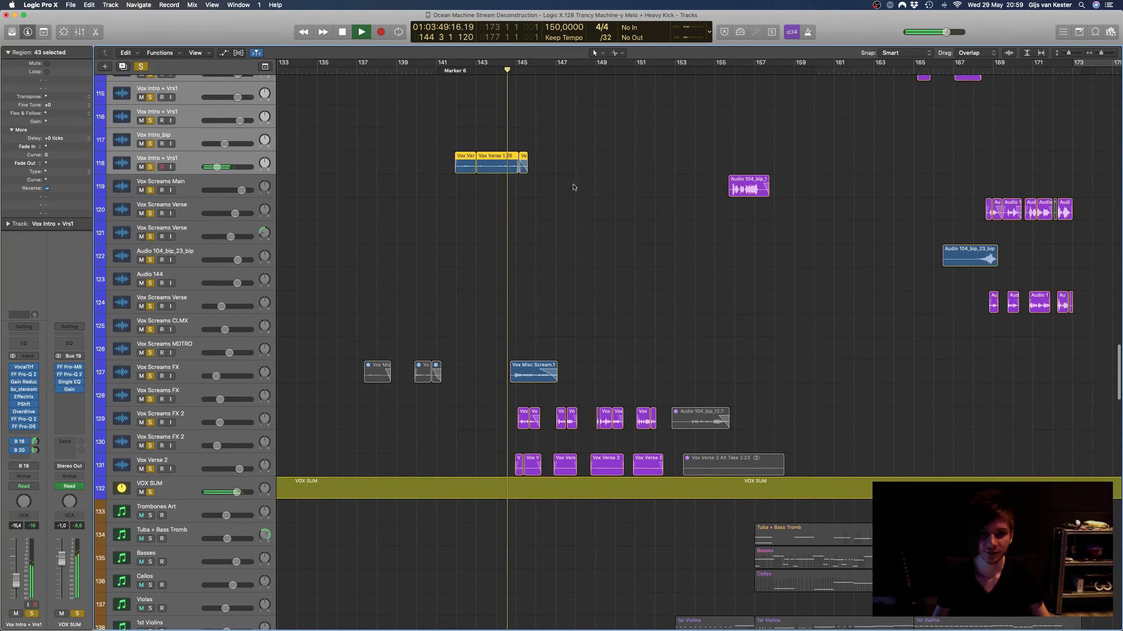
key("XF86AudioLowerVolume")
scroll(573, 186, "up", 5)
scroll(573, 187, "up", 2)
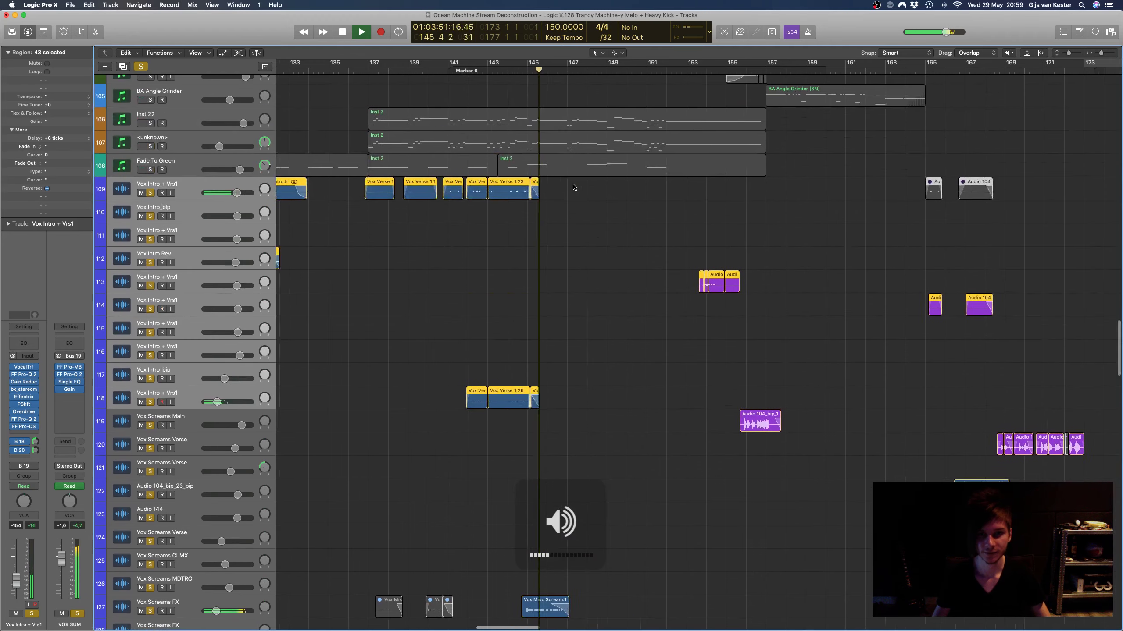
key("space")
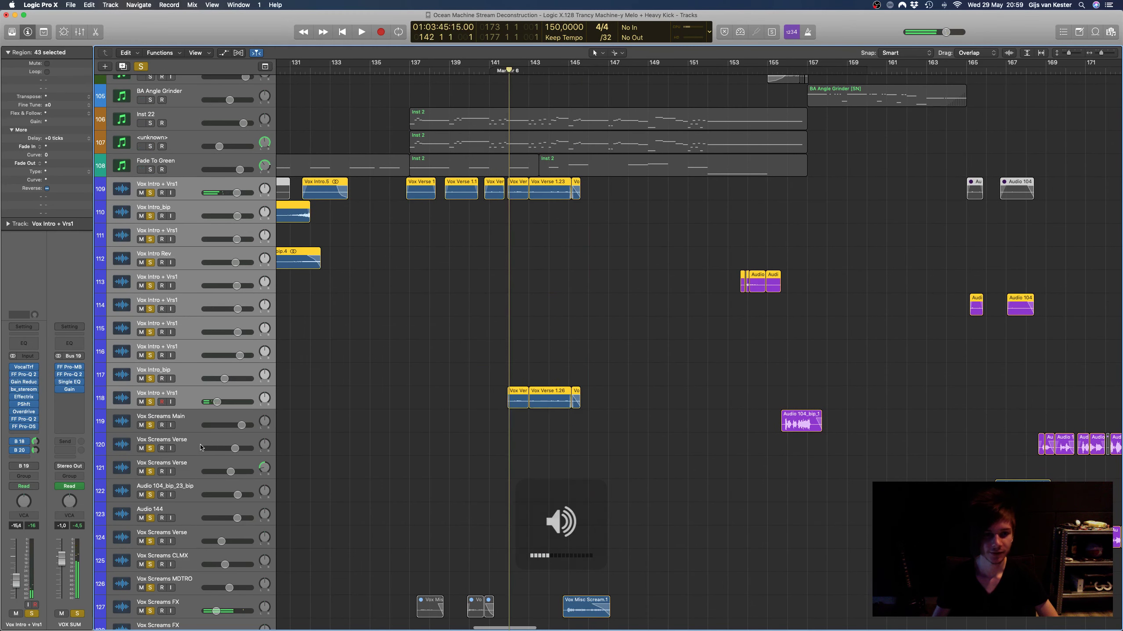
Step: Select track 118, turn solo mode on for its Vox Verse regions, and listen to them alone from bar 142
left_click(194, 396)
key("z")
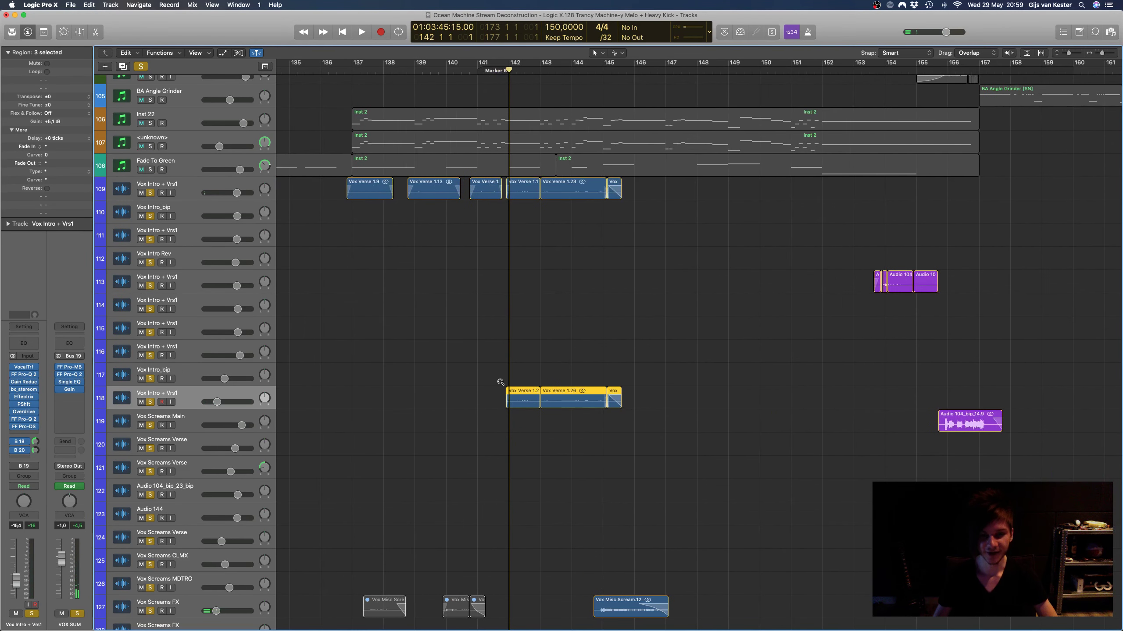
left_click(24, 368)
left_click(24, 368)
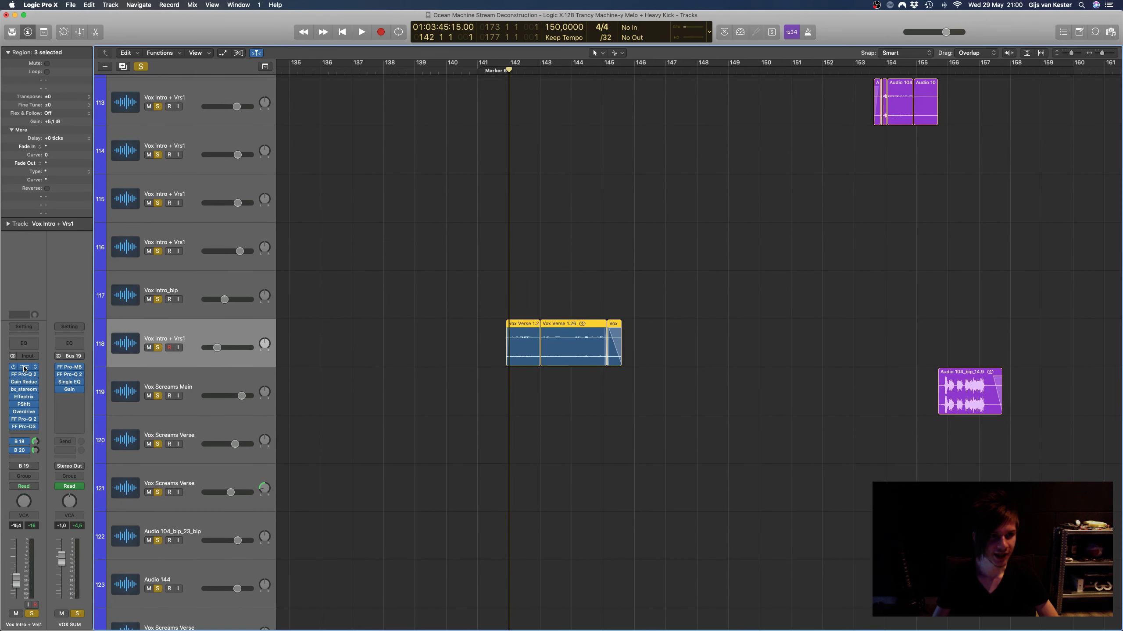
key("ctrl+s")
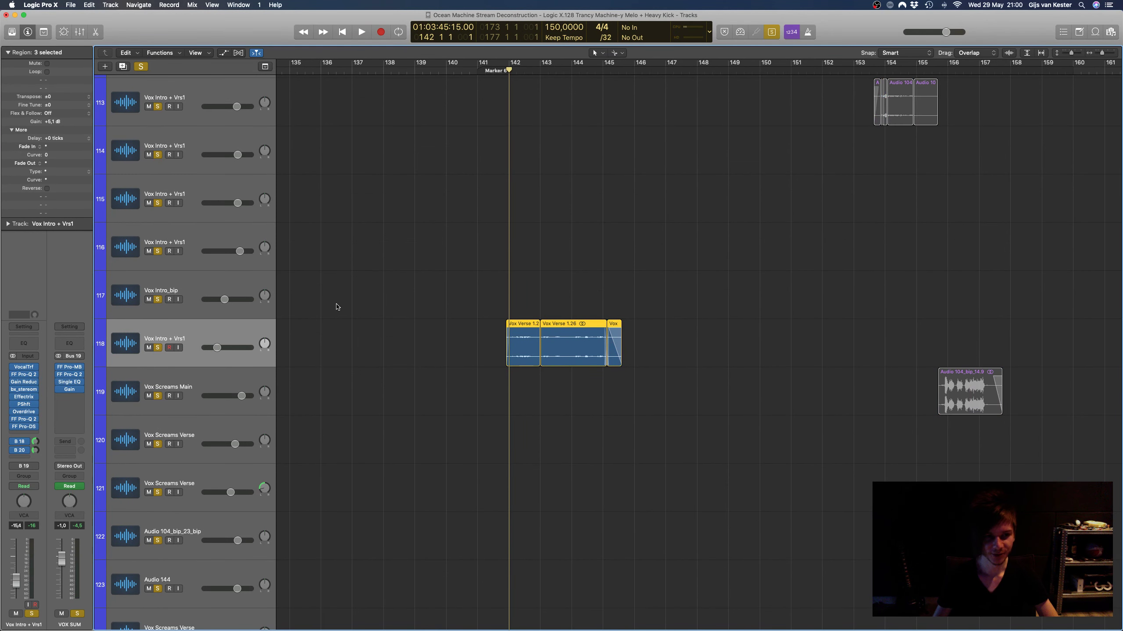
key("space")
scroll(433, 327, "up", 3)
scroll(433, 326, "down", 3)
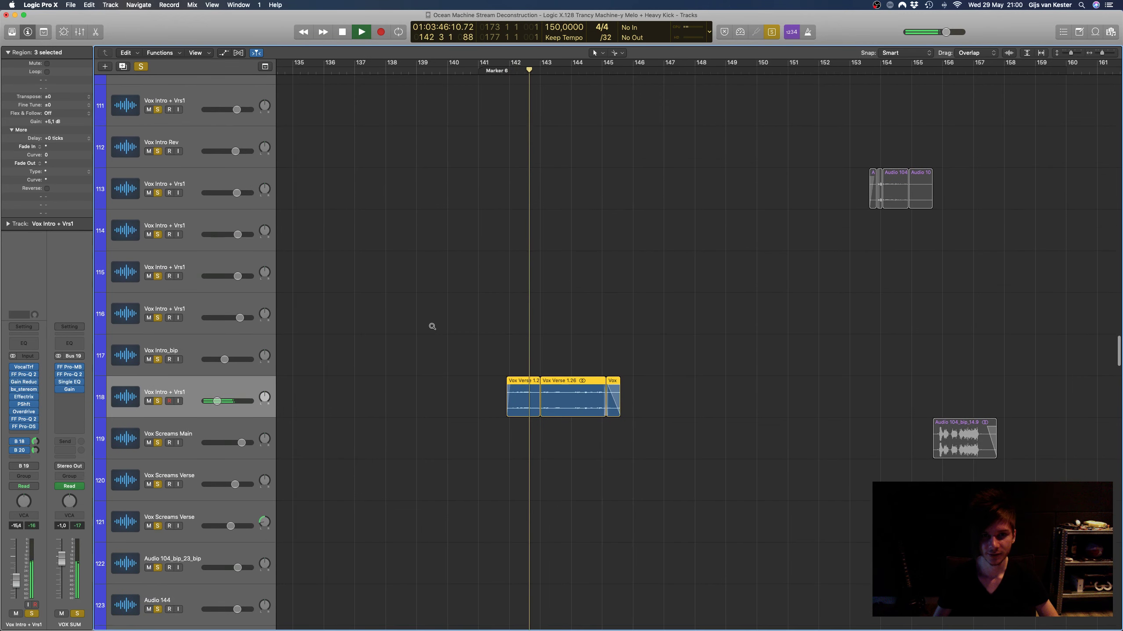
scroll(432, 326, "up", 5)
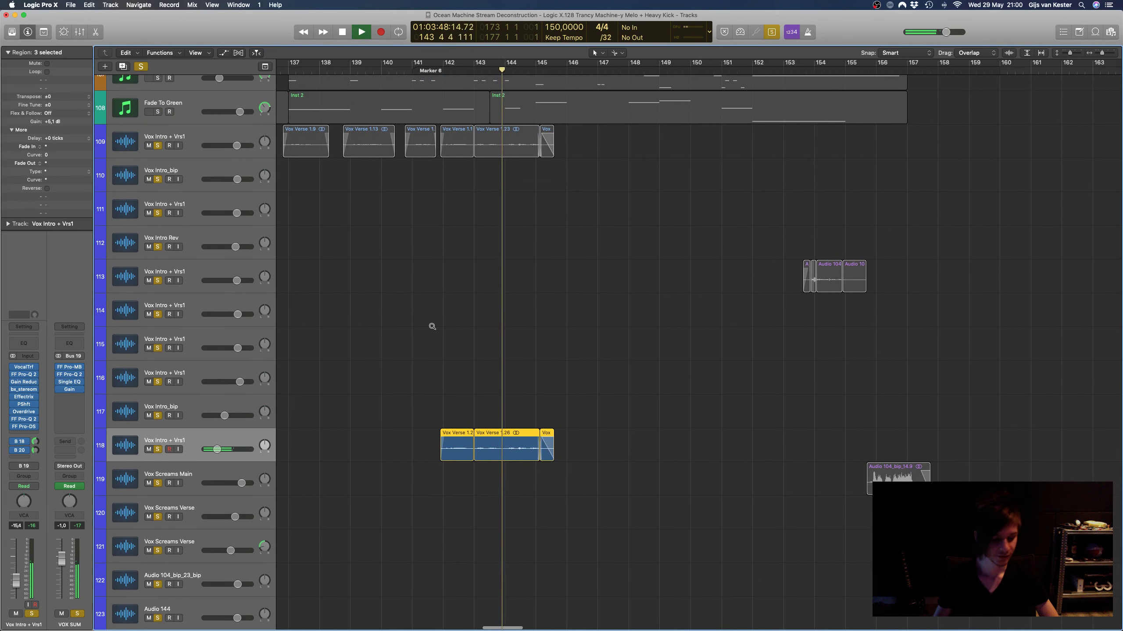
scroll(432, 326, "up", 3)
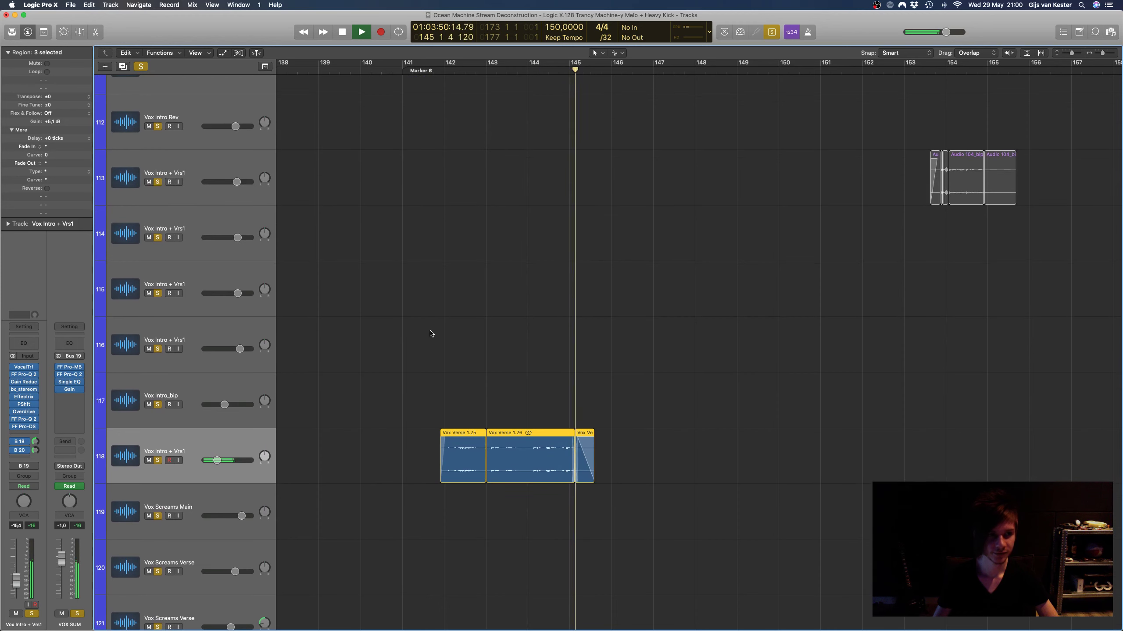
scroll(494, 331, "left", 3)
scroll(494, 331, "down", 2)
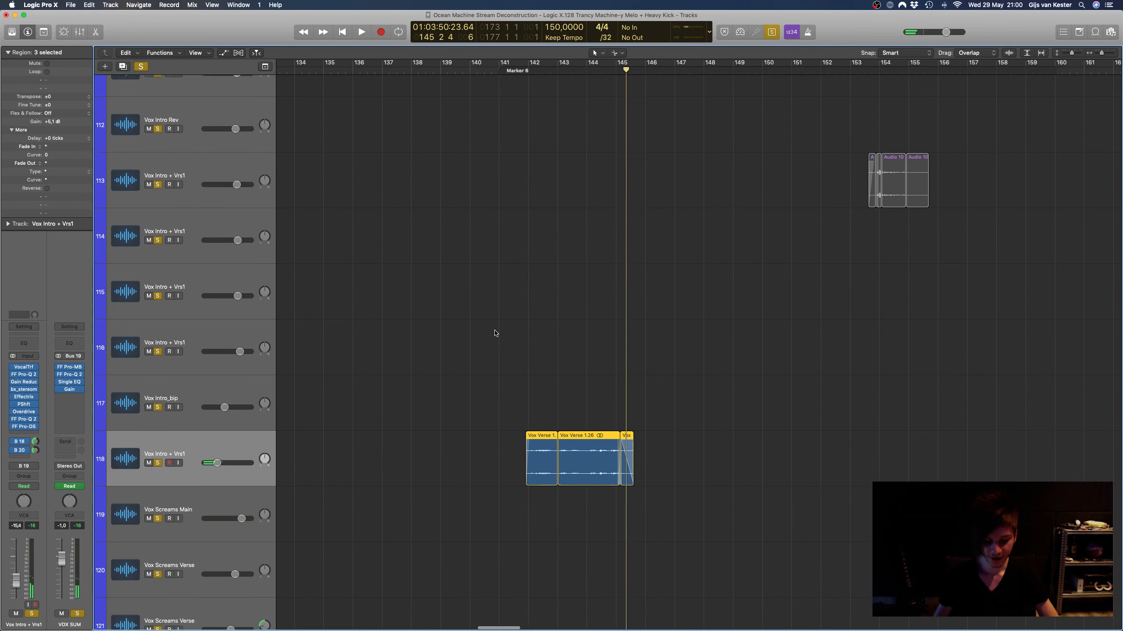
Step: Place the playhead at bar 132 and select Vox Intro + Vrs1 track 109 with its regions
scroll(495, 333, "up", 3)
scroll(495, 333, "up", 4)
scroll(491, 331, "left", 5)
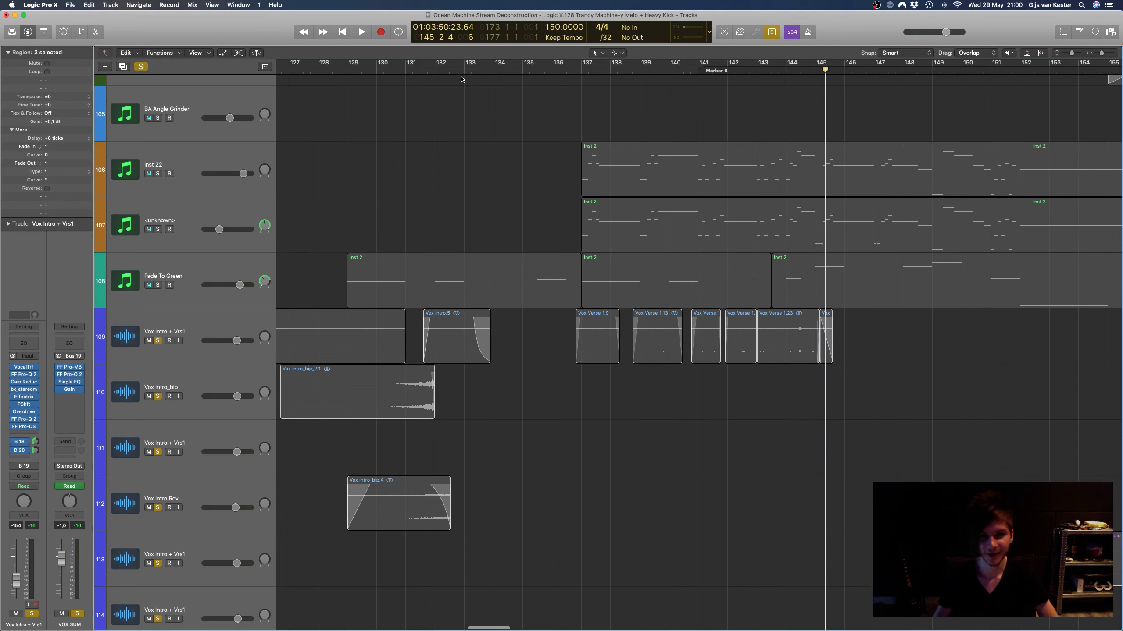
left_click(443, 70)
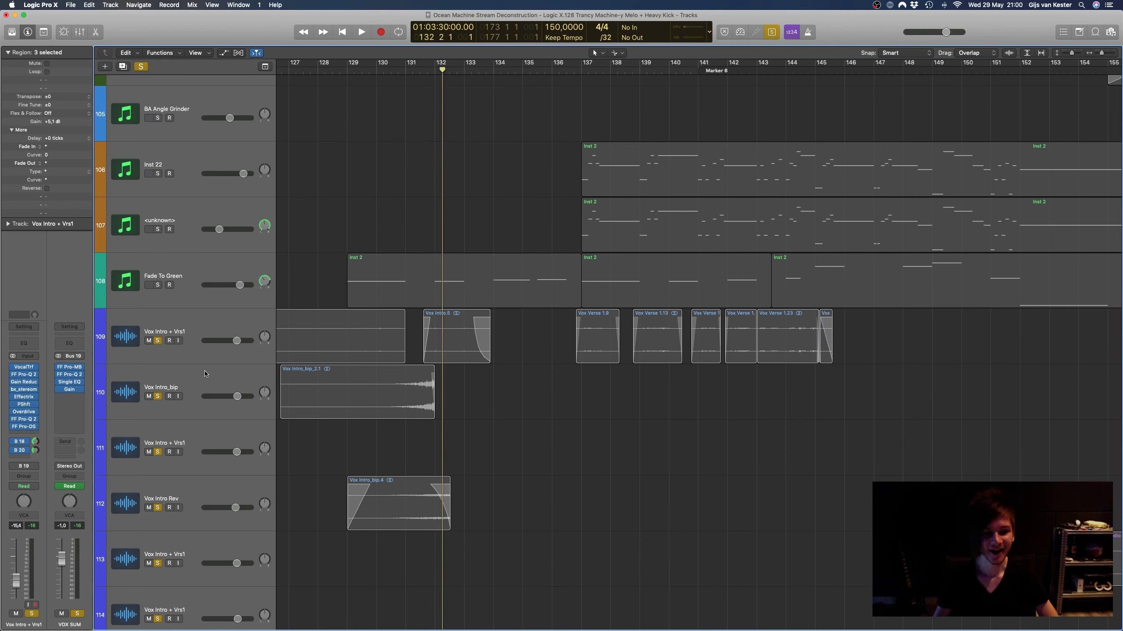
left_click(210, 331)
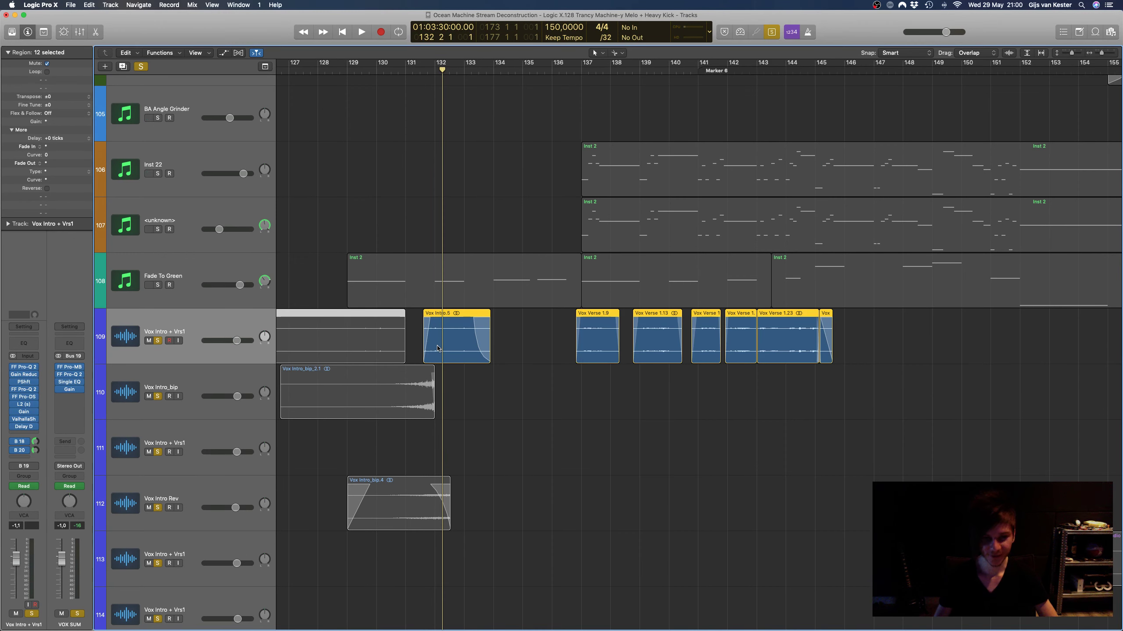
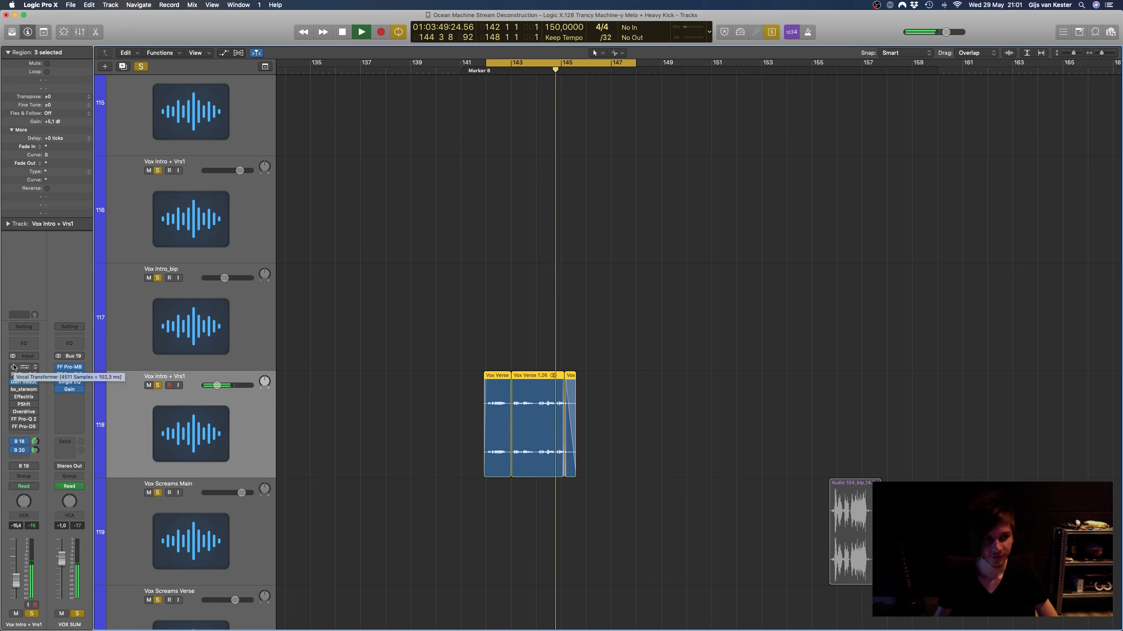
Step: Re-enable track 118's plug-ins from bx_stereomaker through FF Pro-DS during cycled playback, and open bx_stereomaker
key("comma")
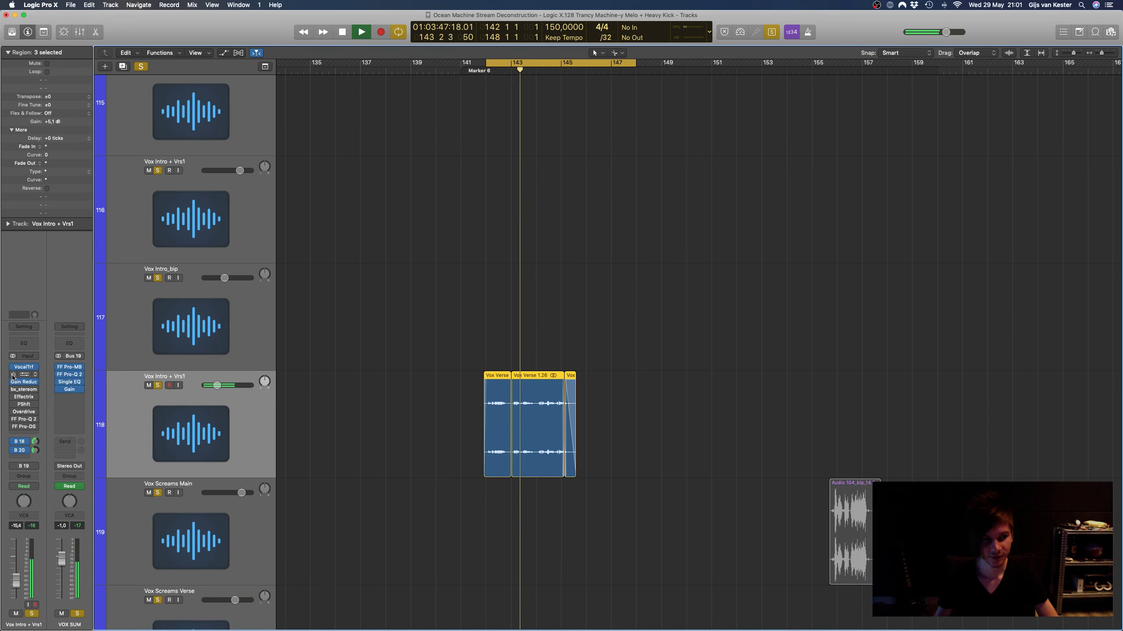
left_click_drag(13, 389, 13, 427)
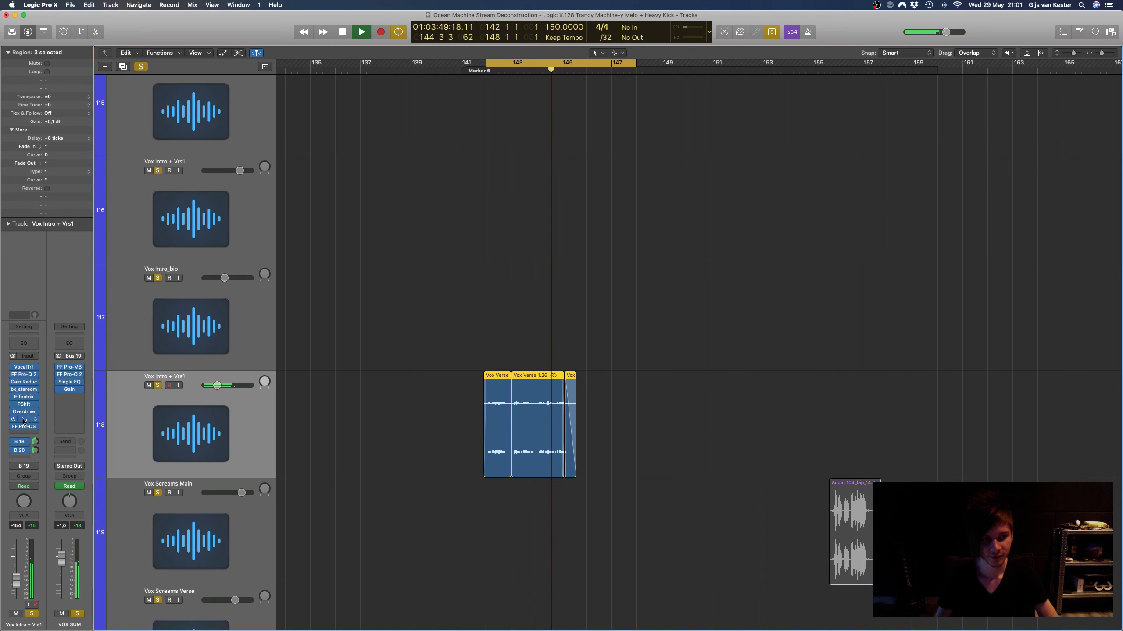
left_click(25, 390)
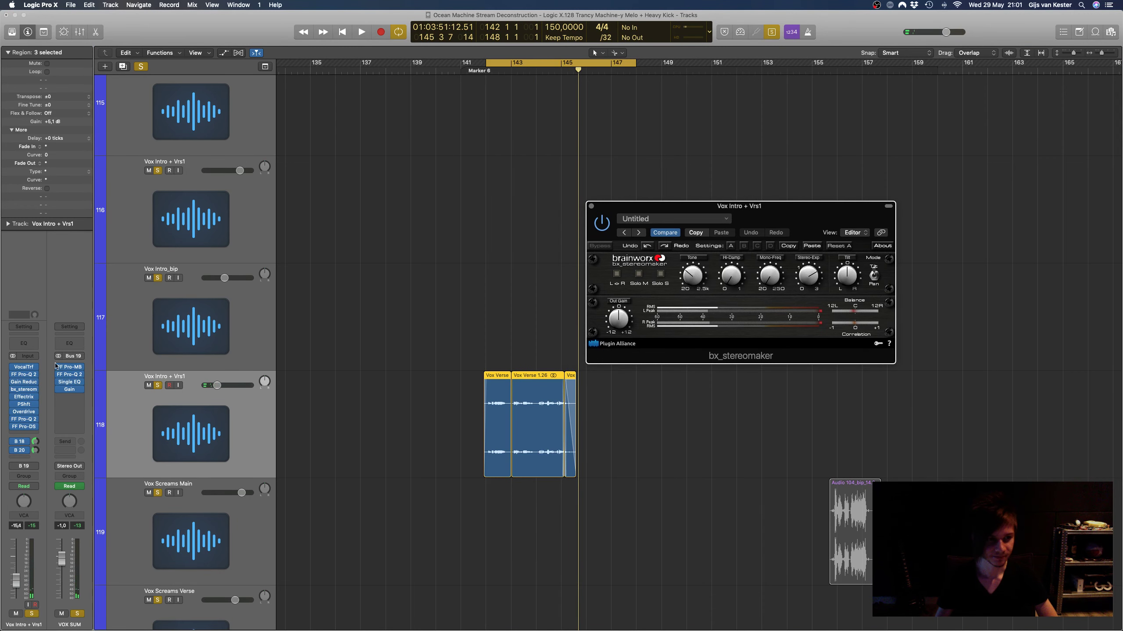
Step: Inspect track 118's Vocal Transformer settings, then close it together with bx_stereomaker
left_click(24, 369)
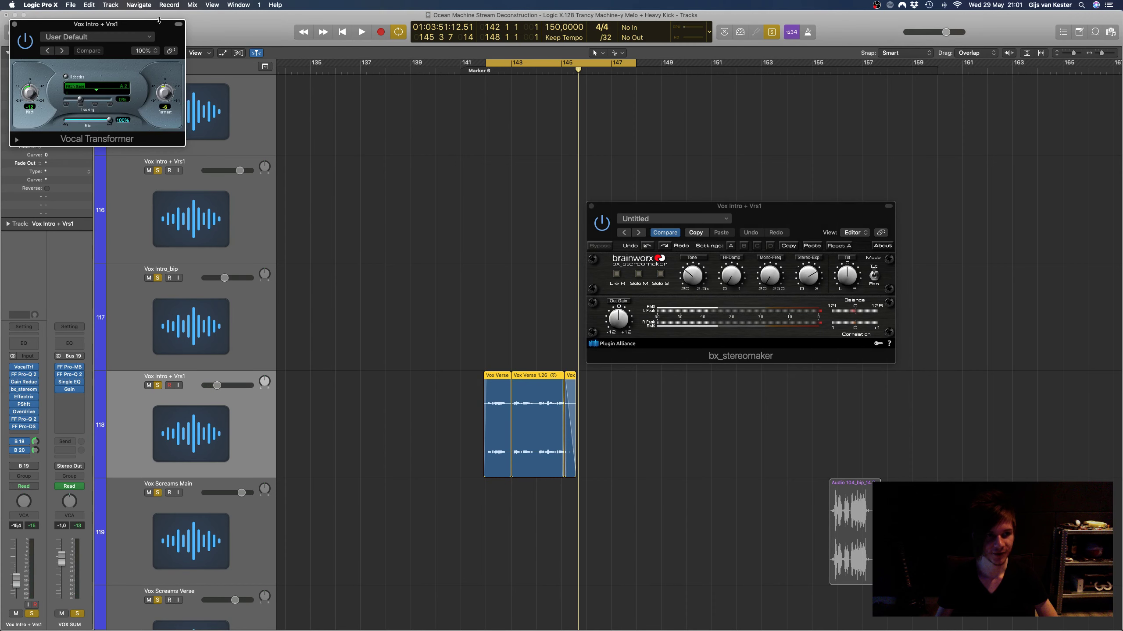
left_click_drag(124, 30, 571, 247)
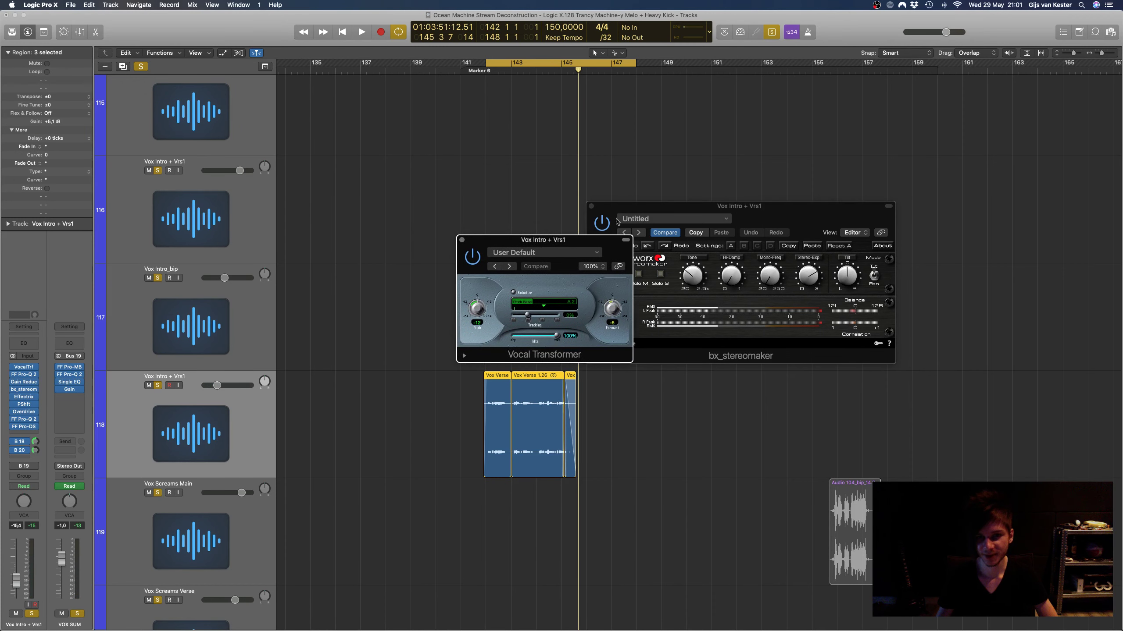
left_click(591, 206)
left_click(462, 241)
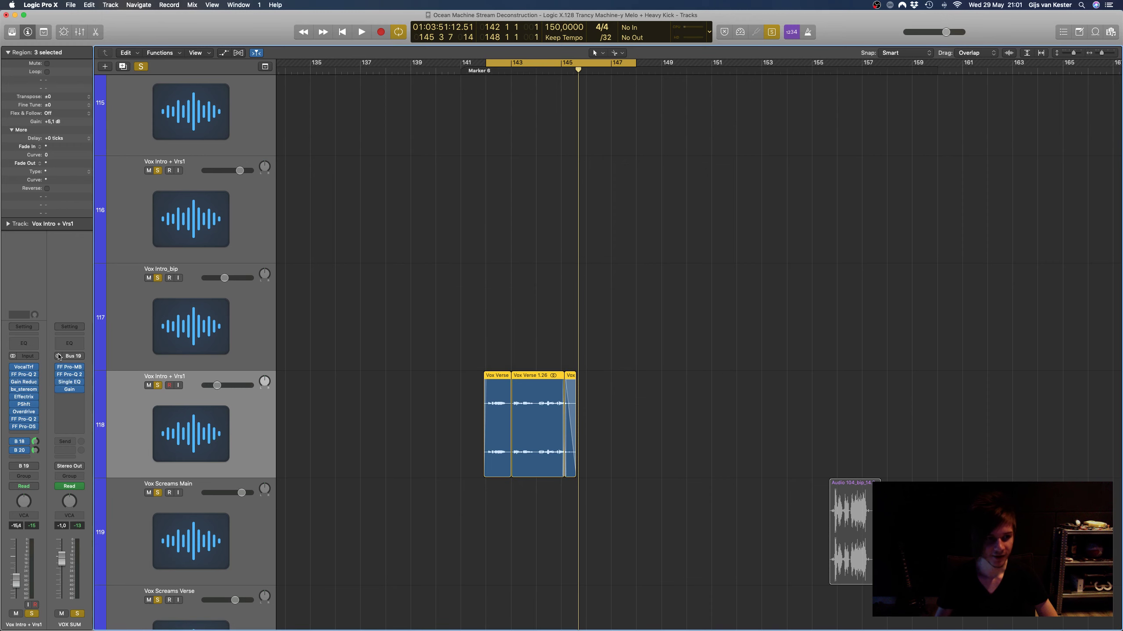
Step: Open track 118's Gain Reduction plug-in in the empty arrange area and watch it while playing from bar 142
left_click(23, 382)
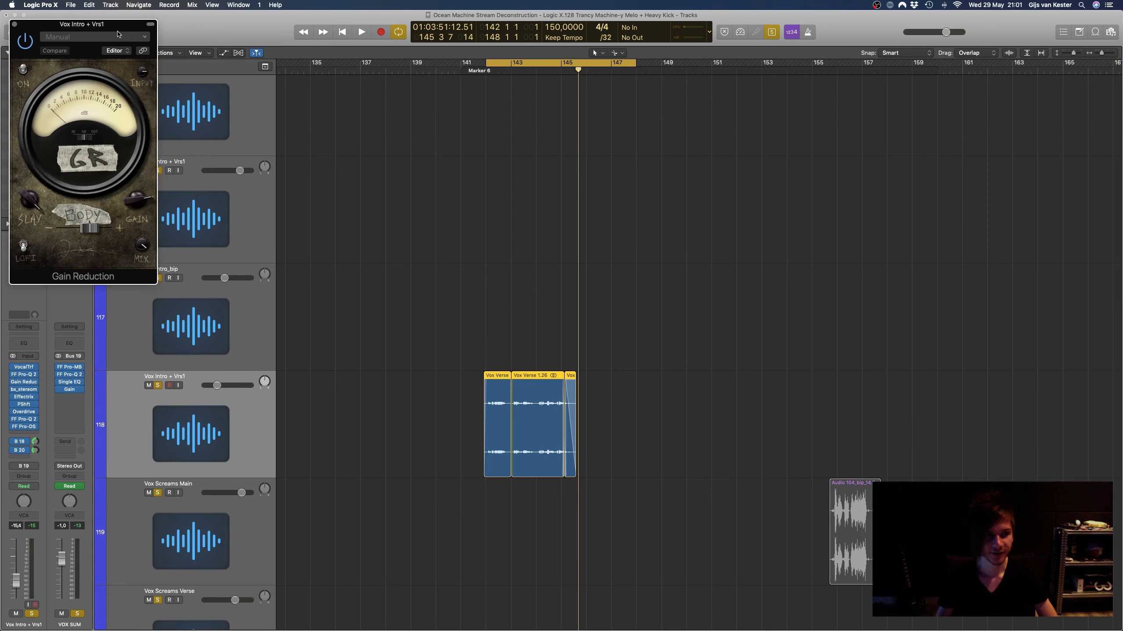
left_click_drag(119, 35, 774, 258)
scroll(605, 284, "up", 3)
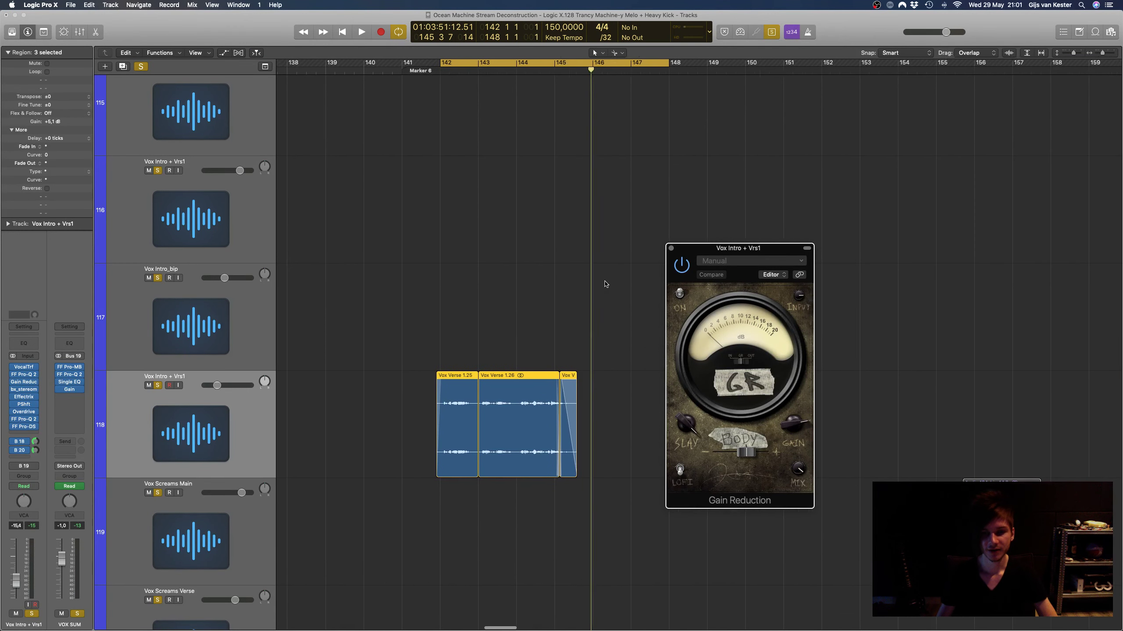
key("shift+Return")
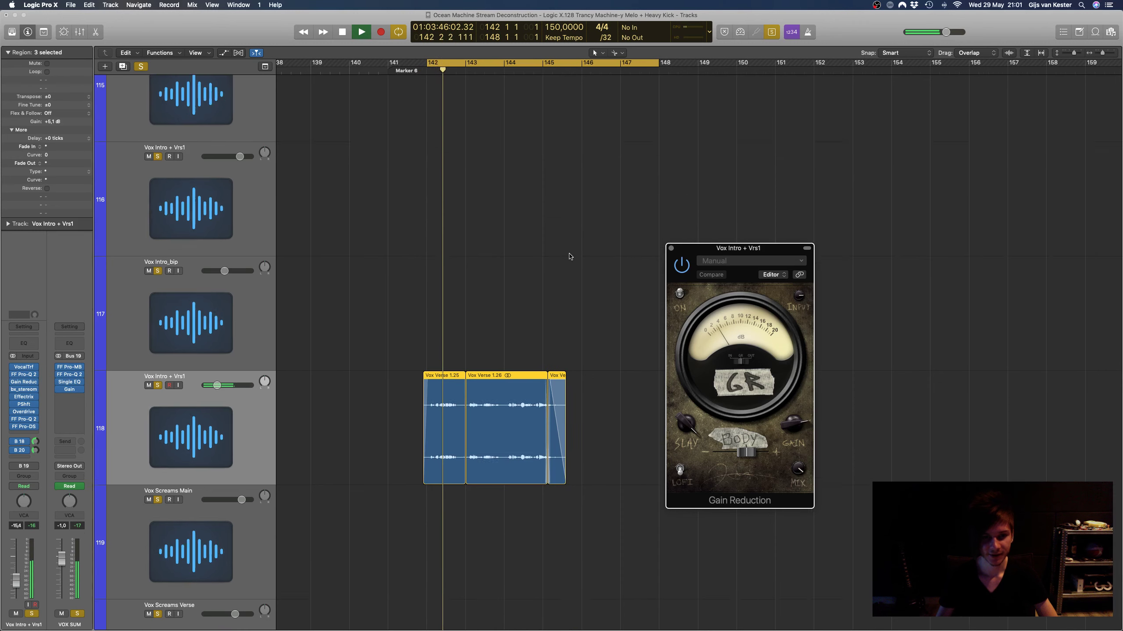
scroll(570, 256, "up", 2)
key("space")
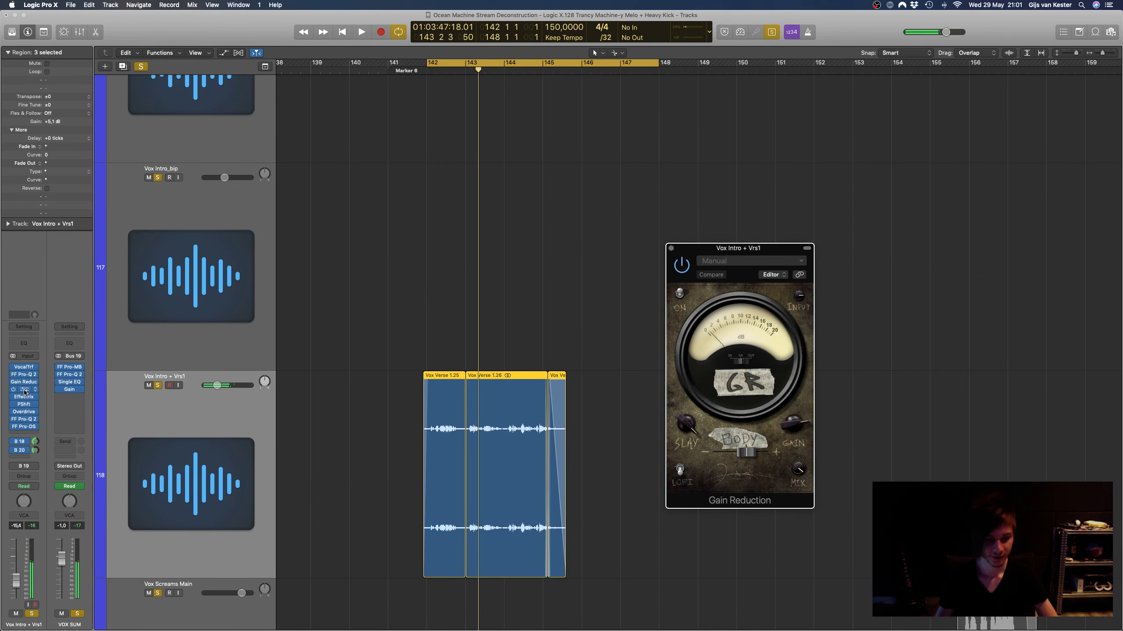
Step: Compare track 118 with bx_stereomaker bypassed and re-enabled during playback from bar 142, then close the plug-in
left_click(24, 389)
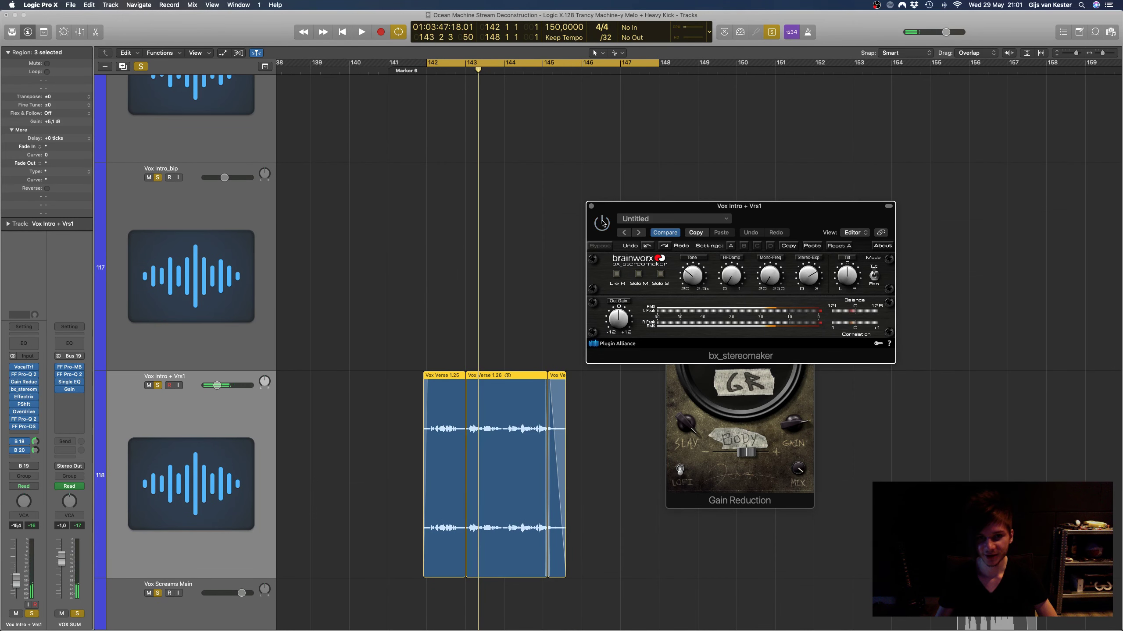
key("shift+Return")
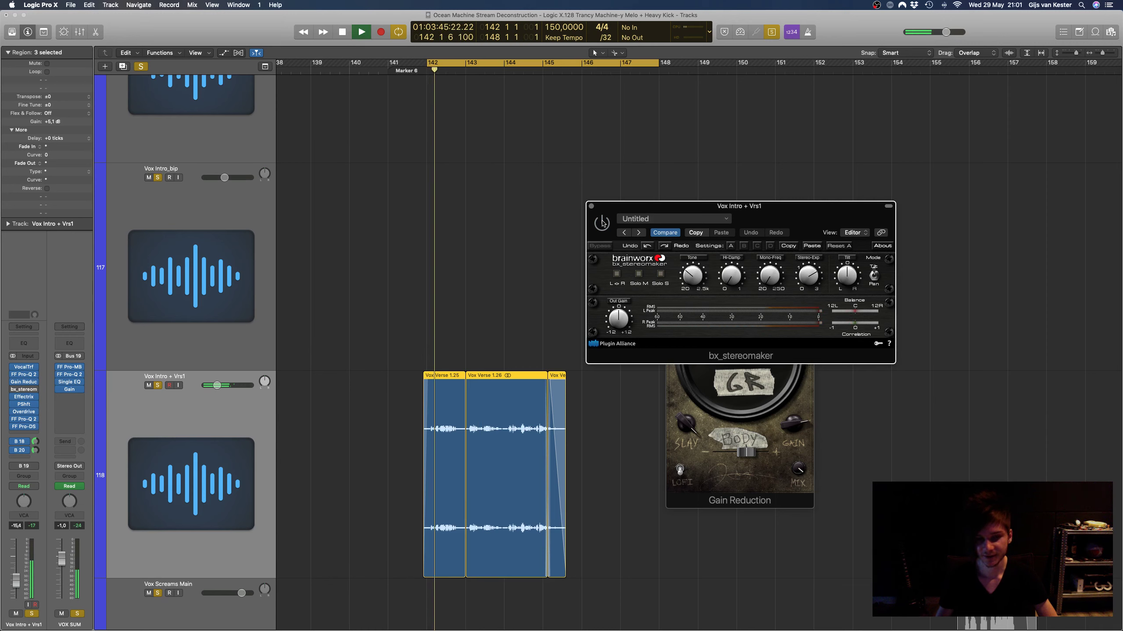
left_click(601, 222)
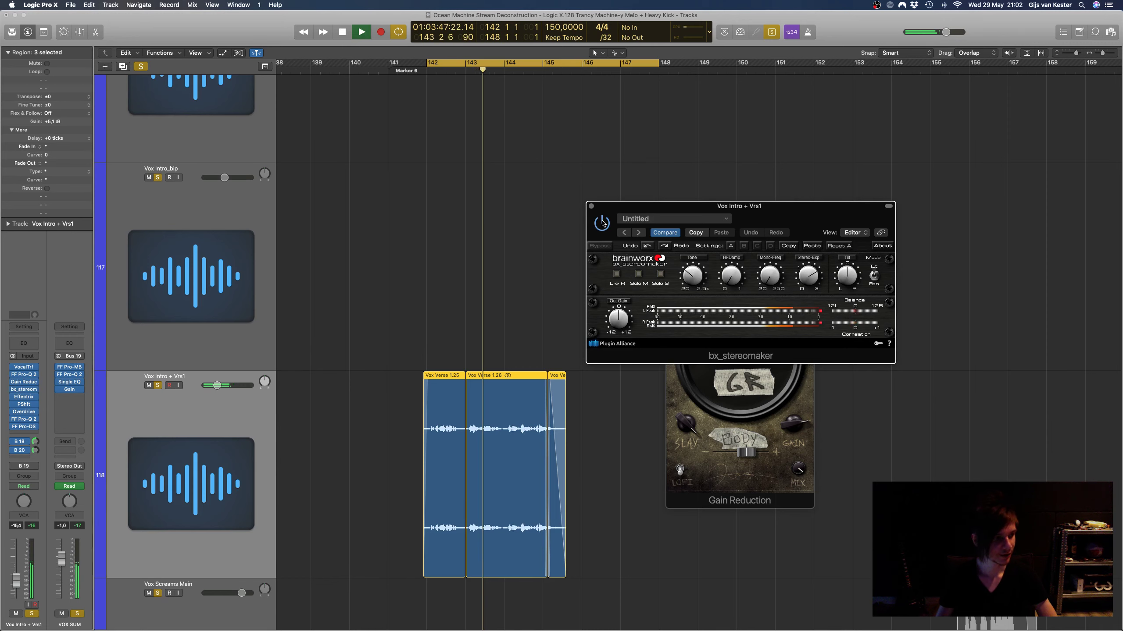
left_click(592, 207)
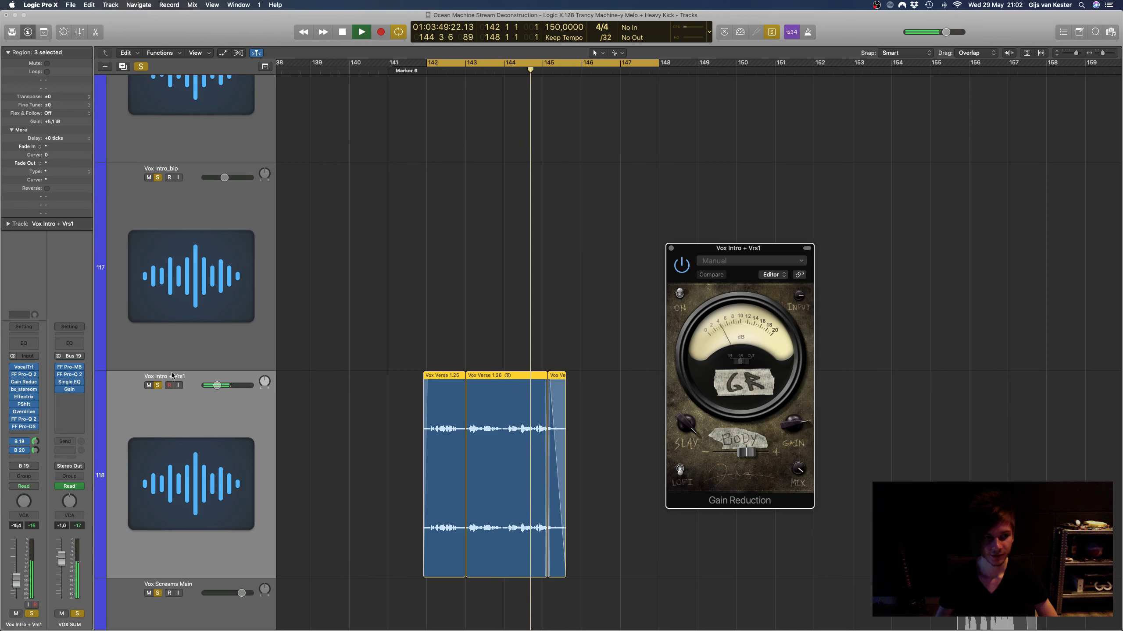
key("space")
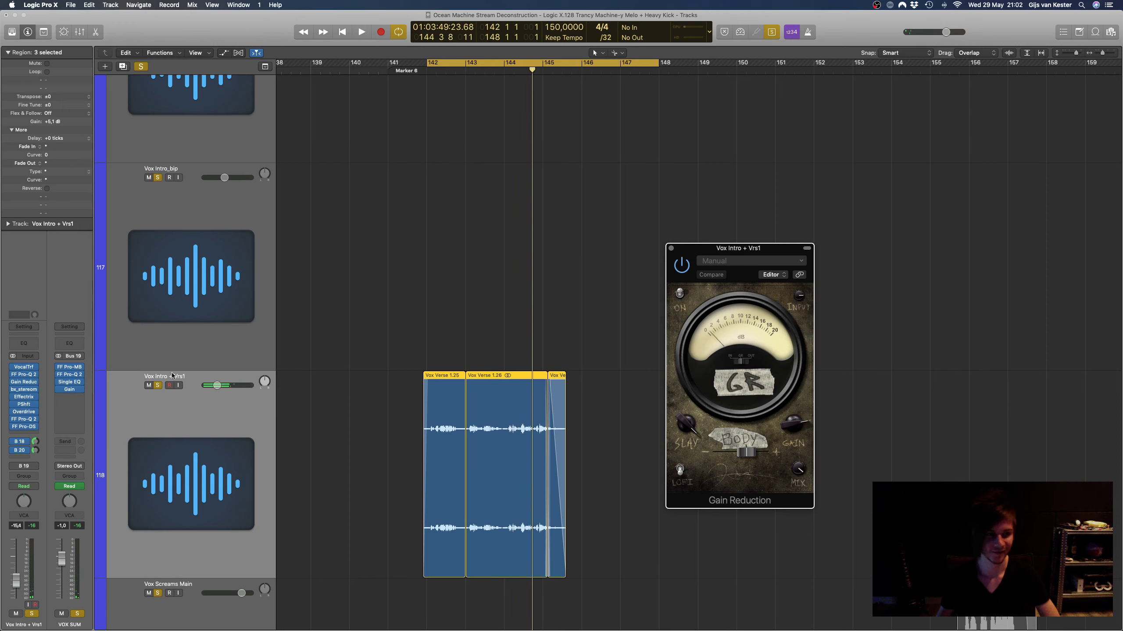
Step: Inspect the Pitch Shifter settings on track 118 and close the plug-in
left_click(21, 406)
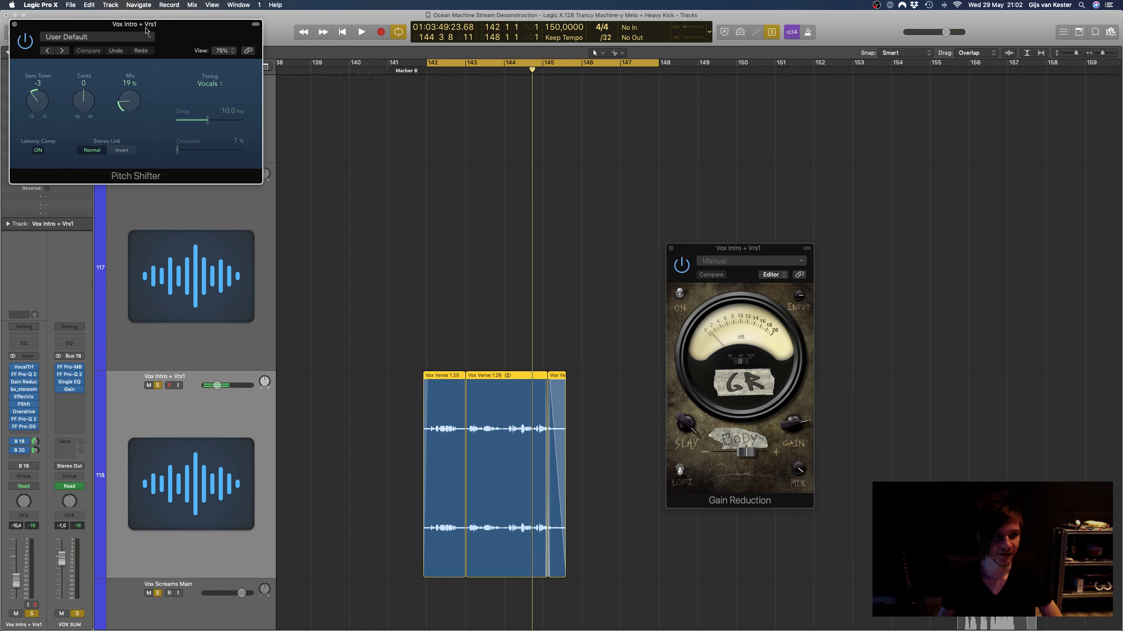
left_click_drag(169, 31, 627, 196)
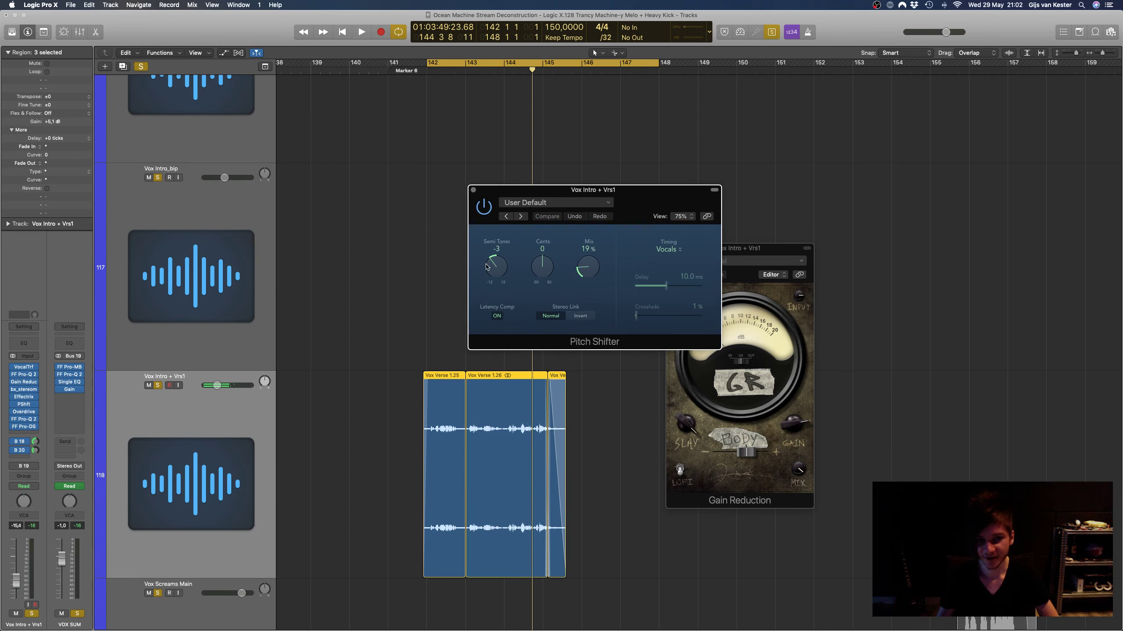
left_click(474, 190)
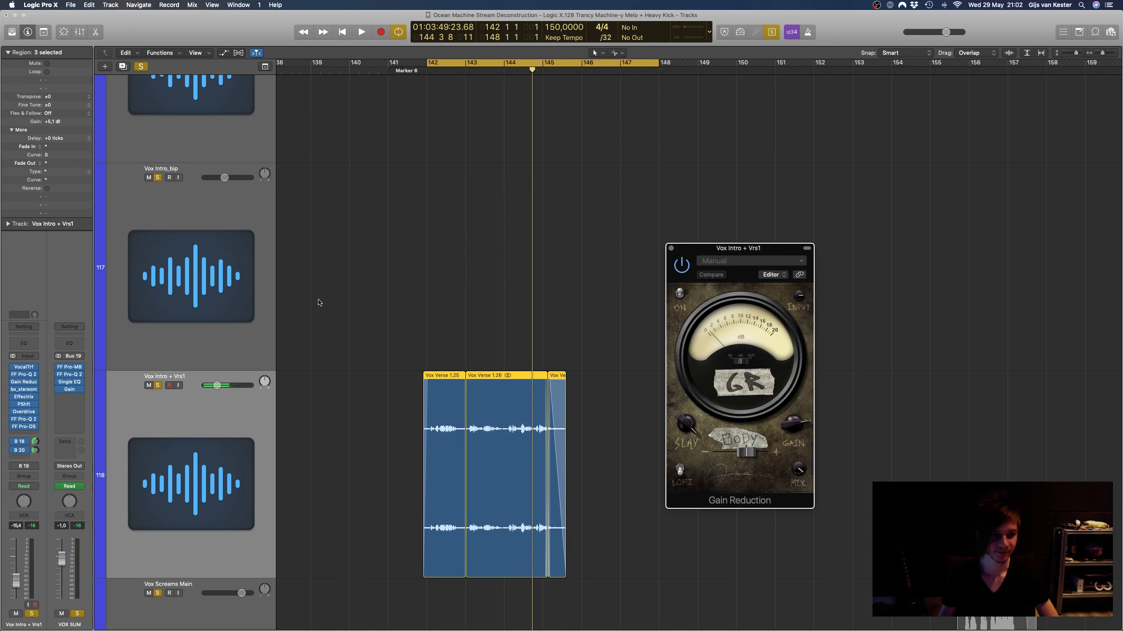
Step: Open track 118's Overdrive and compare the vocal with it bypassed and re-enabled during playback
left_click(25, 421)
left_click(25, 421)
left_click(25, 413)
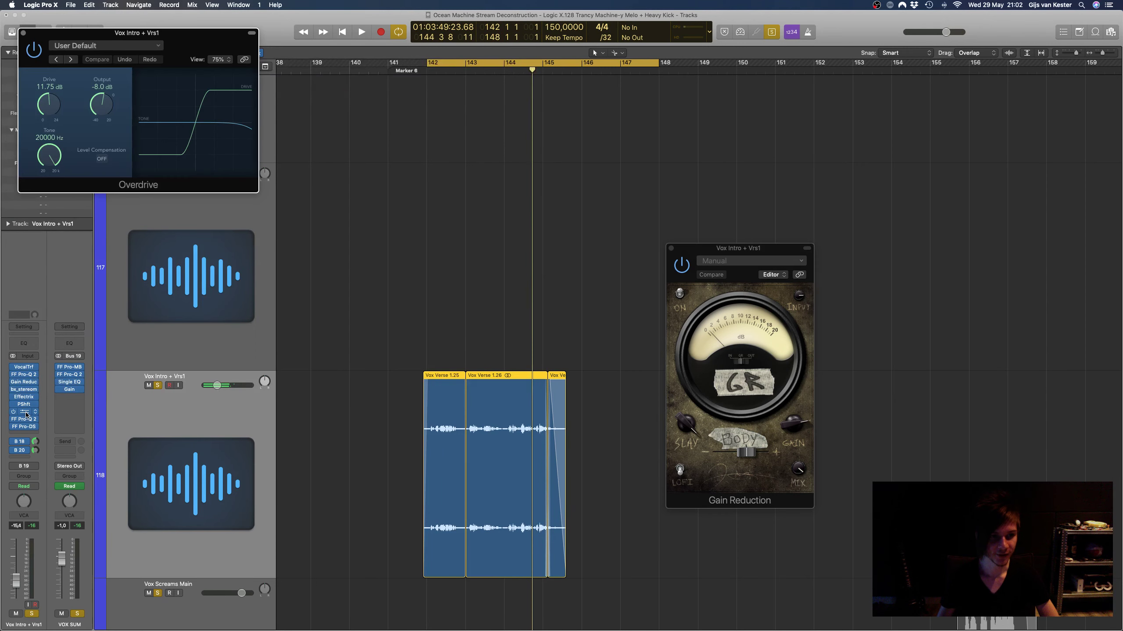
left_click_drag(155, 46, 766, 205)
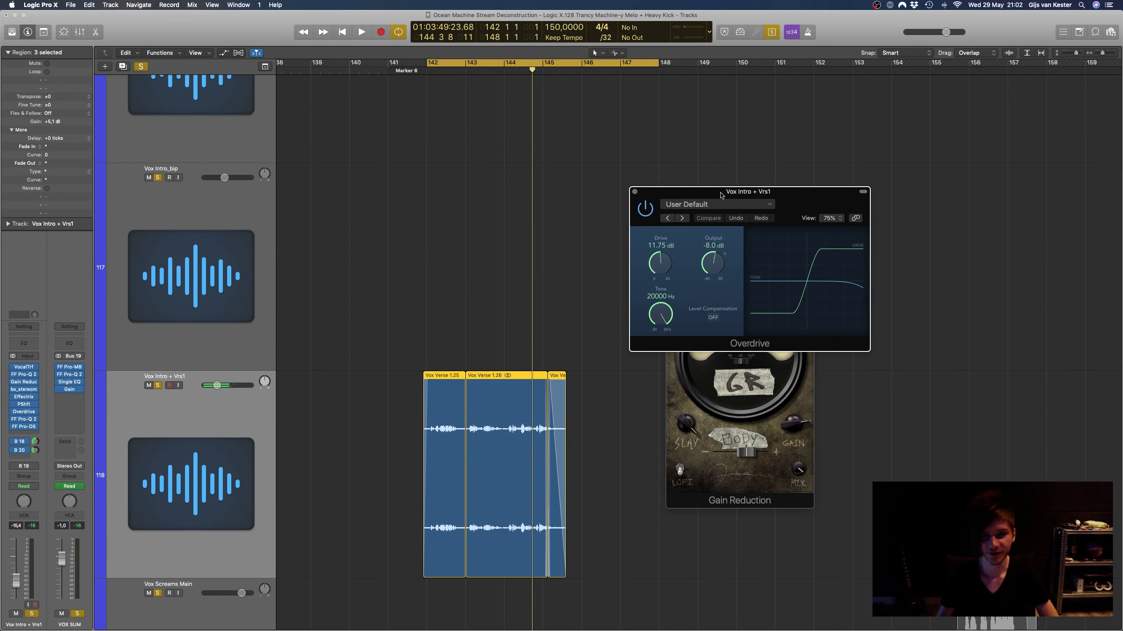
key("space")
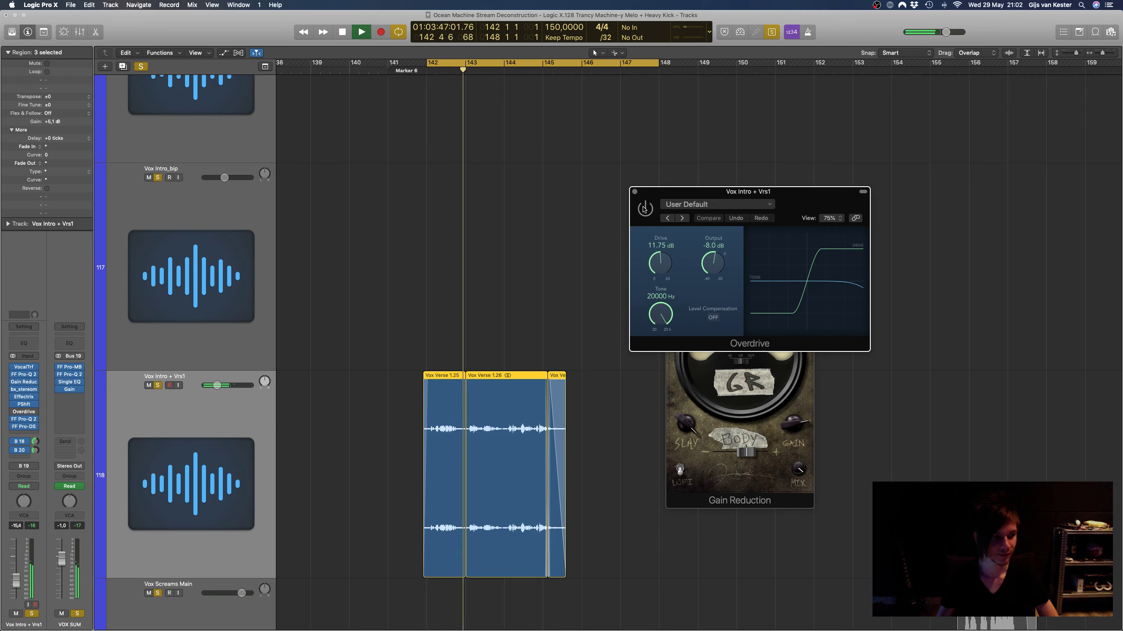
left_click(644, 208)
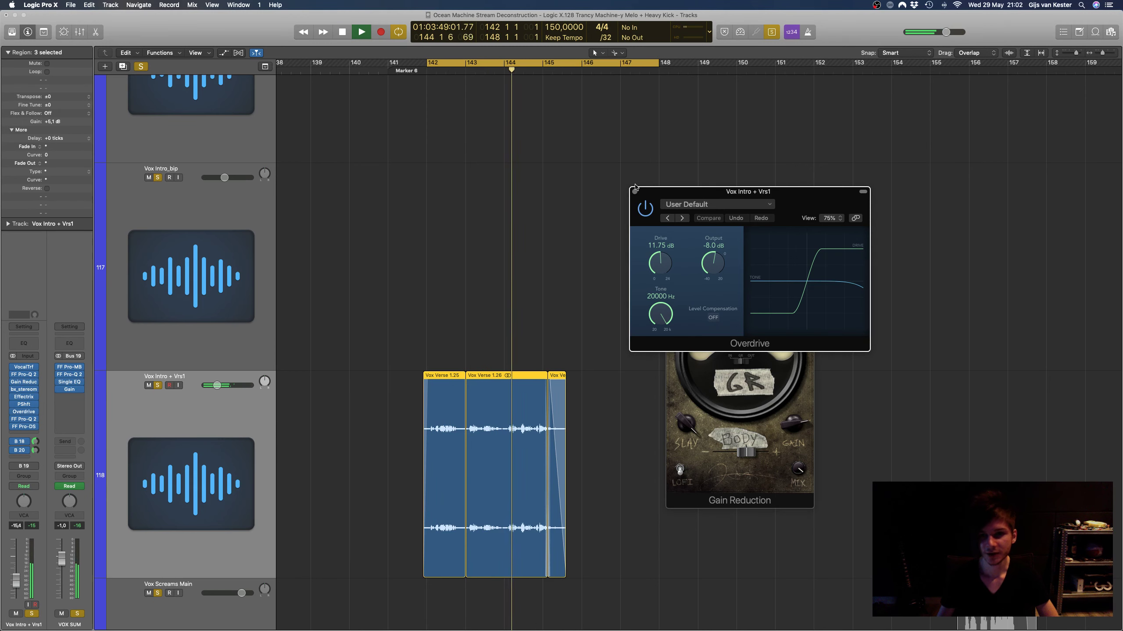
key("space")
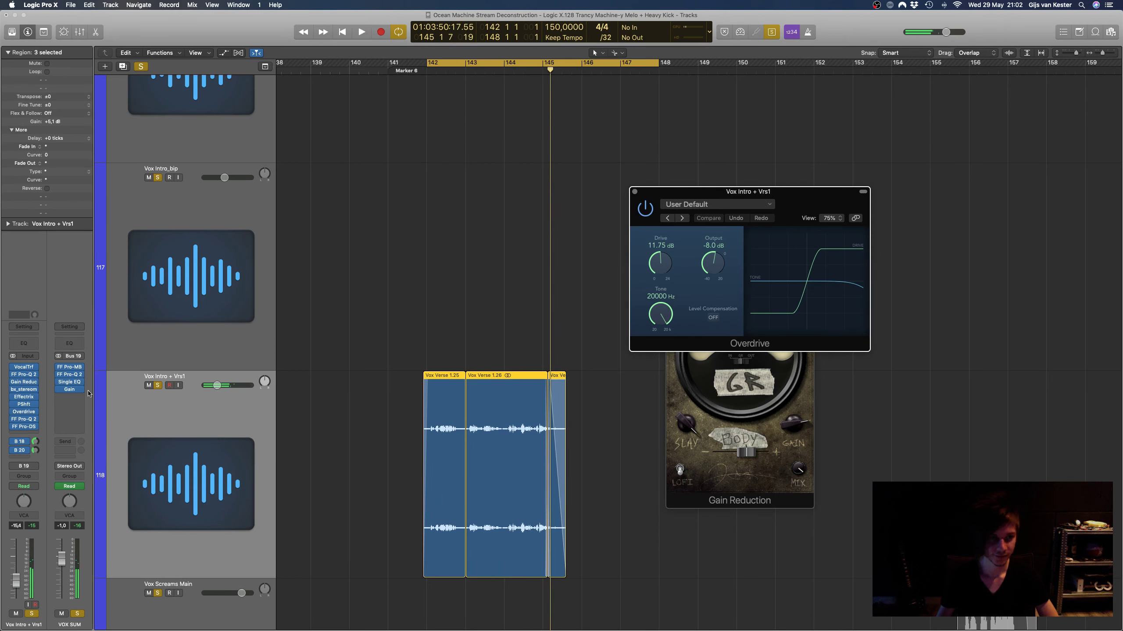
Step: Inspect the FF Pro-Q 2 curve following Overdrive on track 118, and close both plug-ins
left_click(24, 427)
left_click(23, 426)
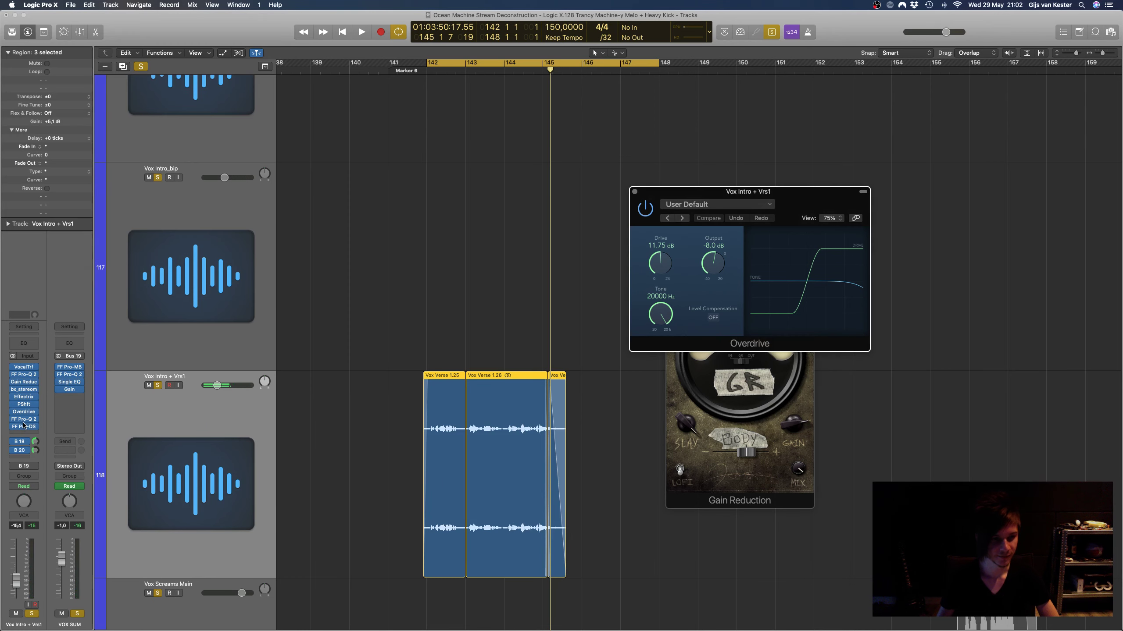
left_click(25, 420)
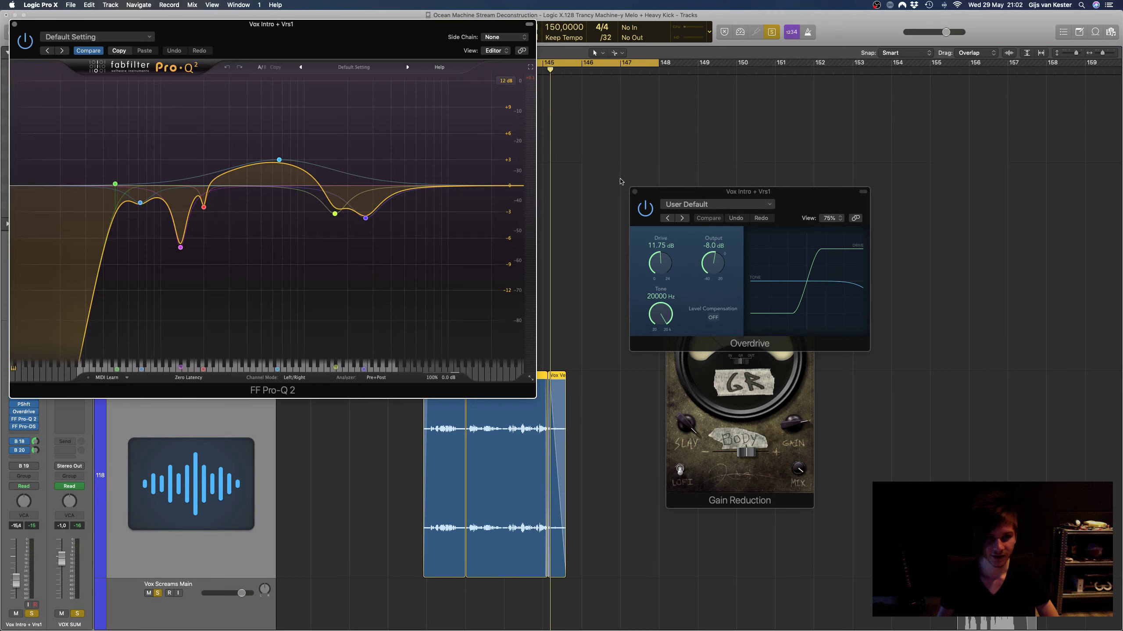
left_click(634, 192)
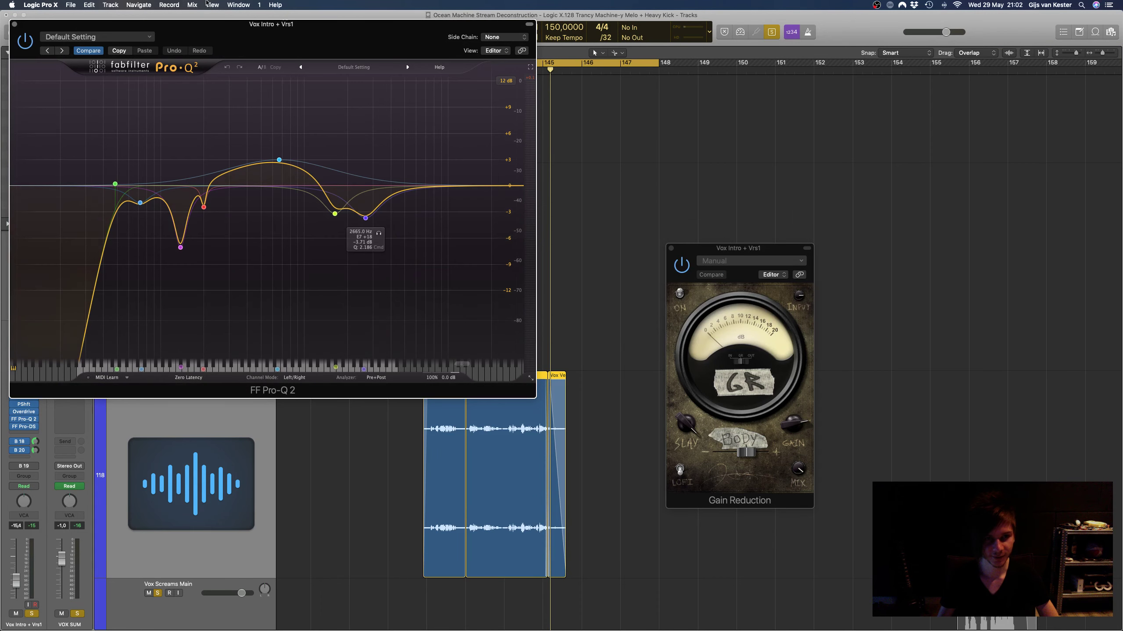
left_click(15, 27)
Step: Turn off cycle mode, select vocal tracks 109 through 118, and play their verse layers together past bar 145
scroll(535, 321, "up", 3)
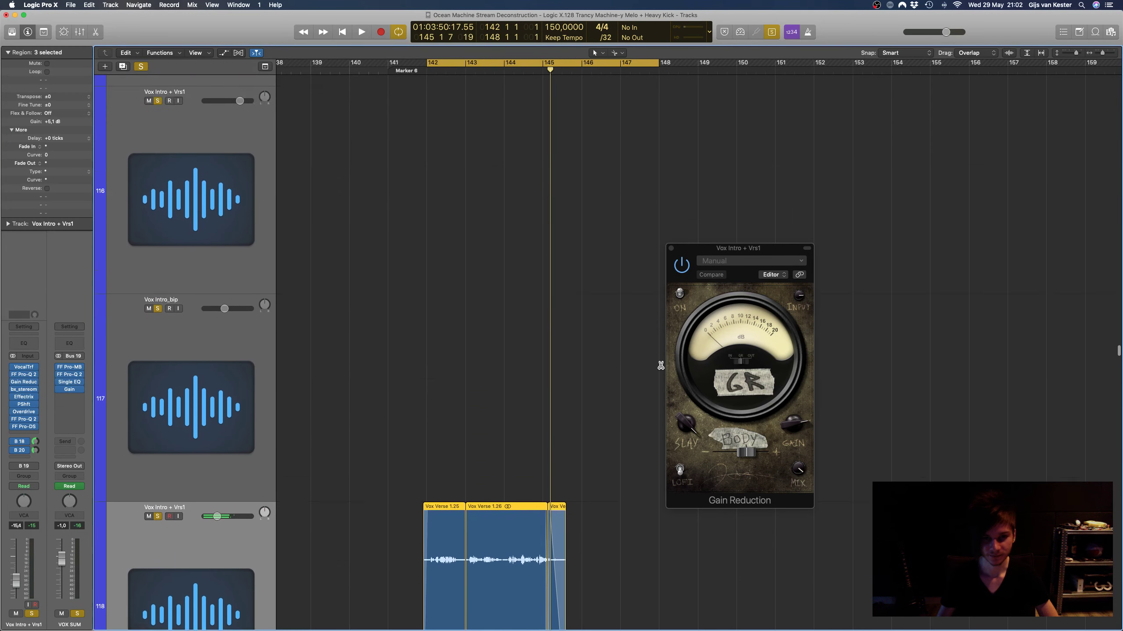
scroll(535, 321, "down", 5)
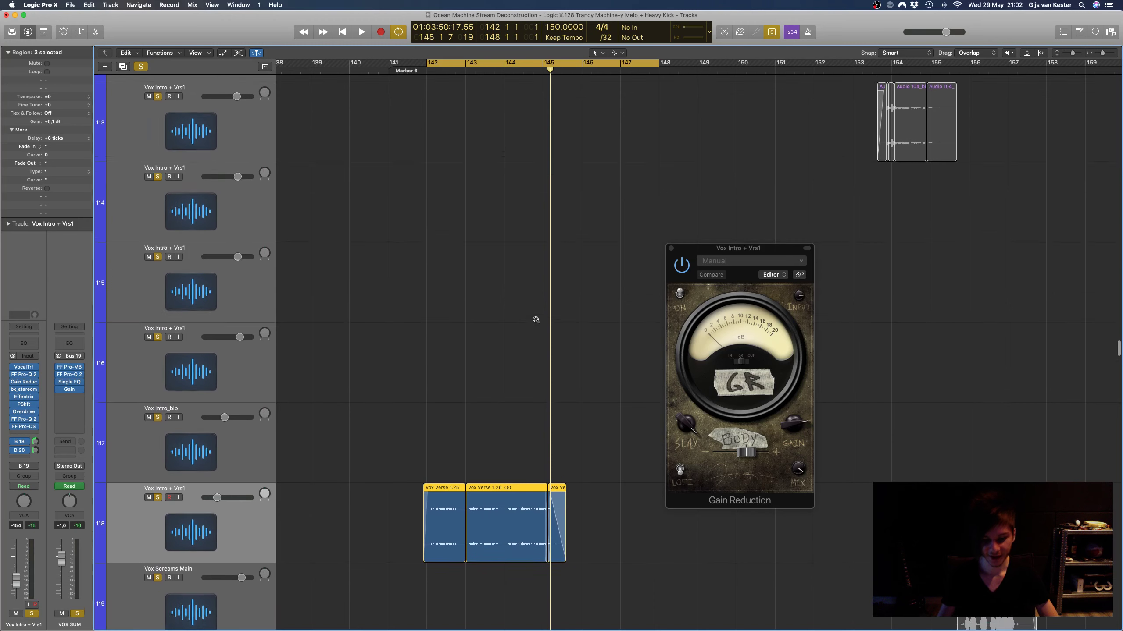
left_click(499, 61)
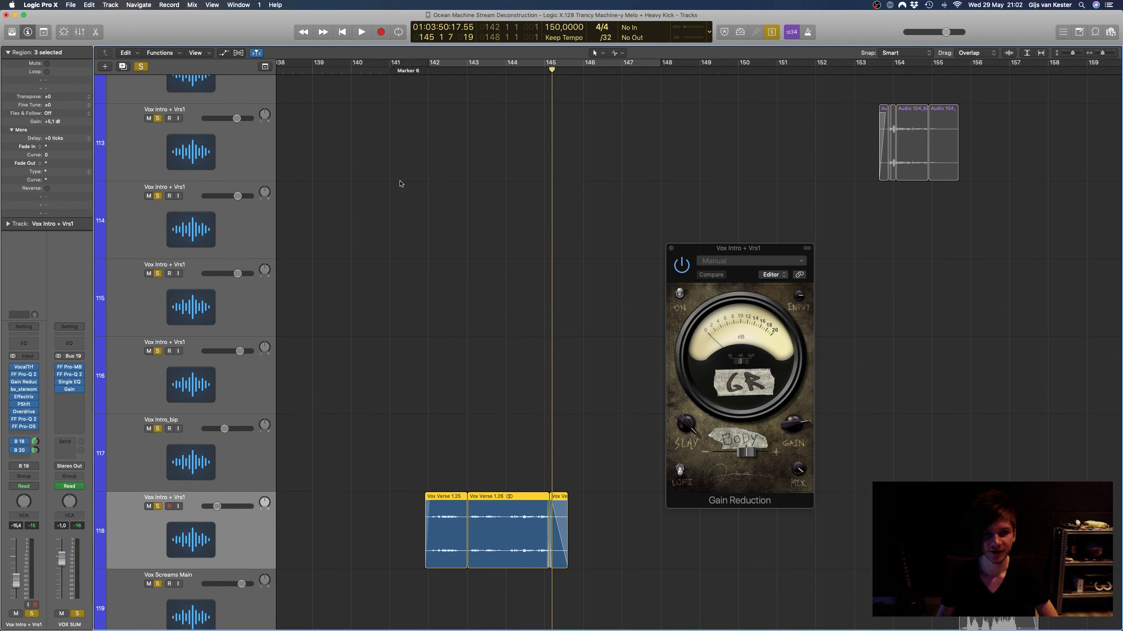
scroll(401, 180, "down", 4)
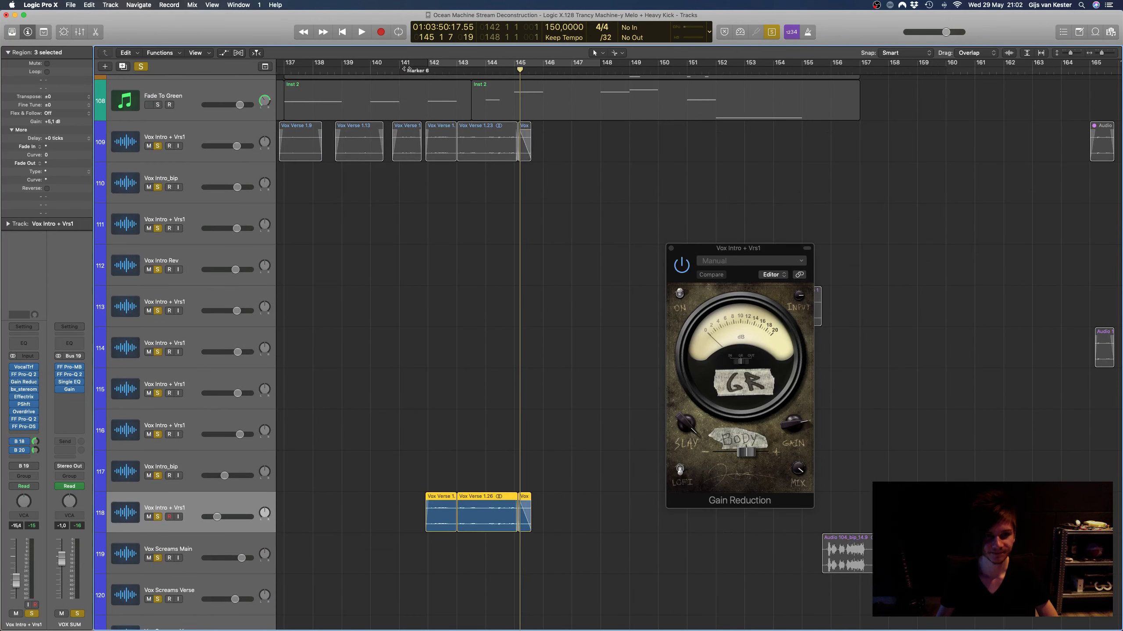
left_click(201, 137, "shift")
key("space")
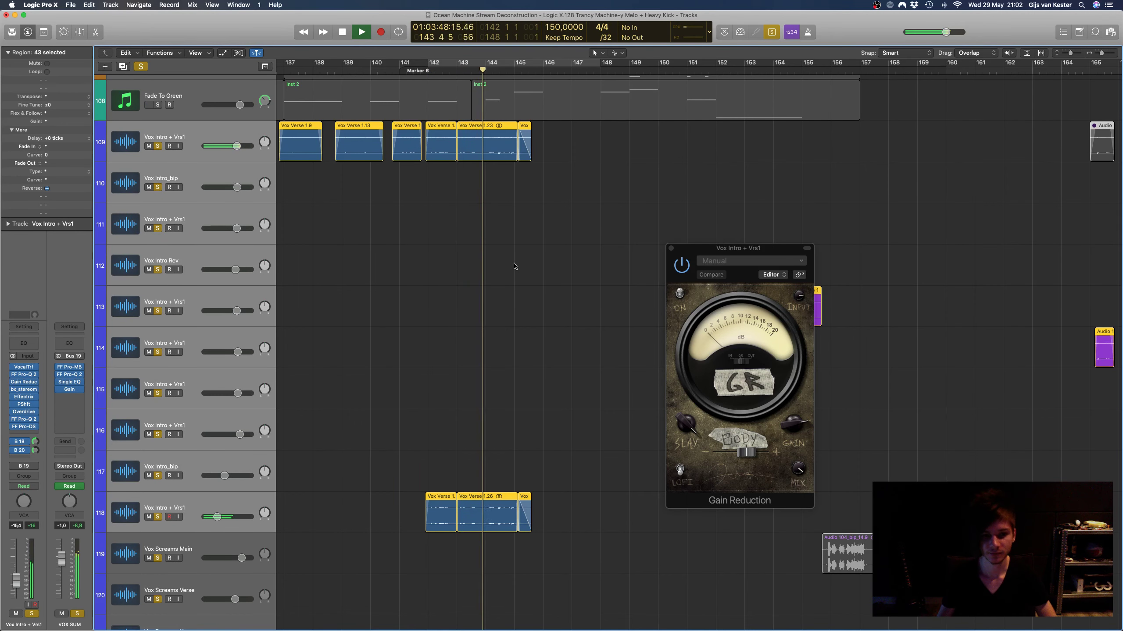
scroll(514, 266, "down", 10)
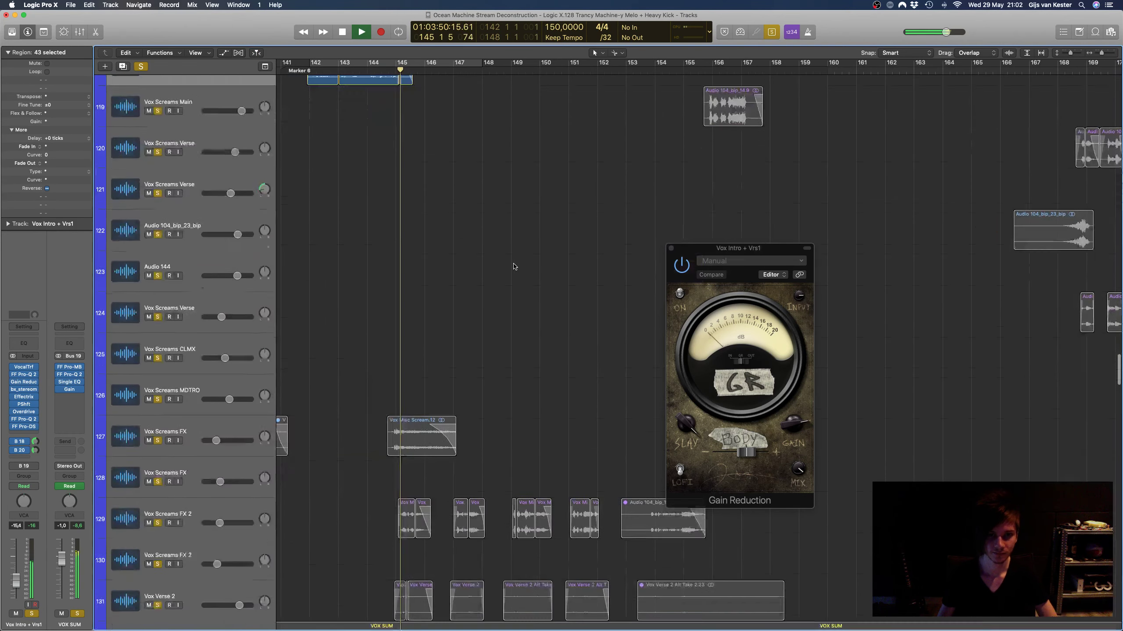
key("space")
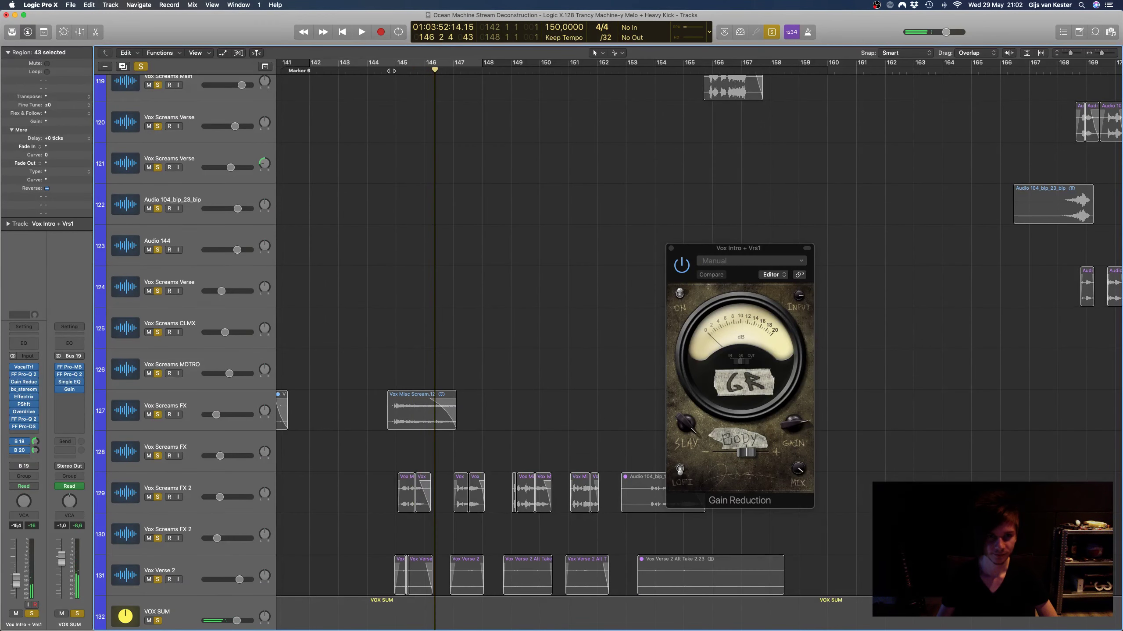
Step: Select Vox Screams FX track 127, set a cycle from 144 4 1 1 to bar 151, and play its Vox Misc Scream region
left_click(230, 401)
scroll(383, 397, "up", 3)
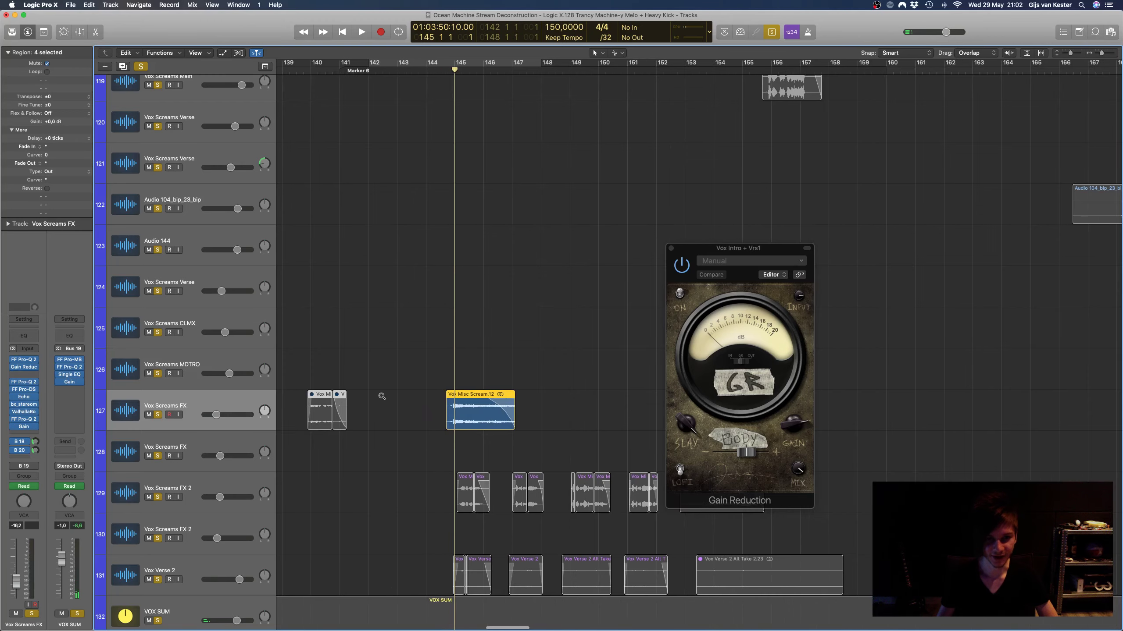
scroll(383, 396, "up", 2)
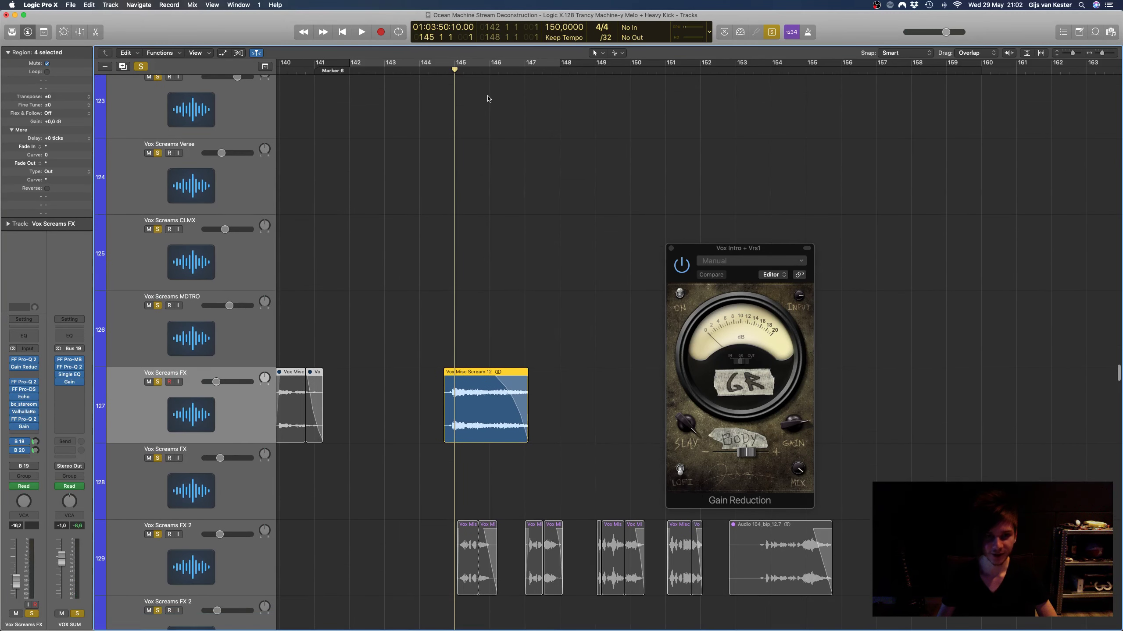
left_click_drag(460, 65, 664, 66)
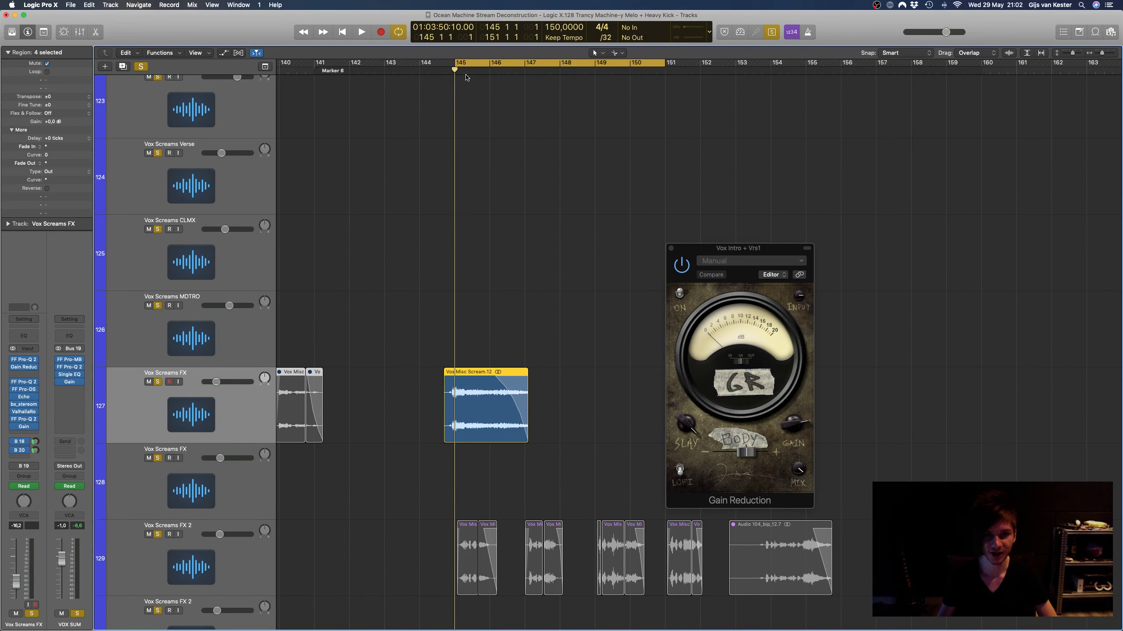
left_click_drag(457, 64, 446, 65)
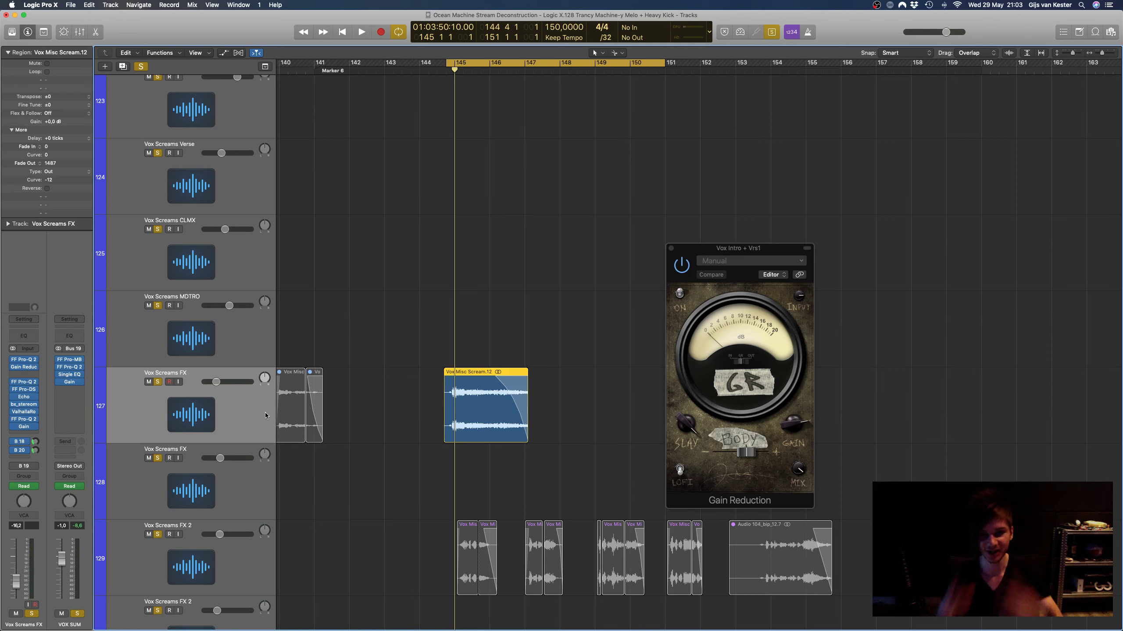
key("space")
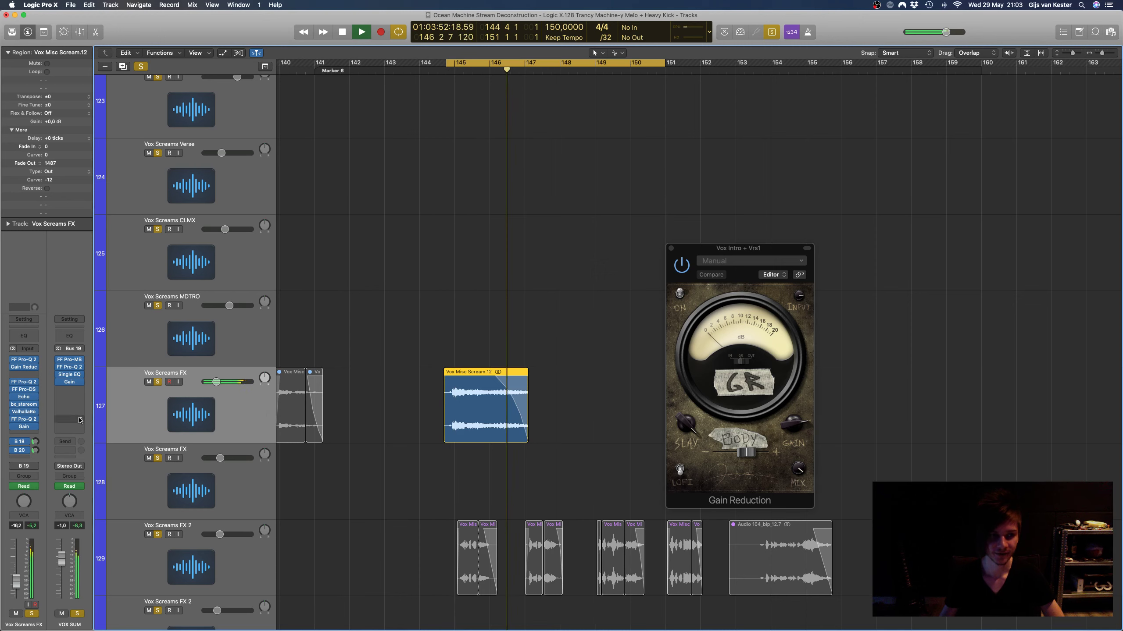
Step: Play the scream on track 127 with its inserts bypassed, and inspect the curve of its first FF Pro-Q 2
mouse_move(14, 363)
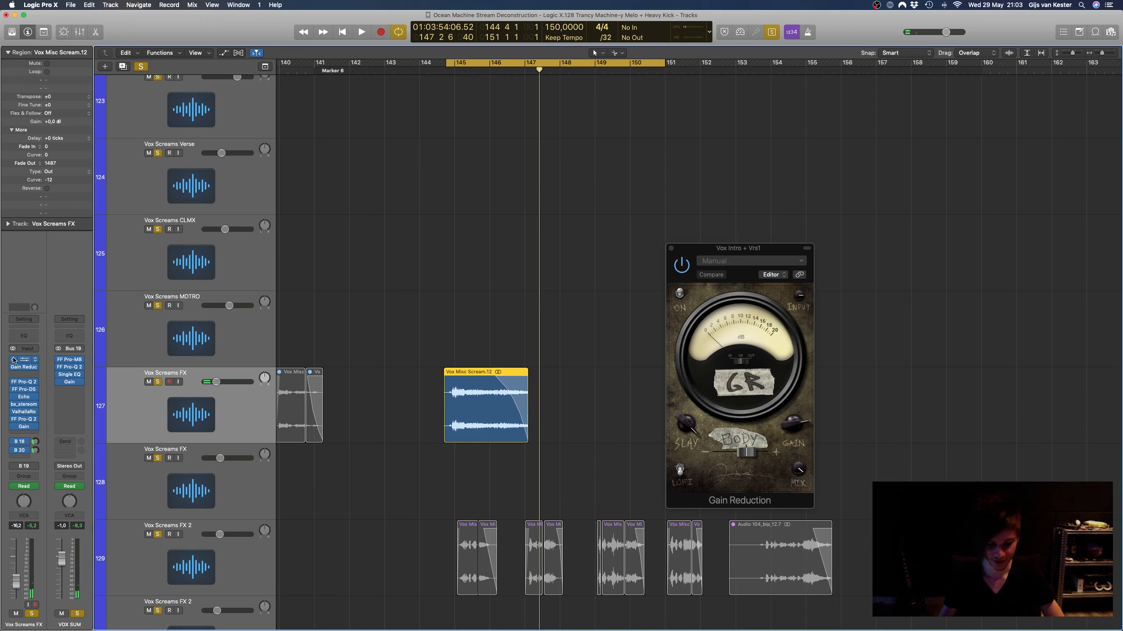
key("space")
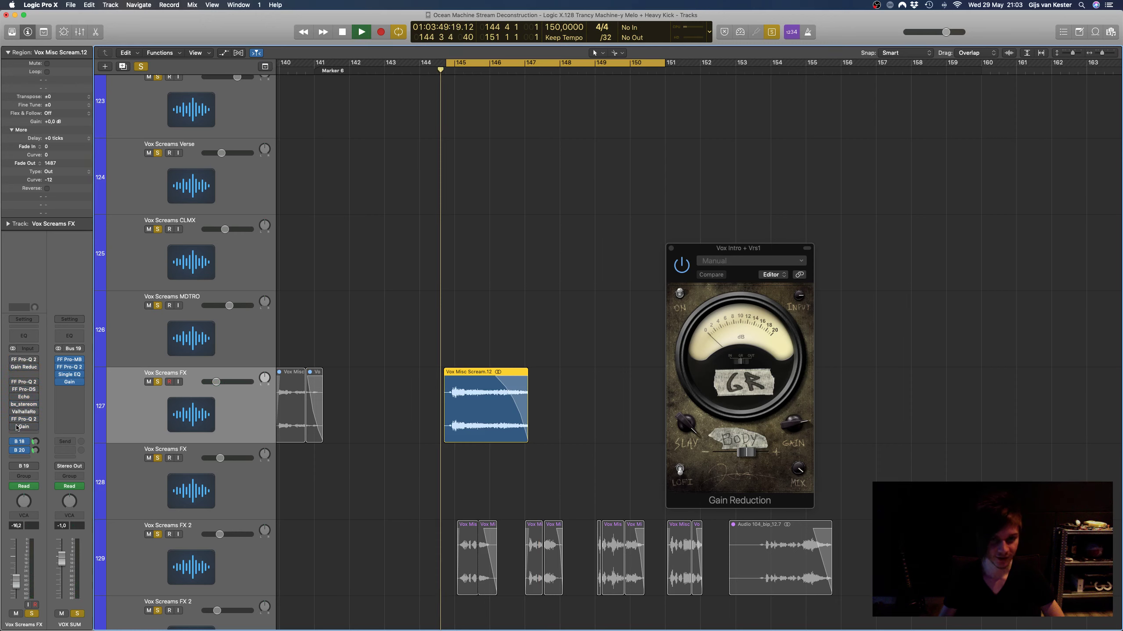
left_click(23, 360)
left_click_drag(225, 58, 788, 214)
scroll(153, 502, "down", 1)
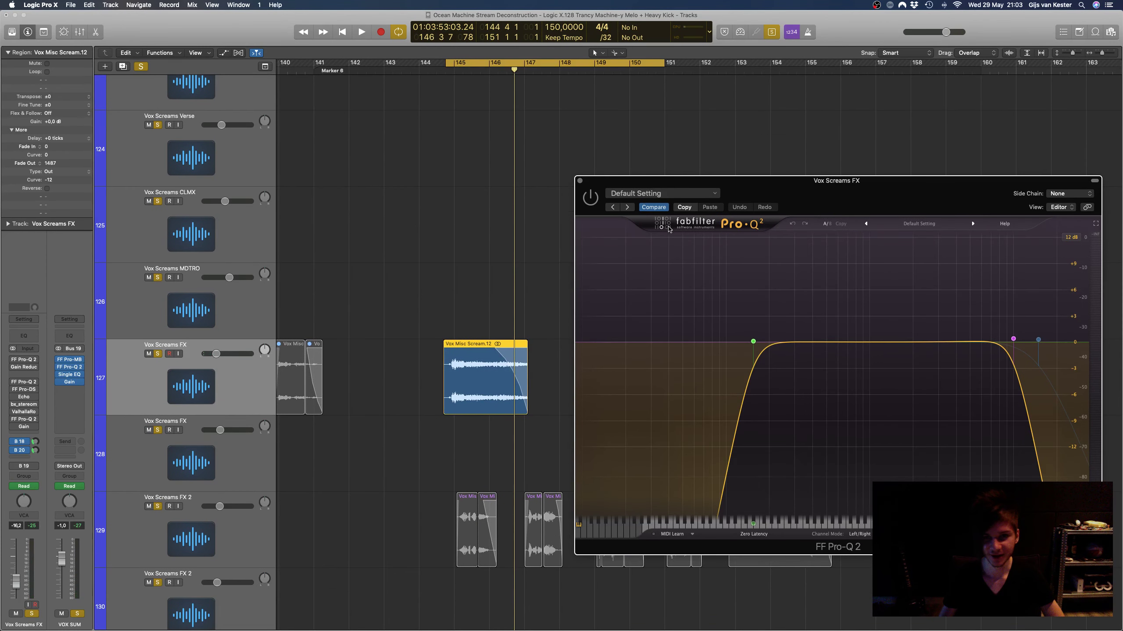
left_click(579, 180)
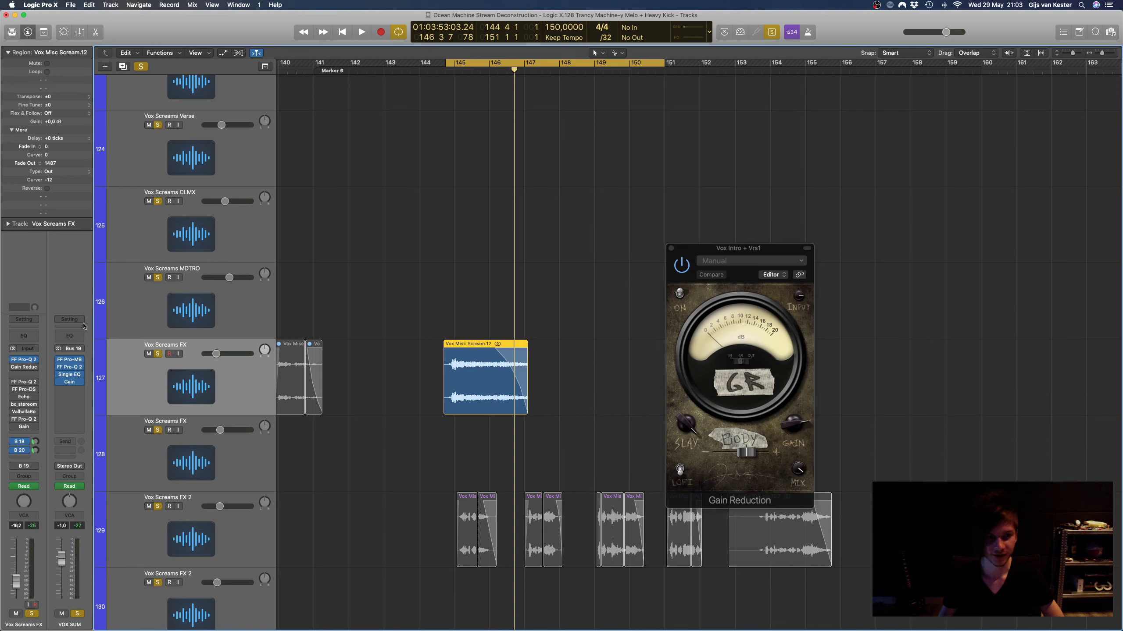
Step: Play the scream with Gain Reduction re-enabled on track 127, and inspect the second FF Pro-Q 2 curve
left_click(26, 369)
key("space")
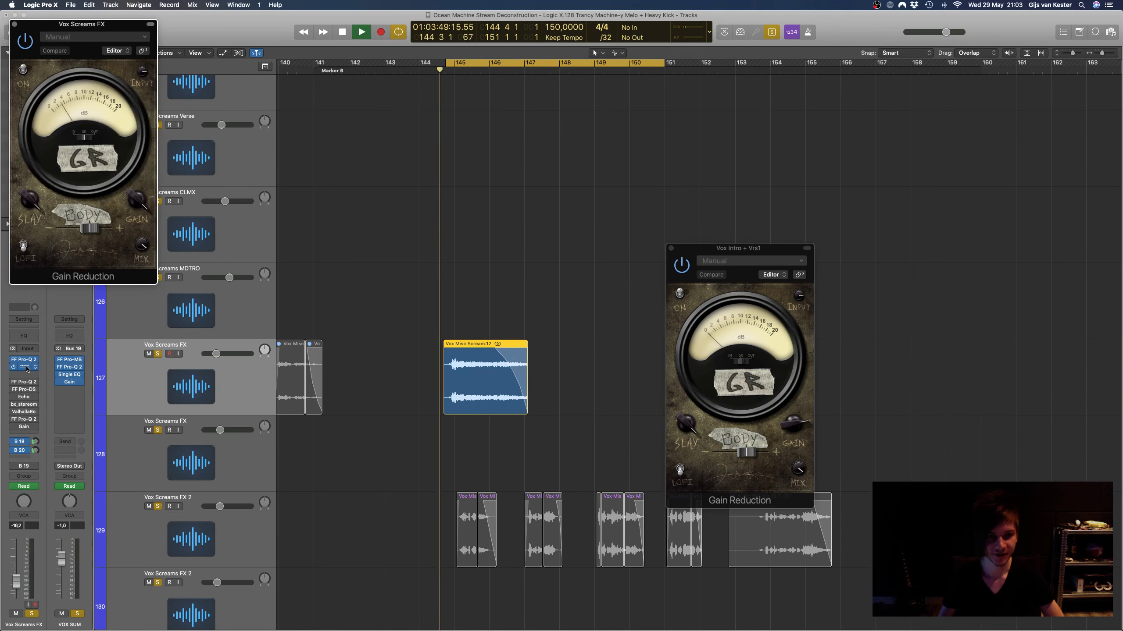
left_click(27, 368)
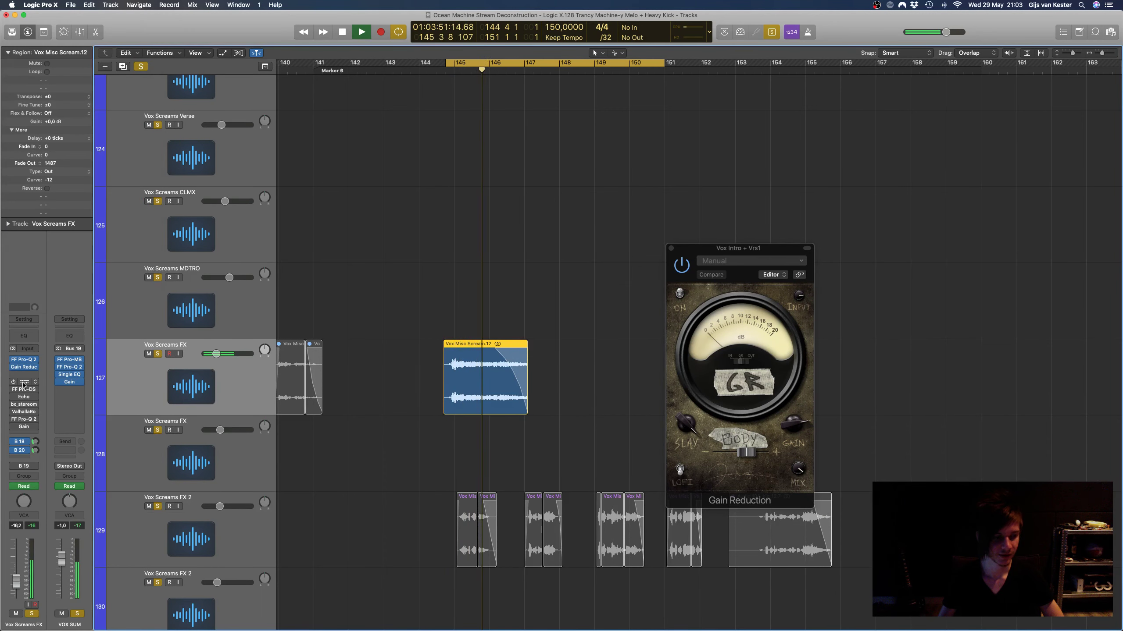
left_click(23, 383)
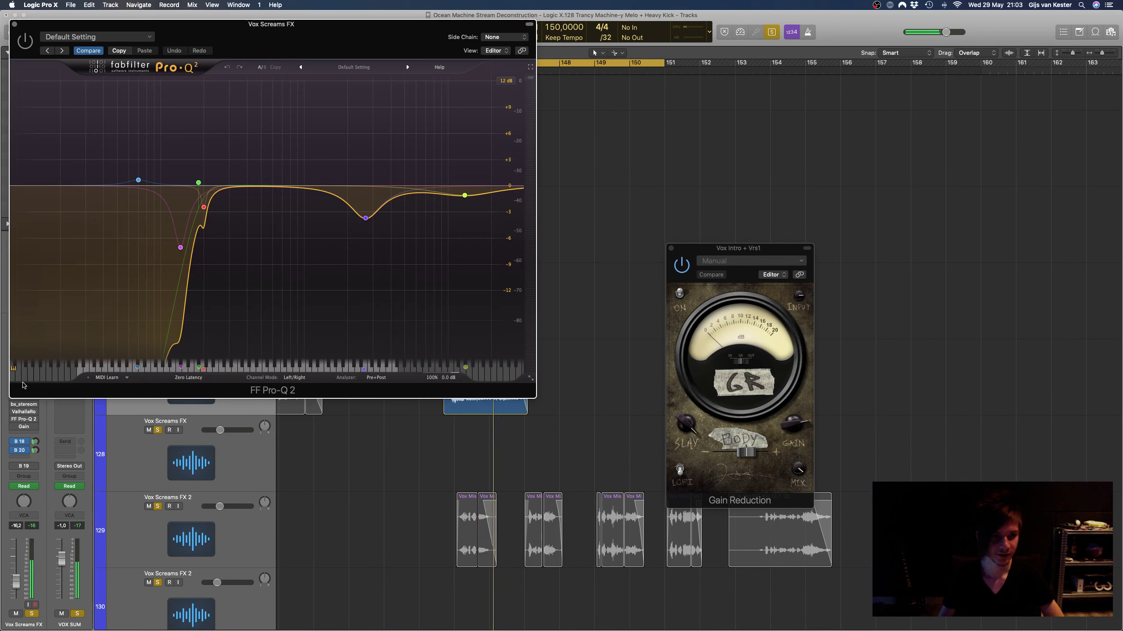
left_click(14, 23)
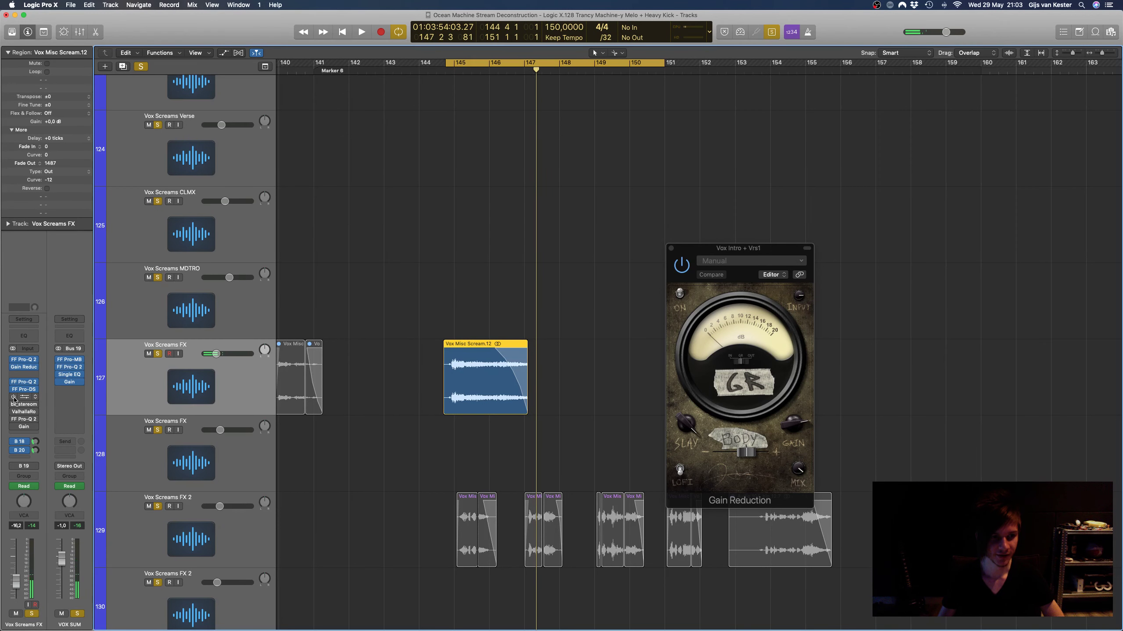
Step: View the bx_stereomaker and ValhallaRoom settings on track 127 while re-enabling both plug-ins
left_click(20, 405)
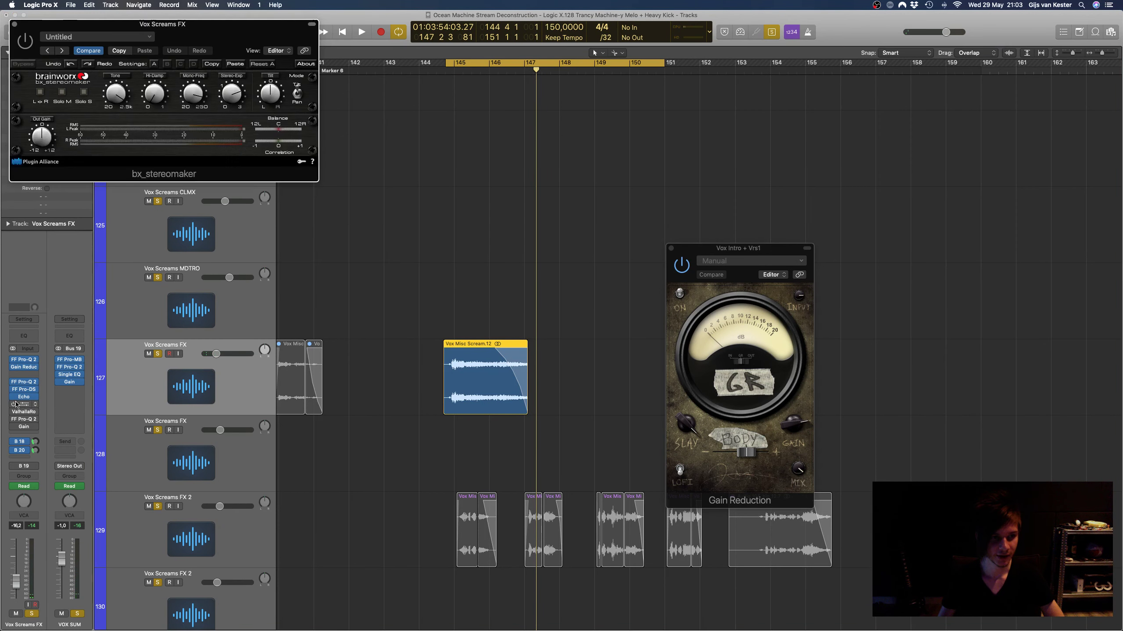
left_click(20, 404)
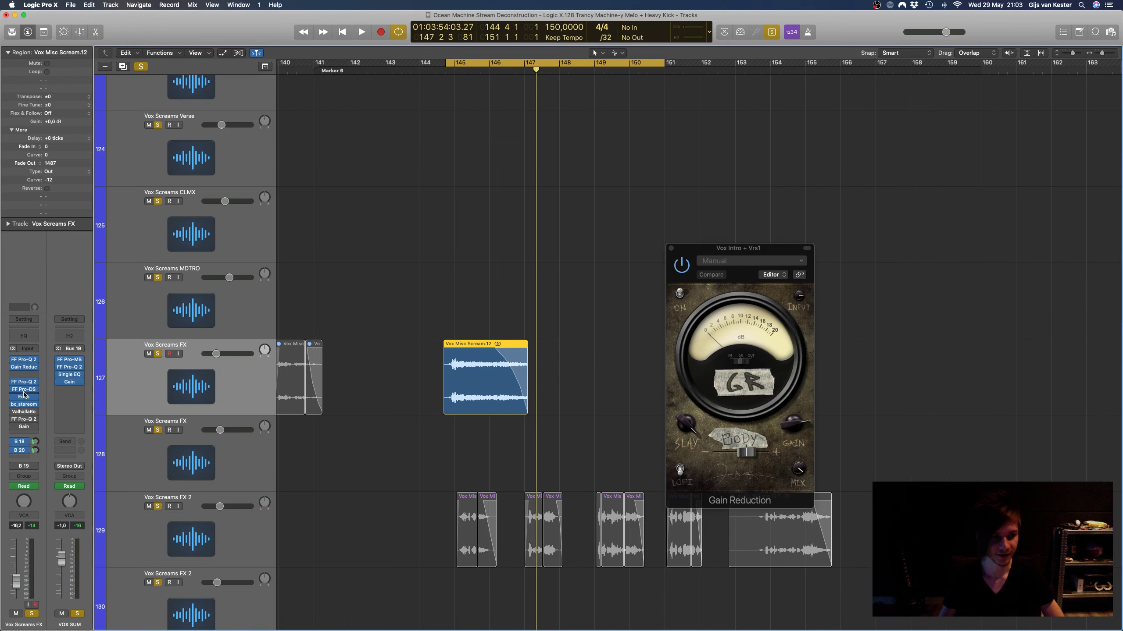
left_click(14, 413)
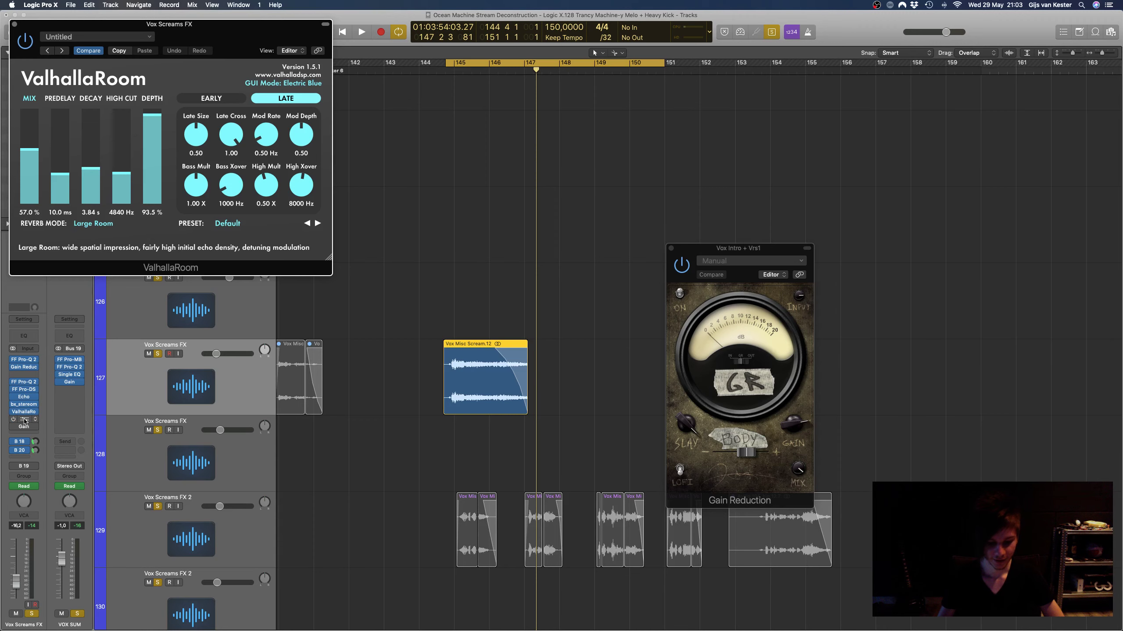
Step: Inspect the last FF Pro-Q 2 curve on track 127, and play the scream through the fully re-enabled chain
left_click(25, 421)
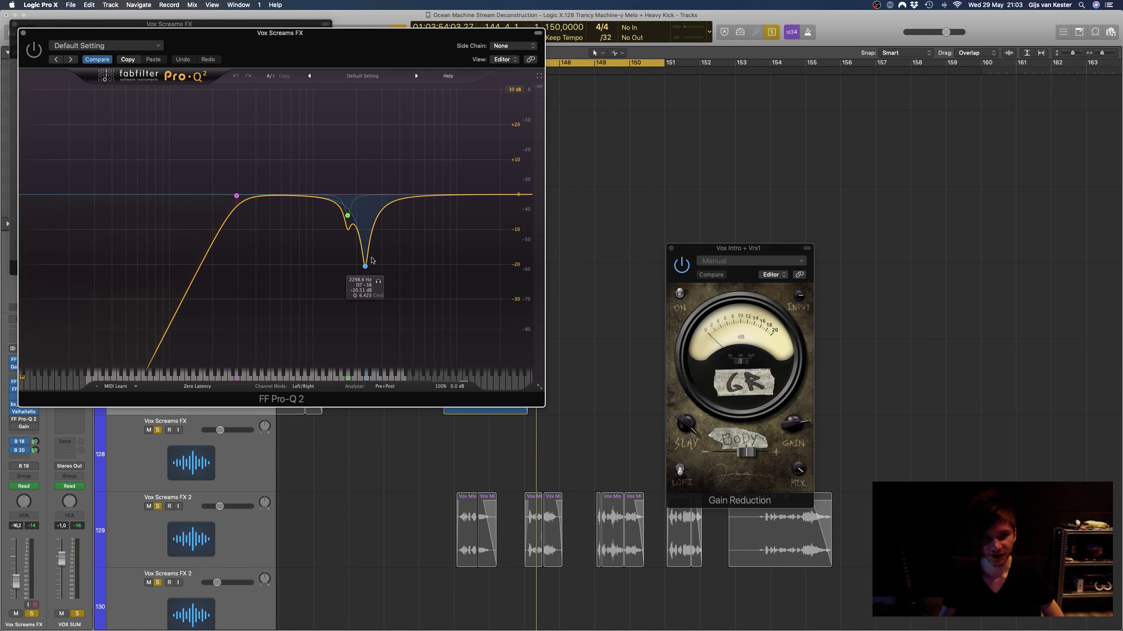
left_click_drag(429, 29, 928, 86)
left_click(14, 24)
scroll(367, 309, "right", 3)
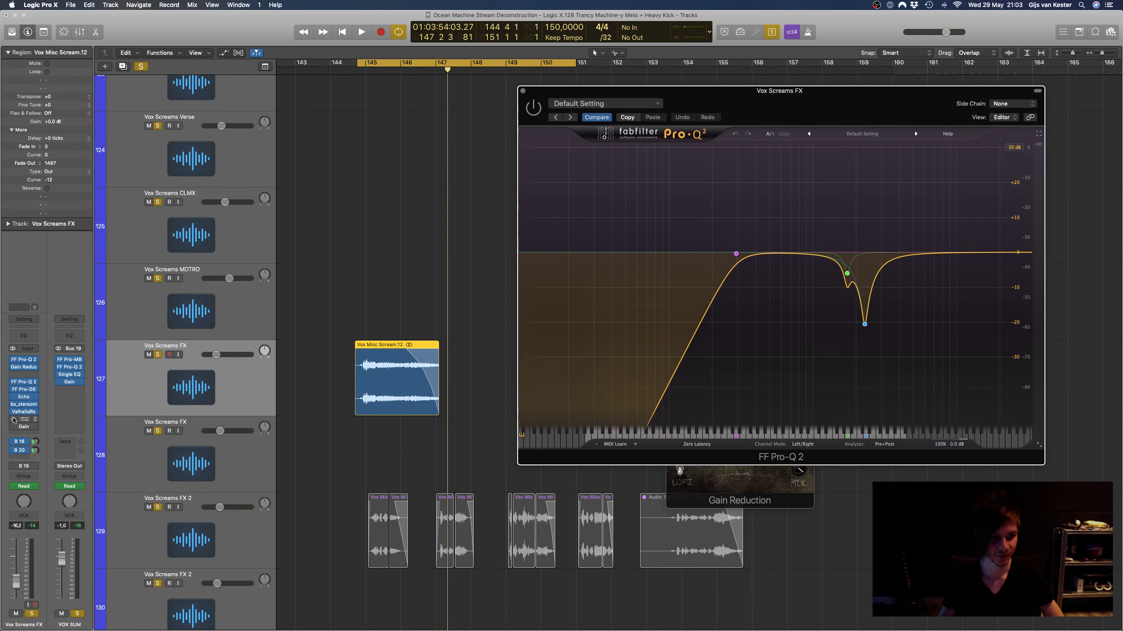
key("shift+space")
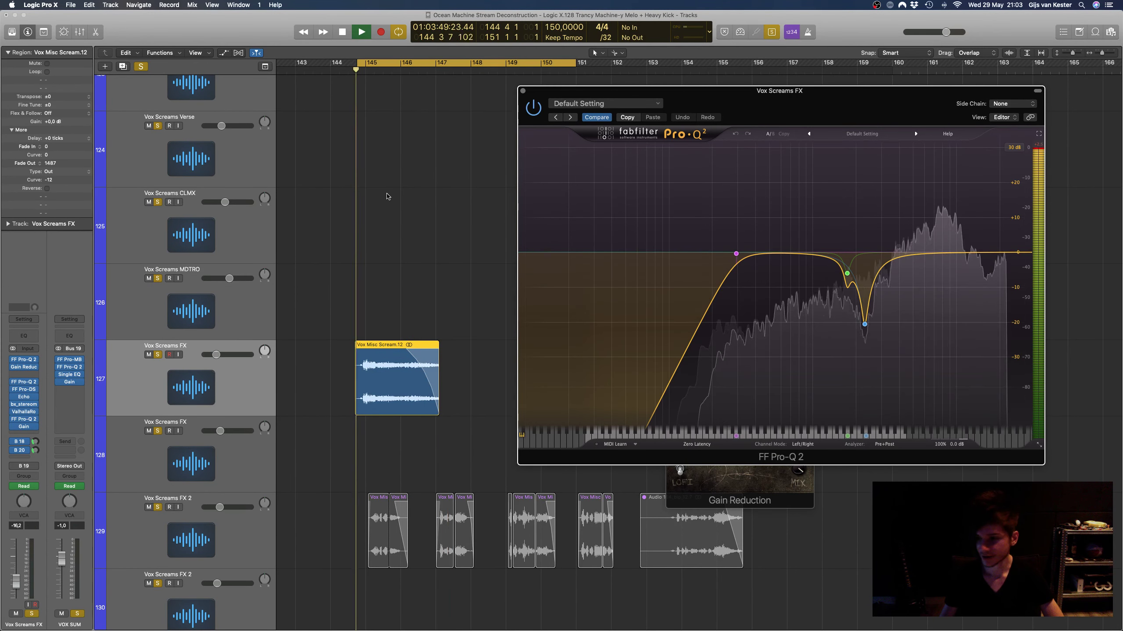
left_click(523, 91)
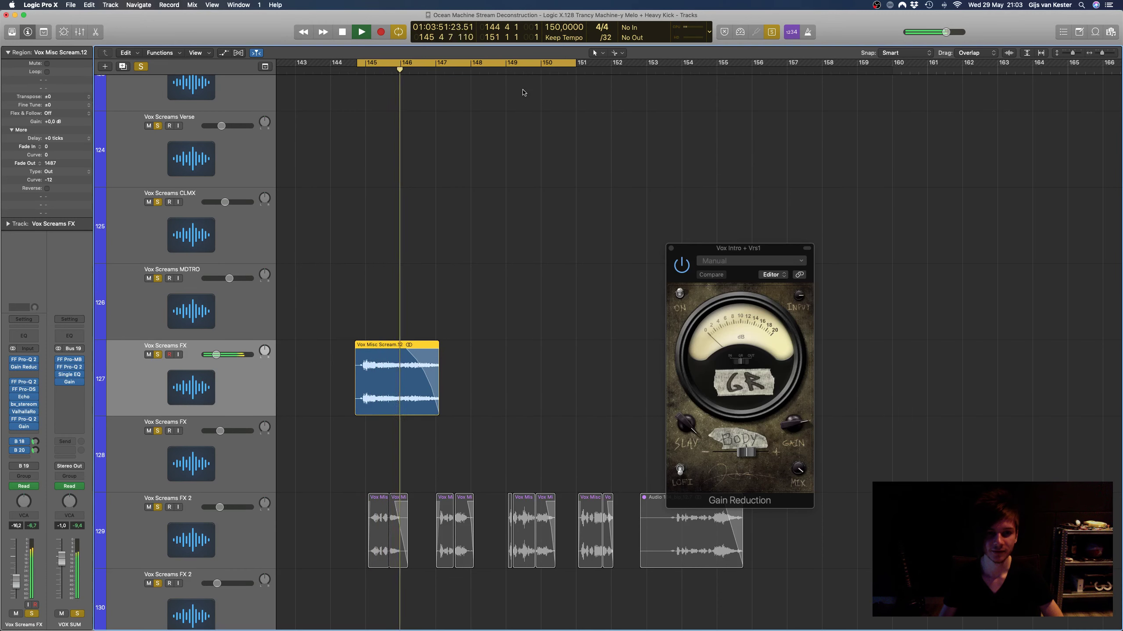
Step: Turn off cycle mode and play the soloed vocal tracks together from about bar 143
scroll(486, 187, "left", 1)
scroll(442, 217, "left", 1)
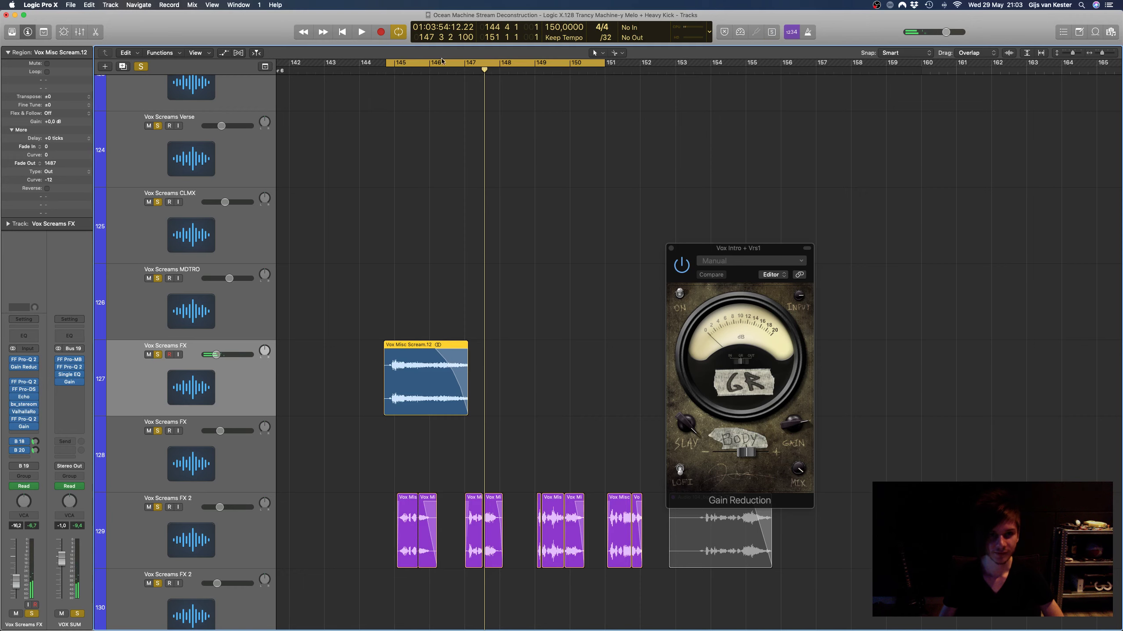
key("super+Up")
key("super+Up")
key("super+Up")
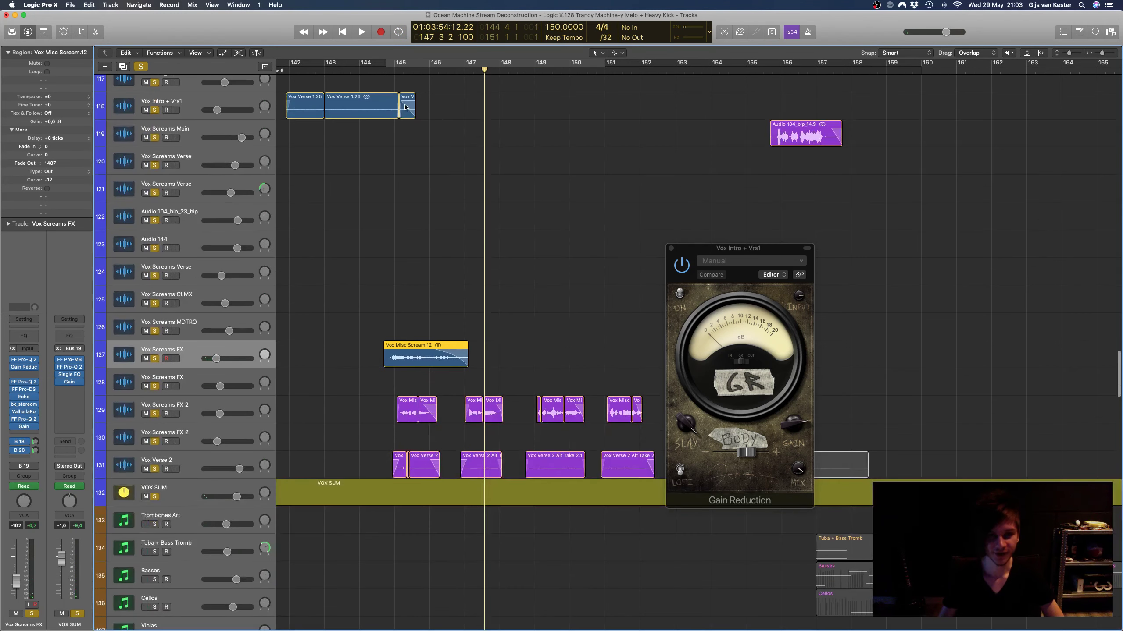
left_click(349, 67)
scroll(435, 184, "up", 8)
key("space")
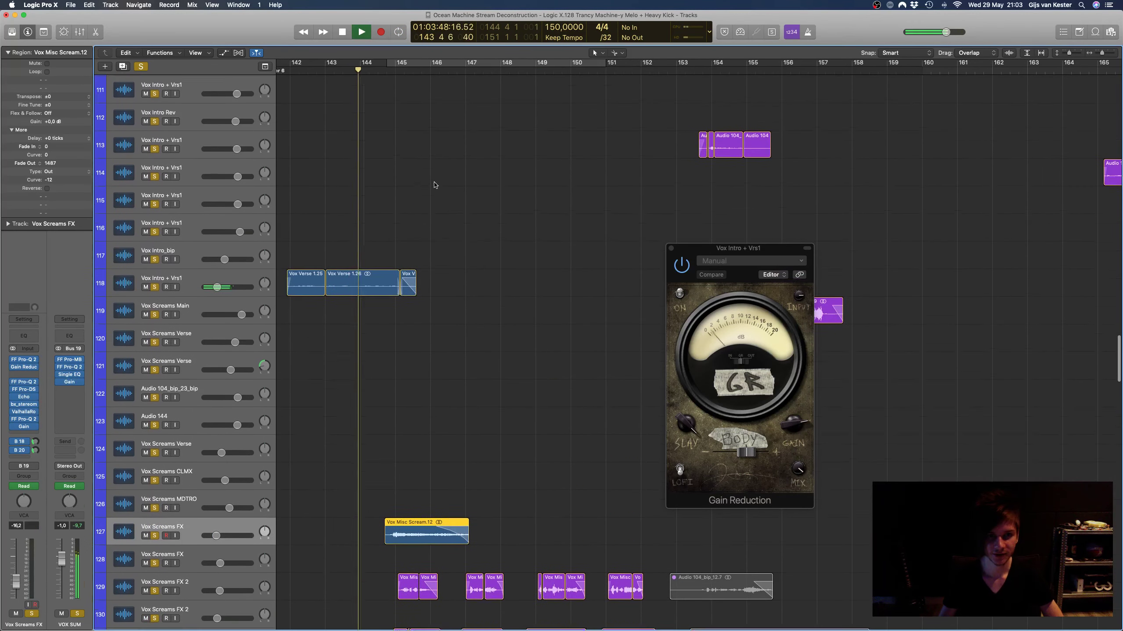
scroll(435, 184, "up", 3)
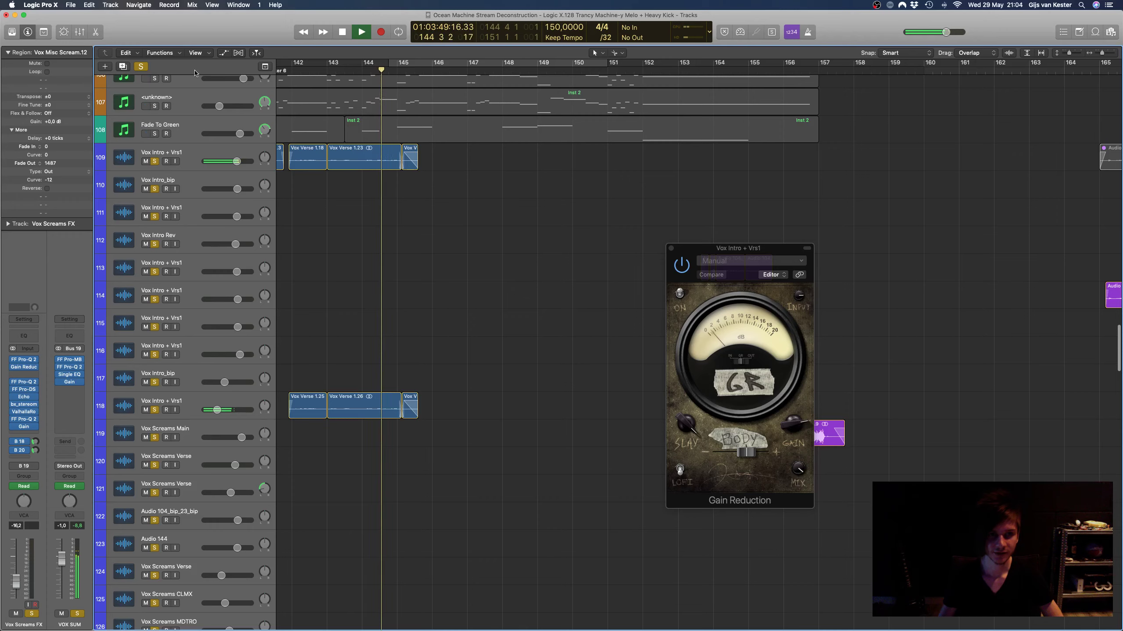
Step: Turn off all track solos and play the full mix past bar 150, following the scream and verse regions
left_click(142, 68)
scroll(514, 276, "down", 10)
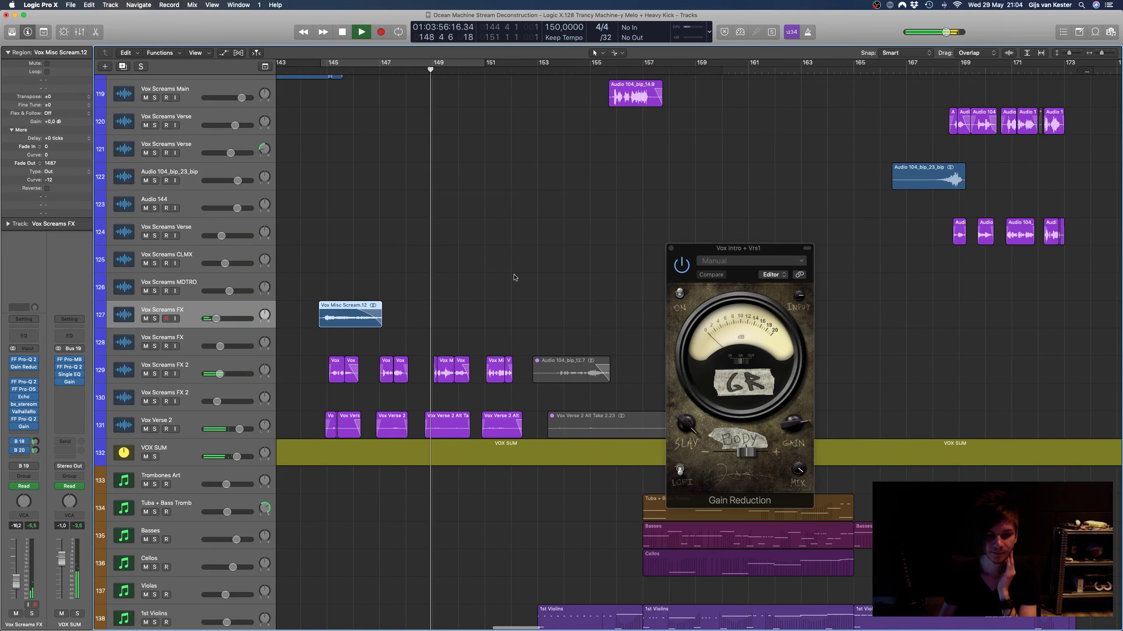
scroll(514, 277, "up", 9)
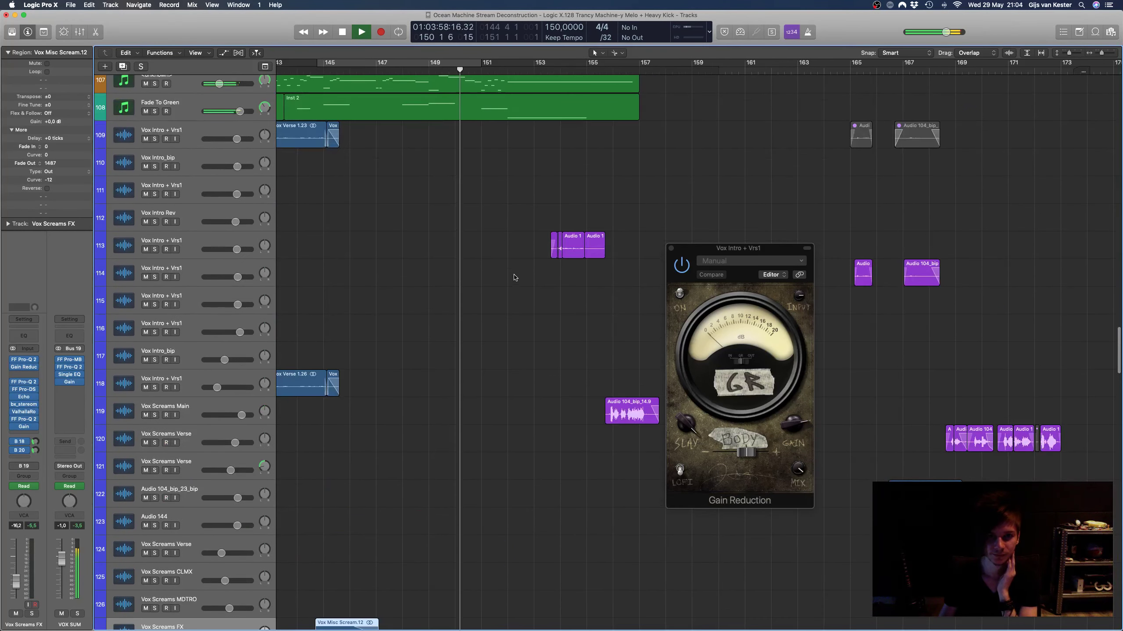
scroll(514, 277, "down", 9)
Step: Stop playback, return to bar 145, and display the 10 Gain: Gain automation on Vox Screams FX 2 track 129
left_click(188, 367)
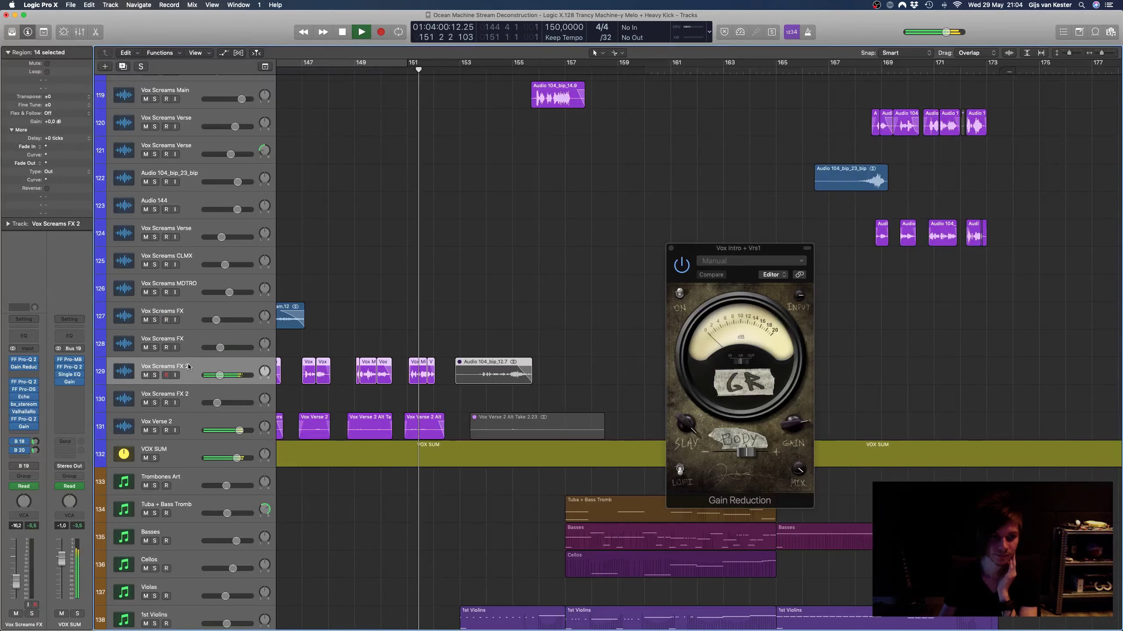
scroll(432, 331, "left", 3)
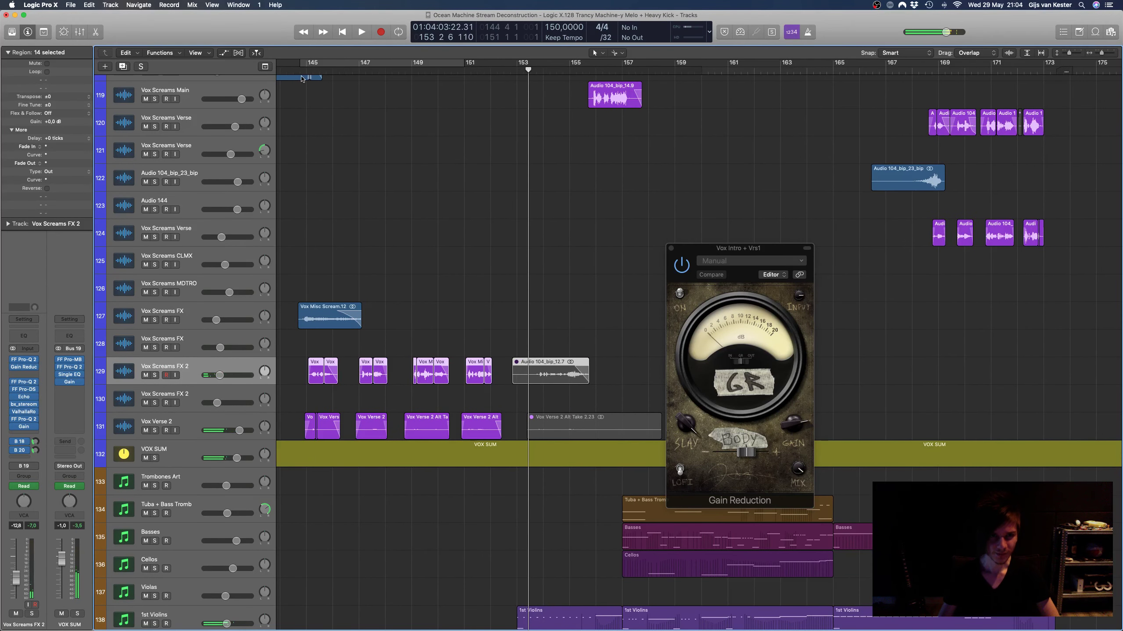
left_click(305, 70)
scroll(358, 252, "up", 1)
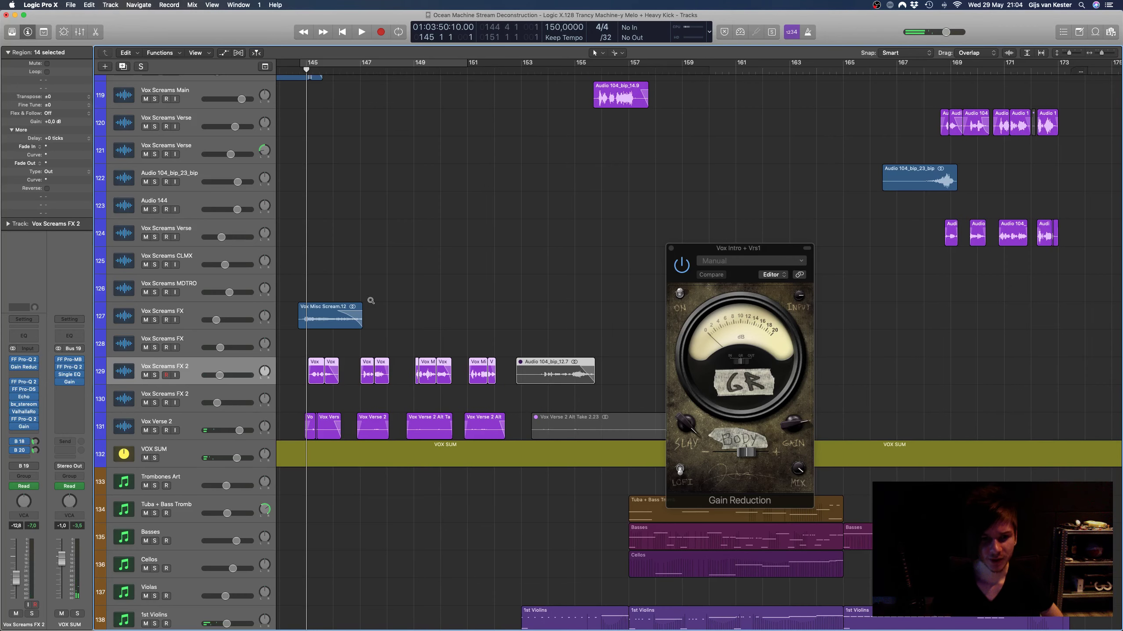
key("a")
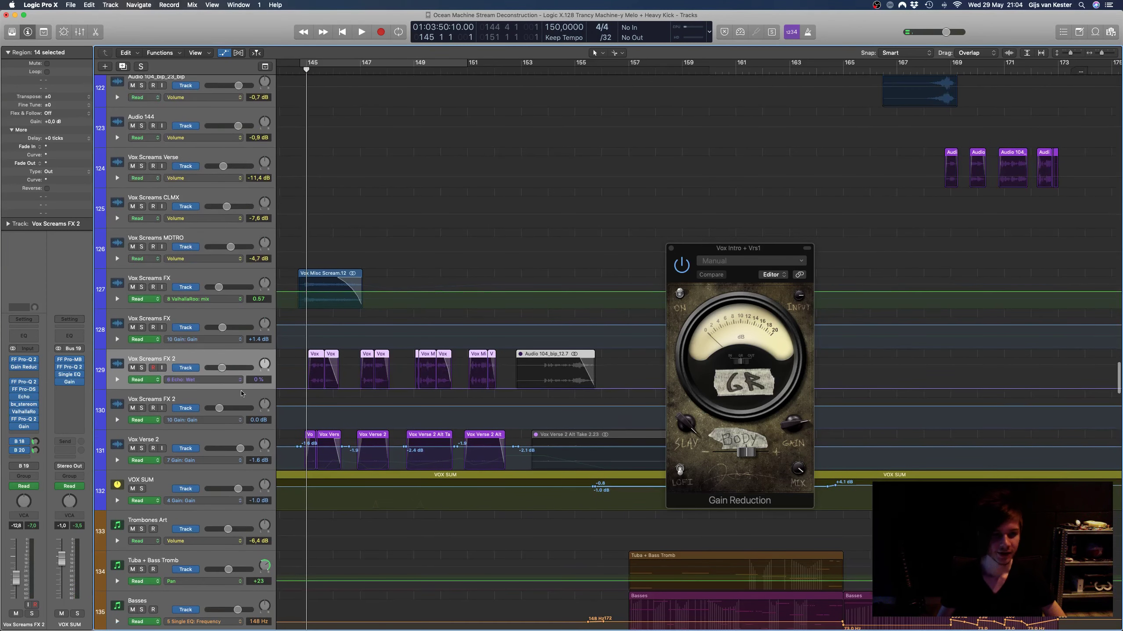
left_click(190, 380)
left_click(195, 384)
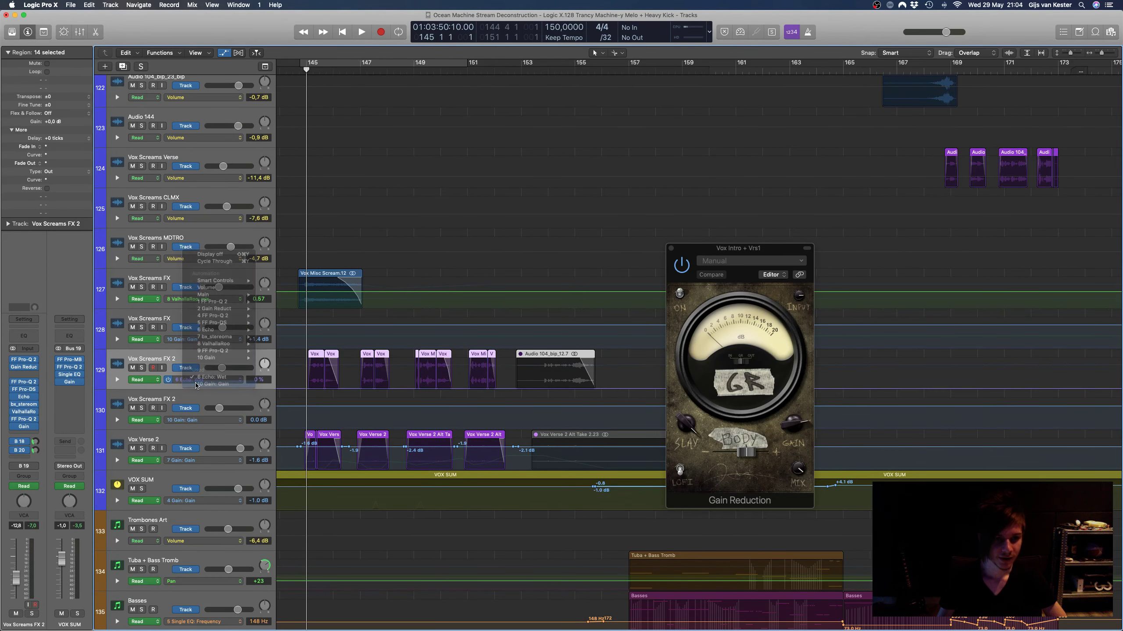
scroll(452, 375, "down", 10)
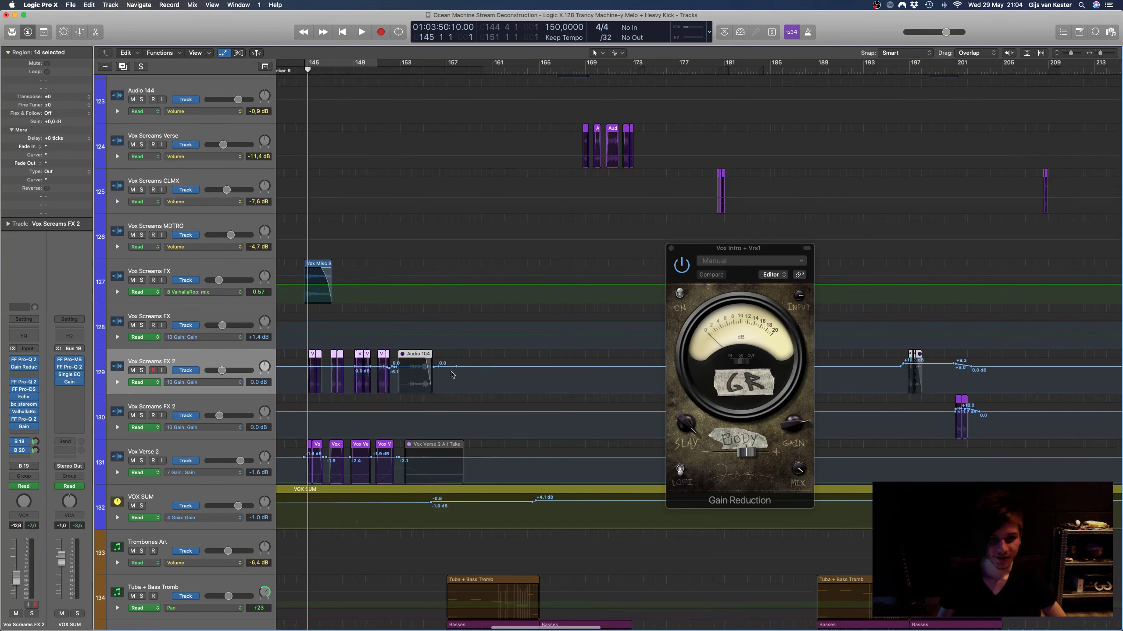
Step: Select and solo Vox Intro + Vrs1 track 109, and examine its Delay D: Wet automation with the playhead at 131 3 1
scroll(371, 165, "up", 15)
scroll(372, 165, "left", 2)
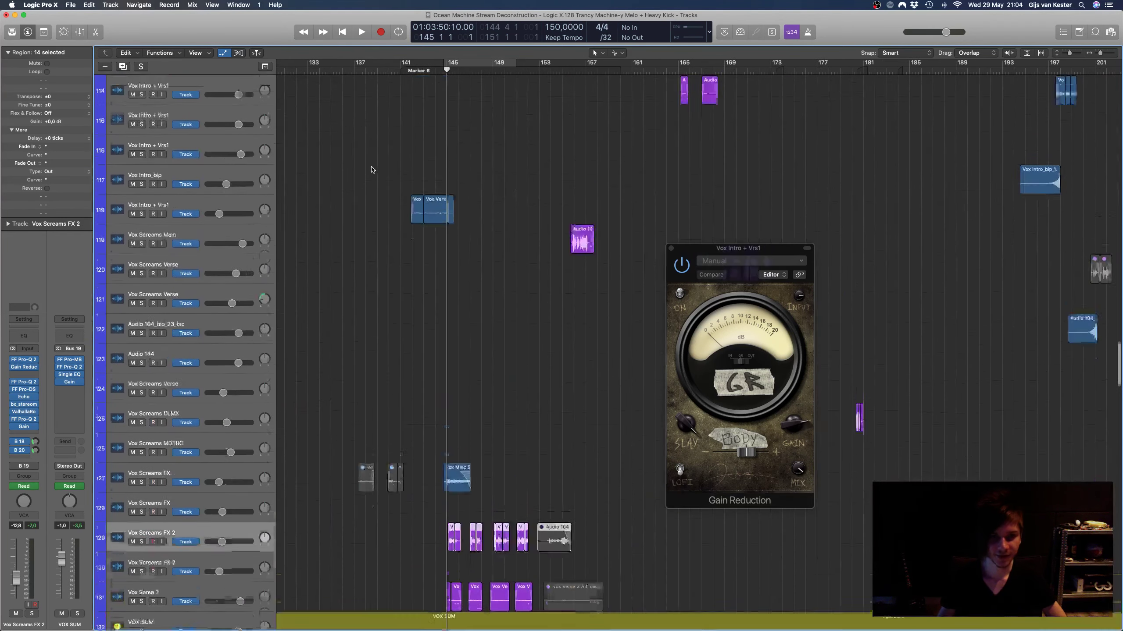
left_click(239, 214)
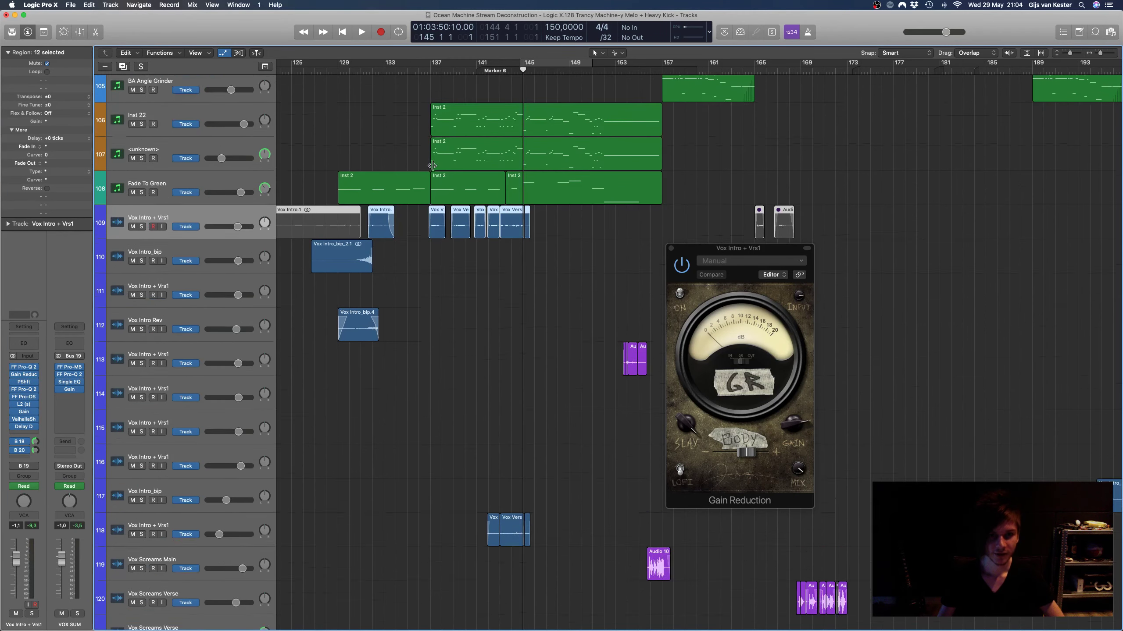
key("a")
key("super+Right")
scroll(409, 91, "right", 5)
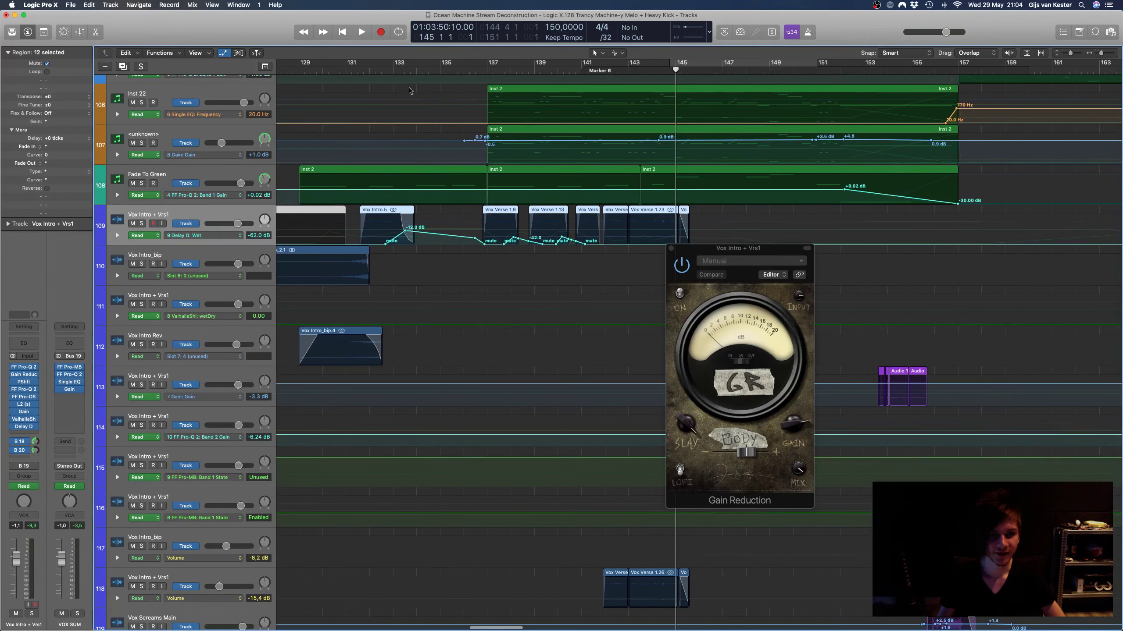
left_click(141, 224)
key("super+Down")
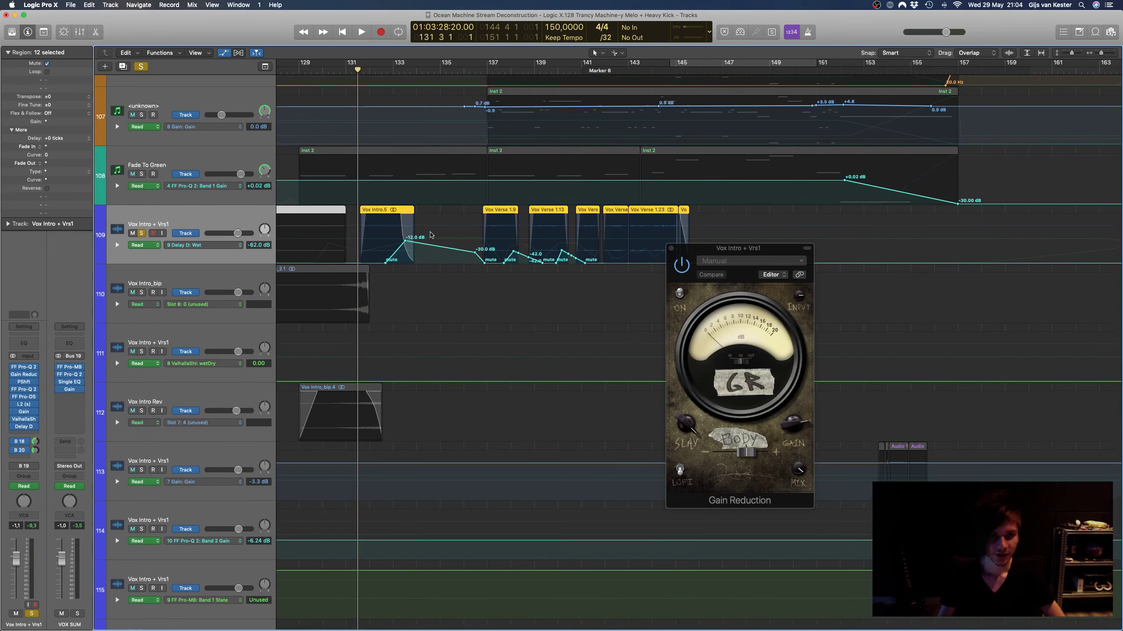
key("super+Left")
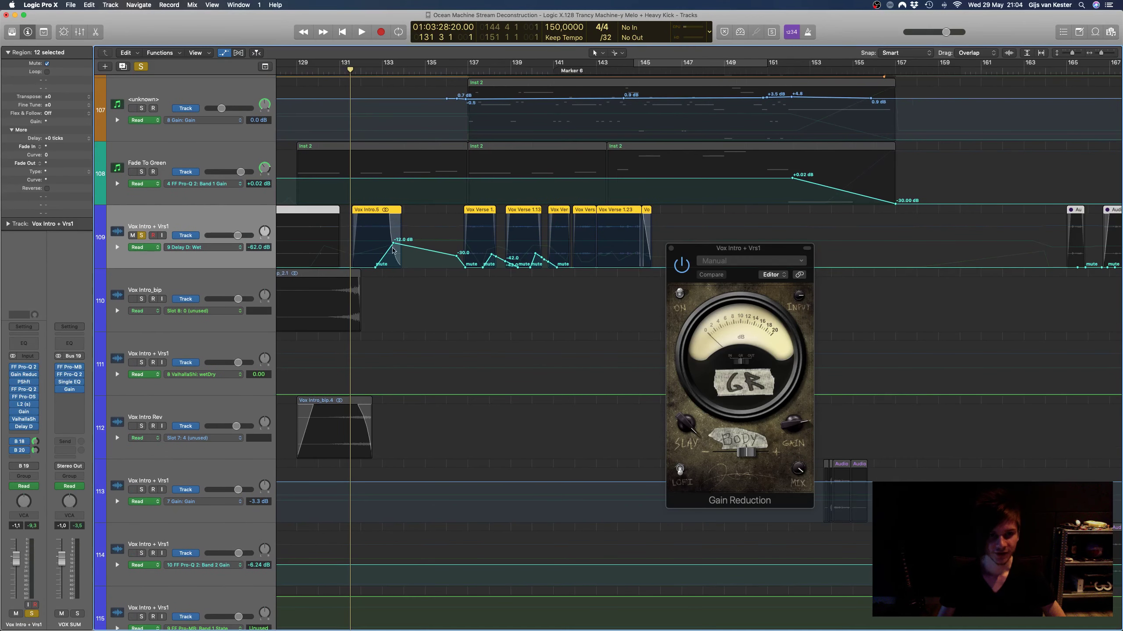
Step: Switch track 109's automation display to 8 ValhallaShi: wetDry and play the soloed vocal from 131 3 1
left_click(225, 248)
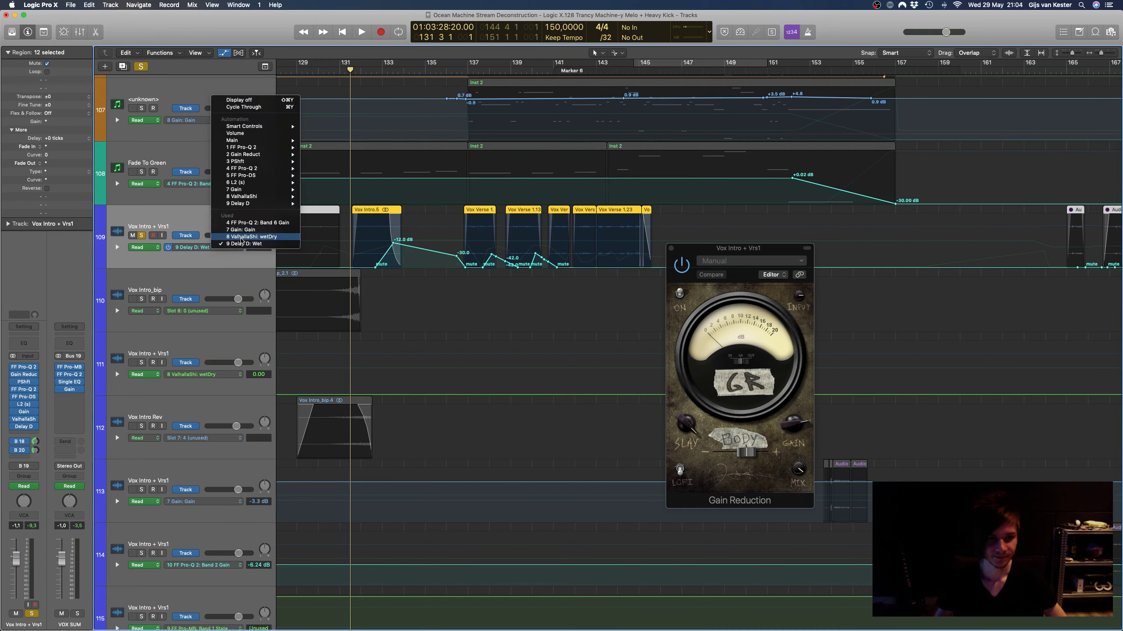
left_click(241, 237)
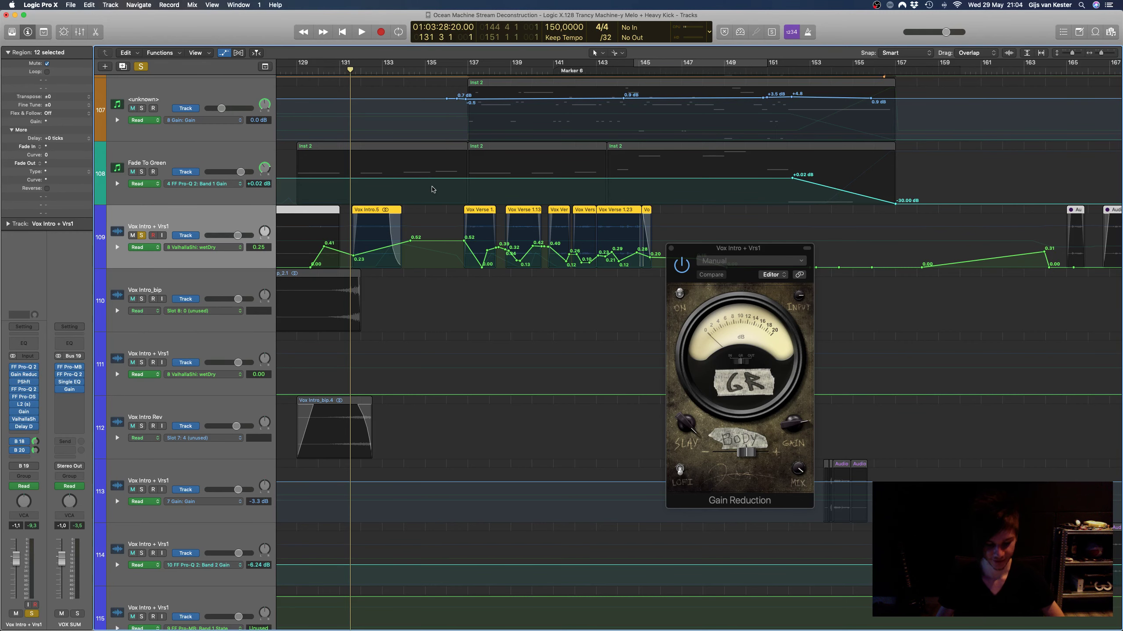
key("space")
scroll(433, 194, "up", 2)
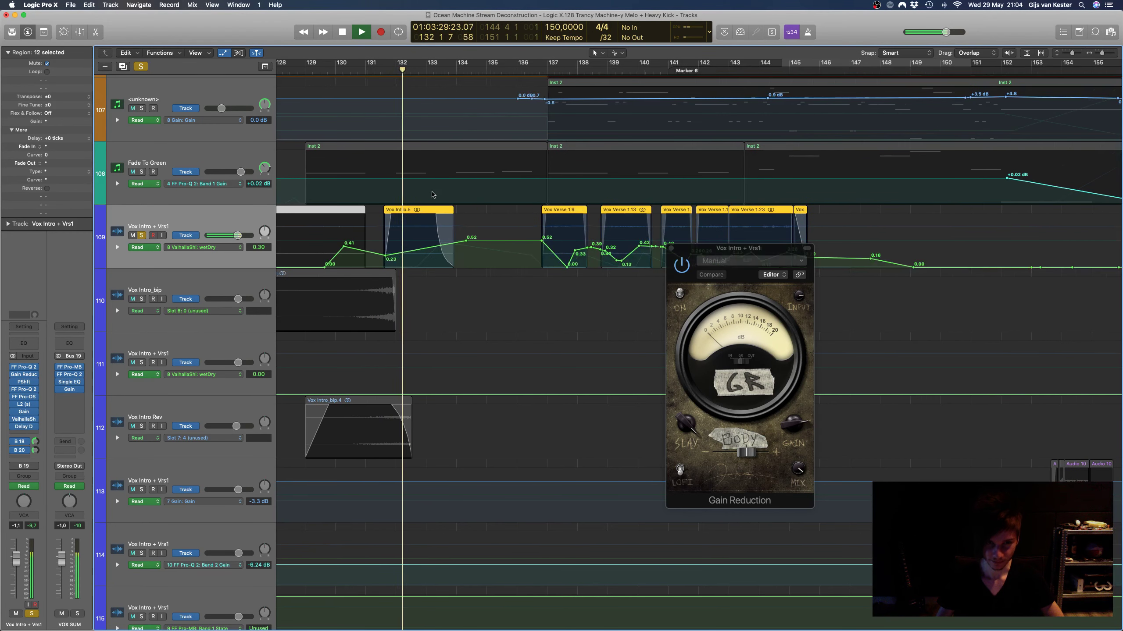
Step: Stop playback and place the playhead at 136 4 1, just before the Vox Verse 1.9 region
scroll(432, 195, "right", 3)
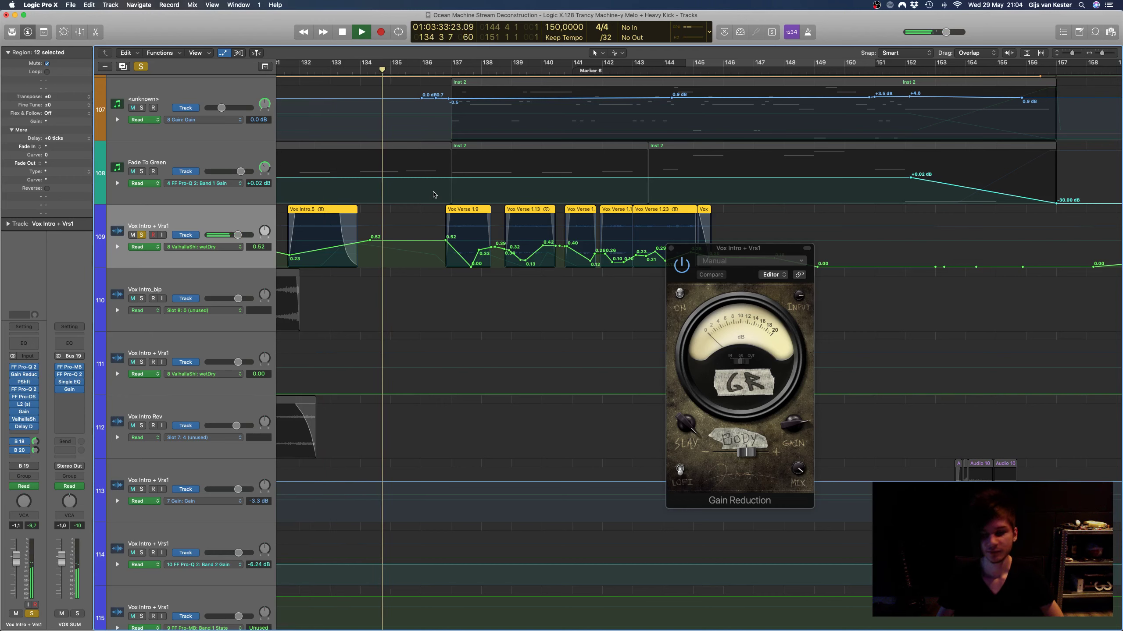
key("space")
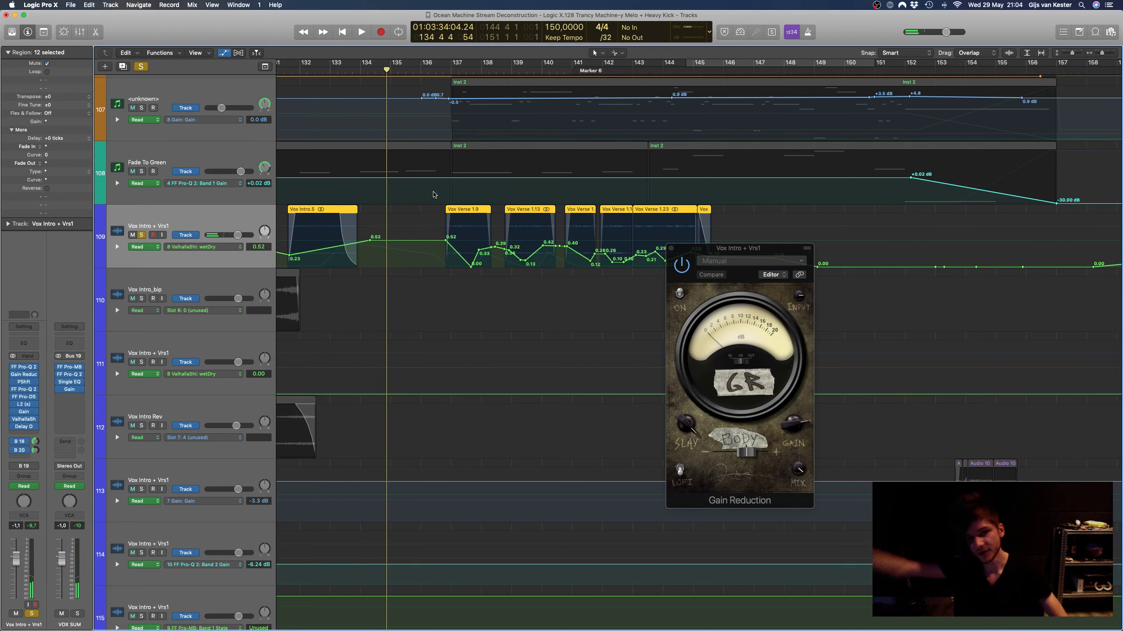
scroll(433, 195, "down", 10)
scroll(434, 195, "up", 11)
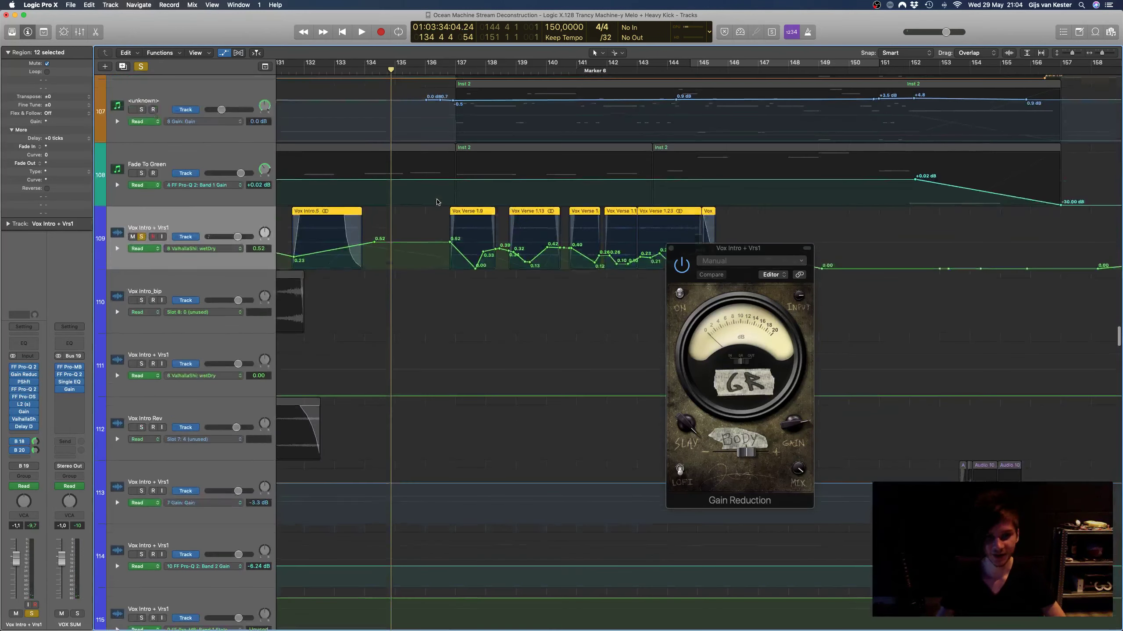
left_click(459, 69)
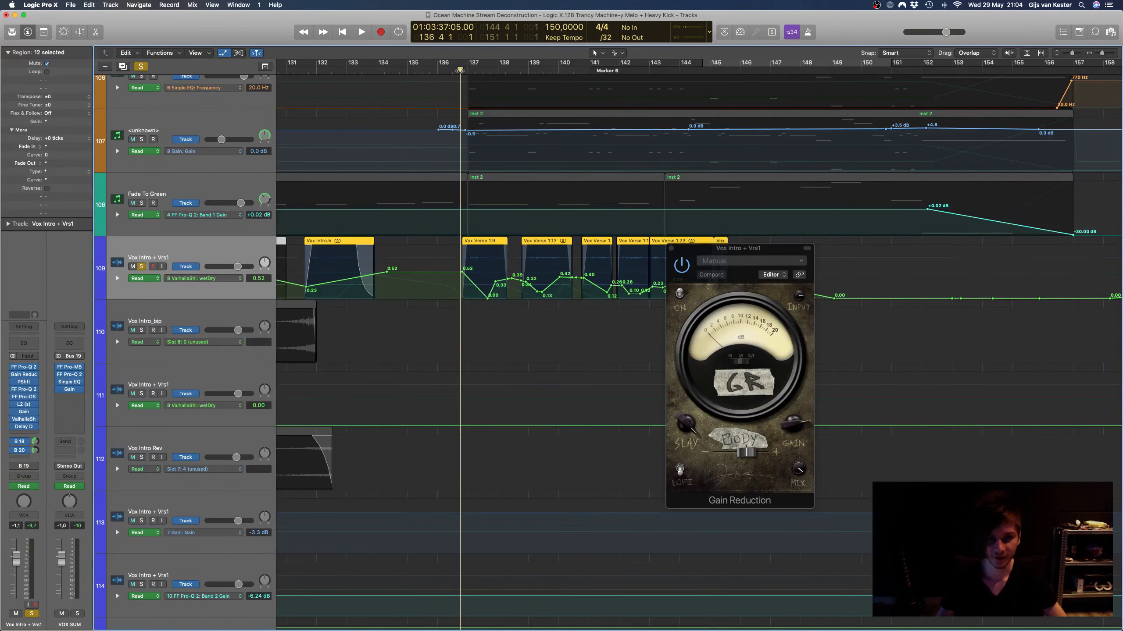
Step: Play the soloed vocal from 136 4 1 and follow track 109's ValhallaShi wetDry automation across the verse regions
scroll(490, 144, "right", 3)
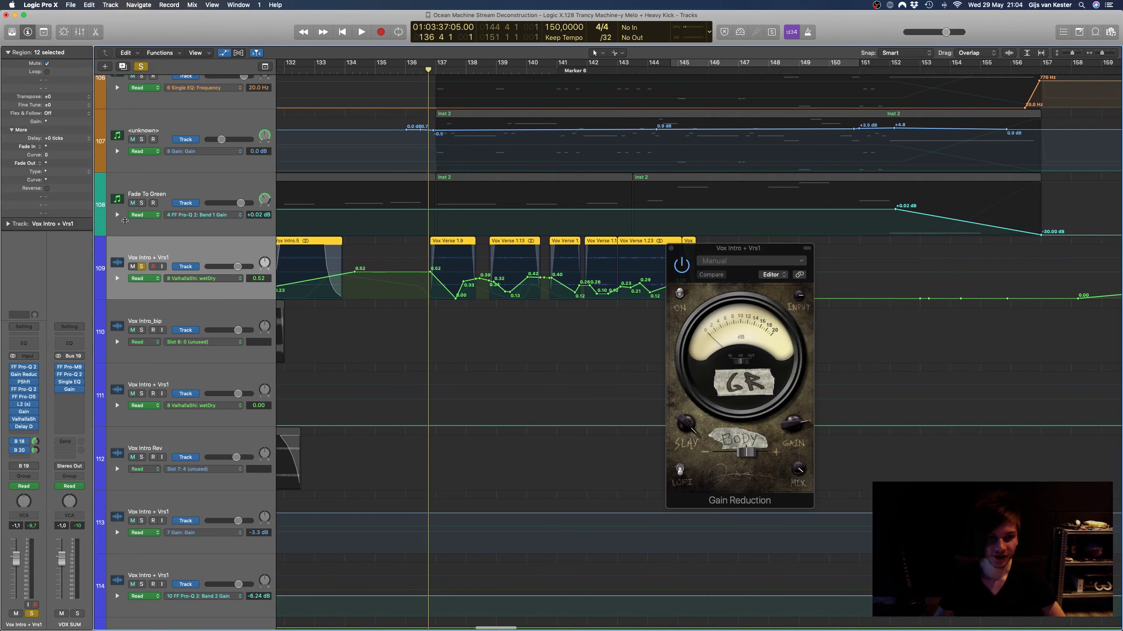
mouse_move(137, 306)
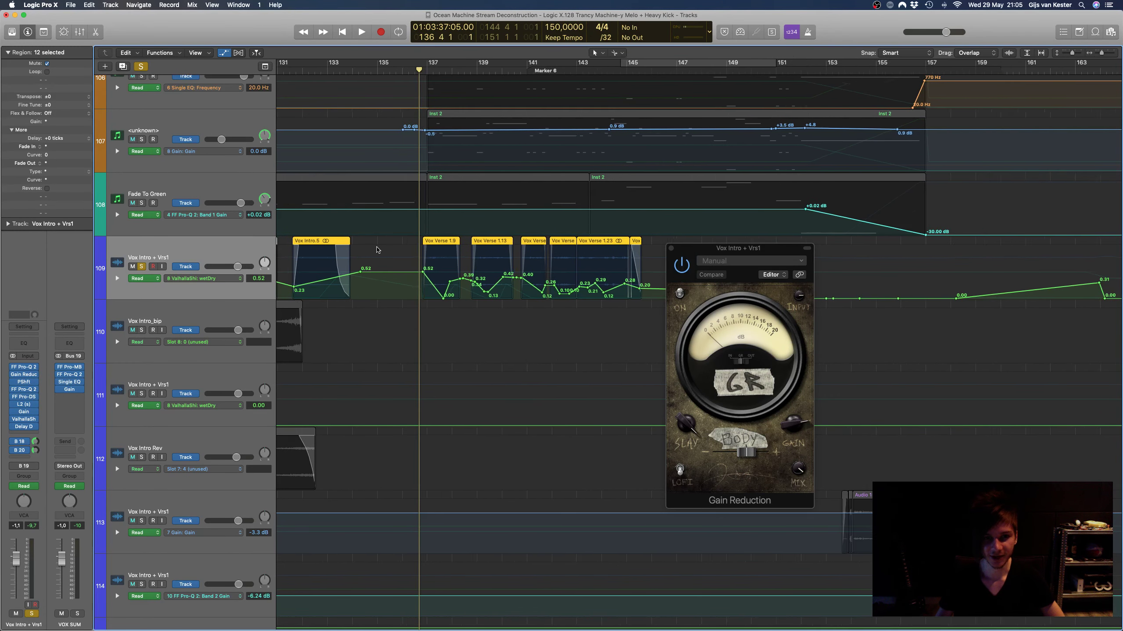
scroll(320, 257, "down", 2)
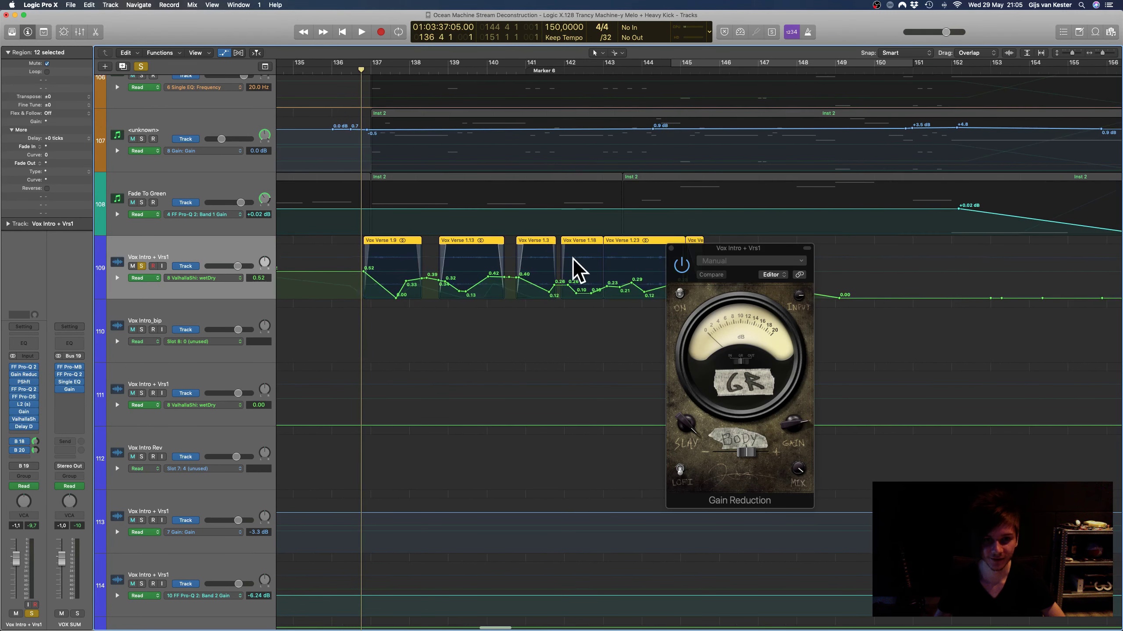
scroll(406, 261, "down", 2)
key("space")
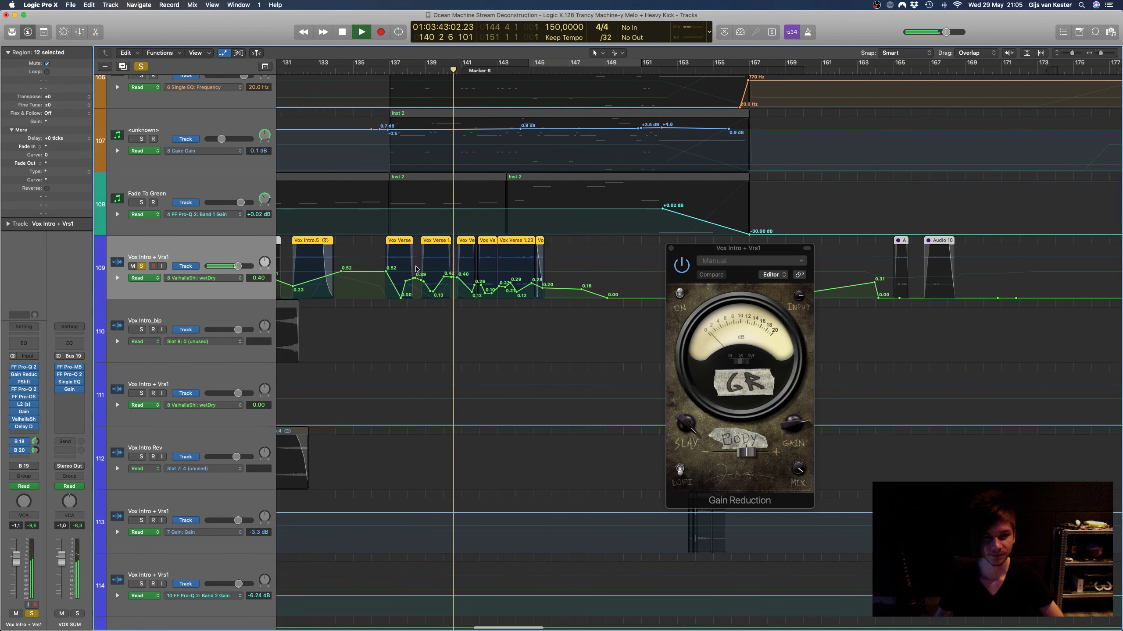
scroll(415, 268, "right", 5)
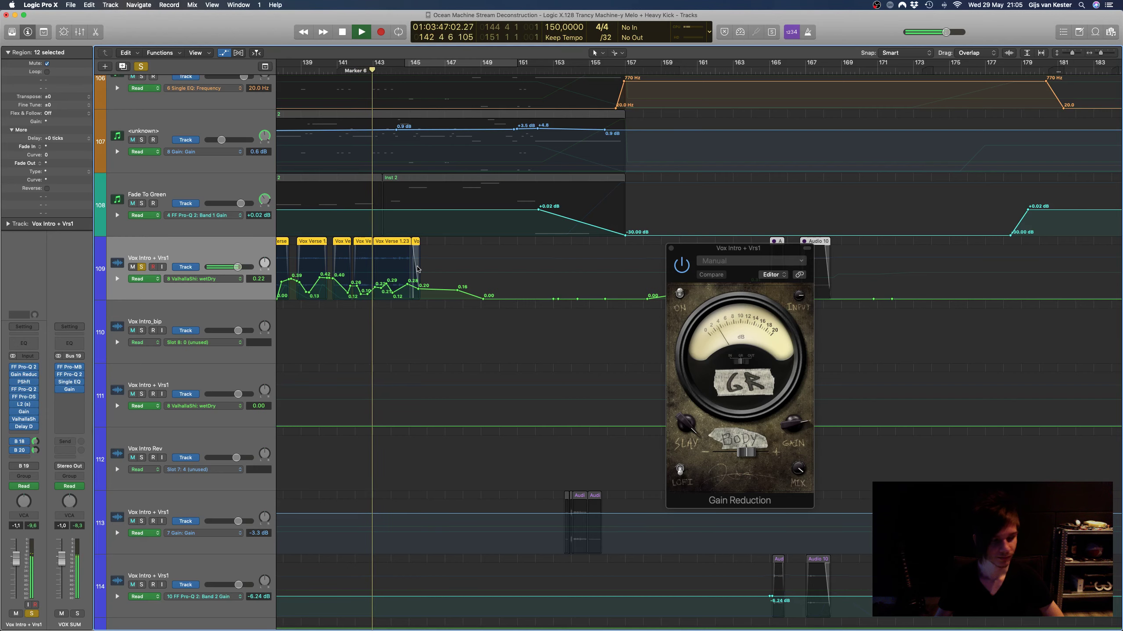
scroll(418, 269, "up", 2)
scroll(417, 269, "down", 4)
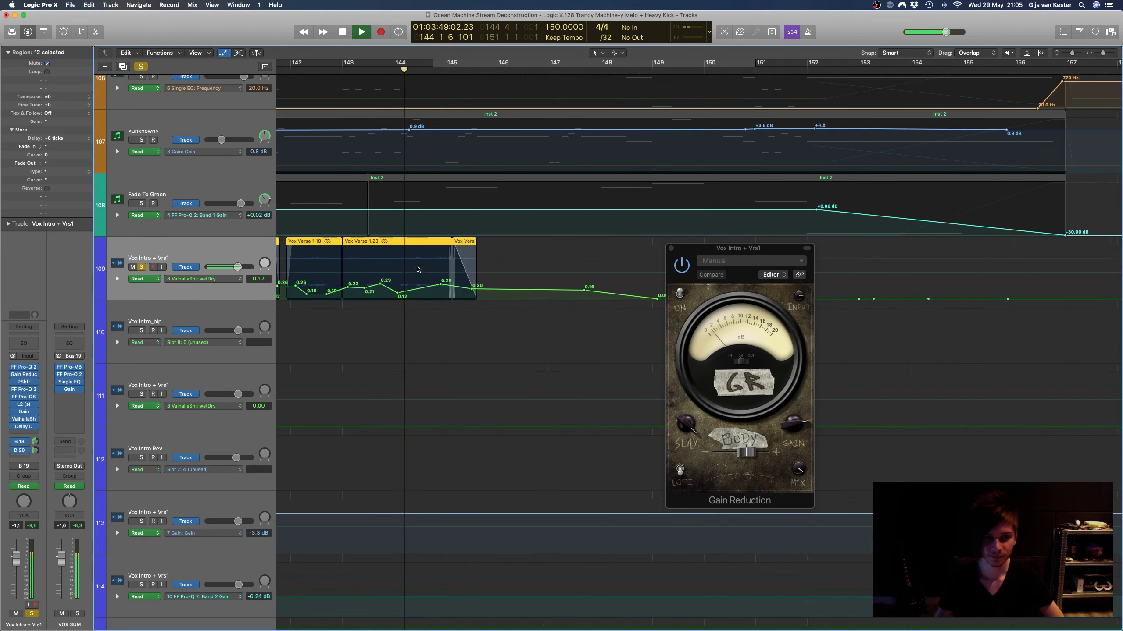
Step: Hide the automation, shrink the track heights, stop playback and place the playhead at bar 150
key("a")
key("super+Up")
key("super+Up")
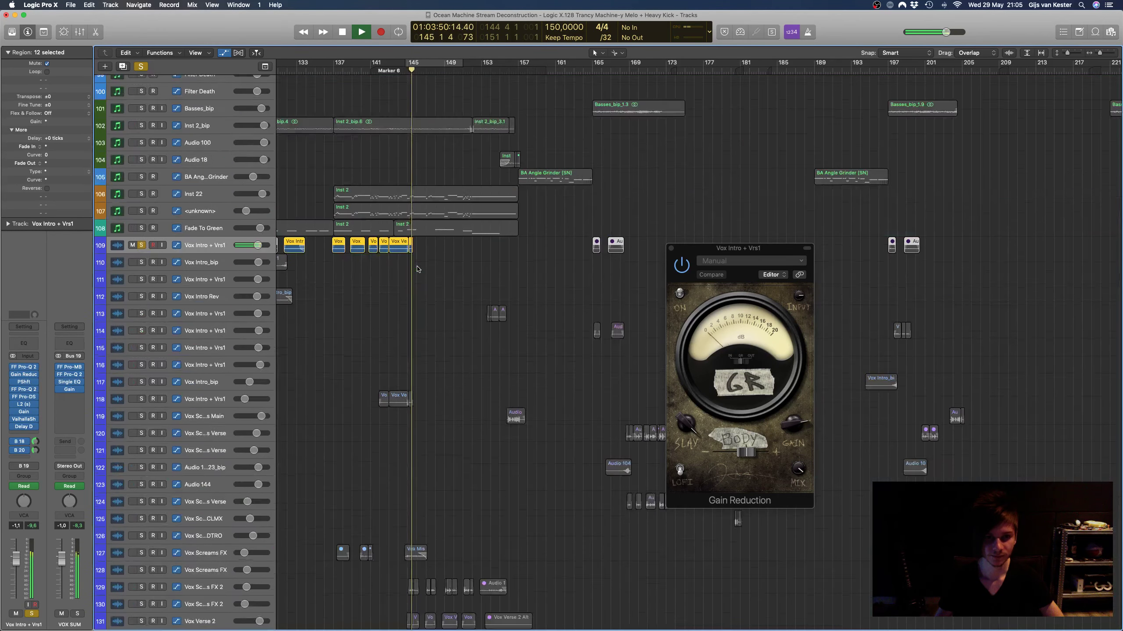
key("space")
left_click(451, 71)
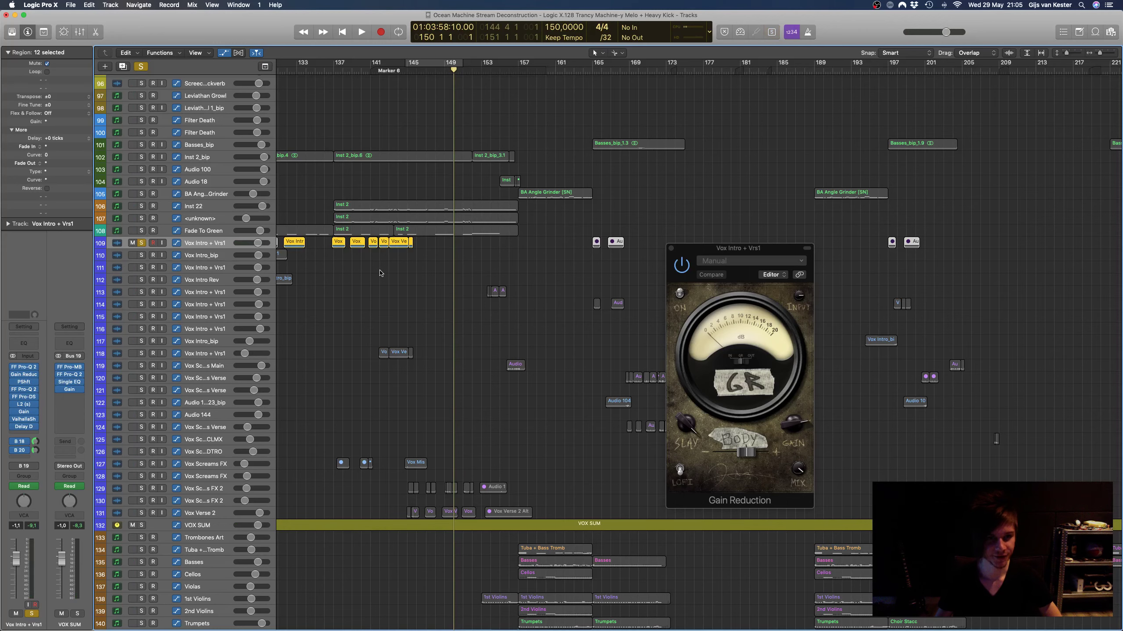
Step: Solo every vocal track from Vox Intro_bip 110 through VOX SUM 132 and enlarge the region view around bar 150
left_click_drag(142, 255, 151, 525)
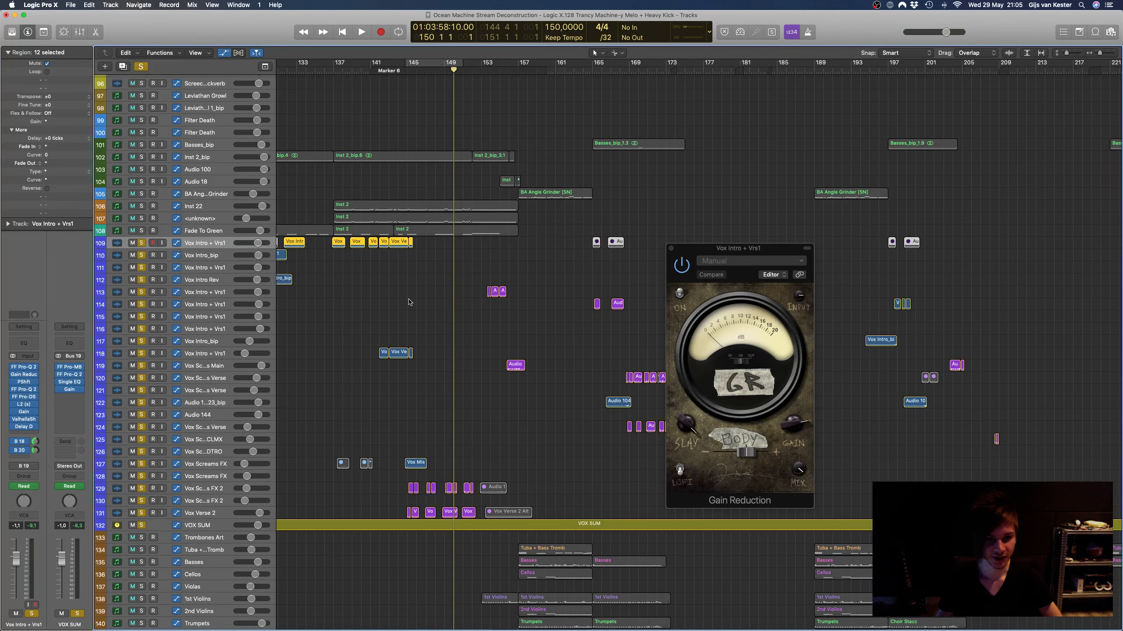
left_click(450, 242, "ctrl+alt")
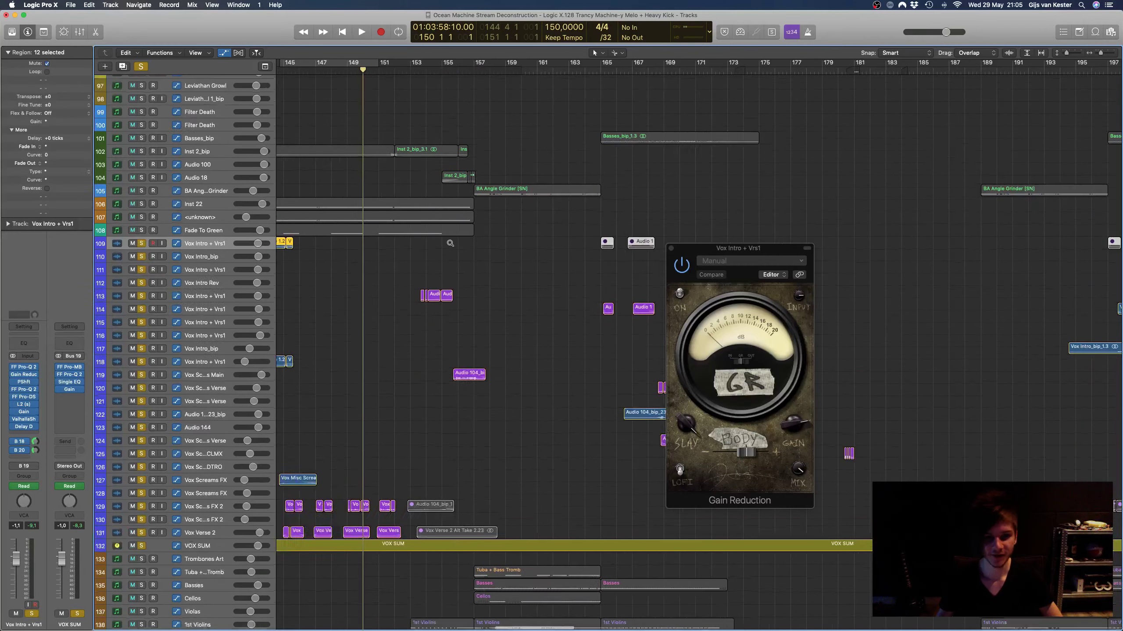
scroll(450, 243, "down", 5)
scroll(450, 244, "left", 2)
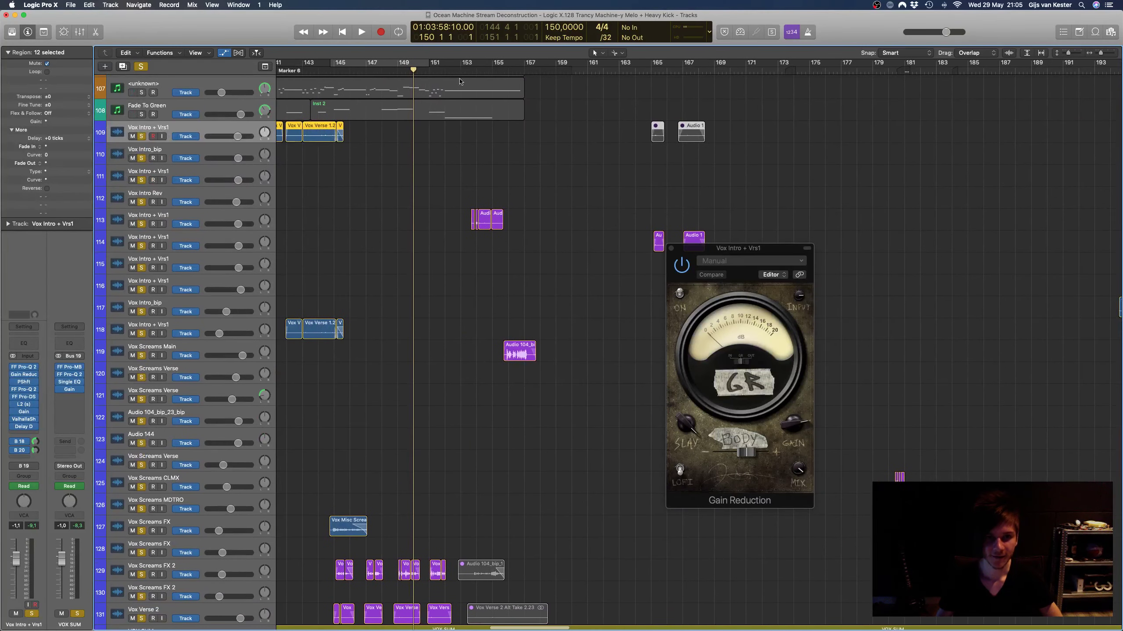
Step: Advance the playhead to about bar 153 and play the soloed vocal tracks through the Audio 104 regions
key("period")
key("period")
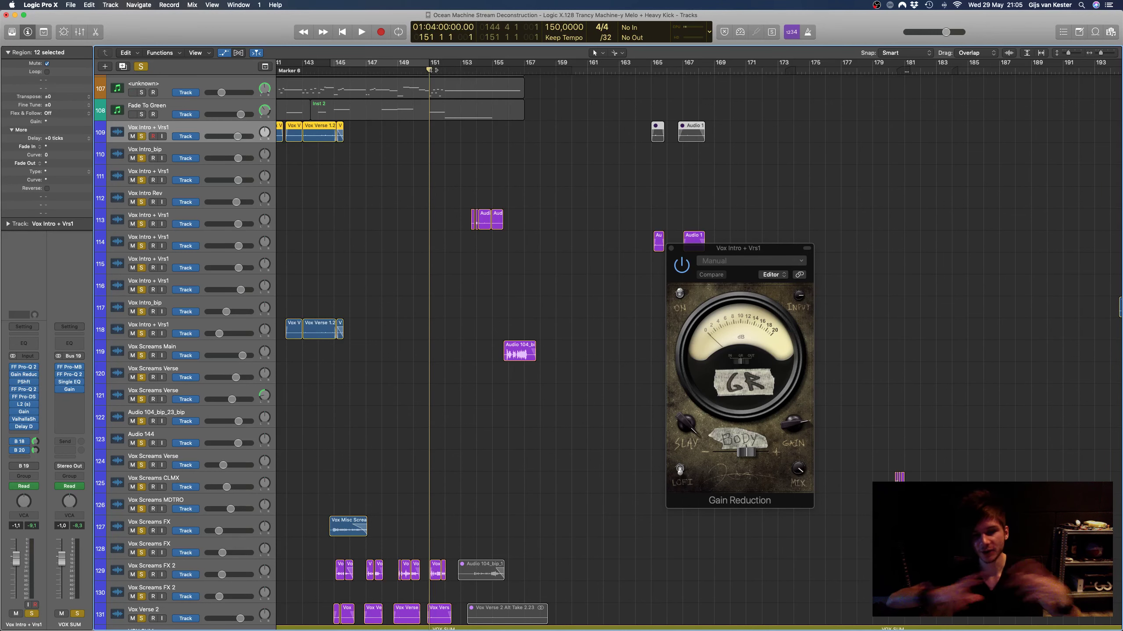
left_click(461, 69)
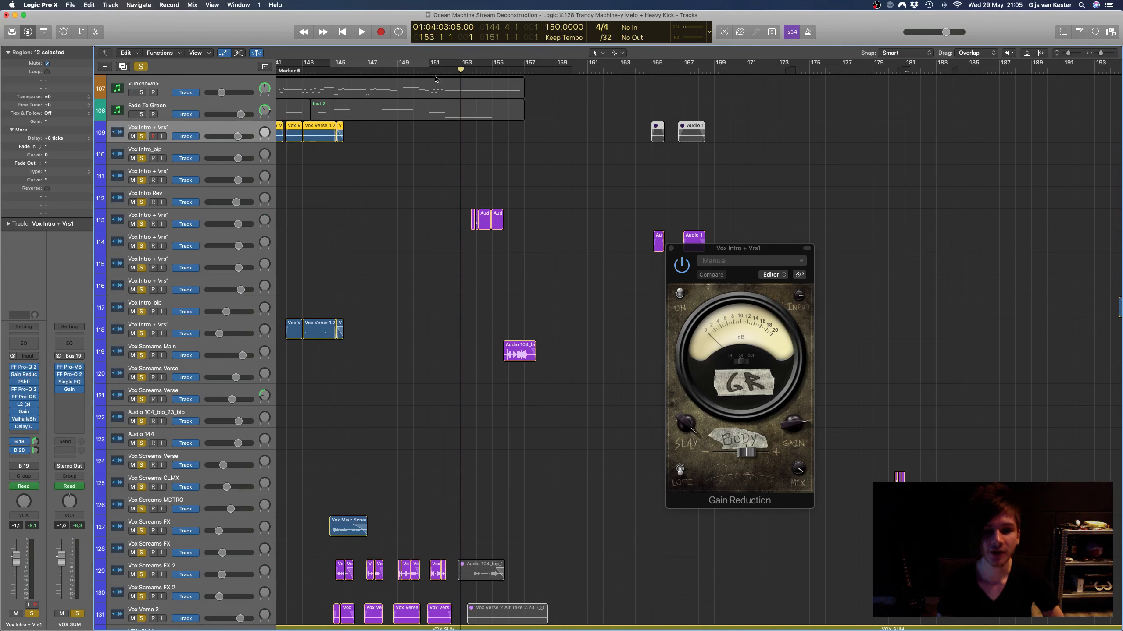
key("space")
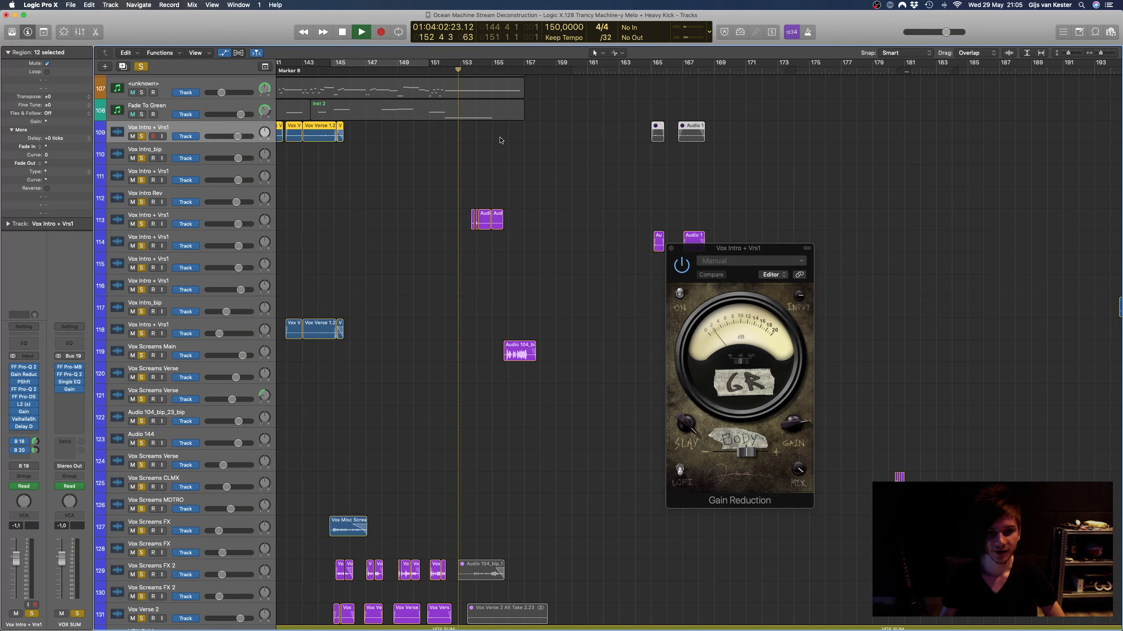
scroll(499, 141, "up", 5)
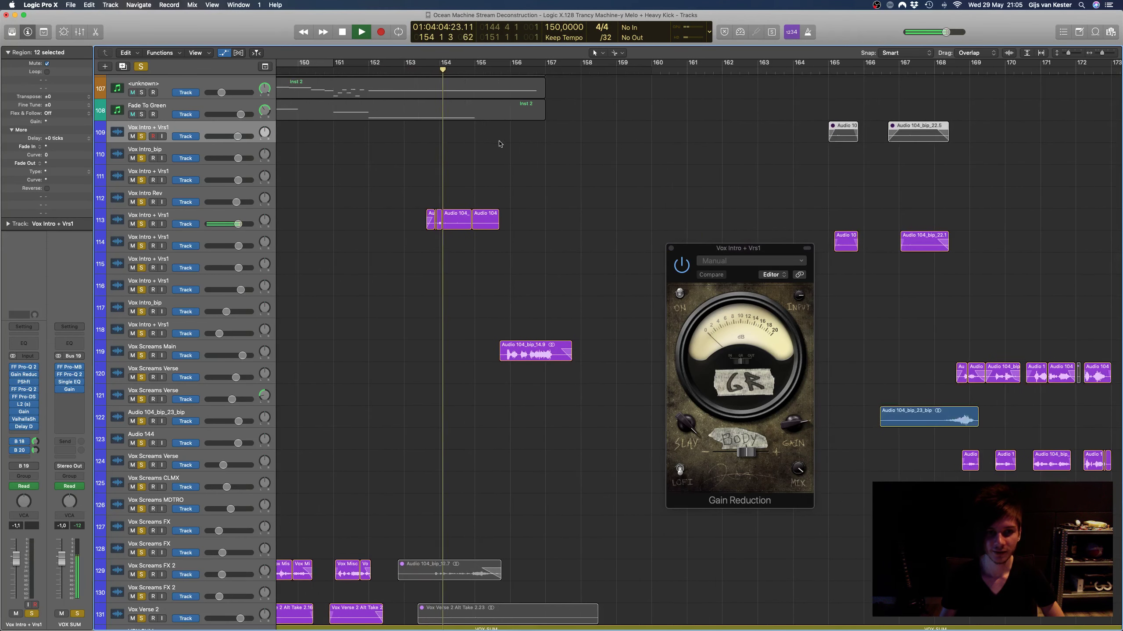
Step: Select Vox Intro + Vrs1 track 113, stop playback and set a cycle range from 153 3 1 to 157 1 1
left_click(148, 216)
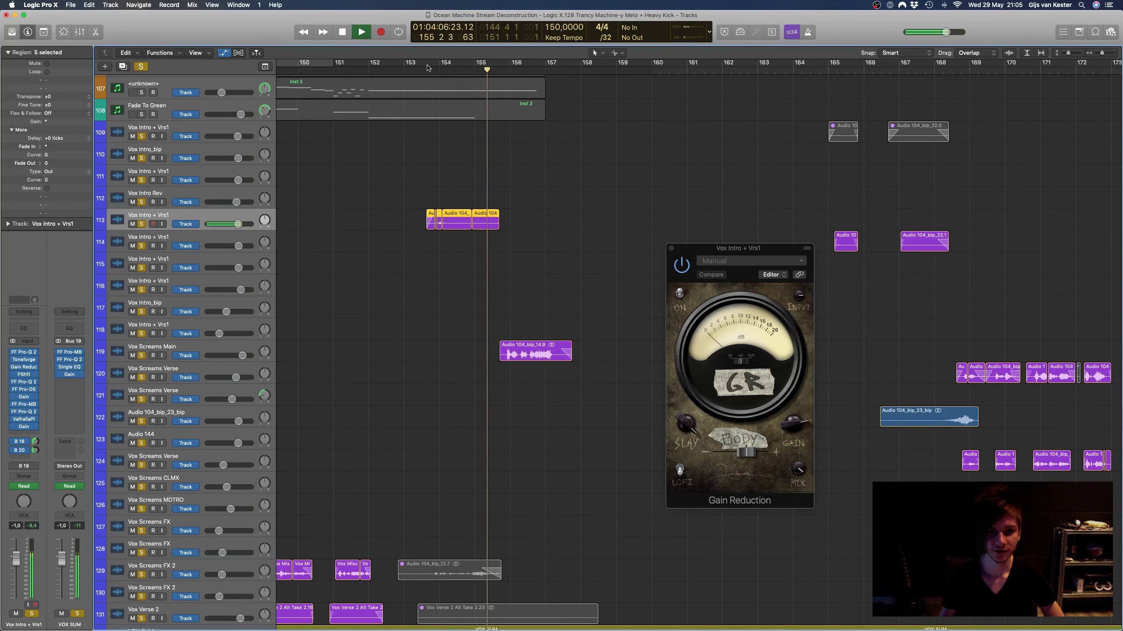
key("space")
left_click_drag(441, 65, 545, 64)
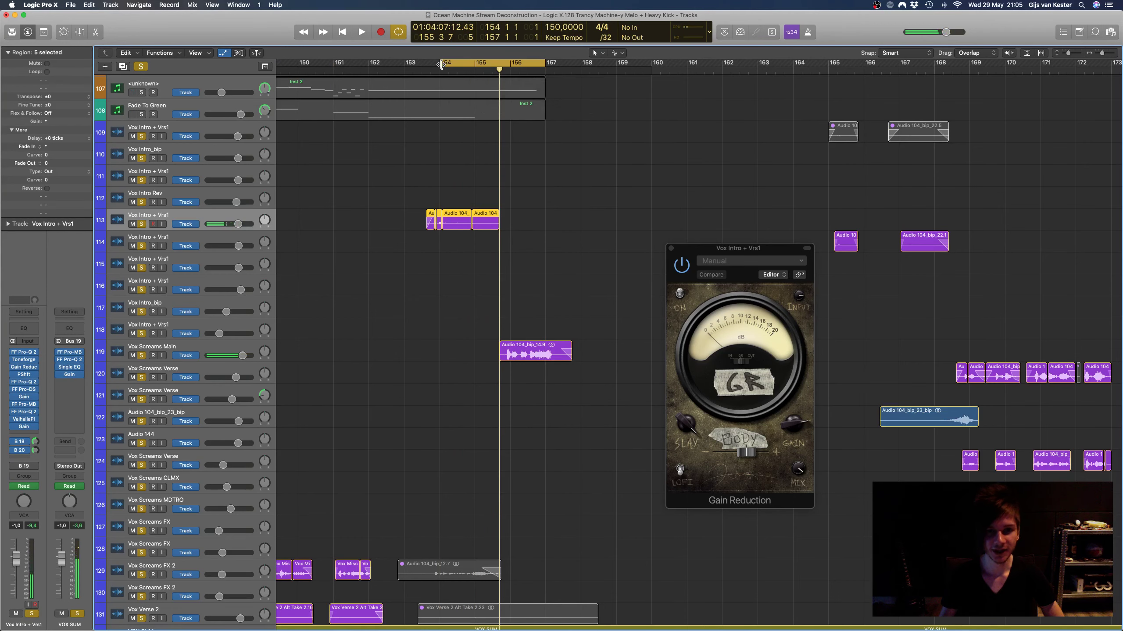
left_click_drag(441, 65, 422, 64)
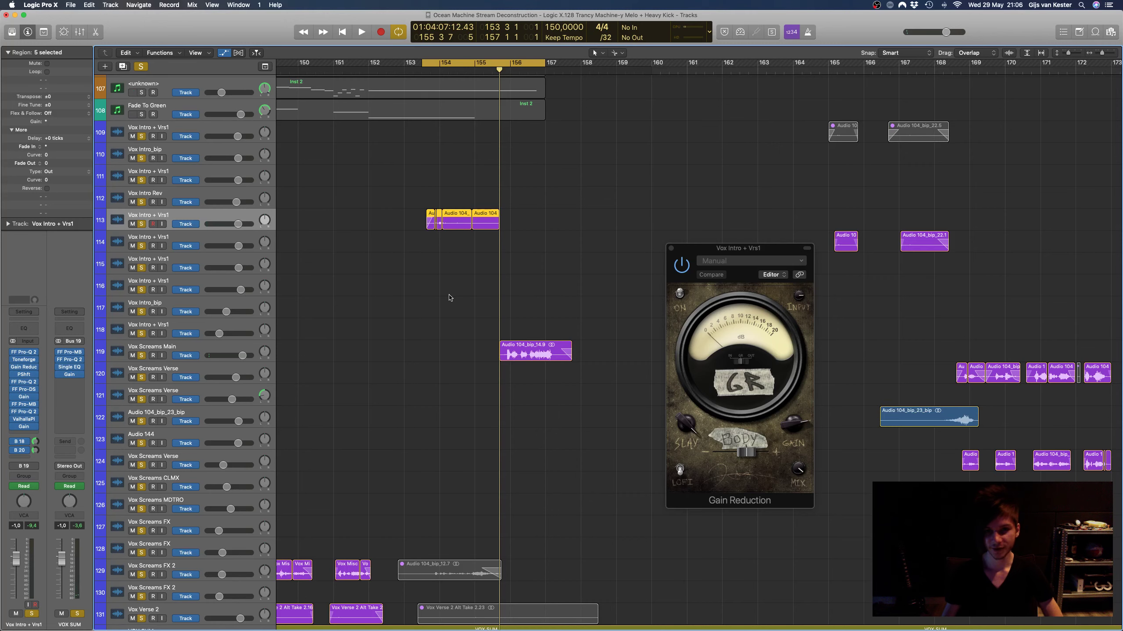
scroll(450, 298, "up", 2)
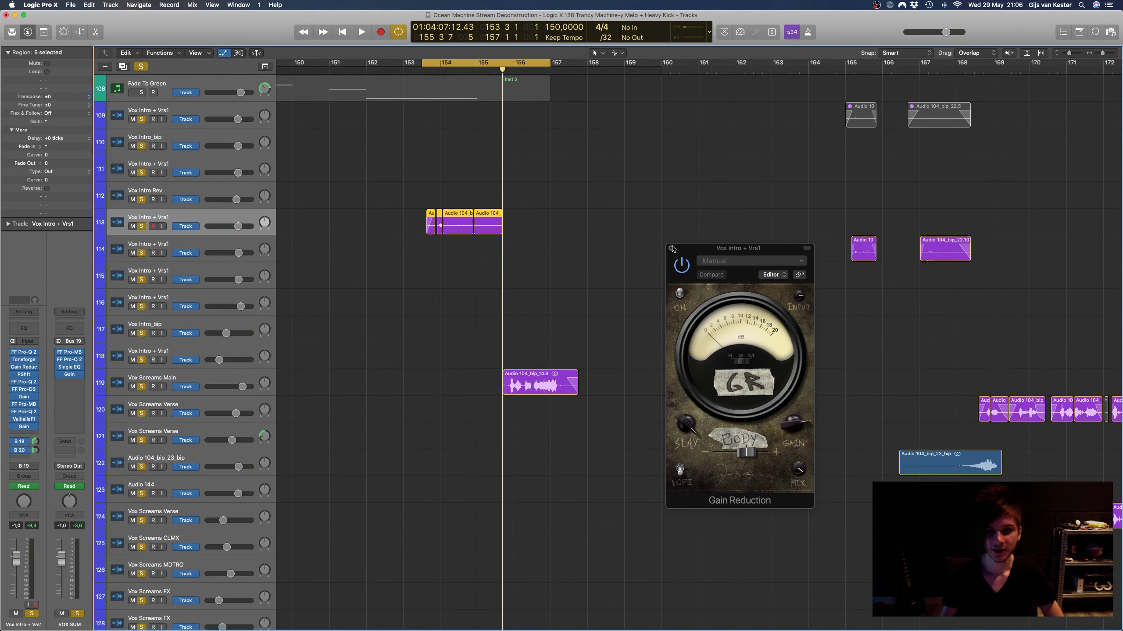
Step: Replace the open Gain Reduction window with track 113's Toneforge Menace and examine its amp, overdrive and cabinet pages
left_click(671, 248)
left_click(25, 361)
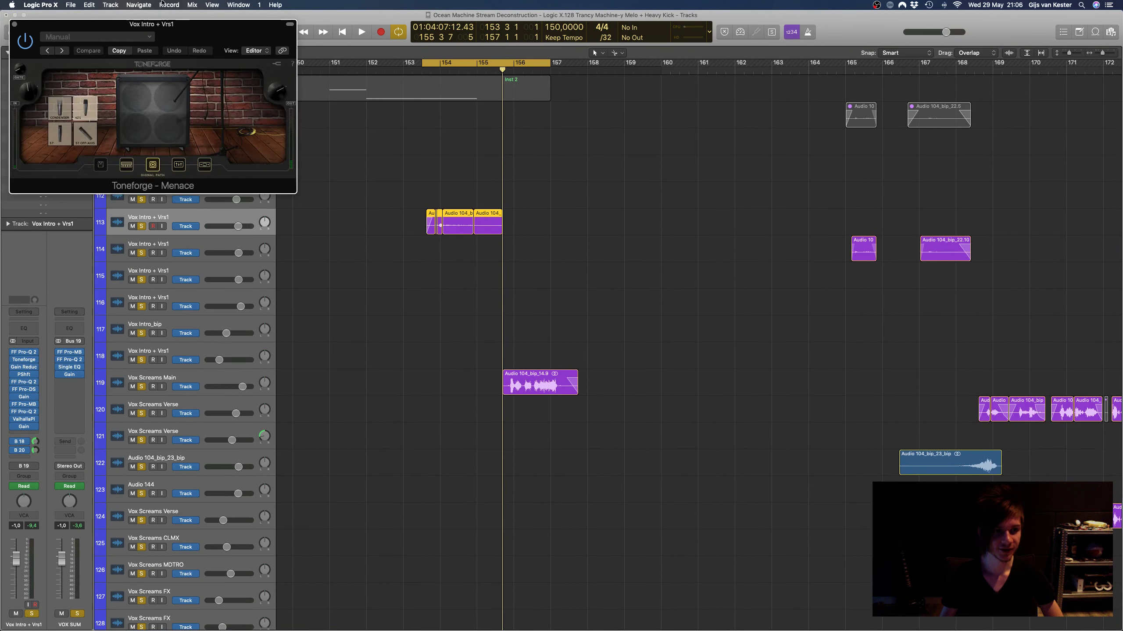
left_click_drag(164, 30, 782, 183)
left_click(780, 307)
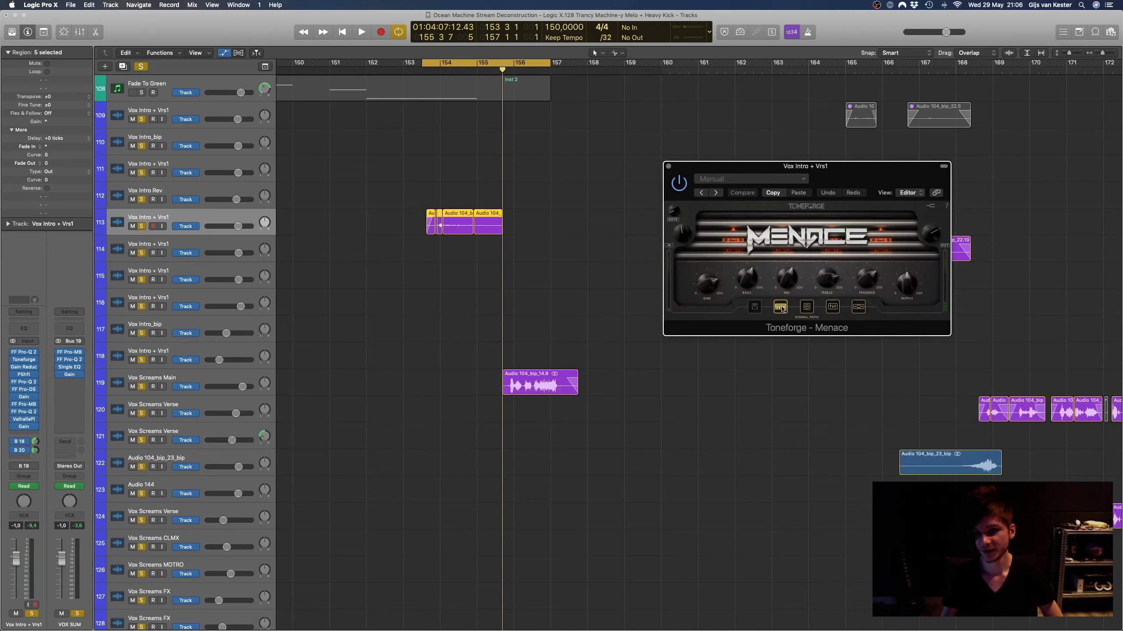
left_click(755, 307)
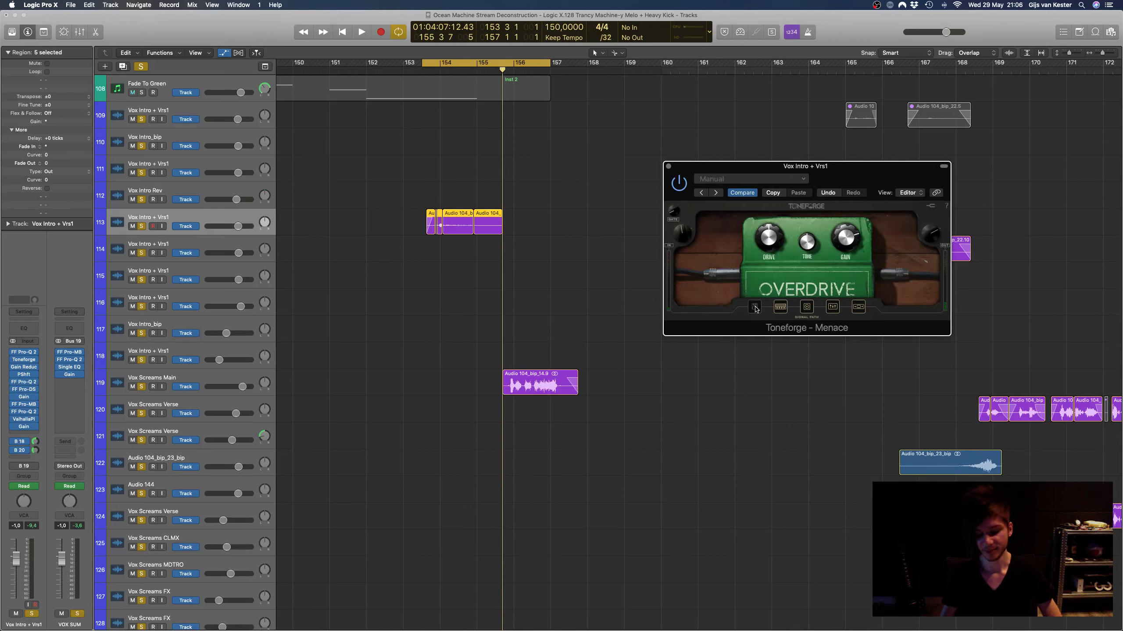
left_click(780, 307)
left_click(806, 307)
left_click(803, 308)
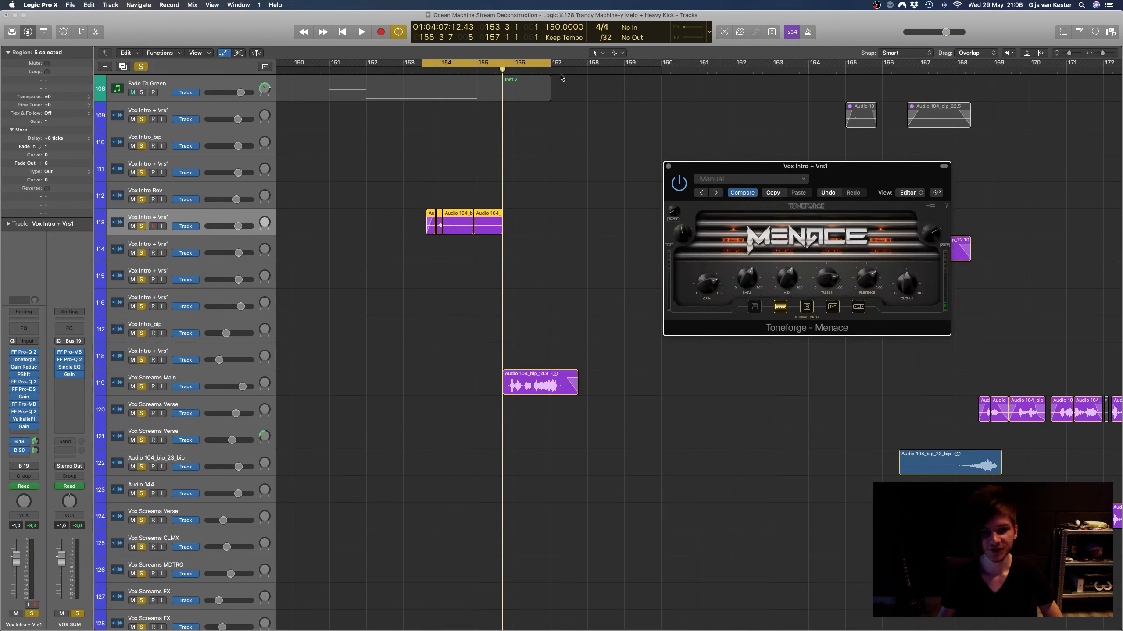
Step: Open track 113's Gain Reduction plug-in beside Menace and audition the cycled vocal with it
key("space")
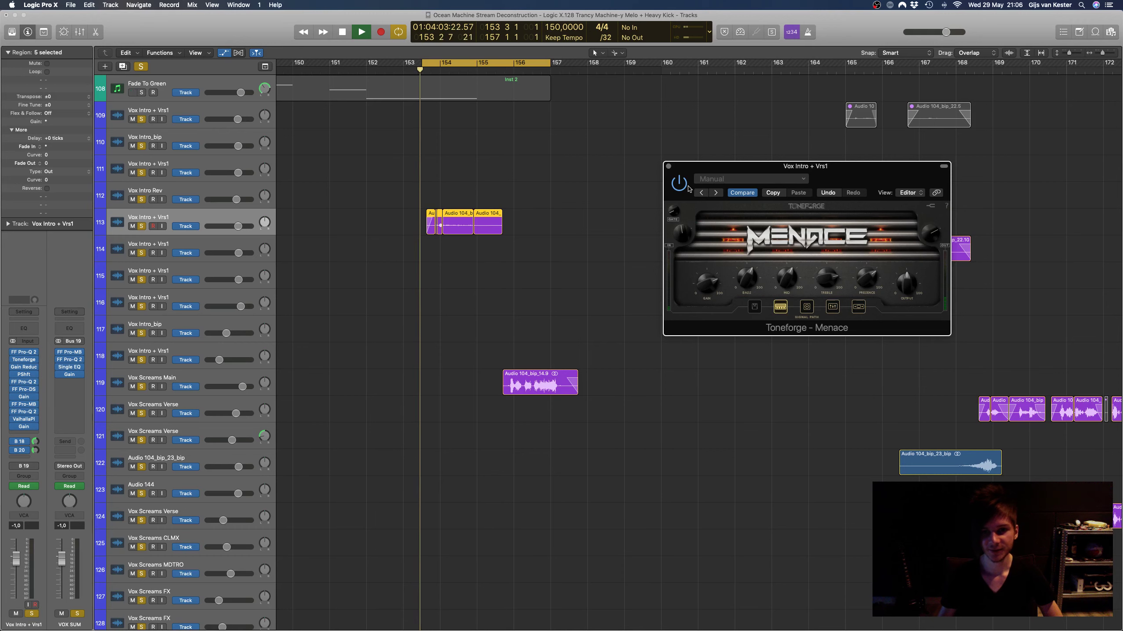
left_click(26, 367)
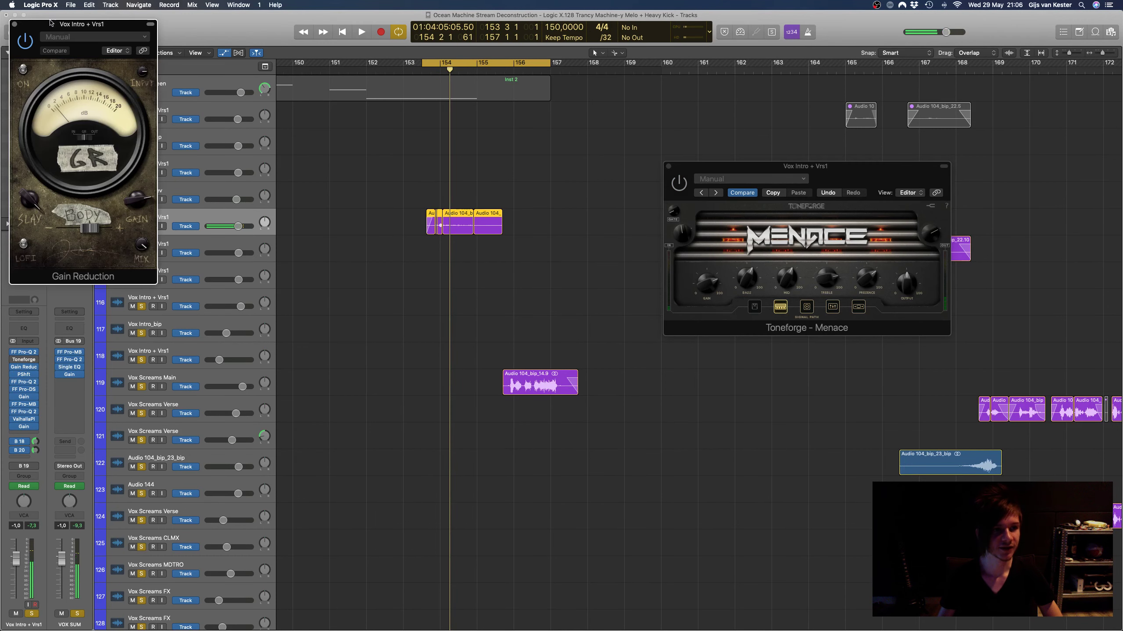
left_click_drag(50, 23, 628, 116)
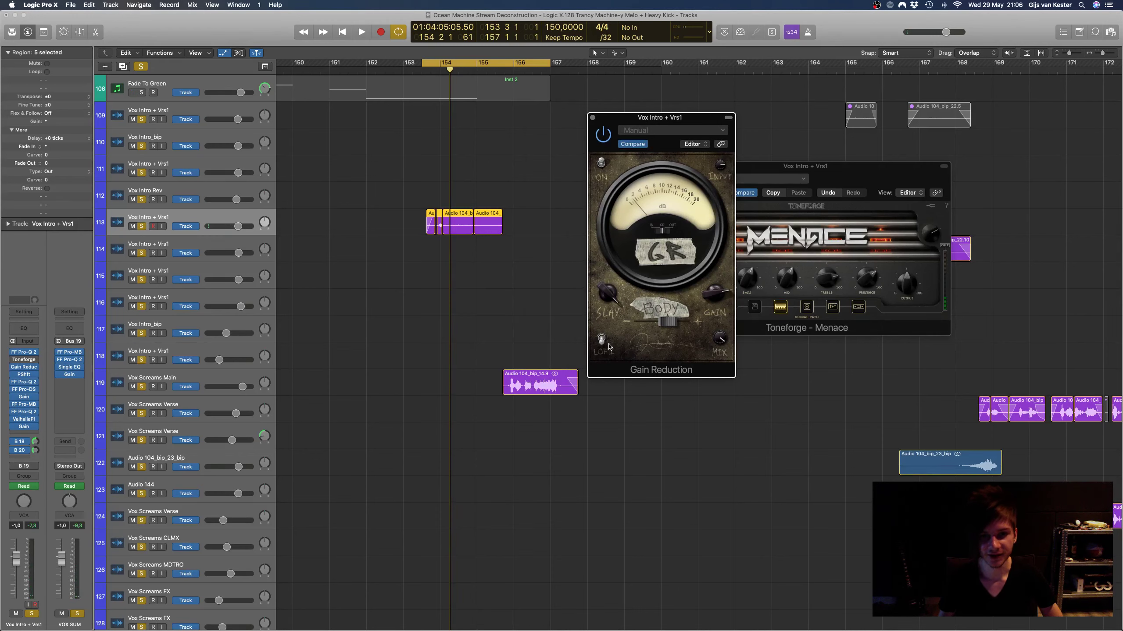
key("space")
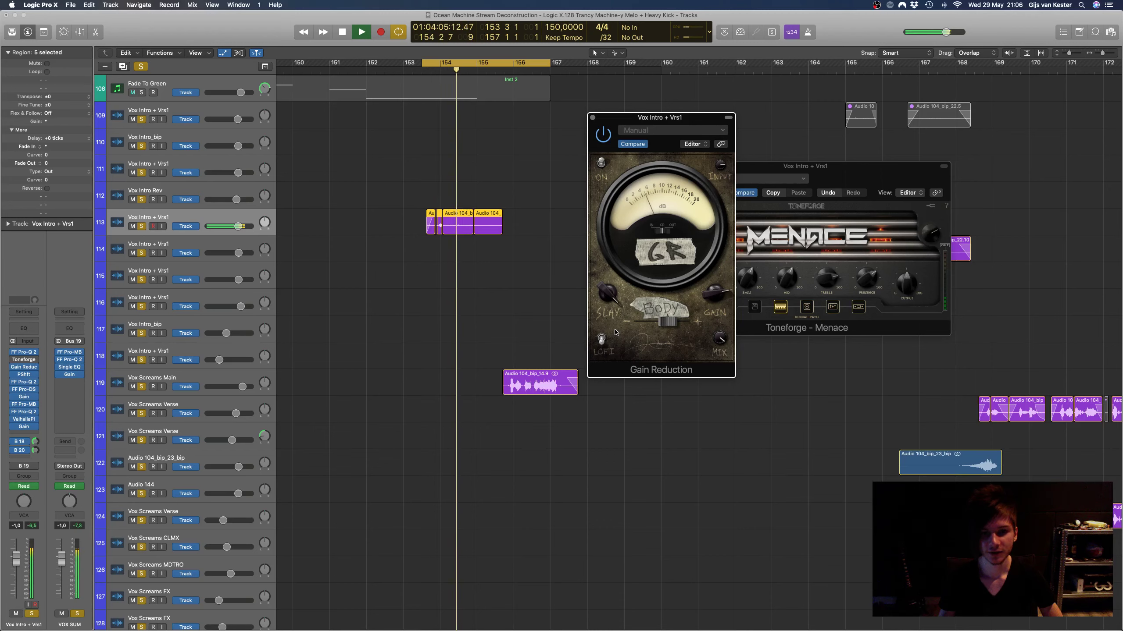
key("space")
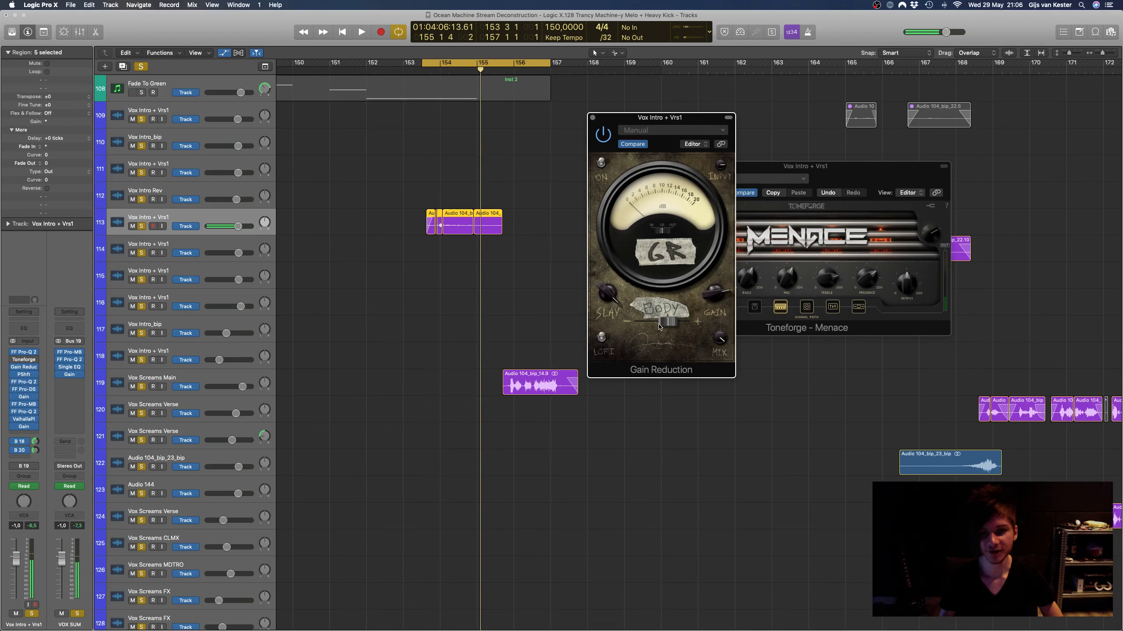
key("space")
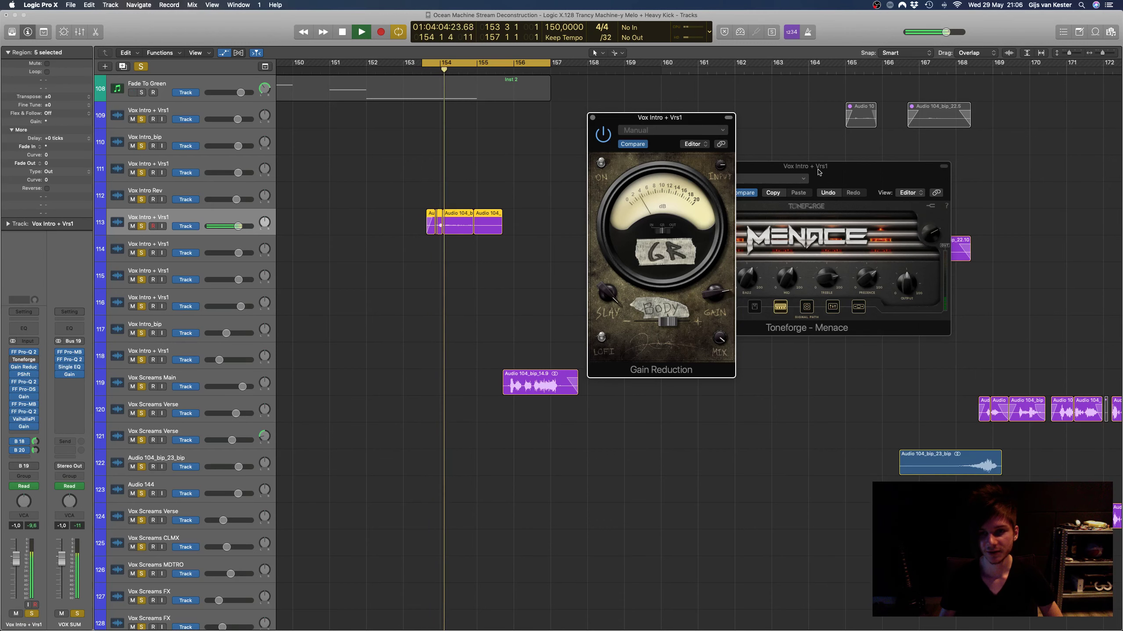
Step: Bring Toneforge Menace to the front, replay the cycled vocal, stop playback and close both plug-in windows
left_click(752, 186)
key("space")
key("space")
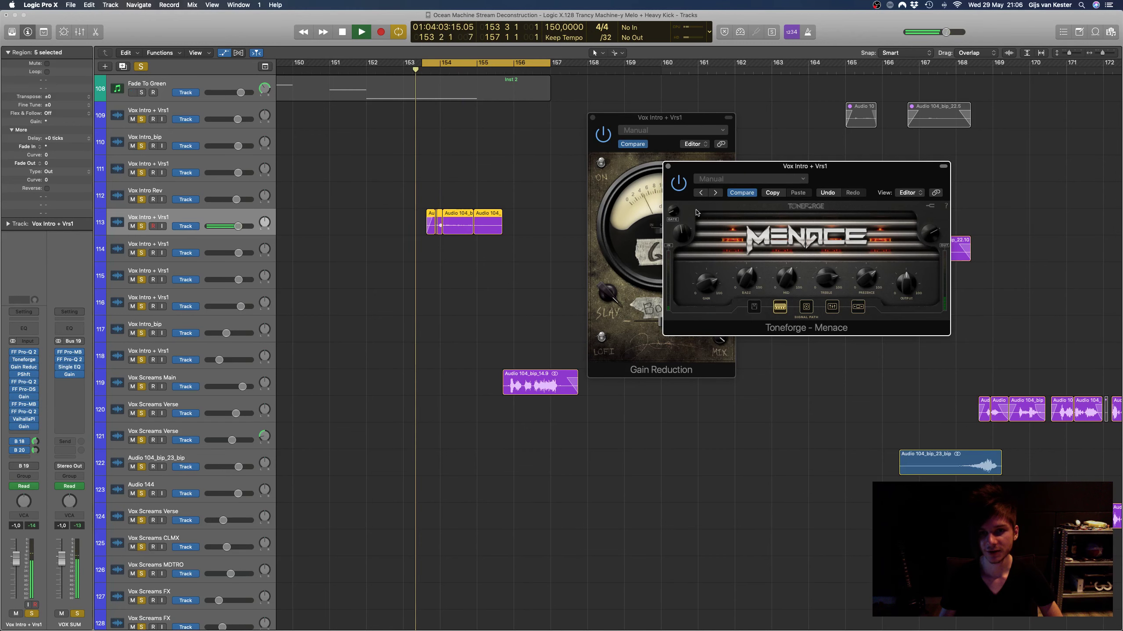
left_click(667, 167)
key("space")
left_click(593, 117)
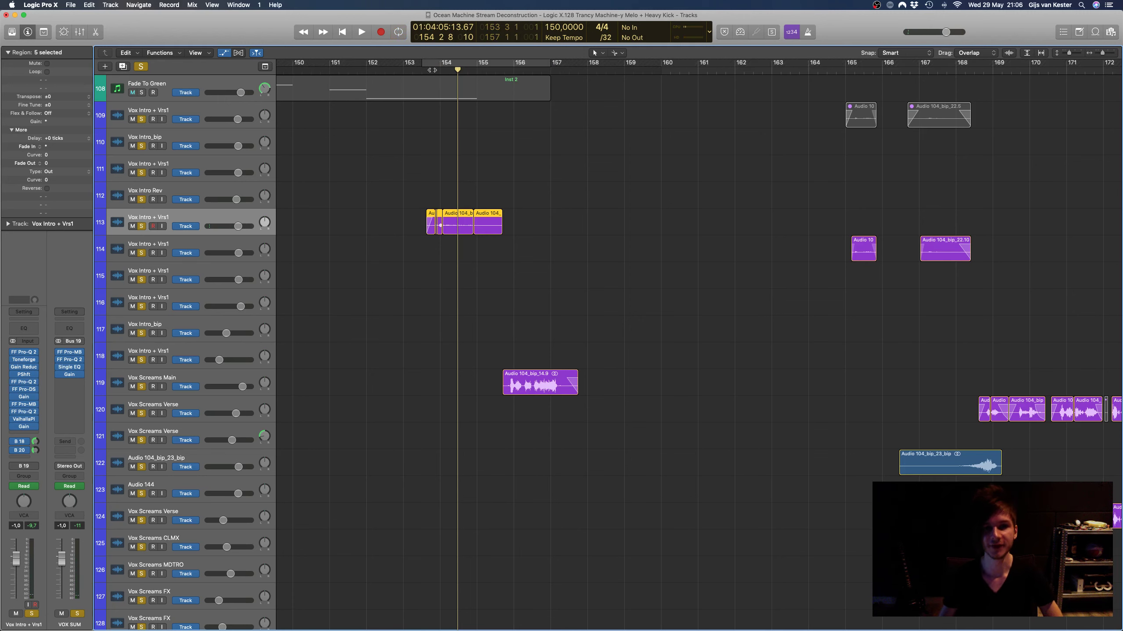
Step: Move the playhead to 154 1 1 and play the Vox Intro + Vrs1 regions on track 113
key("space")
left_click_drag(428, 69, 426, 72)
scroll(391, 295, "up", 5, "alt")
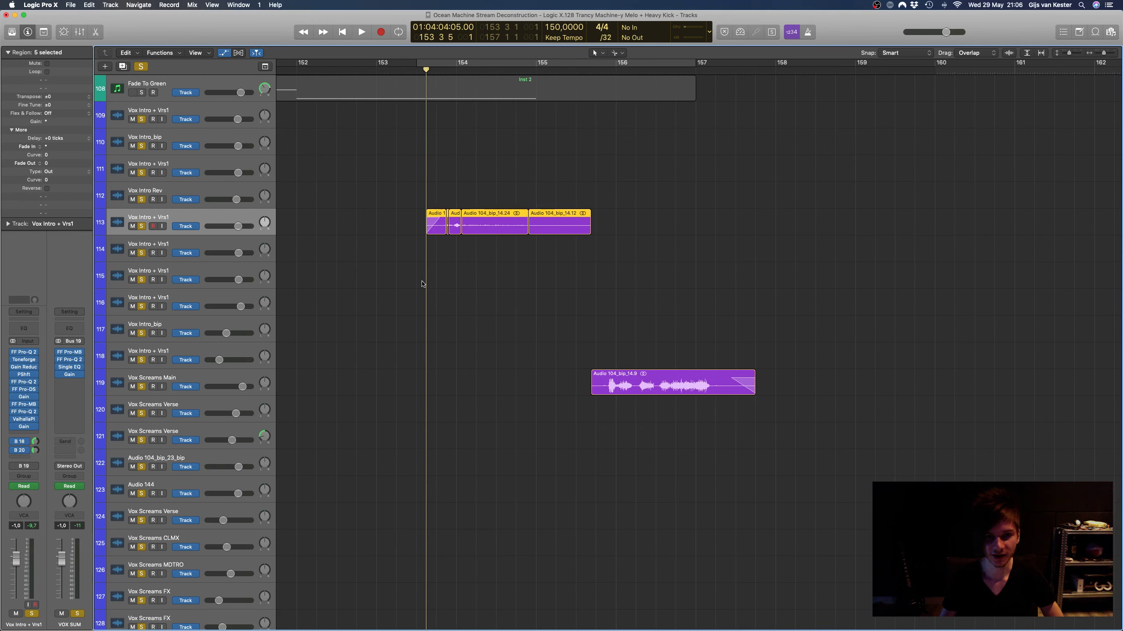
scroll(434, 281, "down", 6, "alt")
scroll(433, 278, "down", 1, "alt")
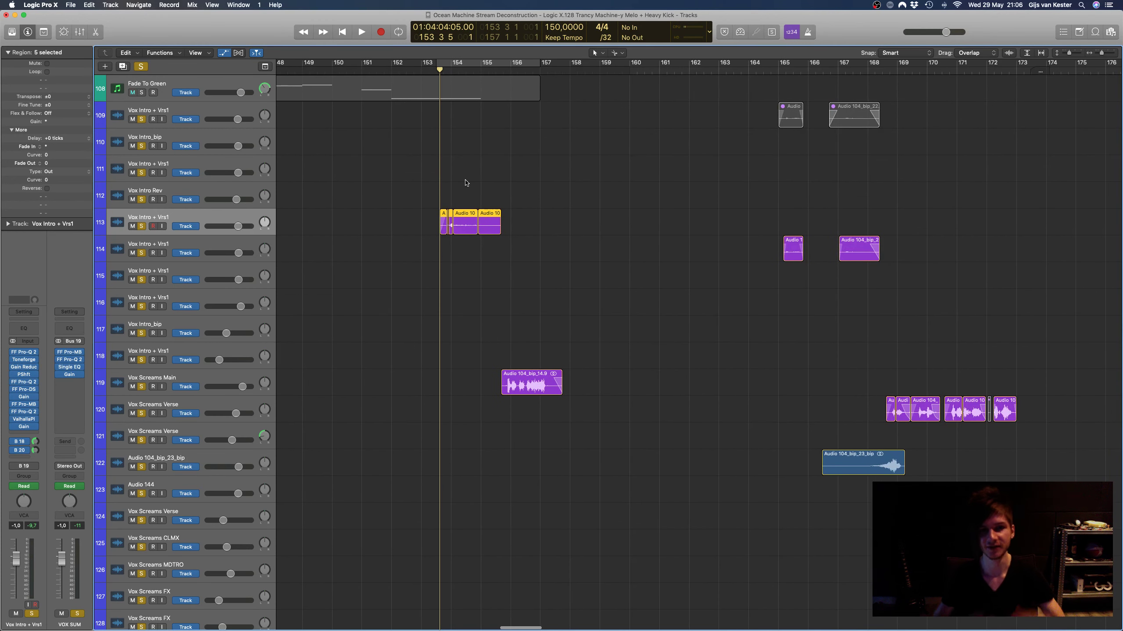
scroll(468, 182, "right", 2)
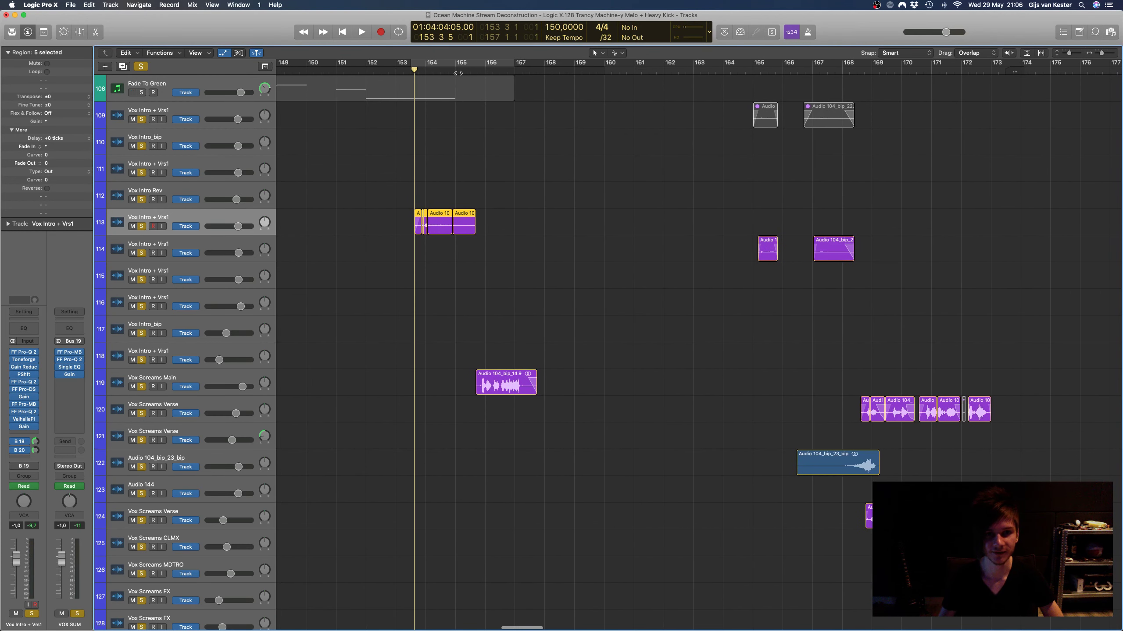
left_click_drag(467, 70, 430, 70)
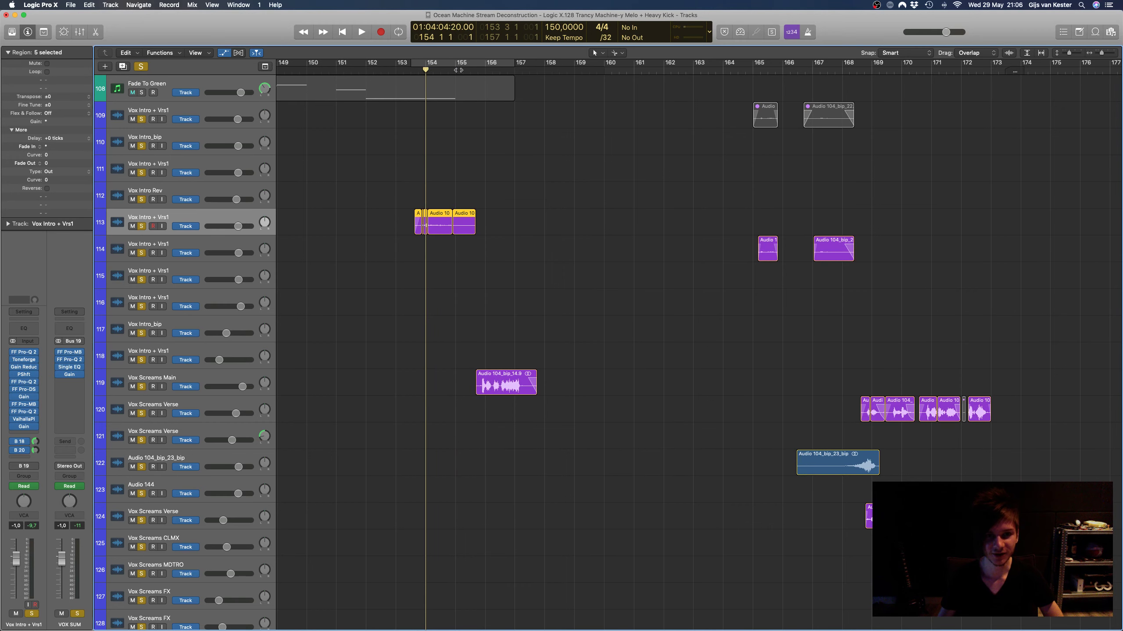
key("space")
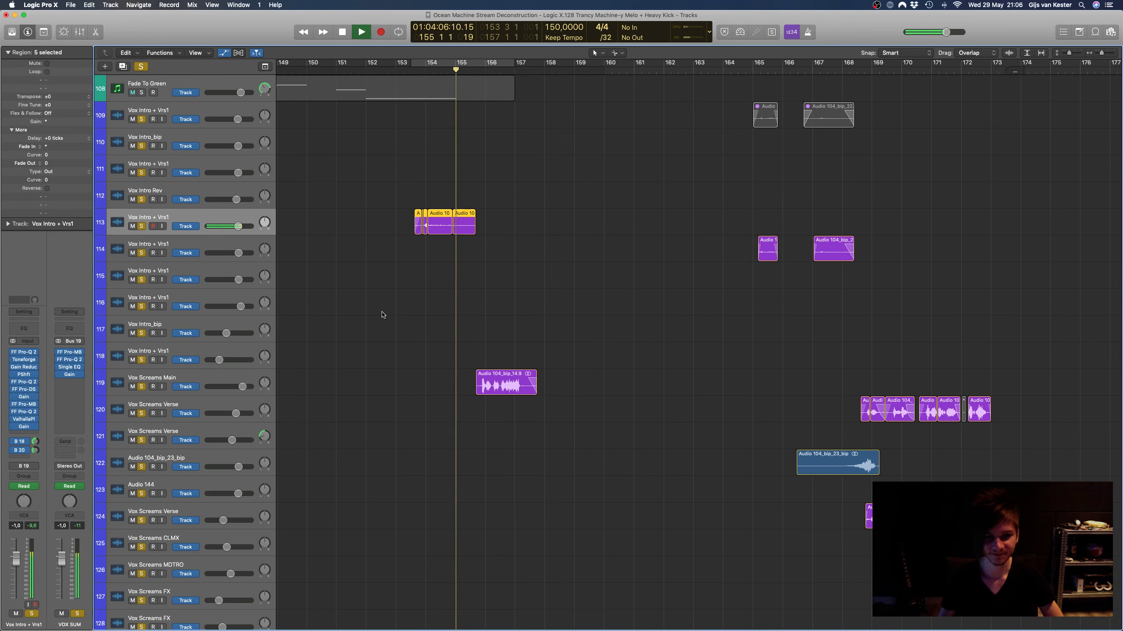
Step: Continue playback from bar 155 through the scream region, select Vox Screams Main track 119 and stop
scroll(381, 314, "down", 10)
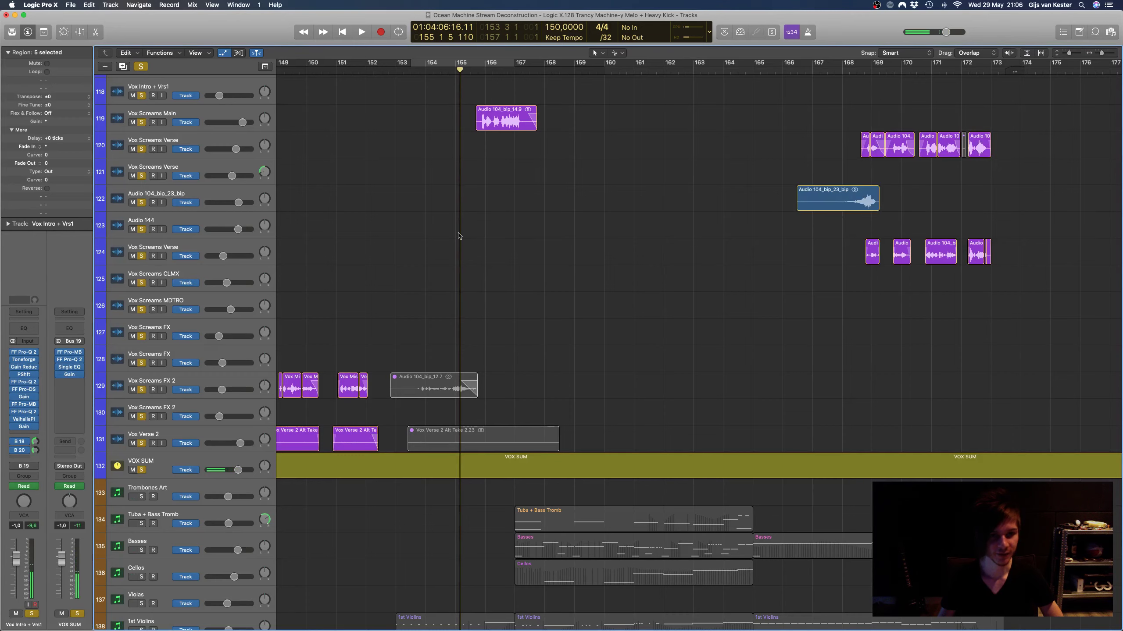
scroll(458, 235, "down", 5)
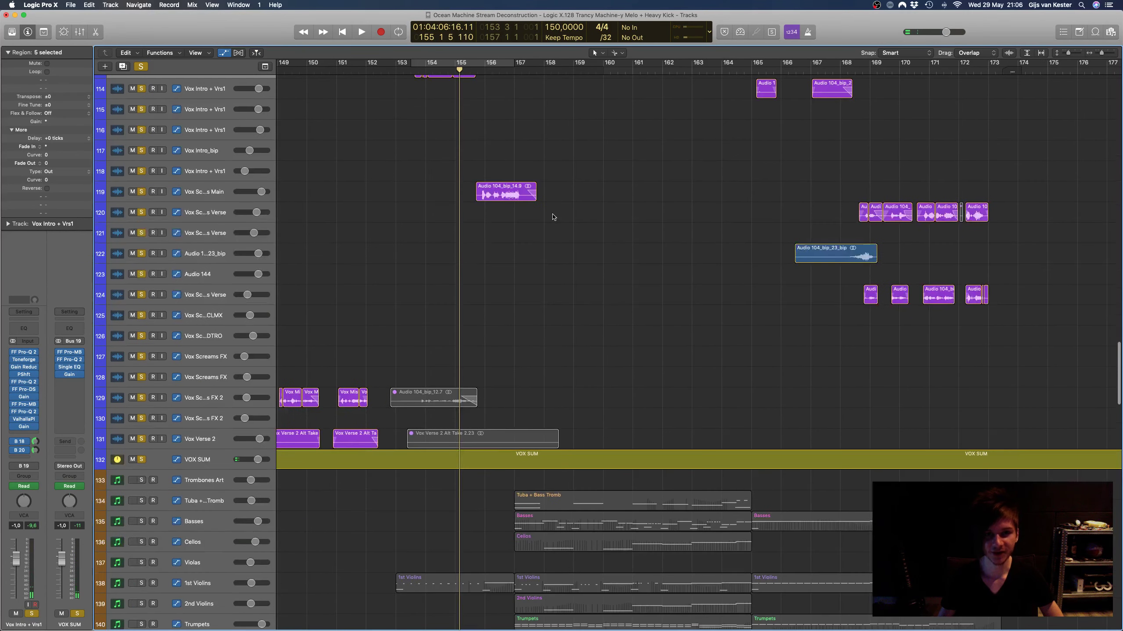
scroll(554, 216, "down", 3)
key("space")
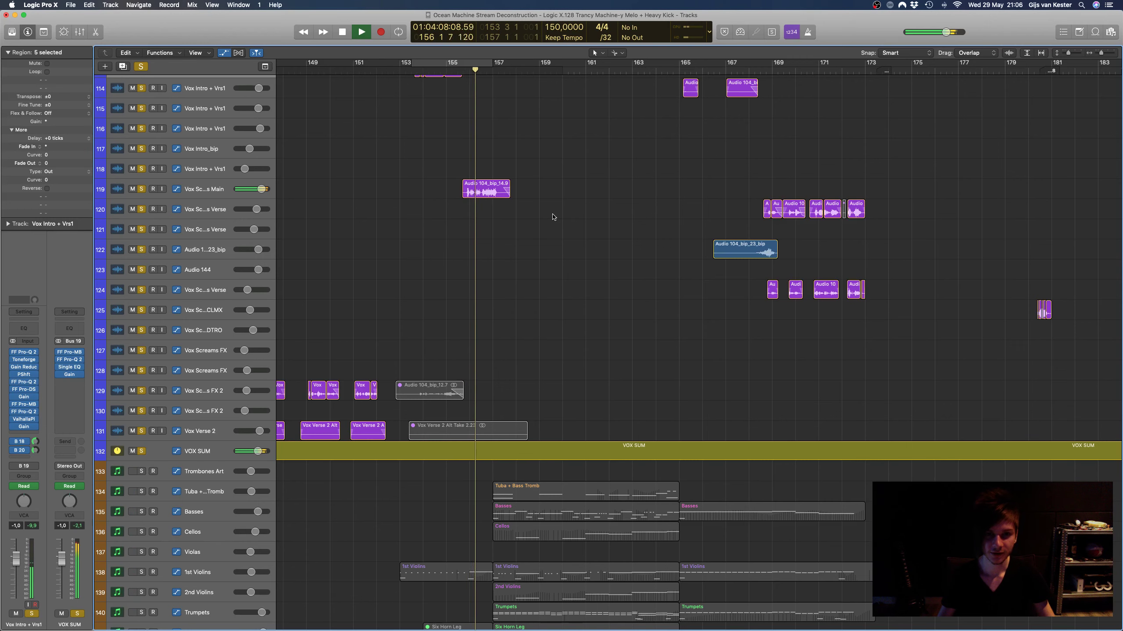
left_click(212, 188)
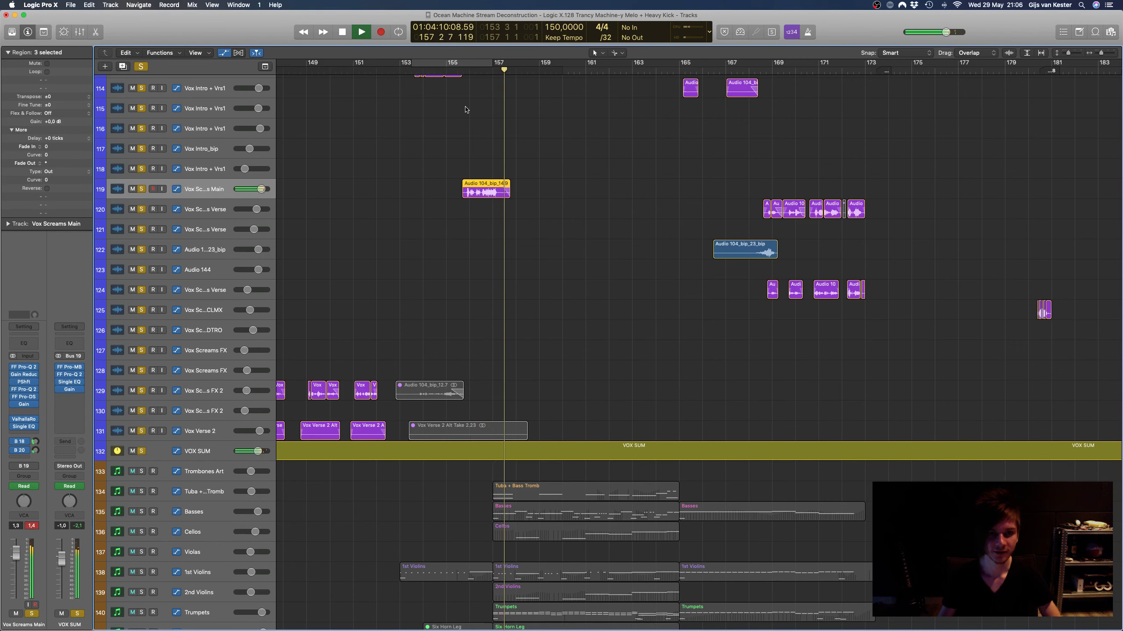
key("space")
Step: Set a cycle range from 155 4 1 to 160 1 1 and open track 119's Pitch Shifter in the empty arrangement area
scroll(464, 181, "up", 3)
scroll(464, 180, "up", 2)
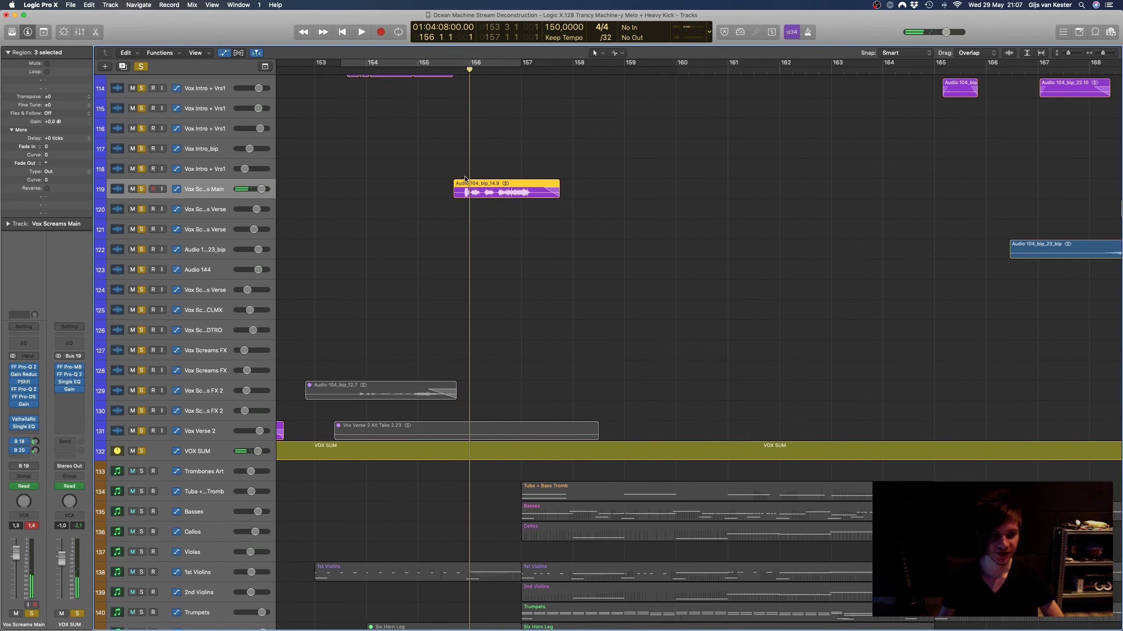
mouse_move(459, 59)
left_mouse_down()
mouse_move(676, 62)
mouse_move(457, 65)
left_mouse_up()
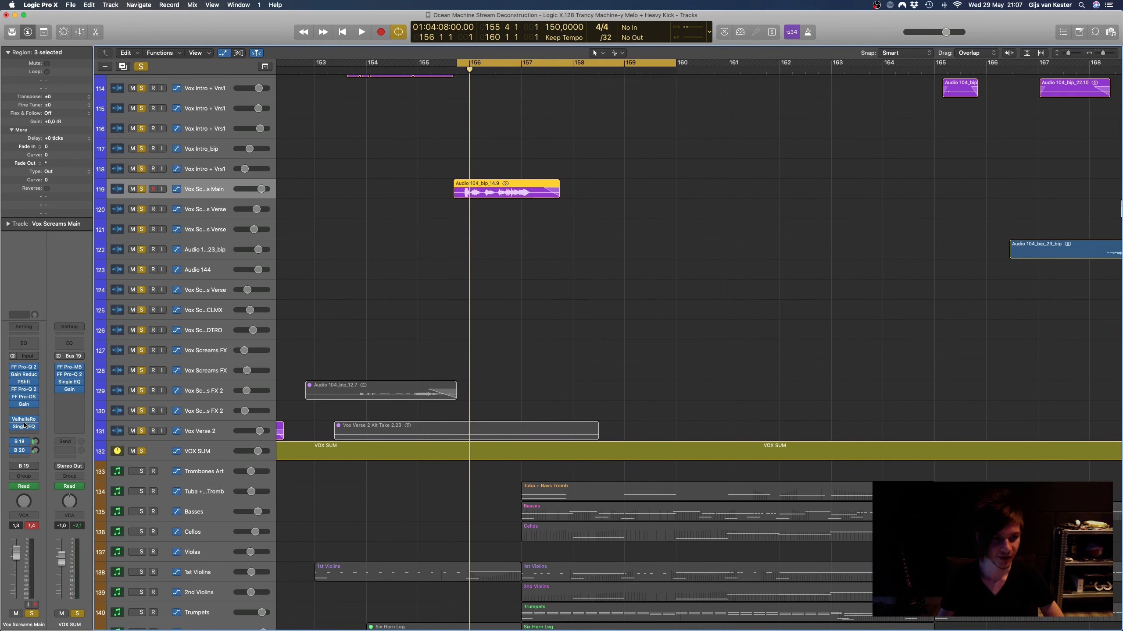
left_click(24, 383)
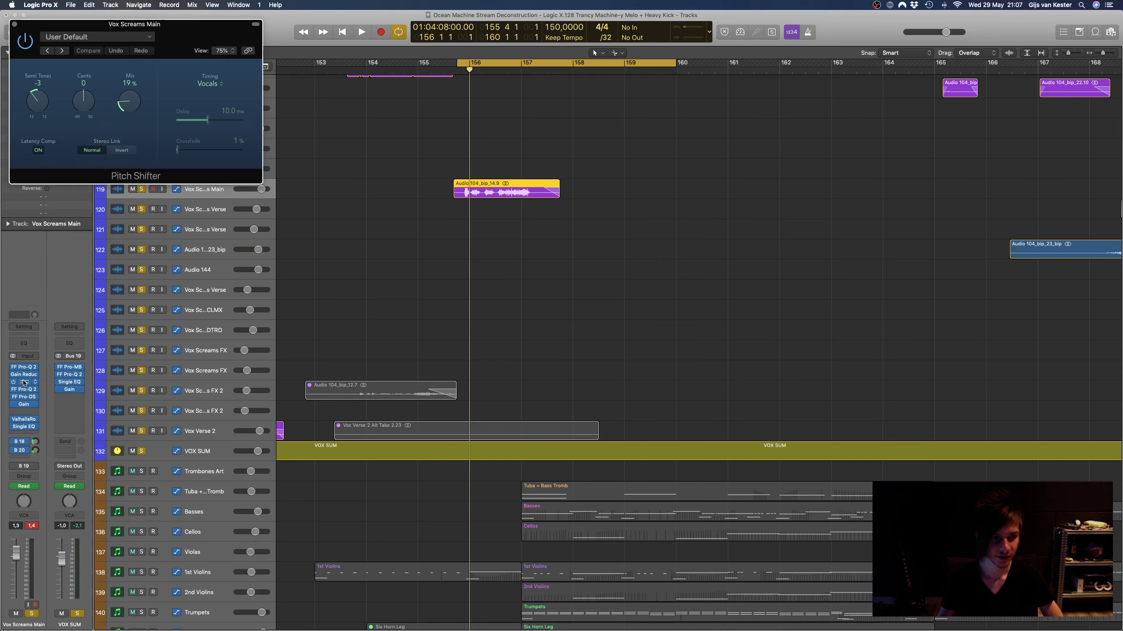
left_click_drag(135, 28, 818, 238)
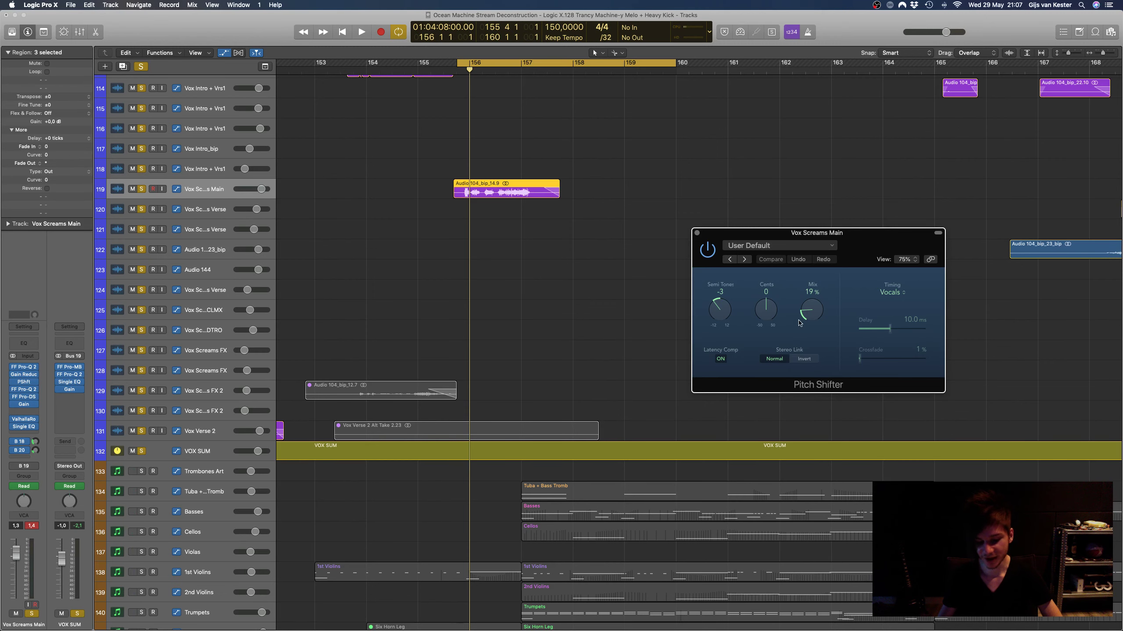
Step: Audition the cycled scream on track 119 with Pitch Shifter bypassed, re-enable the plug-in and replay it for comparison
scroll(320, 223, "up", 6)
scroll(320, 223, "left", 2)
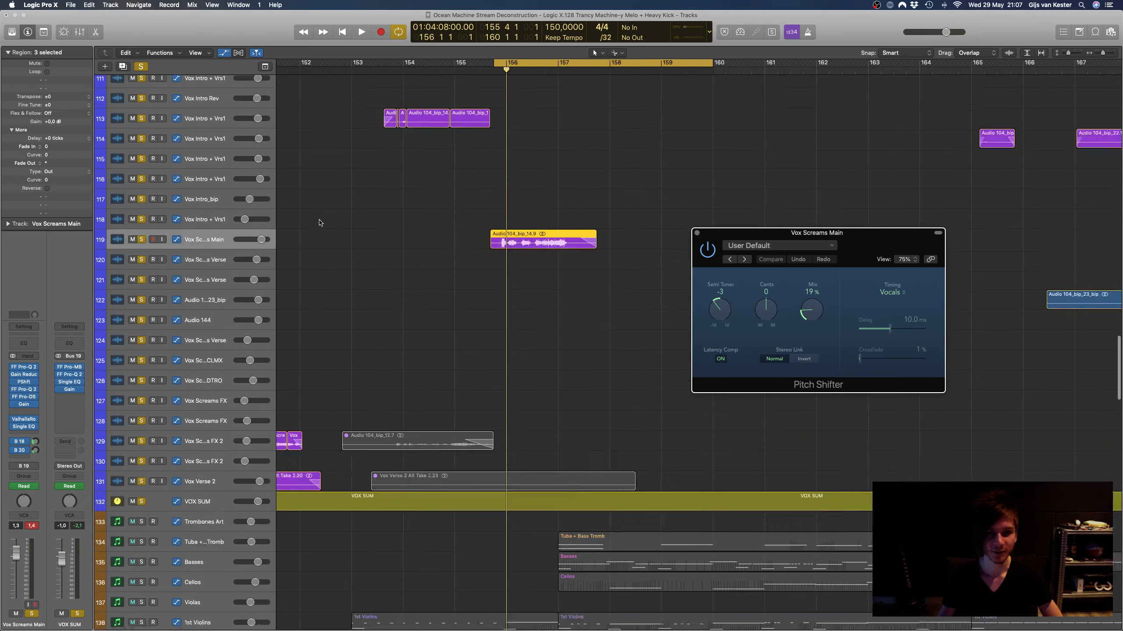
scroll(477, 250, "up", 3)
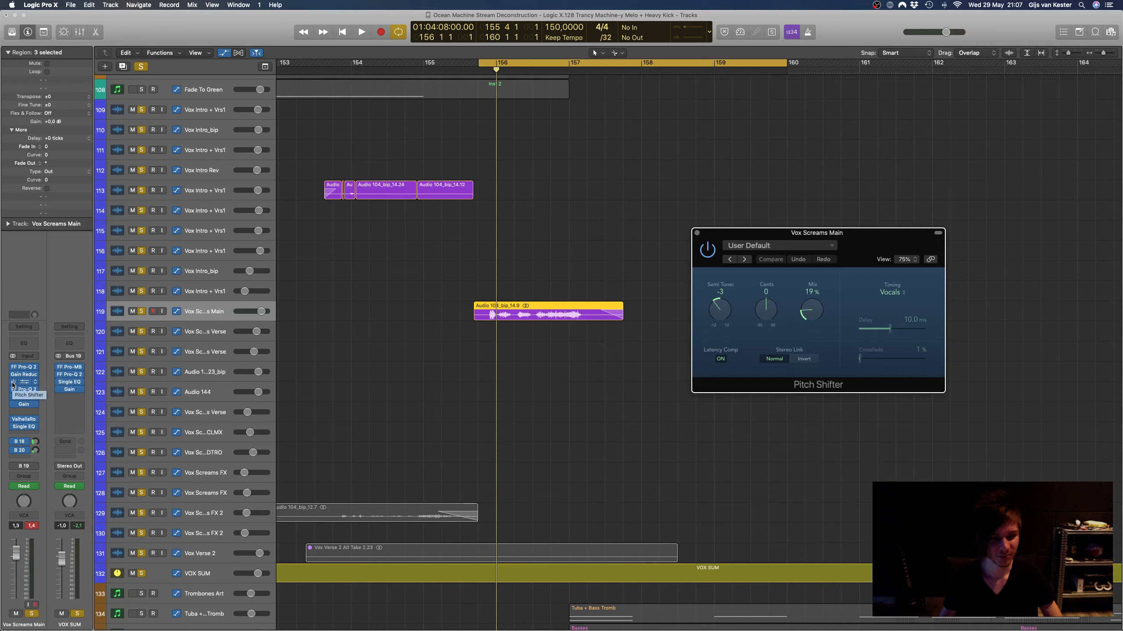
key("space")
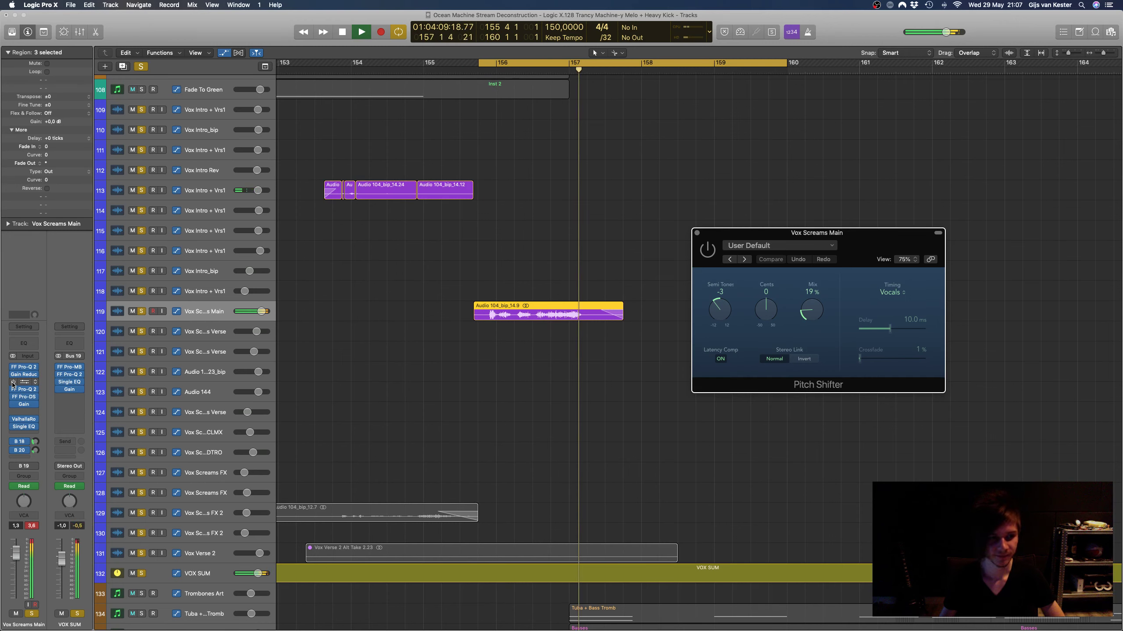
key("space")
key("space")
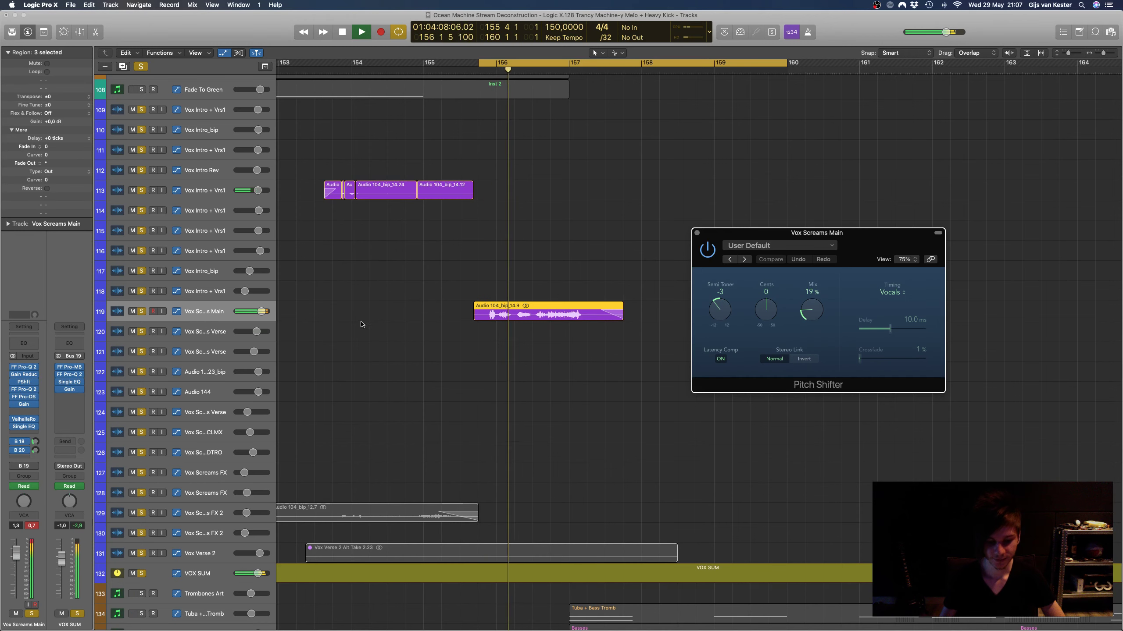
scroll(540, 318, "down", 1)
scroll(539, 319, "down", 3)
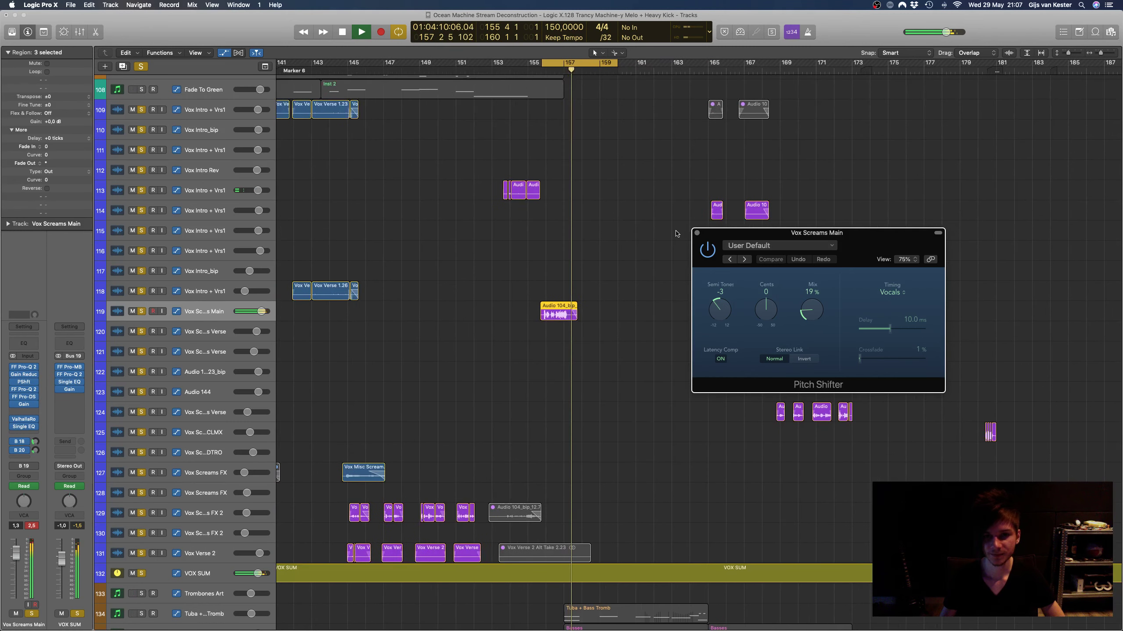
Step: Close the Pitch Shifter window, stop playback and turn off the cycle range
left_click(697, 233)
left_click_drag(589, 63, 659, 113)
scroll(618, 144, "right", 4)
scroll(618, 144, "up", 3)
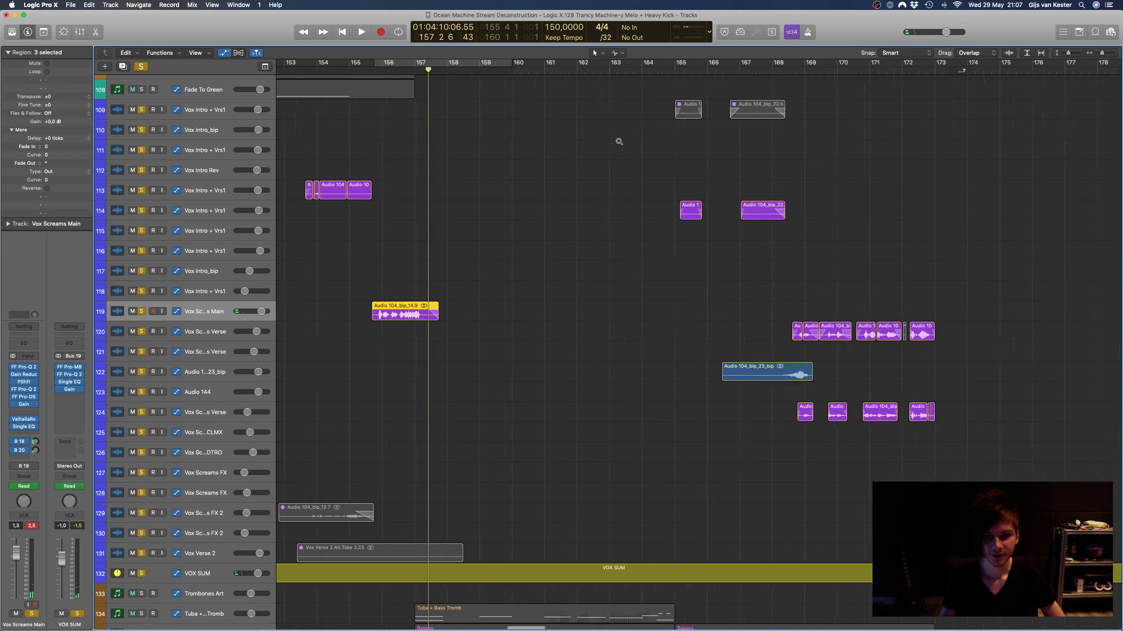
scroll(499, 148, "right", 4)
scroll(500, 147, "down", 1)
scroll(501, 147, "down", 3)
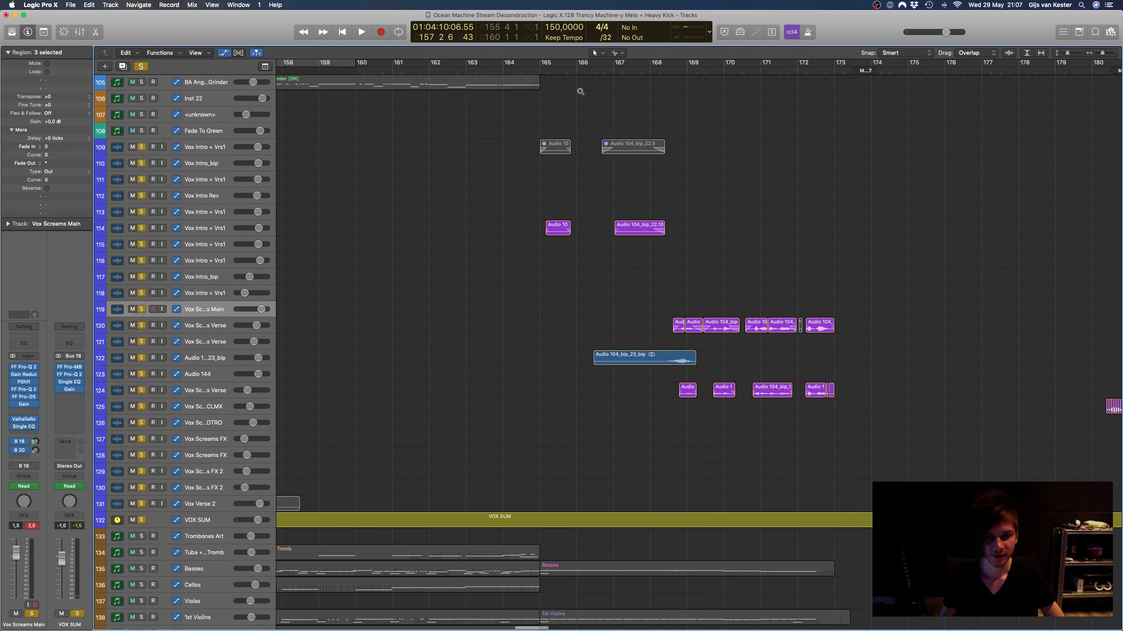
Step: Play the vocals from 165 2 1 and select Vox Intro + Vrs1 track 114
left_click(537, 74)
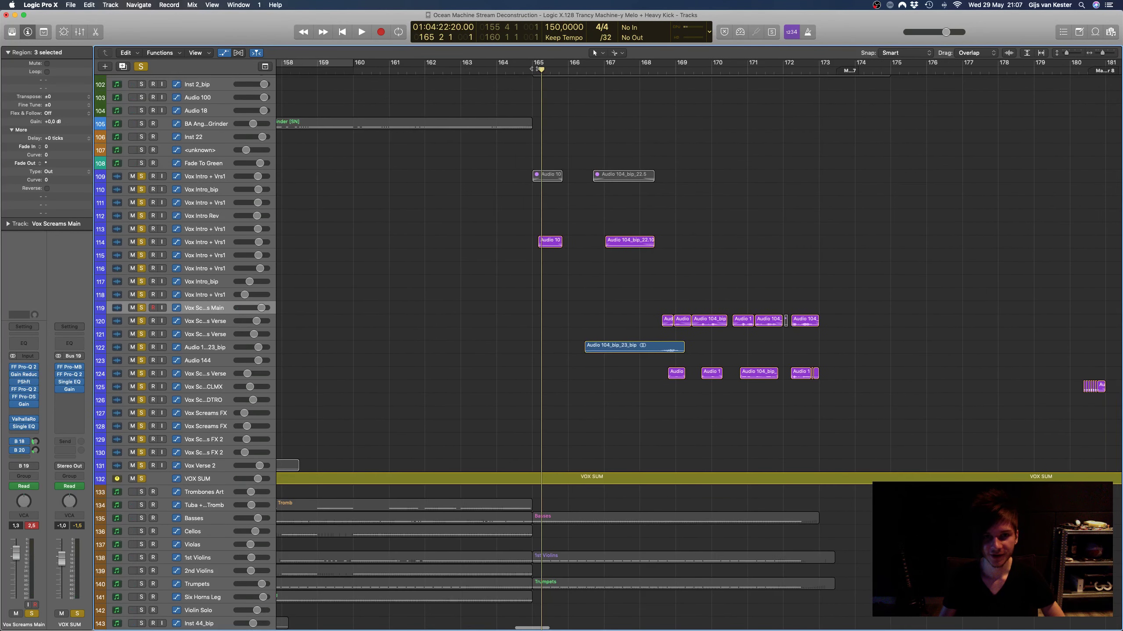
key("space")
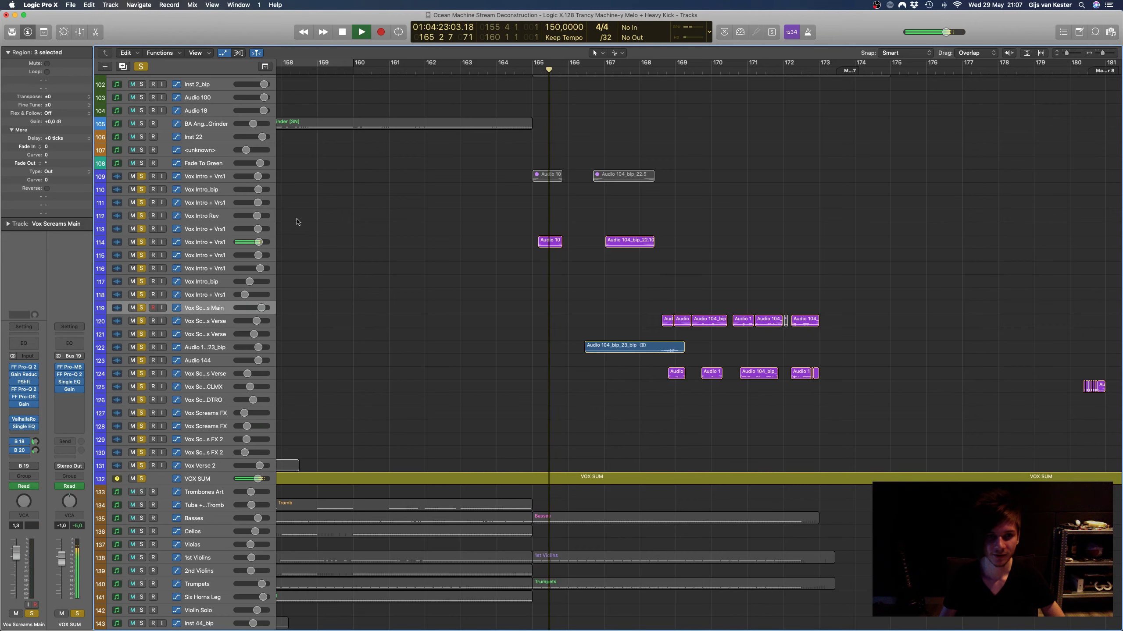
left_click(203, 242)
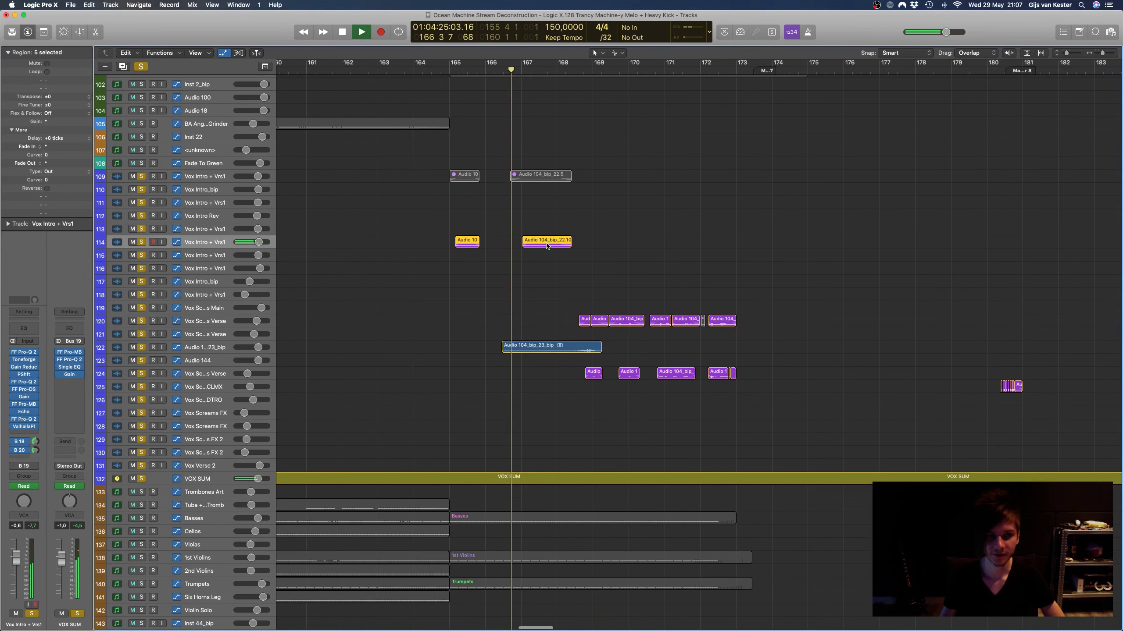
scroll(547, 246, "up", 2)
scroll(547, 246, "up", 2)
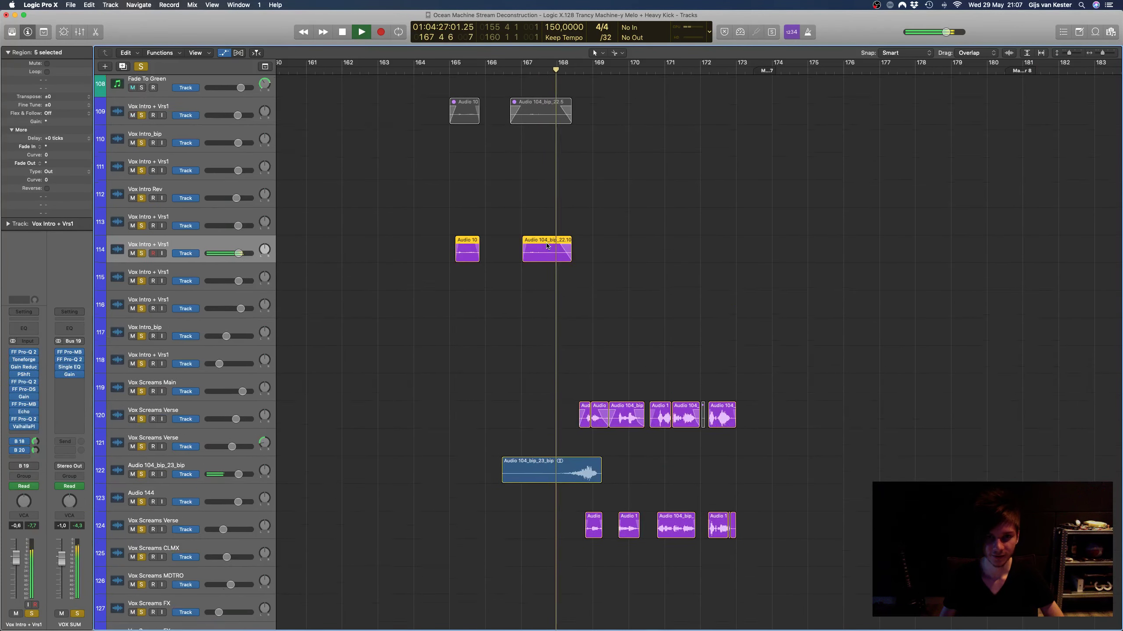
Step: Show track automation, stop playback near bar 165 and display track 114's Echo Wet curve at a readable size
key("a")
key("space")
left_click(442, 69)
key("space")
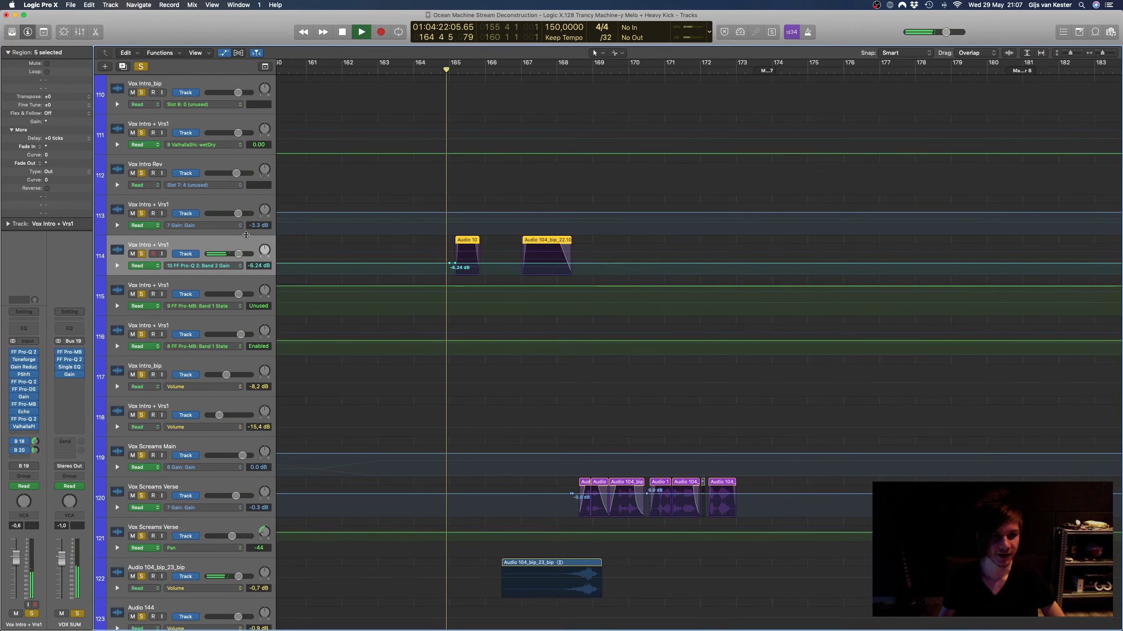
key("space")
left_click(217, 266)
left_click(225, 255)
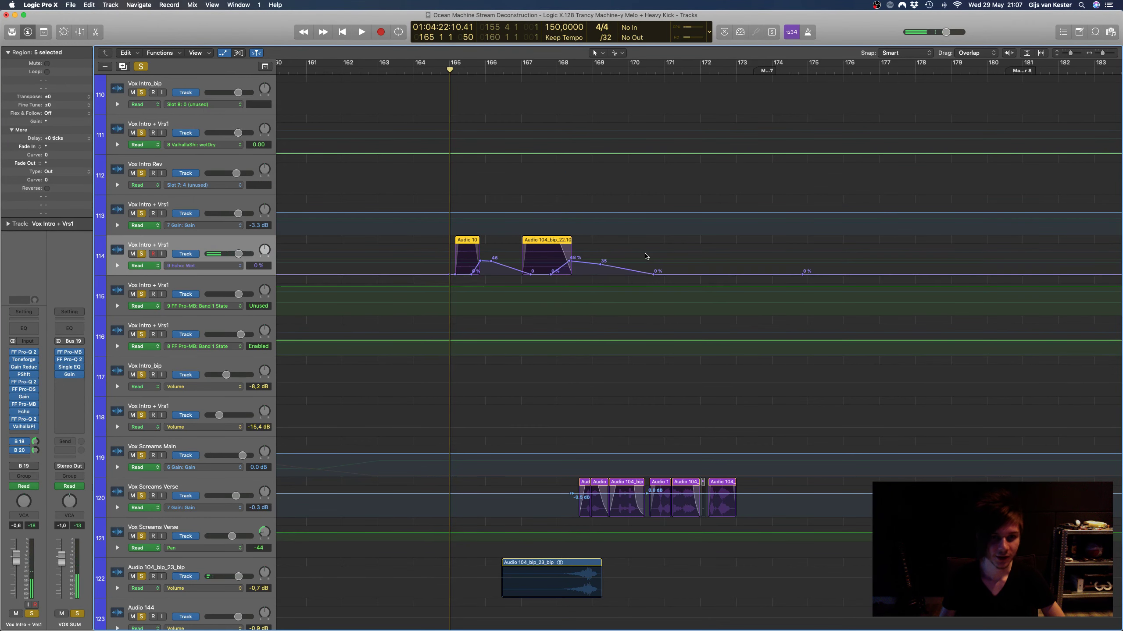
scroll(645, 256, "up", 5)
scroll(637, 261, "up", 2)
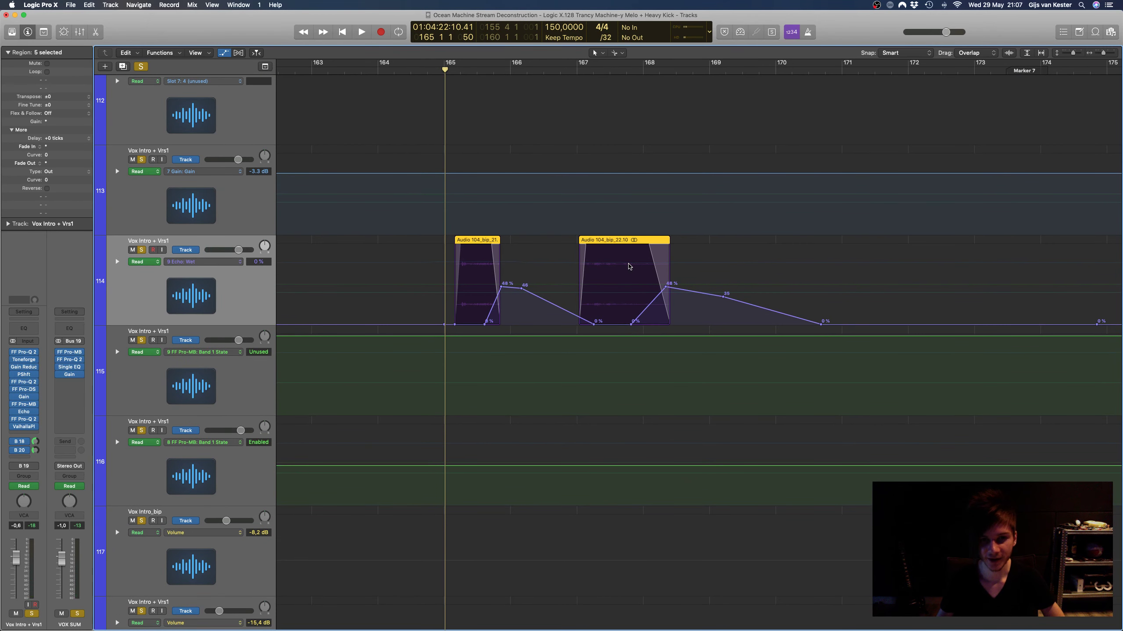
Step: Replay track 114 from the start of its first region to follow the Echo Wet automation, and hide the automation lanes
key("space")
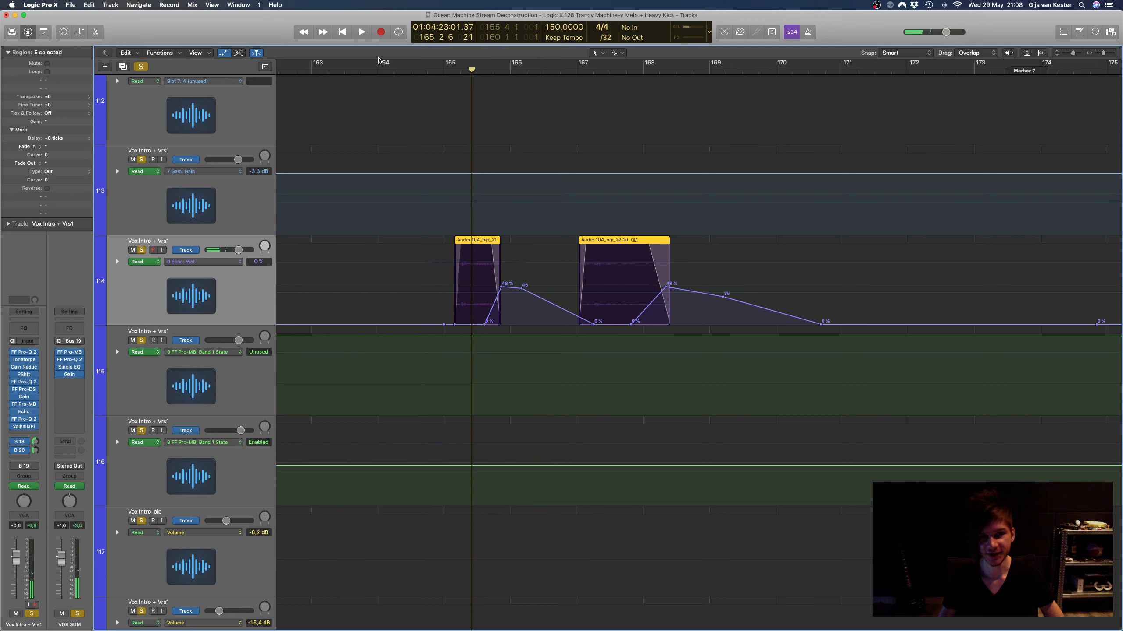
left_click(455, 69)
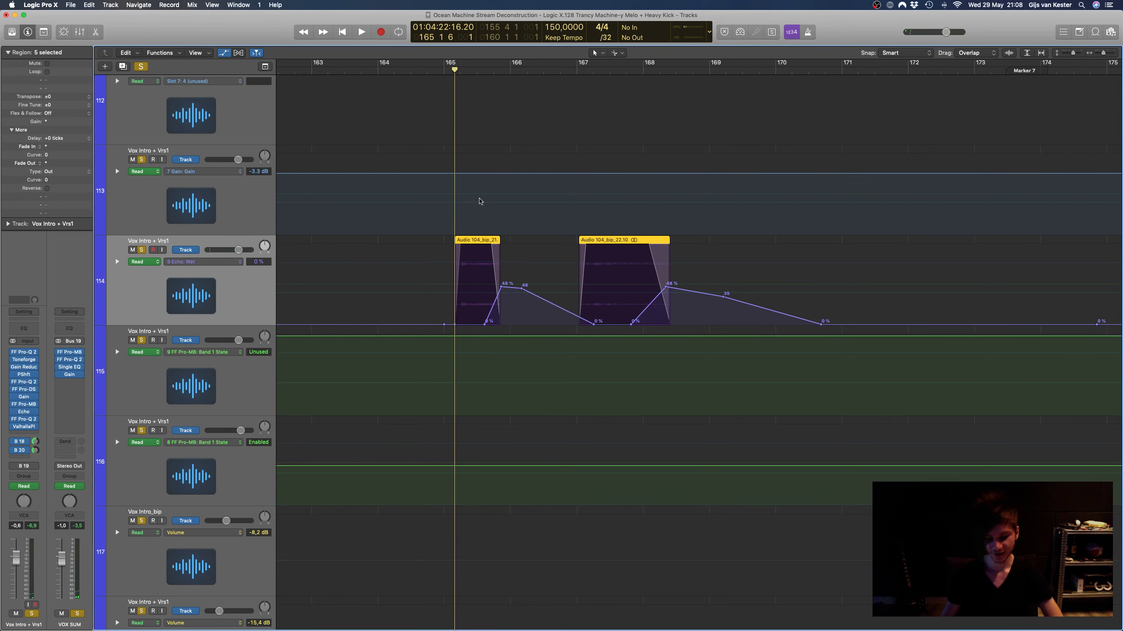
key("space")
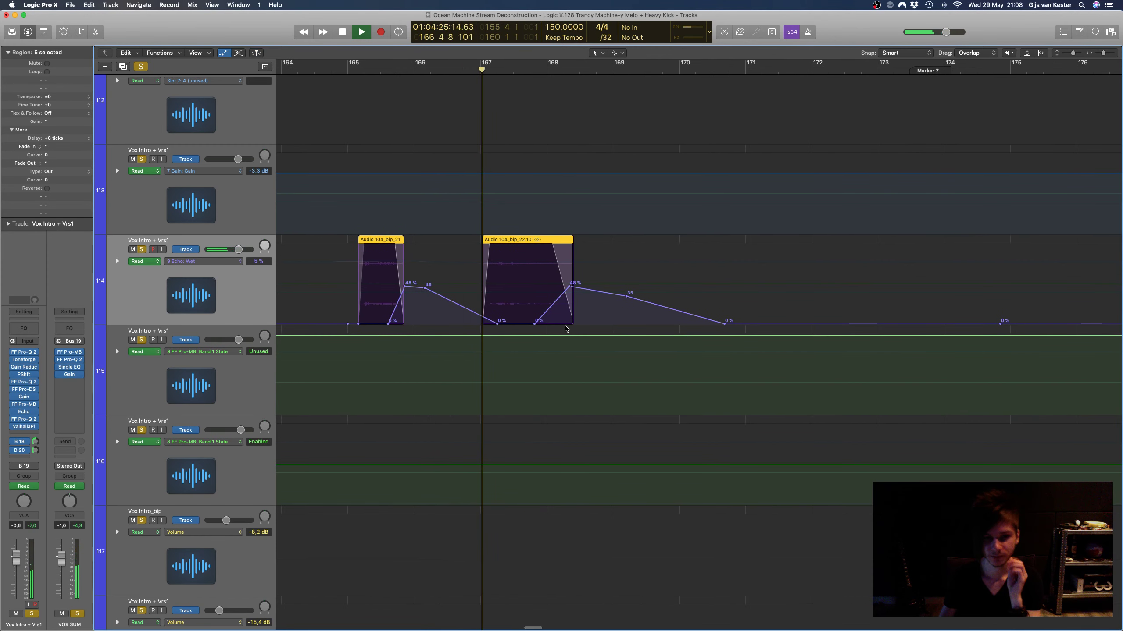
scroll(566, 328, "down", 6)
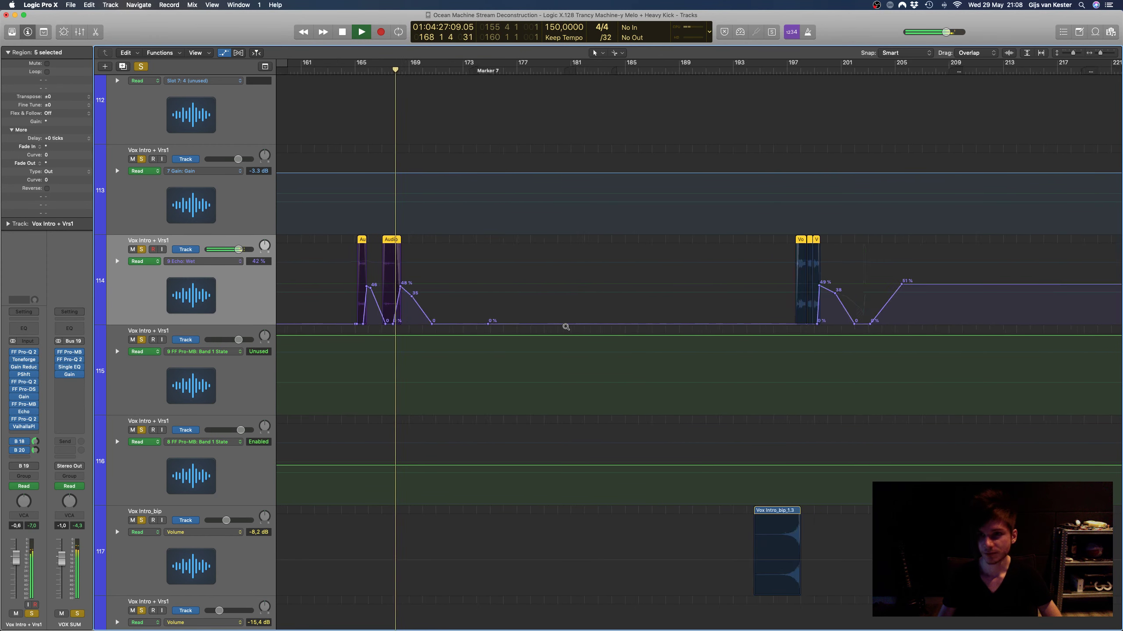
left_click(566, 326, "ctrl+alt")
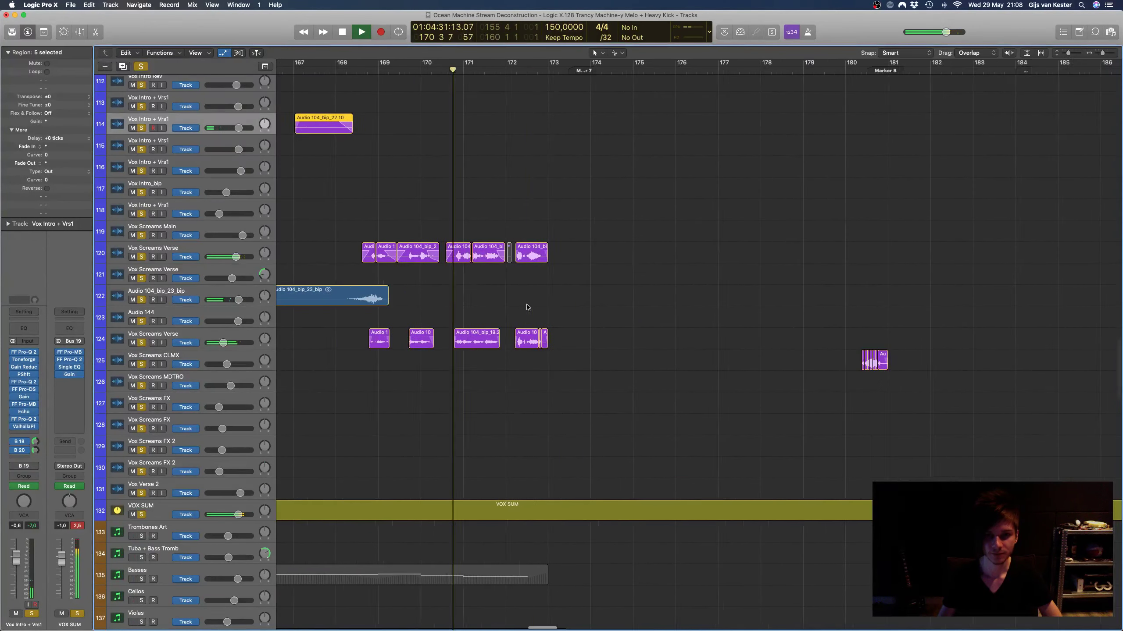
Step: Set a cycle range around the scream regions of Vox Screams Verse track 120 and show the track automation
left_click(207, 244)
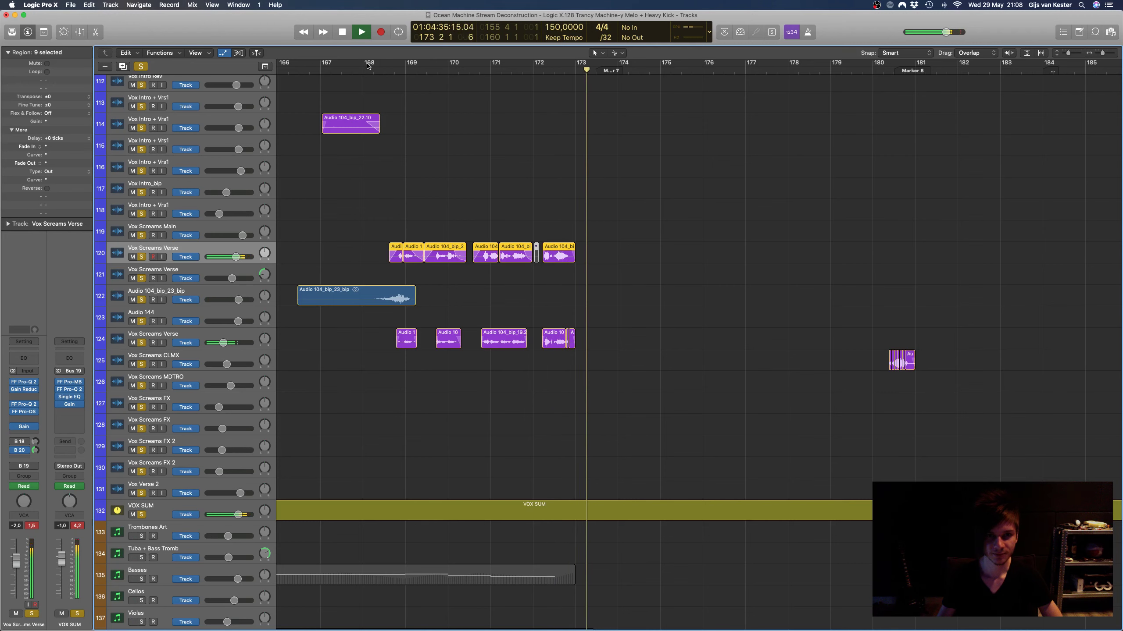
key("space")
left_click_drag(383, 72, 599, 108)
scroll(599, 107, "down", 1)
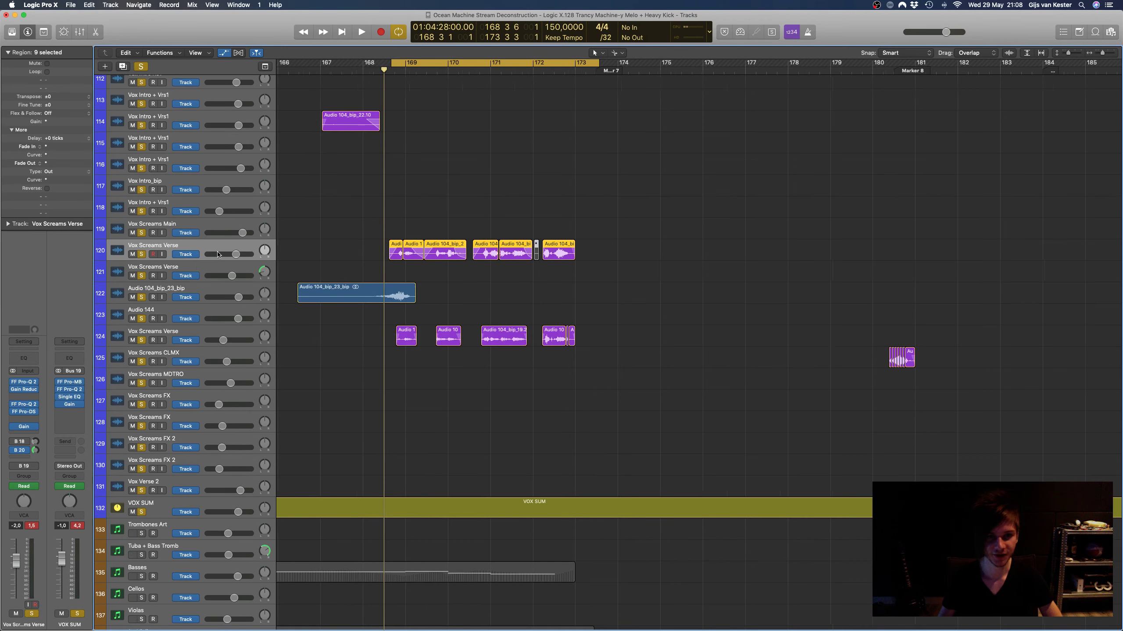
key("z")
key("a")
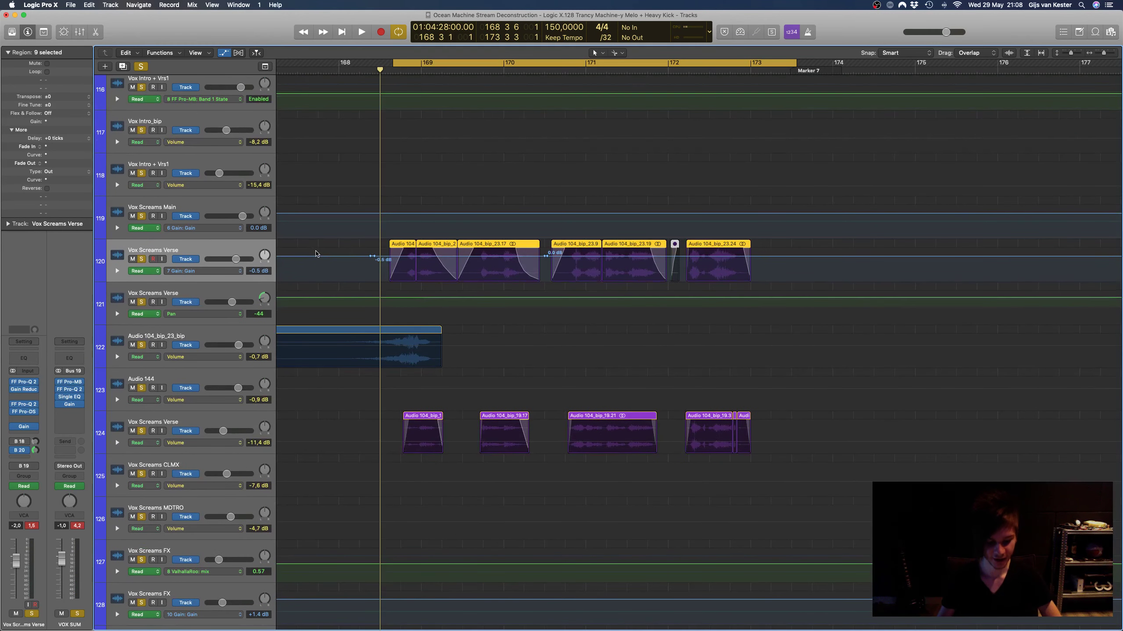
Step: Hide the automation lanes and audition the regions of Vox Screams Verse track 120 in solo
key("a")
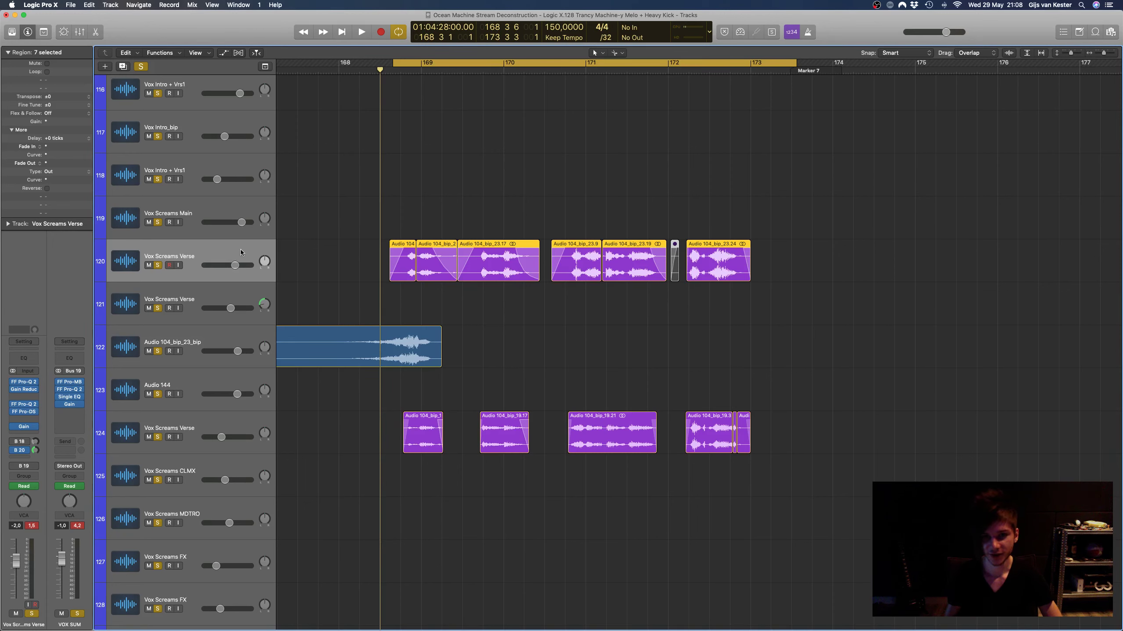
scroll(246, 249, "down", 1)
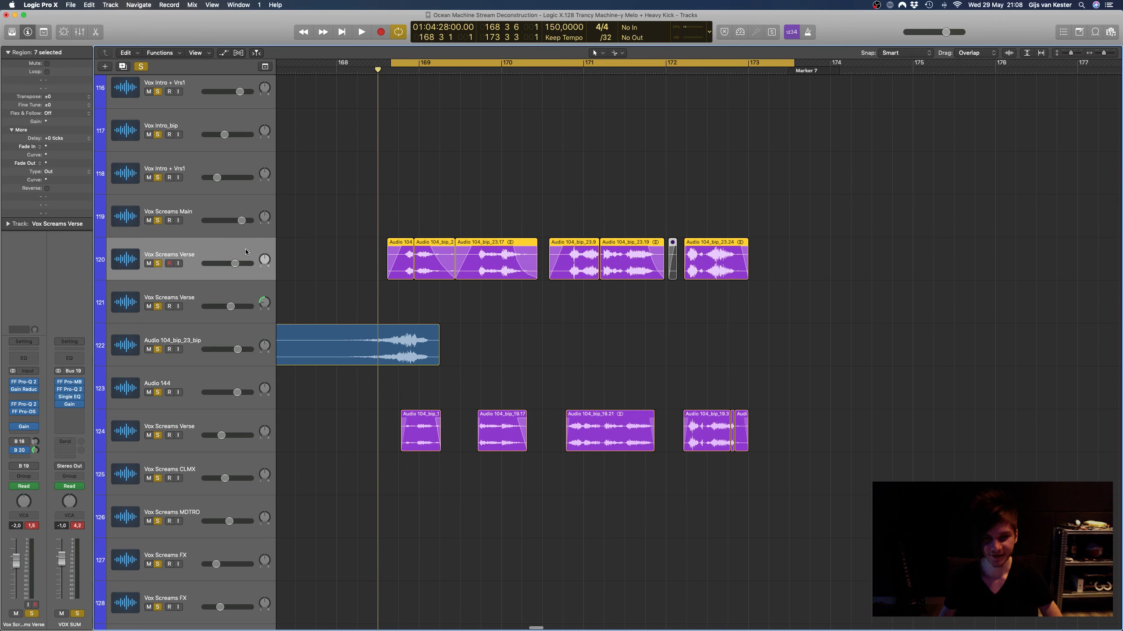
scroll(251, 249, "left", 2)
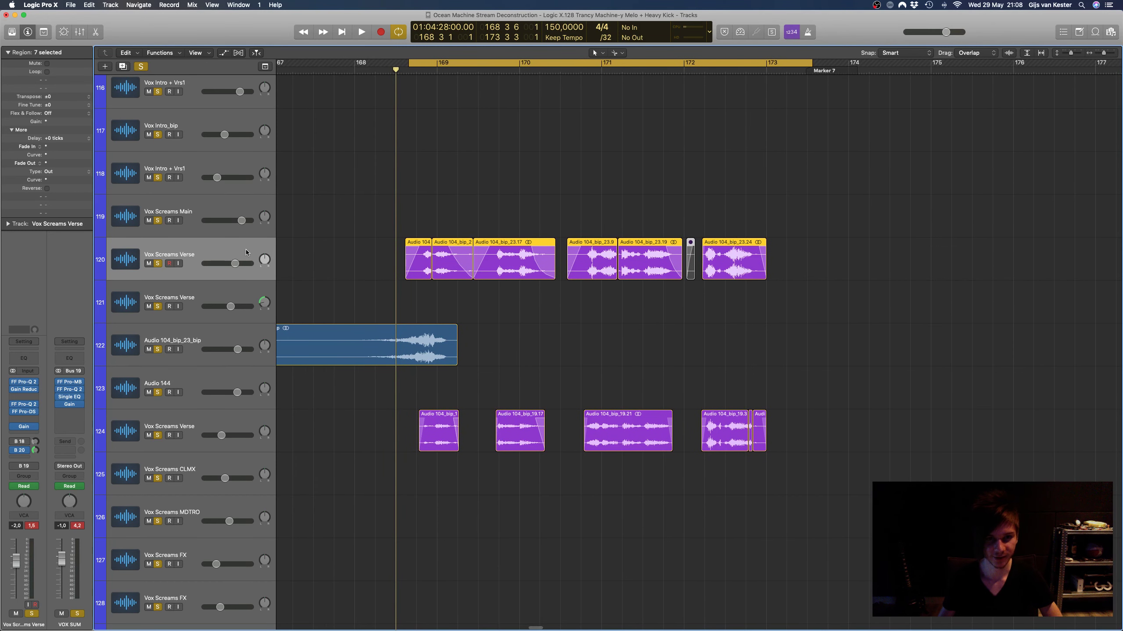
key("ctrl+s")
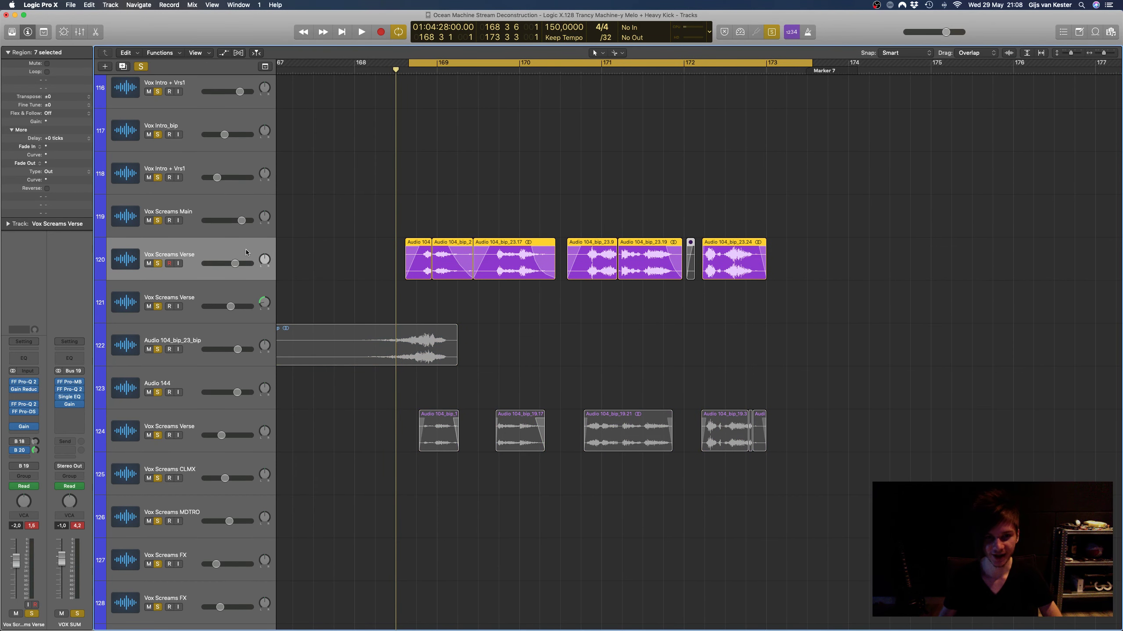
key("space")
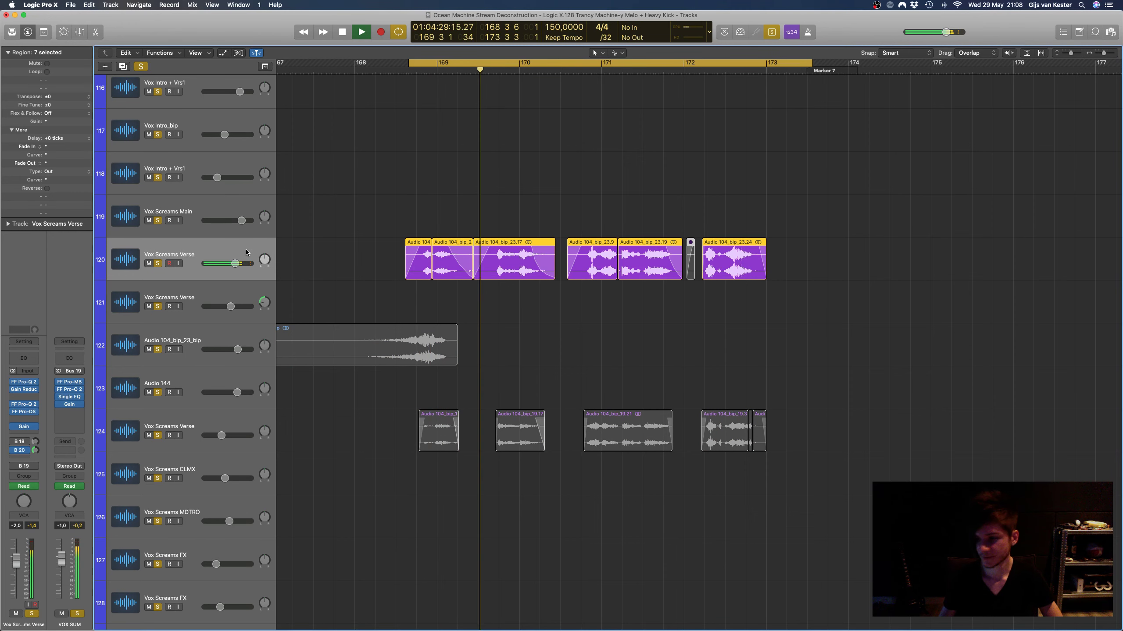
scroll(411, 263, "right", 5)
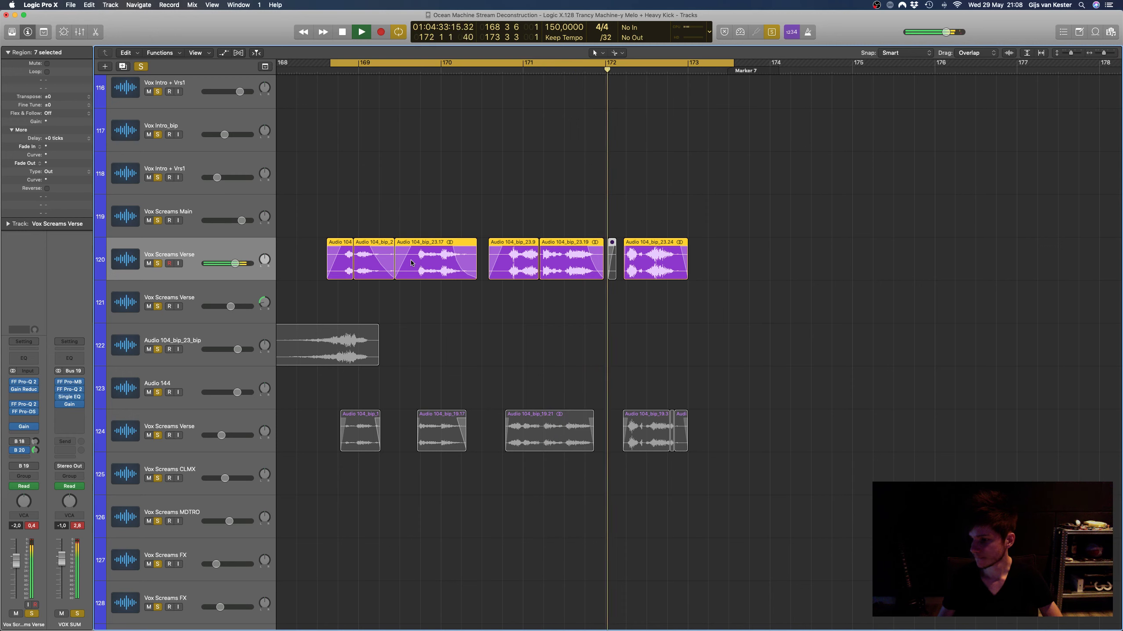
key("space")
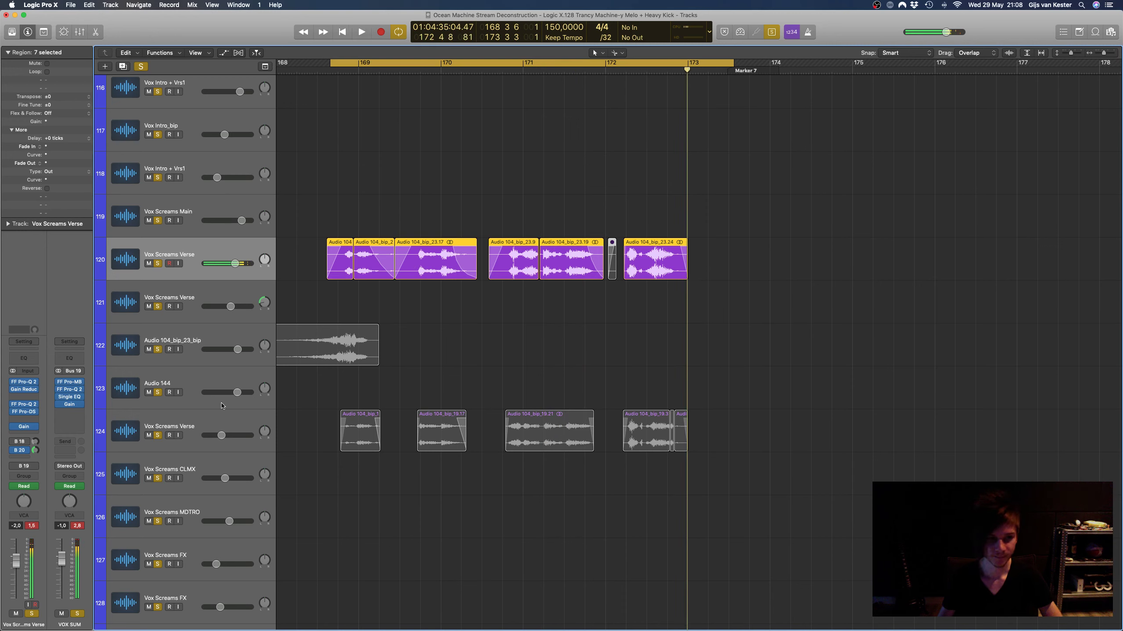
Step: Audition the regions of Vox Screams Verse track 124 in solo, turn cycle mode off and return the playhead to 168 3 1
left_click(213, 425)
key("space")
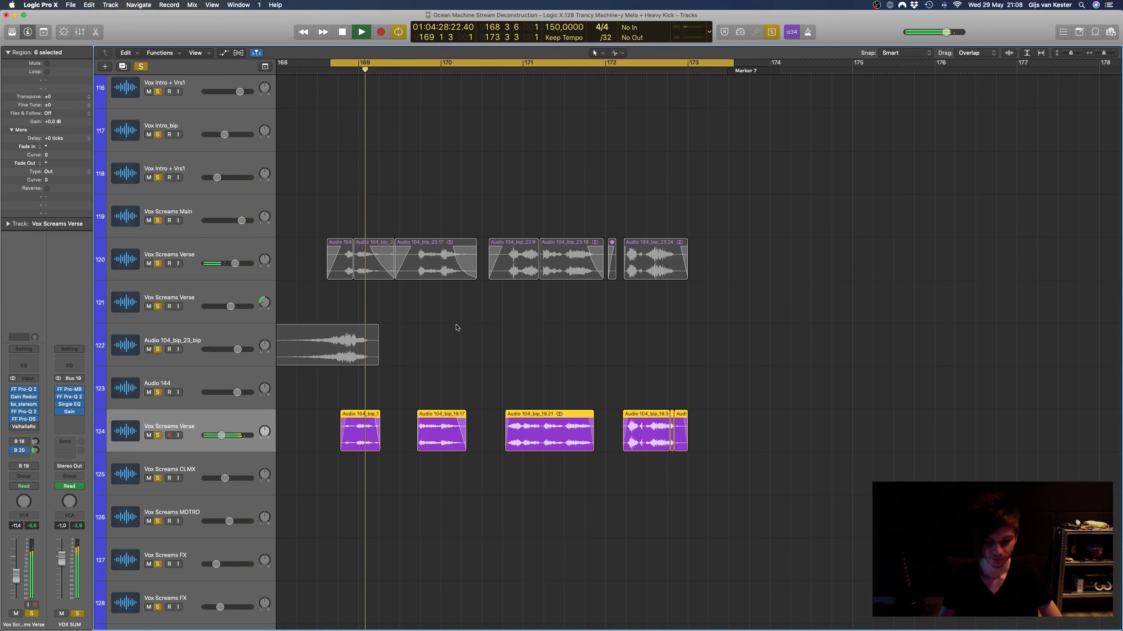
key("super+Left")
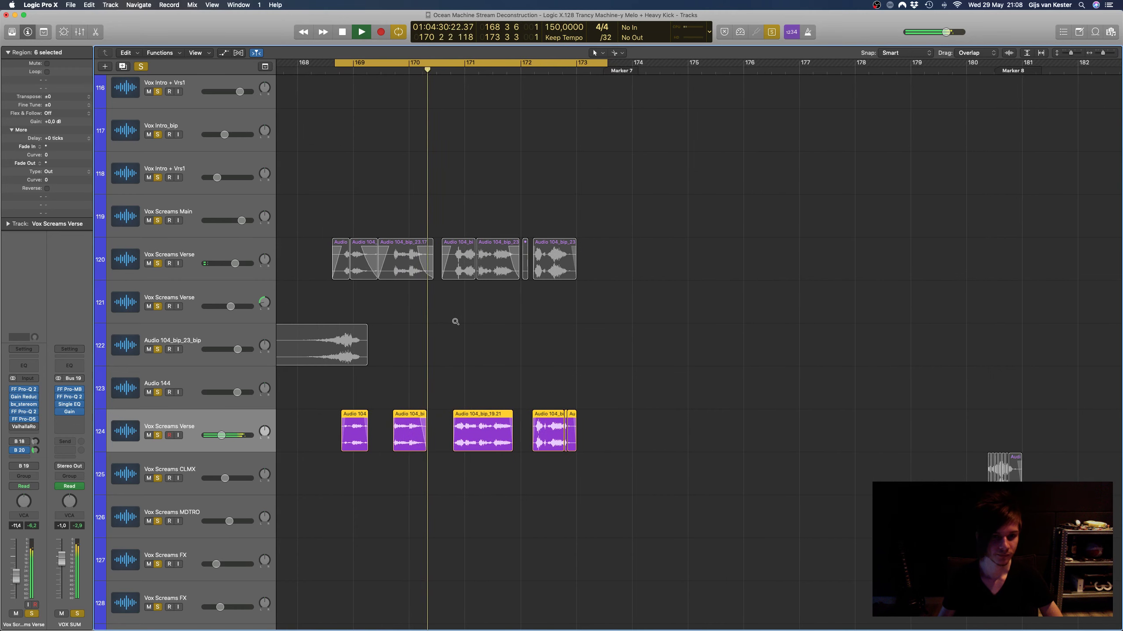
scroll(456, 323, "left", 3)
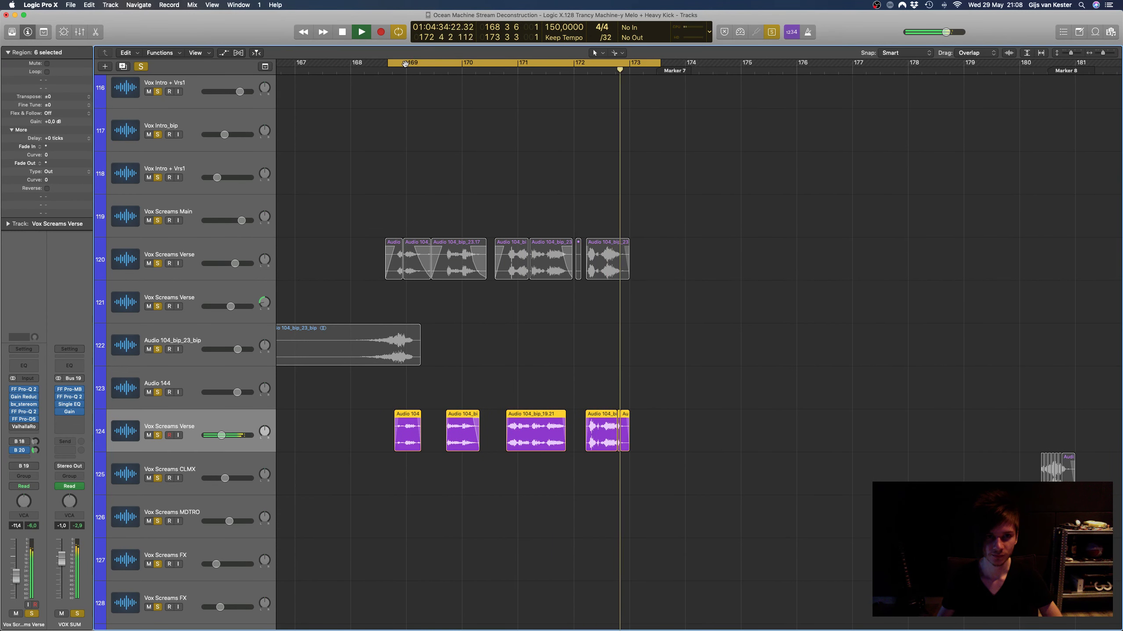
key("c")
key("space")
left_click(384, 69)
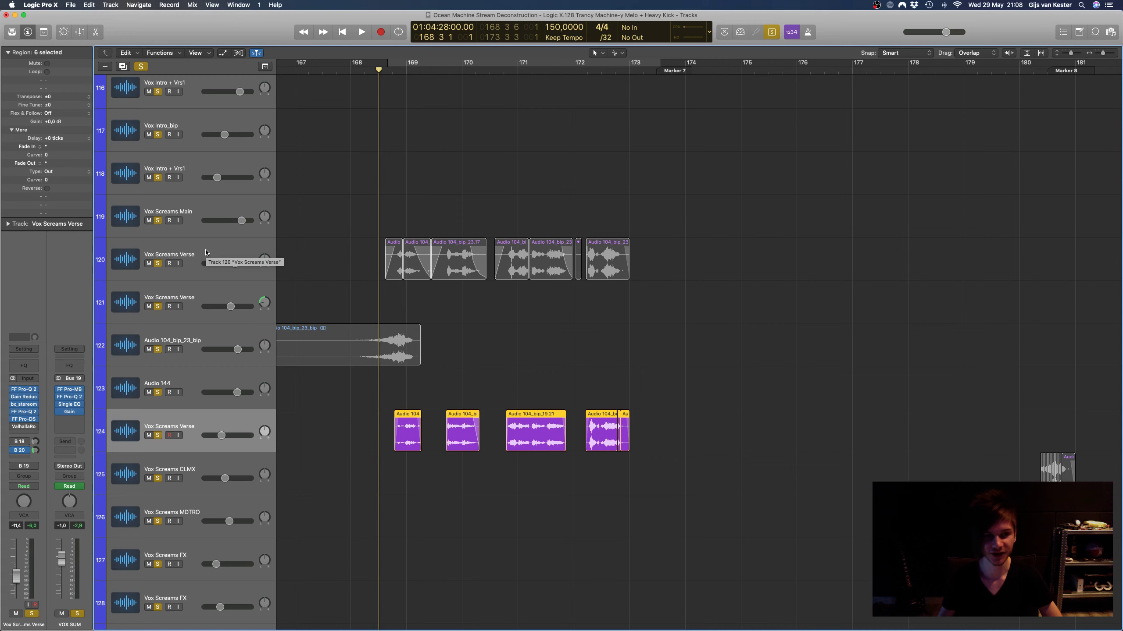
Step: Select the regions across tracks 120 to 124 and play the scream layers together from 168 3 1
key("super+a")
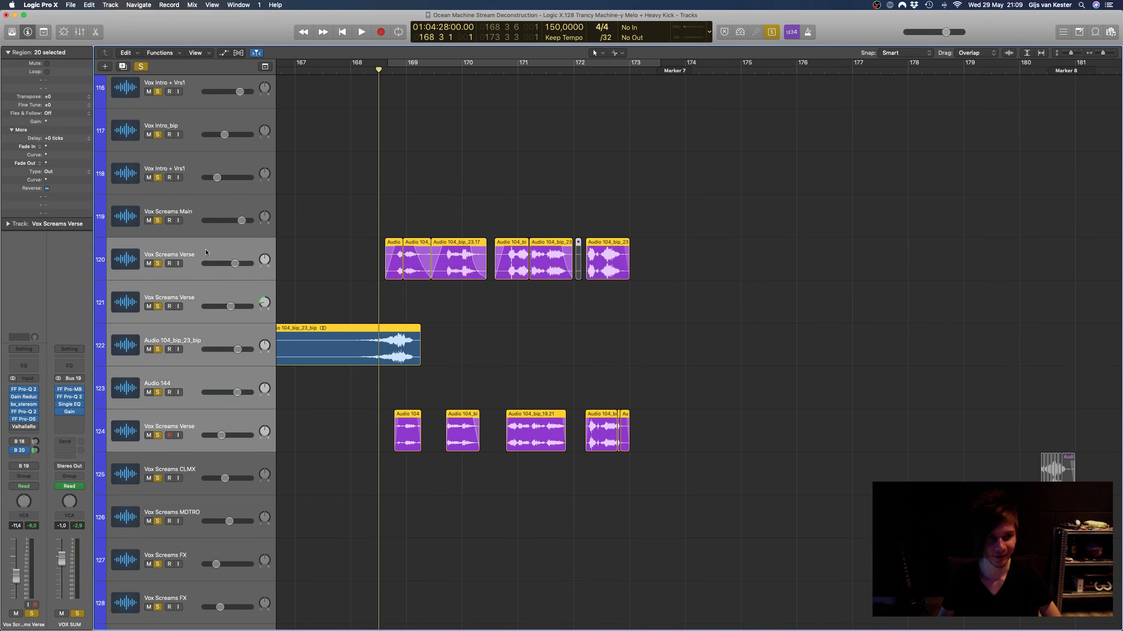
key("space")
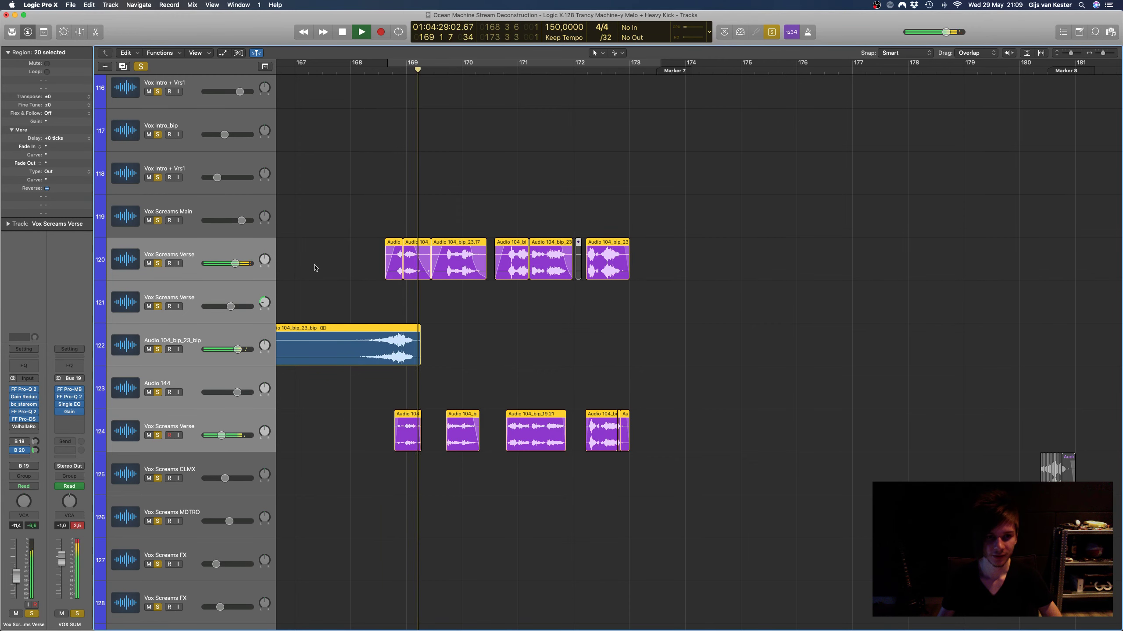
scroll(314, 266, "left", 5)
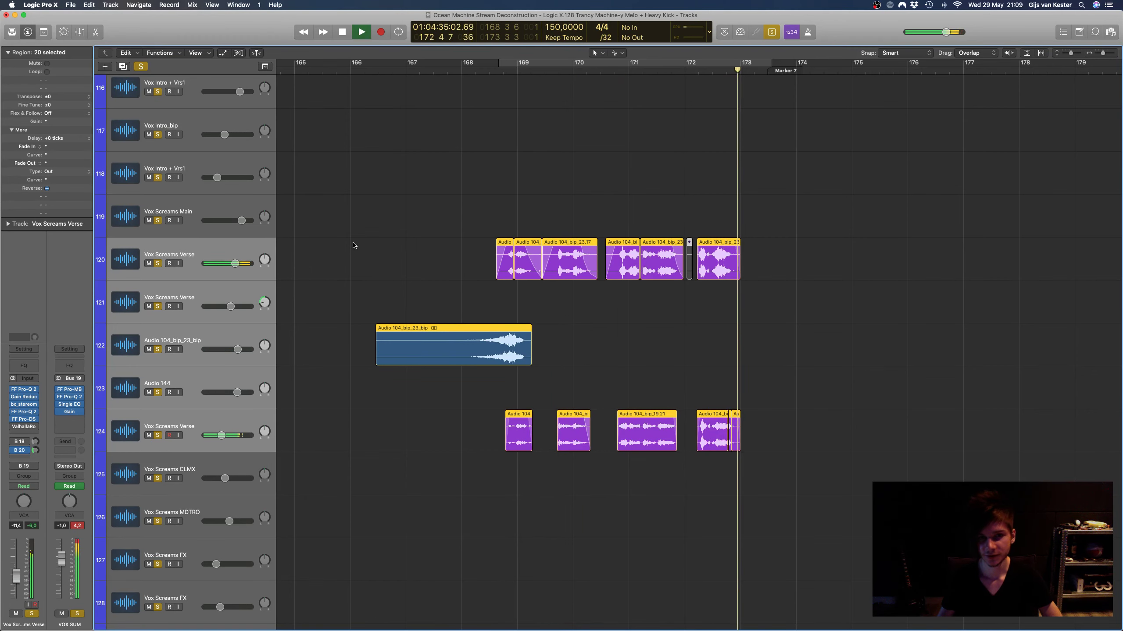
key("space")
Step: Play the reversed Audio 104_bip_23_bip region on track 122 in solo from 168 2 1
left_click(470, 196)
left_click(250, 358)
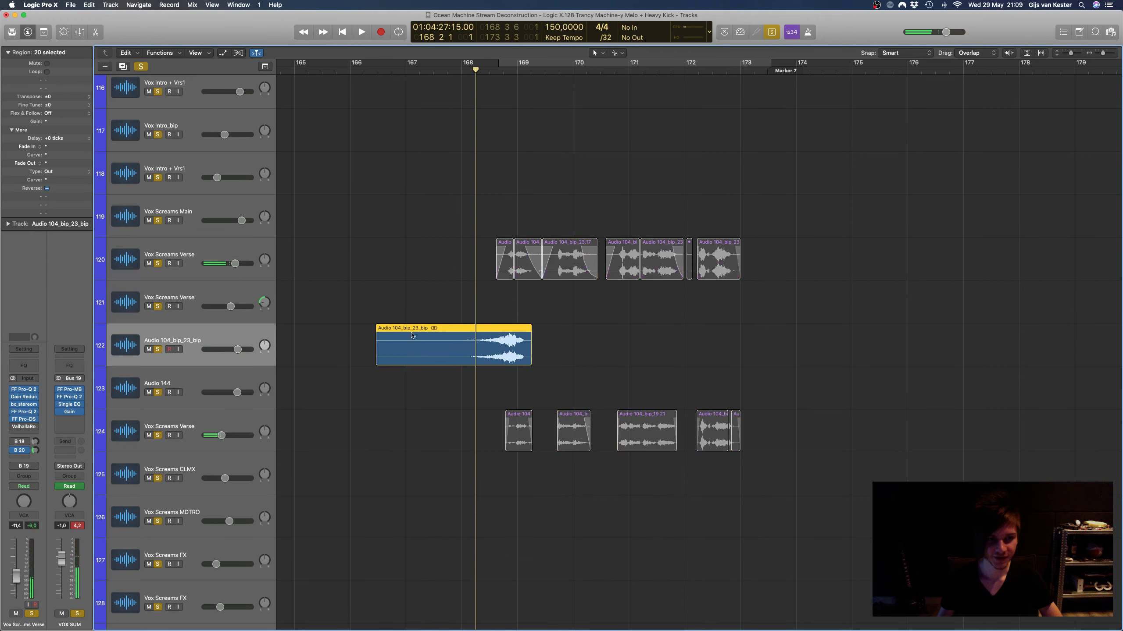
key("super+Right")
key("super+Right")
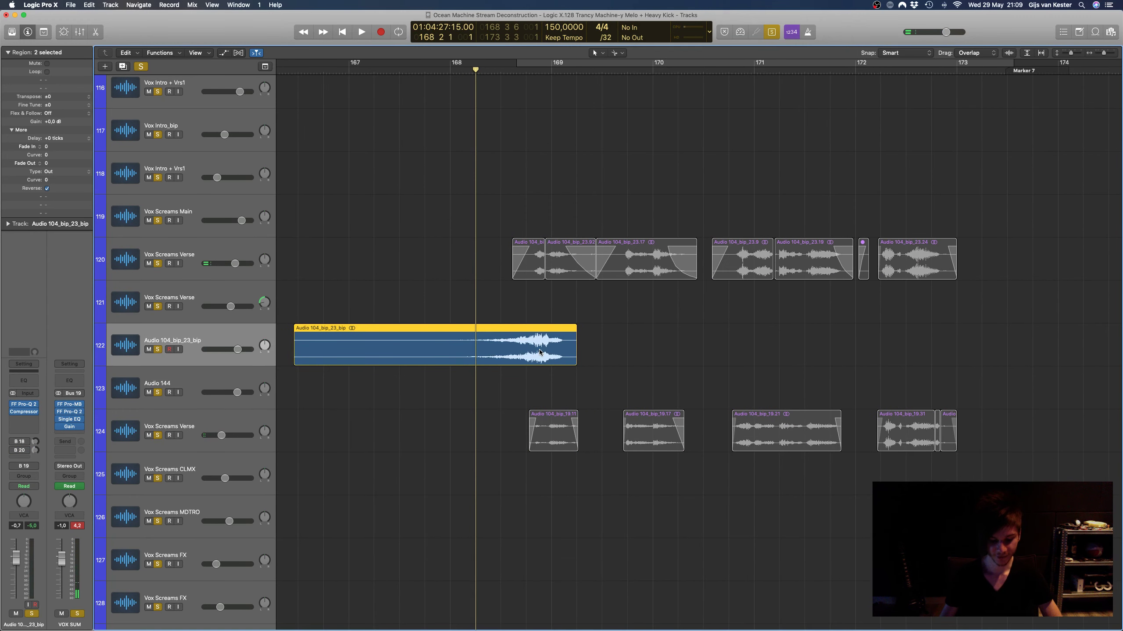
key("space")
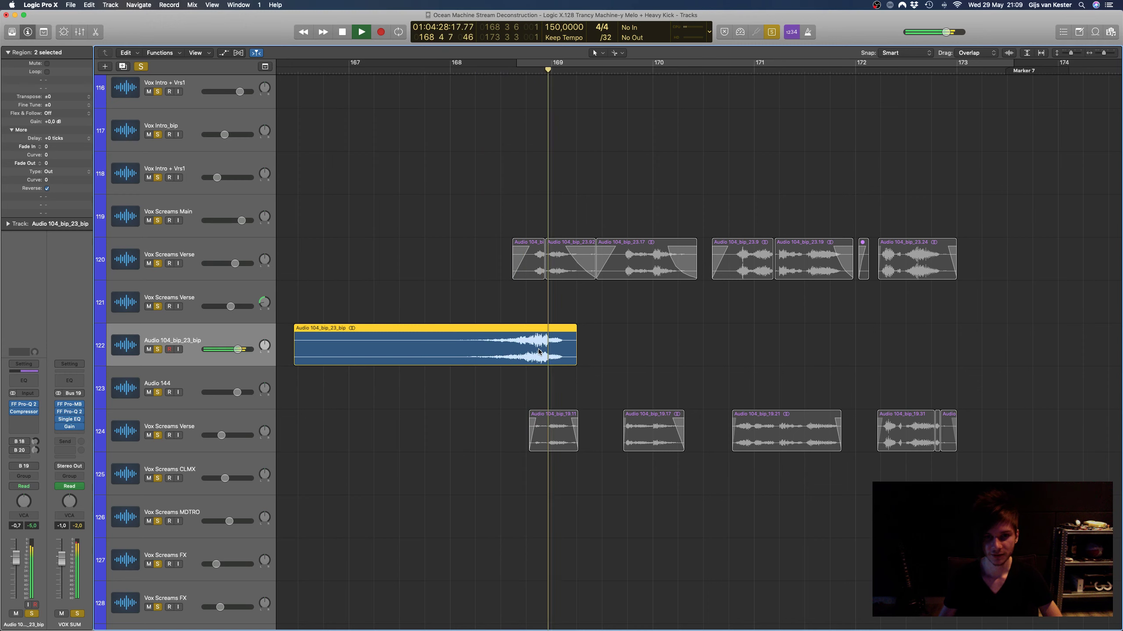
key("space")
Step: Move the playhead to 168 3 1 and duplicate Vox Screams Verse track 120 with its channel settings
left_click(484, 218)
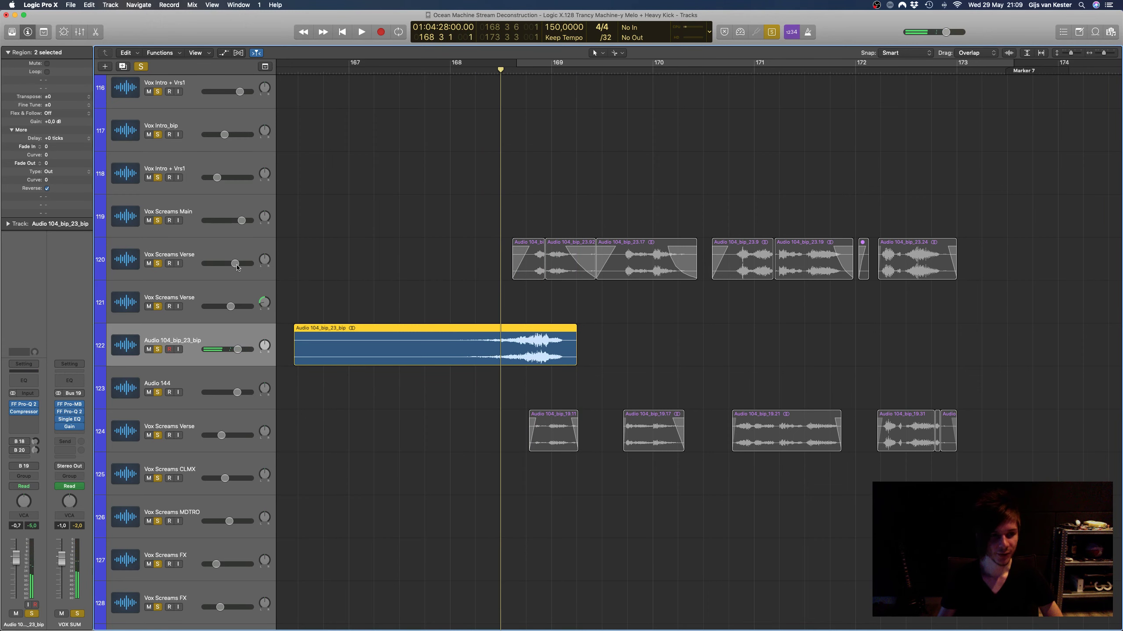
left_click(237, 265)
key("super+Down")
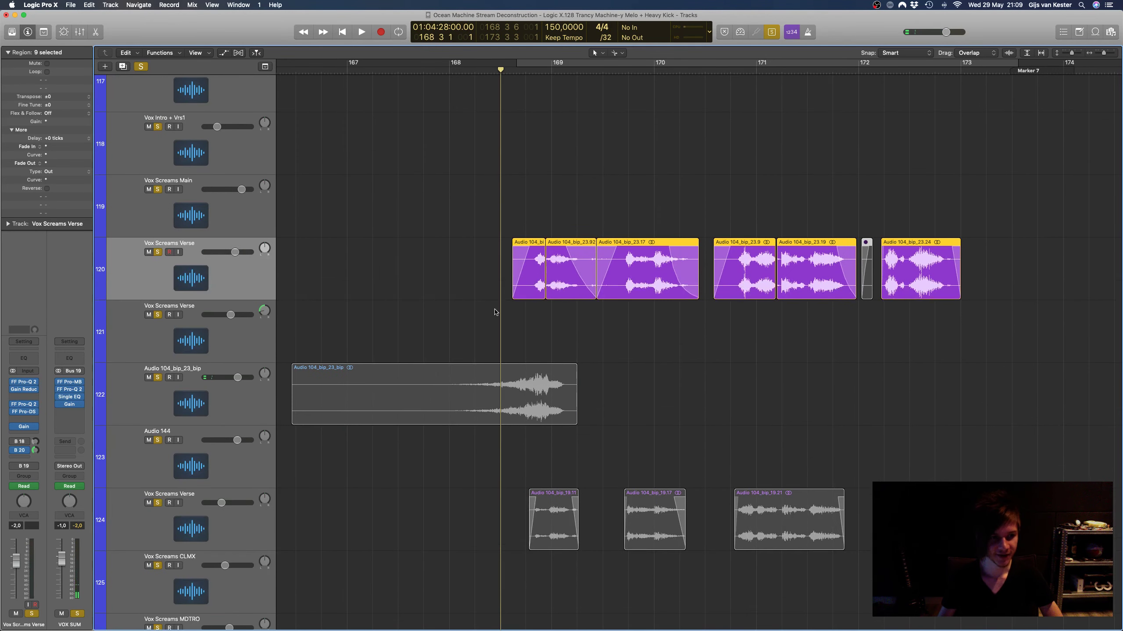
key("super+Right")
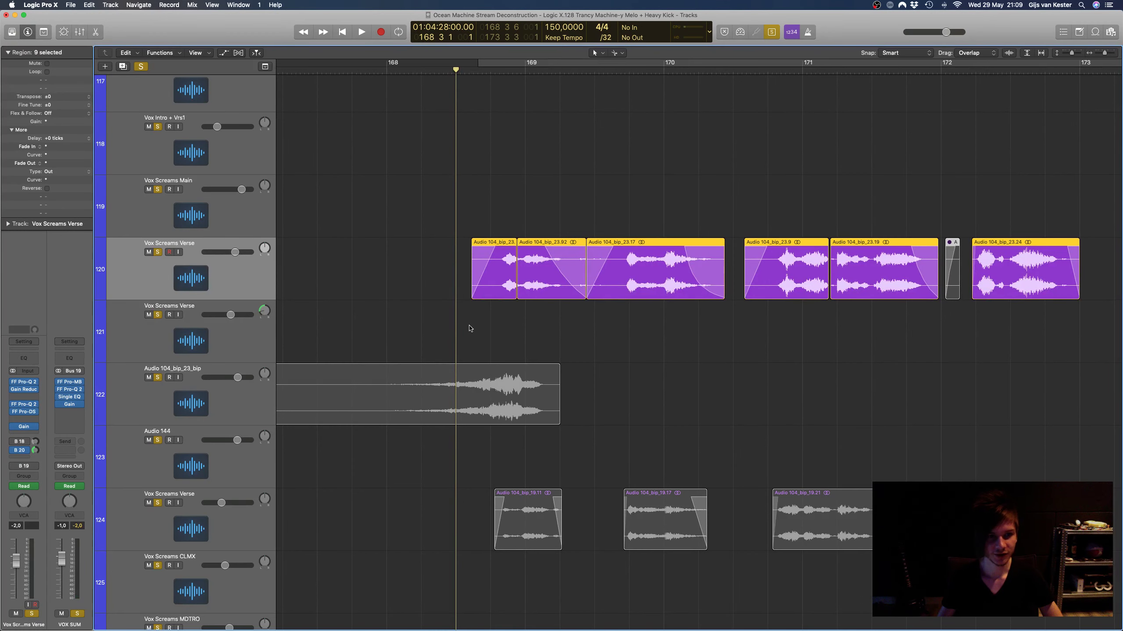
key("super+d")
Step: Audition the first scream region of track 120 and copy it to the empty track 121 together with its automation data
left_click(496, 279)
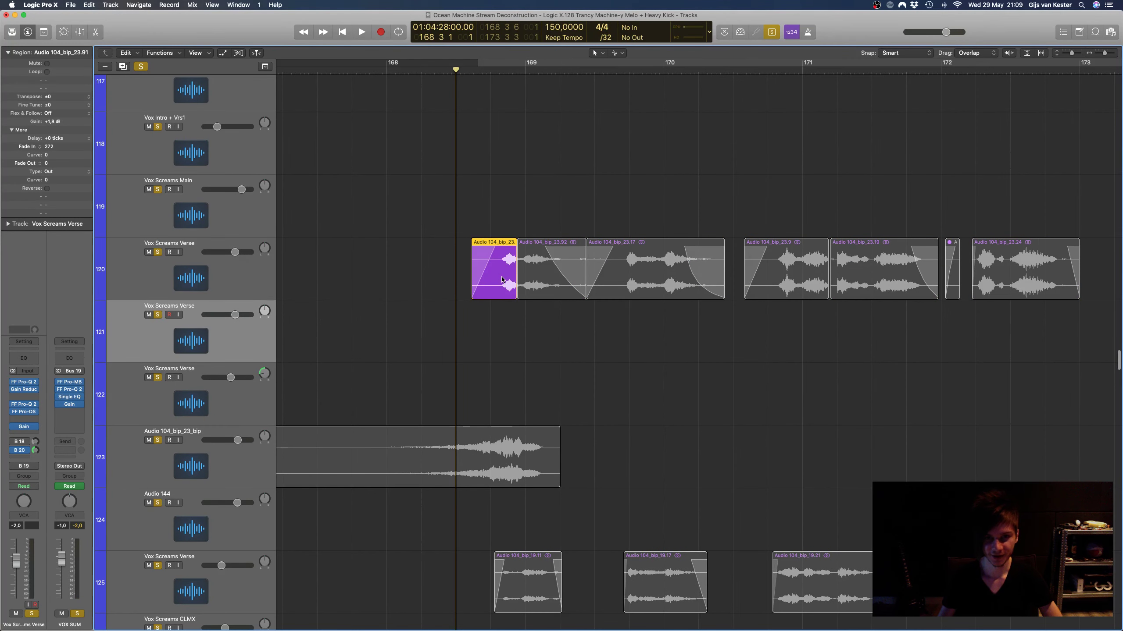
key("space")
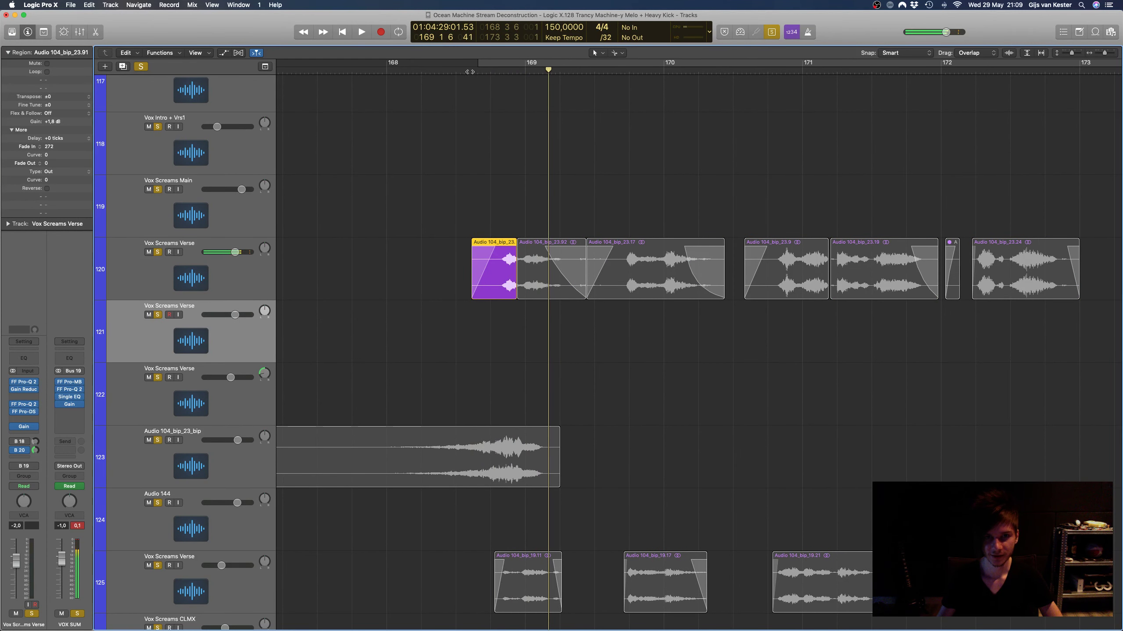
key("space")
left_click_drag(507, 298, 505, 323)
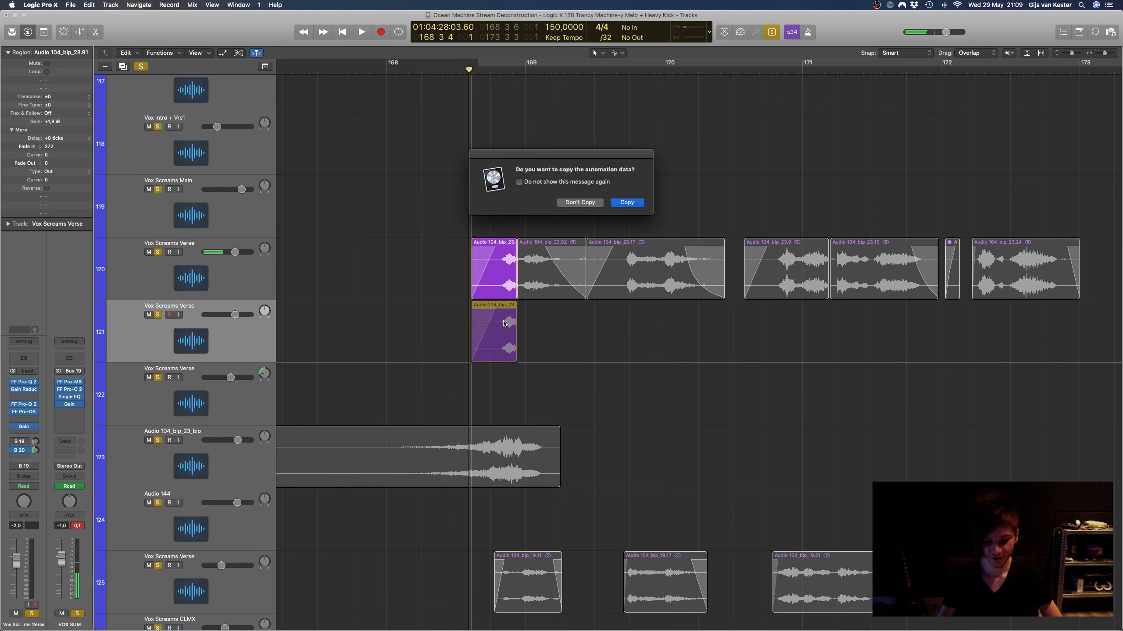
left_click(627, 202)
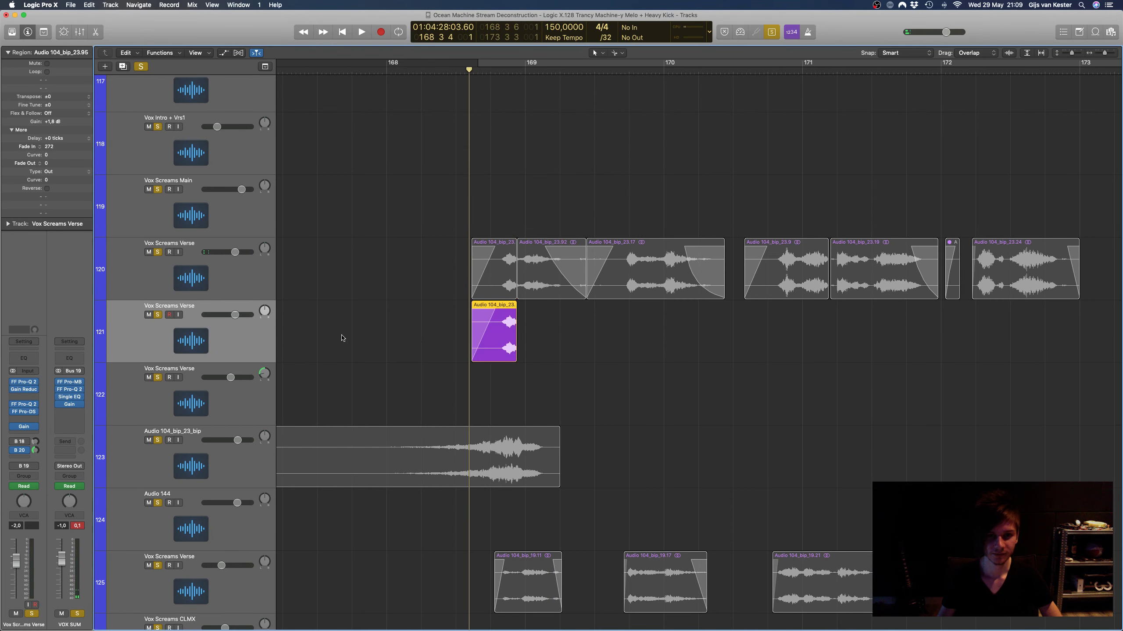
Step: Reverse the copied region on track 121, remove its fade-in and play it in cycle mode
key("space")
scroll(688, 398, "down", 5)
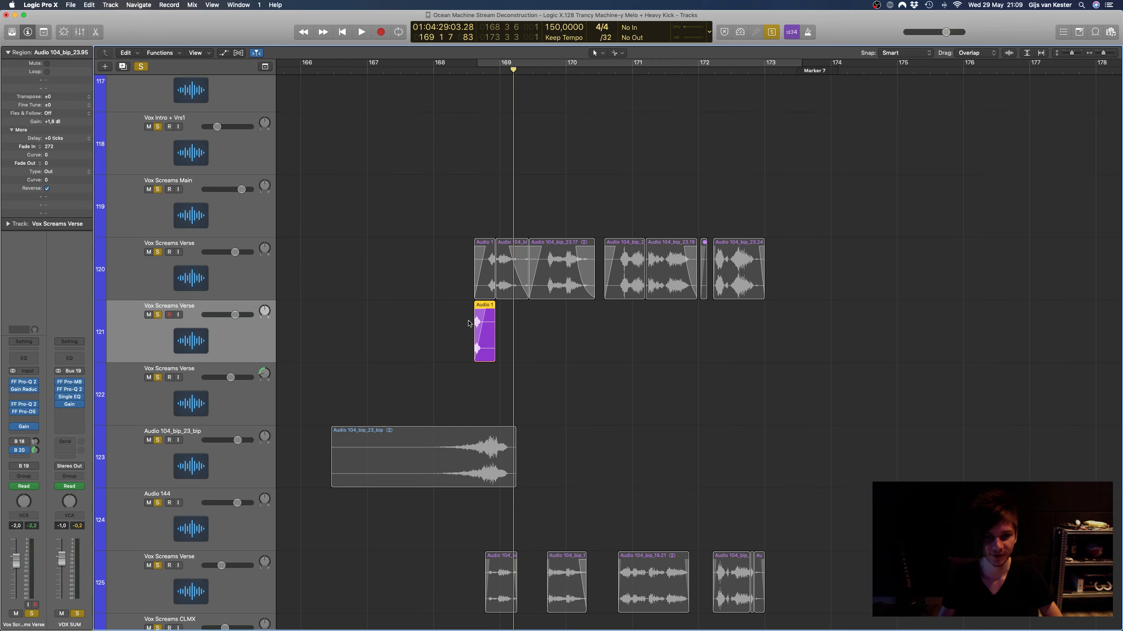
right_click(483, 318)
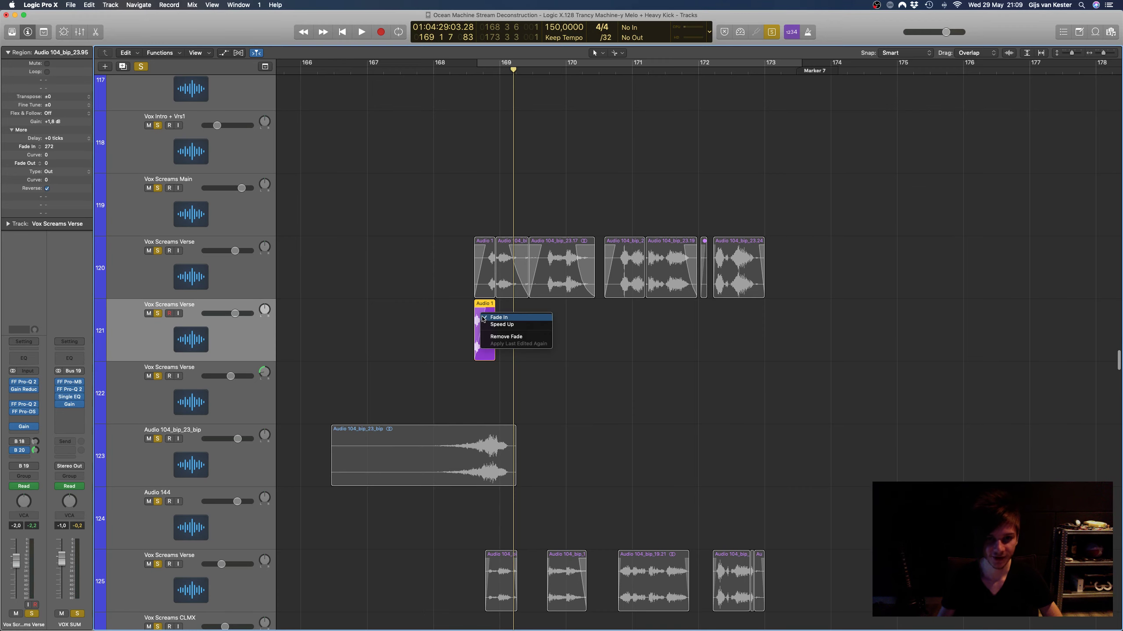
left_click(495, 336)
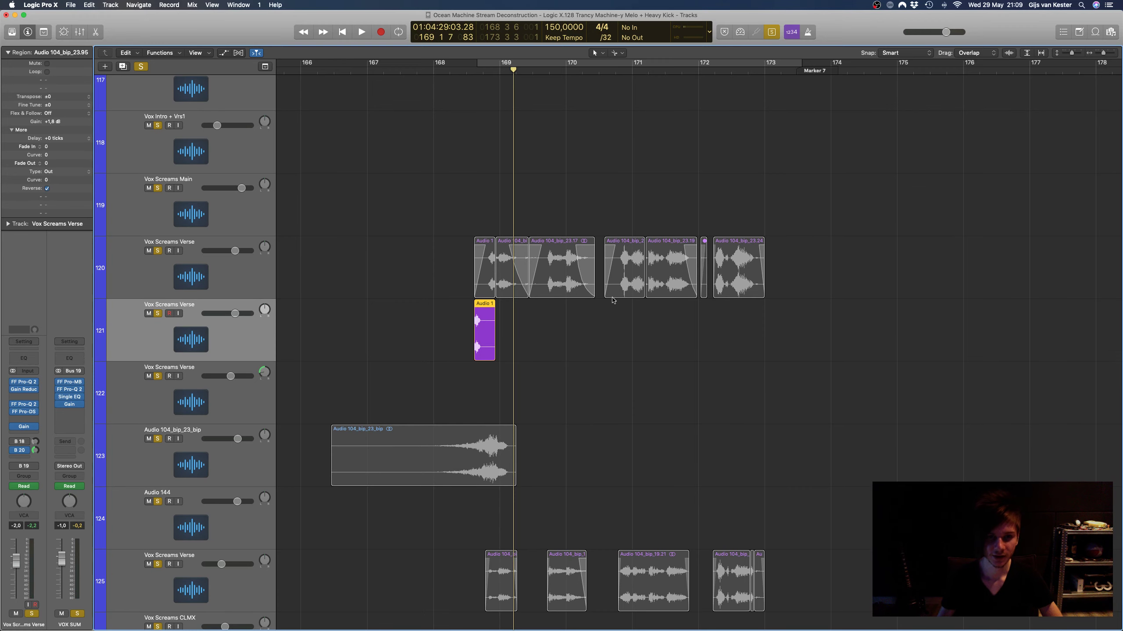
left_click(509, 58)
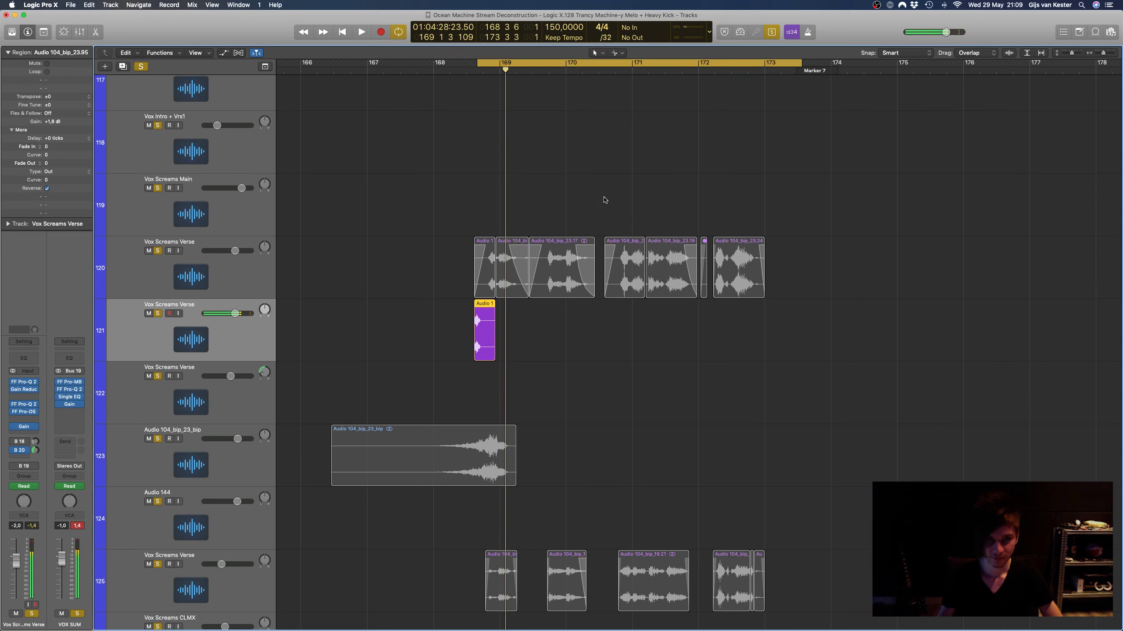
Step: Insert the ValhallaRoom reverb before the Gain plug-in on Vox Screams Verse track 121
left_click(20, 420)
mouse_move(59, 556)
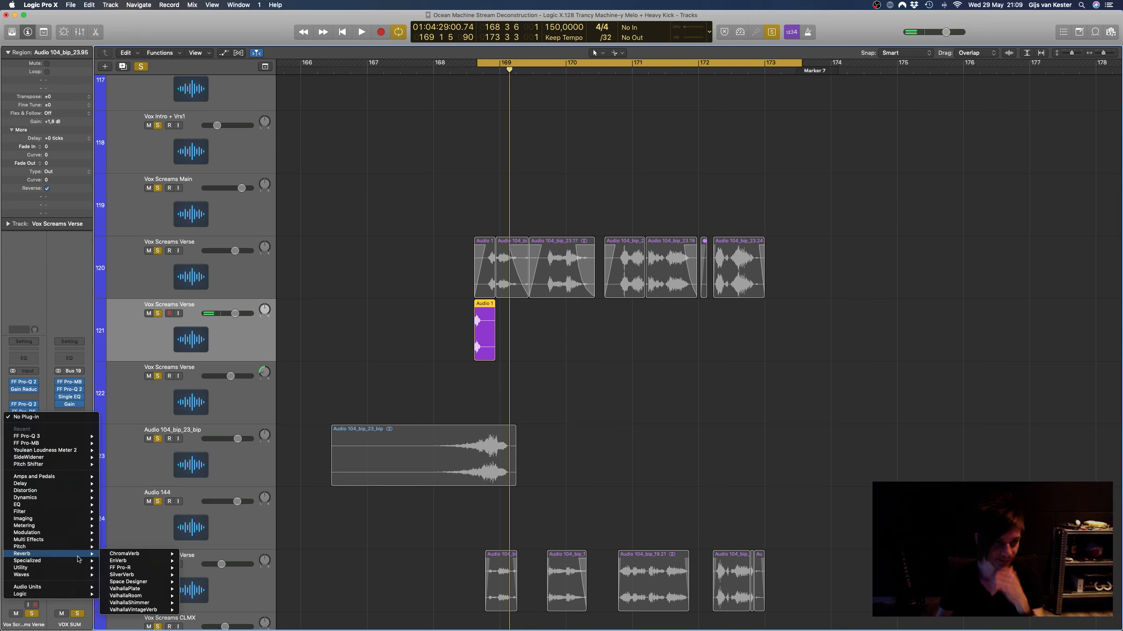
left_click(195, 596)
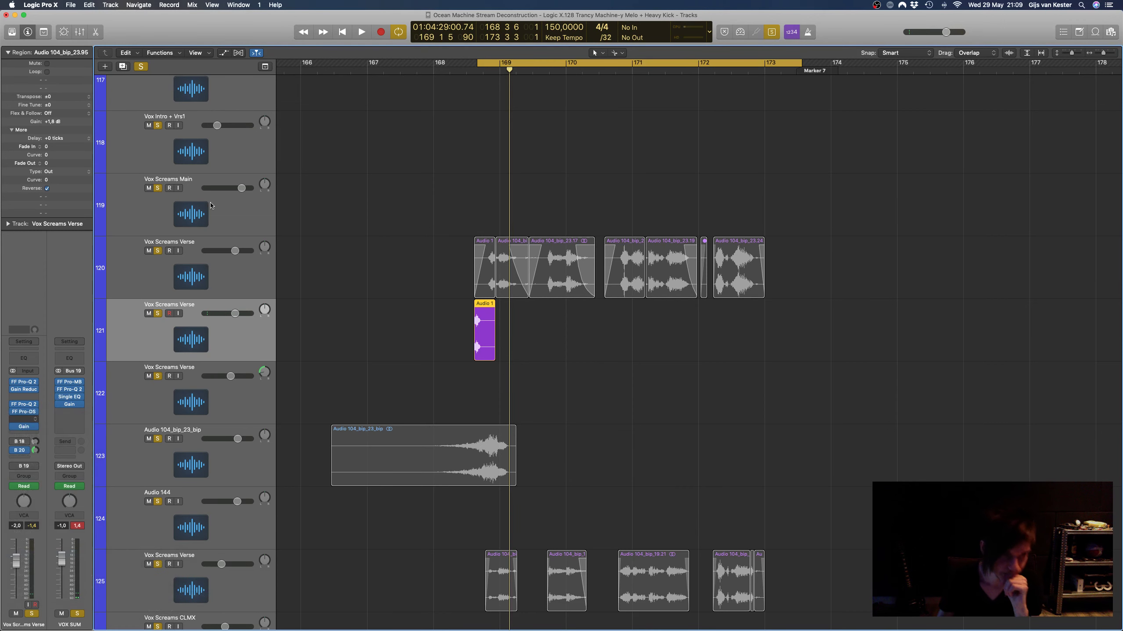
left_click_drag(209, 33, 673, 168)
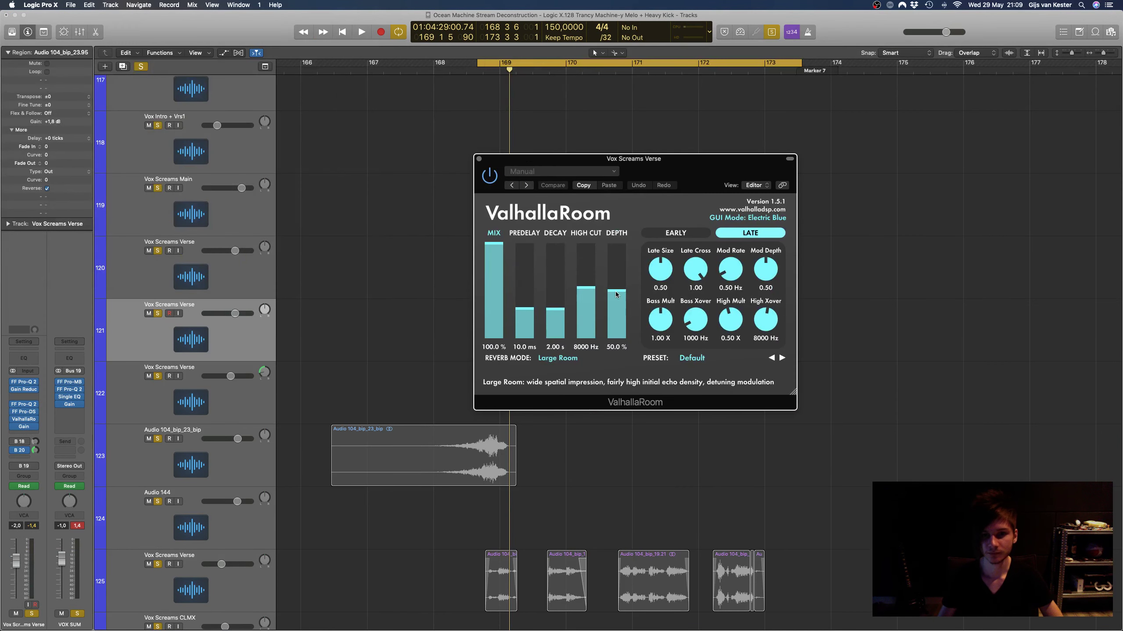
Step: Set ValhallaRoom's decay to 6.24 s, high cut to 6900 Hz and depth to 72.4%, and audition the reverb tail
left_click_drag(617, 295, 556, 300)
key("space")
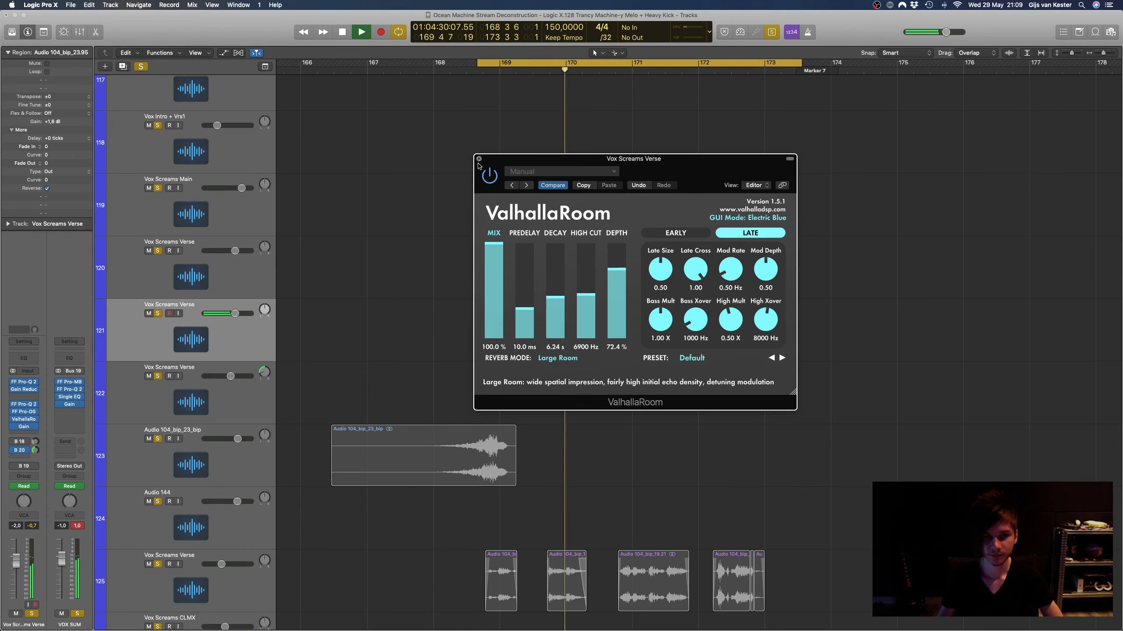
left_click(479, 158)
key("space")
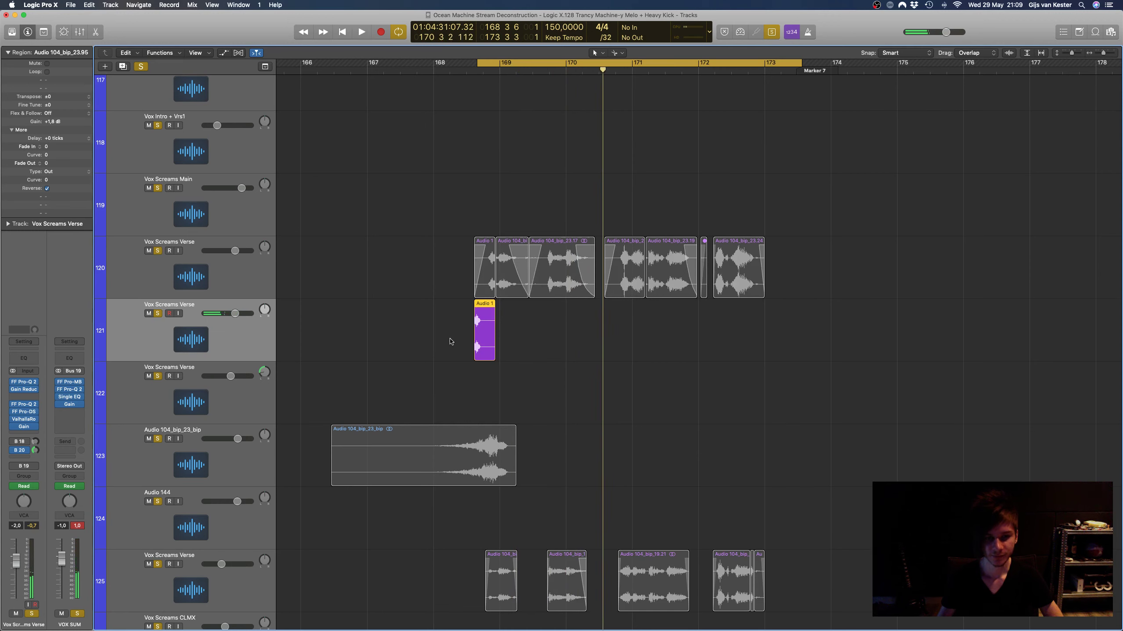
Step: Bounce the reversed region on track 121 in place with its reverb, leaving normalizing off
right_click(488, 333)
left_click(508, 349)
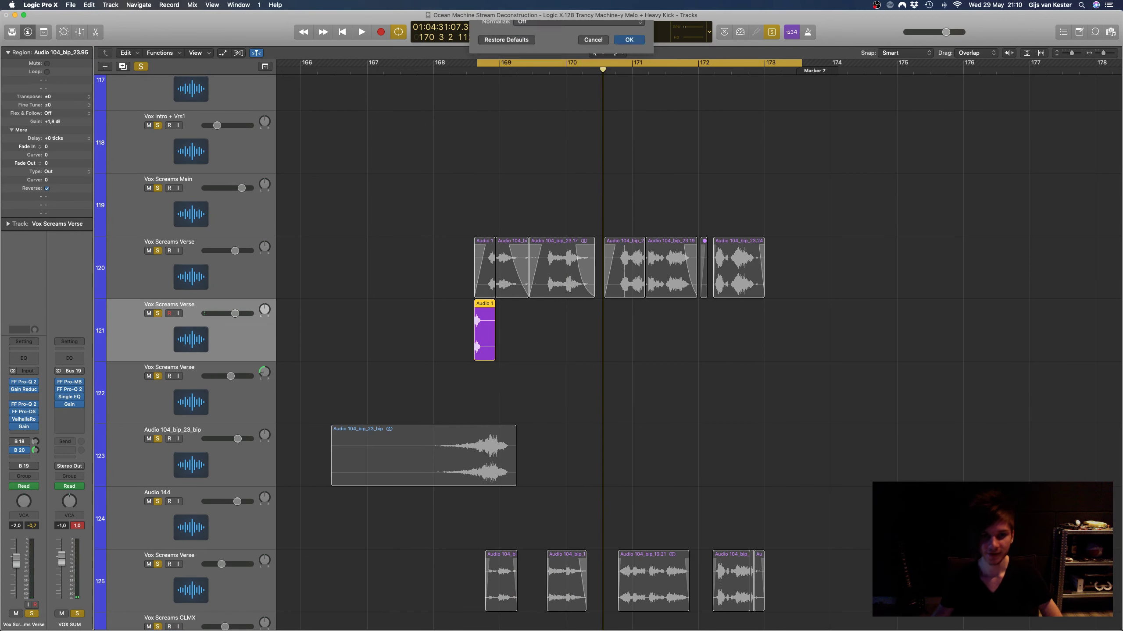
key("Return")
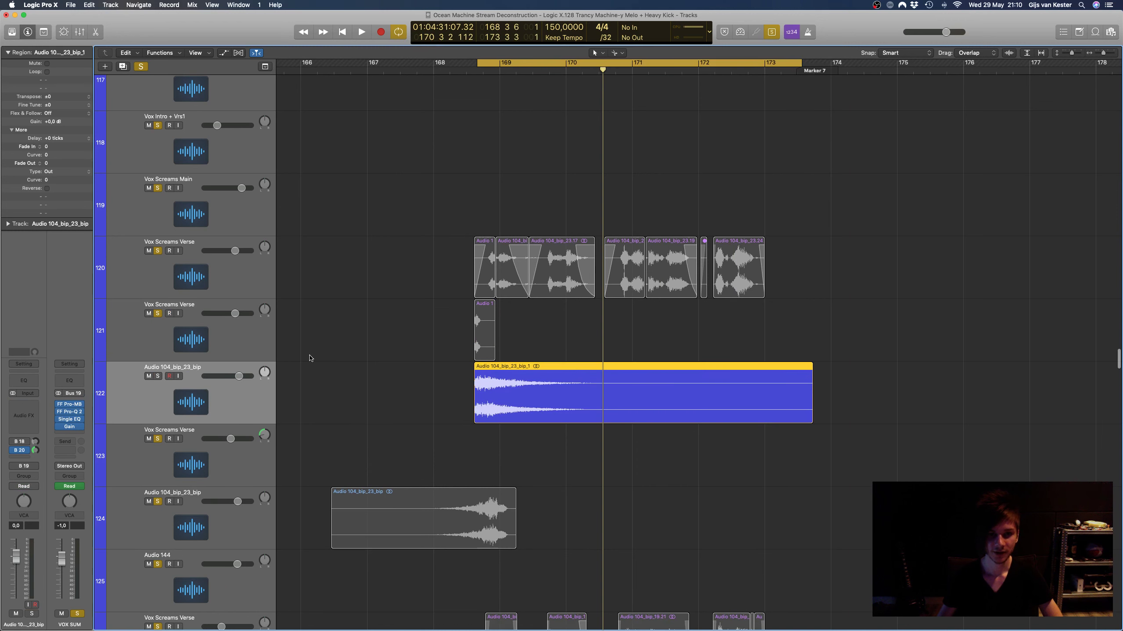
Step: Mute Vox Screams Verse track 121 and reverse the bounced reverb region on track 122
left_click(261, 347)
left_click(148, 313)
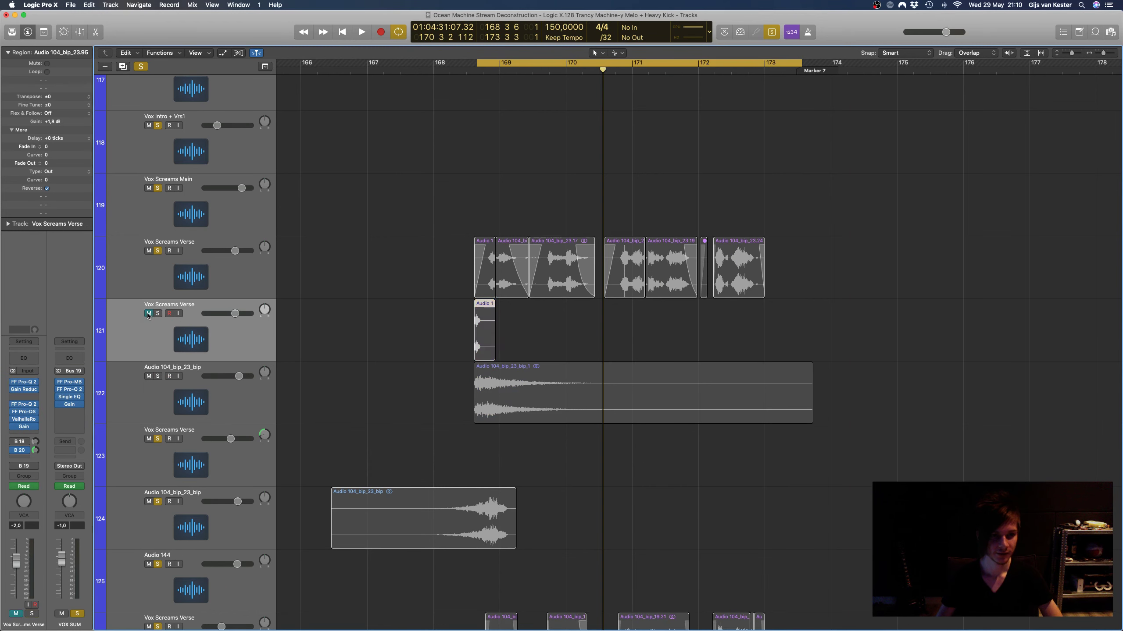
left_click(182, 383)
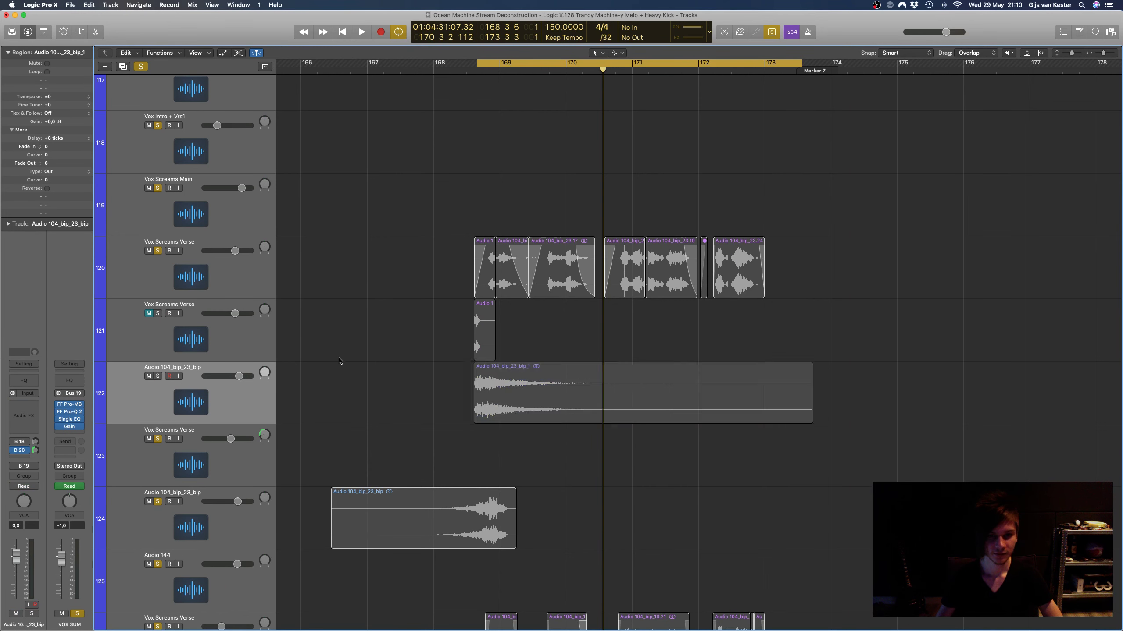
left_click(46, 188)
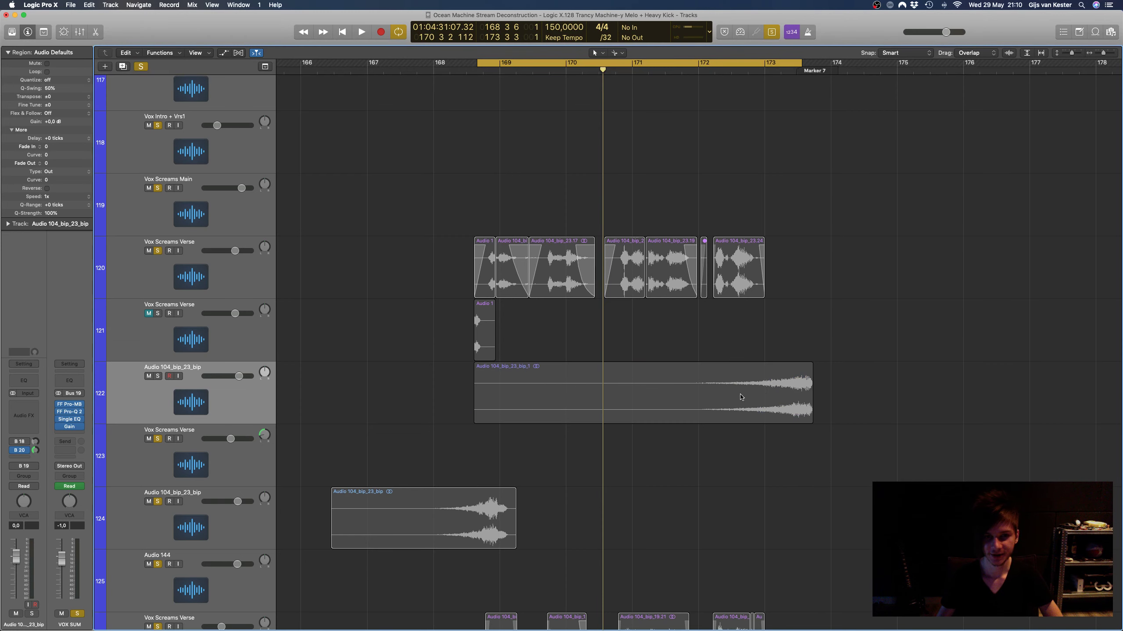
Step: Move the reversed region on track 122 earlier to position 163 4 4 69, turn cycle mode off and play the swell from bar 166
left_click_drag(742, 395, 422, 384)
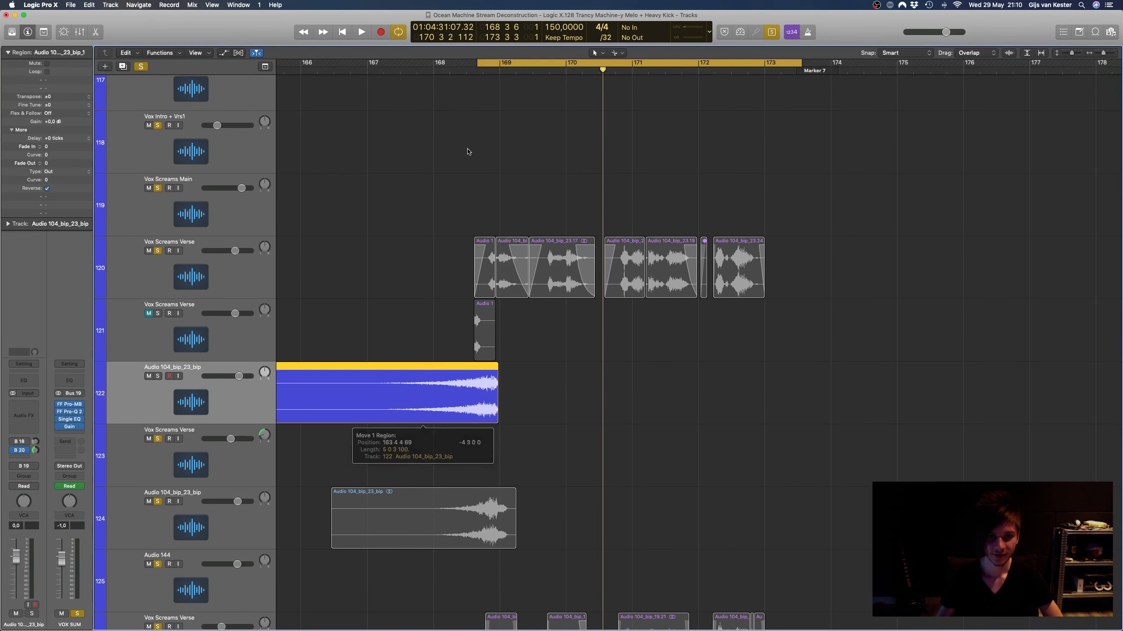
left_click(509, 64)
left_click(367, 69)
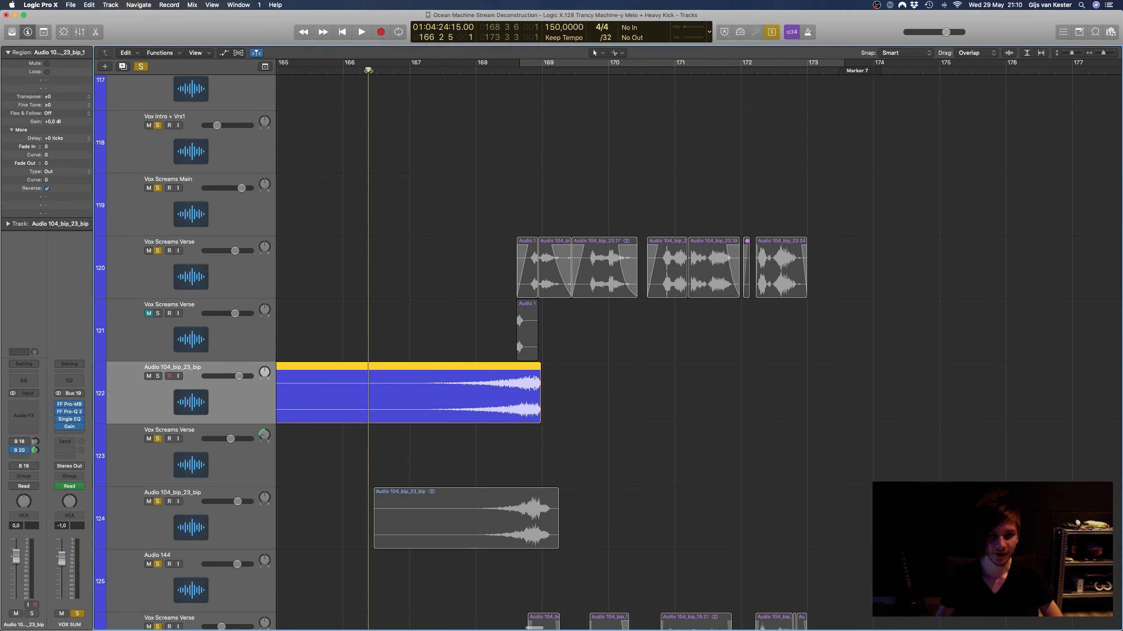
key("space")
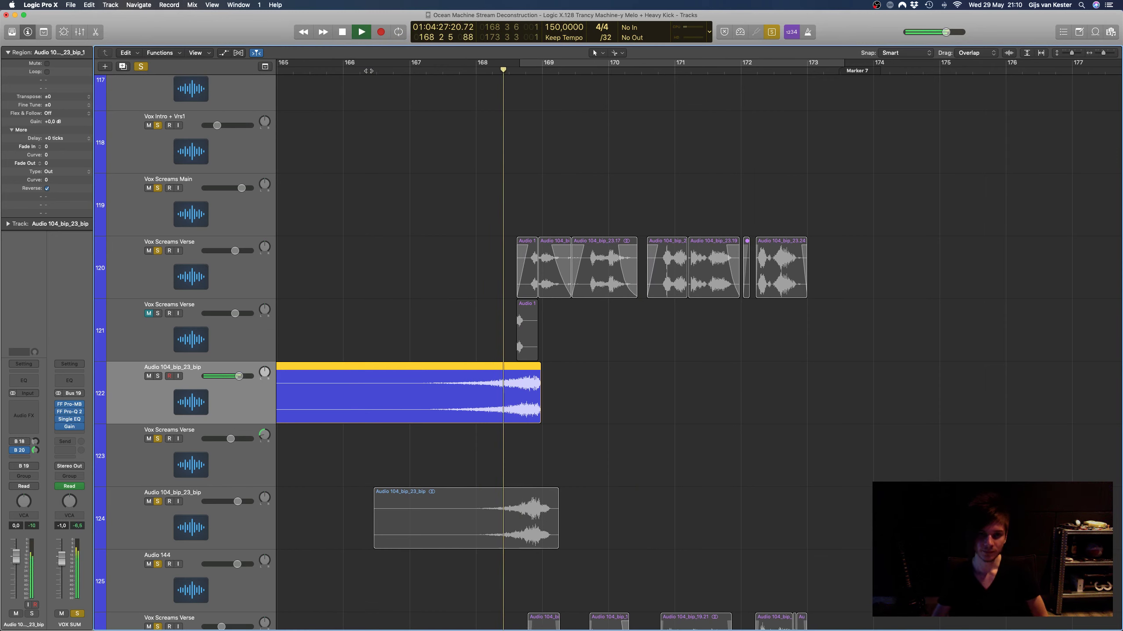
key("space")
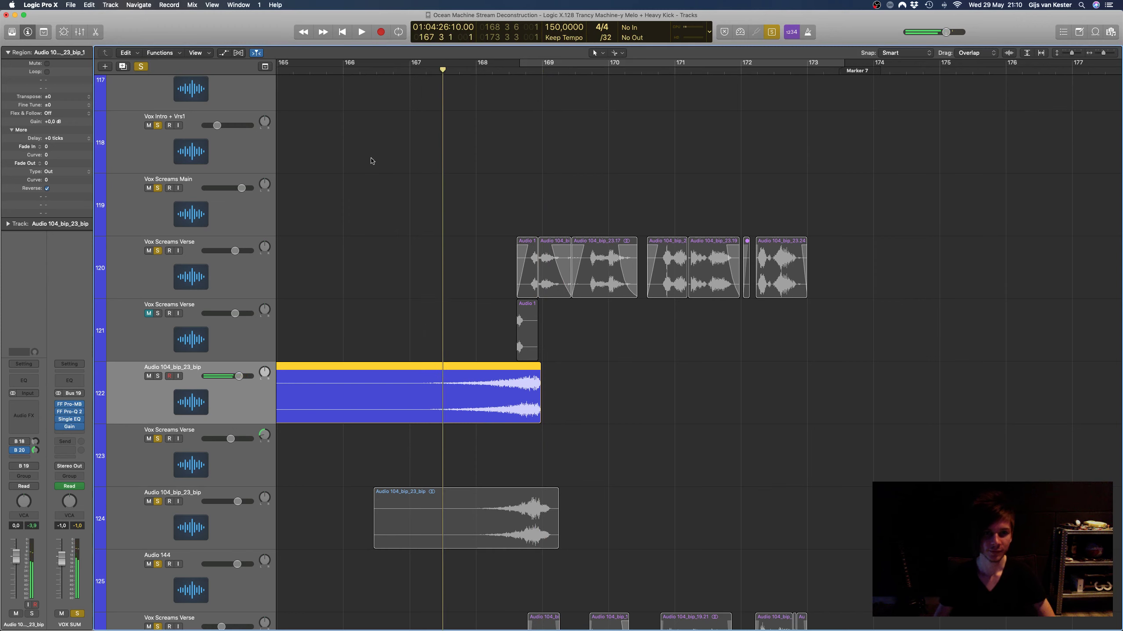
Step: Select tracks 120 to 122 and play the reversed swell leading into the verse screams from bar 167
left_click(217, 260)
left_click(225, 391, "shift")
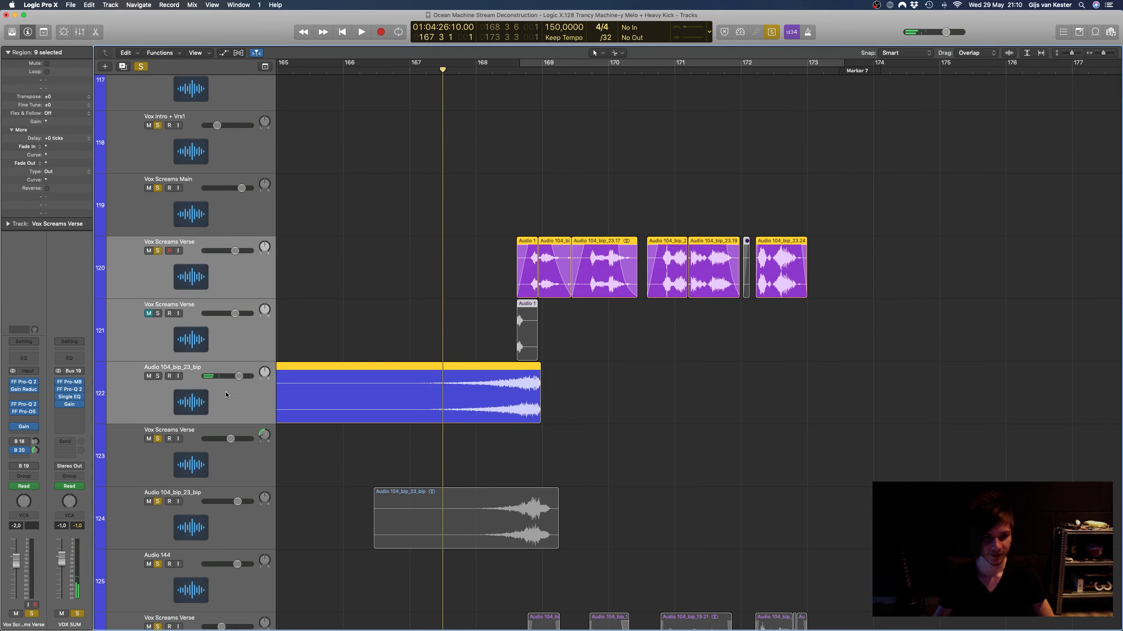
key("space")
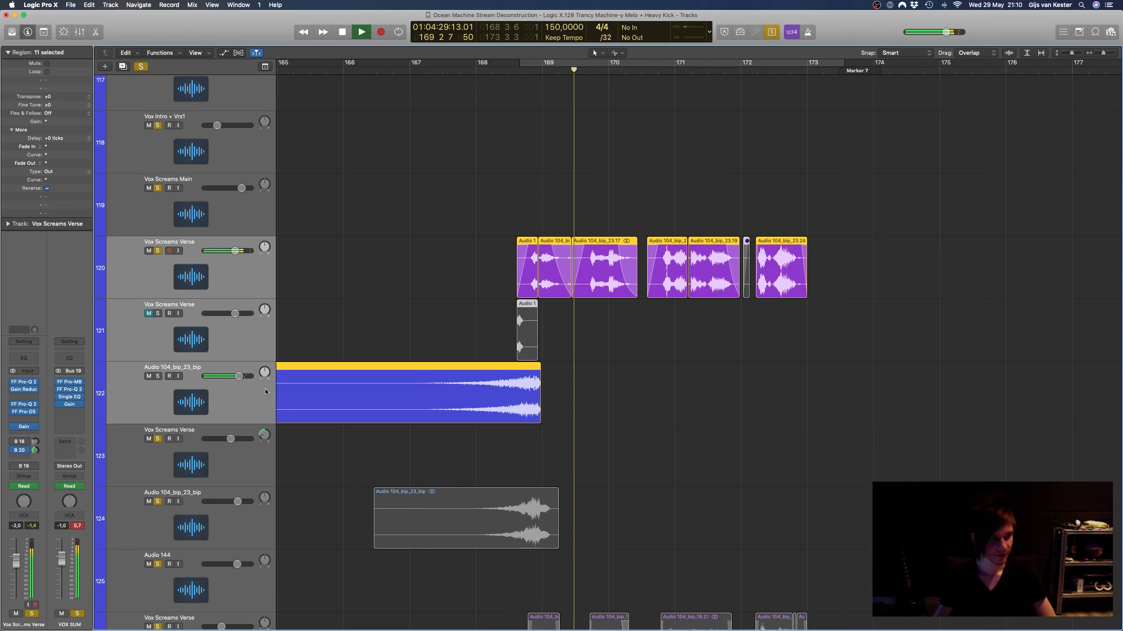
key("space")
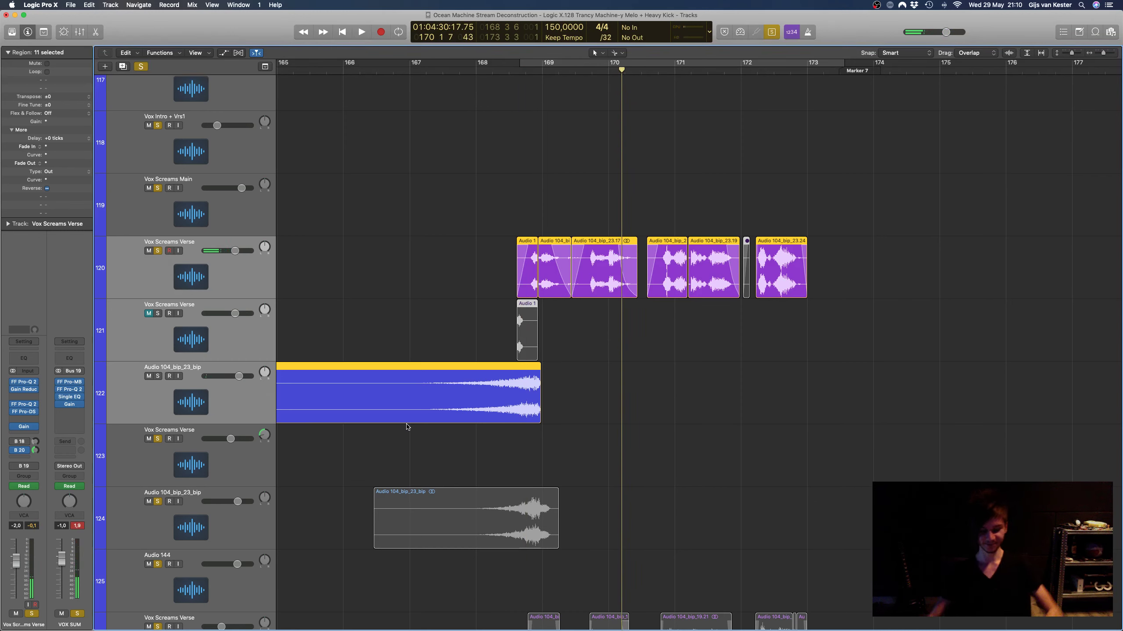
Step: Examine how the scream and other vocal regions are laid out across the song relative to the surrounding instrument tracks
scroll(594, 393, "down", 3)
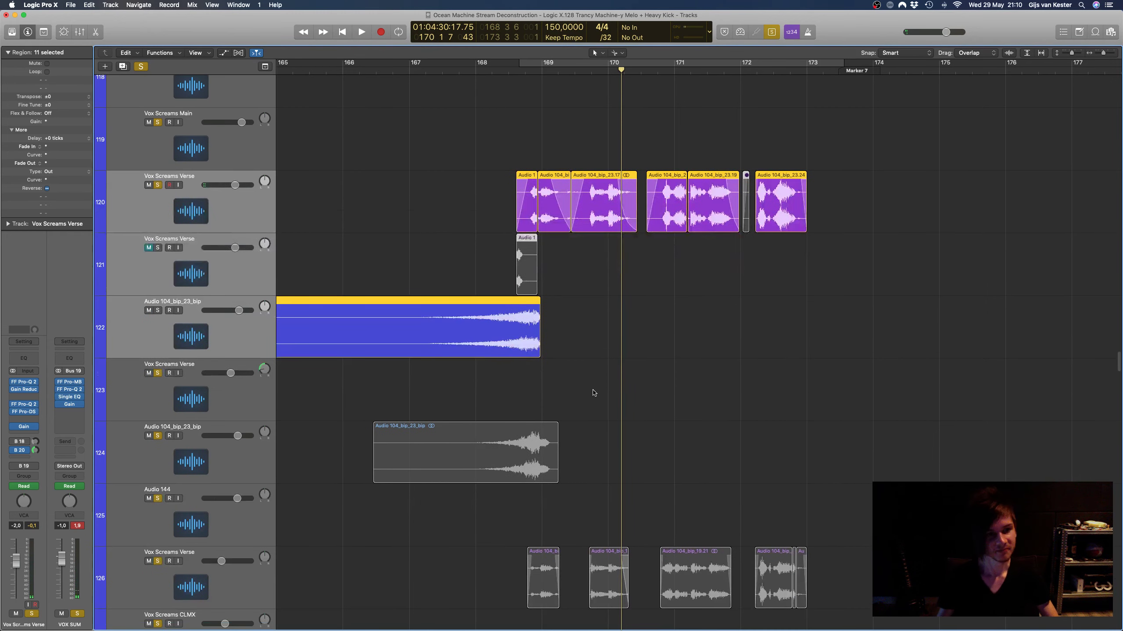
scroll(594, 393, "down", 5)
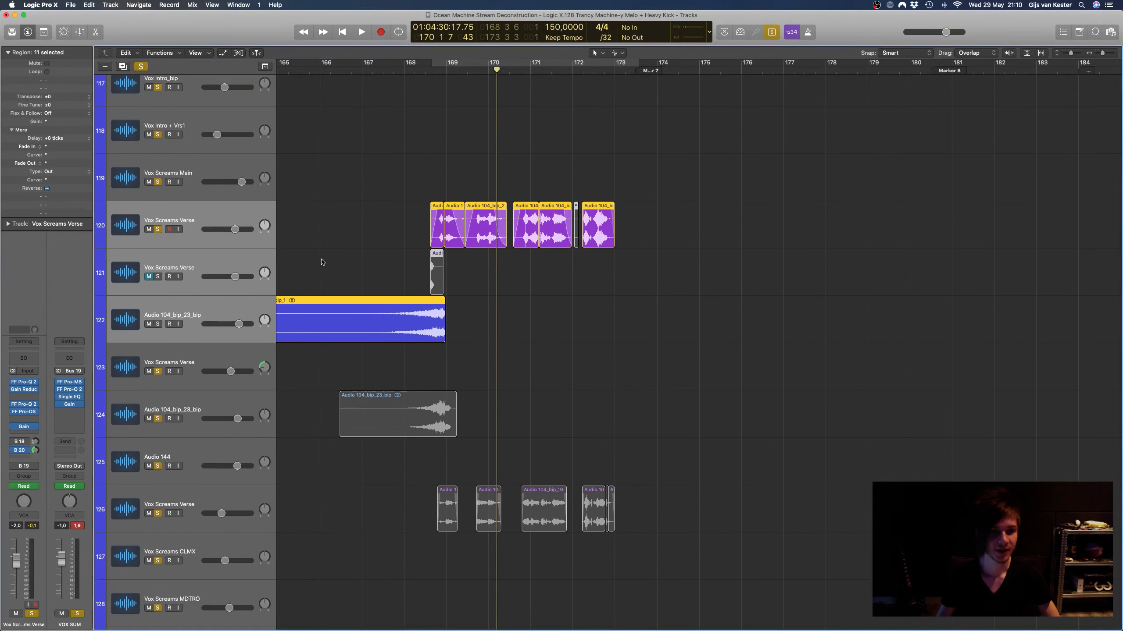
scroll(806, 308, "down", 5)
scroll(804, 311, "down", 6)
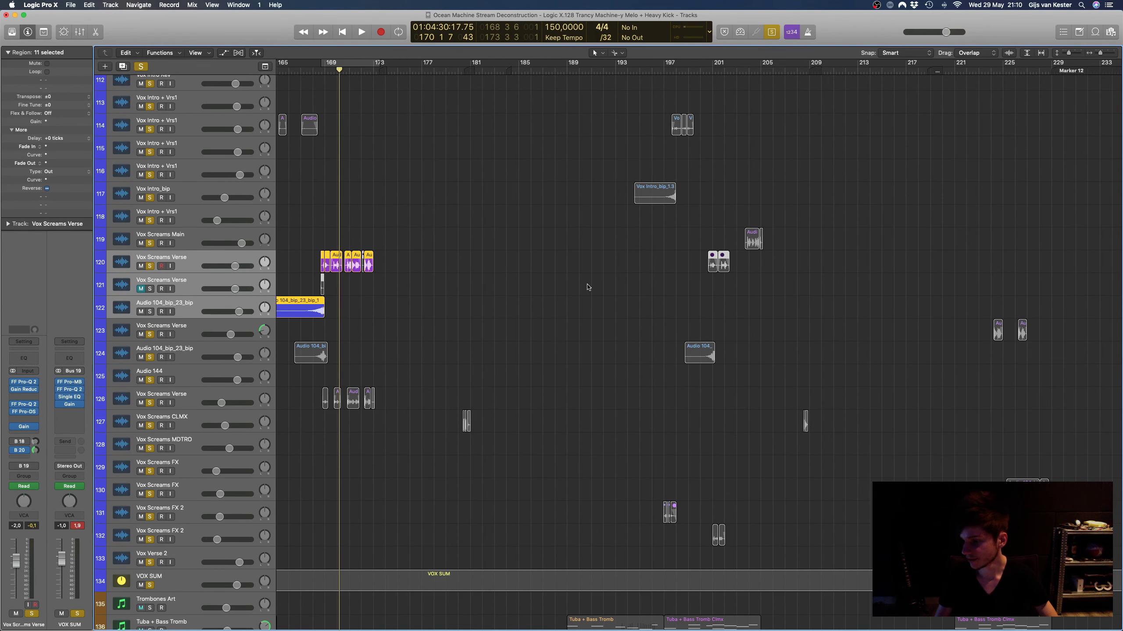
scroll(587, 287, "left", 10)
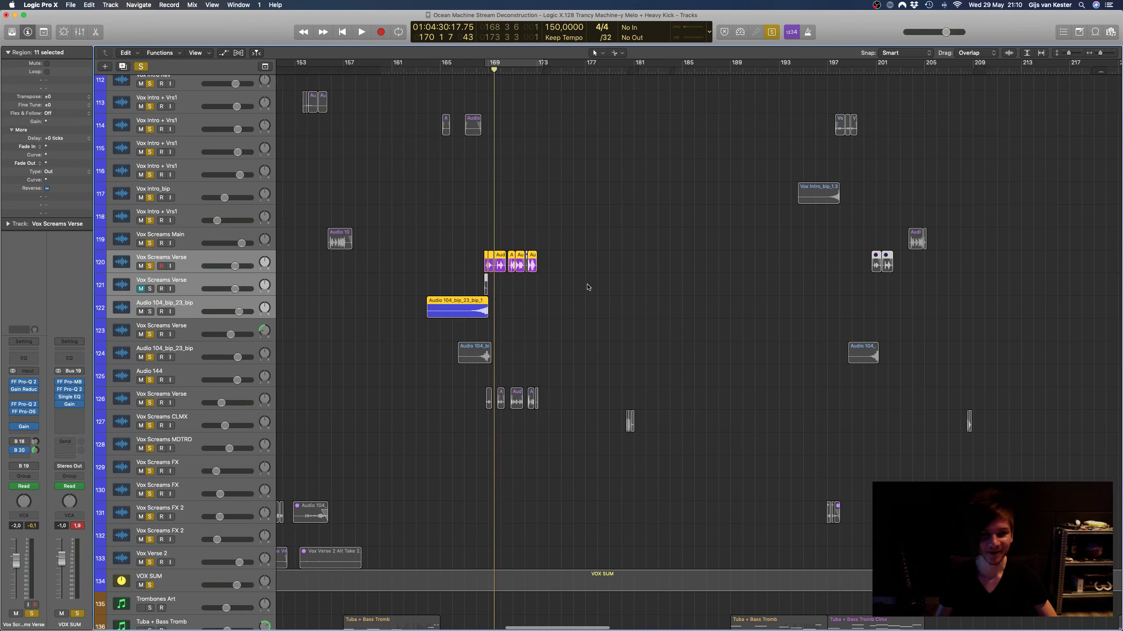
left_click(387, 187)
scroll(765, 265, "down", 3)
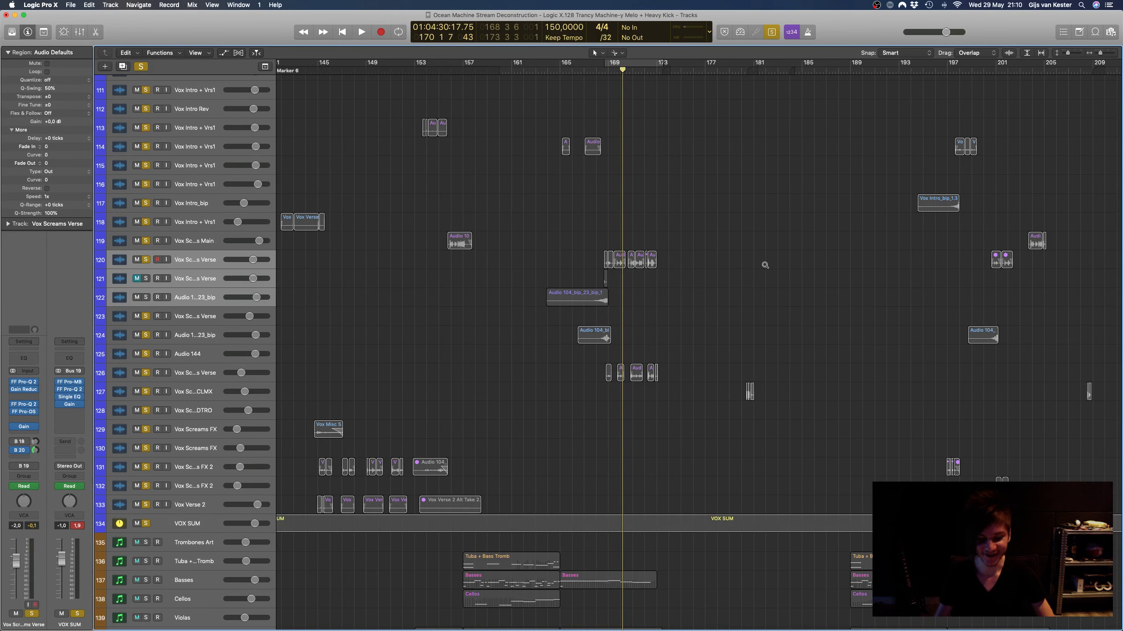
scroll(764, 264, "down", 3)
scroll(687, 251, "down", 2)
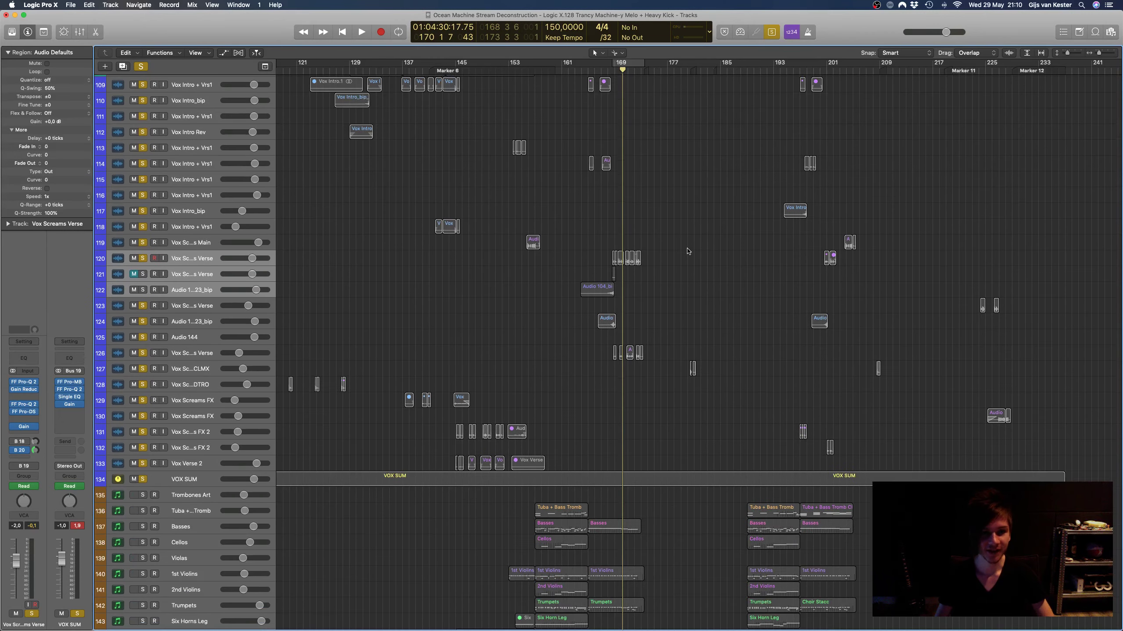
scroll(687, 251, "down", 4)
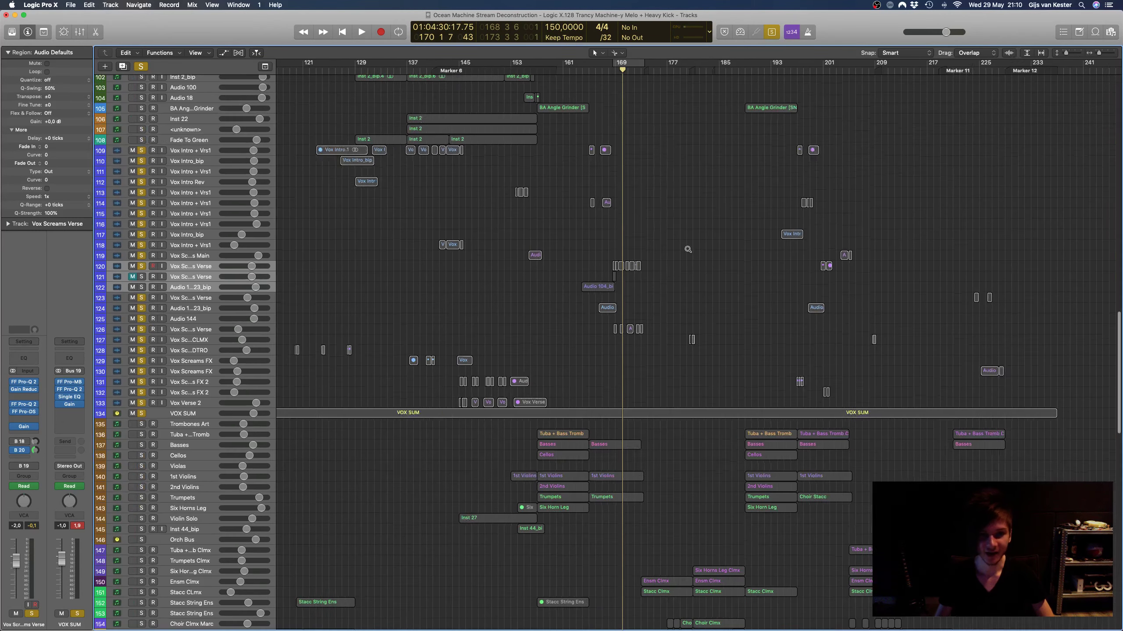
scroll(688, 249, "down", 4)
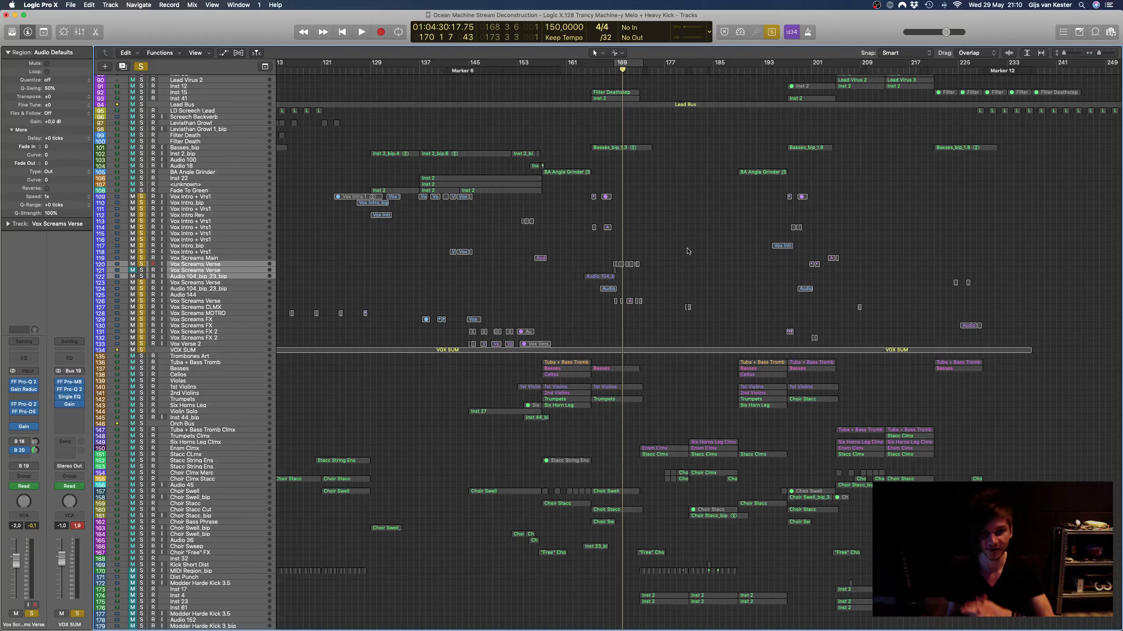
Step: Clear all track solos, place the playhead at bar 156 and turn solo mode off
left_click(142, 68)
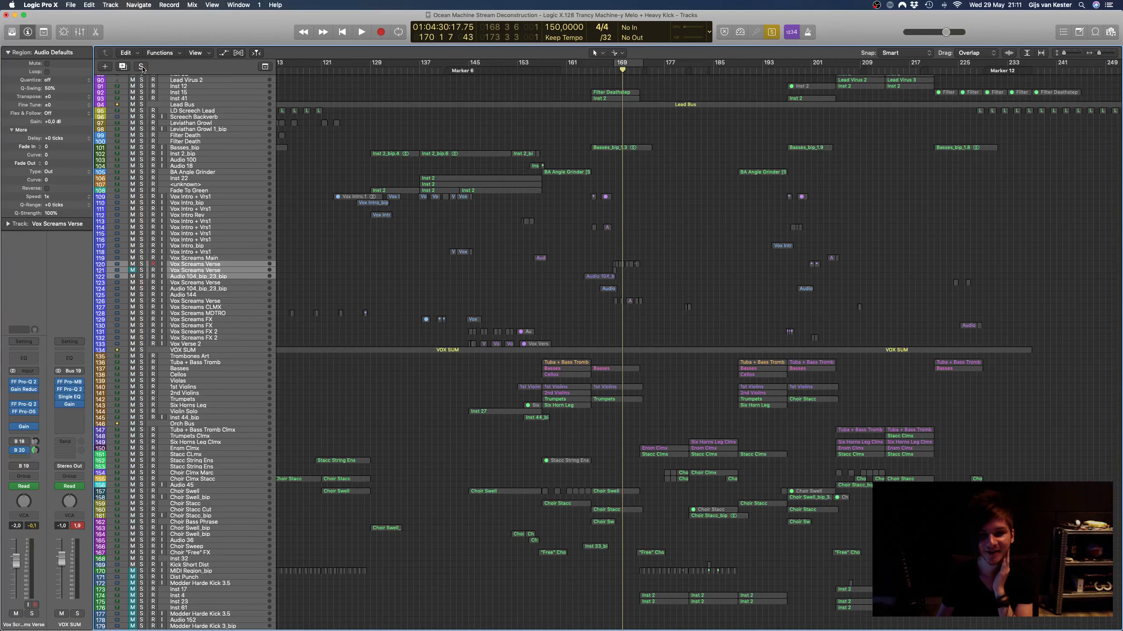
left_click(536, 69)
scroll(744, 304, "up", 3)
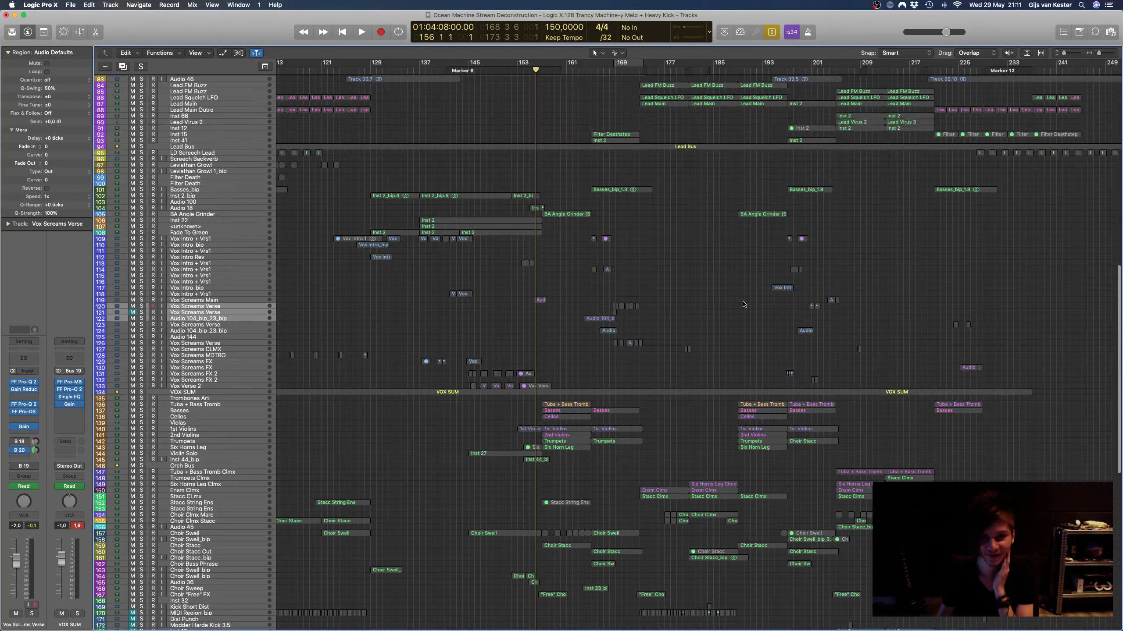
scroll(712, 287, "up", 1)
key("ctrl+s")
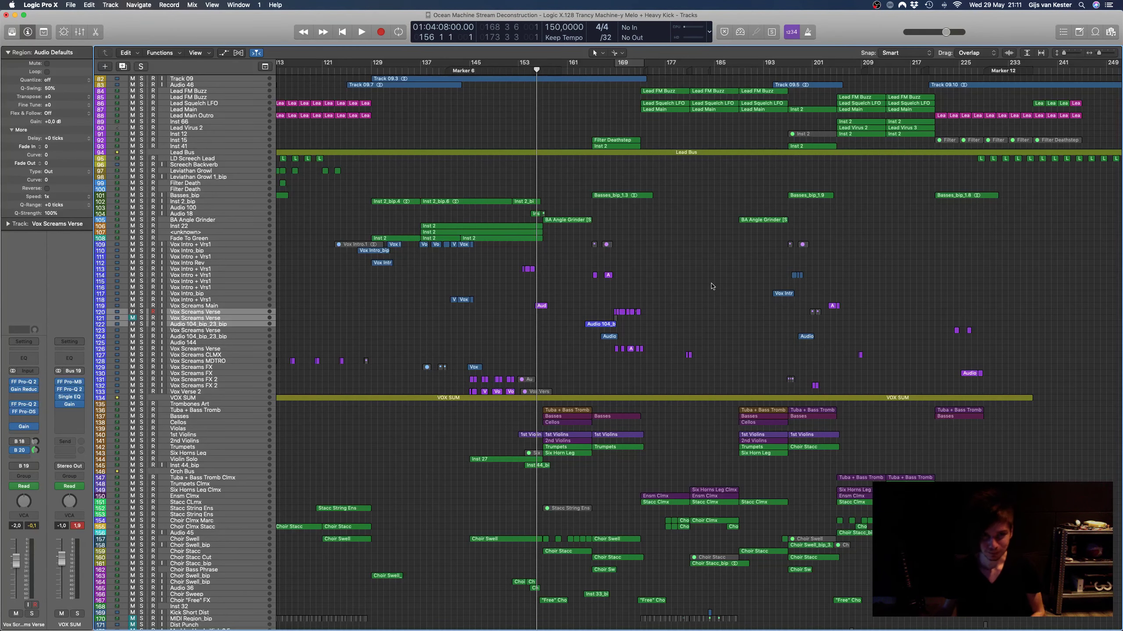
Step: Place the playhead at bar 86 in the earlier part of the arrangement
scroll(719, 276, "left", 15)
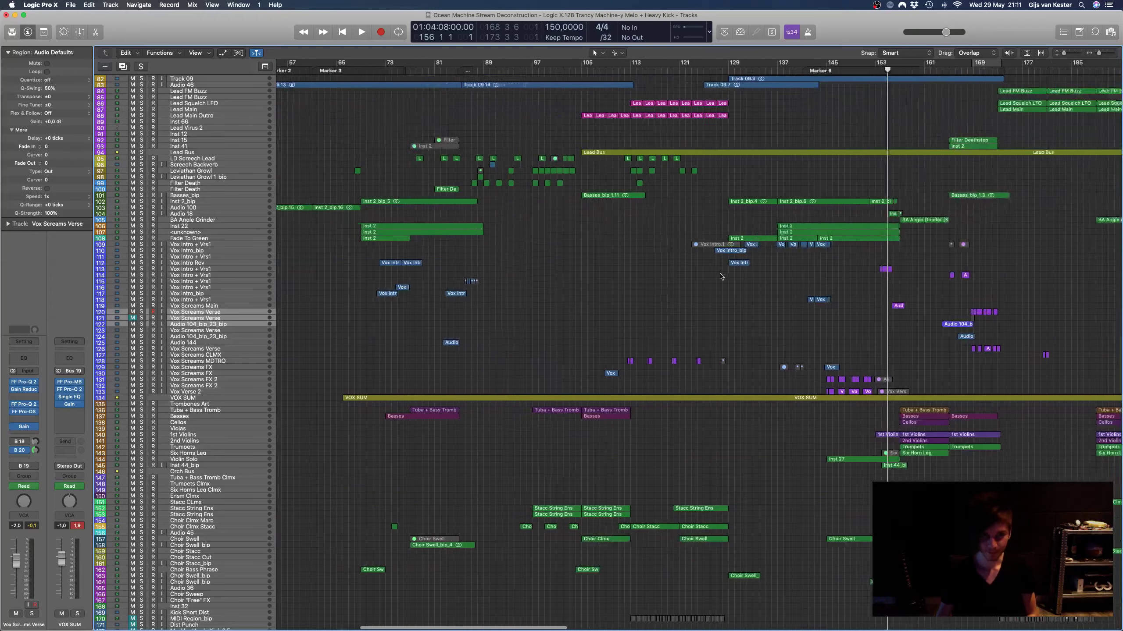
scroll(719, 277, "up", 10)
scroll(721, 276, "up", 15)
scroll(721, 276, "right", 2)
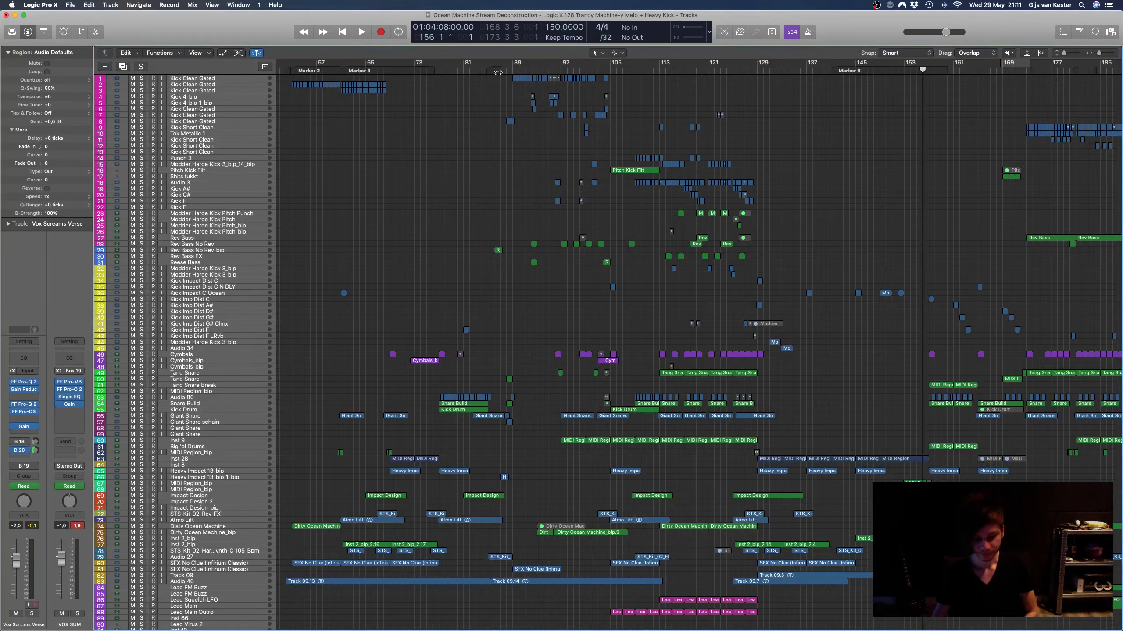
left_click(495, 71)
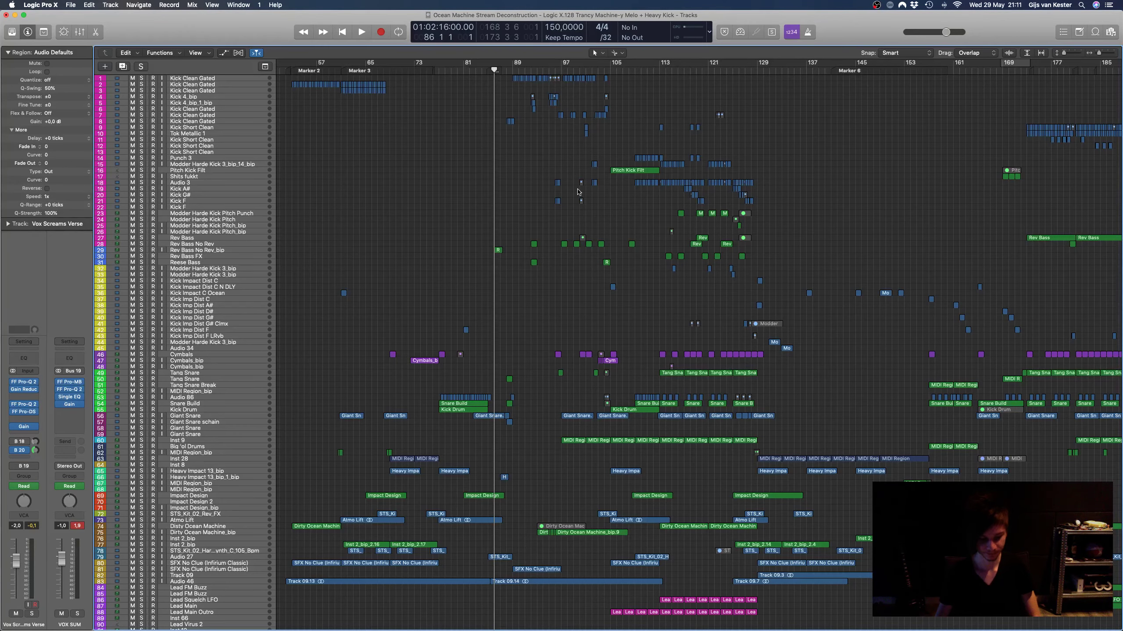
Step: Examine the full arrangement around bar 86, from the kick tracks down to the vocal tracks
scroll(578, 192, "up", 6)
scroll(578, 190, "up", 4)
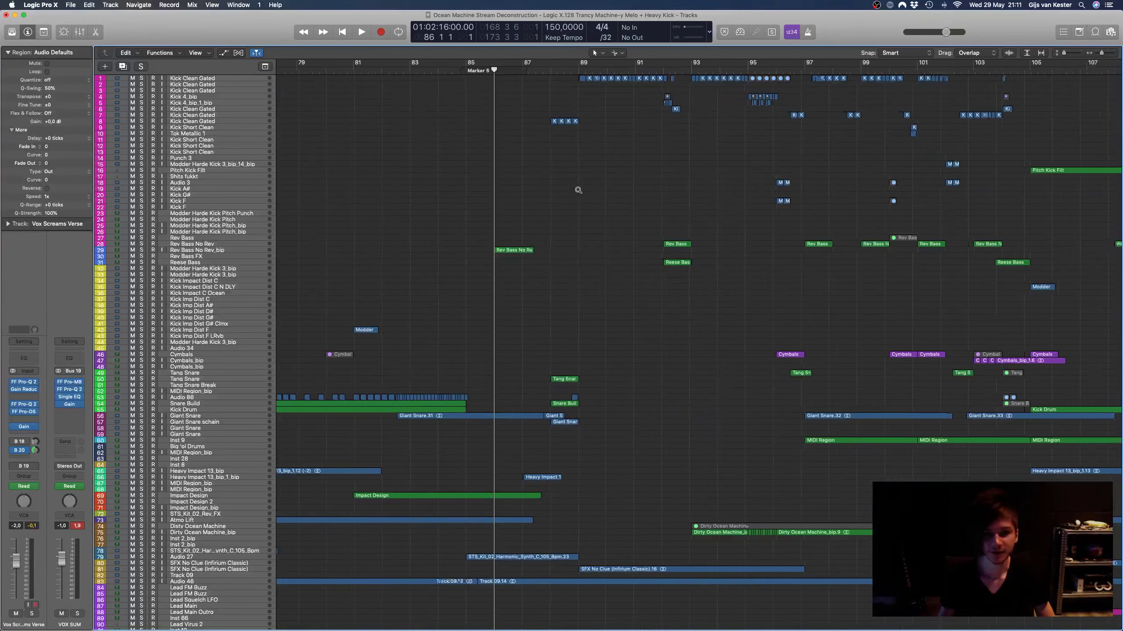
scroll(580, 191, "down", 3)
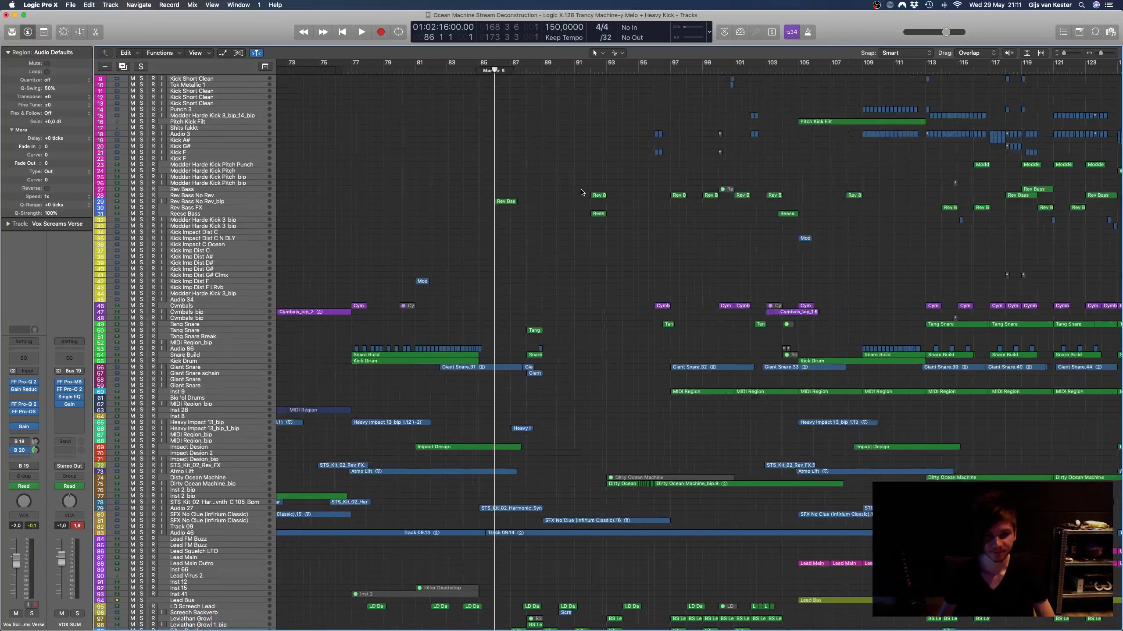
scroll(582, 193, "down", 4)
scroll(662, 213, "down", 4)
scroll(663, 213, "down", 5)
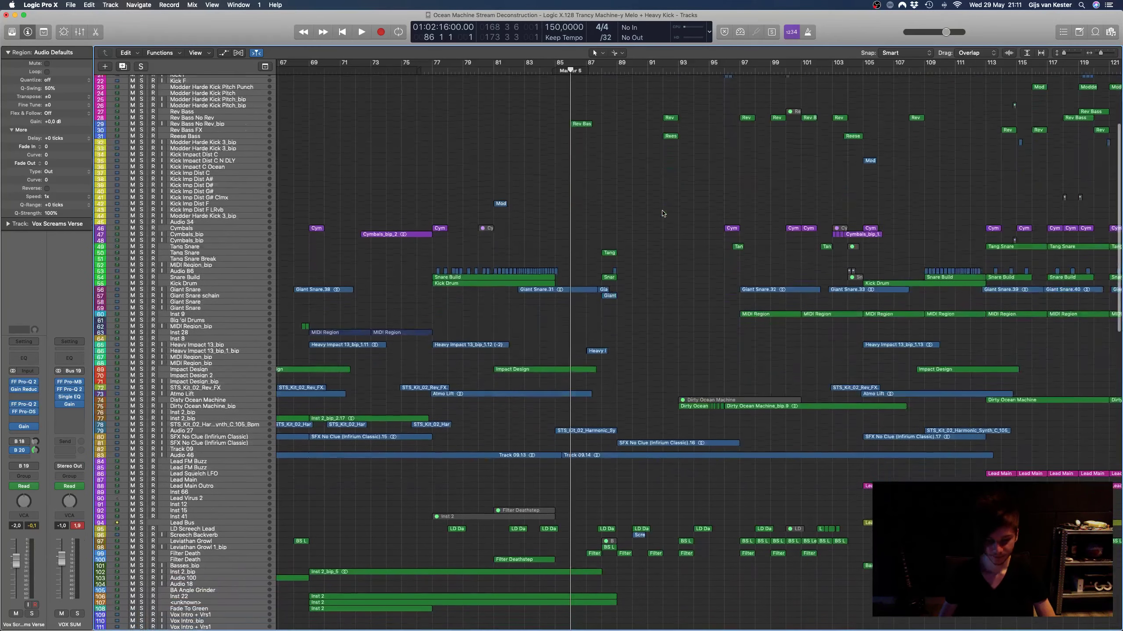
scroll(662, 213, "down", 3)
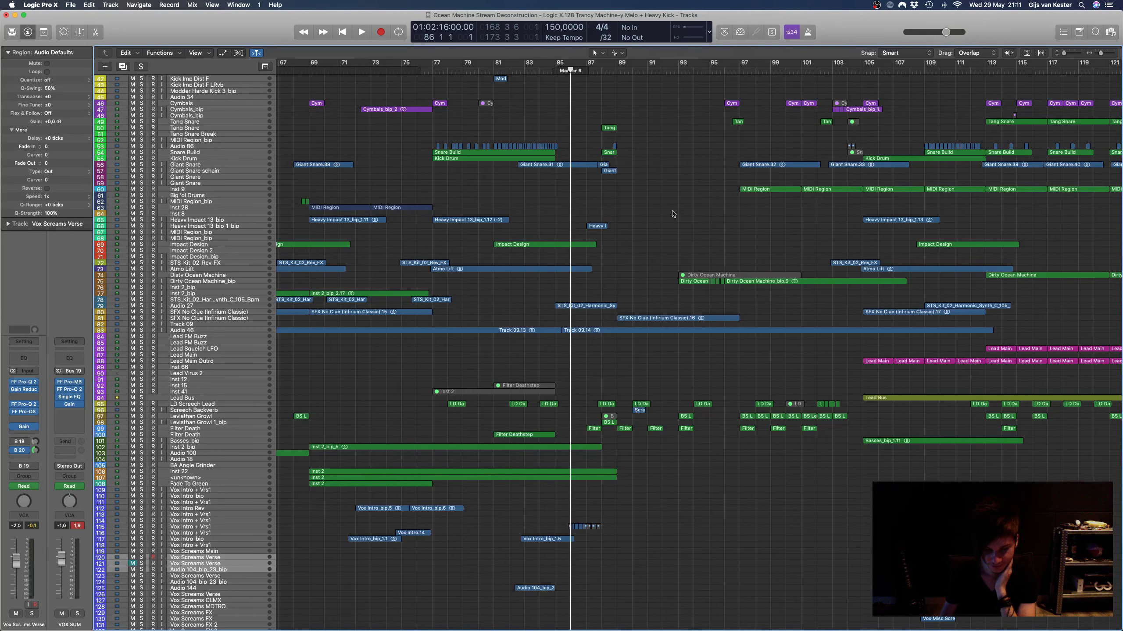
scroll(673, 214, "right", 3)
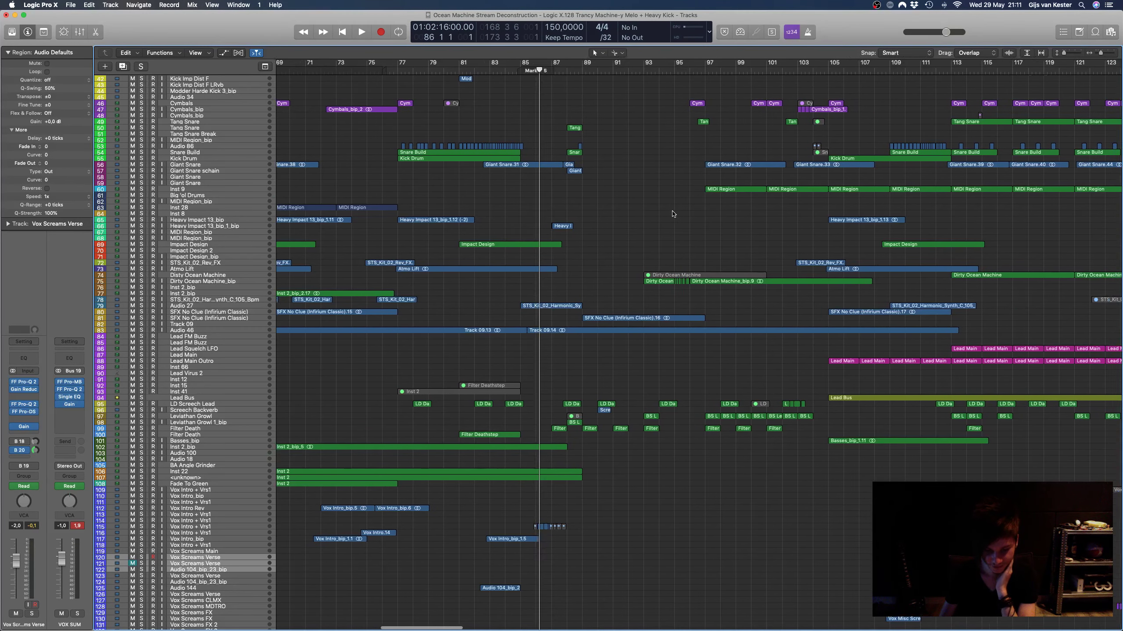